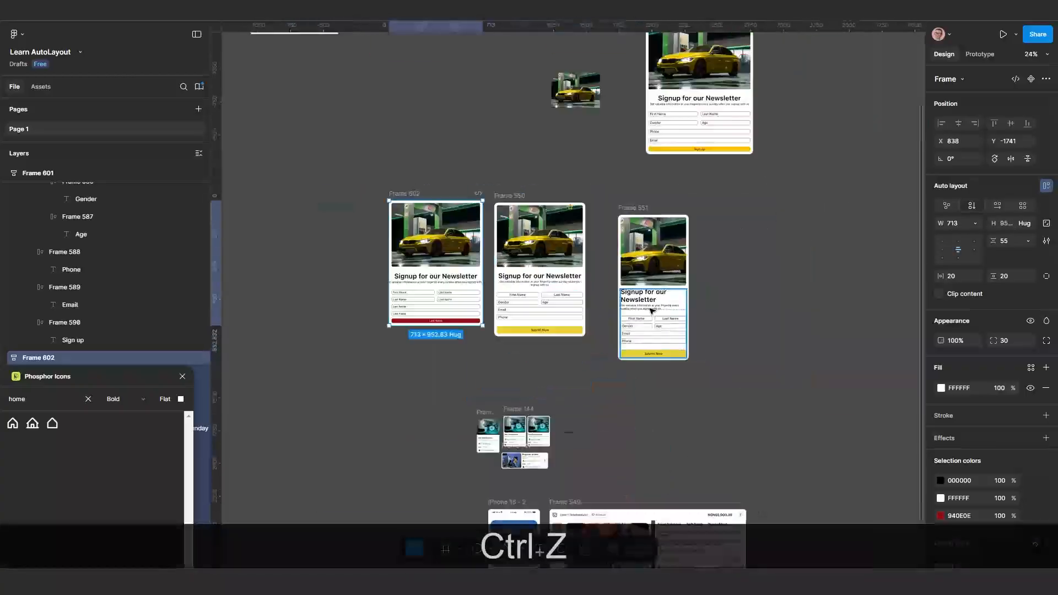
Place a copy of the Frame 602 newsletter card in a new auto layout frame and duplicate the card four times
{"action": "left_click_drag", "start_coordinate": [436, 259], "coordinate": [628, 264]}
{"action": "key", "text": "shift+a"}
{"action": "key", "text": "ctrl+d"}
Turn on wrapping for the narrowed card frame and add three more duplicates of the card
{"action": "key", "text": "ctrl+d"}
{"action": "key", "text": "ctrl+d"}
{"action": "key", "text": "ctrl+d"}
{"action": "scroll", "coordinate": [821, 306], "scroll_direction": "down", "scroll_amount": 5}
Try a different spacing setting for the duplicated cards and undo it
{"action": "scroll", "coordinate": [821, 306], "scroll_direction": "up", "scroll_amount": 1}
{"action": "scroll", "coordinate": [821, 287], "scroll_direction": "right", "scroll_amount": 2}
{"action": "key", "text": "ctrl+z"}
{"action": "left_click", "coordinate": [1028, 241]}
{"action": "left_click", "coordinate": [1009, 255]}
{"action": "key", "text": "ctrl+z"}
{"action": "key", "text": "ctrl+z"}
{"action": "scroll", "coordinate": [541, 286], "scroll_direction": "up", "scroll_amount": 1}
{"action": "left_click", "coordinate": [1047, 205]}
{"action": "left_click_drag", "start_coordinate": [768, 264], "coordinate": [621, 265]}
{"action": "scroll", "coordinate": [630, 342], "scroll_direction": "up", "scroll_amount": 2}
{"action": "key", "text": "ctrl+d"}
{"action": "key", "text": "ctrl+d"}
{"action": "key", "text": "ctrl+d"}
{"action": "key", "text": "ctrl+d"}
{"action": "key", "text": "ctrl+d"}
{"action": "key", "text": "ctrl+d"}
{"action": "key", "text": "ctrl+d"}
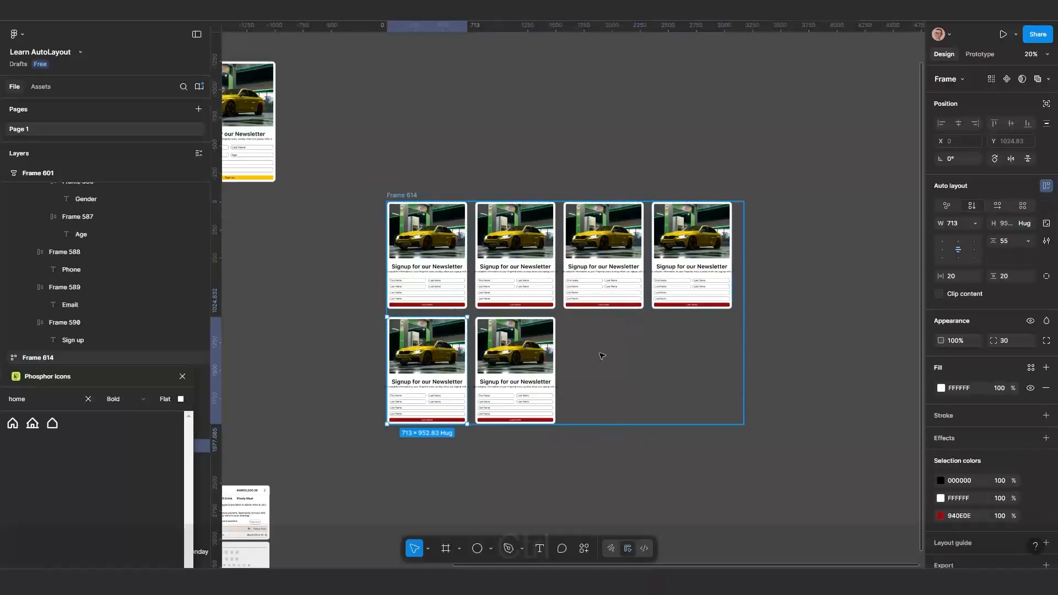
Reposition and widen the wrapping card frame so its cards reflow into rows
{"action": "scroll", "coordinate": [601, 356], "scroll_direction": "down", "scroll_amount": 2}
{"action": "left_click_drag", "start_coordinate": [487, 301], "coordinate": [551, 244]}
{"action": "scroll", "coordinate": [552, 244], "scroll_direction": "up", "scroll_amount": 2}
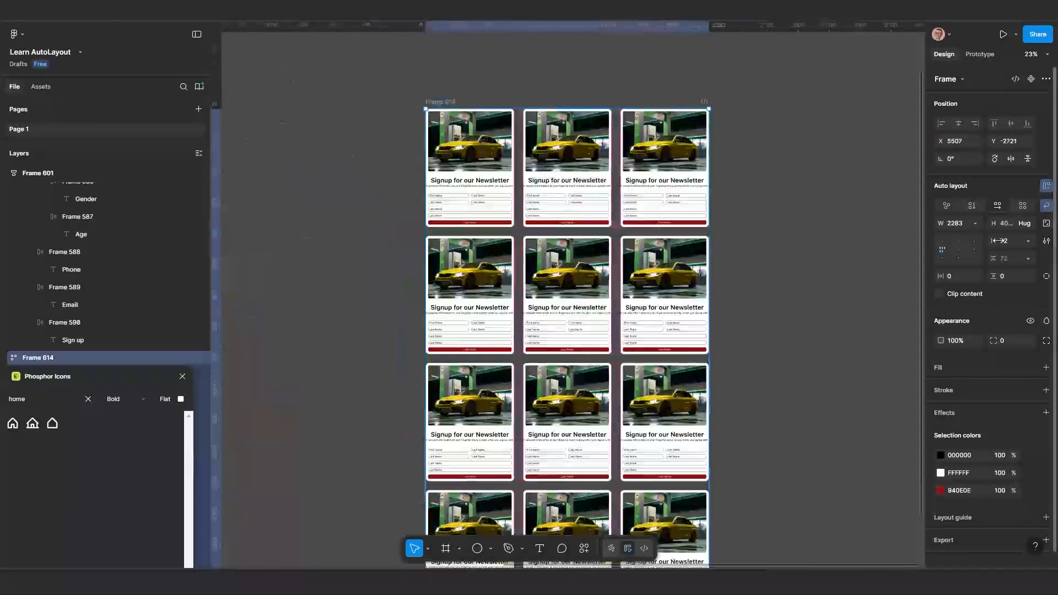
{"action": "scroll", "coordinate": [585, 237], "scroll_direction": "down", "scroll_amount": 1}
{"action": "left_click_drag", "start_coordinate": [638, 243], "coordinate": [772, 242]}
Set both the horizontal and vertical gaps of the card grid to Auto
{"action": "left_click_drag", "start_coordinate": [994, 241], "coordinate": [1012, 264]}
{"action": "left_click", "coordinate": [1028, 241]}
{"action": "left_click", "coordinate": [992, 274]}
{"action": "left_click", "coordinate": [1029, 258]}
{"action": "left_click", "coordinate": [992, 291]}
Resize the card grid frame to 3614 by 3256
{"action": "left_click_drag", "start_coordinate": [941, 223], "coordinate": [937, 230]}
{"action": "scroll", "coordinate": [565, 293], "scroll_direction": "down", "scroll_amount": 2}
{"action": "left_click", "coordinate": [623, 182]}
{"action": "left_click", "coordinate": [672, 182], "text": "shift"}
{"action": "left_click_drag", "start_coordinate": [623, 254], "coordinate": [676, 152]}
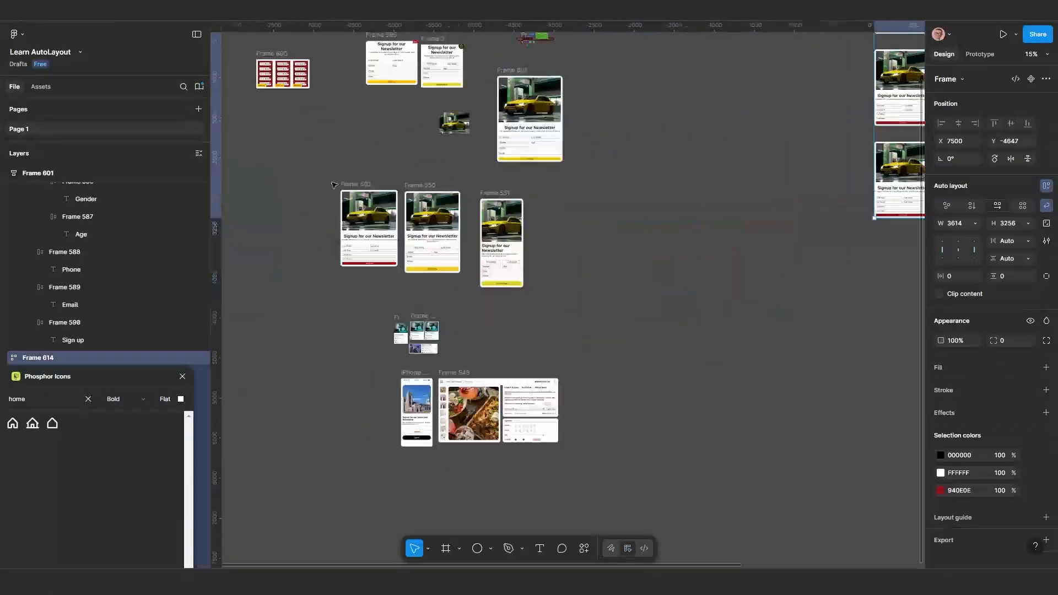
Place two copies of the newsletter card side by side on an empty part of the canvas
{"action": "left_click_drag", "start_coordinate": [901, 179], "coordinate": [641, 268]}
{"action": "left_click_drag", "start_coordinate": [642, 268], "coordinate": [711, 268]}
{"action": "scroll", "coordinate": [700, 285], "scroll_direction": "up", "scroll_amount": 3}
Try adding an auto layout frame and changing its sizing on the copied cards, and undo it
{"action": "left_click", "coordinate": [601, 256], "text": "shift"}
{"action": "key", "text": "shift+a"}
{"action": "left_click", "coordinate": [1046, 225]}
{"action": "left_click_drag", "start_coordinate": [774, 289], "coordinate": [725, 289]}
{"action": "key", "text": "ctrl+z"}
{"action": "key", "text": "ctrl+z"}
{"action": "key", "text": "ctrl+z"}
{"action": "key", "text": "ctrl+z"}
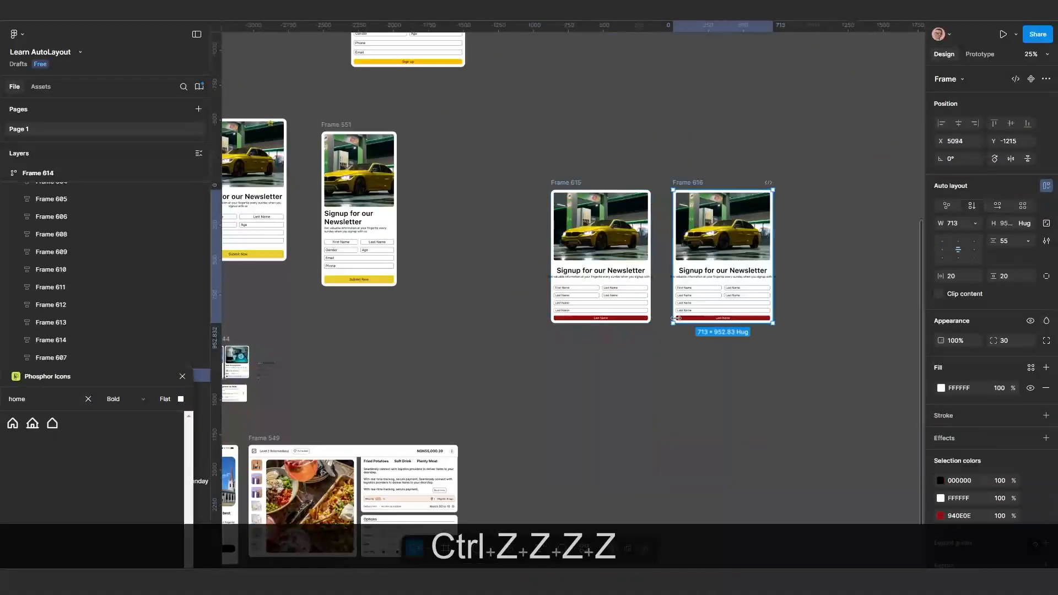
Wrap the two copied cards in an auto layout frame, then remove that frame and keep the cards separate
{"action": "key", "text": "shift+a"}
{"action": "scroll", "coordinate": [581, 202], "scroll_direction": "up", "scroll_amount": 5}
{"action": "scroll", "coordinate": [381, 163], "scroll_direction": "down", "scroll_amount": 5}
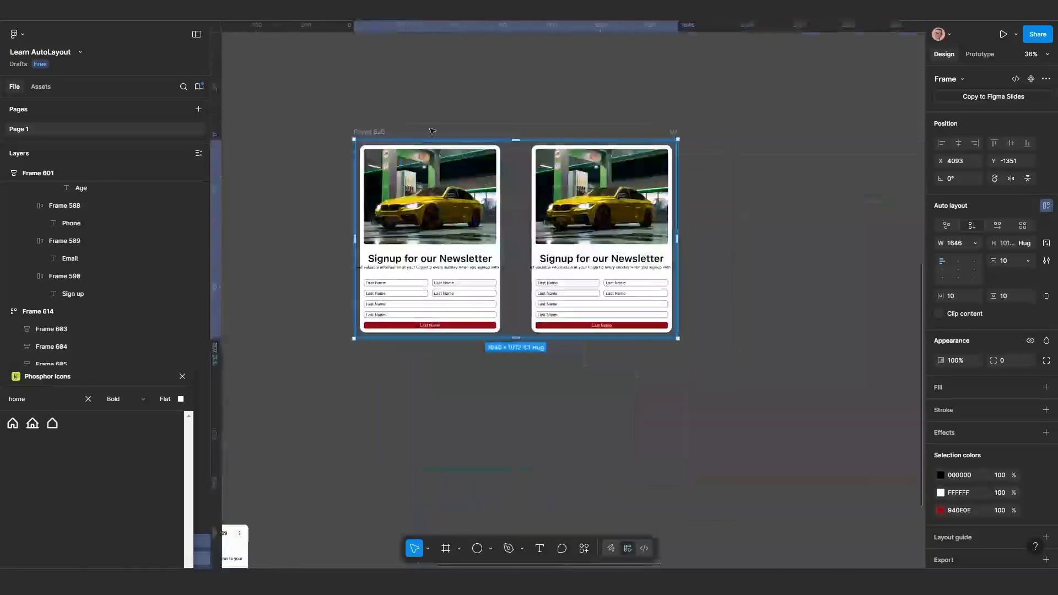
{"action": "right_click", "coordinate": [391, 151]}
{"action": "left_click", "coordinate": [485, 402]}
{"action": "key", "text": "ctrl+BackSpace"}
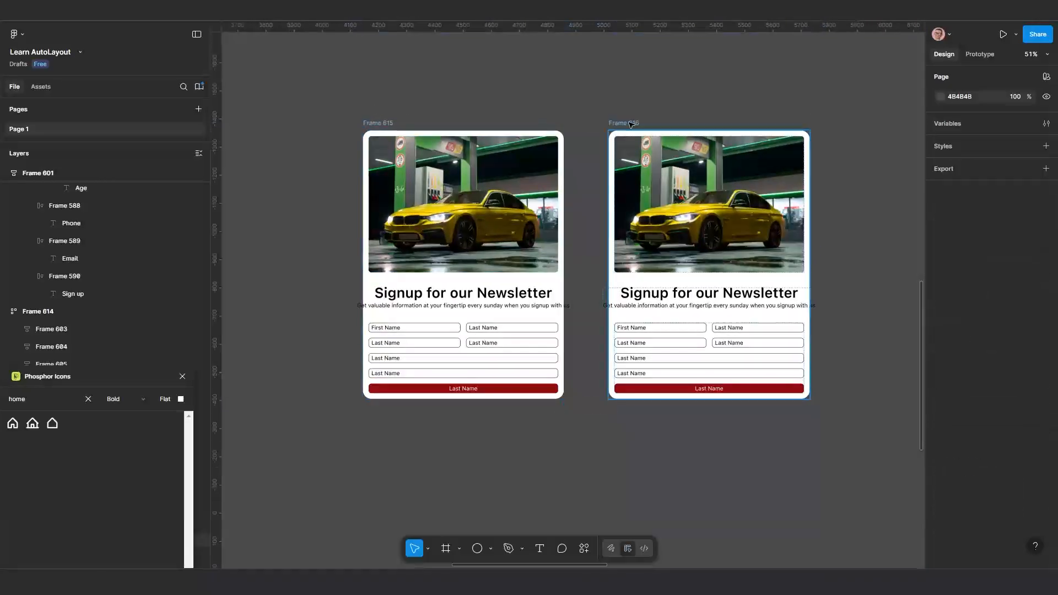
{"action": "left_click", "coordinate": [709, 231]}
{"action": "scroll", "coordinate": [626, 241], "scroll_direction": "right", "scroll_amount": 5}
{"action": "scroll", "coordinate": [569, 259], "scroll_direction": "up", "scroll_amount": 2}
{"action": "mouse_move", "coordinate": [626, 241]}
{"action": "left_mouse_down"}
{"action": "mouse_move", "coordinate": [756, 243]}
{"action": "mouse_move", "coordinate": [634, 243]}
{"action": "left_mouse_up"}
{"action": "key", "text": "ctrl+z"}
Make the heading and subtitle of Frame 615 fill their container, and narrow the card so the text wraps
{"action": "scroll", "coordinate": [581, 260], "scroll_direction": "up", "scroll_amount": 3}
{"action": "double_click", "coordinate": [581, 259]}
{"action": "left_click", "coordinate": [581, 275], "text": "shift"}
{"action": "left_click", "coordinate": [974, 225]}
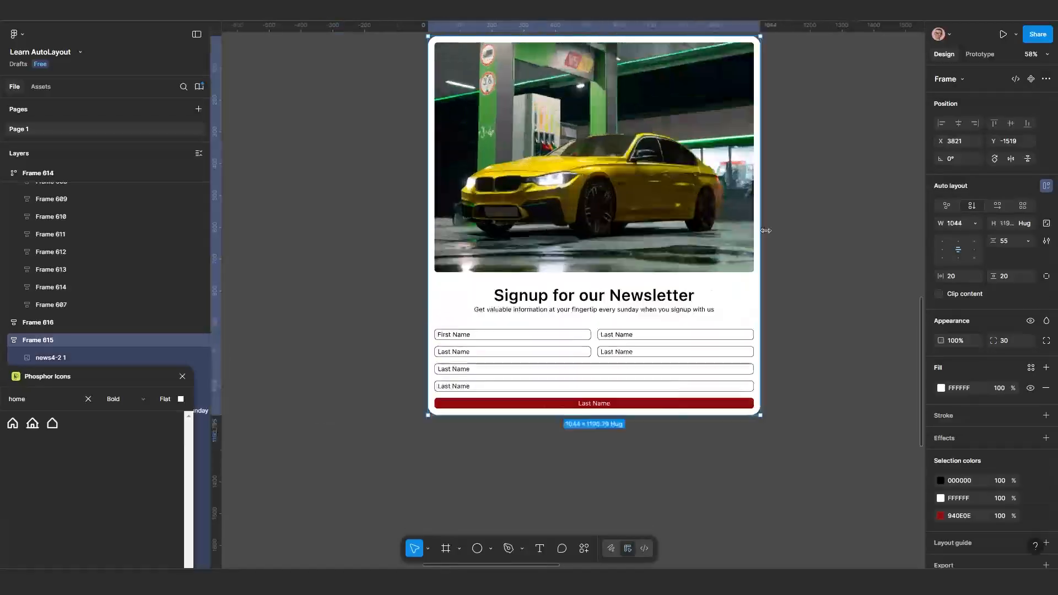
{"action": "left_click_drag", "start_coordinate": [764, 232], "coordinate": [671, 231]}
Left-align the text in the four half-width form fields of Frame 615
{"action": "scroll", "coordinate": [527, 295], "scroll_direction": "up", "scroll_amount": 4}
{"action": "left_click", "coordinate": [425, 223], "text": "ctrl"}
{"action": "left_click", "coordinate": [604, 223], "text": "ctrl+shift"}
{"action": "left_click", "coordinate": [425, 254], "text": "ctrl+shift"}
{"action": "left_click", "coordinate": [604, 254], "text": "ctrl+shift"}
{"action": "left_click", "coordinate": [975, 370]}
{"action": "left_click", "coordinate": [943, 371]}
Adjust the width sizing of the full-width field and button labels, and resize Frame 615 to 643 px wide
{"action": "left_click", "coordinate": [606, 285]}
{"action": "left_click", "coordinate": [606, 317], "text": "shift"}
{"action": "key", "text": "Return"}
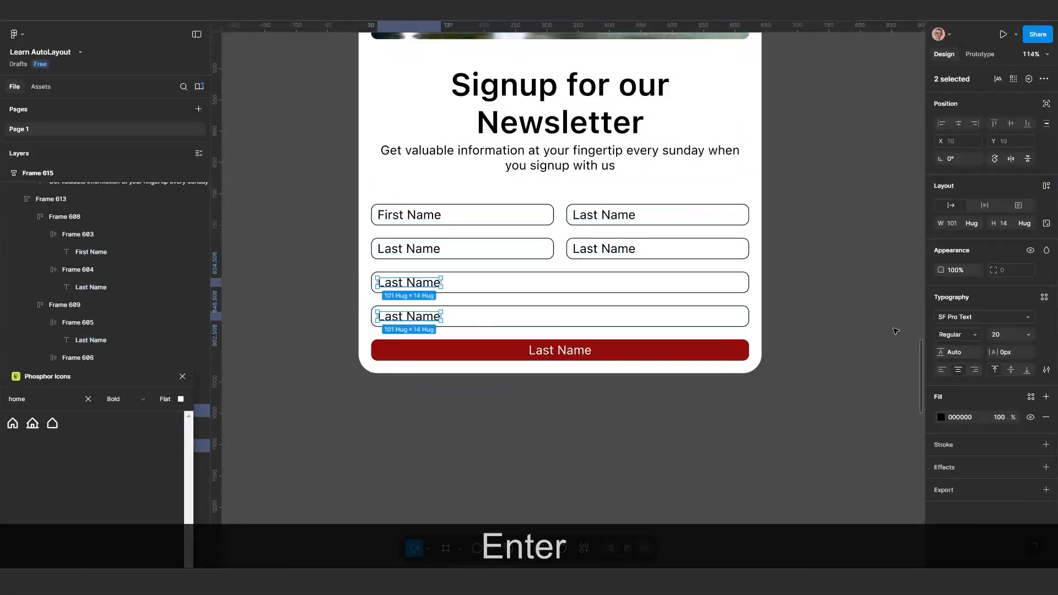
{"action": "double_click", "coordinate": [561, 349]}
{"action": "left_click", "coordinate": [975, 223]}
{"action": "scroll", "coordinate": [623, 377], "scroll_direction": "down", "scroll_amount": 3}
{"action": "left_click_drag", "start_coordinate": [657, 294], "coordinate": [600, 295]}
{"action": "scroll", "coordinate": [600, 294], "scroll_direction": "left", "scroll_amount": 5}
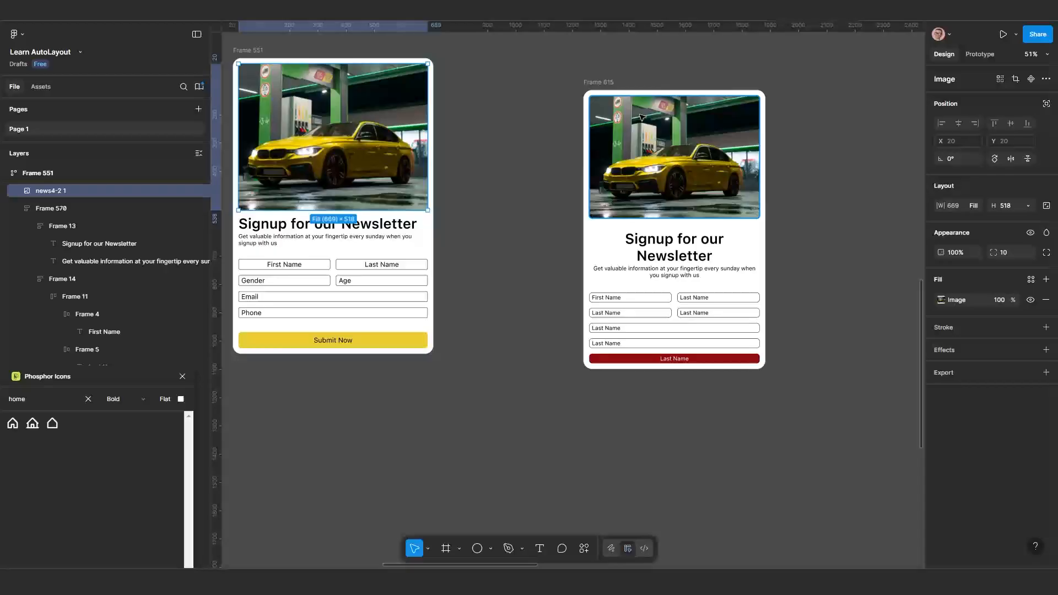
Combine the heading and form blocks and switch Frame 615 to a horizontal layout beside the car image
{"action": "left_click", "coordinate": [678, 307]}
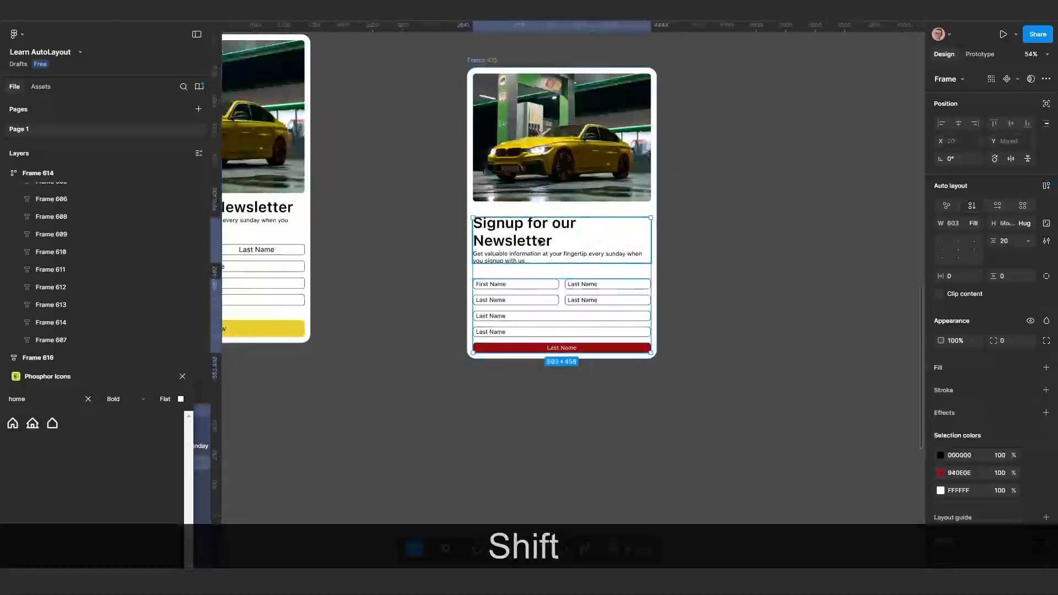
{"action": "mouse_move", "coordinate": [659, 267]}
{"action": "left_mouse_down"}
{"action": "mouse_move", "coordinate": [785, 267]}
{"action": "mouse_move", "coordinate": [659, 267]}
{"action": "left_mouse_up"}
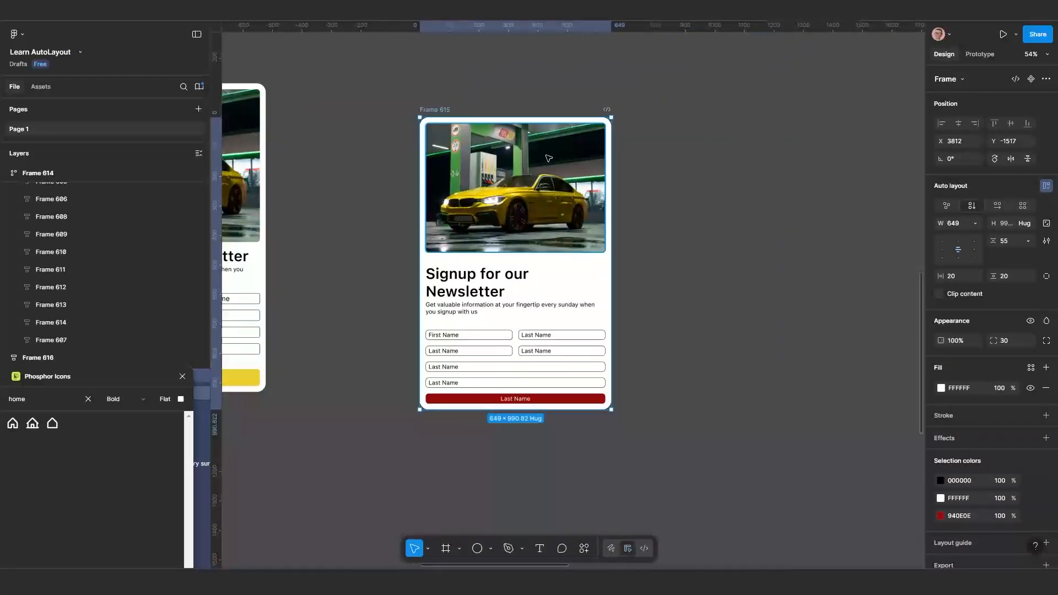
{"action": "left_click", "coordinate": [997, 205]}
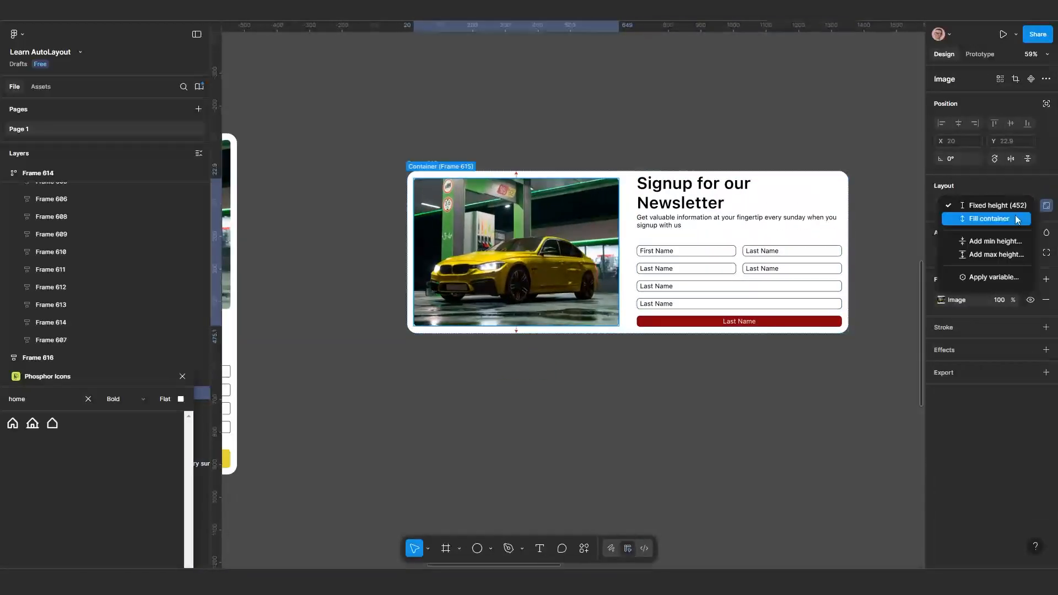
Try resizing the horizontal card and undo the last size changes
{"action": "key", "text": "ctrl+z"}
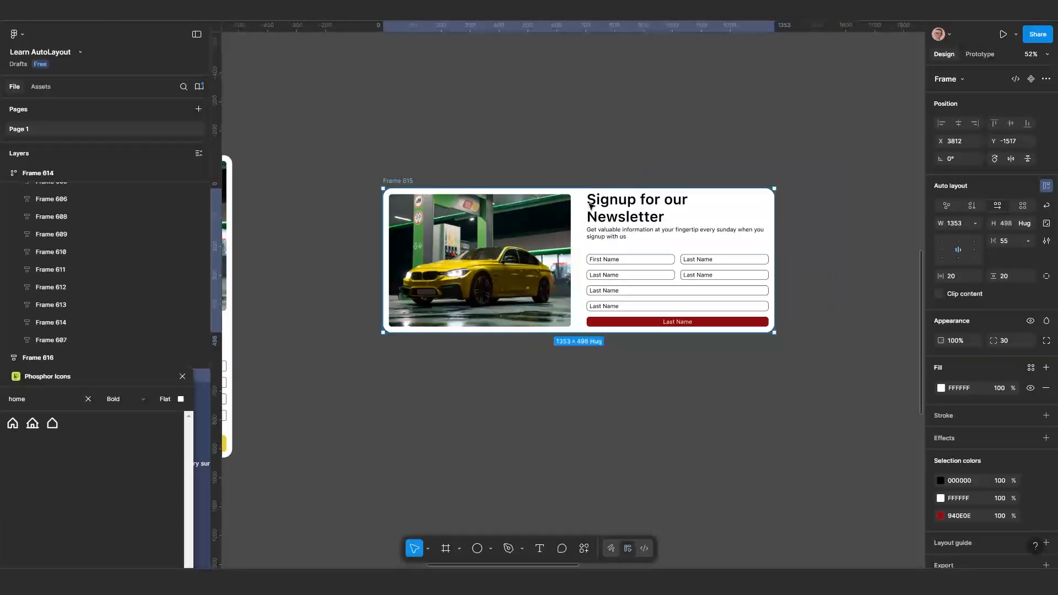
{"action": "scroll", "coordinate": [759, 275], "scroll_direction": "up", "scroll_amount": 3}
{"action": "left_click_drag", "start_coordinate": [775, 210], "coordinate": [402, 204]}
{"action": "key", "text": "ctrl+z"}
{"action": "scroll", "coordinate": [680, 239], "scroll_direction": "down", "scroll_amount": 1}
{"action": "key", "text": "ctrl+z"}
{"action": "key", "text": "ctrl+z"}
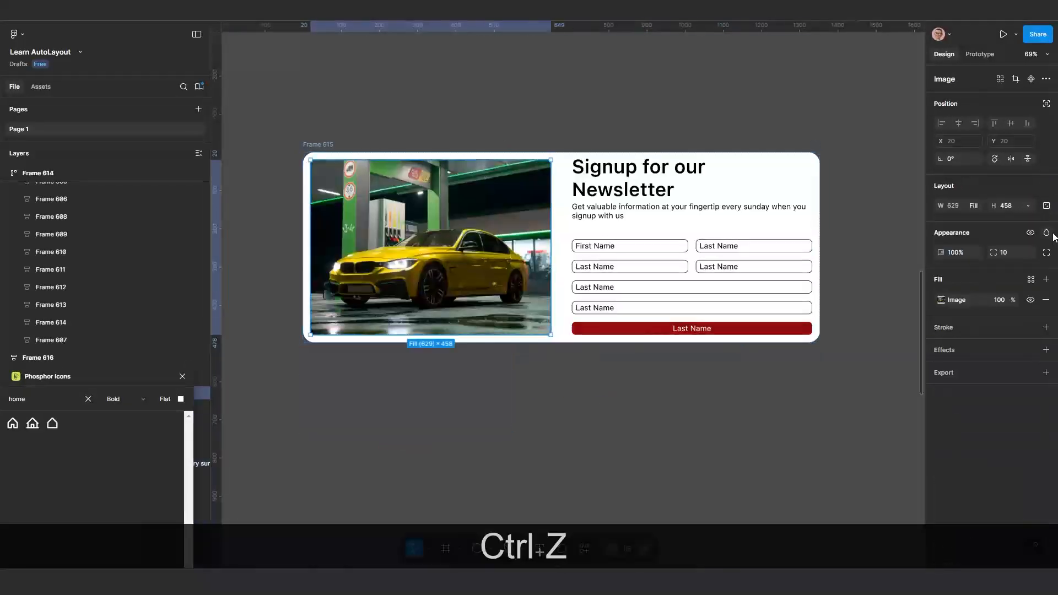
Narrow Frame 615 to about 639 px and set the gap between its image and form to 20
{"action": "left_click_drag", "start_coordinate": [820, 224], "coordinate": [547, 225]}
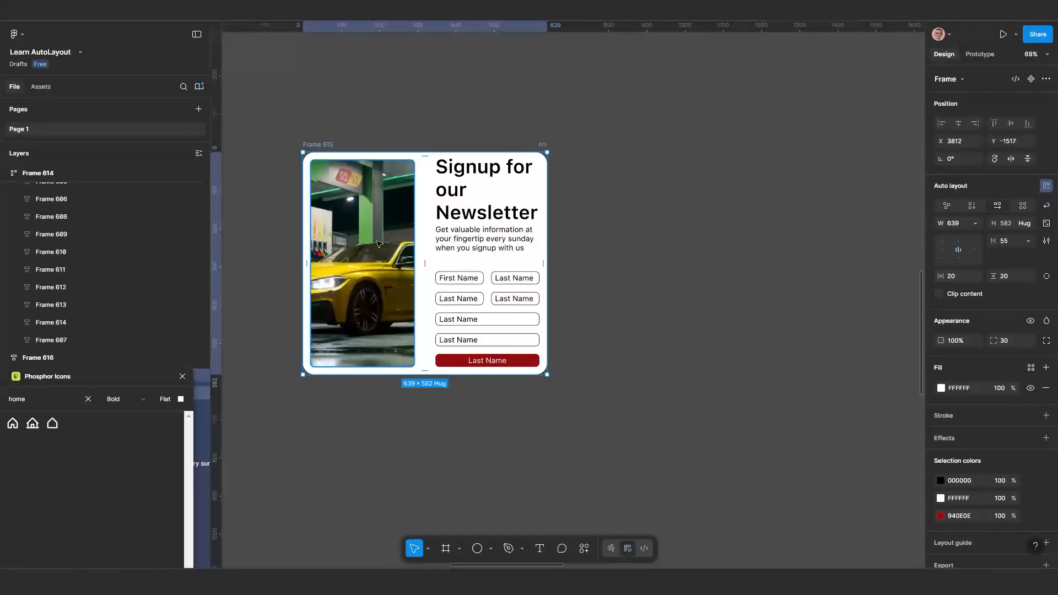
{"action": "left_click", "coordinate": [975, 223]}
{"action": "left_click", "coordinate": [1012, 241]}
{"action": "type", "text": "20"}
{"action": "key", "text": "Return"}
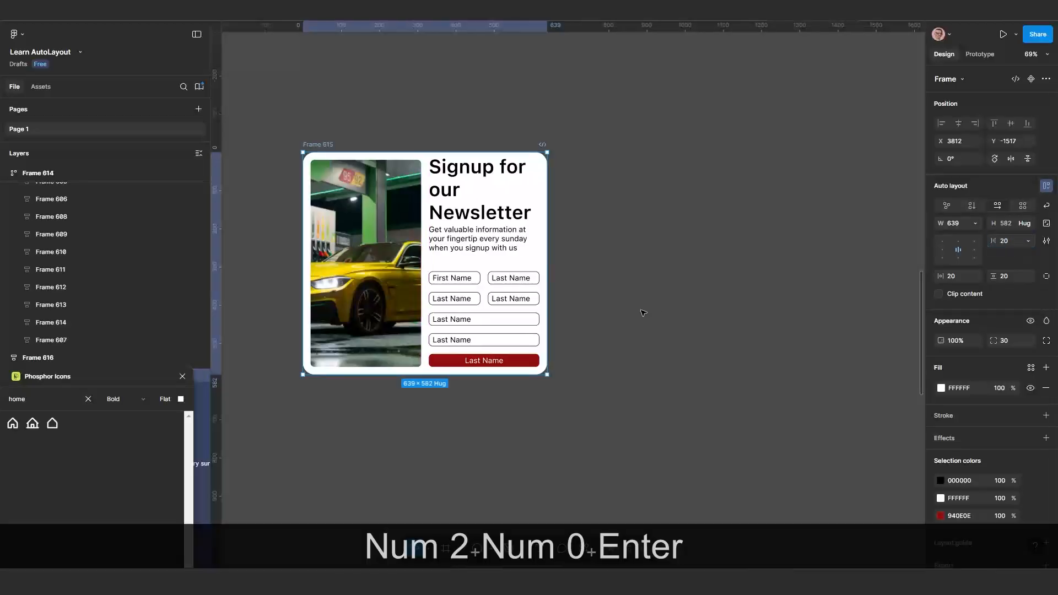
Narrow Frame 615 slightly and give the car image a minimum width equal to its current width
{"action": "left_click_drag", "start_coordinate": [547, 241], "coordinate": [537, 245]}
{"action": "left_click_drag", "start_coordinate": [537, 244], "coordinate": [539, 244]}
{"action": "double_click", "coordinate": [364, 259]}
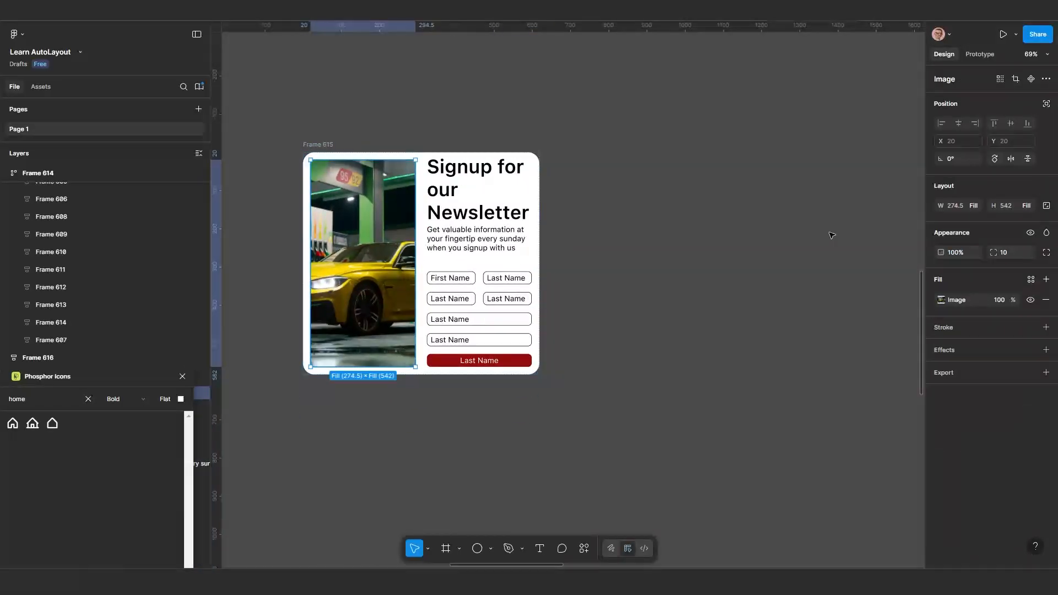
{"action": "left_click", "coordinate": [974, 205]}
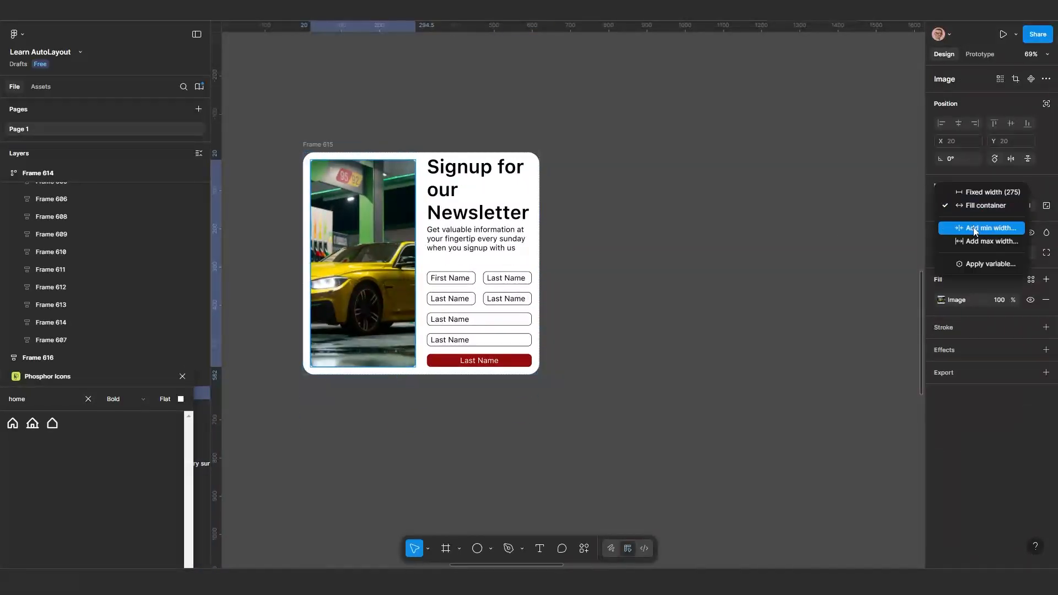
{"action": "left_click", "coordinate": [981, 262]}
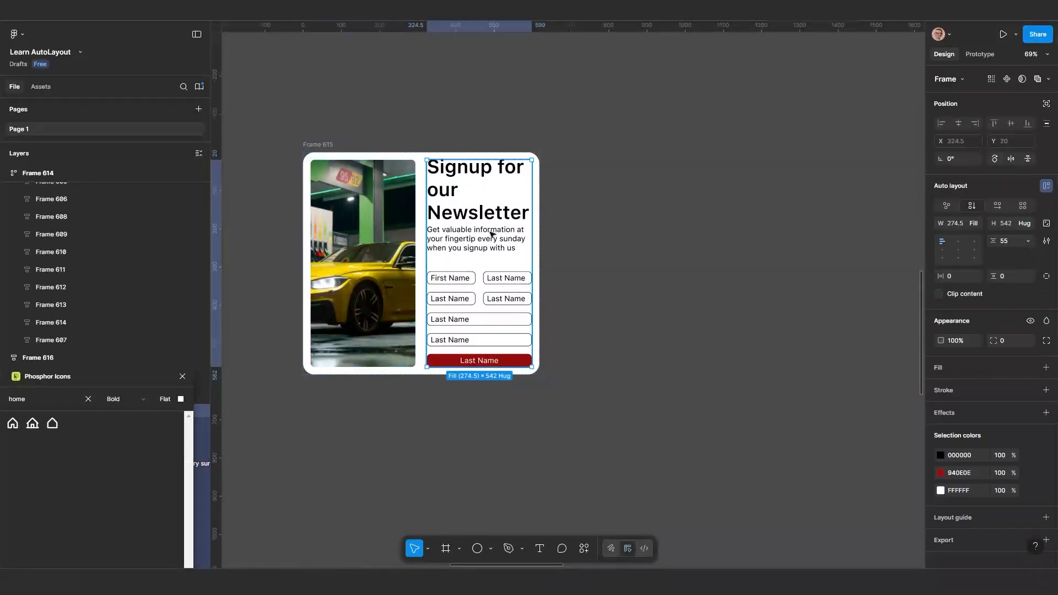
{"action": "left_click", "coordinate": [975, 241]}
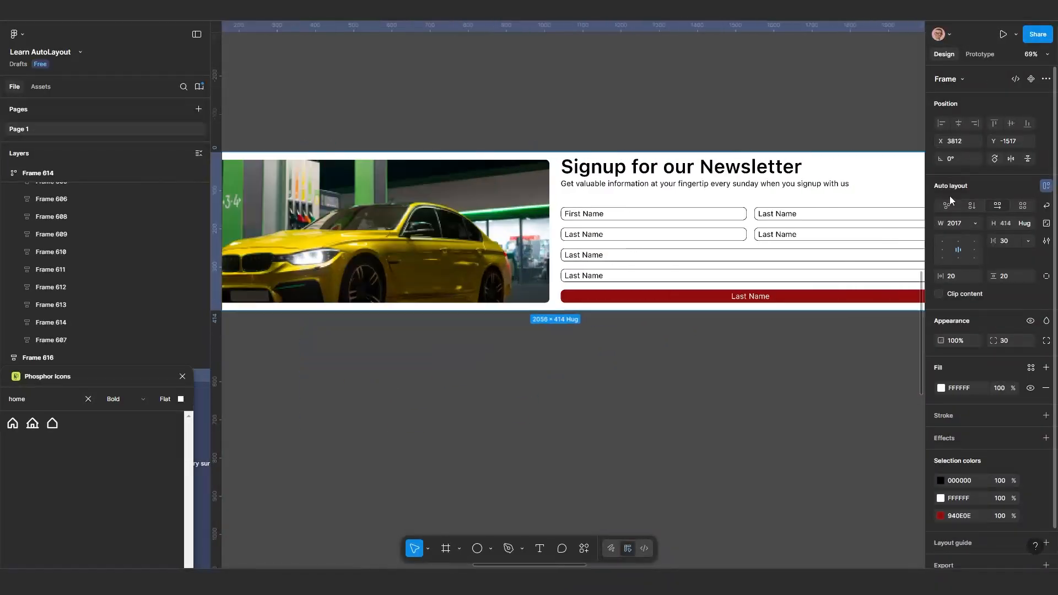
Resize Frame 615 to 611 px wide and make that its minimum width
{"action": "left_click_drag", "start_coordinate": [950, 196], "coordinate": [507, 241]}
{"action": "key", "text": "ctrl+z"}
{"action": "key", "text": "ctrl+z"}
{"action": "left_click", "coordinate": [975, 223]}
{"action": "left_click", "coordinate": [968, 260]}
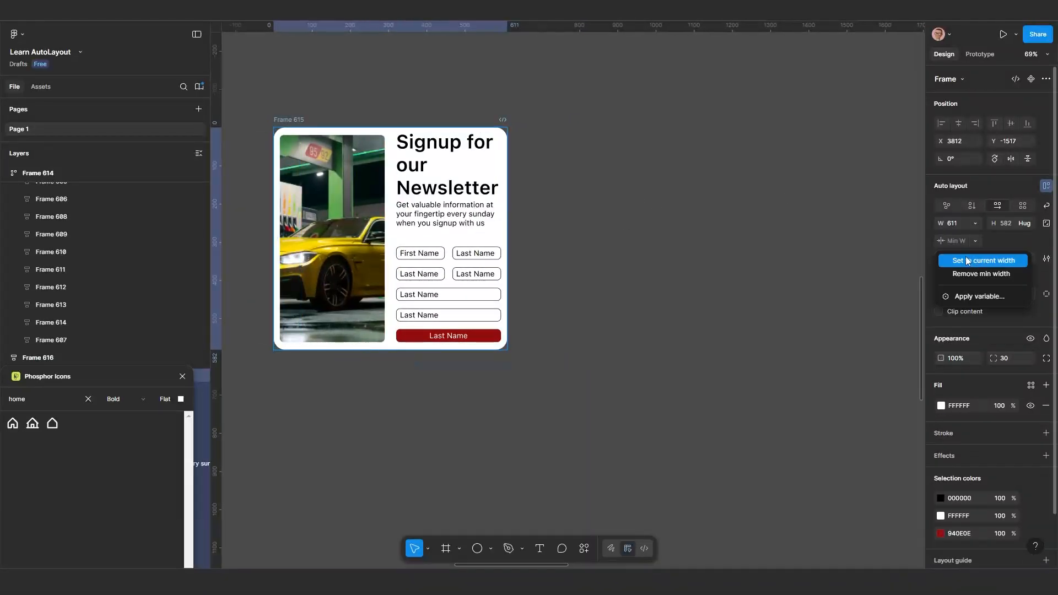
{"action": "left_click", "coordinate": [967, 260]}
Widen Frame 615 to 1626 px and make that its maximum width
{"action": "left_click_drag", "start_coordinate": [507, 238], "coordinate": [895, 241]}
{"action": "left_click", "coordinate": [975, 223]}
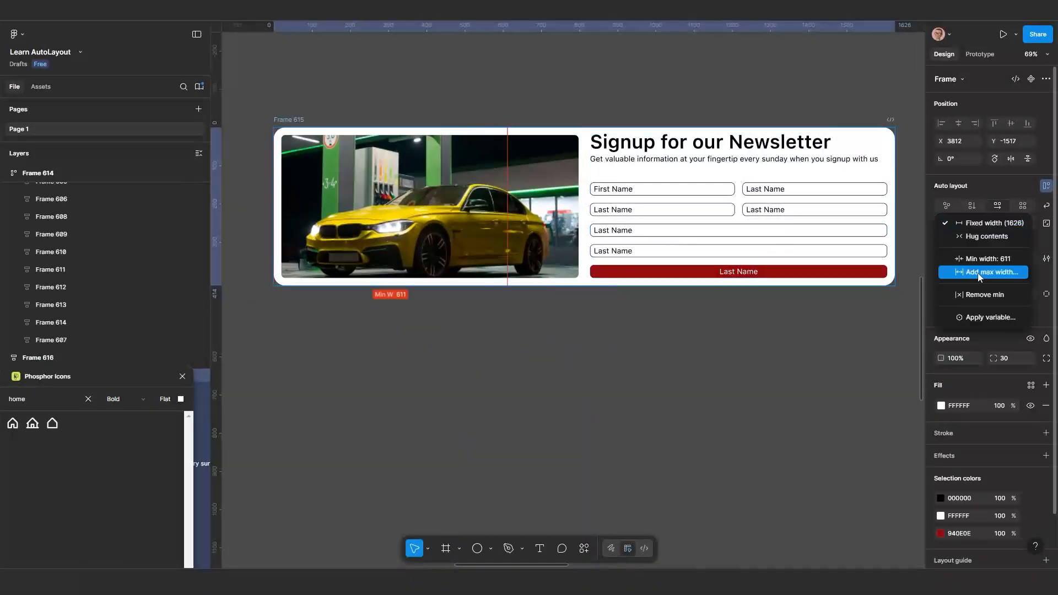
{"action": "left_click", "coordinate": [971, 273]}
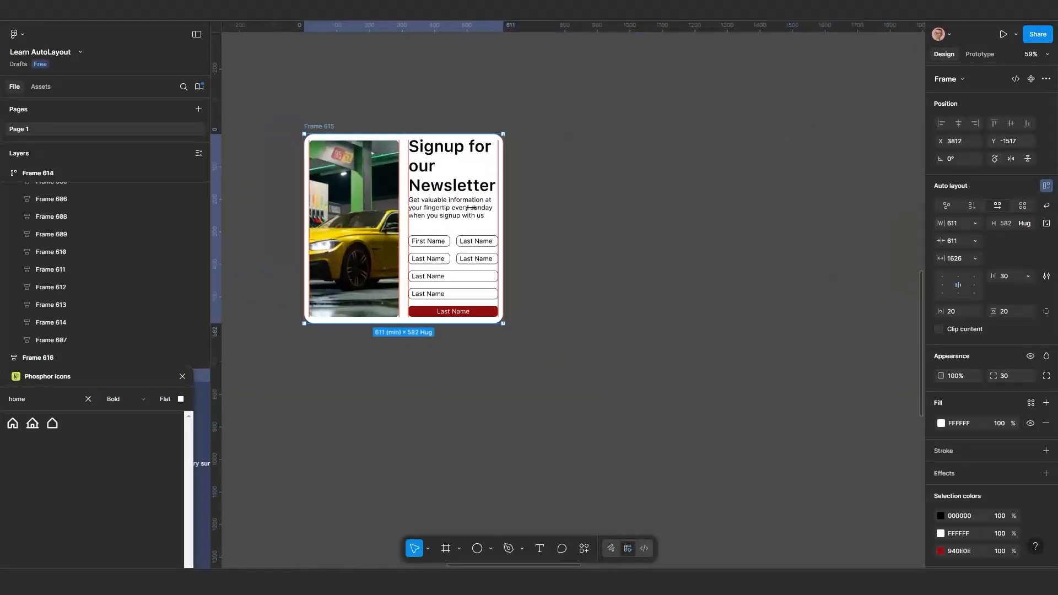
Fix the image and form blocks at 458 px high and narrow Frame 615 to test the wrapping
{"action": "left_click_drag", "start_coordinate": [504, 209], "coordinate": [653, 197]}
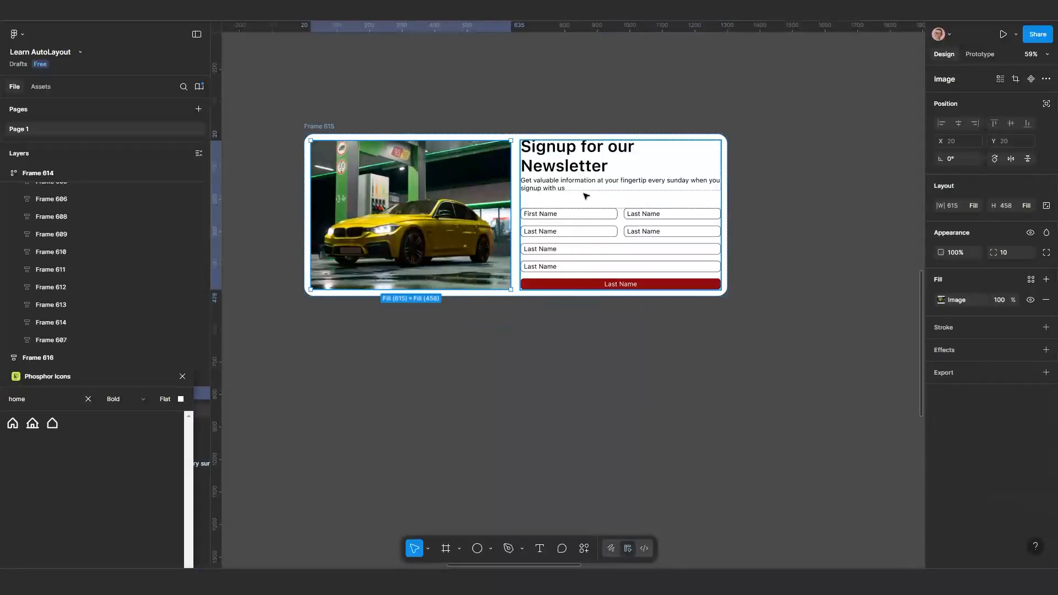
{"action": "key", "text": "Return"}
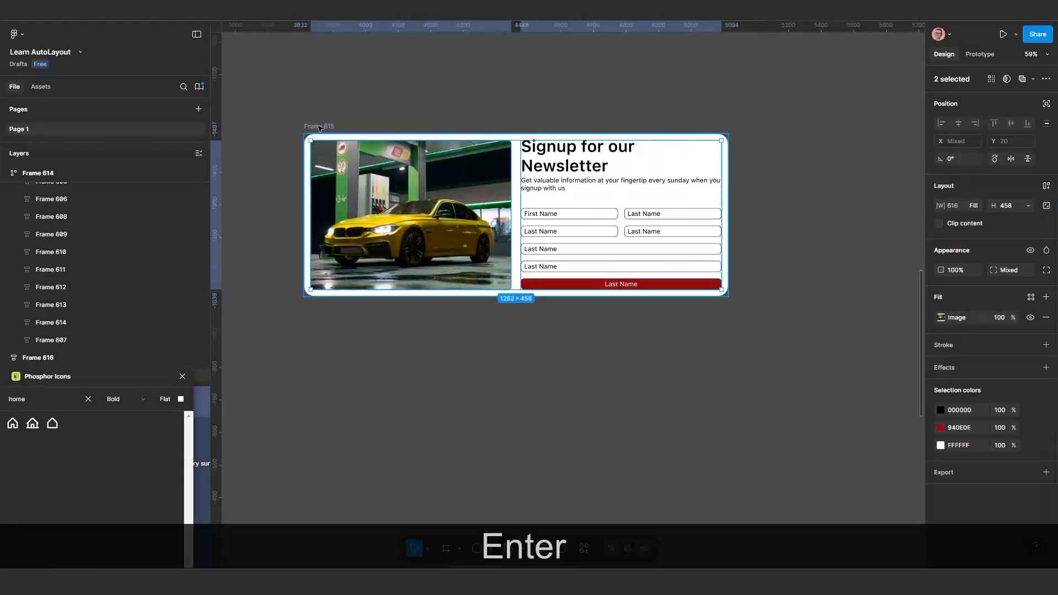
{"action": "left_click_drag", "start_coordinate": [728, 230], "coordinate": [580, 232]}
{"action": "left_click_drag", "start_coordinate": [580, 233], "coordinate": [546, 232]}
Try changing the width sizing of Frame 615 and undo it
{"action": "left_click", "coordinate": [974, 224]}
{"action": "left_click", "coordinate": [971, 237]}
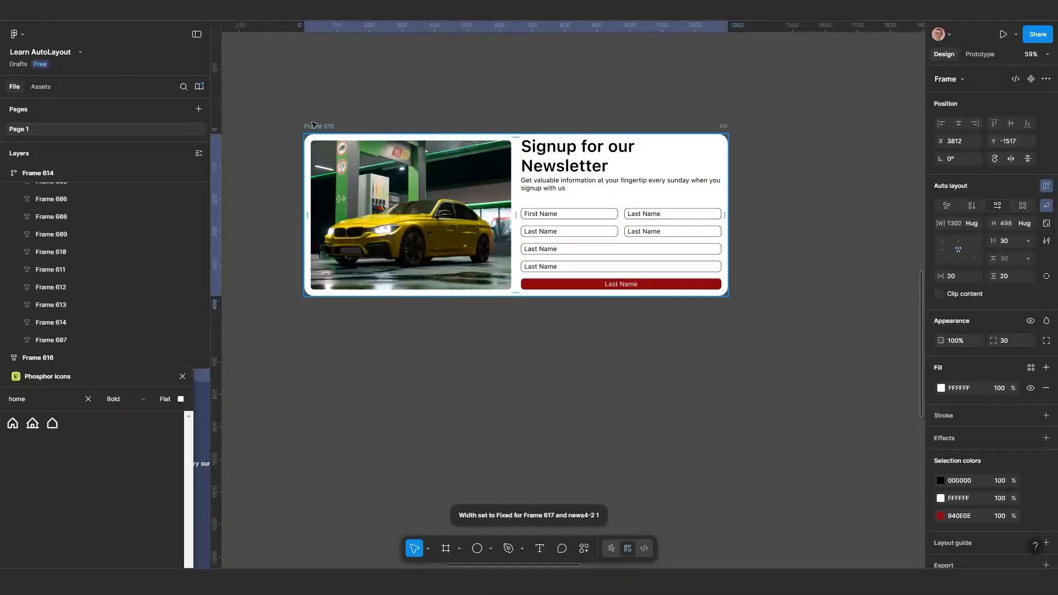
{"action": "key", "text": "ctrl+z"}
{"action": "key", "text": "ctrl+z"}
{"action": "key", "text": "ctrl+z"}
{"action": "key", "text": "ctrl+z"}
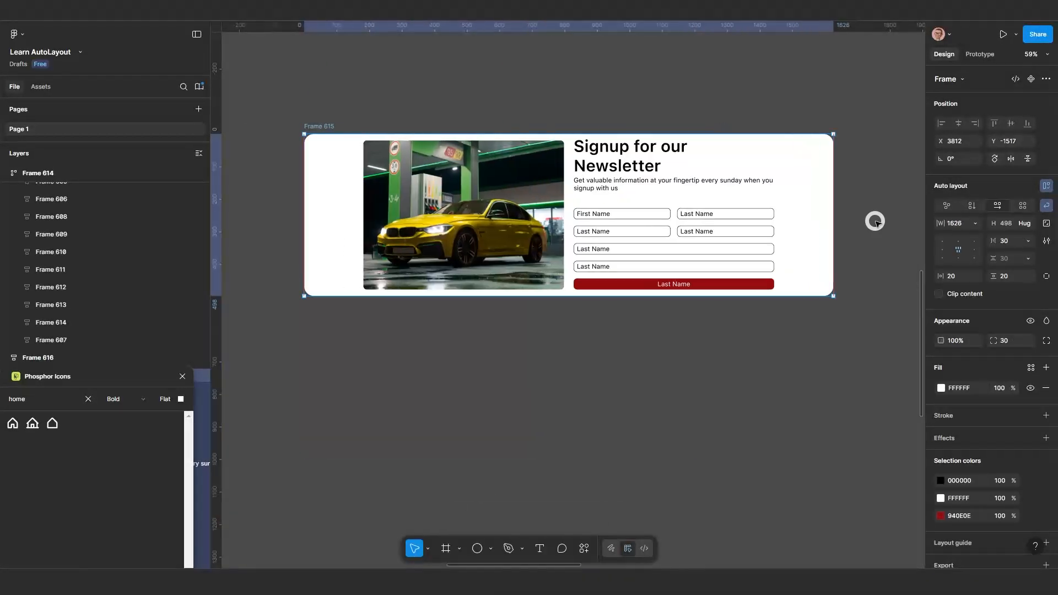
Resize Frame 615 between its 1626 px maximum and 611 px minimum widths to test how its blocks wrap
{"action": "left_click", "coordinate": [619, 227]}
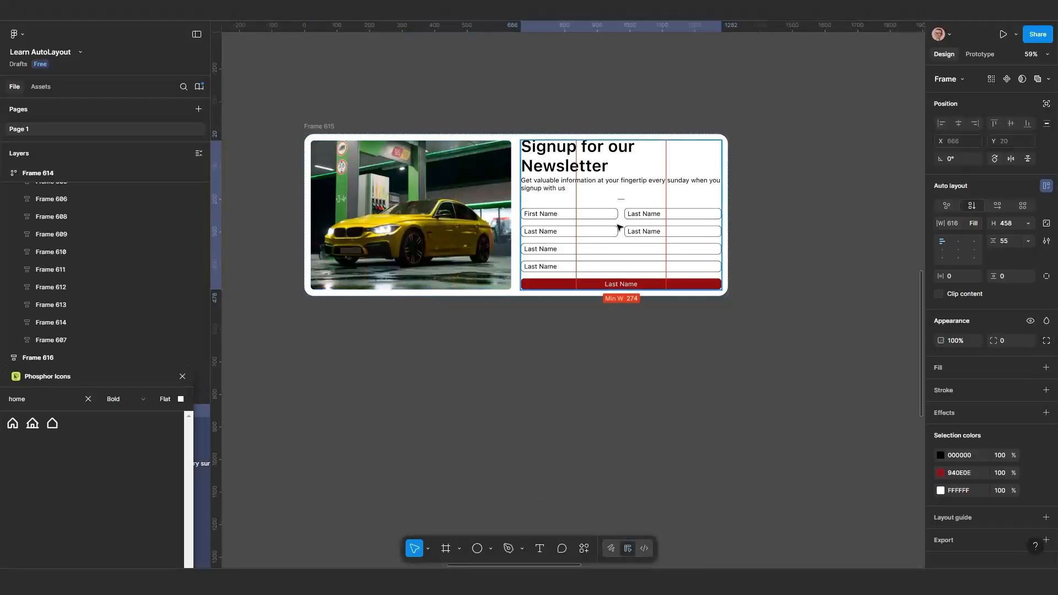
{"action": "mouse_move", "coordinate": [728, 210]}
{"action": "left_mouse_down"}
{"action": "mouse_move", "coordinate": [529, 210]}
{"action": "mouse_move", "coordinate": [728, 212]}
{"action": "left_mouse_up"}
{"action": "left_click_drag", "start_coordinate": [723, 212], "coordinate": [539, 205]}
{"action": "scroll", "coordinate": [539, 205], "scroll_direction": "right", "scroll_amount": 3}
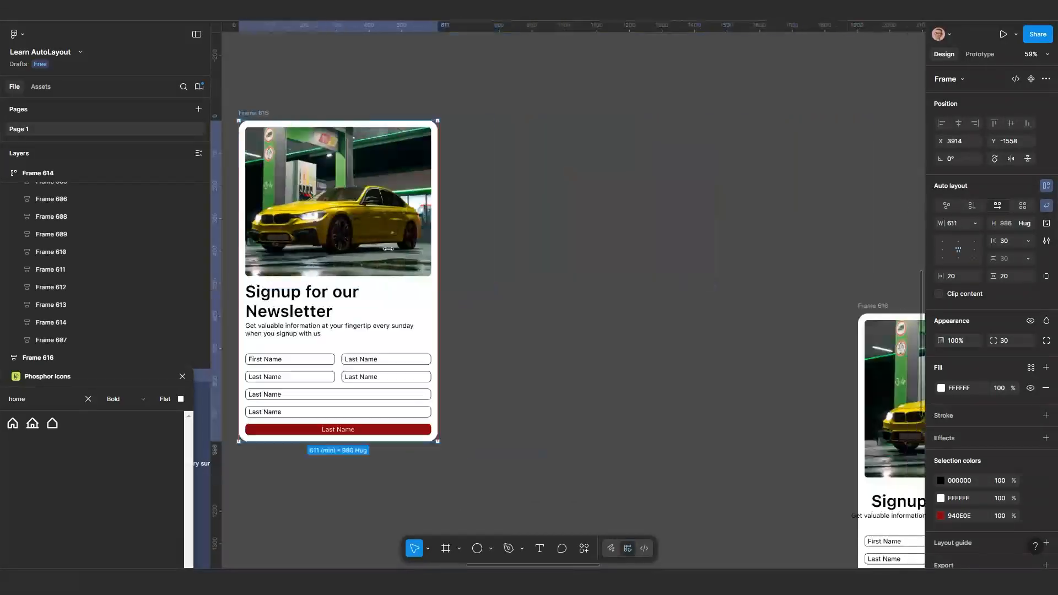
{"action": "scroll", "coordinate": [539, 205], "scroll_direction": "down", "scroll_amount": 3}
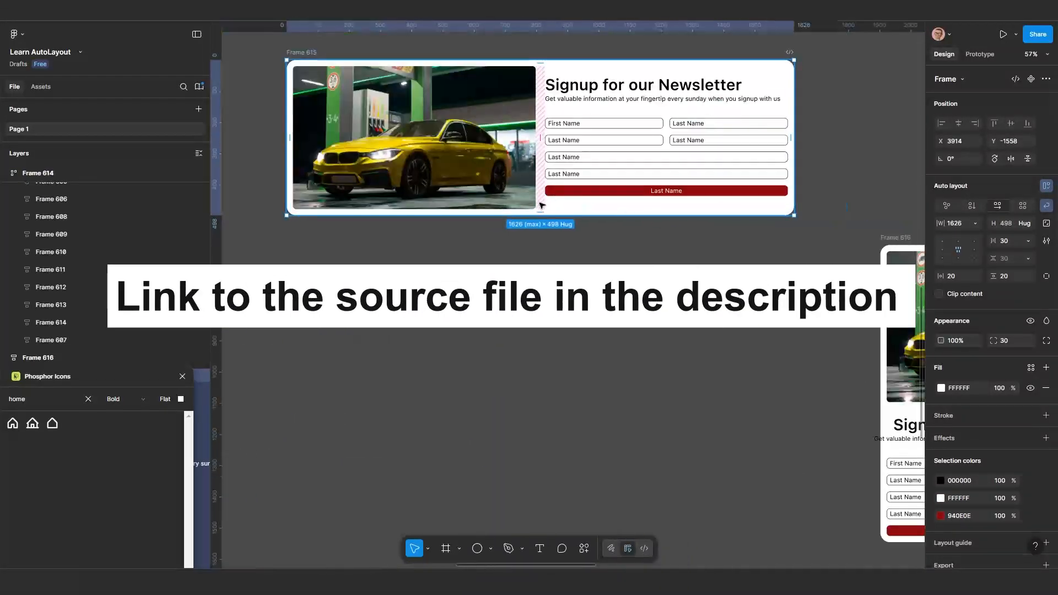
{"action": "left_click_drag", "start_coordinate": [874, 226], "coordinate": [463, 226]}
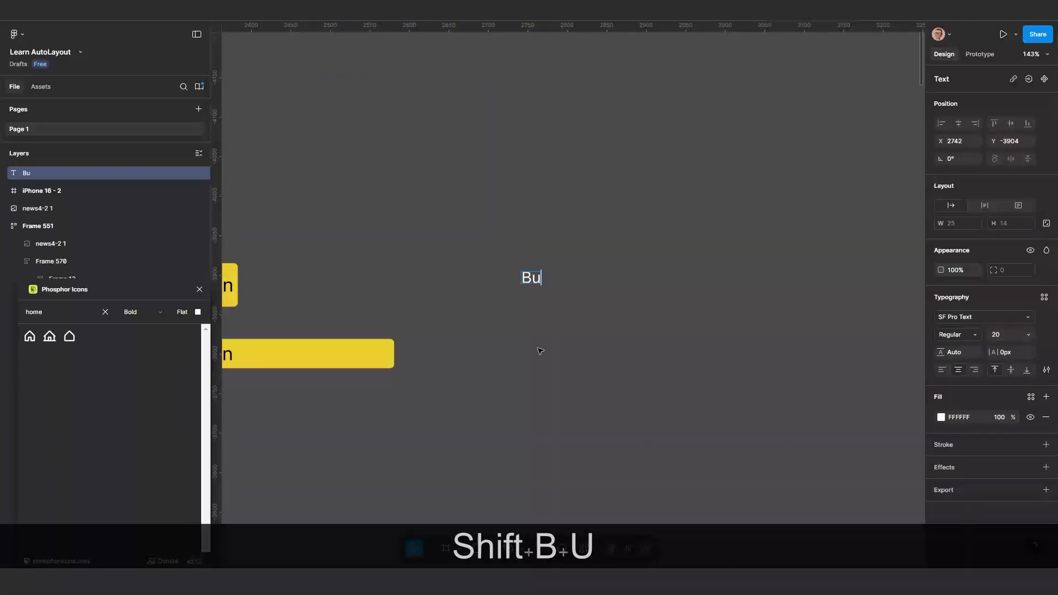
Add the text "Button" on an empty part of the canvas beside the yellow buttons
{"action": "type", "text": "tton"}
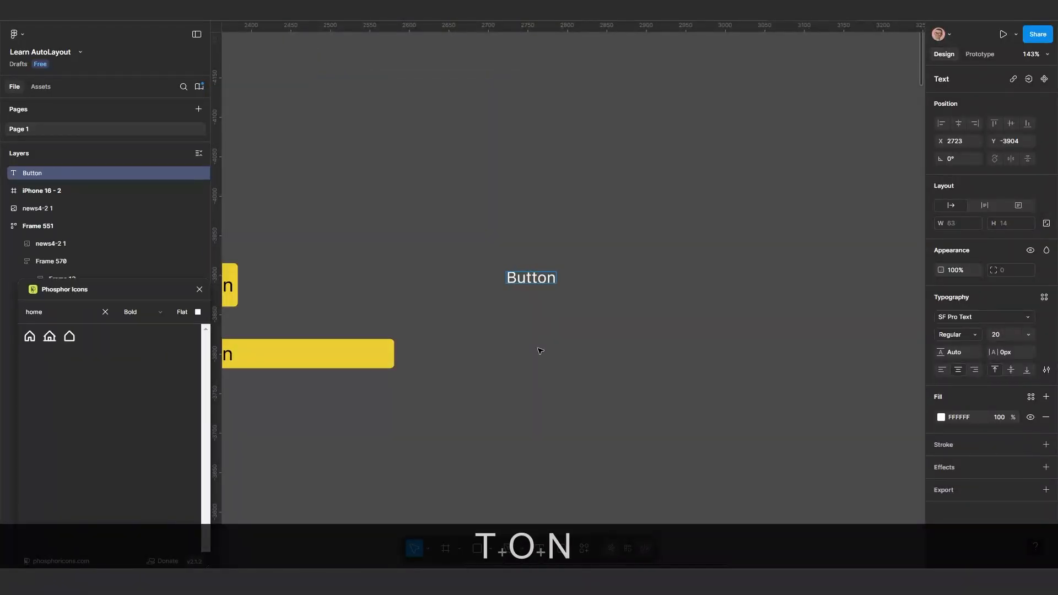
{"action": "key", "text": "Escape"}
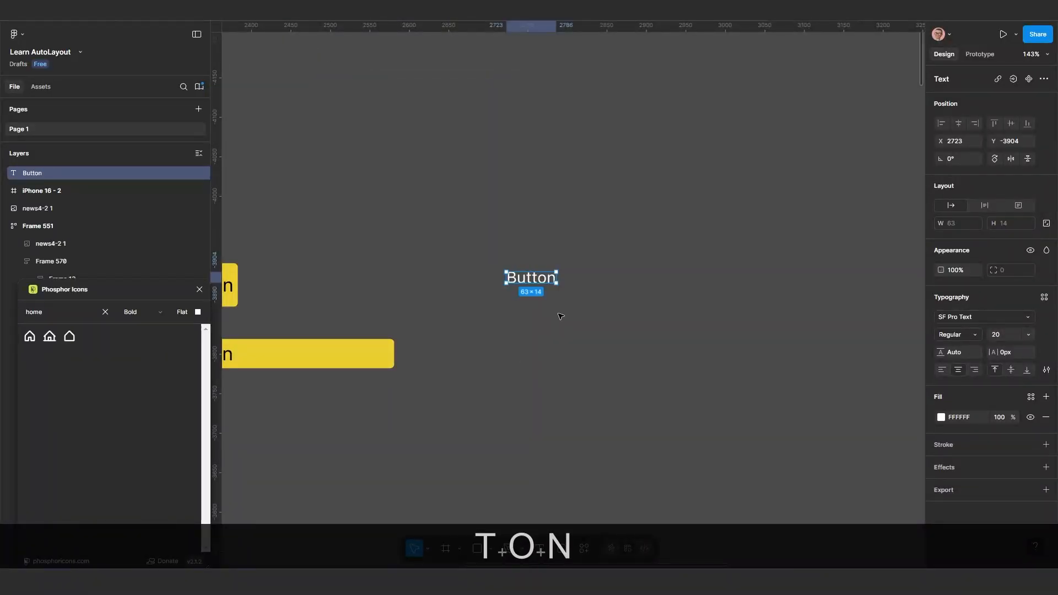
{"action": "scroll", "coordinate": [561, 315], "scroll_direction": "up", "scroll_amount": 2}
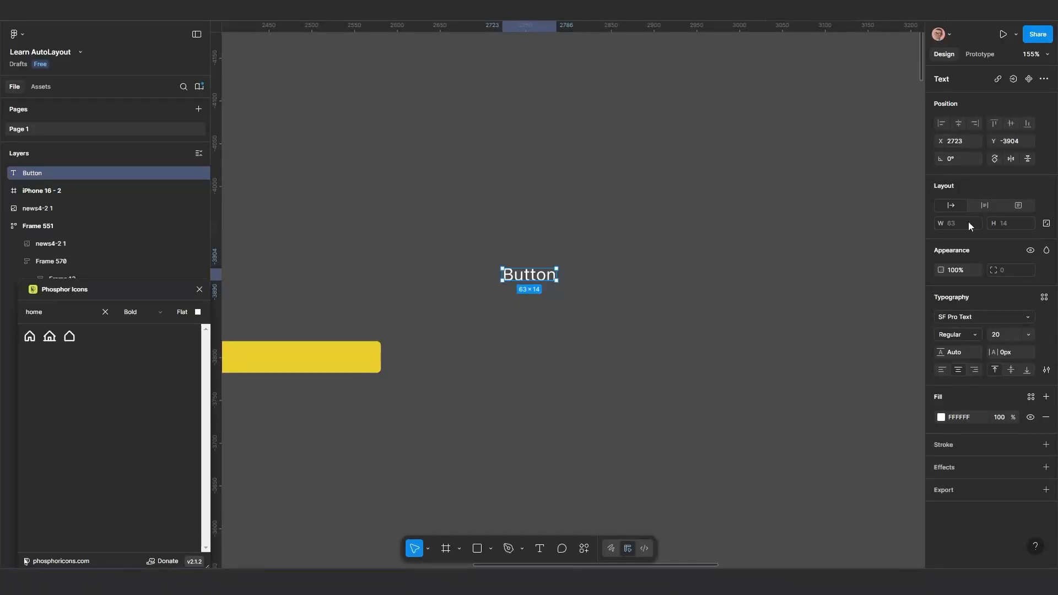
{"action": "scroll", "coordinate": [540, 312], "scroll_direction": "up", "scroll_amount": 5}
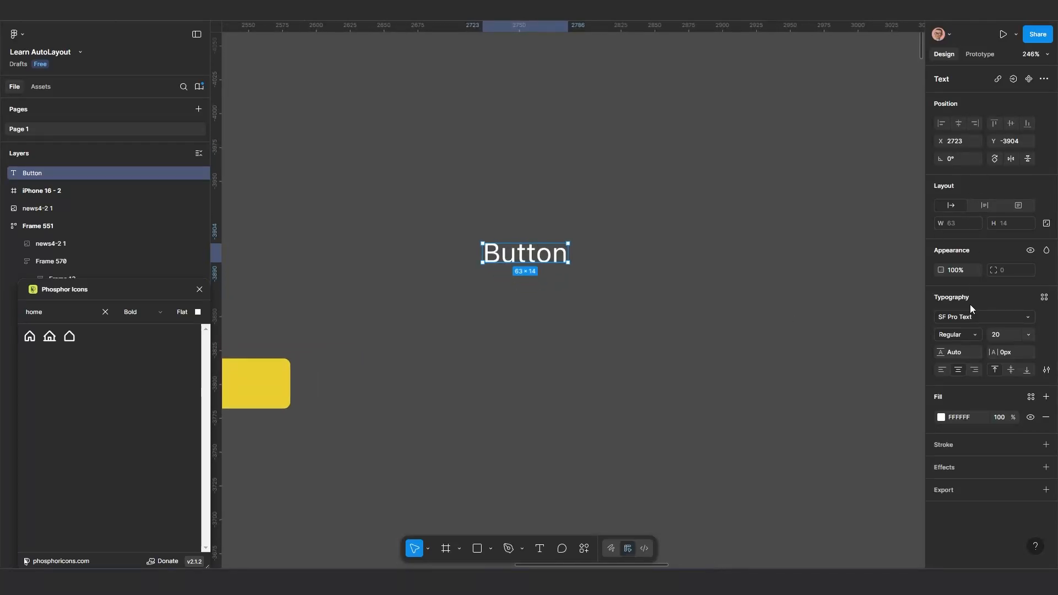
Duplicate the "Button" text, add auto layout to the copy, and arrange the two side by side
{"action": "left_click_drag", "start_coordinate": [531, 262], "coordinate": [528, 313]}
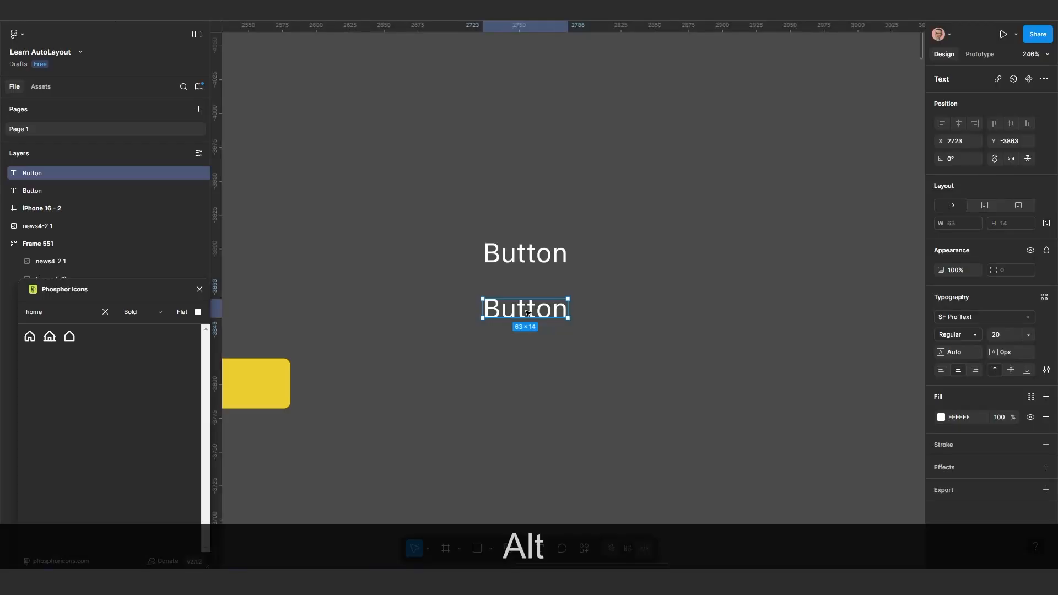
{"action": "right_click", "coordinate": [527, 312]}
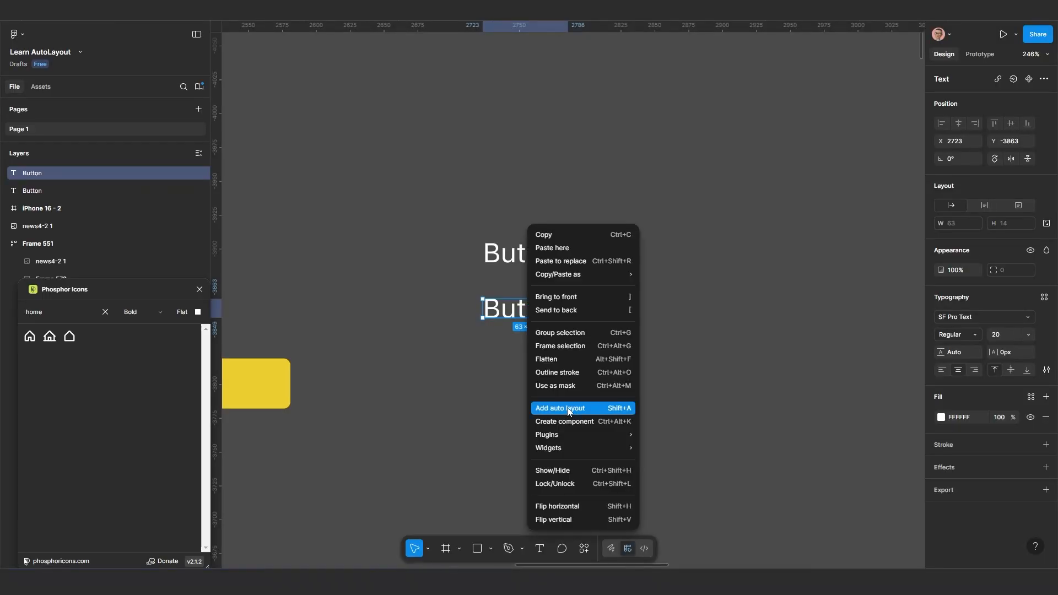
{"action": "left_click", "coordinate": [619, 411]}
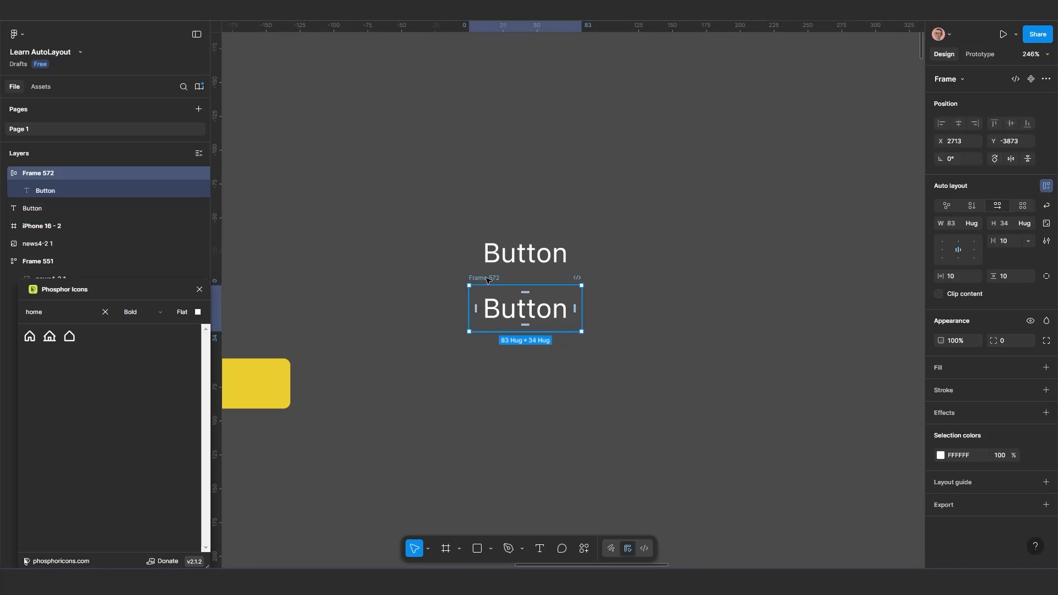
{"action": "left_click_drag", "start_coordinate": [509, 280], "coordinate": [631, 247]}
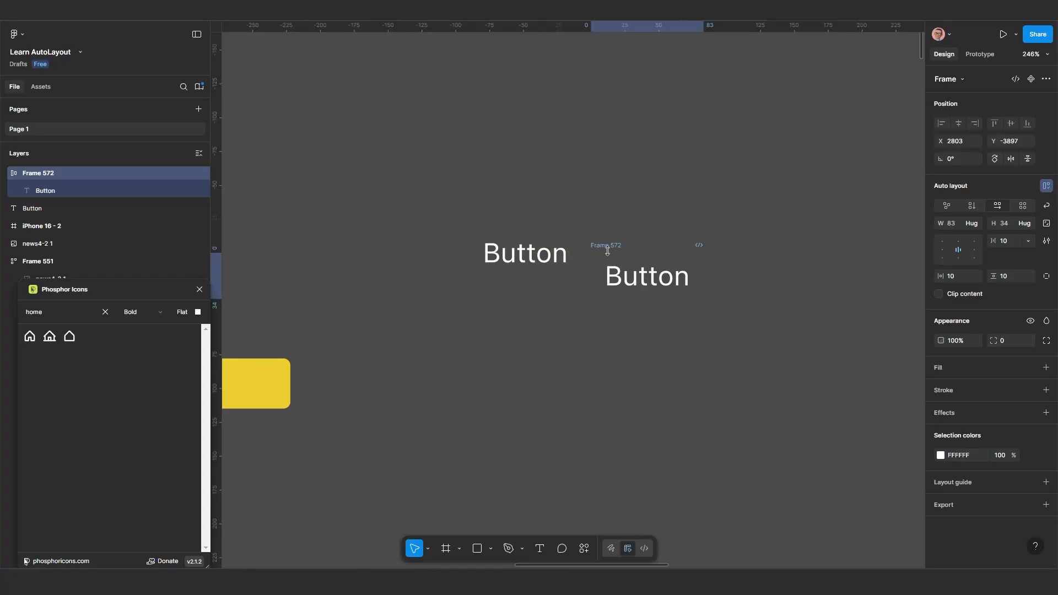
{"action": "left_click_drag", "start_coordinate": [549, 255], "coordinate": [528, 266]}
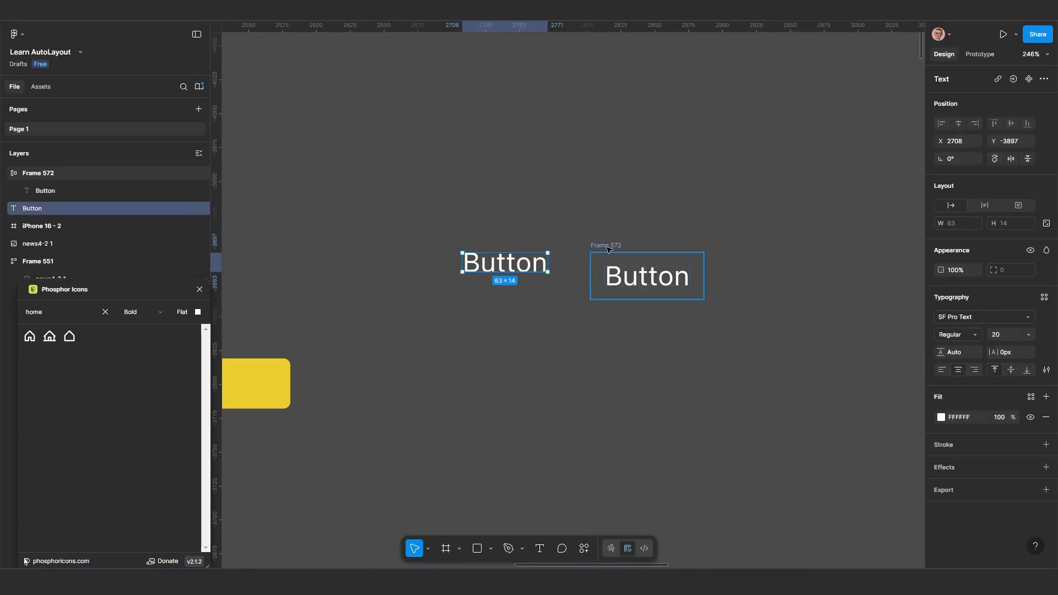
Move the Phosphor Icons window lower to uncover the layer list and select the auto layout frame Frame 572
{"action": "left_click_drag", "start_coordinate": [138, 290], "coordinate": [112, 378]}
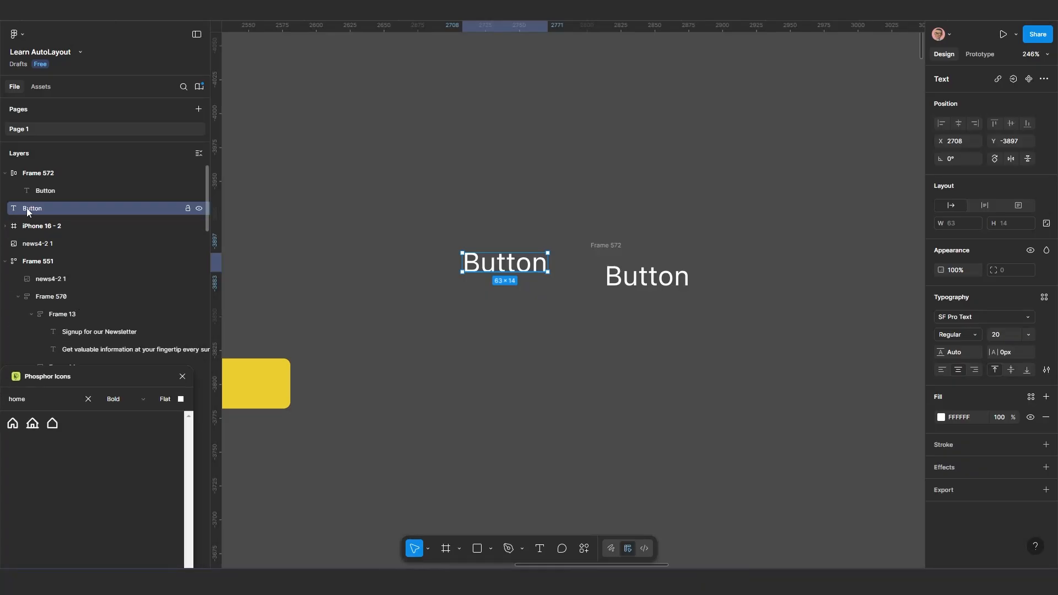
{"action": "left_click", "coordinate": [23, 176]}
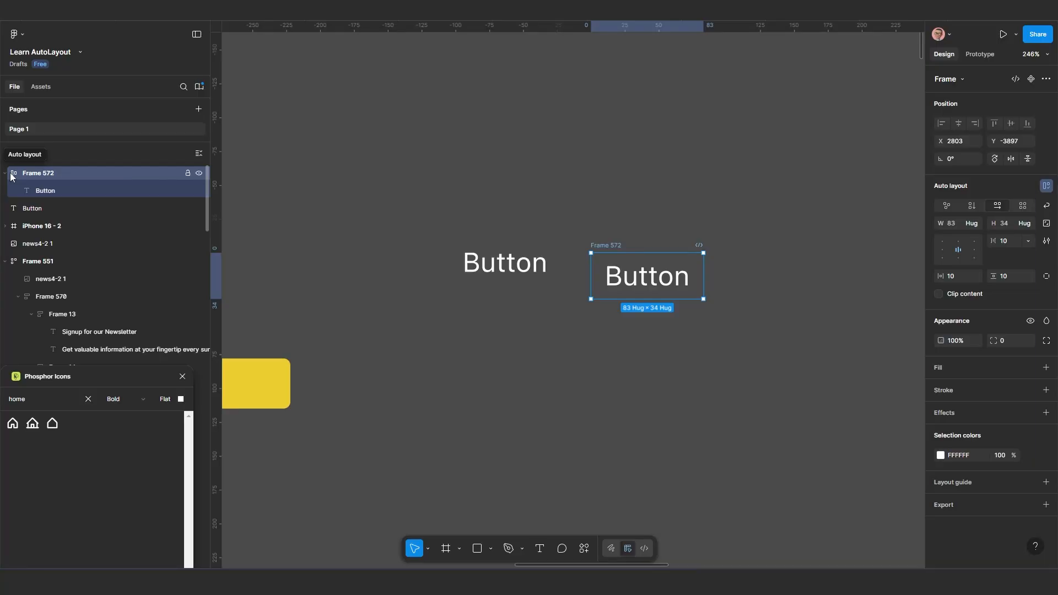
Draw a plain frame about 98 × 42 below the two Button texts and shift it slightly up
{"action": "left_click", "coordinate": [446, 549]}
{"action": "left_click_drag", "start_coordinate": [442, 367], "coordinate": [574, 424]}
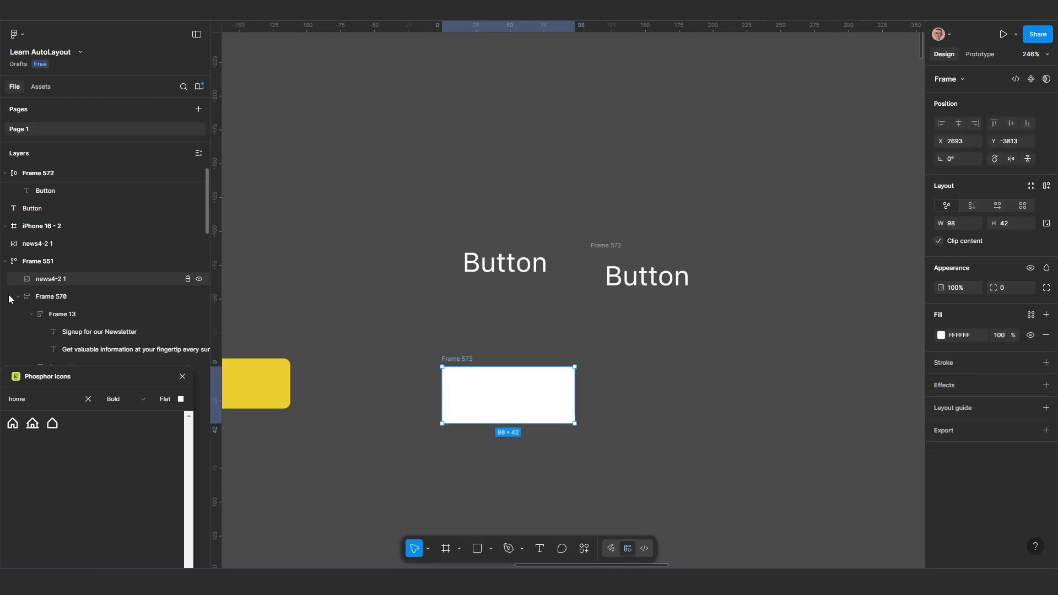
{"action": "scroll", "coordinate": [130, 336], "scroll_direction": "down", "scroll_amount": 4}
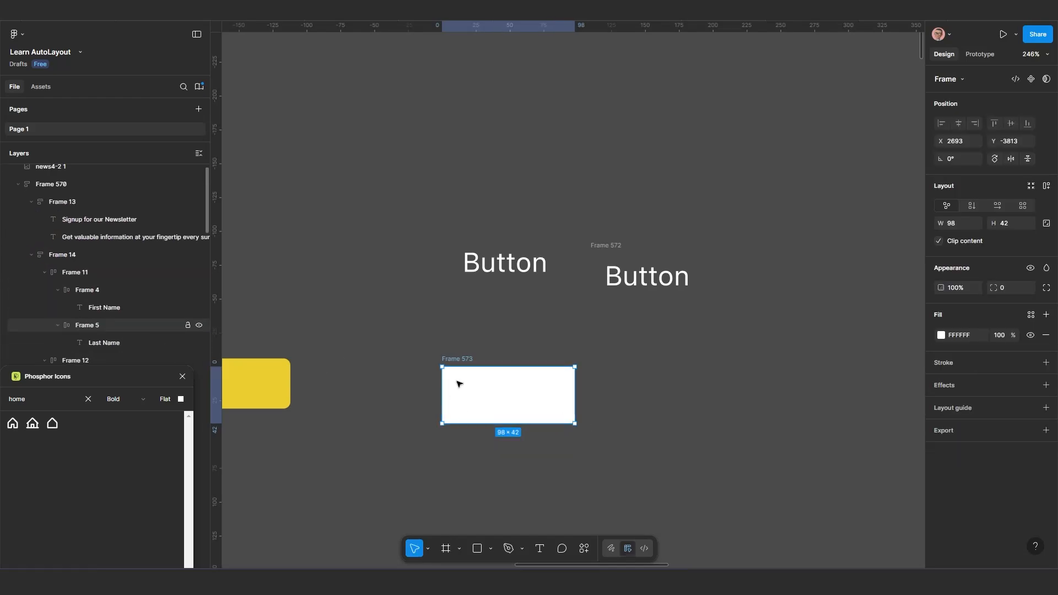
{"action": "left_click_drag", "start_coordinate": [460, 384], "coordinate": [470, 373]}
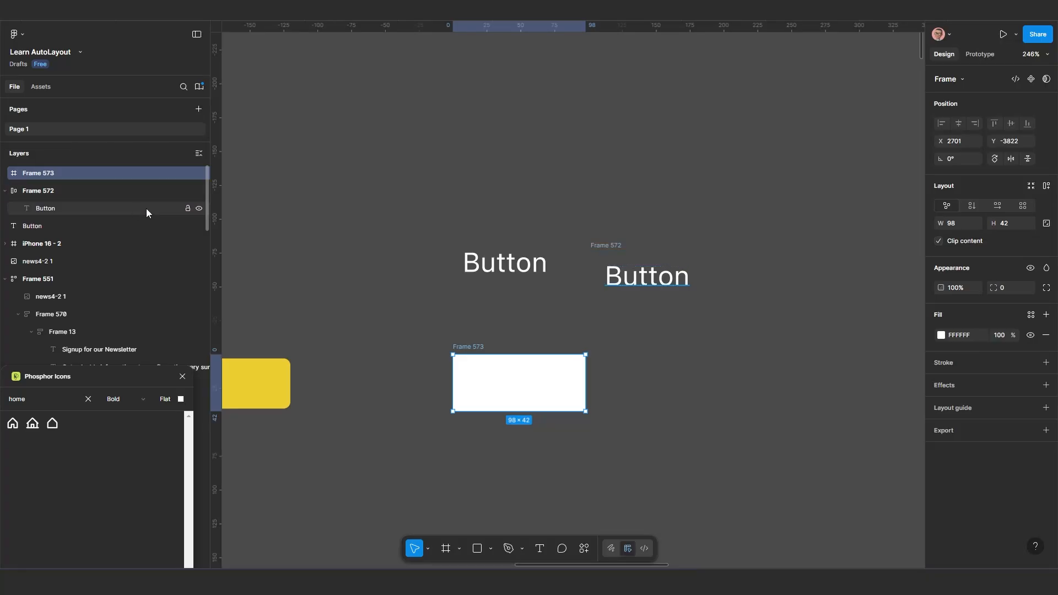
Compare the plain white frame with the auto layout frame Frame 572, and delete the plain frame
{"action": "left_click", "coordinate": [23, 191]}
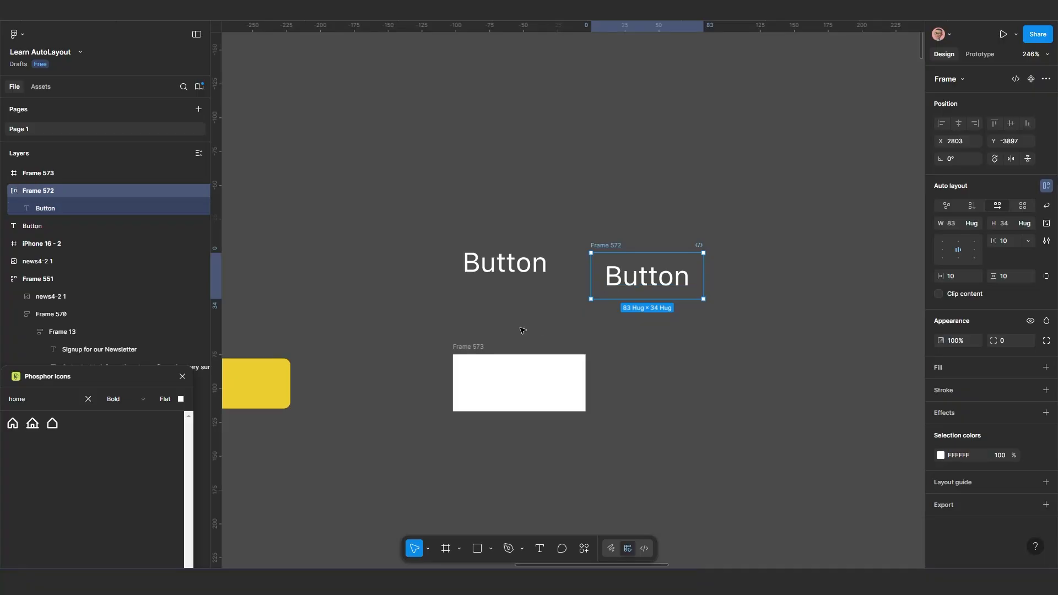
{"action": "scroll", "coordinate": [508, 335], "scroll_direction": "up", "scroll_amount": 5}
{"action": "left_click_drag", "start_coordinate": [450, 352], "coordinate": [496, 353]}
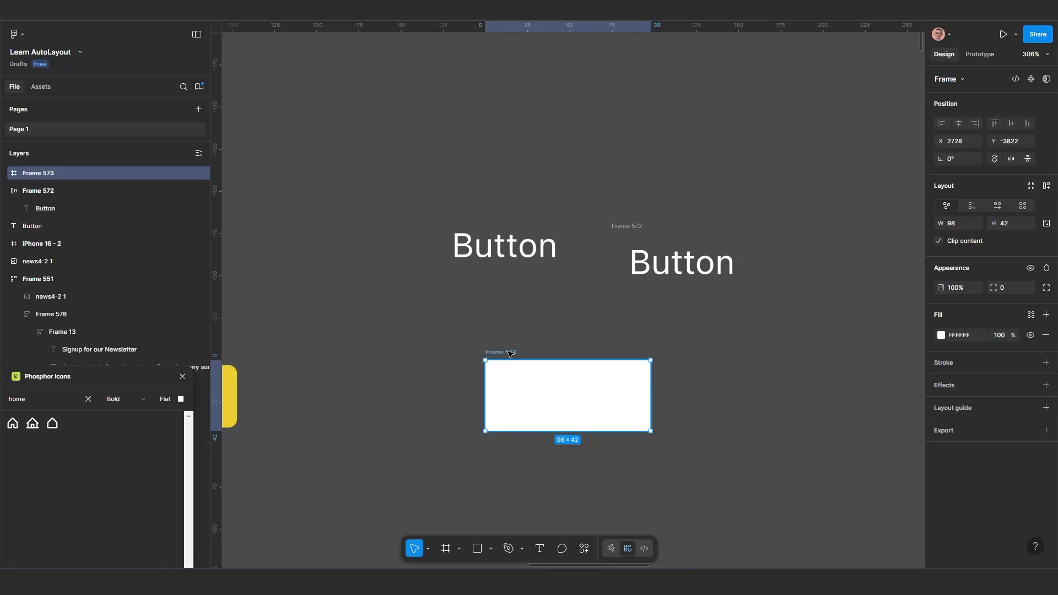
{"action": "key", "text": "Delete"}
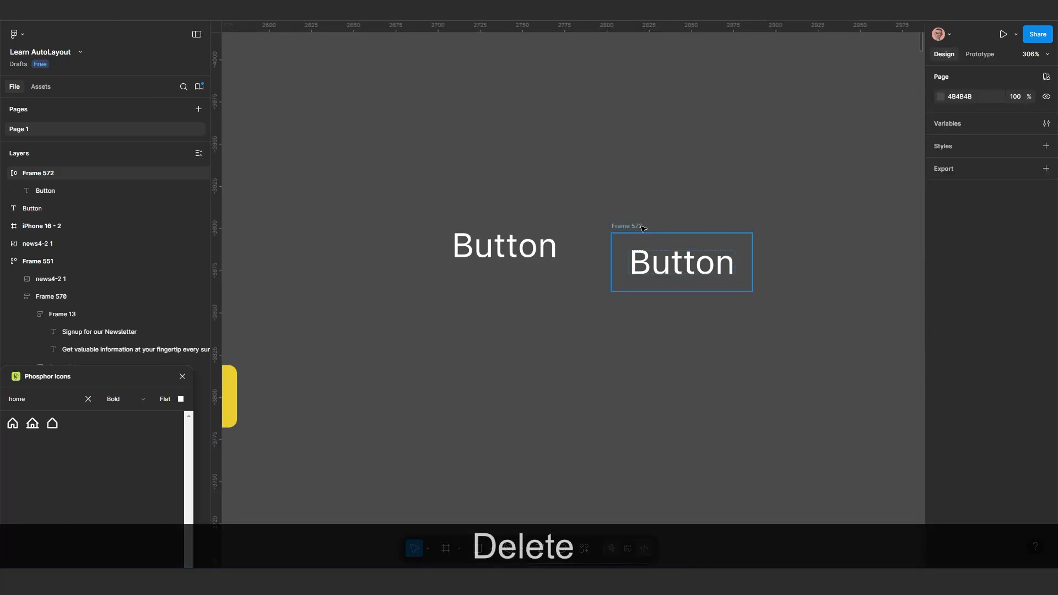
Move the auto layout frame Frame 572 beneath the plain Button text, to about X 2697, Y -3855
{"action": "left_click_drag", "start_coordinate": [638, 244], "coordinate": [417, 291]}
{"action": "scroll", "coordinate": [476, 364], "scroll_direction": "up", "scroll_amount": 2}
{"action": "scroll", "coordinate": [441, 337], "scroll_direction": "up", "scroll_amount": 3}
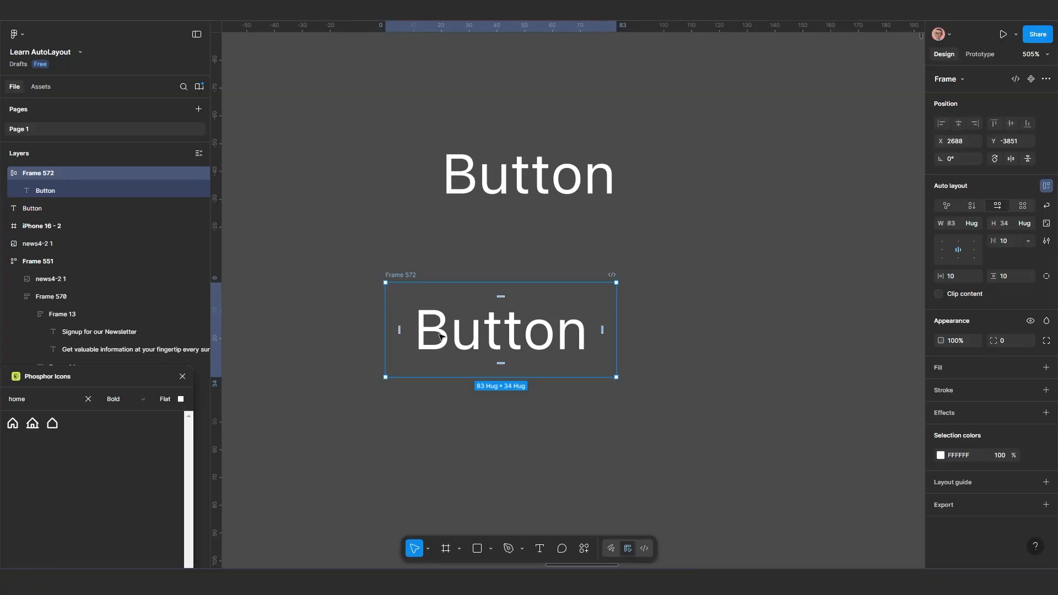
{"action": "left_click_drag", "start_coordinate": [401, 275], "coordinate": [414, 276]}
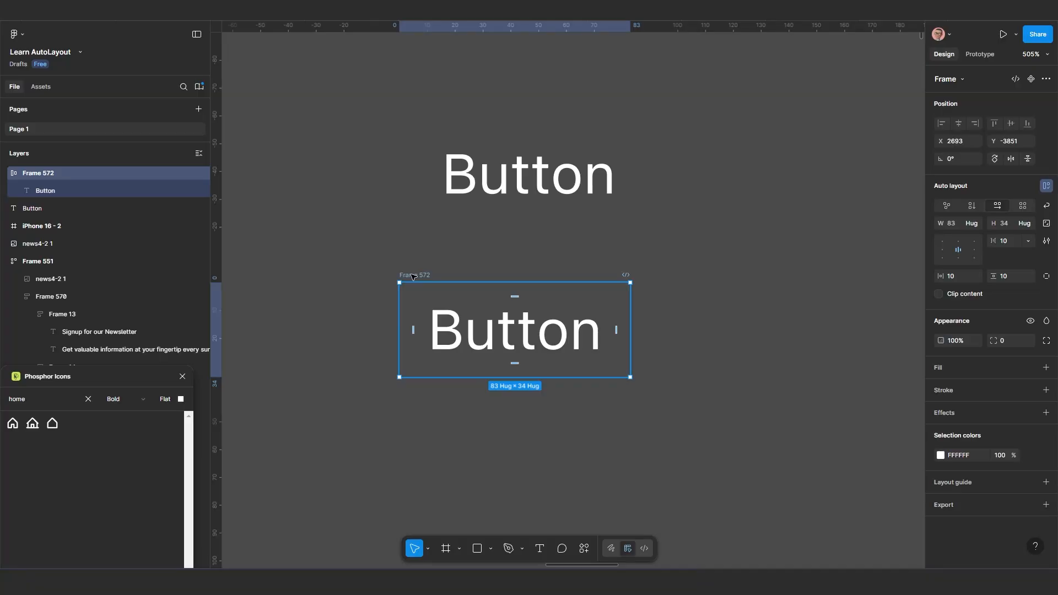
{"action": "left_click_drag", "start_coordinate": [414, 275], "coordinate": [414, 270]}
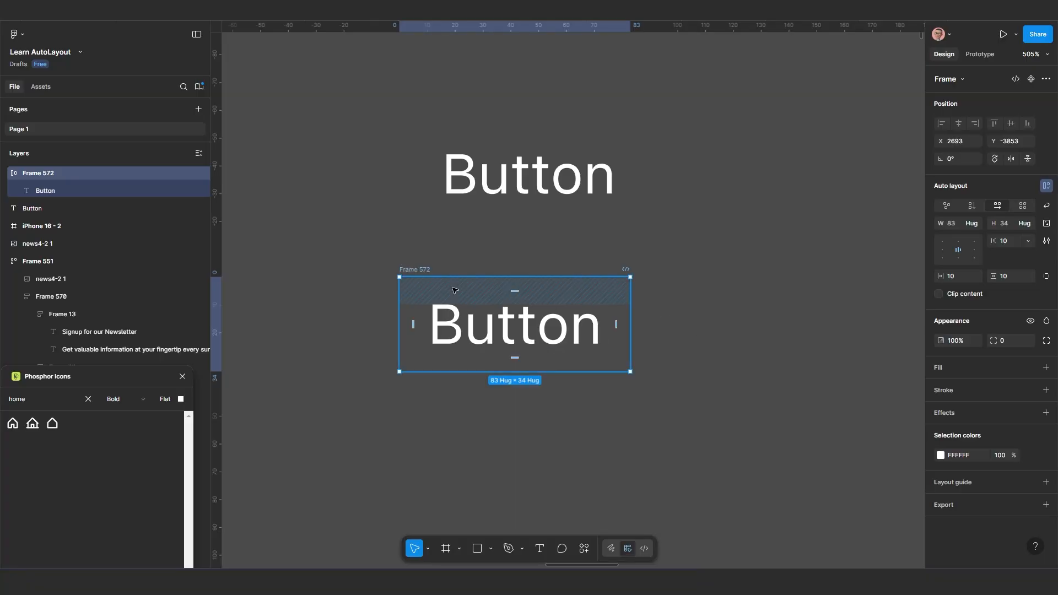
{"action": "left_click_drag", "start_coordinate": [420, 270], "coordinate": [431, 265]}
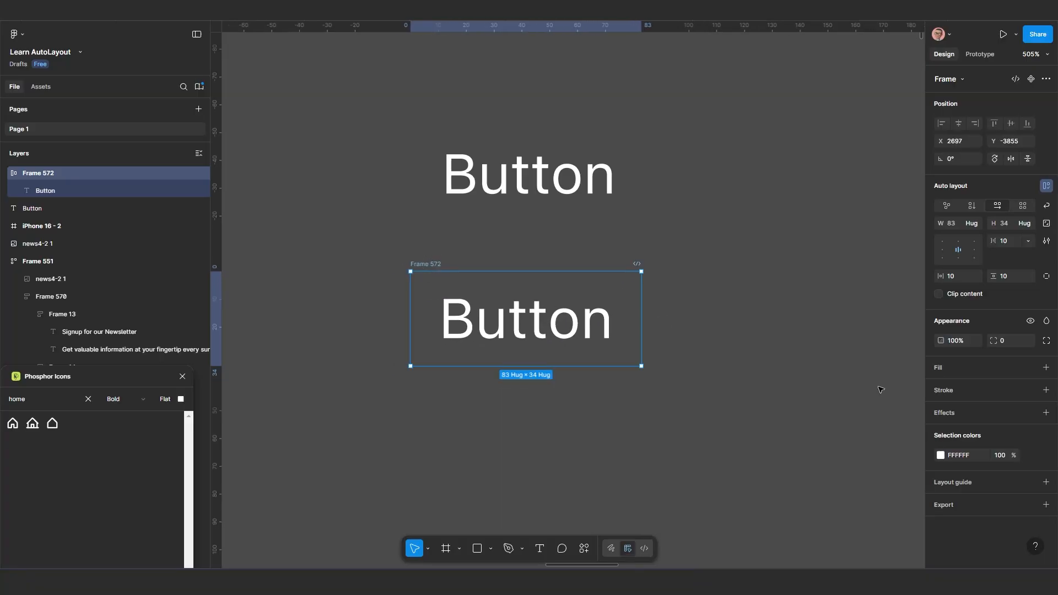
Give Frame 572 a dark red 4A0A0A fill and shift it to about X 2674, Y -3848
{"action": "left_click", "coordinate": [942, 365]}
{"action": "left_click_drag", "start_coordinate": [888, 388], "coordinate": [901, 401]}
{"action": "left_click_drag", "start_coordinate": [442, 273], "coordinate": [363, 284]}
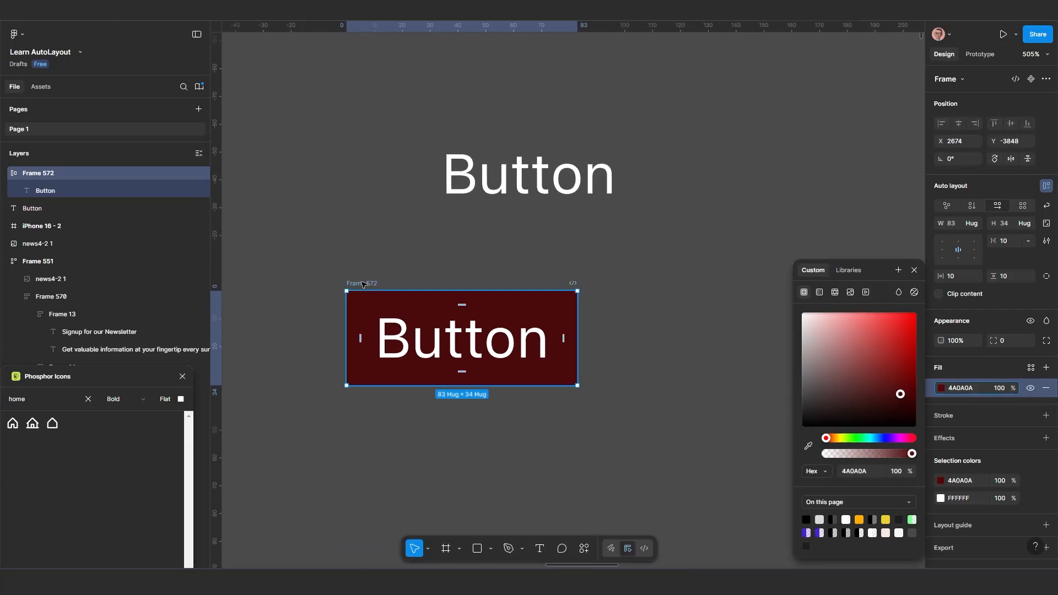
Extend the label inside Frame 572 to "Button to press" to test how the frame adapts
{"action": "left_click", "coordinate": [458, 353]}
{"action": "double_click", "coordinate": [454, 351]}
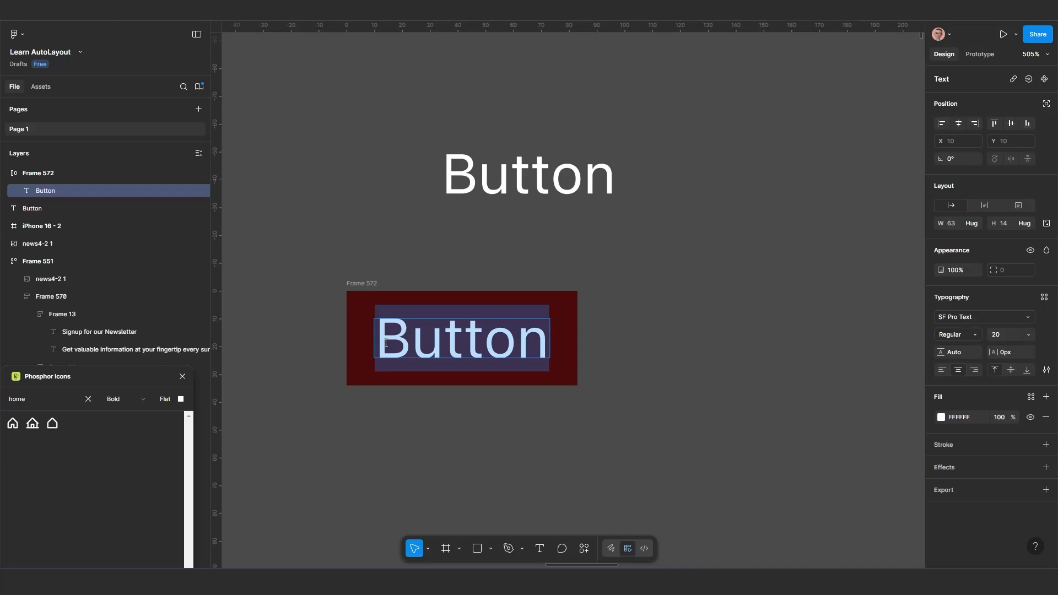
{"action": "left_click", "coordinate": [543, 343]}
{"action": "type", "text": "t"}
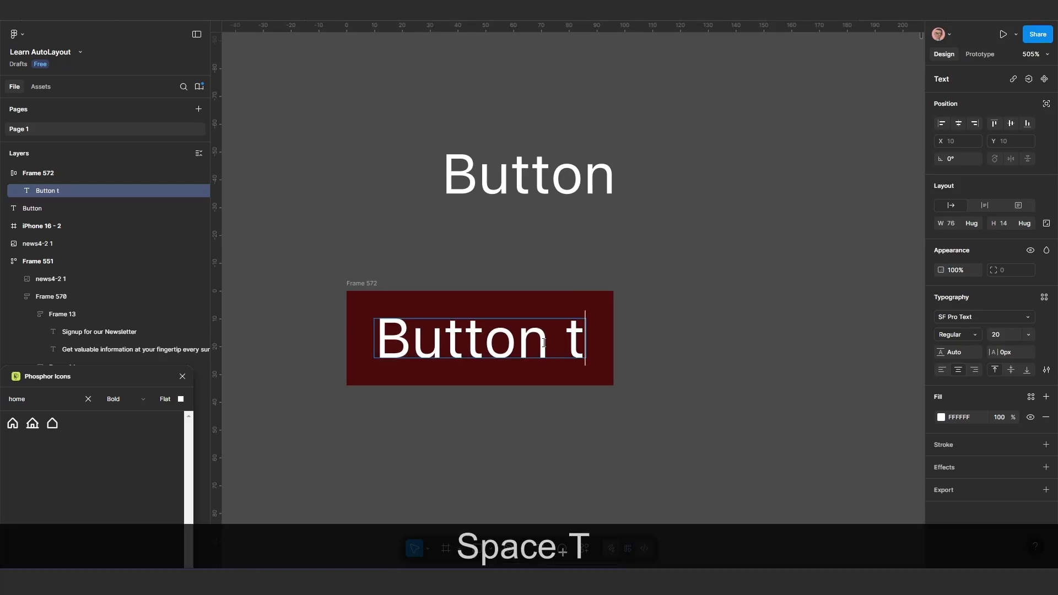
{"action": "type", "text": "o pres"}
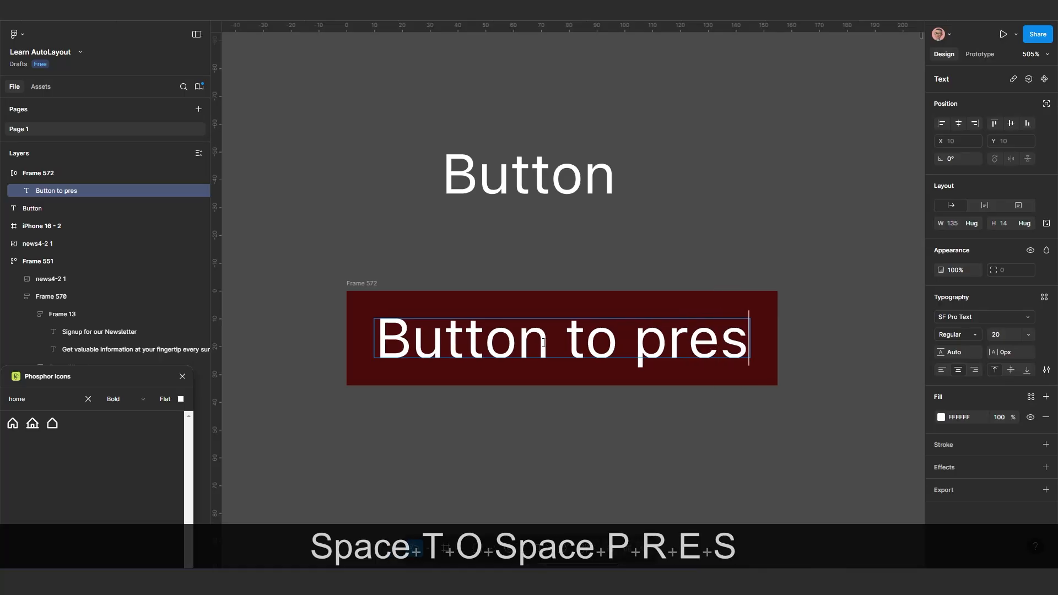
{"action": "type", "text": "s"}
{"action": "key", "text": "Escape"}
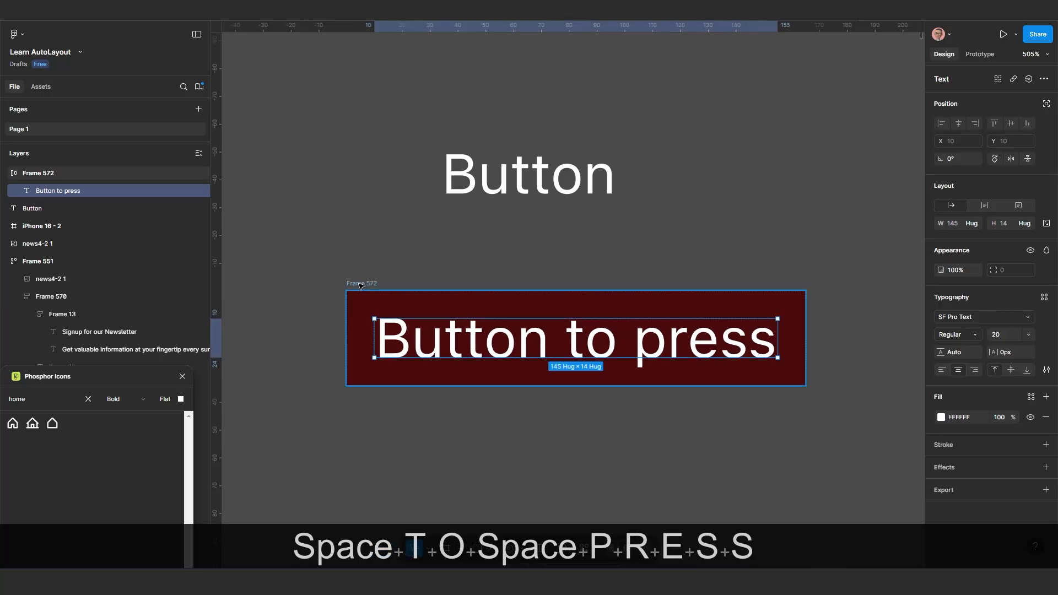
Move Frame 572 slightly up and duplicate its "Button to press" text twice inside the frame
{"action": "left_click_drag", "start_coordinate": [359, 285], "coordinate": [354, 273]}
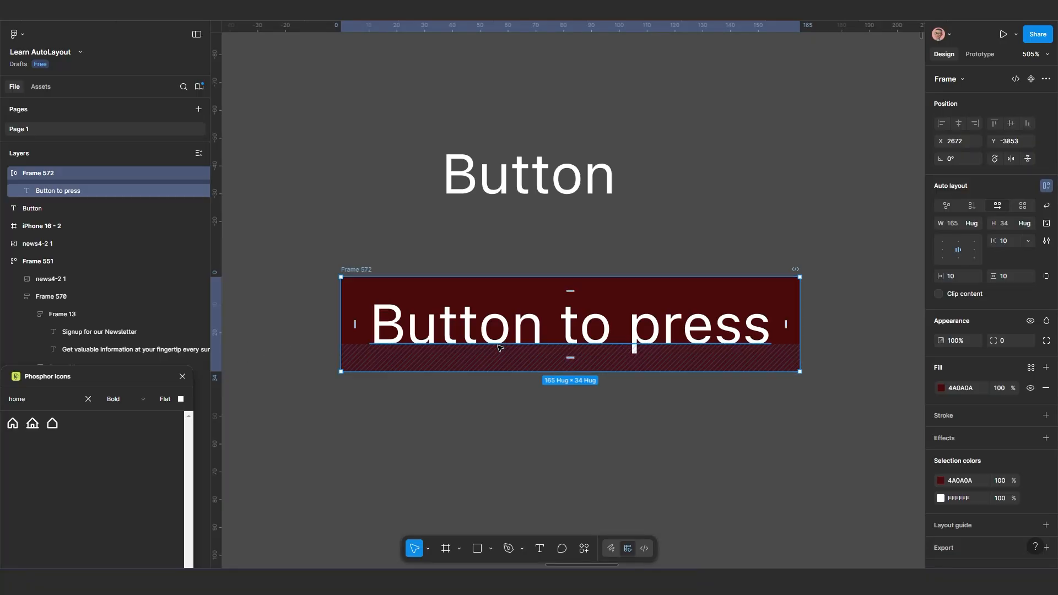
{"action": "left_click", "coordinate": [486, 332]}
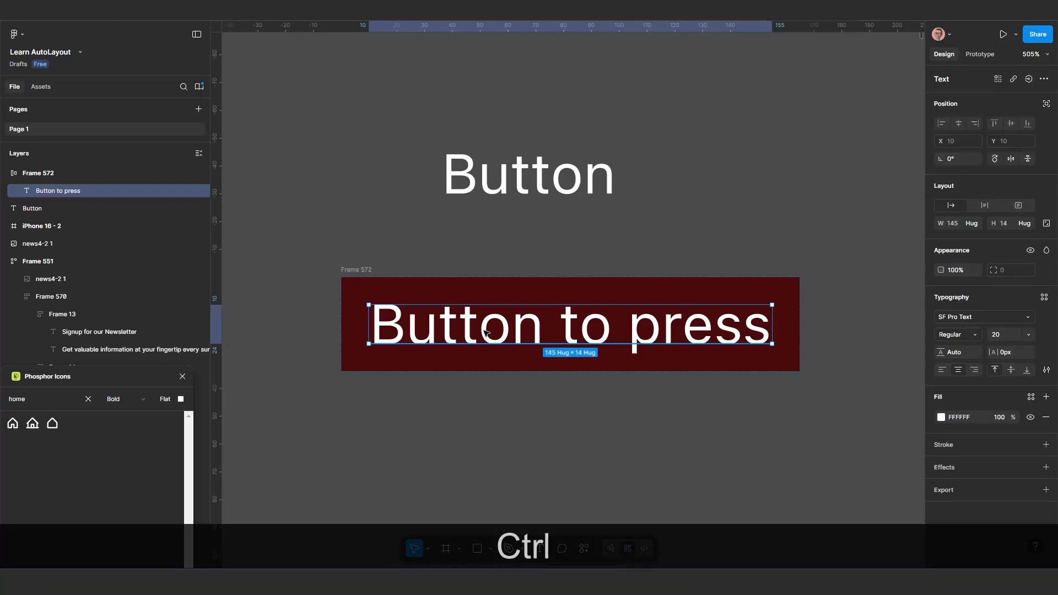
{"action": "key", "text": "ctrl+d"}
{"action": "scroll", "coordinate": [527, 360], "scroll_direction": "down", "scroll_amount": 3}
{"action": "left_click_drag", "start_coordinate": [527, 360], "coordinate": [486, 344]}
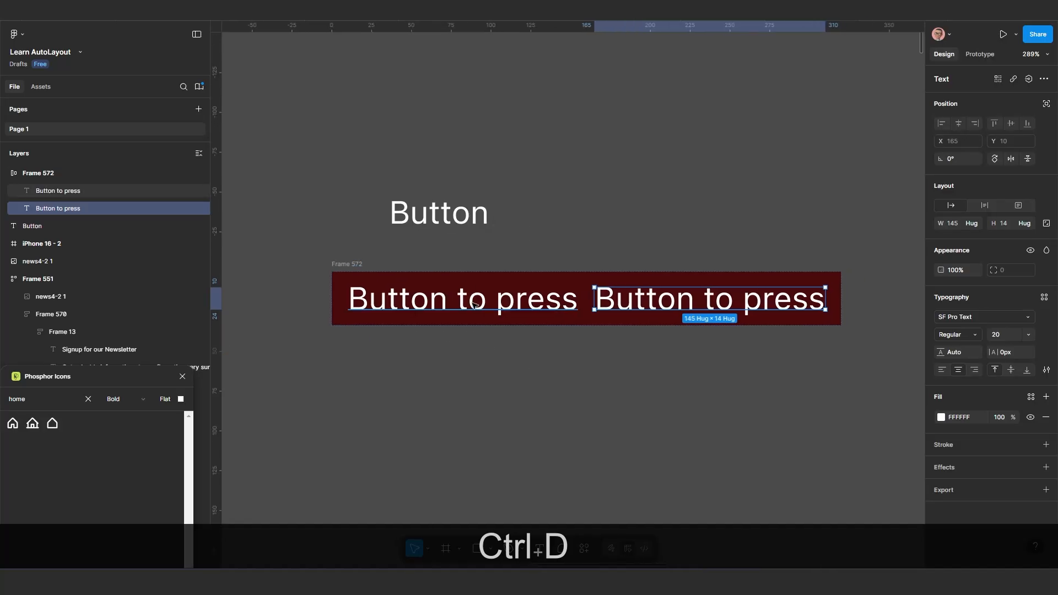
{"action": "key", "text": "ctrl+d"}
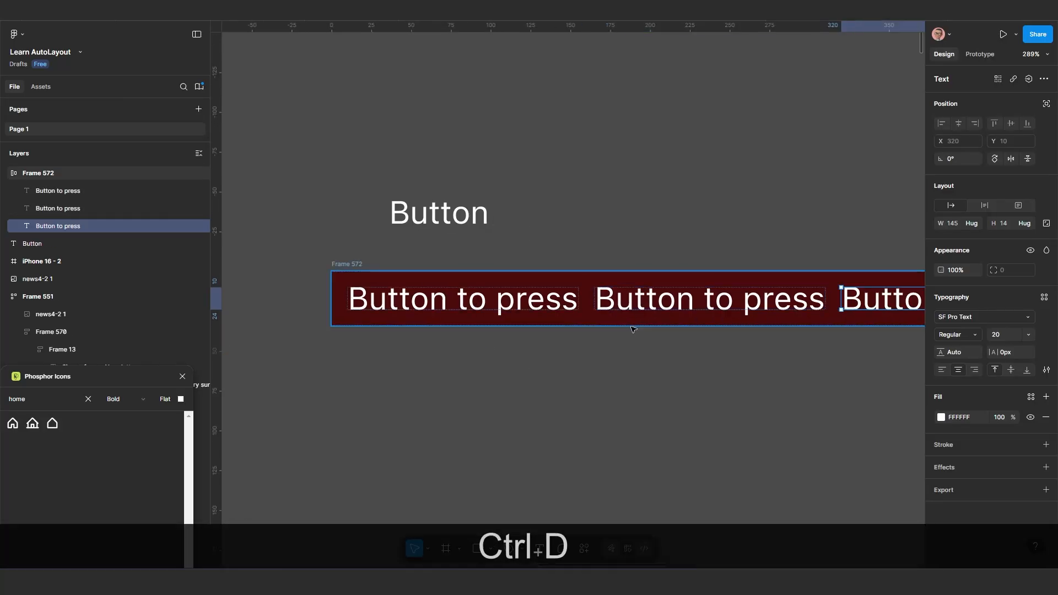
Select Frame 572 with its three texts and move it lower, to about X 2639, Y -3828
{"action": "left_click", "coordinate": [346, 264]}
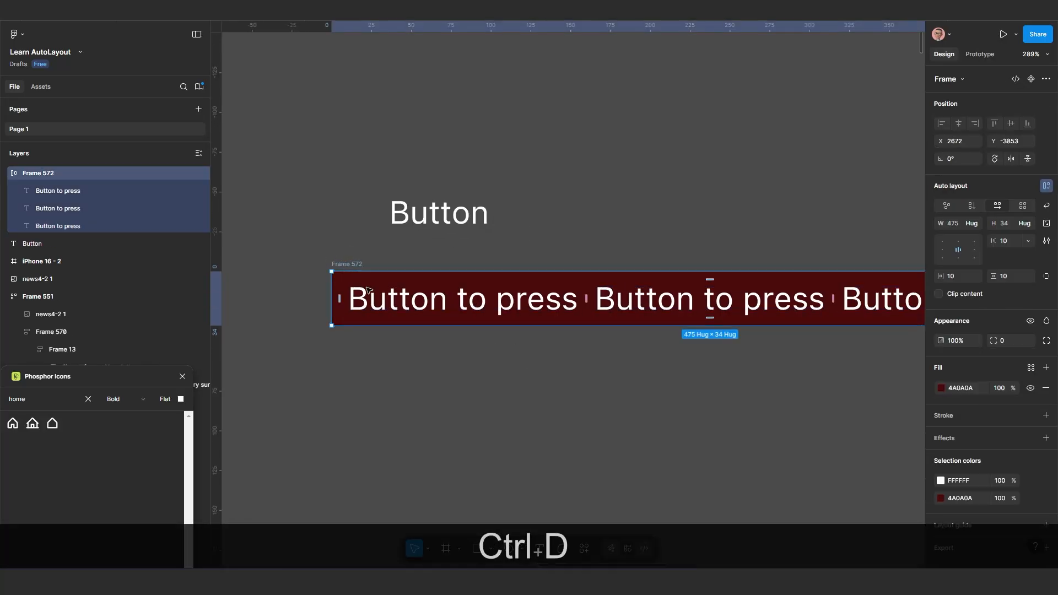
{"action": "scroll", "coordinate": [445, 345], "scroll_direction": "down", "scroll_amount": 2}
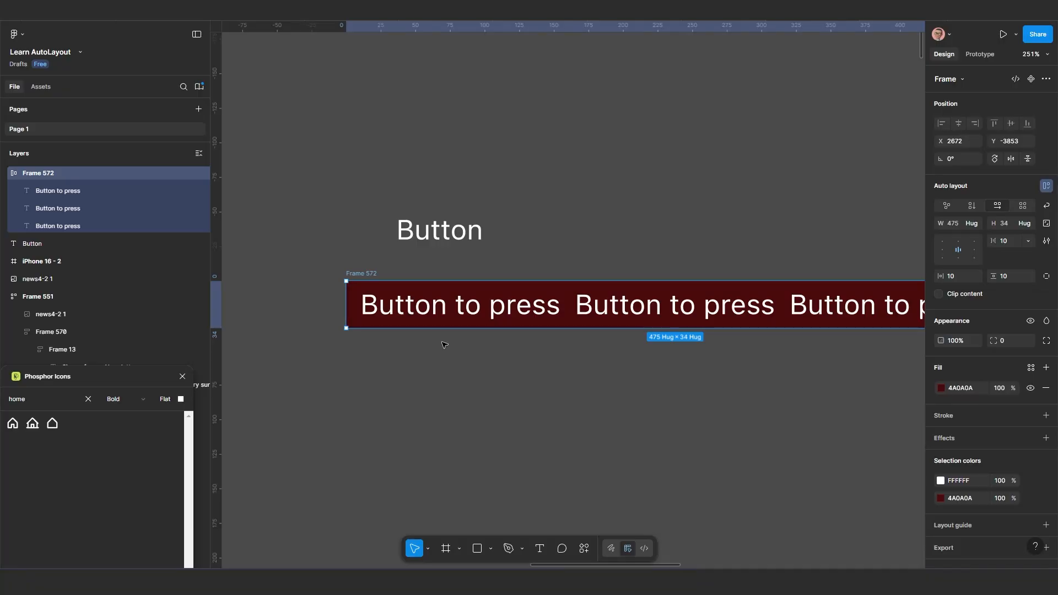
{"action": "left_click_drag", "start_coordinate": [364, 277], "coordinate": [319, 312]}
{"action": "scroll", "coordinate": [388, 359], "scroll_direction": "down", "scroll_amount": 2}
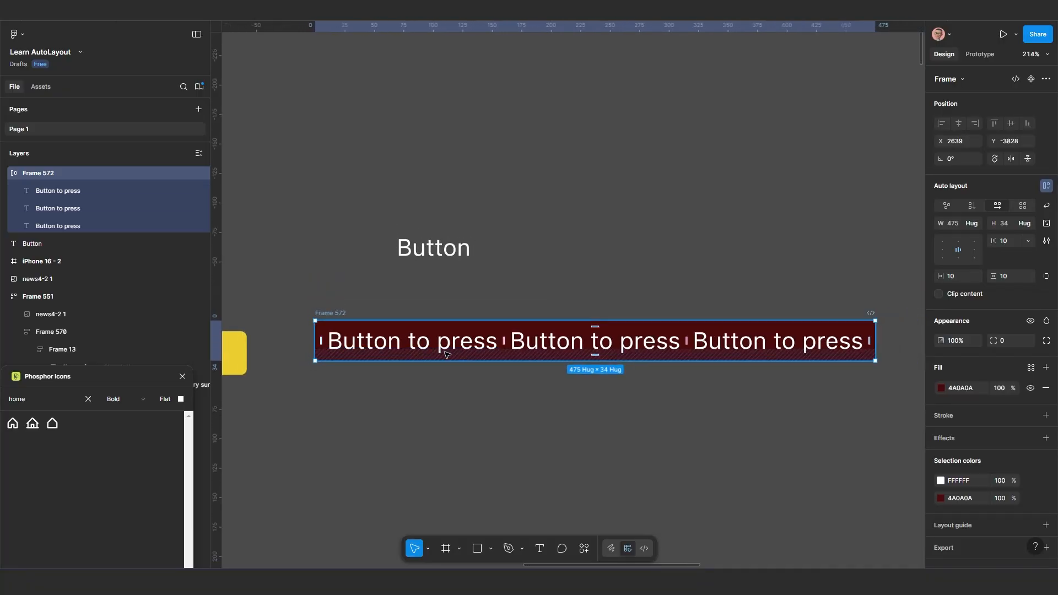
Undo the last frame move and both text duplications in Frame 572
{"action": "key", "text": "ctrl+z"}
{"action": "key", "text": "ctrl+z"}
{"action": "key", "text": "ctrl+z"}
{"action": "key", "text": "ctrl+z"}
{"action": "key", "text": "ctrl+z"}
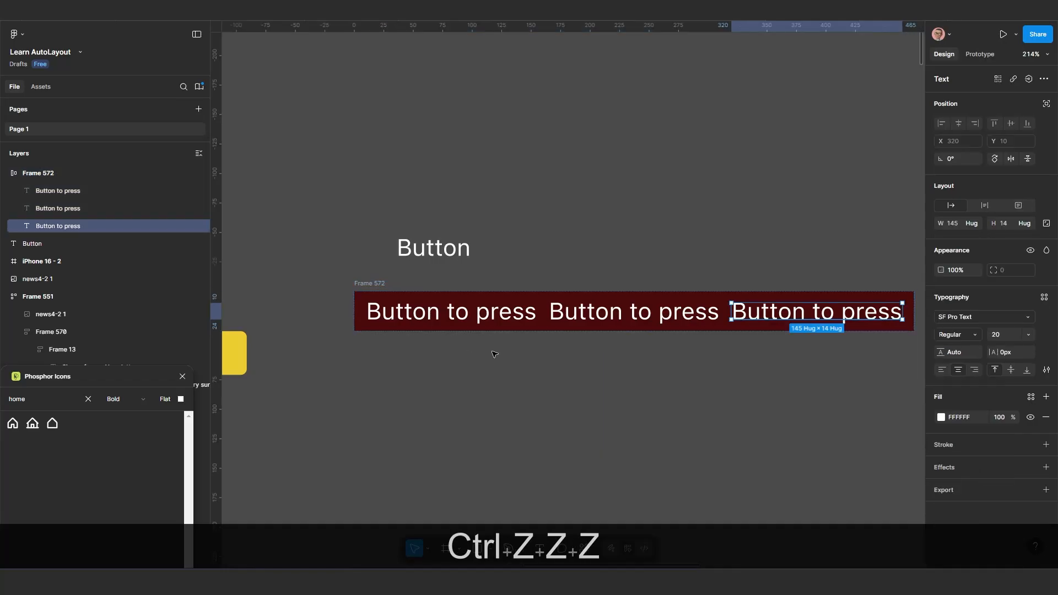
{"action": "scroll", "coordinate": [447, 356], "scroll_direction": "up", "scroll_amount": 5}
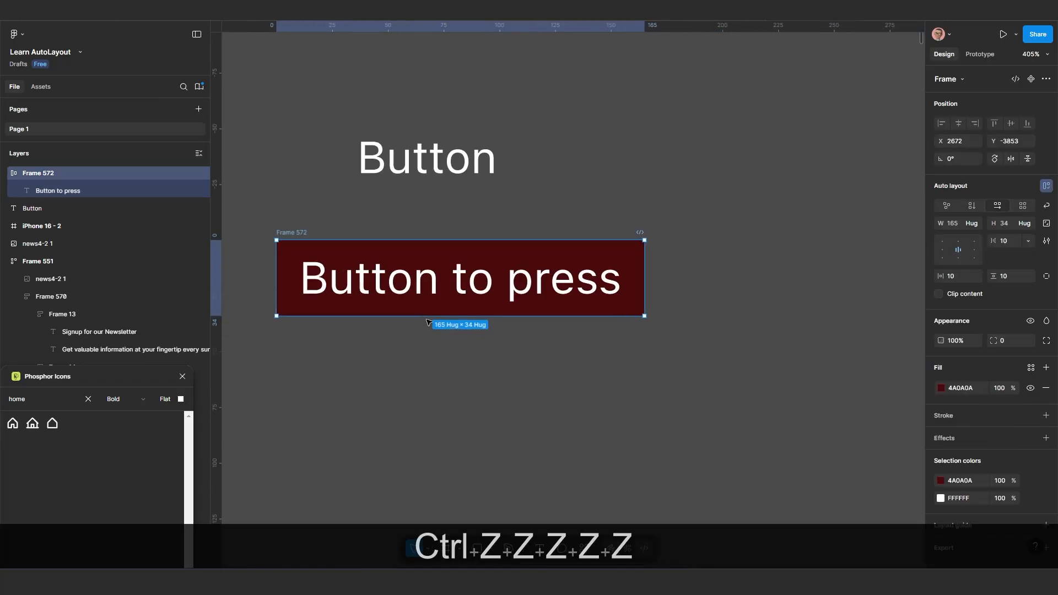
Shorten the label in Frame 572 to "Button" and deselect it
{"action": "double_click", "coordinate": [447, 282]}
{"action": "double_click", "coordinate": [447, 282]}
{"action": "left_click_drag", "start_coordinate": [447, 282], "coordinate": [650, 308]}
{"action": "key", "text": "BackSpace"}
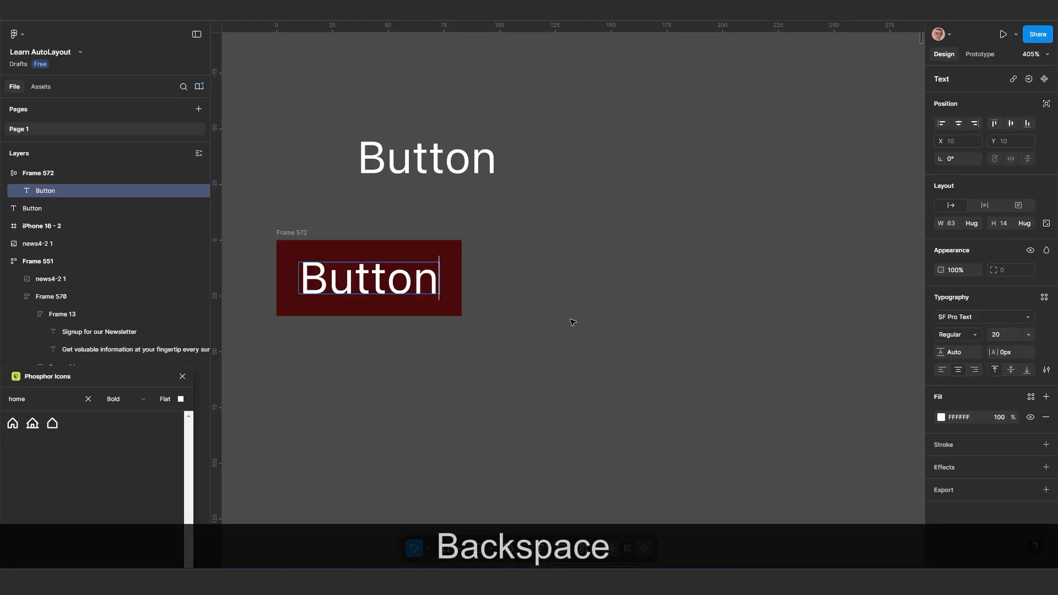
{"action": "key", "text": "Escape"}
{"action": "scroll", "coordinate": [485, 367], "scroll_direction": "down", "scroll_amount": 3}
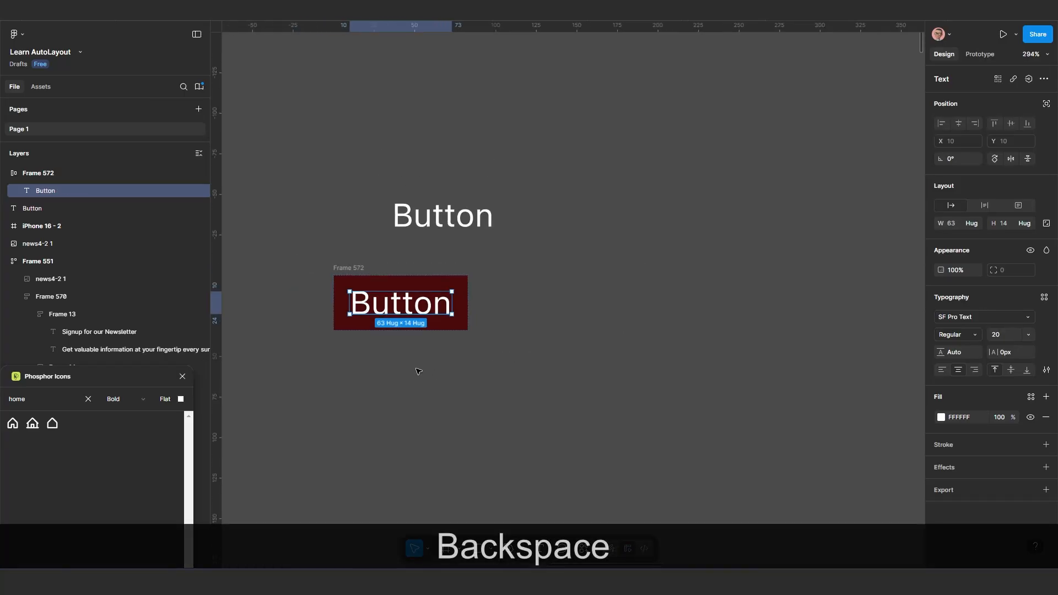
{"action": "scroll", "coordinate": [419, 371], "scroll_direction": "up", "scroll_amount": 3}
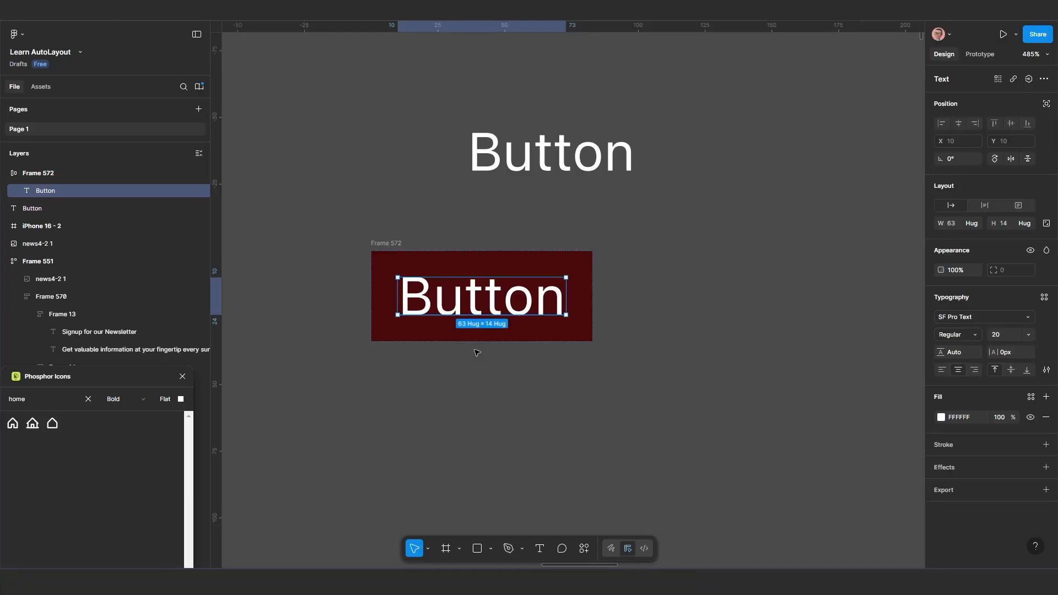
{"action": "scroll", "coordinate": [485, 359], "scroll_direction": "up", "scroll_amount": 1}
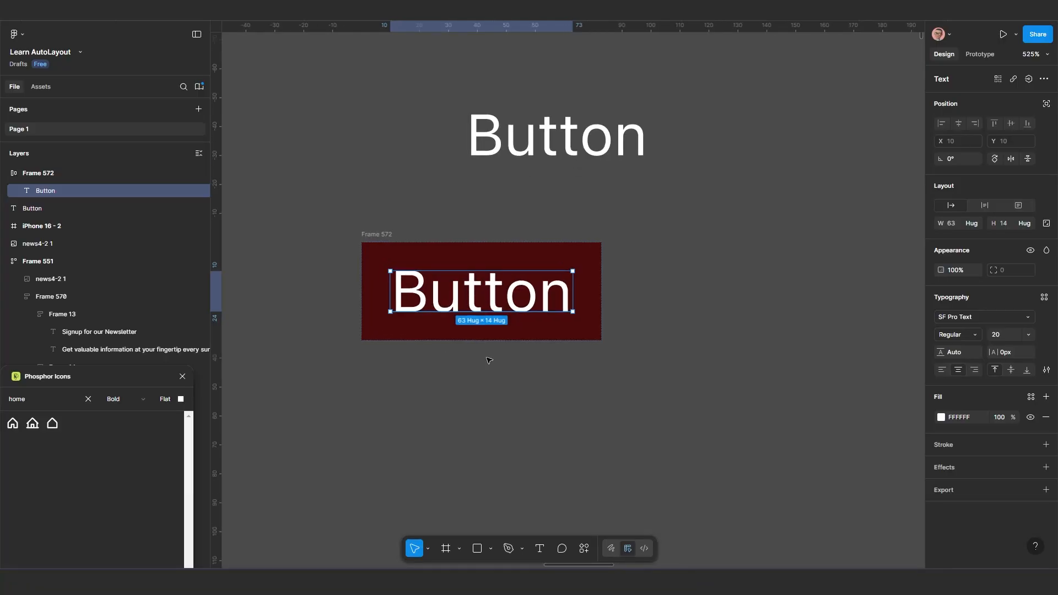
{"action": "left_click", "coordinate": [489, 361]}
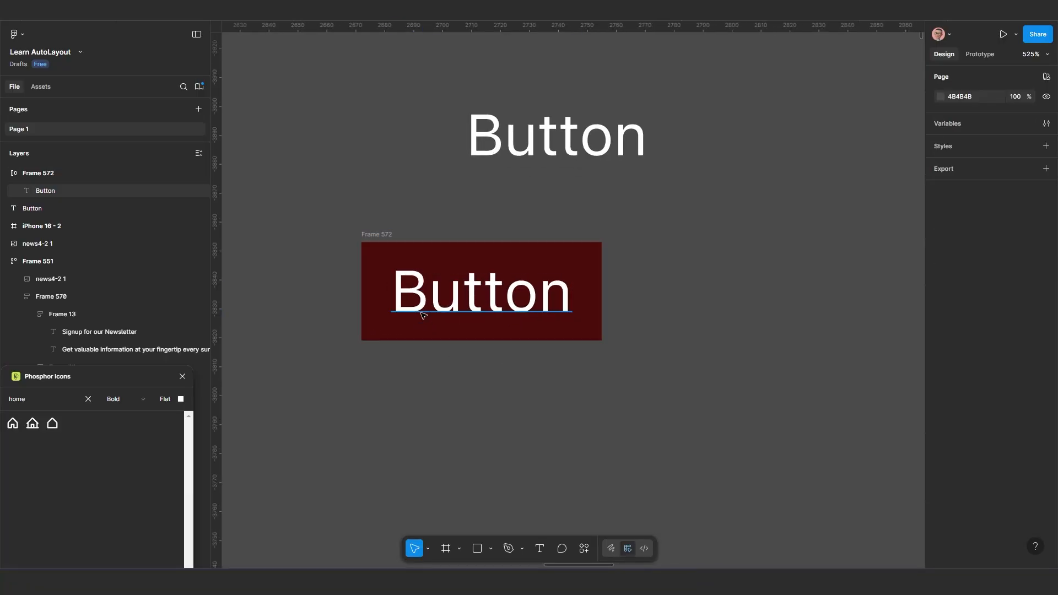
Duplicate Frame 572 and place the copy to its right, at about X 2766, Y -3851
{"action": "left_click", "coordinate": [377, 243]}
{"action": "scroll", "coordinate": [399, 291], "scroll_direction": "down", "scroll_amount": 2}
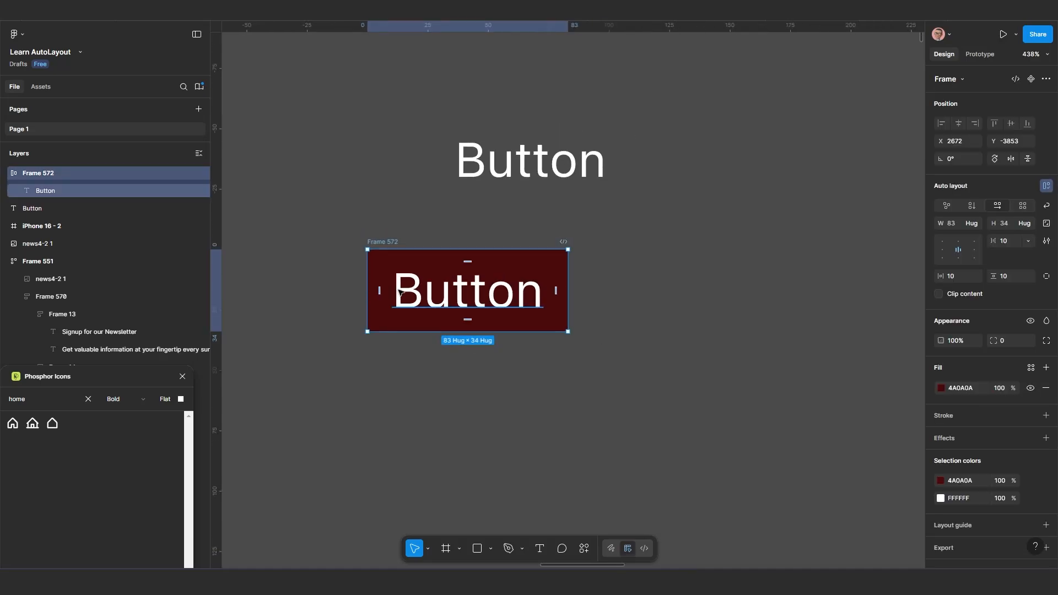
{"action": "scroll", "coordinate": [414, 302], "scroll_direction": "up", "scroll_amount": 3}
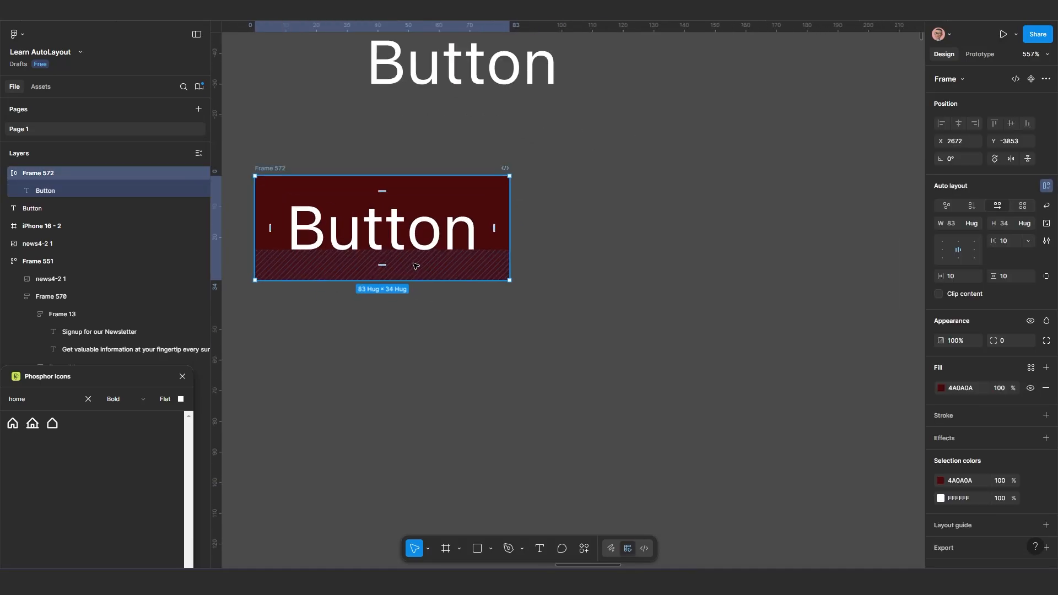
{"action": "scroll", "coordinate": [415, 265], "scroll_direction": "up", "scroll_amount": 3}
{"action": "scroll", "coordinate": [428, 222], "scroll_direction": "down", "scroll_amount": 5}
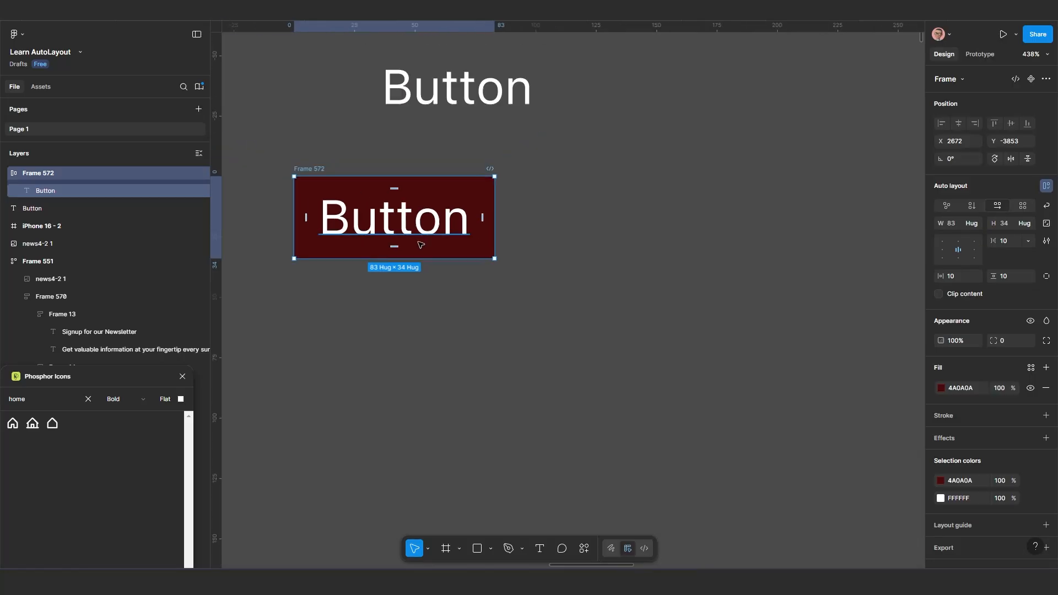
{"action": "left_click_drag", "start_coordinate": [421, 243], "coordinate": [453, 255]}
{"action": "left_click_drag", "start_coordinate": [455, 207], "coordinate": [689, 217]}
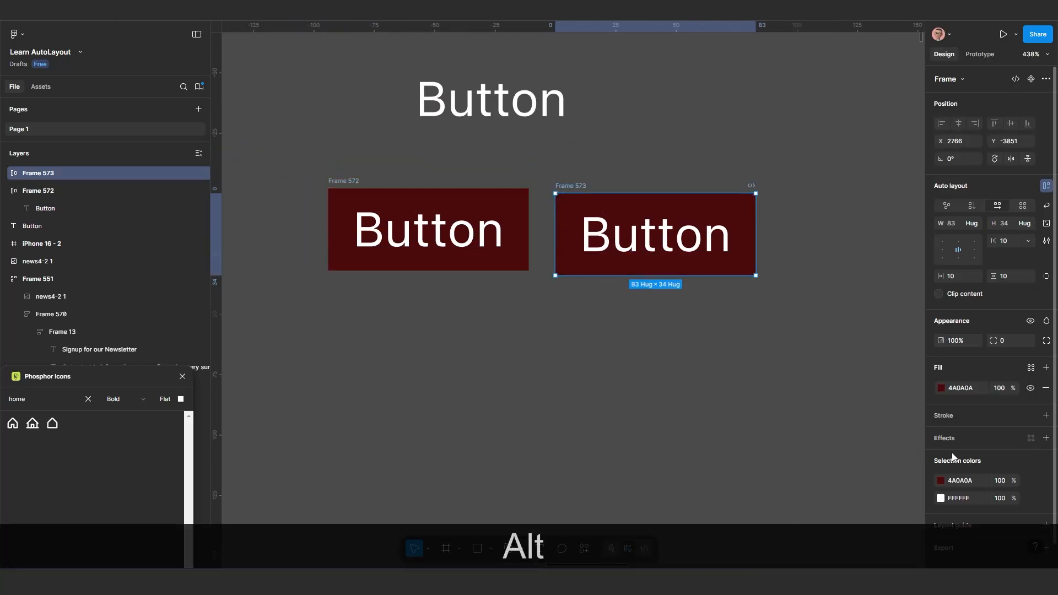
Change the fill of the duplicated button frame to dark green 134809
{"action": "left_click", "coordinate": [940, 388]}
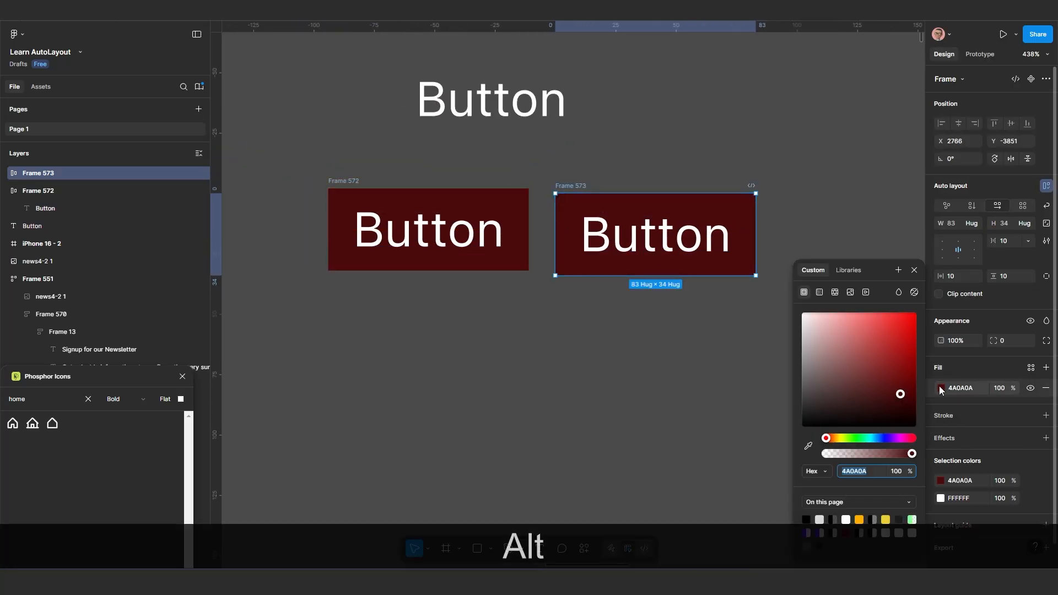
{"action": "left_click", "coordinate": [852, 439]}
{"action": "left_click_drag", "start_coordinate": [875, 395], "coordinate": [902, 394]}
{"action": "scroll", "coordinate": [586, 394], "scroll_direction": "down", "scroll_amount": 3}
{"action": "left_click_drag", "start_coordinate": [586, 394], "coordinate": [557, 387]}
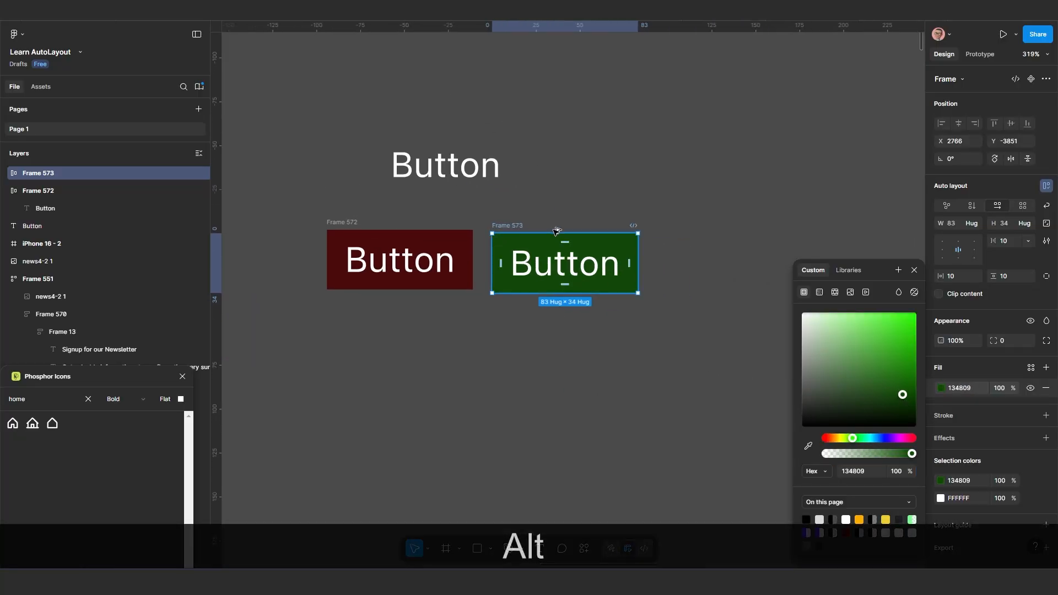
Duplicate the green button frame to its right at about X 2874, Y -3853, and change the copy's fill to blue-violet 2E1186
{"action": "left_click_drag", "start_coordinate": [514, 226], "coordinate": [703, 222]}
{"action": "left_click", "coordinate": [941, 388]}
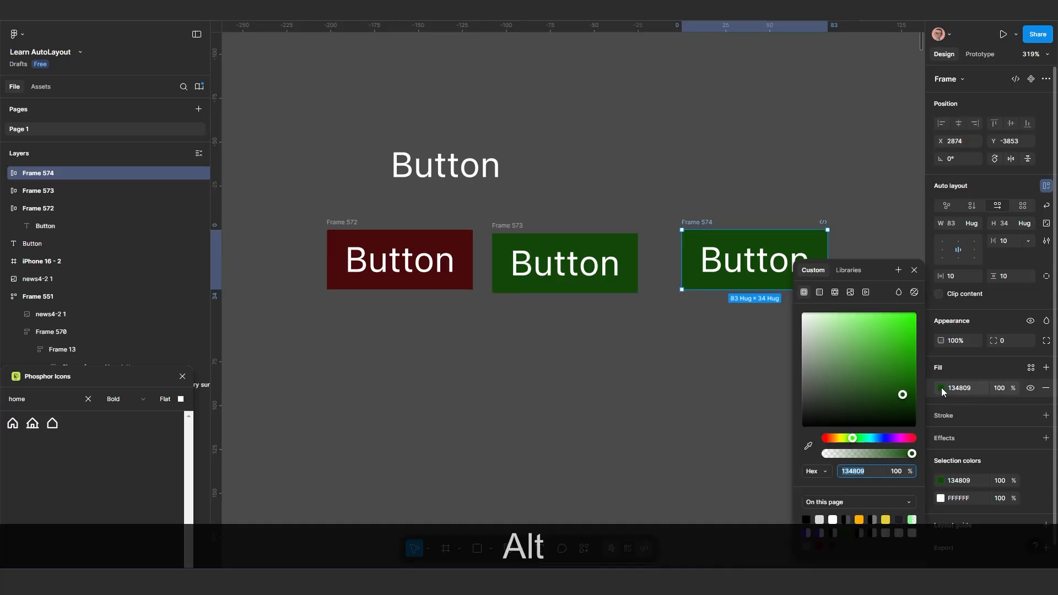
{"action": "left_click", "coordinate": [888, 439]}
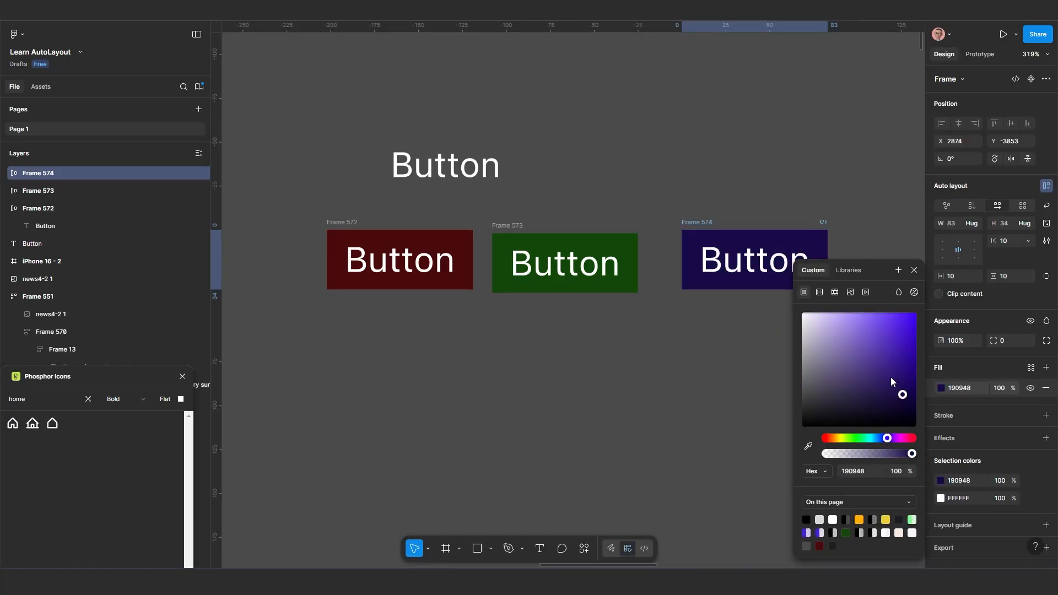
{"action": "left_click", "coordinate": [902, 367]}
{"action": "left_click", "coordinate": [639, 380]}
Move the blue-violet button frame down and left to about X 2813, Y -3802
{"action": "scroll", "coordinate": [637, 386], "scroll_direction": "down", "scroll_amount": 3}
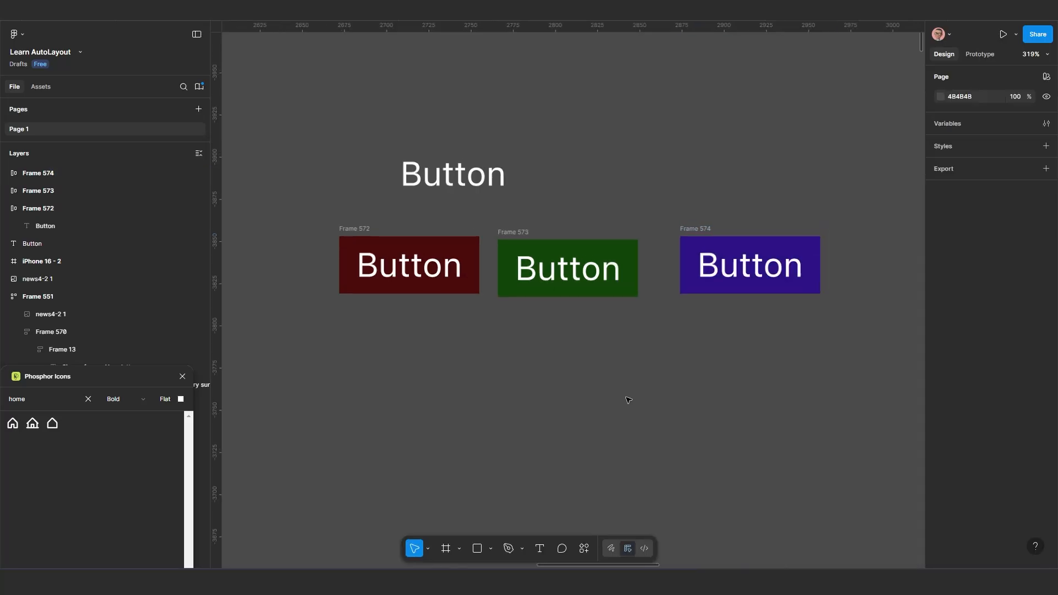
{"action": "mouse_move", "coordinate": [643, 400]}
{"action": "left_mouse_down"}
{"action": "mouse_move", "coordinate": [574, 371]}
{"action": "mouse_move", "coordinate": [641, 411]}
{"action": "left_mouse_up"}
{"action": "scroll", "coordinate": [572, 371], "scroll_direction": "up", "scroll_amount": 5}
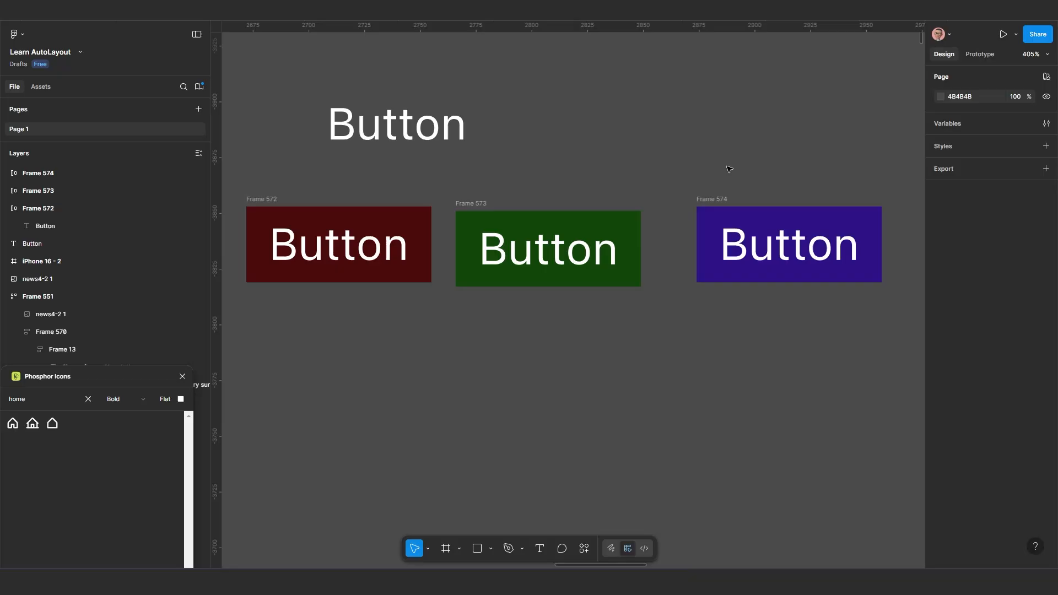
{"action": "left_click", "coordinate": [714, 200]}
{"action": "left_click_drag", "start_coordinate": [707, 230], "coordinate": [576, 315]}
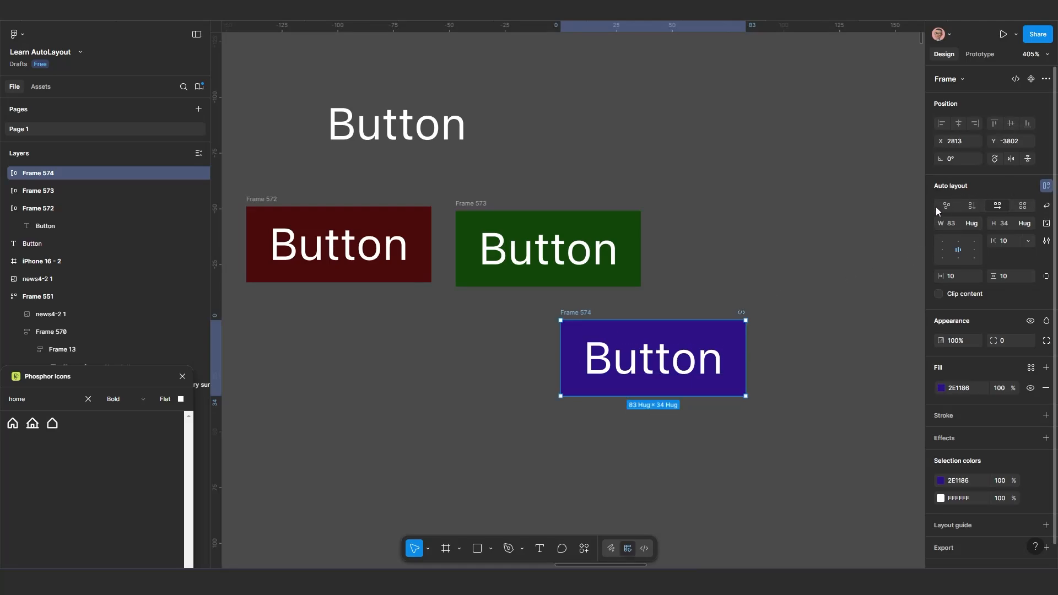
Duplicate the "Button" label inside the blue-violet frame
{"action": "scroll", "coordinate": [701, 368], "scroll_direction": "up", "scroll_amount": 2}
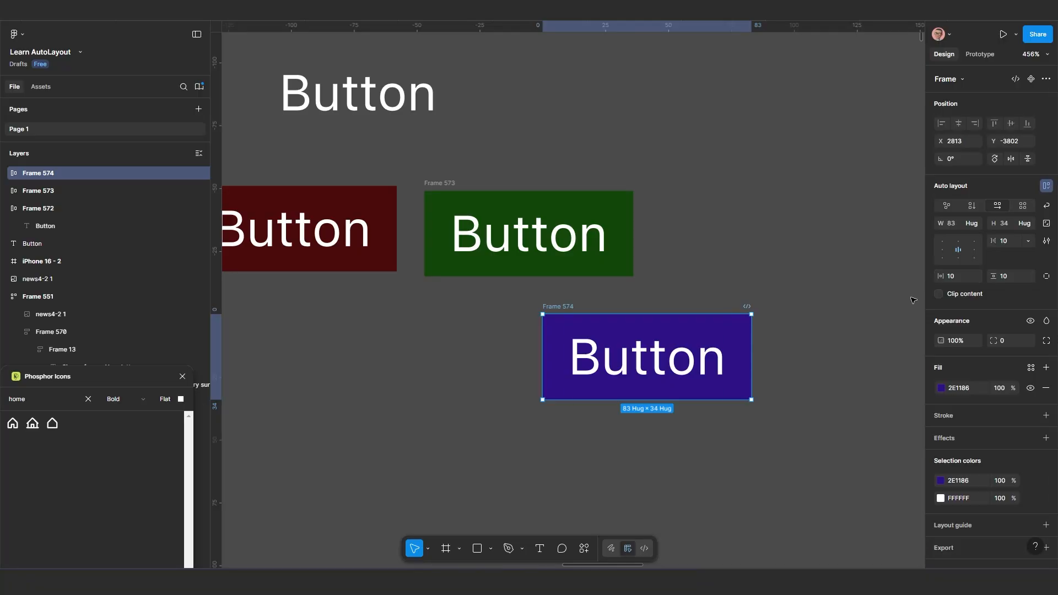
{"action": "scroll", "coordinate": [882, 303], "scroll_direction": "up", "scroll_amount": 3}
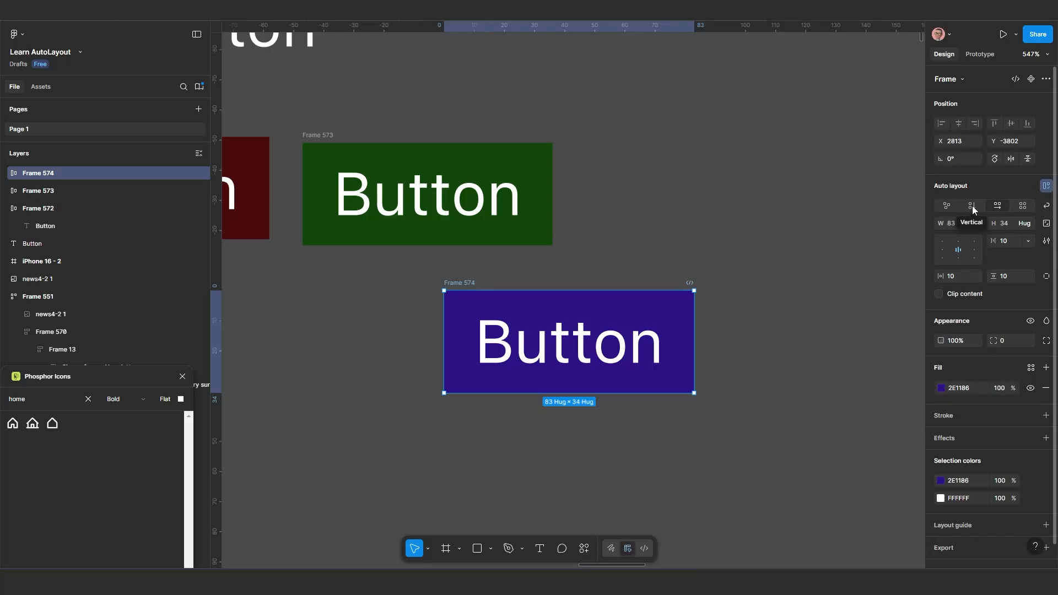
{"action": "left_click", "coordinate": [561, 348]}
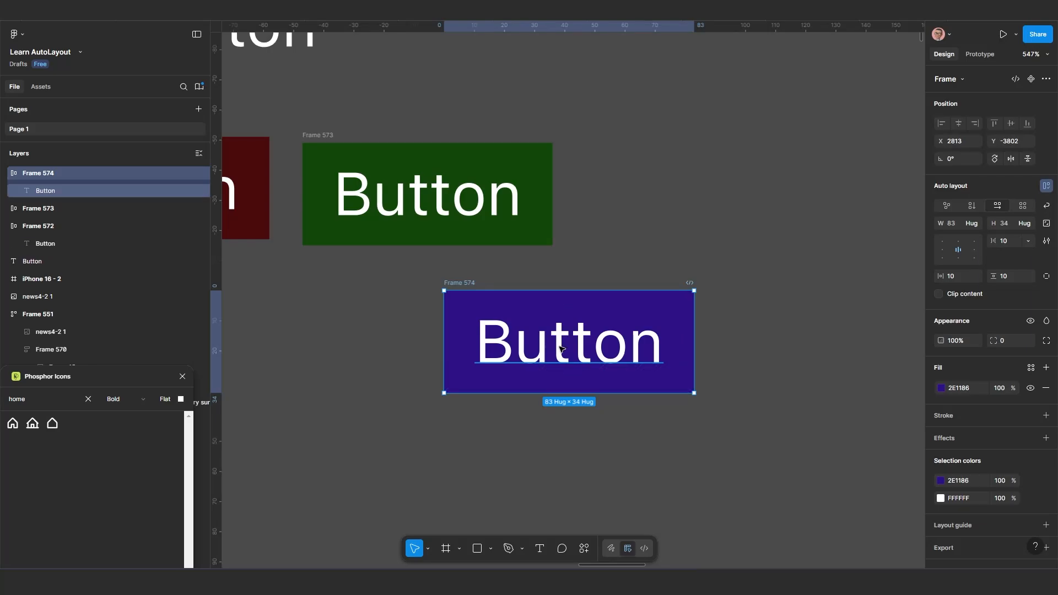
{"action": "key", "text": "ctrl+d"}
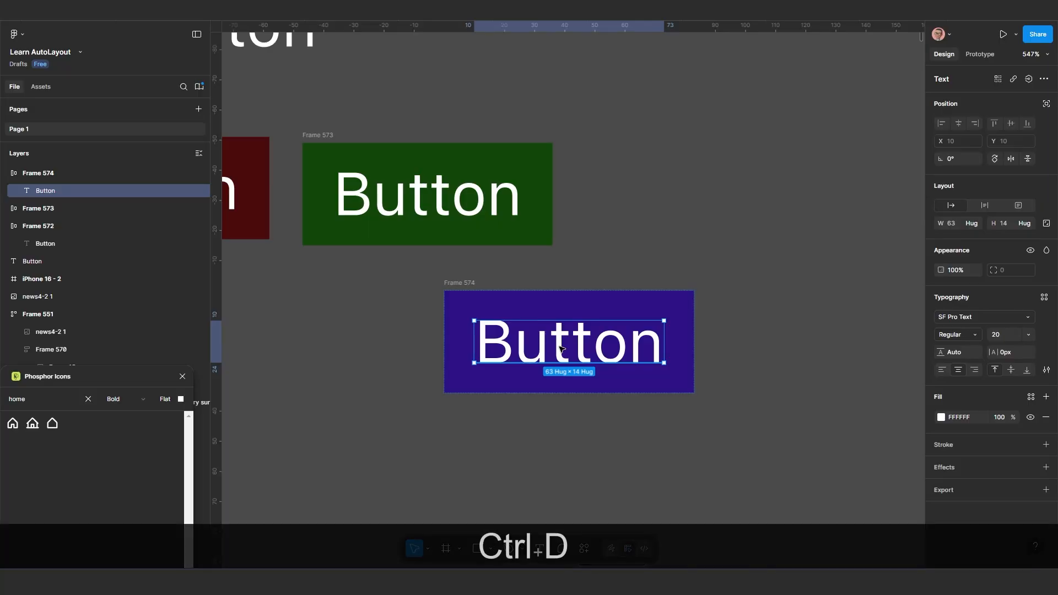
{"action": "scroll", "coordinate": [611, 378], "scroll_direction": "down", "scroll_amount": 2}
{"action": "scroll", "coordinate": [590, 364], "scroll_direction": "right", "scroll_amount": 2}
{"action": "scroll", "coordinate": [590, 364], "scroll_direction": "down", "scroll_amount": 1}
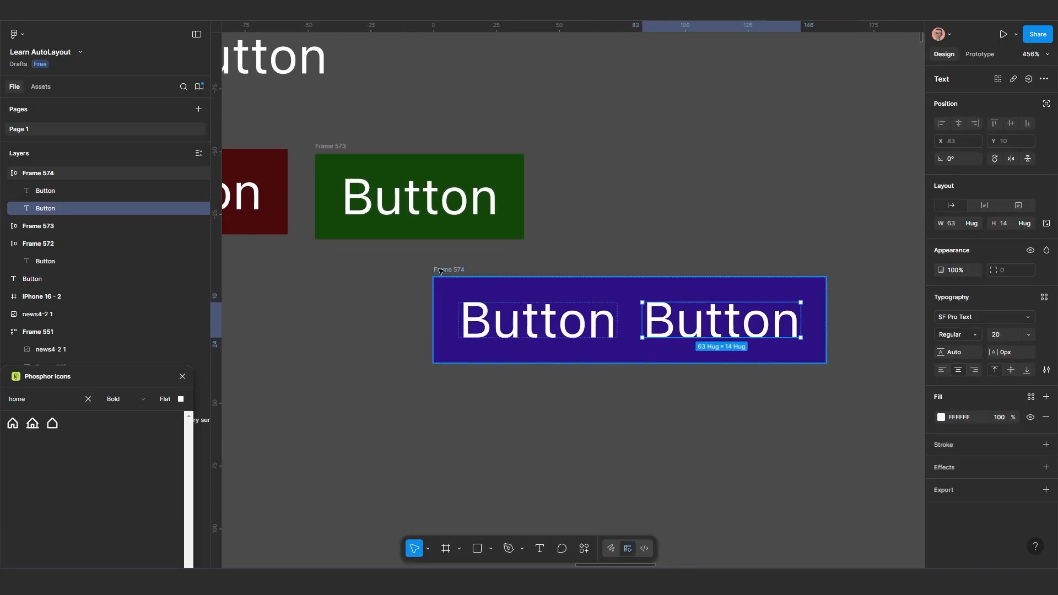
Switch the blue-violet frame's auto layout direction back and forth between vertical and horizontal, ending on horizontal
{"action": "key", "text": "Escape"}
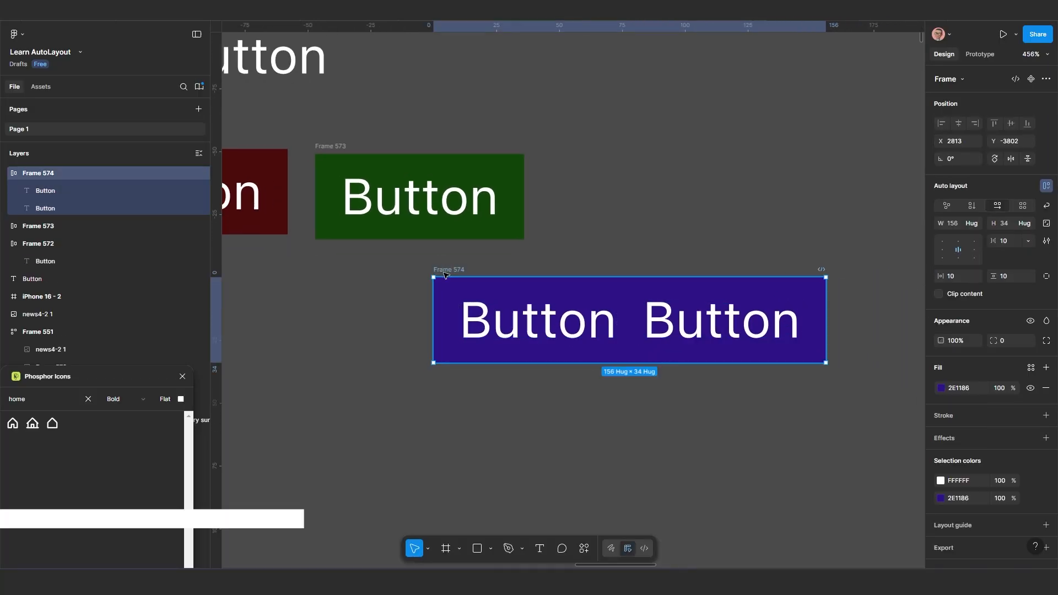
{"action": "left_click", "coordinate": [972, 206]}
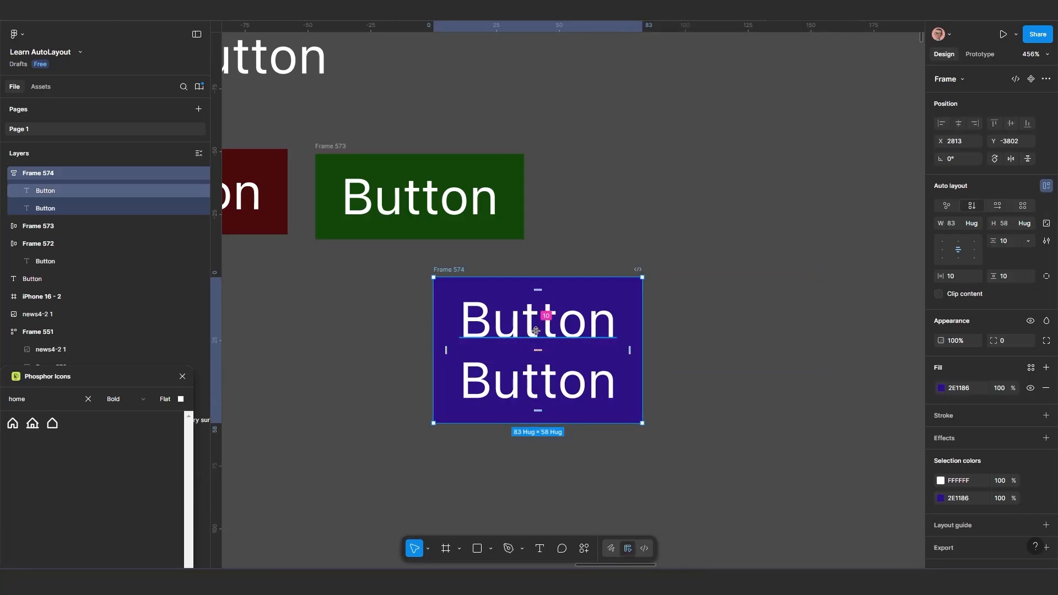
{"action": "left_click", "coordinate": [997, 205]}
{"action": "left_click", "coordinate": [970, 206]}
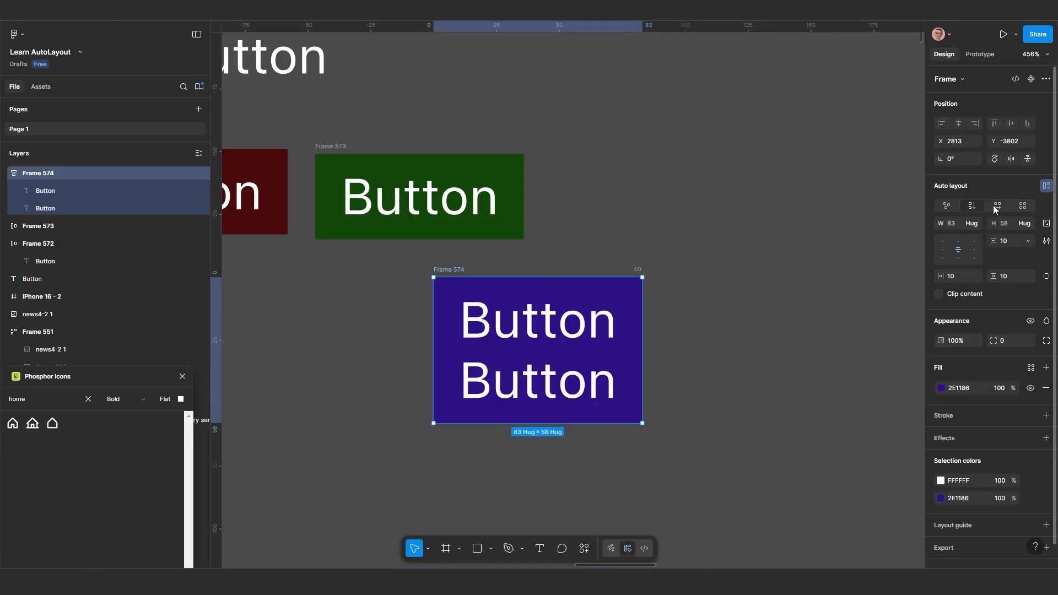
{"action": "left_click", "coordinate": [997, 206]}
{"action": "left_click", "coordinate": [972, 207]}
{"action": "left_click", "coordinate": [997, 208]}
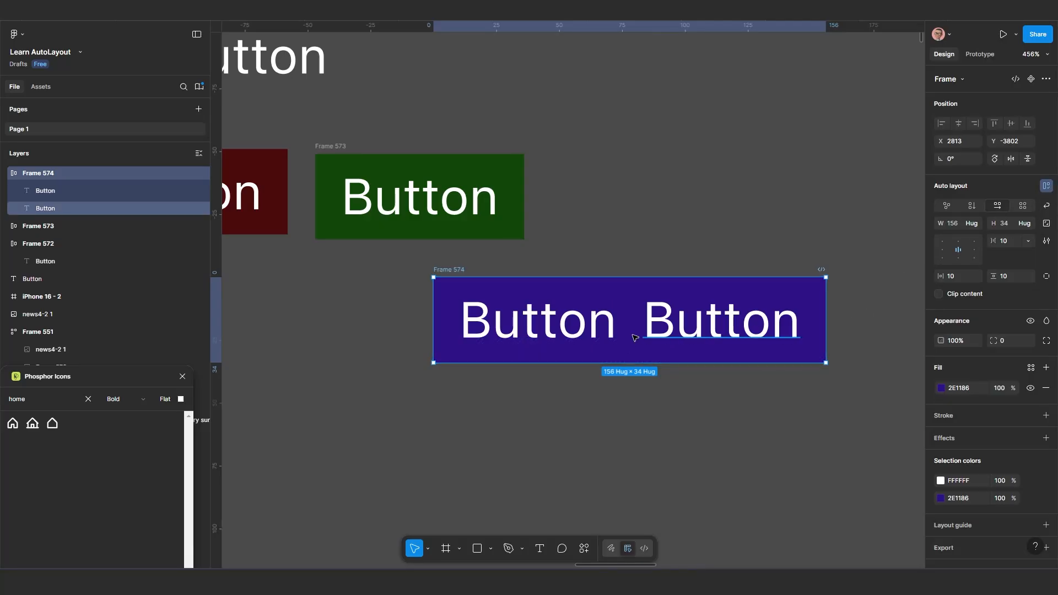
Duplicate the second "Button" label in the blue-violet frame twice, making a row of four labels
{"action": "scroll", "coordinate": [641, 338], "scroll_direction": "down", "scroll_amount": 1}
{"action": "left_click_drag", "start_coordinate": [642, 338], "coordinate": [584, 284]}
{"action": "left_click", "coordinate": [631, 272]}
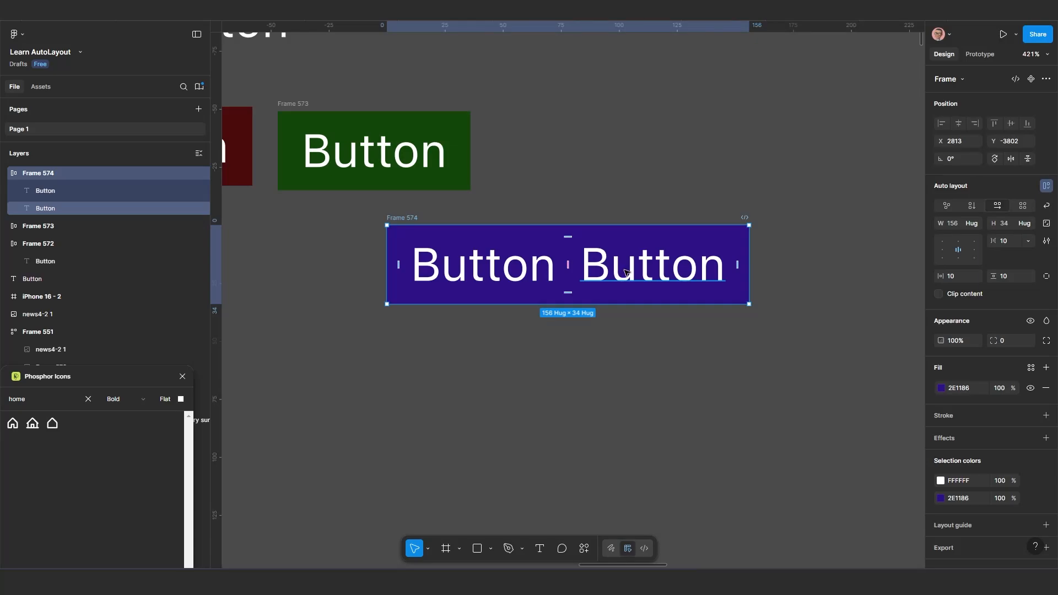
{"action": "key", "text": "ctrl+d"}
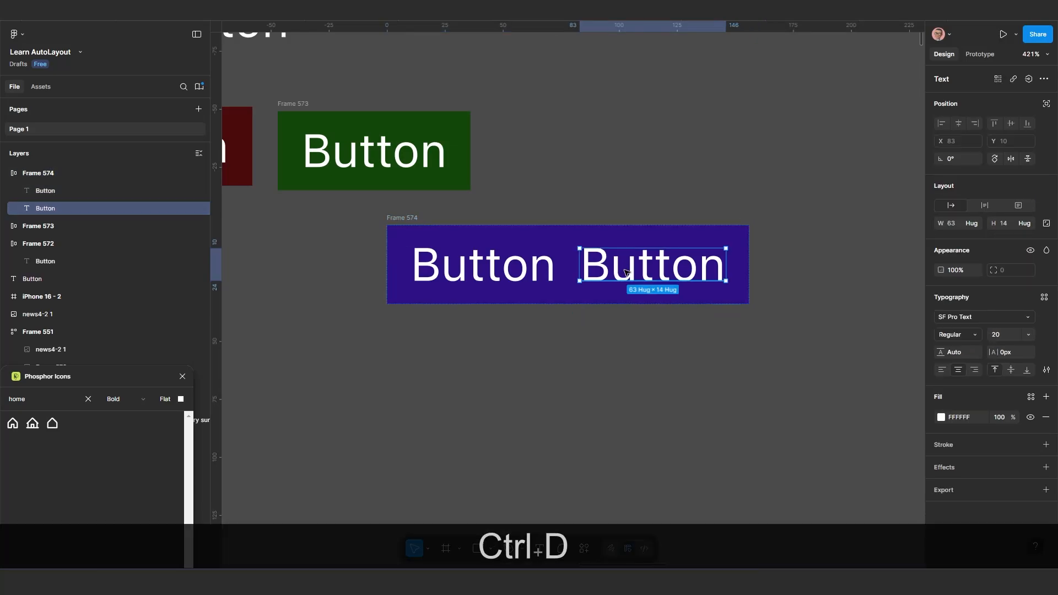
{"action": "key", "text": "ctrl+d"}
{"action": "scroll", "coordinate": [638, 288], "scroll_direction": "down", "scroll_amount": 2}
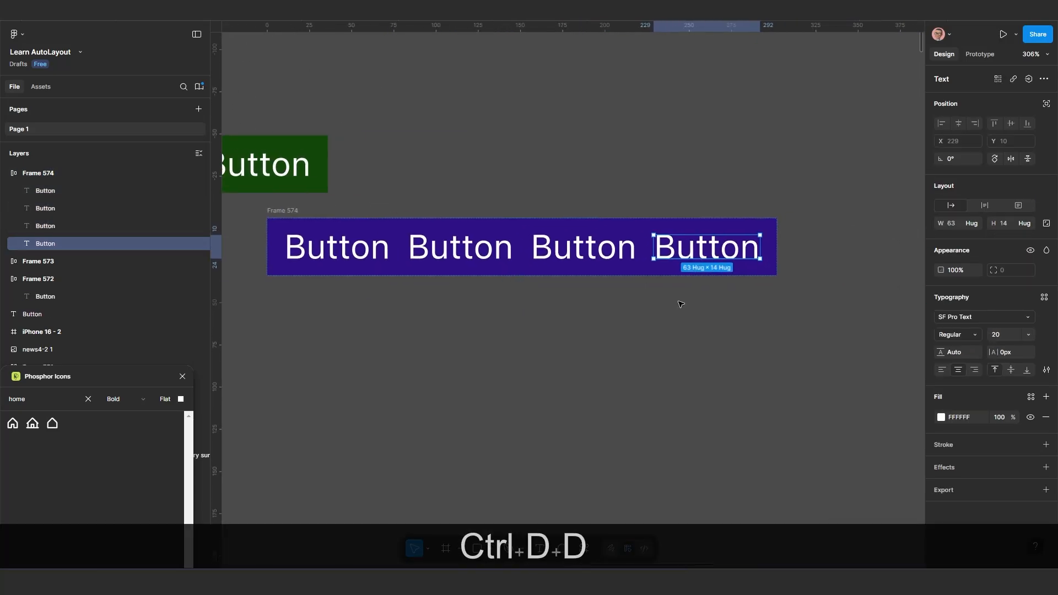
Try narrowing the four-label frame to a width of about 48 without wrapping, and undo the resize
{"action": "left_click", "coordinate": [628, 285]}
{"action": "left_click", "coordinate": [645, 265]}
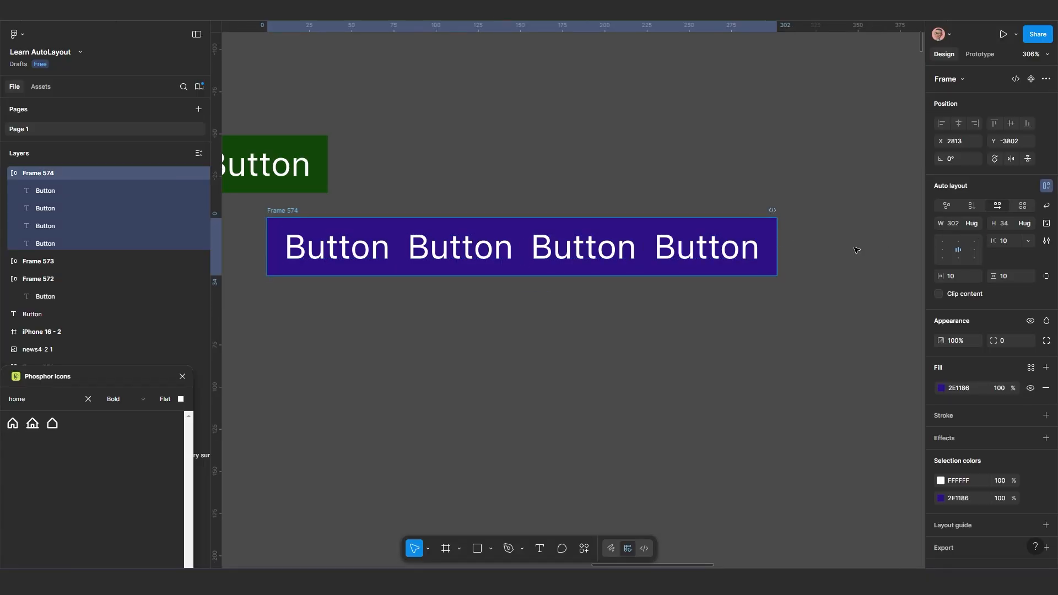
{"action": "left_click_drag", "start_coordinate": [777, 245], "coordinate": [348, 253]}
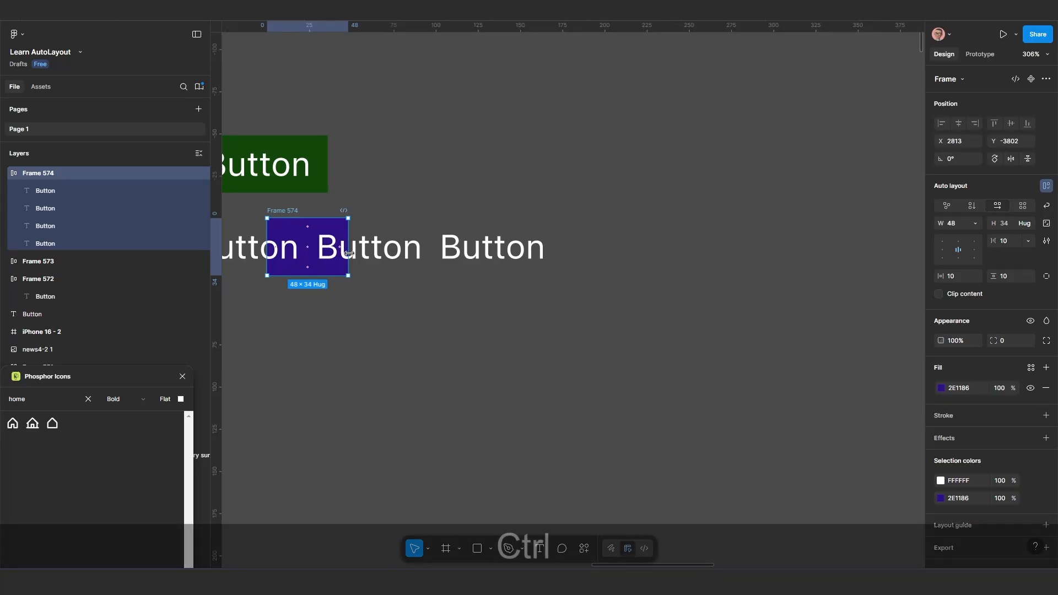
{"action": "key", "text": "ctrl+z"}
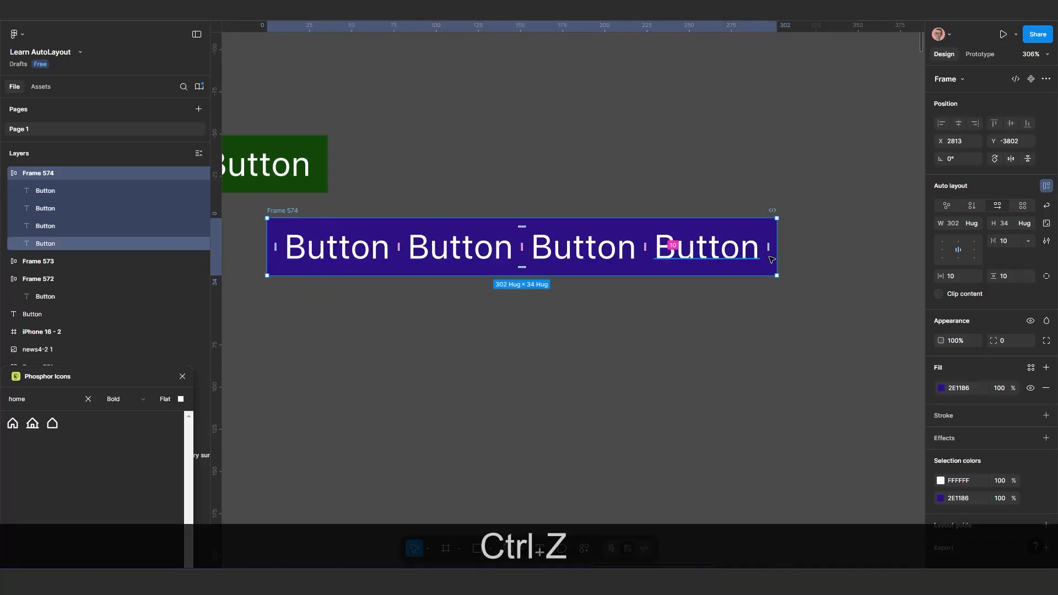
Turn on wrap for the four-label frame, nudge it to X 2826, Y -3796, and test its width at about 79 and 310
{"action": "left_click", "coordinate": [1046, 206]}
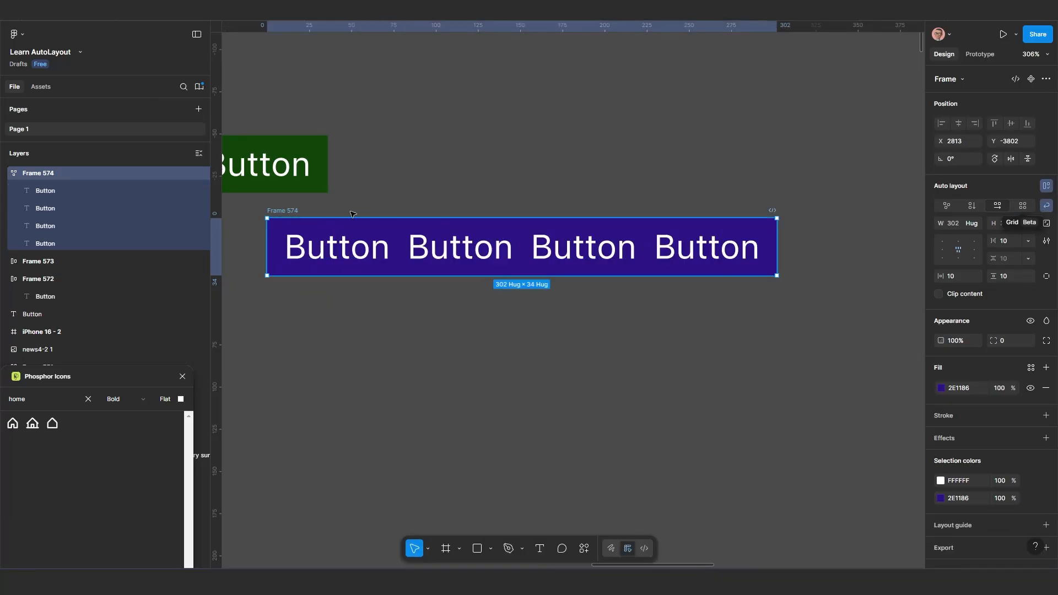
{"action": "left_click_drag", "start_coordinate": [287, 211], "coordinate": [309, 222]}
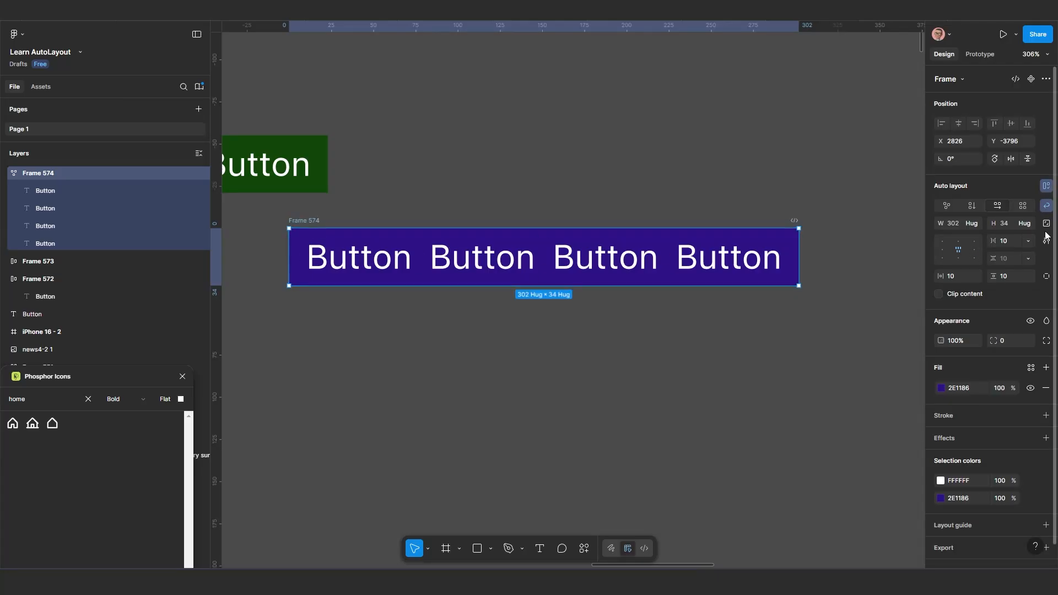
{"action": "left_click_drag", "start_coordinate": [801, 257], "coordinate": [562, 273]}
{"action": "left_click_drag", "start_coordinate": [528, 276], "coordinate": [422, 312]}
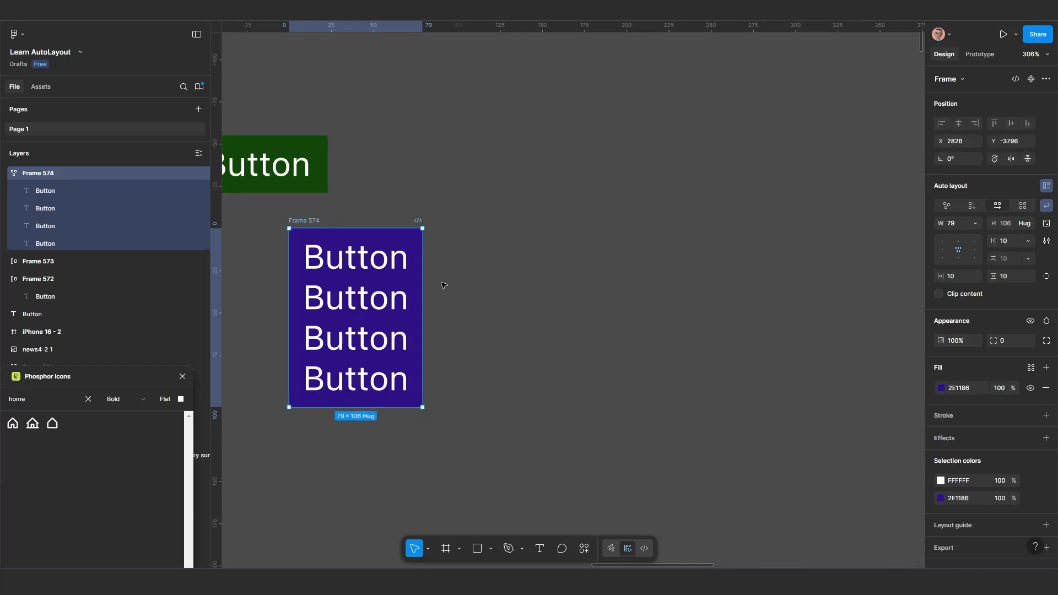
{"action": "left_click_drag", "start_coordinate": [422, 302], "coordinate": [812, 256]}
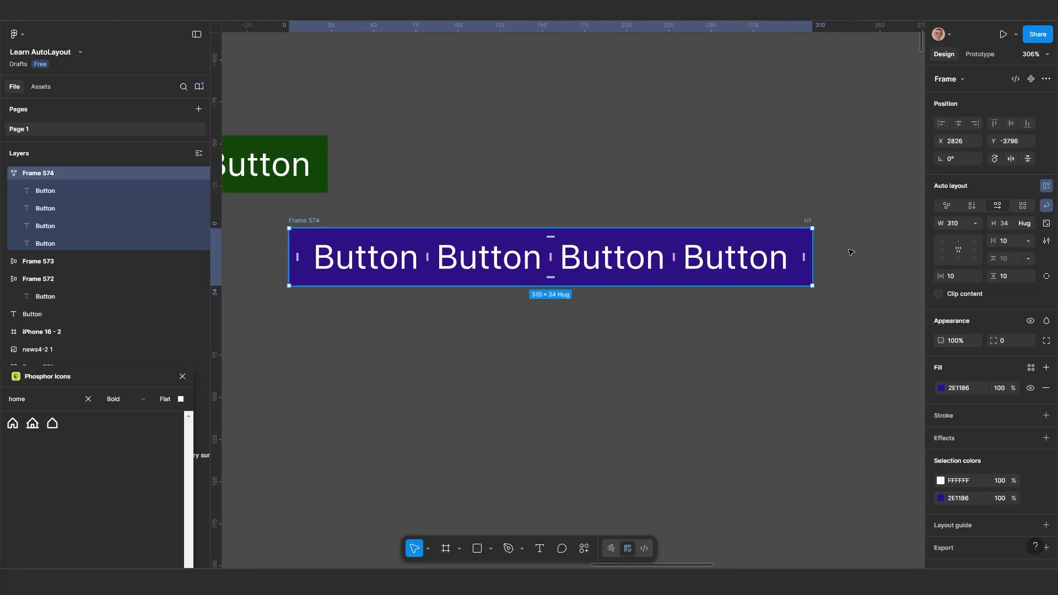
Switch the four-label frame to vertical direction, return it to horizontal and turn wrap back on
{"action": "left_click", "coordinate": [972, 206]}
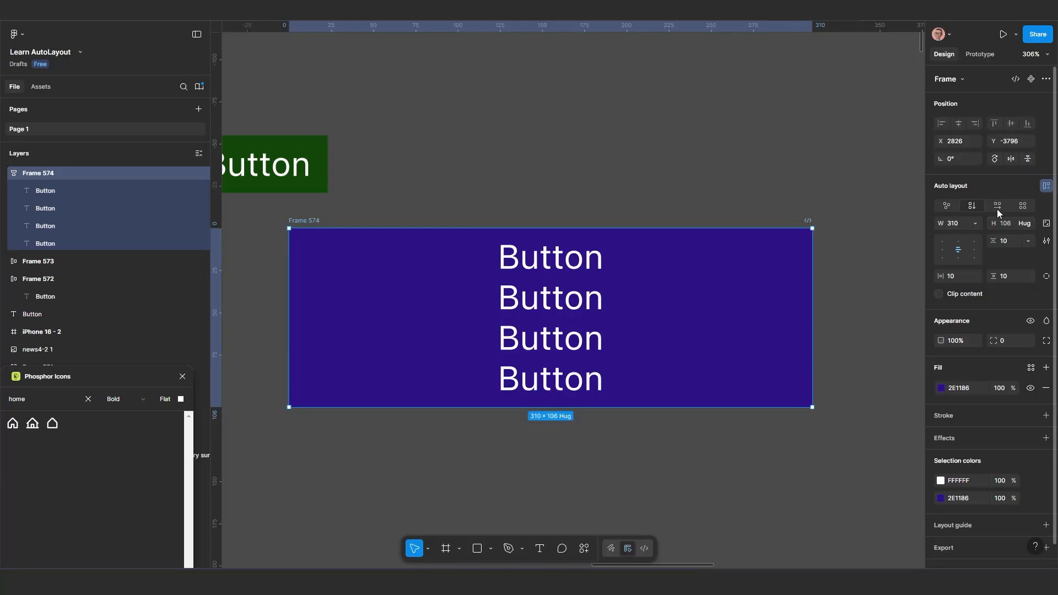
{"action": "left_click", "coordinate": [997, 207]}
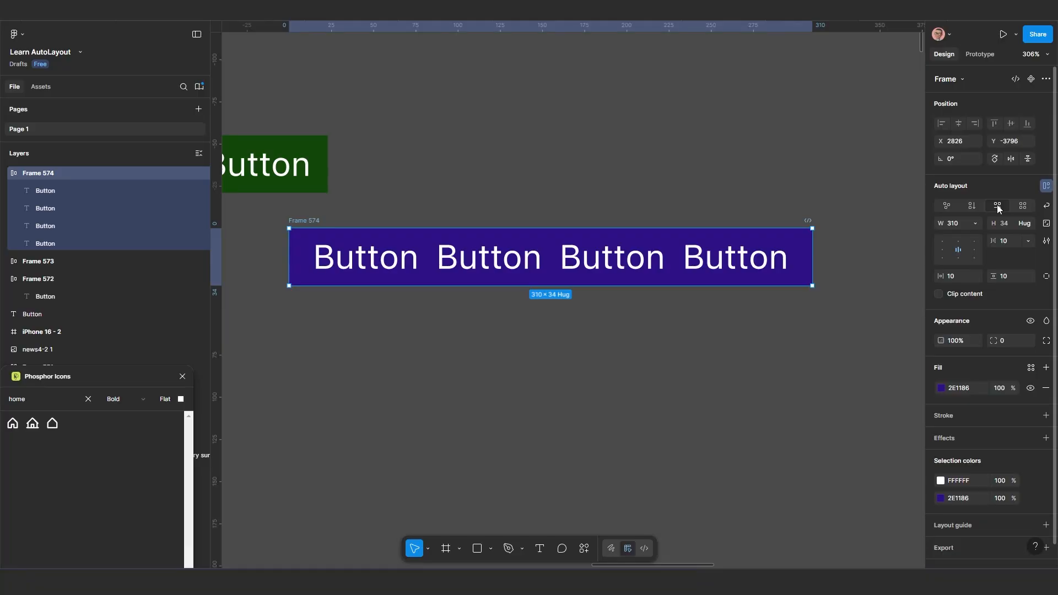
{"action": "left_click", "coordinate": [1047, 206]}
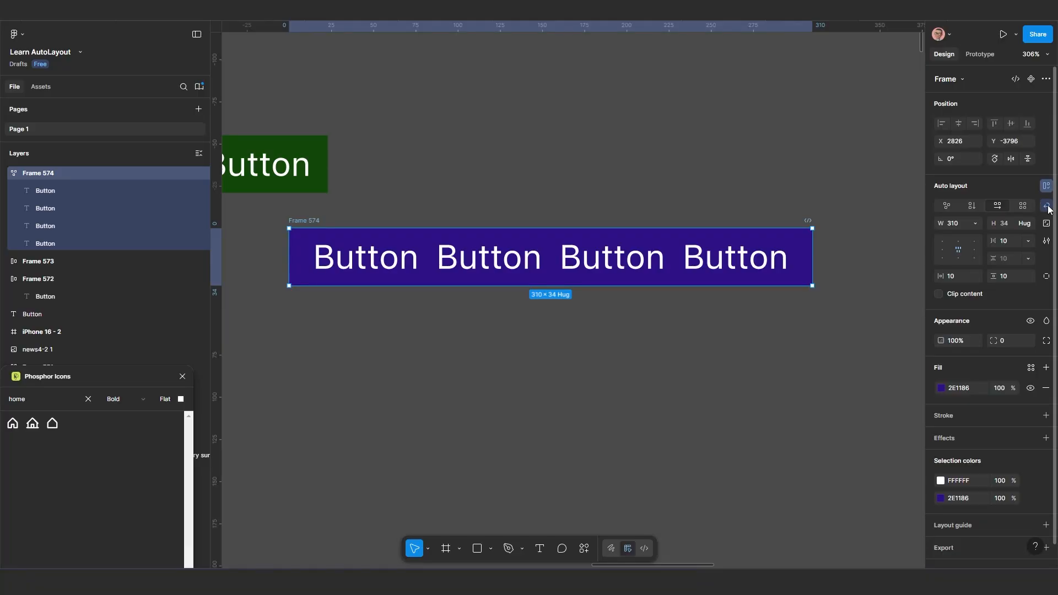
Resize the wrapped frame to about 197 wide so the labels form two rows, and move it to about X 2992, Y -3851
{"action": "left_click_drag", "start_coordinate": [813, 257], "coordinate": [416, 283]}
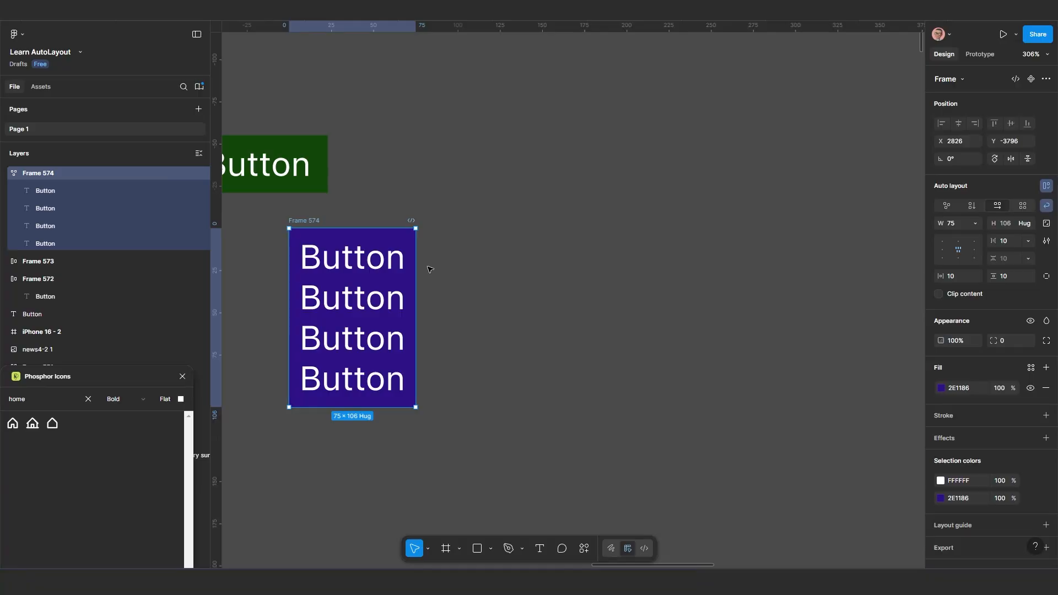
{"action": "left_click_drag", "start_coordinate": [415, 278], "coordinate": [622, 257]}
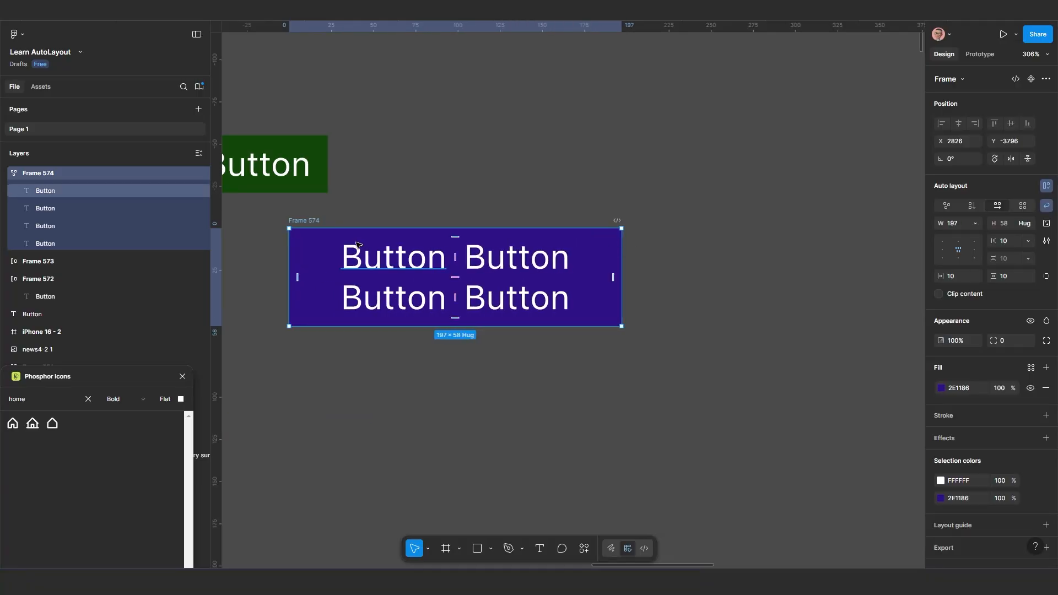
{"action": "left_click_drag", "start_coordinate": [323, 243], "coordinate": [603, 151]}
{"action": "scroll", "coordinate": [446, 281], "scroll_direction": "down", "scroll_amount": 1}
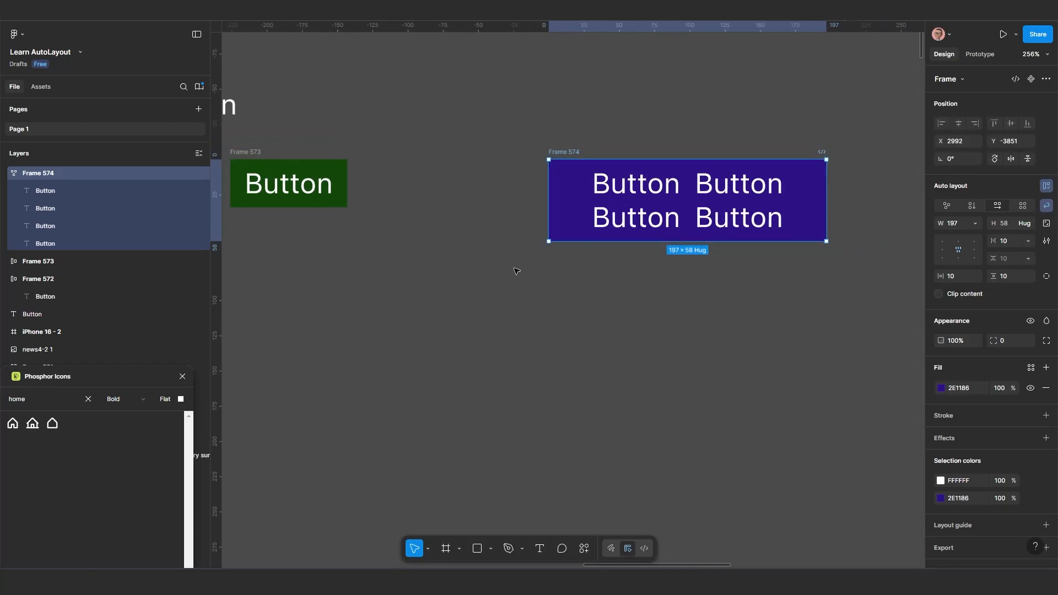
Duplicate the green button frame and place the copy below it at about X 2793, Y -3767
{"action": "left_click_drag", "start_coordinate": [548, 276], "coordinate": [691, 255]}
{"action": "left_click", "coordinate": [404, 144]}
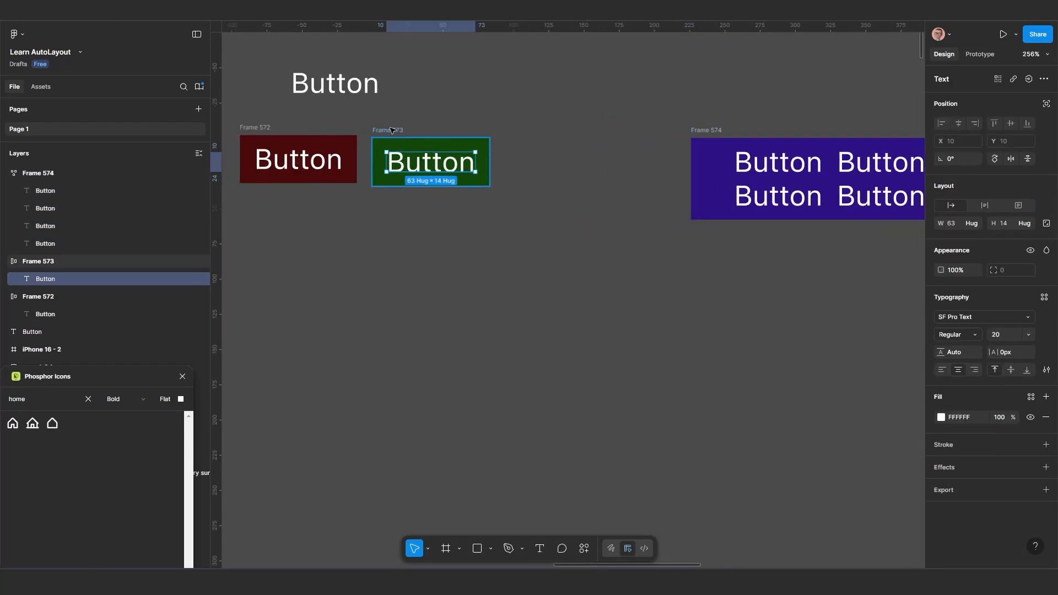
{"action": "left_click_drag", "start_coordinate": [403, 139], "coordinate": [441, 258]}
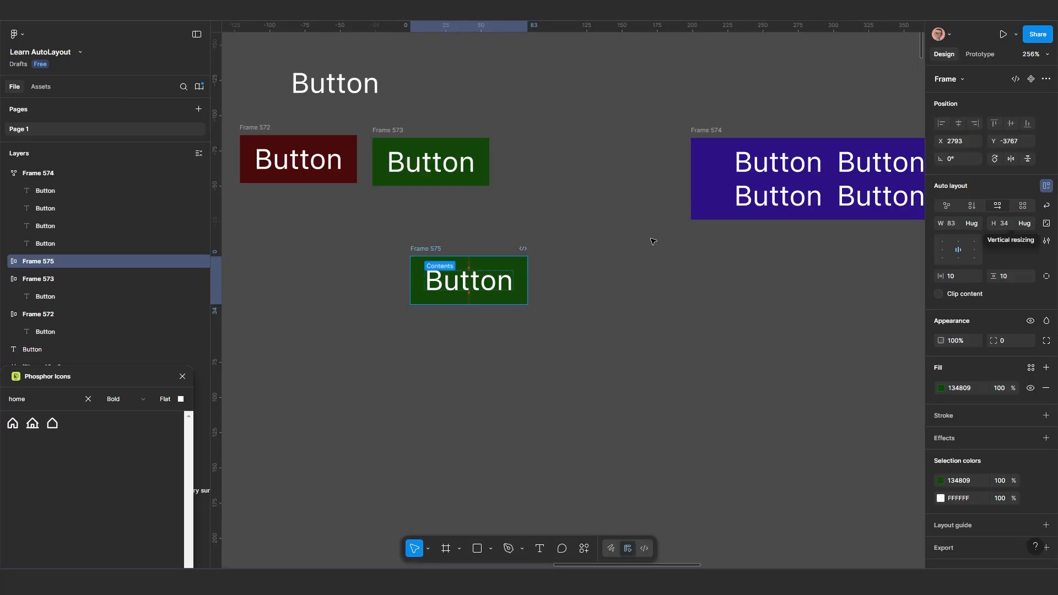
{"action": "scroll", "coordinate": [487, 239], "scroll_direction": "up", "scroll_amount": 1}
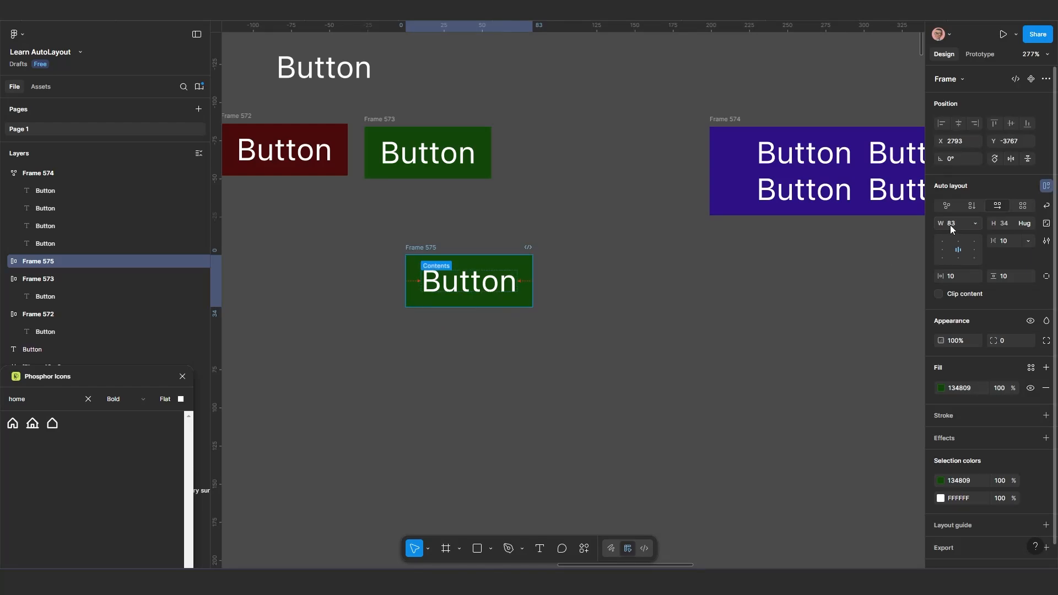
{"action": "scroll", "coordinate": [407, 270], "scroll_direction": "up", "scroll_amount": 5}
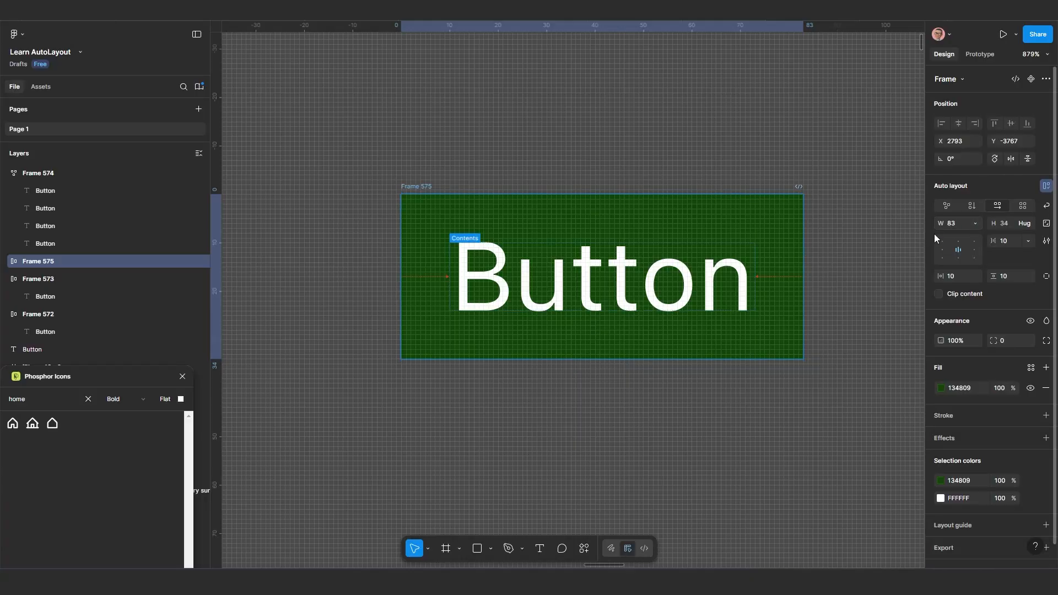
{"action": "scroll", "coordinate": [785, 296], "scroll_direction": "down", "scroll_amount": 1}
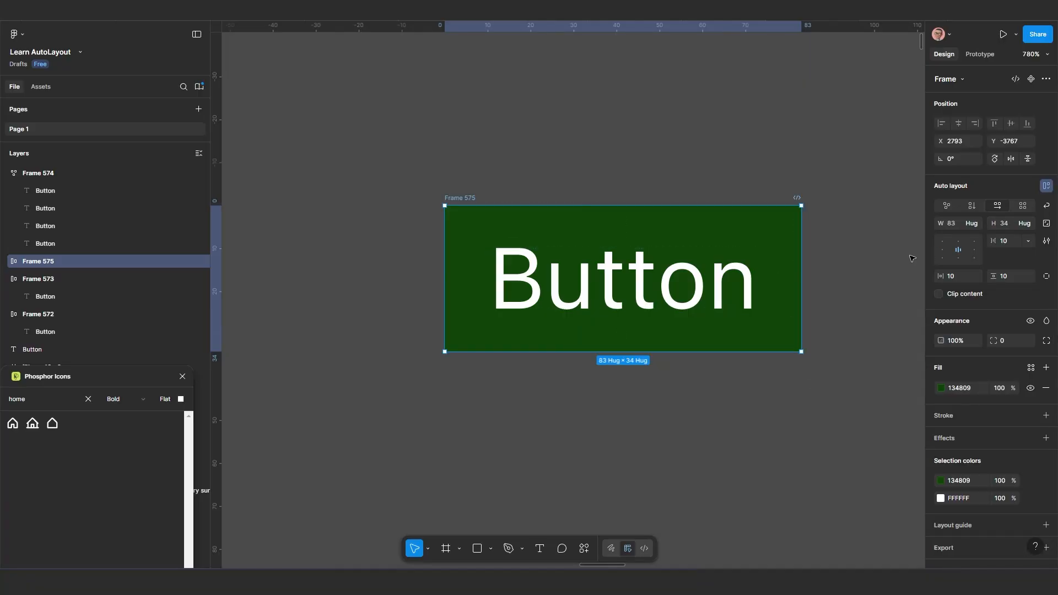
Move the copied green button frame slightly to X 2798, Y -3768
{"action": "scroll", "coordinate": [778, 265], "scroll_direction": "down", "scroll_amount": 3}
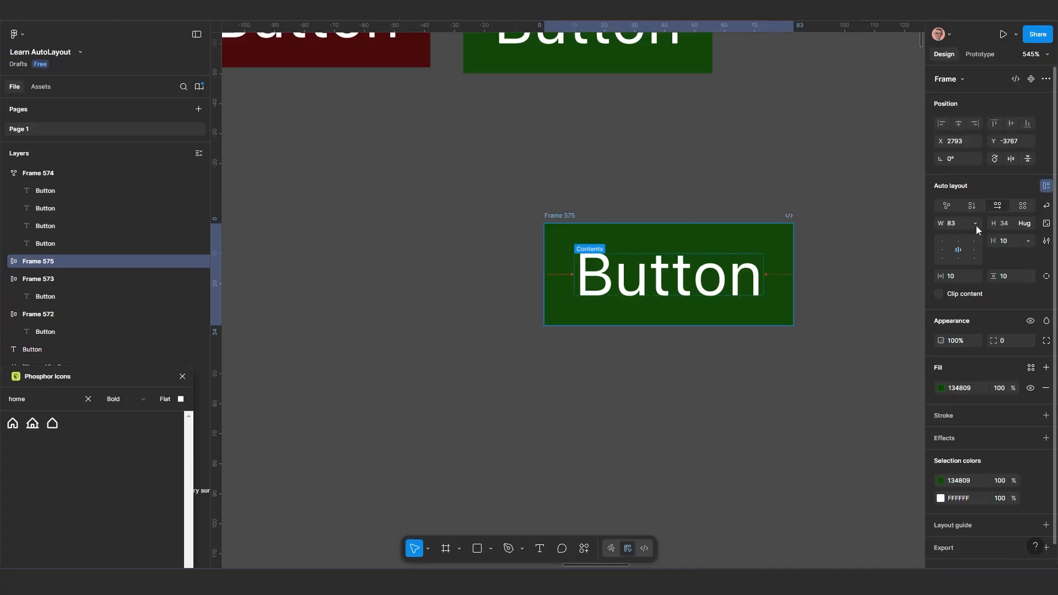
{"action": "scroll", "coordinate": [707, 270], "scroll_direction": "down", "scroll_amount": 1}
{"action": "left_click_drag", "start_coordinate": [707, 271], "coordinate": [529, 262]}
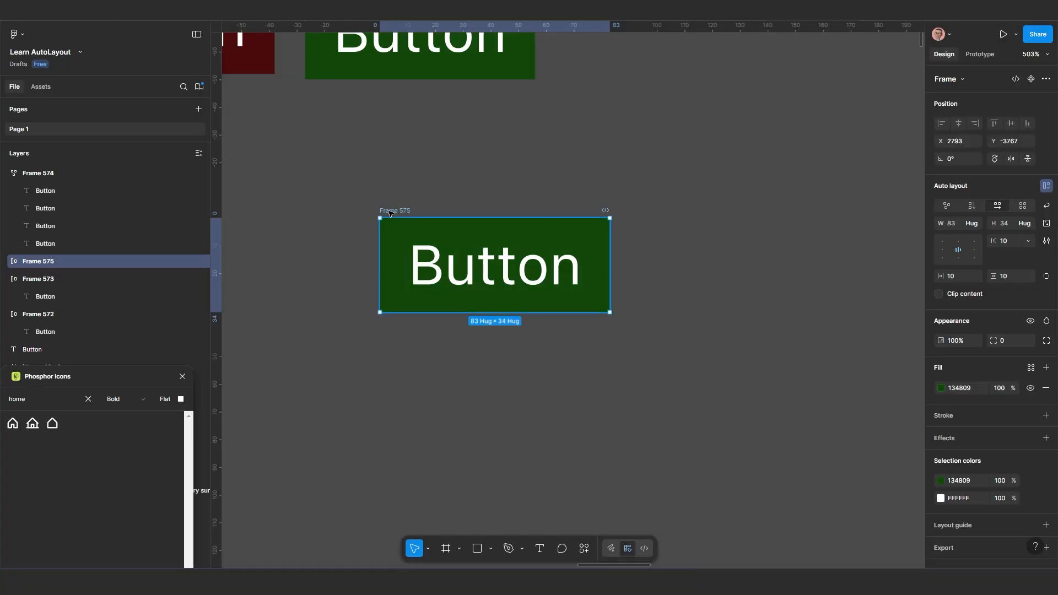
{"action": "left_click_drag", "start_coordinate": [403, 211], "coordinate": [417, 208]}
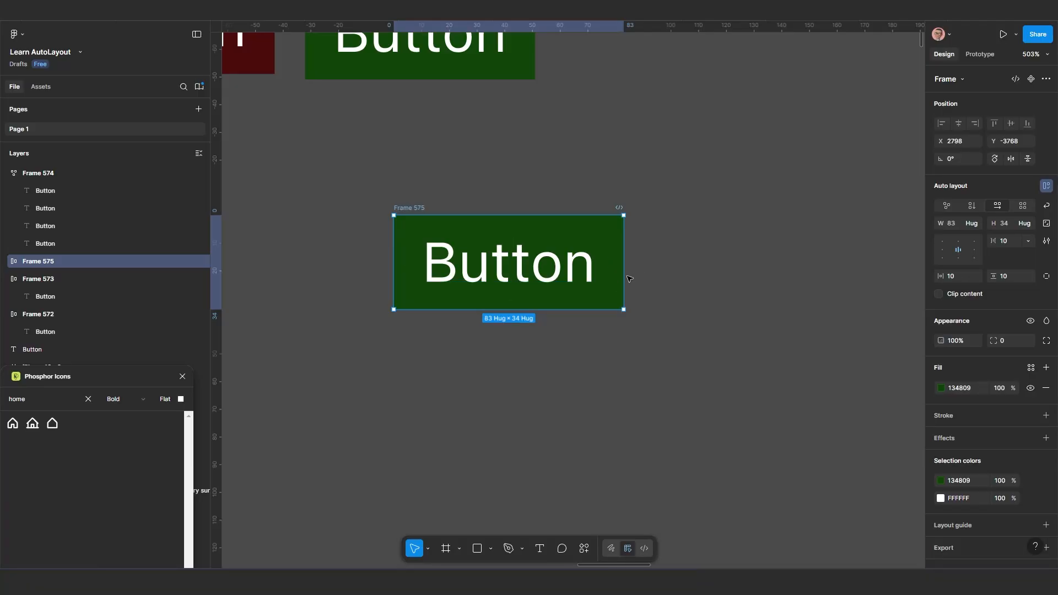
Set the copied green button's label to font size 50, then reduce it to 10 while the frame hugs its contents
{"action": "left_click", "coordinate": [505, 269]}
{"action": "double_click", "coordinate": [503, 267]}
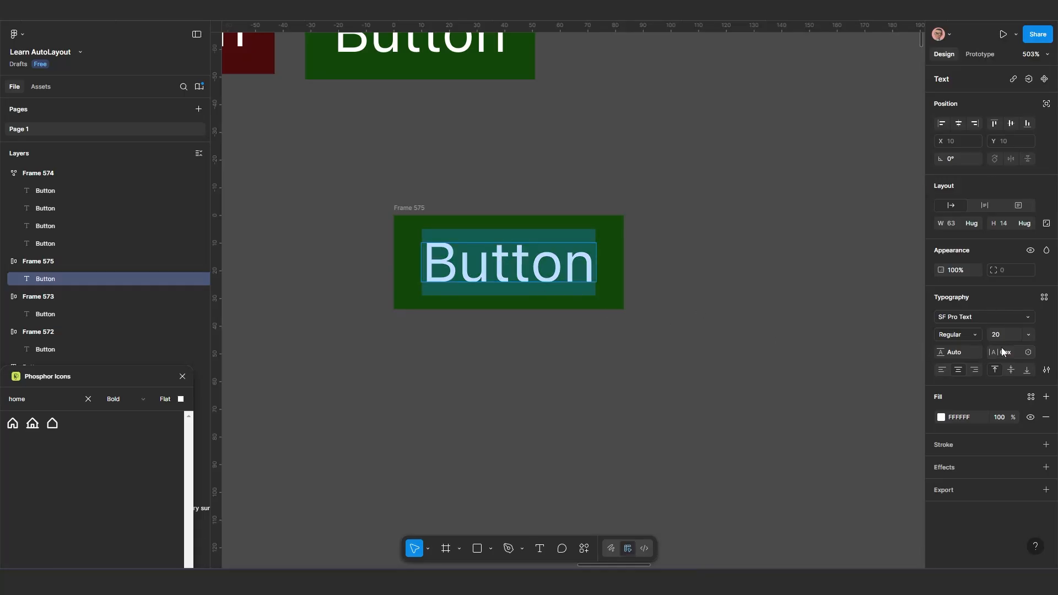
{"action": "type", "text": "50"}
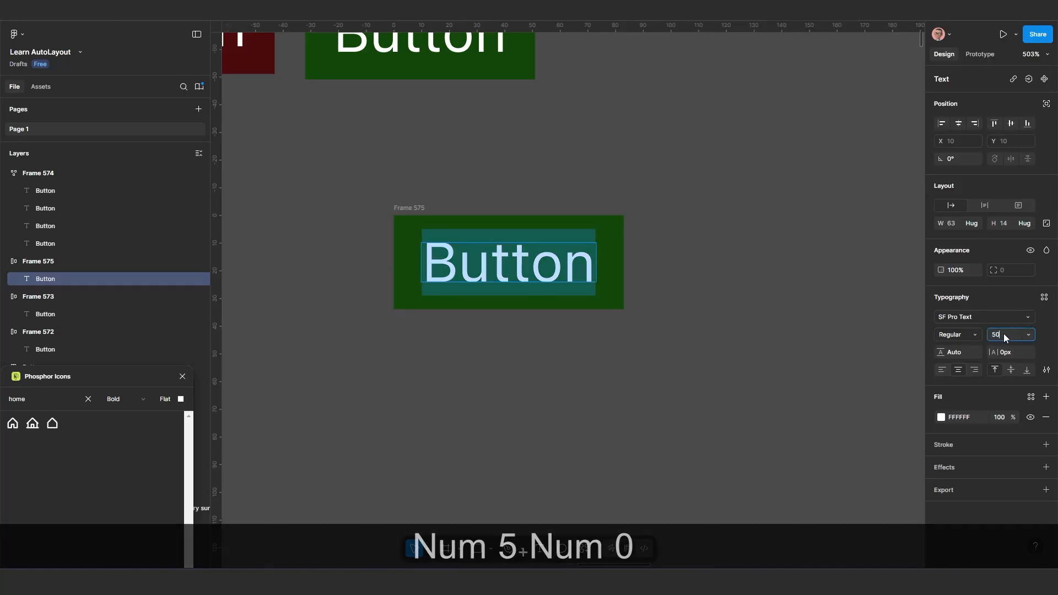
{"action": "key", "text": "Return"}
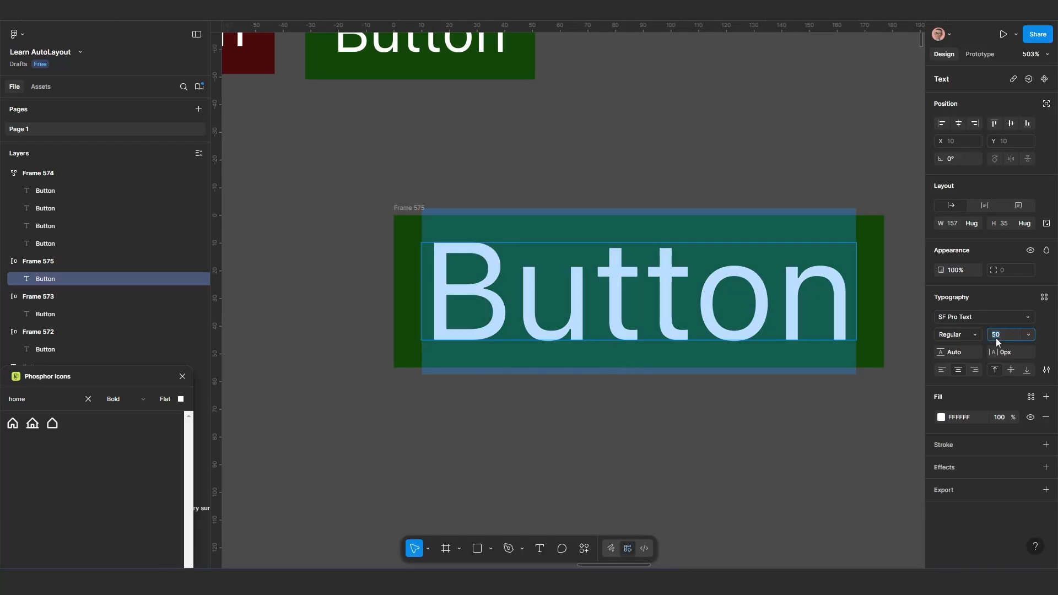
{"action": "type", "text": "10"}
{"action": "key", "text": "Return"}
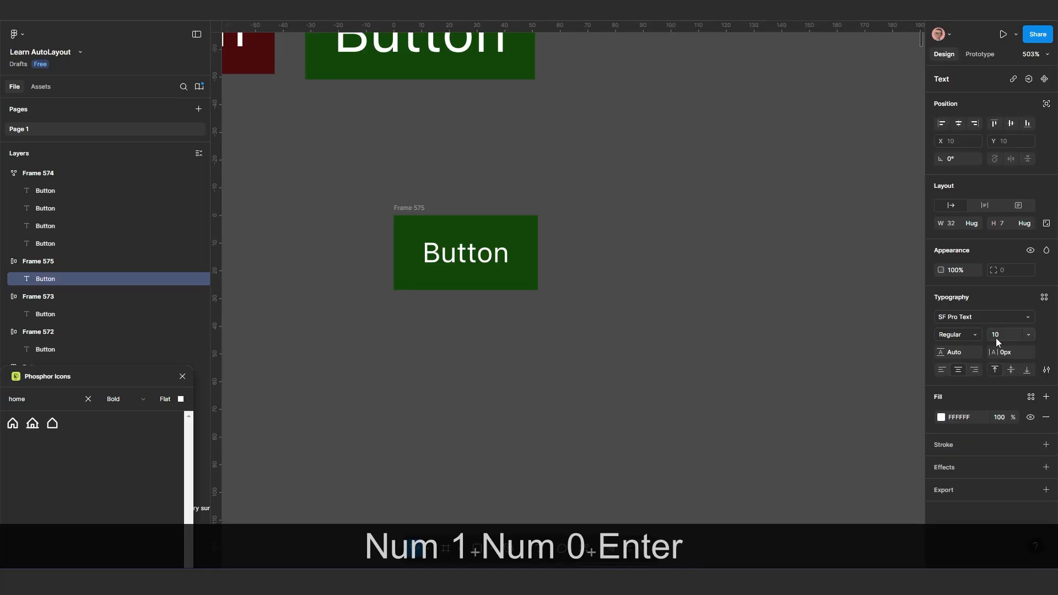
{"action": "key", "text": "Escape"}
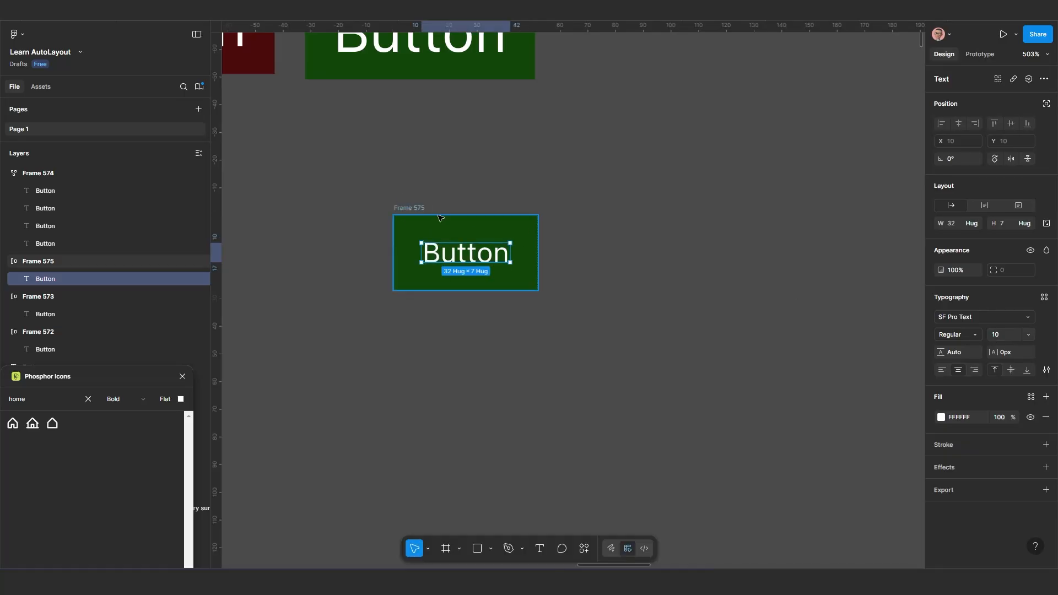
Fix the copied green frame's width at 52 and set its label's font size to 50
{"action": "left_click", "coordinate": [418, 208]}
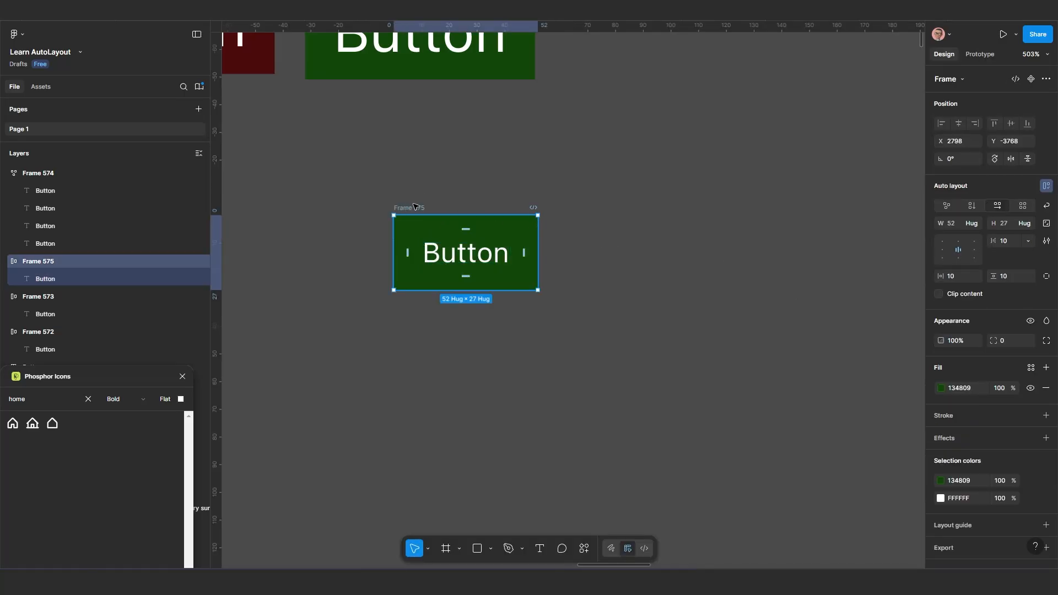
{"action": "left_click", "coordinate": [976, 223]}
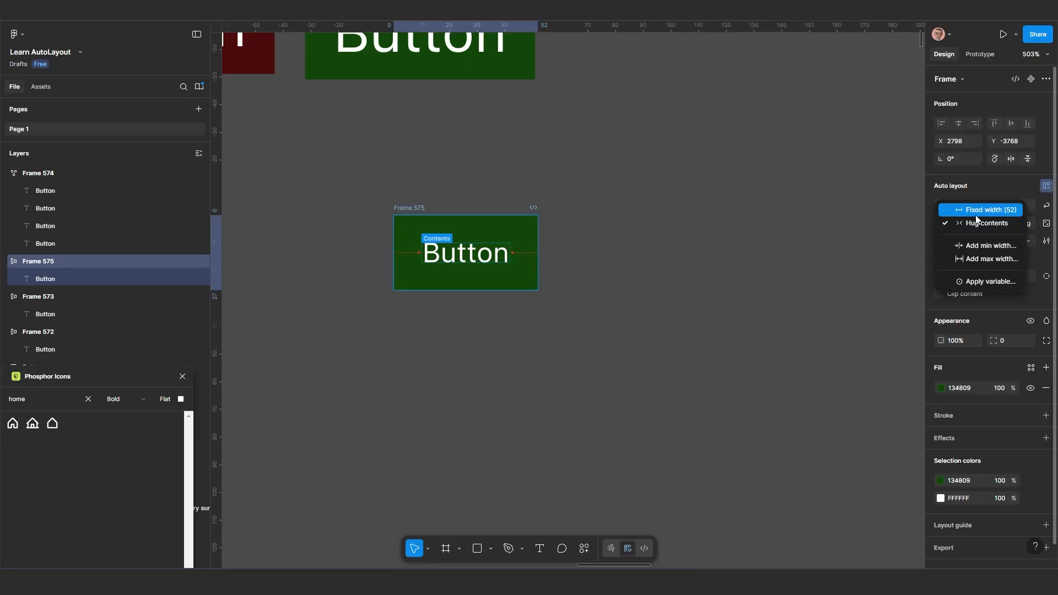
{"action": "left_click", "coordinate": [978, 212]}
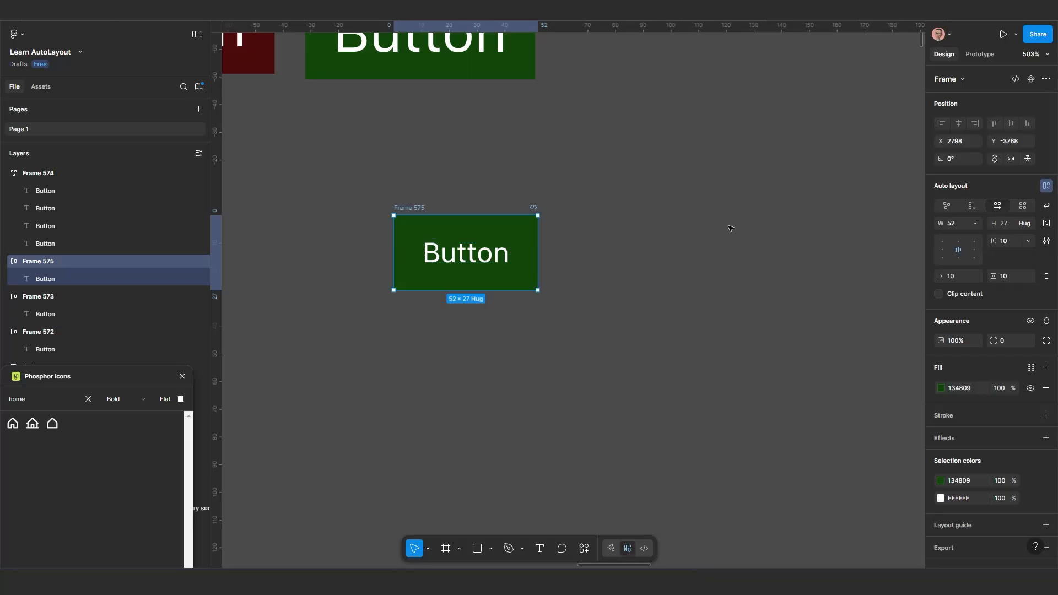
{"action": "left_click", "coordinate": [457, 260]}
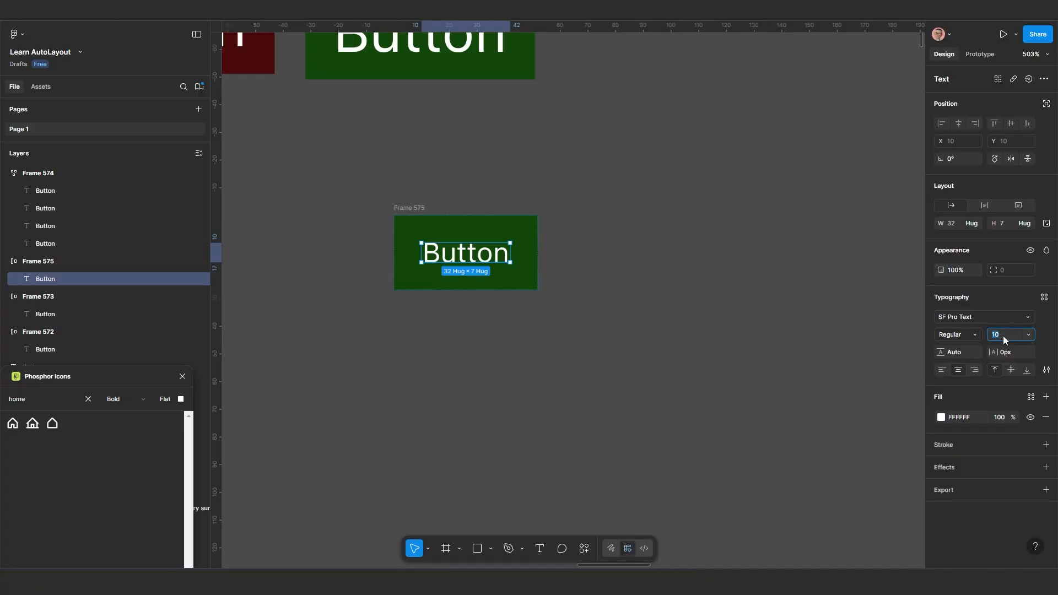
{"action": "type", "text": "50"}
{"action": "key", "text": "Return"}
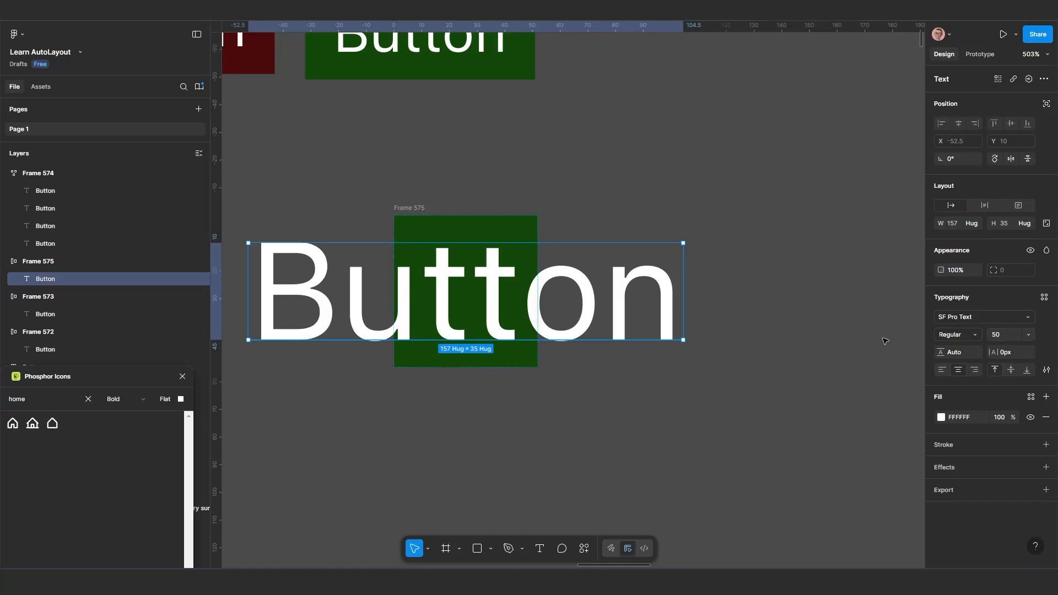
Compare the frame and its oversized label, and review the label's width resizing options, choosing Hug contents
{"action": "left_click", "coordinate": [419, 202]}
{"action": "left_click", "coordinate": [420, 207]}
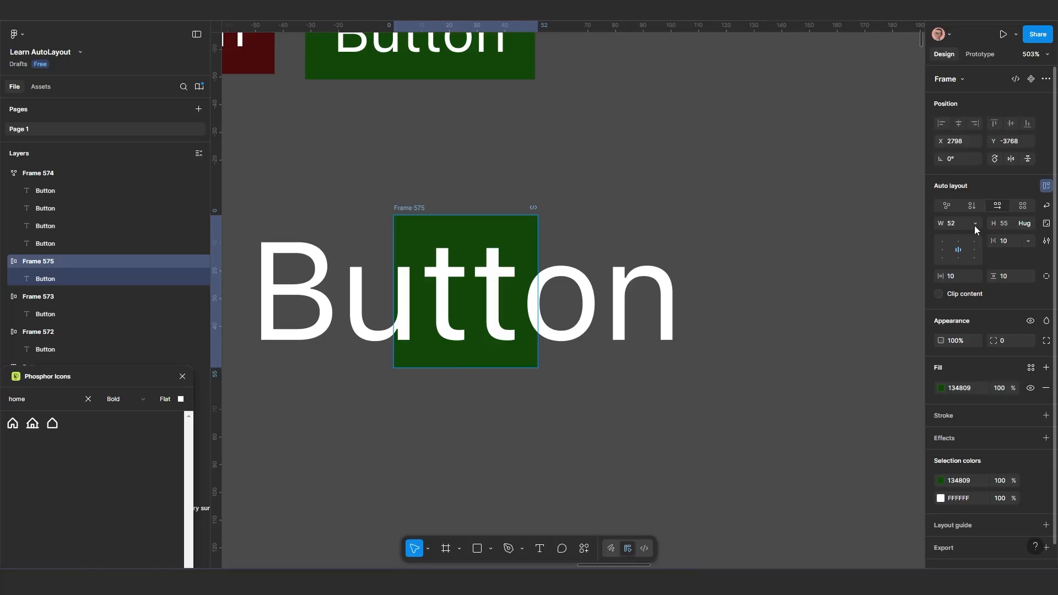
{"action": "left_click", "coordinate": [485, 297]}
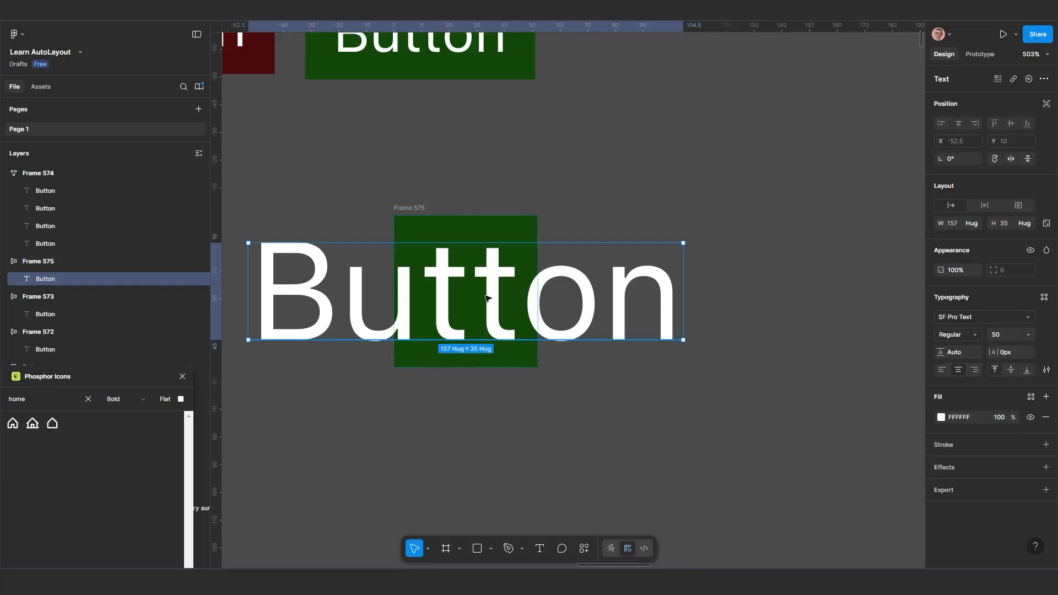
{"action": "left_click", "coordinate": [419, 209]}
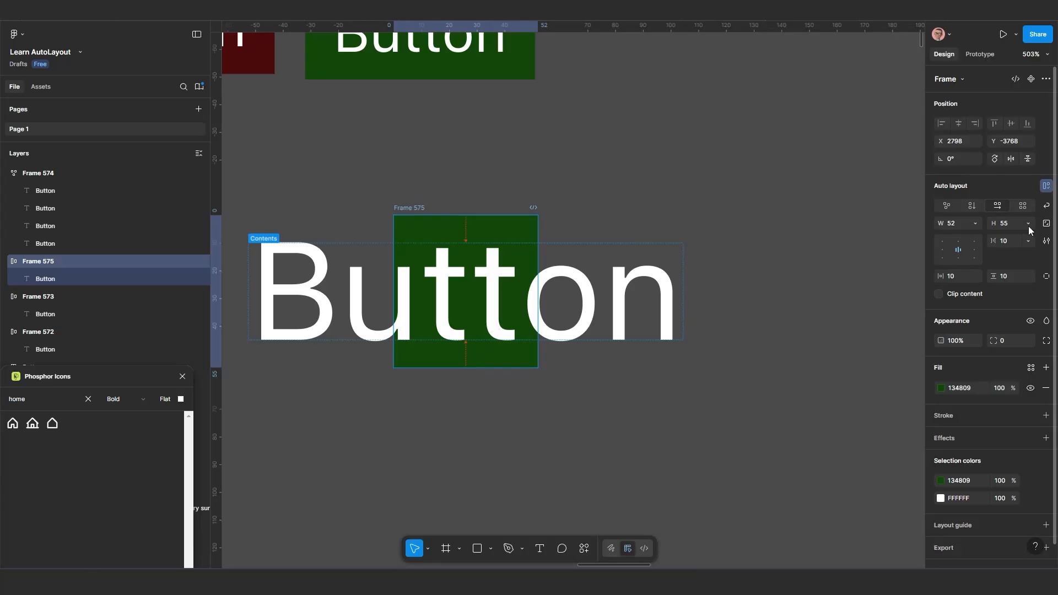
{"action": "left_click", "coordinate": [452, 282]}
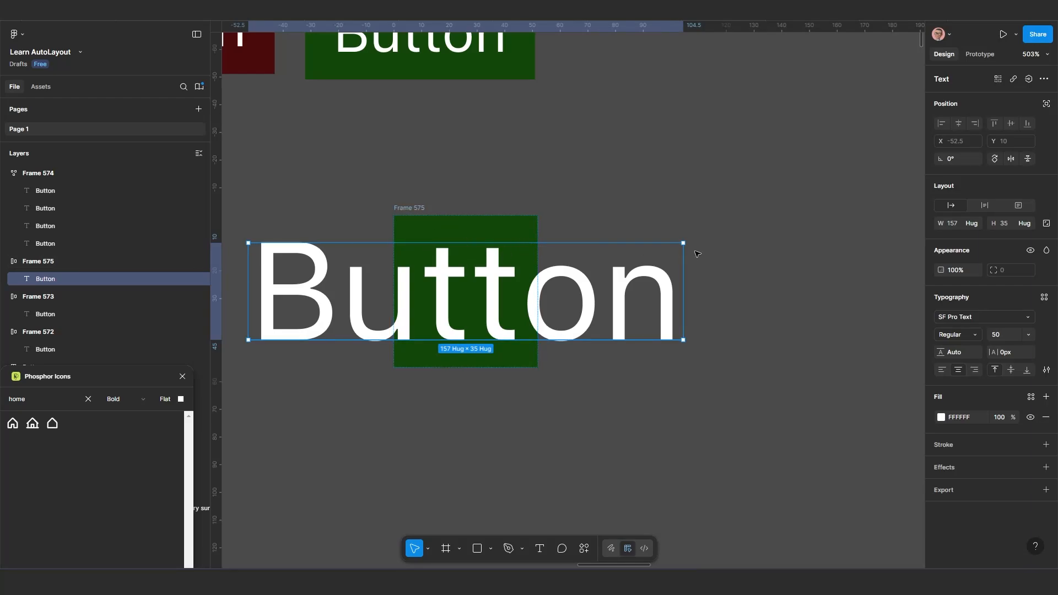
{"action": "left_click", "coordinate": [975, 224]}
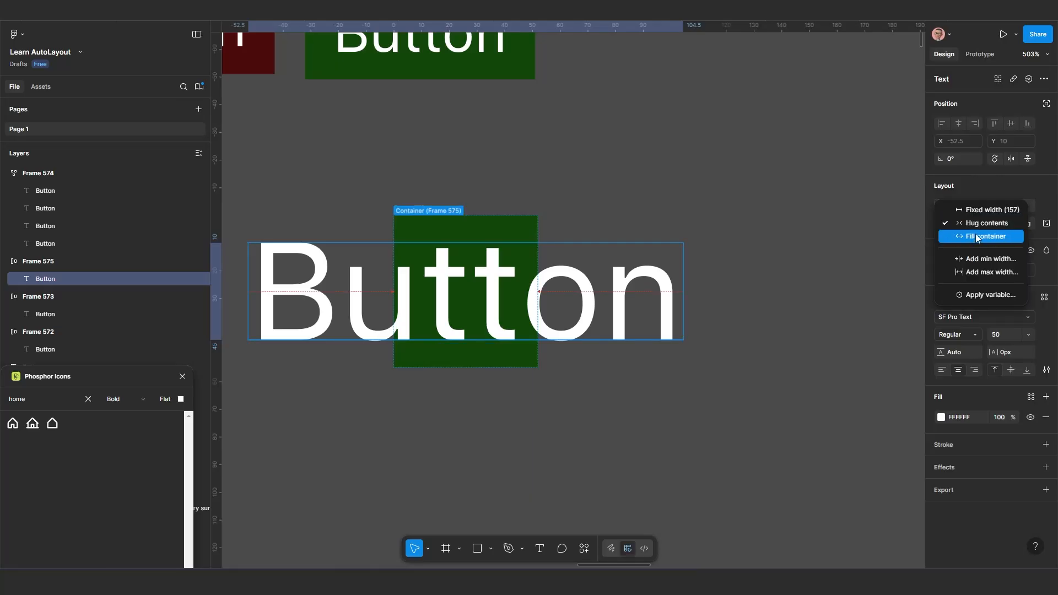
{"action": "left_click", "coordinate": [979, 225]}
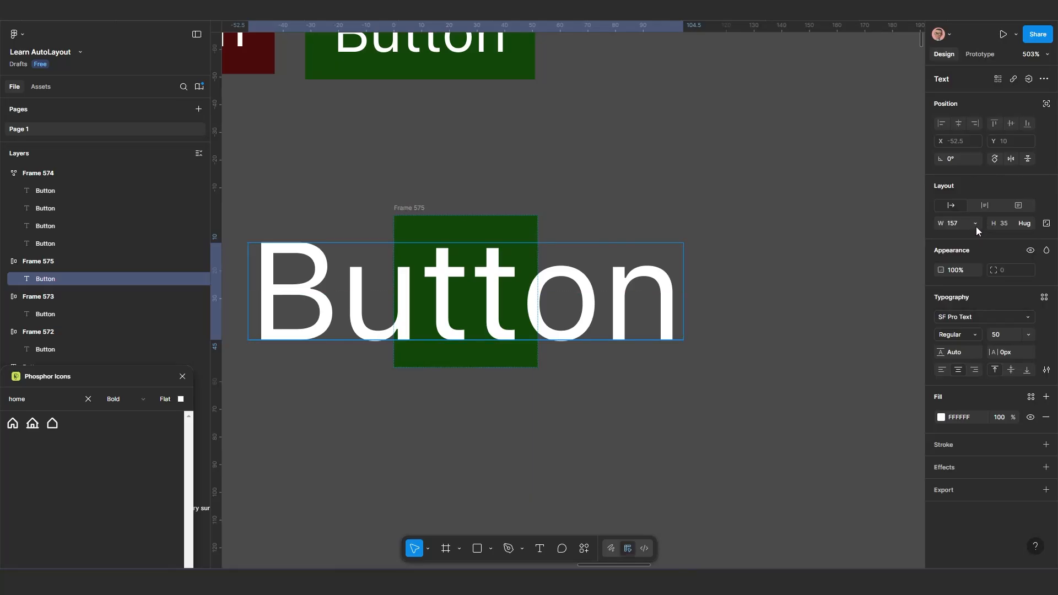
Move the copied green frame to X 2802, Y -3776 and set its width to Hug contents
{"action": "left_click", "coordinate": [412, 205]}
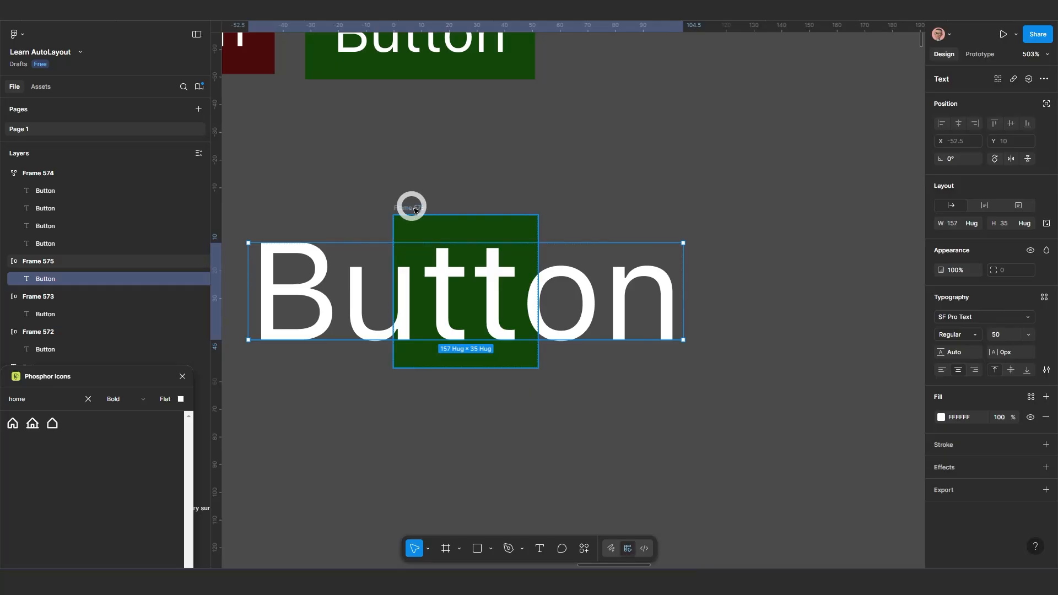
{"action": "left_click_drag", "start_coordinate": [413, 208], "coordinate": [428, 186]}
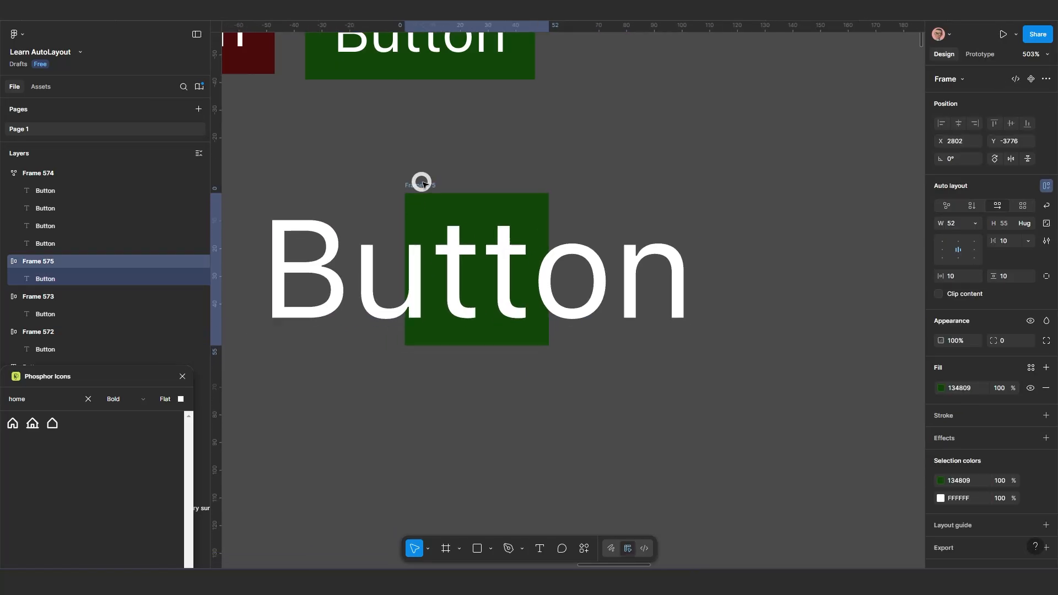
{"action": "left_click", "coordinate": [976, 223]}
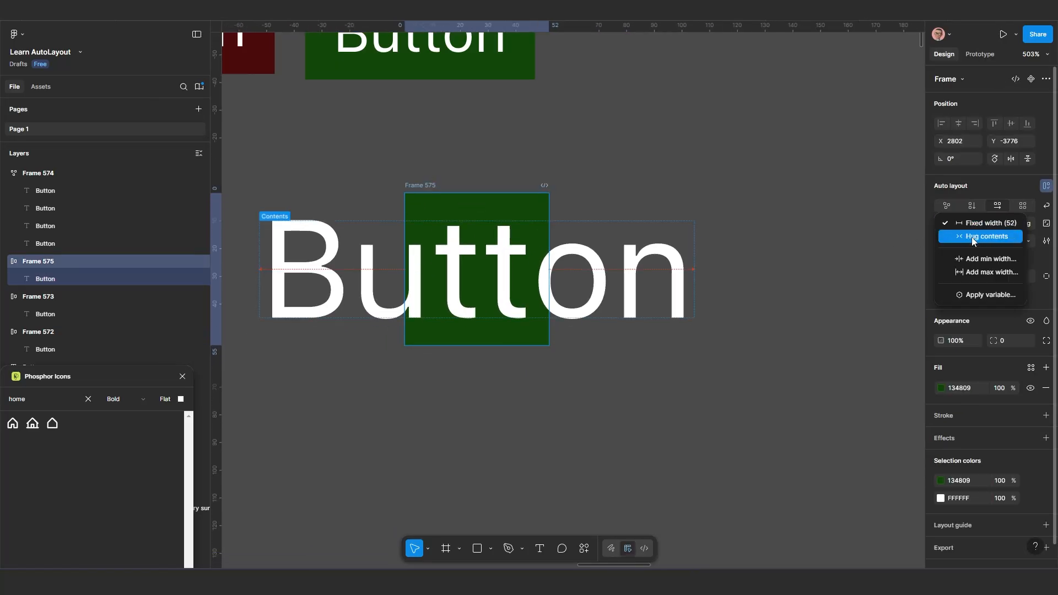
{"action": "left_click", "coordinate": [971, 236]}
{"action": "scroll", "coordinate": [618, 263], "scroll_direction": "down", "scroll_amount": 2}
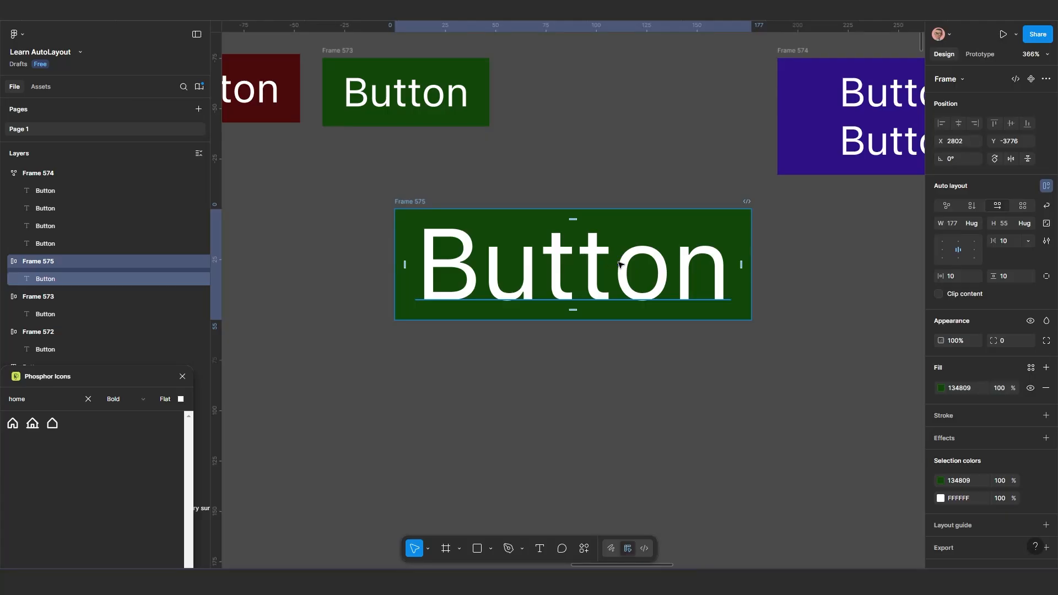
Set the label's font size to 20 and move the copied green frame to X 2781, Y -3760
{"action": "left_click", "coordinate": [635, 285]}
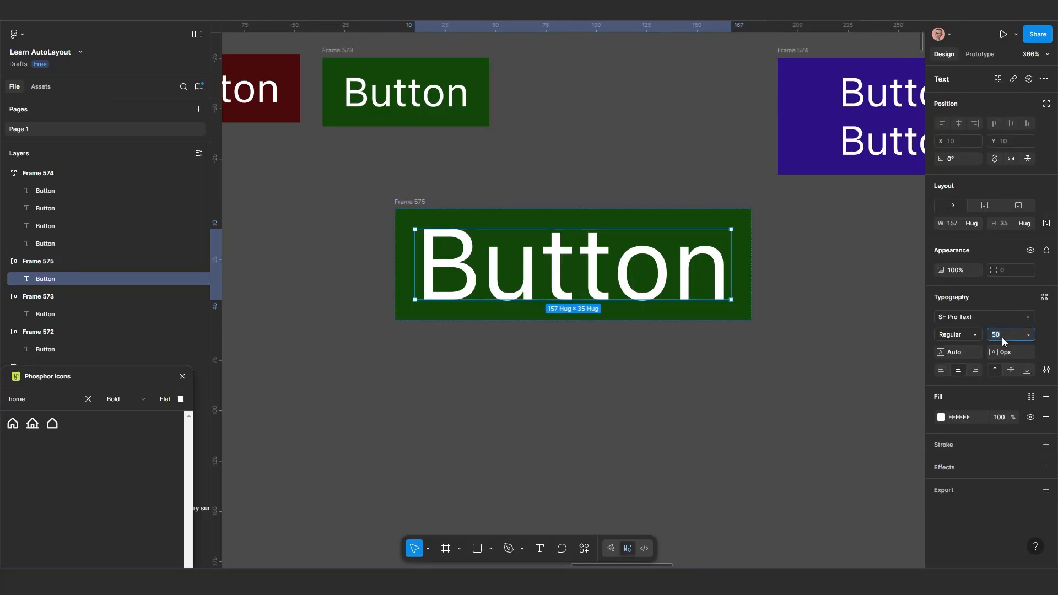
{"action": "type", "text": "20"}
{"action": "key", "text": "Return"}
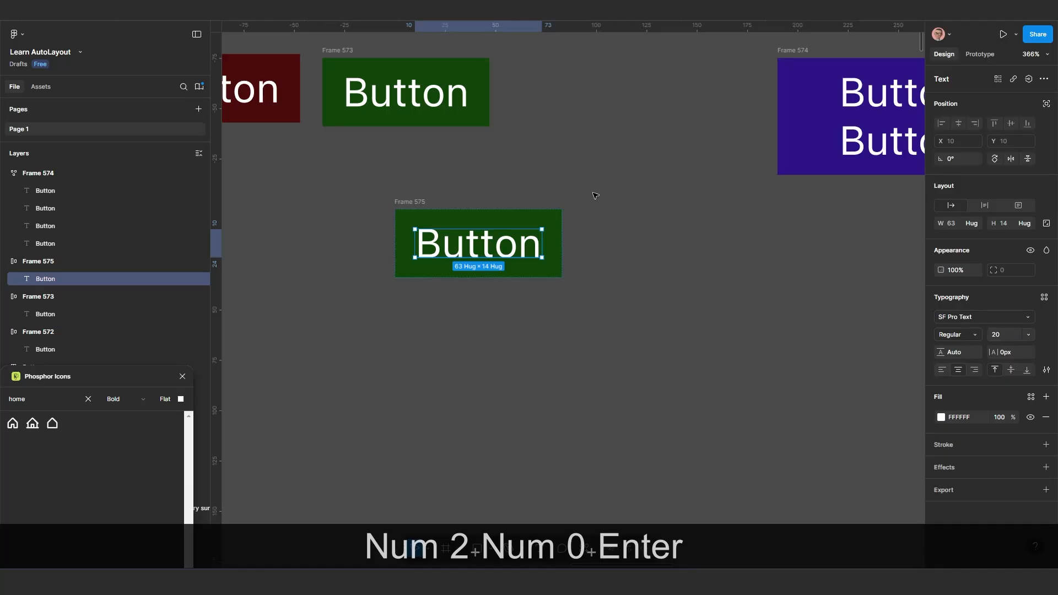
{"action": "left_click_drag", "start_coordinate": [421, 200], "coordinate": [379, 232]}
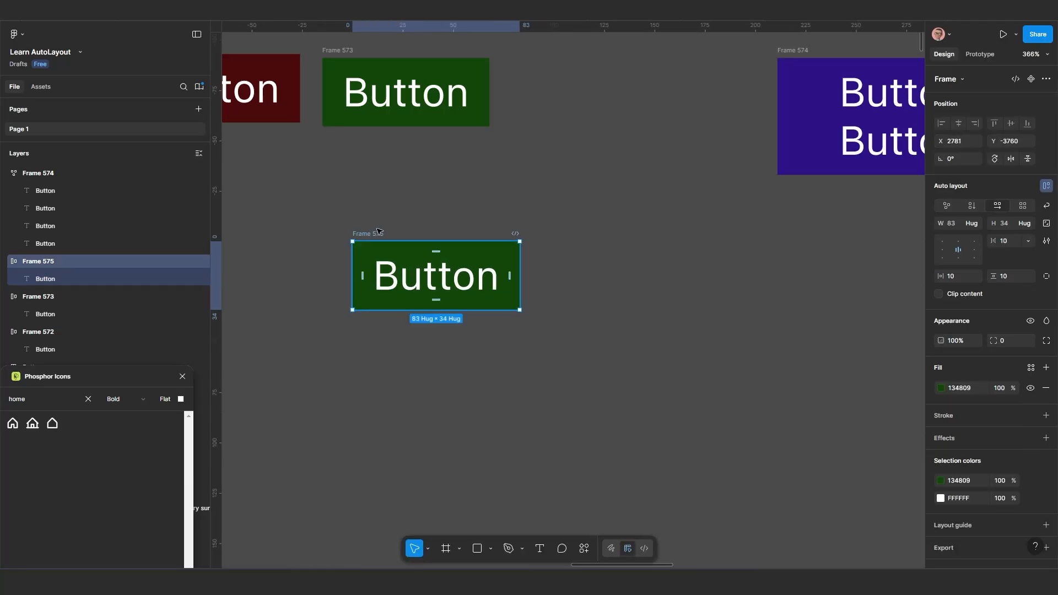
Set the copied green frame to a fixed width of 83 and a fixed height of 34
{"action": "left_click", "coordinate": [979, 223]}
{"action": "left_click", "coordinate": [978, 210]}
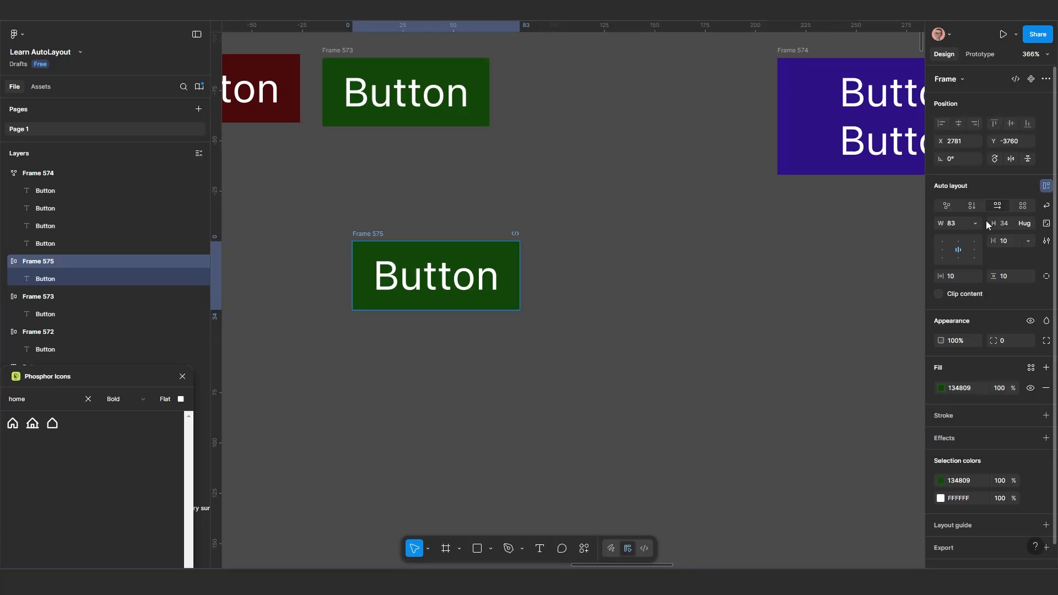
{"action": "left_click", "coordinate": [1029, 223]}
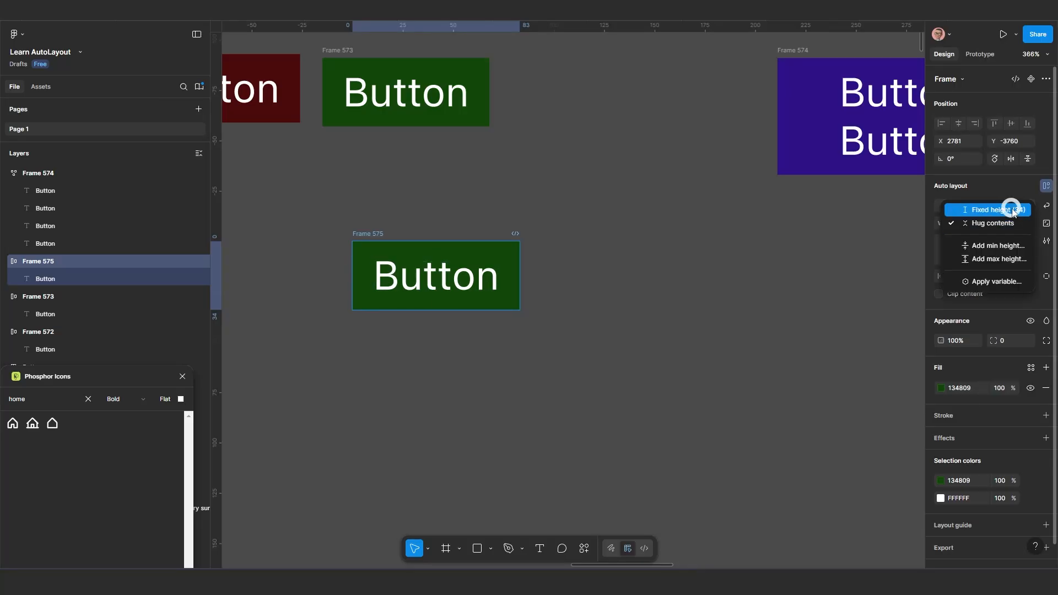
{"action": "left_click", "coordinate": [1014, 211]}
Set the font size of the label inside the fixed-size green frame to 10
{"action": "left_click", "coordinate": [436, 276]}
{"action": "scroll", "coordinate": [436, 276], "scroll_direction": "up", "scroll_amount": 5}
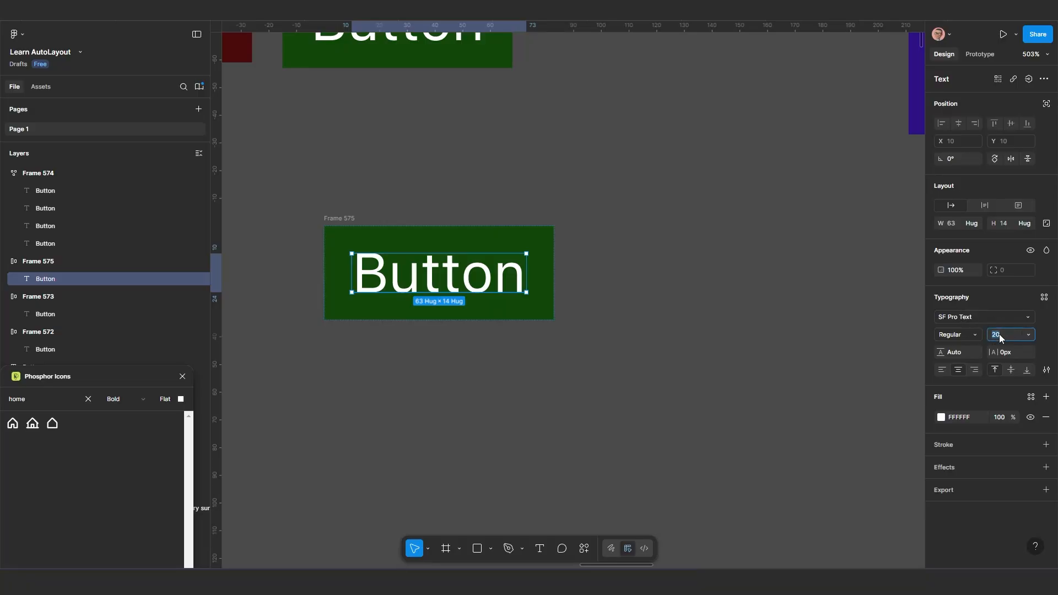
{"action": "left_click", "coordinate": [1029, 334]}
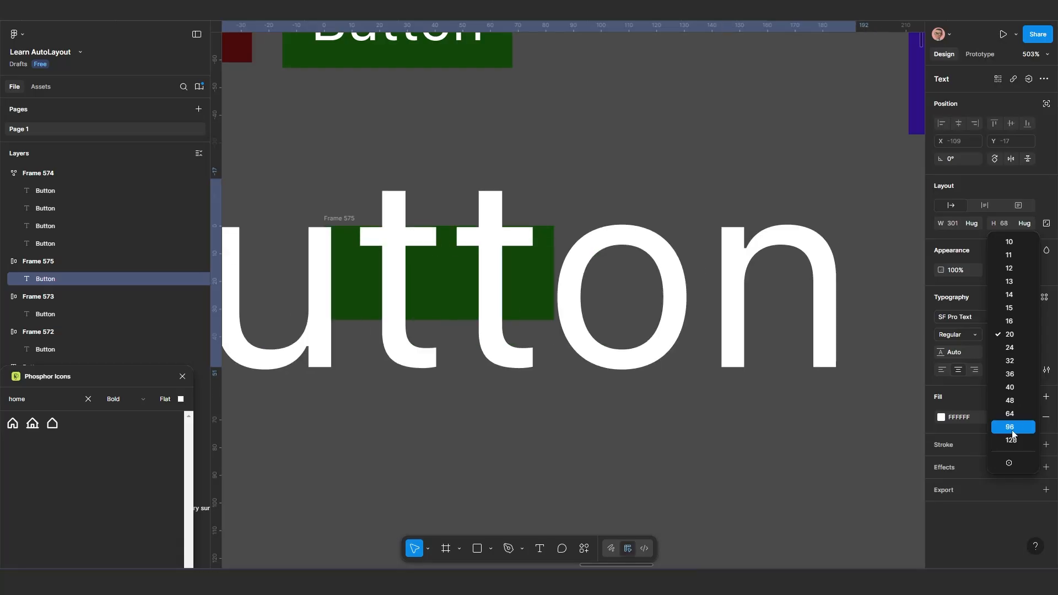
{"action": "left_click", "coordinate": [1021, 244]}
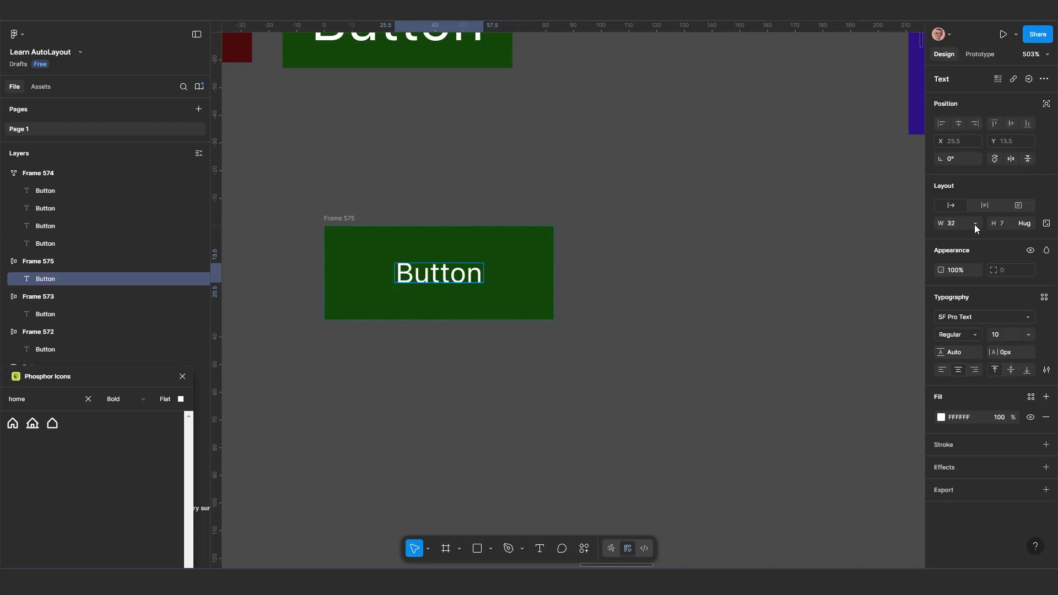
Move the copied green frame to X 2793, Y -3761 and set both its width and height to Hug contents
{"action": "left_click", "coordinate": [337, 219]}
{"action": "left_click_drag", "start_coordinate": [374, 220], "coordinate": [407, 216]}
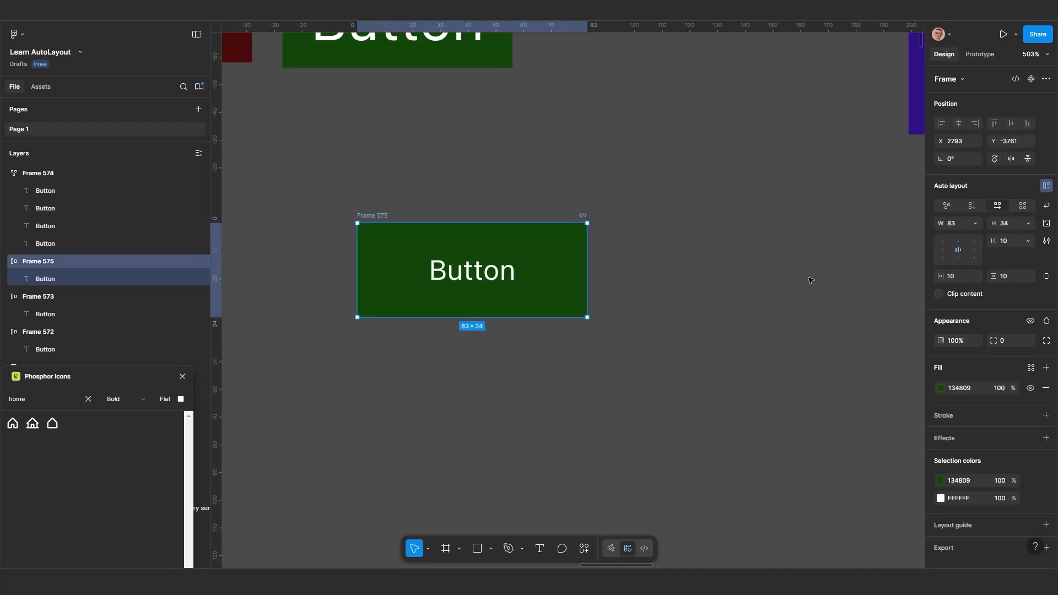
{"action": "left_click", "coordinate": [975, 223]}
{"action": "left_click", "coordinate": [974, 236]}
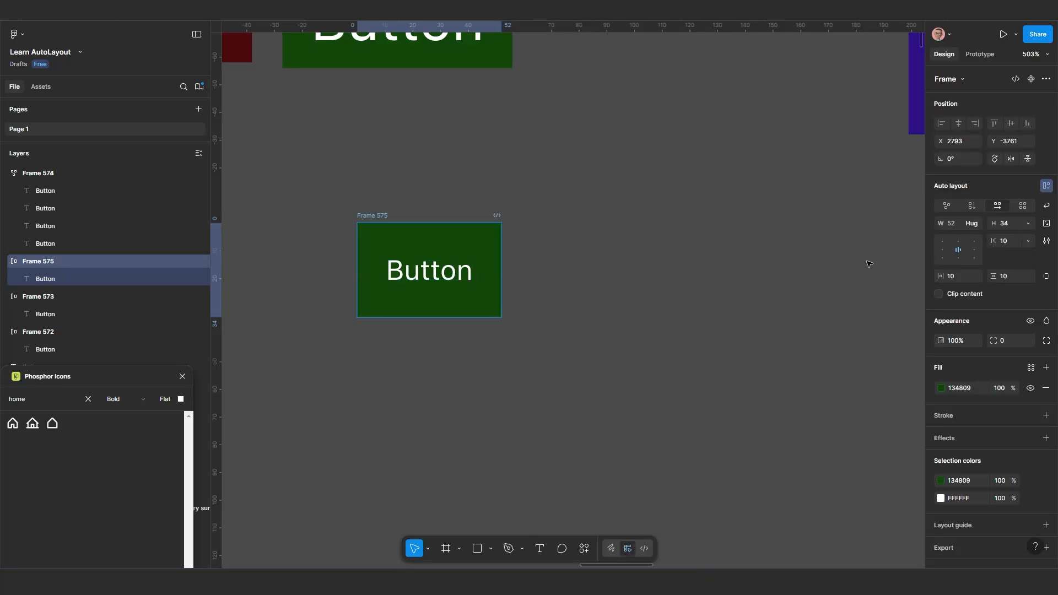
{"action": "left_click", "coordinate": [1028, 224]}
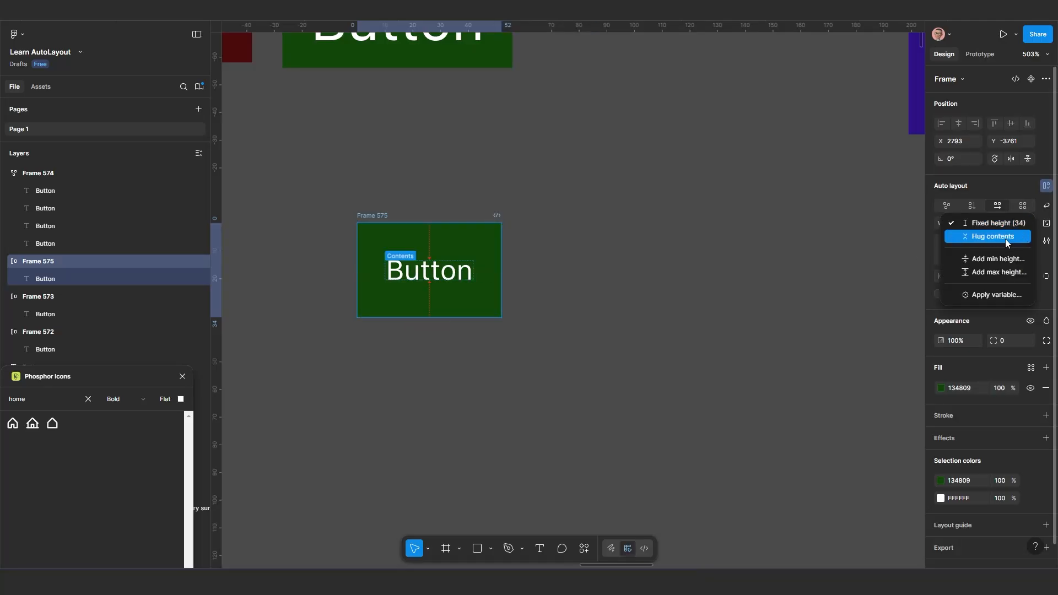
{"action": "left_click", "coordinate": [1005, 239]}
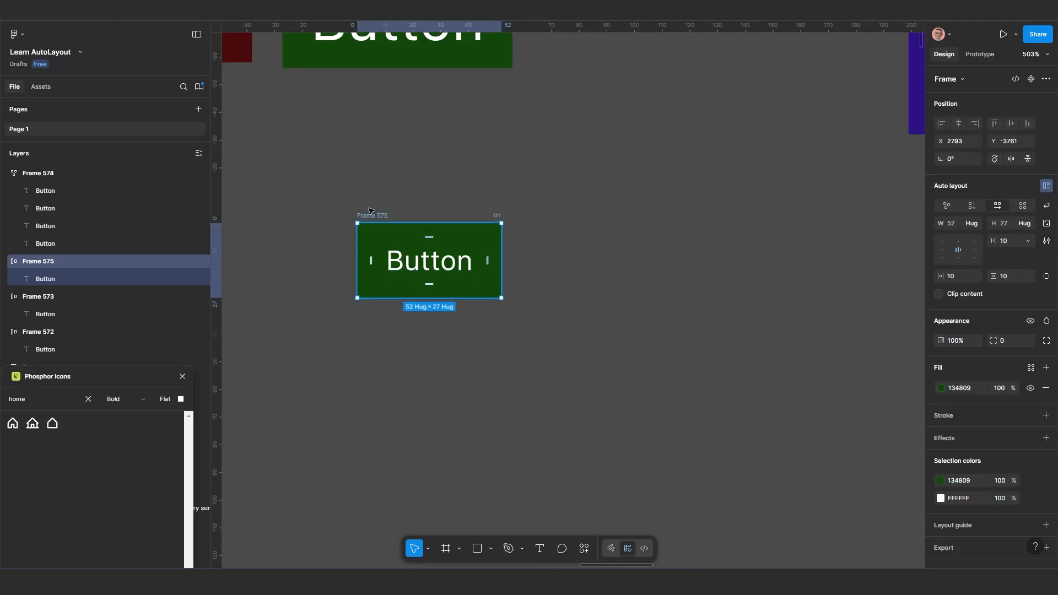
Move the small green hug-contents button frame to X 2788, Y -3766
{"action": "left_click_drag", "start_coordinate": [383, 217], "coordinate": [369, 203]}
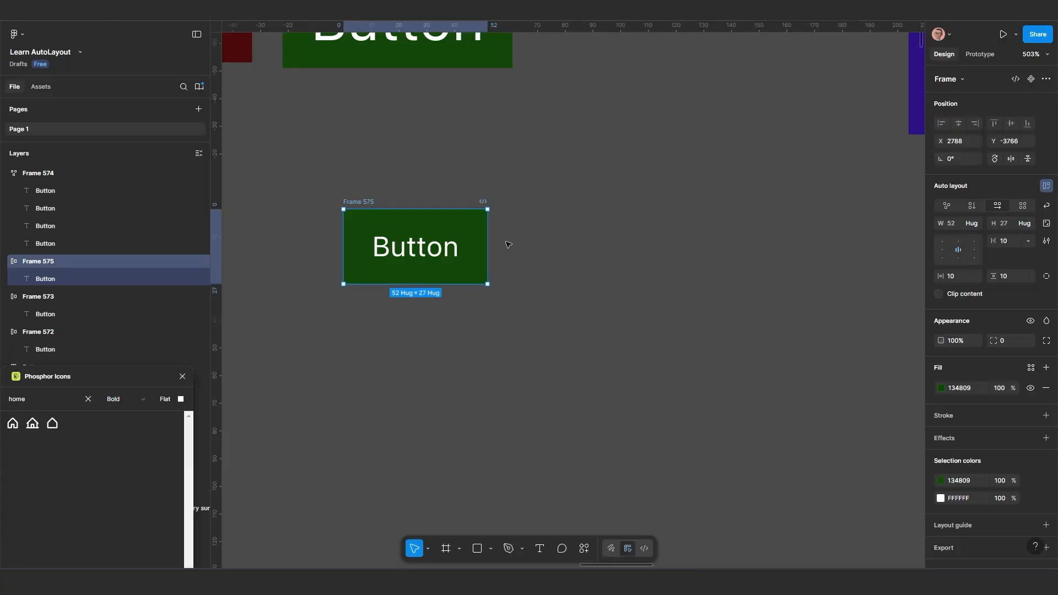
{"action": "scroll", "coordinate": [508, 245], "scroll_direction": "down", "scroll_amount": 5}
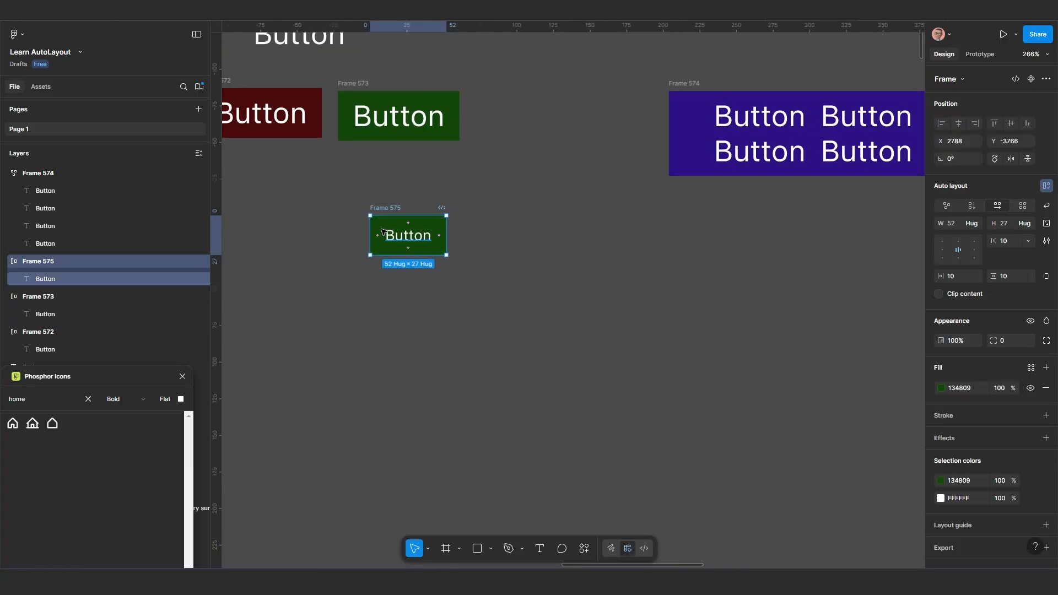
{"action": "scroll", "coordinate": [417, 165], "scroll_direction": "down", "scroll_amount": 2}
{"action": "scroll", "coordinate": [473, 185], "scroll_direction": "right", "scroll_amount": 2}
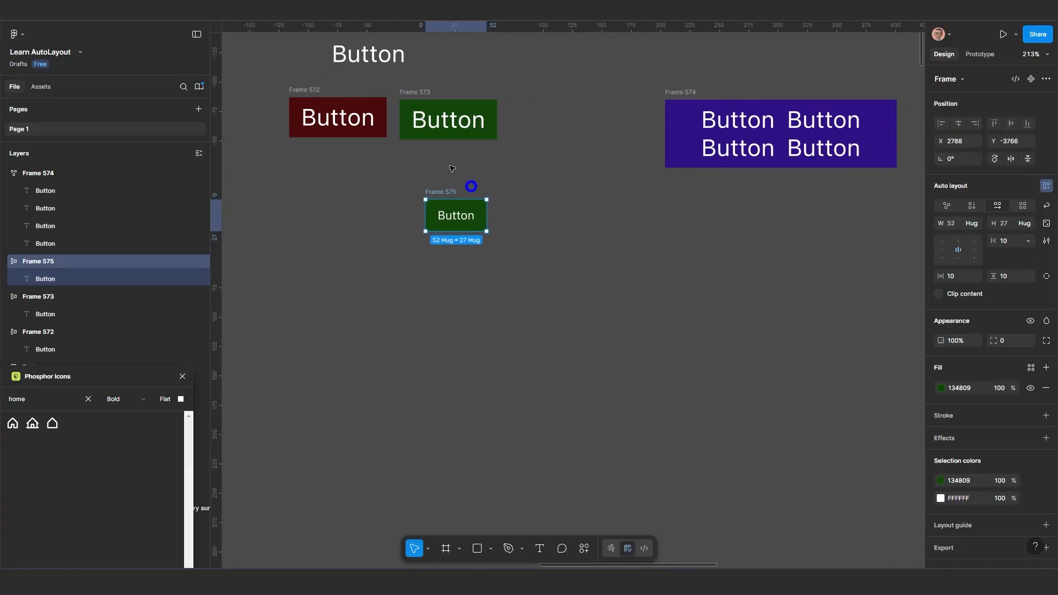
{"action": "scroll", "coordinate": [455, 217], "scroll_direction": "up", "scroll_amount": 4}
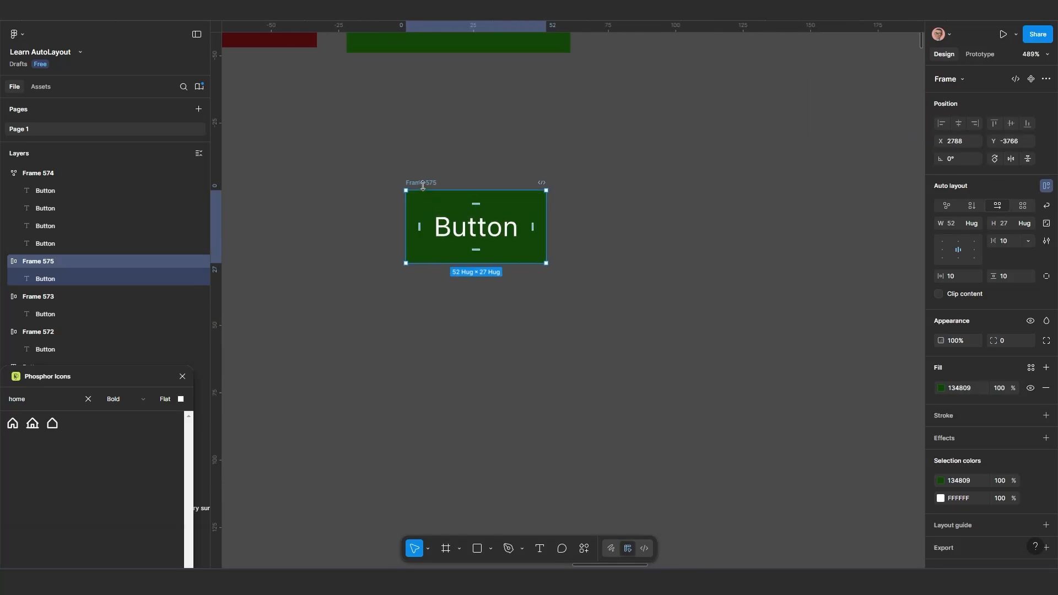
Duplicate the small green button frame to X 2856, Y -3759 and fill the copy with blue 1C3BA2
{"action": "key", "text": "alt"}
{"action": "left_click_drag", "start_coordinate": [426, 183], "coordinate": [609, 202], "text": "alt"}
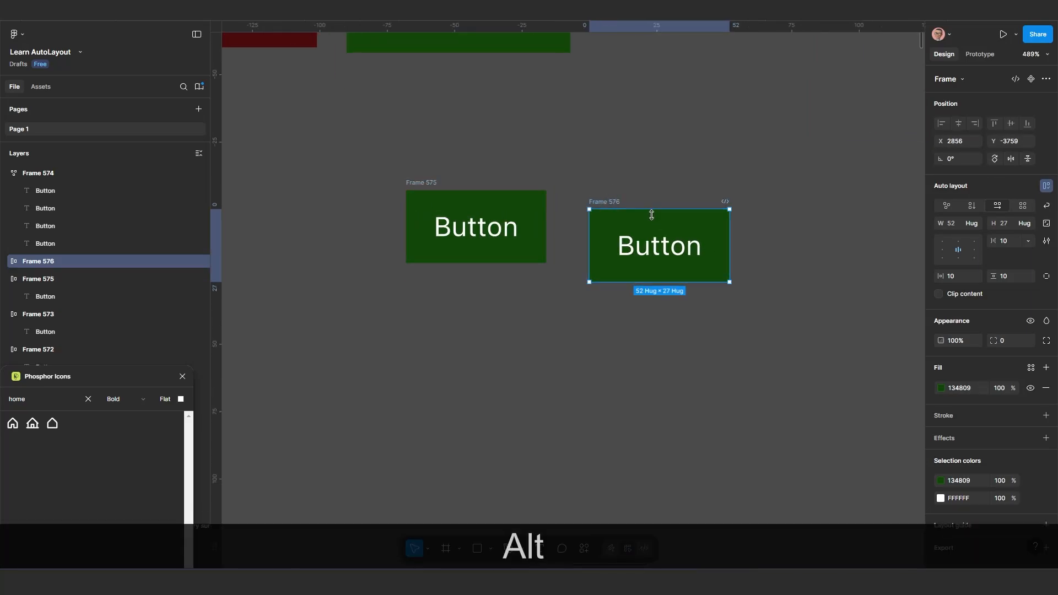
{"action": "left_click", "coordinate": [941, 388]}
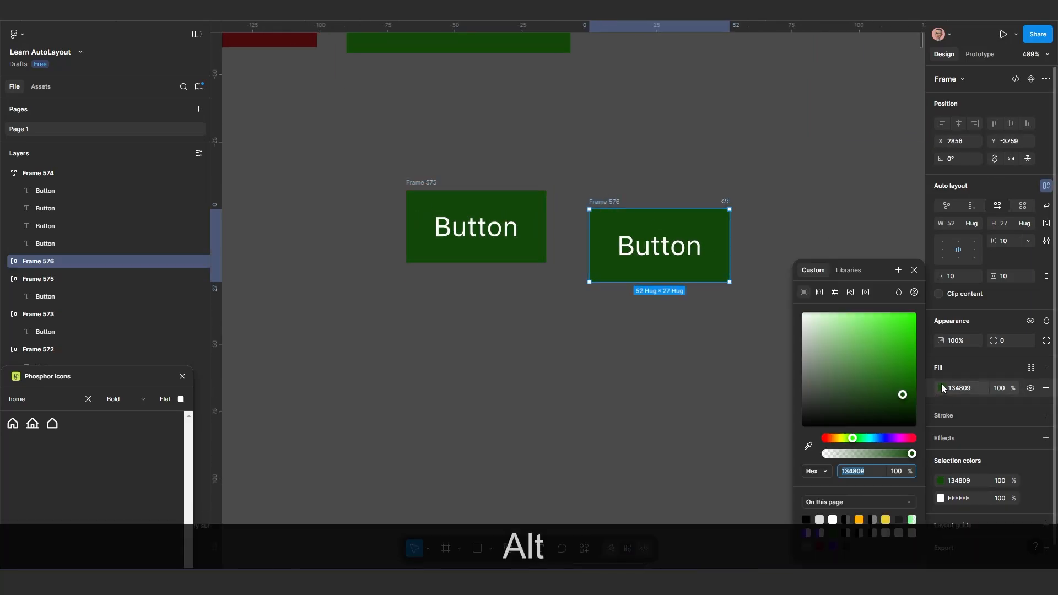
{"action": "left_click", "coordinate": [881, 437]}
{"action": "left_click", "coordinate": [896, 355]}
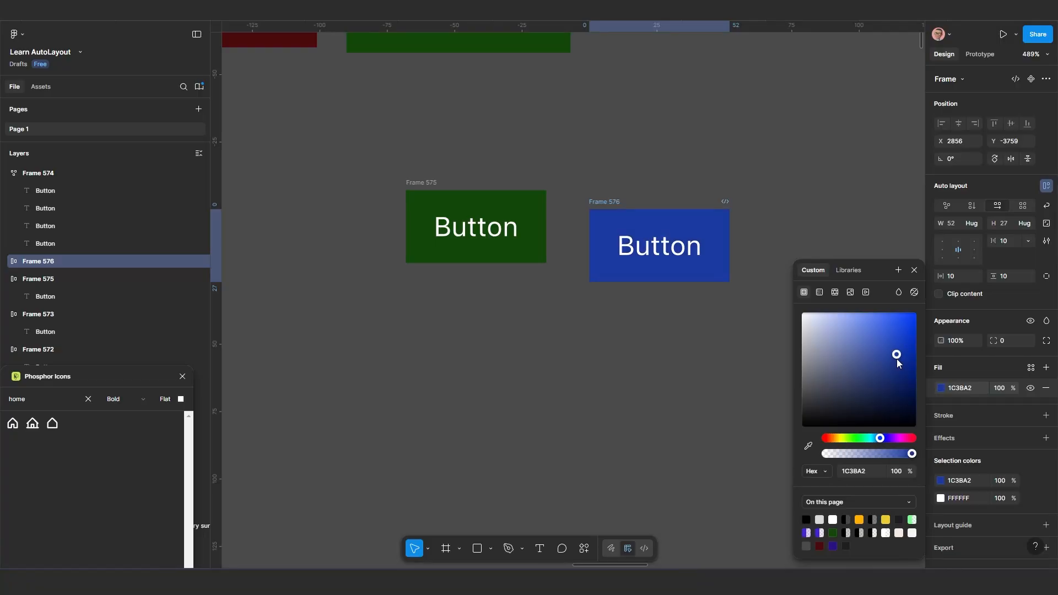
Duplicate the blue button frame to X 2917, Y -3759 and fill the copy with bright green 37A21C
{"action": "left_click_drag", "start_coordinate": [600, 202], "coordinate": [765, 202], "text": "alt"}
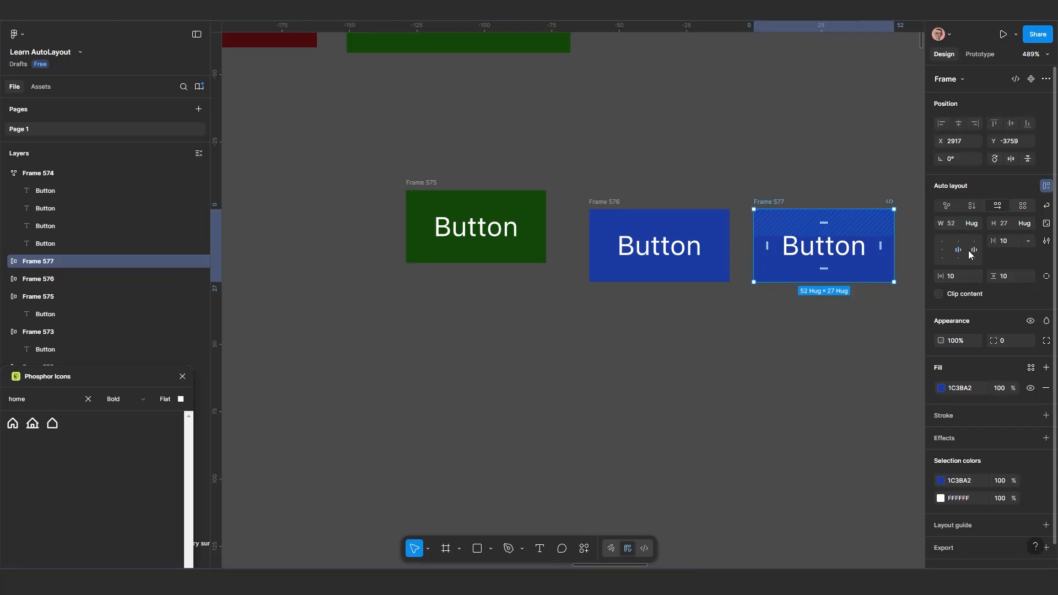
{"action": "left_click", "coordinate": [941, 388]}
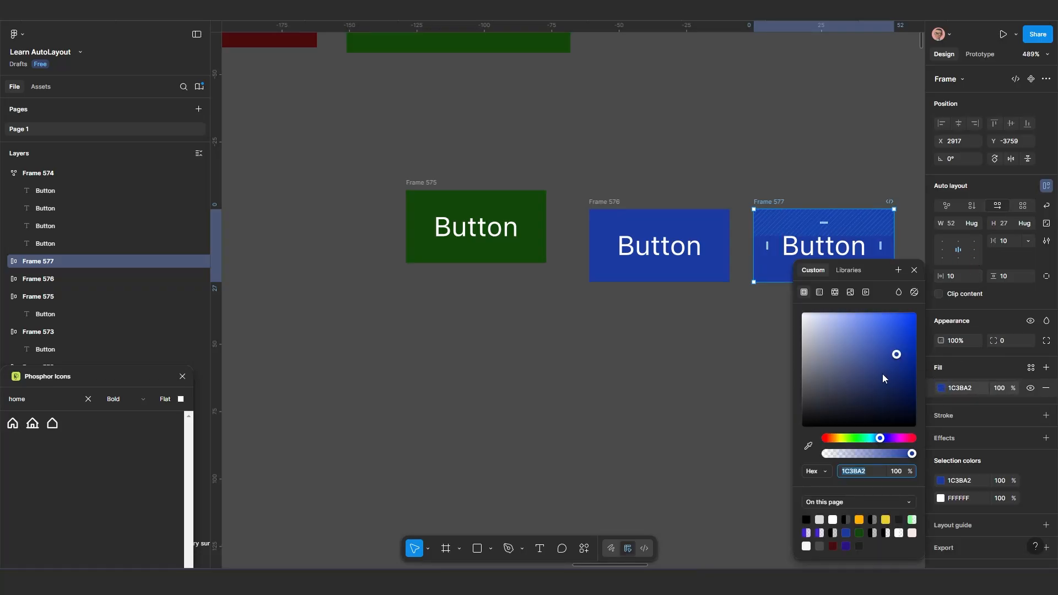
{"action": "left_click_drag", "start_coordinate": [861, 440], "coordinate": [852, 440]}
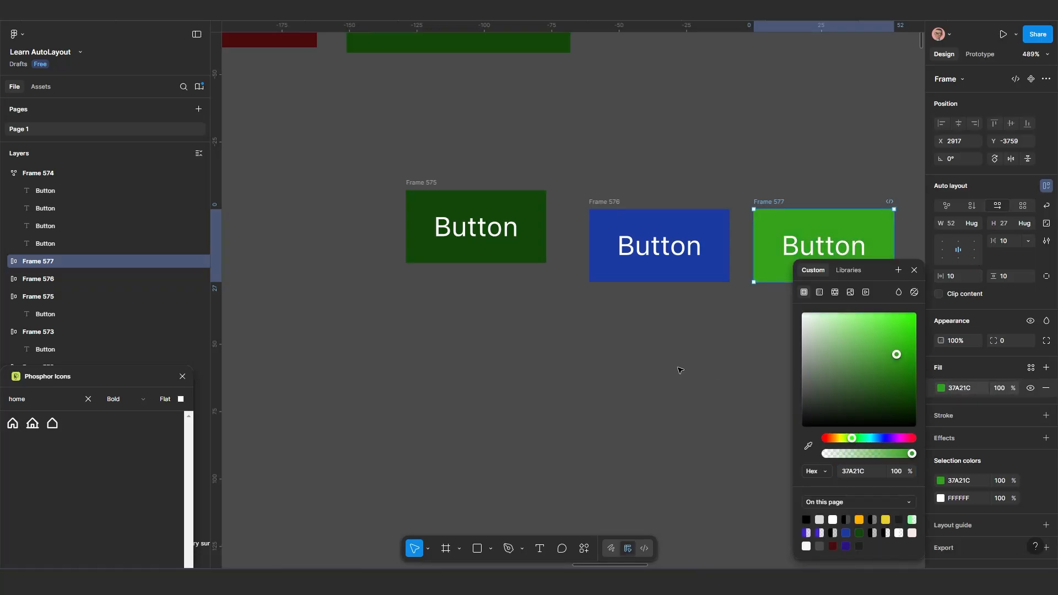
{"action": "left_click", "coordinate": [684, 329]}
Move the blue button frame to X 2857, Y -3766, level with the dark green button
{"action": "scroll", "coordinate": [683, 329], "scroll_direction": "down", "scroll_amount": 2}
{"action": "left_click_drag", "start_coordinate": [684, 329], "coordinate": [627, 327]}
{"action": "scroll", "coordinate": [441, 261], "scroll_direction": "up", "scroll_amount": 1}
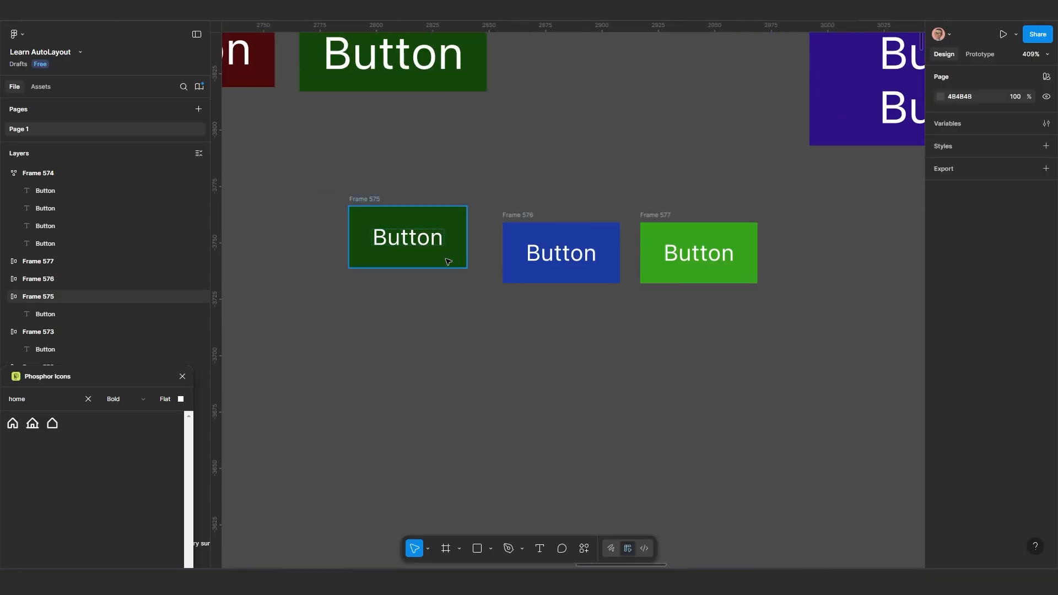
{"action": "left_click", "coordinate": [521, 215]}
{"action": "left_click_drag", "start_coordinate": [528, 232], "coordinate": [531, 216]}
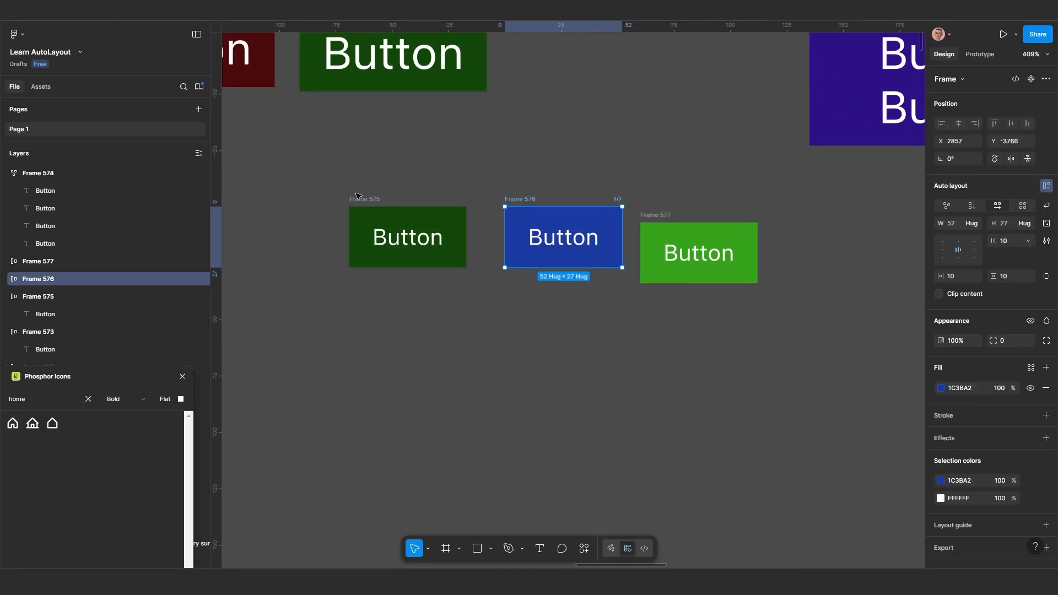
Wrap the dark green, blue and bright green button frames together in a horizontal auto layout frame
{"action": "left_click_drag", "start_coordinate": [320, 161], "coordinate": [818, 339]}
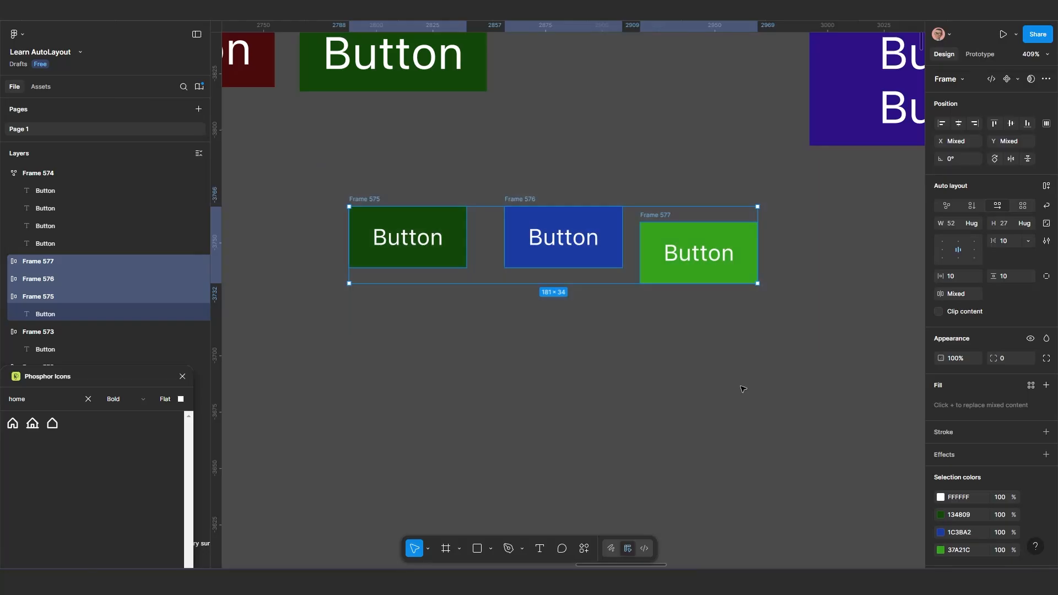
{"action": "left_click", "coordinate": [745, 385]}
{"action": "left_click", "coordinate": [356, 200]}
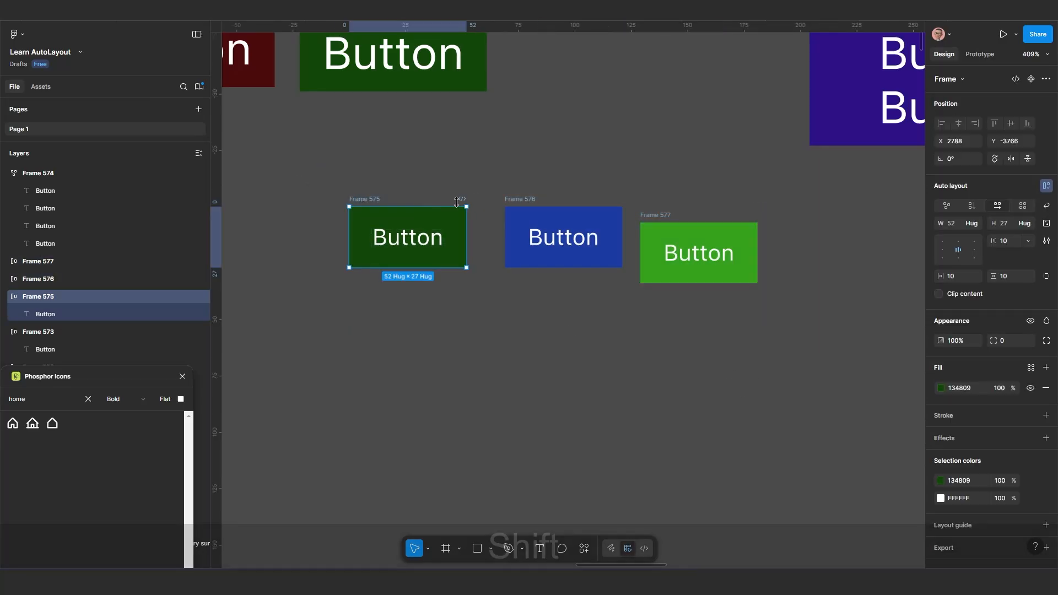
{"action": "left_click", "coordinate": [518, 200], "text": "shift"}
{"action": "left_click", "coordinate": [657, 214], "text": "shift"}
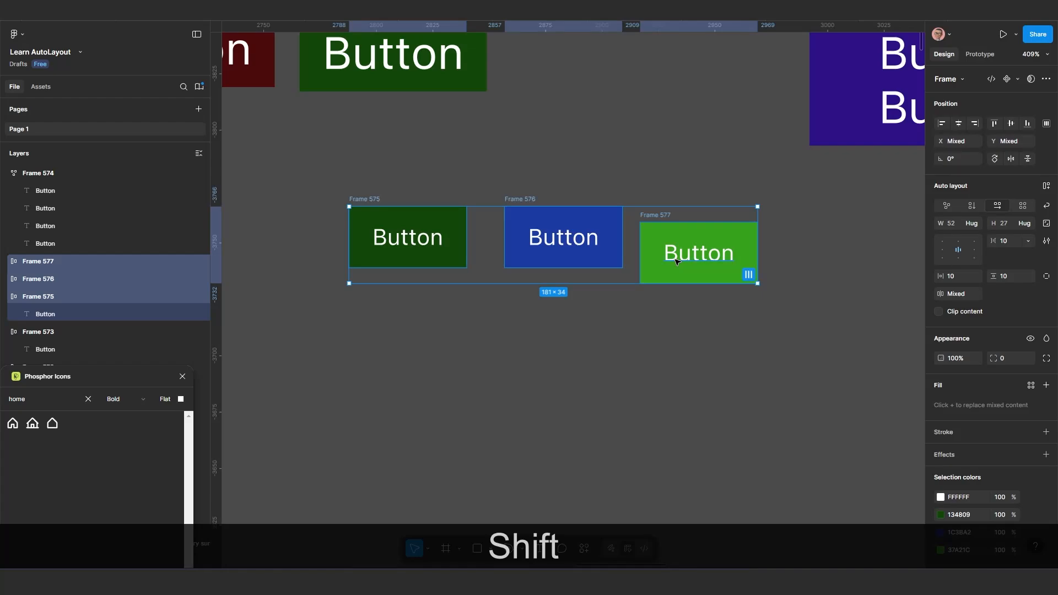
{"action": "key", "text": "shift+a"}
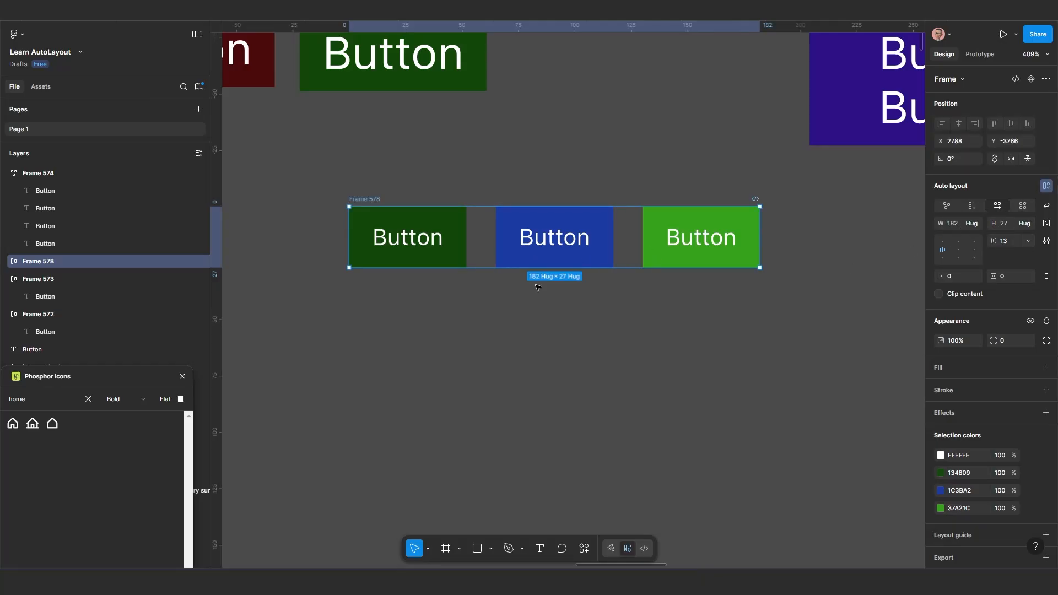
Enlarge the parent frame of the three buttons to about 295 × 99 and reduce the gap between them to 4
{"action": "left_click", "coordinate": [448, 237]}
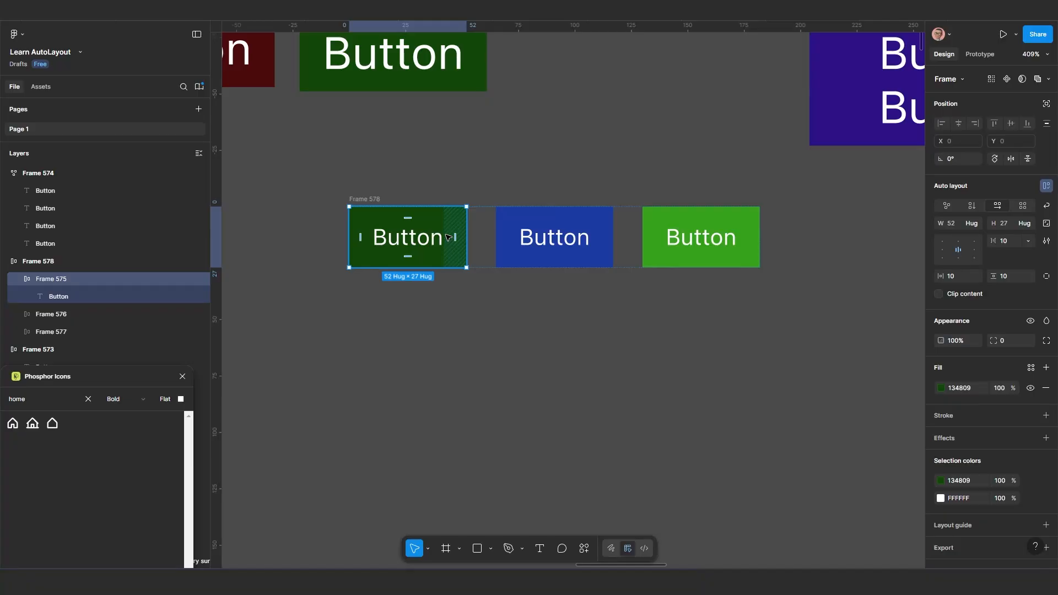
{"action": "scroll", "coordinate": [448, 238], "scroll_direction": "down", "scroll_amount": 2}
{"action": "left_click", "coordinate": [384, 207]}
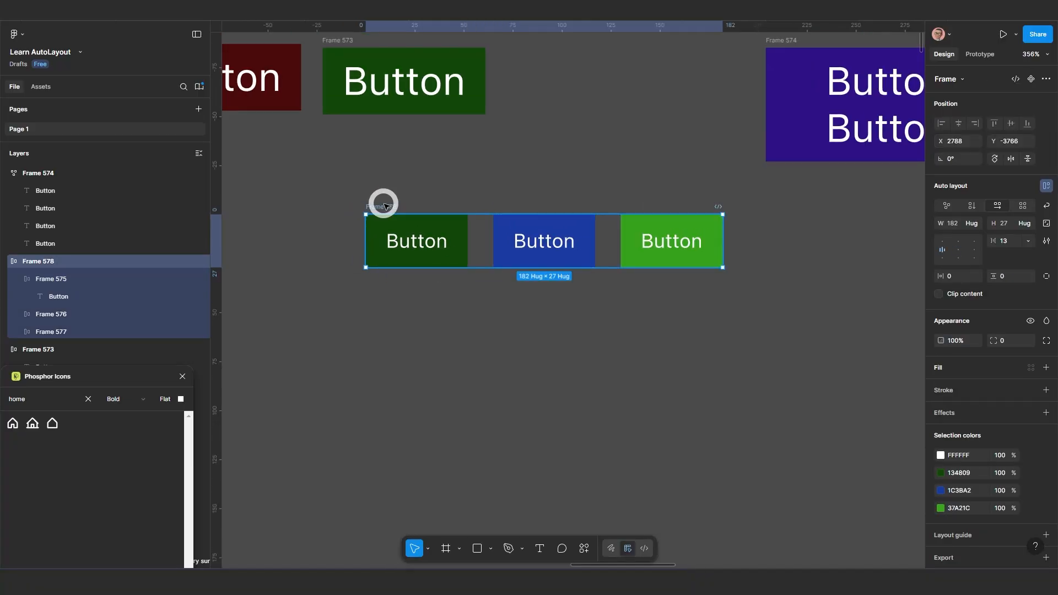
{"action": "left_click_drag", "start_coordinate": [480, 241], "coordinate": [447, 408]}
{"action": "left_click_drag", "start_coordinate": [365, 349], "coordinate": [235, 337]}
{"action": "left_click_drag", "start_coordinate": [687, 309], "coordinate": [812, 303]}
{"action": "scroll", "coordinate": [514, 350], "scroll_direction": "down", "scroll_amount": 2}
{"action": "left_click_drag", "start_coordinate": [514, 350], "coordinate": [611, 315]}
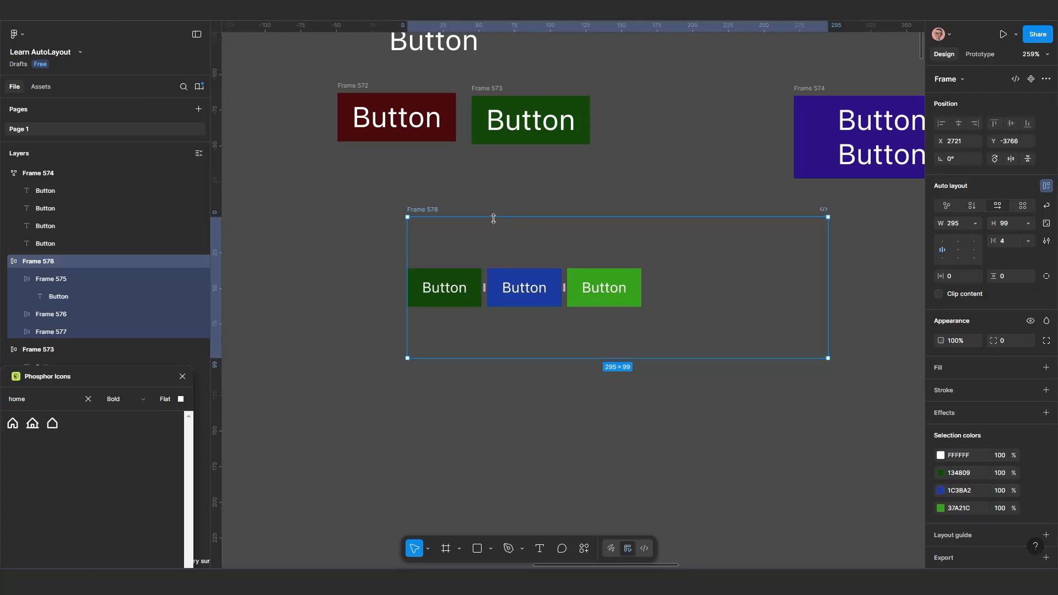
Extend the three-button parent frame to about 315 × 119 and move it to X 2698, Y -3771
{"action": "left_click_drag", "start_coordinate": [493, 219], "coordinate": [492, 189]}
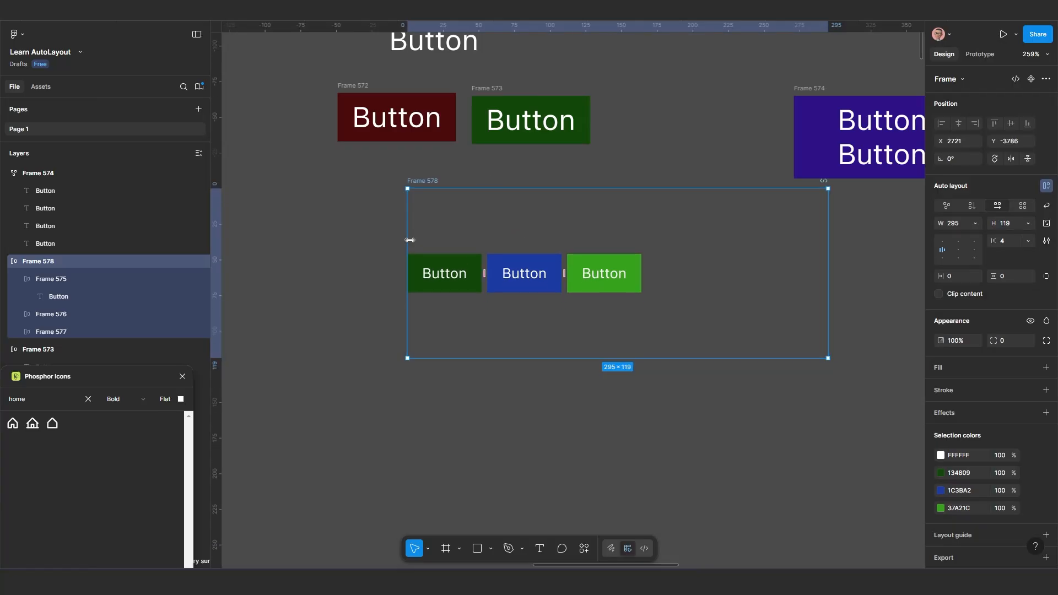
{"action": "left_click_drag", "start_coordinate": [410, 239], "coordinate": [379, 240]}
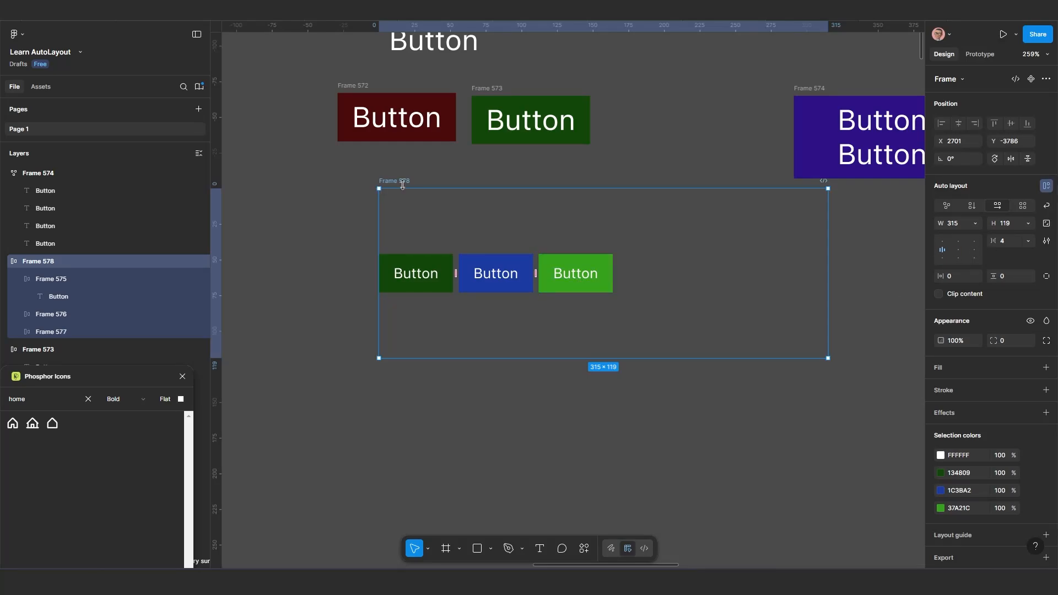
{"action": "left_click_drag", "start_coordinate": [402, 185], "coordinate": [398, 206]}
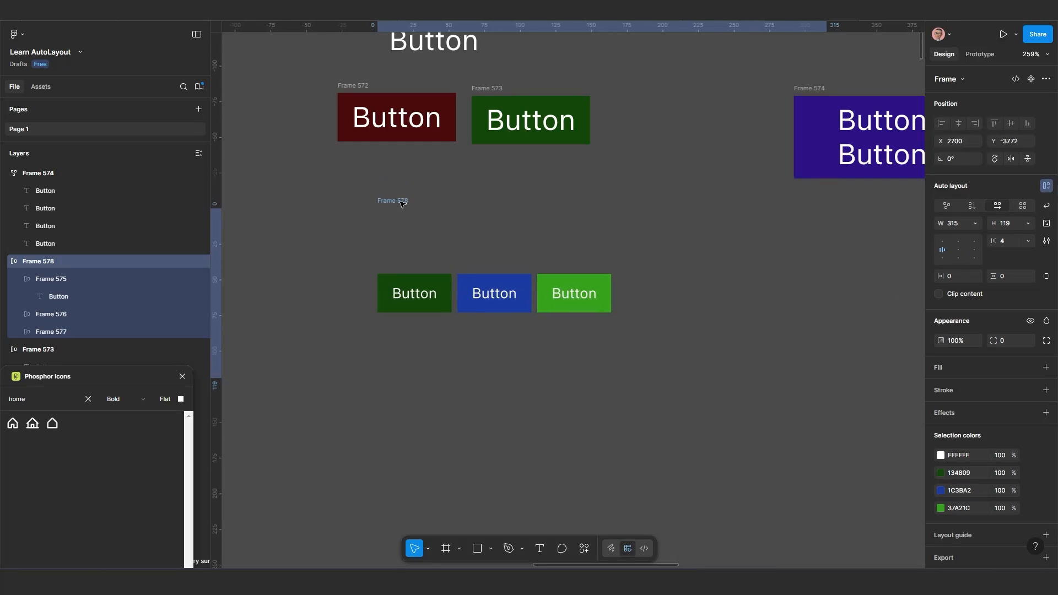
Try aligning the three buttons middle right, middle left, top centre, top right, bottom right and bottom centre within the parent frame
{"action": "left_click", "coordinate": [974, 250]}
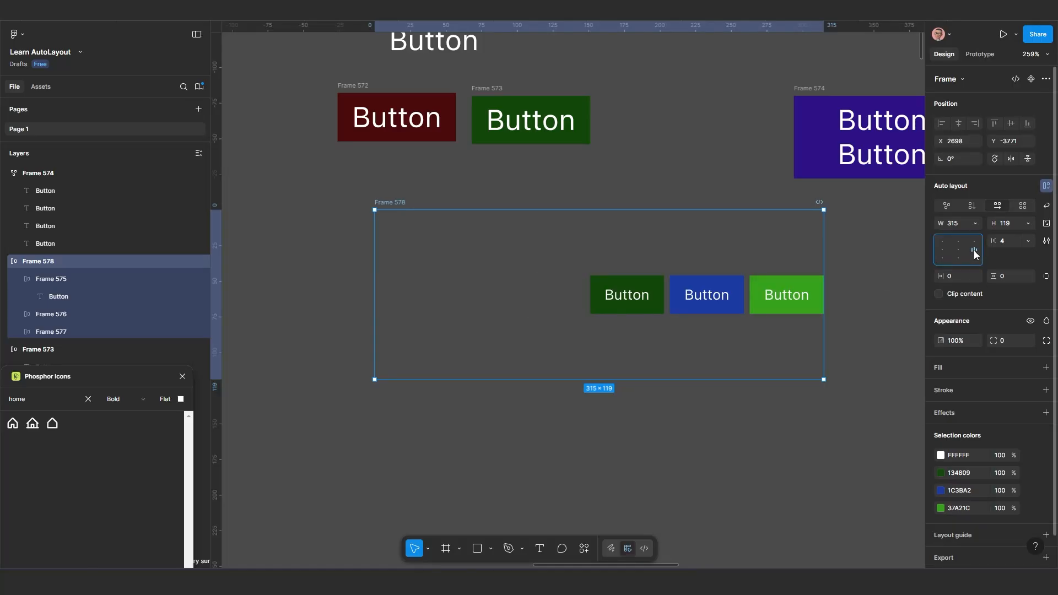
{"action": "left_click", "coordinate": [940, 249]}
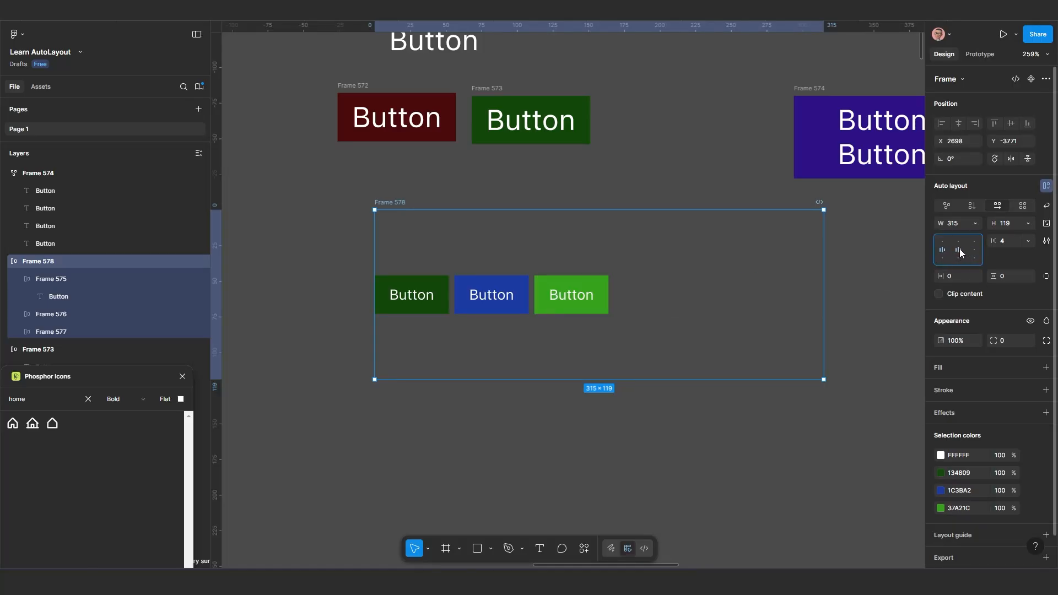
{"action": "left_click", "coordinate": [960, 241]}
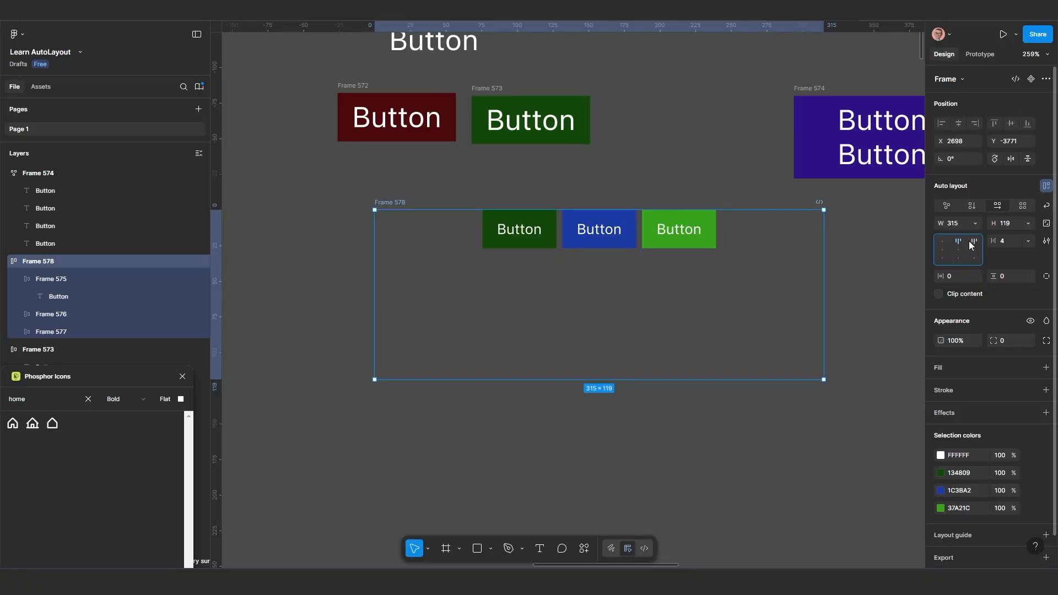
{"action": "left_click", "coordinate": [976, 239]}
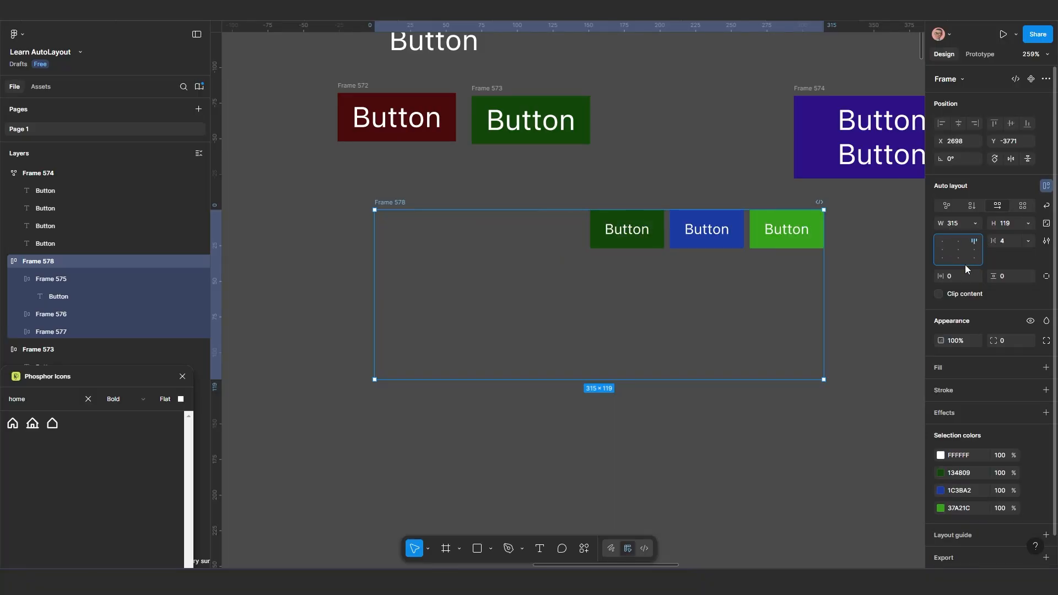
{"action": "left_click", "coordinate": [975, 257]}
{"action": "left_click", "coordinate": [957, 258]}
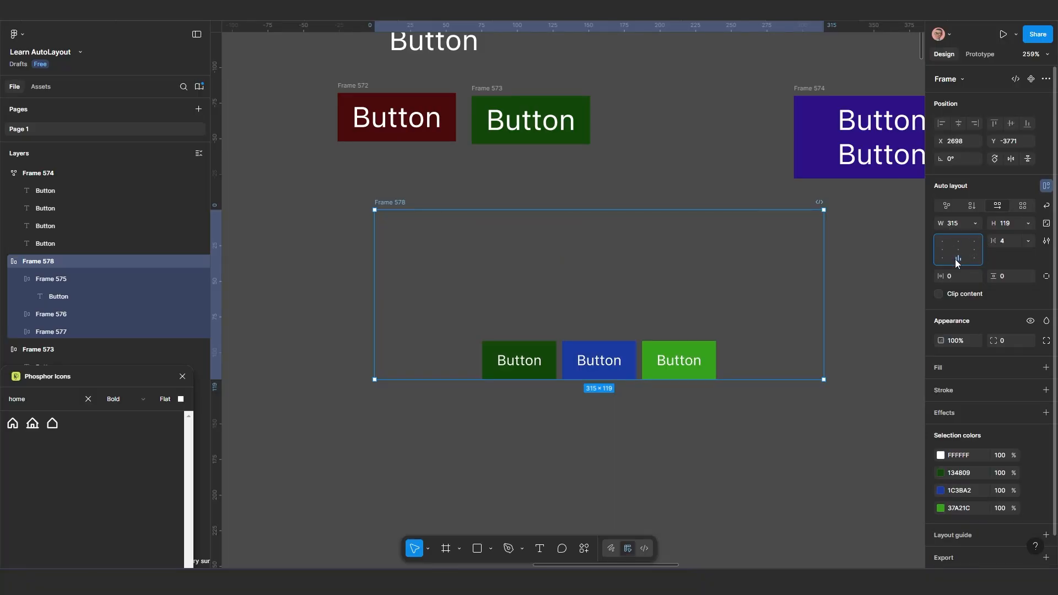
Demonstrate left, right and bottom alignment of the three buttons and finish with them centred in the parent frame
{"action": "left_click", "coordinate": [947, 252]}
{"action": "left_click", "coordinate": [960, 250]}
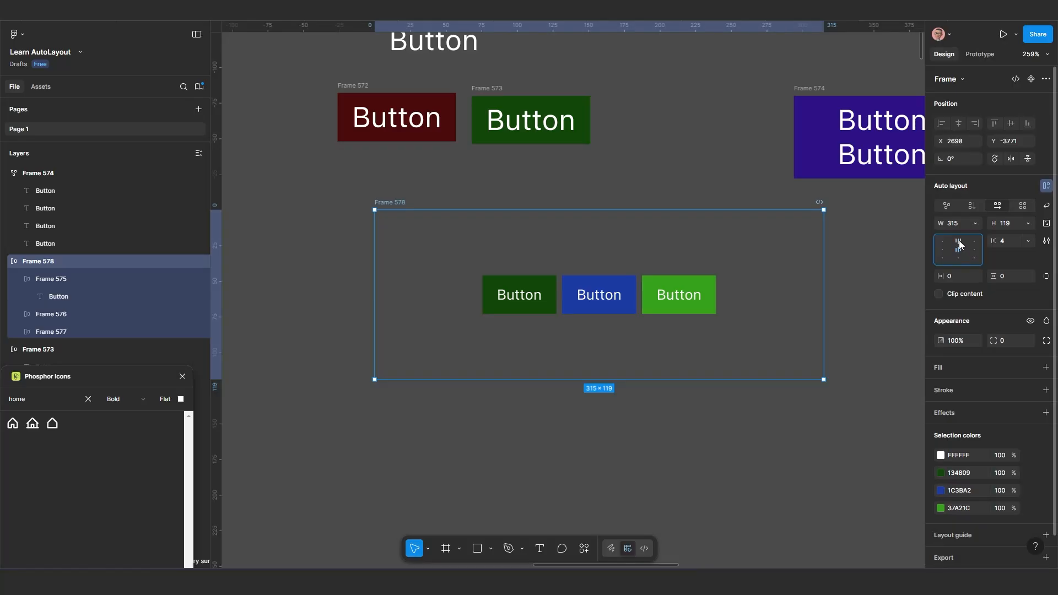
{"action": "left_click", "coordinate": [959, 257]}
{"action": "left_click", "coordinate": [943, 250]}
{"action": "left_click", "coordinate": [975, 250]}
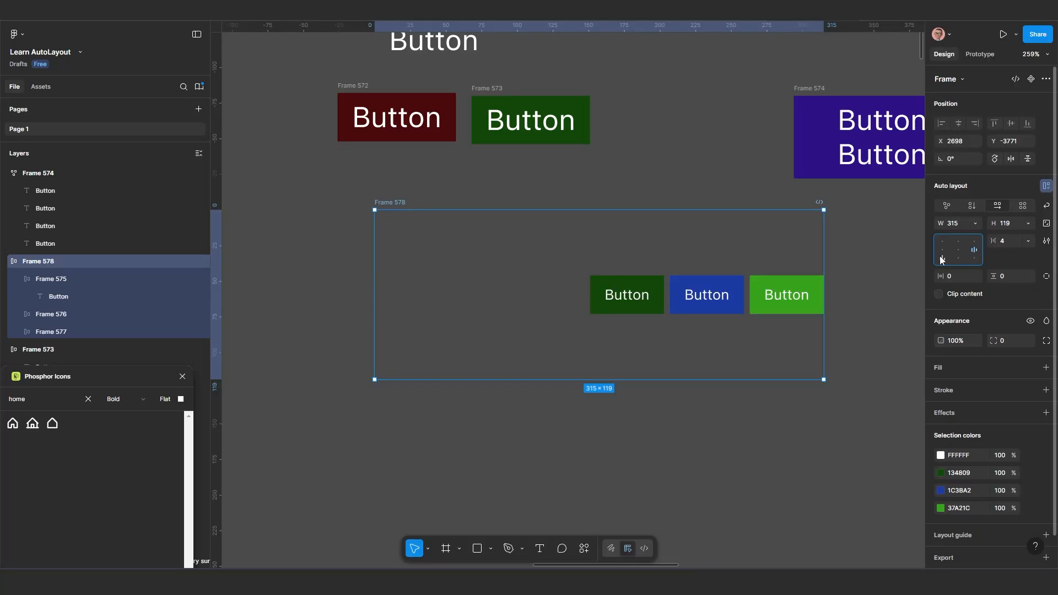
{"action": "left_click", "coordinate": [941, 250]}
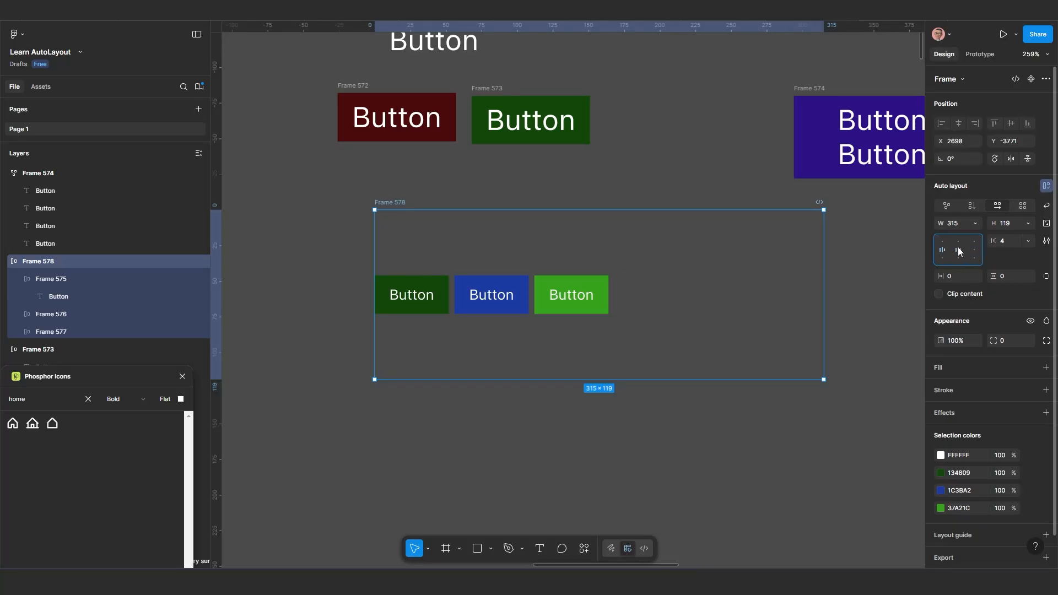
{"action": "left_click", "coordinate": [959, 251]}
Examine the width resizing options of the bright green button nested inside the parent frame
{"action": "left_click", "coordinate": [689, 300]}
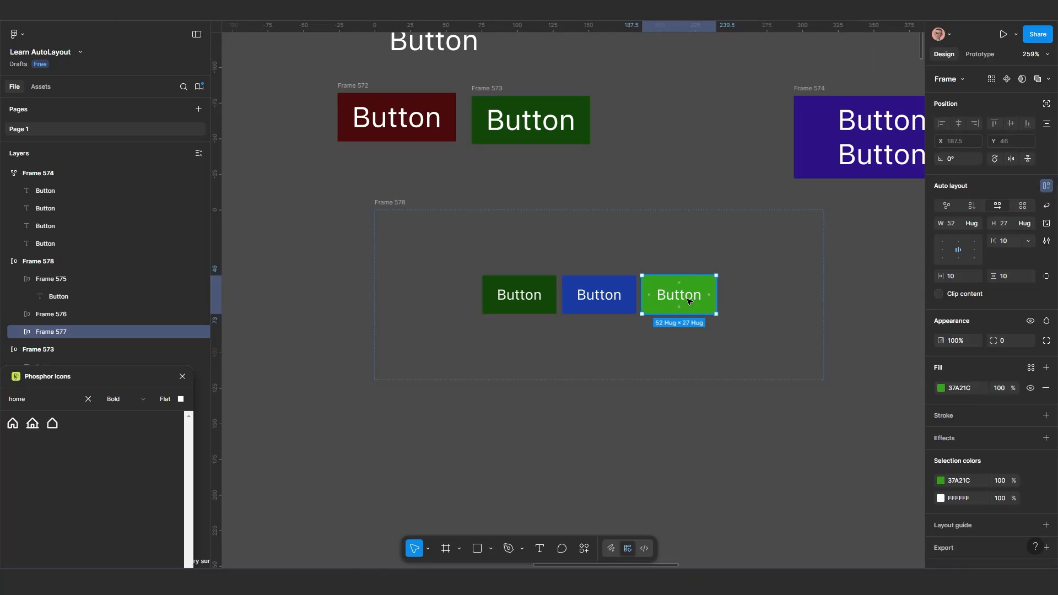
{"action": "scroll", "coordinate": [689, 300], "scroll_direction": "up", "scroll_amount": 1, "text": "ctrl"}
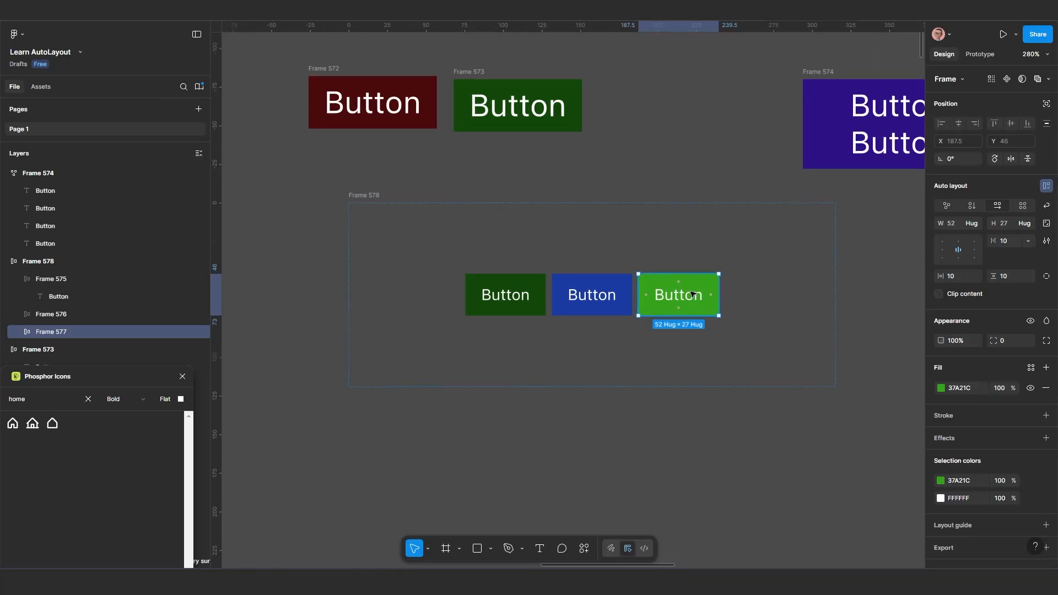
{"action": "left_click", "coordinate": [976, 224]}
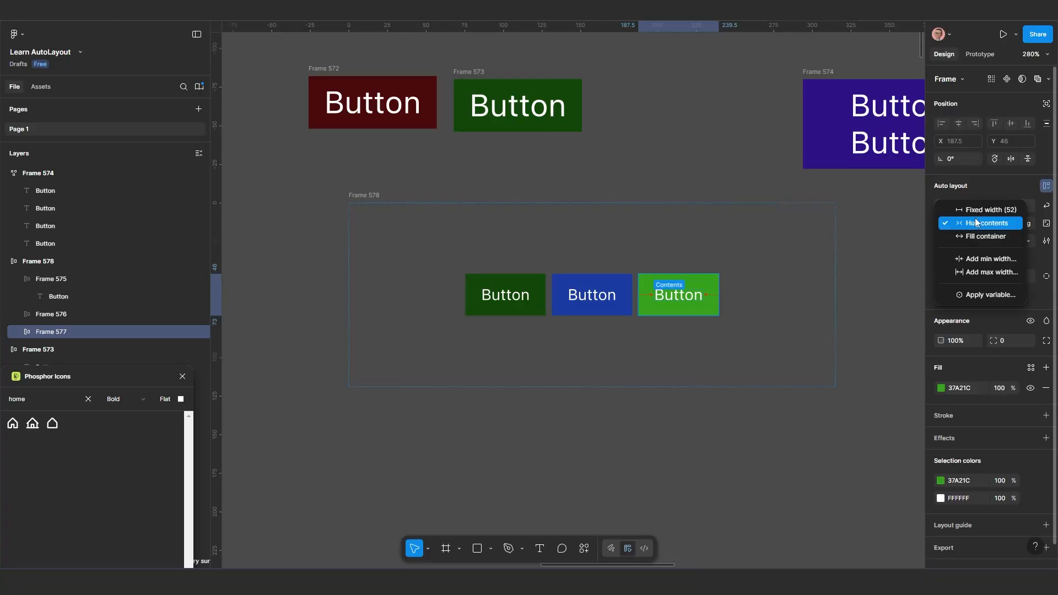
Move the large standalone green button frame to X 2808, Y -3845 and open its width resizing options
{"action": "left_click", "coordinate": [471, 71]}
{"action": "left_click_drag", "start_coordinate": [469, 74], "coordinate": [525, 86]}
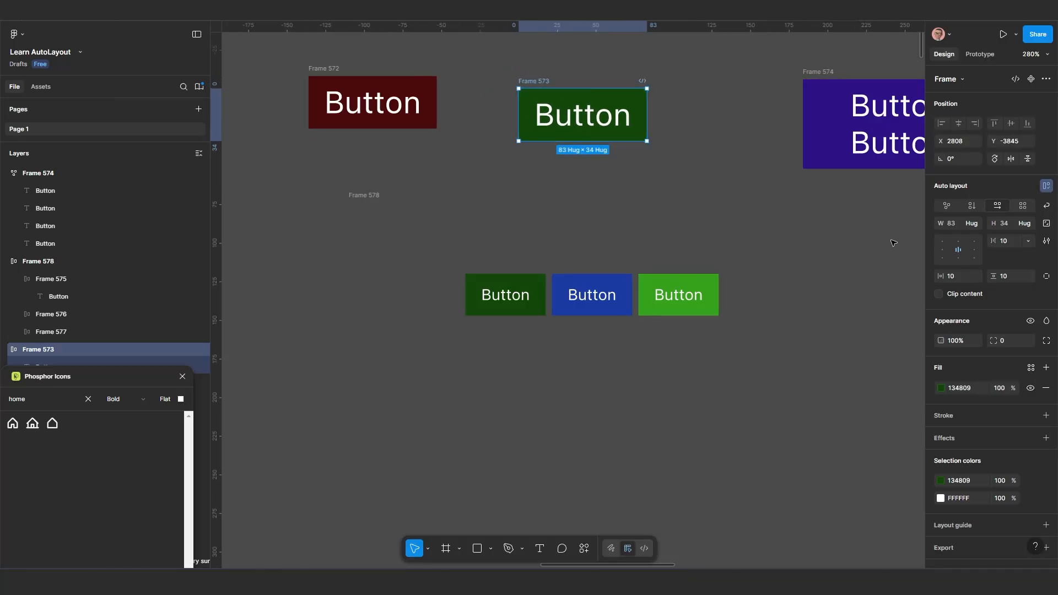
{"action": "left_click", "coordinate": [977, 221]}
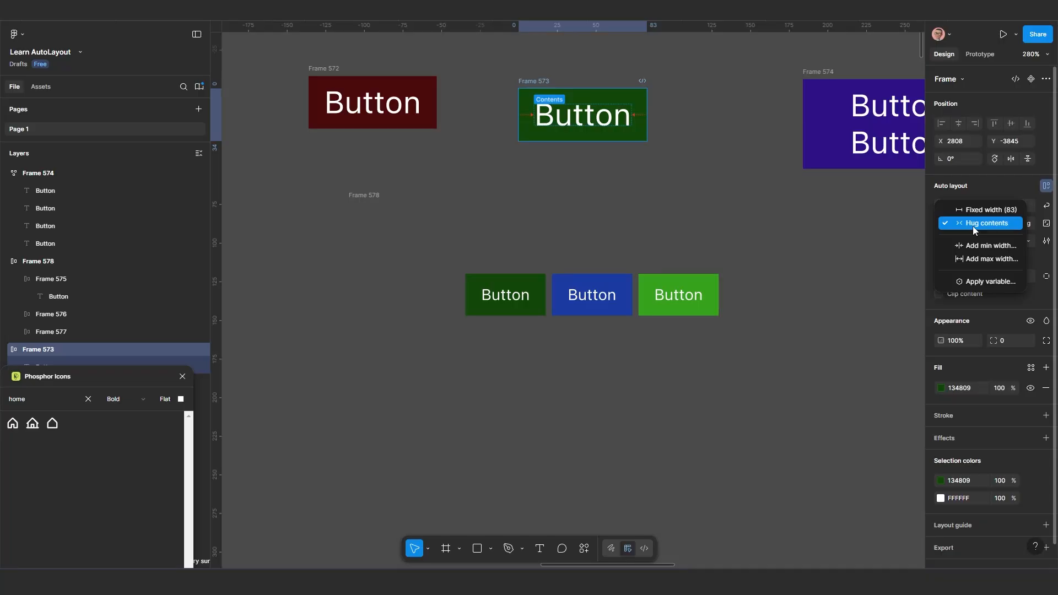
Examine the width resizing options and the padding around the label of the bright green button nested in the parent frame
{"action": "left_click", "coordinate": [692, 295]}
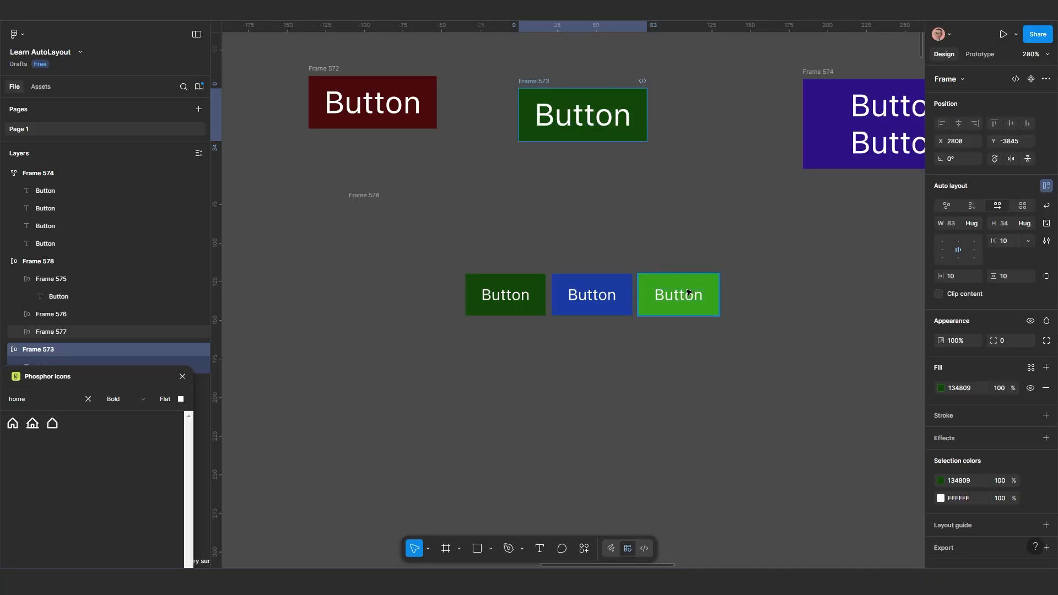
{"action": "left_click", "coordinate": [693, 291]}
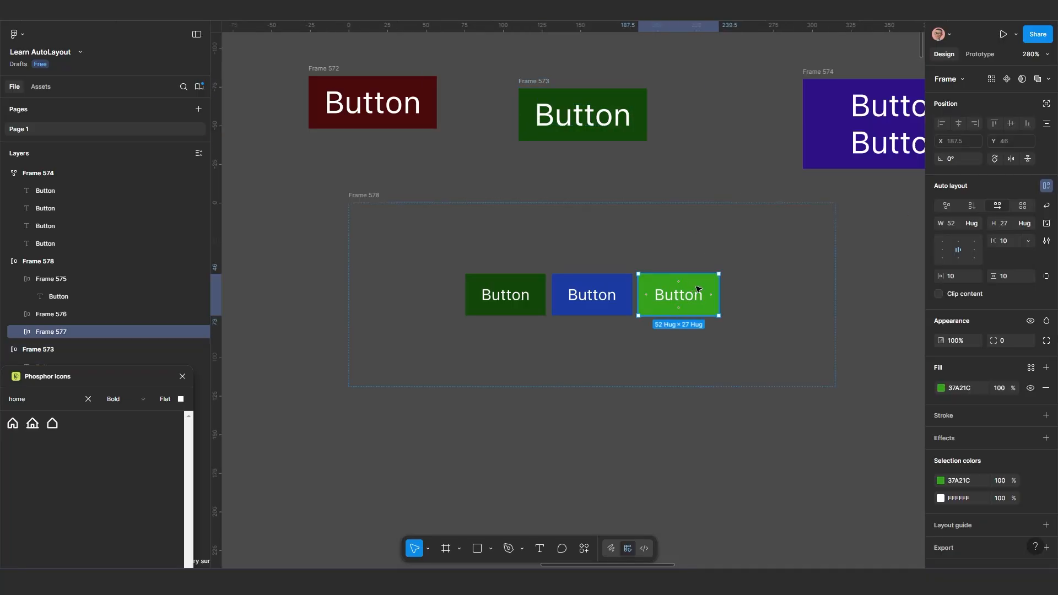
{"action": "left_click", "coordinate": [974, 224]}
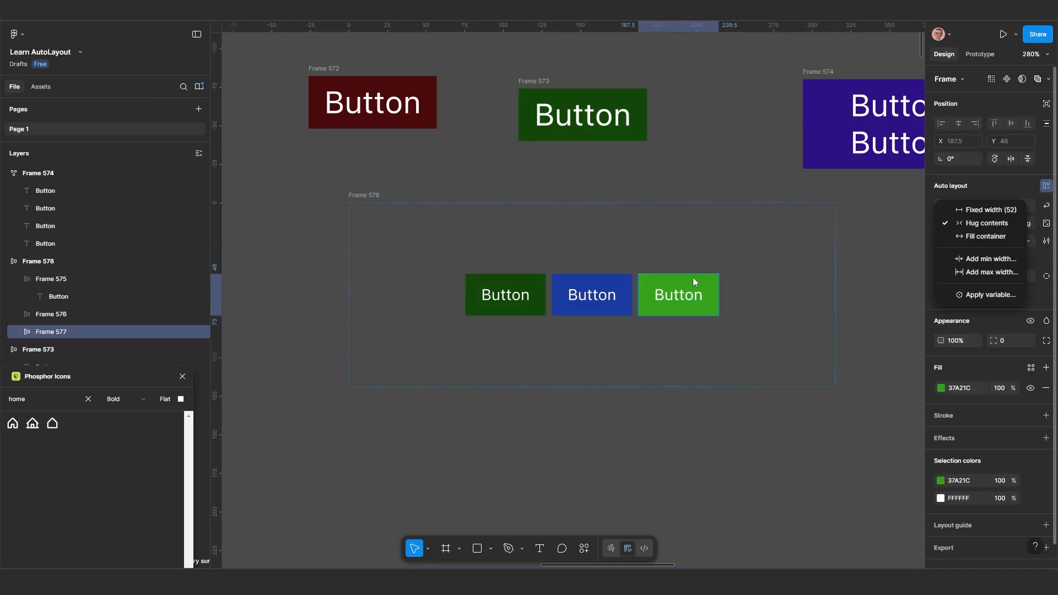
{"action": "left_click", "coordinate": [679, 285]}
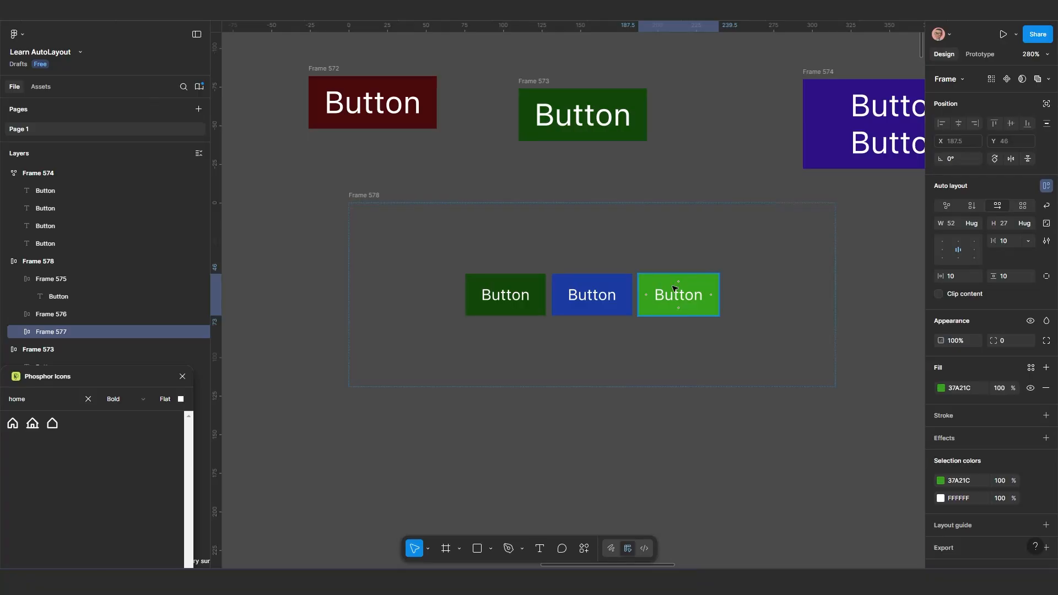
{"action": "scroll", "coordinate": [681, 282], "scroll_direction": "up", "scroll_amount": 1}
{"action": "left_click", "coordinate": [691, 284]}
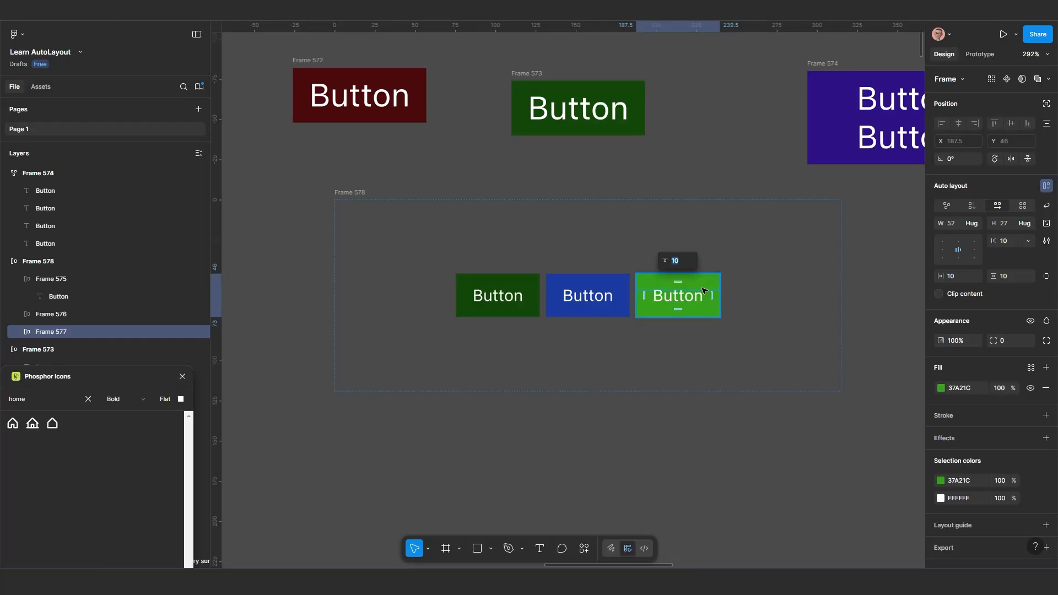
{"action": "left_click", "coordinate": [708, 295]}
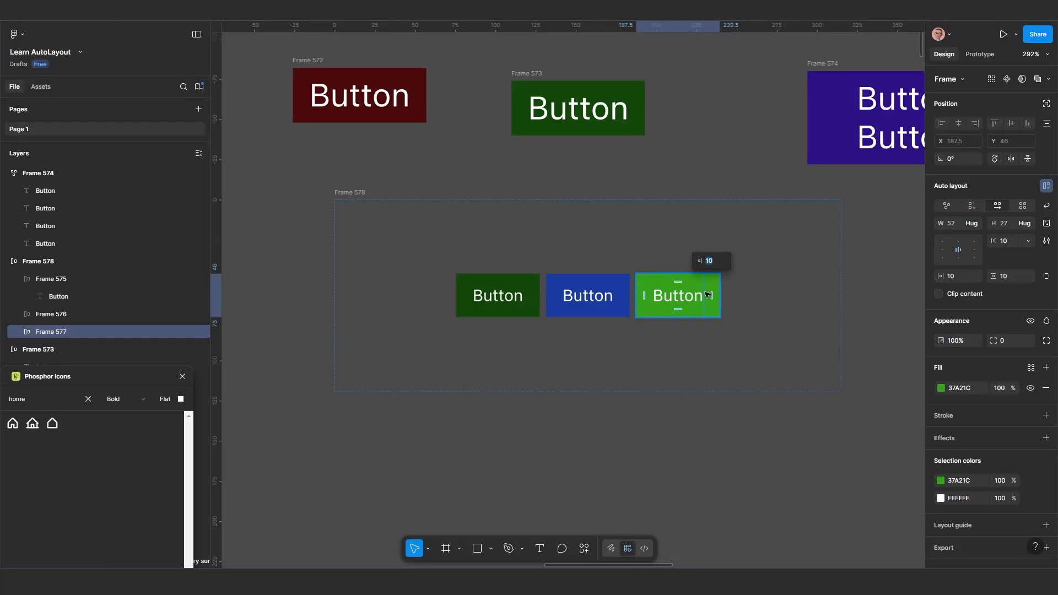
{"action": "left_click", "coordinate": [680, 293]}
{"action": "double_click", "coordinate": [687, 303]}
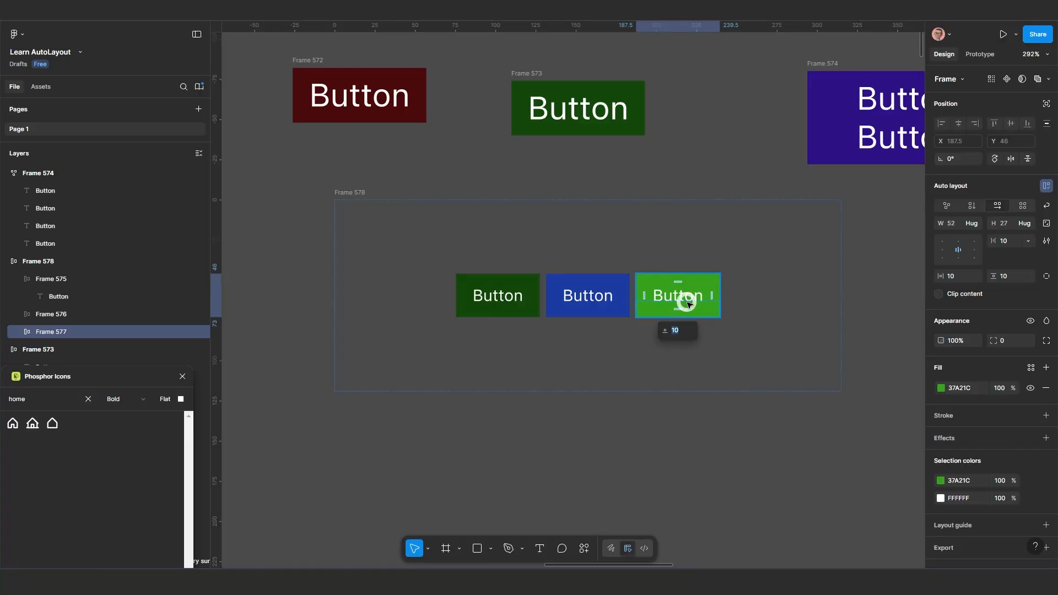
{"action": "left_click", "coordinate": [732, 354]}
Set the width of the bright green button in the parent frame to Fill container
{"action": "left_click", "coordinate": [711, 309]}
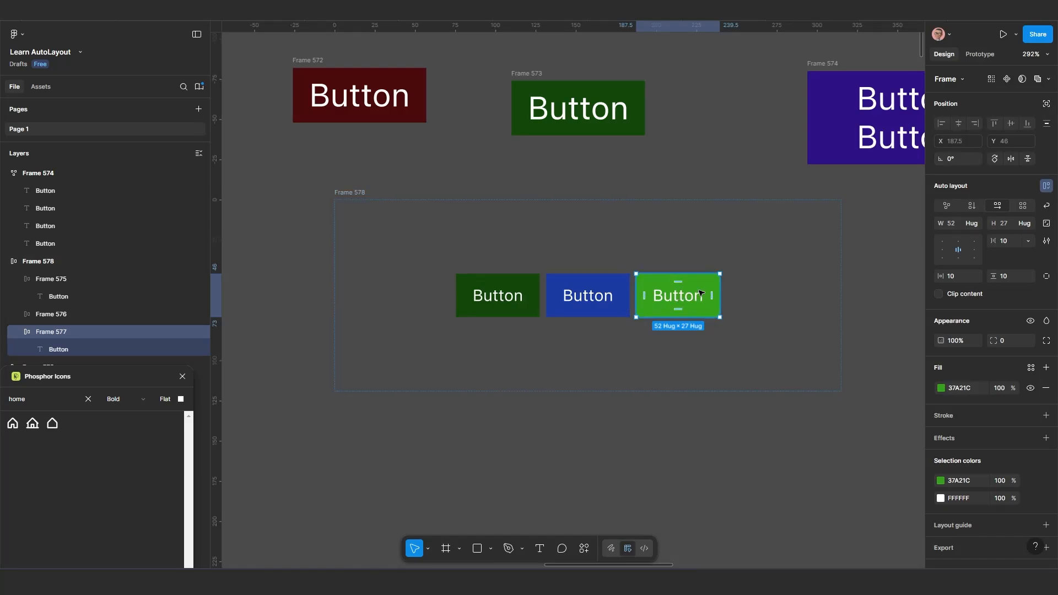
{"action": "left_click", "coordinate": [975, 223]}
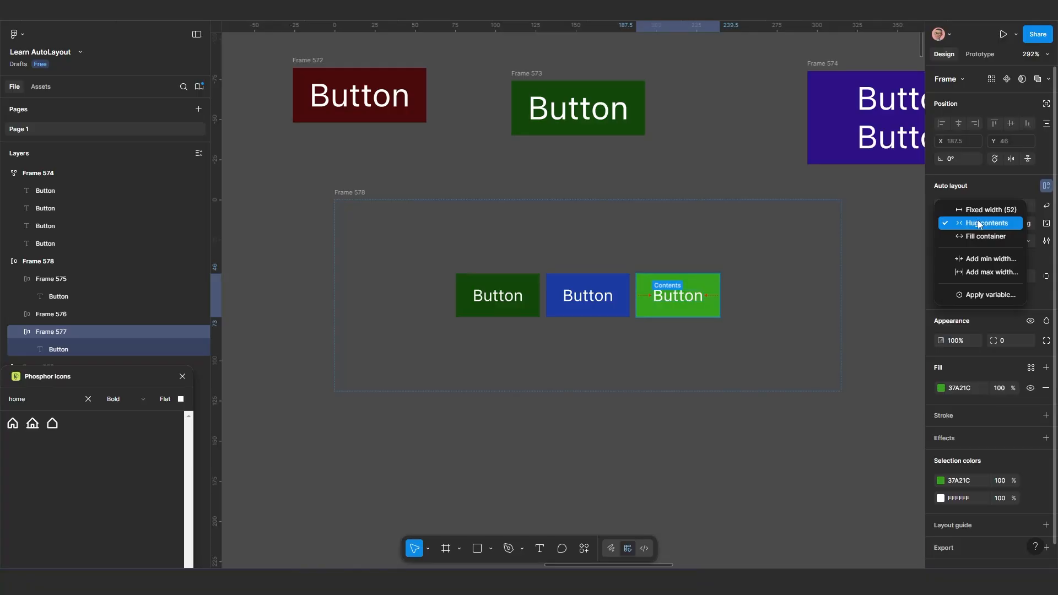
{"action": "left_click", "coordinate": [977, 236]}
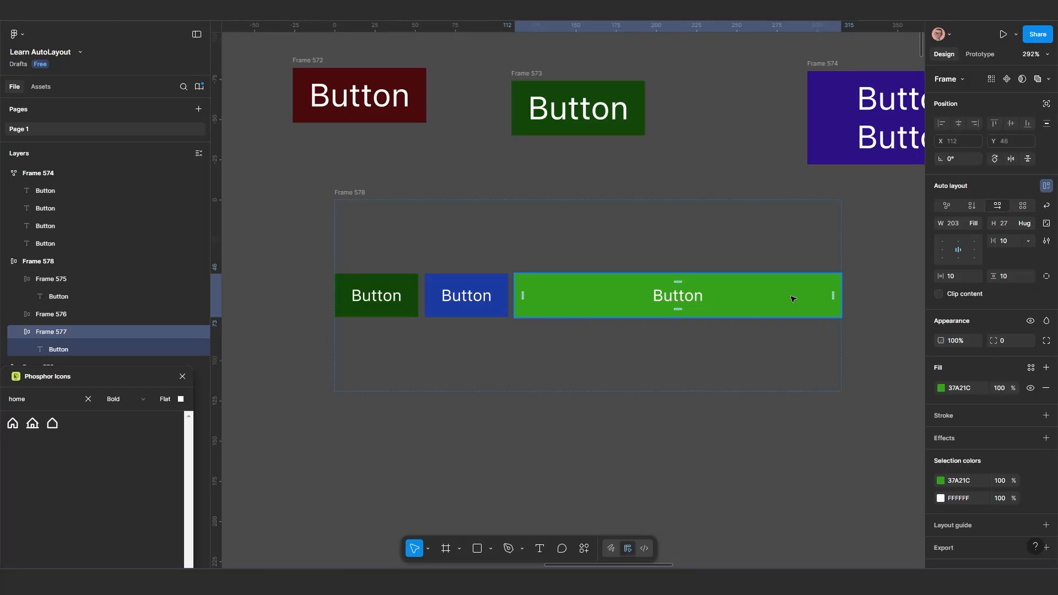
Set the font size of the blue button's label in the parent frame to 40
{"action": "left_click", "coordinate": [458, 300]}
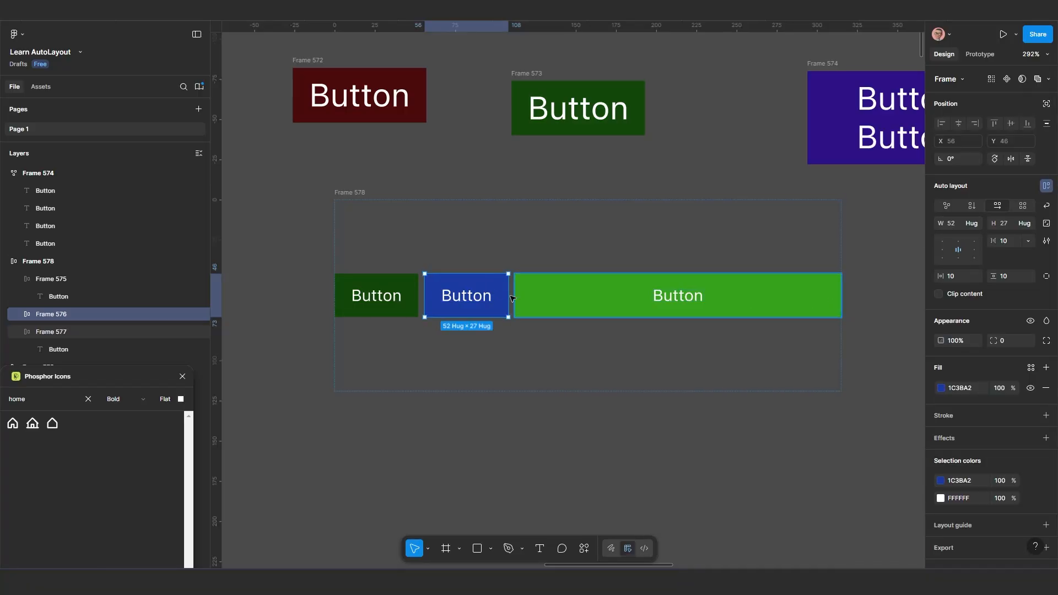
{"action": "scroll", "coordinate": [465, 296], "scroll_direction": "up", "scroll_amount": 3}
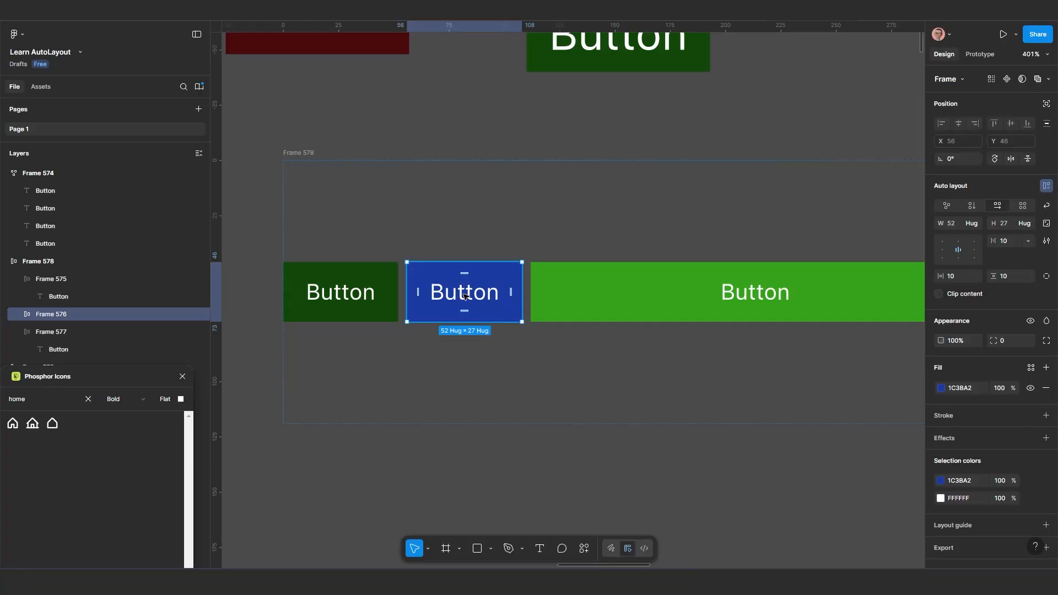
{"action": "double_click", "coordinate": [465, 296]}
{"action": "left_click", "coordinate": [514, 291]}
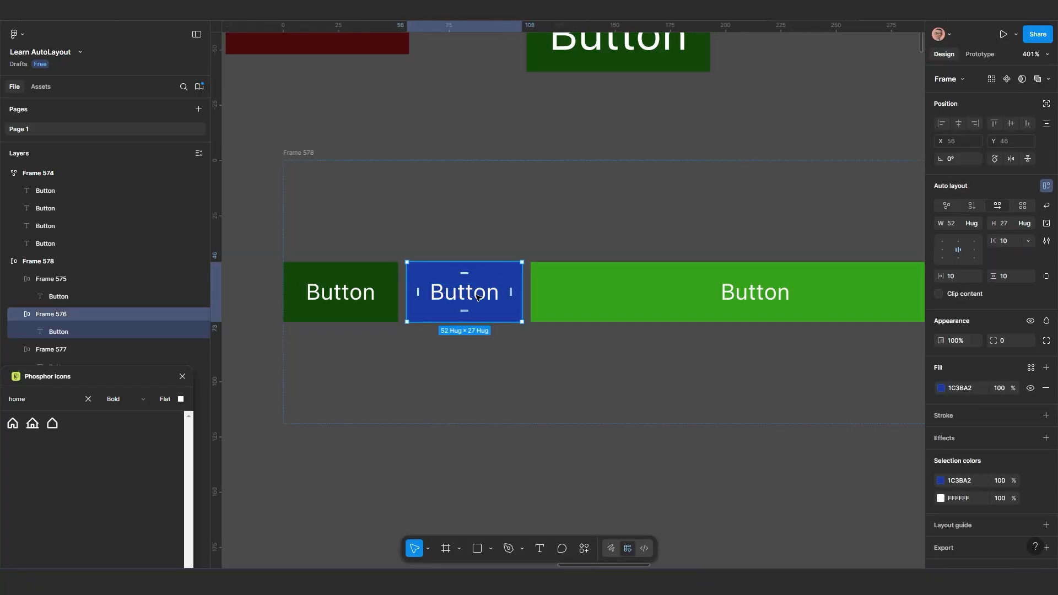
{"action": "left_click", "coordinate": [470, 295]}
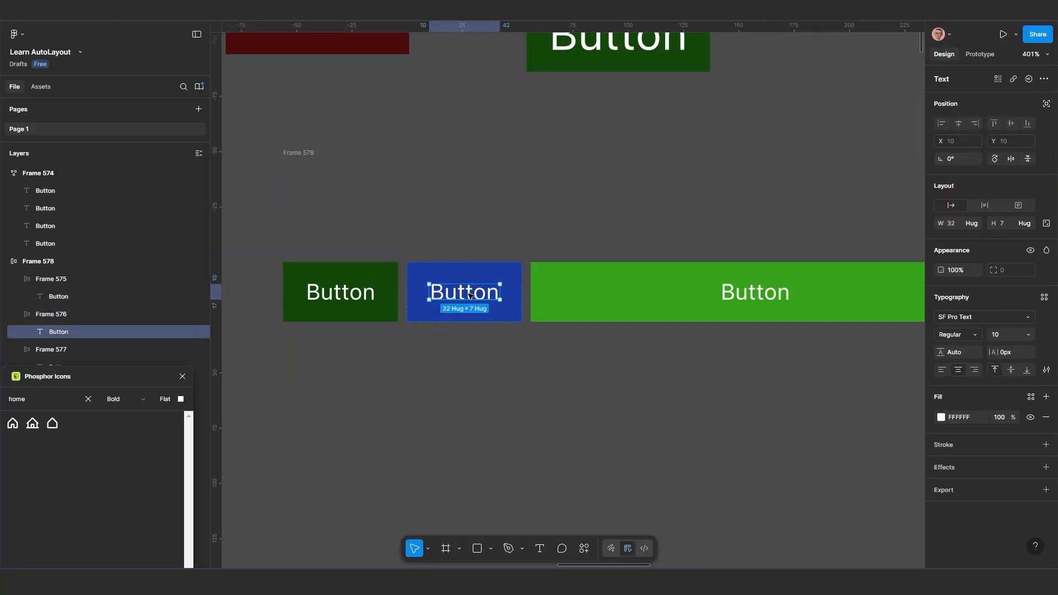
{"action": "double_click", "coordinate": [470, 295]}
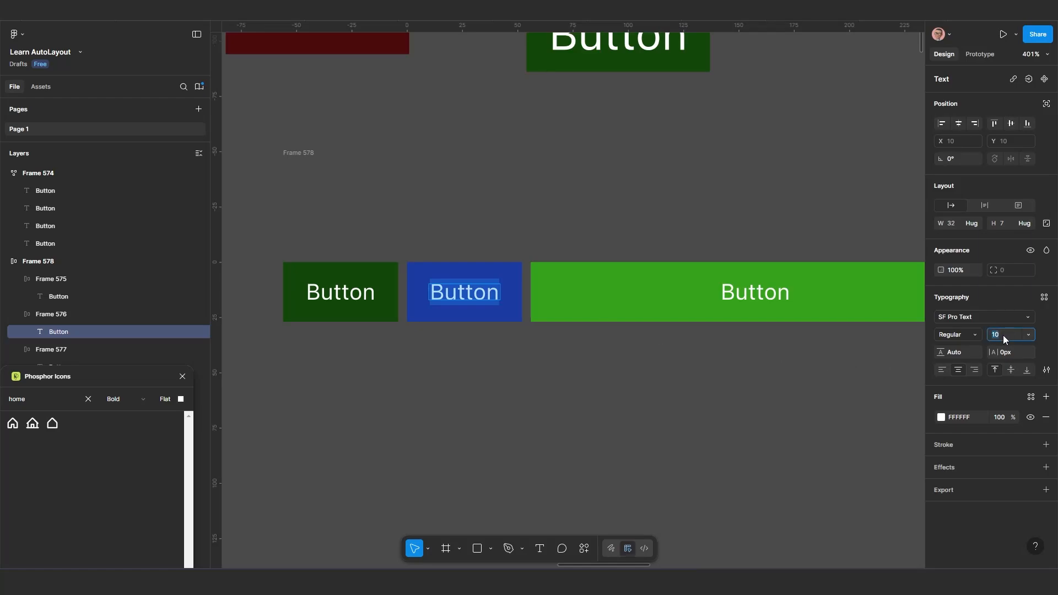
{"action": "left_click", "coordinate": [1028, 334]}
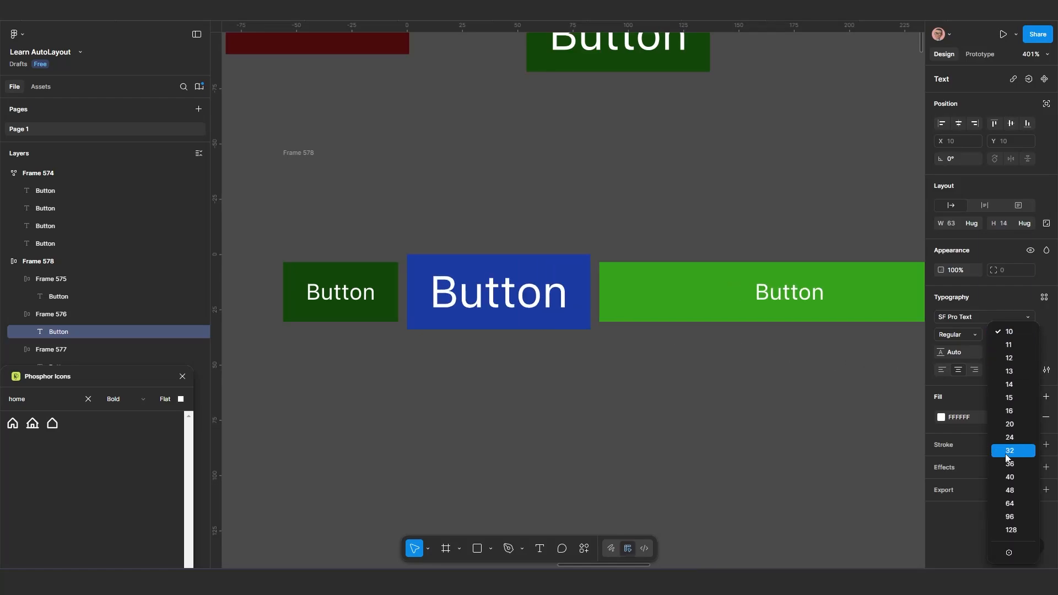
{"action": "left_click", "coordinate": [1010, 477]}
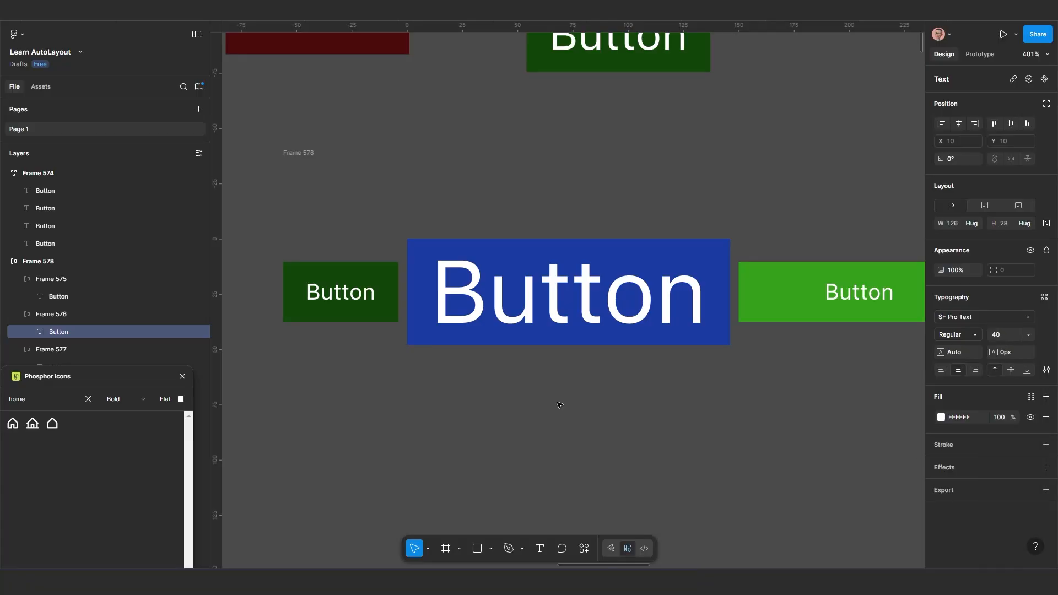
{"action": "scroll", "coordinate": [592, 334], "scroll_direction": "down", "scroll_amount": 5}
{"action": "scroll", "coordinate": [592, 334], "scroll_direction": "down", "scroll_amount": 1}
{"action": "key", "text": "Escape"}
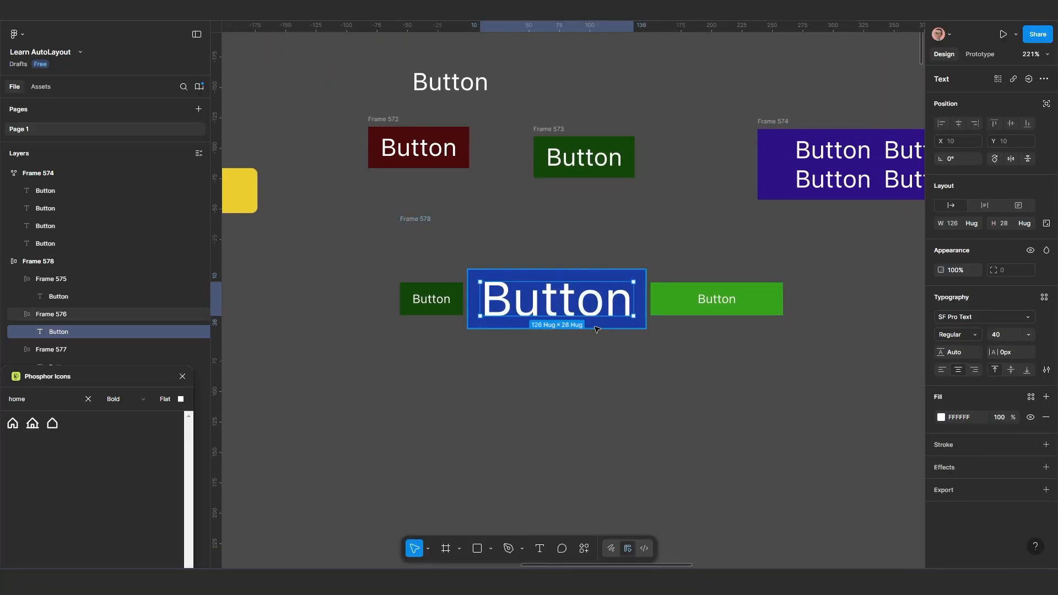
Give the dark green button in the parent frame a fixed width of 100
{"action": "left_click", "coordinate": [441, 304]}
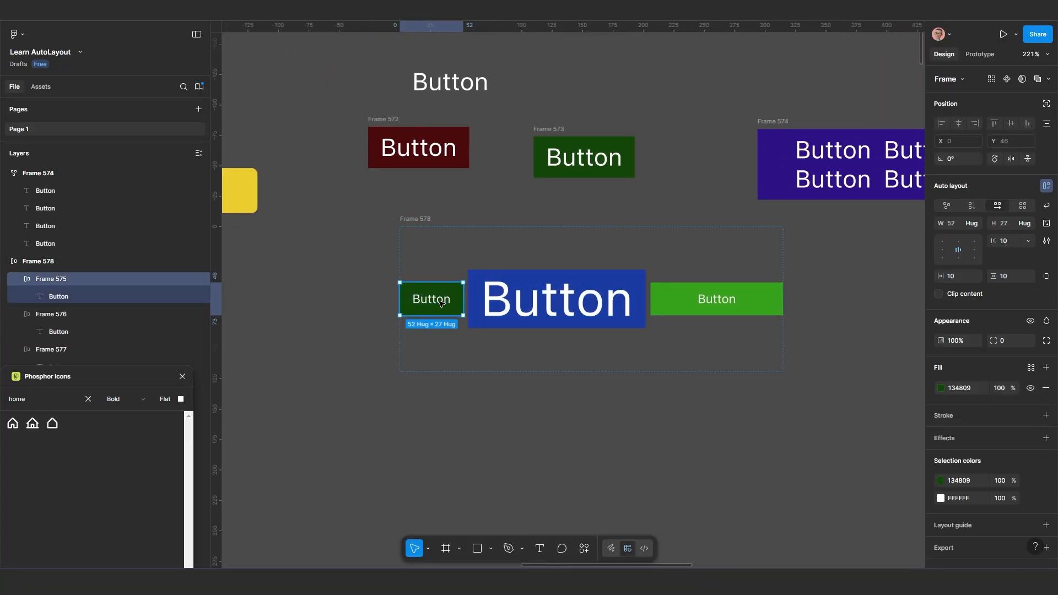
{"action": "left_click", "coordinate": [978, 221]}
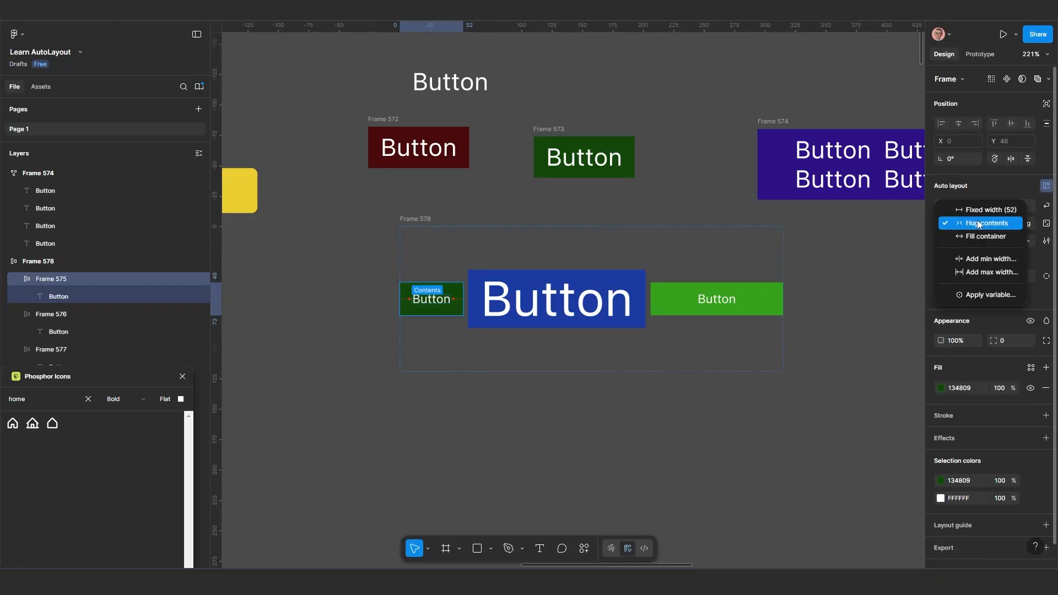
{"action": "left_click", "coordinate": [978, 211]}
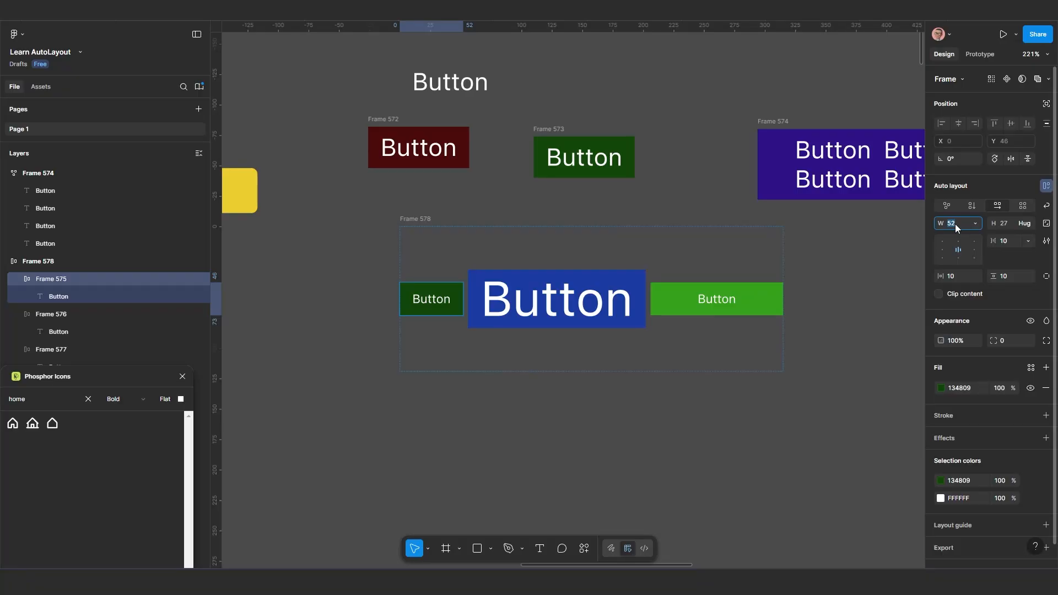
{"action": "type", "text": "100"}
{"action": "key", "text": "Return"}
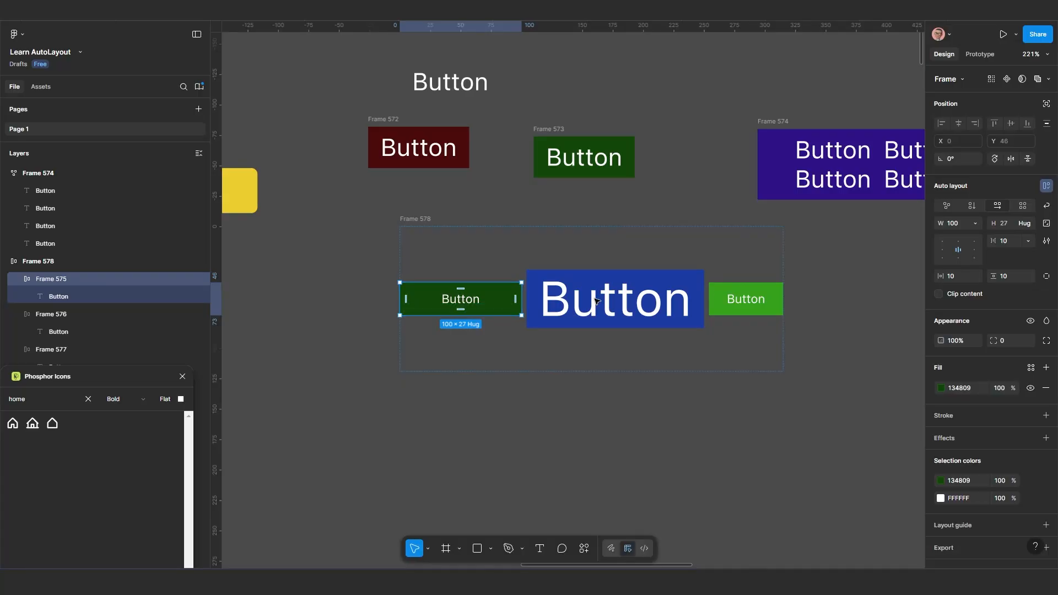
{"action": "left_click", "coordinate": [975, 224]}
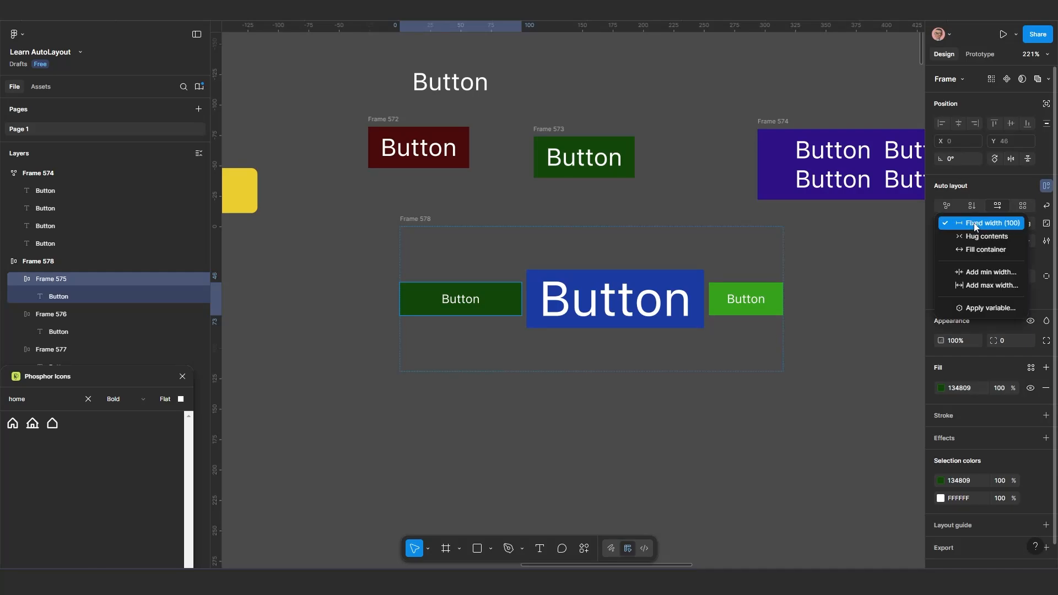
{"action": "left_click", "coordinate": [974, 223]}
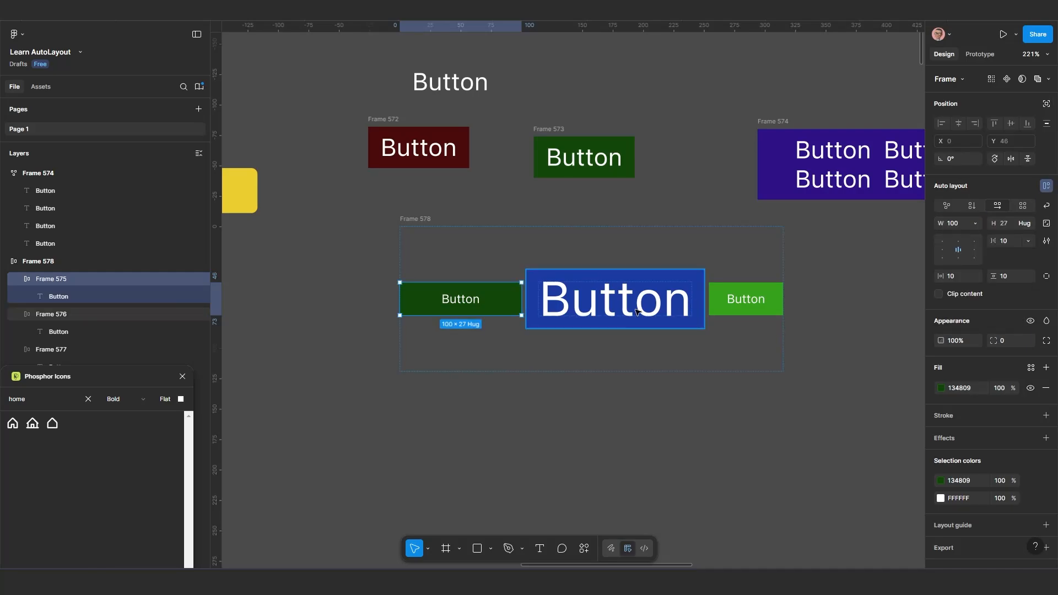
Set the height of the bright green button in the parent frame to Fill container
{"action": "left_click", "coordinate": [753, 307]}
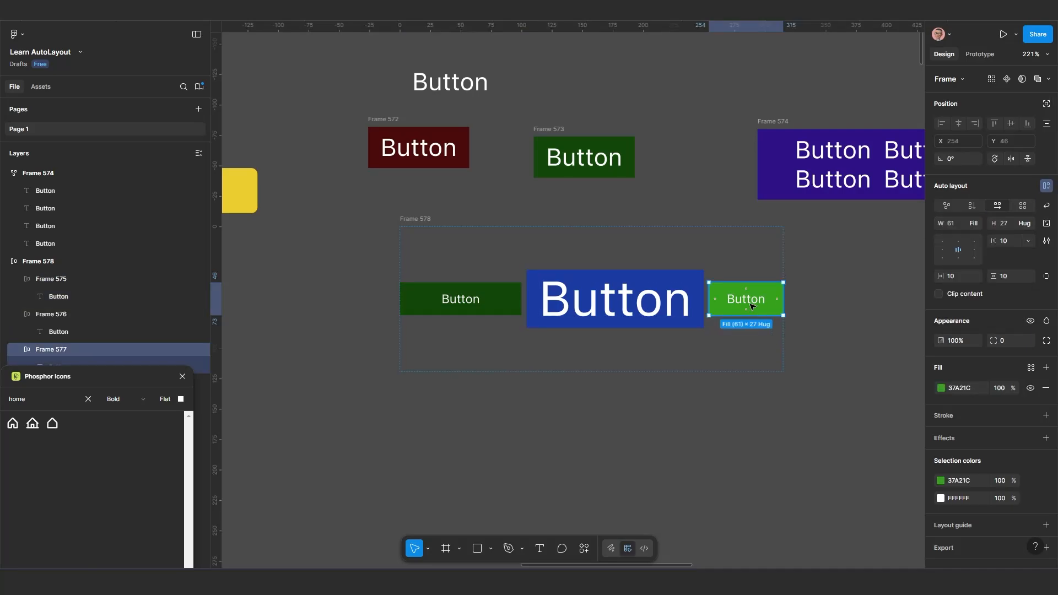
{"action": "left_click", "coordinate": [1029, 224]}
{"action": "left_click", "coordinate": [1009, 235]}
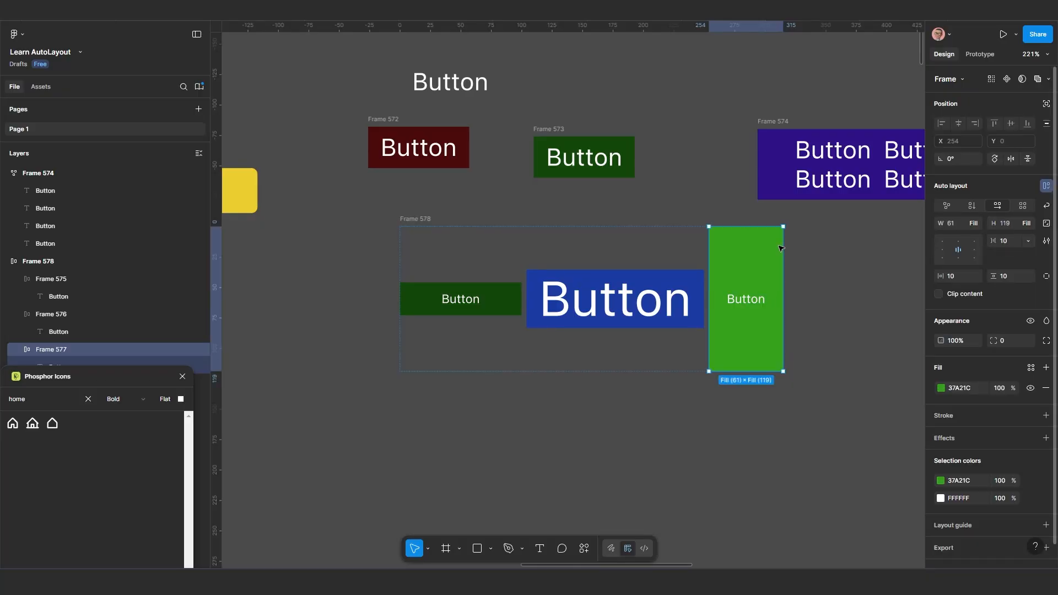
Try Fill container for the blue button's height, and return its height to Hug contents
{"action": "left_click", "coordinate": [670, 284]}
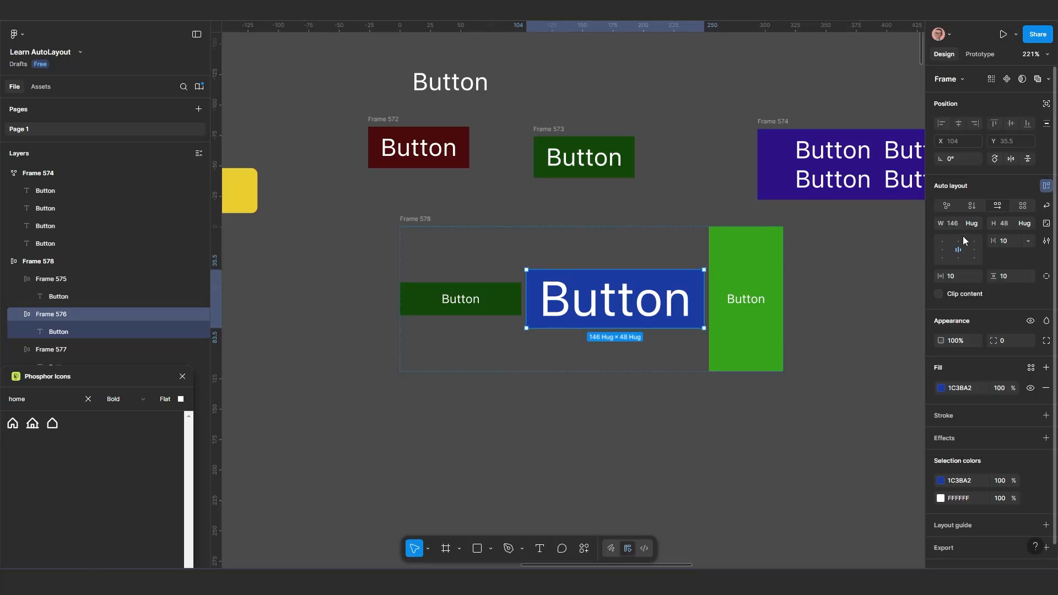
{"action": "left_click", "coordinate": [1028, 223]}
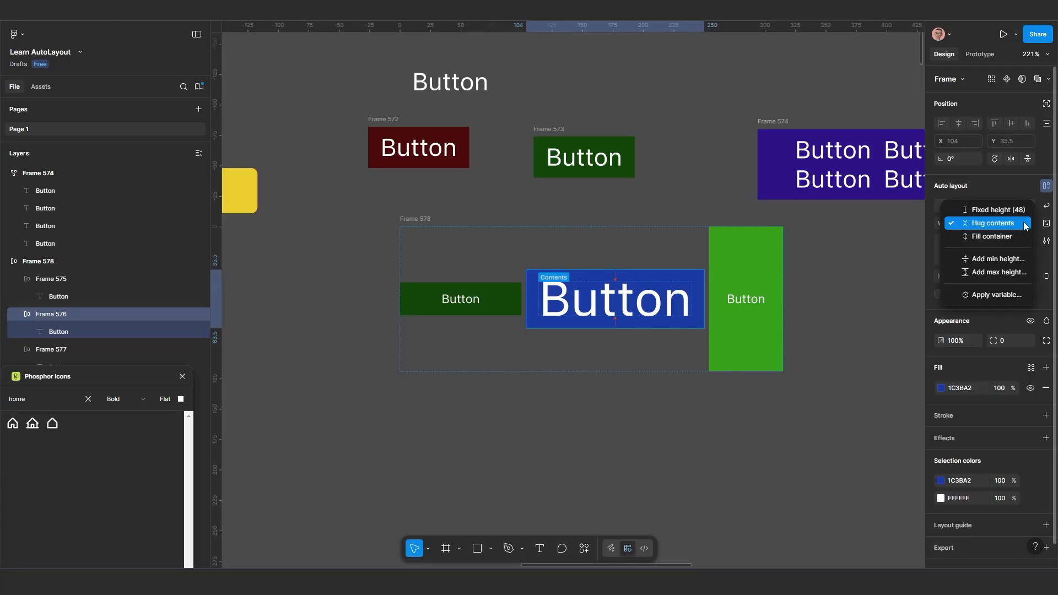
{"action": "left_click", "coordinate": [999, 235]}
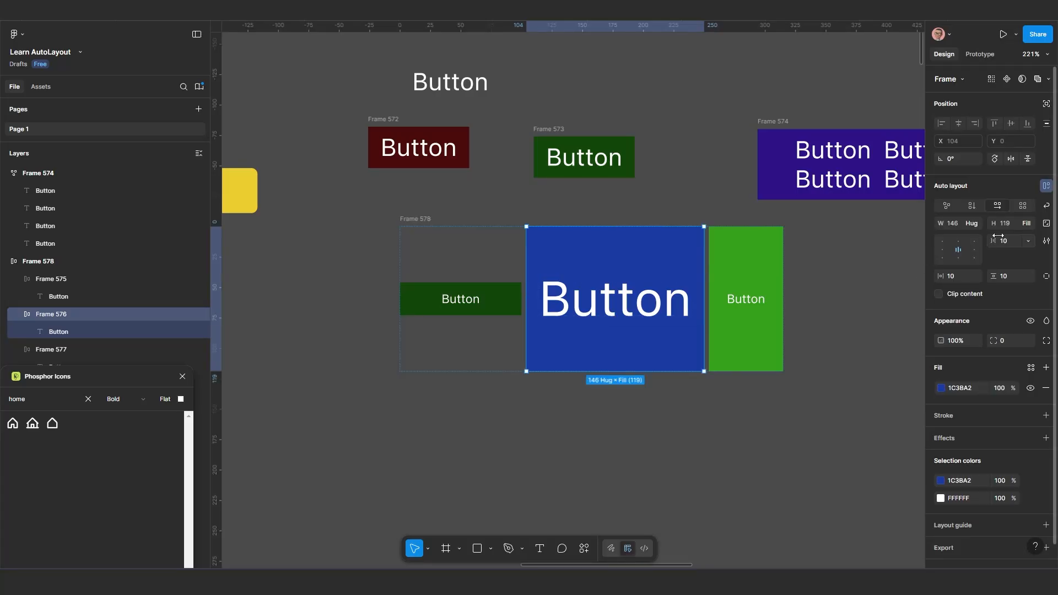
{"action": "left_click", "coordinate": [1028, 222]}
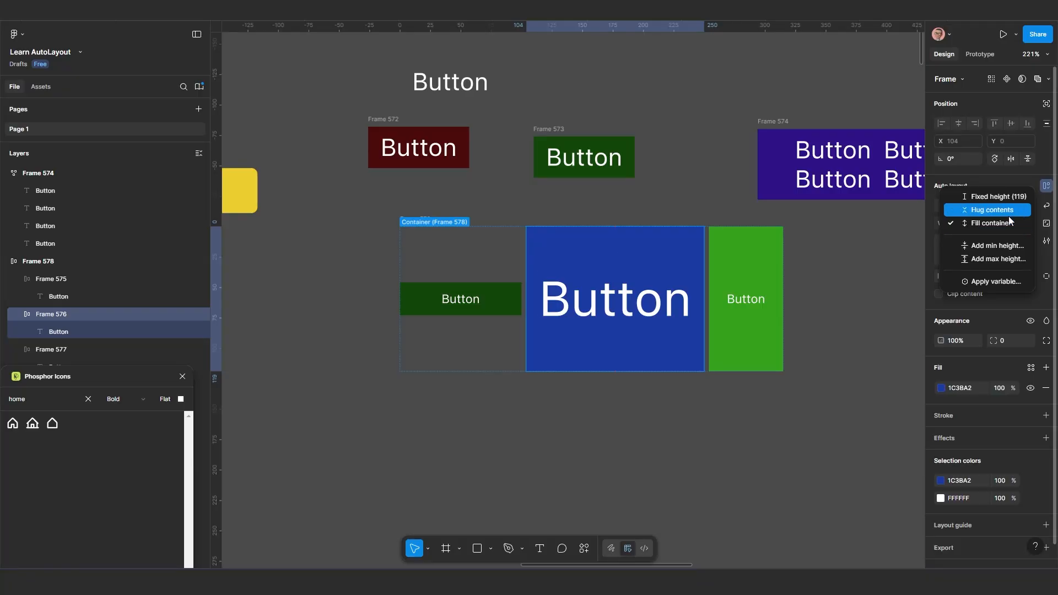
{"action": "left_click", "coordinate": [1007, 213]}
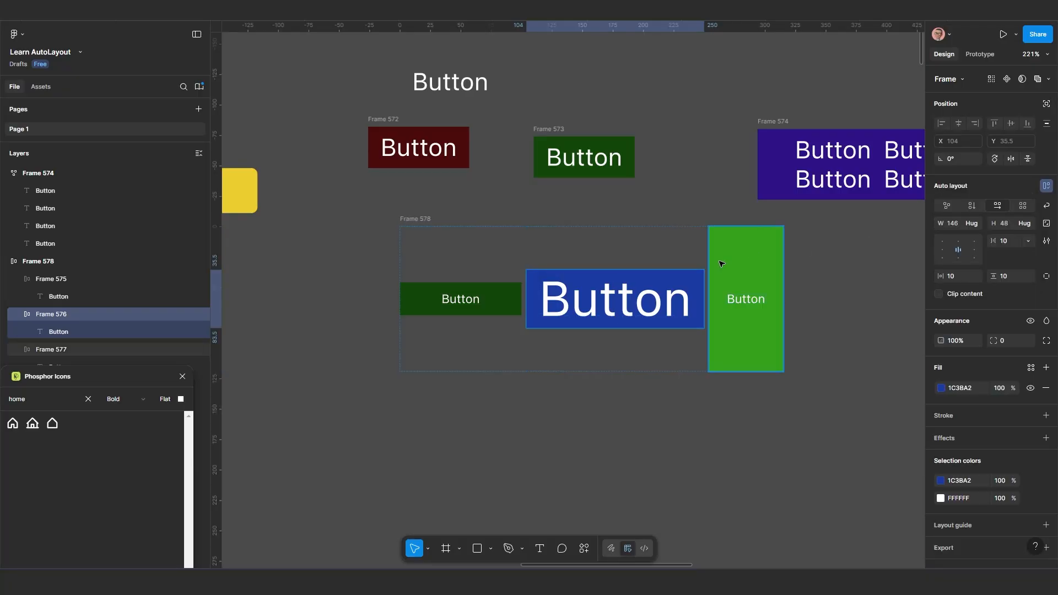
Set the font size of the blue button's label to 20 and select the blue button frame
{"action": "left_click", "coordinate": [616, 307]}
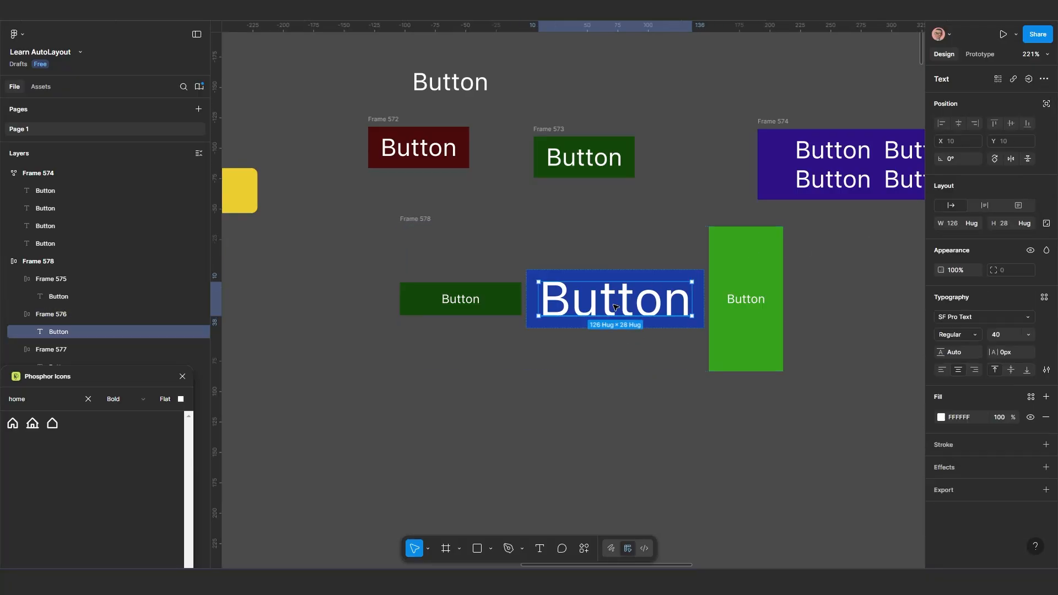
{"action": "left_click", "coordinate": [1026, 334]}
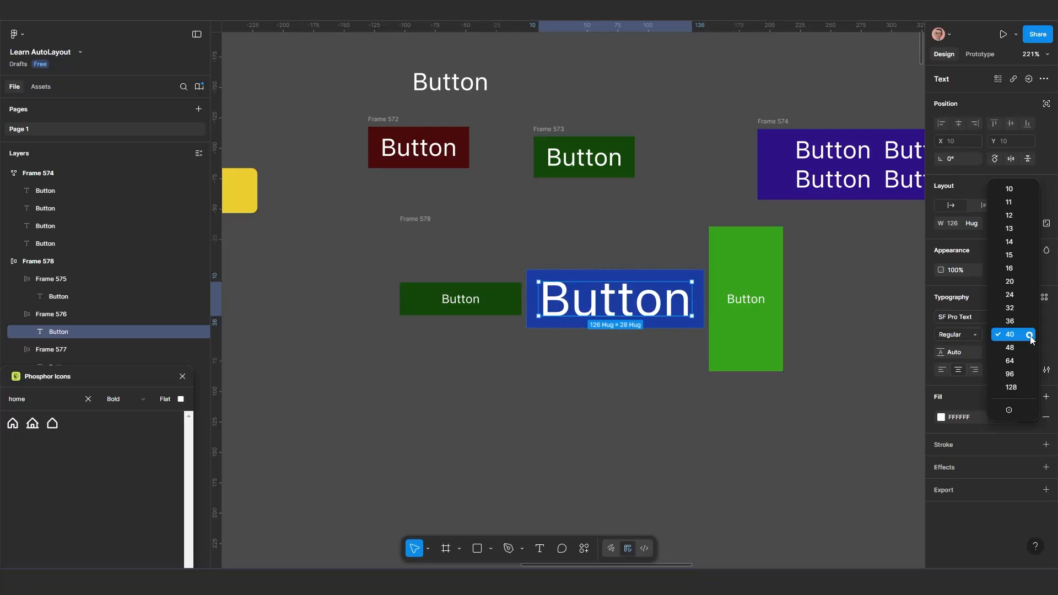
{"action": "left_click", "coordinate": [1013, 284]}
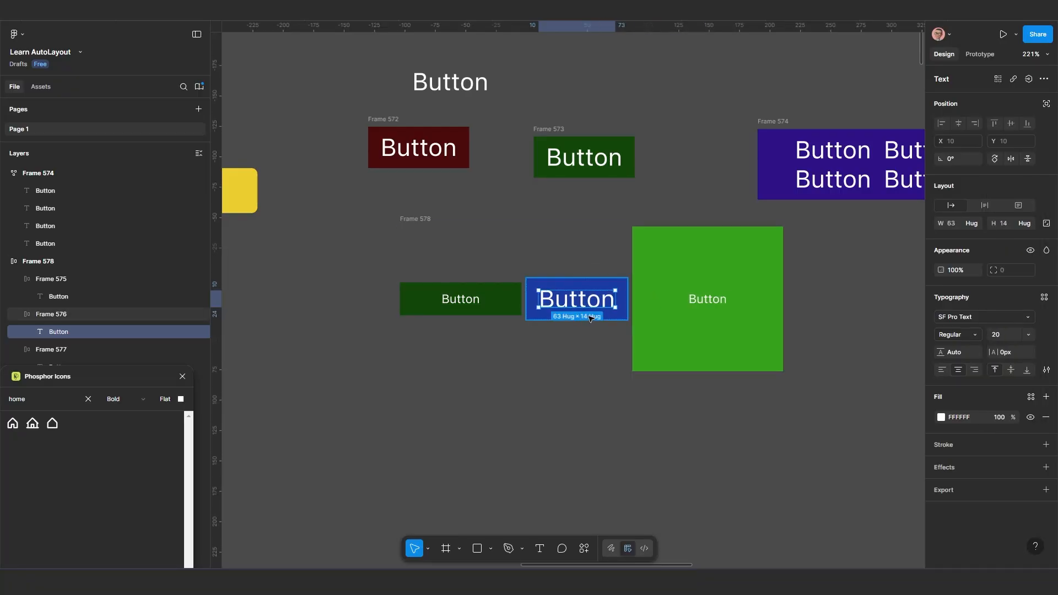
{"action": "left_click", "coordinate": [624, 282]}
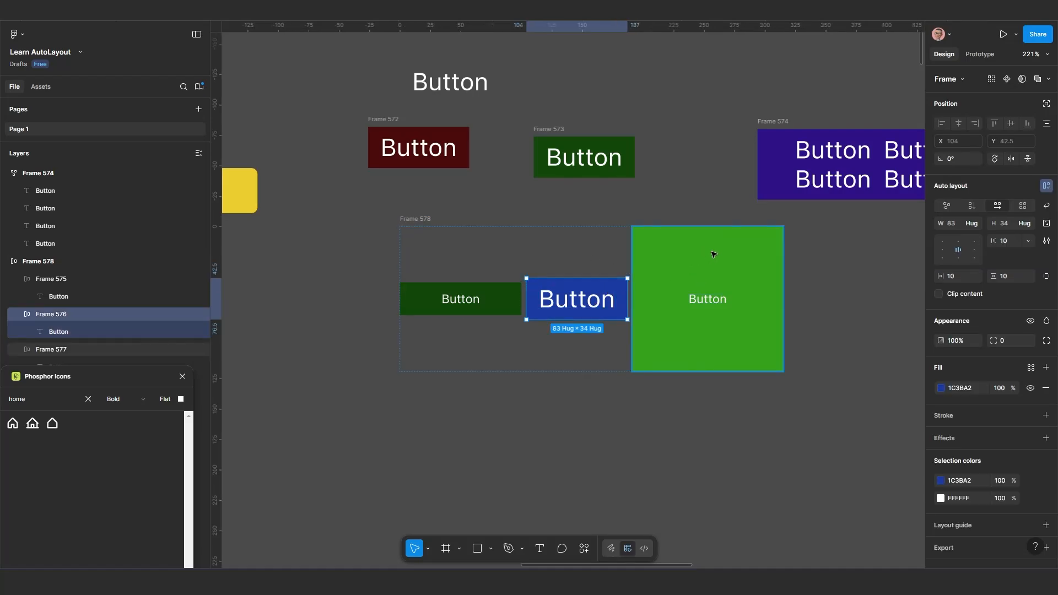
Switch the dark green button's height in the parent frame to Fixed and resize the button to 62 wide by 42 high
{"action": "scroll", "coordinate": [572, 316], "scroll_direction": "up", "scroll_amount": 3}
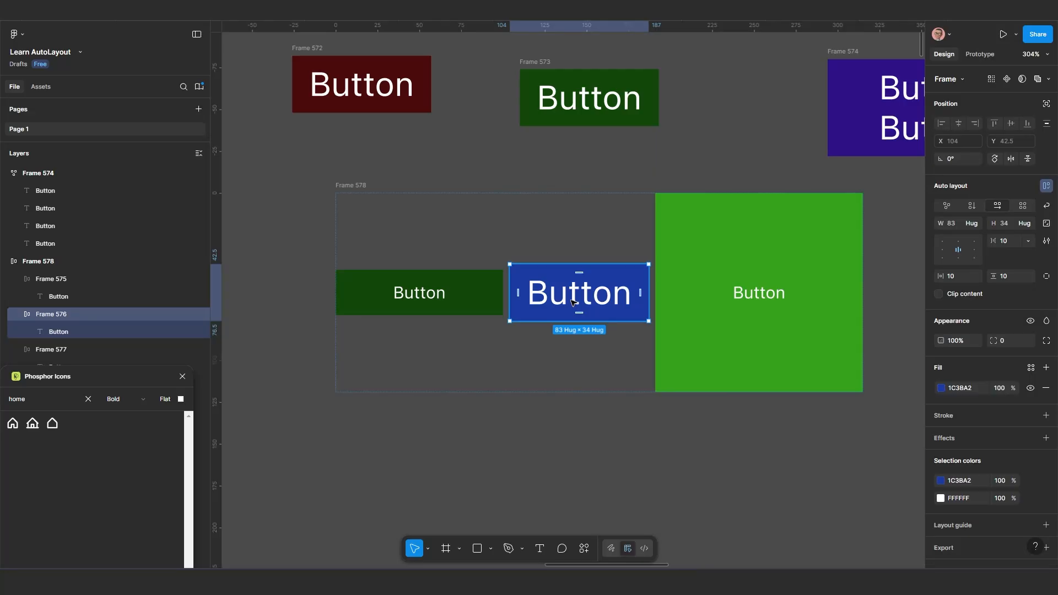
{"action": "left_click", "coordinate": [408, 293]}
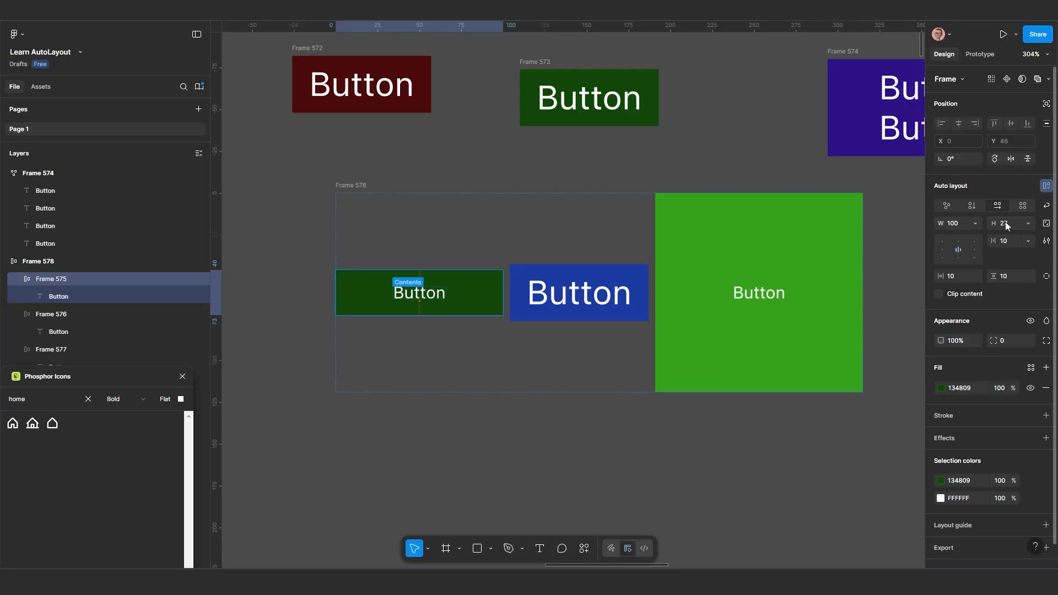
{"action": "left_click", "coordinate": [1028, 224]}
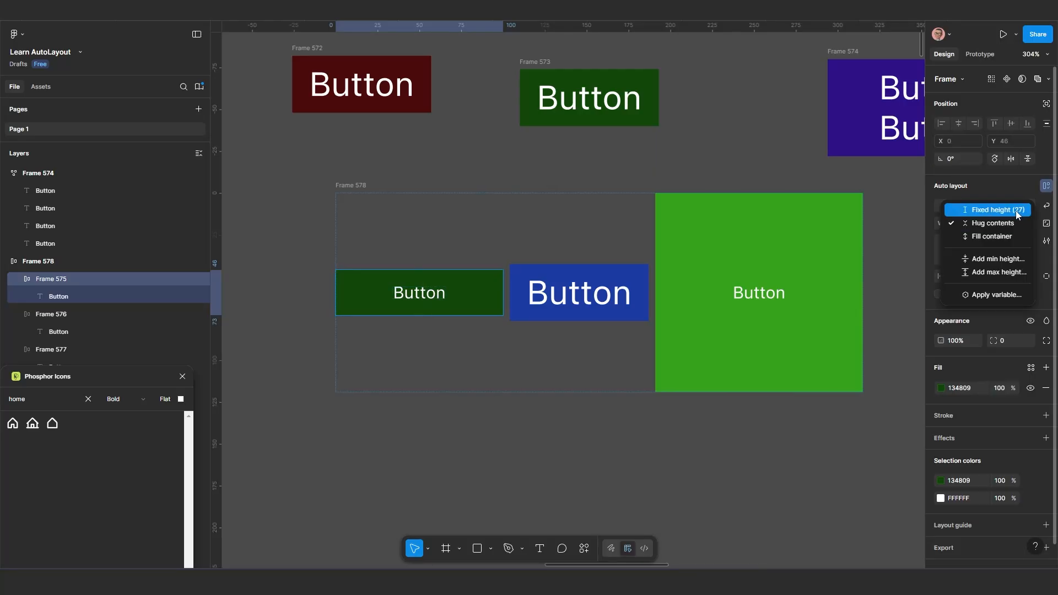
{"action": "left_click", "coordinate": [1016, 210]}
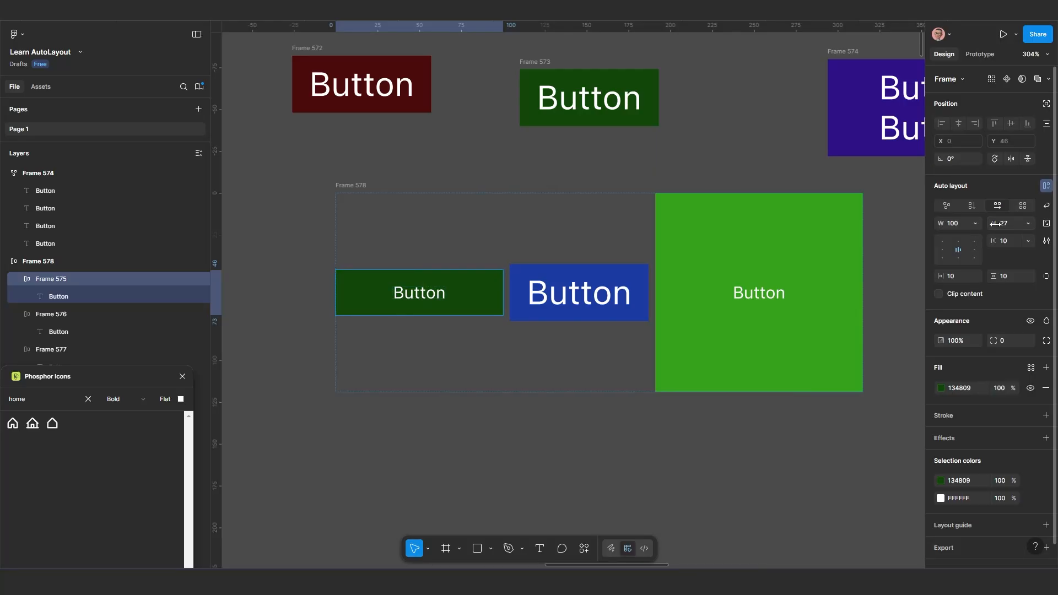
{"action": "left_click_drag", "start_coordinate": [996, 223], "coordinate": [1011, 255]}
{"action": "left_click_drag", "start_coordinate": [961, 219], "coordinate": [900, 243]}
{"action": "scroll", "coordinate": [744, 293], "scroll_direction": "down", "scroll_amount": 1}
{"action": "left_click_drag", "start_coordinate": [788, 309], "coordinate": [708, 309]}
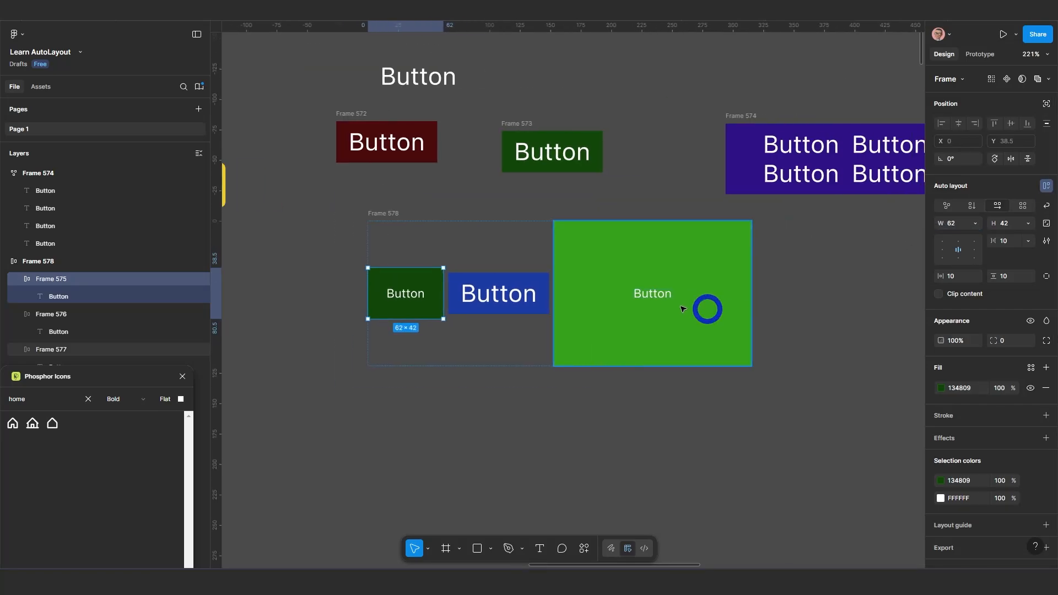
Move the parent frame holding the three coloured buttons down to about X 2733, Y -3701
{"action": "scroll", "coordinate": [581, 293], "scroll_direction": "down", "scroll_amount": 1}
{"action": "left_click", "coordinate": [451, 235]}
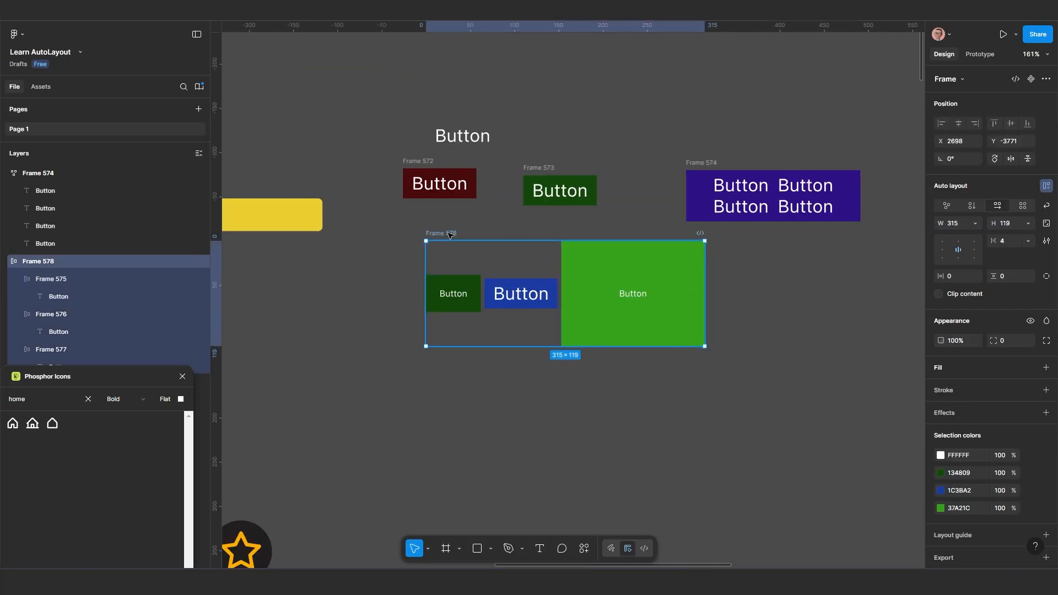
{"action": "left_click_drag", "start_coordinate": [451, 235], "coordinate": [483, 297]}
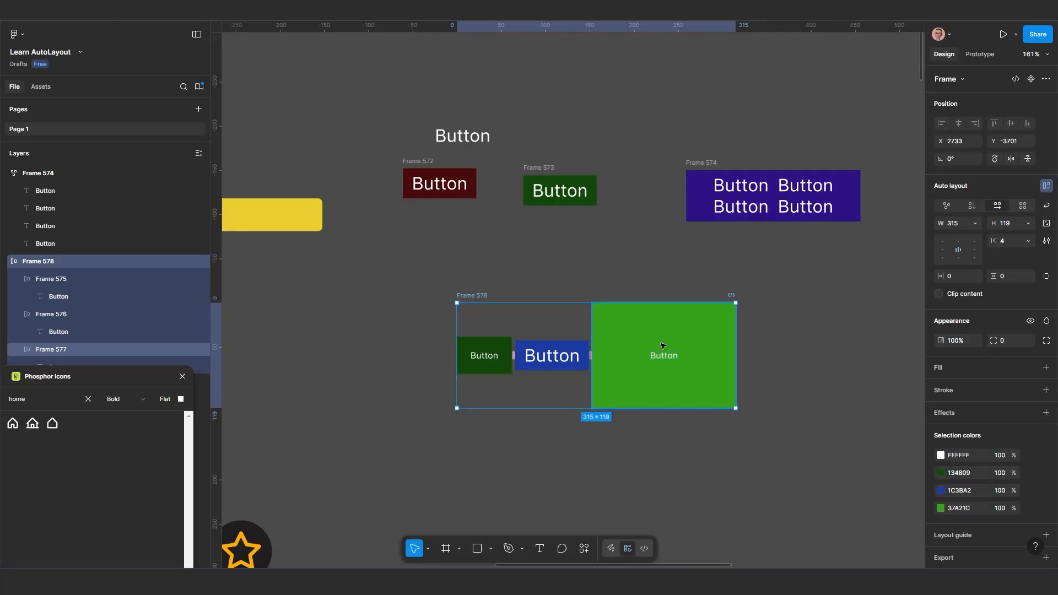
{"action": "scroll", "coordinate": [663, 346], "scroll_direction": "up", "scroll_amount": 3}
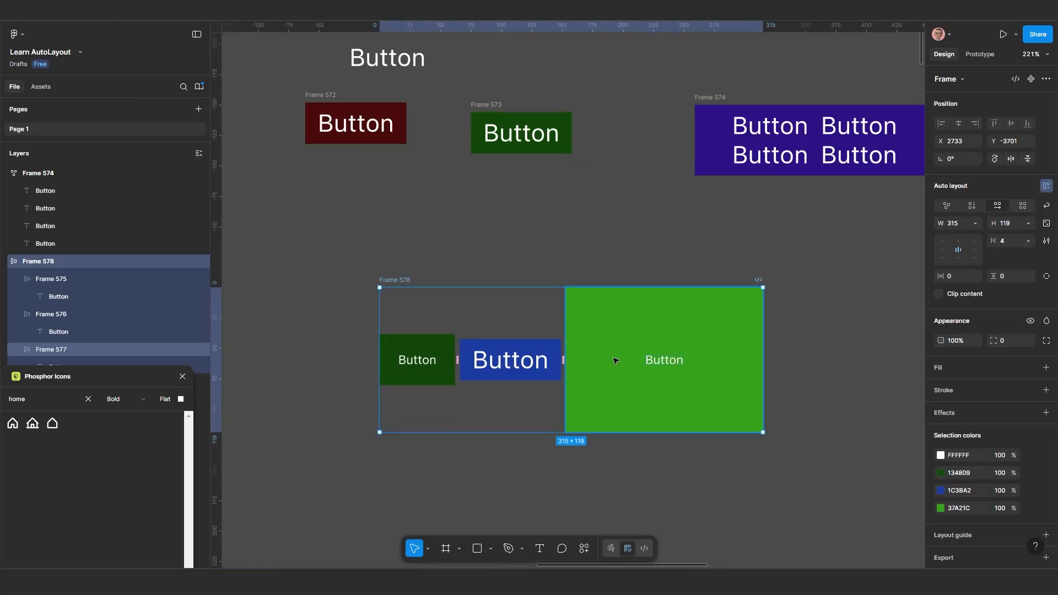
{"action": "scroll", "coordinate": [610, 357], "scroll_direction": "down", "scroll_amount": 3}
{"action": "left_click_drag", "start_coordinate": [584, 357], "coordinate": [651, 338]}
{"action": "scroll", "coordinate": [651, 337], "scroll_direction": "up", "scroll_amount": 3}
{"action": "scroll", "coordinate": [692, 342], "scroll_direction": "right", "scroll_amount": 2}
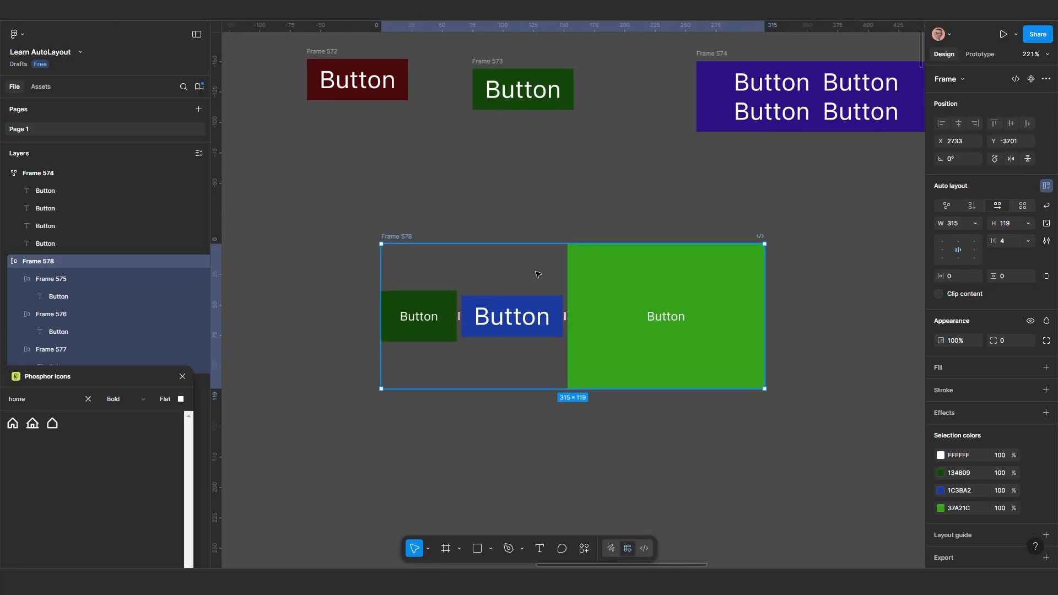
Move the three-button parent frame right, away from the working area, to about X 3116, Y -3742
{"action": "left_click", "coordinate": [713, 295]}
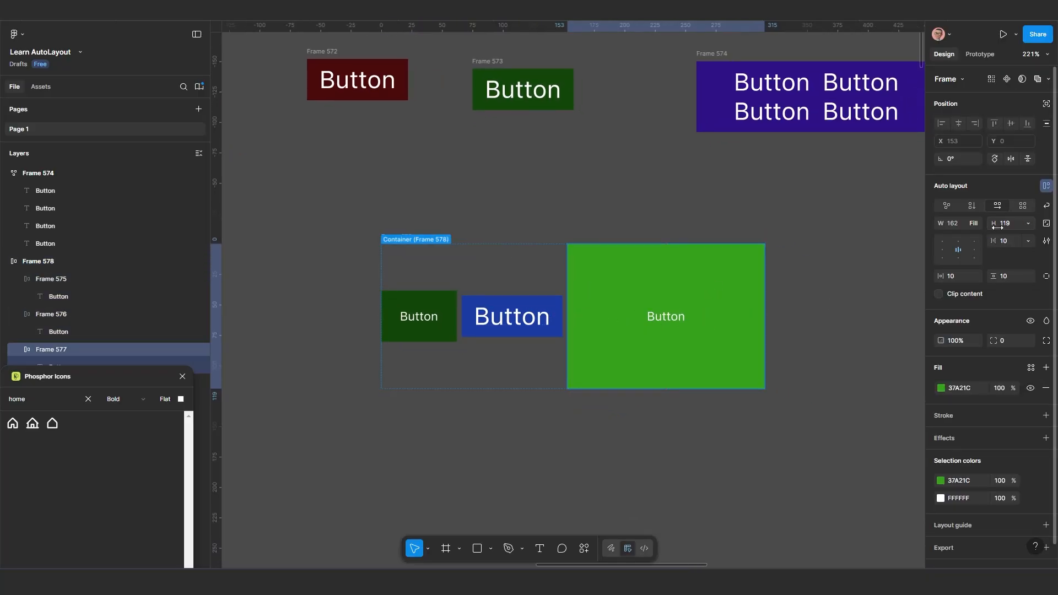
{"action": "left_click", "coordinate": [393, 237]}
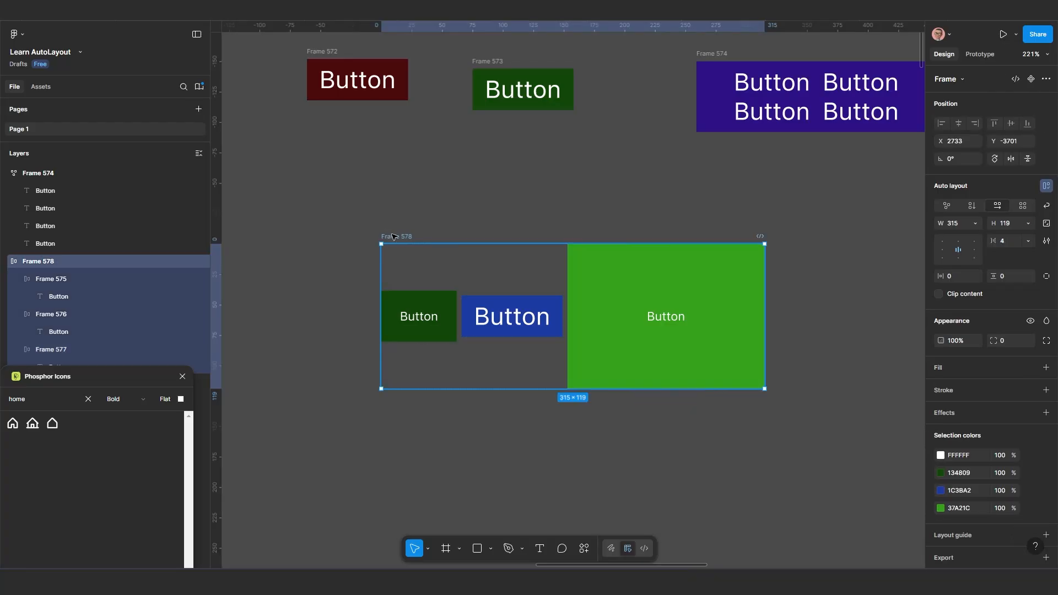
{"action": "scroll", "coordinate": [393, 237], "scroll_direction": "down", "scroll_amount": 3}
{"action": "scroll", "coordinate": [397, 243], "scroll_direction": "up", "scroll_amount": 2}
{"action": "left_click_drag", "start_coordinate": [429, 281], "coordinate": [769, 244]}
{"action": "scroll", "coordinate": [412, 230], "scroll_direction": "up", "scroll_amount": 3}
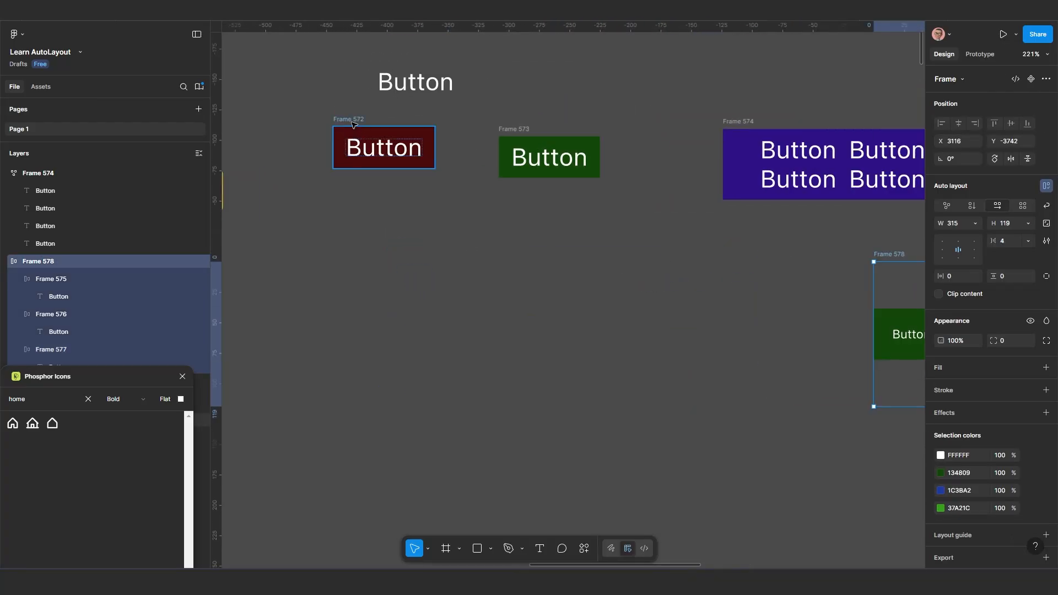
Duplicate the dark red button frame and place the copy on the empty canvas below at about X 2730, Y -3670
{"action": "left_click", "coordinate": [353, 124]}
{"action": "key", "text": "alt"}
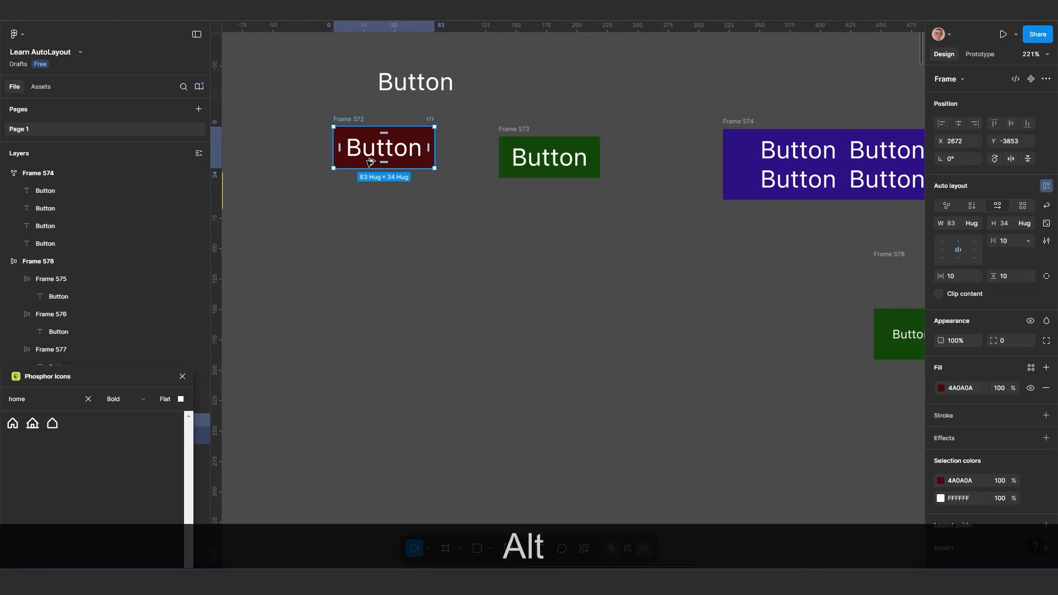
{"action": "left_click_drag", "start_coordinate": [369, 159], "coordinate": [404, 349]}
{"action": "scroll", "coordinate": [463, 394], "scroll_direction": "up", "scroll_amount": 1}
{"action": "left_click_drag", "start_coordinate": [476, 391], "coordinate": [496, 334]}
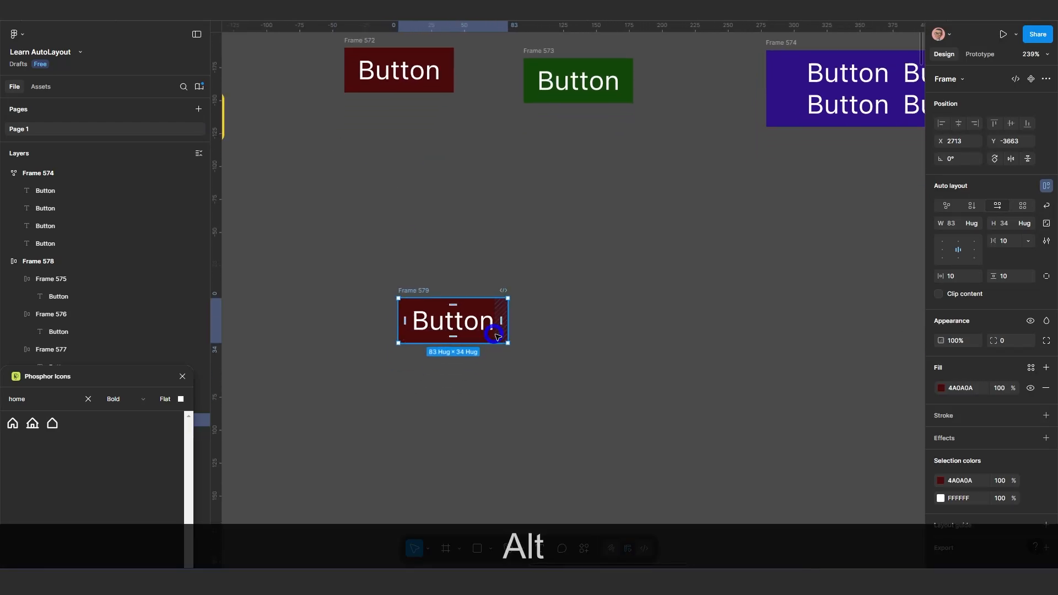
{"action": "scroll", "coordinate": [495, 334], "scroll_direction": "up", "scroll_amount": 1}
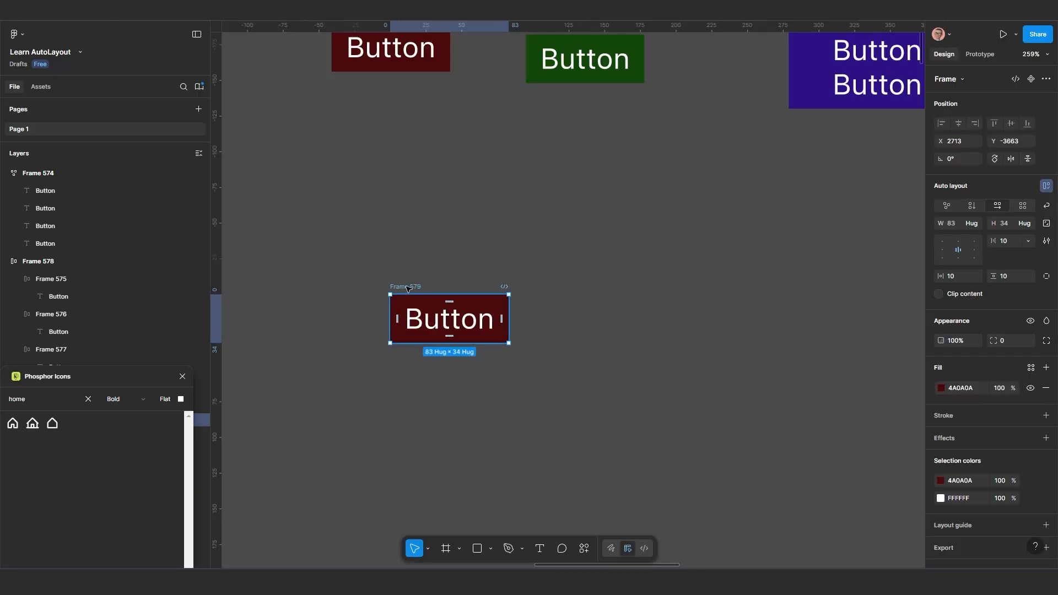
{"action": "left_click_drag", "start_coordinate": [408, 288], "coordinate": [433, 278]}
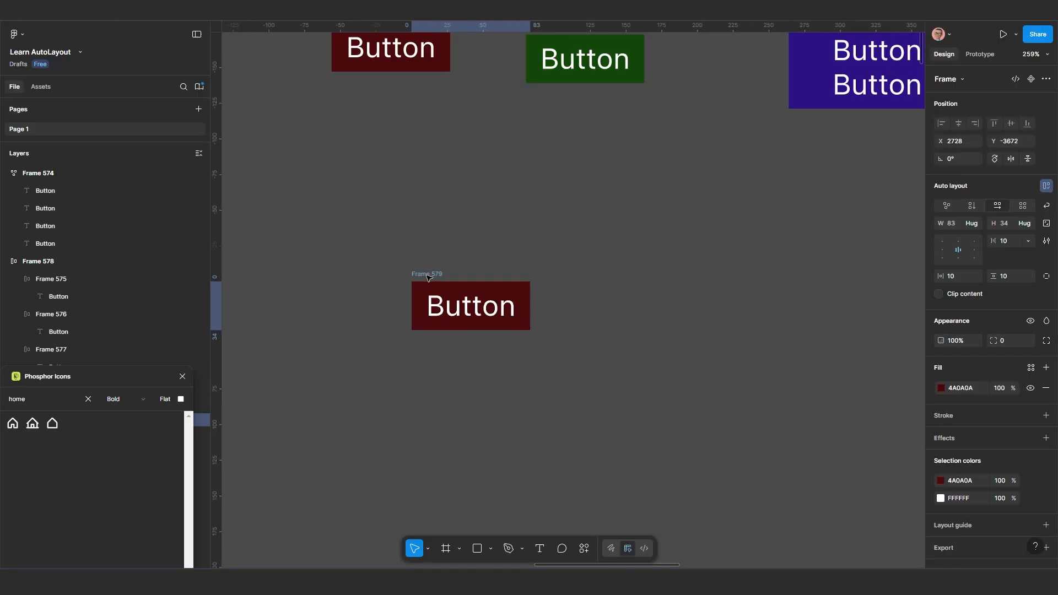
Set the horizontal gap of the copied dark red frame to 20, with its content aligned to the centre
{"action": "left_click", "coordinate": [951, 250]}
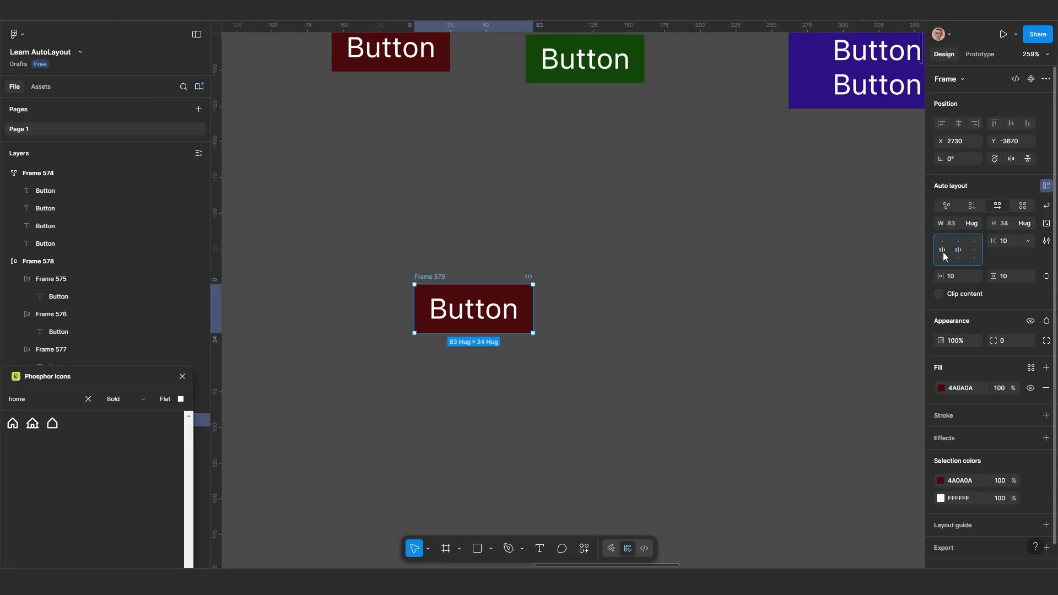
{"action": "scroll", "coordinate": [449, 313], "scroll_direction": "up", "scroll_amount": 3}
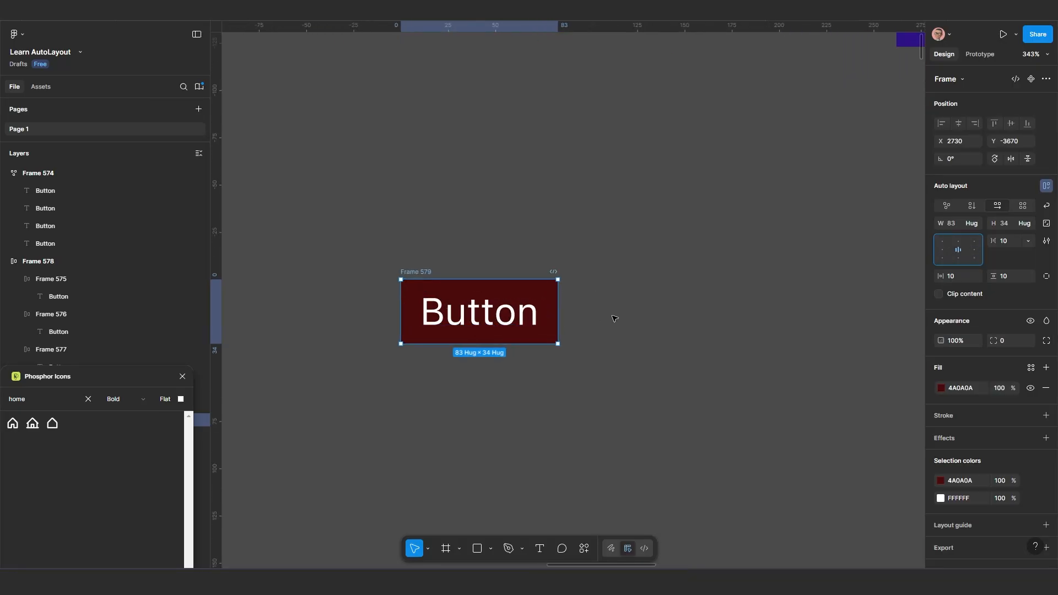
{"action": "key", "text": "Escape"}
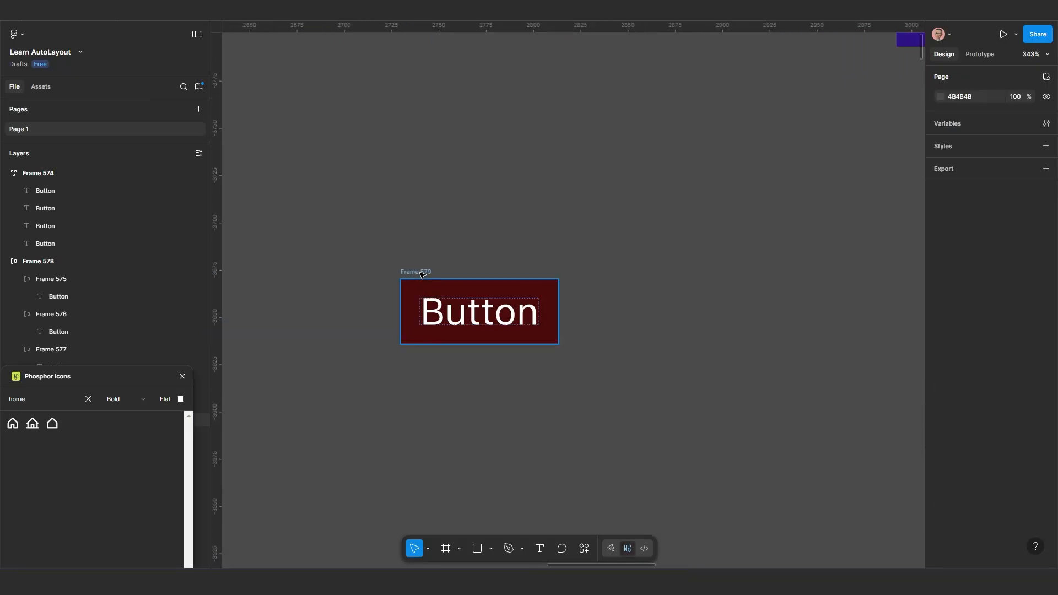
{"action": "left_click", "coordinate": [422, 274]}
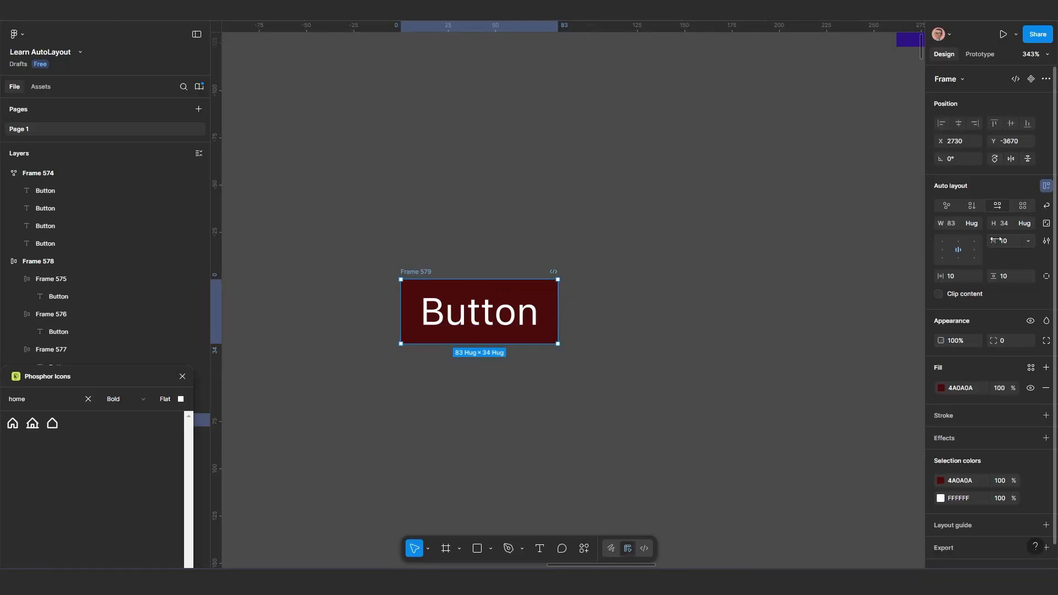
{"action": "type", "text": "20"}
{"action": "key", "text": "Return"}
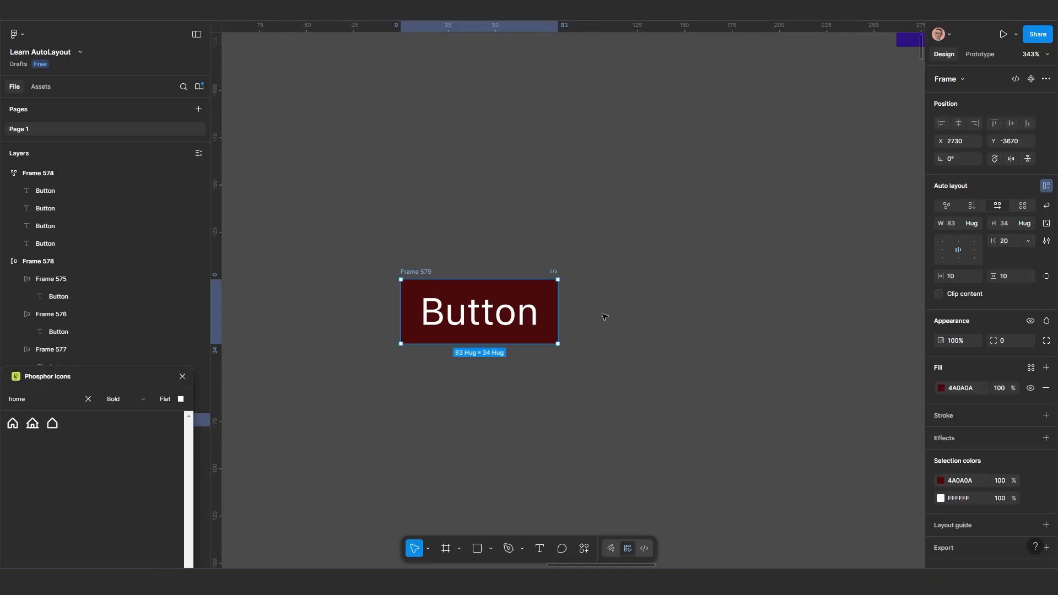
Duplicate the label inside the copied red frame and set the frame's horizontal gap to 50
{"action": "left_click", "coordinate": [513, 314]}
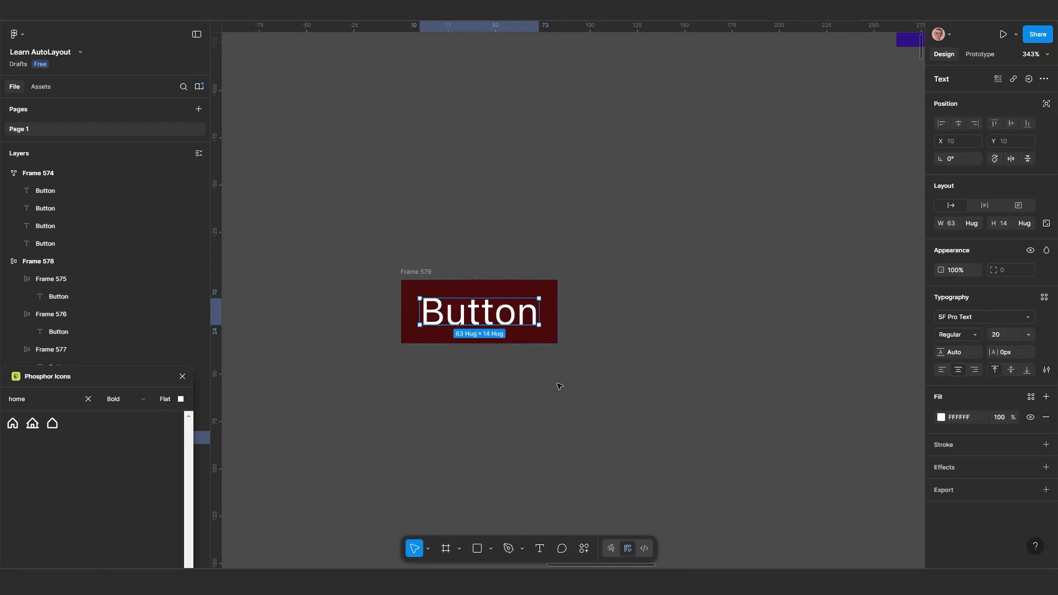
{"action": "key", "text": "ctrl+d"}
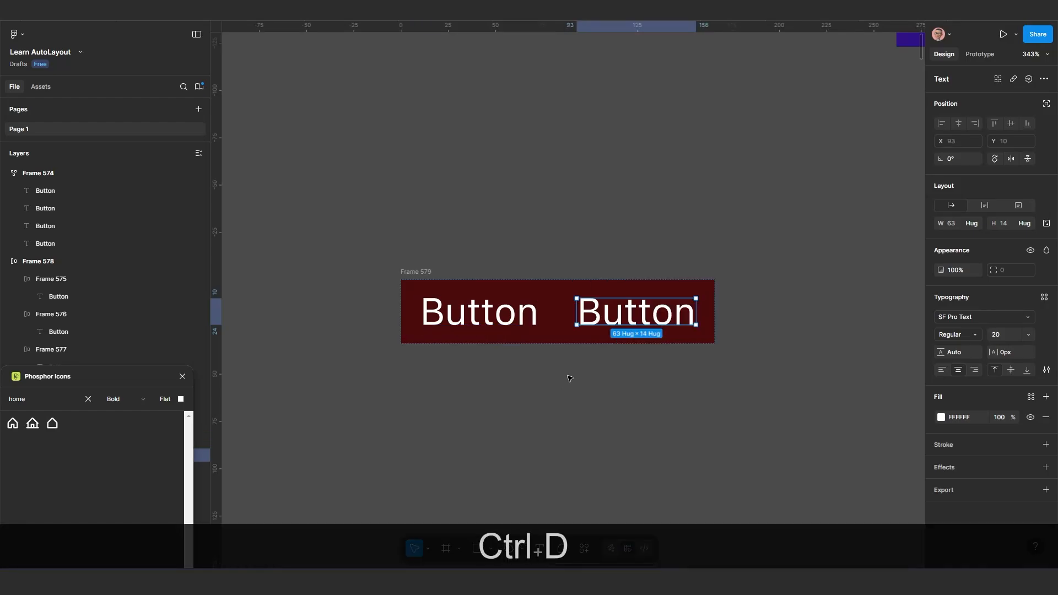
{"action": "scroll", "coordinate": [571, 379], "scroll_direction": "down", "scroll_amount": 2}
{"action": "left_click", "coordinate": [439, 284]}
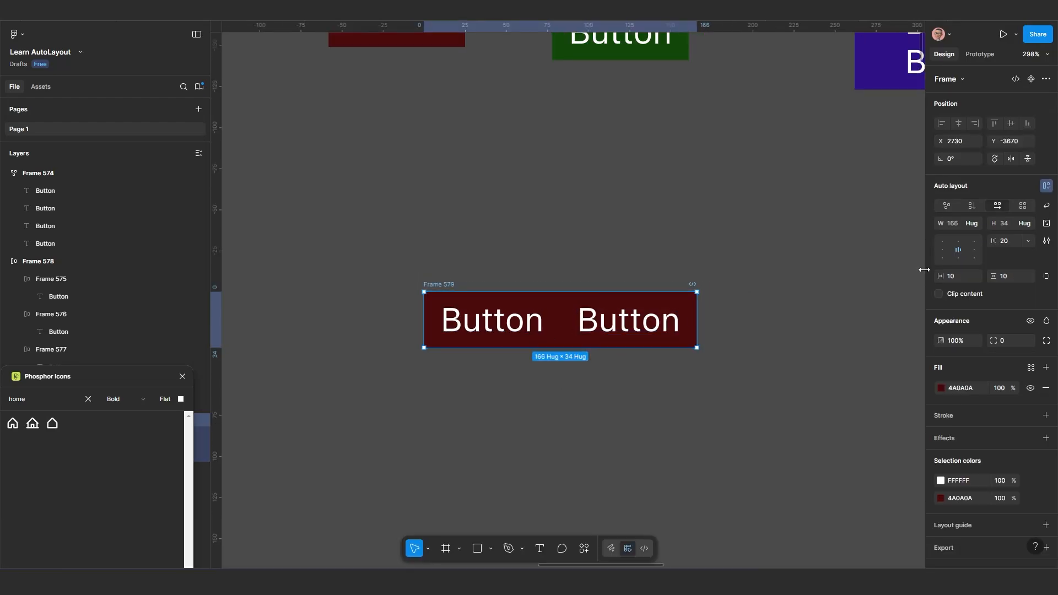
{"action": "mouse_move", "coordinate": [992, 241]}
{"action": "left_mouse_down"}
{"action": "mouse_move", "coordinate": [1014, 244]}
{"action": "mouse_move", "coordinate": [990, 252]}
{"action": "mouse_move", "coordinate": [1014, 251]}
{"action": "mouse_move", "coordinate": [1004, 241]}
{"action": "left_mouse_up"}
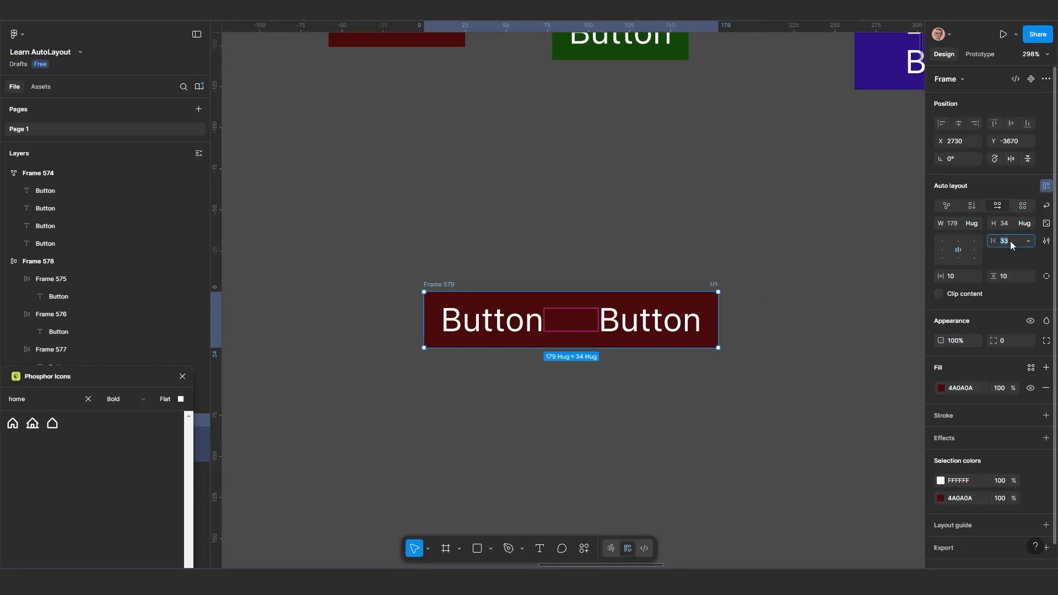
{"action": "type", "text": "50"}
{"action": "key", "text": "Return"}
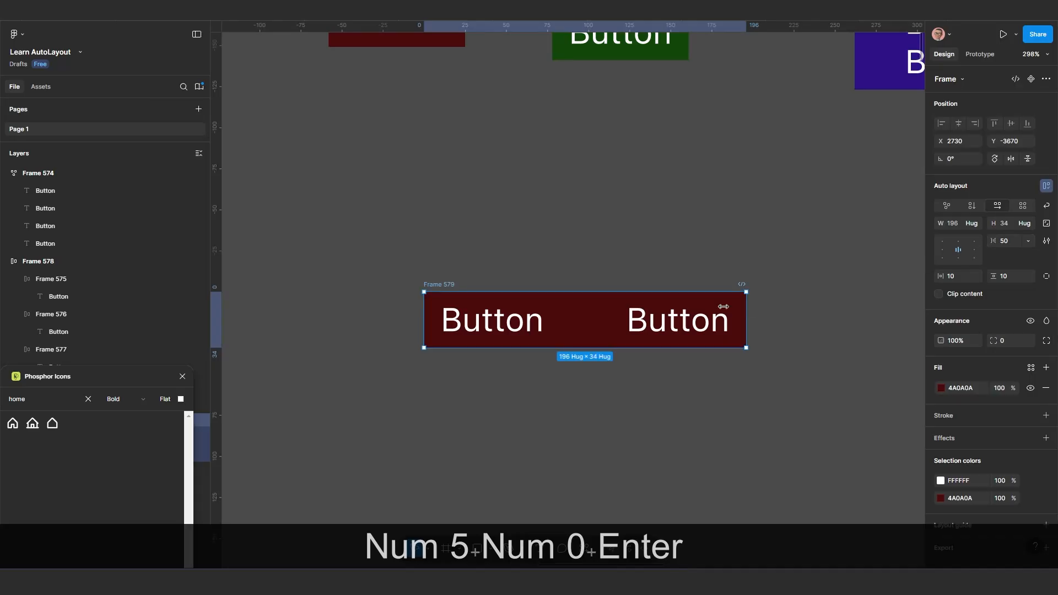
Add a third Button label to the copied red frame by duplication and set the horizontal gap to 20
{"action": "double_click", "coordinate": [679, 320]}
{"action": "key", "text": "ctrl+d"}
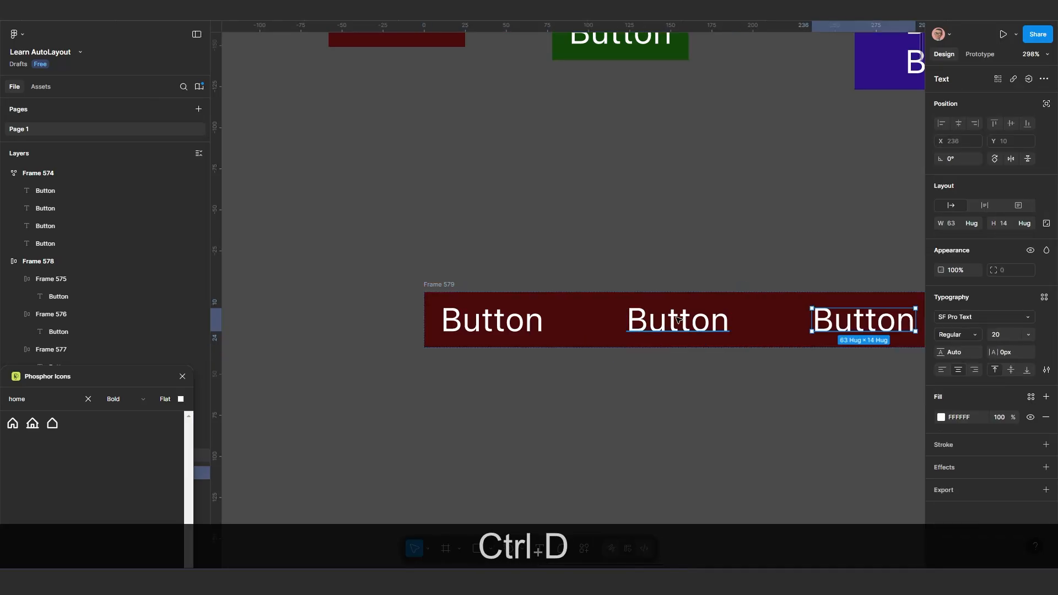
{"action": "scroll", "coordinate": [679, 320], "scroll_direction": "down", "scroll_amount": 2}
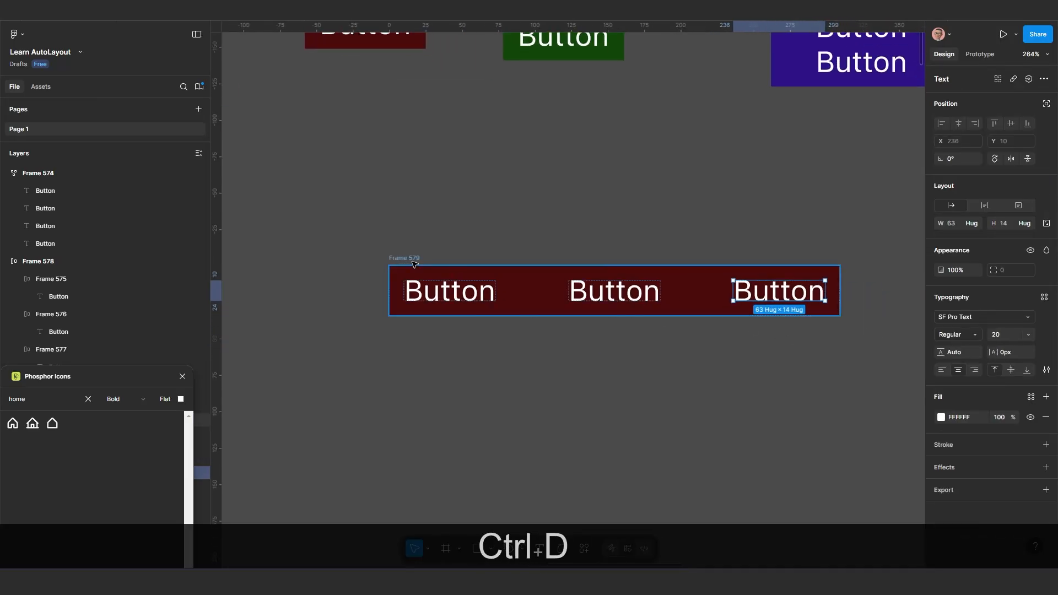
{"action": "key", "text": "Escape"}
{"action": "left_click", "coordinate": [1008, 242]}
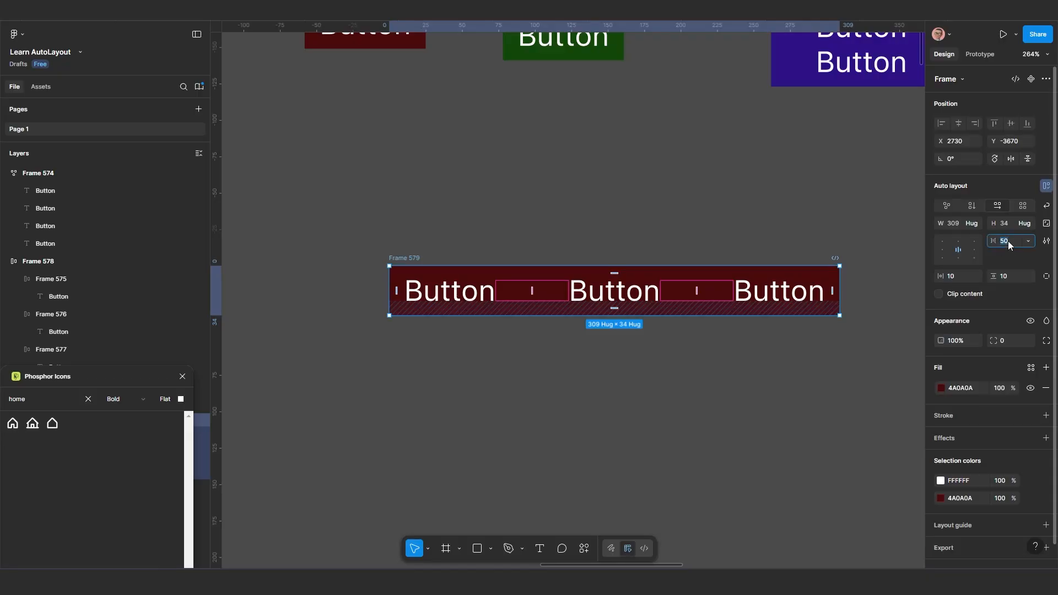
{"action": "type", "text": "20"}
{"action": "key", "text": "Return"}
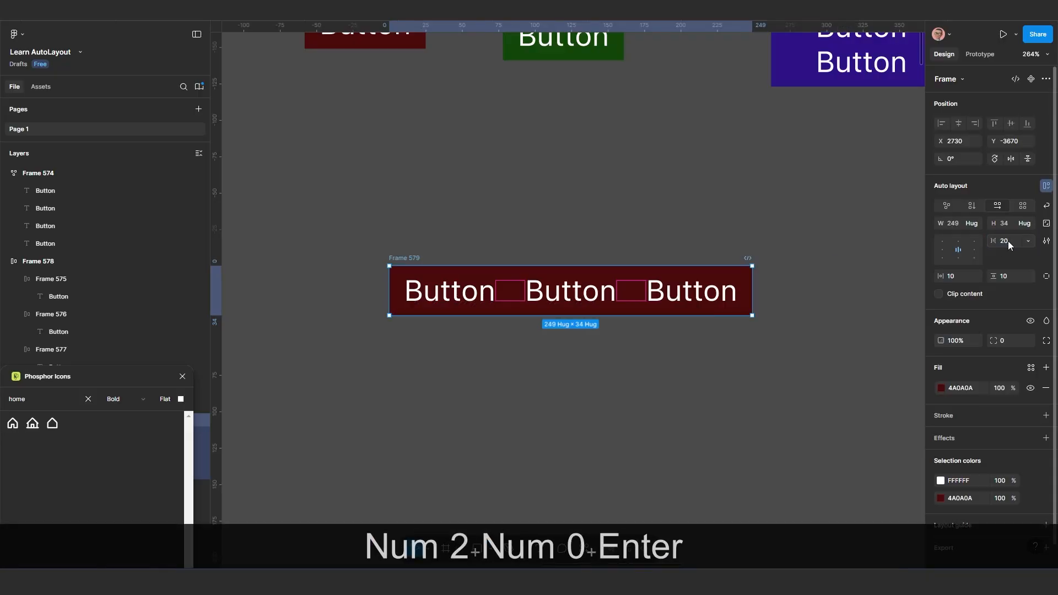
Widen the gap between the three labels directly on the canvas, and set the gap to exactly 30
{"action": "scroll", "coordinate": [552, 362], "scroll_direction": "up", "scroll_amount": 4}
{"action": "left_click_drag", "start_coordinate": [583, 355], "coordinate": [529, 361]}
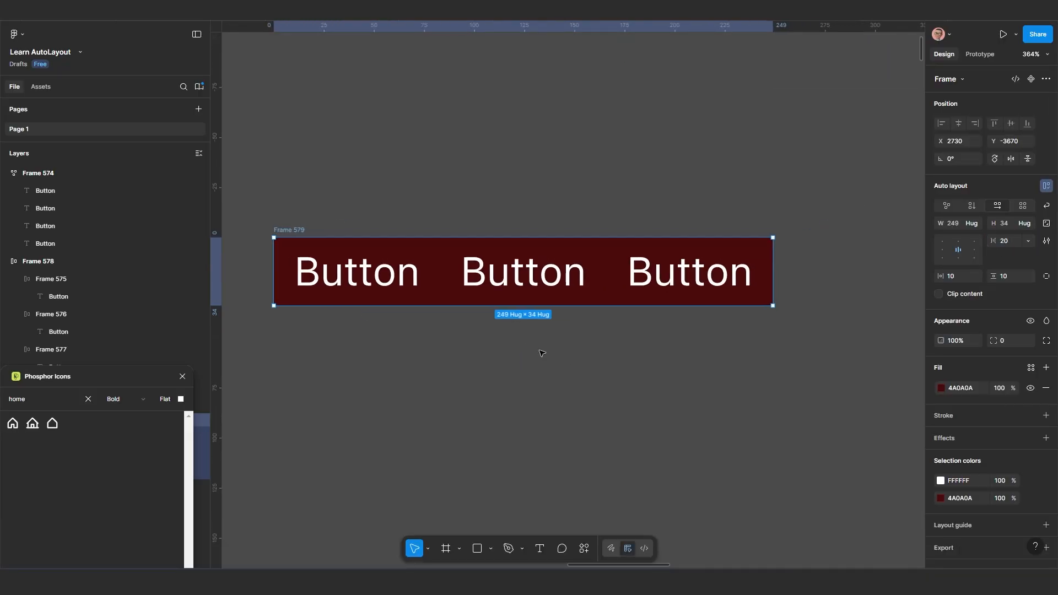
{"action": "scroll", "coordinate": [468, 333], "scroll_direction": "up", "scroll_amount": 1}
{"action": "scroll", "coordinate": [438, 295], "scroll_direction": "up", "scroll_amount": 1}
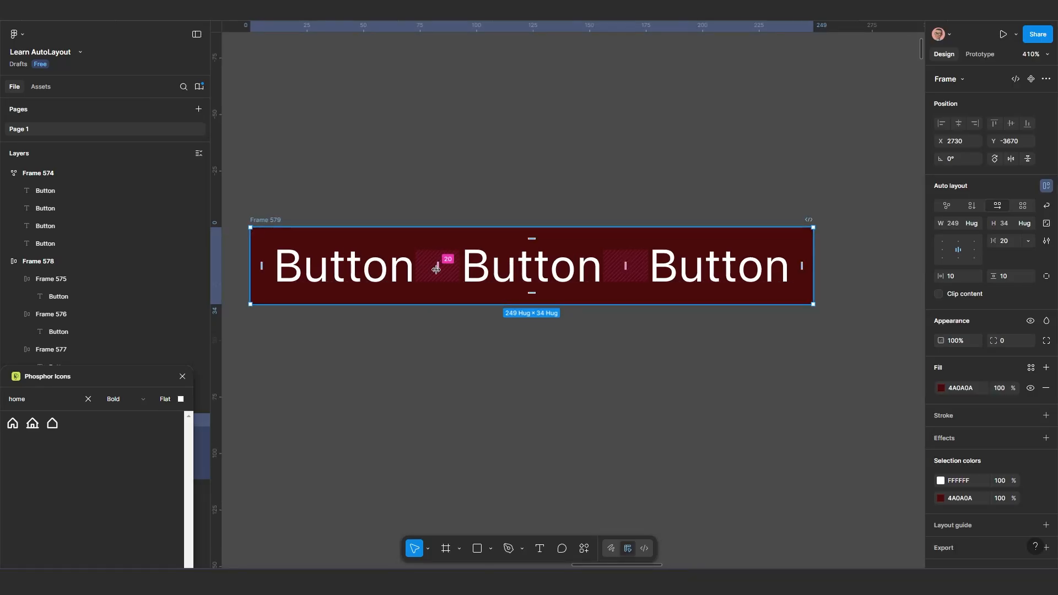
{"action": "left_click_drag", "start_coordinate": [439, 268], "coordinate": [514, 269]}
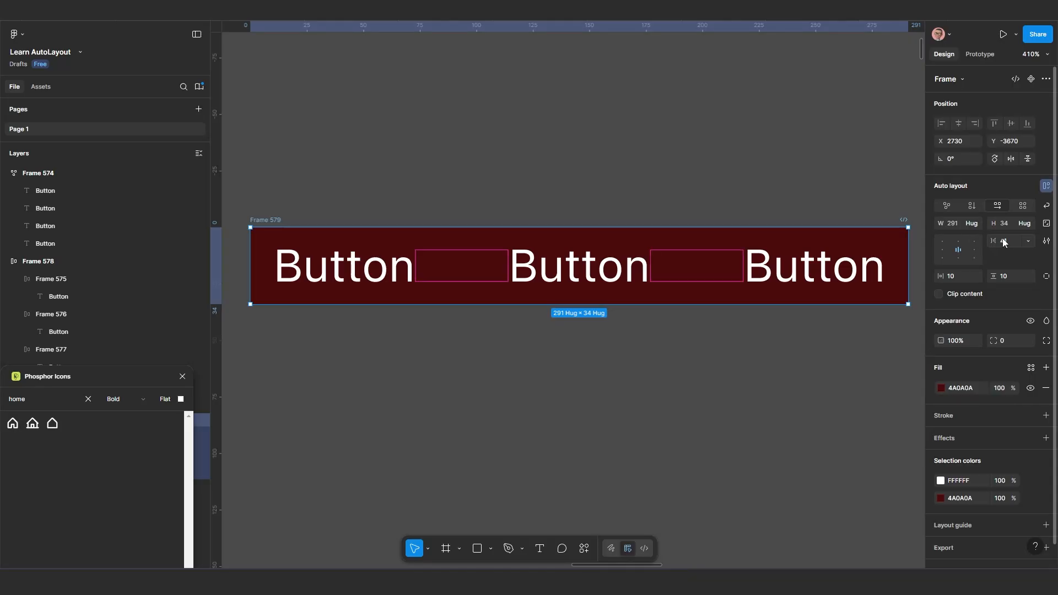
{"action": "type", "text": "30"}
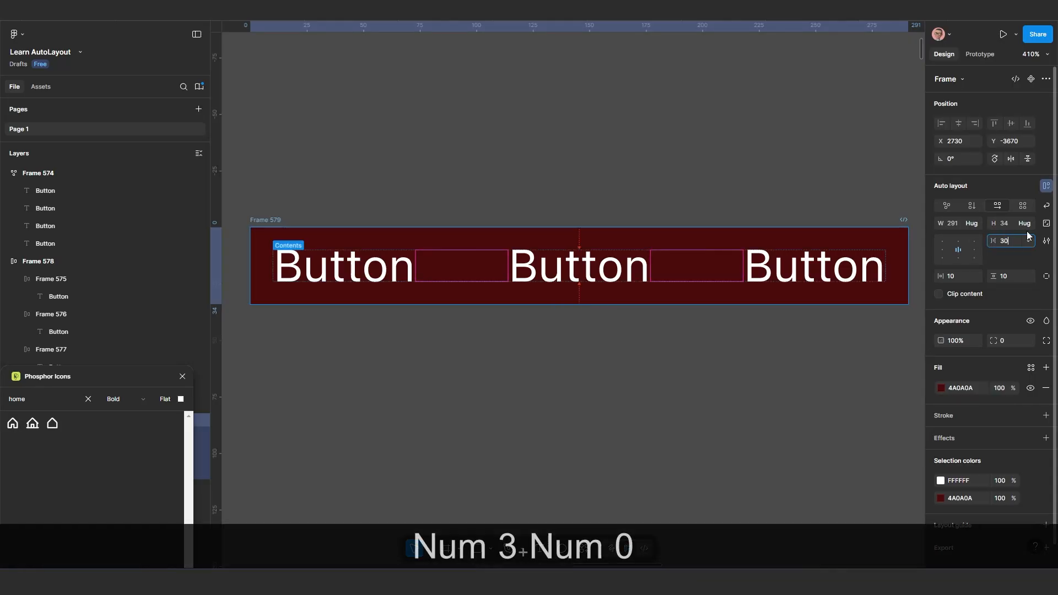
{"action": "key", "text": "Return"}
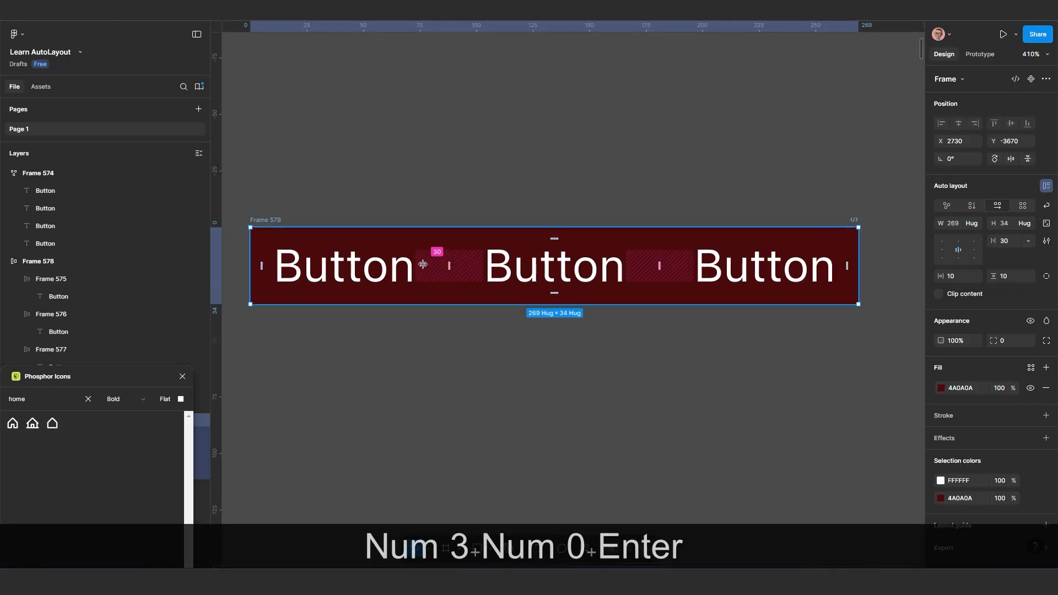
Reduce the gap between the three labels in the red frame to 24 directly on the canvas
{"action": "left_click_drag", "start_coordinate": [449, 263], "coordinate": [448, 274]}
{"action": "scroll", "coordinate": [471, 279], "scroll_direction": "down", "scroll_amount": 3}
{"action": "scroll", "coordinate": [471, 280], "scroll_direction": "down", "scroll_amount": 2}
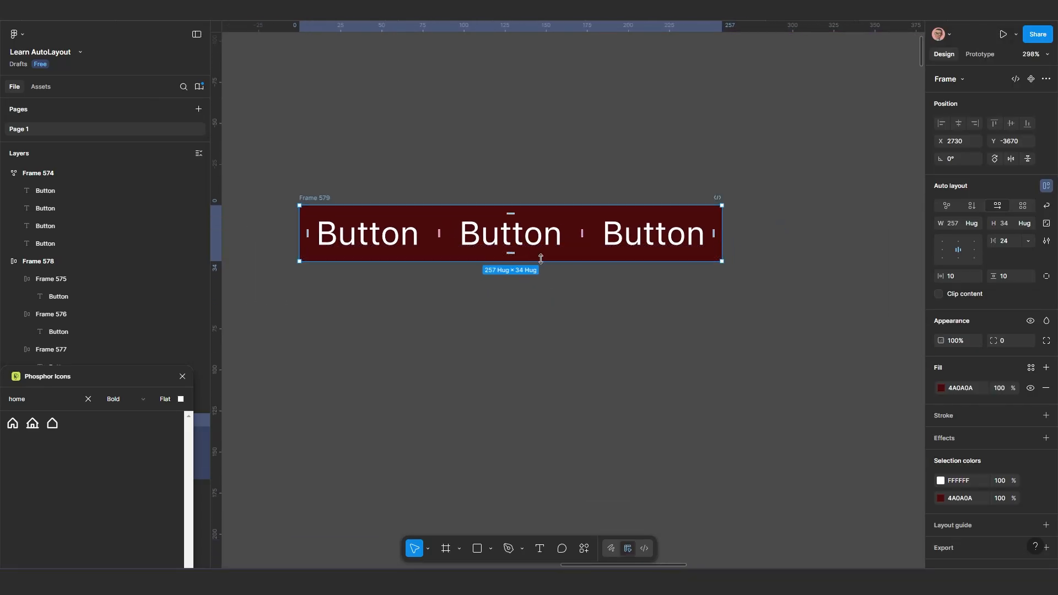
Set the horizontal gap between the three labels in the red frame to 50
{"action": "left_click", "coordinate": [1029, 241]}
{"action": "left_click", "coordinate": [1007, 240]}
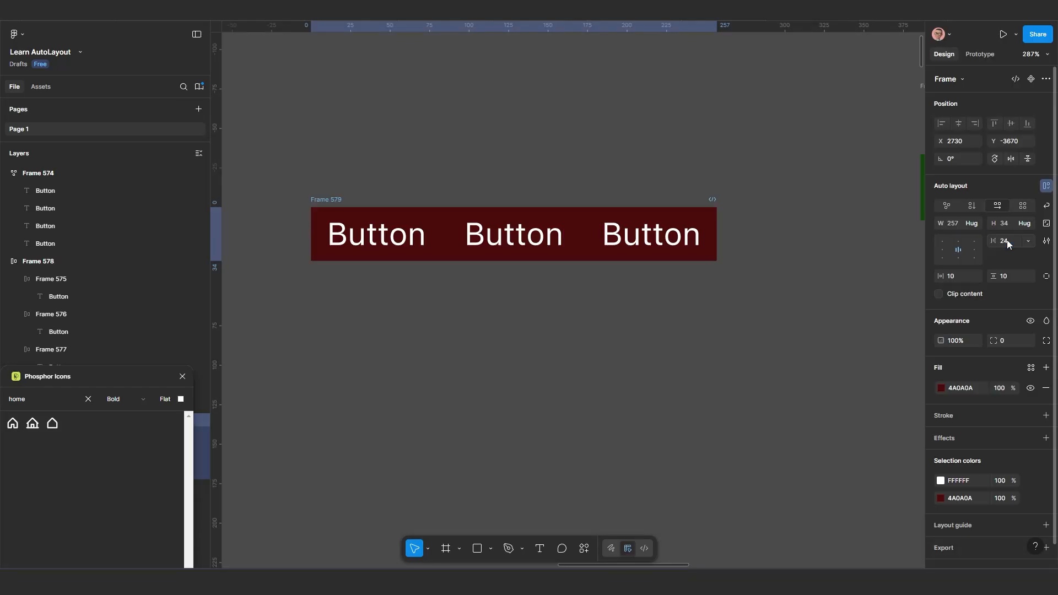
{"action": "left_click", "coordinate": [1028, 241]}
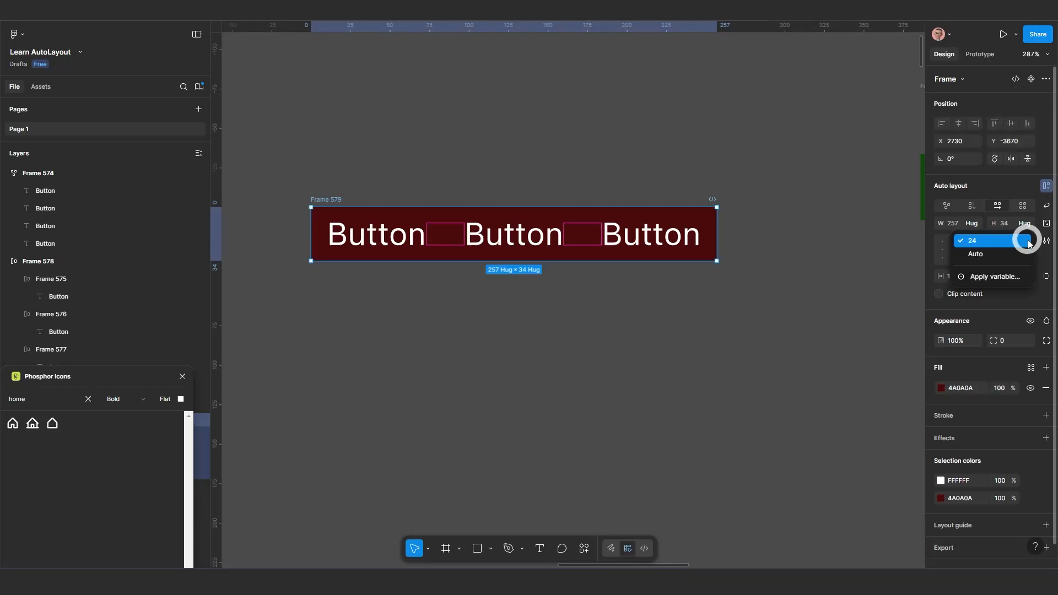
{"action": "left_click", "coordinate": [977, 243]}
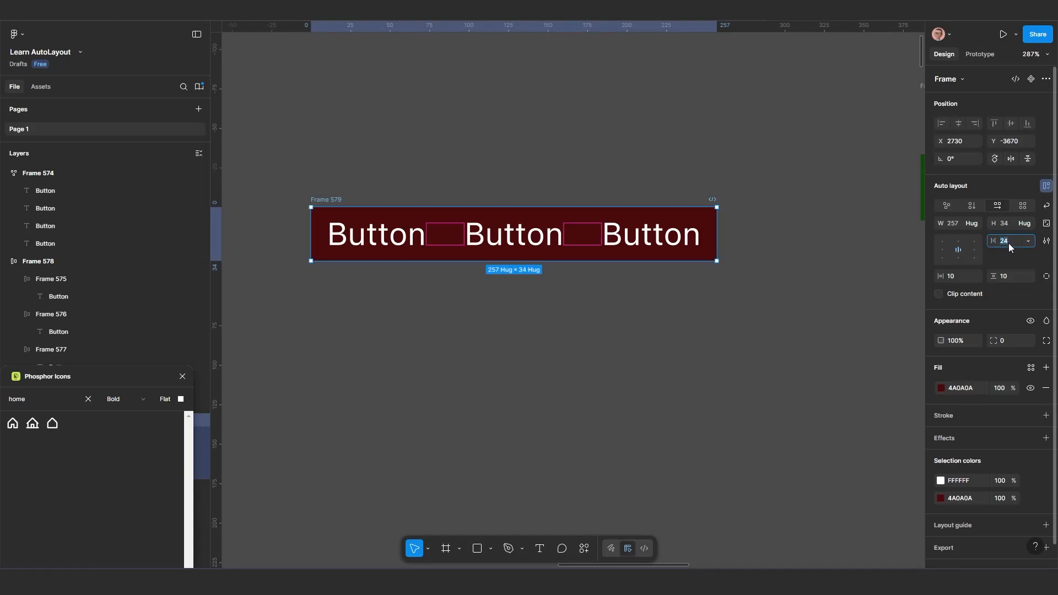
{"action": "type", "text": "50"}
{"action": "key", "text": "Return"}
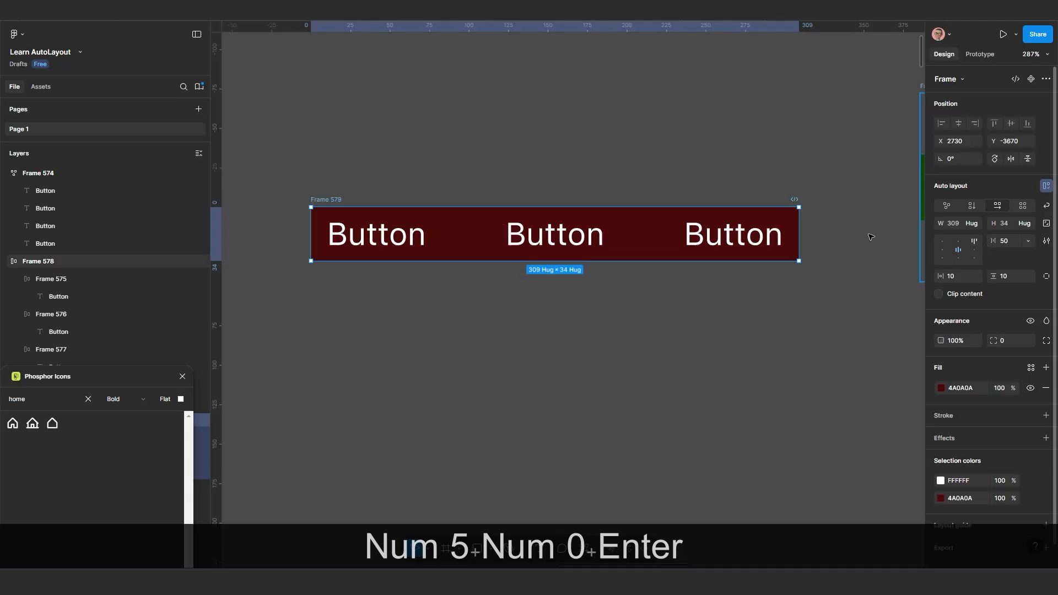
Set the red frame's horizontal gap to Auto and widen the frame on the canvas to about 427
{"action": "scroll", "coordinate": [563, 243], "scroll_direction": "down", "scroll_amount": 1}
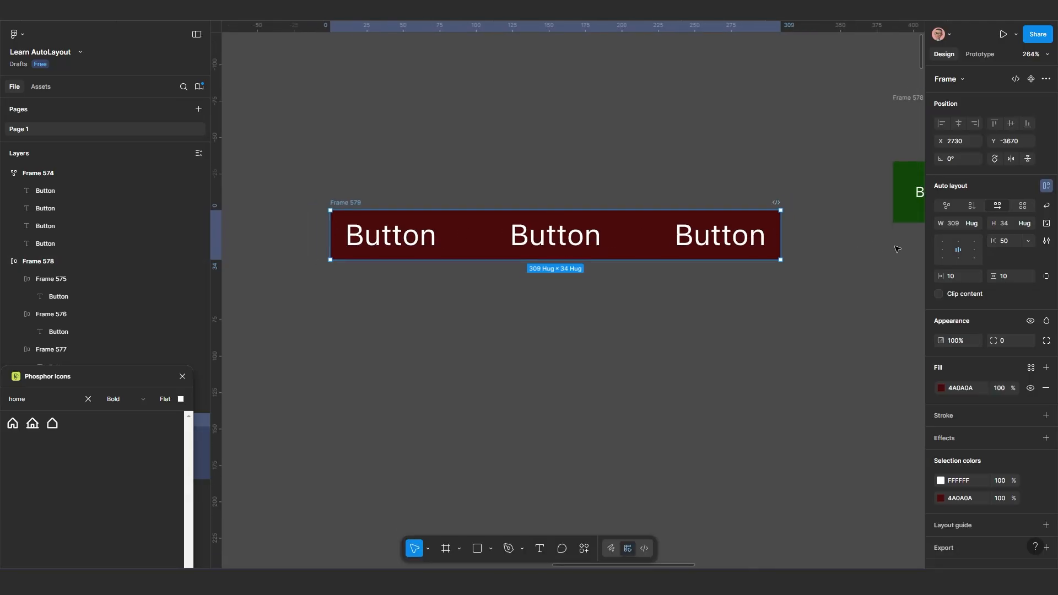
{"action": "left_click", "coordinate": [1028, 245]}
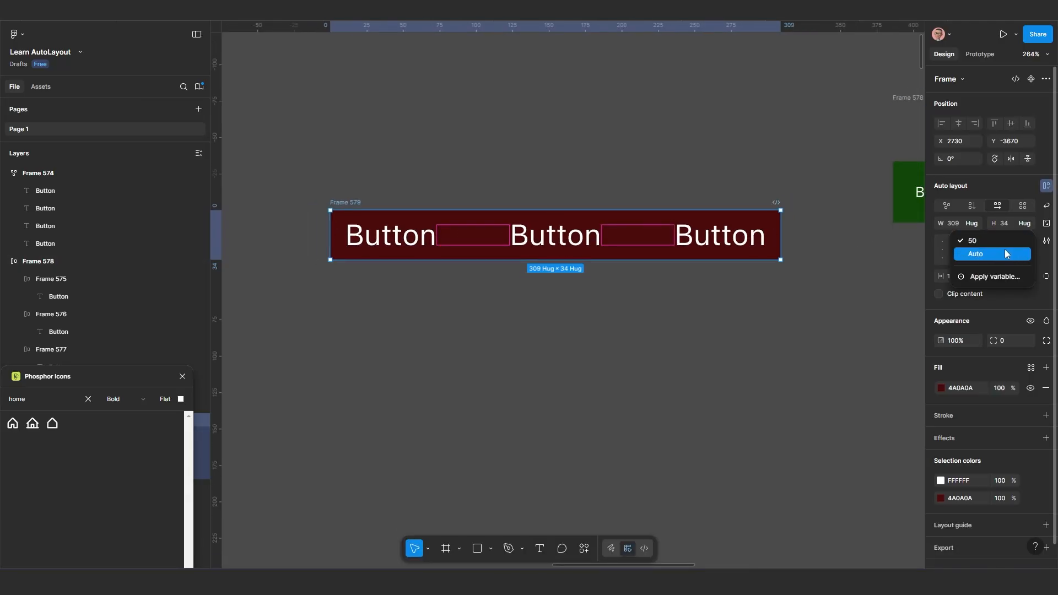
{"action": "left_click", "coordinate": [1004, 249]}
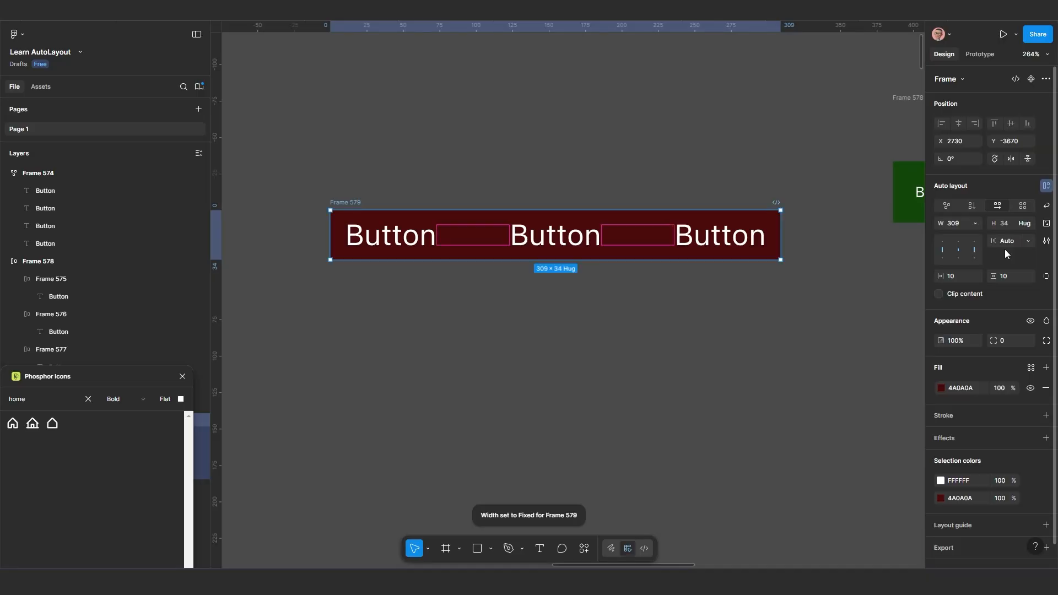
{"action": "scroll", "coordinate": [771, 246], "scroll_direction": "down", "scroll_amount": 3, "text": "ctrl"}
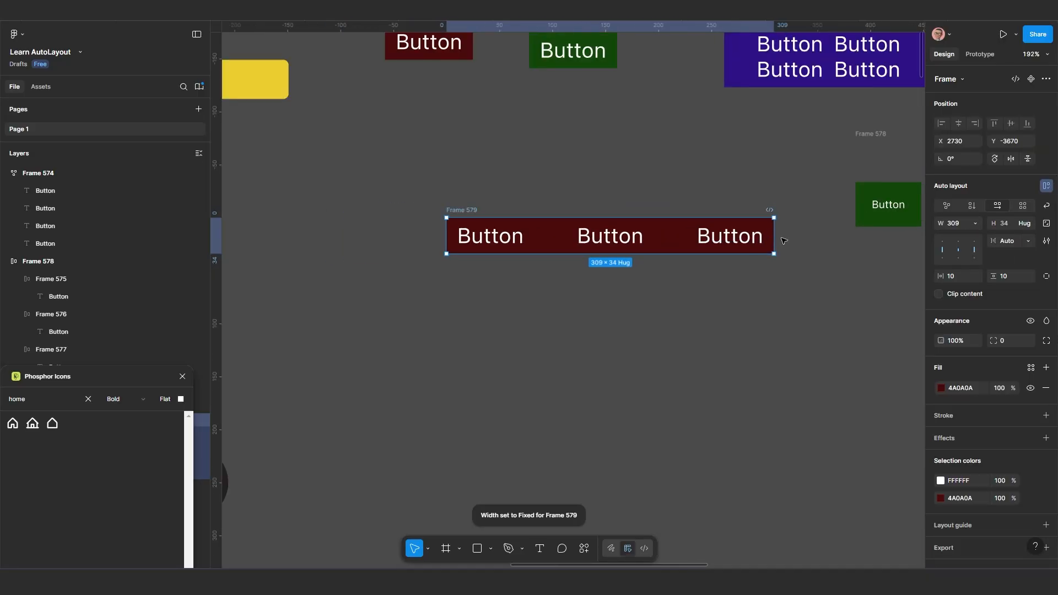
{"action": "scroll", "coordinate": [774, 238], "scroll_direction": "up", "scroll_amount": 1, "text": "ctrl"}
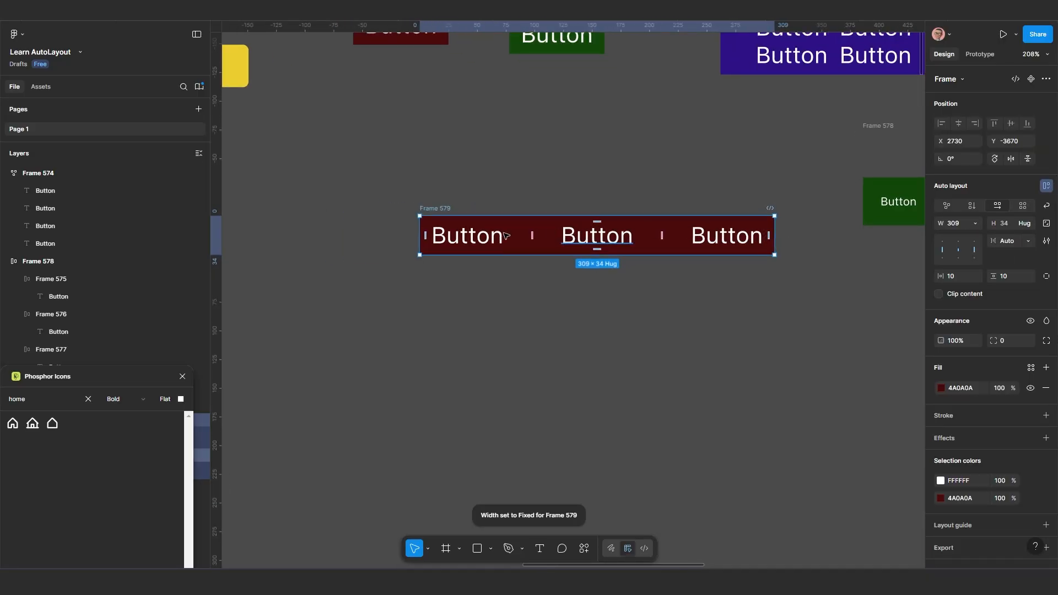
{"action": "left_click_drag", "start_coordinate": [763, 252], "coordinate": [891, 242]}
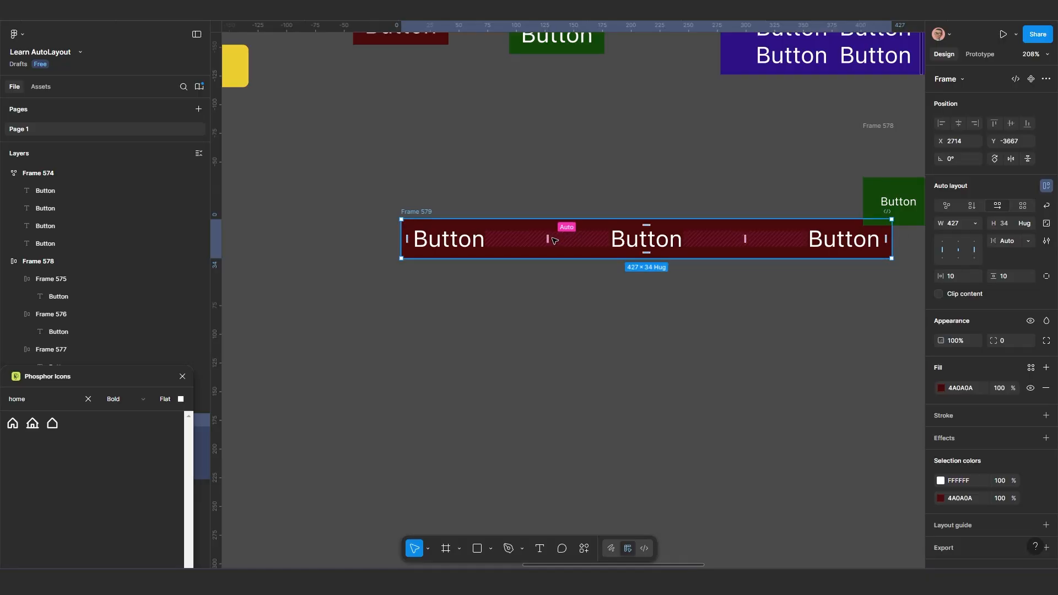
Move the red frame to about X 2660, Y -3626 and narrow it to about 335 wide
{"action": "left_click_drag", "start_coordinate": [568, 232], "coordinate": [511, 274]}
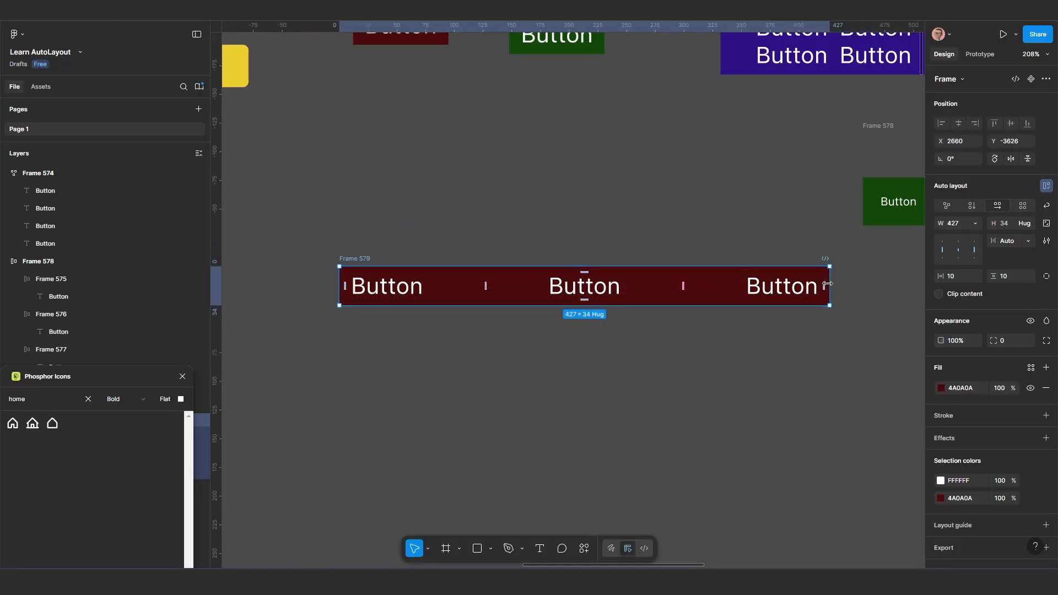
{"action": "left_click_drag", "start_coordinate": [831, 283], "coordinate": [775, 232]}
{"action": "scroll", "coordinate": [497, 315], "scroll_direction": "down", "scroll_amount": 1}
{"action": "scroll", "coordinate": [507, 248], "scroll_direction": "up", "scroll_amount": 2}
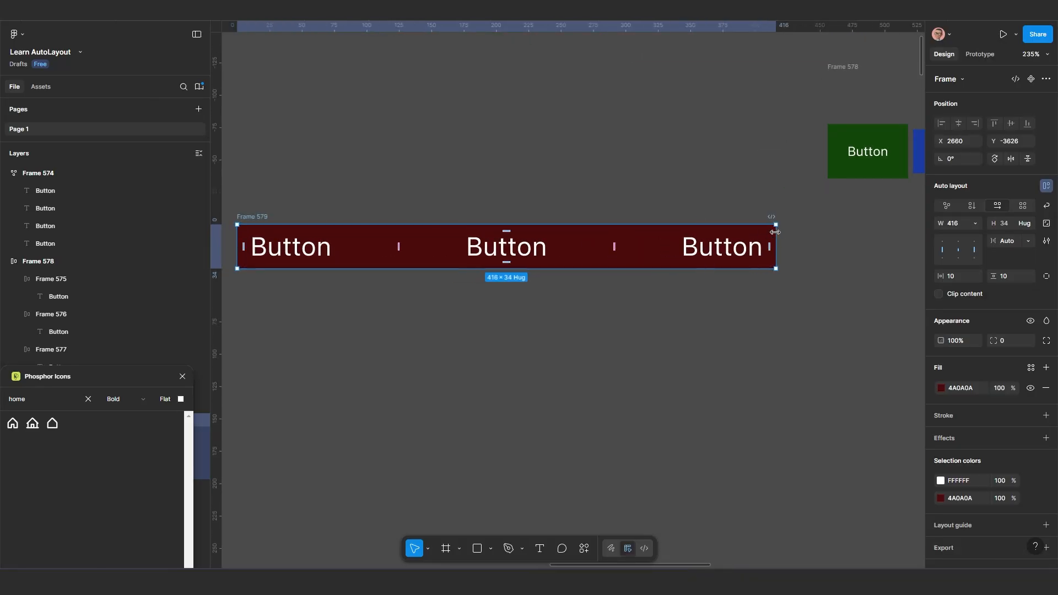
{"action": "left_click_drag", "start_coordinate": [775, 232], "coordinate": [681, 235]}
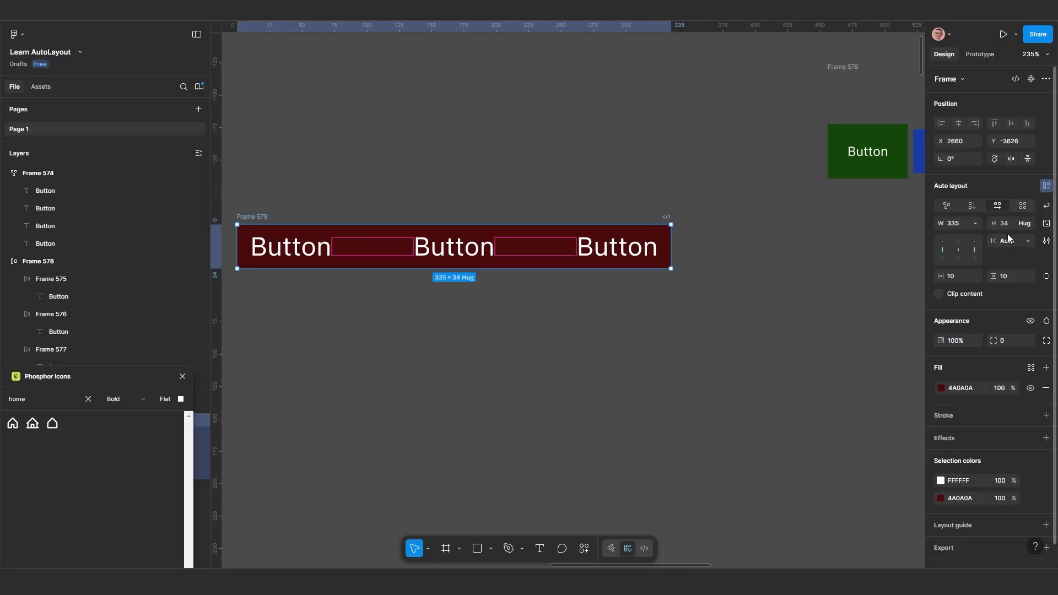
Switch the red frame's gap back to 50, widen the frame to about 504, and narrow it to about 394
{"action": "left_click", "coordinate": [1031, 242]}
{"action": "left_click", "coordinate": [1012, 228]}
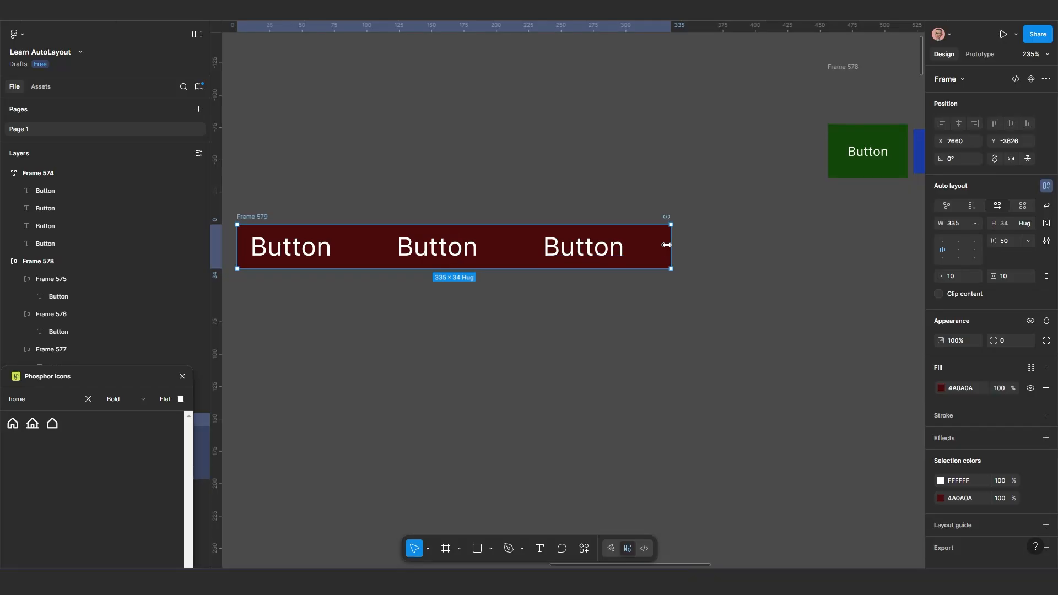
{"action": "left_click_drag", "start_coordinate": [671, 244], "coordinate": [890, 244]}
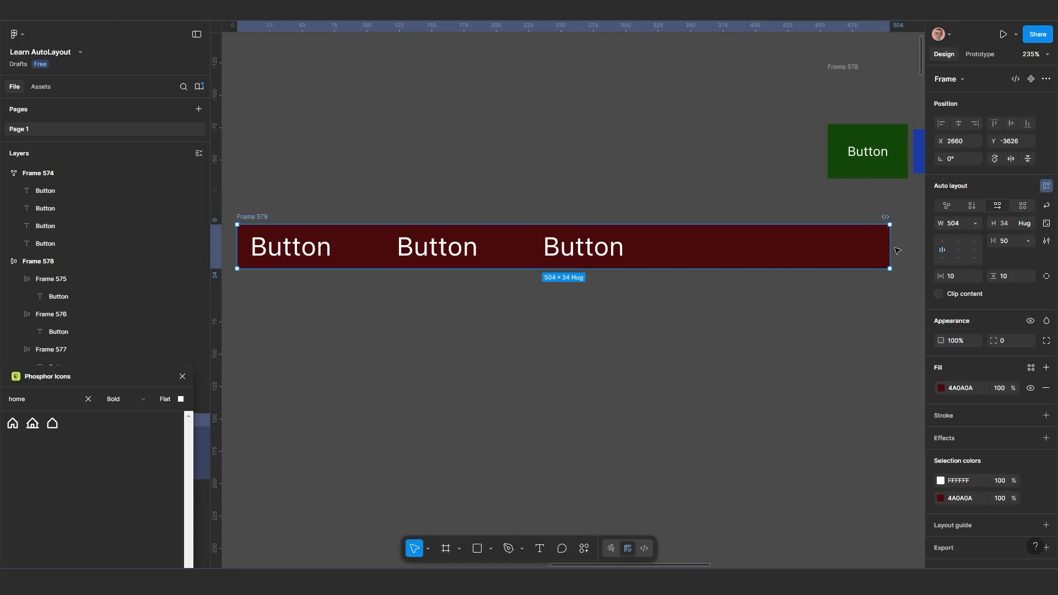
{"action": "left_click_drag", "start_coordinate": [891, 248], "coordinate": [747, 251]}
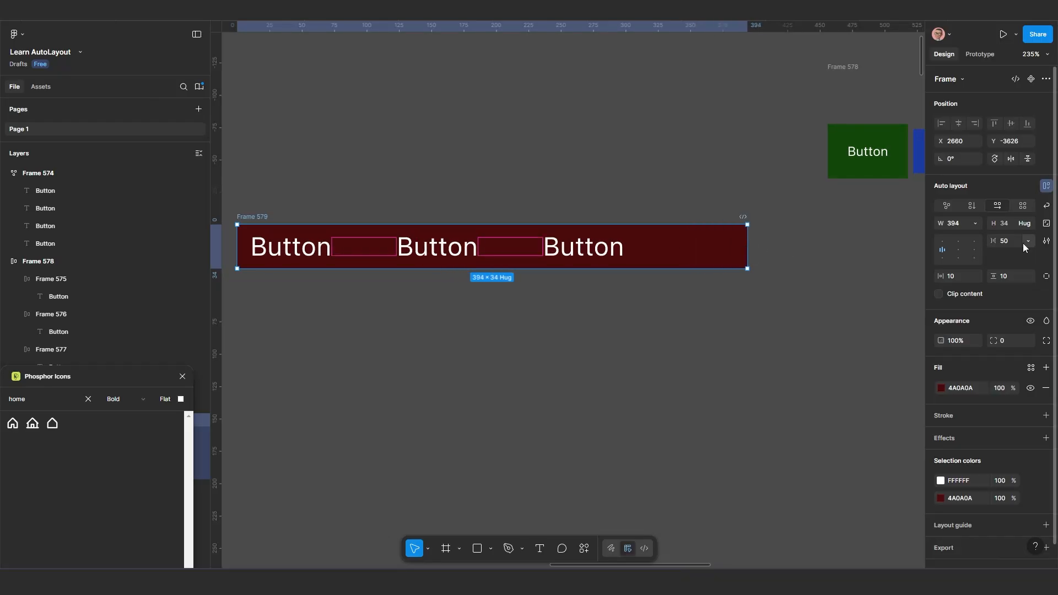
Set the red frame's horizontal gap to Auto again and widen the frame to about 464
{"action": "left_click", "coordinate": [1029, 241]}
{"action": "left_click", "coordinate": [1007, 254]}
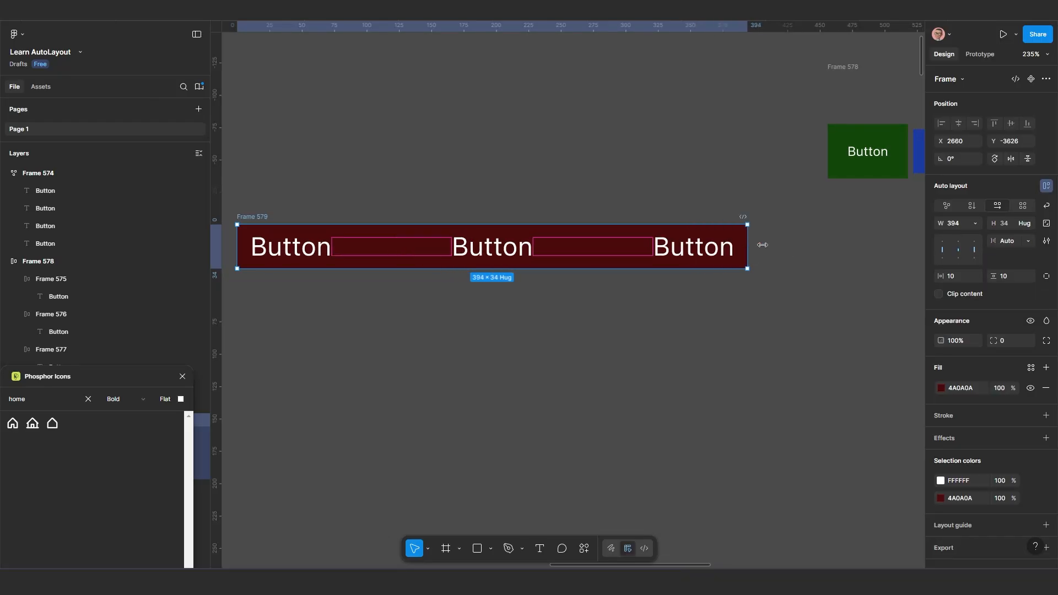
{"action": "left_click_drag", "start_coordinate": [747, 245], "coordinate": [837, 242]}
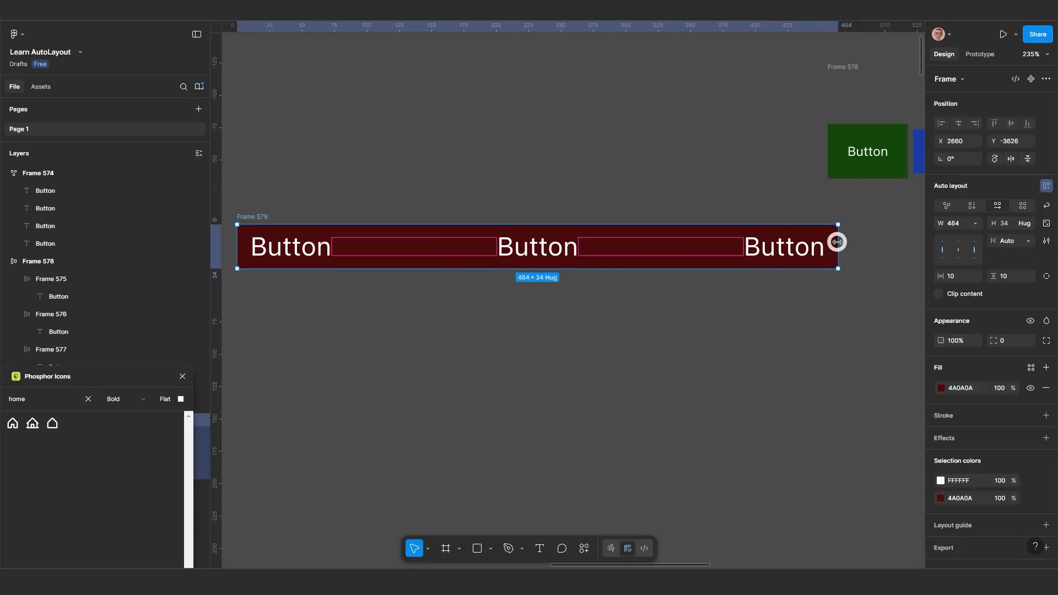
Move the three-label red frame out of the way to about X 3037, Y -3643, below the nested button row
{"action": "scroll", "coordinate": [716, 248], "scroll_direction": "down", "scroll_amount": 2}
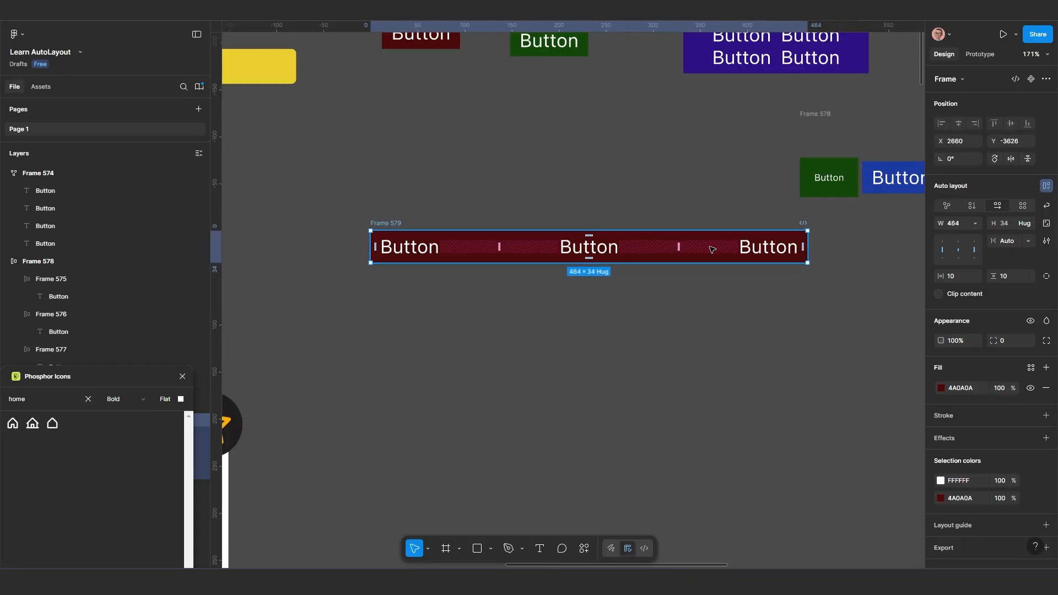
{"action": "scroll", "coordinate": [608, 254], "scroll_direction": "up", "scroll_amount": 1}
{"action": "left_click_drag", "start_coordinate": [535, 259], "coordinate": [537, 291]}
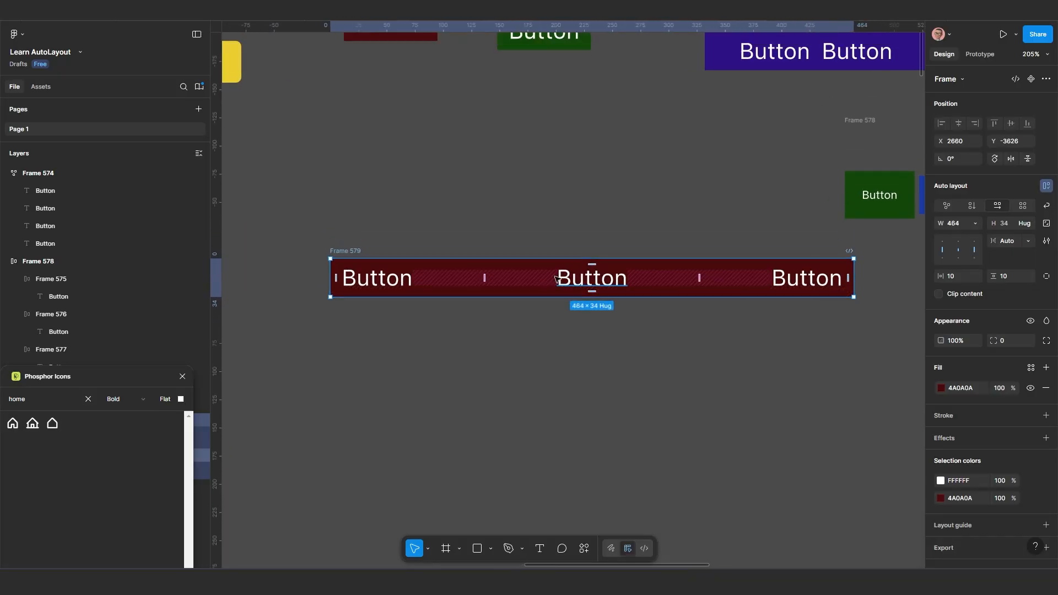
{"action": "scroll", "coordinate": [492, 302], "scroll_direction": "up", "scroll_amount": 1}
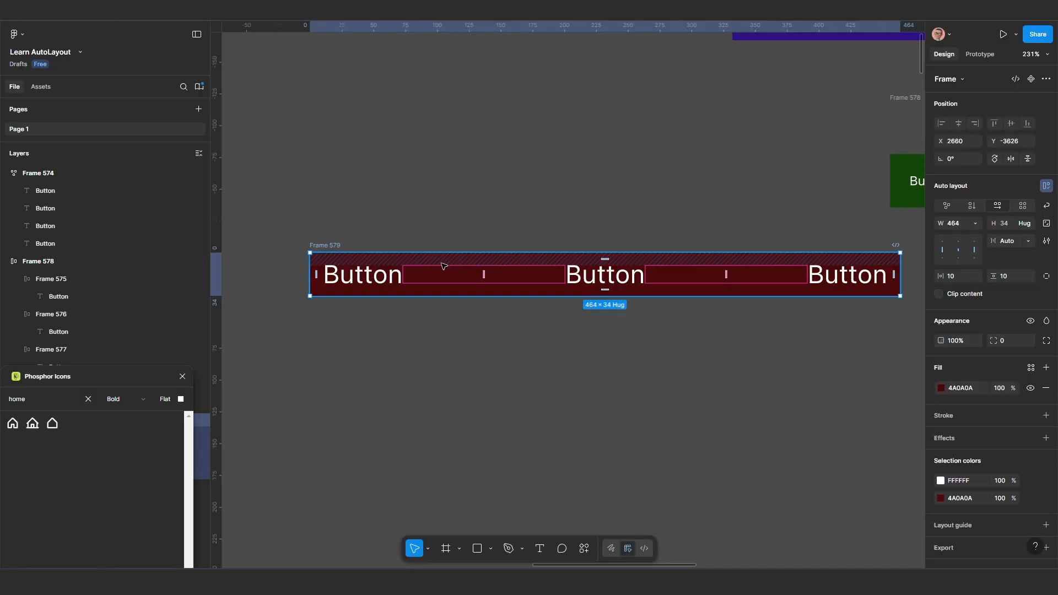
{"action": "left_click_drag", "start_coordinate": [443, 267], "coordinate": [791, 239]}
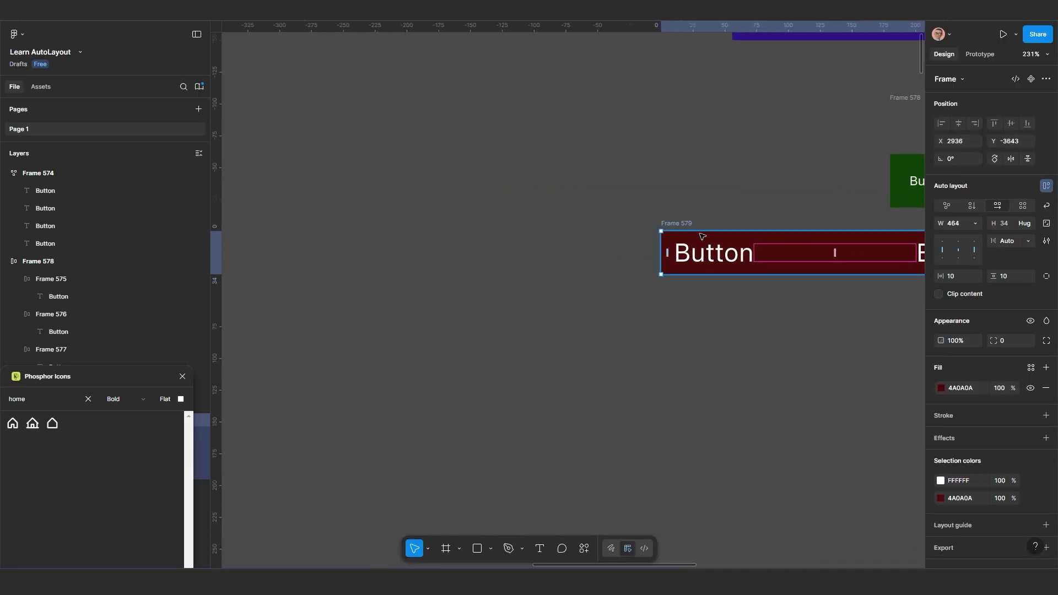
{"action": "left_click_drag", "start_coordinate": [680, 225], "coordinate": [808, 225]}
{"action": "scroll", "coordinate": [673, 238], "scroll_direction": "down", "scroll_amount": 3}
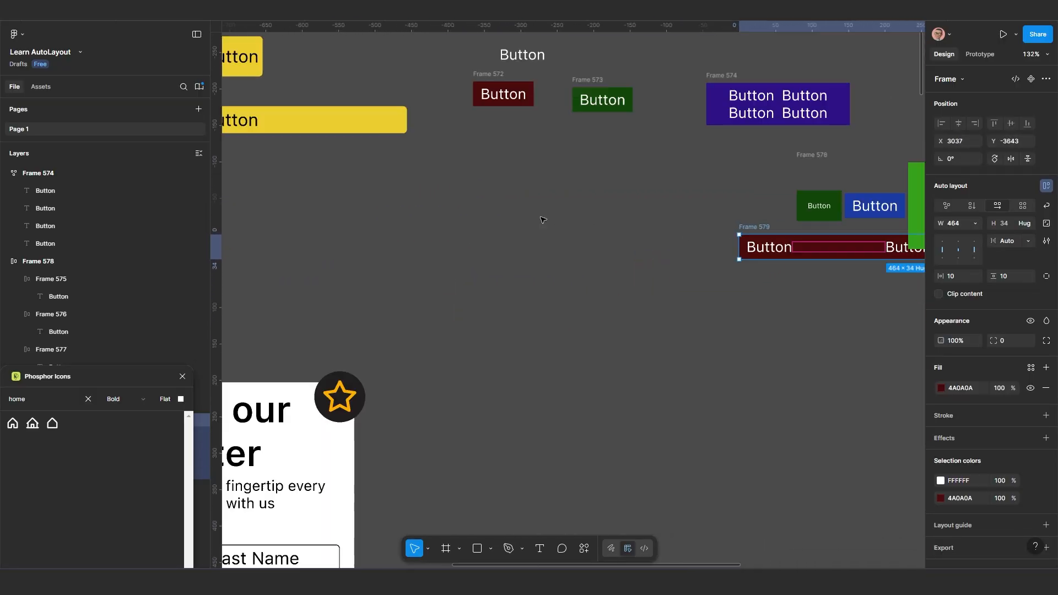
Duplicate the single-label green button frame into the empty canvas area below it, at about X 2693, Y -3671
{"action": "left_click_drag", "start_coordinate": [508, 194], "coordinate": [532, 259]}
{"action": "scroll", "coordinate": [565, 199], "scroll_direction": "up", "scroll_amount": 3}
{"action": "left_click", "coordinate": [625, 134]}
{"action": "key", "text": "alt"}
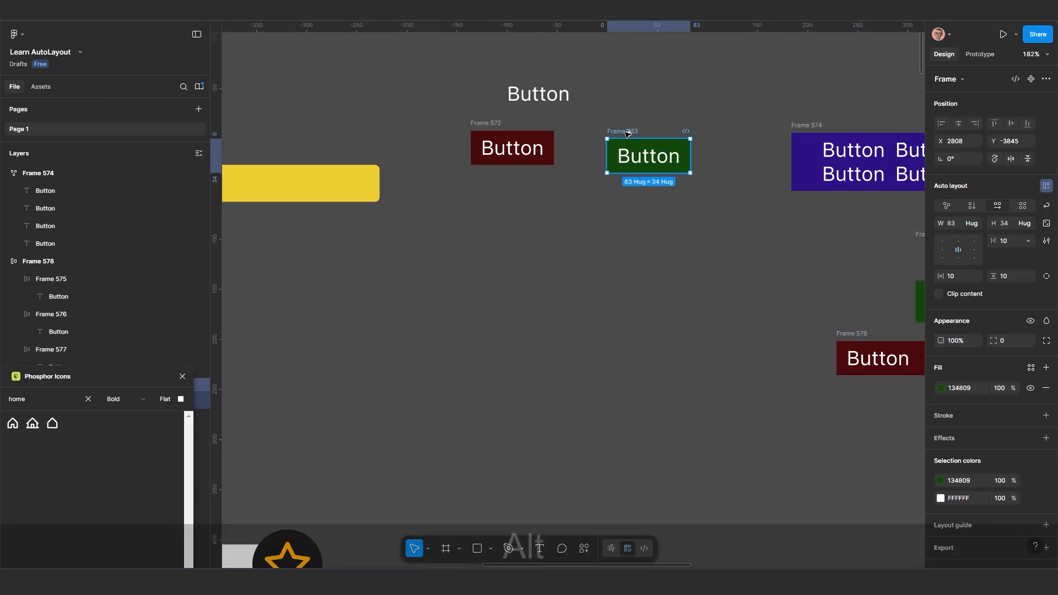
{"action": "left_click_drag", "start_coordinate": [553, 308], "coordinate": [509, 308]}
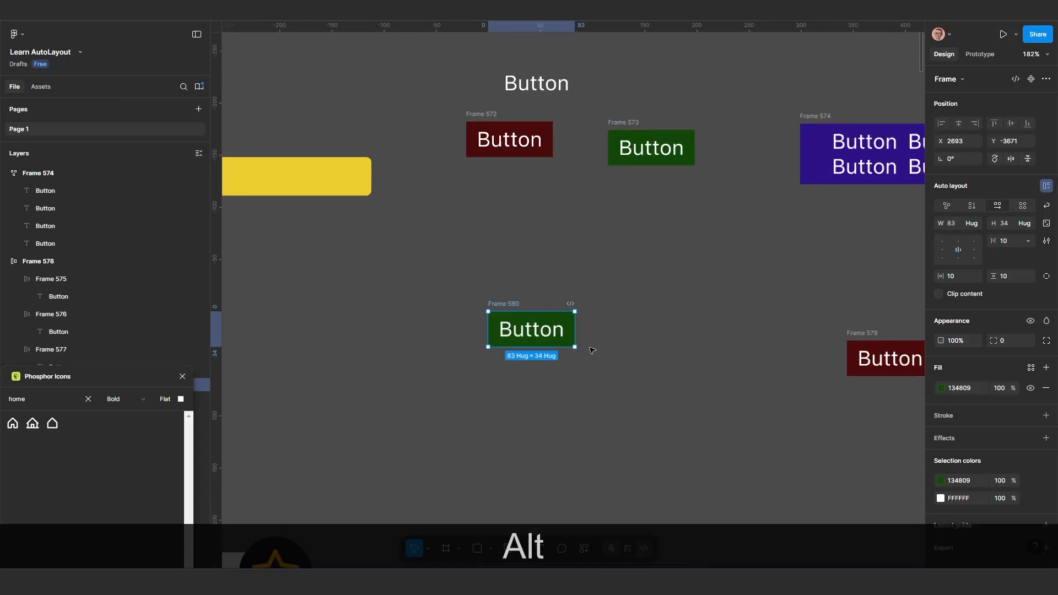
{"action": "scroll", "coordinate": [580, 354], "scroll_direction": "up", "scroll_amount": 2}
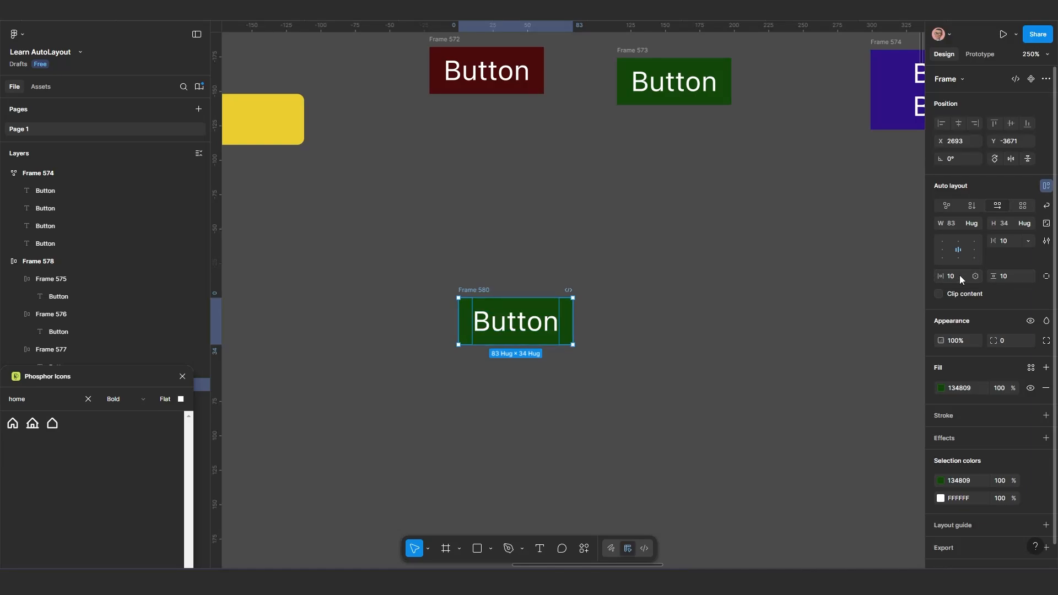
Set both the horizontal and the vertical padding of the copied green frame to 0
{"action": "key", "text": "shift+2"}
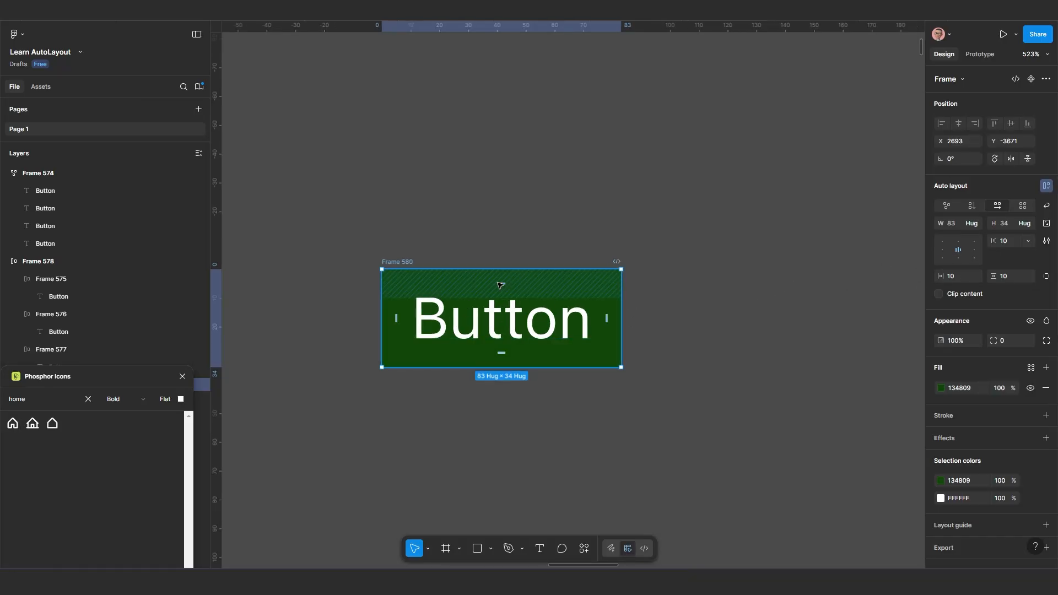
{"action": "left_click", "coordinate": [958, 277]}
{"action": "type", "text": "0"}
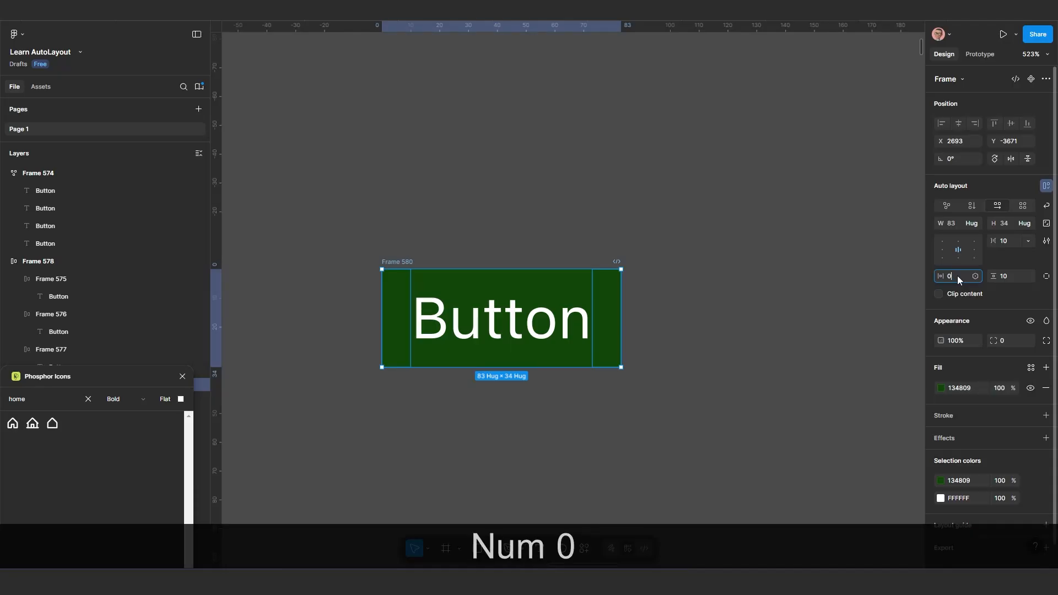
{"action": "key", "text": "Return"}
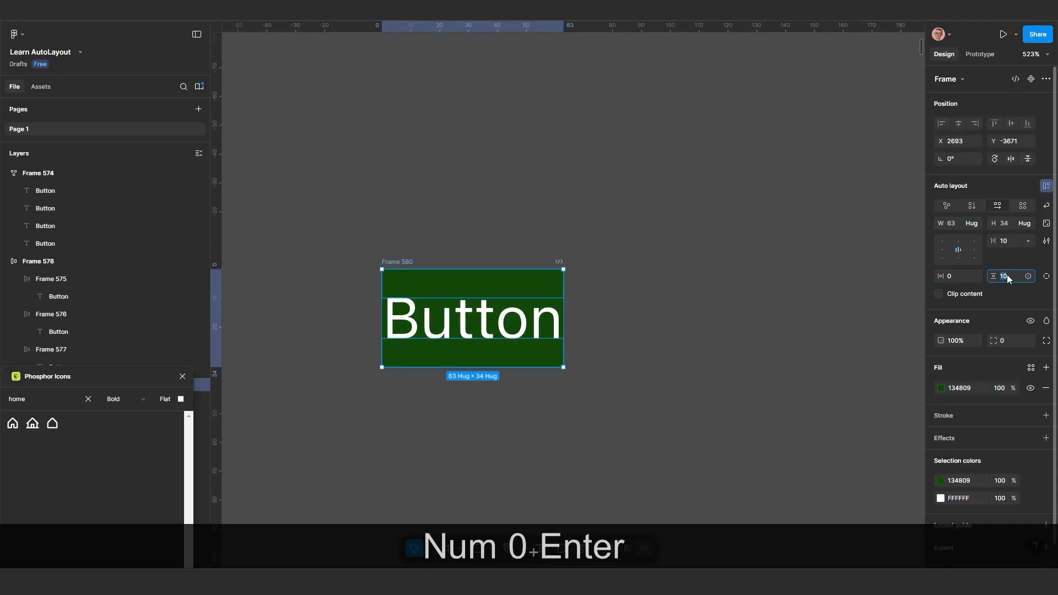
{"action": "type", "text": "0"}
{"action": "key", "text": "Return"}
{"action": "scroll", "coordinate": [386, 243], "scroll_direction": "up", "scroll_amount": 5}
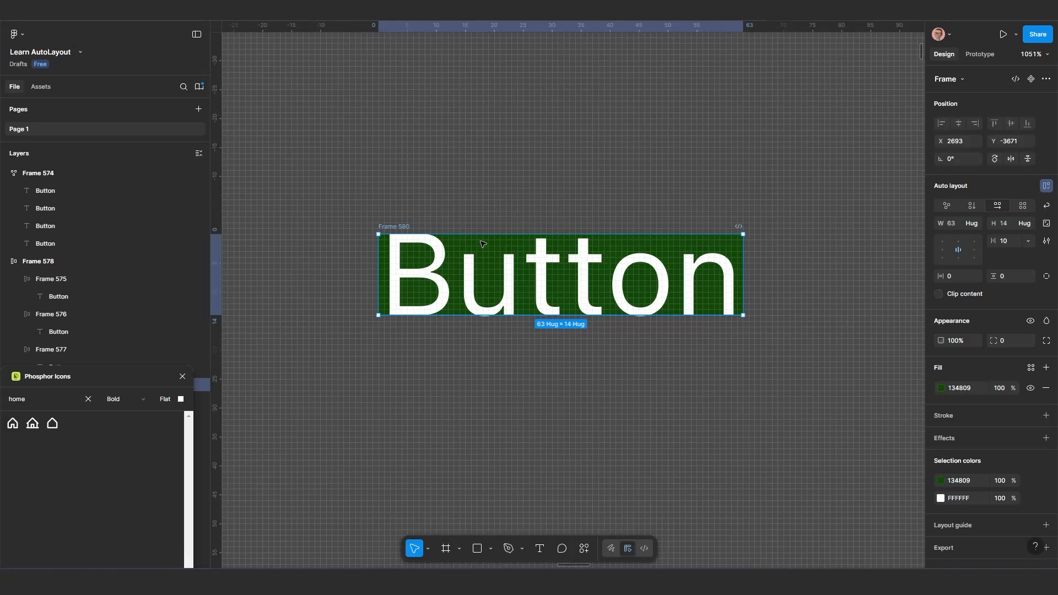
Shift the copied green frame slightly on the canvas to X 2695, Y -3674
{"action": "key", "text": "Right"}
{"action": "key", "text": "Right"}
{"action": "key", "text": "Up"}
{"action": "key", "text": "Up"}
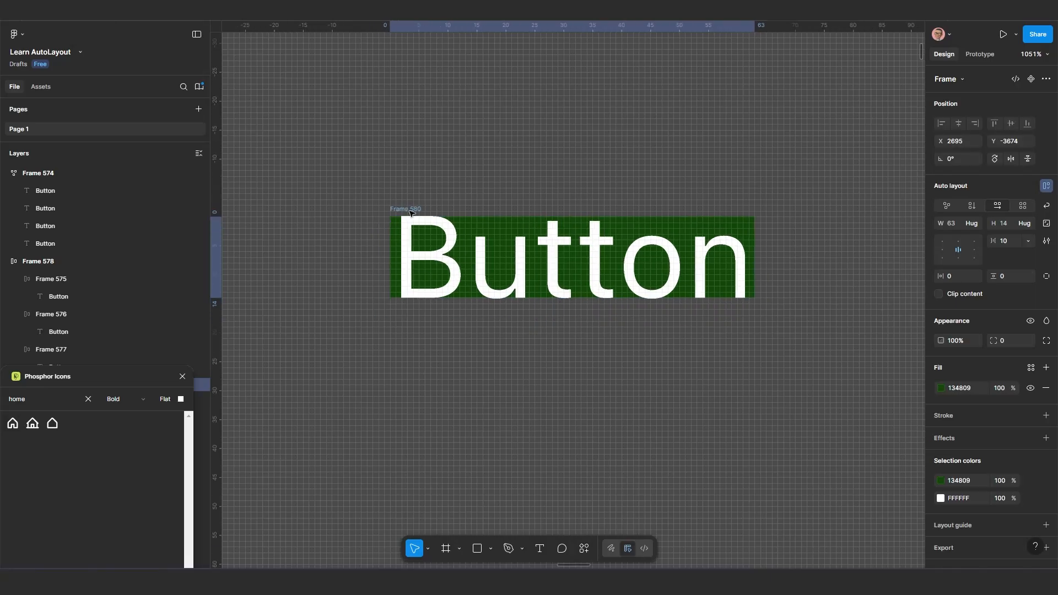
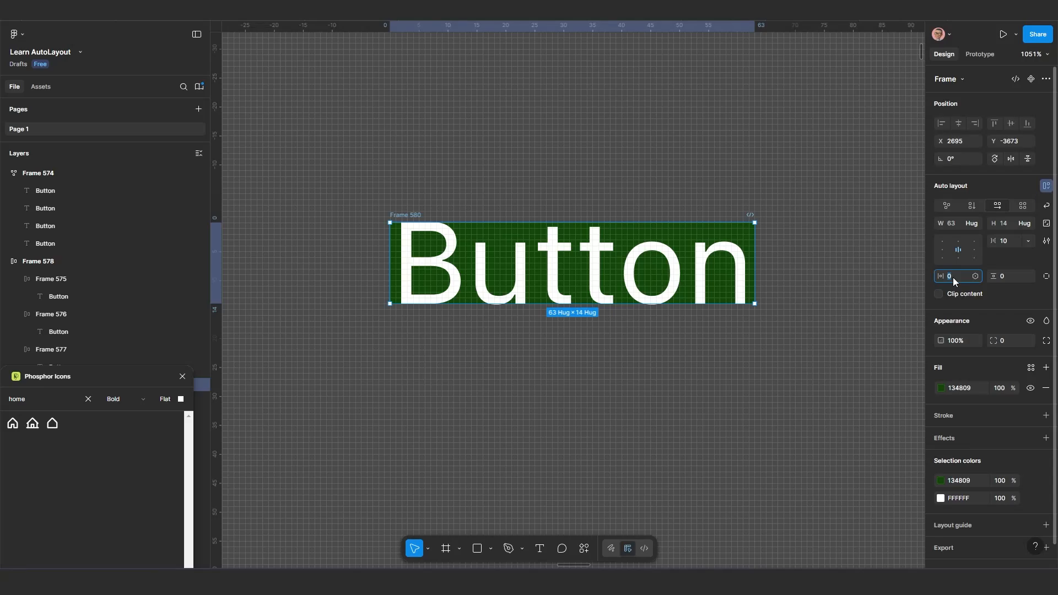
Set both the horizontal and the vertical padding of the copied green button frame to 20
{"action": "type", "text": "2"}
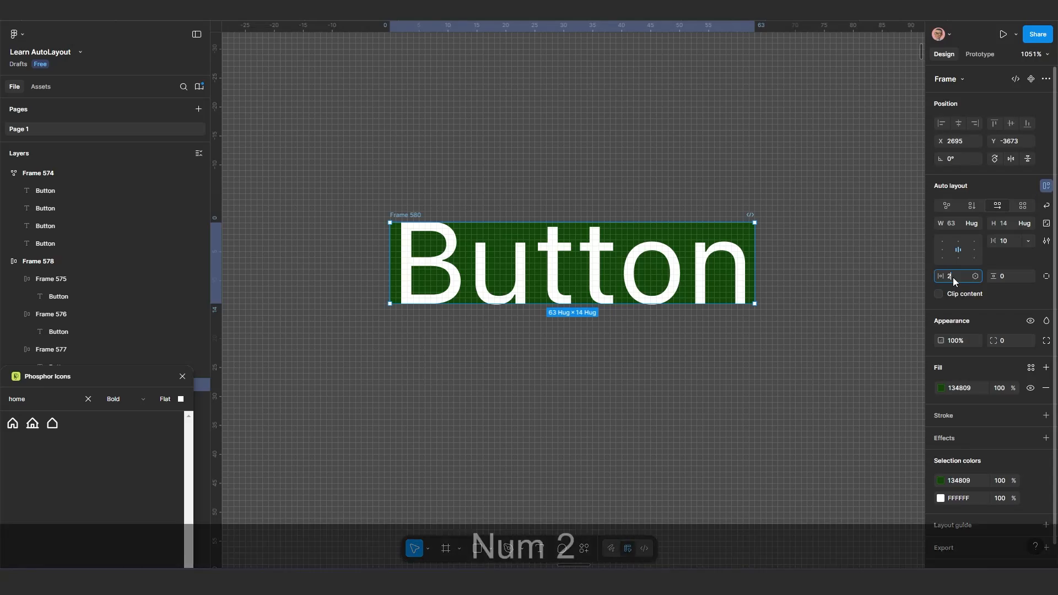
{"action": "type", "text": "0"}
{"action": "key", "text": "Return"}
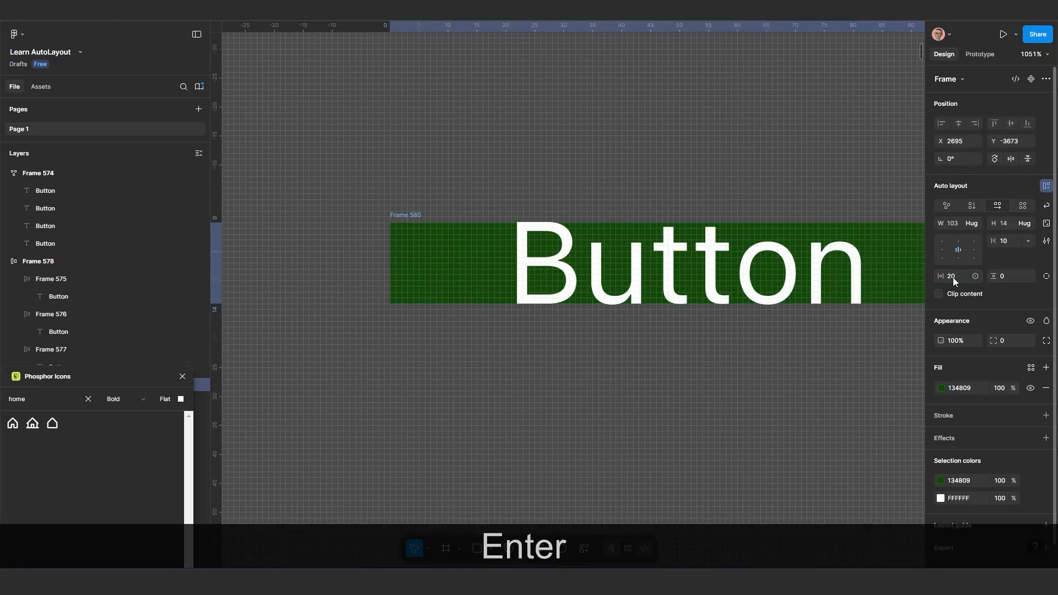
{"action": "scroll", "coordinate": [618, 312], "scroll_direction": "down", "scroll_amount": 5}
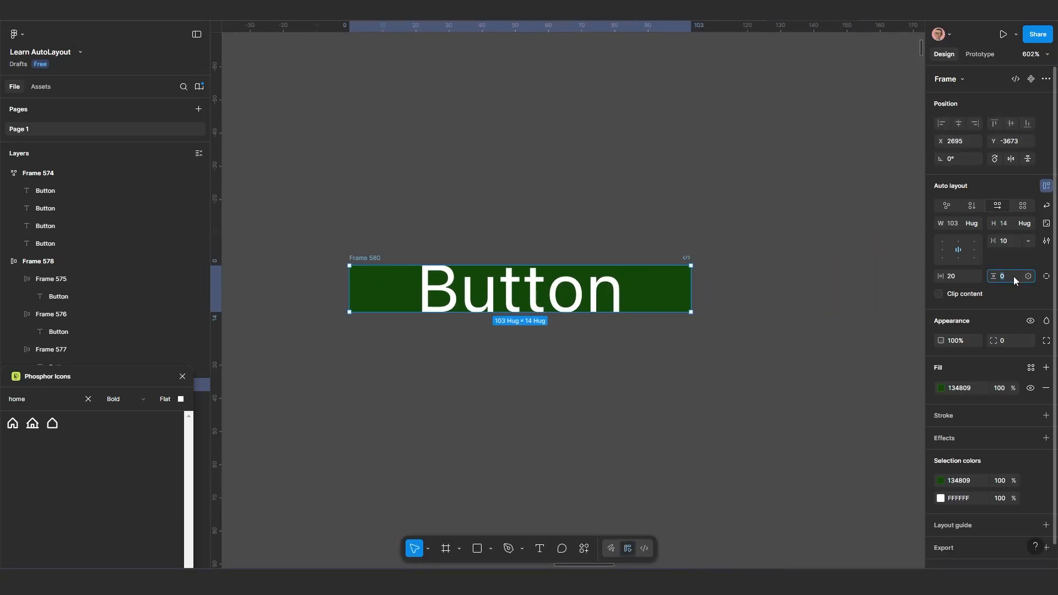
{"action": "type", "text": "20"}
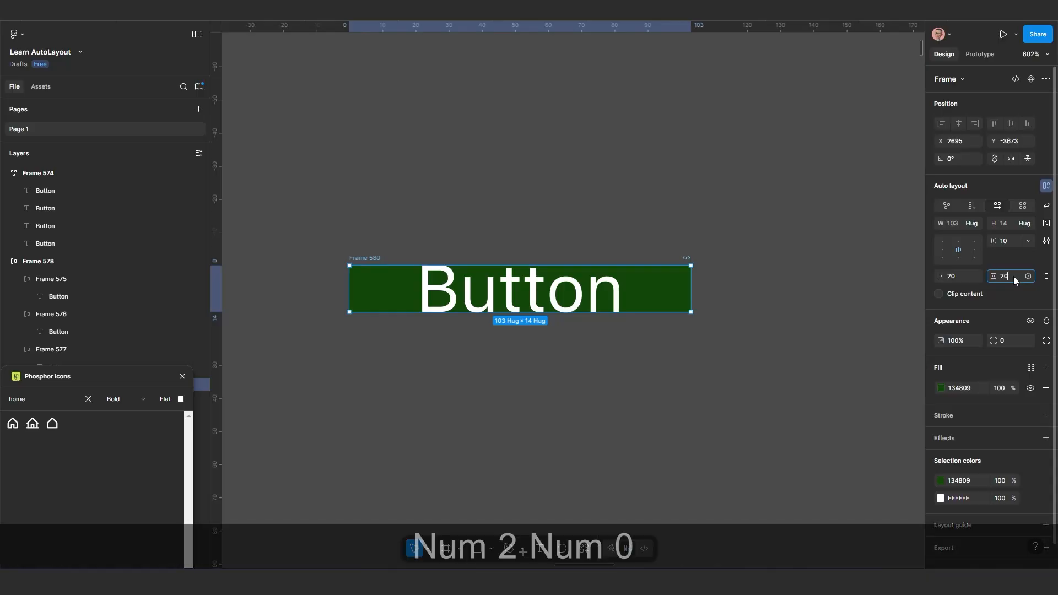
{"action": "key", "text": "Return"}
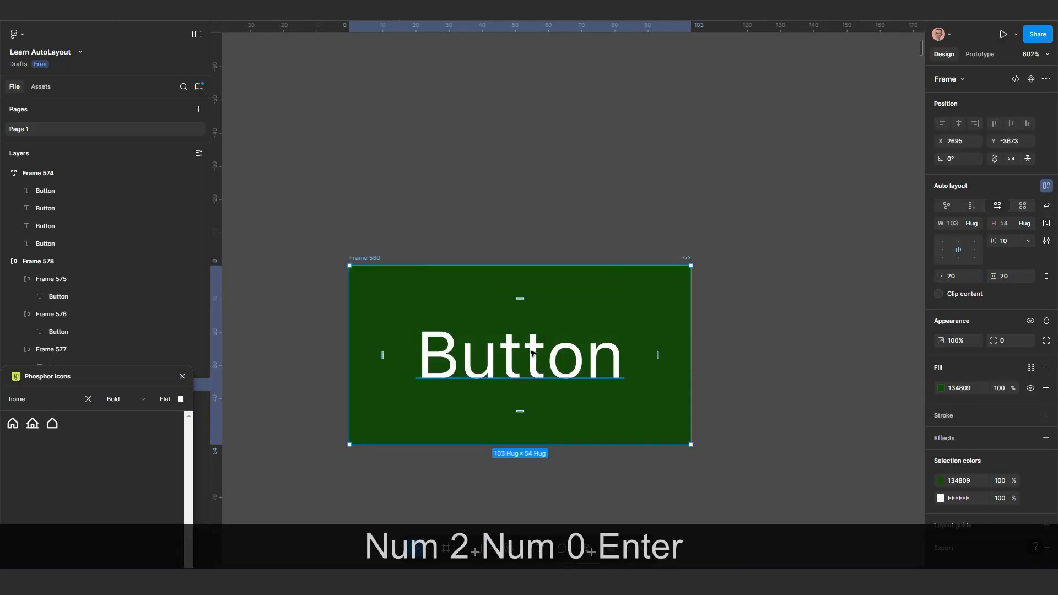
{"action": "scroll", "coordinate": [524, 299], "scroll_direction": "down", "scroll_amount": 1}
{"action": "scroll", "coordinate": [530, 309], "scroll_direction": "down", "scroll_amount": 2}
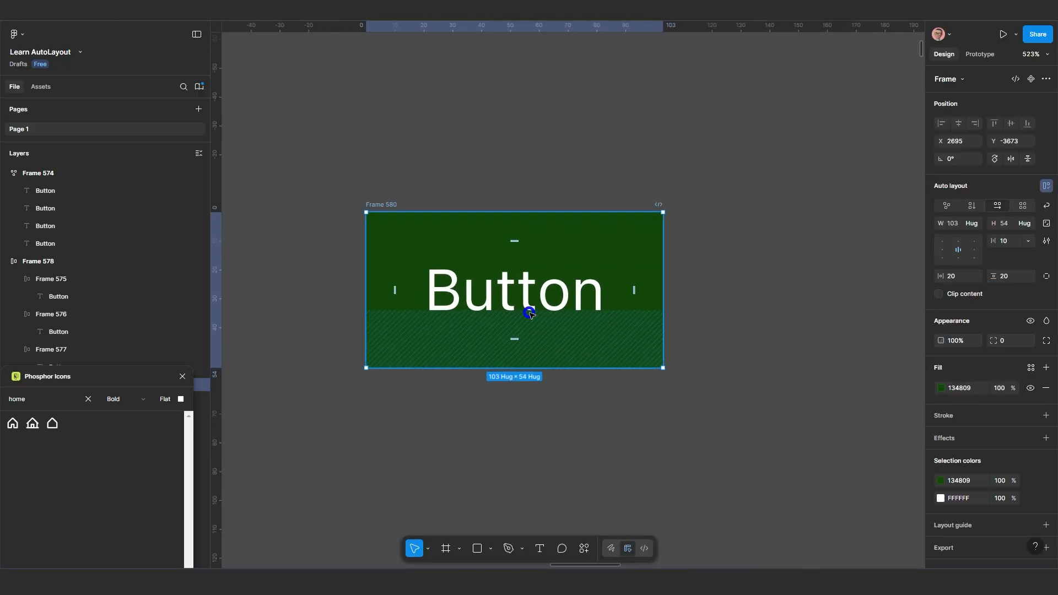
Set the font size of the Button label in the copied green frame to 48 and reselect the frame to inspect its padding
{"action": "left_click", "coordinate": [518, 301]}
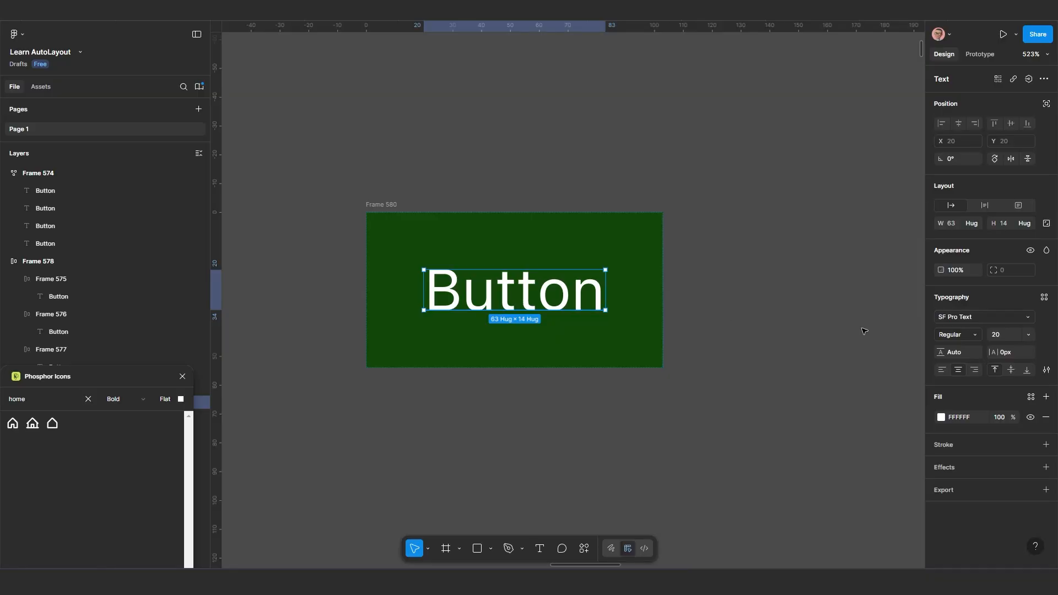
{"action": "left_click", "coordinate": [1035, 335]}
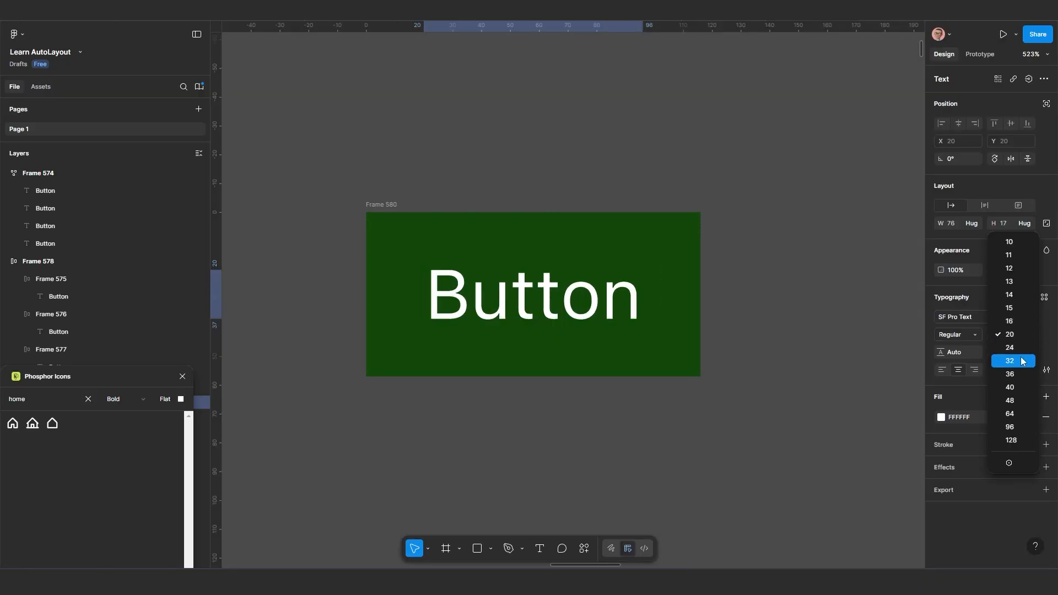
{"action": "left_click", "coordinate": [1025, 405]}
{"action": "scroll", "coordinate": [662, 319], "scroll_direction": "down", "scroll_amount": 1}
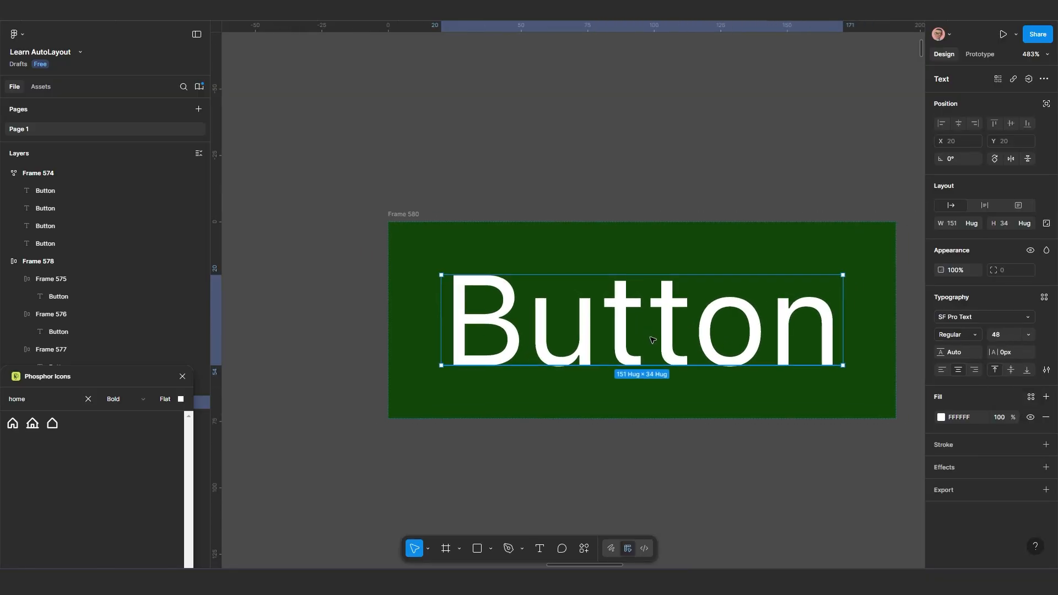
{"action": "scroll", "coordinate": [596, 307], "scroll_direction": "right", "scroll_amount": 3}
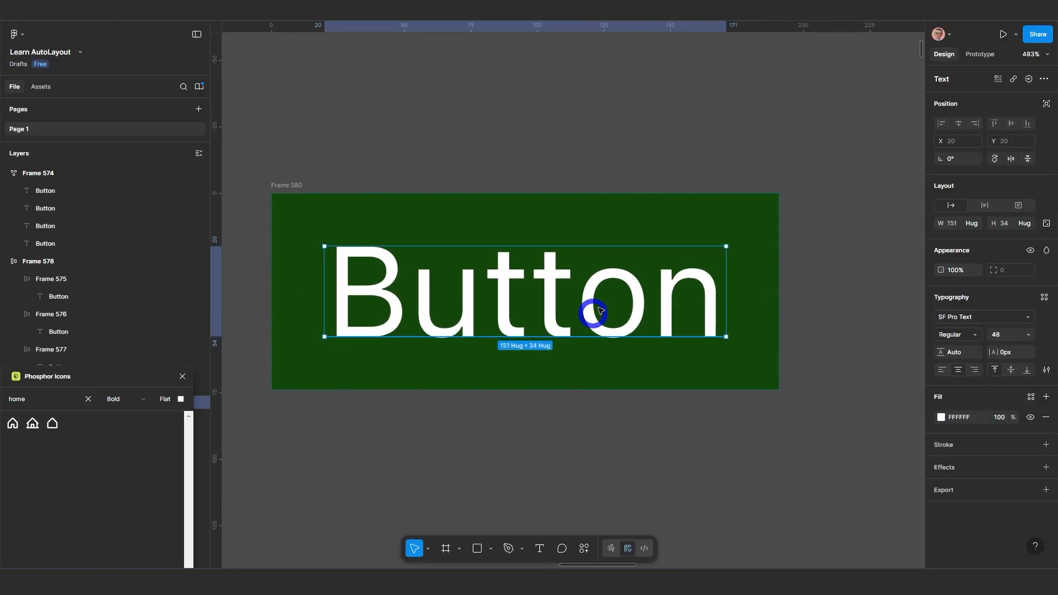
{"action": "left_click", "coordinate": [297, 186]}
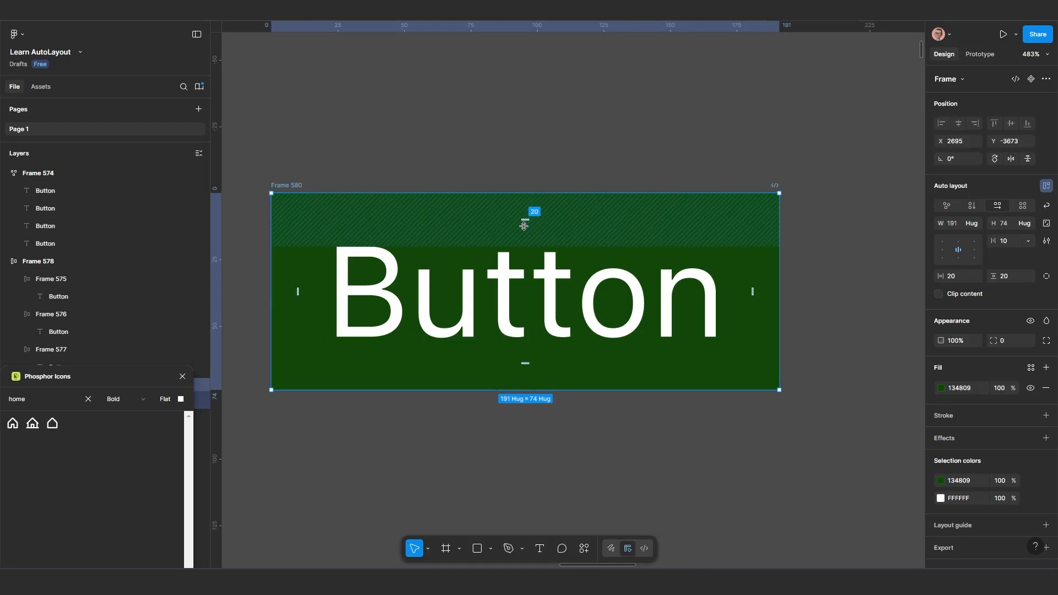
Reduce the font size of the Button label in the copied green frame to 11
{"action": "left_click", "coordinate": [576, 299]}
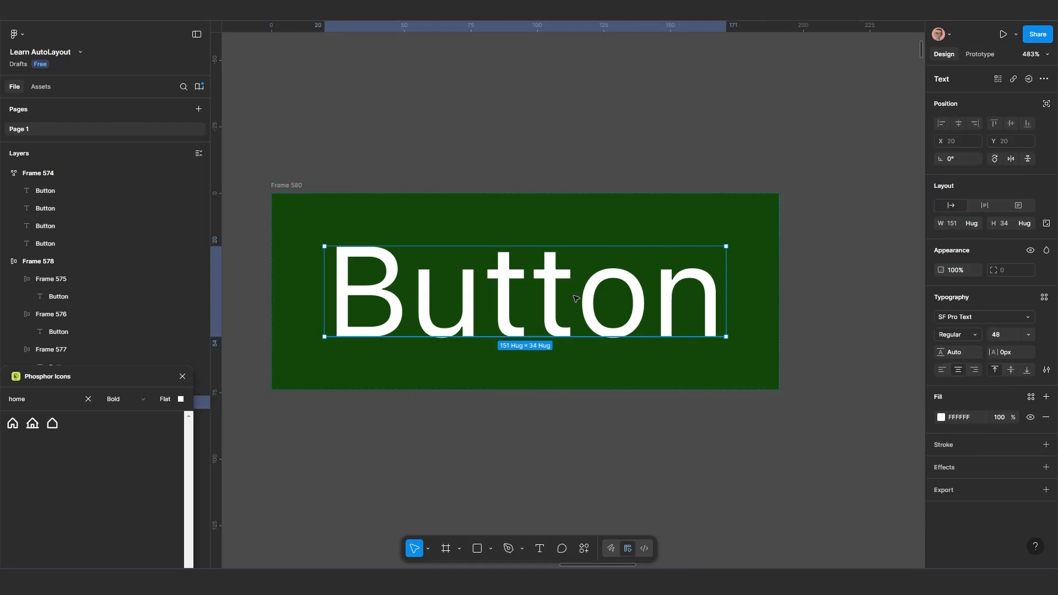
{"action": "left_click", "coordinate": [1027, 335]}
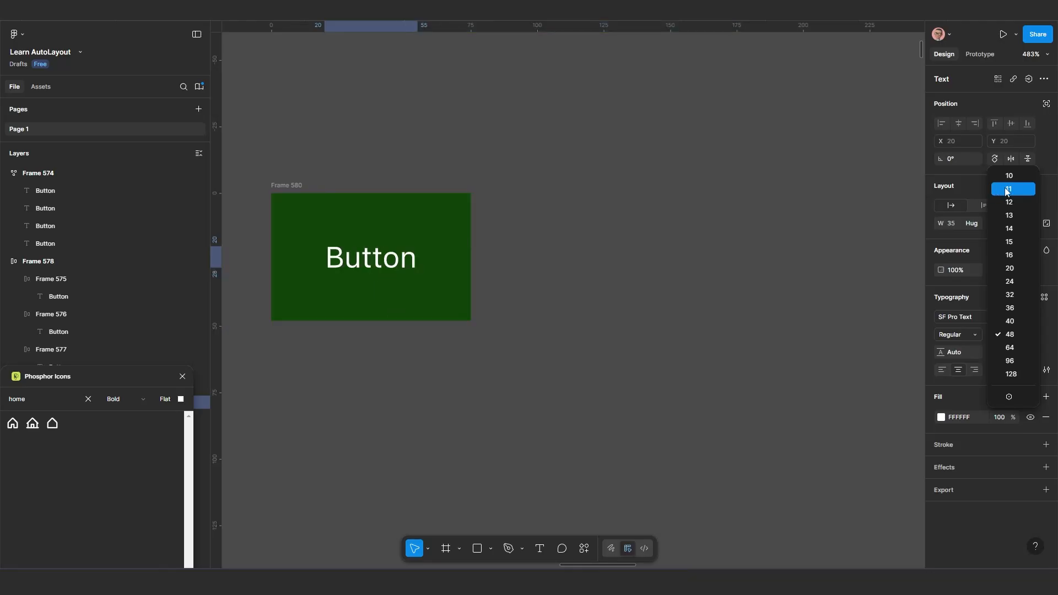
{"action": "left_click", "coordinate": [1008, 190]}
{"action": "scroll", "coordinate": [498, 232], "scroll_direction": "up", "scroll_amount": 2}
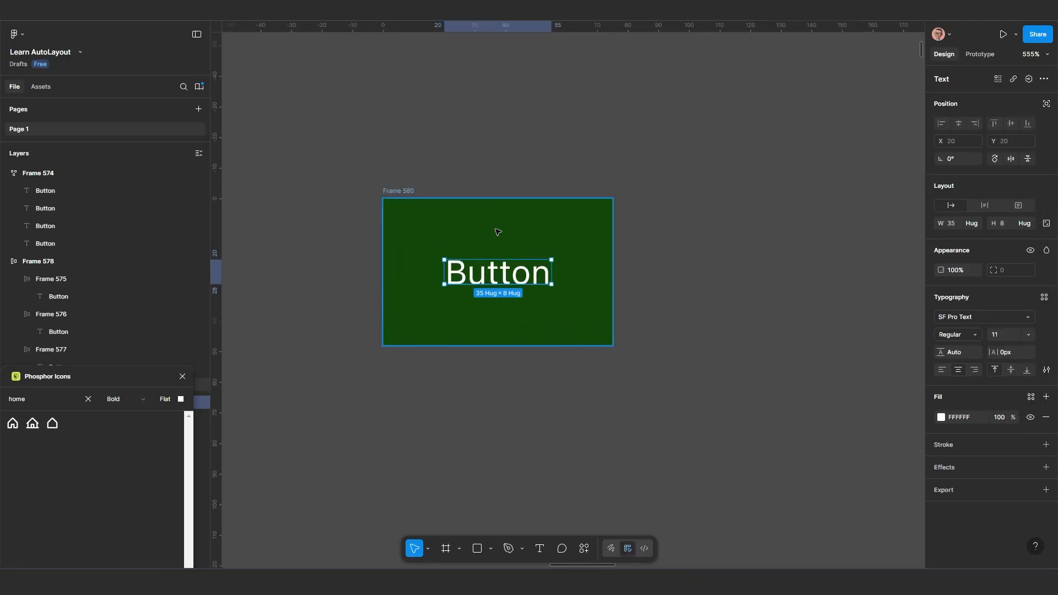
Set the green frame's padding to 10 on all sides with a single combined value
{"action": "left_click", "coordinate": [403, 188]}
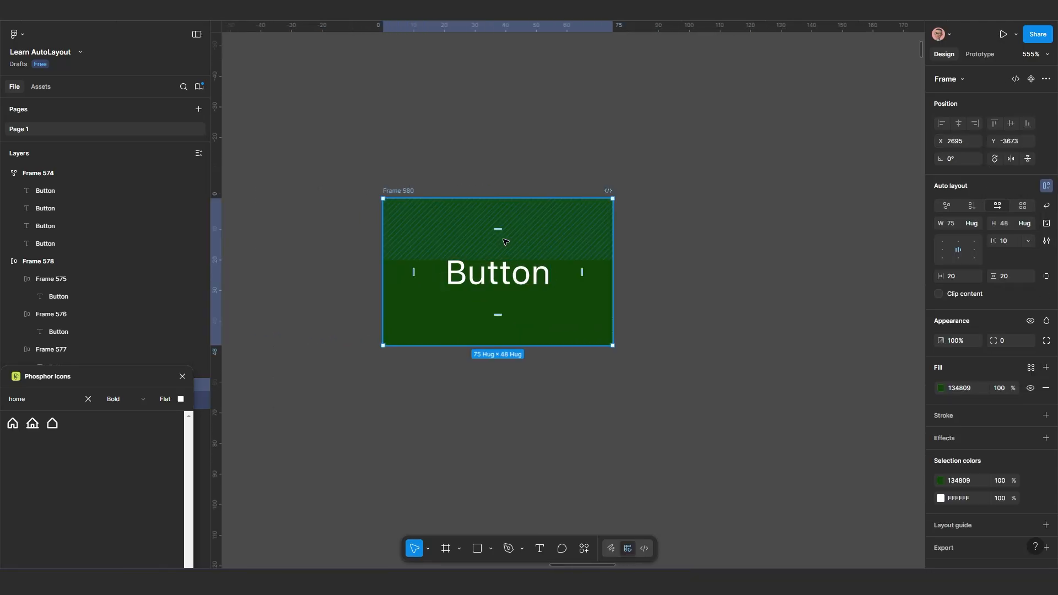
{"action": "left_click", "coordinate": [959, 277], "text": "ctrl"}
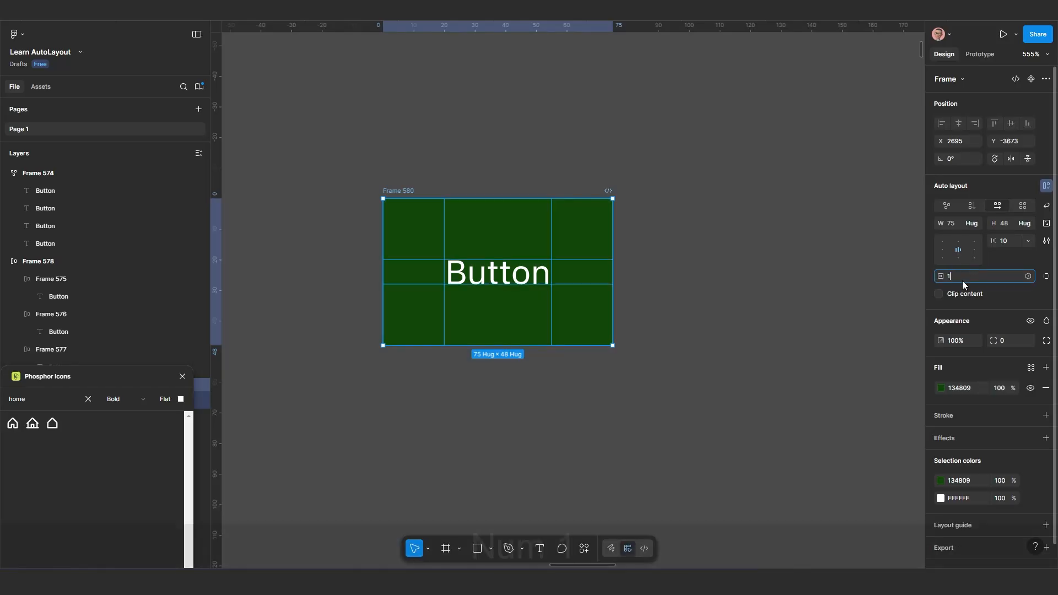
{"action": "type", "text": "10"}
{"action": "key", "text": "Return"}
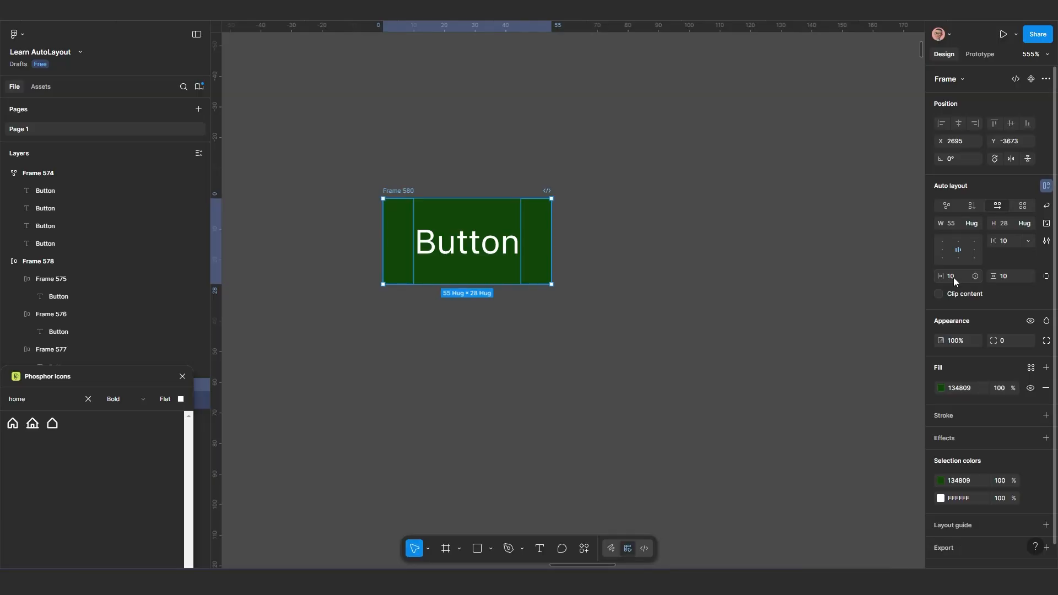
Set the green frame's padding to 5 on all sides with a single combined value
{"action": "key", "text": "ctrl"}
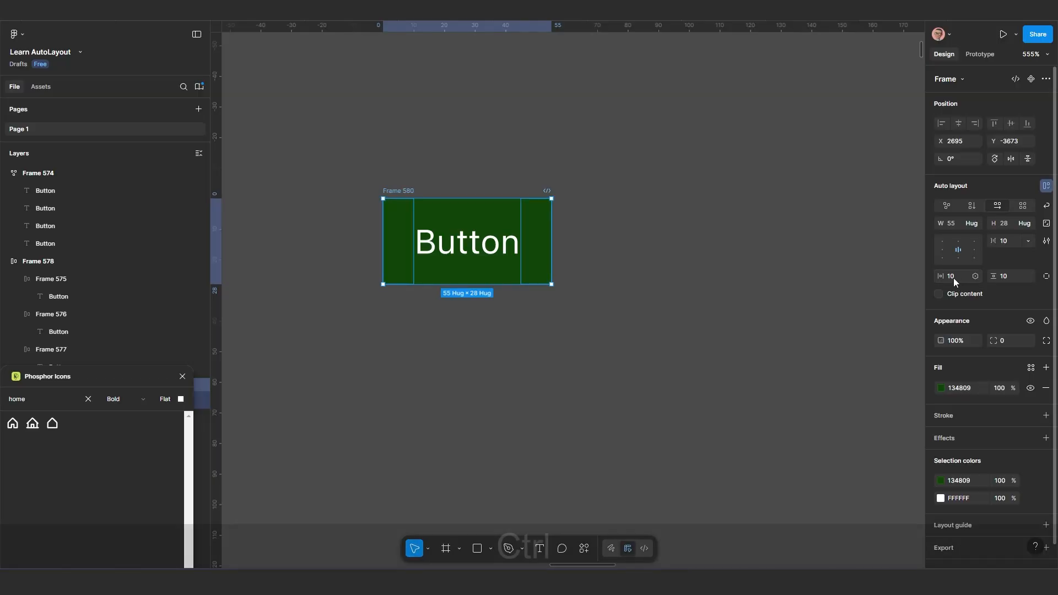
{"action": "left_click", "coordinate": [954, 276], "text": "ctrl"}
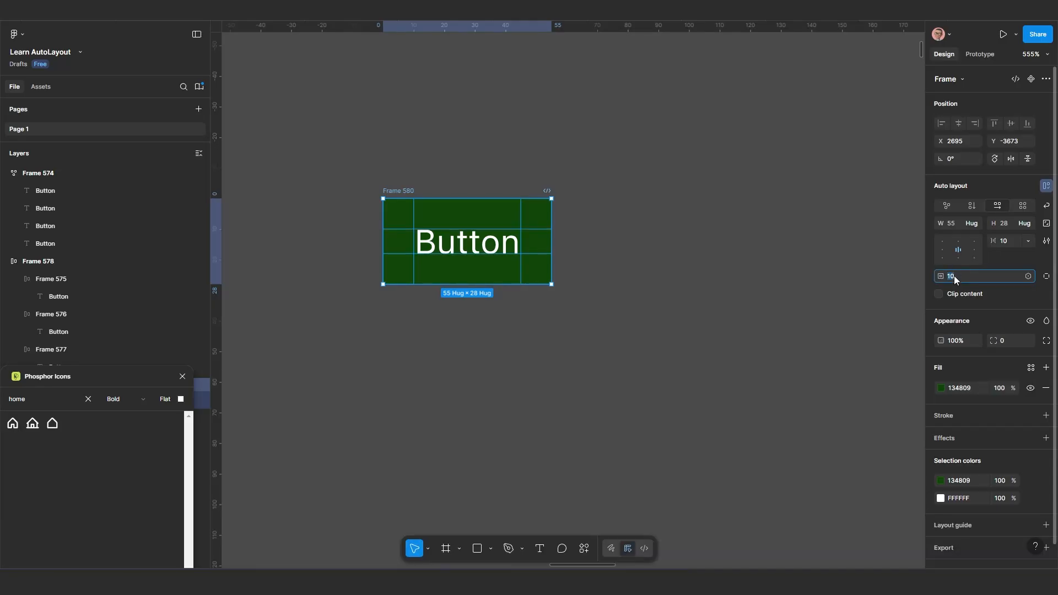
{"action": "type", "text": "5"}
{"action": "key", "text": "Return"}
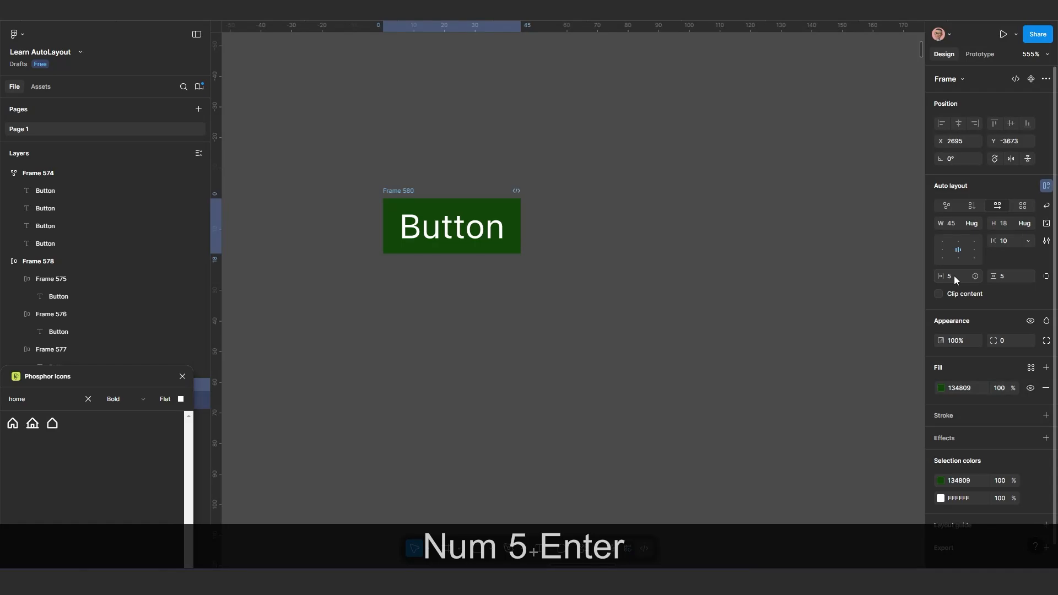
{"action": "scroll", "coordinate": [370, 241], "scroll_direction": "up", "scroll_amount": 5}
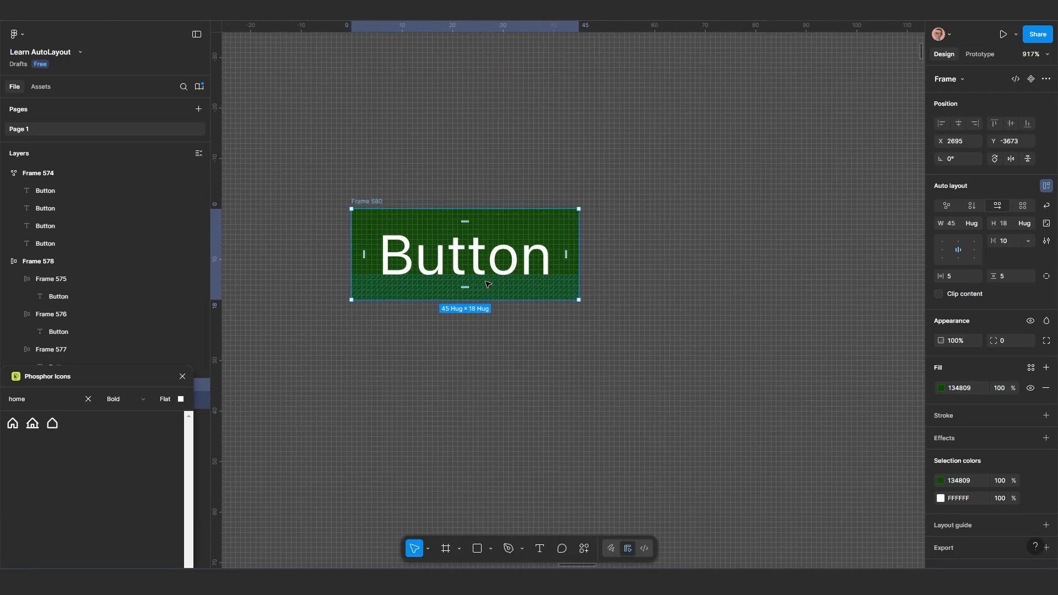
{"action": "scroll", "coordinate": [406, 270], "scroll_direction": "down", "scroll_amount": 2}
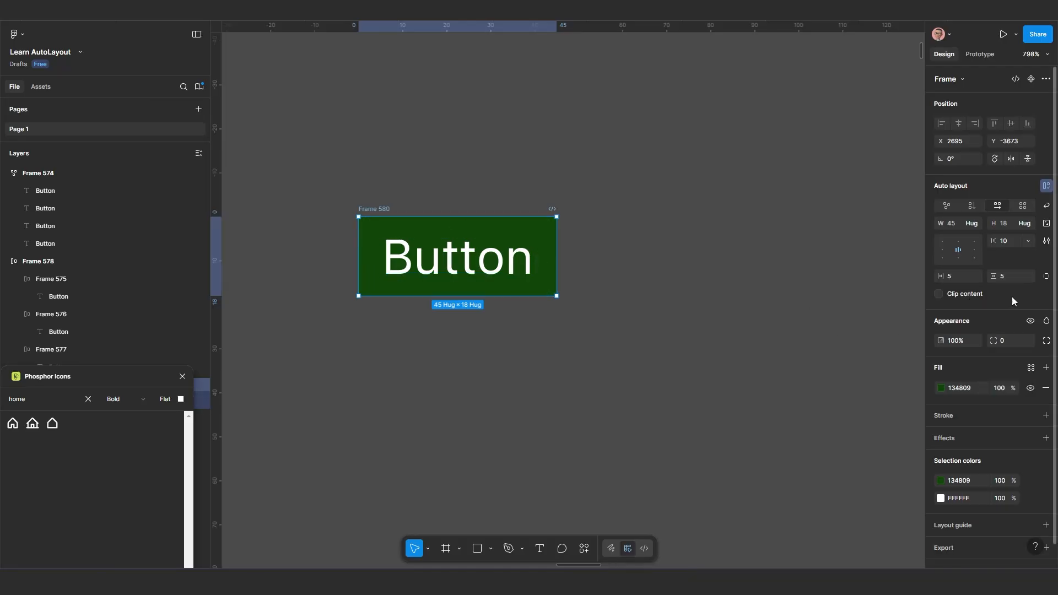
Switch the green frame to individual padding per side and set the left padding to 20 and the right padding to 0
{"action": "left_click", "coordinate": [1047, 277]}
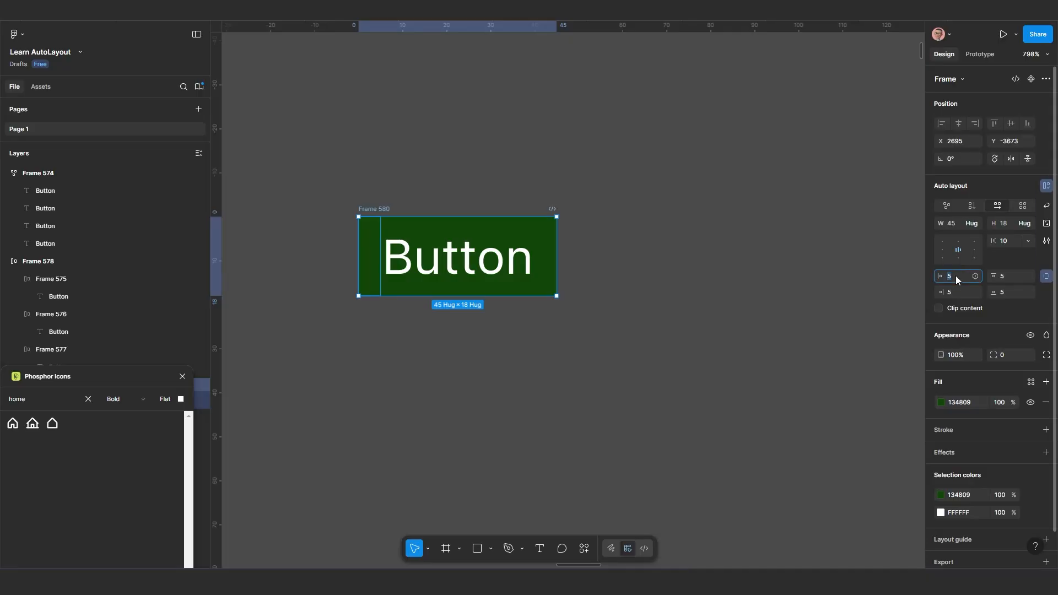
{"action": "type", "text": "20"}
{"action": "key", "text": "Return"}
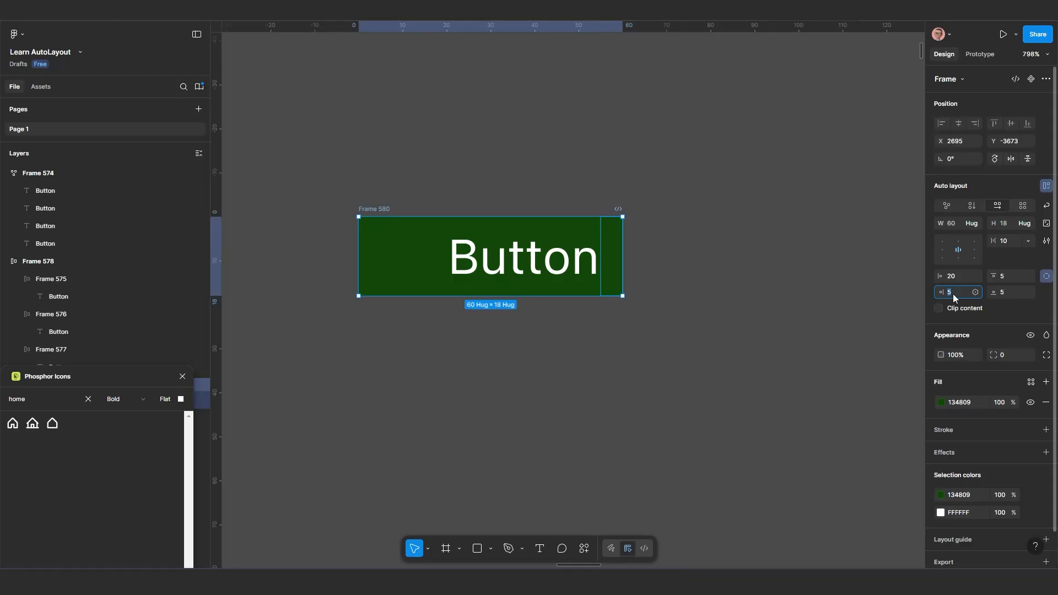
{"action": "type", "text": "0"}
{"action": "key", "text": "Return"}
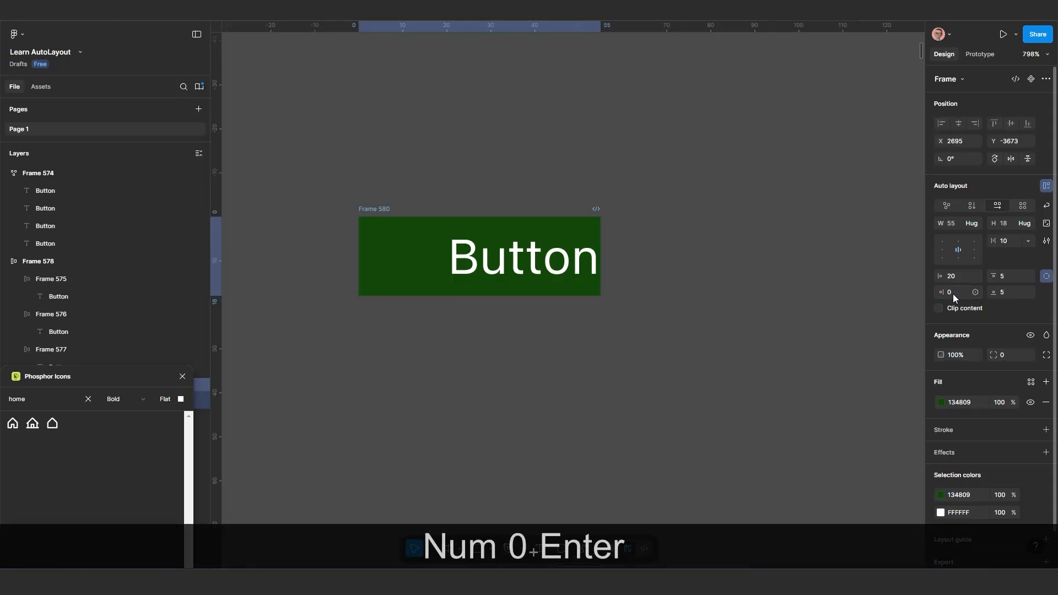
Set the green frame's bottom padding to 20 and its top padding to 10
{"action": "type", "text": "20"}
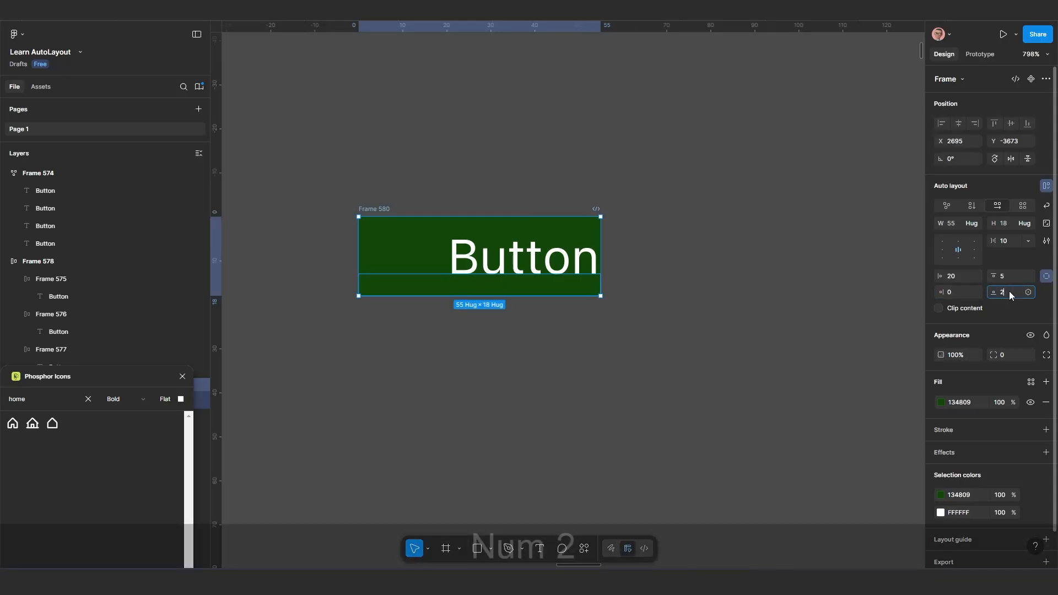
{"action": "key", "text": "Return"}
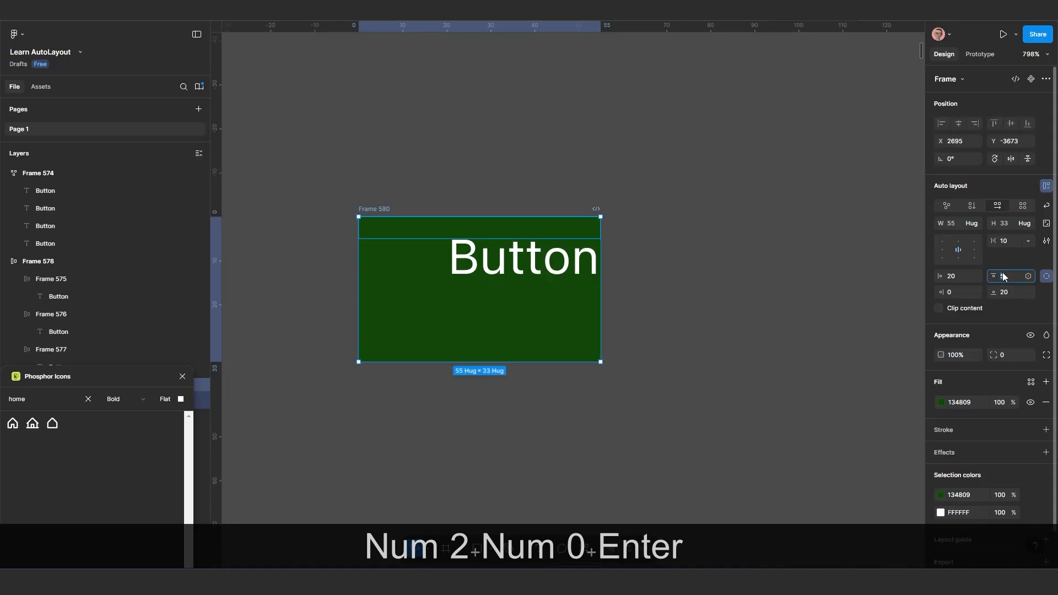
{"action": "type", "text": "10"}
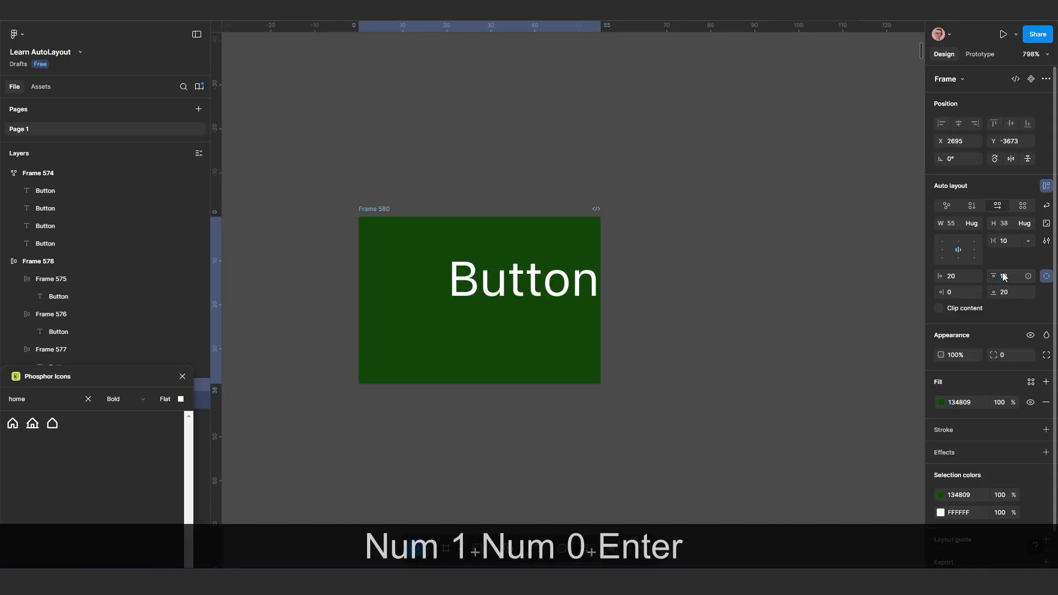
{"action": "key", "text": "Return"}
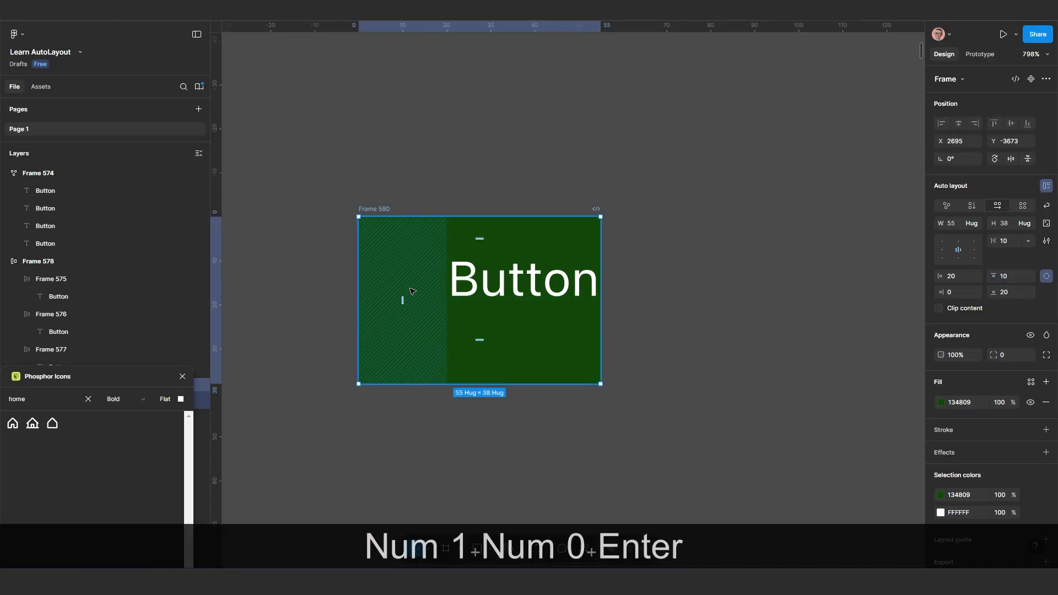
Move the green frame to X 2706, Y -3677 and set all four of its paddings to 10 with one combined value
{"action": "left_click_drag", "start_coordinate": [389, 213], "coordinate": [438, 196]}
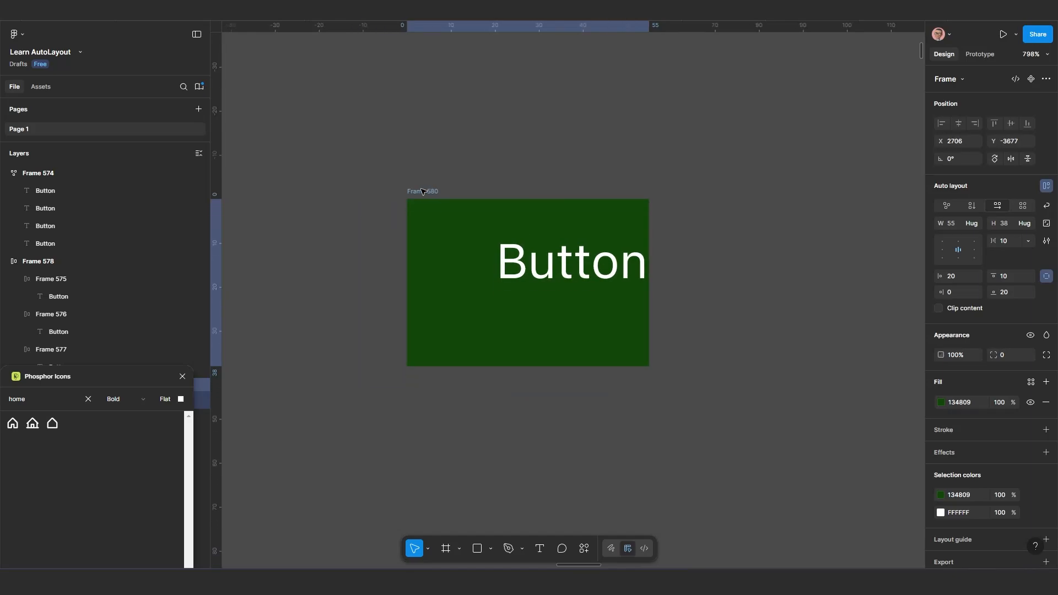
{"action": "left_click", "coordinate": [958, 278], "text": "ctrl"}
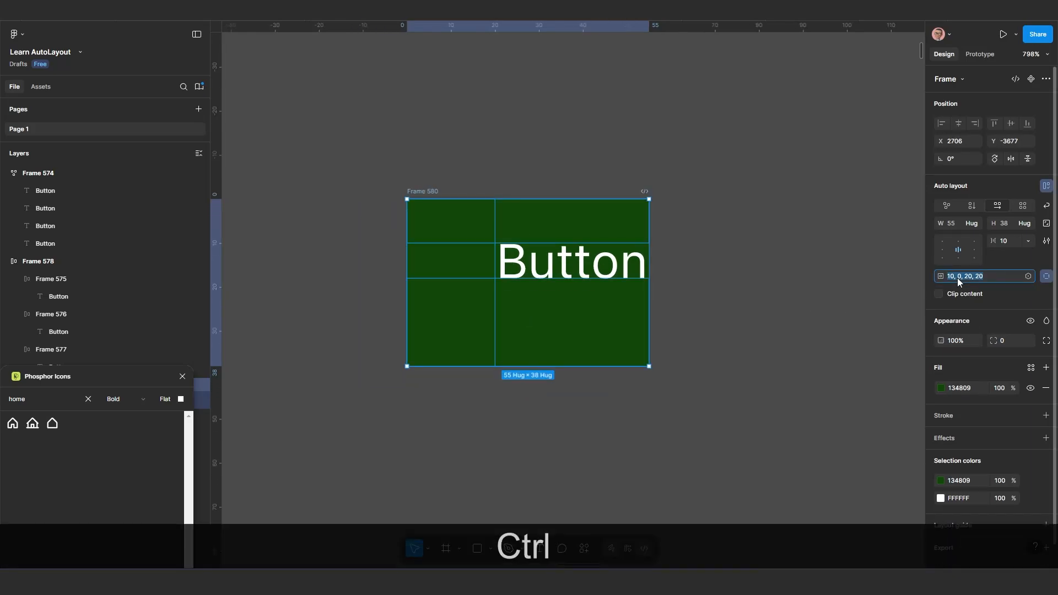
{"action": "type", "text": "10"}
{"action": "key", "text": "Return"}
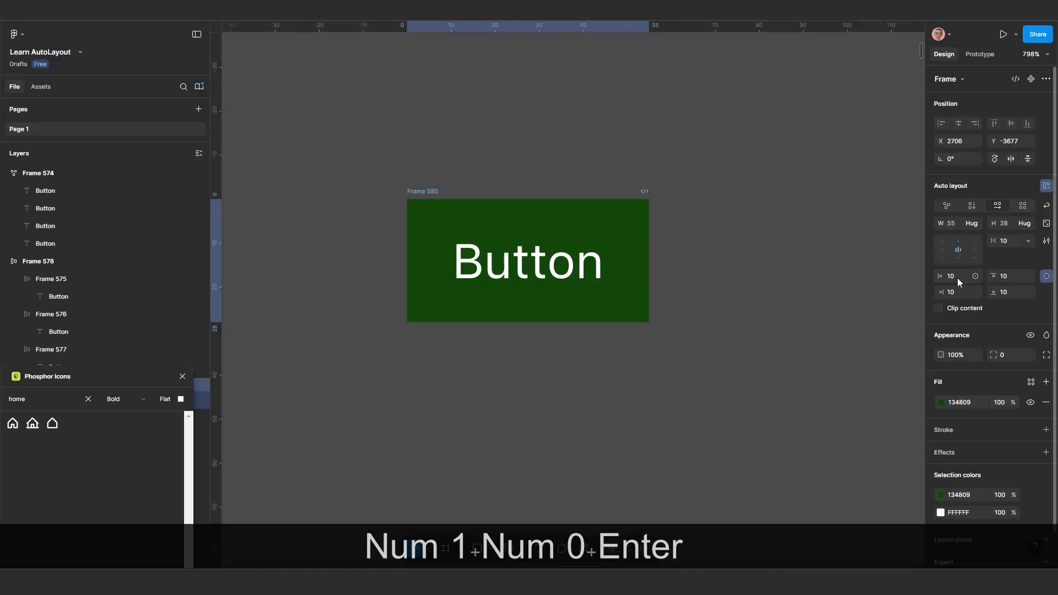
Switch the green frame's padding from individual sides back to paired horizontal and vertical values
{"action": "left_click", "coordinate": [1046, 277]}
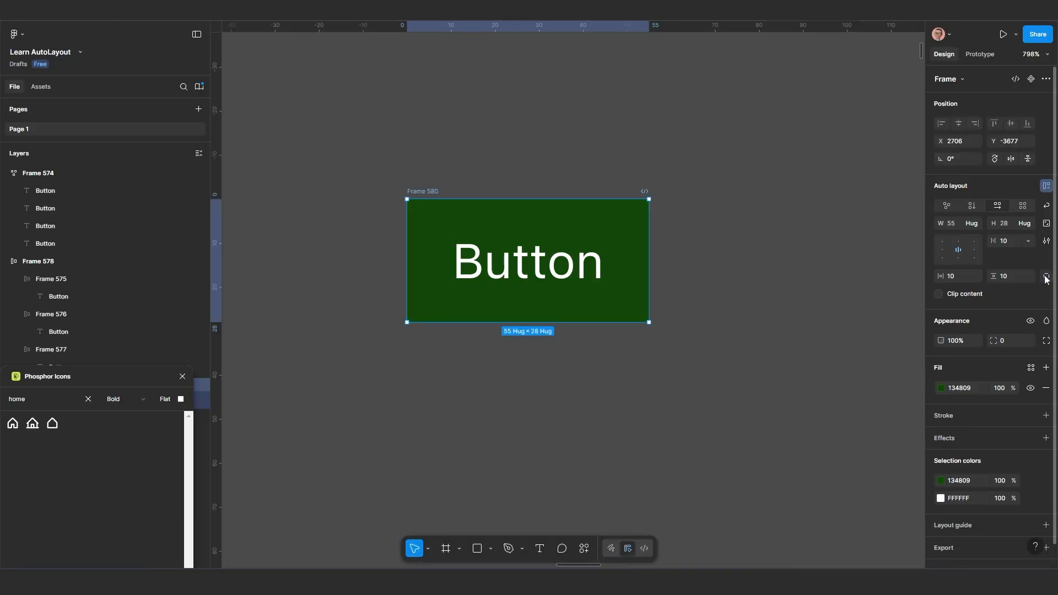
{"action": "scroll", "coordinate": [564, 300], "scroll_direction": "down", "scroll_amount": 1}
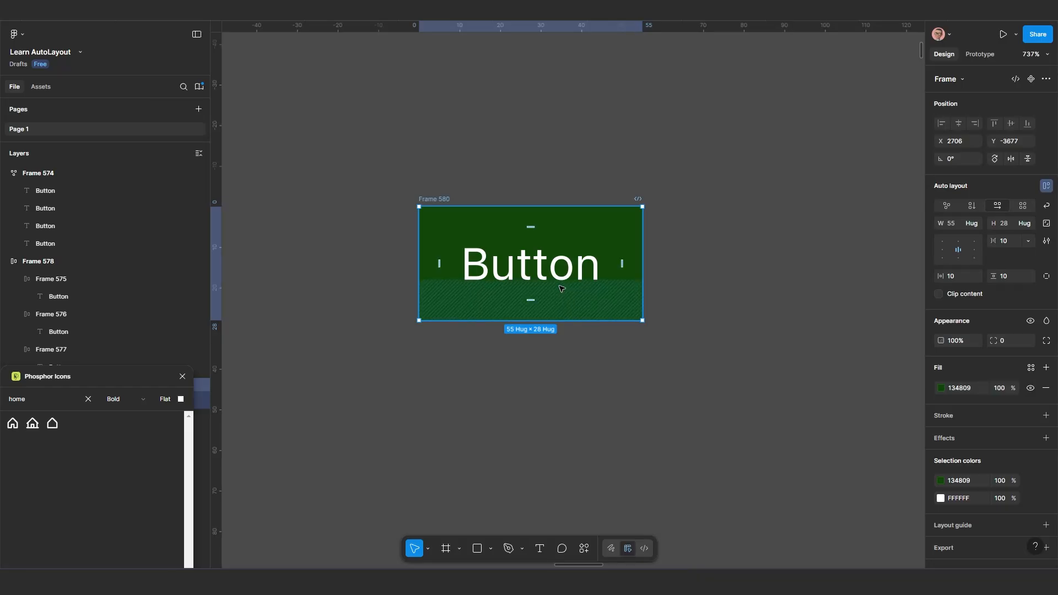
{"action": "scroll", "coordinate": [558, 303], "scroll_direction": "up", "scroll_amount": 2}
{"action": "scroll", "coordinate": [558, 303], "scroll_direction": "down", "scroll_amount": 3}
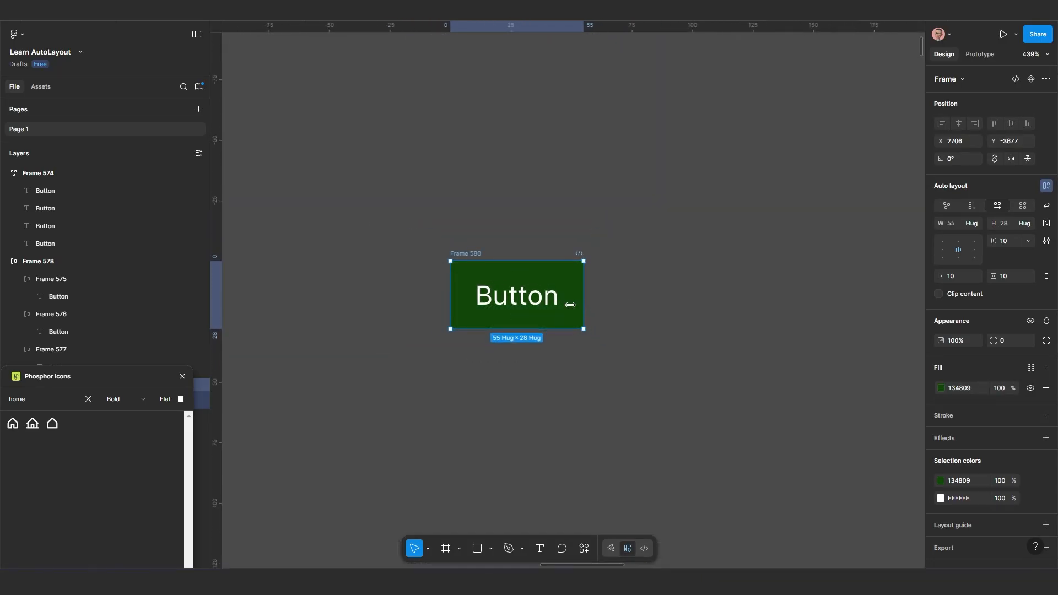
Draw a circle about 26 × 26 below the green button frame and fill it with red BF3434
{"action": "left_click_drag", "start_coordinate": [585, 318], "coordinate": [569, 276]}
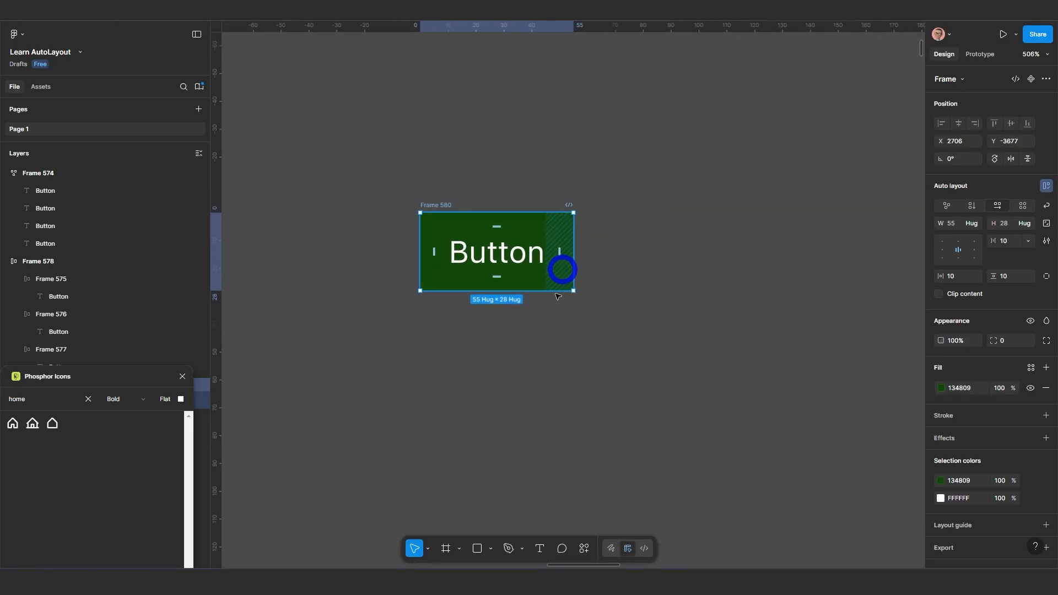
{"action": "left_click", "coordinate": [492, 550]}
{"action": "left_click", "coordinate": [496, 482]}
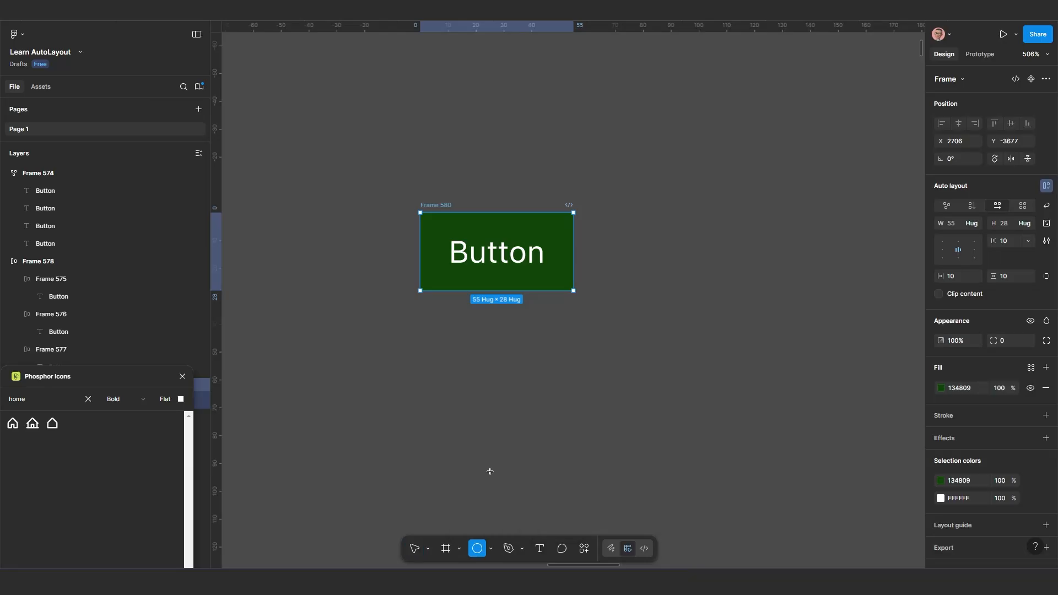
{"action": "left_click_drag", "start_coordinate": [484, 332], "coordinate": [553, 394]}
{"action": "key", "text": "shift"}
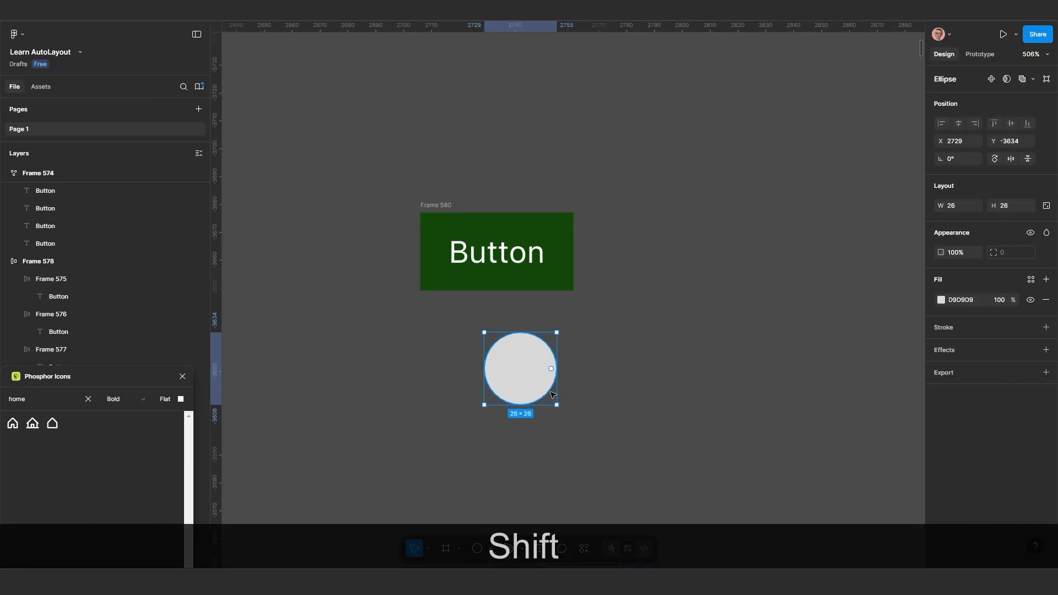
{"action": "left_click", "coordinate": [942, 300]}
{"action": "left_click", "coordinate": [885, 342]}
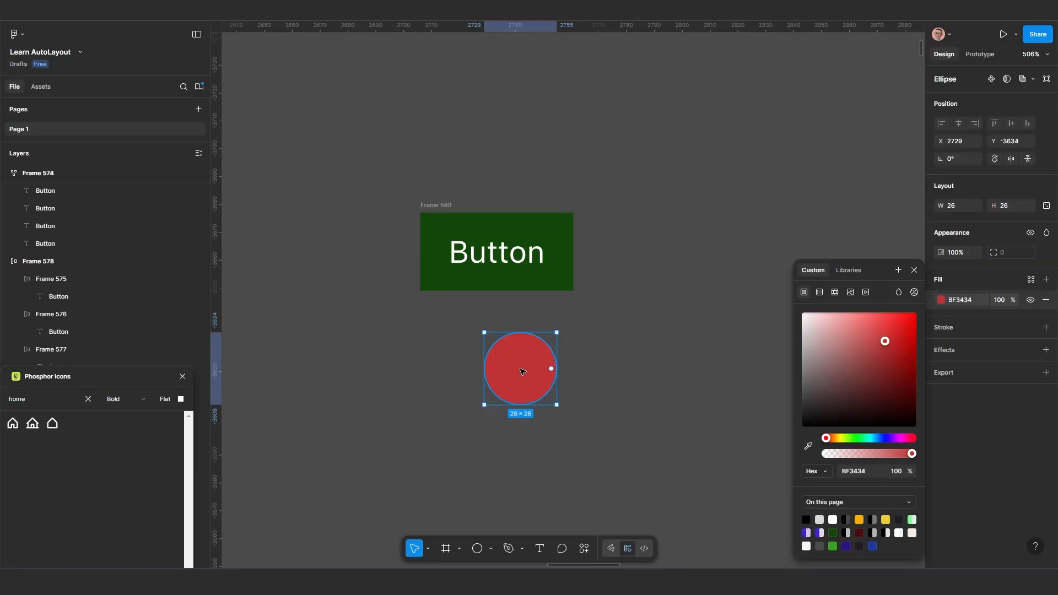
Duplicate the red circle twice in a row alongside it and wrap all three circles in an auto layout frame
{"action": "key", "text": "alt"}
{"action": "left_click_drag", "start_coordinate": [536, 366], "coordinate": [681, 367]}
{"action": "left_click_drag", "start_coordinate": [792, 299], "coordinate": [529, 413]}
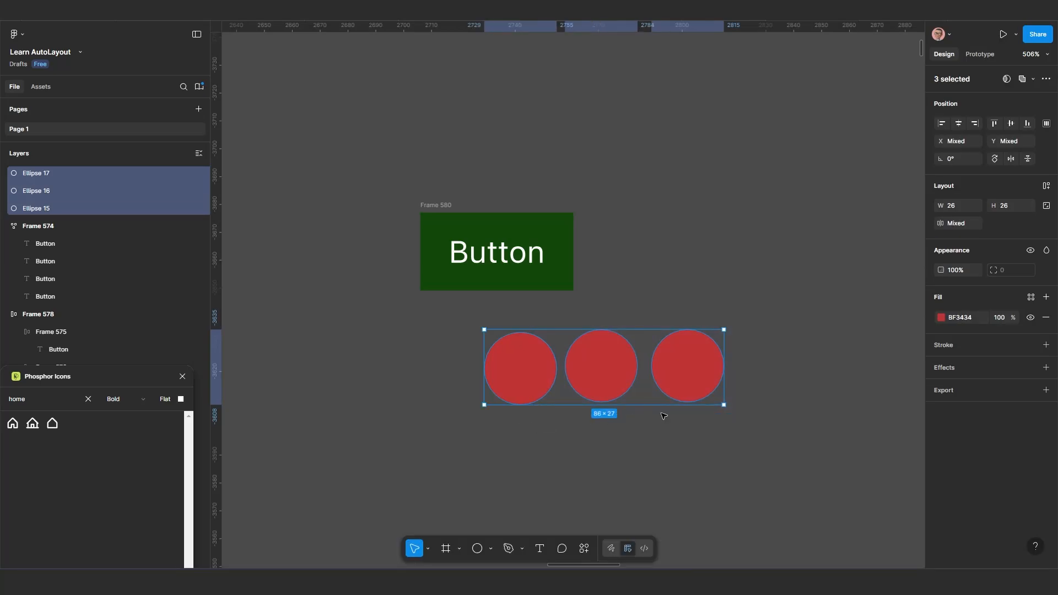
{"action": "key", "text": "shift+a"}
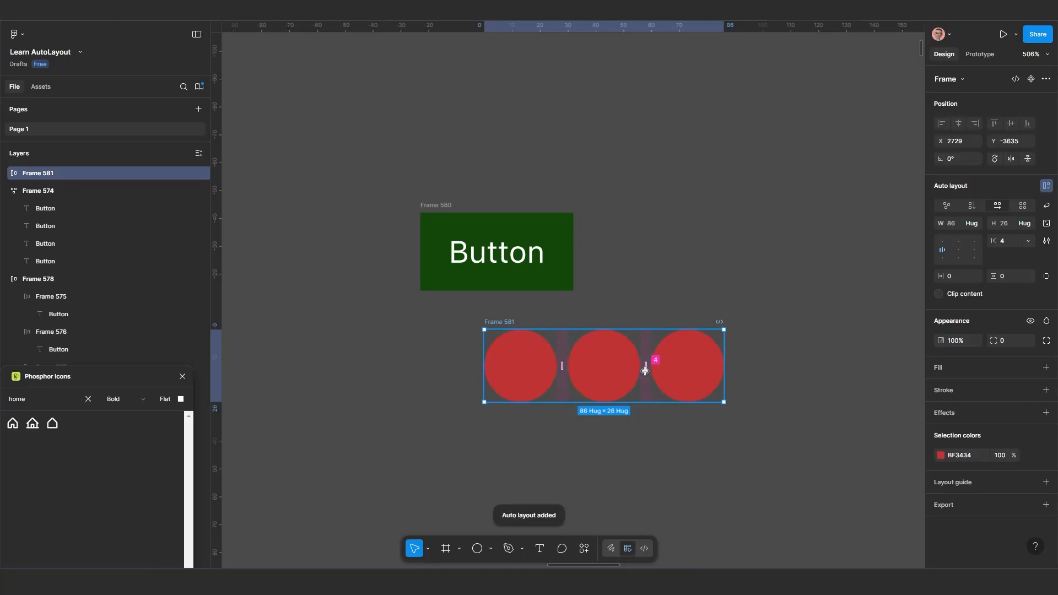
Move the circle frame to X 2739, Y -3631 and set its horizontal gap to 20
{"action": "left_click_drag", "start_coordinate": [512, 323], "coordinate": [539, 334]}
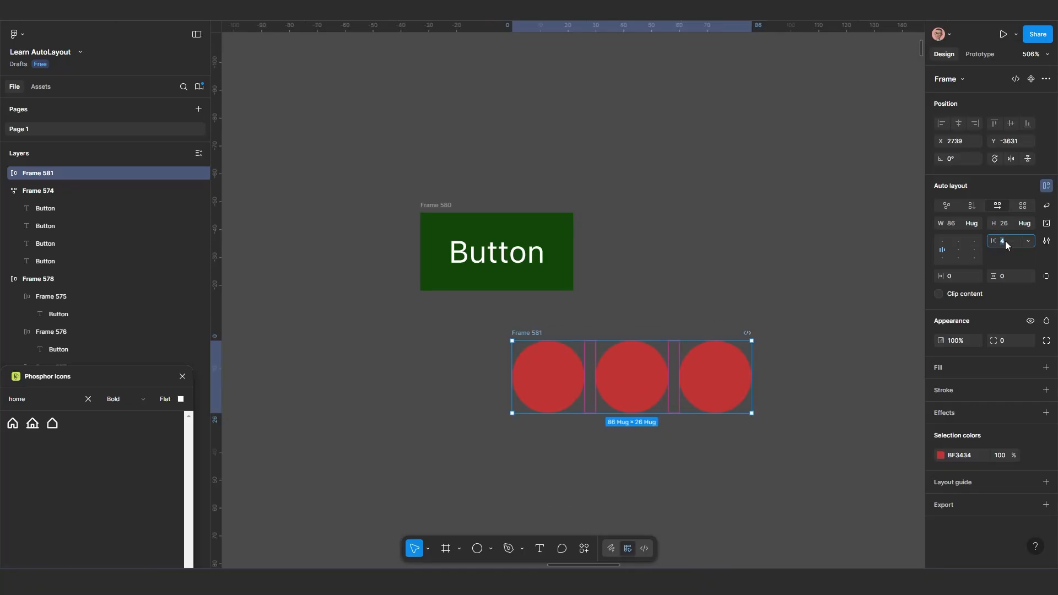
{"action": "type", "text": "20"}
{"action": "key", "text": "Return"}
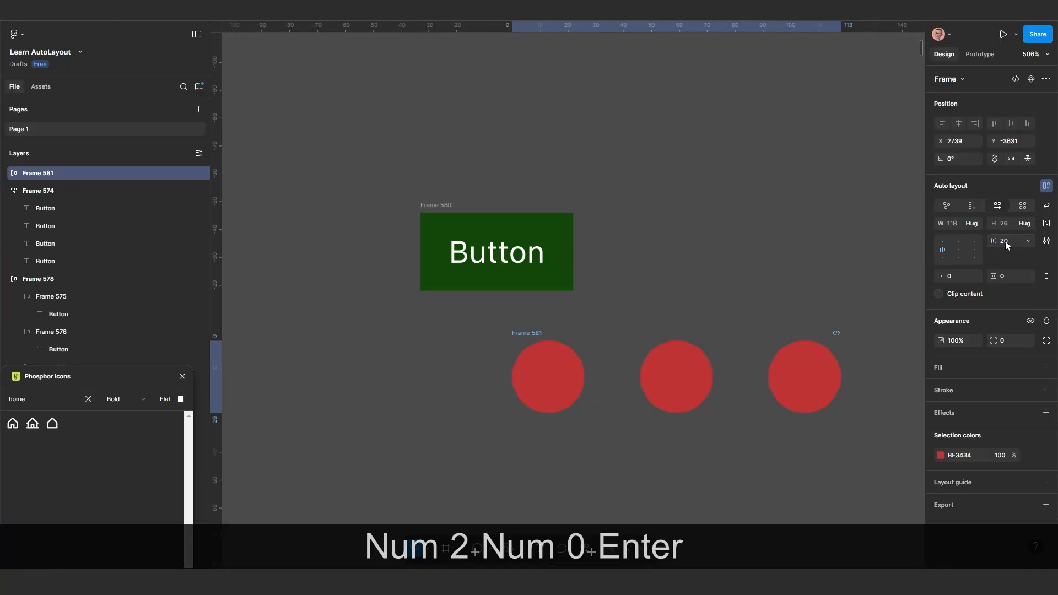
{"action": "left_click", "coordinate": [1006, 241]}
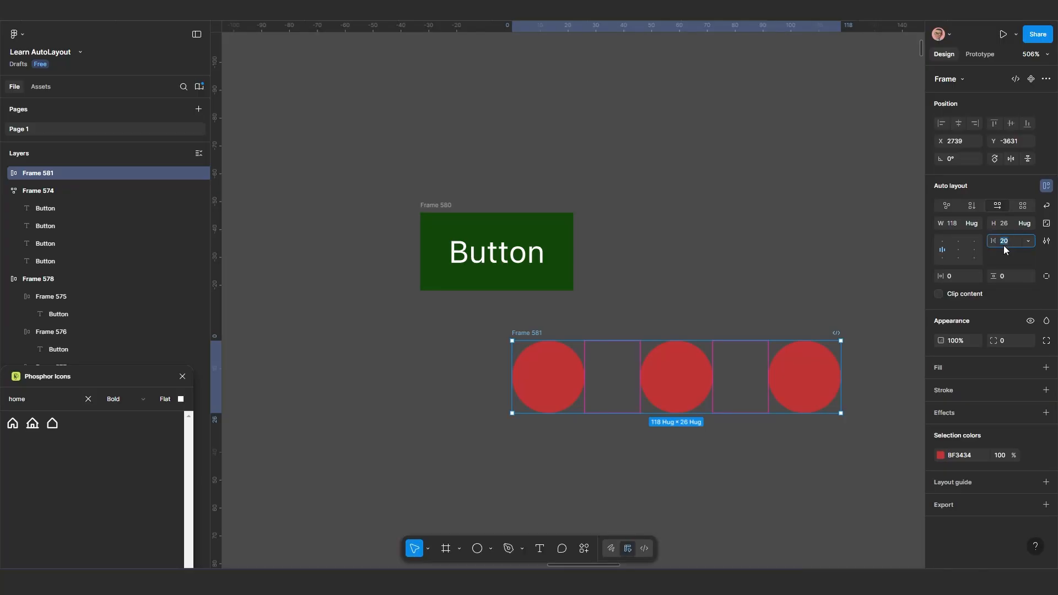
Change the fill of the third circle to green 34BF63
{"action": "left_click", "coordinate": [830, 389]}
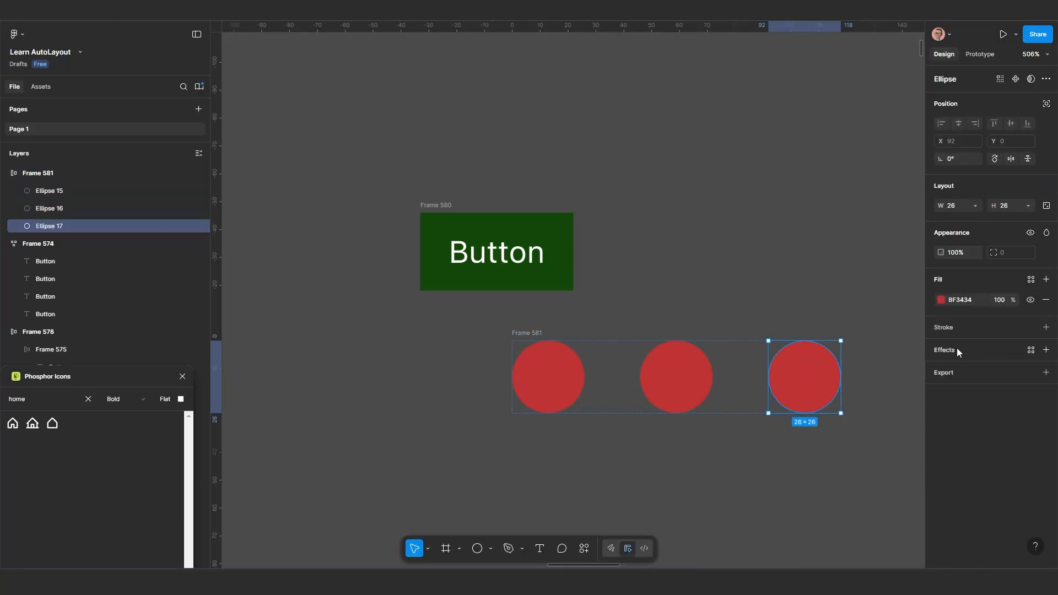
{"action": "left_click", "coordinate": [942, 300]}
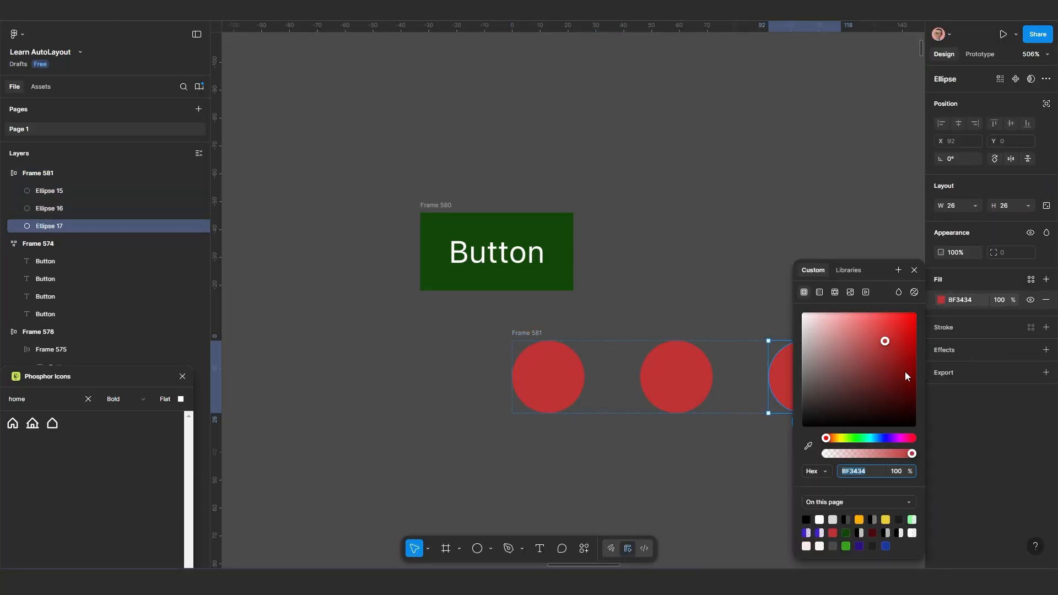
{"action": "left_click", "coordinate": [862, 439]}
Change the fill of the middle circle to magenta E31CC8
{"action": "left_click", "coordinate": [676, 377]}
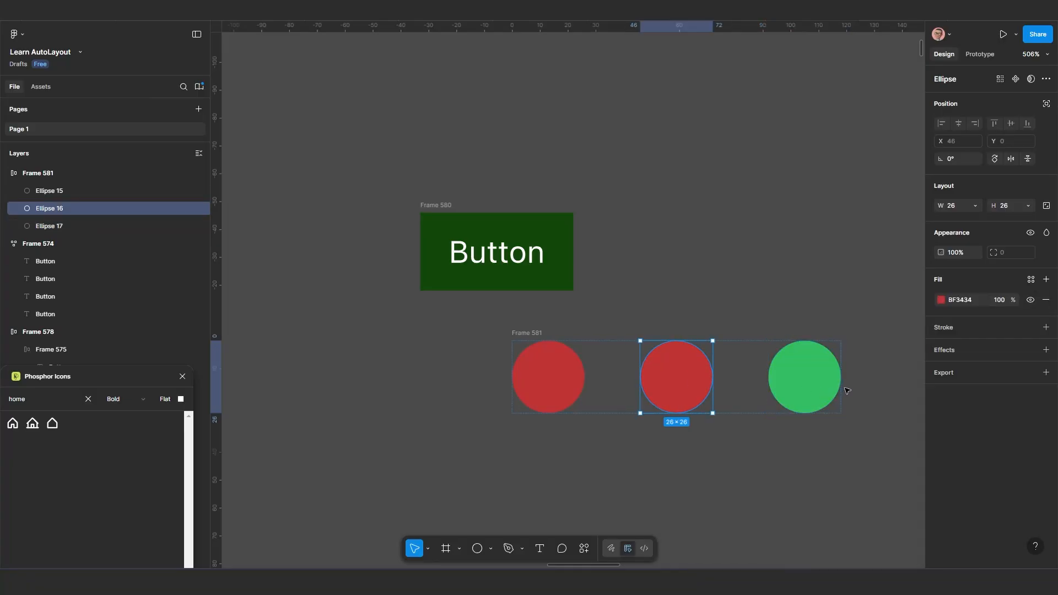
{"action": "left_click", "coordinate": [943, 301]}
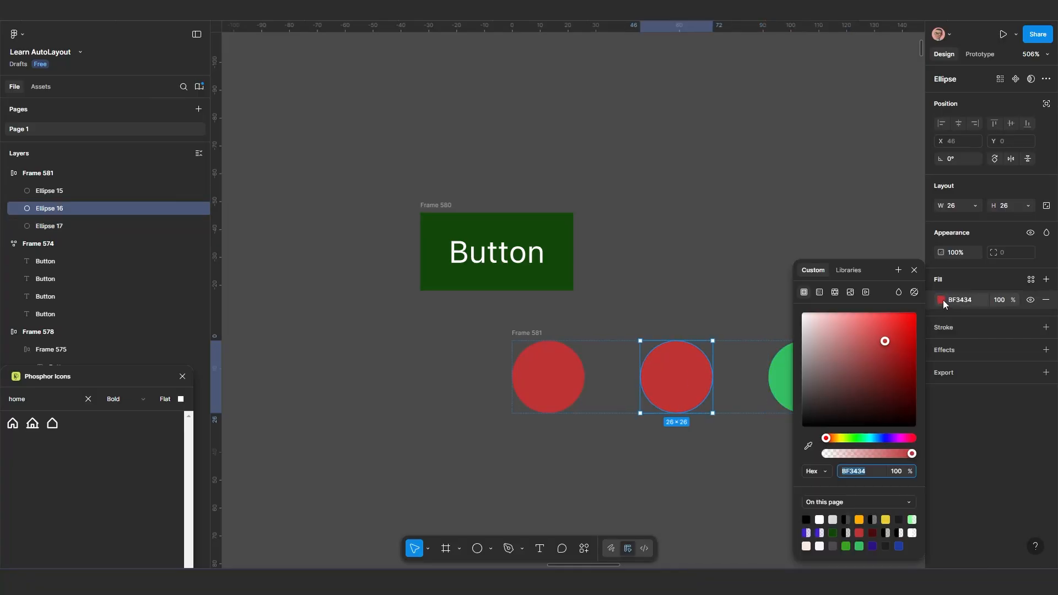
{"action": "left_click", "coordinate": [901, 437]}
{"action": "left_click", "coordinate": [902, 330]}
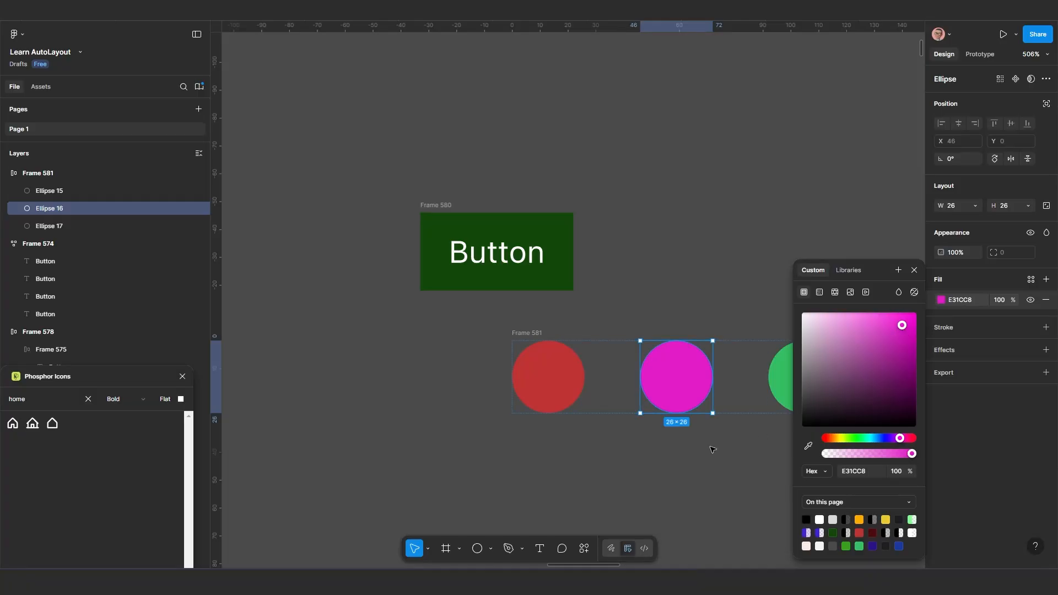
{"action": "left_click", "coordinate": [717, 465]}
Set the horizontal gap of the circle frame to 30
{"action": "left_click", "coordinate": [521, 335]}
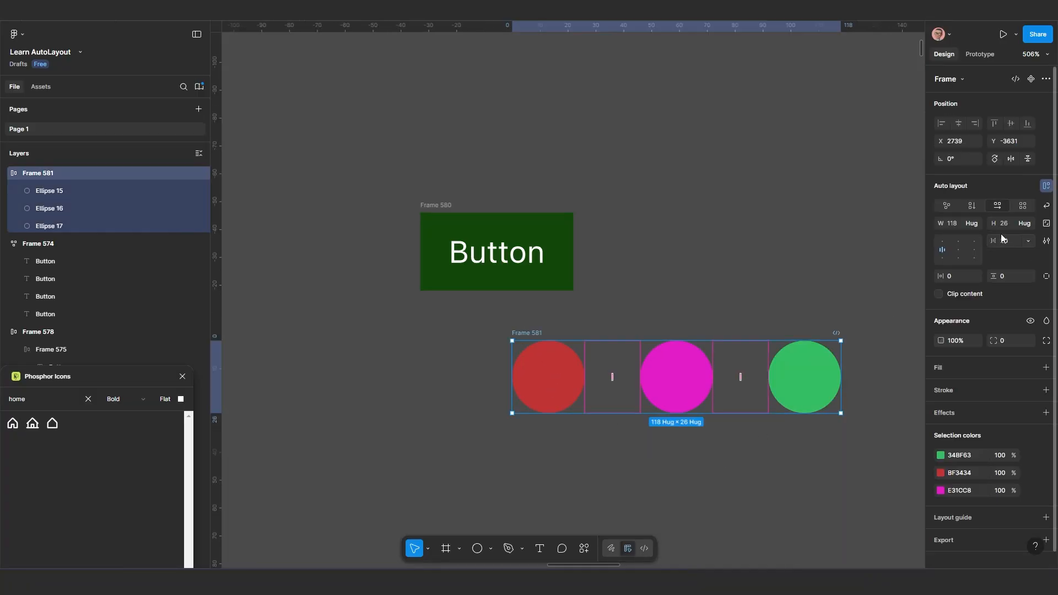
{"action": "left_click_drag", "start_coordinate": [995, 243], "coordinate": [1007, 251]}
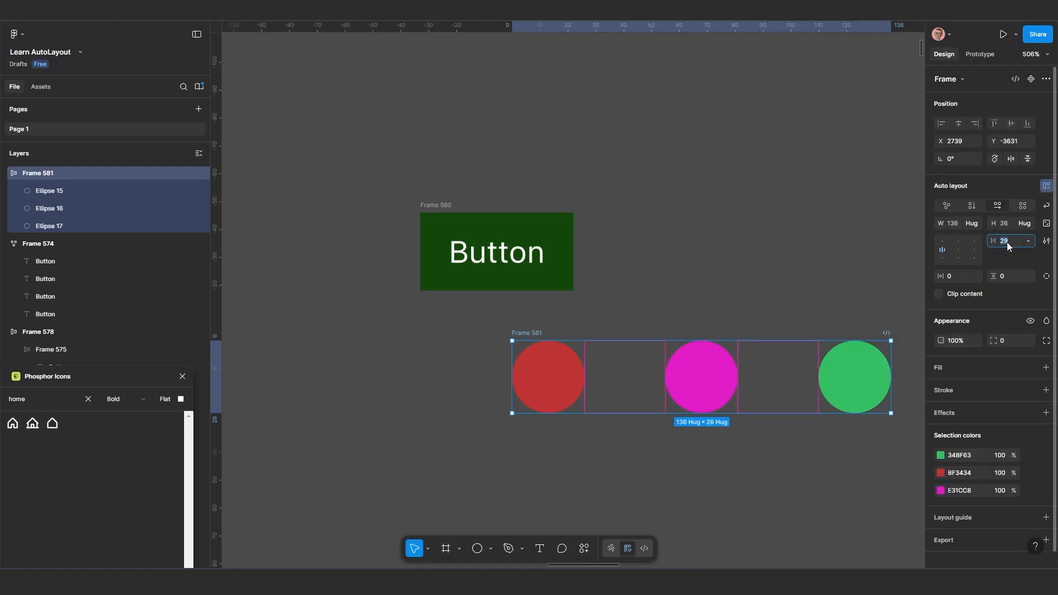
{"action": "type", "text": "30"}
{"action": "key", "text": "Return"}
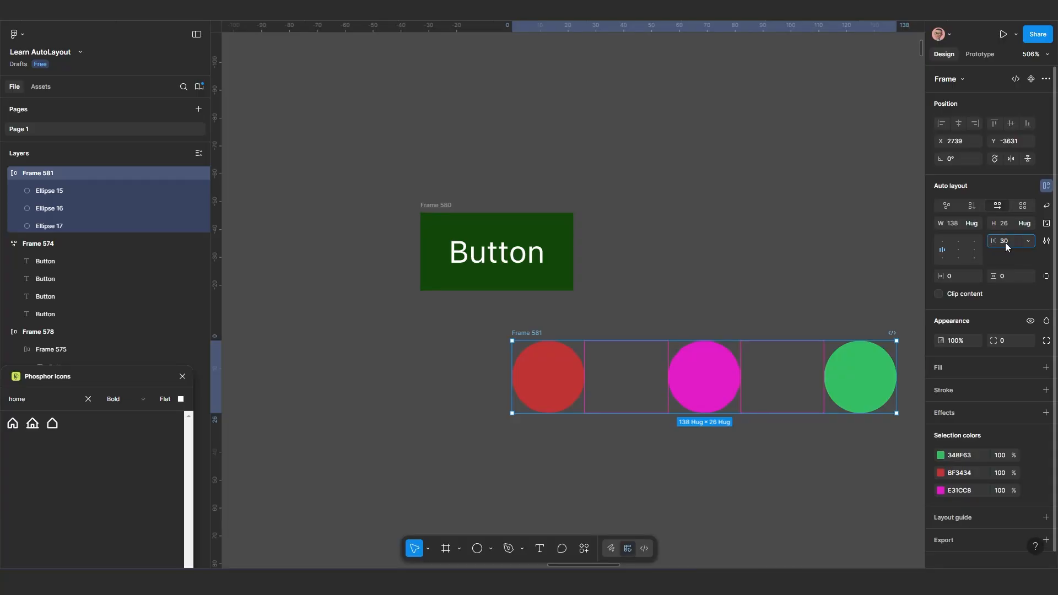
Set the circle frame's horizontal gap to a negative value of -10
{"action": "type", "text": "-10"}
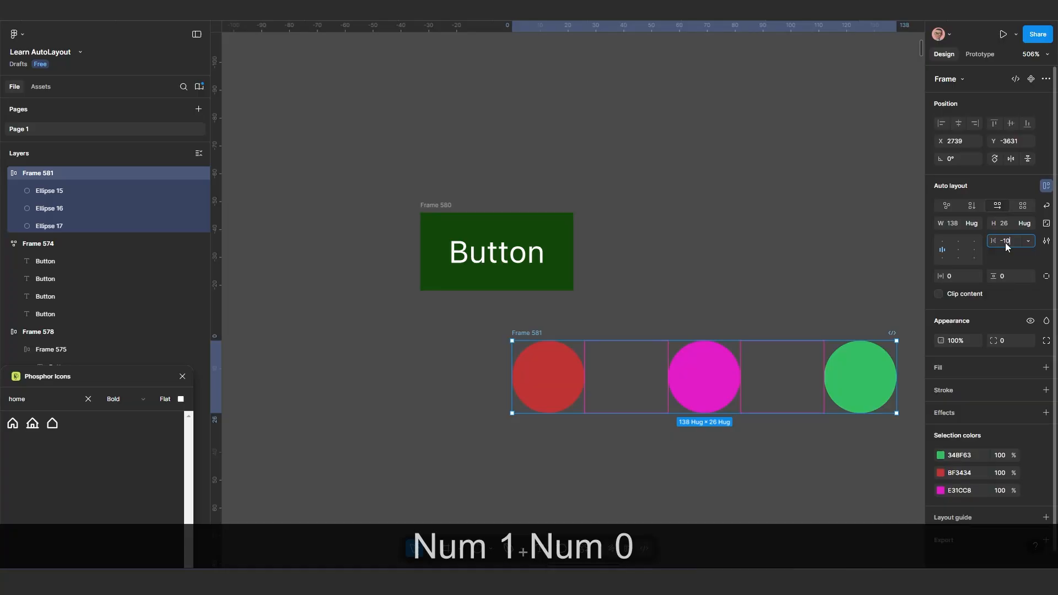
{"action": "key", "text": "Return"}
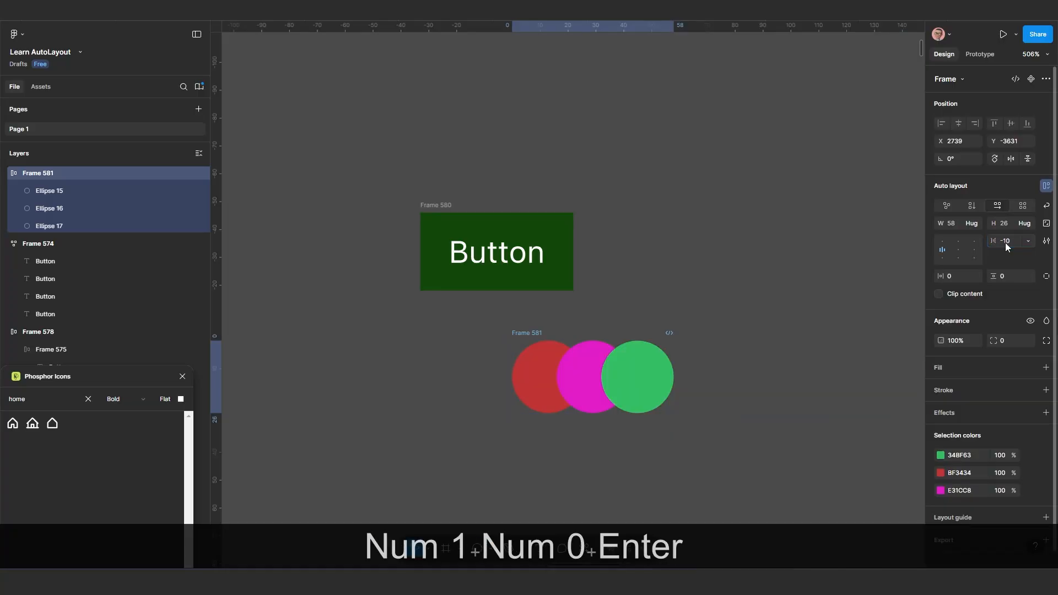
{"action": "scroll", "coordinate": [559, 353], "scroll_direction": "up", "scroll_amount": 1}
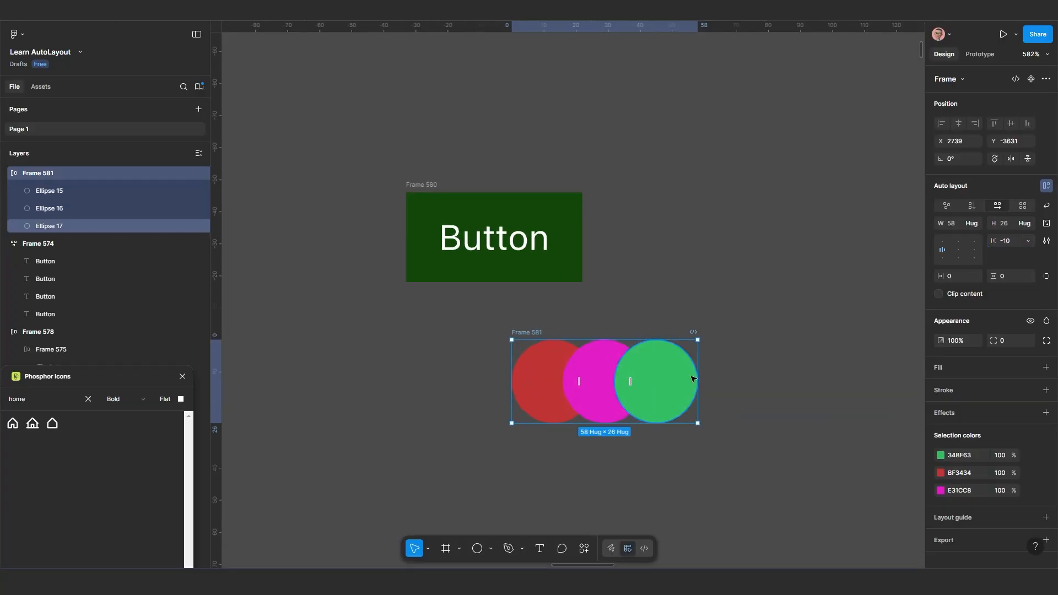
Increase the circle frame's horizontal gap to 6 to separate the circles
{"action": "mouse_move", "coordinate": [992, 240]}
{"action": "left_mouse_down"}
{"action": "mouse_move", "coordinate": [976, 241]}
{"action": "mouse_move", "coordinate": [1021, 240]}
{"action": "mouse_move", "coordinate": [1012, 241]}
{"action": "left_mouse_up"}
{"action": "scroll", "coordinate": [709, 430], "scroll_direction": "up", "scroll_amount": 1}
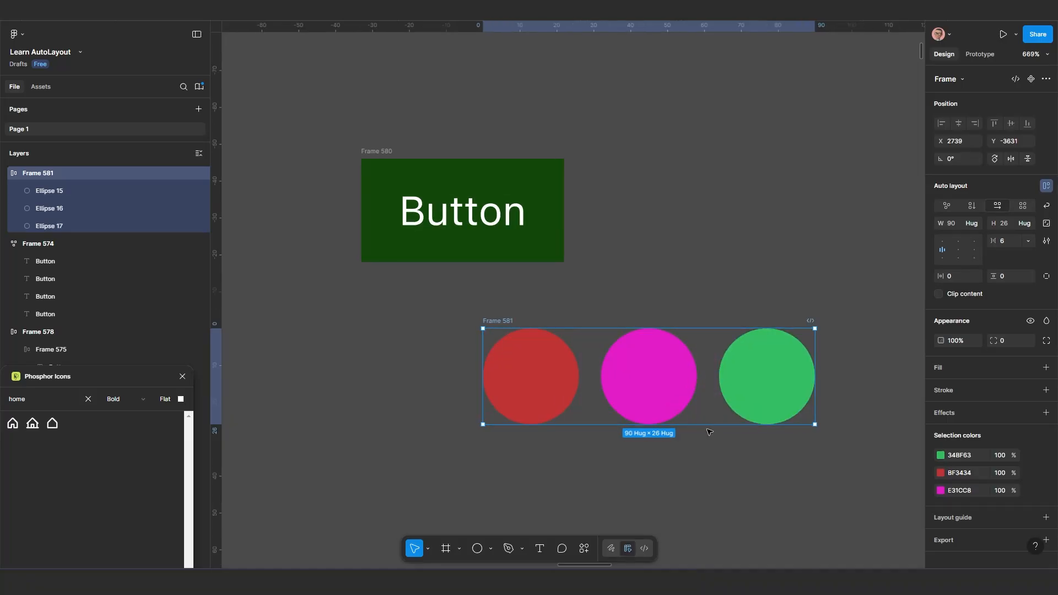
{"action": "left_click_drag", "start_coordinate": [709, 430], "coordinate": [621, 402]}
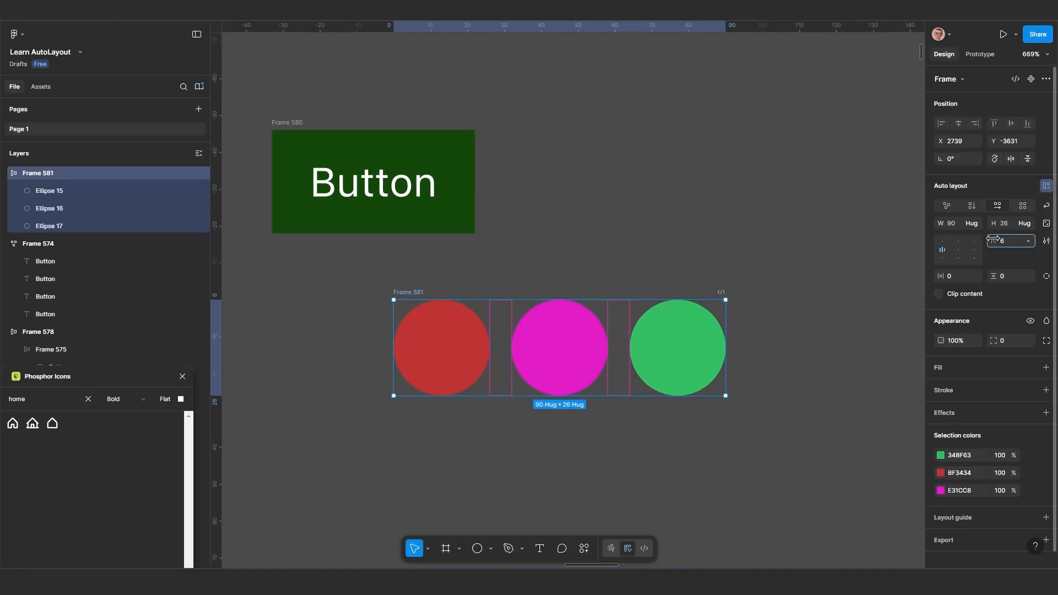
Reduce the circle frame's horizontal gap to -15 so the three circles overlap
{"action": "left_click_drag", "start_coordinate": [993, 241], "coordinate": [971, 243]}
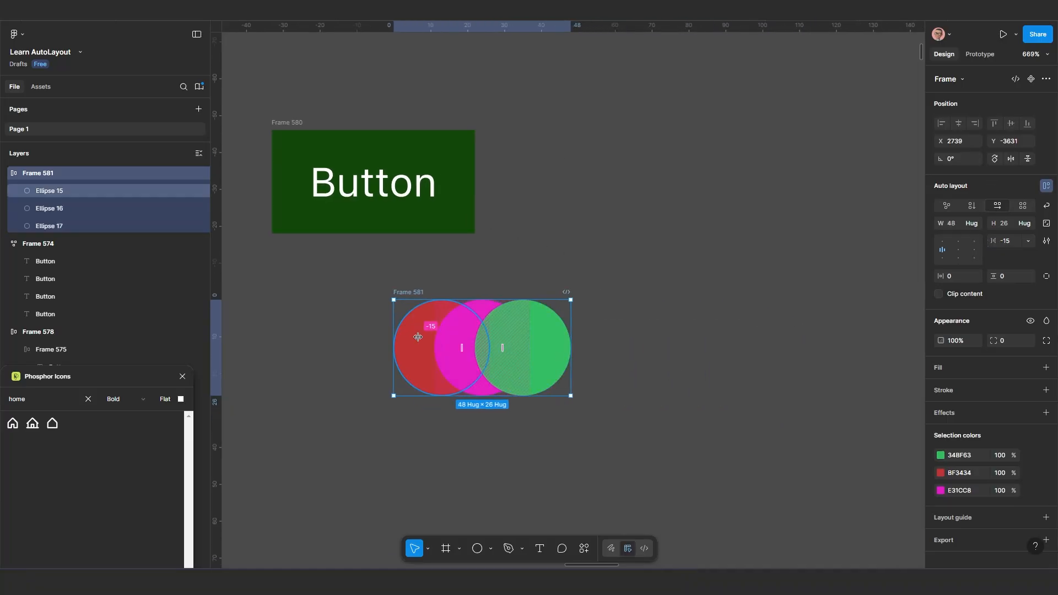
{"action": "scroll", "coordinate": [419, 337], "scroll_direction": "up", "scroll_amount": 1}
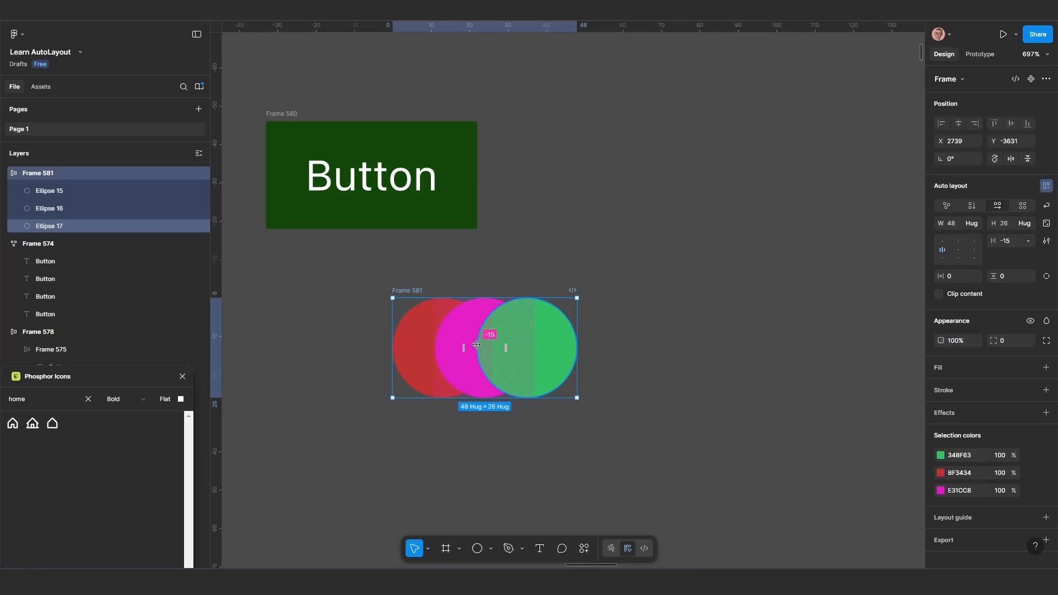
{"action": "scroll", "coordinate": [468, 342], "scroll_direction": "up", "scroll_amount": 2}
{"action": "scroll", "coordinate": [463, 350], "scroll_direction": "down", "scroll_amount": 4}
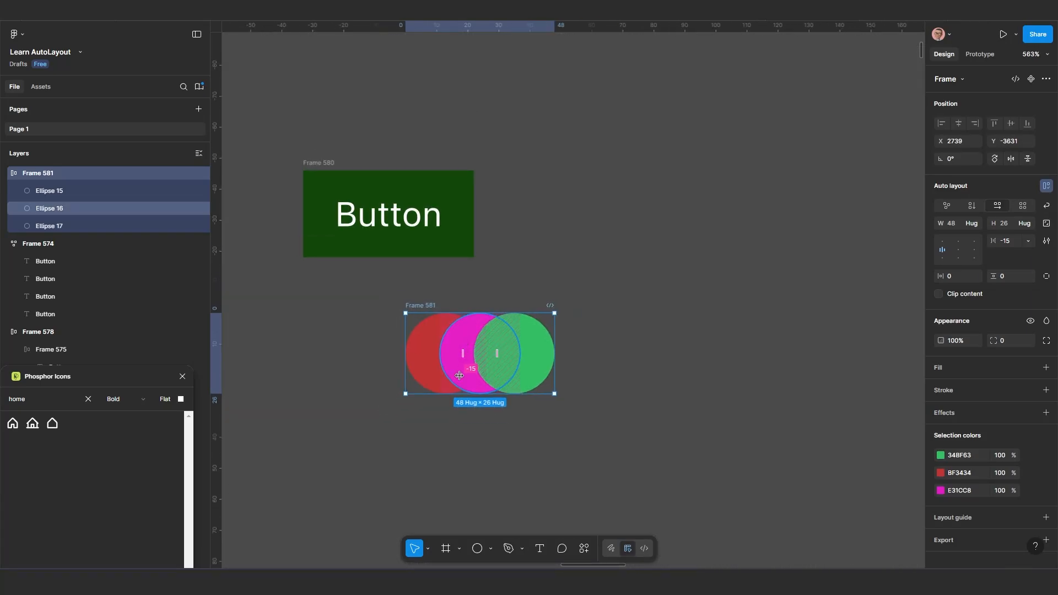
{"action": "left_click", "coordinate": [460, 353]}
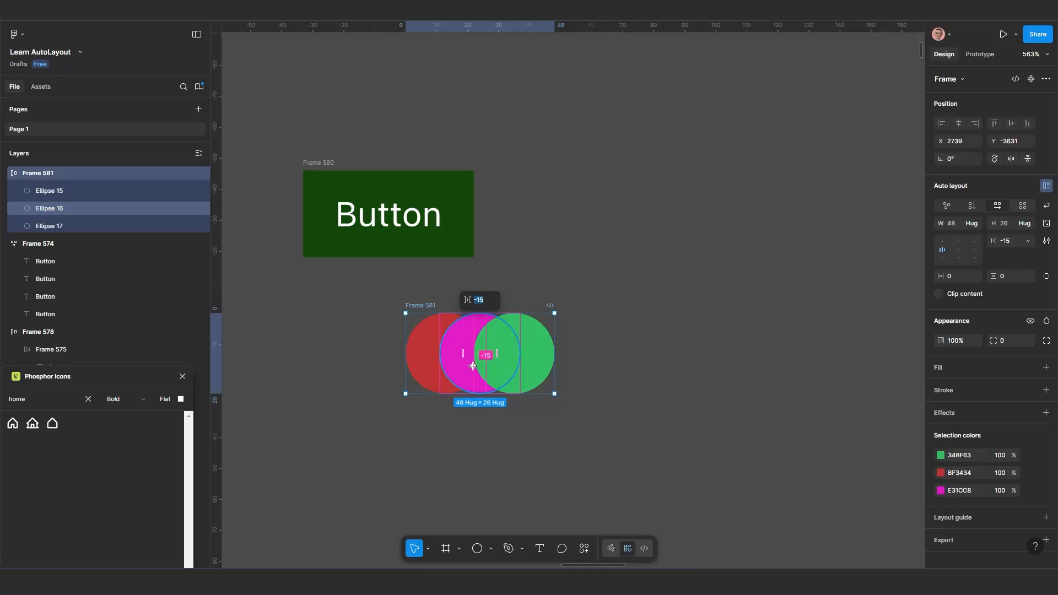
{"action": "scroll", "coordinate": [481, 431], "scroll_direction": "up", "scroll_amount": 3}
{"action": "left_click", "coordinate": [491, 429]}
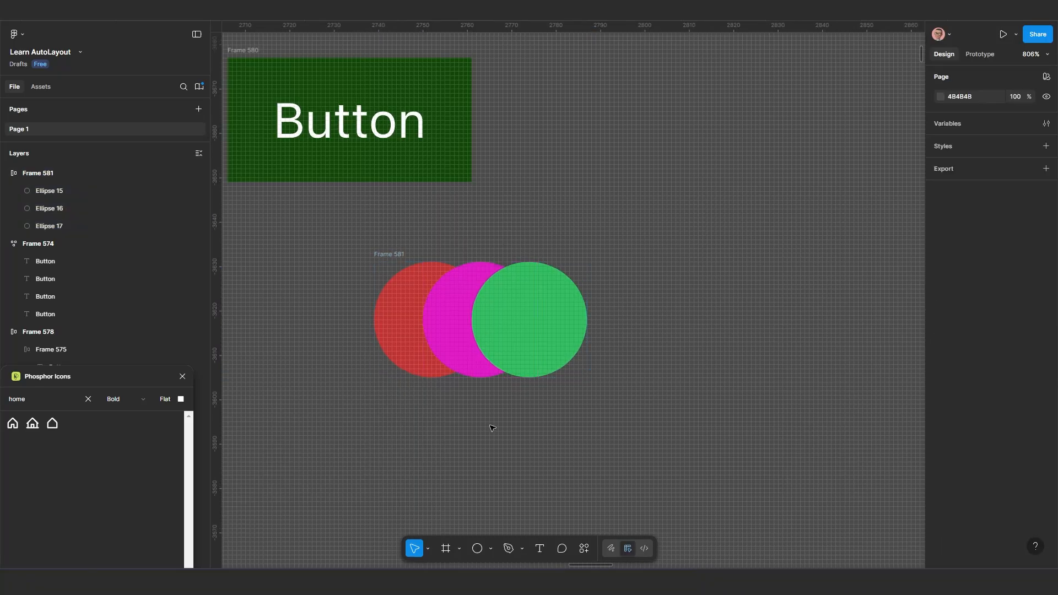
Open the auto layout settings of the circle frame to view its canvas stacking option
{"action": "left_click", "coordinate": [535, 333]}
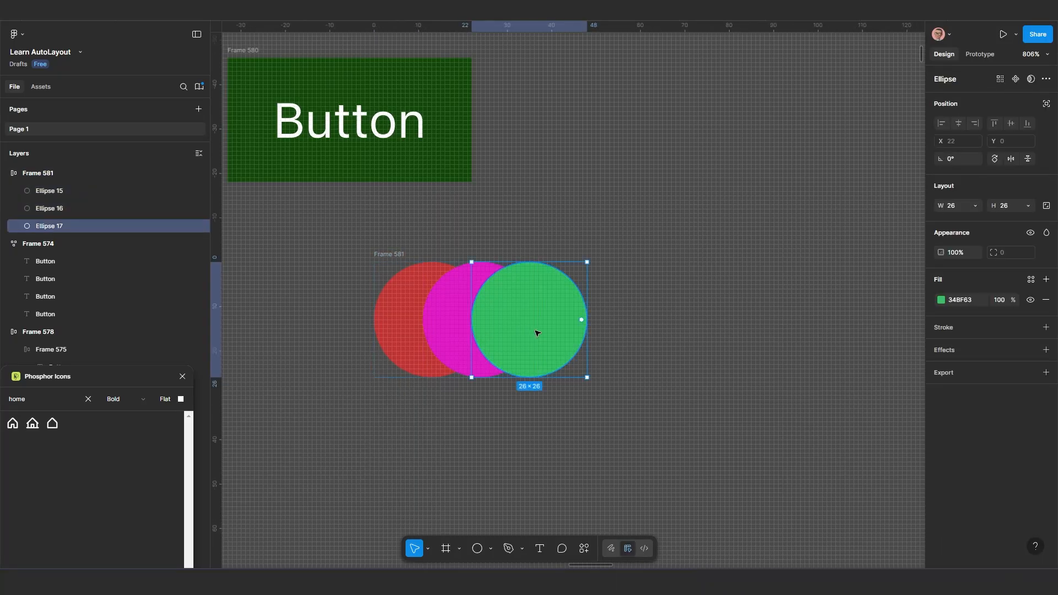
{"action": "left_click", "coordinate": [383, 234]}
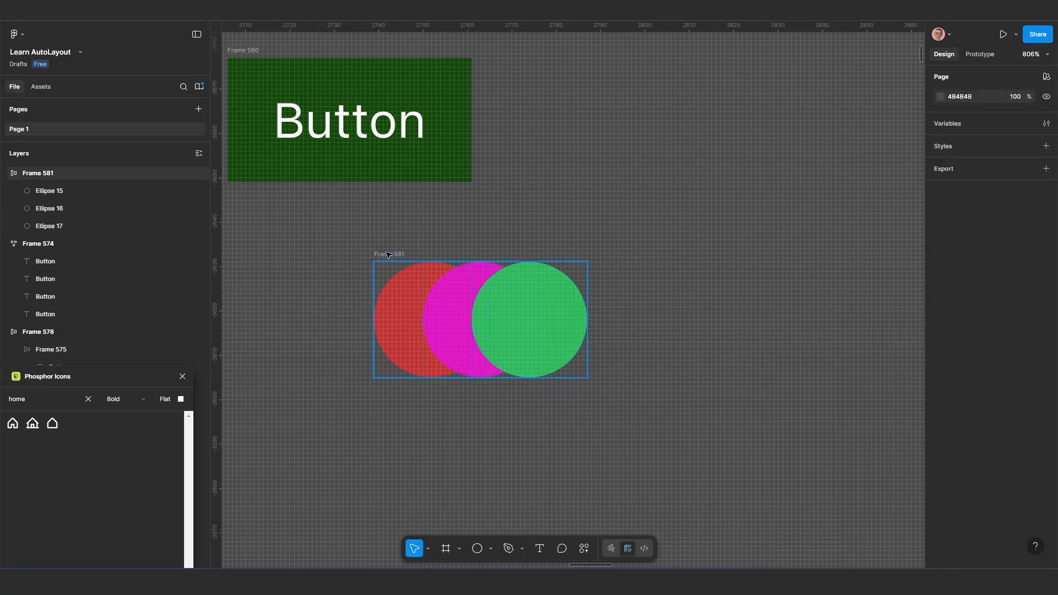
{"action": "left_click", "coordinate": [461, 278]}
{"action": "scroll", "coordinate": [769, 321], "scroll_direction": "down", "scroll_amount": 2}
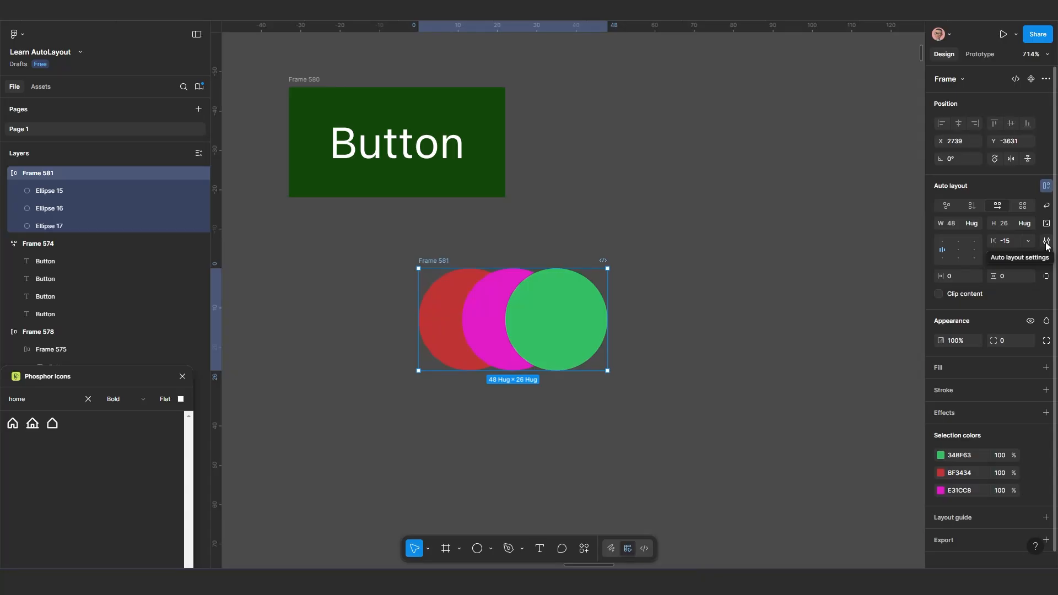
{"action": "left_click", "coordinate": [1047, 242]}
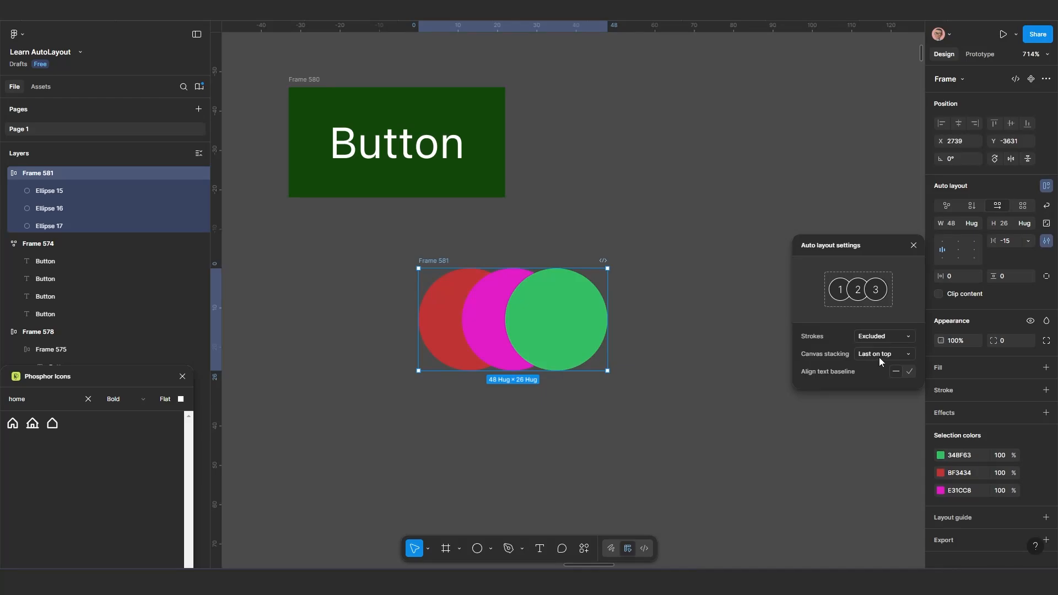
Duplicate the green circle inside the auto layout frame and fill the copy with orange BF8A34
{"action": "left_click", "coordinate": [576, 330]}
{"action": "double_click", "coordinate": [596, 333]}
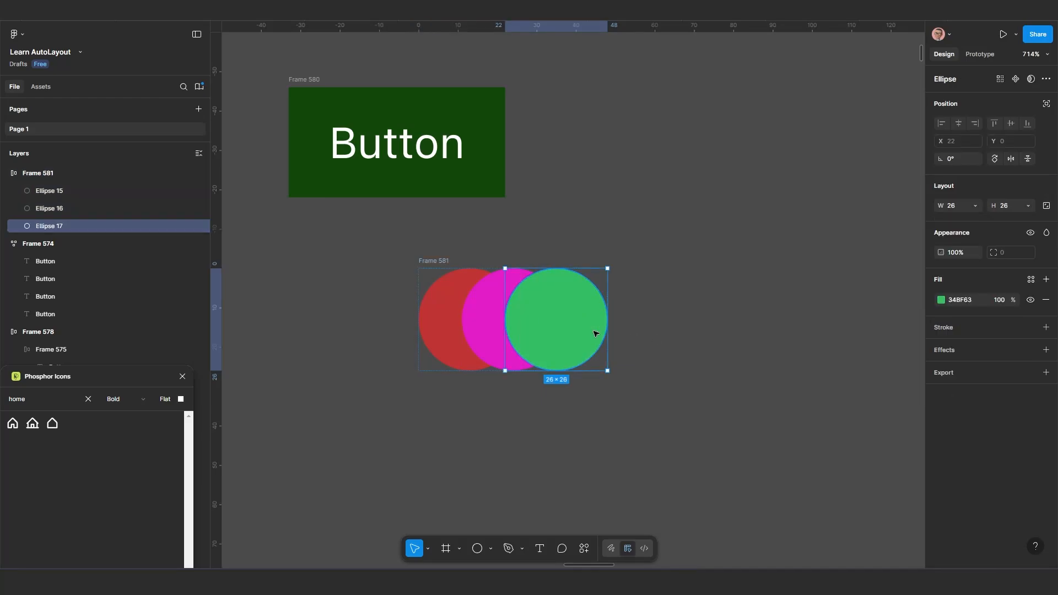
{"action": "key", "text": "ctrl+d"}
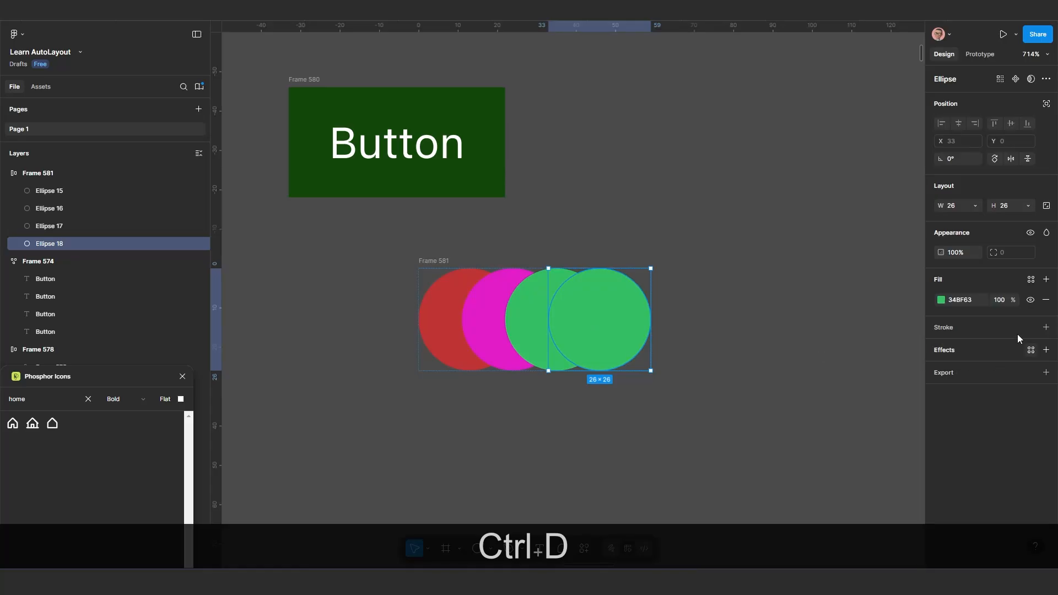
{"action": "left_click", "coordinate": [941, 300]}
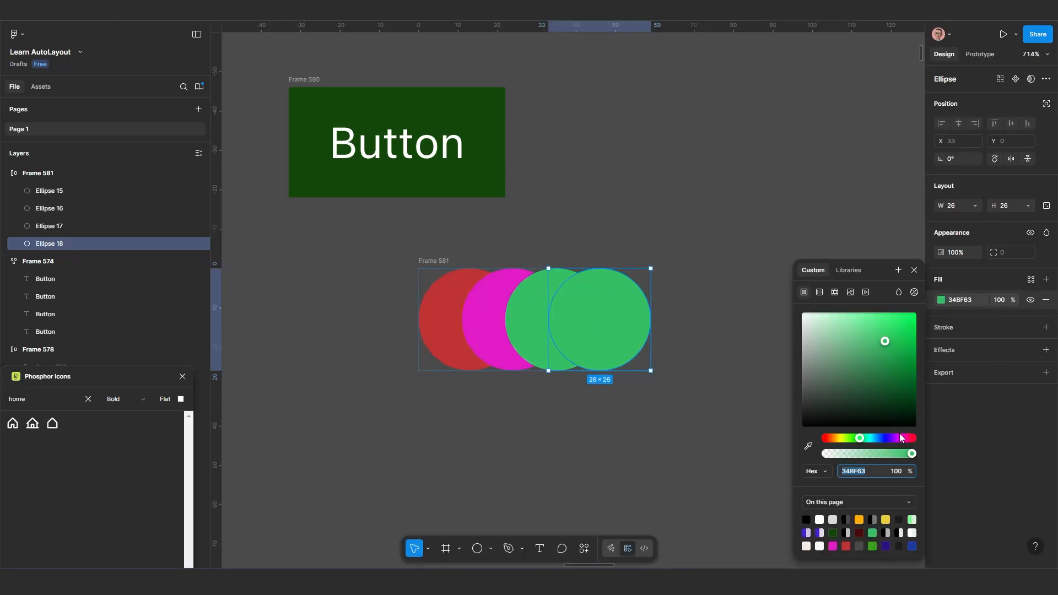
{"action": "left_click", "coordinate": [836, 439]}
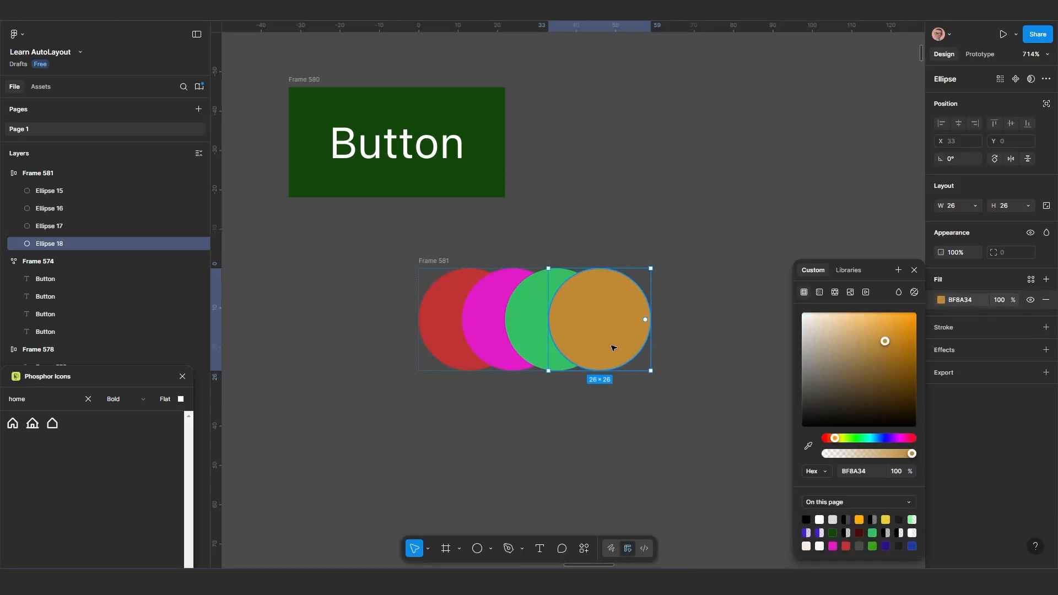
{"action": "left_click", "coordinate": [649, 408]}
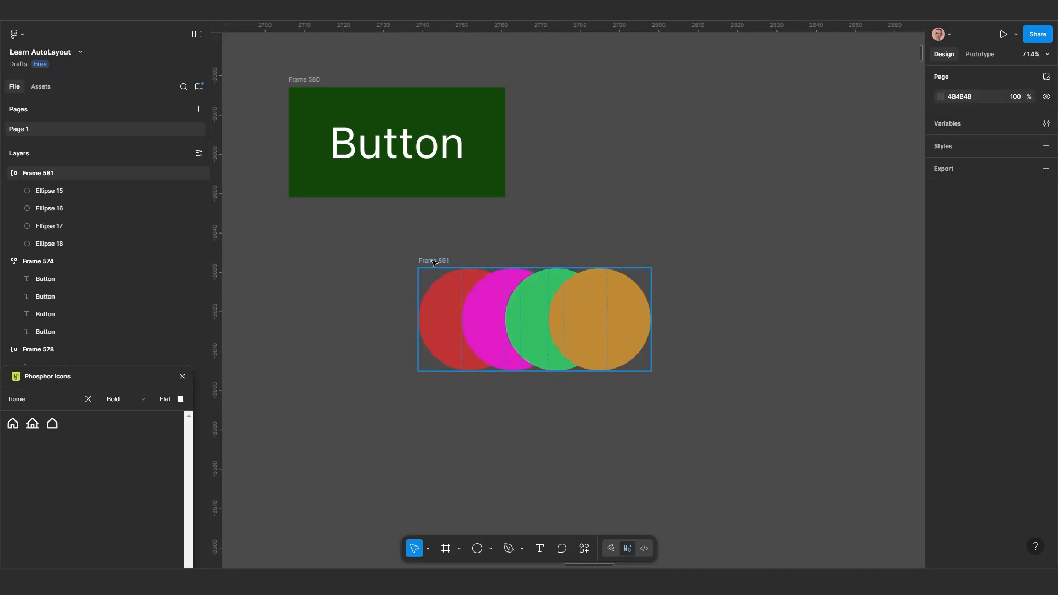
Switch the circle frame's canvas stacking between first and last on top, leaving it at First on top
{"action": "left_click", "coordinate": [1046, 241]}
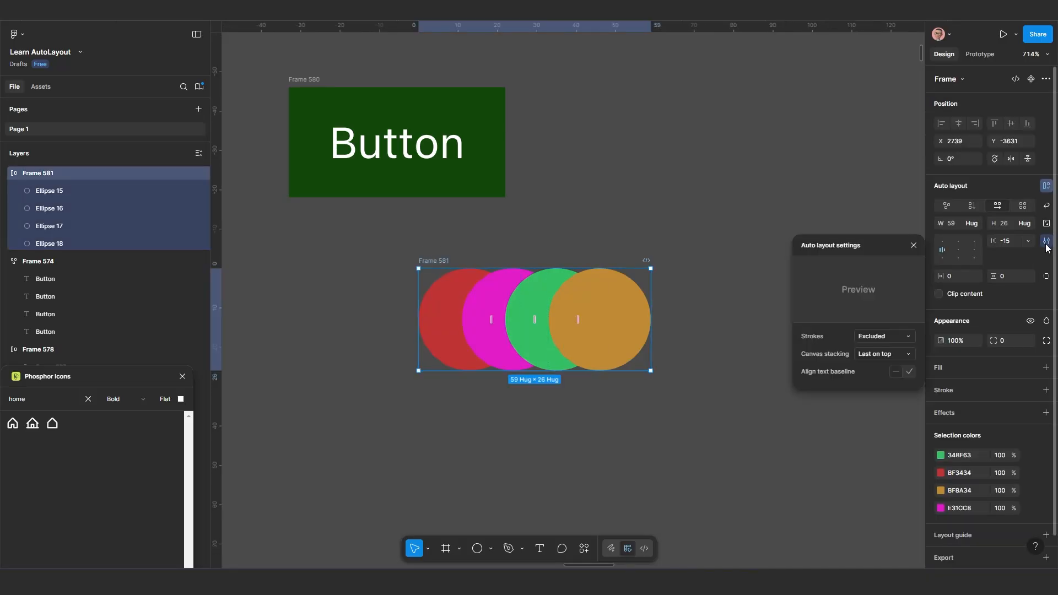
{"action": "left_click", "coordinate": [879, 354]}
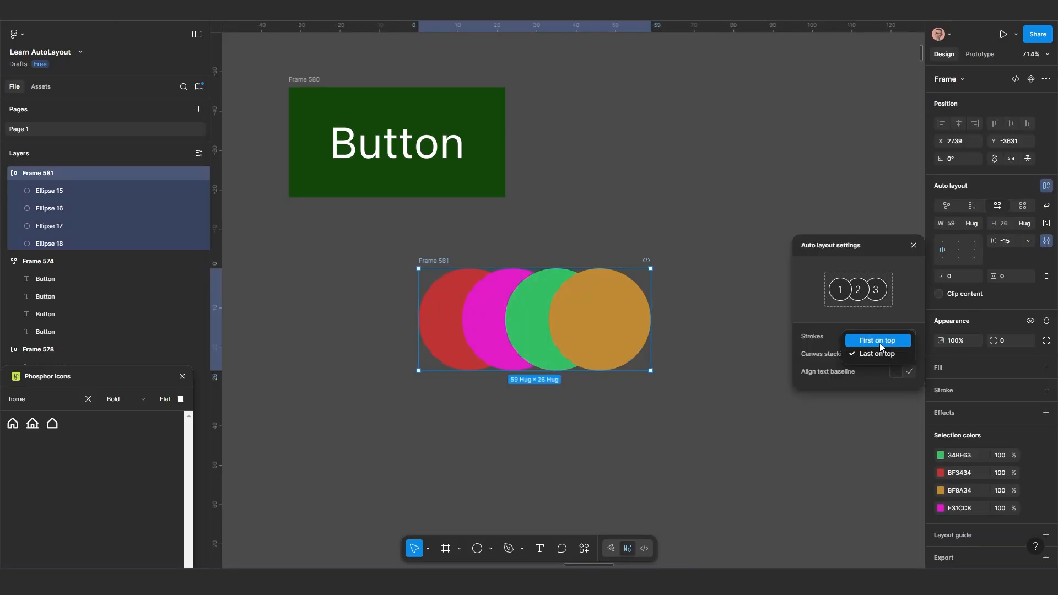
{"action": "left_click", "coordinate": [880, 343]}
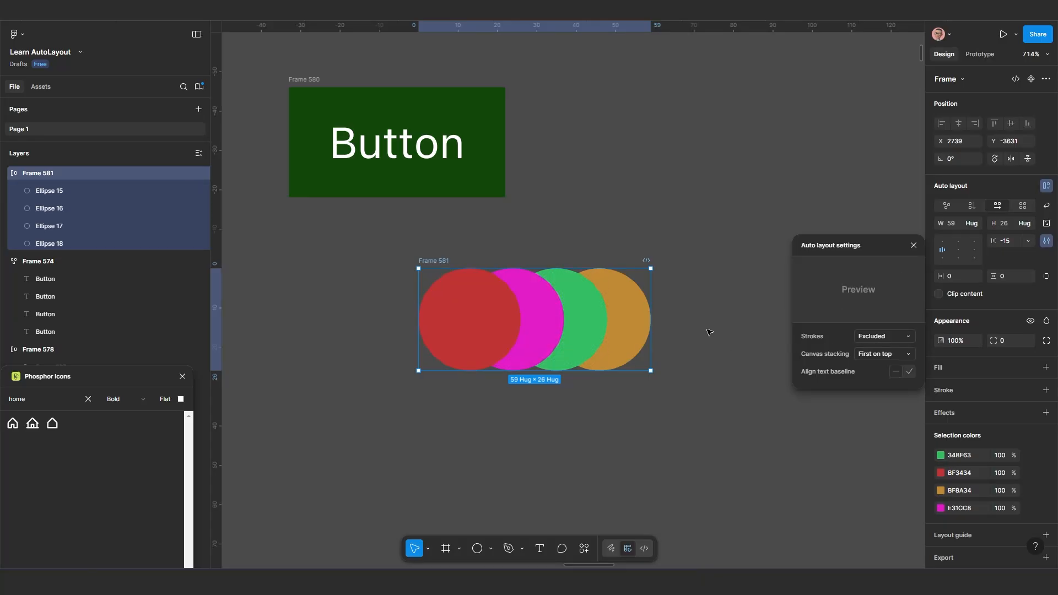
{"action": "left_click", "coordinate": [882, 354]}
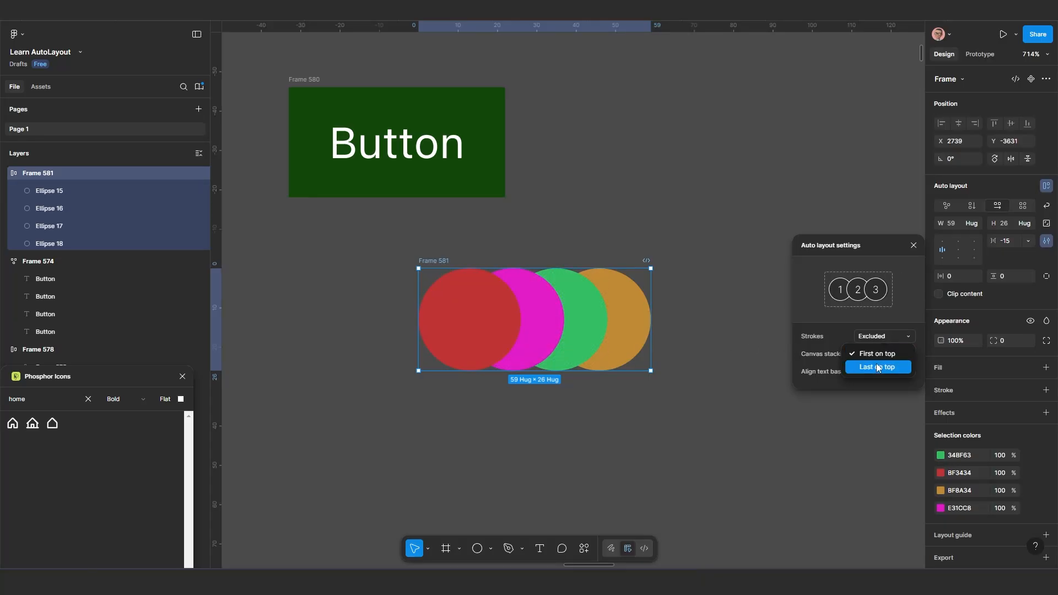
{"action": "left_click", "coordinate": [878, 368]}
{"action": "left_click", "coordinate": [885, 354]}
{"action": "left_click", "coordinate": [881, 338]}
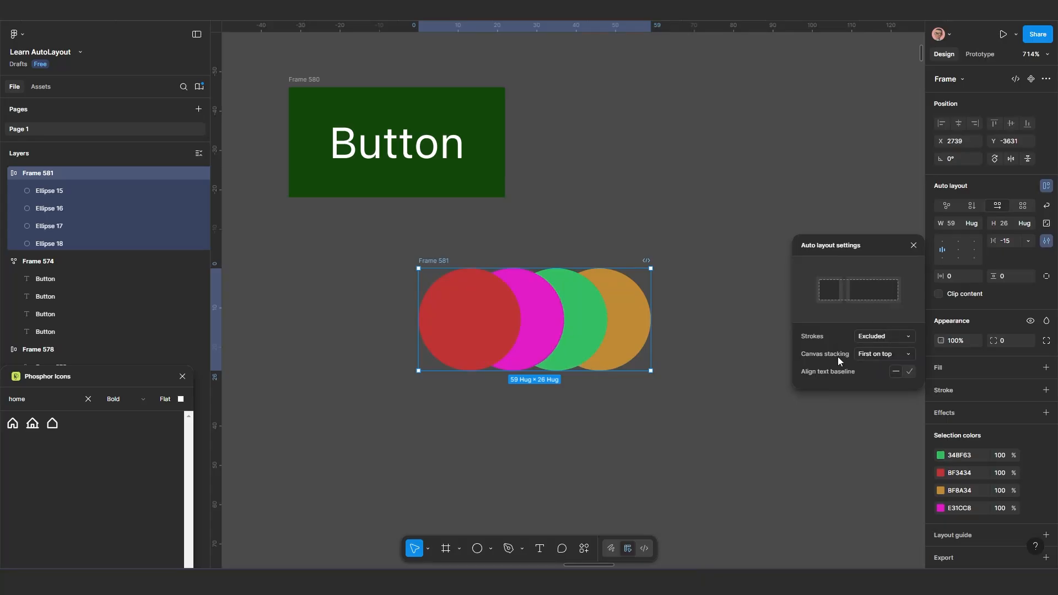
View the strokes options, included in or excluded from layout, in the circle frame's auto layout settings
{"action": "scroll", "coordinate": [691, 375], "scroll_direction": "up", "scroll_amount": 2}
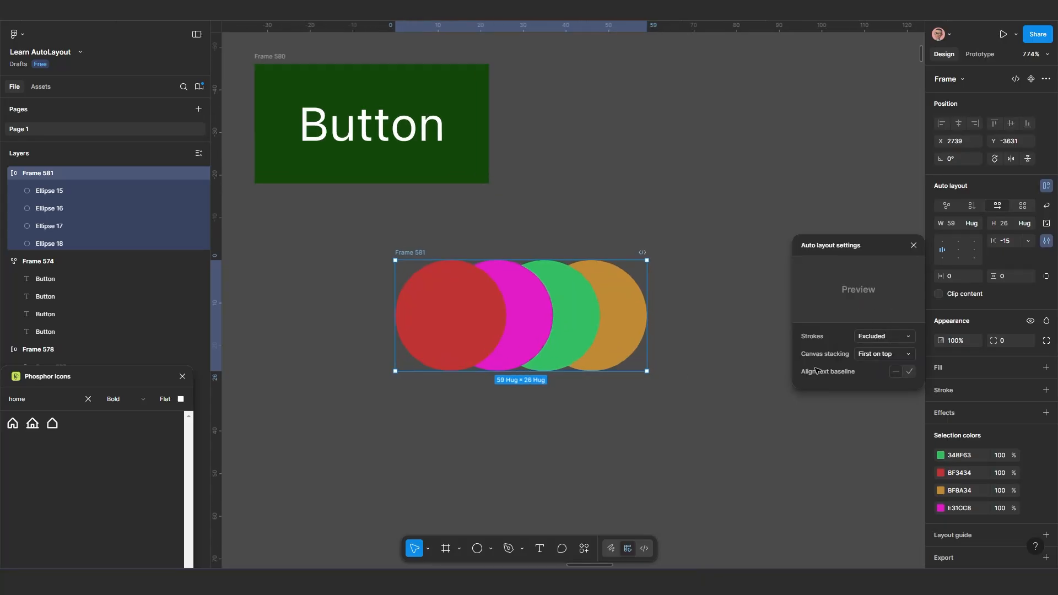
{"action": "left_click", "coordinate": [889, 336]}
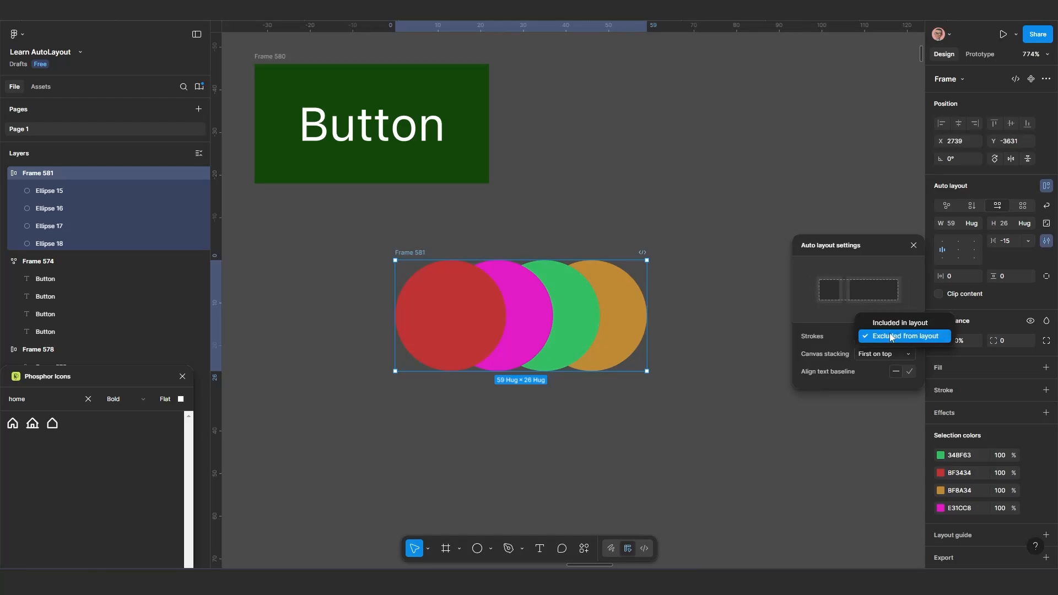
{"action": "scroll", "coordinate": [637, 374], "scroll_direction": "down", "scroll_amount": 2}
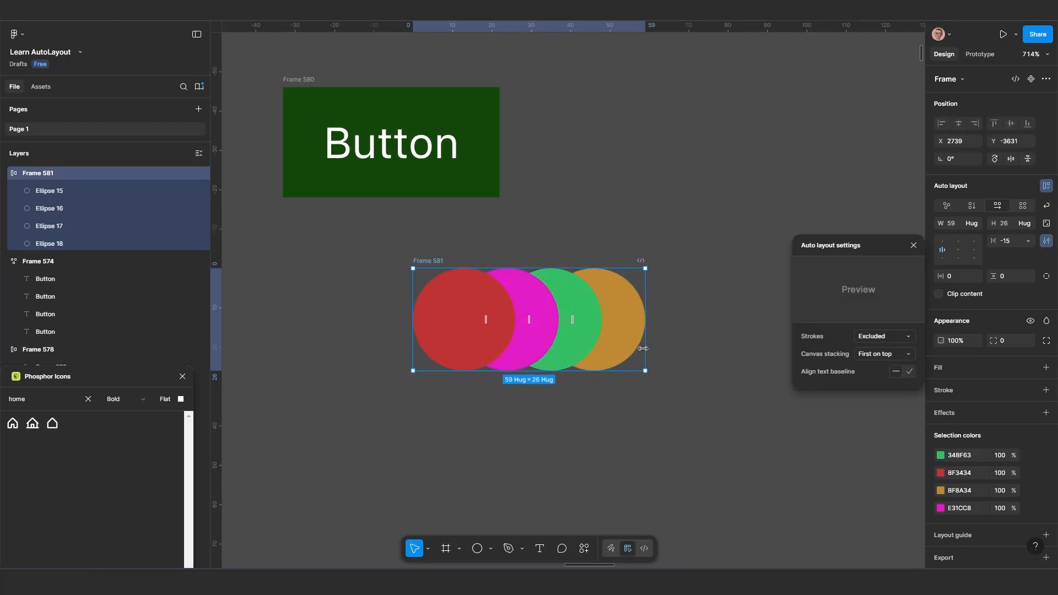
{"action": "scroll", "coordinate": [621, 338], "scroll_direction": "up", "scroll_amount": 3}
{"action": "scroll", "coordinate": [621, 342], "scroll_direction": "down", "scroll_amount": 5}
{"action": "left_click", "coordinate": [620, 329]}
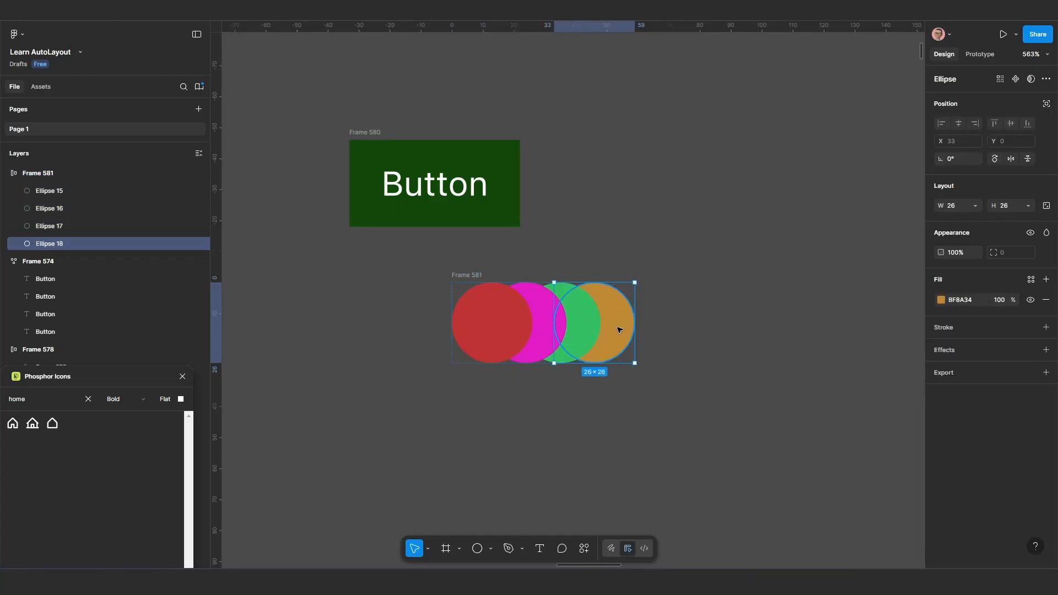
{"action": "key", "text": "alt"}
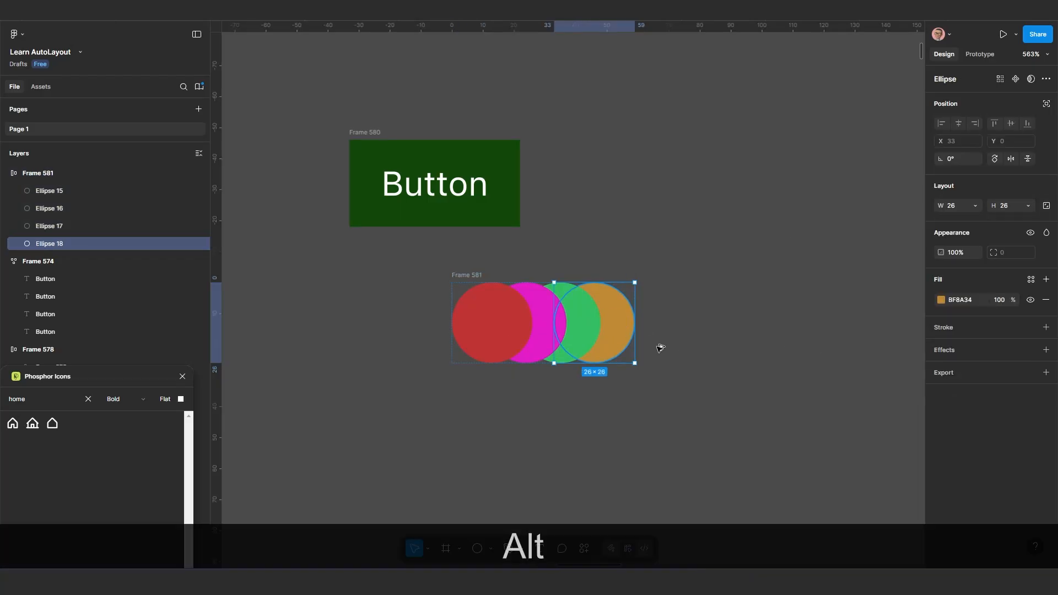
{"action": "left_click_drag", "start_coordinate": [620, 326], "coordinate": [699, 356]}
{"action": "key", "text": "ctrl+z"}
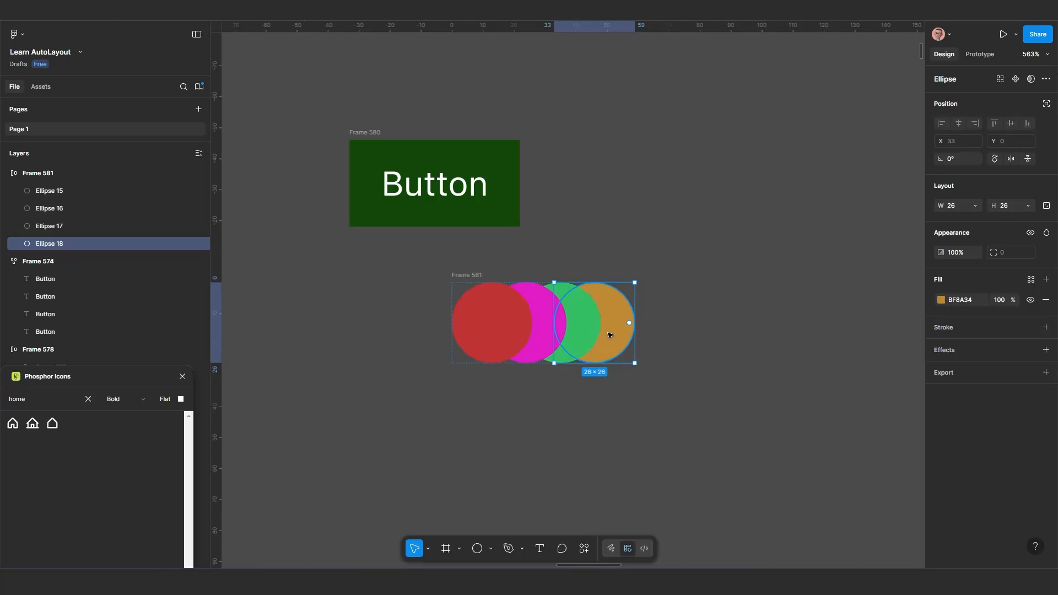
{"action": "scroll", "coordinate": [614, 342], "scroll_direction": "down", "scroll_amount": 2}
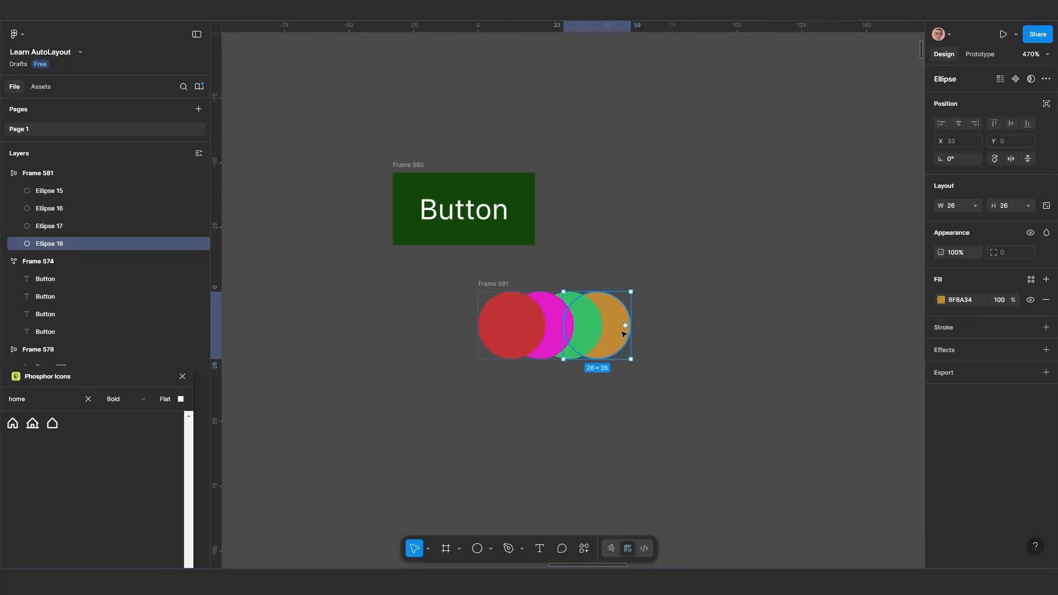
Move the orange circle out of the auto layout frame and drop it back between the magenta and green circles
{"action": "left_click_drag", "start_coordinate": [624, 334], "coordinate": [742, 332]}
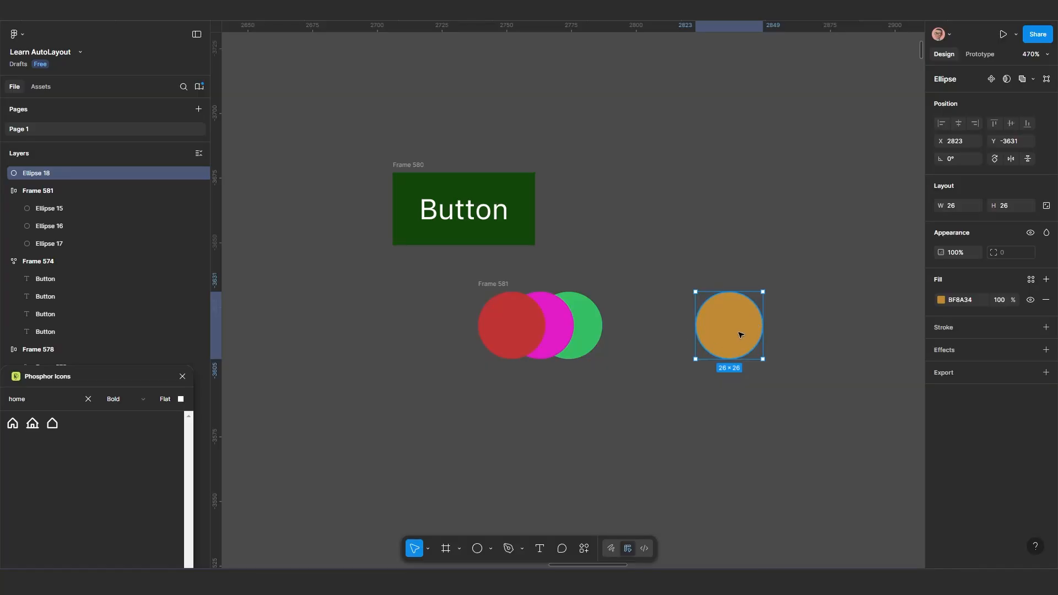
{"action": "left_click_drag", "start_coordinate": [741, 334], "coordinate": [553, 331]}
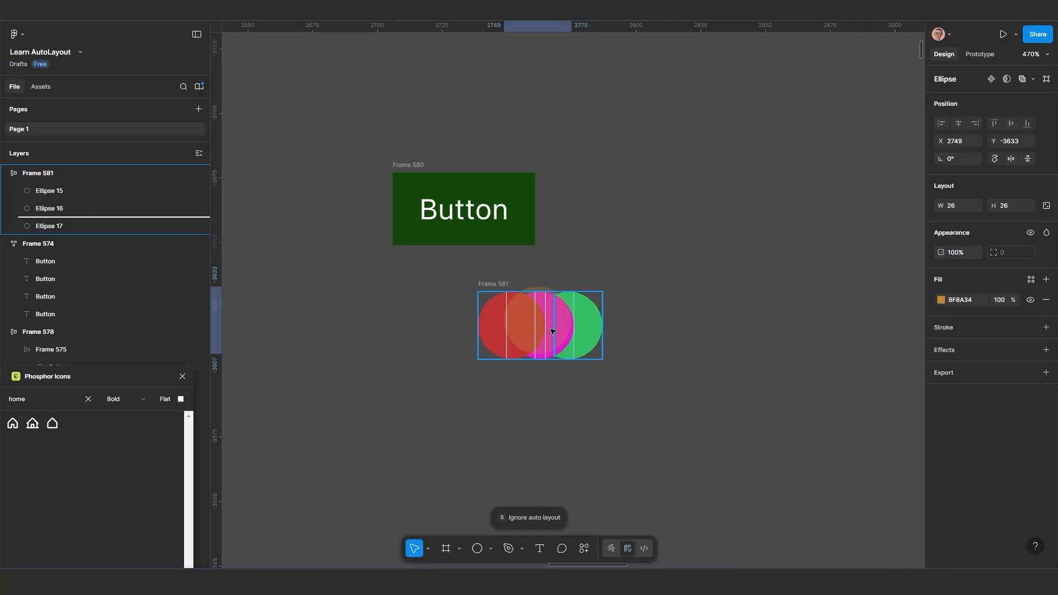
{"action": "left_click_drag", "start_coordinate": [553, 330], "coordinate": [553, 331]}
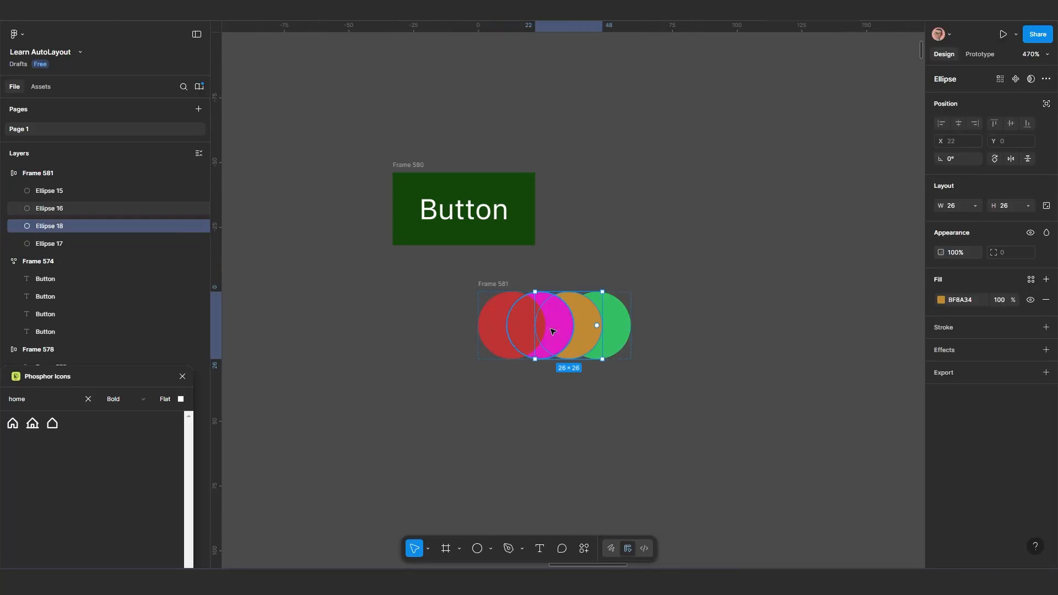
Shift the orange circle back and forth through the order inside the auto layout frame, ending in the last position
{"action": "key", "text": "Left"}
{"action": "key", "text": "Left"}
{"action": "key", "text": "Left"}
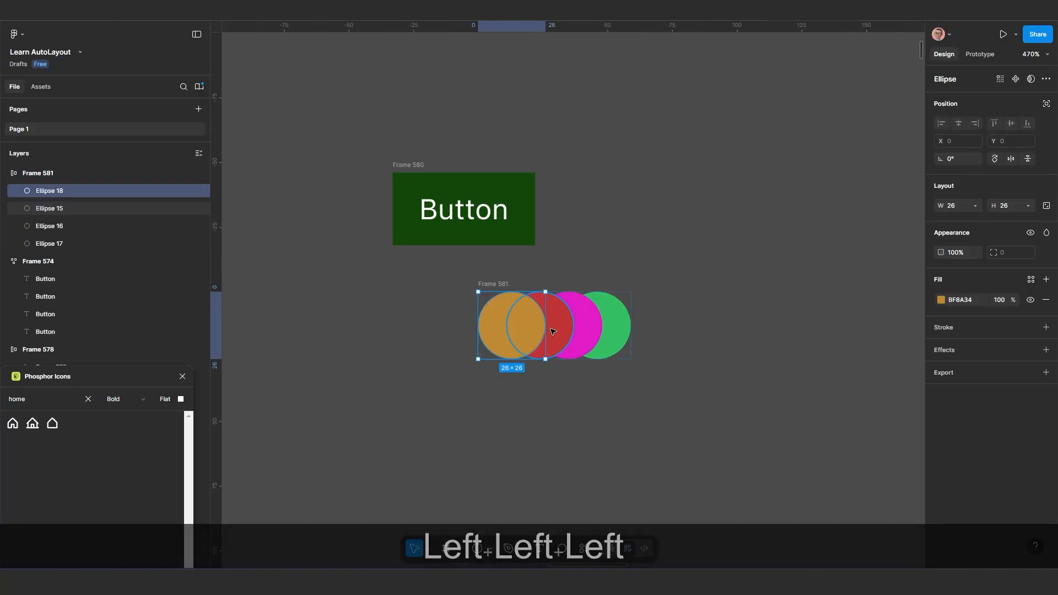
{"action": "key", "text": "Right"}
{"action": "key", "text": "Right"}
{"action": "key", "text": "Right"}
{"action": "key", "text": "Right"}
{"action": "key", "text": "Left"}
{"action": "key", "text": "Left"}
{"action": "key", "text": "Left"}
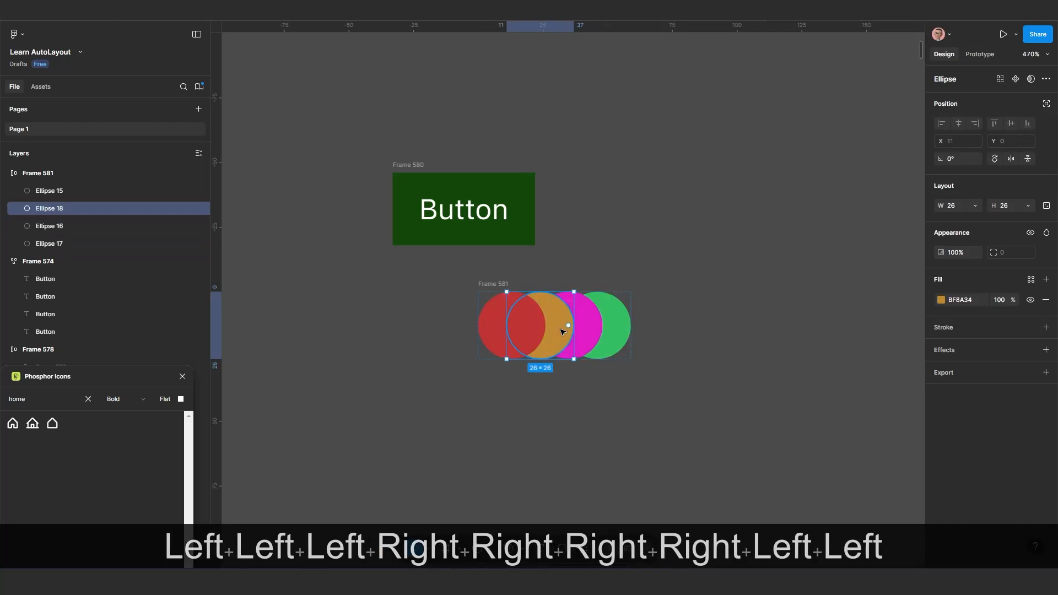
{"action": "key", "text": "Right"}
{"action": "key", "text": "Right"}
{"action": "key", "text": "Right"}
{"action": "key", "text": "Right"}
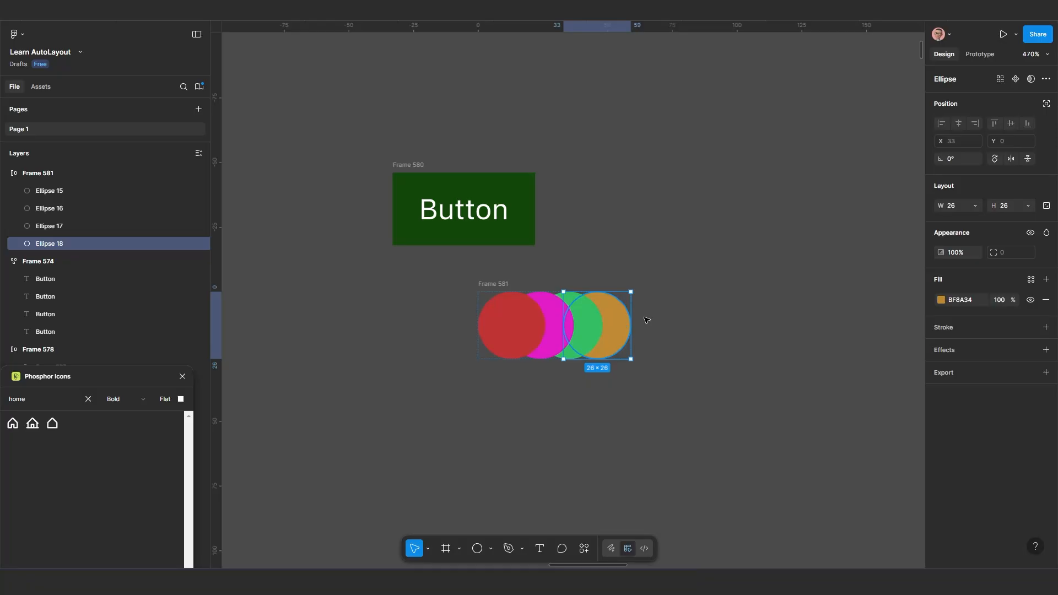
Pull the orange circle out of the frame onto the canvas and add a black 000000 inside stroke with weight 6
{"action": "left_click_drag", "start_coordinate": [619, 327], "coordinate": [792, 360]}
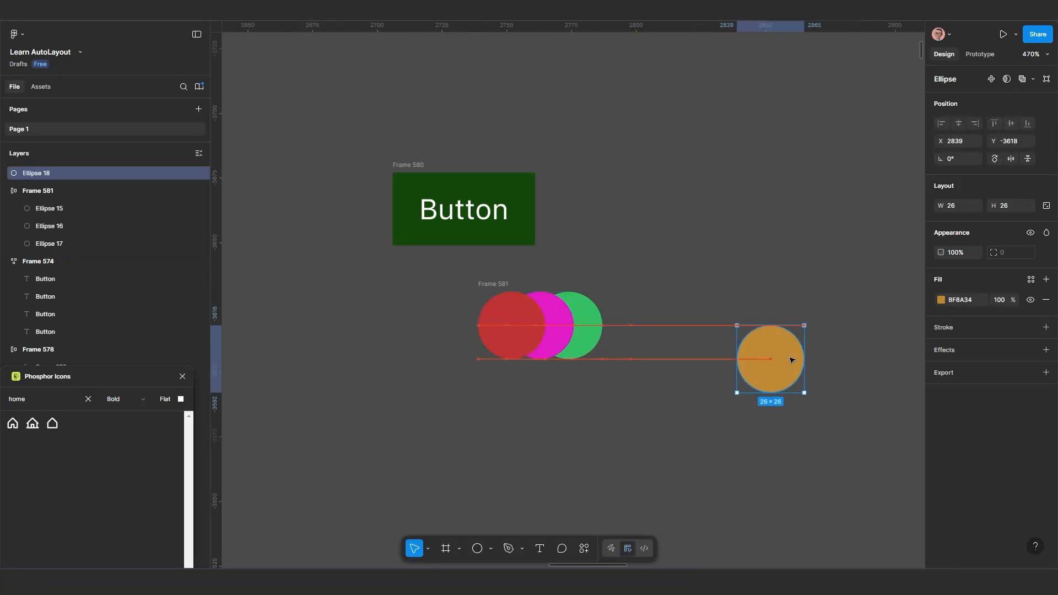
{"action": "scroll", "coordinate": [792, 360], "scroll_direction": "up", "scroll_amount": 1}
{"action": "left_click", "coordinate": [988, 329]}
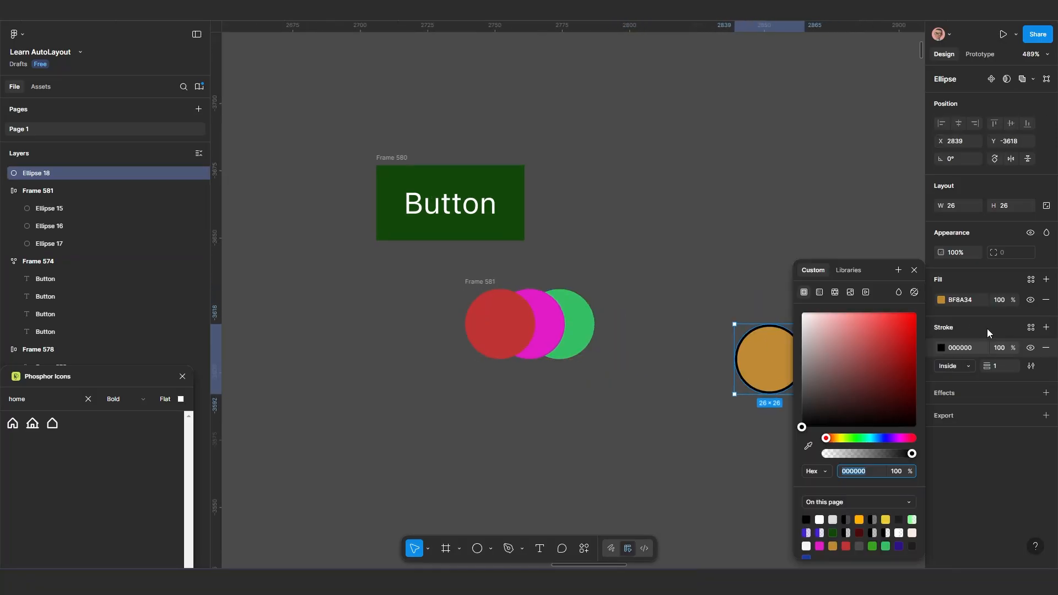
{"action": "mouse_move", "coordinate": [989, 364]}
{"action": "left_mouse_down"}
{"action": "mouse_move", "coordinate": [1014, 364]}
{"action": "mouse_move", "coordinate": [986, 366]}
{"action": "left_mouse_up"}
{"action": "scroll", "coordinate": [799, 361], "scroll_direction": "up", "scroll_amount": 5}
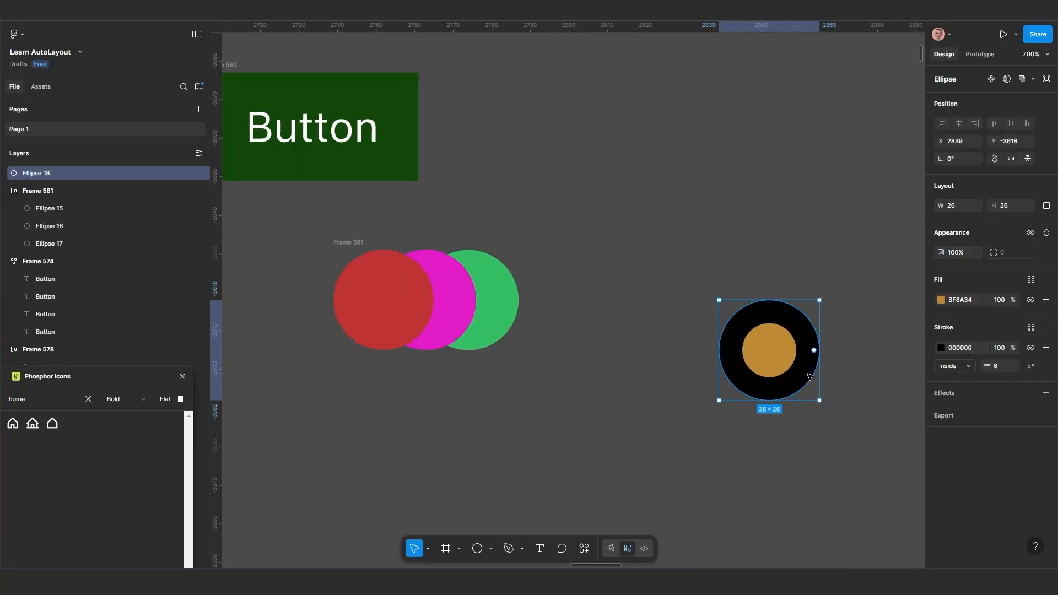
{"action": "scroll", "coordinate": [660, 369], "scroll_direction": "down", "scroll_amount": 4}
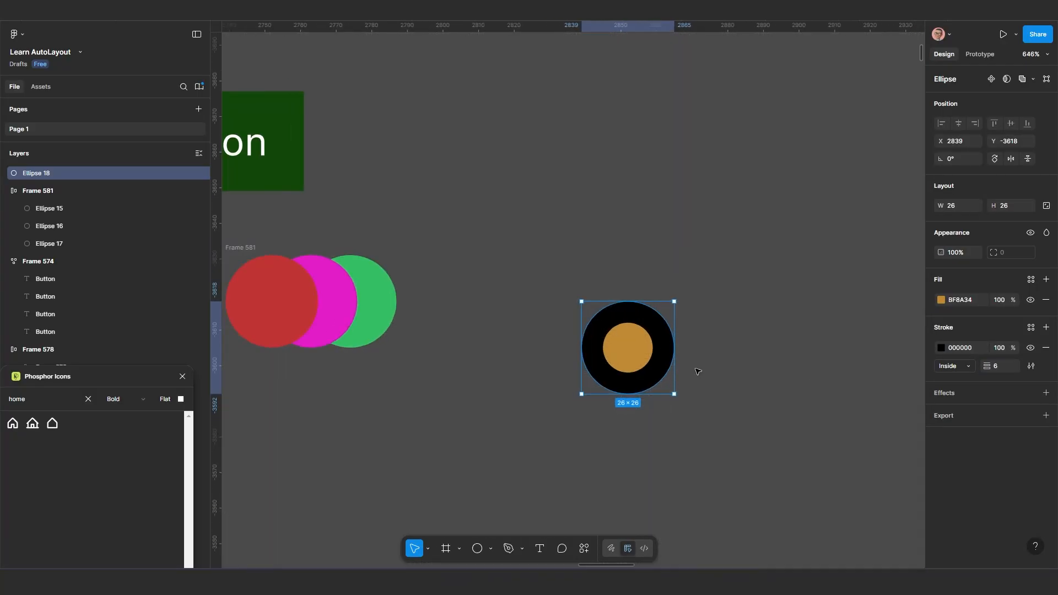
Change the orange circle's stroke position to Outside and keep its weight at 6
{"action": "left_click_drag", "start_coordinate": [981, 365], "coordinate": [977, 366]}
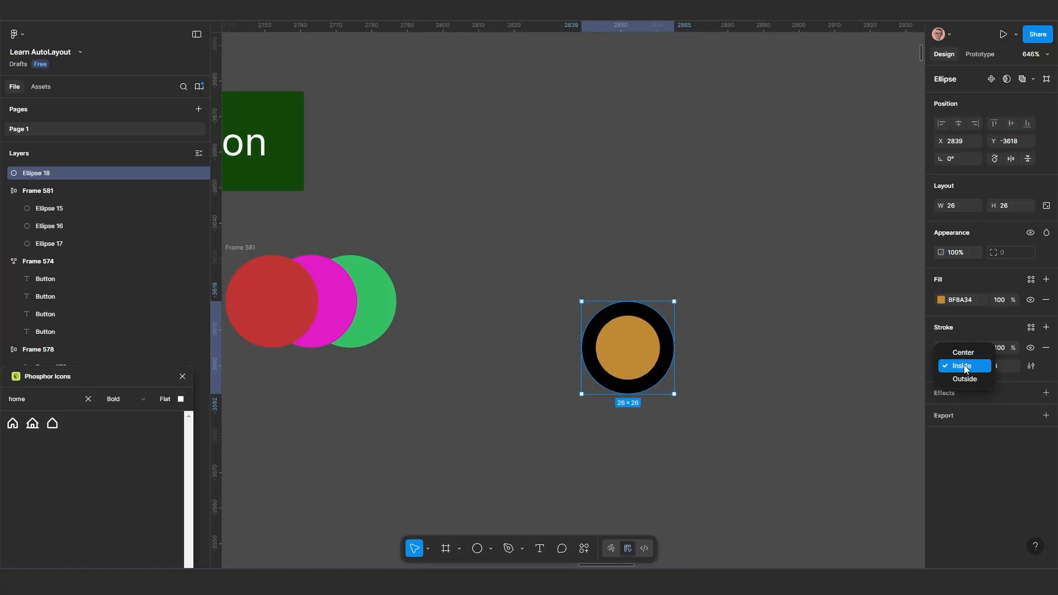
{"action": "left_click", "coordinate": [965, 379]}
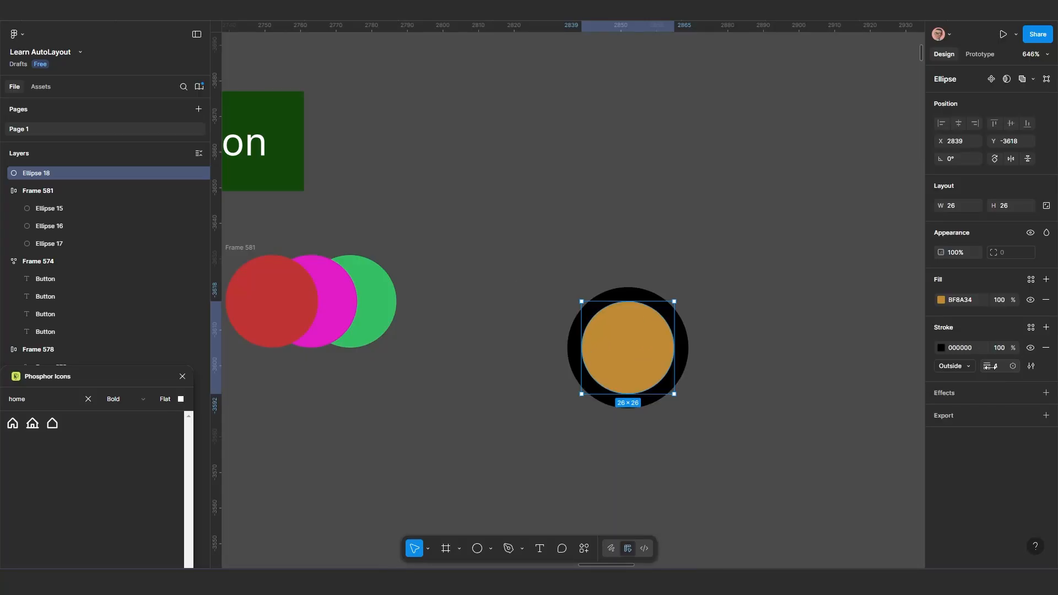
{"action": "left_click_drag", "start_coordinate": [990, 368], "coordinate": [993, 367]}
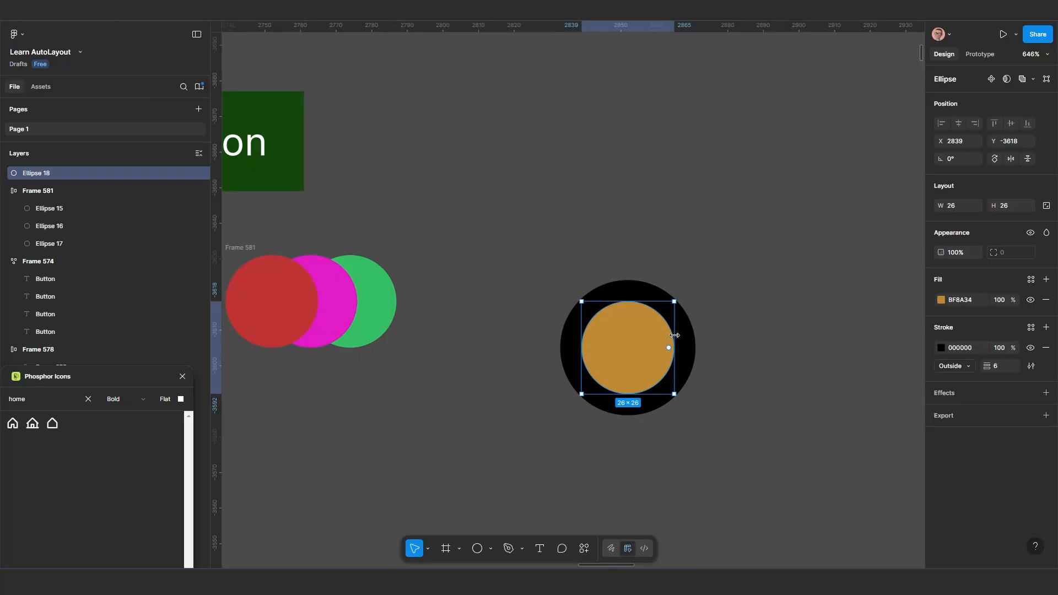
Duplicate the stroked orange circle beside the original and colour the copy's stroke dark red 991818
{"action": "scroll", "coordinate": [634, 339], "scroll_direction": "down", "scroll_amount": 2}
{"action": "left_click_drag", "start_coordinate": [566, 326], "coordinate": [689, 323]}
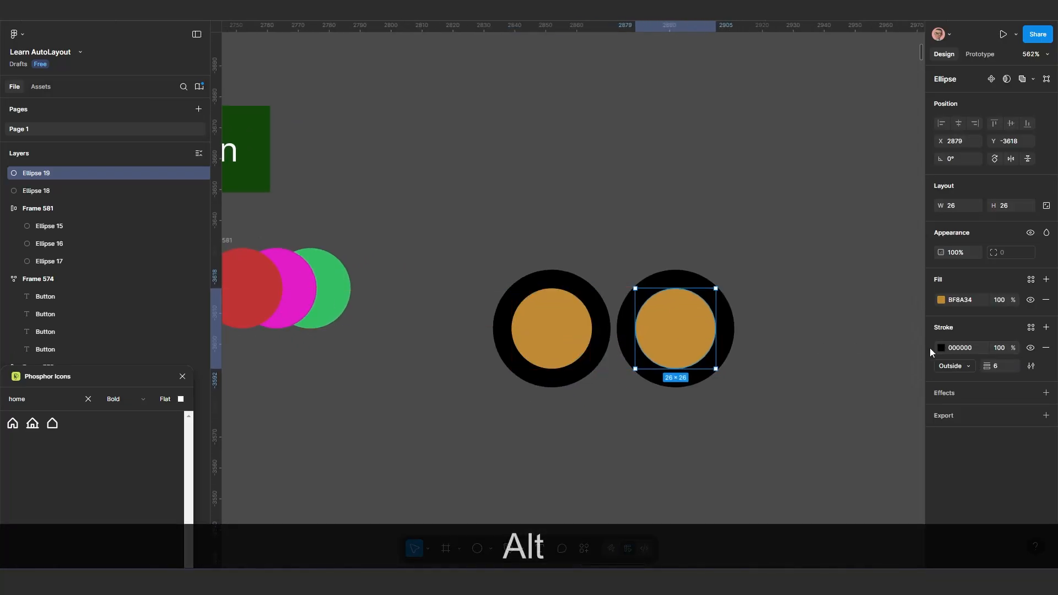
{"action": "left_click", "coordinate": [941, 347]}
{"action": "left_click", "coordinate": [896, 364]}
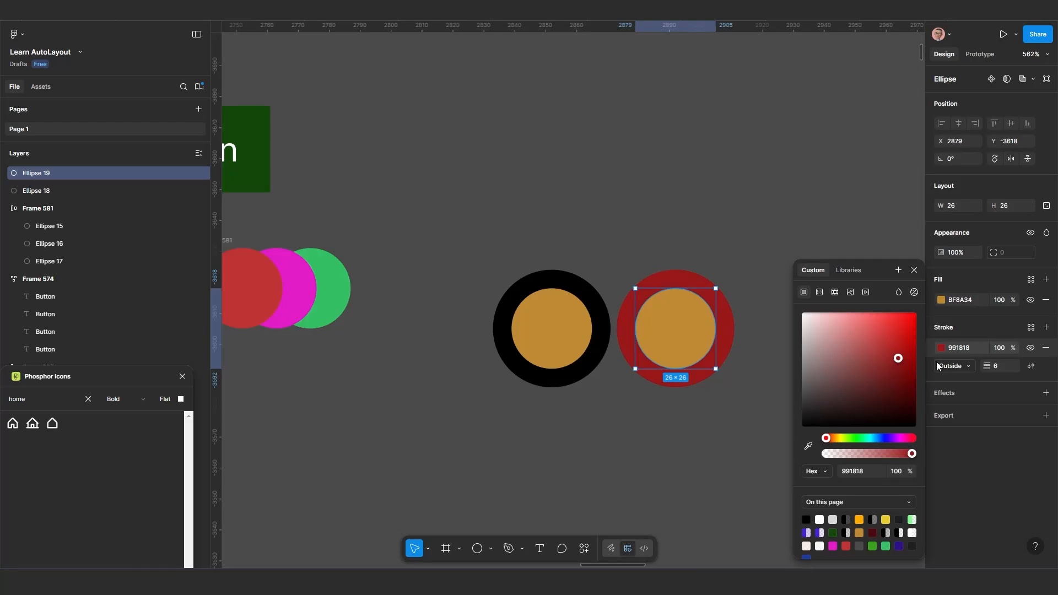
{"action": "key", "text": "Escape"}
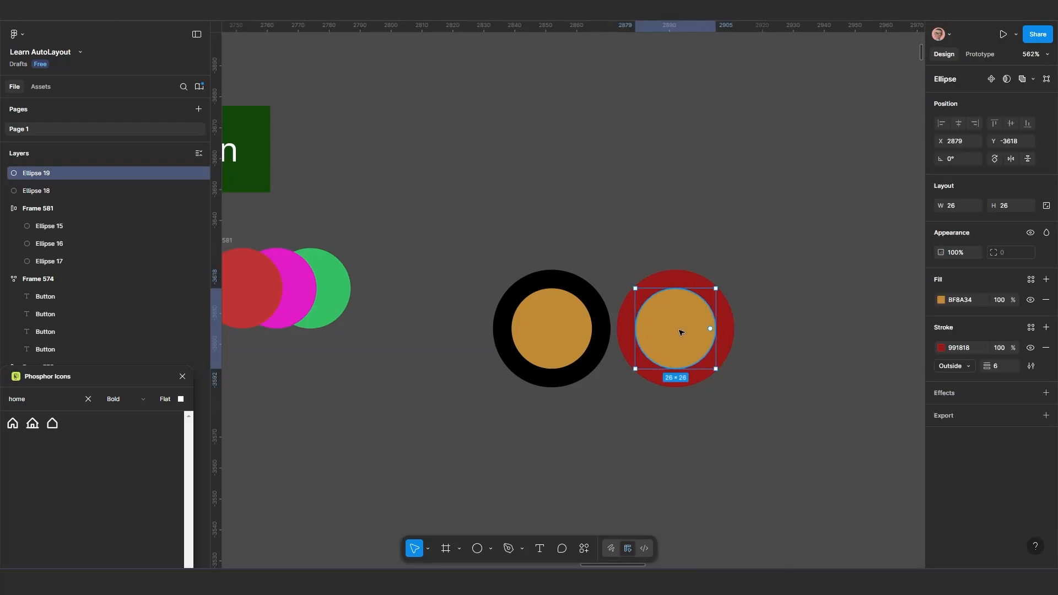
Change the fill of the red-stroked circle to blue 3440BF
{"action": "left_click", "coordinate": [941, 300]}
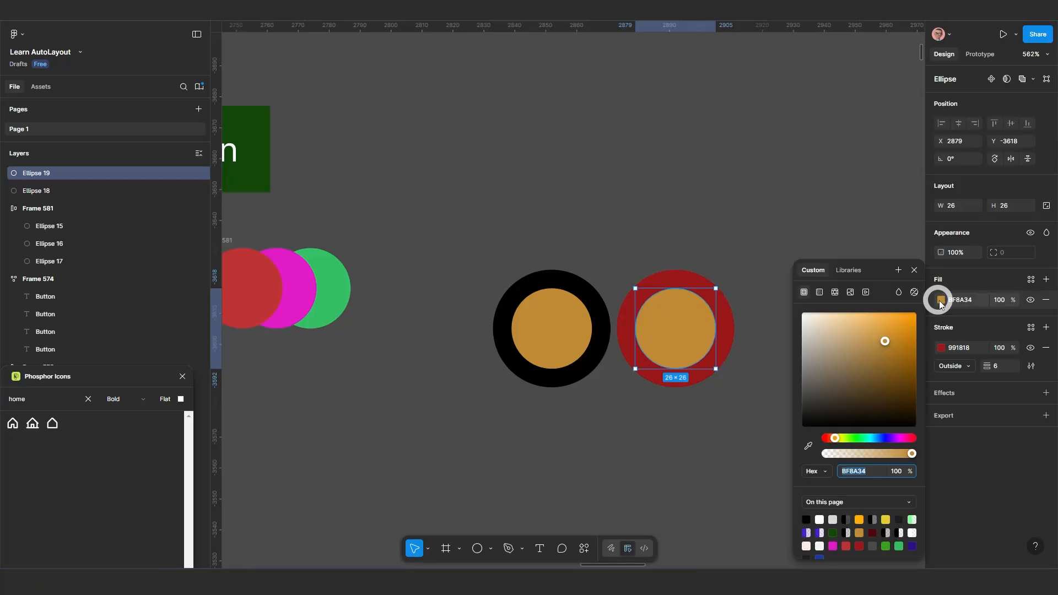
{"action": "left_click", "coordinate": [881, 439]}
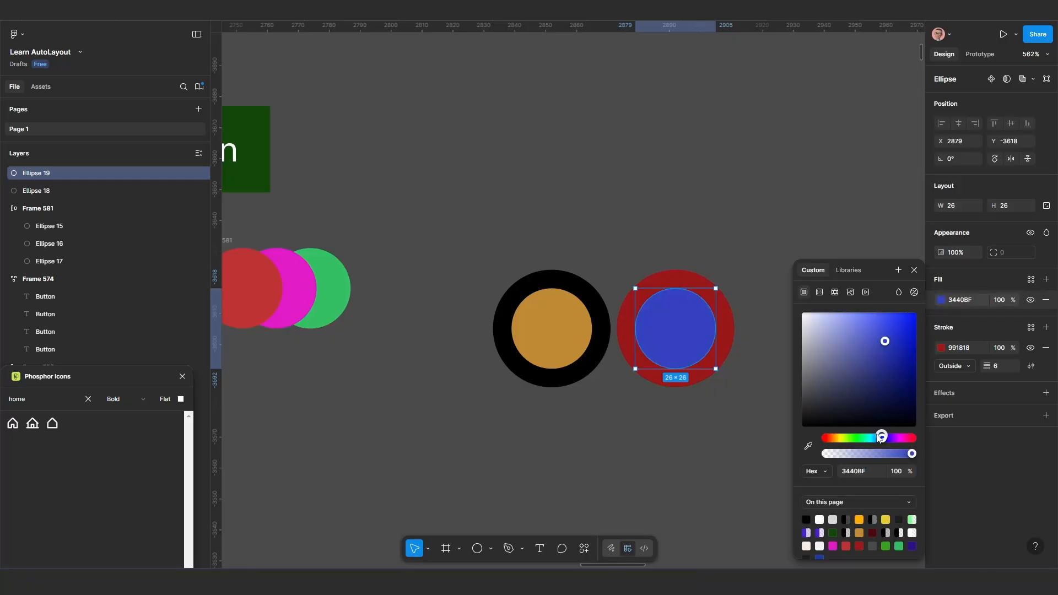
{"action": "left_click", "coordinate": [719, 425]}
Duplicate the blue circle to the right of the other two and remove the copy's stroke
{"action": "left_click", "coordinate": [681, 347]}
{"action": "left_click_drag", "start_coordinate": [682, 346], "coordinate": [823, 349]}
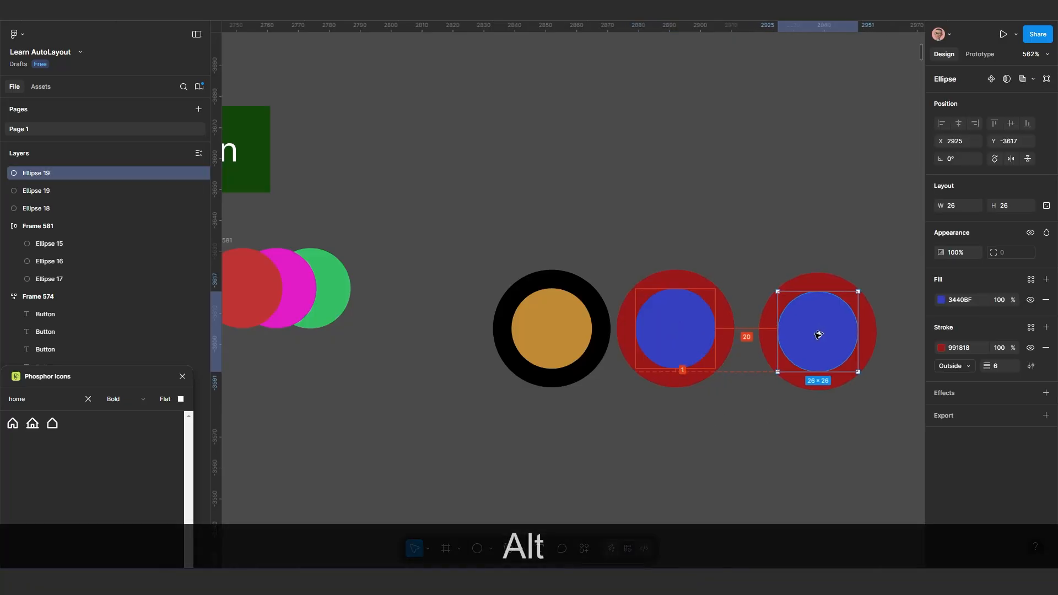
{"action": "left_click", "coordinate": [941, 348]}
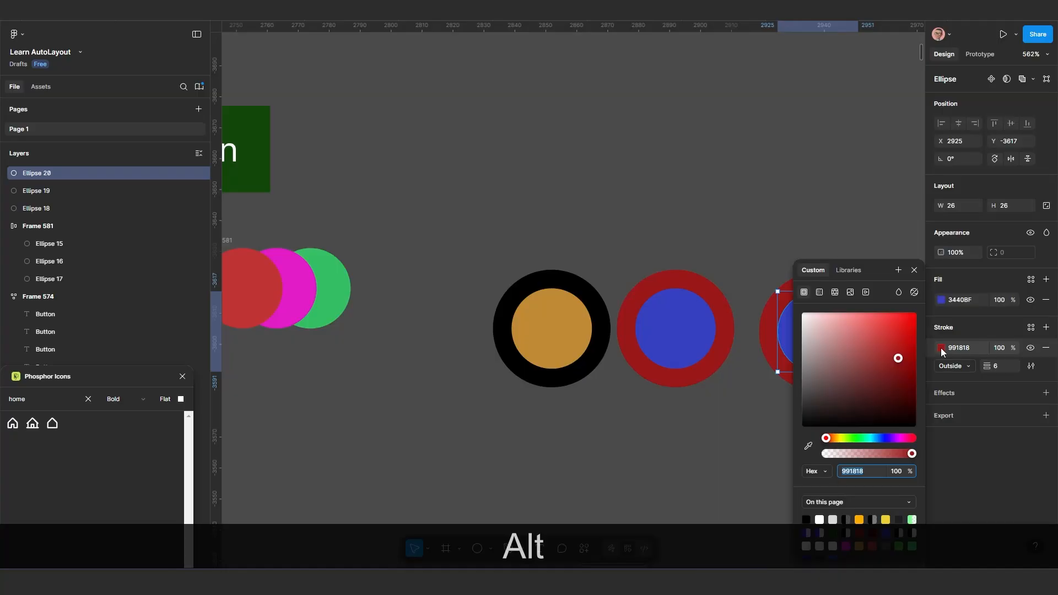
{"action": "left_click", "coordinate": [941, 349]}
{"action": "left_click", "coordinate": [1047, 351]}
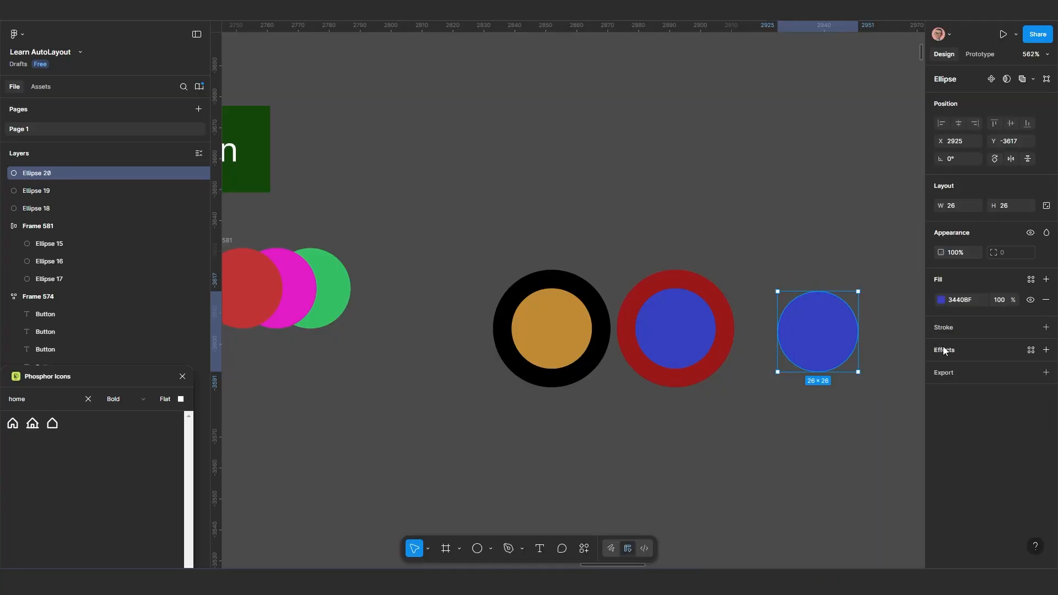
Change the fill of the strokeless circle copy from blue to turquoise
{"action": "left_click", "coordinate": [941, 301]}
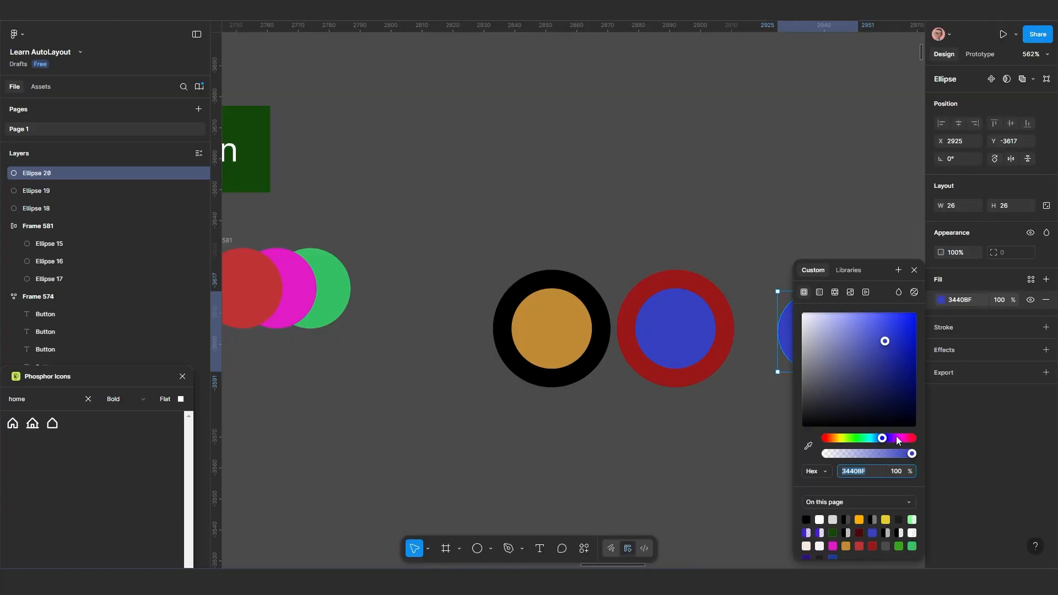
{"action": "left_click_drag", "start_coordinate": [879, 441], "coordinate": [871, 441]}
{"action": "left_click", "coordinate": [729, 409]}
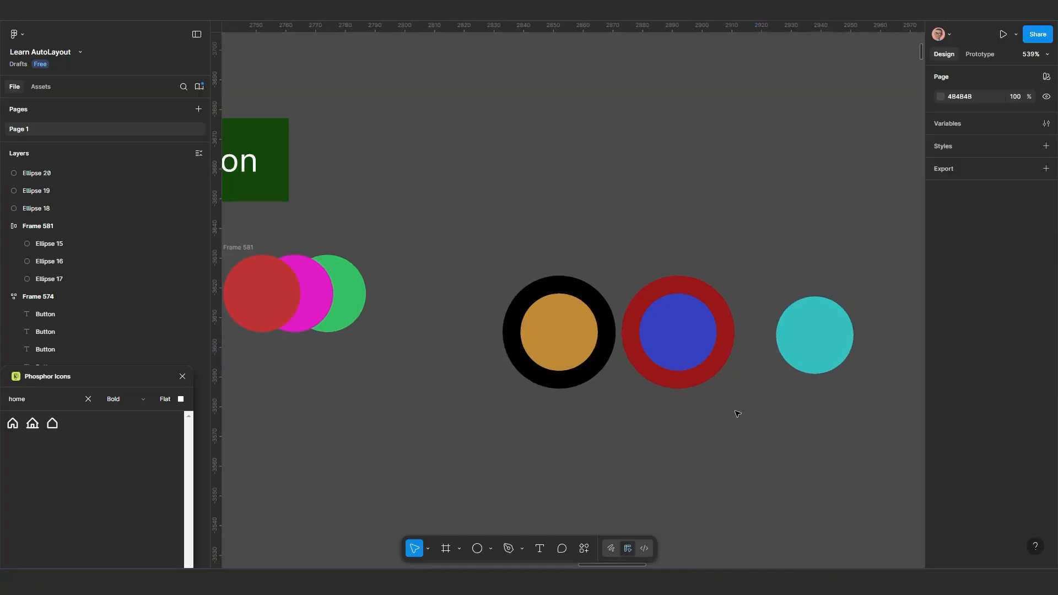
Duplicate the turquoise circle to its right and change the copy's fill to green 65BF34
{"action": "scroll", "coordinate": [733, 352], "scroll_direction": "right", "scroll_amount": 2}
{"action": "scroll", "coordinate": [733, 353], "scroll_direction": "down", "scroll_amount": 1}
{"action": "left_click", "coordinate": [704, 274]}
{"action": "key", "text": "alt"}
{"action": "left_click_drag", "start_coordinate": [706, 270], "coordinate": [804, 276]}
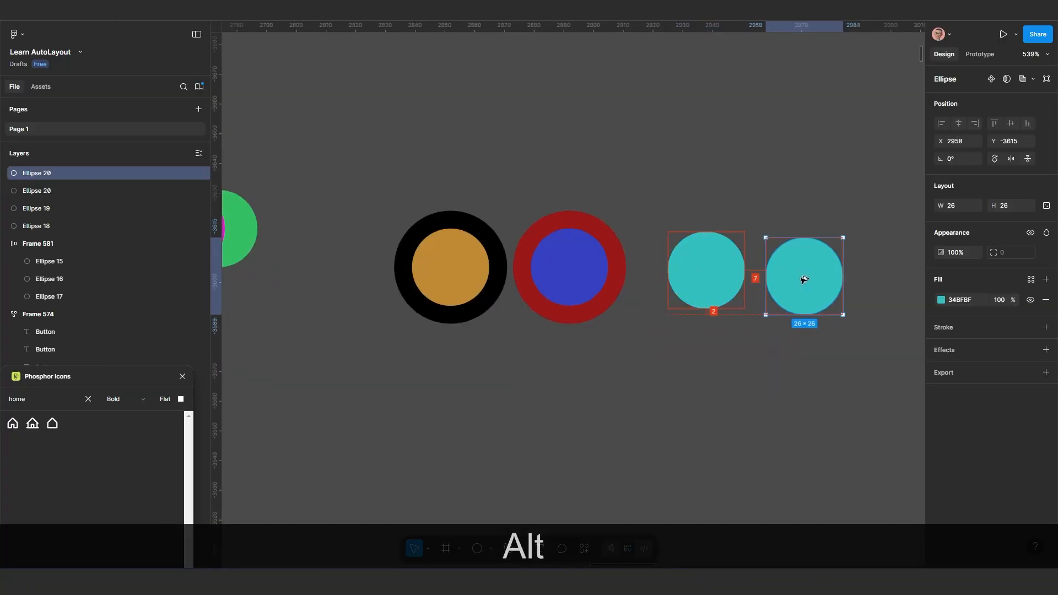
{"action": "left_click", "coordinate": [942, 300]}
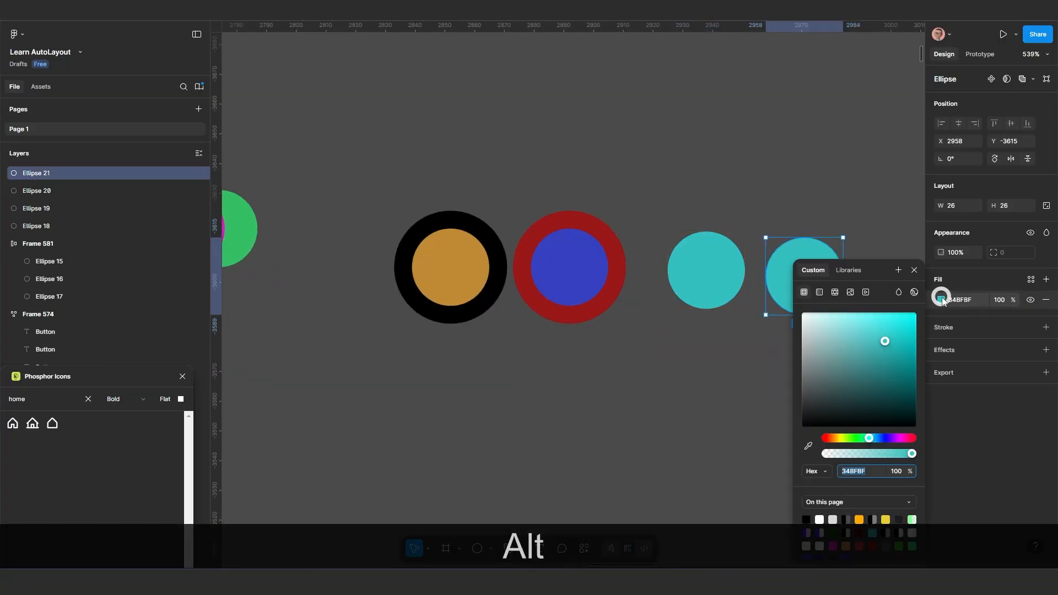
{"action": "left_click", "coordinate": [850, 439]}
{"action": "left_click", "coordinate": [622, 363]}
Select the orange, blue, turquoise and green circles and wrap them in a horizontal auto layout frame
{"action": "scroll", "coordinate": [621, 361], "scroll_direction": "down", "scroll_amount": 3}
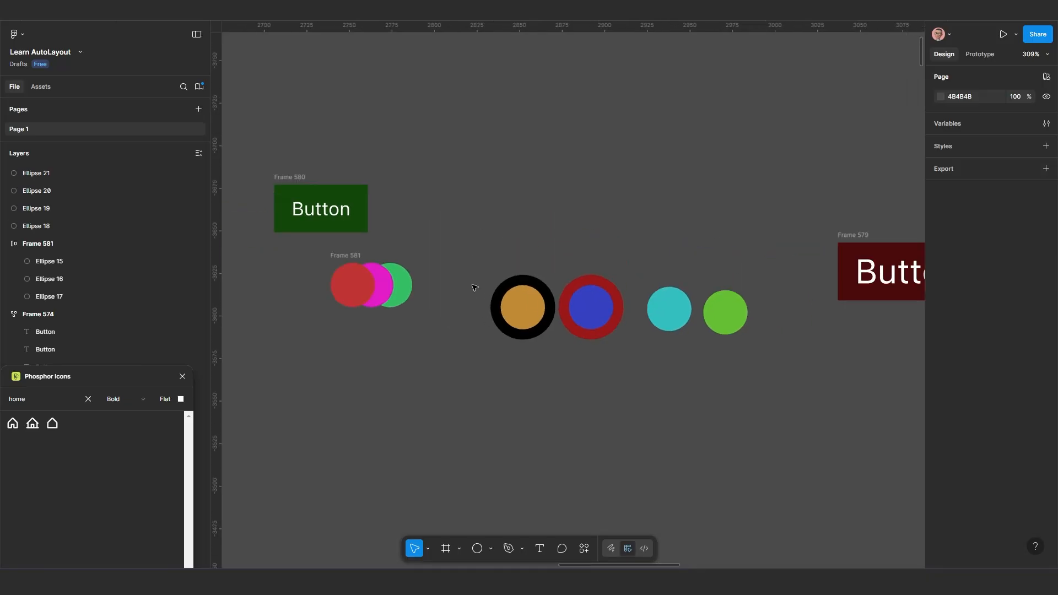
{"action": "left_click_drag", "start_coordinate": [583, 330], "coordinate": [785, 382]}
{"action": "key", "text": "shift+a"}
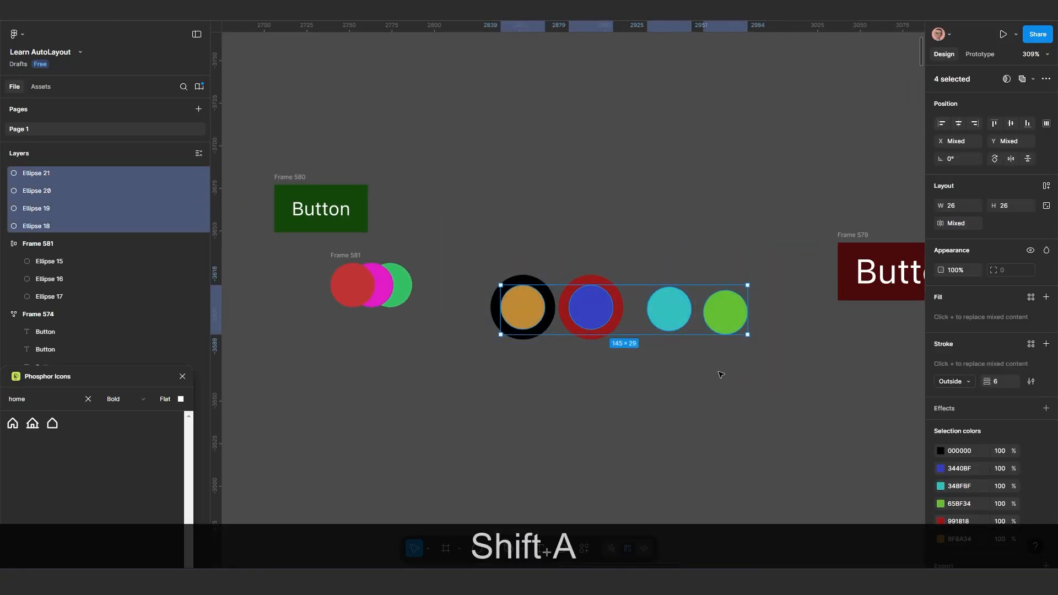
{"action": "scroll", "coordinate": [585, 373], "scroll_direction": "up", "scroll_amount": 3}
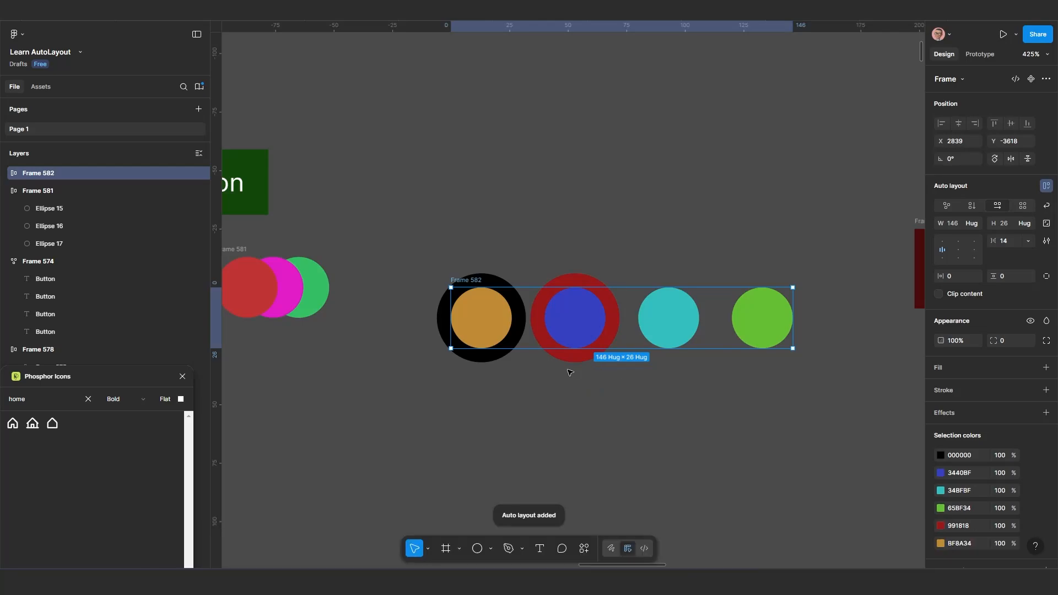
{"action": "scroll", "coordinate": [570, 373], "scroll_direction": "up", "scroll_amount": 1}
{"action": "scroll", "coordinate": [584, 369], "scroll_direction": "up", "scroll_amount": 2}
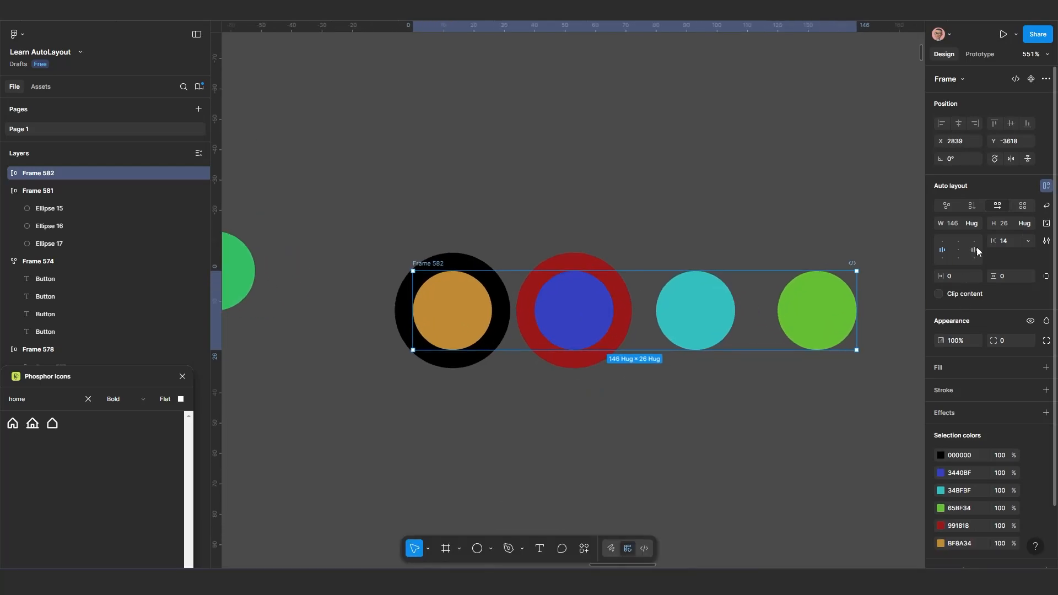
Reduce the gap between the four circles in the auto layout frame to 6
{"action": "mouse_move", "coordinate": [994, 241]}
{"action": "left_mouse_down"}
{"action": "mouse_move", "coordinate": [963, 248]}
{"action": "mouse_move", "coordinate": [987, 246]}
{"action": "left_mouse_up"}
{"action": "scroll", "coordinate": [537, 308], "scroll_direction": "up", "scroll_amount": 2}
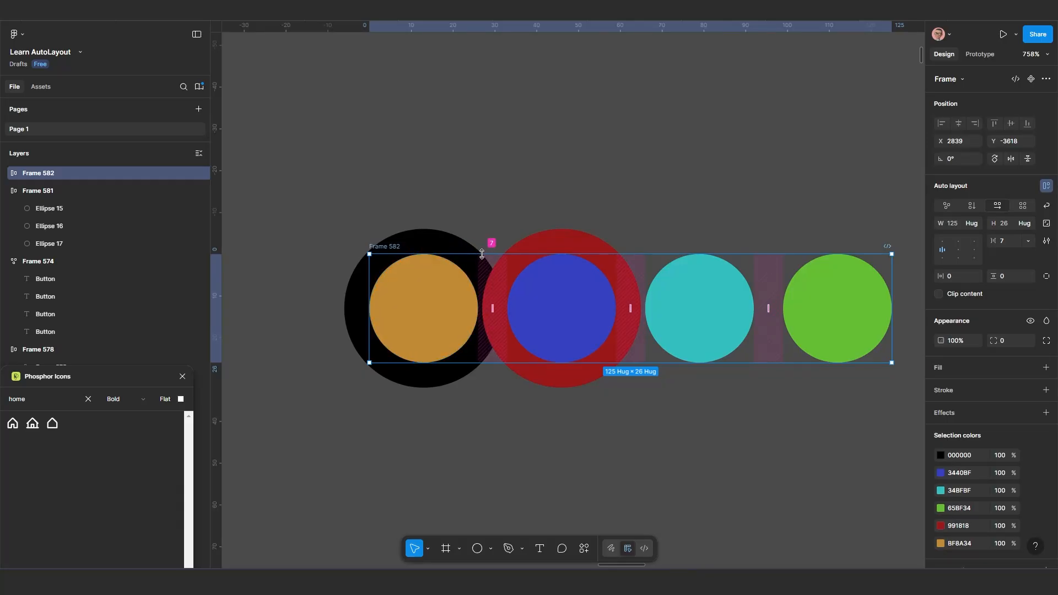
{"action": "left_click_drag", "start_coordinate": [482, 254], "coordinate": [501, 230]}
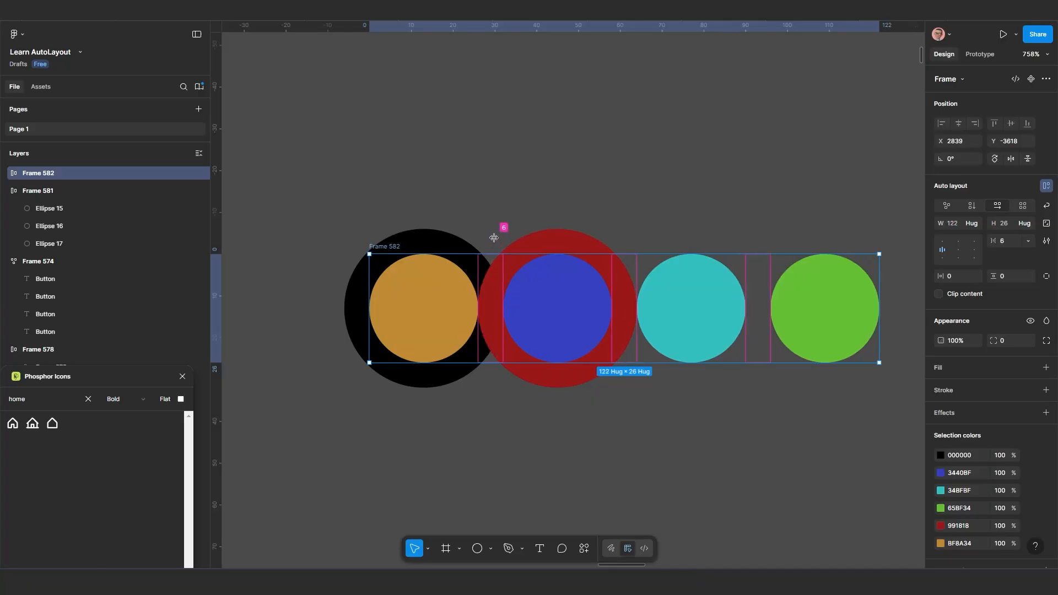
{"action": "left_click", "coordinate": [601, 238]}
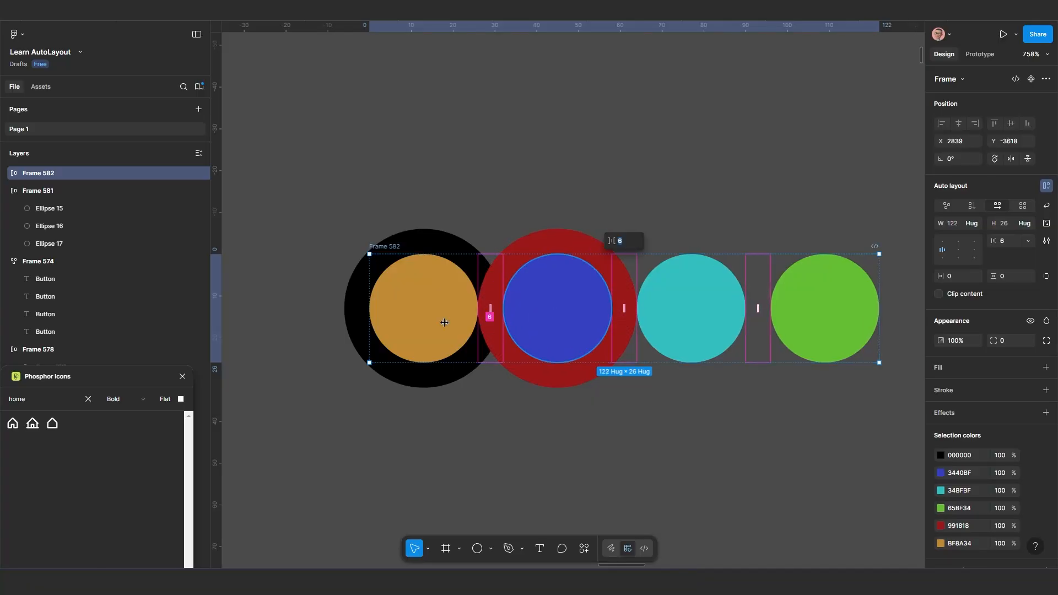
Widen the four-circle frame leftward to 135, increase its gap to 23 and undo the frame's height change
{"action": "left_click_drag", "start_coordinate": [369, 338], "coordinate": [314, 339]}
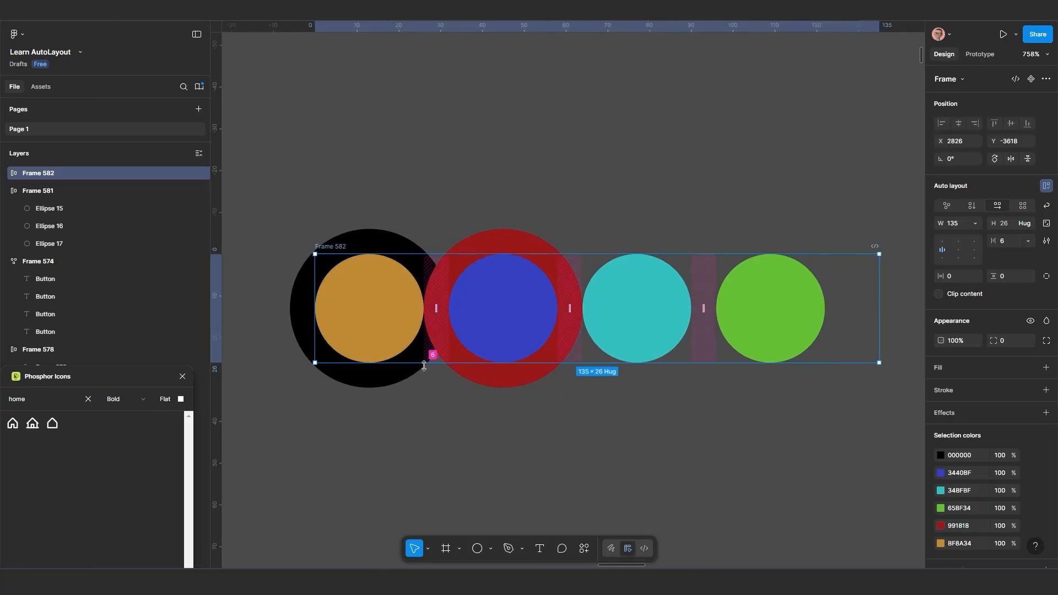
{"action": "left_click_drag", "start_coordinate": [432, 387], "coordinate": [467, 412]}
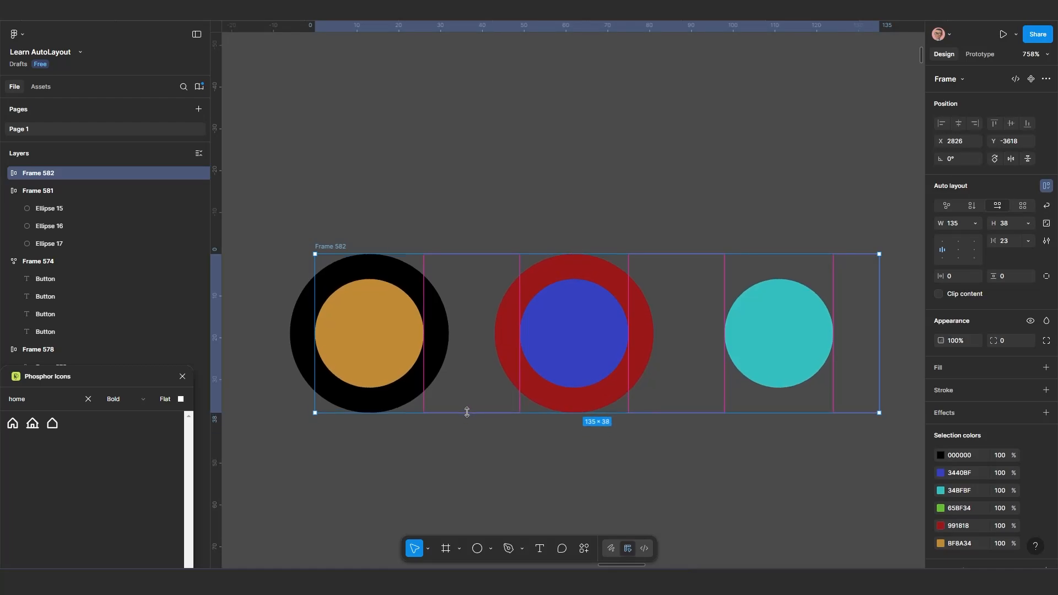
{"action": "key", "text": "ctrl+z"}
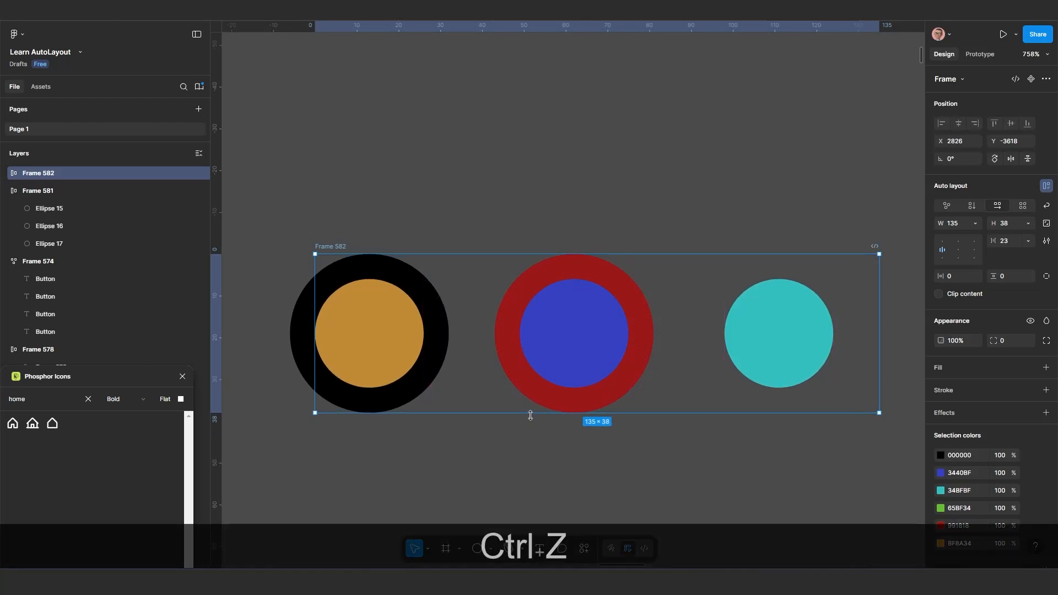
Set the four-circle frame's width to hug its contents
{"action": "scroll", "coordinate": [515, 404], "scroll_direction": "down", "scroll_amount": 3}
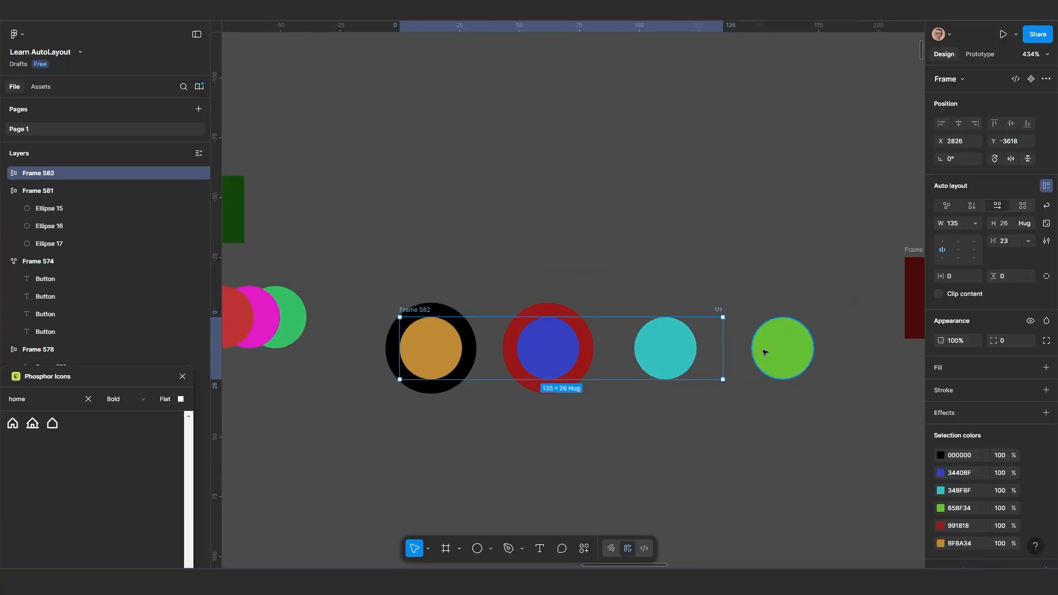
{"action": "scroll", "coordinate": [662, 367], "scroll_direction": "up", "scroll_amount": 2}
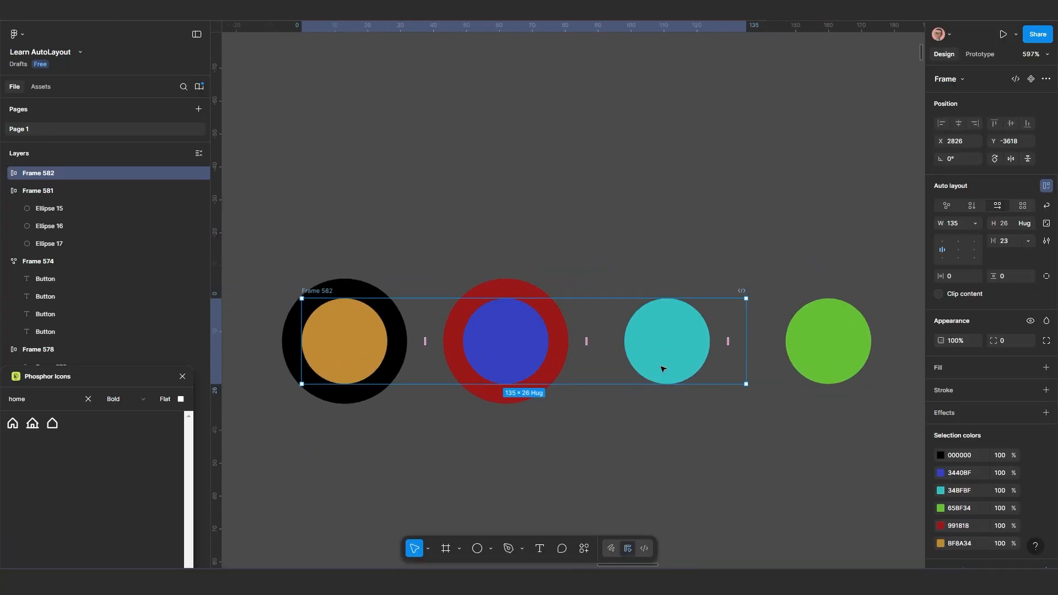
{"action": "left_click", "coordinate": [979, 224]}
{"action": "left_click", "coordinate": [984, 237]}
{"action": "scroll", "coordinate": [640, 380], "scroll_direction": "down", "scroll_amount": 1}
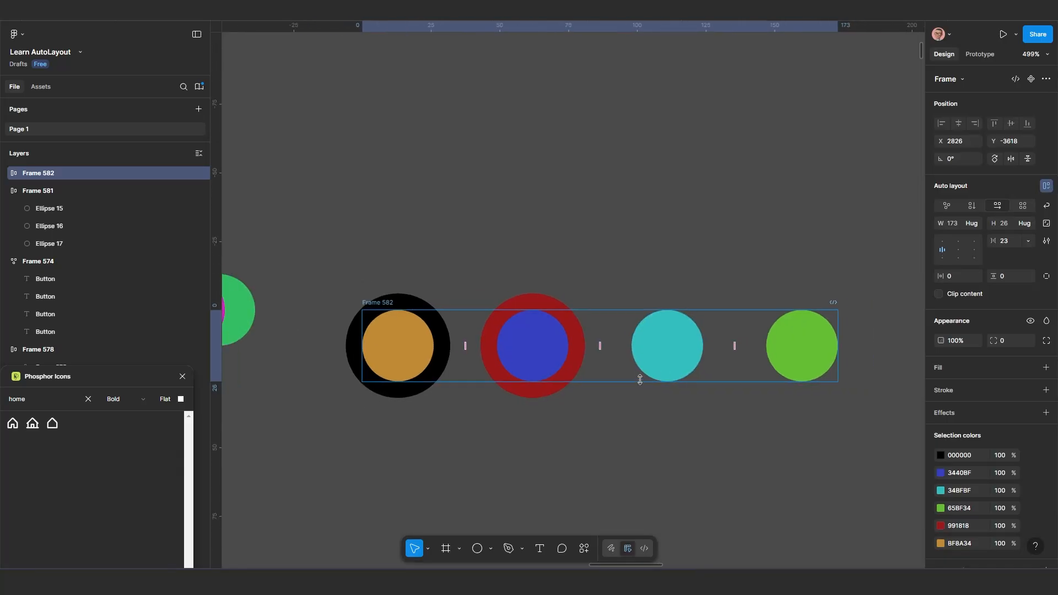
Set strokes to Included in layout for the four-circle frame and inspect the circles' spacing
{"action": "scroll", "coordinate": [640, 379], "scroll_direction": "up", "scroll_amount": 1}
{"action": "scroll", "coordinate": [539, 372], "scroll_direction": "up", "scroll_amount": 1}
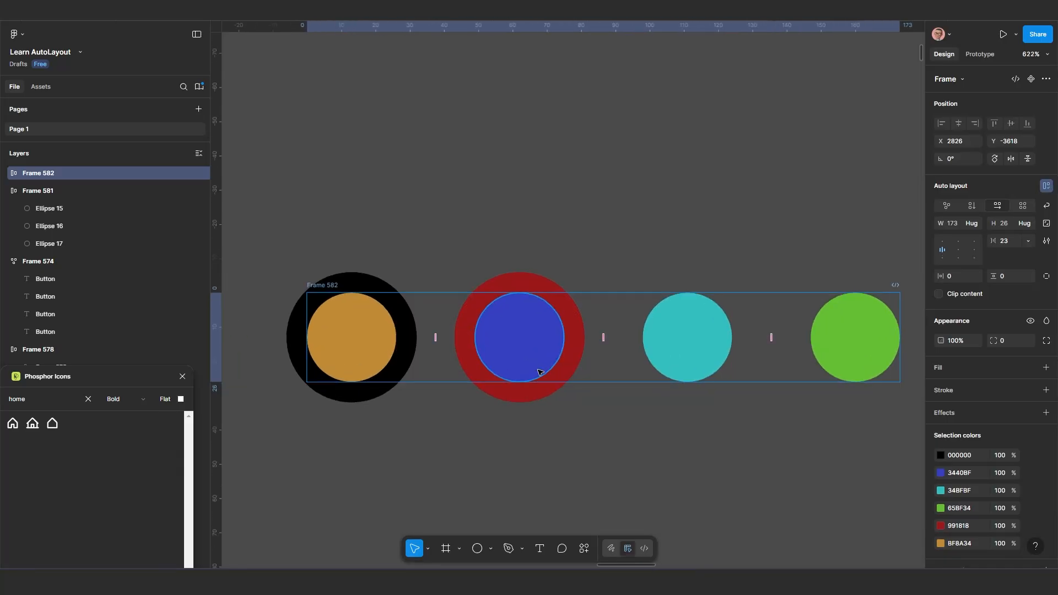
{"action": "scroll", "coordinate": [539, 373], "scroll_direction": "up", "scroll_amount": 1}
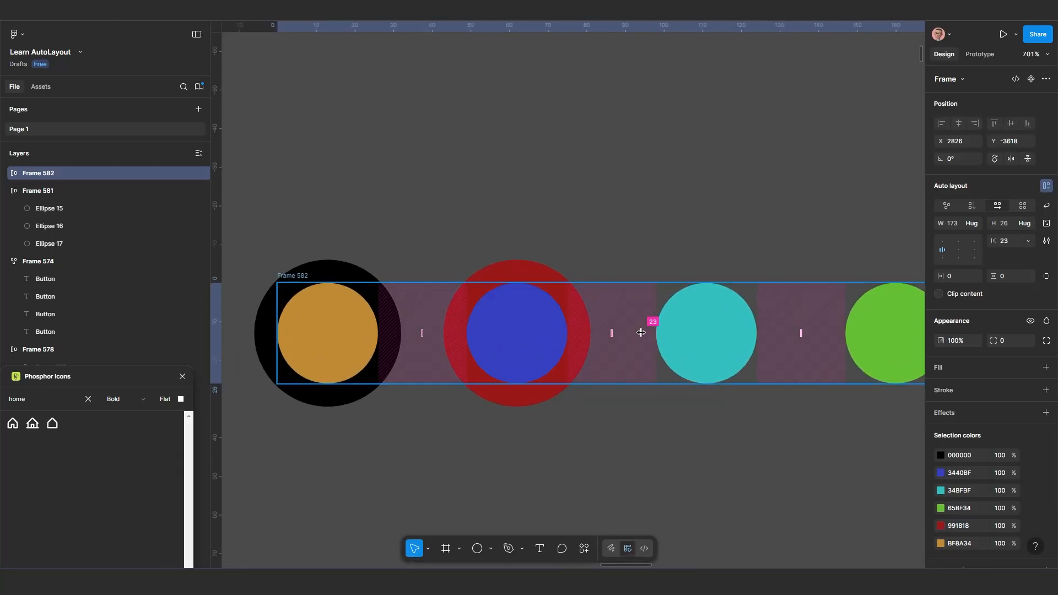
{"action": "left_click", "coordinate": [1046, 241]}
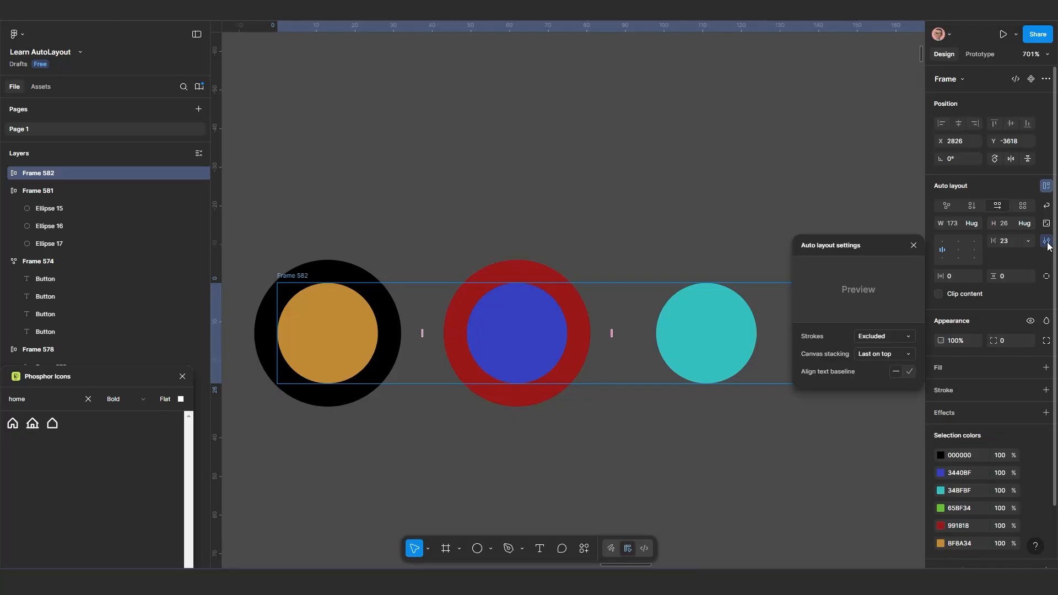
{"action": "left_click", "coordinate": [891, 335]}
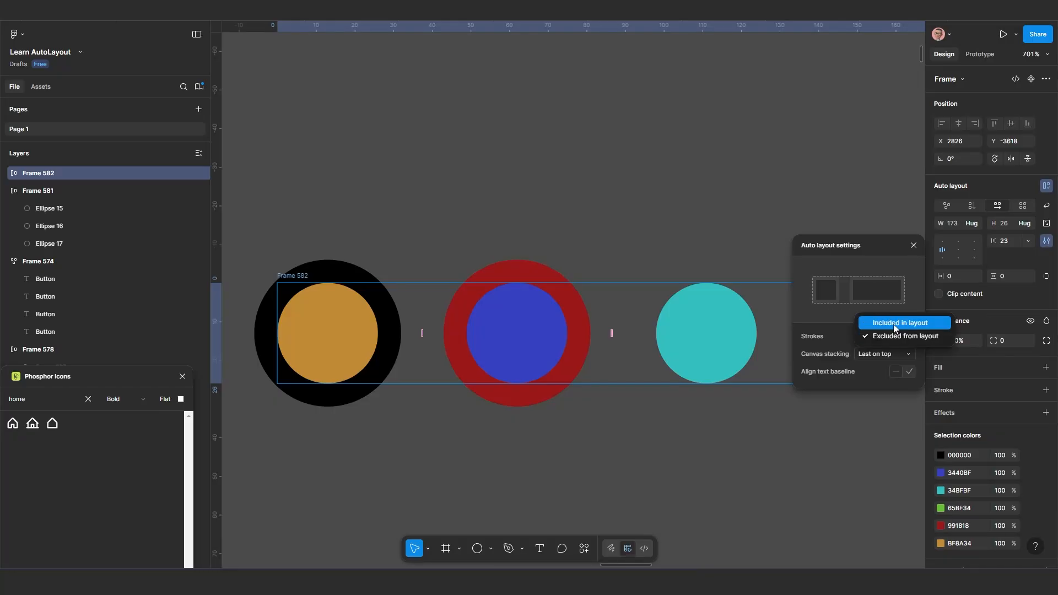
{"action": "left_click", "coordinate": [894, 325]}
{"action": "scroll", "coordinate": [629, 414], "scroll_direction": "down", "scroll_amount": 2}
{"action": "left_click_drag", "start_coordinate": [753, 446], "coordinate": [588, 340]}
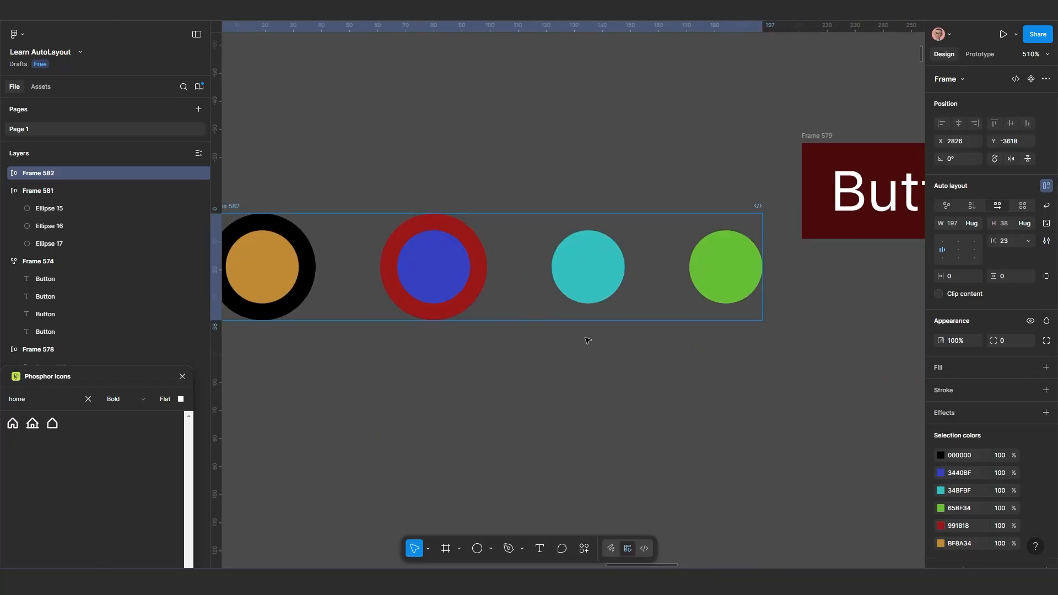
{"action": "scroll", "coordinate": [520, 293], "scroll_direction": "up", "scroll_amount": 3}
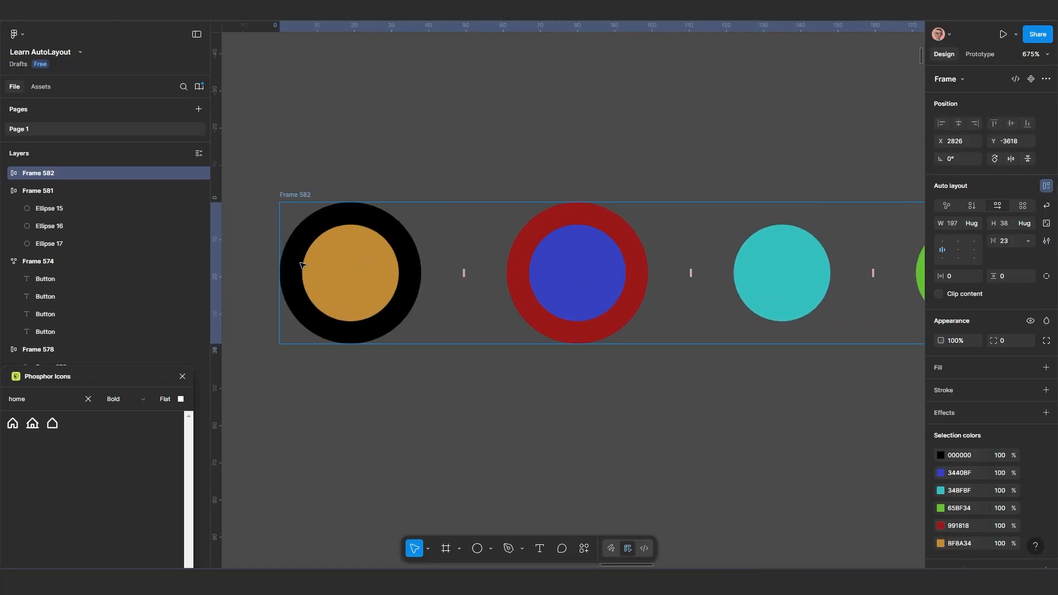
{"action": "scroll", "coordinate": [301, 265], "scroll_direction": "up", "scroll_amount": 1}
{"action": "scroll", "coordinate": [543, 277], "scroll_direction": "down", "scroll_amount": 2}
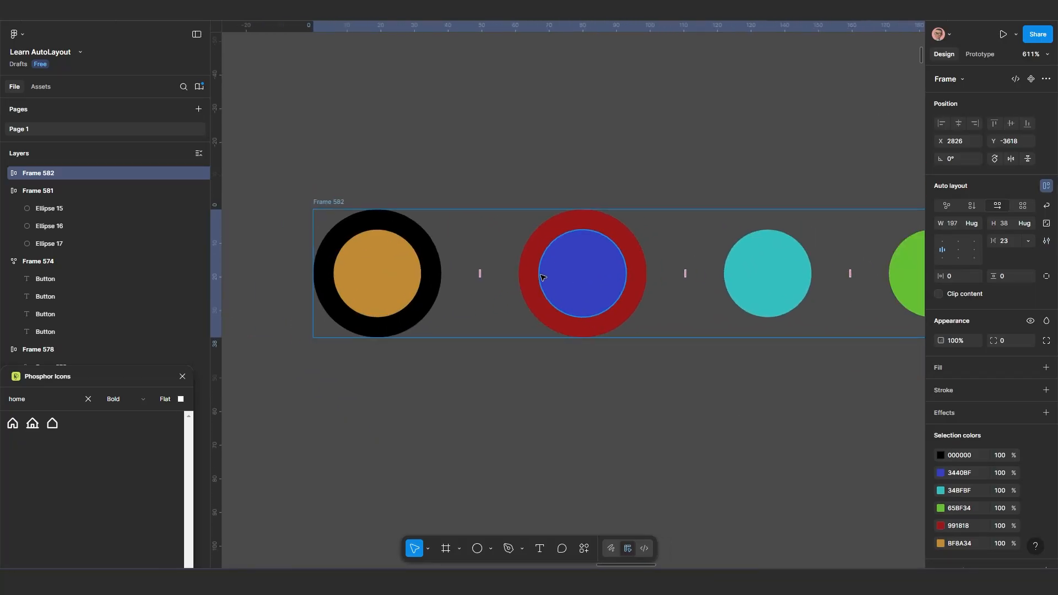
{"action": "scroll", "coordinate": [556, 284], "scroll_direction": "down", "scroll_amount": 2}
{"action": "scroll", "coordinate": [584, 285], "scroll_direction": "up", "scroll_amount": 1}
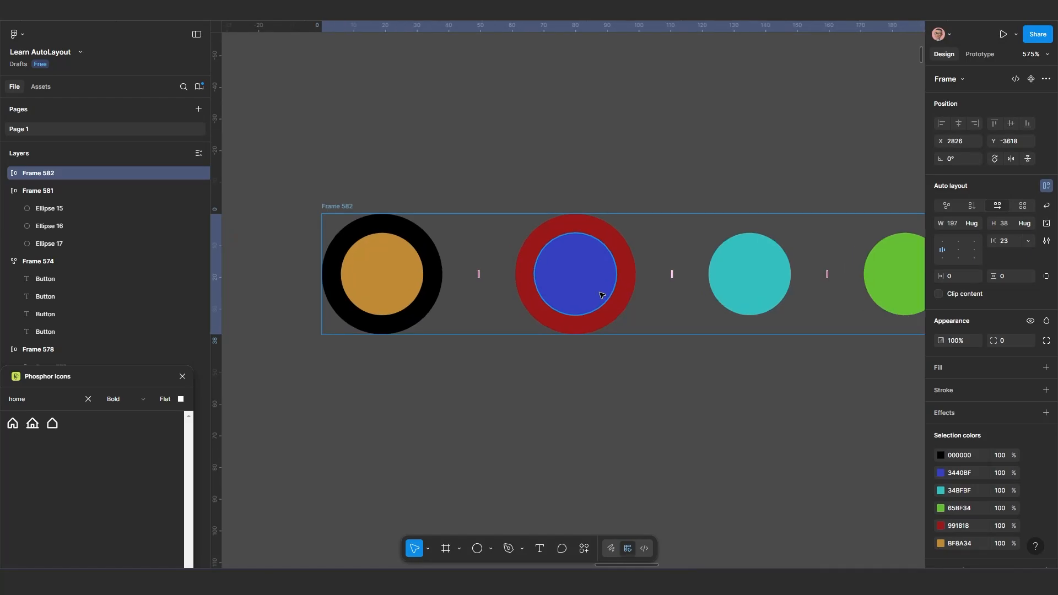
{"action": "left_click_drag", "start_coordinate": [590, 295], "coordinate": [508, 307]}
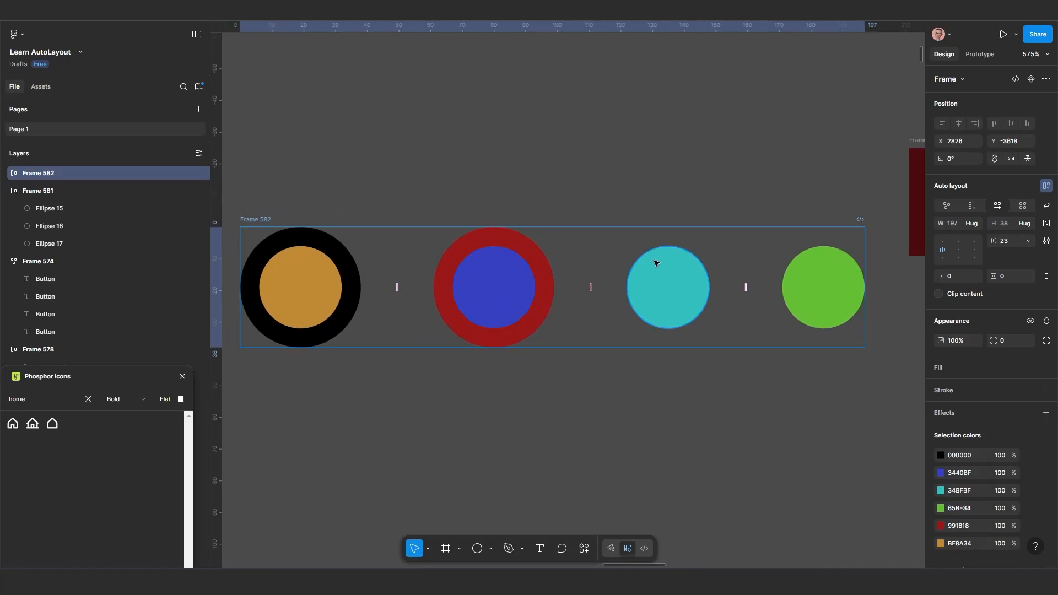
Set strokes back to Excluded from layout for the four-circle frame
{"action": "left_click", "coordinate": [1047, 241]}
{"action": "left_click", "coordinate": [884, 336]}
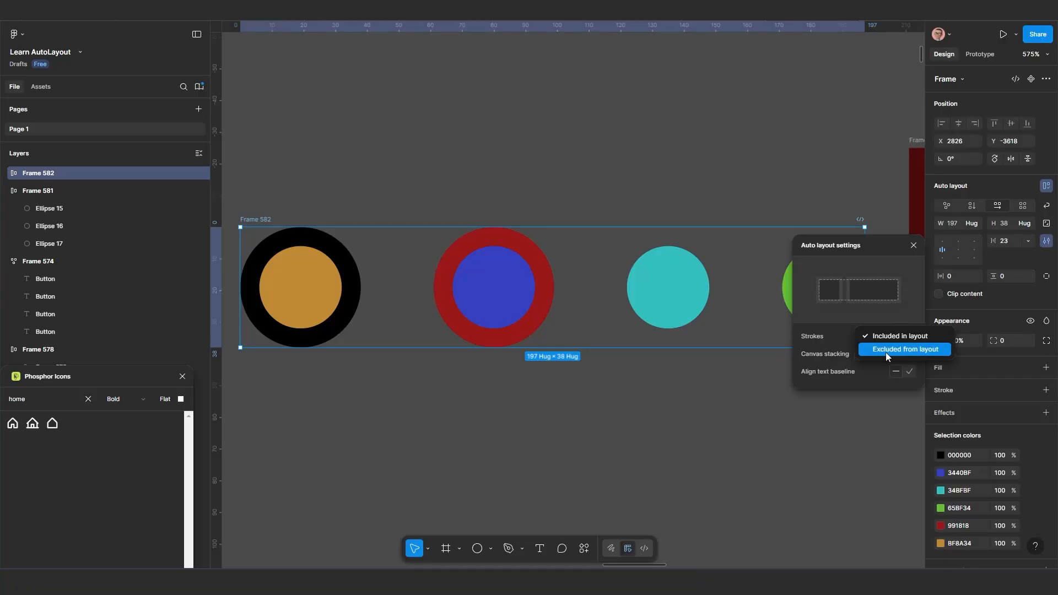
{"action": "left_click", "coordinate": [885, 352]}
{"action": "scroll", "coordinate": [525, 352], "scroll_direction": "down", "scroll_amount": 1}
{"action": "left_click_drag", "start_coordinate": [555, 376], "coordinate": [638, 387]}
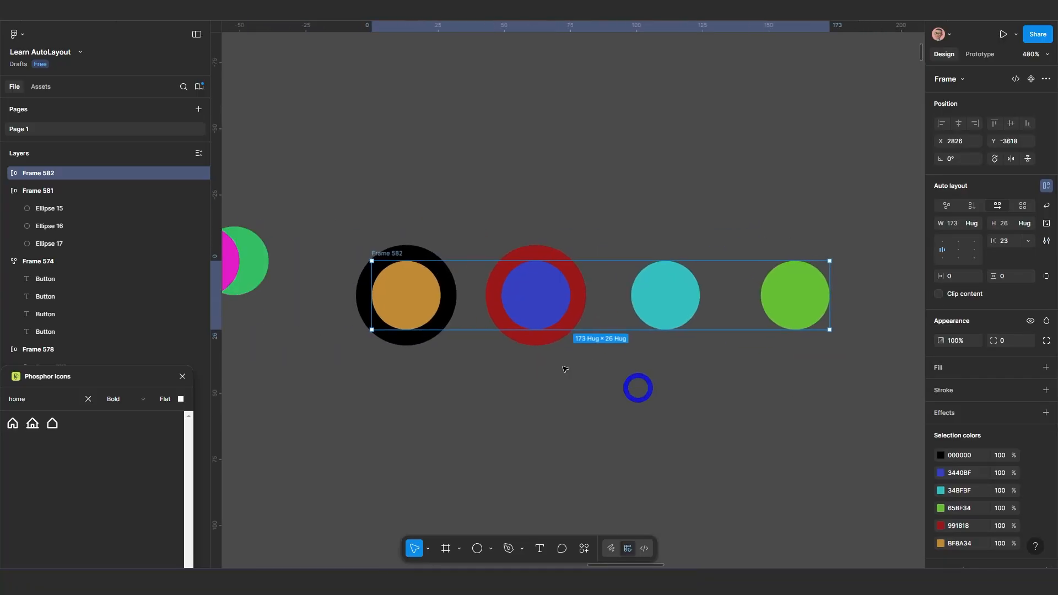
Move the four-circle frame beneath the wide dark red Button frame and the overlapping three-circle frame below it
{"action": "scroll", "coordinate": [418, 312], "scroll_direction": "down", "scroll_amount": 2}
{"action": "scroll", "coordinate": [431, 325], "scroll_direction": "down", "scroll_amount": 1}
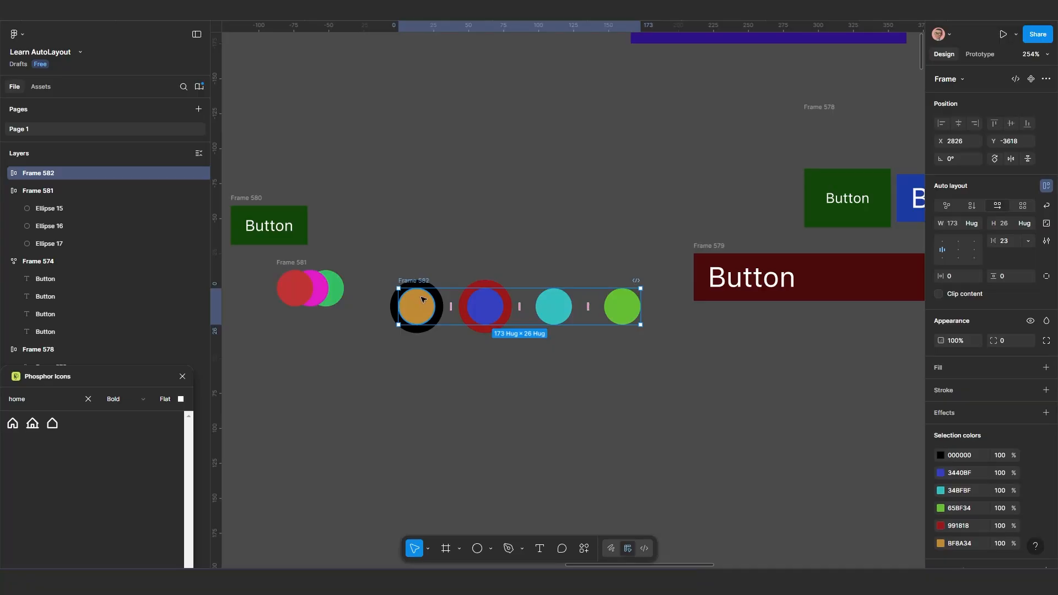
{"action": "left_click_drag", "start_coordinate": [419, 283], "coordinate": [792, 307]}
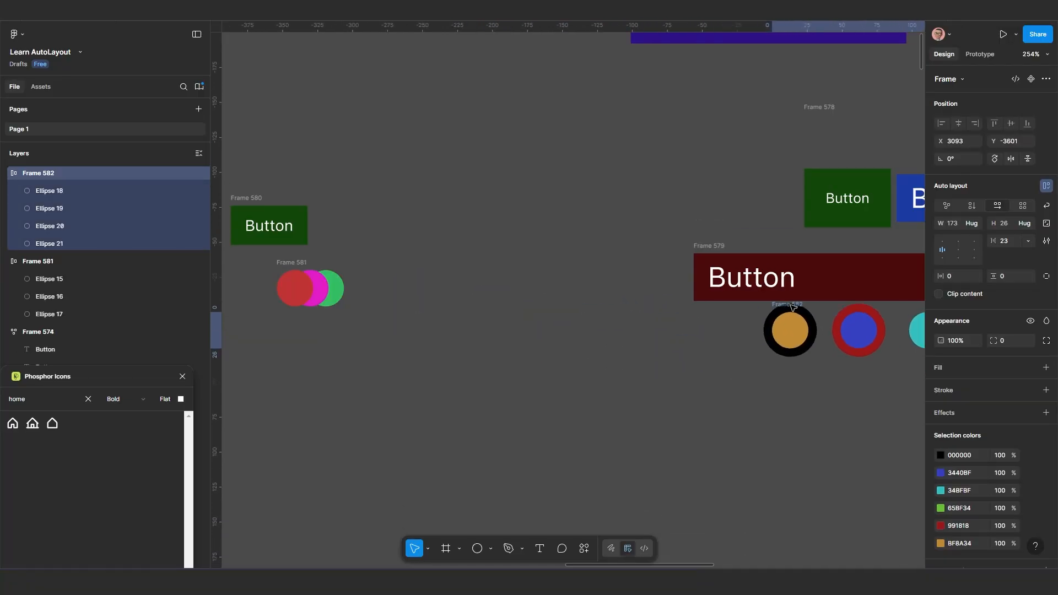
{"action": "scroll", "coordinate": [302, 273], "scroll_direction": "down", "scroll_amount": 1}
{"action": "left_click_drag", "start_coordinate": [337, 292], "coordinate": [772, 373]}
{"action": "scroll", "coordinate": [682, 366], "scroll_direction": "up", "scroll_amount": 2}
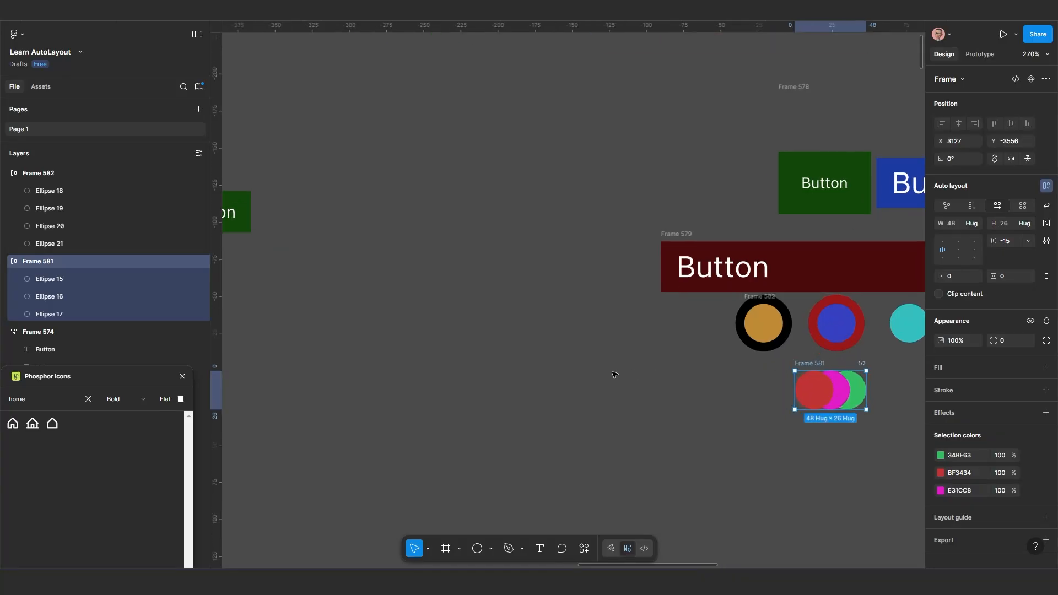
Move the small green Button frame up to sit just below the single dark red Button frame
{"action": "scroll", "coordinate": [601, 376], "scroll_direction": "down", "scroll_amount": 4}
{"action": "left_click_drag", "start_coordinate": [596, 377], "coordinate": [747, 390]}
{"action": "scroll", "coordinate": [455, 333], "scroll_direction": "up", "scroll_amount": 4}
{"action": "left_click_drag", "start_coordinate": [469, 280], "coordinate": [489, 357]}
{"action": "scroll", "coordinate": [489, 357], "scroll_direction": "down", "scroll_amount": 3}
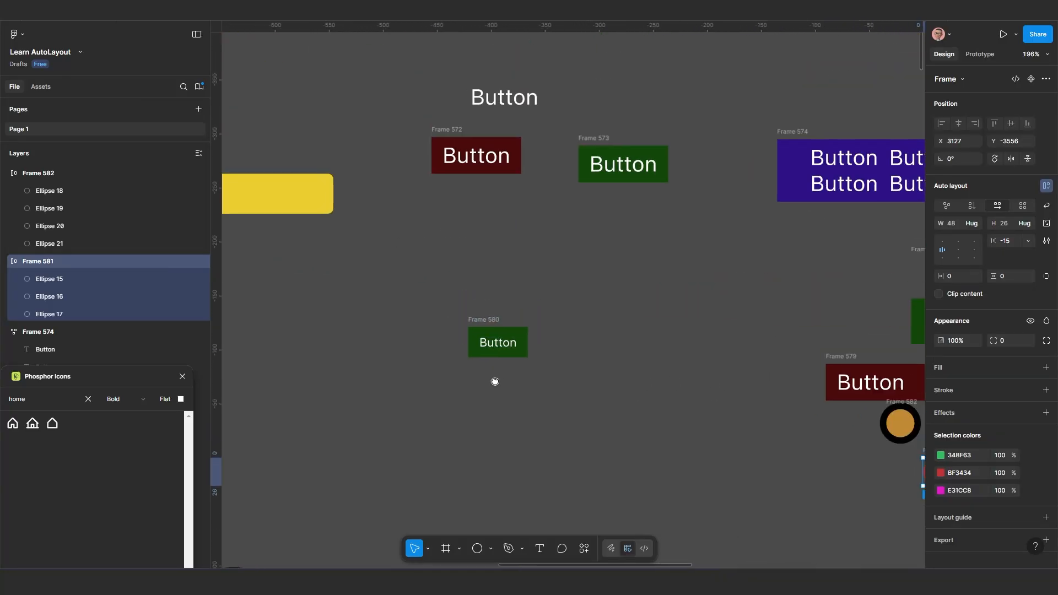
{"action": "scroll", "coordinate": [497, 375], "scroll_direction": "up", "scroll_amount": 1}
{"action": "left_click_drag", "start_coordinate": [498, 379], "coordinate": [484, 285]}
Wrap the dark red Button frame and the small green Button frame below it in a vertical auto layout frame
{"action": "left_click", "coordinate": [453, 163]}
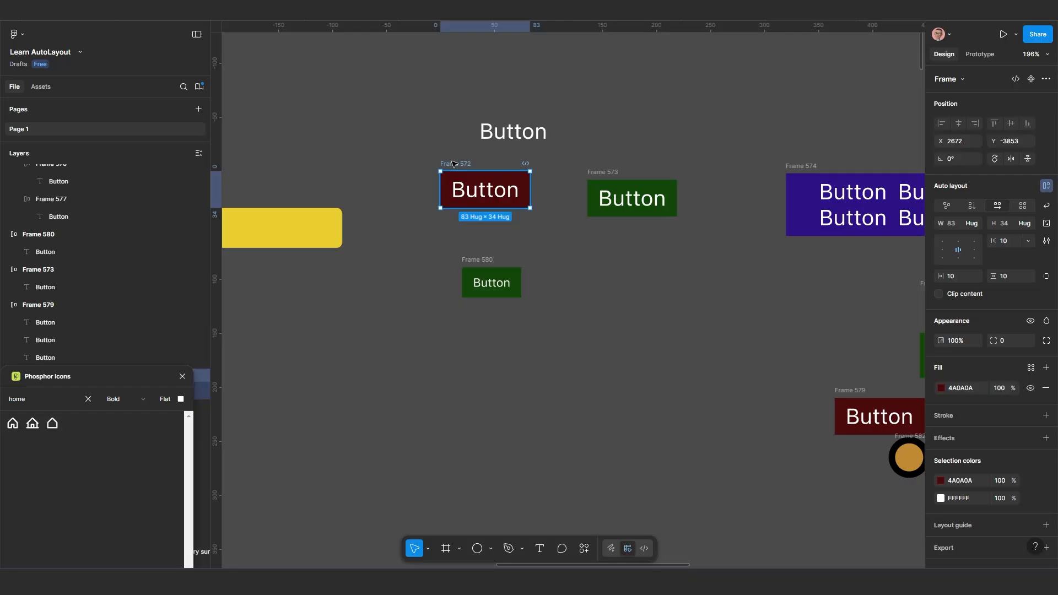
{"action": "left_click", "coordinate": [471, 260], "text": "shift"}
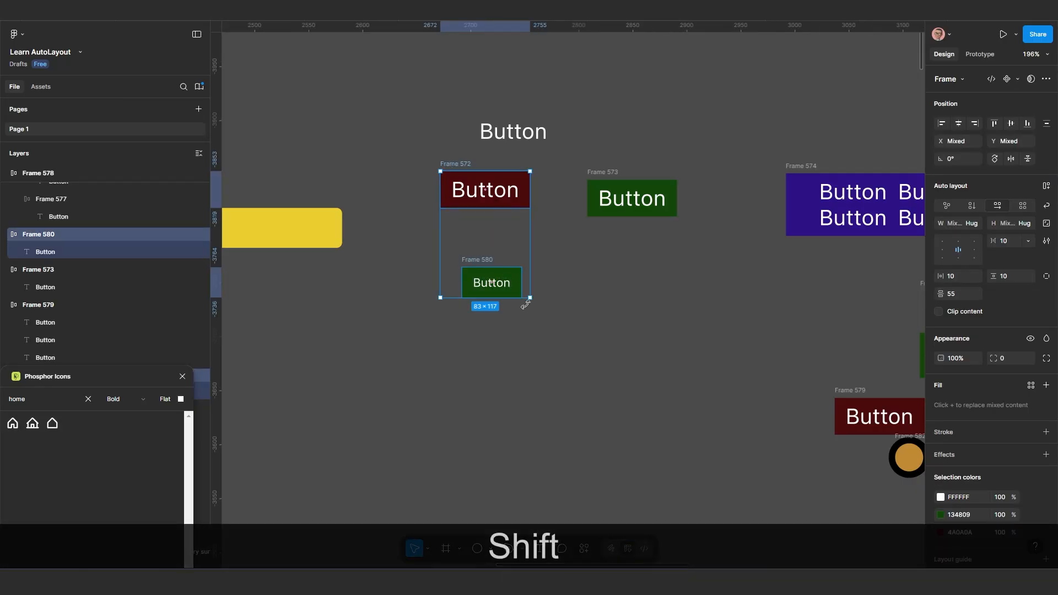
{"action": "key", "text": "shift+a"}
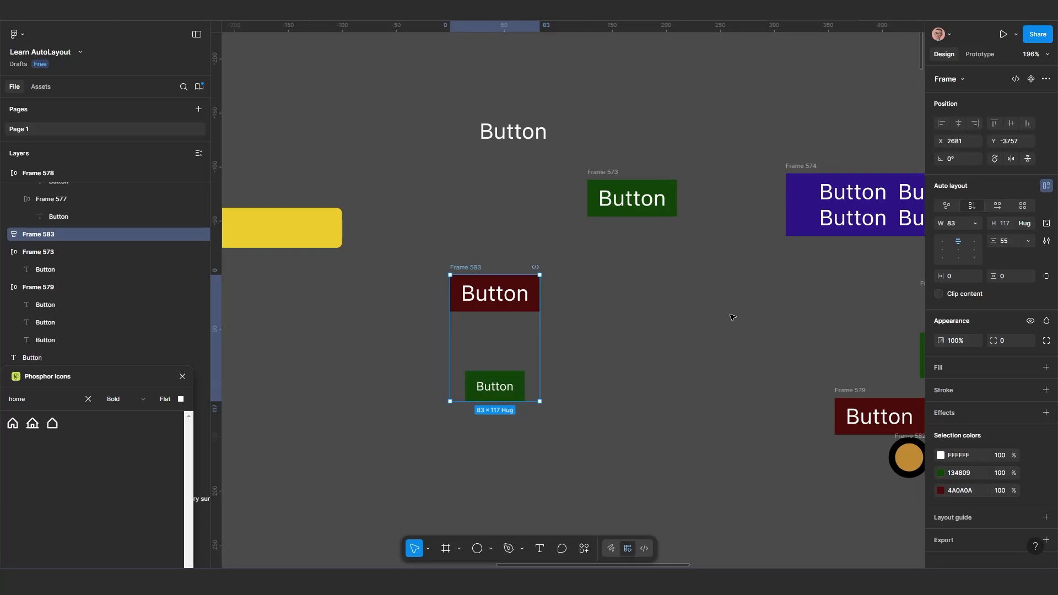
{"action": "scroll", "coordinate": [529, 332], "scroll_direction": "up", "scroll_amount": 1}
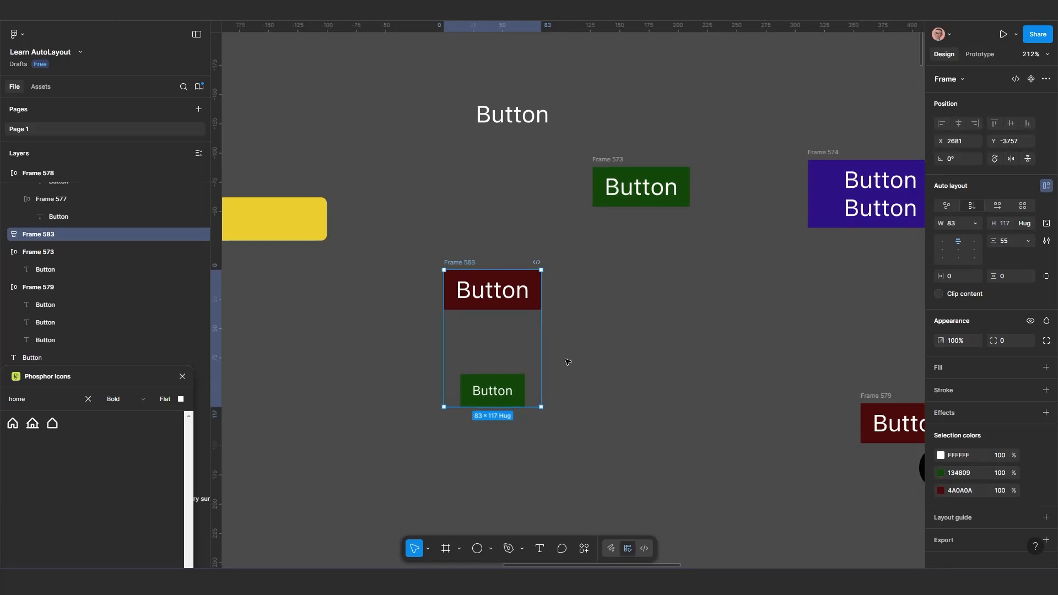
{"action": "scroll", "coordinate": [539, 358], "scroll_direction": "up", "scroll_amount": 1}
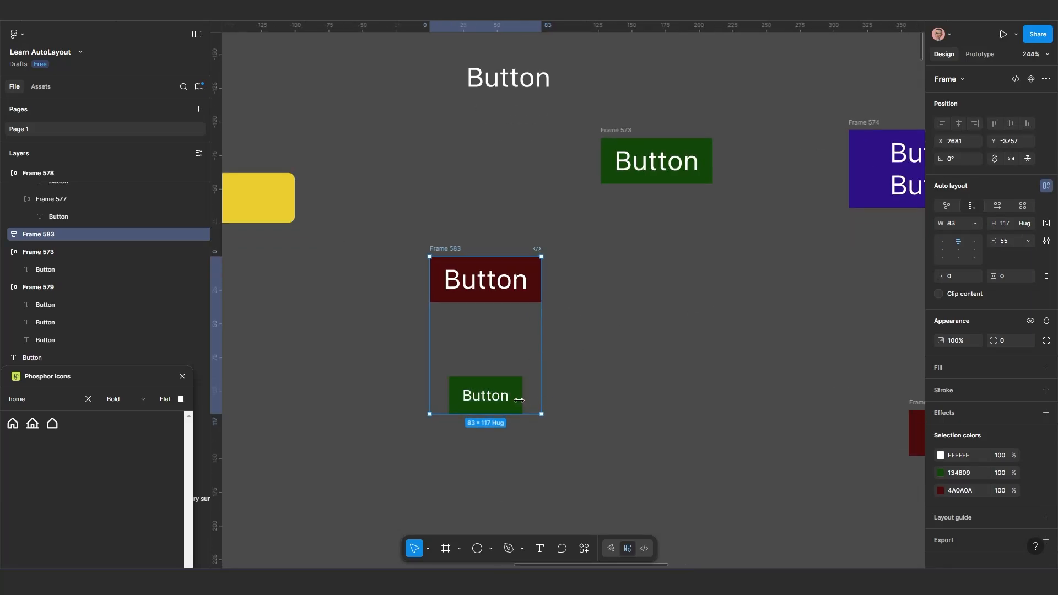
Stretch the small green Button frame to fill the width of its vertical parent frame
{"action": "scroll", "coordinate": [521, 391], "scroll_direction": "up", "scroll_amount": 1}
{"action": "scroll", "coordinate": [520, 402], "scroll_direction": "up", "scroll_amount": 1}
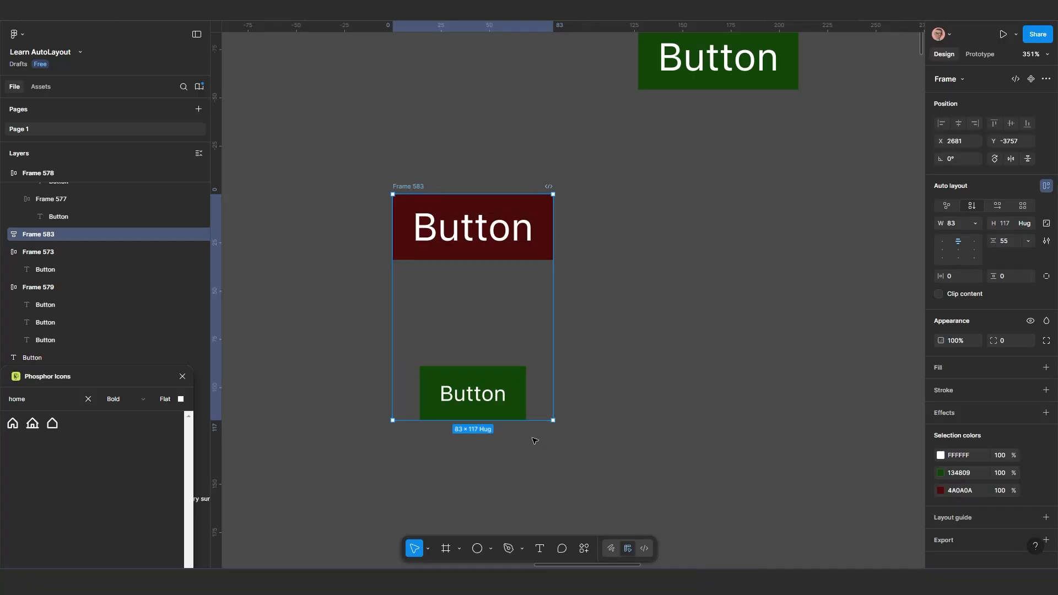
{"action": "left_click", "coordinate": [513, 400]}
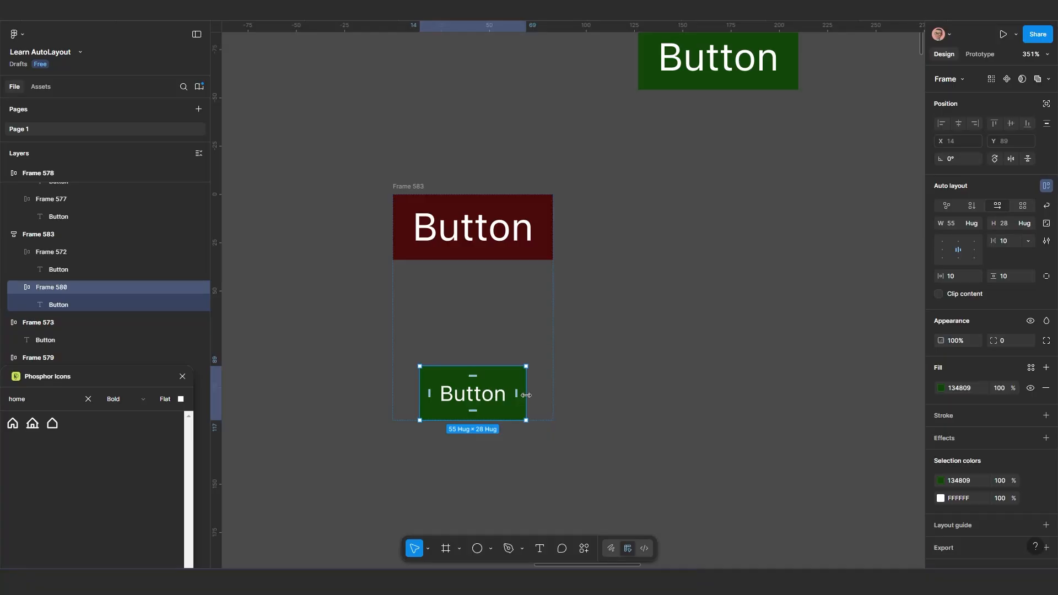
{"action": "left_click_drag", "start_coordinate": [545, 394], "coordinate": [552, 393]}
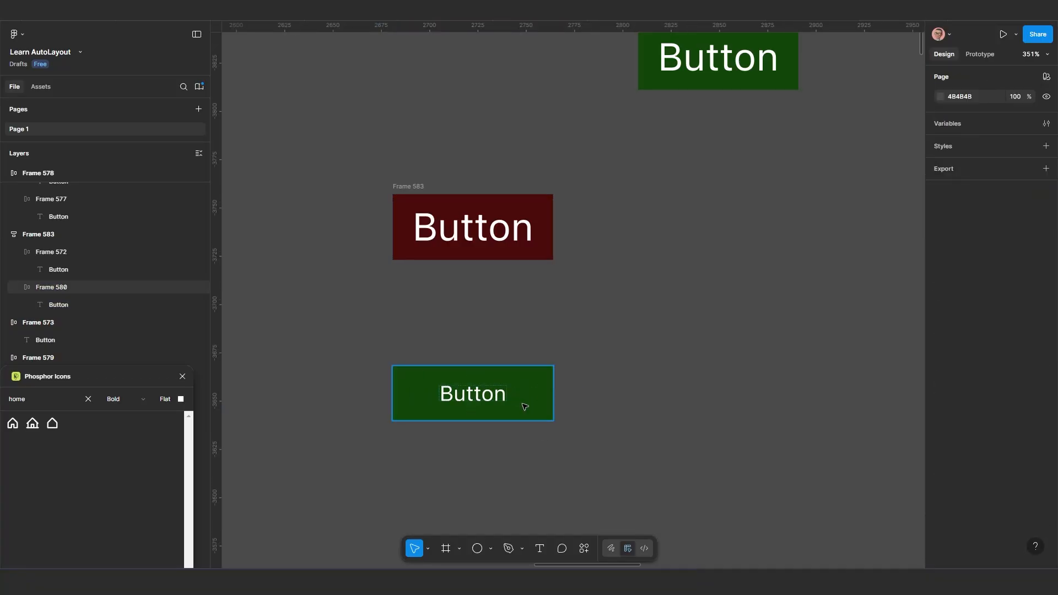
Undo the small green Button frame's stretch to the full width of its parent
{"action": "key", "text": "ctrl"}
{"action": "key", "text": "ctrl+z"}
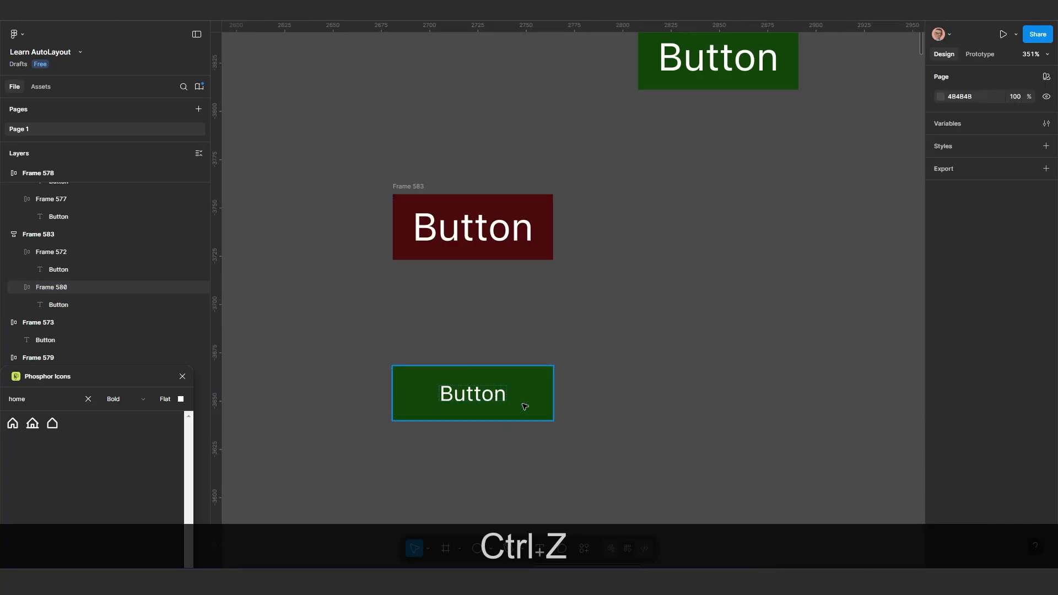
{"action": "key", "text": "ctrl+z"}
{"action": "key", "text": "ctrl+z"}
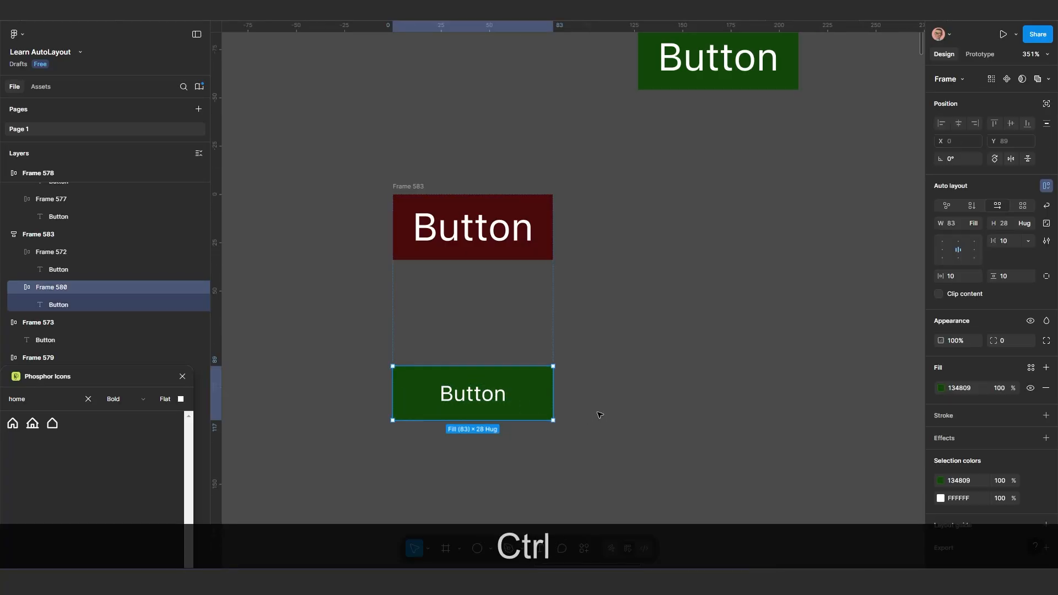
{"action": "key", "text": "ctrl+z"}
{"action": "key", "text": "ctrl+z"}
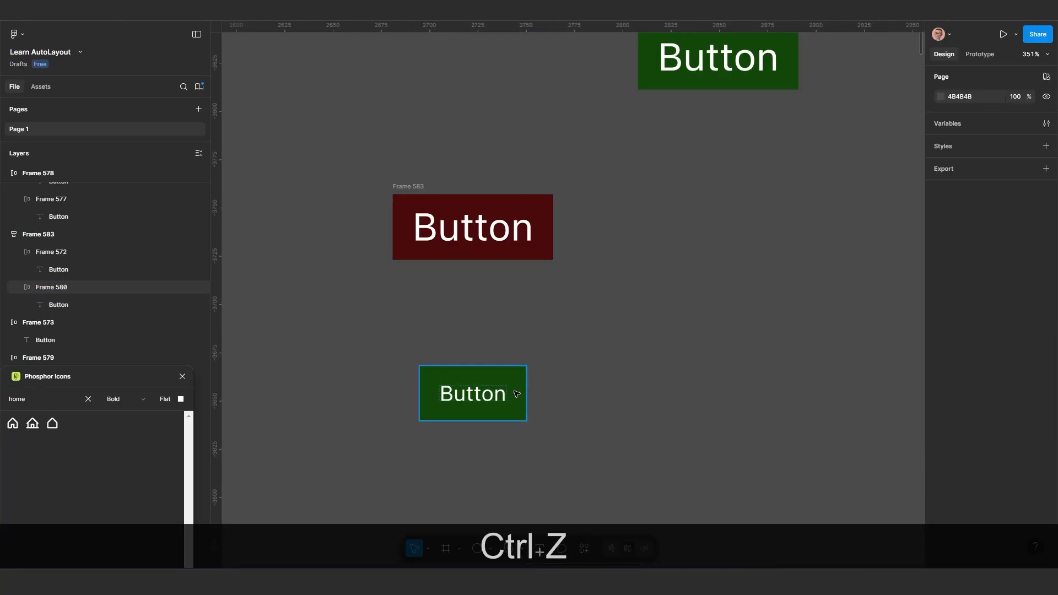
{"action": "key", "text": "ctrl+z"}
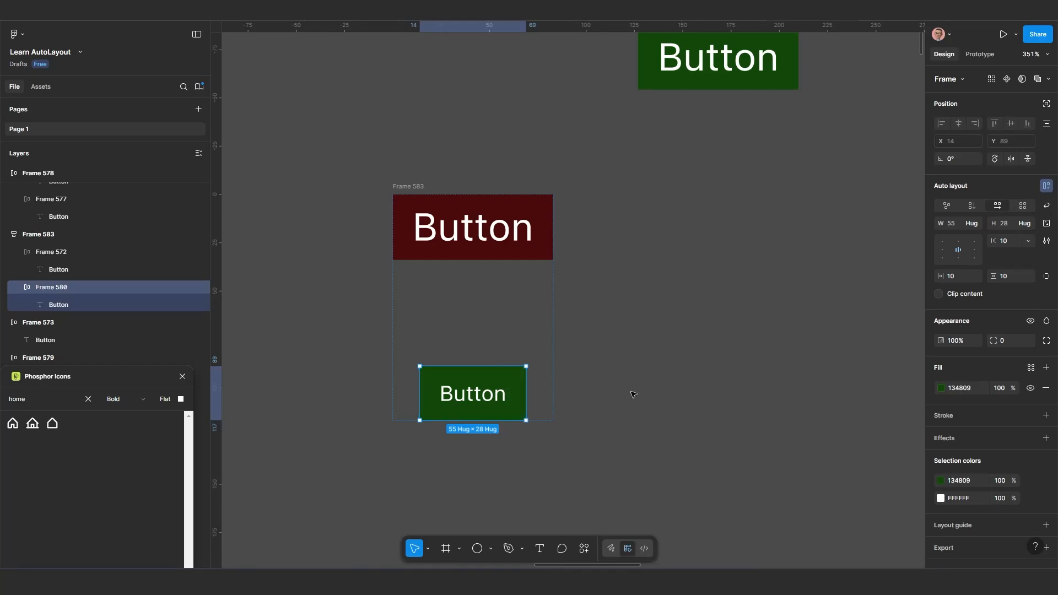
Set the small green Button frame's width to Fill container and widen the parent vertical frame to about 100
{"action": "left_click", "coordinate": [979, 225]}
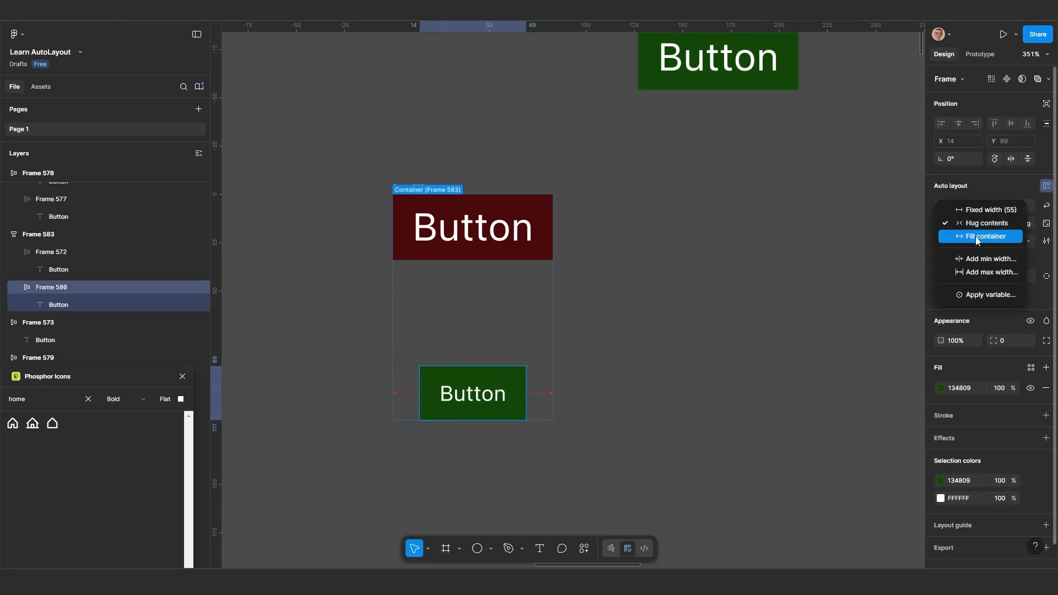
{"action": "left_click", "coordinate": [975, 236]}
{"action": "left_click", "coordinate": [562, 359]}
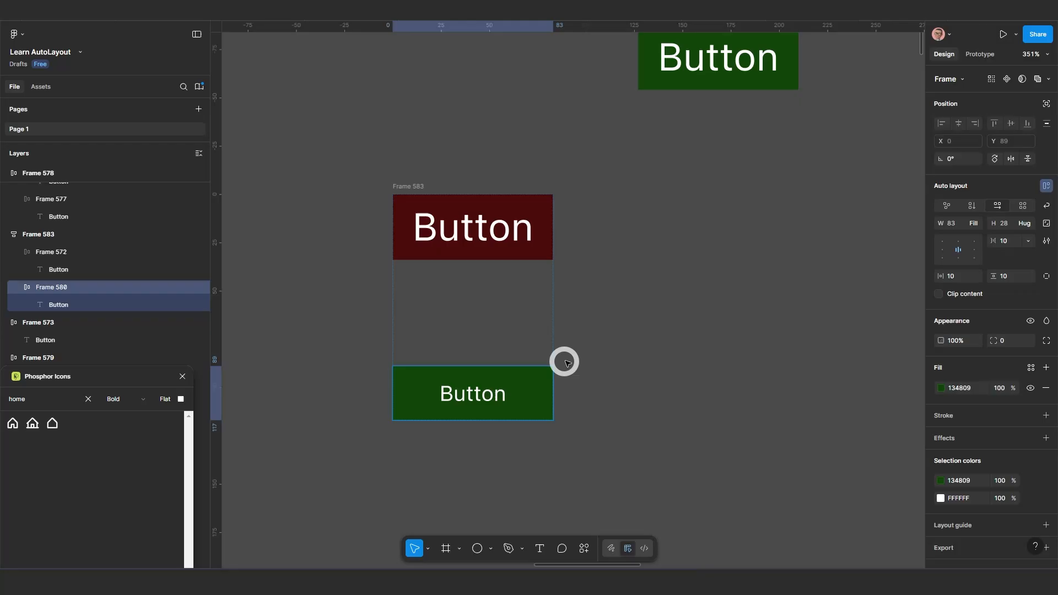
{"action": "left_click", "coordinate": [556, 314]}
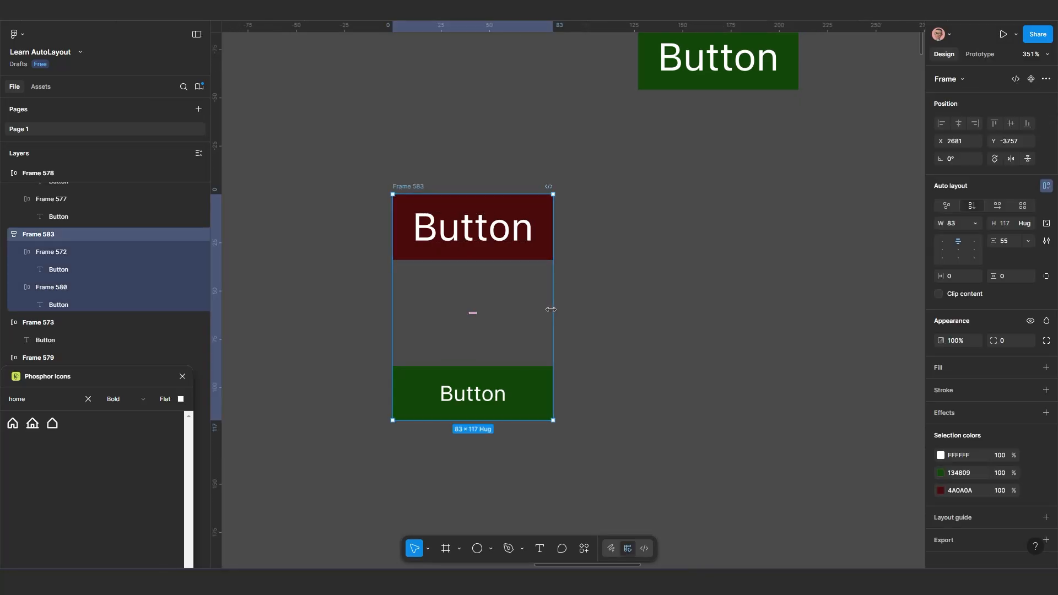
{"action": "left_click_drag", "start_coordinate": [554, 312], "coordinate": [586, 330]}
Set the widths of the dark red Button frame and the small green Button frame to Hug contents
{"action": "left_click", "coordinate": [567, 249]}
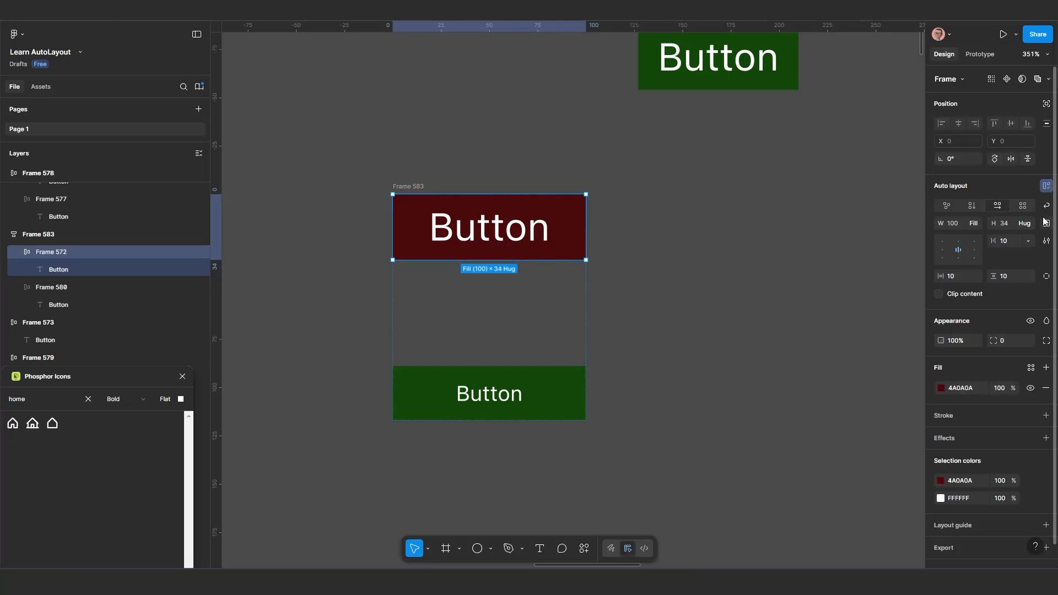
{"action": "left_click", "coordinate": [977, 224]}
{"action": "left_click", "coordinate": [978, 215]}
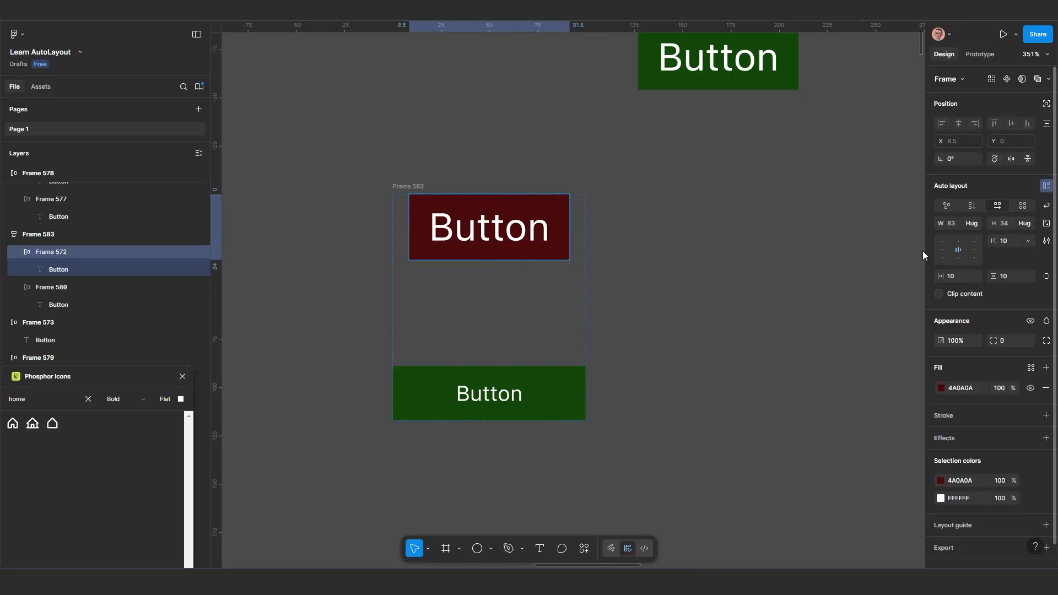
{"action": "left_click", "coordinate": [574, 380]}
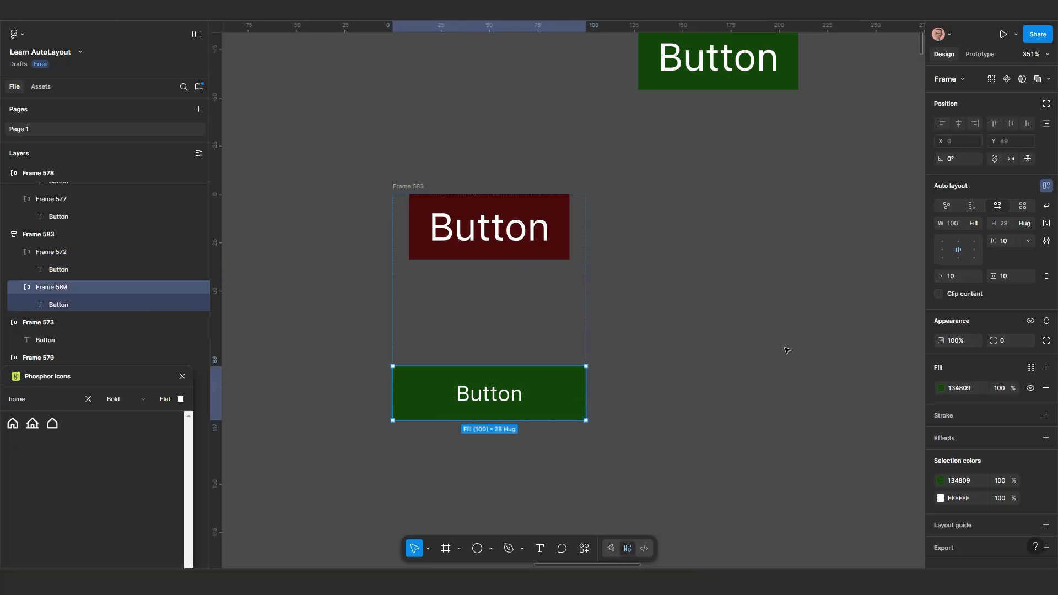
{"action": "left_click", "coordinate": [973, 224]}
{"action": "left_click", "coordinate": [976, 208]}
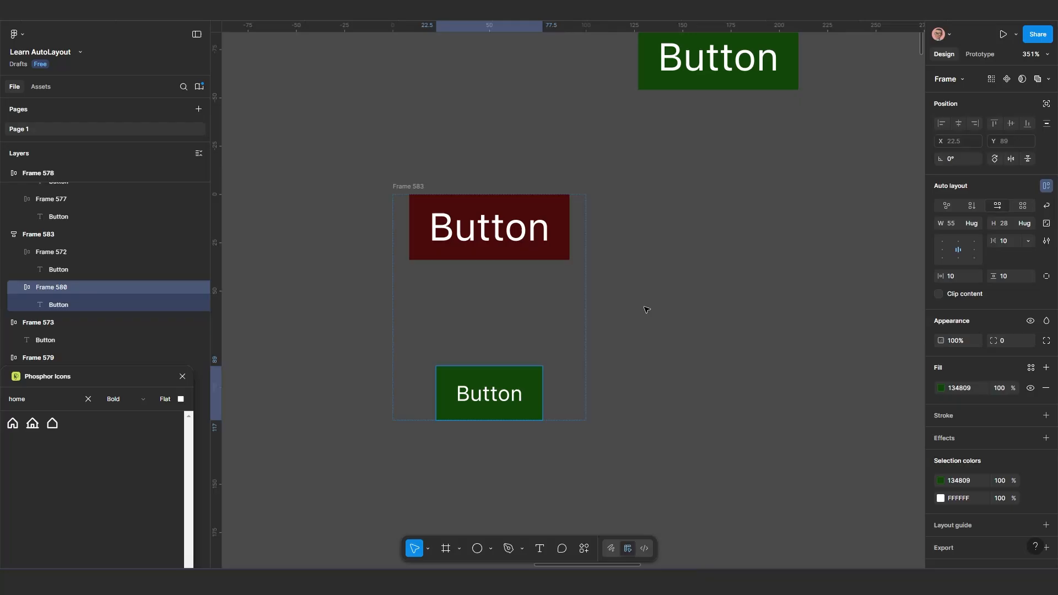
Widen the vertical frame holding the dark red and small green buttons to about 145
{"action": "left_click", "coordinate": [583, 312]}
{"action": "left_click_drag", "start_coordinate": [586, 317], "coordinate": [673, 318]}
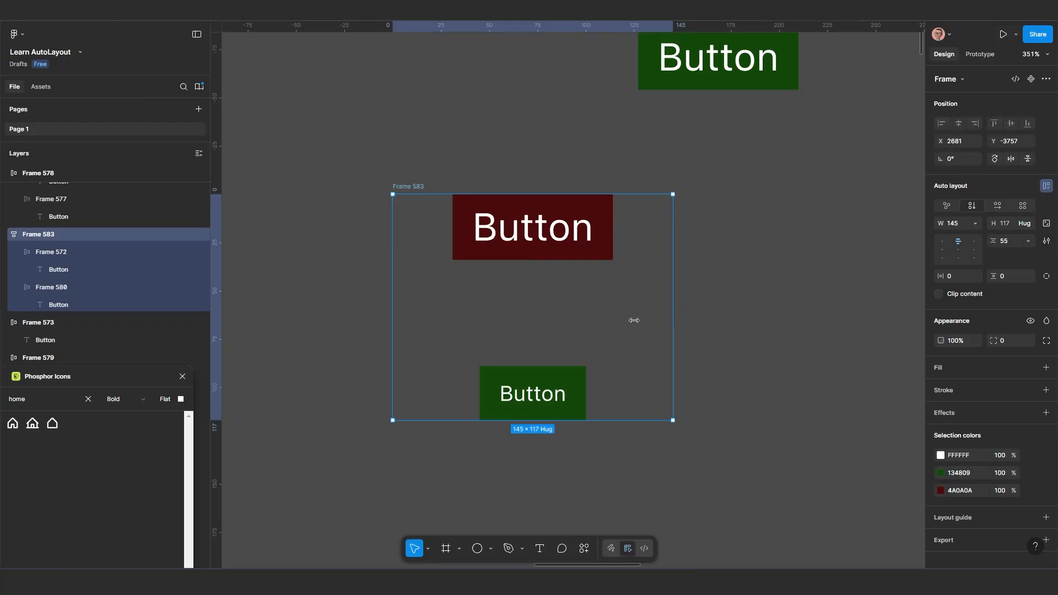
{"action": "left_click", "coordinate": [572, 394]}
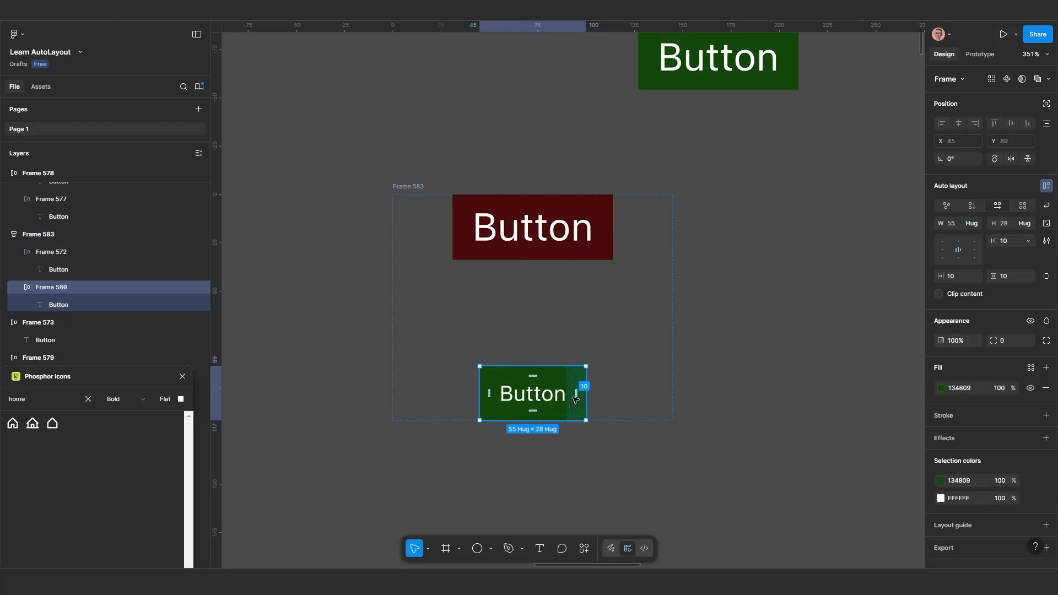
Move the vertical two-button frame right, to about X 2906, Y -3754, below the single green and purple Button frames
{"action": "scroll", "coordinate": [543, 430], "scroll_direction": "down", "scroll_amount": 5}
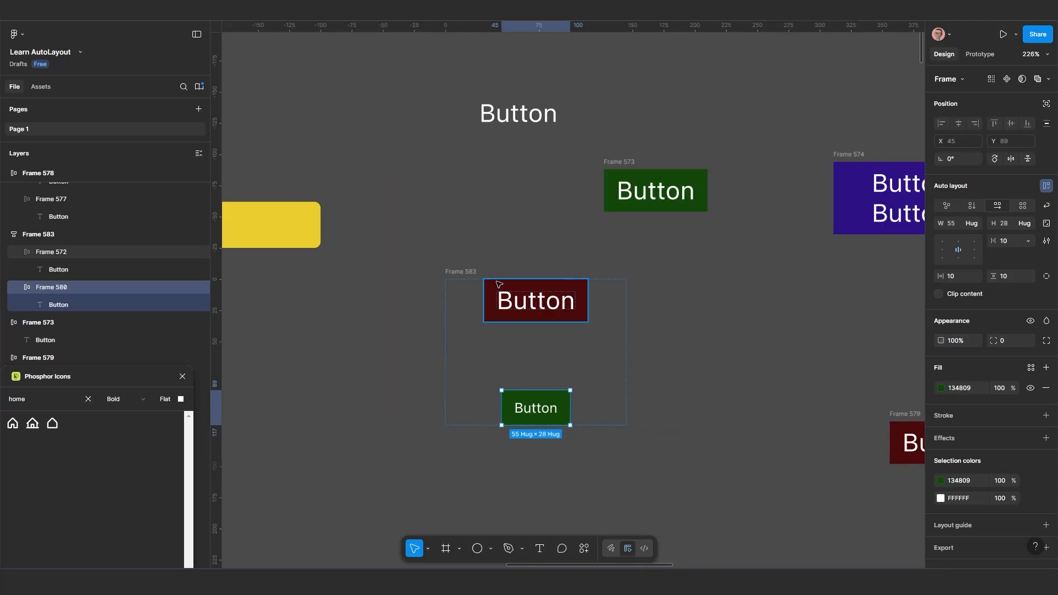
{"action": "left_click", "coordinate": [463, 272]}
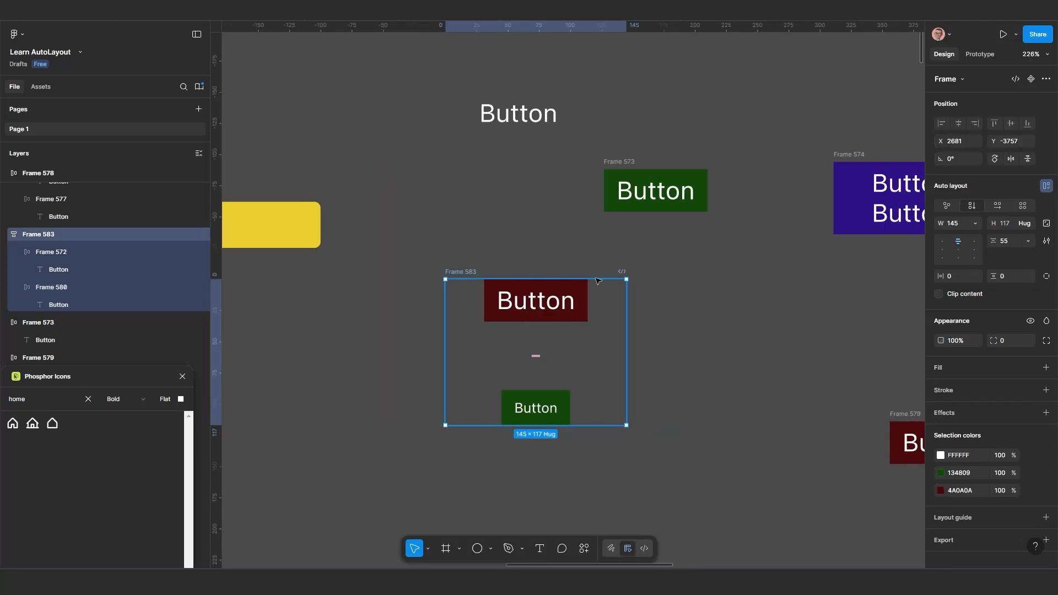
{"action": "left_click_drag", "start_coordinate": [598, 281], "coordinate": [879, 285]}
Examine the small and wide yellow Button frames, including the text inside the small one
{"action": "scroll", "coordinate": [645, 320], "scroll_direction": "down", "scroll_amount": 5}
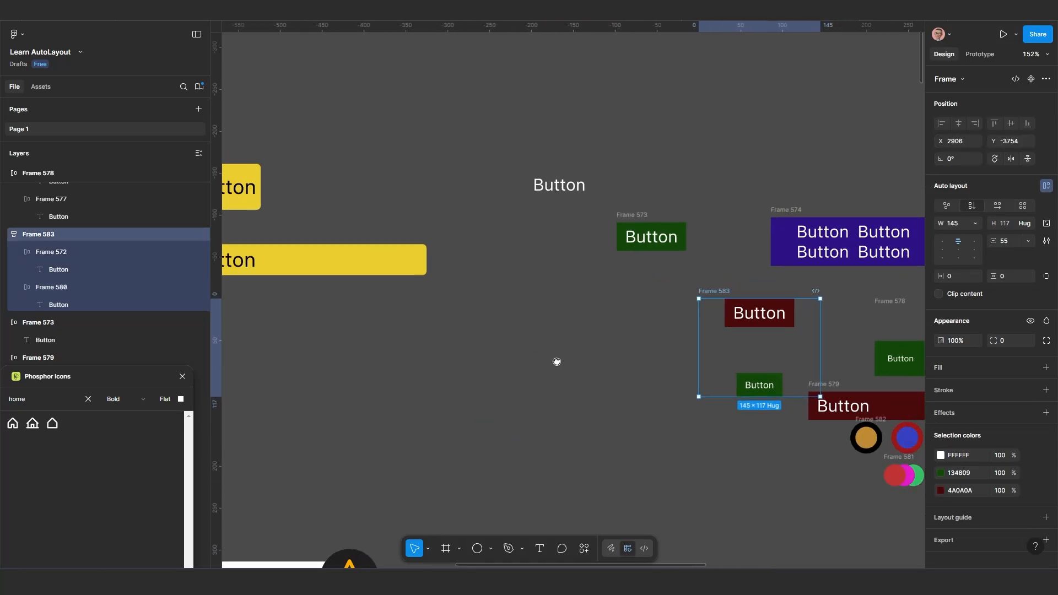
{"action": "scroll", "coordinate": [557, 362], "scroll_direction": "down", "scroll_amount": 5}
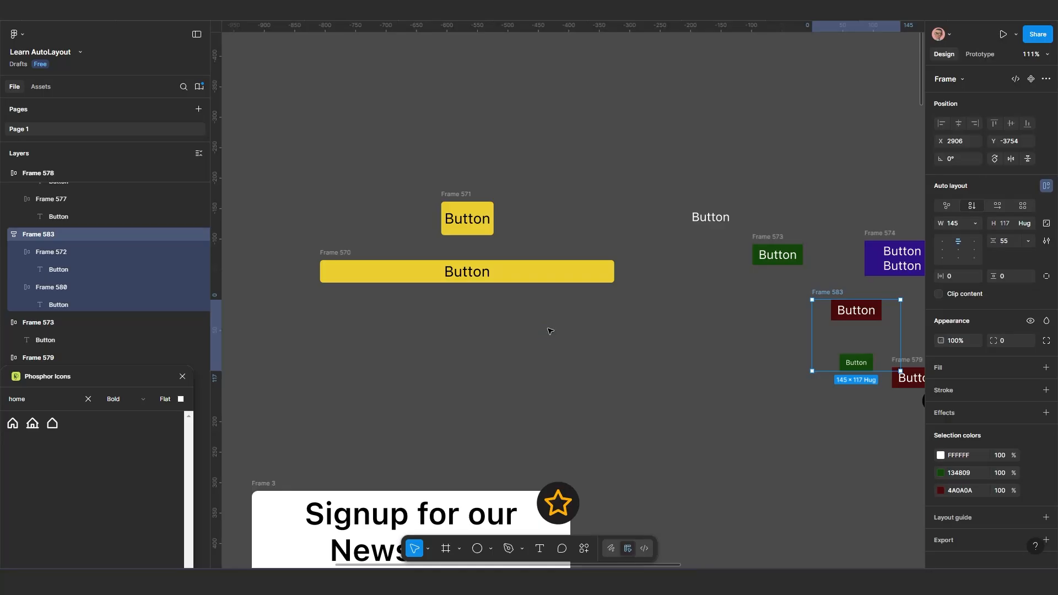
{"action": "scroll", "coordinate": [443, 341], "scroll_direction": "up", "scroll_amount": 5}
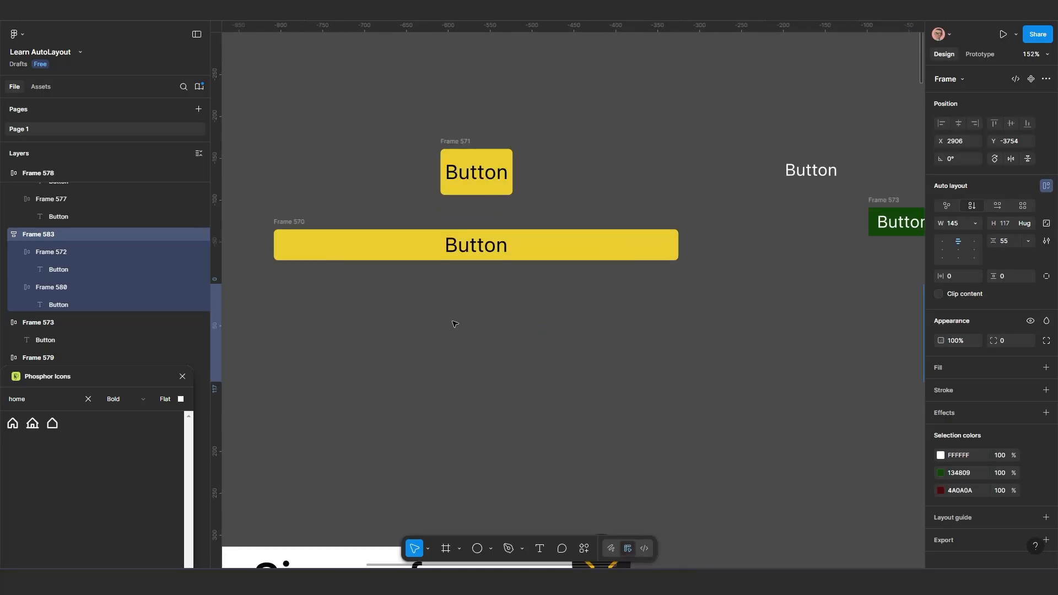
{"action": "scroll", "coordinate": [454, 324], "scroll_direction": "up", "scroll_amount": 2}
{"action": "scroll", "coordinate": [449, 359], "scroll_direction": "left", "scroll_amount": 2}
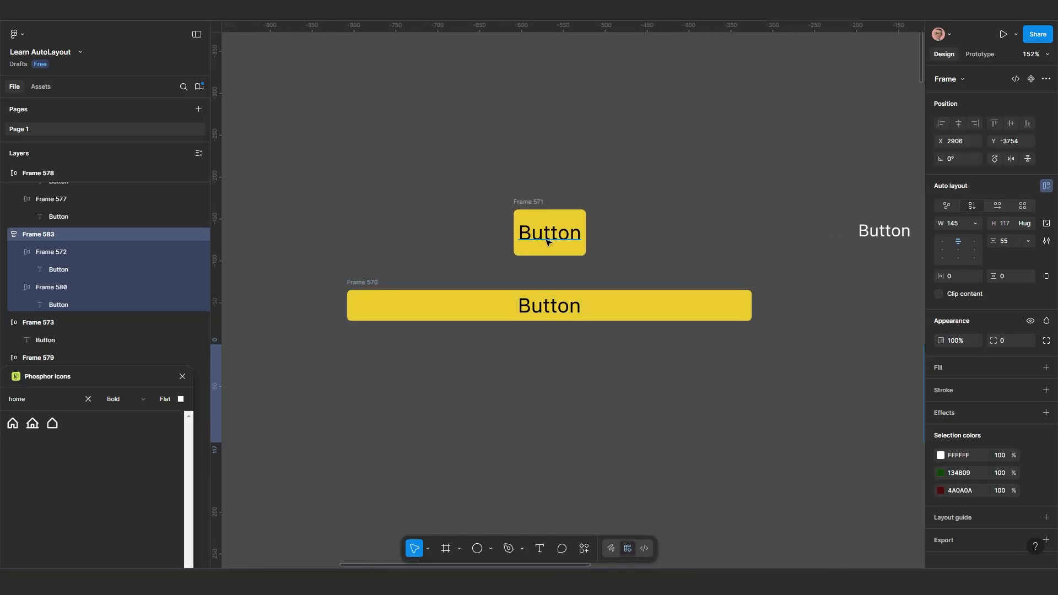
{"action": "left_click", "coordinate": [546, 240]}
{"action": "scroll", "coordinate": [555, 266], "scroll_direction": "up", "scroll_amount": 1}
{"action": "scroll", "coordinate": [560, 297], "scroll_direction": "down", "scroll_amount": 1}
{"action": "left_click_drag", "start_coordinate": [549, 338], "coordinate": [548, 299]}
Examine the newsletter signup form's heading, description, input fields and Submit Now button
{"action": "scroll", "coordinate": [551, 309], "scroll_direction": "down", "scroll_amount": 5}
{"action": "left_click_drag", "start_coordinate": [520, 422], "coordinate": [527, 293]}
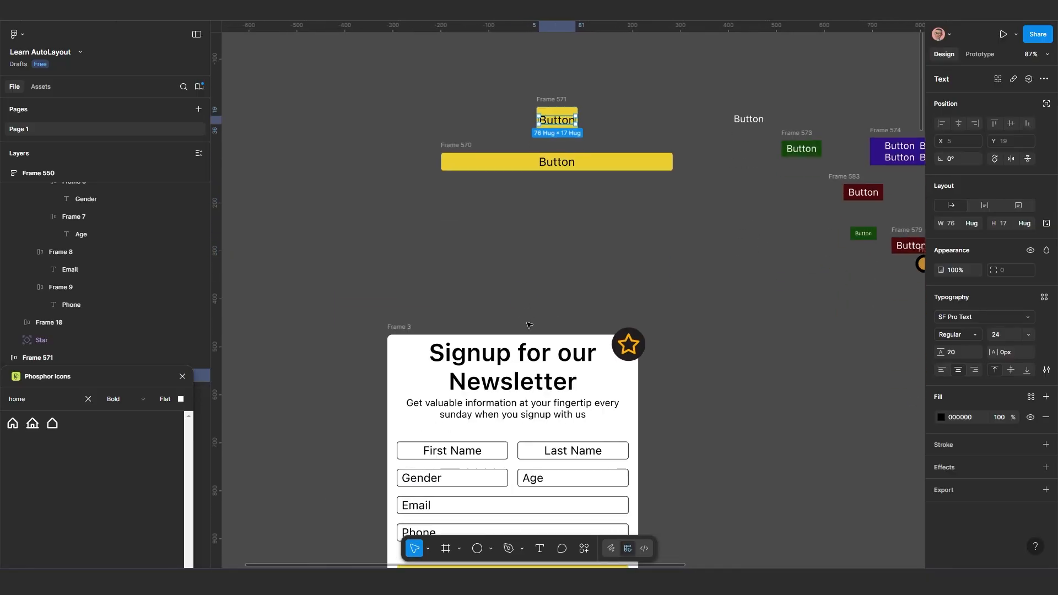
{"action": "scroll", "coordinate": [535, 330], "scroll_direction": "up", "scroll_amount": 1}
{"action": "left_click_drag", "start_coordinate": [496, 436], "coordinate": [543, 307]}
{"action": "scroll", "coordinate": [513, 347], "scroll_direction": "down", "scroll_amount": 2}
{"action": "scroll", "coordinate": [536, 328], "scroll_direction": "up", "scroll_amount": 1}
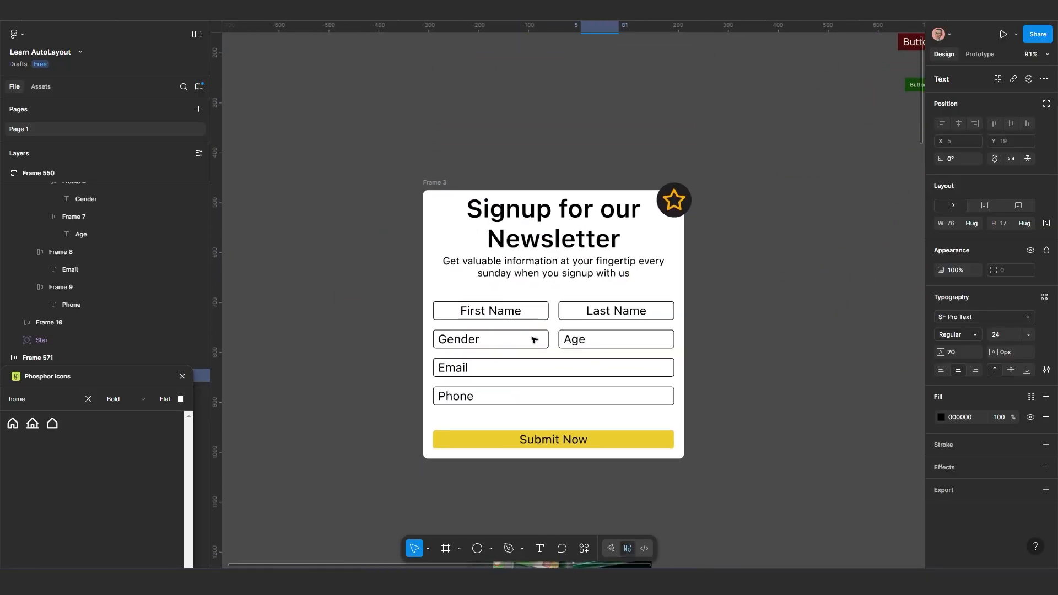
{"action": "scroll", "coordinate": [538, 337], "scroll_direction": "up", "scroll_amount": 1}
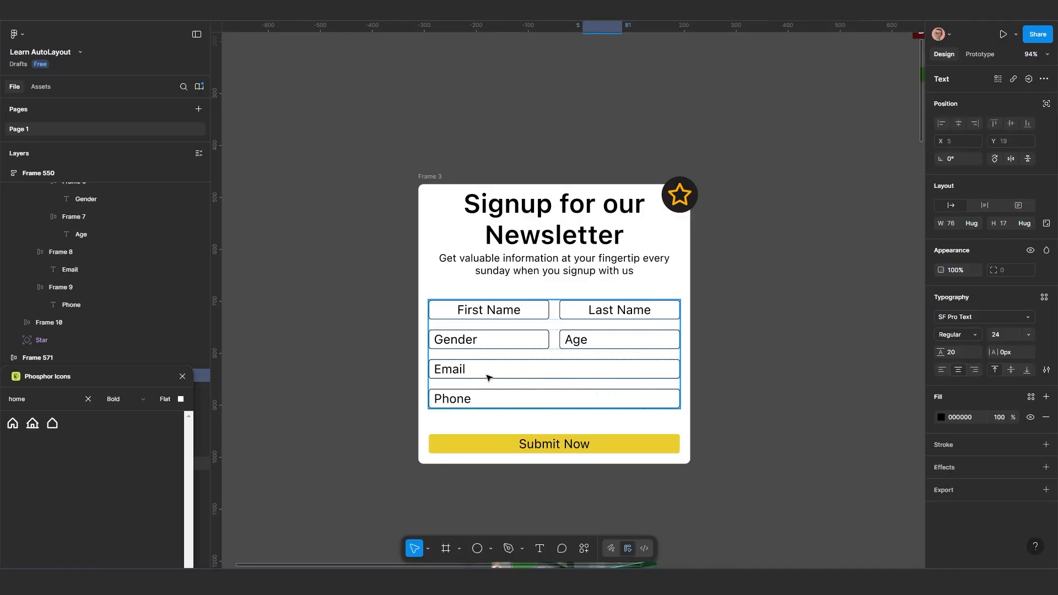
{"action": "scroll", "coordinate": [489, 378], "scroll_direction": "down", "scroll_amount": 1}
{"action": "left_click_drag", "start_coordinate": [520, 397], "coordinate": [509, 383]}
{"action": "scroll", "coordinate": [562, 333], "scroll_direction": "down", "scroll_amount": 1}
{"action": "left_click_drag", "start_coordinate": [553, 347], "coordinate": [634, 355]}
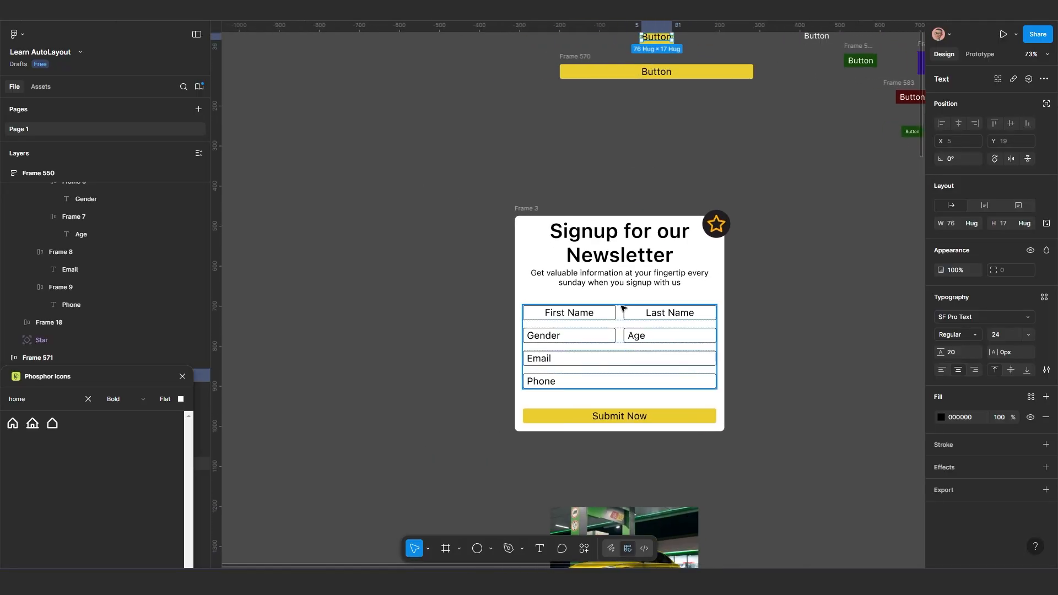
Copy the signup form's heading and description text out onto the empty canvas left of the form
{"action": "scroll", "coordinate": [624, 269], "scroll_direction": "down", "scroll_amount": 2}
{"action": "scroll", "coordinate": [634, 256], "scroll_direction": "left", "scroll_amount": 1}
{"action": "left_click", "coordinate": [645, 246]}
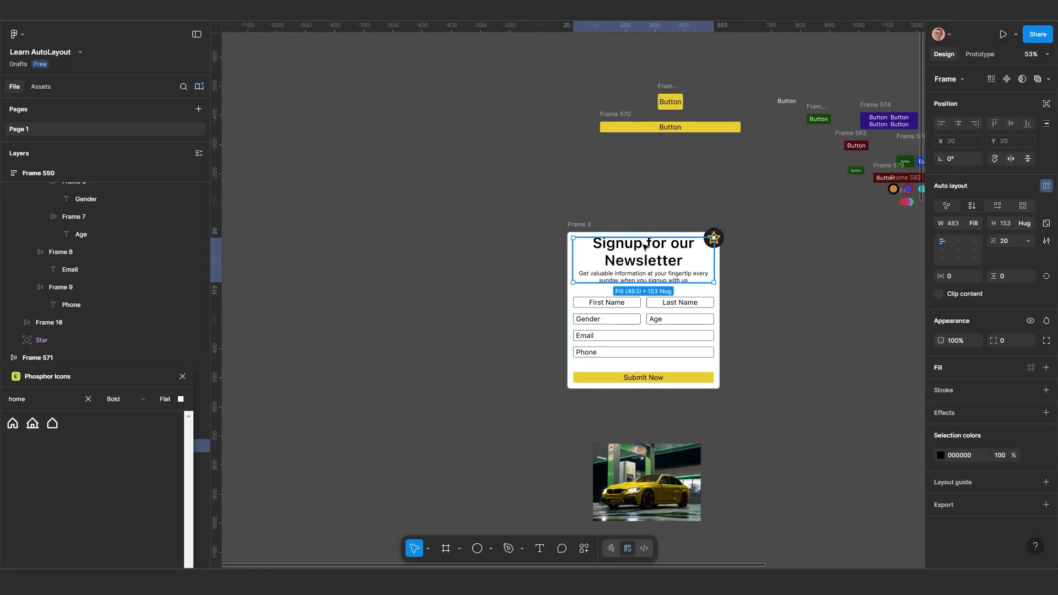
{"action": "left_click", "coordinate": [645, 249]}
{"action": "left_click_drag", "start_coordinate": [609, 253], "coordinate": [494, 231]}
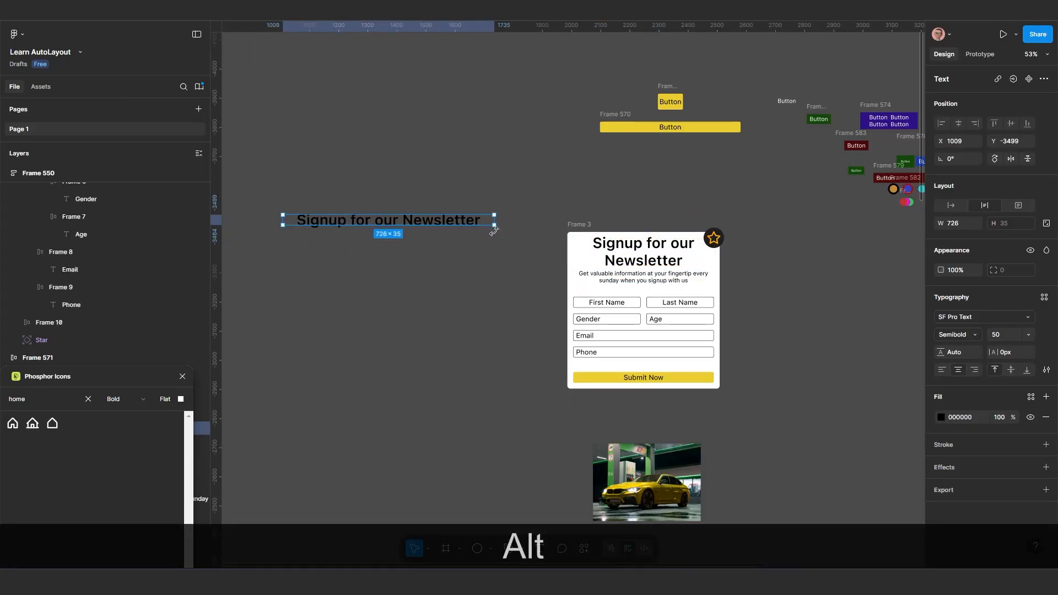
{"action": "left_click", "coordinate": [668, 280]}
{"action": "left_click_drag", "start_coordinate": [668, 280], "coordinate": [390, 244]}
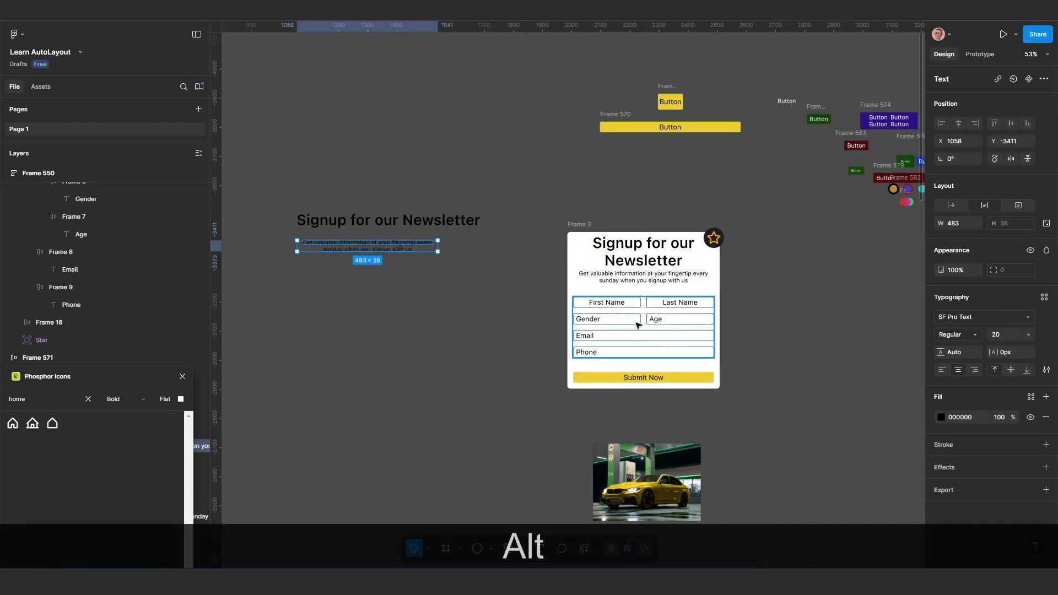
Move the newsletter signup form frame up and left to about X 1860, Y -3535
{"action": "scroll", "coordinate": [649, 317], "scroll_direction": "down", "scroll_amount": 2}
{"action": "scroll", "coordinate": [648, 317], "scroll_direction": "up", "scroll_amount": 2}
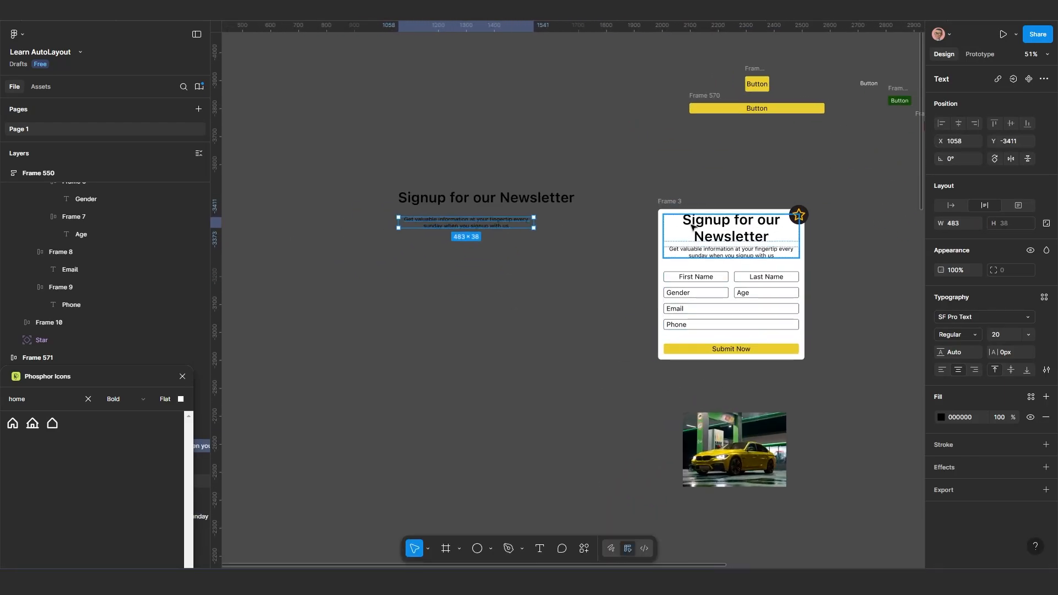
{"action": "left_click_drag", "start_coordinate": [669, 204], "coordinate": [635, 180]}
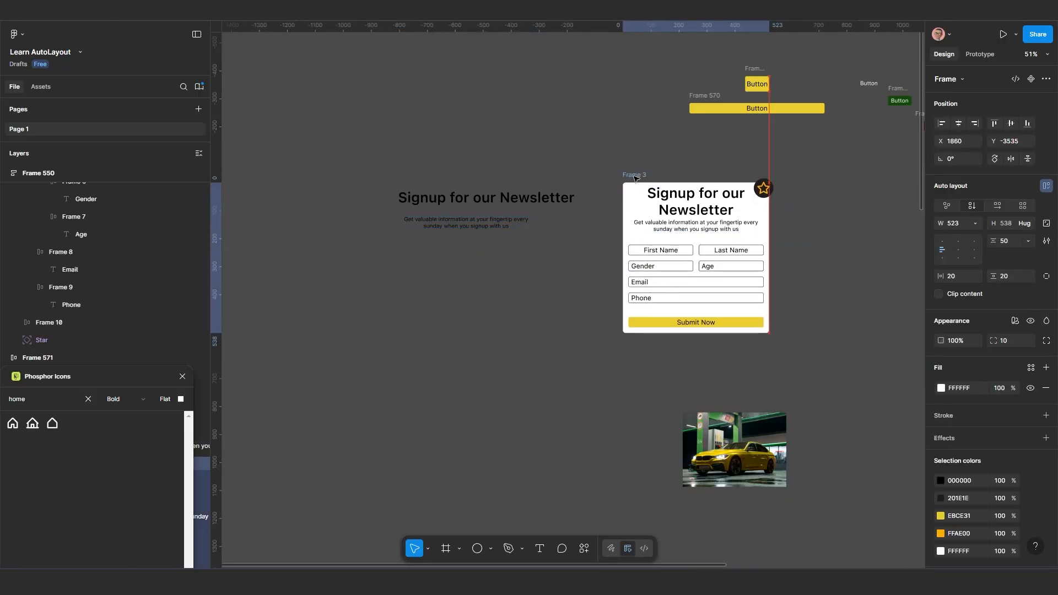
{"action": "scroll", "coordinate": [522, 241], "scroll_direction": "up", "scroll_amount": 4}
Move the copied description text lower under the copied heading and place a duplicate of it further below
{"action": "left_click", "coordinate": [473, 230]}
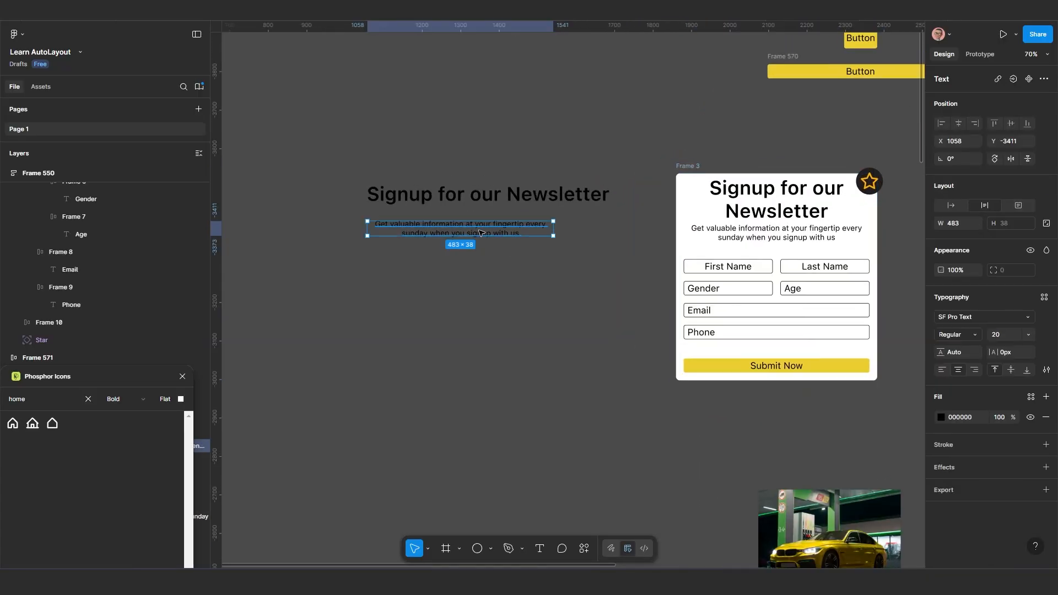
{"action": "left_click_drag", "start_coordinate": [487, 243], "coordinate": [481, 309]}
{"action": "scroll", "coordinate": [498, 252], "scroll_direction": "up", "scroll_amount": 1}
{"action": "key", "text": "alt"}
{"action": "scroll", "coordinate": [481, 309], "scroll_direction": "down", "scroll_amount": 1}
Replace the text of the lower description duplicate with "First Name"
{"action": "double_click", "coordinate": [482, 309]}
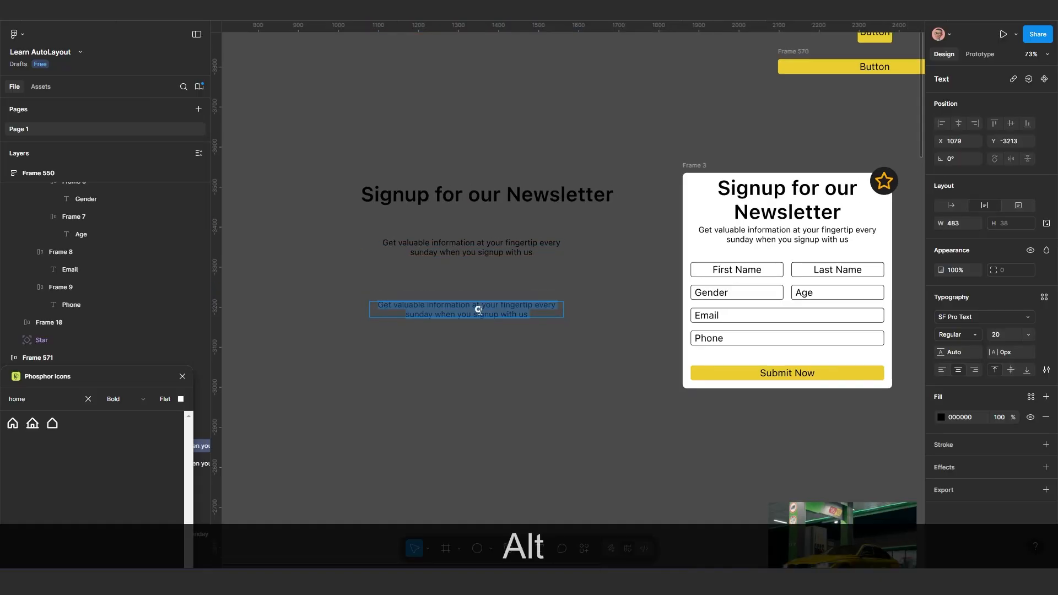
{"action": "type", "text": "Fi"}
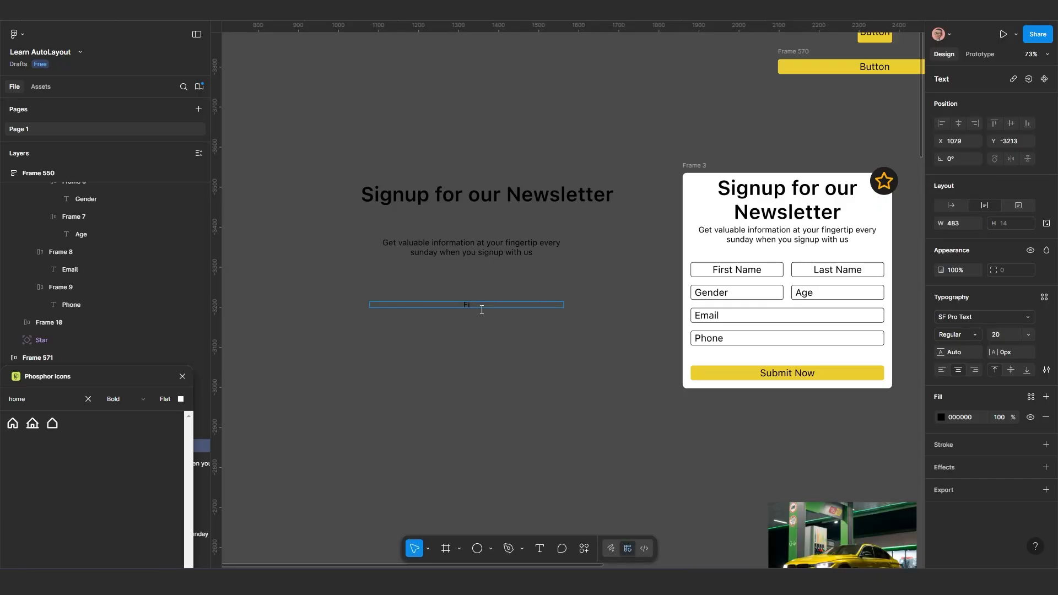
{"action": "type", "text": "rst Name"}
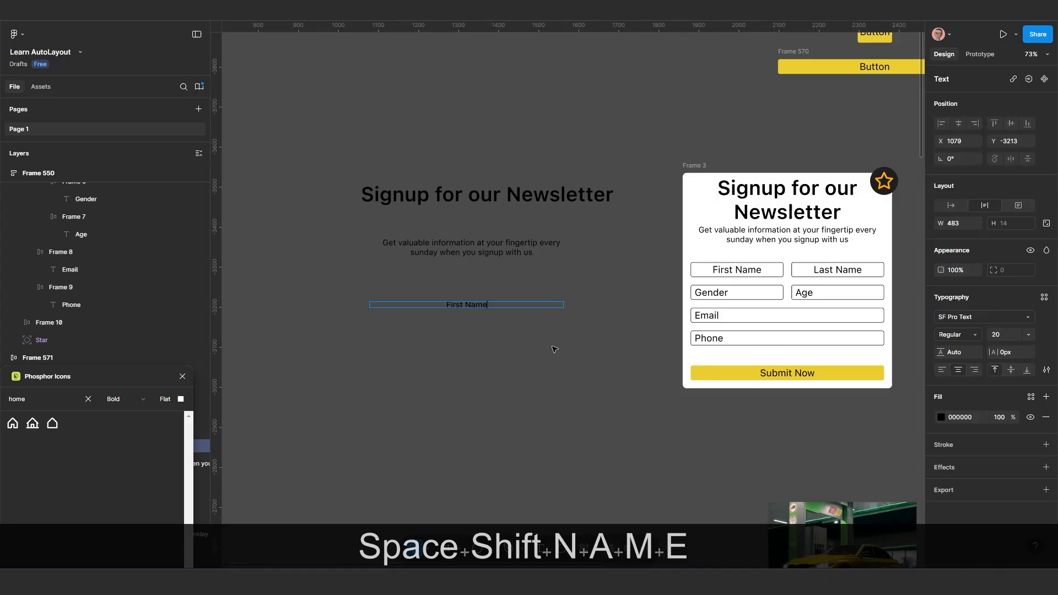
Finish editing the "First Name" text and stretch its text box to a height of 60
{"action": "key", "text": "Escape"}
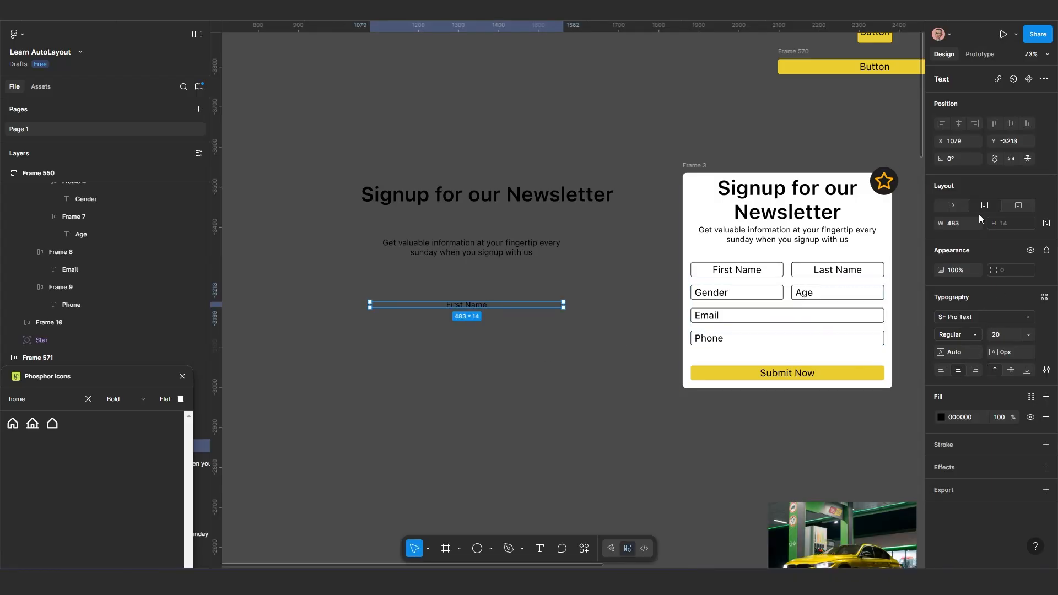
{"action": "scroll", "coordinate": [492, 319], "scroll_direction": "up", "scroll_amount": 5}
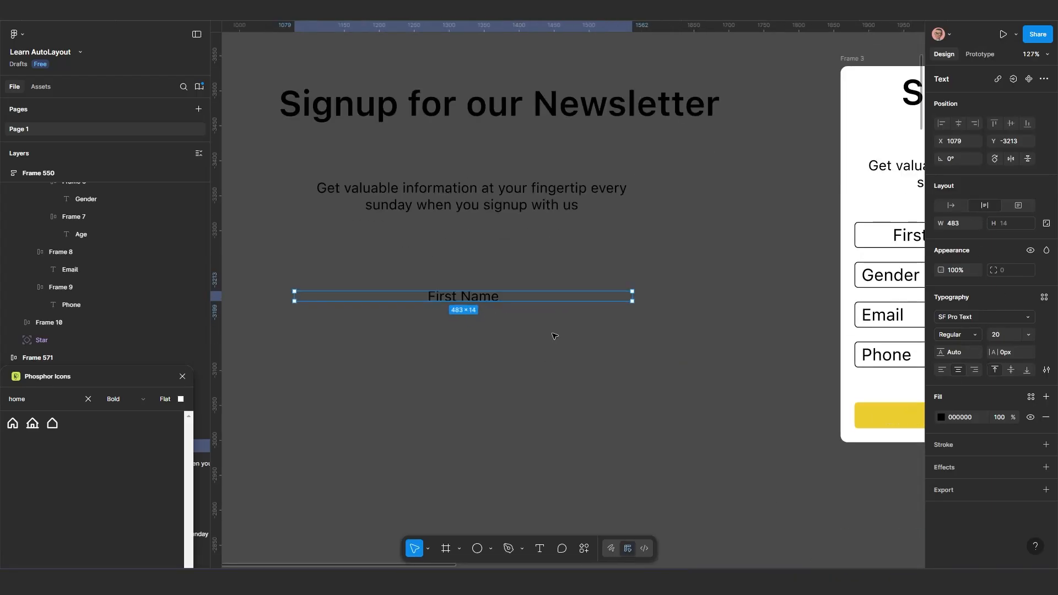
{"action": "scroll", "coordinate": [527, 333], "scroll_direction": "down", "scroll_amount": 2}
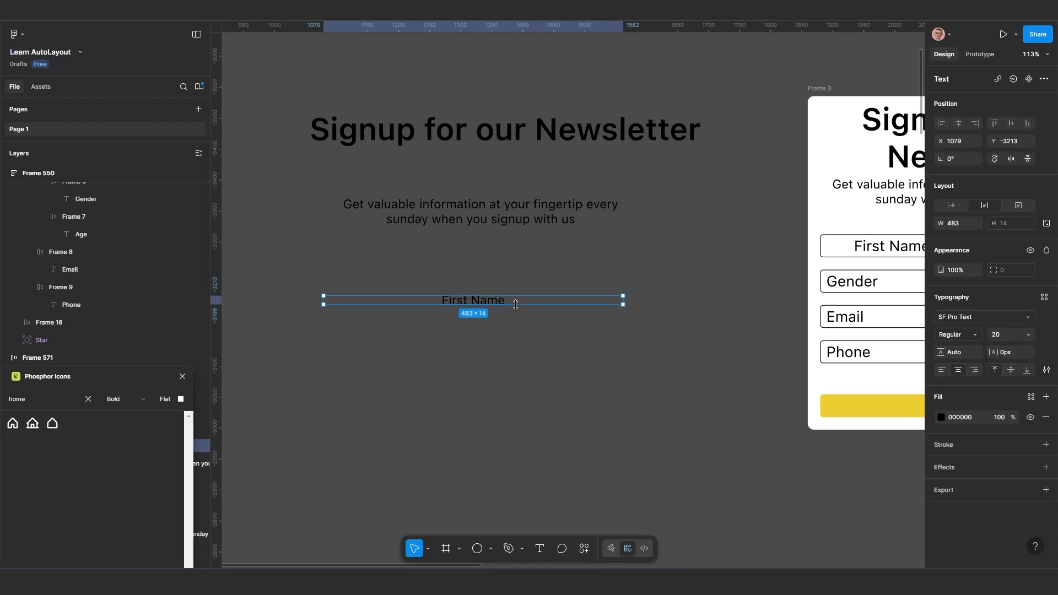
{"action": "left_click_drag", "start_coordinate": [512, 304], "coordinate": [516, 333]}
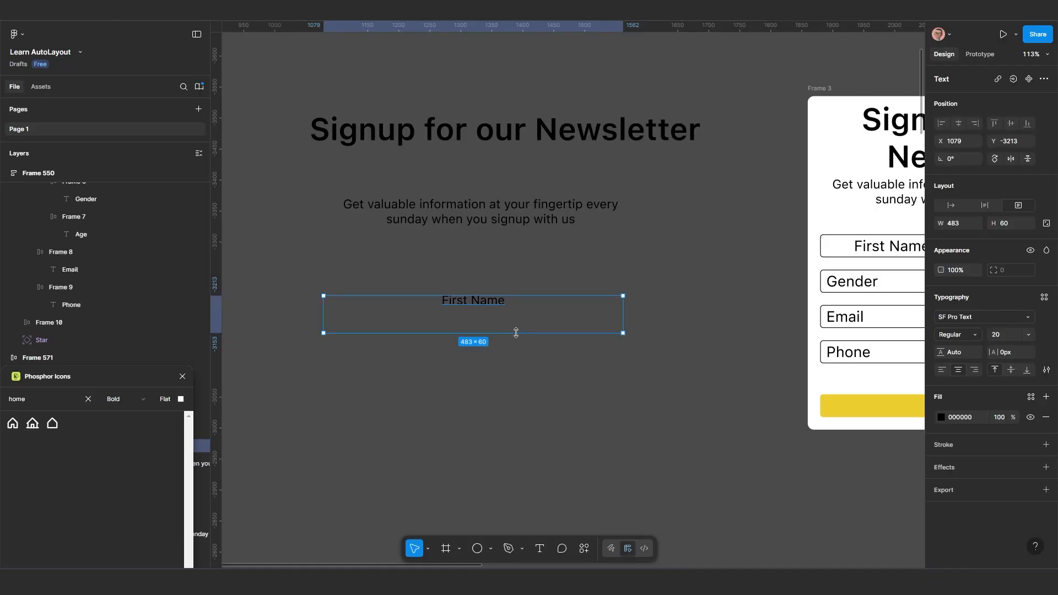
{"action": "scroll", "coordinate": [462, 323], "scroll_direction": "up", "scroll_amount": 2}
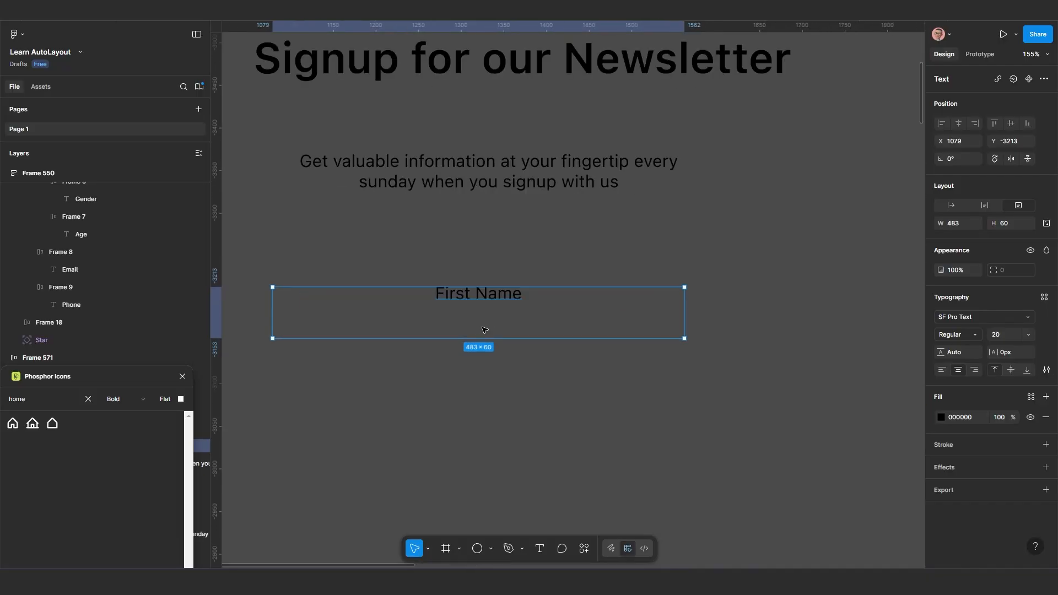
{"action": "scroll", "coordinate": [481, 326], "scroll_direction": "down", "scroll_amount": 2}
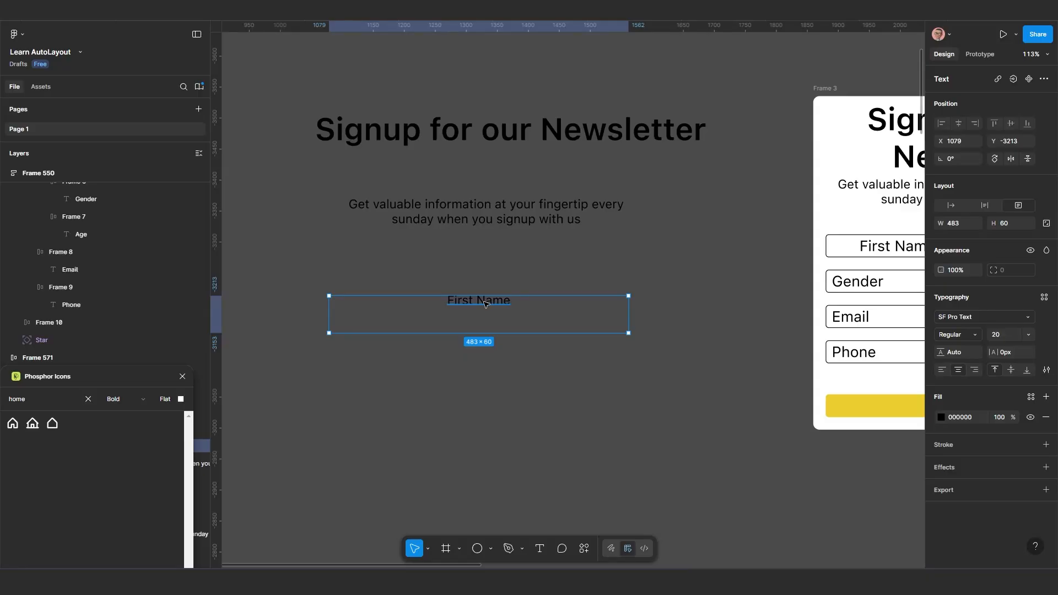
Set the "First Name" text to auto width and place it at about X 1270, Y -3211
{"action": "left_click_drag", "start_coordinate": [485, 305], "coordinate": [493, 313]}
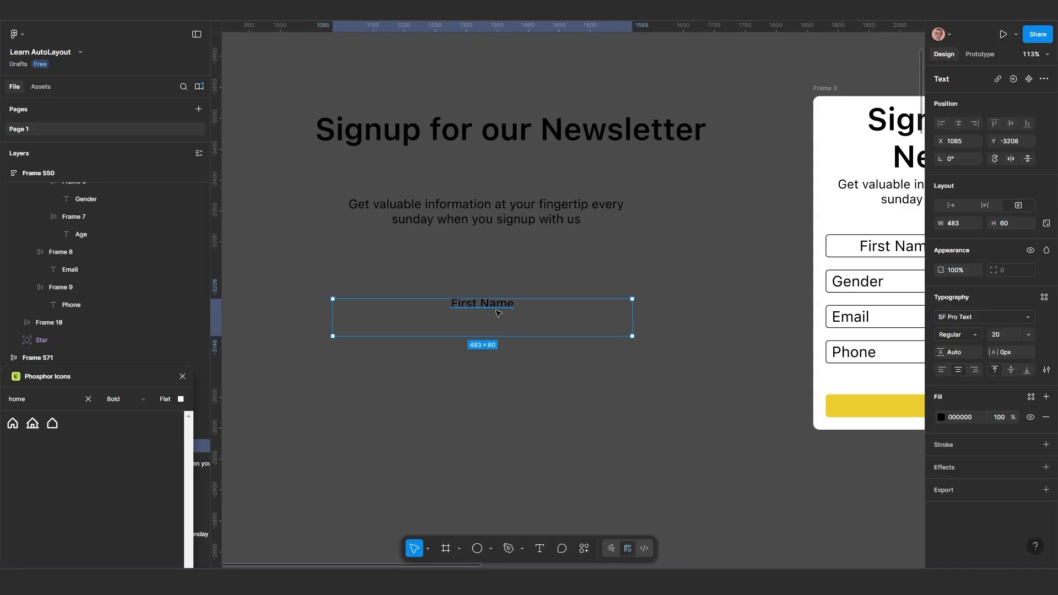
{"action": "left_click", "coordinate": [951, 205]}
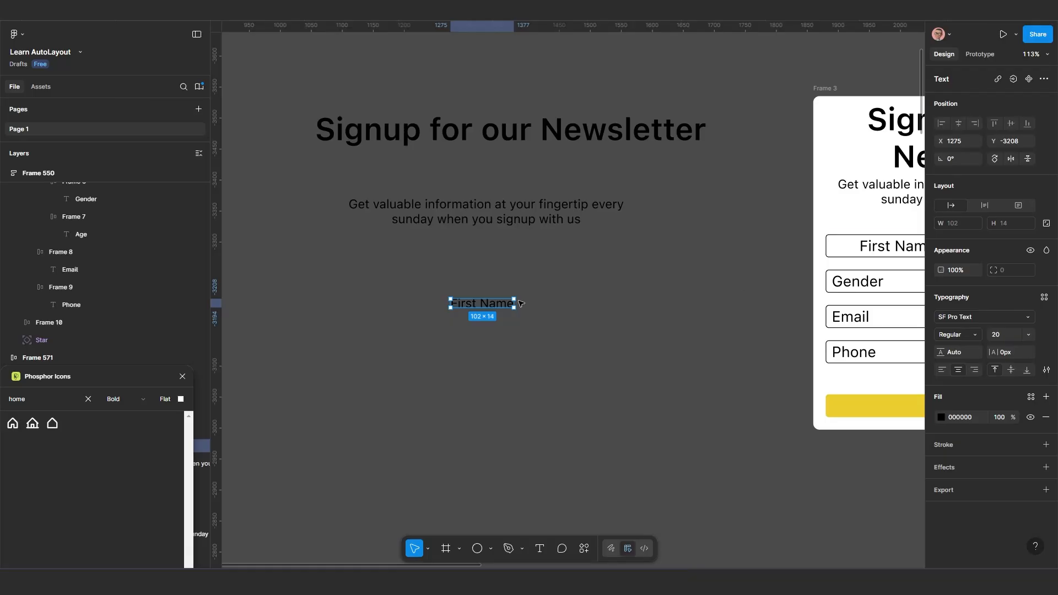
{"action": "left_click_drag", "start_coordinate": [490, 305], "coordinate": [487, 302]}
Set the font size of the standalone "First Name" text to 24
{"action": "scroll", "coordinate": [495, 323], "scroll_direction": "up", "scroll_amount": 1}
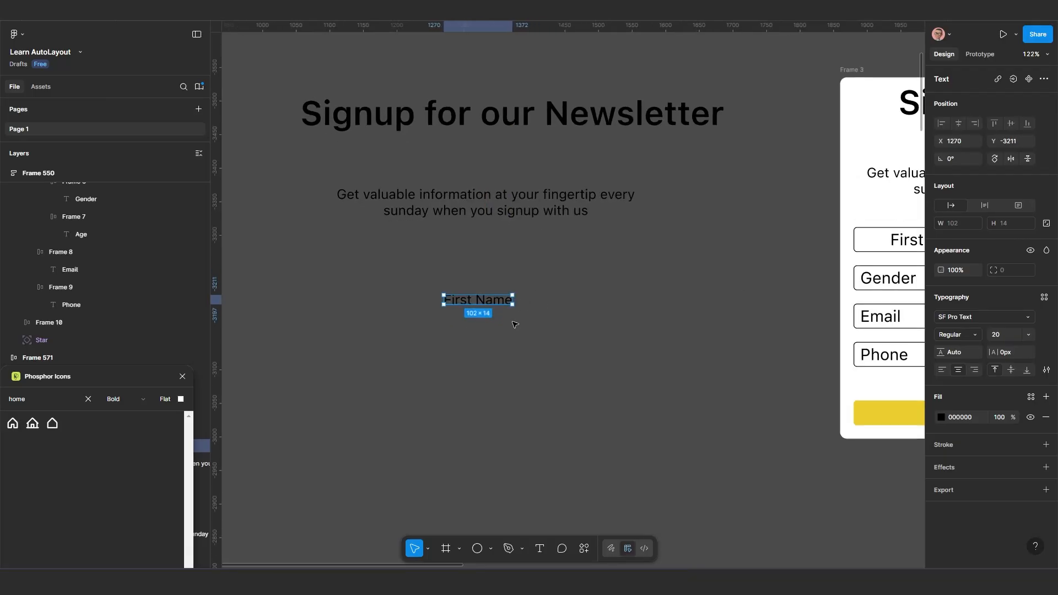
{"action": "left_click", "coordinate": [1001, 337]}
{"action": "type", "text": "24"}
{"action": "key", "text": "Return"}
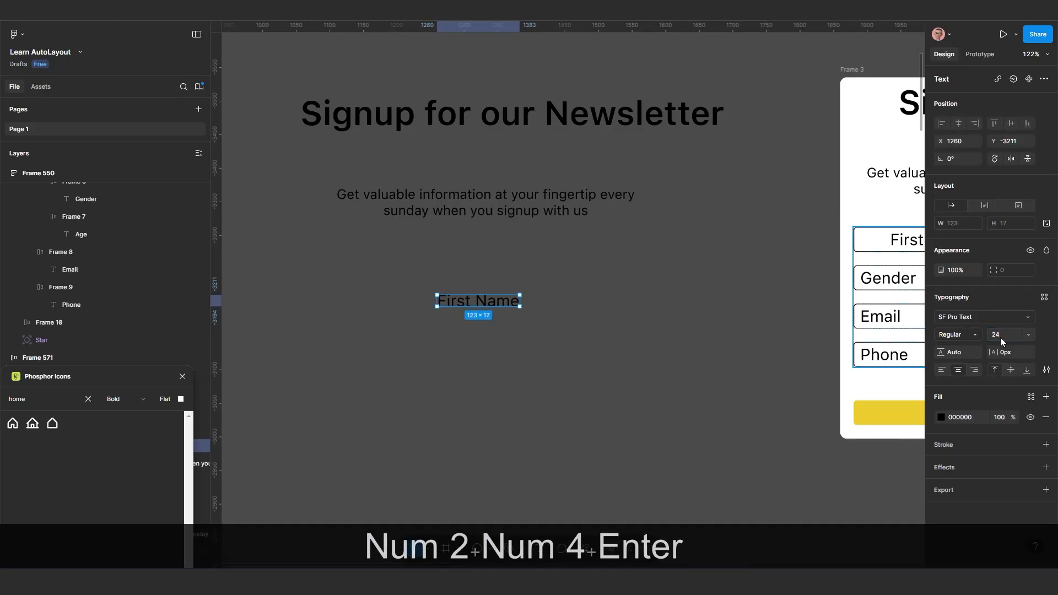
{"action": "scroll", "coordinate": [607, 499], "scroll_direction": "up", "scroll_amount": 1}
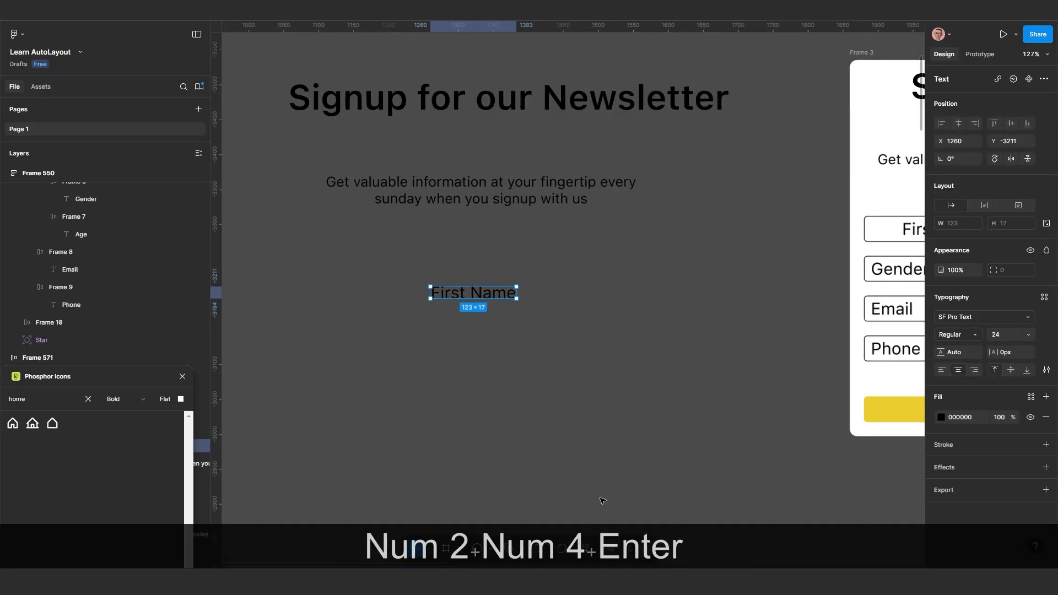
{"action": "scroll", "coordinate": [529, 446], "scroll_direction": "up", "scroll_amount": 2}
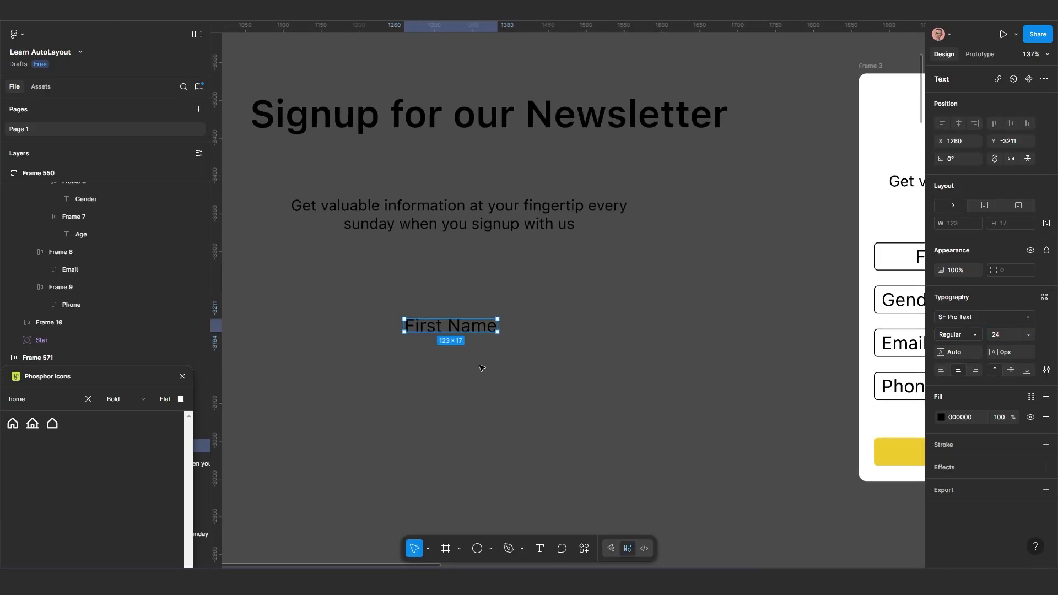
Wrap the "First Name" text in its own auto layout frame
{"action": "left_click_drag", "start_coordinate": [497, 390], "coordinate": [521, 390]}
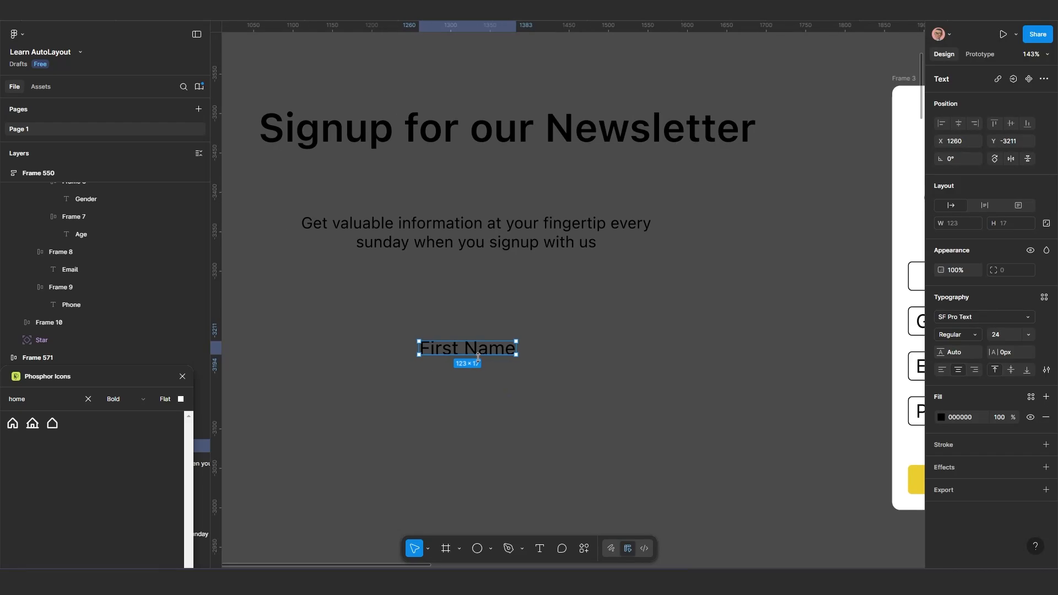
{"action": "key", "text": "shift+a"}
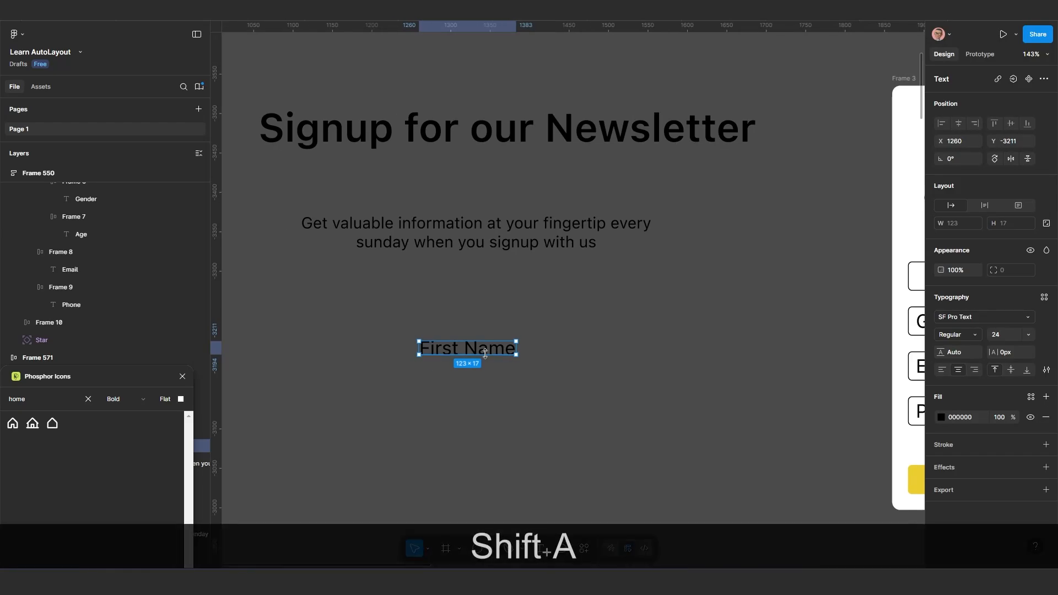
{"action": "scroll", "coordinate": [499, 395], "scroll_direction": "down", "scroll_amount": 3}
{"action": "left_click_drag", "start_coordinate": [557, 420], "coordinate": [493, 386]}
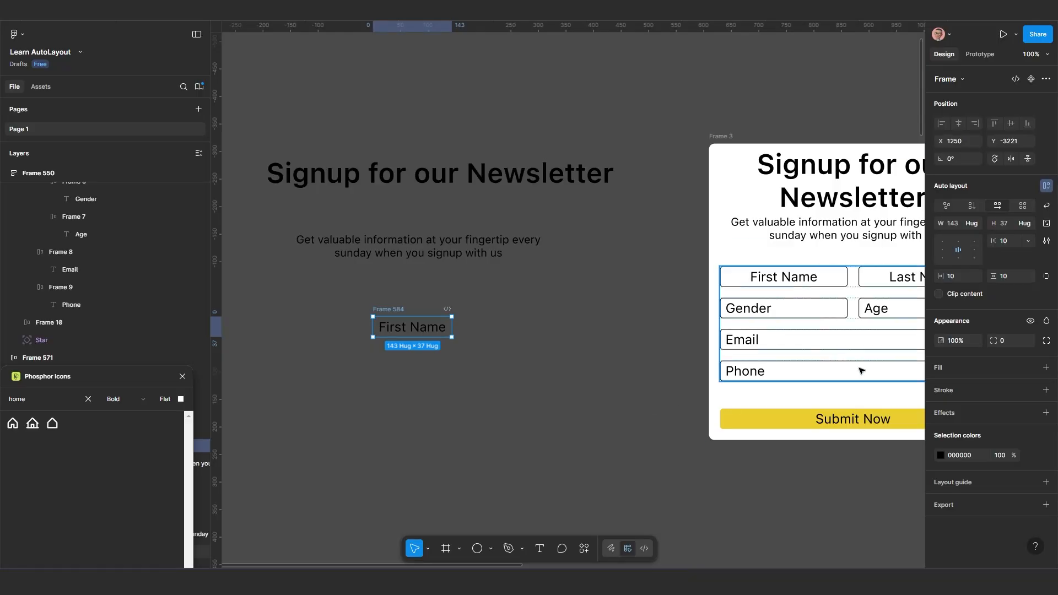
Give the "First Name" frame a black 1 px inside stroke without a fill, and set its corner radius to 10
{"action": "left_click", "coordinate": [957, 368]}
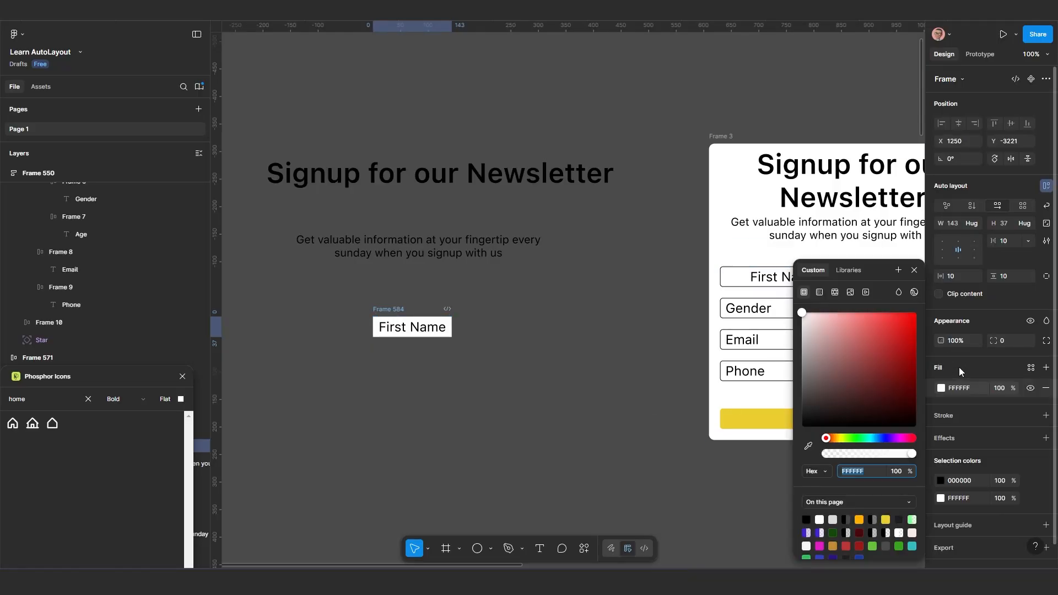
{"action": "left_click", "coordinate": [1046, 388]}
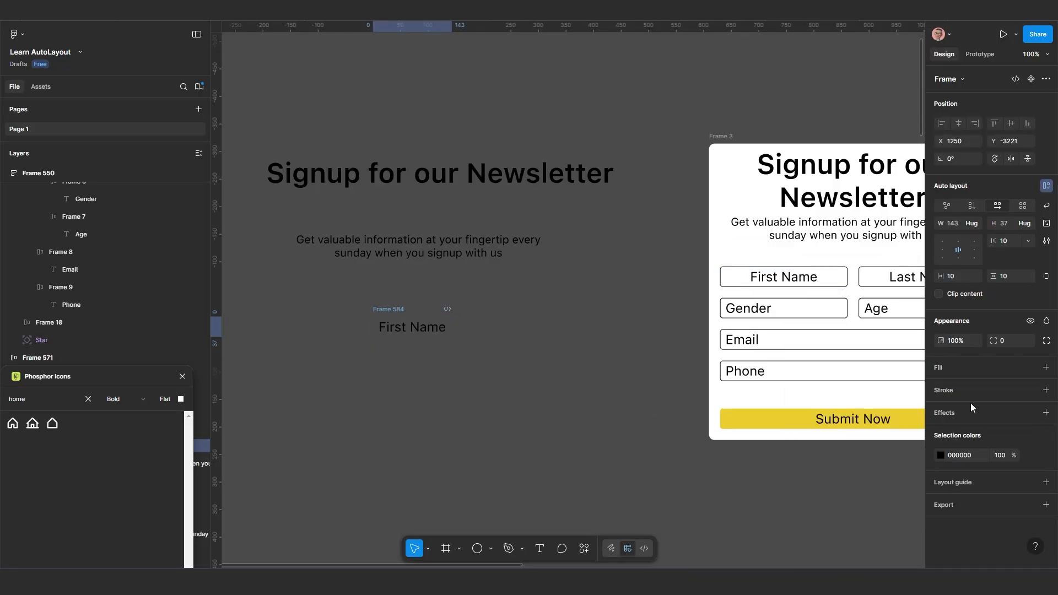
{"action": "left_click", "coordinate": [974, 392]}
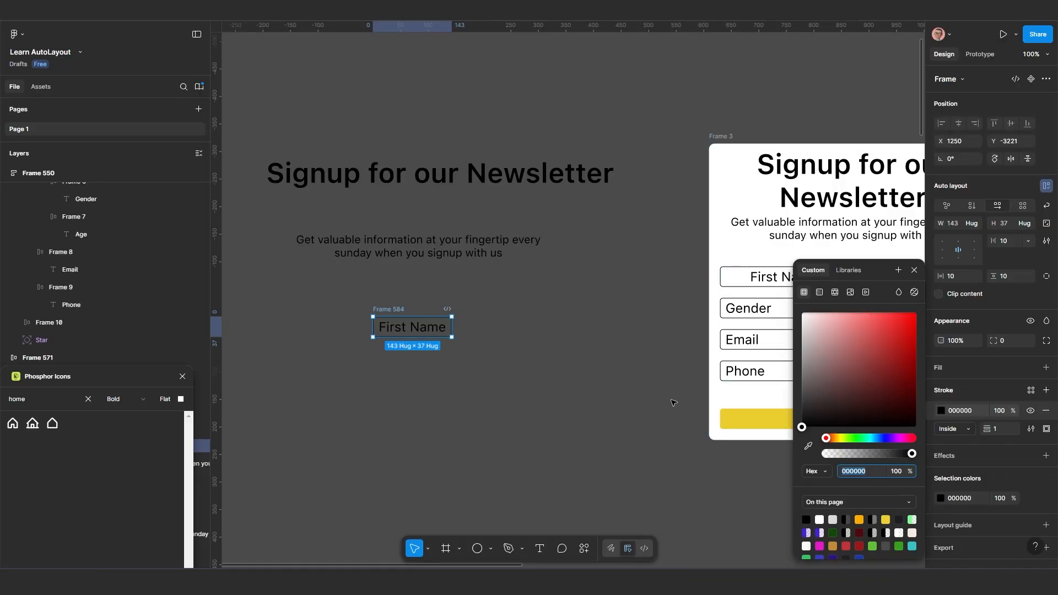
{"action": "left_click", "coordinate": [1009, 341]}
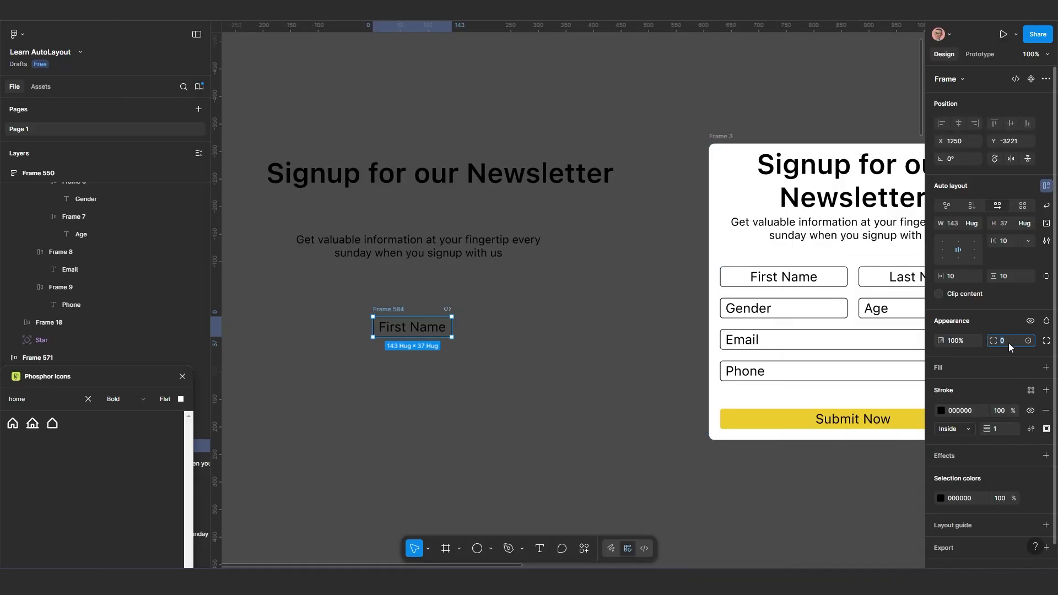
{"action": "type", "text": "10"}
{"action": "key", "text": "Return"}
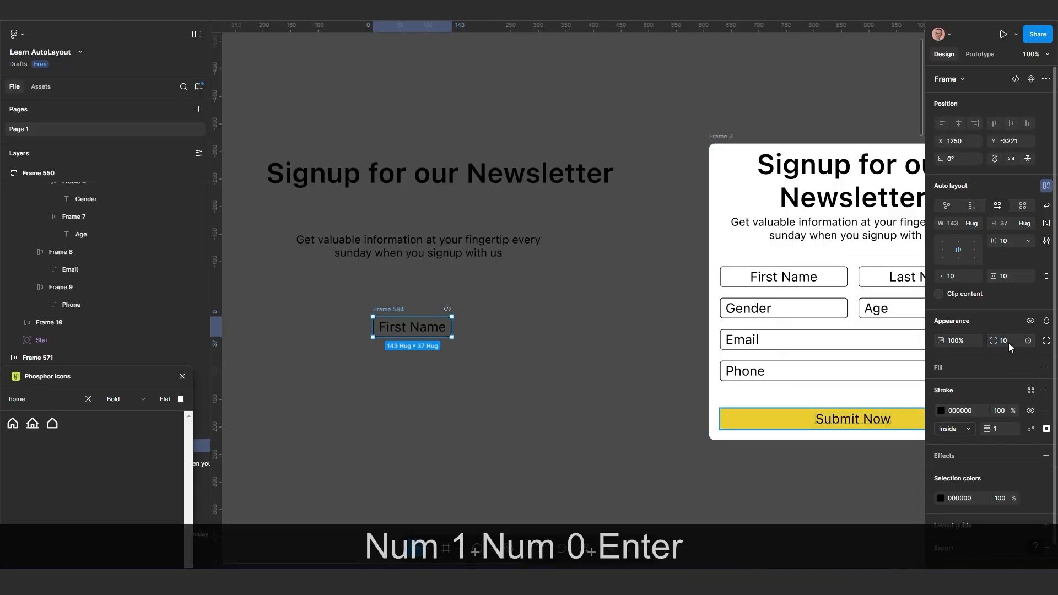
{"action": "left_click", "coordinate": [475, 379]}
{"action": "scroll", "coordinate": [463, 381], "scroll_direction": "up", "scroll_amount": 3}
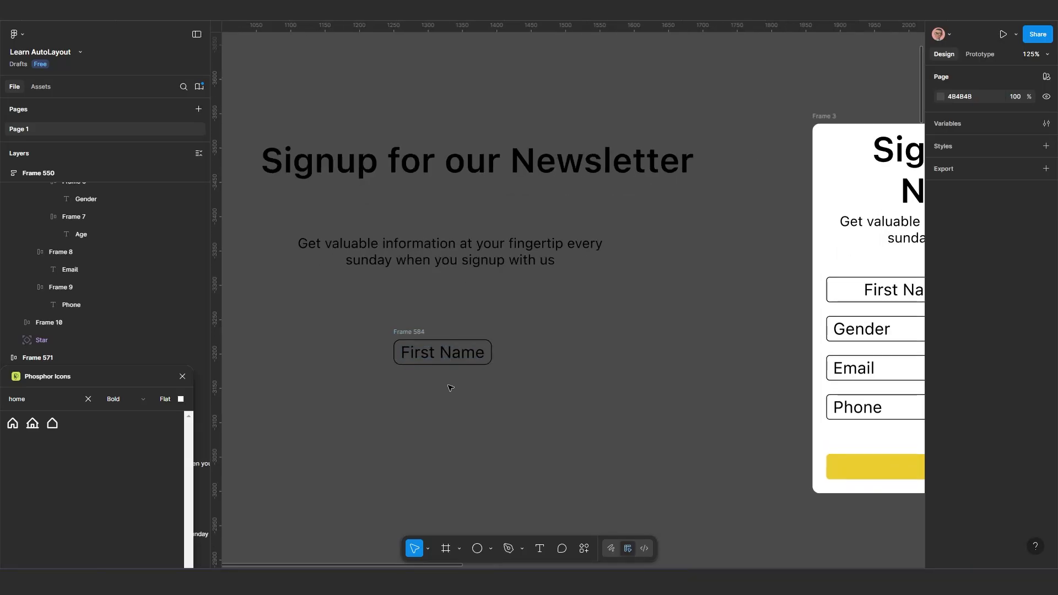
Duplicate the "First Name" field frame to its right on the same line, at about X 1428
{"action": "scroll", "coordinate": [450, 388], "scroll_direction": "up", "scroll_amount": 4}
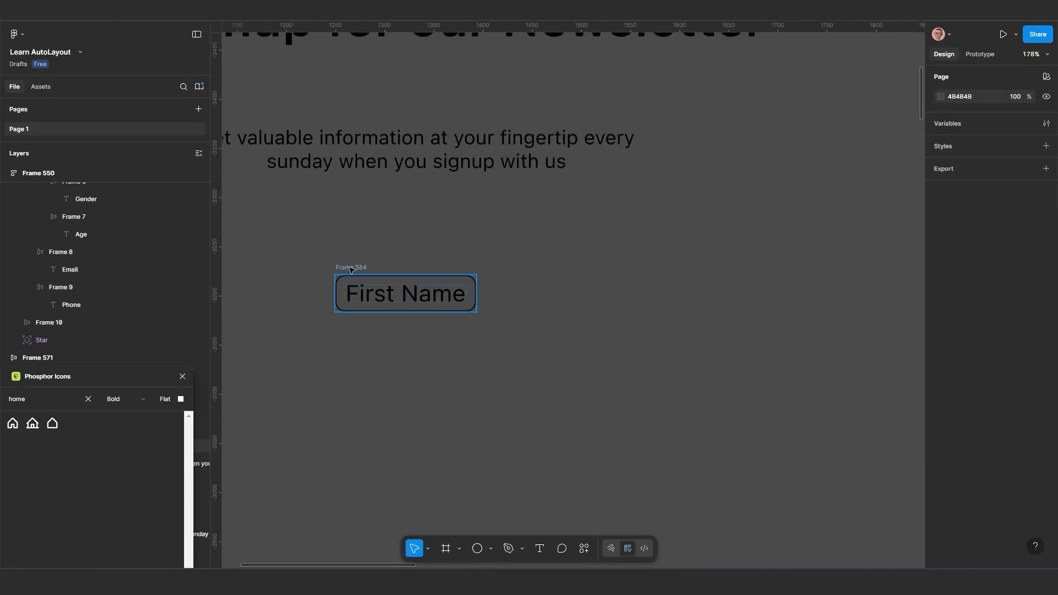
{"action": "left_click", "coordinate": [351, 269]}
{"action": "key", "text": "alt"}
{"action": "left_click_drag", "start_coordinate": [374, 270], "coordinate": [531, 270]}
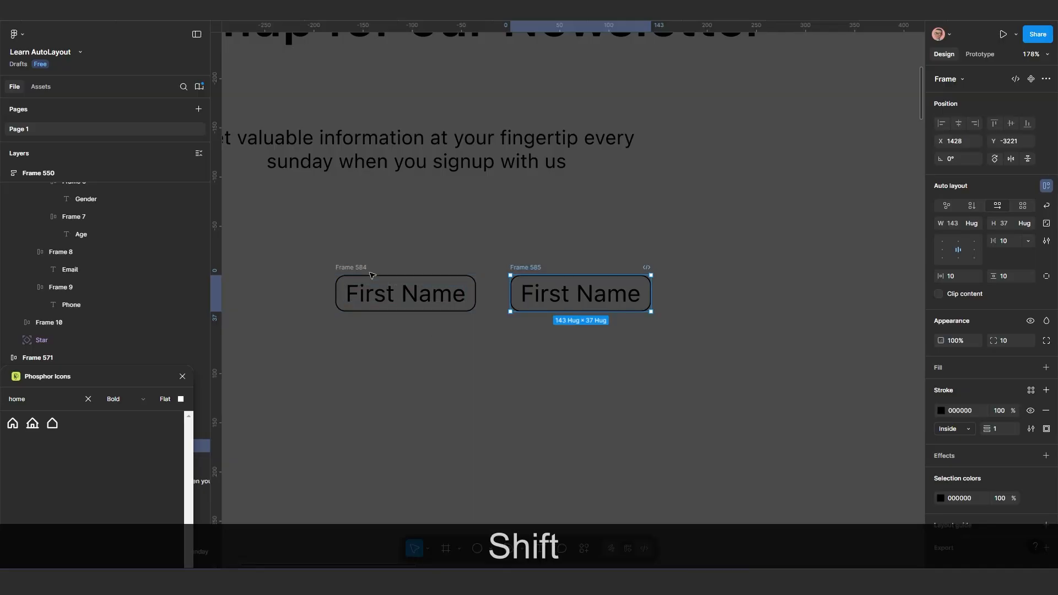
Move the original "First Name" field left to about X 1238, keeping it level with its duplicate
{"action": "left_click", "coordinate": [359, 269], "text": "shift"}
{"action": "left_click", "coordinate": [418, 351]}
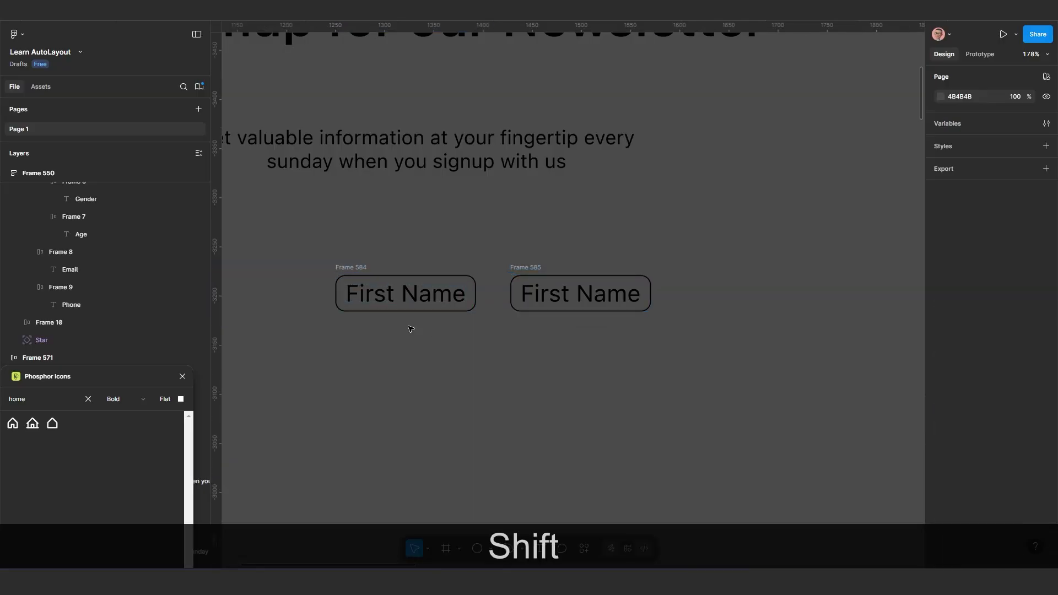
{"action": "left_click", "coordinate": [355, 269]}
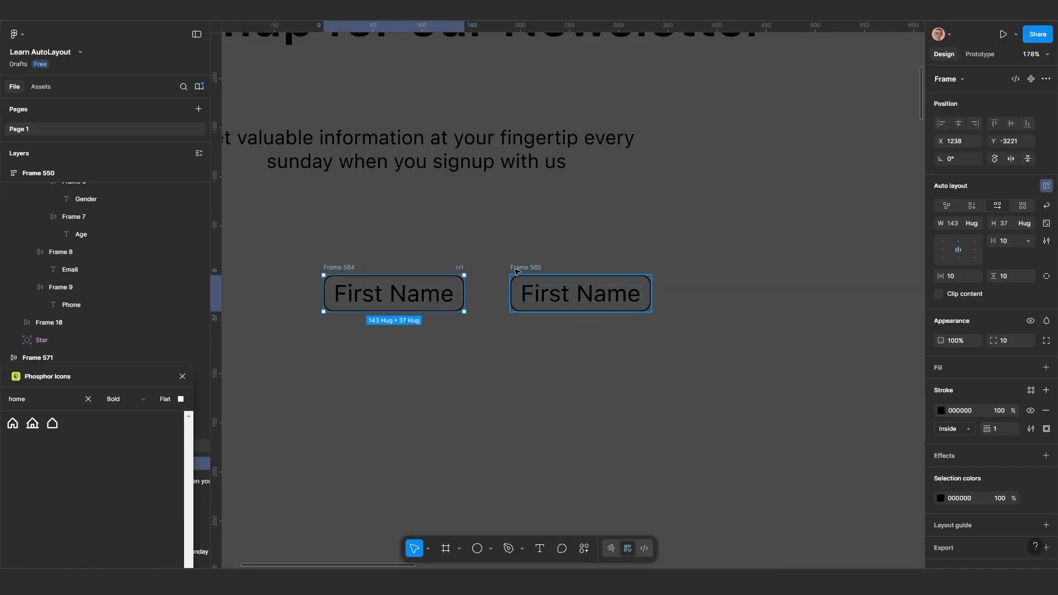
{"action": "left_click", "coordinate": [523, 269]}
Wrap both "First Name" fields in a shared auto layout frame and move it to about X 1252, Y -3222
{"action": "scroll", "coordinate": [488, 338], "scroll_direction": "down", "scroll_amount": 3}
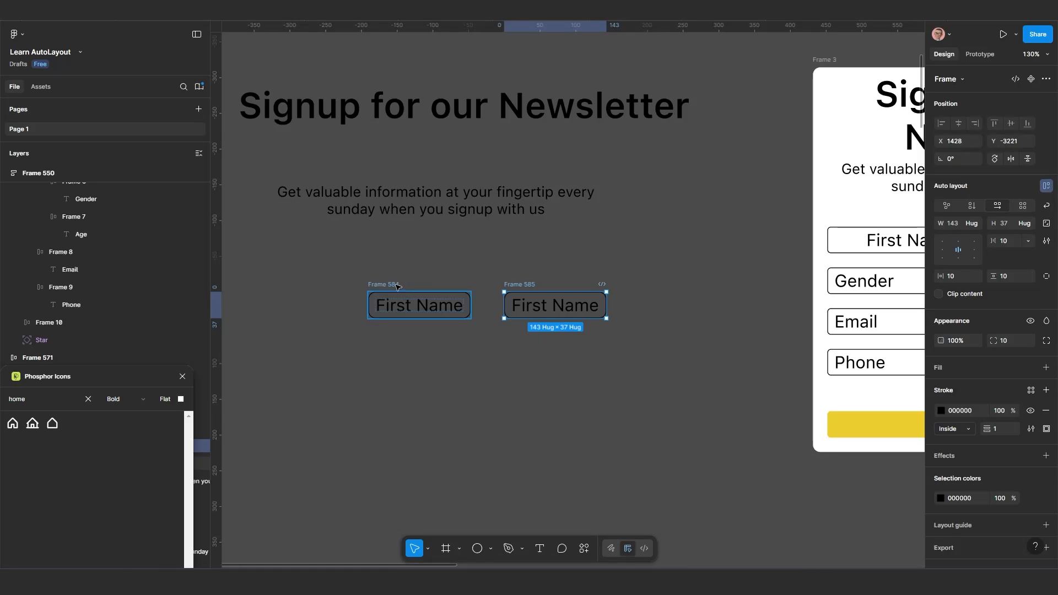
{"action": "left_click", "coordinate": [397, 286]}
{"action": "left_click", "coordinate": [528, 287], "text": "shift"}
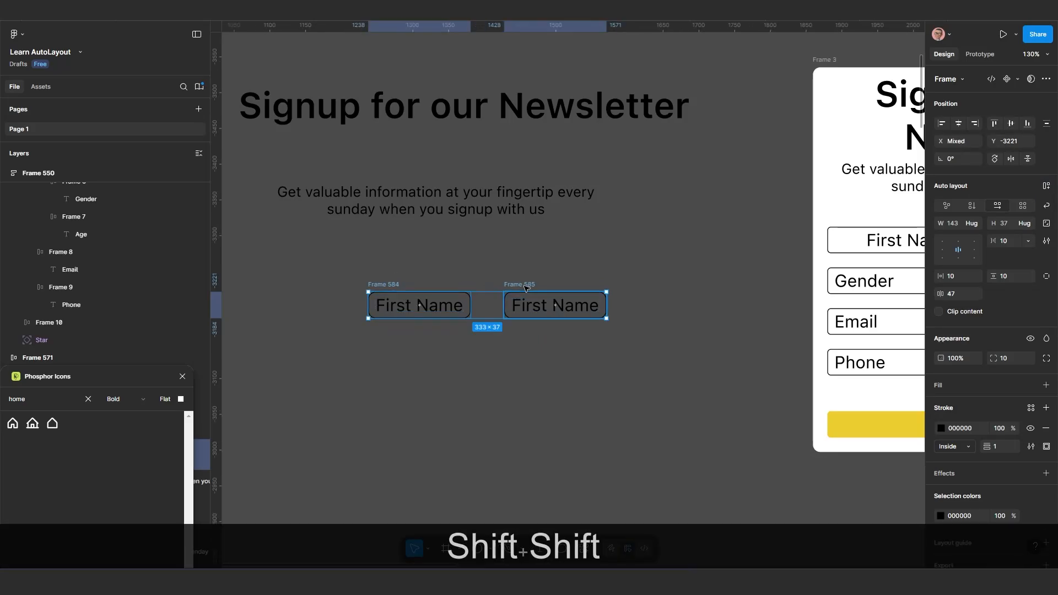
{"action": "key", "text": "shift+a"}
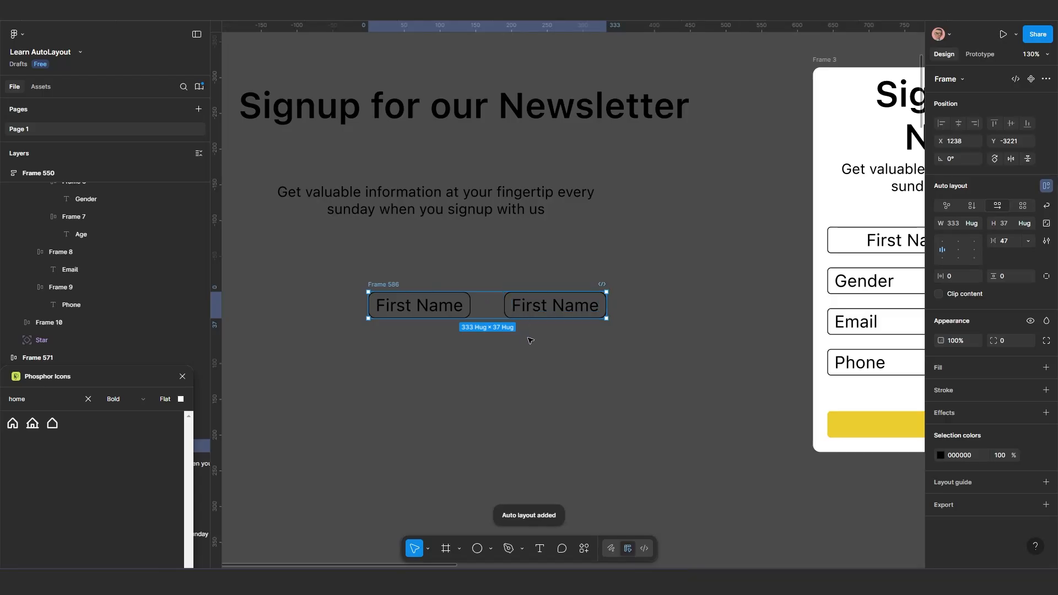
{"action": "scroll", "coordinate": [526, 348], "scroll_direction": "down", "scroll_amount": 1}
{"action": "left_click_drag", "start_coordinate": [397, 286], "coordinate": [407, 285]}
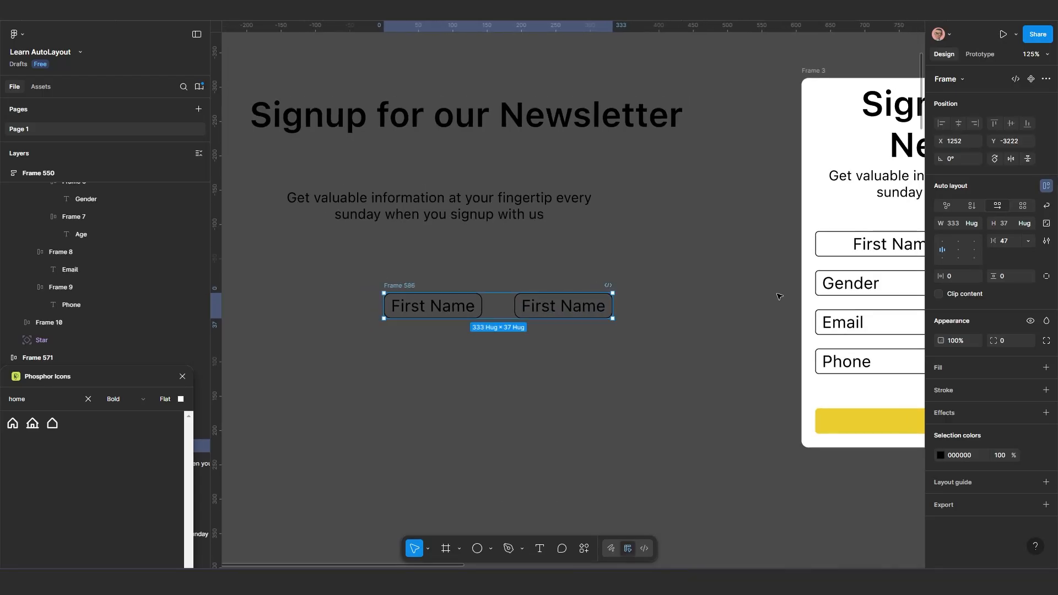
Switch the shared frame's auto layout flow between vertical and horizontal, ending with the two fields stacked vertically
{"action": "left_click", "coordinate": [972, 205]}
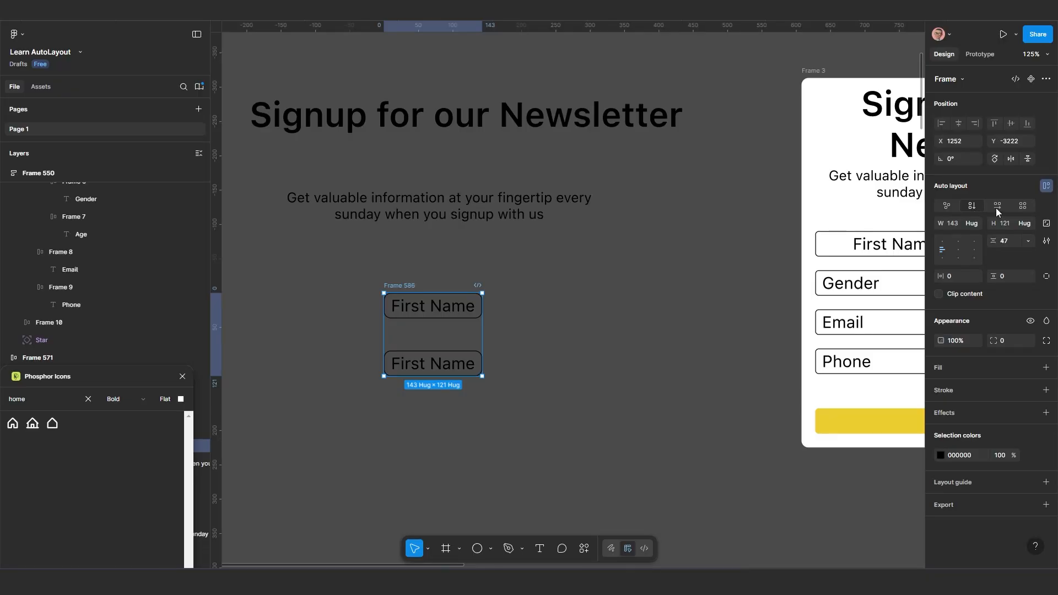
{"action": "left_click", "coordinate": [998, 207]}
{"action": "left_click", "coordinate": [975, 208]}
{"action": "left_click", "coordinate": [997, 207]}
{"action": "left_click", "coordinate": [976, 206]}
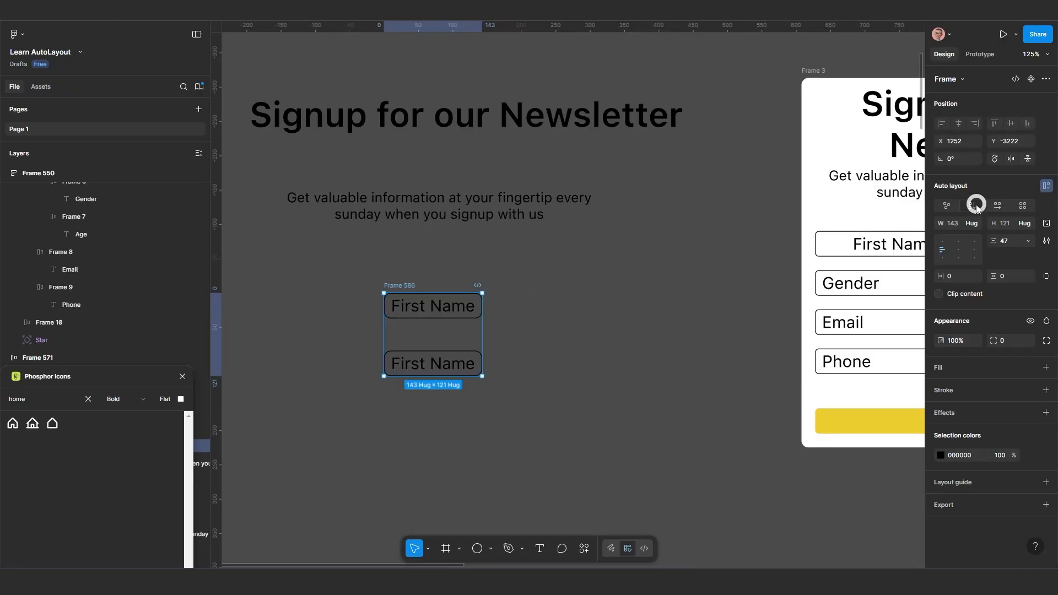
Change the lower "First Name" field's text to "Last Name"
{"action": "left_click", "coordinate": [447, 368]}
{"action": "scroll", "coordinate": [424, 364], "scroll_direction": "right", "scroll_amount": 2}
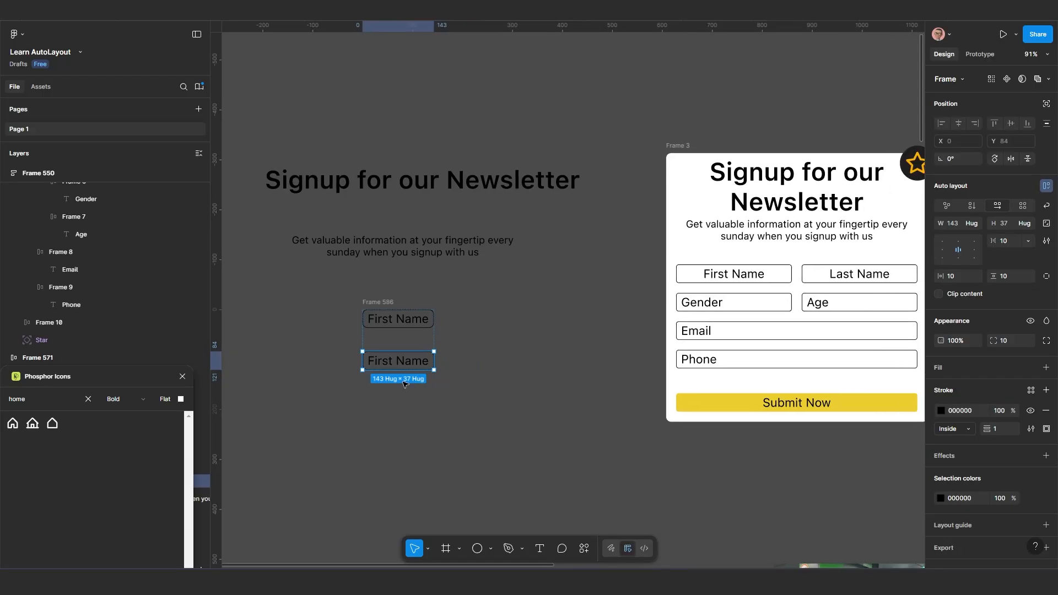
{"action": "scroll", "coordinate": [434, 345], "scroll_direction": "down", "scroll_amount": 5}
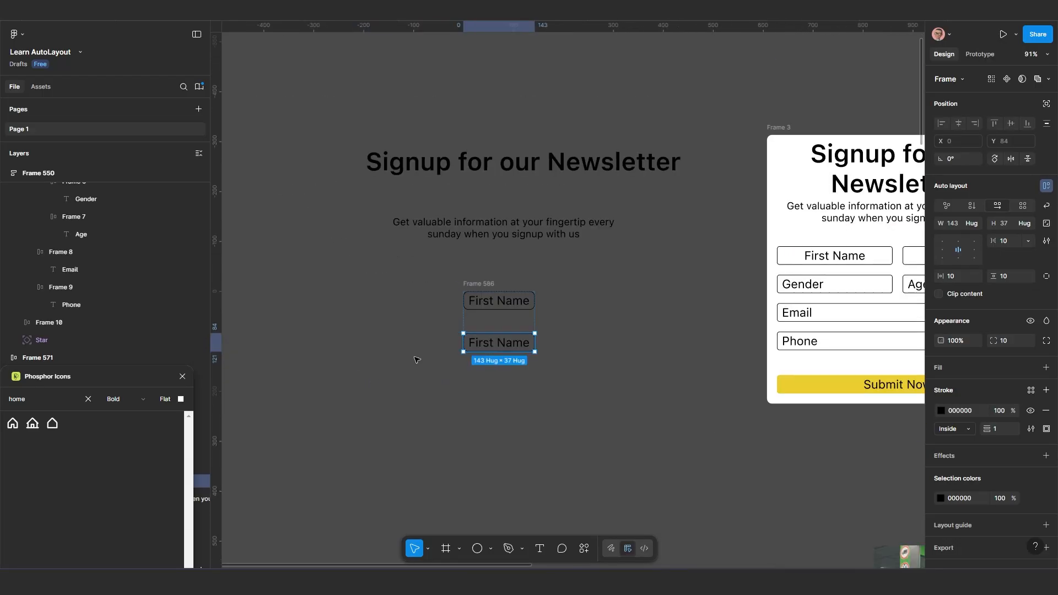
{"action": "scroll", "coordinate": [417, 358], "scroll_direction": "up", "scroll_amount": 3}
{"action": "scroll", "coordinate": [493, 353], "scroll_direction": "right", "scroll_amount": 2}
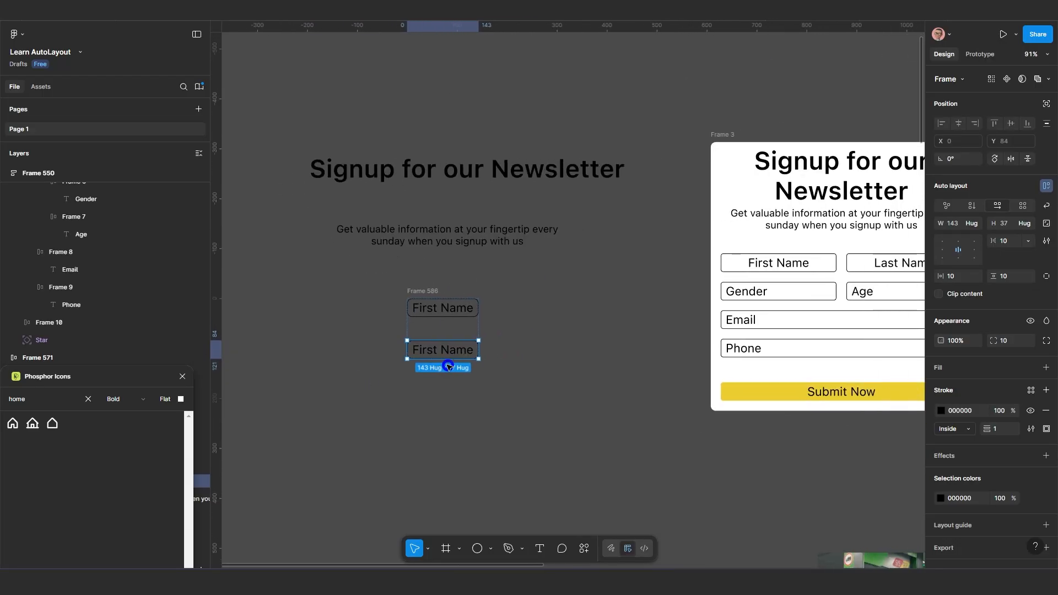
{"action": "scroll", "coordinate": [441, 355], "scroll_direction": "up", "scroll_amount": 5}
{"action": "double_click", "coordinate": [441, 352]}
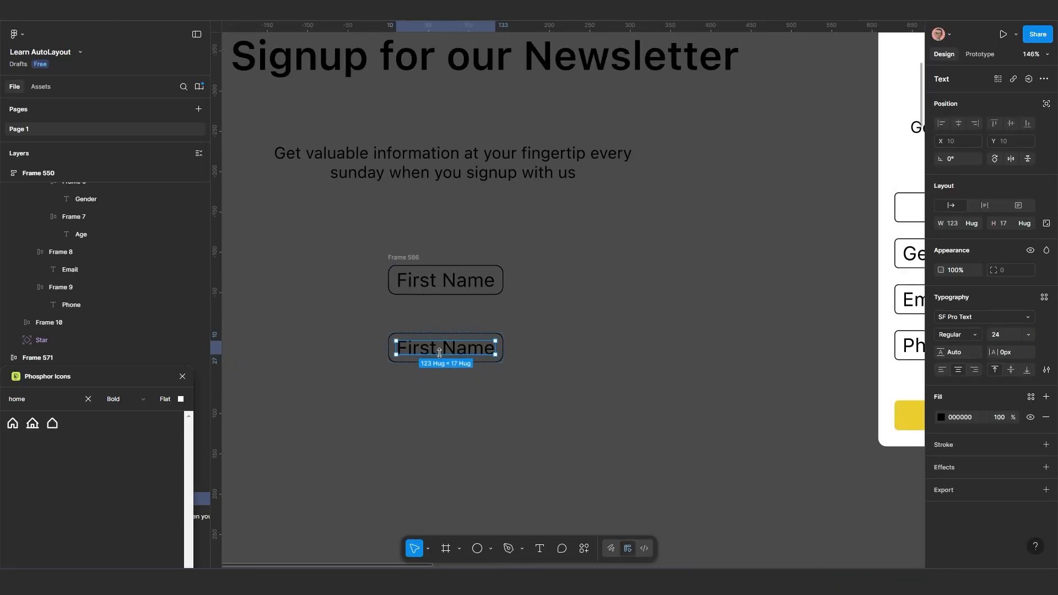
{"action": "left_click_drag", "start_coordinate": [433, 350], "coordinate": [377, 349]}
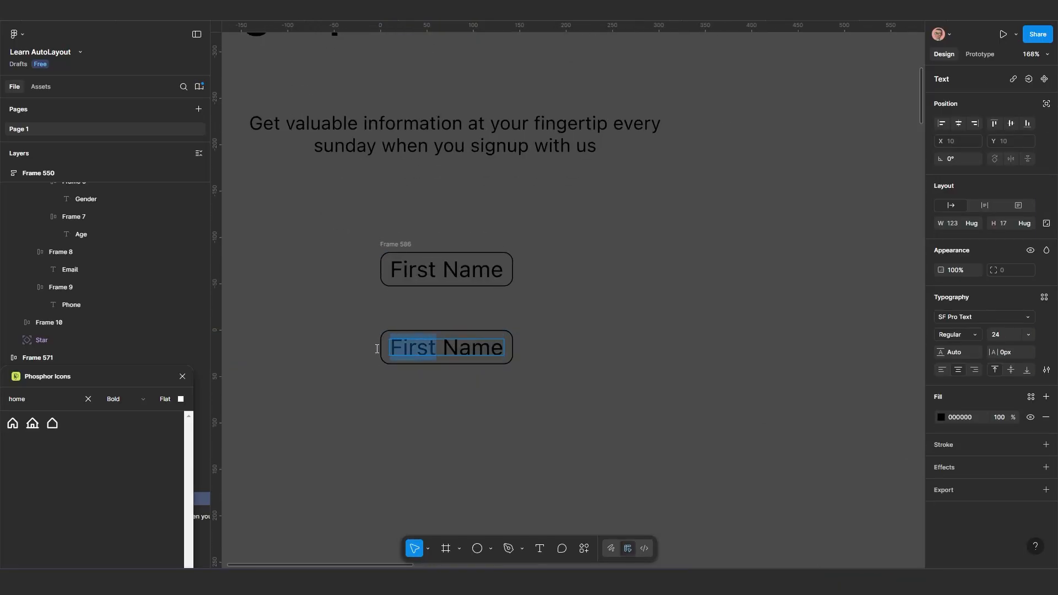
{"action": "type", "text": "Last"}
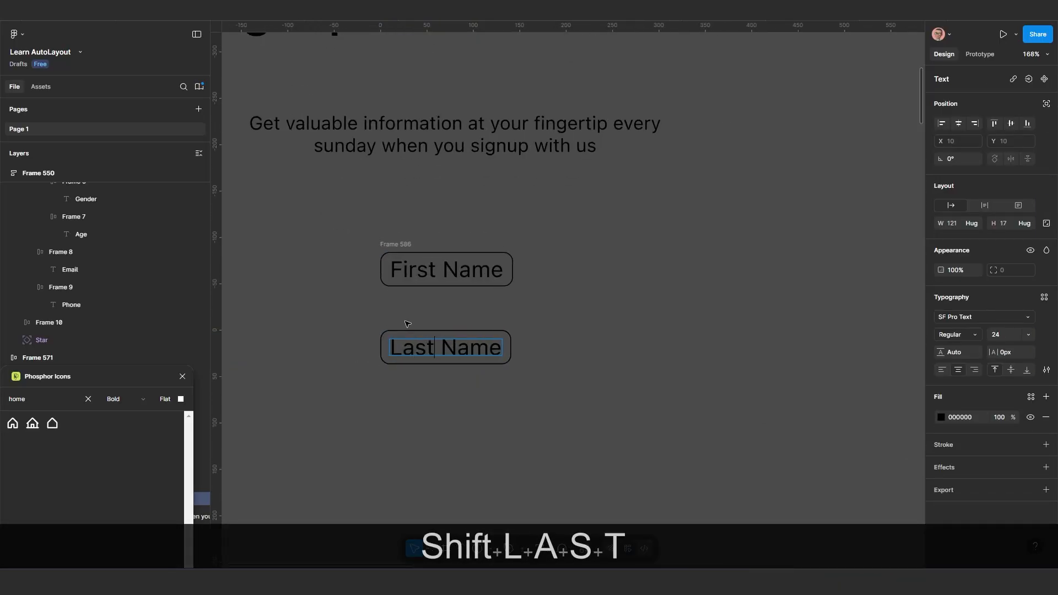
{"action": "left_click", "coordinate": [484, 401]}
{"action": "scroll", "coordinate": [482, 394], "scroll_direction": "down", "scroll_amount": 2}
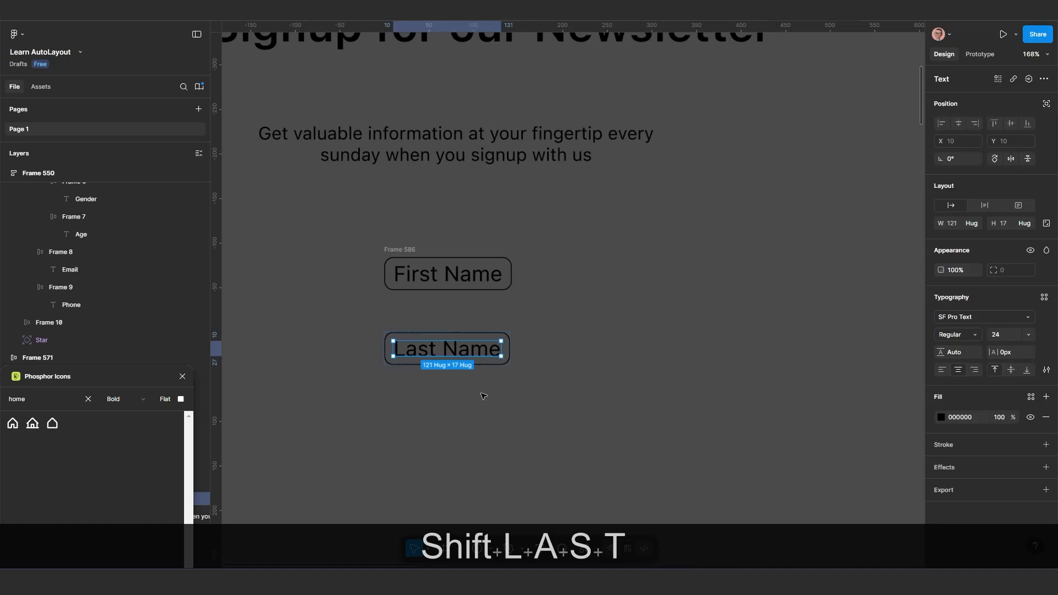
{"action": "left_click", "coordinate": [528, 394]}
Duplicate the "Last Name" field to add a third field at the end of the vertical stack
{"action": "left_click", "coordinate": [483, 357]}
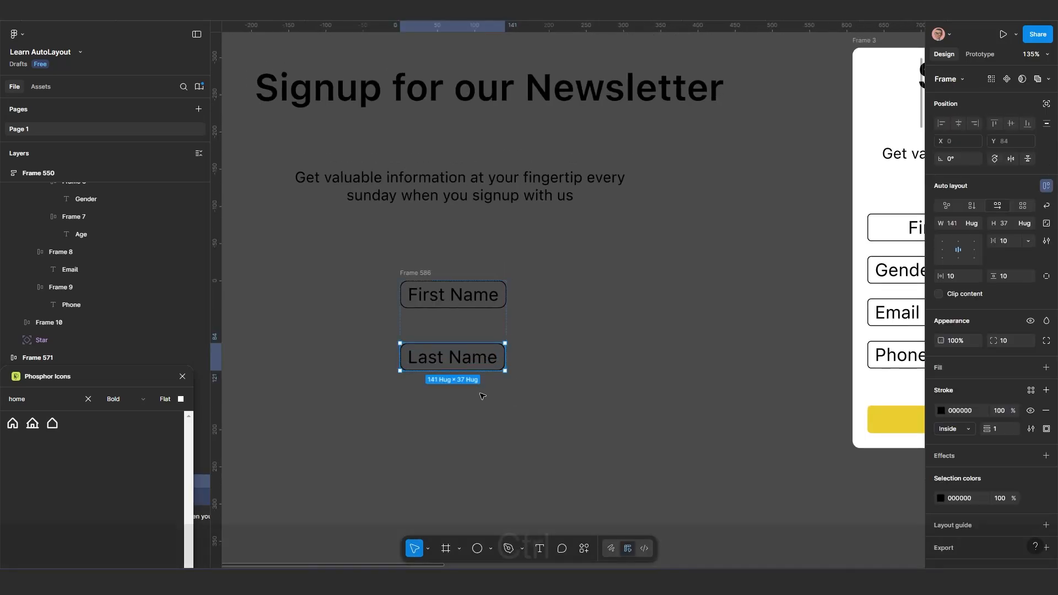
{"action": "key", "text": "ctrl+d"}
{"action": "scroll", "coordinate": [483, 396], "scroll_direction": "down", "scroll_amount": 2}
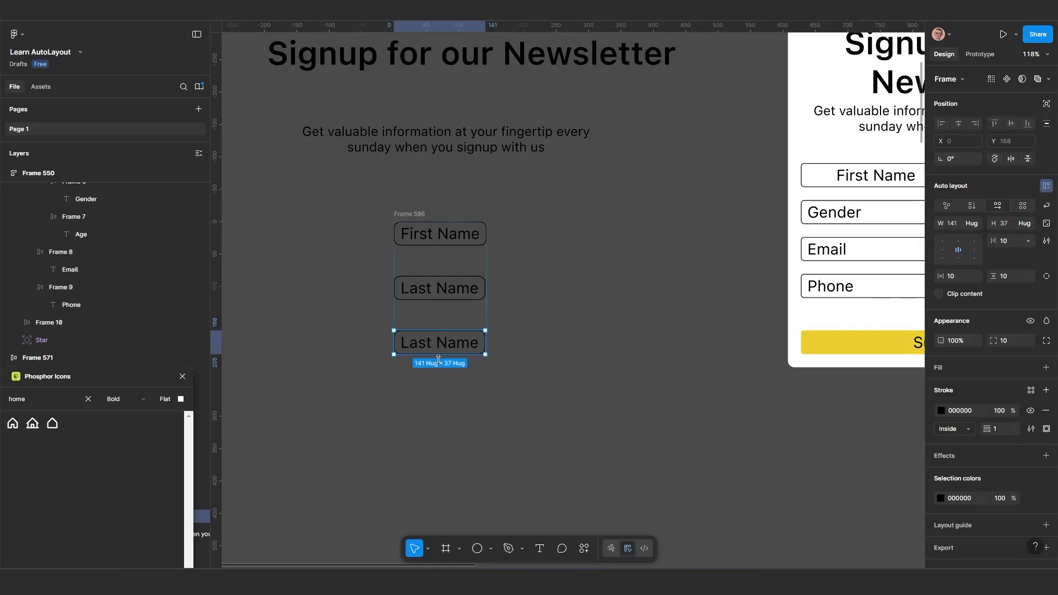
{"action": "scroll", "coordinate": [438, 360], "scroll_direction": "down", "scroll_amount": 2}
{"action": "left_click_drag", "start_coordinate": [663, 349], "coordinate": [509, 353]}
{"action": "scroll", "coordinate": [701, 247], "scroll_direction": "up", "scroll_amount": 1}
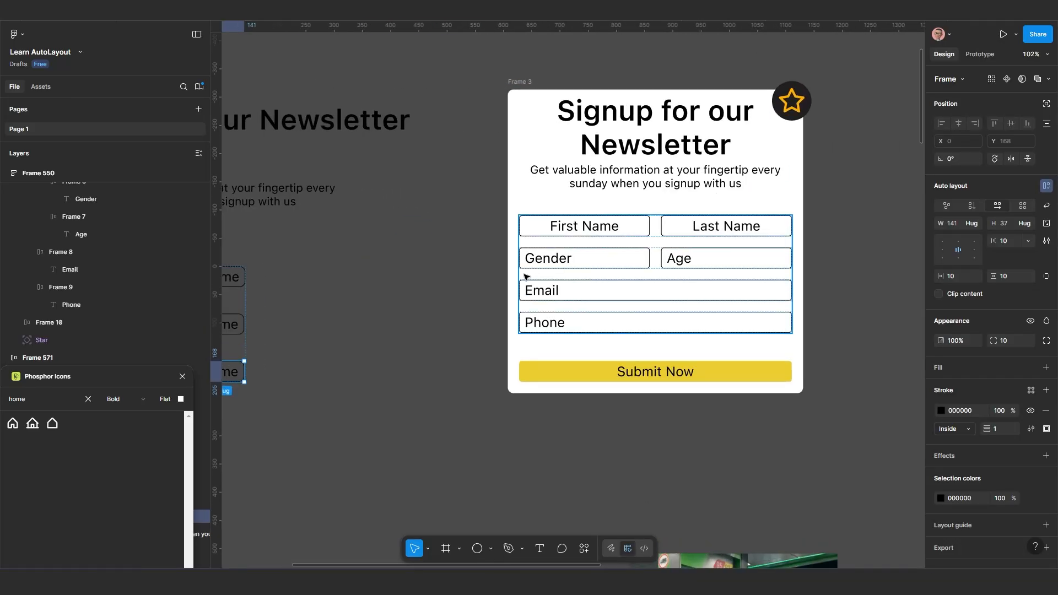
{"action": "scroll", "coordinate": [843, 258], "scroll_direction": "down", "scroll_amount": 4}
{"action": "scroll", "coordinate": [503, 341], "scroll_direction": "up", "scroll_amount": 6}
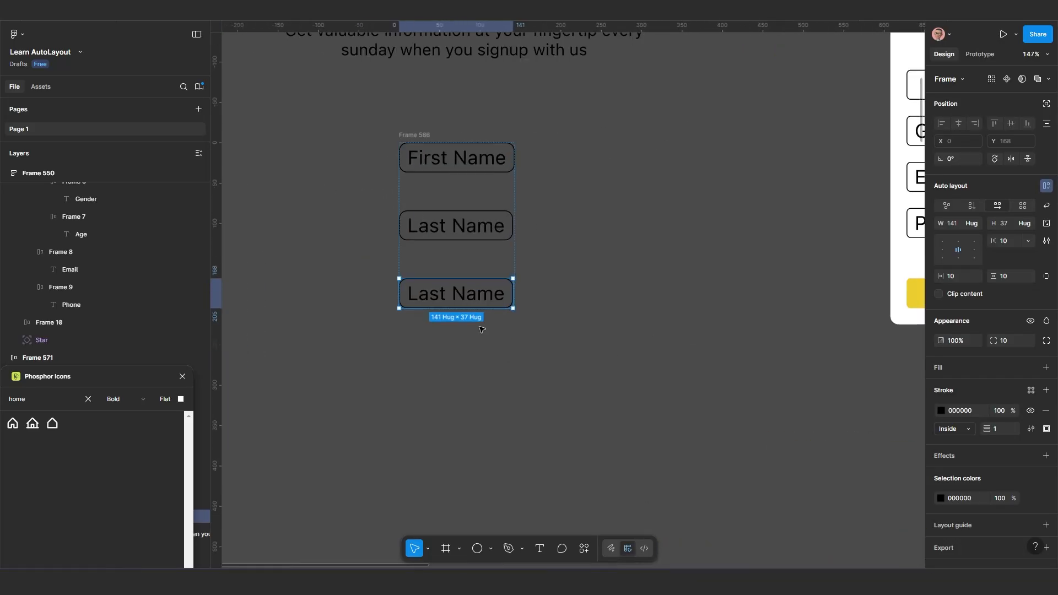
{"action": "left_click_drag", "start_coordinate": [443, 302], "coordinate": [473, 362]}
{"action": "scroll", "coordinate": [470, 359], "scroll_direction": "up", "scroll_amount": 2}
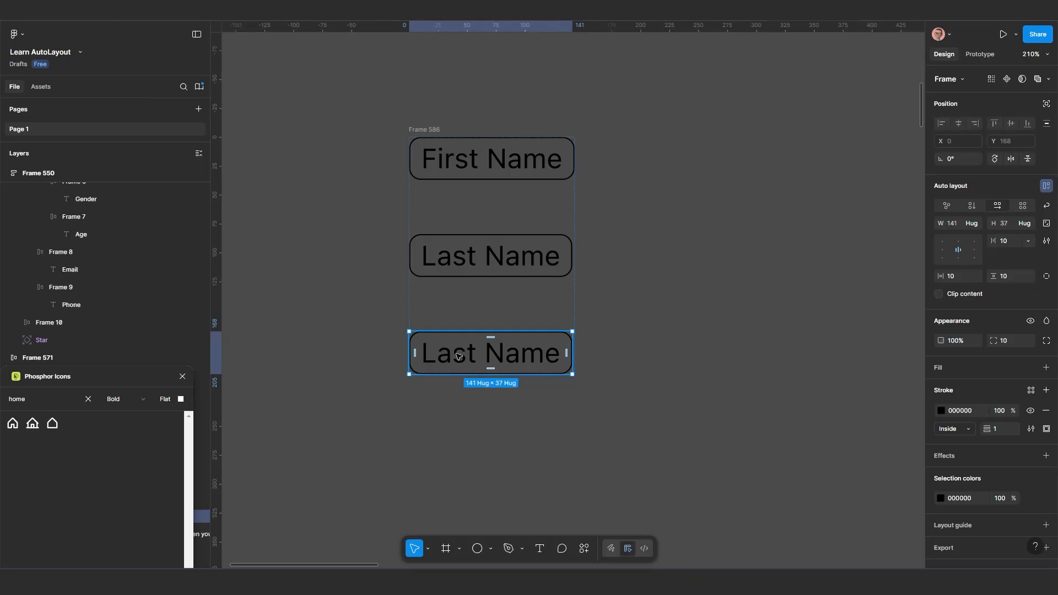
{"action": "double_click", "coordinate": [462, 357]}
{"action": "double_click", "coordinate": [466, 356]}
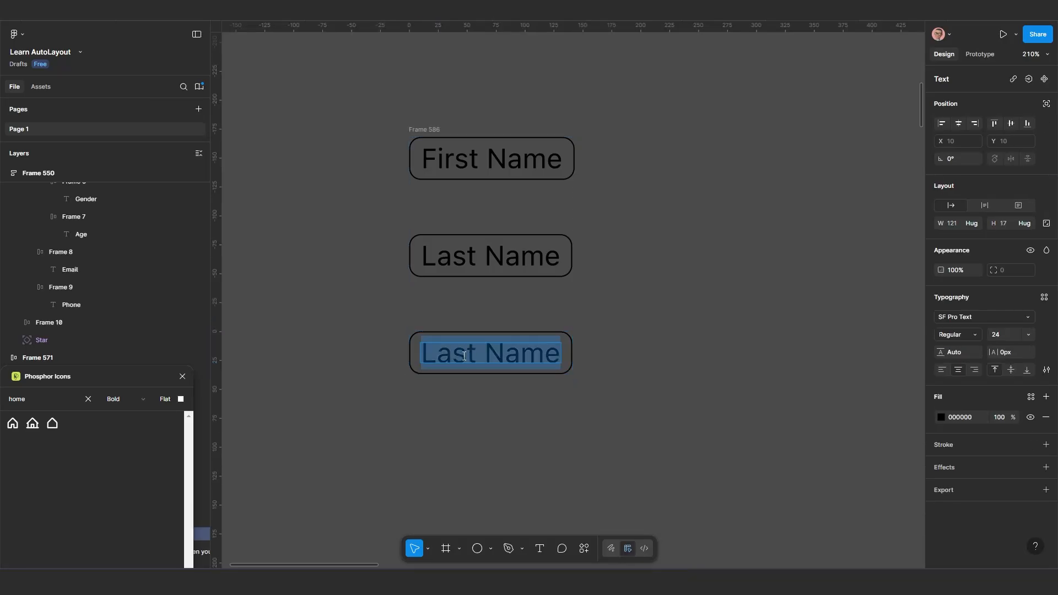
{"action": "key", "text": "Escape"}
{"action": "left_click", "coordinate": [464, 414]}
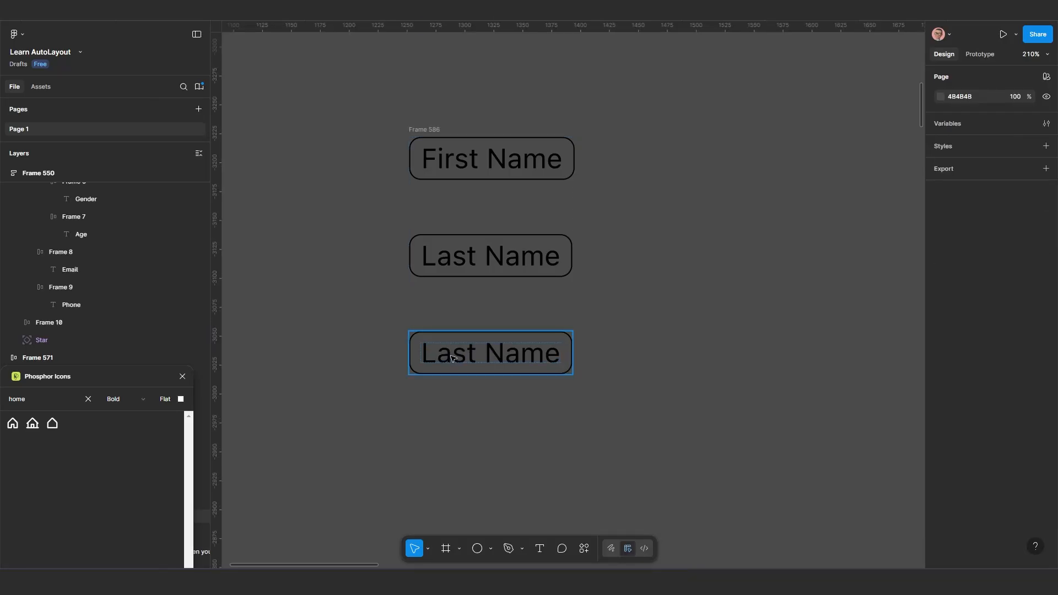
Replace the text of the third field, the duplicated "Last Name", with "Gender"
{"action": "double_click", "coordinate": [449, 352]}
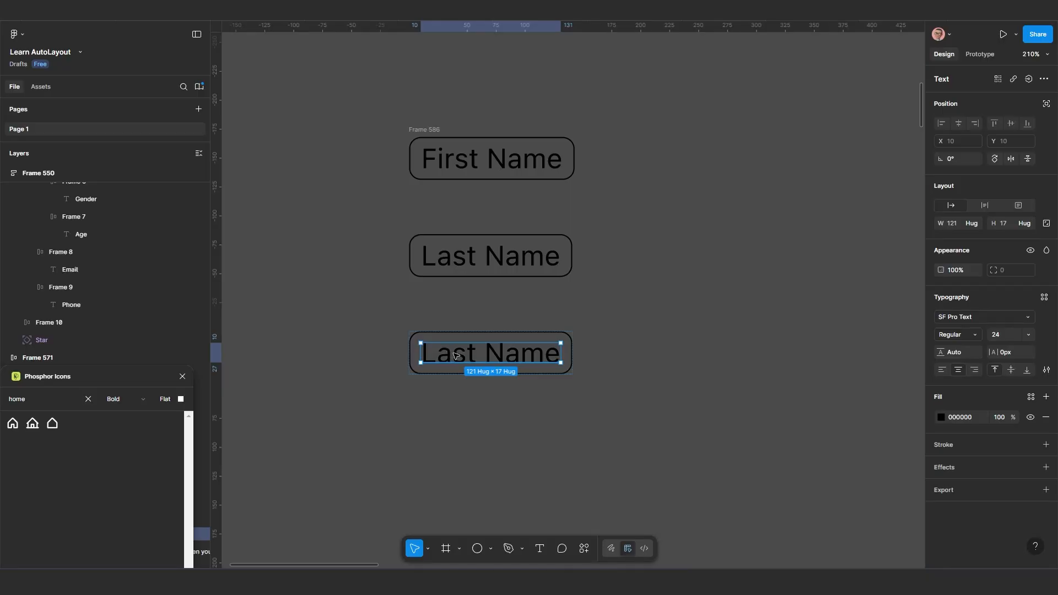
{"action": "double_click", "coordinate": [465, 363]}
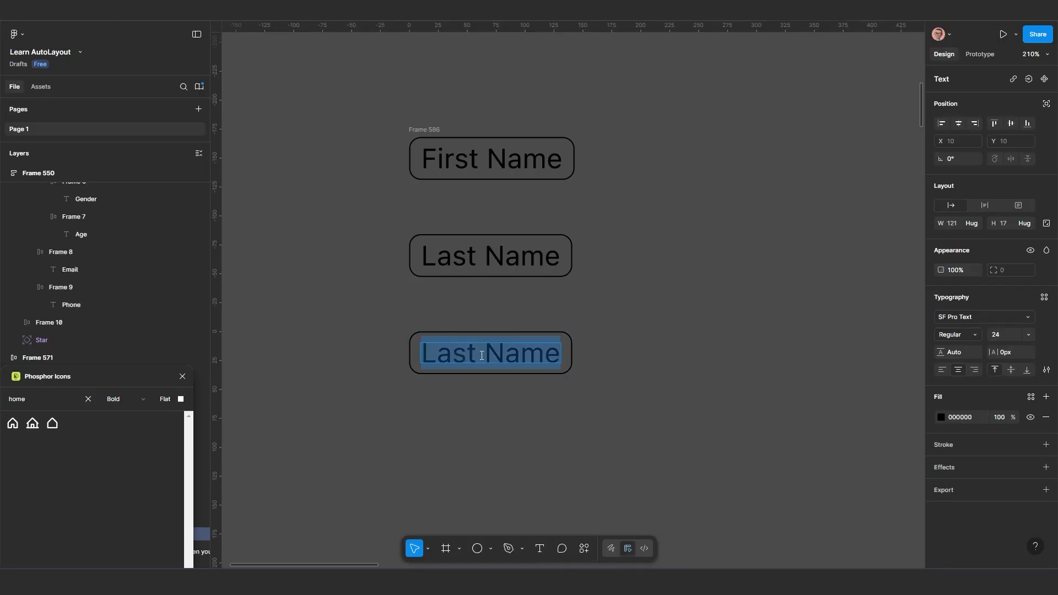
{"action": "type", "text": "Gen"}
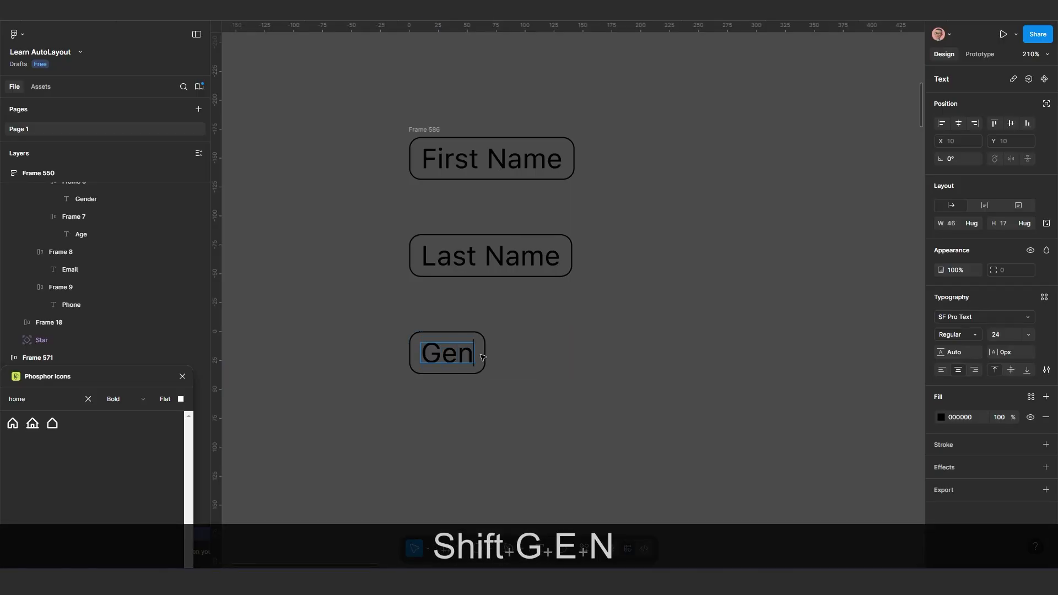
{"action": "type", "text": "ger"}
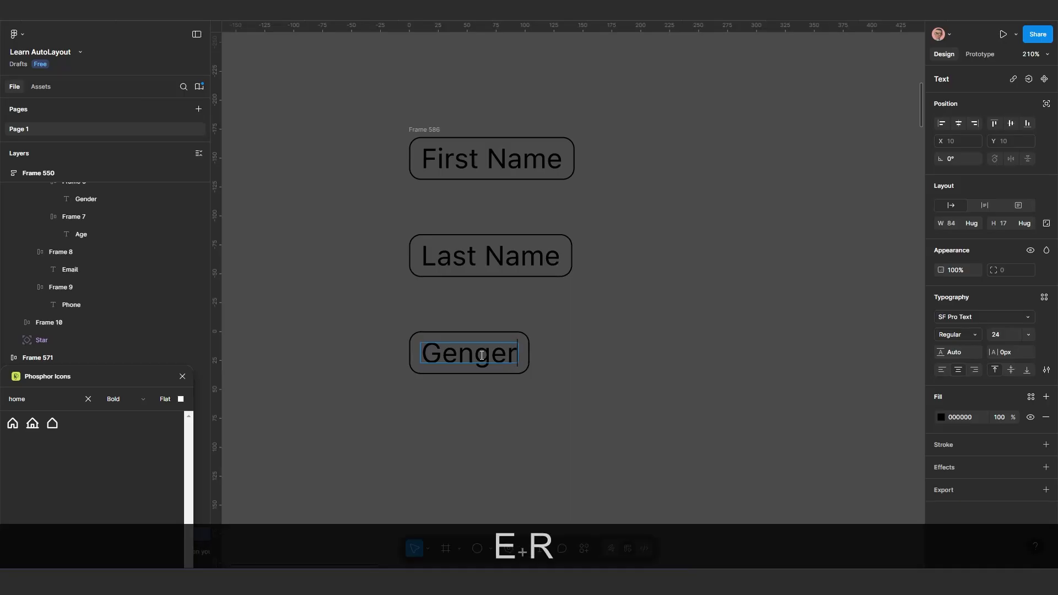
{"action": "left_click", "coordinate": [492, 356]}
{"action": "key", "text": "BackSpace"}
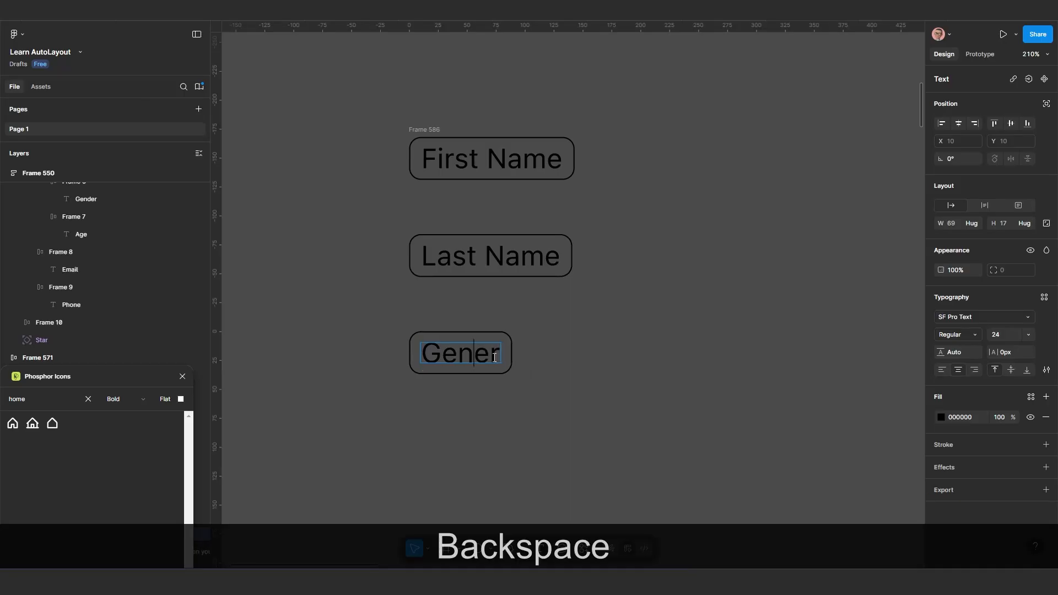
{"action": "type", "text": "d"}
{"action": "key", "text": "Escape"}
{"action": "scroll", "coordinate": [503, 439], "scroll_direction": "down", "scroll_amount": 2}
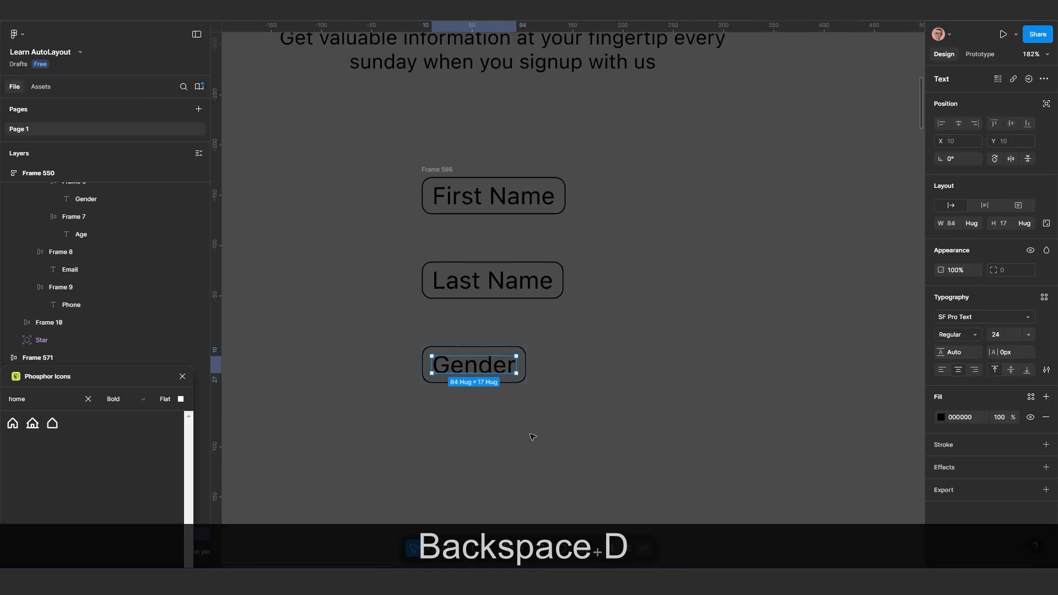
{"action": "left_click", "coordinate": [531, 436]}
Duplicate the "Gender" field within the stack and change the copy's text to "Age"
{"action": "left_click", "coordinate": [494, 368]}
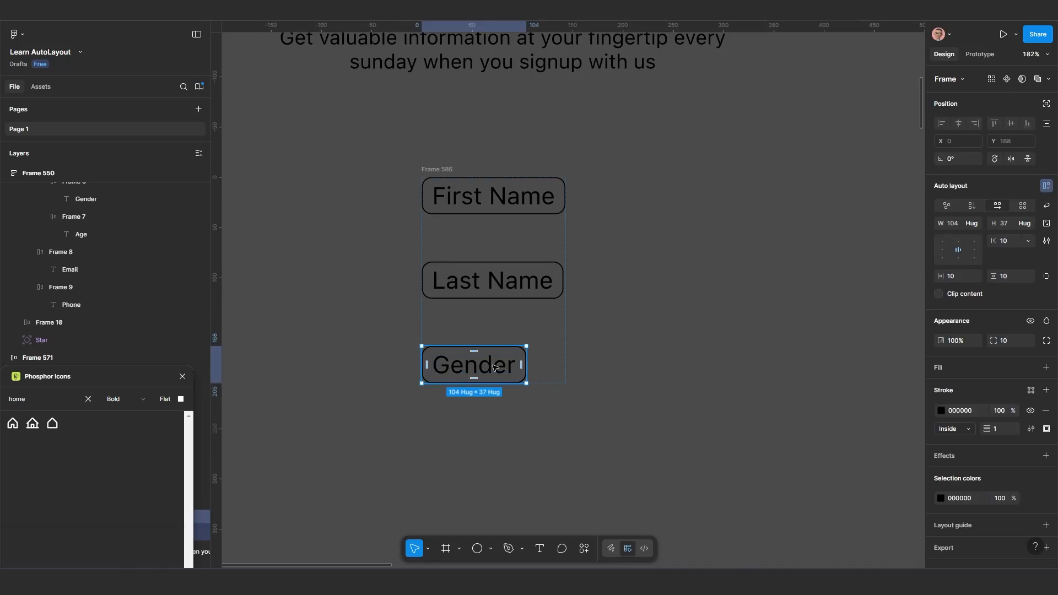
{"action": "key", "text": "ctrl+d"}
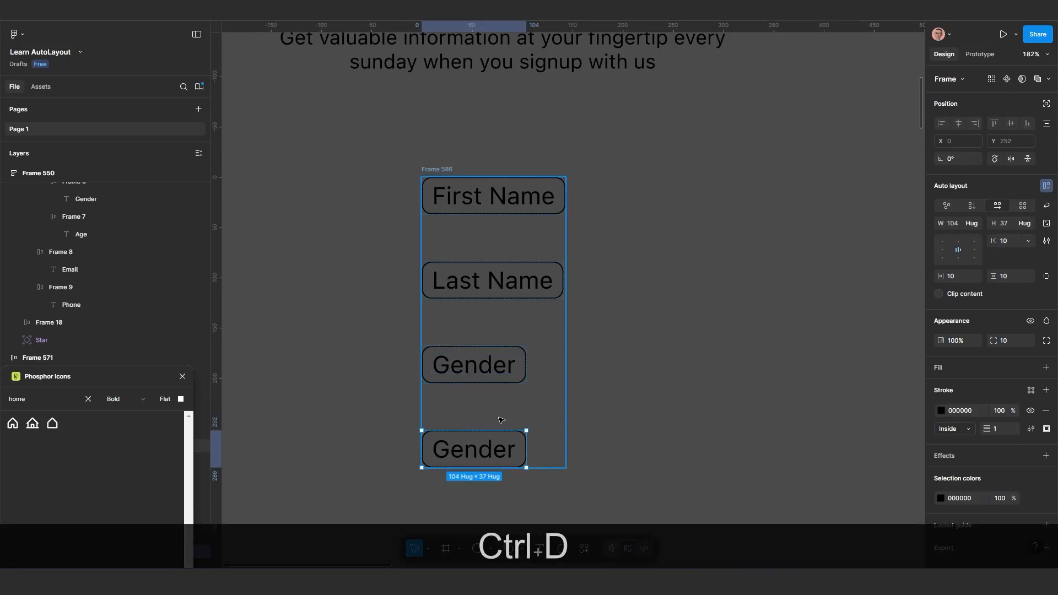
{"action": "scroll", "coordinate": [479, 435], "scroll_direction": "down", "scroll_amount": 3}
{"action": "scroll", "coordinate": [503, 306], "scroll_direction": "up", "scroll_amount": 2, "text": "ctrl"}
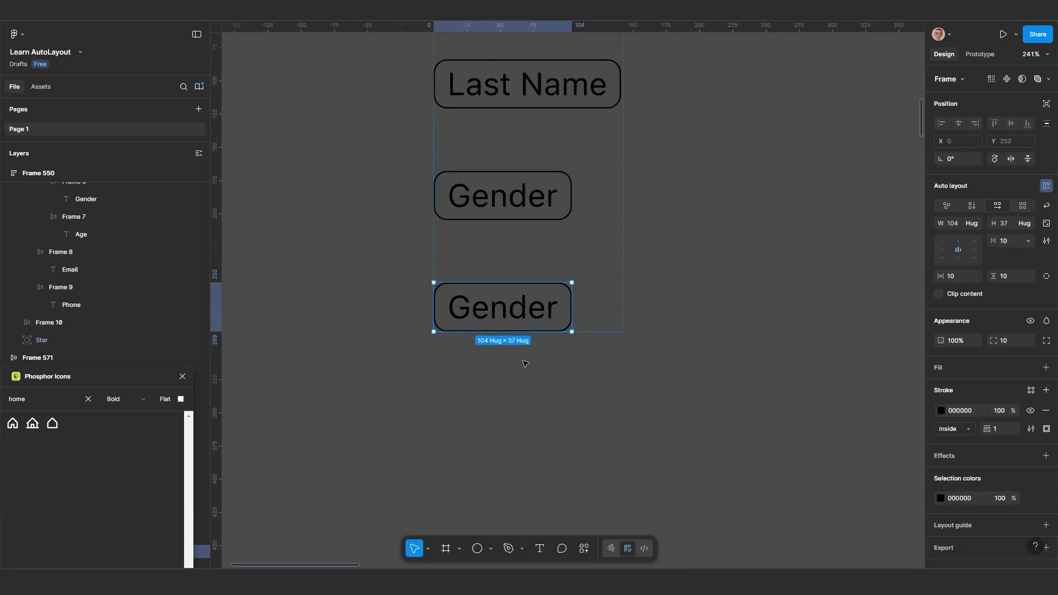
{"action": "left_click", "coordinate": [514, 309], "text": "ctrl"}
{"action": "double_click", "coordinate": [510, 312]}
{"action": "type", "text": "Age"}
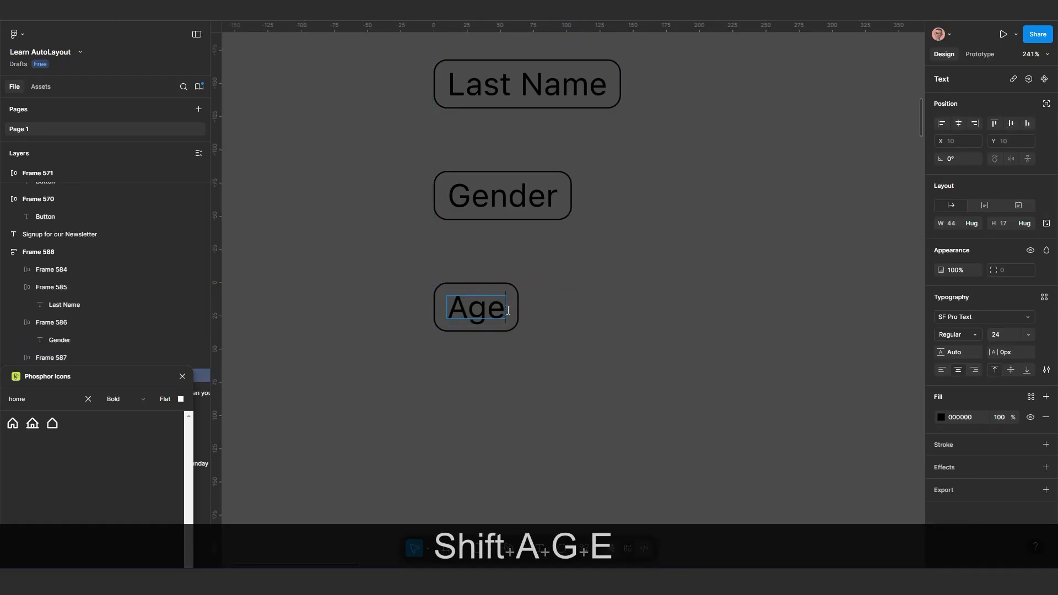
{"action": "key", "text": "Escape"}
{"action": "scroll", "coordinate": [500, 406], "scroll_direction": "down", "scroll_amount": 5}
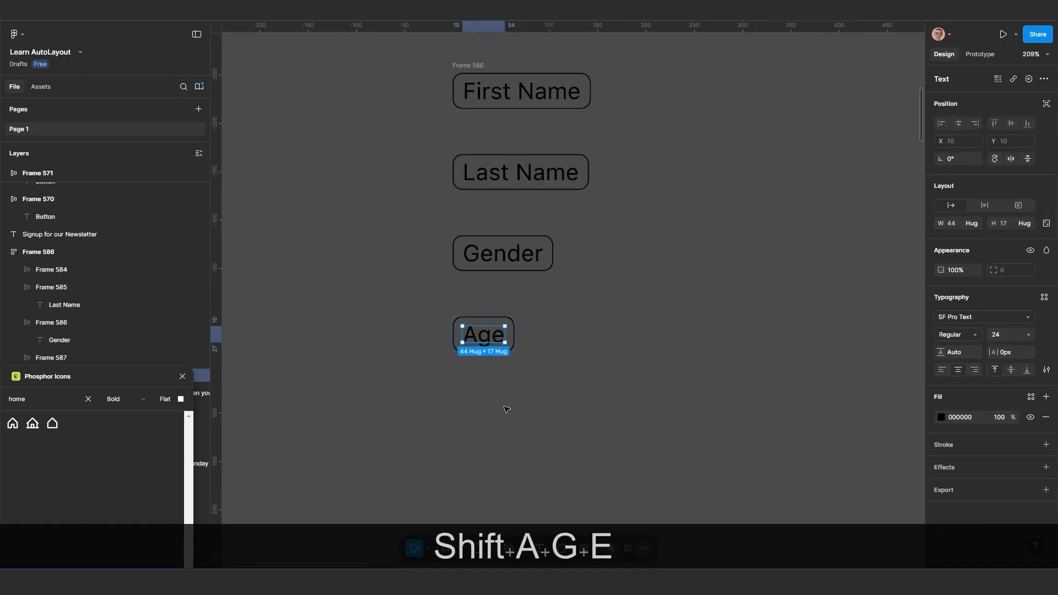
{"action": "left_click", "coordinate": [543, 405]}
Duplicate the "Age" field within the stack and change the copy's text to "Phone"
{"action": "left_click", "coordinate": [494, 350]}
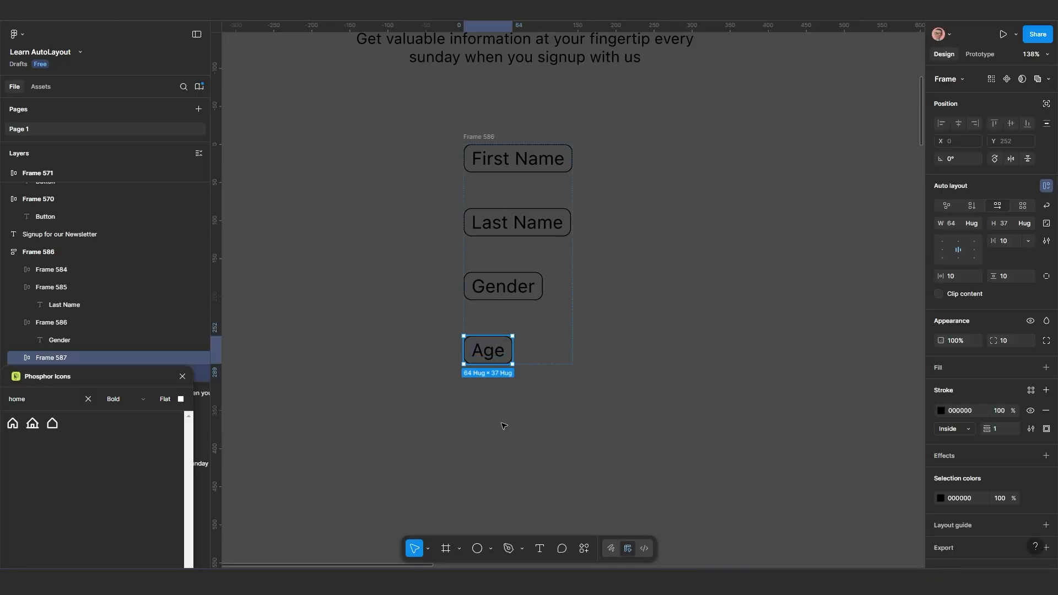
{"action": "key", "text": "ctrl+d"}
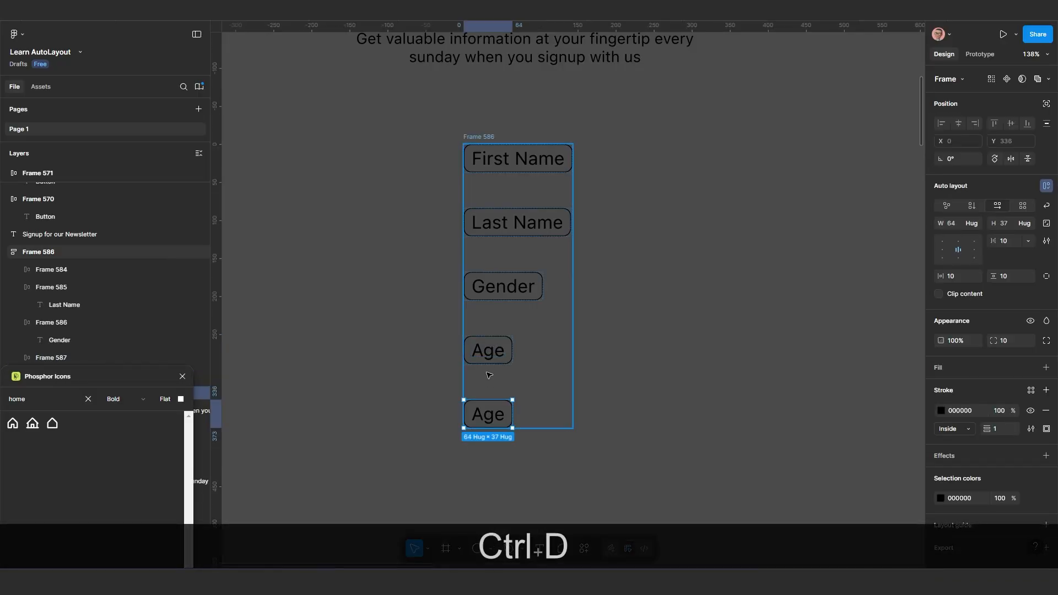
{"action": "double_click", "coordinate": [491, 417]}
{"action": "double_click", "coordinate": [491, 417]}
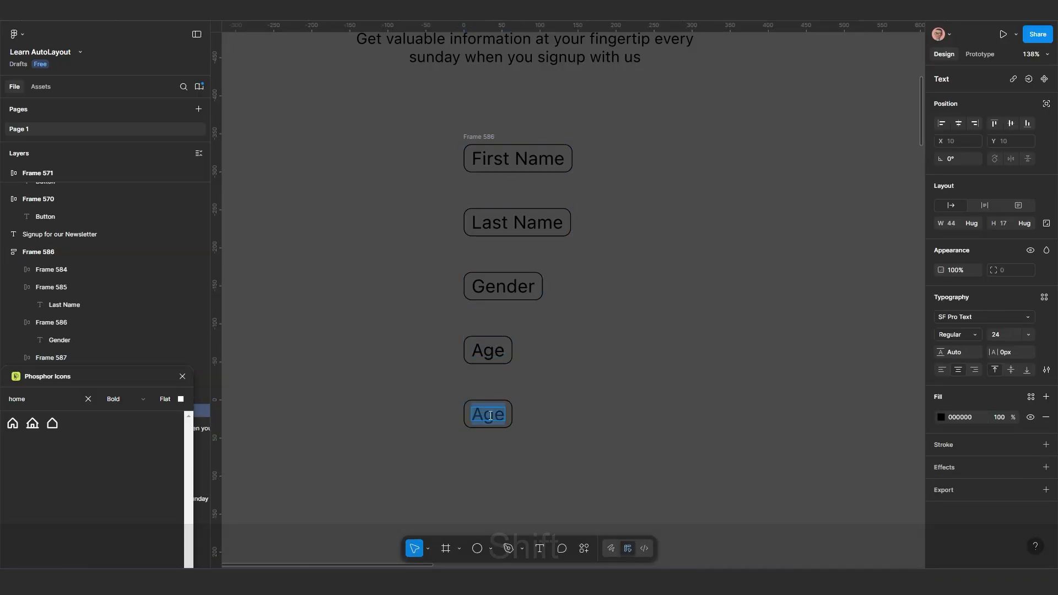
{"action": "type", "text": "Ph"}
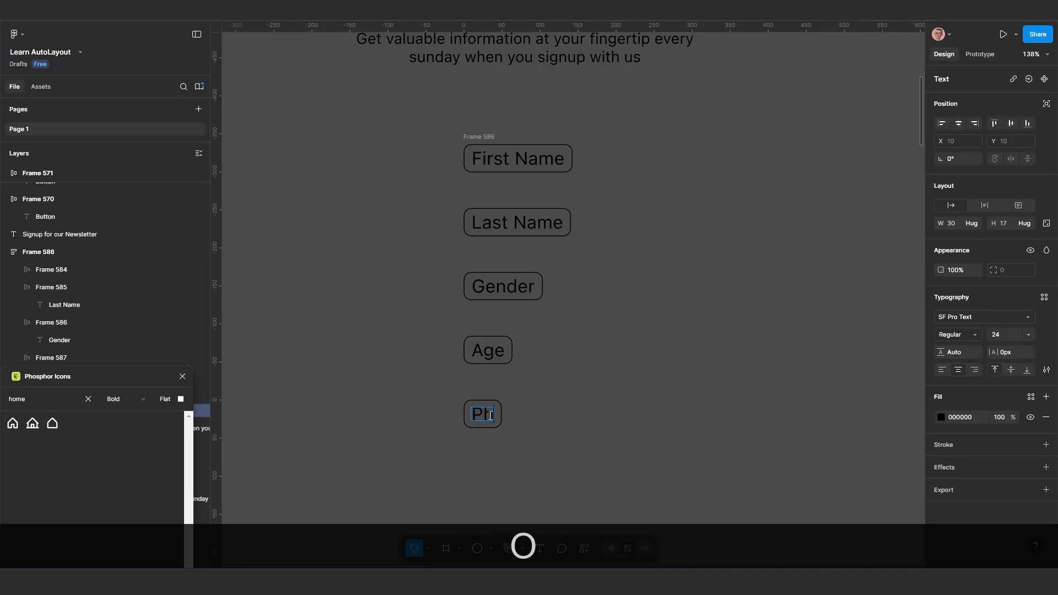
{"action": "type", "text": "one"}
{"action": "key", "text": "Escape"}
{"action": "key", "text": "Escape"}
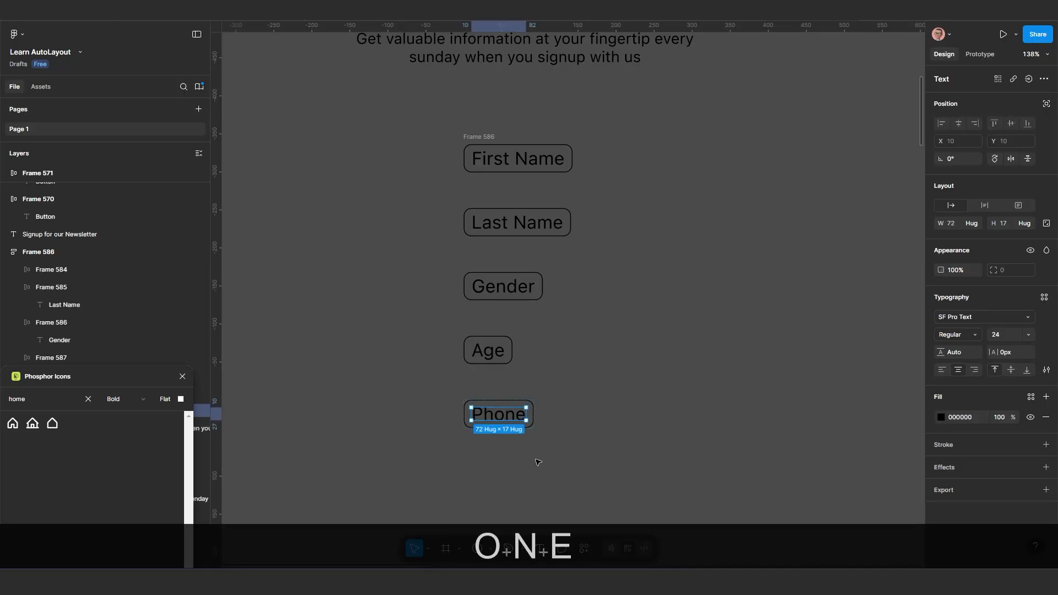
Duplicate the "Phone" field within the stack and change the copy's text to "Email"
{"action": "left_click", "coordinate": [527, 411]}
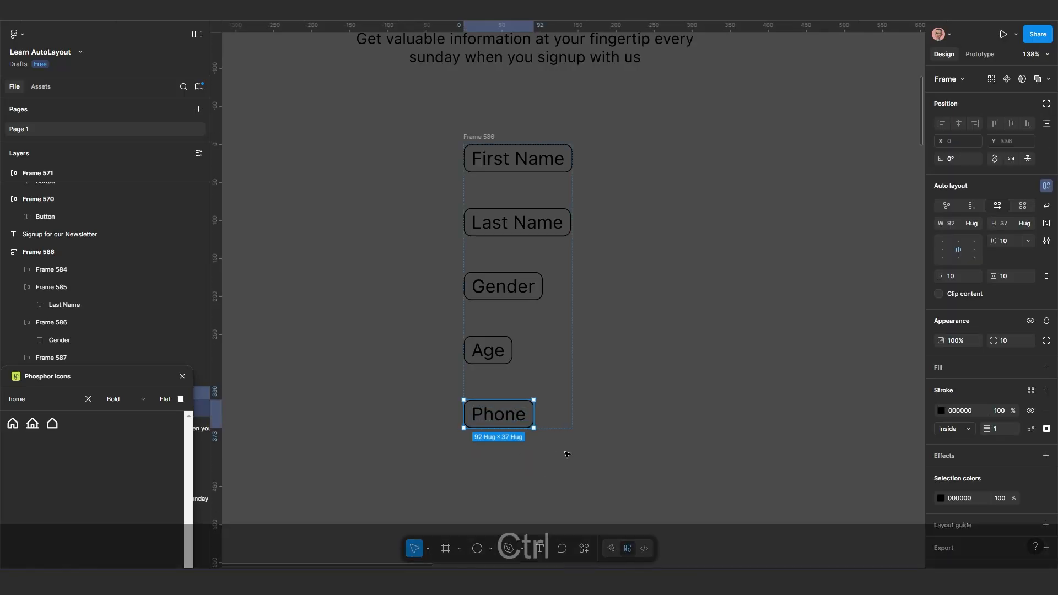
{"action": "key", "text": "ctrl+d"}
{"action": "scroll", "coordinate": [551, 413], "scroll_direction": "down", "scroll_amount": 3}
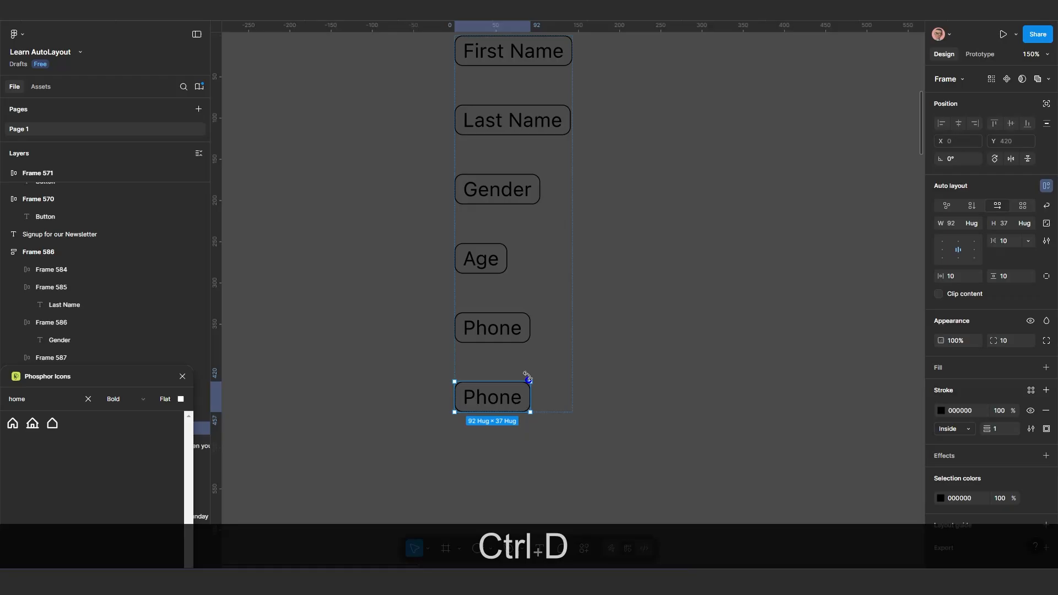
{"action": "double_click", "coordinate": [498, 397]}
{"action": "double_click", "coordinate": [498, 398]}
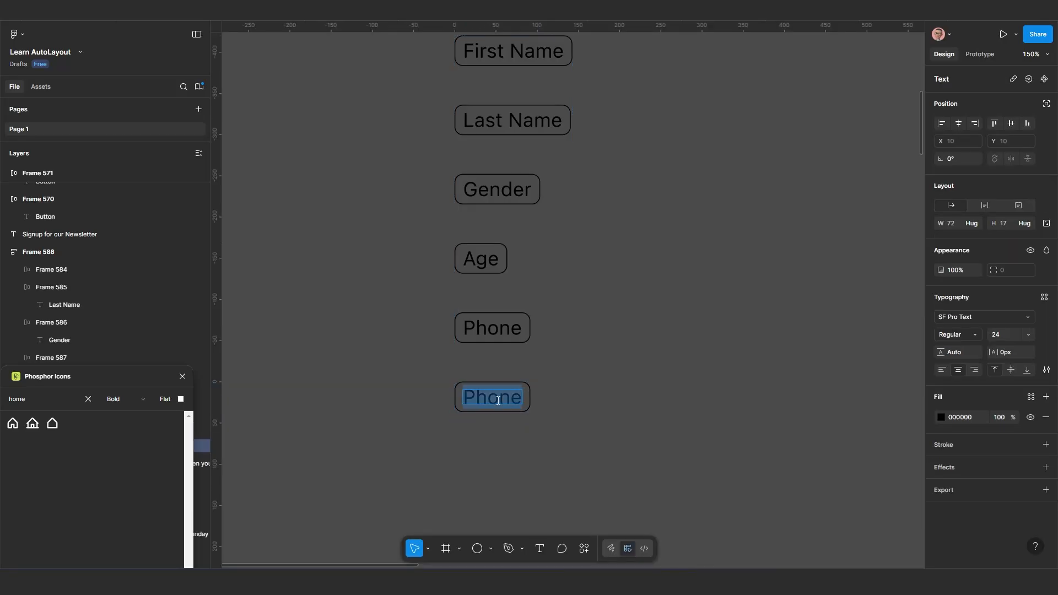
{"action": "type", "text": "E"}
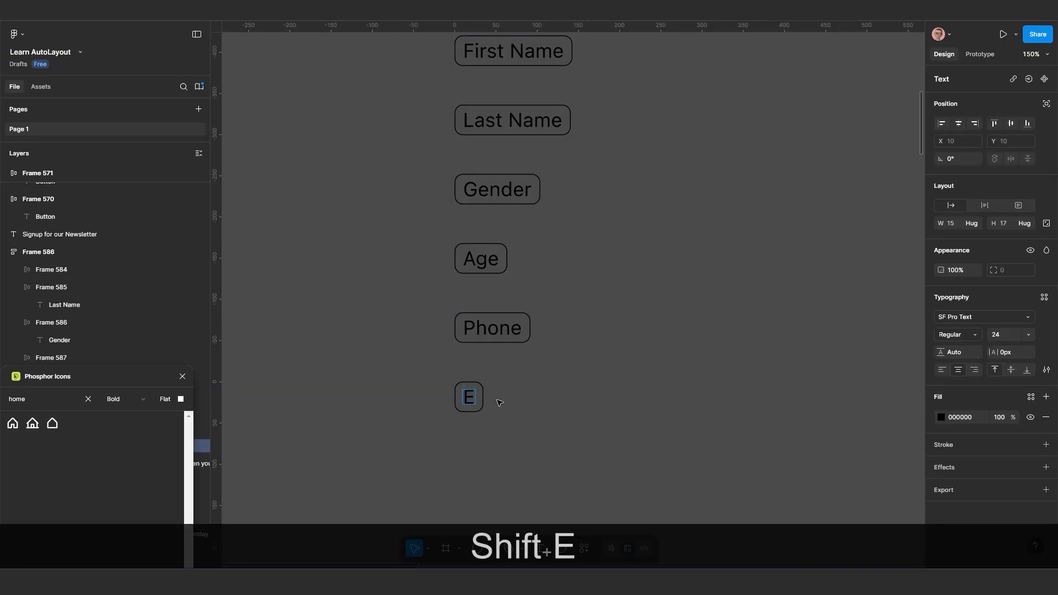
{"action": "type", "text": "mail"}
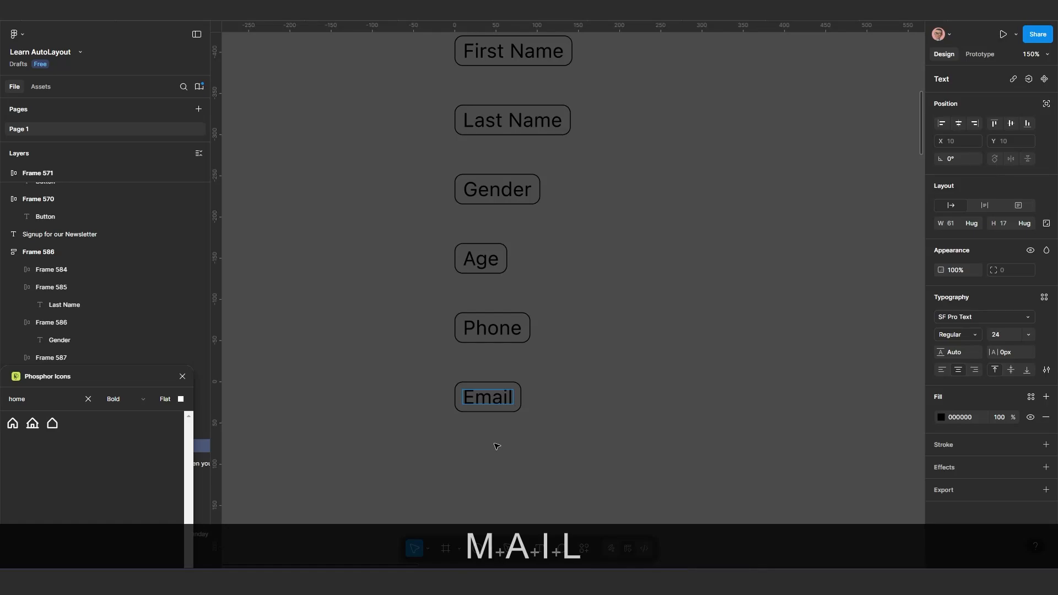
Duplicate the "Email" field within the stack and change the copy's text to "Sign up"
{"action": "key", "text": "Escape"}
{"action": "left_click", "coordinate": [530, 475]}
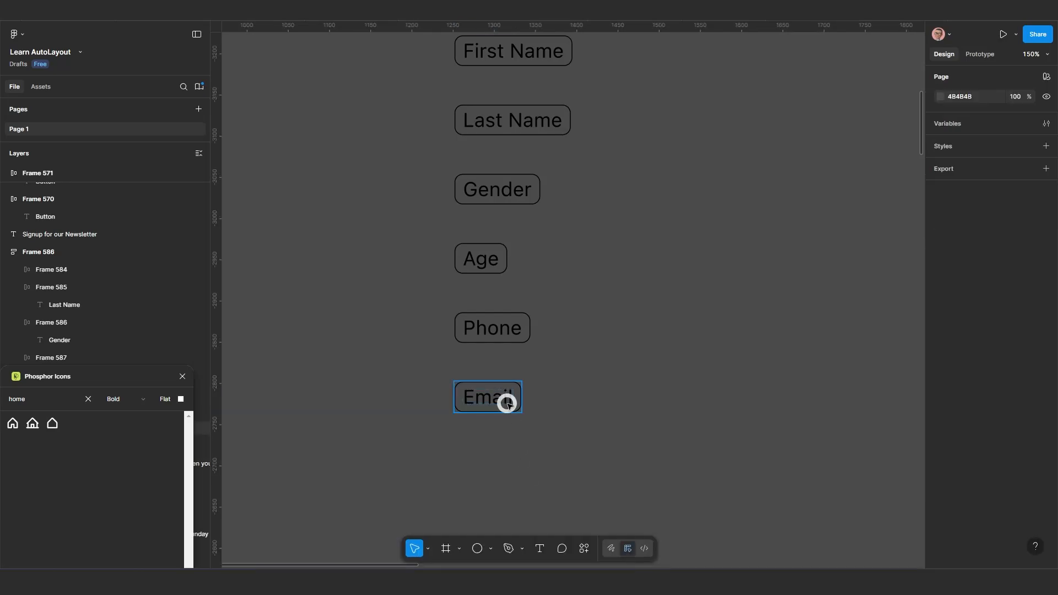
{"action": "left_click", "coordinate": [506, 401]}
{"action": "key", "text": "ctrl+d"}
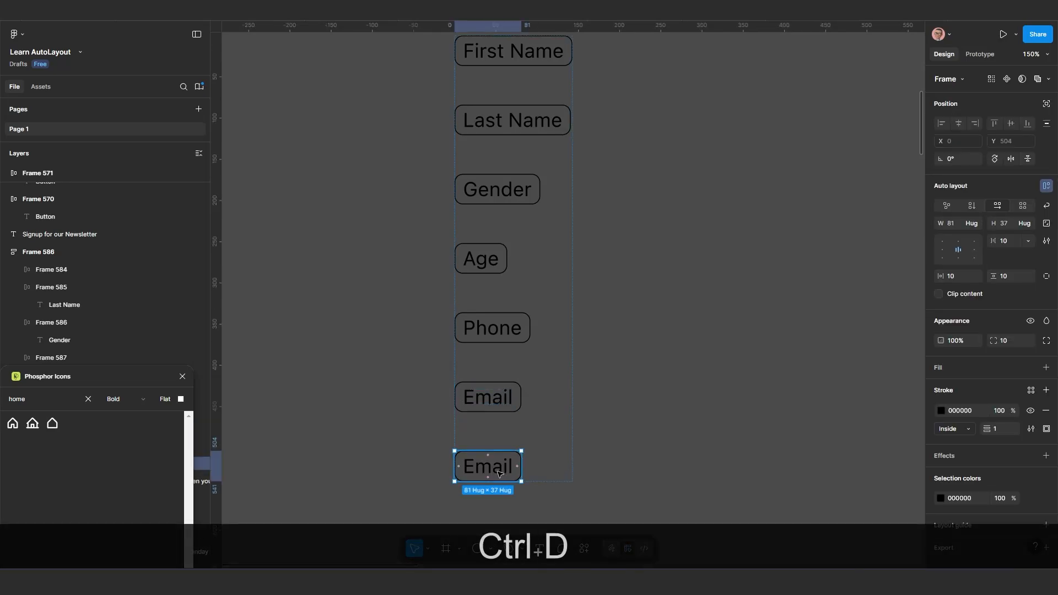
{"action": "double_click", "coordinate": [500, 471]}
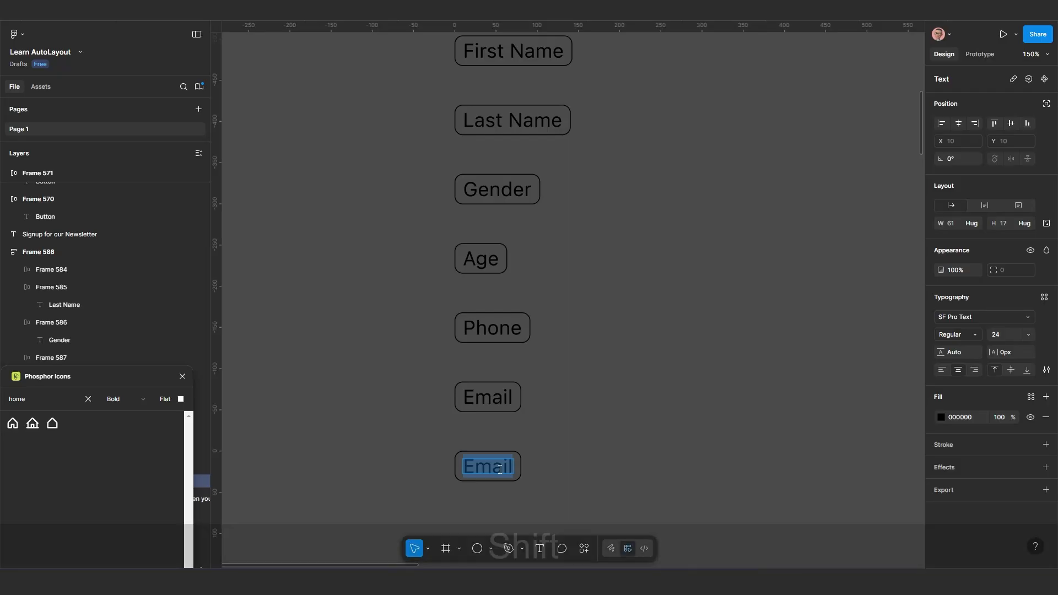
{"action": "type", "text": "Sign"}
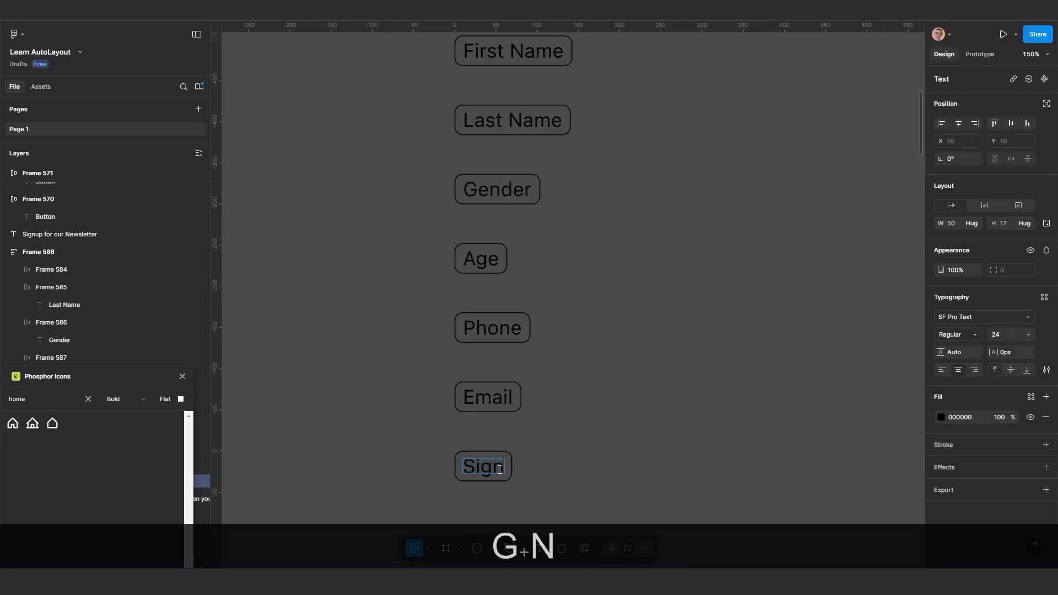
{"action": "type", "text": "up"}
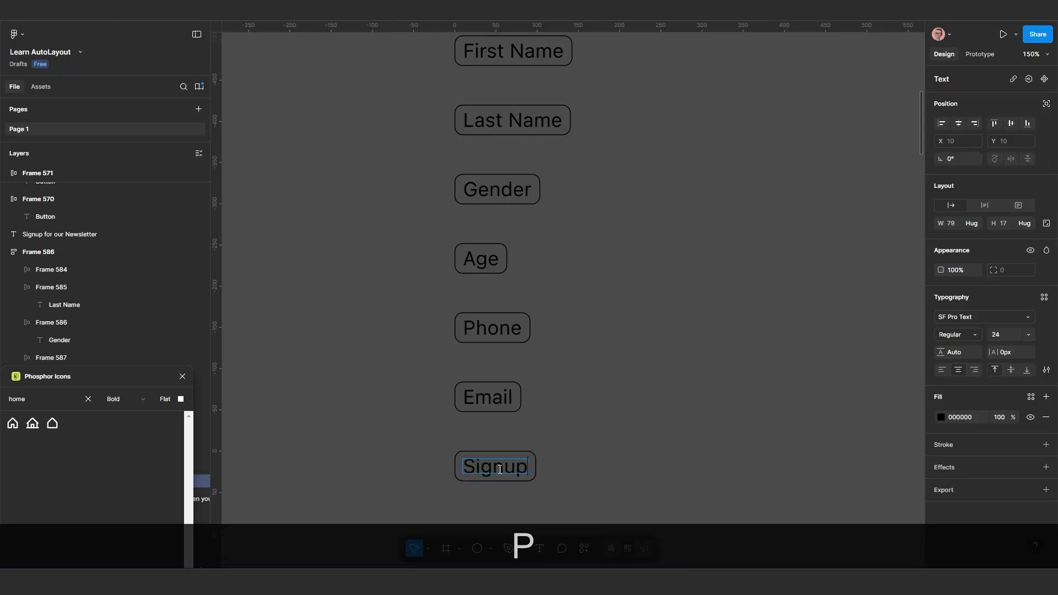
{"action": "left_click", "coordinate": [609, 477]}
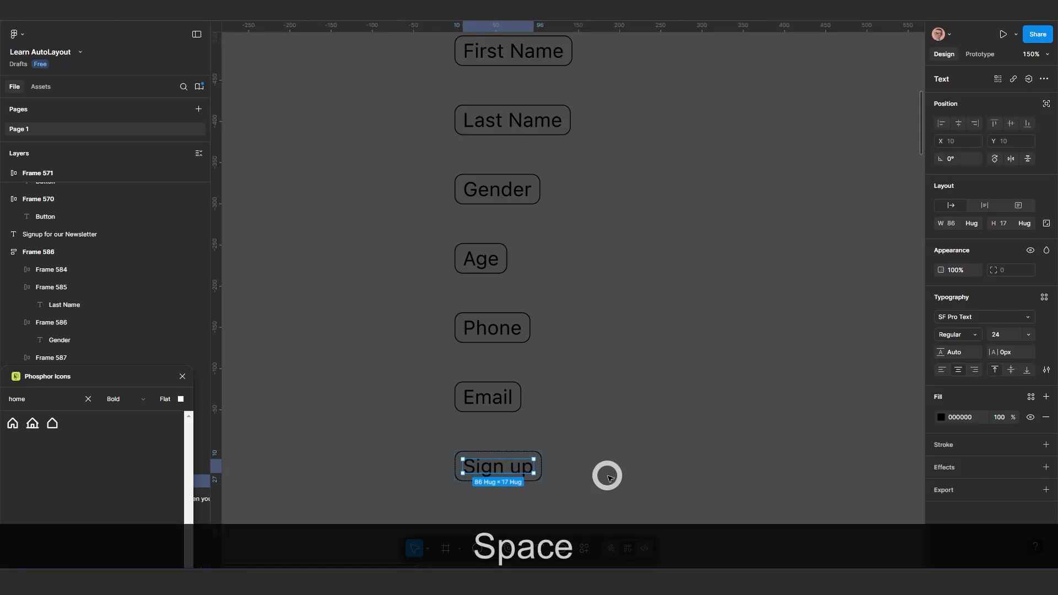
{"action": "left_click", "coordinate": [610, 479]}
Move the whole stack of form fields beneath the newsletter description to about X 1173, Y -3234
{"action": "scroll", "coordinate": [613, 487], "scroll_direction": "down", "scroll_amount": 1}
{"action": "left_click_drag", "start_coordinate": [614, 487], "coordinate": [551, 443]}
{"action": "scroll", "coordinate": [564, 489], "scroll_direction": "down", "scroll_amount": 3}
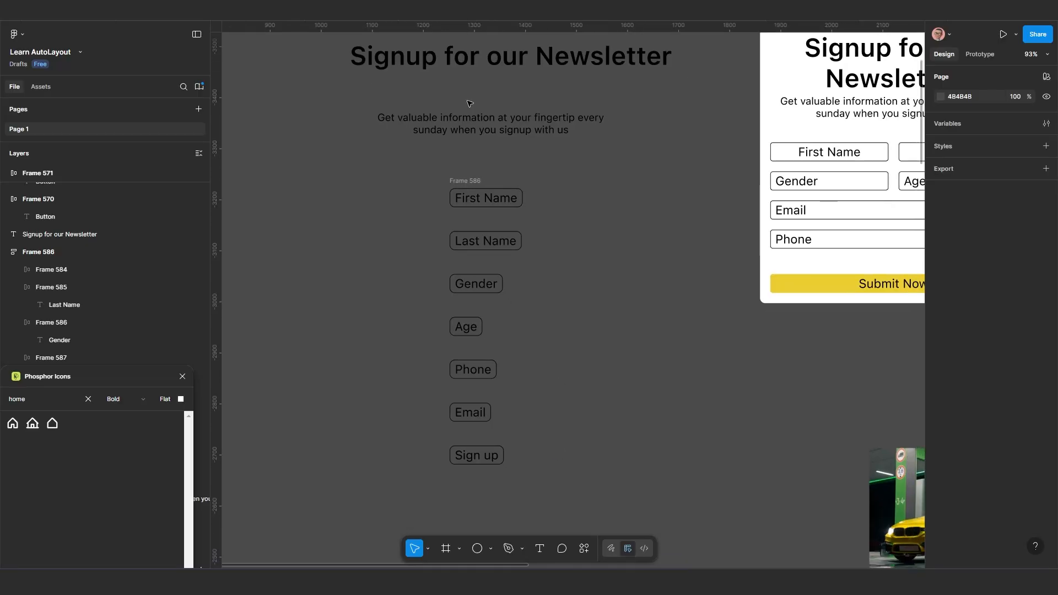
{"action": "left_click_drag", "start_coordinate": [435, 182], "coordinate": [395, 176]}
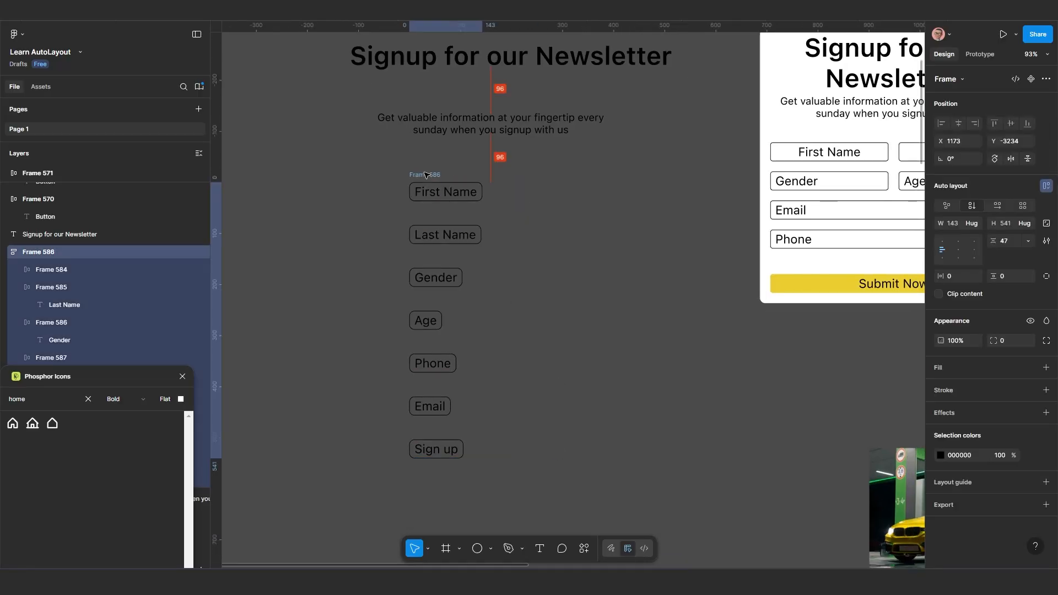
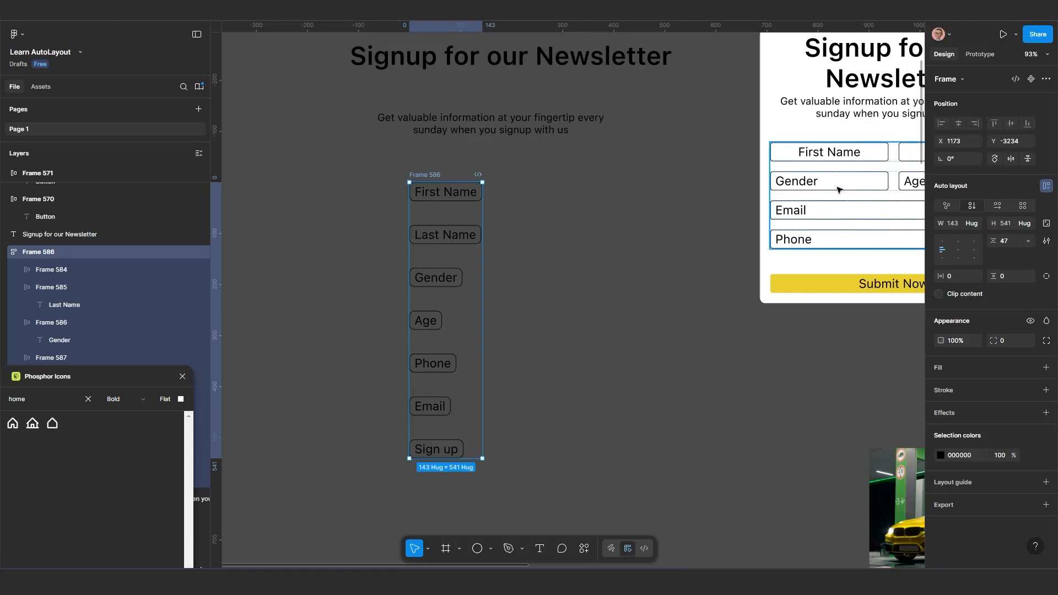
{"action": "scroll", "coordinate": [487, 308], "scroll_direction": "down", "scroll_amount": 3}
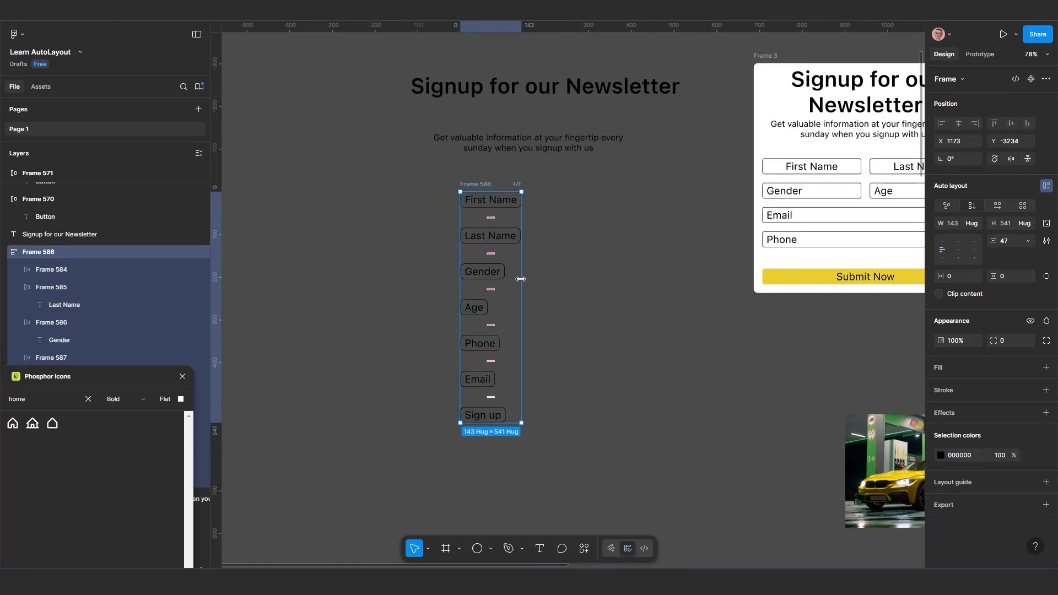
{"action": "scroll", "coordinate": [483, 255], "scroll_direction": "up", "scroll_amount": 3}
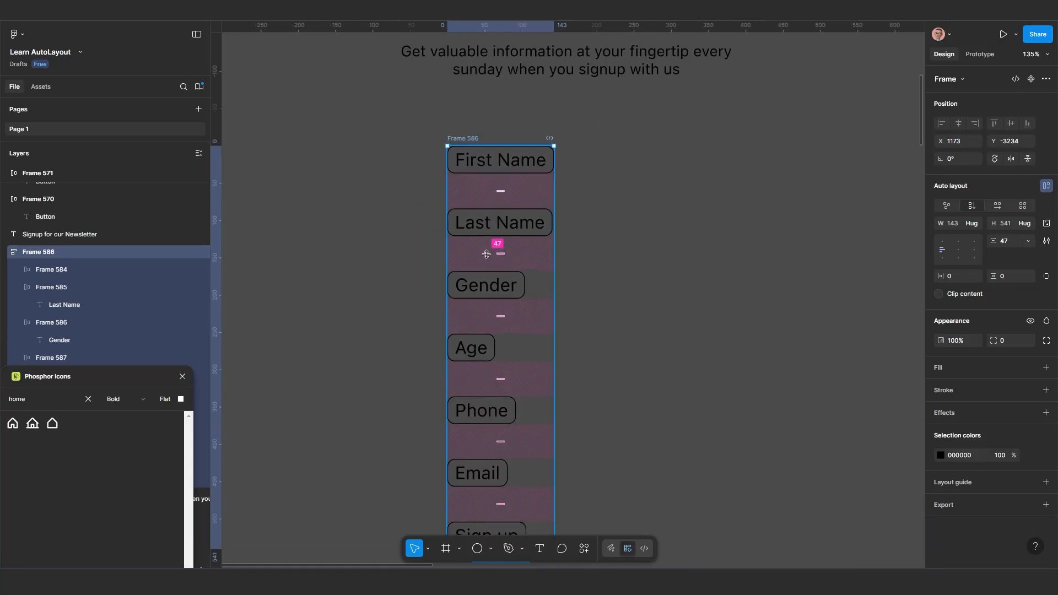
{"action": "scroll", "coordinate": [486, 254], "scroll_direction": "down", "scroll_amount": 5}
{"action": "scroll", "coordinate": [481, 394], "scroll_direction": "up", "scroll_amount": 2}
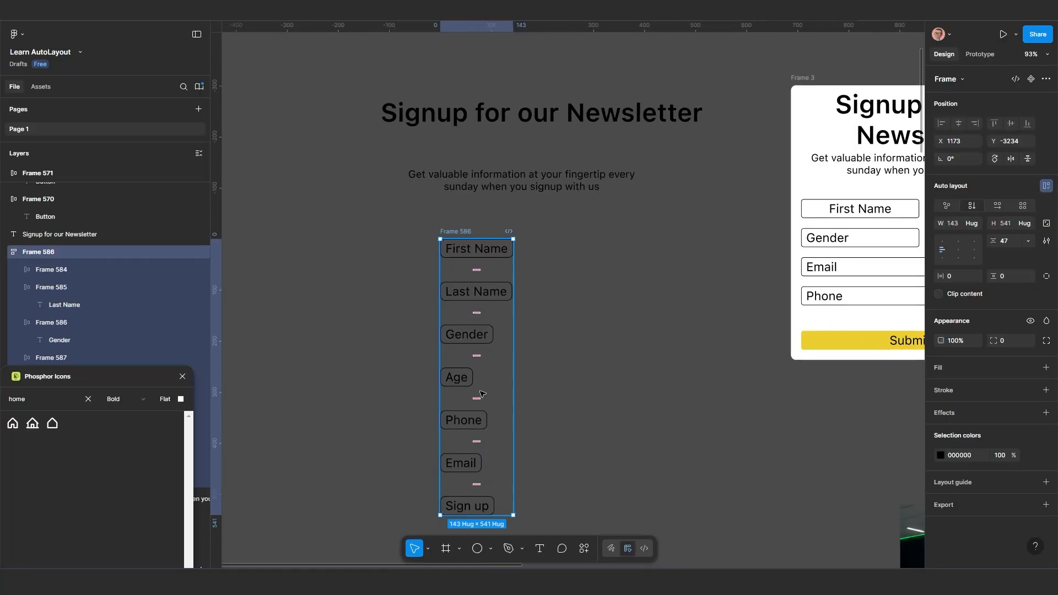
{"action": "scroll", "coordinate": [488, 302], "scroll_direction": "down", "scroll_amount": 3}
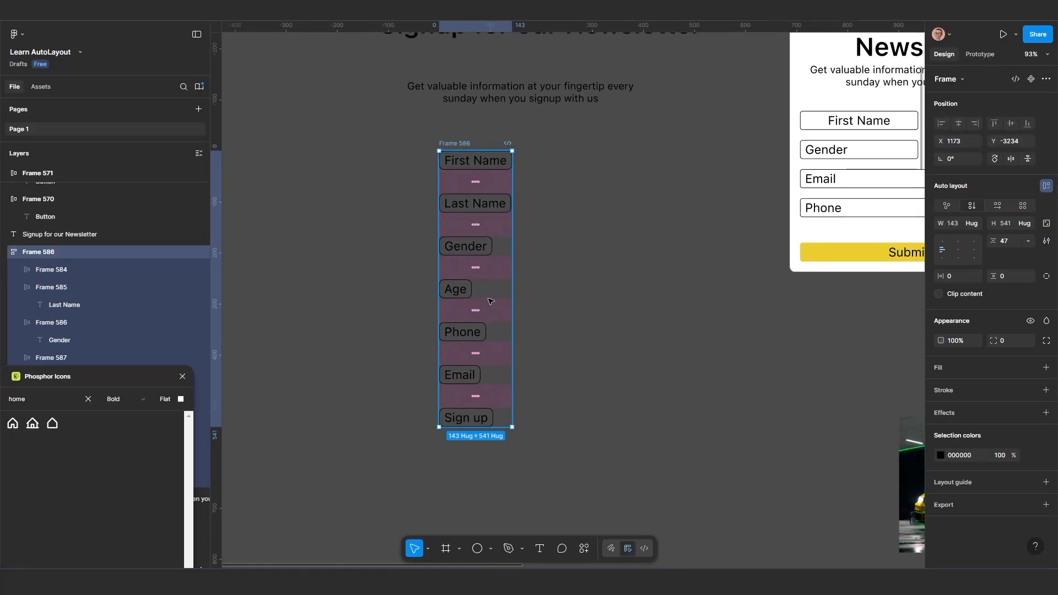
{"action": "scroll", "coordinate": [482, 420], "scroll_direction": "up", "scroll_amount": 1}
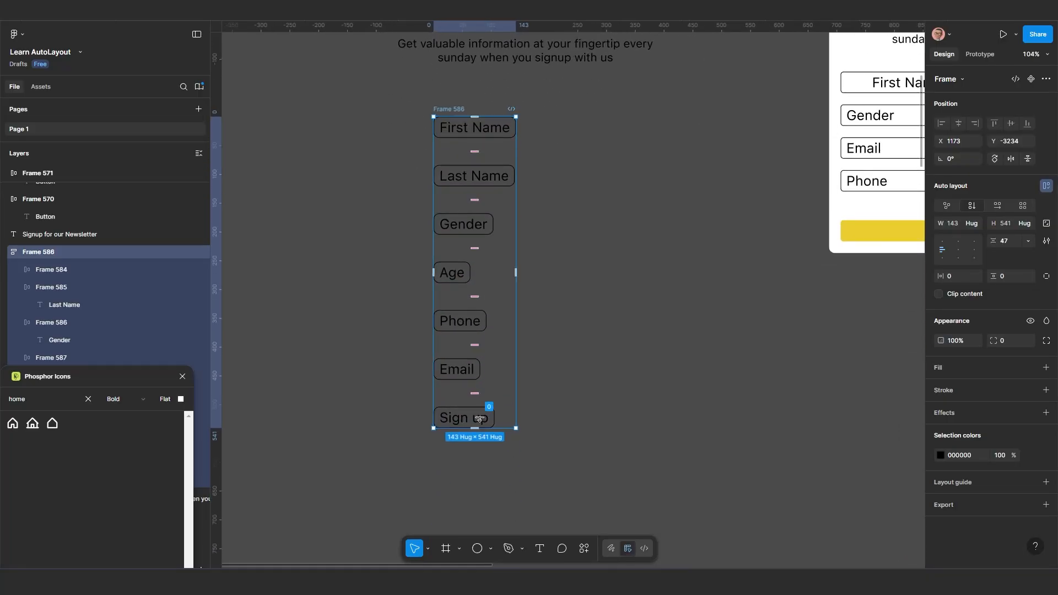
Remove the stroke from the "Sign up" frame at the end of the field stack
{"action": "left_click", "coordinate": [480, 420]}
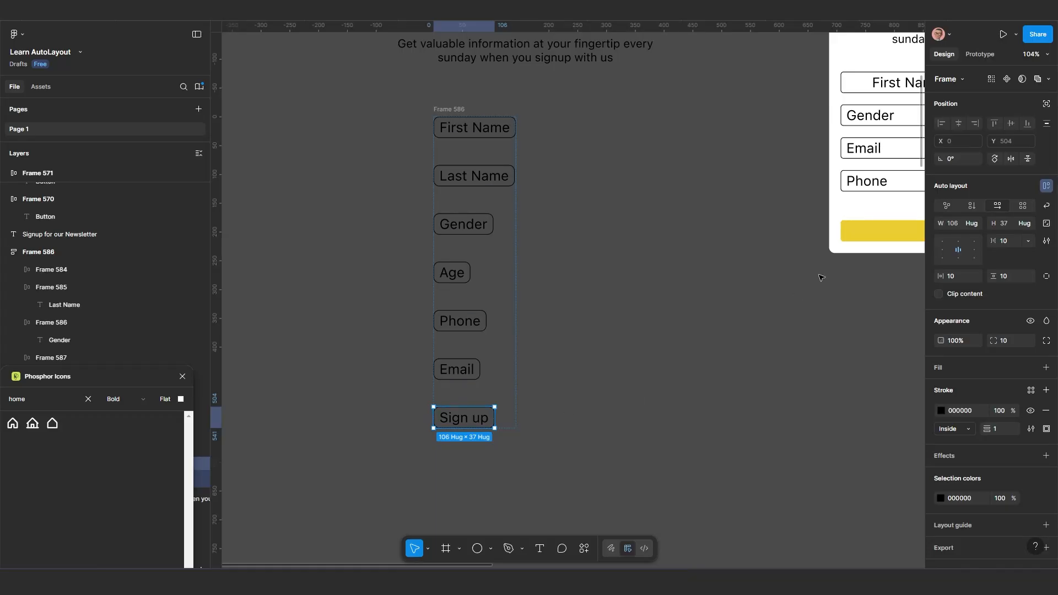
{"action": "scroll", "coordinate": [622, 346], "scroll_direction": "down", "scroll_amount": 1}
{"action": "scroll", "coordinate": [623, 346], "scroll_direction": "down", "scroll_amount": 2}
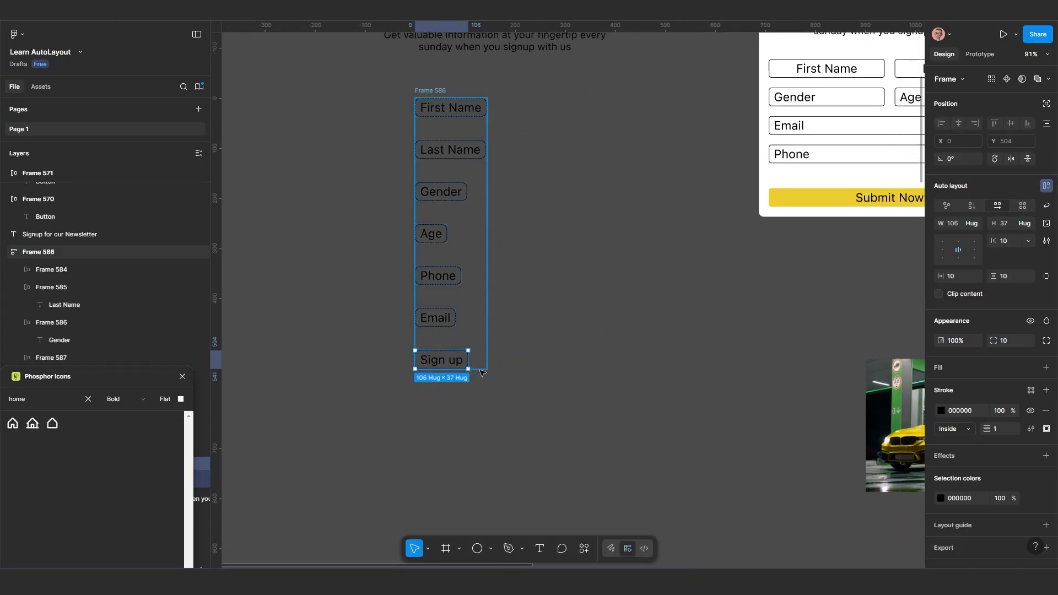
{"action": "left_click", "coordinate": [1047, 410]}
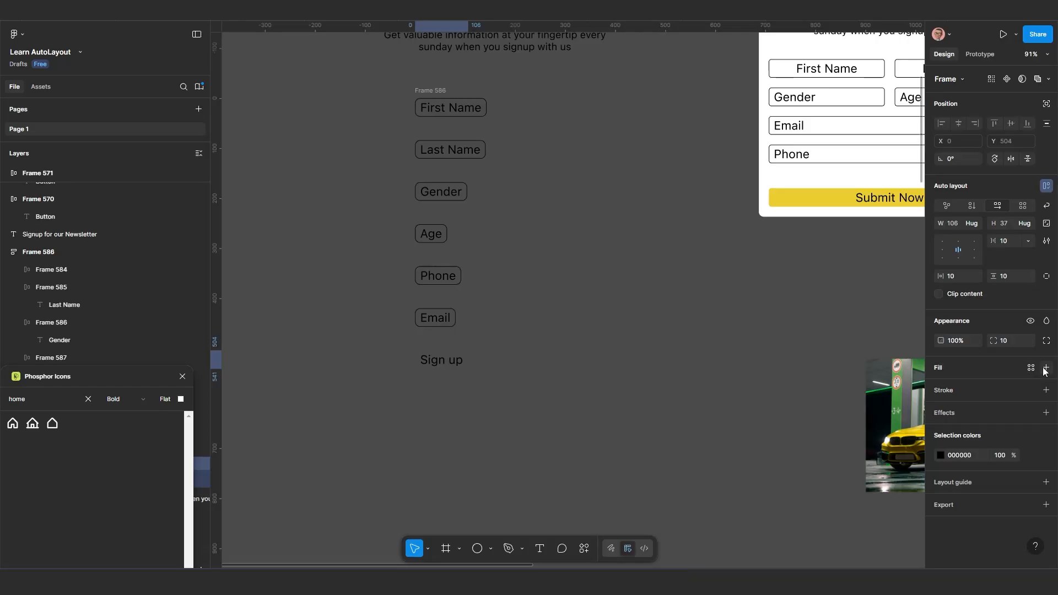
Add a fill to the "Sign up" button and set its color to amber yellow FFC300
{"action": "left_click", "coordinate": [1046, 367]}
{"action": "left_click", "coordinate": [941, 389]}
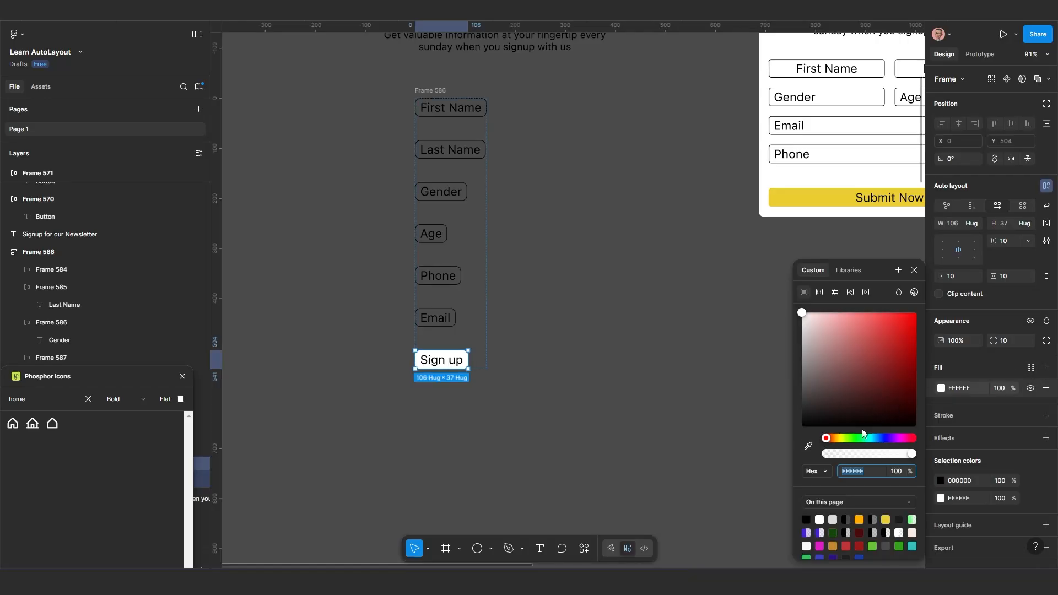
{"action": "left_click", "coordinate": [842, 438]}
{"action": "left_click_drag", "start_coordinate": [881, 368], "coordinate": [919, 313]}
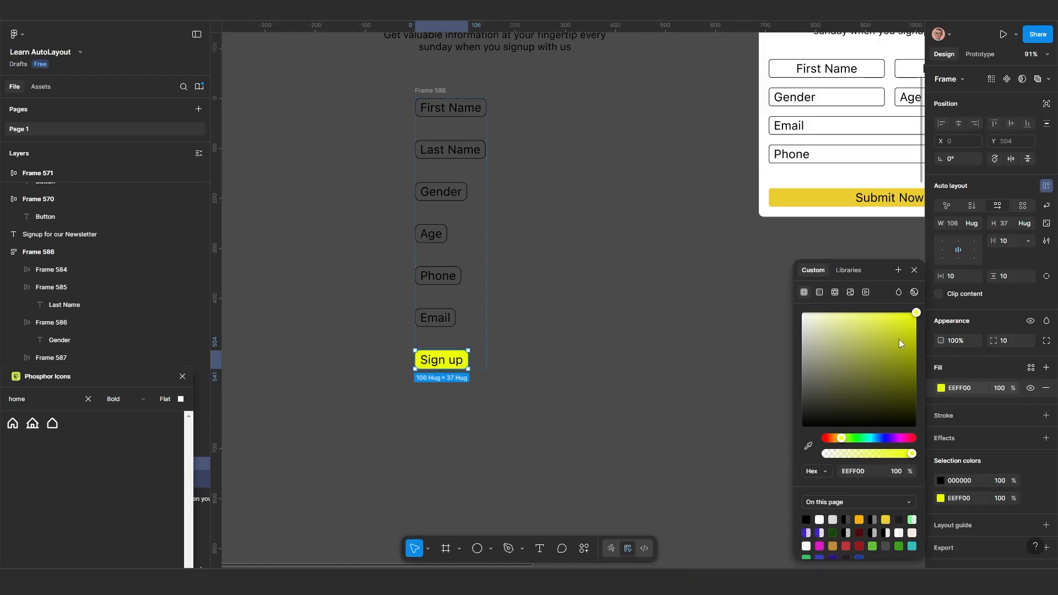
{"action": "left_click", "coordinate": [836, 438]}
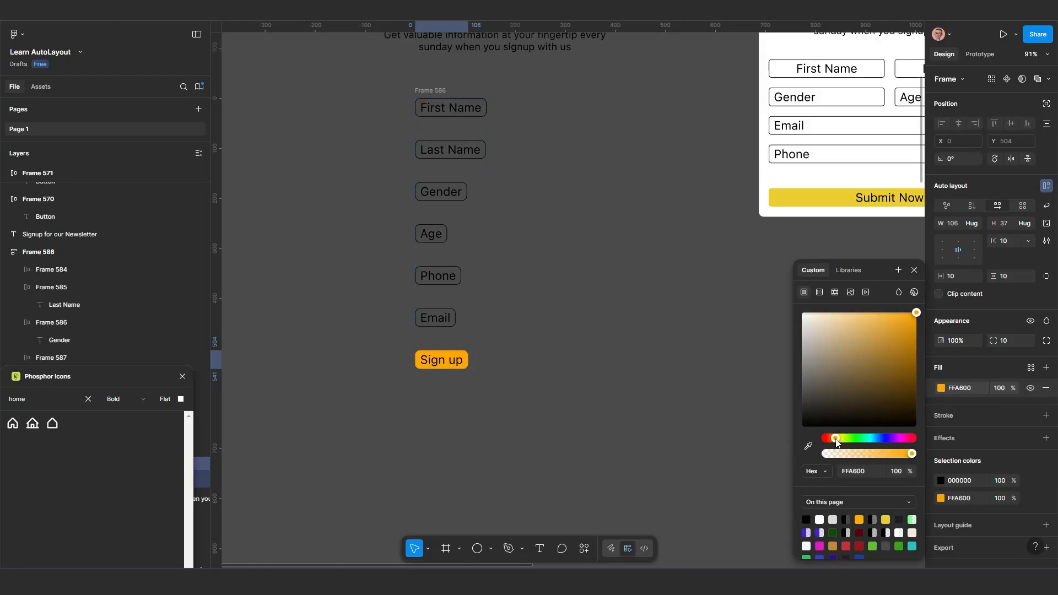
{"action": "left_click", "coordinate": [837, 439]}
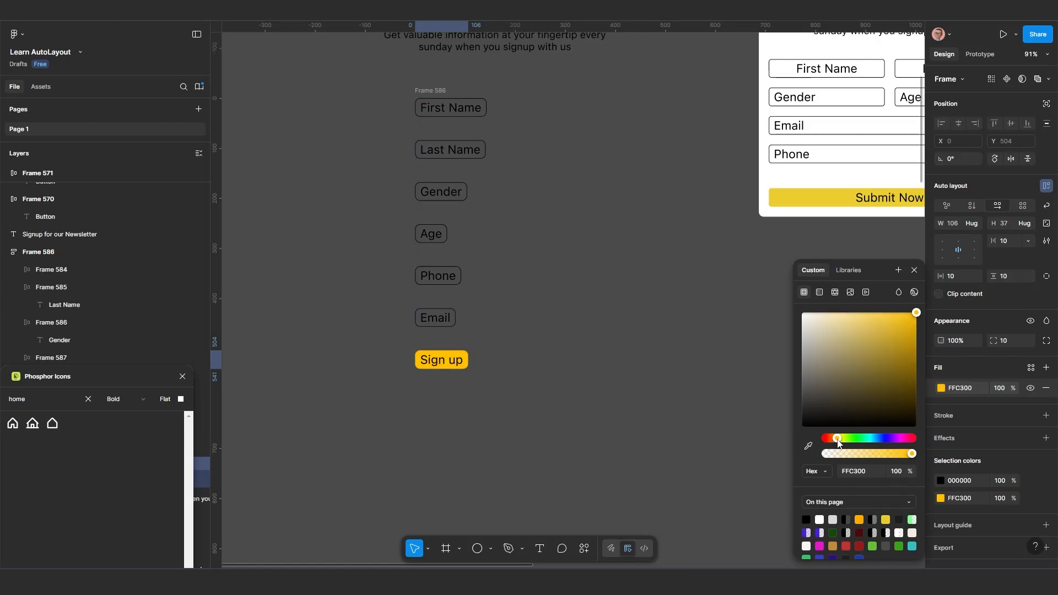
Widen the whole vertical stack of form fields to a fixed width of 358
{"action": "scroll", "coordinate": [433, 414], "scroll_direction": "up", "scroll_amount": 4}
{"action": "left_click_drag", "start_coordinate": [455, 397], "coordinate": [456, 425]}
{"action": "scroll", "coordinate": [465, 419], "scroll_direction": "down", "scroll_amount": 3}
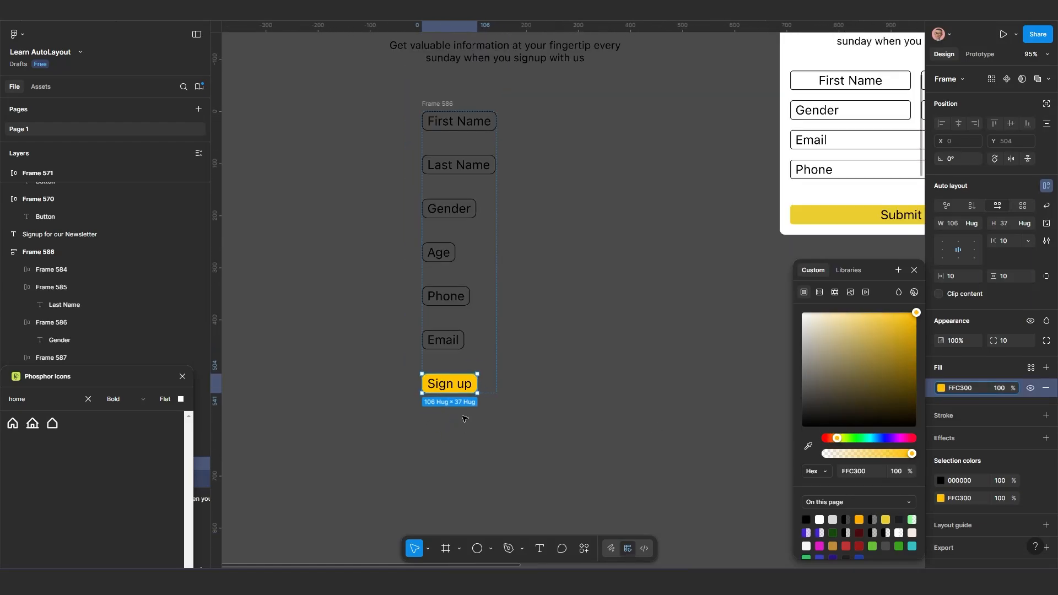
{"action": "scroll", "coordinate": [447, 438], "scroll_direction": "down", "scroll_amount": 2}
{"action": "scroll", "coordinate": [462, 412], "scroll_direction": "up", "scroll_amount": 3}
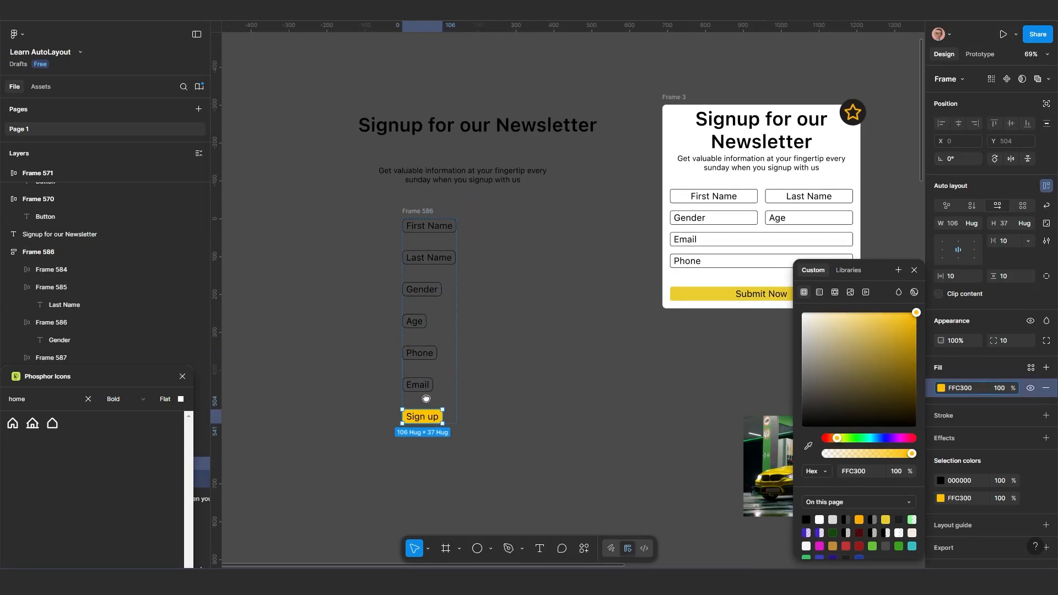
{"action": "scroll", "coordinate": [419, 347], "scroll_direction": "up", "scroll_amount": 2}
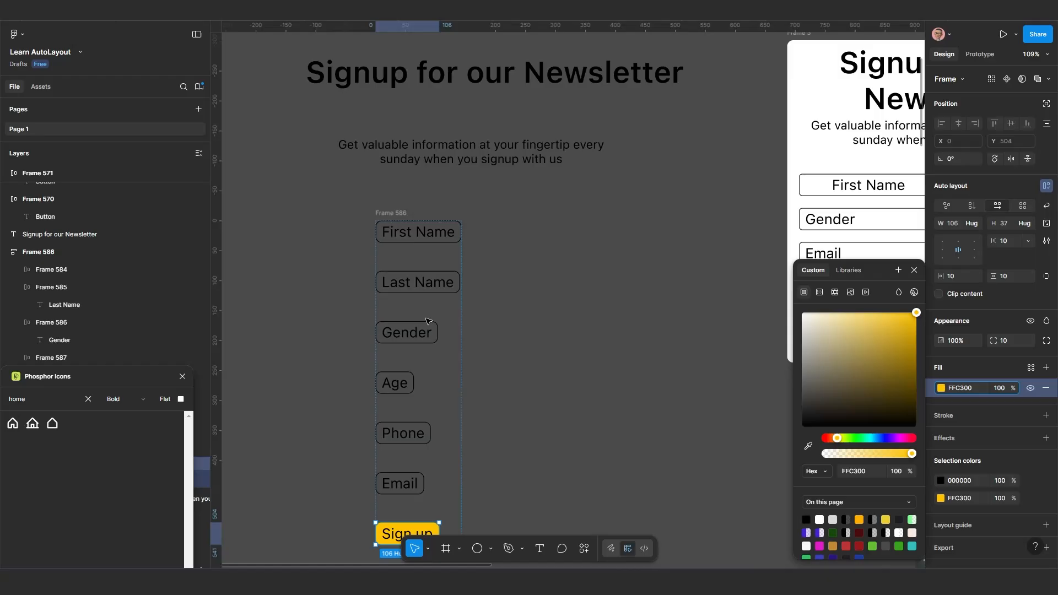
{"action": "left_click", "coordinate": [392, 213]}
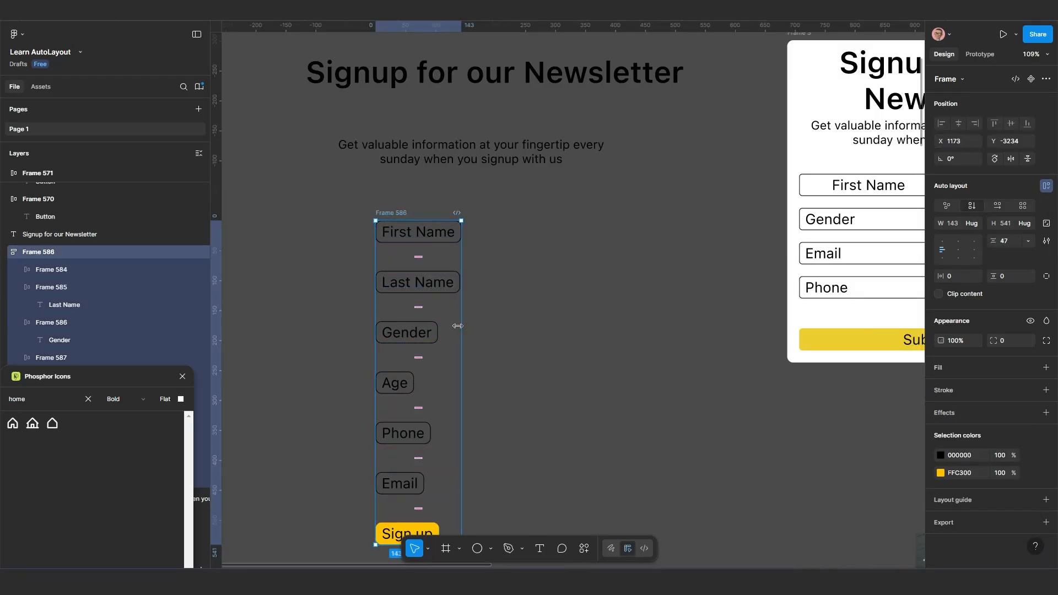
{"action": "left_click_drag", "start_coordinate": [479, 325], "coordinate": [562, 319]}
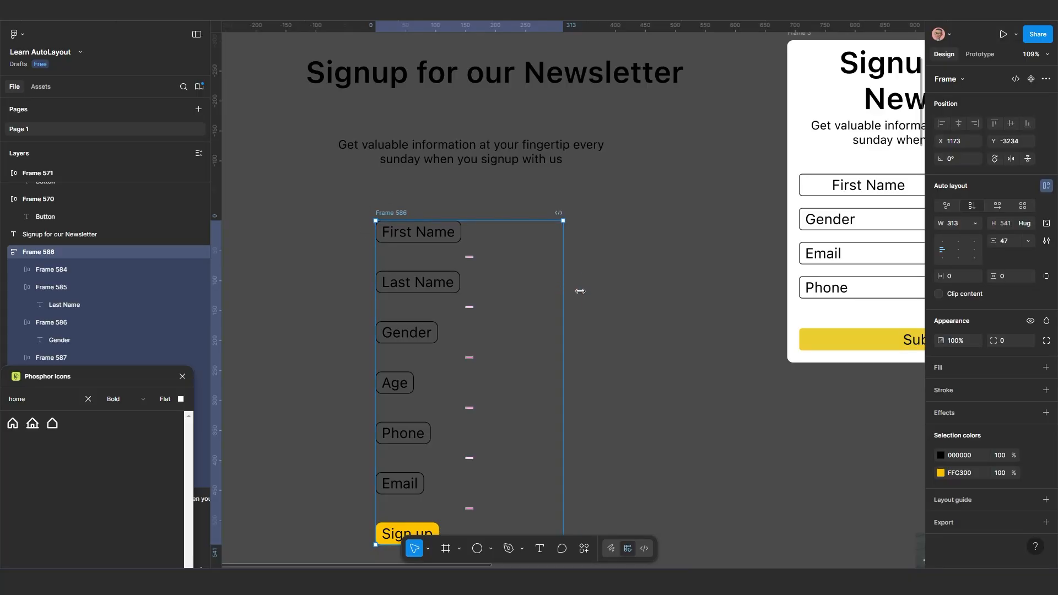
{"action": "left_click_drag", "start_coordinate": [581, 291], "coordinate": [590, 292]}
{"action": "scroll", "coordinate": [458, 343], "scroll_direction": "down", "scroll_amount": 1}
{"action": "left_click_drag", "start_coordinate": [458, 342], "coordinate": [453, 250]}
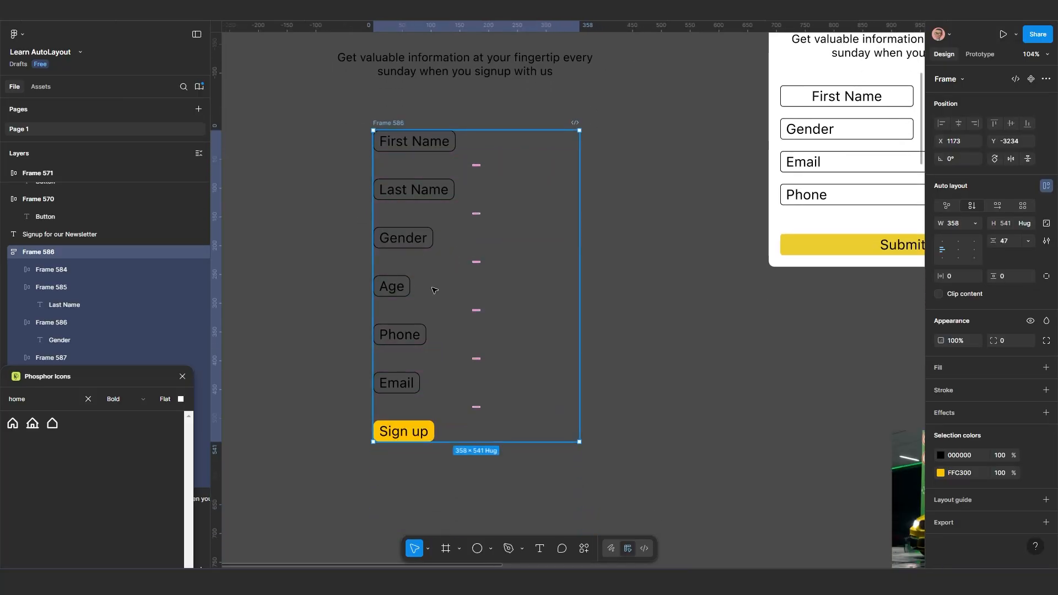
Examine the width sizing of the individual fields in the stack, from "First Name" down to "Email"
{"action": "scroll", "coordinate": [434, 290], "scroll_direction": "down", "scroll_amount": 1}
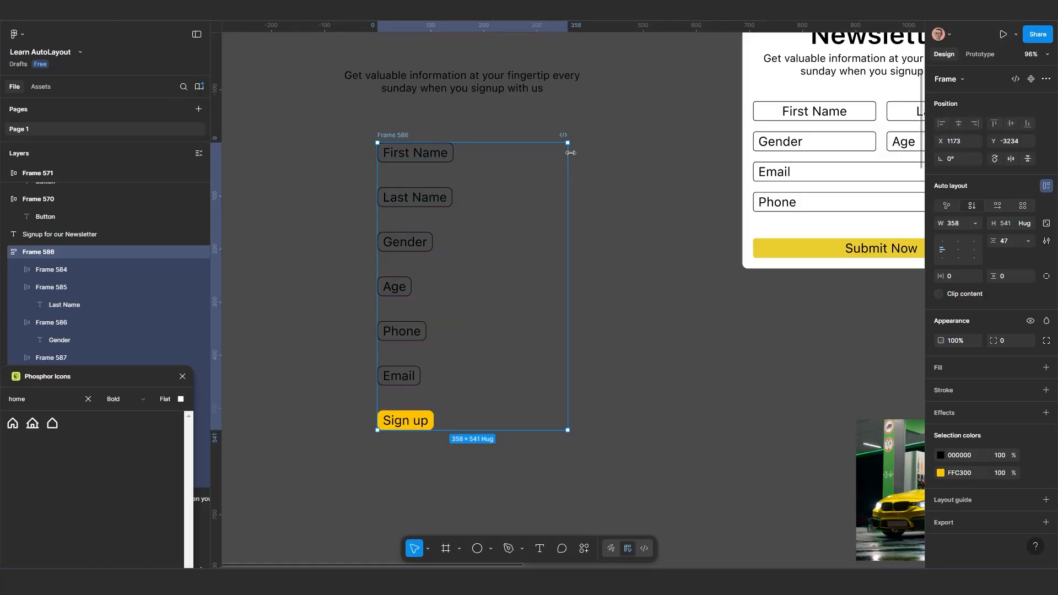
{"action": "left_click", "coordinate": [430, 160]}
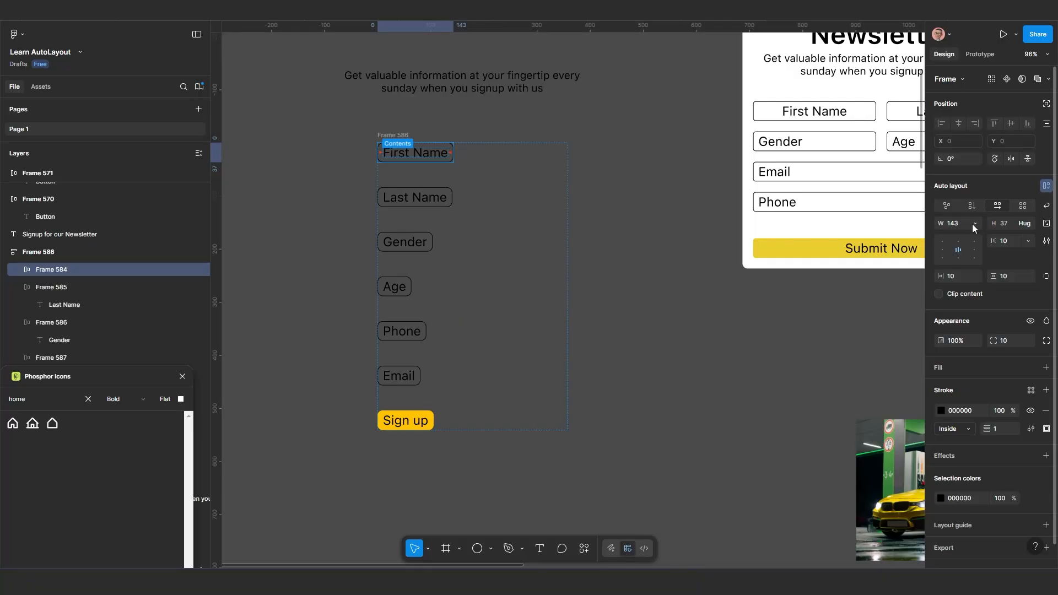
{"action": "left_click", "coordinate": [415, 208]}
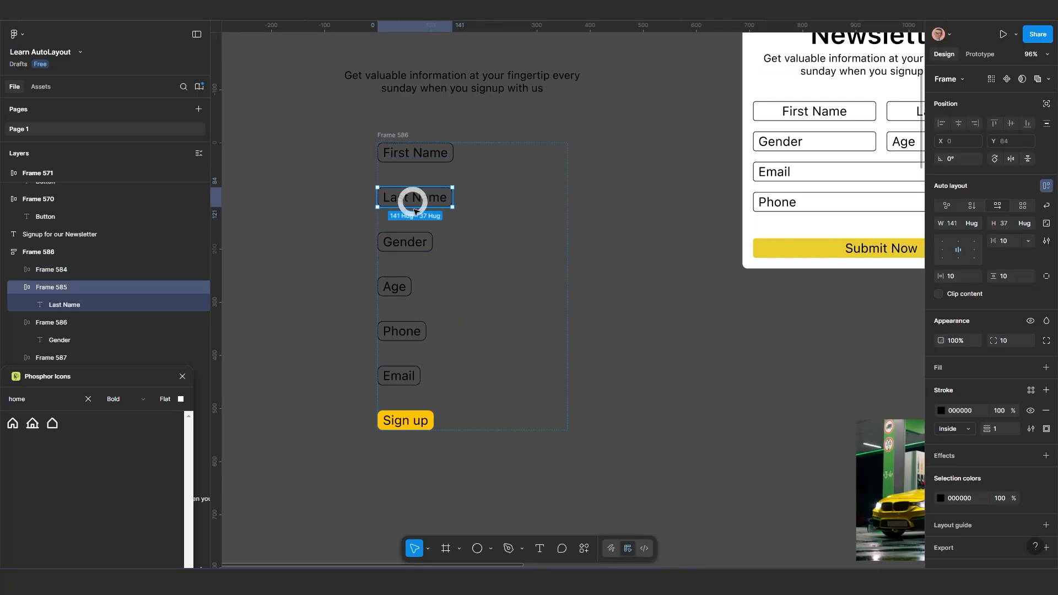
{"action": "left_click", "coordinate": [411, 241]}
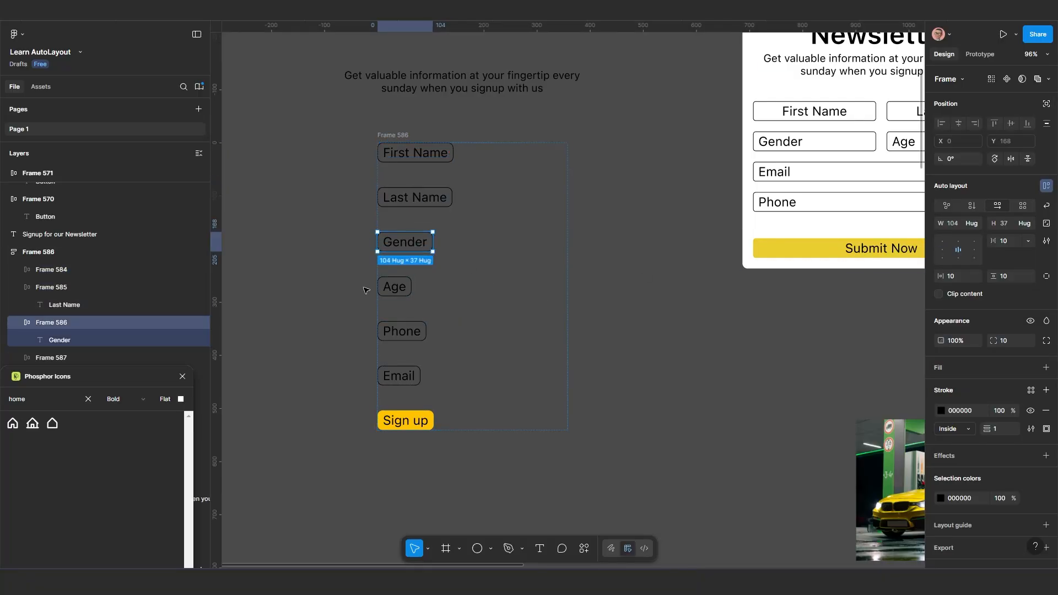
{"action": "left_click", "coordinate": [390, 286]}
{"action": "left_click", "coordinate": [402, 334]}
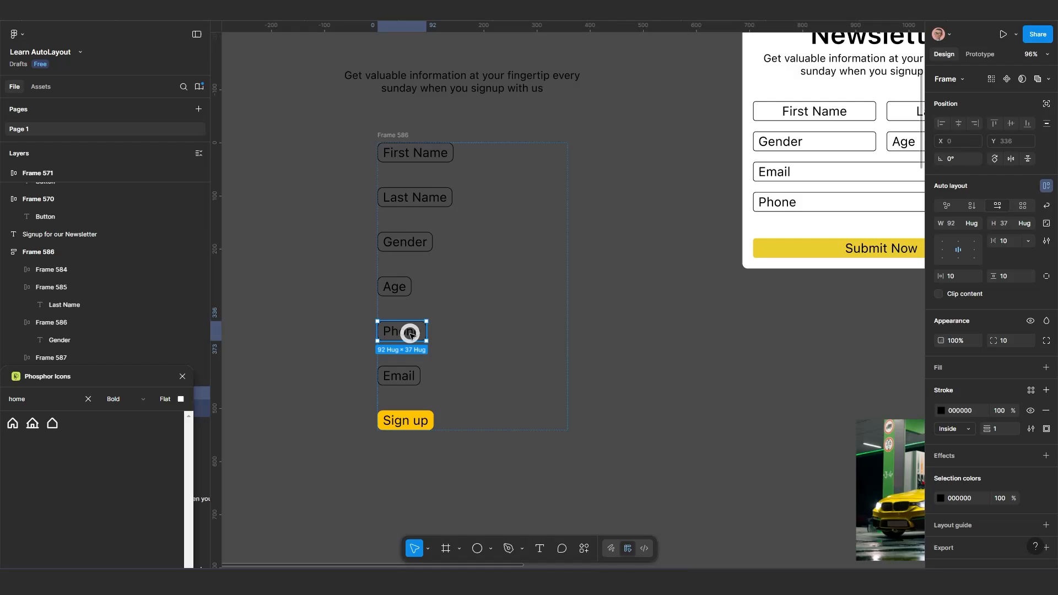
{"action": "left_click", "coordinate": [411, 375]}
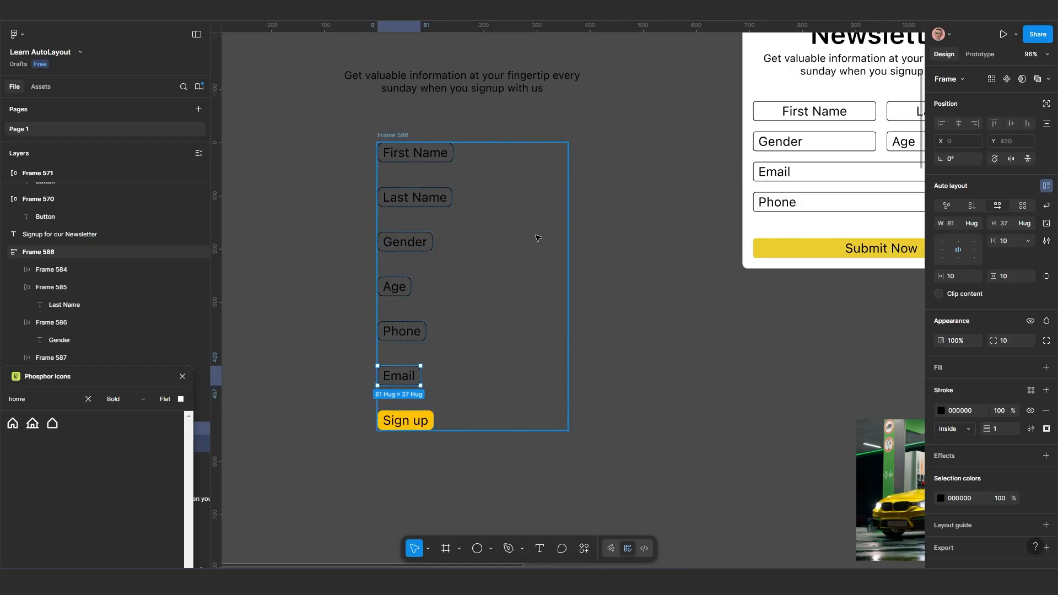
{"action": "left_click", "coordinate": [404, 336], "text": "shift"}
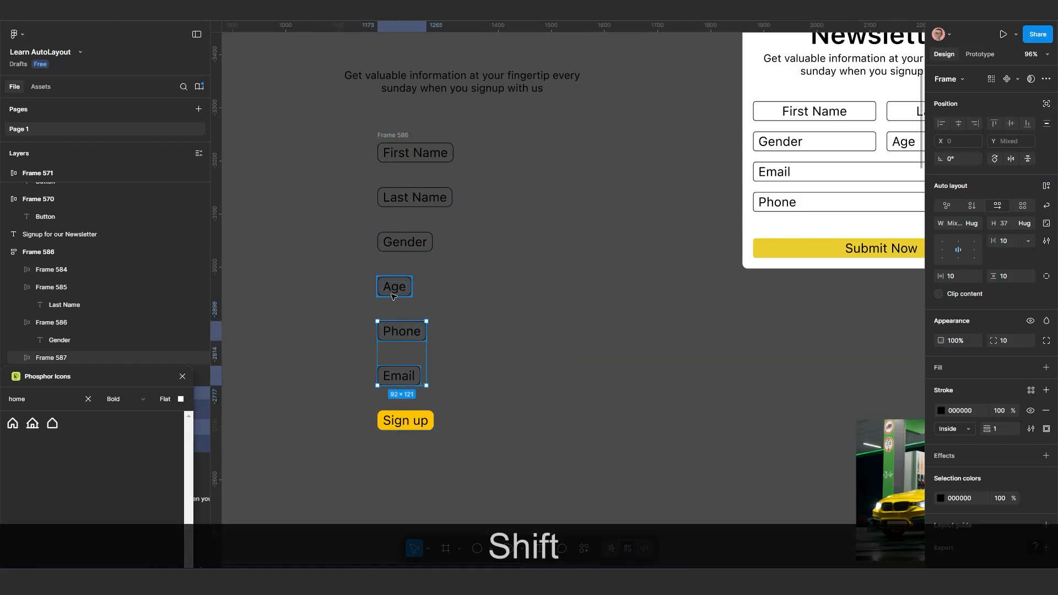
Set the "Email" field's width to Fill container so it spans the stack
{"action": "left_click", "coordinate": [400, 375]}
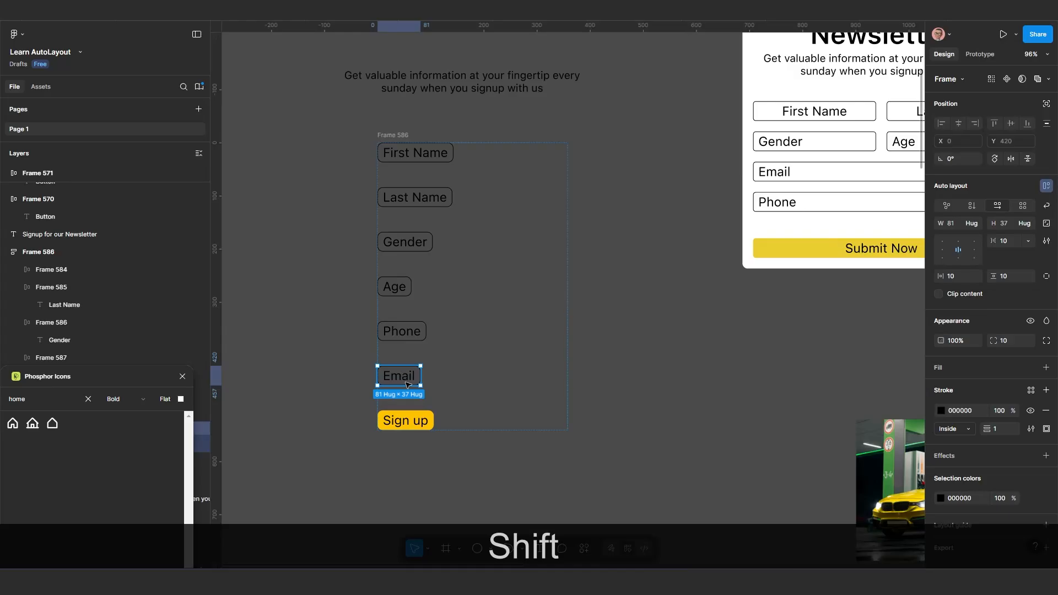
{"action": "left_click", "coordinate": [974, 227]}
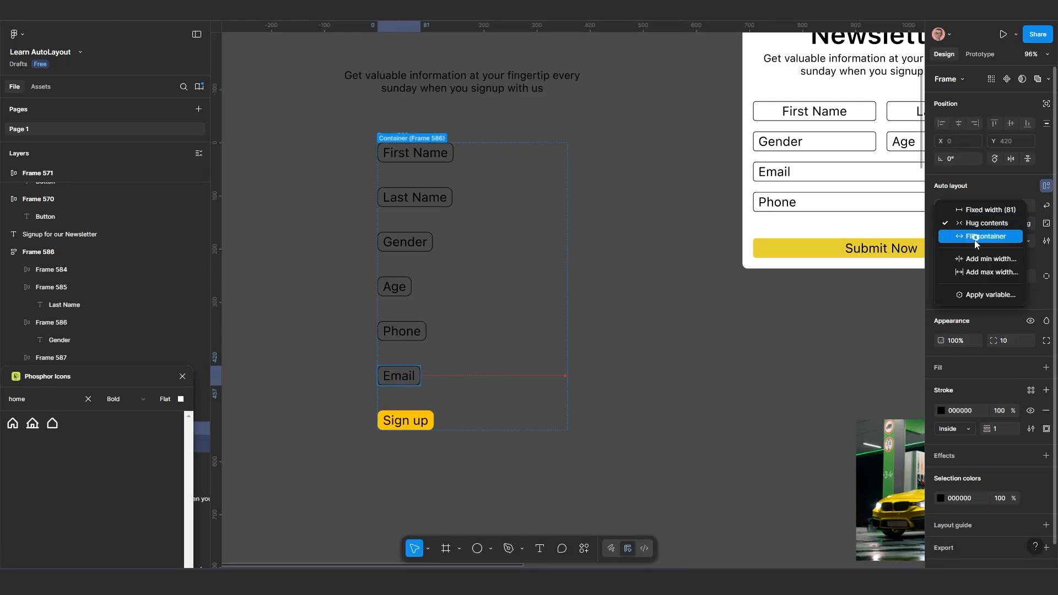
{"action": "left_click", "coordinate": [975, 237]}
Set the "Sign up" button's width to Fill container
{"action": "key", "text": "Tab"}
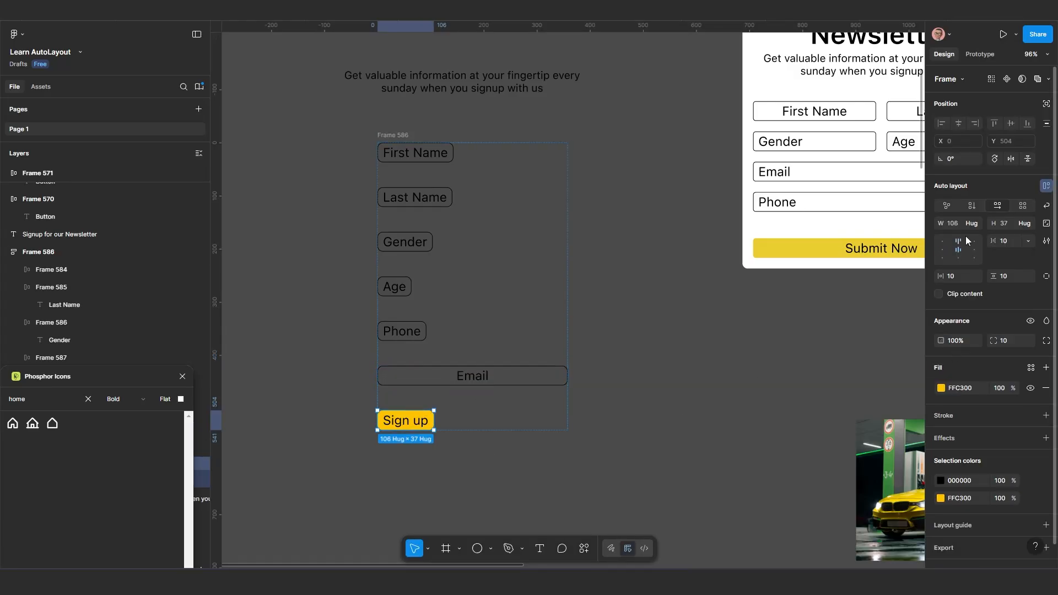
{"action": "left_click", "coordinate": [975, 224]}
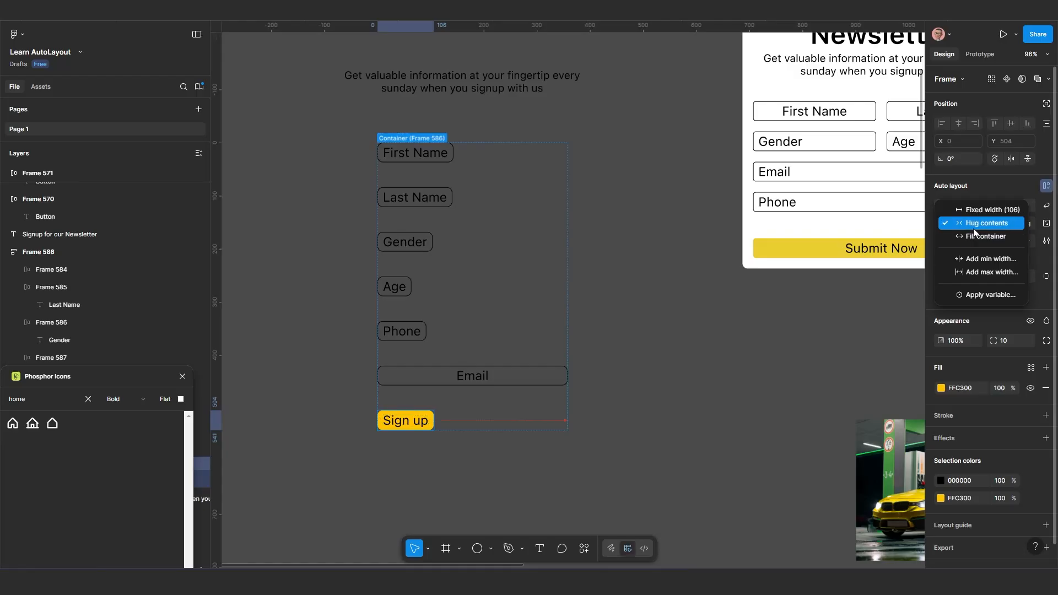
{"action": "left_click", "coordinate": [975, 237]}
Align the text inside the "Email" field to the left in its auto layout
{"action": "scroll", "coordinate": [488, 427], "scroll_direction": "up", "scroll_amount": 5}
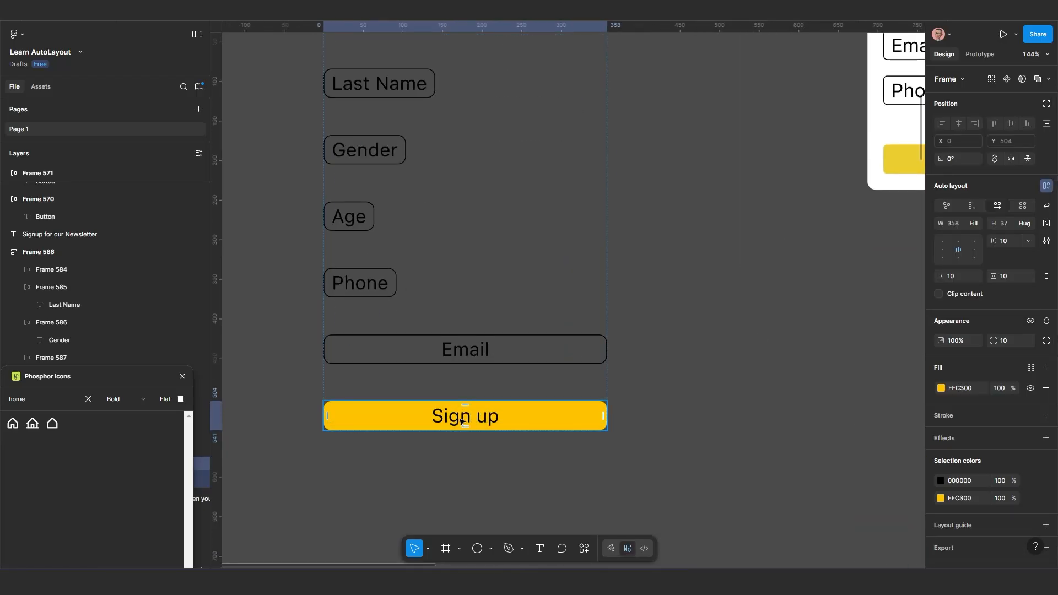
{"action": "scroll", "coordinate": [463, 422], "scroll_direction": "up", "scroll_amount": 1}
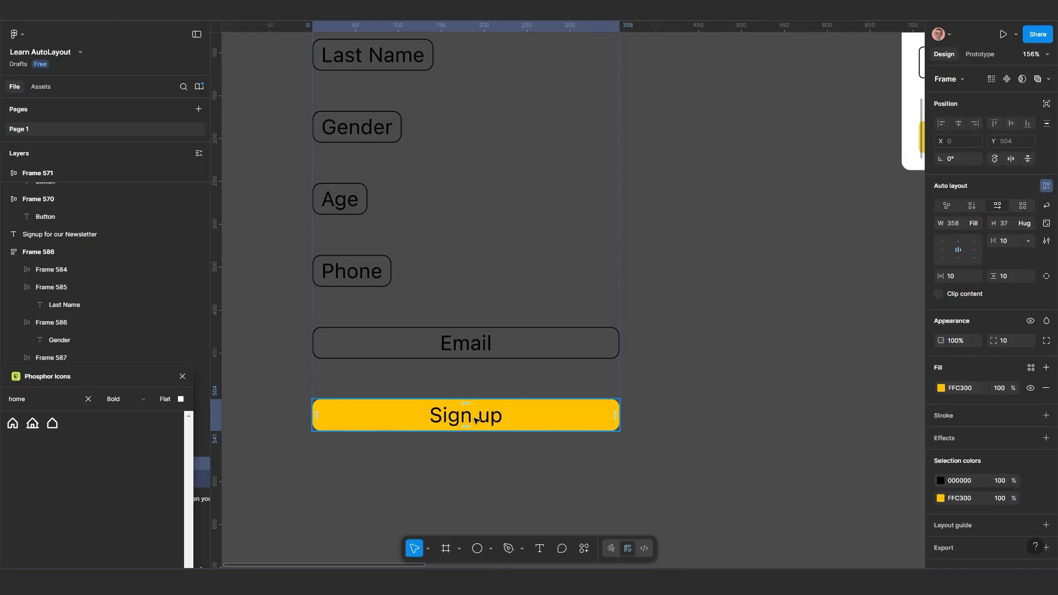
{"action": "left_click", "coordinate": [476, 340]}
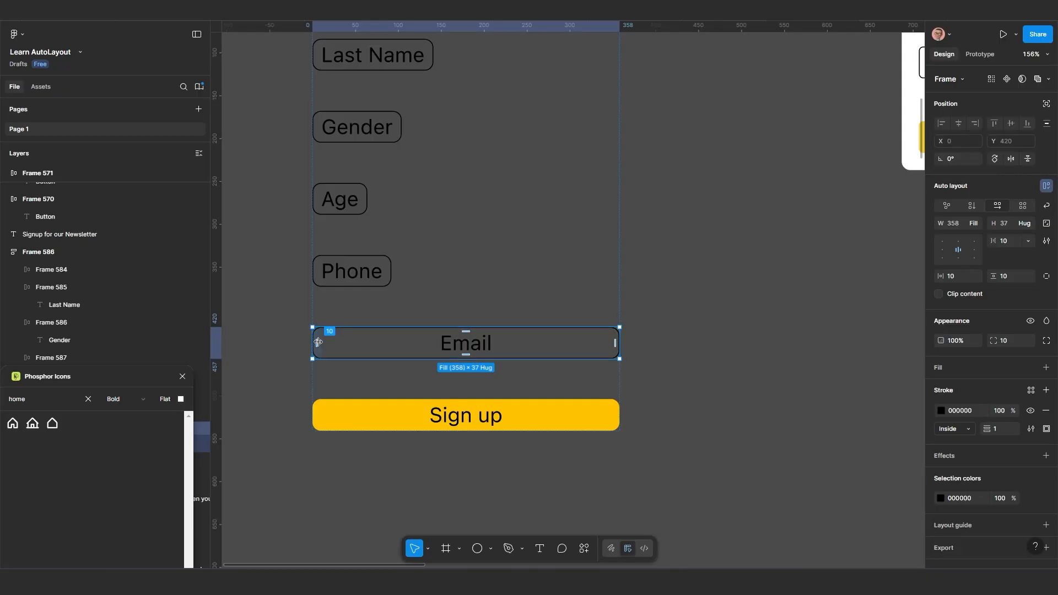
{"action": "left_click", "coordinate": [943, 251]}
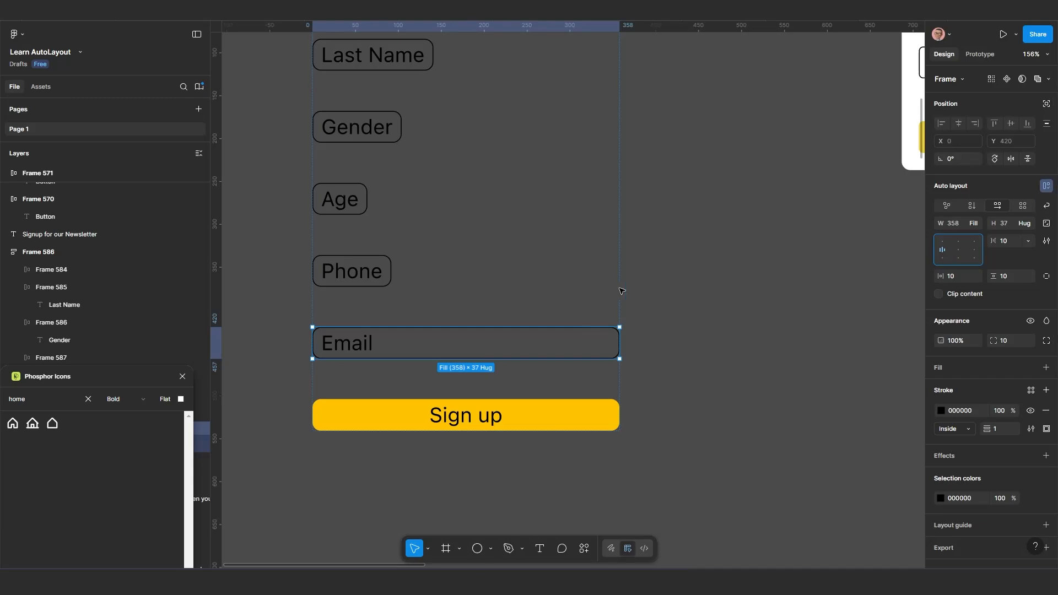
Set the "Phone" field's width to Fill container and align its text to the left
{"action": "scroll", "coordinate": [398, 302], "scroll_direction": "down", "scroll_amount": 1}
{"action": "left_click", "coordinate": [374, 279]}
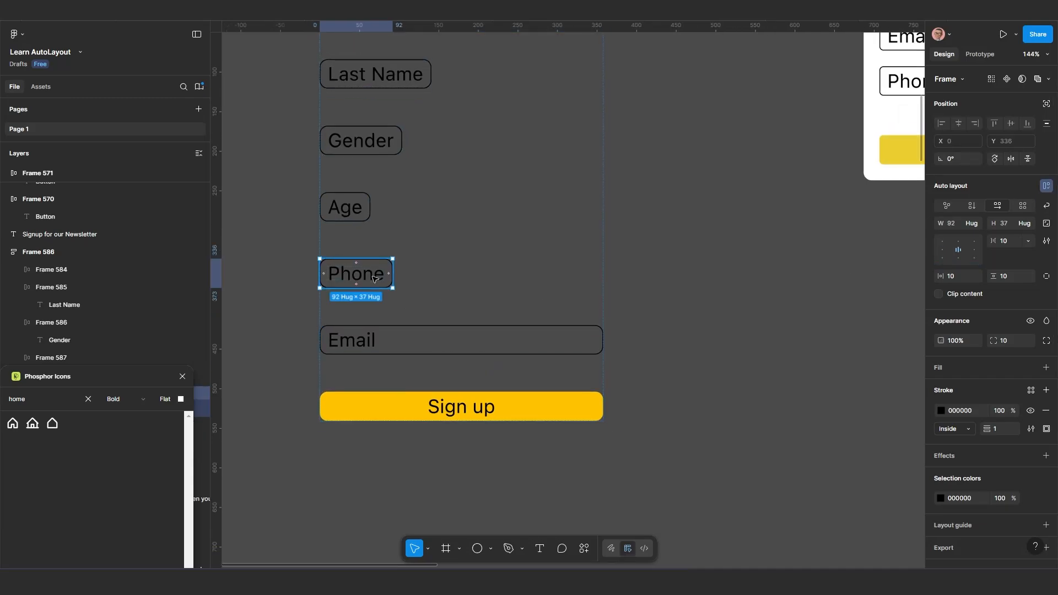
{"action": "left_click", "coordinate": [974, 224]}
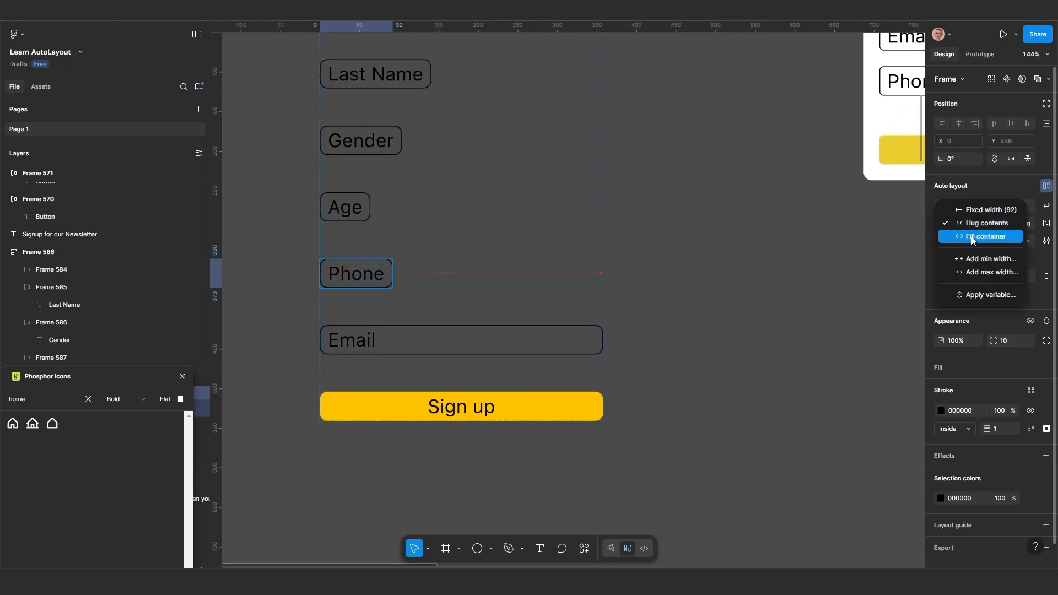
{"action": "left_click", "coordinate": [971, 237]}
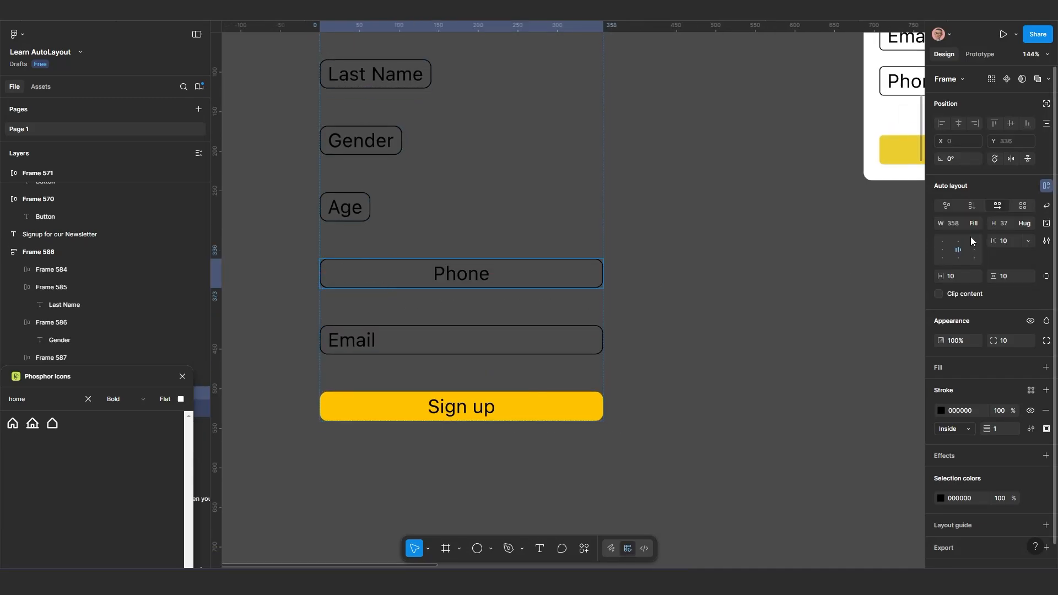
{"action": "left_click", "coordinate": [944, 246]}
Set the "First Name", "Last Name", "Gender" and "Age" fields together to Fill container width with left-aligned text
{"action": "scroll", "coordinate": [414, 344], "scroll_direction": "down", "scroll_amount": 3}
{"action": "scroll", "coordinate": [414, 344], "scroll_direction": "up", "scroll_amount": 1}
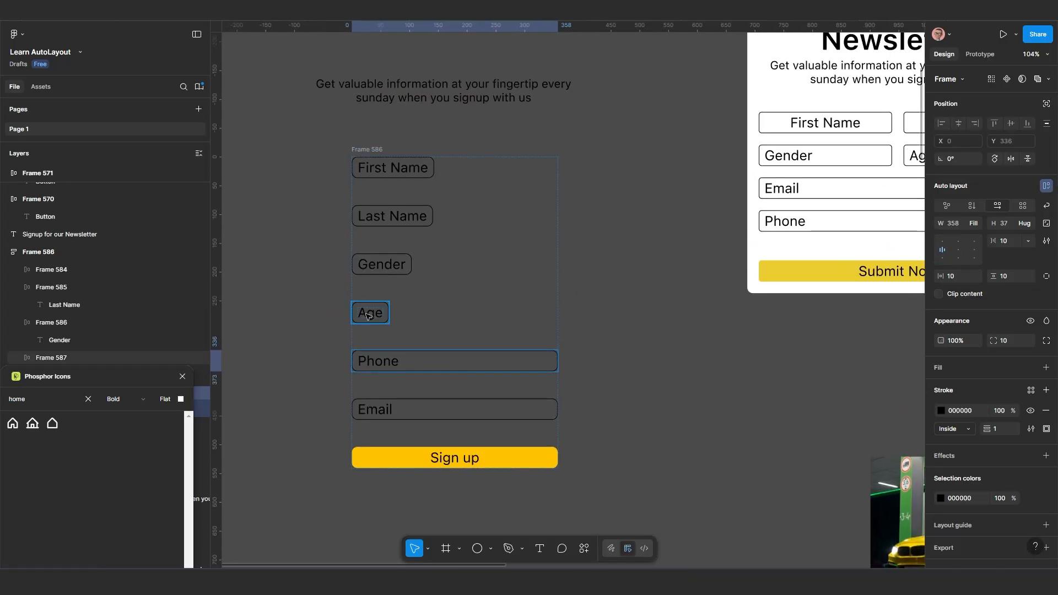
{"action": "left_click", "coordinate": [374, 313]}
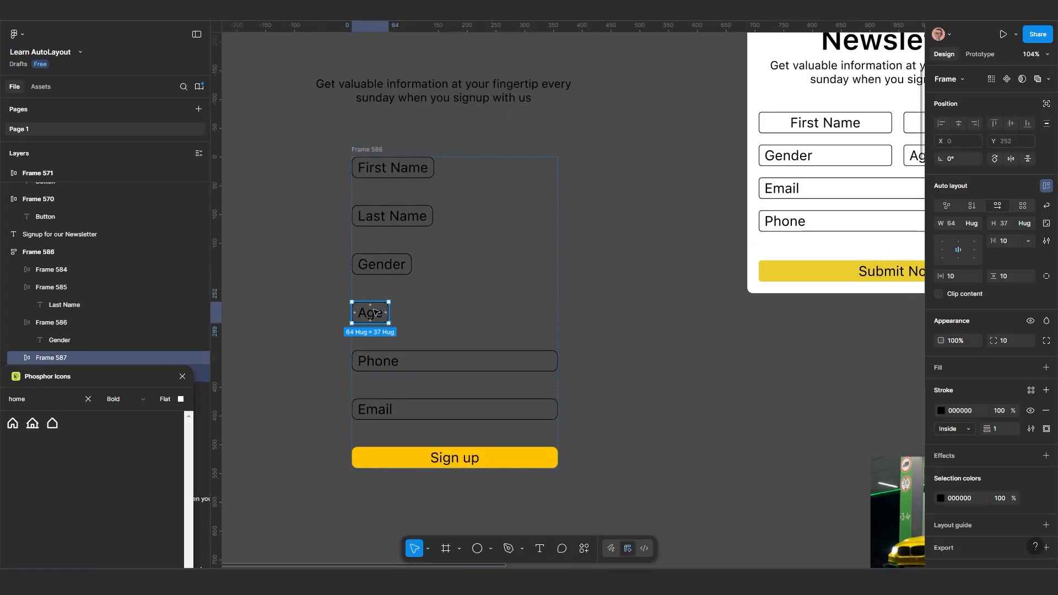
{"action": "left_click", "coordinate": [382, 266], "text": "shift"}
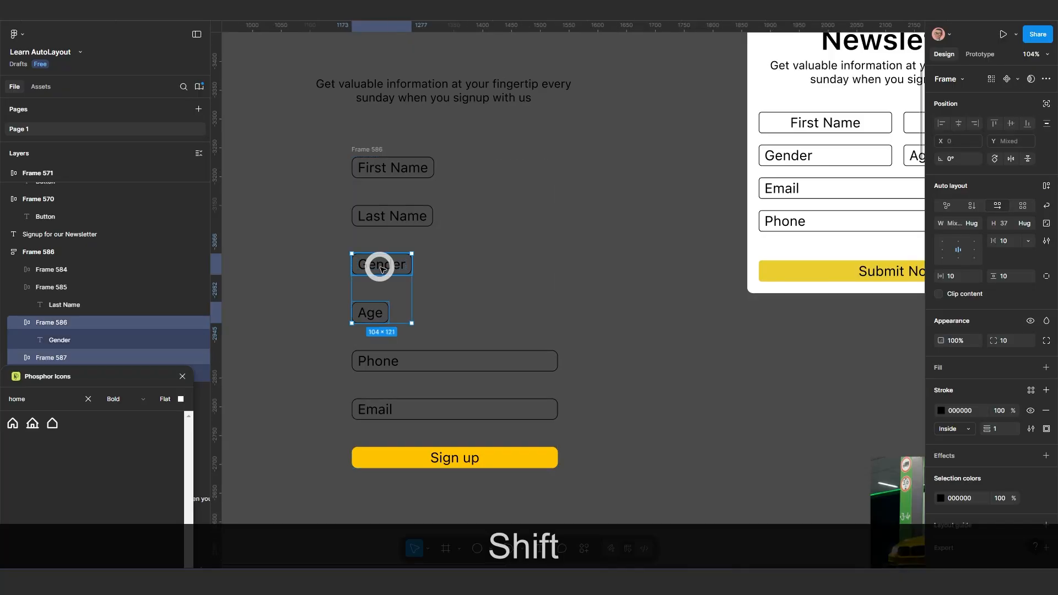
{"action": "left_click", "coordinate": [395, 216], "text": "shift"}
{"action": "left_click", "coordinate": [405, 171], "text": "shift"}
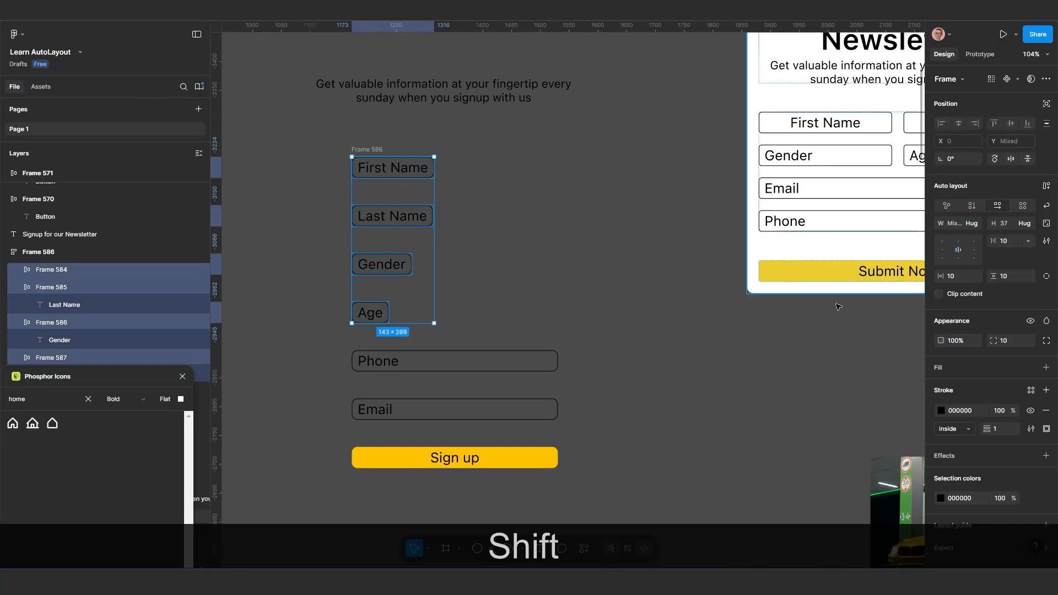
{"action": "left_click", "coordinate": [972, 223]}
{"action": "left_click", "coordinate": [971, 236]}
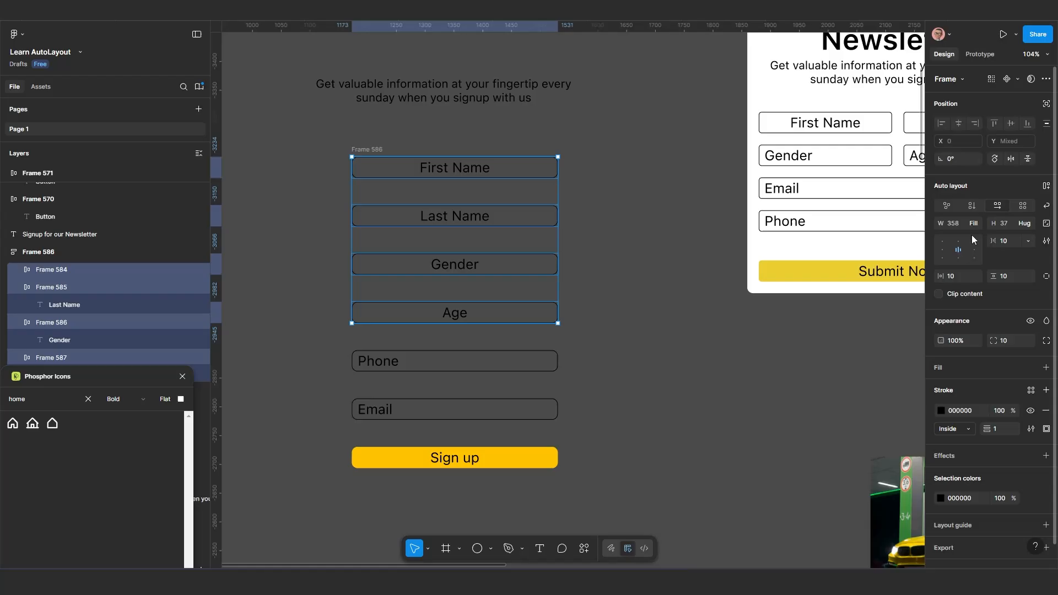
{"action": "left_click", "coordinate": [942, 249]}
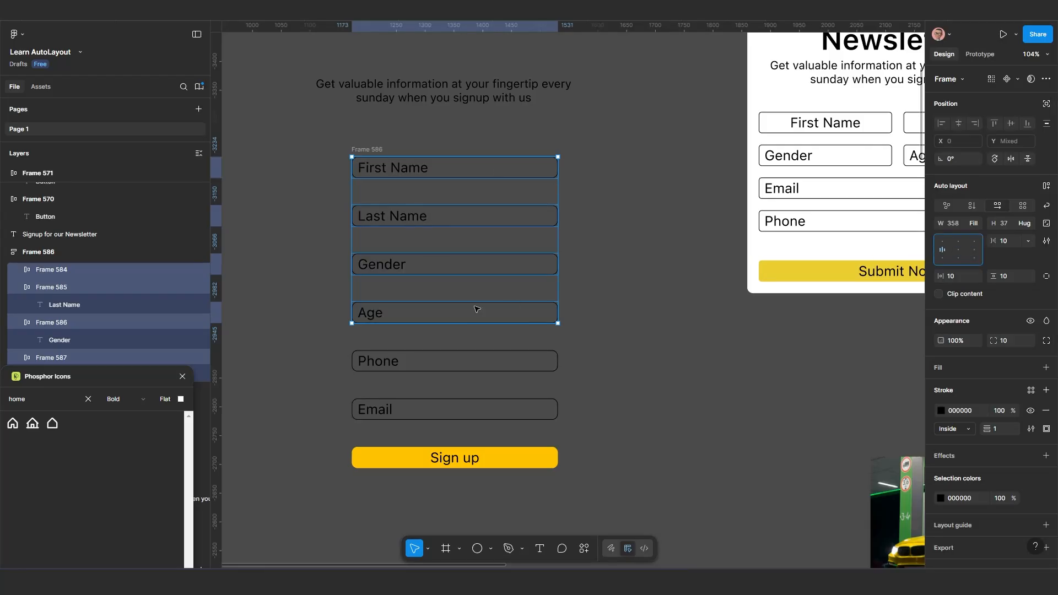
{"action": "left_click", "coordinate": [611, 361]}
Move the whole form stack slightly down from the description text, to about X 1184, Y -3197
{"action": "scroll", "coordinate": [619, 365], "scroll_direction": "down", "scroll_amount": 1}
{"action": "scroll", "coordinate": [619, 369], "scroll_direction": "up", "scroll_amount": 1}
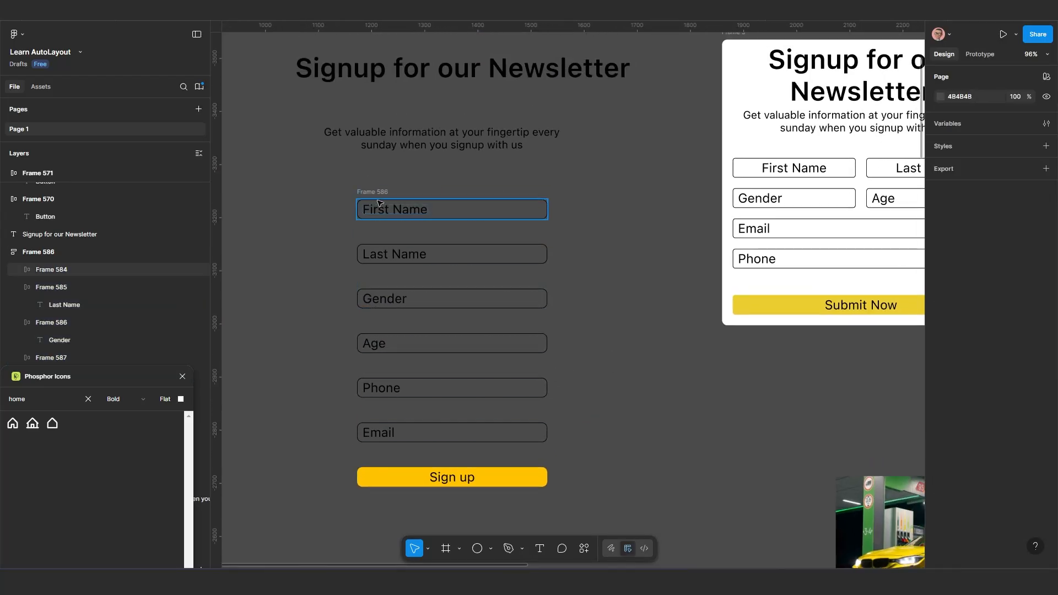
{"action": "mouse_move", "coordinate": [397, 203]}
{"action": "left_mouse_down"}
{"action": "mouse_move", "coordinate": [412, 230]}
{"action": "mouse_move", "coordinate": [402, 224]}
{"action": "left_mouse_up"}
Examine how the finished newsletter card pairs its name, gender and age fields in rows, compared with the form stack
{"action": "scroll", "coordinate": [469, 348], "scroll_direction": "right", "scroll_amount": 3}
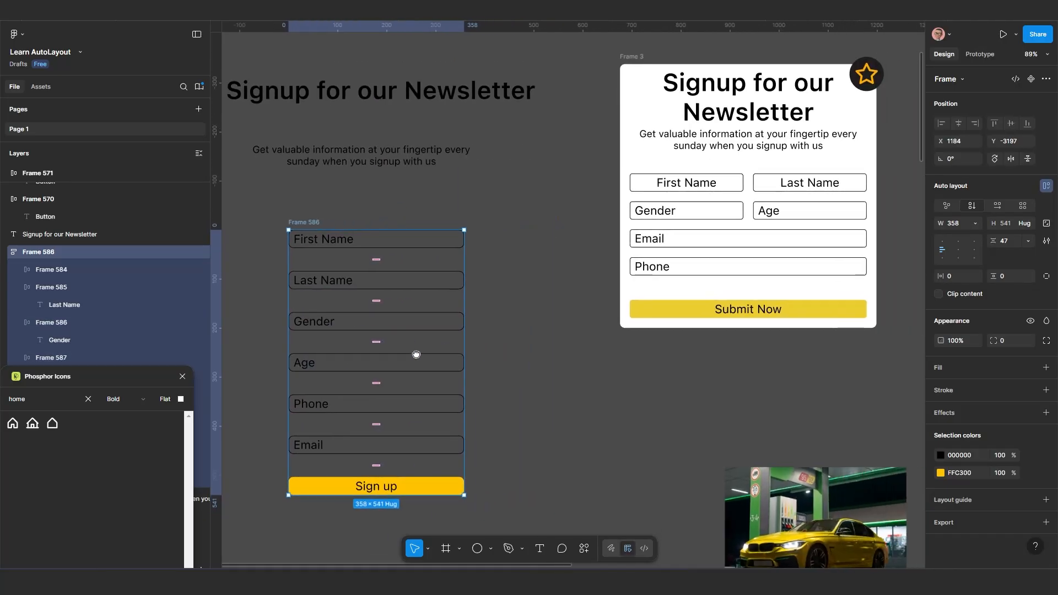
{"action": "scroll", "coordinate": [744, 202], "scroll_direction": "up", "scroll_amount": 1}
{"action": "scroll", "coordinate": [745, 203], "scroll_direction": "up", "scroll_amount": 2}
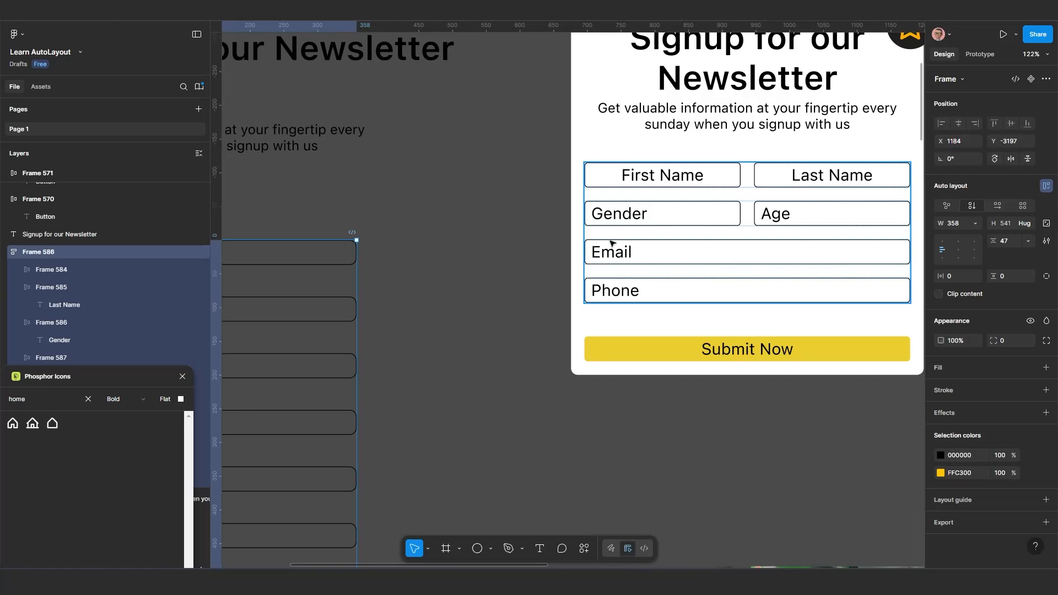
{"action": "scroll", "coordinate": [477, 306], "scroll_direction": "down", "scroll_amount": 3}
{"action": "left_click_drag", "start_coordinate": [352, 373], "coordinate": [568, 310]}
{"action": "scroll", "coordinate": [499, 303], "scroll_direction": "up", "scroll_amount": 1}
{"action": "left_click_drag", "start_coordinate": [499, 302], "coordinate": [470, 350]}
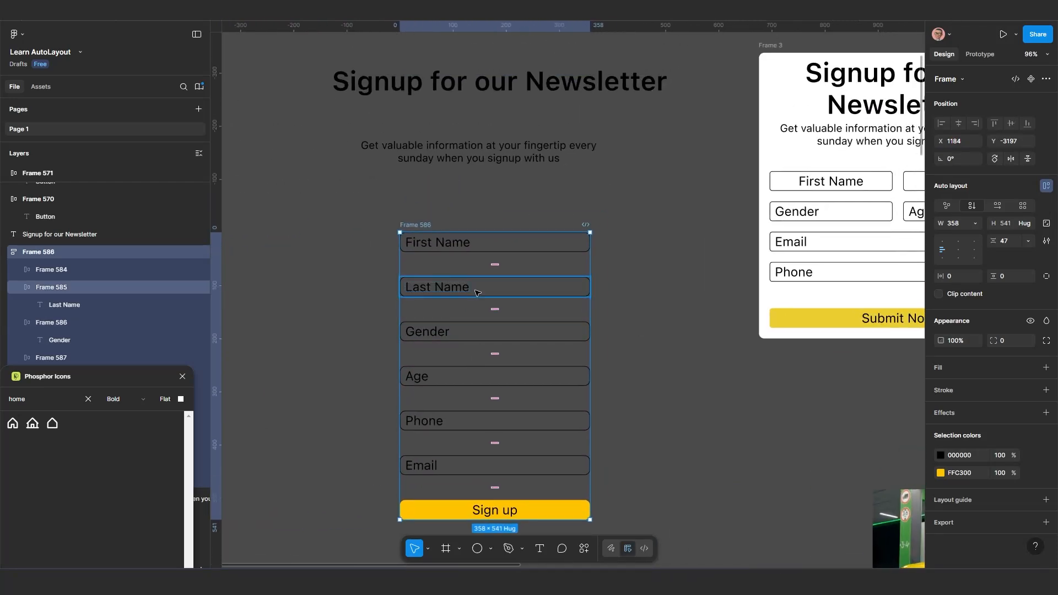
Copy the "Last Name" field out beside the form stack and place a second copy just below it
{"action": "left_click", "coordinate": [479, 286]}
{"action": "left_click", "coordinate": [496, 248]}
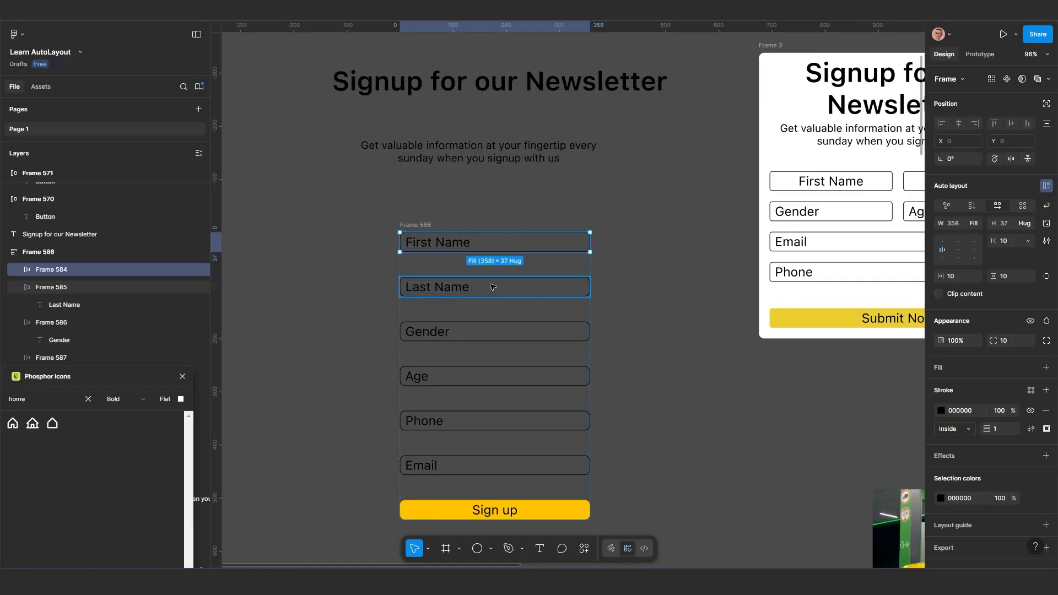
{"action": "left_click_drag", "start_coordinate": [511, 285], "coordinate": [321, 263]}
{"action": "scroll", "coordinate": [403, 283], "scroll_direction": "left", "scroll_amount": 5}
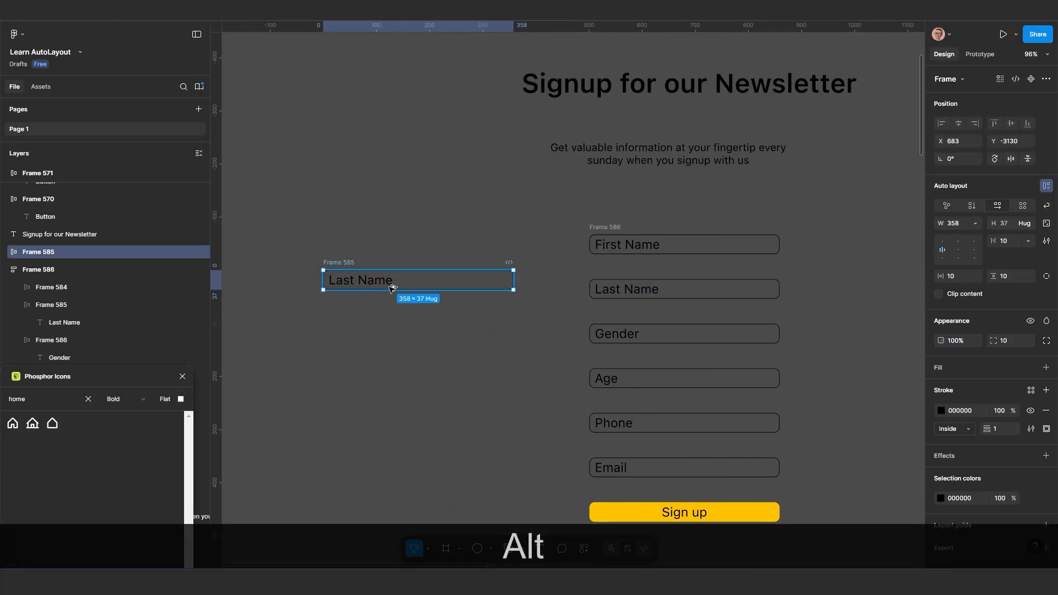
{"action": "left_click_drag", "start_coordinate": [391, 286], "coordinate": [391, 329], "text": "alt"}
Wrap the two loose "Last Name" copies in an auto layout frame with horizontal direction
{"action": "left_click_drag", "start_coordinate": [293, 238], "coordinate": [541, 375]}
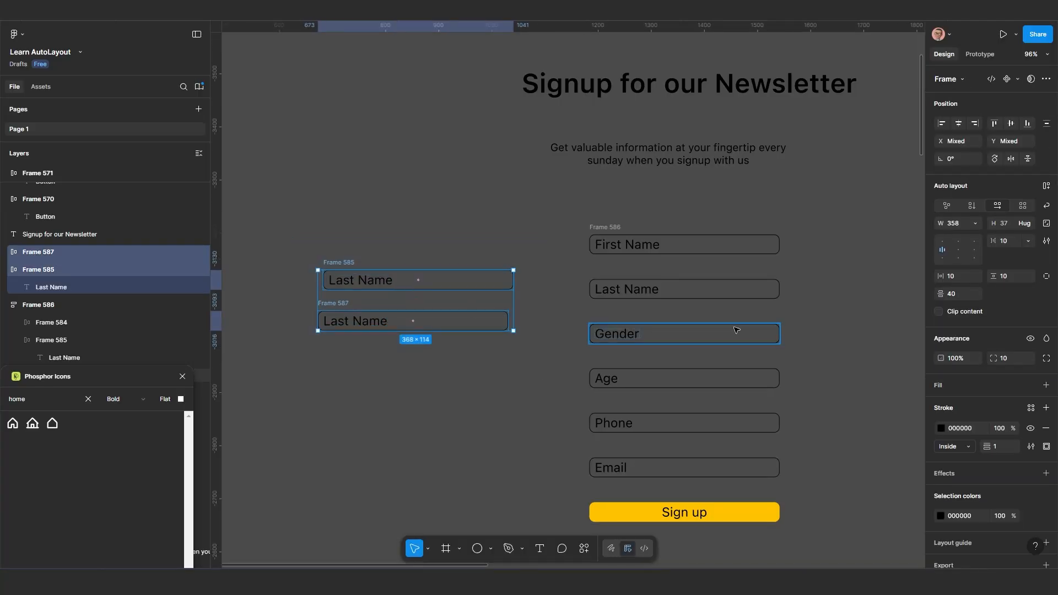
{"action": "key", "text": "shift+a"}
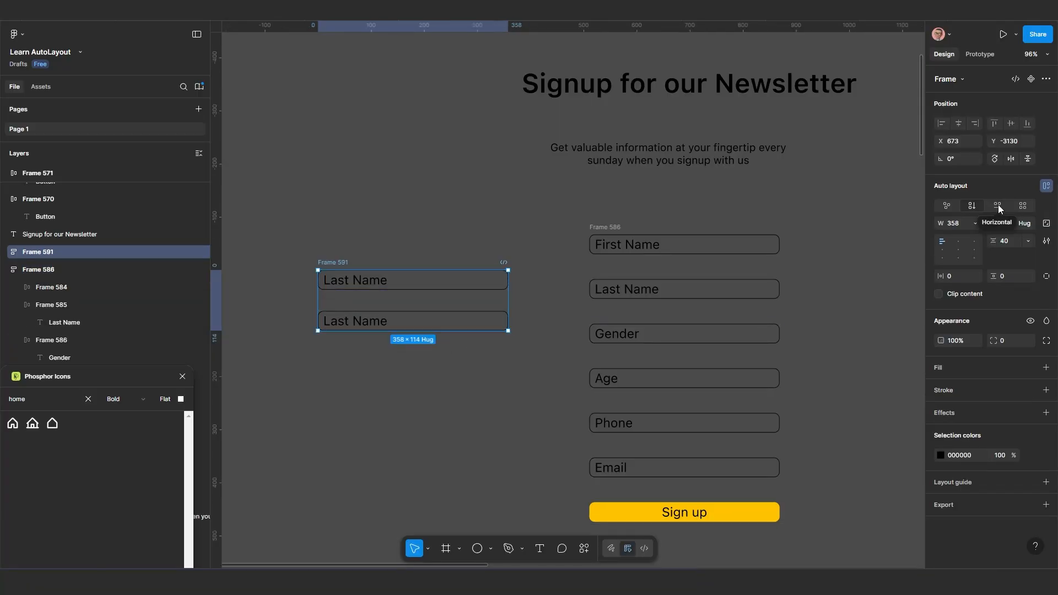
{"action": "left_click", "coordinate": [998, 206]}
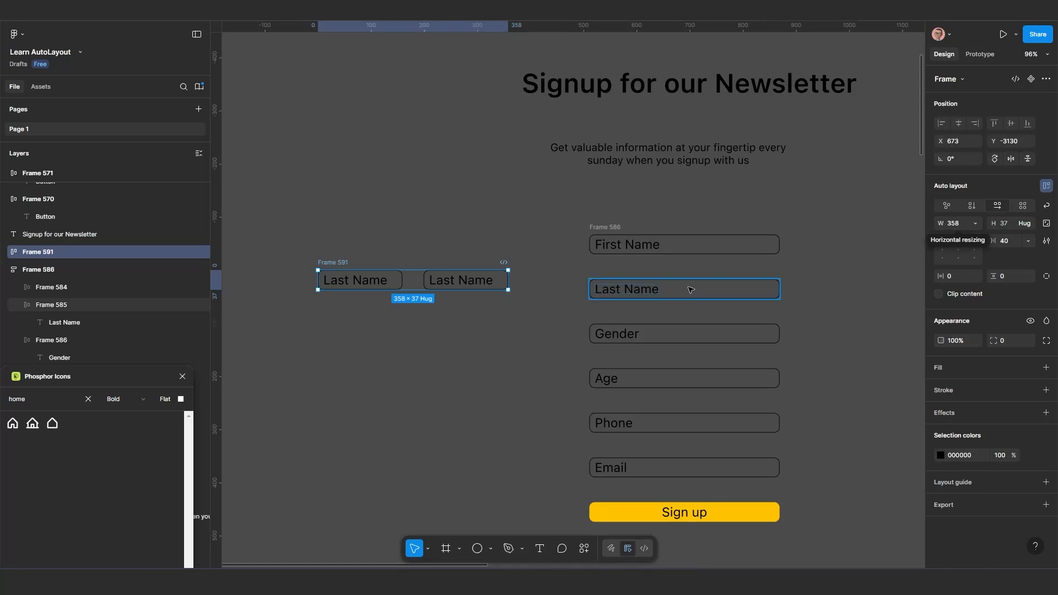
Wrap the form's "First Name" and "Last Name" fields in a nested auto layout frame with horizontal direction
{"action": "scroll", "coordinate": [685, 291], "scroll_direction": "down", "scroll_amount": 2}
{"action": "scroll", "coordinate": [622, 276], "scroll_direction": "right", "scroll_amount": 3}
{"action": "left_click", "coordinate": [614, 274]}
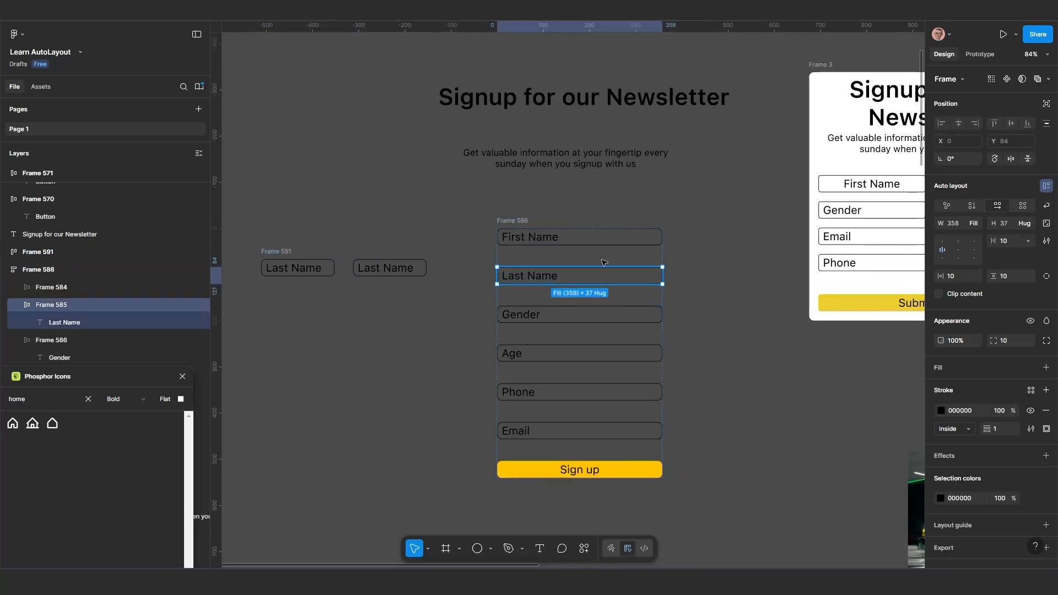
{"action": "left_click", "coordinate": [598, 242], "text": "shift"}
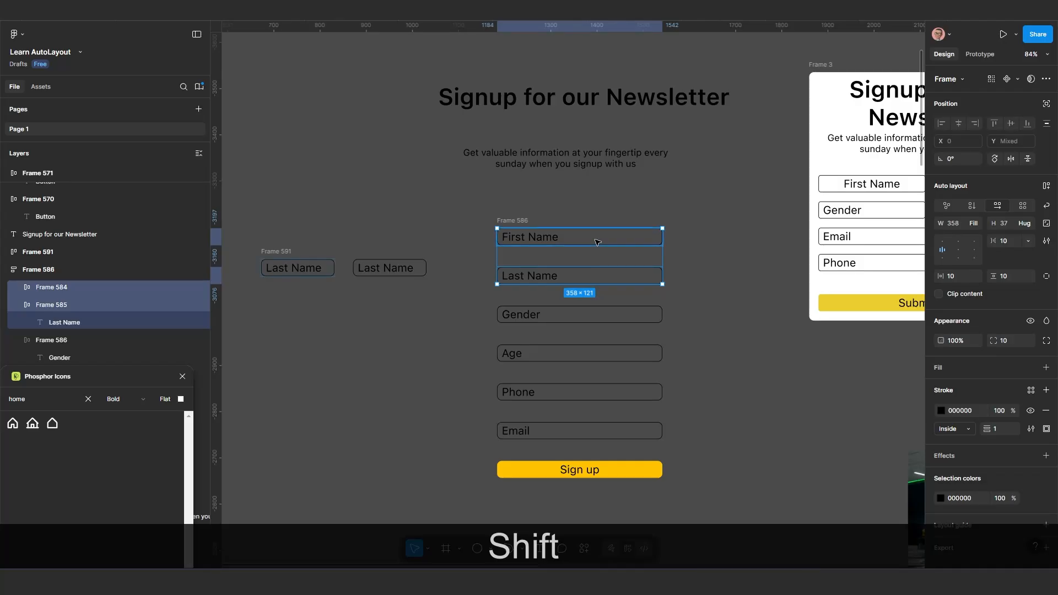
{"action": "key", "text": "shift+a"}
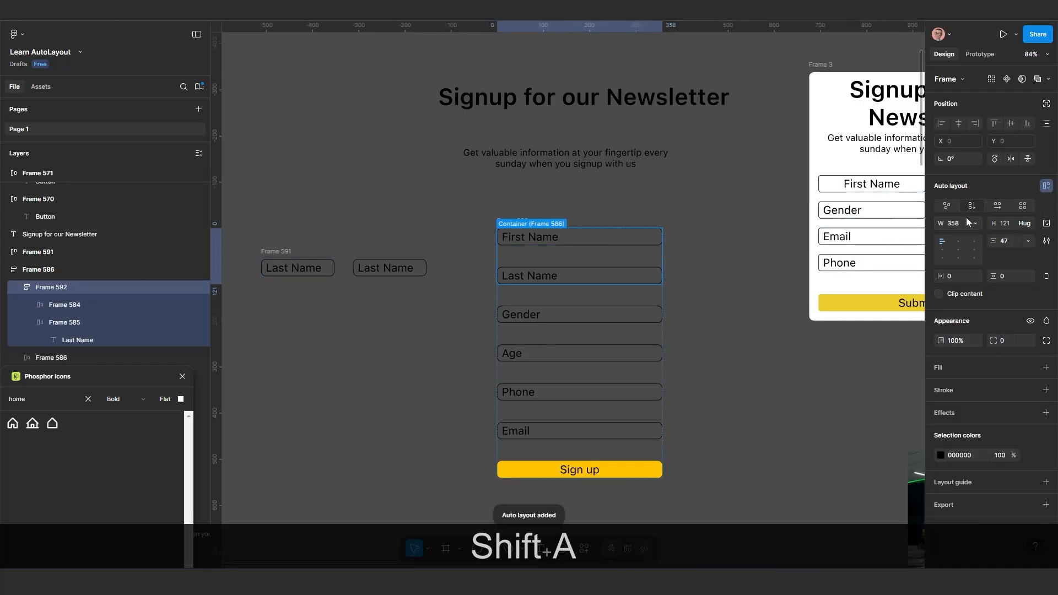
{"action": "left_click", "coordinate": [1000, 204]}
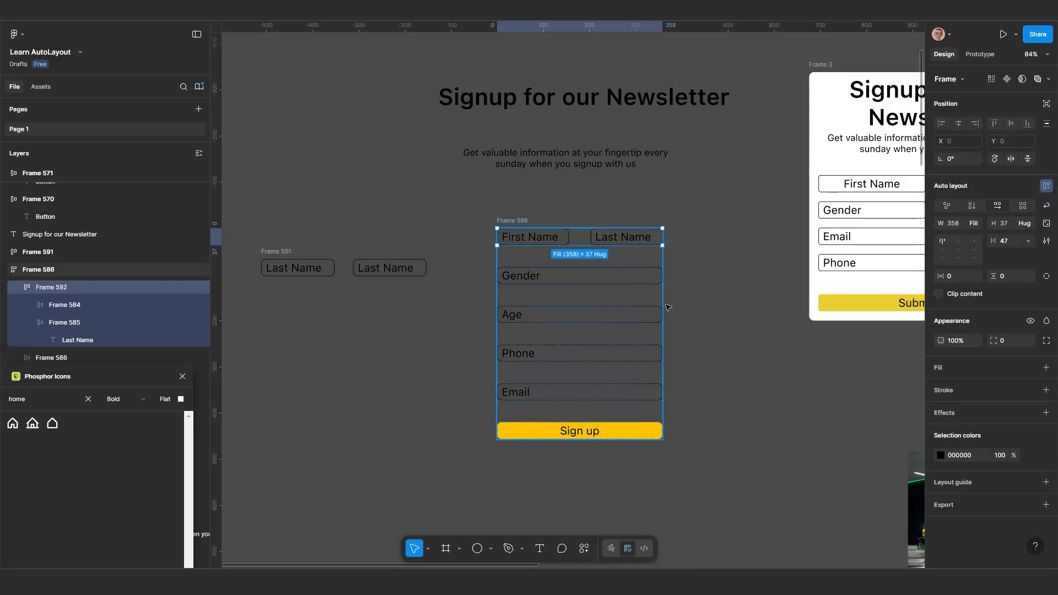
{"action": "left_click", "coordinate": [722, 310]}
Wrap the form's "Gender" and "Age" fields in a nested horizontal auto layout frame
{"action": "scroll", "coordinate": [598, 320], "scroll_direction": "up", "scroll_amount": 2}
{"action": "left_click", "coordinate": [598, 313]}
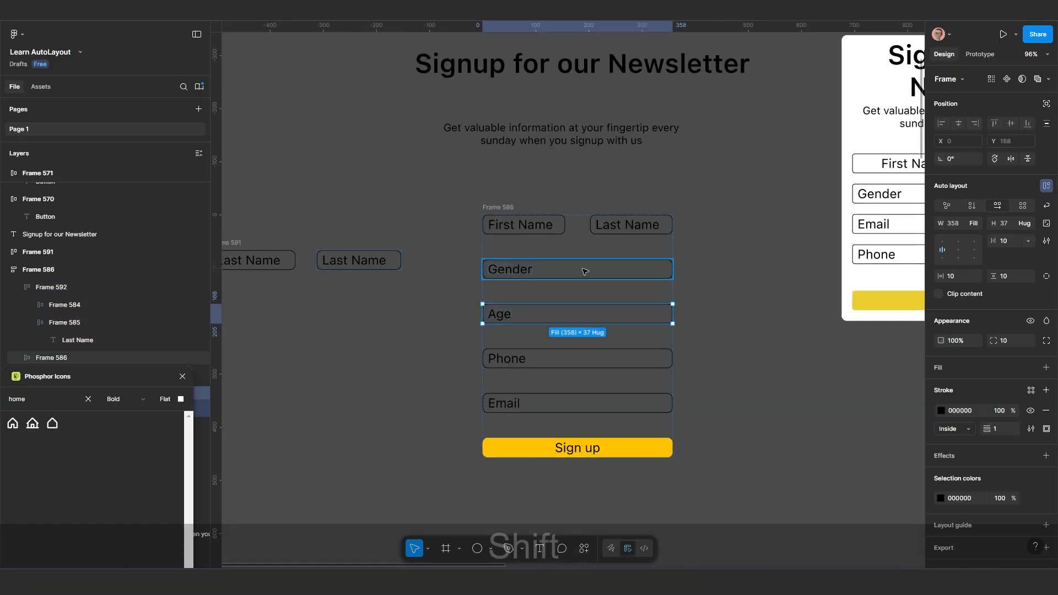
{"action": "left_click", "coordinate": [586, 267], "text": "shift"}
{"action": "key", "text": "shift+a"}
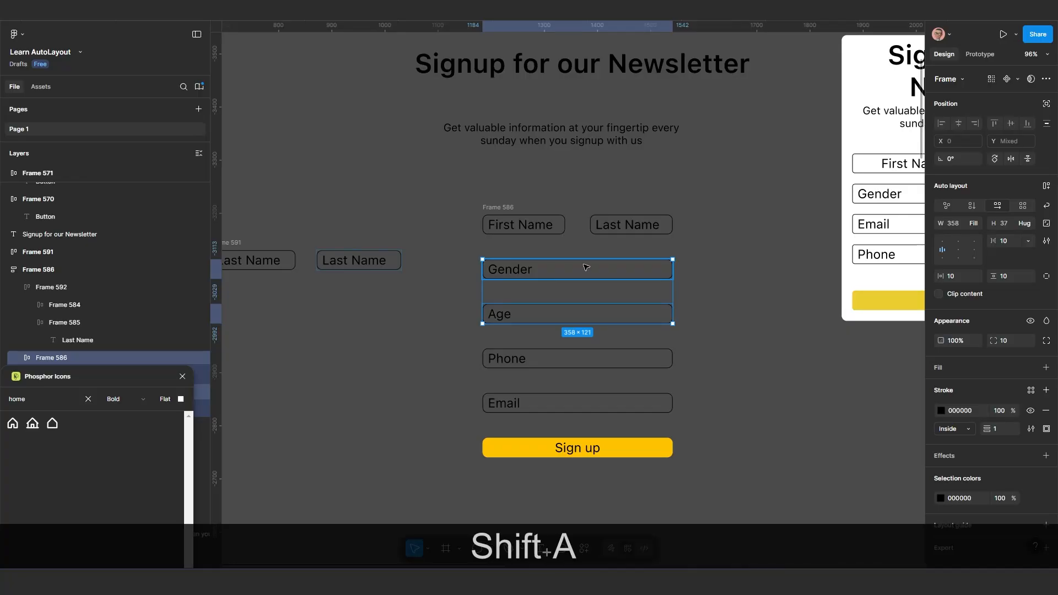
{"action": "left_click", "coordinate": [998, 205]}
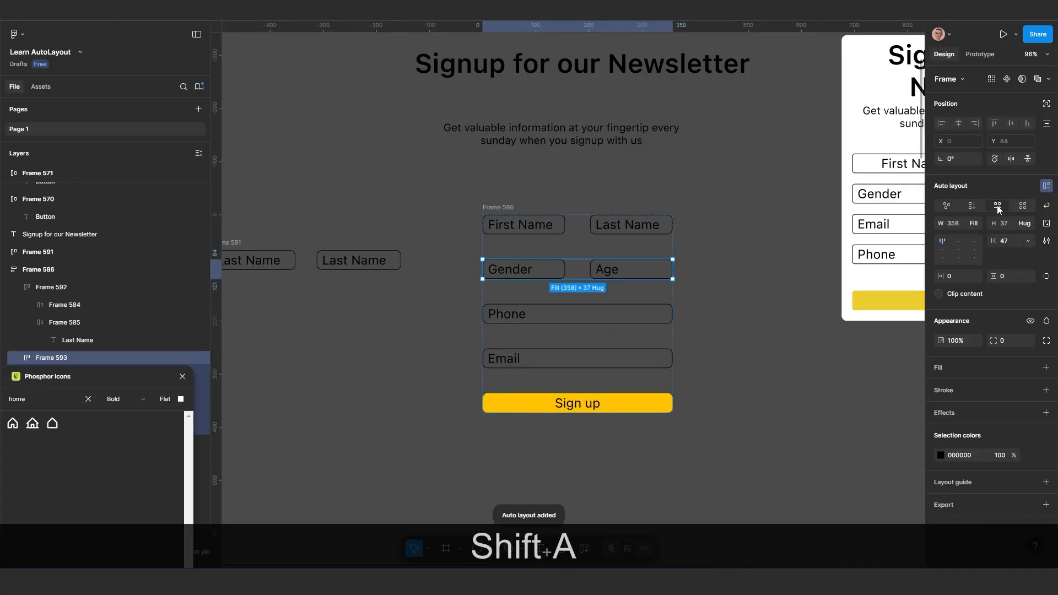
{"action": "left_click", "coordinate": [691, 304]}
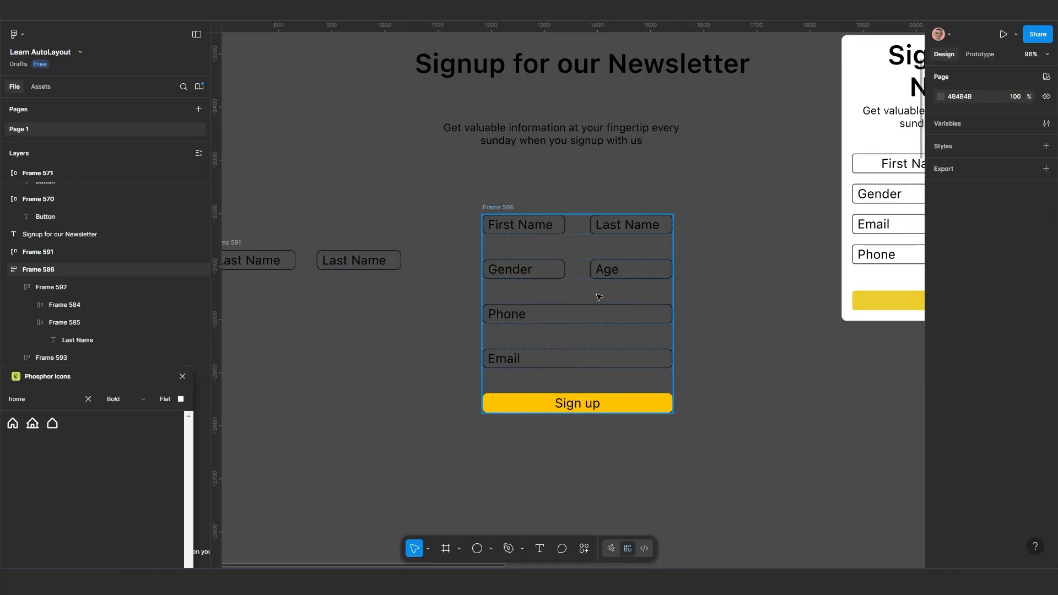
Set the horizontal gap between the "First Name" and "Last Name" fields to 20, trying 10 first
{"action": "scroll", "coordinate": [561, 268], "scroll_direction": "up", "scroll_amount": 2}
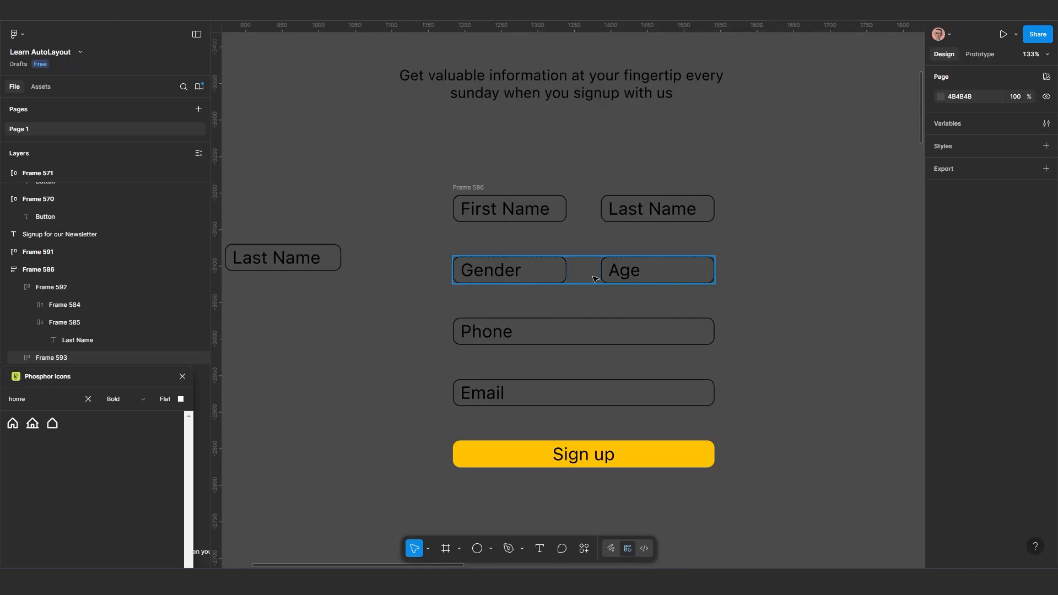
{"action": "left_click", "coordinate": [543, 216]}
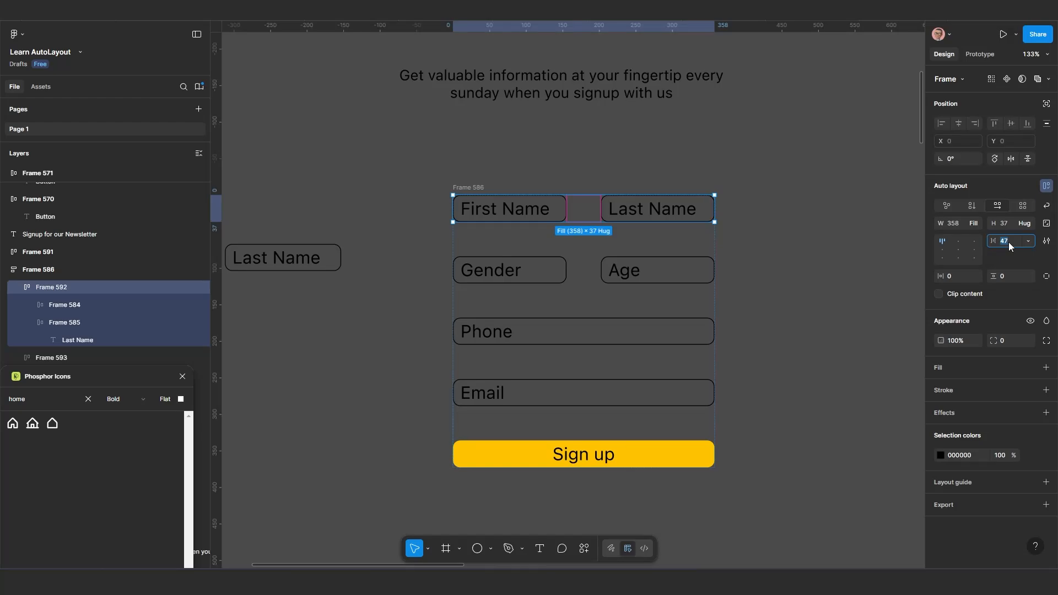
{"action": "type", "text": "10"}
{"action": "key", "text": "Return"}
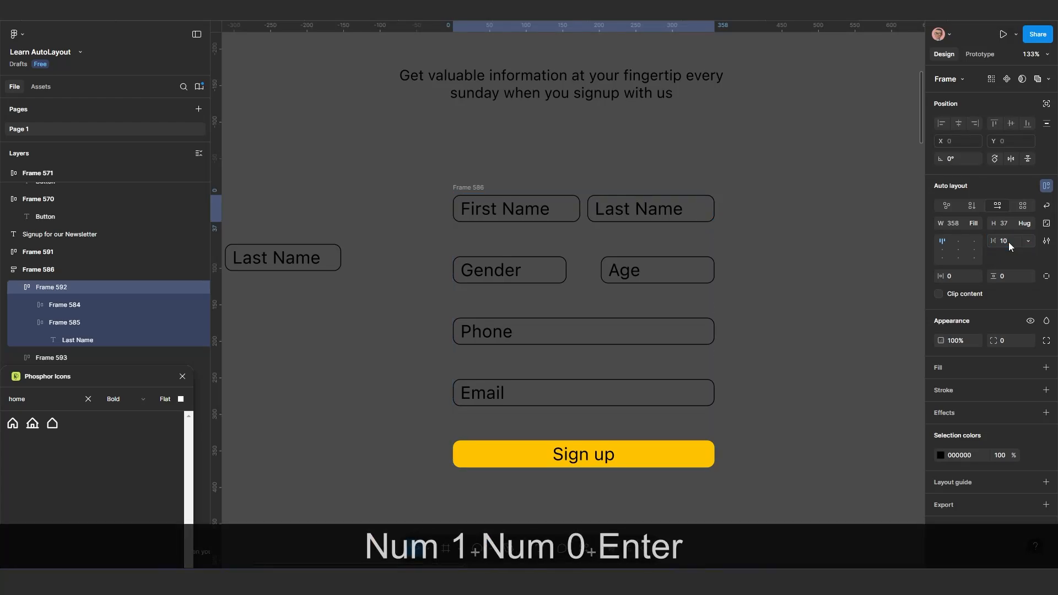
{"action": "left_click", "coordinate": [1011, 243]}
{"action": "type", "text": "20"}
{"action": "key", "text": "Return"}
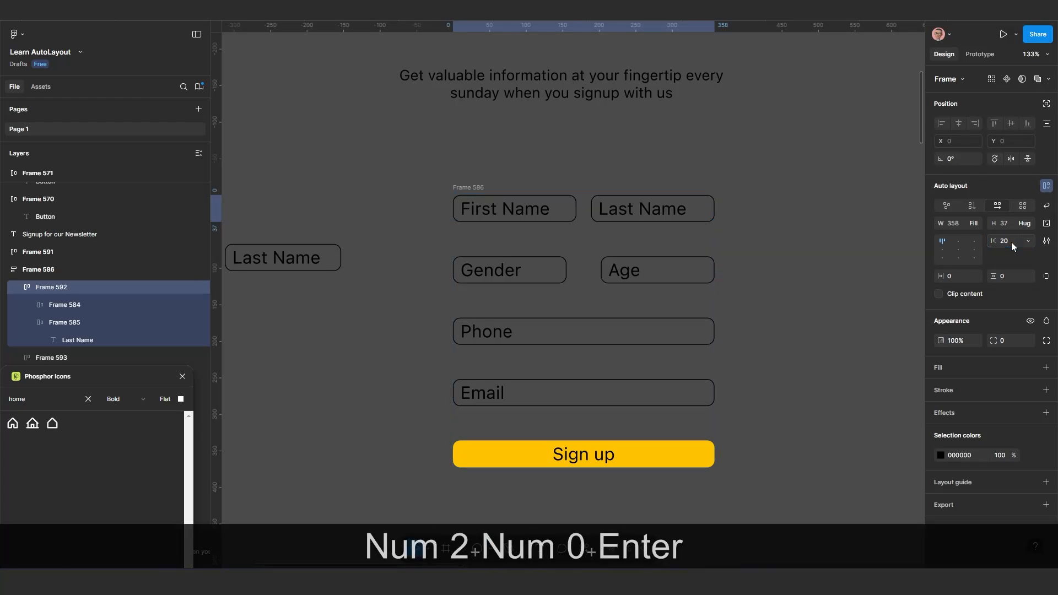
Set the horizontal gap in the "Gender" and "Age" row to 20
{"action": "left_click", "coordinate": [681, 271]}
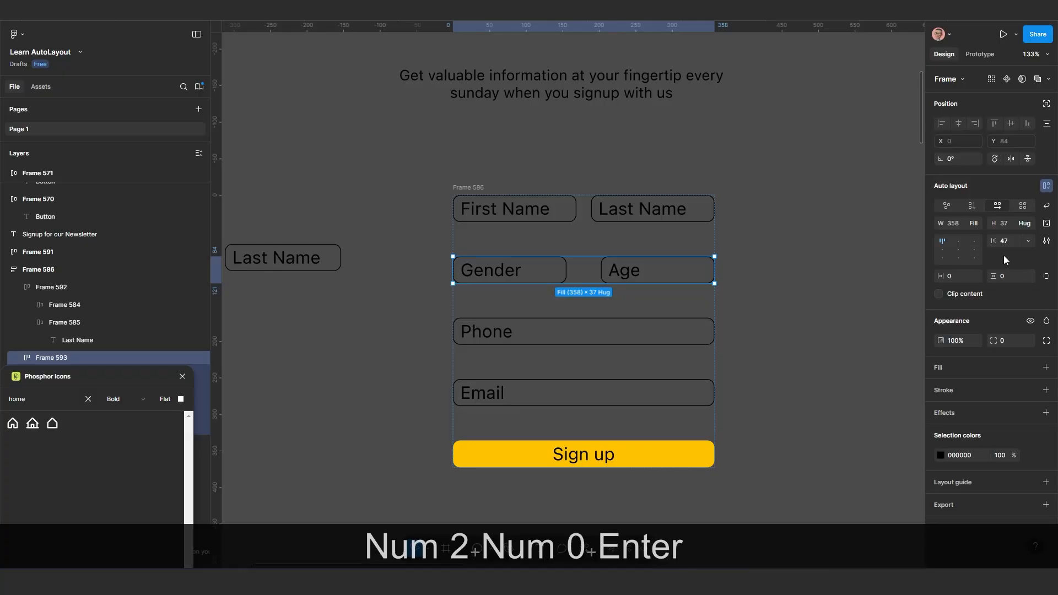
{"action": "left_click", "coordinate": [1004, 241]}
{"action": "type", "text": "20"}
{"action": "key", "text": "Return"}
{"action": "scroll", "coordinate": [644, 352], "scroll_direction": "down", "scroll_amount": 5}
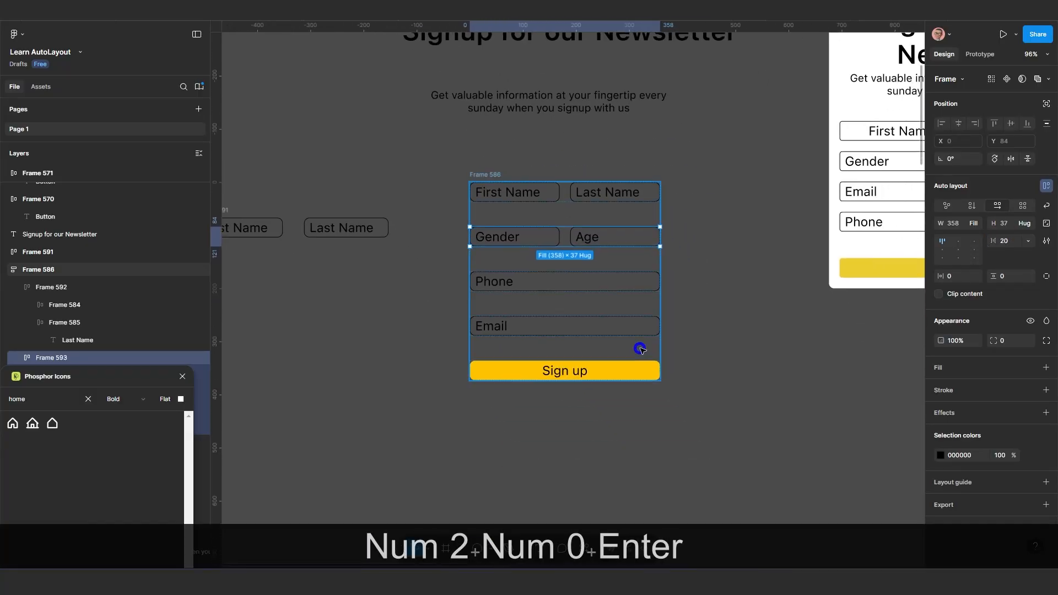
{"action": "left_click", "coordinate": [700, 359]}
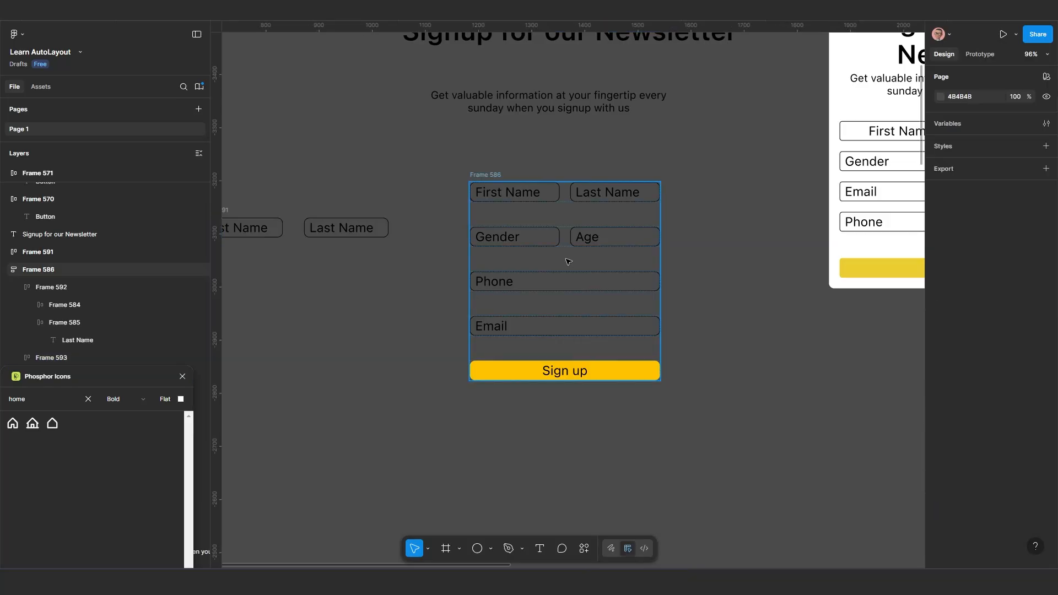
Move the form stack farther below the description text, to about X 1171, Y -3112
{"action": "left_click", "coordinate": [476, 217]}
{"action": "mouse_move", "coordinate": [476, 218]}
{"action": "left_mouse_down"}
{"action": "mouse_move", "coordinate": [463, 219]}
{"action": "mouse_move", "coordinate": [473, 218]}
{"action": "left_mouse_up"}
{"action": "scroll", "coordinate": [477, 226], "scroll_direction": "down", "scroll_amount": 1}
{"action": "scroll", "coordinate": [506, 235], "scroll_direction": "up", "scroll_amount": 2}
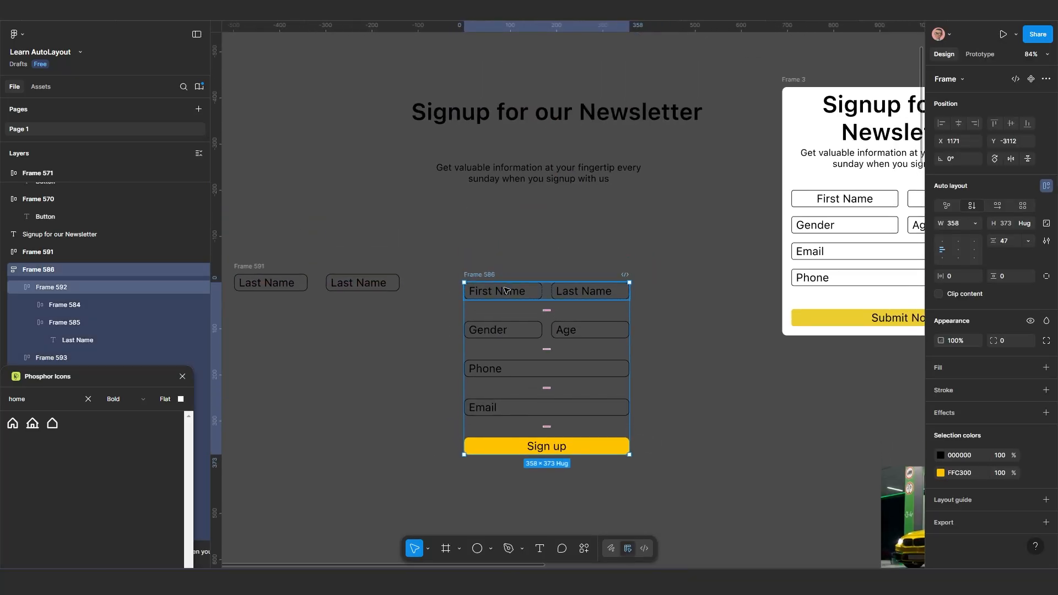
Delete the leftover row with two "Last Name" fields beside the form
{"action": "left_click", "coordinate": [534, 179]}
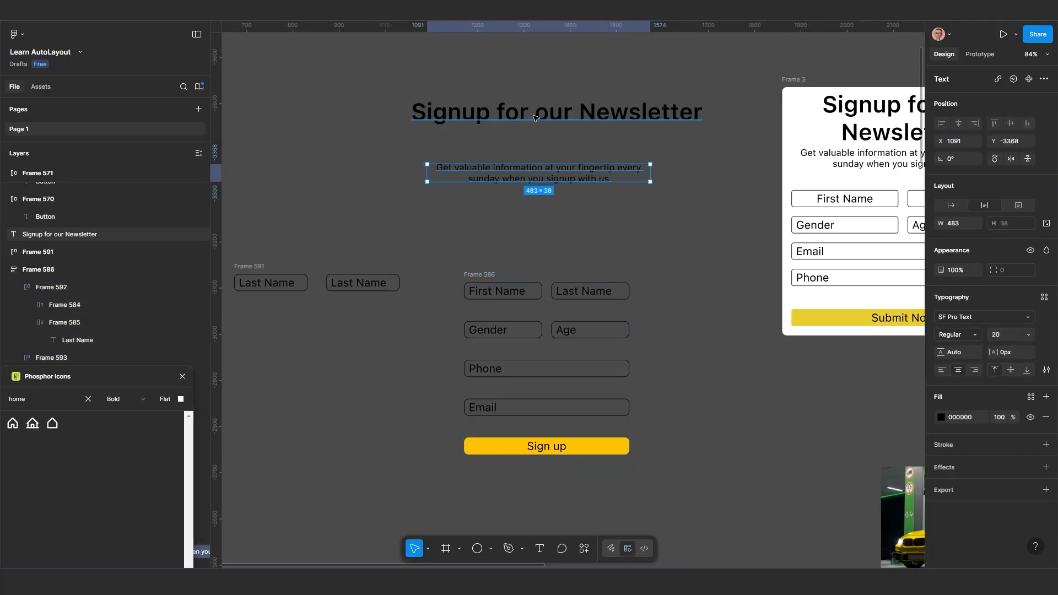
{"action": "left_click", "coordinate": [537, 116]}
{"action": "left_click", "coordinate": [530, 174]}
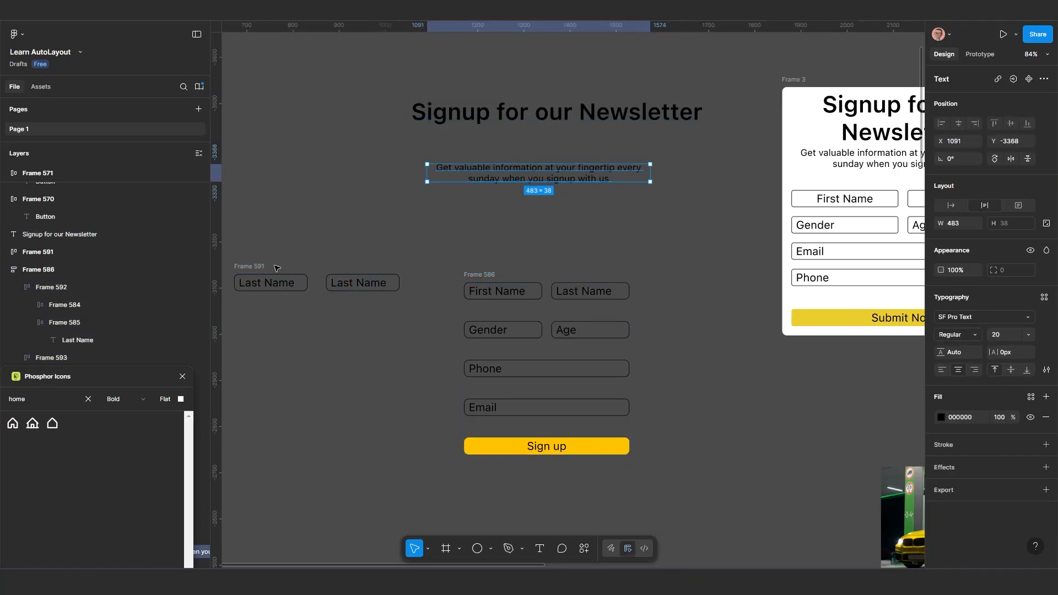
{"action": "left_click_drag", "start_coordinate": [260, 268], "coordinate": [264, 283]}
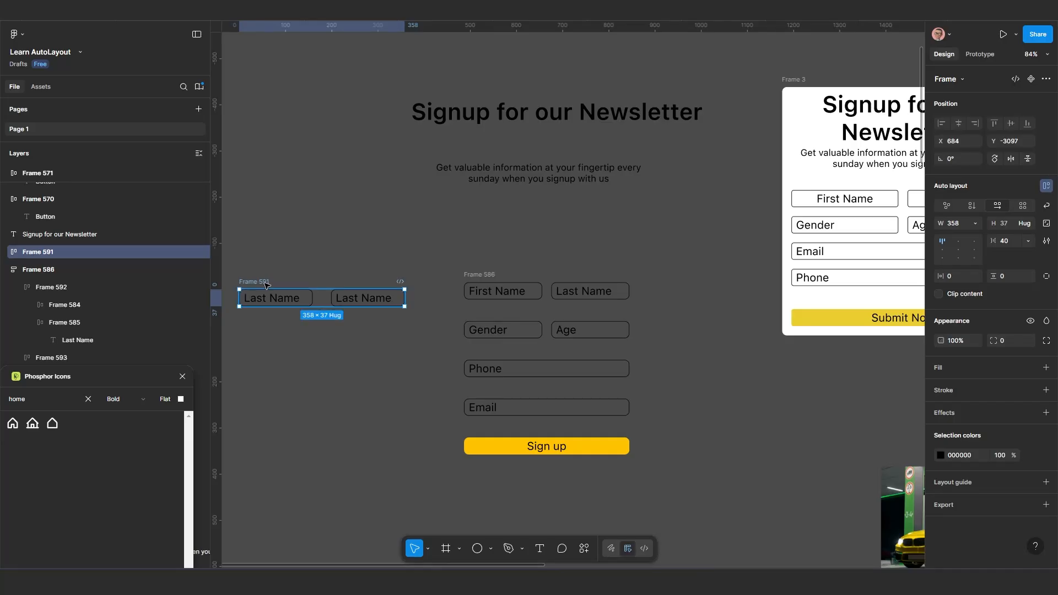
{"action": "key", "text": "Delete"}
{"action": "scroll", "coordinate": [325, 290], "scroll_direction": "down", "scroll_amount": 2}
{"action": "left_click_drag", "start_coordinate": [379, 283], "coordinate": [382, 342]}
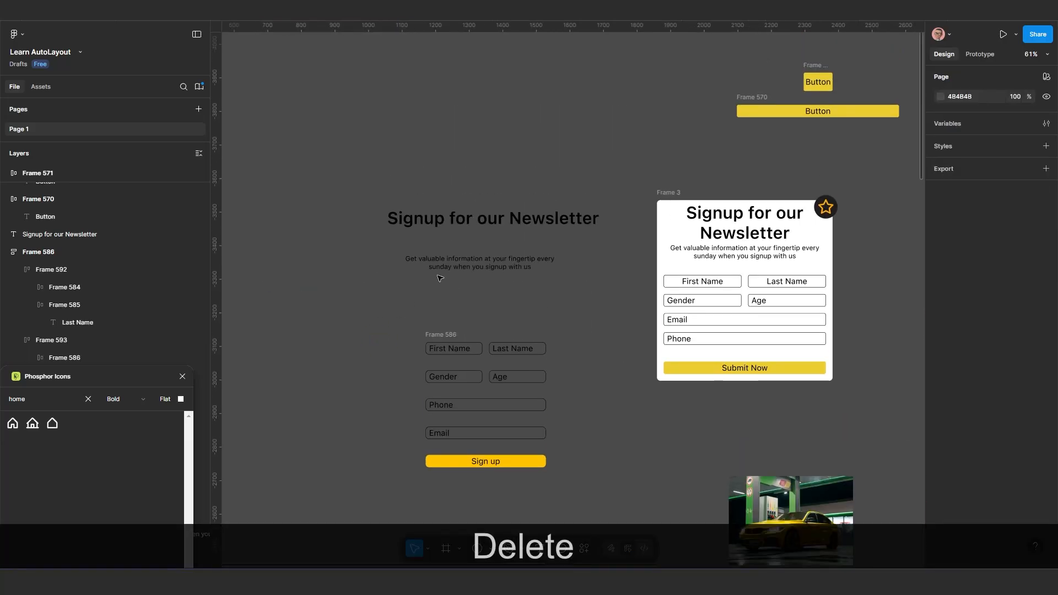
Wrap the "Signup for our Newsletter" heading and the description text in a vertical auto layout frame
{"action": "scroll", "coordinate": [463, 273], "scroll_direction": "up", "scroll_amount": 1}
{"action": "left_click", "coordinate": [469, 267]}
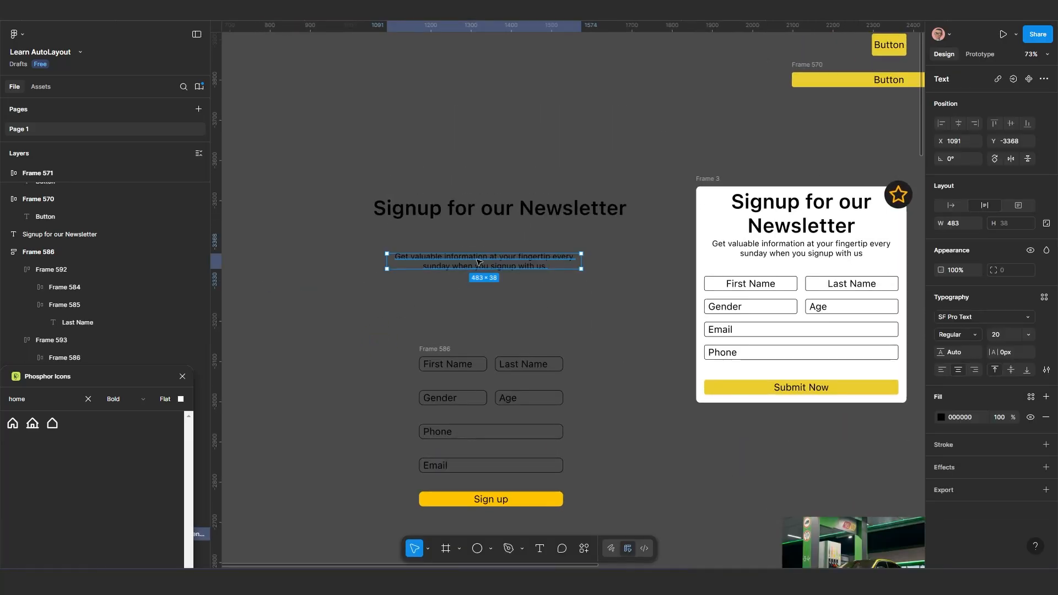
{"action": "left_click", "coordinate": [488, 217], "text": "shift"}
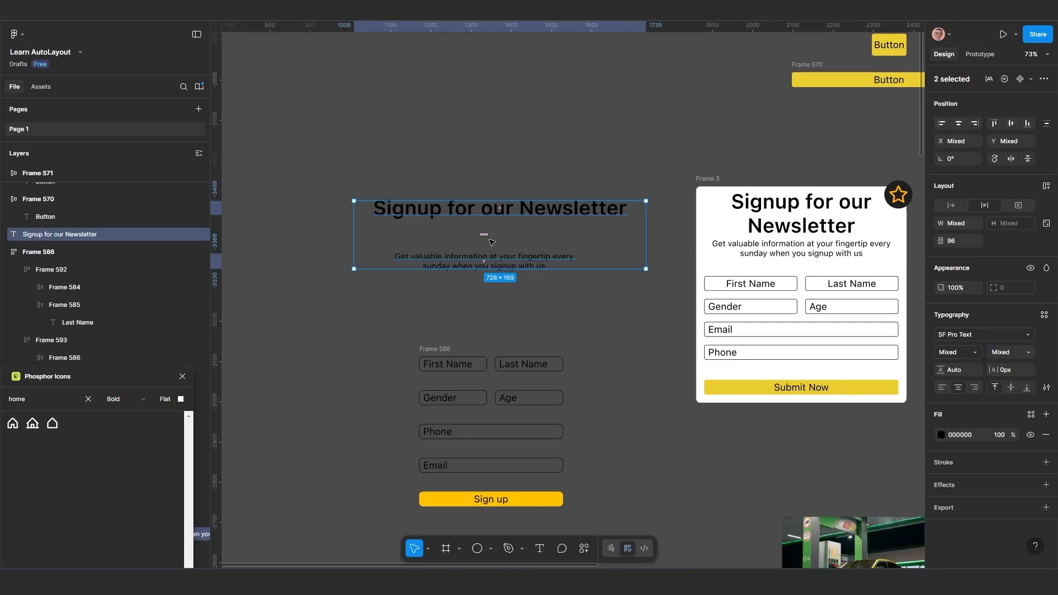
{"action": "key", "text": "shift"}
{"action": "key", "text": "shift+a"}
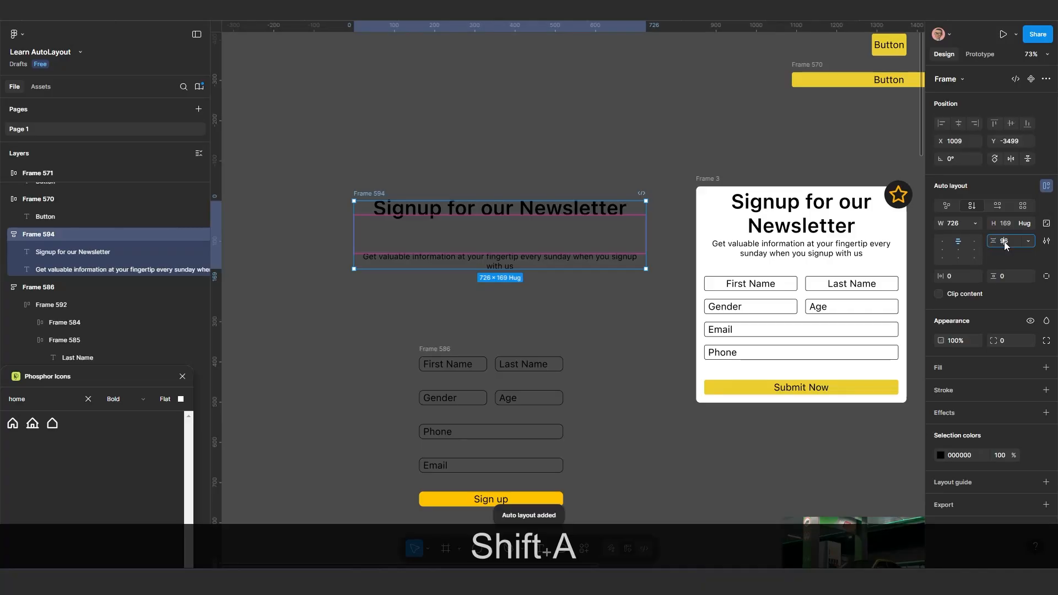
Set the vertical gap between the heading and the description to 30, trying 20 first
{"action": "type", "text": "20"}
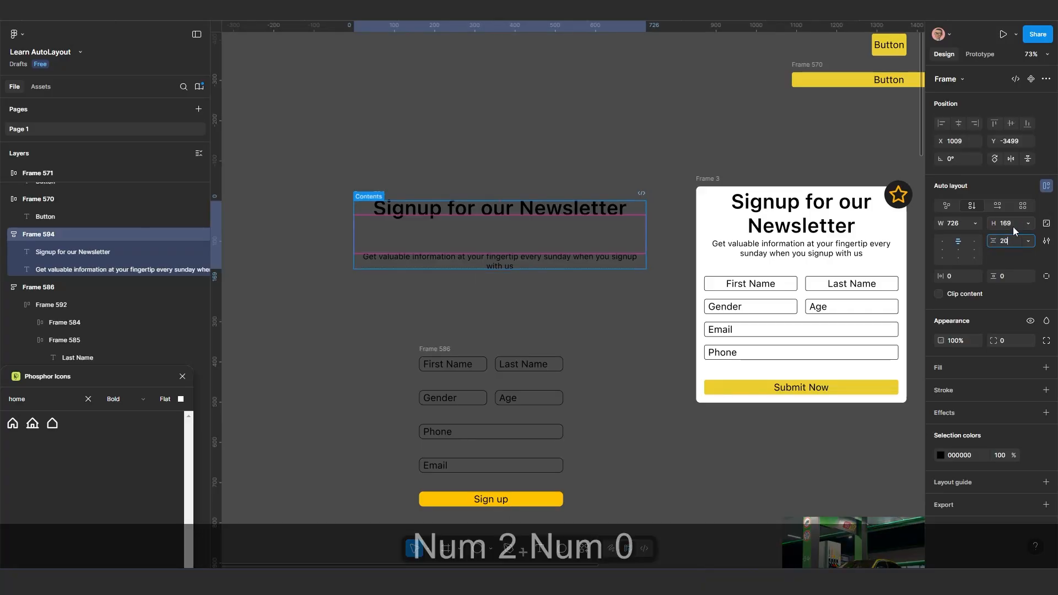
{"action": "key", "text": "Return"}
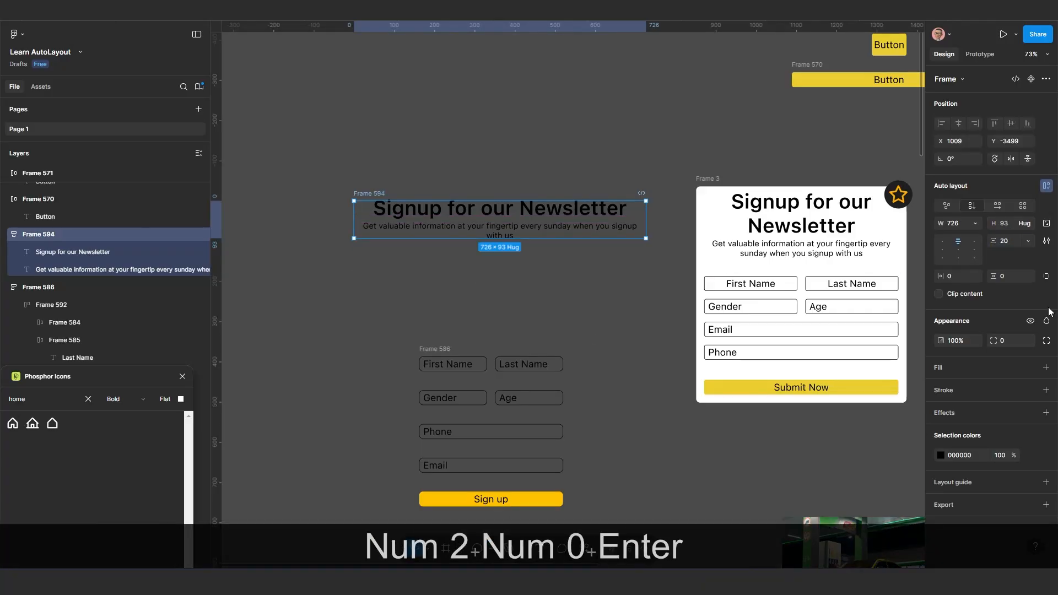
{"action": "left_click", "coordinate": [1007, 243]}
{"action": "type", "text": "30"}
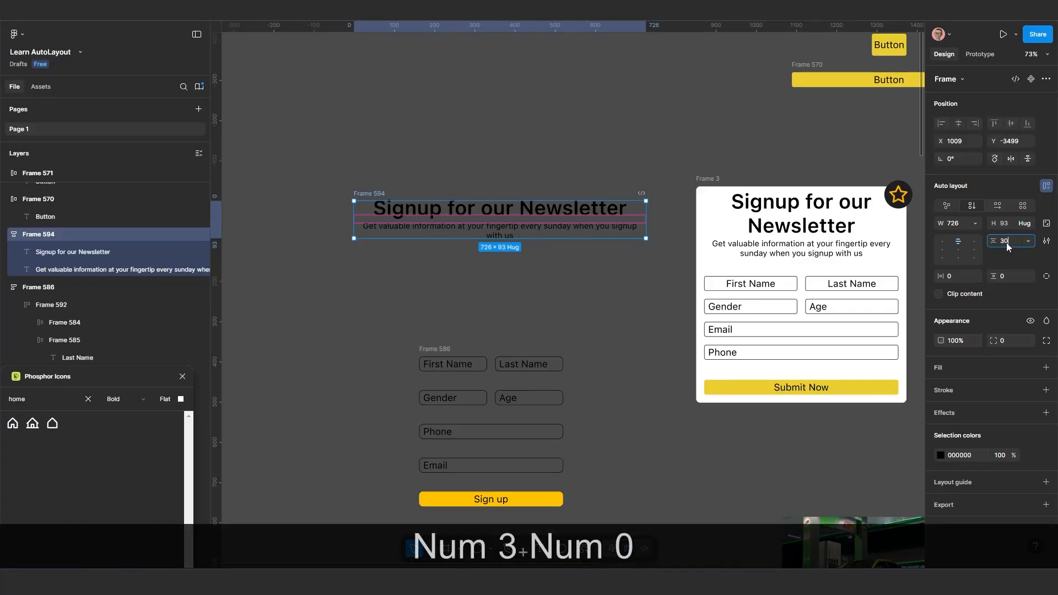
{"action": "key", "text": "Return"}
Move the heading stack to about X 914, Y -3337 and the form stack beneath it to about X 1046, Y -3132
{"action": "scroll", "coordinate": [511, 270], "scroll_direction": "down", "scroll_amount": 2}
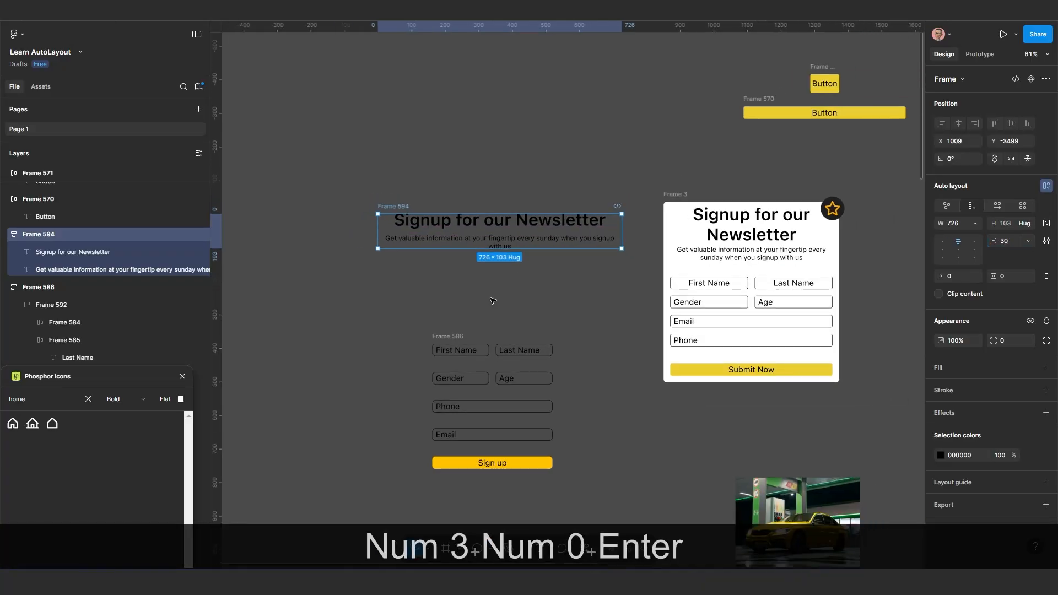
{"action": "left_click_drag", "start_coordinate": [494, 300], "coordinate": [544, 280]}
{"action": "left_click_drag", "start_coordinate": [432, 223], "coordinate": [400, 278]}
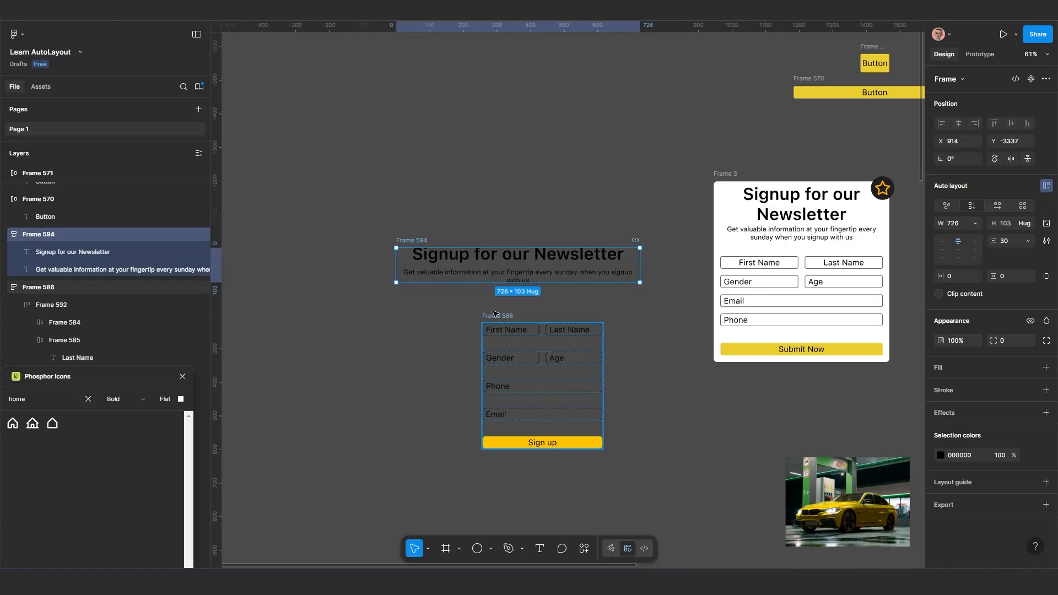
{"action": "left_click_drag", "start_coordinate": [495, 314], "coordinate": [453, 307]}
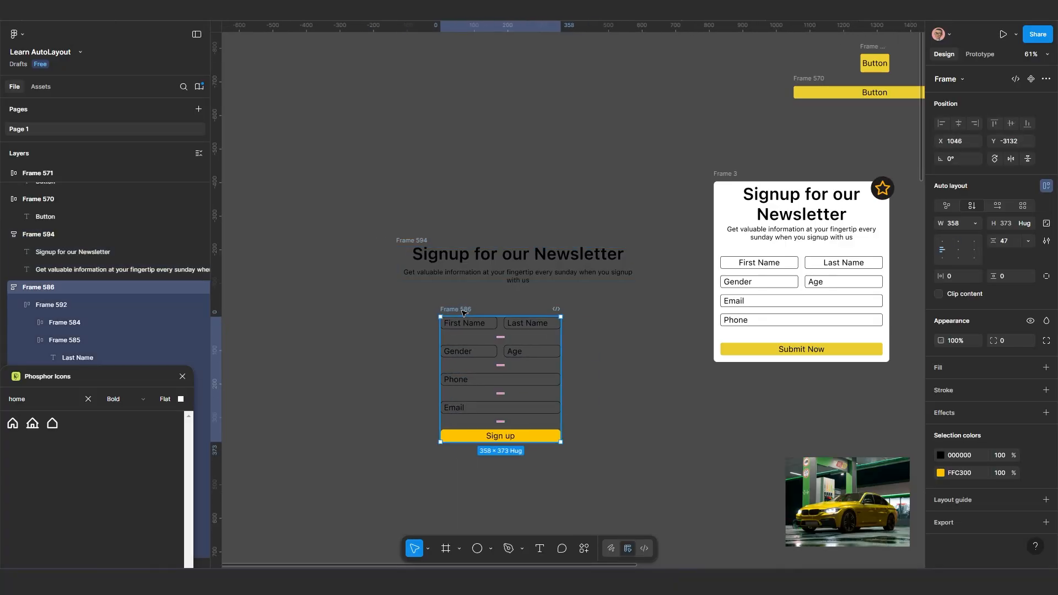
Wrap the heading stack and the form stack together in a parent vertical auto layout frame
{"action": "key", "text": "shift"}
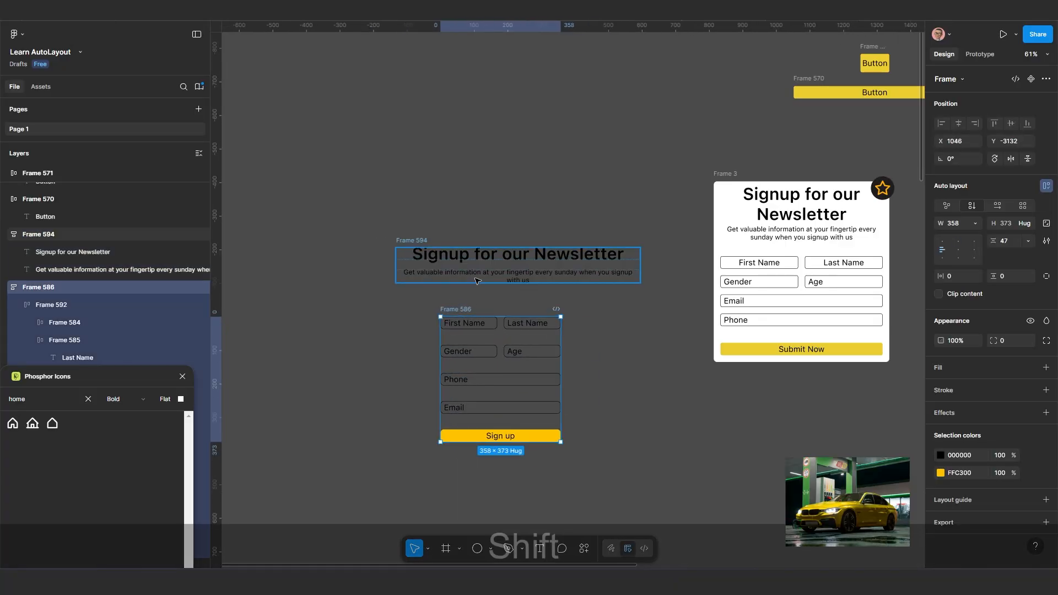
{"action": "left_click", "coordinate": [416, 242], "text": "shift"}
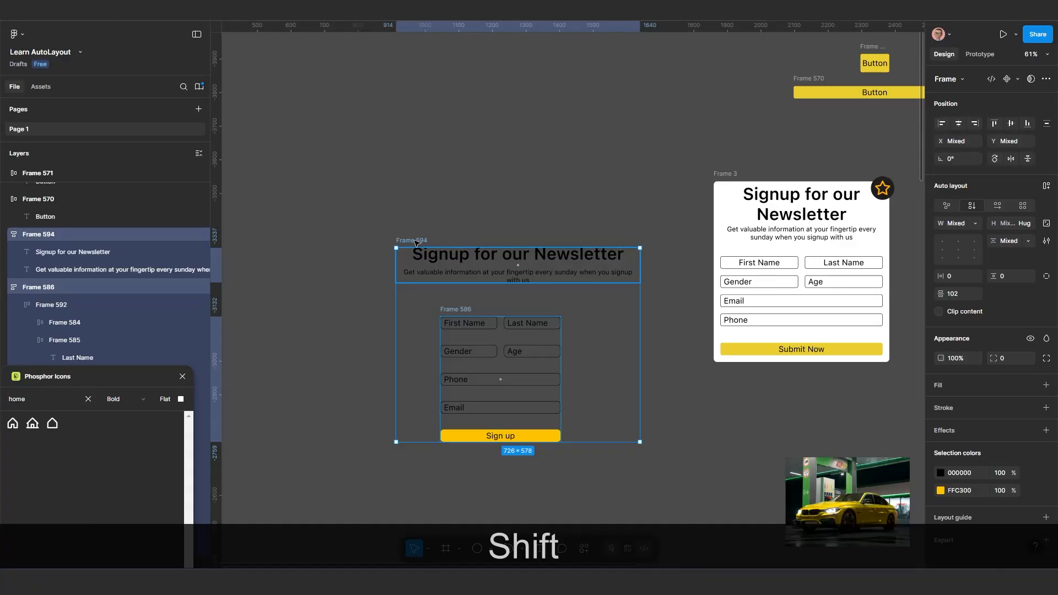
{"action": "key", "text": "shift+a"}
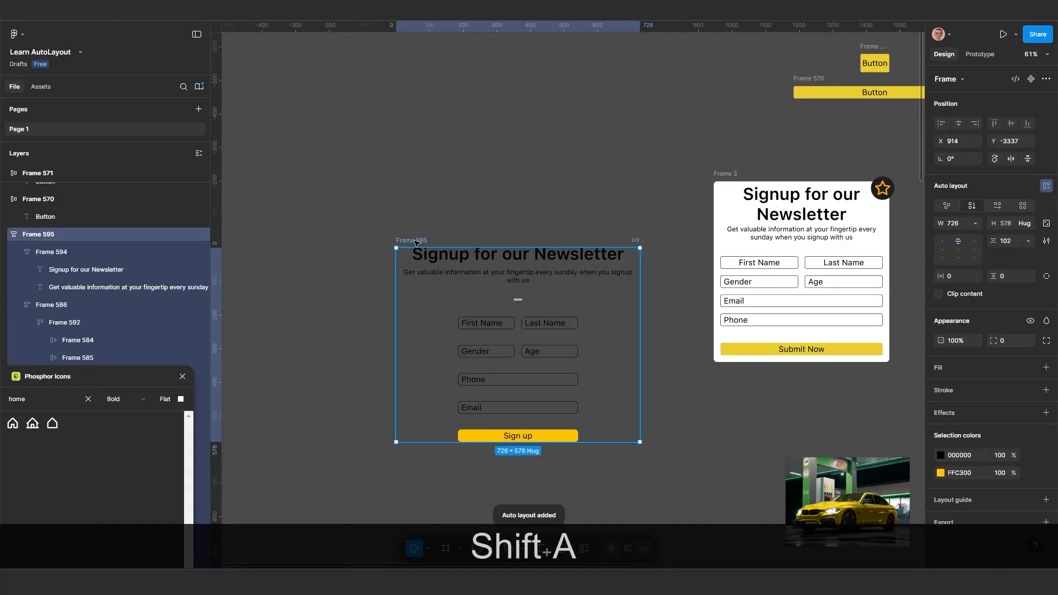
Set the form stack's width to fill its parent frame
{"action": "scroll", "coordinate": [488, 355], "scroll_direction": "up", "scroll_amount": 1}
{"action": "left_click_drag", "start_coordinate": [486, 354], "coordinate": [395, 313]}
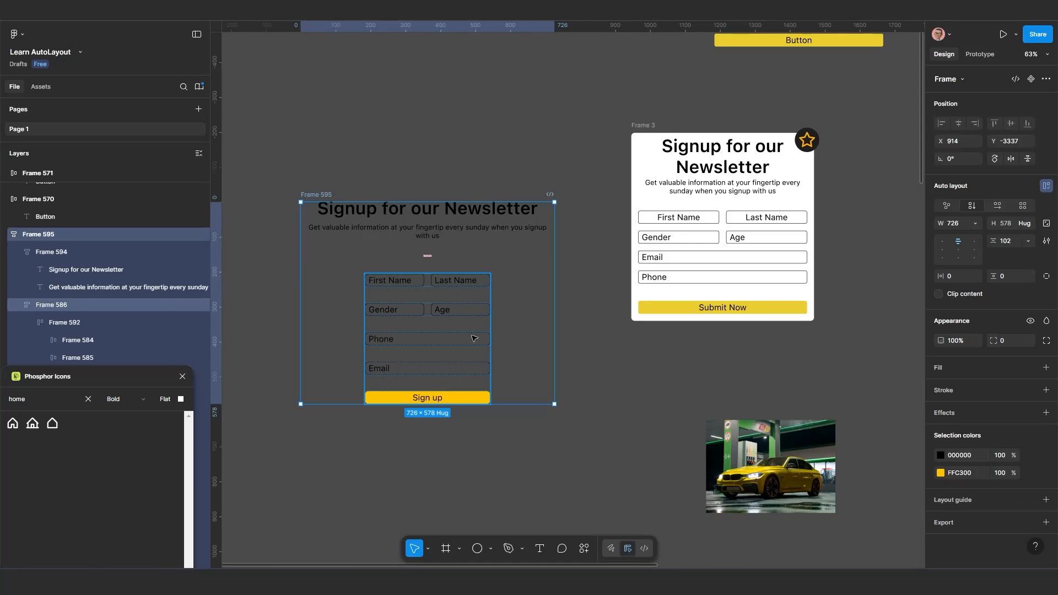
{"action": "left_click", "coordinate": [474, 298]}
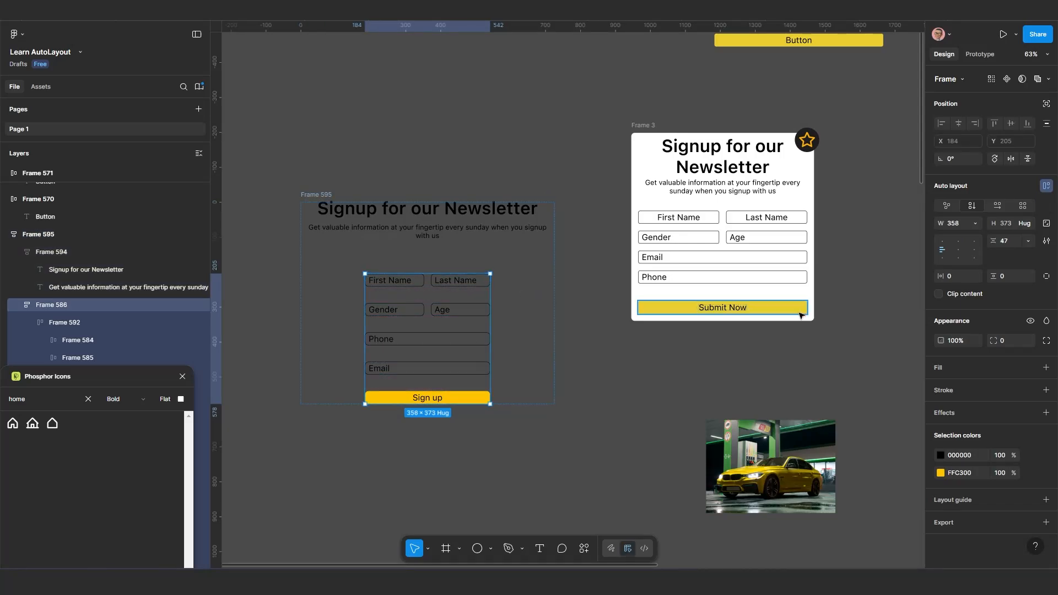
{"action": "left_click", "coordinate": [974, 223]}
{"action": "left_click", "coordinate": [970, 249]}
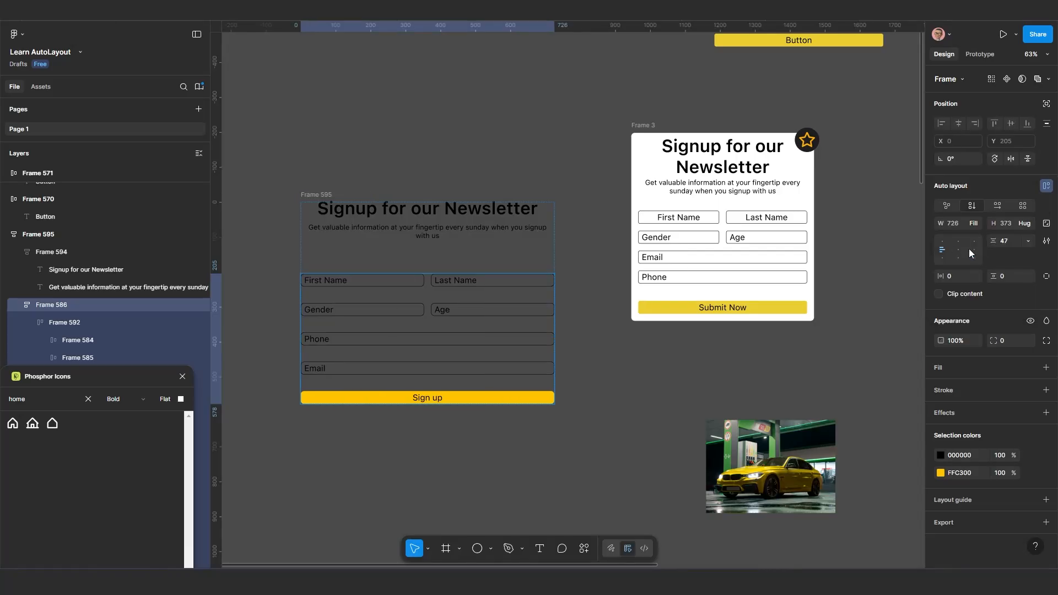
{"action": "left_click", "coordinate": [487, 444]}
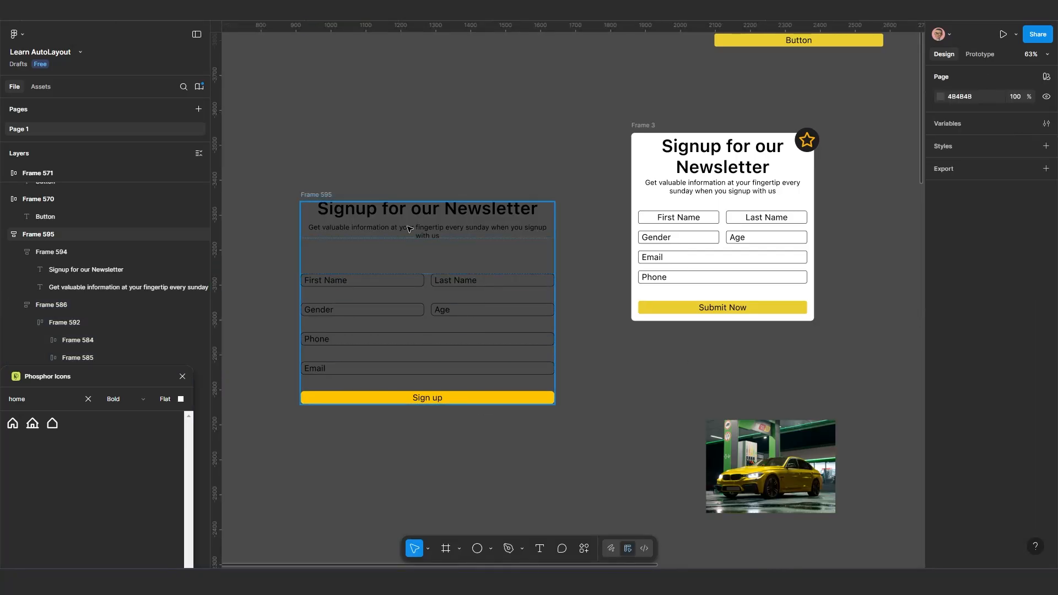
Narrow the parent signup frame to a width of about 645
{"action": "left_click", "coordinate": [556, 276]}
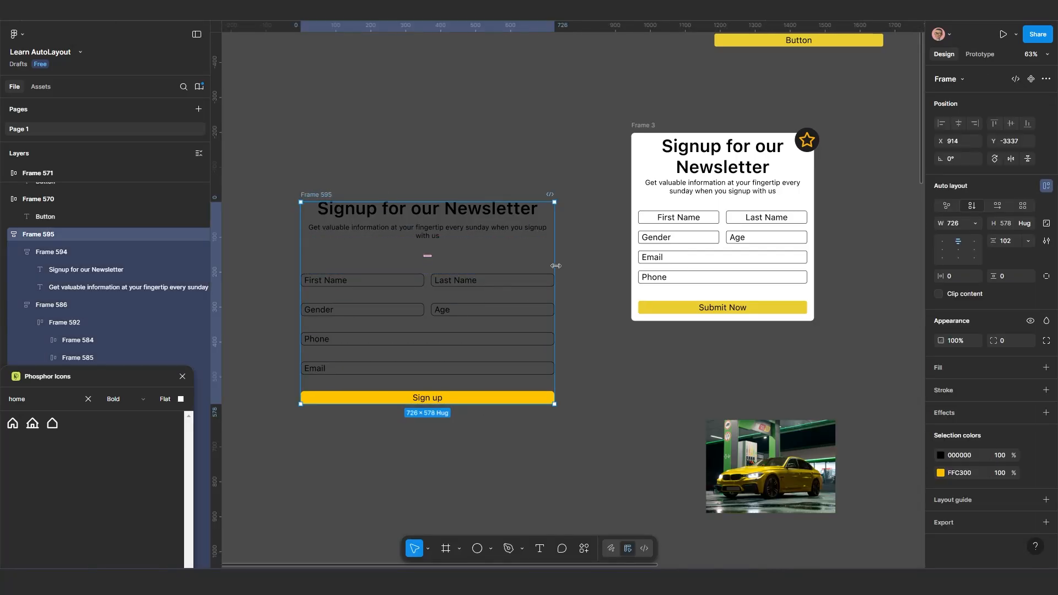
{"action": "left_click_drag", "start_coordinate": [556, 266], "coordinate": [524, 293]}
{"action": "scroll", "coordinate": [482, 349], "scroll_direction": "down", "scroll_amount": 1}
{"action": "scroll", "coordinate": [483, 349], "scroll_direction": "up", "scroll_amount": 2}
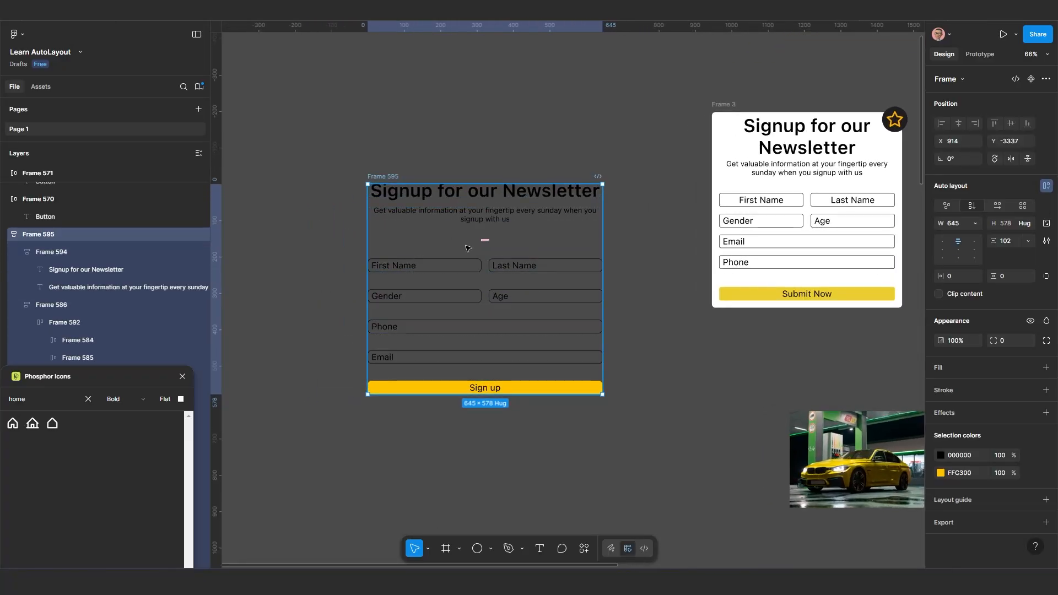
Add a white FFFFFF fill to the parent signup frame
{"action": "left_click", "coordinate": [955, 366]}
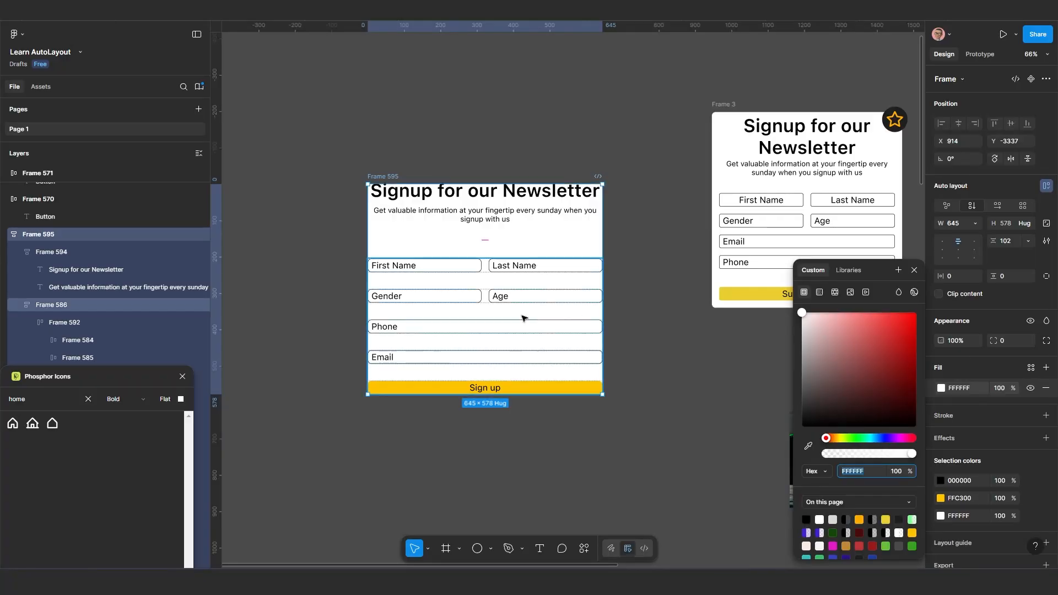
{"action": "scroll", "coordinate": [522, 318], "scroll_direction": "up", "scroll_amount": 1}
{"action": "left_click", "coordinate": [630, 295]}
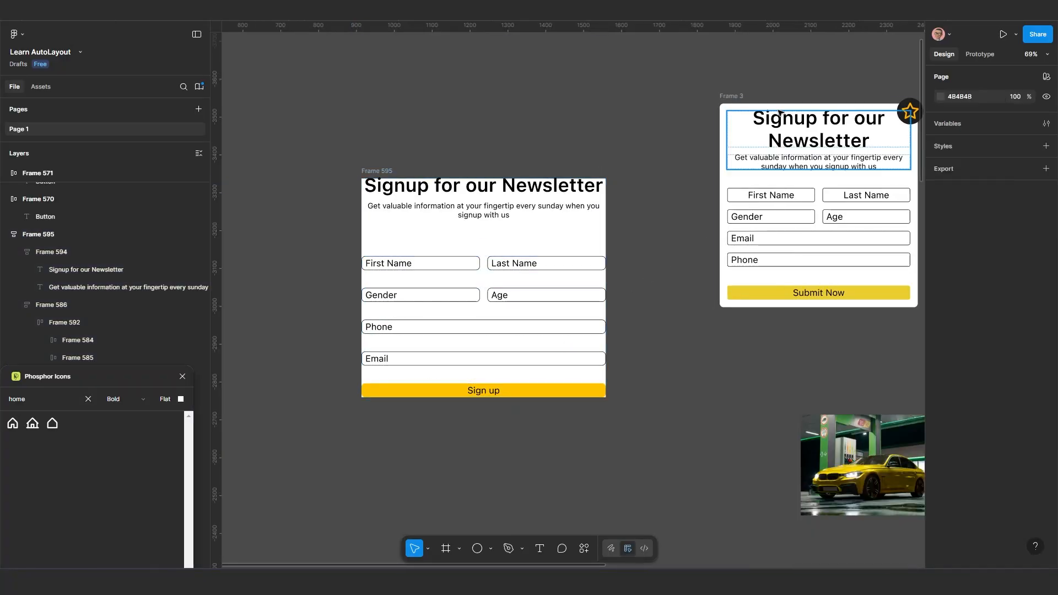
Set the signup frame's horizontal and vertical padding to 20 each
{"action": "scroll", "coordinate": [726, 186], "scroll_direction": "down", "scroll_amount": 2}
{"action": "left_click_drag", "start_coordinate": [708, 212], "coordinate": [636, 206]}
{"action": "scroll", "coordinate": [502, 247], "scroll_direction": "up", "scroll_amount": 2}
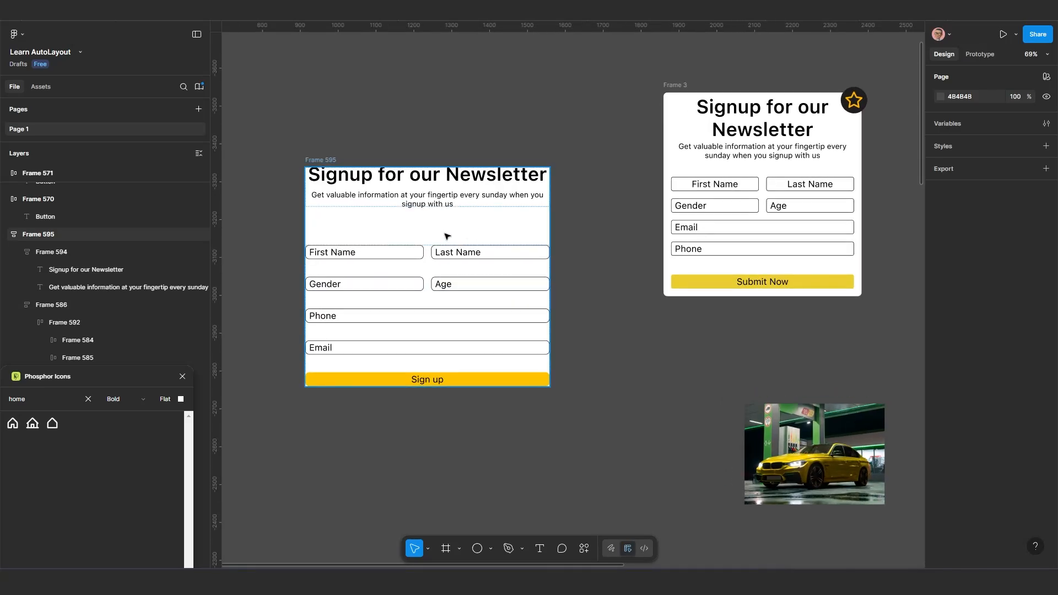
{"action": "left_click", "coordinate": [366, 201]}
{"action": "scroll", "coordinate": [331, 193], "scroll_direction": "up", "scroll_amount": 1}
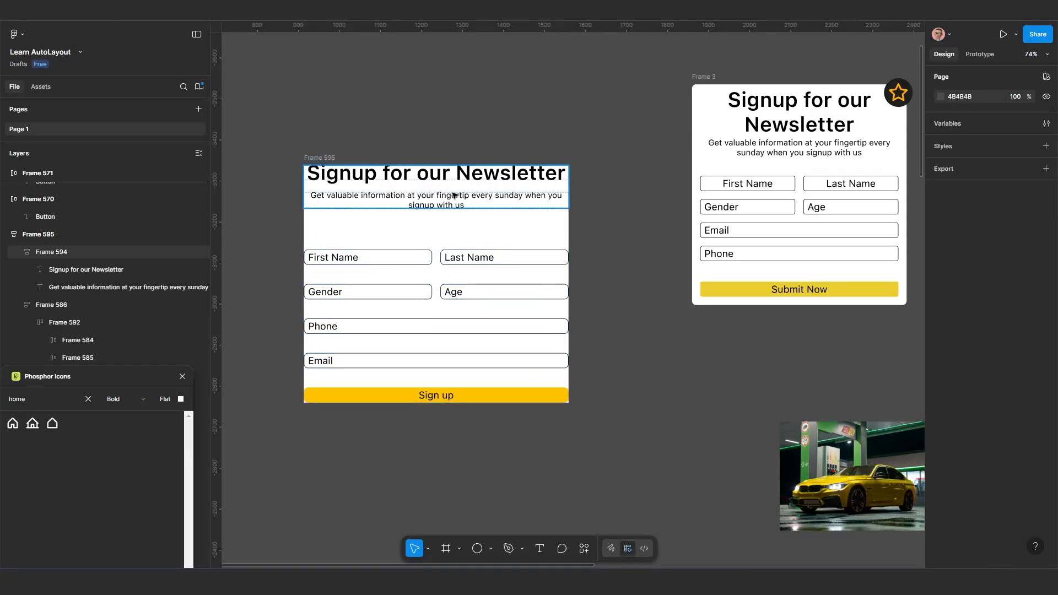
{"action": "left_click", "coordinate": [333, 158]}
{"action": "left_click", "coordinate": [320, 156]}
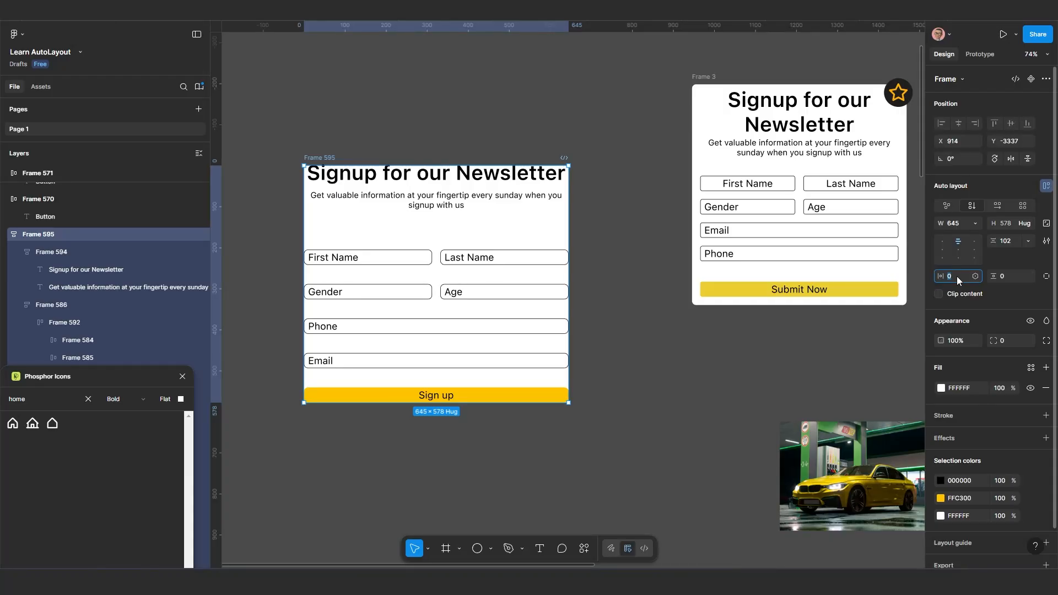
{"action": "type", "text": "20"}
{"action": "key", "text": "Return"}
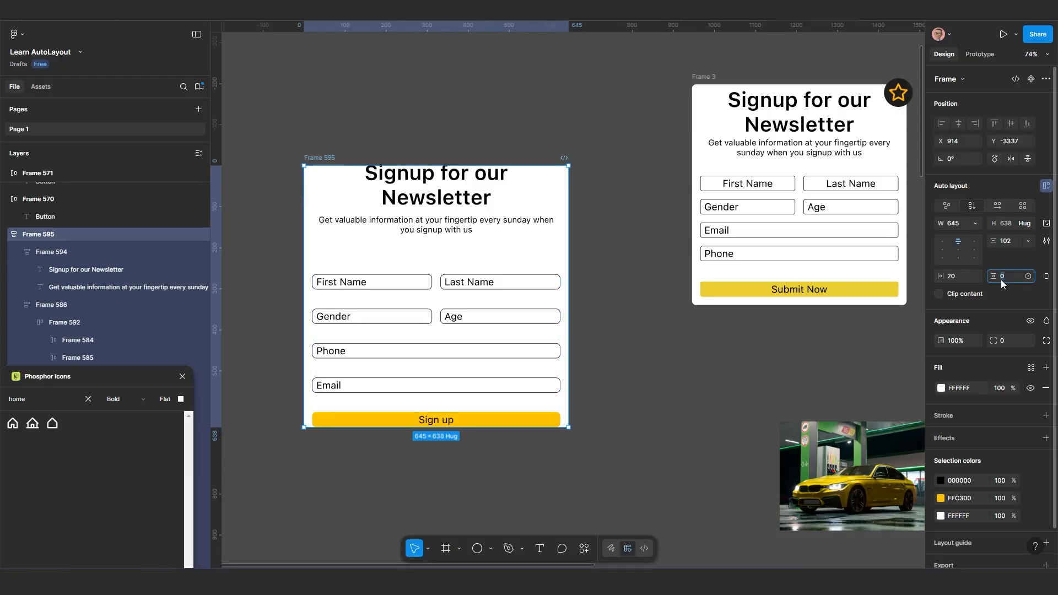
{"action": "type", "text": "20"}
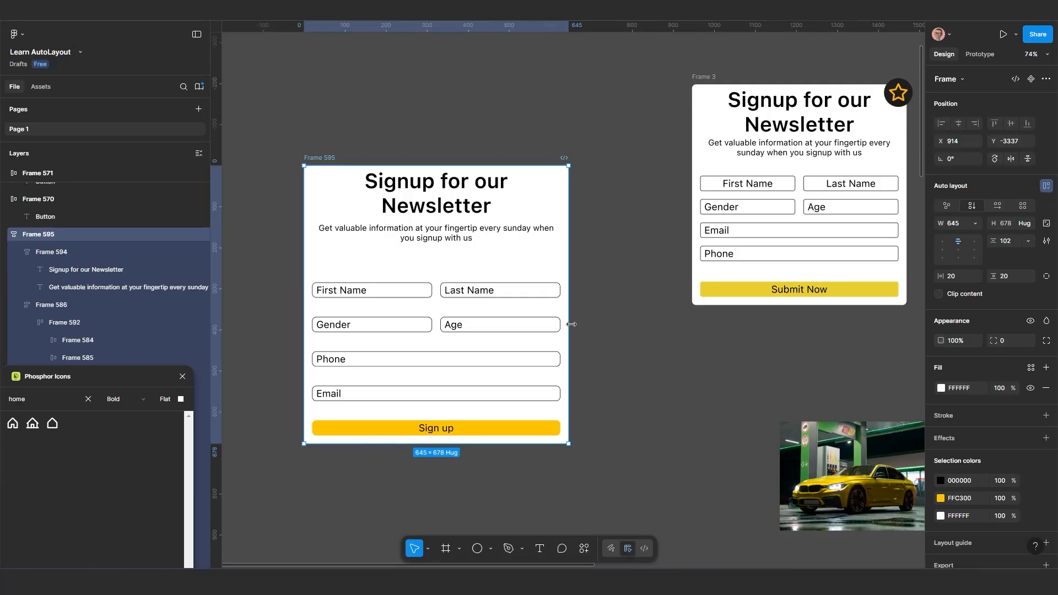
{"action": "left_click", "coordinate": [620, 328]}
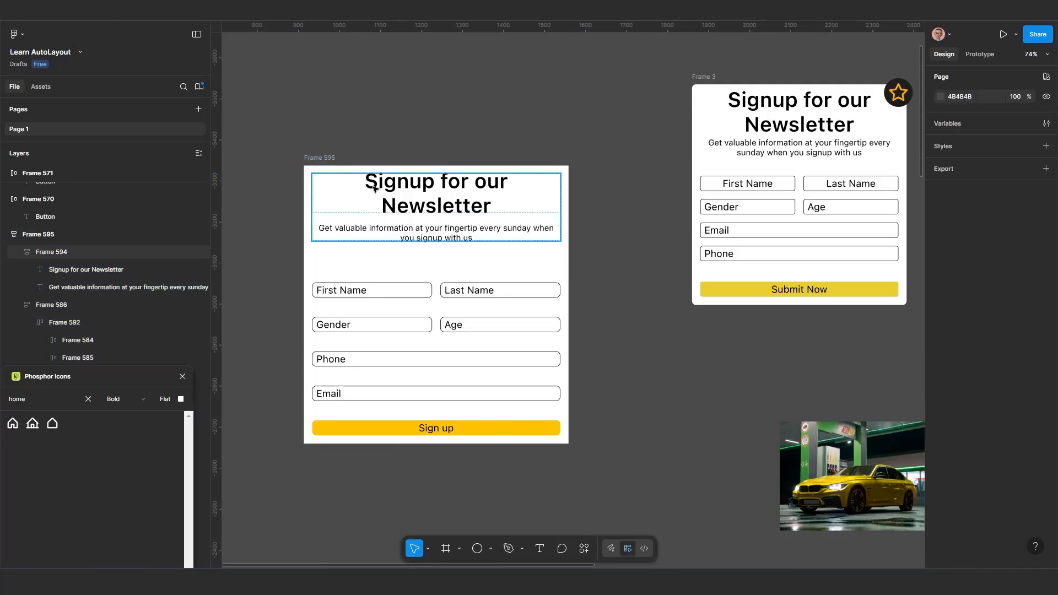
Move the signup card to about X 992, Y -3349 and set its corner radius to 30
{"action": "left_click_drag", "start_coordinate": [359, 154], "coordinate": [392, 149]}
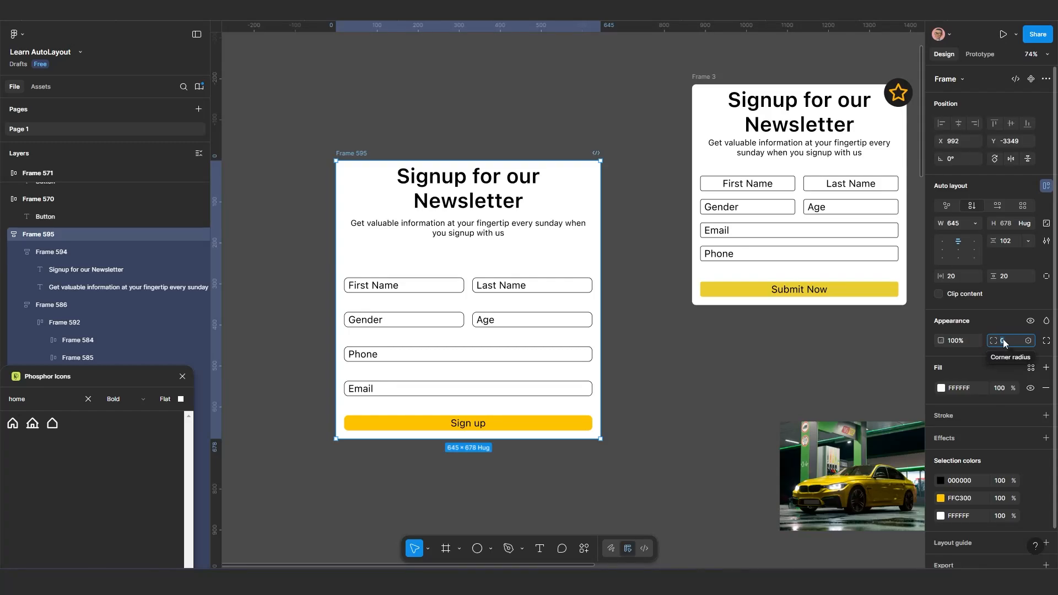
{"action": "type", "text": "30"}
{"action": "key", "text": "Return"}
{"action": "key", "text": "Return"}
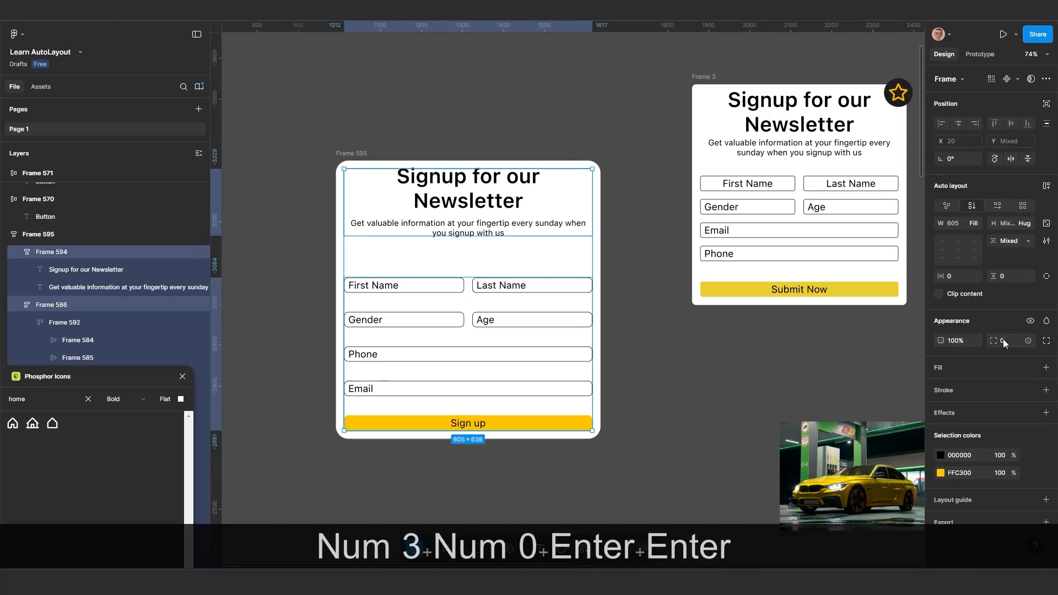
{"action": "left_click", "coordinate": [629, 453]}
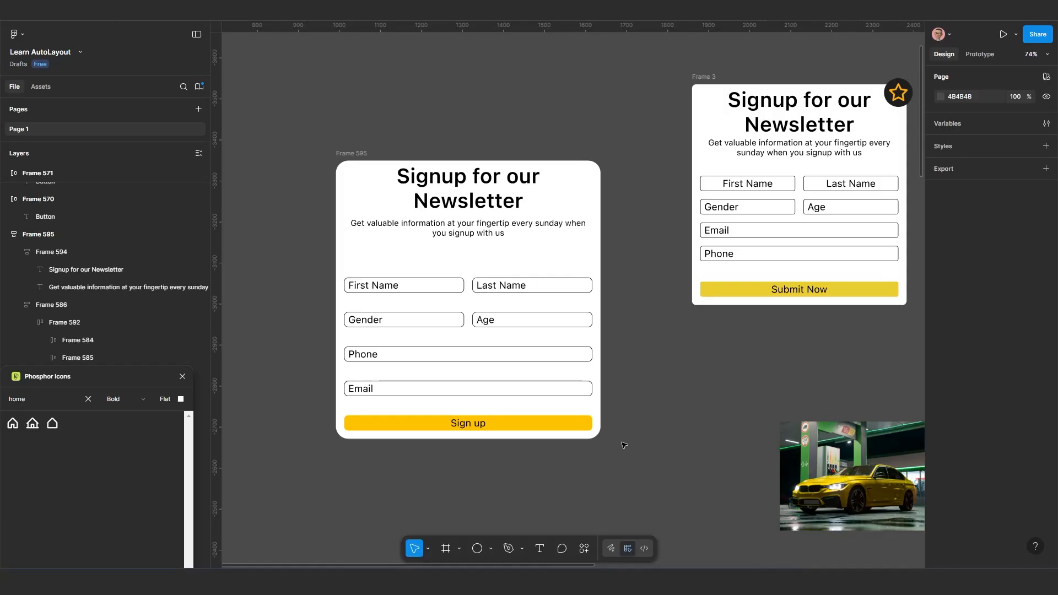
Move the signup card next to the reference design, to about X 1118, Y -3470
{"action": "scroll", "coordinate": [626, 449], "scroll_direction": "down", "scroll_amount": 2}
{"action": "scroll", "coordinate": [606, 460], "scroll_direction": "left", "scroll_amount": 2}
{"action": "scroll", "coordinate": [620, 453], "scroll_direction": "down", "scroll_amount": 1}
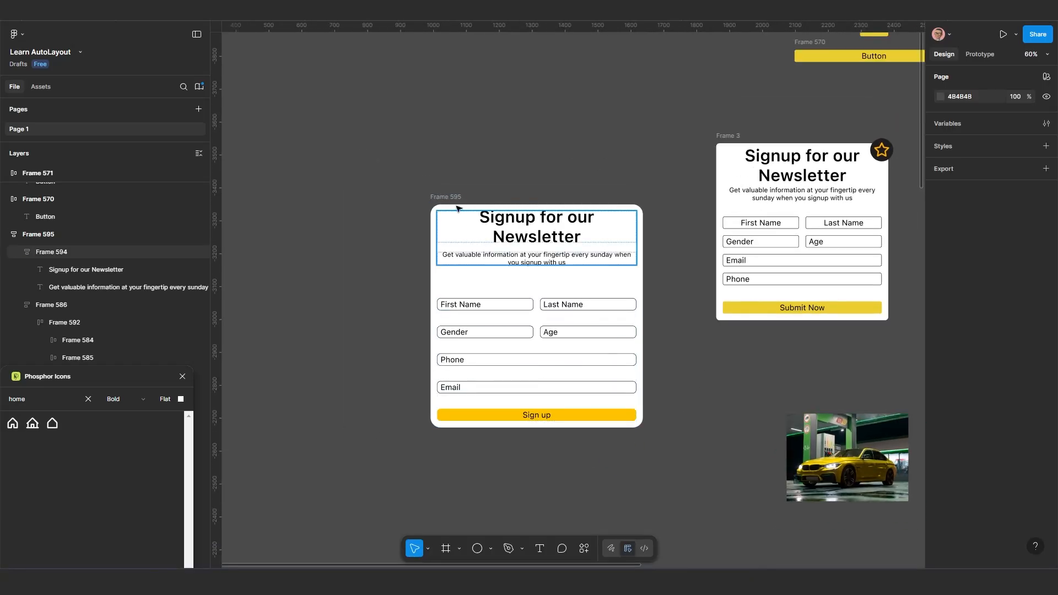
{"action": "left_click_drag", "start_coordinate": [447, 200], "coordinate": [488, 160]}
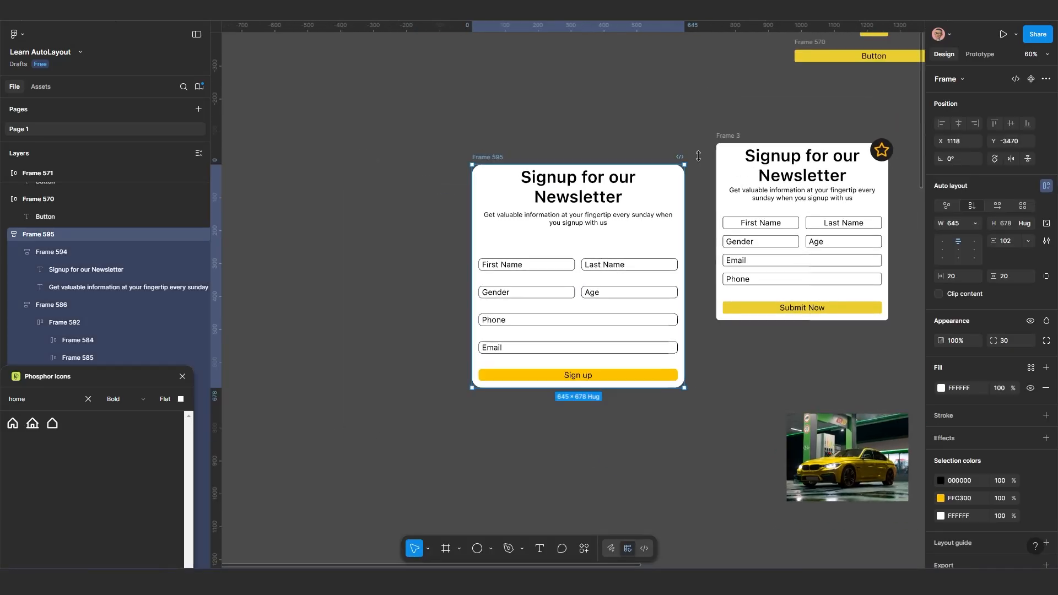
Move the reference signup card to about X 1843, Y -3557 and the rebuilt signup card to about X 1030, Y -3569
{"action": "left_click_drag", "start_coordinate": [730, 136], "coordinate": [722, 132]}
{"action": "scroll", "coordinate": [881, 145], "scroll_direction": "up", "scroll_amount": 3, "text": "ctrl"}
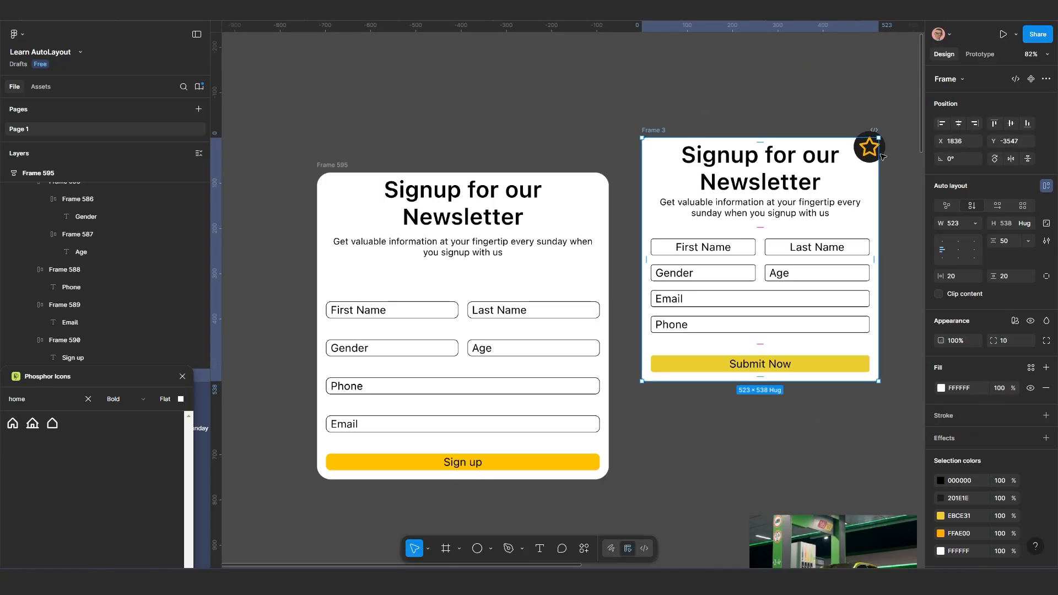
{"action": "mouse_move", "coordinate": [655, 133]}
{"action": "left_mouse_down"}
{"action": "mouse_move", "coordinate": [689, 126]}
{"action": "mouse_move", "coordinate": [659, 127]}
{"action": "left_mouse_up"}
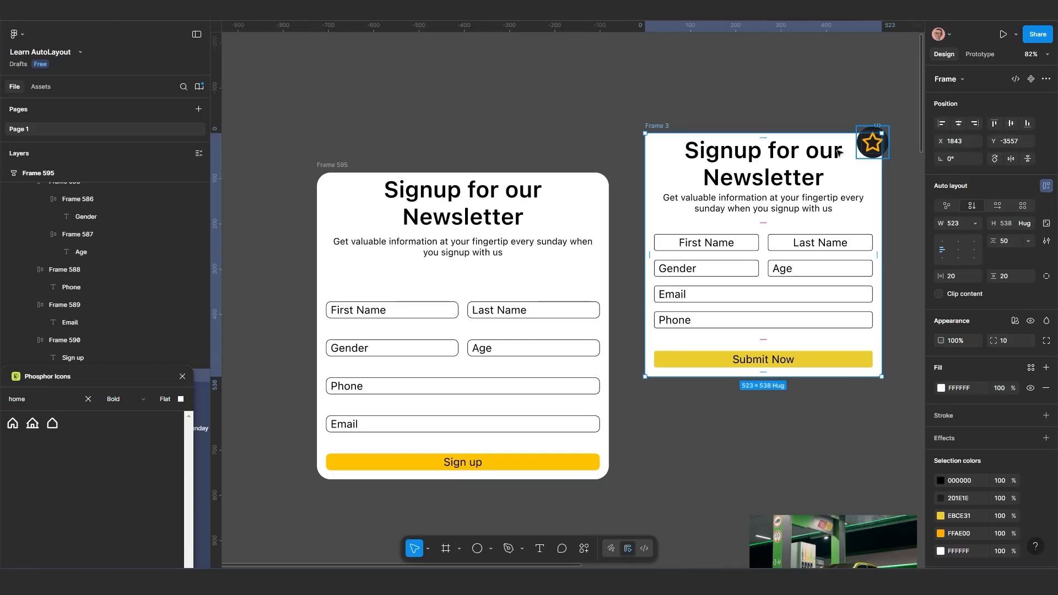
{"action": "scroll", "coordinate": [871, 215], "scroll_direction": "down", "scroll_amount": 2, "text": "ctrl"}
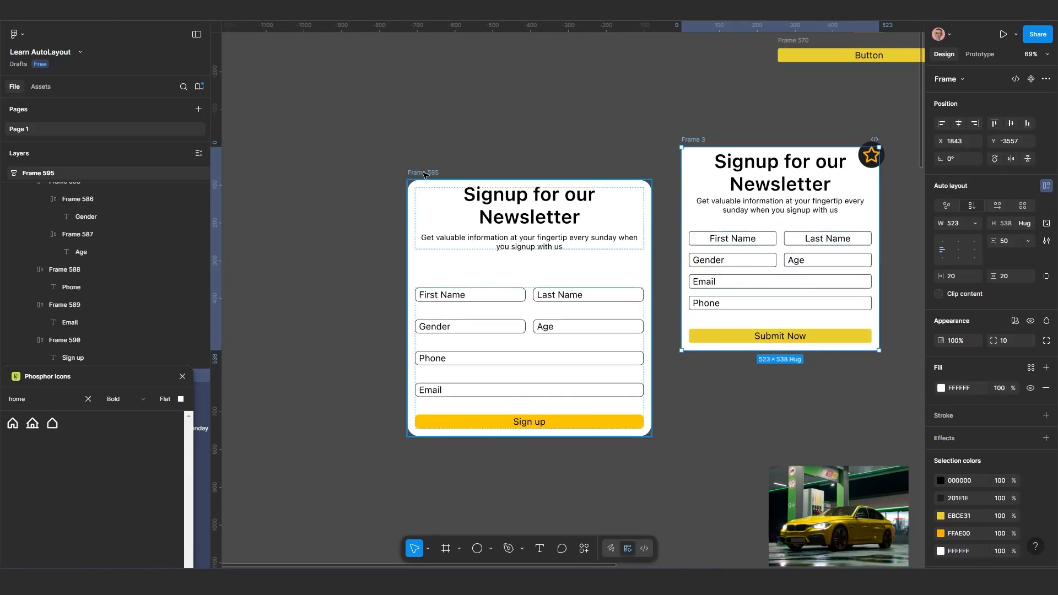
{"action": "left_click_drag", "start_coordinate": [423, 173], "coordinate": [389, 172]}
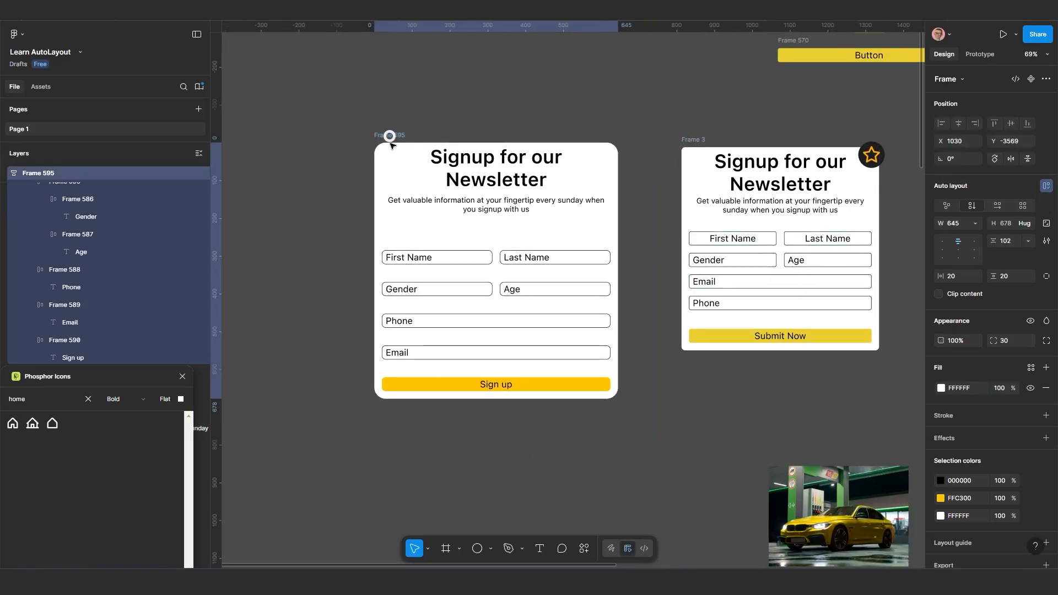
{"action": "scroll", "coordinate": [531, 495], "scroll_direction": "down", "scroll_amount": 1, "text": "ctrl"}
{"action": "scroll", "coordinate": [532, 495], "scroll_direction": "left", "scroll_amount": 2}
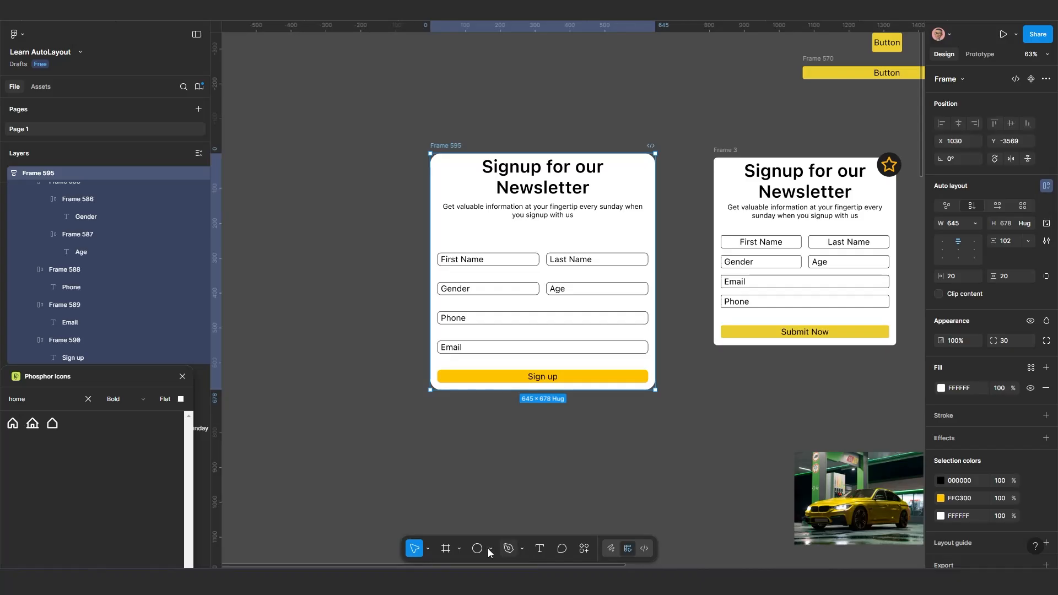
{"action": "left_click", "coordinate": [541, 548]}
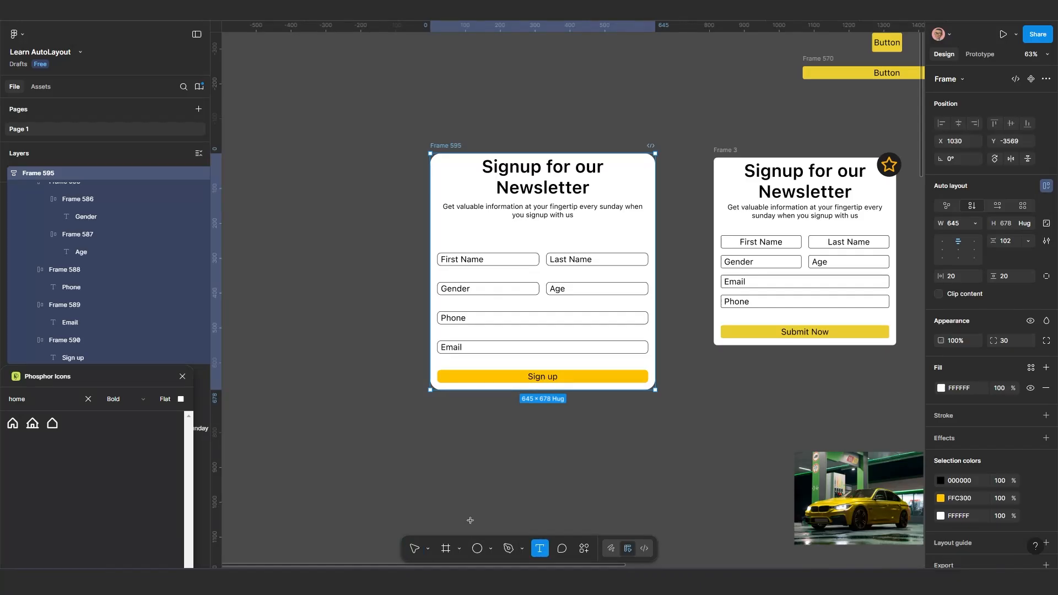
{"action": "left_click", "coordinate": [442, 463]}
{"action": "left_click", "coordinate": [604, 487]}
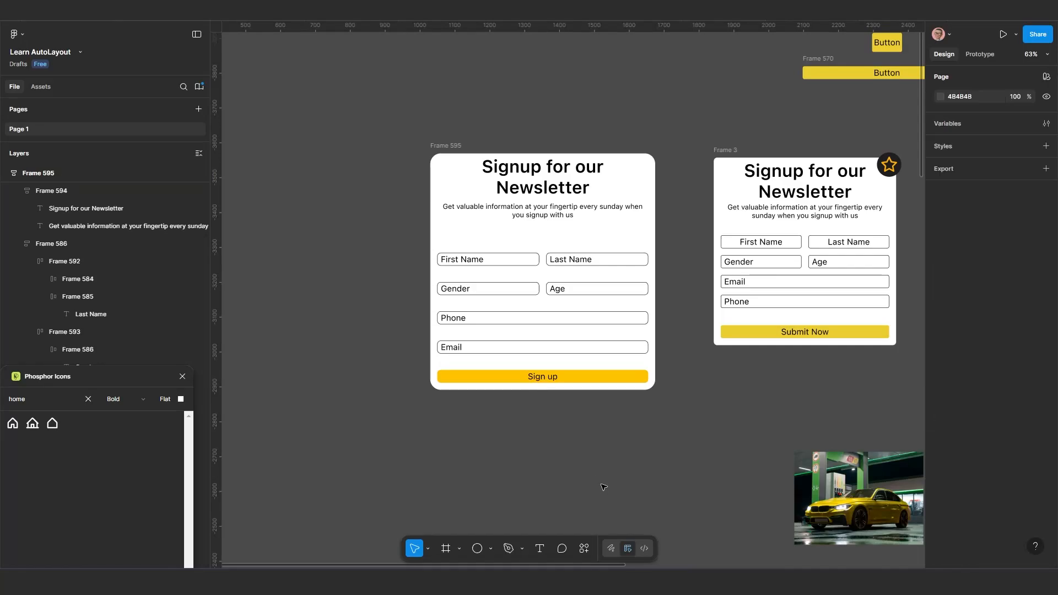
Duplicate the First Name field out of the signup card onto the empty canvas at about X 535, Y -3063
{"action": "double_click", "coordinate": [487, 263]}
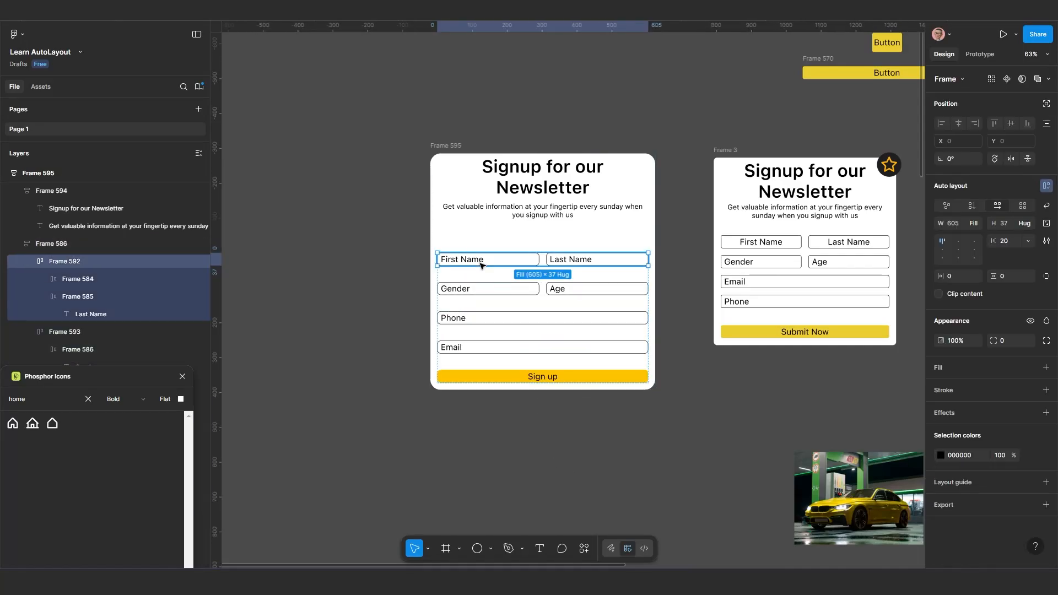
{"action": "double_click", "coordinate": [487, 263]}
{"action": "key", "text": "alt"}
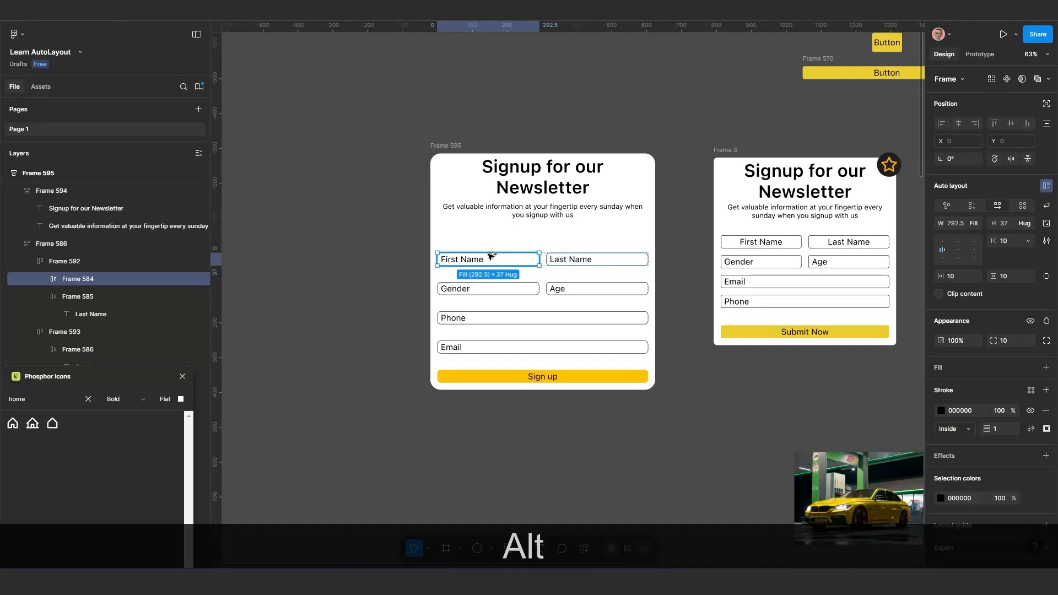
{"action": "left_click_drag", "start_coordinate": [395, 232], "coordinate": [522, 337]}
{"action": "scroll", "coordinate": [362, 357], "scroll_direction": "up", "scroll_amount": 2}
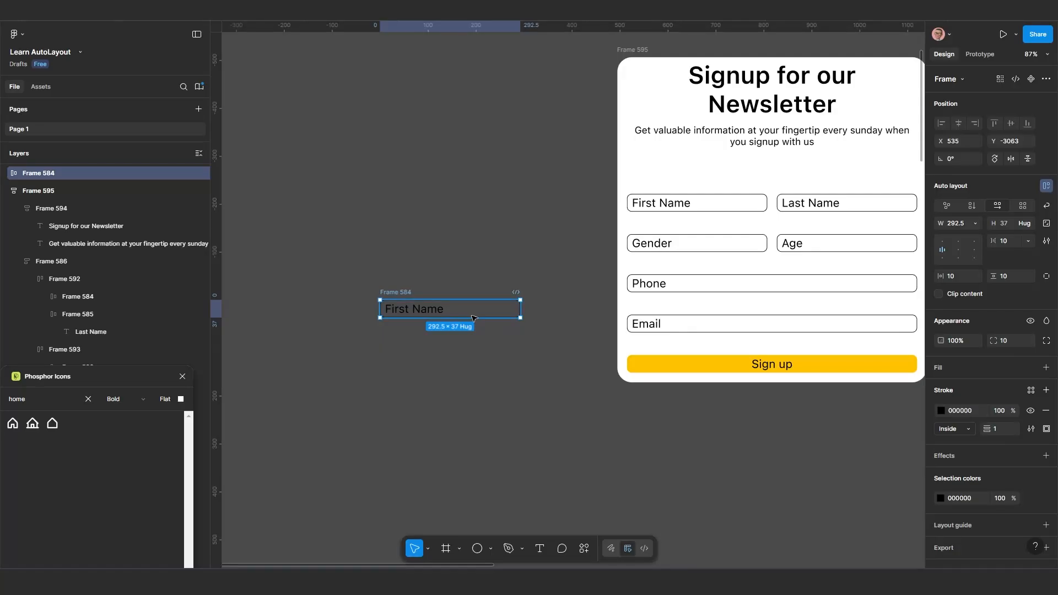
{"action": "scroll", "coordinate": [495, 325], "scroll_direction": "up", "scroll_amount": 1}
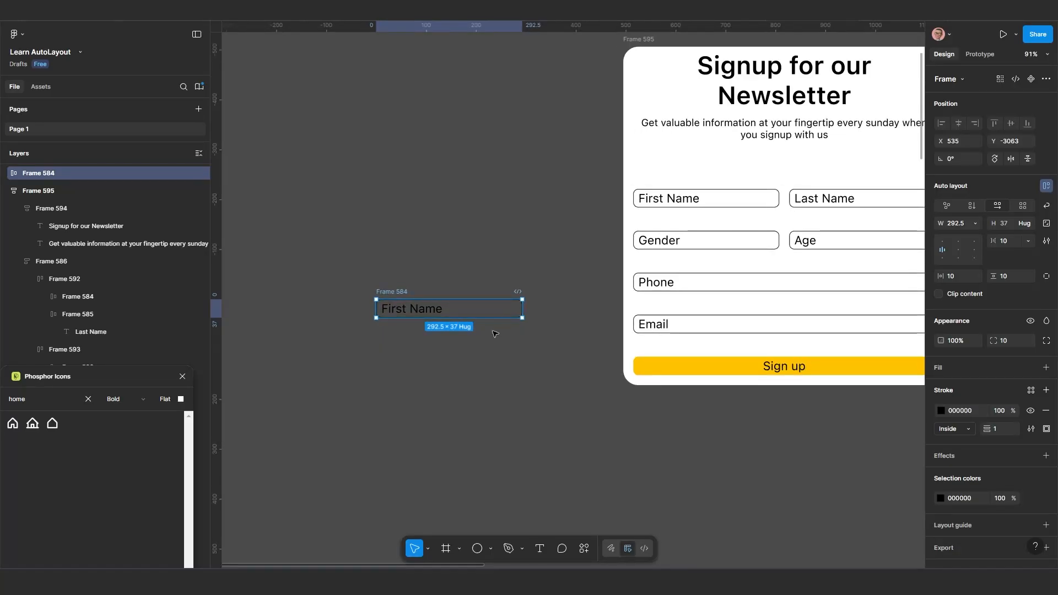
Make the copied First Name frame's width hug its contents and replace its stroke with a white FFFFFF fill
{"action": "left_click", "coordinate": [975, 224]}
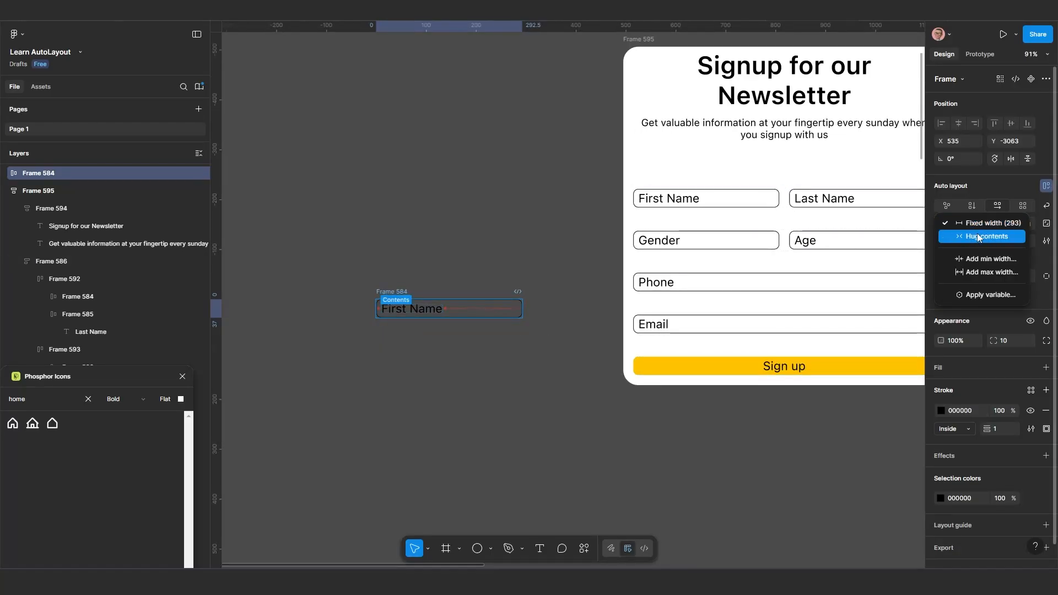
{"action": "left_click", "coordinate": [979, 237]}
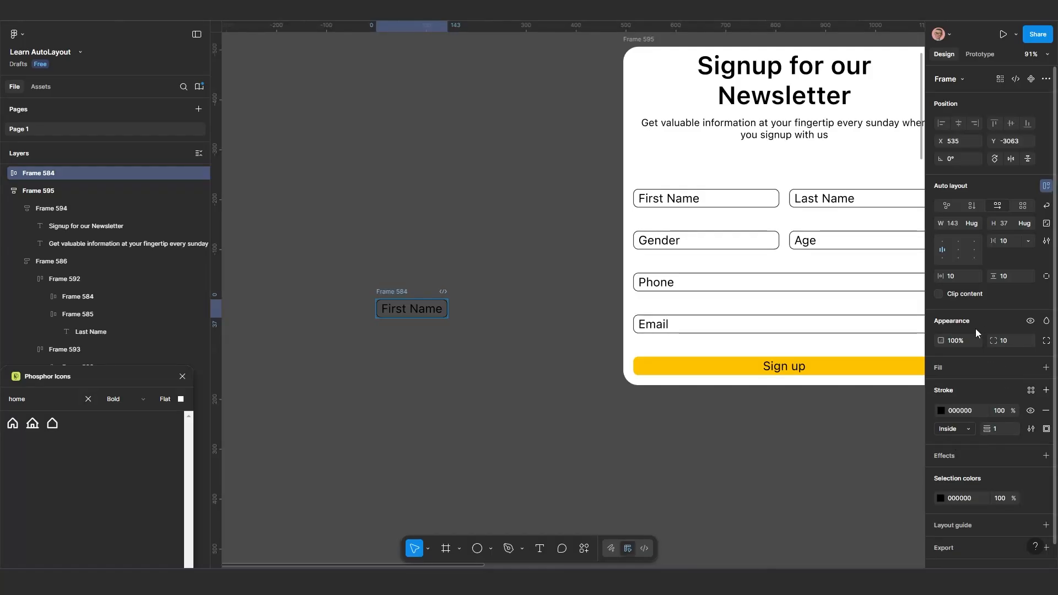
{"action": "left_click", "coordinate": [949, 366]}
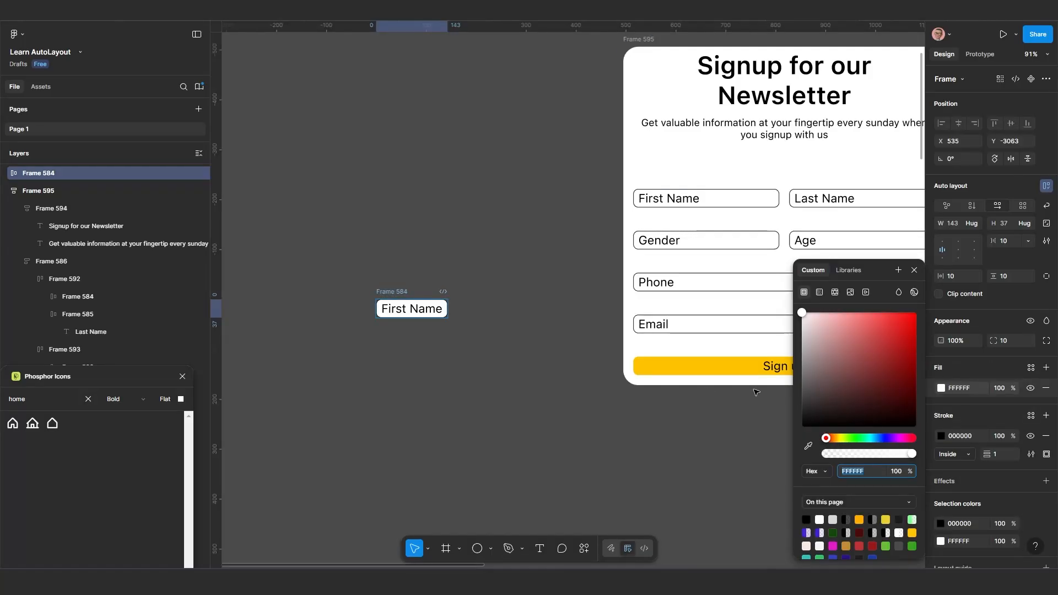
{"action": "left_click", "coordinate": [1047, 436]}
{"action": "left_click", "coordinate": [1046, 436]}
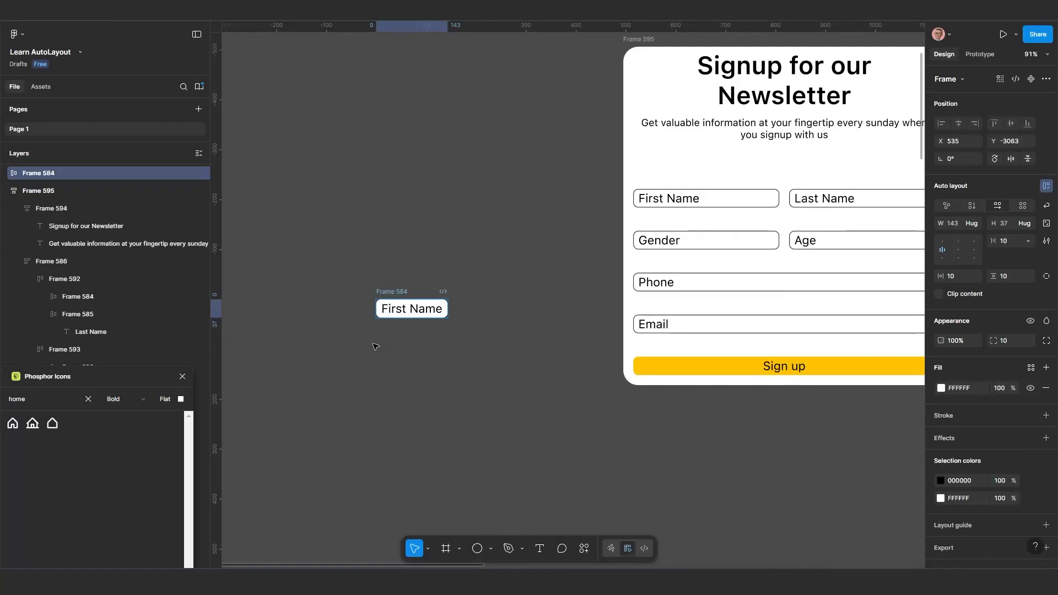
Duplicate the First Name text below its white frame and change the copy's text to "#3"
{"action": "scroll", "coordinate": [370, 331], "scroll_direction": "up", "scroll_amount": 3}
{"action": "scroll", "coordinate": [437, 342], "scroll_direction": "up", "scroll_amount": 5}
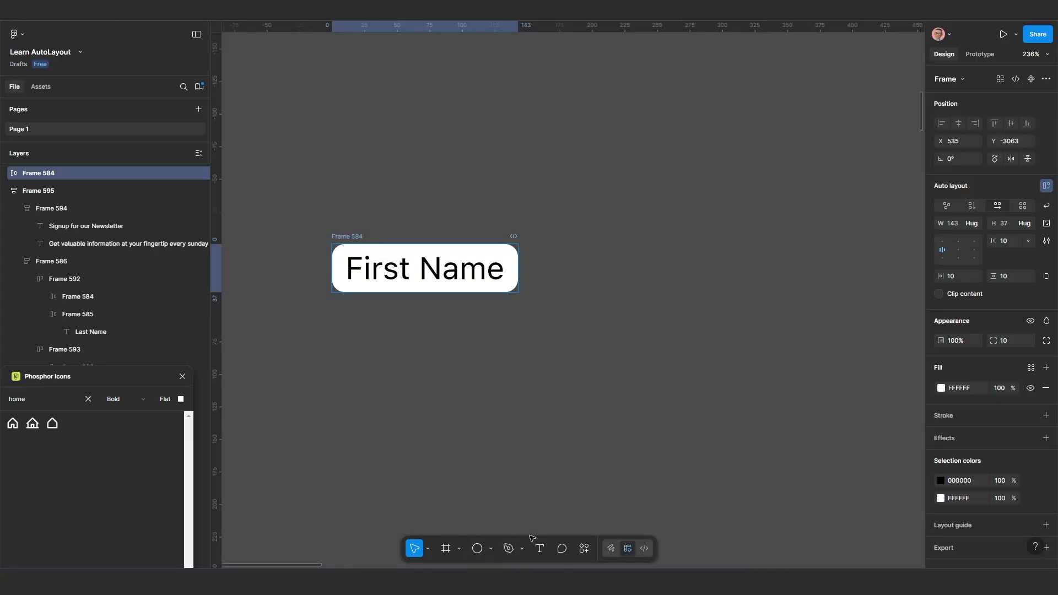
{"action": "double_click", "coordinate": [430, 270]}
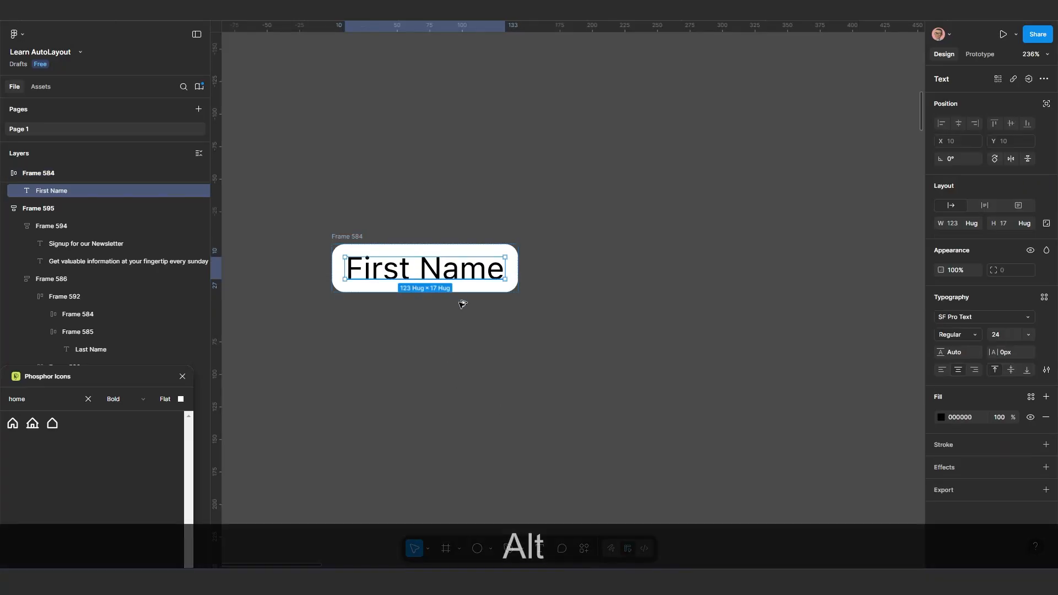
{"action": "left_click_drag", "start_coordinate": [447, 273], "coordinate": [467, 343]}
{"action": "double_click", "coordinate": [465, 344]}
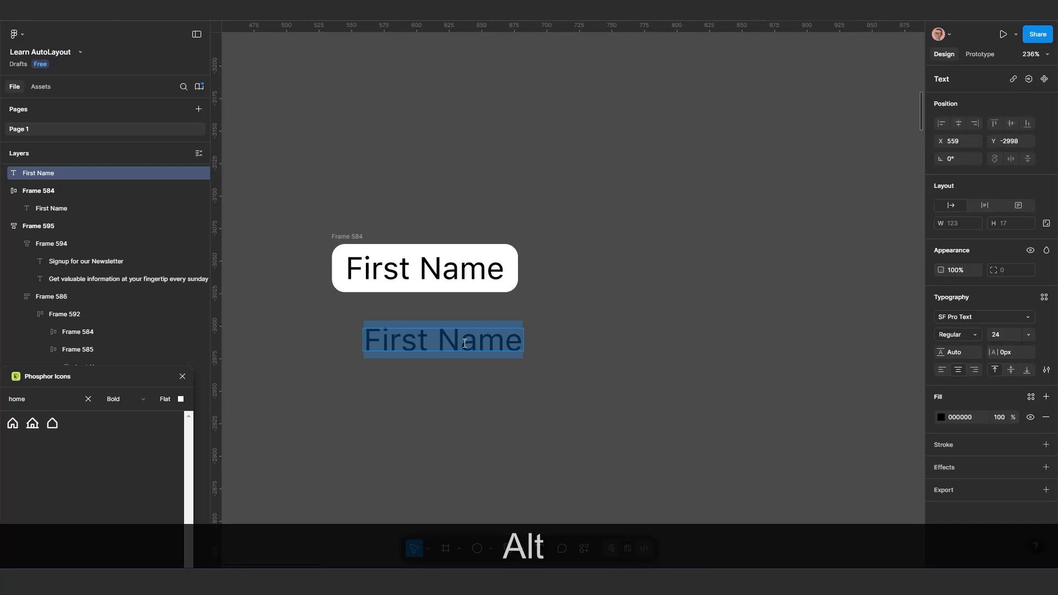
{"action": "key", "text": "shift"}
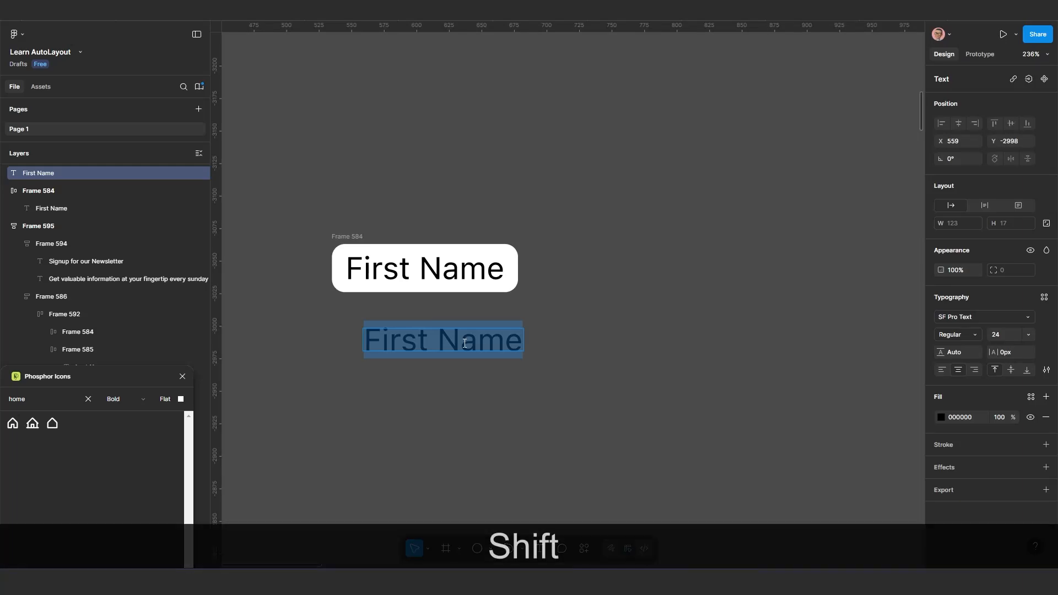
{"action": "type", "text": "#"}
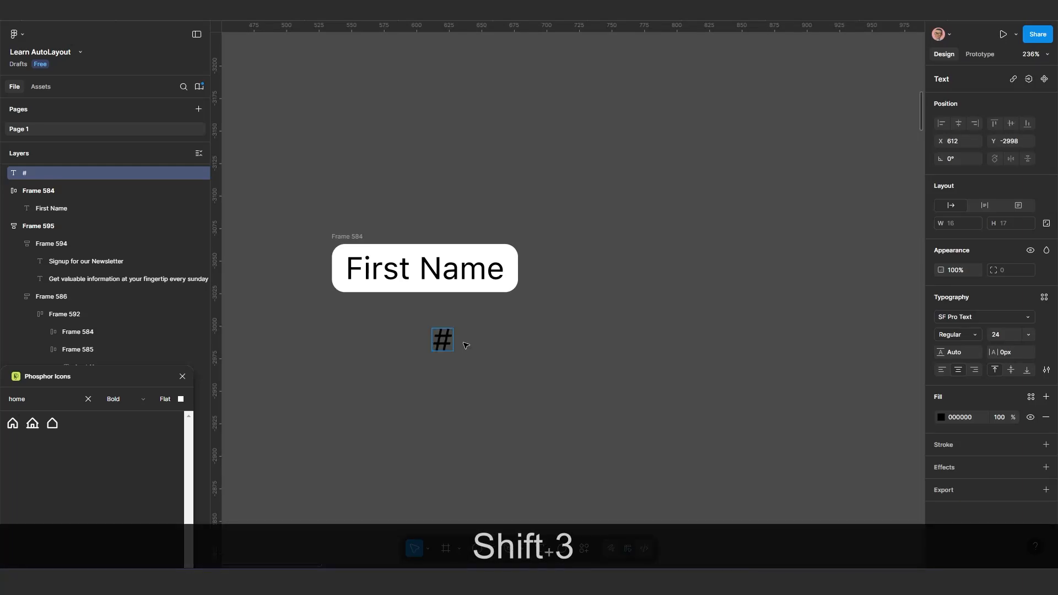
{"action": "key", "text": "BackSpace"}
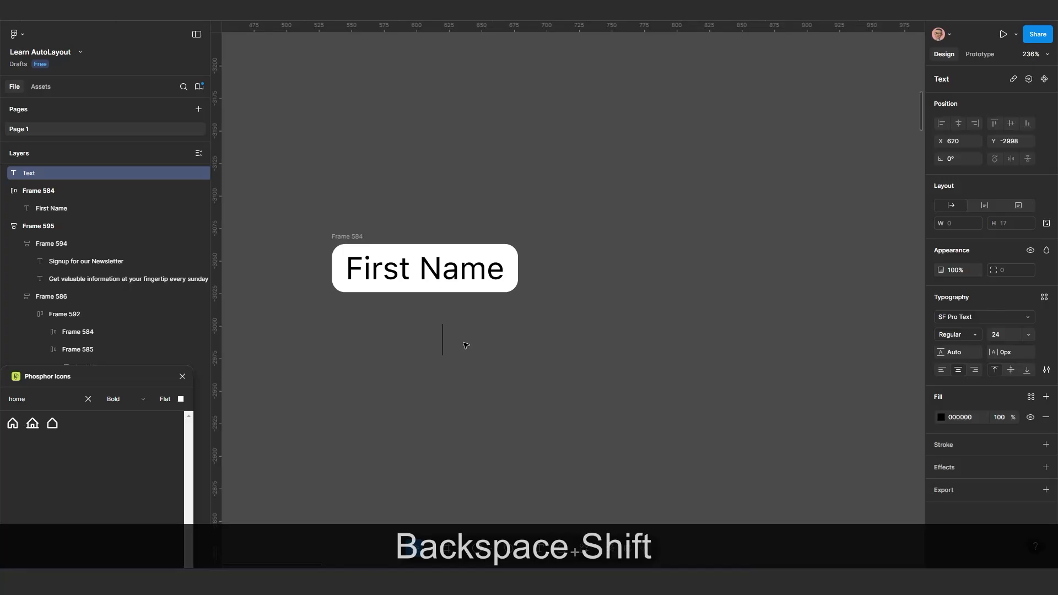
{"action": "type", "text": "#3"}
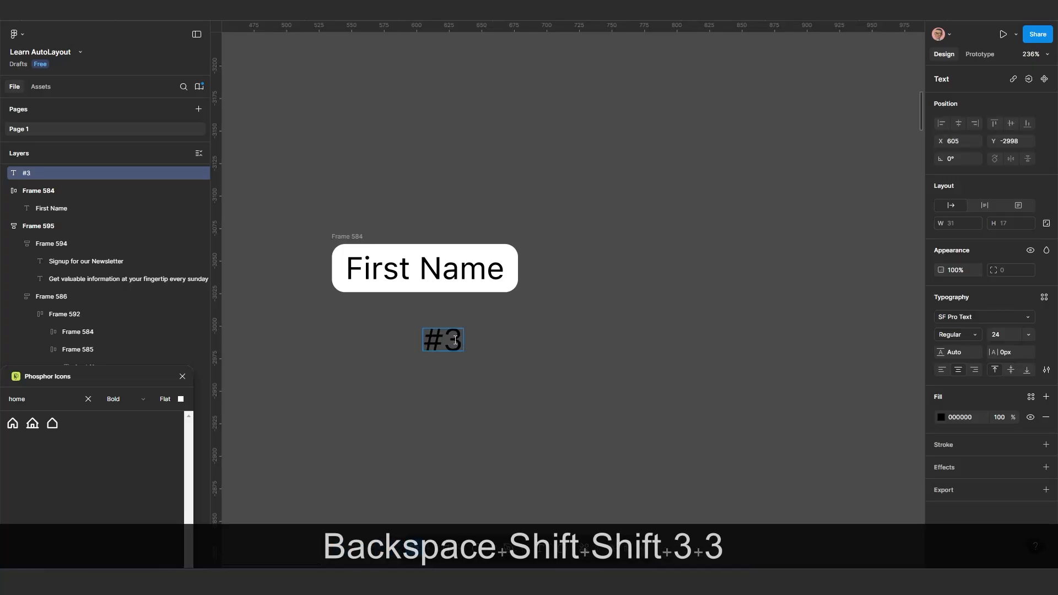
{"action": "key", "text": "Escape"}
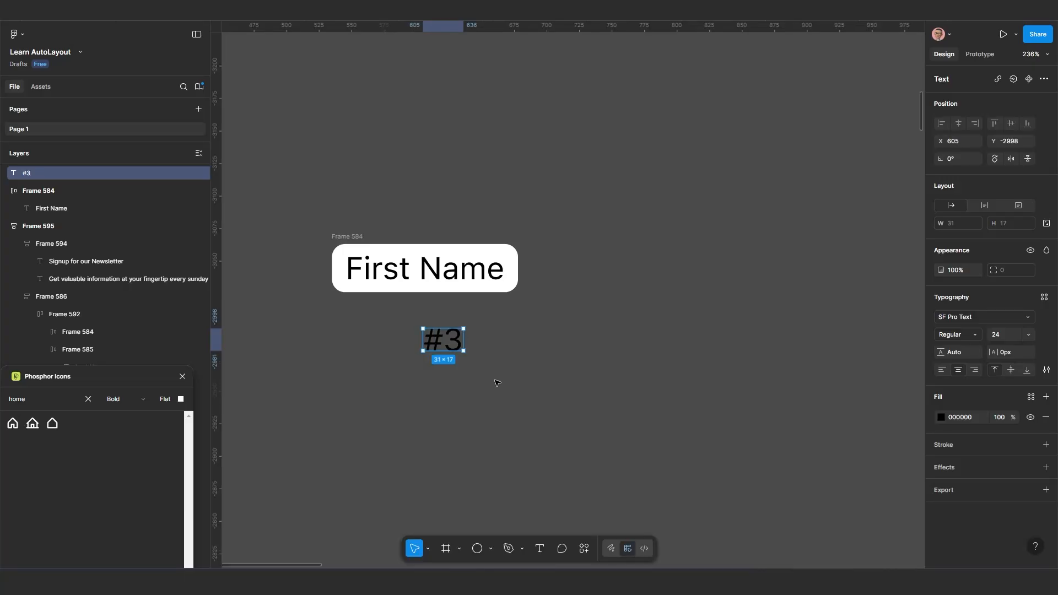
Wrap the #3 text in an auto layout frame and give it a red BF0E0E fill
{"action": "key", "text": "shift+a"}
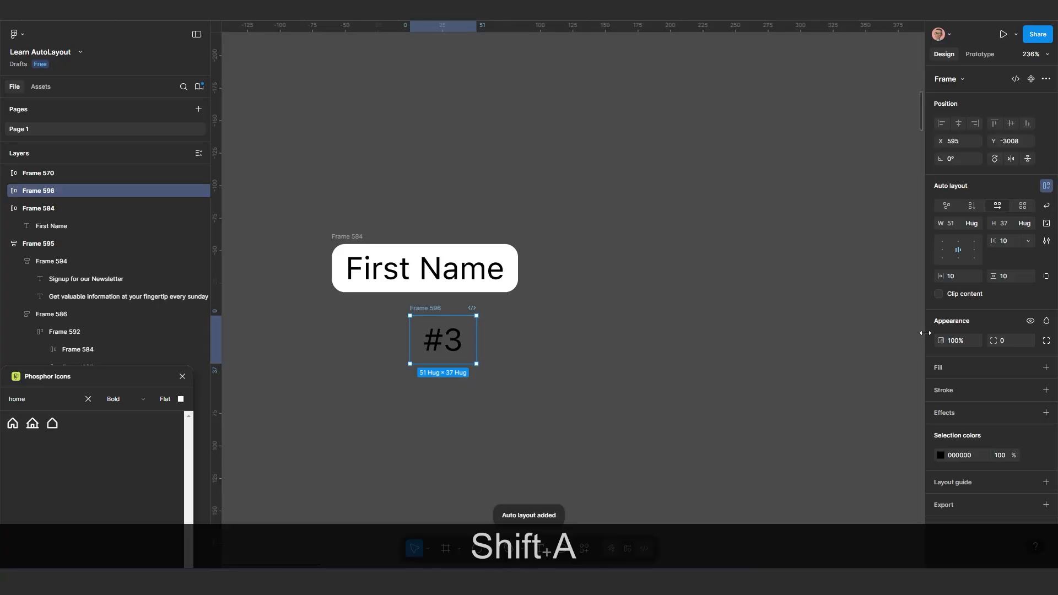
{"action": "left_click", "coordinate": [1046, 367]}
{"action": "left_click", "coordinate": [941, 388]}
{"action": "left_click_drag", "start_coordinate": [904, 354], "coordinate": [910, 351]}
Set the #3 badge's corner radius to 100 and change its text color to white FFFFFF
{"action": "left_click", "coordinate": [1004, 341]}
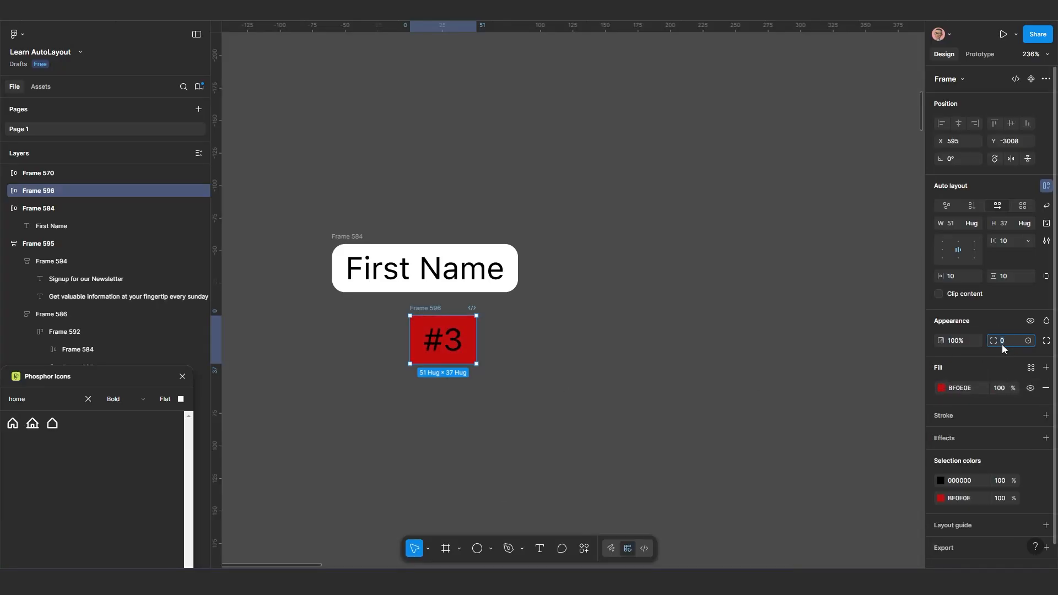
{"action": "type", "text": "100"}
{"action": "key", "text": "Return"}
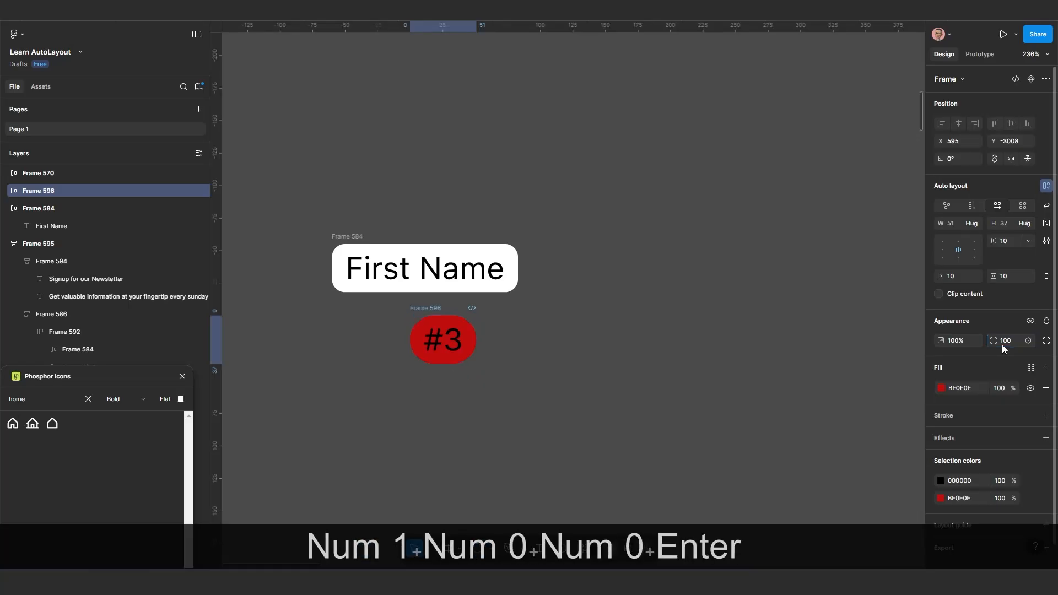
{"action": "right_click", "coordinate": [1002, 345]}
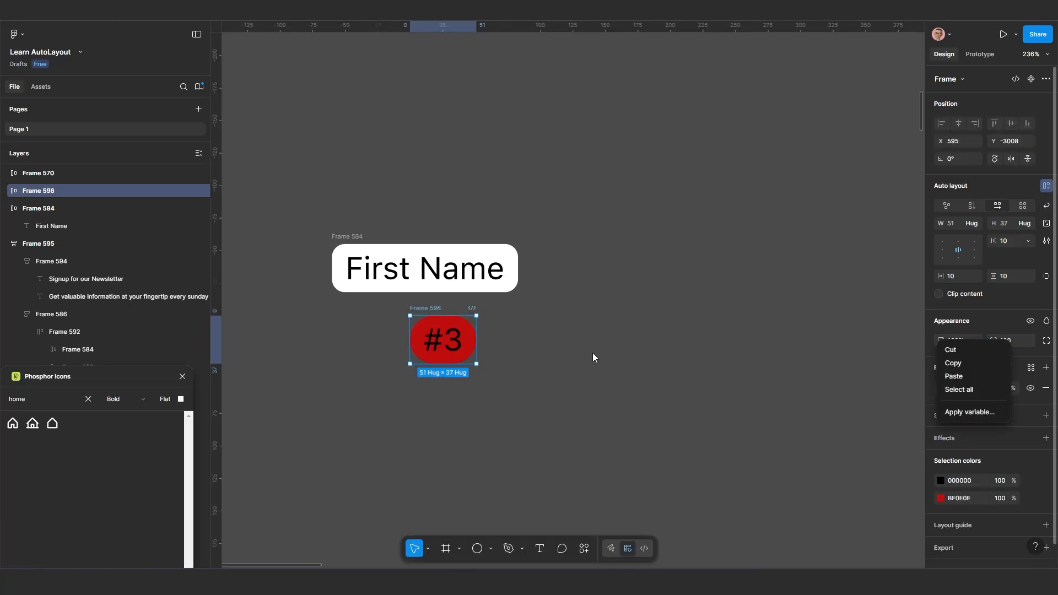
{"action": "left_click", "coordinate": [939, 481]}
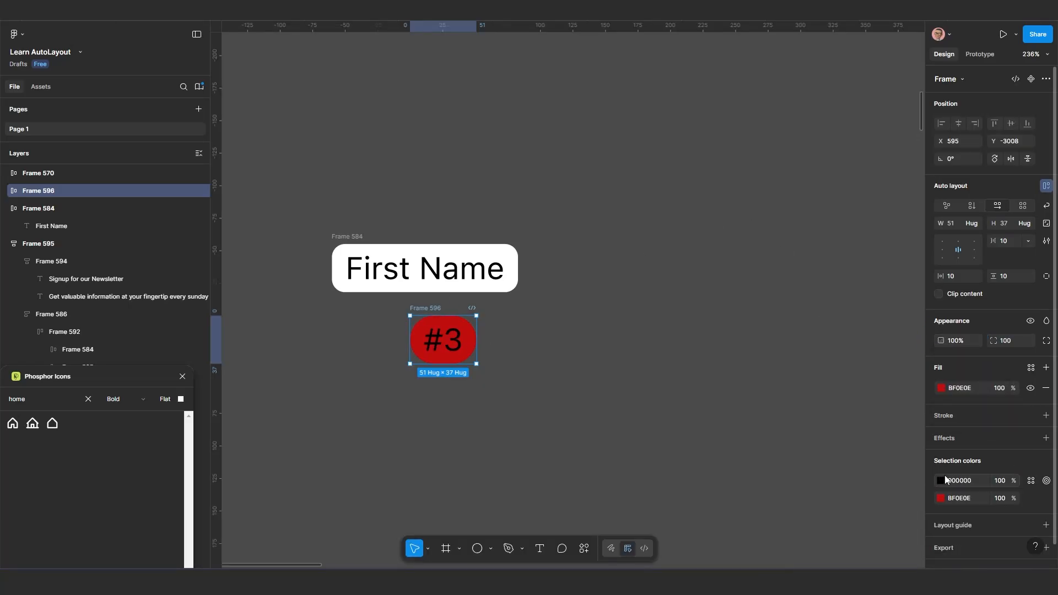
{"action": "left_click", "coordinate": [942, 480]}
{"action": "left_click_drag", "start_coordinate": [810, 327], "coordinate": [800, 311]}
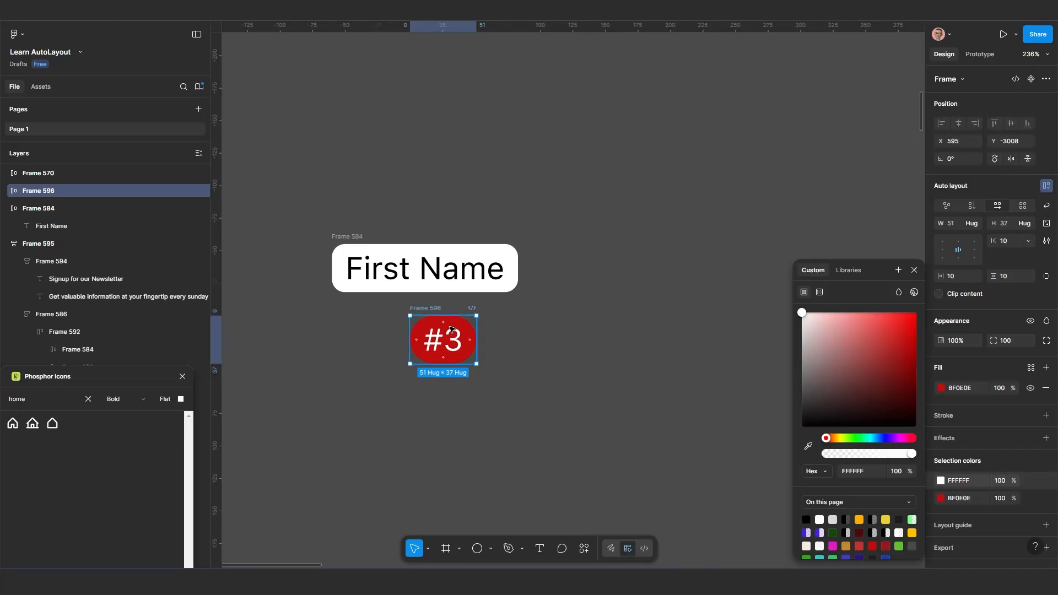
Move the First Name frame to about X 516, Y -3063 and nest the #3 badge inside it after the text
{"action": "left_click_drag", "start_coordinate": [455, 346], "coordinate": [500, 271]}
{"action": "left_click_drag", "start_coordinate": [353, 237], "coordinate": [323, 238]}
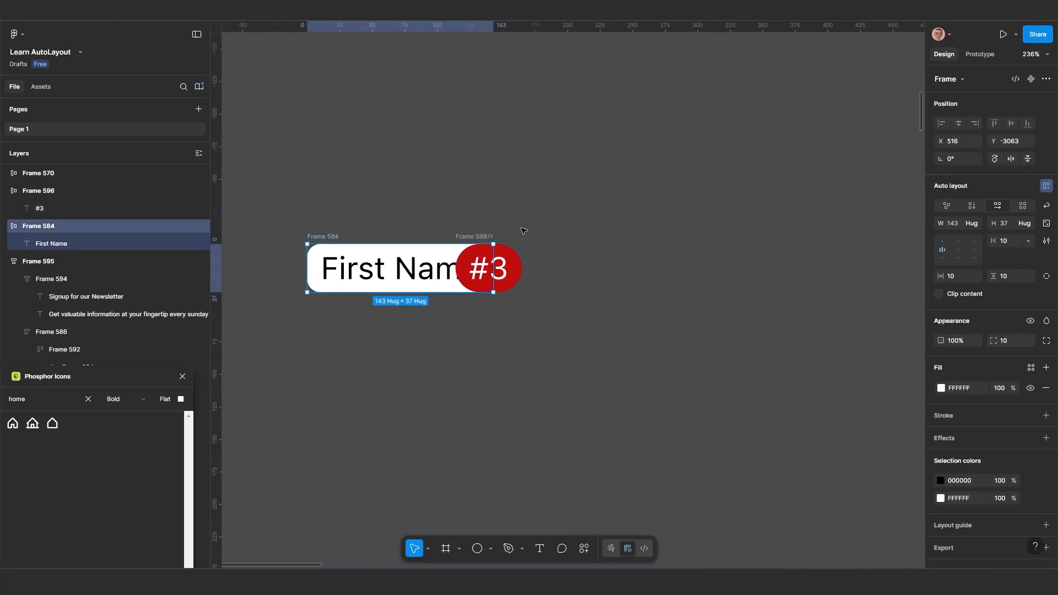
{"action": "left_click", "coordinate": [481, 237]}
{"action": "key", "text": "ctrl+x"}
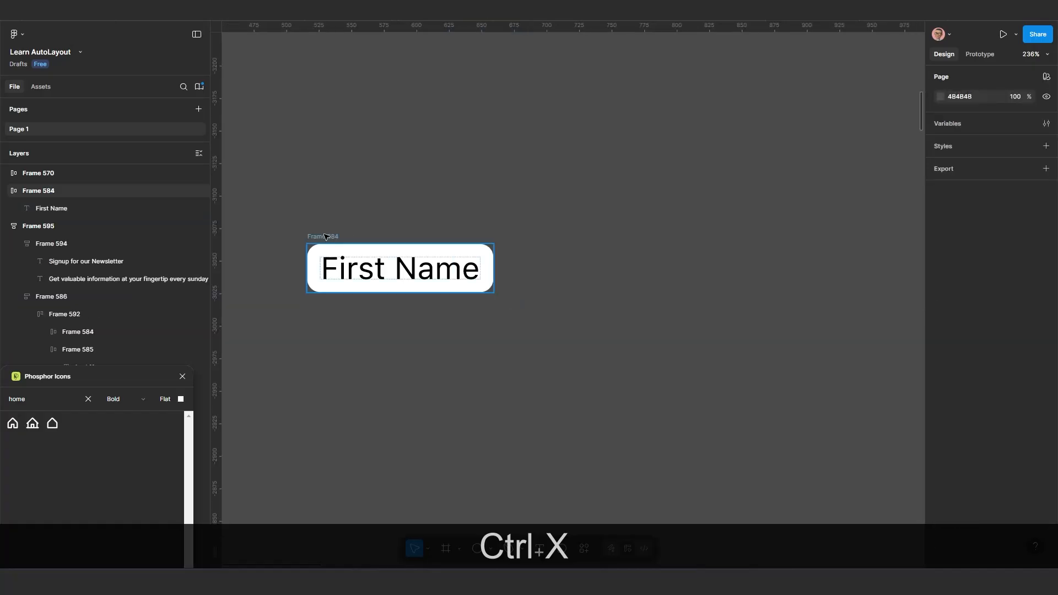
{"action": "left_click", "coordinate": [336, 233]}
{"action": "key", "text": "ctrl+v"}
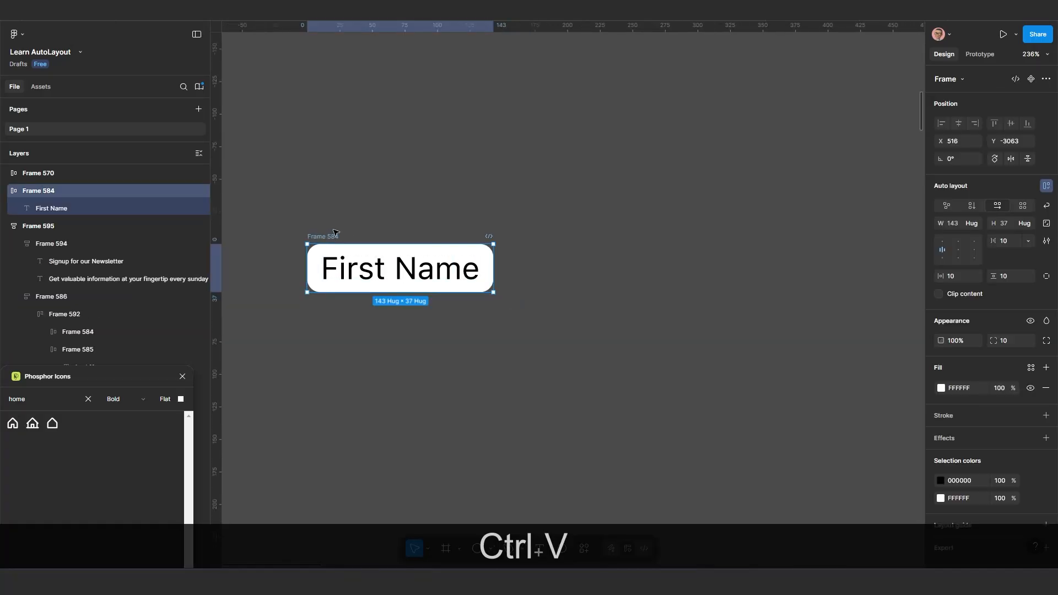
{"action": "left_click", "coordinate": [474, 377]}
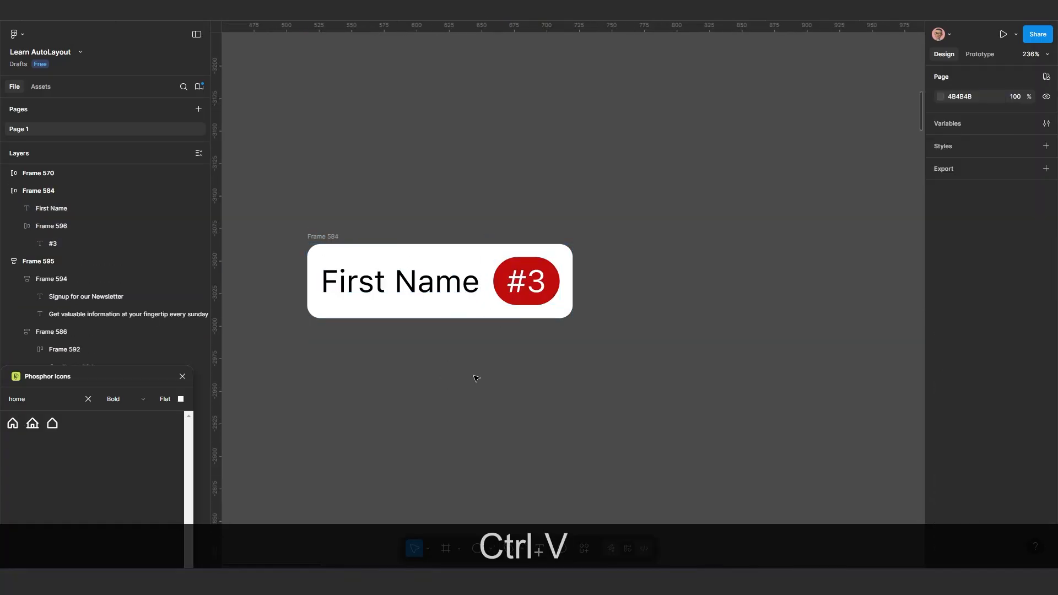
Move the First Name frame to about X 556, Y -3070 and set its horizontal item gap to 17
{"action": "left_click_drag", "start_coordinate": [332, 236], "coordinate": [384, 227]}
{"action": "scroll", "coordinate": [564, 319], "scroll_direction": "up", "scroll_amount": 1}
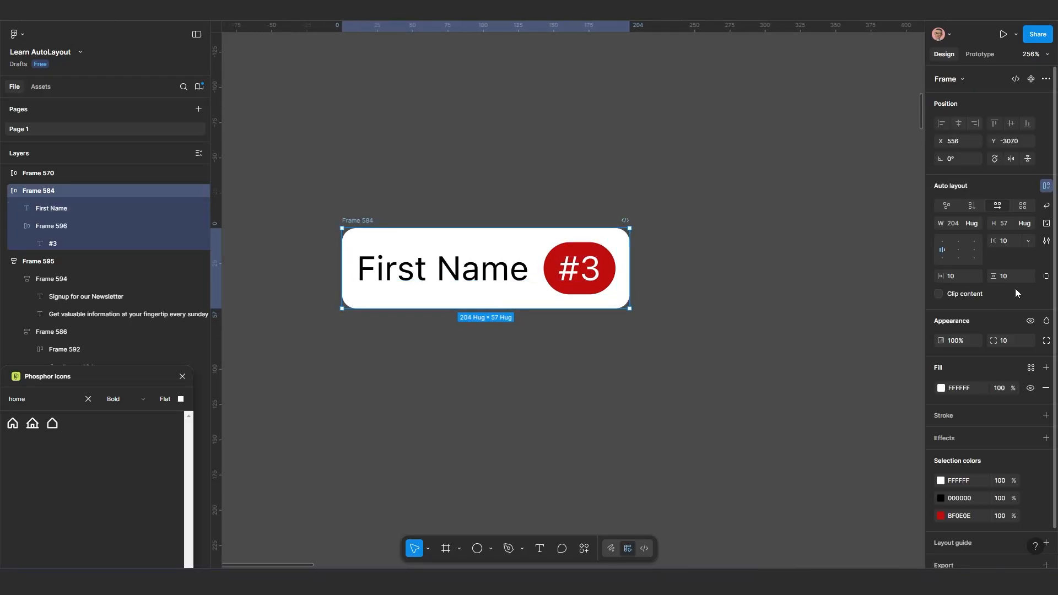
{"action": "left_click_drag", "start_coordinate": [998, 241], "coordinate": [1007, 243]}
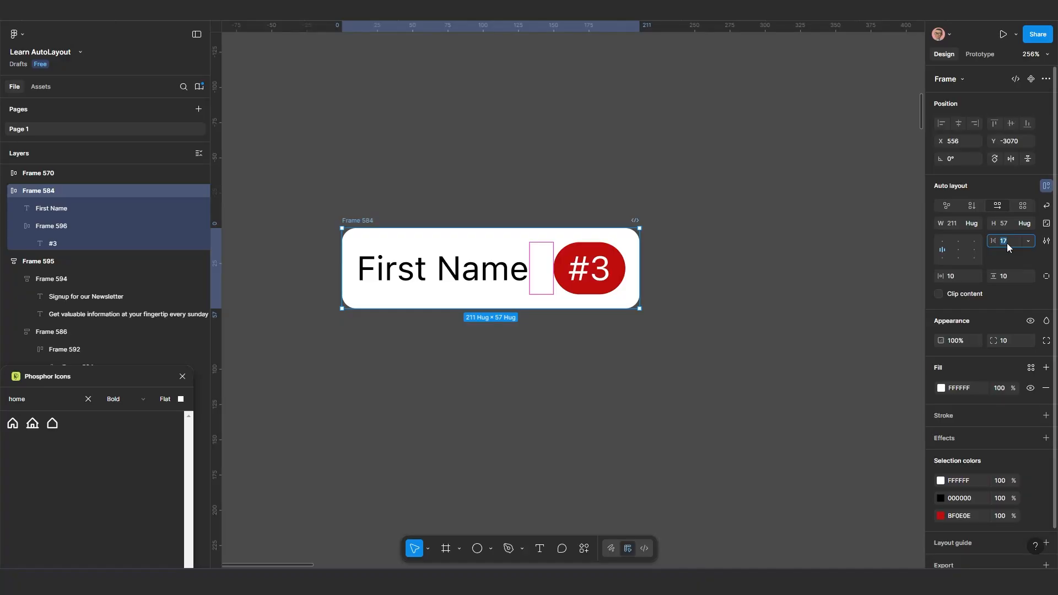
Set the First Name frame's horizontal item gap to 10
{"action": "type", "text": "10"}
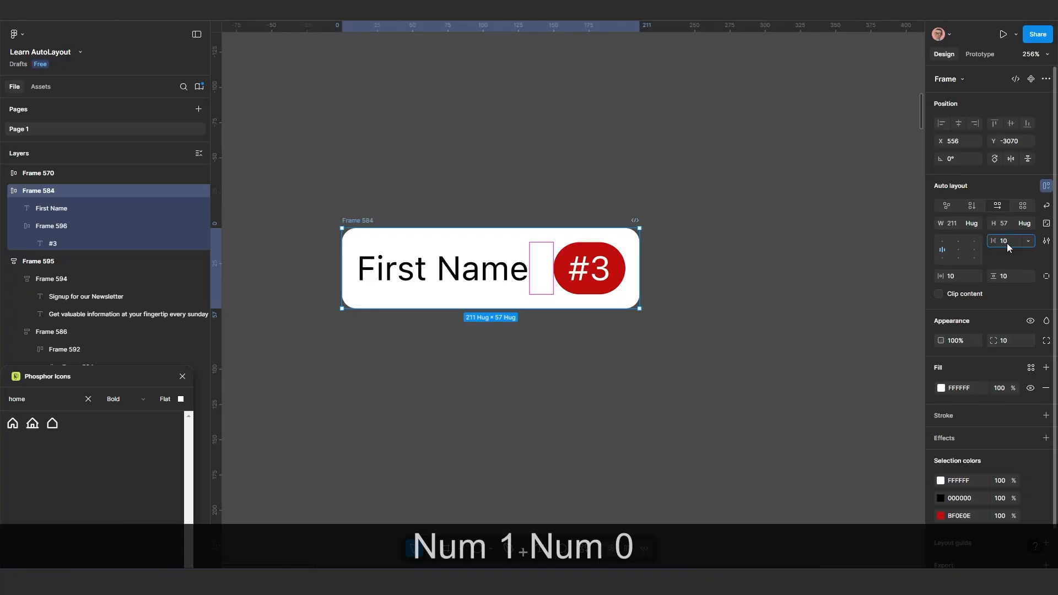
{"action": "key", "text": "Return"}
Make the #3 badge ignore auto layout and move it over the frame's upper-right corner at about X 109, Y -8
{"action": "left_click", "coordinate": [592, 268]}
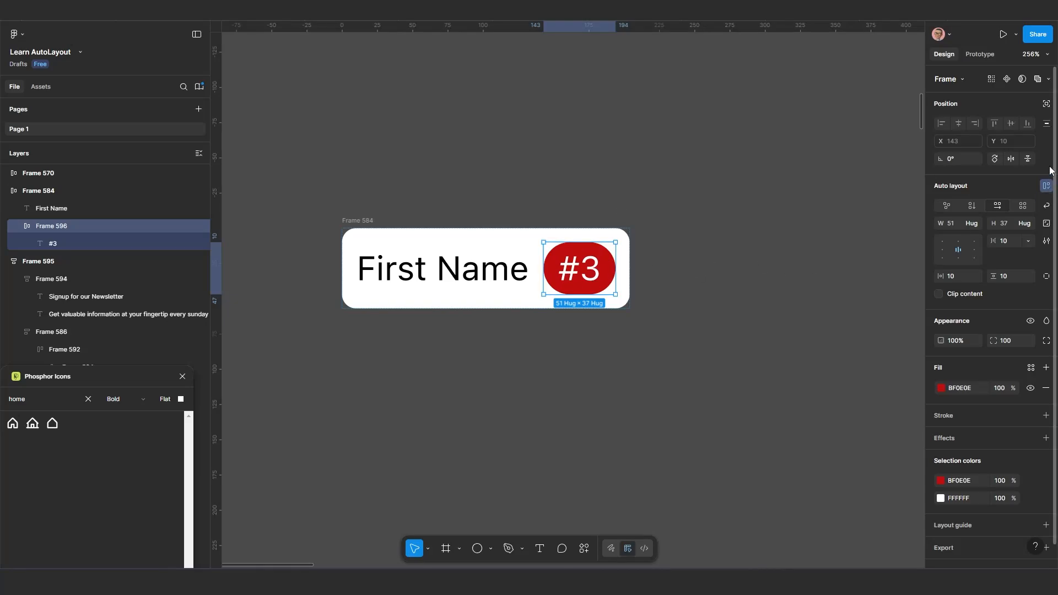
{"action": "left_click", "coordinate": [1048, 104]}
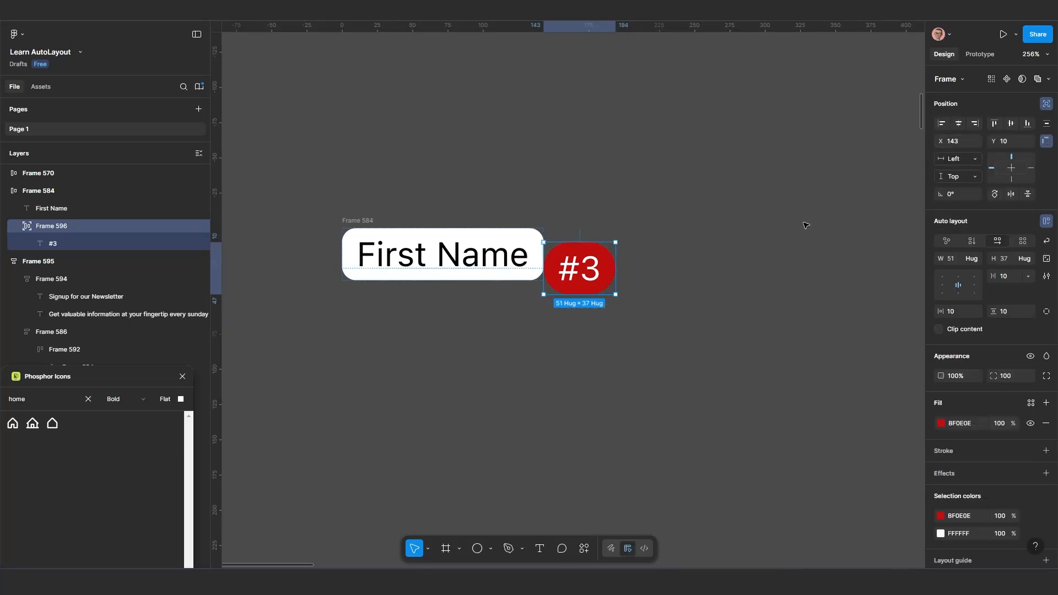
{"action": "left_click_drag", "start_coordinate": [584, 268], "coordinate": [537, 244]}
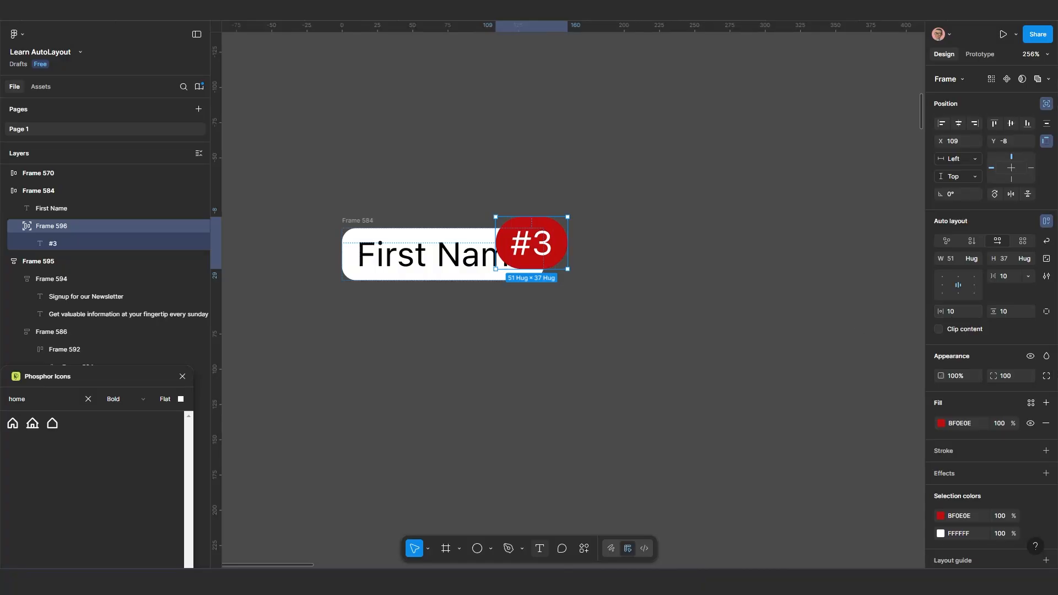
Scale the #3 badge proportionally to a width of 30 with the Scale tool
{"action": "left_click", "coordinate": [428, 549]}
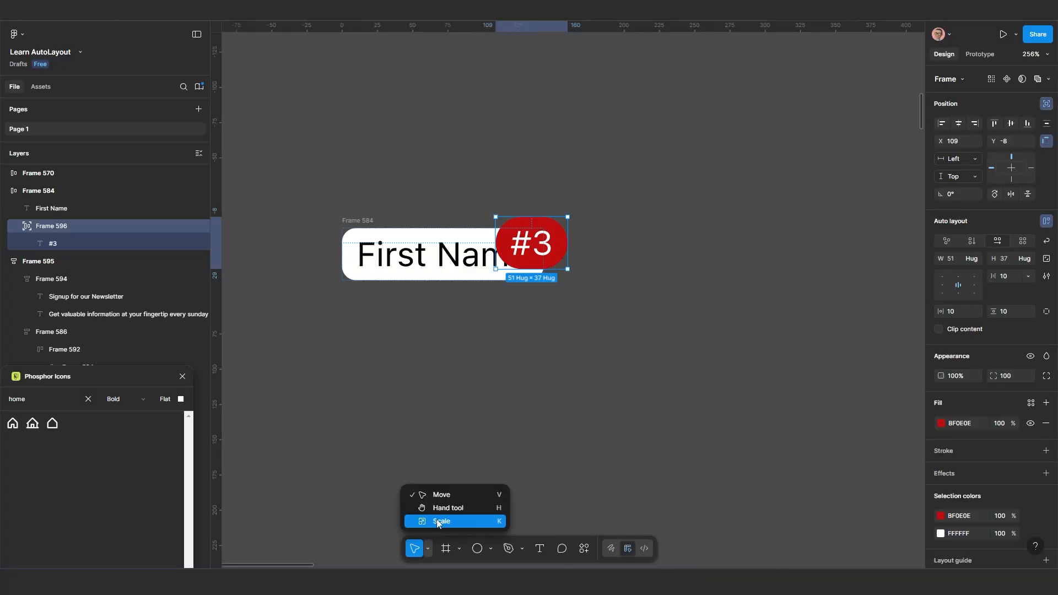
{"action": "left_click", "coordinate": [439, 522]}
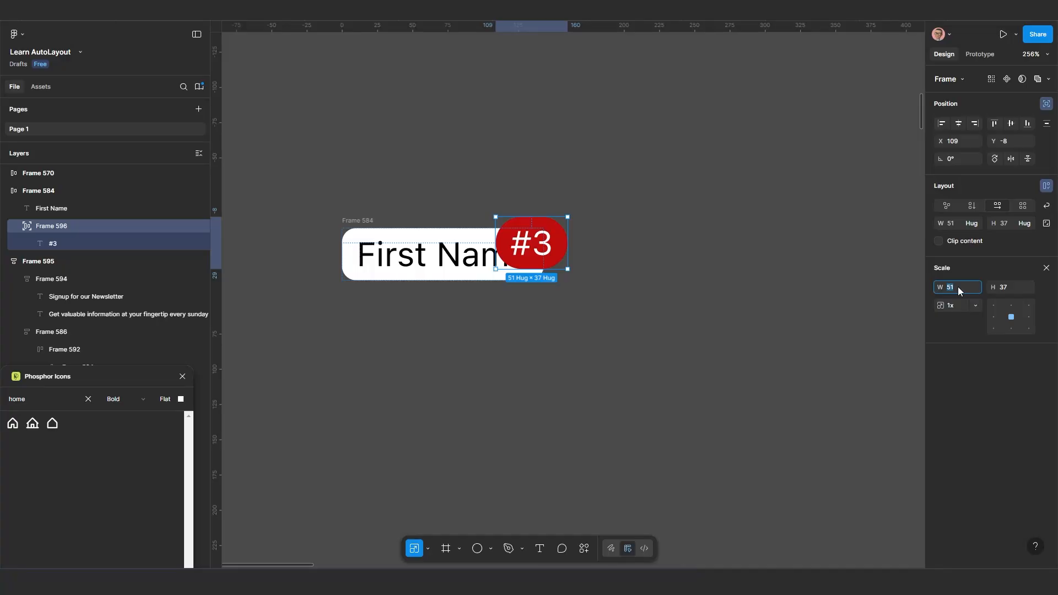
{"action": "type", "text": "10"}
{"action": "key", "text": "Return"}
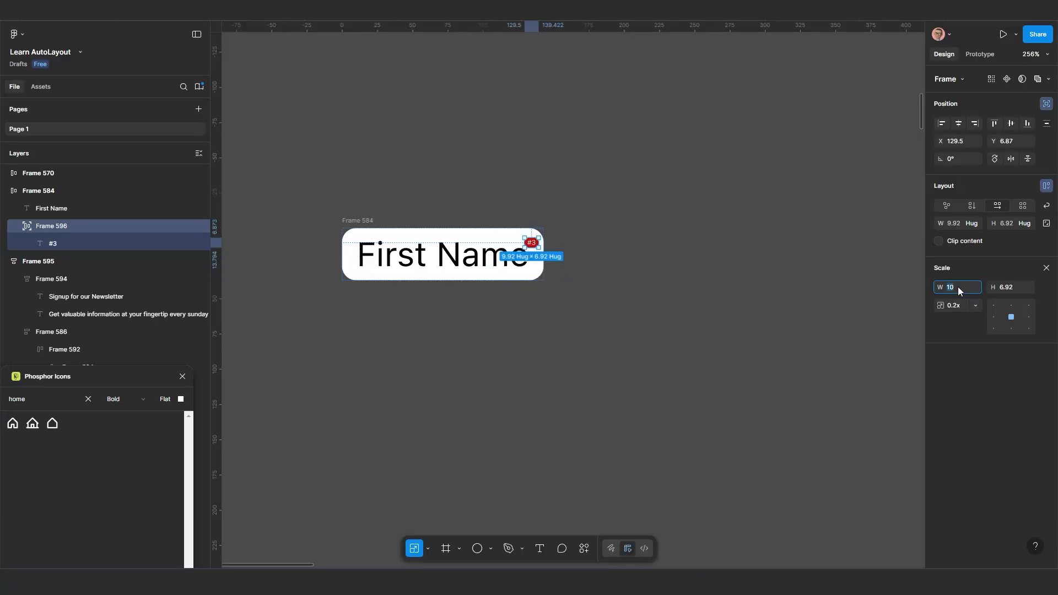
{"action": "type", "text": "30"}
{"action": "key", "text": "Return"}
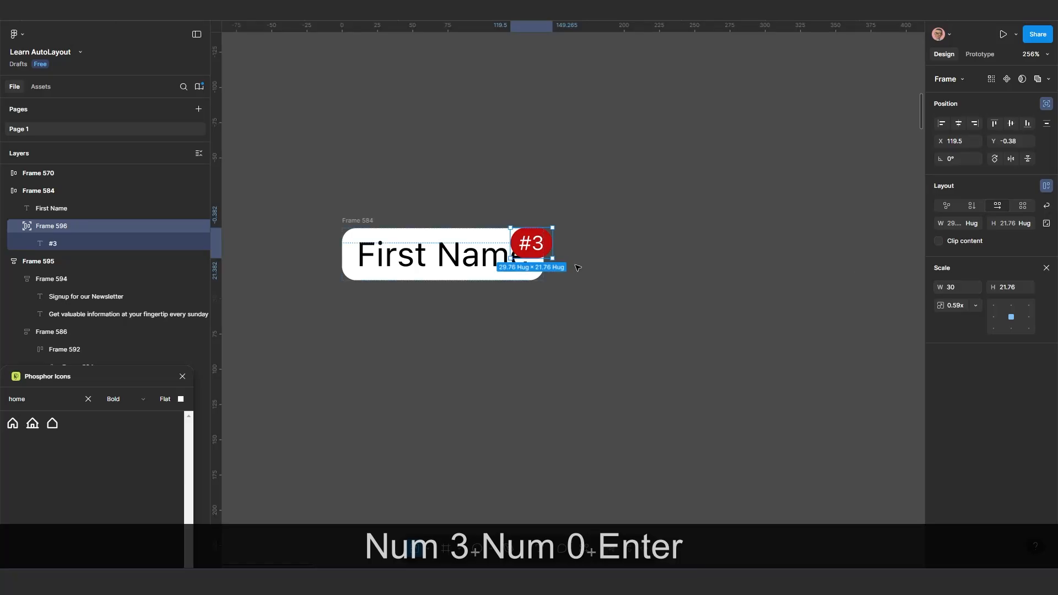
Move the #3 badge to about X 113, Y -4 within the First Name frame
{"action": "scroll", "coordinate": [526, 254], "scroll_direction": "up", "scroll_amount": 3}
{"action": "left_click_drag", "start_coordinate": [543, 226], "coordinate": [644, 239]}
{"action": "scroll", "coordinate": [526, 218], "scroll_direction": "down", "scroll_amount": 1}
Move the First Name frame together with its badge to about X 570, Y -3078
{"action": "left_click", "coordinate": [370, 215]}
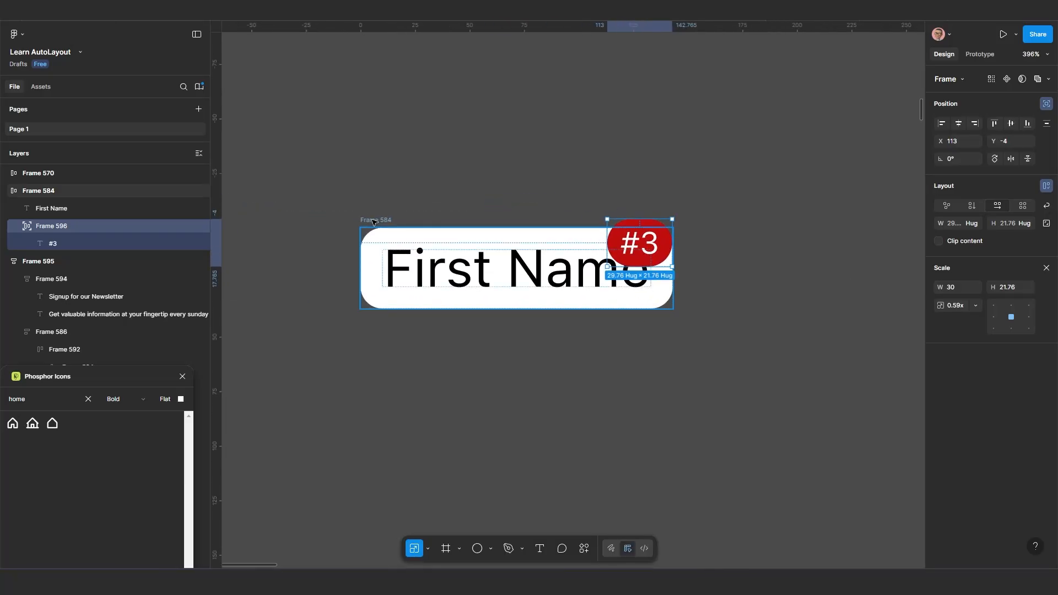
{"action": "scroll", "coordinate": [408, 216], "scroll_direction": "left", "scroll_amount": 2}
{"action": "left_click_drag", "start_coordinate": [400, 217], "coordinate": [417, 216]}
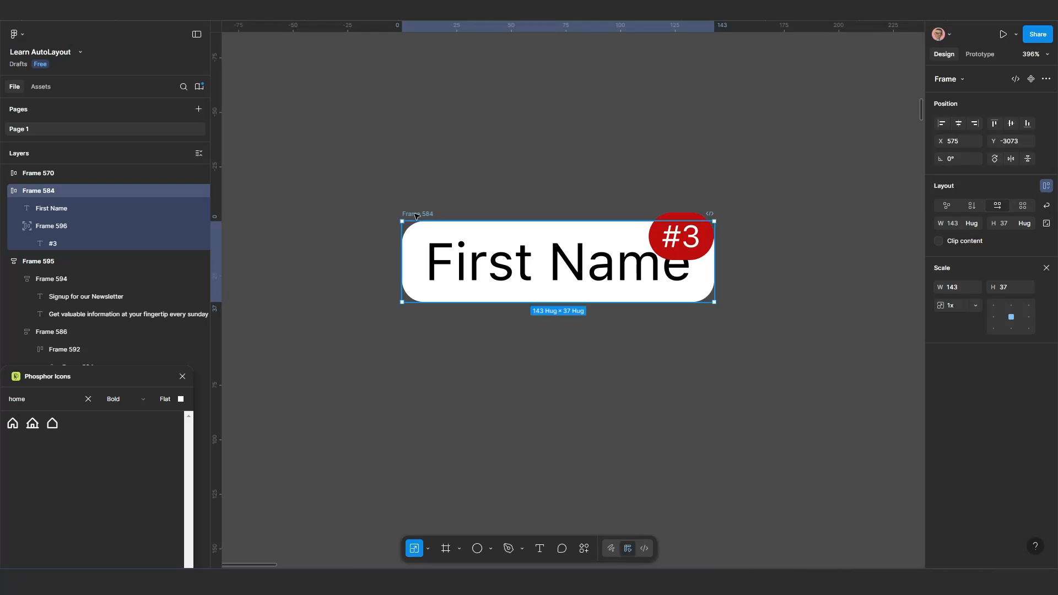
{"action": "scroll", "coordinate": [409, 213], "scroll_direction": "down", "scroll_amount": 1}
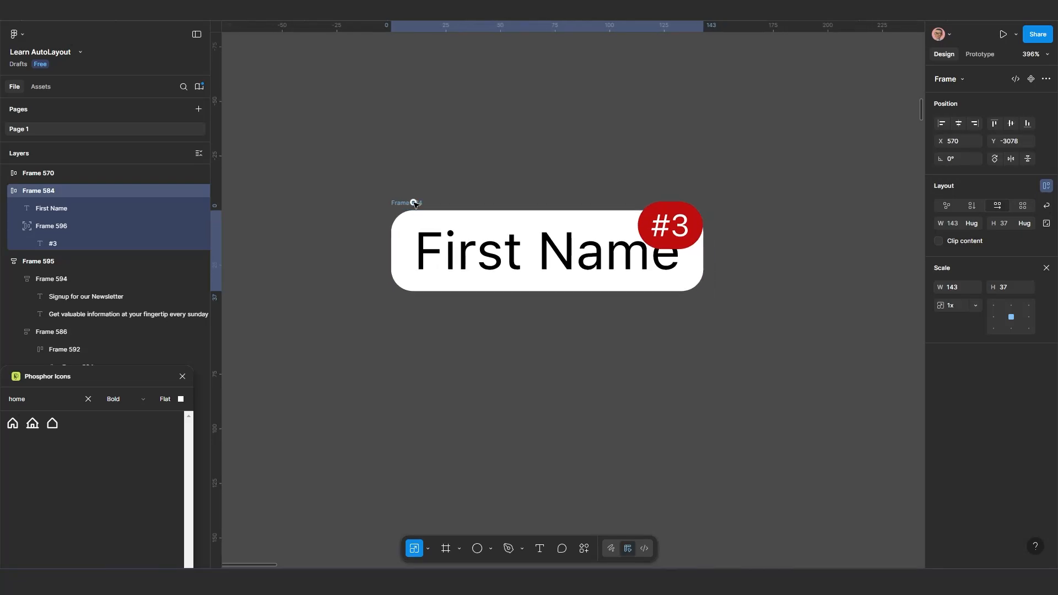
Nudge the #3 badge horizontally to X 120 so it overhangs the frame's upper-right corner
{"action": "left_click", "coordinate": [675, 229]}
{"action": "key", "text": "Right"}
{"action": "key", "text": "Right"}
{"action": "key", "text": "Right"}
{"action": "key", "text": "Right"}
{"action": "key", "text": "Right"}
{"action": "key", "text": "Right"}
{"action": "key", "text": "Right"}
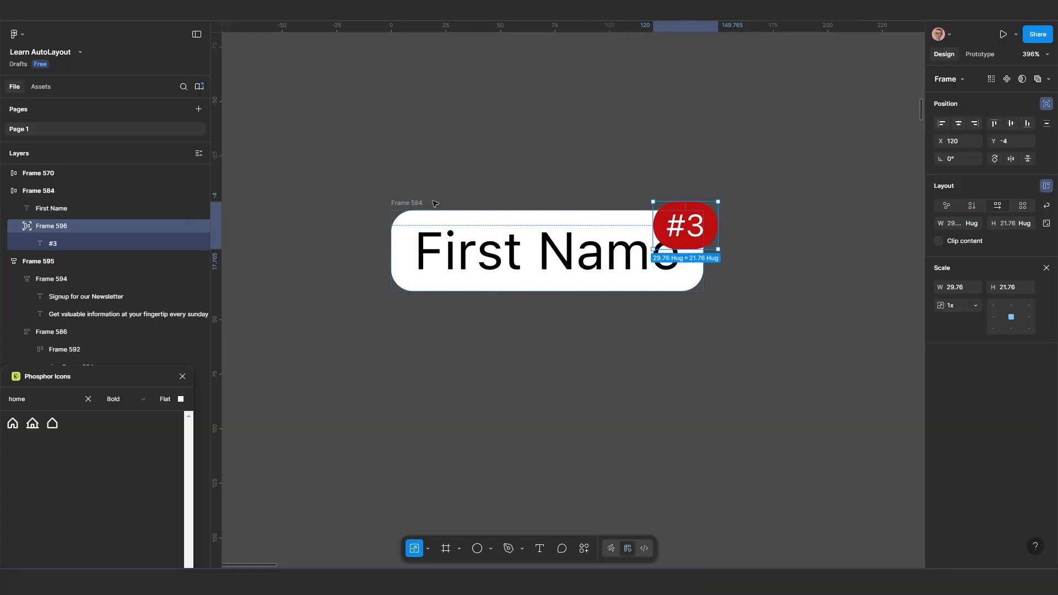
Move the First Name frame to about X 562, Y -3093, then select its #3 badge
{"action": "left_click", "coordinate": [412, 204]}
{"action": "left_click_drag", "start_coordinate": [406, 203], "coordinate": [345, 181]}
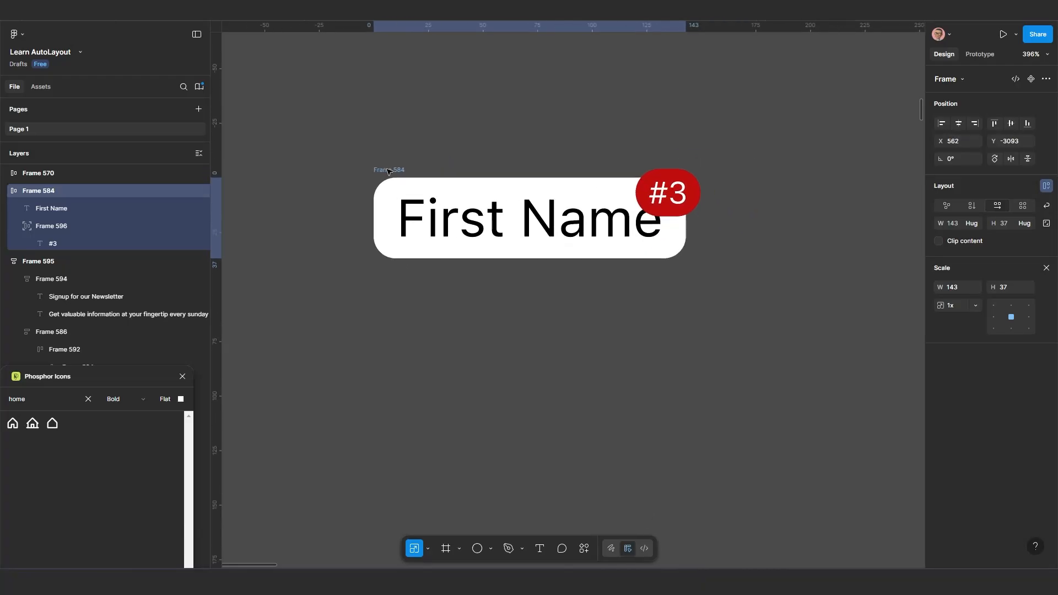
{"action": "scroll", "coordinate": [583, 223], "scroll_direction": "up", "scroll_amount": 1}
{"action": "left_click", "coordinate": [704, 190]}
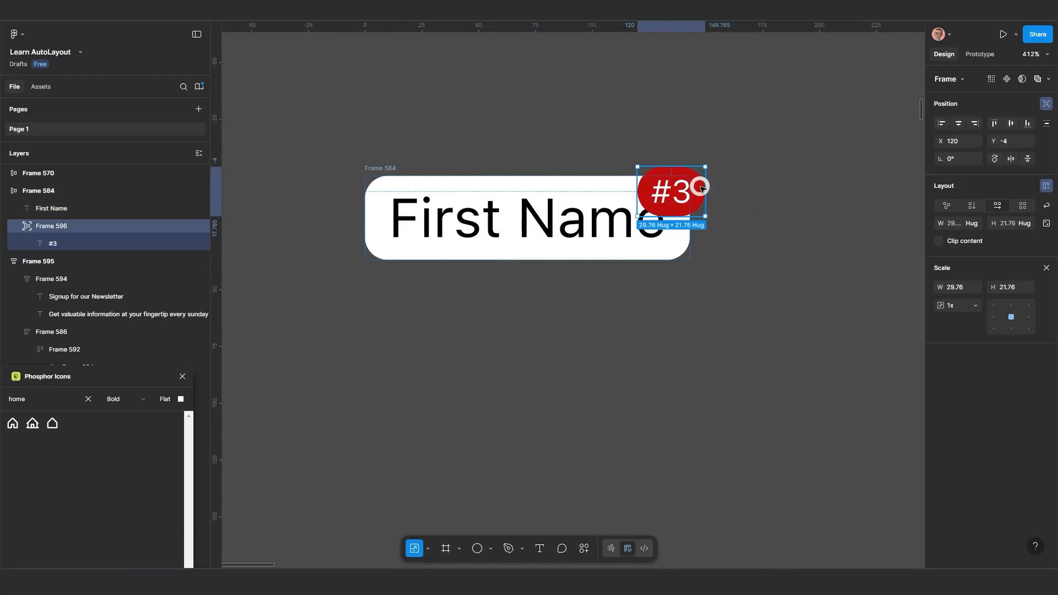
Duplicate the First Name text inside its frame and move the widened frame to about X 572, Y -3090
{"action": "left_click", "coordinate": [559, 232]}
{"action": "key", "text": "ctrl"}
{"action": "key", "text": "ctrl+d"}
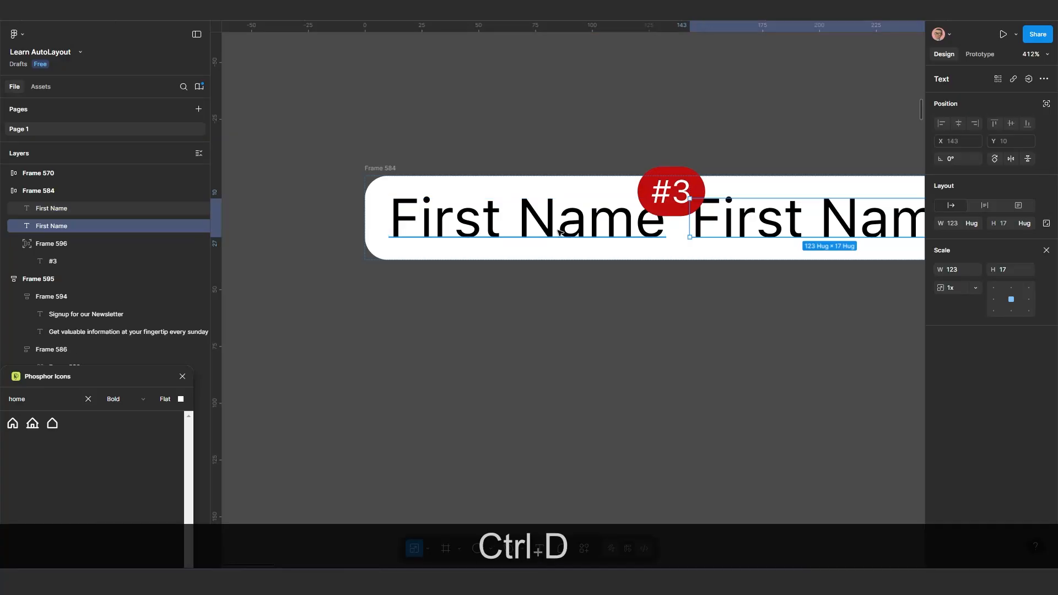
{"action": "scroll", "coordinate": [560, 231], "scroll_direction": "down", "scroll_amount": 2}
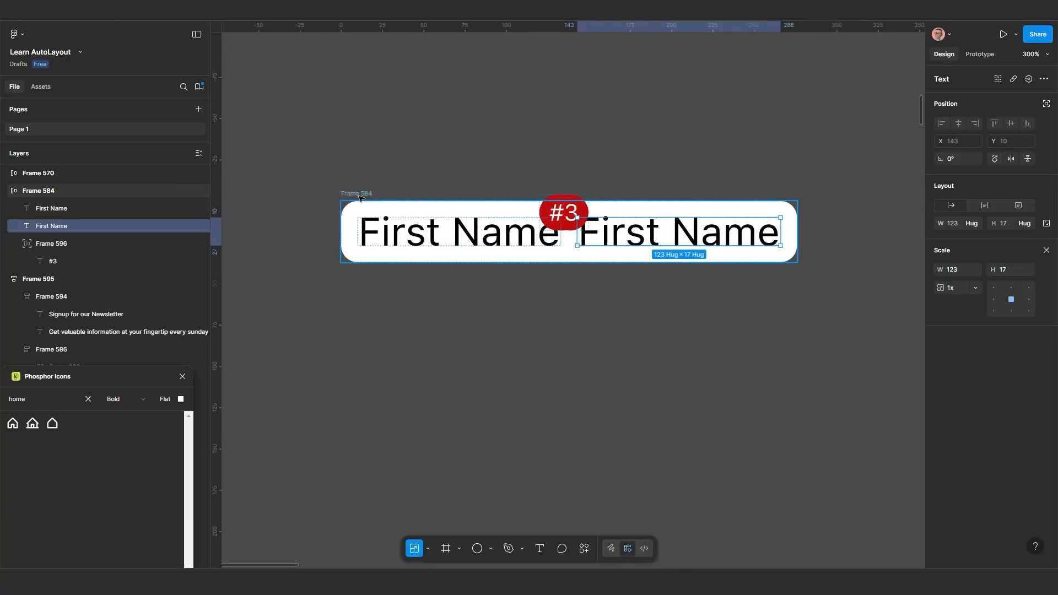
{"action": "mouse_move", "coordinate": [358, 196]}
{"action": "left_mouse_down"}
{"action": "mouse_move", "coordinate": [384, 210]}
{"action": "mouse_move", "coordinate": [375, 201]}
{"action": "left_mouse_up"}
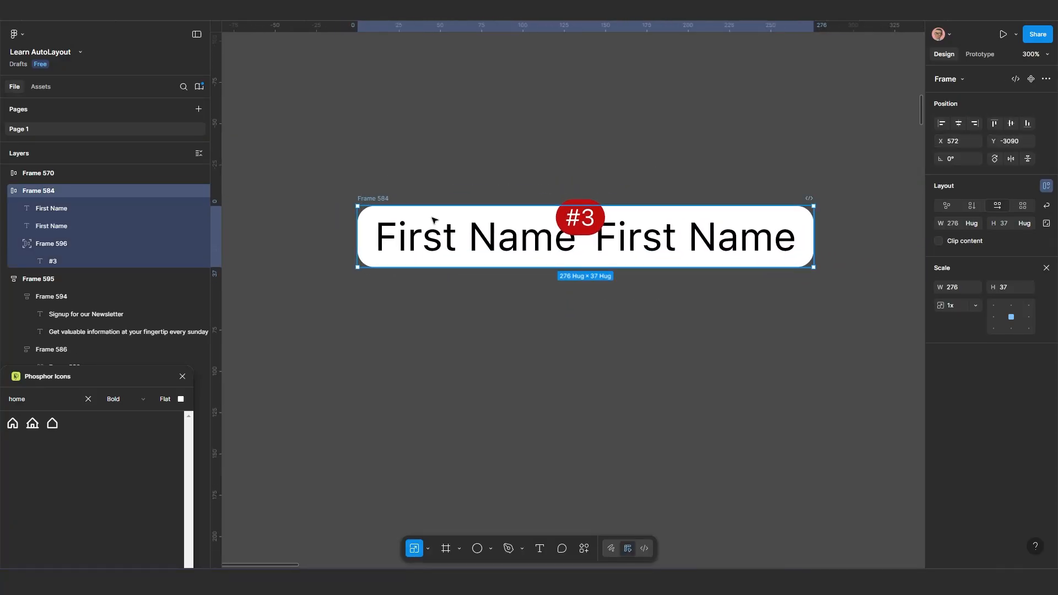
Move the #3 badge to the widened frame's upper-right corner at X 248, Y -4, and the frame to about X 570, Y -3080
{"action": "left_click", "coordinate": [594, 219]}
{"action": "left_click_drag", "start_coordinate": [581, 219], "coordinate": [792, 218]}
{"action": "mouse_move", "coordinate": [386, 200]}
{"action": "left_mouse_down"}
{"action": "mouse_move", "coordinate": [478, 226]}
{"action": "mouse_move", "coordinate": [399, 248]}
{"action": "mouse_move", "coordinate": [380, 216]}
{"action": "left_mouse_up"}
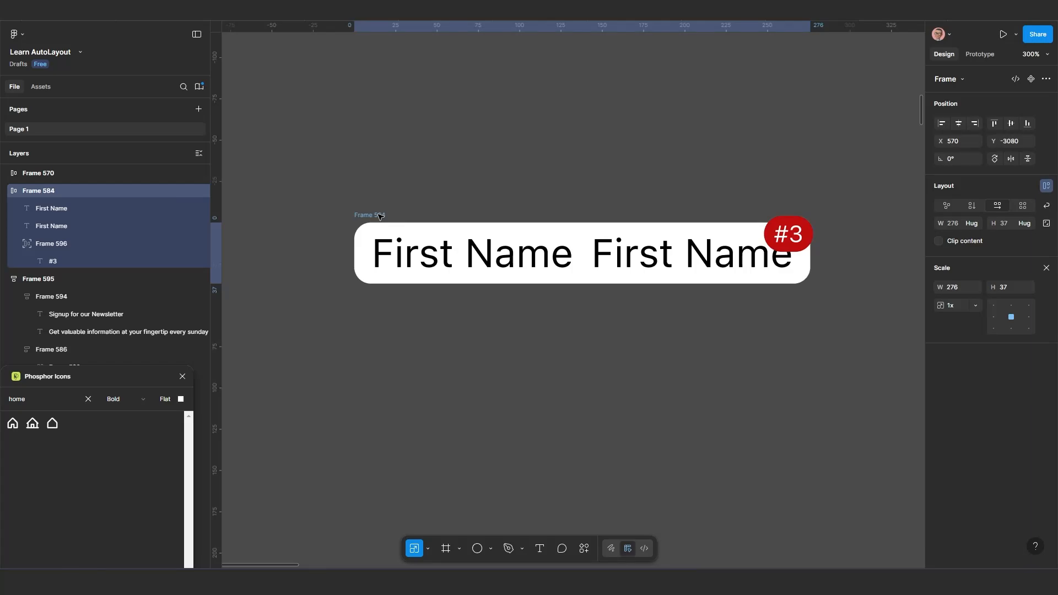
Delete the first of the two First Name texts from the frame
{"action": "left_click", "coordinate": [525, 254]}
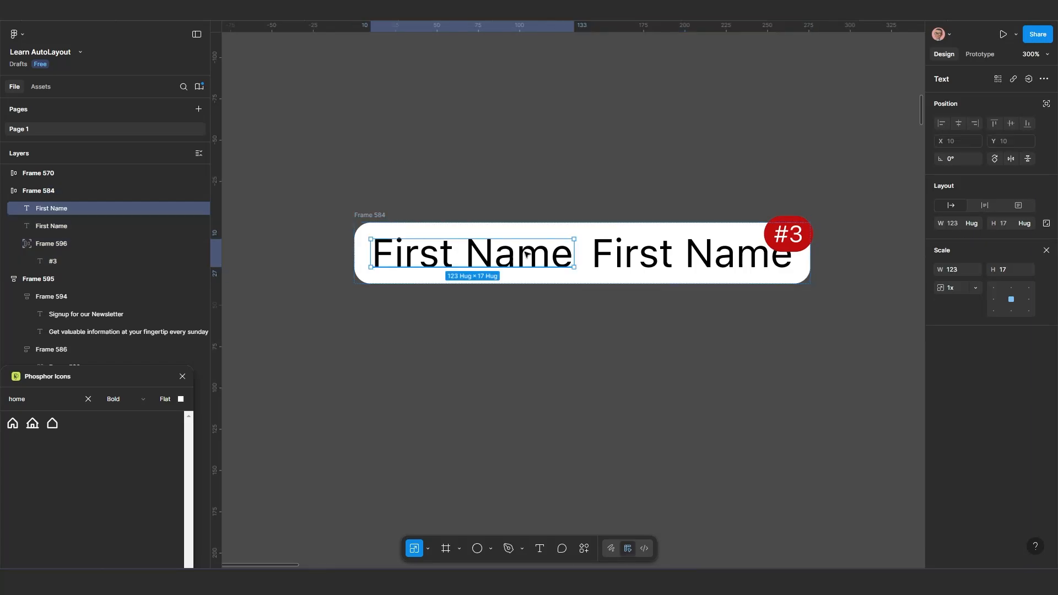
{"action": "key", "text": "Delete"}
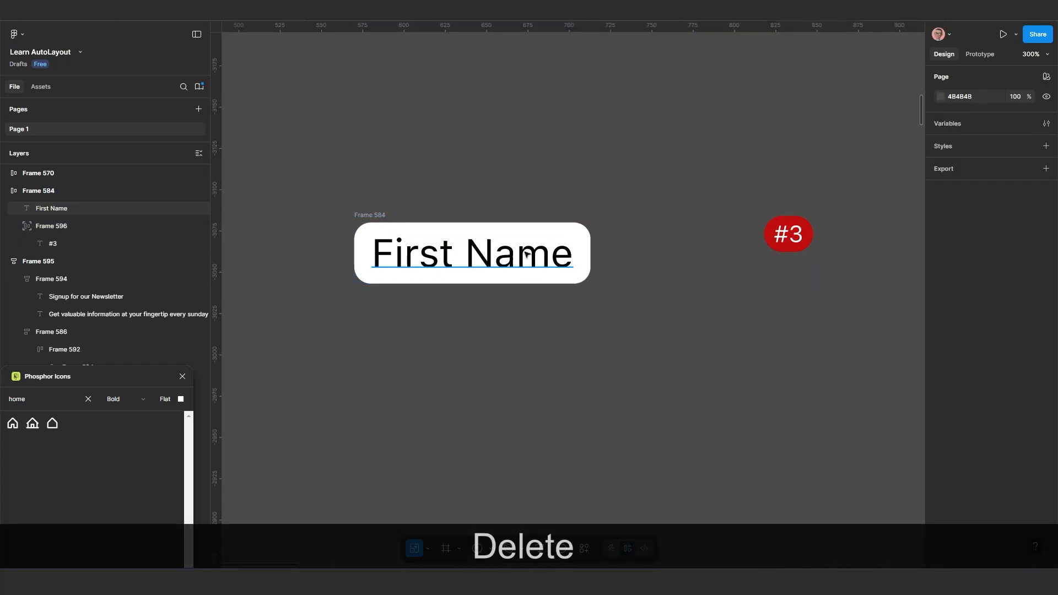
Move the First Name frame to X 571, Y -3080 and bring the #3 badge back onto its upper-right corner
{"action": "left_click", "coordinate": [797, 236]}
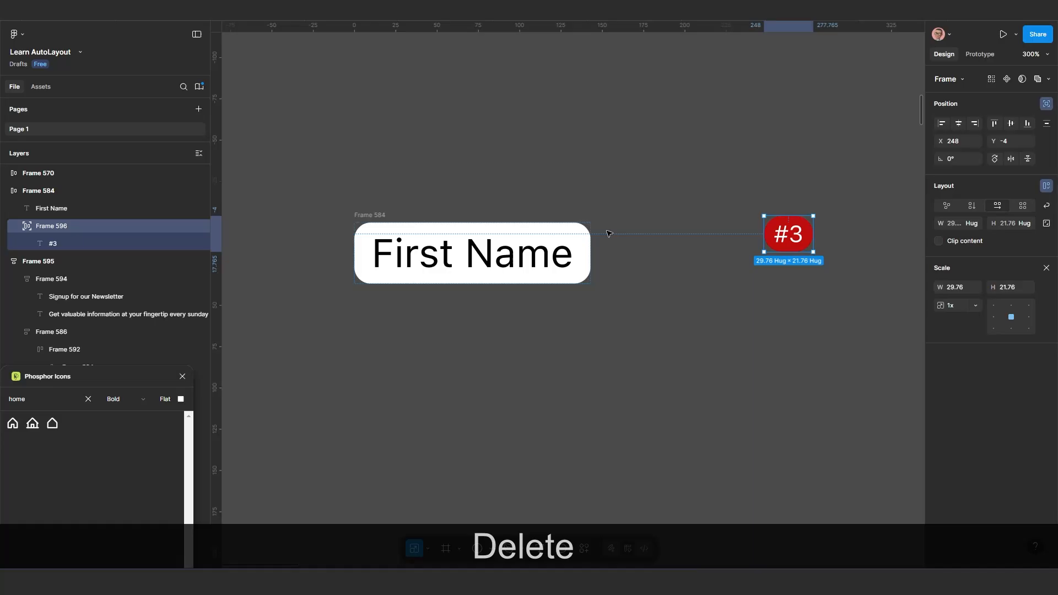
{"action": "left_click", "coordinate": [373, 217]}
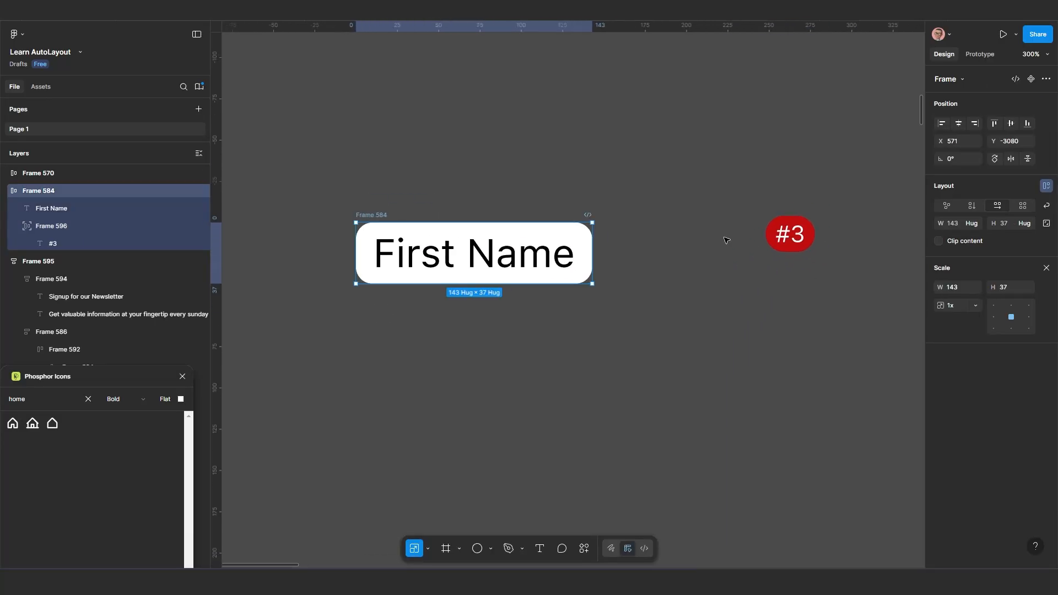
{"action": "left_click", "coordinate": [788, 236]}
{"action": "left_click_drag", "start_coordinate": [801, 236], "coordinate": [599, 233]}
Duplicate the badged First Name frame straight below at Y -3018 and wrap both copies in a vertical auto layout frame
{"action": "scroll", "coordinate": [482, 285], "scroll_direction": "down", "scroll_amount": 2}
{"action": "left_click", "coordinate": [401, 226]}
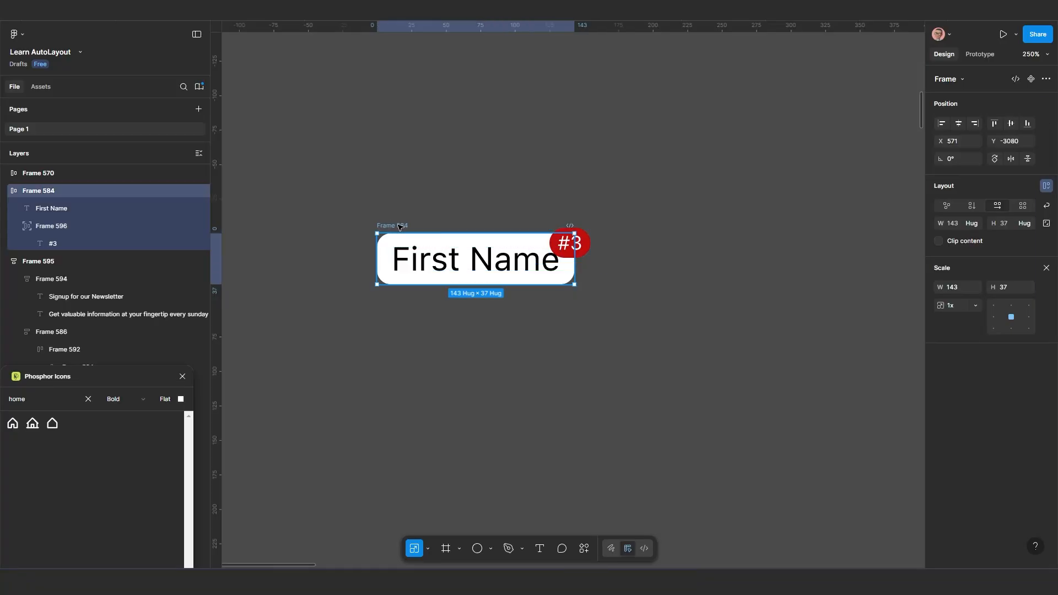
{"action": "key", "text": "alt"}
{"action": "left_click_drag", "start_coordinate": [415, 304], "coordinate": [397, 307]}
{"action": "key", "text": "shift"}
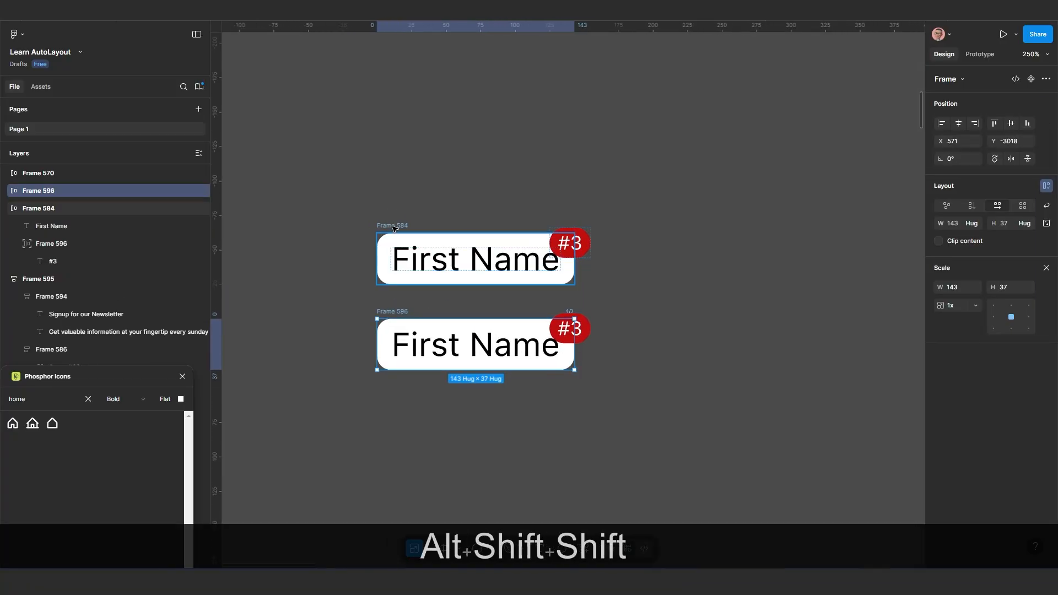
{"action": "left_click", "coordinate": [394, 228], "text": "shift"}
{"action": "key", "text": "shift+a"}
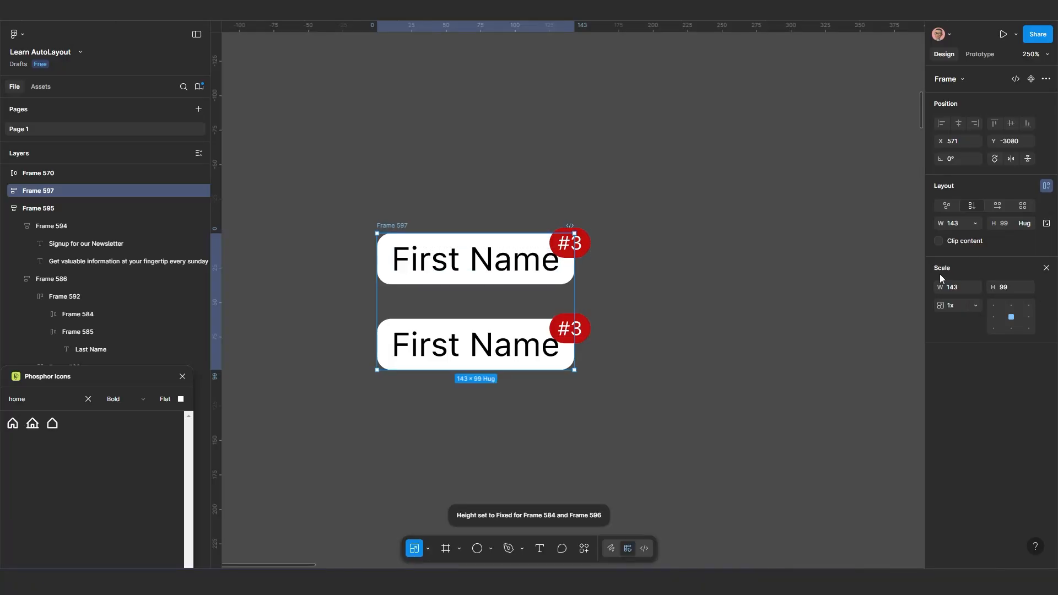
Switch back to the Move tool and give the outer auto layout frame a dark red 811111 fill
{"action": "left_click", "coordinate": [427, 550]}
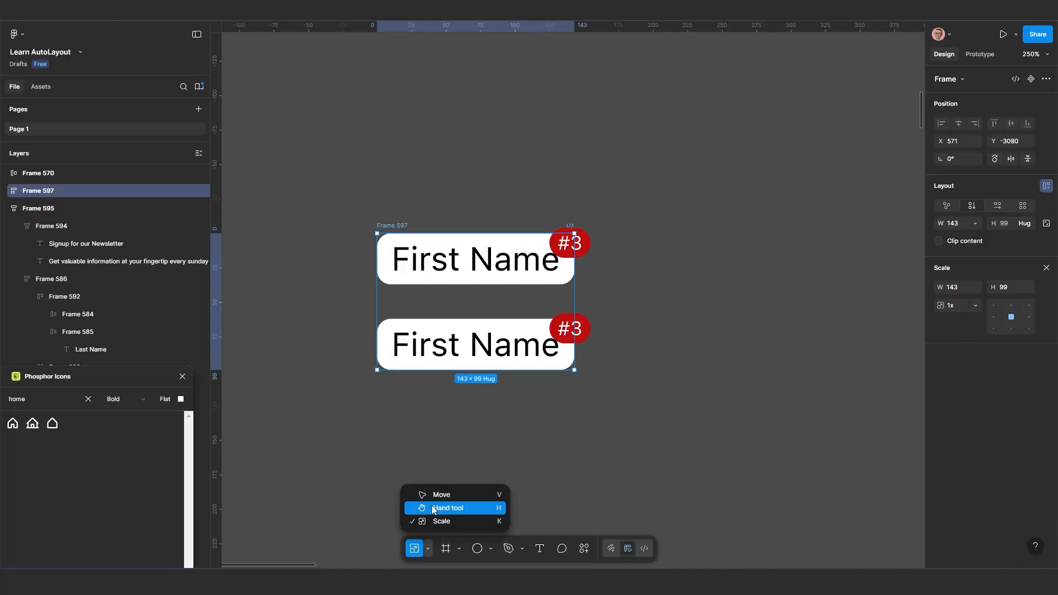
{"action": "left_click", "coordinate": [434, 492]}
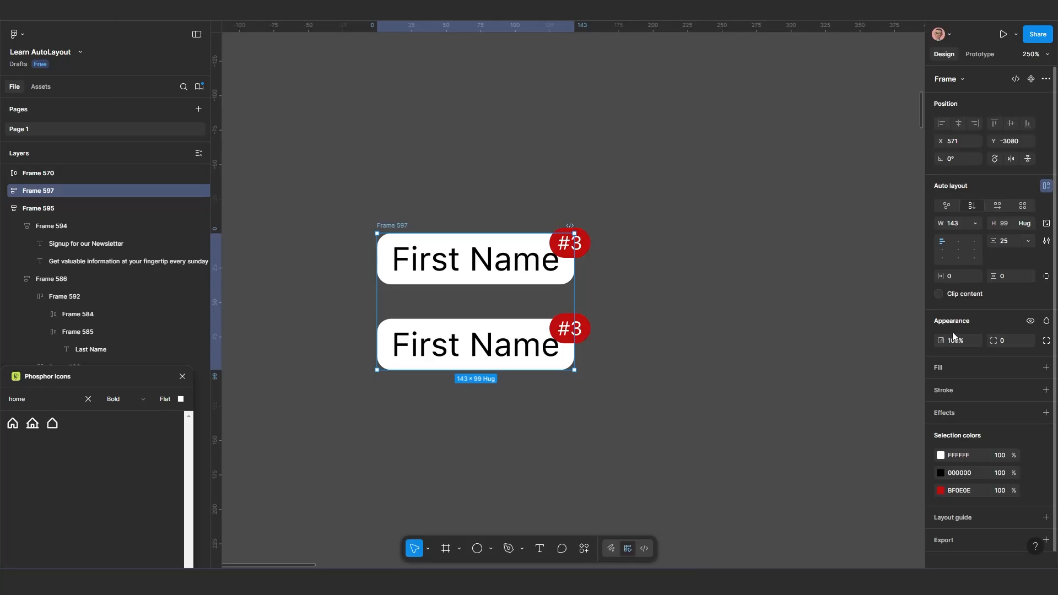
{"action": "left_click", "coordinate": [953, 369]}
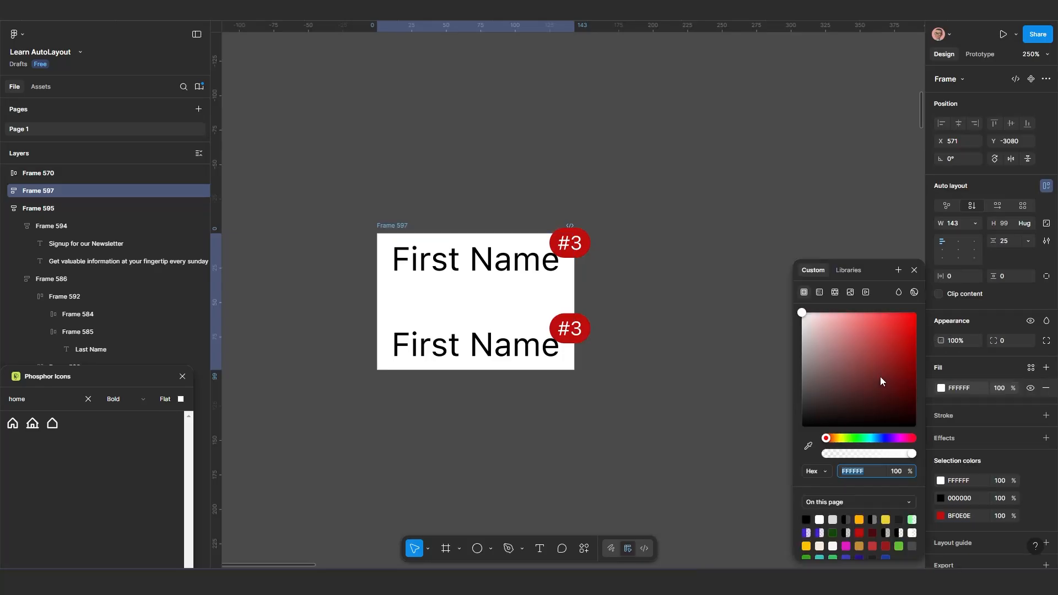
{"action": "left_click", "coordinate": [901, 374]}
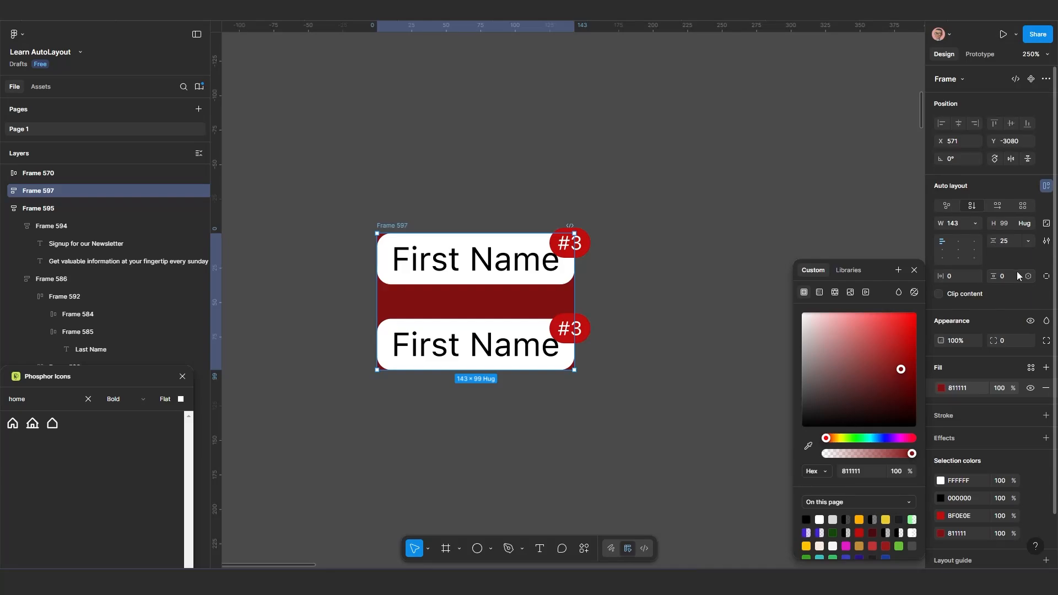
Set the outer frame's padding to 20 on all sides
{"action": "left_click", "coordinate": [960, 278], "text": "ctrl"}
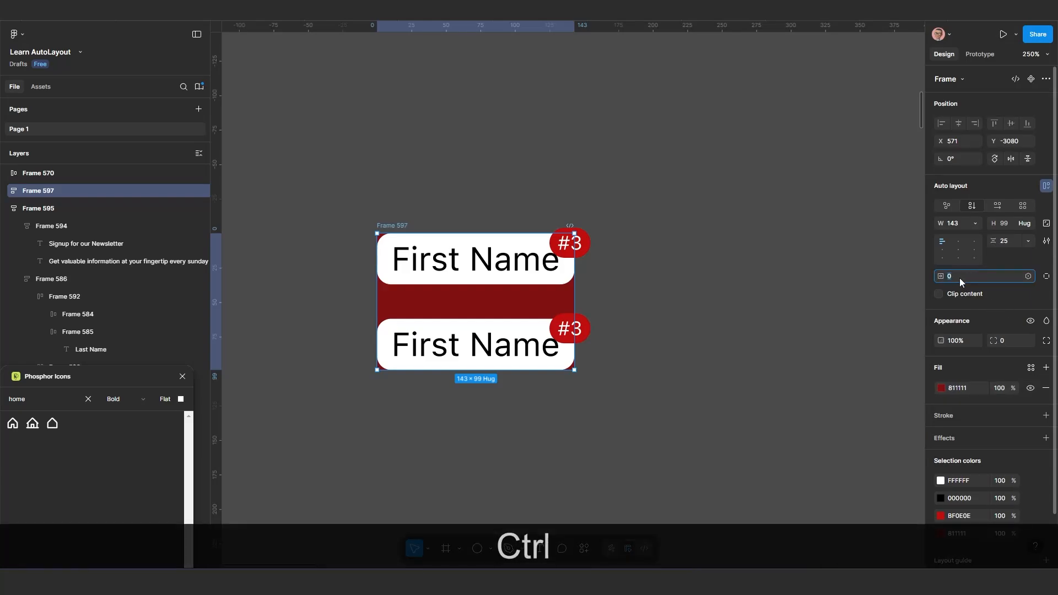
{"action": "type", "text": "0"}
{"action": "key", "text": "Return"}
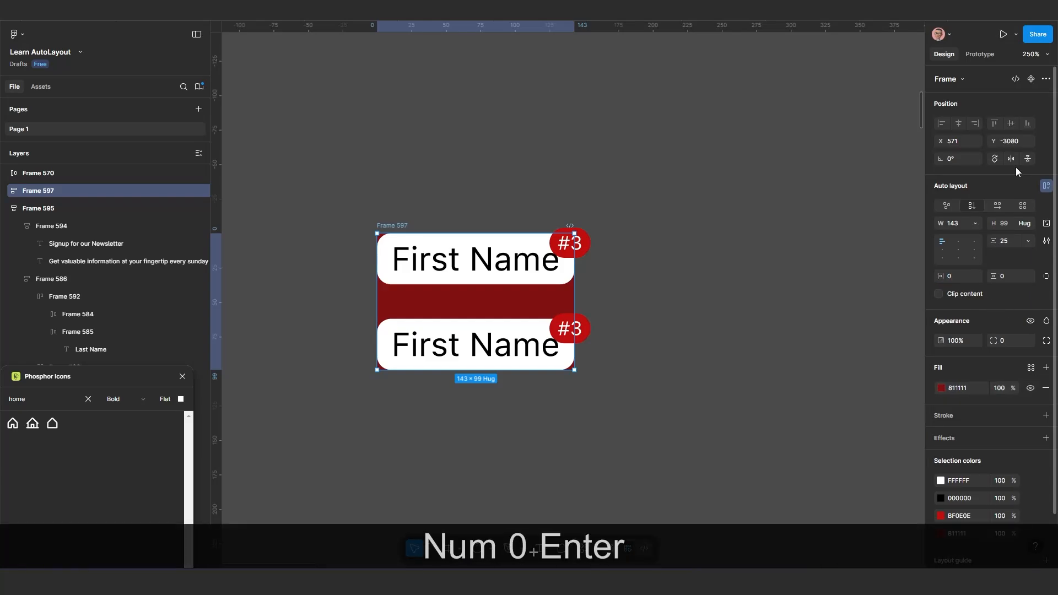
{"action": "type", "text": "20"}
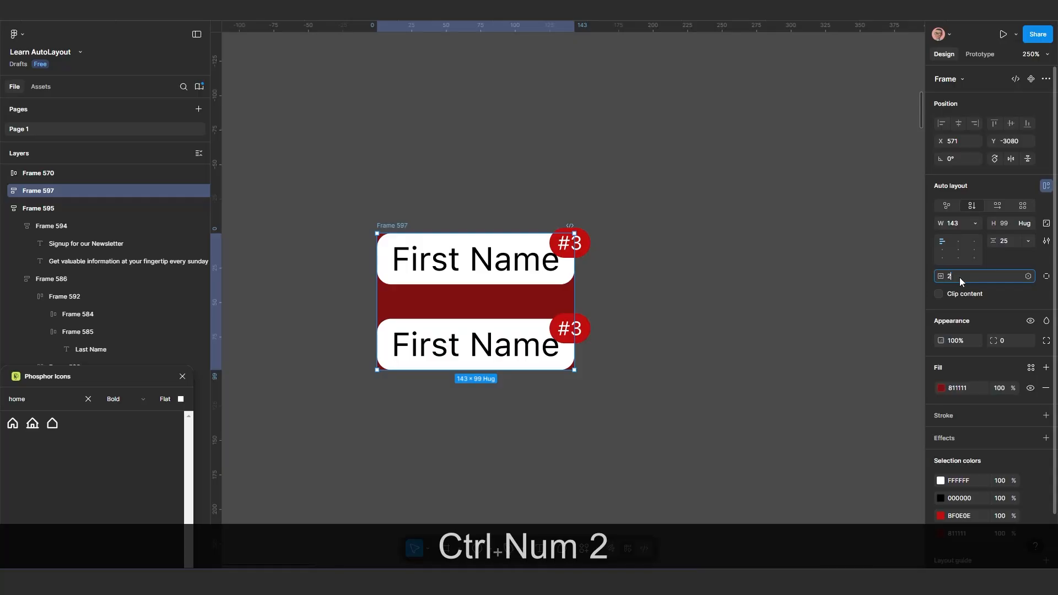
{"action": "key", "text": "Return"}
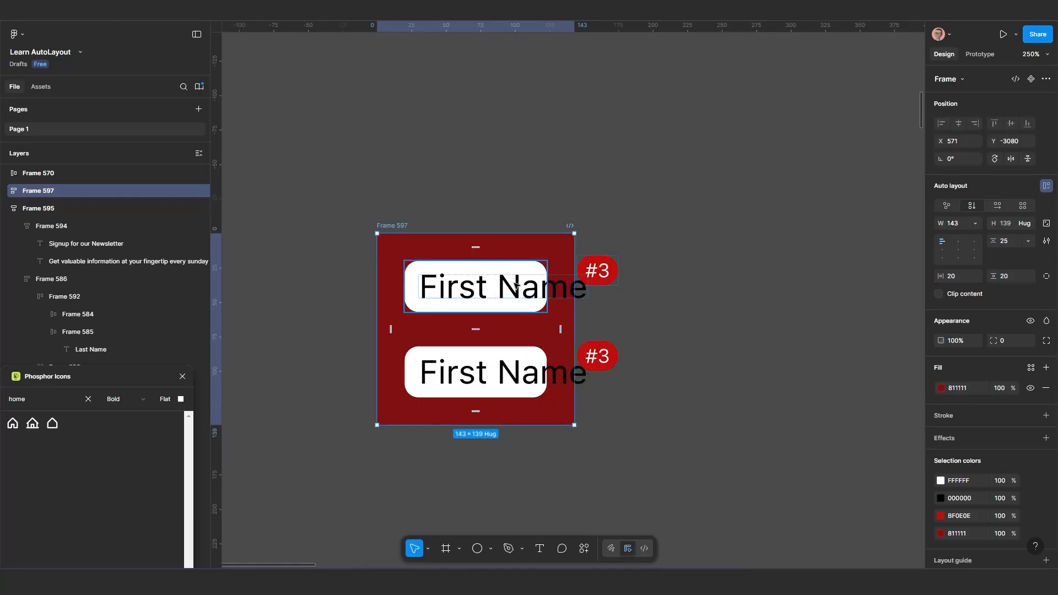
Set the width of both First Name frames inside the red container to Hug contents
{"action": "scroll", "coordinate": [508, 344], "scroll_direction": "up", "scroll_amount": 3}
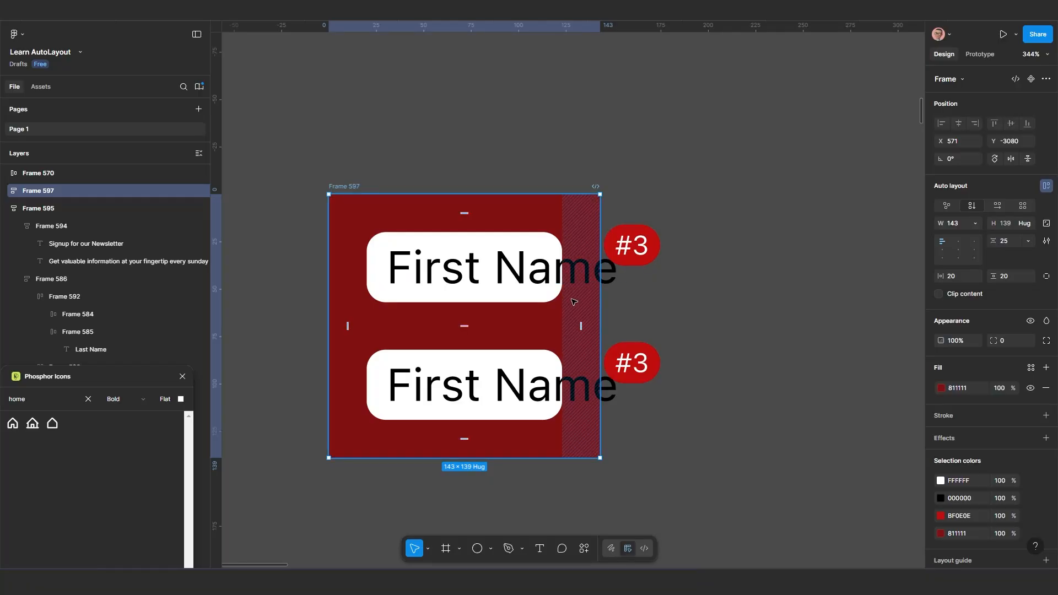
{"action": "left_click", "coordinate": [524, 250]}
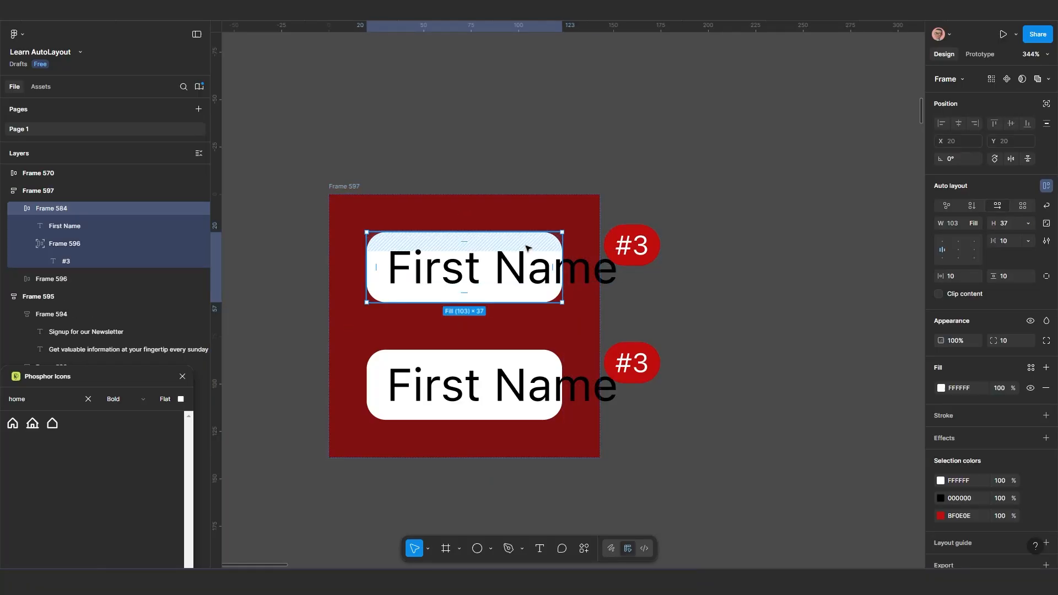
{"action": "left_click", "coordinate": [976, 224]}
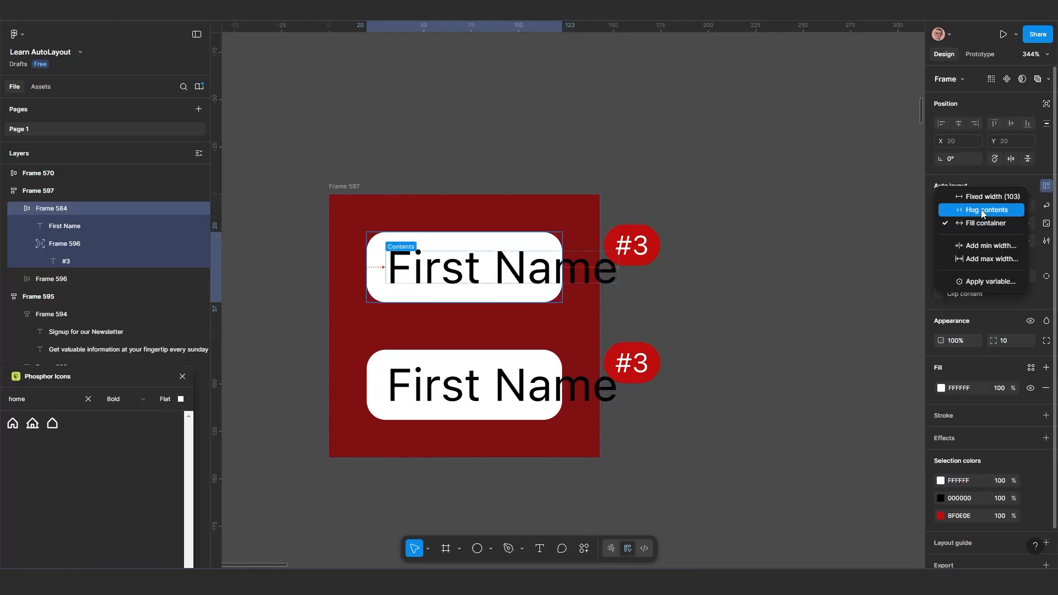
{"action": "left_click", "coordinate": [981, 210]}
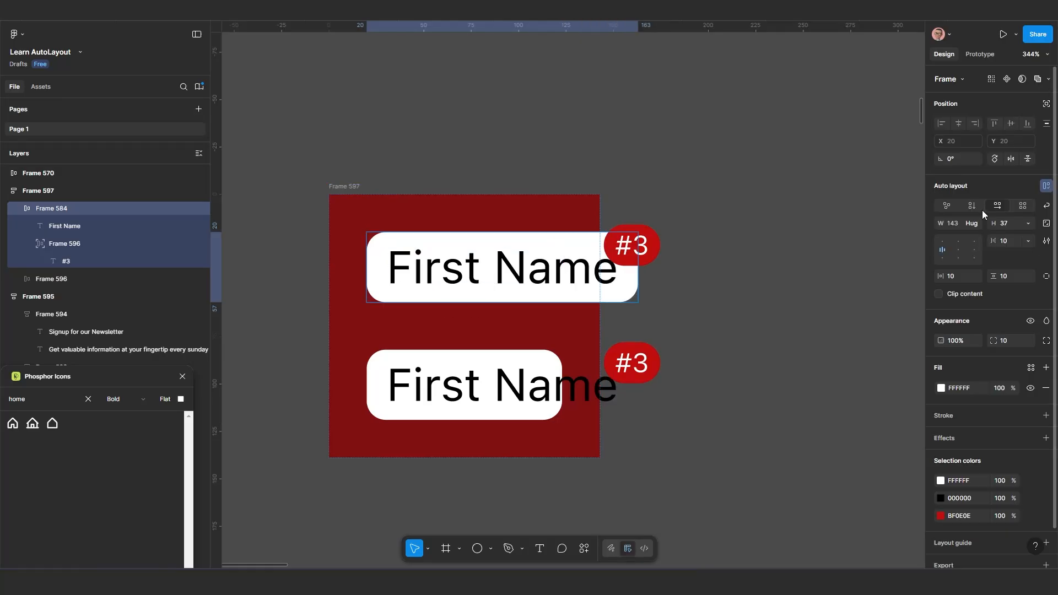
{"action": "left_click", "coordinate": [538, 377]}
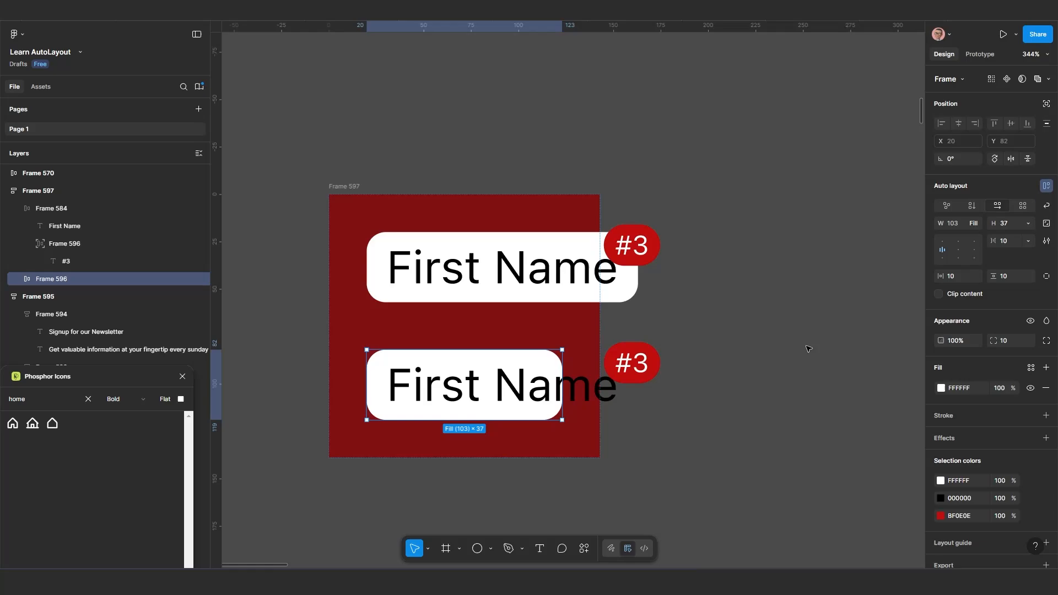
{"action": "left_click", "coordinate": [973, 225]}
{"action": "left_click", "coordinate": [981, 210]}
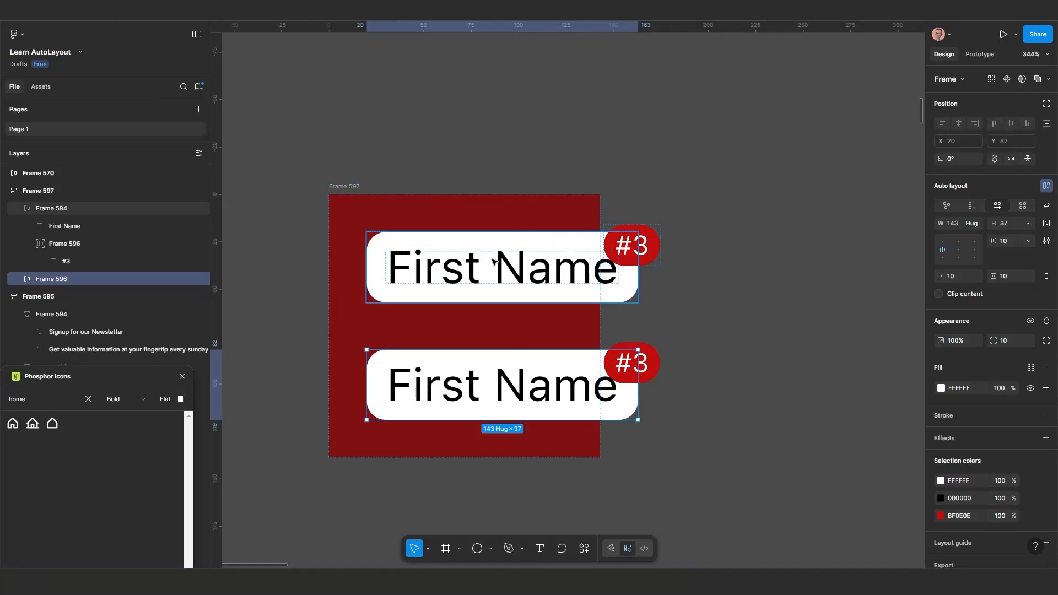
Set the red outer frame's width to Hug contents and move the frame to X 591, Y -3084
{"action": "left_click", "coordinate": [347, 189]}
{"action": "left_click", "coordinate": [959, 224]}
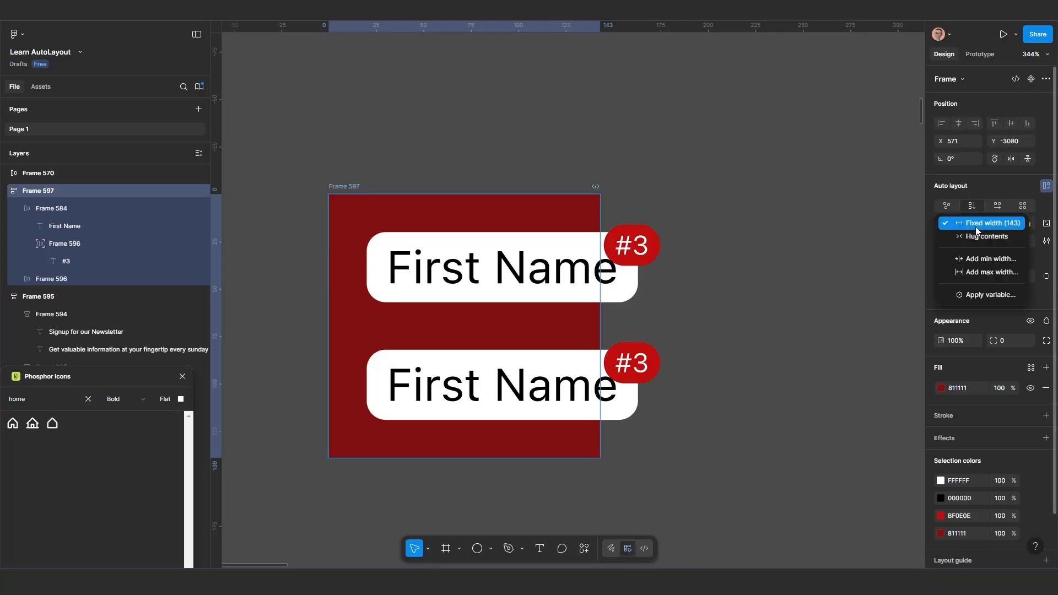
{"action": "left_click", "coordinate": [977, 237]}
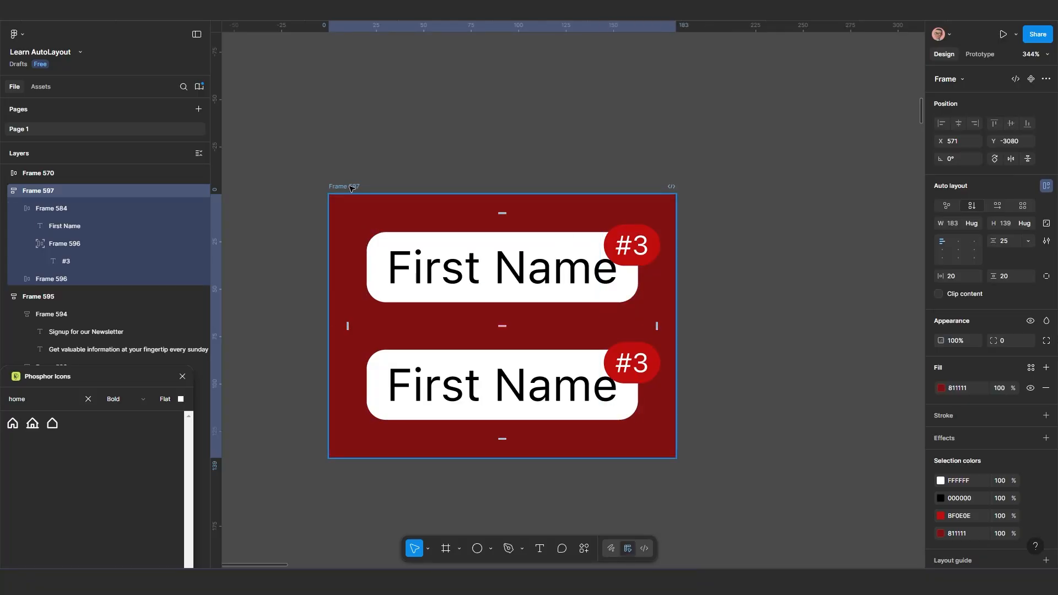
{"action": "left_click_drag", "start_coordinate": [349, 188], "coordinate": [374, 185]}
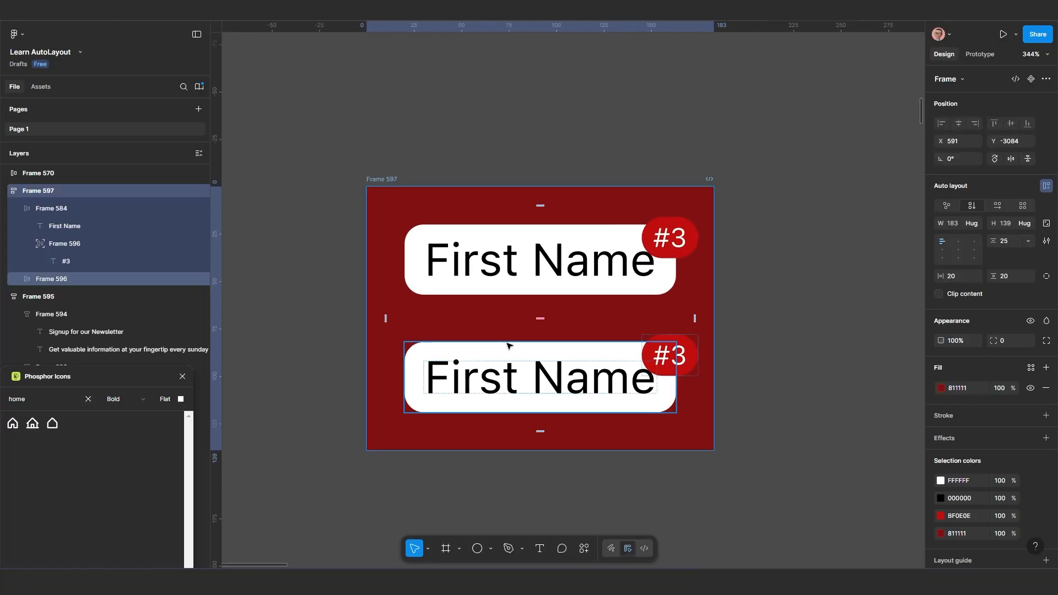
Duplicate the lower First Name frame three times inside the red container, then clear the selection
{"action": "scroll", "coordinate": [525, 323], "scroll_direction": "down", "scroll_amount": 2}
{"action": "left_click", "coordinate": [524, 324]}
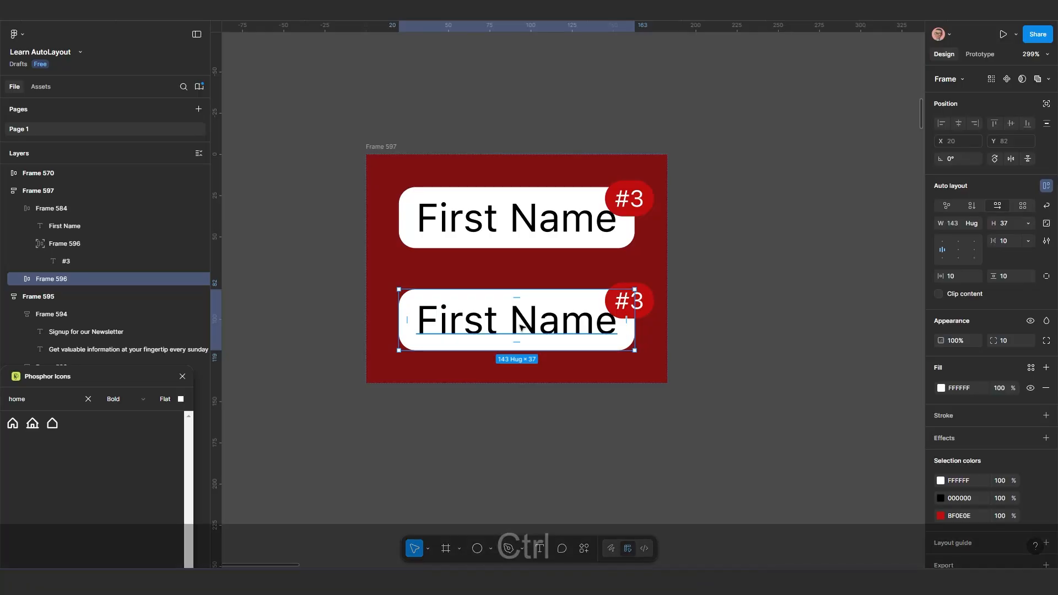
{"action": "key", "text": "ctrl+d"}
{"action": "key", "text": "ctrl+d"}
{"action": "key", "text": "ctrl+d"}
{"action": "scroll", "coordinate": [524, 322], "scroll_direction": "down", "scroll_amount": 3}
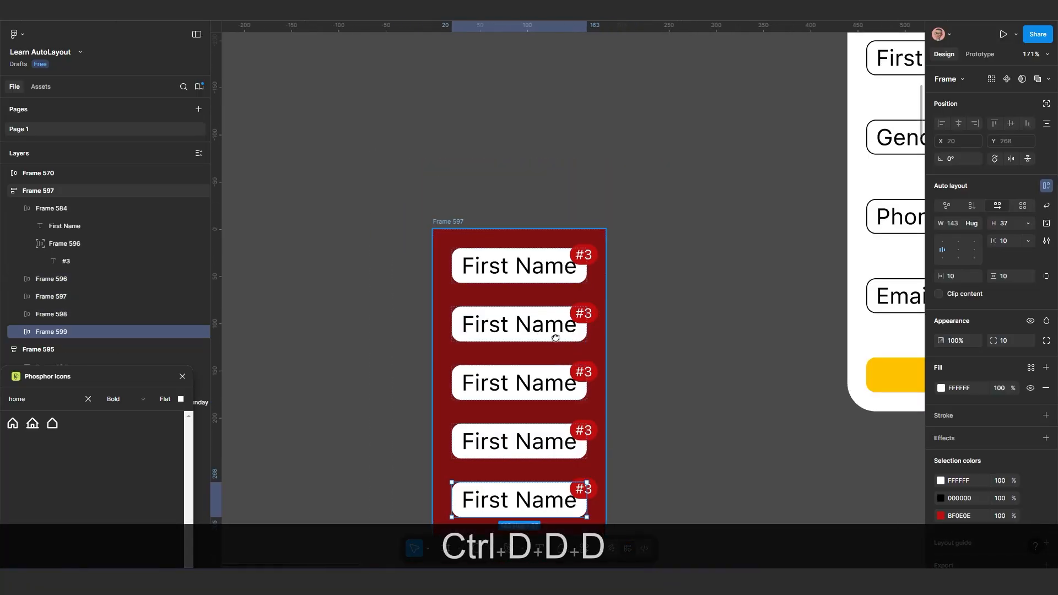
{"action": "left_click", "coordinate": [635, 268]}
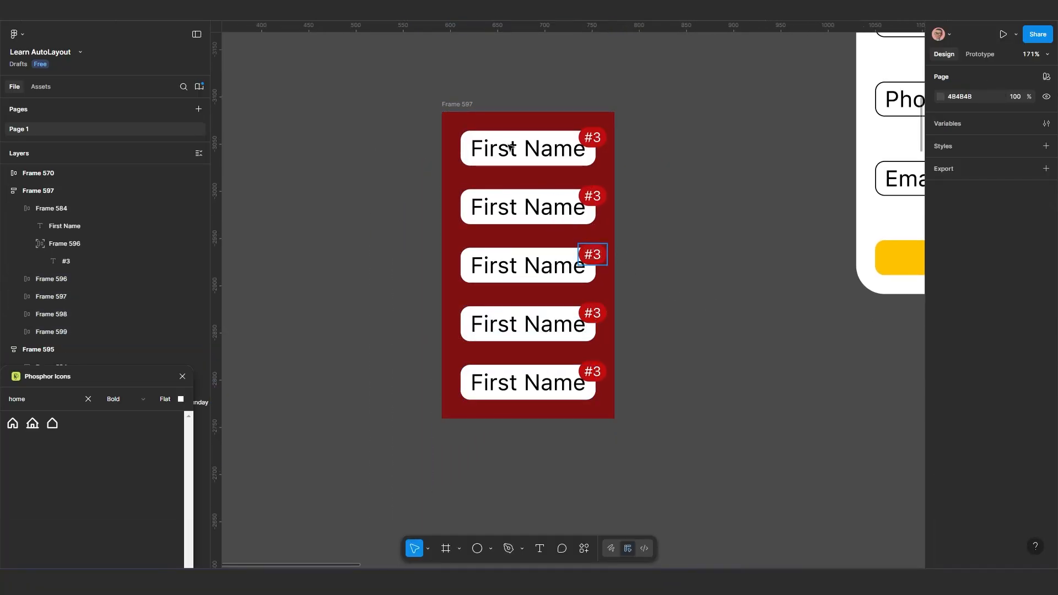
Duplicate the yellow Sign up button within the newsletter form, placing the copy between the Phone and Email fields
{"action": "scroll", "coordinate": [522, 181], "scroll_direction": "up", "scroll_amount": 3}
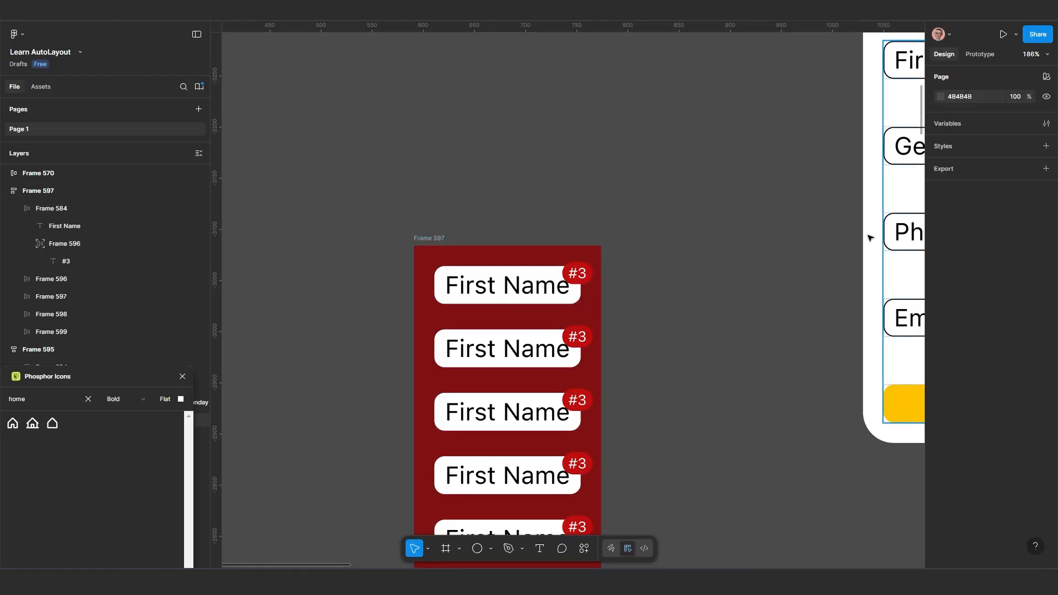
{"action": "scroll", "coordinate": [607, 270], "scroll_direction": "down", "scroll_amount": 3}
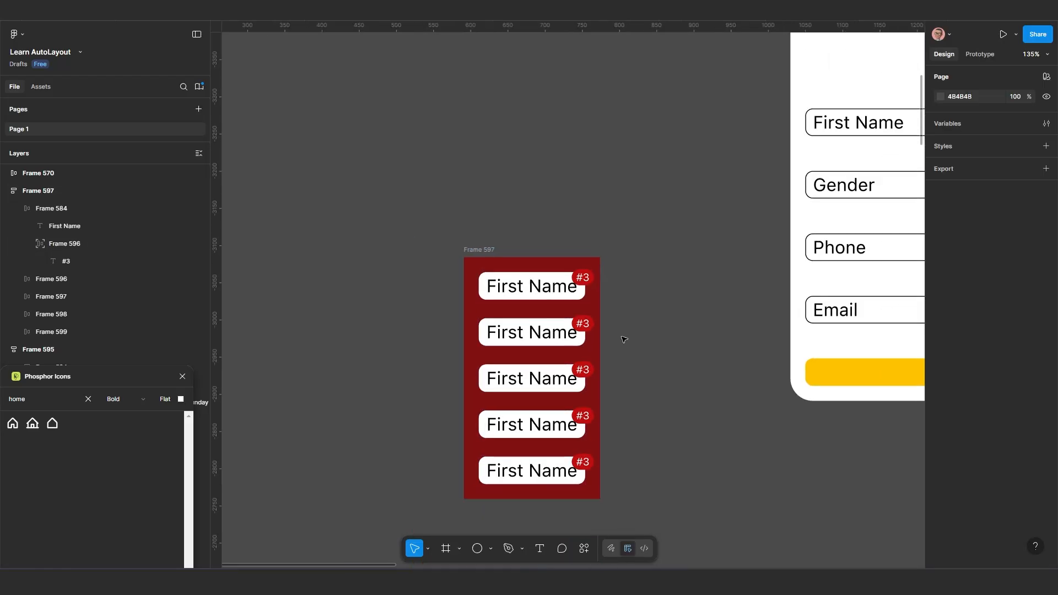
{"action": "scroll", "coordinate": [637, 295], "scroll_direction": "up", "scroll_amount": 1}
{"action": "scroll", "coordinate": [716, 325], "scroll_direction": "right", "scroll_amount": 2}
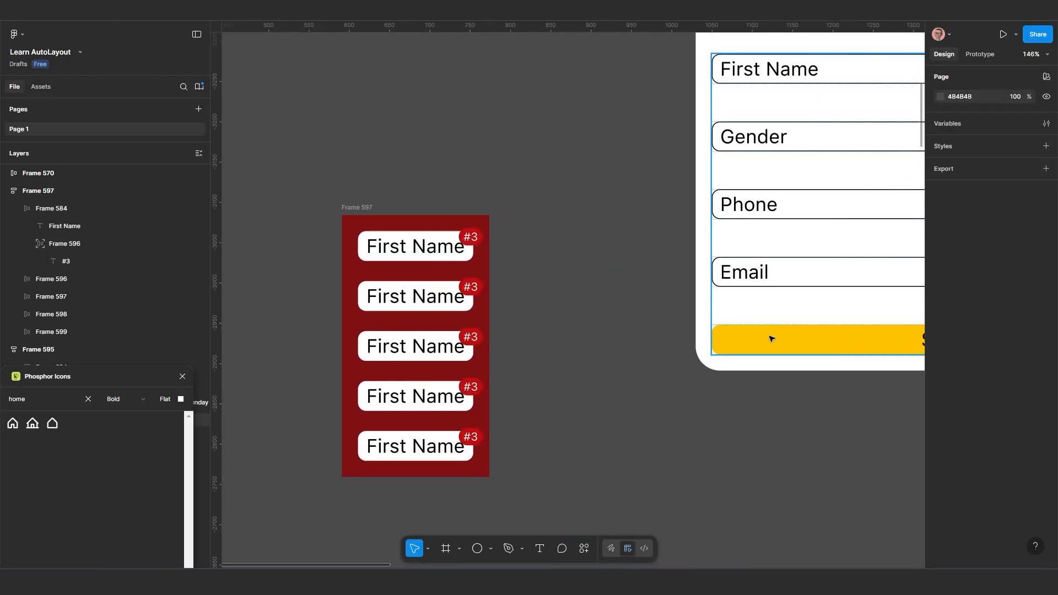
{"action": "left_click", "coordinate": [770, 338]}
{"action": "scroll", "coordinate": [770, 338], "scroll_direction": "down", "scroll_amount": 2}
{"action": "key", "text": "alt"}
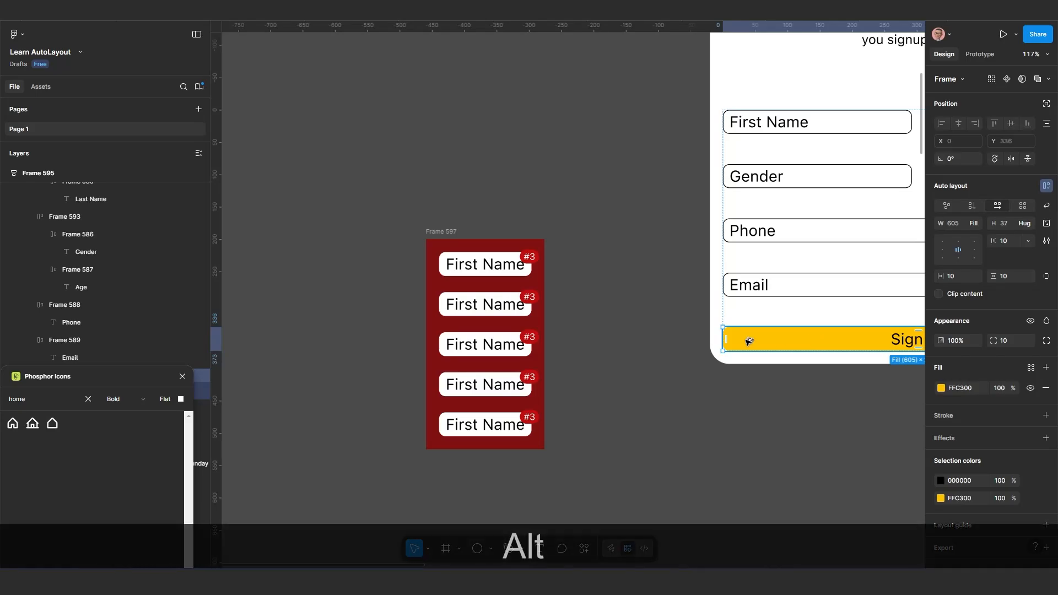
{"action": "left_click_drag", "start_coordinate": [749, 341], "coordinate": [522, 234]}
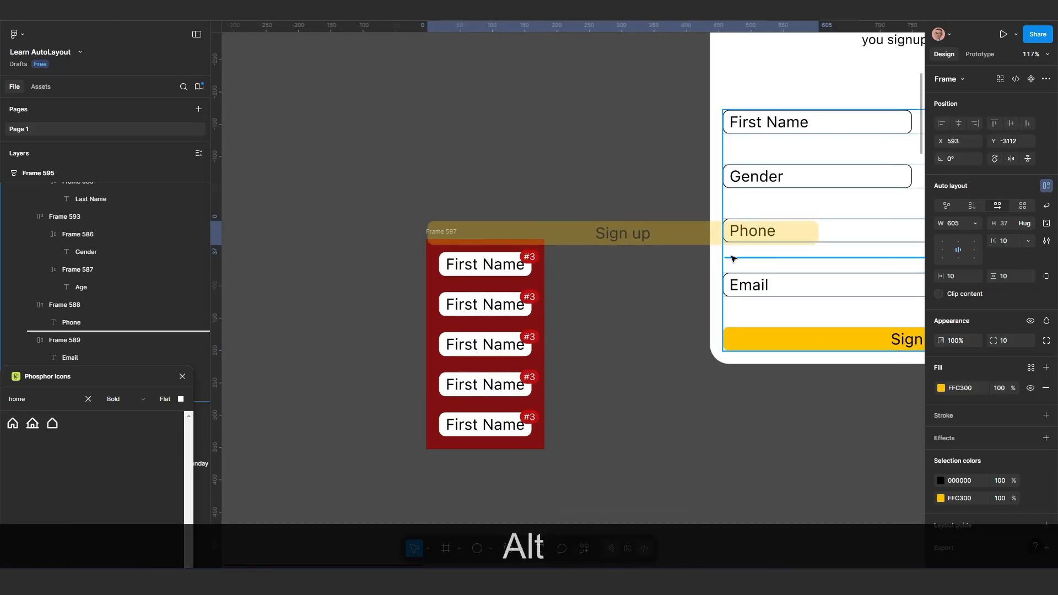
{"action": "left_click_drag", "start_coordinate": [731, 257], "coordinate": [733, 259]}
{"action": "left_click_drag", "start_coordinate": [794, 397], "coordinate": [653, 396]}
Move the Sign up copy out of the form onto the empty canvas above the red container, at X 774, Y -3242
{"action": "left_click", "coordinate": [740, 287]}
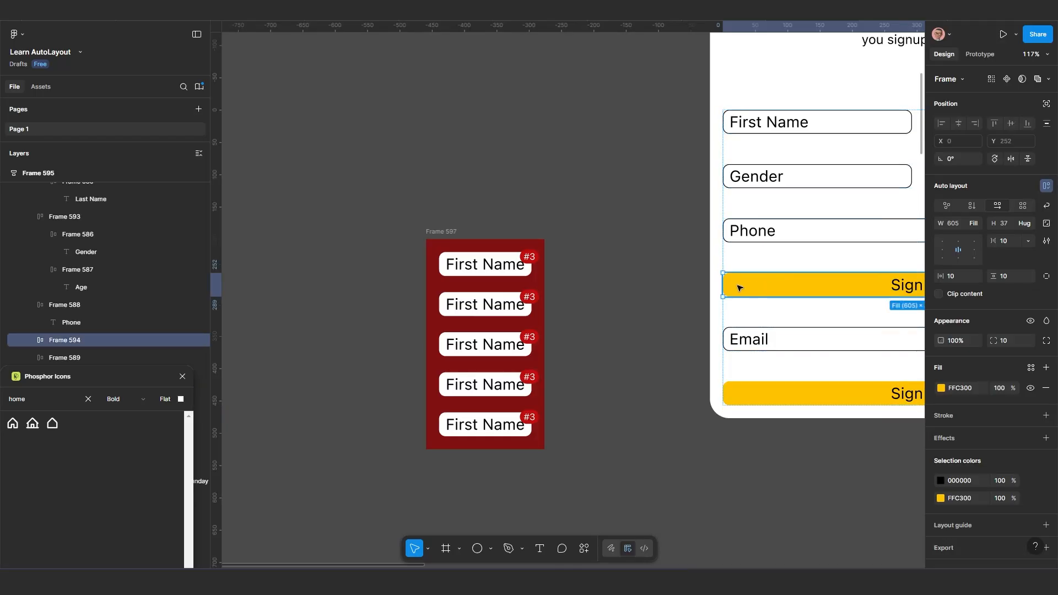
{"action": "left_click_drag", "start_coordinate": [741, 286], "coordinate": [557, 169]}
{"action": "scroll", "coordinate": [485, 193], "scroll_direction": "down", "scroll_amount": 3}
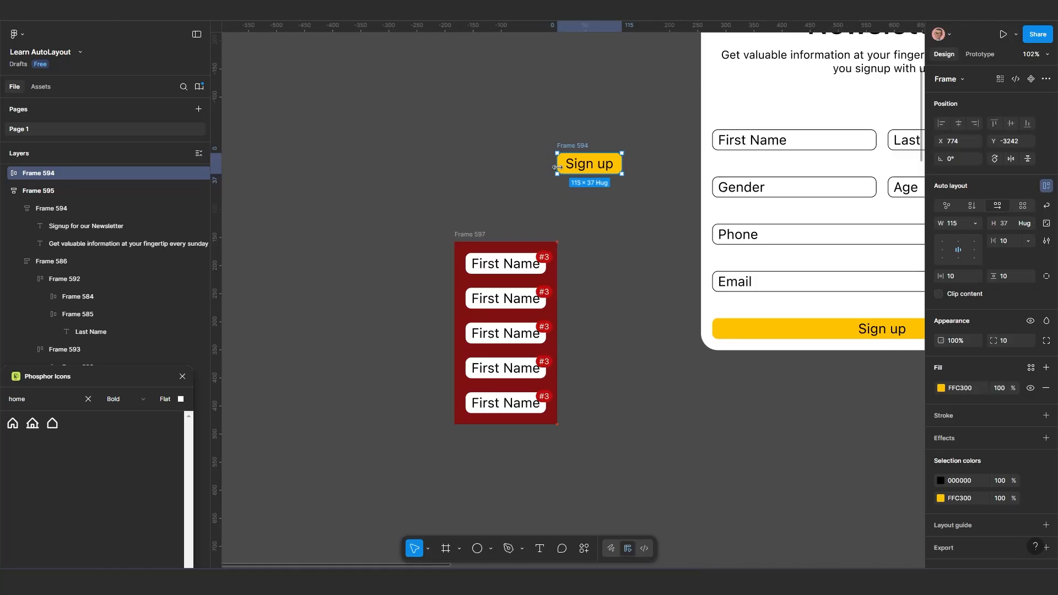
Nest the Sign up button in the red container with Ignore auto layout enabled and place it at X -8, Y 288
{"action": "scroll", "coordinate": [574, 164], "scroll_direction": "up", "scroll_amount": 3}
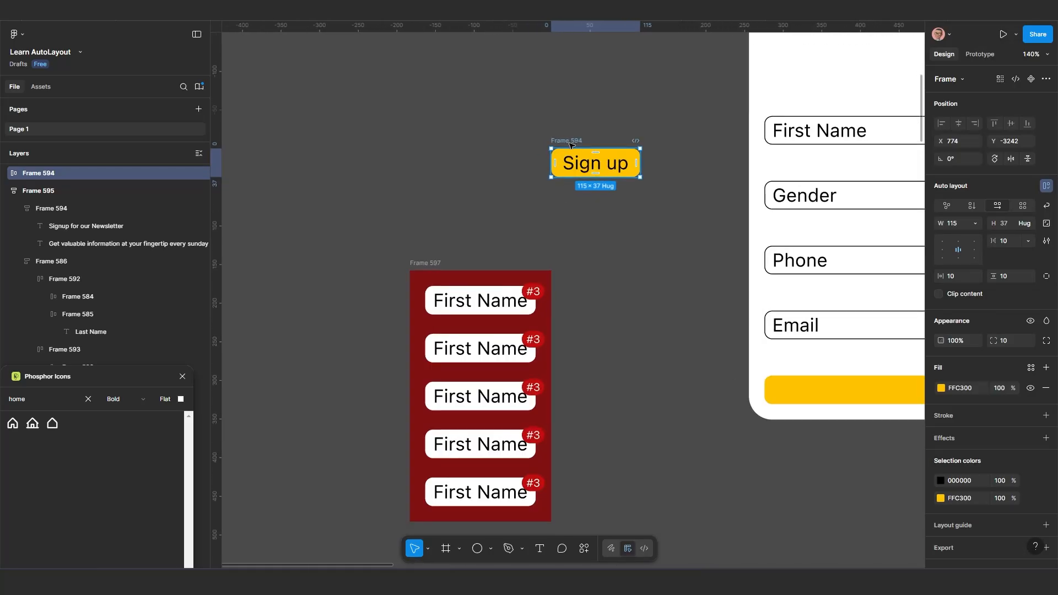
{"action": "left_click_drag", "start_coordinate": [574, 142], "coordinate": [444, 275]}
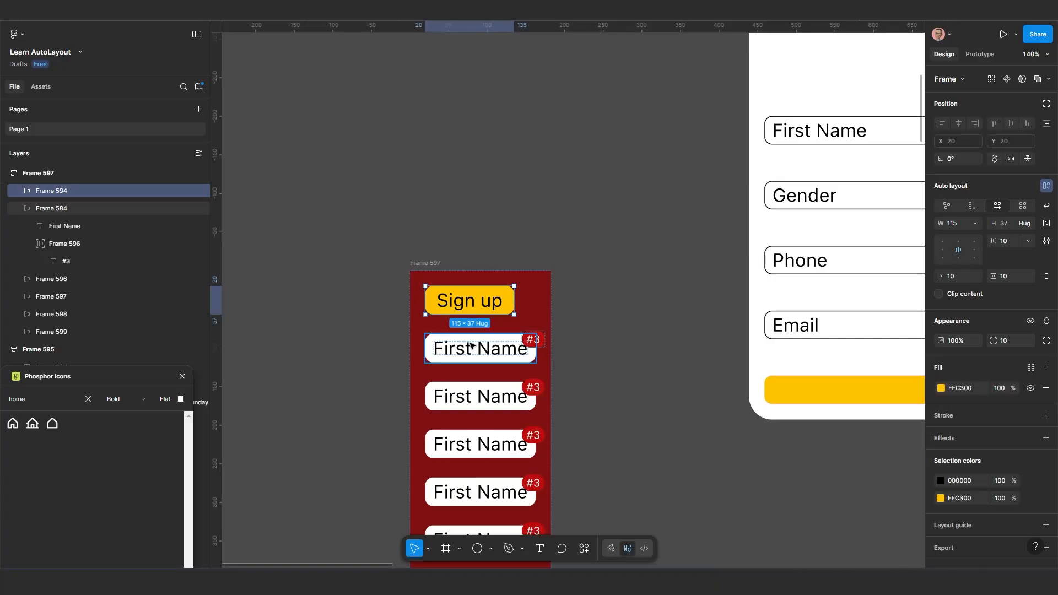
{"action": "left_click", "coordinate": [1048, 105]}
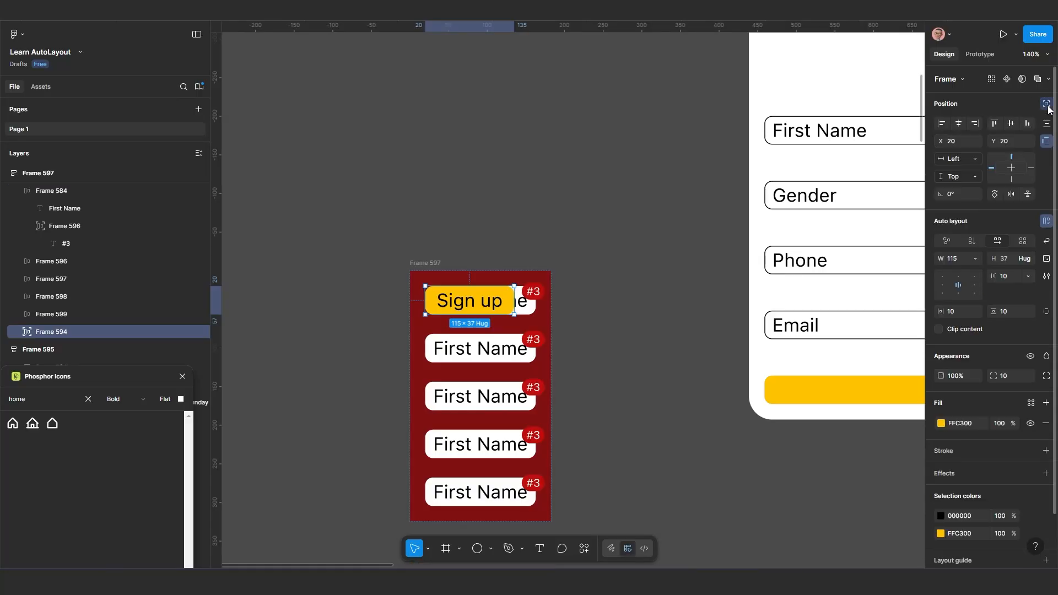
{"action": "scroll", "coordinate": [604, 322], "scroll_direction": "up", "scroll_amount": 2}
{"action": "left_click_drag", "start_coordinate": [604, 322], "coordinate": [751, 269]}
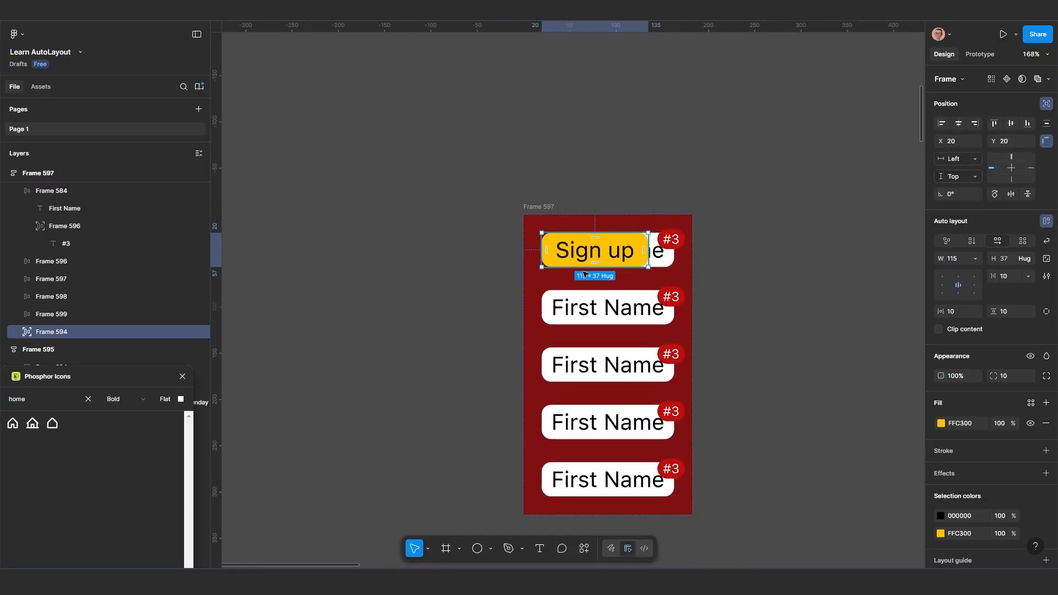
{"action": "left_click_drag", "start_coordinate": [585, 274], "coordinate": [562, 499]}
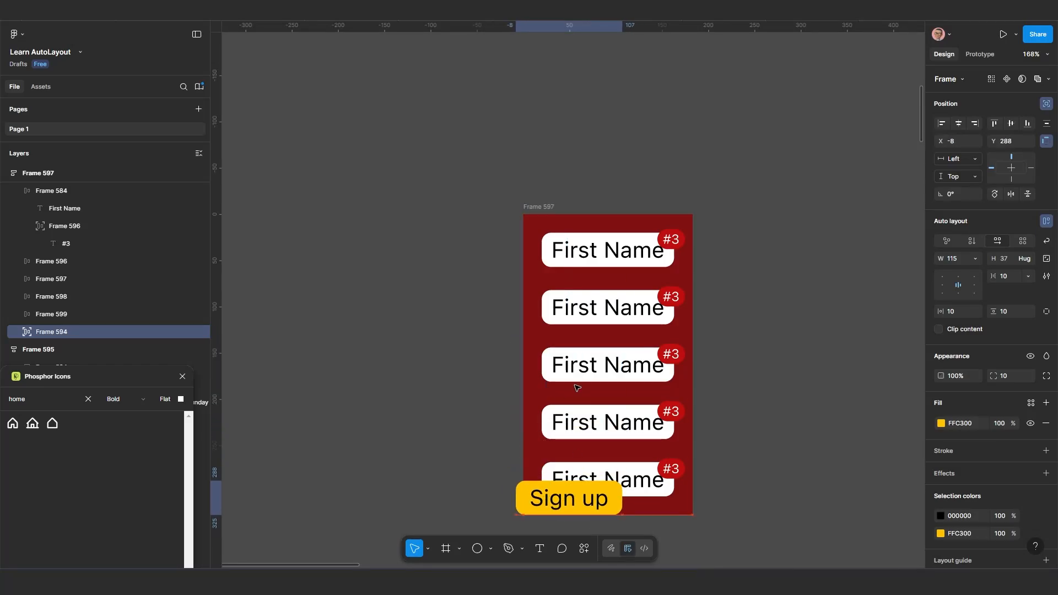
Duplicate the red container beside the original and wrap both in a horizontal auto layout frame
{"action": "left_click_drag", "start_coordinate": [539, 208], "coordinate": [633, 158]}
{"action": "key", "text": "alt"}
{"action": "key", "text": "shift"}
{"action": "left_click", "coordinate": [433, 157], "text": "shift"}
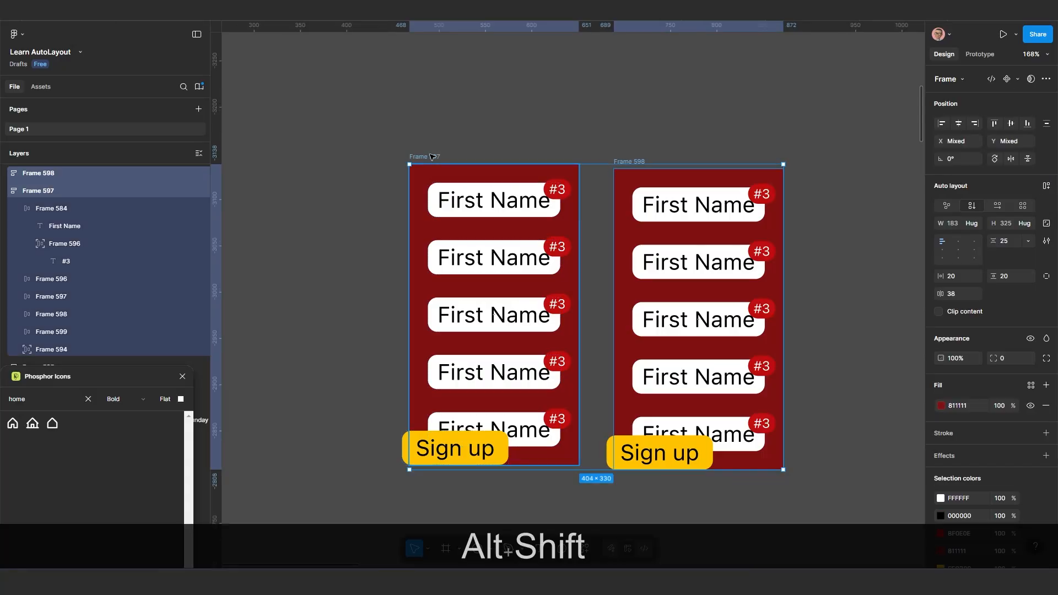
{"action": "key", "text": "shift+a"}
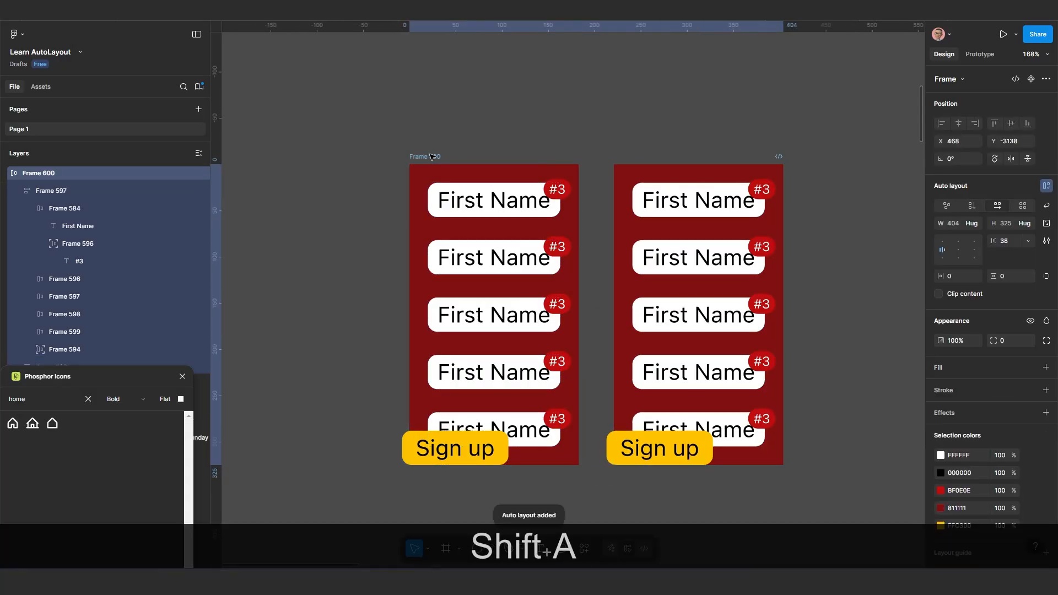
Give the new outer frame a white FFFFFF fill and set its padding to 20 on all sides
{"action": "left_click", "coordinate": [947, 370]}
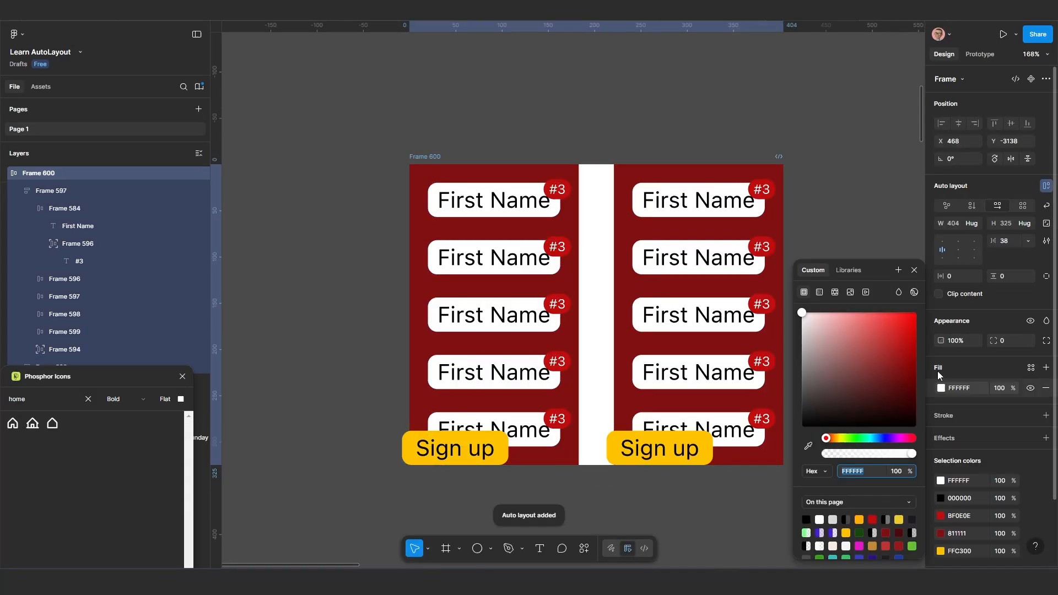
{"action": "left_click", "coordinate": [963, 276], "text": "ctrl"}
{"action": "type", "text": "20"}
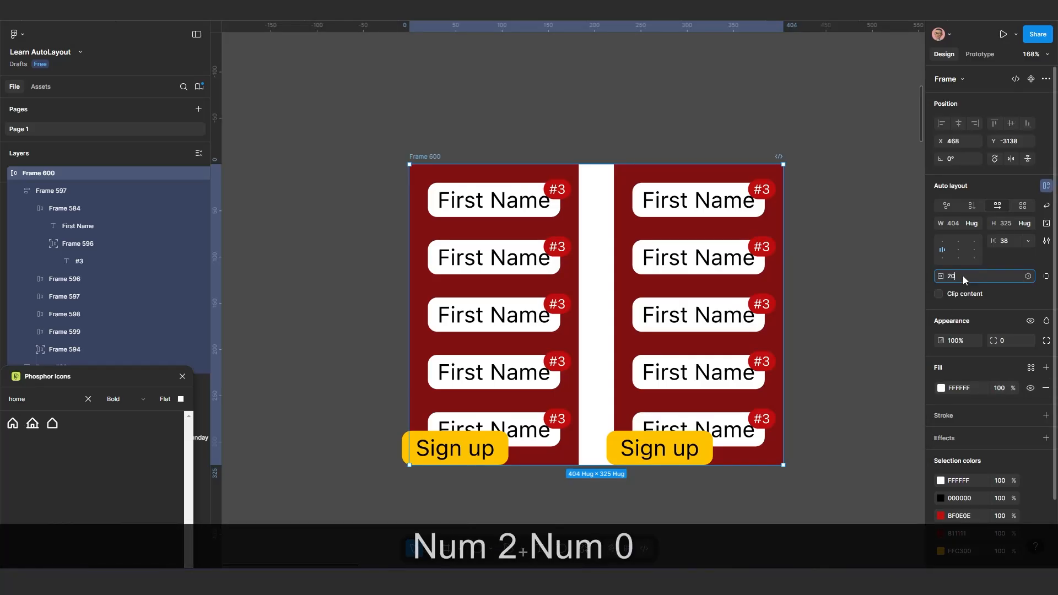
{"action": "key", "text": "Return"}
{"action": "left_click_drag", "start_coordinate": [619, 395], "coordinate": [531, 296]}
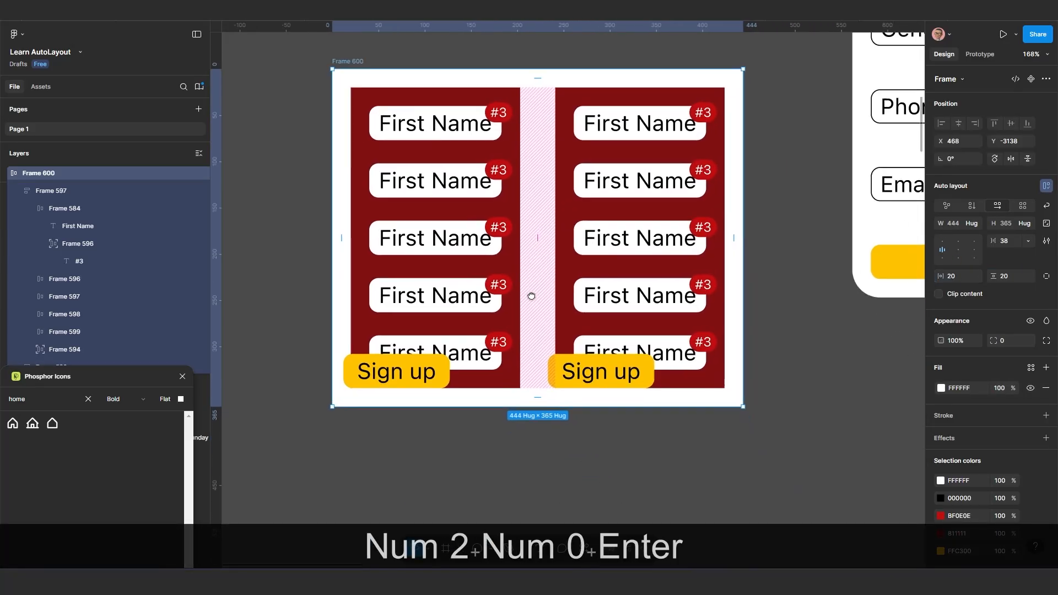
Duplicate the second red column inside the white frame and move the white frame to X 398, Y -2994
{"action": "left_click", "coordinate": [604, 312]}
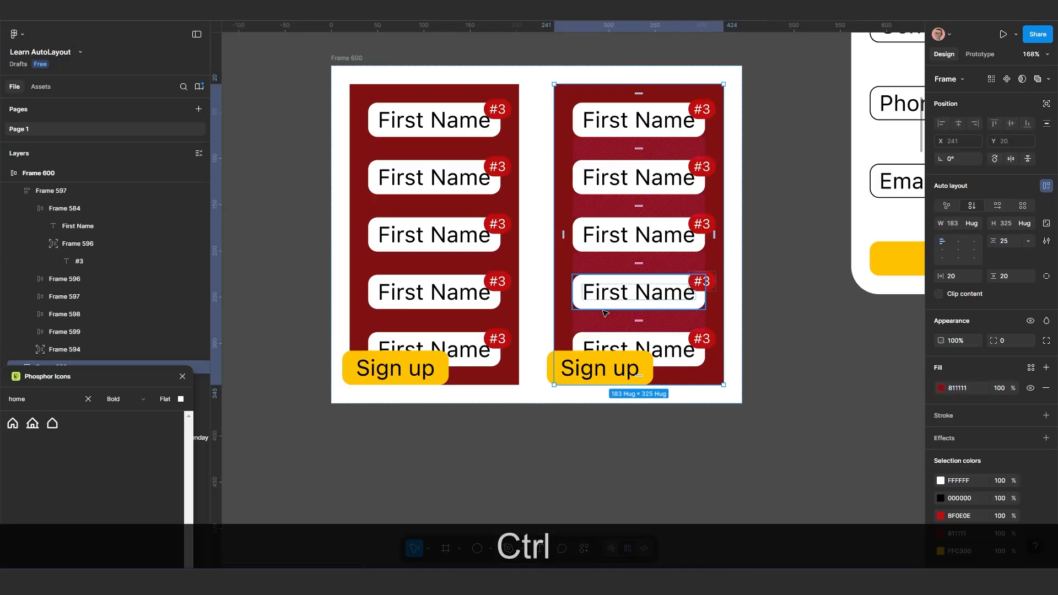
{"action": "key", "text": "ctrl+d"}
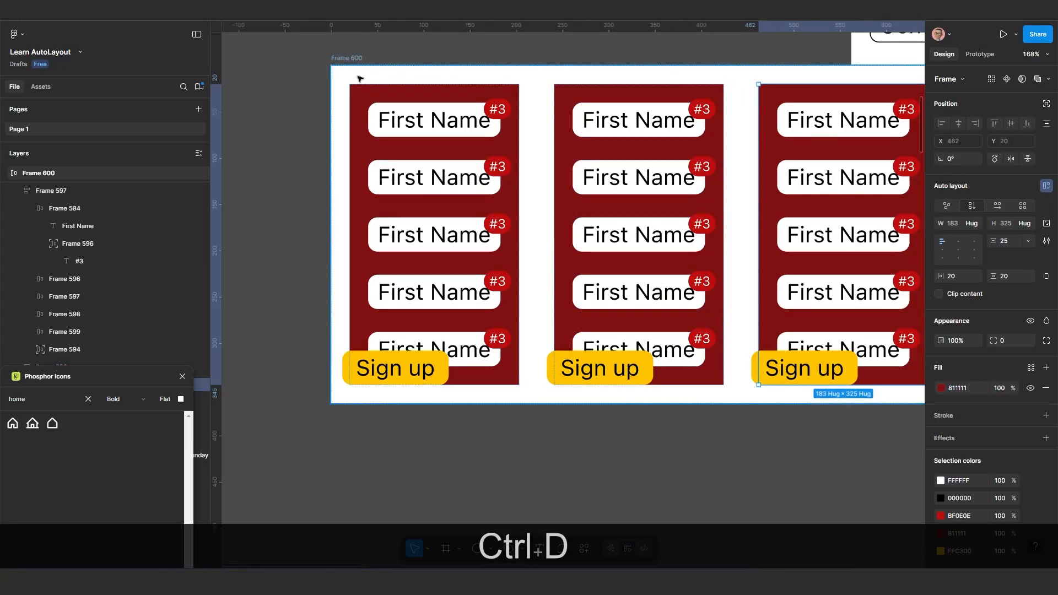
{"action": "left_click_drag", "start_coordinate": [354, 57], "coordinate": [289, 190]}
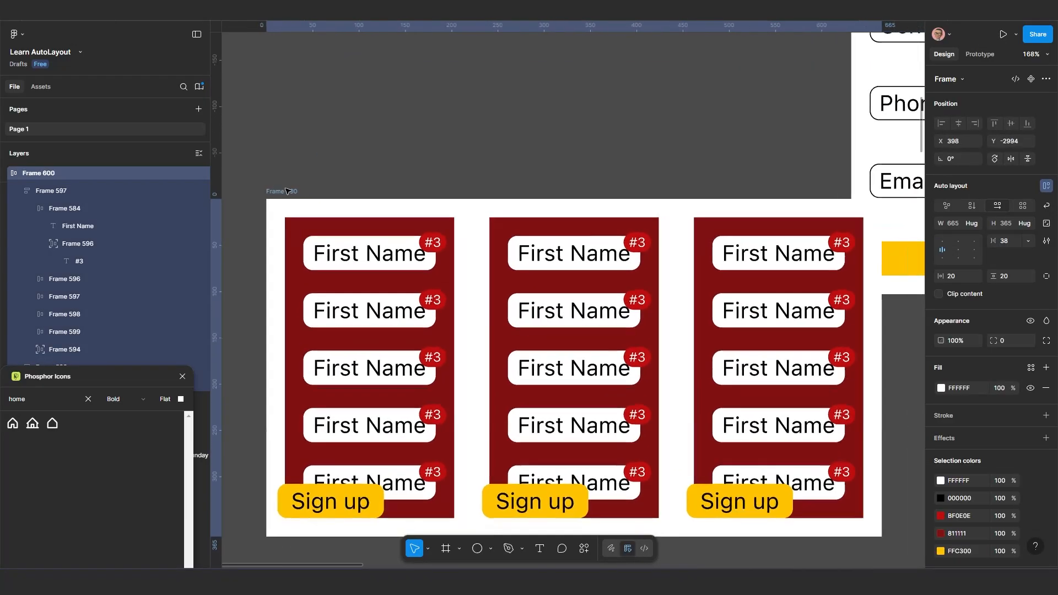
{"action": "scroll", "coordinate": [517, 227], "scroll_direction": "down", "scroll_amount": 2}
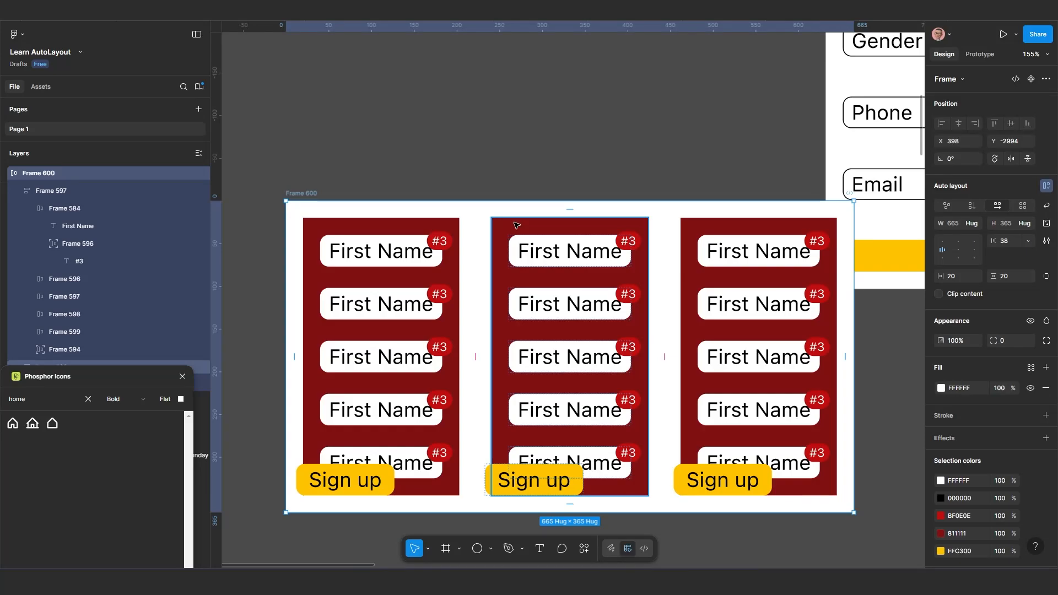
{"action": "scroll", "coordinate": [517, 224], "scroll_direction": "down", "scroll_amount": 5}
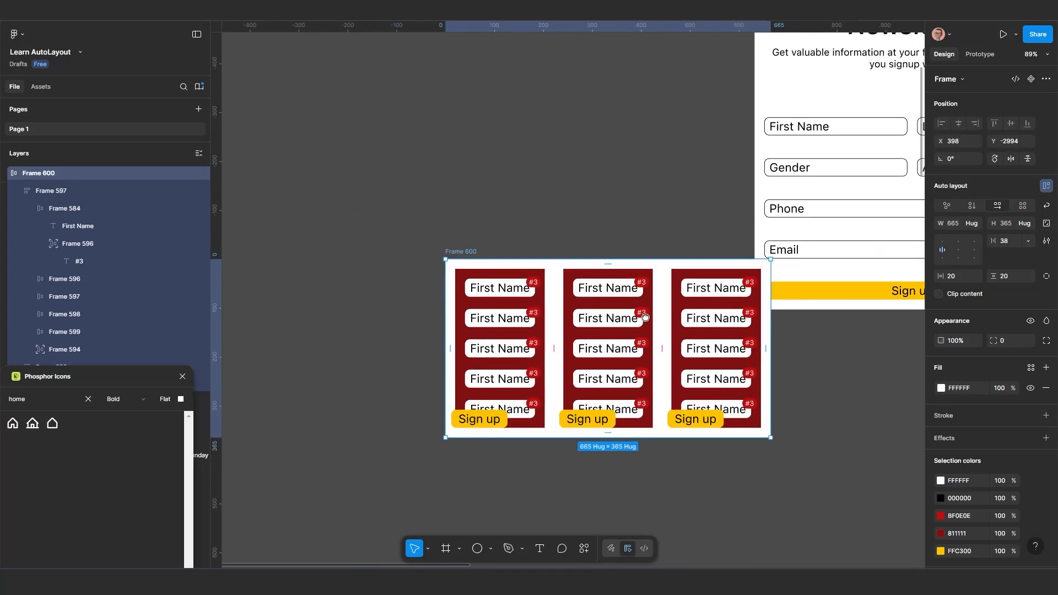
Move the white three-column frame to X -213, Y -3373, clear of the newsletter signup forms
{"action": "left_click_drag", "start_coordinate": [490, 259], "coordinate": [261, 91]}
{"action": "left_click_drag", "start_coordinate": [460, 167], "coordinate": [390, 151]}
{"action": "scroll", "coordinate": [543, 214], "scroll_direction": "down", "scroll_amount": 5}
{"action": "left_click_drag", "start_coordinate": [713, 254], "coordinate": [452, 281]}
{"action": "scroll", "coordinate": [474, 248], "scroll_direction": "up", "scroll_amount": 3}
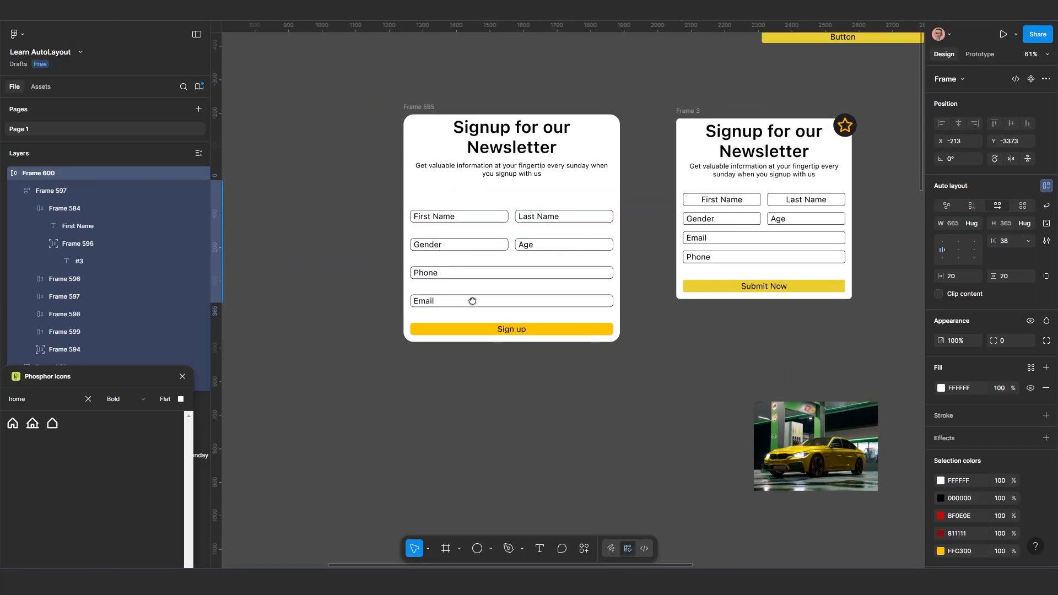
Reposition the rounded newsletter form at X 985, Y -3469 and set the gap between its heading and fields to 50
{"action": "left_click_drag", "start_coordinate": [406, 105], "coordinate": [395, 142]}
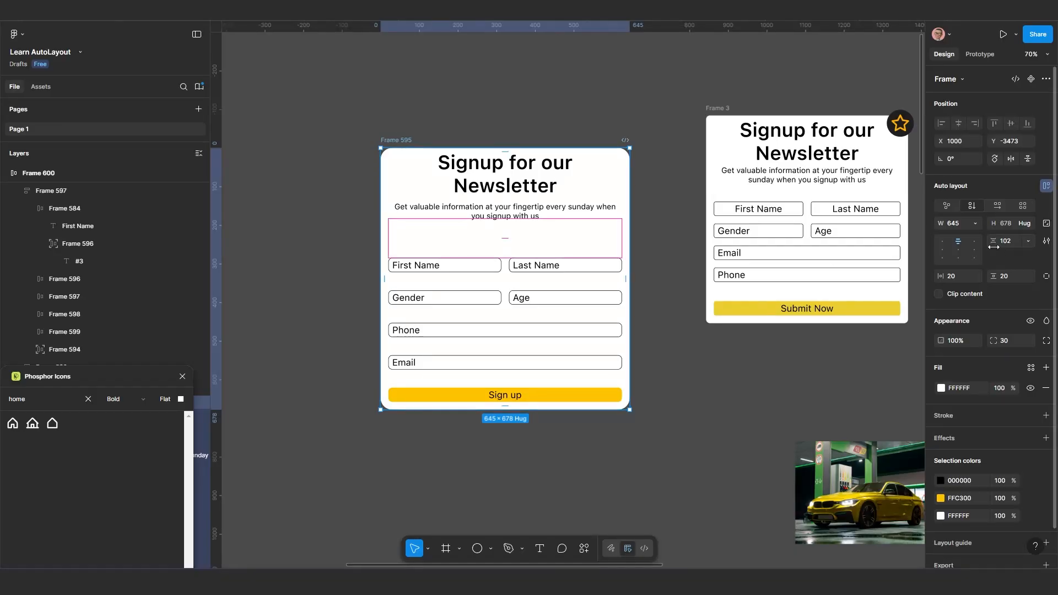
{"action": "scroll", "coordinate": [500, 284], "scroll_direction": "up", "scroll_amount": 3}
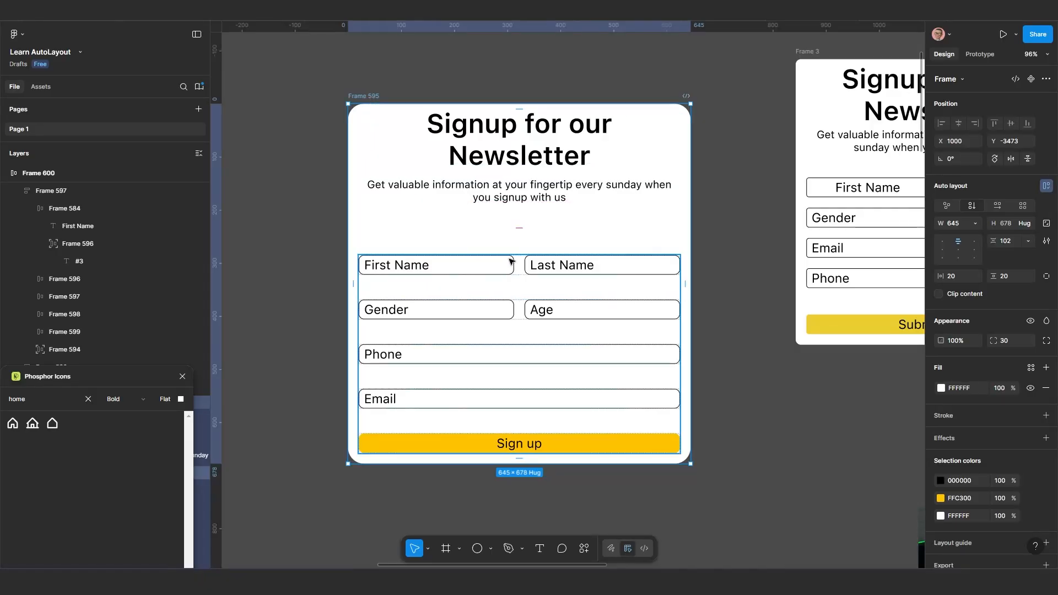
{"action": "left_click_drag", "start_coordinate": [379, 98], "coordinate": [370, 101]}
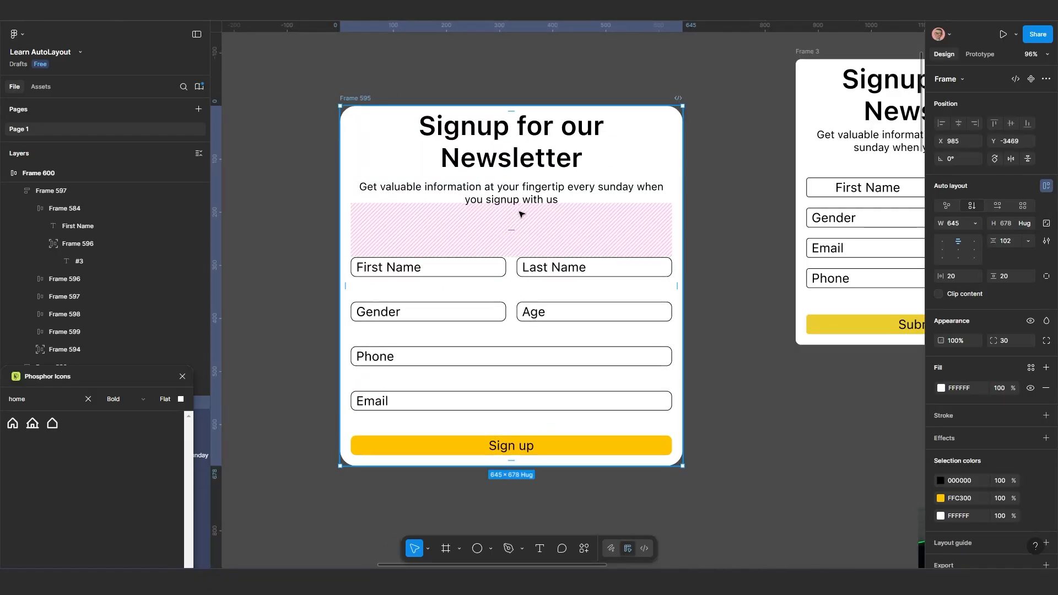
{"action": "left_click", "coordinate": [1010, 243]}
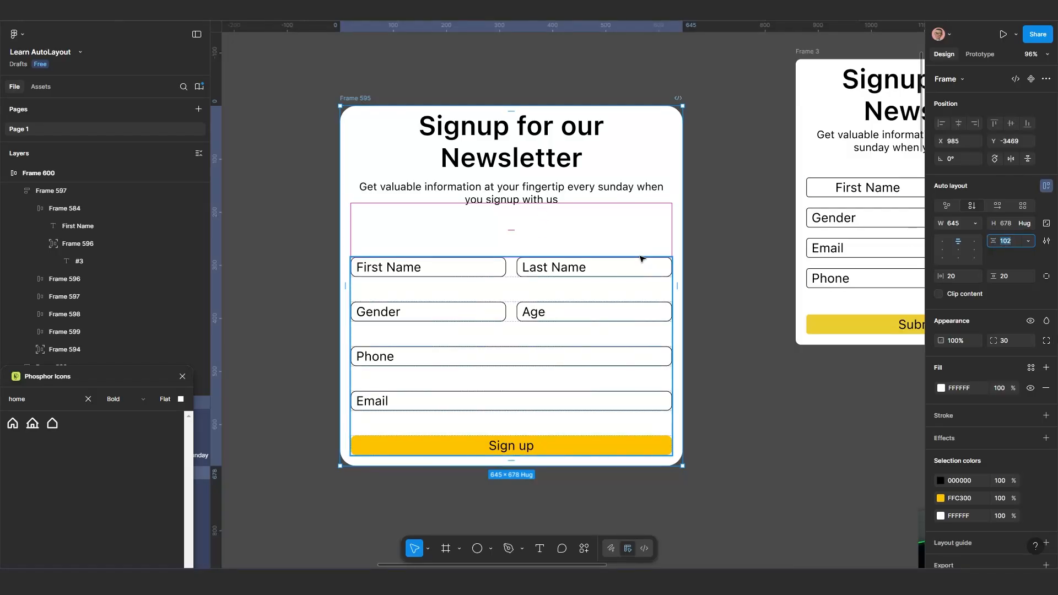
{"action": "type", "text": "50"}
{"action": "key", "text": "Return"}
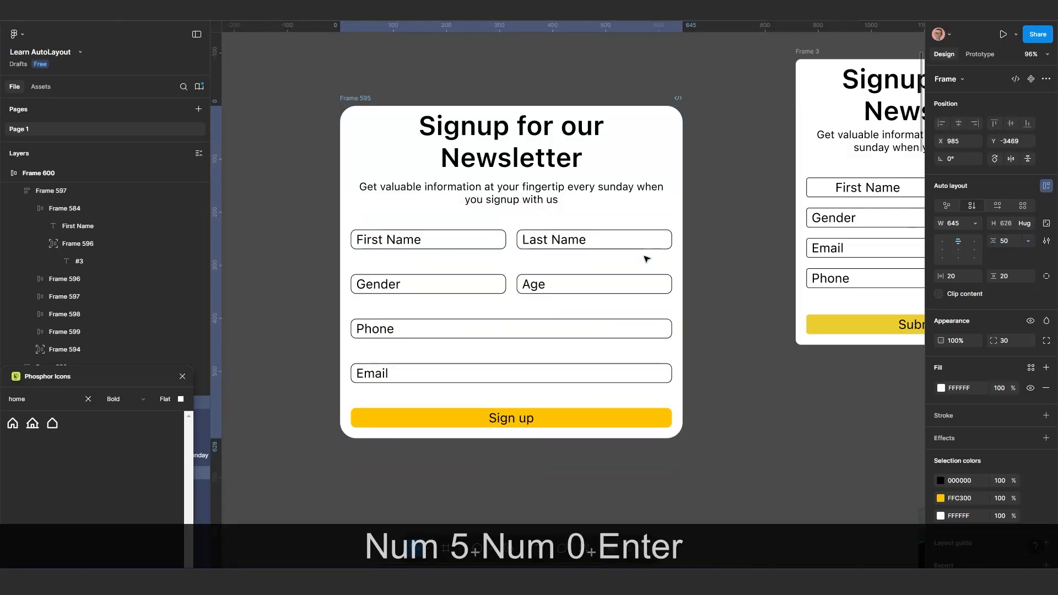
Move the rounded newsletter form slightly lower on the canvas and undo its accidental height change
{"action": "left_click", "coordinate": [648, 259]}
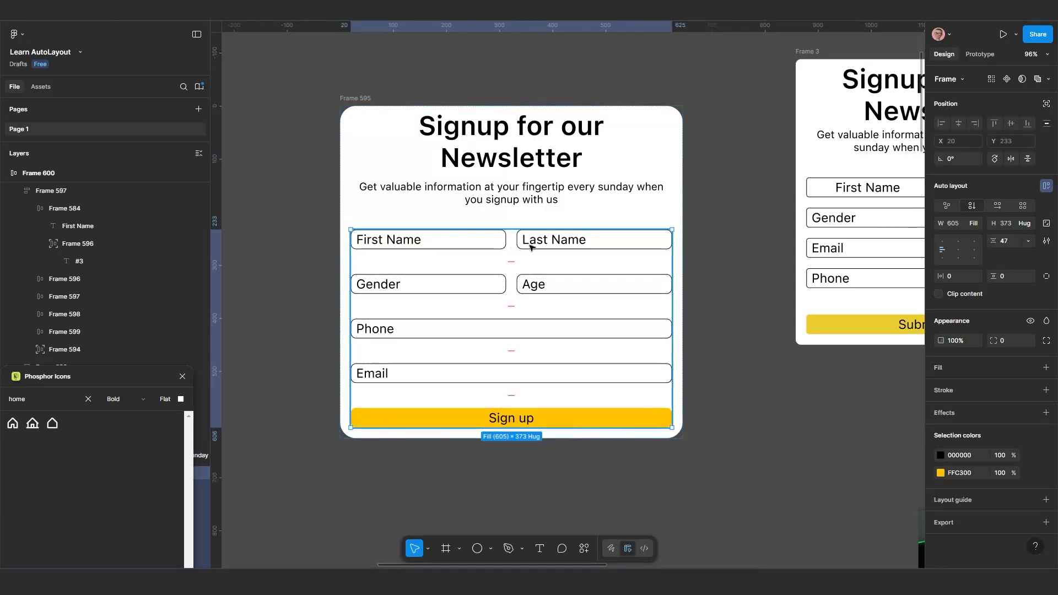
{"action": "left_click", "coordinate": [732, 350]}
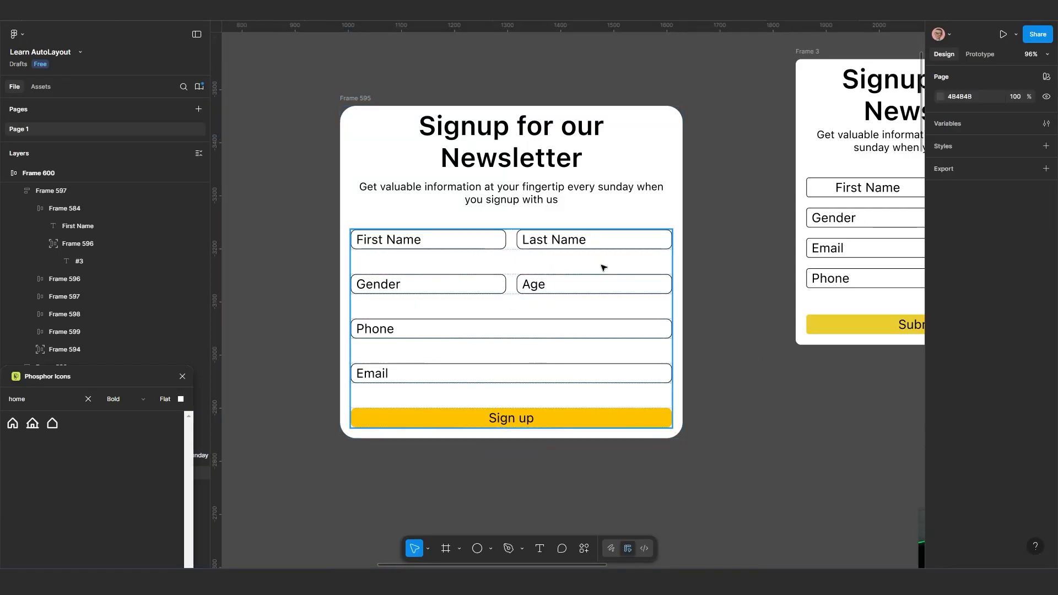
{"action": "left_click", "coordinate": [353, 101]}
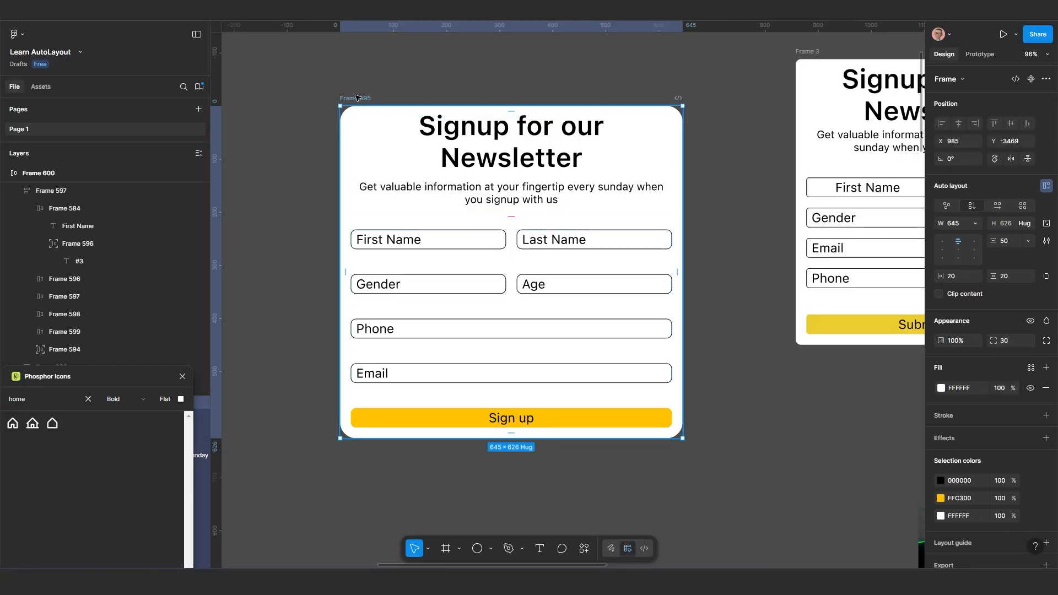
{"action": "left_click_drag", "start_coordinate": [357, 103], "coordinate": [363, 112]}
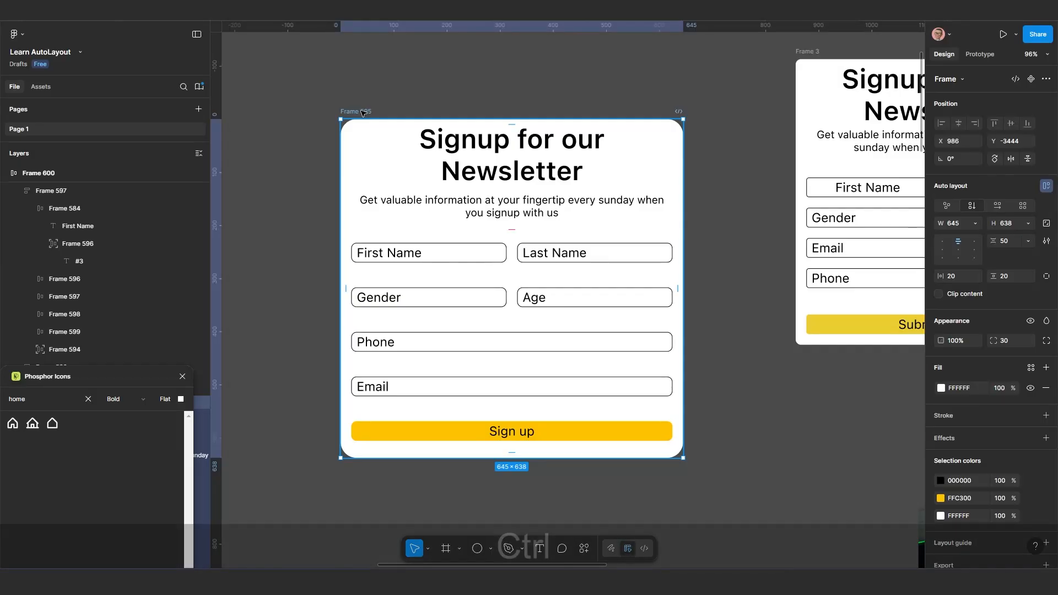
{"action": "key", "text": "ctrl+z"}
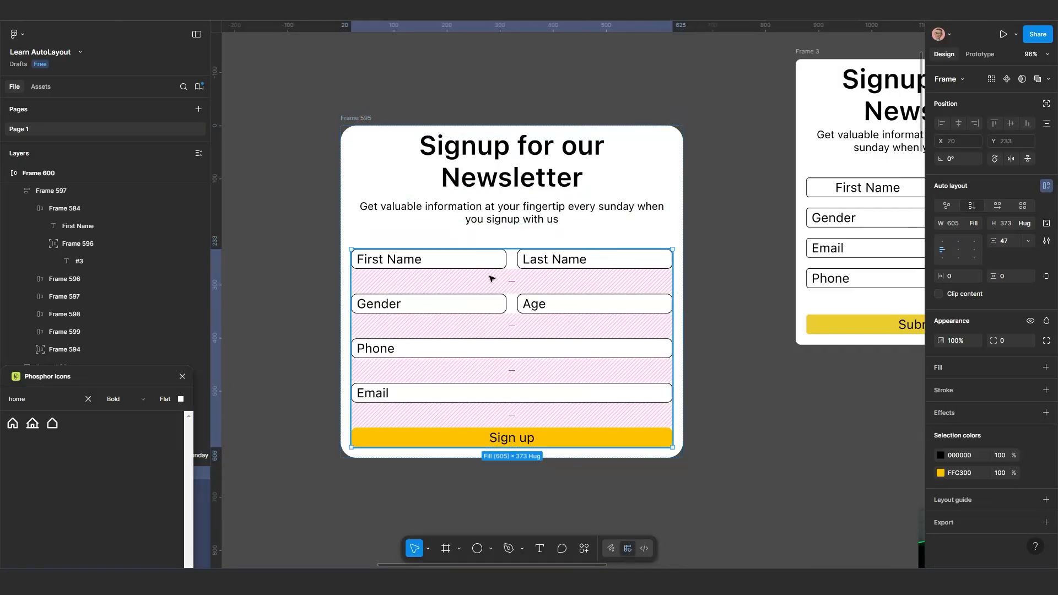
Set the gap between the title and the description in the rounded newsletter form to 20
{"action": "left_click", "coordinate": [515, 215]}
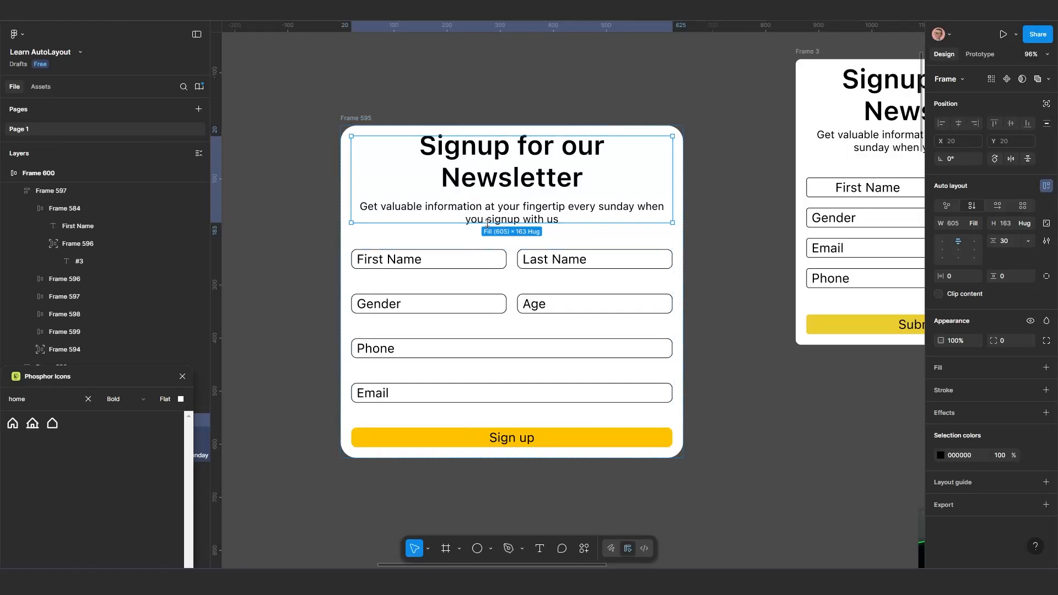
{"action": "key", "text": "Tab"}
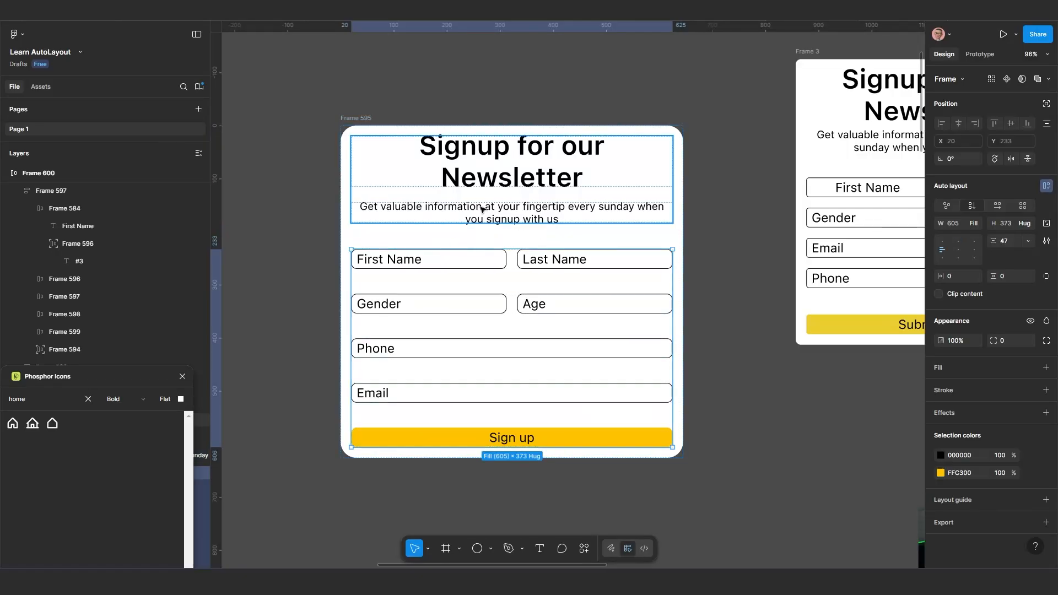
{"action": "left_click", "coordinate": [504, 183]}
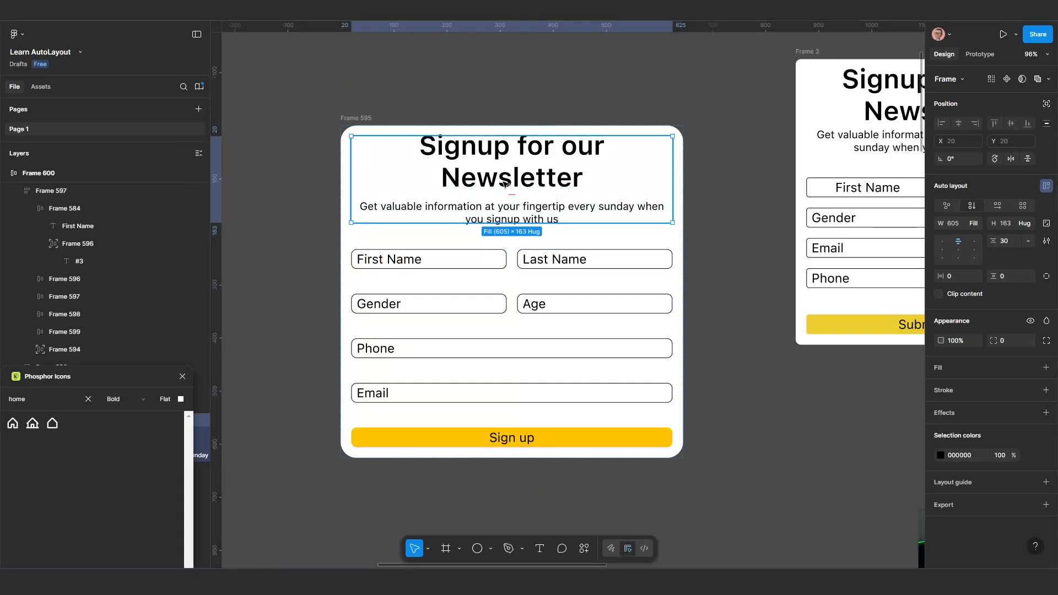
{"action": "left_click", "coordinate": [1010, 241]}
{"action": "type", "text": "20"}
{"action": "key", "text": "Return"}
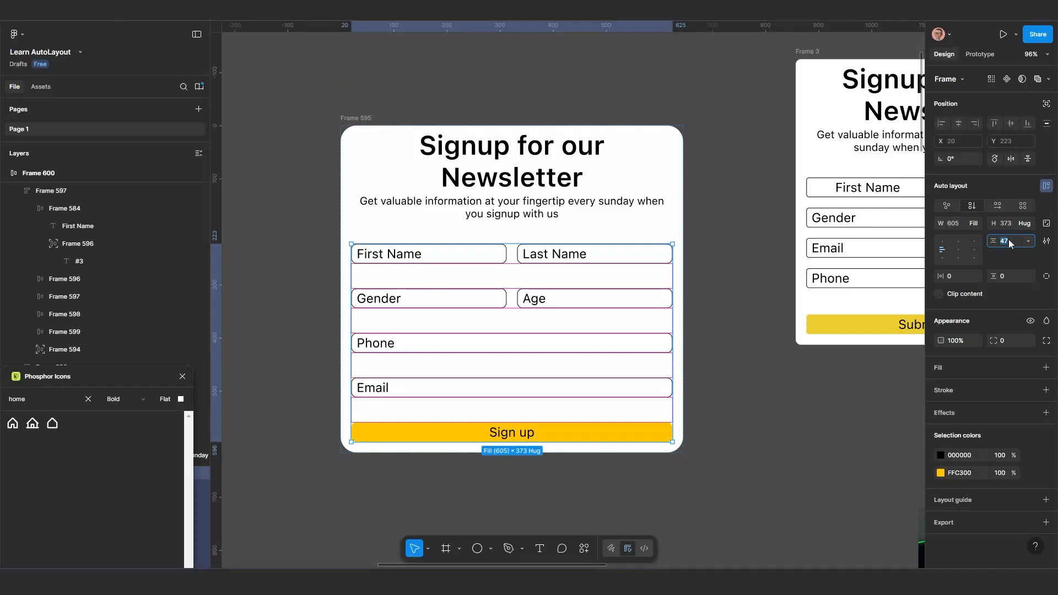
Try a gap of 20 between the field rows of the rounded newsletter form and settle on 30
{"action": "type", "text": "20"}
{"action": "key", "text": "Return"}
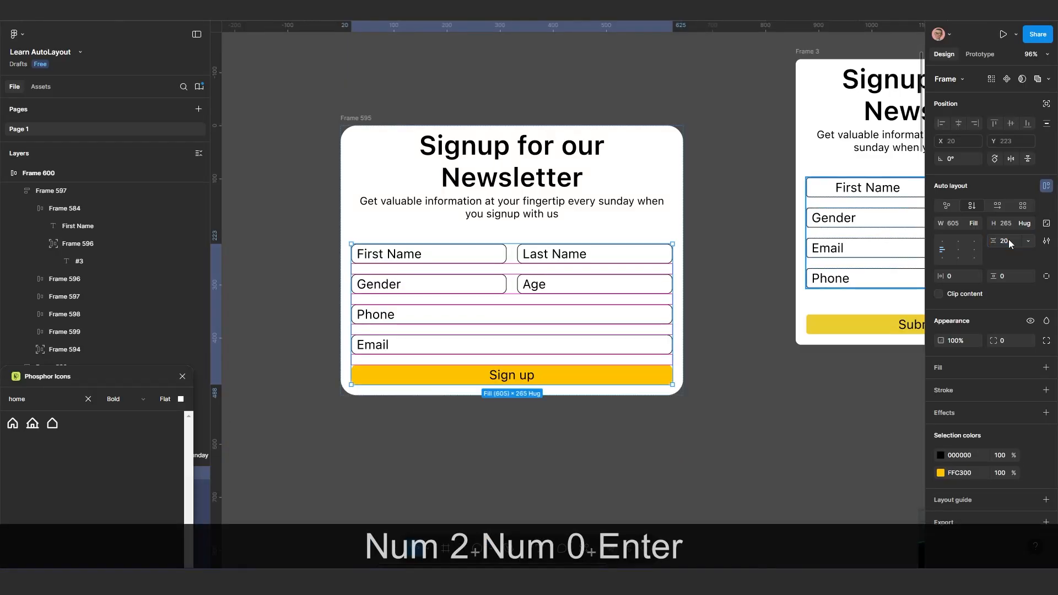
{"action": "type", "text": "30"}
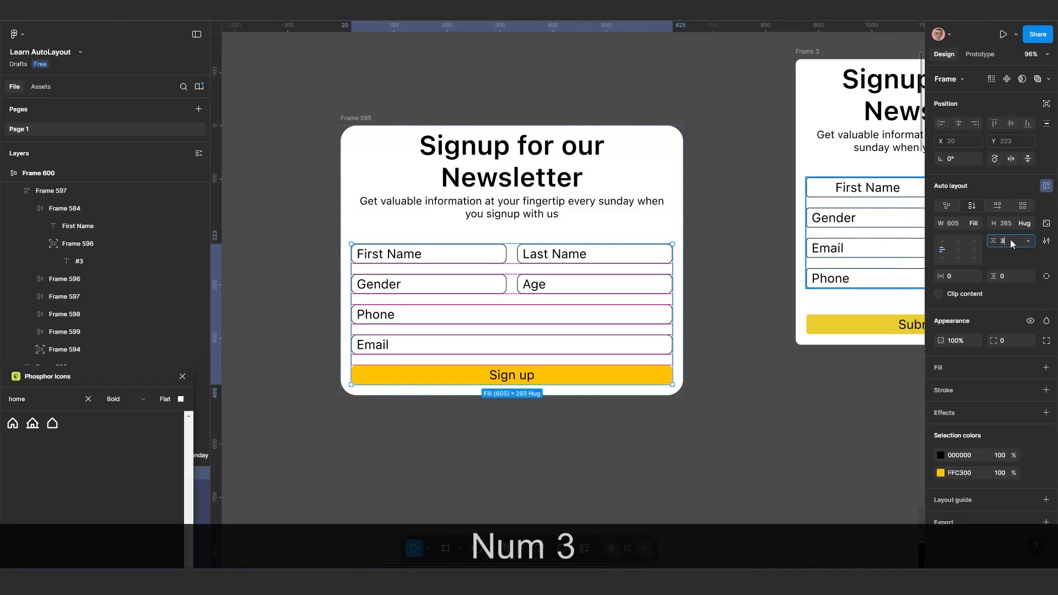
{"action": "key", "text": "Return"}
Move the rounded newsletter form to X 1156, Y -3419, closer to the other signup form
{"action": "scroll", "coordinate": [458, 316], "scroll_direction": "down", "scroll_amount": 1}
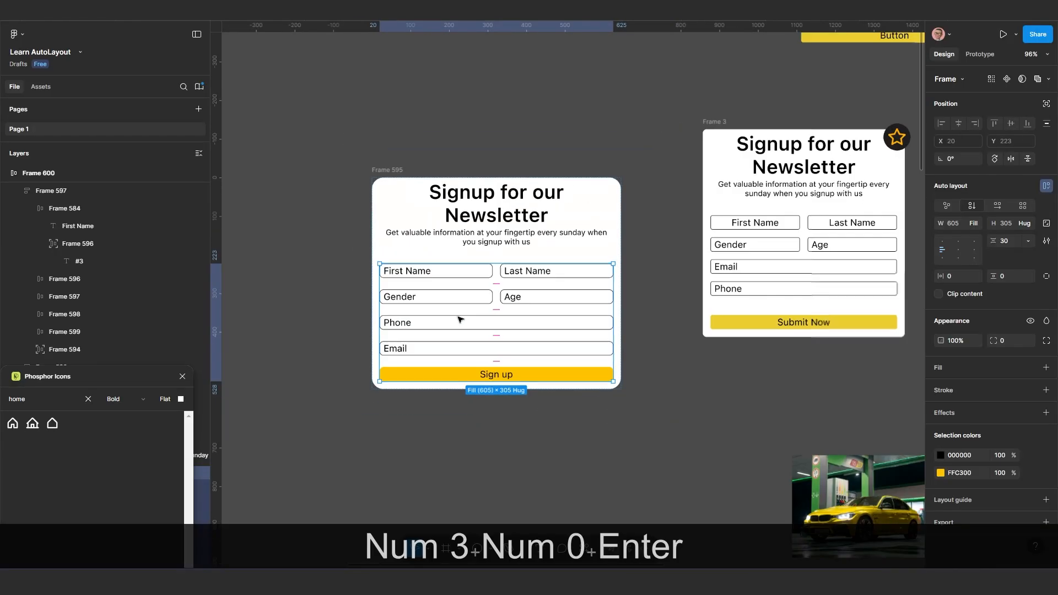
{"action": "left_click_drag", "start_coordinate": [517, 340], "coordinate": [467, 254]}
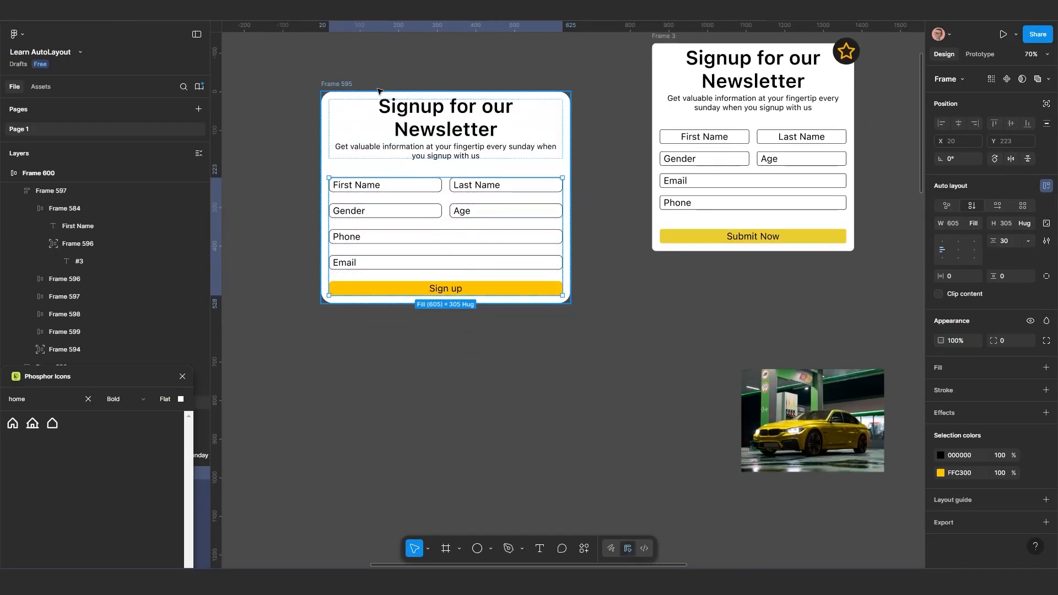
{"action": "left_click_drag", "start_coordinate": [379, 91], "coordinate": [406, 90]}
{"action": "scroll", "coordinate": [511, 372], "scroll_direction": "down", "scroll_amount": 3}
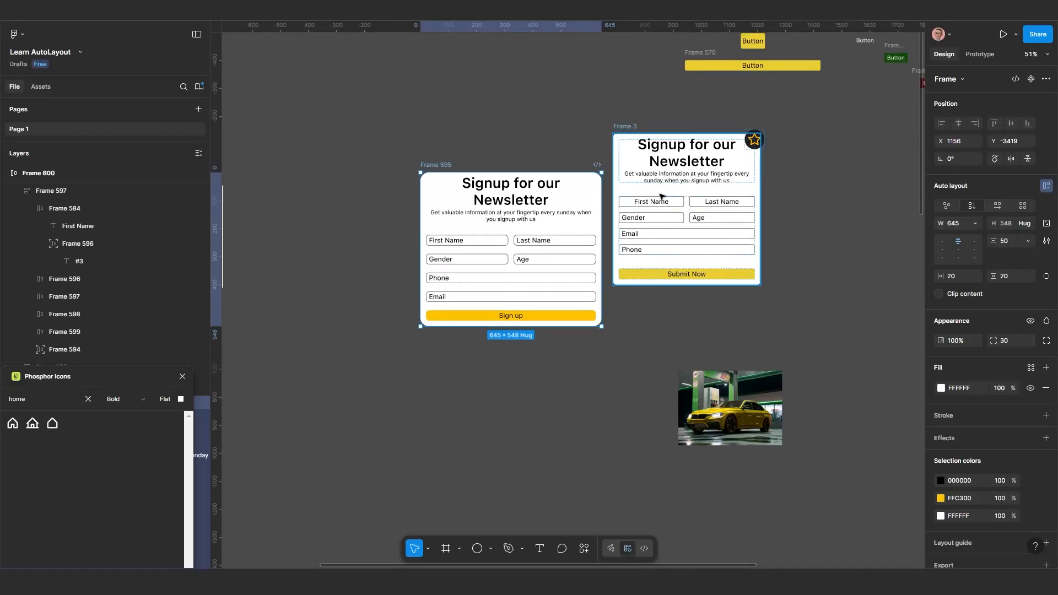
{"action": "scroll", "coordinate": [662, 196], "scroll_direction": "up", "scroll_amount": 1}
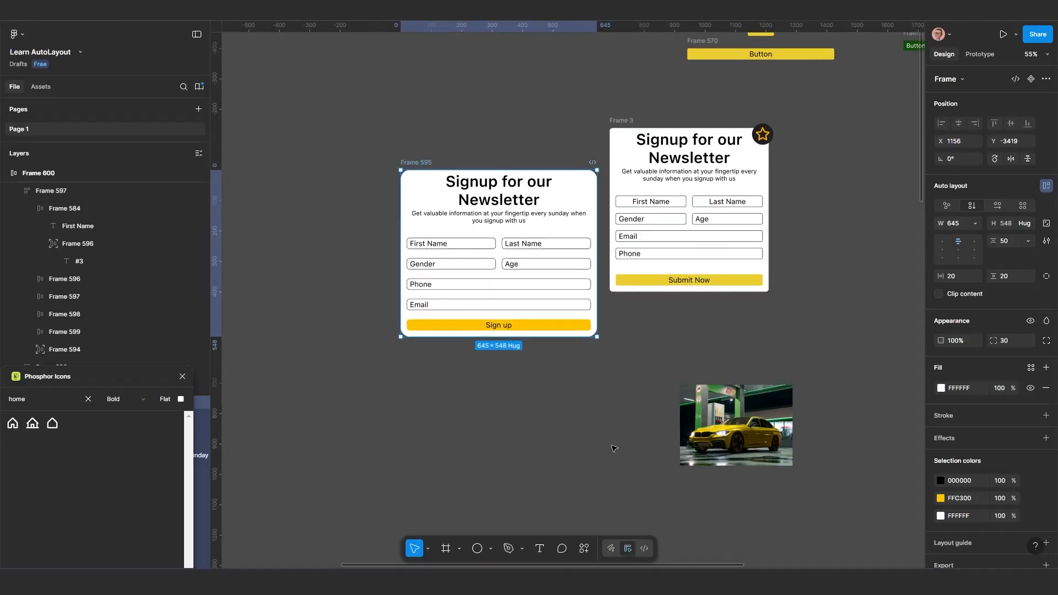
Add the white text "Star" on the empty canvas below the rounded newsletter form
{"action": "left_click", "coordinate": [492, 548]}
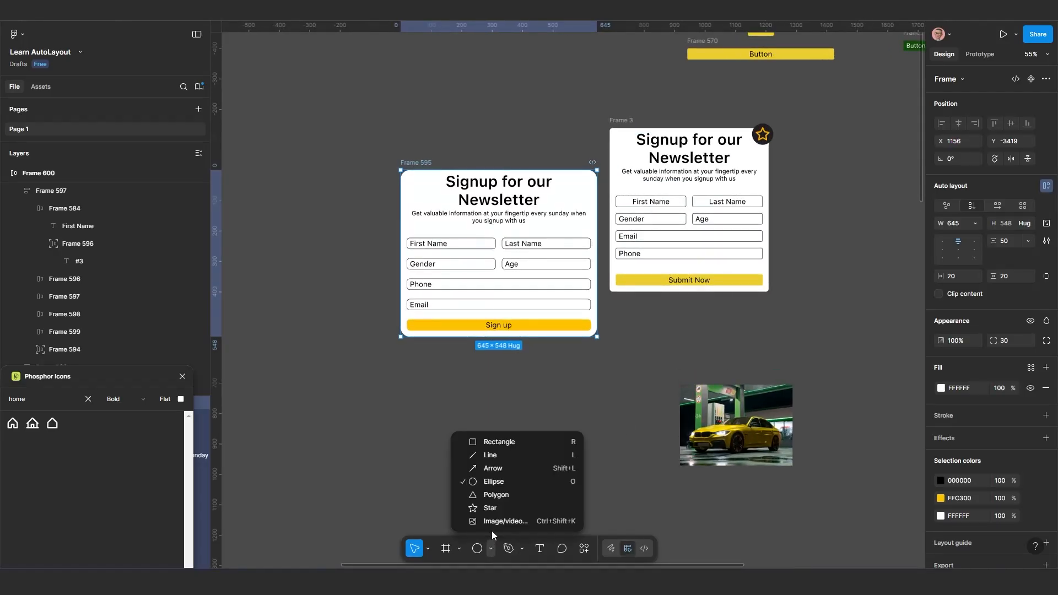
{"action": "left_click", "coordinate": [543, 550]}
{"action": "left_click", "coordinate": [476, 415]}
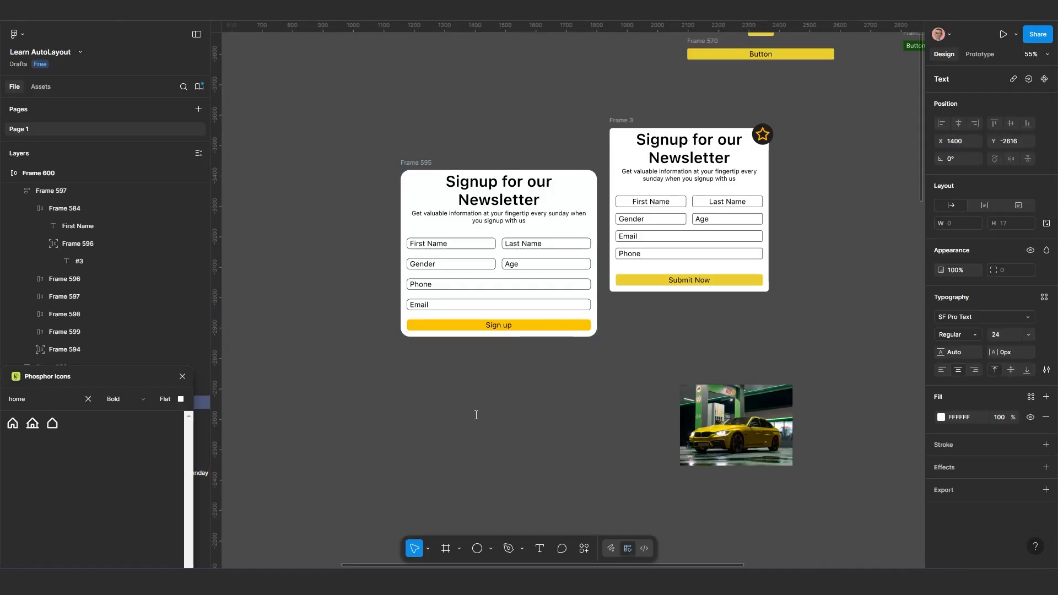
{"action": "key", "text": "shift+s"}
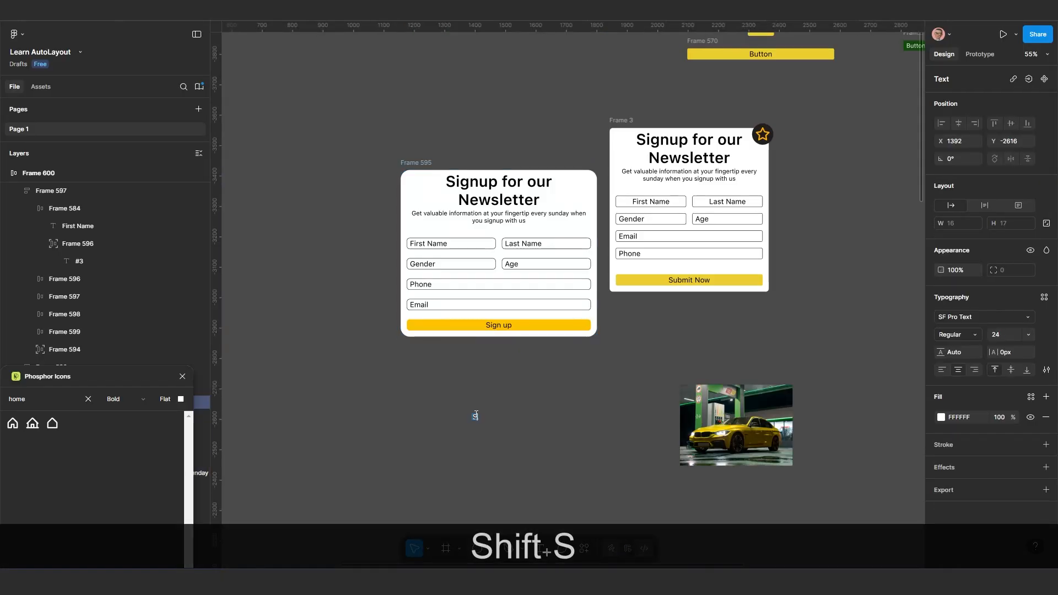
{"action": "type", "text": "at"}
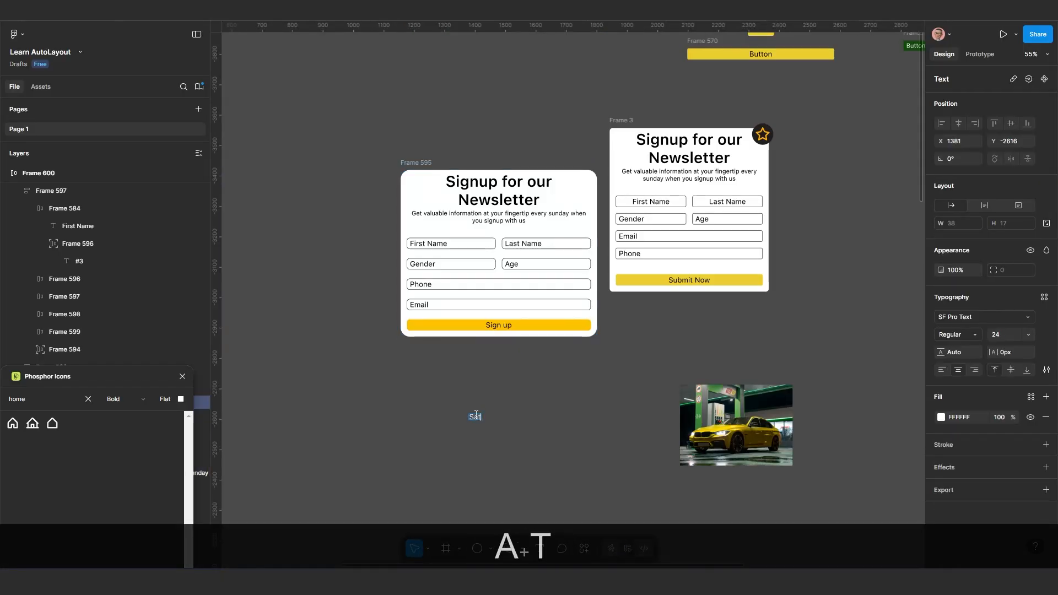
{"action": "key", "text": "BackSpace"}
{"action": "key", "text": "BackSpace"}
{"action": "key", "text": "BackSpace"}
{"action": "type", "text": "S"}
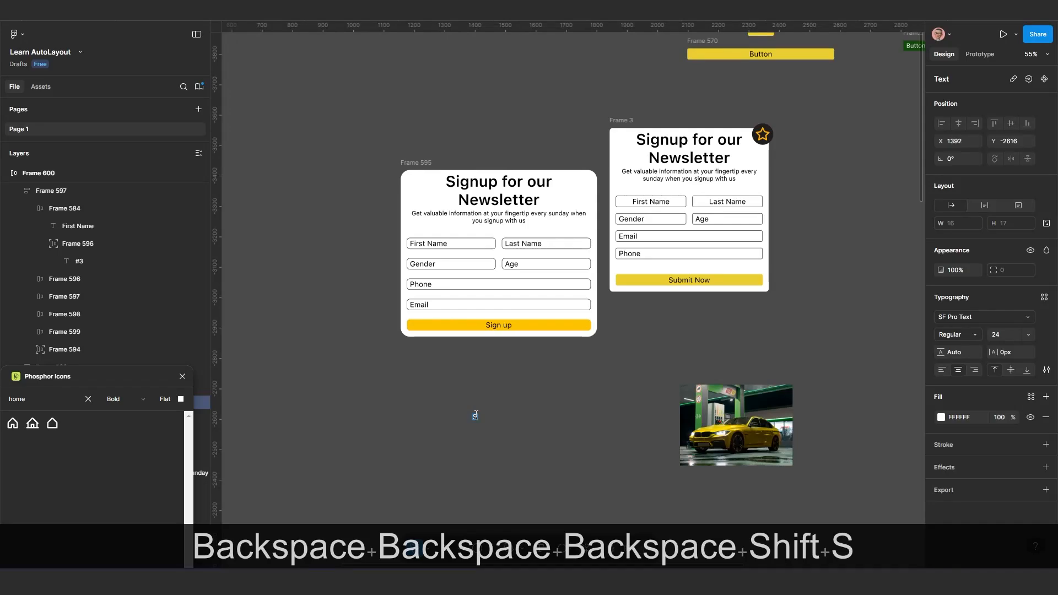
{"action": "type", "text": "ta"}
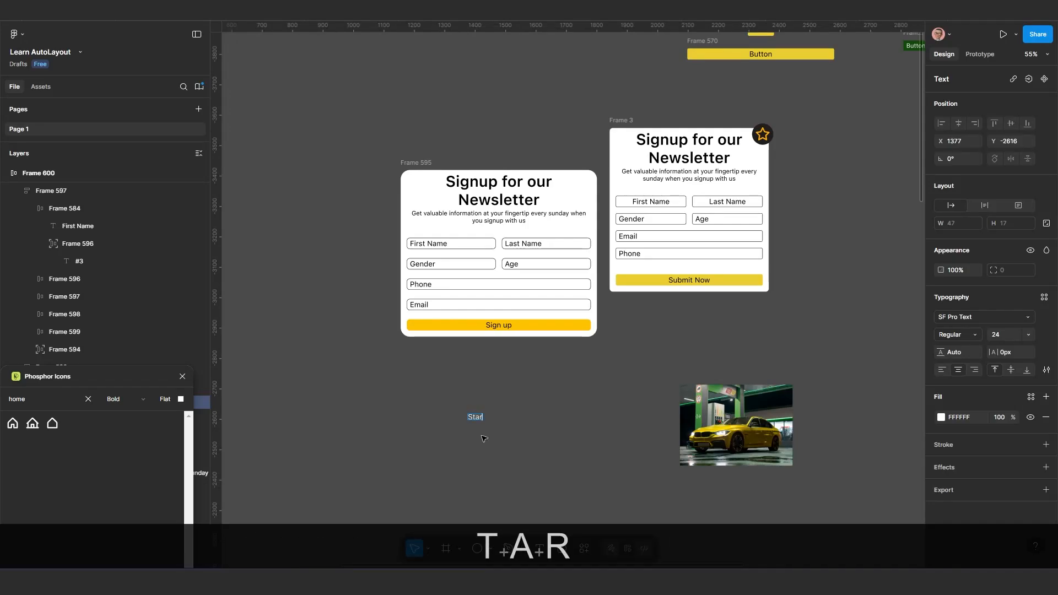
{"action": "type", "text": "r"}
{"action": "key", "text": "Escape"}
Wrap the Star text in an auto layout frame, try the fill FFC300 and settle on red BF0E0E
{"action": "key", "text": "shift+a"}
{"action": "scroll", "coordinate": [462, 450], "scroll_direction": "up", "scroll_amount": 5}
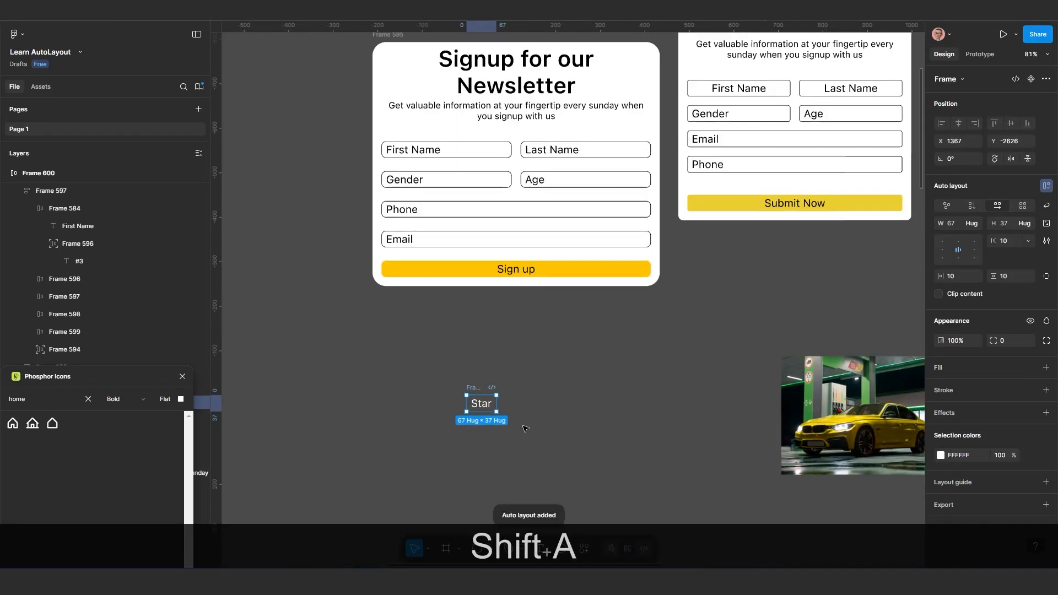
{"action": "left_click", "coordinate": [959, 371]}
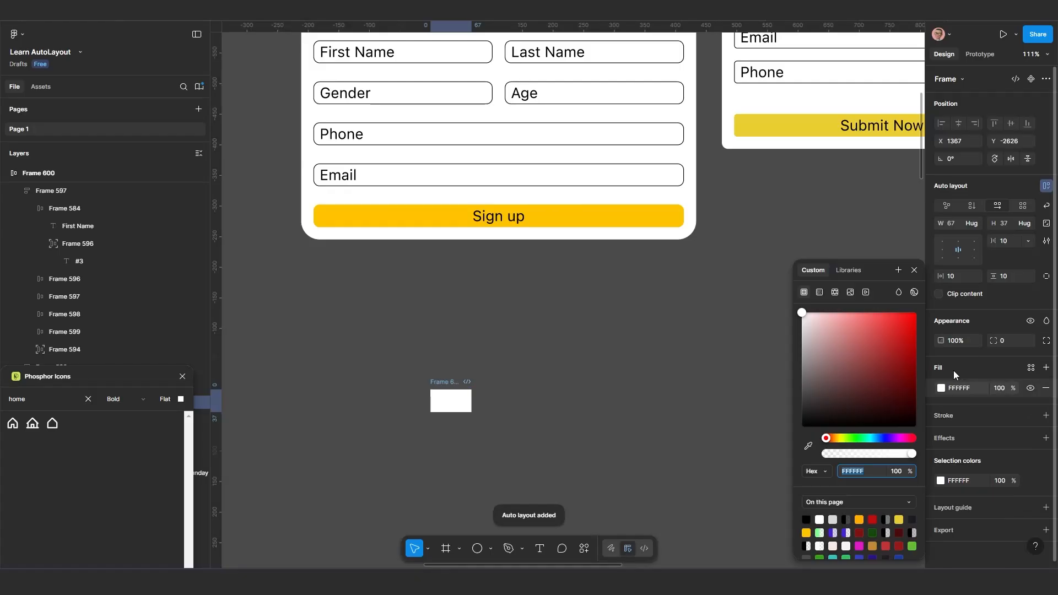
{"action": "left_click", "coordinate": [807, 533]}
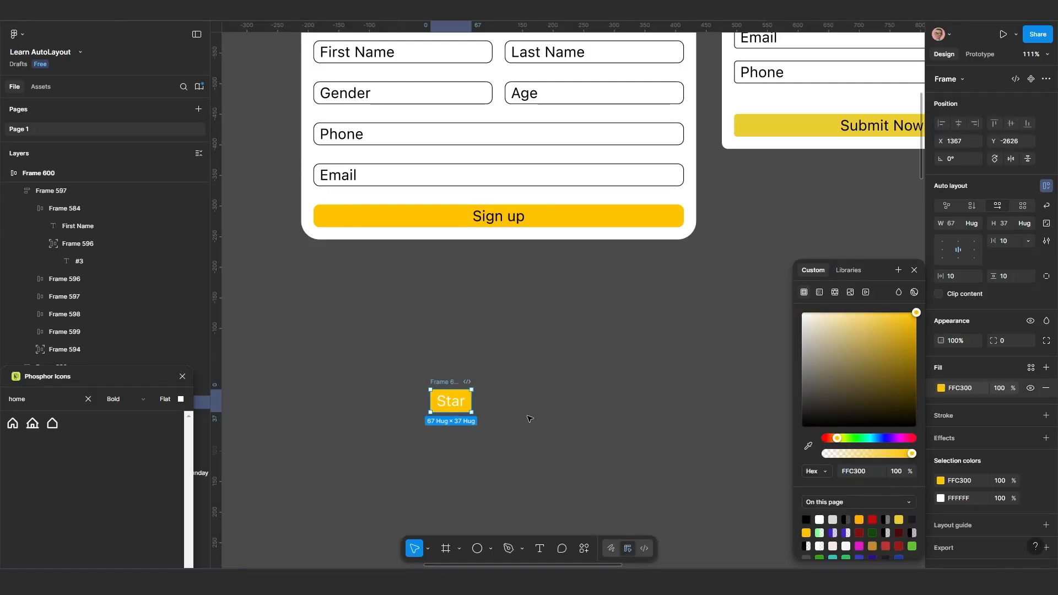
{"action": "scroll", "coordinate": [492, 423], "scroll_direction": "up", "scroll_amount": 1}
{"action": "left_click_drag", "start_coordinate": [495, 414], "coordinate": [482, 457]}
{"action": "scroll", "coordinate": [483, 458], "scroll_direction": "down", "scroll_amount": 1}
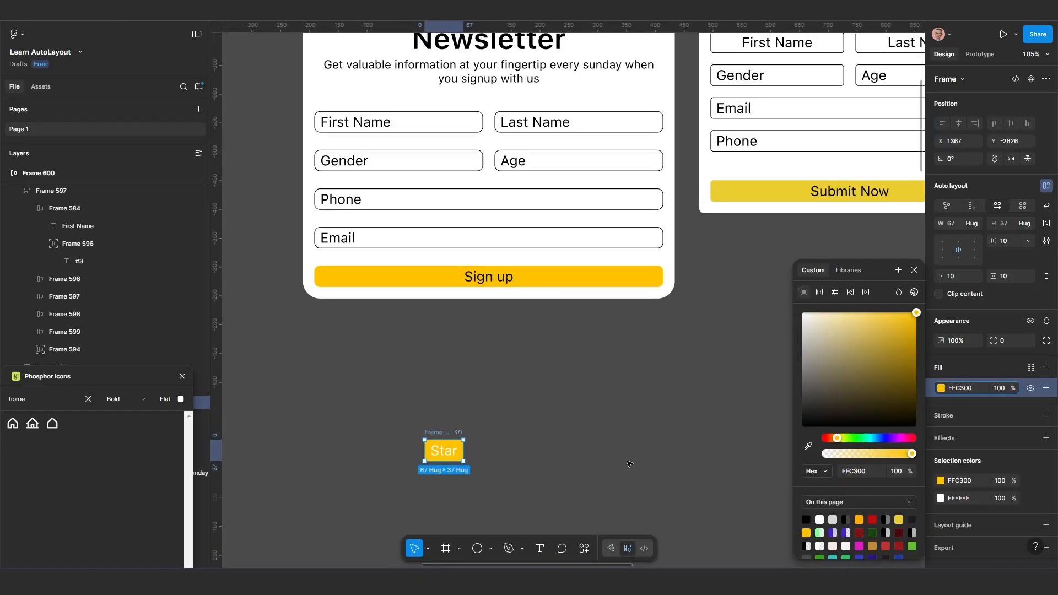
{"action": "left_click", "coordinate": [873, 520]}
{"action": "scroll", "coordinate": [469, 480], "scroll_direction": "down", "scroll_amount": 2}
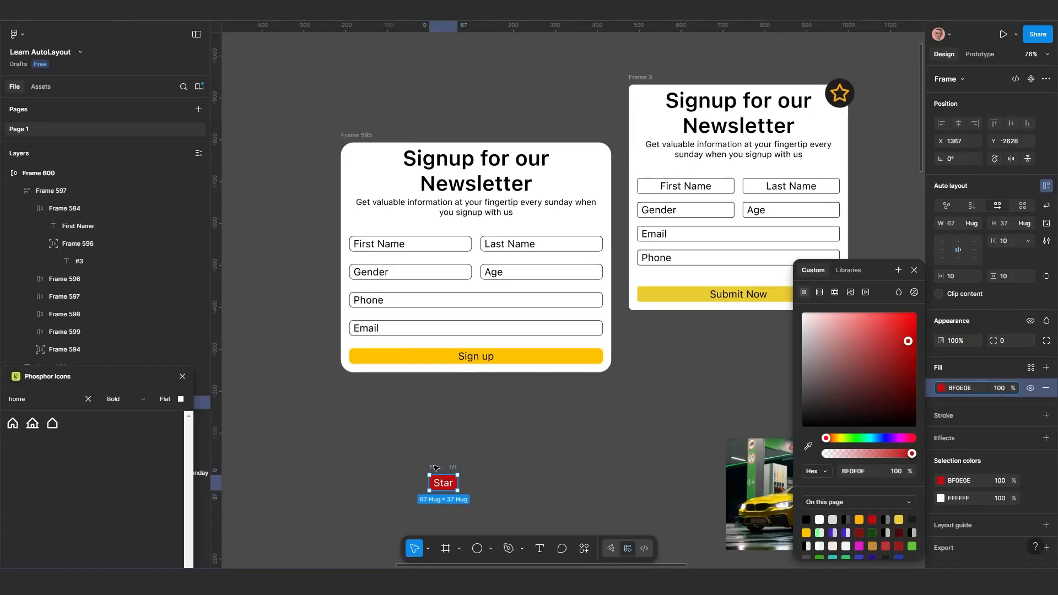
{"action": "key", "text": "ctrl+x"}
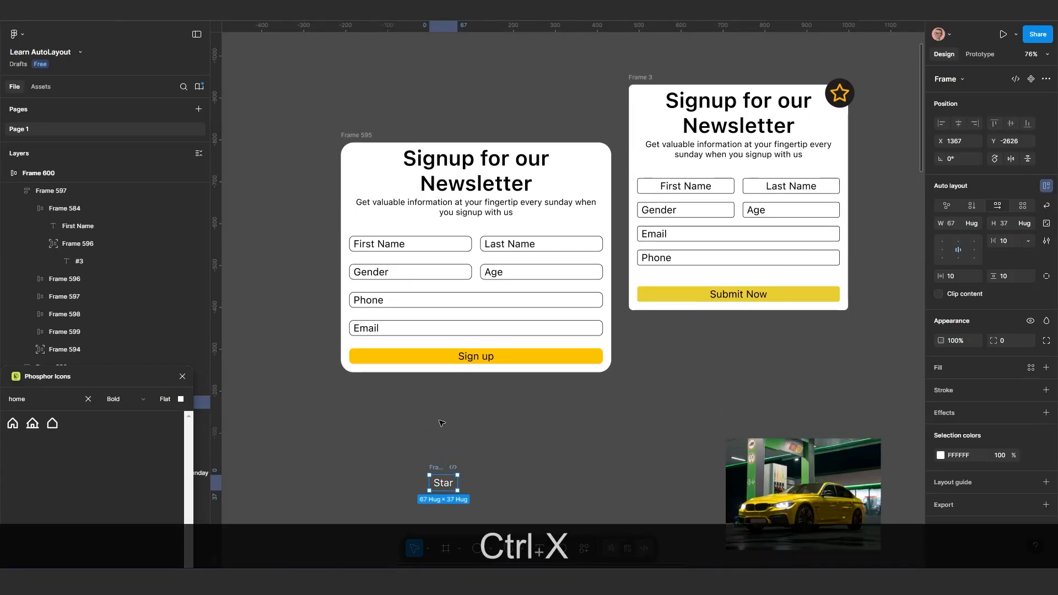
{"action": "key", "text": "ctrl+z"}
{"action": "left_click", "coordinate": [483, 465]}
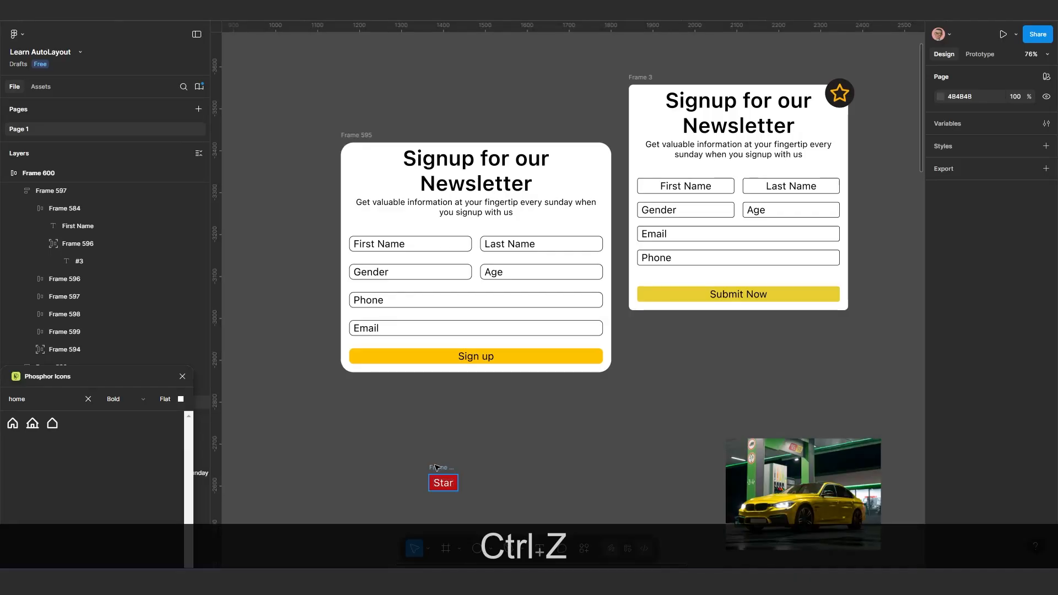
Cut the red Star badge, move the rounded newsletter form to X 1105, Y -3448, and paste the badge into it
{"action": "left_click_drag", "start_coordinate": [436, 468], "coordinate": [409, 424]}
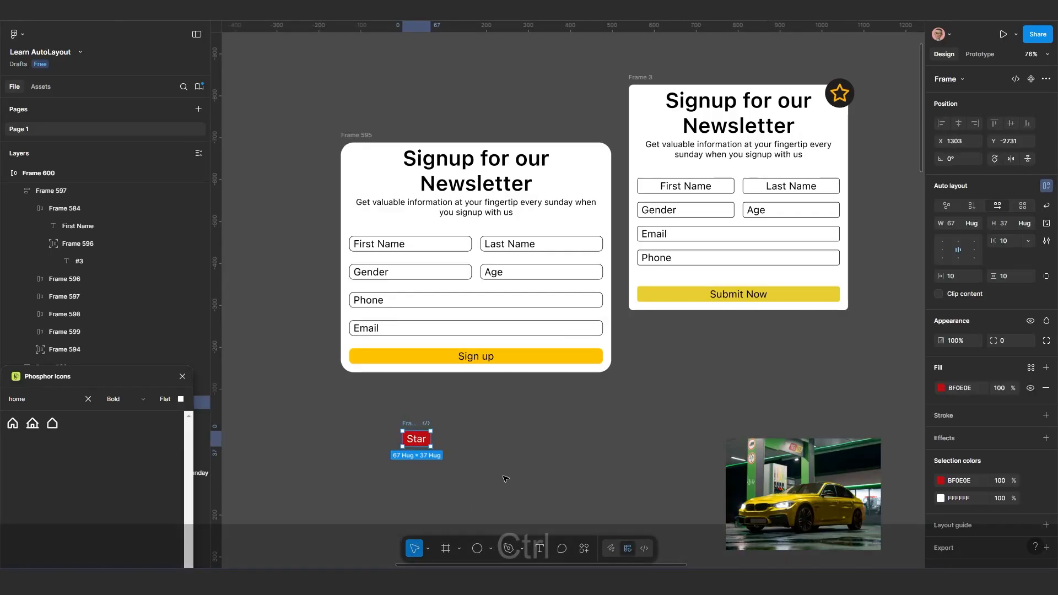
{"action": "key", "text": "ctrl+x"}
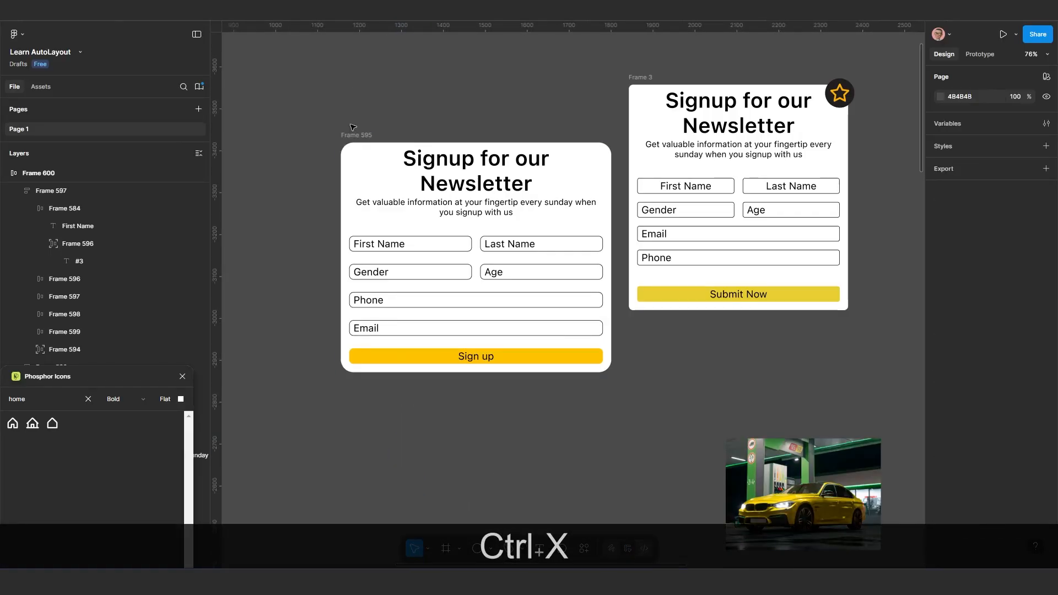
{"action": "left_click", "coordinate": [358, 136]}
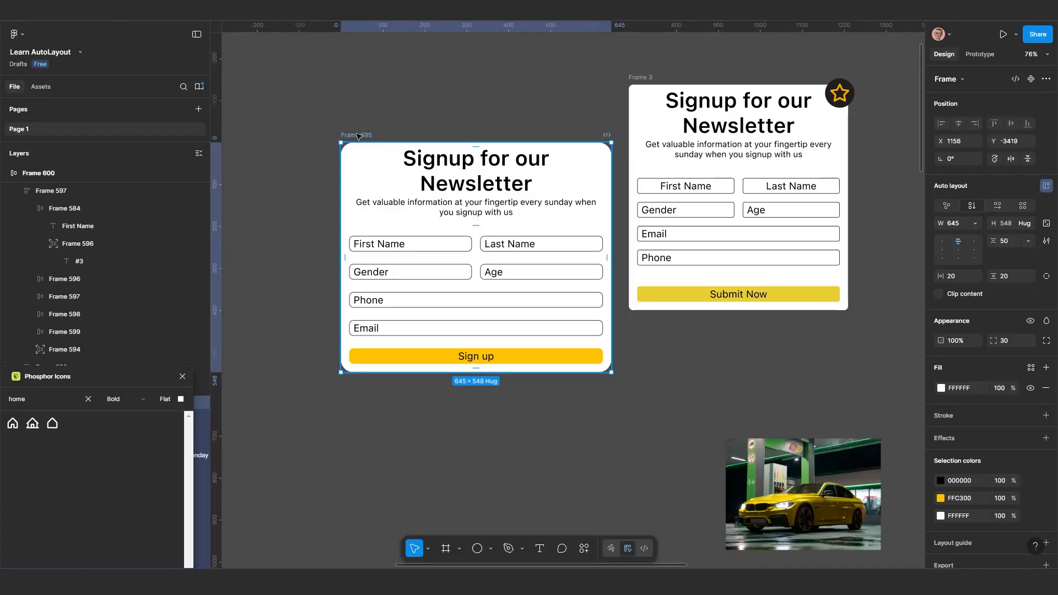
{"action": "left_click_drag", "start_coordinate": [358, 135], "coordinate": [338, 124]}
{"action": "key", "text": "ctrl+v"}
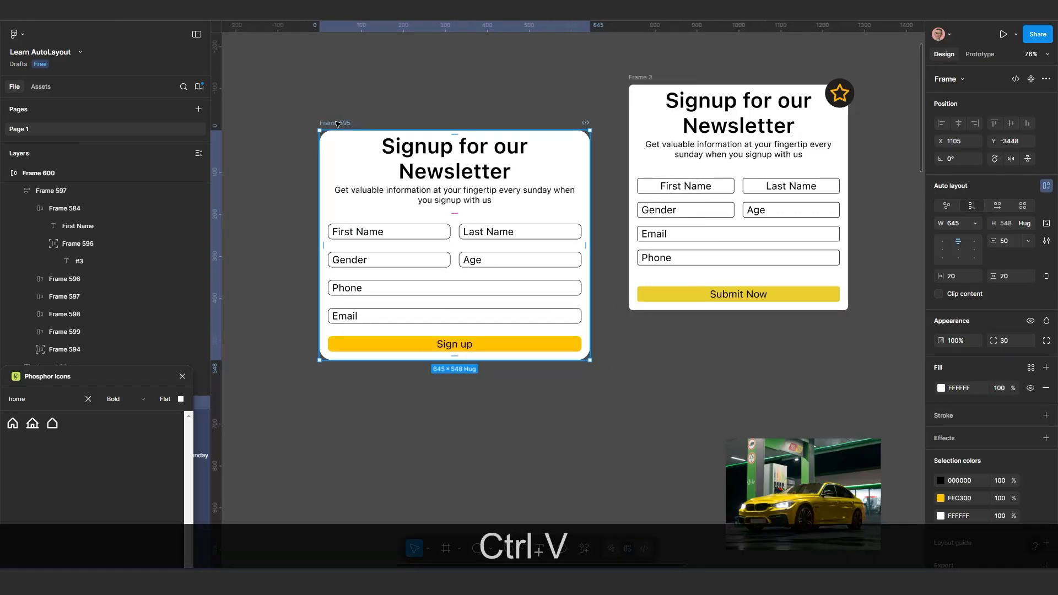
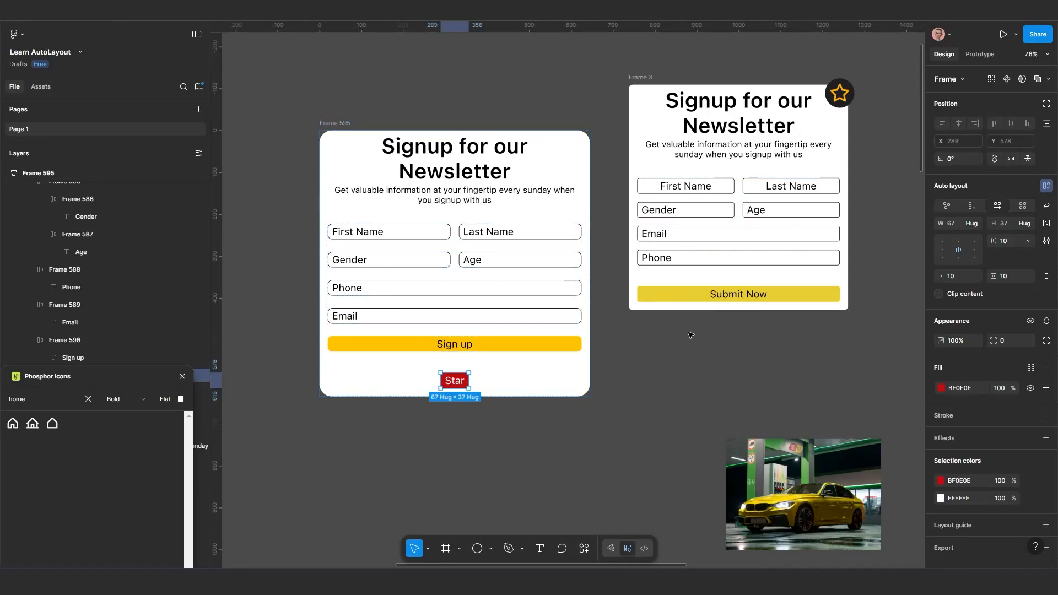
Set the Star badge to ignore auto layout and place it in the rounded newsletter form's upper-right corner at X 538, Y -9
{"action": "left_click", "coordinate": [1047, 105]}
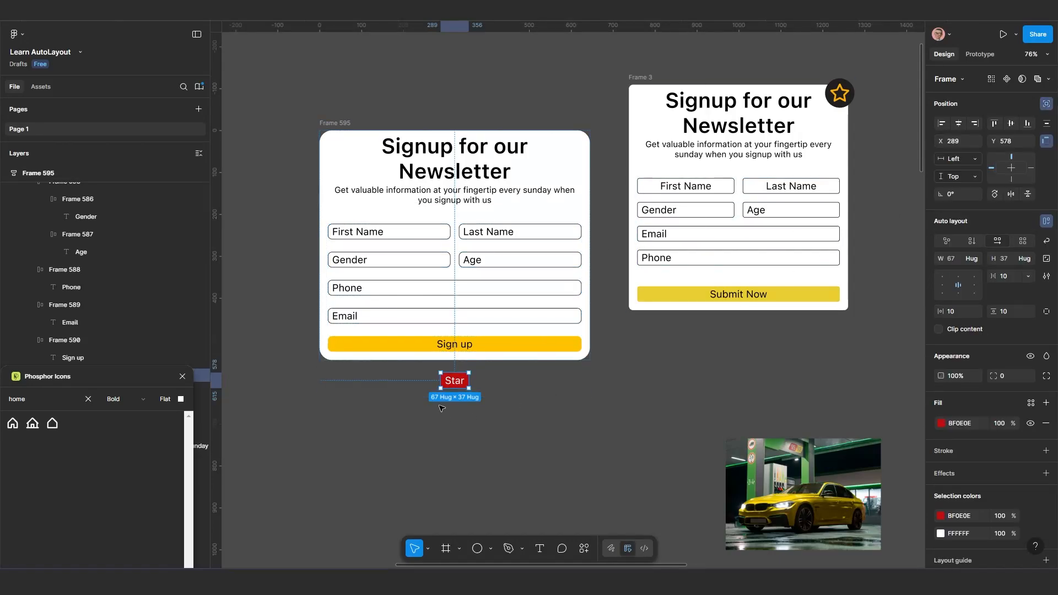
{"action": "left_click_drag", "start_coordinate": [454, 381], "coordinate": [567, 143]}
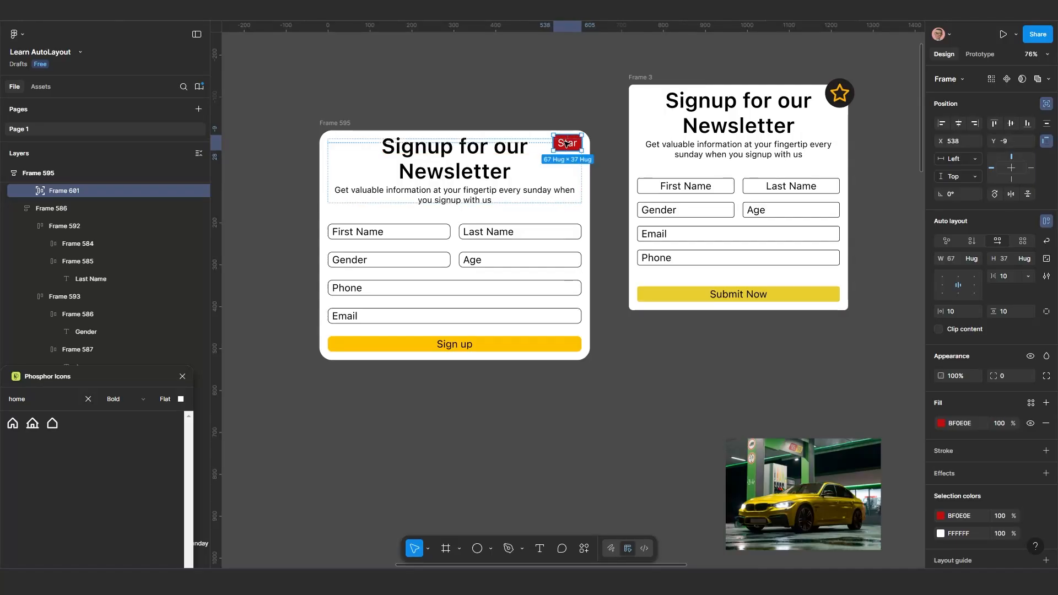
Move the rounded newsletter form with its badge slightly up and closer to the other signup form
{"action": "left_click", "coordinate": [344, 125]}
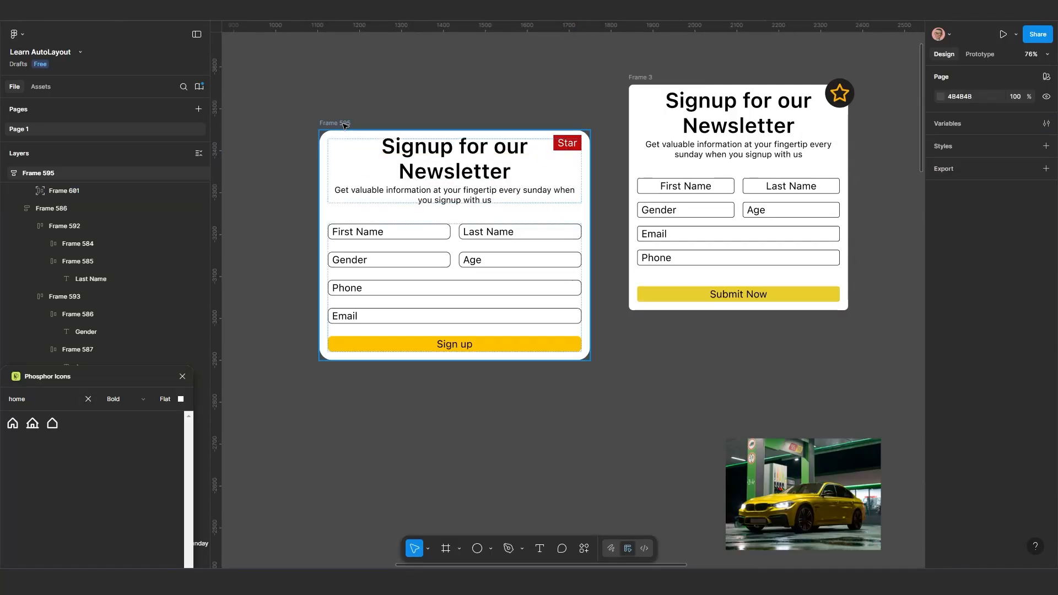
{"action": "left_click_drag", "start_coordinate": [344, 125], "coordinate": [366, 114]}
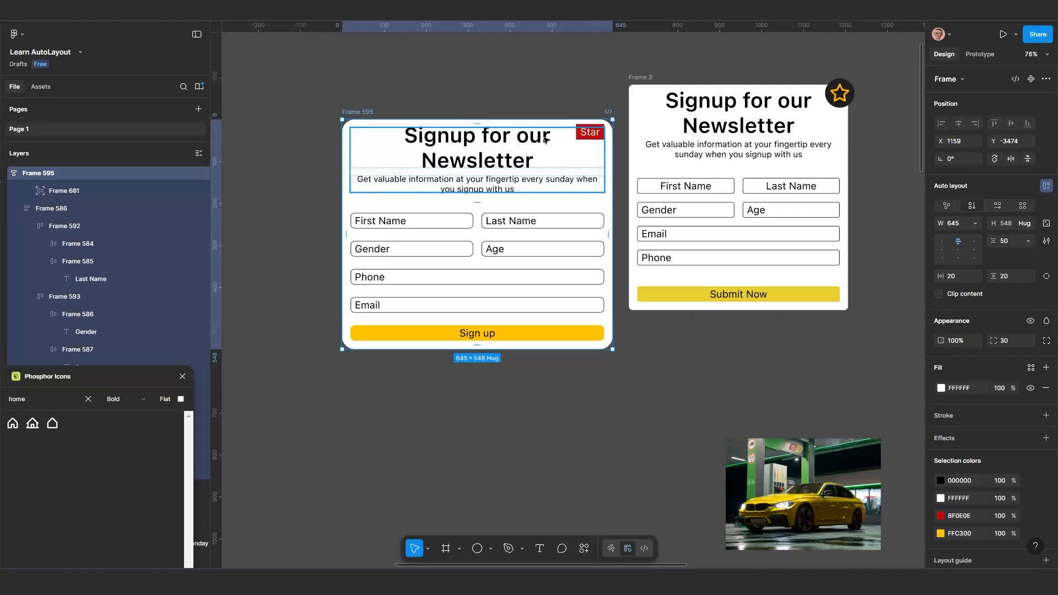
{"action": "left_click_drag", "start_coordinate": [595, 128], "coordinate": [592, 130]}
Nudge the Star badge to X 568, Y -29 so it overhangs the form's upper-right corner
{"action": "left_click", "coordinate": [592, 130]}
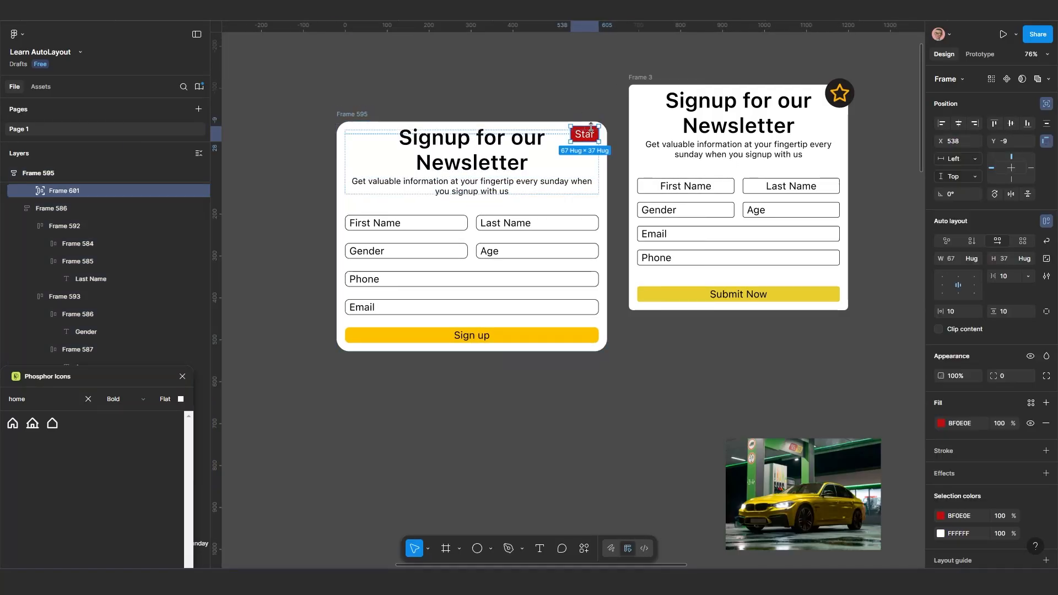
{"action": "key", "text": "Right"}
{"action": "key", "text": "Right"}
{"action": "key", "text": "Right"}
{"action": "key", "text": "Right"}
{"action": "key", "text": "Right"}
{"action": "key", "text": "Right"}
{"action": "key", "text": "Right"}
{"action": "key", "text": "Right"}
{"action": "key", "text": "Right"}
{"action": "key", "text": "Right"}
{"action": "key", "text": "Right"}
{"action": "key", "text": "Right"}
{"action": "key", "text": "Right"}
{"action": "key", "text": "Right"}
{"action": "key", "text": "Right"}
{"action": "key", "text": "Right"}
{"action": "key", "text": "Right"}
{"action": "key", "text": "Right"}
{"action": "key", "text": "Right"}
{"action": "key", "text": "Right"}
{"action": "key", "text": "Right"}
{"action": "key", "text": "Right"}
{"action": "key", "text": "Right"}
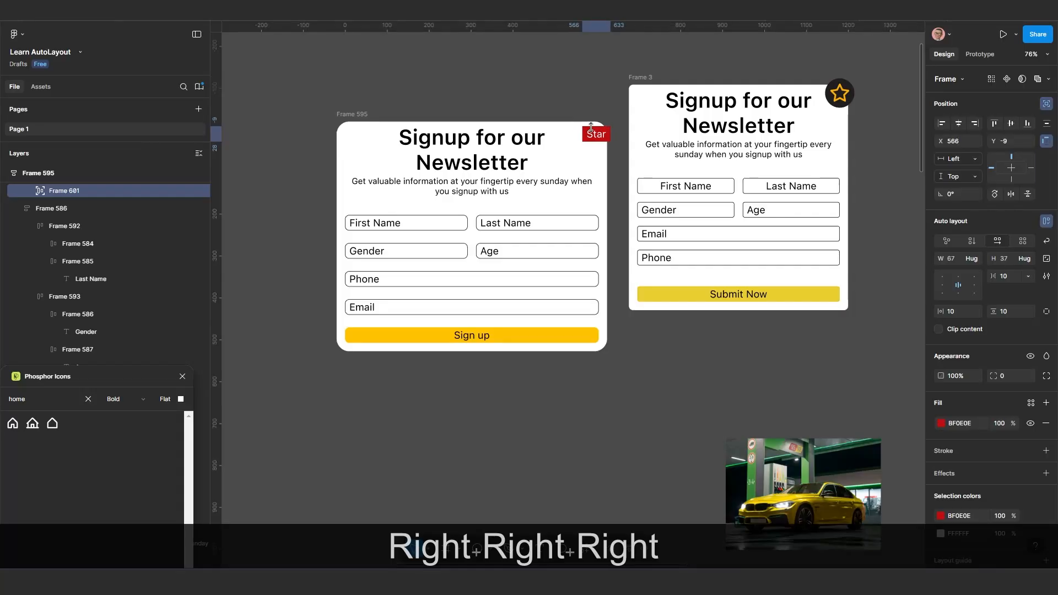
{"action": "key", "text": "shift+Up"}
{"action": "key", "text": "shift+Up"}
{"action": "key", "text": "shift+Up"}
{"action": "key", "text": "shift+Up"}
{"action": "key", "text": "shift+Up"}
{"action": "key", "text": "shift+Down"}
{"action": "key", "text": "shift+Down"}
{"action": "key", "text": "shift+Down"}
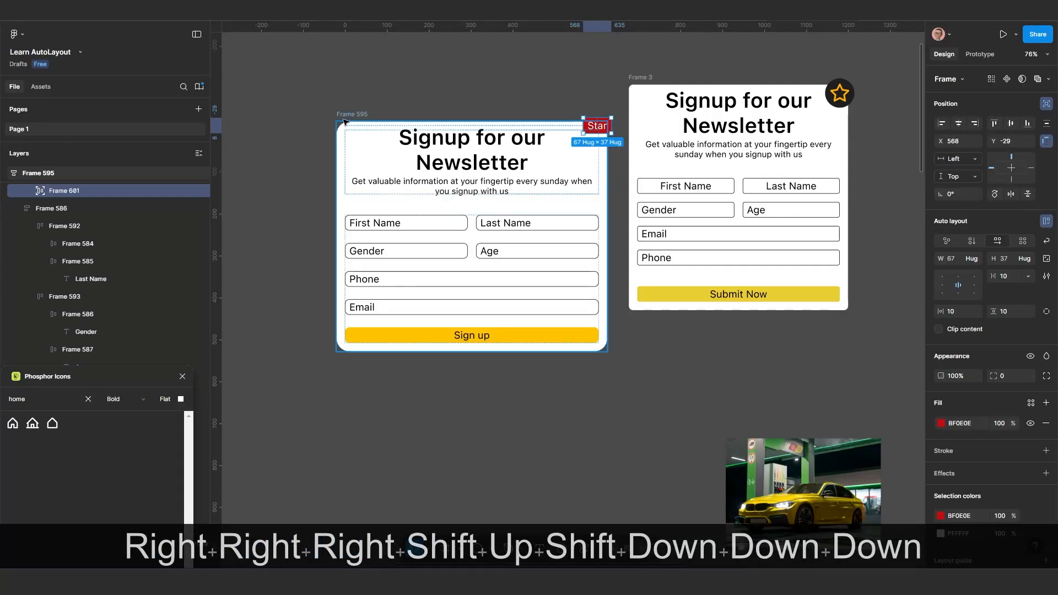
Move the rounded newsletter form to X 1157, Y -3514 and deselect it
{"action": "left_click_drag", "start_coordinate": [349, 115], "coordinate": [353, 97]}
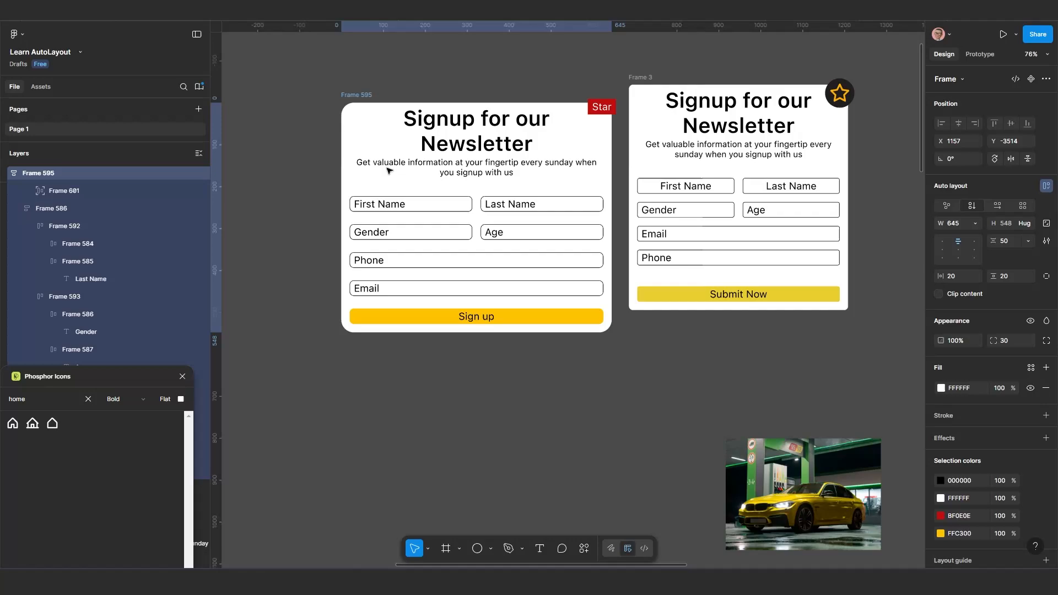
{"action": "left_click", "coordinate": [511, 358]}
Examine the vertical and horizontal signup cards with car images lower on the canvas
{"action": "scroll", "coordinate": [512, 360], "scroll_direction": "down", "scroll_amount": 3}
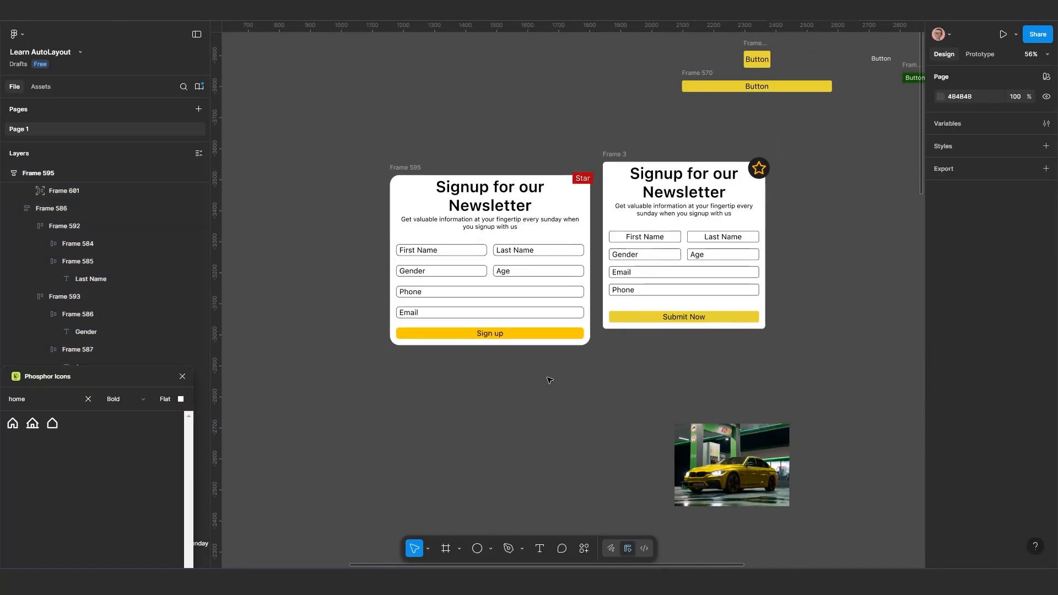
{"action": "scroll", "coordinate": [500, 384], "scroll_direction": "down", "scroll_amount": 5}
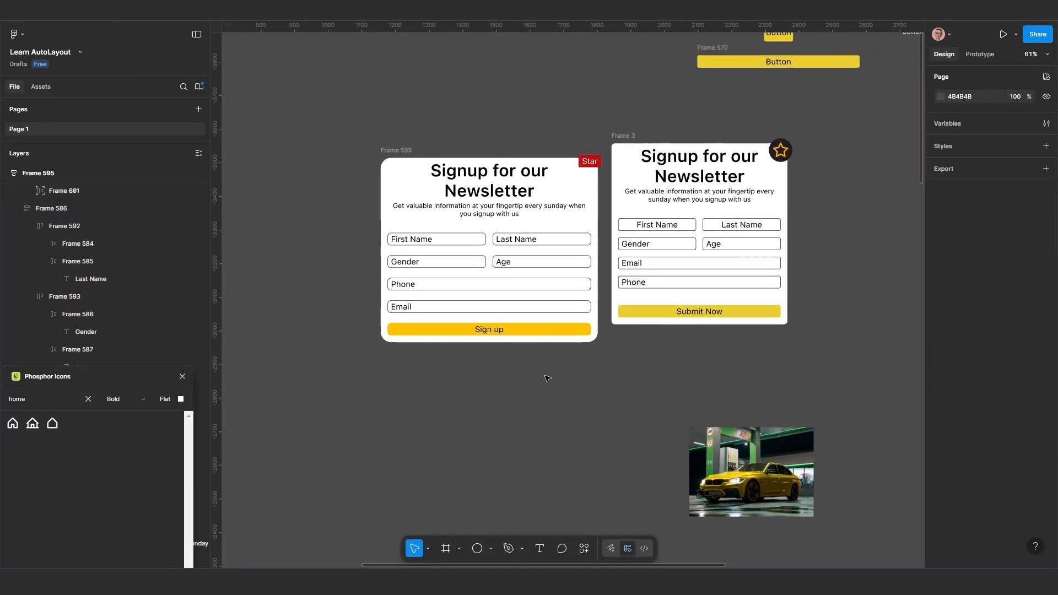
{"action": "scroll", "coordinate": [534, 358], "scroll_direction": "down", "scroll_amount": 5}
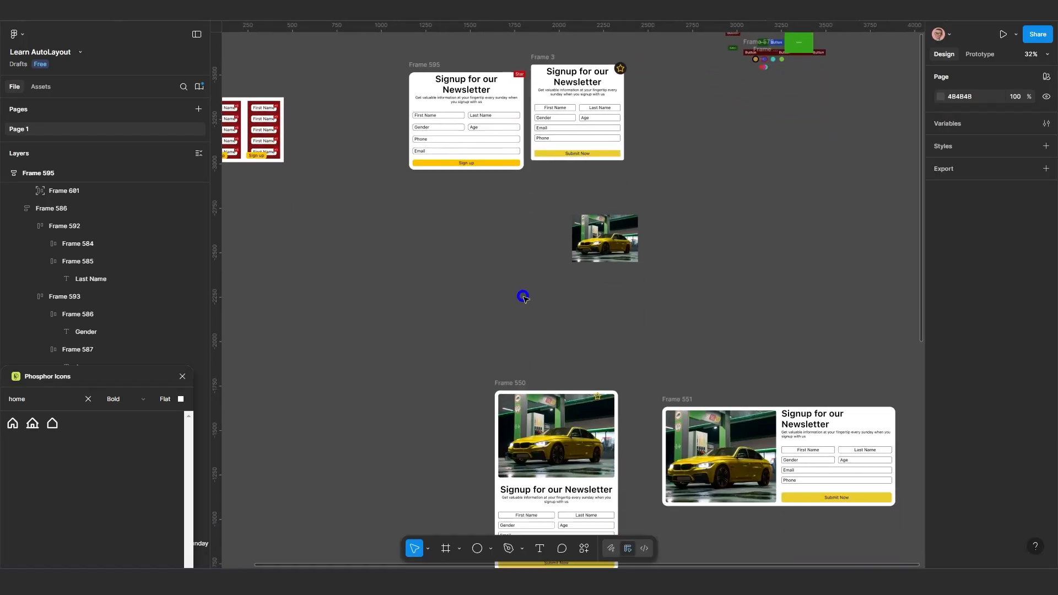
{"action": "scroll", "coordinate": [526, 363], "scroll_direction": "up", "scroll_amount": 2}
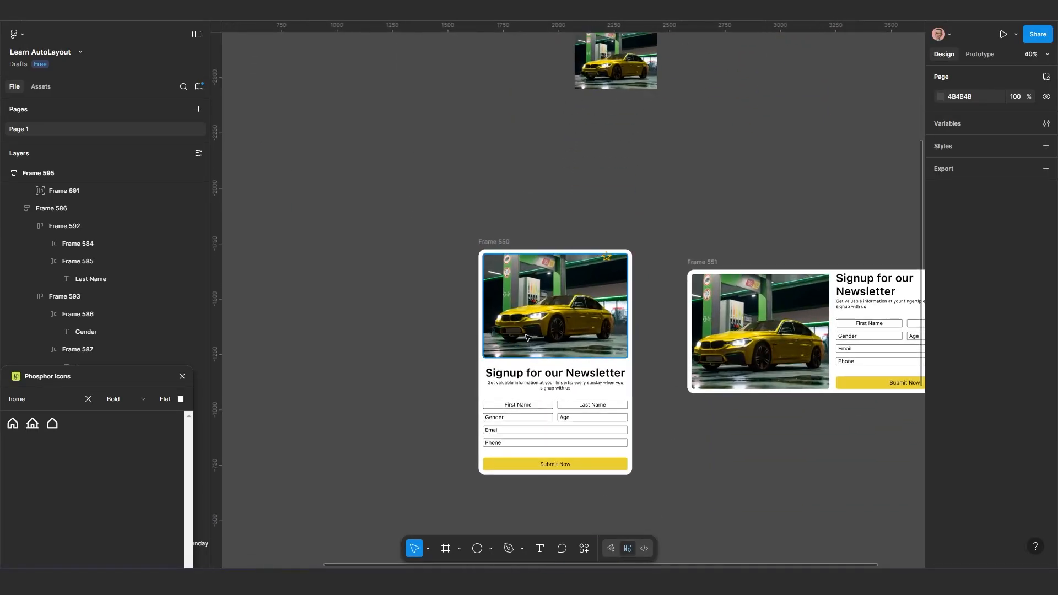
{"action": "scroll", "coordinate": [545, 339], "scroll_direction": "down", "scroll_amount": 3}
{"action": "scroll", "coordinate": [568, 339], "scroll_direction": "up", "scroll_amount": 1}
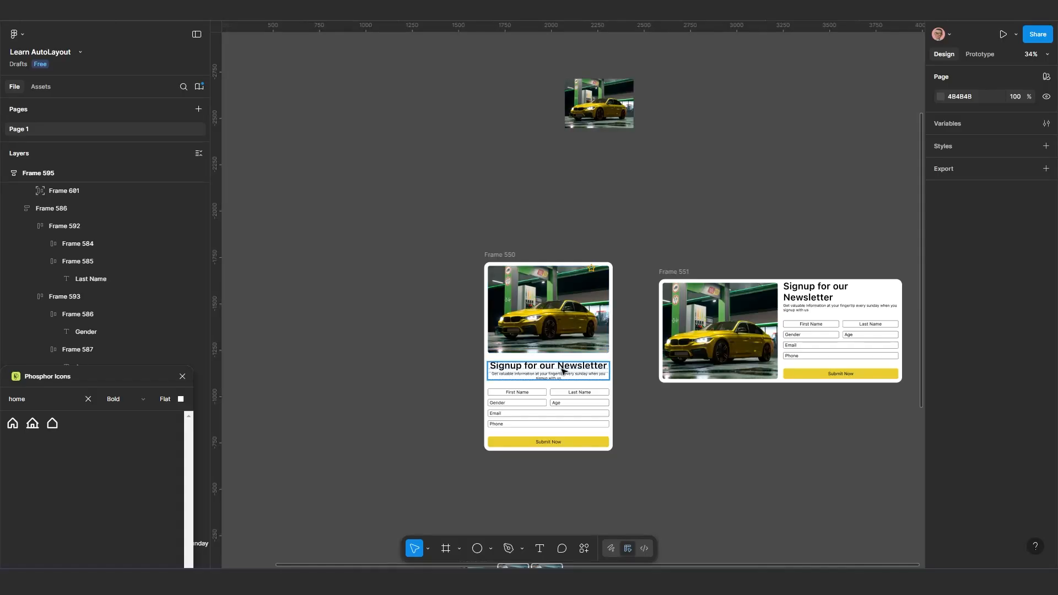
{"action": "scroll", "coordinate": [563, 371], "scroll_direction": "down", "scroll_amount": 1}
{"action": "scroll", "coordinate": [508, 147], "scroll_direction": "up", "scroll_amount": 3}
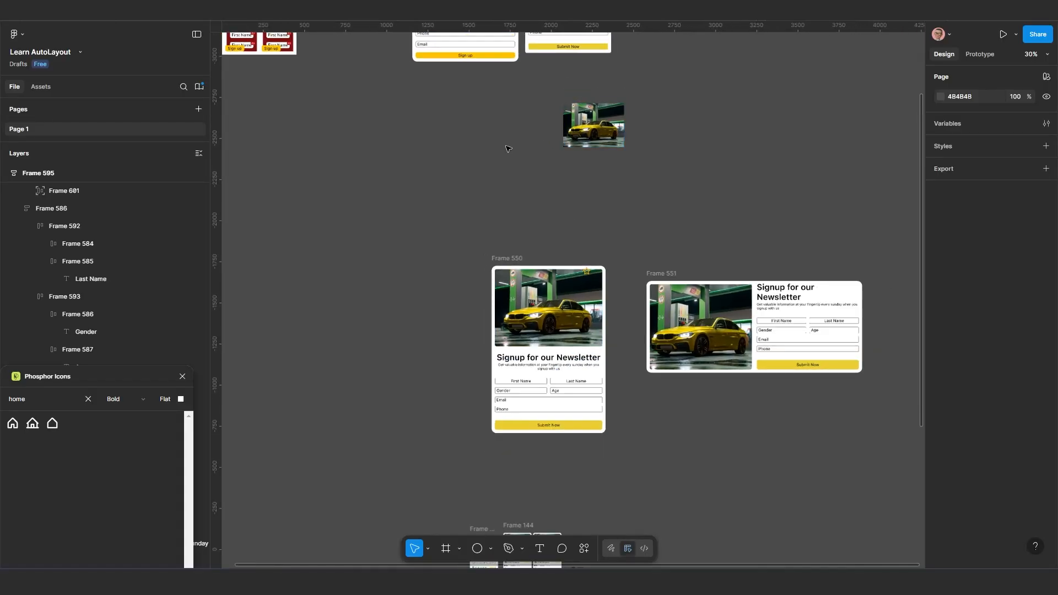
Reposition the rounded newsletter form and duplicate it with its Star badge onto the empty canvas below
{"action": "left_click_drag", "start_coordinate": [421, 114], "coordinate": [429, 128]}
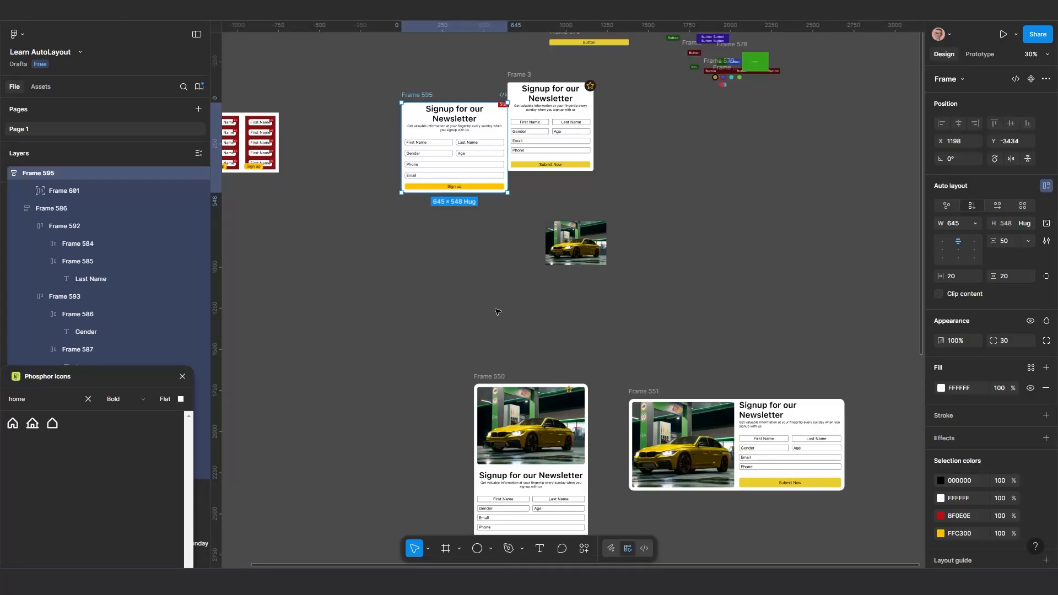
{"action": "left_click_drag", "start_coordinate": [418, 98], "coordinate": [414, 70]}
{"action": "key", "text": "alt"}
{"action": "left_click_drag", "start_coordinate": [411, 121], "coordinate": [402, 255]}
{"action": "scroll", "coordinate": [407, 209], "scroll_direction": "up", "scroll_amount": 5}
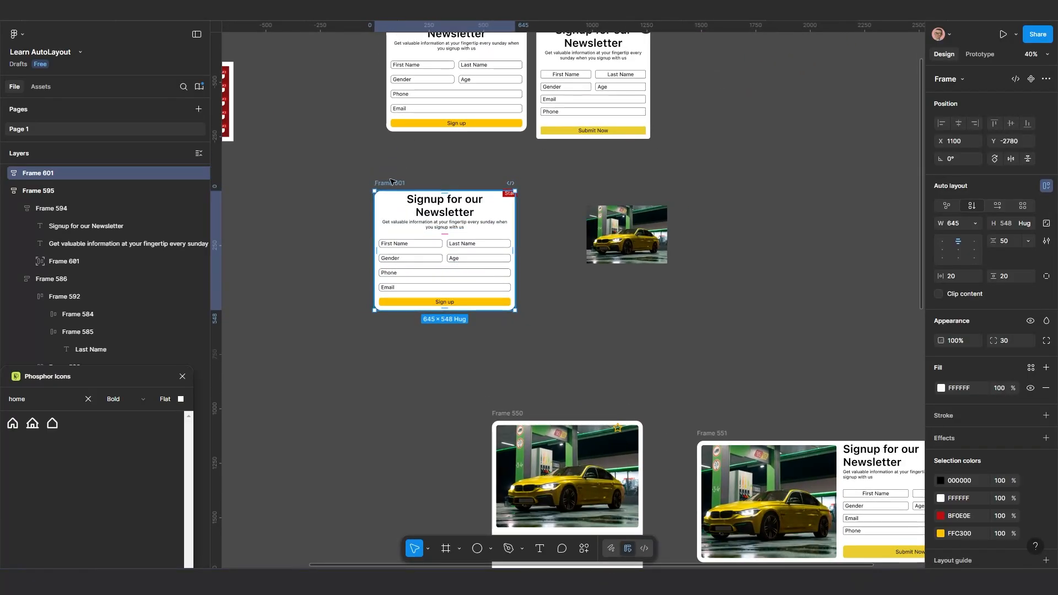
Inspect the duplicate form's nested field frames and move the duplicate to X 1217, Y -2580
{"action": "left_click_drag", "start_coordinate": [392, 181], "coordinate": [384, 139]}
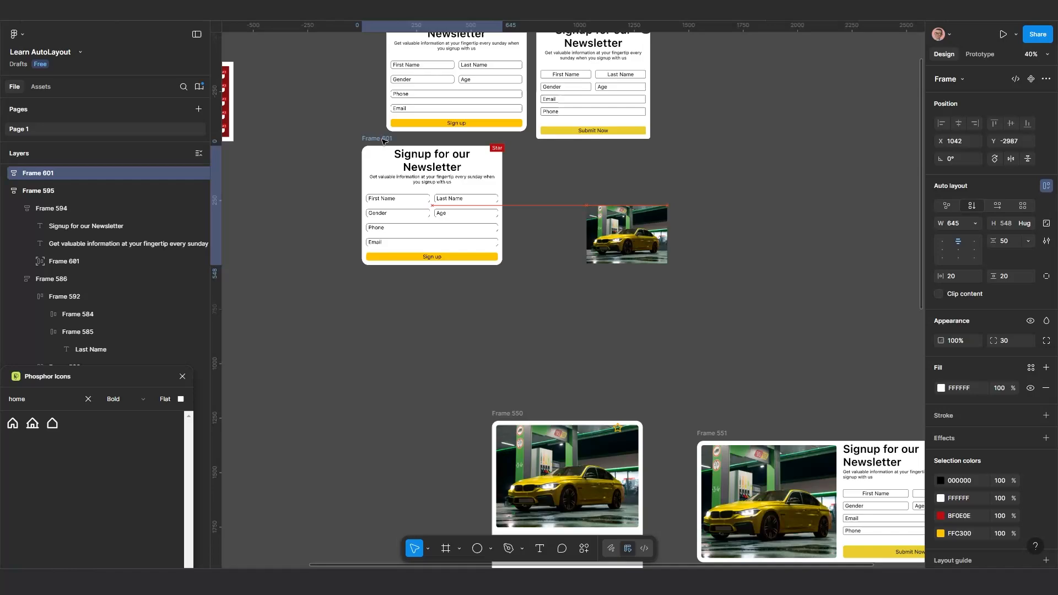
{"action": "left_click", "coordinate": [398, 204]}
{"action": "scroll", "coordinate": [408, 210], "scroll_direction": "up", "scroll_amount": 1}
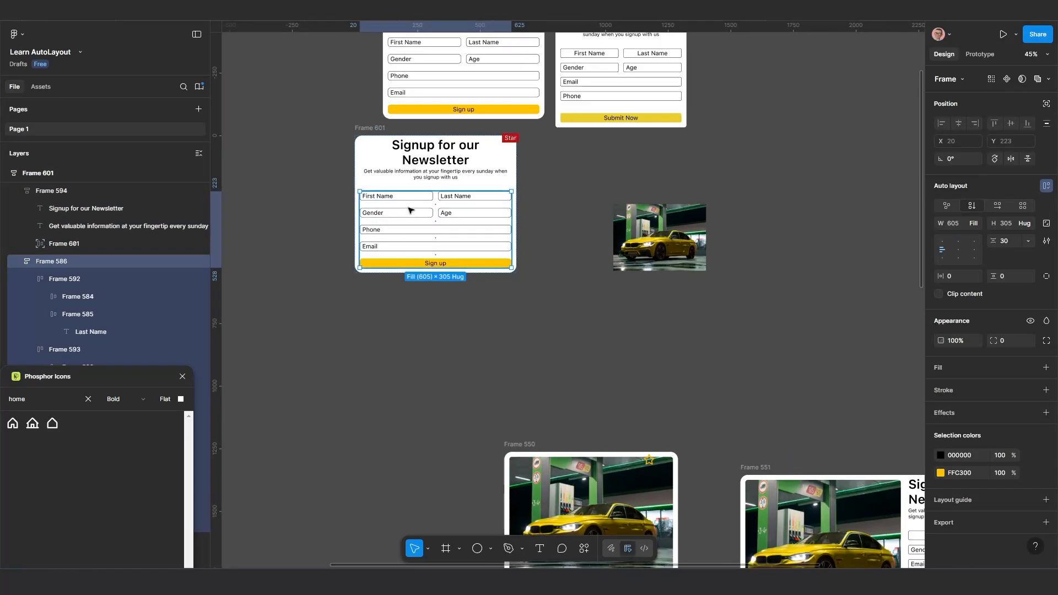
{"action": "left_click", "coordinate": [411, 202]}
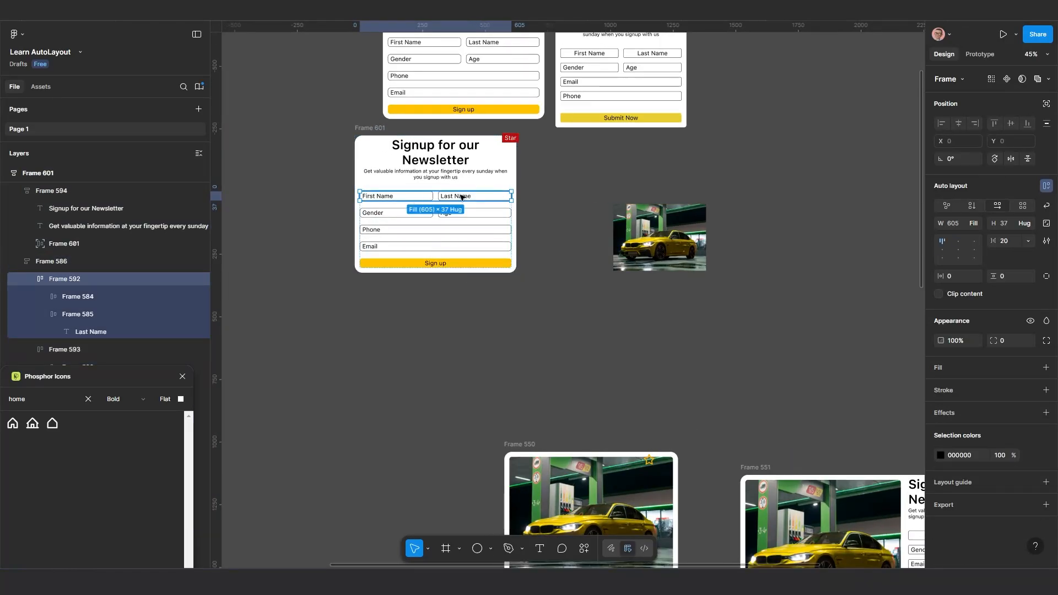
{"action": "scroll", "coordinate": [462, 197], "scroll_direction": "down", "scroll_amount": 1}
{"action": "left_click_drag", "start_coordinate": [389, 143], "coordinate": [428, 232]}
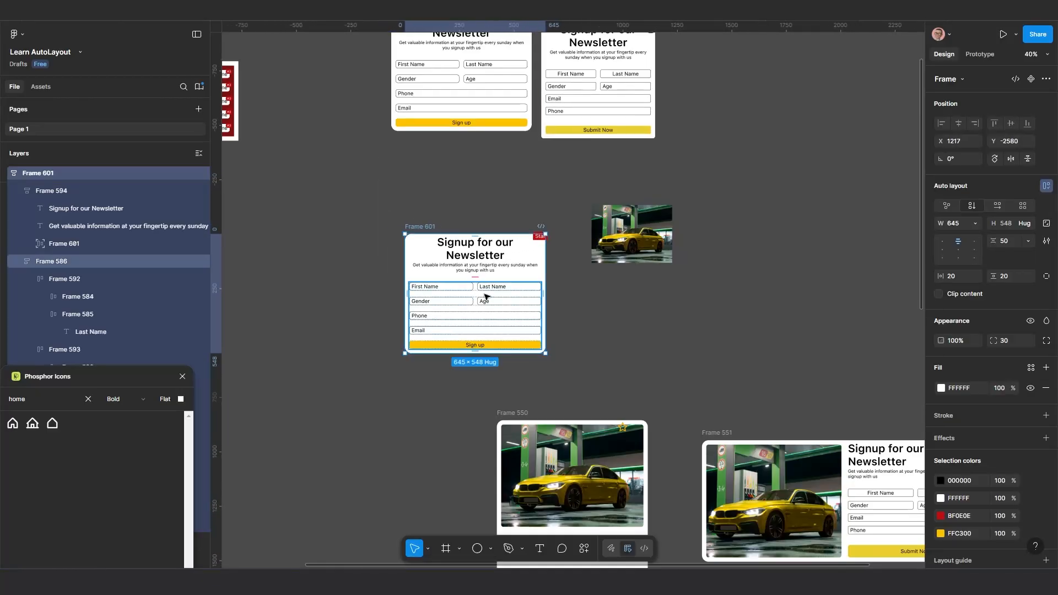
Copy the standalone car image beside the duplicate form
{"action": "left_click", "coordinate": [641, 232]}
{"action": "key", "text": "ctrl+c"}
{"action": "key", "text": "ctrl+c"}
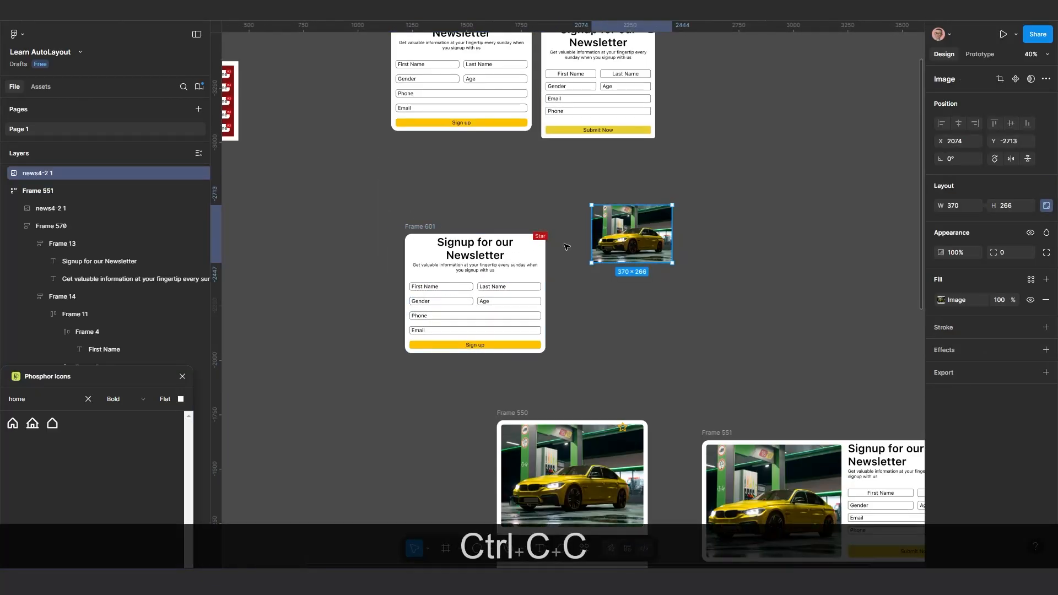
Delete the Star badge from the duplicate newsletter form
{"action": "scroll", "coordinate": [498, 257], "scroll_direction": "up", "scroll_amount": 1}
{"action": "left_click", "coordinate": [561, 226]}
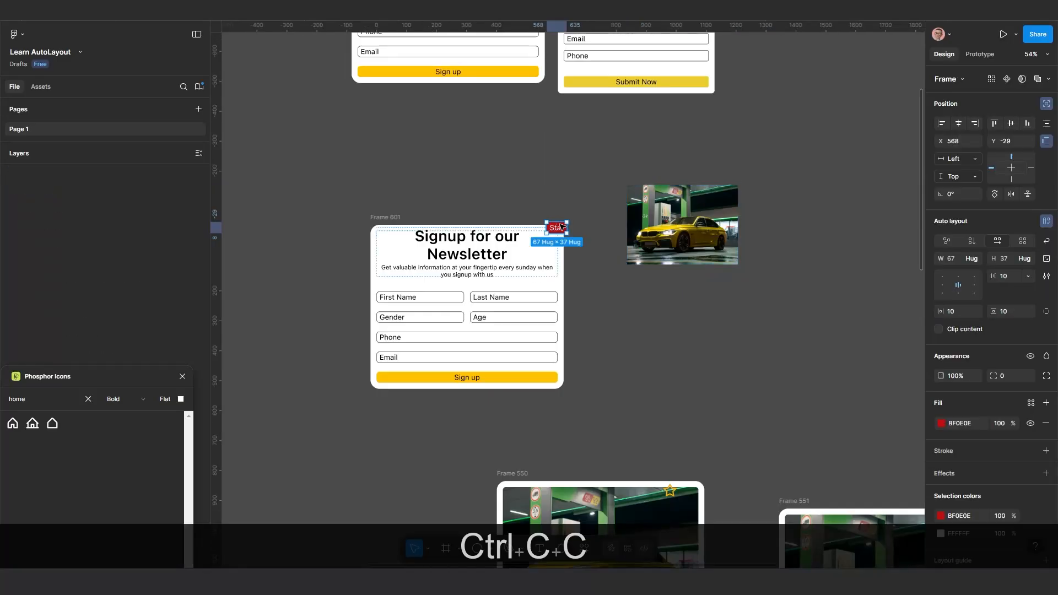
{"action": "key", "text": "Delete"}
{"action": "scroll", "coordinate": [548, 273], "scroll_direction": "down", "scroll_amount": 1}
{"action": "scroll", "coordinate": [549, 273], "scroll_direction": "down", "scroll_amount": 2}
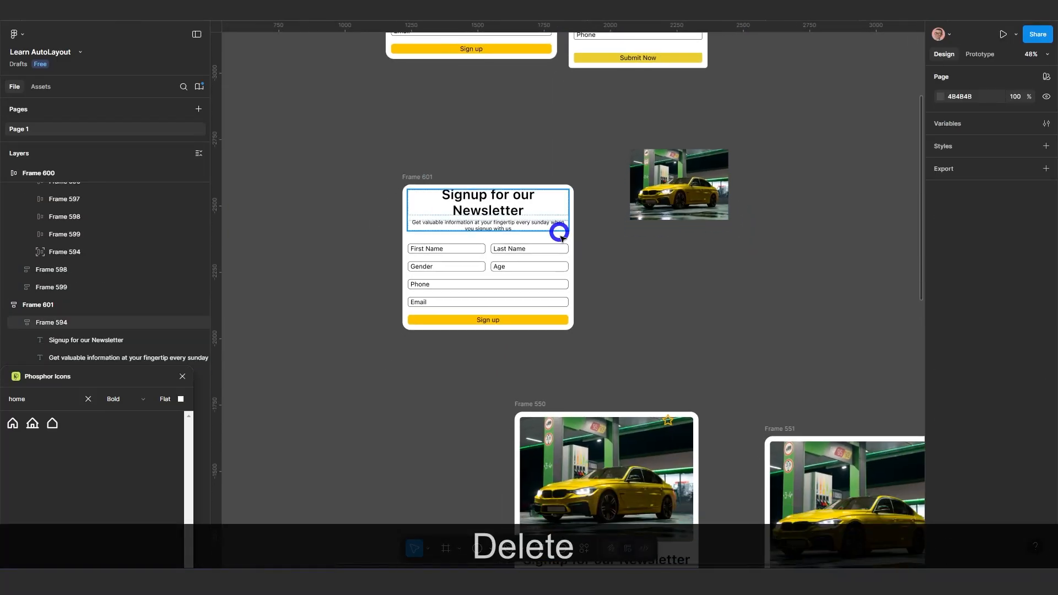
Paste the copied car image into the duplicate form and move the form to X 1053, Y -2713
{"action": "left_click", "coordinate": [427, 177]}
{"action": "left_click_drag", "start_coordinate": [425, 178], "coordinate": [423, 170]}
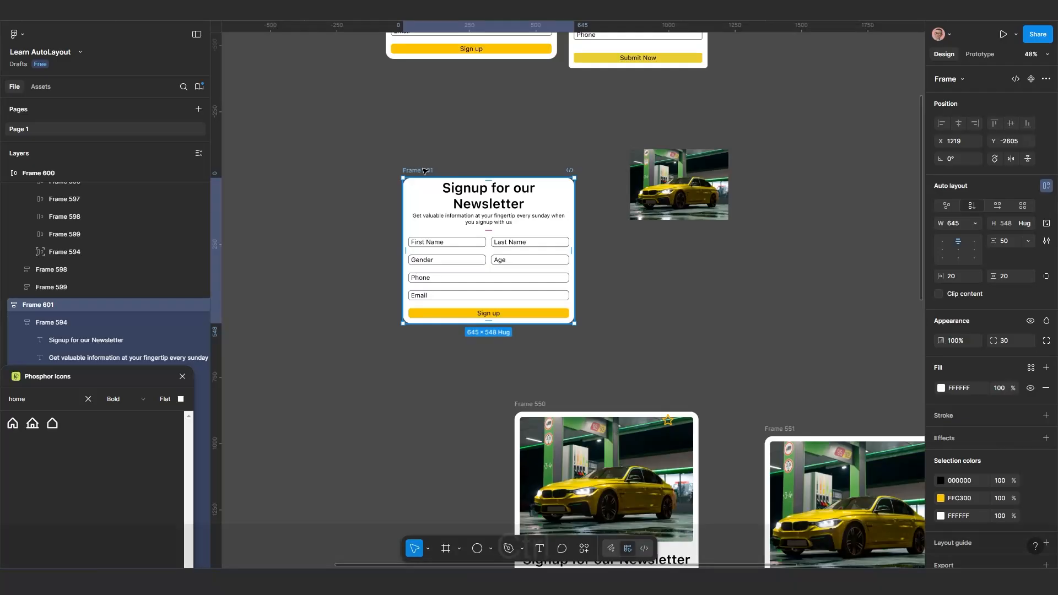
{"action": "key", "text": "ctrl+v"}
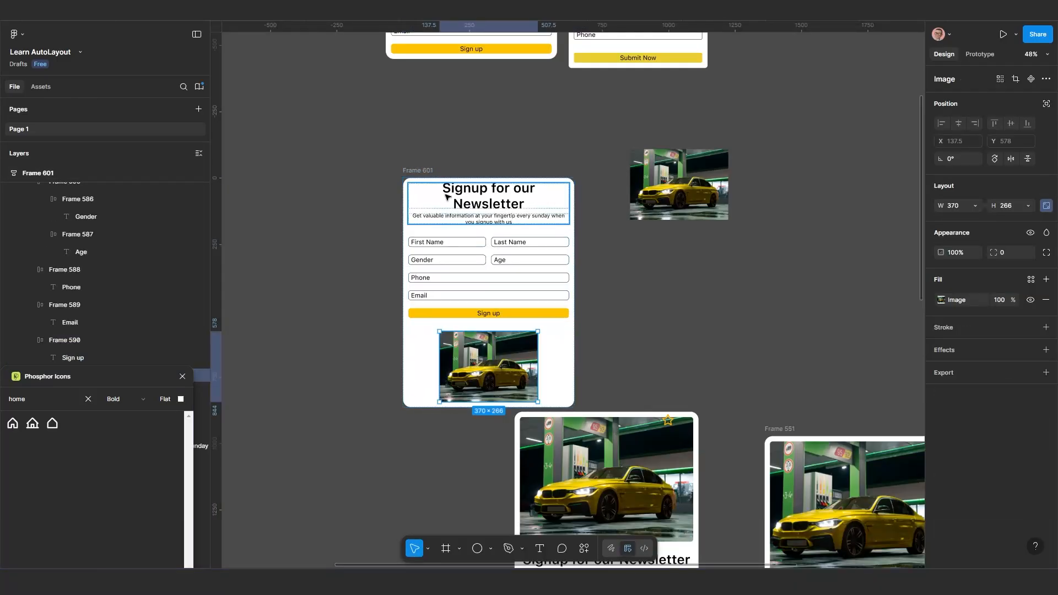
{"action": "left_click_drag", "start_coordinate": [420, 172], "coordinate": [375, 144]}
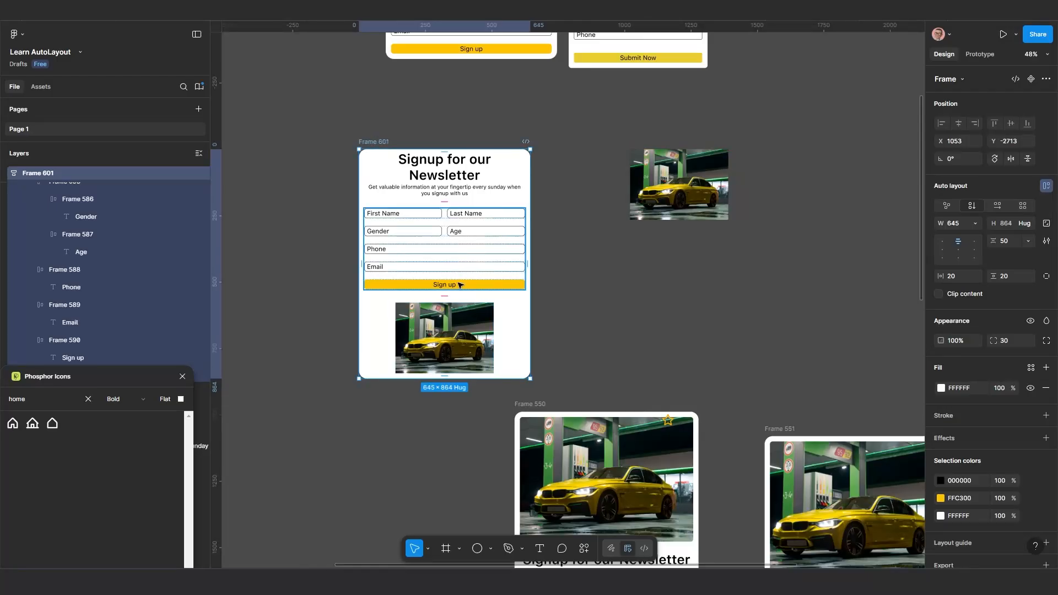
Set the width of the car image inside the duplicate form to Fill container
{"action": "left_click", "coordinate": [462, 338]}
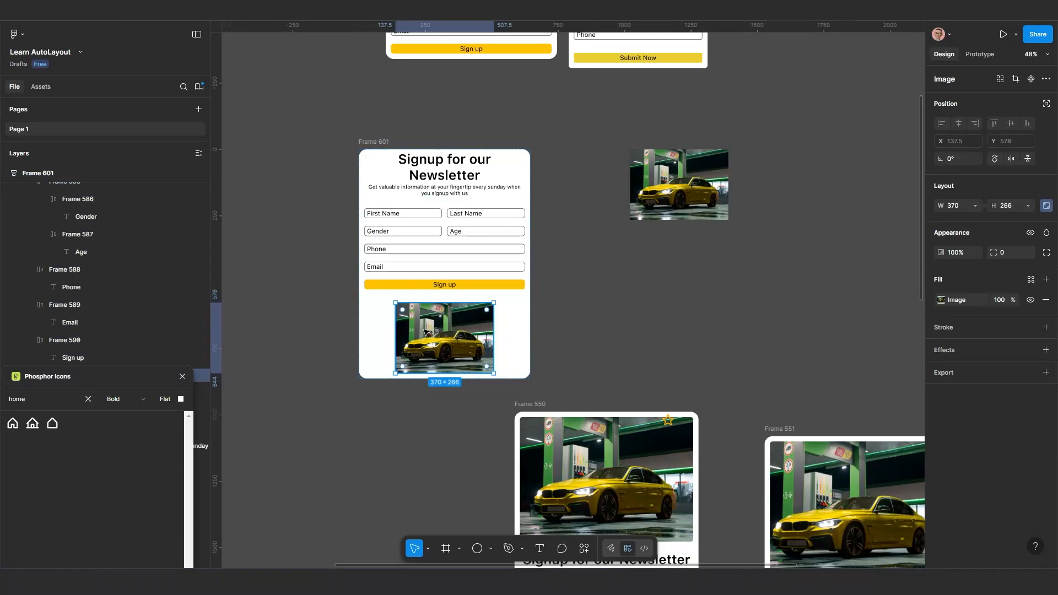
{"action": "scroll", "coordinate": [424, 331], "scroll_direction": "up", "scroll_amount": 3}
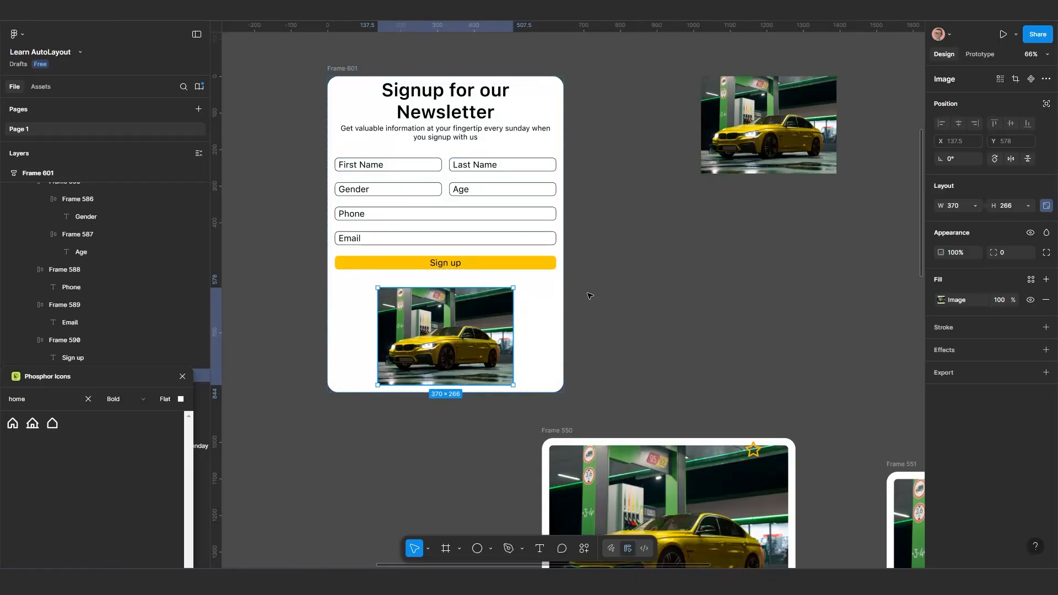
{"action": "double_click", "coordinate": [478, 334]}
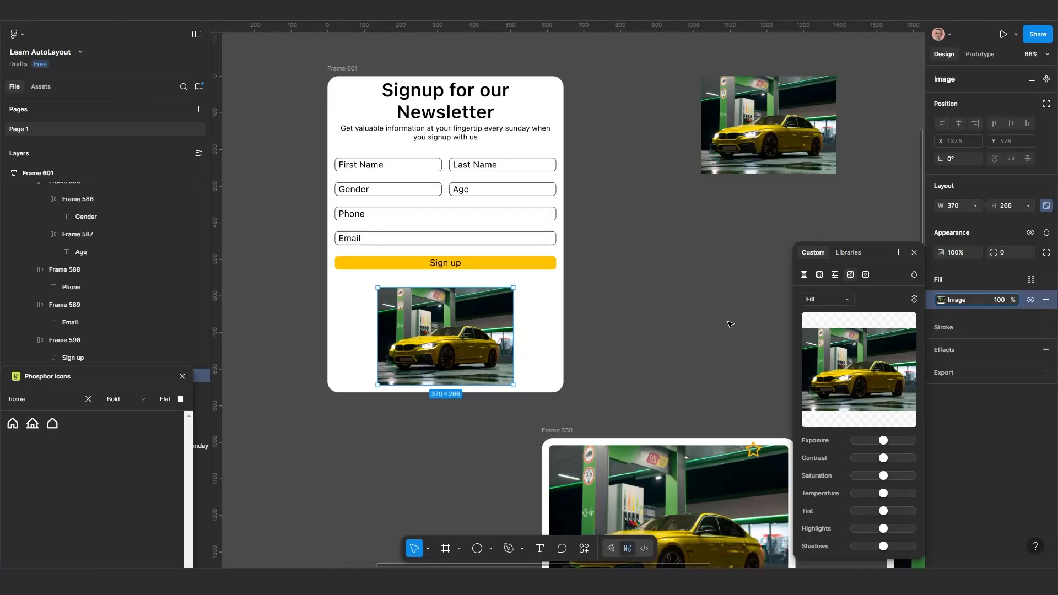
{"action": "left_click", "coordinate": [913, 253]}
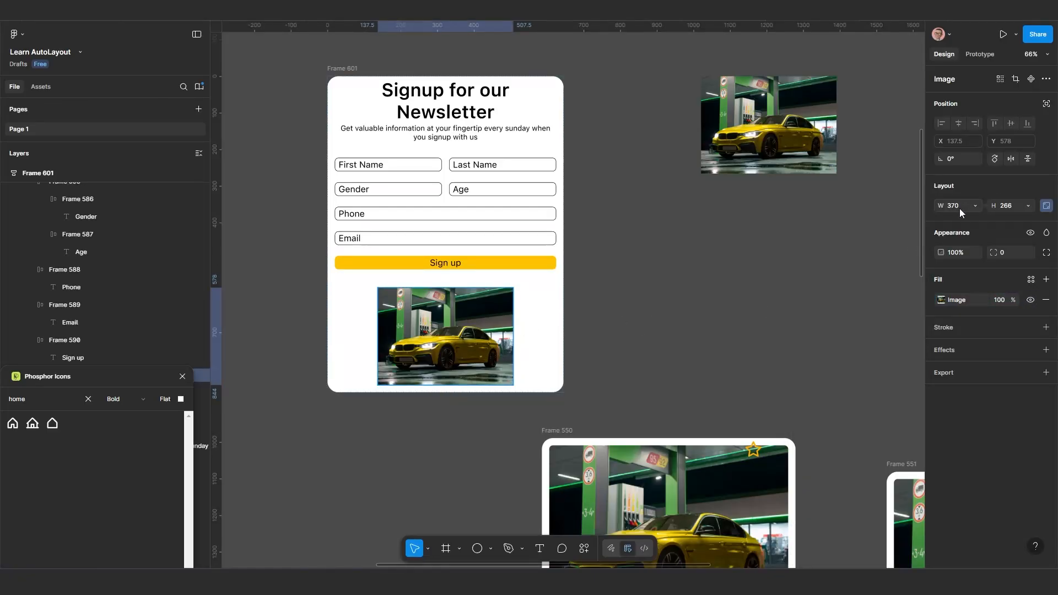
{"action": "left_click", "coordinate": [975, 204]}
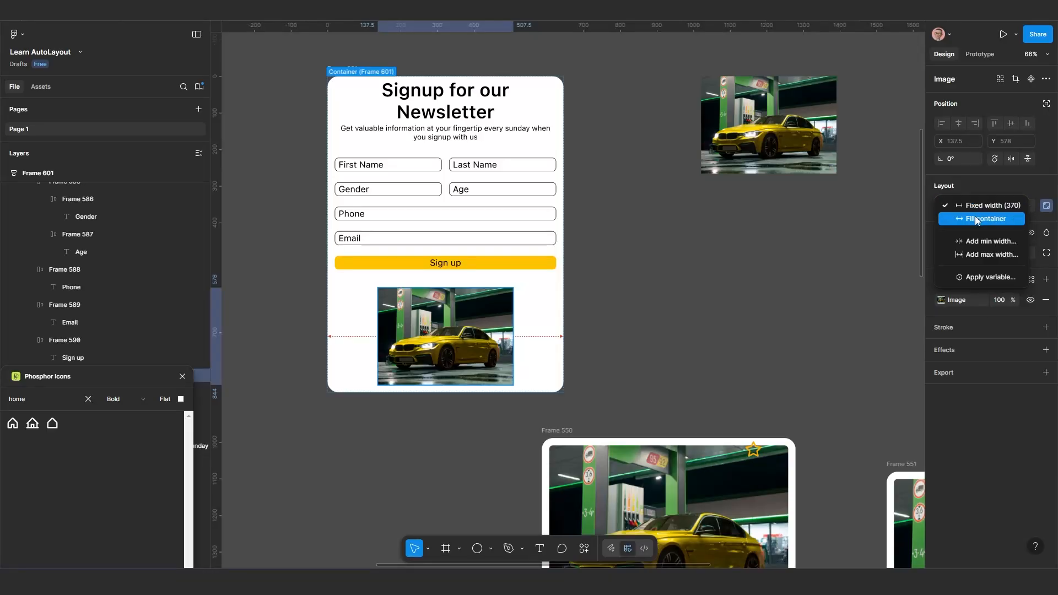
{"action": "left_click", "coordinate": [974, 218]}
{"action": "scroll", "coordinate": [602, 359], "scroll_direction": "down", "scroll_amount": 1}
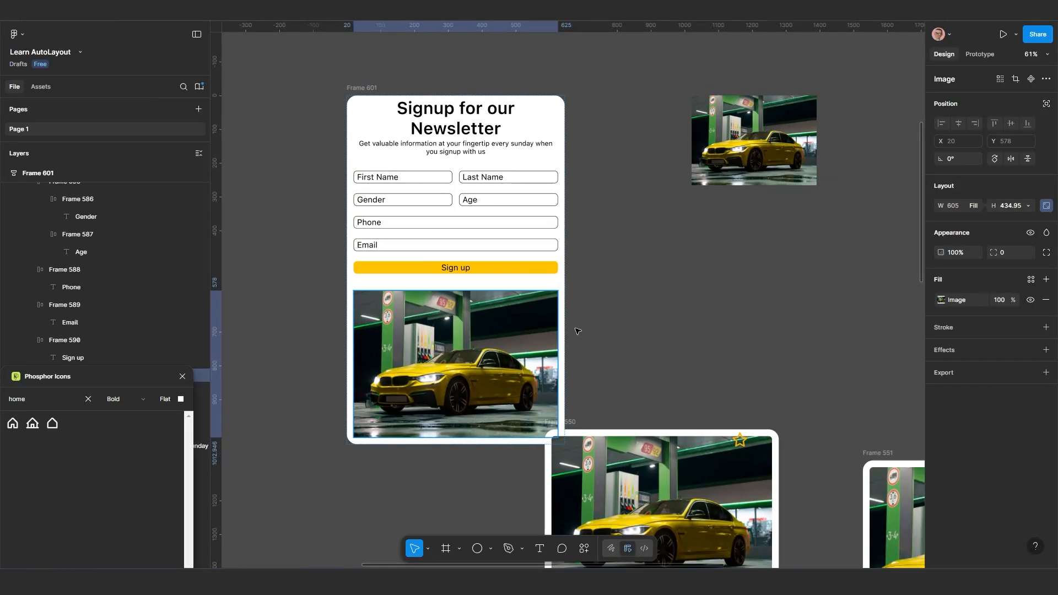
Reorder the car image to the start of the duplicate form, above the newsletter heading
{"action": "scroll", "coordinate": [469, 373], "scroll_direction": "up", "scroll_amount": 1}
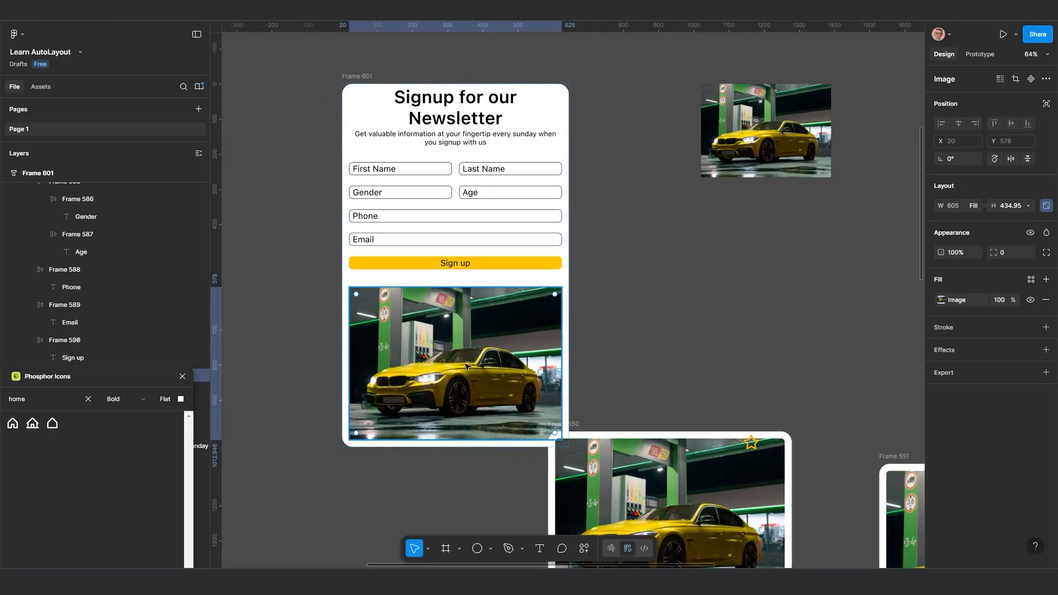
{"action": "key", "text": "Up"}
{"action": "key", "text": "Up"}
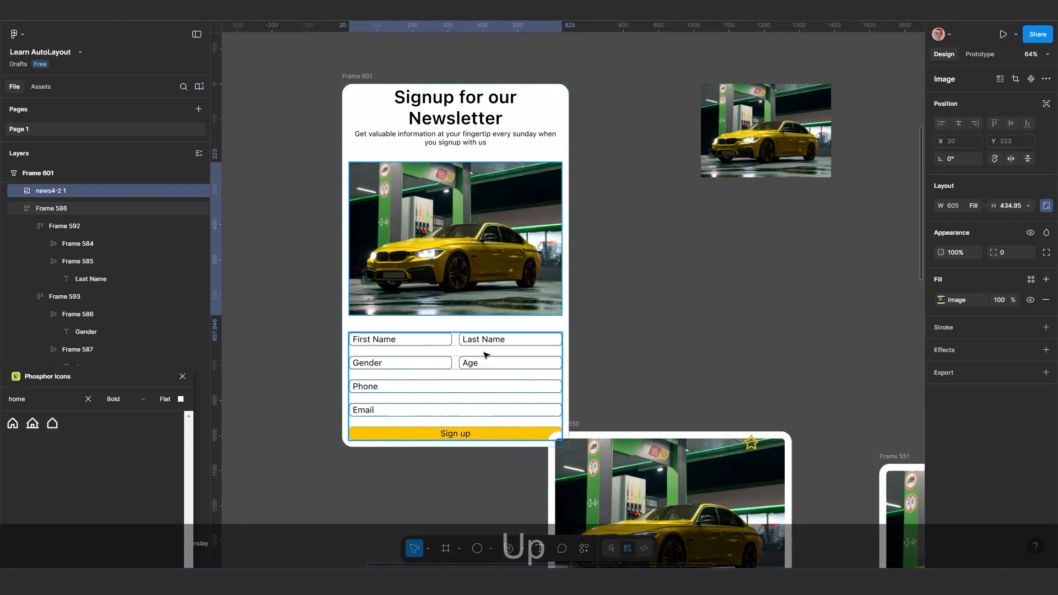
{"action": "scroll", "coordinate": [480, 348], "scroll_direction": "down", "scroll_amount": 3}
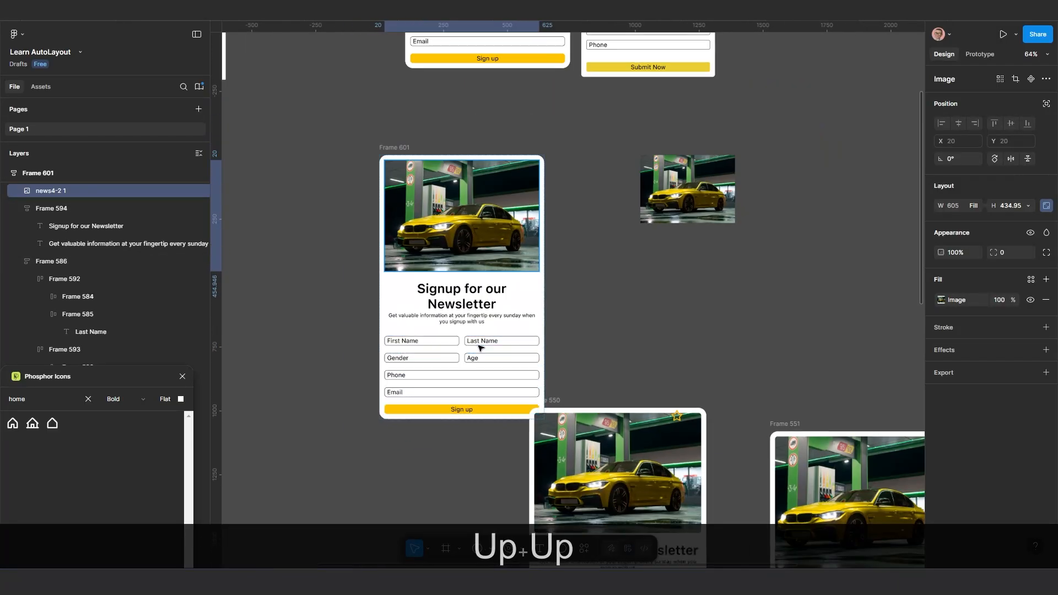
Move the car signup card to X 884, Y -2737 and widen it to 815
{"action": "left_click_drag", "start_coordinate": [481, 360], "coordinate": [503, 335]}
{"action": "scroll", "coordinate": [541, 315], "scroll_direction": "up", "scroll_amount": 2}
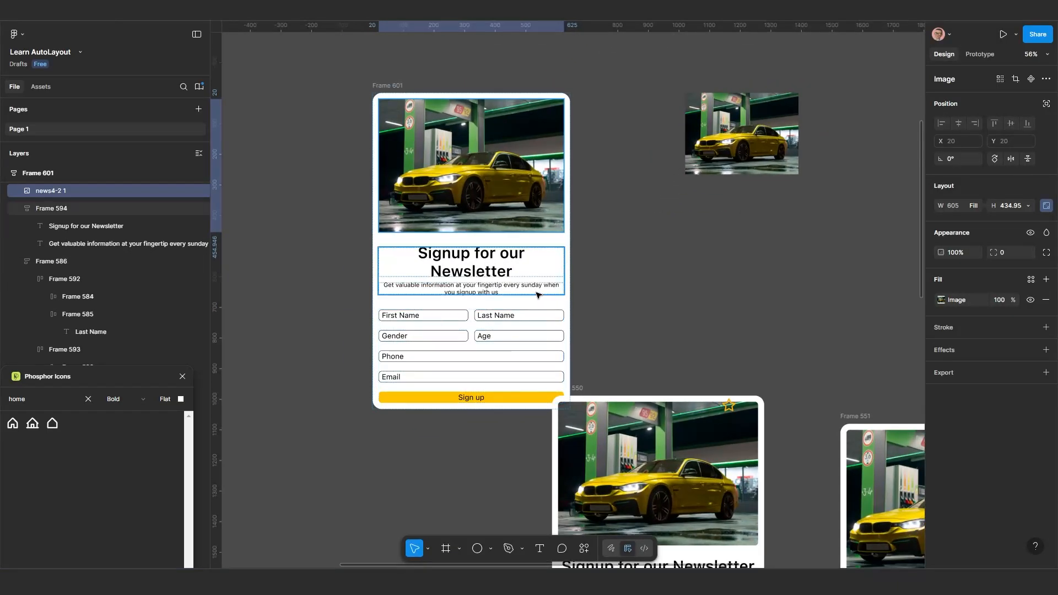
{"action": "scroll", "coordinate": [532, 307], "scroll_direction": "down", "scroll_amount": 2}
{"action": "scroll", "coordinate": [521, 297], "scroll_direction": "down", "scroll_amount": 1}
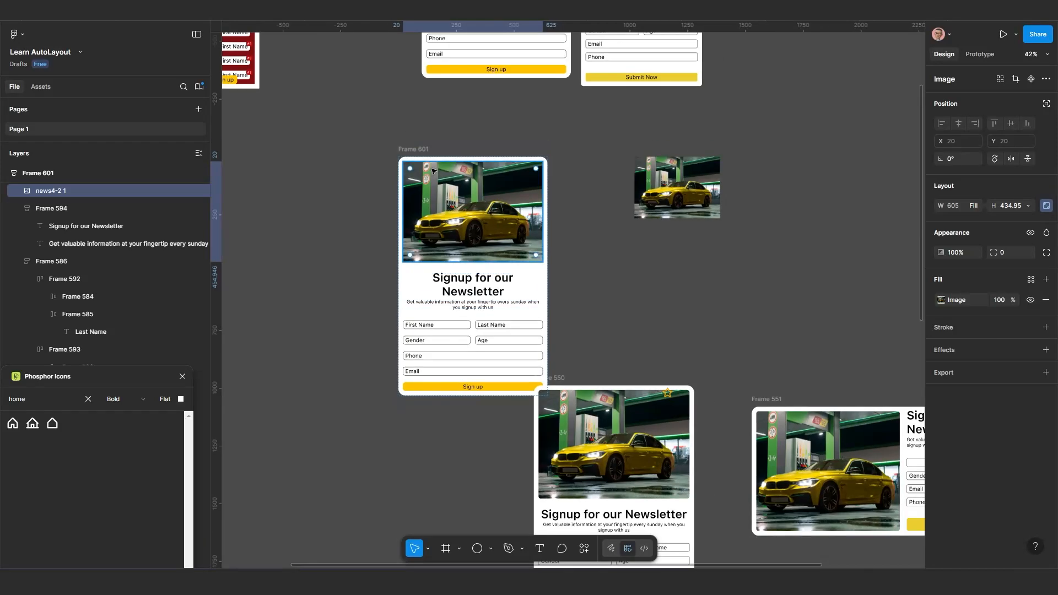
{"action": "left_click_drag", "start_coordinate": [413, 148], "coordinate": [374, 142]}
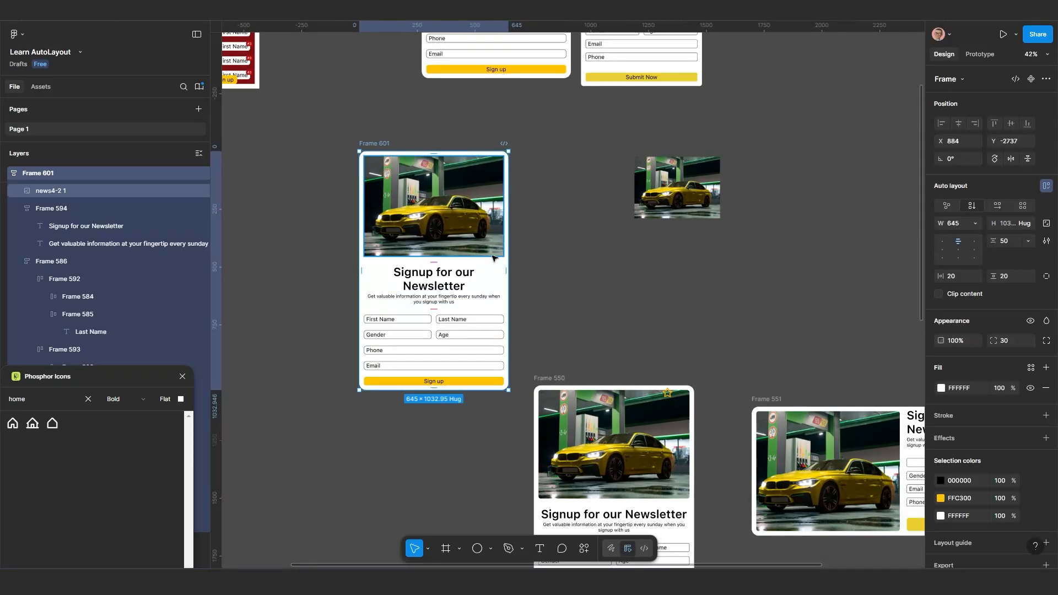
{"action": "left_click_drag", "start_coordinate": [510, 264], "coordinate": [556, 273]}
{"action": "scroll", "coordinate": [495, 284], "scroll_direction": "up", "scroll_amount": 1}
{"action": "scroll", "coordinate": [453, 310], "scroll_direction": "down", "scroll_amount": 3}
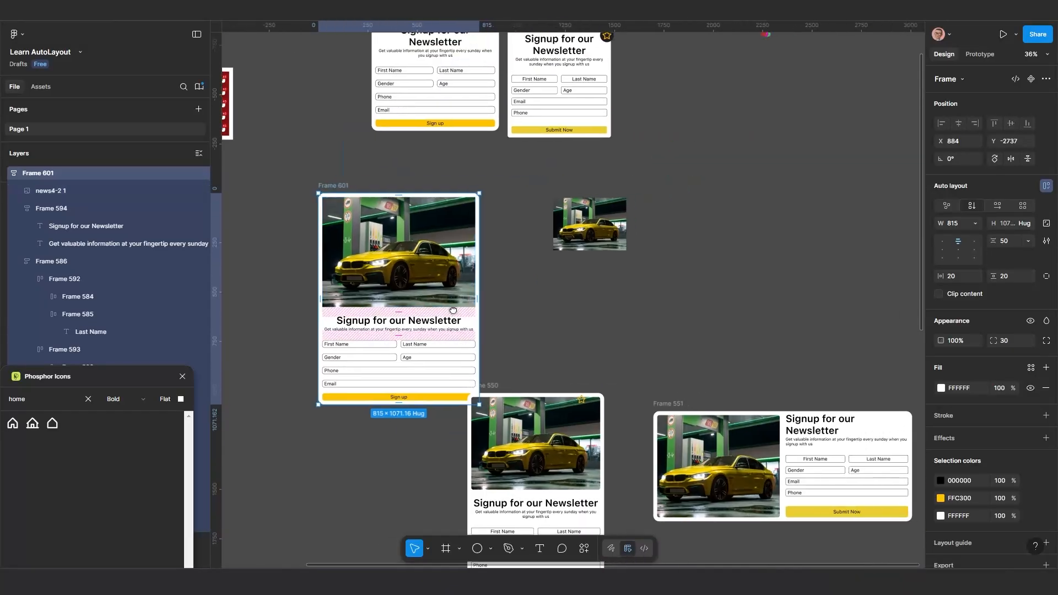
Move the widened signup card to the empty canvas area above the horizontal signup card in Frame 551
{"action": "scroll", "coordinate": [410, 300], "scroll_direction": "down", "scroll_amount": 3}
{"action": "left_click_drag", "start_coordinate": [362, 215], "coordinate": [626, 171]}
{"action": "scroll", "coordinate": [612, 237], "scroll_direction": "up", "scroll_amount": 3}
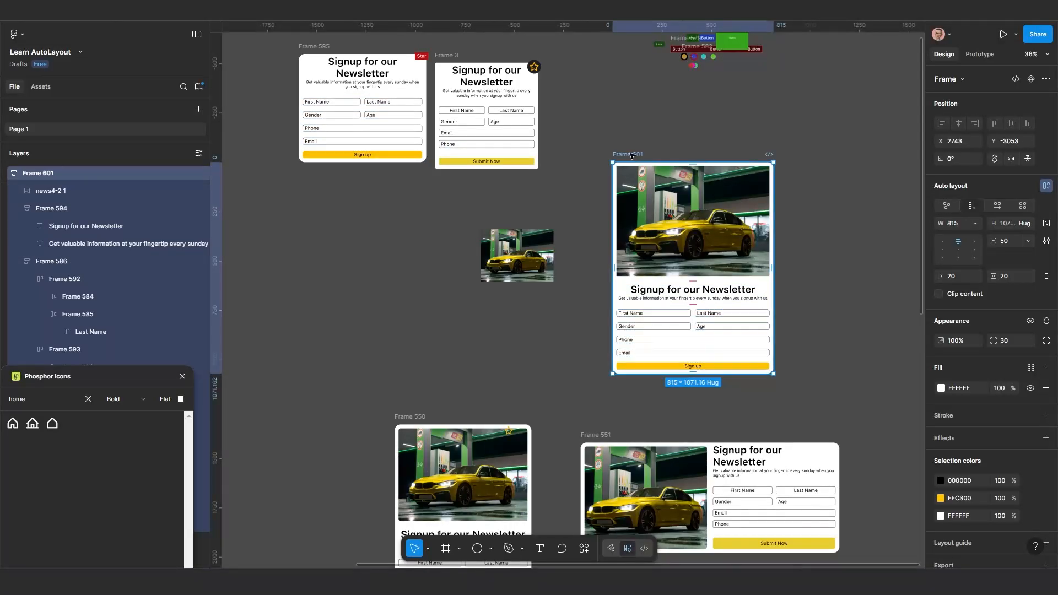
{"action": "left_click_drag", "start_coordinate": [632, 156], "coordinate": [641, 135]}
Duplicate the newsletter heading from Frame 595 onto the empty canvas below it, at X 1137, Y -2707
{"action": "left_click", "coordinate": [350, 66]}
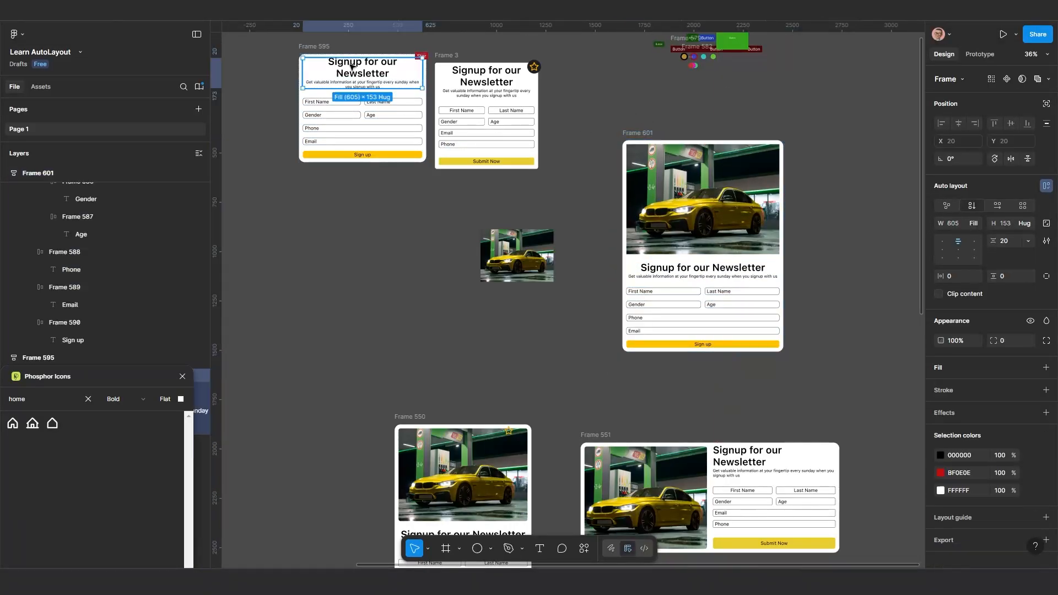
{"action": "scroll", "coordinate": [516, 190], "scroll_direction": "down", "scroll_amount": 4}
{"action": "scroll", "coordinate": [516, 190], "scroll_direction": "up", "scroll_amount": 5}
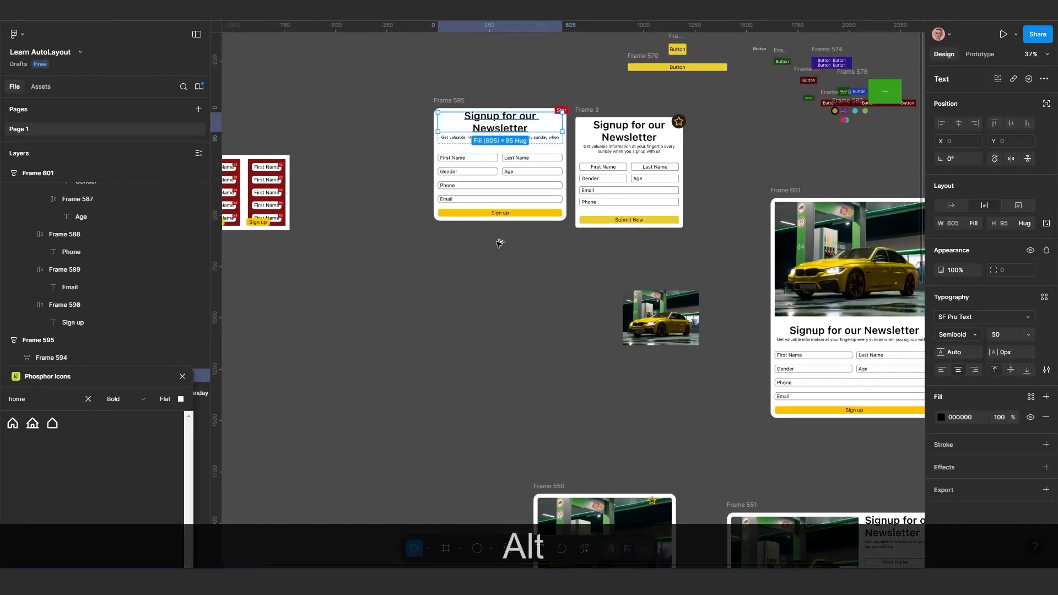
{"action": "left_click_drag", "start_coordinate": [497, 119], "coordinate": [489, 298]}
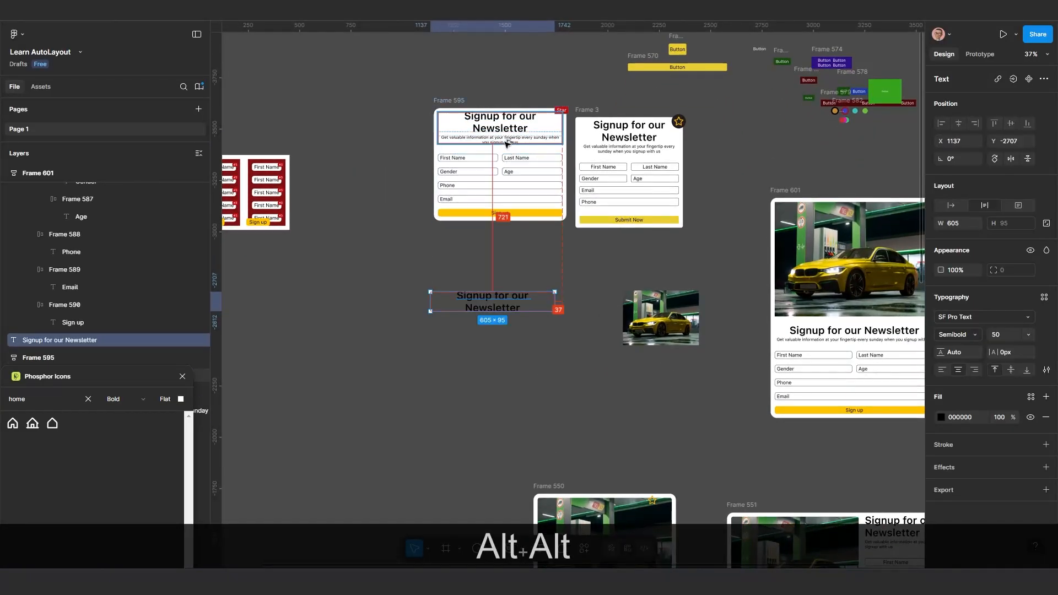
{"action": "left_click", "coordinate": [503, 141]}
{"action": "scroll", "coordinate": [494, 305], "scroll_direction": "up", "scroll_amount": 2}
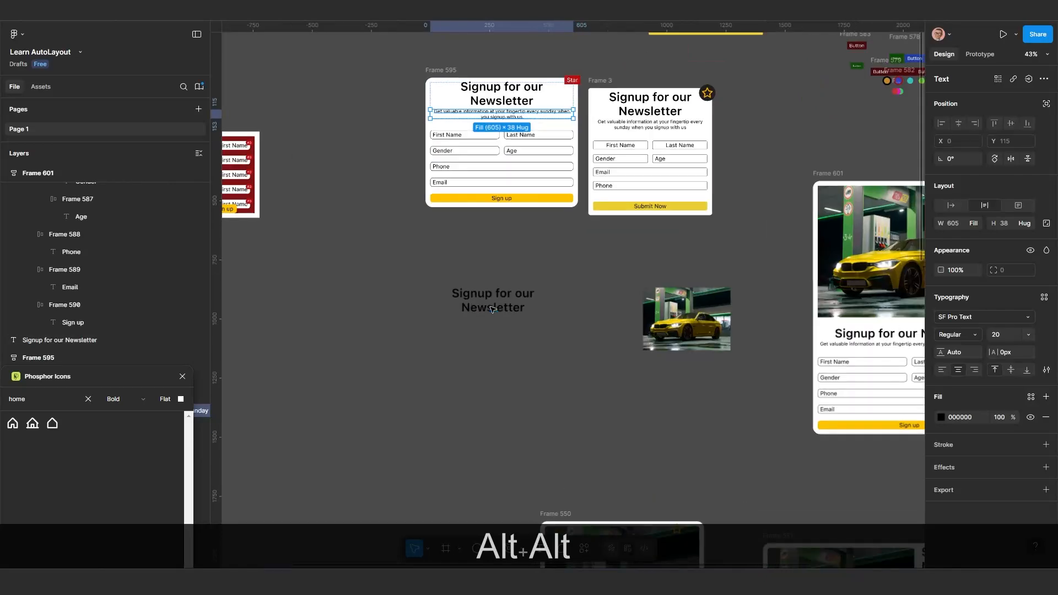
{"action": "left_click", "coordinate": [559, 364]}
{"action": "scroll", "coordinate": [552, 363], "scroll_direction": "down", "scroll_amount": 3}
{"action": "left_click_drag", "start_coordinate": [531, 360], "coordinate": [495, 330]}
Wrap the loose heading copy below Frame 595 in an auto layout frame
{"action": "left_click", "coordinate": [476, 292]}
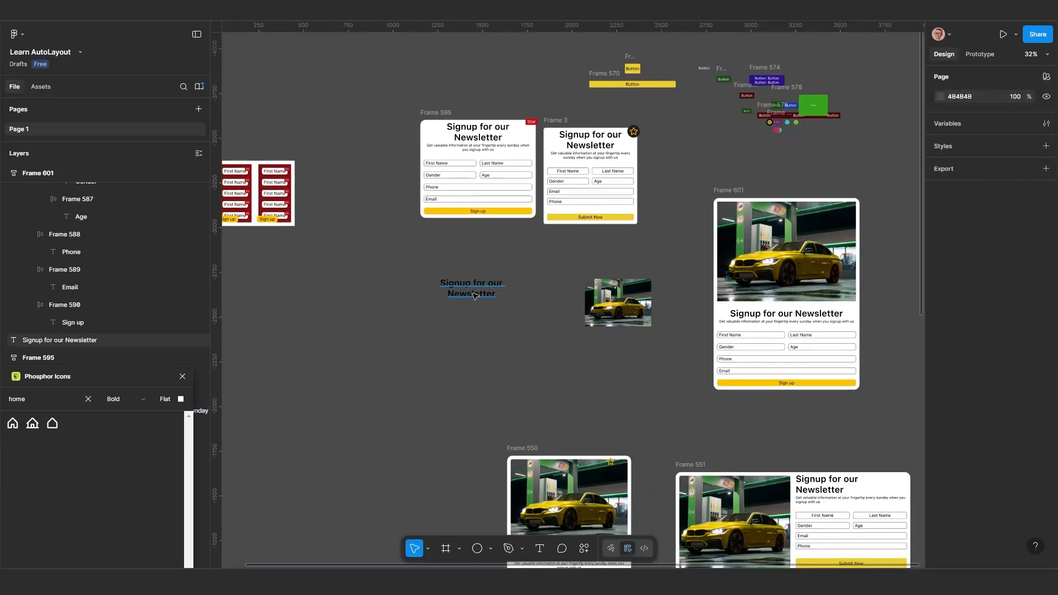
{"action": "scroll", "coordinate": [487, 299], "scroll_direction": "up", "scroll_amount": 1}
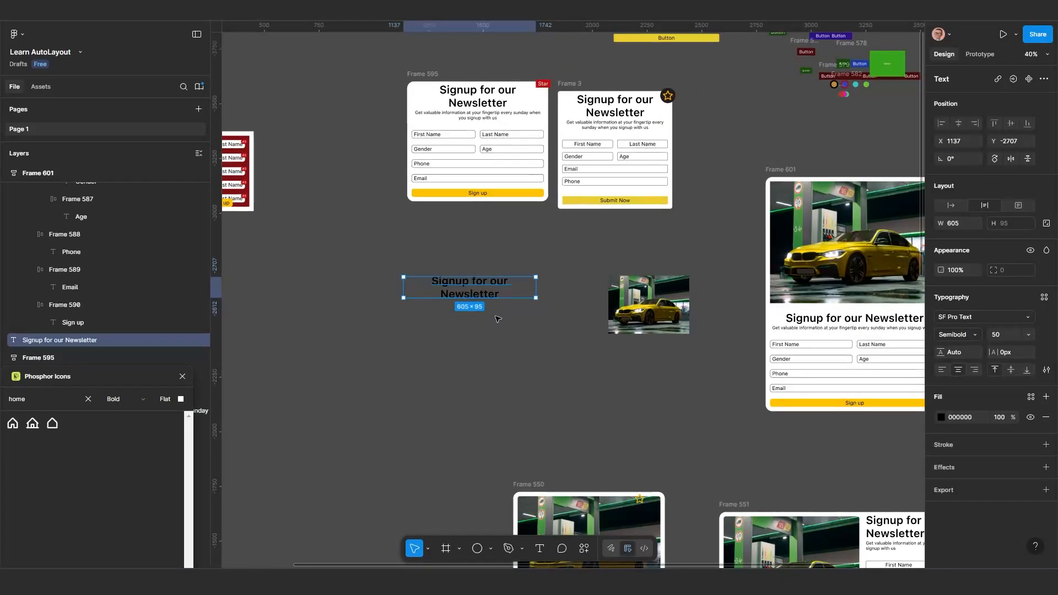
{"action": "key", "text": "shift+a"}
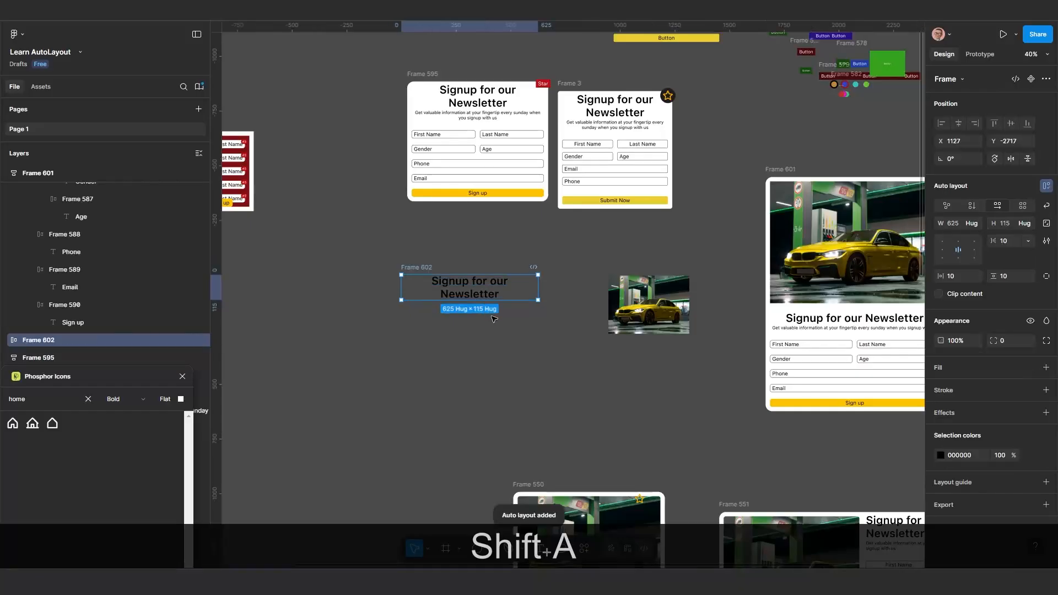
{"action": "scroll", "coordinate": [488, 312], "scroll_direction": "up", "scroll_amount": 2}
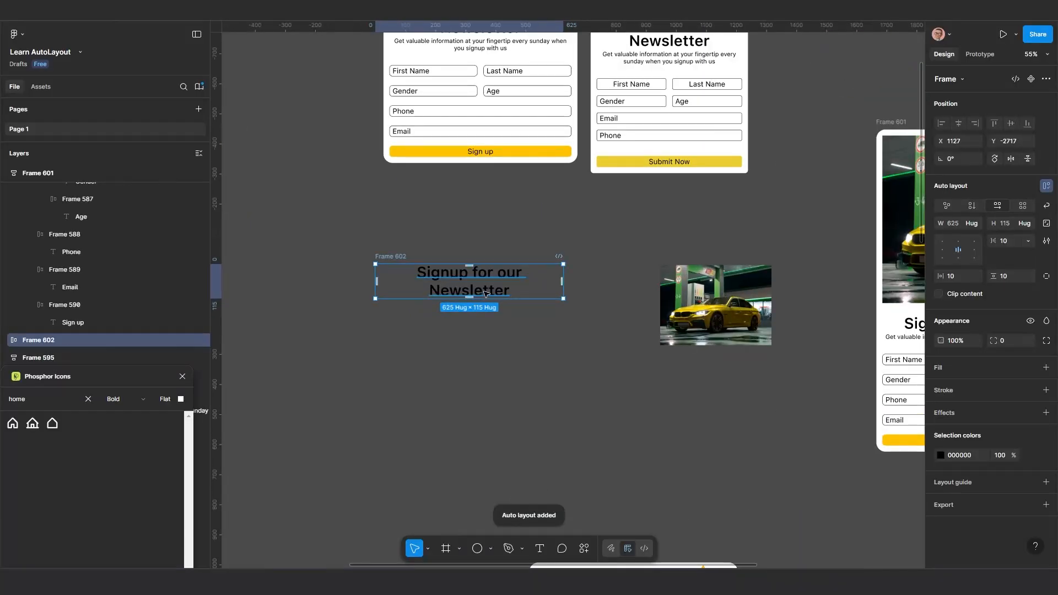
Set the heading text inside Frame 602 to auto width so it fits on a single line
{"action": "left_click", "coordinate": [485, 293]}
{"action": "left_click", "coordinate": [503, 346]}
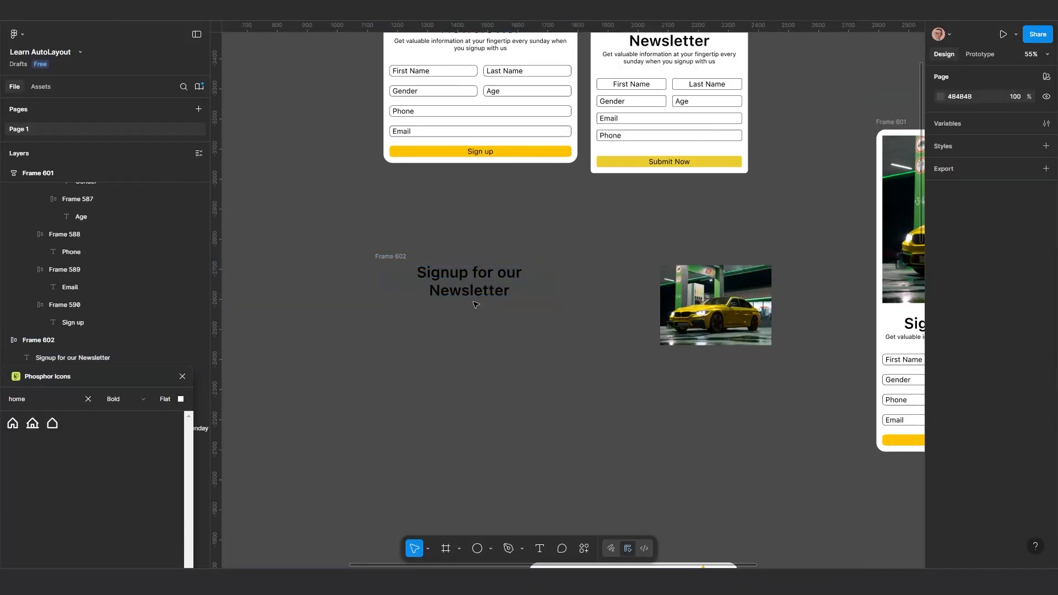
{"action": "left_click", "coordinate": [479, 291]}
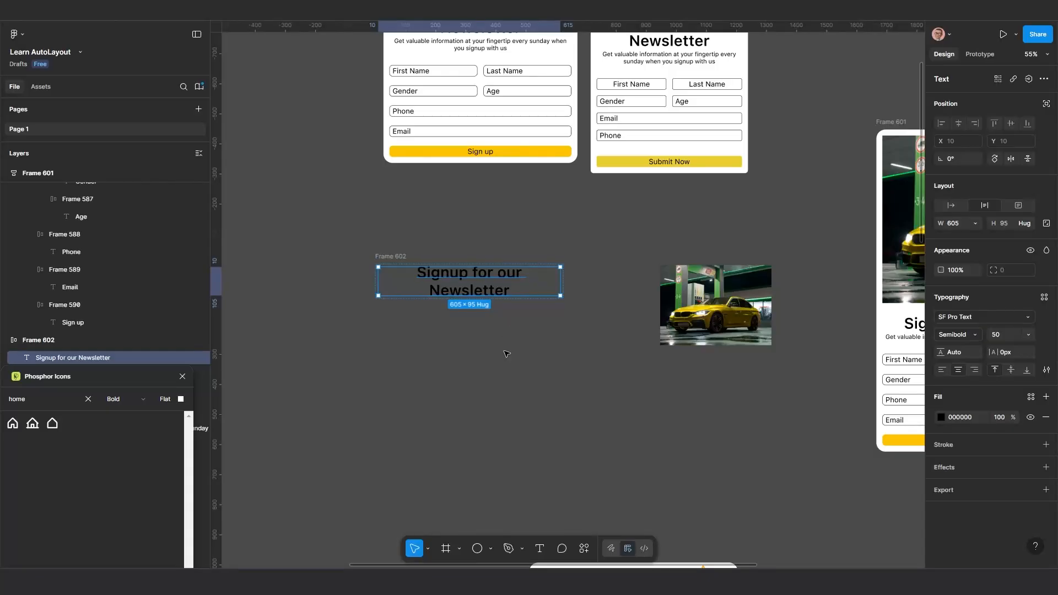
{"action": "left_click", "coordinate": [485, 319]}
{"action": "left_click", "coordinate": [479, 289]}
{"action": "left_click", "coordinate": [953, 205]}
{"action": "scroll", "coordinate": [496, 326], "scroll_direction": "up", "scroll_amount": 3}
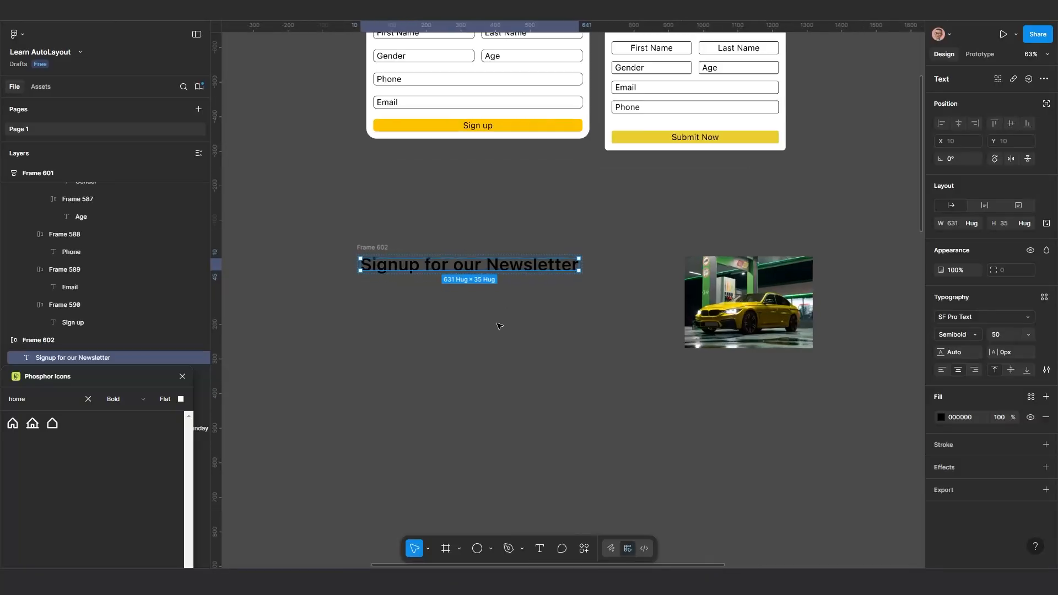
Duplicate the heading inside Frame 602 and move the frame to X 831, Y -2859
{"action": "scroll", "coordinate": [494, 351], "scroll_direction": "up", "scroll_amount": 1}
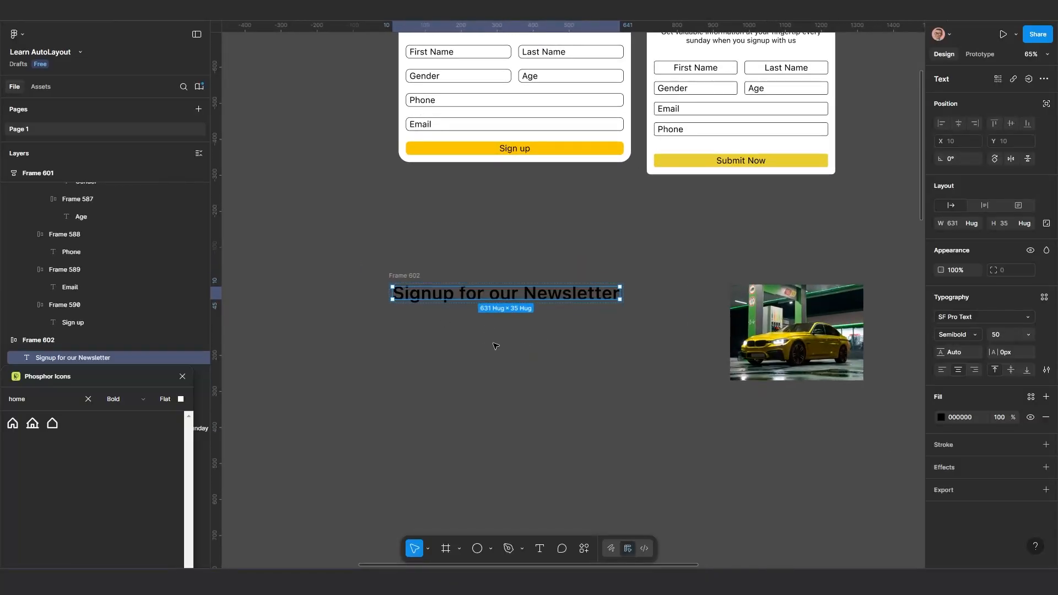
{"action": "key", "text": "ctrl+d"}
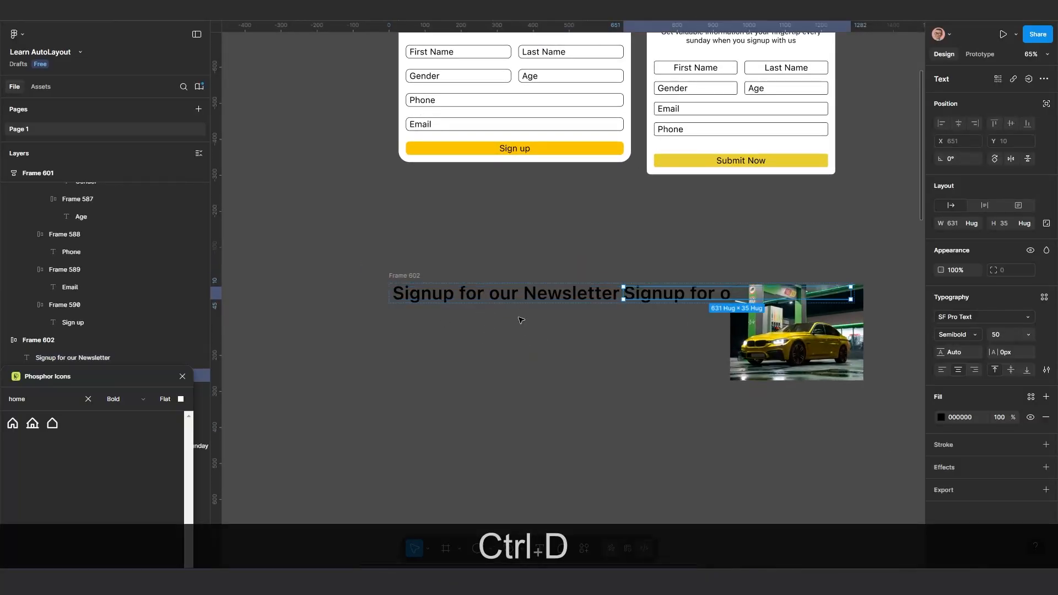
{"action": "left_click_drag", "start_coordinate": [409, 277], "coordinate": [293, 224]}
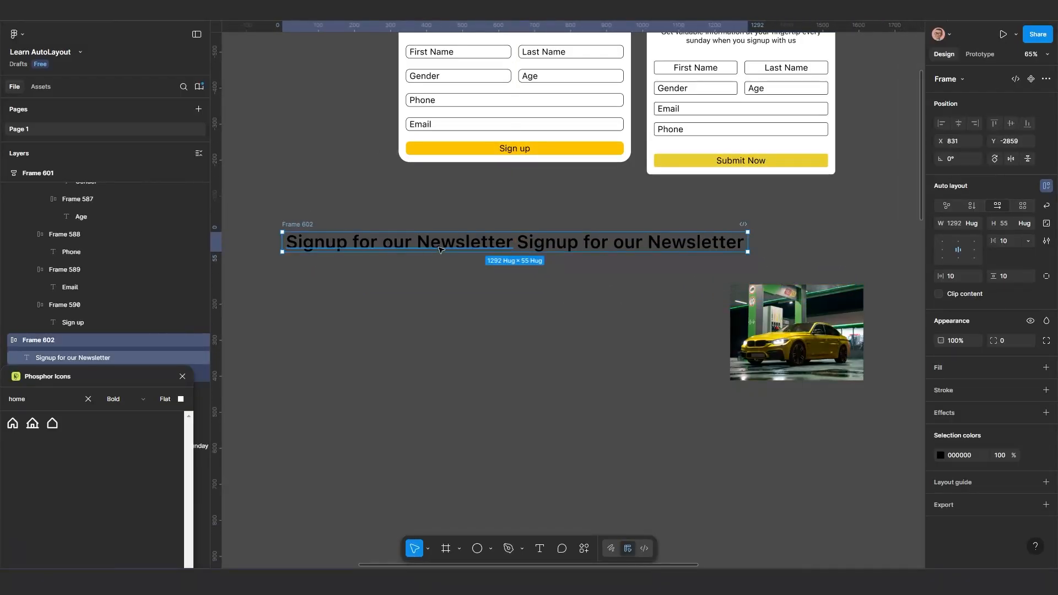
Switch Frame 602 to a vertical auto layout with a gap of 20 between the two headings
{"action": "left_click", "coordinate": [973, 205]}
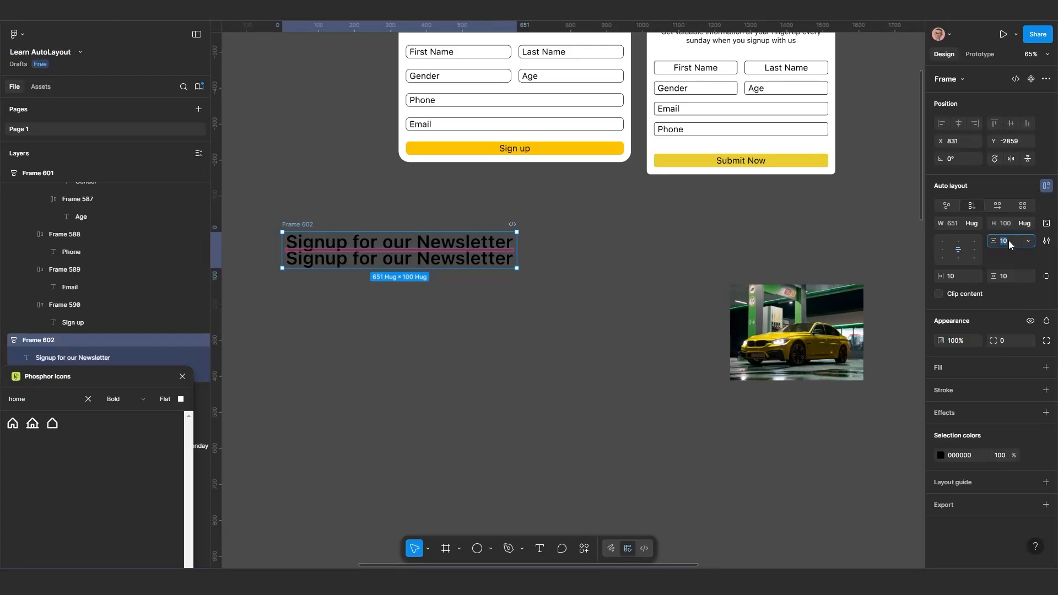
{"action": "type", "text": "20"}
{"action": "key", "text": "Return"}
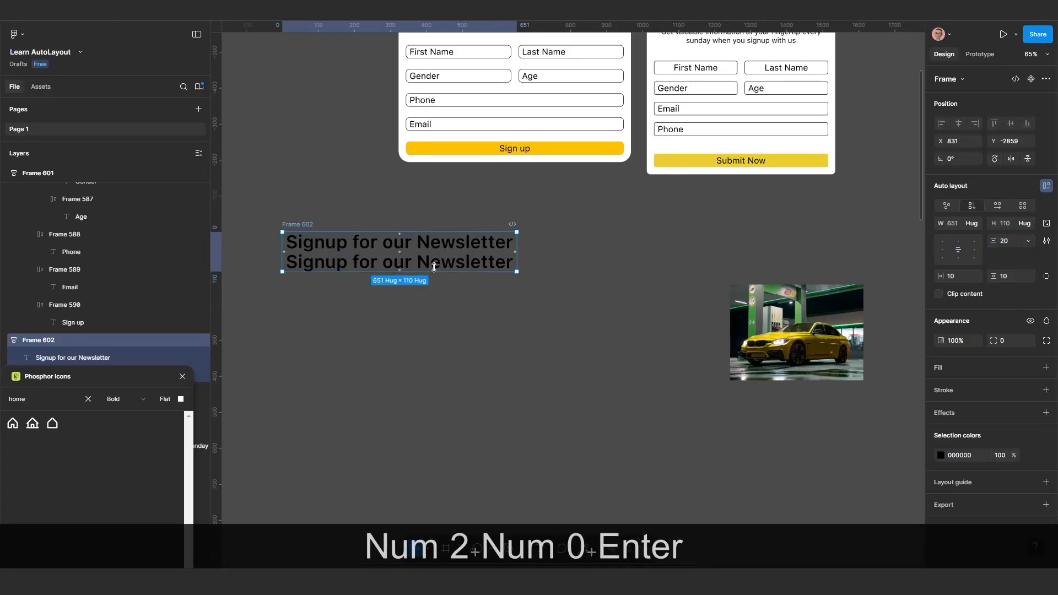
Copy the full description text beneath the newsletter heading in Frame 595
{"action": "left_click", "coordinate": [436, 269]}
{"action": "scroll", "coordinate": [436, 272], "scroll_direction": "down", "scroll_amount": 1}
{"action": "scroll", "coordinate": [496, 220], "scroll_direction": "up", "scroll_amount": 5}
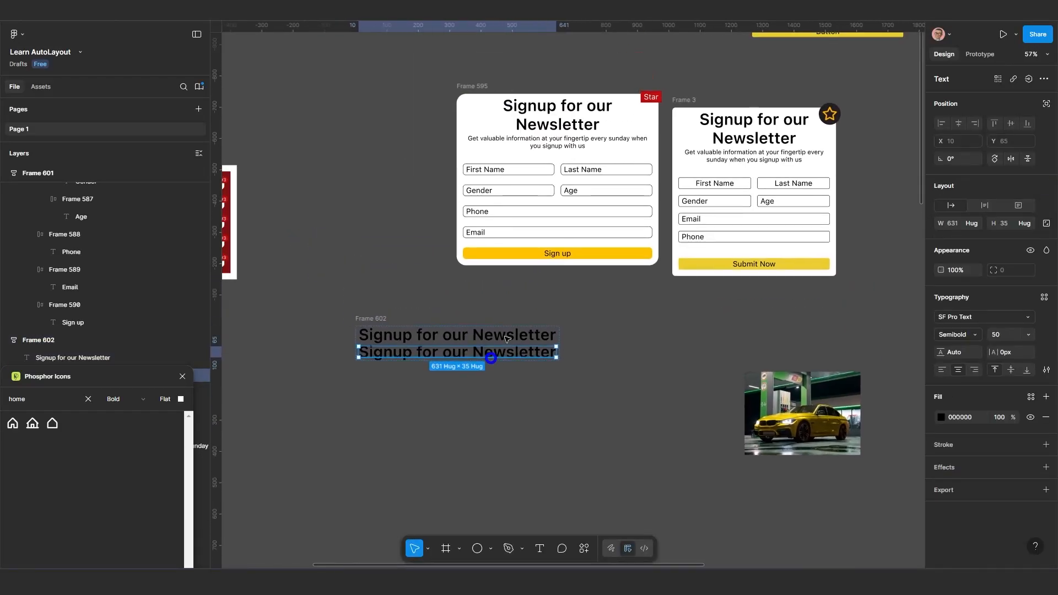
{"action": "left_click", "coordinate": [564, 134]}
{"action": "double_click", "coordinate": [563, 135]}
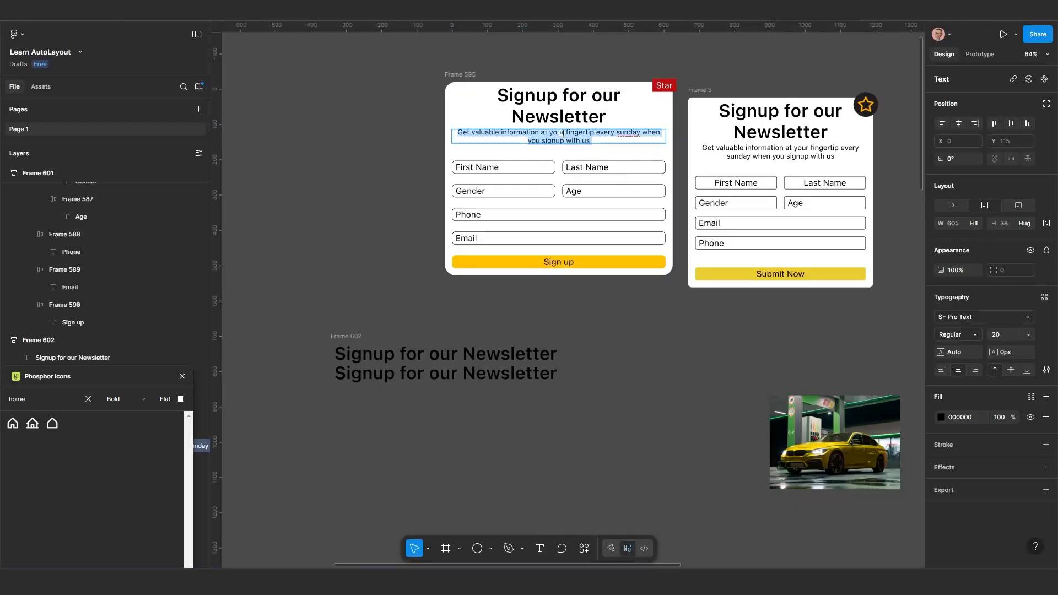
{"action": "left_click", "coordinate": [563, 134]}
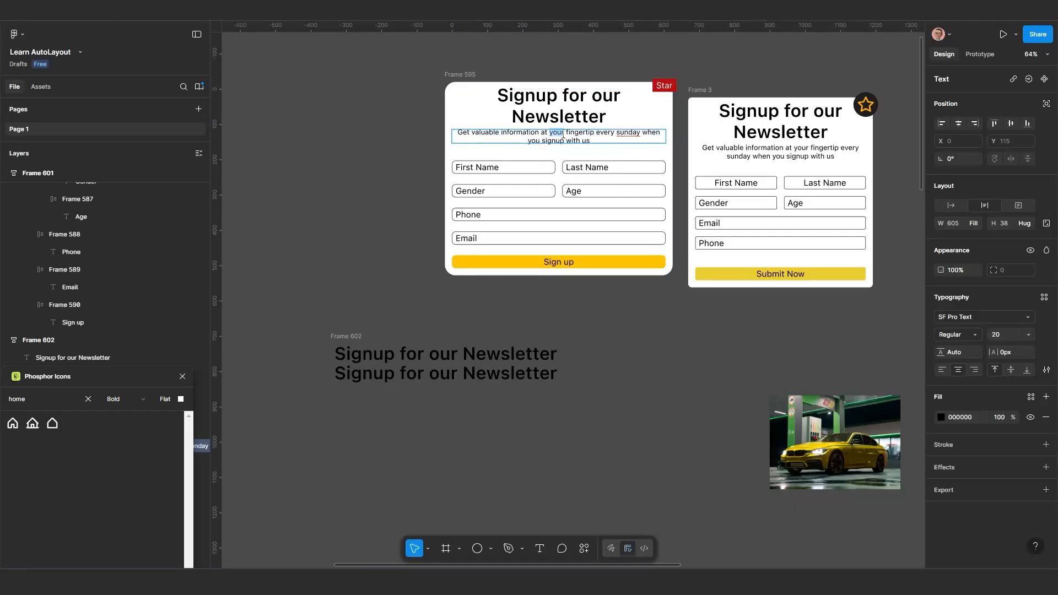
{"action": "triple_click", "coordinate": [564, 134]}
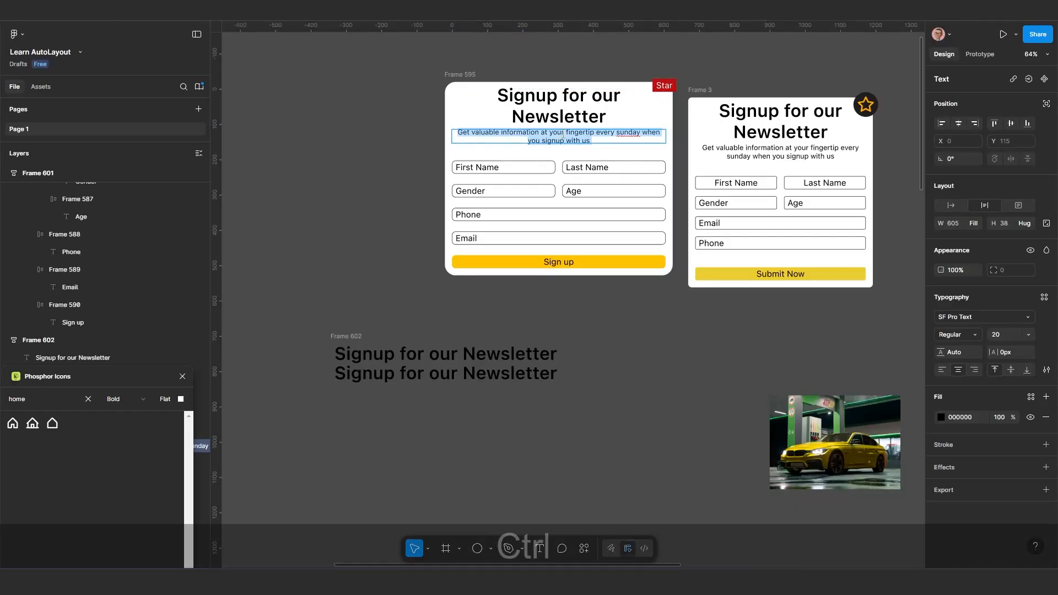
{"action": "key", "text": "ctrl+c"}
{"action": "key", "text": "ctrl+c"}
{"action": "scroll", "coordinate": [495, 346], "scroll_direction": "down", "scroll_amount": 1}
{"action": "scroll", "coordinate": [495, 346], "scroll_direction": "up", "scroll_amount": 5}
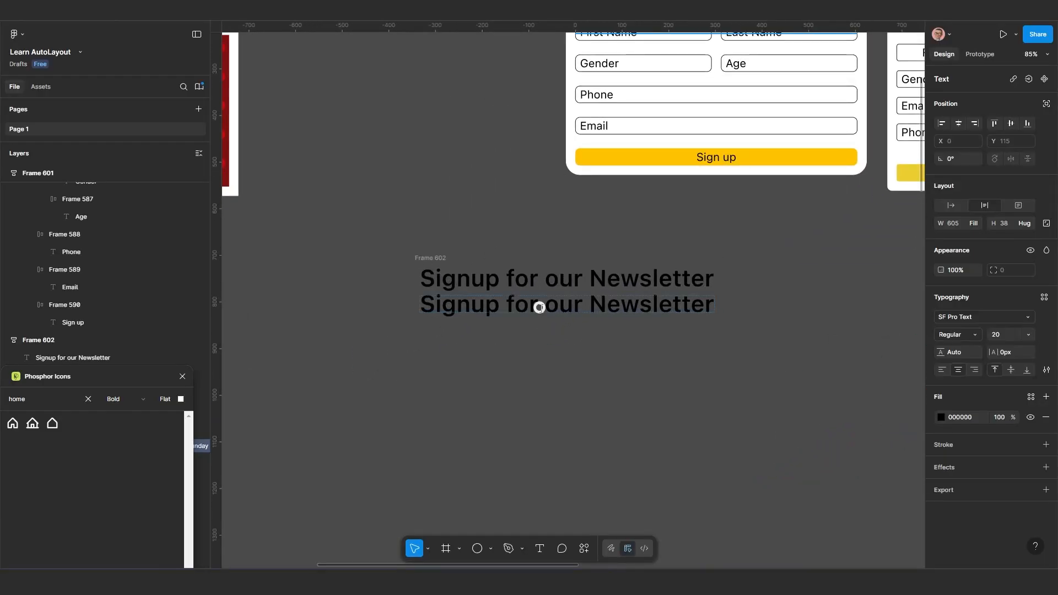
Replace the text of the second heading in Frame 602 with the copied description, including its source formatting
{"action": "double_click", "coordinate": [540, 309]}
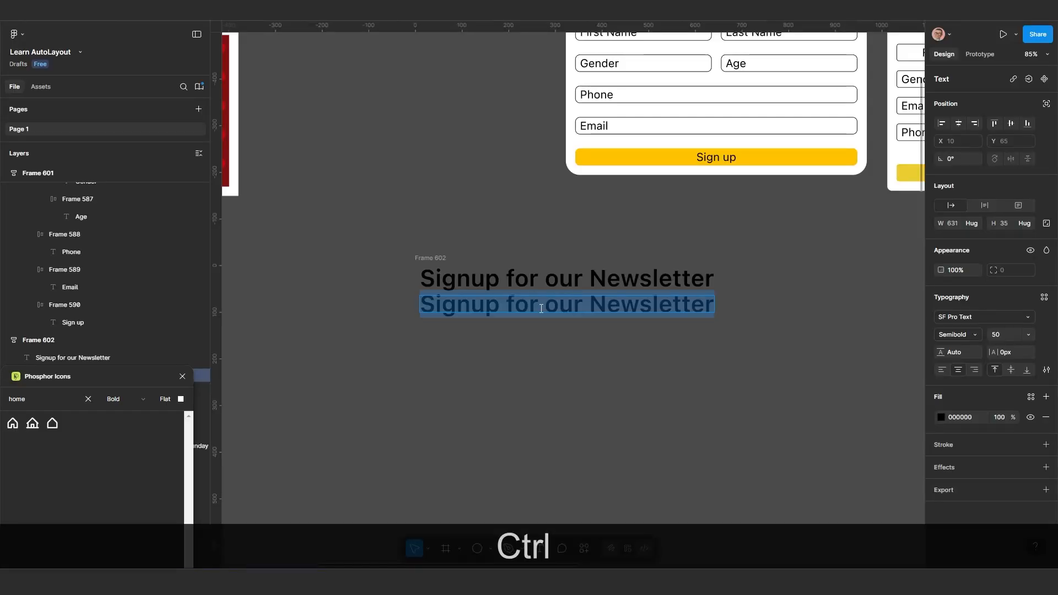
{"action": "key", "text": "ctrl+v"}
{"action": "key", "text": "Escape"}
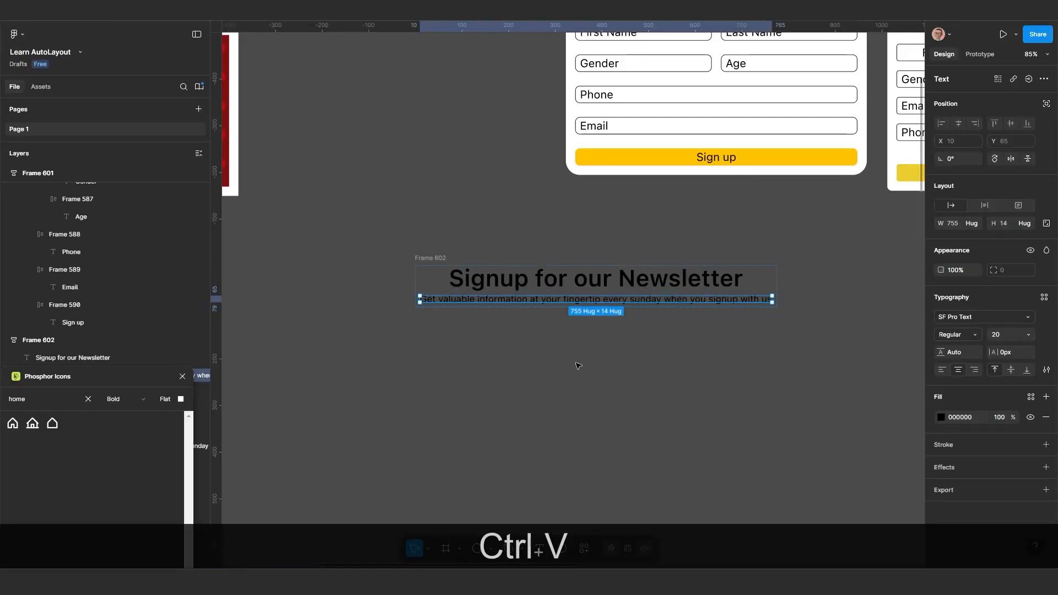
{"action": "scroll", "coordinate": [576, 362], "scroll_direction": "up", "scroll_amount": 2}
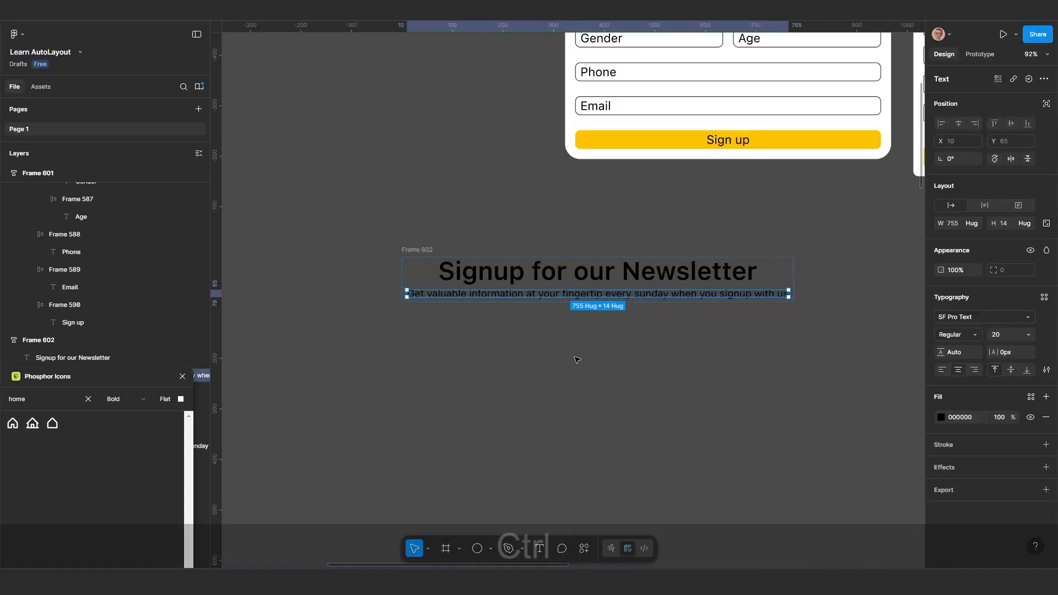
Undo the formatted paste and paste the description over the second heading without its source formatting
{"action": "key", "text": "ctrl+z"}
{"action": "key", "text": "ctrl+z"}
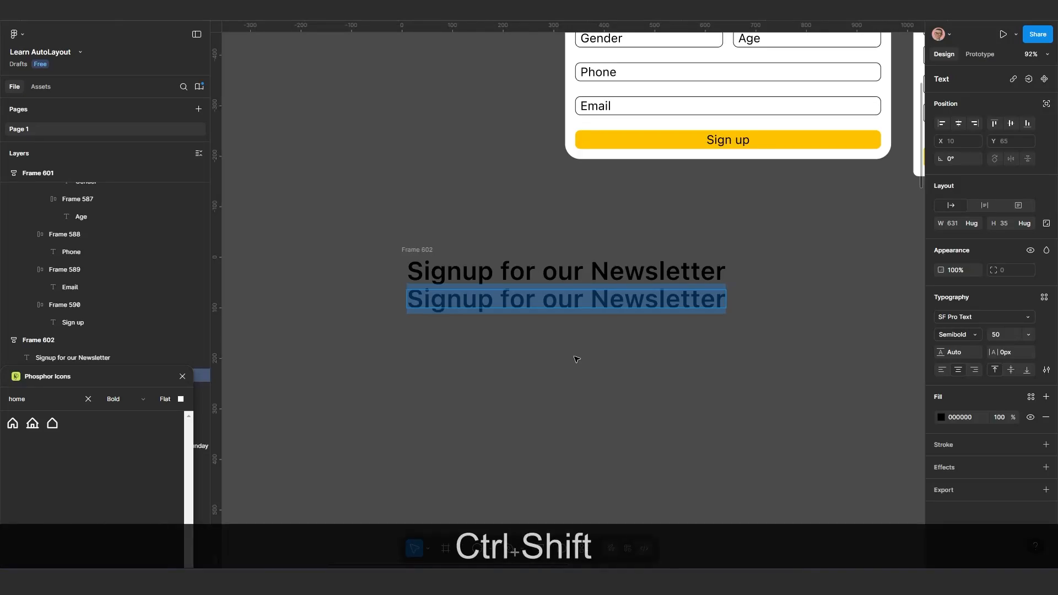
{"action": "key", "text": "ctrl+shift+v"}
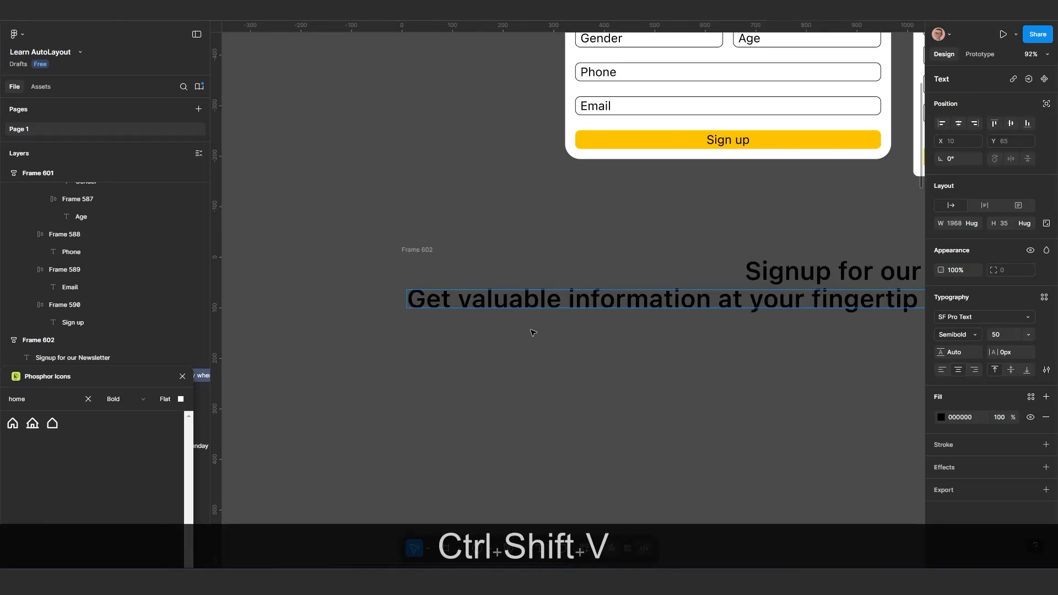
{"action": "scroll", "coordinate": [533, 333], "scroll_direction": "down", "scroll_amount": 1}
{"action": "left_click_drag", "start_coordinate": [622, 370], "coordinate": [422, 368]}
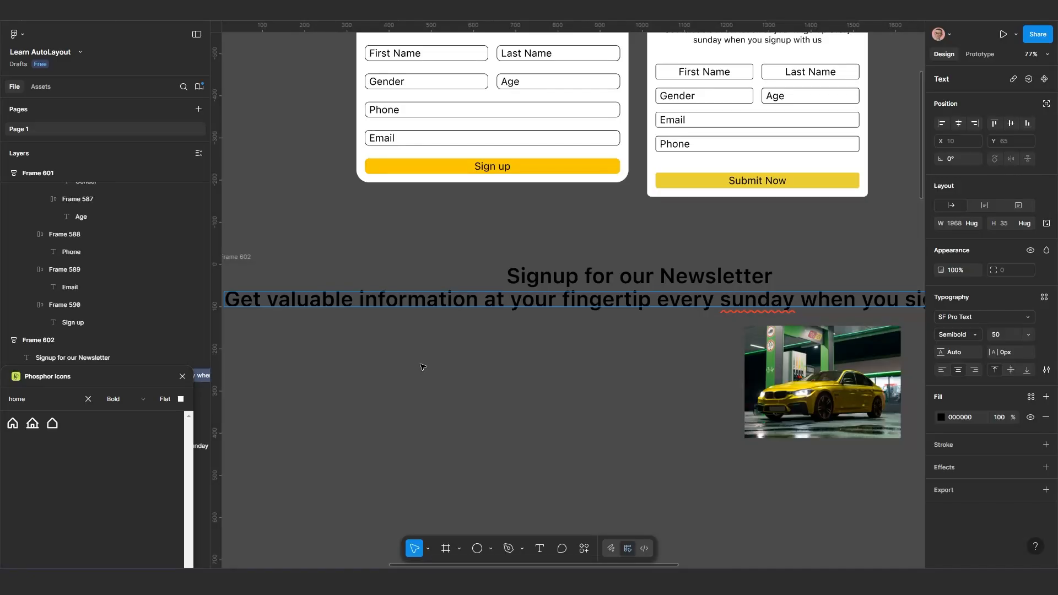
Undo the unformatted paste and paste the description over the second heading with its original formatting
{"action": "key", "text": "ctrl+z"}
{"action": "key", "text": "ctrl+z"}
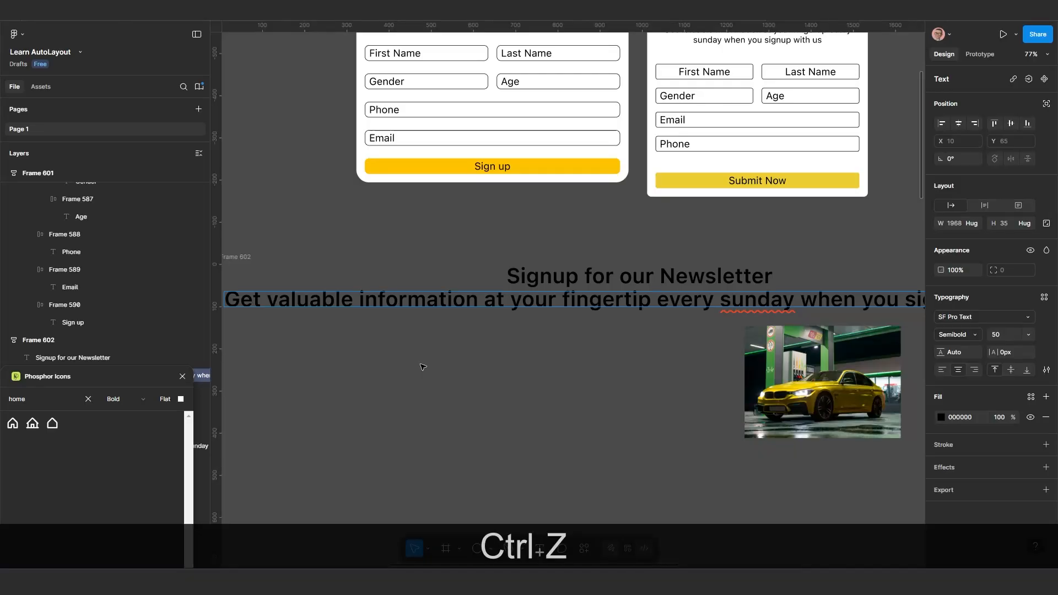
{"action": "scroll", "coordinate": [419, 385], "scroll_direction": "left", "scroll_amount": 2}
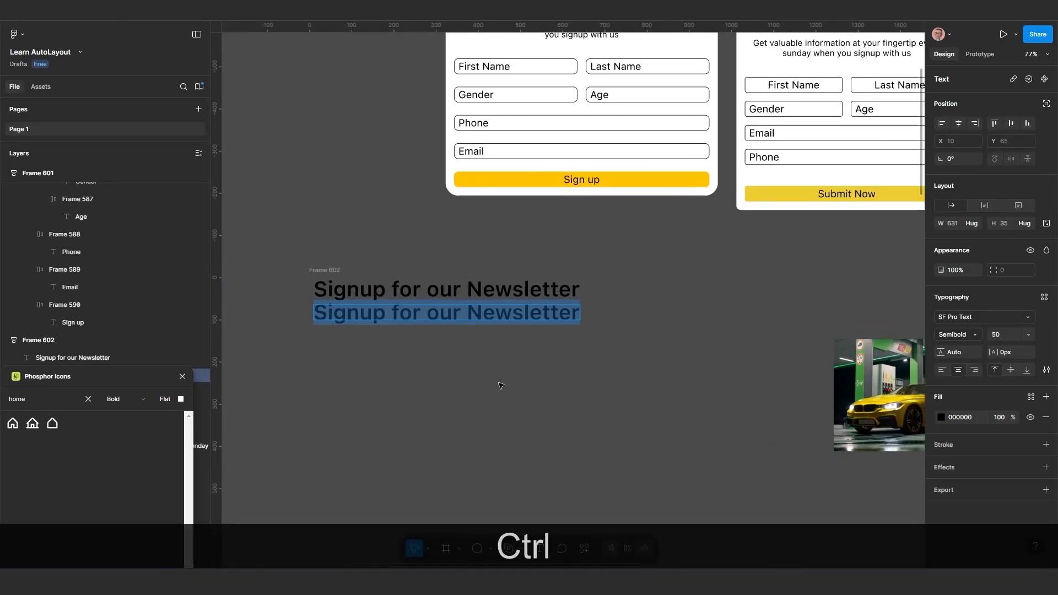
{"action": "type", "text": "Get valuable information at your fingertip every sunday when you signup with us"}
{"action": "scroll", "coordinate": [444, 309], "scroll_direction": "up", "scroll_amount": 1}
{"action": "scroll", "coordinate": [593, 237], "scroll_direction": "down", "scroll_amount": 1}
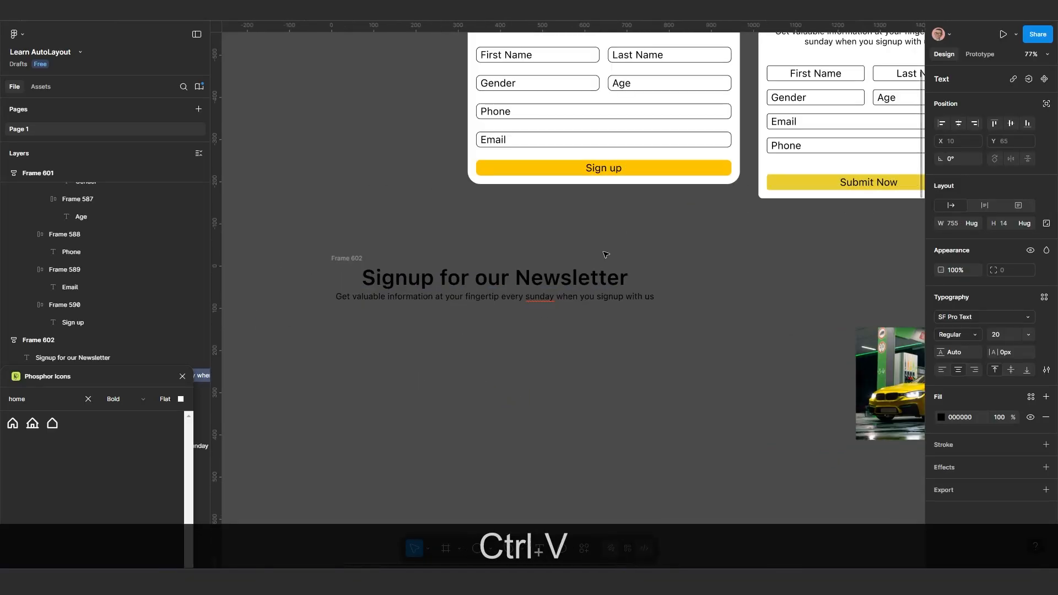
Move Frame 602 to about X 855, Y -2873, in the empty area below the signup card in Frame 595
{"action": "left_click_drag", "start_coordinate": [584, 272], "coordinate": [568, 355]}
{"action": "scroll", "coordinate": [557, 181], "scroll_direction": "down", "scroll_amount": 1}
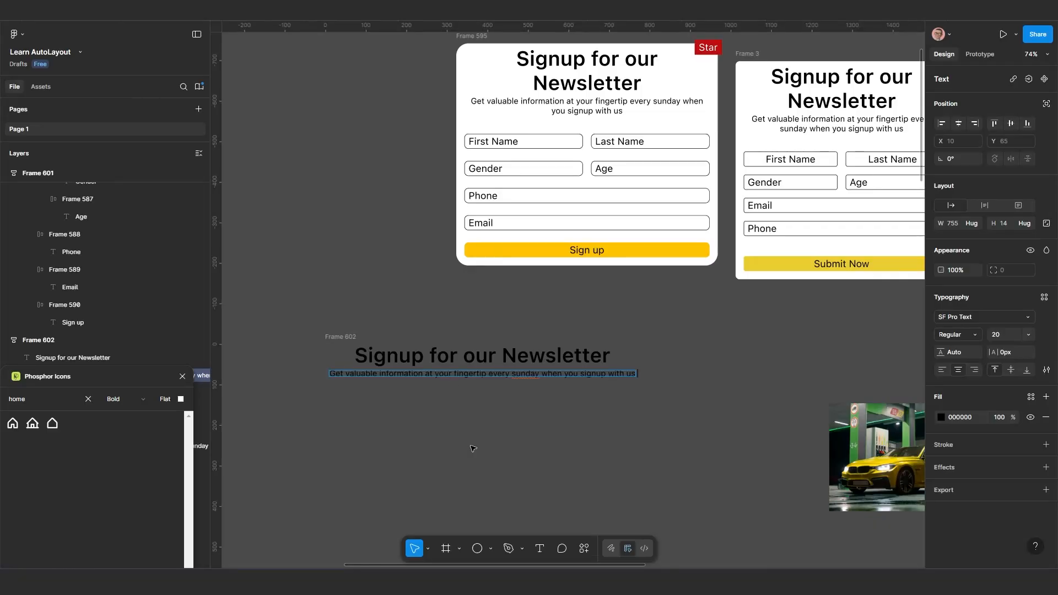
{"action": "left_click_drag", "start_coordinate": [344, 339], "coordinate": [353, 333]}
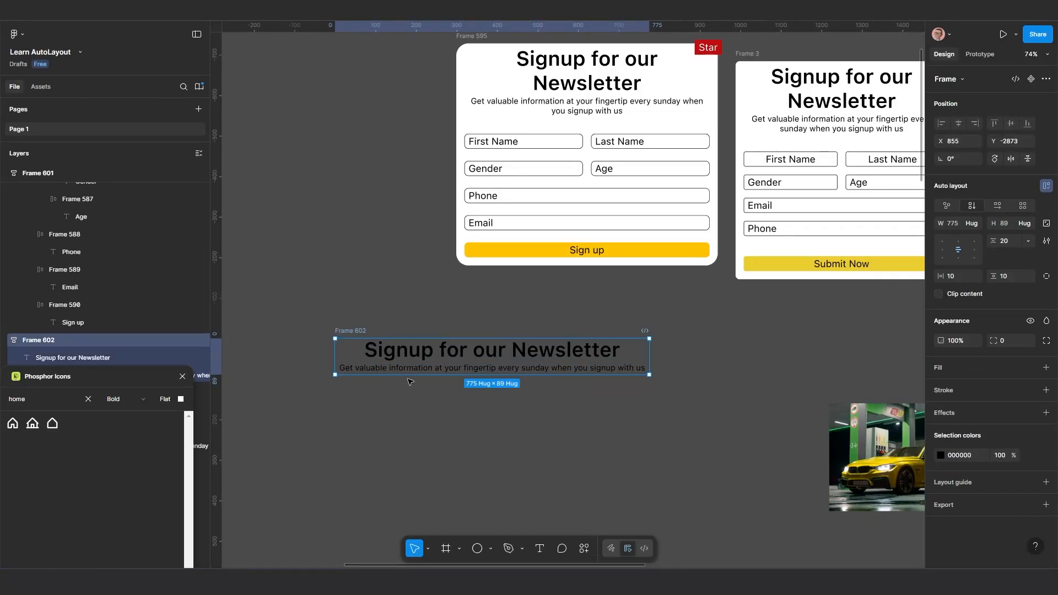
Duplicate the description line in Frame 602 and replace the copy's text with "First Name"
{"action": "left_click", "coordinate": [446, 369]}
{"action": "key", "text": "ctrl+d"}
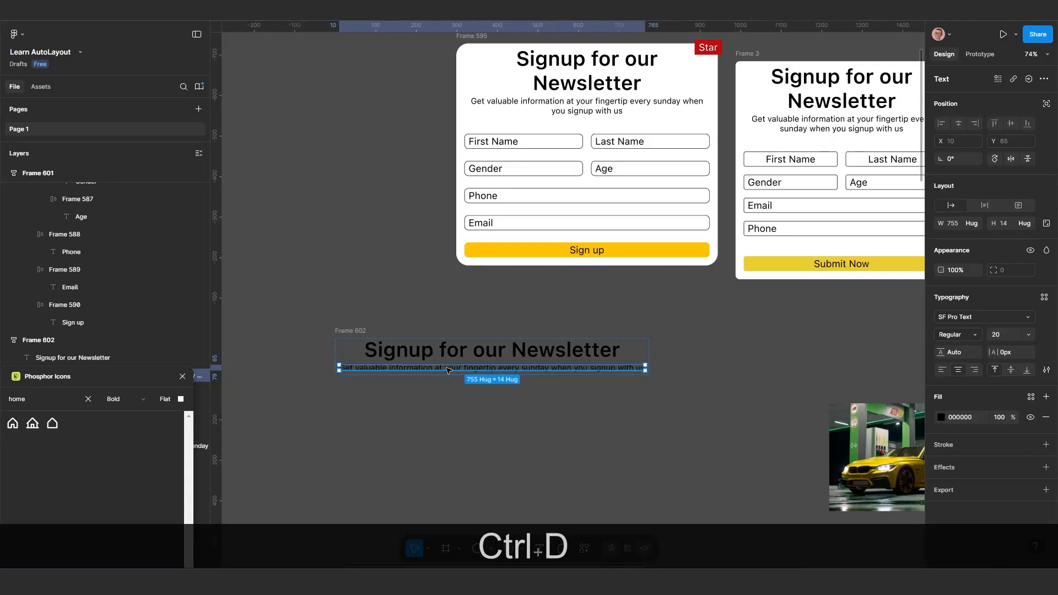
{"action": "scroll", "coordinate": [453, 387], "scroll_direction": "up", "scroll_amount": 2}
{"action": "double_click", "coordinate": [466, 382]}
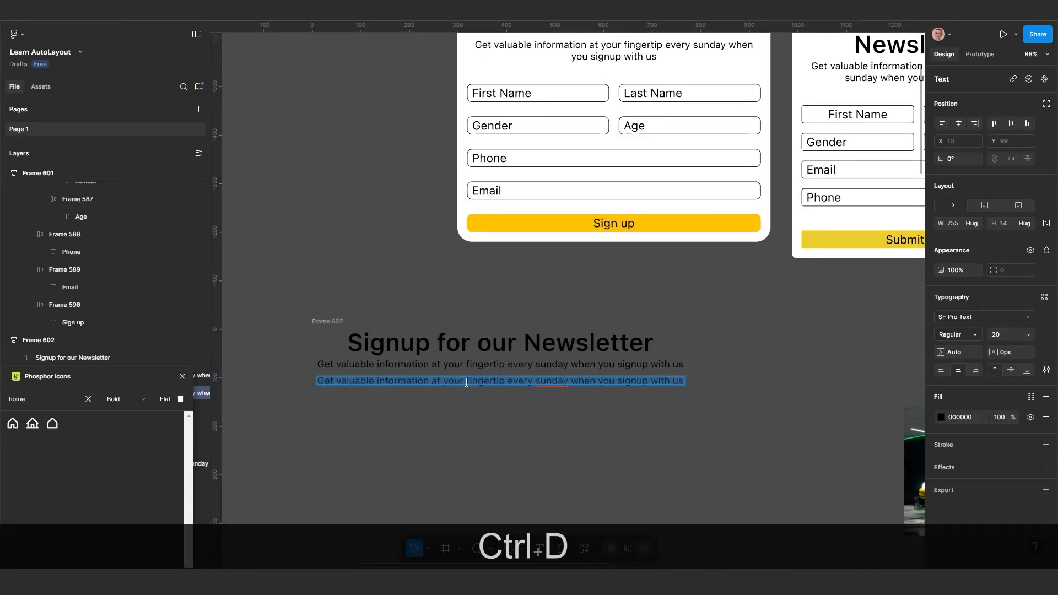
{"action": "type", "text": "Fi"}
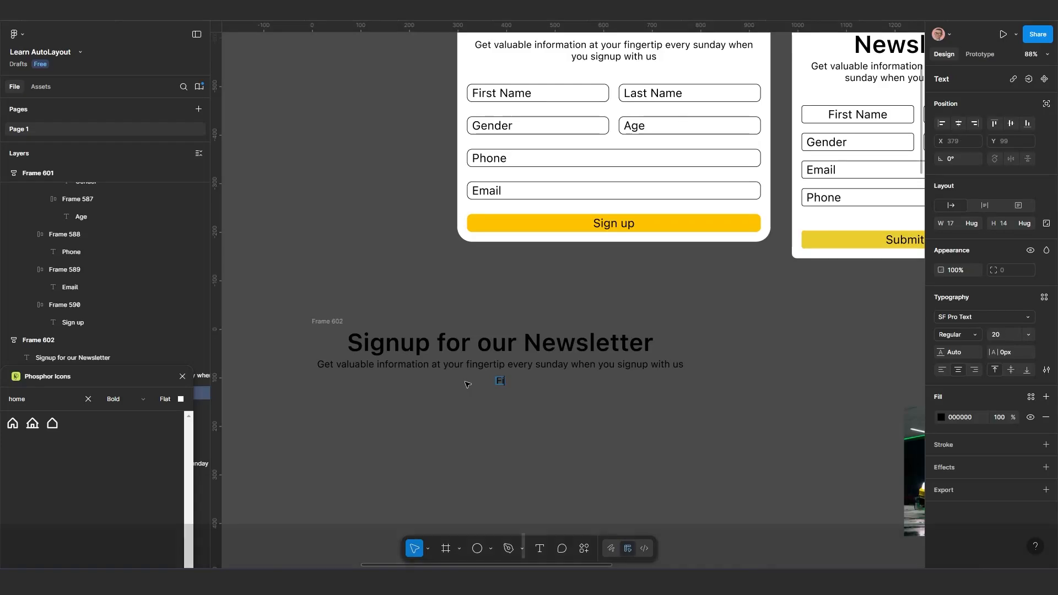
{"action": "type", "text": "rs"}
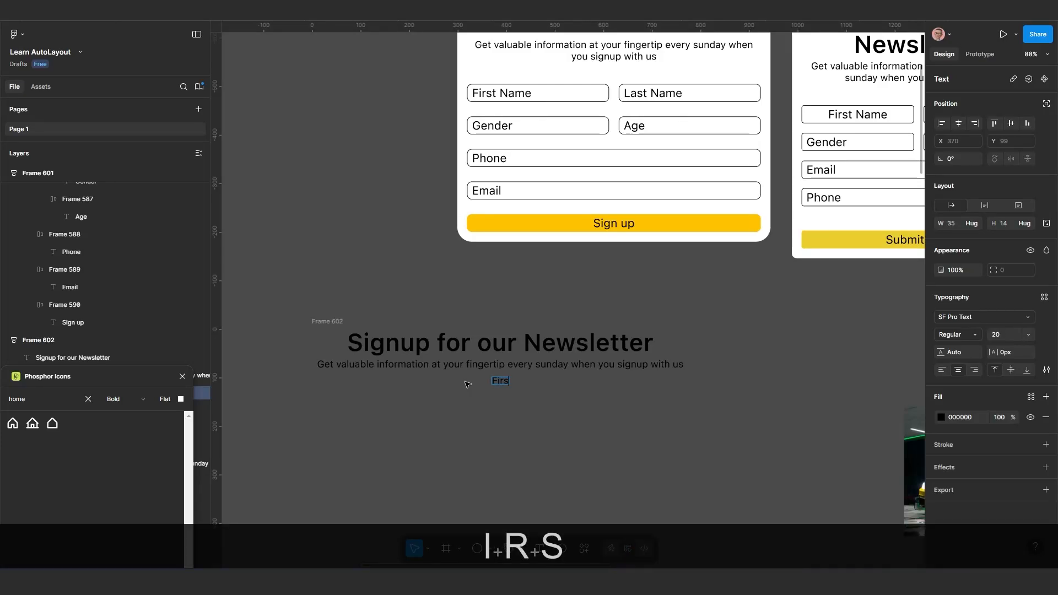
{"action": "type", "text": "t Name"}
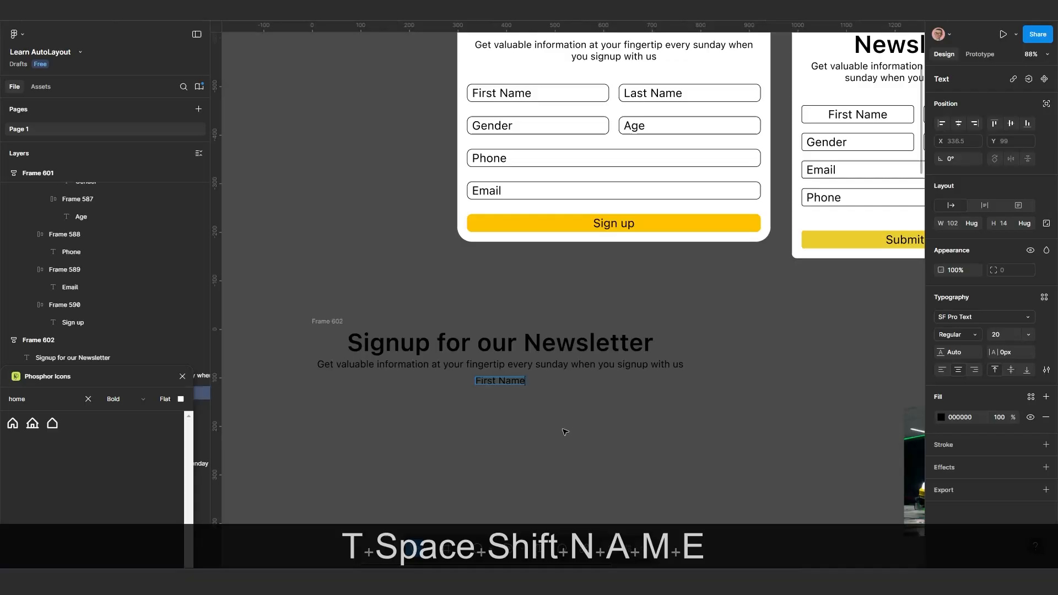
{"action": "key", "text": "Escape"}
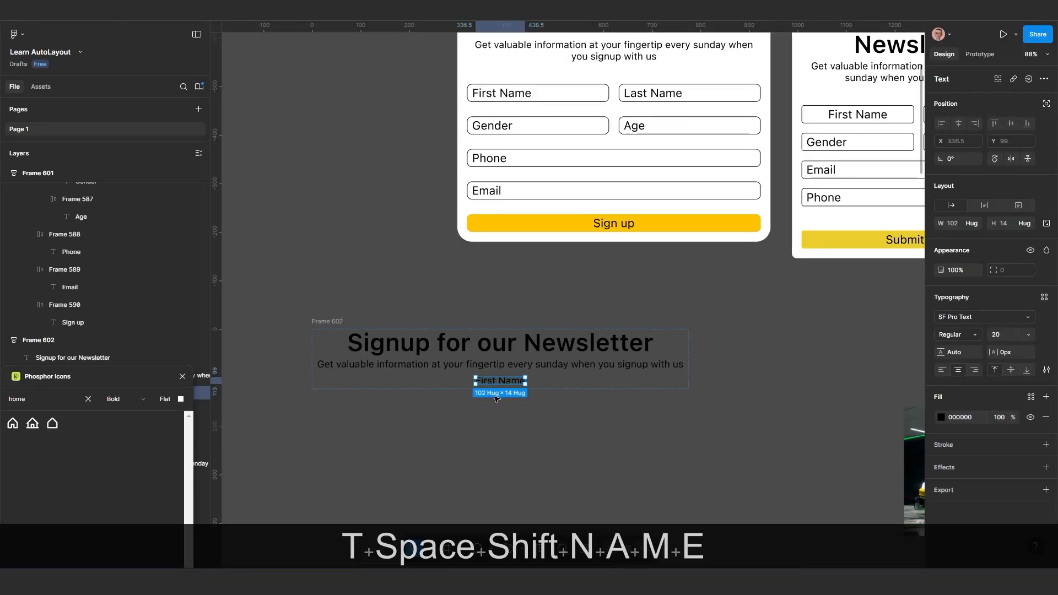
Wrap the First Name text in its own auto layout frame and give it a 1 px inside stroke in black 000000
{"action": "scroll", "coordinate": [551, 424], "scroll_direction": "up", "scroll_amount": 5}
{"action": "scroll", "coordinate": [532, 411], "scroll_direction": "up", "scroll_amount": 2}
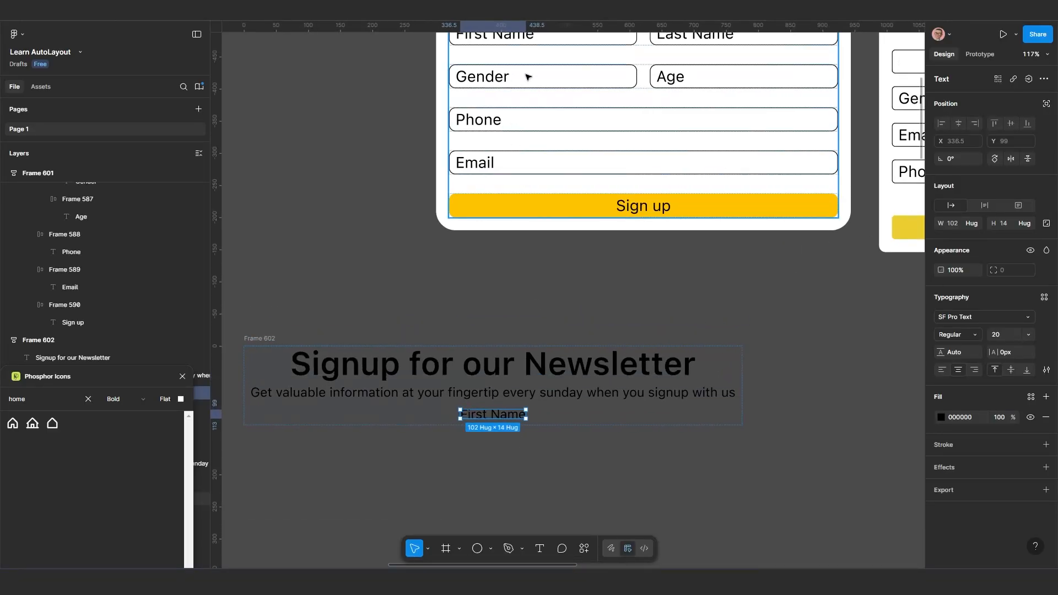
{"action": "key", "text": "shift+a"}
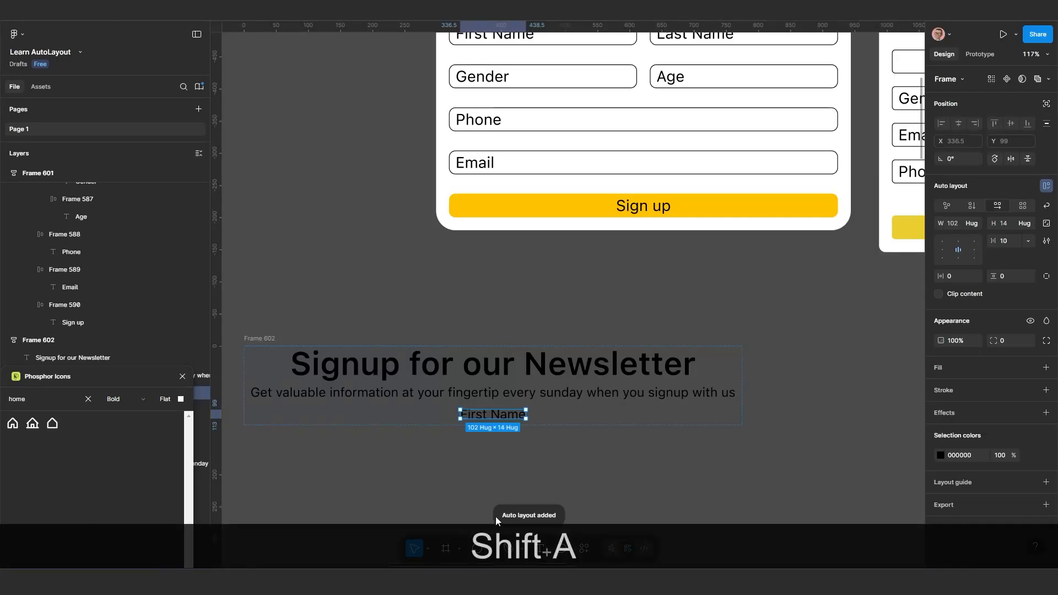
{"action": "scroll", "coordinate": [491, 479], "scroll_direction": "up", "scroll_amount": 2}
{"action": "scroll", "coordinate": [498, 441], "scroll_direction": "up", "scroll_amount": 3}
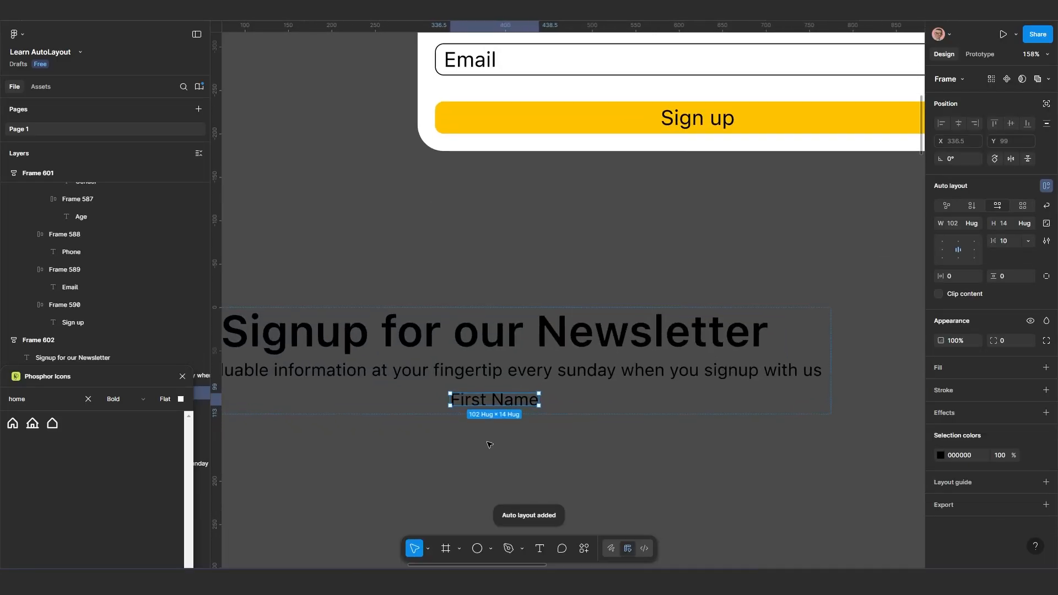
{"action": "scroll", "coordinate": [521, 414], "scroll_direction": "up", "scroll_amount": 1}
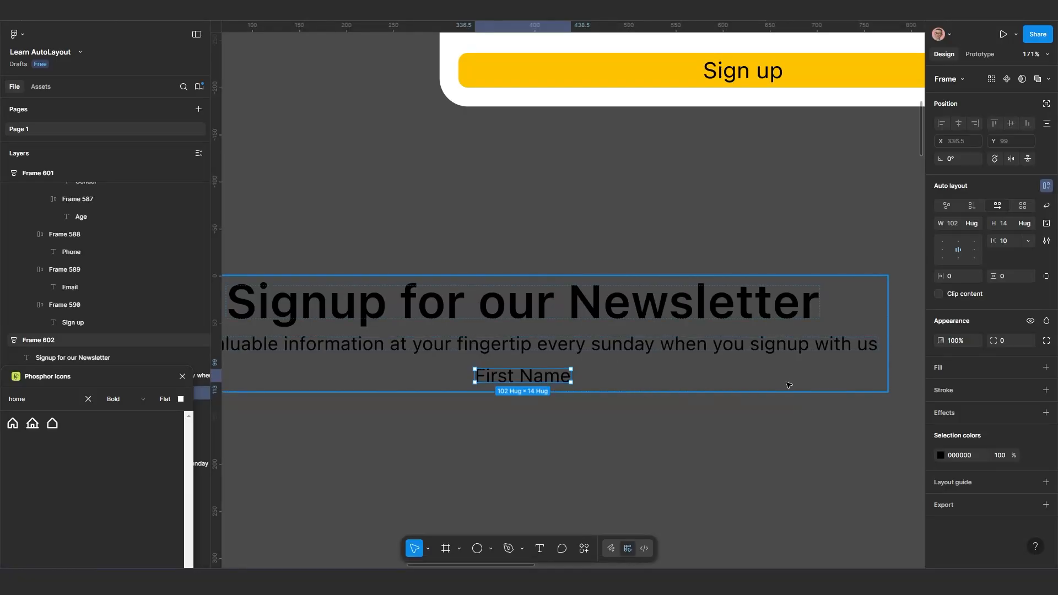
{"action": "left_click", "coordinate": [970, 393]}
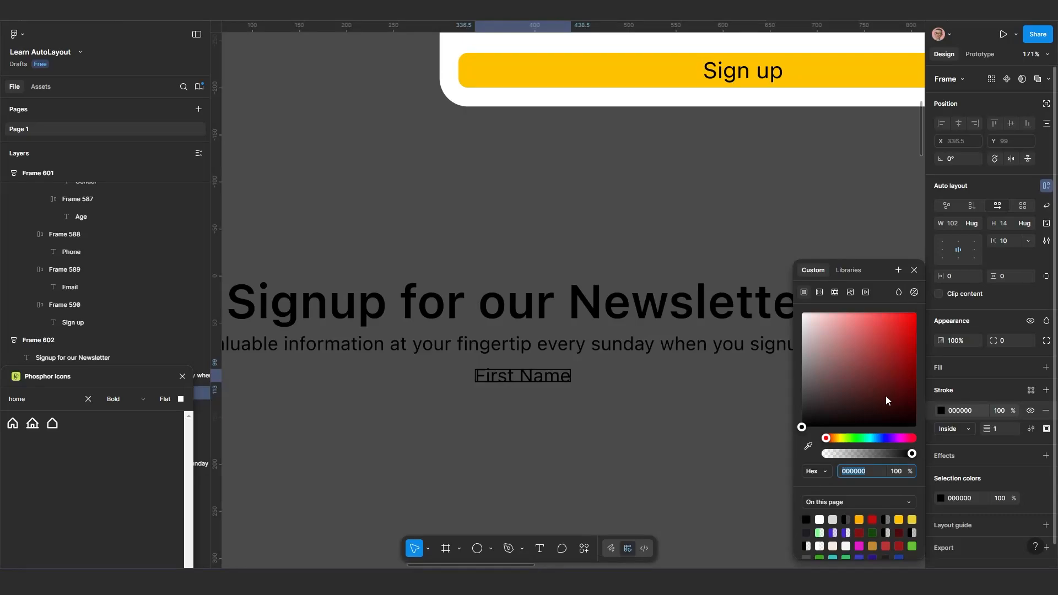
{"action": "left_click", "coordinate": [915, 271]}
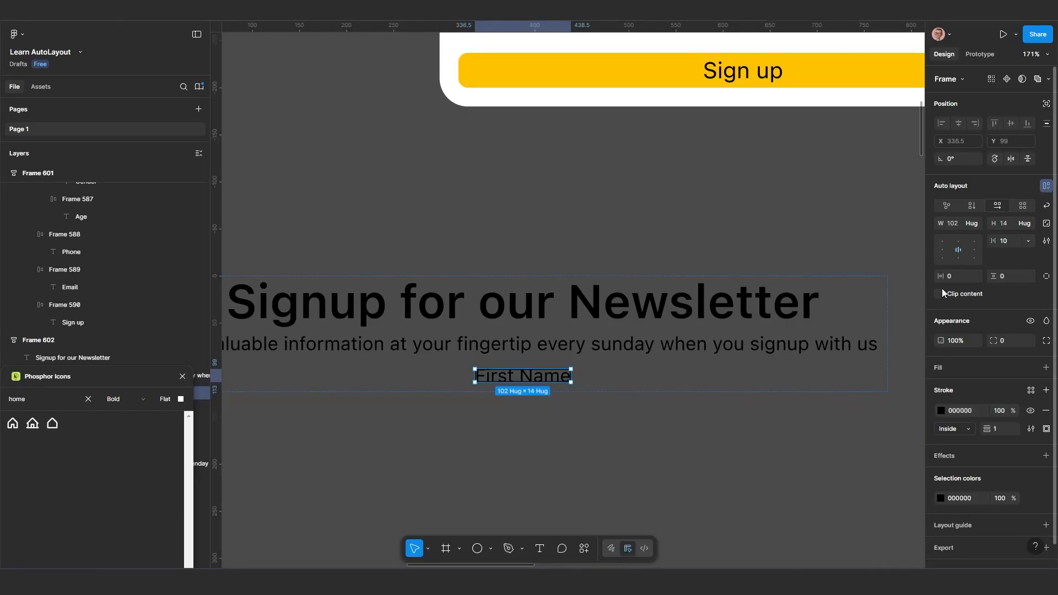
Set both the horizontal and vertical padding of the First Name field frame to 10
{"action": "scroll", "coordinate": [545, 382], "scroll_direction": "up", "scroll_amount": 2}
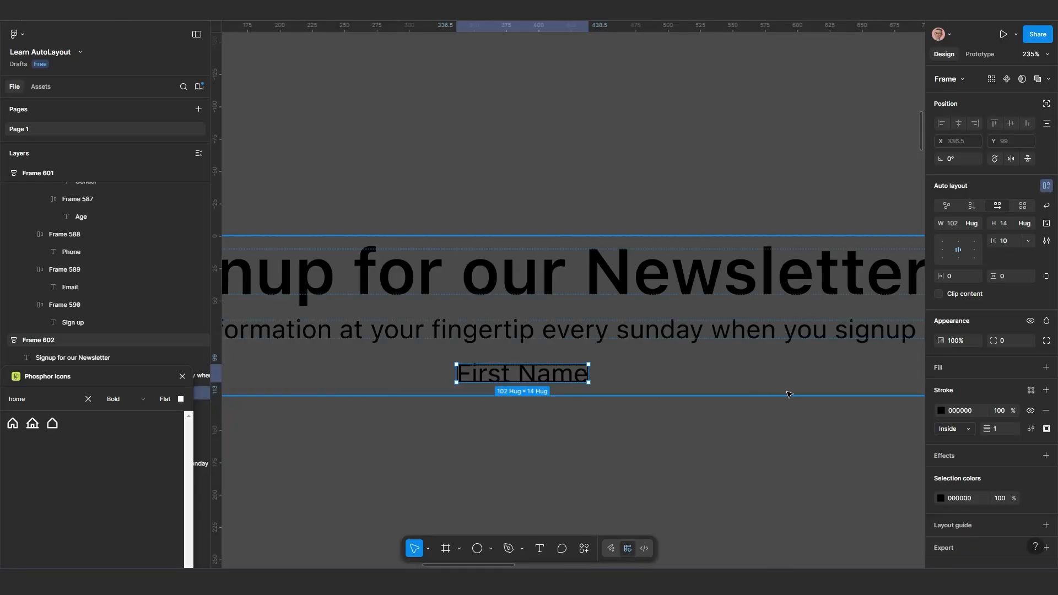
{"action": "left_click", "coordinate": [957, 277]}
{"action": "key", "text": "ctrl"}
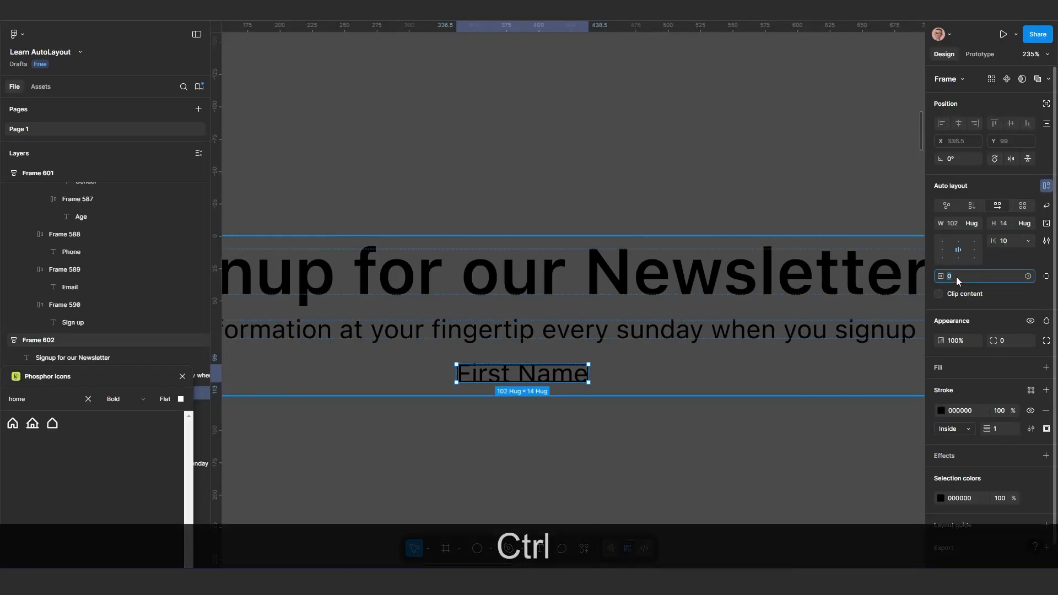
{"action": "type", "text": "10"}
{"action": "key", "text": "Return"}
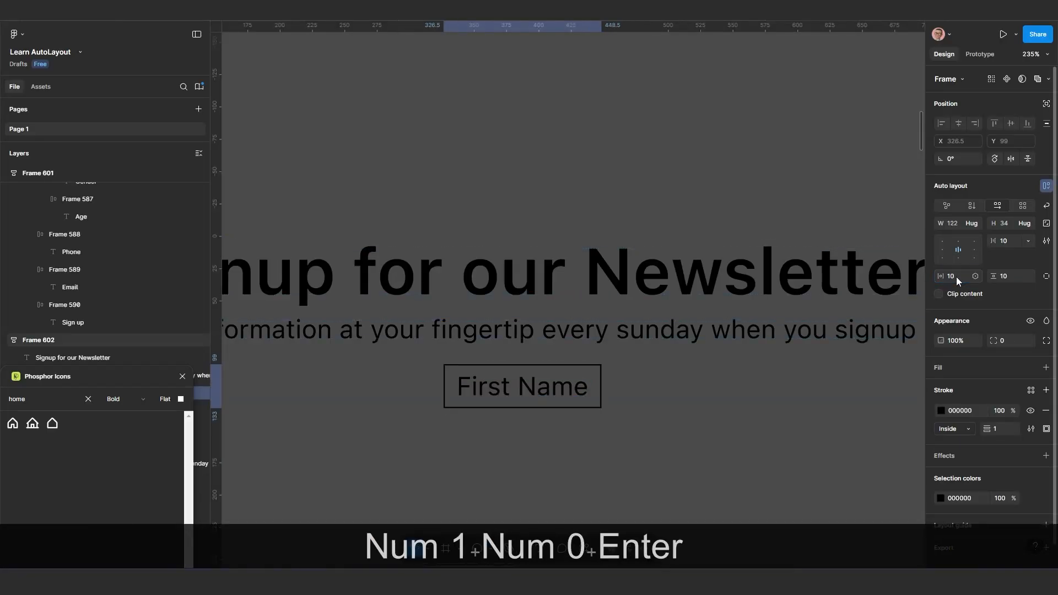
Duplicate the outlined First Name field within Frame 602
{"action": "scroll", "coordinate": [576, 335], "scroll_direction": "down", "scroll_amount": 3}
{"action": "scroll", "coordinate": [667, 417], "scroll_direction": "down", "scroll_amount": 3}
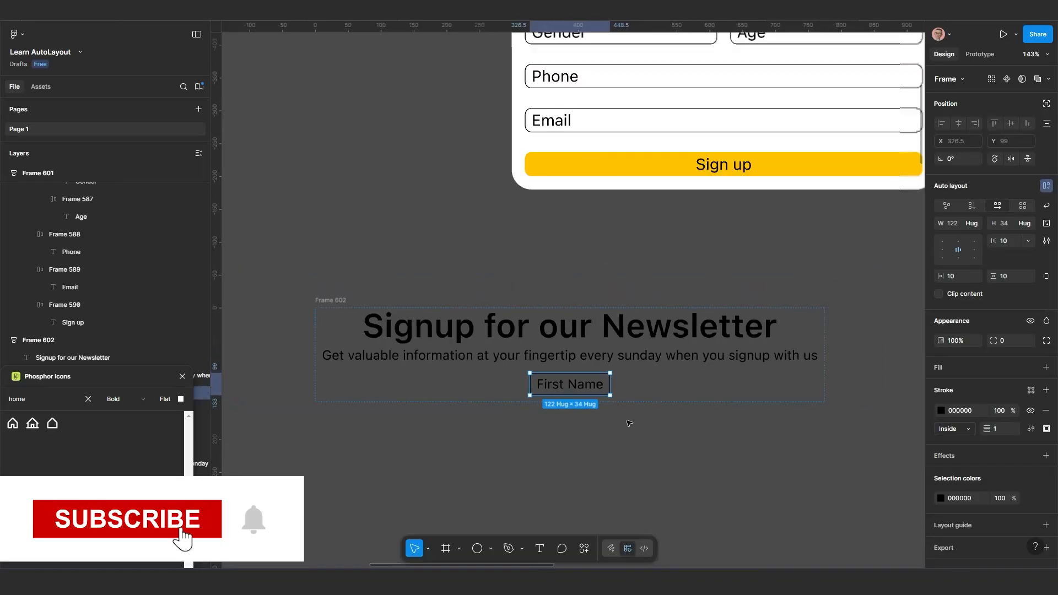
{"action": "left_click_drag", "start_coordinate": [569, 425], "coordinate": [617, 387]}
{"action": "scroll", "coordinate": [623, 388], "scroll_direction": "down", "scroll_amount": 3}
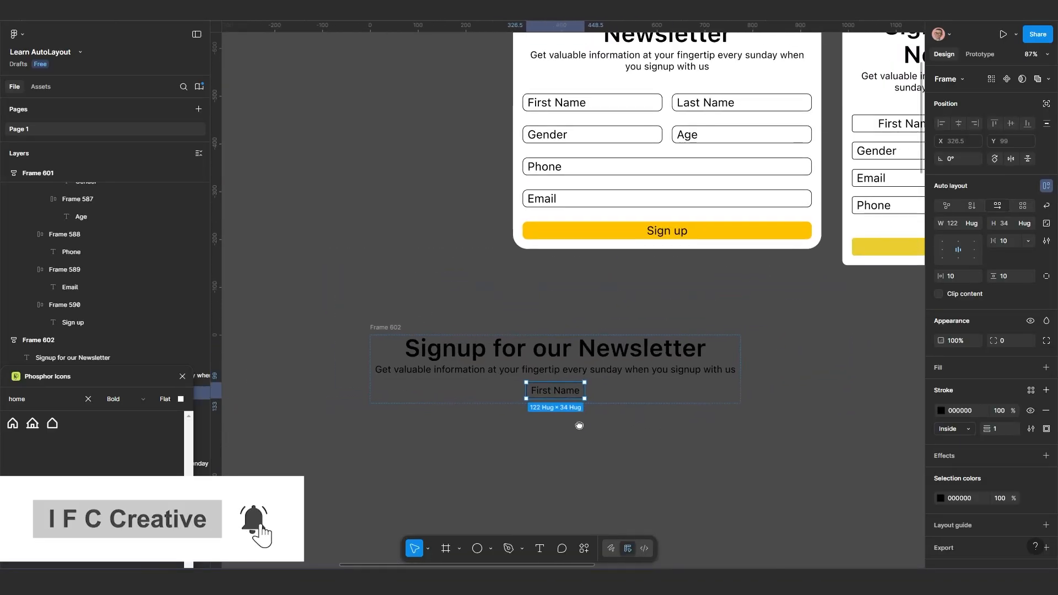
{"action": "scroll", "coordinate": [639, 435], "scroll_direction": "up", "scroll_amount": 1}
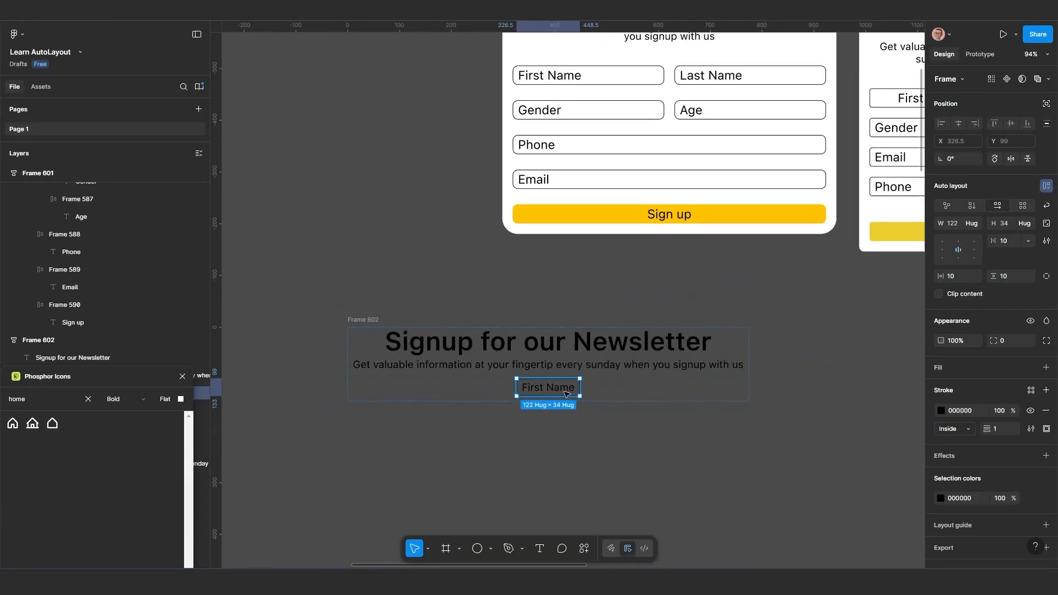
{"action": "key", "text": "ctrl+d"}
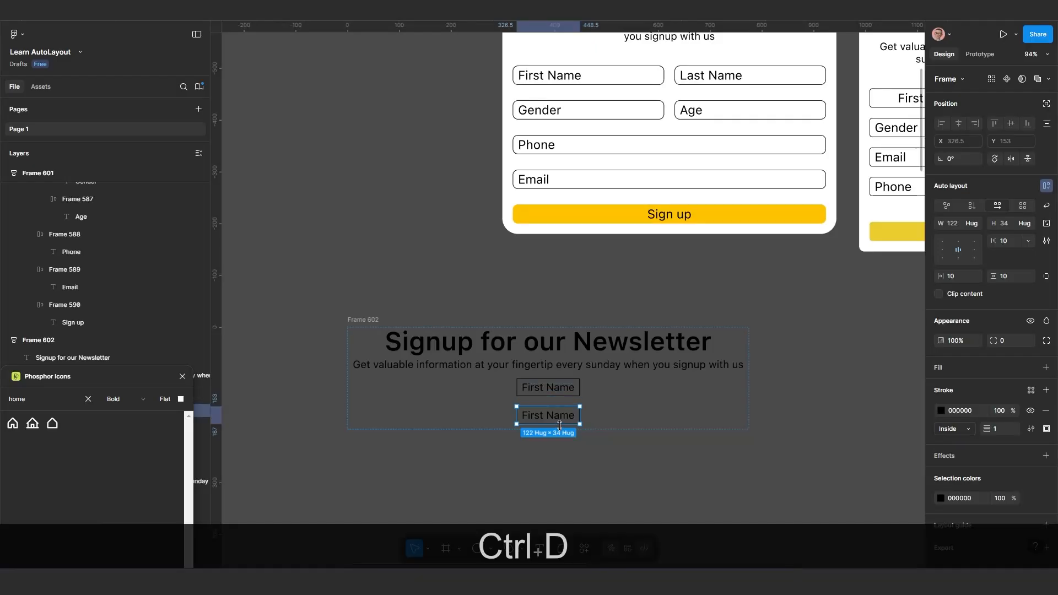
{"action": "scroll", "coordinate": [559, 425], "scroll_direction": "up", "scroll_amount": 1}
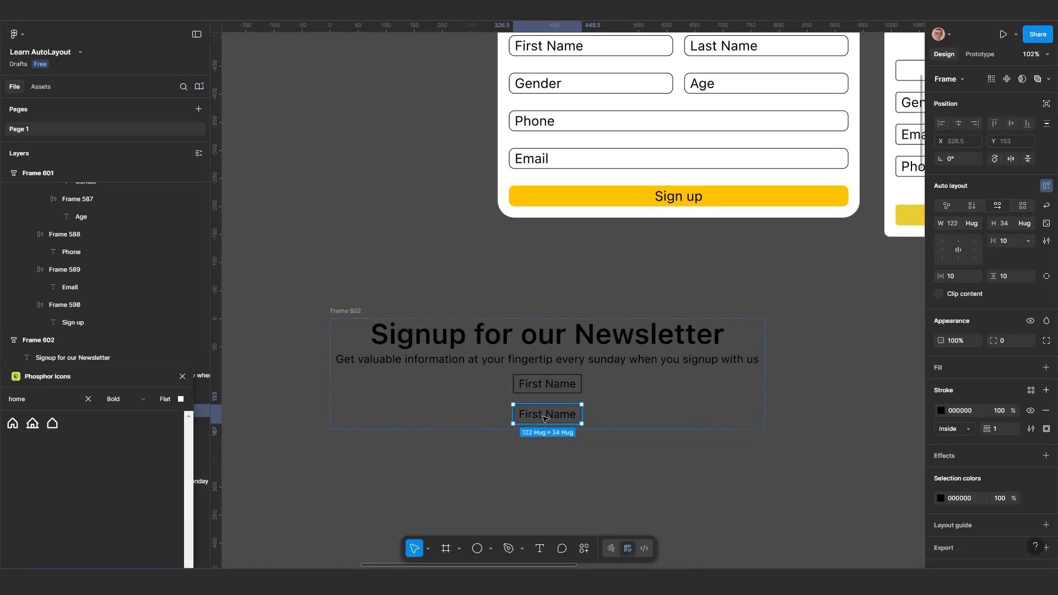
Change the text of the duplicated field to "Last Name", correcting the doubled letter in the first word
{"action": "double_click", "coordinate": [544, 417]}
{"action": "double_click", "coordinate": [544, 417]}
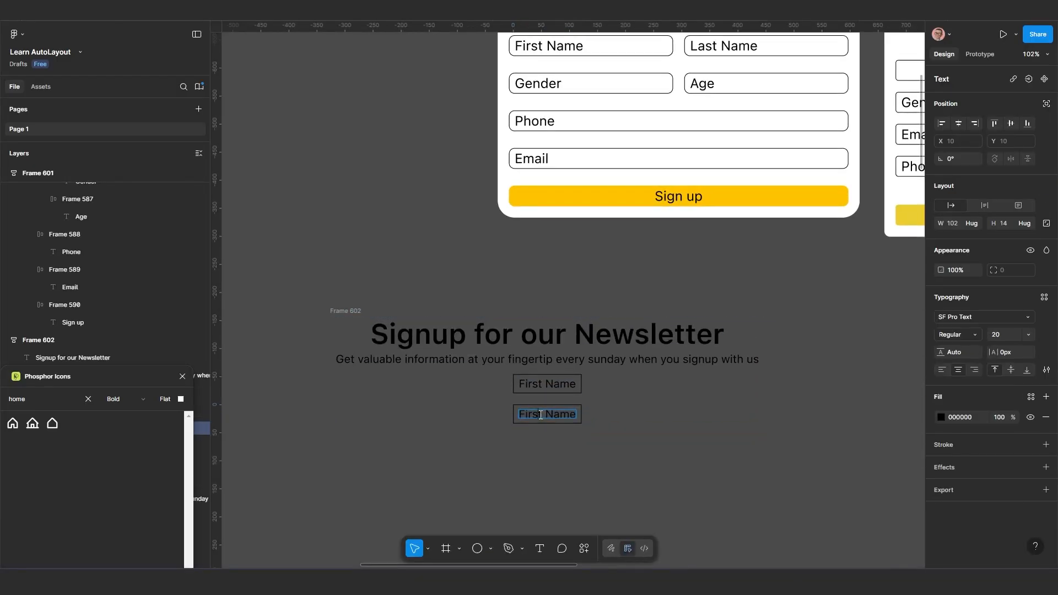
{"action": "type", "text": "Last"}
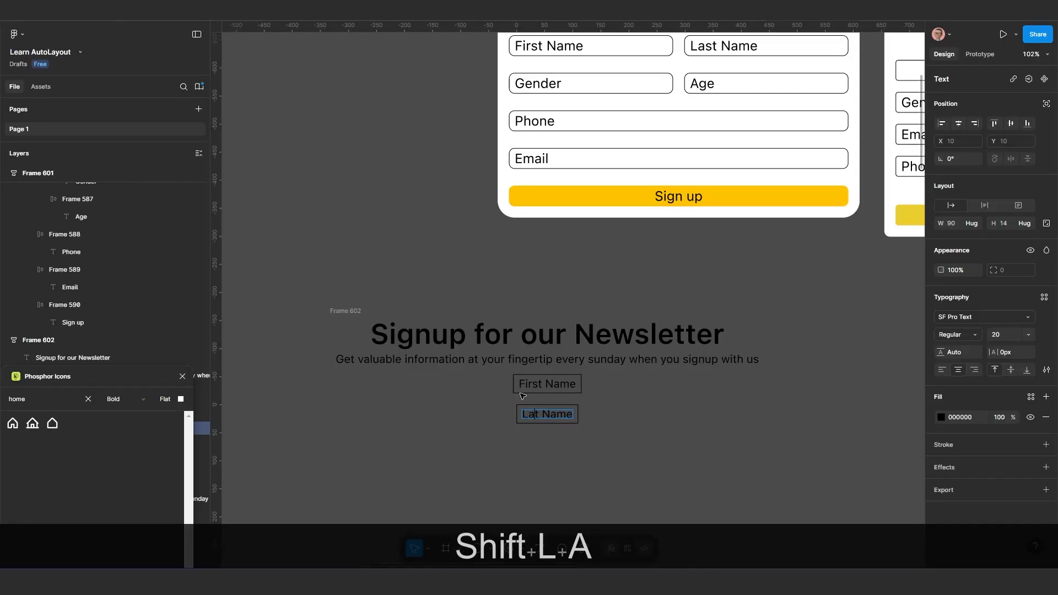
{"action": "scroll", "coordinate": [553, 437], "scroll_direction": "up", "scroll_amount": 1}
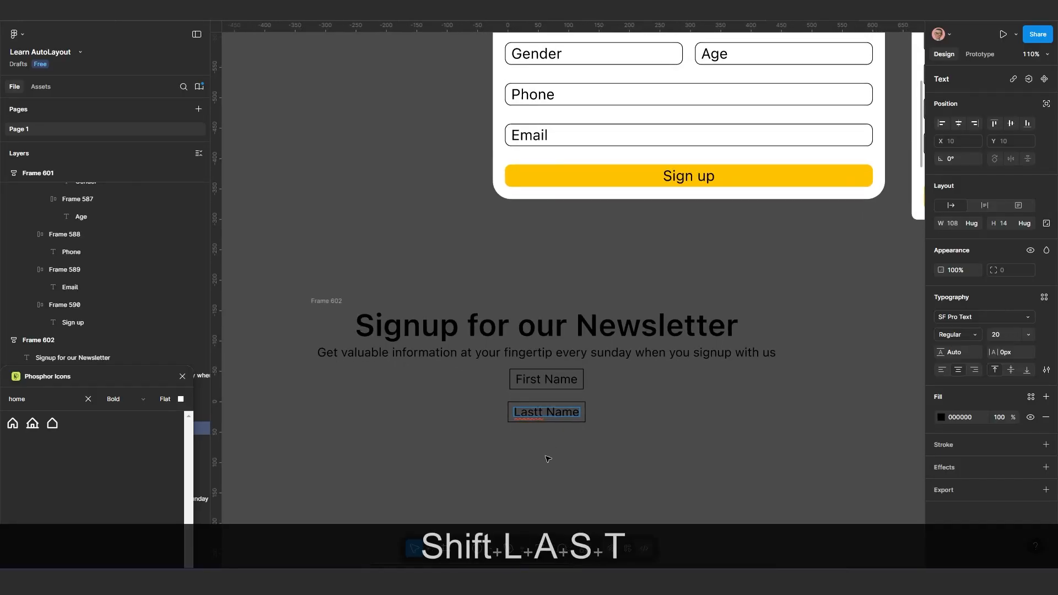
{"action": "left_click", "coordinate": [547, 453]}
{"action": "double_click", "coordinate": [538, 415]}
{"action": "left_click", "coordinate": [538, 414]}
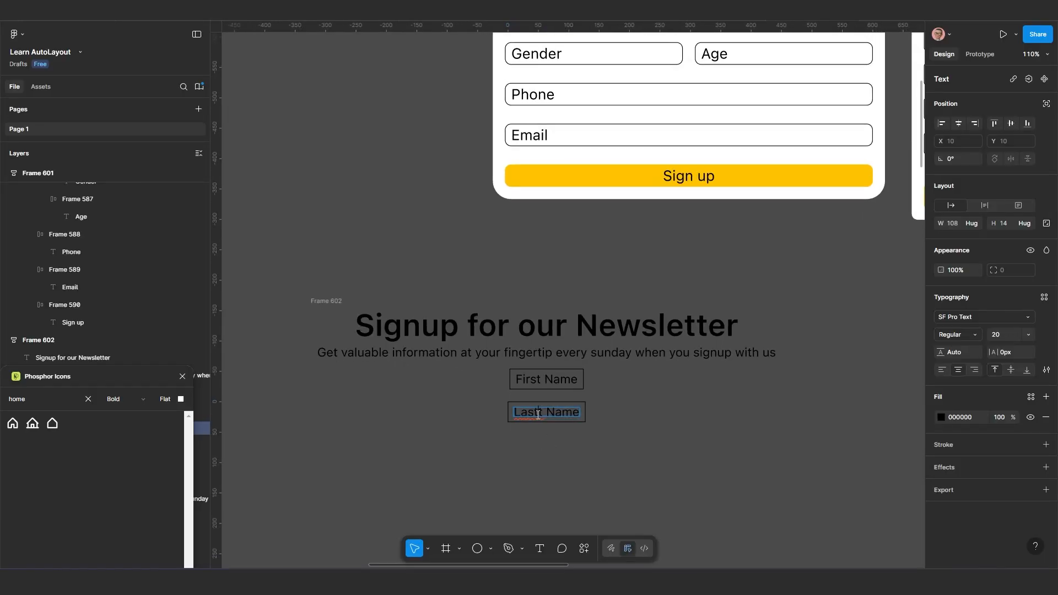
{"action": "key", "text": "BackSpace"}
{"action": "key", "text": "Escape"}
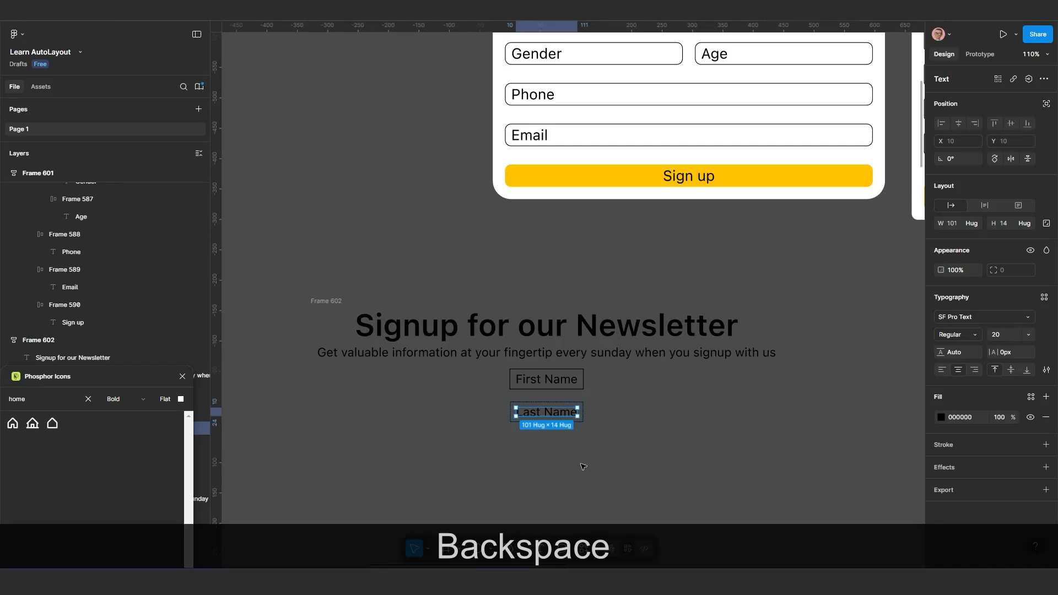
{"action": "left_click", "coordinate": [598, 448]}
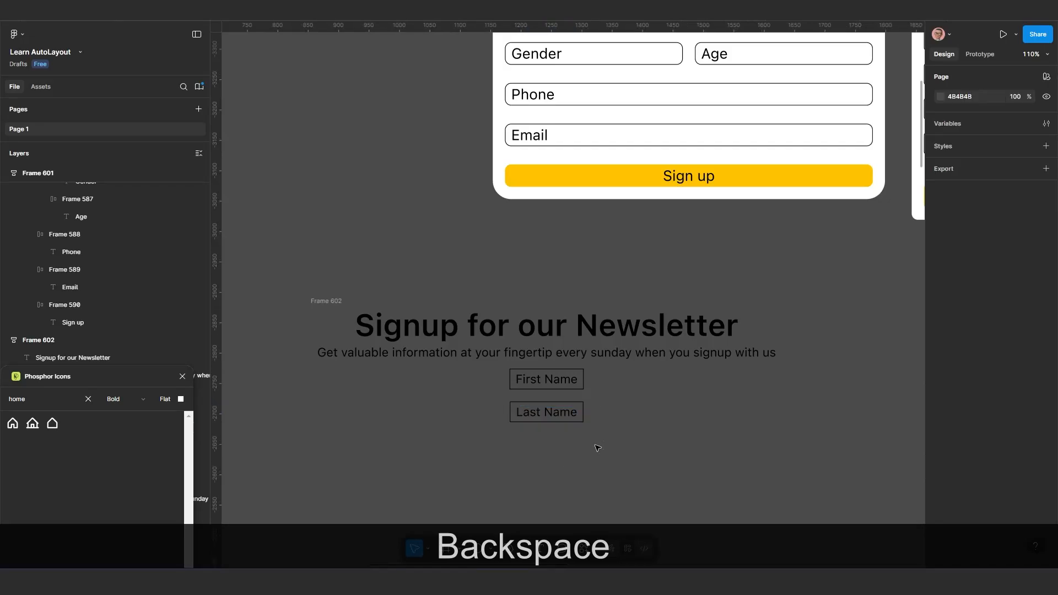
Duplicate the Last Name field three times below the existing fields in Frame 602
{"action": "left_click", "coordinate": [562, 412]}
{"action": "key", "text": "ctrl+d"}
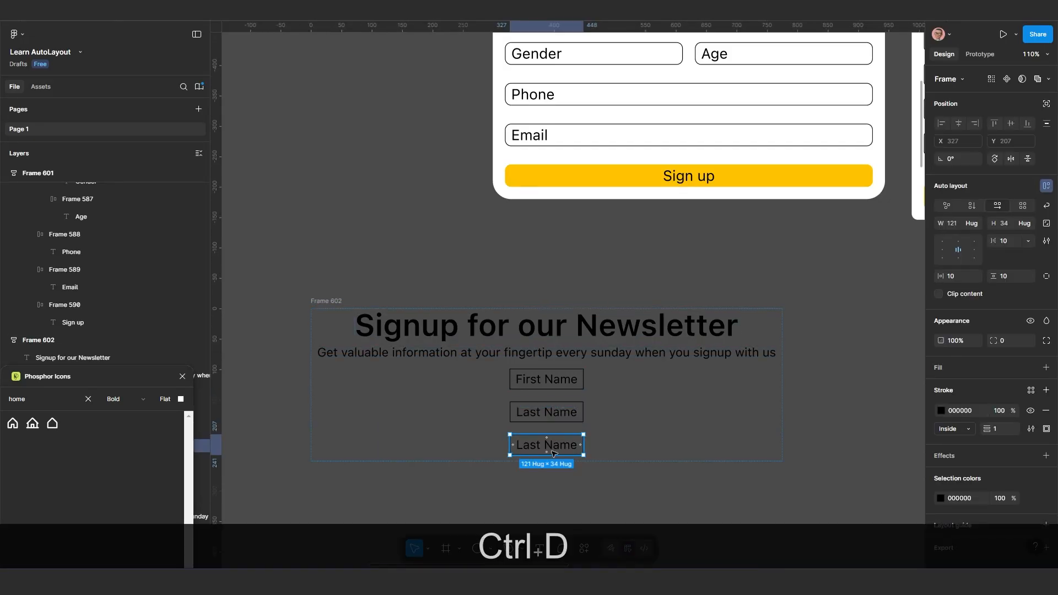
{"action": "key", "text": "ctrl+d"}
{"action": "key", "text": "ctrl+d"}
{"action": "scroll", "coordinate": [563, 375], "scroll_direction": "down", "scroll_amount": 2}
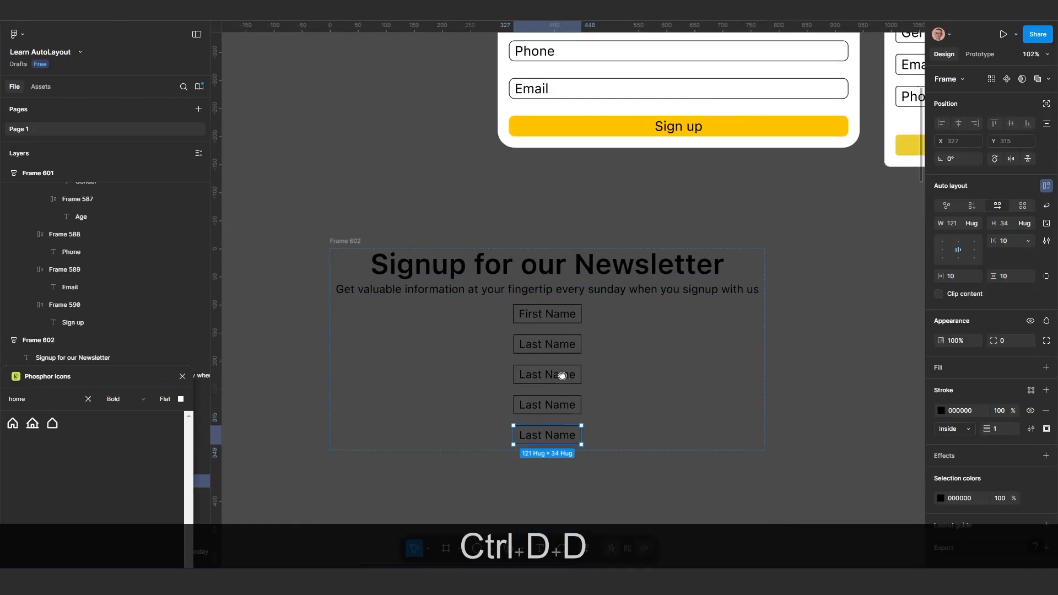
{"action": "left_click_drag", "start_coordinate": [562, 375], "coordinate": [564, 328]}
{"action": "scroll", "coordinate": [564, 328], "scroll_direction": "up", "scroll_amount": 2}
{"action": "scroll", "coordinate": [548, 375], "scroll_direction": "down", "scroll_amount": 3}
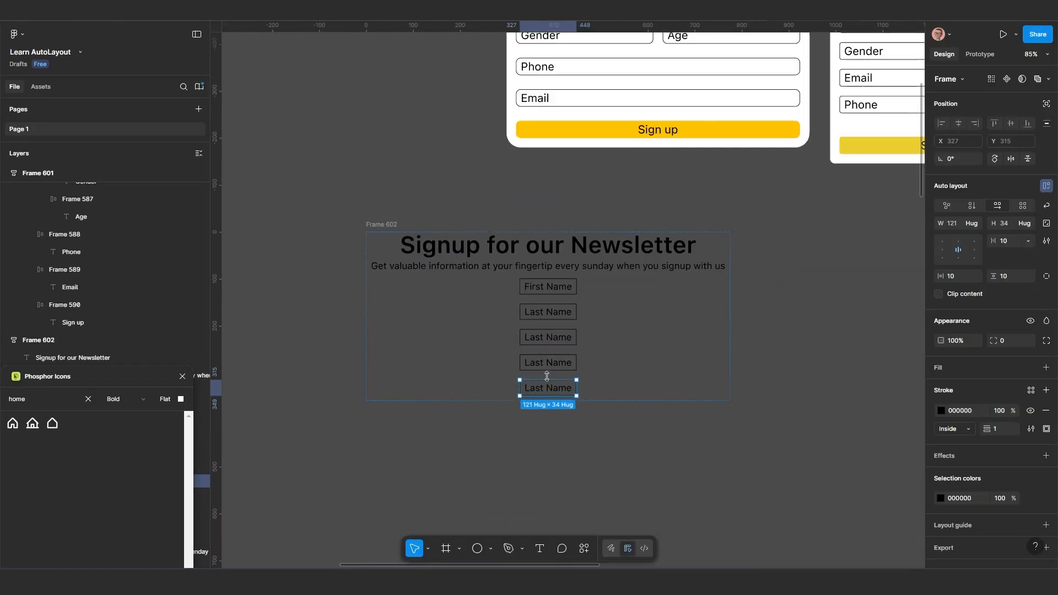
{"action": "left_click_drag", "start_coordinate": [547, 377], "coordinate": [533, 404]}
{"action": "left_click", "coordinate": [631, 478]}
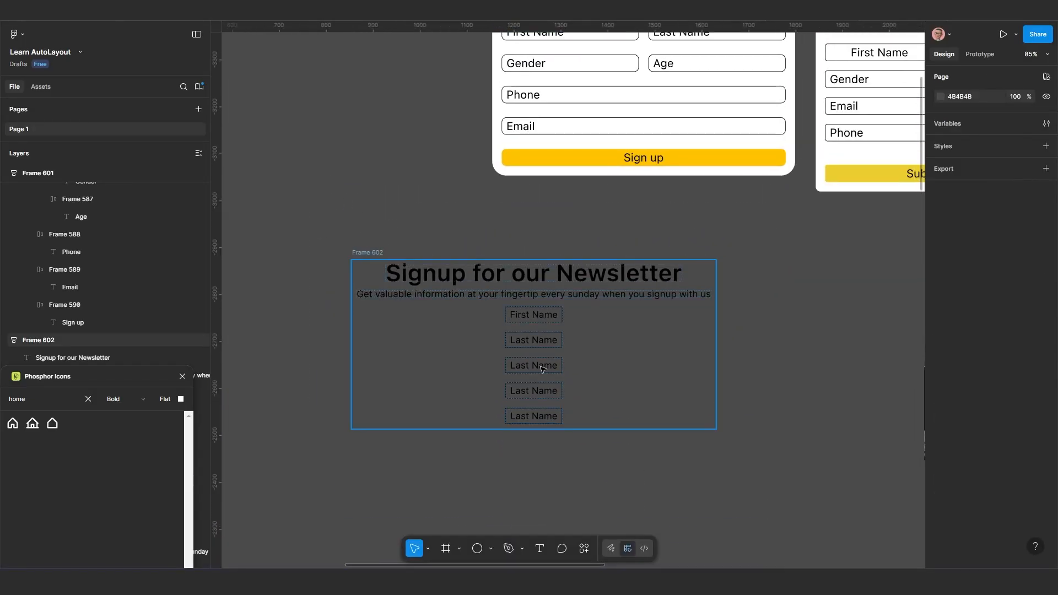
Set all five field frames in Frame 602 to fill the container width and align their text to the left center
{"action": "scroll", "coordinate": [542, 368], "scroll_direction": "up", "scroll_amount": 2}
{"action": "left_click", "coordinate": [544, 338]}
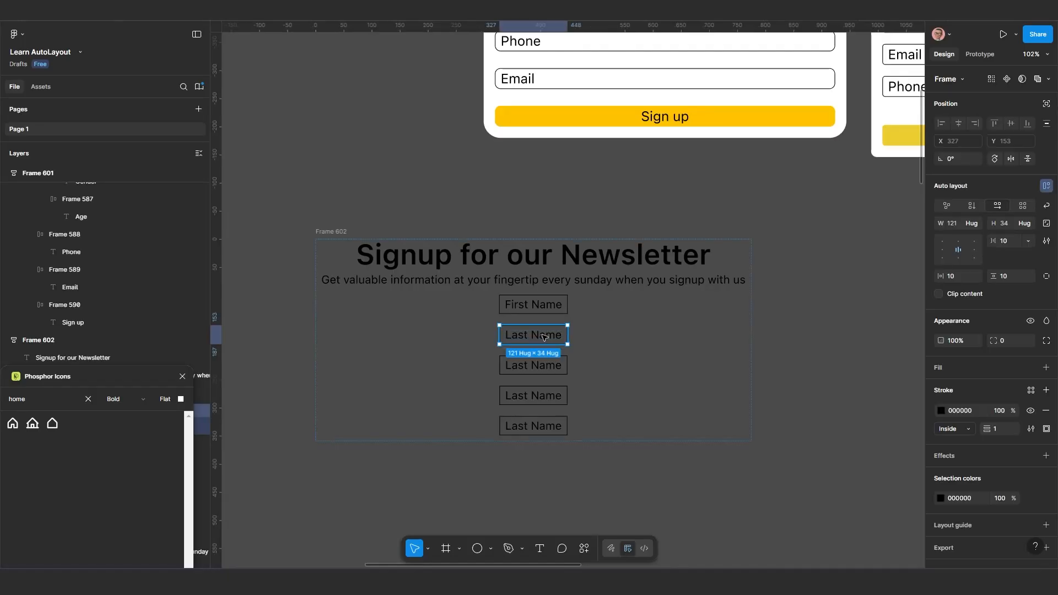
{"action": "left_click", "coordinate": [538, 305], "text": "shift"}
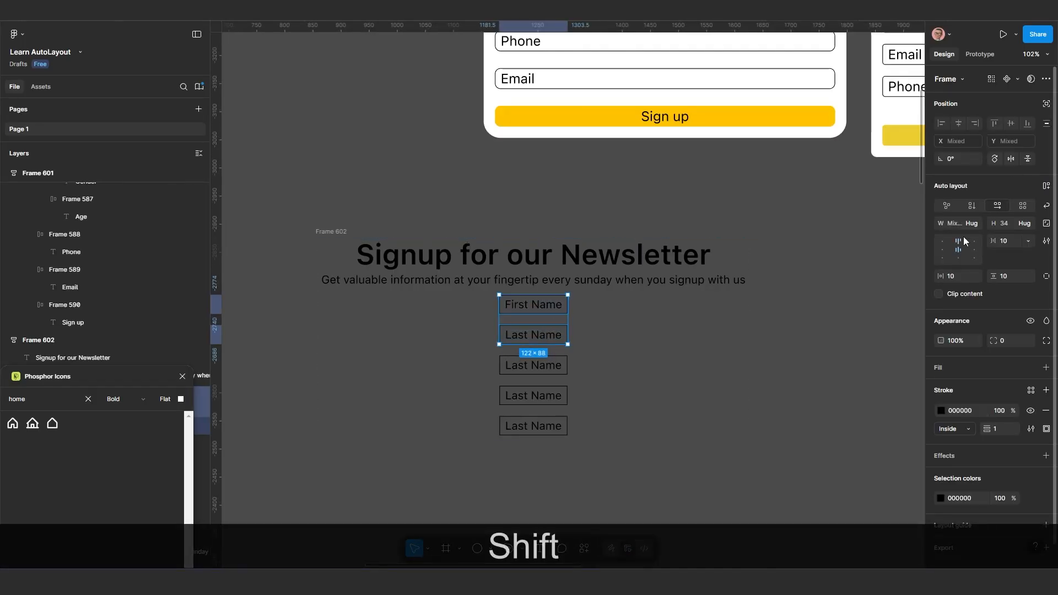
{"action": "left_click", "coordinate": [550, 427]}
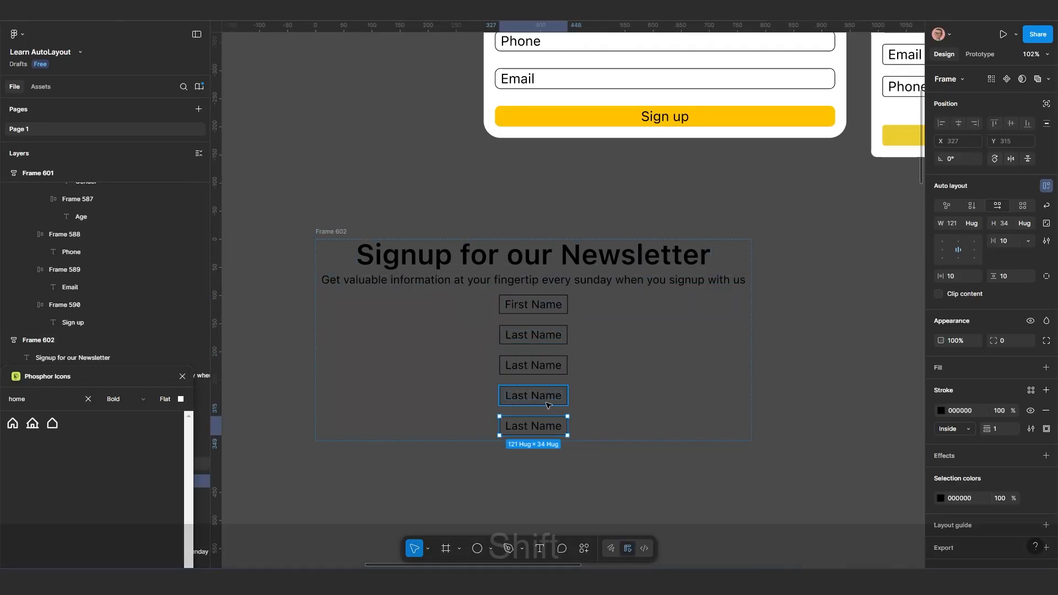
{"action": "left_click", "coordinate": [548, 401], "text": "shift"}
{"action": "left_click", "coordinate": [558, 365], "text": "shift"}
{"action": "left_click", "coordinate": [553, 333], "text": "shift"}
{"action": "left_click", "coordinate": [554, 308], "text": "shift"}
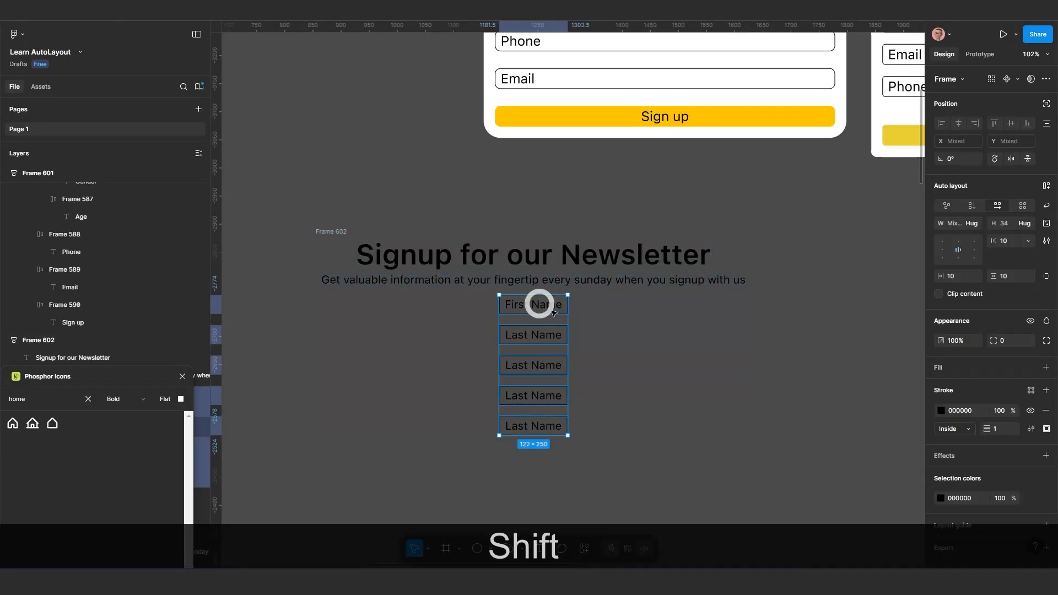
{"action": "left_click", "coordinate": [972, 224]}
{"action": "left_click", "coordinate": [975, 235]}
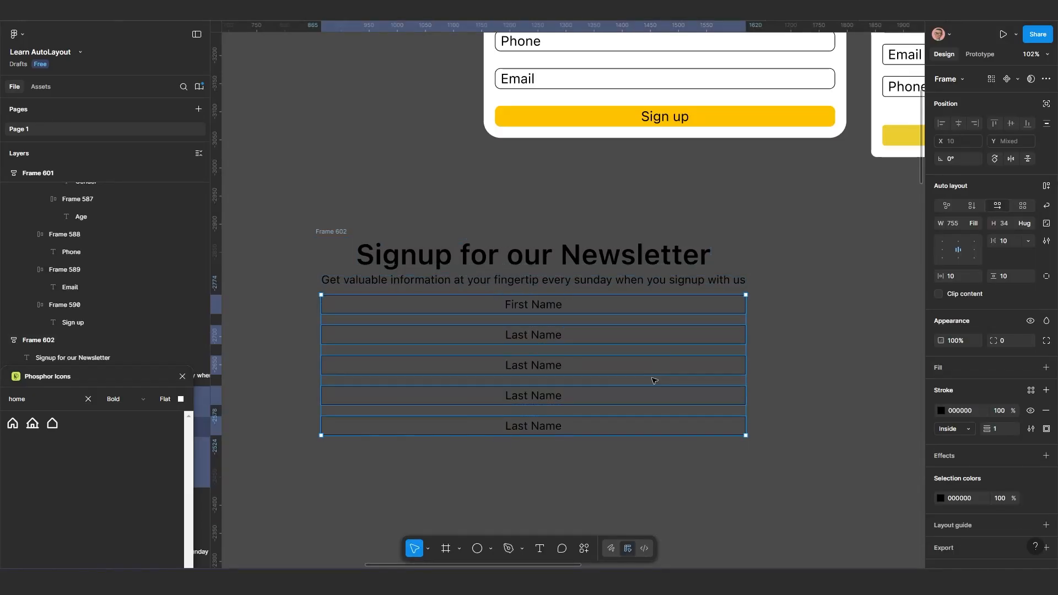
{"action": "left_click", "coordinate": [943, 249]}
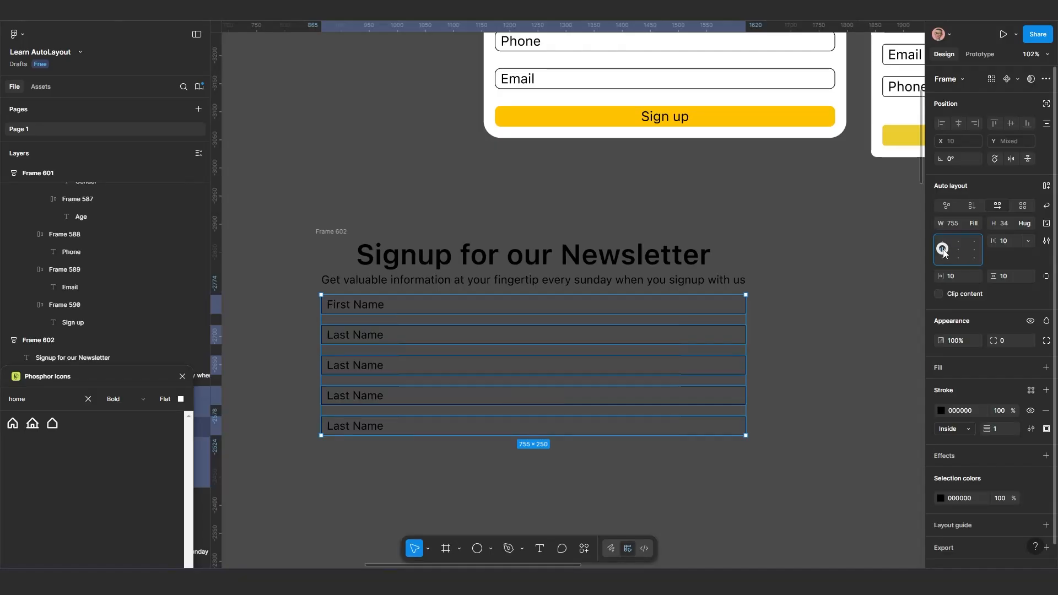
{"action": "left_click", "coordinate": [444, 480]}
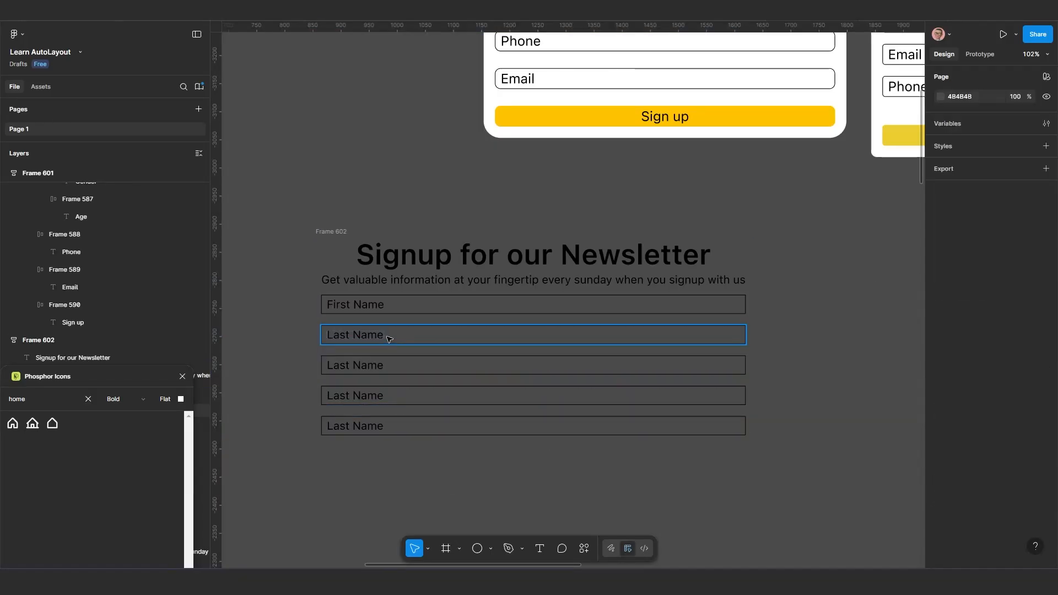
Wrap the First Name field and the Last Name field below it in a horizontal auto layout frame
{"action": "left_click", "coordinate": [385, 336]}
{"action": "left_click", "coordinate": [417, 306], "text": "shift"}
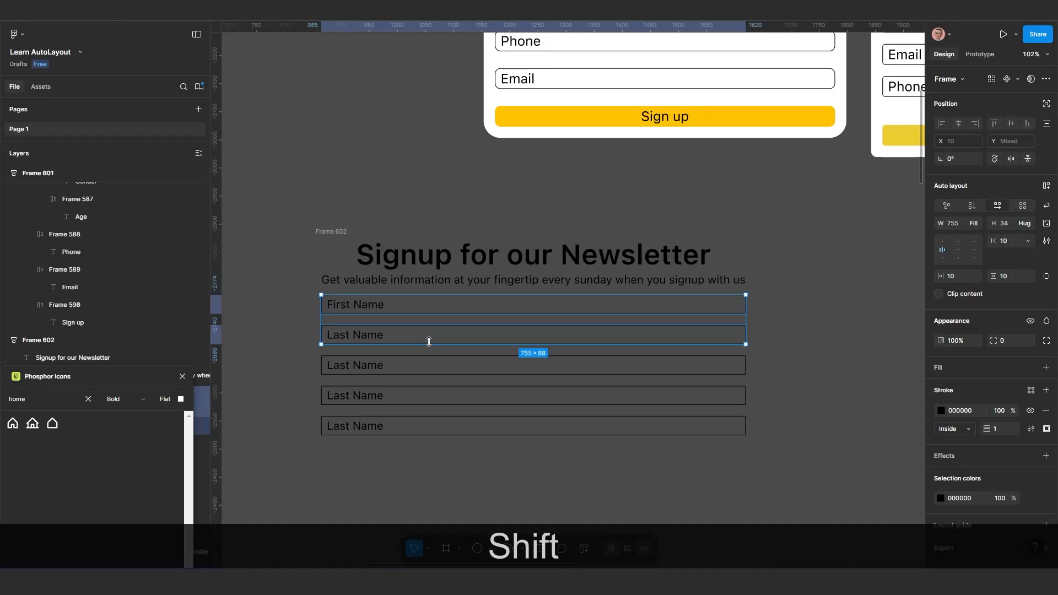
{"action": "key", "text": "shift+a"}
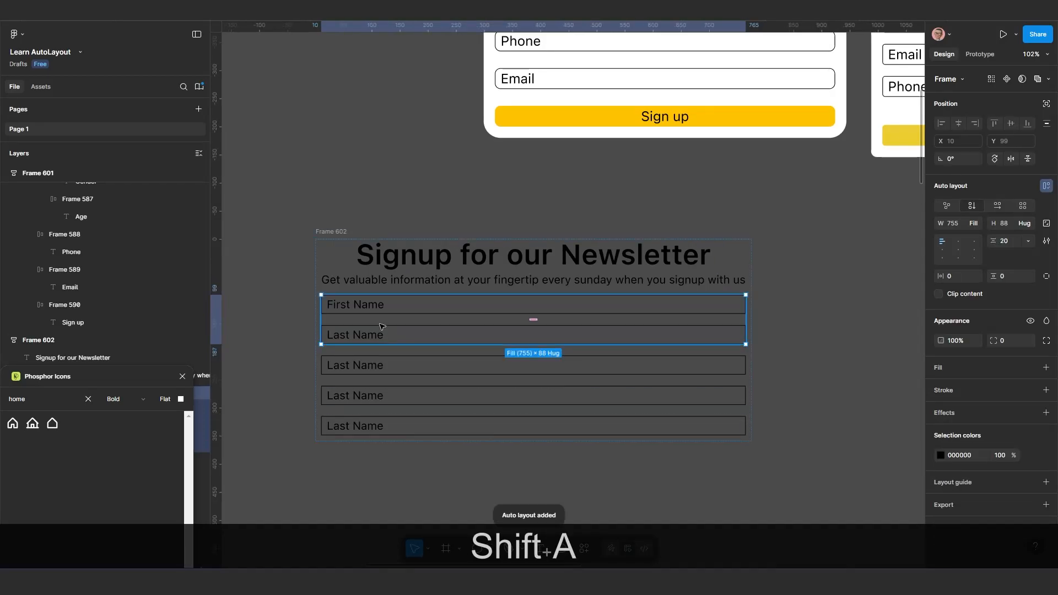
{"action": "left_click", "coordinate": [1003, 207]}
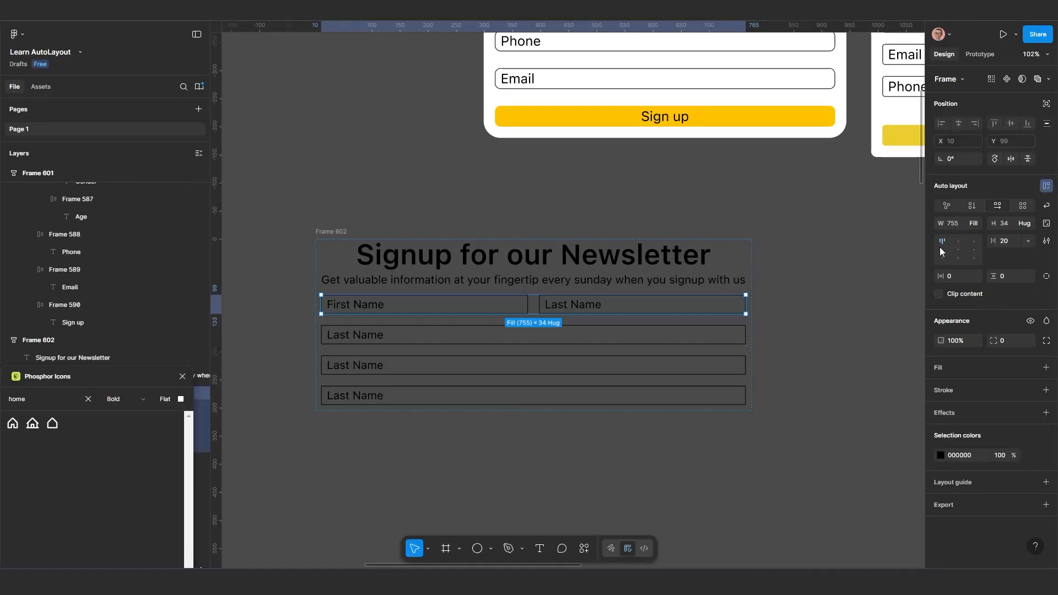
Group the next two full-width Last Name fields into a side-by-side auto layout row
{"action": "left_click", "coordinate": [473, 334]}
{"action": "left_click", "coordinate": [457, 369], "text": "shift"}
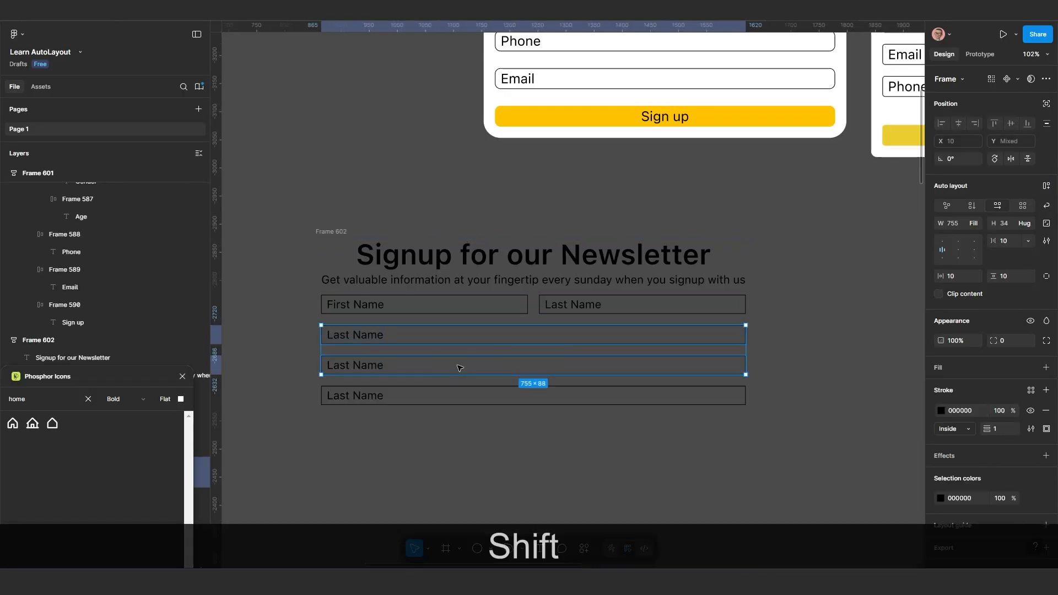
{"action": "key", "text": "shift+a"}
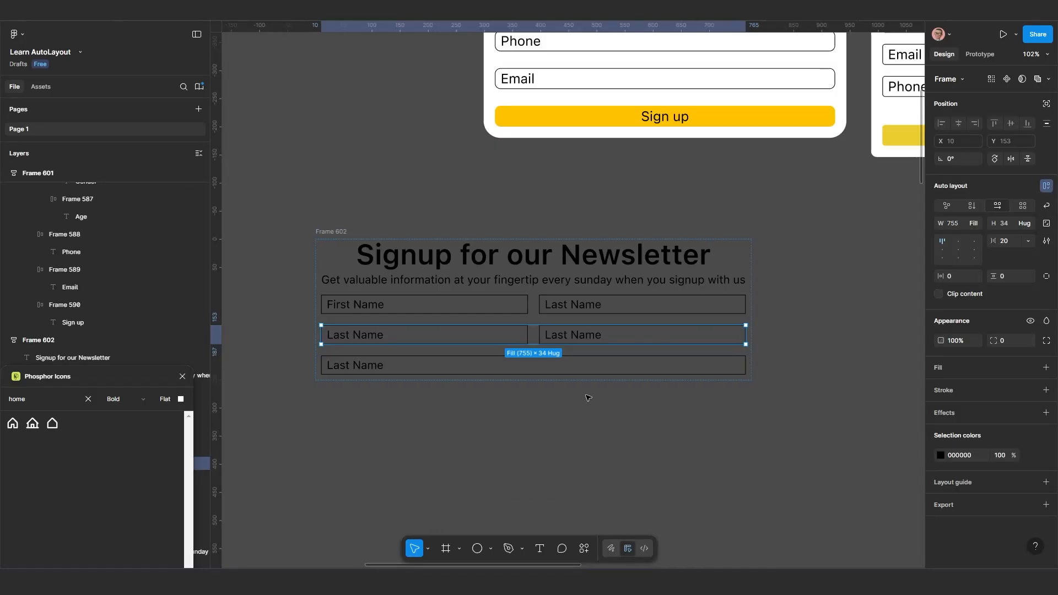
Duplicate the remaining full-width Last Name field twice at the end of Frame 602
{"action": "left_click", "coordinate": [506, 368]}
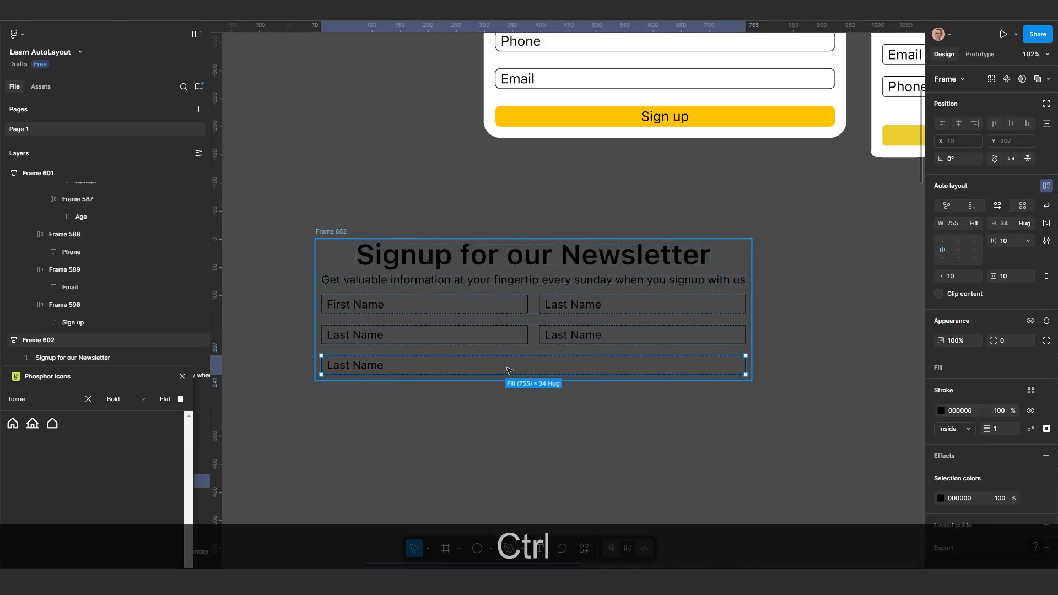
{"action": "key", "text": "ctrl+d"}
{"action": "key", "text": "ctrl+d"}
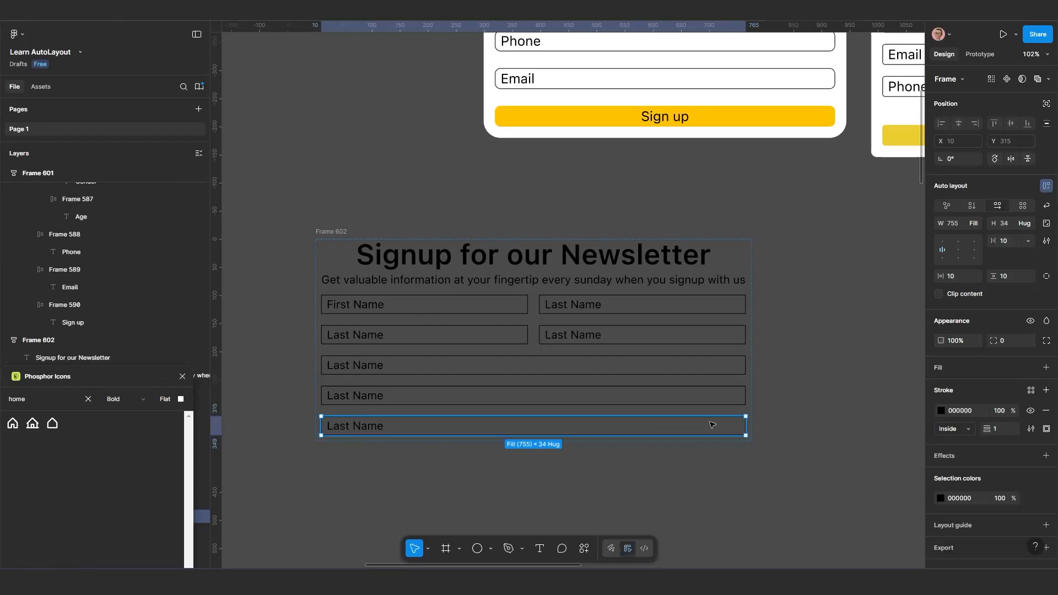
Compare left and center auto layout alignment on the bottommost field frame, leaving its content centered
{"action": "scroll", "coordinate": [357, 438], "scroll_direction": "up", "scroll_amount": 3}
{"action": "scroll", "coordinate": [361, 434], "scroll_direction": "up", "scroll_amount": 2}
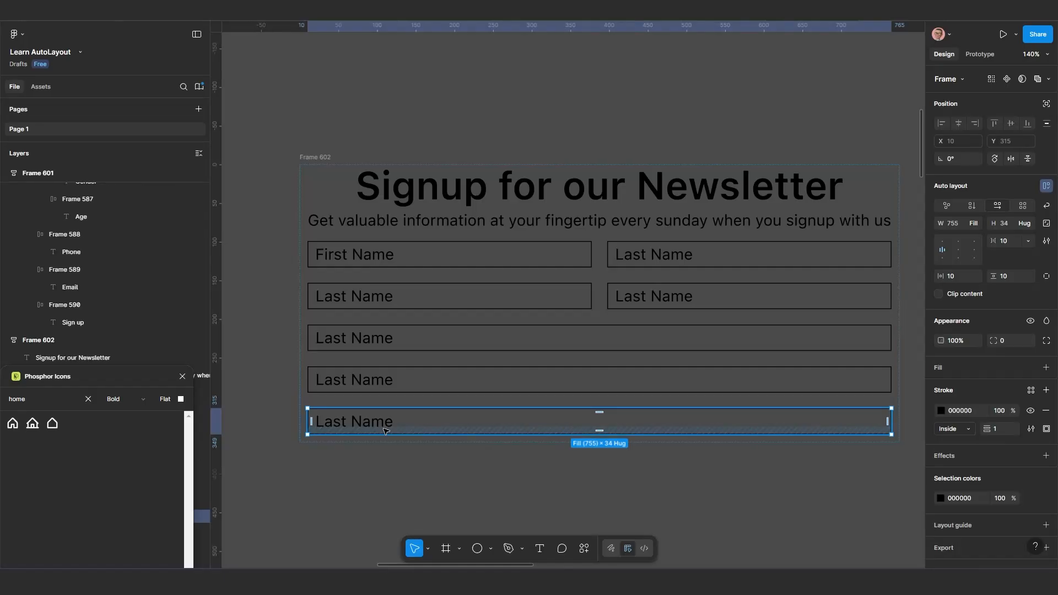
{"action": "scroll", "coordinate": [386, 432], "scroll_direction": "up", "scroll_amount": 1}
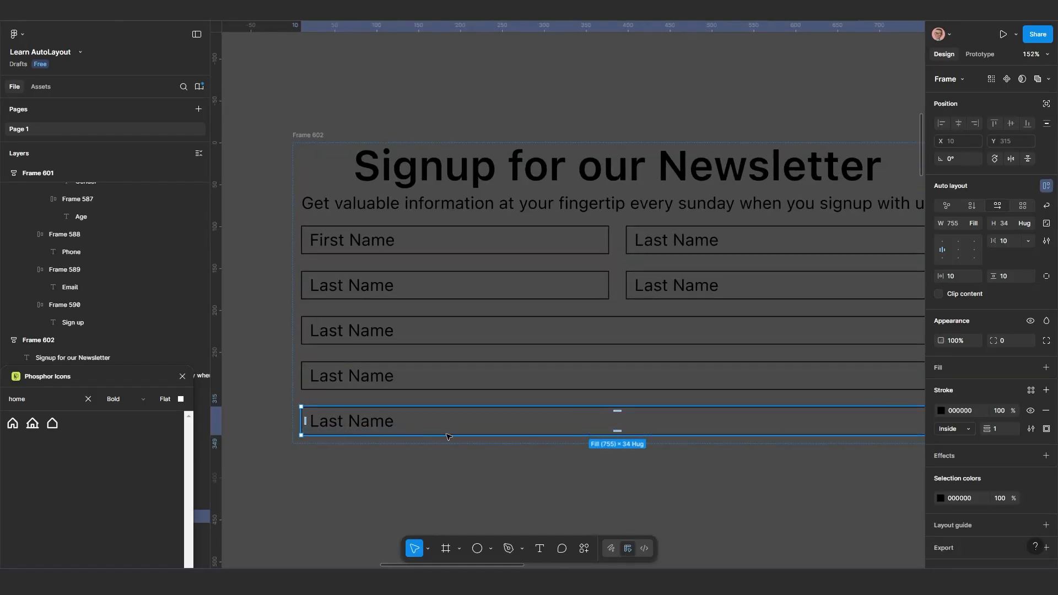
{"action": "scroll", "coordinate": [447, 435], "scroll_direction": "down", "scroll_amount": 2}
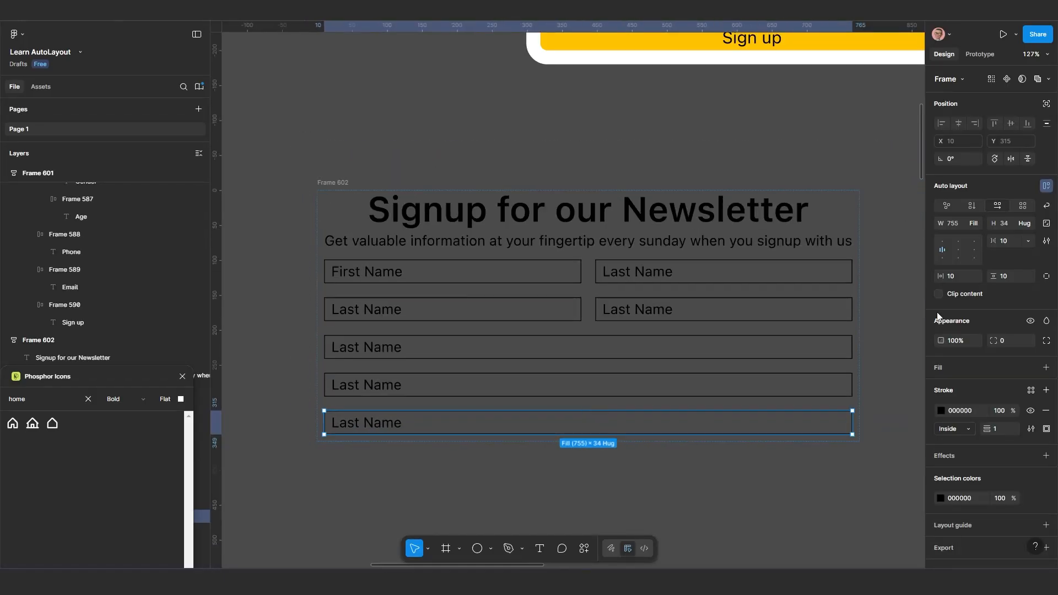
{"action": "left_click", "coordinate": [958, 249]}
{"action": "scroll", "coordinate": [602, 473], "scroll_direction": "down", "scroll_amount": 1}
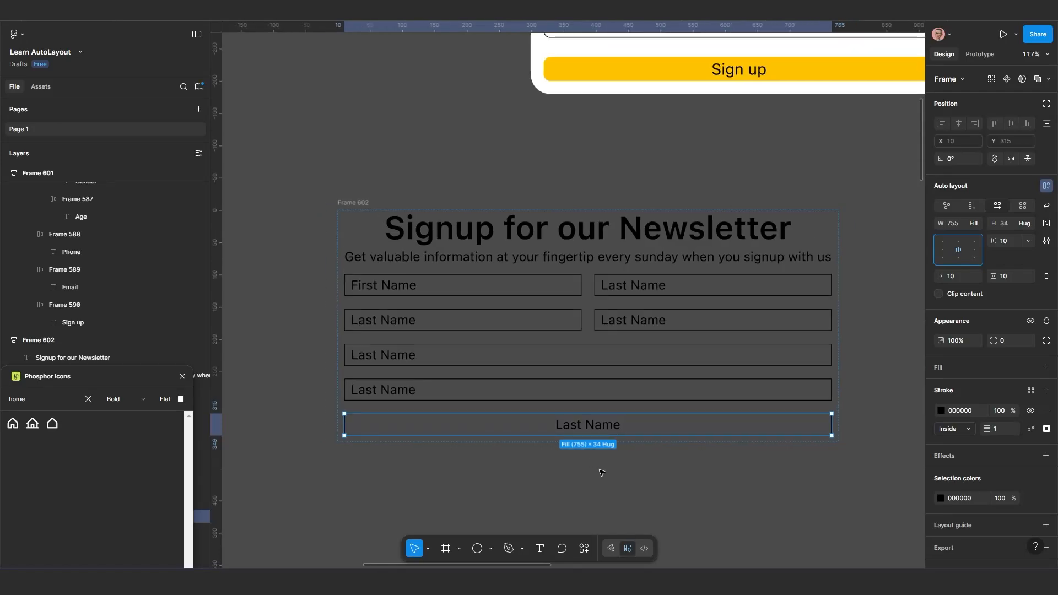
{"action": "scroll", "coordinate": [606, 468], "scroll_direction": "up", "scroll_amount": 1}
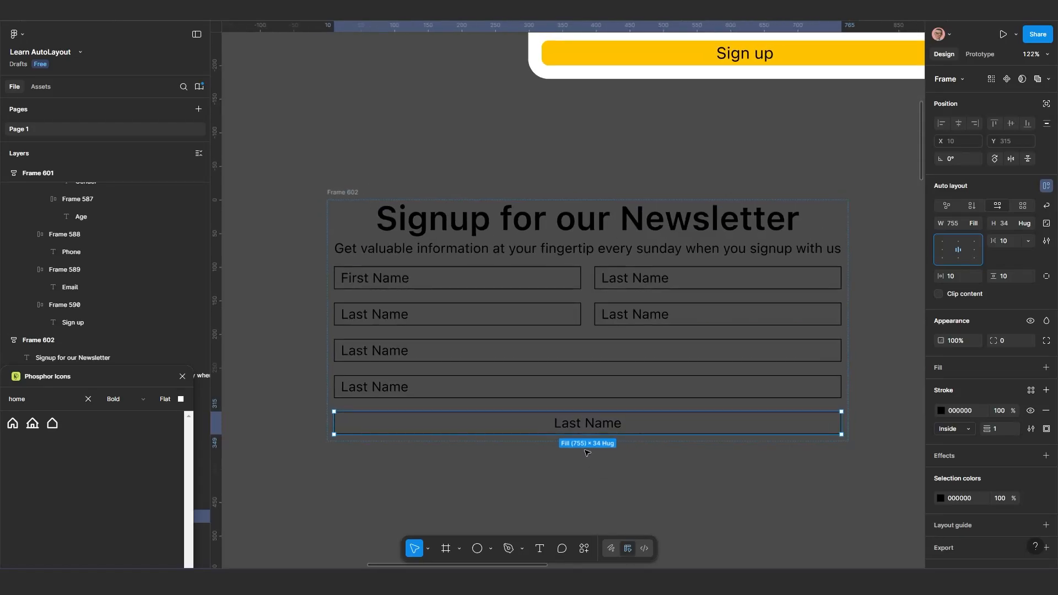
{"action": "left_click", "coordinate": [943, 250]}
{"action": "left_click", "coordinate": [966, 250]}
{"action": "left_click", "coordinate": [945, 251]}
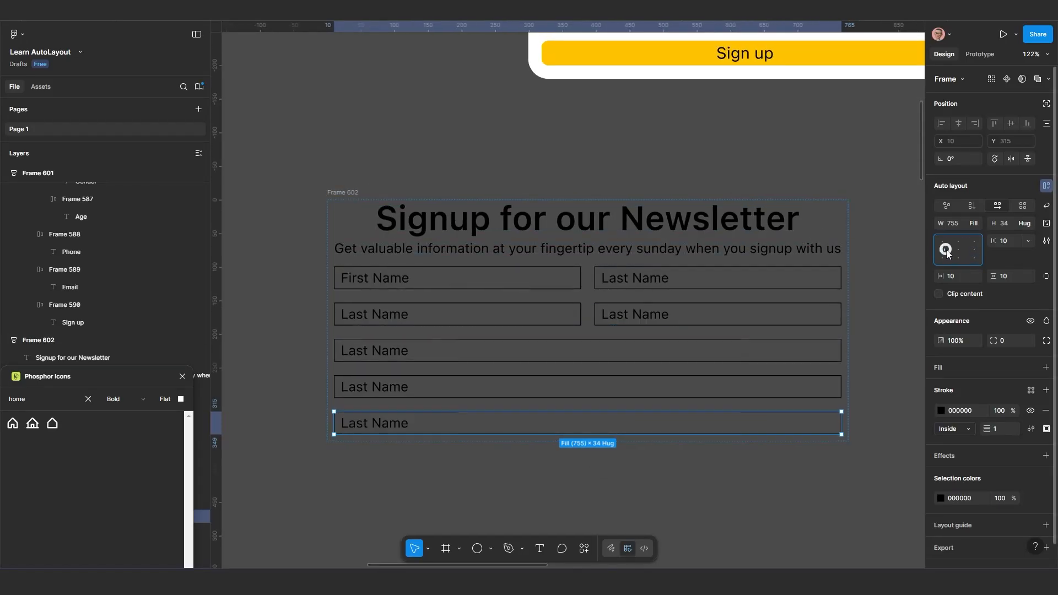
{"action": "left_click", "coordinate": [959, 250]}
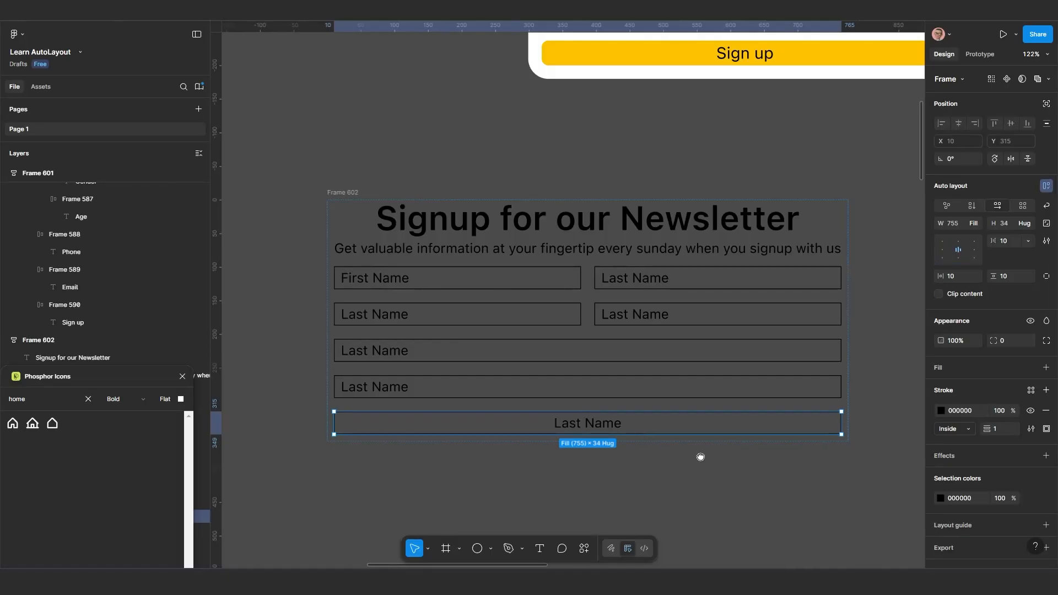
Try the left, center and right text alignment options on the text layer inside the bottommost field
{"action": "left_click_drag", "start_coordinate": [700, 457], "coordinate": [687, 415]}
{"action": "double_click", "coordinate": [590, 389]}
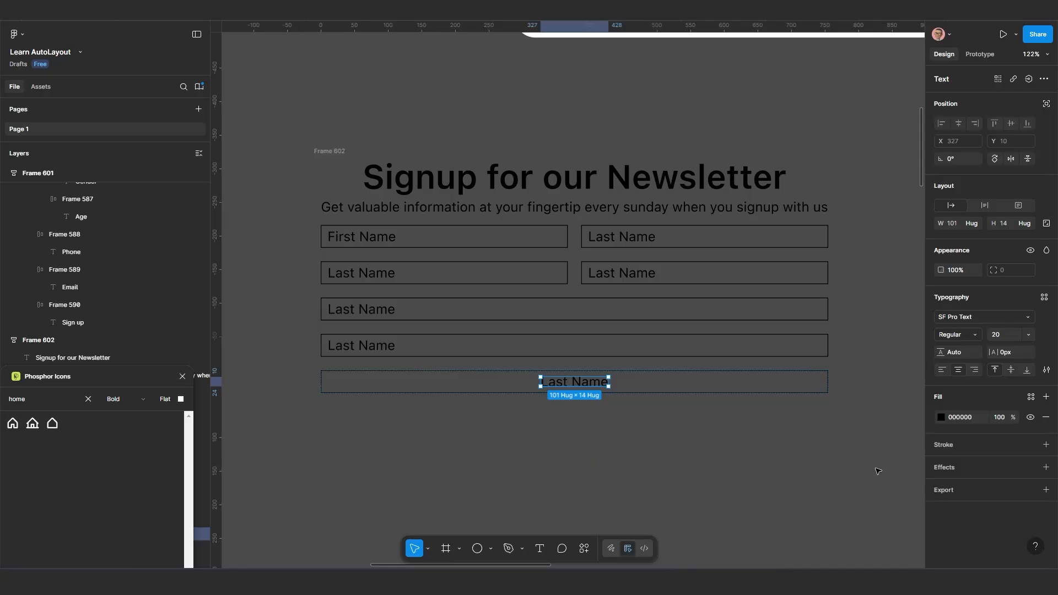
{"action": "left_click", "coordinate": [943, 372]}
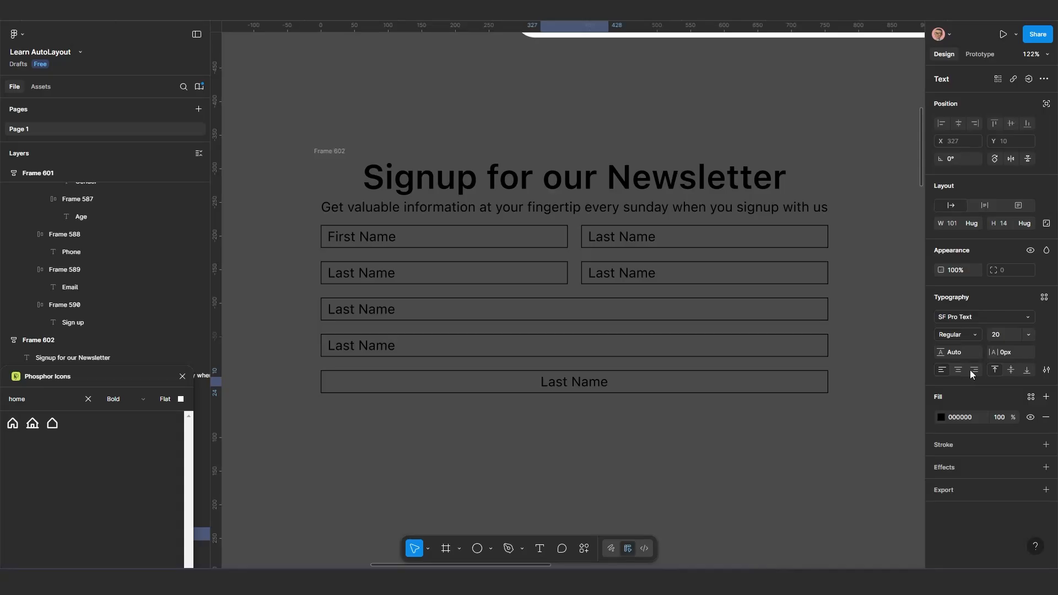
{"action": "left_click", "coordinate": [974, 373]}
{"action": "left_click", "coordinate": [943, 373]}
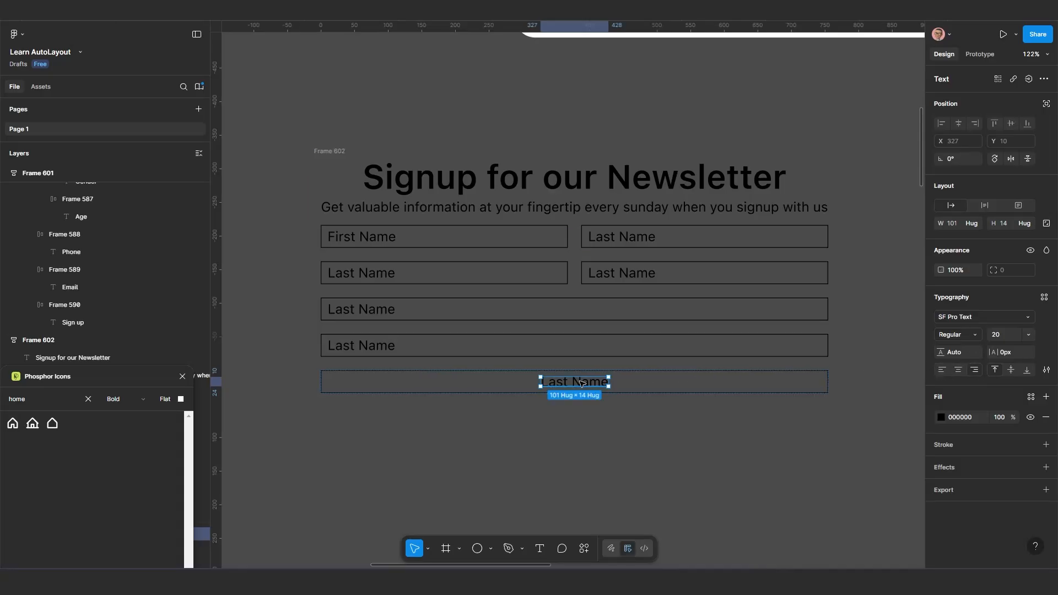
{"action": "left_click", "coordinate": [959, 371]}
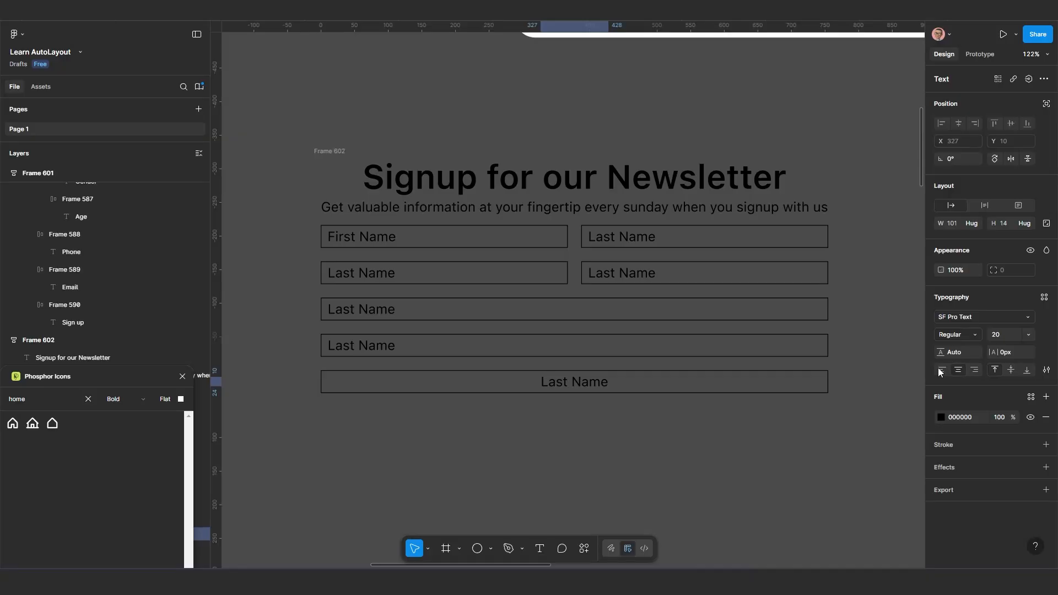
{"action": "left_click", "coordinate": [942, 372]}
{"action": "left_click", "coordinate": [976, 370]}
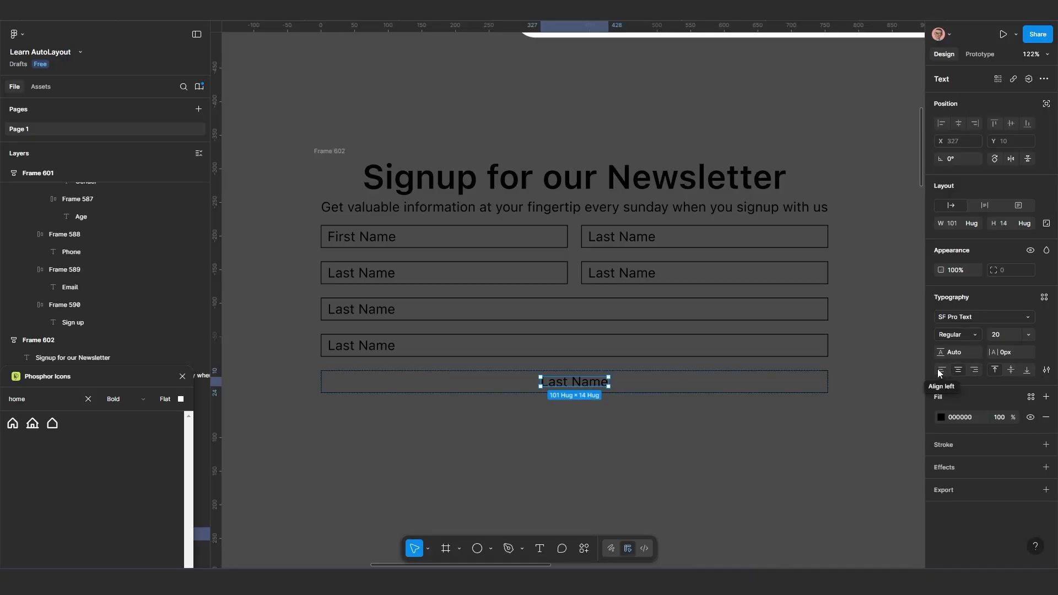
{"action": "left_click", "coordinate": [710, 401]}
Add a dark red 940E0E fill to the bottommost field frame
{"action": "left_click", "coordinate": [697, 388]}
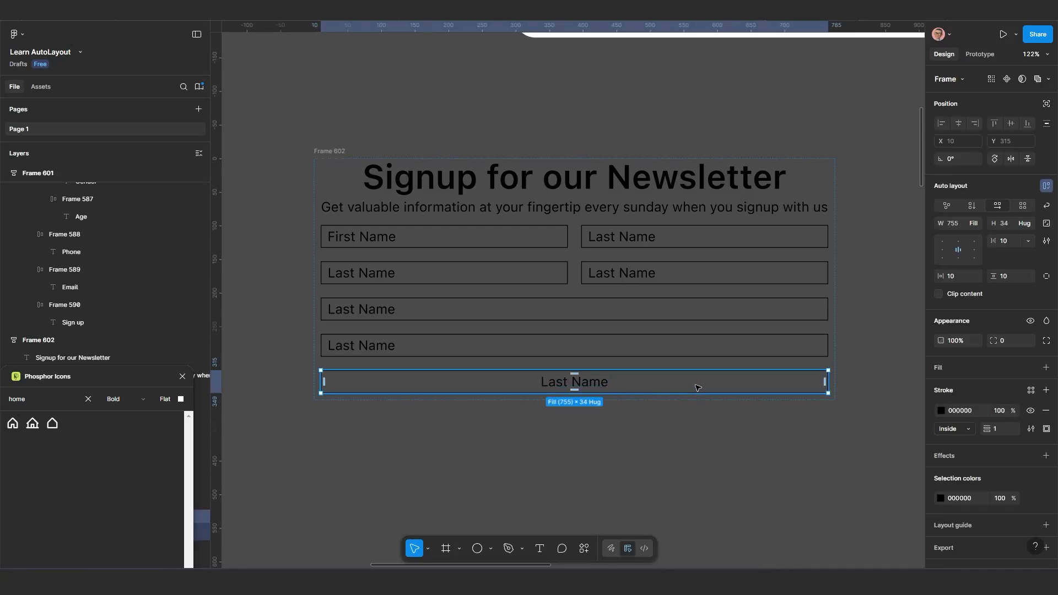
{"action": "left_click", "coordinate": [947, 366]}
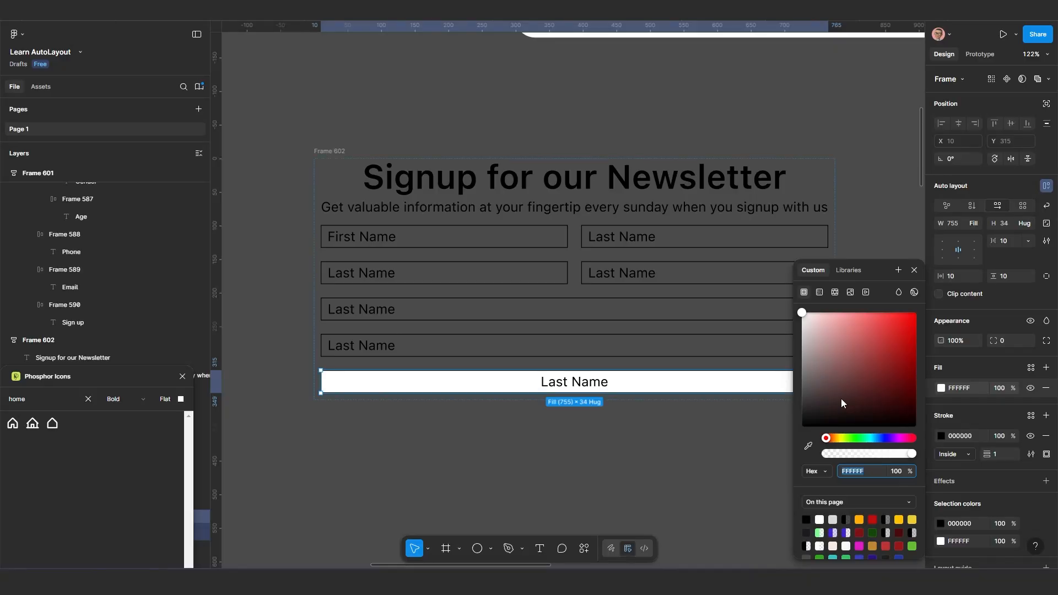
{"action": "left_click_drag", "start_coordinate": [893, 398], "coordinate": [905, 361]}
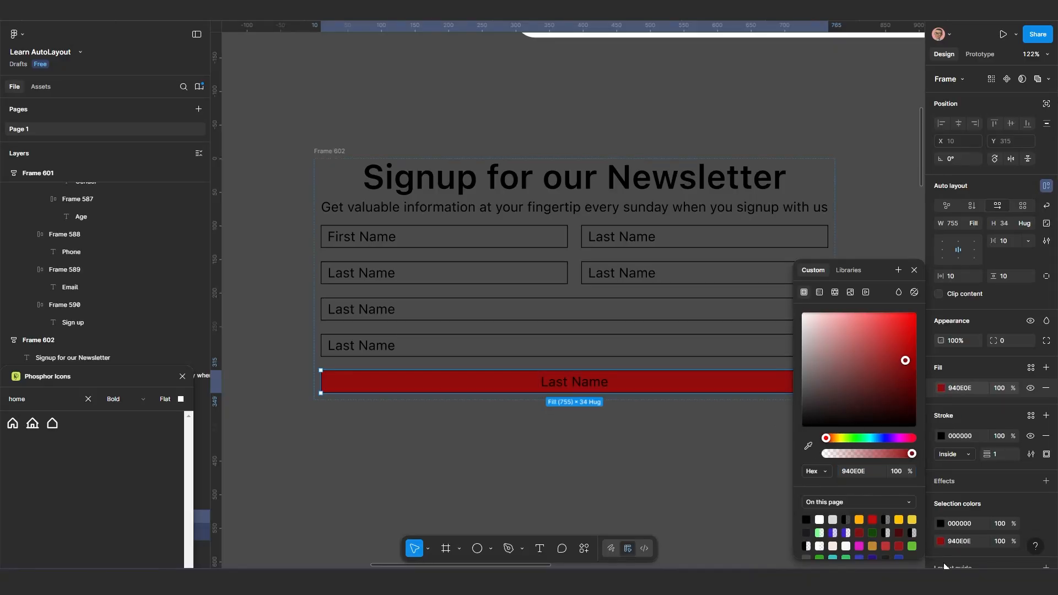
Recolor the black of the dark red button to white FFFFFF and remove the button's stroke
{"action": "left_click", "coordinate": [941, 524]}
{"action": "left_click", "coordinate": [842, 352]}
{"action": "left_click", "coordinate": [801, 312]}
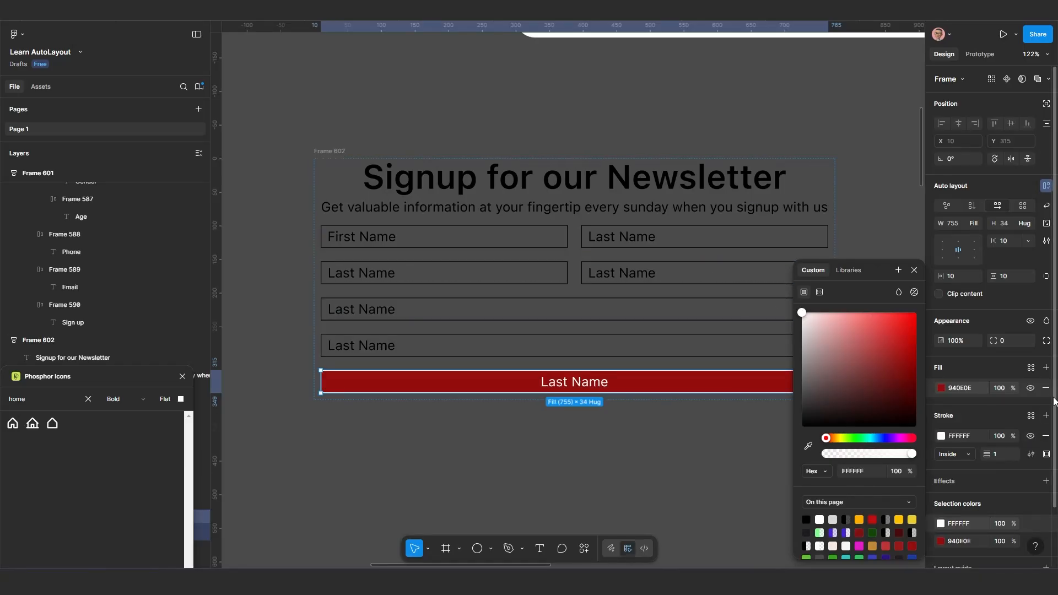
{"action": "left_click", "coordinate": [1046, 437]}
Increase the vertical gap between the items of Frame 602 to 59
{"action": "scroll", "coordinate": [724, 465], "scroll_direction": "down", "scroll_amount": 3}
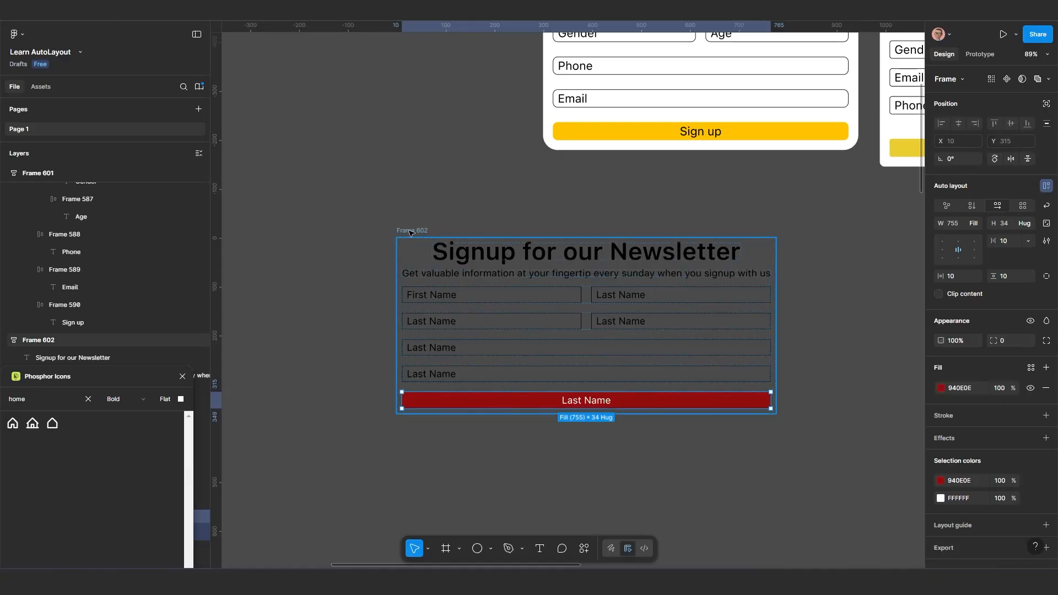
{"action": "mouse_move", "coordinate": [407, 236]}
{"action": "left_mouse_down"}
{"action": "mouse_move", "coordinate": [425, 235]}
{"action": "mouse_move", "coordinate": [404, 245]}
{"action": "left_mouse_up"}
{"action": "scroll", "coordinate": [465, 347], "scroll_direction": "down", "scroll_amount": 3}
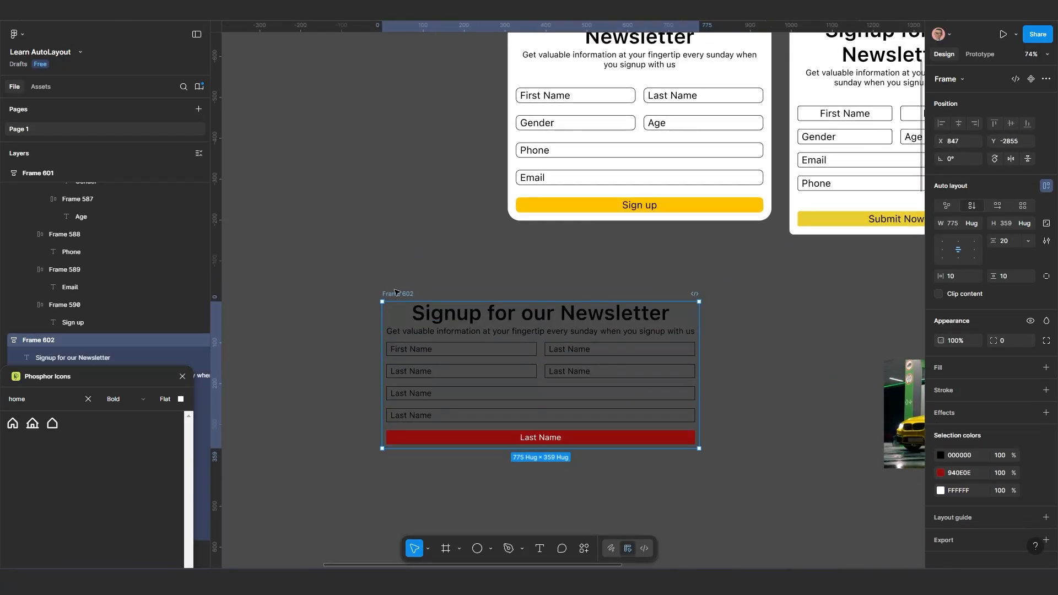
{"action": "left_click_drag", "start_coordinate": [1013, 250], "coordinate": [1002, 279]}
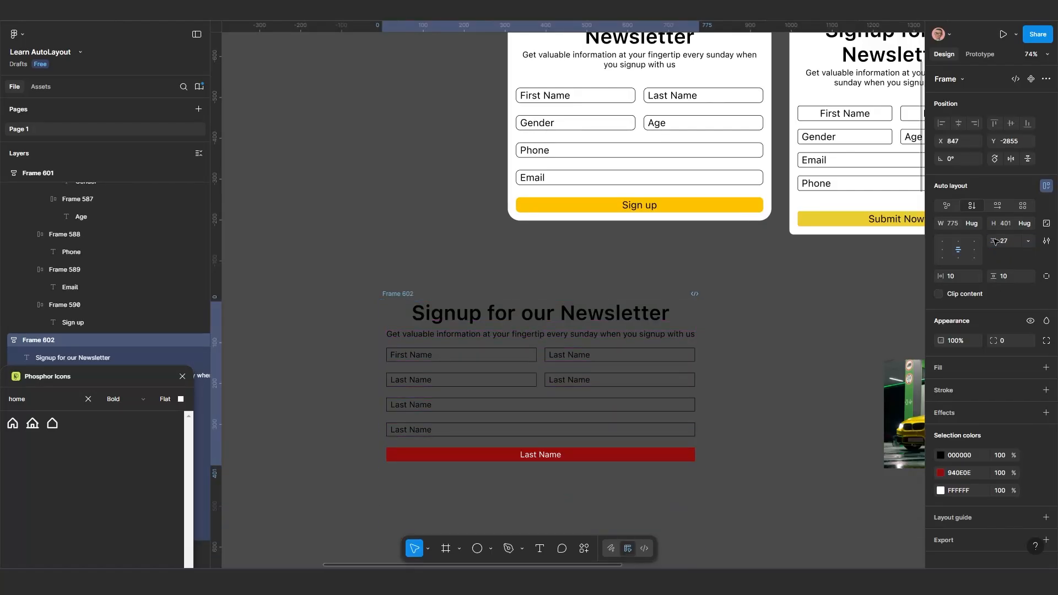
{"action": "left_click_drag", "start_coordinate": [995, 242], "coordinate": [1033, 248]}
{"action": "scroll", "coordinate": [603, 390], "scroll_direction": "up", "scroll_amount": 2}
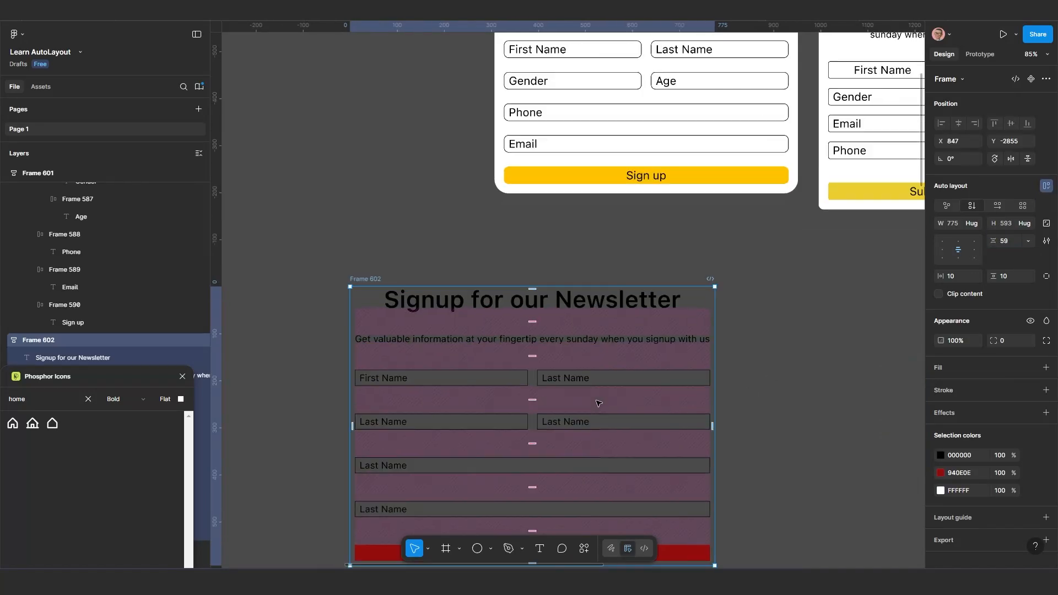
Wrap the newsletter heading and description in Frame 602 in their own auto layout frame with a vertical gap of 20
{"action": "left_click_drag", "start_coordinate": [600, 401], "coordinate": [620, 395]}
{"action": "left_click", "coordinate": [551, 331]}
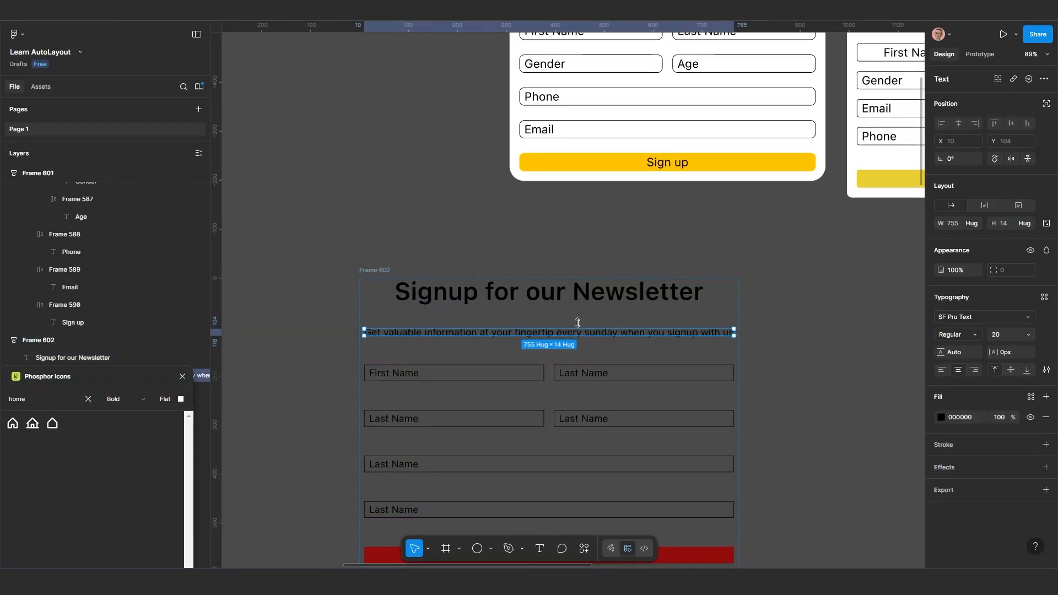
{"action": "left_click", "coordinate": [583, 298], "text": "shift"}
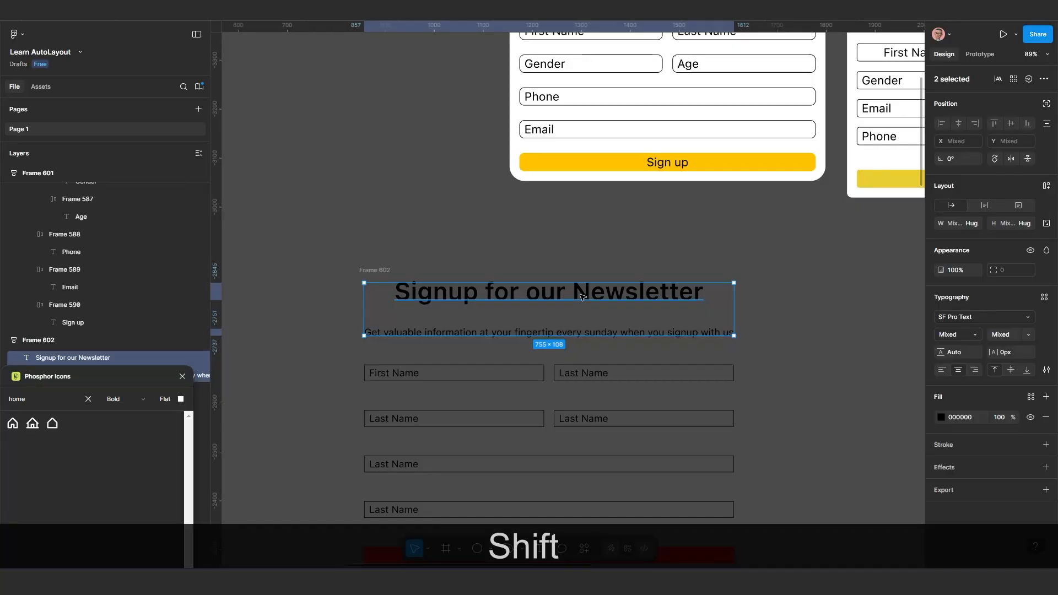
{"action": "key", "text": "shift+a"}
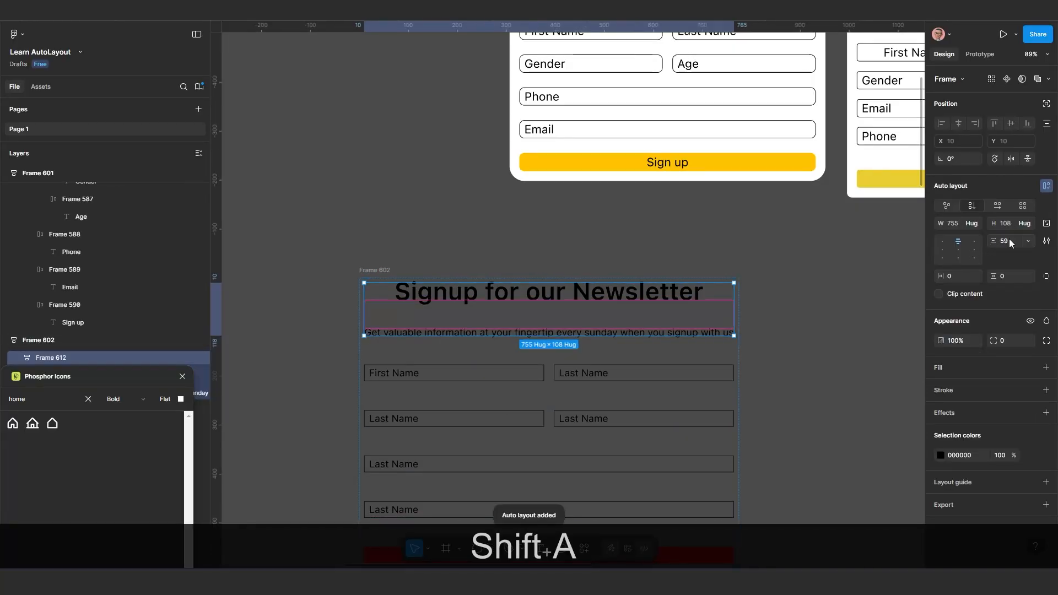
{"action": "left_click", "coordinate": [1014, 239]}
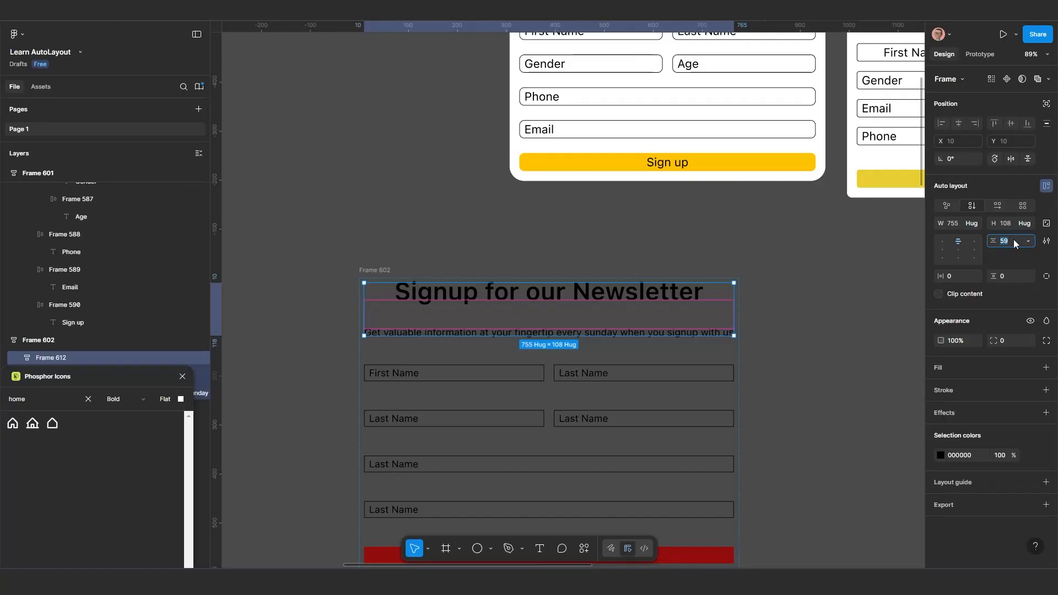
{"action": "type", "text": "20"}
{"action": "key", "text": "Return"}
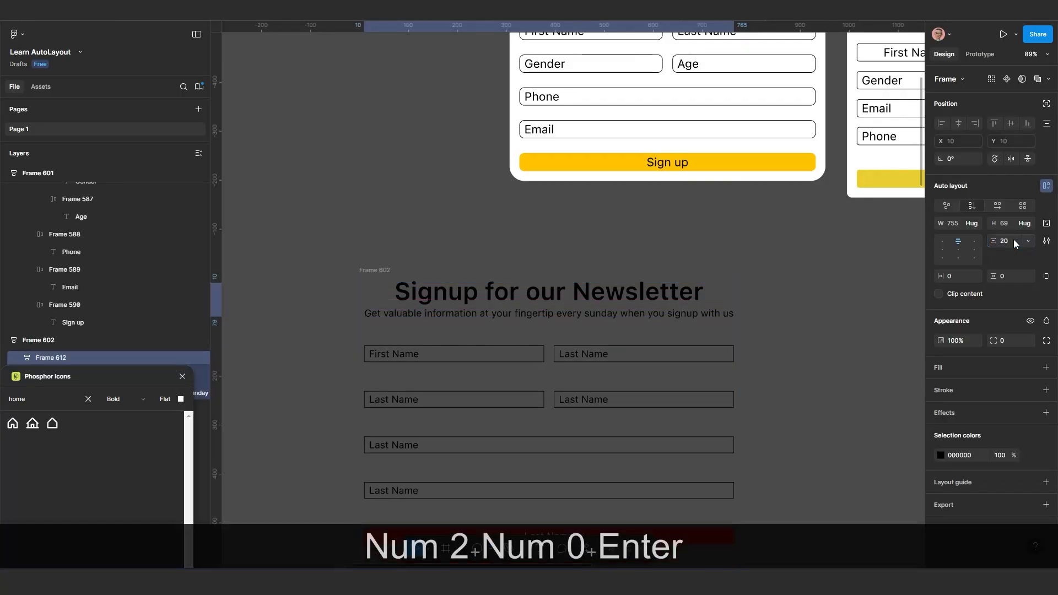
Group the four field rows and the dark red button of Frame 602 into one nested auto layout frame
{"action": "scroll", "coordinate": [553, 355], "scroll_direction": "down", "scroll_amount": 2}
{"action": "left_click_drag", "start_coordinate": [572, 411], "coordinate": [571, 347]}
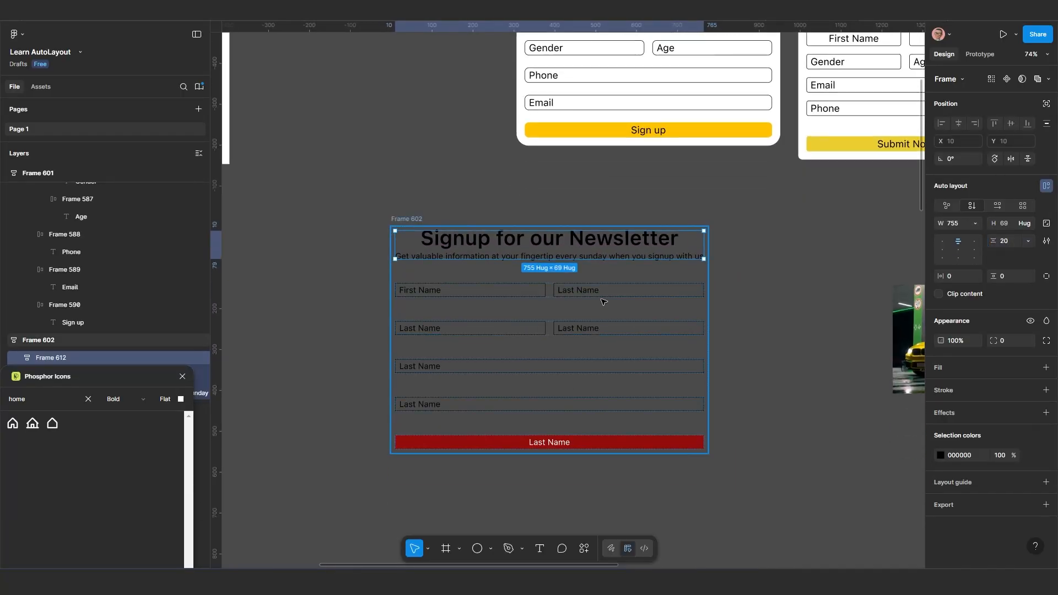
{"action": "left_click", "coordinate": [601, 292]}
{"action": "left_click", "coordinate": [591, 329], "text": "shift"}
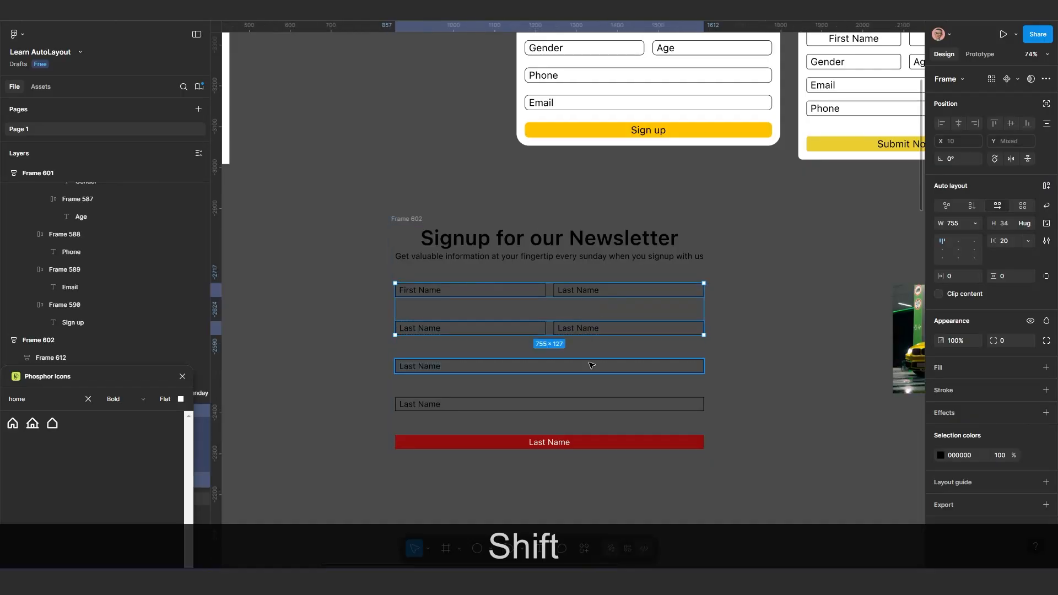
{"action": "left_click", "coordinate": [589, 366], "text": "shift"}
{"action": "left_click", "coordinate": [588, 404], "text": "shift"}
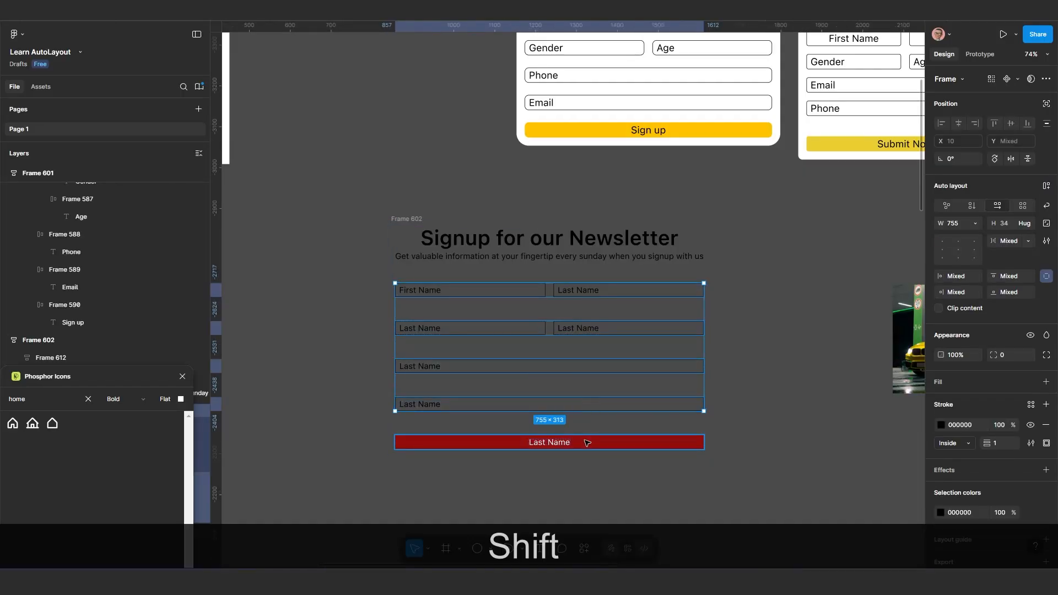
{"action": "left_click", "coordinate": [587, 443], "text": "shift"}
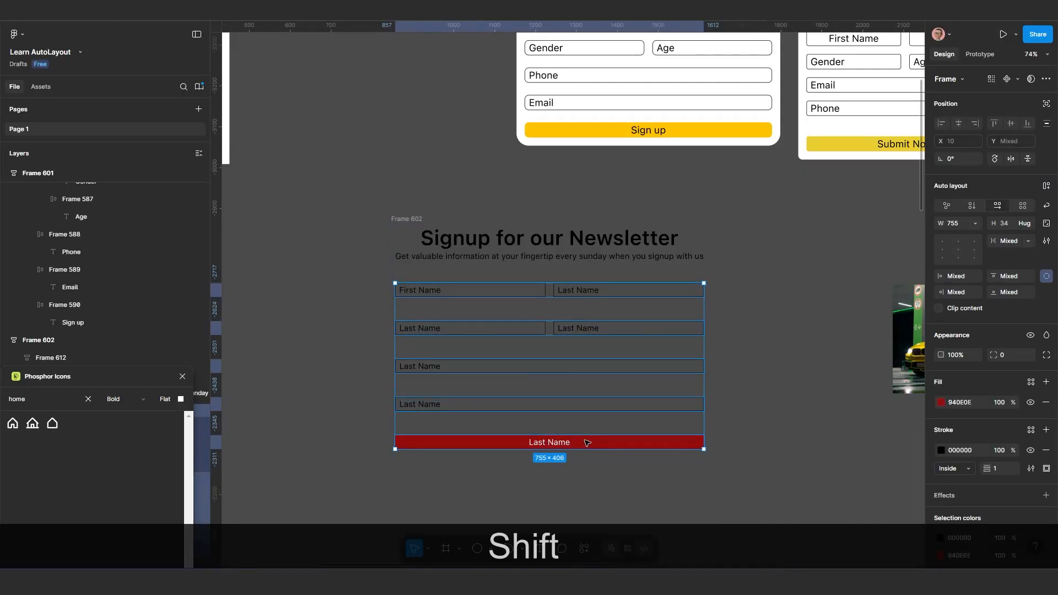
{"action": "key", "text": "shift+a"}
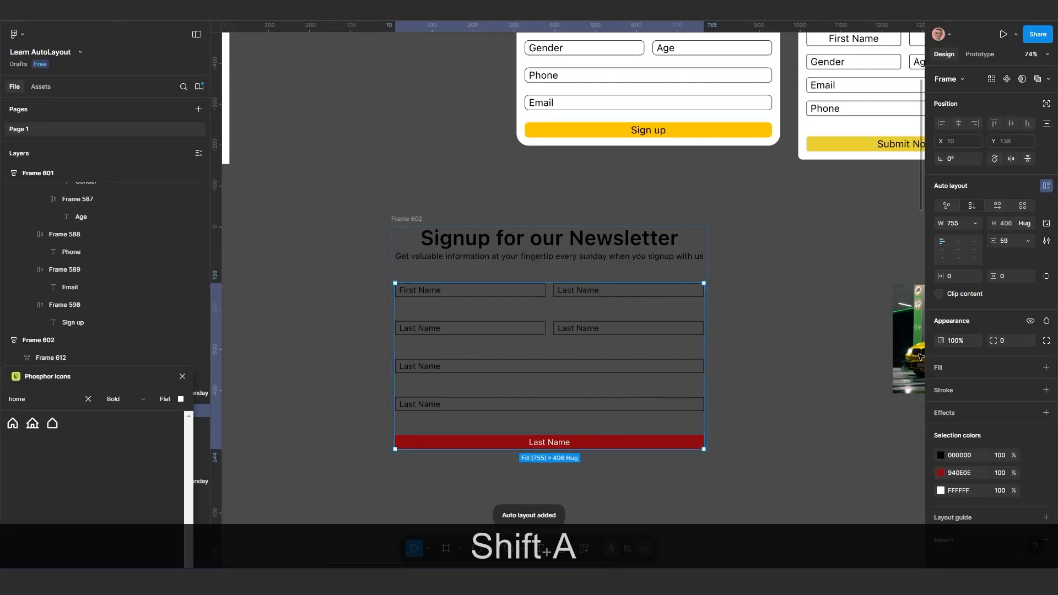
Set the vertical gap of the nested frame holding the fields and button to 20
{"action": "left_click", "coordinate": [1009, 241]}
{"action": "type", "text": "2"}
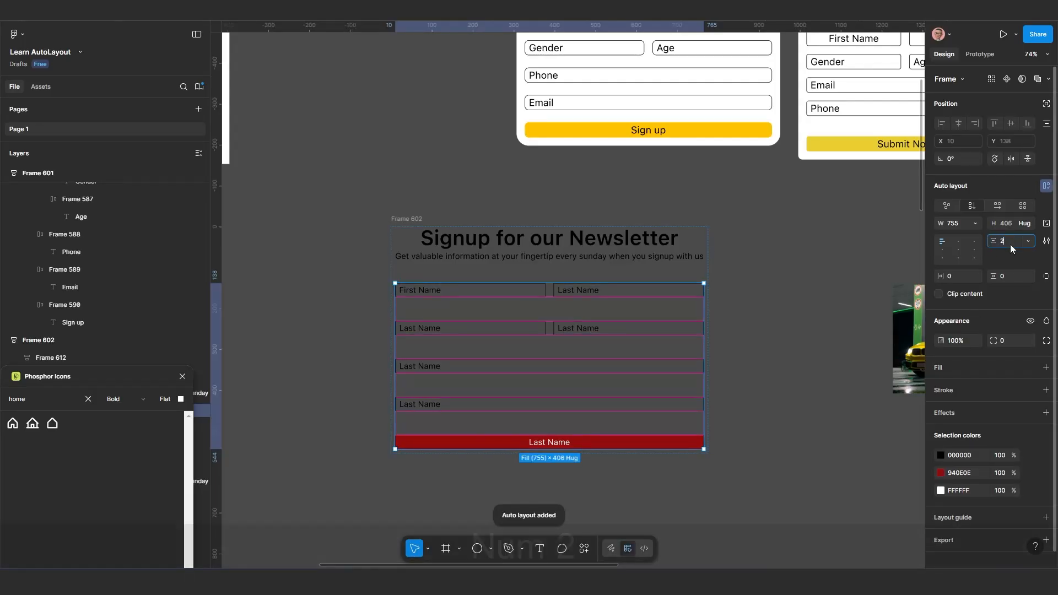
{"action": "type", "text": "0"}
{"action": "key", "text": "Return"}
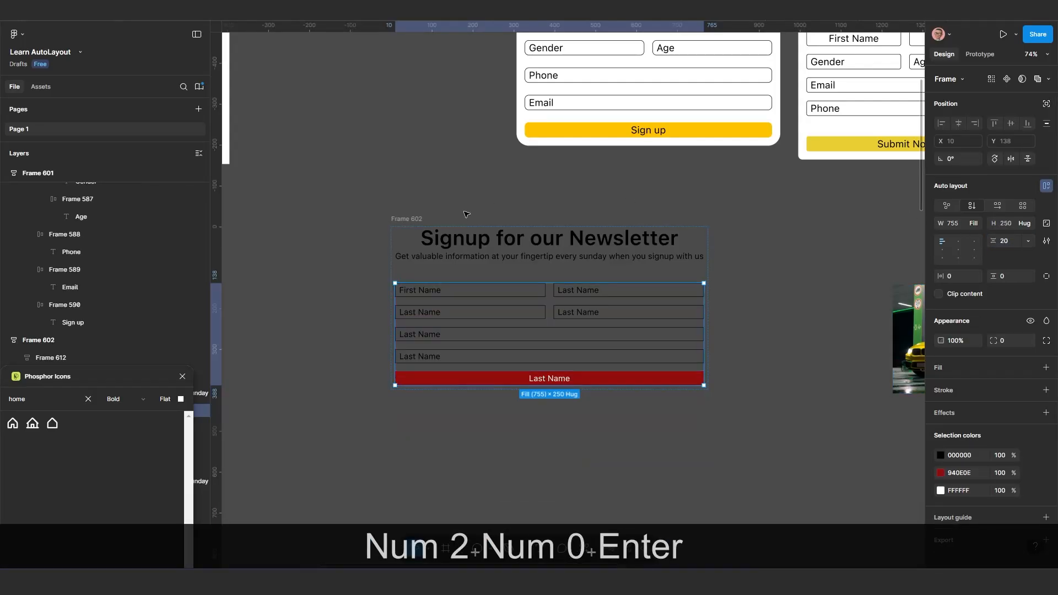
Reduce the vertical gap between the heading group and the form group of Frame 602 to 55
{"action": "left_click", "coordinate": [418, 219]}
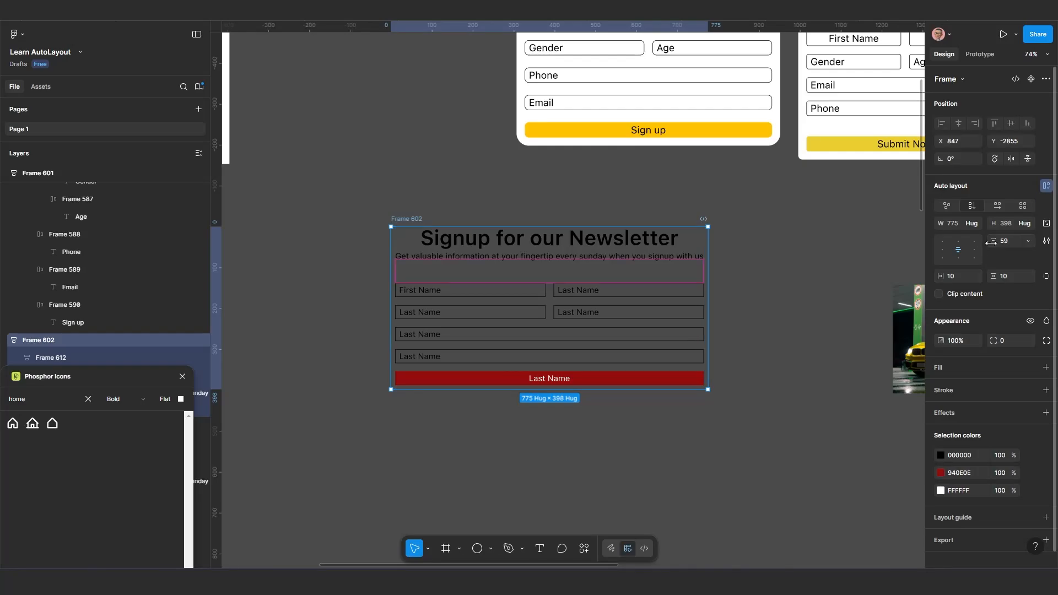
{"action": "mouse_move", "coordinate": [997, 241]}
{"action": "left_mouse_down"}
{"action": "mouse_move", "coordinate": [974, 259]}
{"action": "mouse_move", "coordinate": [1009, 241]}
{"action": "left_mouse_up"}
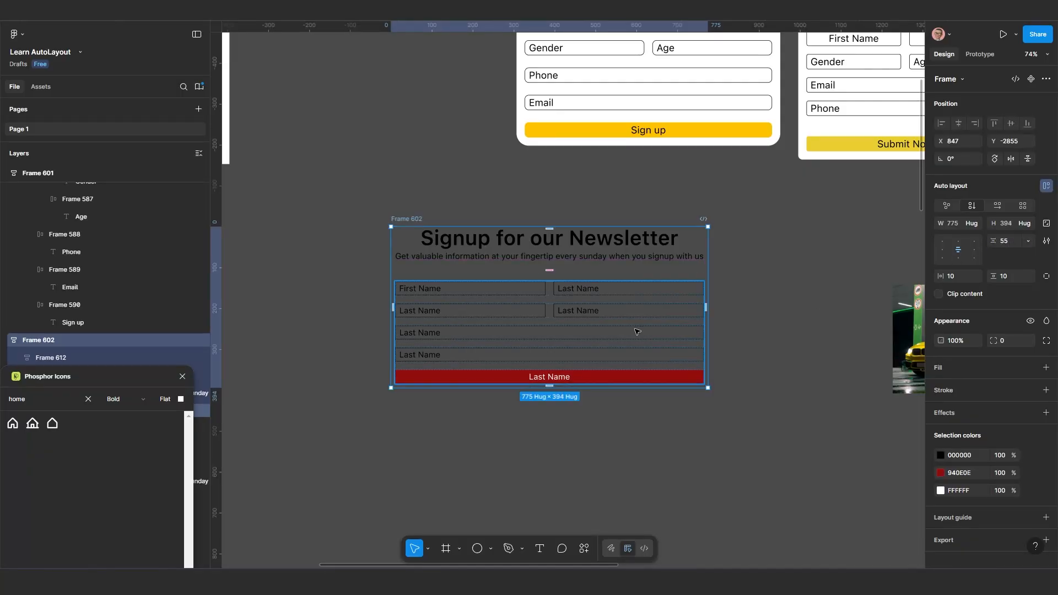
{"action": "left_click", "coordinate": [777, 325]}
{"action": "scroll", "coordinate": [778, 325], "scroll_direction": "down", "scroll_amount": 1}
{"action": "left_click_drag", "start_coordinate": [764, 363], "coordinate": [677, 386]}
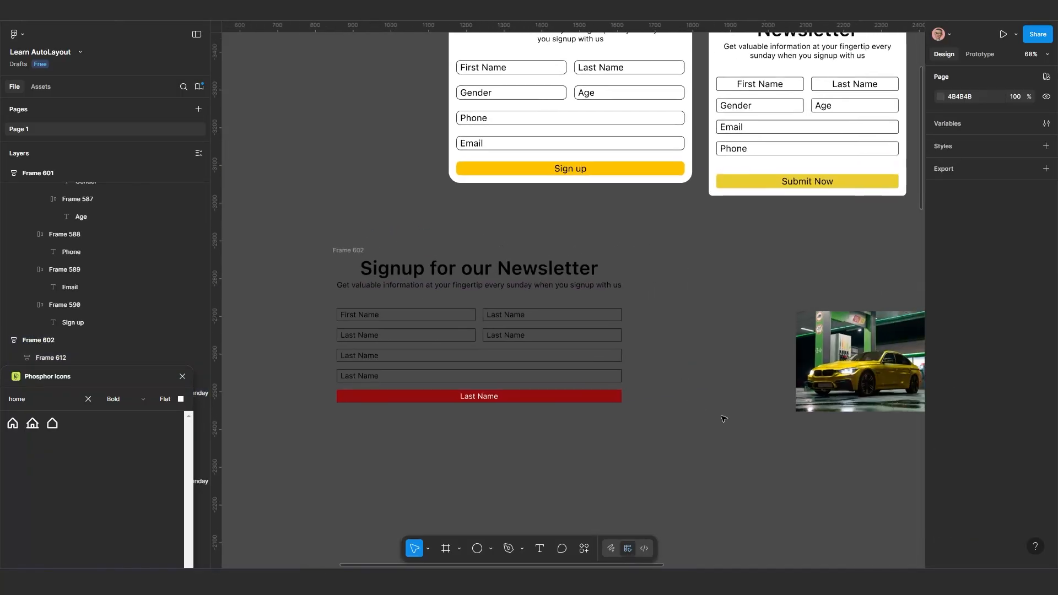
Copy the yellow car image from the canvas and paste it into Frame 602
{"action": "left_click", "coordinate": [411, 257]}
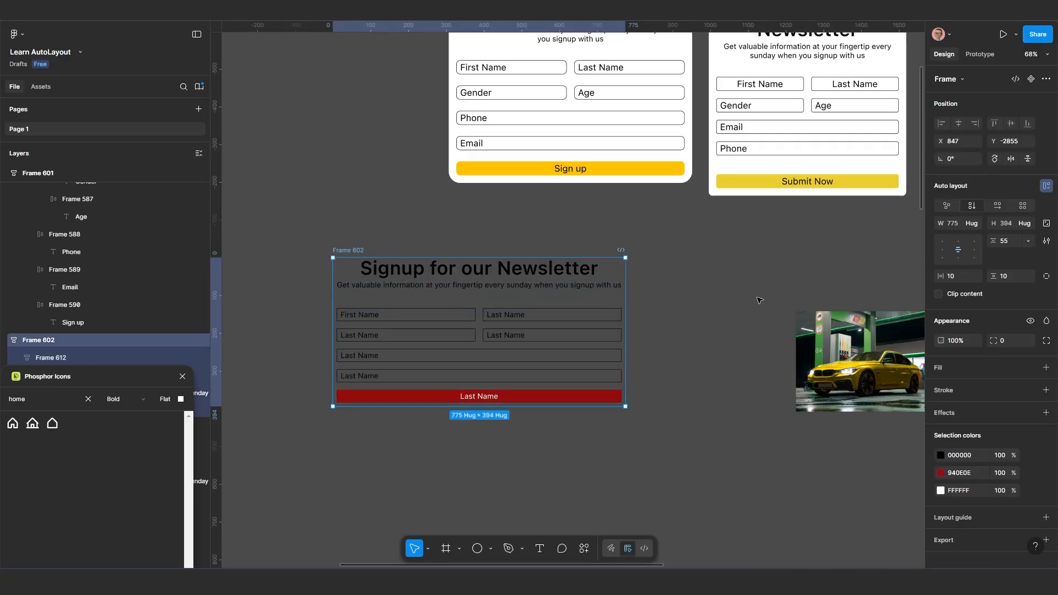
{"action": "left_click", "coordinate": [839, 337]}
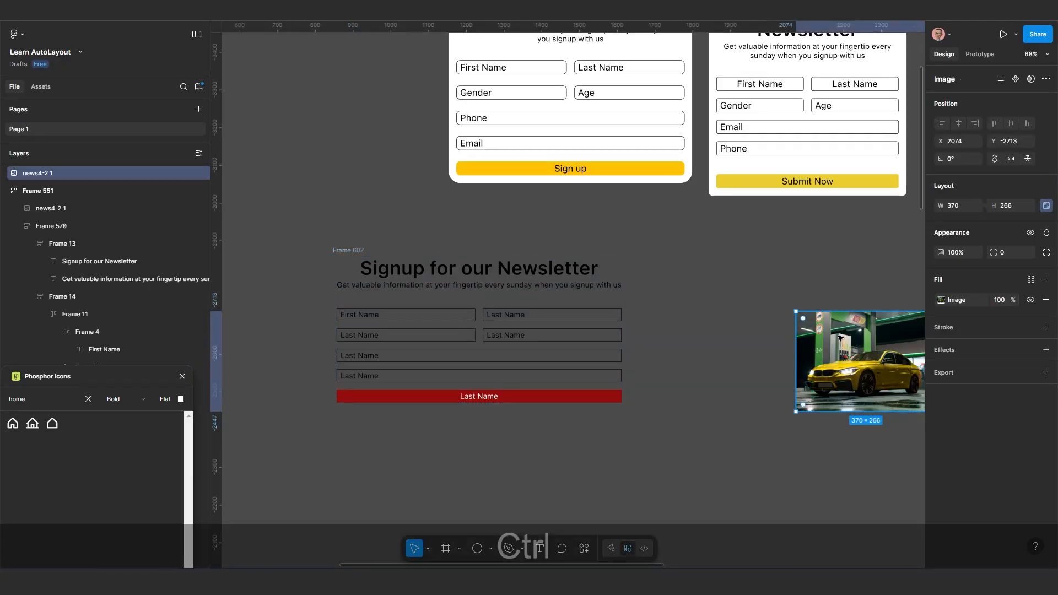
{"action": "key", "text": "ctrl+c"}
{"action": "key", "text": "ctrl+c"}
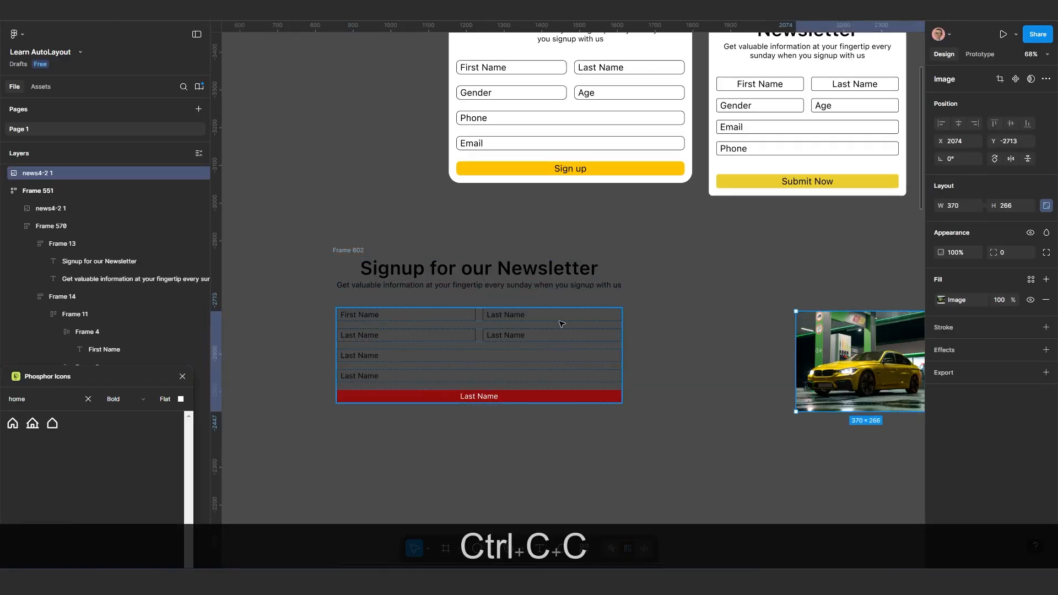
{"action": "left_click", "coordinate": [350, 252]}
{"action": "key", "text": "ctrl+v"}
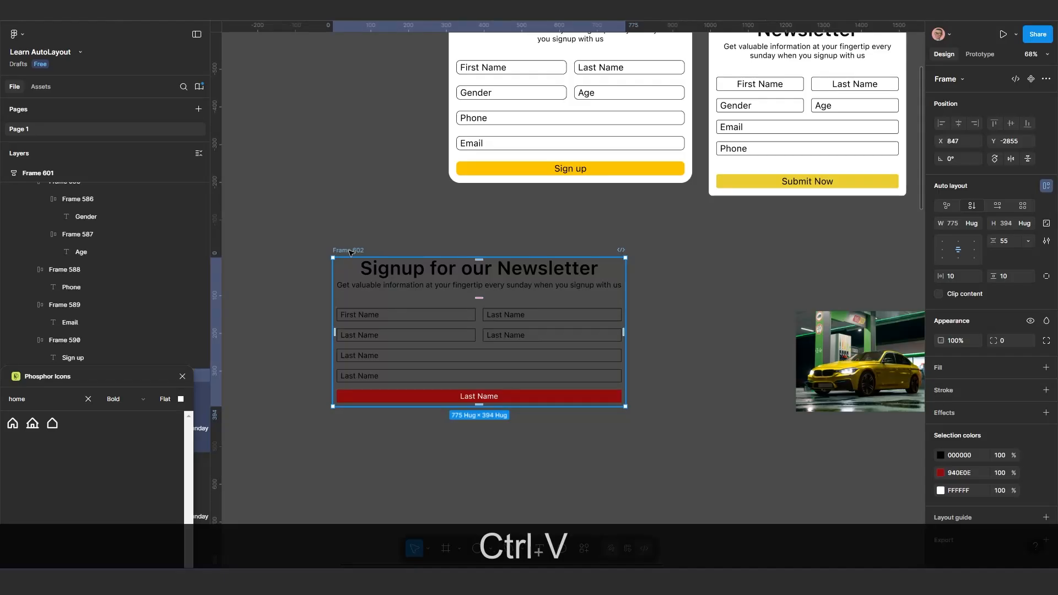
{"action": "scroll", "coordinate": [489, 407], "scroll_direction": "down", "scroll_amount": 3}
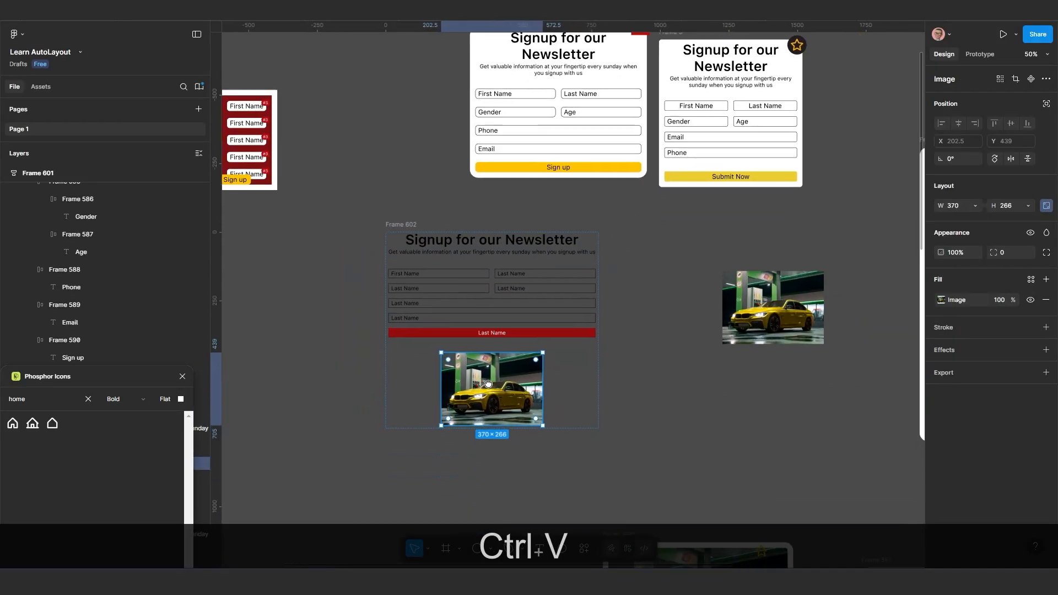
{"action": "scroll", "coordinate": [493, 402], "scroll_direction": "up", "scroll_amount": 1}
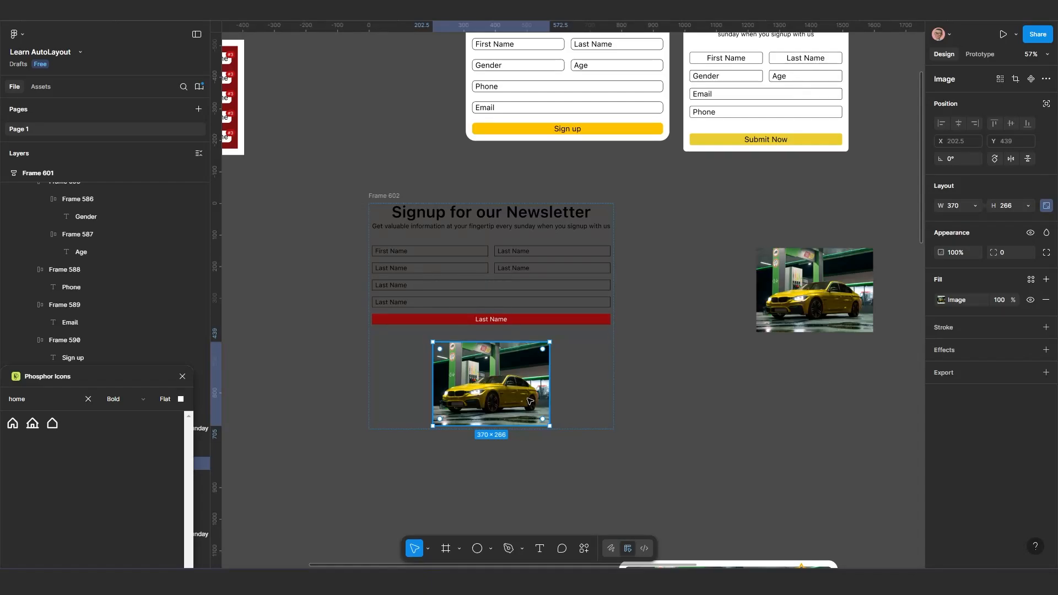
{"action": "scroll", "coordinate": [543, 403], "scroll_direction": "up", "scroll_amount": 1}
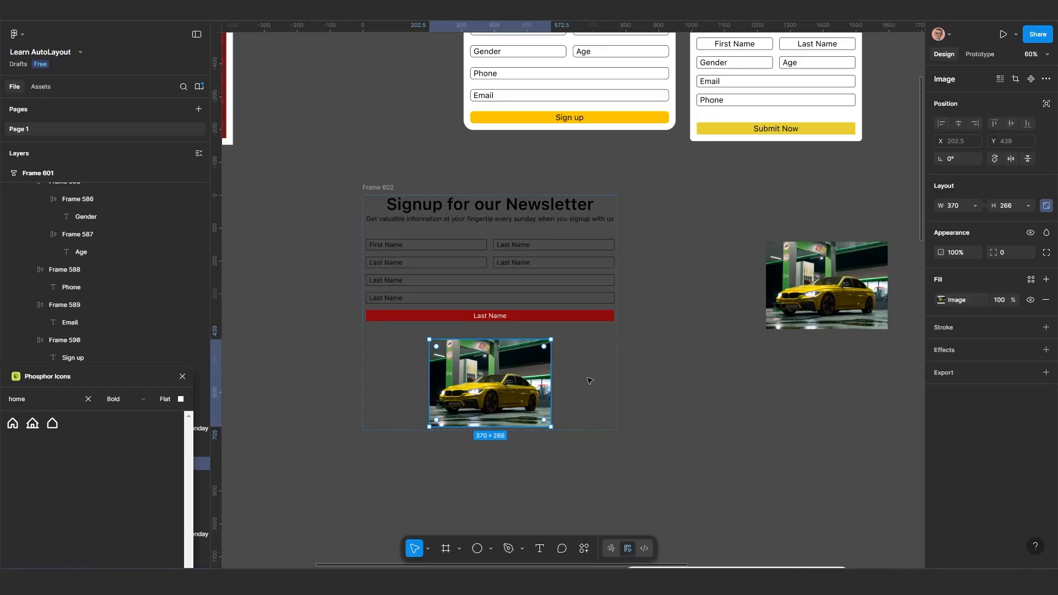
Set the pasted car image's width to fill the container and move it above the heading in the stack
{"action": "left_click", "coordinate": [976, 205]}
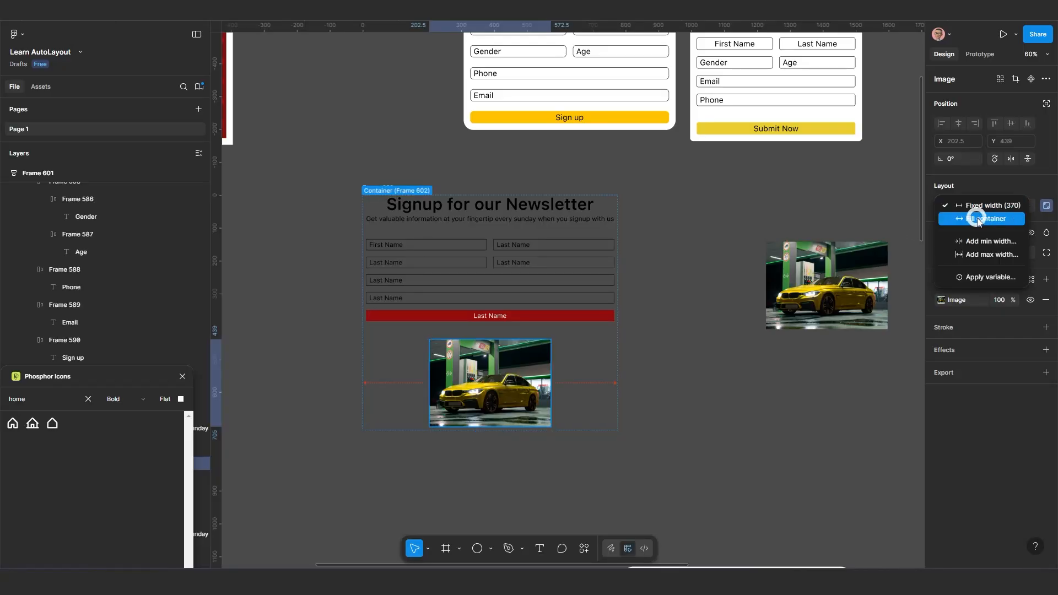
{"action": "left_click", "coordinate": [978, 217]}
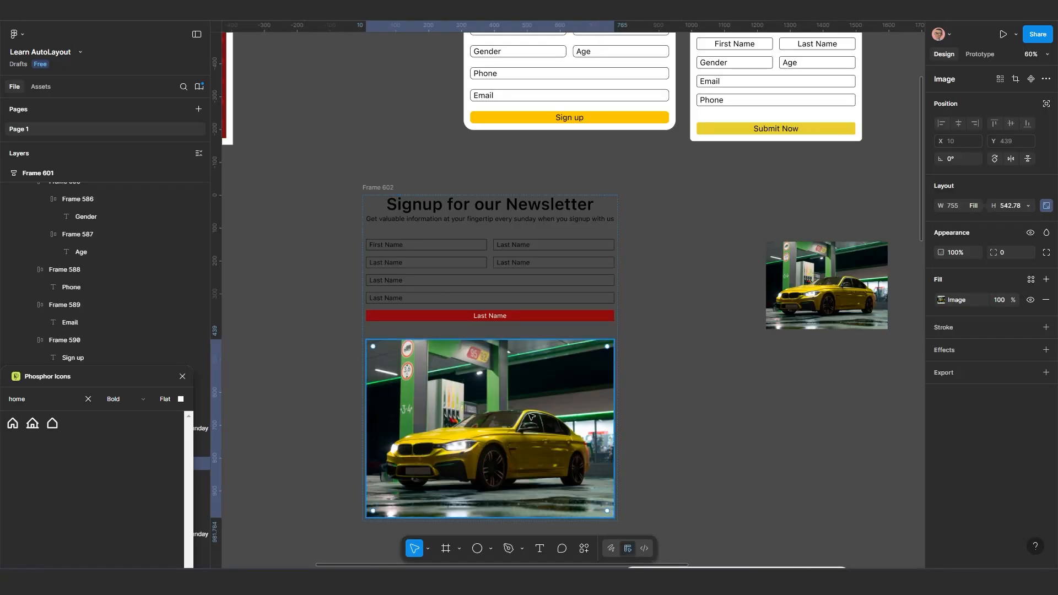
{"action": "key", "text": "Up"}
{"action": "key", "text": "Up"}
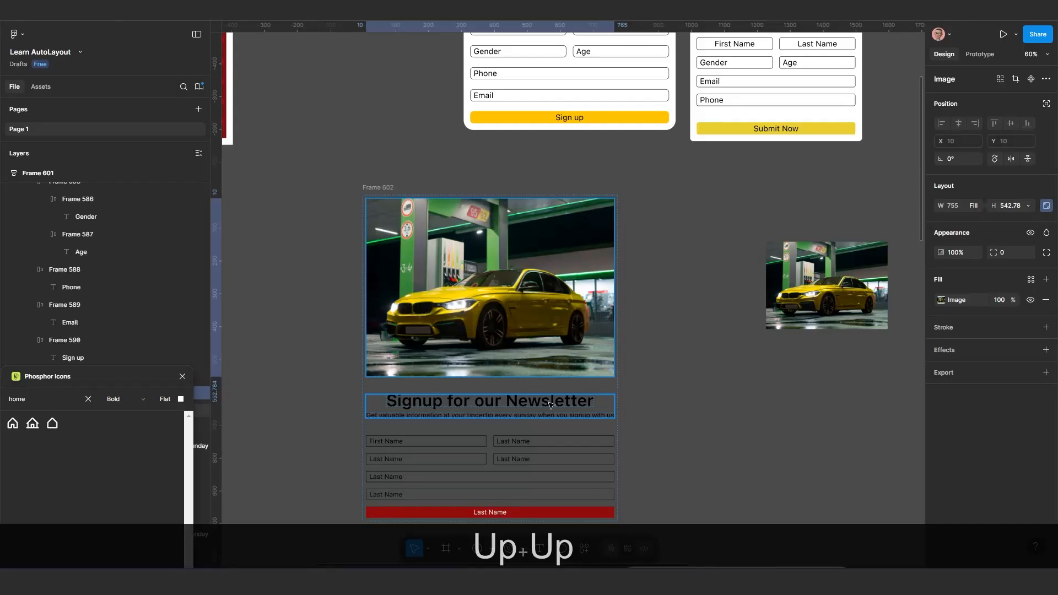
Move Frame 602 slightly up and to the left on the canvas and give it a white FFFFFF fill
{"action": "scroll", "coordinate": [550, 406], "scroll_direction": "down", "scroll_amount": 5}
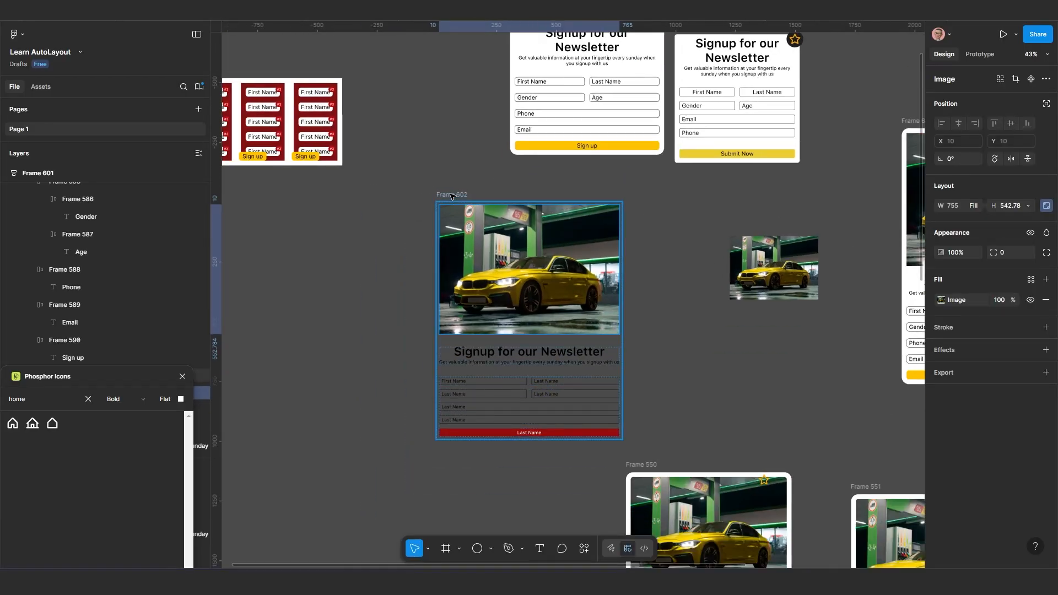
{"action": "left_click", "coordinate": [451, 196]}
{"action": "left_click_drag", "start_coordinate": [451, 195], "coordinate": [428, 188]}
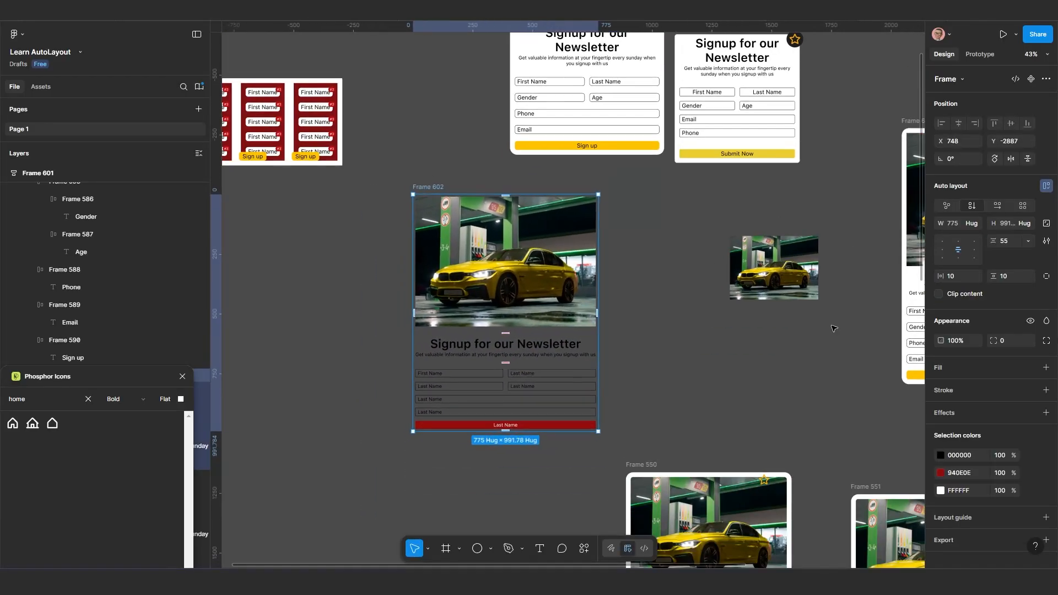
{"action": "left_click", "coordinate": [941, 367]}
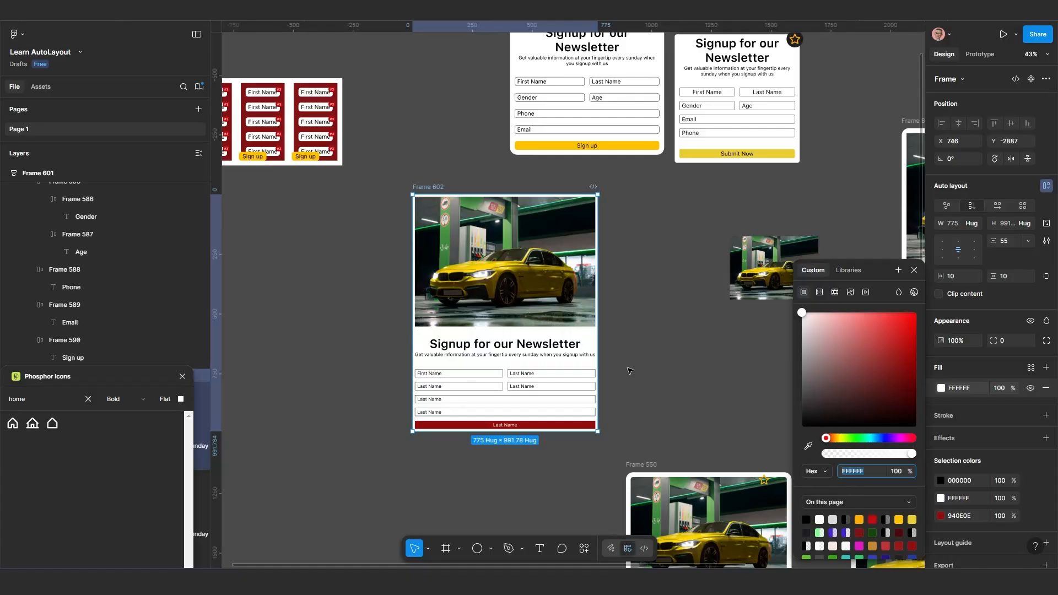
{"action": "scroll", "coordinate": [606, 385], "scroll_direction": "up", "scroll_amount": 1}
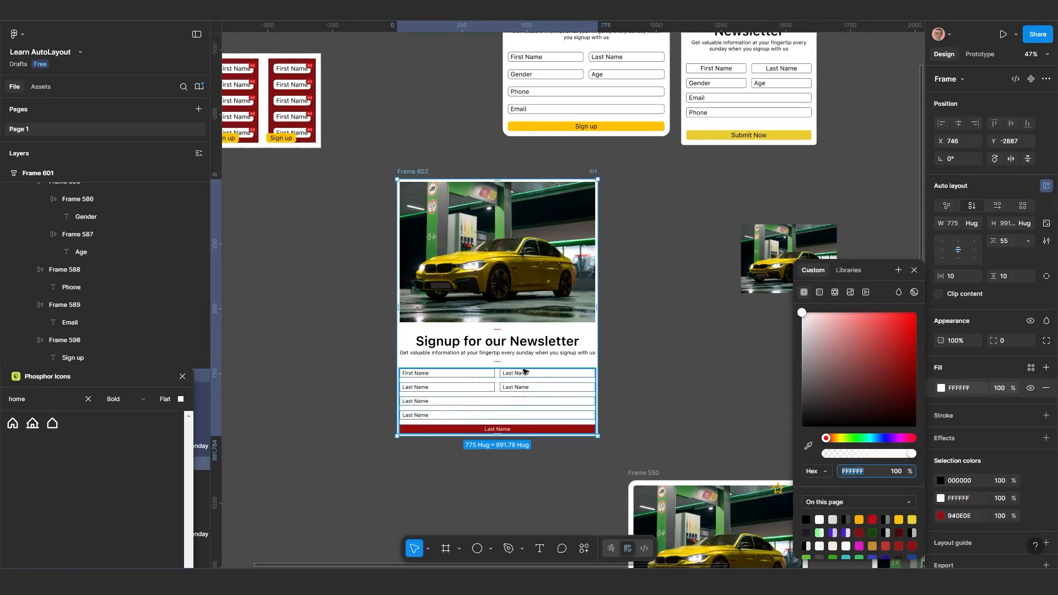
{"action": "scroll", "coordinate": [390, 409], "scroll_direction": "up", "scroll_amount": 2}
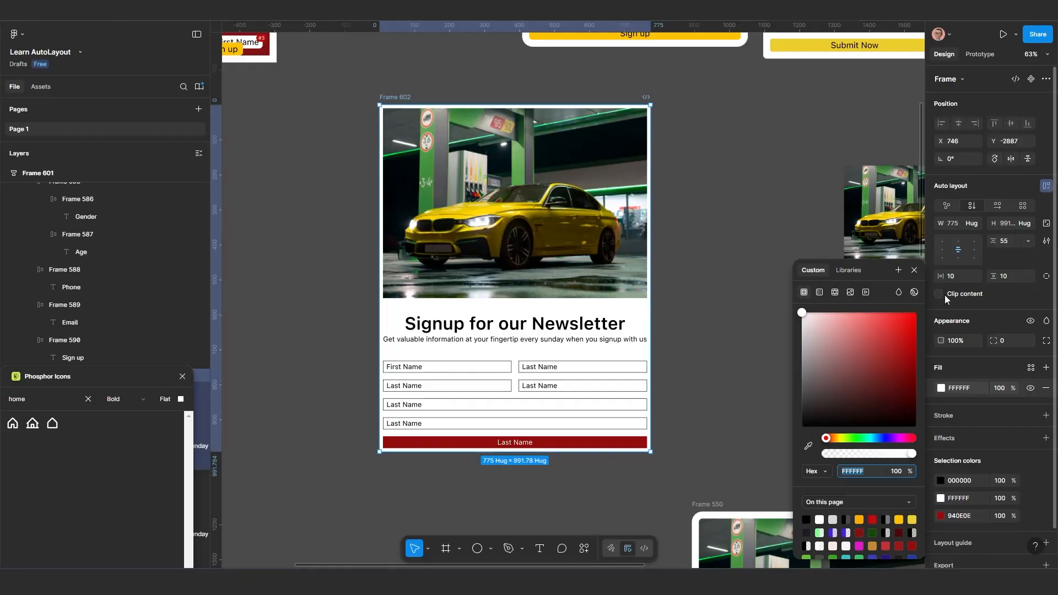
Set the padding of Frame 602 to 20 on all sides and deselect it
{"action": "left_click", "coordinate": [957, 276], "text": "ctrl"}
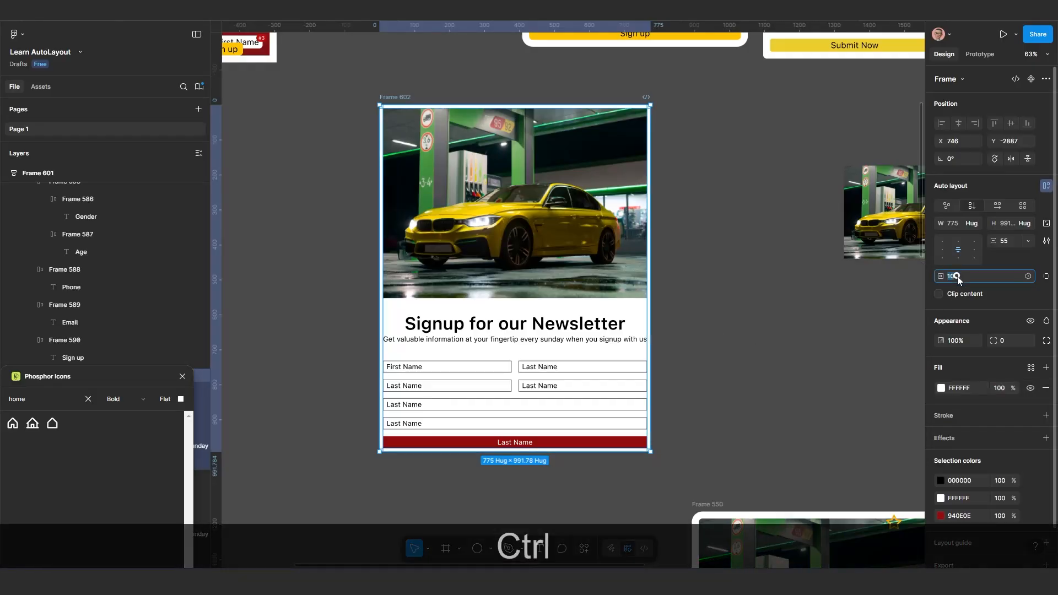
{"action": "type", "text": "20"}
{"action": "key", "text": "Return"}
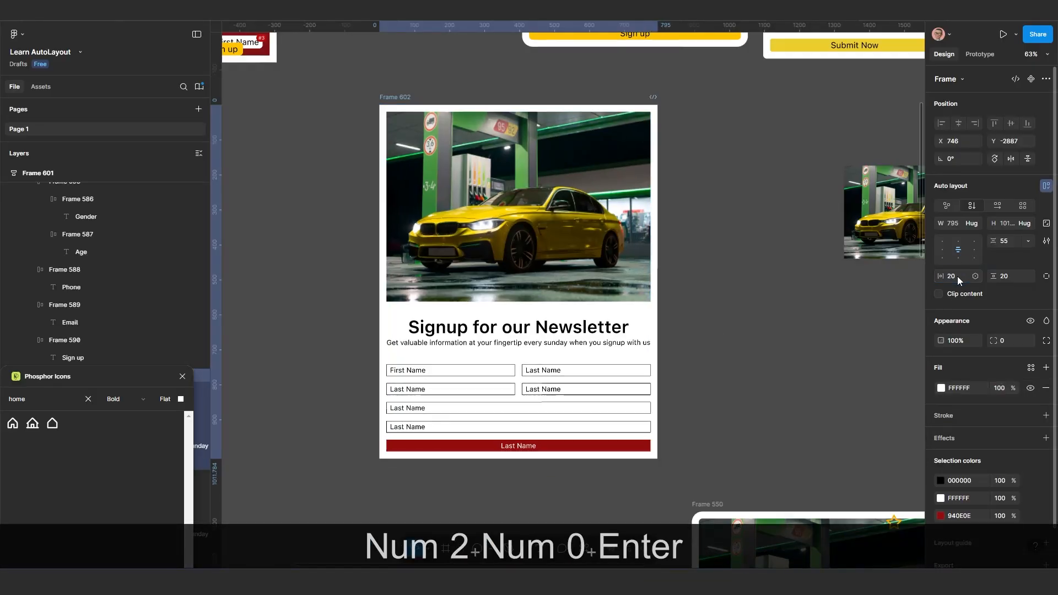
{"action": "scroll", "coordinate": [590, 402], "scroll_direction": "down", "scroll_amount": 1}
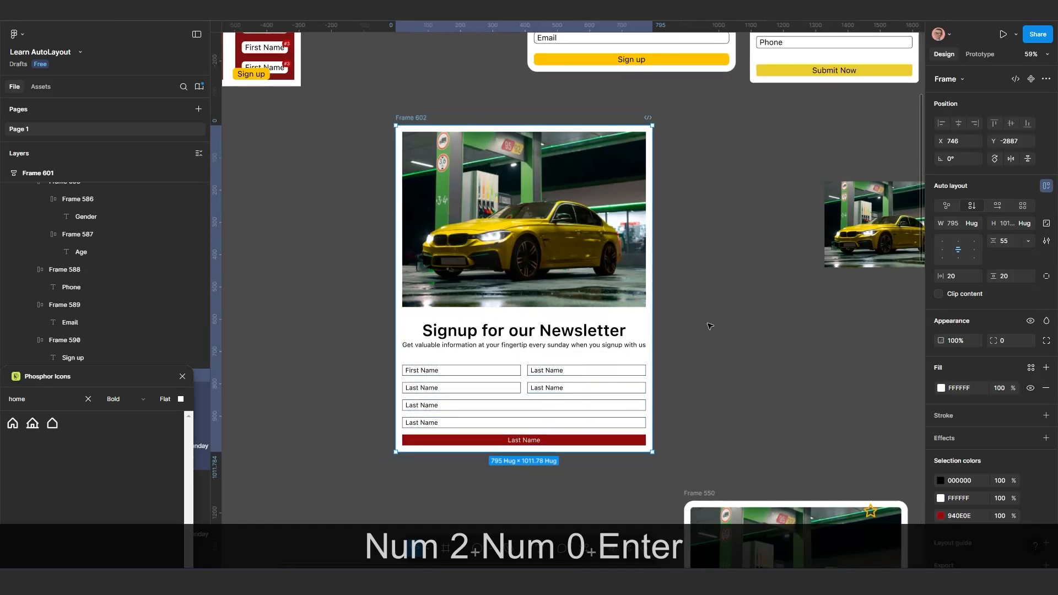
{"action": "left_click", "coordinate": [713, 321]}
Move the Frame 602 card down and to the right on the canvas, to about X 808, Y -2784
{"action": "scroll", "coordinate": [612, 275], "scroll_direction": "up", "scroll_amount": 1}
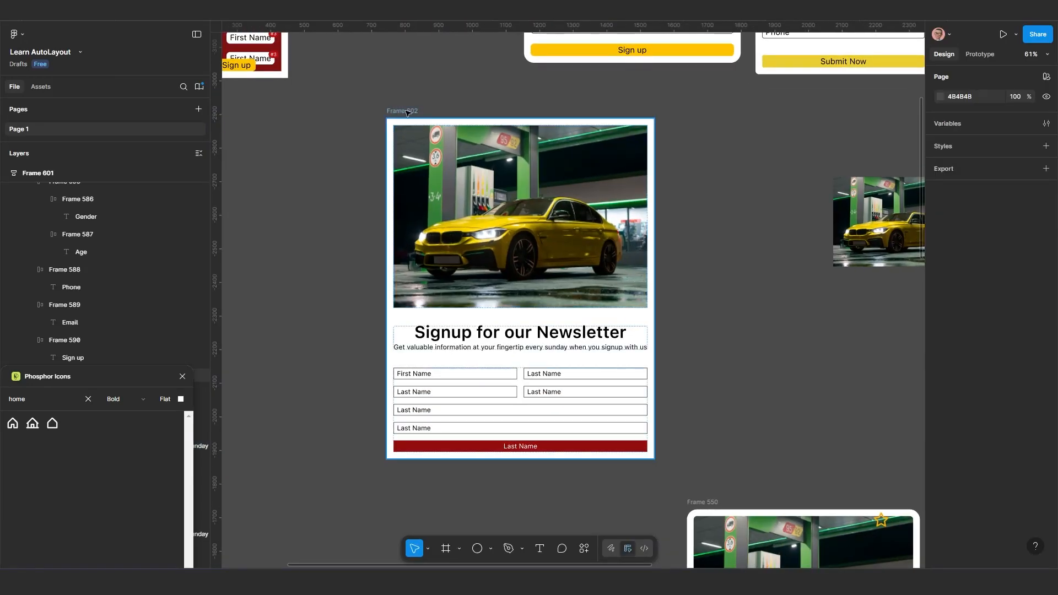
{"action": "left_click_drag", "start_coordinate": [416, 166], "coordinate": [436, 202]}
{"action": "scroll", "coordinate": [478, 264], "scroll_direction": "down", "scroll_amount": 2}
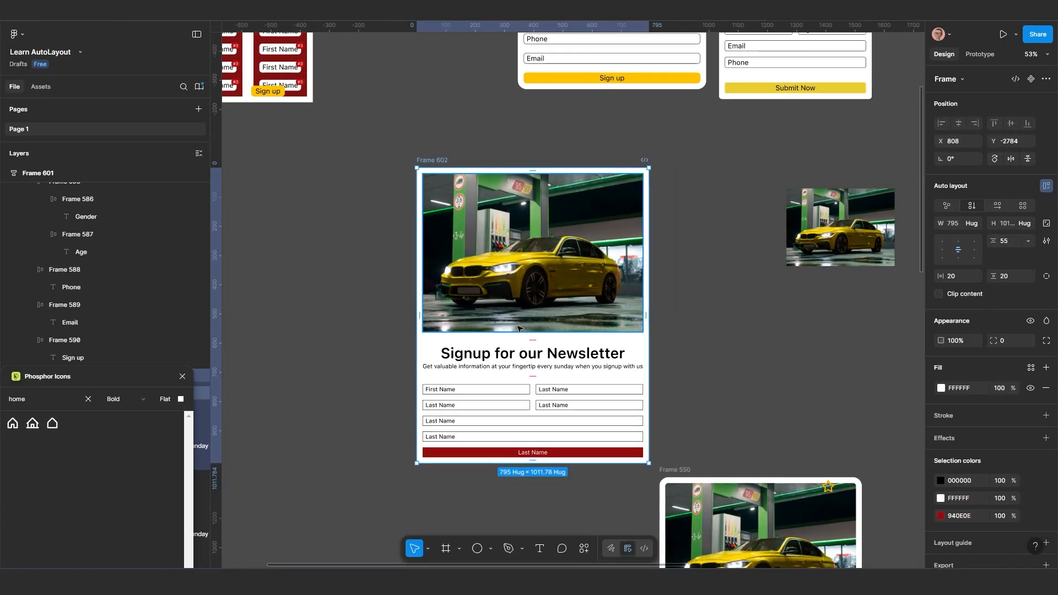
Set a corner radius of 10 on all the rows inside the form frame, including the red button, and deselect them
{"action": "left_click_drag", "start_coordinate": [527, 354], "coordinate": [496, 313]}
{"action": "scroll", "coordinate": [524, 237], "scroll_direction": "down", "scroll_amount": 1}
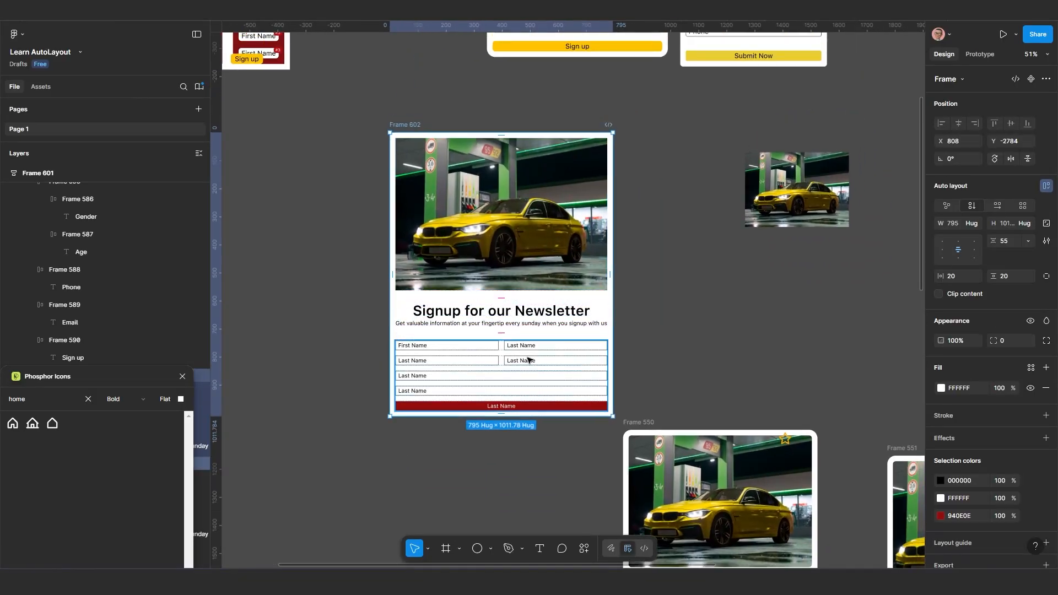
{"action": "scroll", "coordinate": [529, 358], "scroll_direction": "up", "scroll_amount": 1}
{"action": "scroll", "coordinate": [532, 361], "scroll_direction": "down", "scroll_amount": 2}
{"action": "left_click_drag", "start_coordinate": [532, 365], "coordinate": [542, 219]}
{"action": "scroll", "coordinate": [538, 243], "scroll_direction": "up", "scroll_amount": 4}
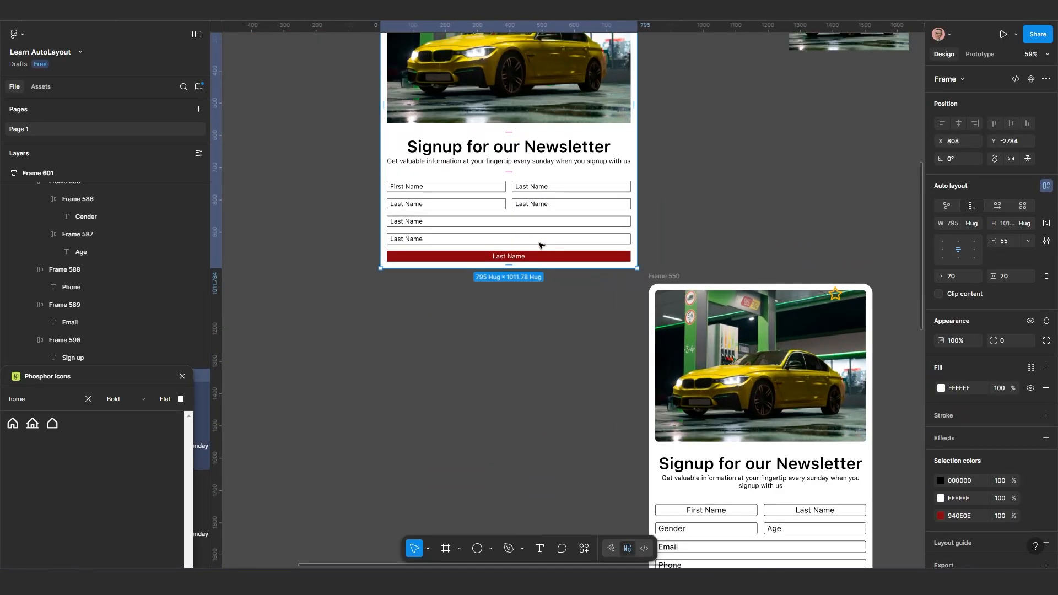
{"action": "scroll", "coordinate": [510, 282], "scroll_direction": "up", "scroll_amount": 1}
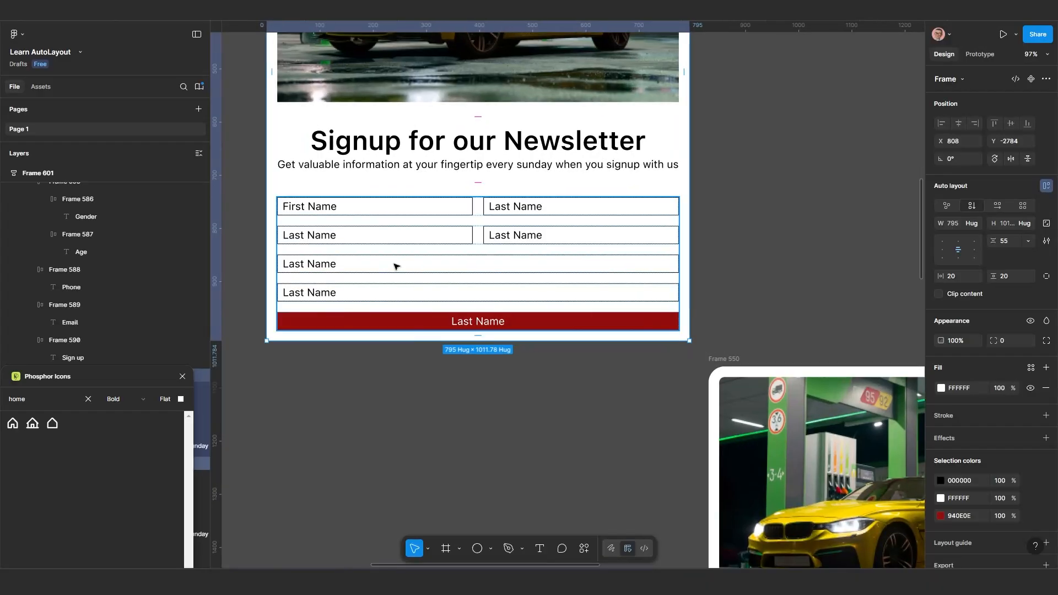
{"action": "scroll", "coordinate": [347, 255], "scroll_direction": "up", "scroll_amount": 1}
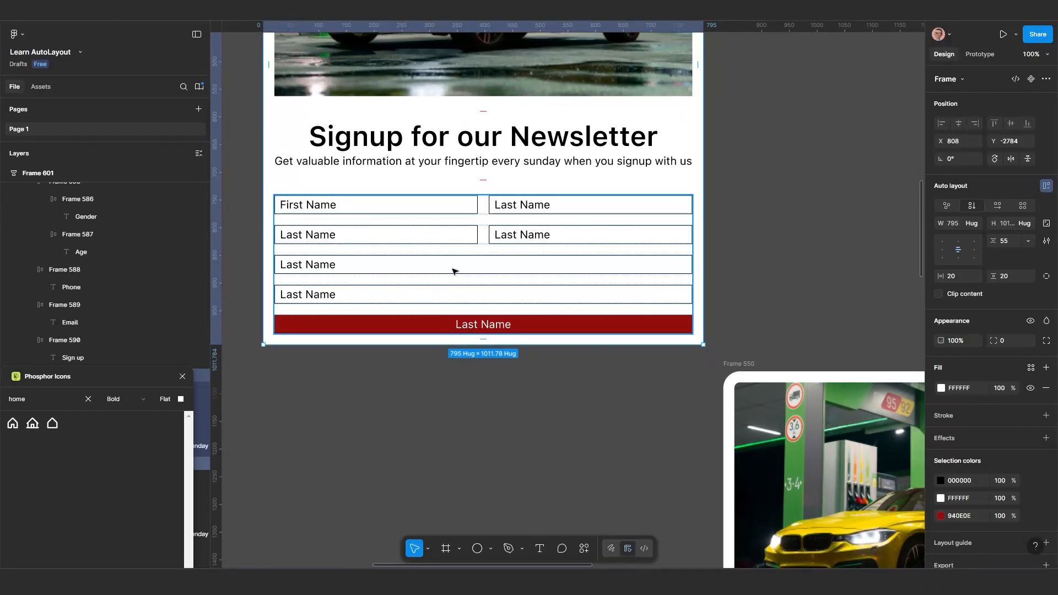
{"action": "left_click", "coordinate": [602, 245]}
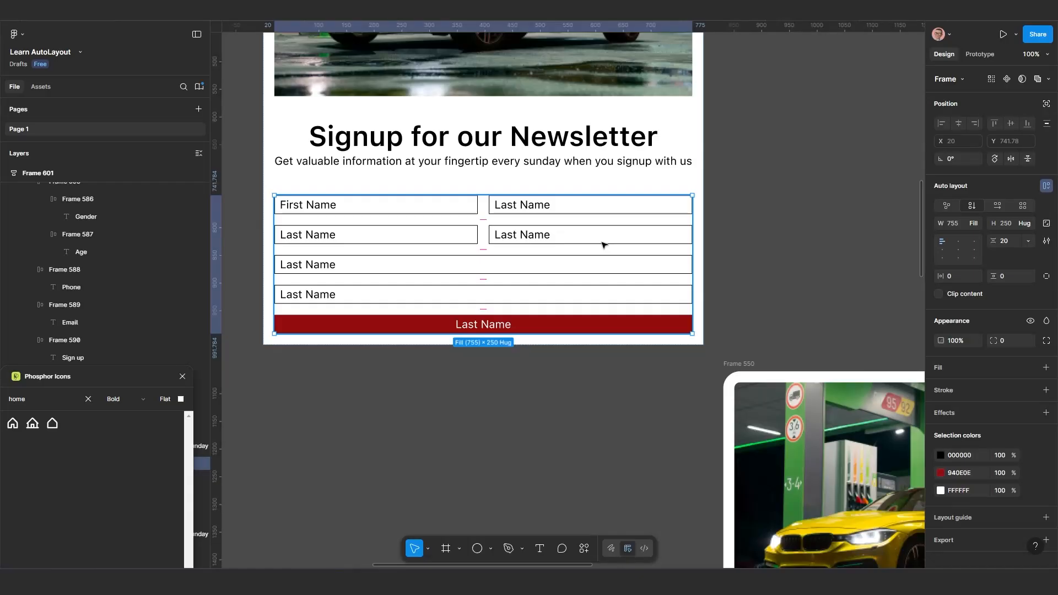
{"action": "key", "text": "Return"}
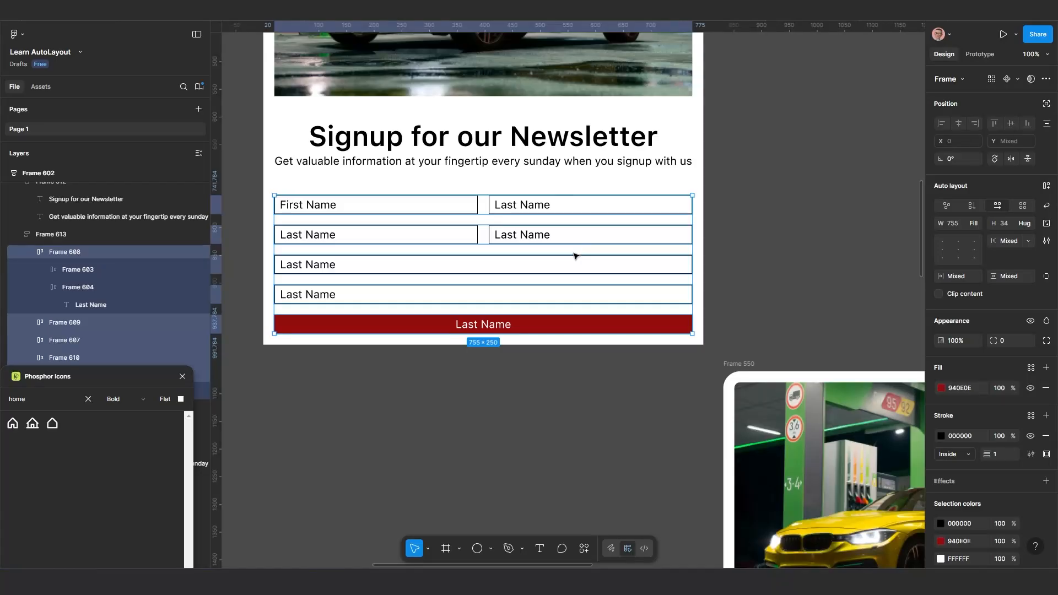
{"action": "left_click", "coordinate": [1006, 340]}
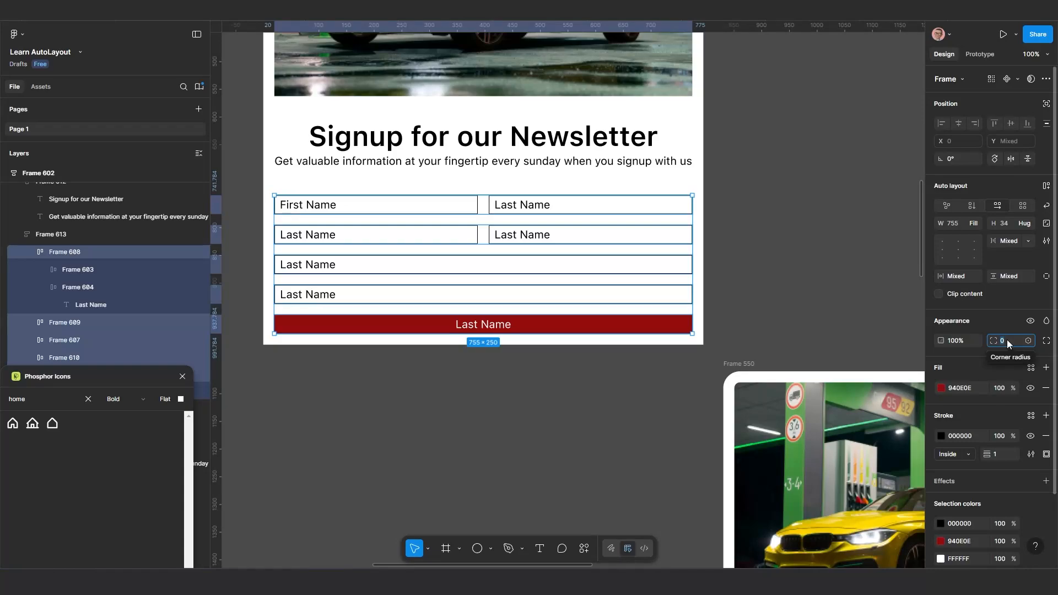
{"action": "type", "text": "10"}
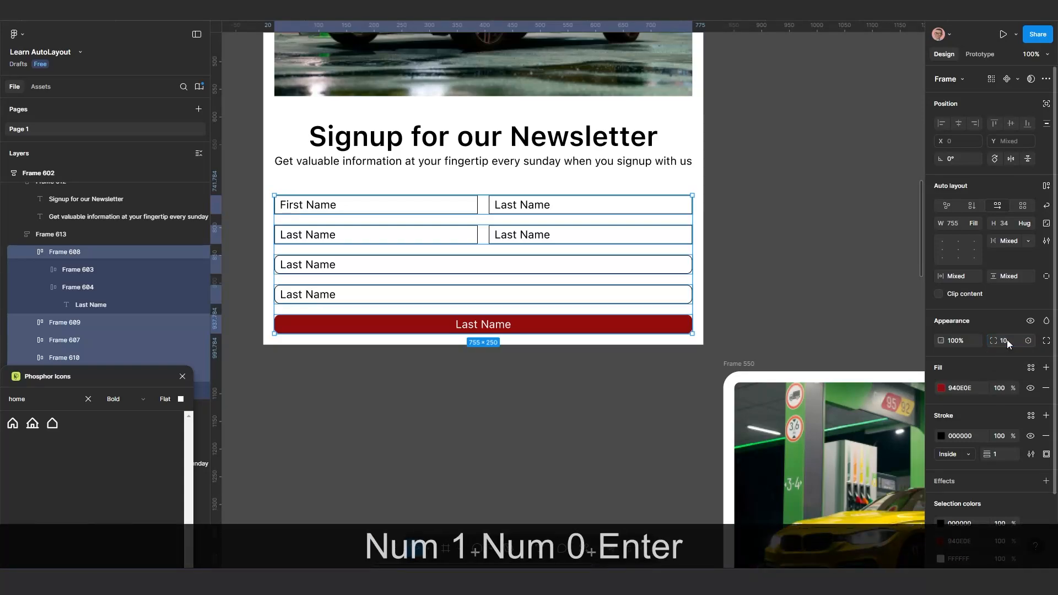
{"action": "left_click", "coordinate": [676, 412]}
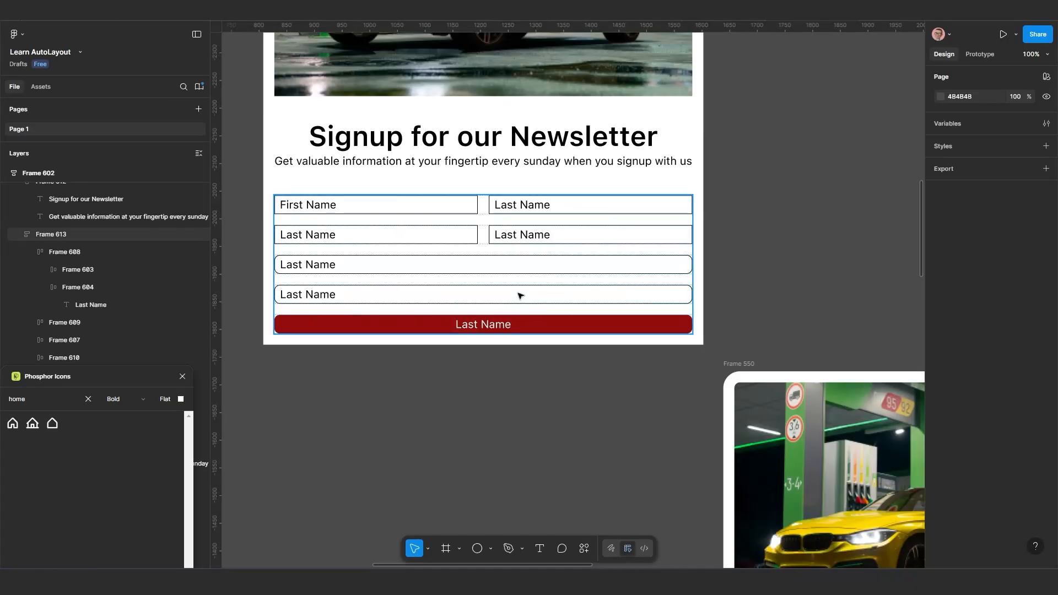
Set the corner radius of the four half-width fields in the form's two upper rows to 10 and deselect them
{"action": "left_click", "coordinate": [422, 237]}
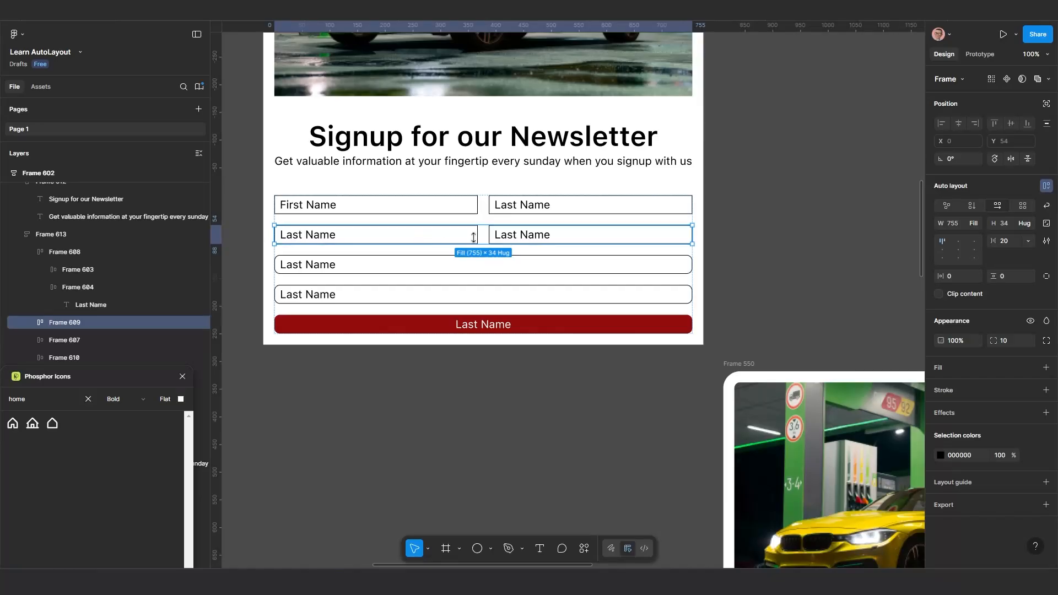
{"action": "left_click", "coordinate": [718, 263]}
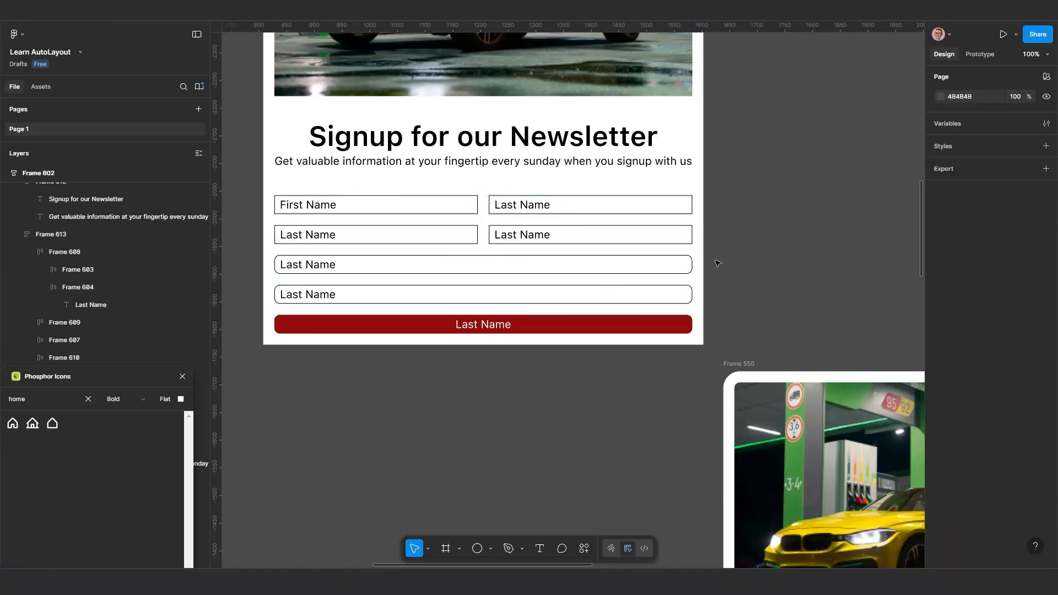
{"action": "left_click", "coordinate": [575, 237]}
{"action": "left_click", "coordinate": [591, 213], "text": "shift"}
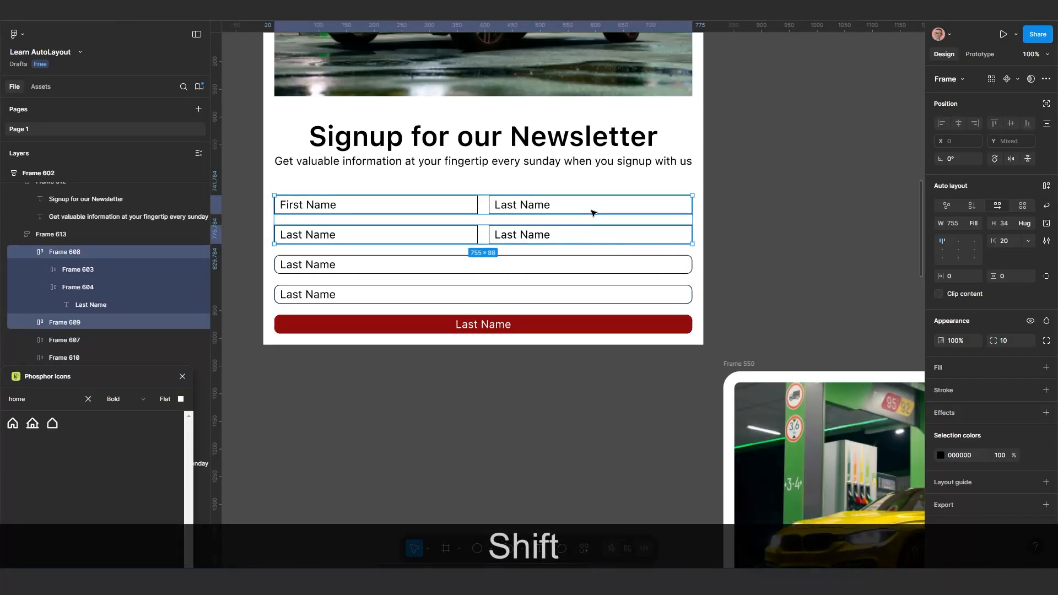
{"action": "key", "text": "Return"}
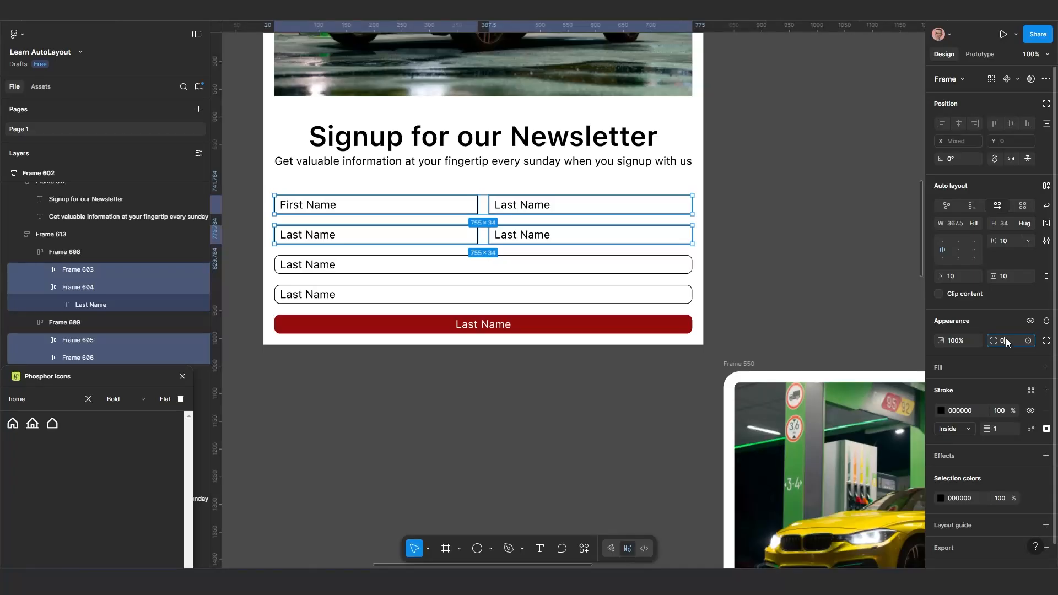
{"action": "type", "text": "10"}
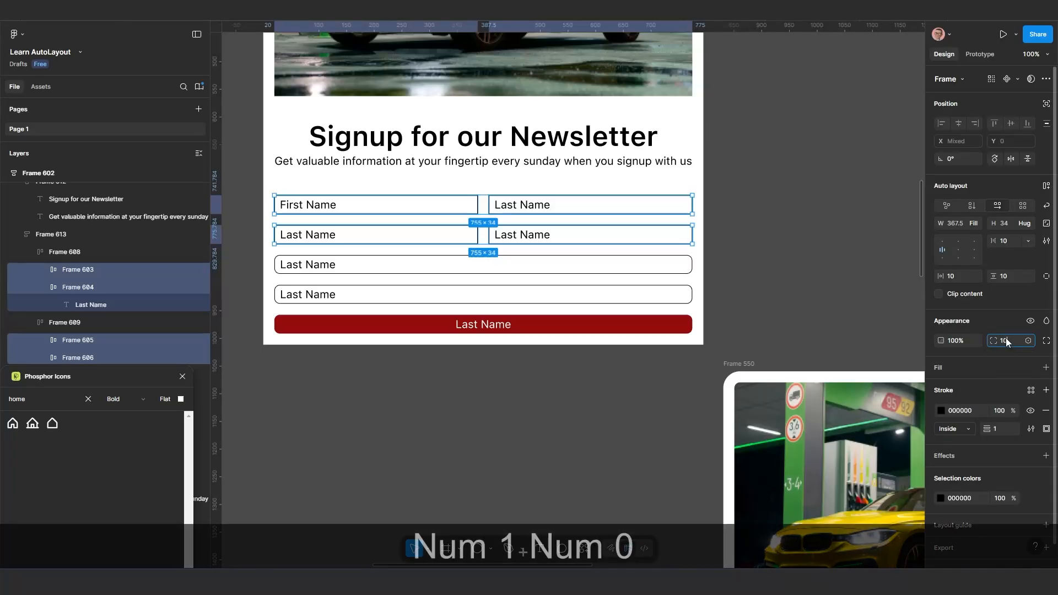
{"action": "key", "text": "Return"}
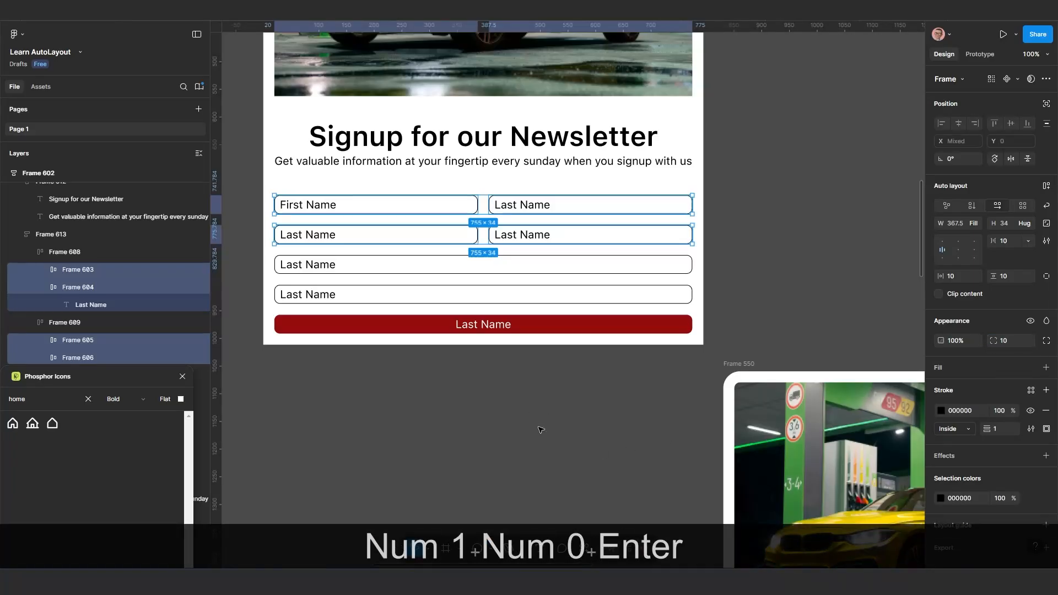
{"action": "left_click", "coordinate": [541, 430]}
Examine the outer corners of the Frame 602 card in comparison with the red button and the car image
{"action": "scroll", "coordinate": [553, 425], "scroll_direction": "down", "scroll_amount": 1}
{"action": "left_click_drag", "start_coordinate": [569, 443], "coordinate": [554, 494]}
{"action": "scroll", "coordinate": [618, 440], "scroll_direction": "up", "scroll_amount": 1}
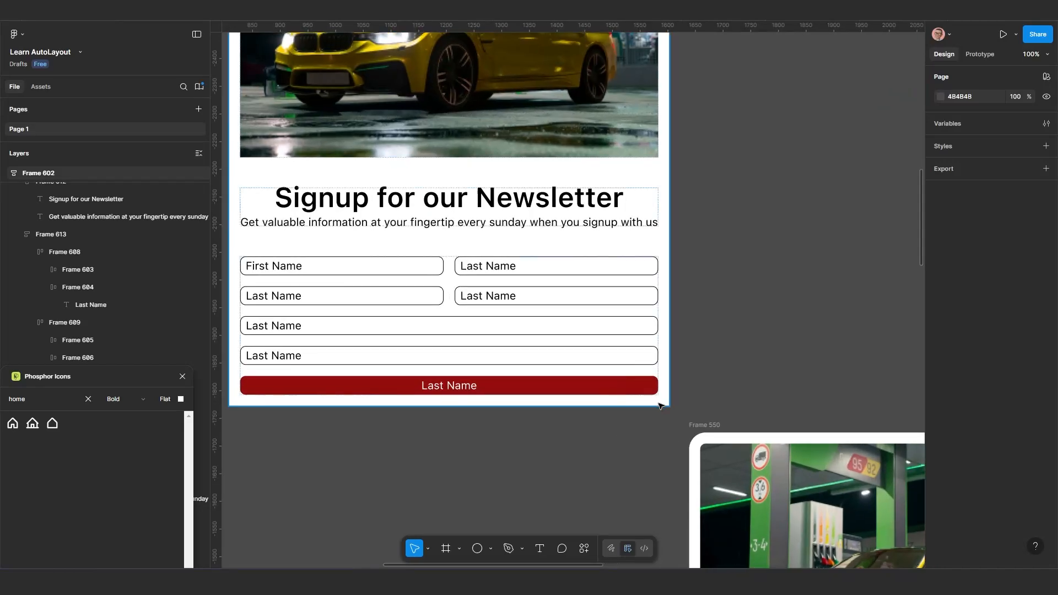
{"action": "left_click", "coordinate": [662, 400]}
{"action": "scroll", "coordinate": [626, 398], "scroll_direction": "down", "scroll_amount": 2}
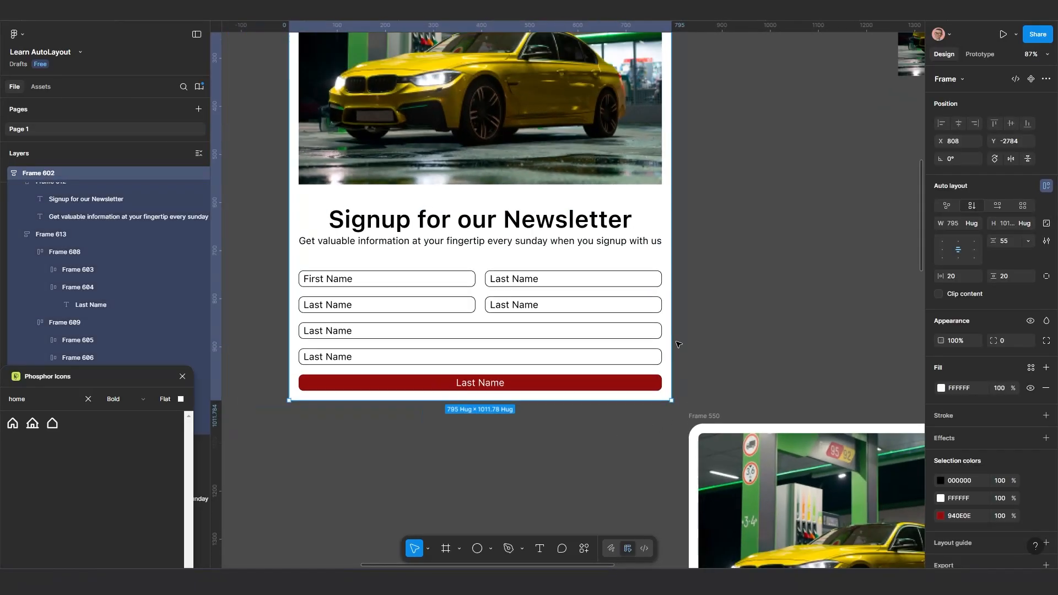
{"action": "scroll", "coordinate": [627, 398], "scroll_direction": "up", "scroll_amount": 4}
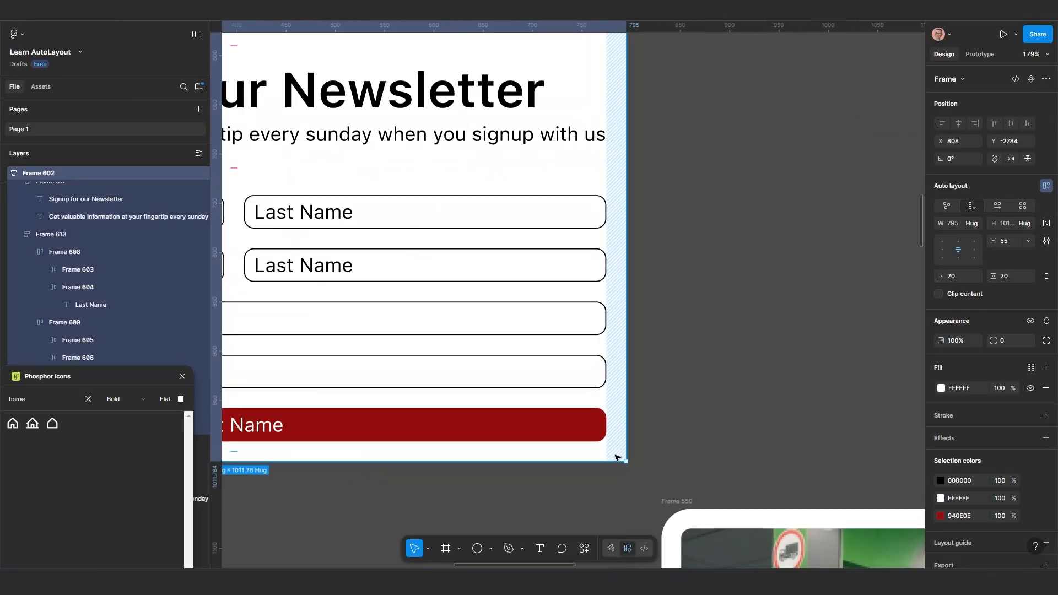
{"action": "left_click_drag", "start_coordinate": [611, 458], "coordinate": [633, 411]}
{"action": "scroll", "coordinate": [633, 411], "scroll_direction": "up", "scroll_amount": 3}
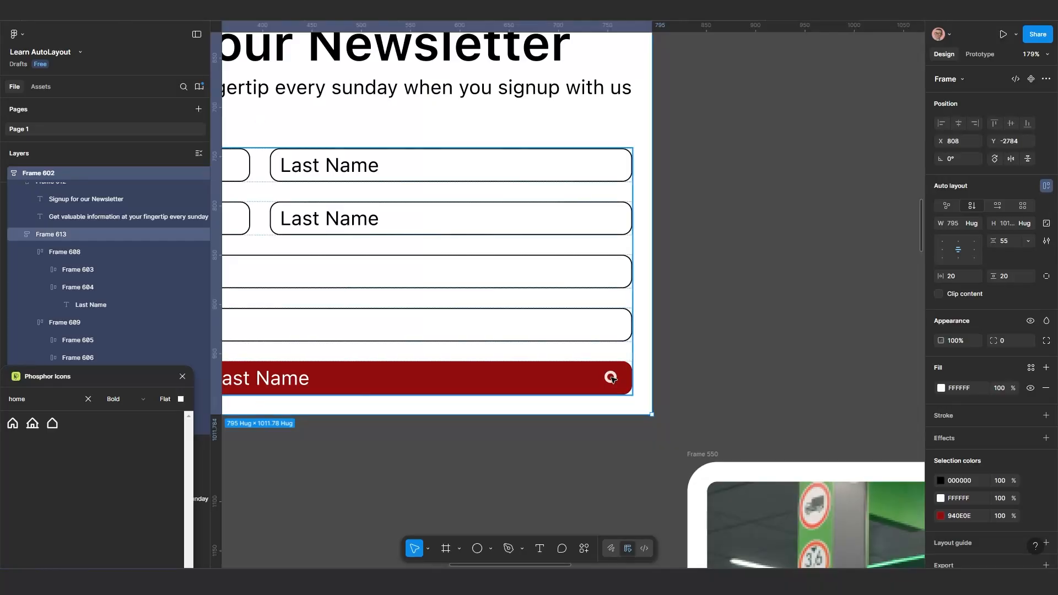
{"action": "double_click", "coordinate": [612, 379]}
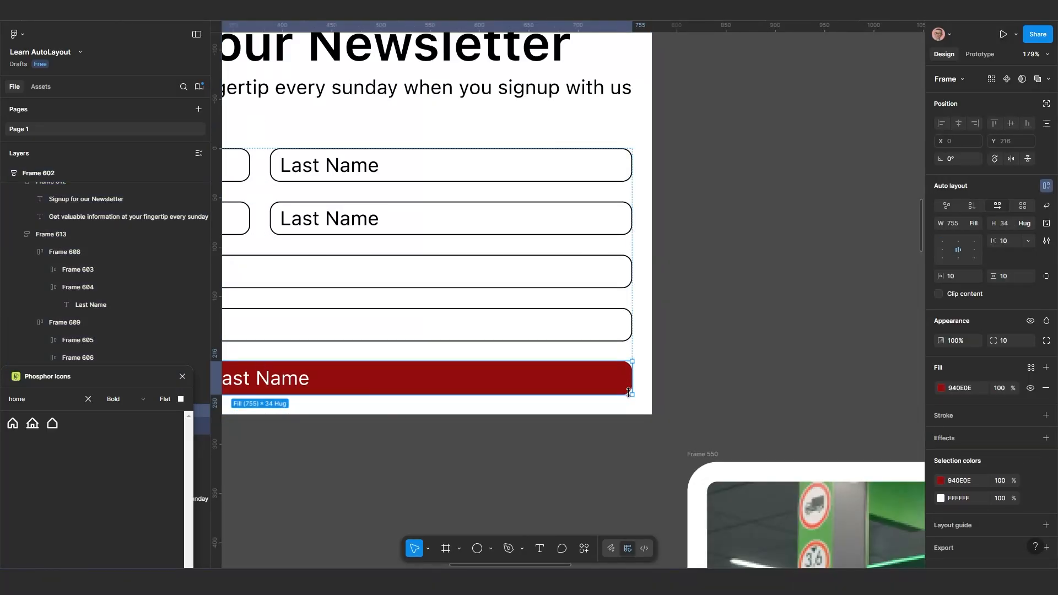
{"action": "scroll", "coordinate": [629, 392], "scroll_direction": "down", "scroll_amount": 9}
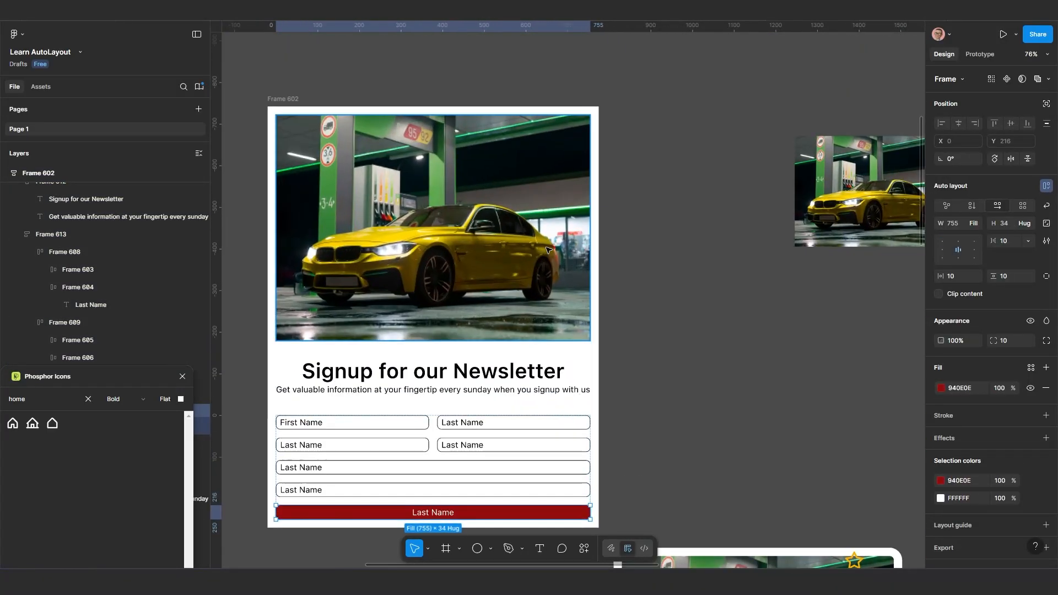
{"action": "left_click_drag", "start_coordinate": [548, 250], "coordinate": [559, 310]}
{"action": "scroll", "coordinate": [568, 305], "scroll_direction": "up", "scroll_amount": 1}
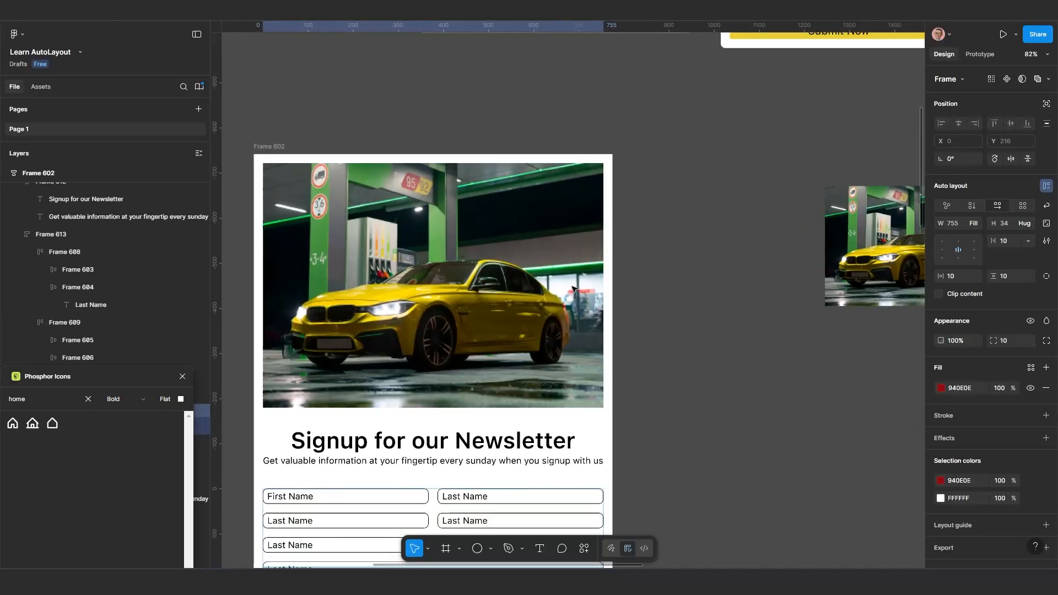
{"action": "scroll", "coordinate": [609, 159], "scroll_direction": "up", "scroll_amount": 1}
{"action": "scroll", "coordinate": [610, 160], "scroll_direction": "up", "scroll_amount": 2}
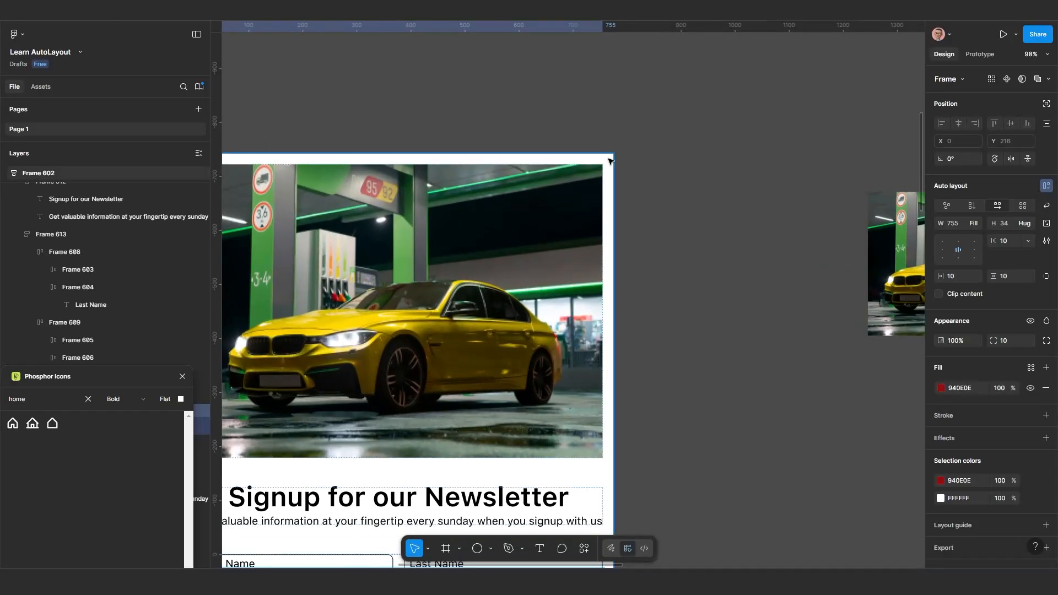
{"action": "scroll", "coordinate": [617, 160], "scroll_direction": "down", "scroll_amount": 3}
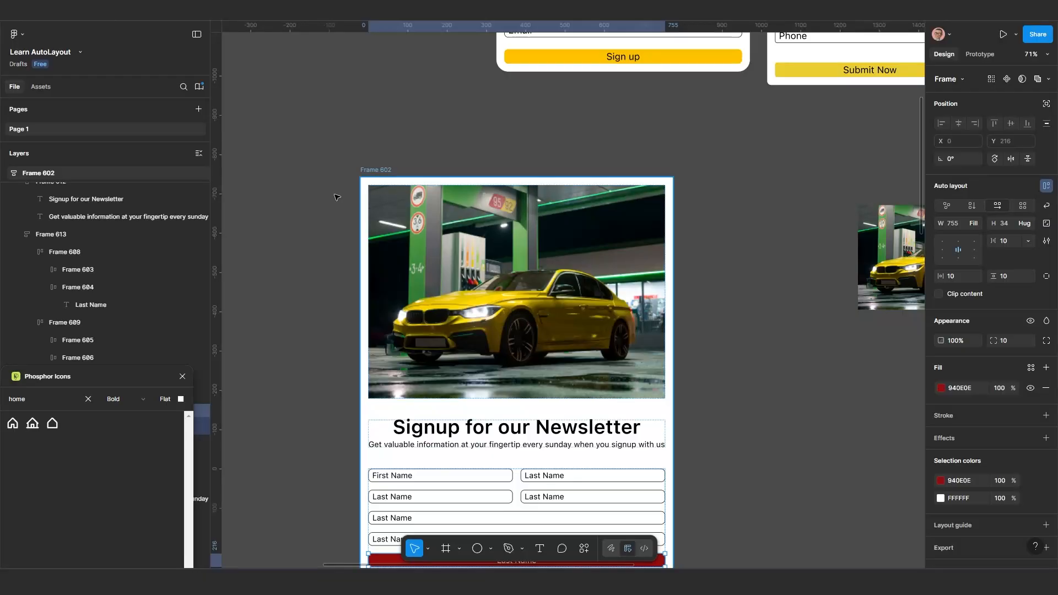
Move the Frame 602 card to about X 909, Y -2844 and set the car image's corner radius to 10
{"action": "left_click_drag", "start_coordinate": [380, 171], "coordinate": [419, 147]}
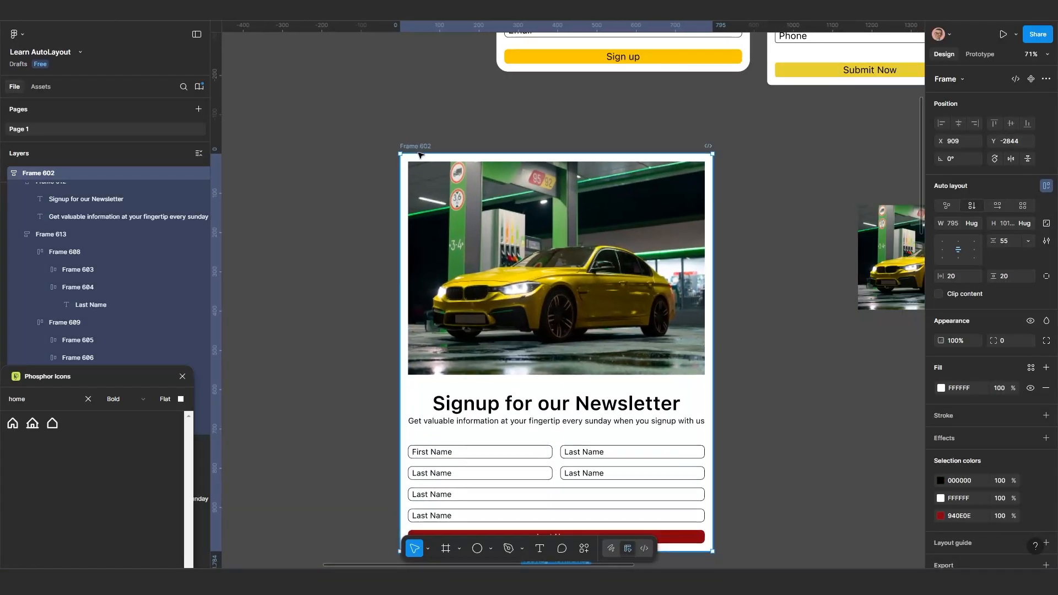
{"action": "scroll", "coordinate": [562, 208], "scroll_direction": "up", "scroll_amount": 2}
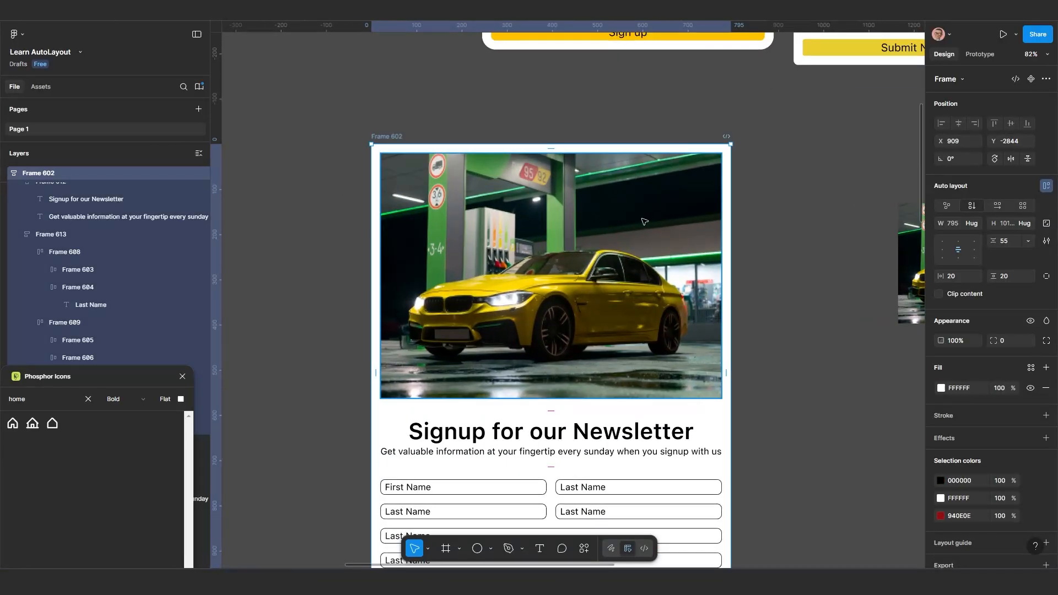
{"action": "left_click", "coordinate": [671, 229]}
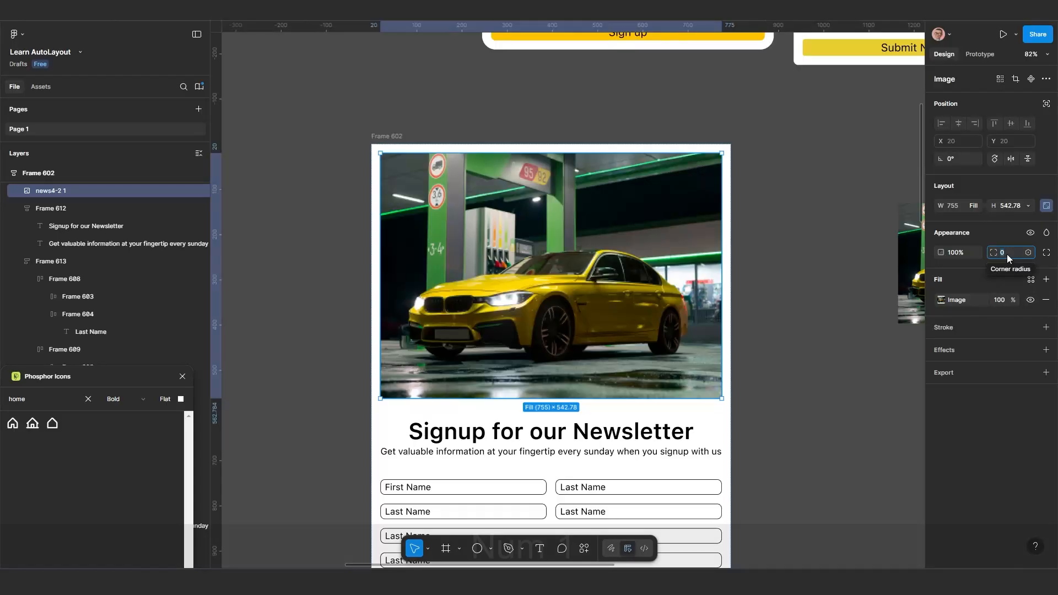
{"action": "type", "text": "10"}
{"action": "key", "text": "Return"}
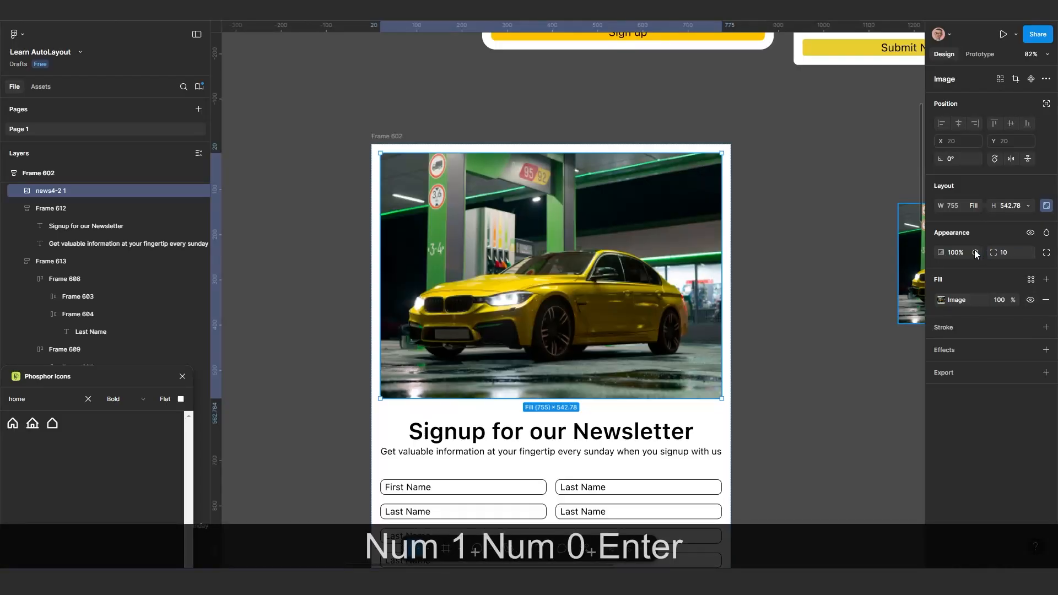
{"action": "left_click", "coordinate": [810, 295]}
{"action": "scroll", "coordinate": [706, 285], "scroll_direction": "up", "scroll_amount": 1}
{"action": "scroll", "coordinate": [706, 285], "scroll_direction": "up", "scroll_amount": 1}
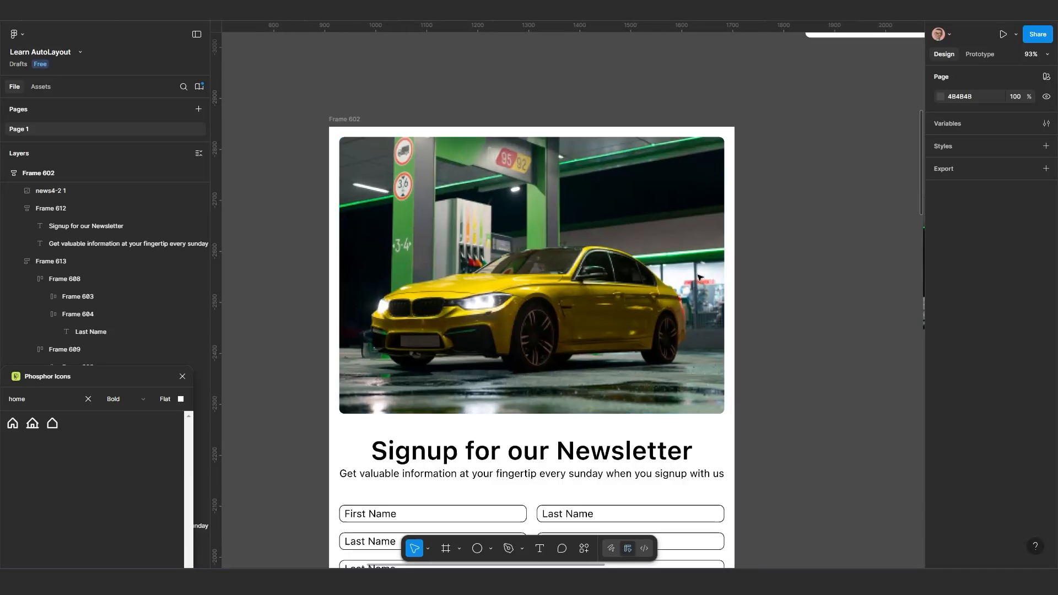
Examine the car image's corners, the padding around it in Frame 602 and the image's fill settings
{"action": "left_click", "coordinate": [702, 275]}
{"action": "scroll", "coordinate": [734, 303], "scroll_direction": "up", "scroll_amount": 1}
{"action": "scroll", "coordinate": [725, 452], "scroll_direction": "down", "scroll_amount": 3}
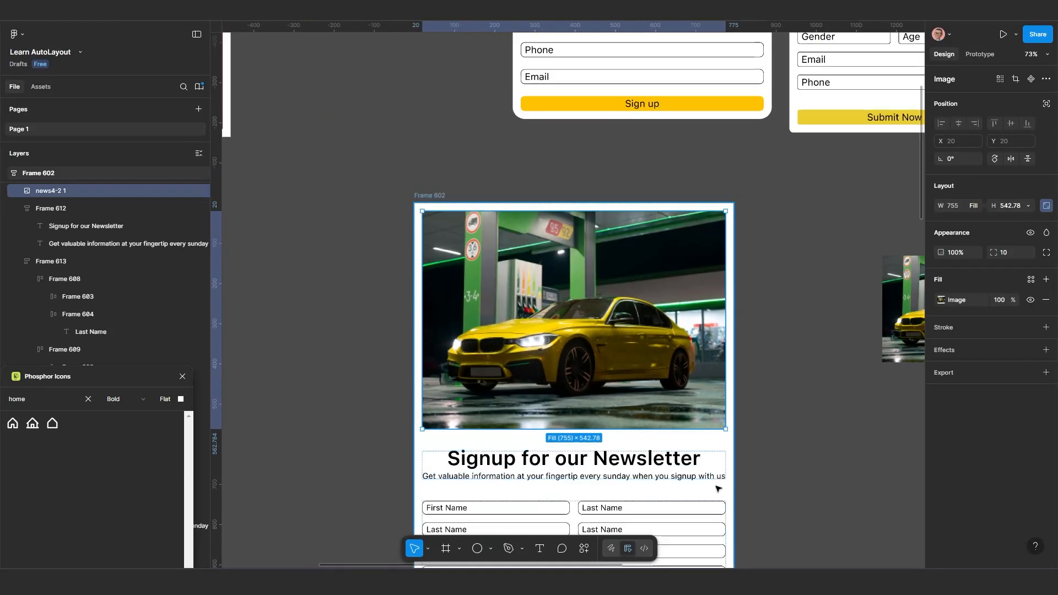
{"action": "left_click_drag", "start_coordinate": [723, 496], "coordinate": [720, 413]}
{"action": "scroll", "coordinate": [726, 416], "scroll_direction": "up", "scroll_amount": 1}
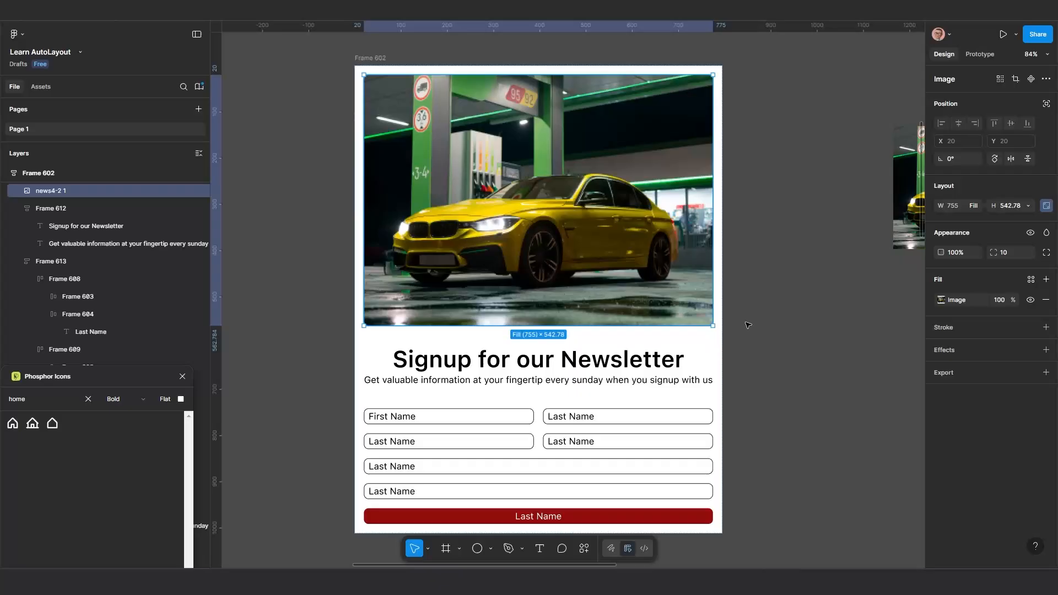
{"action": "left_click", "coordinate": [359, 59]}
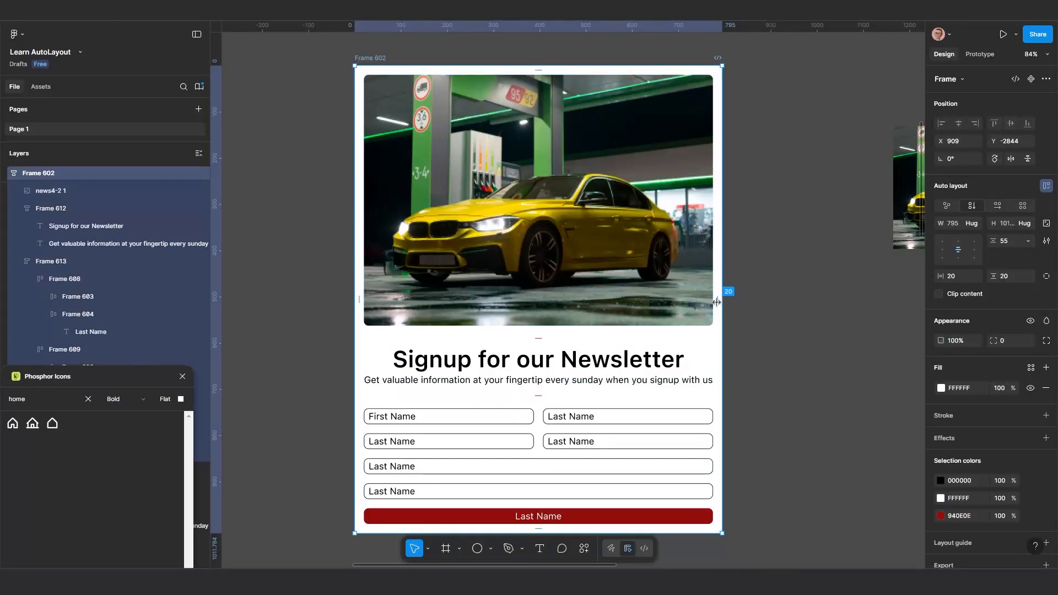
{"action": "double_click", "coordinate": [639, 230]}
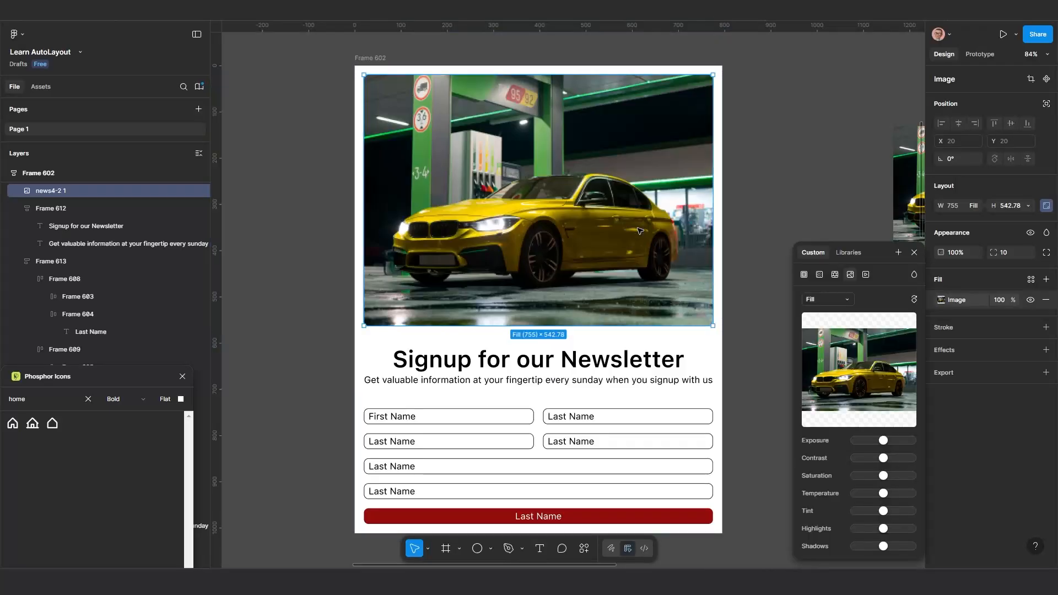
{"action": "left_click", "coordinate": [915, 253]}
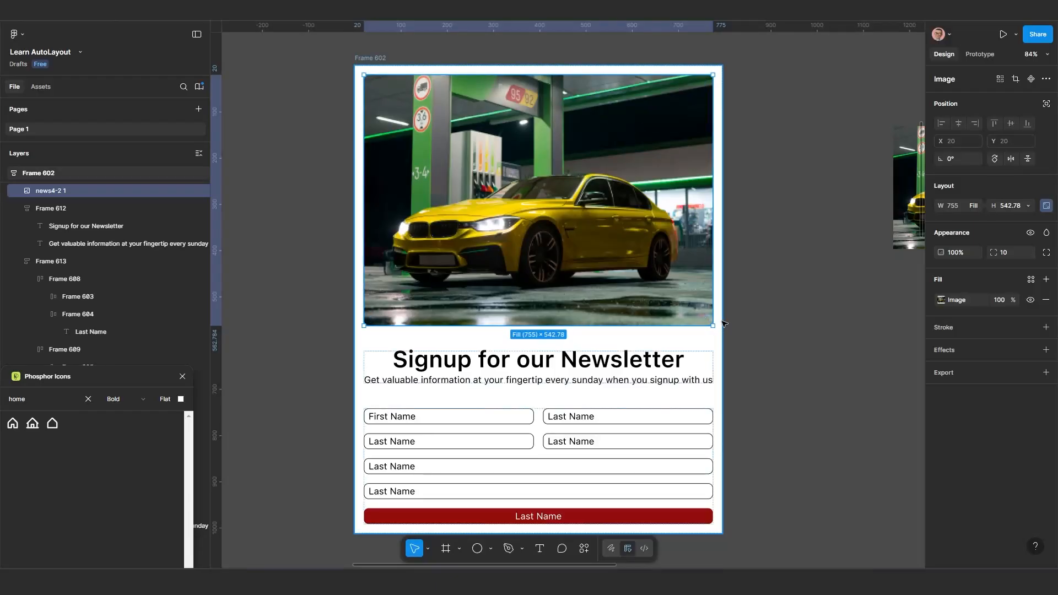
Set the corner radius of the Frame 602 card to 30
{"action": "left_click", "coordinate": [379, 61]}
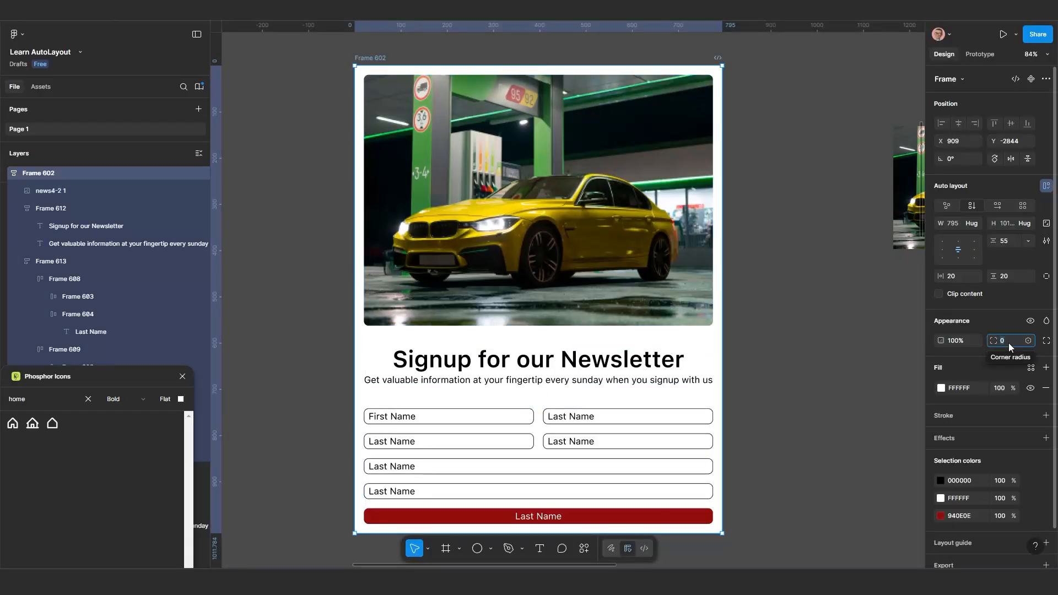
{"action": "type", "text": "30"}
{"action": "key", "text": "Return"}
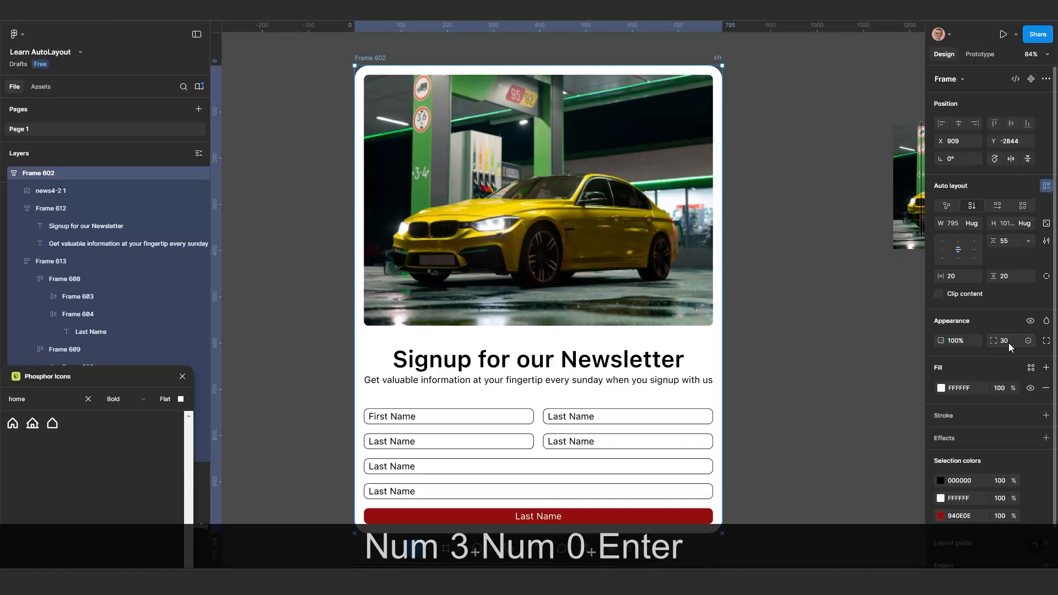
{"action": "scroll", "coordinate": [606, 248], "scroll_direction": "up", "scroll_amount": 5}
{"action": "scroll", "coordinate": [684, 309], "scroll_direction": "up", "scroll_amount": 10}
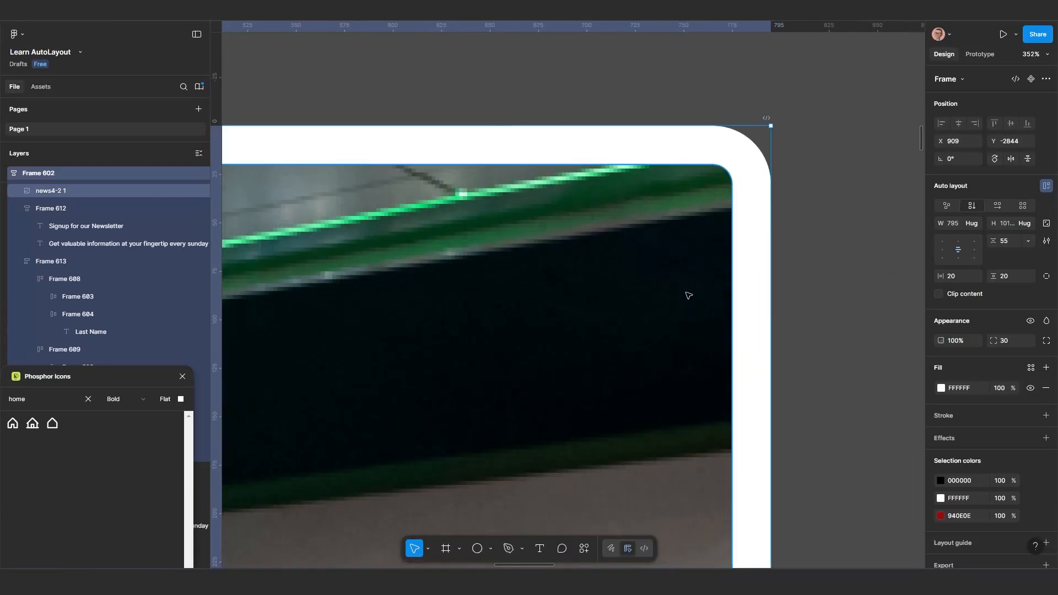
{"action": "scroll", "coordinate": [681, 331], "scroll_direction": "up", "scroll_amount": 2}
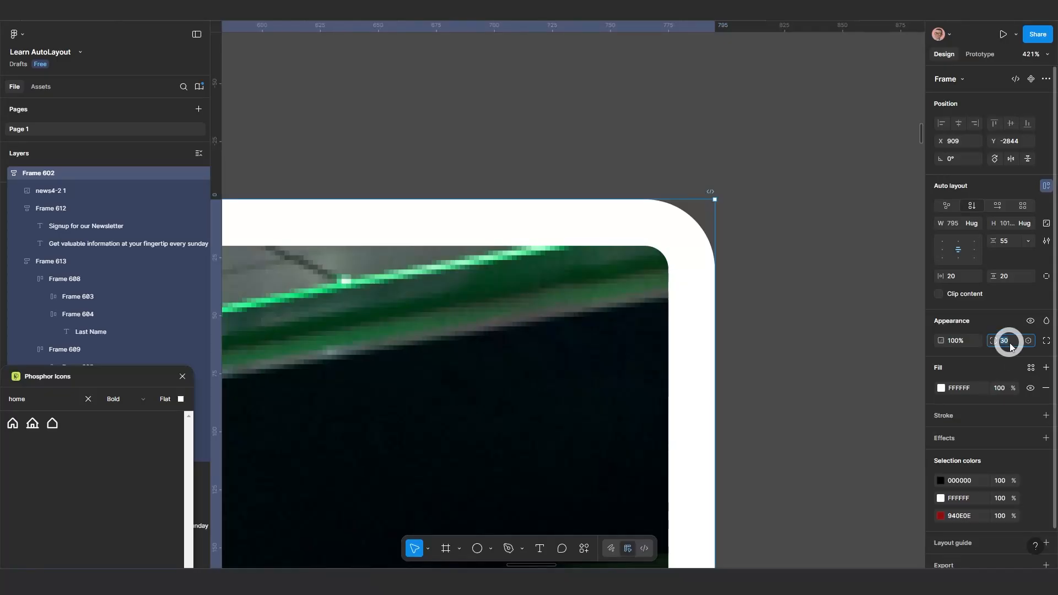
Try a corner radius of 40 on the Frame 602 card and set it back to 30, comparing it with the image corner
{"action": "type", "text": "40"}
{"action": "key", "text": "Return"}
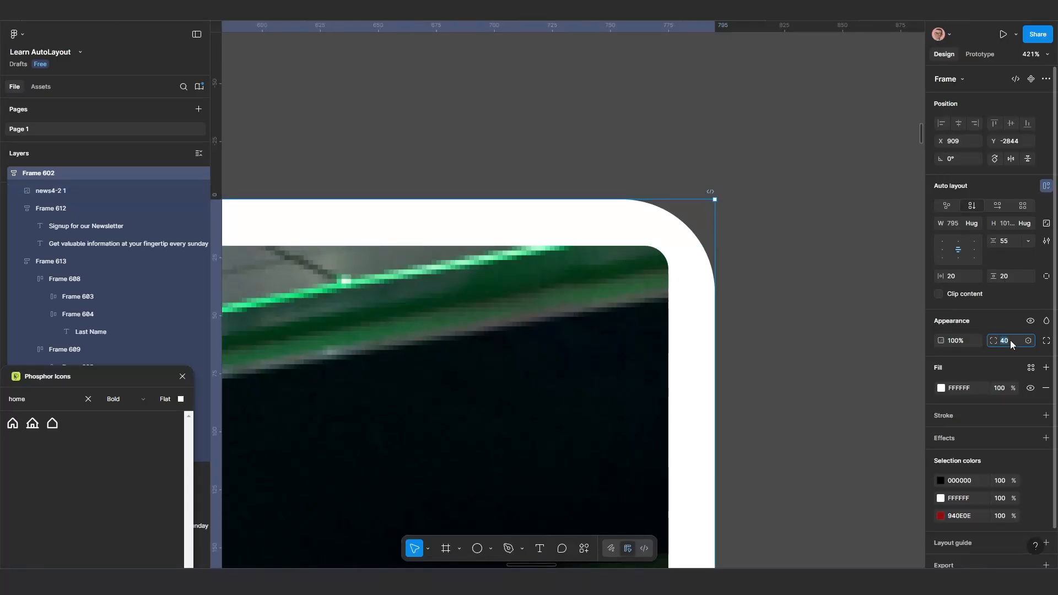
{"action": "type", "text": "30"}
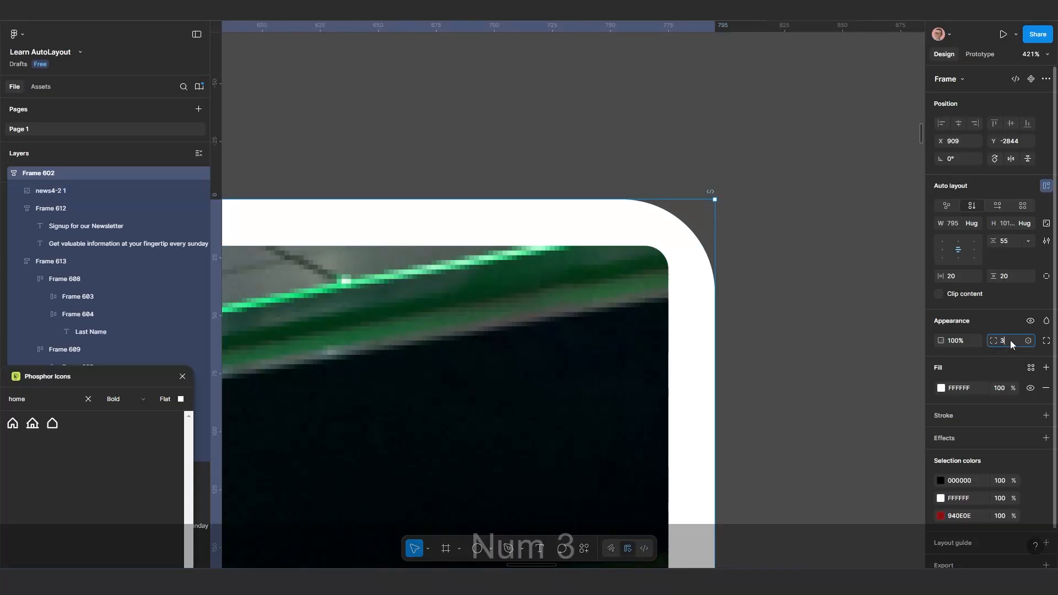
{"action": "key", "text": "Return"}
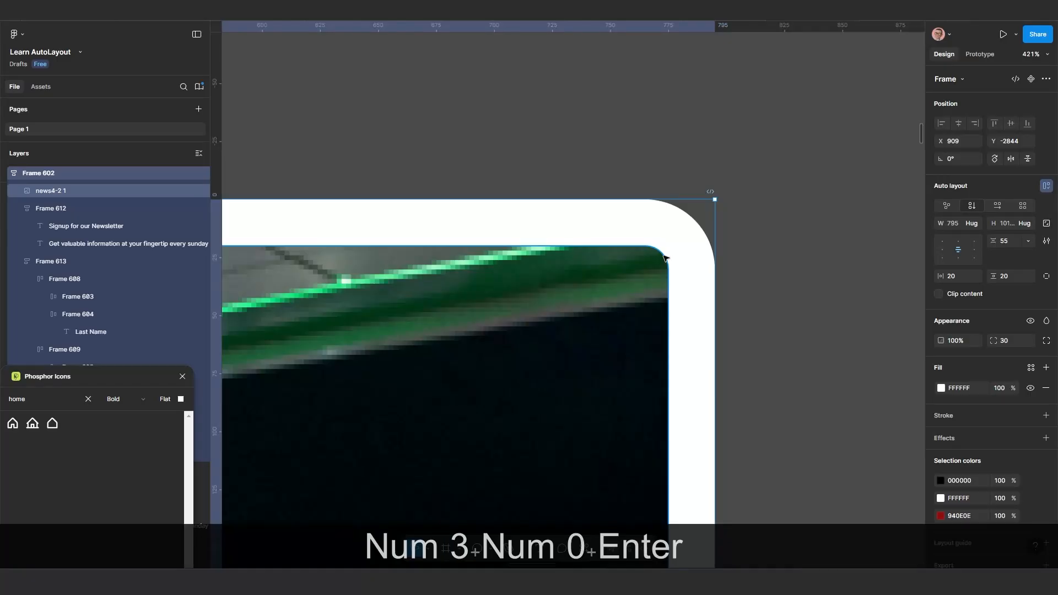
{"action": "scroll", "coordinate": [664, 258], "scroll_direction": "up", "scroll_amount": 3}
{"action": "scroll", "coordinate": [652, 320], "scroll_direction": "down", "scroll_amount": 5}
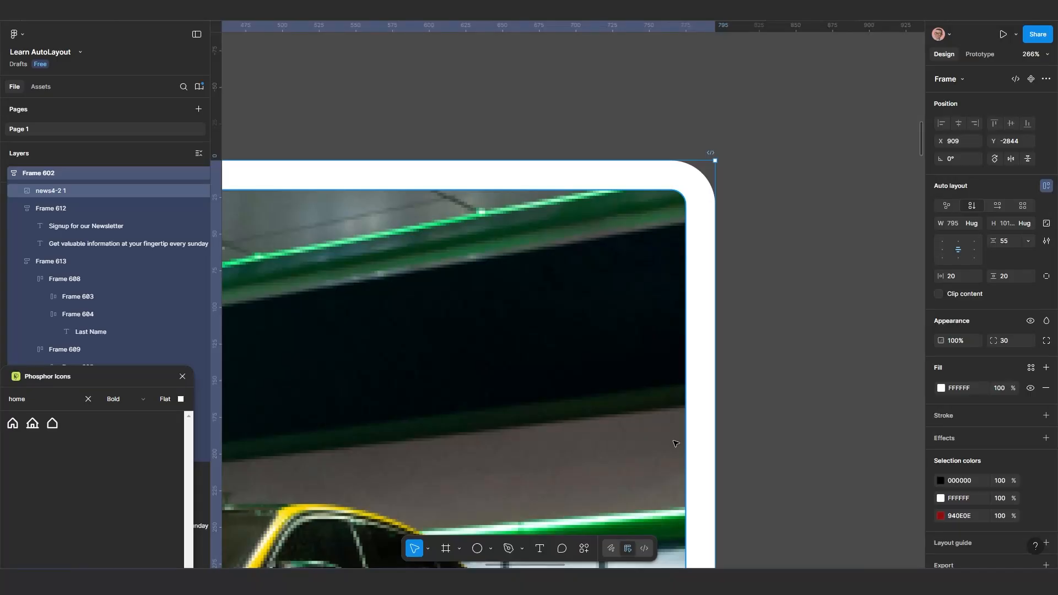
{"action": "scroll", "coordinate": [574, 239], "scroll_direction": "down", "scroll_amount": 10}
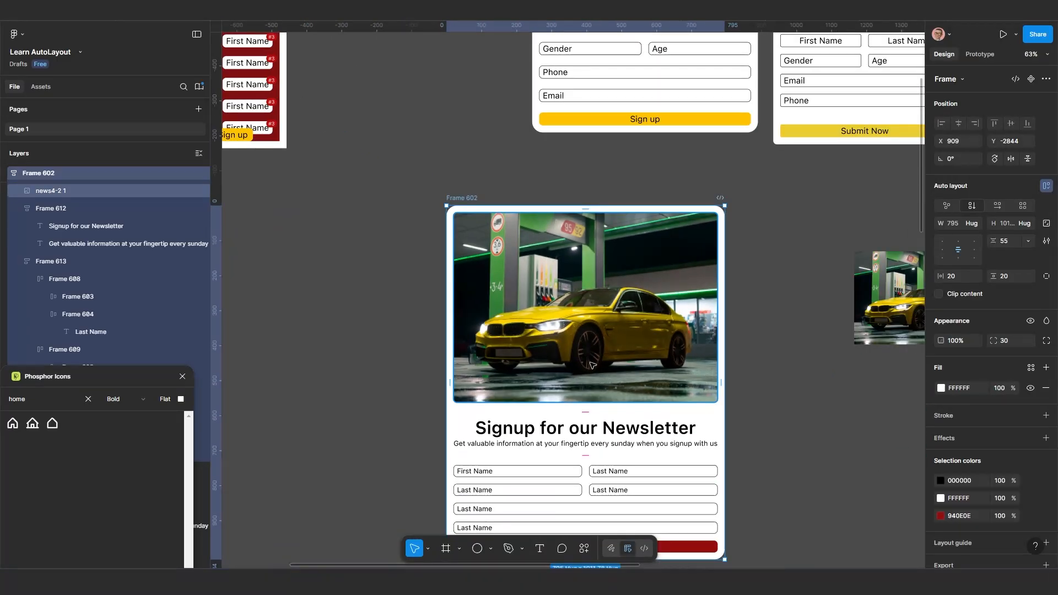
Move the Frame 602 card beside Frame 550 and narrow it from its outer edge to a width of 713
{"action": "left_click_drag", "start_coordinate": [732, 448], "coordinate": [699, 349]}
{"action": "scroll", "coordinate": [700, 348], "scroll_direction": "up", "scroll_amount": 1}
{"action": "scroll", "coordinate": [722, 417], "scroll_direction": "down", "scroll_amount": 3}
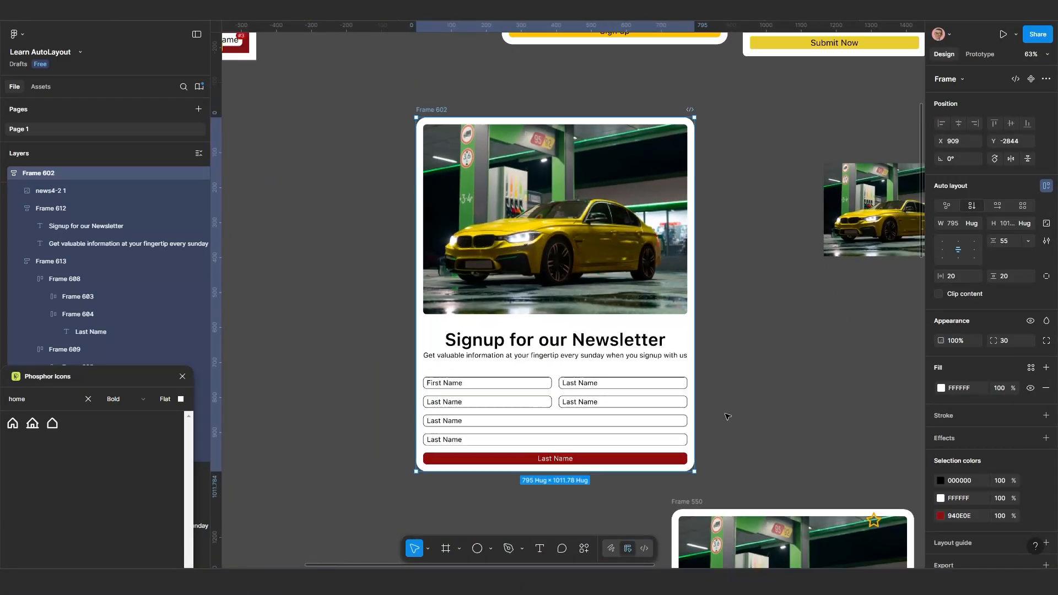
{"action": "left_click_drag", "start_coordinate": [720, 417], "coordinate": [689, 335]}
{"action": "scroll", "coordinate": [698, 378], "scroll_direction": "down", "scroll_amount": 2}
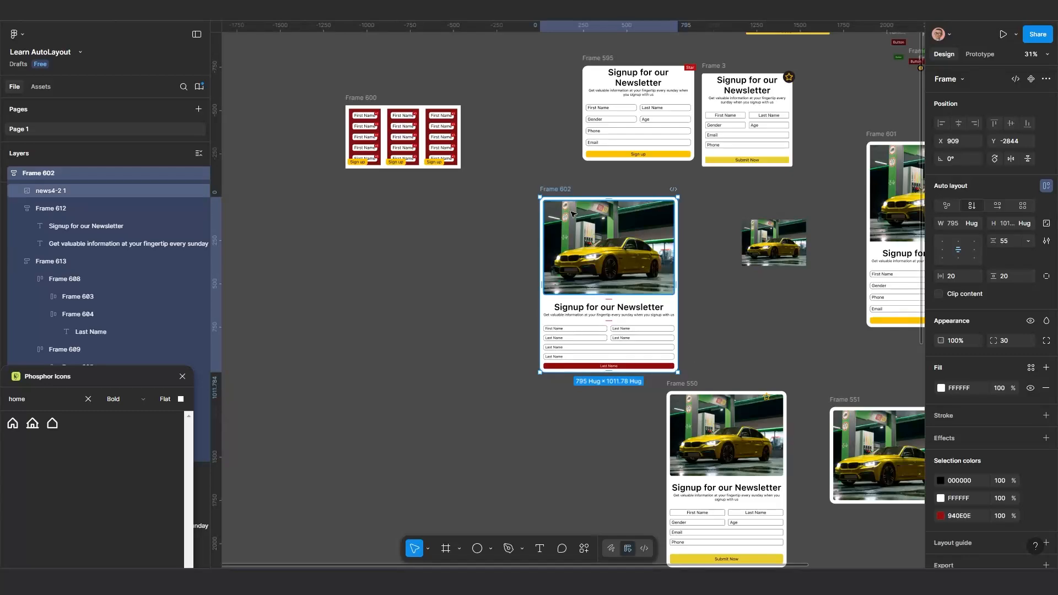
{"action": "left_click_drag", "start_coordinate": [553, 192], "coordinate": [549, 276]}
{"action": "scroll", "coordinate": [548, 402], "scroll_direction": "down", "scroll_amount": 1}
{"action": "scroll", "coordinate": [571, 352], "scroll_direction": "up", "scroll_amount": 1}
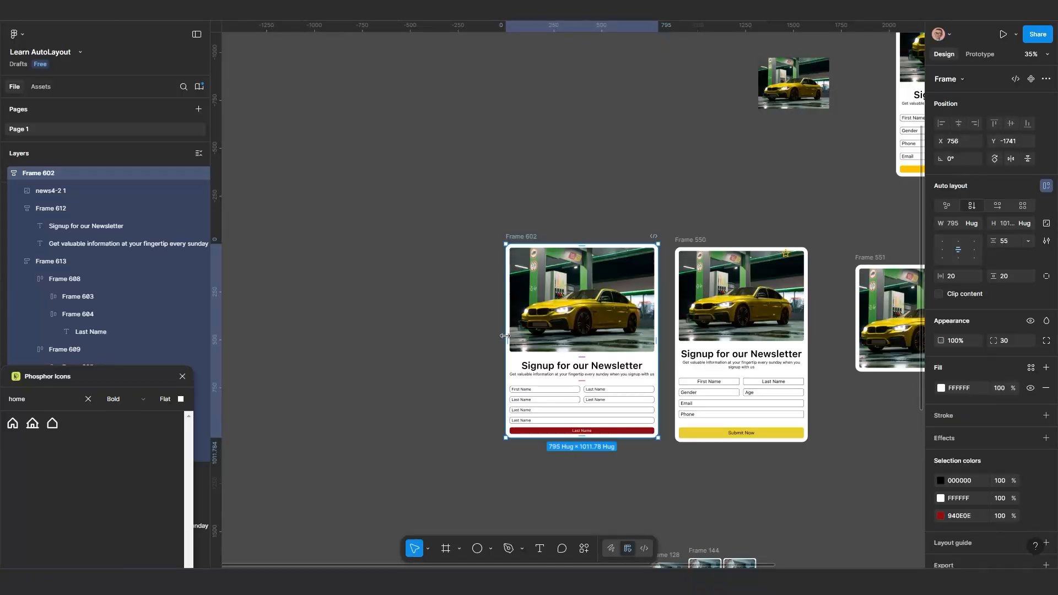
{"action": "mouse_move", "coordinate": [506, 336]}
{"action": "left_mouse_down"}
{"action": "mouse_move", "coordinate": [531, 336]}
{"action": "mouse_move", "coordinate": [522, 337]}
{"action": "left_mouse_up"}
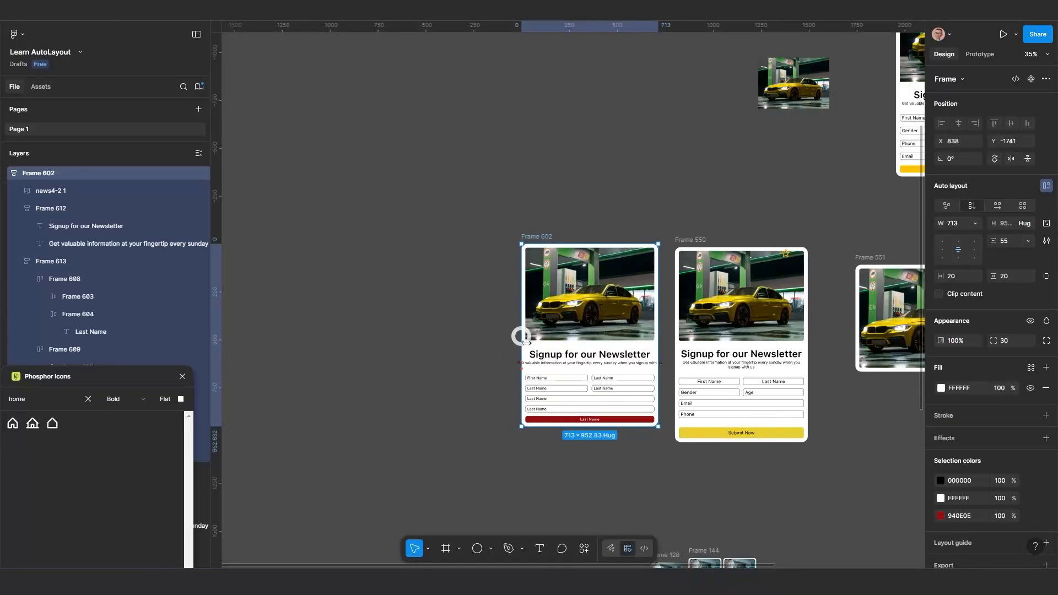
Resize Frame 551, first trying to stretch it beyond its maximum width, and narrow it to a width of about 538
{"action": "scroll", "coordinate": [522, 337], "scroll_direction": "right", "scroll_amount": 7}
{"action": "scroll", "coordinate": [496, 320], "scroll_direction": "down", "scroll_amount": 1}
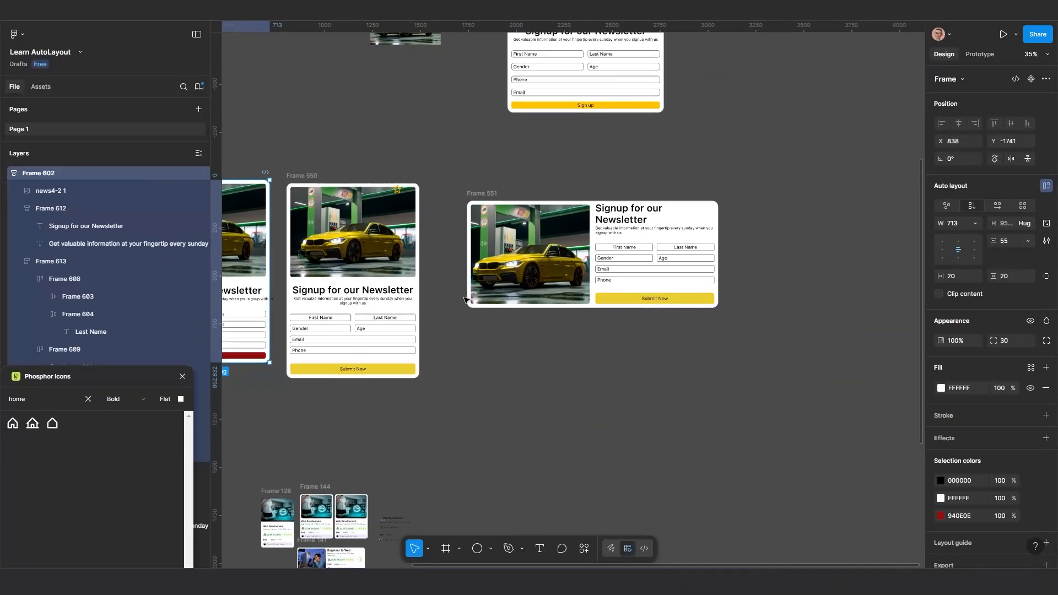
{"action": "scroll", "coordinate": [465, 299], "scroll_direction": "up", "scroll_amount": 1}
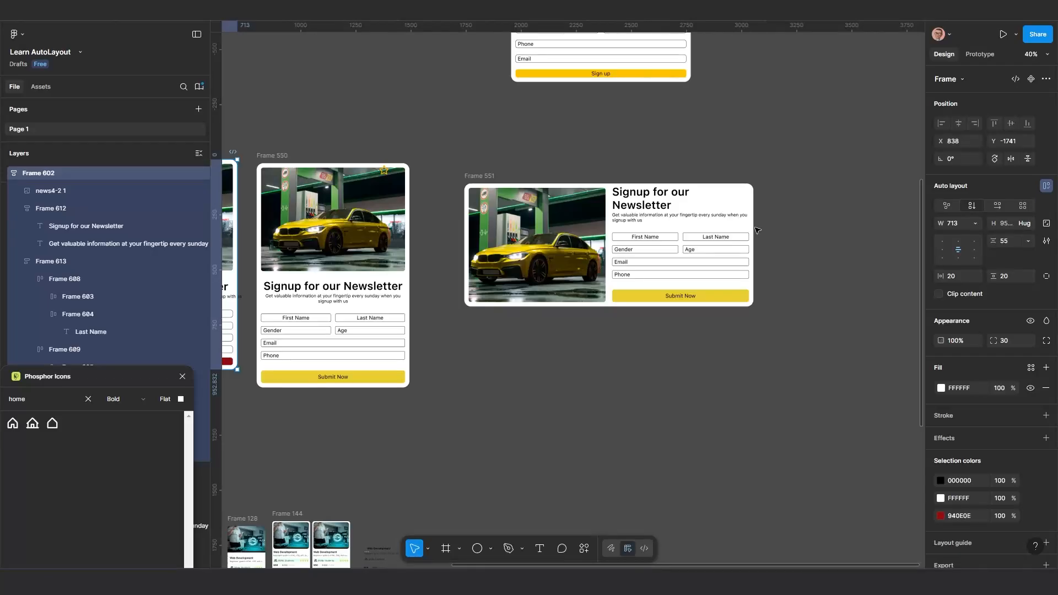
{"action": "left_click", "coordinate": [718, 241]}
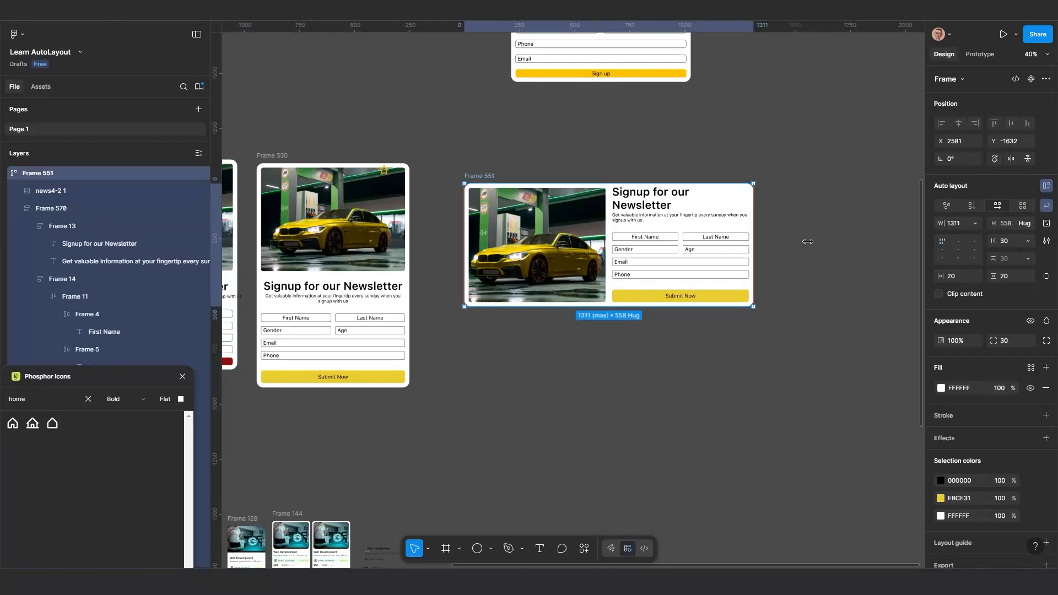
{"action": "left_click_drag", "start_coordinate": [779, 243], "coordinate": [843, 258]}
{"action": "left_click_drag", "start_coordinate": [745, 243], "coordinate": [589, 267]}
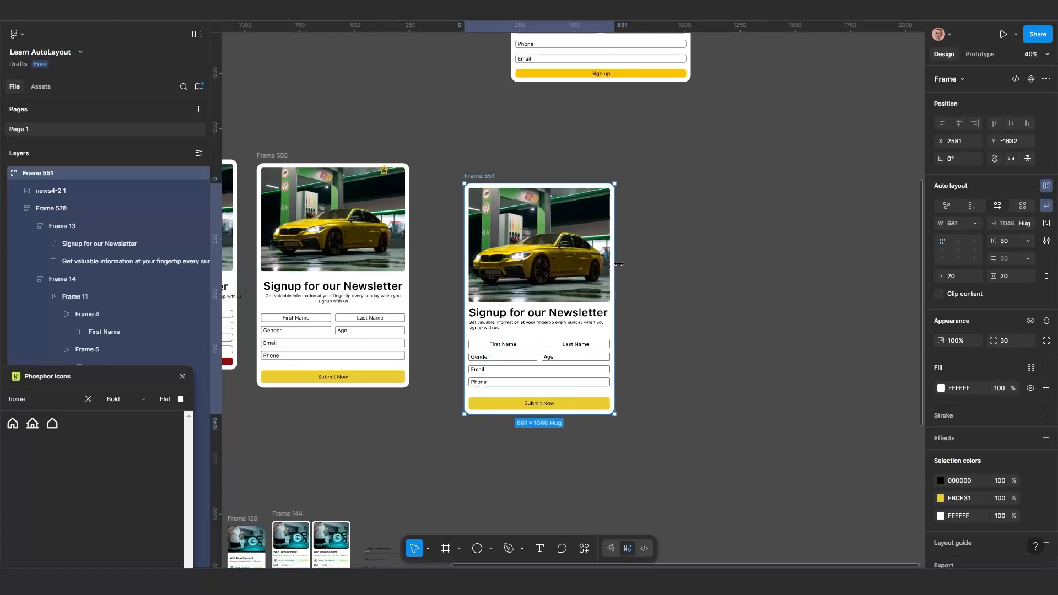
{"action": "left_click_drag", "start_coordinate": [644, 257], "coordinate": [586, 279]}
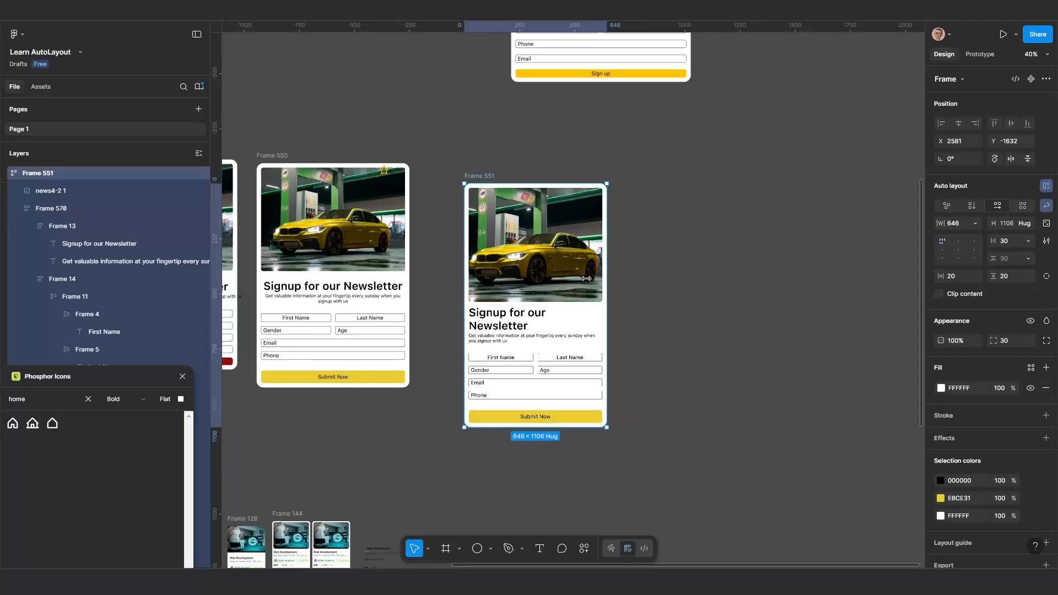
Try narrowing the Frame 602 card to a width of about 603 and undo the resize
{"action": "scroll", "coordinate": [547, 326], "scroll_direction": "down", "scroll_amount": 3}
{"action": "left_click_drag", "start_coordinate": [547, 325], "coordinate": [706, 315]}
{"action": "scroll", "coordinate": [525, 303], "scroll_direction": "up", "scroll_amount": 2}
{"action": "left_click_drag", "start_coordinate": [527, 303], "coordinate": [615, 313]}
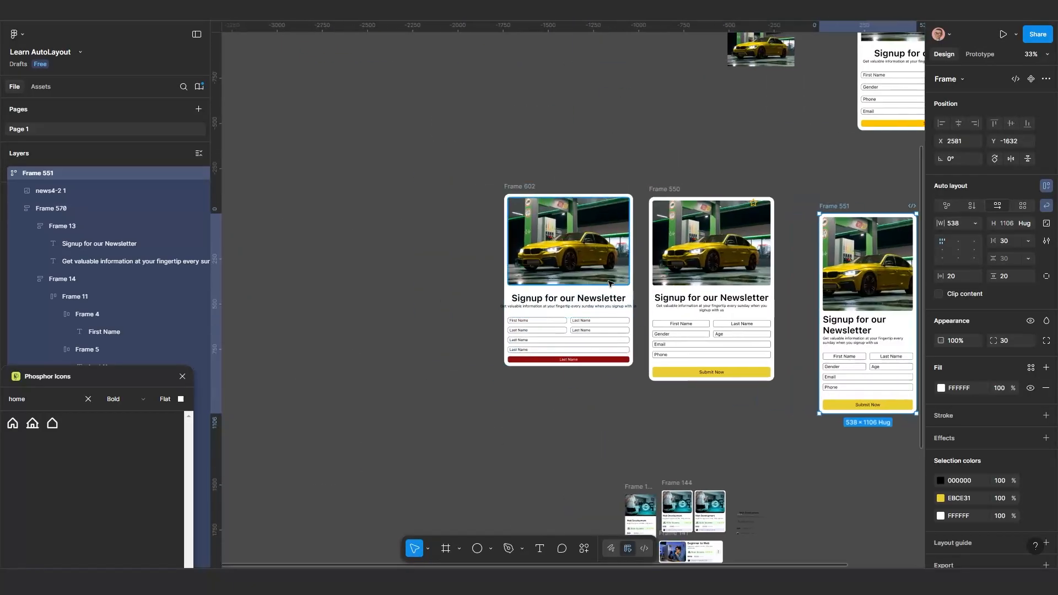
{"action": "left_click", "coordinate": [629, 283]}
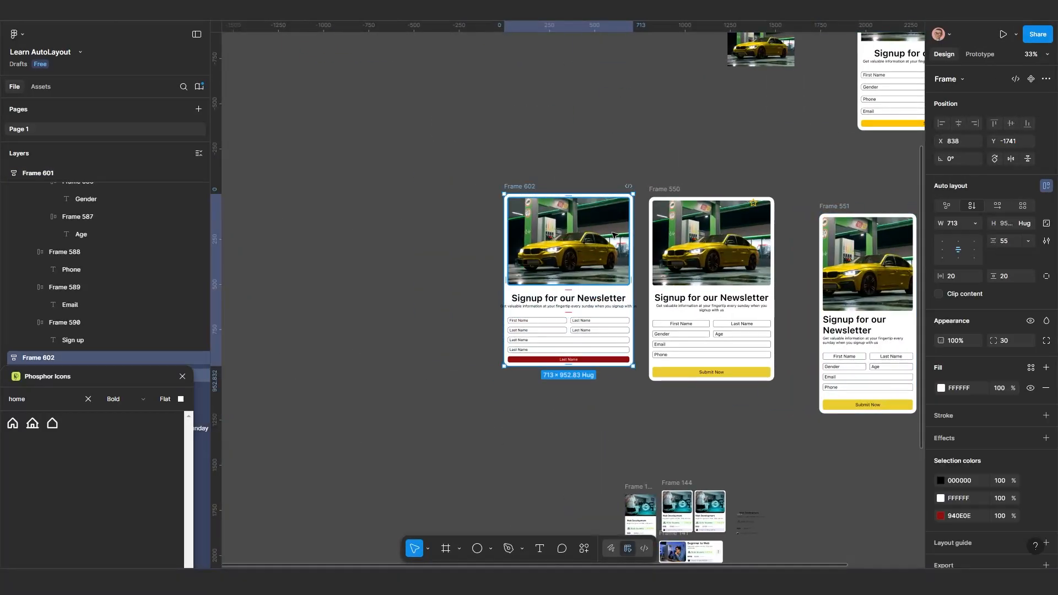
{"action": "left_click_drag", "start_coordinate": [464, 260], "coordinate": [524, 294]}
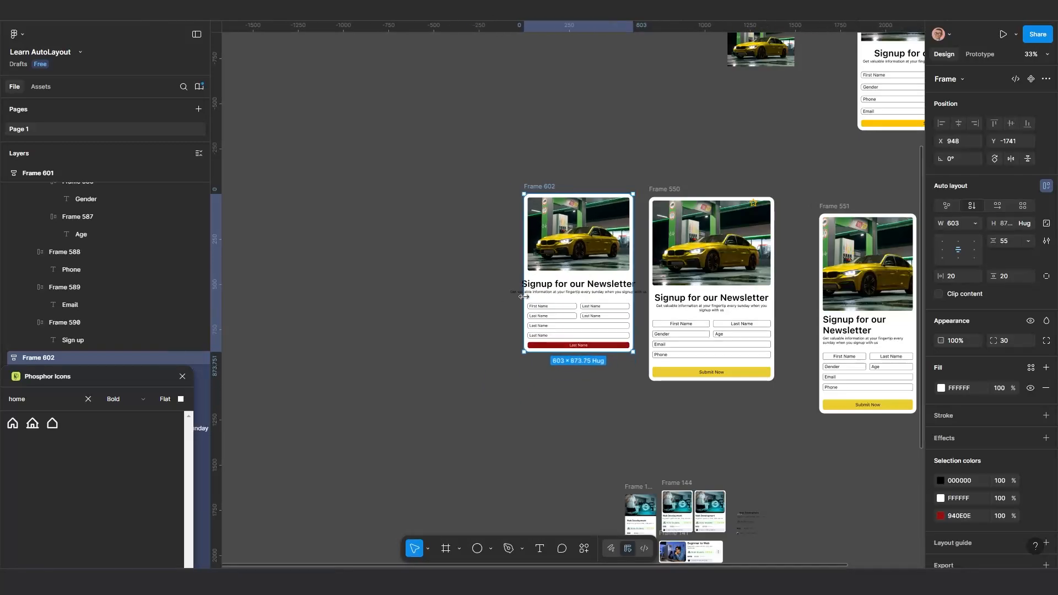
{"action": "key", "text": "ctrl+z"}
Place a duplicate of the Frame 602 card beside Frame 551 at about X 3419, Y -1582
{"action": "scroll", "coordinate": [537, 325], "scroll_direction": "down", "scroll_amount": 2}
{"action": "left_click_drag", "start_coordinate": [543, 331], "coordinate": [418, 301]}
{"action": "scroll", "coordinate": [652, 307], "scroll_direction": "up", "scroll_amount": 1}
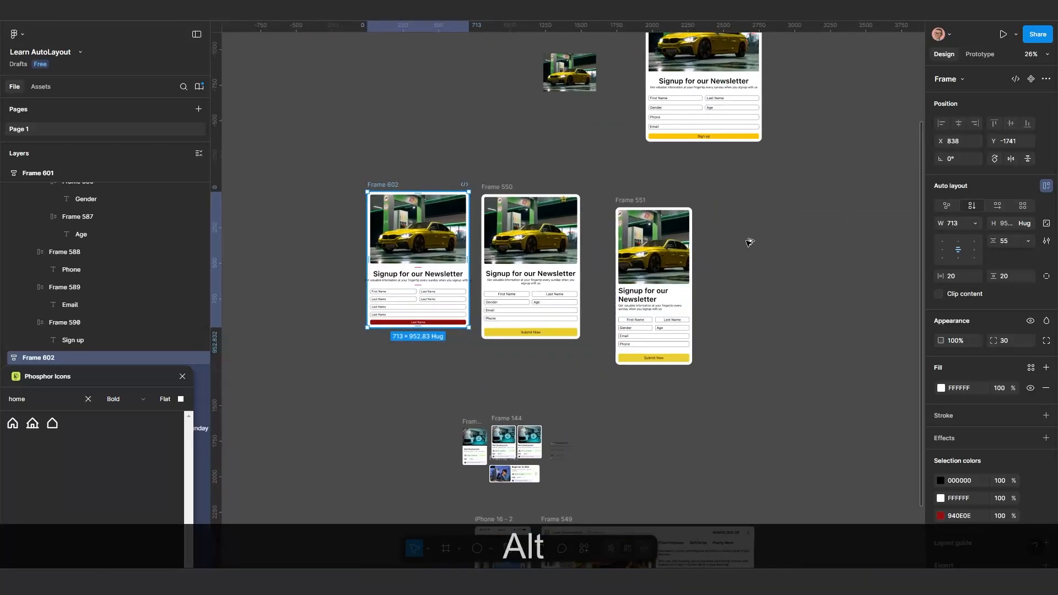
{"action": "left_click_drag", "start_coordinate": [750, 243], "coordinate": [753, 205]}
{"action": "left_click_drag", "start_coordinate": [758, 305], "coordinate": [524, 344]}
{"action": "scroll", "coordinate": [585, 293], "scroll_direction": "down", "scroll_amount": 1}
{"action": "scroll", "coordinate": [560, 343], "scroll_direction": "up", "scroll_amount": 2}
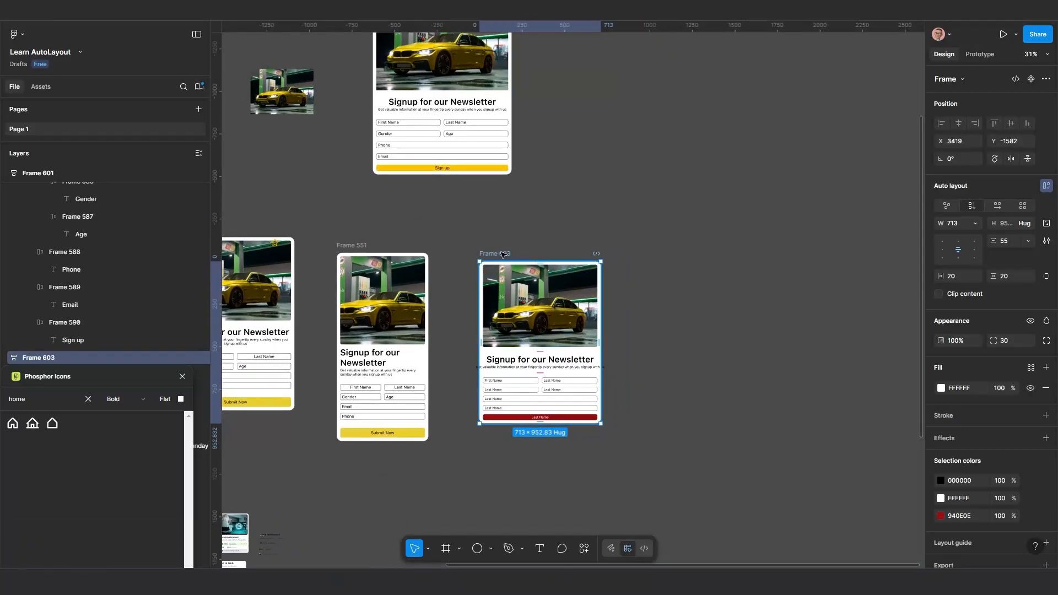
{"action": "scroll", "coordinate": [503, 259], "scroll_direction": "up", "scroll_amount": 1}
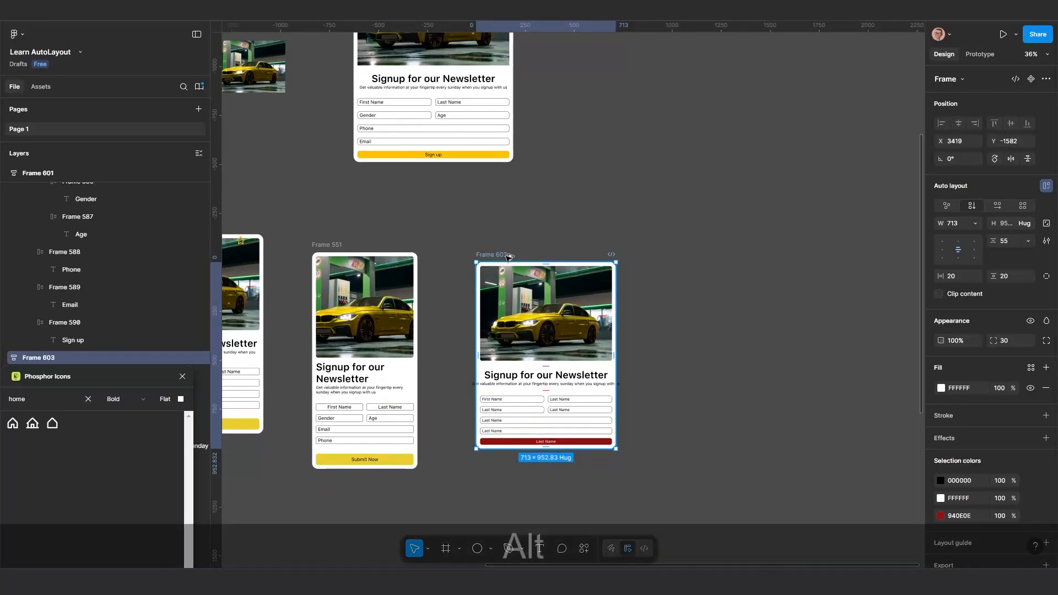
Duplicate the copied card beside itself and wrap both copies in a horizontal auto layout frame
{"action": "left_click_drag", "start_coordinate": [498, 257], "coordinate": [652, 265]}
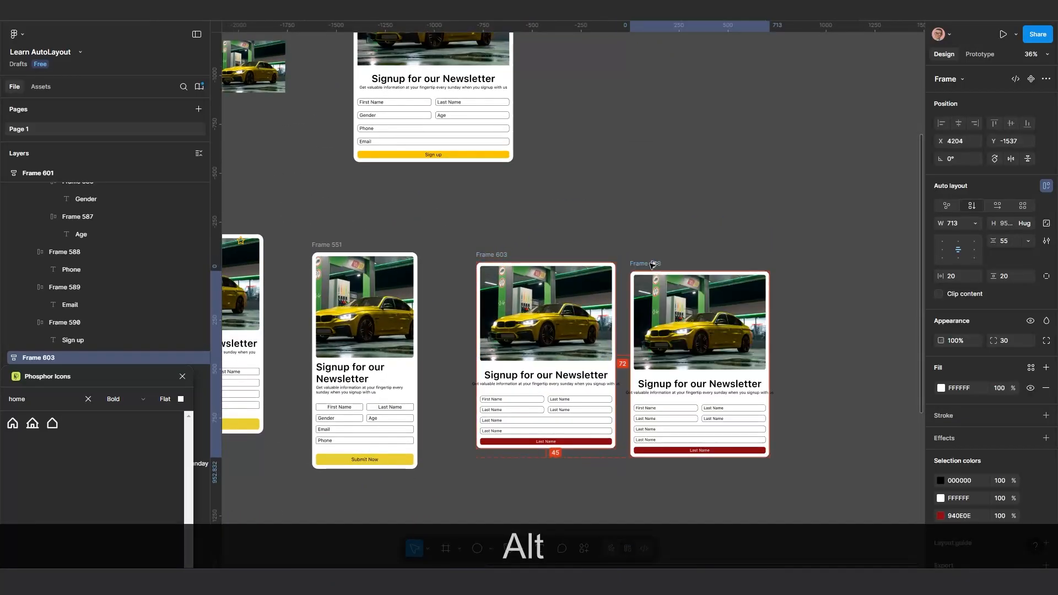
{"action": "left_click", "coordinate": [492, 255], "text": "shift"}
{"action": "key", "text": "shift+a"}
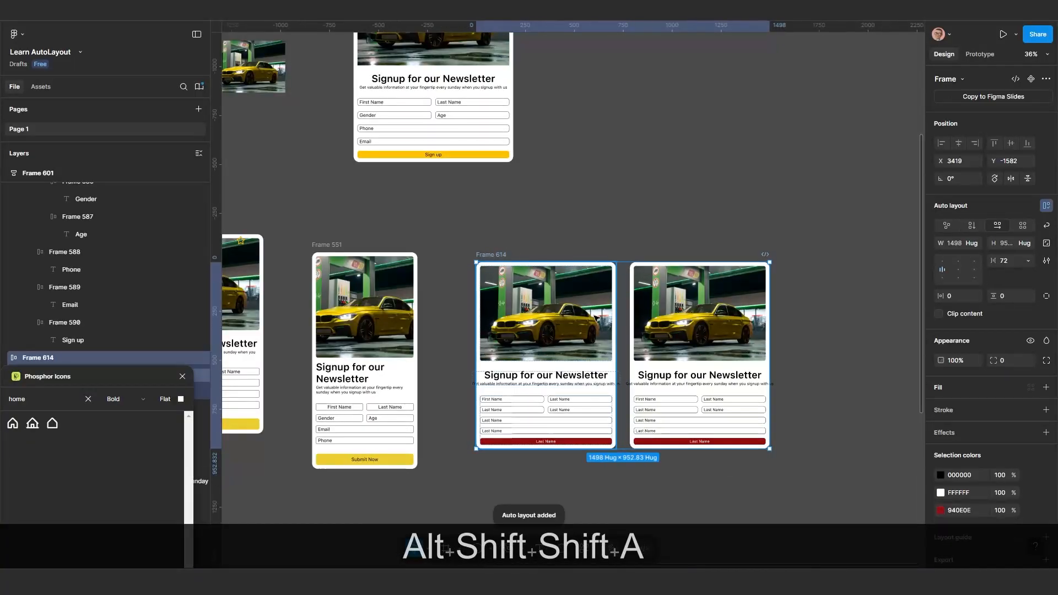
Duplicate the second card inside Frame 614 three times to make a row of five cards
{"action": "scroll", "coordinate": [615, 327], "scroll_direction": "down", "scroll_amount": 1}
{"action": "scroll", "coordinate": [615, 327], "scroll_direction": "right", "scroll_amount": 2}
{"action": "scroll", "coordinate": [614, 326], "scroll_direction": "down", "scroll_amount": 1}
{"action": "left_click", "coordinate": [638, 296]}
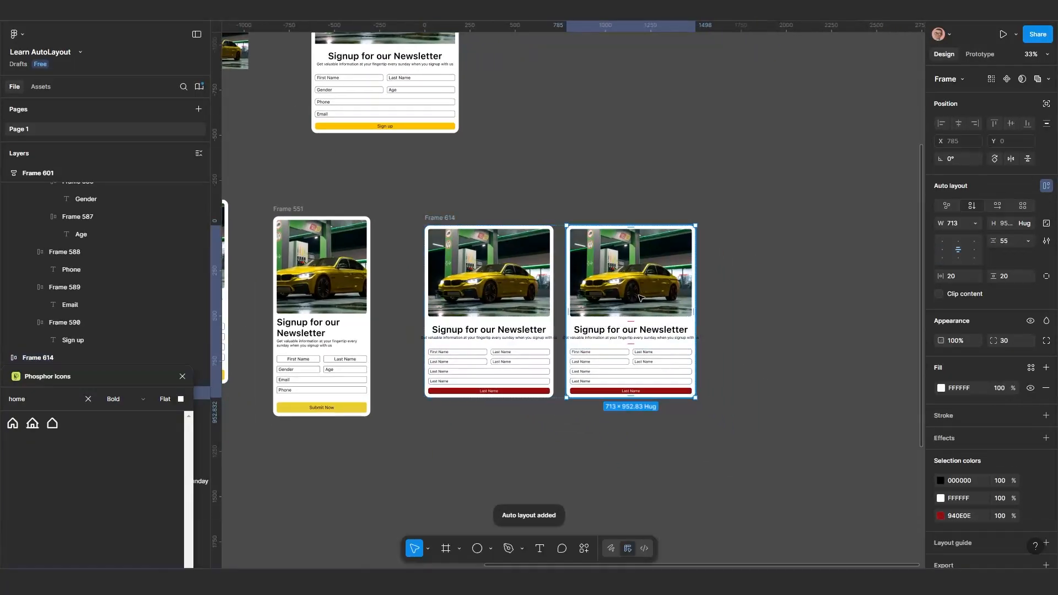
{"action": "key", "text": "ctrl+d"}
{"action": "key", "text": "ctrl+d"}
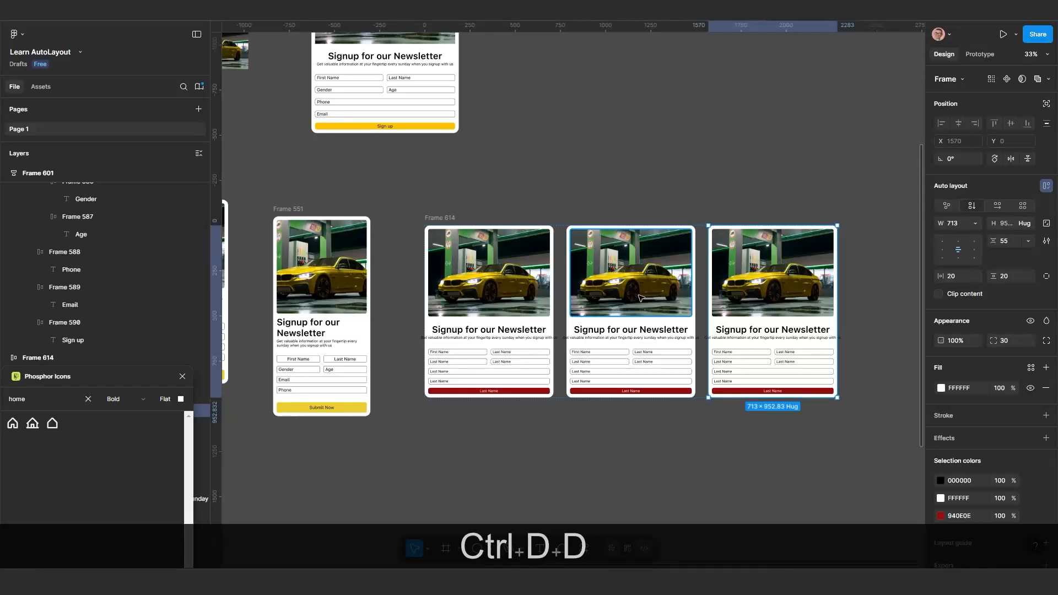
{"action": "key", "text": "ctrl+d"}
Move the five-card row, Frame 614, farther away from Frame 551 to about X 4019, Y -1846
{"action": "scroll", "coordinate": [642, 308], "scroll_direction": "down", "scroll_amount": 5}
{"action": "scroll", "coordinate": [647, 340], "scroll_direction": "right", "scroll_amount": 2}
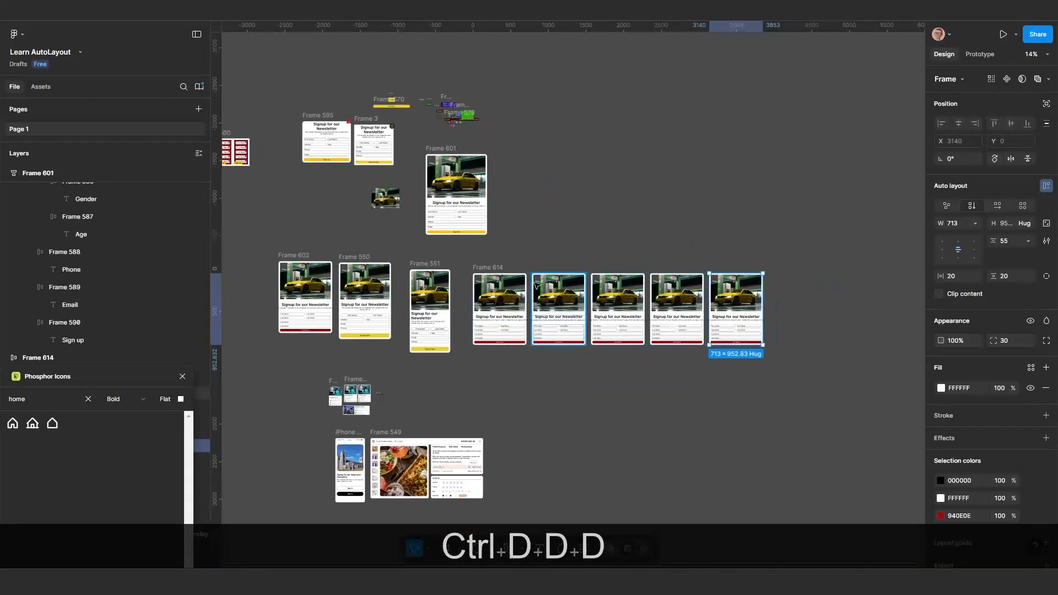
{"action": "left_click_drag", "start_coordinate": [493, 267], "coordinate": [554, 256]}
{"action": "left_click_drag", "start_coordinate": [566, 257], "coordinate": [540, 258]}
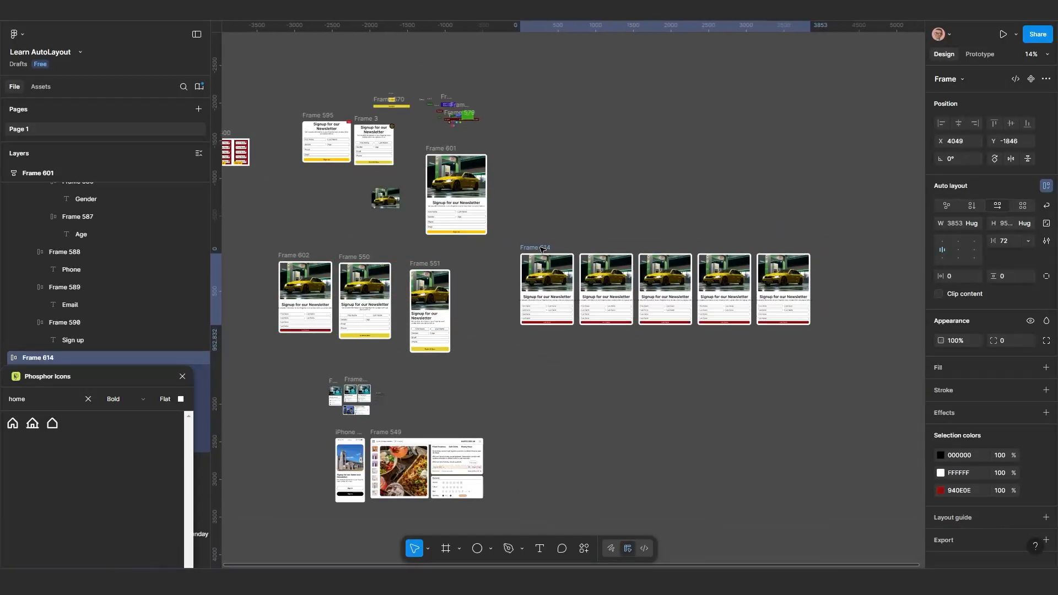
{"action": "scroll", "coordinate": [759, 350], "scroll_direction": "up", "scroll_amount": 1}
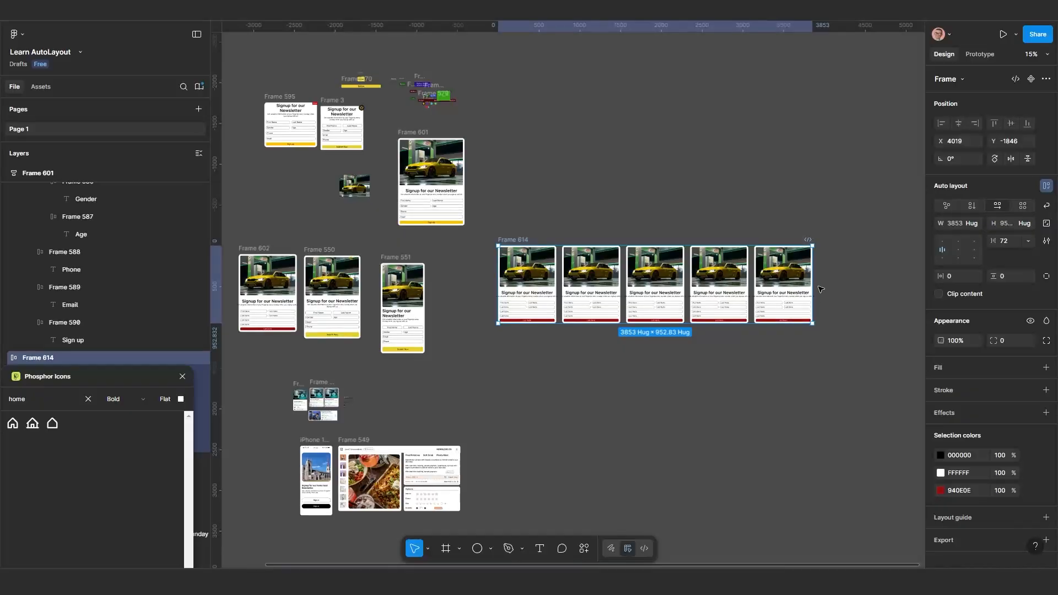
Try narrowing Frame 614 to a width of about 1478 and widening it past its last card, undoing each resize
{"action": "left_click_drag", "start_coordinate": [813, 278], "coordinate": [646, 283]}
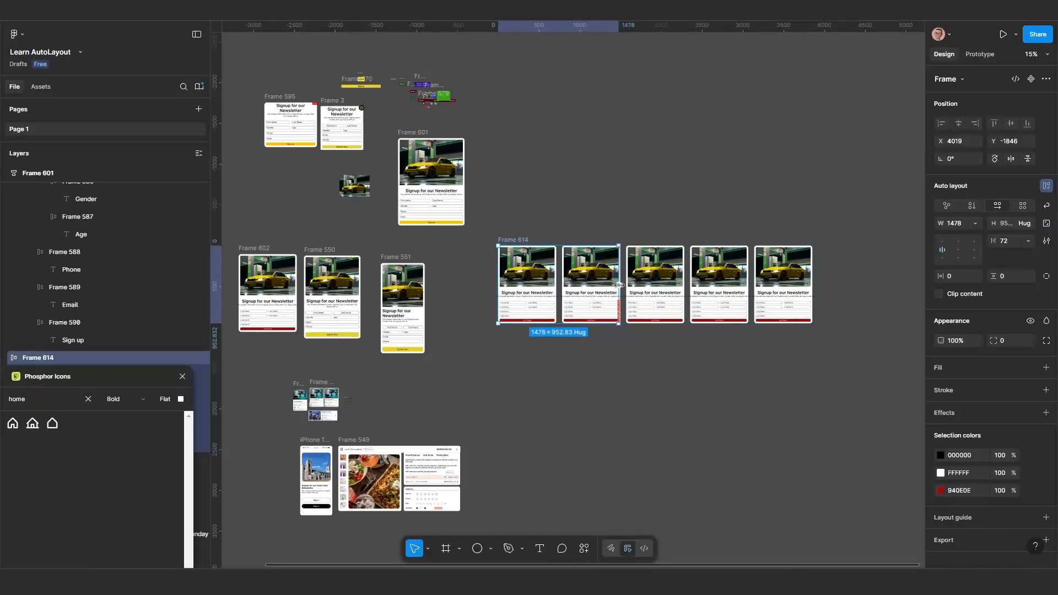
{"action": "key", "text": "ctrl+z"}
{"action": "key", "text": "ctrl+z"}
{"action": "scroll", "coordinate": [519, 241], "scroll_direction": "up", "scroll_amount": 1}
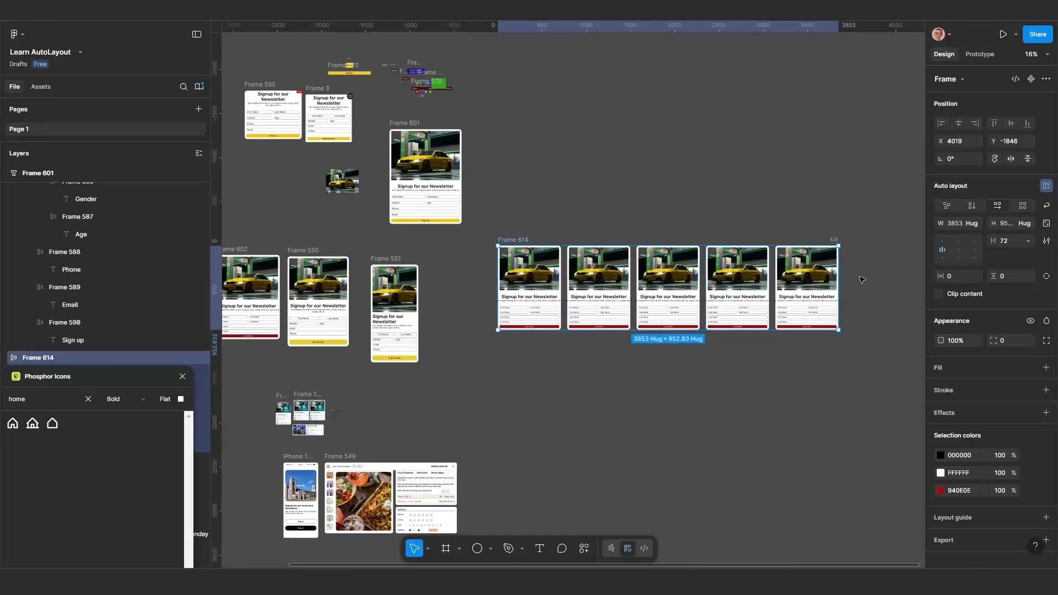
{"action": "left_click_drag", "start_coordinate": [837, 280], "coordinate": [905, 289]}
{"action": "key", "text": "ctrl+z"}
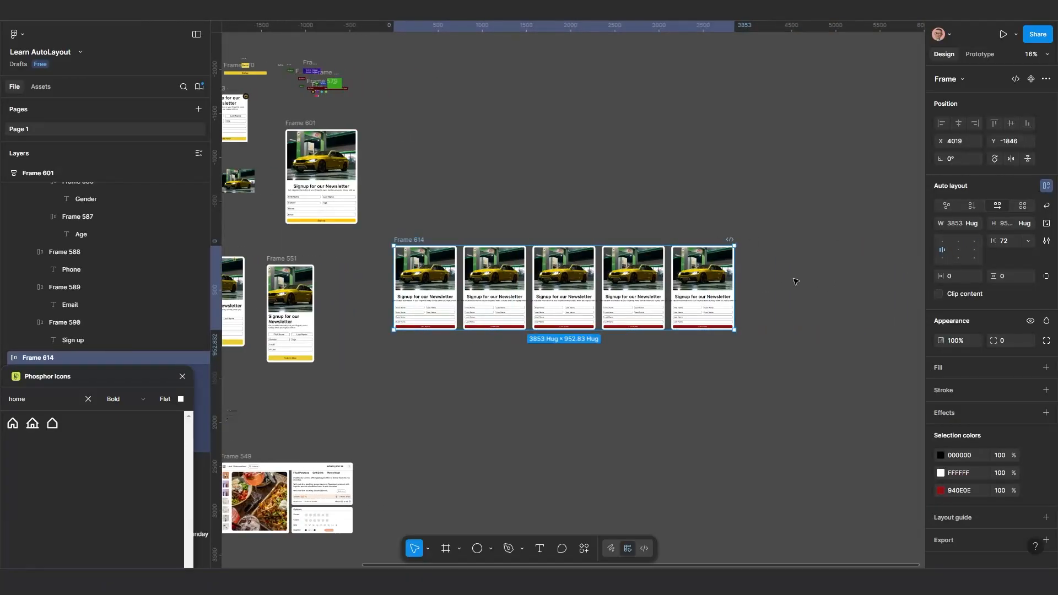
Try an Auto gap between the cards in Frame 614 and narrow the frame to a width of about 1600
{"action": "left_click", "coordinate": [1029, 243]}
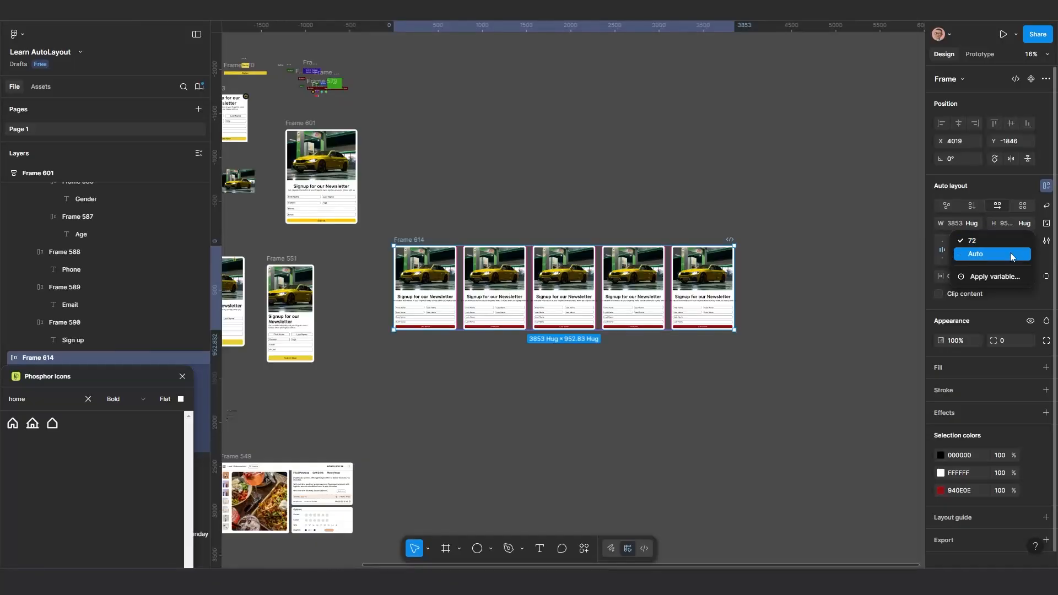
{"action": "left_click", "coordinate": [1012, 257]}
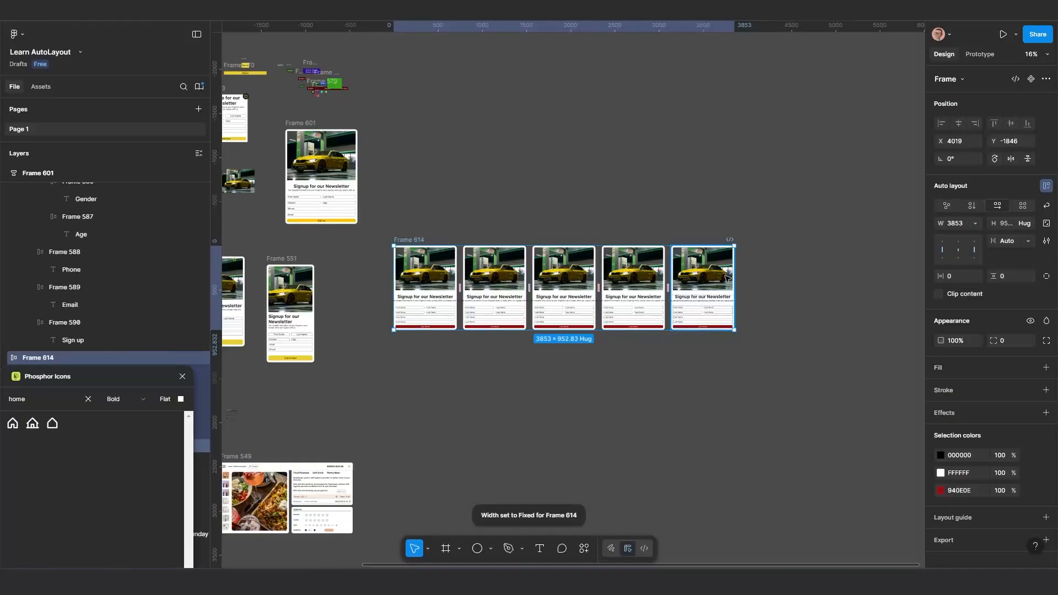
{"action": "left_click_drag", "start_coordinate": [759, 273], "coordinate": [534, 276]}
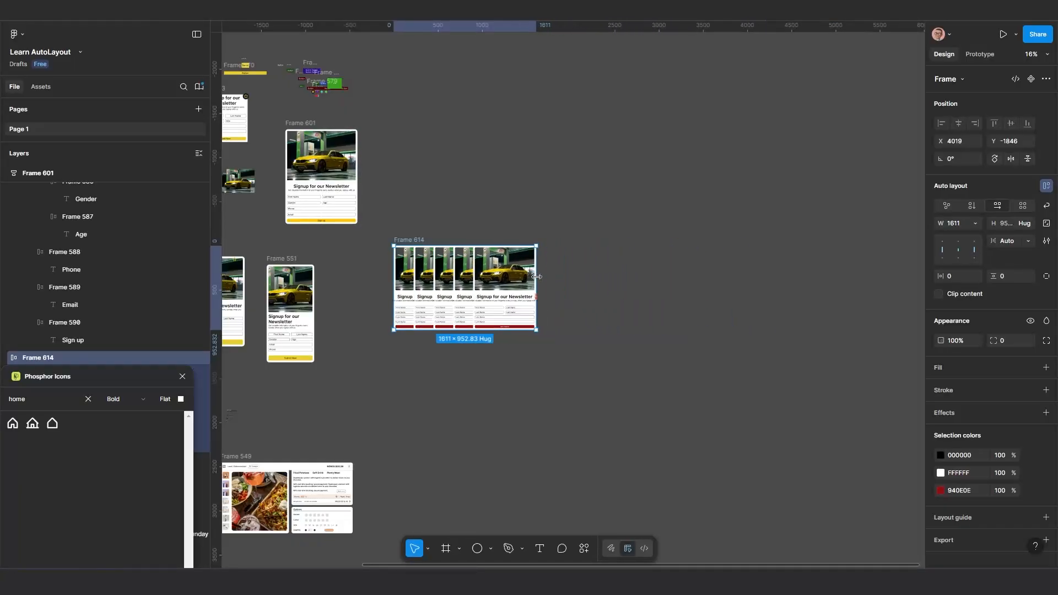
{"action": "scroll", "coordinate": [420, 309], "scroll_direction": "up", "scroll_amount": 3}
{"action": "scroll", "coordinate": [543, 286], "scroll_direction": "up", "scroll_amount": 2}
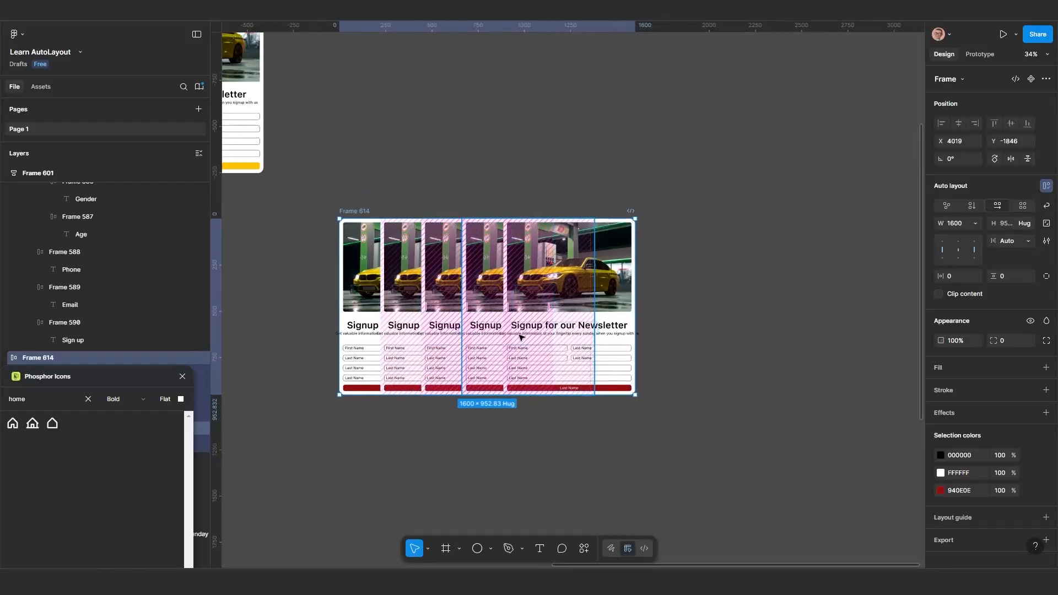
Try widening Frame 614 to about 2213 and undo the resizes together with the Auto gap
{"action": "left_click_drag", "start_coordinate": [668, 285], "coordinate": [753, 285]}
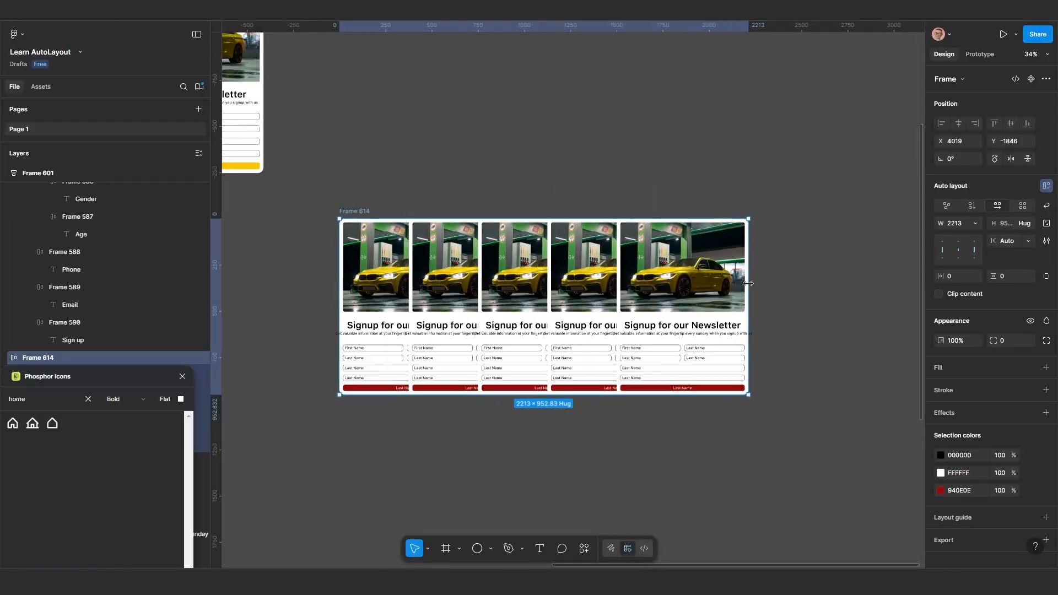
{"action": "key", "text": "ctrl+z"}
{"action": "key", "text": "ctrl+z"}
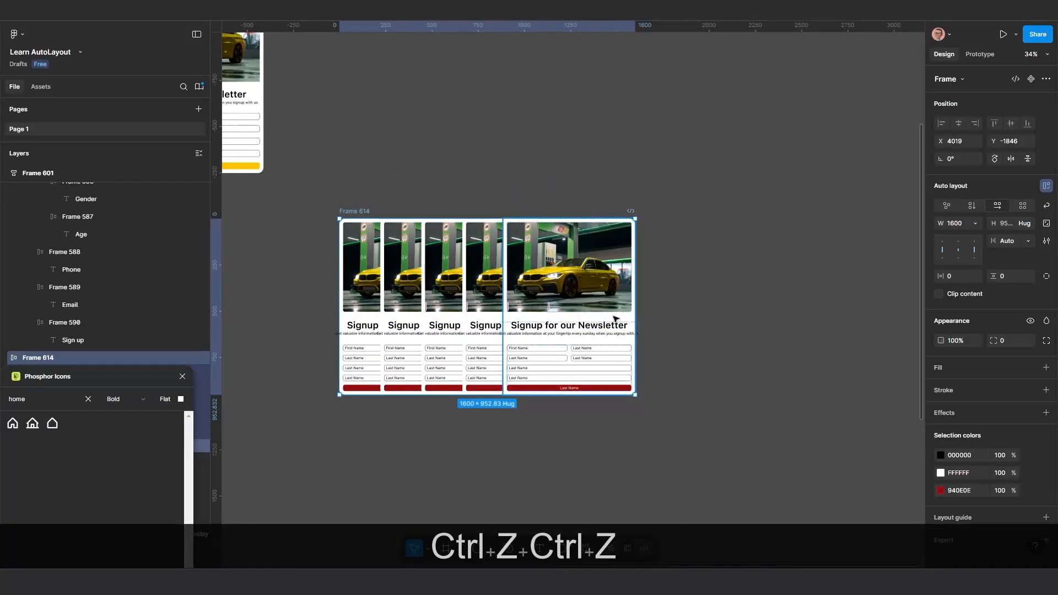
Move the five-card row, Frame 614, farther from Frame 551 to about X 4600, Y -1916
{"action": "scroll", "coordinate": [559, 290], "scroll_direction": "down", "scroll_amount": 3}
{"action": "scroll", "coordinate": [523, 275], "scroll_direction": "down", "scroll_amount": 1}
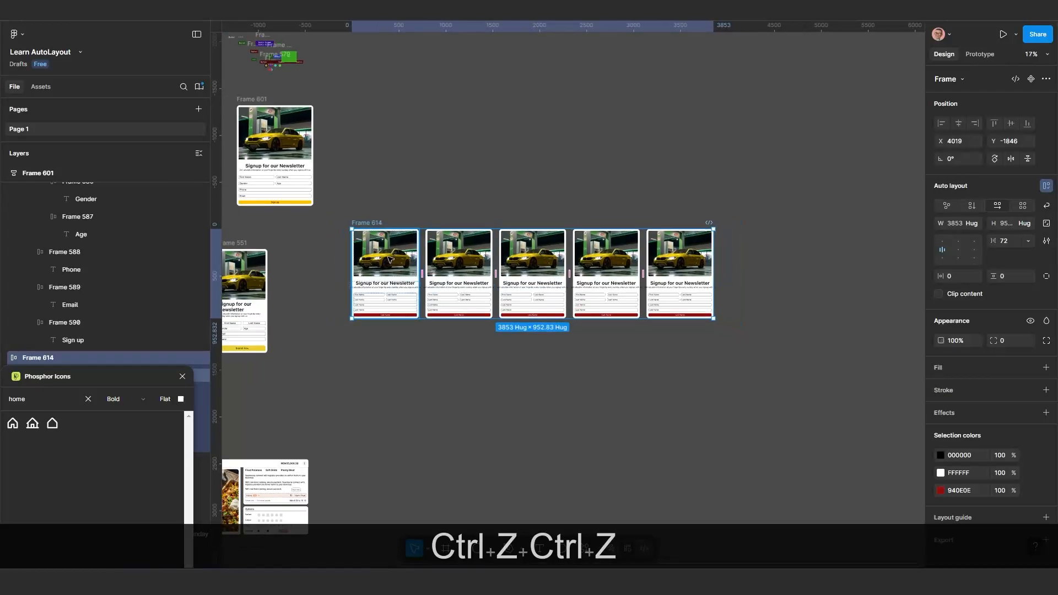
{"action": "left_click_drag", "start_coordinate": [428, 306], "coordinate": [483, 300]}
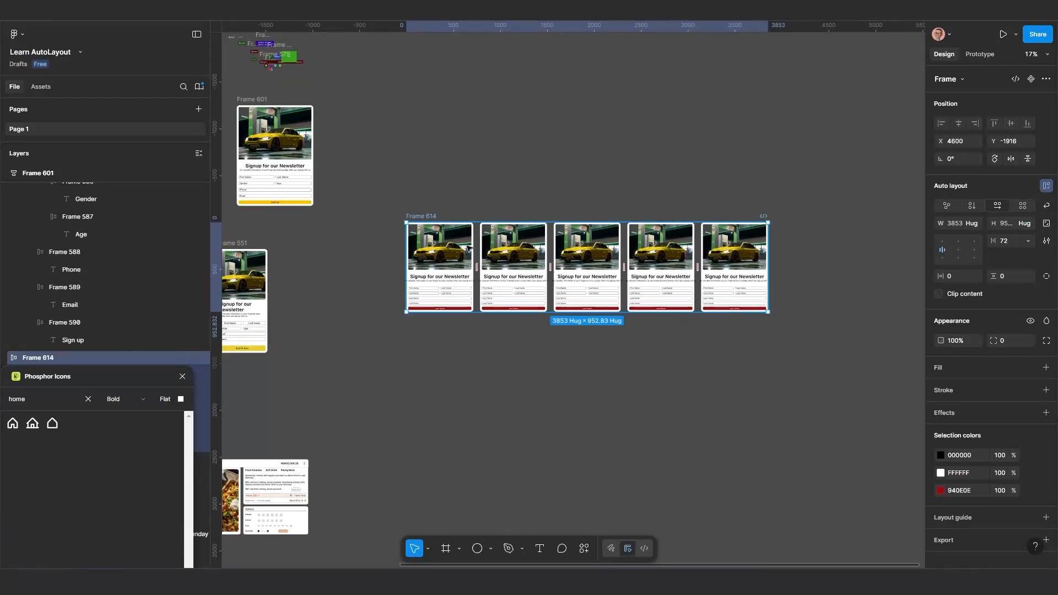
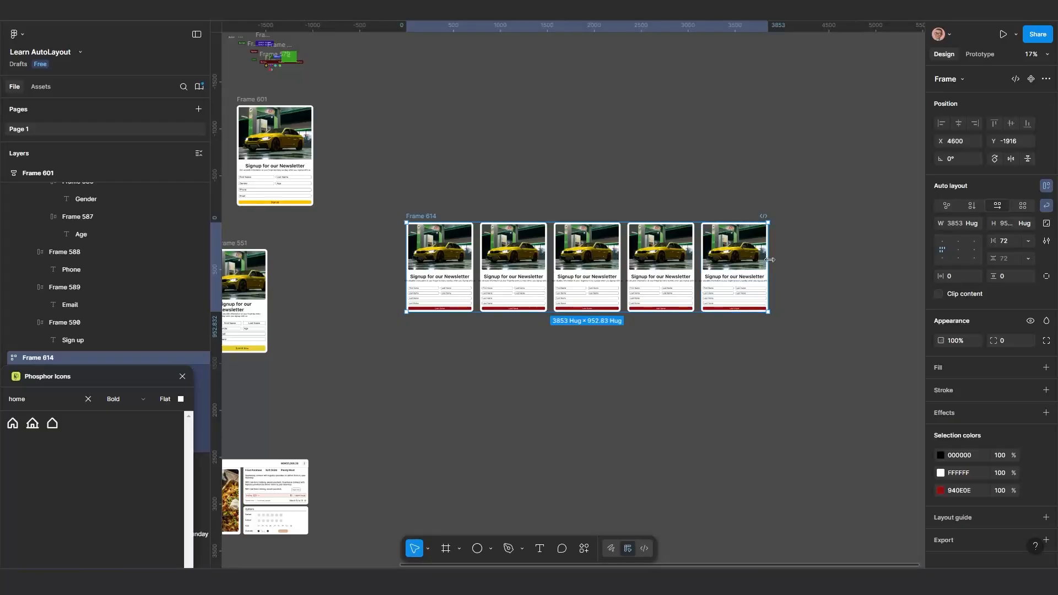
Narrow Frame 614 to a width of 2283 and widen it again to 3170 so its cards rewrap
{"action": "left_click_drag", "start_coordinate": [756, 261], "coordinate": [635, 265]}
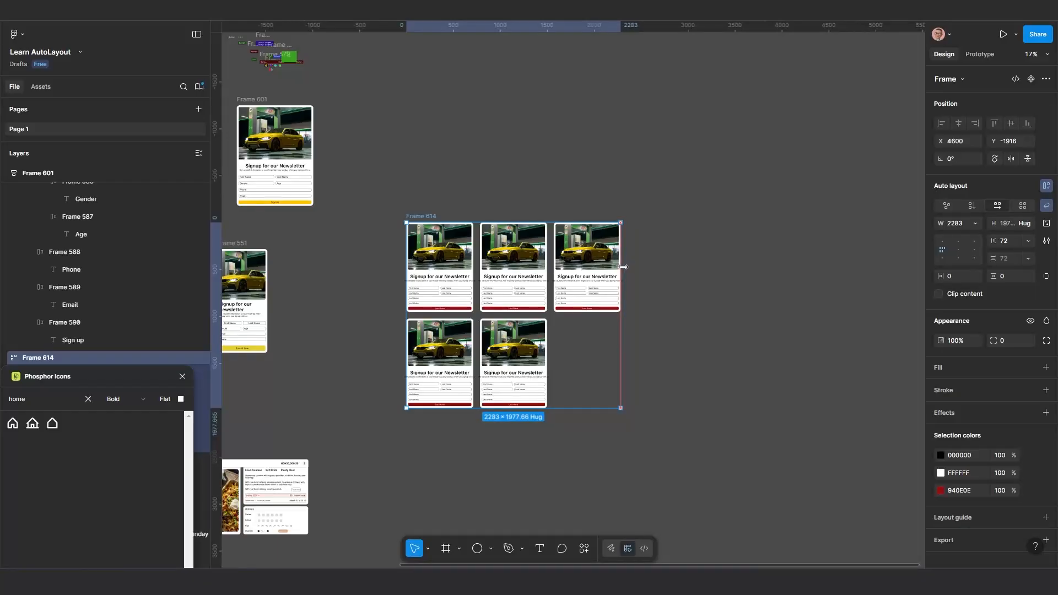
{"action": "scroll", "coordinate": [502, 324], "scroll_direction": "up", "scroll_amount": 2}
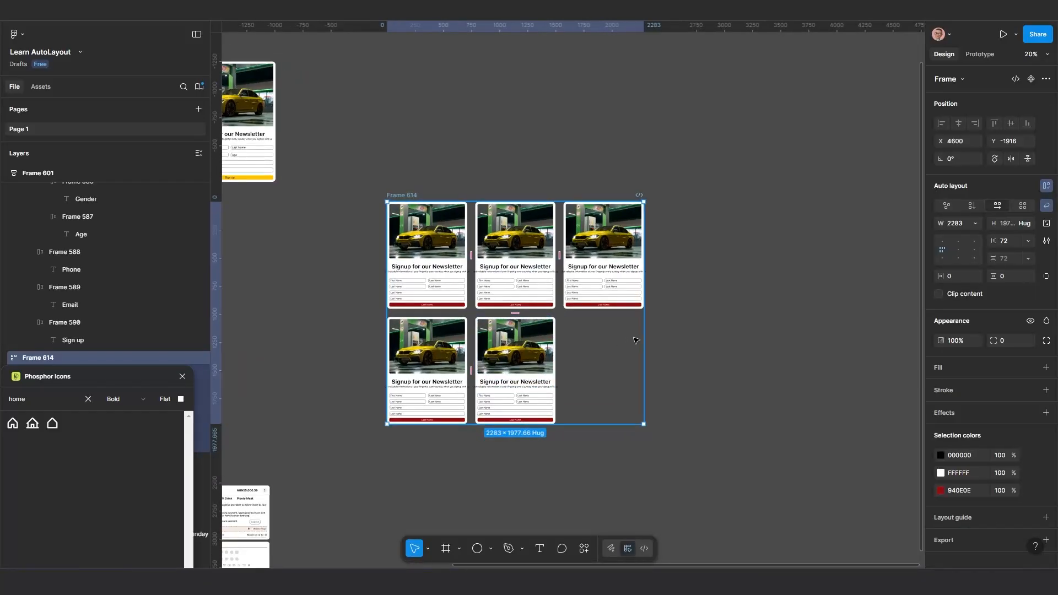
{"action": "left_click_drag", "start_coordinate": [642, 333], "coordinate": [686, 305]}
Duplicate a newsletter card inside Frame 614 seven times to fill the wrapping grid with twelve cards
{"action": "left_click", "coordinate": [686, 284]}
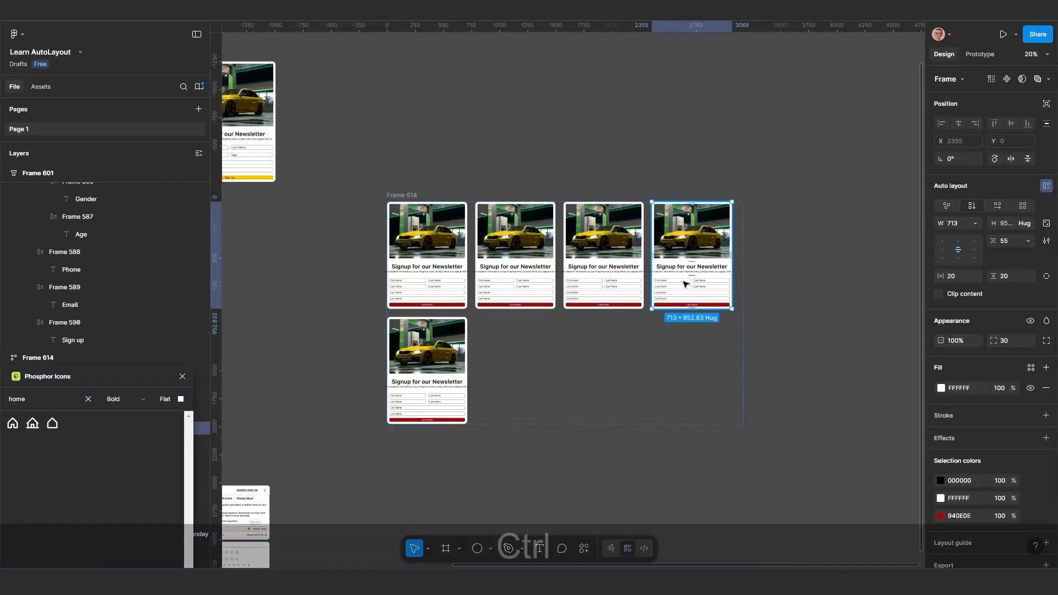
{"action": "key", "text": "ctrl+d"}
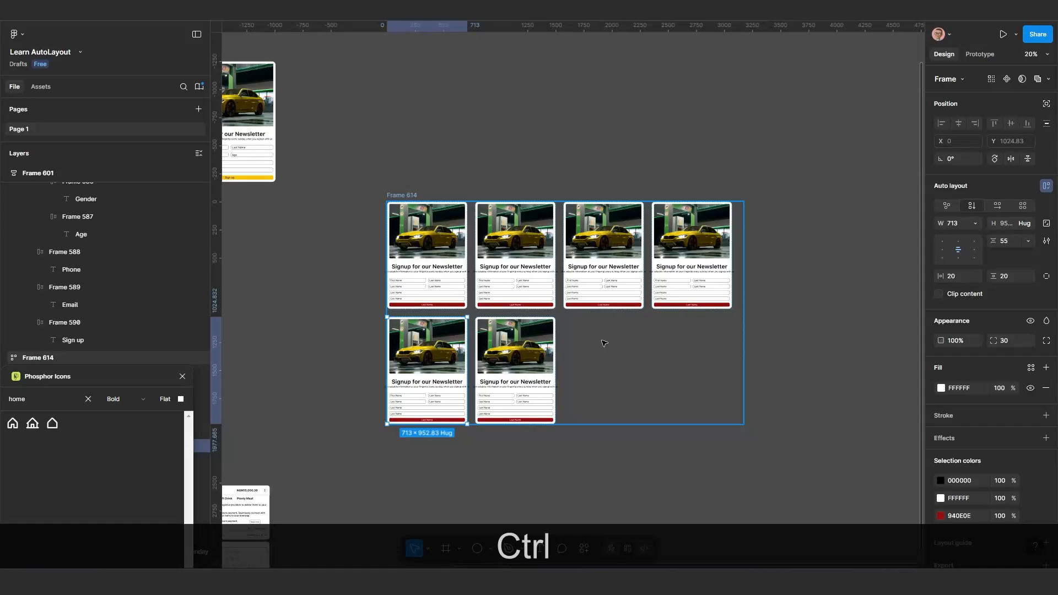
{"action": "key", "text": "ctrl+d"}
{"action": "key", "text": "ctrl+d"}
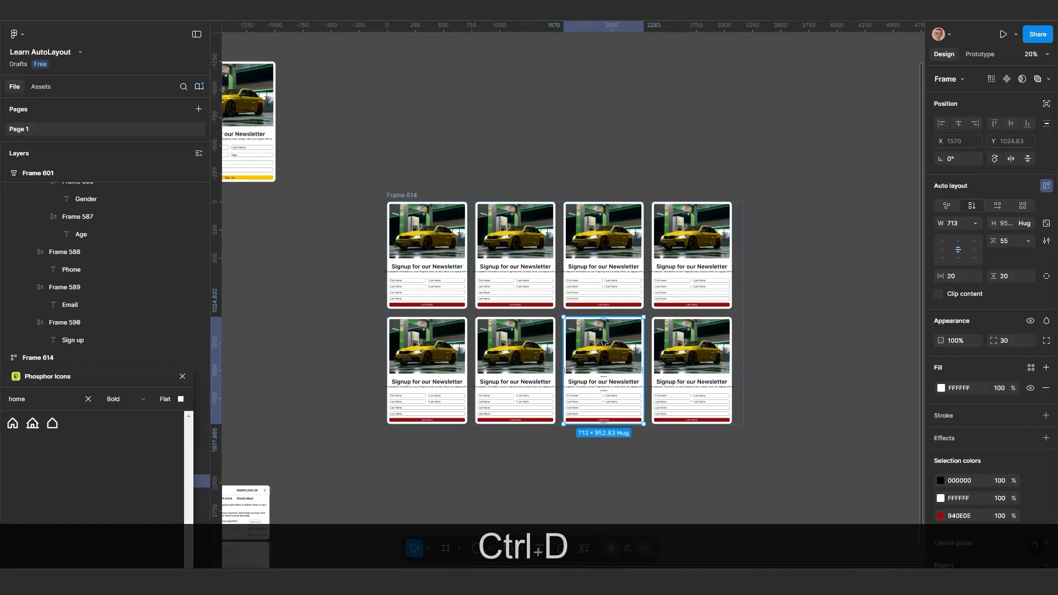
{"action": "key", "text": "ctrl+d"}
{"action": "key", "text": "ctrl+d"}
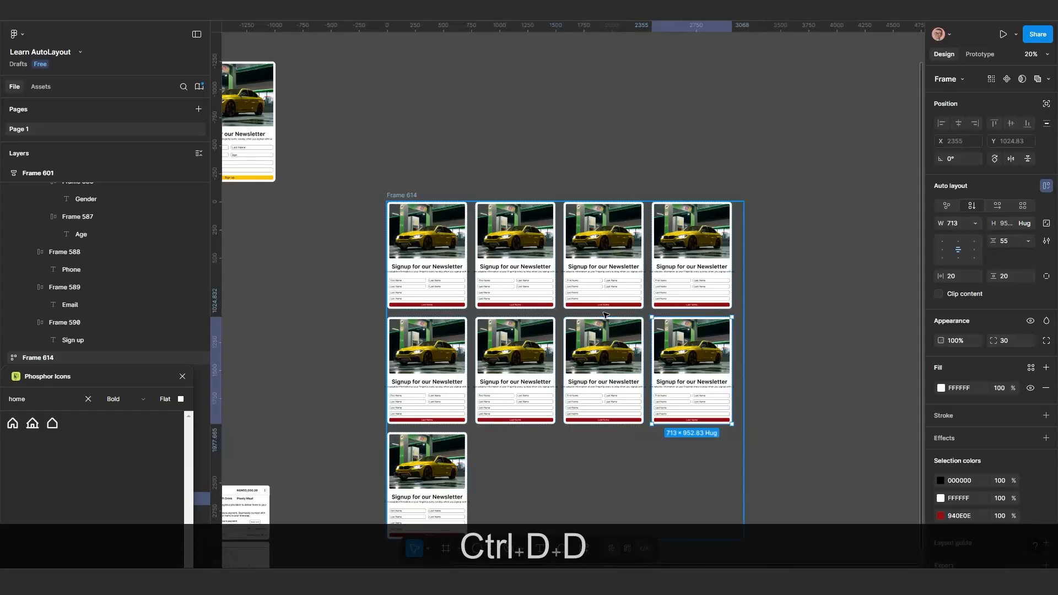
{"action": "key", "text": "ctrl+d"}
{"action": "key", "text": "ctrl+d"}
Select Frame 614 and narrow it to a width of 2283 so the cards wrap into three columns
{"action": "scroll", "coordinate": [607, 316], "scroll_direction": "down", "scroll_amount": 1}
{"action": "scroll", "coordinate": [609, 309], "scroll_direction": "down", "scroll_amount": 3}
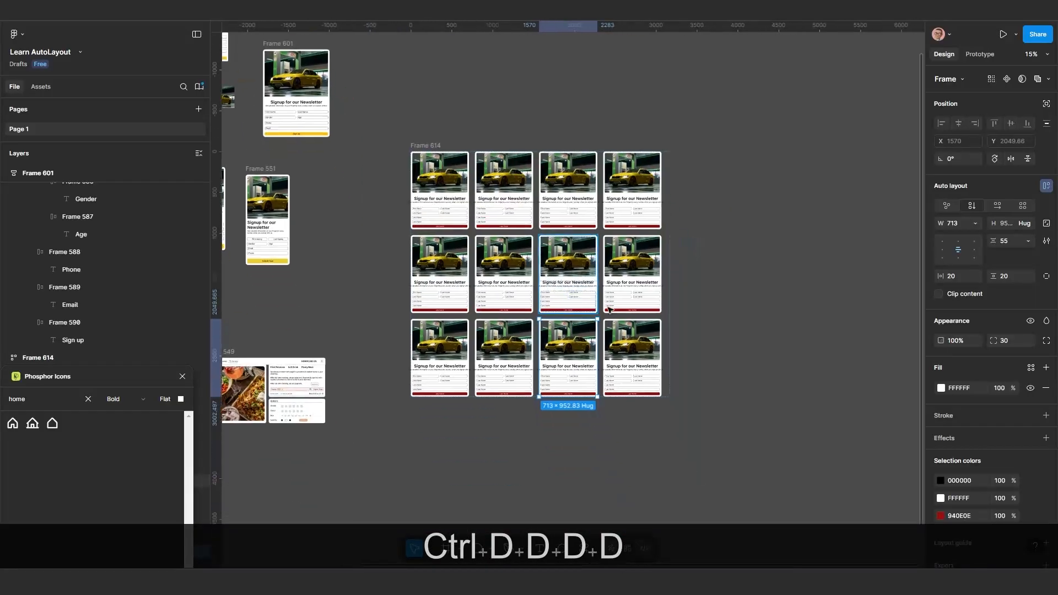
{"action": "scroll", "coordinate": [609, 309], "scroll_direction": "down", "scroll_amount": 1}
{"action": "scroll", "coordinate": [609, 310], "scroll_direction": "right", "scroll_amount": 1}
{"action": "left_click", "coordinate": [619, 286]}
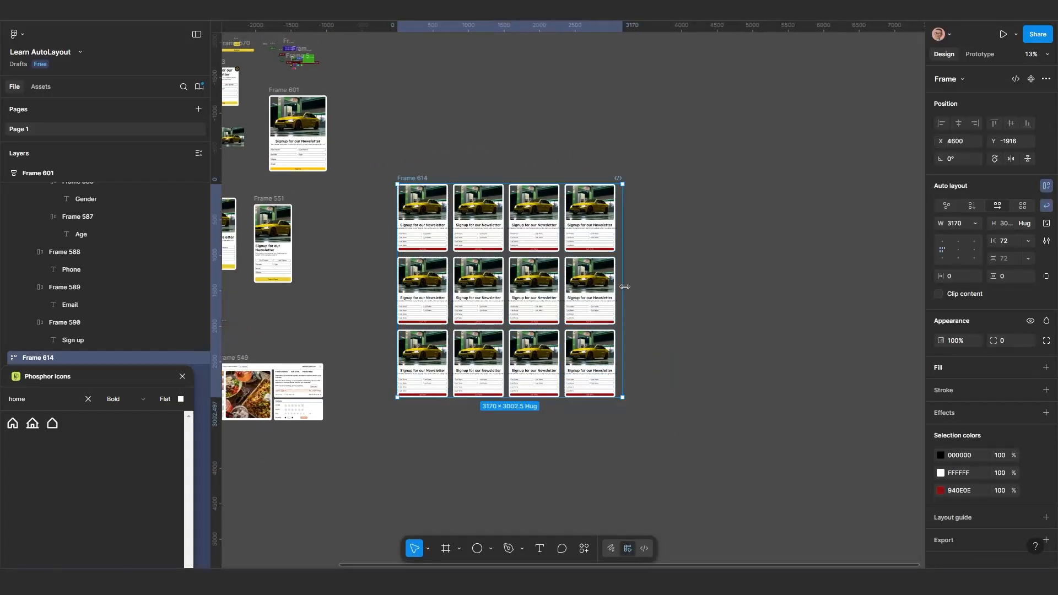
{"action": "left_click_drag", "start_coordinate": [628, 286], "coordinate": [390, 245]}
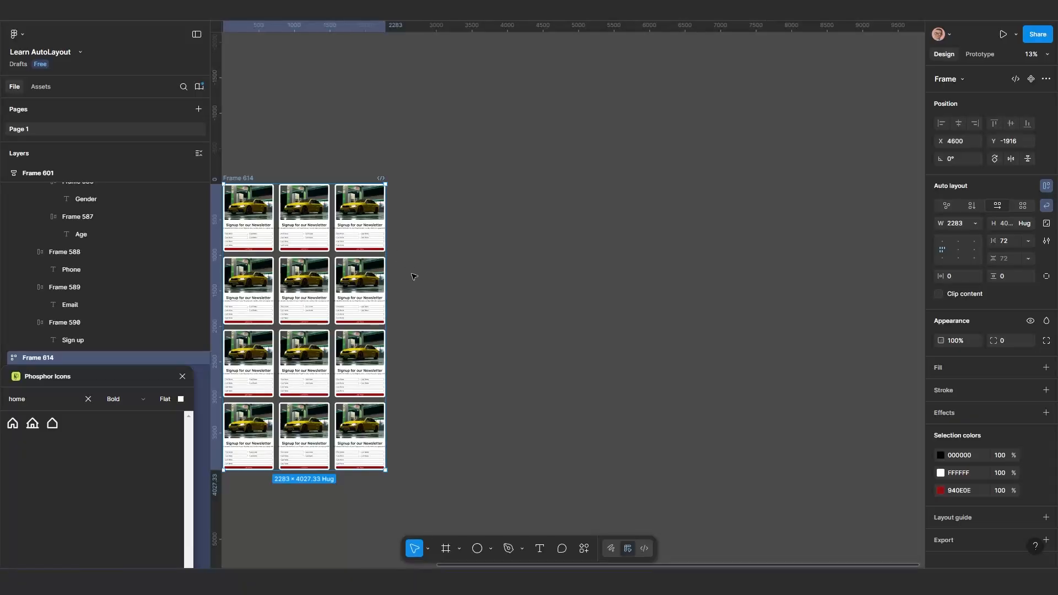
Move Frame 614 farther from the other frames, to X 5507 and Y -2721
{"action": "scroll", "coordinate": [416, 277], "scroll_direction": "down", "scroll_amount": 2}
{"action": "left_click_drag", "start_coordinate": [419, 290], "coordinate": [527, 280]}
{"action": "scroll", "coordinate": [456, 286], "scroll_direction": "up", "scroll_amount": 3}
{"action": "scroll", "coordinate": [456, 272], "scroll_direction": "down", "scroll_amount": 3}
{"action": "left_click_drag", "start_coordinate": [467, 298], "coordinate": [537, 341]}
{"action": "scroll", "coordinate": [483, 328], "scroll_direction": "up", "scroll_amount": 2}
{"action": "scroll", "coordinate": [473, 320], "scroll_direction": "down", "scroll_amount": 2}
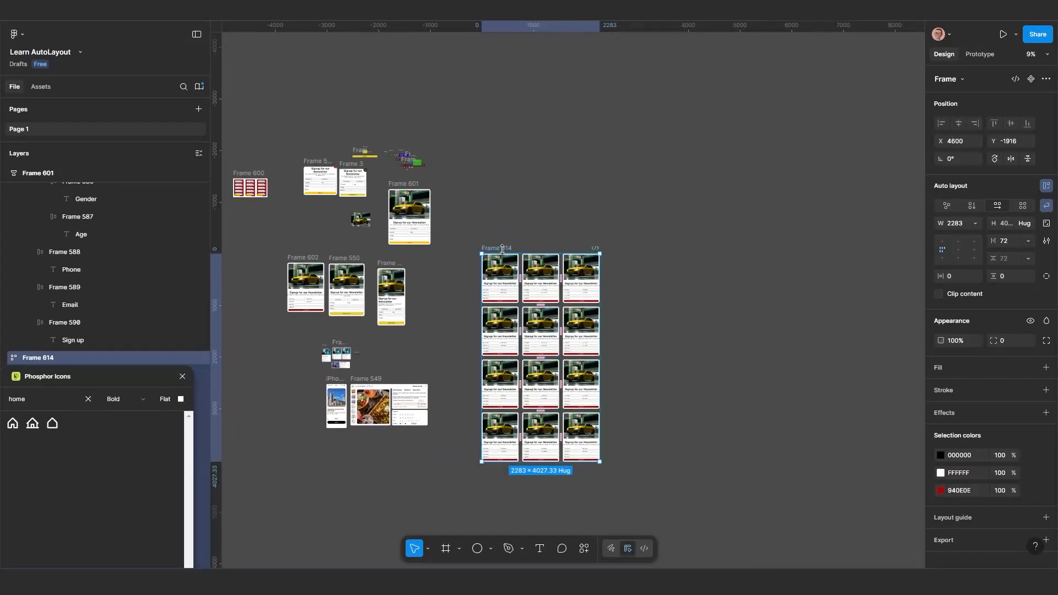
{"action": "left_click_drag", "start_coordinate": [499, 248], "coordinate": [543, 207]}
Widen Frame 614 to 3774 so the cards wrap into four columns
{"action": "scroll", "coordinate": [539, 201], "scroll_direction": "up", "scroll_amount": 5}
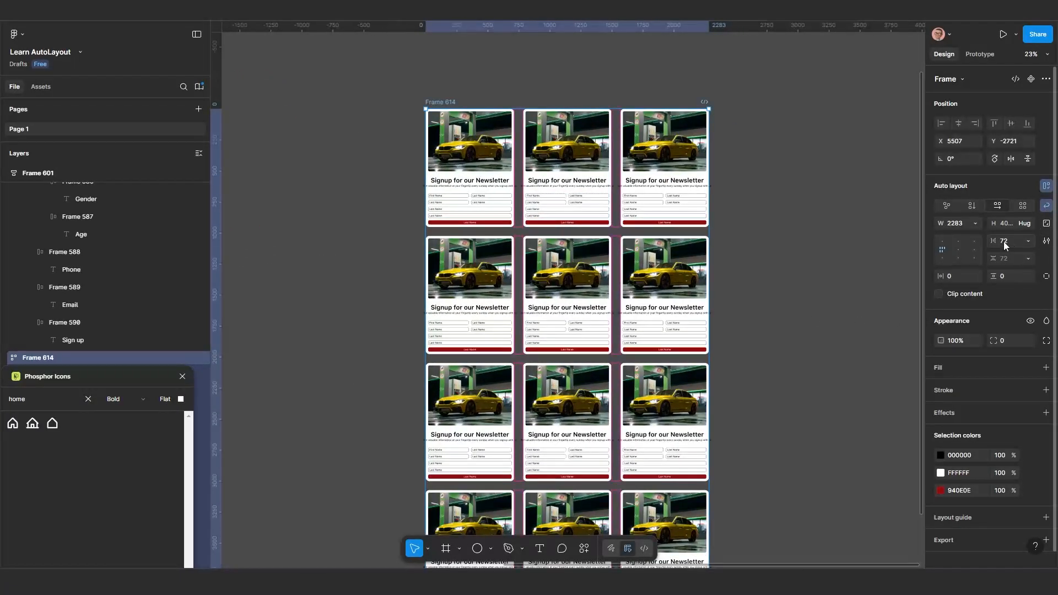
{"action": "mouse_move", "coordinate": [997, 241]}
{"action": "left_mouse_down"}
{"action": "mouse_move", "coordinate": [1009, 241]}
{"action": "mouse_move", "coordinate": [996, 241]}
{"action": "left_mouse_up"}
{"action": "scroll", "coordinate": [762, 349], "scroll_direction": "down", "scroll_amount": 2}
{"action": "left_click_drag", "start_coordinate": [789, 386], "coordinate": [774, 317]}
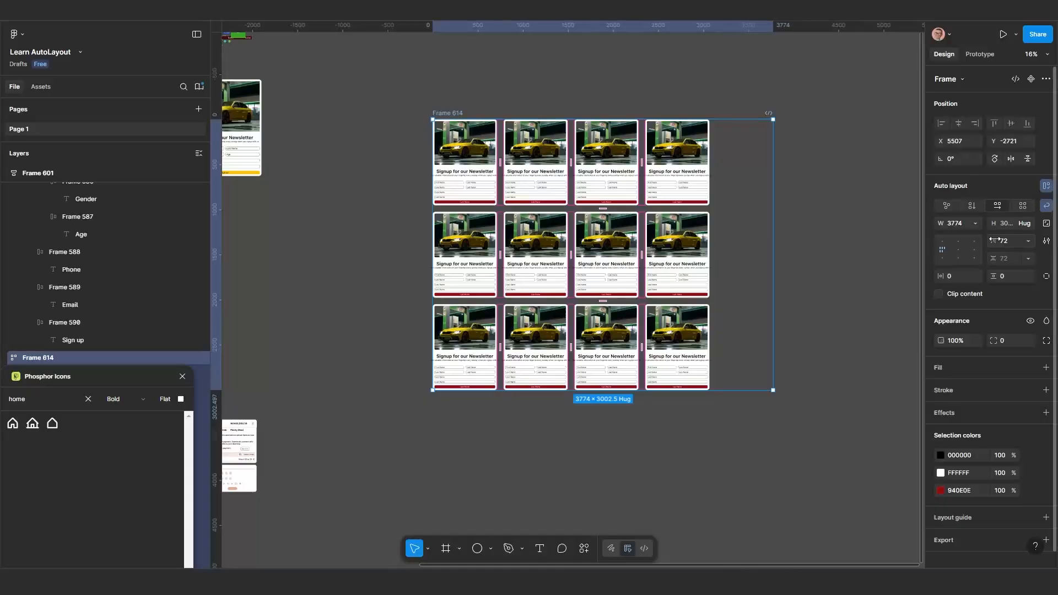
Give Frame 614 independent card gaps of 307 horizontally and 199 vertically
{"action": "left_click_drag", "start_coordinate": [999, 241], "coordinate": [1057, 260]}
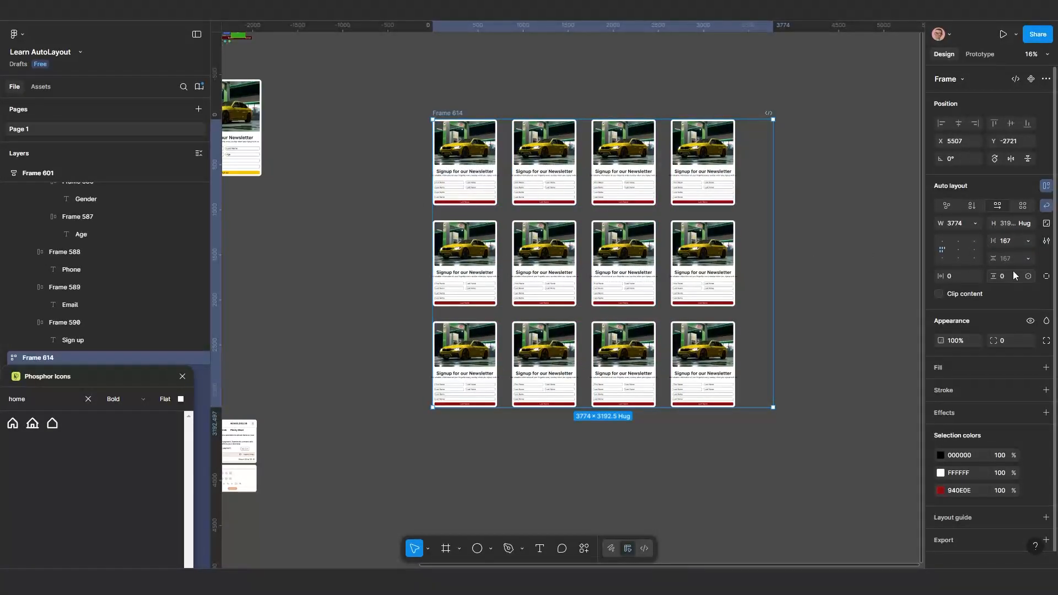
{"action": "left_click", "coordinate": [1027, 259]}
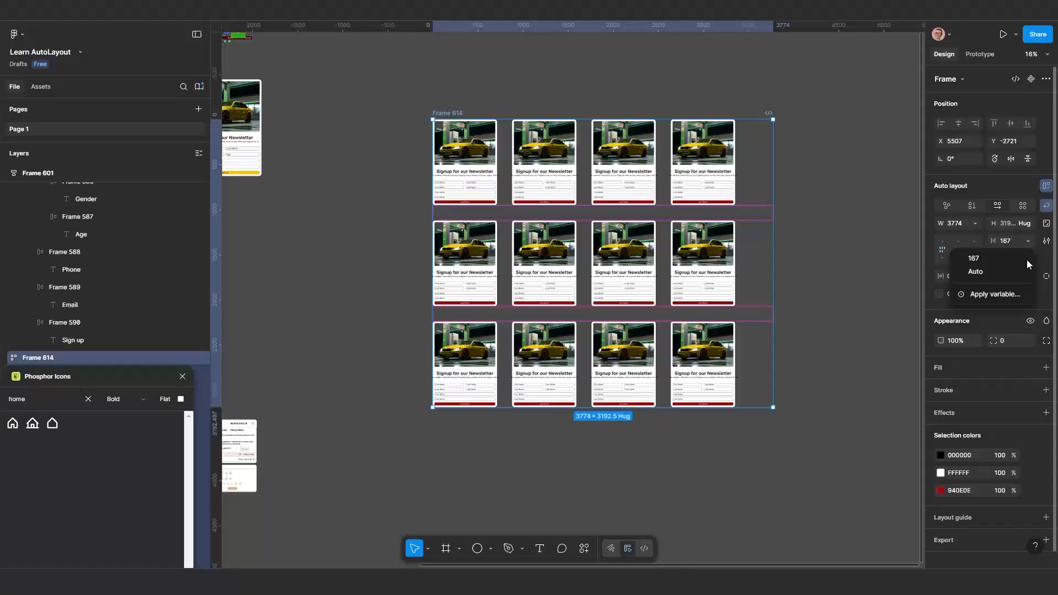
{"action": "left_click", "coordinate": [995, 259]}
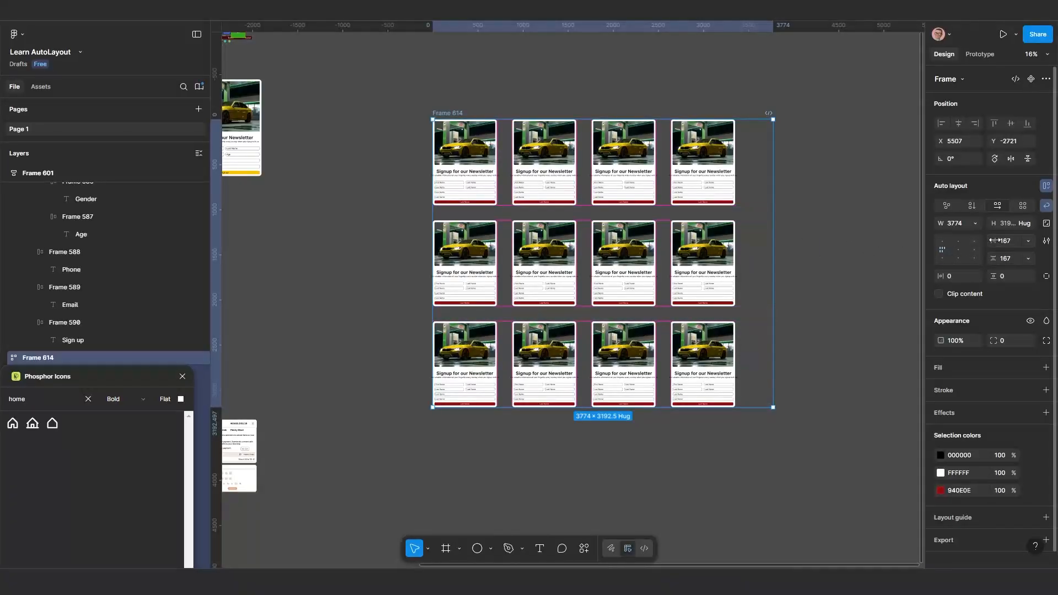
{"action": "left_click_drag", "start_coordinate": [994, 241], "coordinate": [13, 249]}
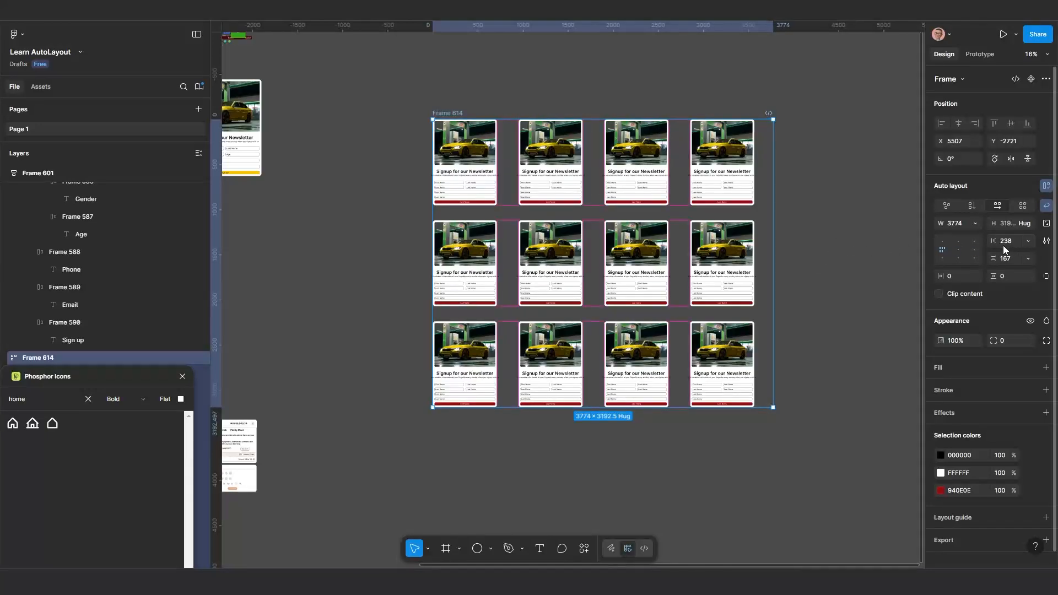
{"action": "left_click_drag", "start_coordinate": [994, 241], "coordinate": [1012, 275]}
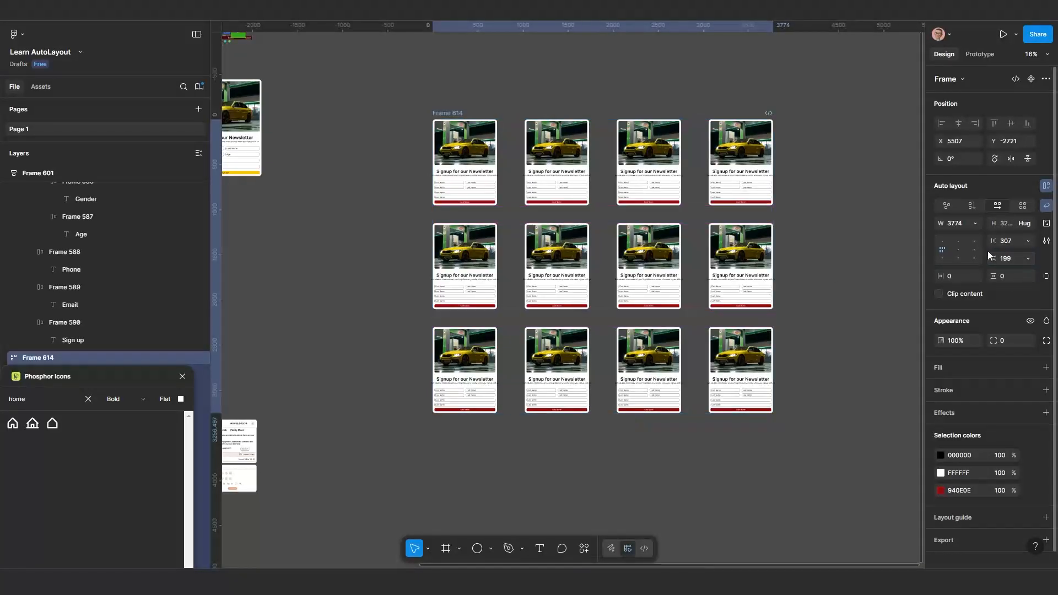
Set the vertical and horizontal gaps of Frame 614 to Auto and resize the frame to a width of 3512
{"action": "left_click", "coordinate": [1031, 258]}
{"action": "left_click", "coordinate": [997, 272]}
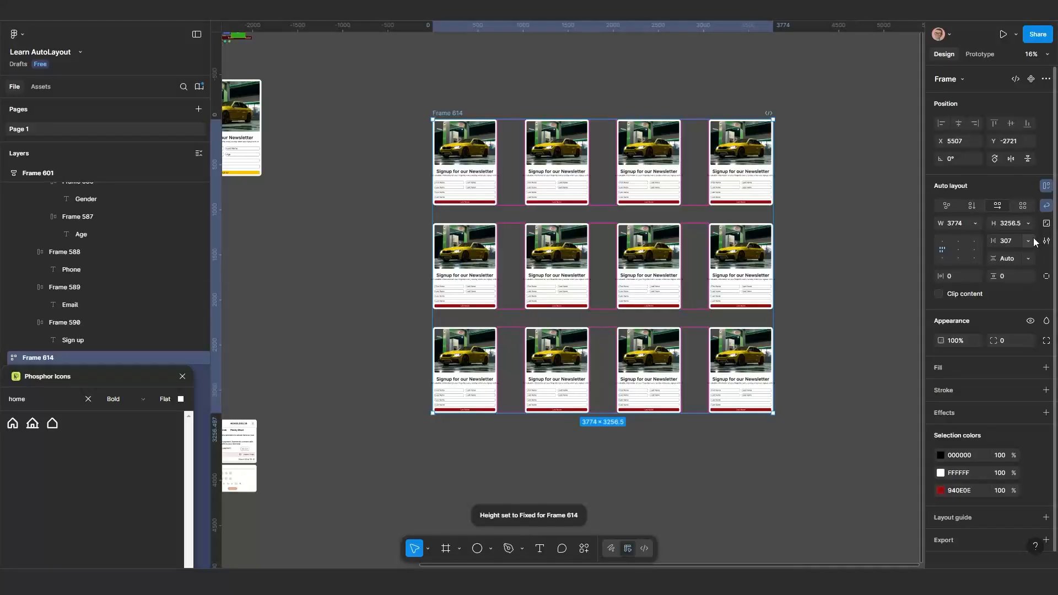
{"action": "left_click", "coordinate": [1030, 241]}
{"action": "left_click", "coordinate": [978, 254]}
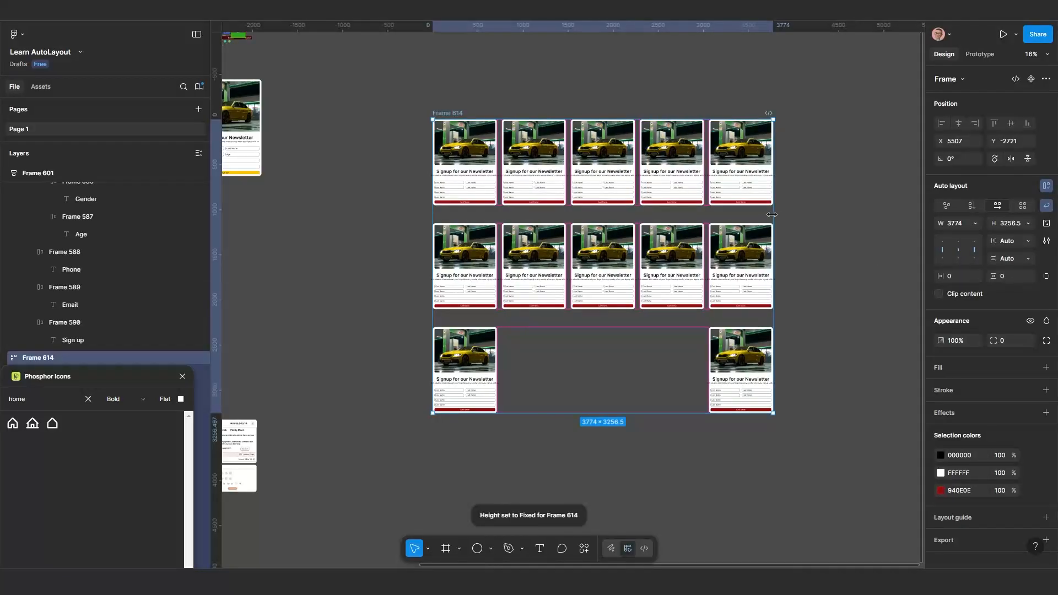
{"action": "left_click_drag", "start_coordinate": [774, 220], "coordinate": [526, 240]}
{"action": "left_click_drag", "start_coordinate": [614, 275], "coordinate": [753, 264]}
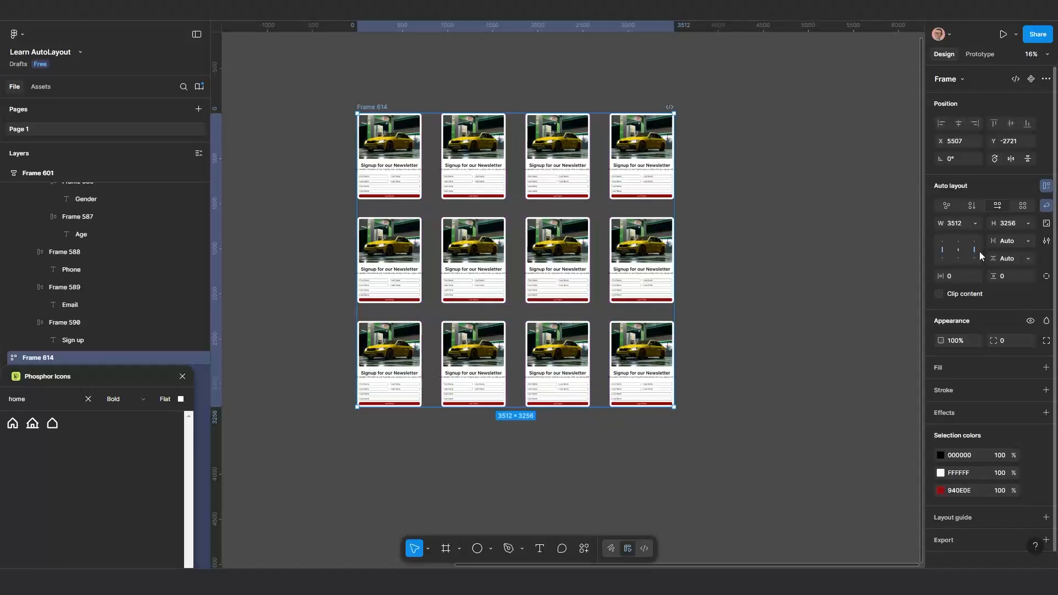
Move Frame 614 to X 6508 and Y -3078, farther away from the other designs
{"action": "scroll", "coordinate": [671, 213], "scroll_direction": "down", "scroll_amount": 5}
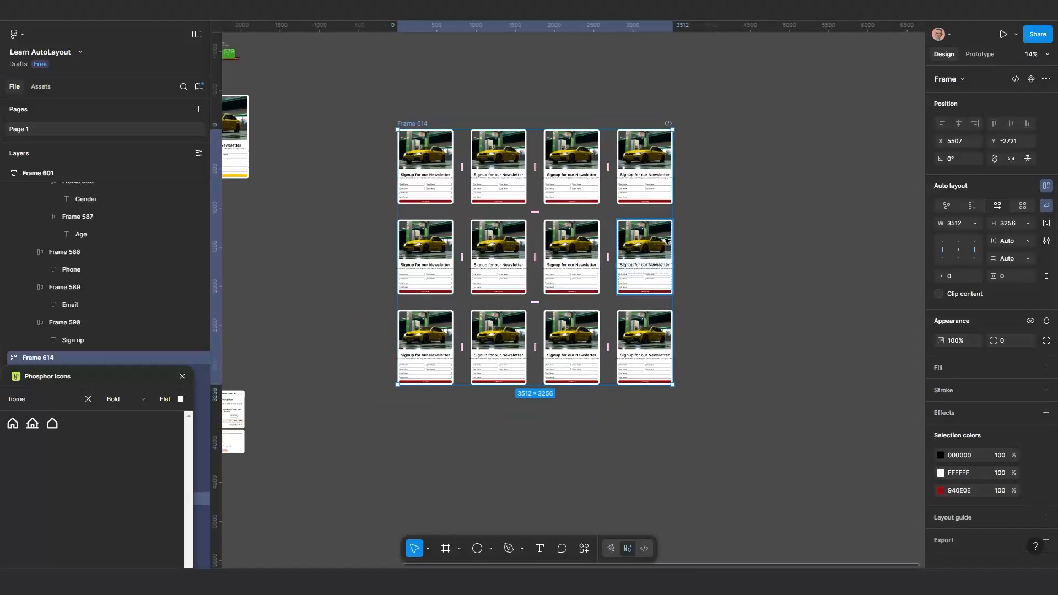
{"action": "scroll", "coordinate": [543, 271], "scroll_direction": "up", "scroll_amount": 2}
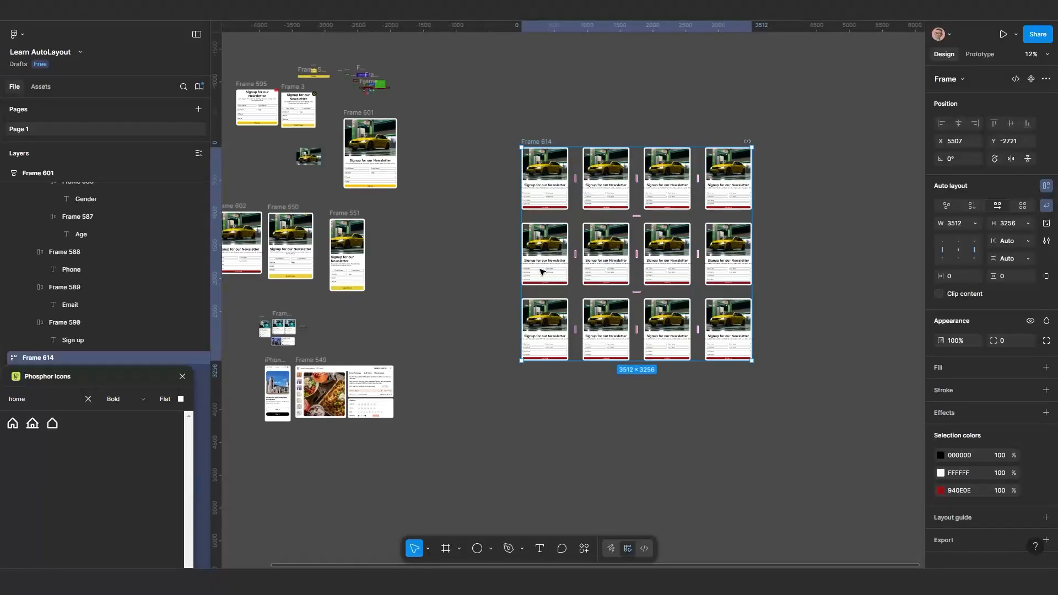
{"action": "left_click_drag", "start_coordinate": [549, 273], "coordinate": [595, 272]}
{"action": "left_click_drag", "start_coordinate": [586, 188], "coordinate": [673, 199]}
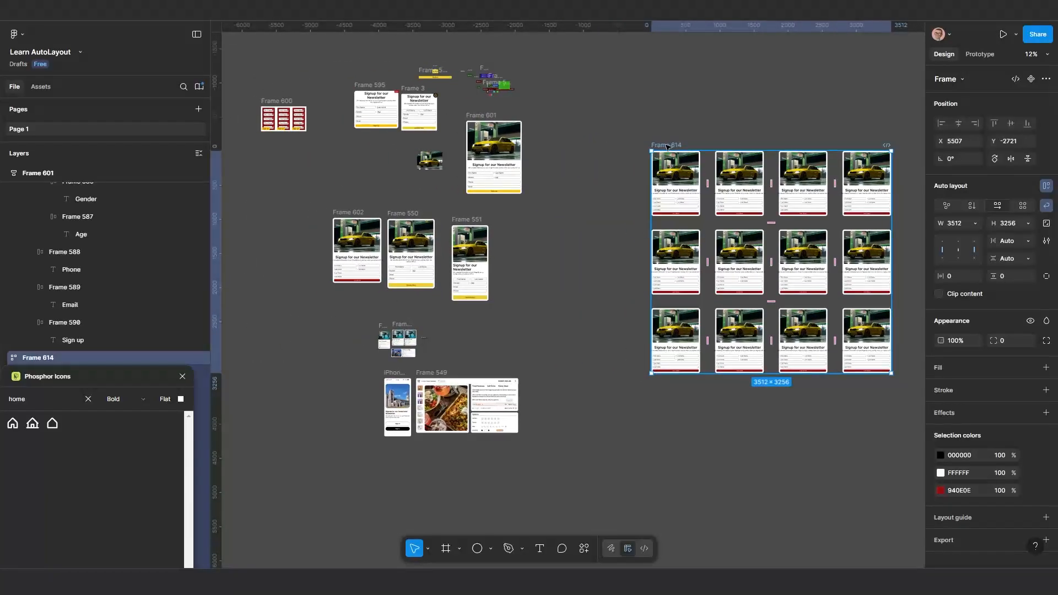
{"action": "left_click_drag", "start_coordinate": [667, 146], "coordinate": [736, 121]}
Widen Frame 614 to 3614 so that five cards fit in a row
{"action": "scroll", "coordinate": [560, 263], "scroll_direction": "up", "scroll_amount": 2}
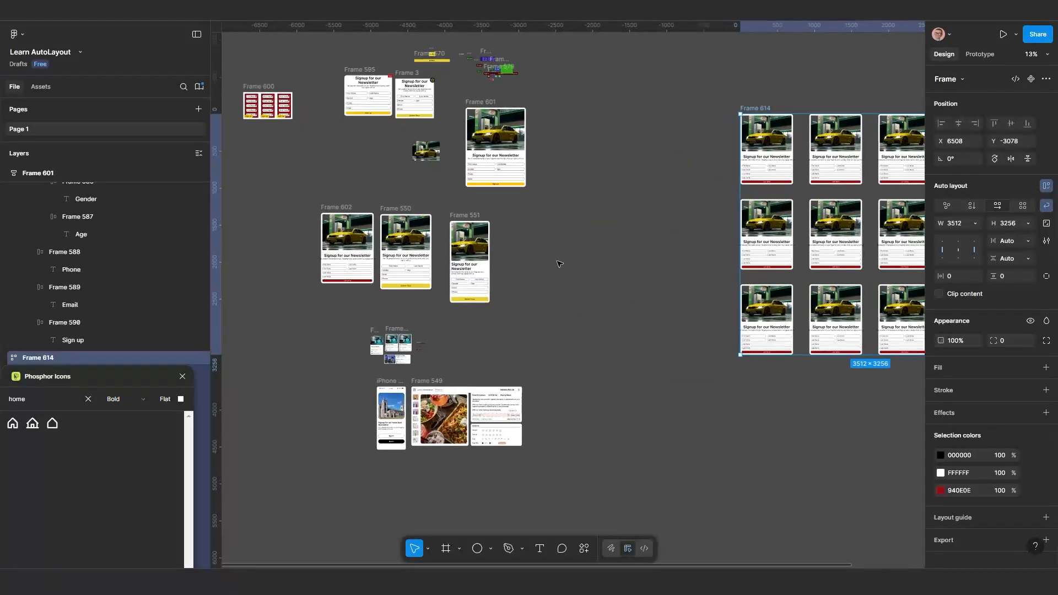
{"action": "scroll", "coordinate": [571, 282], "scroll_direction": "down", "scroll_amount": 2}
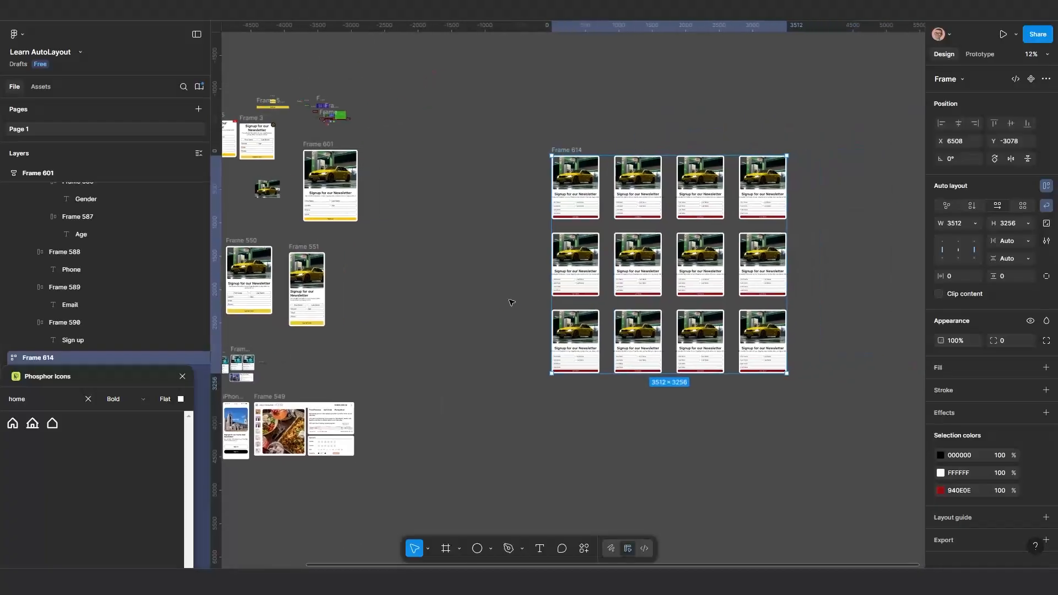
{"action": "mouse_move", "coordinate": [780, 229]}
{"action": "left_mouse_down"}
{"action": "mouse_move", "coordinate": [661, 229]}
{"action": "mouse_move", "coordinate": [794, 229]}
{"action": "left_mouse_up"}
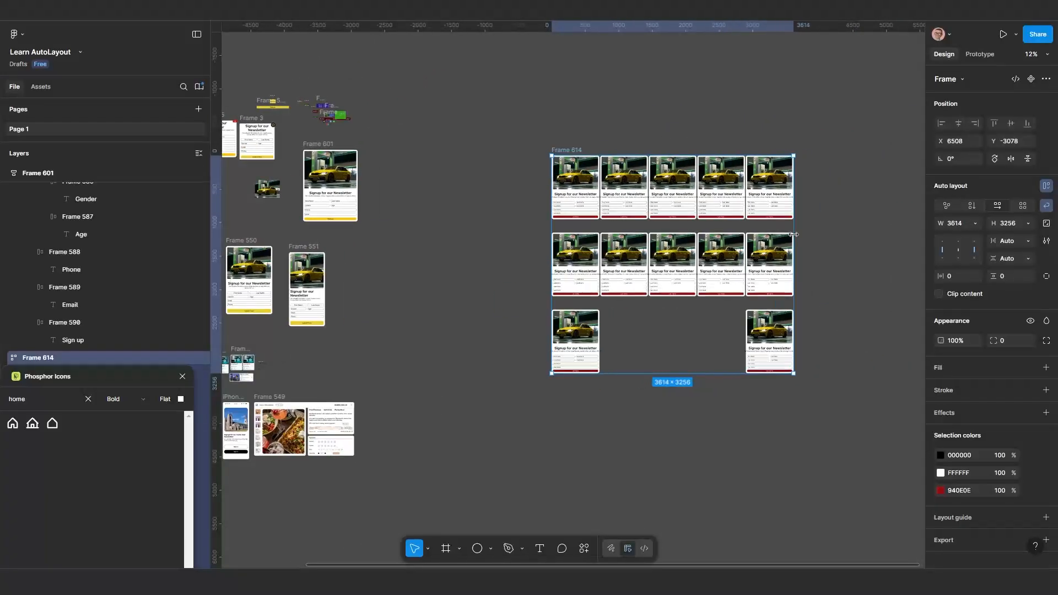
{"action": "left_click", "coordinate": [634, 200]}
{"action": "left_click", "coordinate": [668, 194], "text": "shift"}
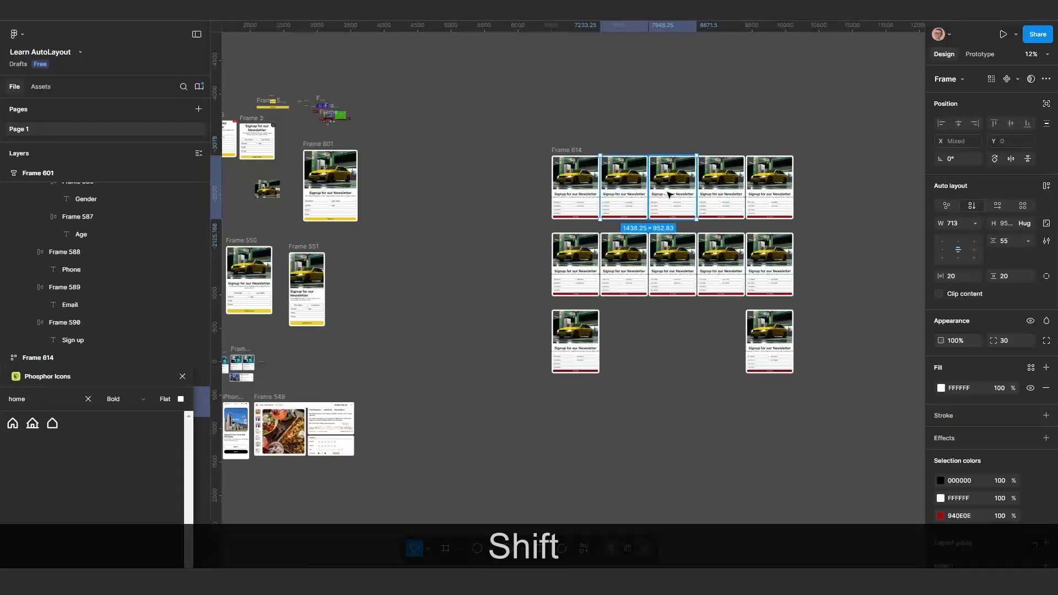
{"action": "left_click", "coordinate": [625, 248], "text": "shift"}
{"action": "left_click", "coordinate": [683, 260], "text": "shift"}
{"action": "left_click", "coordinate": [737, 259], "text": "shift"}
{"action": "left_click", "coordinate": [771, 255], "text": "shift"}
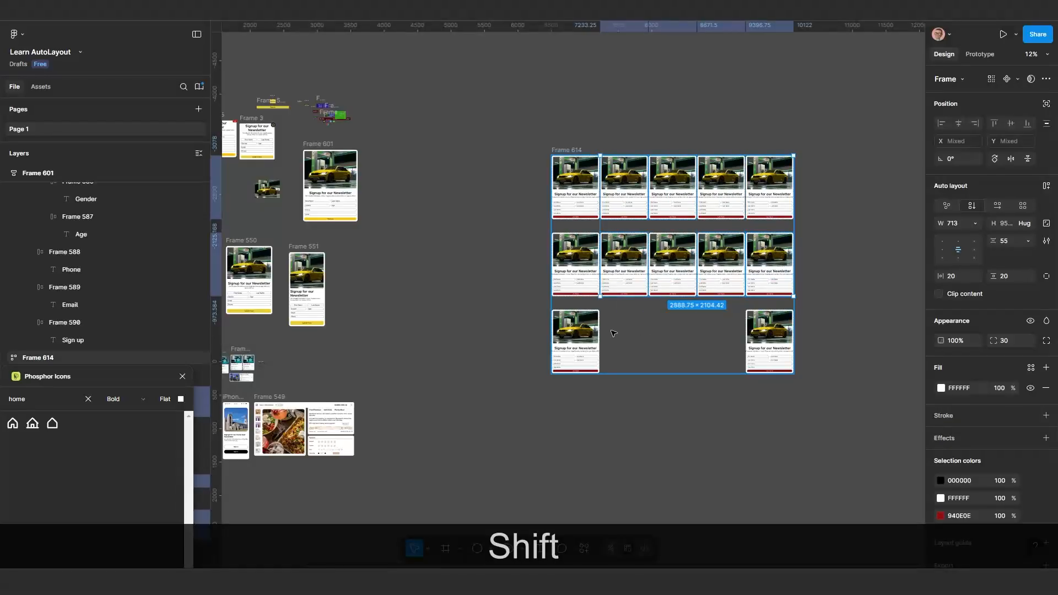
{"action": "scroll", "coordinate": [669, 345], "scroll_direction": "down", "scroll_amount": 5}
{"action": "left_click", "coordinate": [601, 226]}
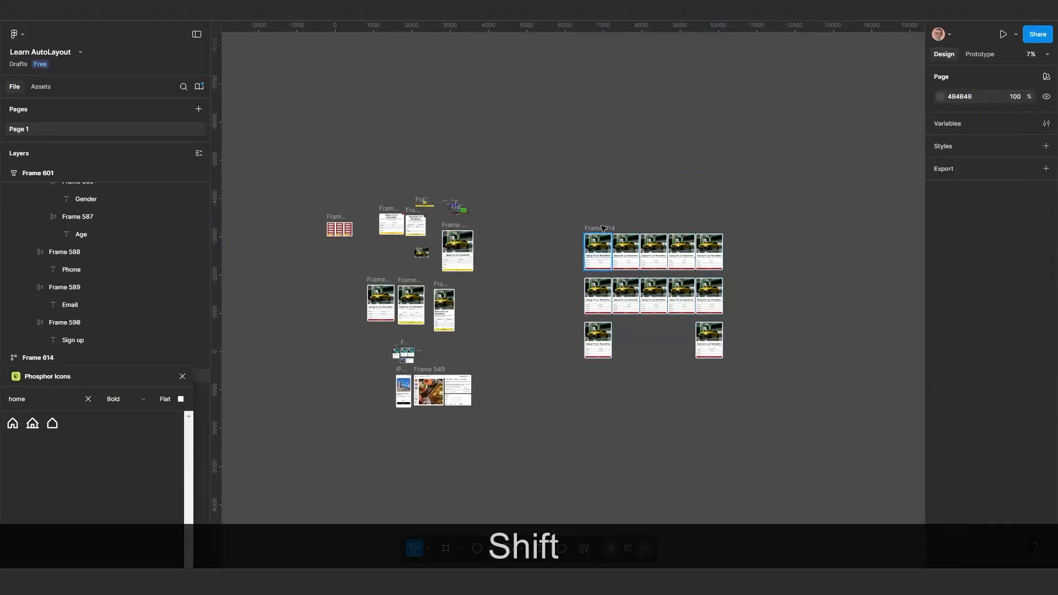
Move Frame 614 out of the way to X 7500 and Y -4647
{"action": "left_click_drag", "start_coordinate": [598, 229], "coordinate": [637, 167]}
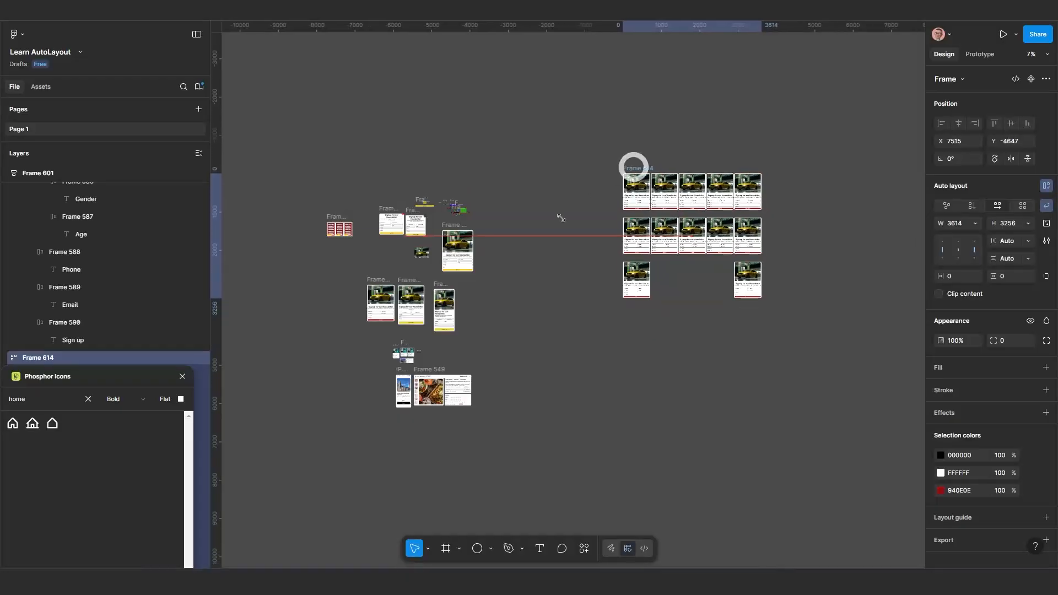
{"action": "scroll", "coordinate": [413, 328], "scroll_direction": "up", "scroll_amount": 5}
{"action": "scroll", "coordinate": [494, 353], "scroll_direction": "down", "scroll_amount": 2}
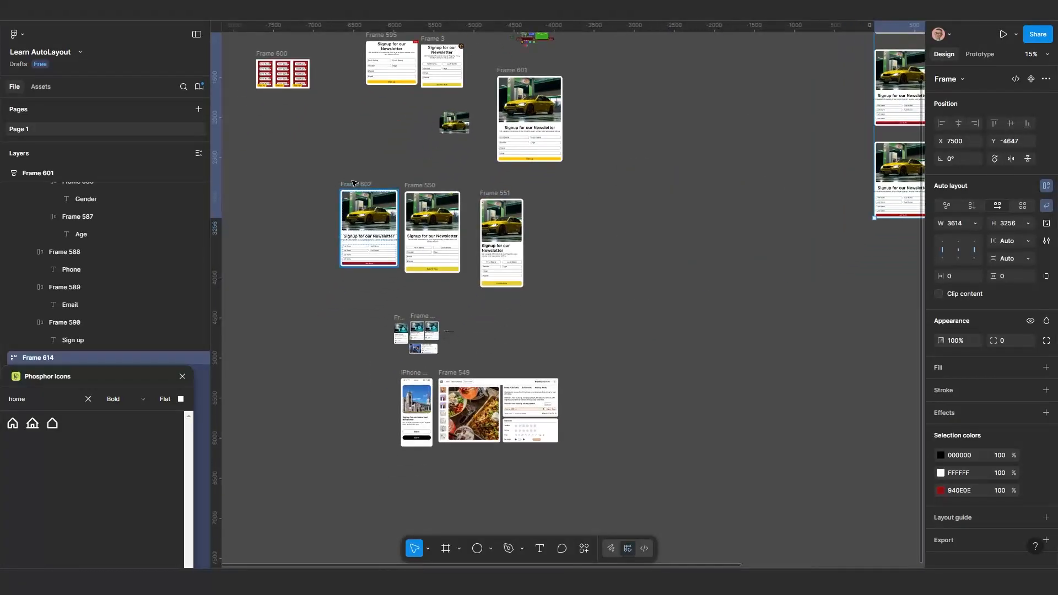
Copy the Frame 602 card to X 4221, Y -1215, and place a second copy 160 beside it at the same height
{"action": "left_click", "coordinate": [353, 183]}
{"action": "key", "text": "alt"}
{"action": "left_click_drag", "start_coordinate": [629, 226], "coordinate": [629, 226]}
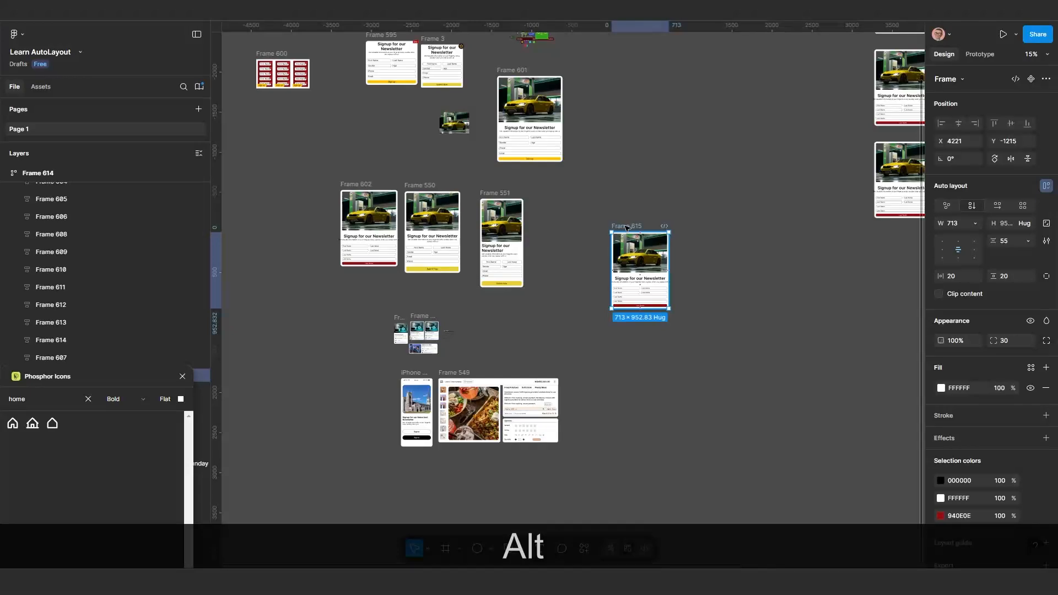
{"action": "left_click_drag", "start_coordinate": [628, 226], "coordinate": [697, 226]}
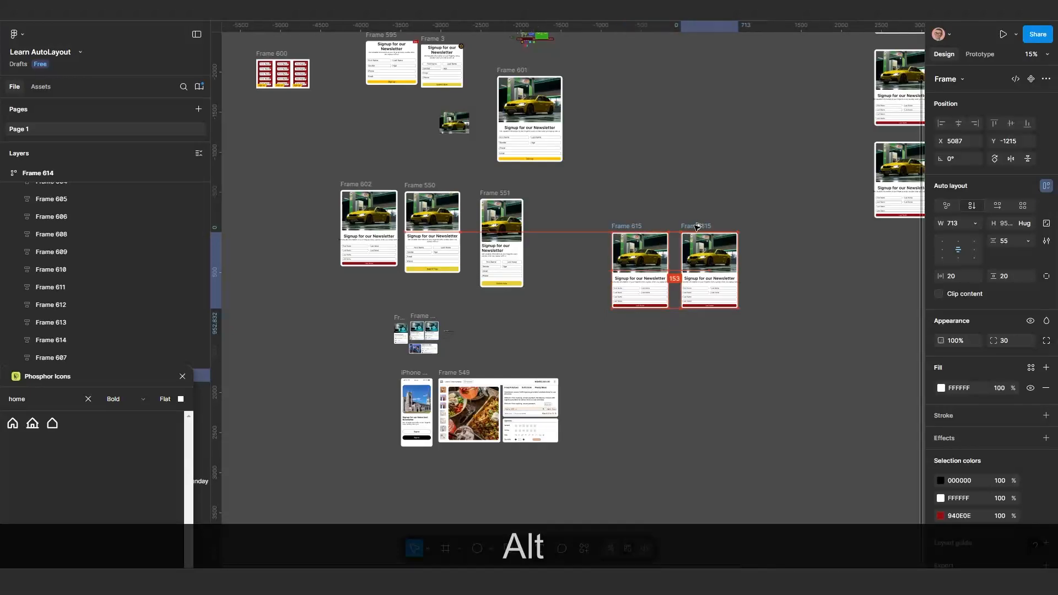
Select both copied newsletter cards and wrap them together in an auto layout frame
{"action": "left_click_drag", "start_coordinate": [632, 228], "coordinate": [632, 228]}
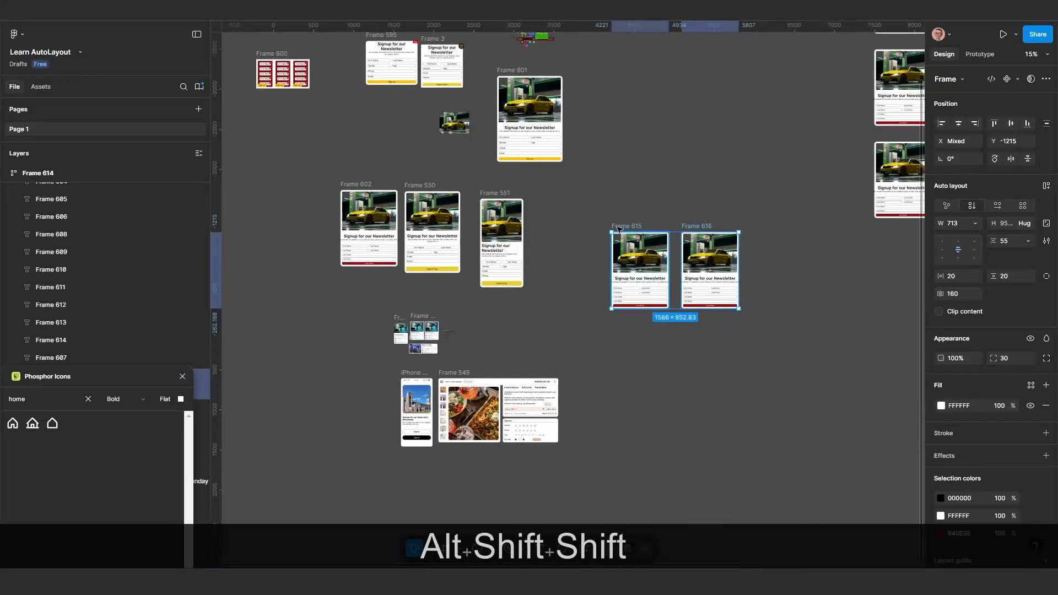
{"action": "left_click", "coordinate": [619, 229], "text": "shift"}
{"action": "key", "text": "shift+a"}
{"action": "scroll", "coordinate": [656, 218], "scroll_direction": "up", "scroll_amount": 3}
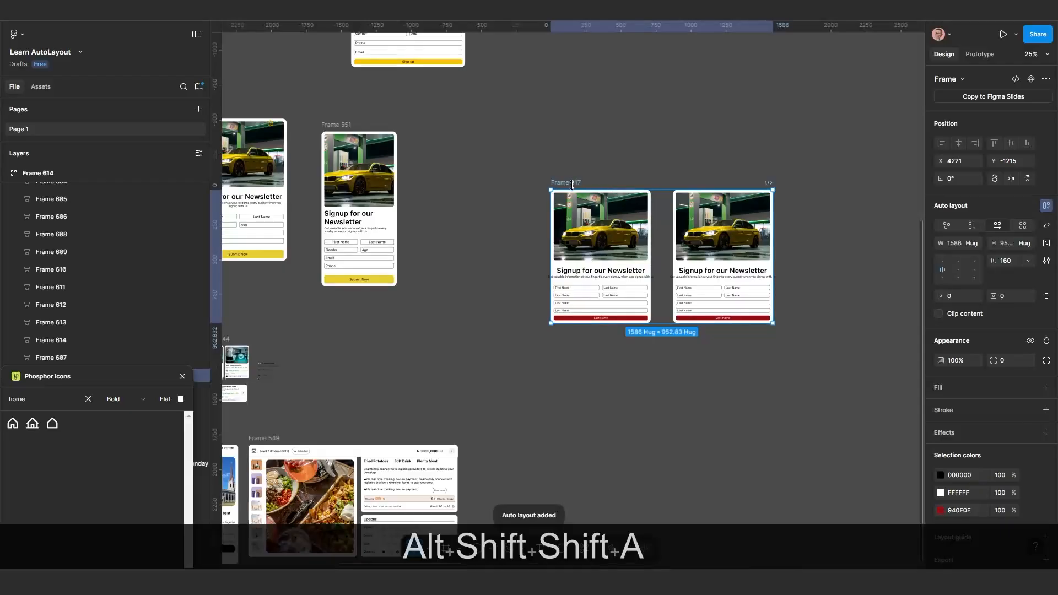
Turn on wrapping for the two-card auto layout frame and narrow it to a width of 1234 so the cards stack
{"action": "left_click", "coordinate": [1047, 227]}
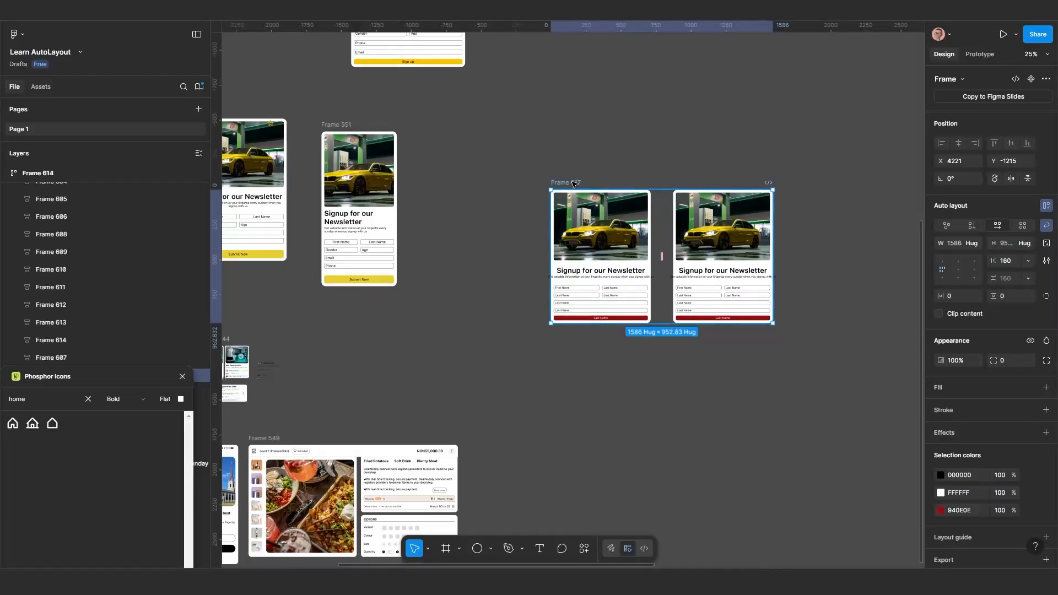
{"action": "left_click_drag", "start_coordinate": [744, 249], "coordinate": [724, 290]}
{"action": "key", "text": "ctrl"}
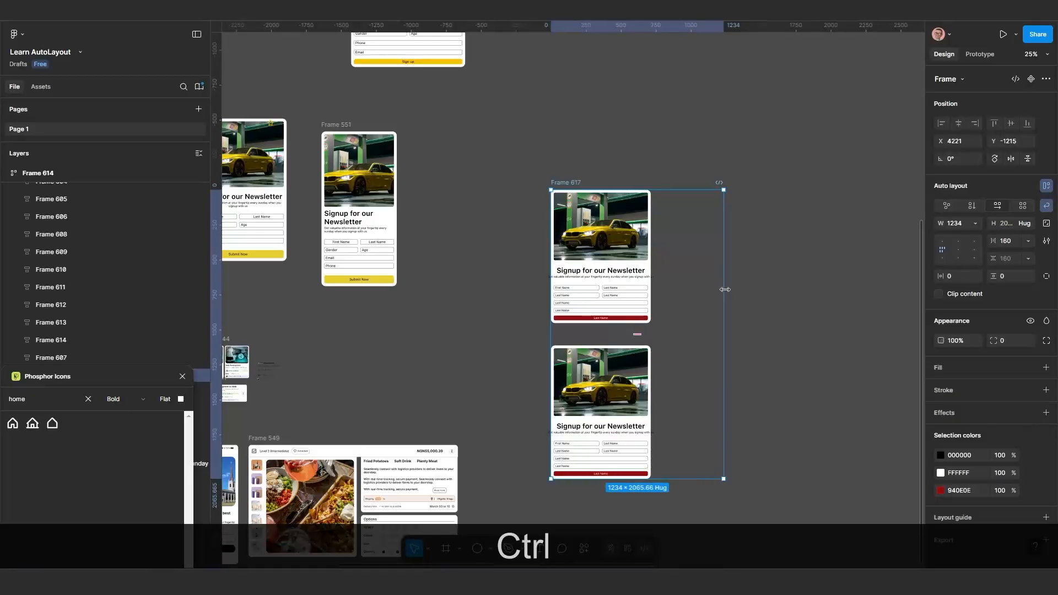
Undo the narrowing, the wrapping and the auto layout frame around the two newsletter cards
{"action": "key", "text": "ctrl+z"}
{"action": "key", "text": "ctrl+z"}
{"action": "key", "text": "ctrl+z"}
{"action": "key", "text": "ctrl+z"}
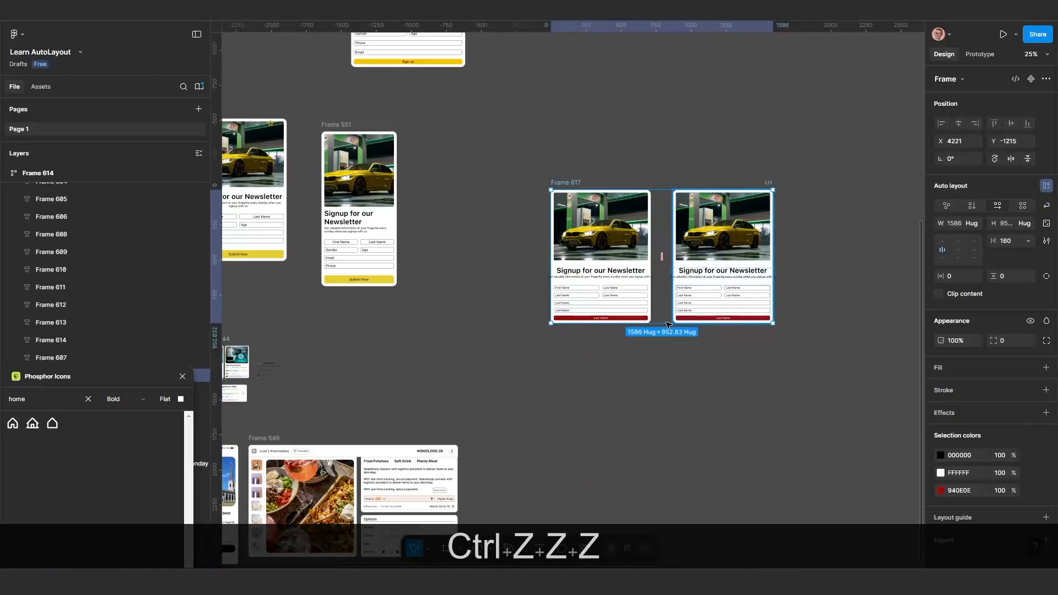
{"action": "key", "text": "ctrl+z"}
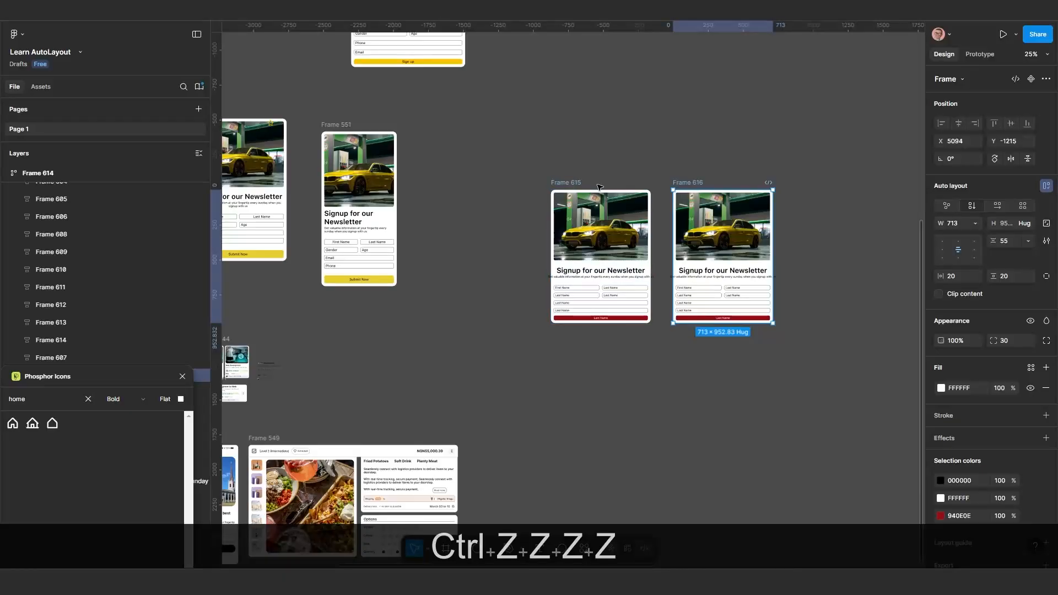
Select both newsletter cards, wrap them in an auto layout frame again, and move it to X 4123, Y -1321
{"action": "left_click", "coordinate": [696, 360]}
{"action": "left_click", "coordinate": [688, 183]}
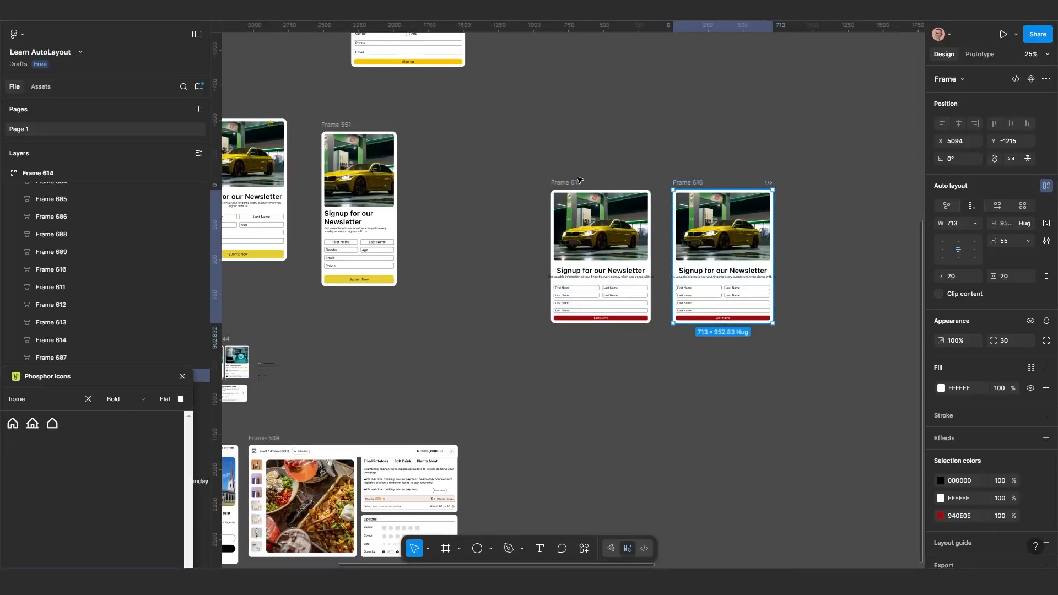
{"action": "left_click", "coordinate": [567, 181], "text": "shift"}
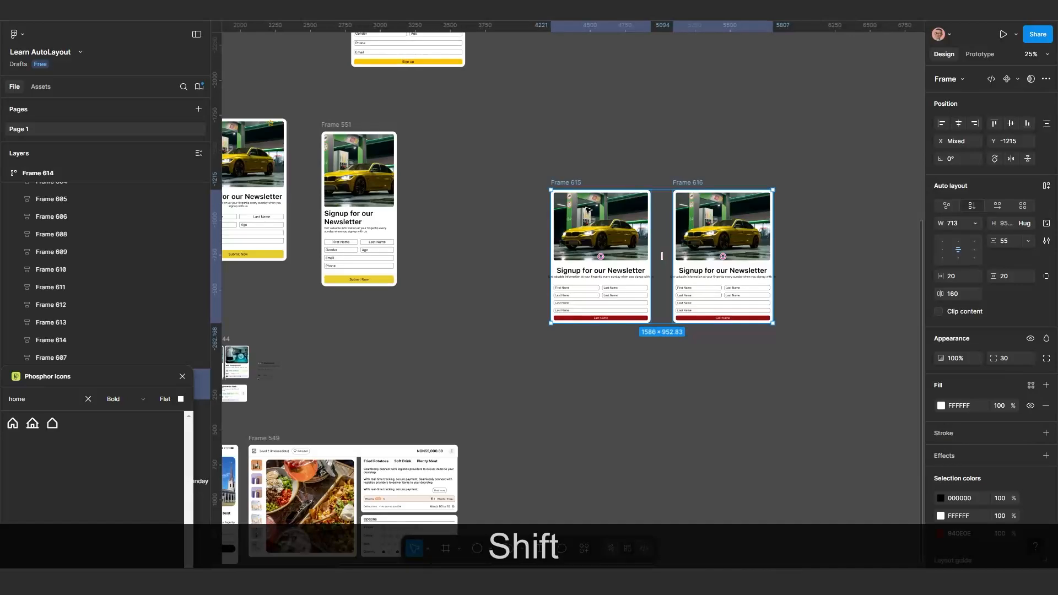
{"action": "key", "text": "shift+a"}
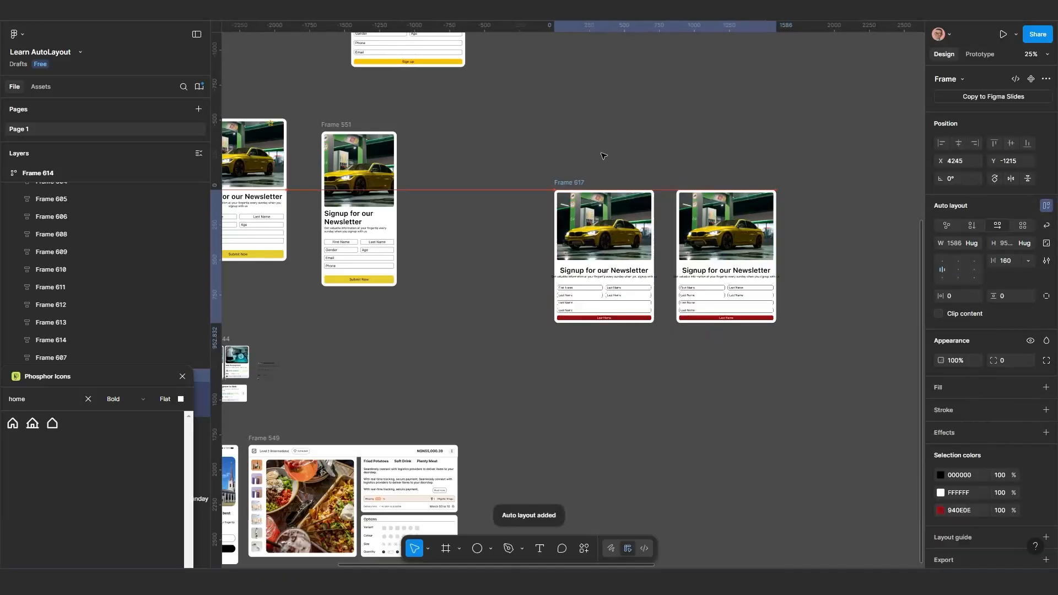
{"action": "scroll", "coordinate": [576, 195], "scroll_direction": "up", "scroll_amount": 2}
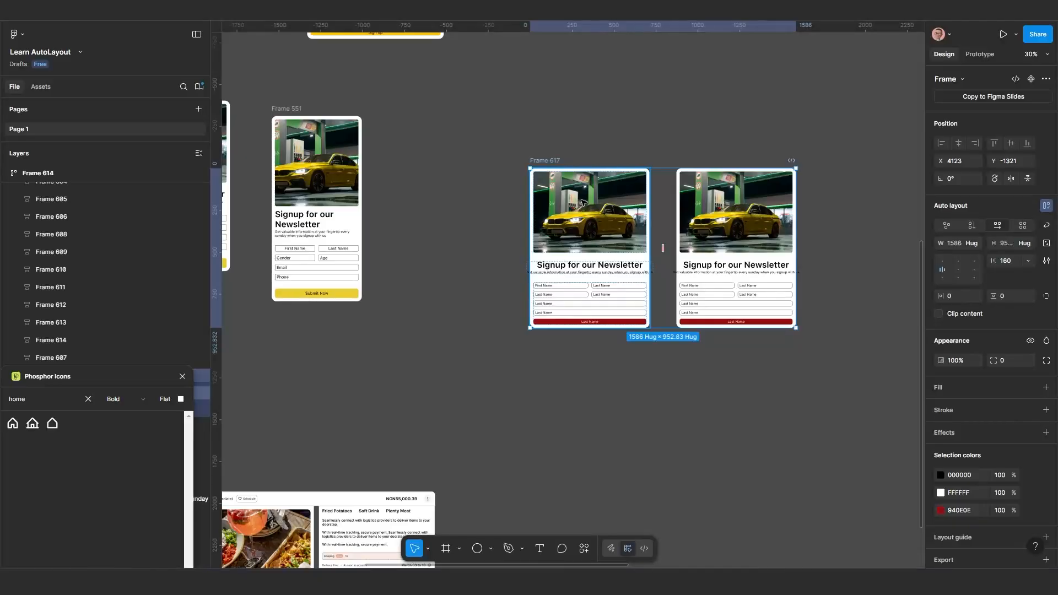
Nest the two-card frame inside three more auto layout frames and examine their nested outlines up close
{"action": "key", "text": "shift+a"}
{"action": "key", "text": "shift+a"}
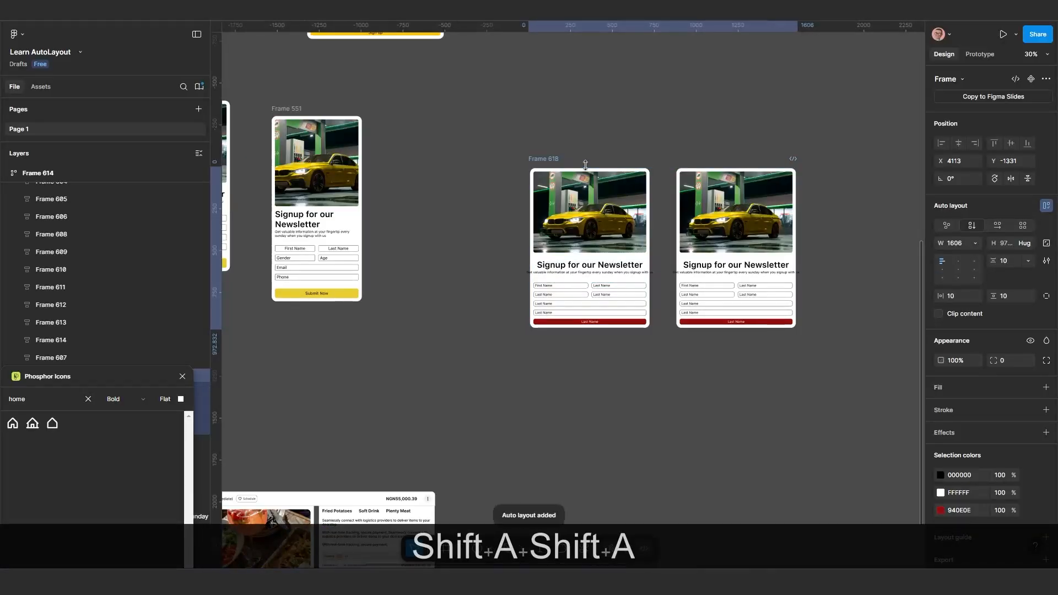
{"action": "key", "text": "shift+a"}
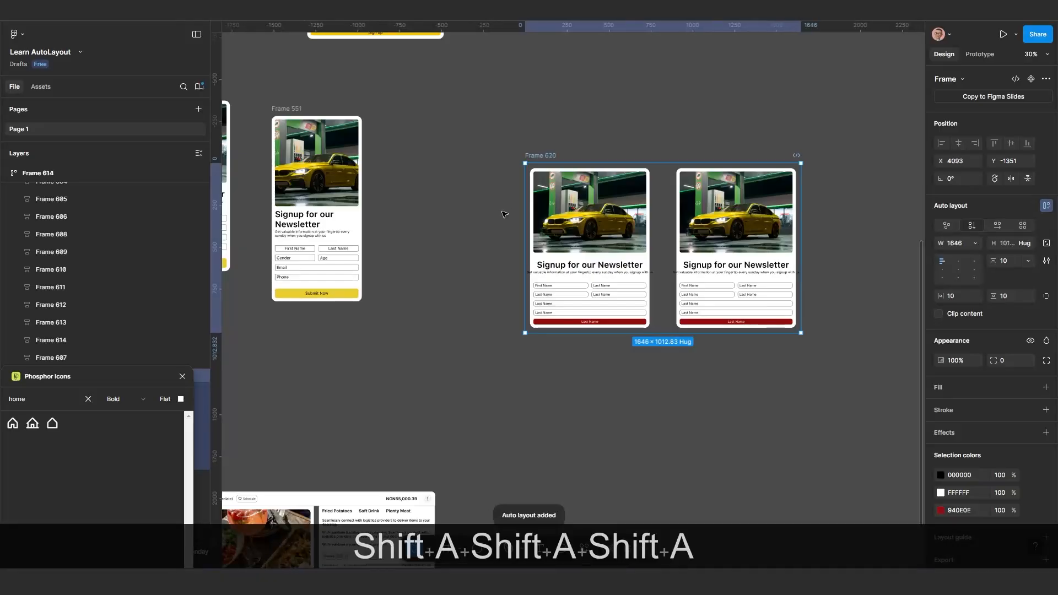
{"action": "scroll", "coordinate": [91, 280], "scroll_direction": "up", "scroll_amount": 5}
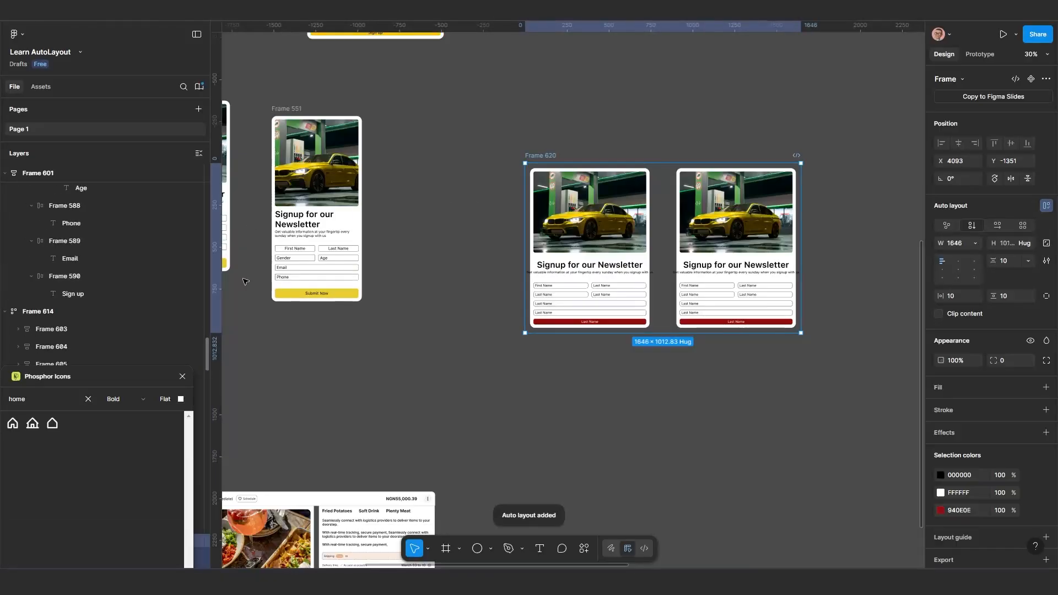
{"action": "scroll", "coordinate": [556, 171], "scroll_direction": "up", "scroll_amount": 10}
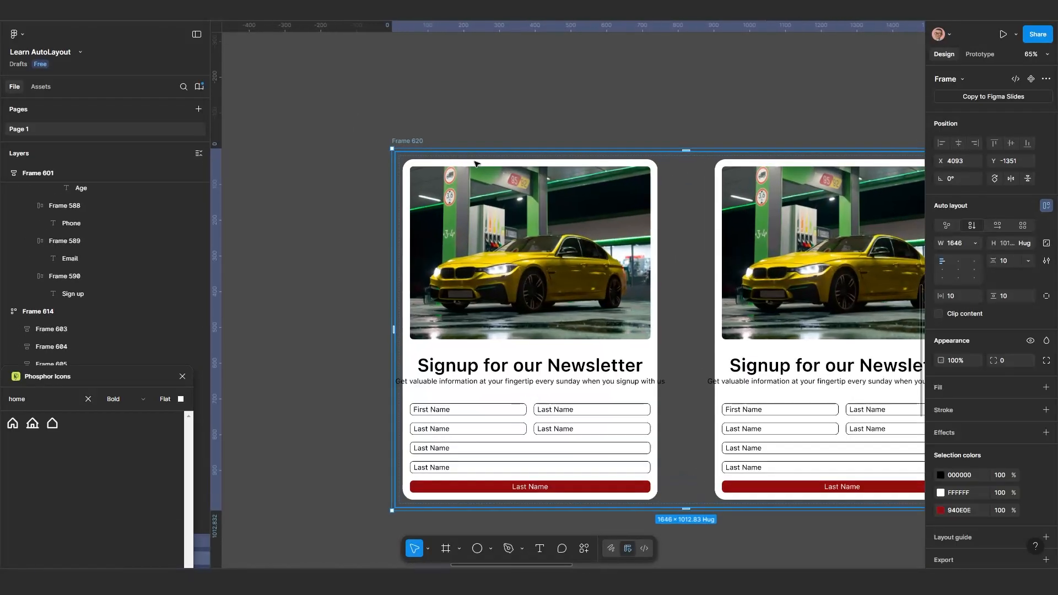
{"action": "scroll", "coordinate": [436, 167], "scroll_direction": "down", "scroll_amount": 4}
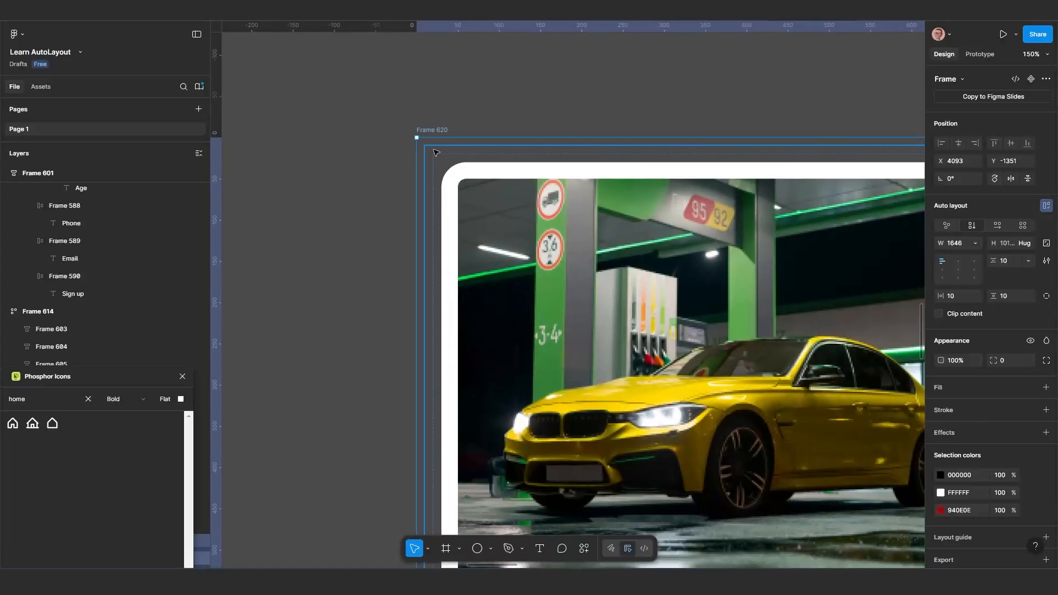
{"action": "scroll", "coordinate": [436, 167], "scroll_direction": "down", "scroll_amount": 5}
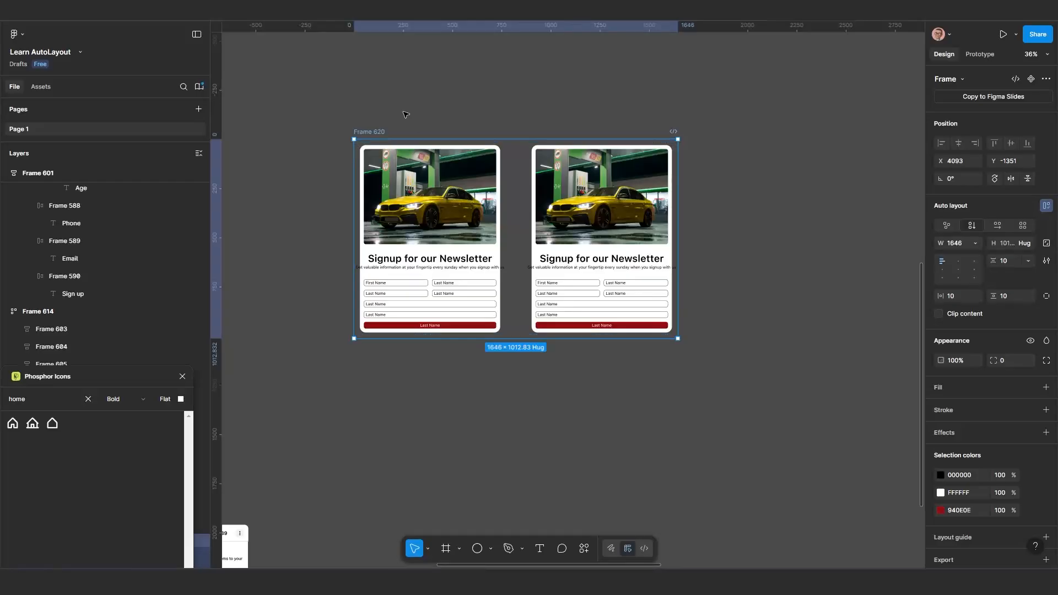
Remove auto layout from the outermost frame around the cards while keeping the frame itself
{"action": "left_click", "coordinate": [365, 132]}
{"action": "left_click", "coordinate": [362, 133]}
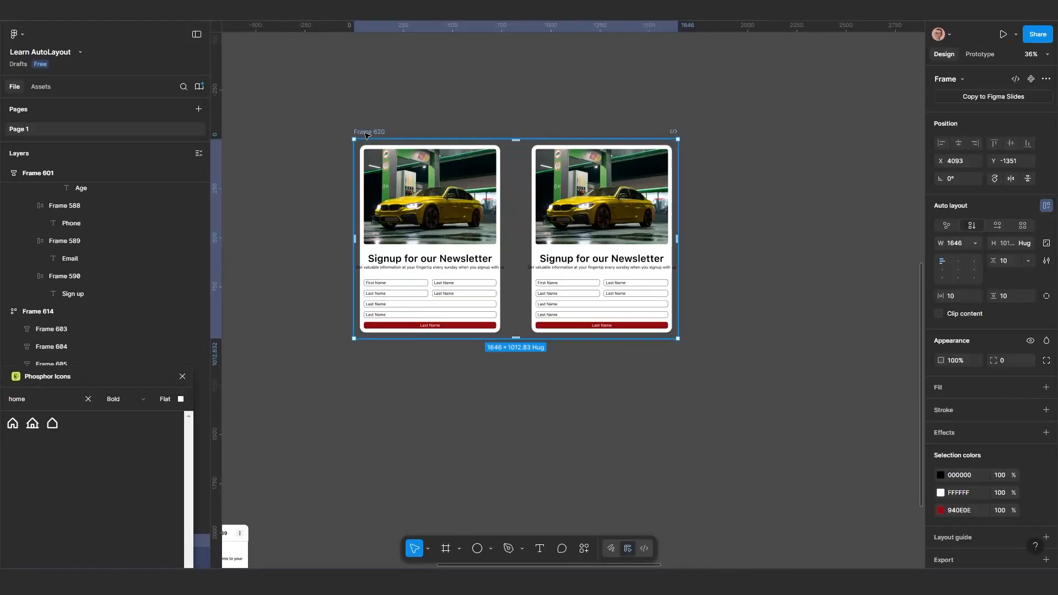
{"action": "right_click", "coordinate": [358, 159]}
{"action": "key", "text": "Escape"}
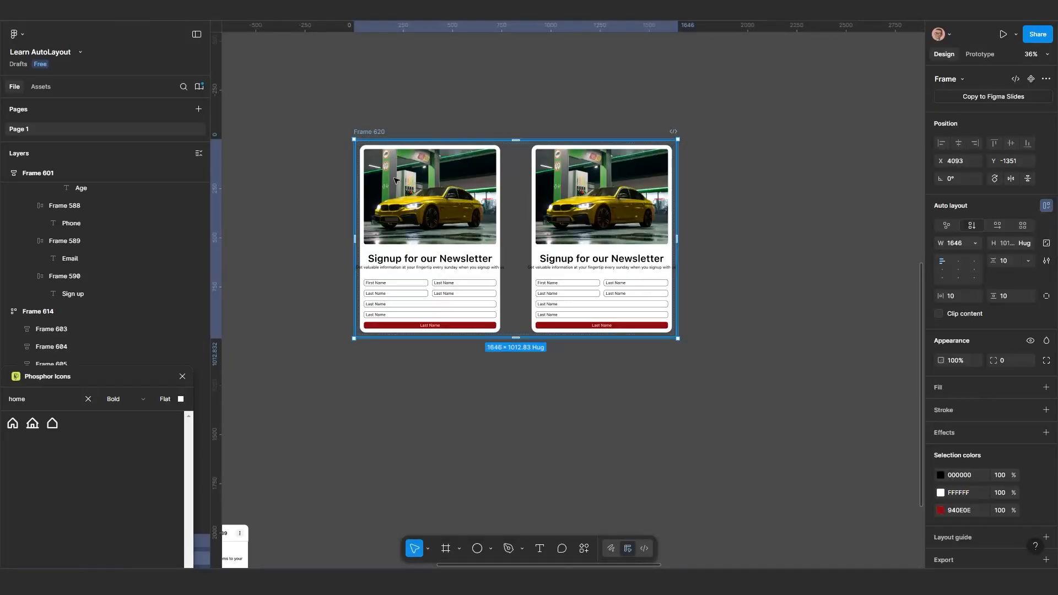
{"action": "right_click", "coordinate": [393, 161]}
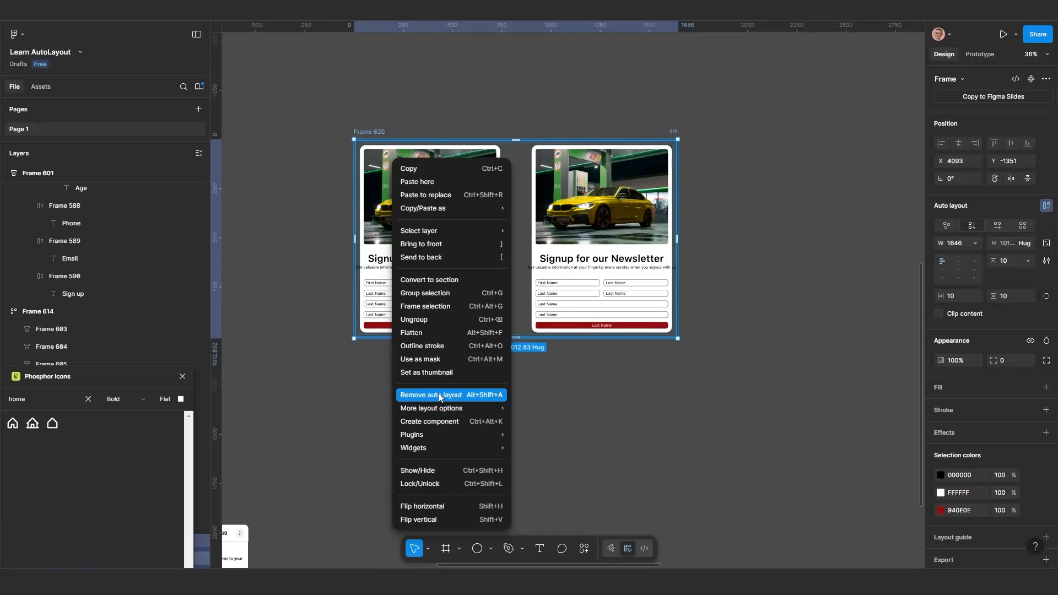
{"action": "left_click", "coordinate": [482, 399]}
{"action": "scroll", "coordinate": [370, 157], "scroll_direction": "up", "scroll_amount": 3}
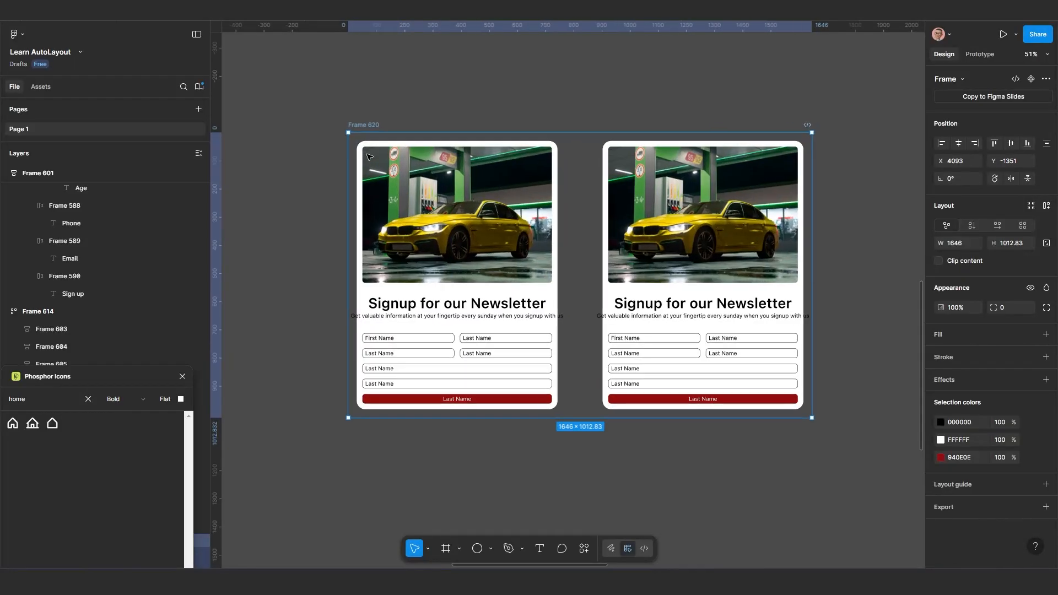
Move the outermost frame to X 4115, Y -1388, and ungroup all four nested frames to release both cards
{"action": "left_click_drag", "start_coordinate": [366, 127], "coordinate": [373, 117]}
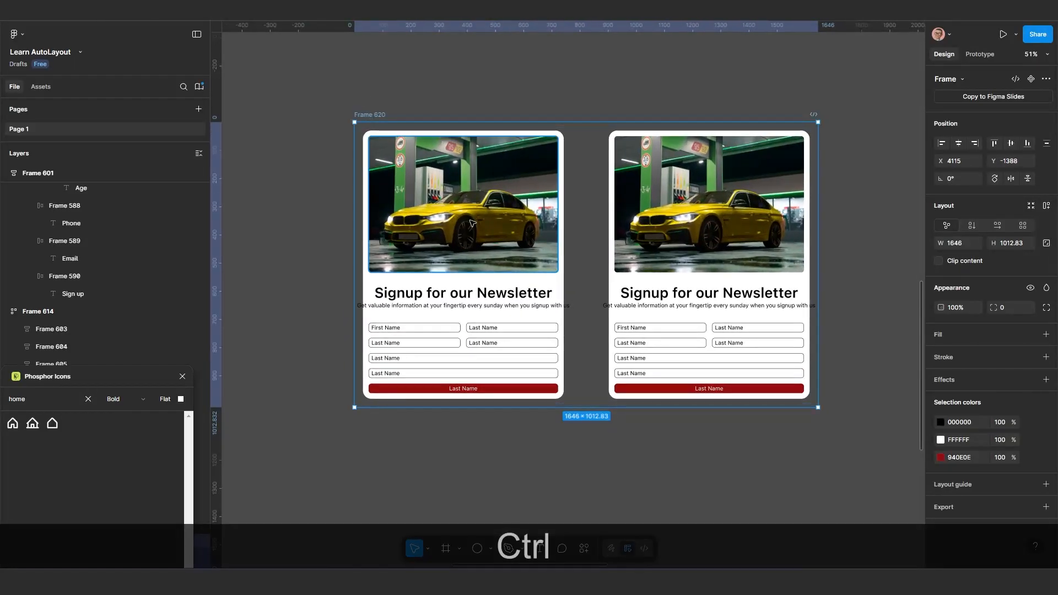
{"action": "key", "text": "ctrl+BackSpace"}
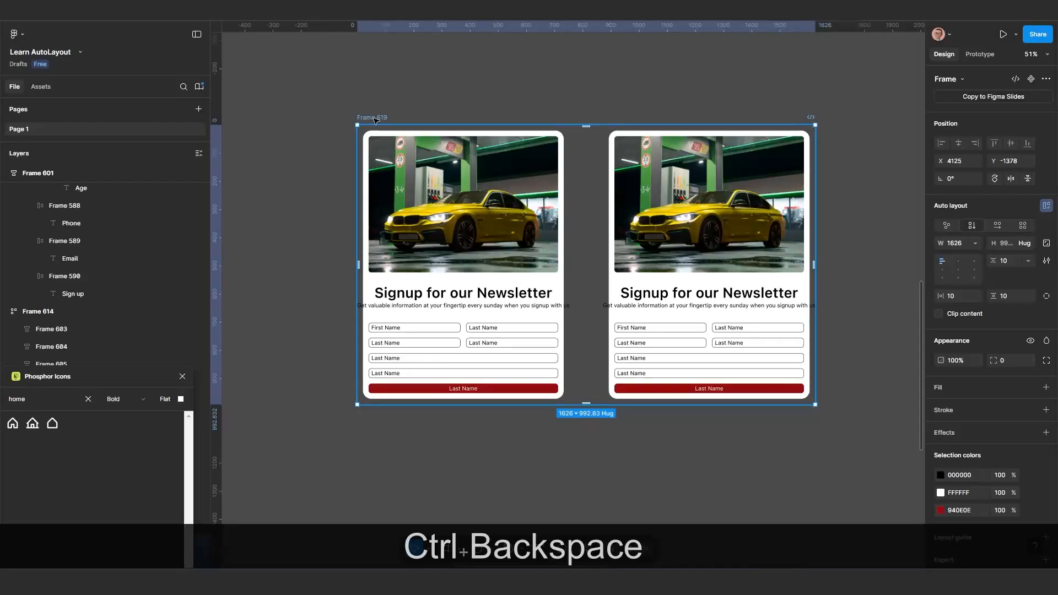
{"action": "key", "text": "ctrl+BackSpace"}
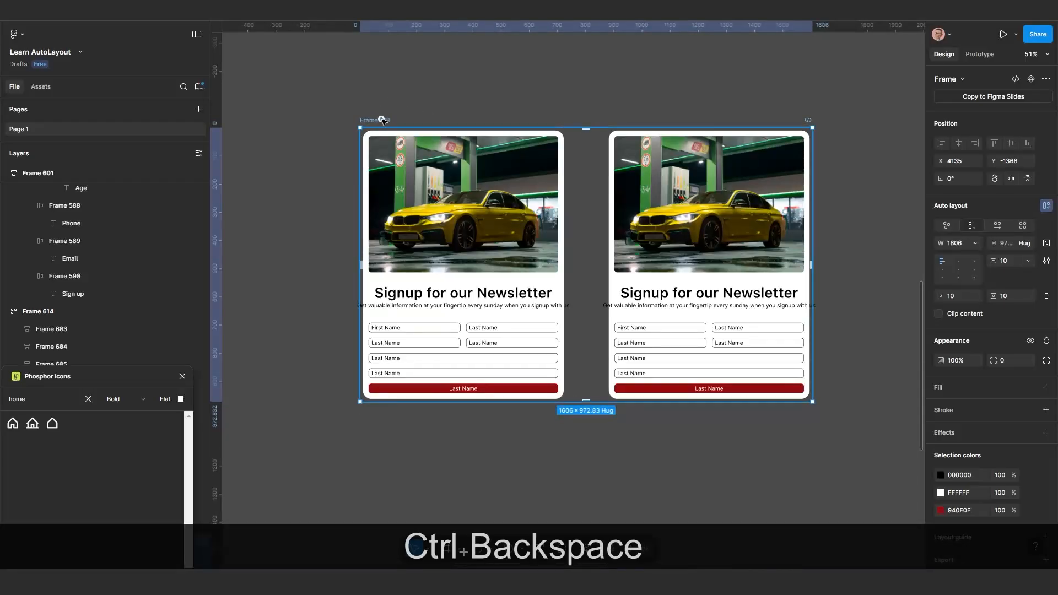
{"action": "key", "text": "ctrl+BackSpace"}
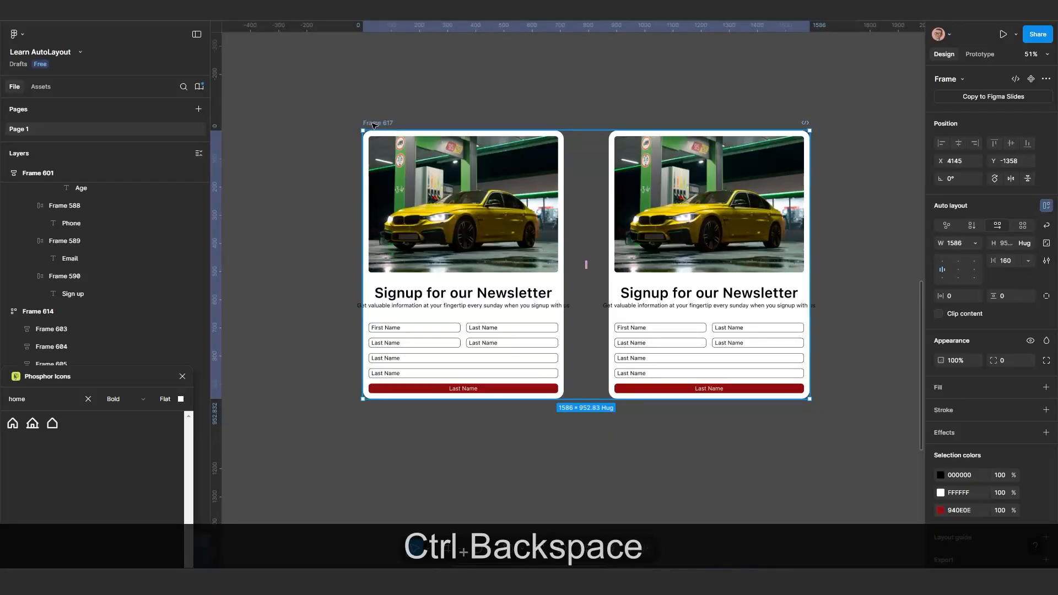
{"action": "key", "text": "ctrl+BackSpace"}
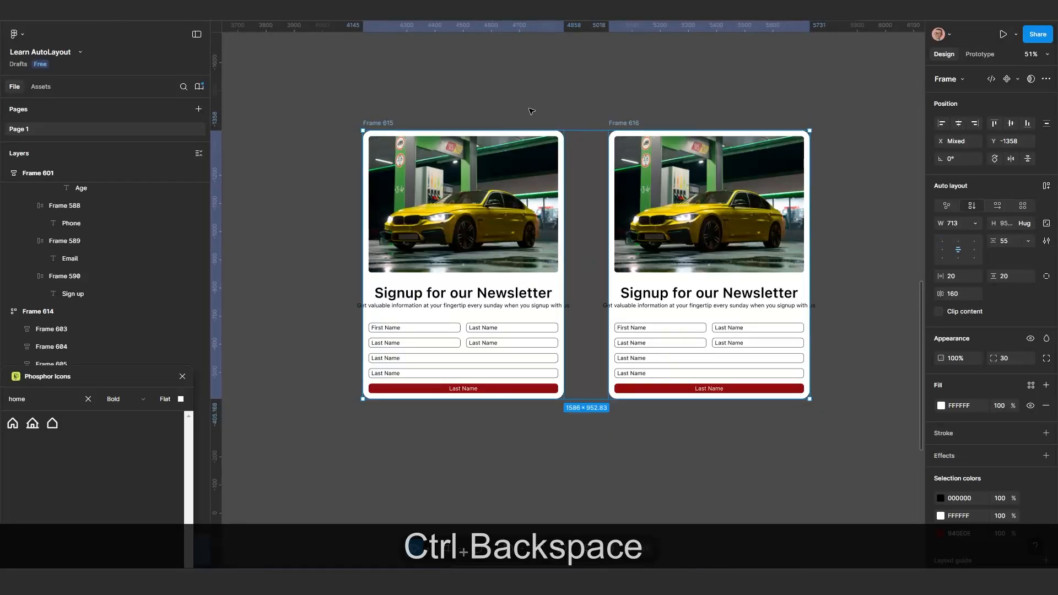
Move the two cards apart, placing Frame 615 at X 3821, Y -1519 and Frame 616 at X 5817, Y -965
{"action": "left_click", "coordinate": [531, 111]}
{"action": "left_click_drag", "start_coordinate": [627, 123], "coordinate": [663, 113]}
{"action": "left_click_drag", "start_coordinate": [395, 121], "coordinate": [438, 97]}
{"action": "scroll", "coordinate": [441, 182], "scroll_direction": "down", "scroll_amount": 5}
{"action": "scroll", "coordinate": [551, 220], "scroll_direction": "left", "scroll_amount": 4}
{"action": "scroll", "coordinate": [579, 221], "scroll_direction": "up", "scroll_amount": 2}
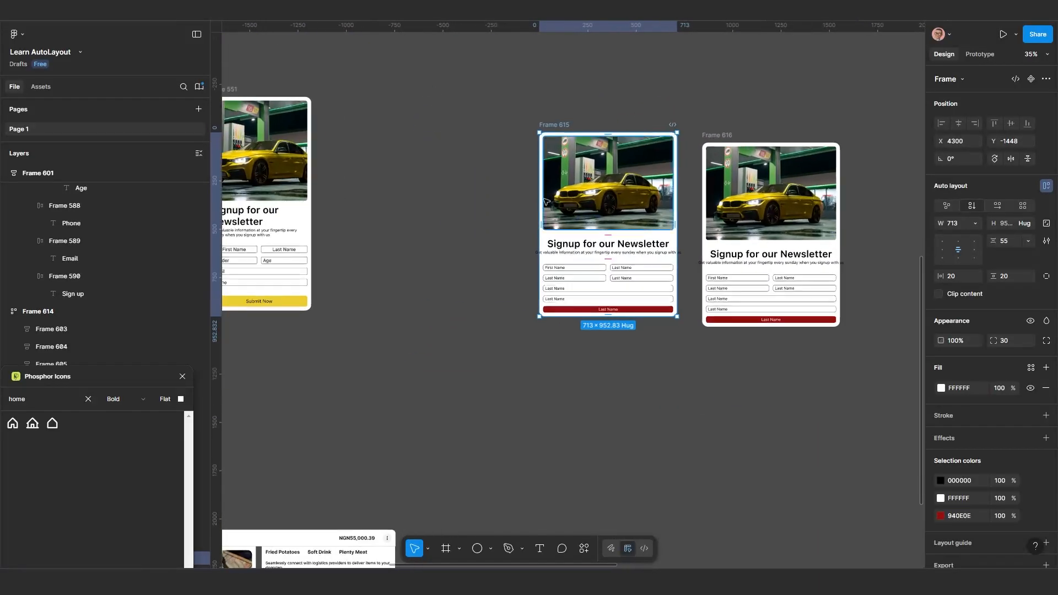
{"action": "left_click_drag", "start_coordinate": [527, 155], "coordinate": [436, 141]}
{"action": "scroll", "coordinate": [507, 215], "scroll_direction": "up", "scroll_amount": 1}
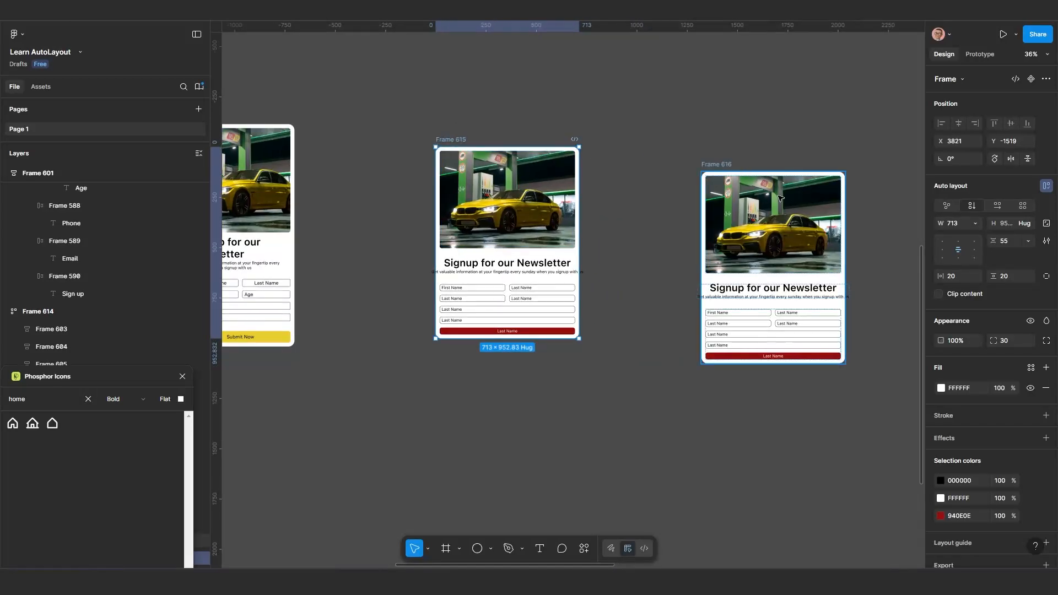
{"action": "left_click_drag", "start_coordinate": [780, 197], "coordinate": [865, 250]}
{"action": "scroll", "coordinate": [545, 212], "scroll_direction": "up", "scroll_amount": 3}
{"action": "left_click_drag", "start_coordinate": [562, 241], "coordinate": [616, 244]}
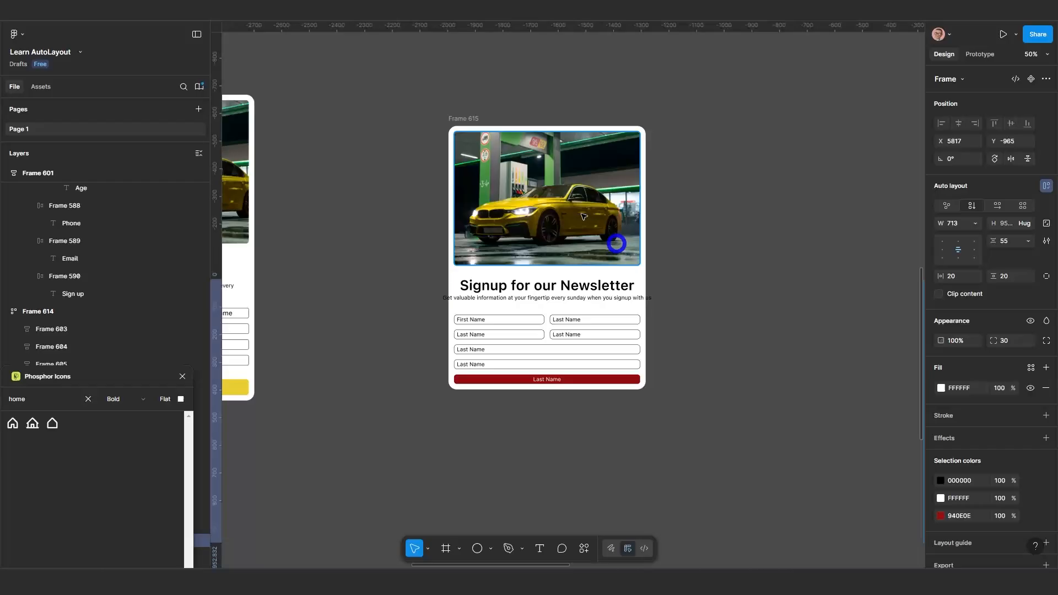
Widen the Frame 615 card to 887 so the subtitle fits inside it
{"action": "left_click", "coordinate": [468, 123]}
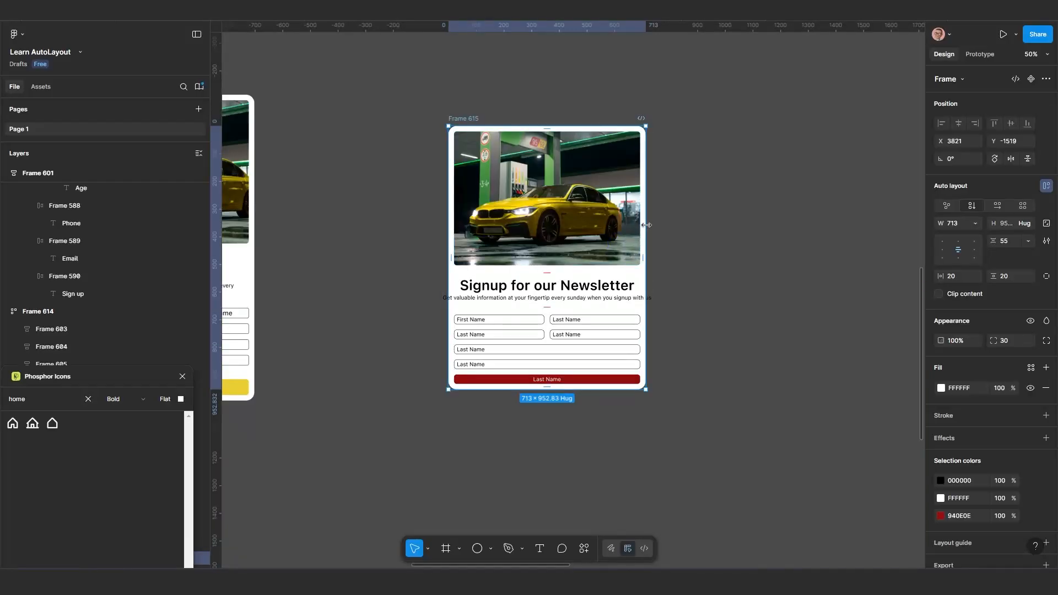
{"action": "left_click_drag", "start_coordinate": [647, 225], "coordinate": [694, 271]}
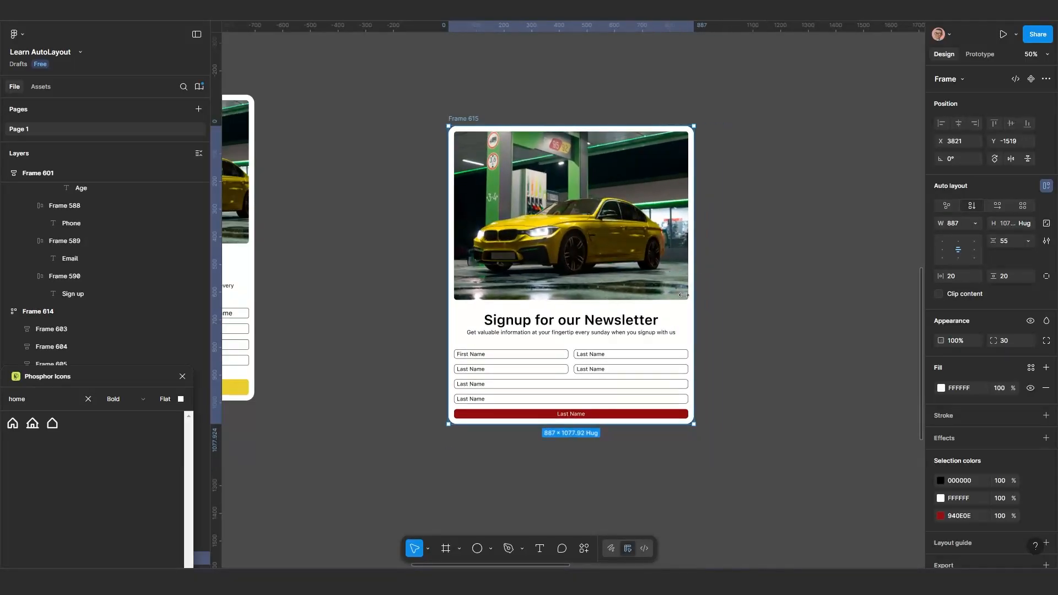
{"action": "scroll", "coordinate": [684, 296], "scroll_direction": "up", "scroll_amount": 2, "text": "ctrl"}
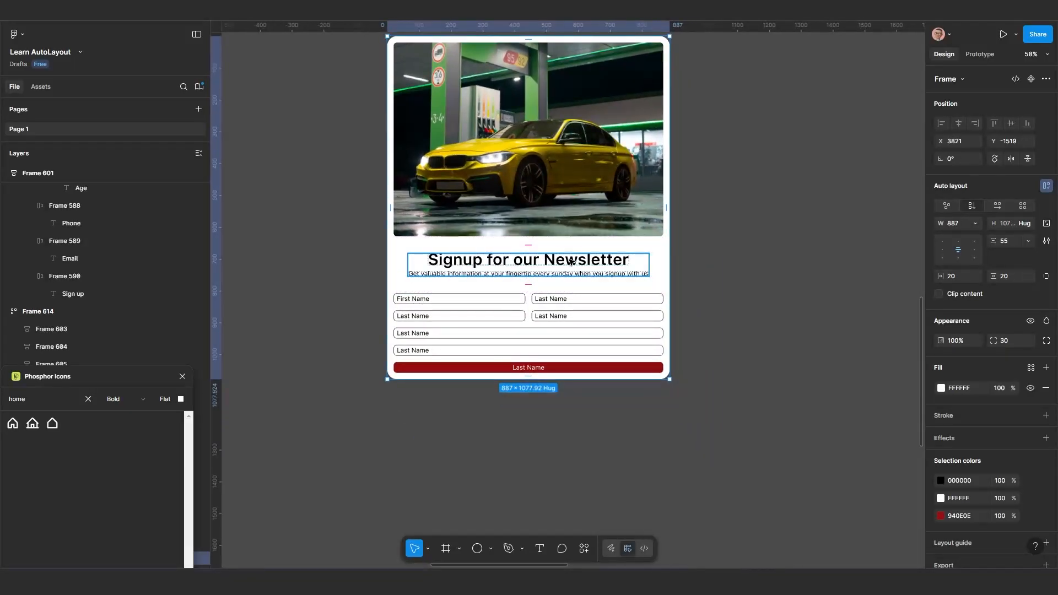
Set the width of the card's heading and subtitle block to fill its container
{"action": "left_click", "coordinate": [573, 263]}
{"action": "left_click", "coordinate": [977, 222]}
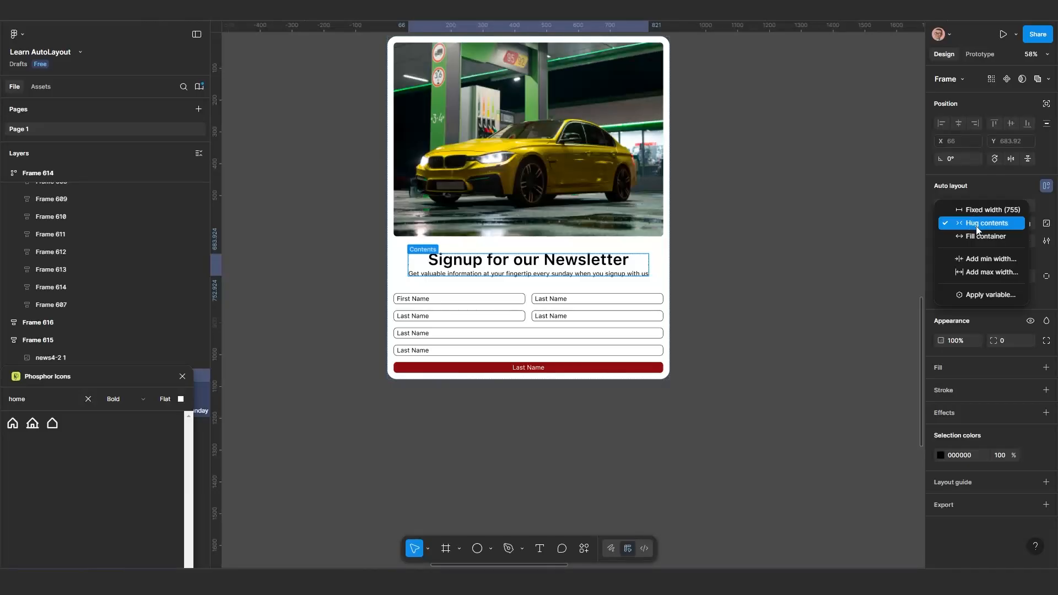
{"action": "left_click", "coordinate": [975, 238]}
Try widening the Frame 615 card to 911 and undo the resize
{"action": "left_click", "coordinate": [668, 216]}
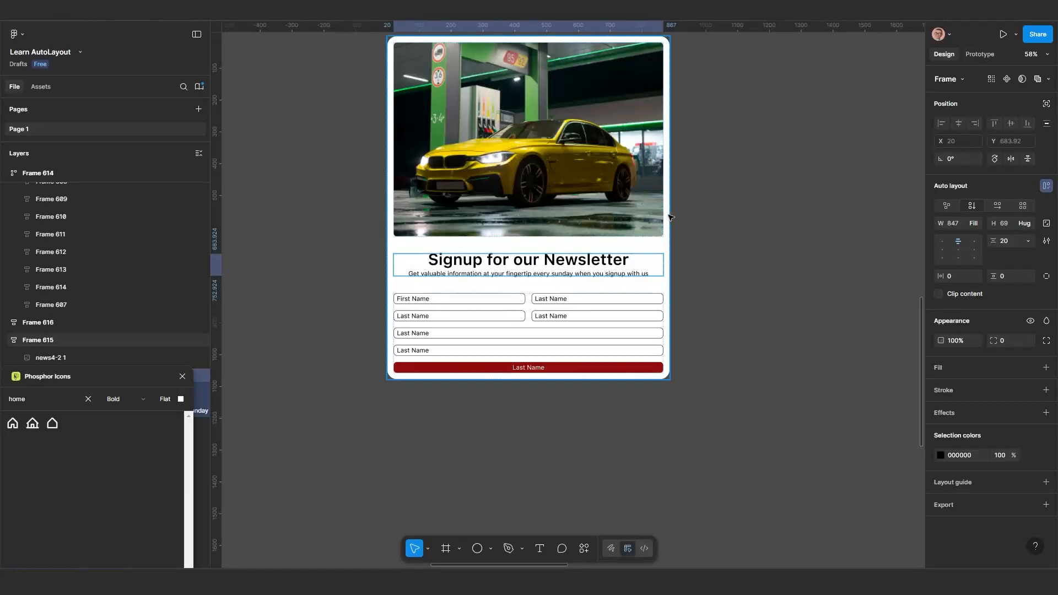
{"action": "left_click_drag", "start_coordinate": [701, 223], "coordinate": [677, 253]}
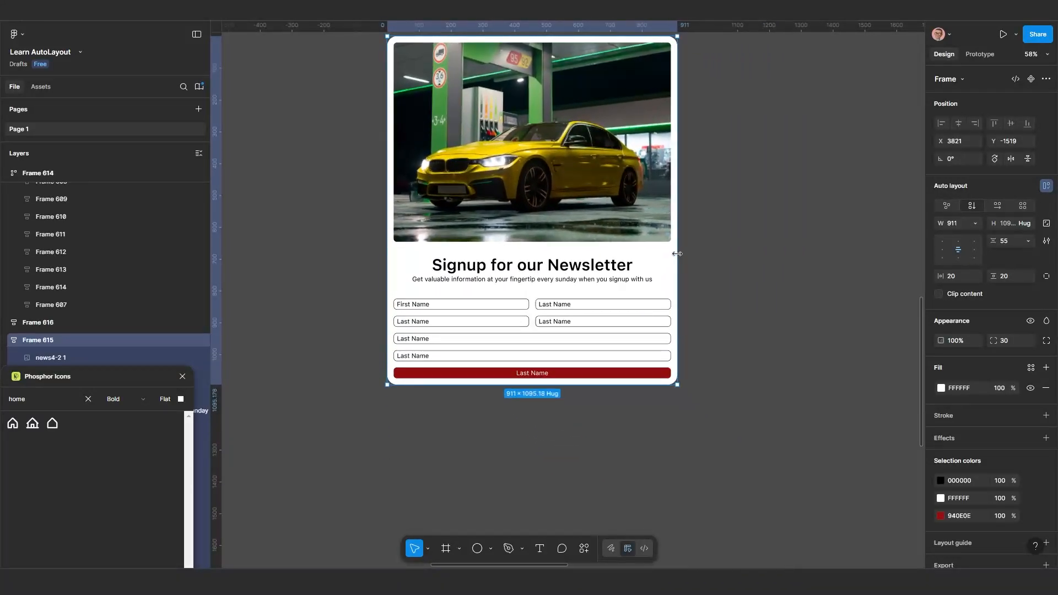
{"action": "key", "text": "ctrl+z"}
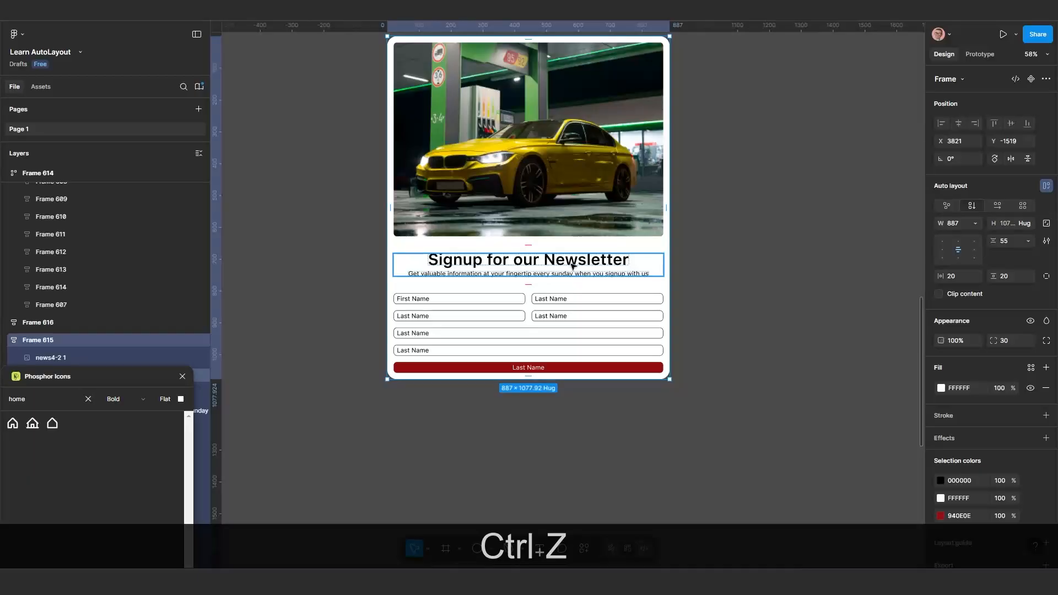
Set the width of both the heading text and the subtitle text in the Frame 615 card to fill container
{"action": "left_click", "coordinate": [585, 266]}
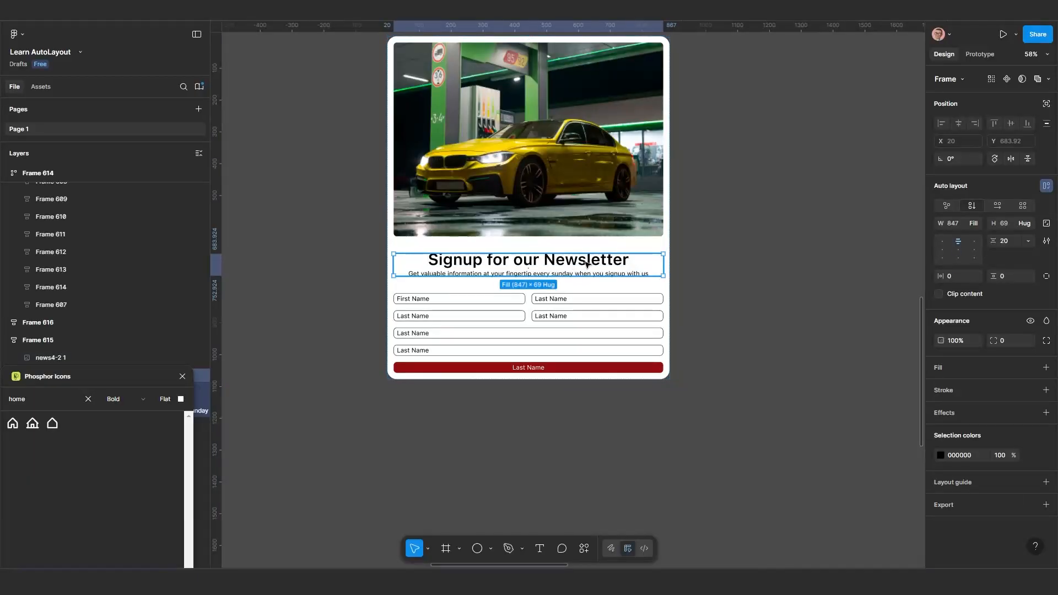
{"action": "scroll", "coordinate": [590, 261], "scroll_direction": "up", "scroll_amount": 3, "text": "ctrl"}
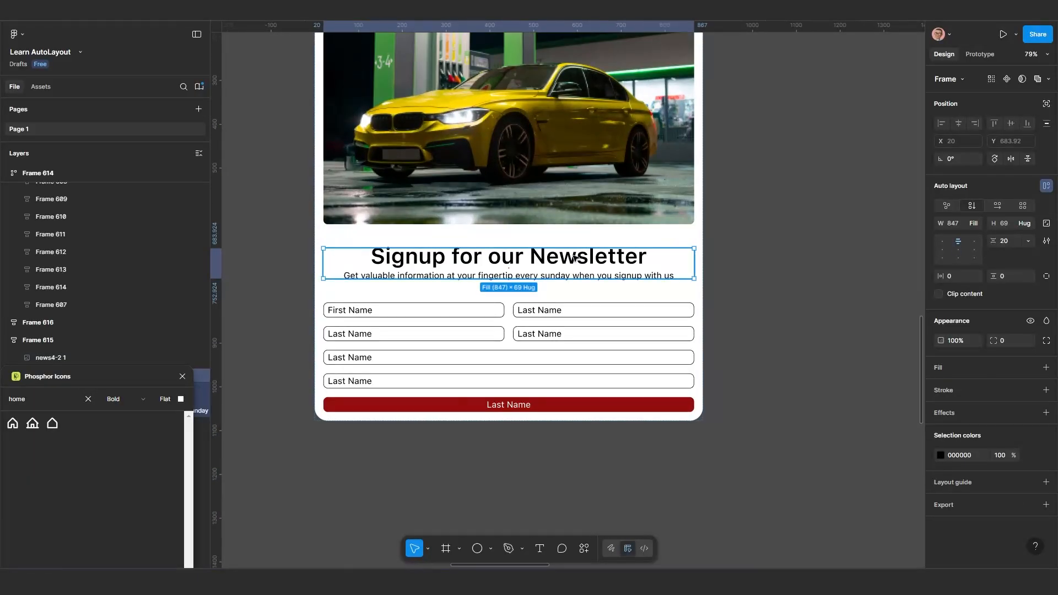
{"action": "left_click", "coordinate": [573, 257]}
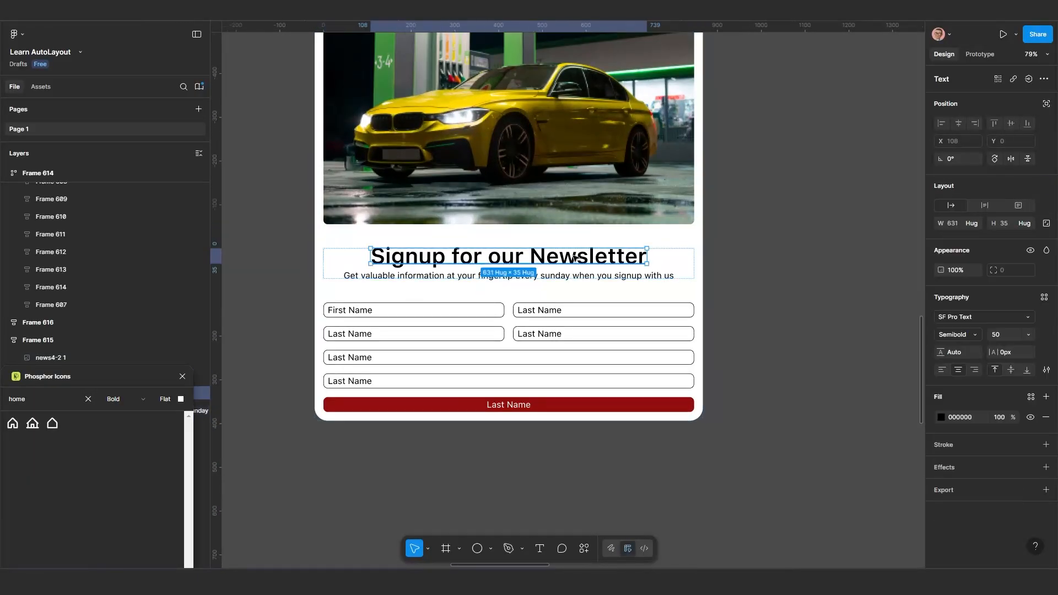
{"action": "left_click", "coordinate": [611, 274], "text": "shift"}
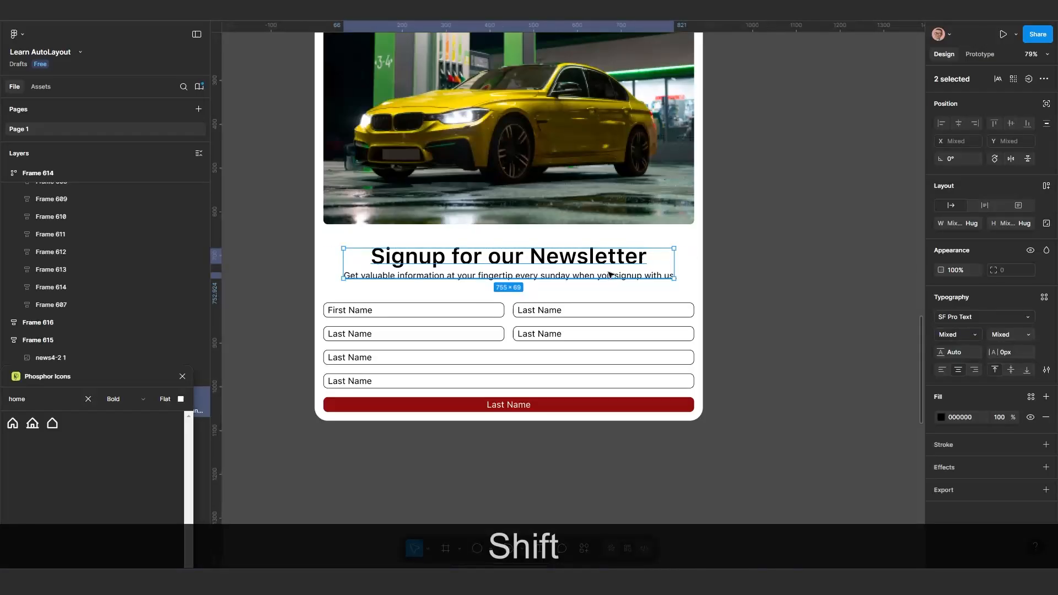
{"action": "left_click", "coordinate": [975, 223]}
{"action": "left_click", "coordinate": [974, 239]}
{"action": "scroll", "coordinate": [732, 268], "scroll_direction": "down", "scroll_amount": 4}
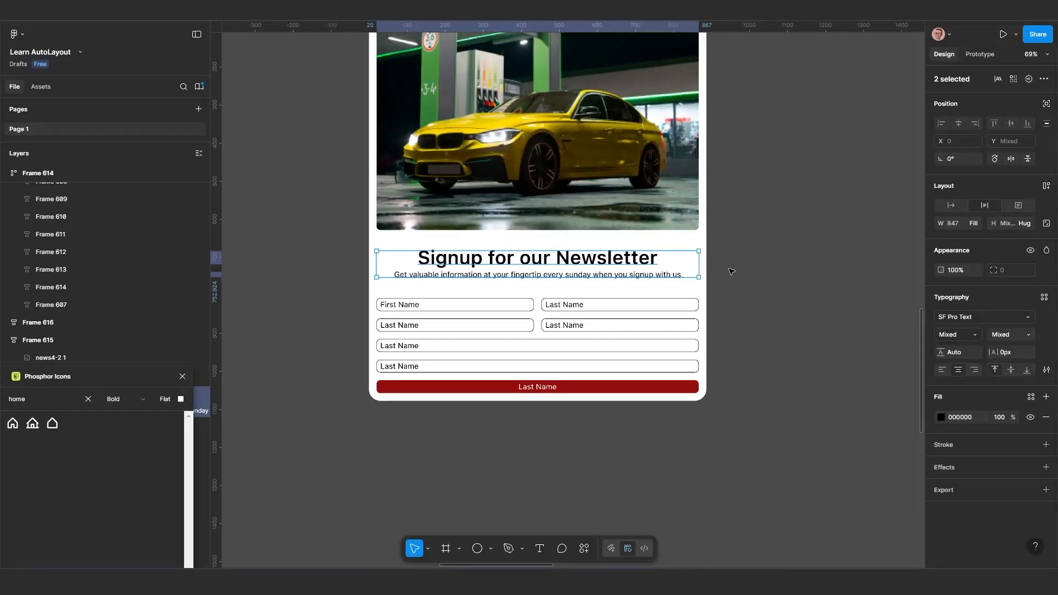
Narrow the Frame 615 card to a width of 643
{"action": "left_click", "coordinate": [711, 152]}
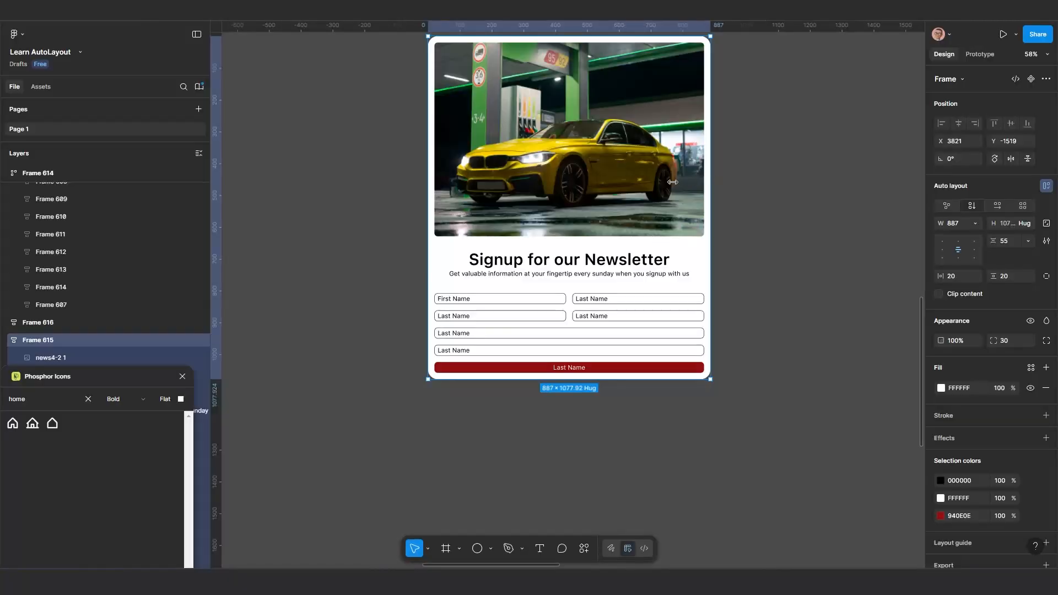
{"action": "left_click_drag", "start_coordinate": [673, 182], "coordinate": [632, 227]}
{"action": "scroll", "coordinate": [518, 303], "scroll_direction": "up", "scroll_amount": 5}
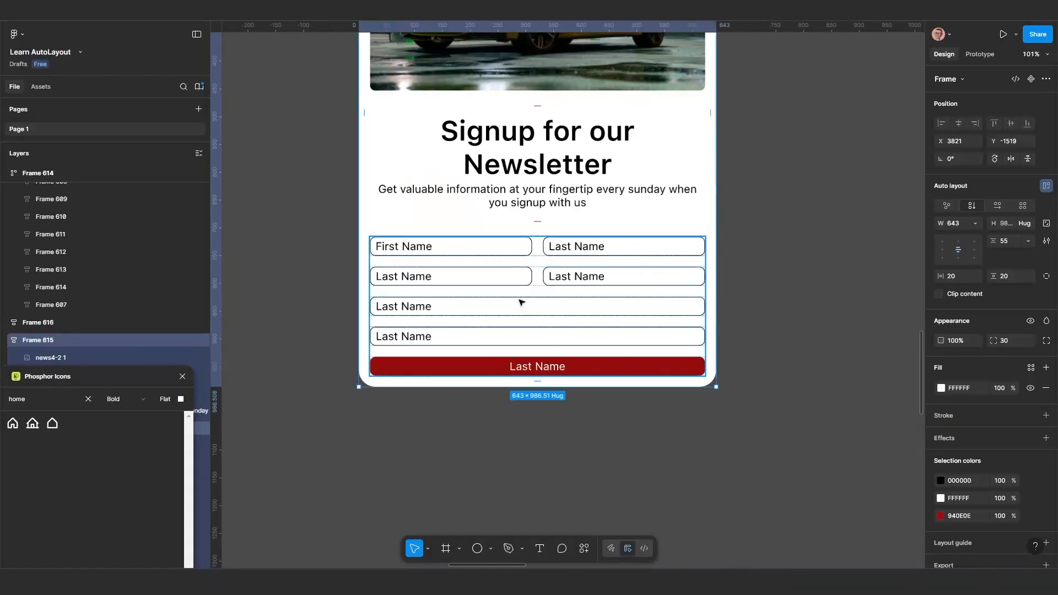
Set the label texts in the four half-width fields of the form's first two rows to fill their containers horizontally
{"action": "scroll", "coordinate": [521, 302], "scroll_direction": "up", "scroll_amount": 1}
{"action": "left_click", "coordinate": [484, 229]}
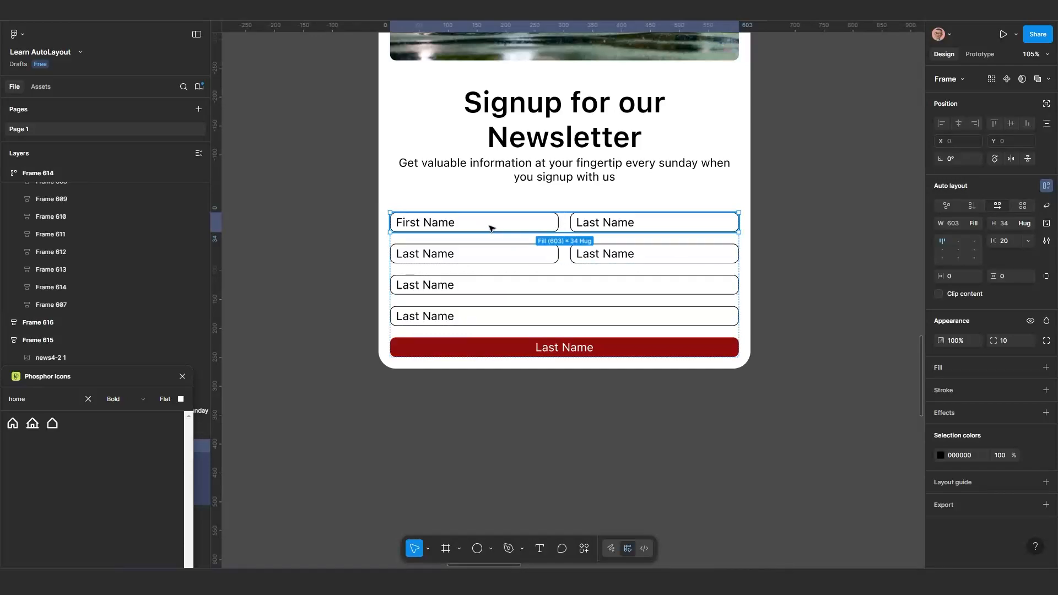
{"action": "left_click", "coordinate": [505, 250], "text": "shift"}
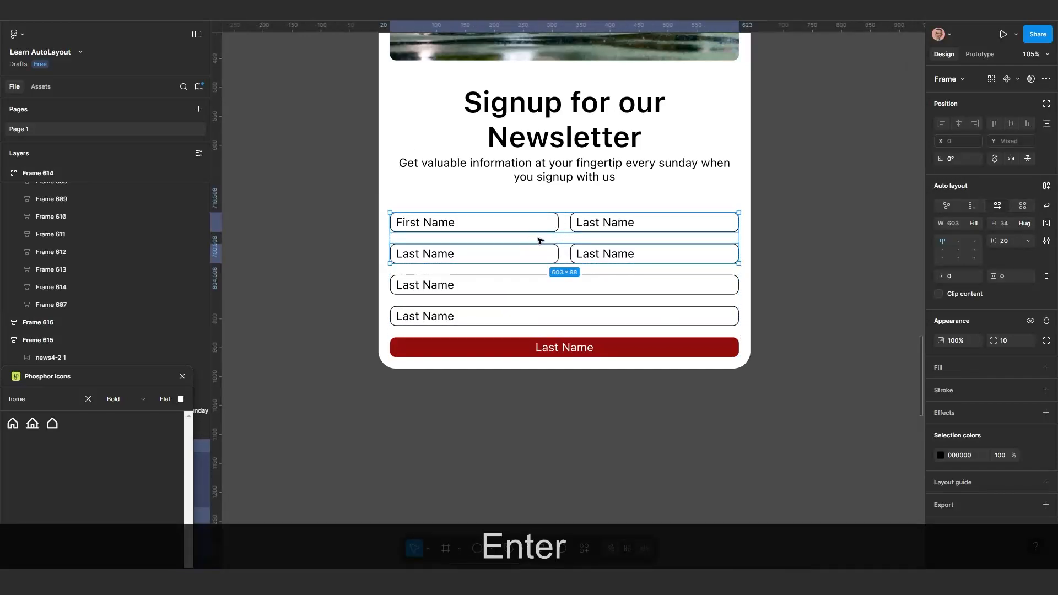
{"action": "key", "text": "Return"}
{"action": "key", "text": "Return"}
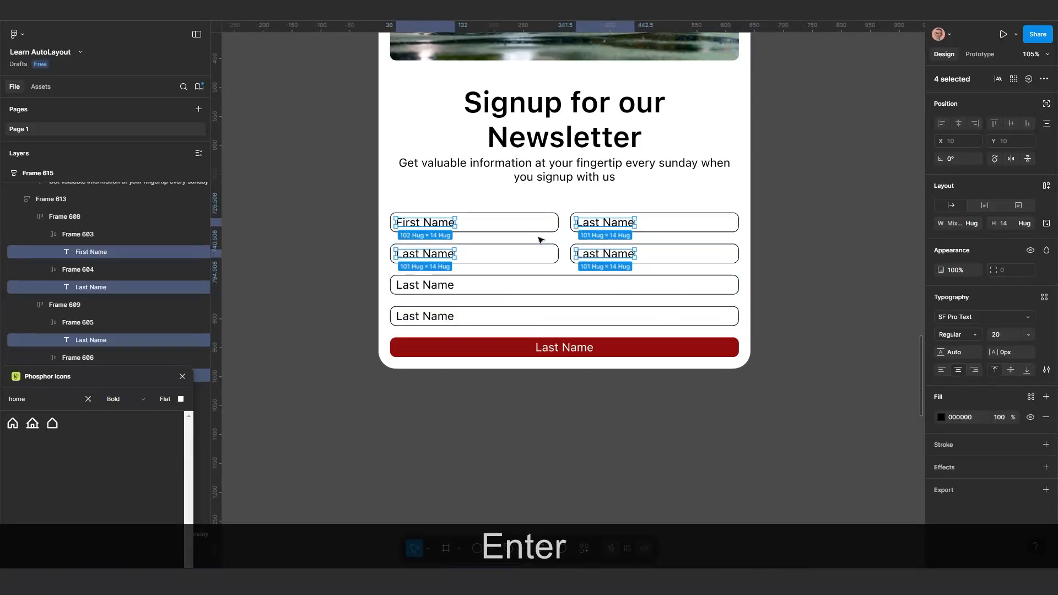
{"action": "left_click", "coordinate": [974, 224]}
{"action": "left_click", "coordinate": [981, 238]}
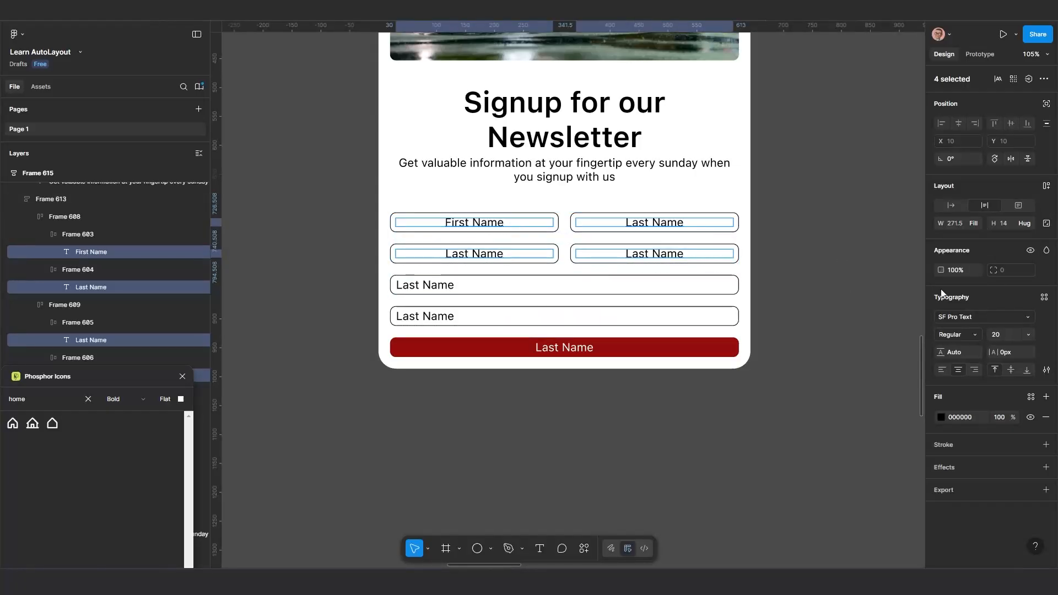
Try the centre and right text alignments on the four half-width field labels and leave them left-aligned
{"action": "left_click", "coordinate": [941, 371]}
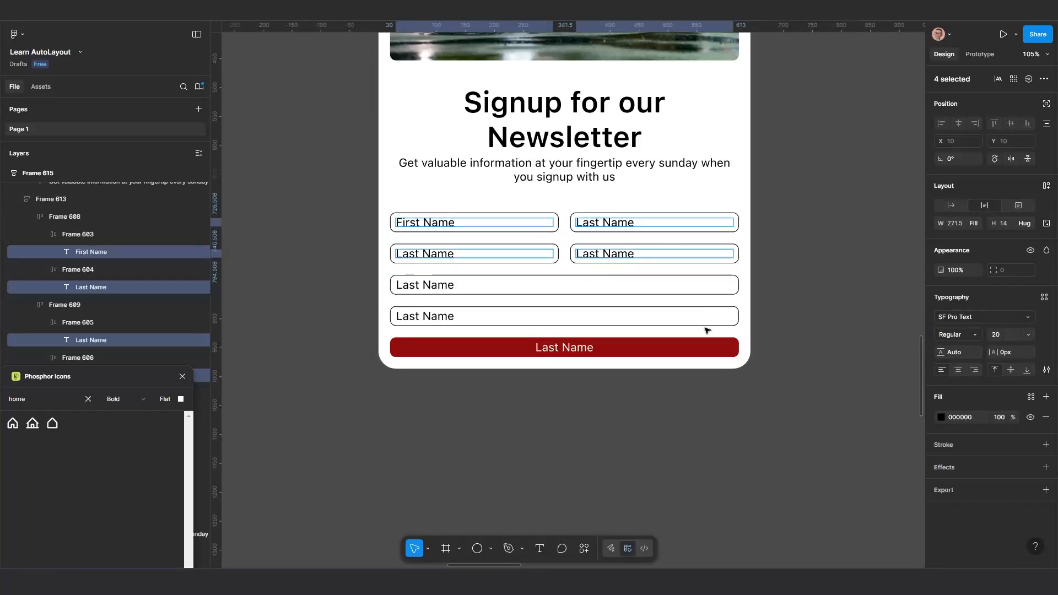
{"action": "left_click", "coordinate": [959, 371]}
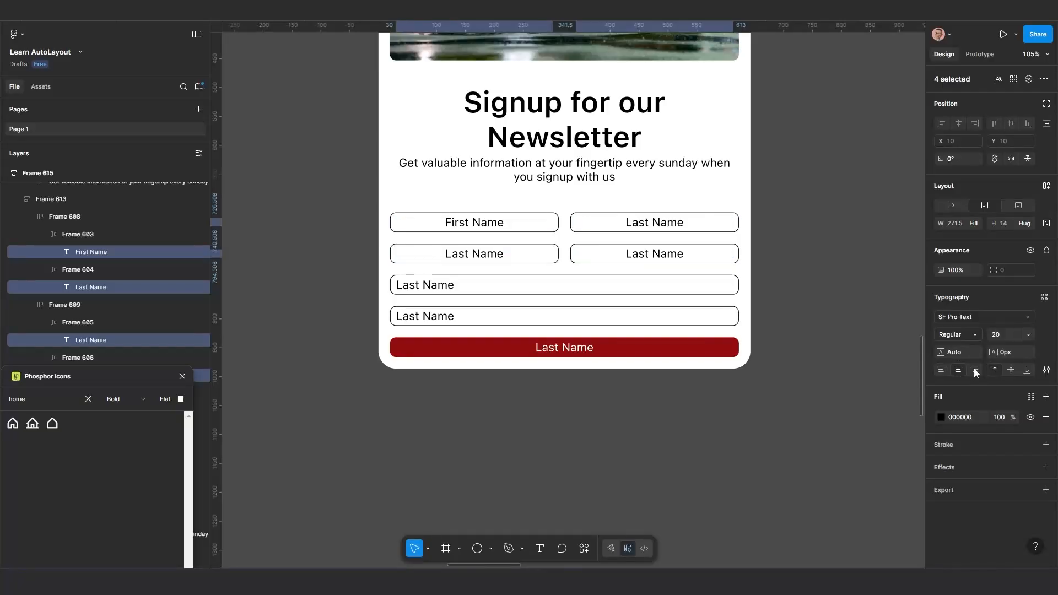
{"action": "left_click", "coordinate": [975, 370]}
{"action": "left_click", "coordinate": [943, 370]}
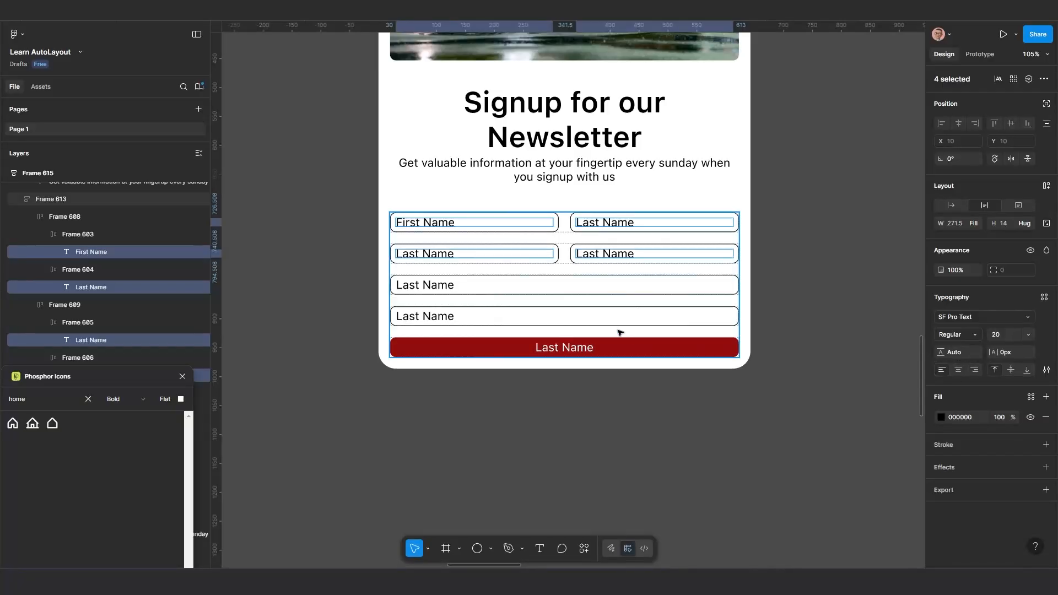
Set the label texts of the two full-width form fields to fill container width and align them left
{"action": "scroll", "coordinate": [615, 305], "scroll_direction": "up", "scroll_amount": 1}
{"action": "left_click", "coordinate": [480, 292]}
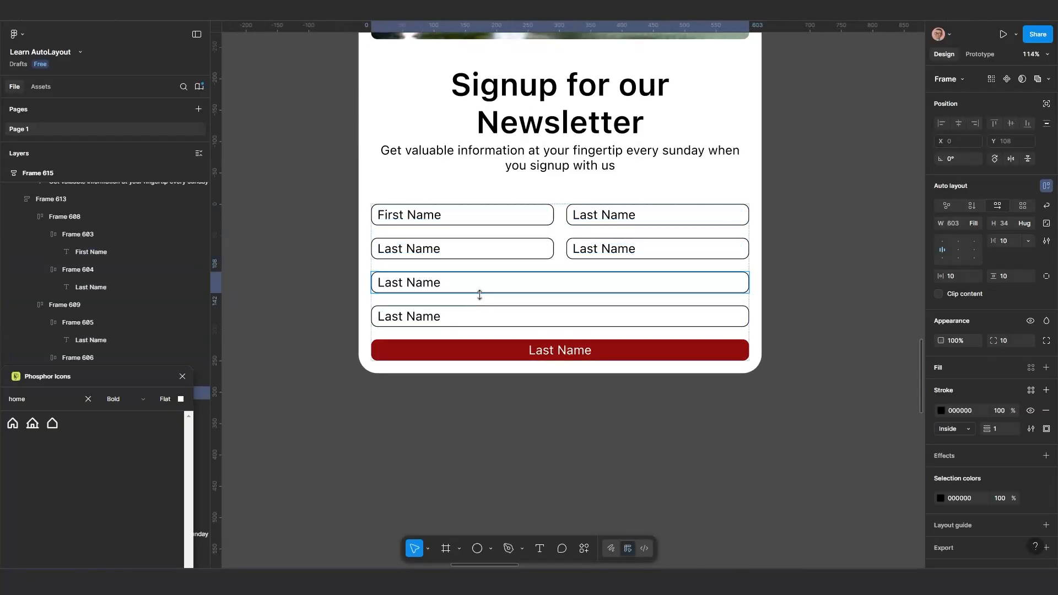
{"action": "left_click", "coordinate": [486, 321], "text": "shift"}
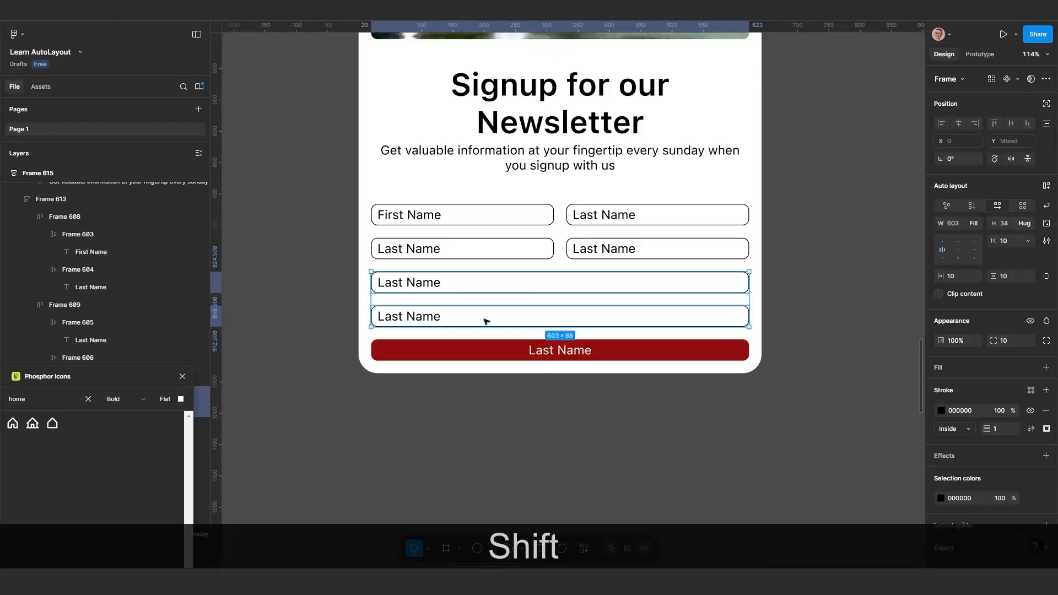
{"action": "key", "text": "Return"}
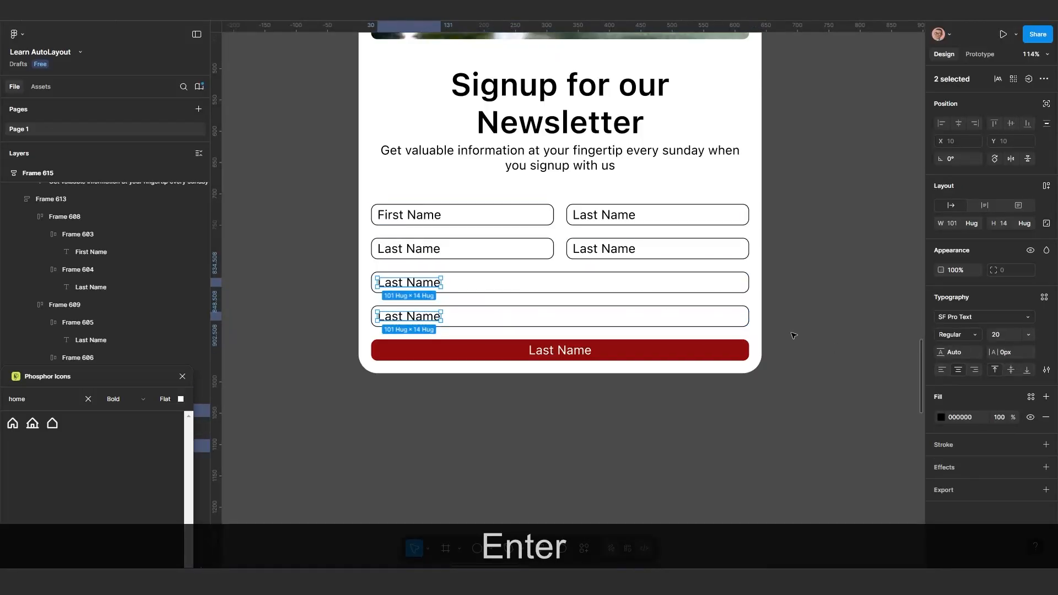
{"action": "left_click", "coordinate": [973, 224]}
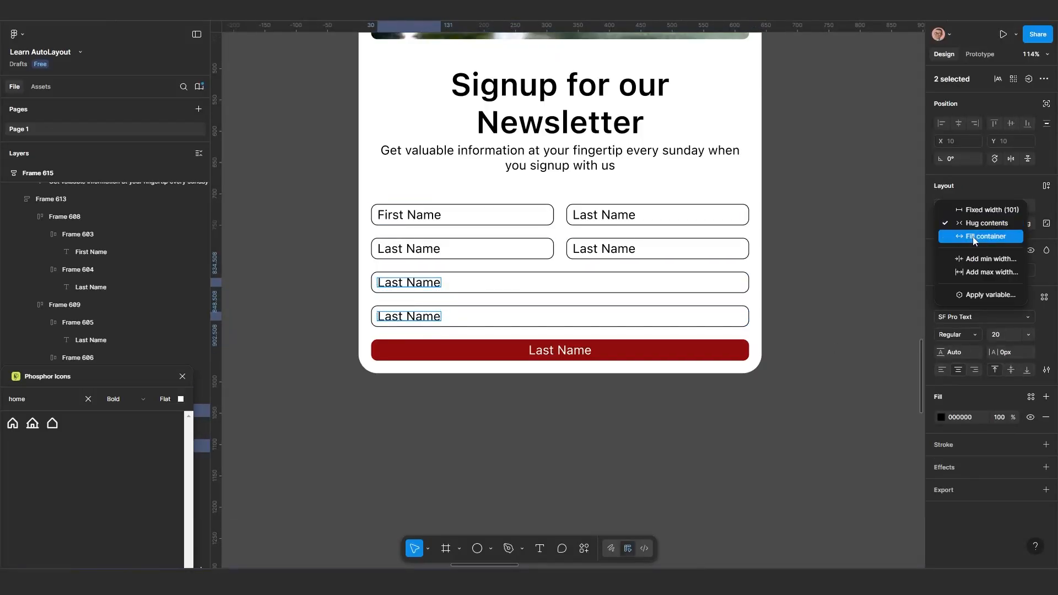
{"action": "left_click", "coordinate": [971, 241]}
{"action": "left_click", "coordinate": [942, 370]}
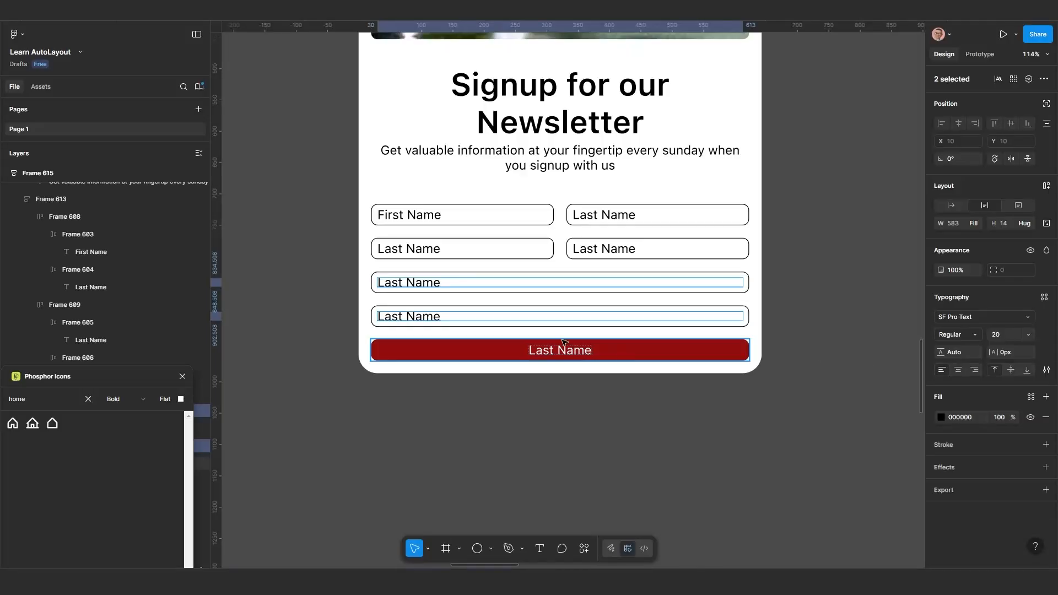
Centre-align the red button's label text and set its width to fill container
{"action": "scroll", "coordinate": [422, 444], "scroll_direction": "down", "scroll_amount": 3}
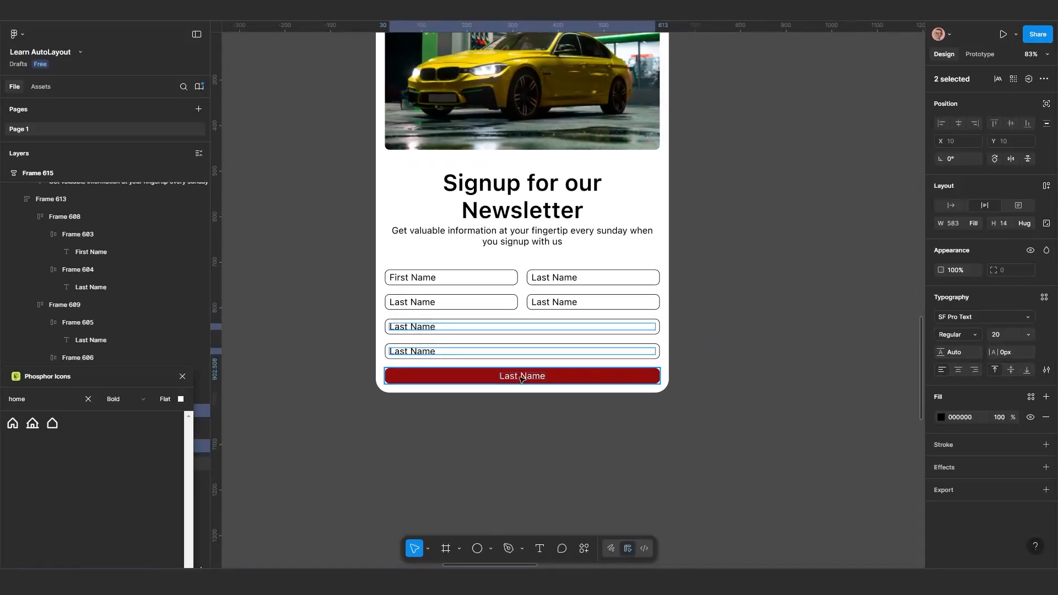
{"action": "left_click", "coordinate": [522, 378]}
{"action": "double_click", "coordinate": [526, 380]}
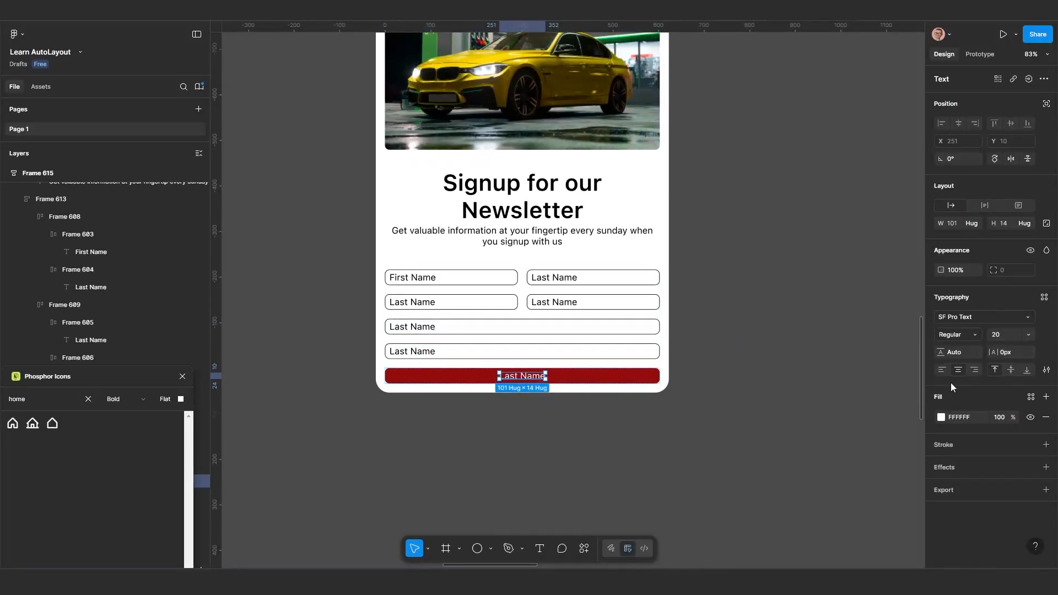
{"action": "left_click", "coordinate": [958, 370]}
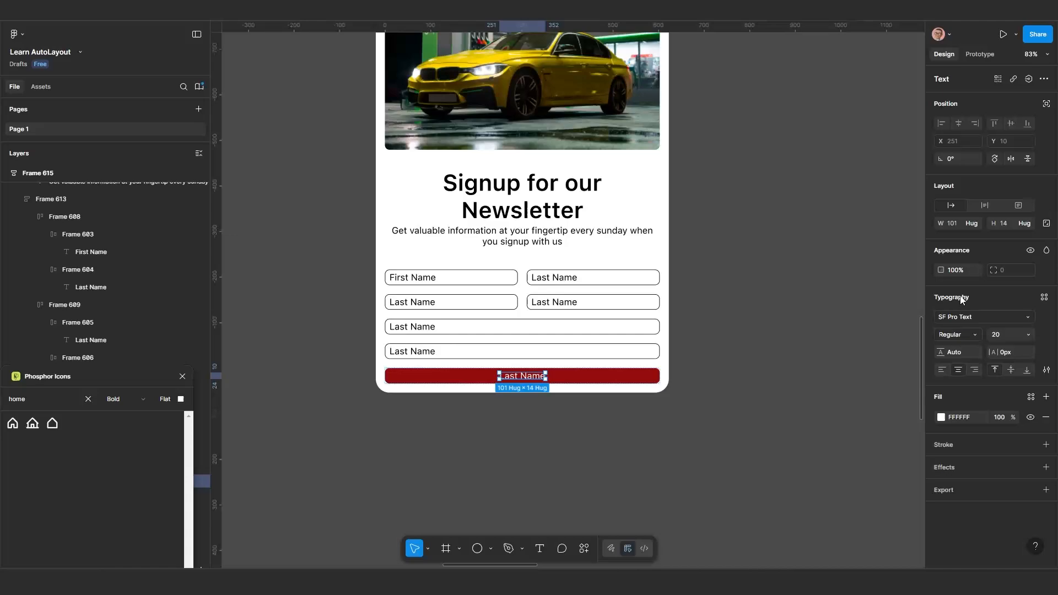
{"action": "left_click", "coordinate": [968, 223]}
{"action": "left_click", "coordinate": [969, 236]}
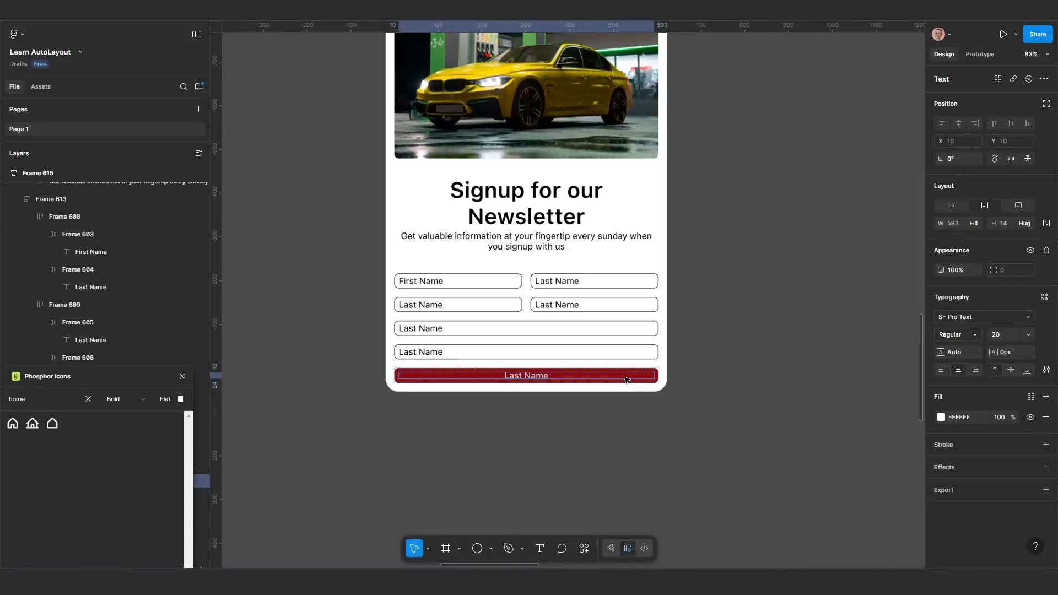
Try resizing the Frame 615 card from its side edge and undo the resize
{"action": "scroll", "coordinate": [627, 380], "scroll_direction": "down", "scroll_amount": 3}
{"action": "left_click", "coordinate": [454, 54]}
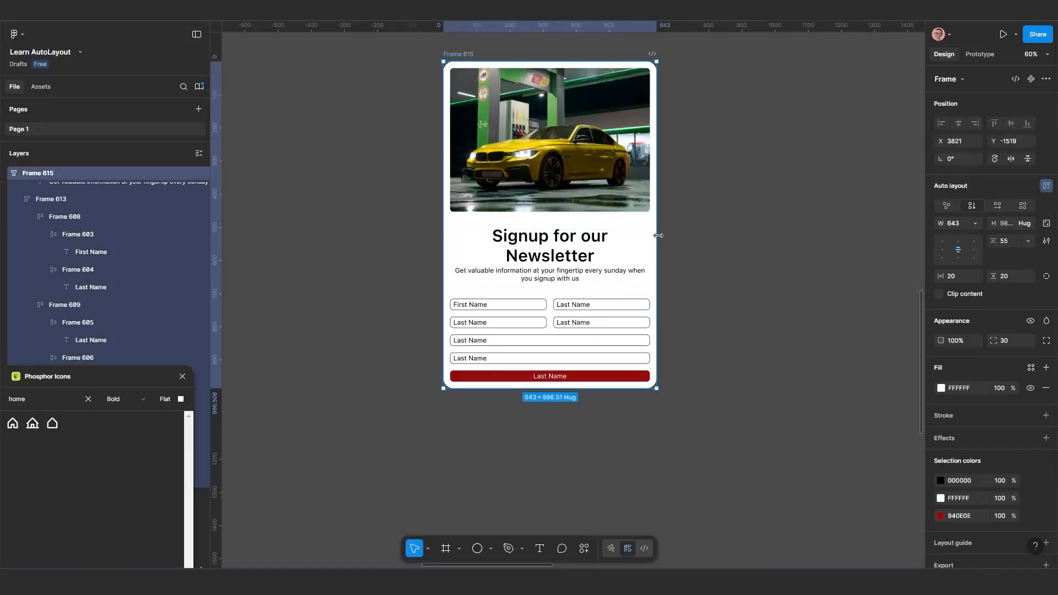
{"action": "left_click_drag", "start_coordinate": [653, 236], "coordinate": [652, 298]}
{"action": "key", "text": "ctrl+z"}
Widen the Frame 551 card until its content block is 669 wide and the heading fits on one line
{"action": "scroll", "coordinate": [586, 374], "scroll_direction": "down", "scroll_amount": 4}
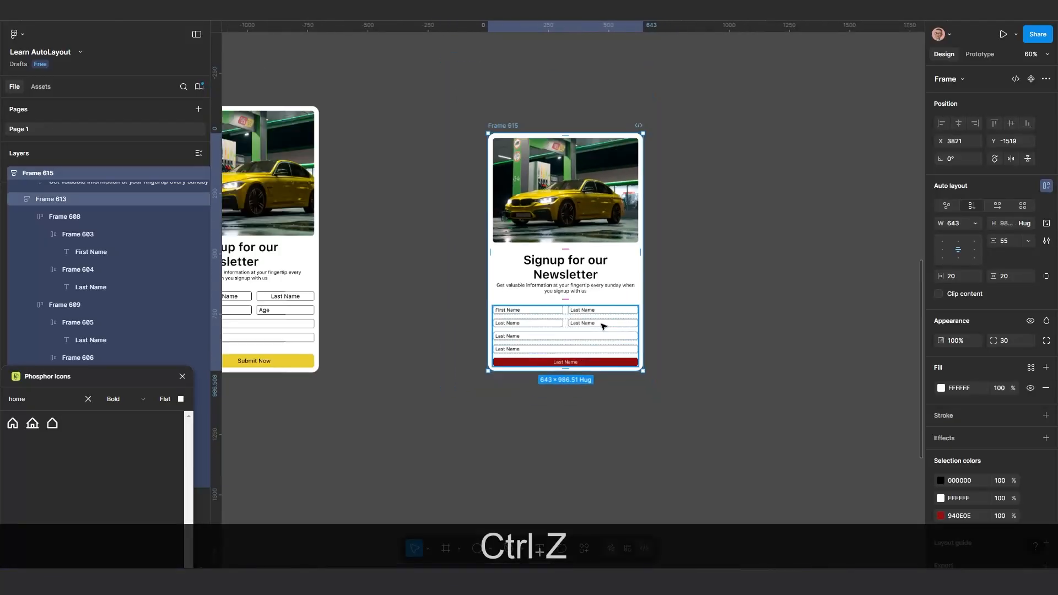
{"action": "scroll", "coordinate": [579, 330], "scroll_direction": "up", "scroll_amount": 3}
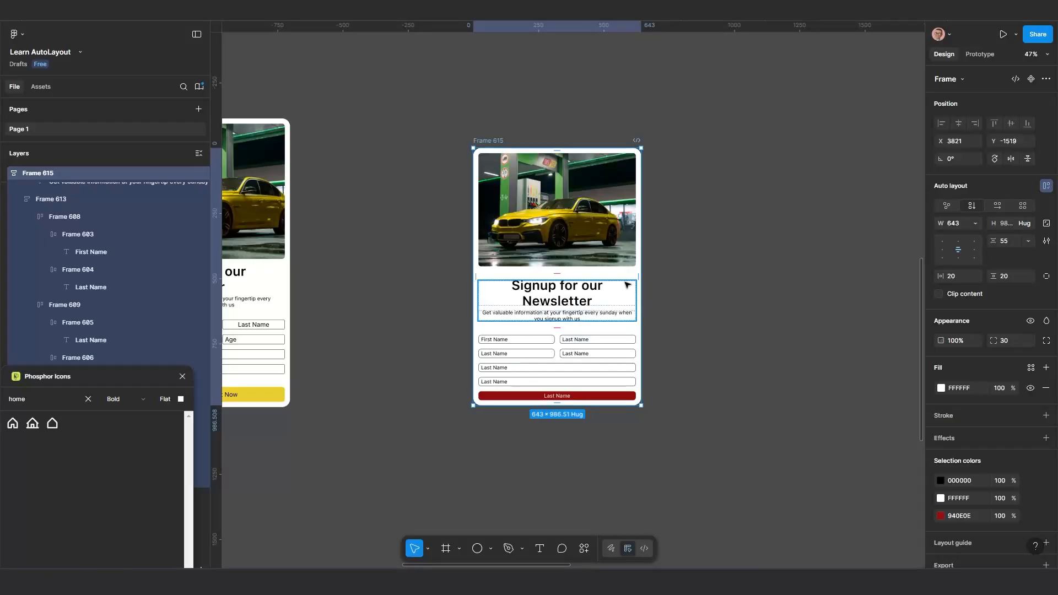
{"action": "scroll", "coordinate": [605, 301], "scroll_direction": "up", "scroll_amount": 3}
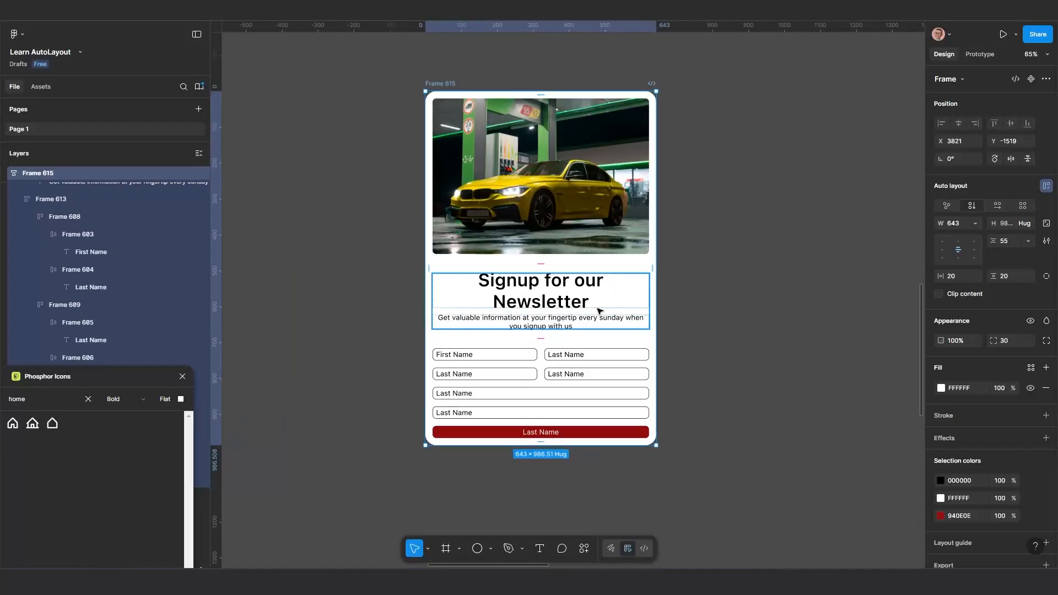
{"action": "scroll", "coordinate": [586, 309], "scroll_direction": "down", "scroll_amount": 3}
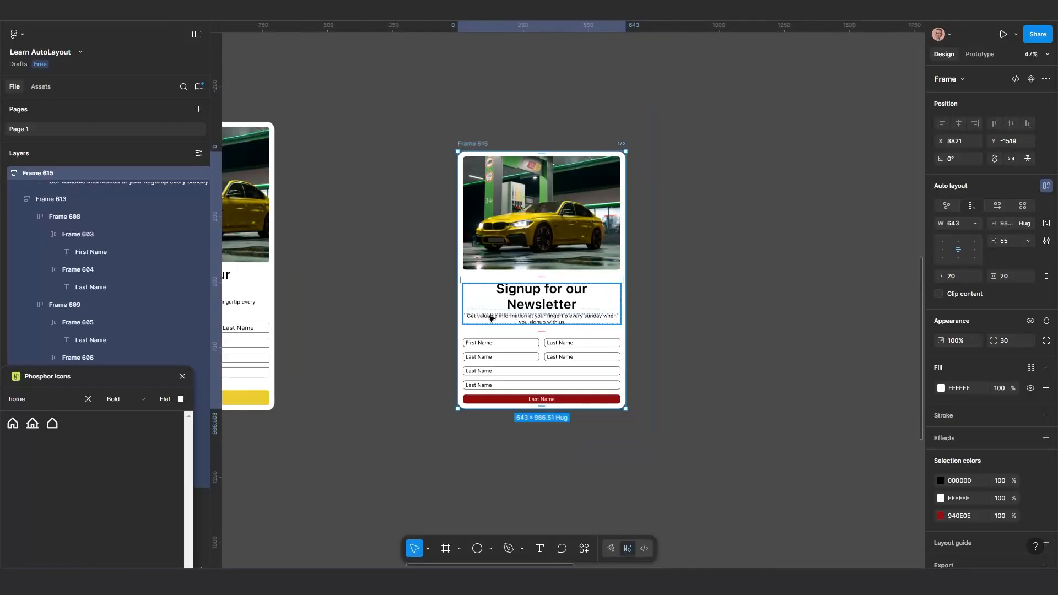
{"action": "scroll", "coordinate": [481, 303], "scroll_direction": "left", "scroll_amount": 5}
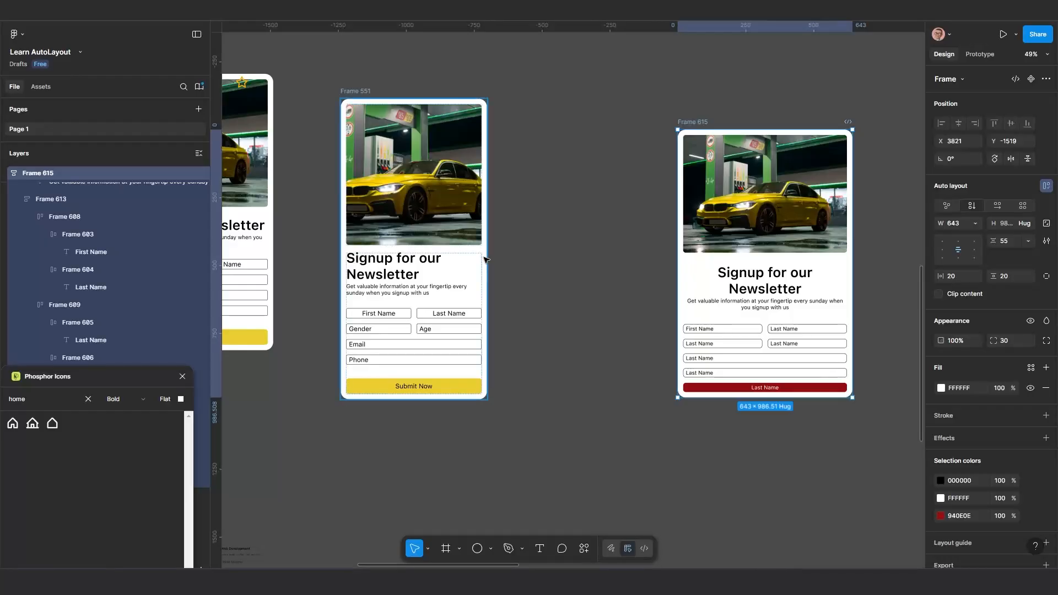
{"action": "left_click_drag", "start_coordinate": [484, 257], "coordinate": [533, 270]}
Examine the image, text block and form block of the Frame 551 and Frame 615 cards to compare their auto layout structure
{"action": "left_click", "coordinate": [477, 303]}
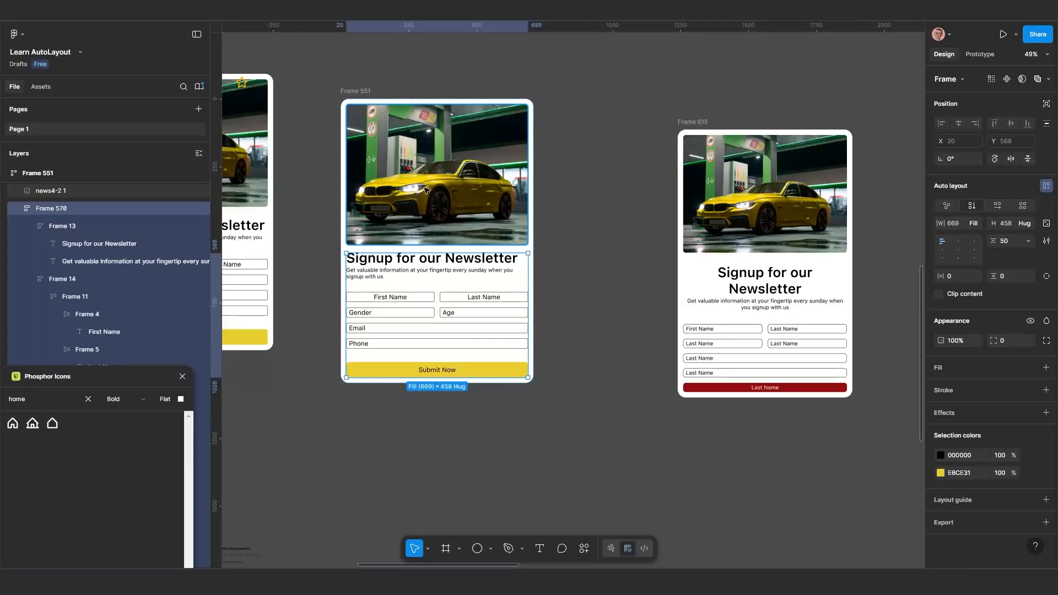
{"action": "left_click", "coordinate": [453, 188]}
{"action": "scroll", "coordinate": [762, 287], "scroll_direction": "up", "scroll_amount": 1}
{"action": "scroll", "coordinate": [756, 253], "scroll_direction": "right", "scroll_amount": 3}
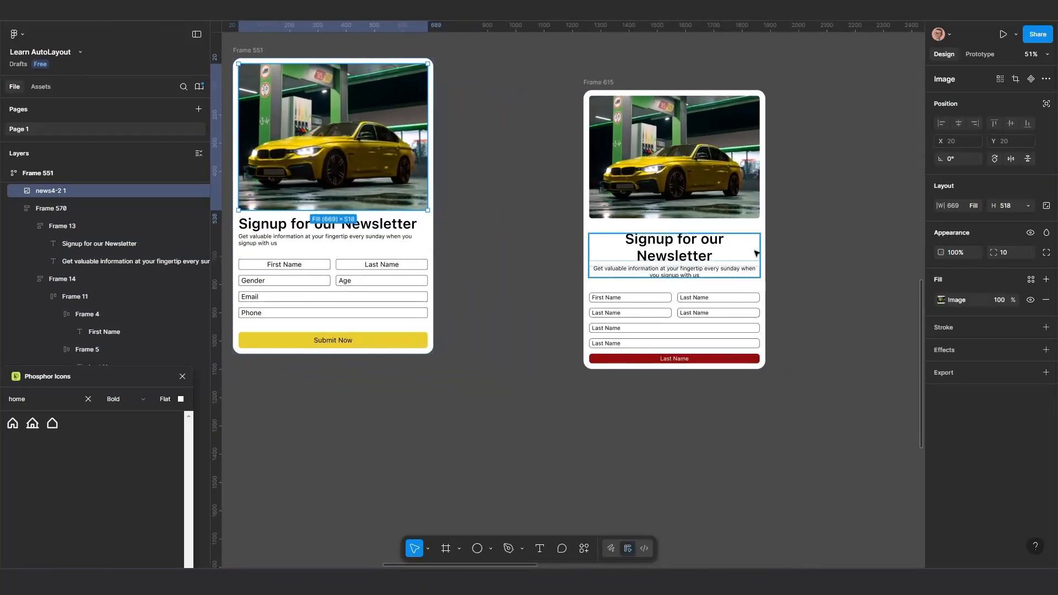
{"action": "left_click", "coordinate": [630, 129]}
{"action": "left_click", "coordinate": [668, 156]}
{"action": "left_click", "coordinate": [668, 273]}
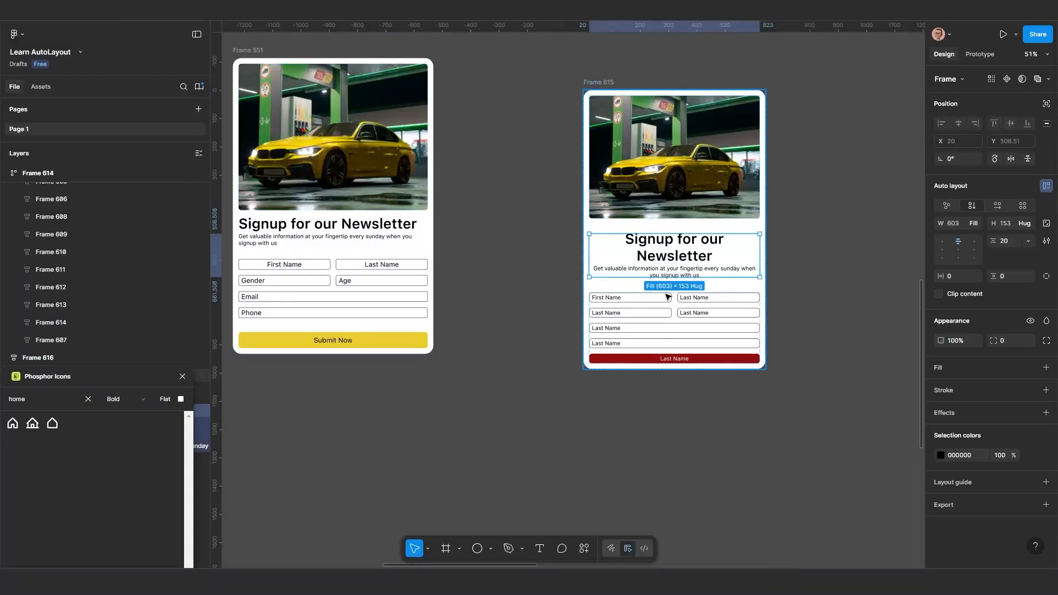
{"action": "left_click", "coordinate": [668, 298]}
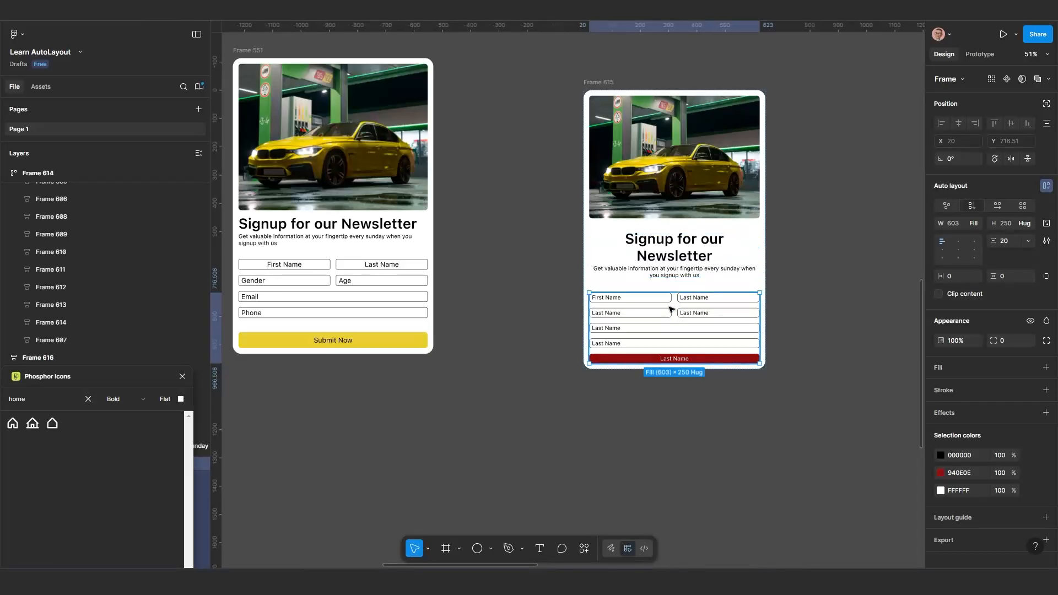
{"action": "scroll", "coordinate": [675, 300], "scroll_direction": "up", "scroll_amount": 2}
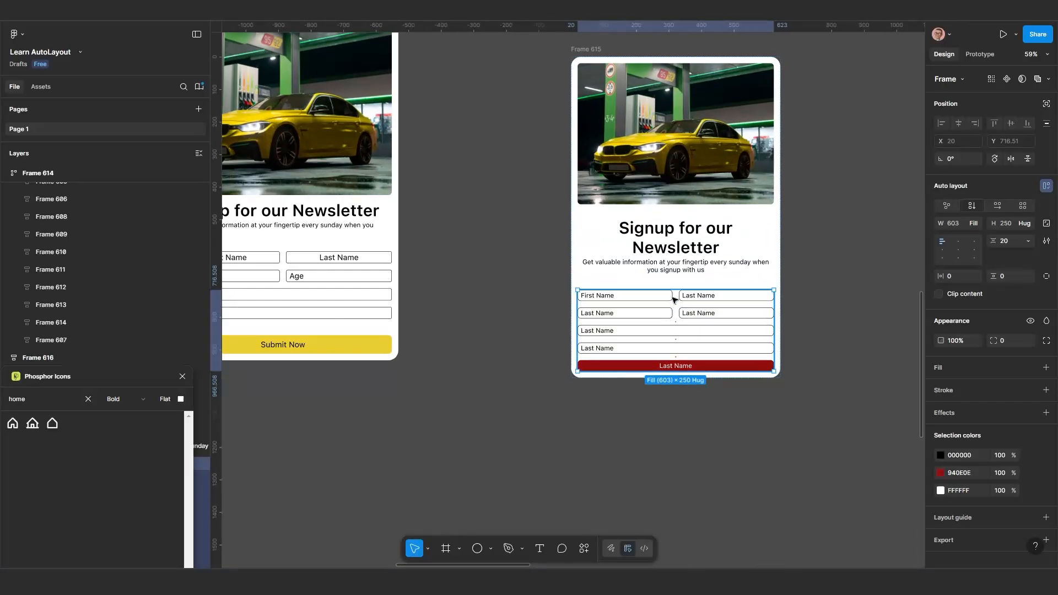
{"action": "left_click", "coordinate": [680, 255]}
{"action": "scroll", "coordinate": [680, 256], "scroll_direction": "up", "scroll_amount": 2}
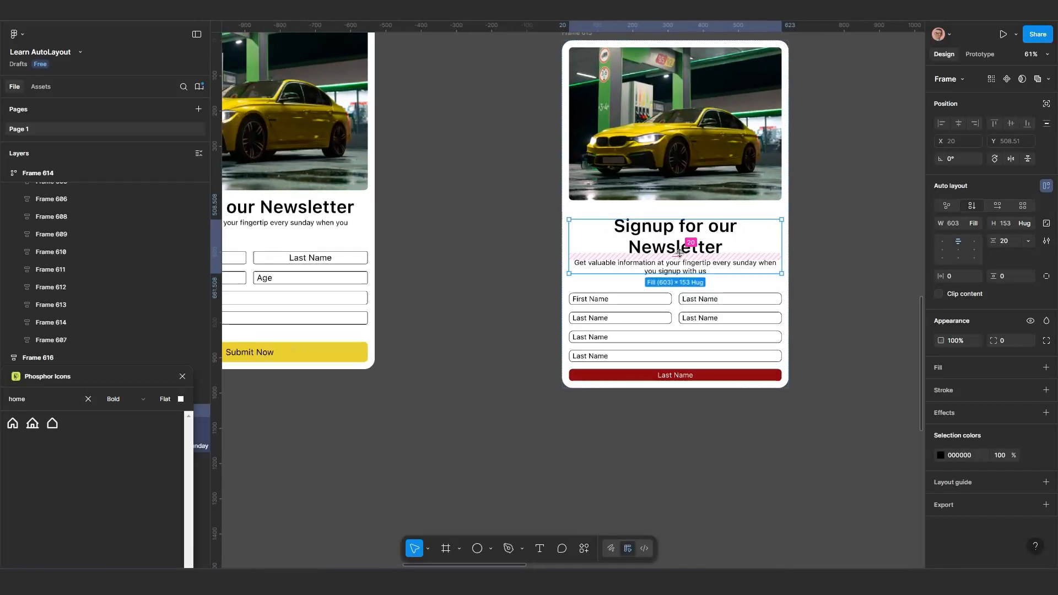
Left-align the heading and the description text in the Frame 615 card
{"action": "scroll", "coordinate": [672, 252], "scroll_direction": "down", "scroll_amount": 1}
{"action": "scroll", "coordinate": [671, 253], "scroll_direction": "up", "scroll_amount": 1}
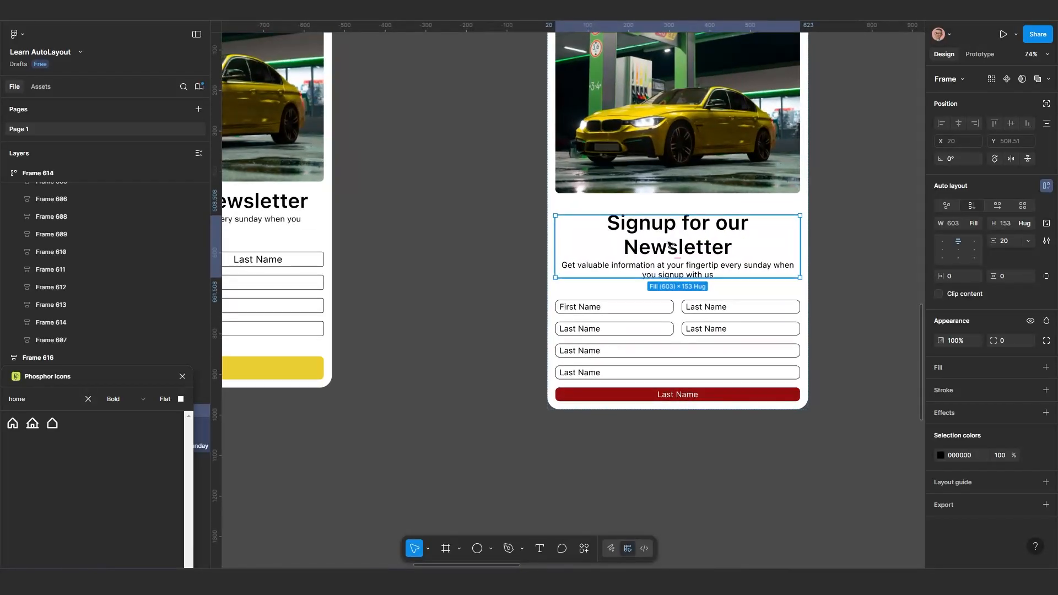
{"action": "left_click", "coordinate": [669, 244]}
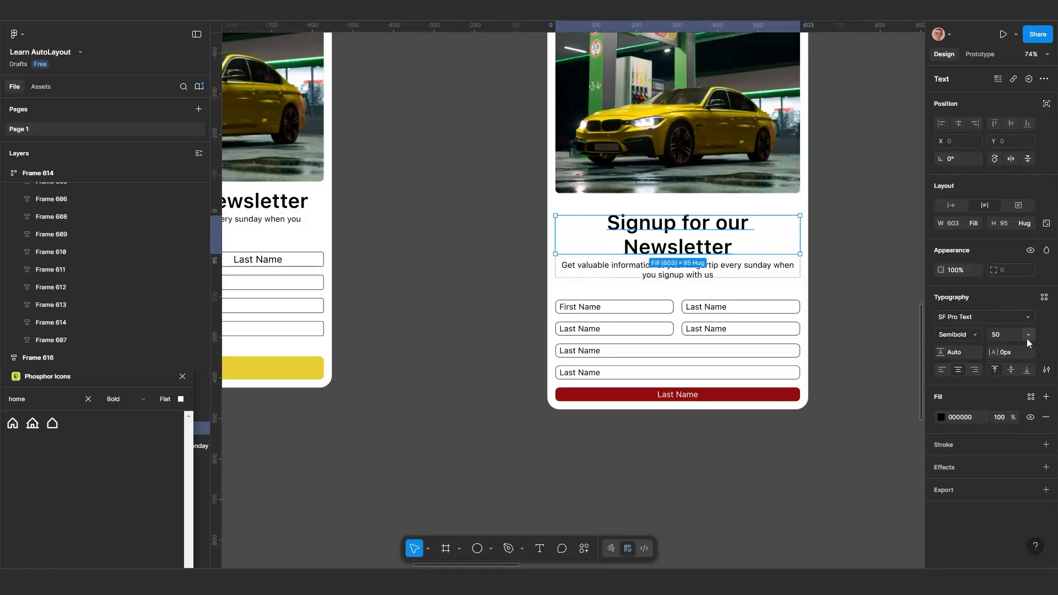
{"action": "left_click", "coordinate": [943, 370]}
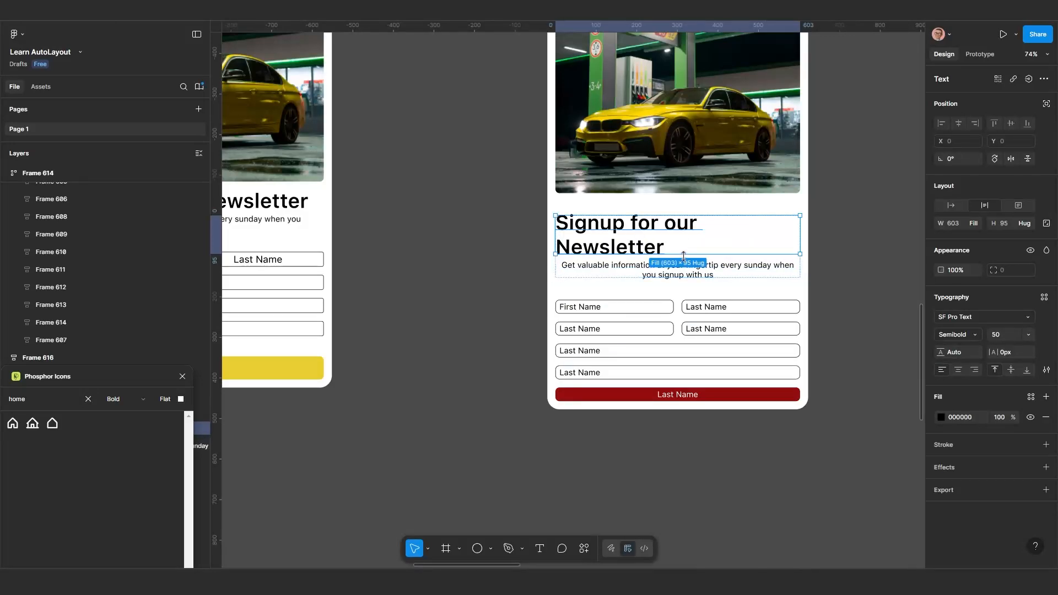
{"action": "left_click", "coordinate": [698, 278]}
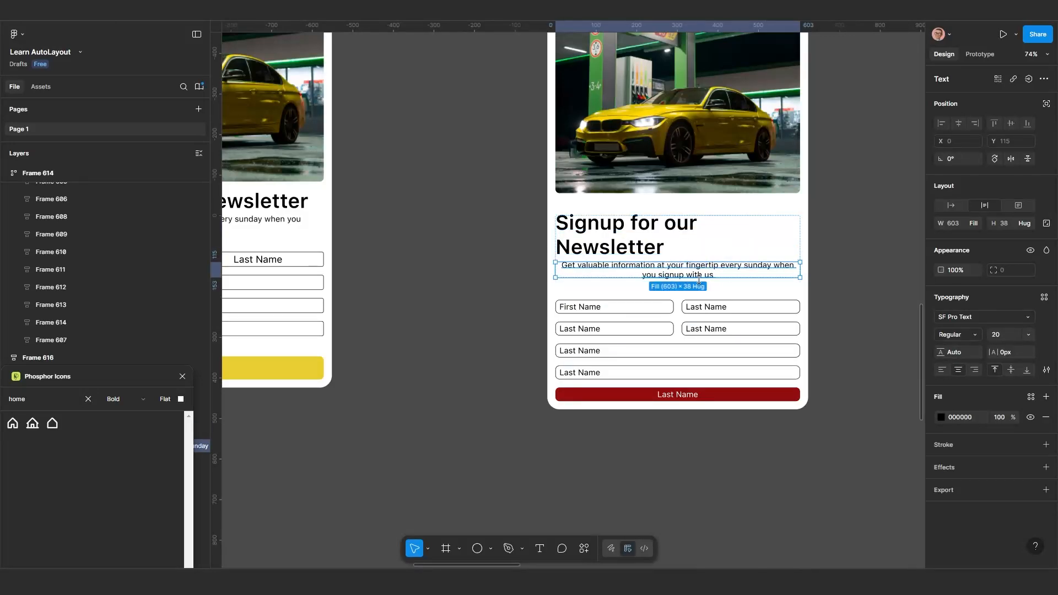
{"action": "left_click", "coordinate": [943, 370]}
Try widening the Frame 615 card to 734 and undo the resize
{"action": "scroll", "coordinate": [639, 289], "scroll_direction": "down", "scroll_amount": 5}
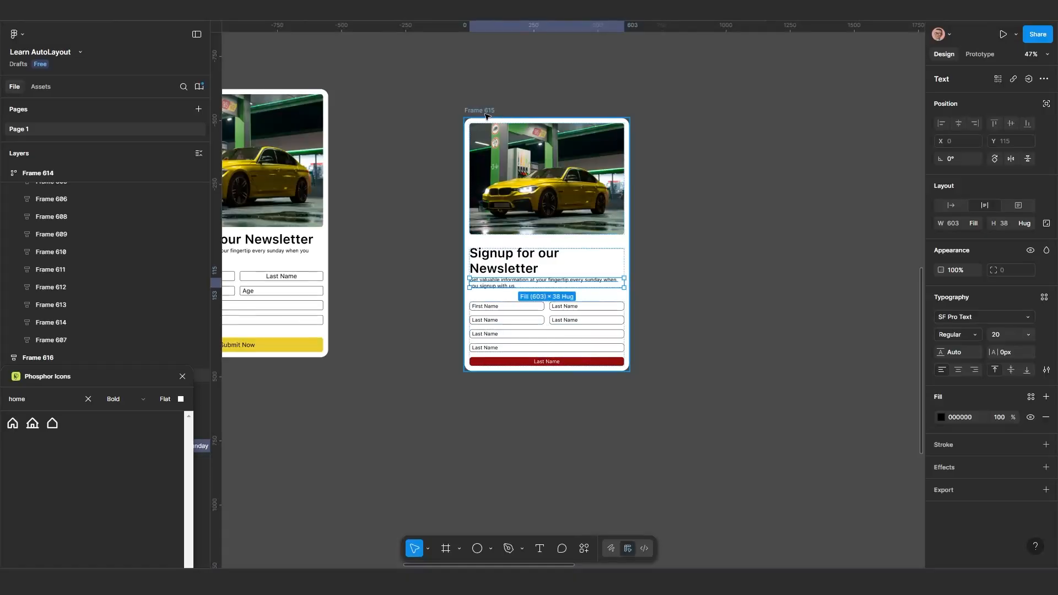
{"action": "left_click", "coordinate": [479, 111]}
{"action": "left_click_drag", "start_coordinate": [630, 224], "coordinate": [650, 270]}
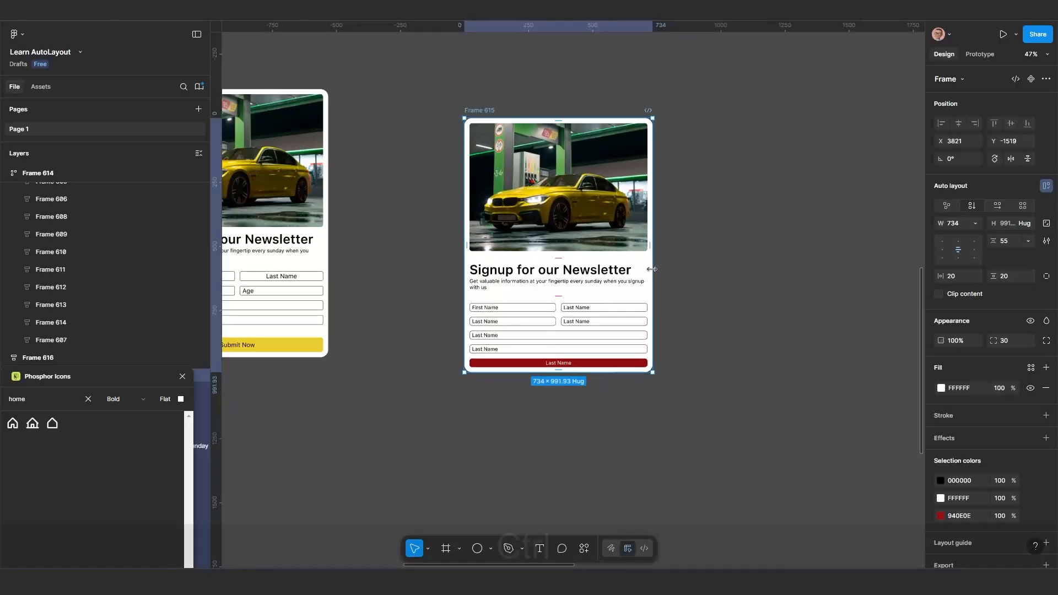
{"action": "key", "text": "ctrl+z"}
Group the text block and the form block of Frame 615 into one auto layout frame
{"action": "scroll", "coordinate": [559, 298], "scroll_direction": "up", "scroll_amount": 2}
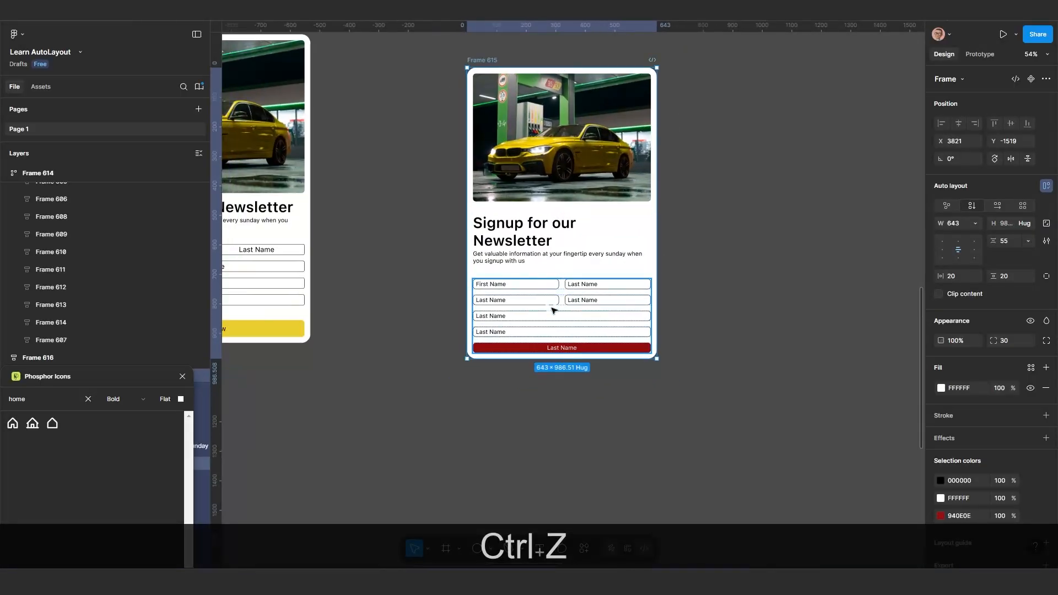
{"action": "left_click", "coordinate": [554, 310]}
{"action": "left_click", "coordinate": [540, 241], "text": "shift"}
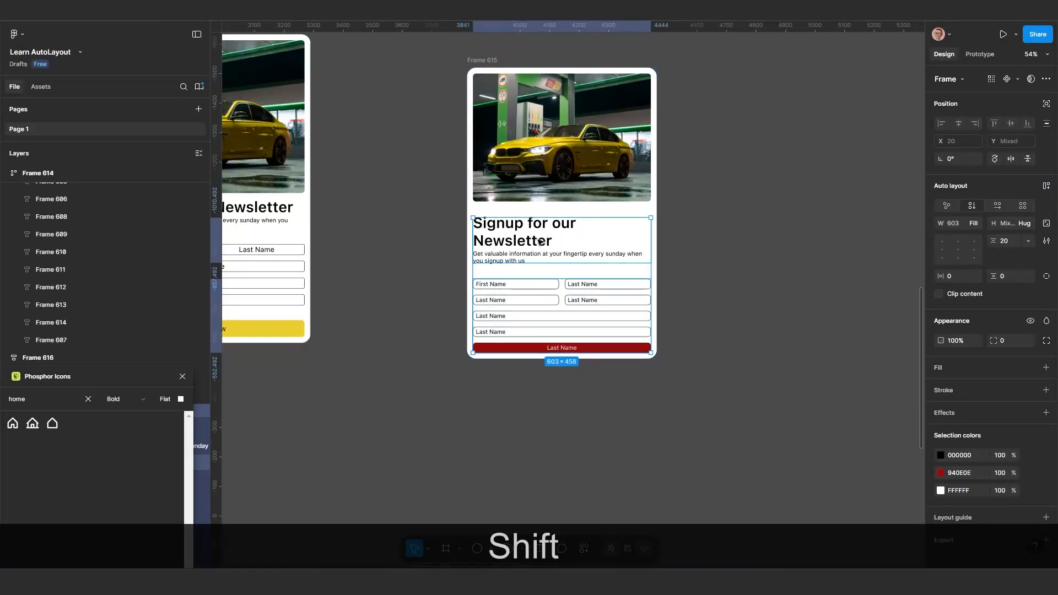
{"action": "key", "text": "shift+a"}
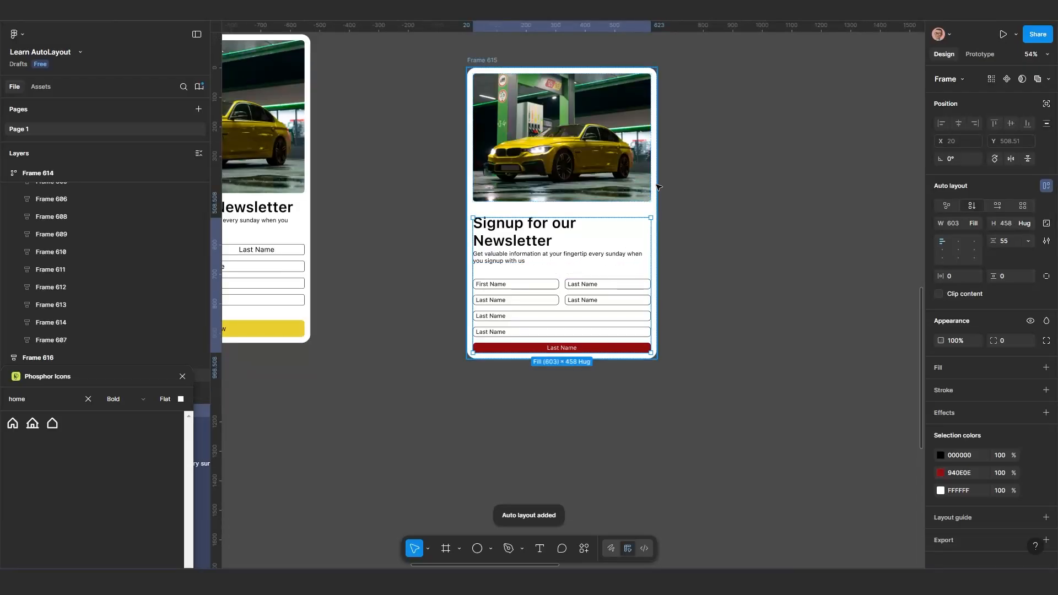
Widen the Frame 615 card to 649 and shift it slightly to X 3812, Y -1517
{"action": "left_click", "coordinate": [642, 204]}
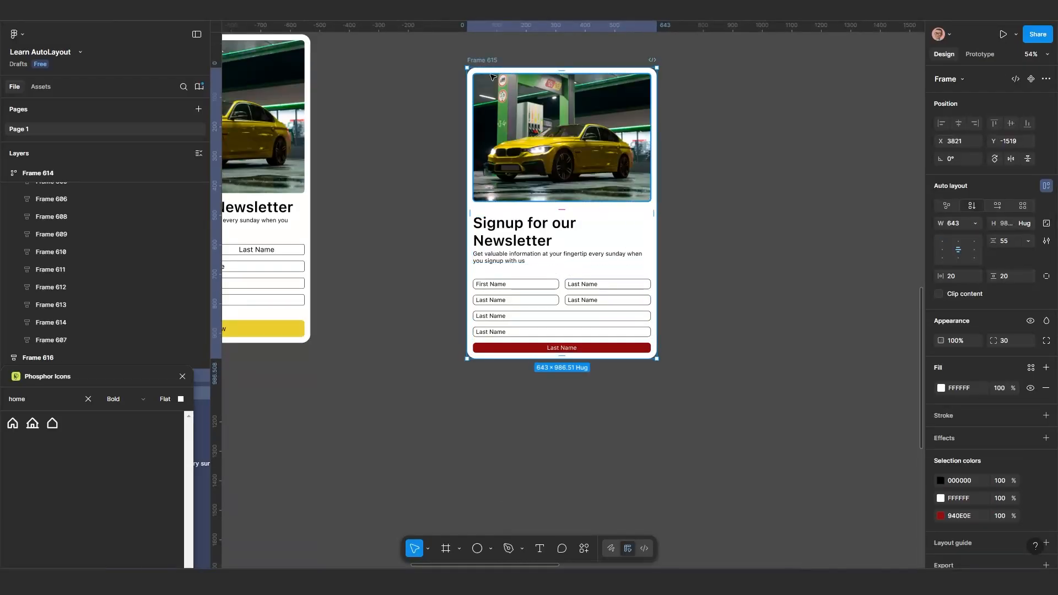
{"action": "left_click_drag", "start_coordinate": [659, 222], "coordinate": [659, 273]}
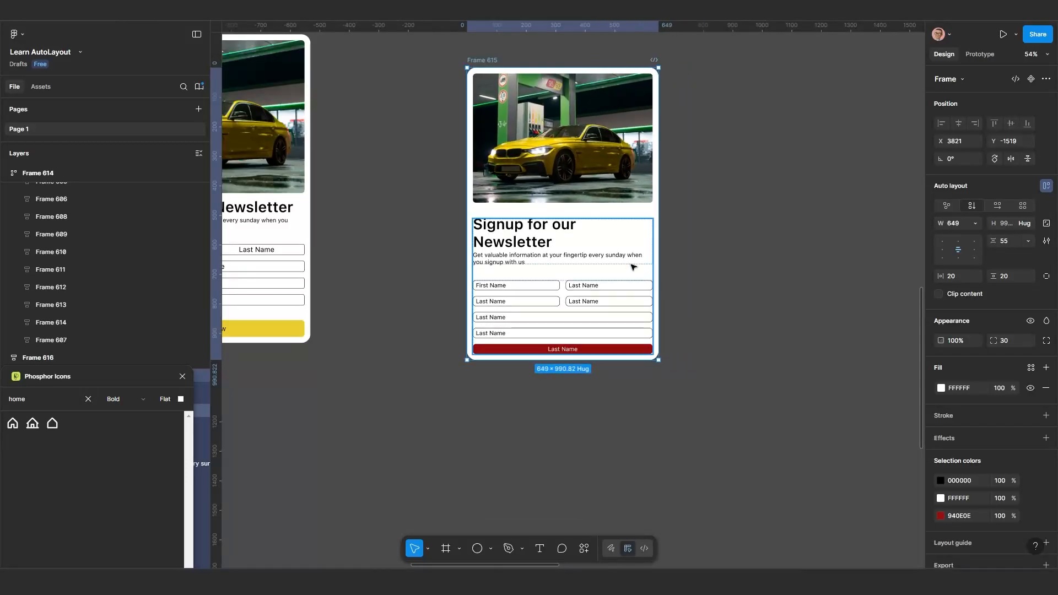
{"action": "scroll", "coordinate": [633, 267], "scroll_direction": "up", "scroll_amount": 2}
{"action": "scroll", "coordinate": [632, 267], "scroll_direction": "right", "scroll_amount": 2}
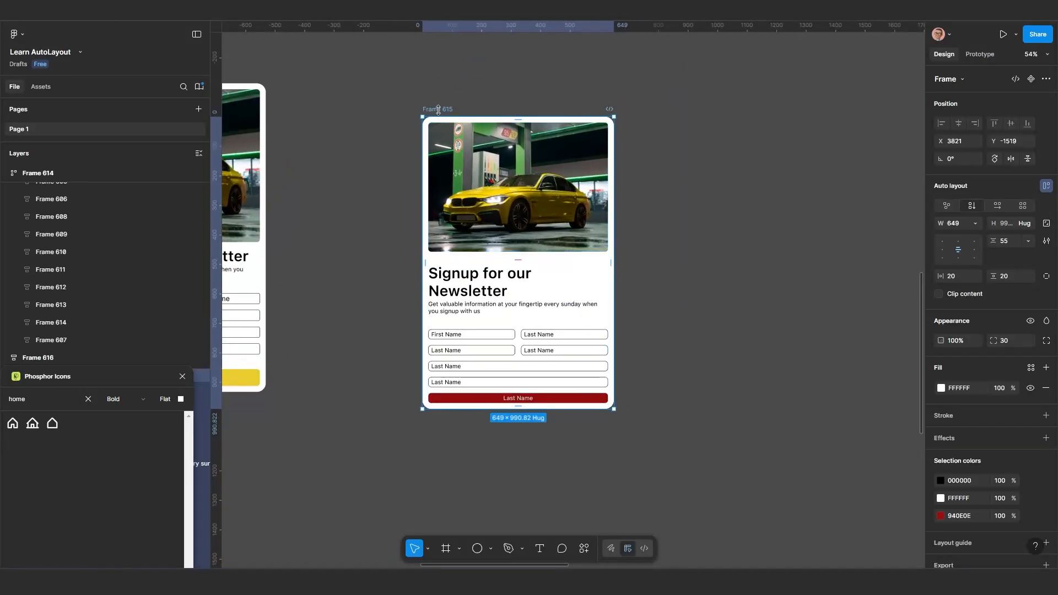
{"action": "left_click_drag", "start_coordinate": [438, 110], "coordinate": [436, 111]}
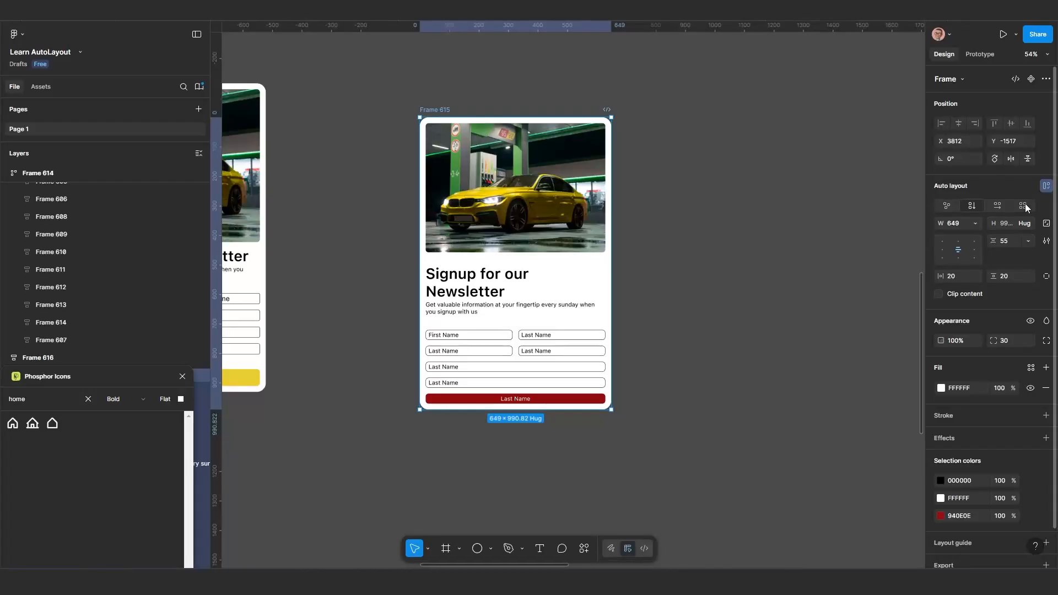
Switch Frame 615's auto layout to horizontal and widen the card to 1353
{"action": "left_click", "coordinate": [998, 206]}
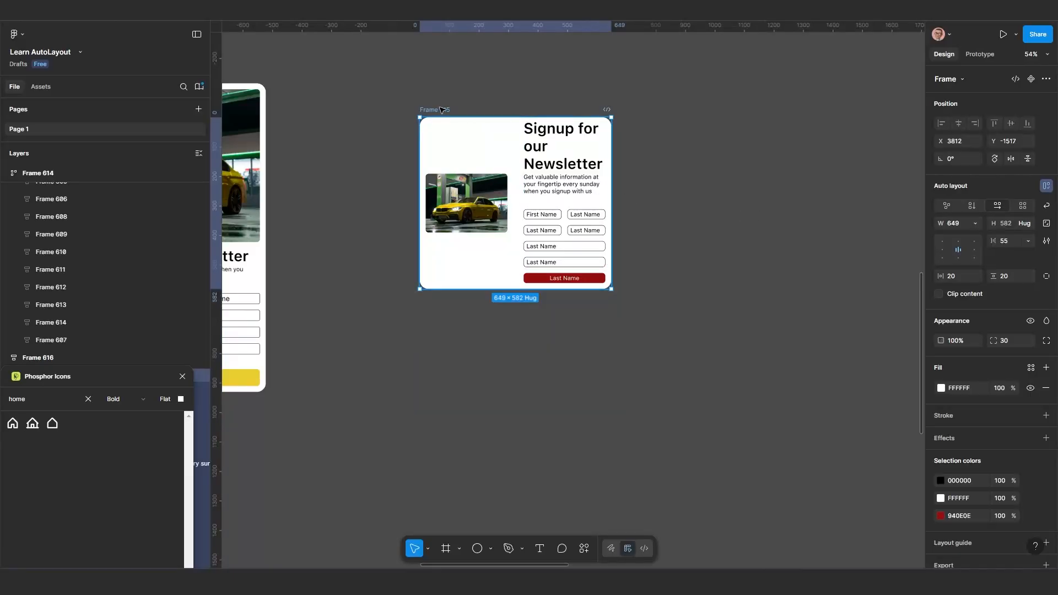
{"action": "left_click_drag", "start_coordinate": [612, 195], "coordinate": [770, 202]}
{"action": "scroll", "coordinate": [554, 254], "scroll_direction": "up", "scroll_amount": 2, "text": "ctrl"}
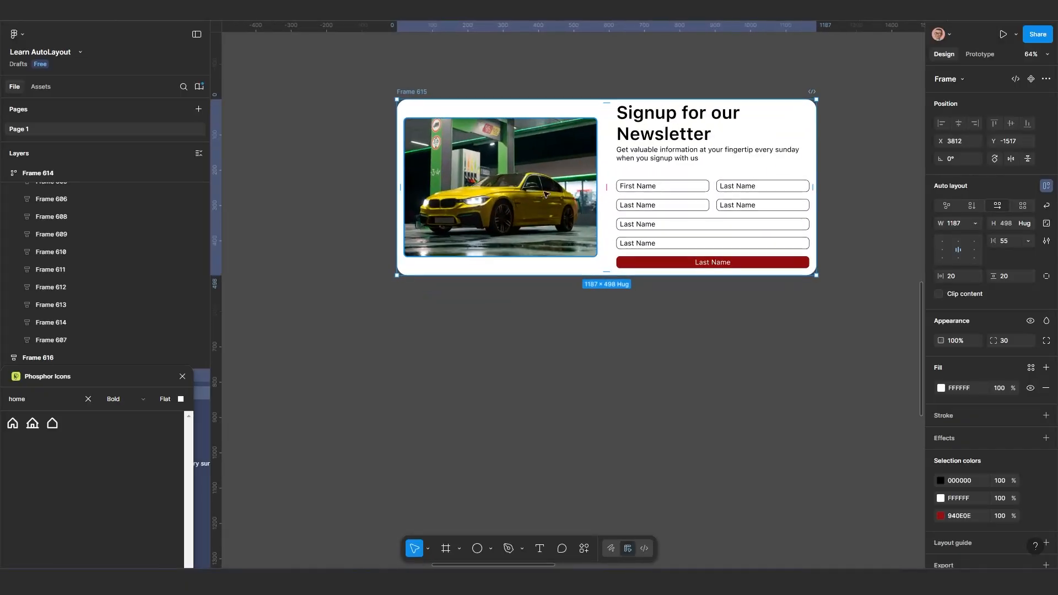
{"action": "scroll", "coordinate": [556, 258], "scroll_direction": "up", "scroll_amount": 2}
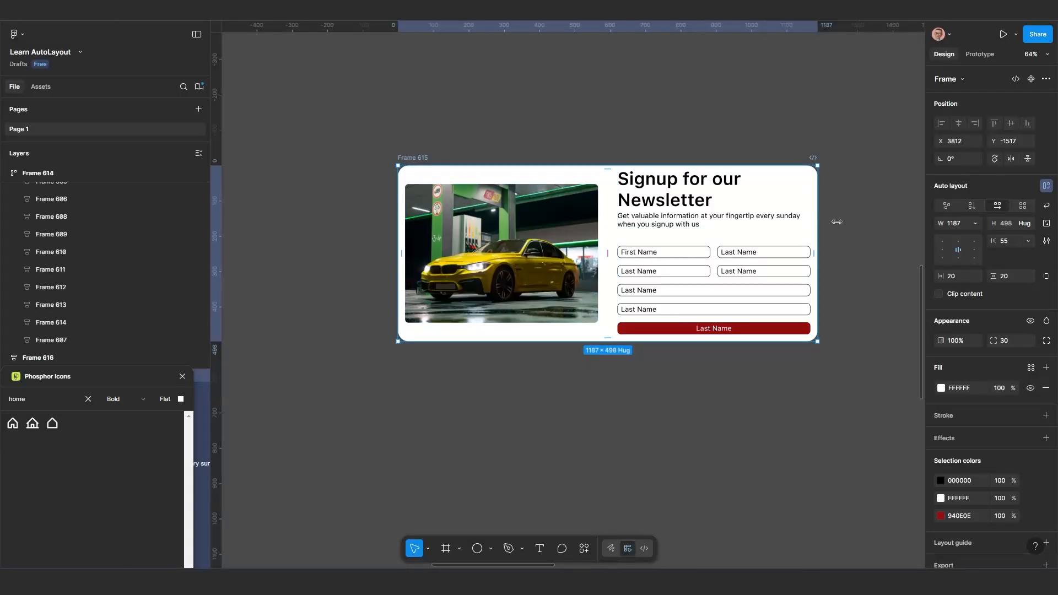
{"action": "left_click_drag", "start_coordinate": [836, 221], "coordinate": [875, 216]}
{"action": "scroll", "coordinate": [518, 238], "scroll_direction": "down", "scroll_amount": 1, "text": "ctrl"}
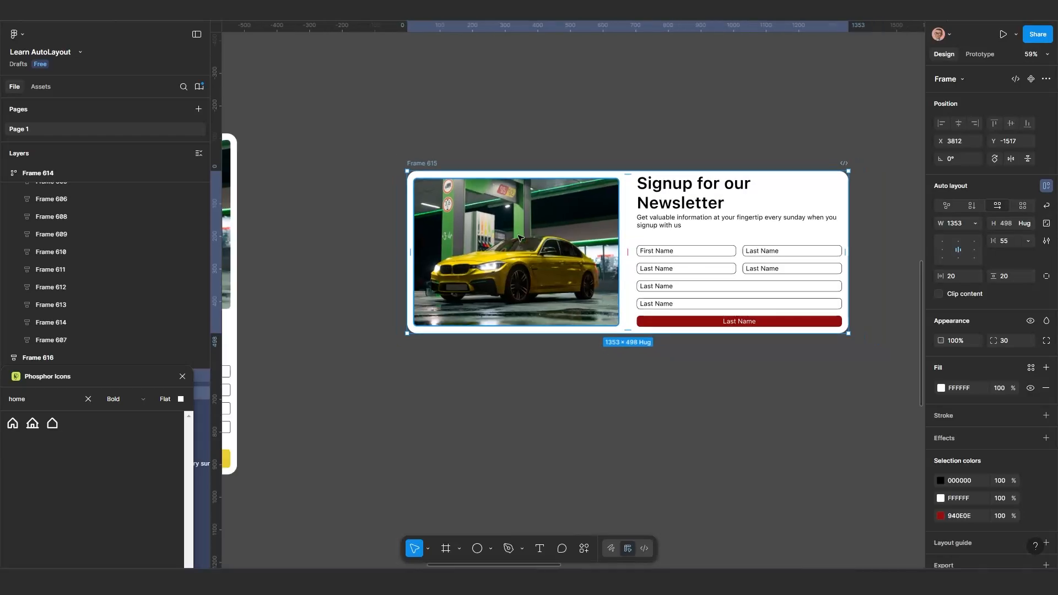
Check Frame 615's image and content block, try resizing the card from its side edge, and undo the resize
{"action": "left_click", "coordinate": [518, 238]}
{"action": "left_click", "coordinate": [419, 163]}
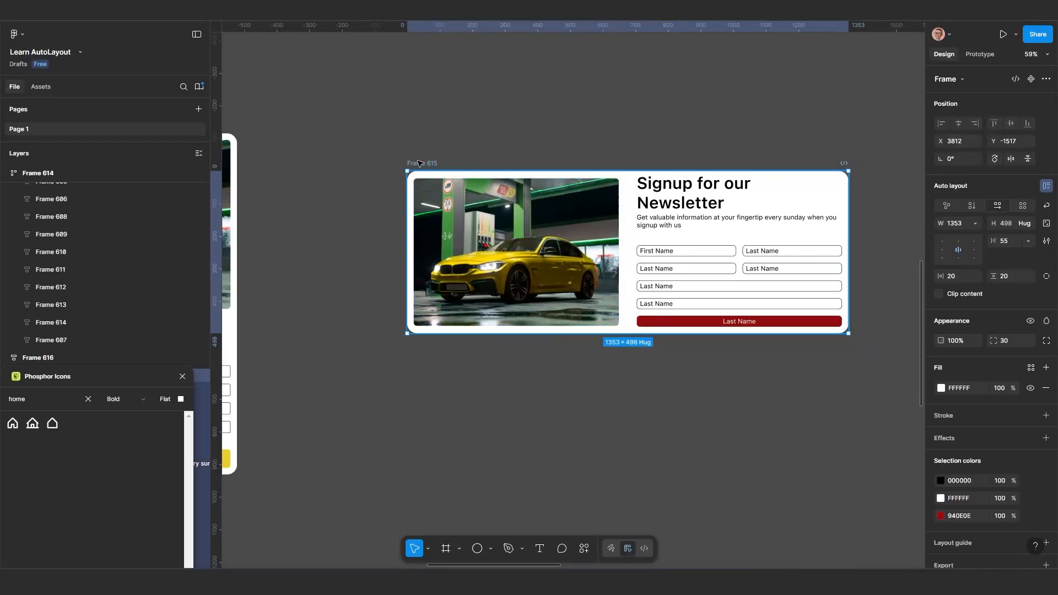
{"action": "key", "text": "Return"}
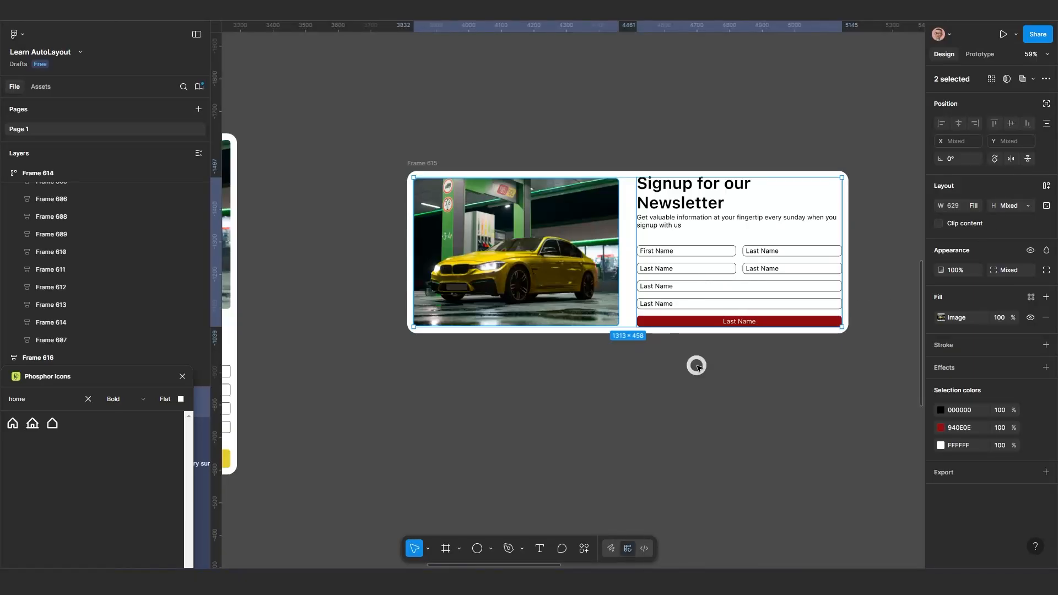
{"action": "left_click", "coordinate": [697, 365]}
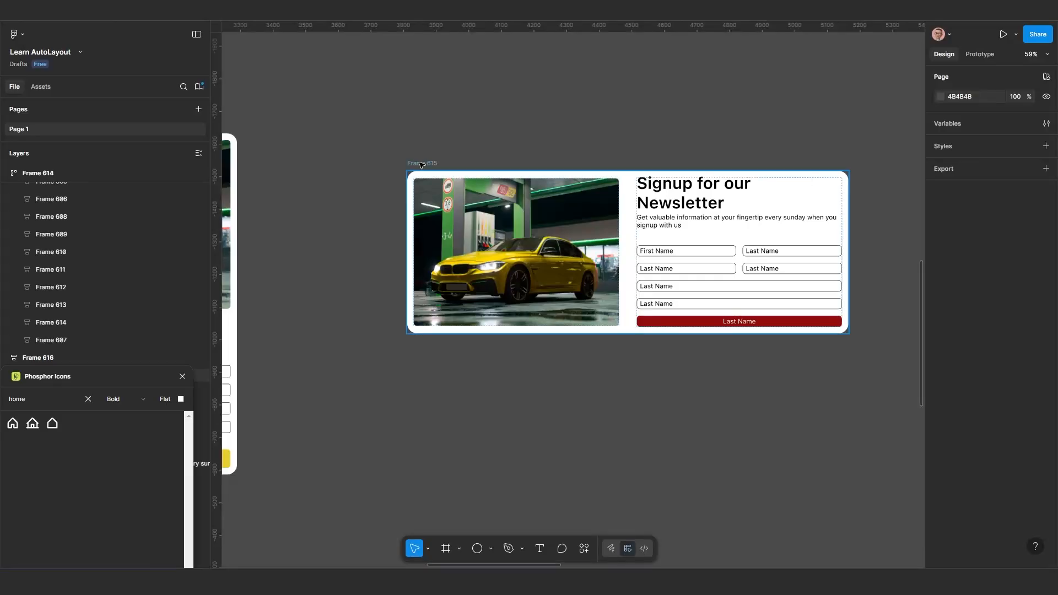
{"action": "left_click", "coordinate": [784, 238]}
{"action": "left_click_drag", "start_coordinate": [844, 232], "coordinate": [798, 256]}
{"action": "key", "text": "ctrl+z"}
{"action": "key", "text": "ctrl+z"}
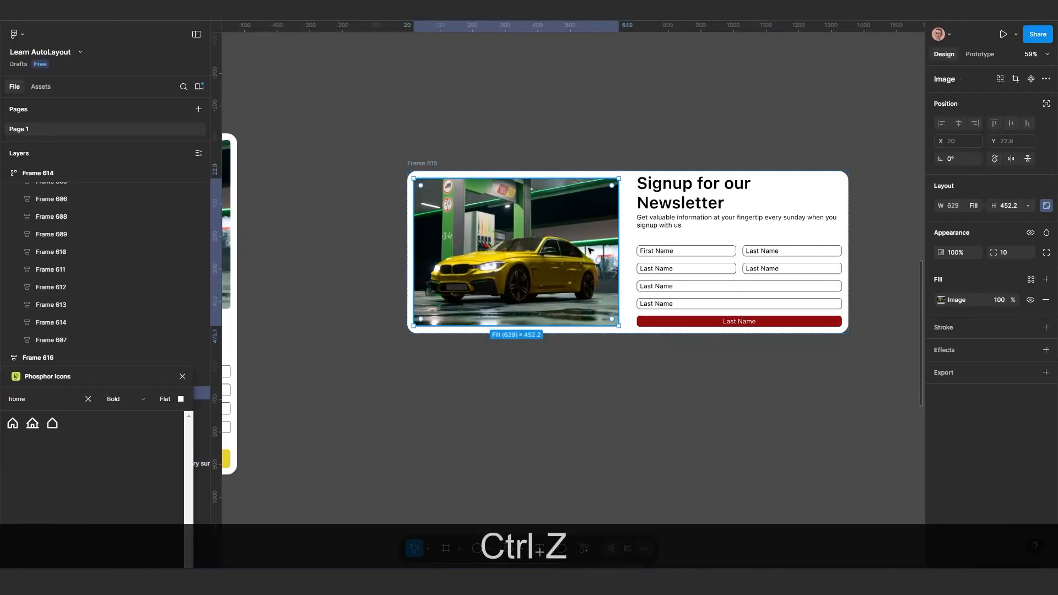
Set the height of Frame 615's car image to fill container
{"action": "left_click", "coordinate": [1028, 205]}
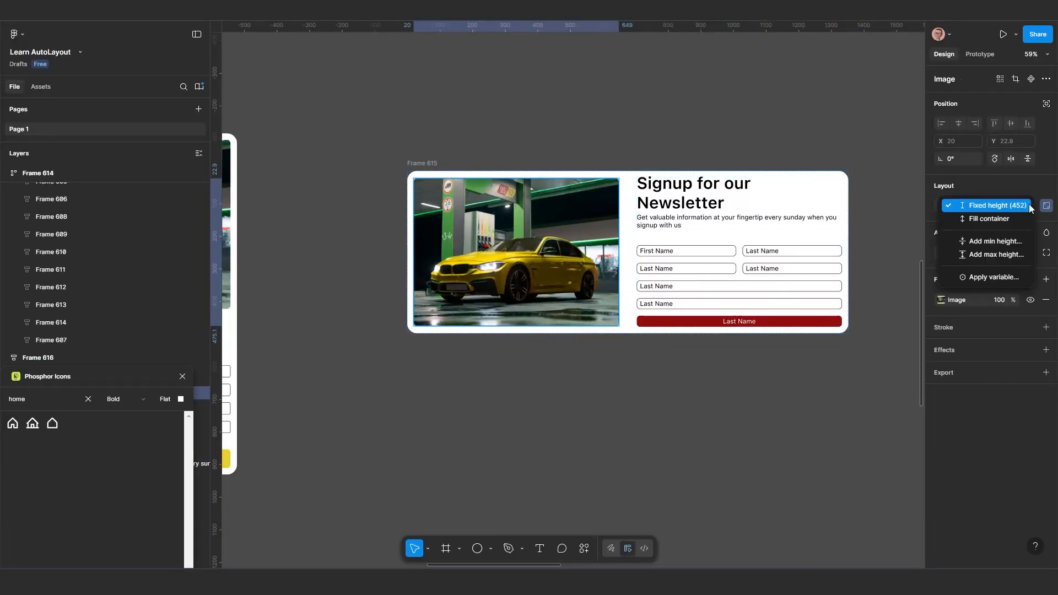
{"action": "left_click", "coordinate": [1018, 218]}
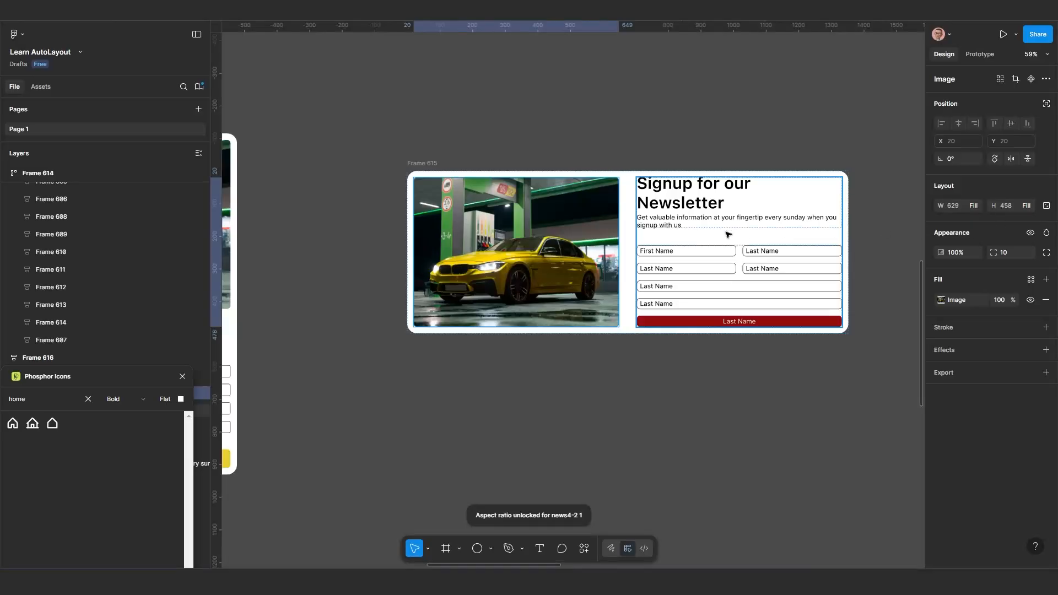
Try narrowing the horizontal Frame 615 card twice, undoing each resize
{"action": "left_click", "coordinate": [423, 162]}
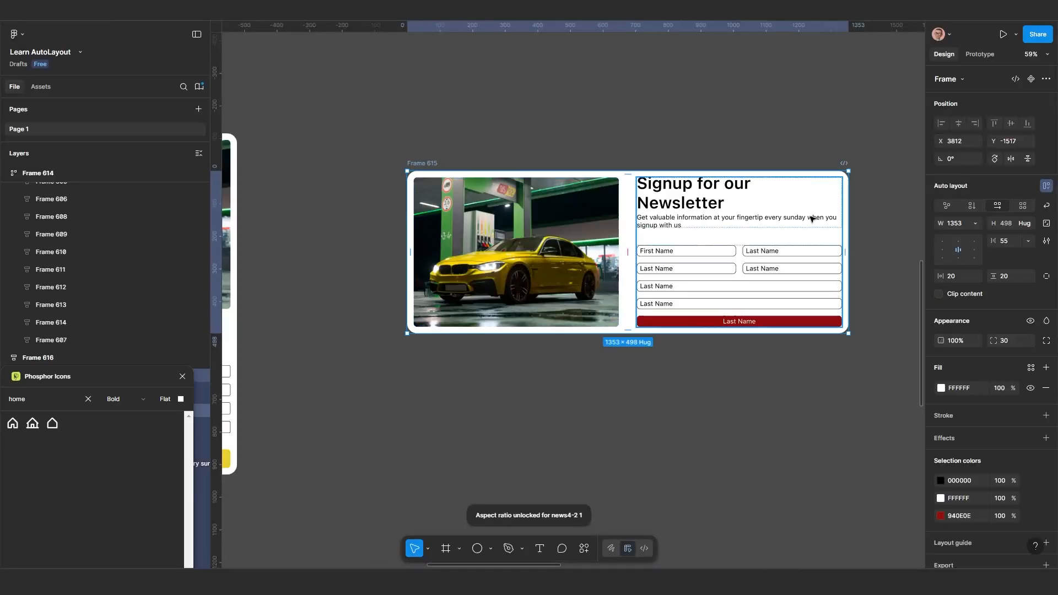
{"action": "left_click_drag", "start_coordinate": [823, 222], "coordinate": [596, 224]}
{"action": "key", "text": "ctrl+z"}
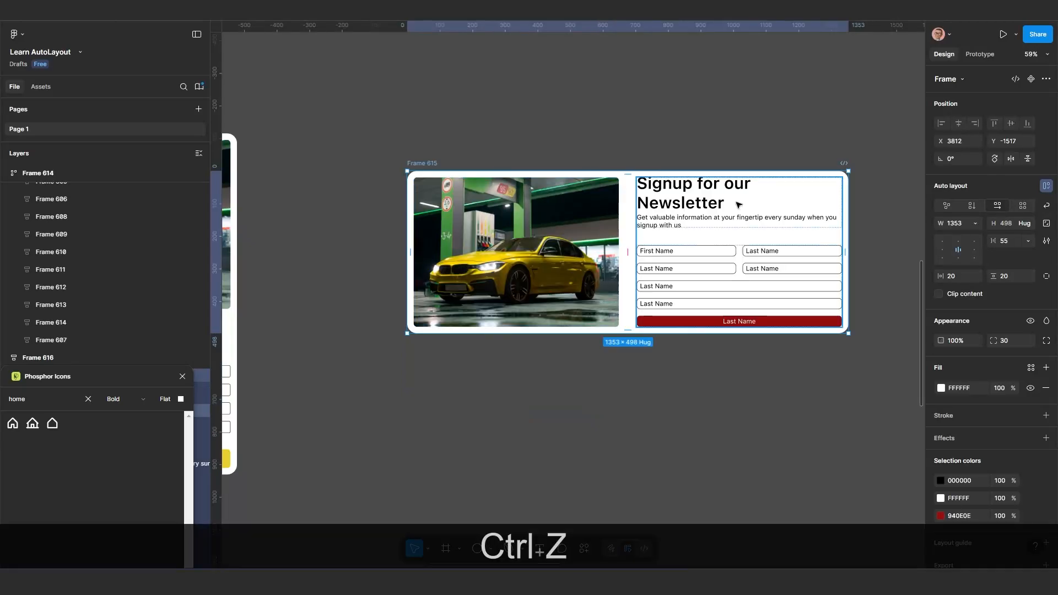
{"action": "left_click_drag", "start_coordinate": [852, 210], "coordinate": [581, 221]}
{"action": "key", "text": "ctrl+z"}
Try wrap on Frame 615's auto layout with the card narrowed to 387, undo the resize and turn wrap off
{"action": "scroll", "coordinate": [658, 153], "scroll_direction": "down", "scroll_amount": 1}
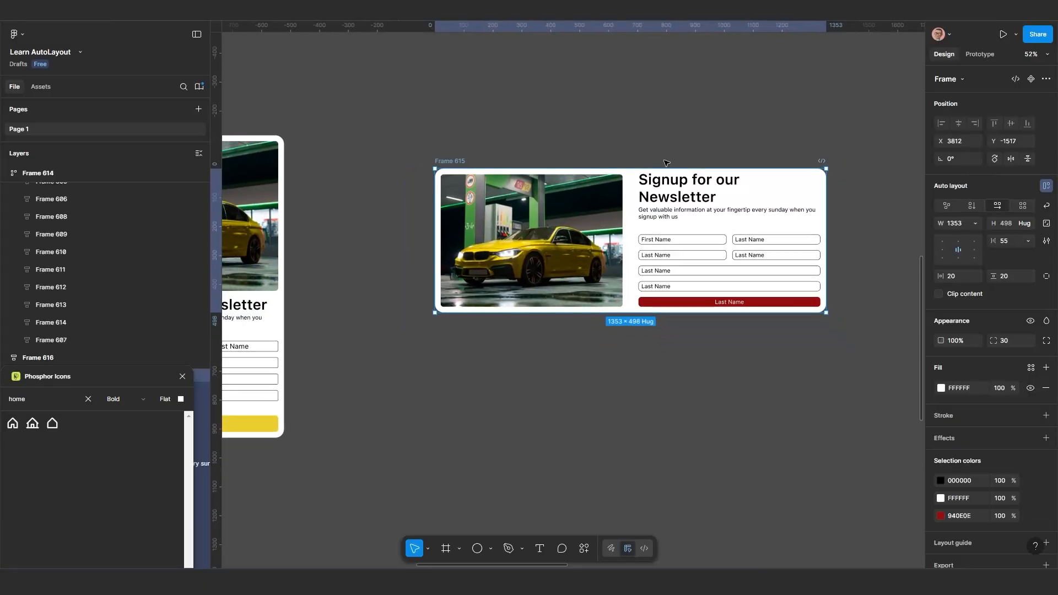
{"action": "left_click_drag", "start_coordinate": [663, 161], "coordinate": [612, 181]}
{"action": "scroll", "coordinate": [589, 204], "scroll_direction": "up", "scroll_amount": 3}
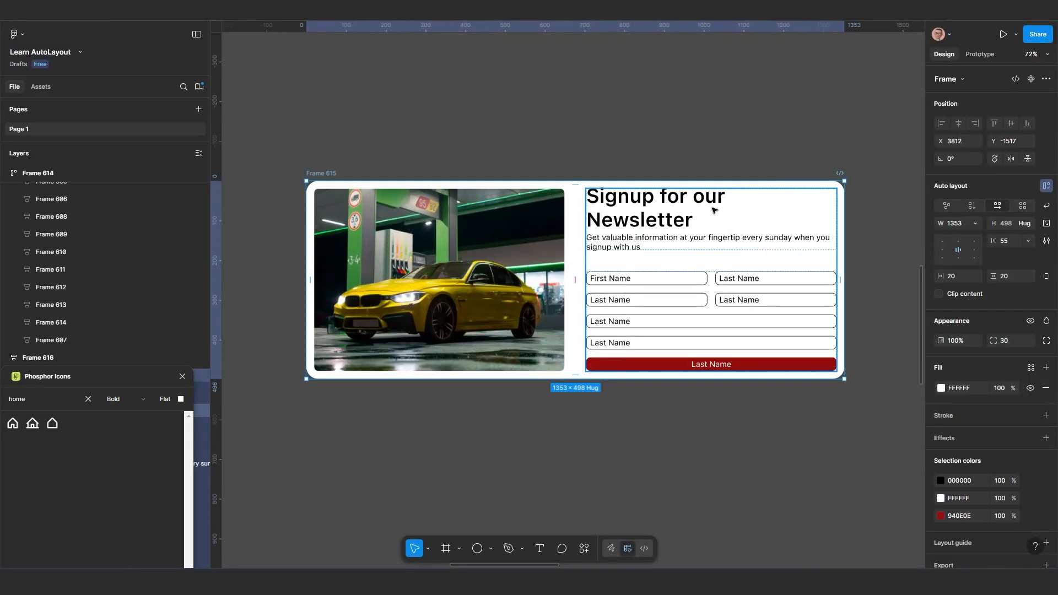
{"action": "left_click_drag", "start_coordinate": [711, 208], "coordinate": [650, 151]}
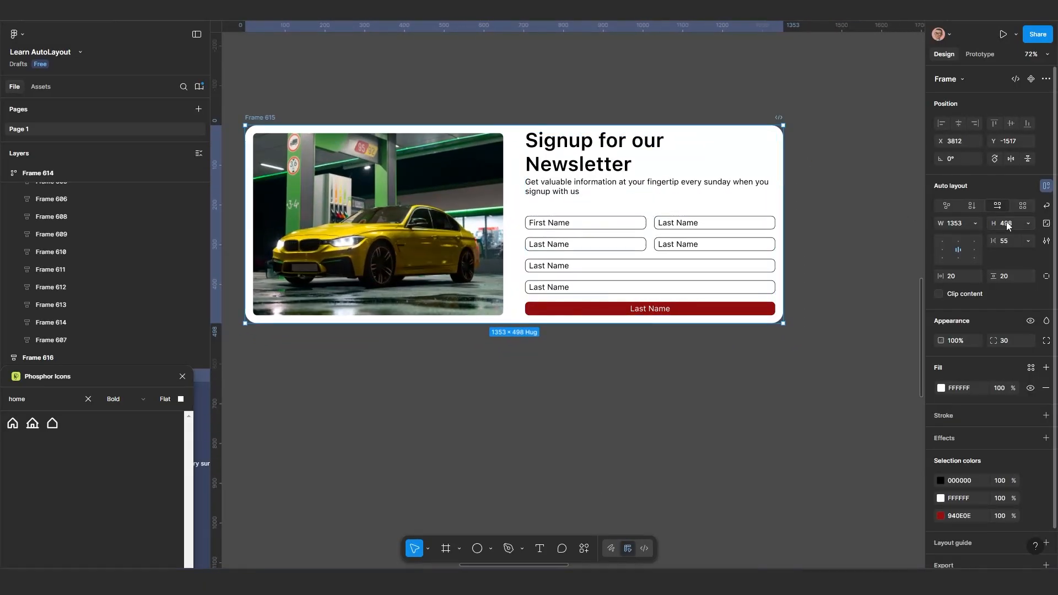
{"action": "left_click", "coordinate": [1047, 207]}
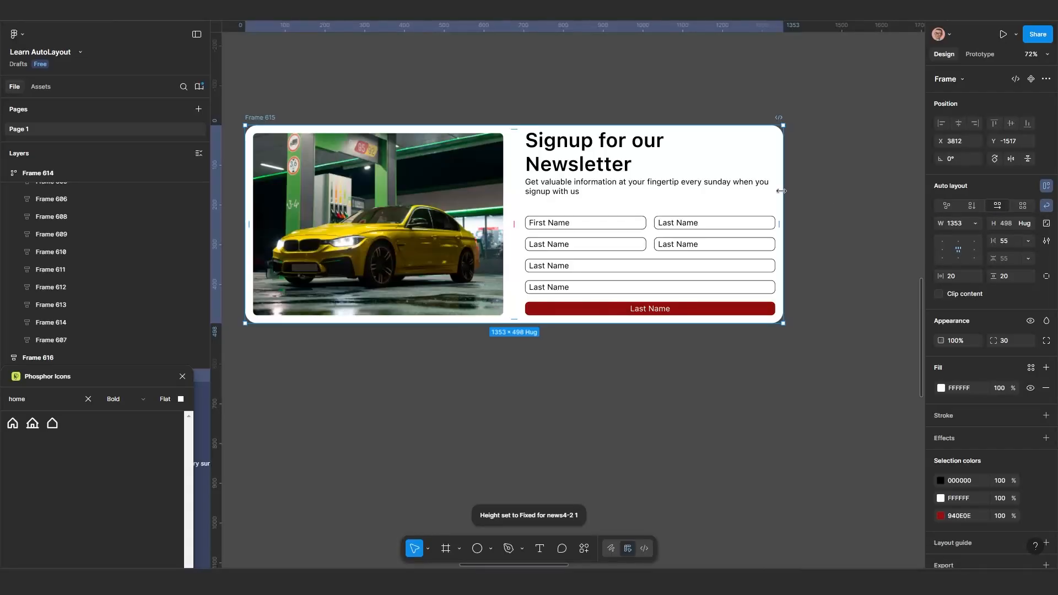
{"action": "left_click_drag", "start_coordinate": [782, 191], "coordinate": [399, 212]}
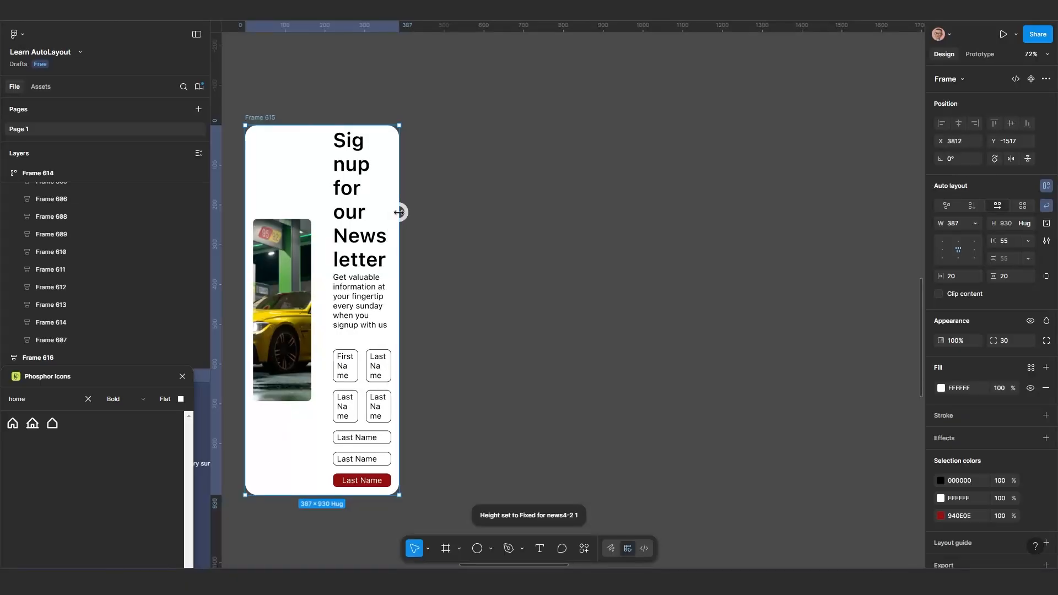
{"action": "key", "text": "ctrl+z"}
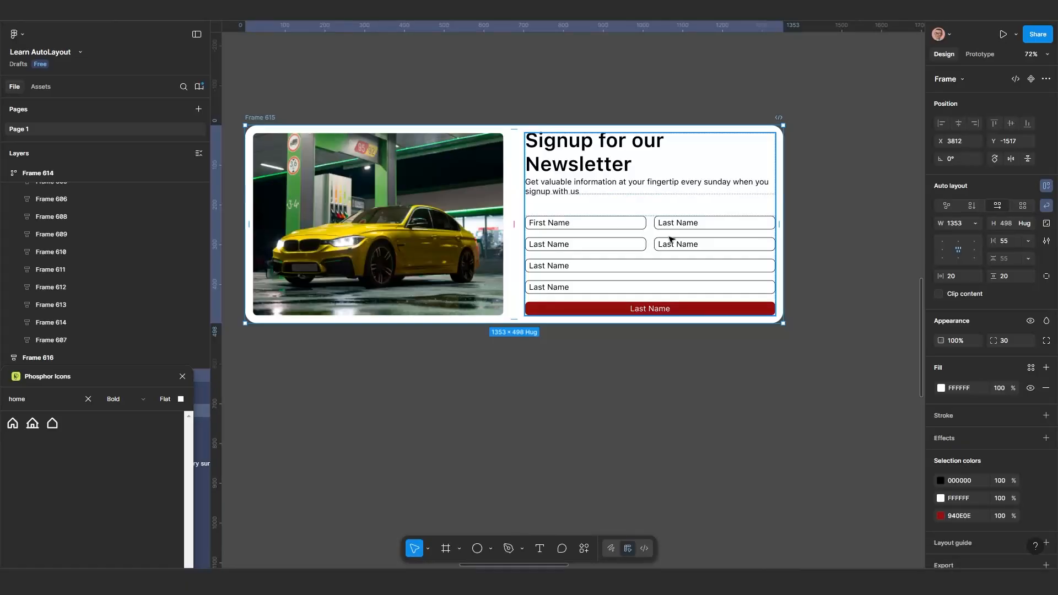
{"action": "scroll", "coordinate": [598, 238], "scroll_direction": "up", "scroll_amount": 1}
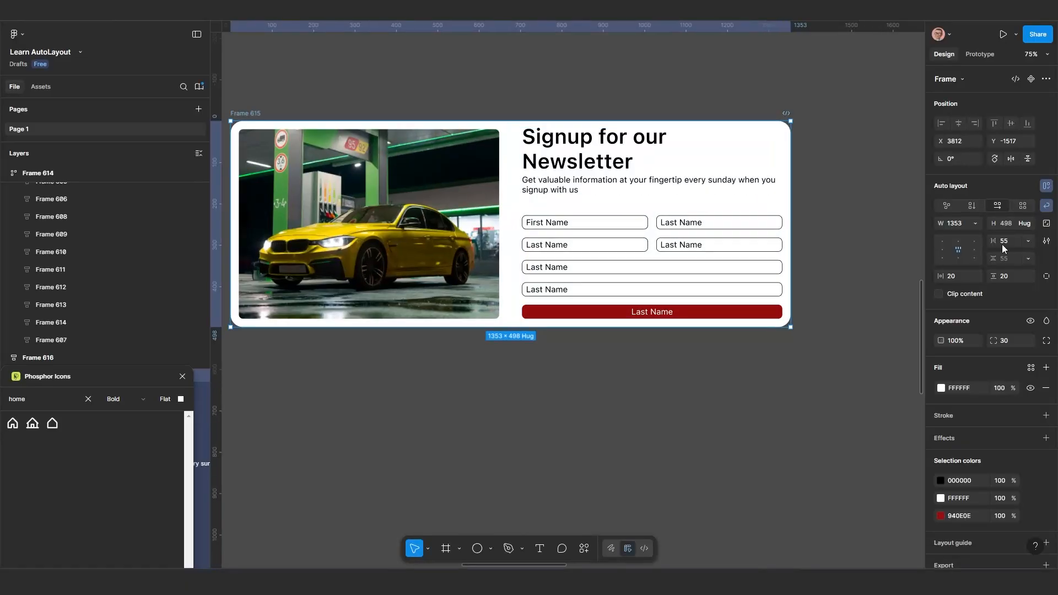
{"action": "left_click", "coordinate": [1048, 207]}
Try narrowing the car image to 164 and the Frame 615 card to 540, undoing each resize
{"action": "scroll", "coordinate": [507, 267], "scroll_direction": "down", "scroll_amount": 2}
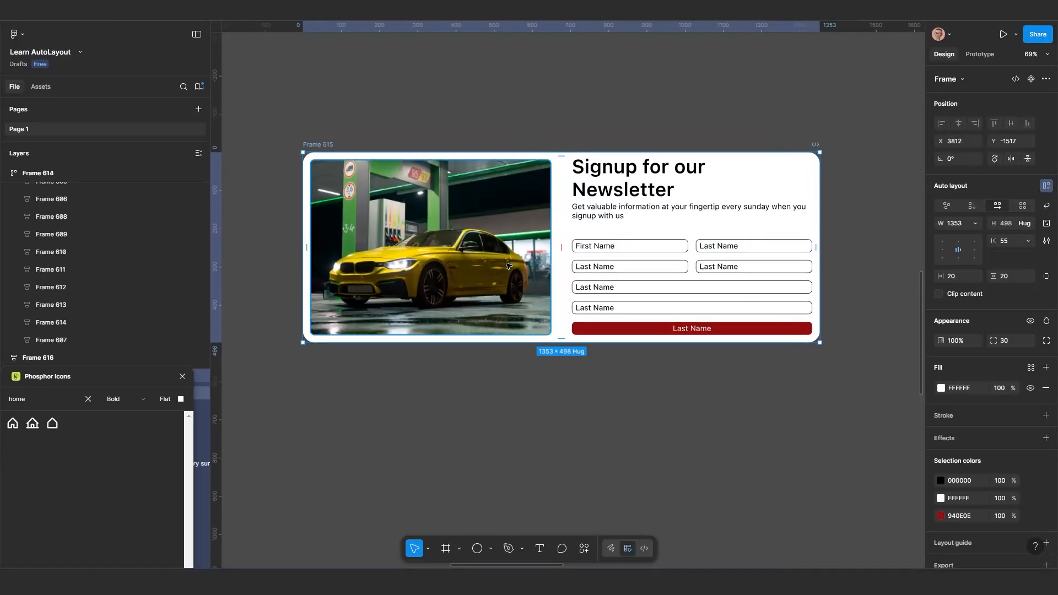
{"action": "left_click", "coordinate": [535, 233]}
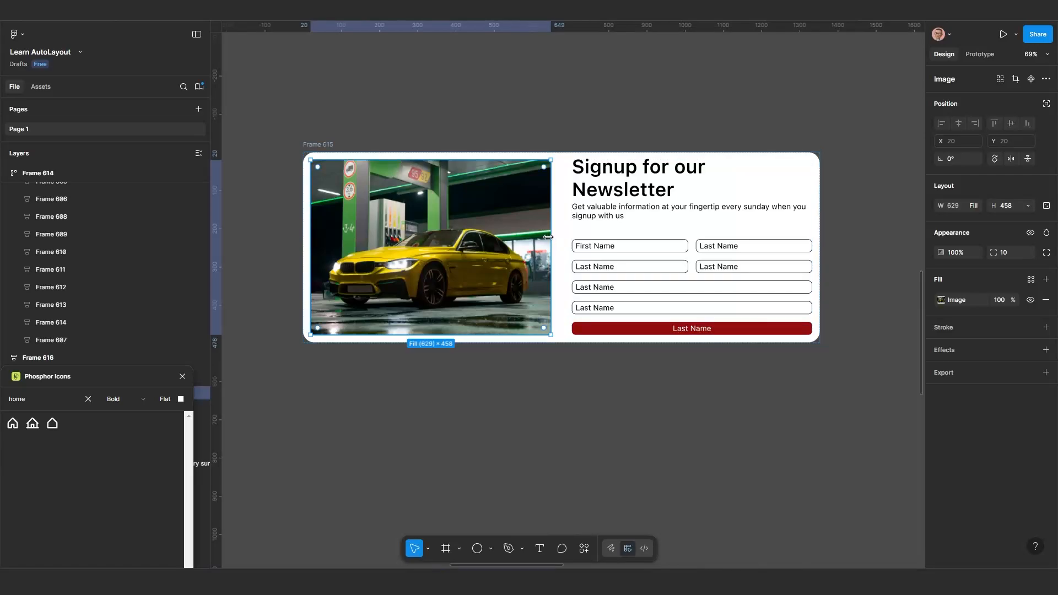
{"action": "left_click_drag", "start_coordinate": [551, 237], "coordinate": [373, 242]}
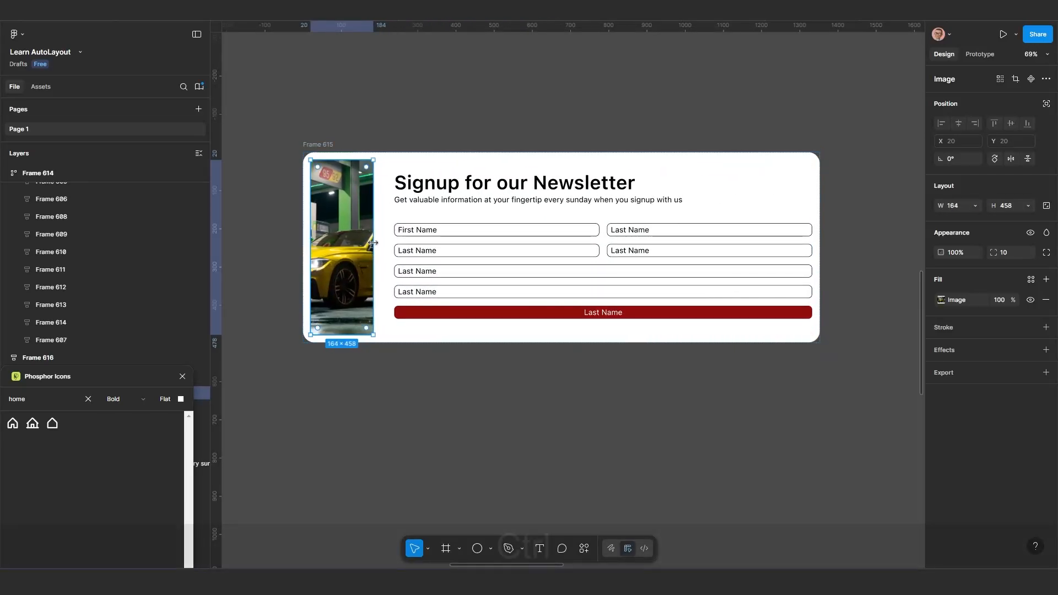
{"action": "key", "text": "ctrl+z"}
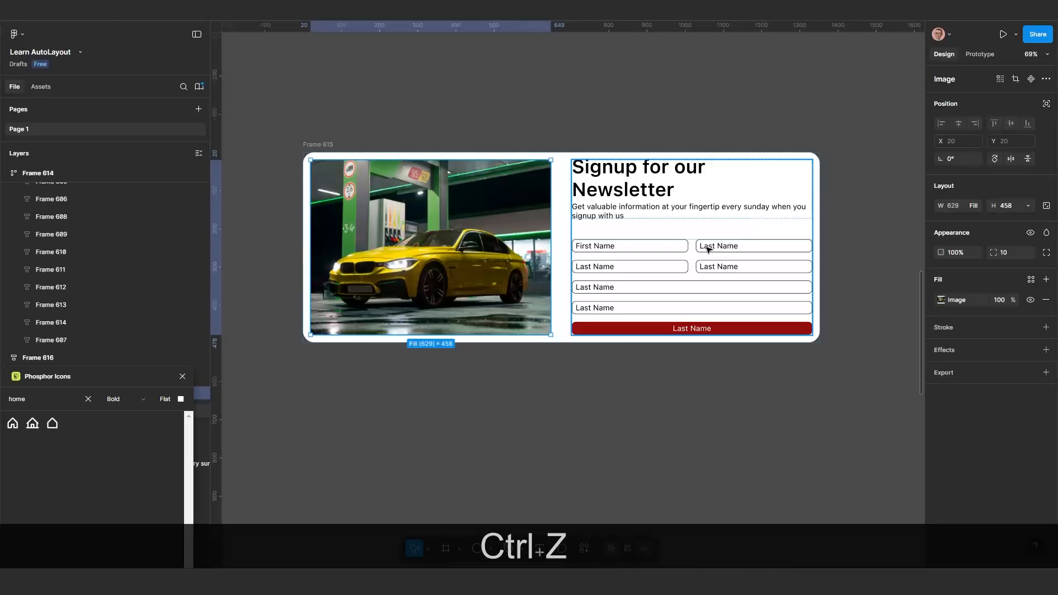
{"action": "left_click", "coordinate": [315, 143]}
{"action": "left_click_drag", "start_coordinate": [819, 215], "coordinate": [509, 220]}
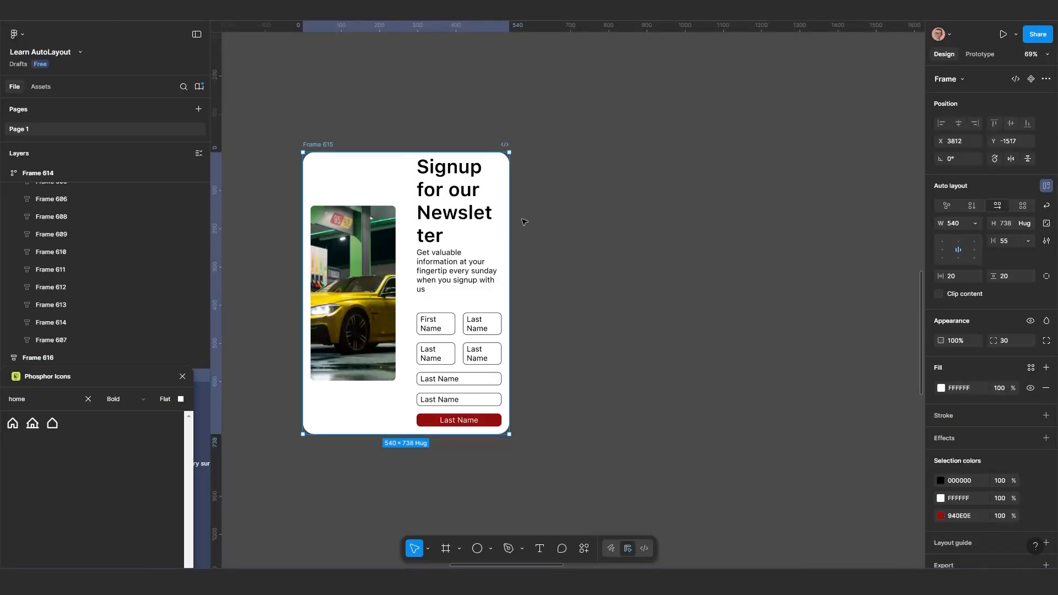
{"action": "key", "text": "ctrl+z"}
{"action": "key", "text": "ctrl+z"}
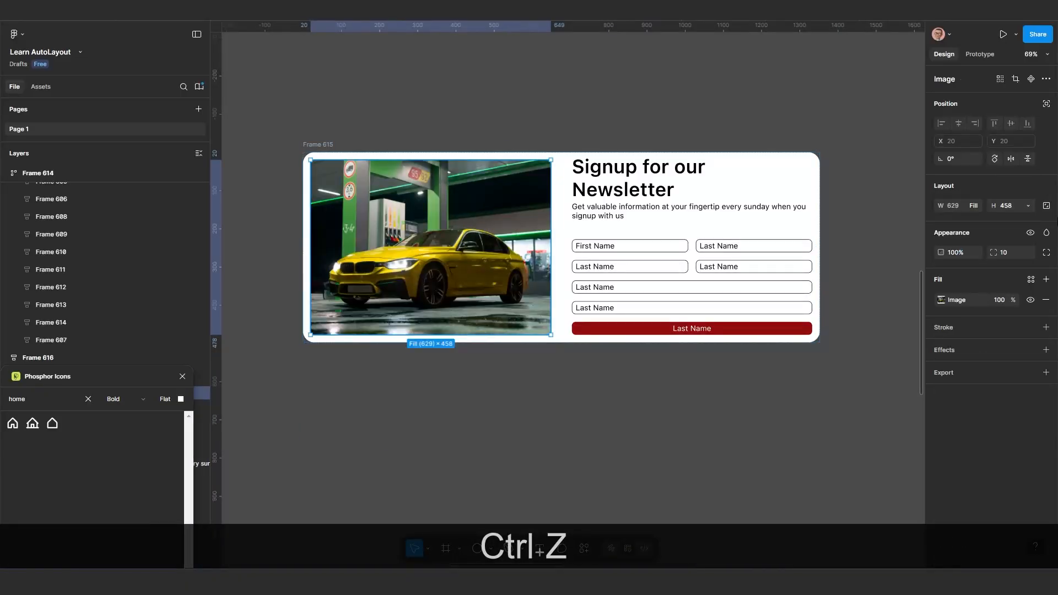
Set the car image's height to fill container and narrow the Frame 615 card to about 639 wide
{"action": "left_click", "coordinate": [1029, 205]}
{"action": "left_click", "coordinate": [1012, 219]}
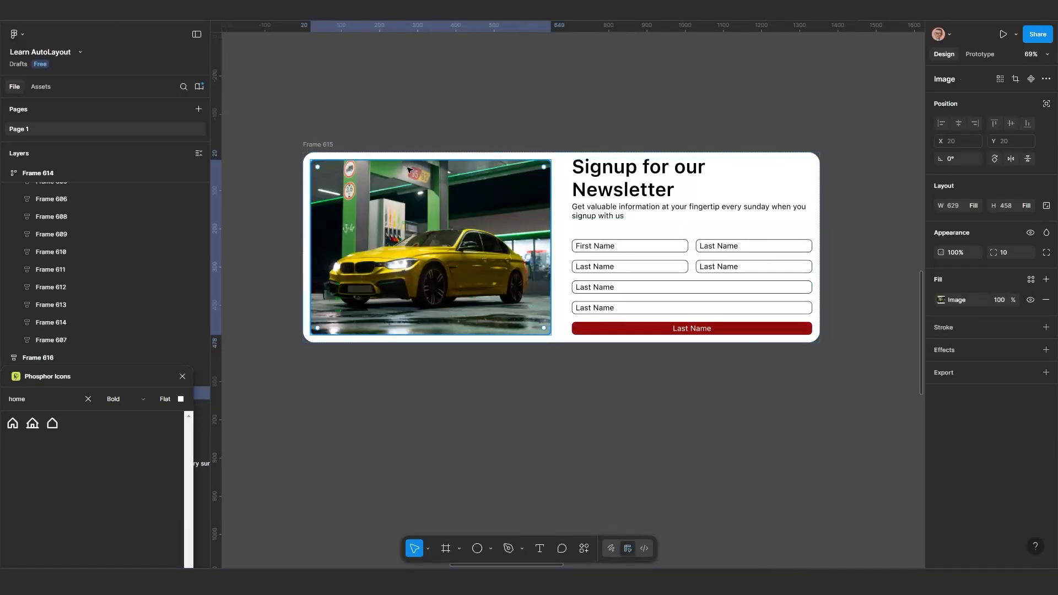
{"action": "left_click", "coordinate": [335, 145]}
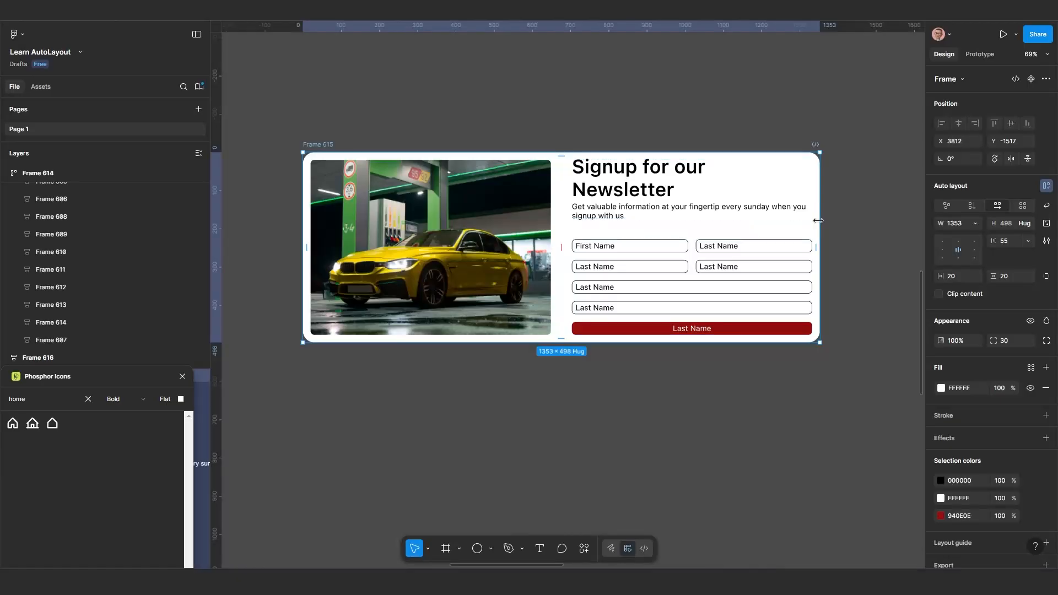
{"action": "left_click_drag", "start_coordinate": [795, 221], "coordinate": [547, 224]}
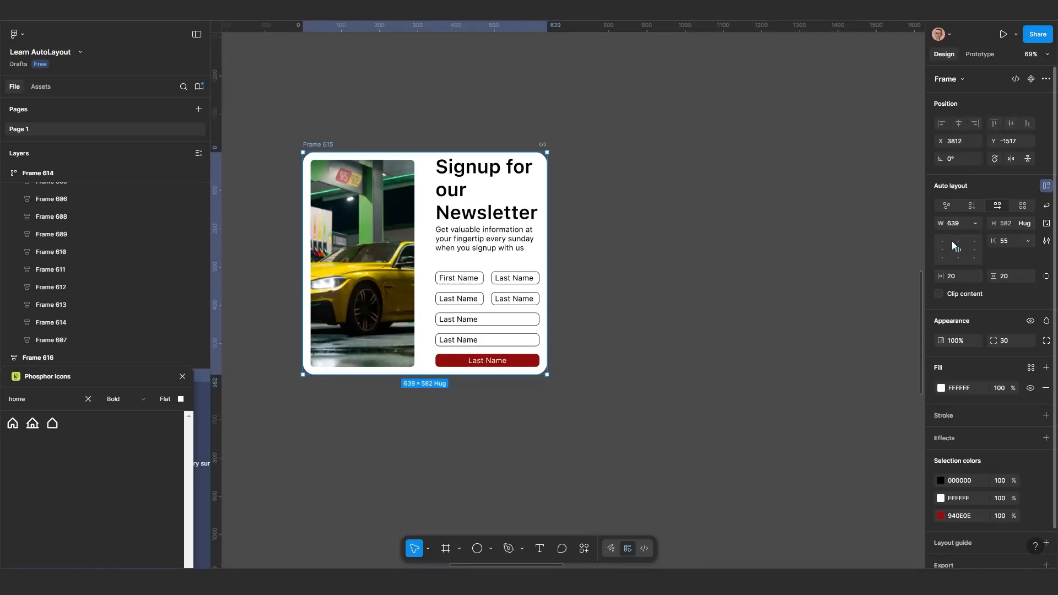
Try a gap of 20 between Frame 615's image and content block, and settle on a gap of 30
{"action": "left_click", "coordinate": [977, 221]}
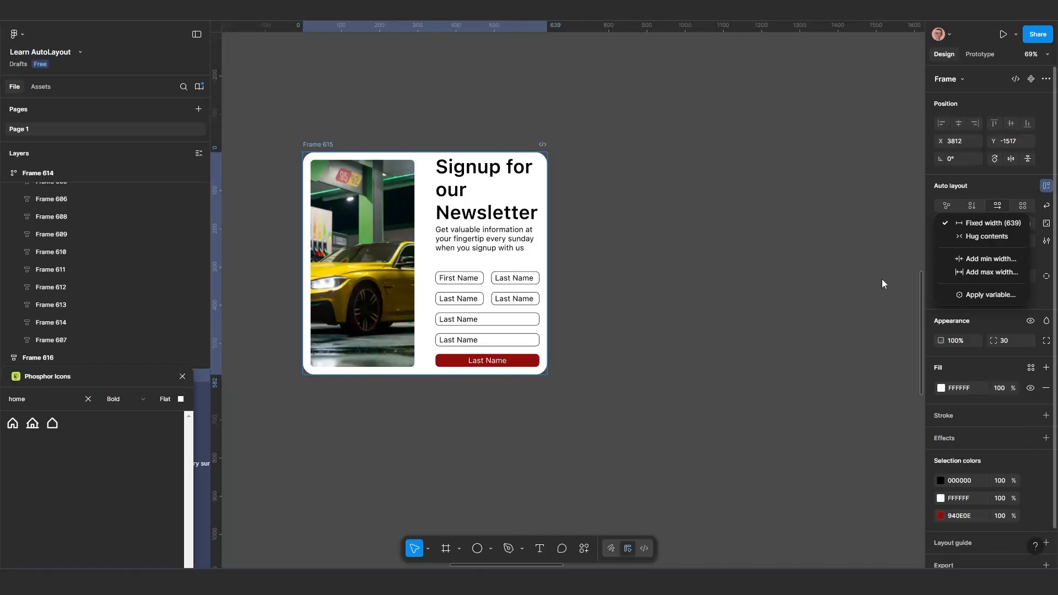
{"action": "left_click", "coordinate": [313, 141]}
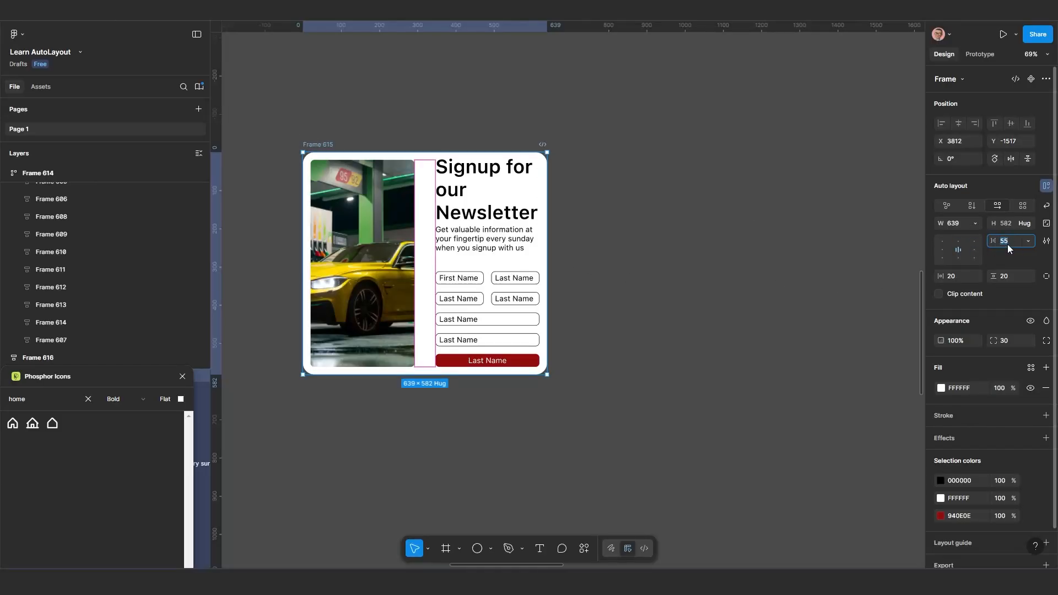
{"action": "type", "text": "20"}
{"action": "key", "text": "Return"}
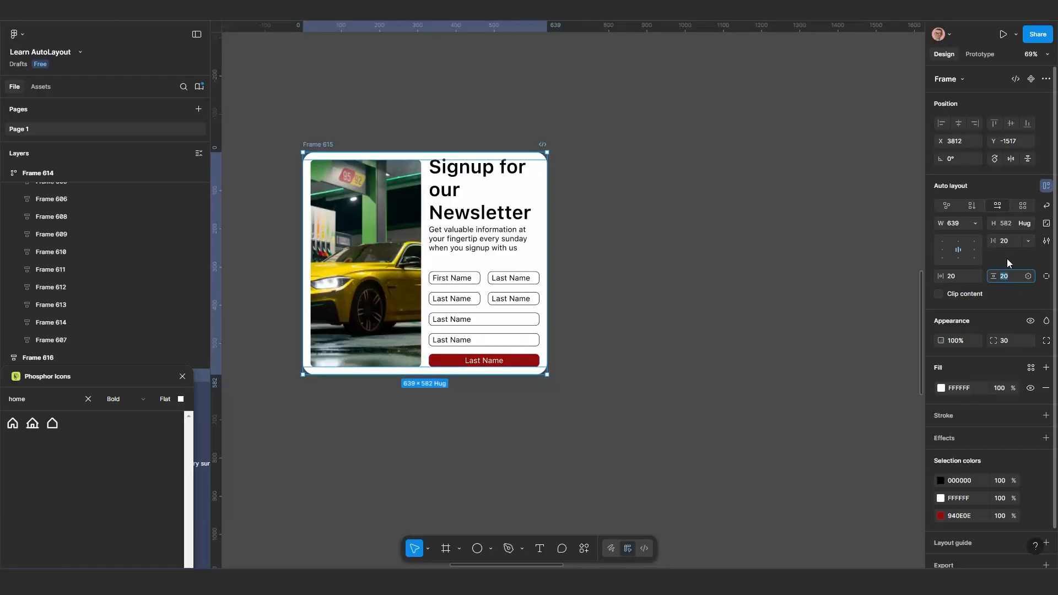
{"action": "left_click", "coordinate": [1006, 241]}
{"action": "type", "text": "30"}
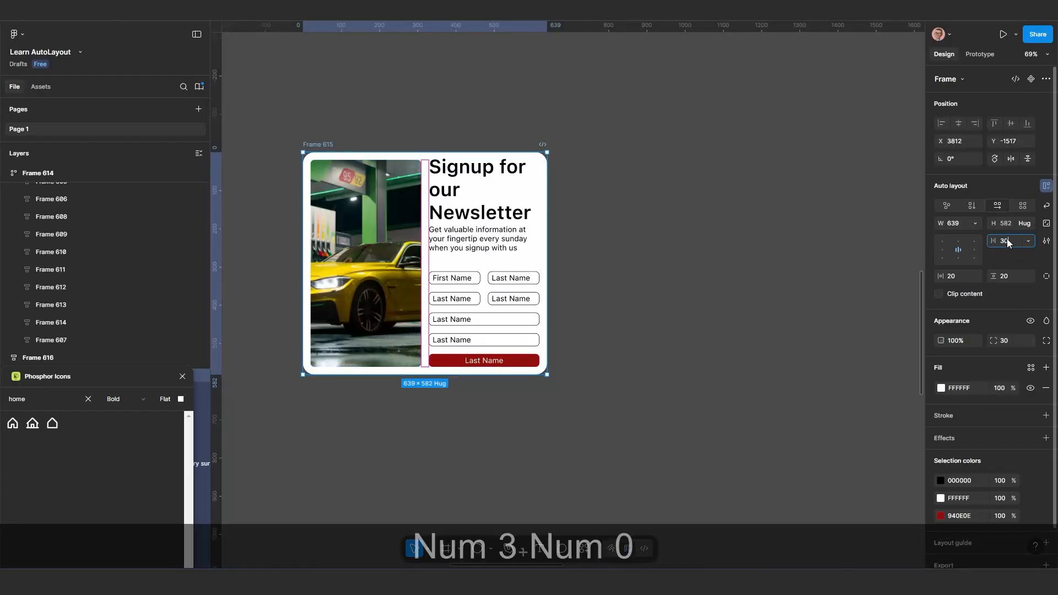
{"action": "key", "text": "Return"}
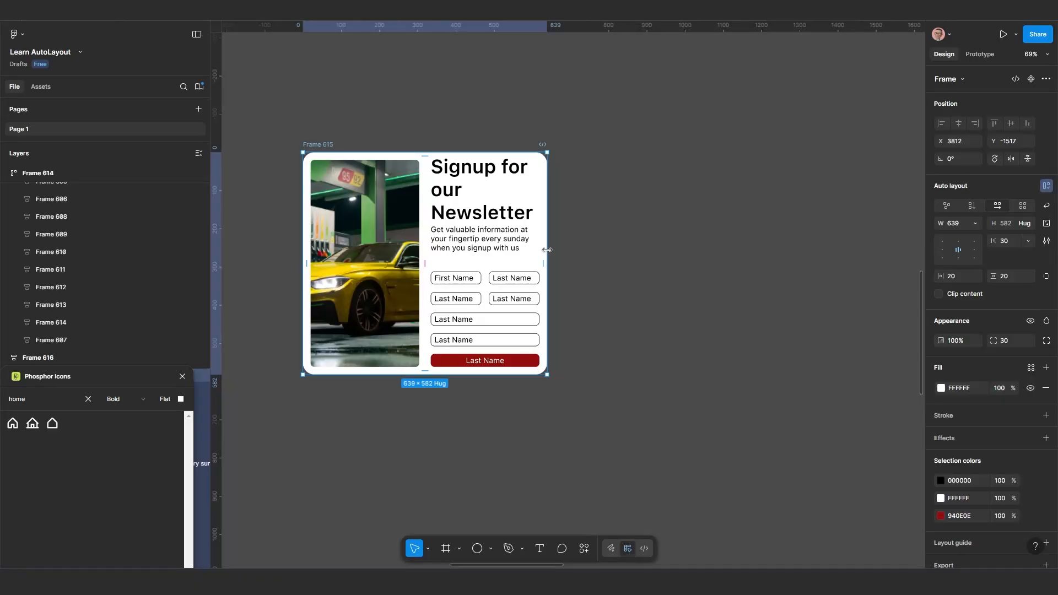
Narrow Frame 615 to about 619 wide and set the car image's minimum width to its current width of 274.5
{"action": "mouse_move", "coordinate": [547, 250]}
{"action": "left_mouse_down"}
{"action": "mouse_move", "coordinate": [521, 247]}
{"action": "mouse_move", "coordinate": [538, 246]}
{"action": "left_mouse_up"}
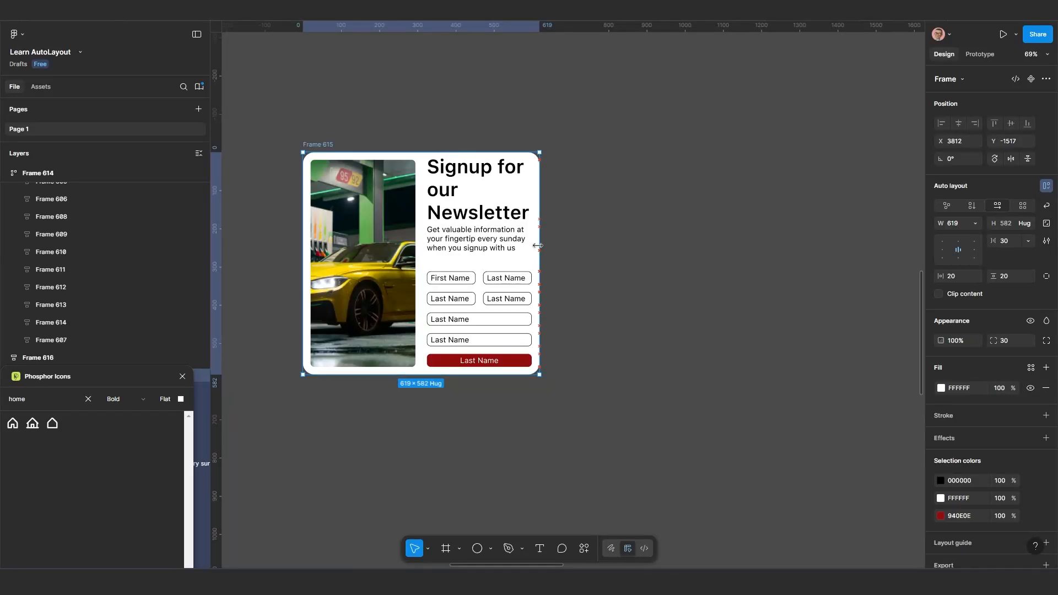
{"action": "left_click", "coordinate": [395, 251]}
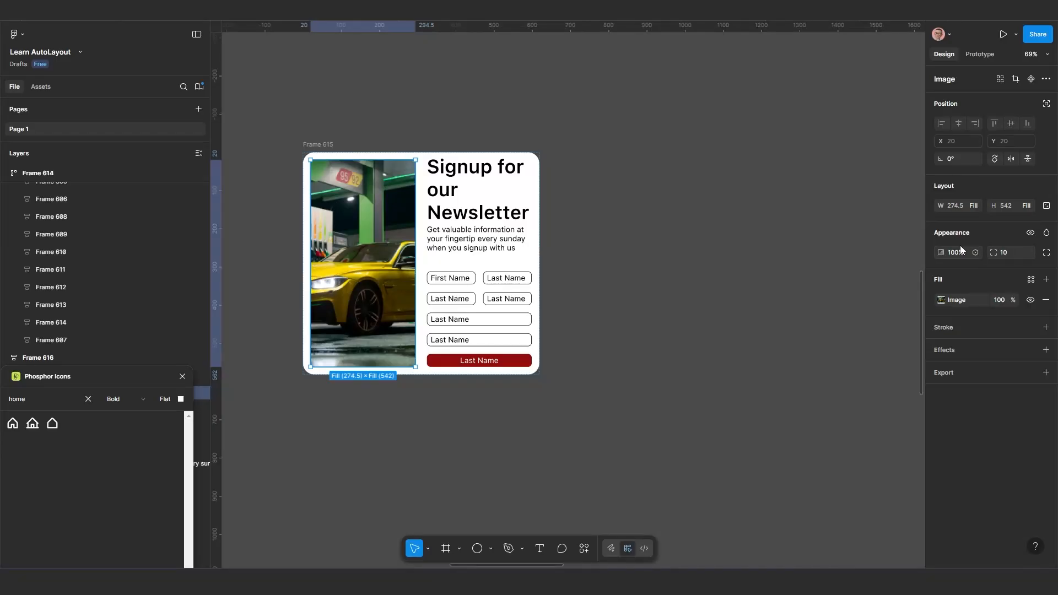
{"action": "left_click", "coordinate": [975, 205]}
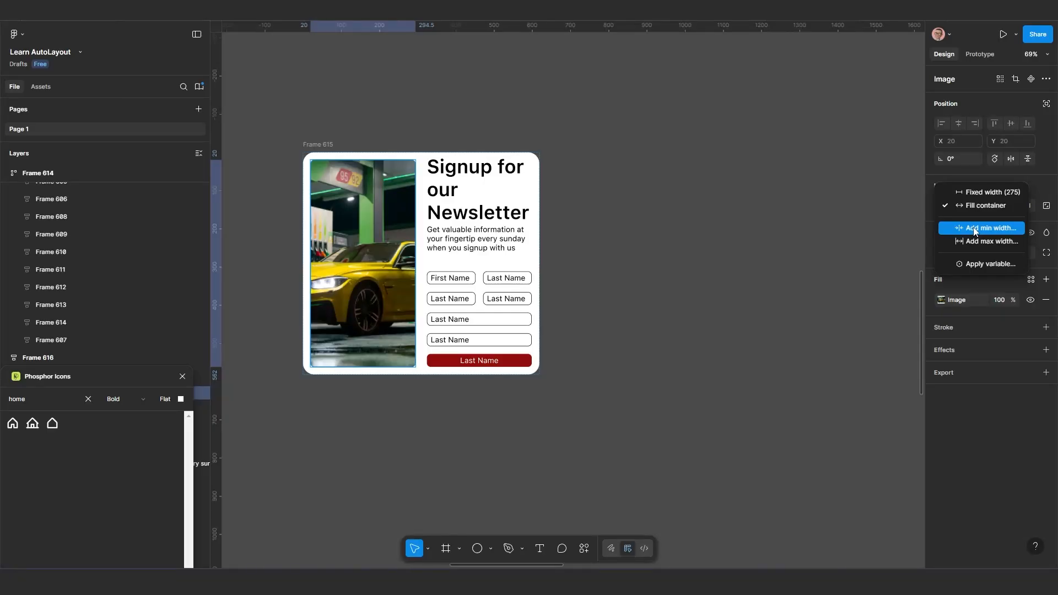
{"action": "left_click", "coordinate": [975, 229]}
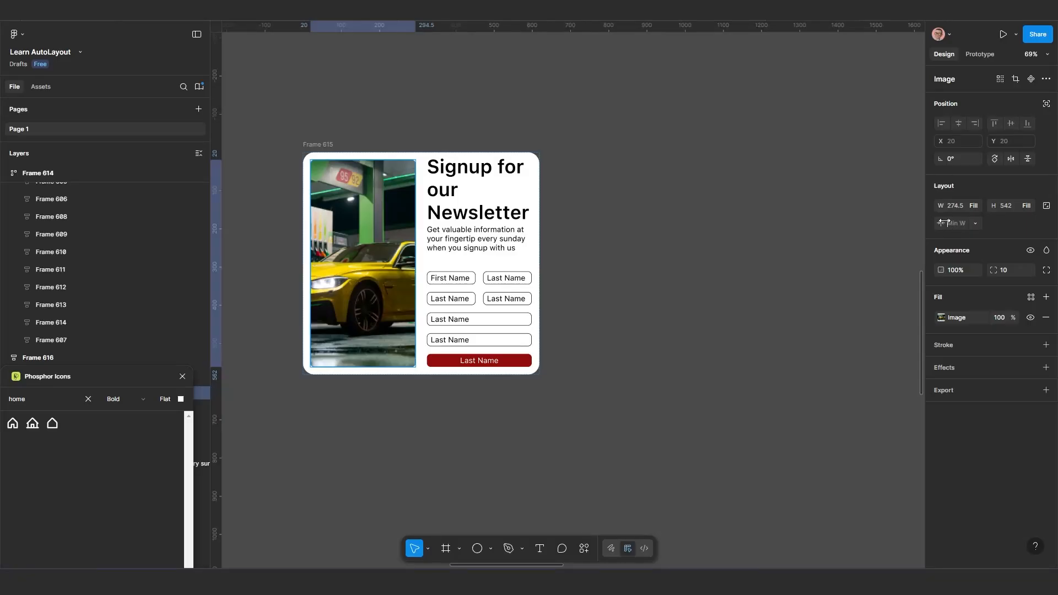
{"action": "left_click", "coordinate": [976, 223]}
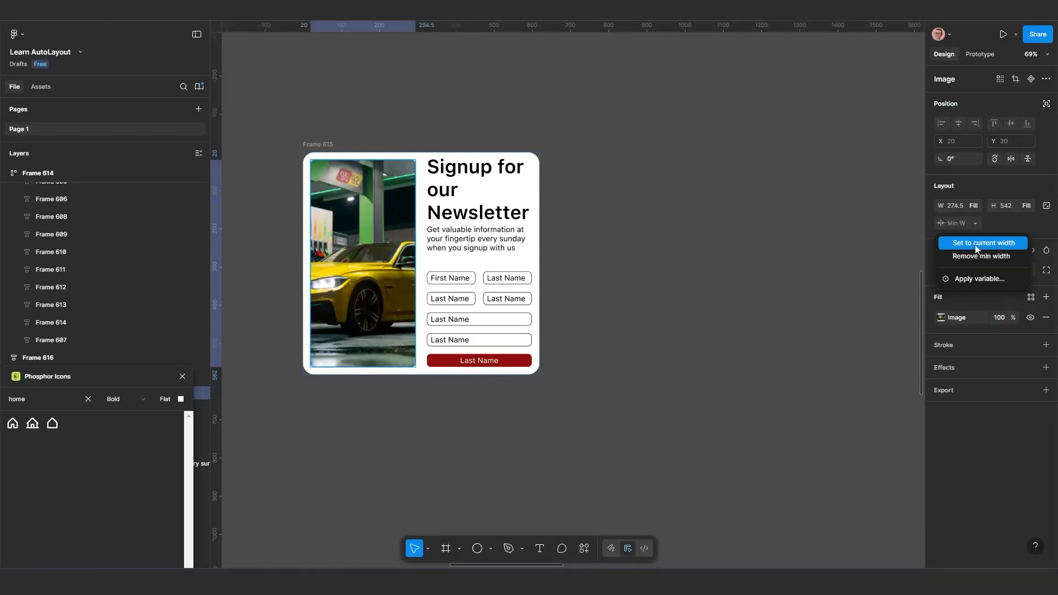
{"action": "left_click", "coordinate": [976, 248]}
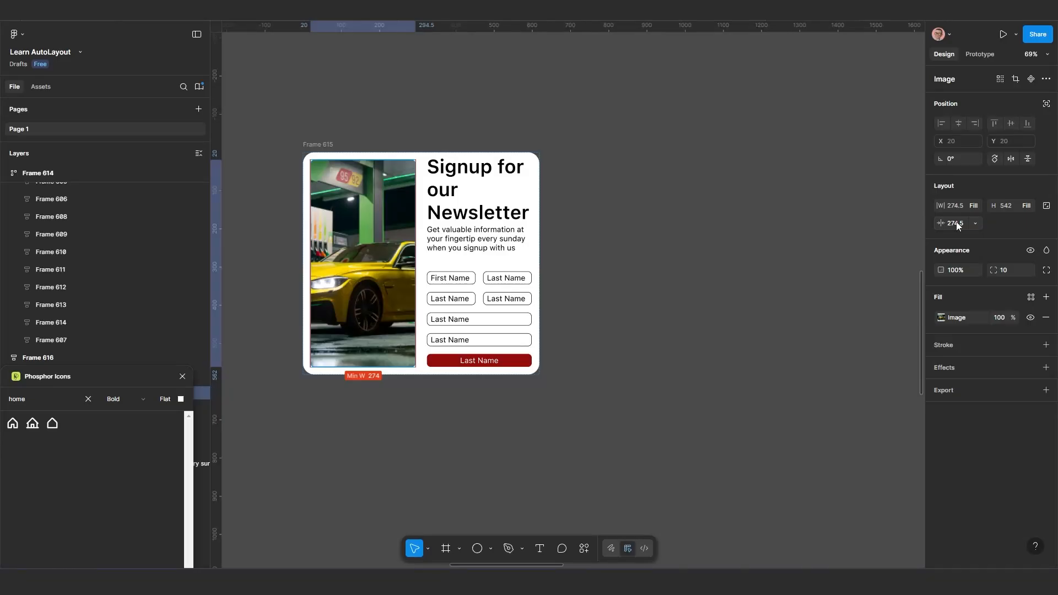
Add a minimum width to the newsletter content block in Frame 615, set to its current width of 274.5
{"action": "left_click", "coordinate": [485, 231]}
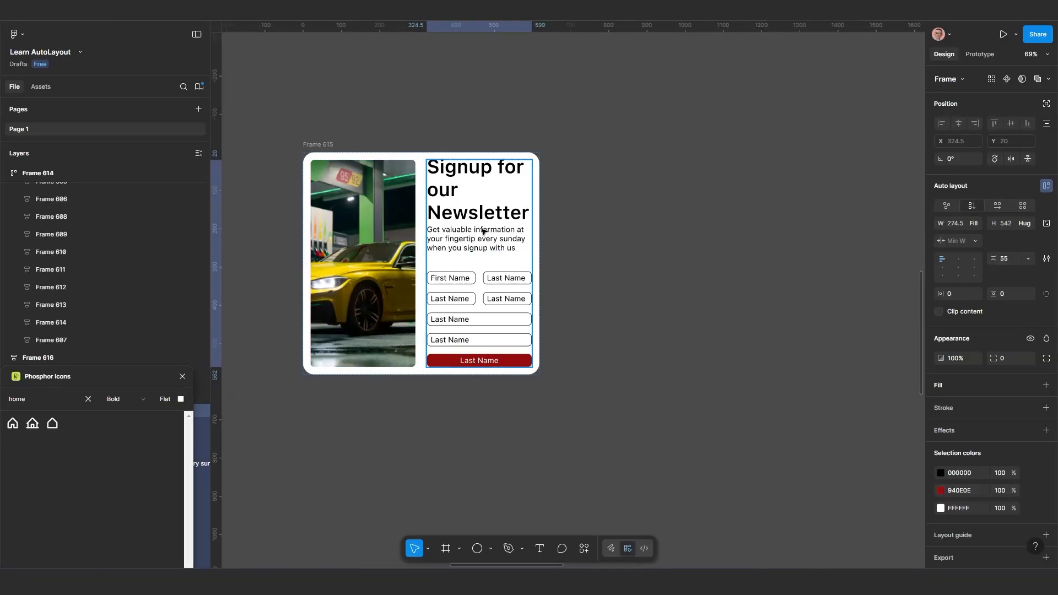
{"action": "left_click", "coordinate": [976, 223]}
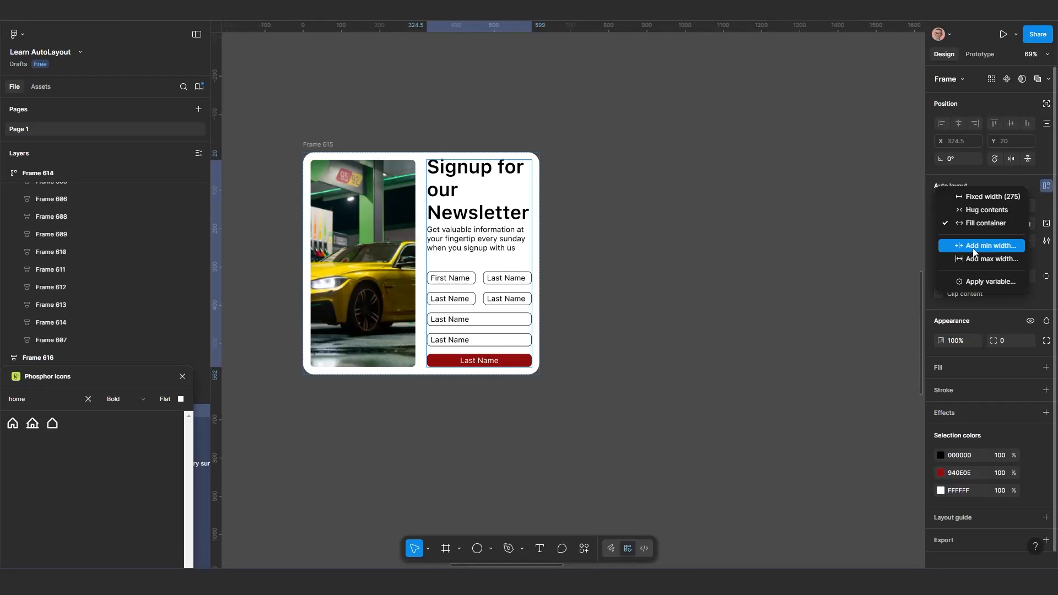
{"action": "left_click", "coordinate": [973, 246]}
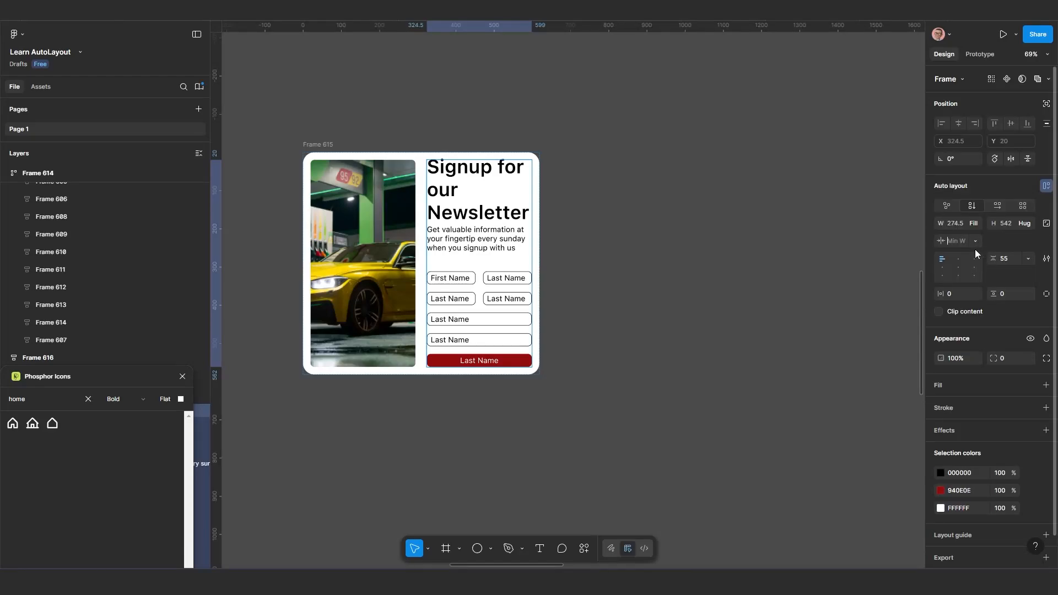
{"action": "left_click", "coordinate": [975, 244]}
{"action": "left_click", "coordinate": [971, 259]}
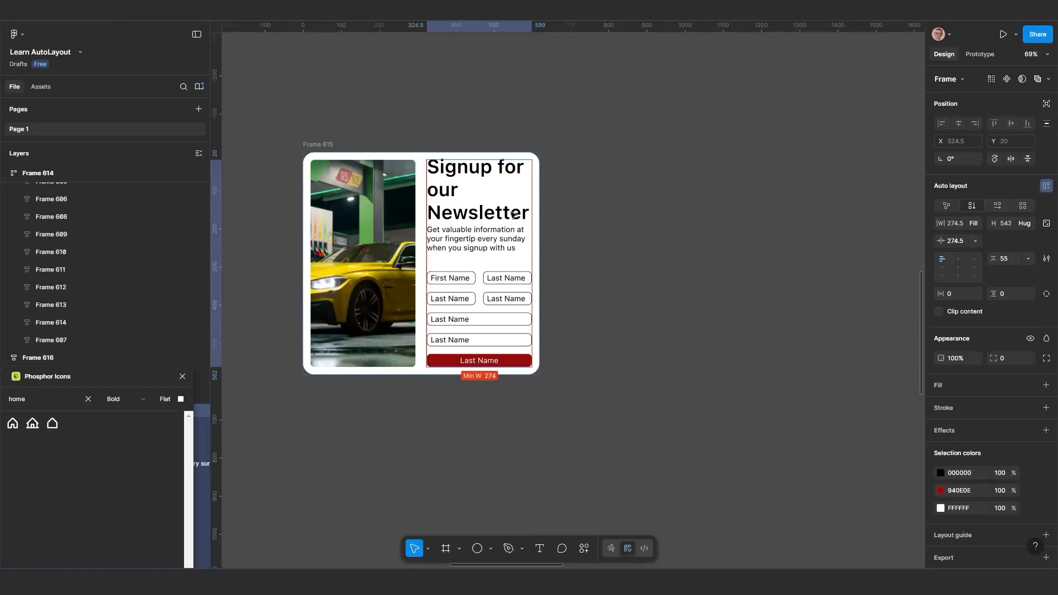
Test the minimum widths by resizing Frame 615 to about 804 wide, try narrowing it to 581 and undo that
{"action": "left_click", "coordinate": [329, 146]}
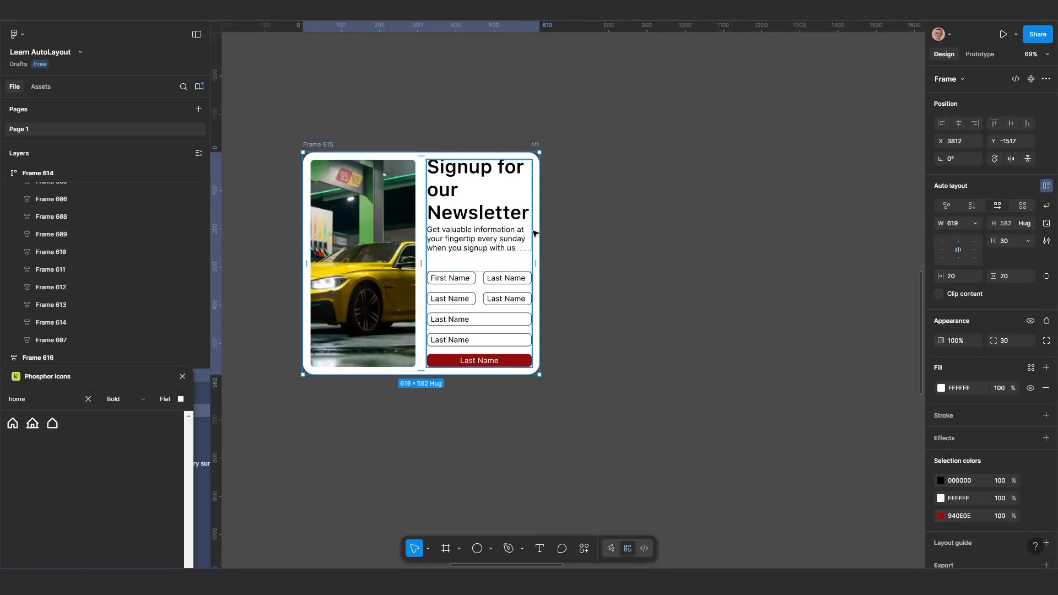
{"action": "left_click_drag", "start_coordinate": [536, 232], "coordinate": [428, 233]}
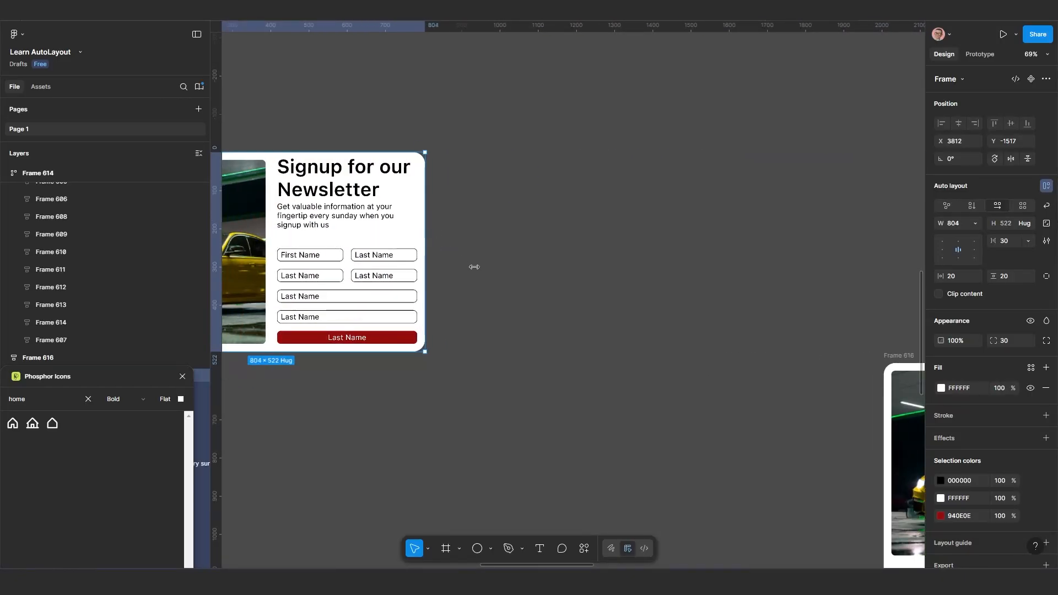
{"action": "left_click_drag", "start_coordinate": [474, 267], "coordinate": [631, 242]}
{"action": "left_click_drag", "start_coordinate": [568, 224], "coordinate": [496, 225]}
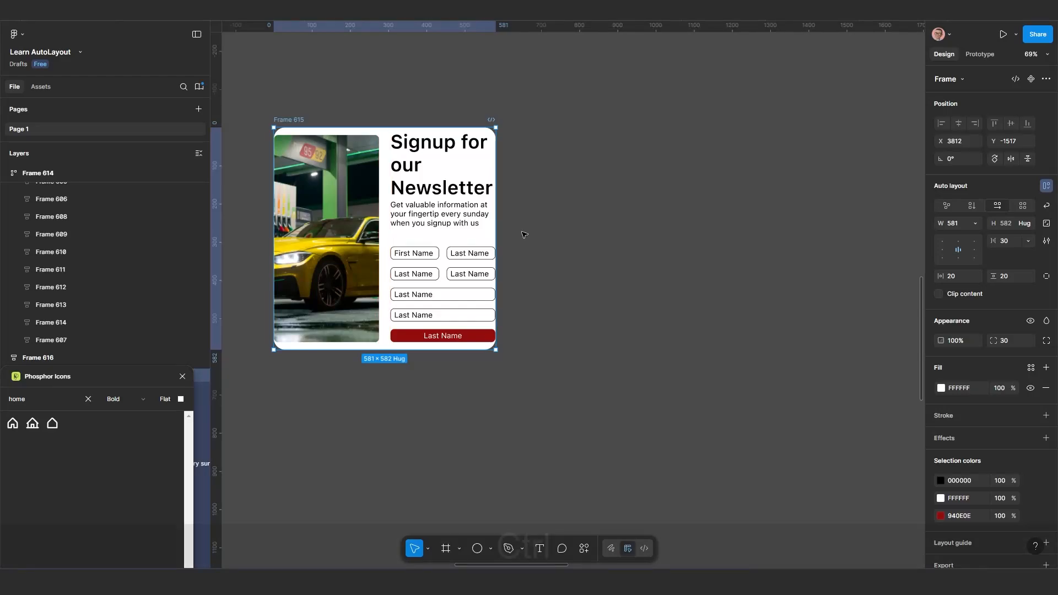
{"action": "key", "text": "ctrl+z"}
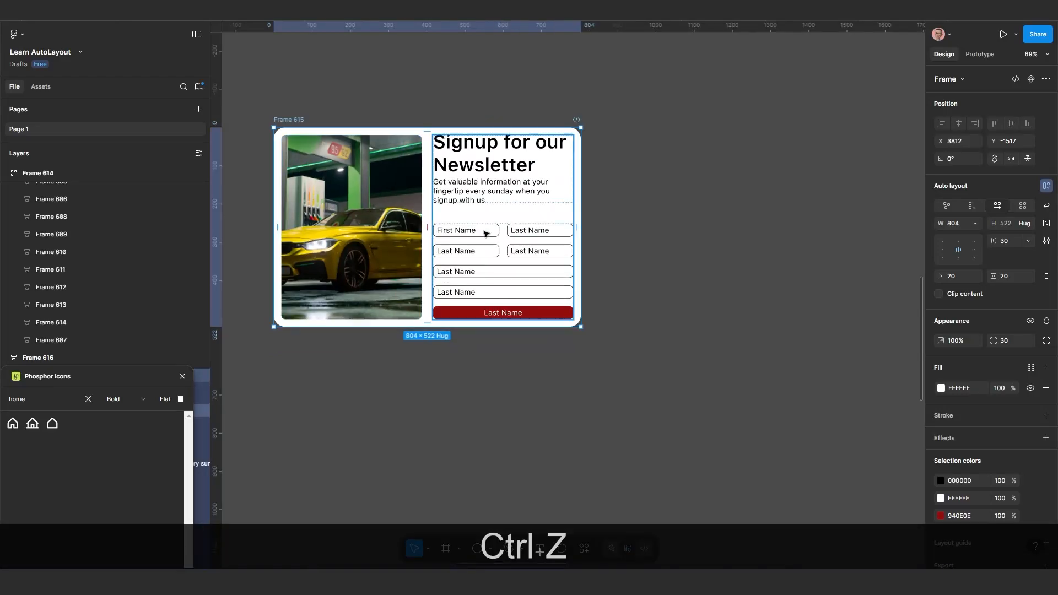
Narrow Frame 615 to about 611 wide, and try moving it and narrowing it further, undoing both attempts
{"action": "left_click_drag", "start_coordinate": [580, 222], "coordinate": [506, 241]}
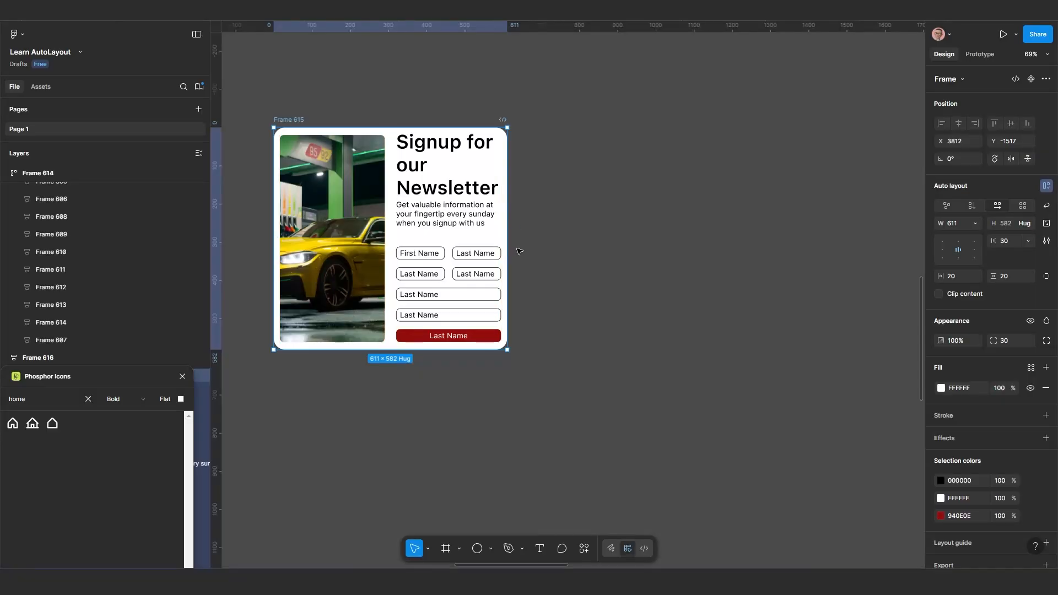
{"action": "left_click_drag", "start_coordinate": [287, 119], "coordinate": [307, 123]}
{"action": "key", "text": "ctrl+z"}
{"action": "left_click_drag", "start_coordinate": [505, 226], "coordinate": [456, 230]}
{"action": "key", "text": "ctrl+z"}
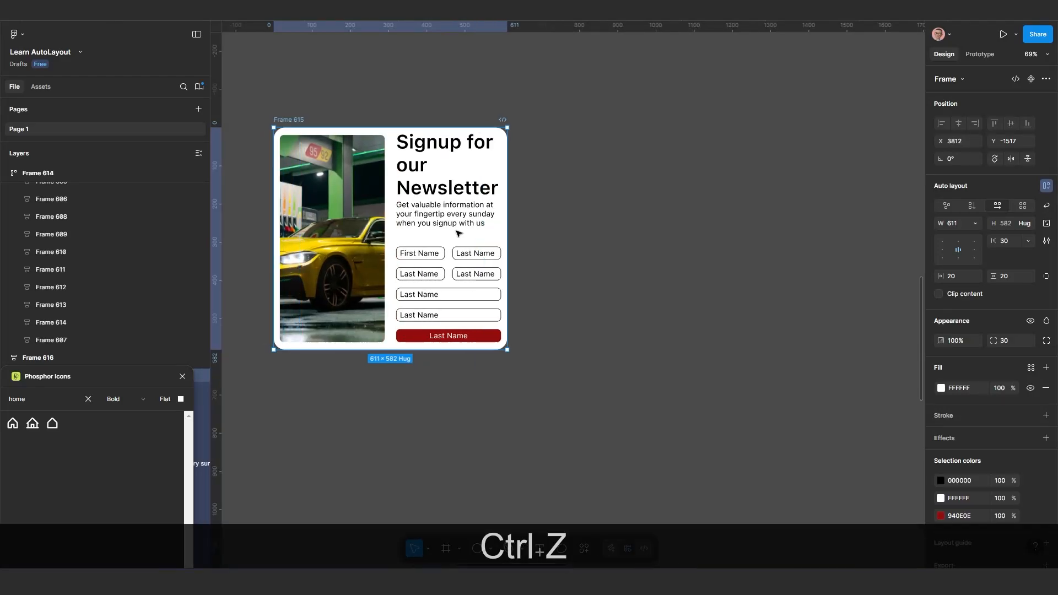
Add a minimum width to Frame 615, set to its current width of 611
{"action": "left_click", "coordinate": [975, 223]}
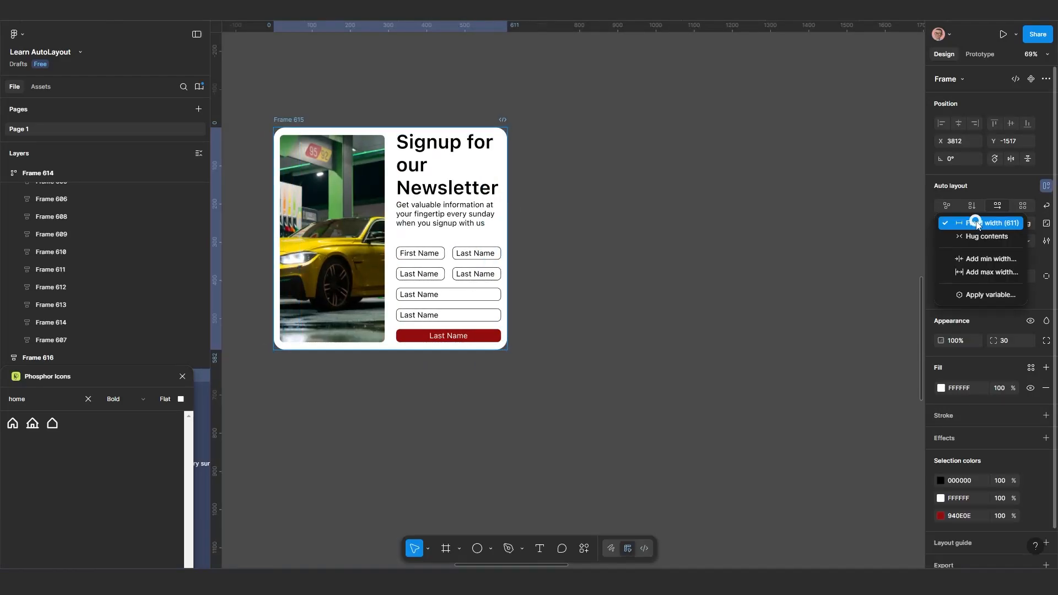
{"action": "left_click", "coordinate": [979, 259]}
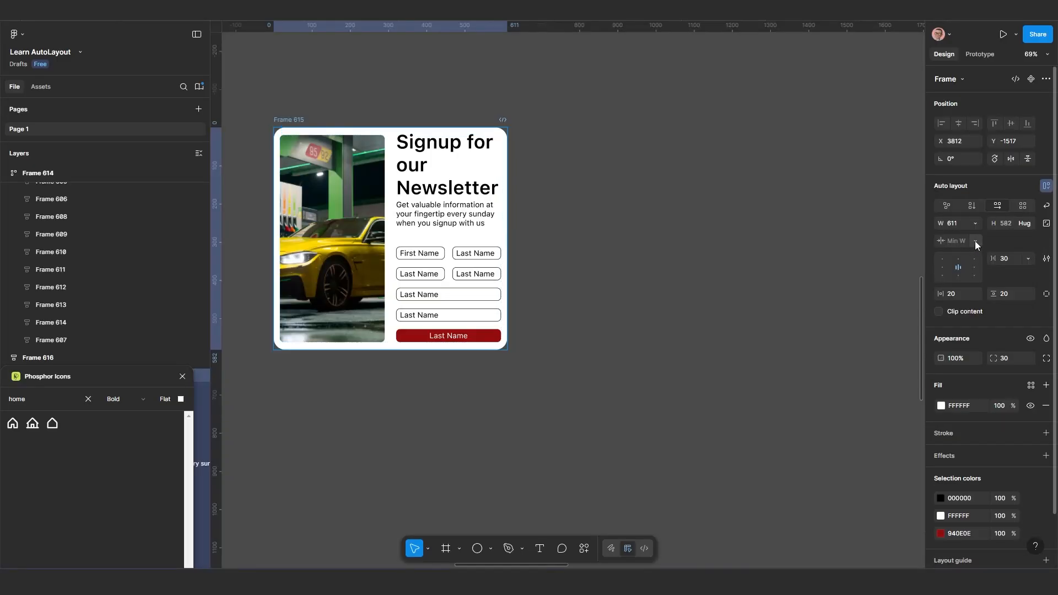
{"action": "left_click", "coordinate": [975, 241]}
{"action": "key", "text": "Return"}
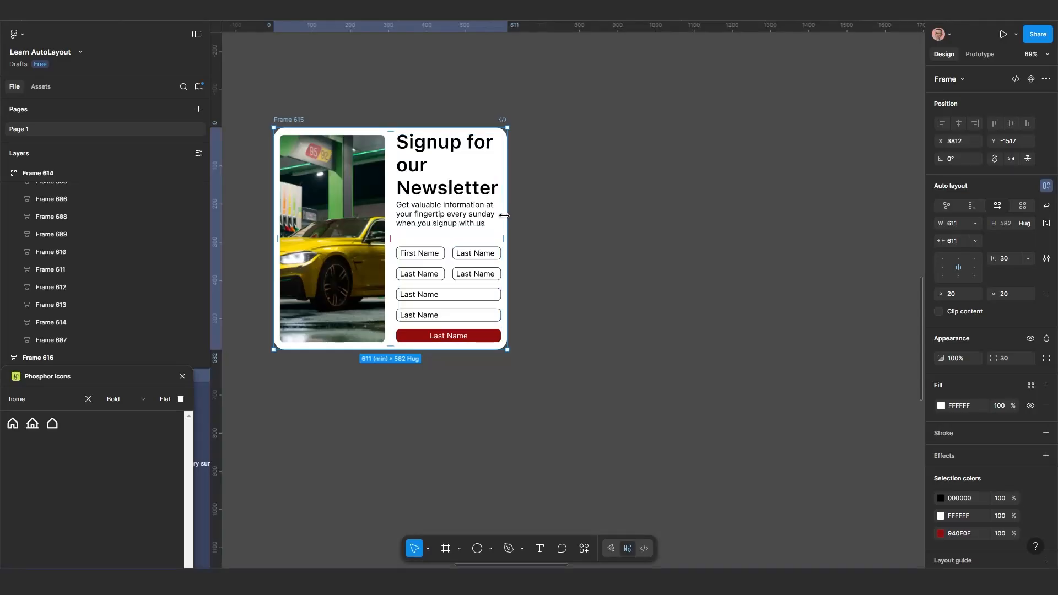
Widen Frame 615 to about 1626 and add a maximum width set to its current width
{"action": "left_click_drag", "start_coordinate": [522, 217], "coordinate": [895, 229]}
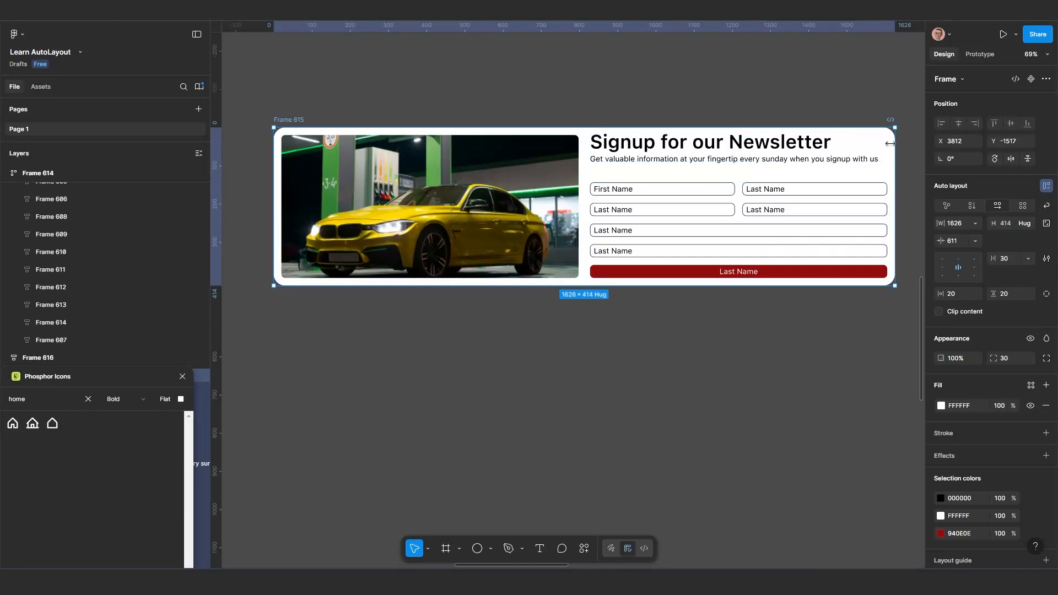
{"action": "left_click", "coordinate": [976, 226]}
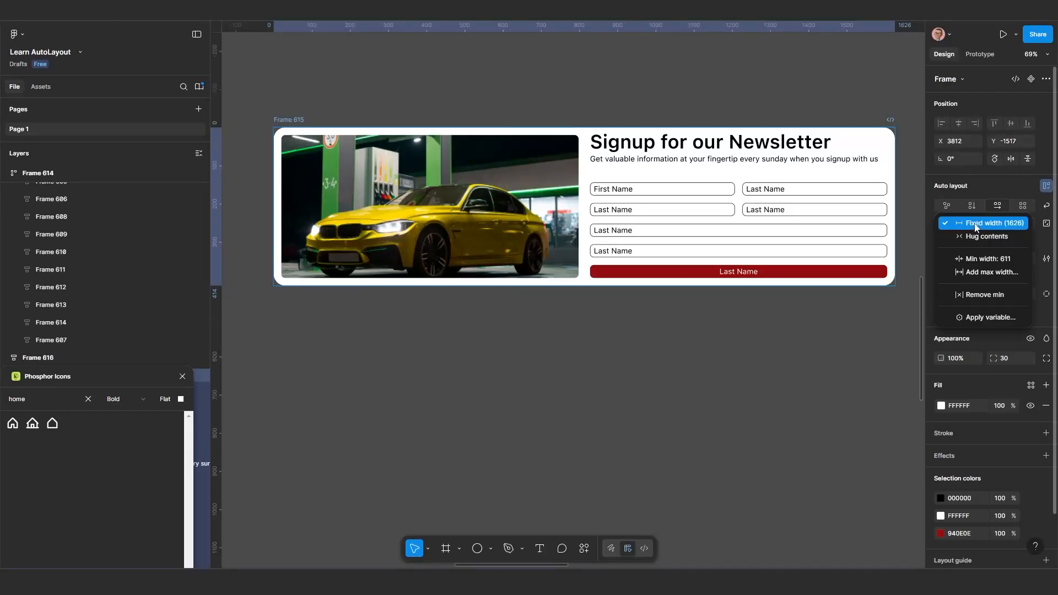
{"action": "left_click", "coordinate": [978, 273]}
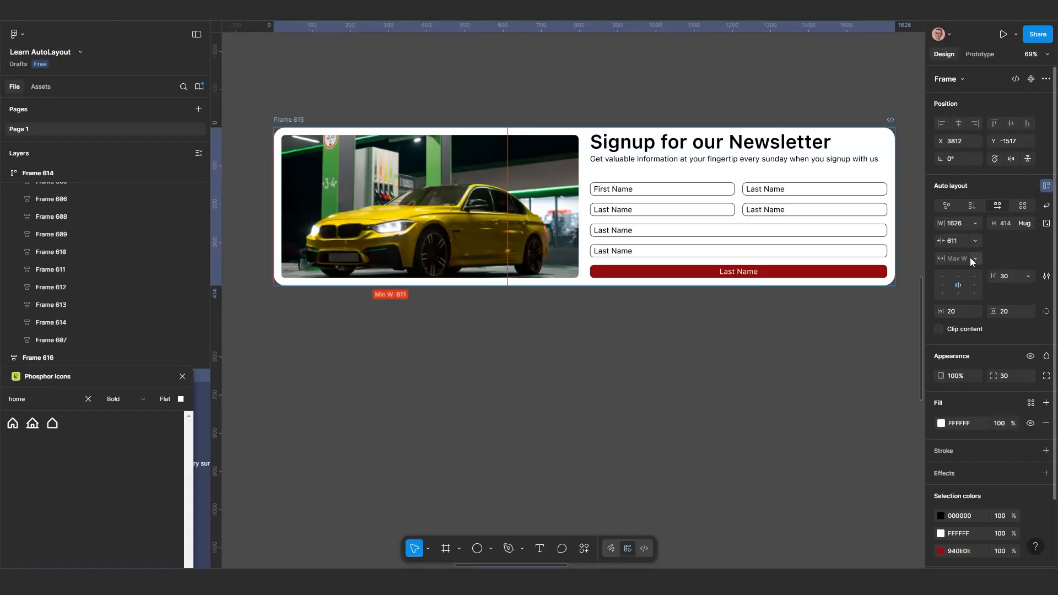
{"action": "left_click", "coordinate": [971, 257]}
{"action": "left_click", "coordinate": [975, 278]}
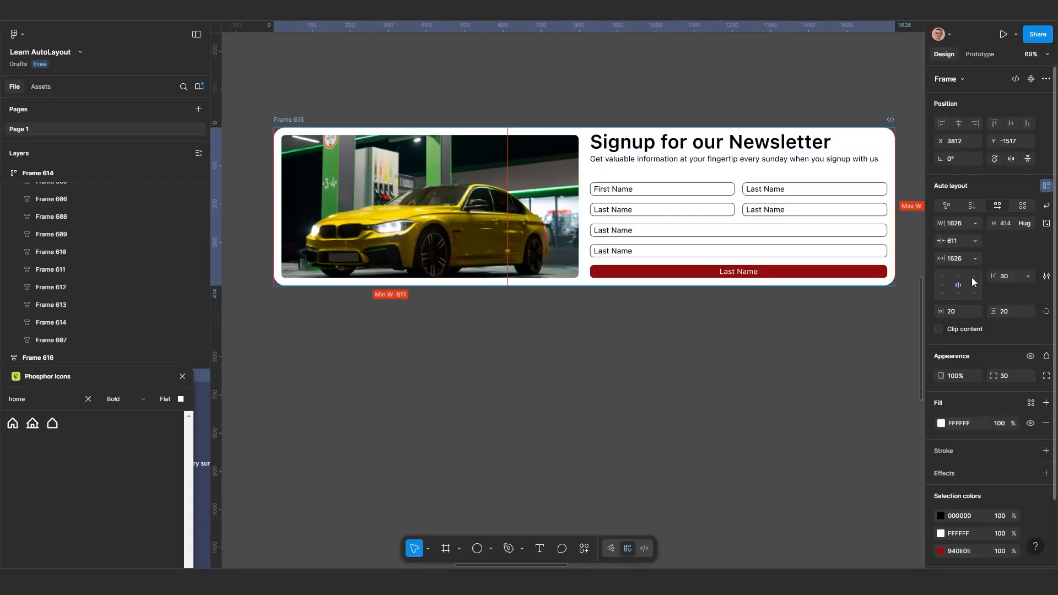
Test the width limits of Frame 615 by narrowing it and widening it again to about 1300
{"action": "scroll", "coordinate": [786, 301], "scroll_direction": "down", "scroll_amount": 1}
{"action": "scroll", "coordinate": [786, 310], "scroll_direction": "right", "scroll_amount": 2}
{"action": "scroll", "coordinate": [645, 300], "scroll_direction": "down", "scroll_amount": 1}
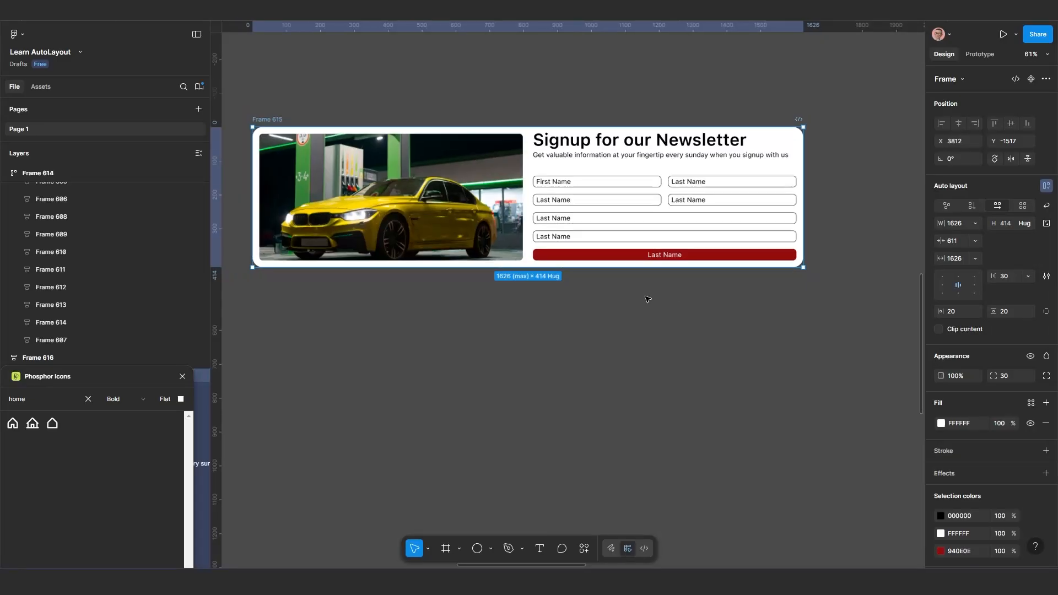
{"action": "scroll", "coordinate": [699, 296], "scroll_direction": "left", "scroll_amount": 1}
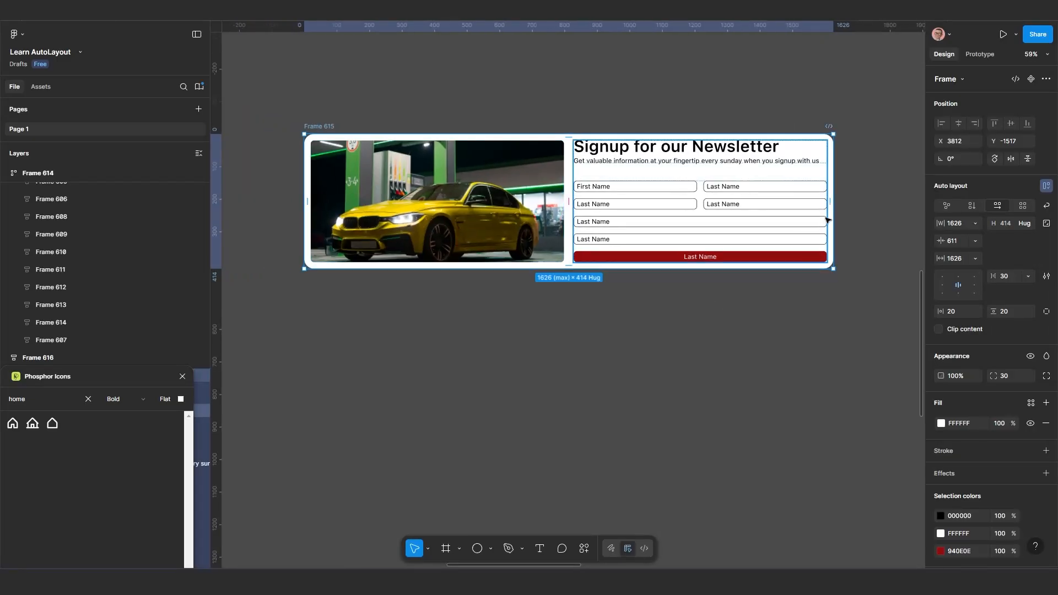
{"action": "left_click_drag", "start_coordinate": [790, 205], "coordinate": [424, 207]}
{"action": "left_click_drag", "start_coordinate": [514, 212], "coordinate": [727, 206]}
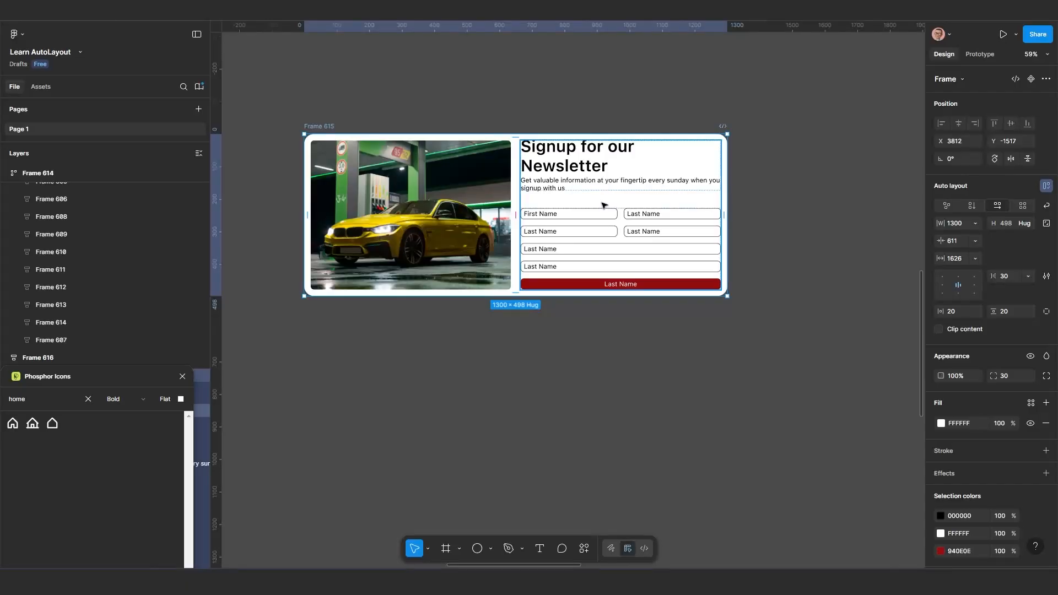
Turn on wrapping for Frame 615's horizontal auto layout and resize the frame to about 1302 wide
{"action": "left_click", "coordinate": [441, 202]}
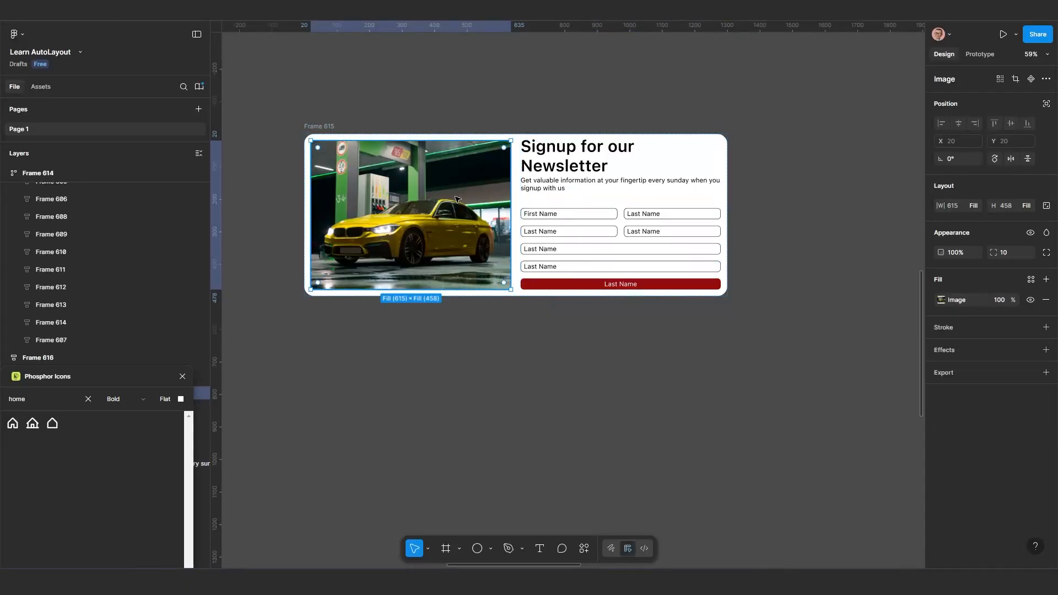
{"action": "left_click", "coordinate": [331, 126]}
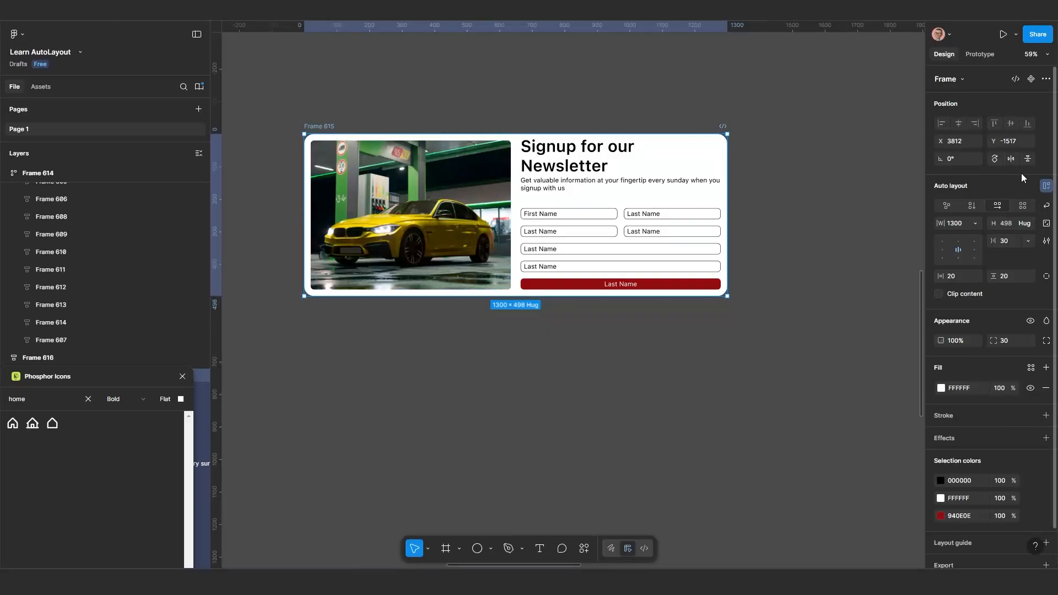
{"action": "left_click", "coordinate": [1047, 207]}
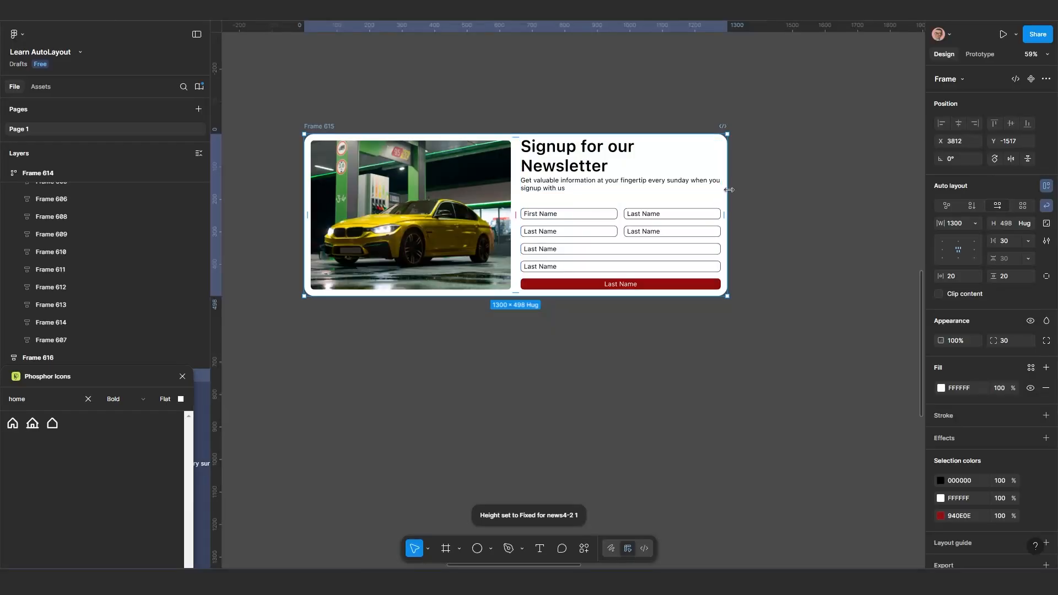
{"action": "left_click_drag", "start_coordinate": [728, 190], "coordinate": [728, 241]}
Try to set the height of both the car image and the newsletter content block in Frame 615 to Fill container
{"action": "left_click", "coordinate": [437, 231]}
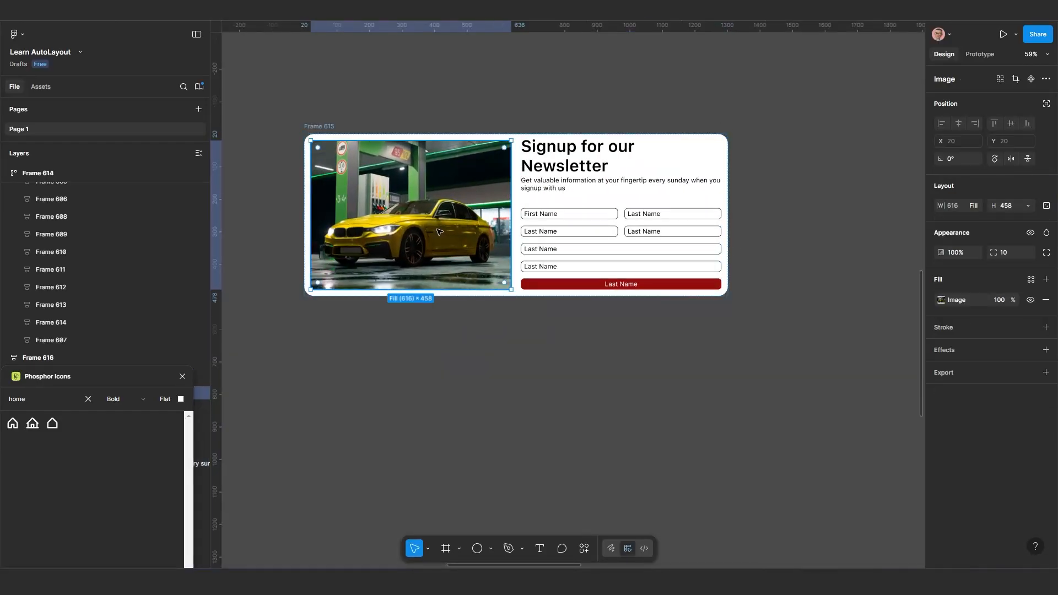
{"action": "left_click", "coordinate": [1028, 206]}
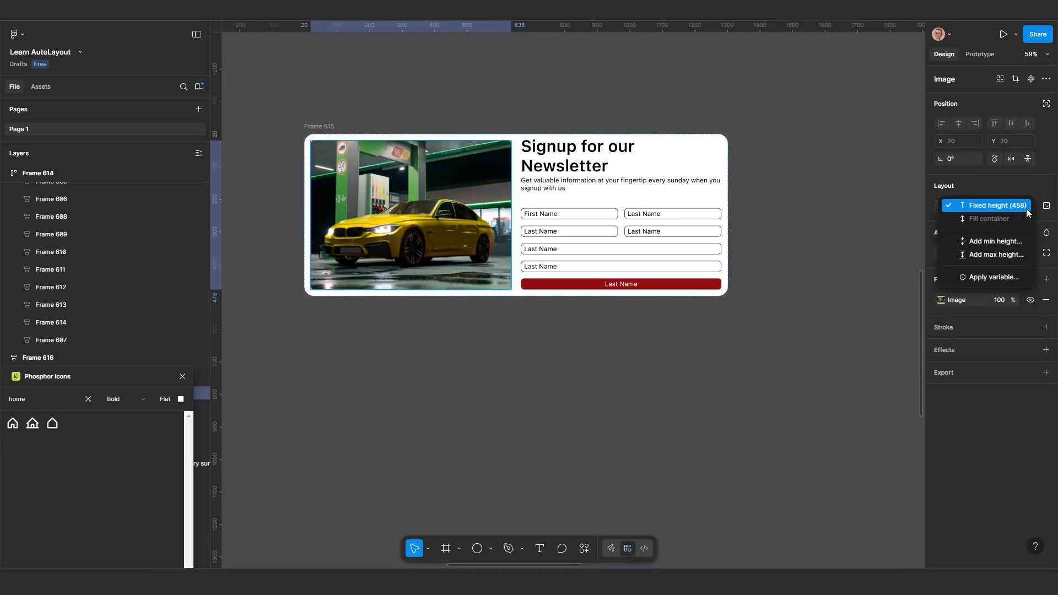
{"action": "left_click", "coordinate": [326, 127]}
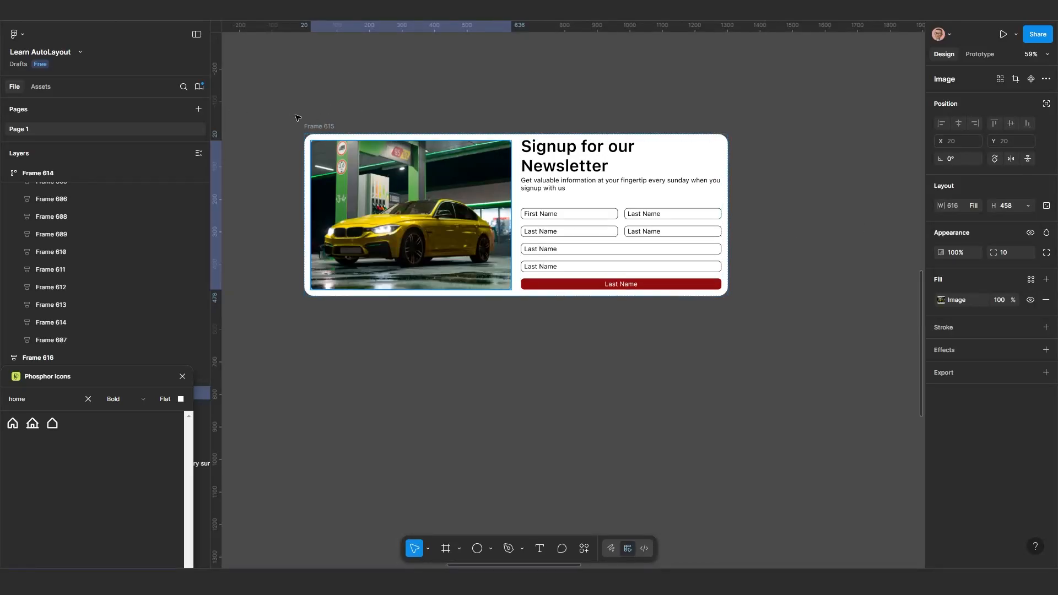
{"action": "left_click", "coordinate": [321, 128]}
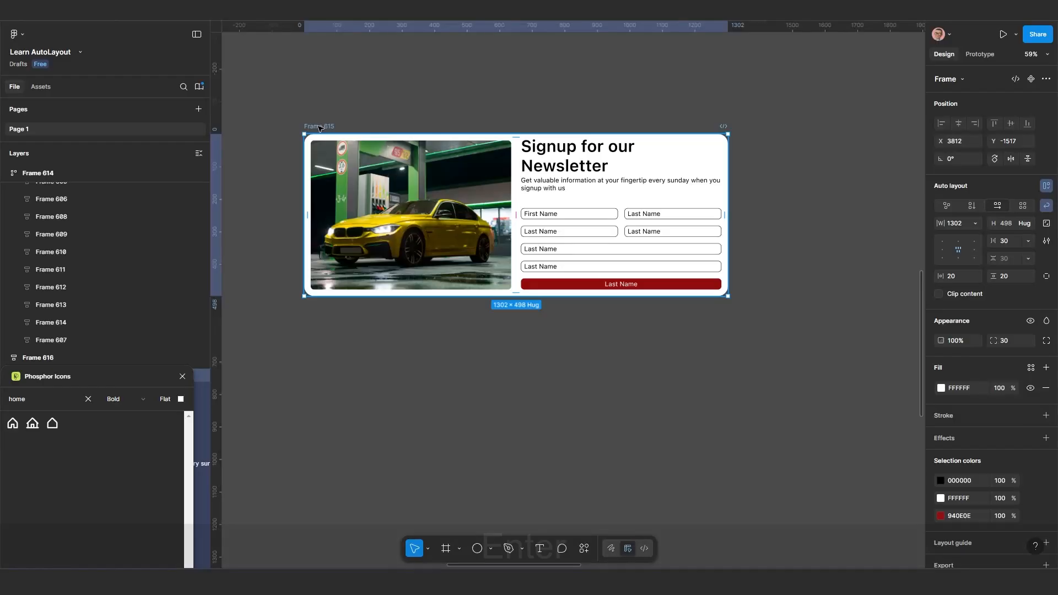
{"action": "key", "text": "Return"}
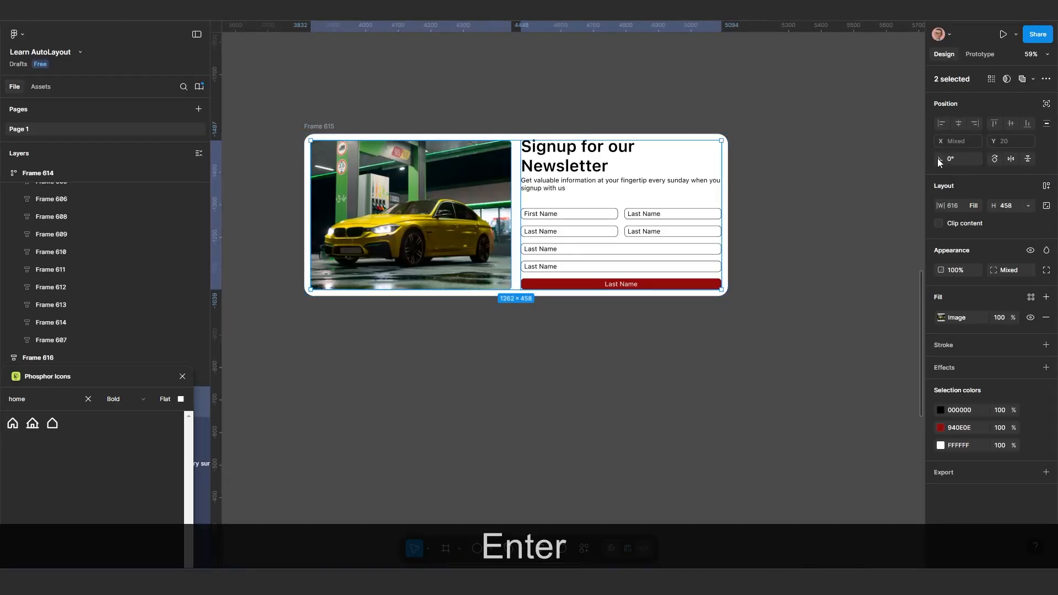
{"action": "left_click", "coordinate": [1029, 206]}
{"action": "left_click", "coordinate": [1007, 234]}
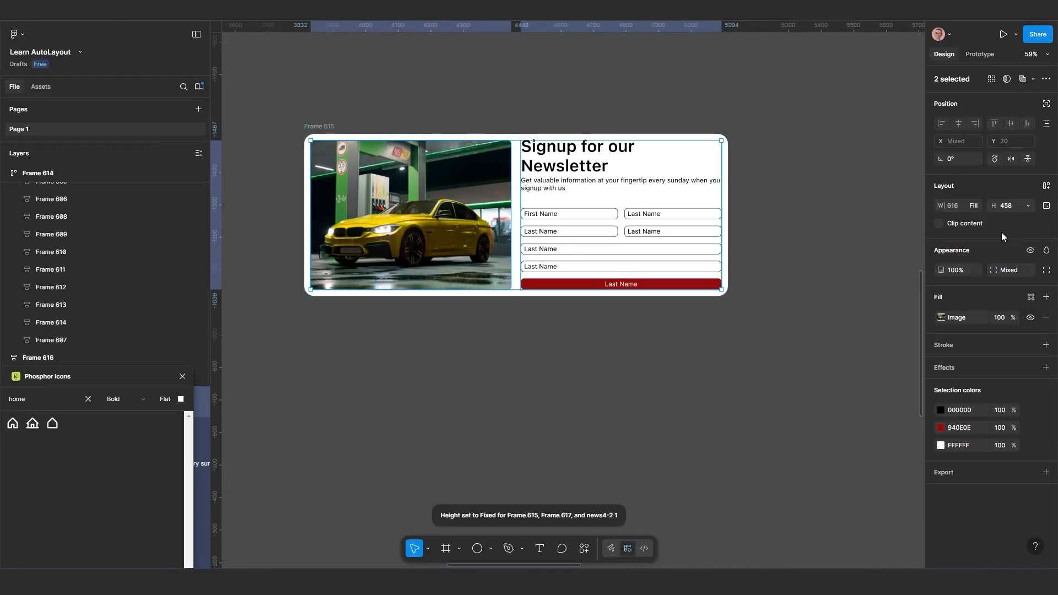
Try narrowing Frame 615 with wrapping turned on, and undo the resize
{"action": "left_click", "coordinate": [320, 127]}
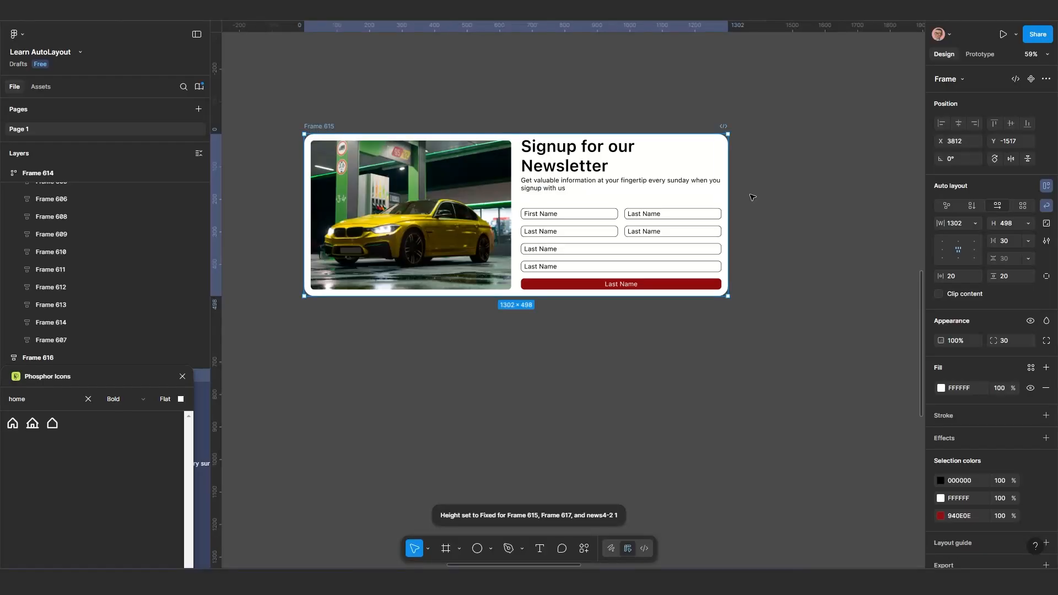
{"action": "left_click_drag", "start_coordinate": [729, 200], "coordinate": [493, 239]}
{"action": "key", "text": "ctrl+z"}
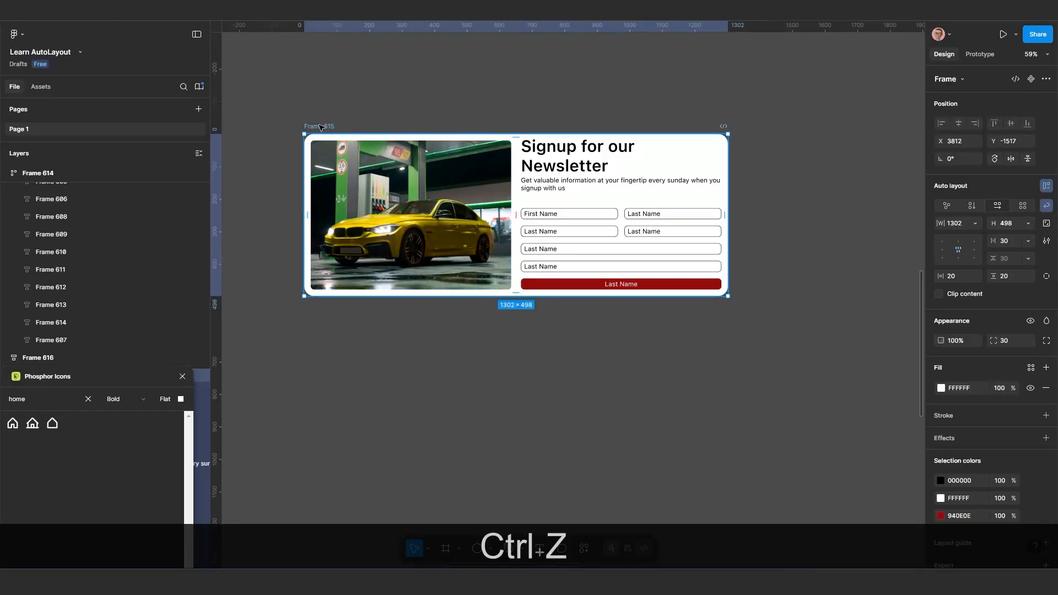
Set both the width and the height of Frame 615 to Hug contents
{"action": "left_click", "coordinate": [976, 223]}
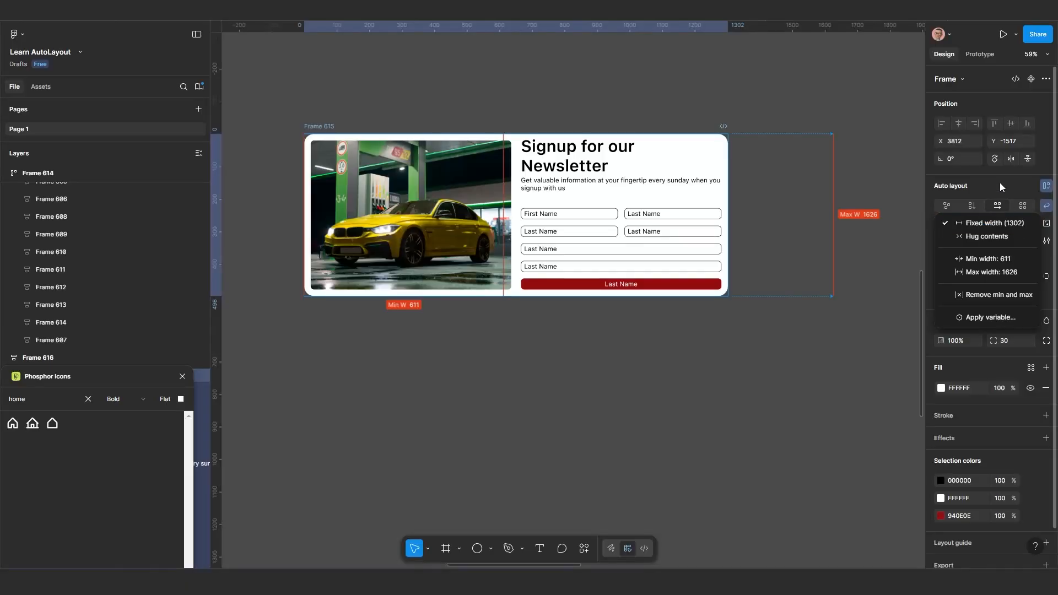
{"action": "left_click", "coordinate": [989, 236]}
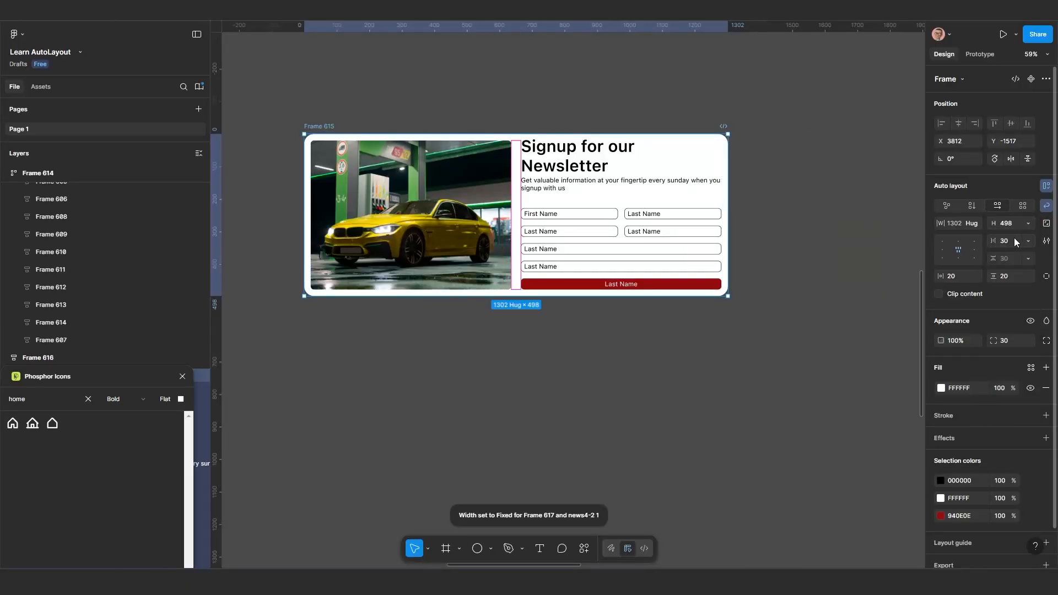
{"action": "left_click", "coordinate": [1028, 226]}
{"action": "left_click", "coordinate": [1011, 231]}
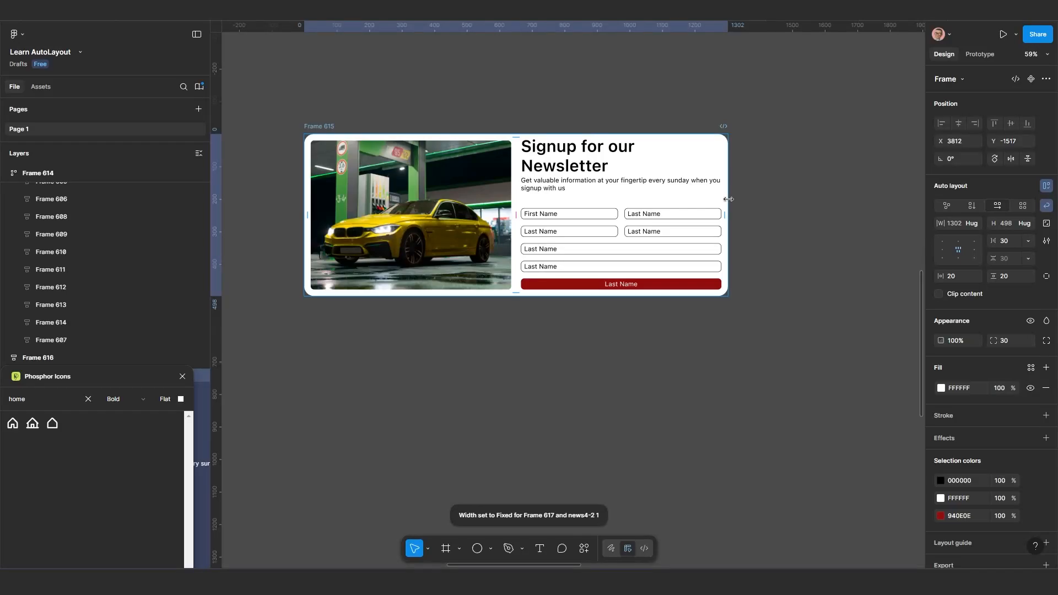
Try widening Frame 615 to about 1626, and undo both the resize and the frame's height hug setting
{"action": "left_click_drag", "start_coordinate": [729, 199], "coordinate": [834, 225]}
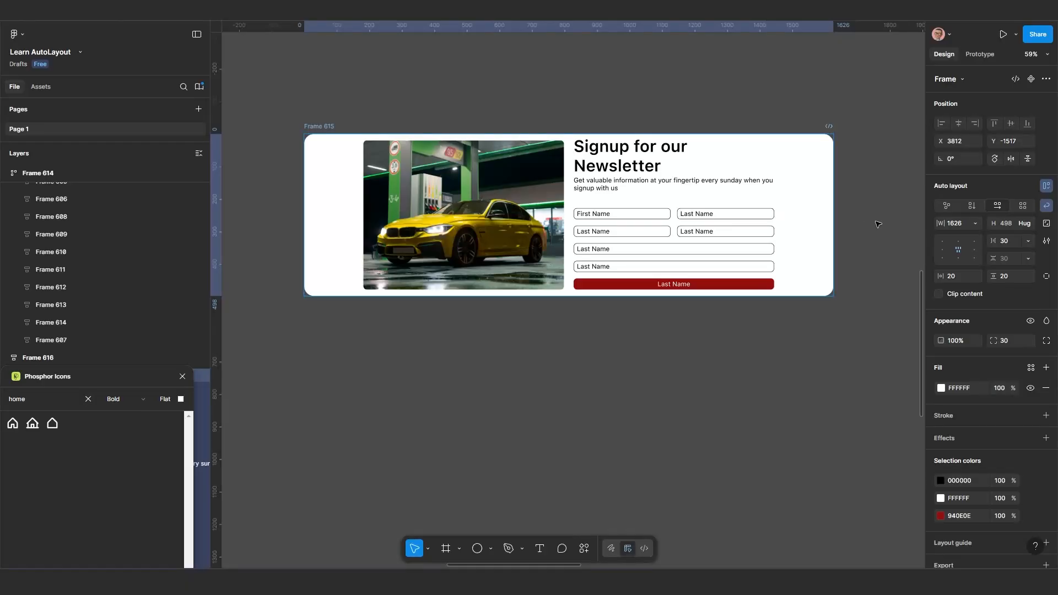
{"action": "key", "text": "ctrl+z"}
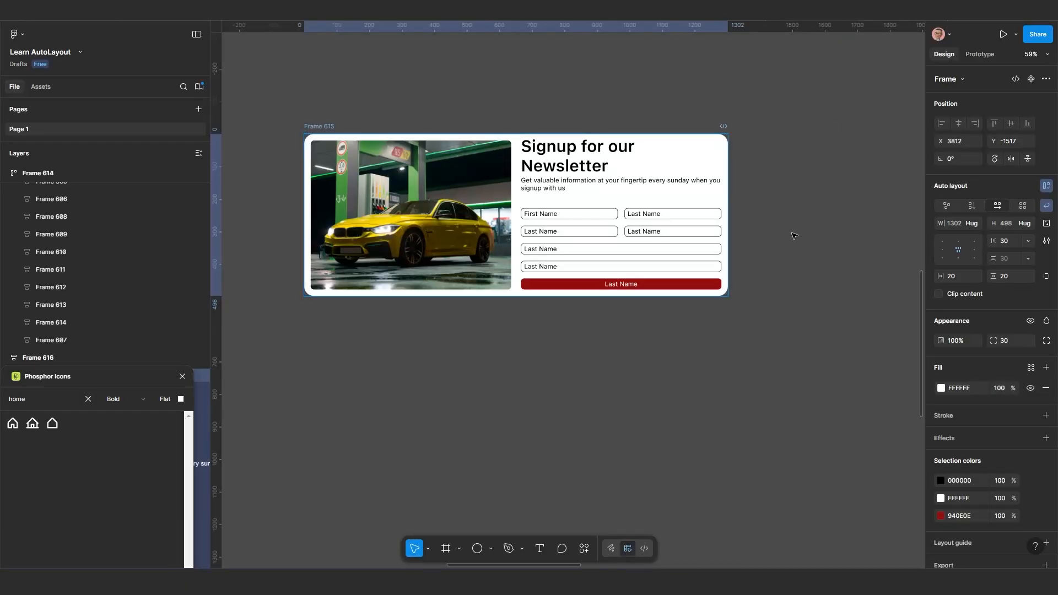
{"action": "key", "text": "ctrl+z"}
Try narrowing Frame 615 to about 1111 wide so its contents wrap, and undo the resize
{"action": "left_click_drag", "start_coordinate": [713, 194], "coordinate": [666, 196]}
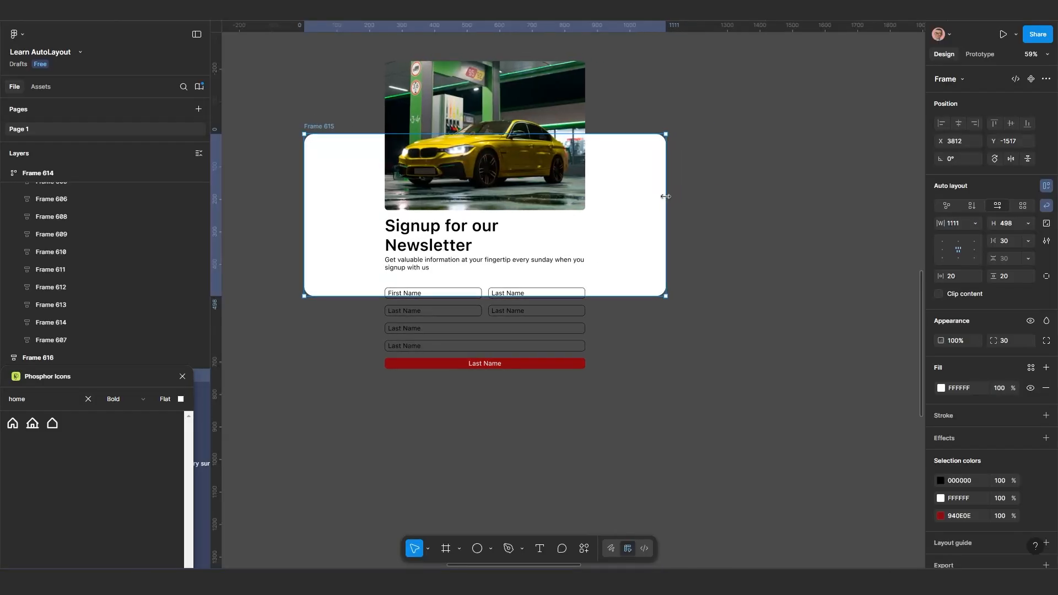
{"action": "left_click", "coordinate": [528, 186]}
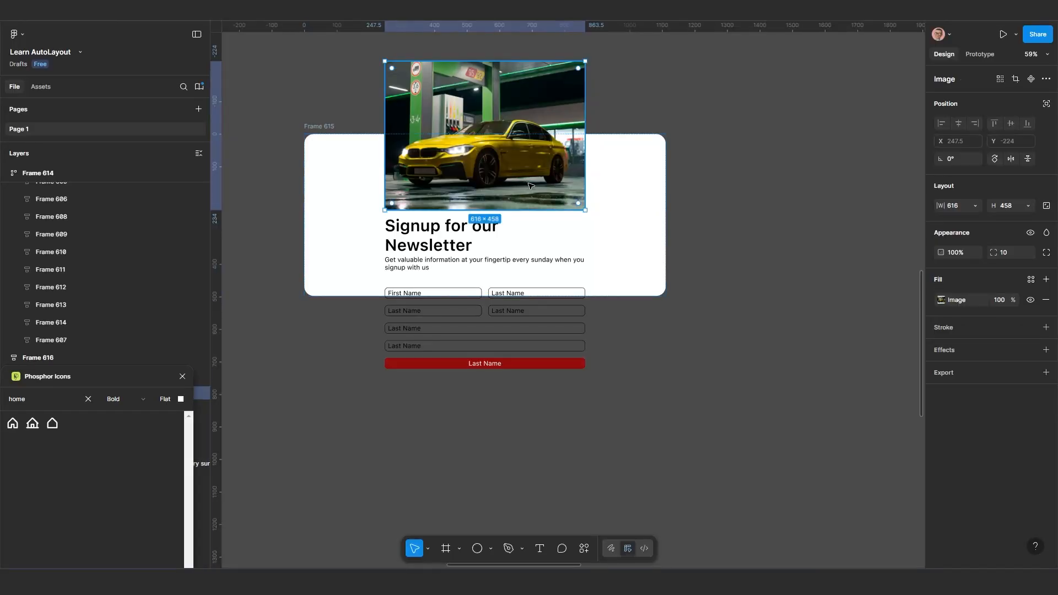
{"action": "key", "text": "ctrl+z"}
{"action": "key", "text": "ctrl+z"}
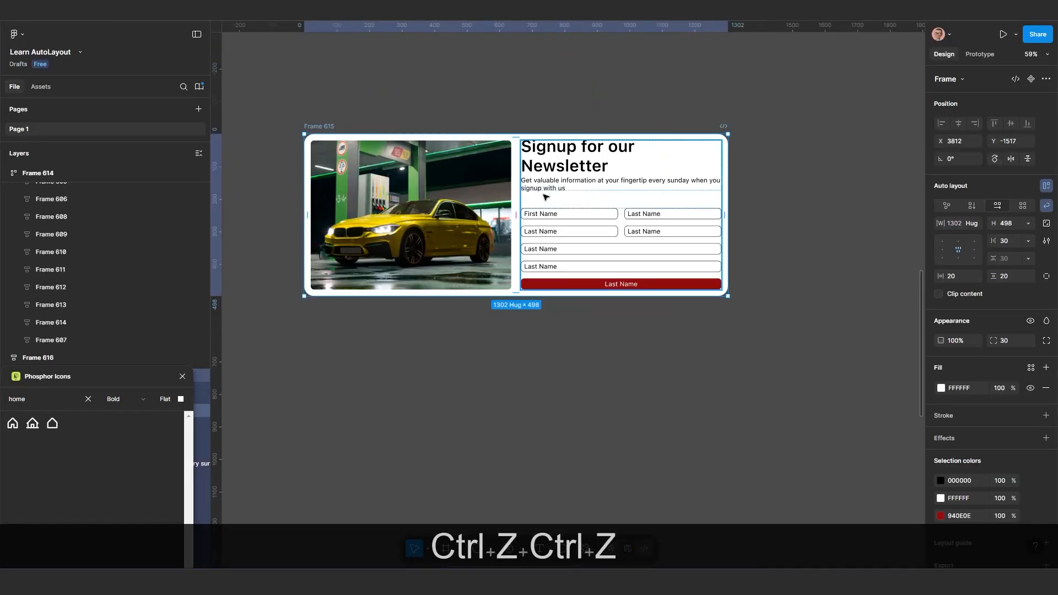
Set the width of the car image in Frame 615 to Fill container
{"action": "left_click", "coordinate": [475, 196]}
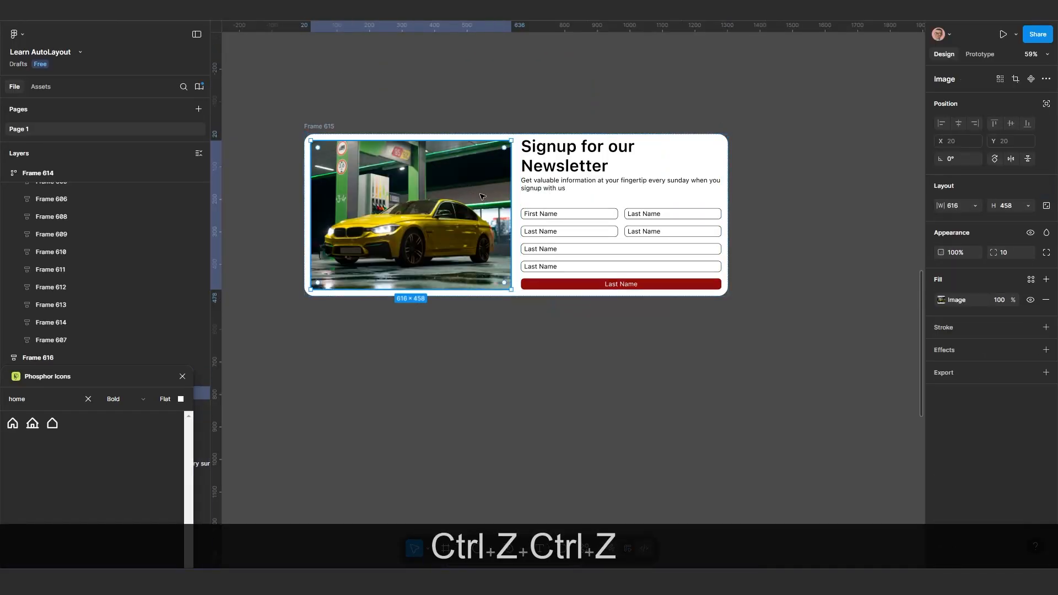
{"action": "left_click", "coordinate": [1026, 207]}
{"action": "left_click", "coordinate": [908, 201]}
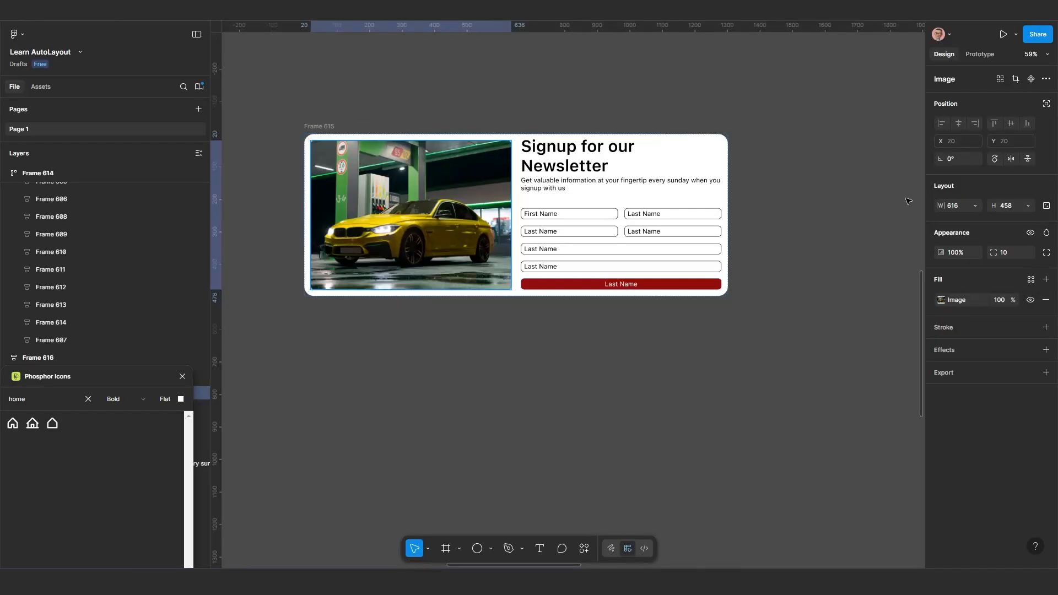
{"action": "left_click", "coordinate": [972, 206]}
{"action": "left_click", "coordinate": [970, 217]}
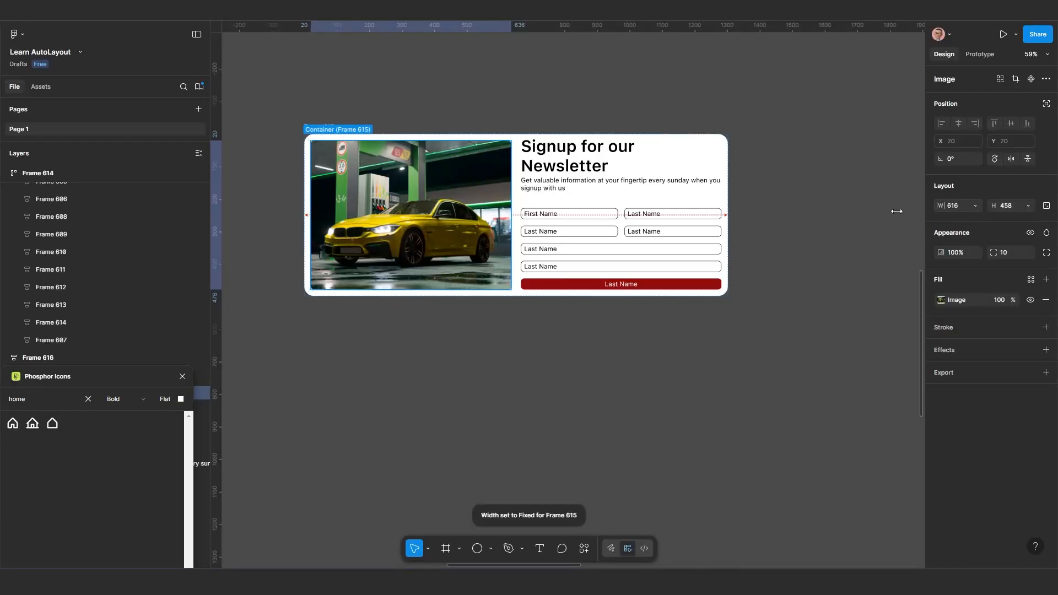
Set the newsletter content block's width to Fill container and its height to Hug contents
{"action": "left_click", "coordinate": [650, 183]}
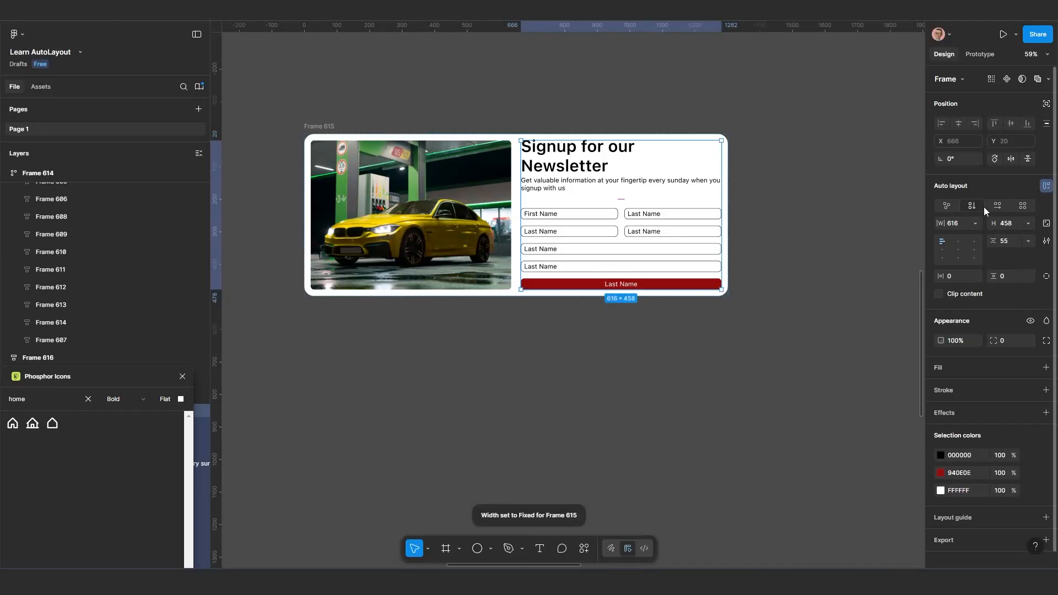
{"action": "left_click", "coordinate": [974, 224]}
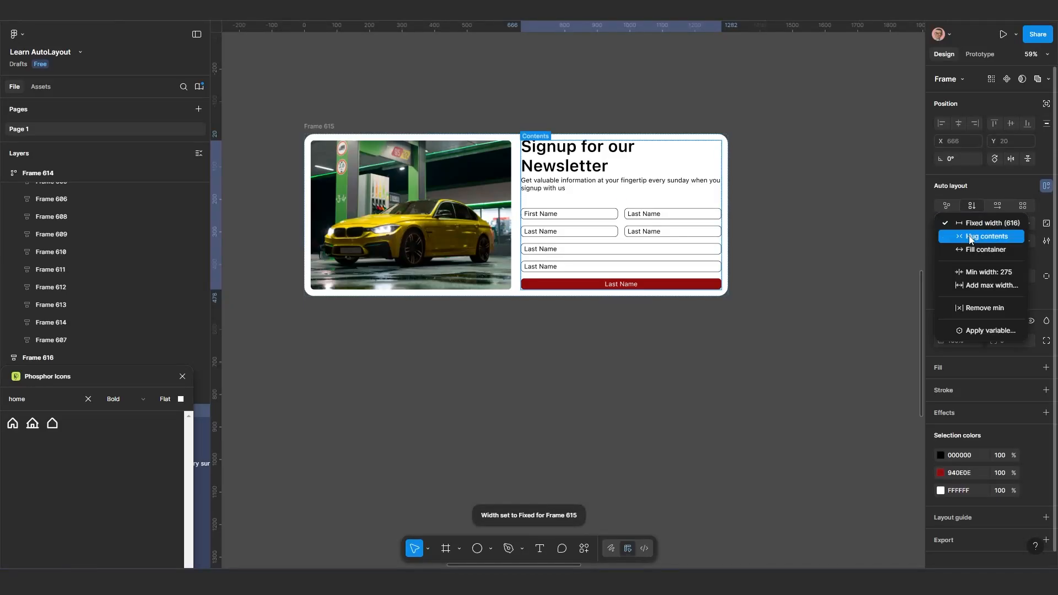
{"action": "left_click", "coordinate": [970, 248]}
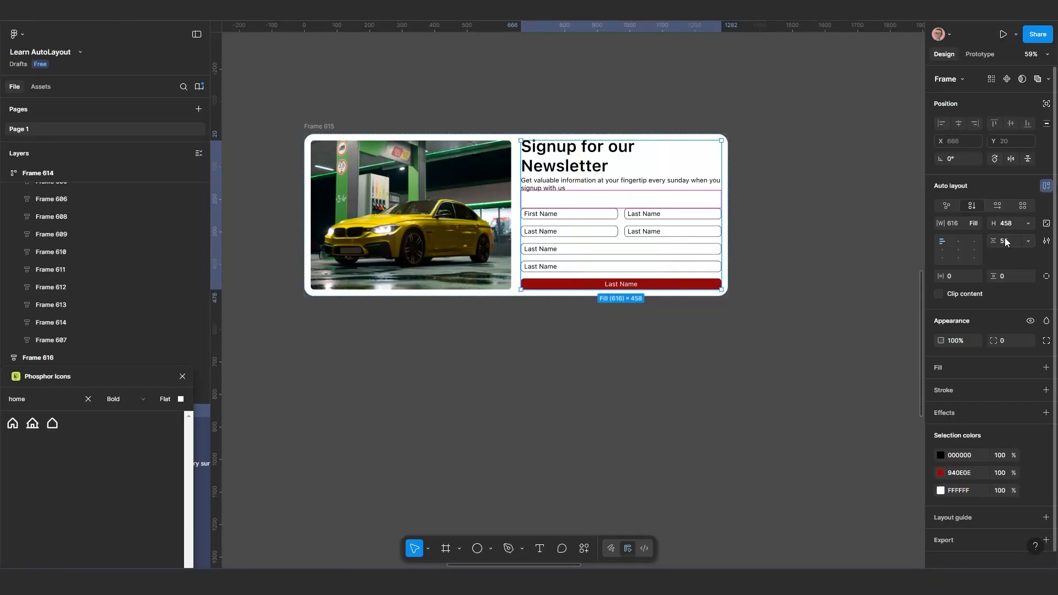
{"action": "left_click", "coordinate": [1027, 224]}
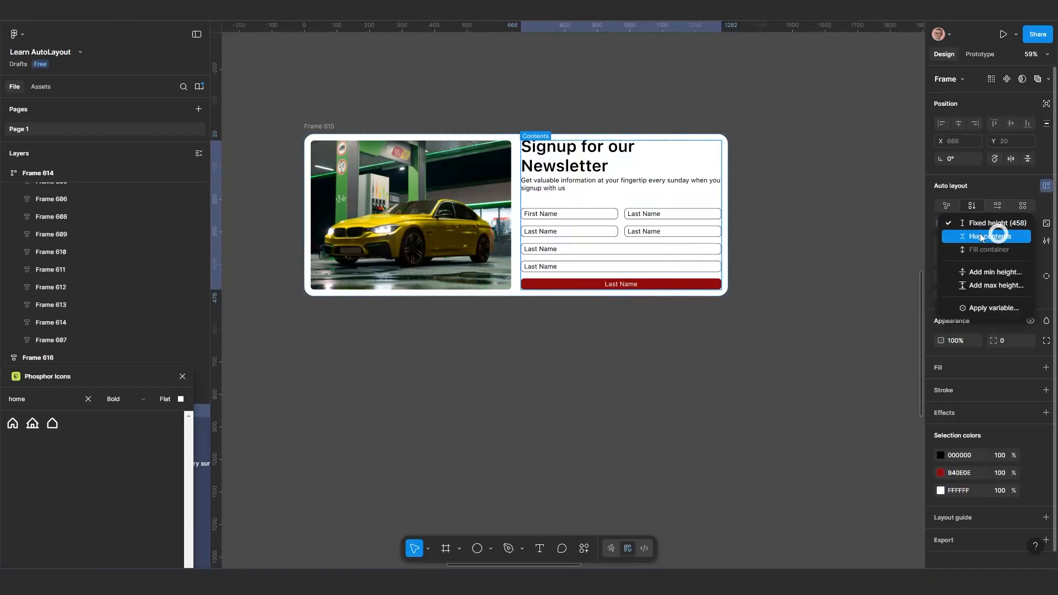
{"action": "left_click", "coordinate": [991, 236]}
Try narrowing Frame 615 to its minimum width of 611 to test the wrapping, and undo the resize
{"action": "key", "text": "Escape"}
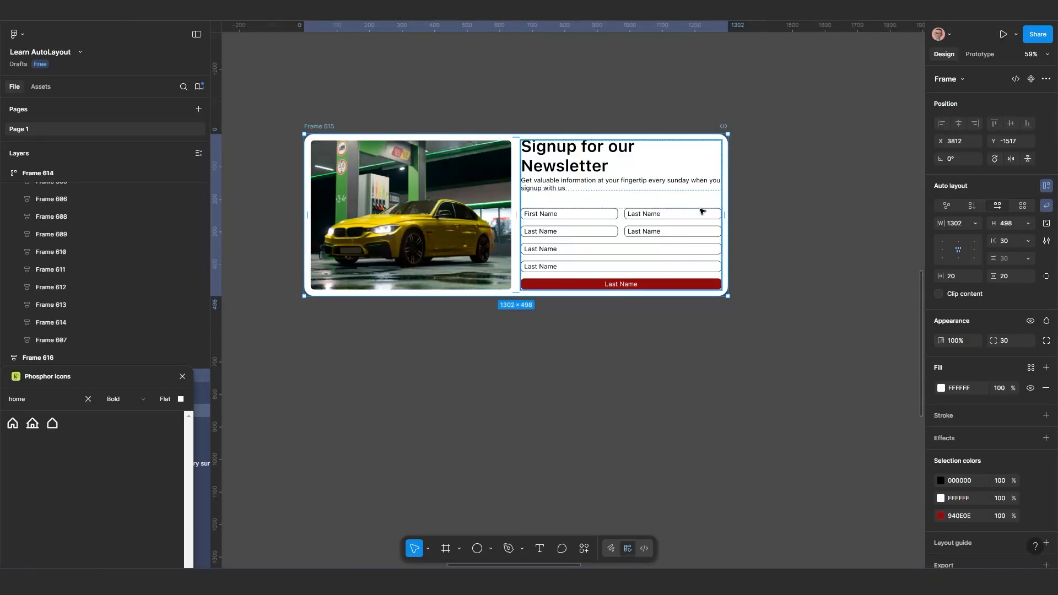
{"action": "left_click_drag", "start_coordinate": [726, 210], "coordinate": [465, 208]}
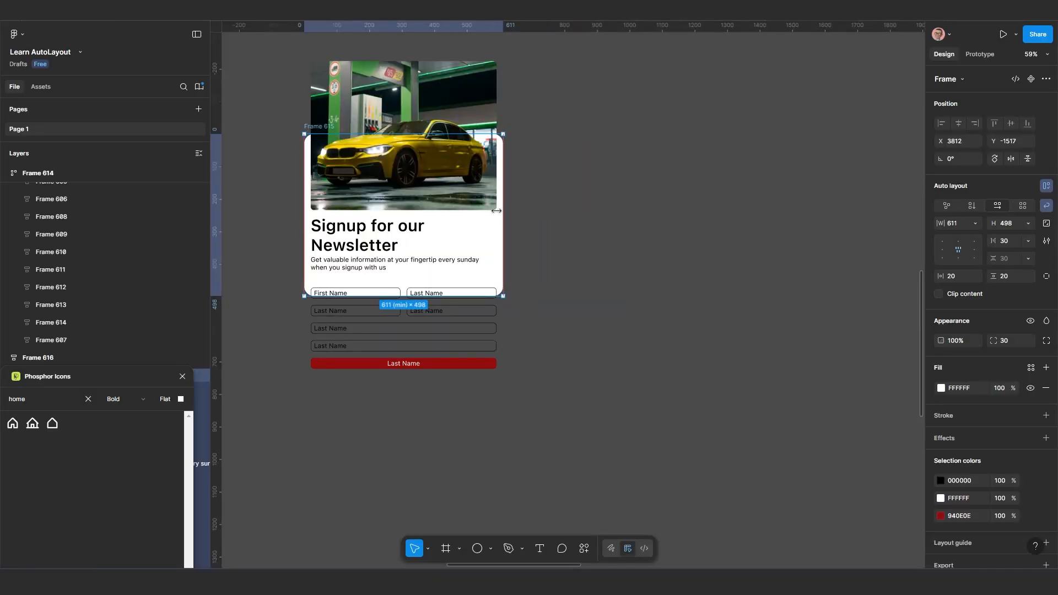
{"action": "key", "text": "ctrl+z"}
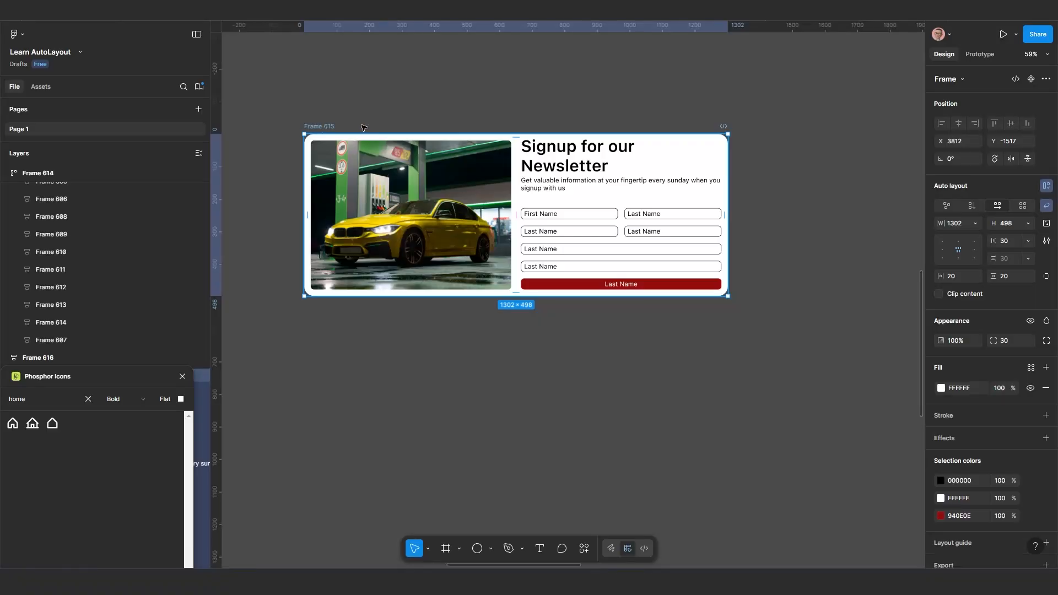
Set Frame 615's height to Hug contents and narrow the frame to its minimum width of 611
{"action": "left_click_drag", "start_coordinate": [364, 128], "coordinate": [398, 115]}
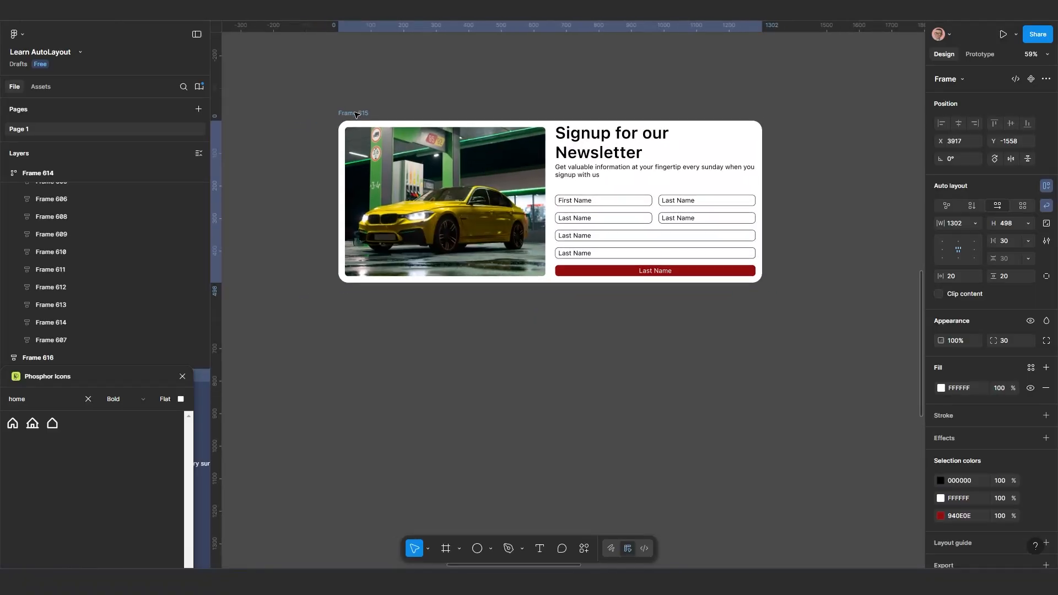
{"action": "left_click", "coordinate": [1028, 226]}
{"action": "left_click", "coordinate": [978, 236]}
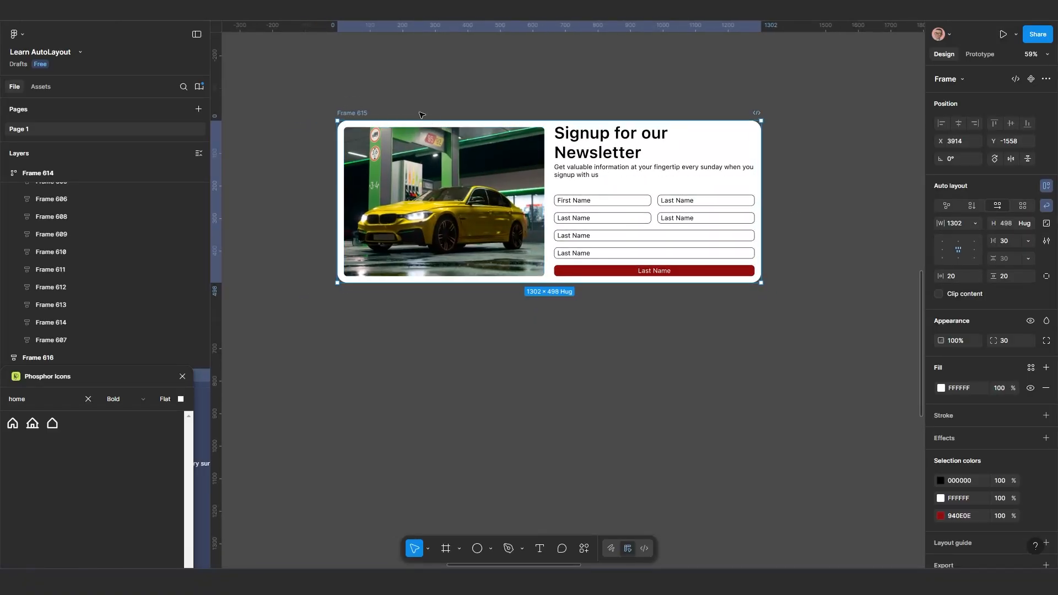
{"action": "left_click_drag", "start_coordinate": [761, 173], "coordinate": [398, 261]}
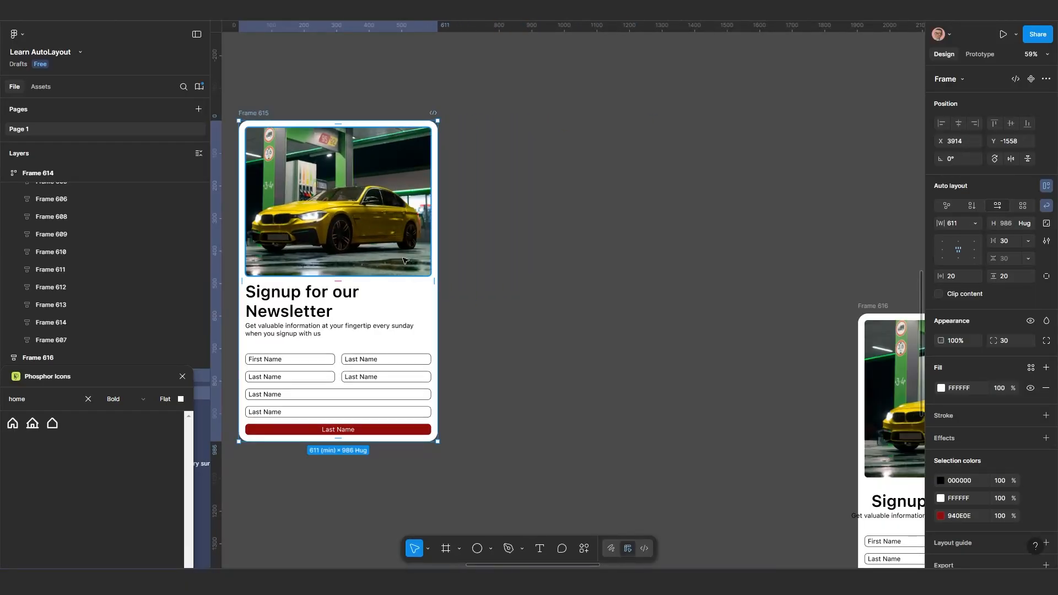
Narrow Frame 551, the card with the yellow Submit Now button, to its minimum width of 433
{"action": "scroll", "coordinate": [411, 265], "scroll_direction": "down", "scroll_amount": 1}
{"action": "left_click_drag", "start_coordinate": [467, 252], "coordinate": [775, 198]}
{"action": "scroll", "coordinate": [661, 182], "scroll_direction": "down", "scroll_amount": 1}
{"action": "left_click_drag", "start_coordinate": [575, 215], "coordinate": [664, 215]}
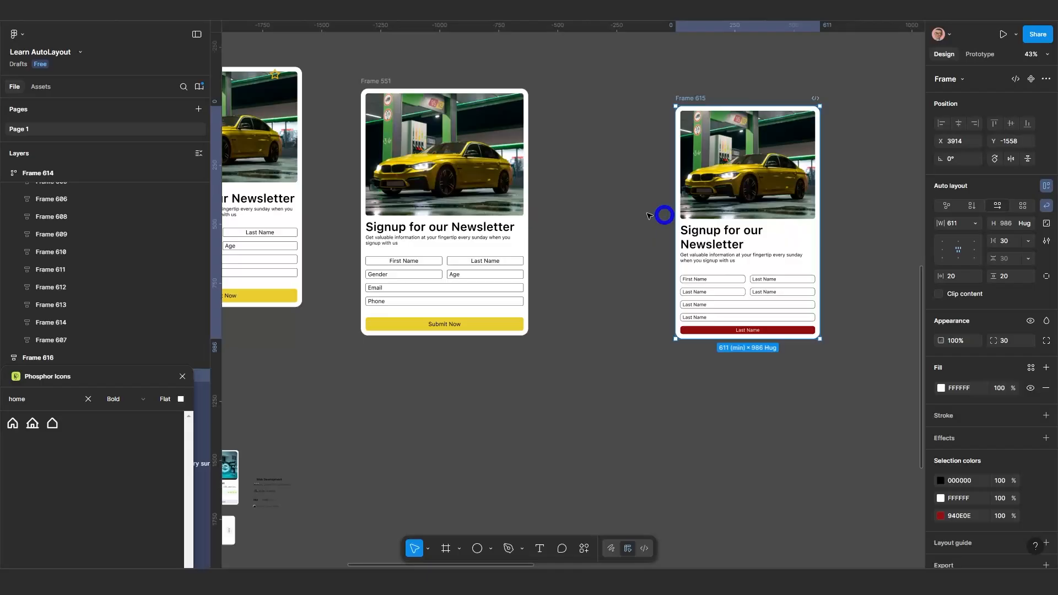
{"action": "left_click", "coordinate": [388, 86]}
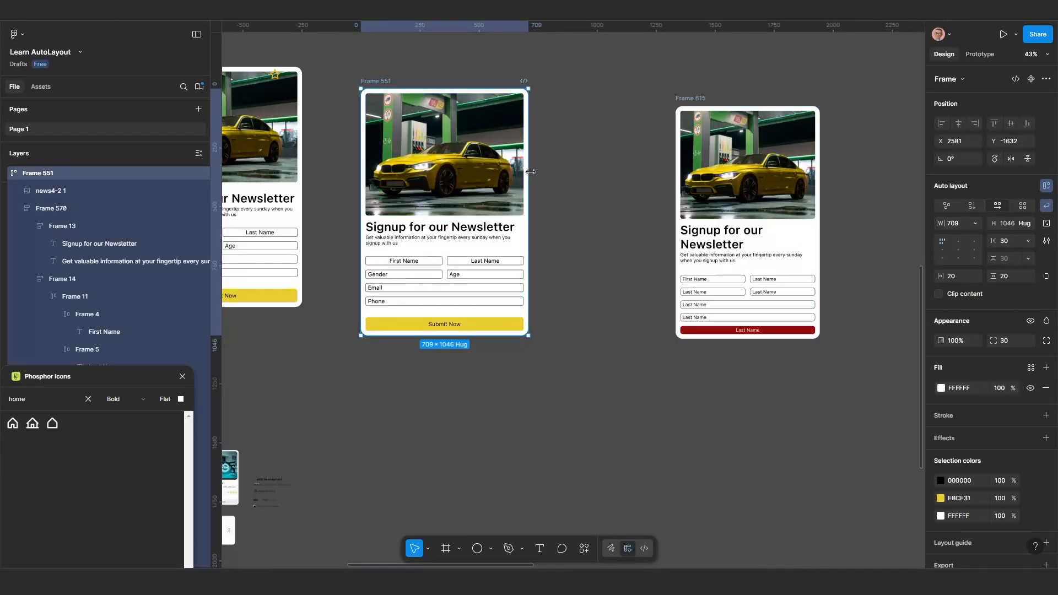
{"action": "left_click_drag", "start_coordinate": [530, 171], "coordinate": [429, 227]}
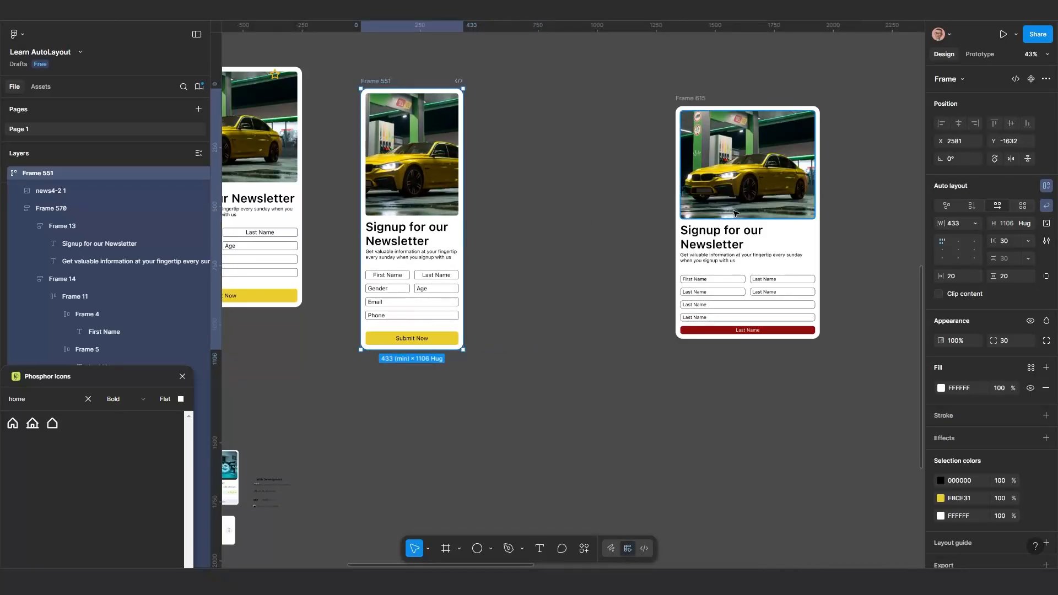
Try widening Frame 615 to its maximum width of 1626 so the image and form sit side by side
{"action": "scroll", "coordinate": [671, 175], "scroll_direction": "right", "scroll_amount": 5}
{"action": "left_click", "coordinate": [671, 176]}
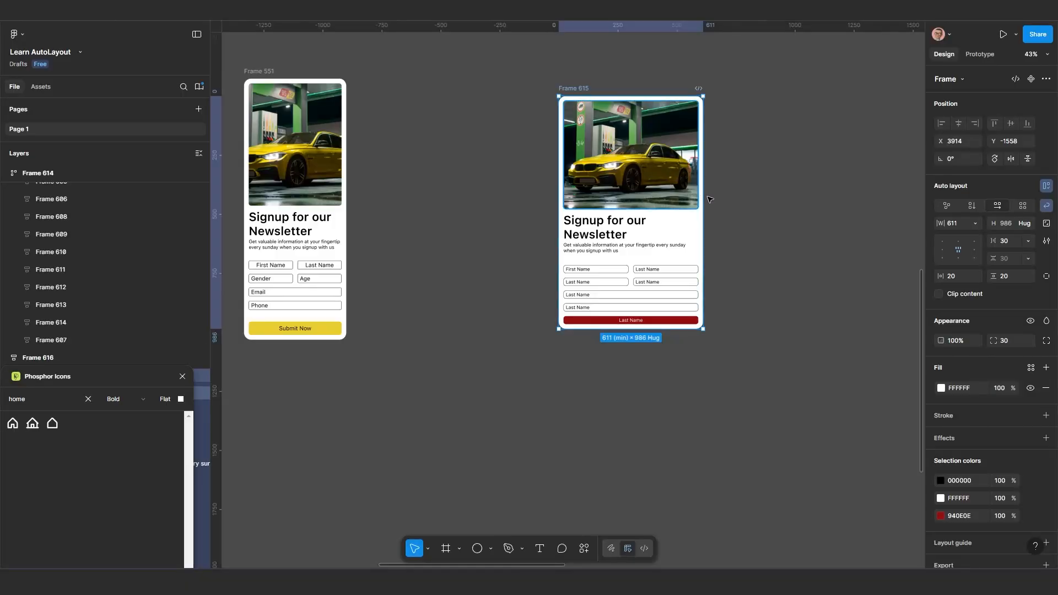
{"action": "left_click_drag", "start_coordinate": [737, 195], "coordinate": [886, 179]}
{"action": "scroll", "coordinate": [681, 211], "scroll_direction": "up", "scroll_amount": 5}
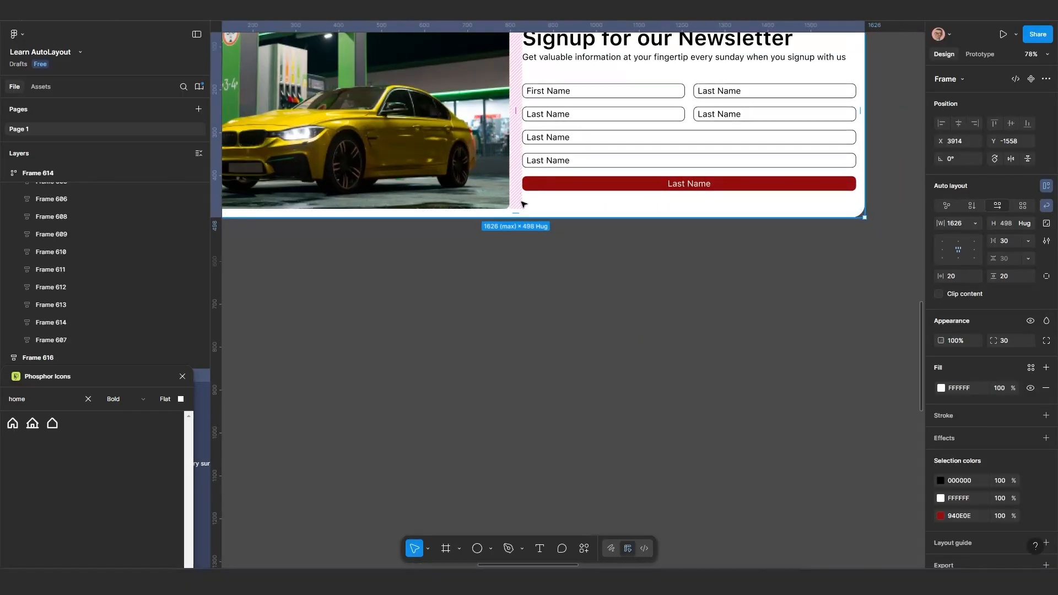
{"action": "scroll", "coordinate": [526, 208], "scroll_direction": "down", "scroll_amount": 2}
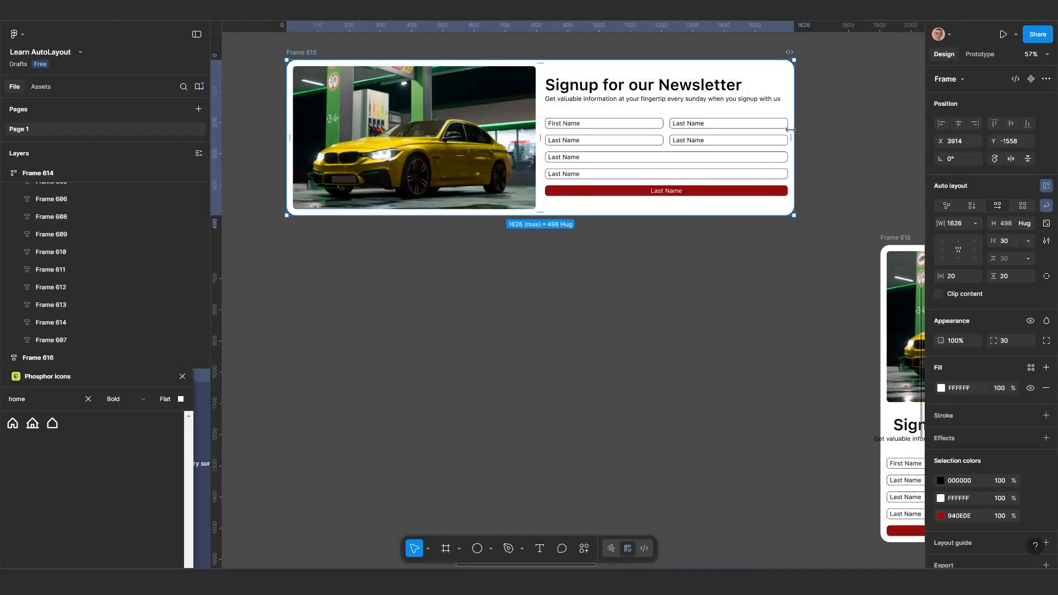
Narrow Frame 615 back to its minimum width of 611 and move it to about X 4011, Y -1475
{"action": "left_click_drag", "start_coordinate": [796, 127], "coordinate": [698, 153]}
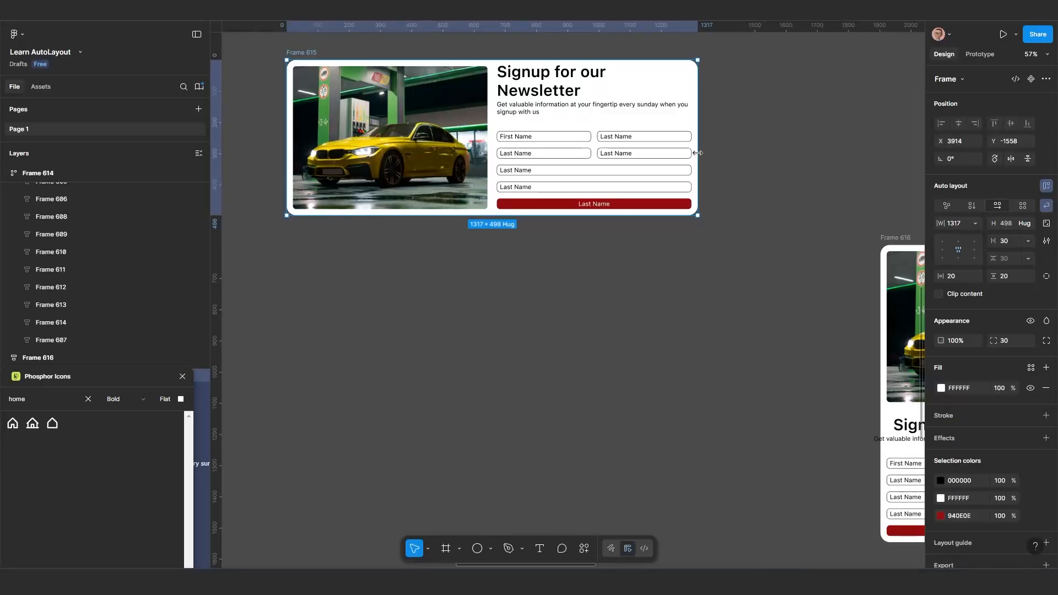
{"action": "left_click_drag", "start_coordinate": [698, 152], "coordinate": [430, 177]}
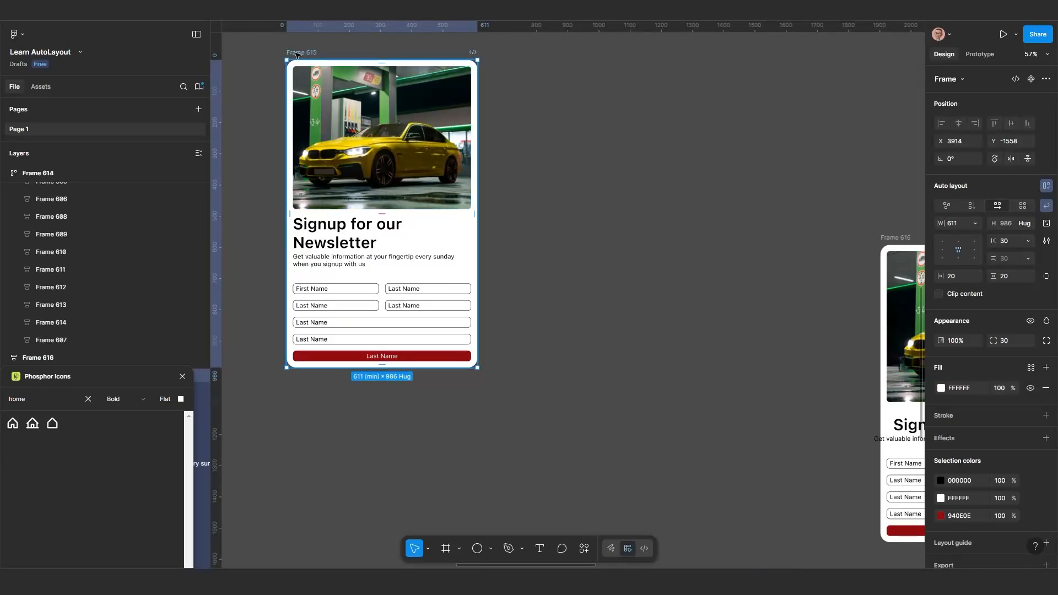
{"action": "left_click_drag", "start_coordinate": [324, 59], "coordinate": [353, 83]}
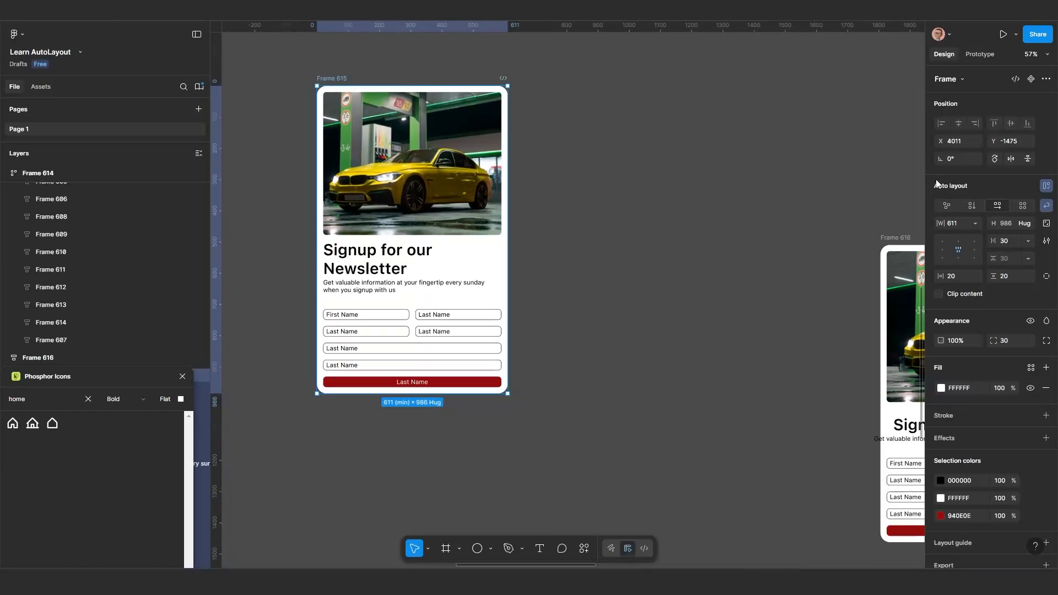
Remove the minimum and maximum width limits from Frame 615 and narrow it to about 339
{"action": "left_click", "coordinate": [975, 228]}
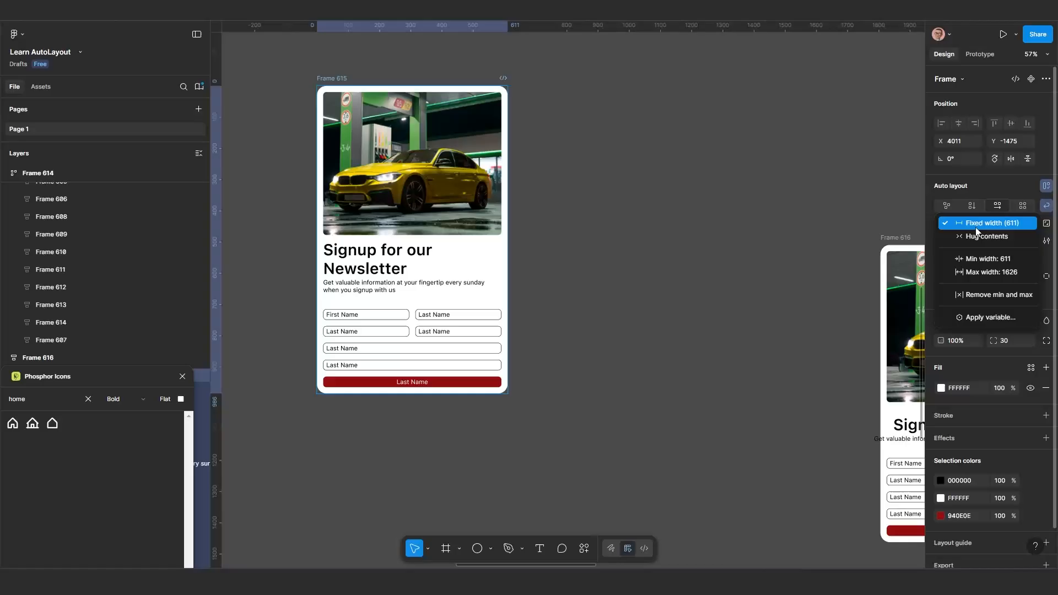
{"action": "left_click", "coordinate": [991, 293]}
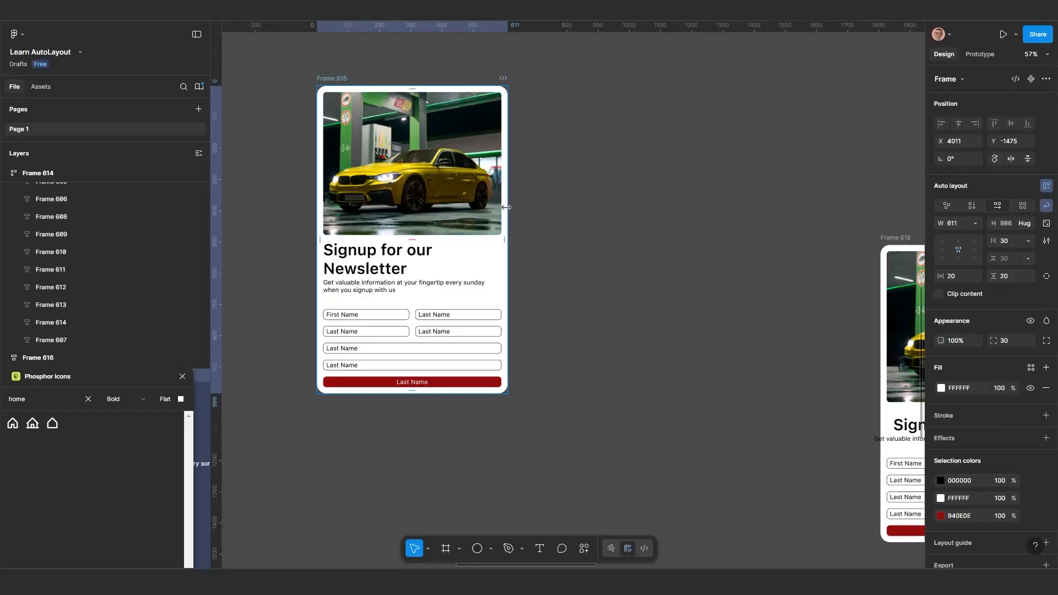
{"action": "left_click_drag", "start_coordinate": [507, 207], "coordinate": [423, 218]}
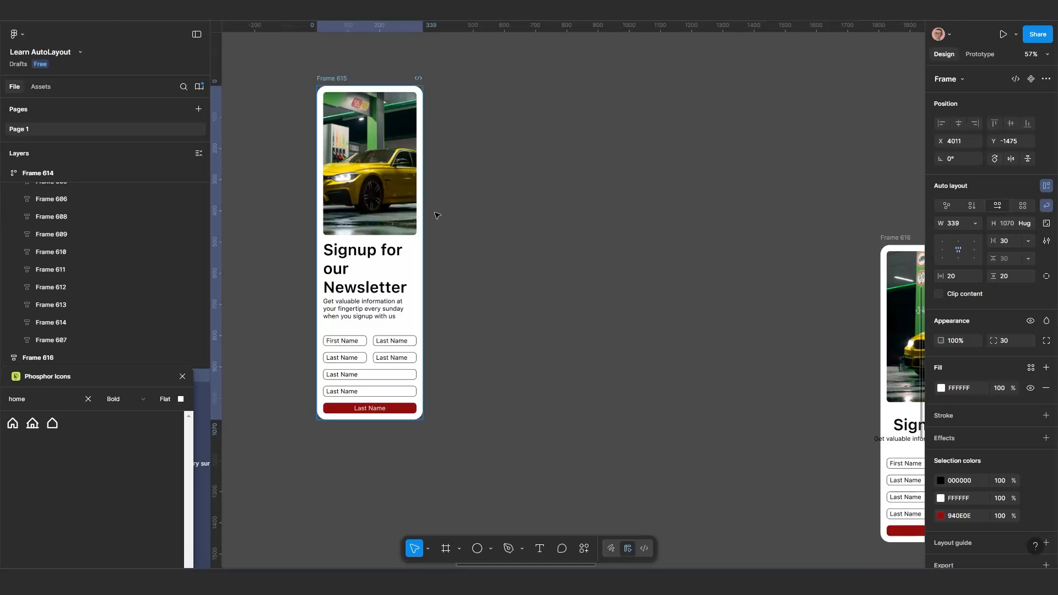
Add a minimum width to Frame 615, set to its current width of 339
{"action": "left_click", "coordinate": [975, 223]}
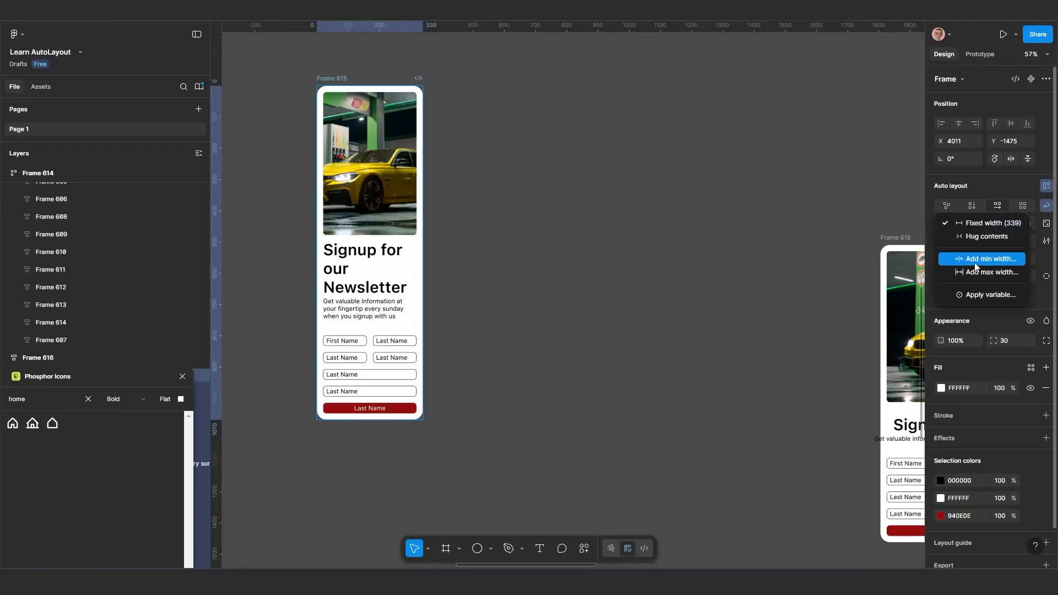
{"action": "left_click", "coordinate": [975, 263]}
{"action": "left_click", "coordinate": [975, 242]}
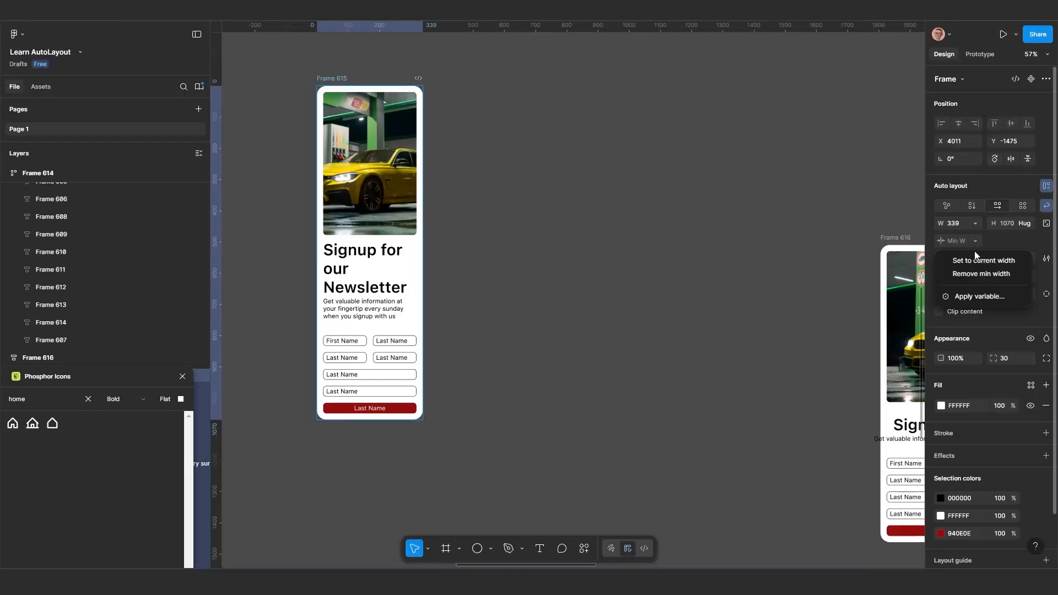
{"action": "left_click", "coordinate": [975, 265]}
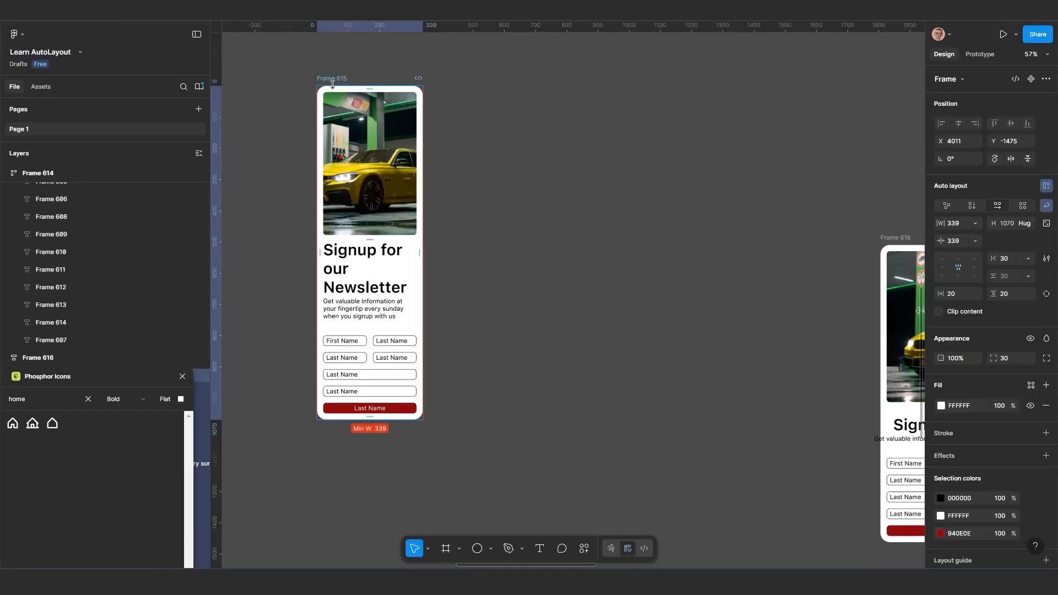
Widen Frame 615 to about 1308 and add a maximum width set to that current width
{"action": "left_click_drag", "start_coordinate": [427, 200], "coordinate": [725, 257]}
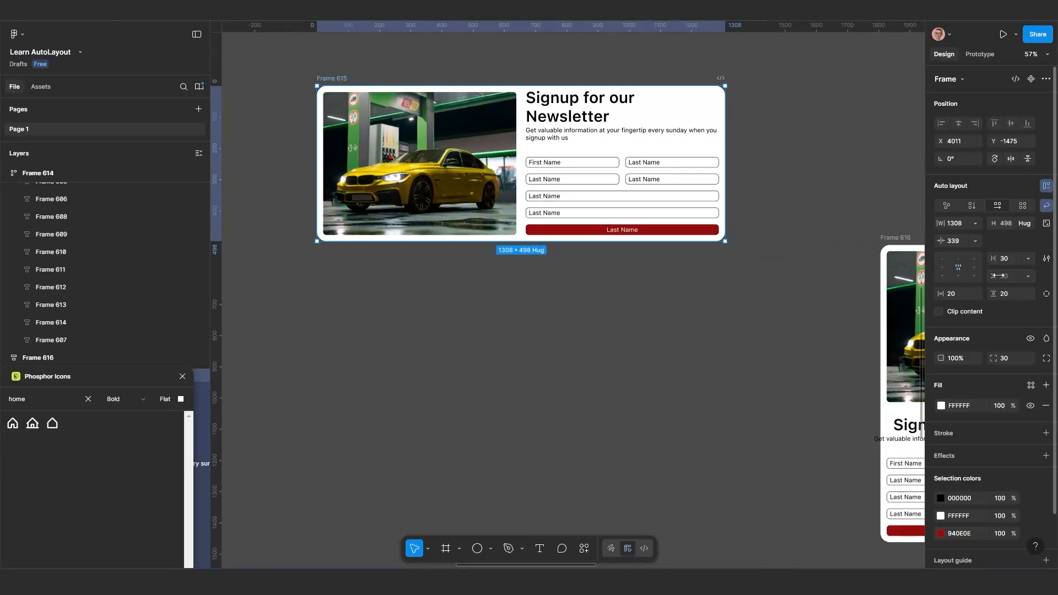
{"action": "left_click", "coordinate": [972, 242]}
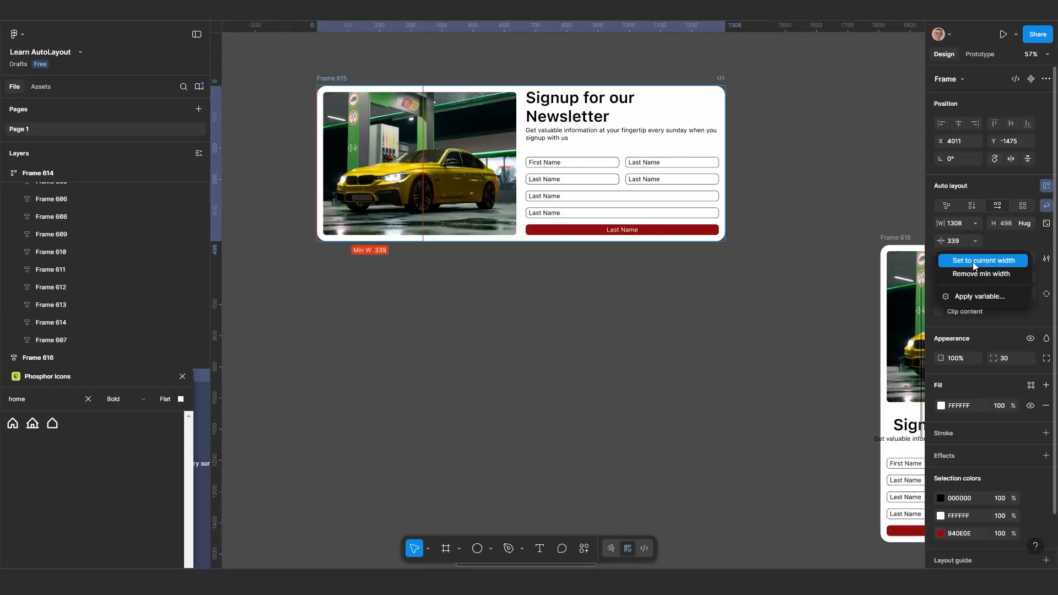
{"action": "left_click", "coordinate": [977, 240]}
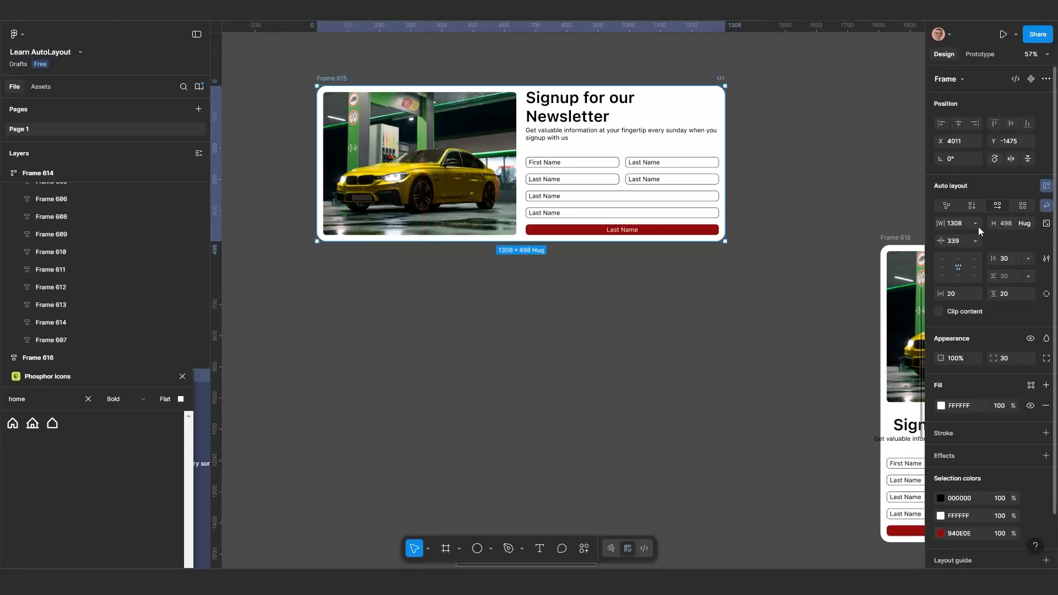
{"action": "left_click", "coordinate": [975, 224]}
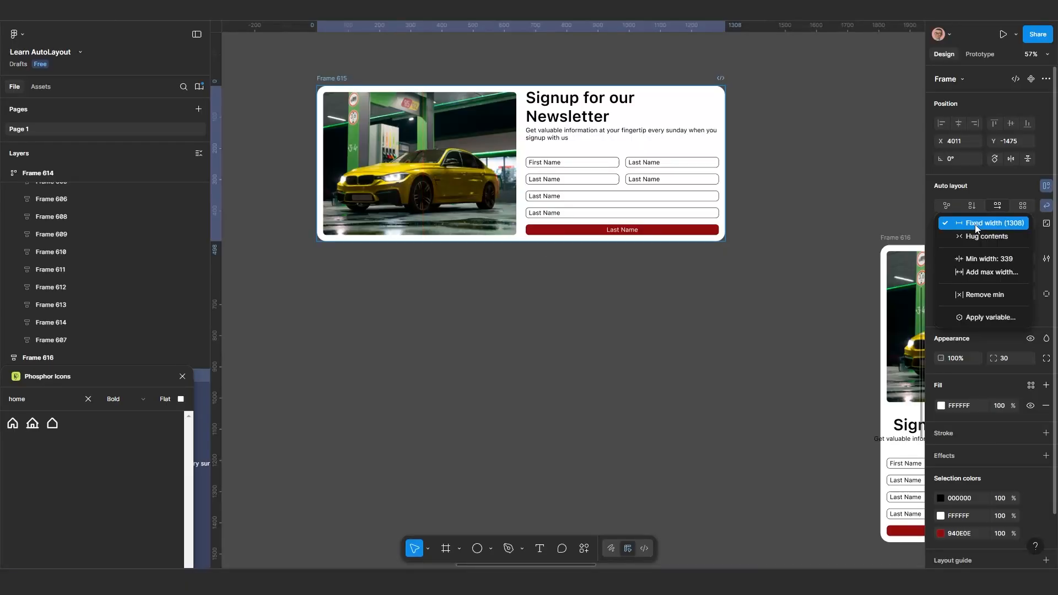
{"action": "left_click", "coordinate": [979, 273]}
{"action": "left_click", "coordinate": [976, 261]}
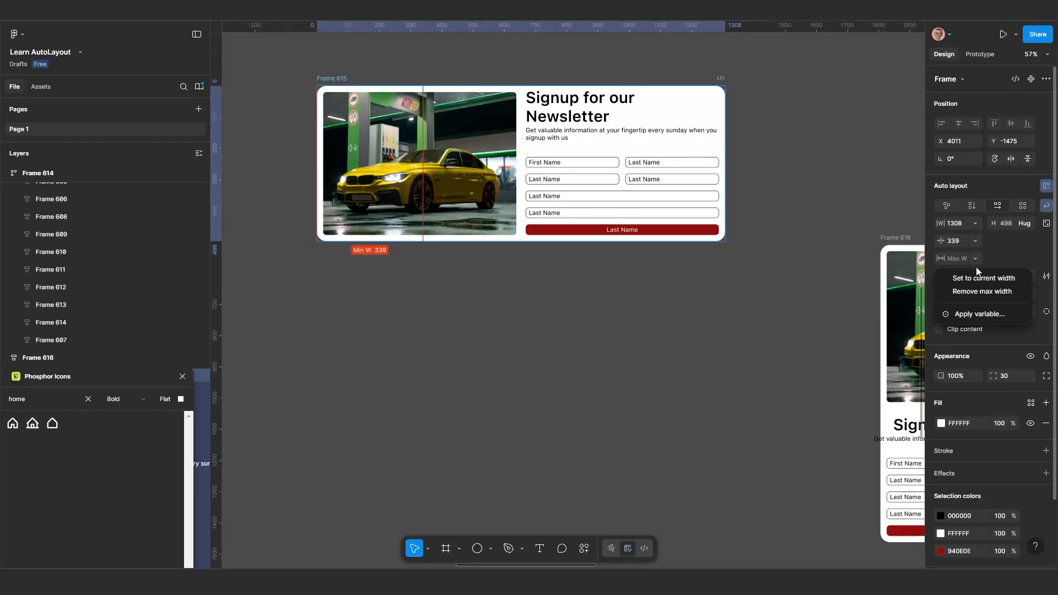
{"action": "left_click", "coordinate": [969, 274]}
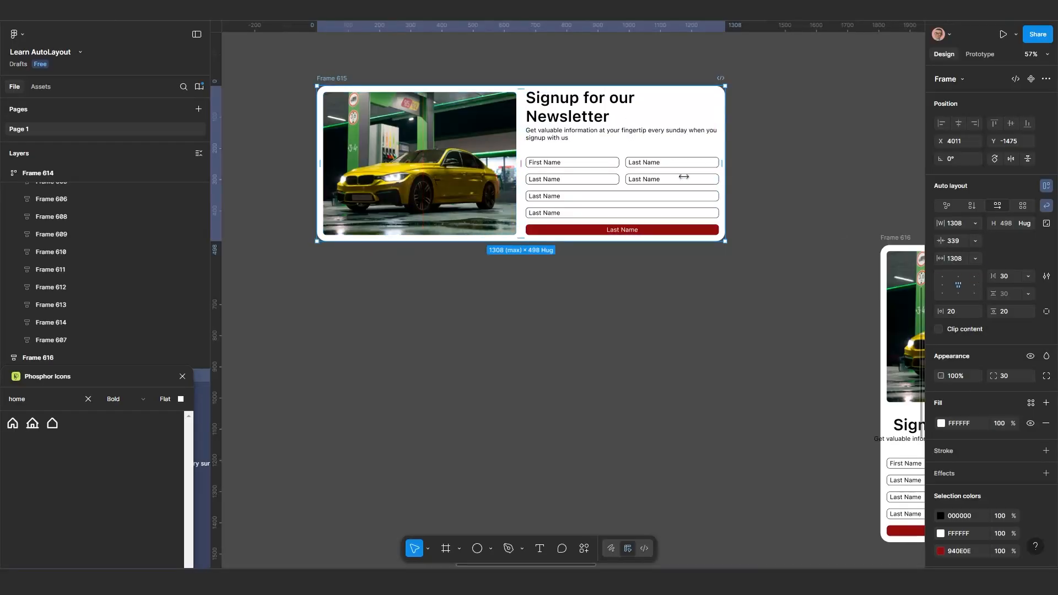
Narrow Frame 615 to its minimum width of 339 to test the new width limits
{"action": "left_click_drag", "start_coordinate": [684, 177], "coordinate": [508, 217]}
{"action": "left_click_drag", "start_coordinate": [632, 246], "coordinate": [443, 292]}
{"action": "scroll", "coordinate": [453, 300], "scroll_direction": "down", "scroll_amount": 6}
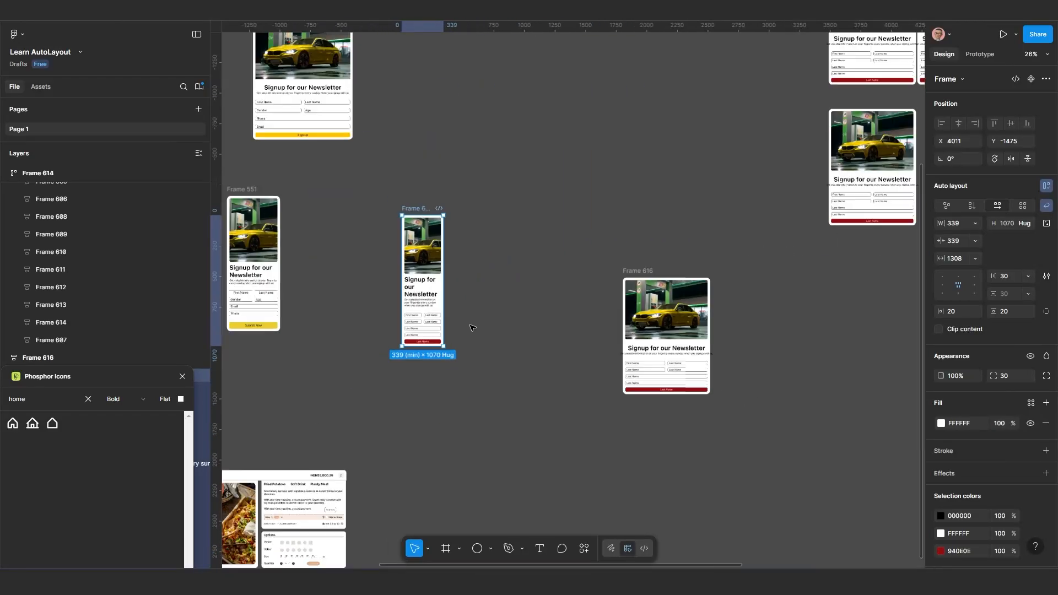
Duplicate the Web Development title from the Frame 128 course card onto the empty canvas beside the card
{"action": "left_click_drag", "start_coordinate": [472, 335], "coordinate": [591, 215]}
{"action": "scroll", "coordinate": [431, 282], "scroll_direction": "up", "scroll_amount": 2}
{"action": "scroll", "coordinate": [422, 270], "scroll_direction": "up", "scroll_amount": 2}
{"action": "left_click_drag", "start_coordinate": [428, 270], "coordinate": [590, 259]}
{"action": "scroll", "coordinate": [571, 244], "scroll_direction": "down", "scroll_amount": 3}
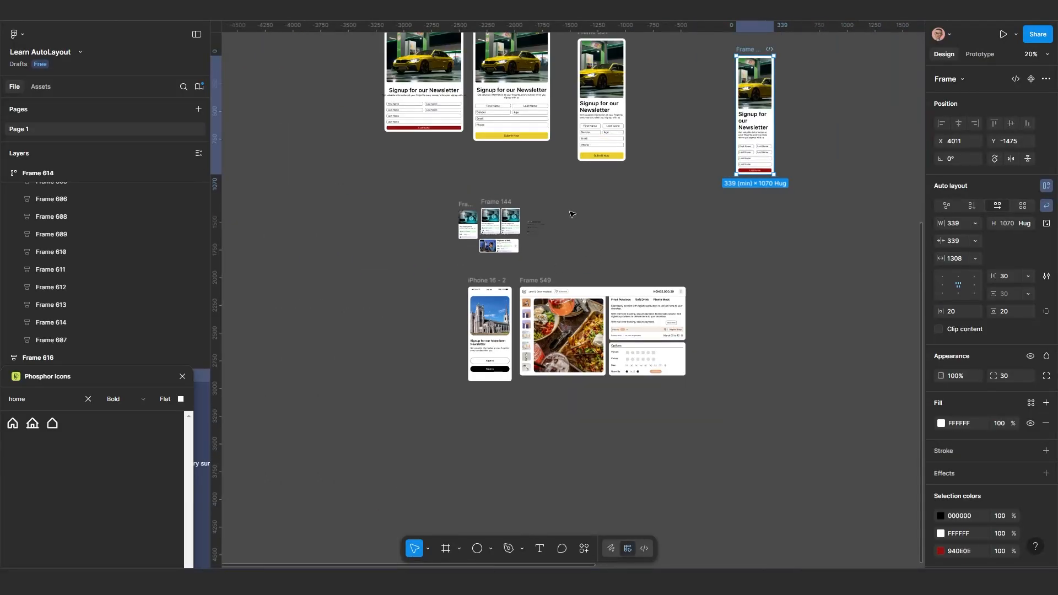
{"action": "scroll", "coordinate": [474, 226], "scroll_direction": "up", "scroll_amount": 10}
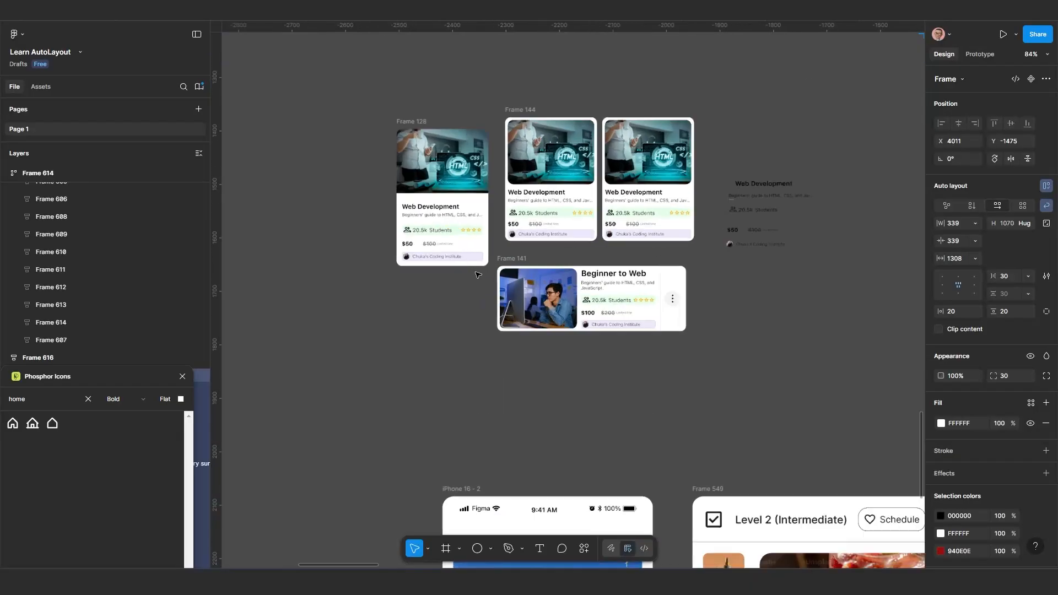
{"action": "scroll", "coordinate": [478, 275], "scroll_direction": "up", "scroll_amount": 1}
{"action": "left_click_drag", "start_coordinate": [479, 275], "coordinate": [478, 315]}
{"action": "scroll", "coordinate": [434, 235], "scroll_direction": "up", "scroll_amount": 2}
{"action": "left_click_drag", "start_coordinate": [434, 236], "coordinate": [551, 274]}
{"action": "scroll", "coordinate": [506, 273], "scroll_direction": "down", "scroll_amount": 1}
{"action": "left_click_drag", "start_coordinate": [502, 178], "coordinate": [399, 133]}
{"action": "scroll", "coordinate": [430, 253], "scroll_direction": "up", "scroll_amount": 1}
{"action": "left_click_drag", "start_coordinate": [429, 253], "coordinate": [360, 208]}
{"action": "scroll", "coordinate": [520, 261], "scroll_direction": "up", "scroll_amount": 2}
{"action": "double_click", "coordinate": [523, 268]}
{"action": "scroll", "coordinate": [523, 269], "scroll_direction": "down", "scroll_amount": 2}
{"action": "double_click", "coordinate": [607, 268]}
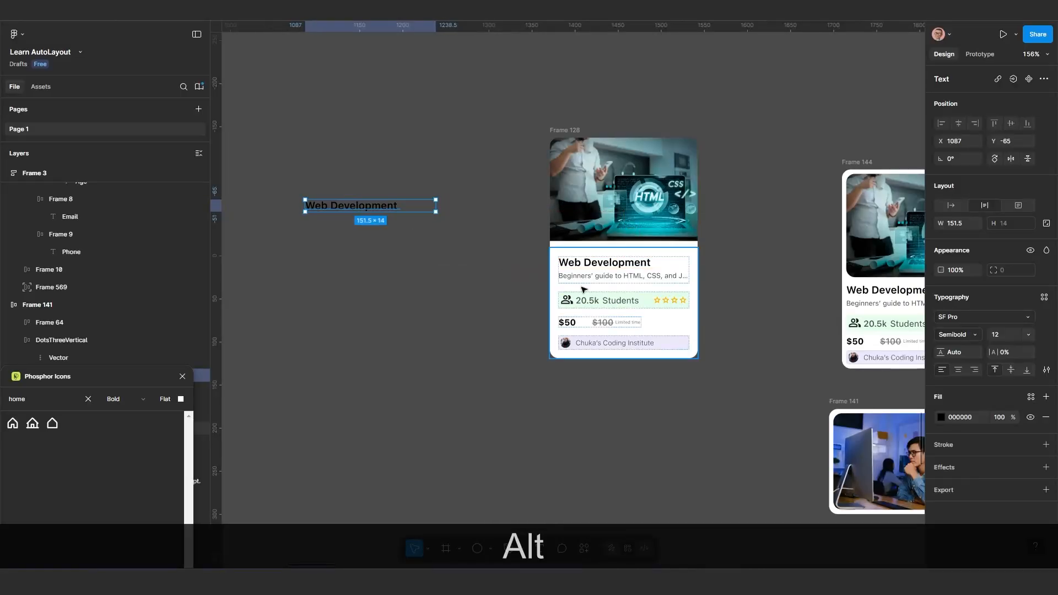
Duplicate Frame 128's "Beginners' guide to HTML, CSS, and JavaScript." description onto the canvas below the title copy
{"action": "left_click", "coordinate": [619, 278]}
{"action": "double_click", "coordinate": [619, 277]}
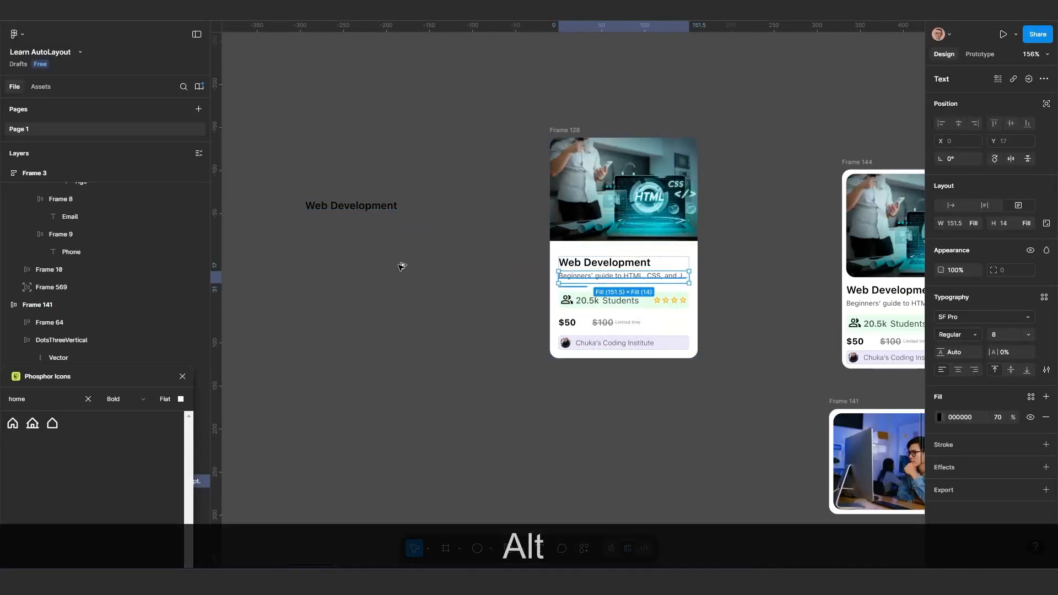
{"action": "left_click_drag", "start_coordinate": [618, 277], "coordinate": [357, 257]}
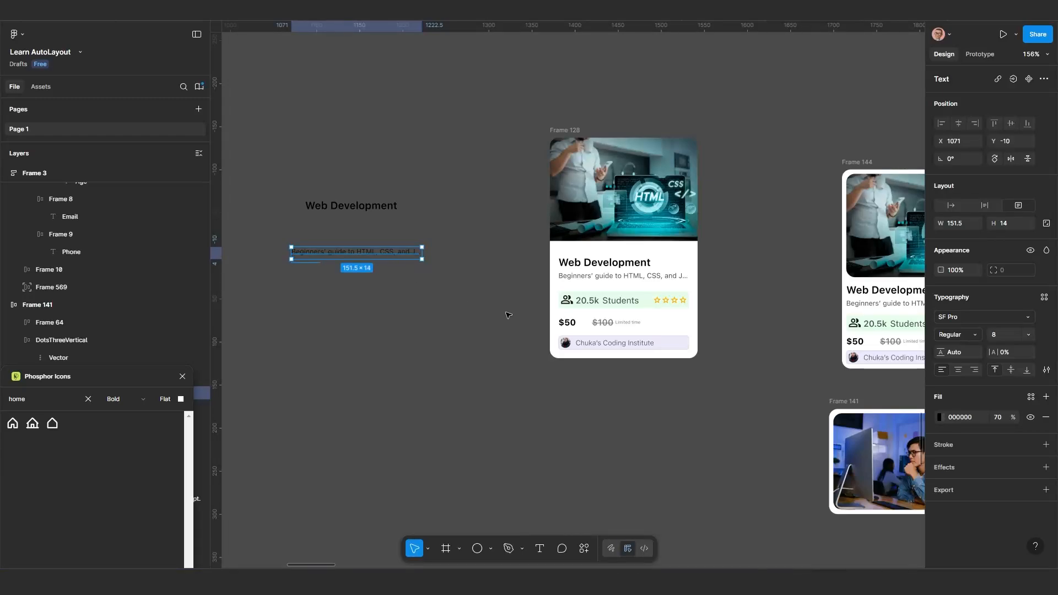
With its text settings open, resize the copied description to 152 × 20 and move it closer under the title copy
{"action": "left_click_drag", "start_coordinate": [334, 275], "coordinate": [333, 283]}
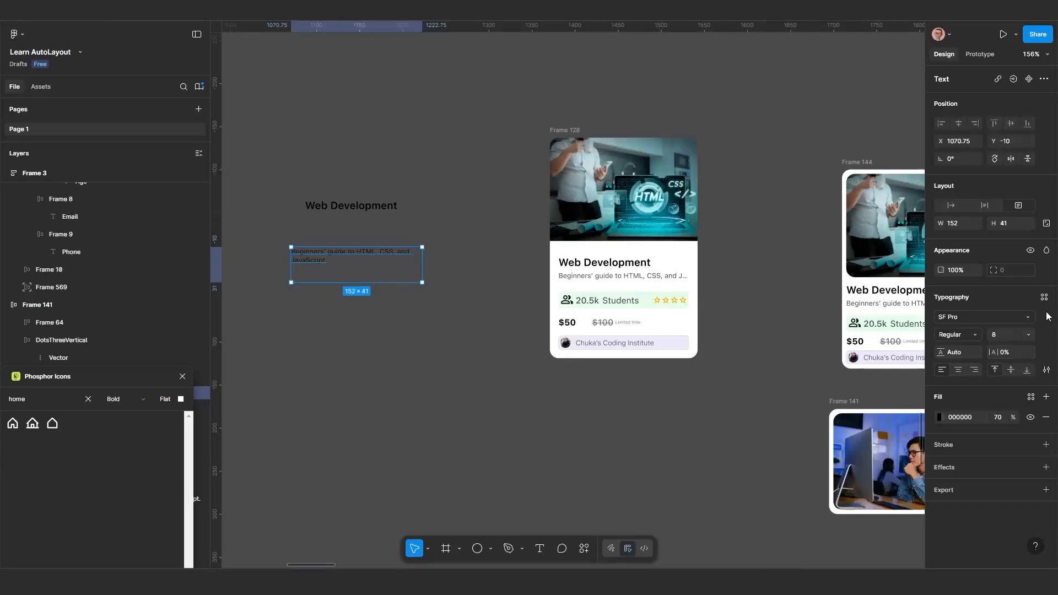
{"action": "left_click", "coordinate": [1047, 370]}
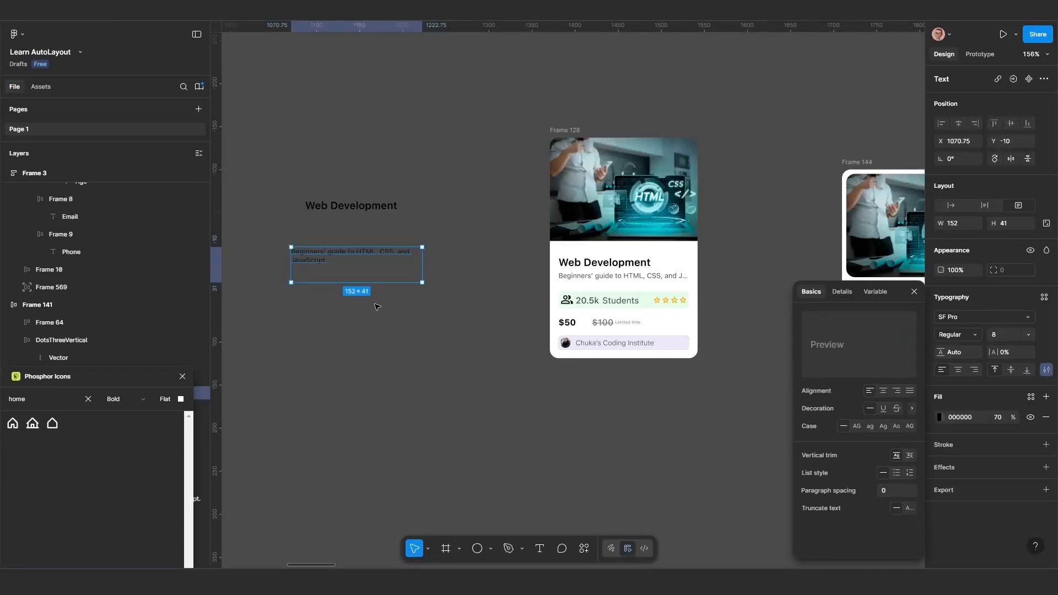
{"action": "double_click", "coordinate": [357, 270]}
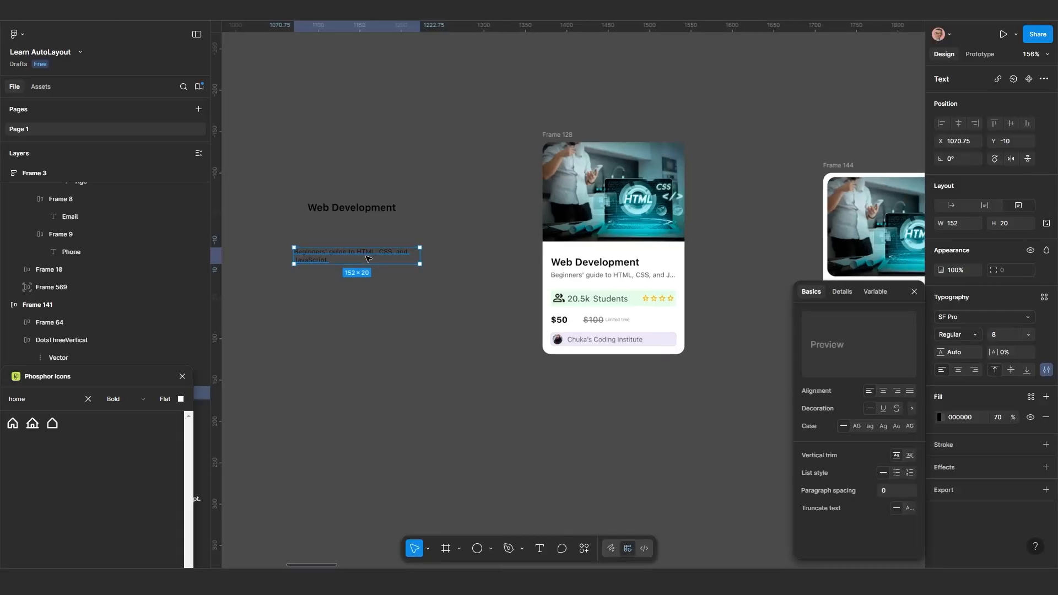
{"action": "scroll", "coordinate": [591, 300], "scroll_direction": "up", "scroll_amount": 2}
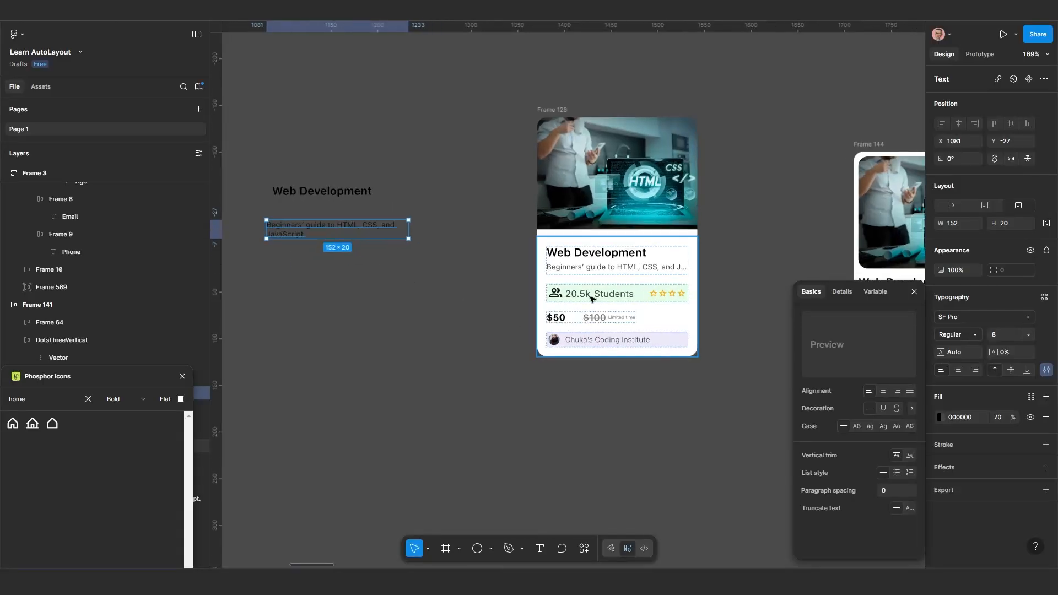
Duplicate the people icon, "20.5k", "Students" and star rating from the Frame 128 card onto the canvas below the copied description
{"action": "left_click", "coordinate": [591, 299]}
{"action": "double_click", "coordinate": [592, 299]}
{"action": "double_click", "coordinate": [584, 295]}
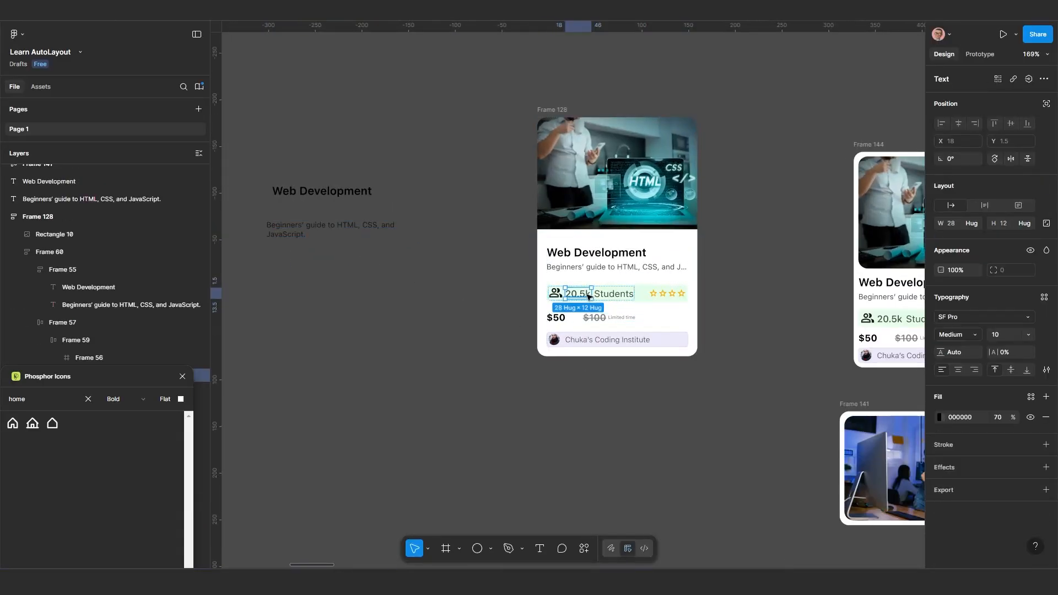
{"action": "left_click", "coordinate": [555, 293], "text": "shift"}
{"action": "left_click", "coordinate": [613, 294], "text": "shift"}
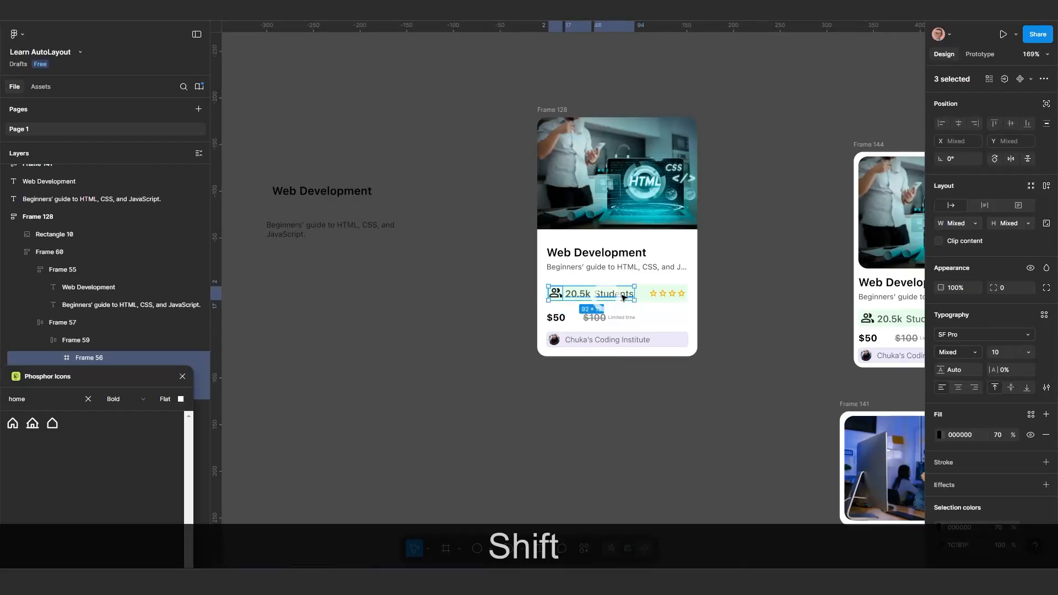
{"action": "left_click", "coordinate": [659, 298], "text": "shift"}
{"action": "left_click_drag", "start_coordinate": [666, 297], "coordinate": [317, 288]}
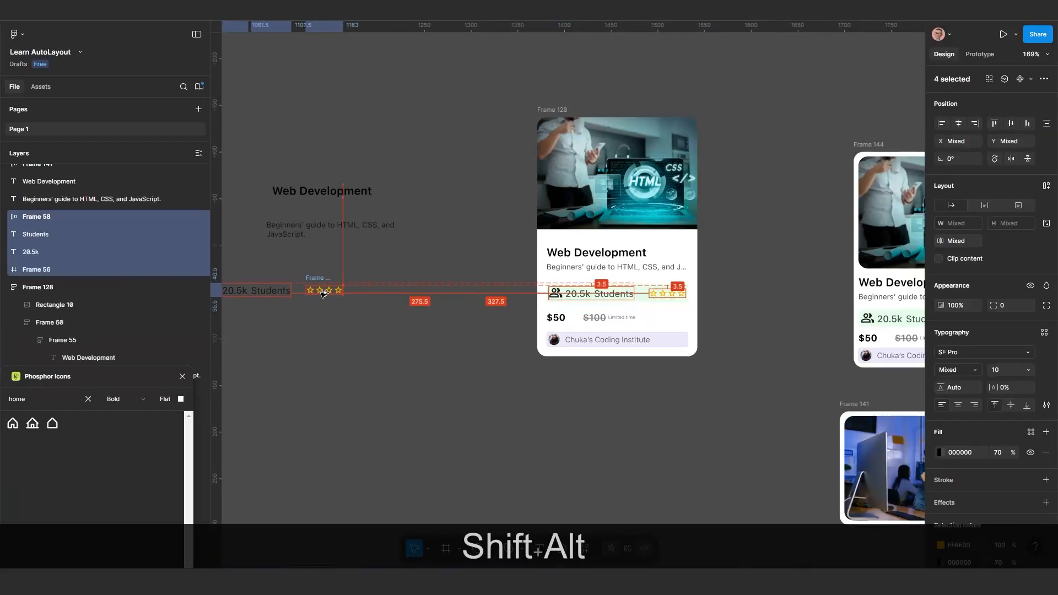
Duplicate the card's "$50", "$100" and "Limited time" texts onto the canvas below the copied students row
{"action": "double_click", "coordinate": [561, 321]}
{"action": "double_click", "coordinate": [562, 321]}
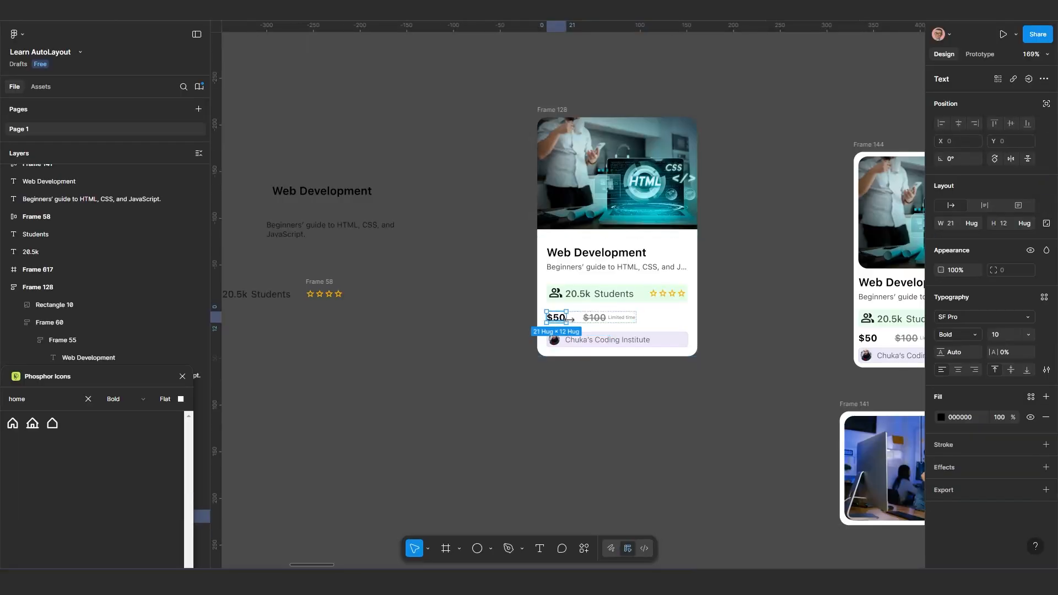
{"action": "left_click", "coordinate": [604, 319], "text": "shift"}
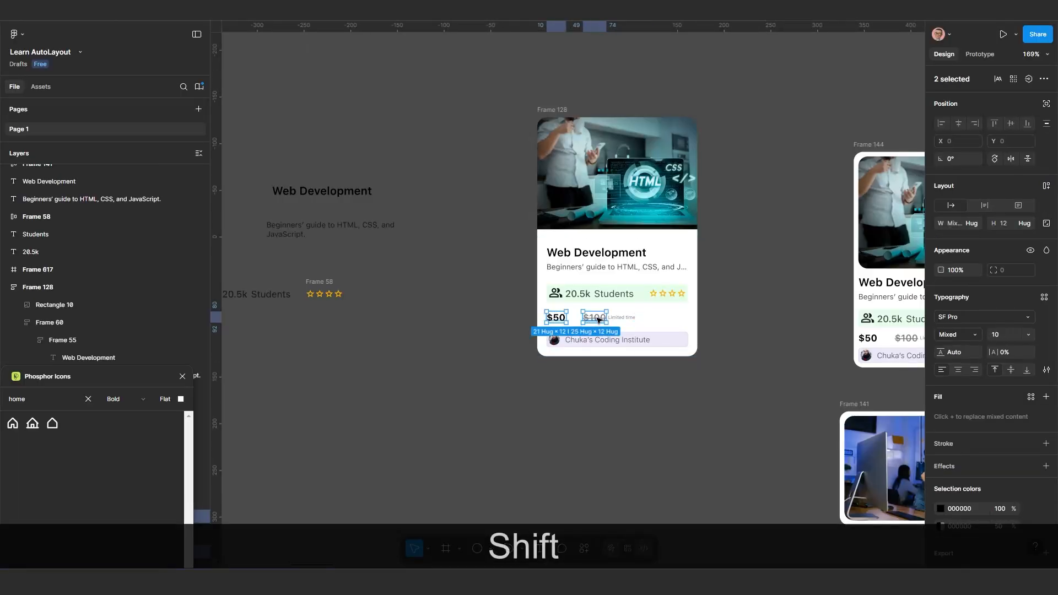
{"action": "left_click", "coordinate": [623, 319], "text": "shift"}
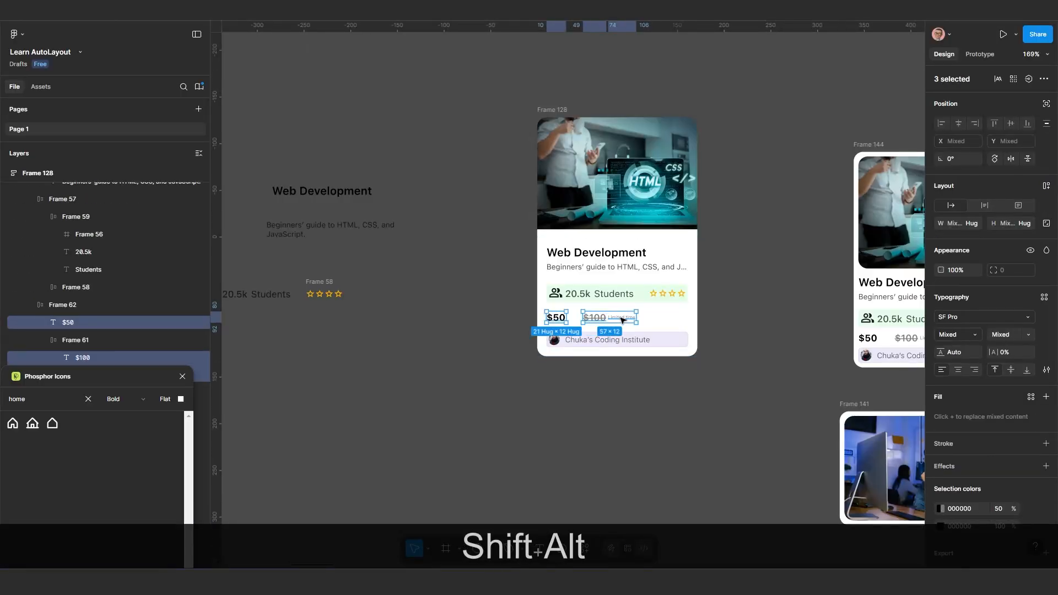
{"action": "left_click_drag", "start_coordinate": [467, 330], "coordinate": [360, 358]}
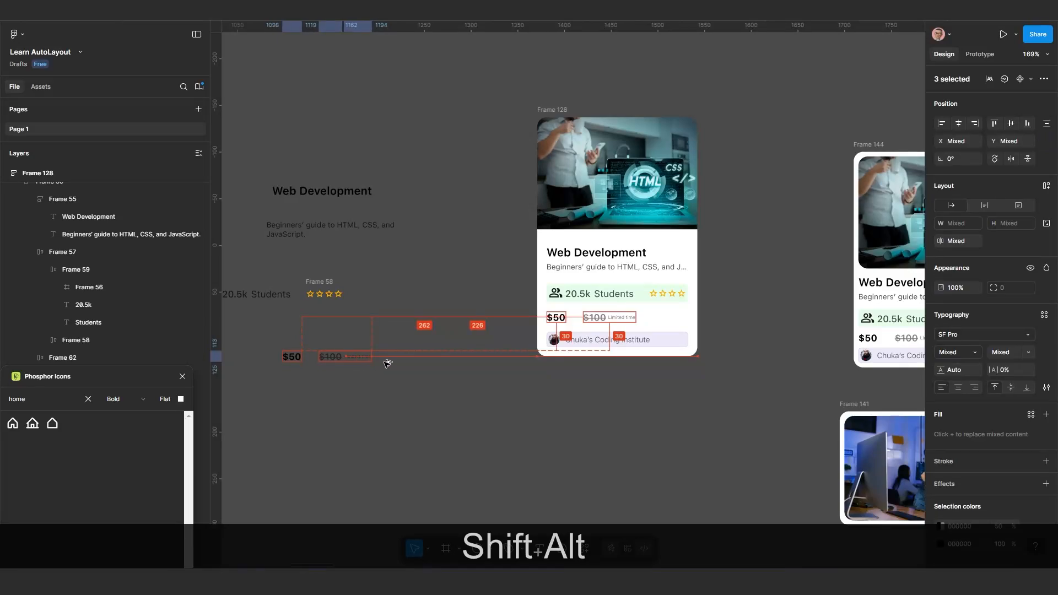
Duplicate the "Chuka's Coding Institute" text and its round avatar from the card onto the canvas below the copied prices
{"action": "left_click", "coordinate": [577, 342]}
{"action": "left_click", "coordinate": [577, 342]}
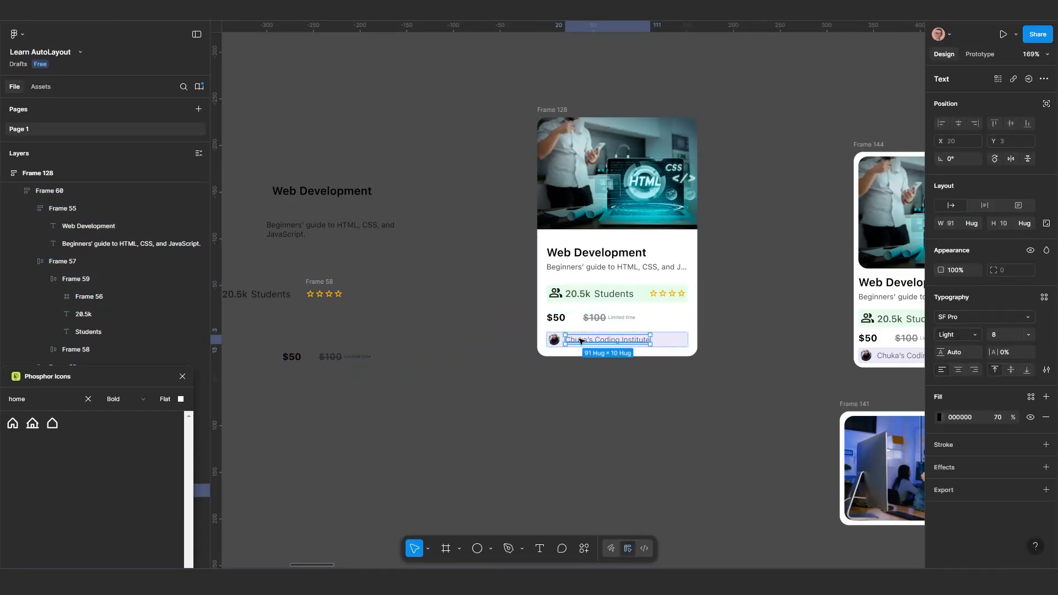
{"action": "left_click", "coordinate": [556, 341], "text": "shift"}
{"action": "left_click_drag", "start_coordinate": [555, 342], "coordinate": [346, 402]}
{"action": "left_click", "coordinate": [444, 392]}
{"action": "scroll", "coordinate": [531, 184], "scroll_direction": "down", "scroll_amount": 2}
{"action": "scroll", "coordinate": [531, 184], "scroll_direction": "left", "scroll_amount": 3}
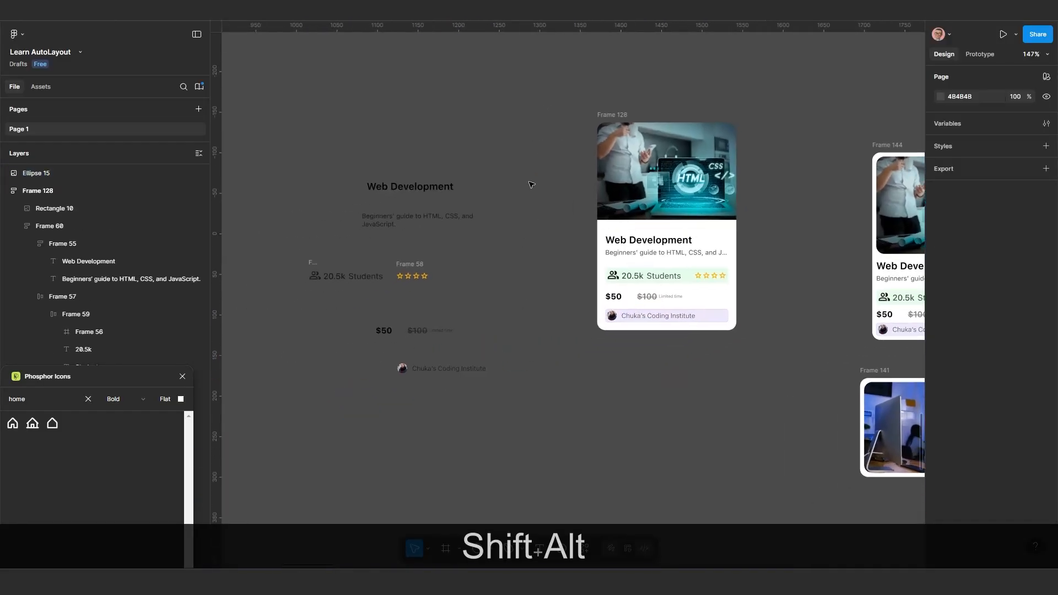
Tidy up all eleven copied elements into evenly spaced, left-aligned rows and stretch the selection to about 231 wide
{"action": "left_click_drag", "start_coordinate": [517, 152], "coordinate": [293, 466]}
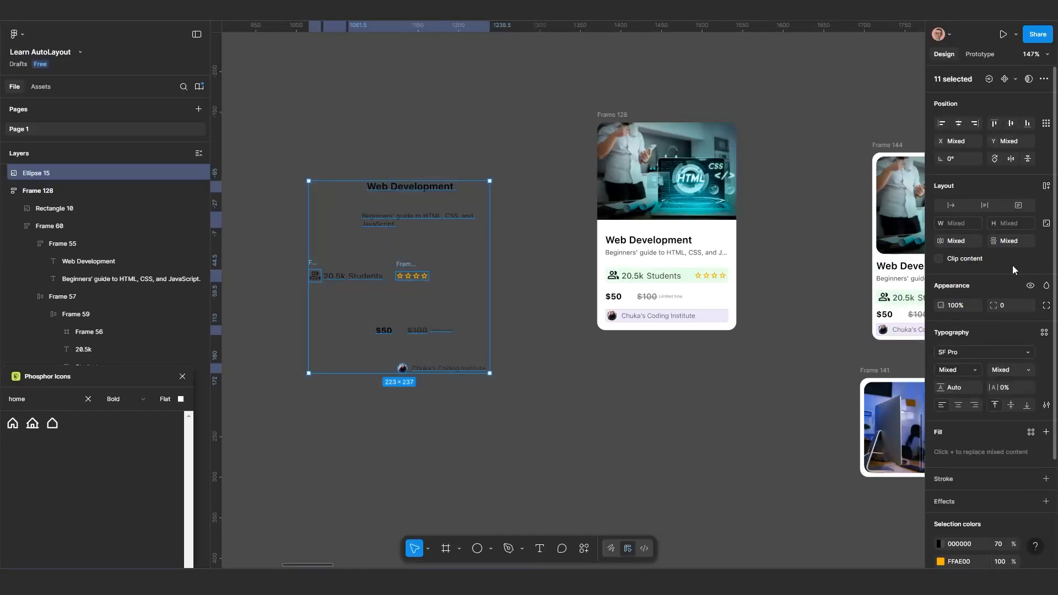
{"action": "key", "text": "Escape"}
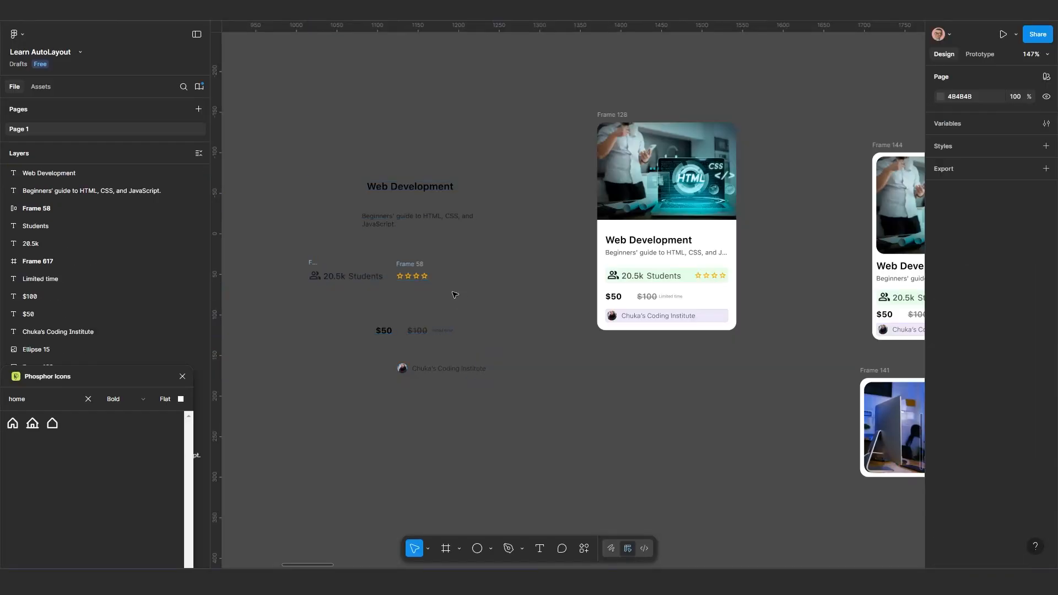
{"action": "left_click_drag", "start_coordinate": [524, 134], "coordinate": [295, 465]}
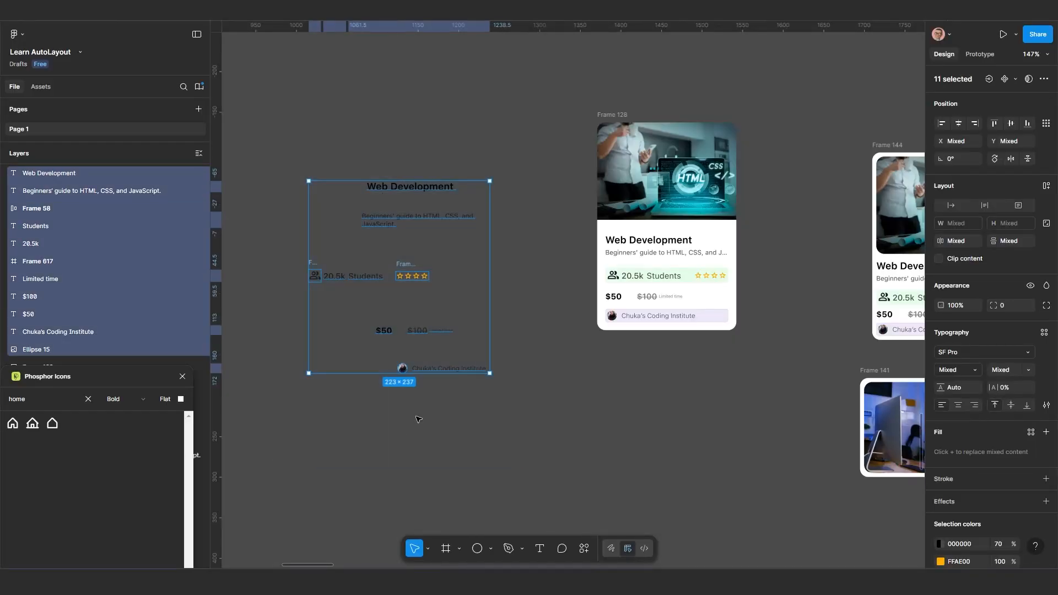
{"action": "left_click", "coordinate": [481, 365]}
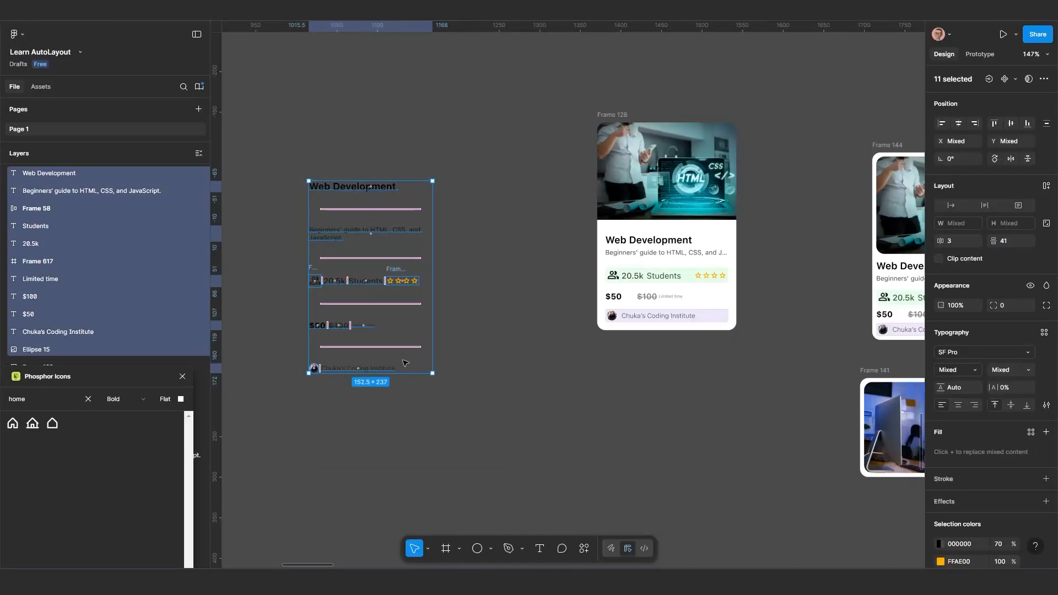
{"action": "scroll", "coordinate": [391, 327], "scroll_direction": "up", "scroll_amount": 1}
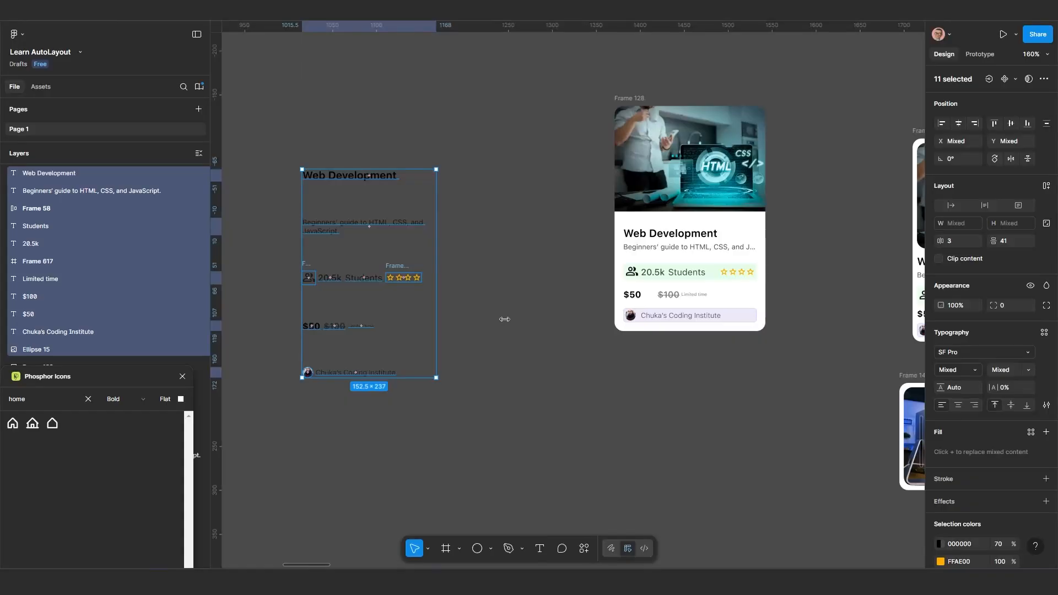
{"action": "left_click_drag", "start_coordinate": [504, 319], "coordinate": [505, 319]}
{"action": "left_click", "coordinate": [421, 342]}
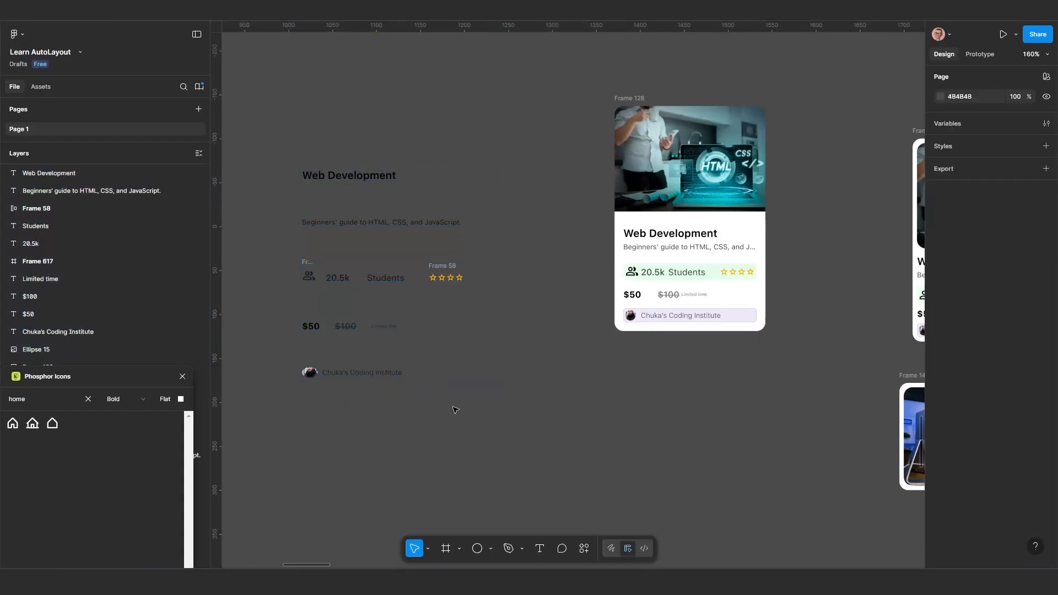
Draw a rectangle of about 151 × 140 and place it above the copied text rows, beside the Frame 128 card
{"action": "scroll", "coordinate": [465, 416], "scroll_direction": "down", "scroll_amount": 1}
{"action": "left_click_drag", "start_coordinate": [465, 416], "coordinate": [464, 359]}
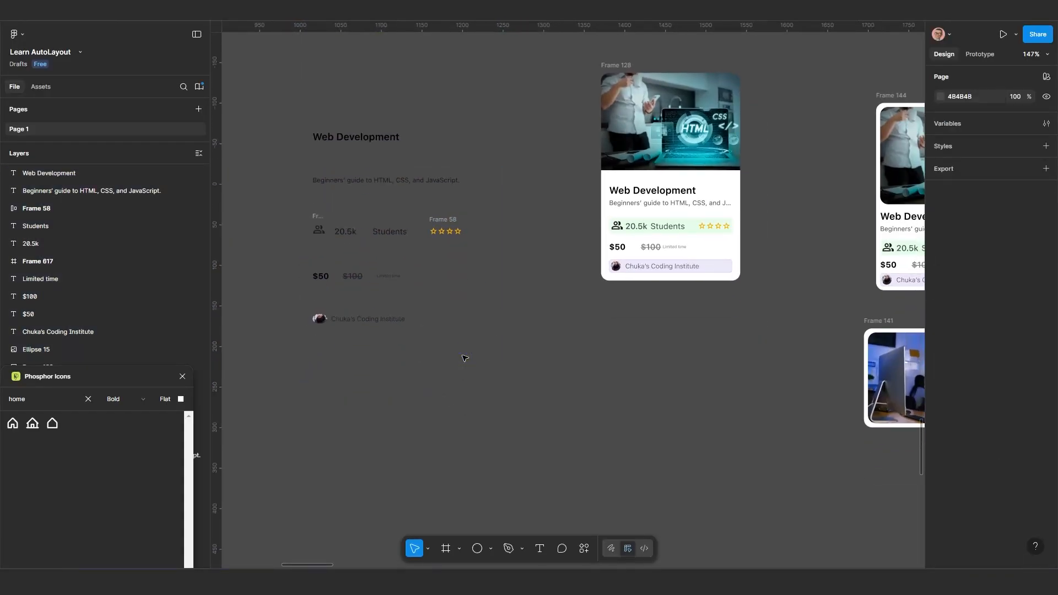
{"action": "scroll", "coordinate": [657, 220], "scroll_direction": "up", "scroll_amount": 2}
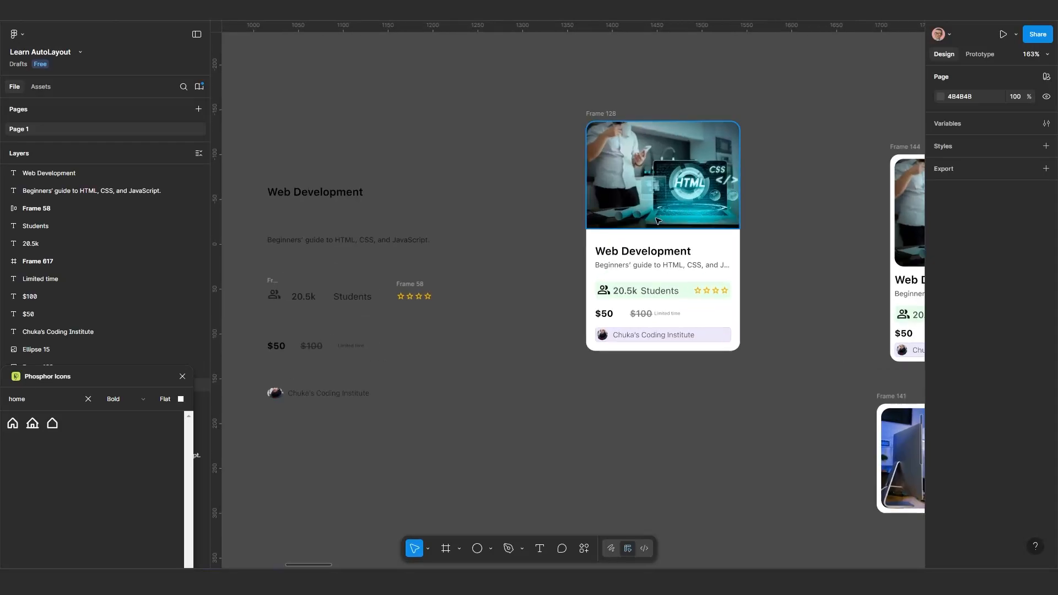
{"action": "left_click_drag", "start_coordinate": [656, 214], "coordinate": [666, 212]}
{"action": "left_click", "coordinate": [659, 175]}
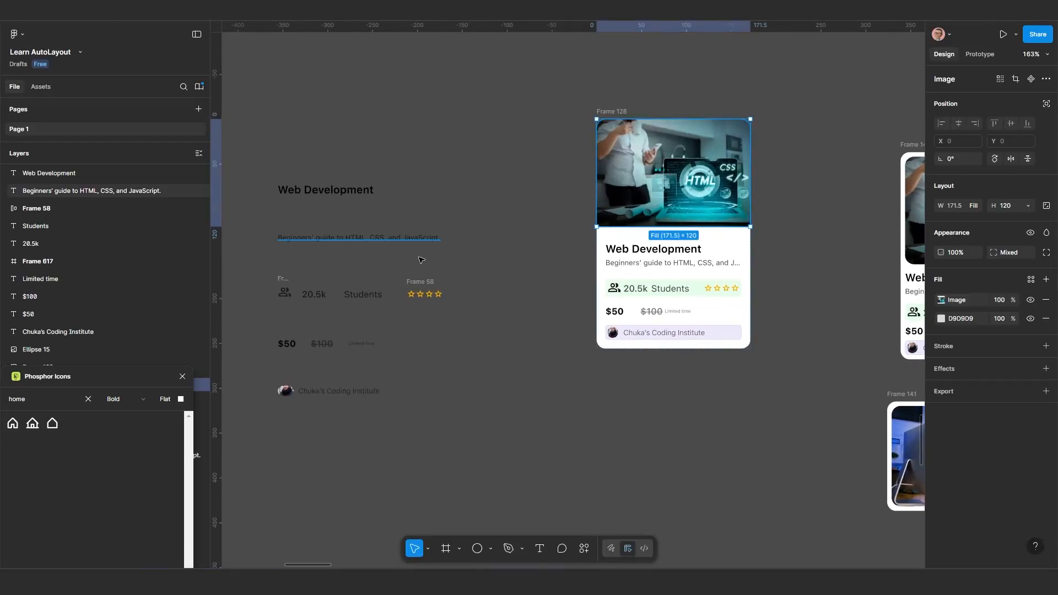
{"action": "left_click", "coordinate": [490, 548]}
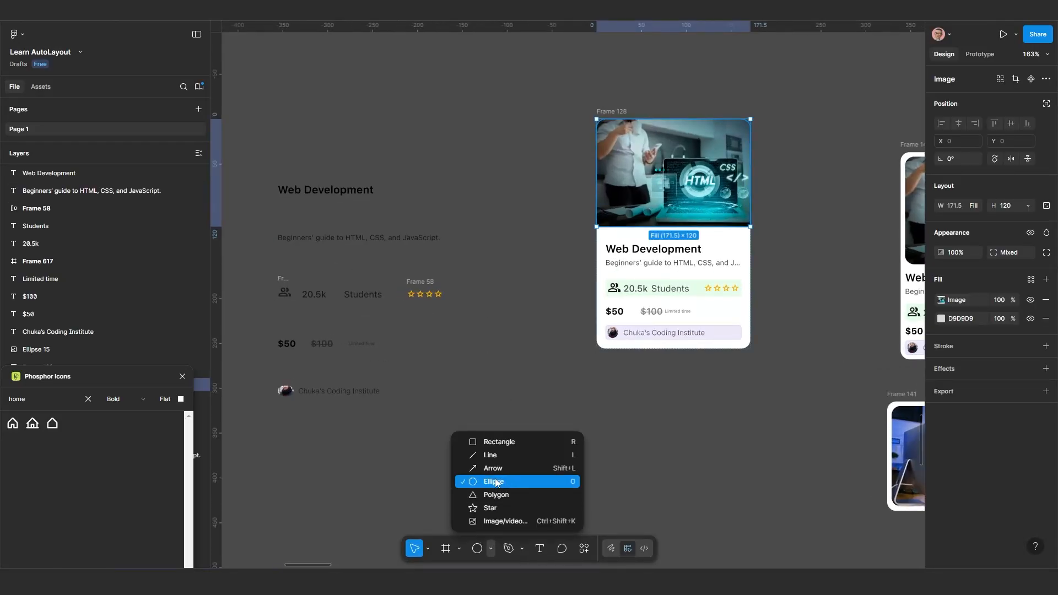
{"action": "left_click", "coordinate": [495, 442]}
{"action": "left_click_drag", "start_coordinate": [439, 359], "coordinate": [565, 474]}
{"action": "left_click_drag", "start_coordinate": [506, 449], "coordinate": [576, 178]}
{"action": "left_click_drag", "start_coordinate": [445, 173], "coordinate": [441, 171]}
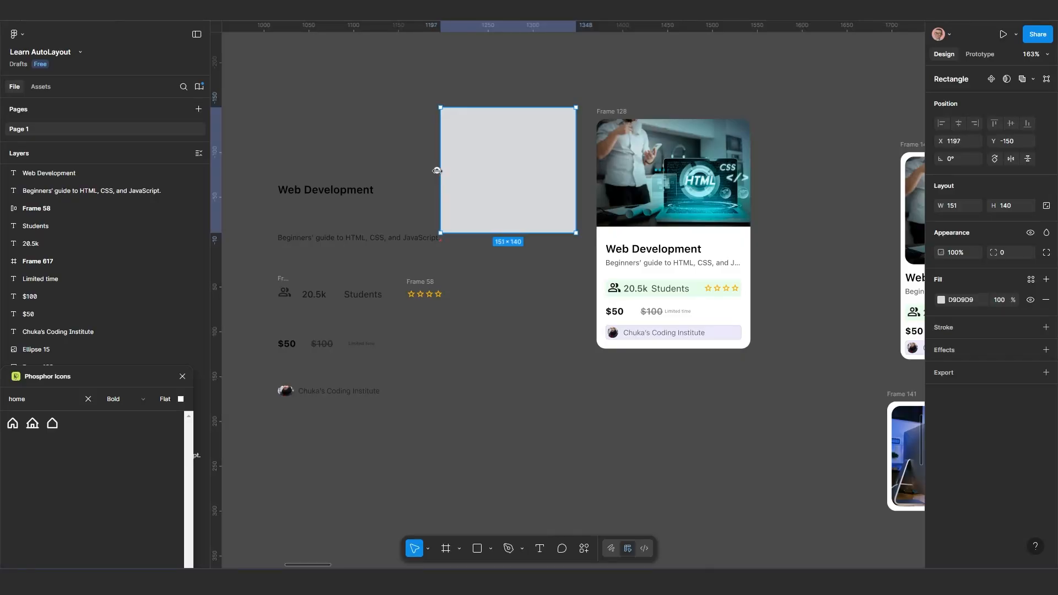
{"action": "scroll", "coordinate": [536, 277], "scroll_direction": "up", "scroll_amount": 3}
{"action": "left_click_drag", "start_coordinate": [536, 278], "coordinate": [518, 199]}
Wrap the copied Web Development title and description in a vertical auto layout frame with a gap of 20
{"action": "left_click", "coordinate": [388, 272]}
{"action": "left_click", "coordinate": [396, 319], "text": "shift"}
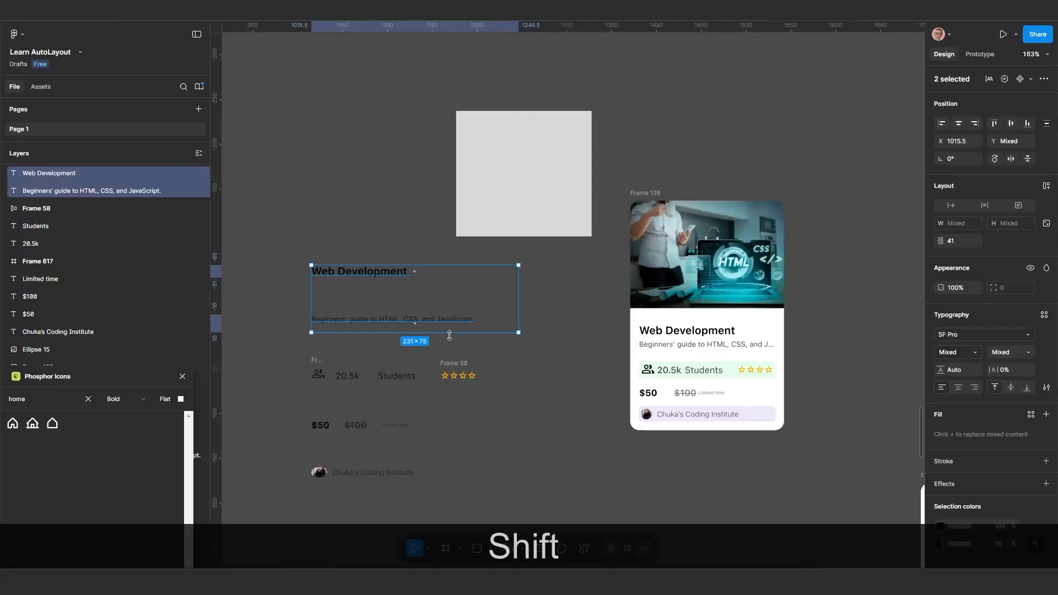
{"action": "key", "text": "shift+a"}
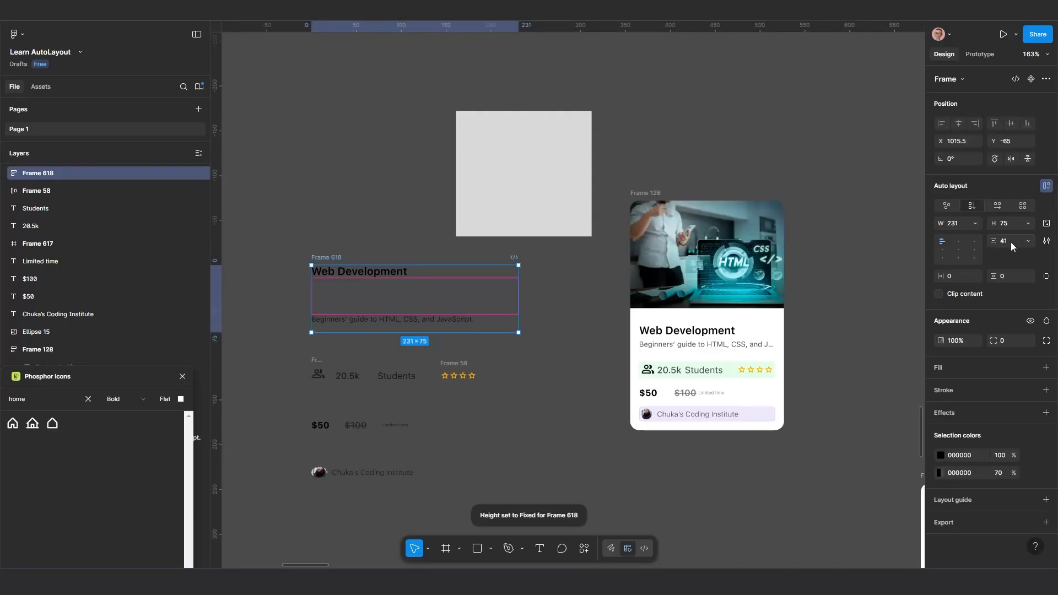
{"action": "type", "text": "20"}
{"action": "key", "text": "Return"}
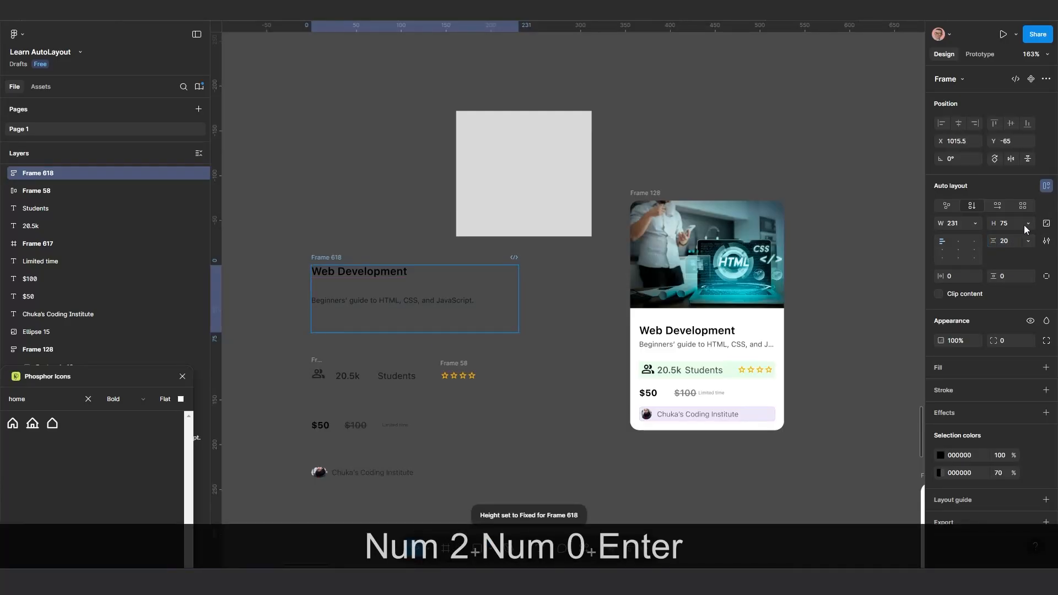
Set both the width and height of the title-and-description frame to hug its contents
{"action": "left_click", "coordinate": [975, 222]}
{"action": "left_click", "coordinate": [975, 236]}
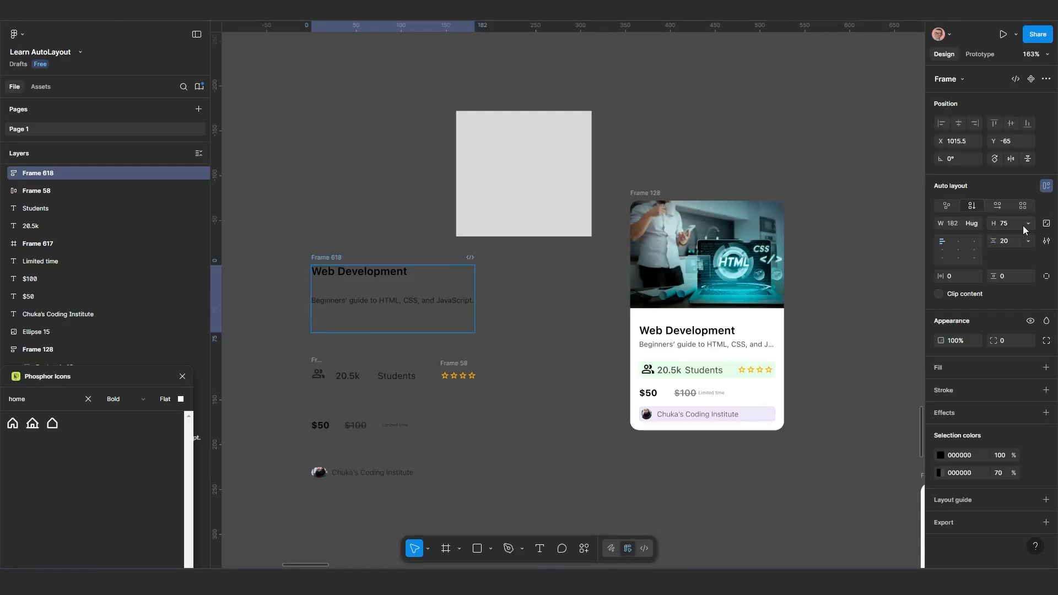
{"action": "left_click", "coordinate": [1025, 226]}
{"action": "left_click", "coordinate": [1009, 236]}
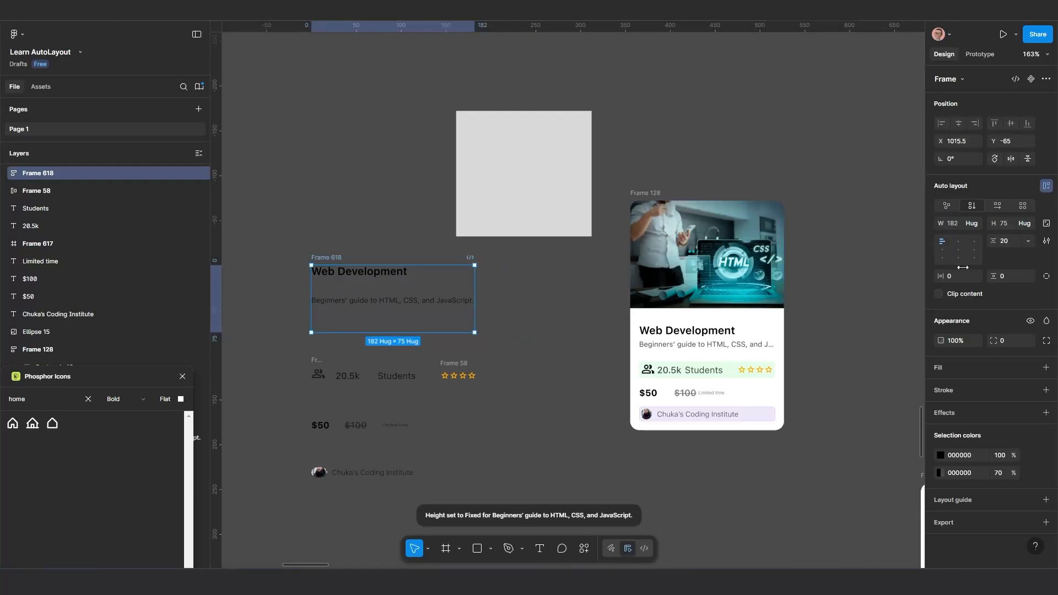
Select the "Beginners' guide to HTML, CSS, and JavaScript." description inside the new auto layout frame
{"action": "left_click", "coordinate": [358, 301]}
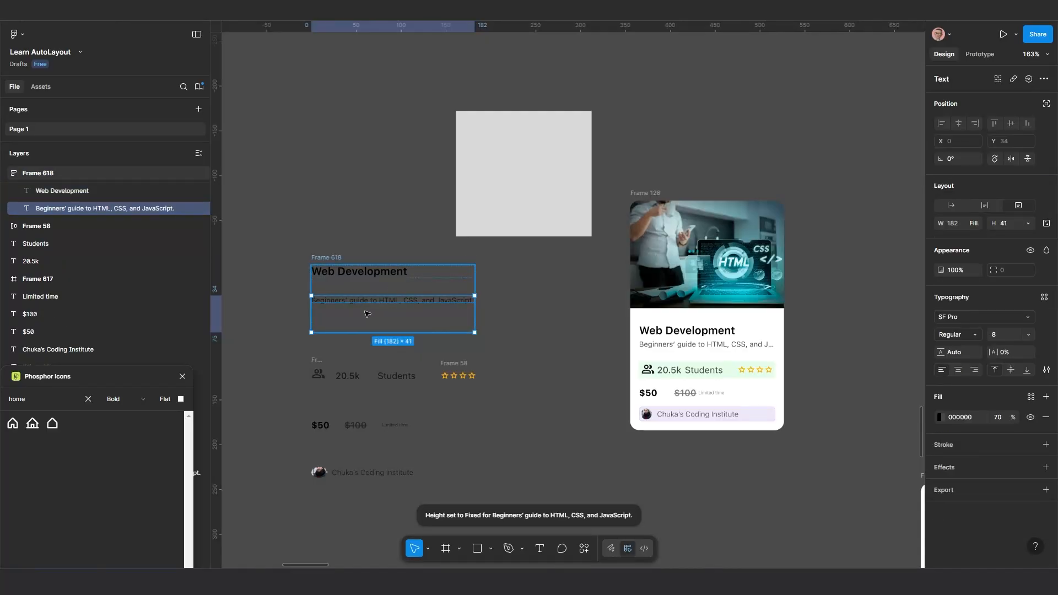
{"action": "left_click", "coordinate": [497, 321]}
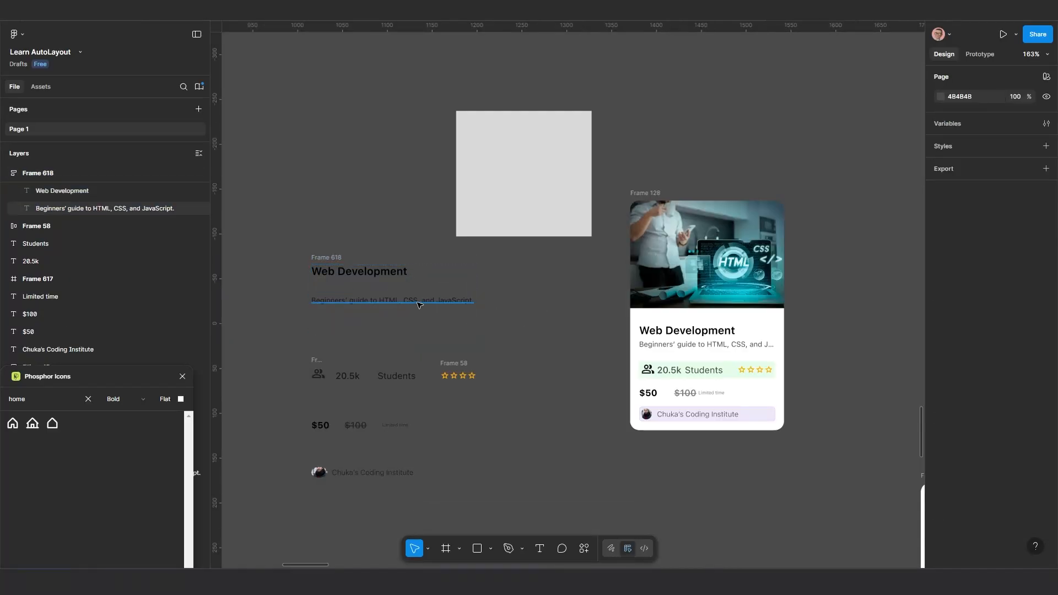
{"action": "left_click", "coordinate": [419, 303]}
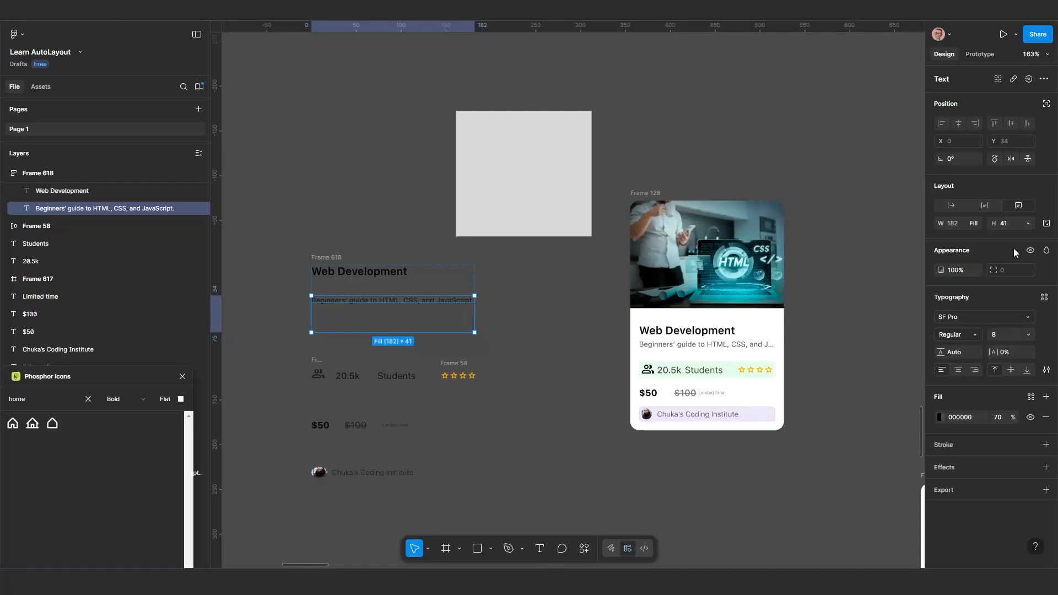
Set the height of the "Beginners' guide to HTML, CSS, and JavaScript." description to hug its contents
{"action": "left_click", "coordinate": [1028, 224]}
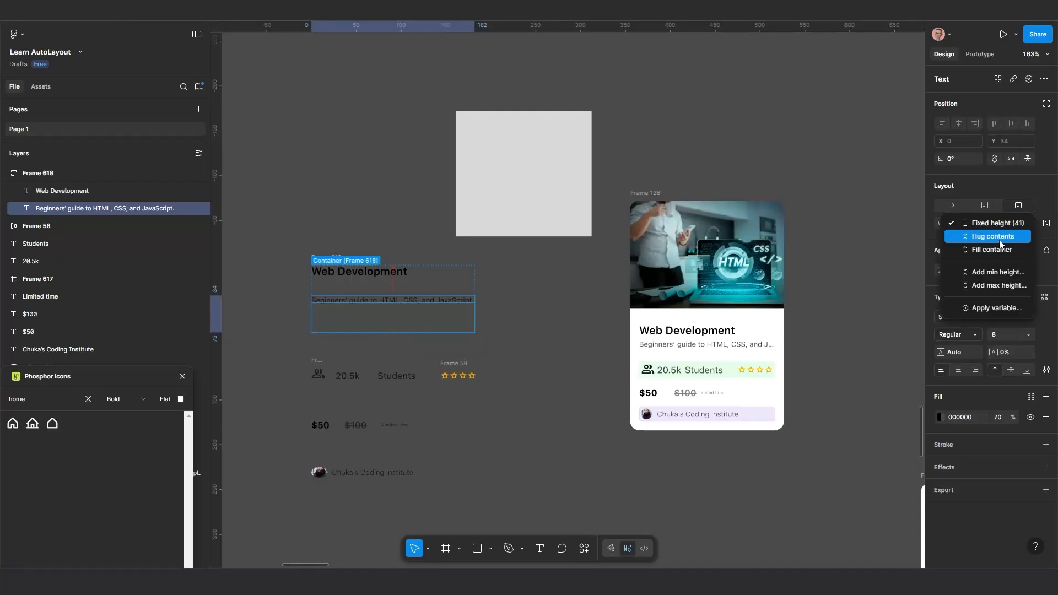
{"action": "left_click", "coordinate": [992, 236]}
{"action": "scroll", "coordinate": [355, 333], "scroll_direction": "up", "scroll_amount": 3}
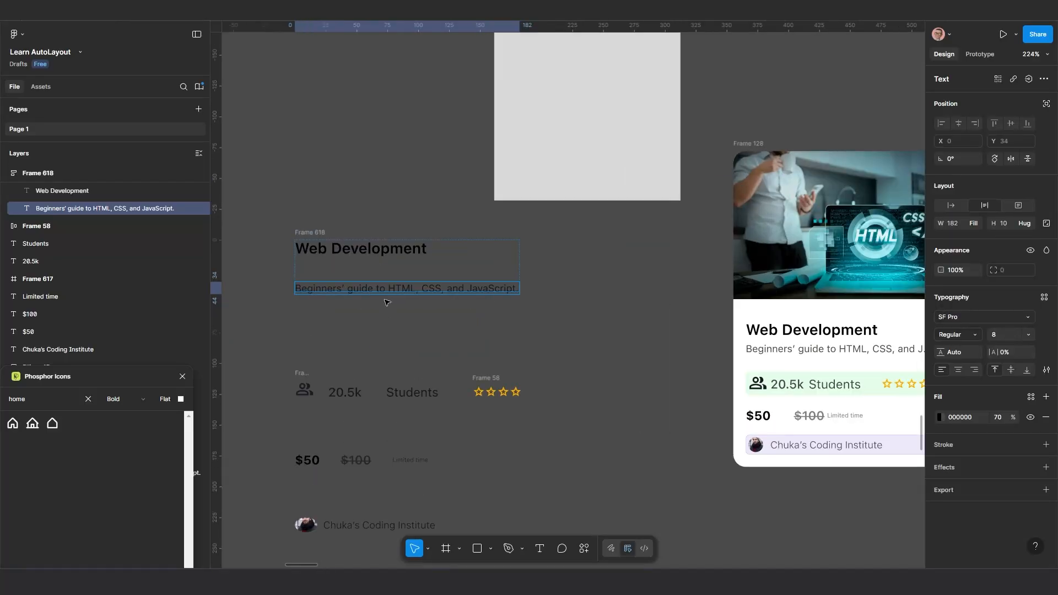
Set the gap of the auto layout frame holding the Web Development title and description to 10
{"action": "left_click", "coordinate": [312, 235]}
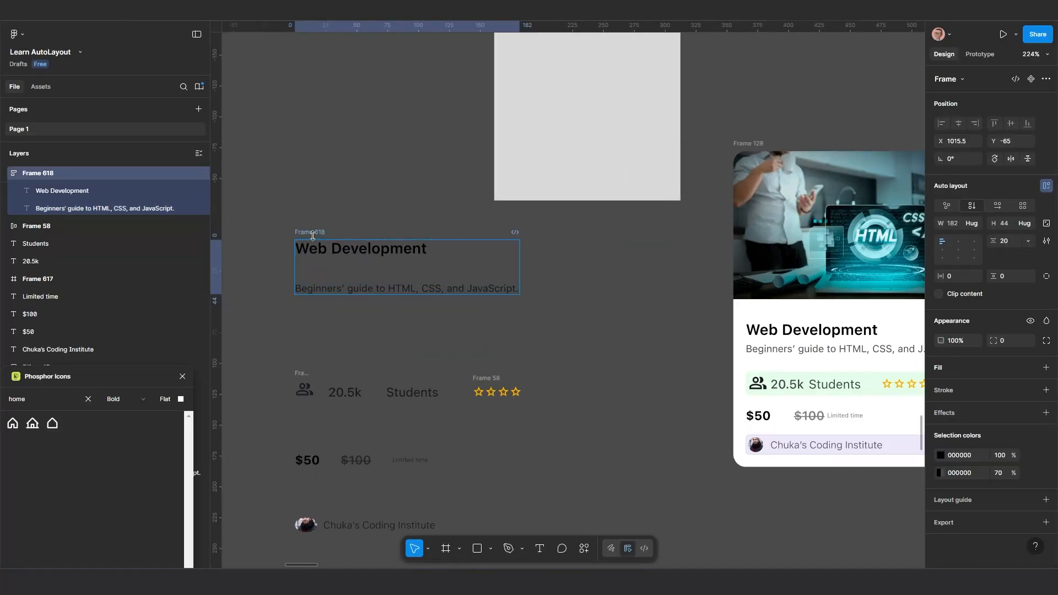
{"action": "left_click", "coordinate": [390, 253]}
{"action": "key", "text": "Escape"}
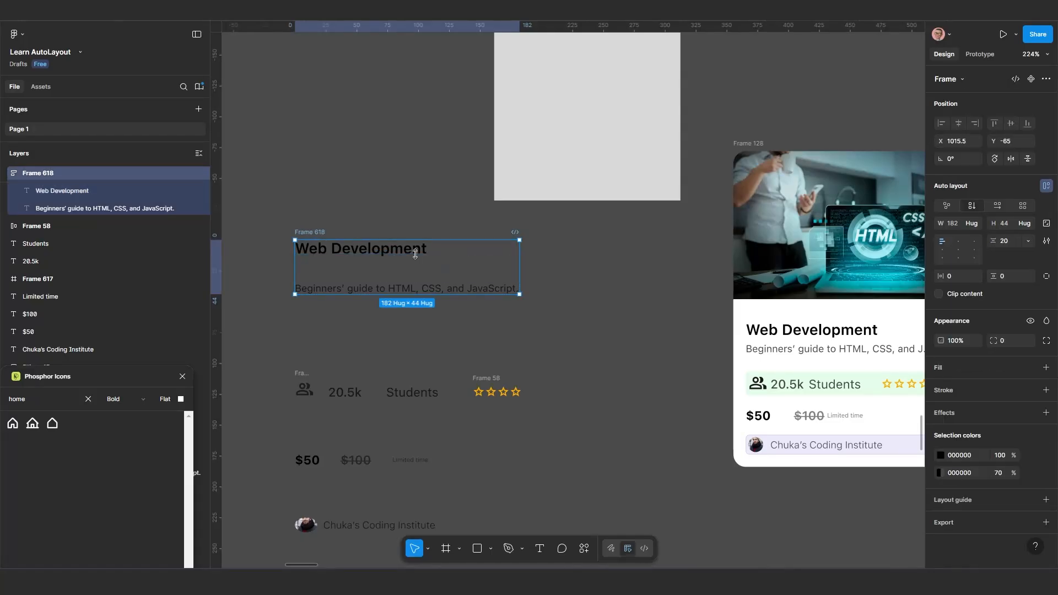
{"action": "left_click", "coordinate": [1008, 242]}
{"action": "type", "text": "10"}
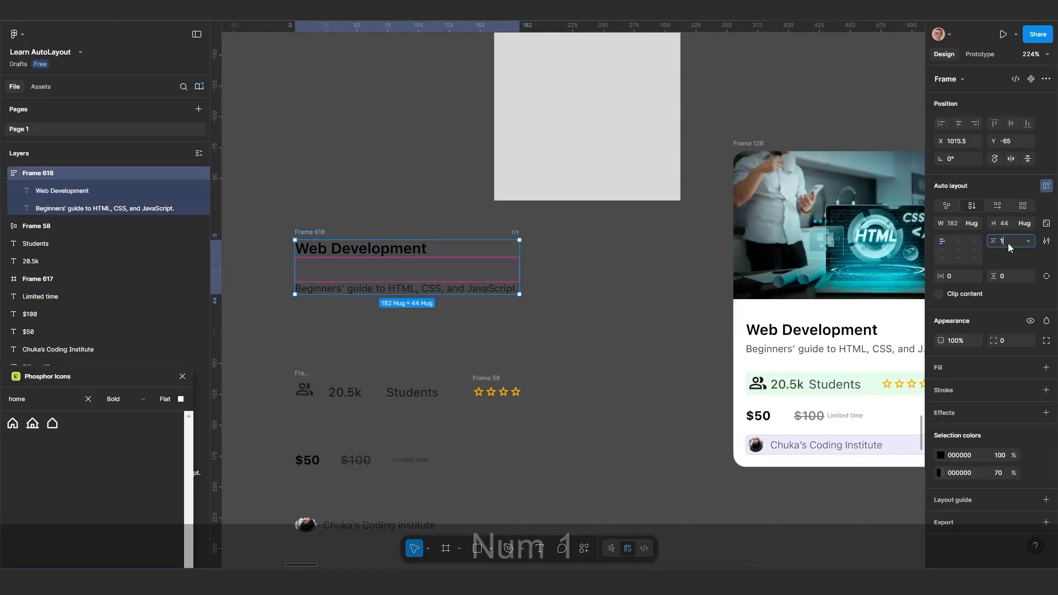
{"action": "key", "text": "Return"}
{"action": "scroll", "coordinate": [585, 303], "scroll_direction": "down", "scroll_amount": 3}
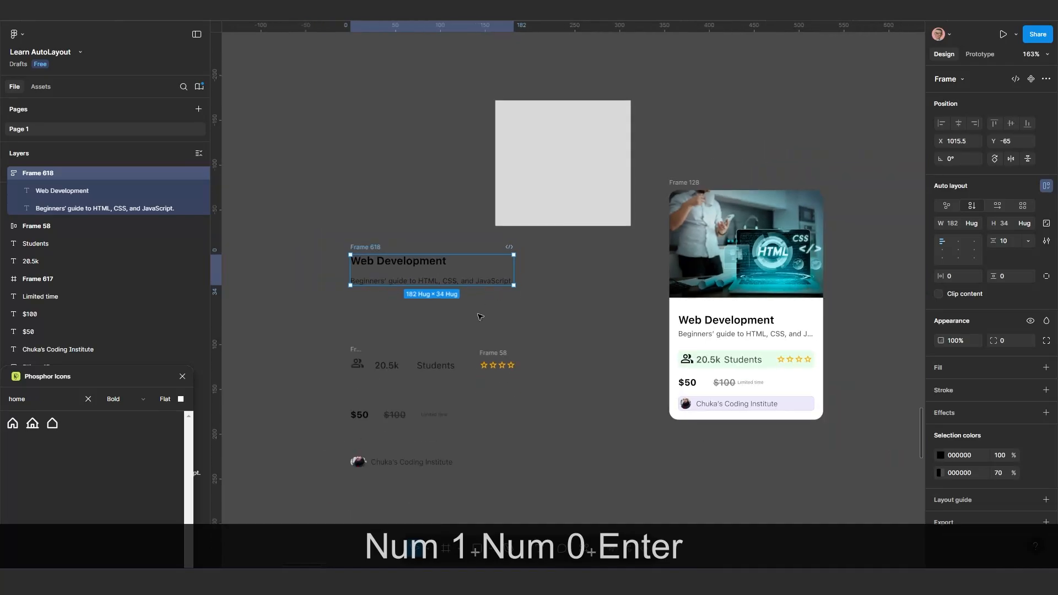
Move the people icon frame away from the 20.5k text, to about X 998, Y 55, and shift the Phosphor Icons window slightly
{"action": "scroll", "coordinate": [524, 378], "scroll_direction": "up", "scroll_amount": 3}
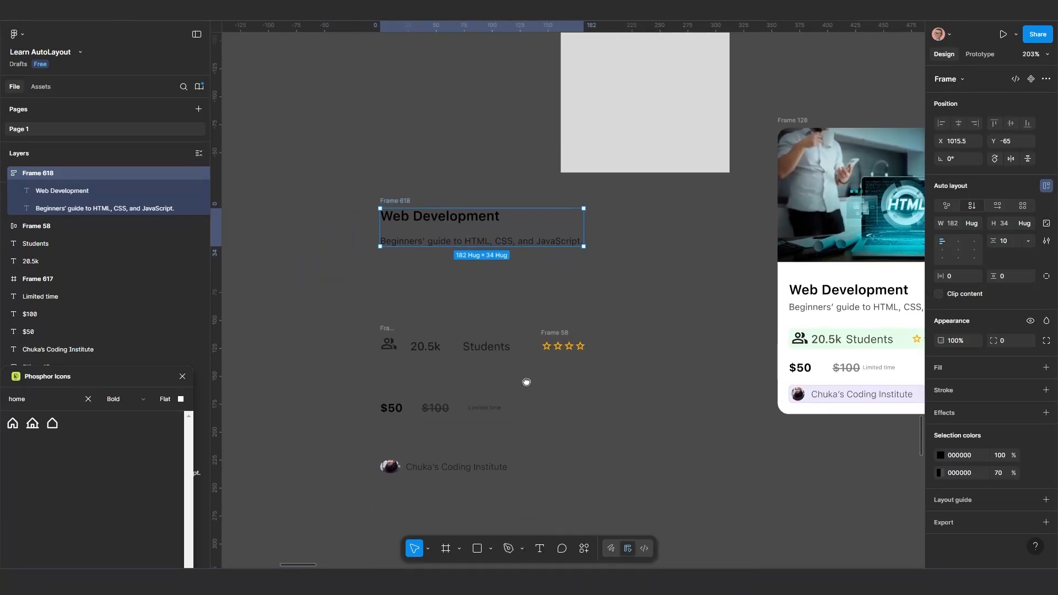
{"action": "scroll", "coordinate": [670, 309], "scroll_direction": "down", "scroll_amount": 3}
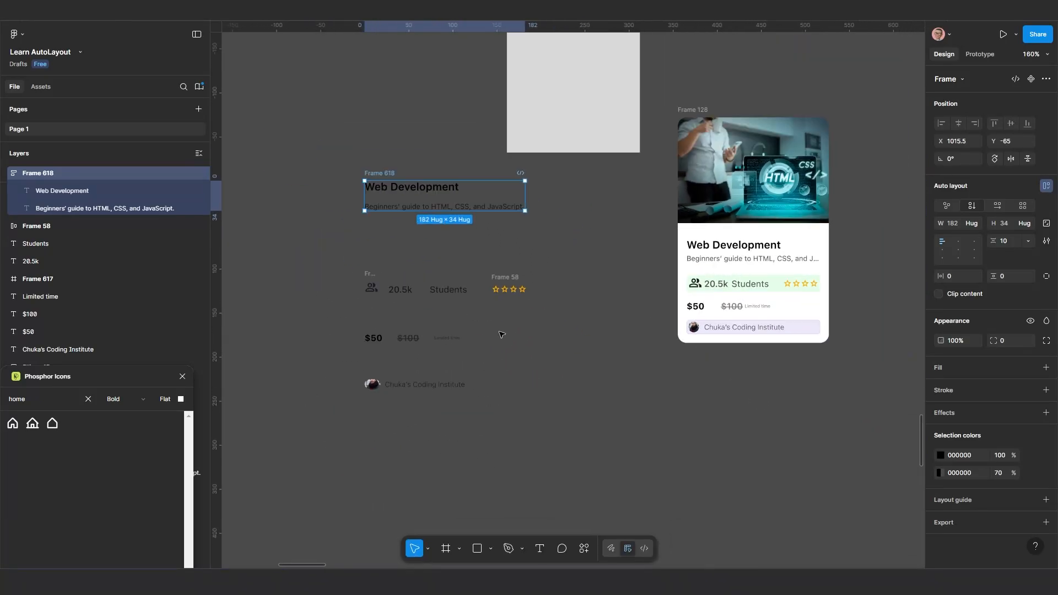
{"action": "scroll", "coordinate": [435, 324], "scroll_direction": "up", "scroll_amount": 3}
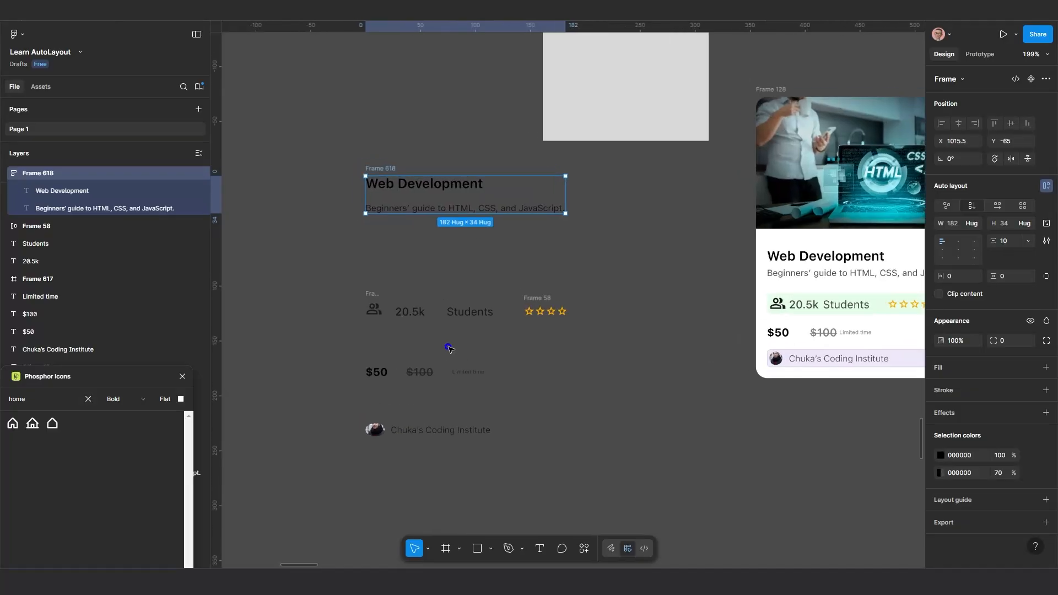
{"action": "scroll", "coordinate": [498, 315], "scroll_direction": "up", "scroll_amount": 2}
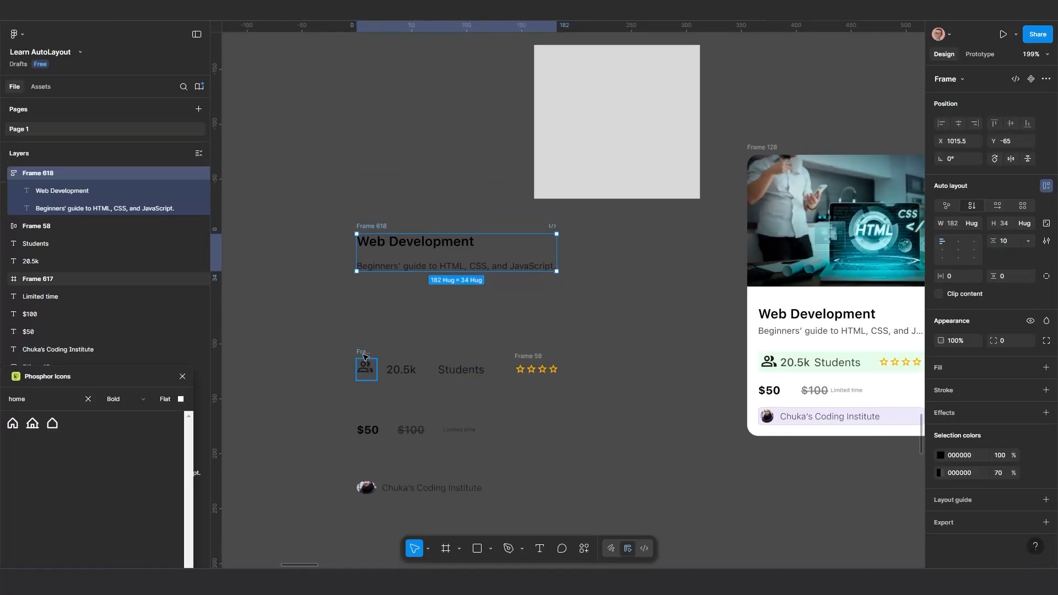
{"action": "mouse_move", "coordinate": [363, 351]}
{"action": "left_mouse_down"}
{"action": "mouse_move", "coordinate": [347, 345]}
{"action": "mouse_move", "coordinate": [344, 357]}
{"action": "left_mouse_up"}
{"action": "scroll", "coordinate": [387, 385], "scroll_direction": "up", "scroll_amount": 2}
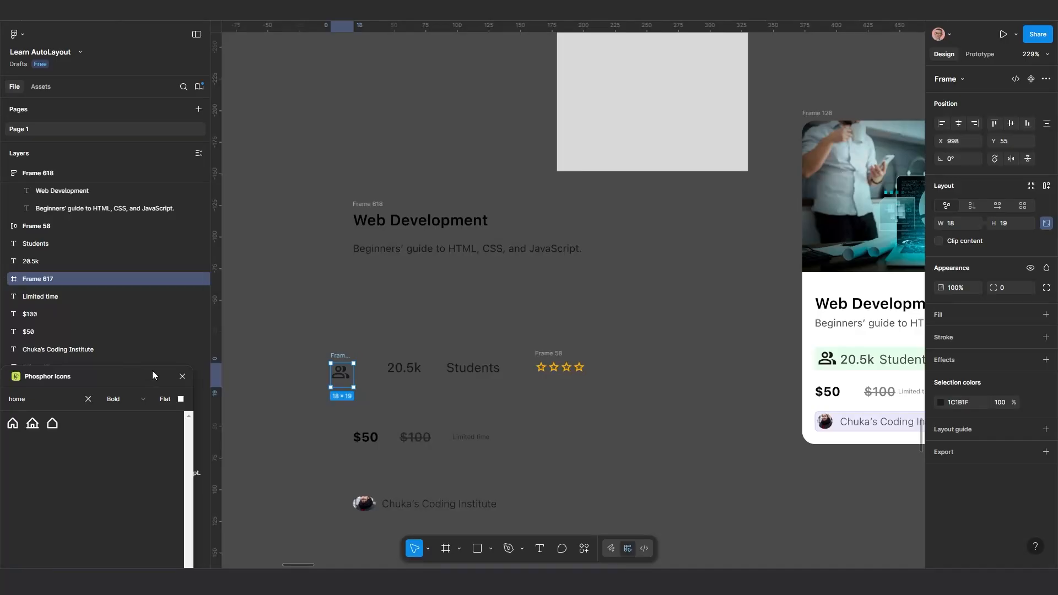
{"action": "left_click_drag", "start_coordinate": [153, 375], "coordinate": [193, 362]}
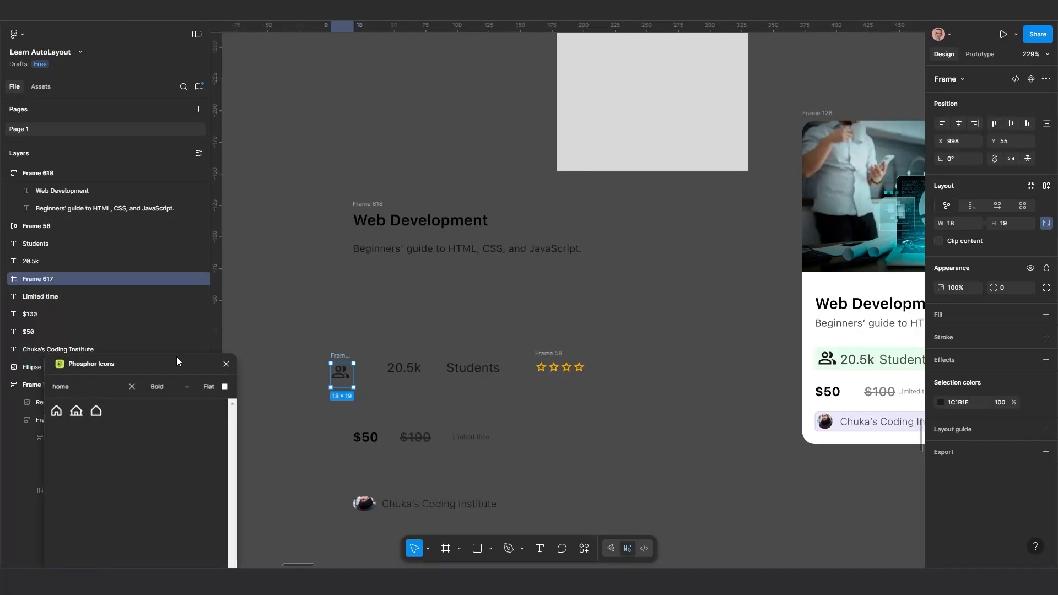
Switch the copied "20.5k" and "Students" texts to auto width
{"action": "left_click", "coordinate": [417, 373]}
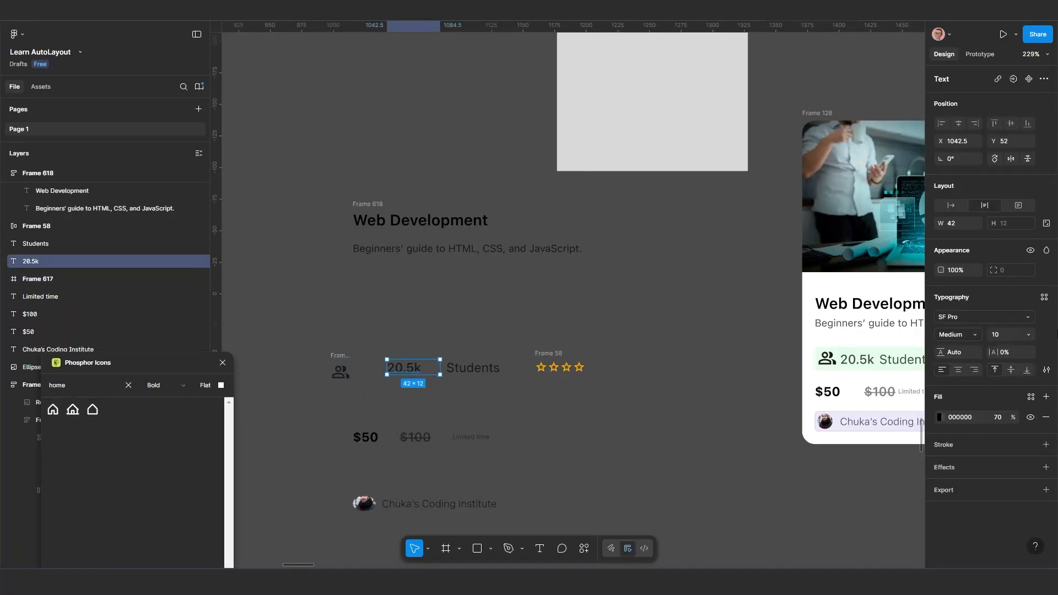
{"action": "left_click", "coordinate": [952, 205]}
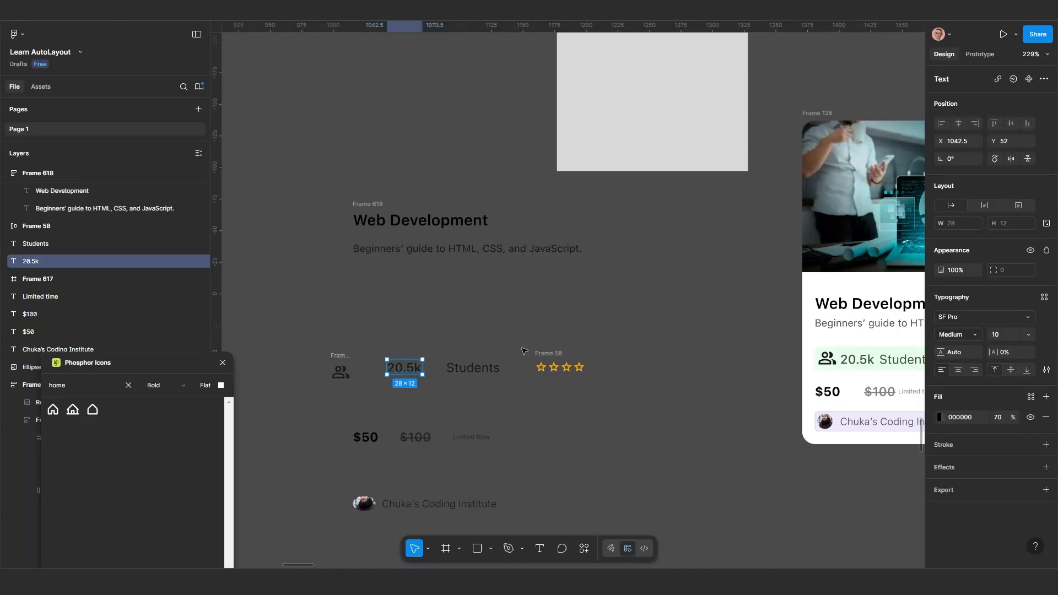
{"action": "left_click", "coordinate": [482, 375]}
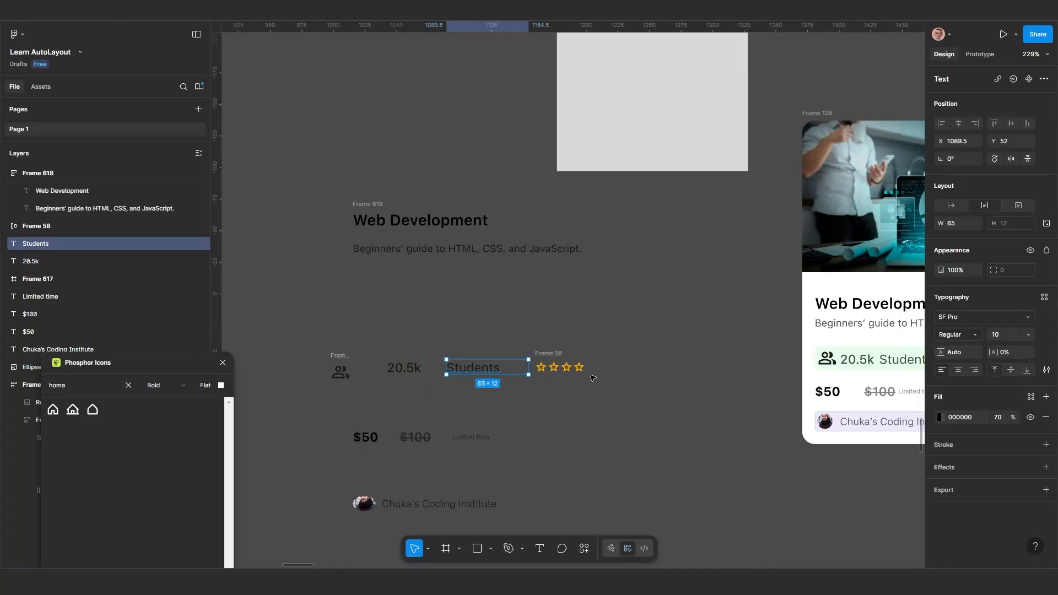
{"action": "left_click", "coordinate": [953, 206]}
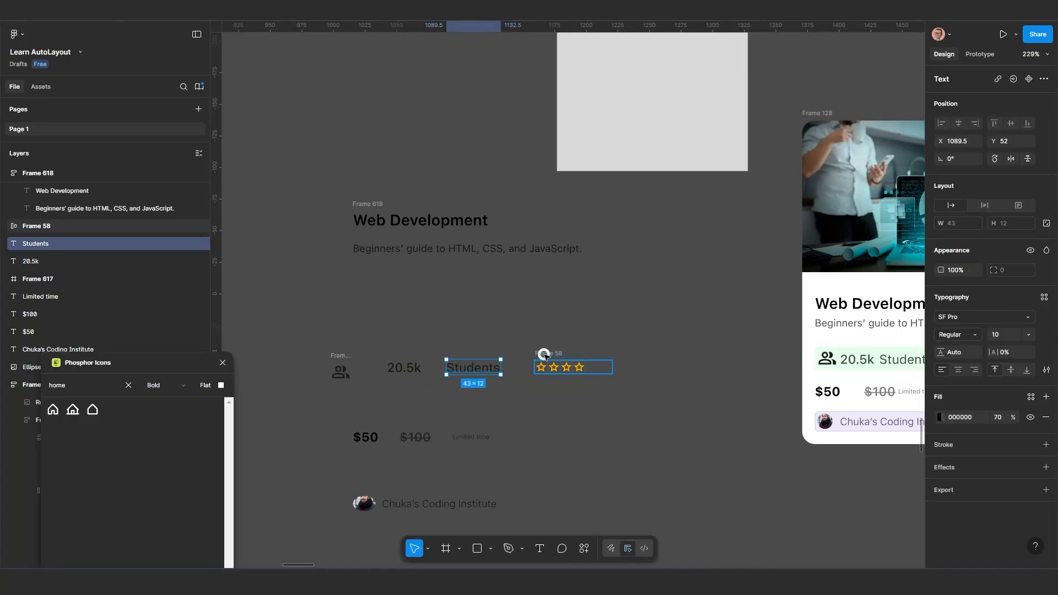
Move the star rating frame out of the students row, to about X 1253, Y 102, and ungroup it into separate stars
{"action": "left_click", "coordinate": [544, 356]}
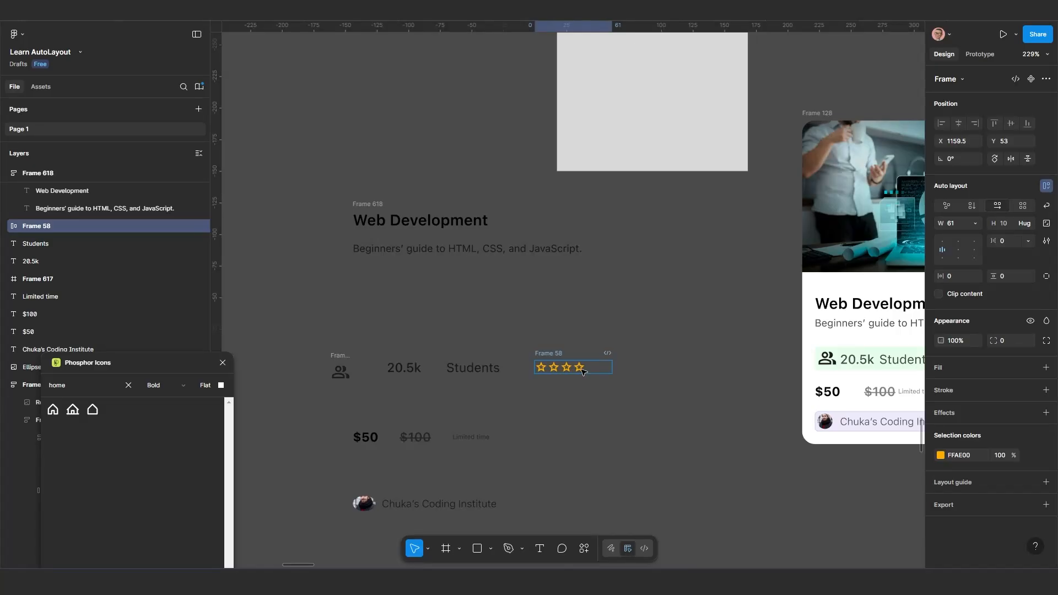
{"action": "scroll", "coordinate": [583, 371], "scroll_direction": "up", "scroll_amount": 3, "text": "ctrl"}
{"action": "left_click_drag", "start_coordinate": [576, 365], "coordinate": [699, 450]}
{"action": "key", "text": "alt"}
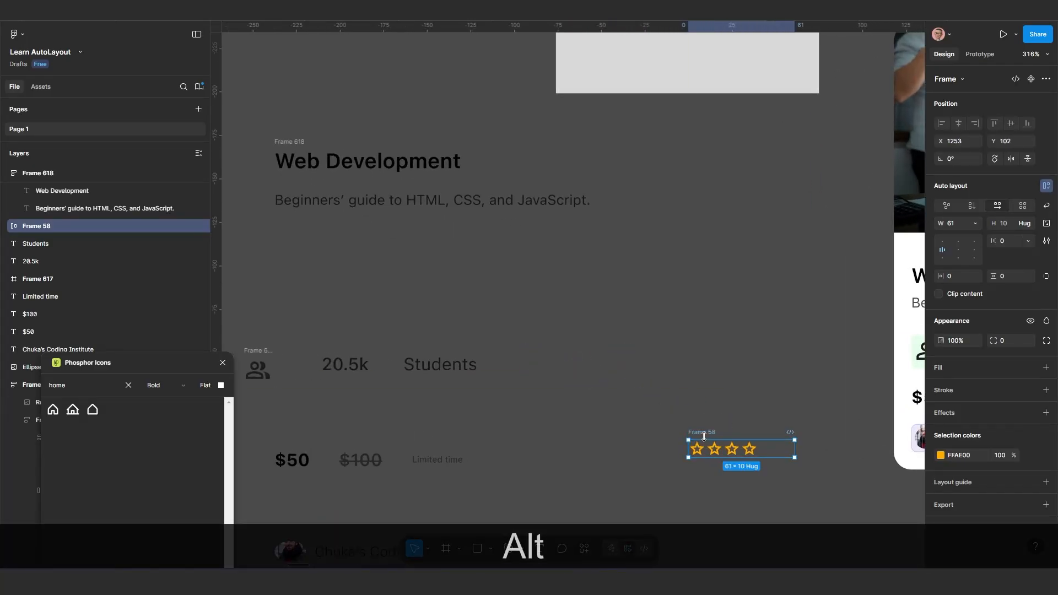
{"action": "key", "text": "ctrl+BackSpace"}
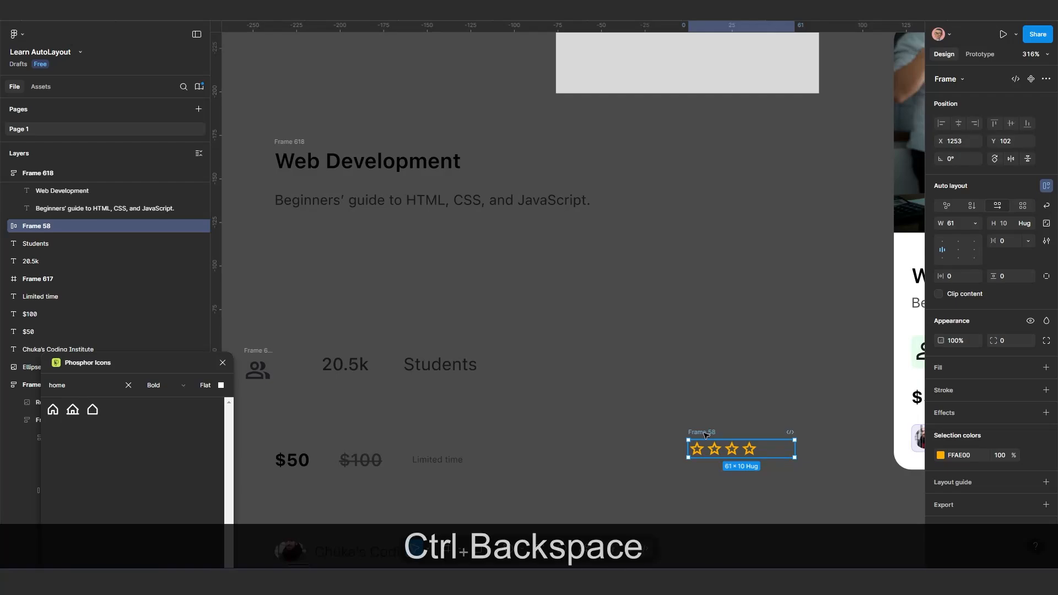
{"action": "scroll", "coordinate": [684, 441], "scroll_direction": "down", "scroll_amount": 2}
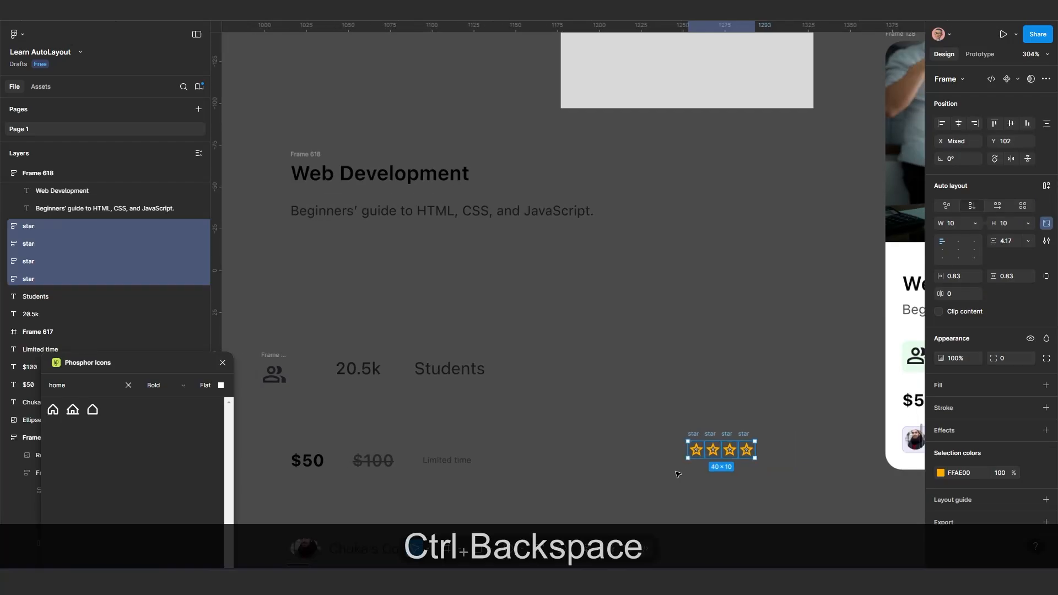
Place one of the loose stars beside the Students text and wrap it in an auto layout frame
{"action": "left_click", "coordinate": [668, 420]}
{"action": "left_click_drag", "start_coordinate": [667, 419], "coordinate": [583, 383]}
{"action": "key", "text": "shift+a"}
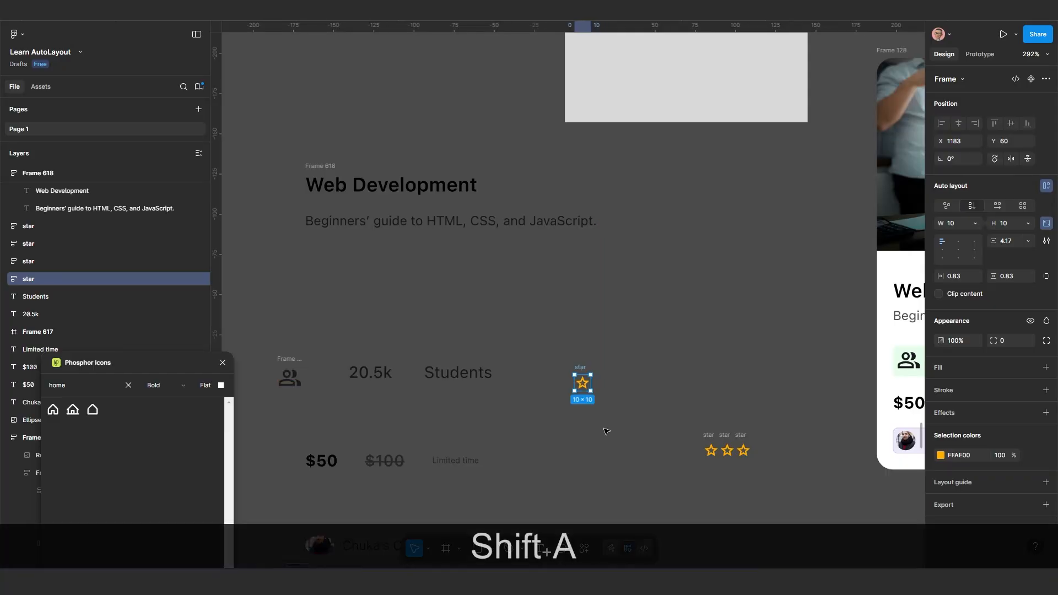
Duplicate the star inside its new auto layout frame three times to make a row of four
{"action": "left_click", "coordinate": [588, 386]}
{"action": "key", "text": "ctrl+d"}
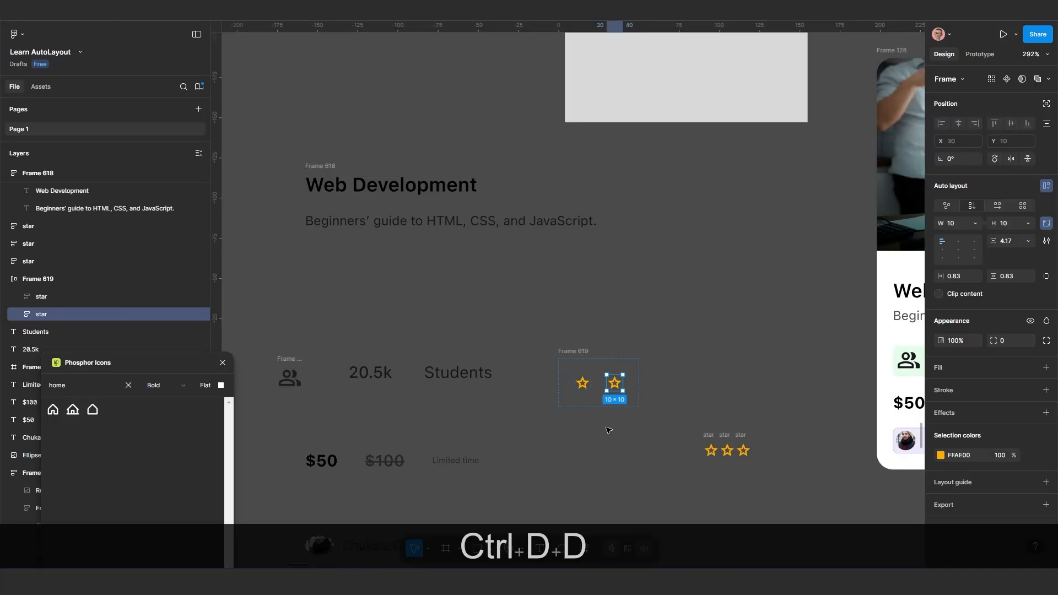
{"action": "key", "text": "ctrl+d"}
{"action": "key", "text": "ctrl+d"}
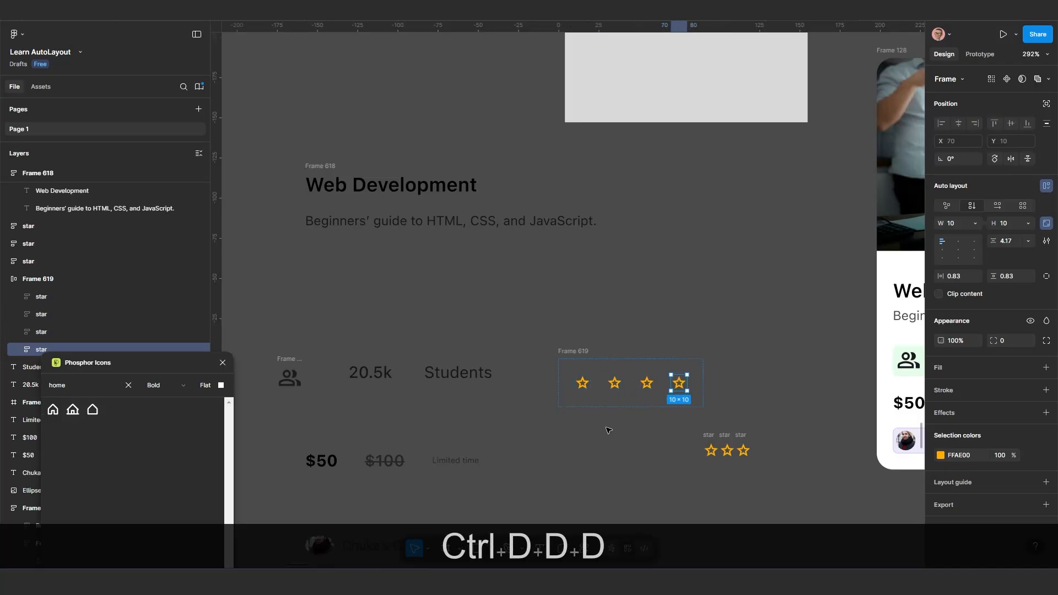
Set the padding of the four-star auto layout frame to 0 on all sides and its gap to 2
{"action": "left_click", "coordinate": [573, 351]}
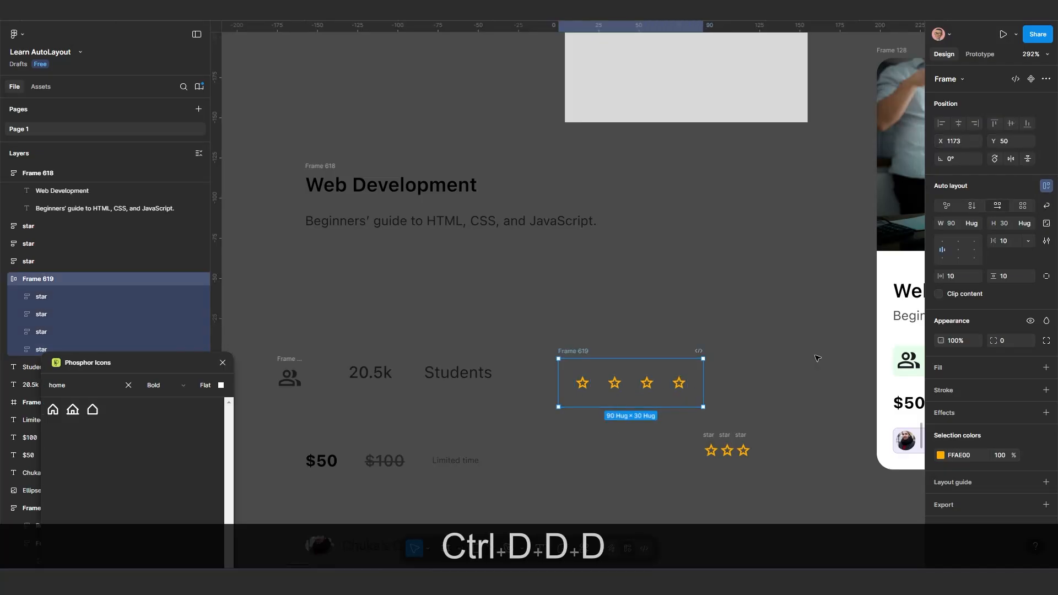
{"action": "left_click", "coordinate": [955, 276]}
{"action": "type", "text": "0"}
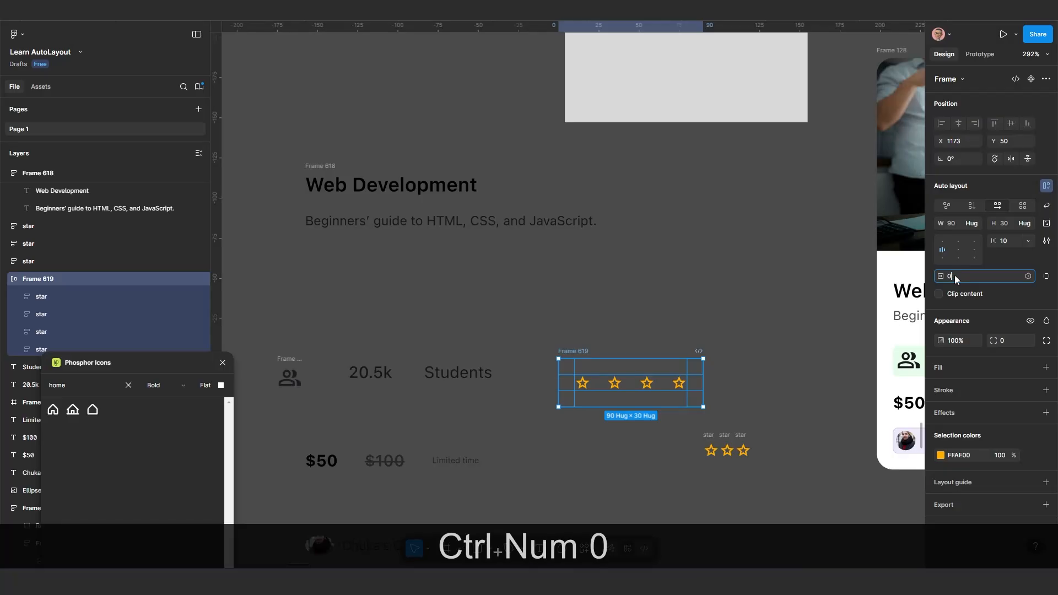
{"action": "key", "text": "Return"}
{"action": "left_click", "coordinate": [1007, 242]}
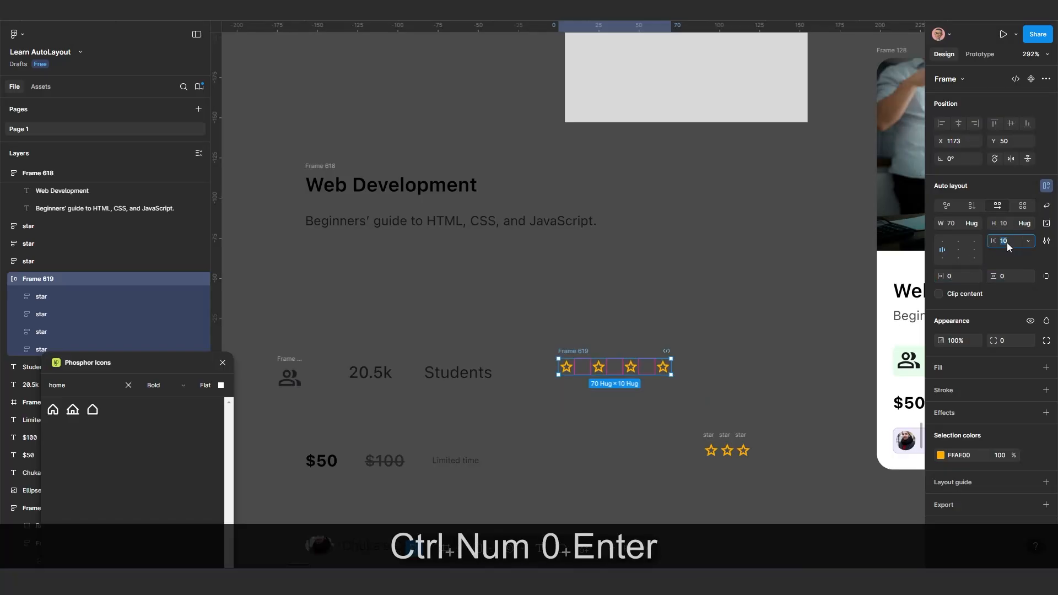
{"action": "type", "text": "0"}
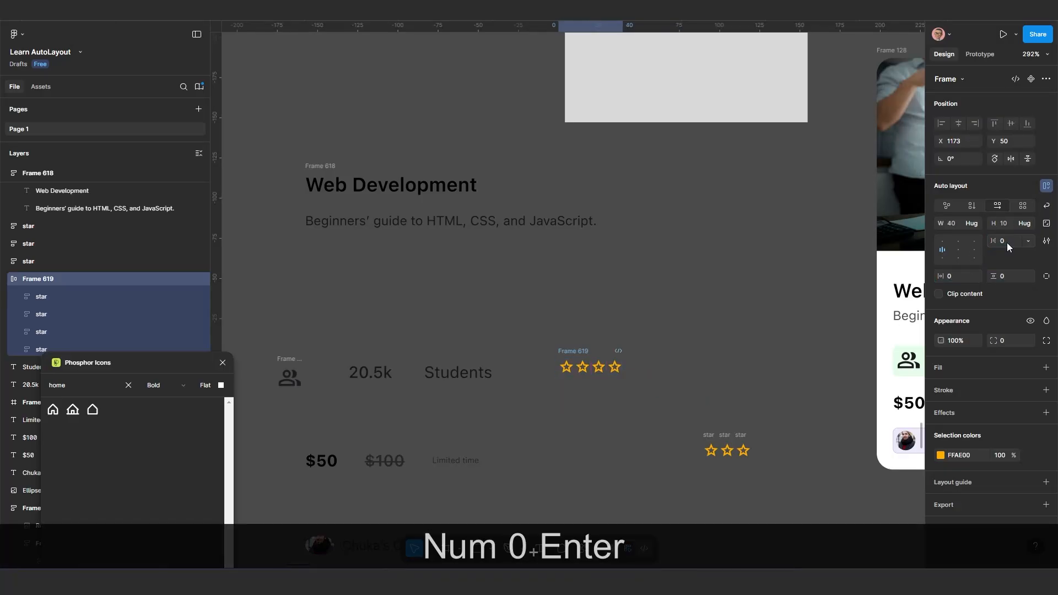
{"action": "type", "text": "2"}
{"action": "key", "text": "Return"}
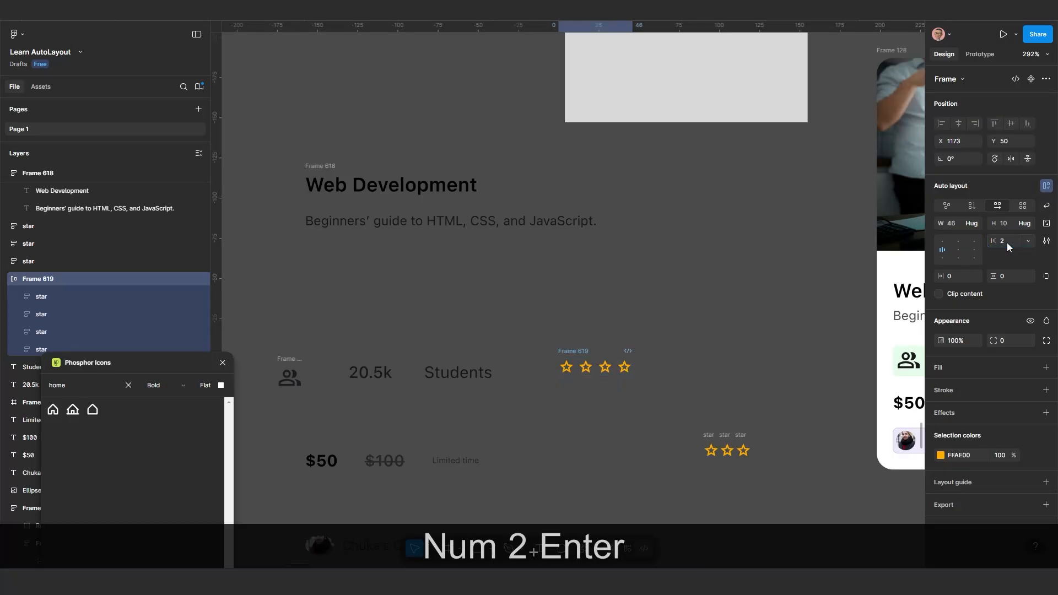
Move the title-and-description frame slightly toward the students row, to about X 1020, Y -51
{"action": "scroll", "coordinate": [525, 375], "scroll_direction": "down", "scroll_amount": 3}
{"action": "scroll", "coordinate": [494, 410], "scroll_direction": "up", "scroll_amount": 2}
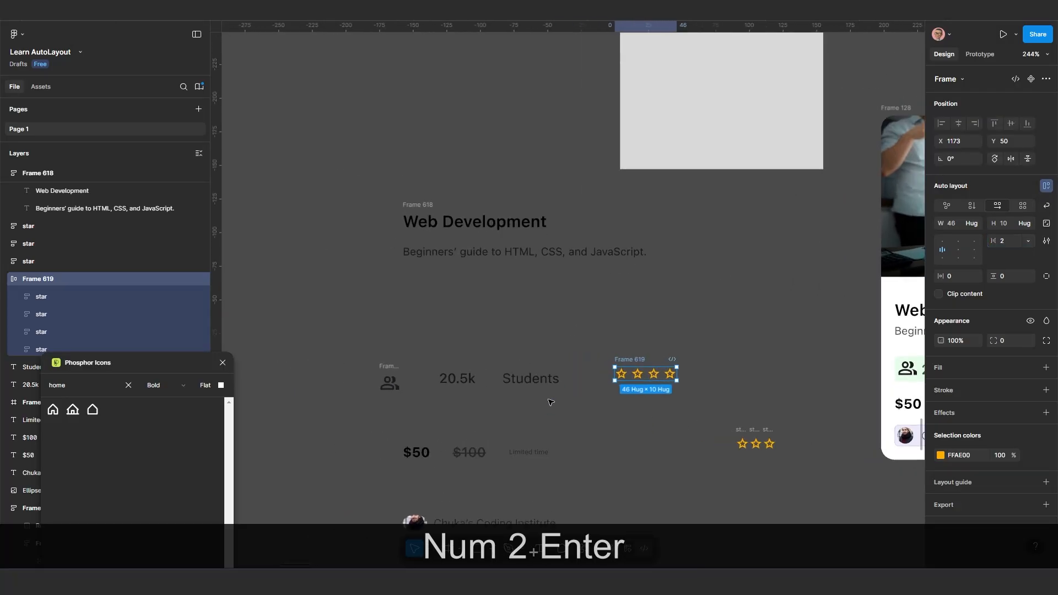
{"action": "scroll", "coordinate": [495, 417], "scroll_direction": "up", "scroll_amount": 1}
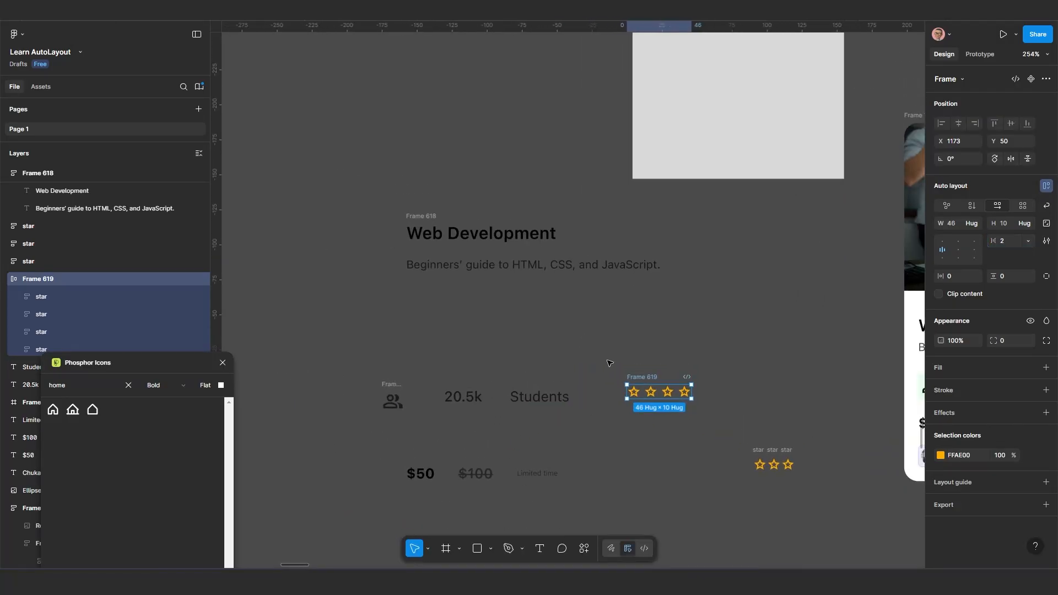
{"action": "left_click_drag", "start_coordinate": [436, 220], "coordinate": [442, 239]}
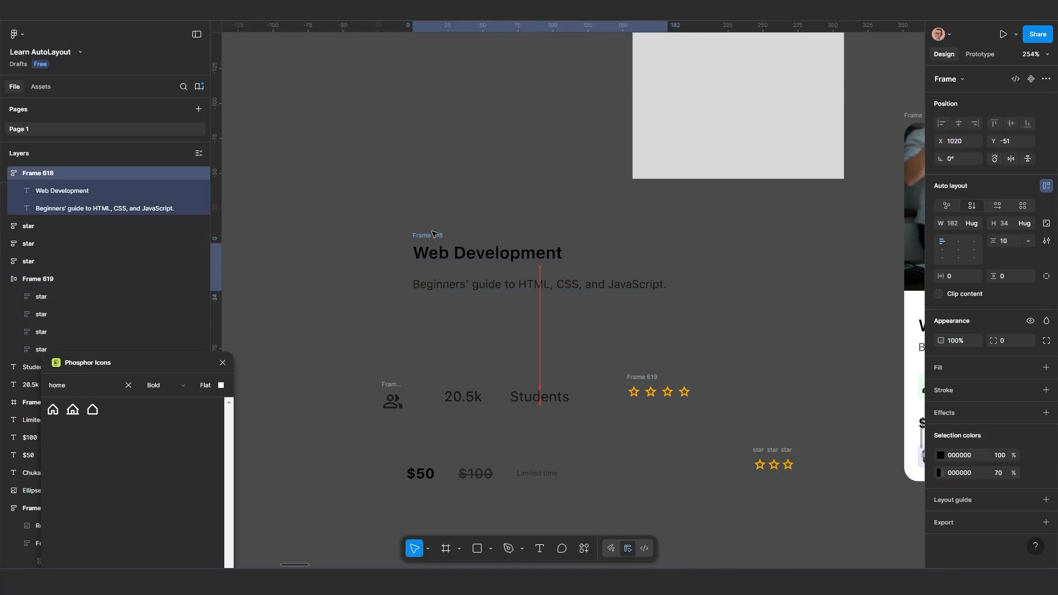
Wrap the people icon, the 20.5k and Students texts, and the four-star frame in one horizontal auto layout frame
{"action": "left_click", "coordinate": [402, 401]}
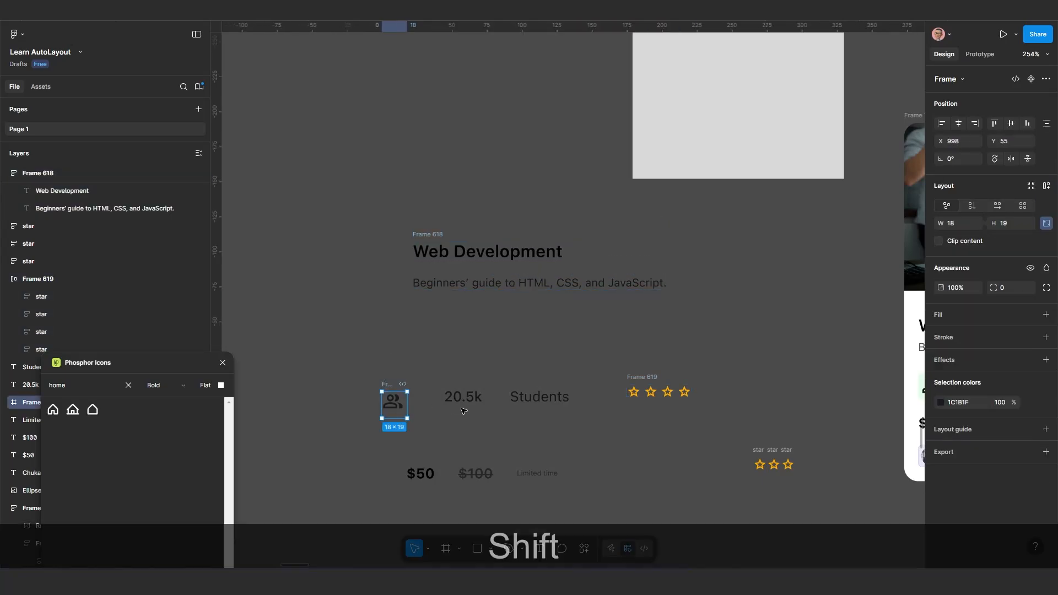
{"action": "left_click", "coordinate": [463, 396], "text": "shift"}
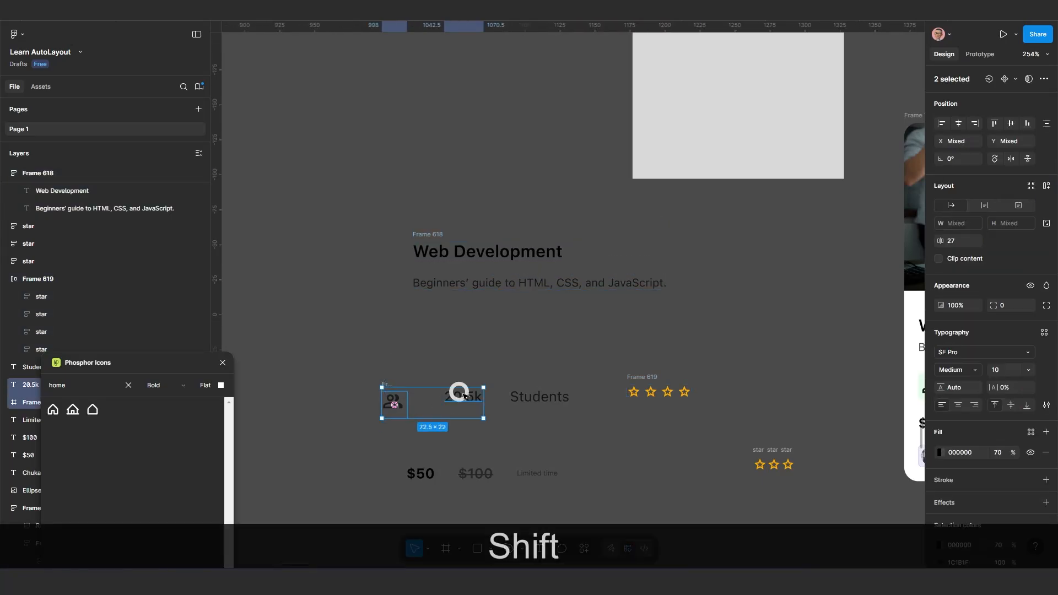
{"action": "left_click", "coordinate": [544, 400], "text": "shift"}
{"action": "left_click", "coordinate": [640, 379], "text": "shift"}
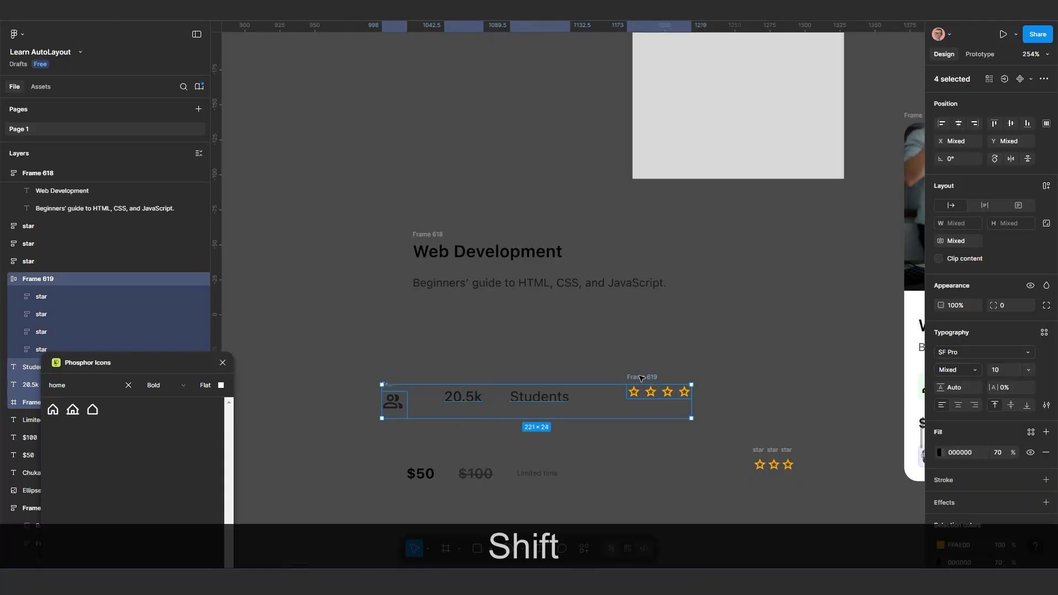
{"action": "key", "text": "shift+a"}
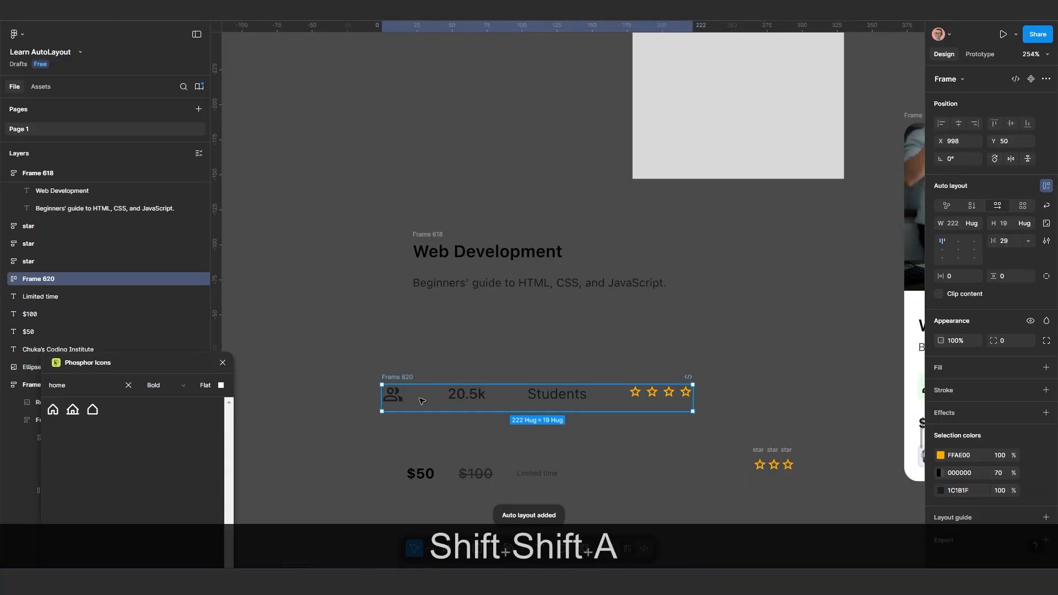
Move the students row frame up beneath the title frame, to about X 1016, Y 12, and try middle-left alignment on its contents
{"action": "left_click_drag", "start_coordinate": [410, 378], "coordinate": [436, 325]}
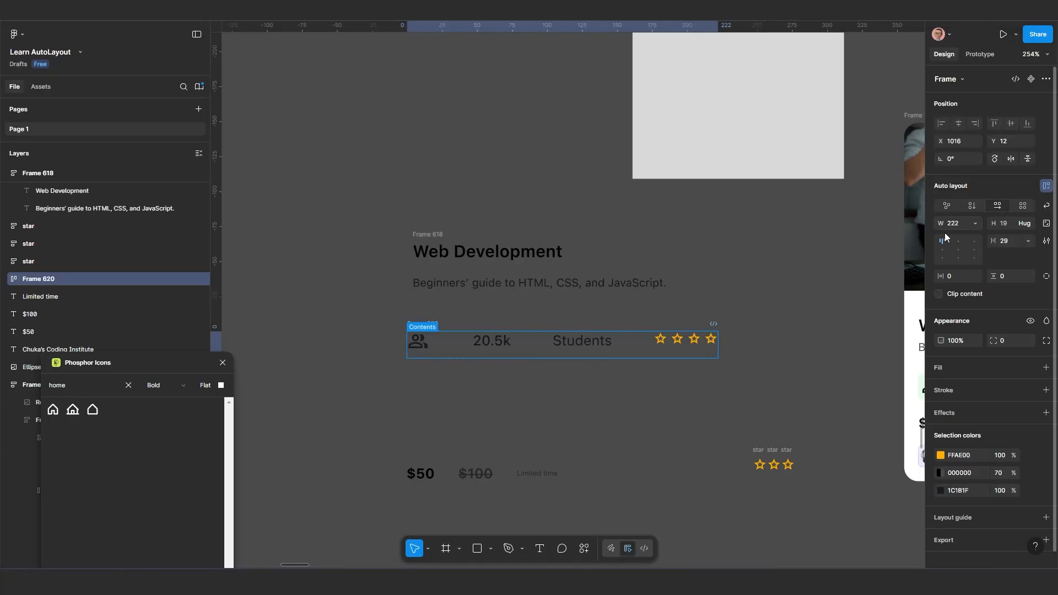
{"action": "left_click", "coordinate": [942, 251]}
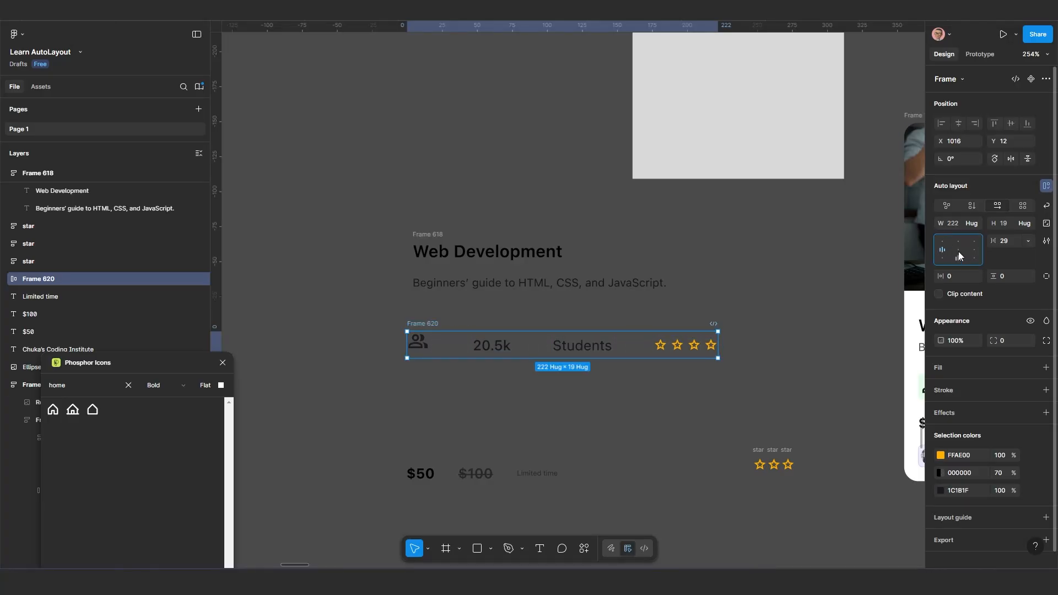
{"action": "left_click", "coordinate": [943, 242]}
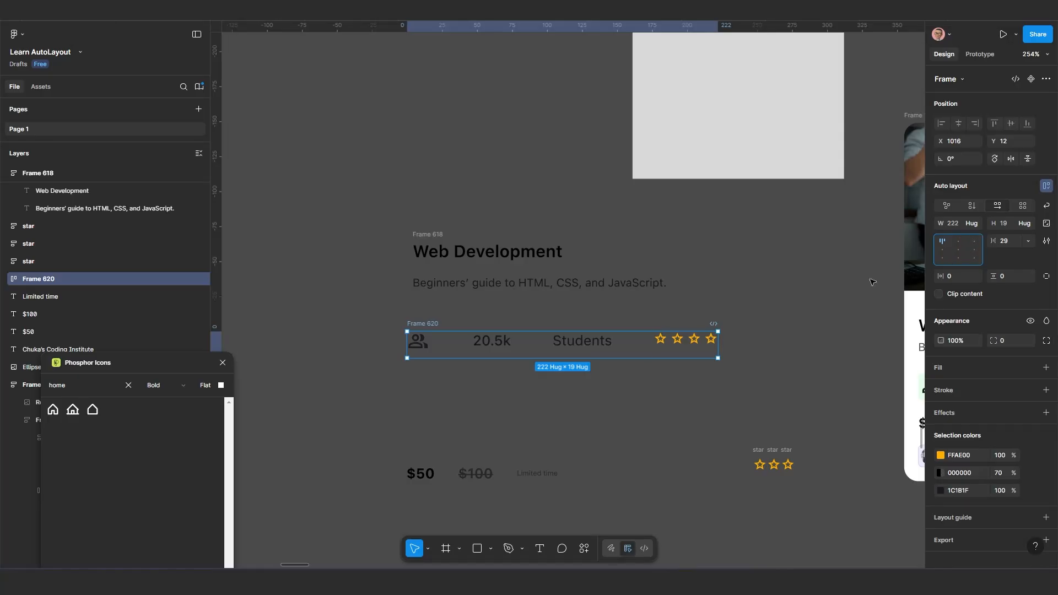
Shift the people icon group slightly down inside its own frame, to about X 1, Y 4
{"action": "scroll", "coordinate": [444, 362], "scroll_direction": "up", "scroll_amount": 2}
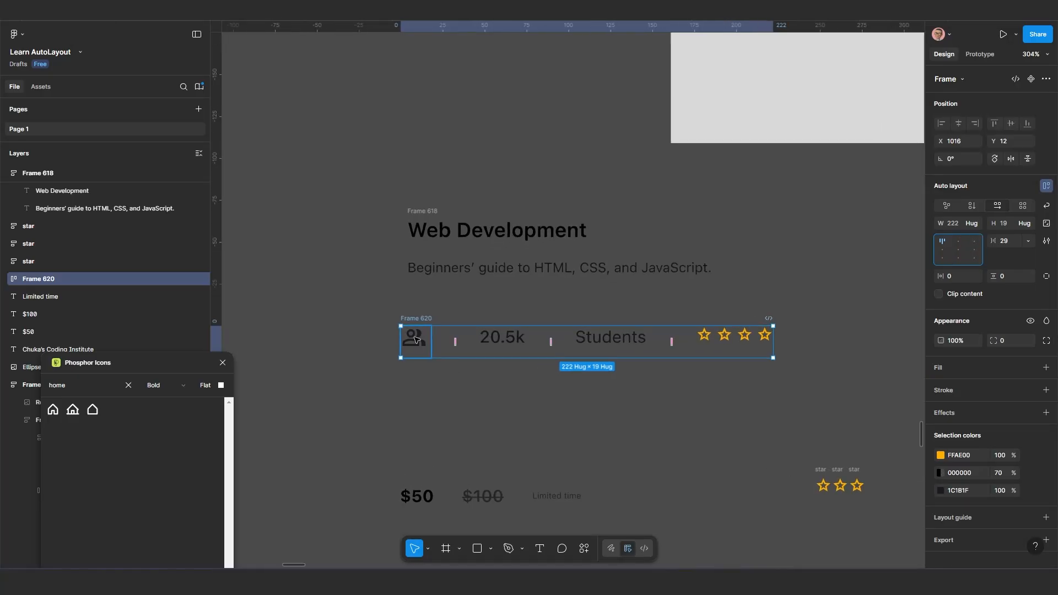
{"action": "double_click", "coordinate": [416, 339]}
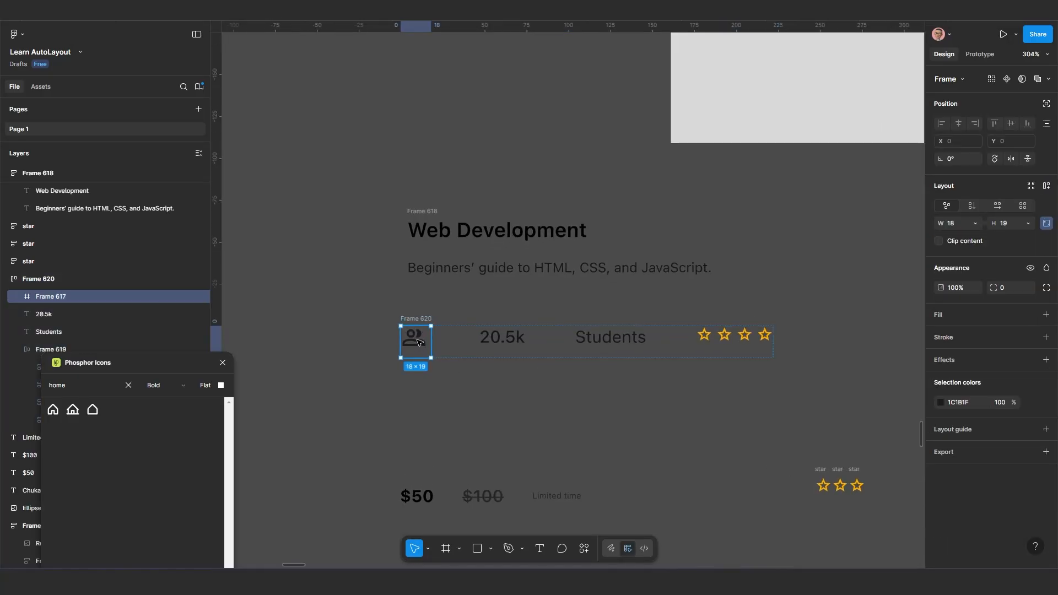
{"action": "double_click", "coordinate": [420, 345]}
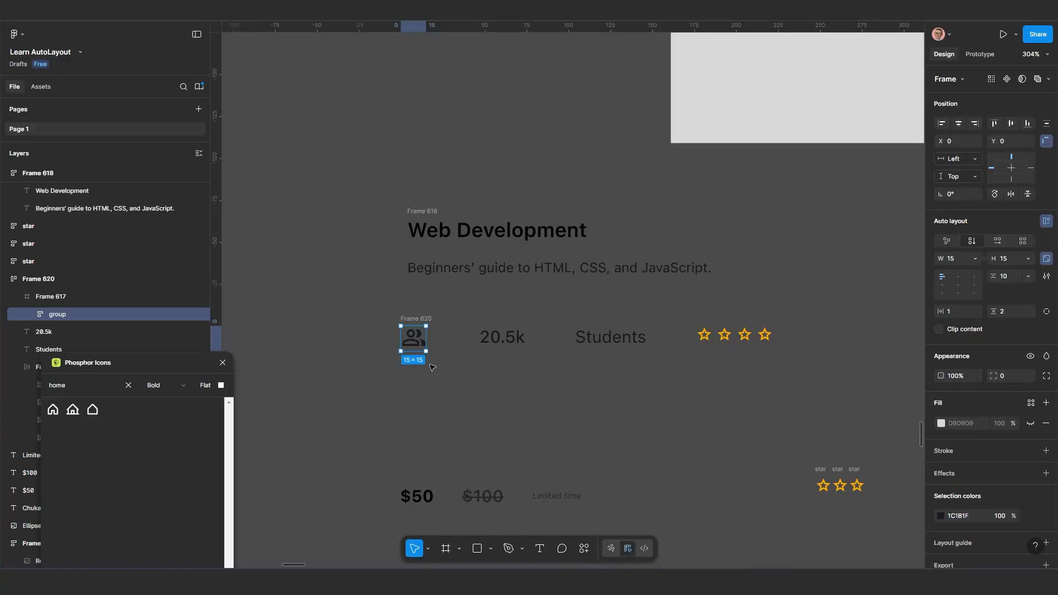
{"action": "scroll", "coordinate": [424, 350], "scroll_direction": "up", "scroll_amount": 3}
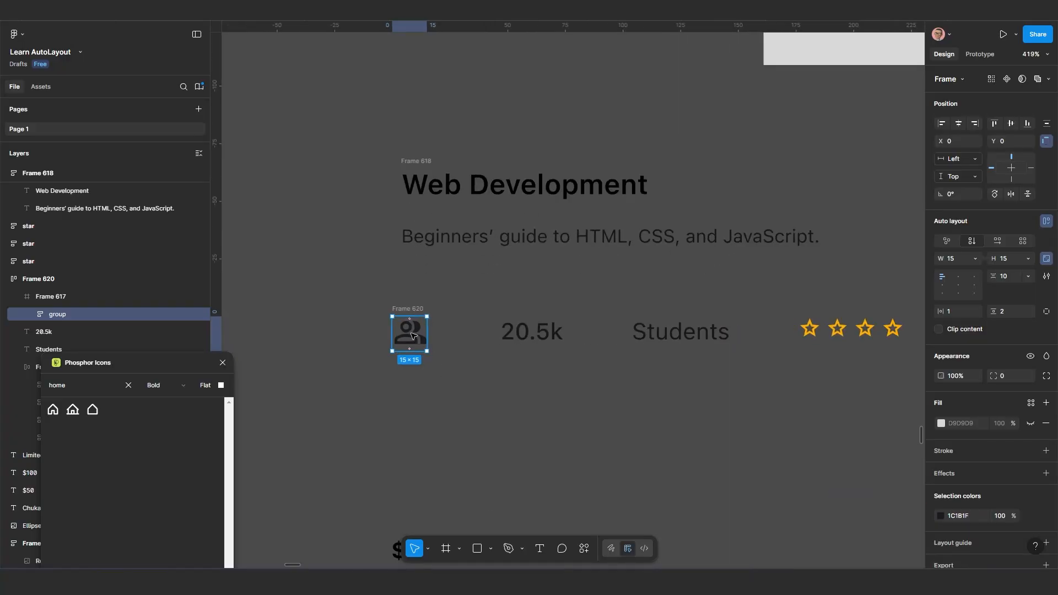
{"action": "left_click_drag", "start_coordinate": [413, 337], "coordinate": [415, 346]}
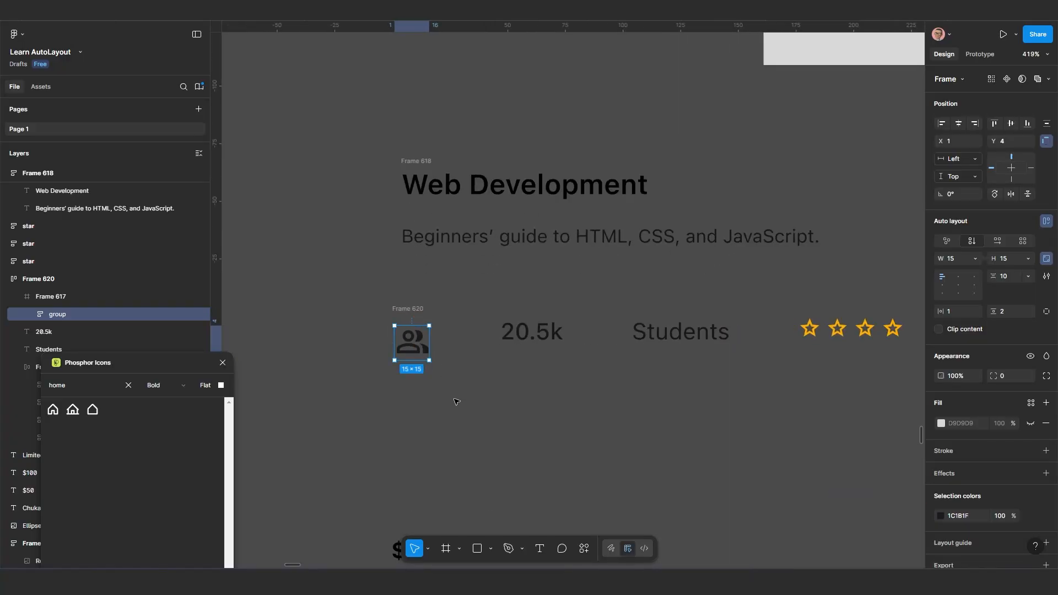
Set the students row auto layout frame to align its contents middle-left
{"action": "left_click", "coordinate": [451, 402]}
{"action": "scroll", "coordinate": [441, 385], "scroll_direction": "down", "scroll_amount": 3}
{"action": "left_click", "coordinate": [417, 334]}
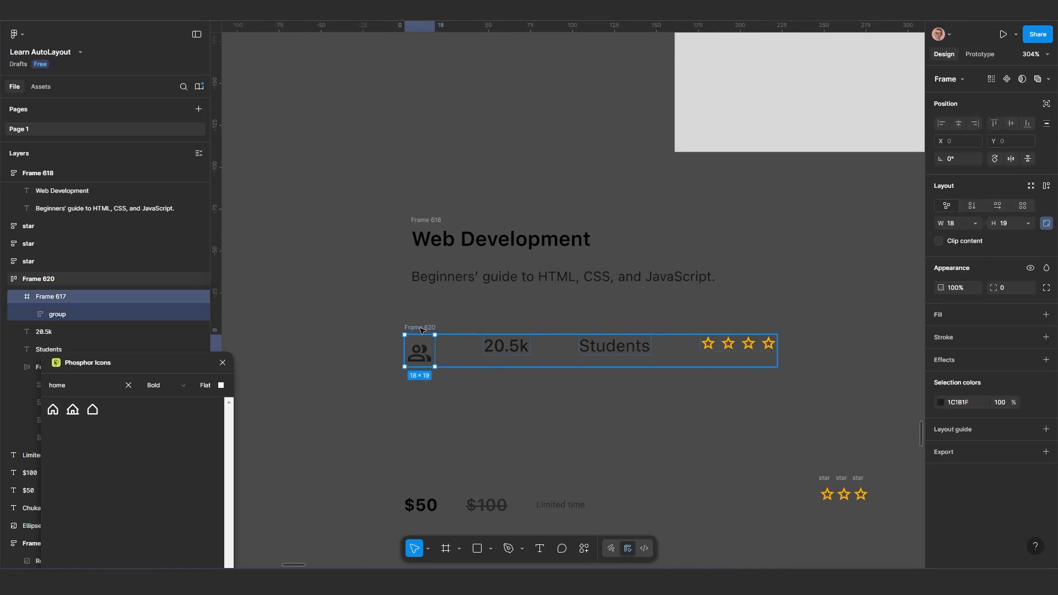
{"action": "left_click", "coordinate": [422, 329]}
{"action": "left_click", "coordinate": [945, 253]}
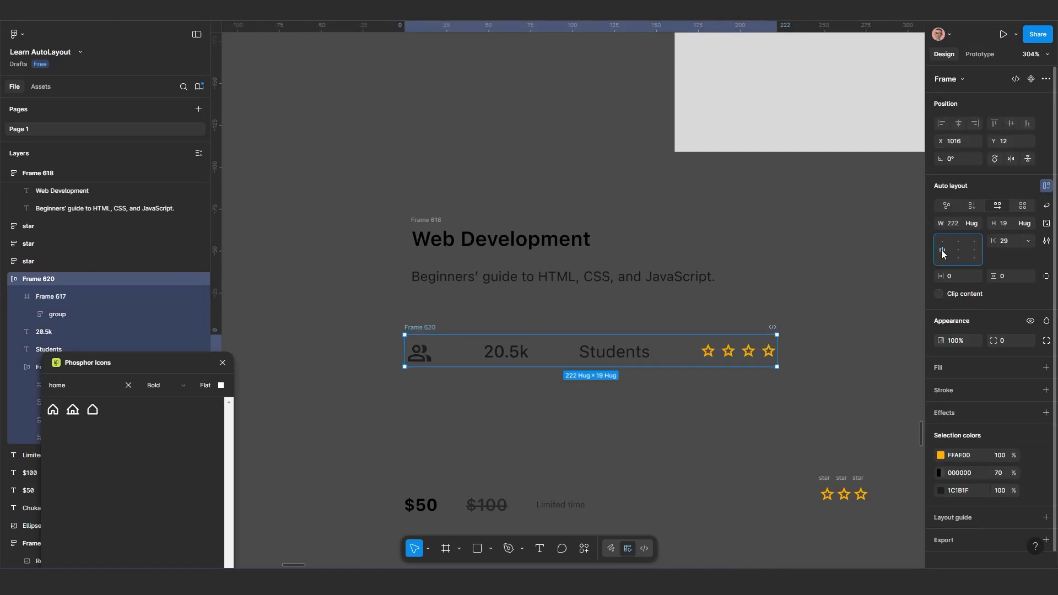
{"action": "left_click", "coordinate": [583, 386]}
Delete the three leftover loose stars beside the price texts
{"action": "scroll", "coordinate": [584, 385], "scroll_direction": "down", "scroll_amount": 5}
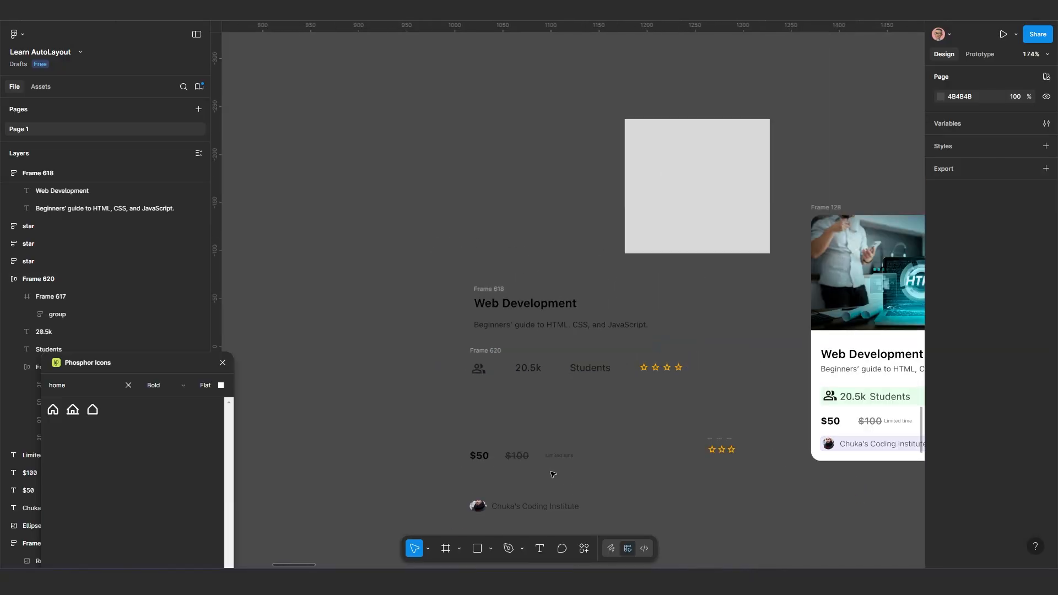
{"action": "scroll", "coordinate": [529, 473], "scroll_direction": "up", "scroll_amount": 3}
{"action": "left_click_drag", "start_coordinate": [404, 376], "coordinate": [608, 434]}
{"action": "left_click", "coordinate": [609, 434]}
{"action": "left_click_drag", "start_coordinate": [729, 342], "coordinate": [834, 404]}
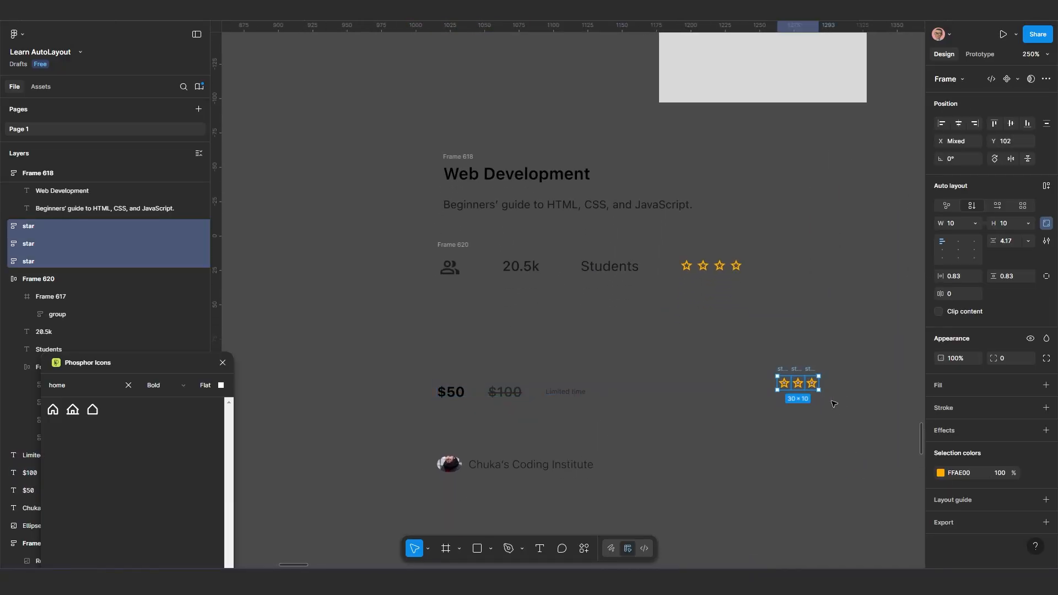
{"action": "key", "text": "Delete"}
Wrap the $50, $100 and Limited time texts in one horizontal auto layout frame
{"action": "left_click_drag", "start_coordinate": [360, 358], "coordinate": [670, 434]}
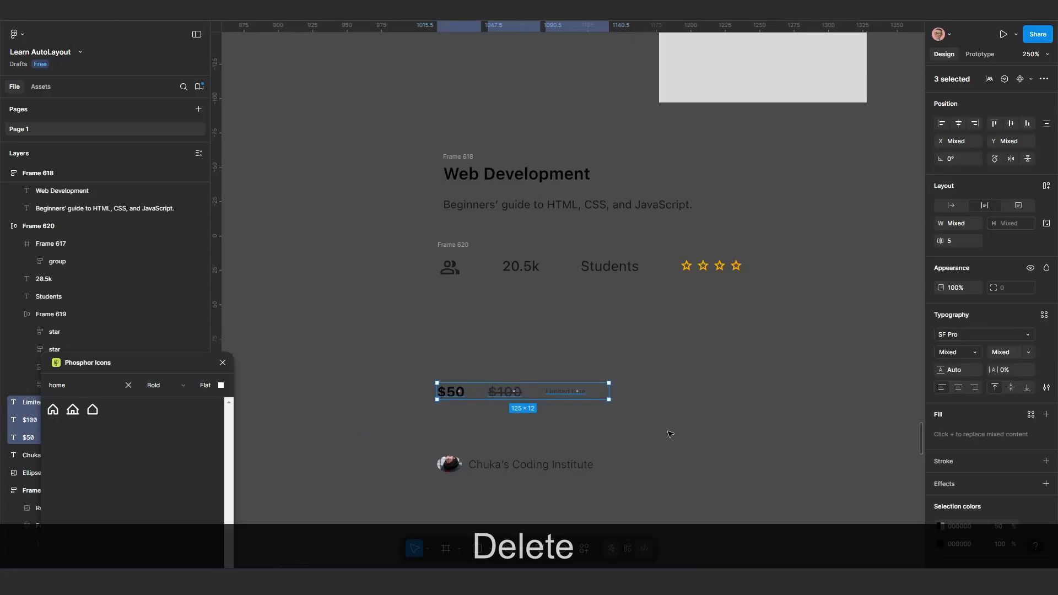
{"action": "key", "text": "shift+a"}
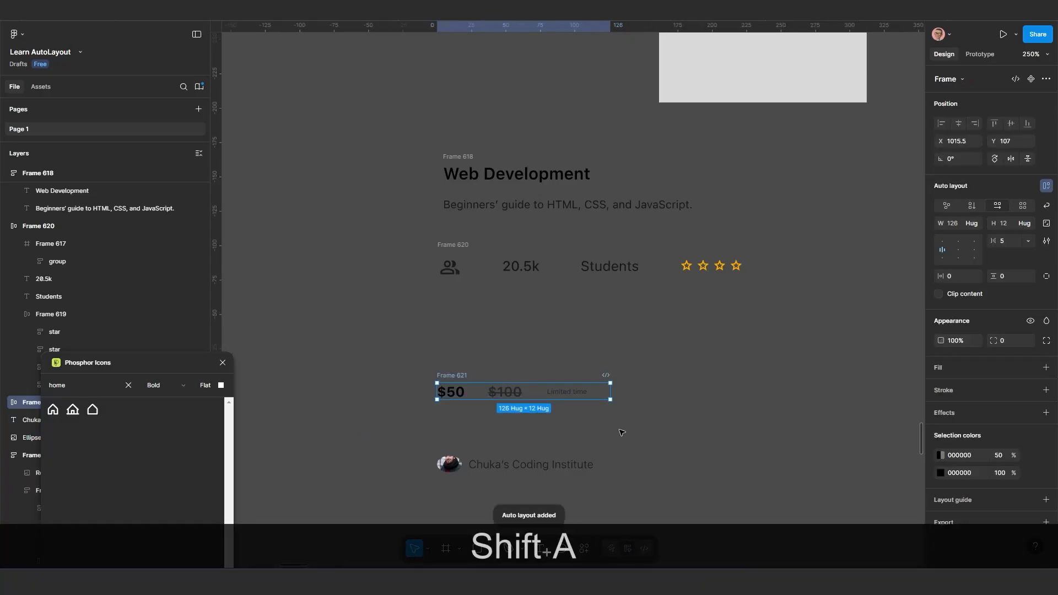
{"action": "scroll", "coordinate": [518, 424], "scroll_direction": "up", "scroll_amount": 2}
{"action": "scroll", "coordinate": [520, 421], "scroll_direction": "down", "scroll_amount": 3}
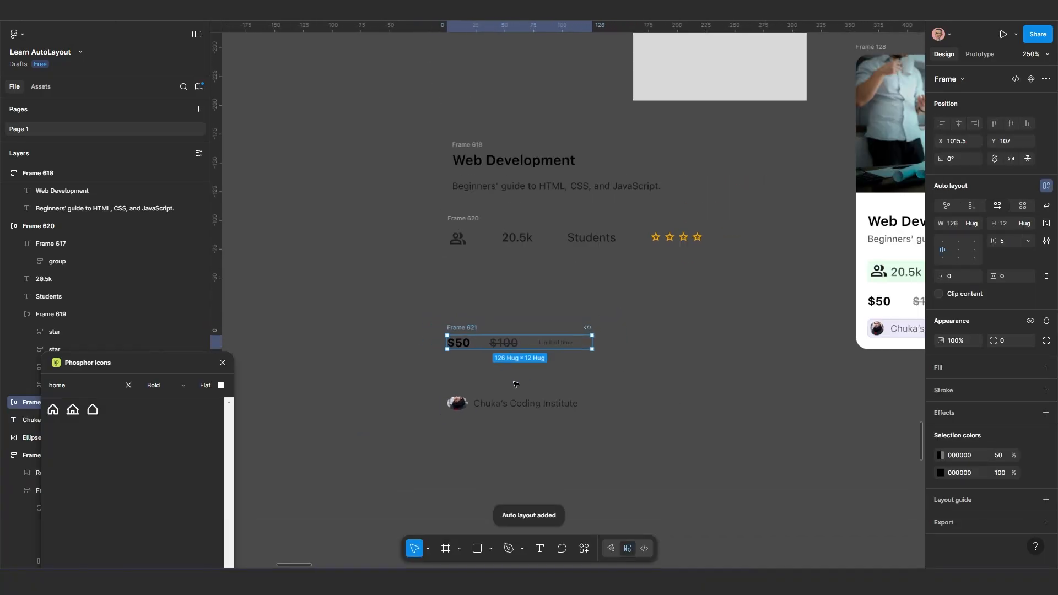
Shift the Chuka's Coding Institute text away from the avatar to about X 1069 and set it to auto width
{"action": "left_click_drag", "start_coordinate": [517, 384], "coordinate": [488, 460]}
{"action": "scroll", "coordinate": [818, 394], "scroll_direction": "down", "scroll_amount": 2}
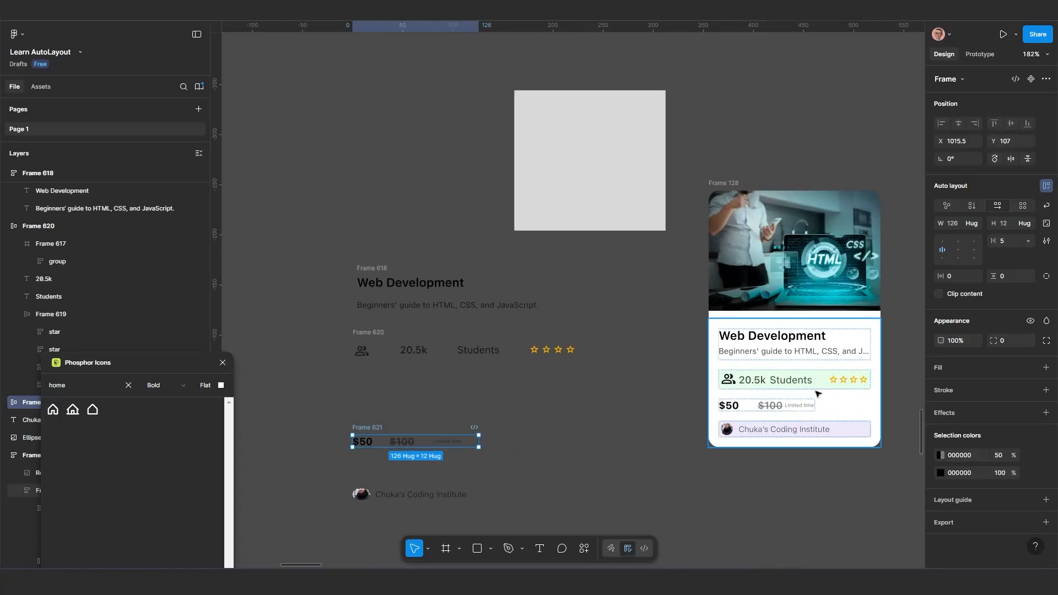
{"action": "scroll", "coordinate": [473, 480], "scroll_direction": "up", "scroll_amount": 2}
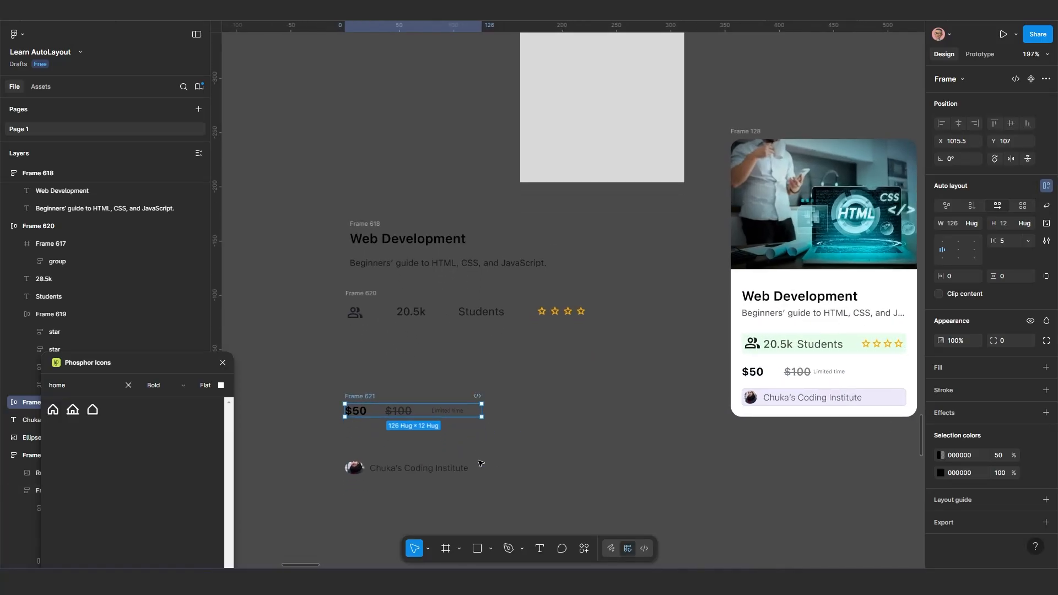
{"action": "left_click", "coordinate": [385, 473]}
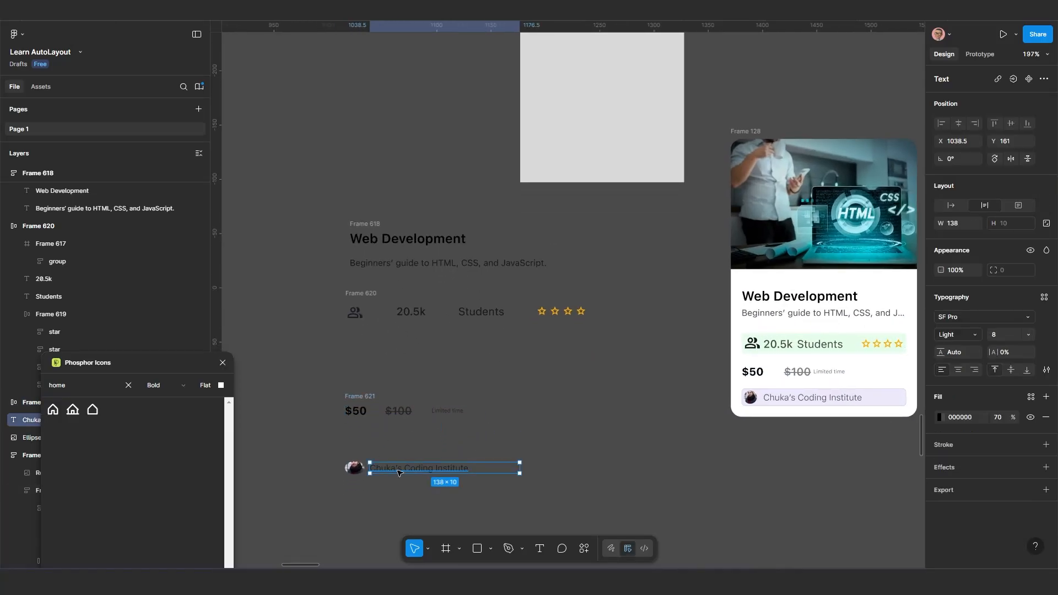
{"action": "left_click_drag", "start_coordinate": [401, 474], "coordinate": [435, 473]}
{"action": "left_click", "coordinate": [949, 207]}
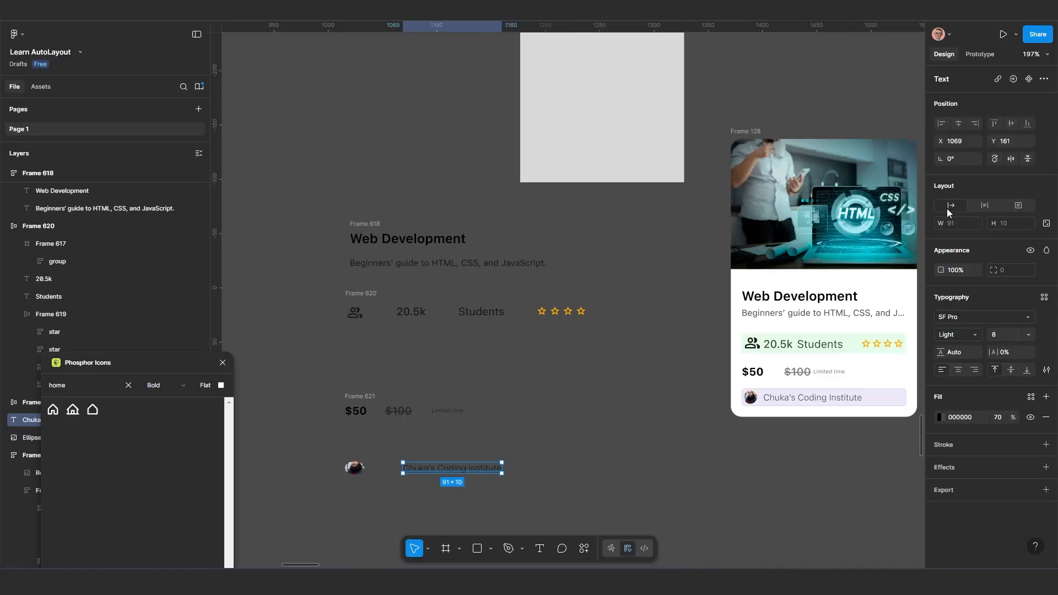
Stretch the avatar ellipse to a height of 19 and move it beside the institute text, to about X 1023, Y 156
{"action": "left_click", "coordinate": [355, 468]}
{"action": "scroll", "coordinate": [354, 468], "scroll_direction": "up", "scroll_amount": 5}
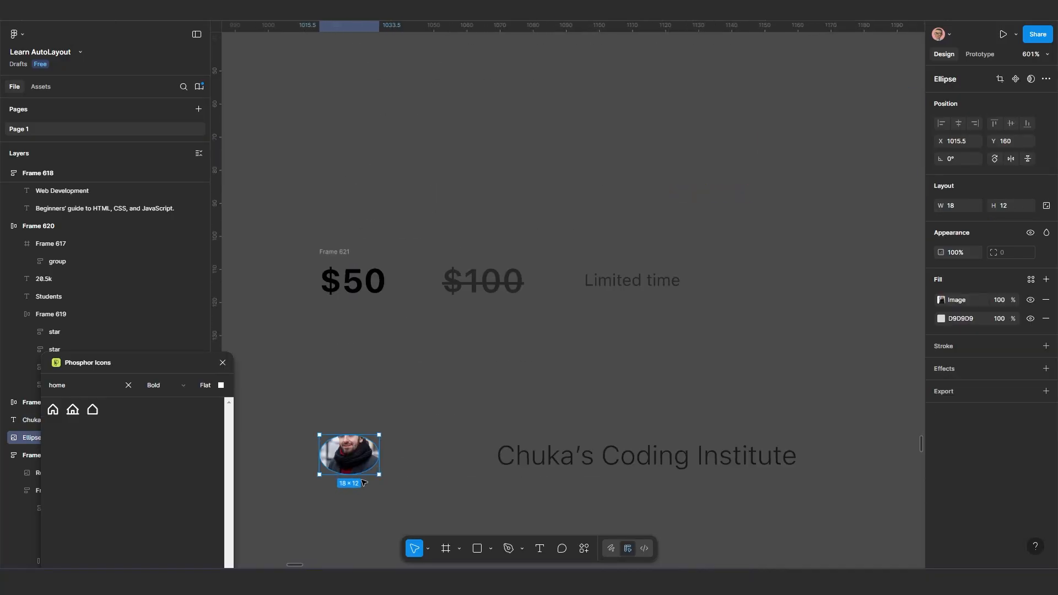
{"action": "left_click_drag", "start_coordinate": [350, 435], "coordinate": [350, 413]}
{"action": "scroll", "coordinate": [358, 460], "scroll_direction": "down", "scroll_amount": 3}
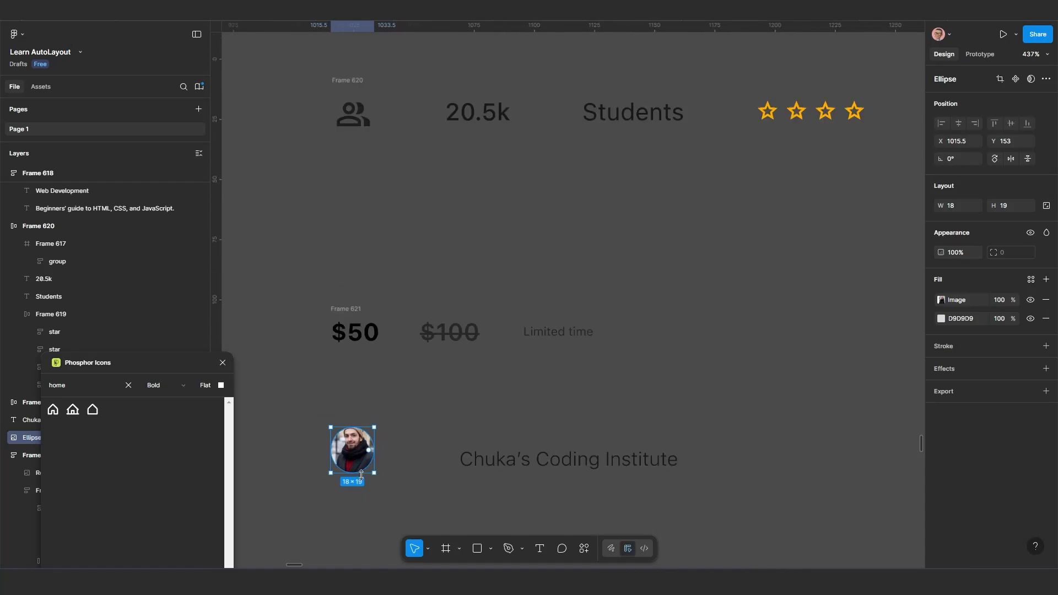
{"action": "left_click_drag", "start_coordinate": [356, 427], "coordinate": [374, 465]}
{"action": "key", "text": "ctrl+z"}
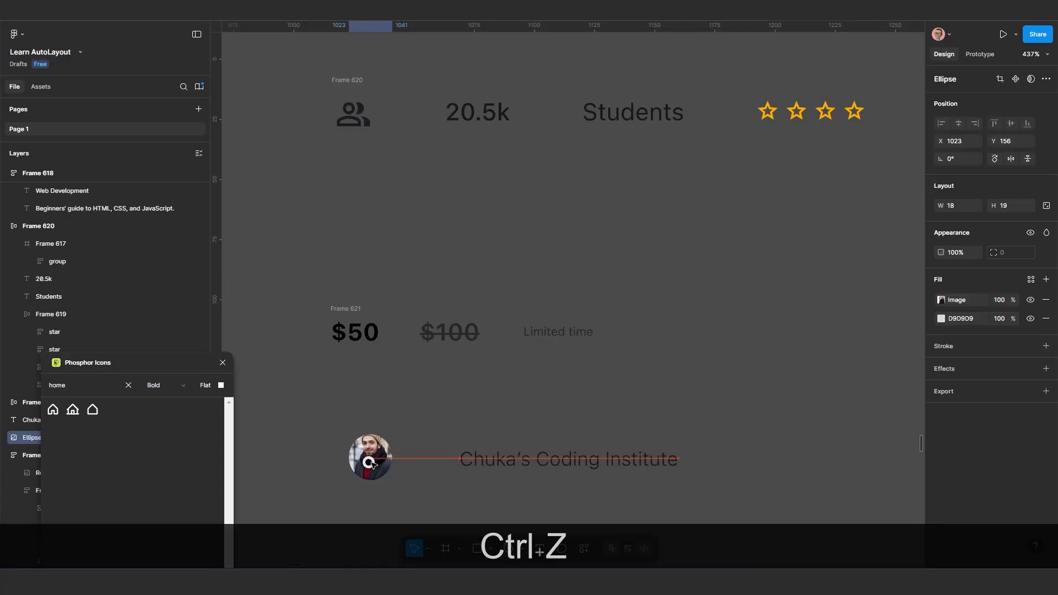
Wrap the avatar and institute text in a horizontal auto layout frame and move it below the price row, to about X 996, Y 146
{"action": "left_click", "coordinate": [512, 463], "text": "shift"}
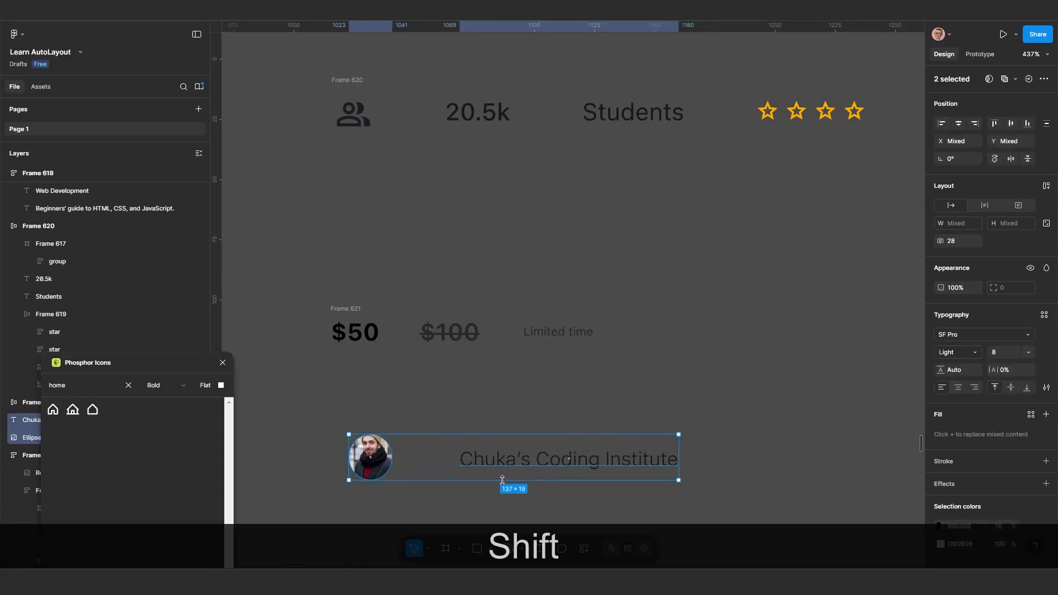
{"action": "key", "text": "shift+a"}
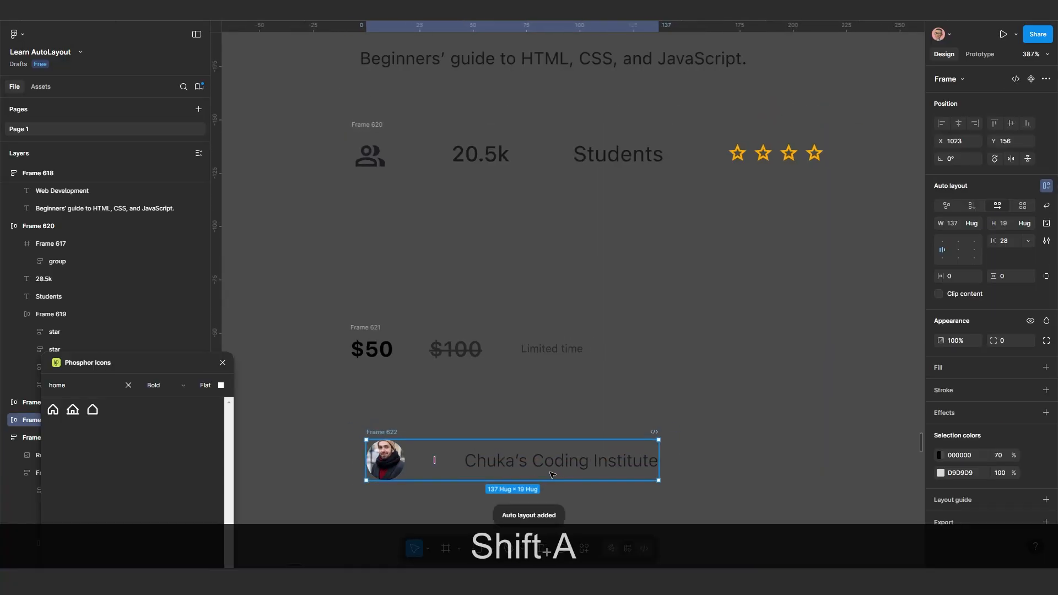
{"action": "left_click_drag", "start_coordinate": [553, 475], "coordinate": [523, 473]}
{"action": "scroll", "coordinate": [492, 453], "scroll_direction": "down", "scroll_amount": 1}
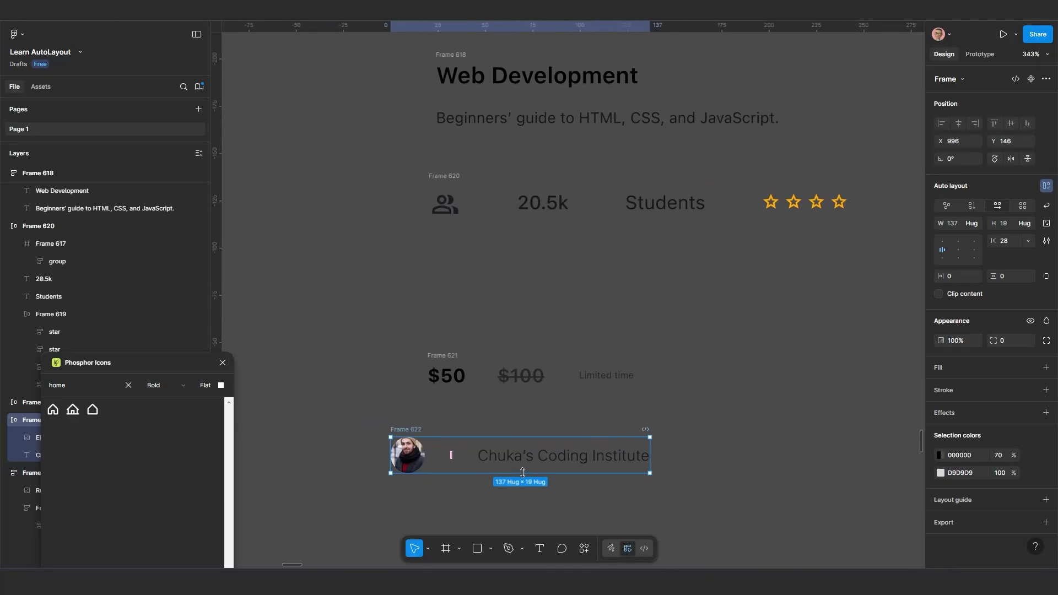
Set the vertical gap of the title-and-description frame to 5
{"action": "scroll", "coordinate": [523, 472], "scroll_direction": "down", "scroll_amount": 5}
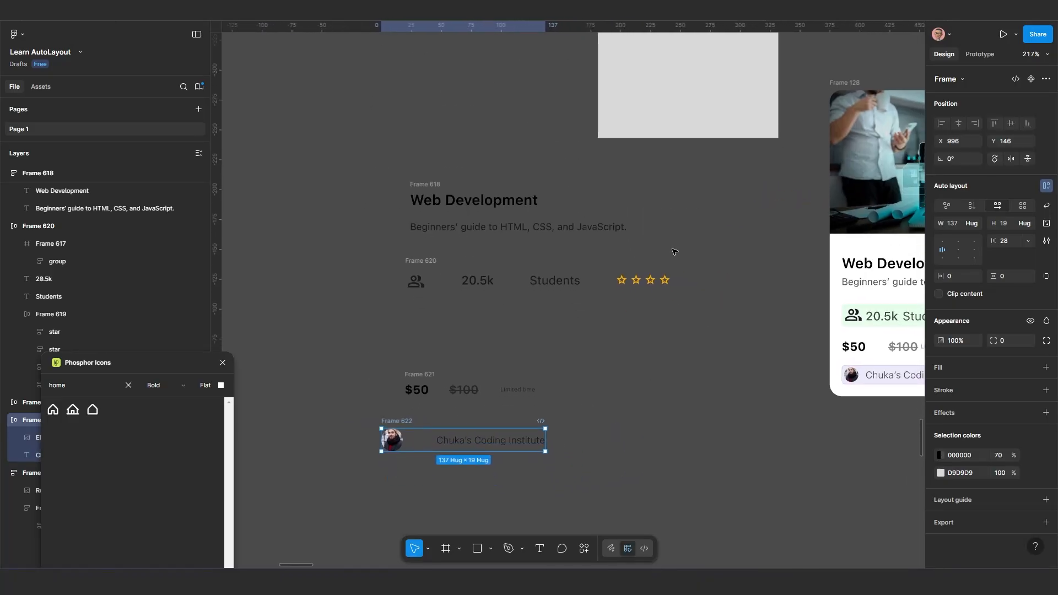
{"action": "left_click_drag", "start_coordinate": [353, 167], "coordinate": [347, 287]}
{"action": "scroll", "coordinate": [498, 335], "scroll_direction": "up", "scroll_amount": 1}
{"action": "scroll", "coordinate": [502, 334], "scroll_direction": "up", "scroll_amount": 1}
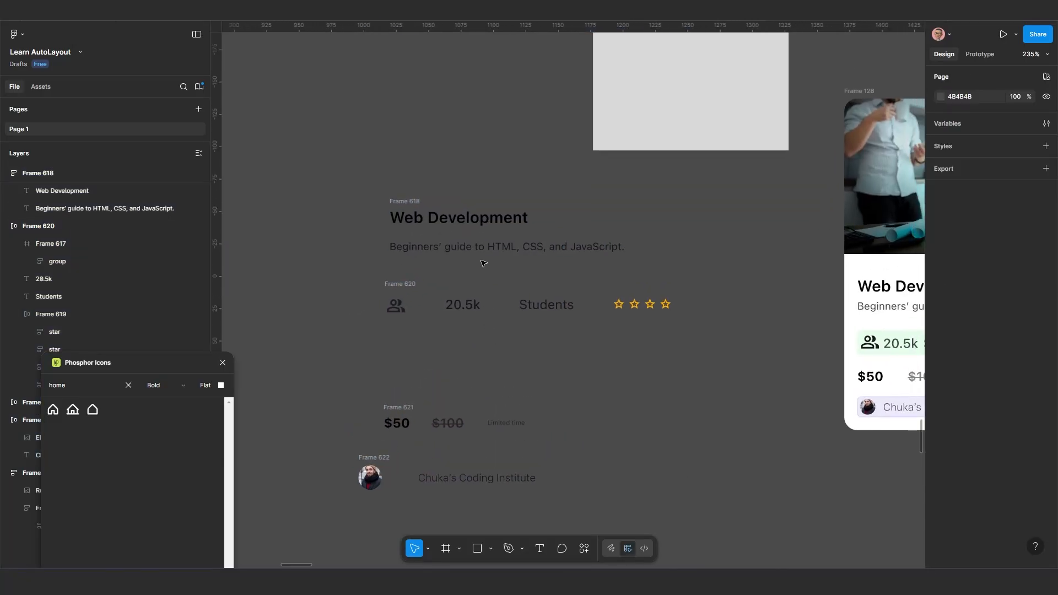
{"action": "left_click", "coordinate": [413, 204]}
{"action": "left_click", "coordinate": [413, 204]}
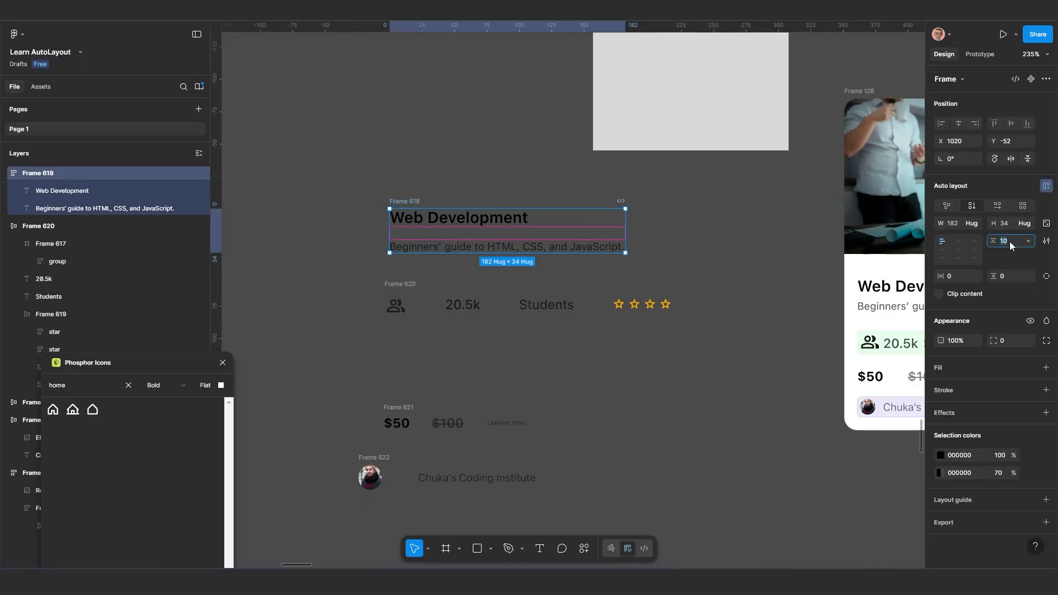
{"action": "type", "text": "5"}
{"action": "key", "text": "Return"}
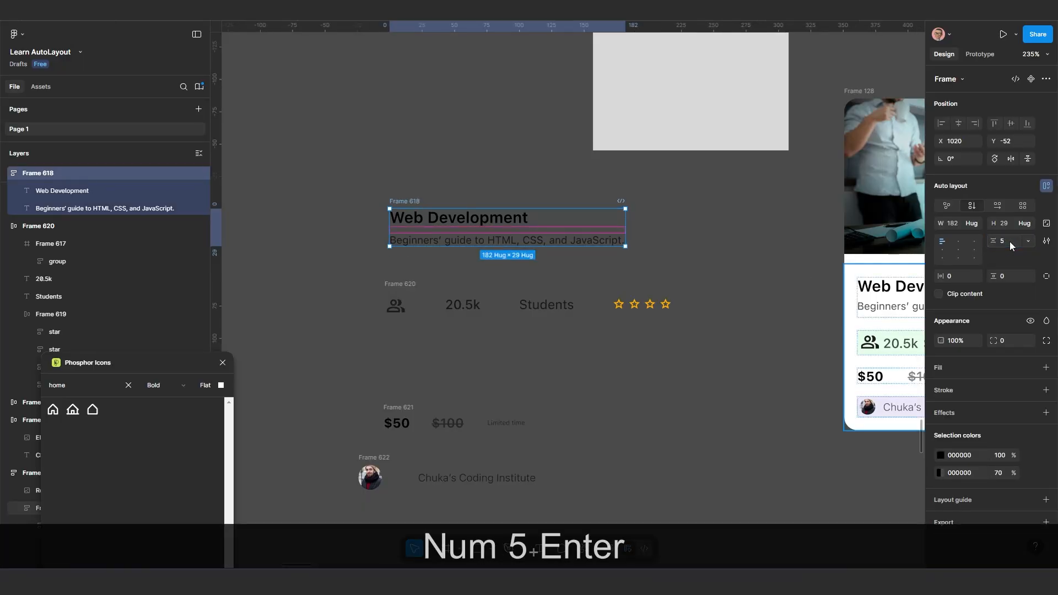
Compare the rebuilt rows with the finished Frame 128 card, examining how its icon, student count and stars are spaced and grouped
{"action": "scroll", "coordinate": [553, 265], "scroll_direction": "up", "scroll_amount": 1}
{"action": "left_click_drag", "start_coordinate": [574, 277], "coordinate": [614, 289]}
{"action": "scroll", "coordinate": [613, 289], "scroll_direction": "down", "scroll_amount": 1}
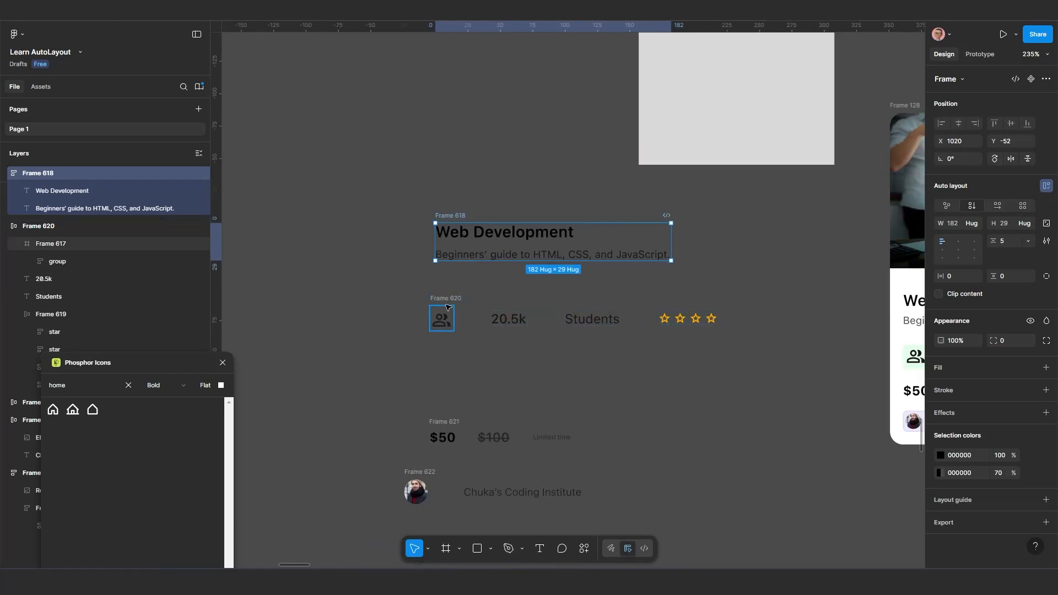
{"action": "scroll", "coordinate": [511, 331], "scroll_direction": "up", "scroll_amount": 1}
{"action": "scroll", "coordinate": [553, 350], "scroll_direction": "down", "scroll_amount": 3}
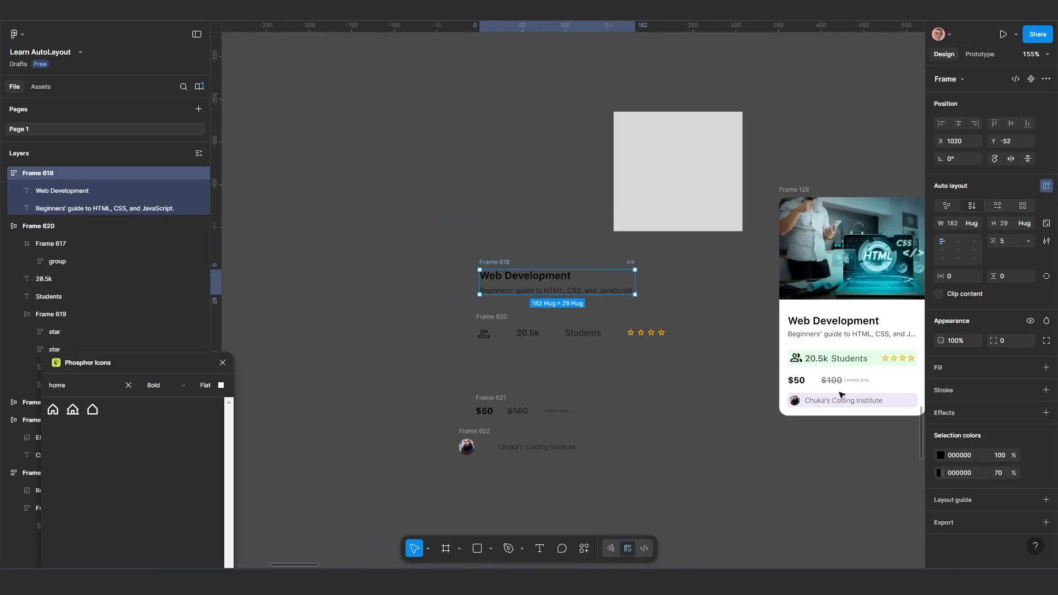
{"action": "scroll", "coordinate": [817, 369], "scroll_direction": "up", "scroll_amount": 2}
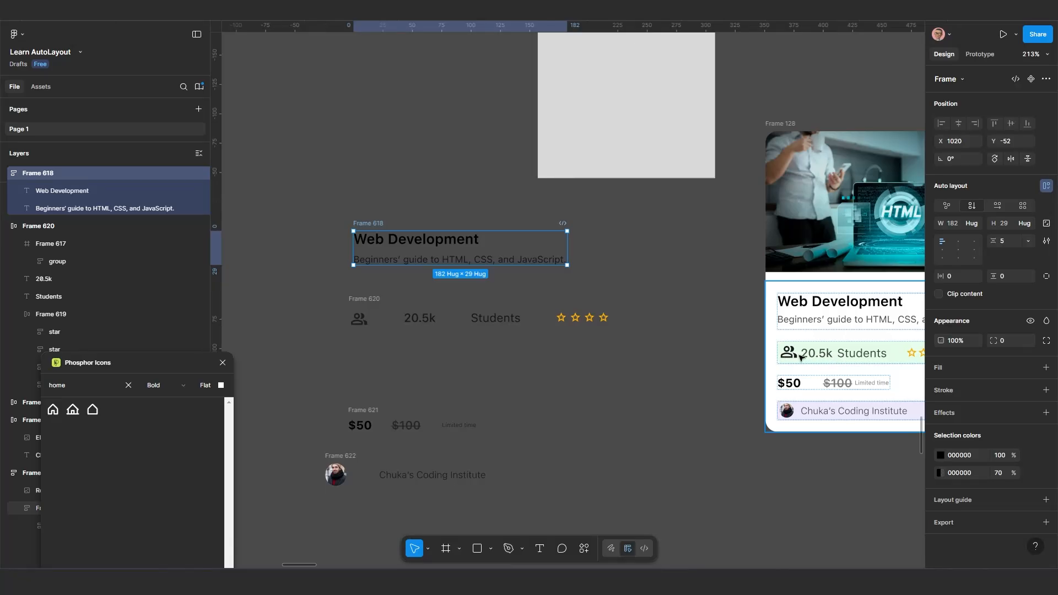
{"action": "scroll", "coordinate": [837, 360], "scroll_direction": "down", "scroll_amount": 1}
{"action": "left_click_drag", "start_coordinate": [840, 364], "coordinate": [747, 355]}
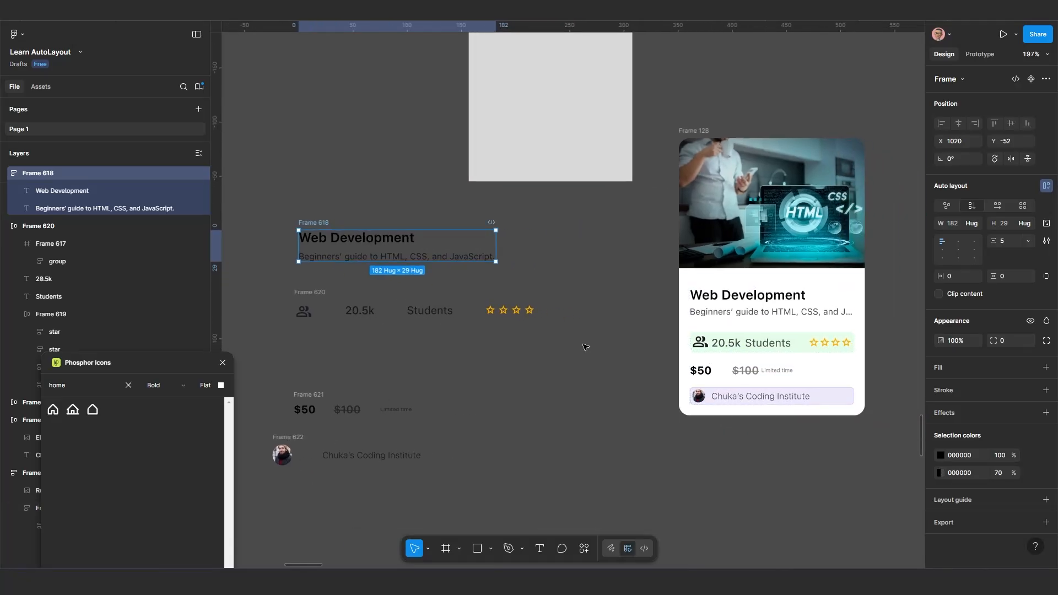
{"action": "scroll", "coordinate": [452, 332], "scroll_direction": "up", "scroll_amount": 1}
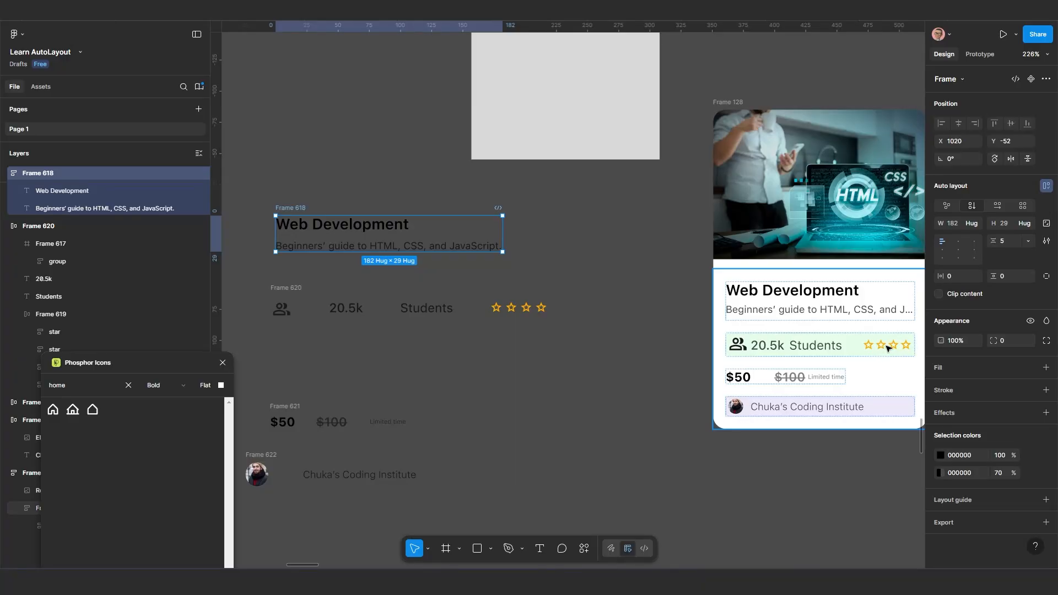
{"action": "scroll", "coordinate": [407, 352], "scroll_direction": "down", "scroll_amount": 1}
{"action": "left_click_drag", "start_coordinate": [369, 352], "coordinate": [449, 349]}
{"action": "scroll", "coordinate": [447, 349], "scroll_direction": "up", "scroll_amount": 2}
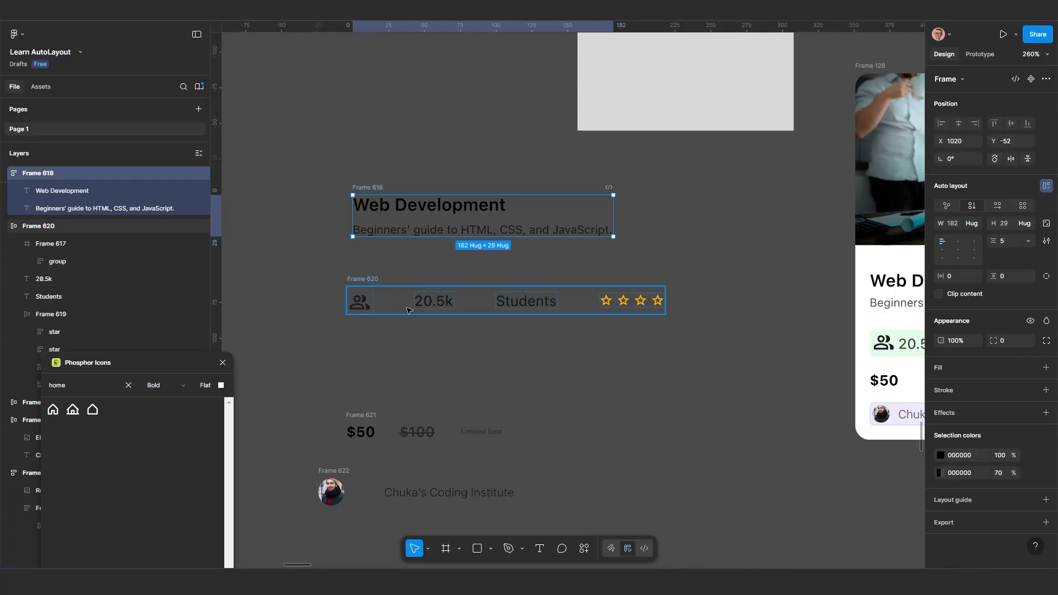
Wrap the people icon, 20.5k and Students texts in a nested horizontal auto layout frame with a gap of 5
{"action": "left_click", "coordinate": [433, 304]}
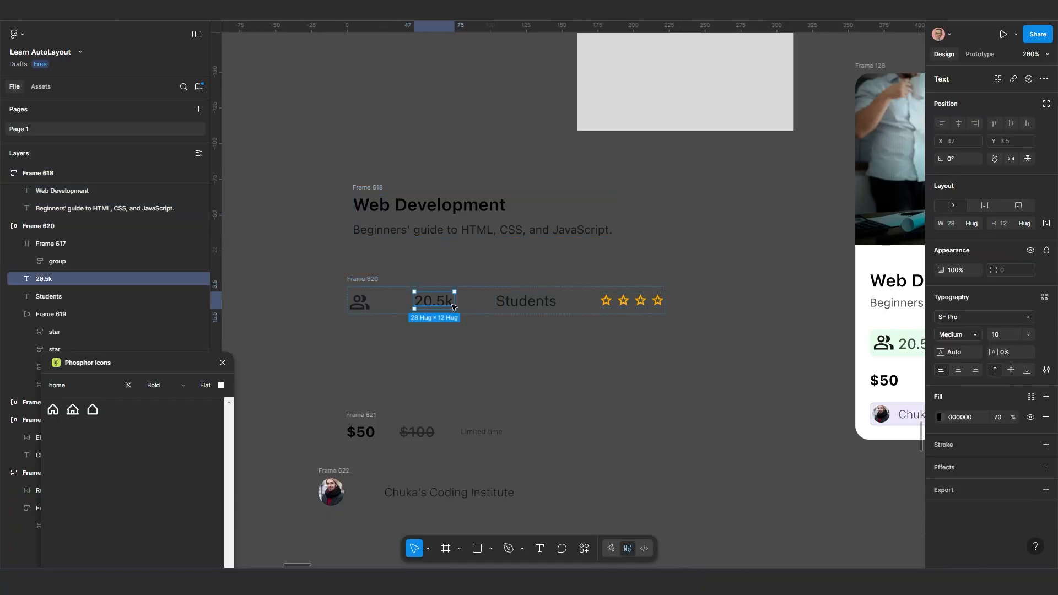
{"action": "left_click", "coordinate": [526, 301], "text": "shift"}
{"action": "left_click", "coordinate": [367, 302], "text": "shift"}
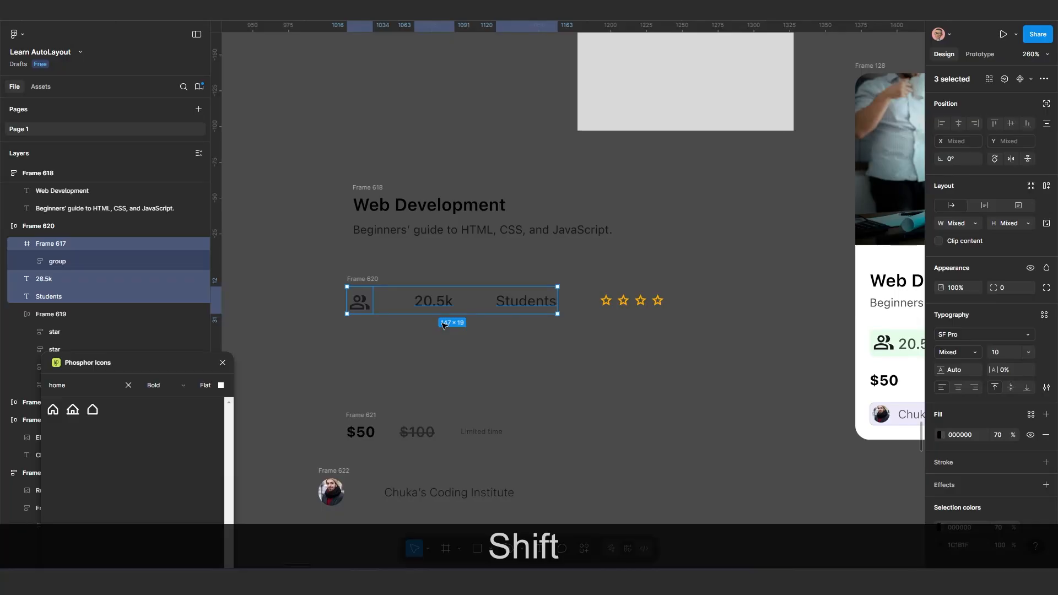
{"action": "key", "text": "shift+a"}
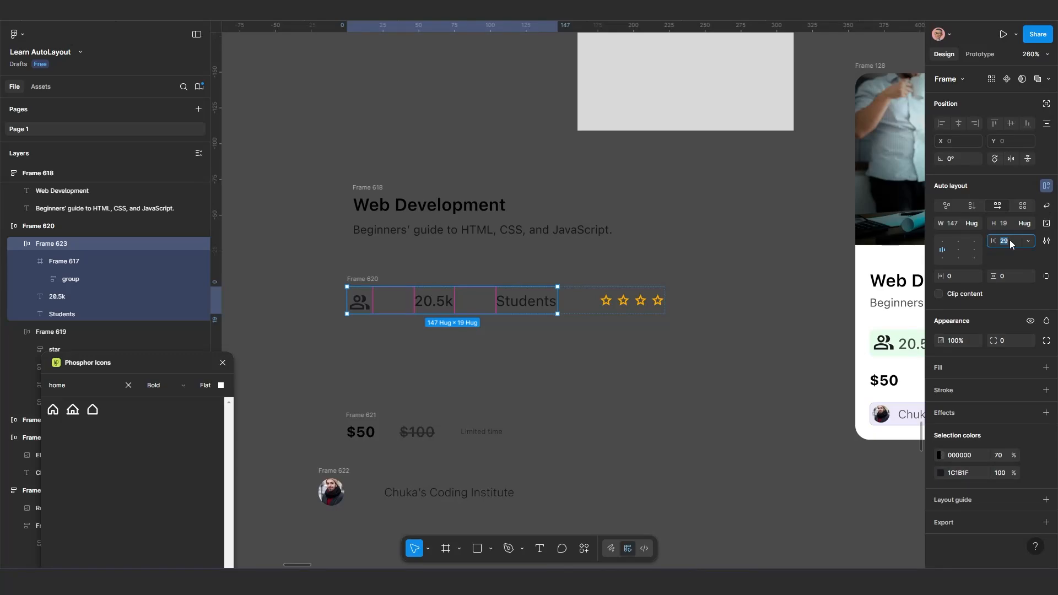
{"action": "type", "text": "10"}
{"action": "key", "text": "Return"}
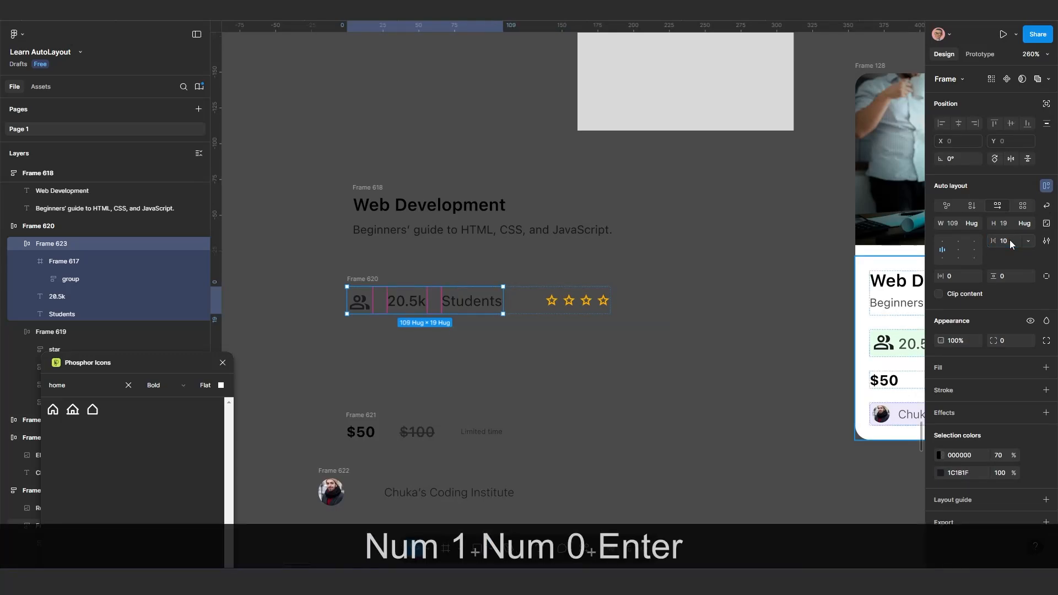
{"action": "left_click", "coordinate": [1010, 239]}
{"action": "type", "text": "5"}
{"action": "key", "text": "Return"}
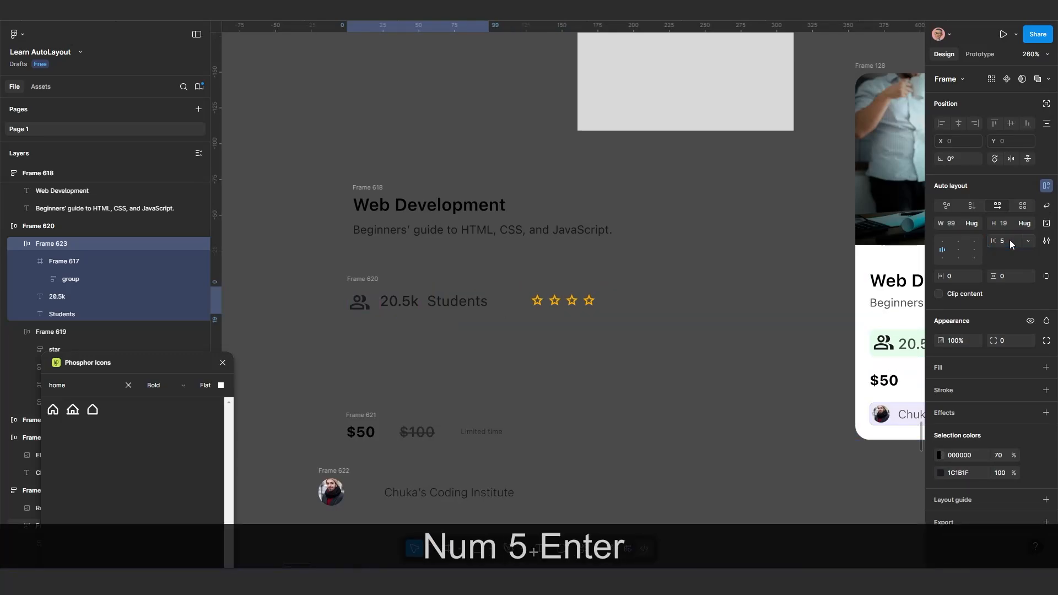
Fill the whole student-count and stars row with the page's light green 82FC94 at 20% opacity
{"action": "left_click", "coordinate": [363, 279]}
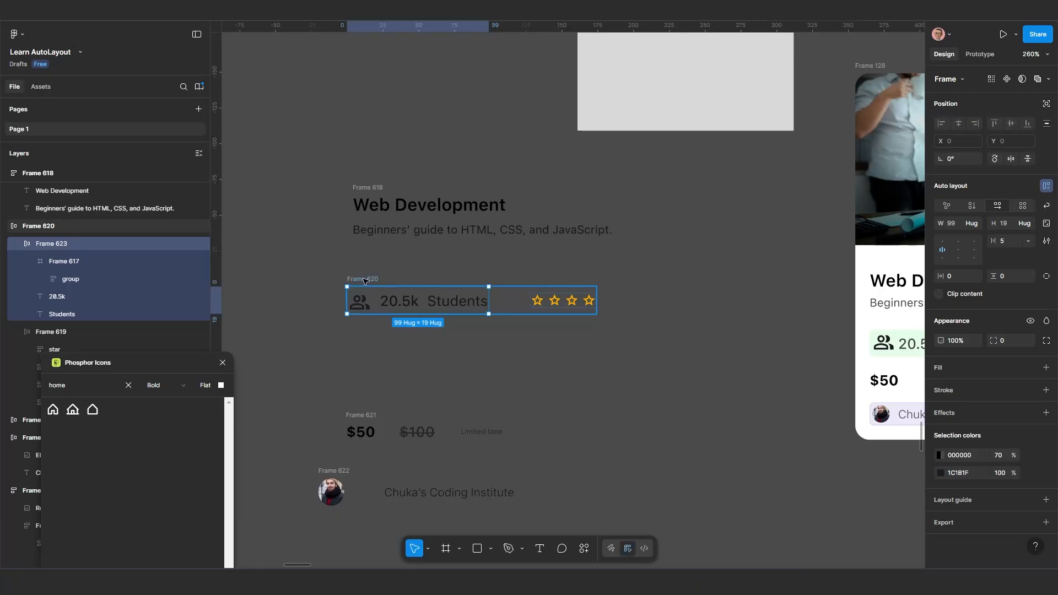
{"action": "left_click_drag", "start_coordinate": [375, 282], "coordinate": [378, 286]}
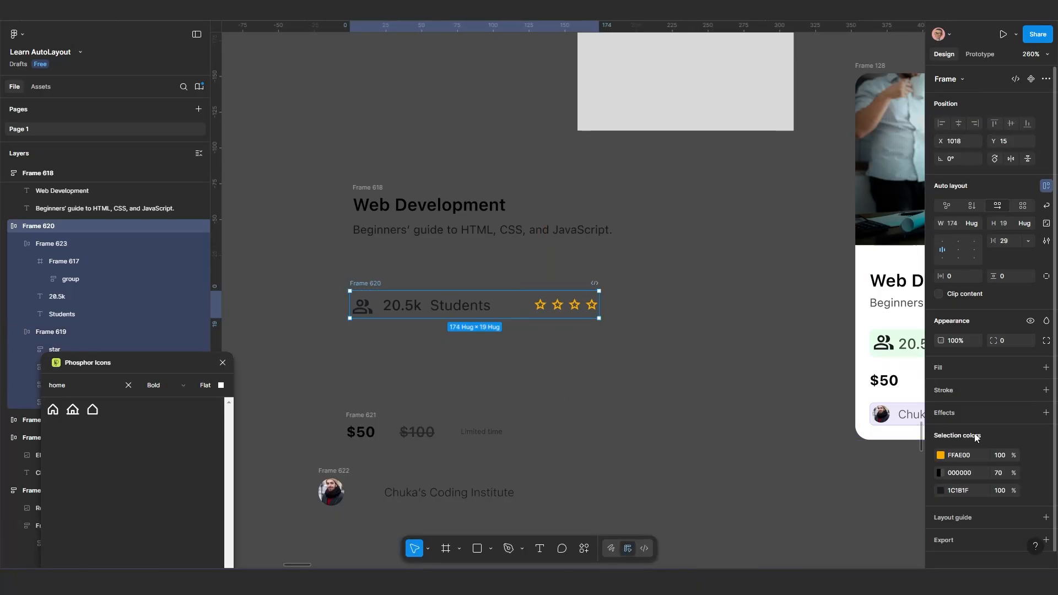
{"action": "left_click", "coordinate": [945, 366]}
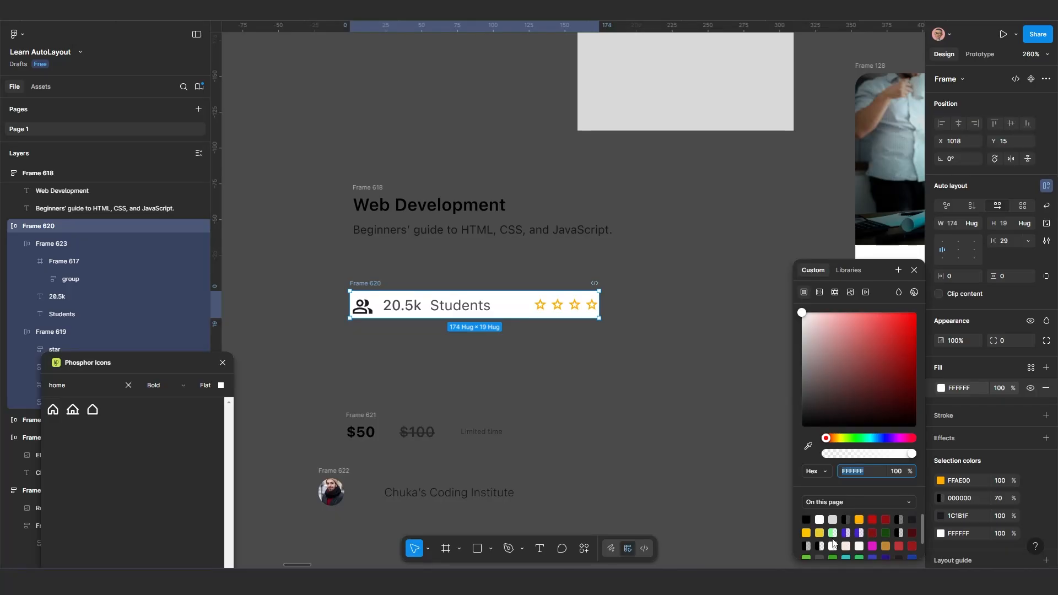
{"action": "scroll", "coordinate": [837, 532], "scroll_direction": "down", "scroll_amount": 1}
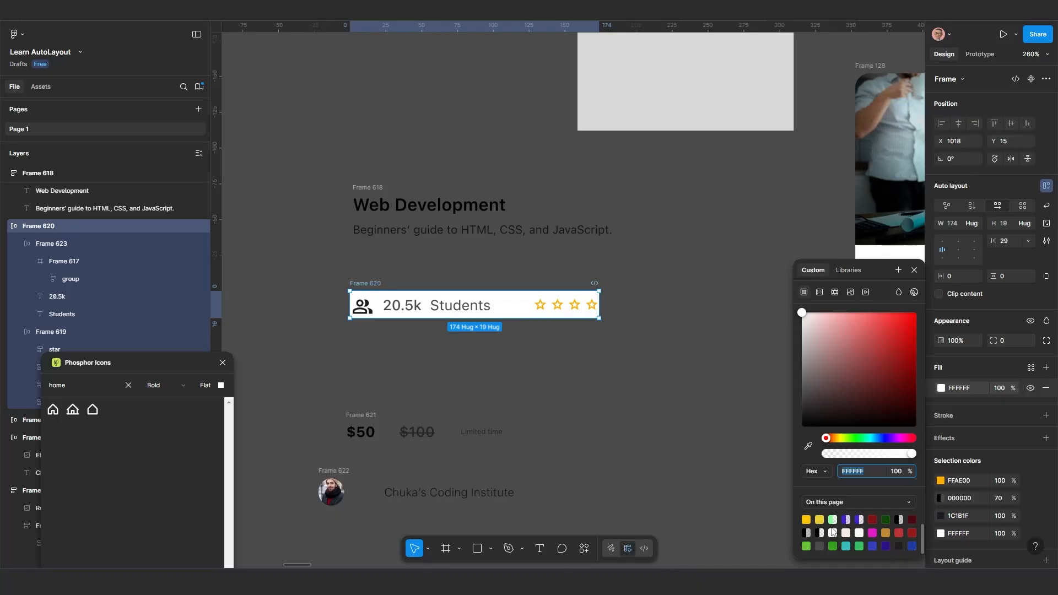
{"action": "scroll", "coordinate": [843, 541], "scroll_direction": "up", "scroll_amount": 1}
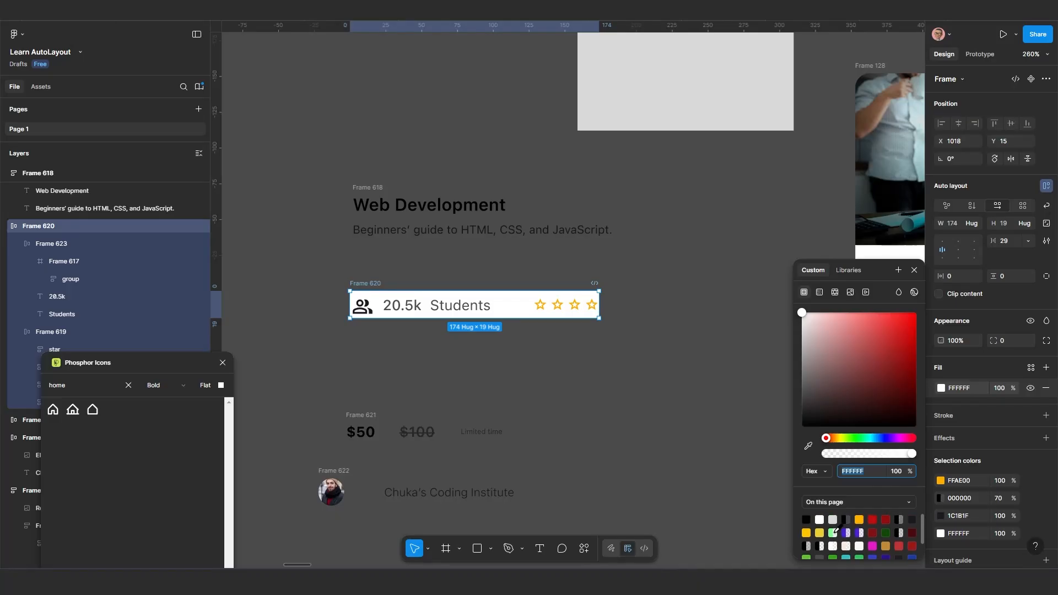
{"action": "left_click", "coordinate": [834, 532]}
{"action": "scroll", "coordinate": [559, 376], "scroll_direction": "up", "scroll_amount": 1}
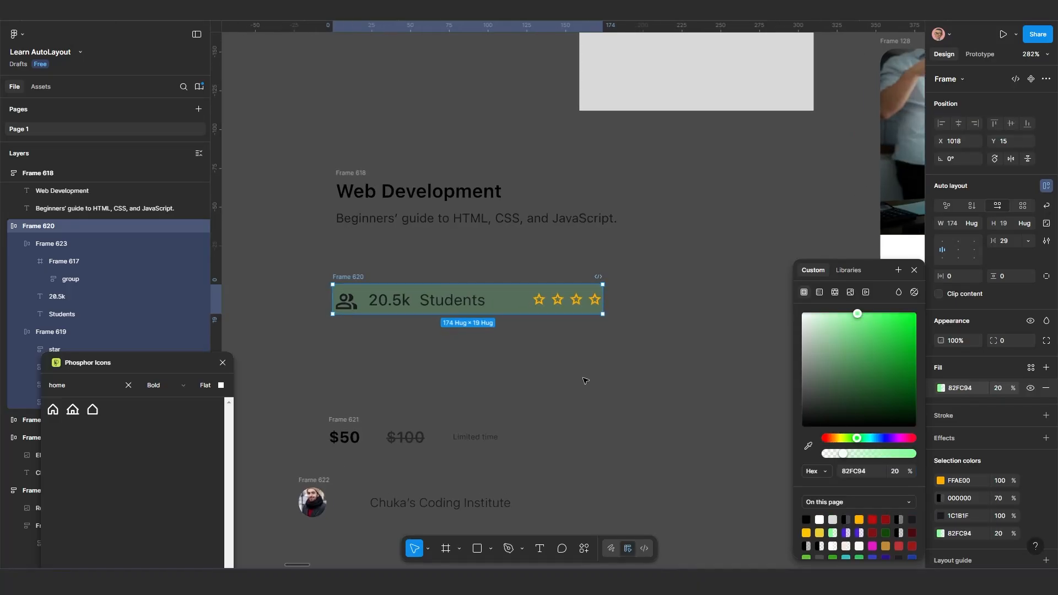
{"action": "left_click_drag", "start_coordinate": [586, 378], "coordinate": [572, 385]}
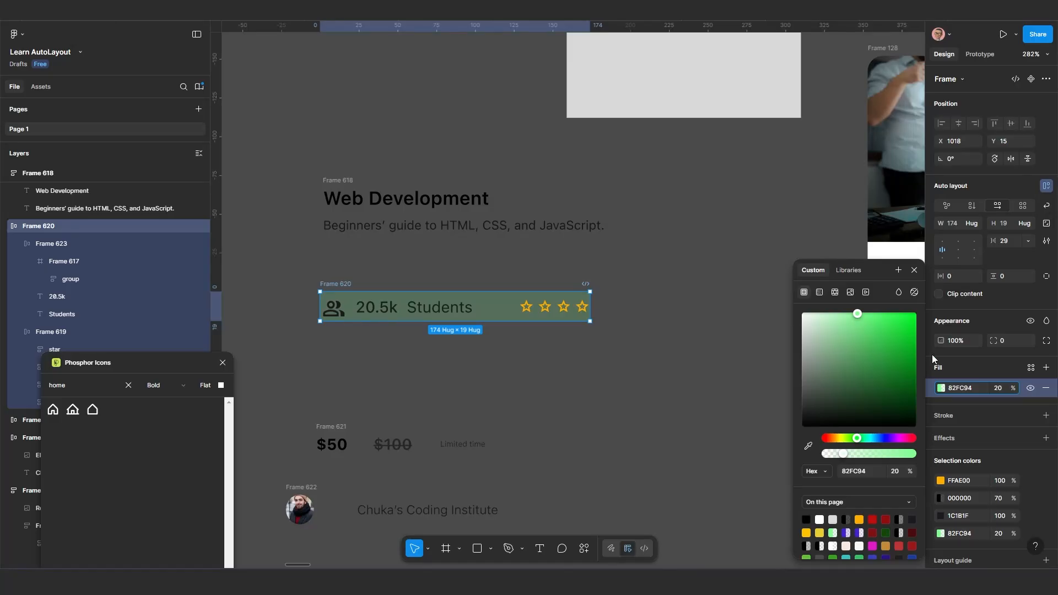
Set the horizontal padding of the green student row to 5
{"action": "left_click", "coordinate": [958, 277]}
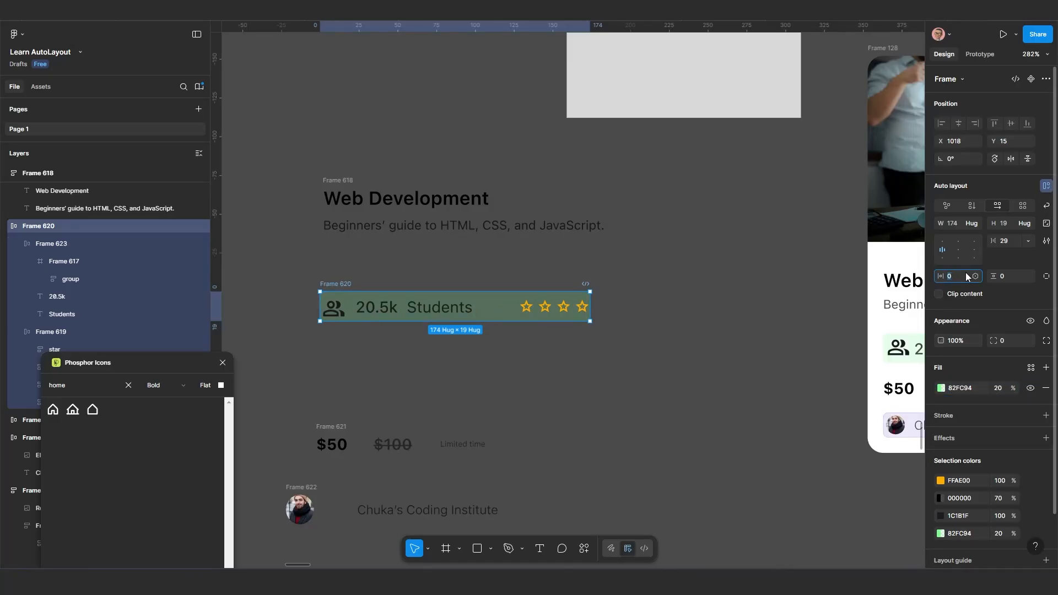
{"action": "type", "text": "10"}
{"action": "key", "text": "Return"}
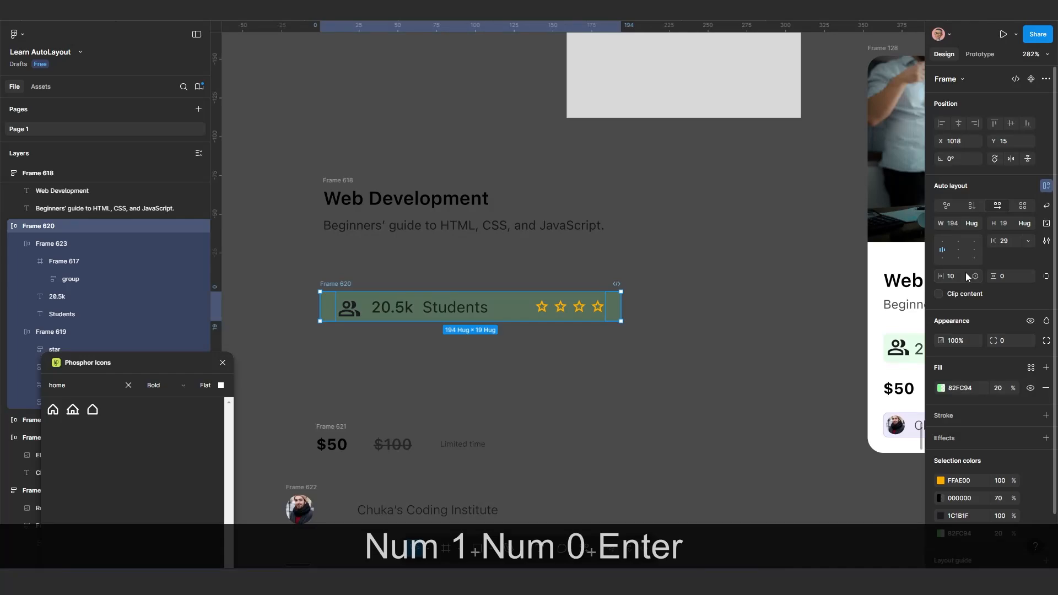
{"action": "type", "text": "5"}
{"action": "key", "text": "Return"}
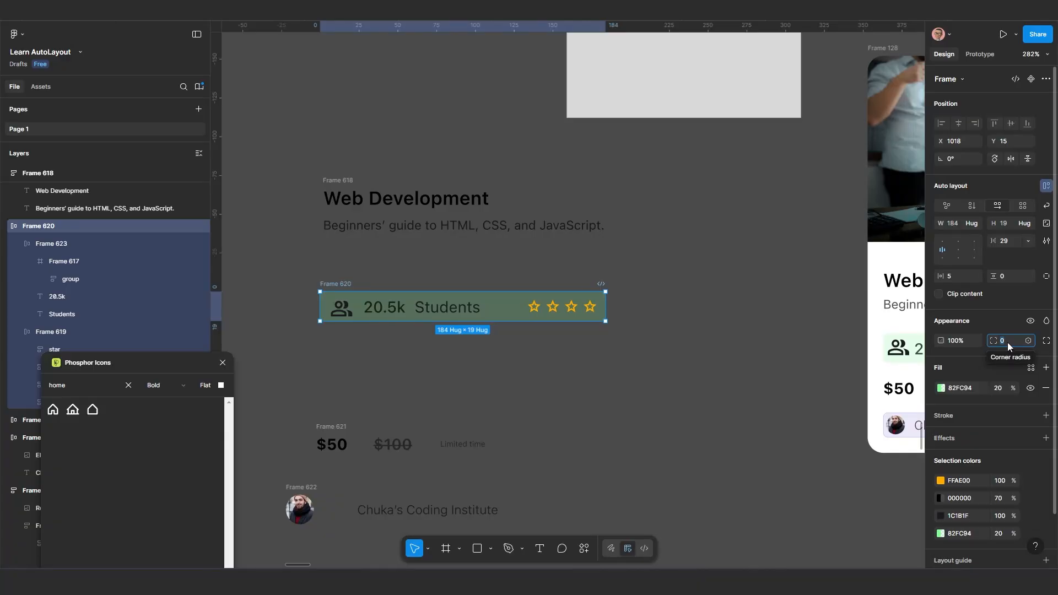
Round the green student row's corners to a radius of 5 and move it closer to the description, to about X 1019, Y 3
{"action": "type", "text": "5"}
{"action": "key", "text": "Return"}
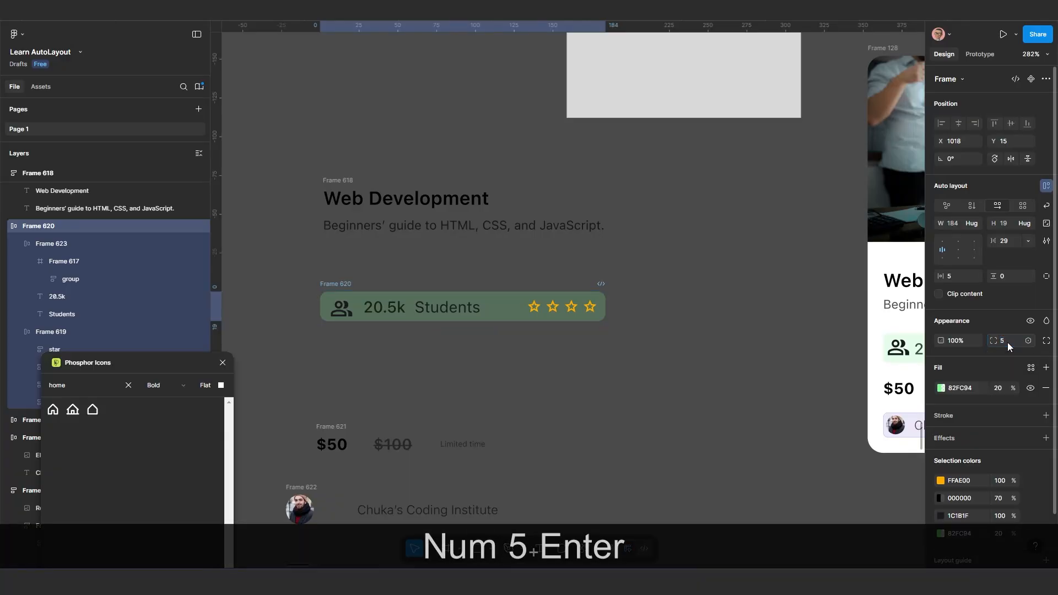
{"action": "scroll", "coordinate": [518, 323], "scroll_direction": "down", "scroll_amount": 2}
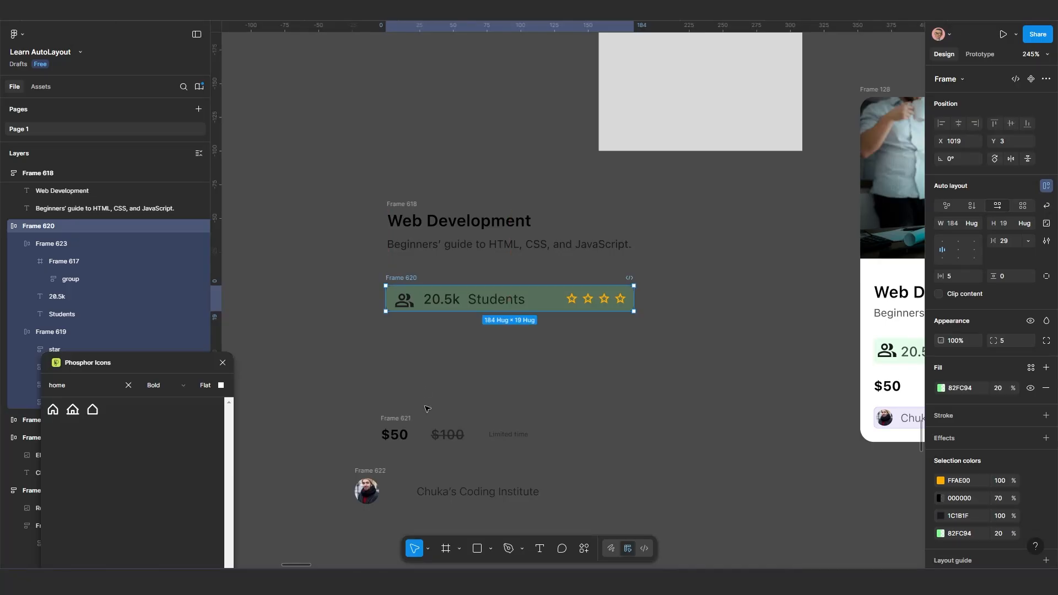
Wrap the struck-through $100 and the Limited time text in a nested auto layout frame inside the price row
{"action": "scroll", "coordinate": [442, 394], "scroll_direction": "down", "scroll_amount": 2}
{"action": "scroll", "coordinate": [443, 394], "scroll_direction": "up", "scroll_amount": 2}
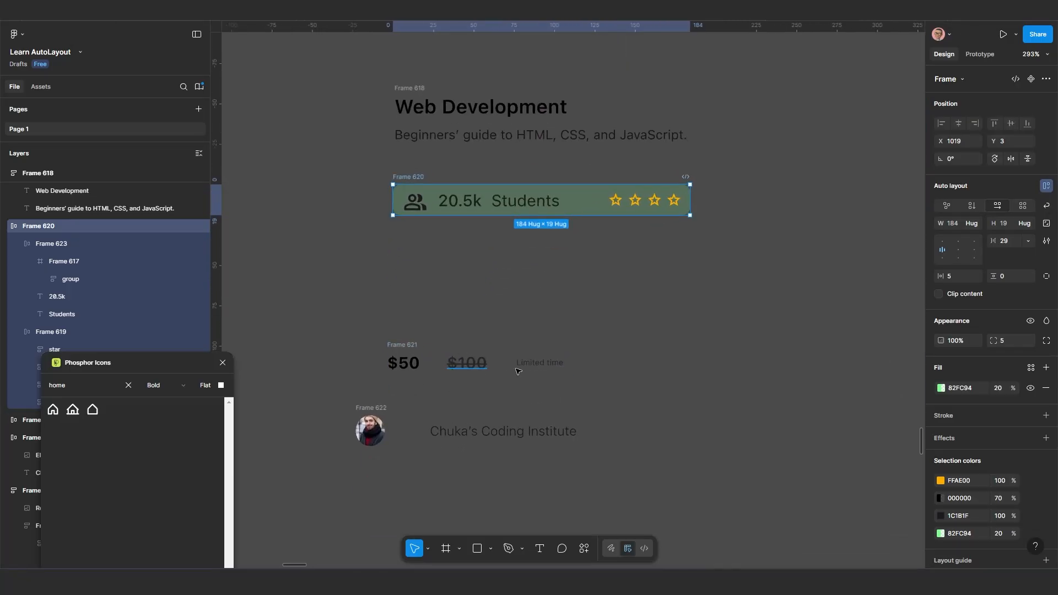
{"action": "left_click", "coordinate": [467, 363]}
{"action": "left_click", "coordinate": [534, 364], "text": "shift"}
{"action": "key", "text": "shift+a"}
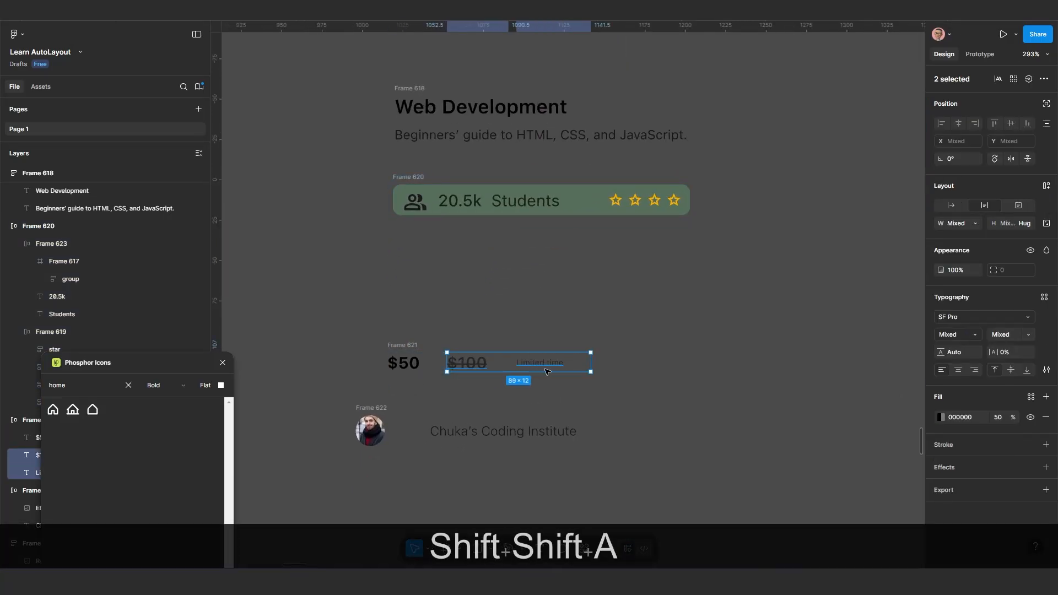
{"action": "left_click", "coordinate": [976, 223]}
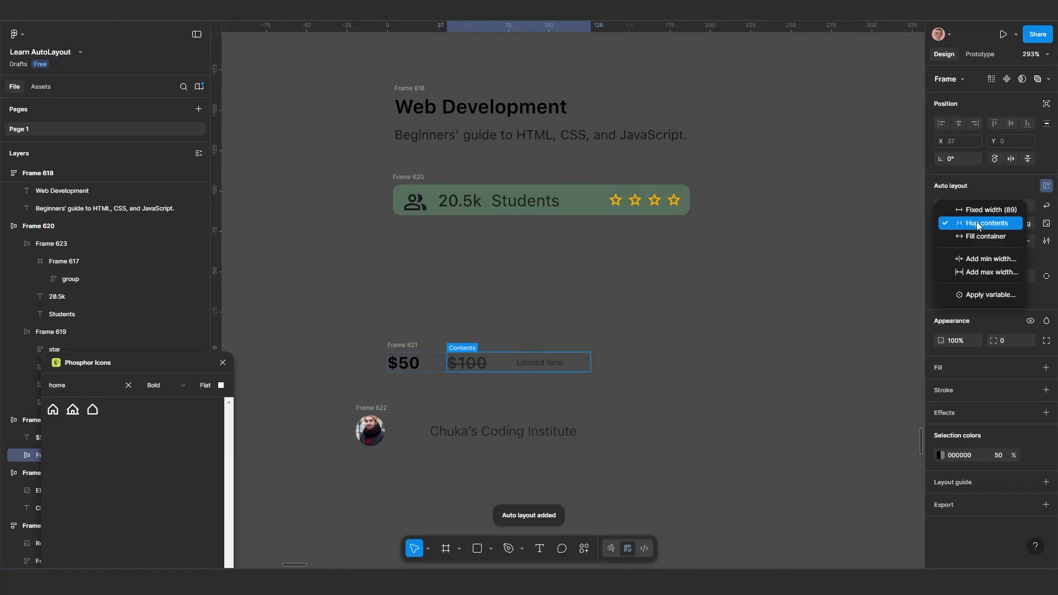
{"action": "left_click", "coordinate": [652, 346]}
Switch the Limited time and $100 texts to auto width so their boxes hug the text
{"action": "scroll", "coordinate": [554, 378], "scroll_direction": "up", "scroll_amount": 3}
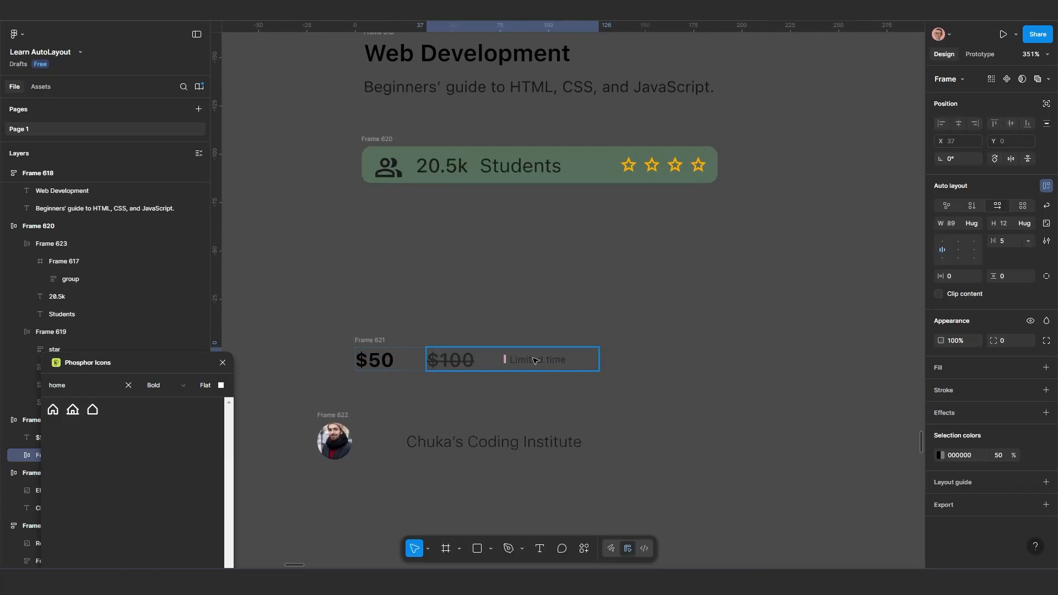
{"action": "left_click", "coordinate": [533, 361]}
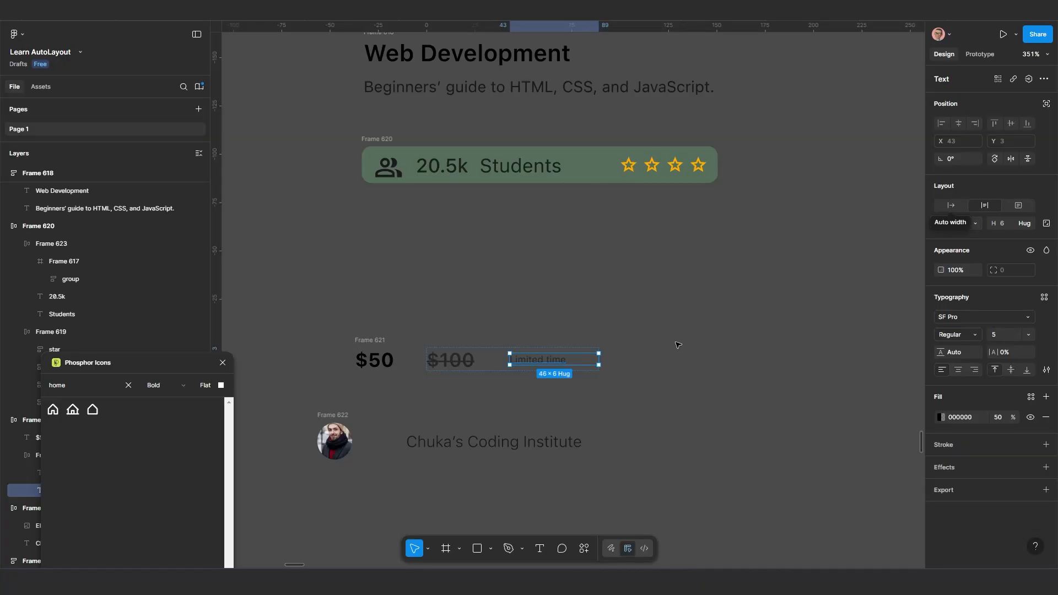
{"action": "scroll", "coordinate": [545, 366], "scroll_direction": "up", "scroll_amount": 1}
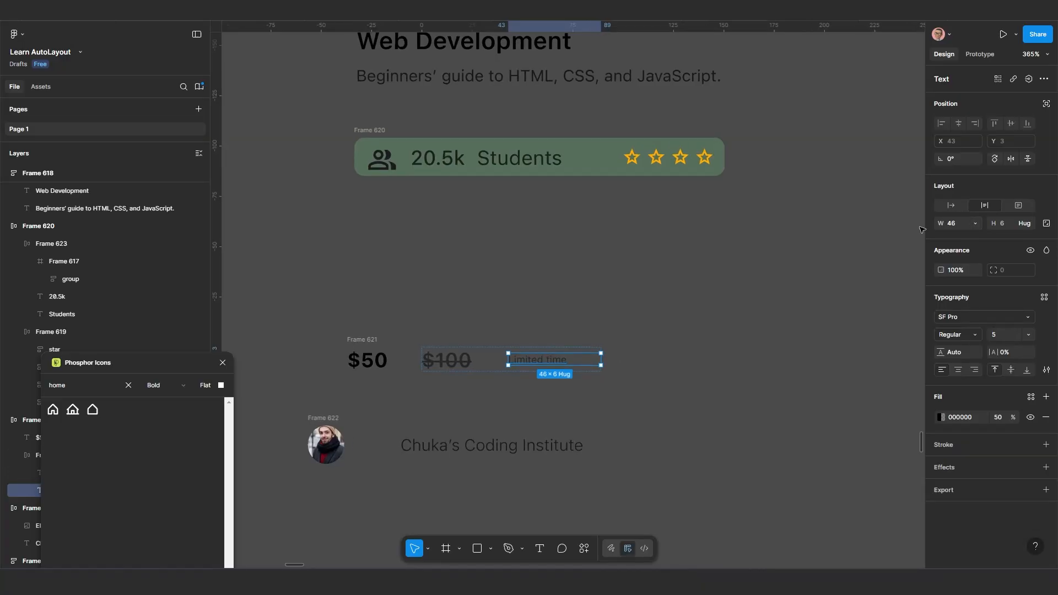
{"action": "left_click", "coordinate": [951, 206]}
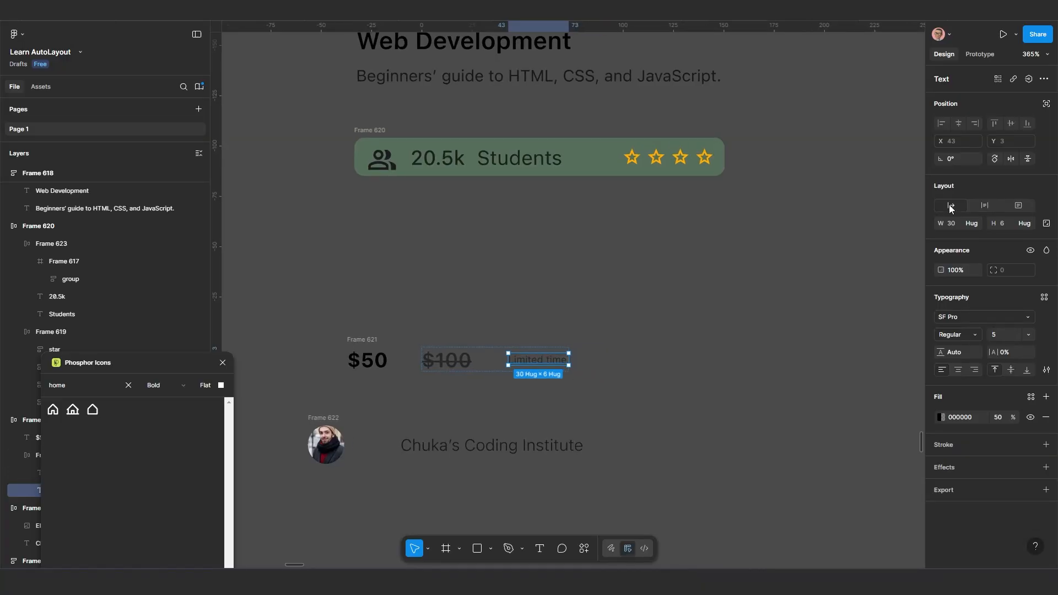
{"action": "left_click", "coordinate": [455, 393]}
{"action": "left_click", "coordinate": [448, 361]}
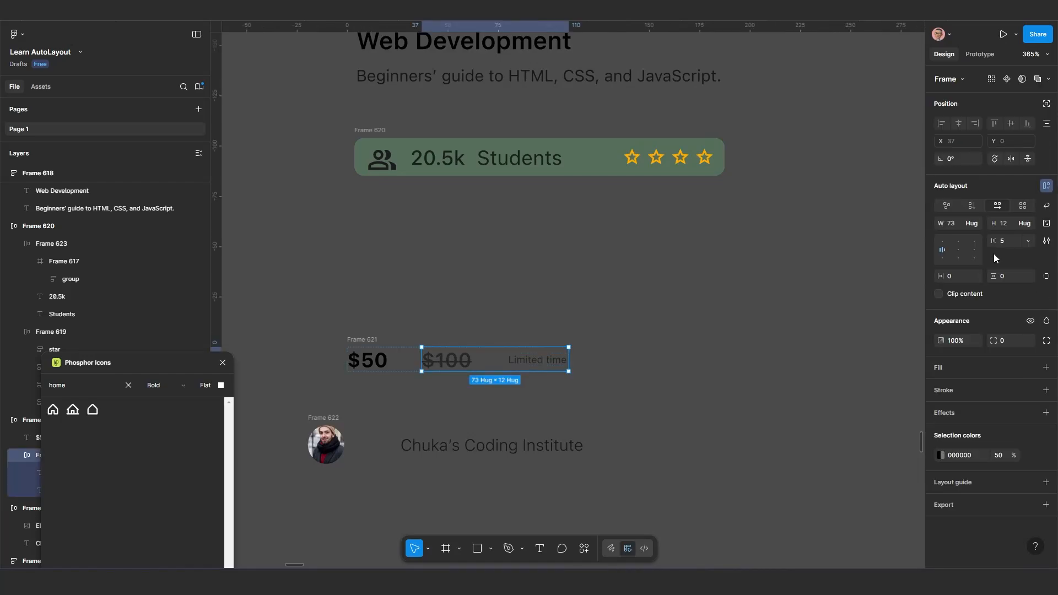
{"action": "left_click", "coordinate": [452, 362]}
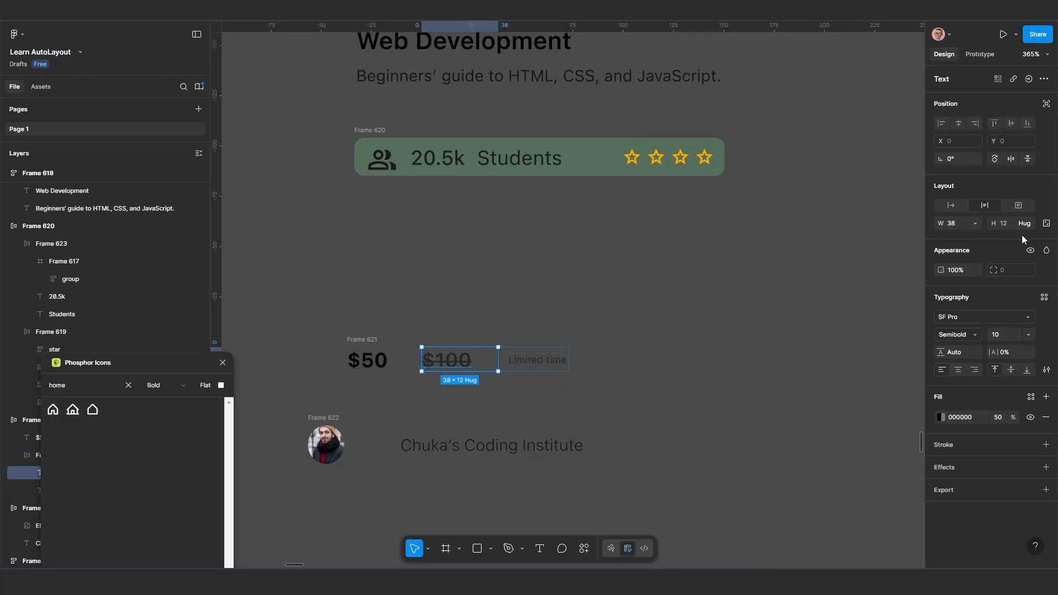
{"action": "left_click", "coordinate": [955, 203]}
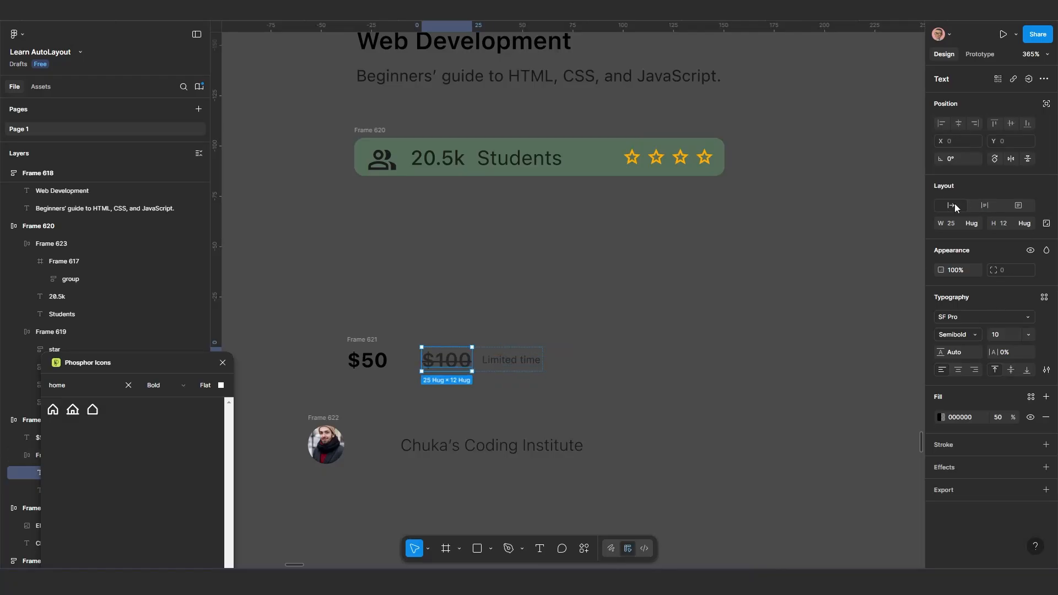
Set the horizontal gap between $100 and Limited time to 2
{"action": "left_click", "coordinate": [482, 369]}
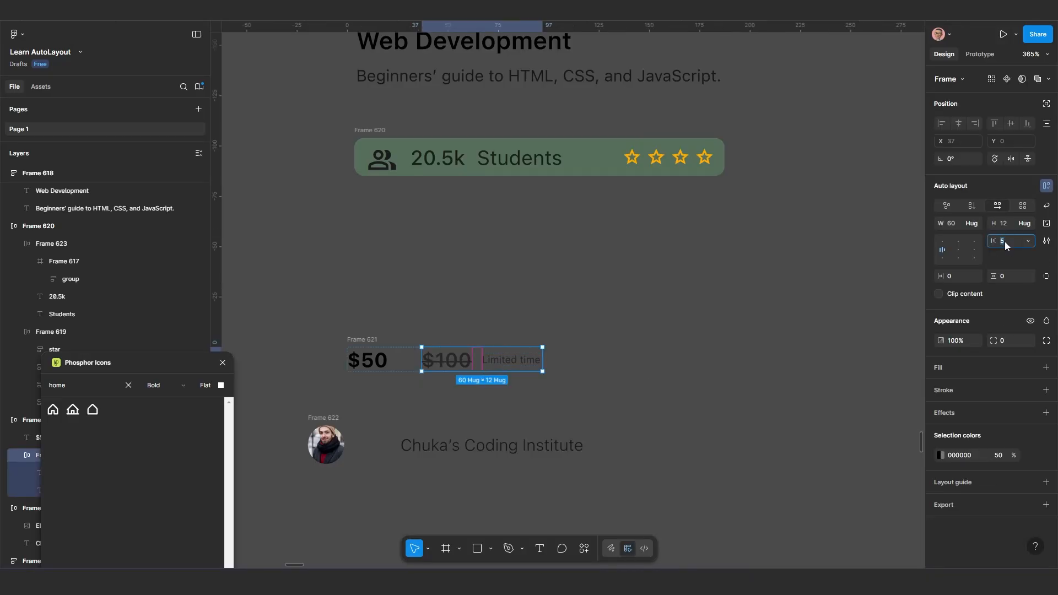
{"action": "scroll", "coordinate": [601, 359], "scroll_direction": "down", "scroll_amount": 2}
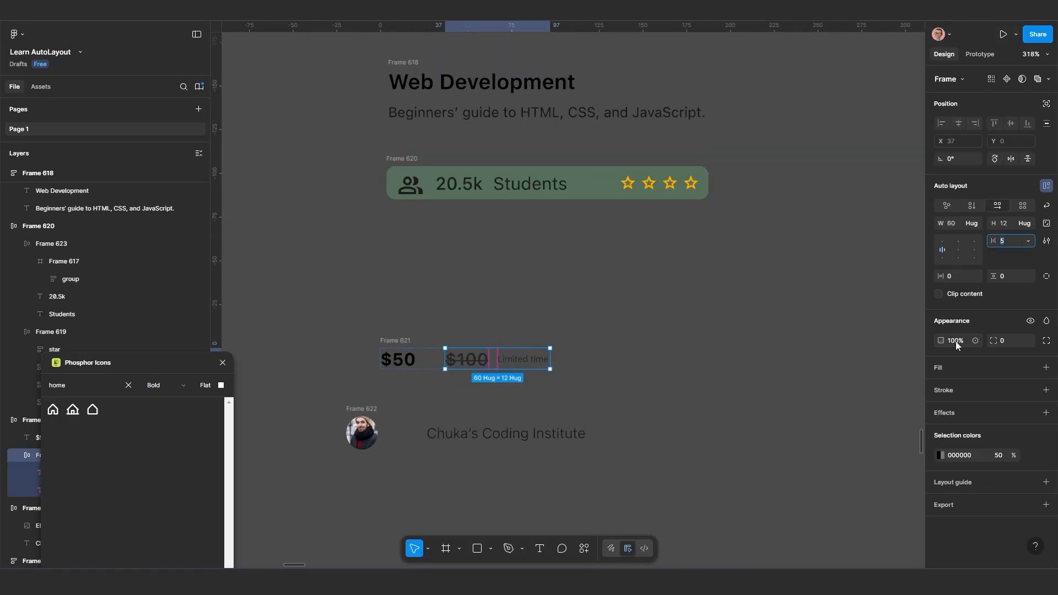
{"action": "type", "text": "0"}
{"action": "key", "text": "Return"}
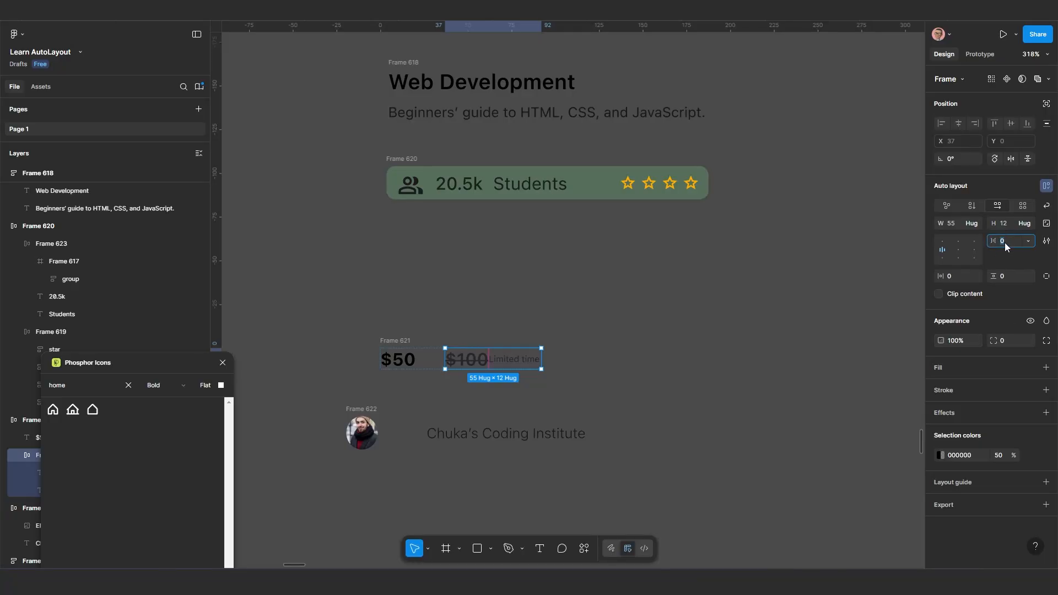
{"action": "type", "text": "2"}
{"action": "key", "text": "Return"}
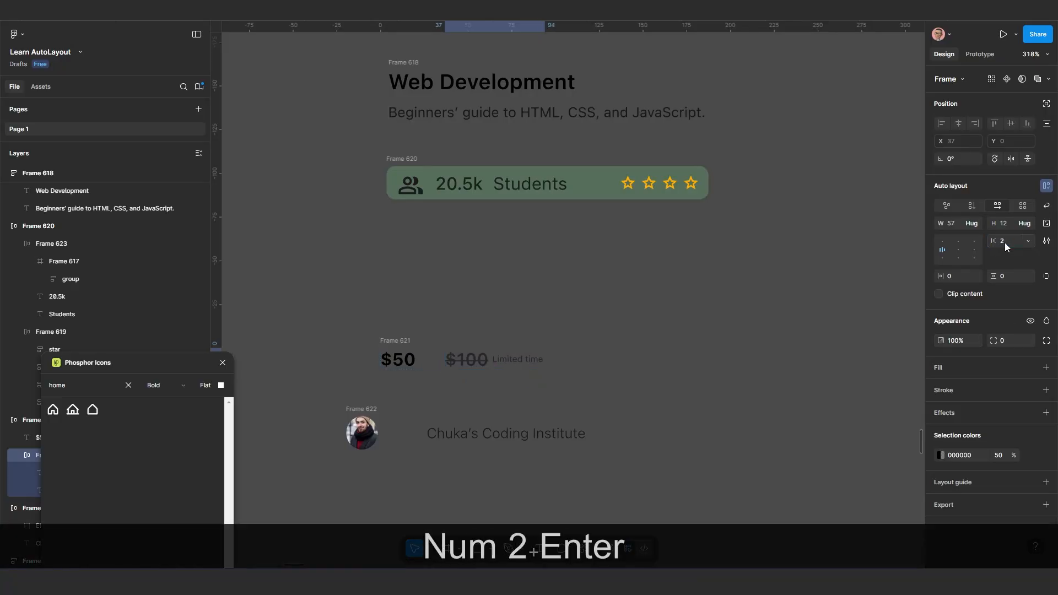
Move the price row below the green row, to about X 1020, Y 41, and the institute row beneath it, to about X 1026, Y 90
{"action": "left_click", "coordinate": [398, 360]}
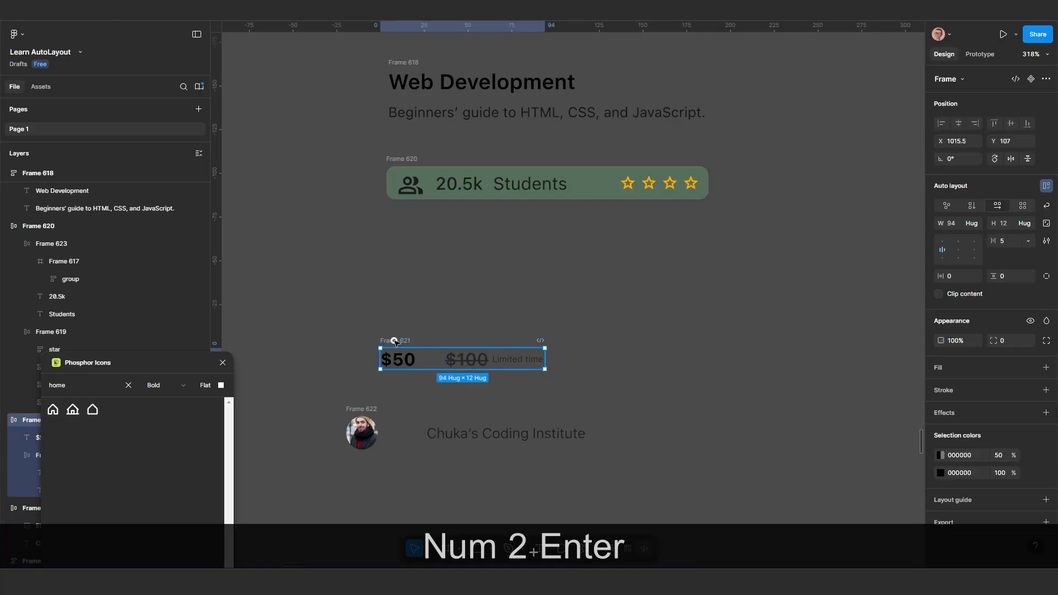
{"action": "scroll", "coordinate": [399, 360], "scroll_direction": "down", "scroll_amount": 3}
{"action": "left_click_drag", "start_coordinate": [398, 385], "coordinate": [393, 435]}
{"action": "left_click_drag", "start_coordinate": [393, 390], "coordinate": [397, 324]}
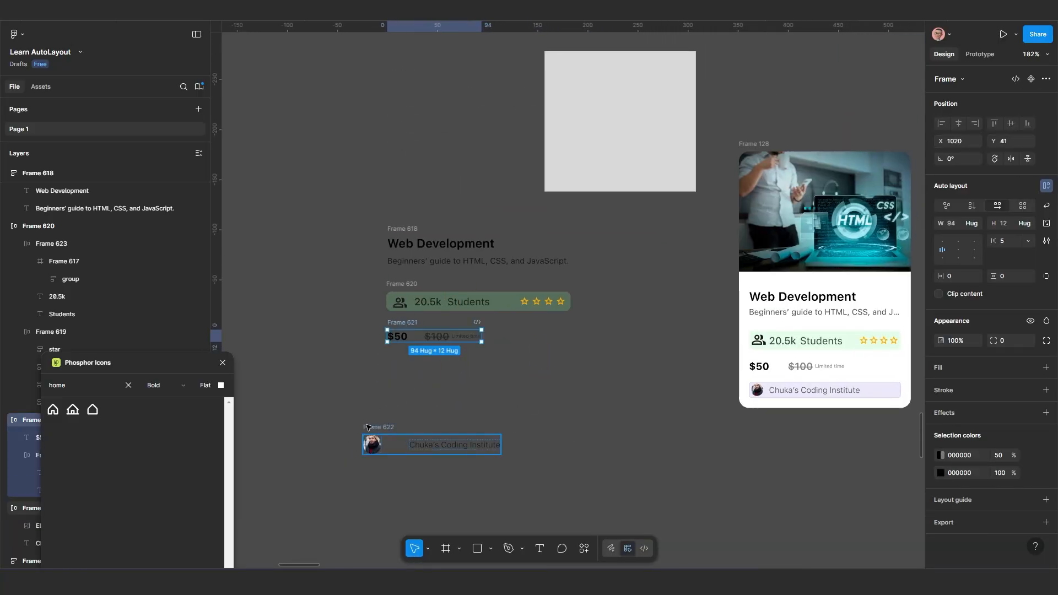
{"action": "left_click_drag", "start_coordinate": [381, 445], "coordinate": [410, 389]}
Add a purple 4A23D3 fill at 20% opacity to the institute row, taken from the colours on this page
{"action": "scroll", "coordinate": [411, 389], "scroll_direction": "up", "scroll_amount": 1}
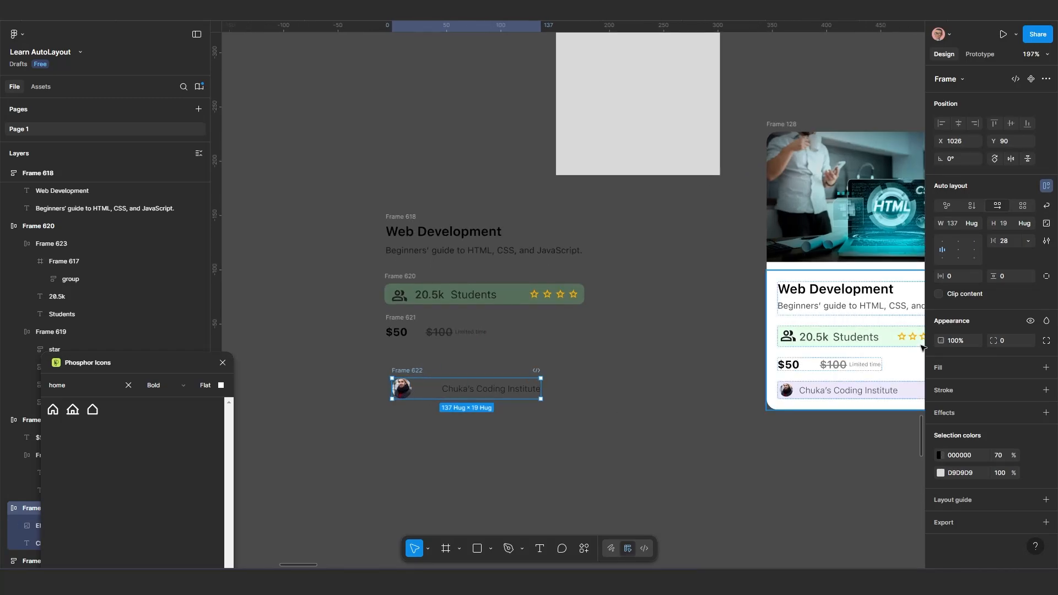
{"action": "left_click", "coordinate": [949, 366]}
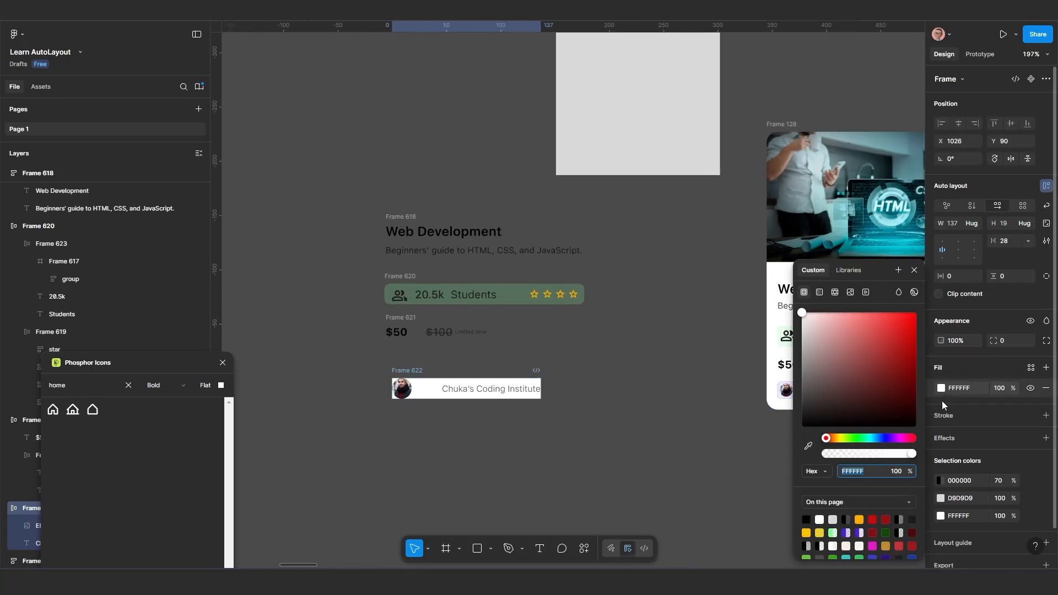
{"action": "left_click", "coordinate": [847, 532]}
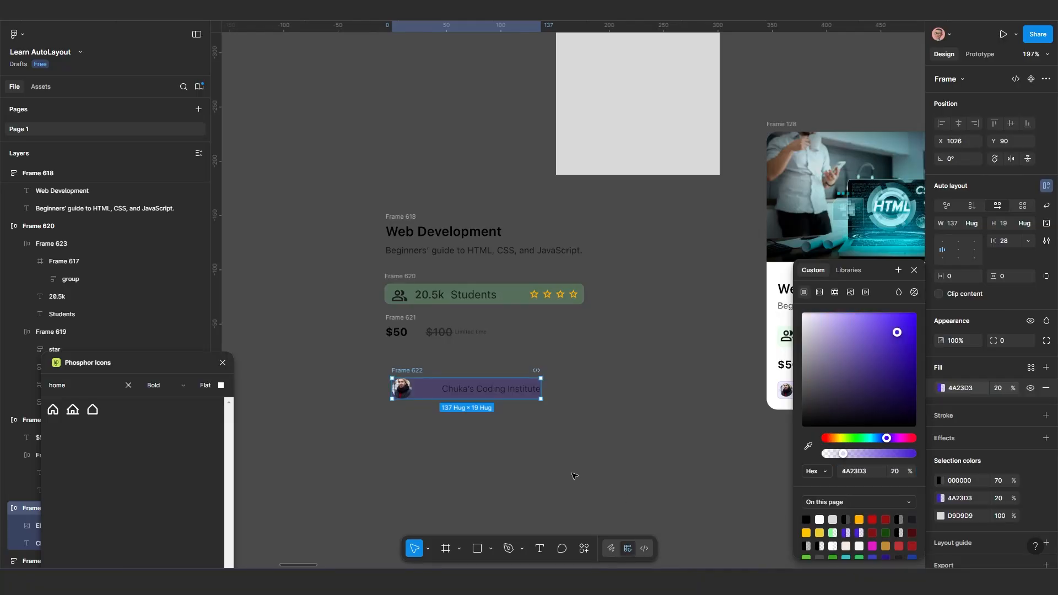
{"action": "scroll", "coordinate": [441, 419], "scroll_direction": "down", "scroll_amount": 3}
{"action": "scroll", "coordinate": [405, 389], "scroll_direction": "up", "scroll_amount": 2}
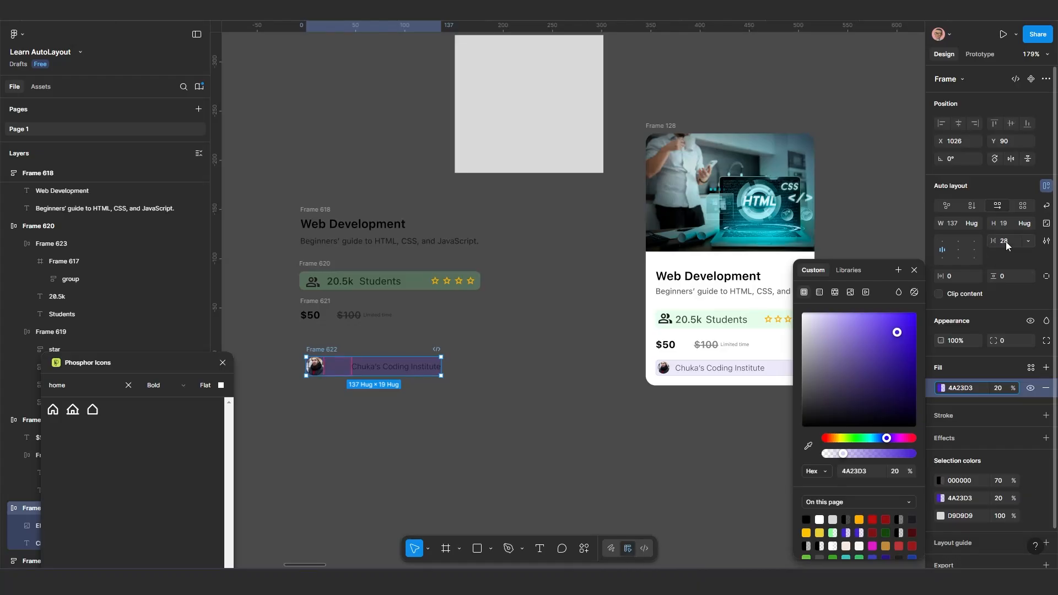
Set the horizontal gap between the avatar and the institute name to 10, after trying 20
{"action": "left_click", "coordinate": [1006, 241]}
{"action": "type", "text": "20"}
{"action": "key", "text": "Return"}
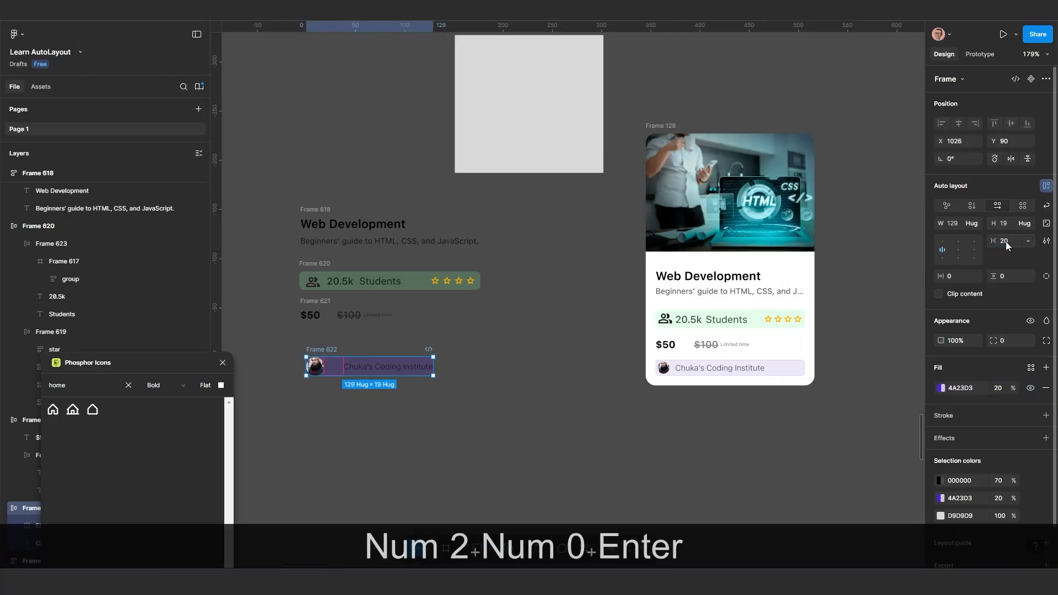
{"action": "type", "text": "10"}
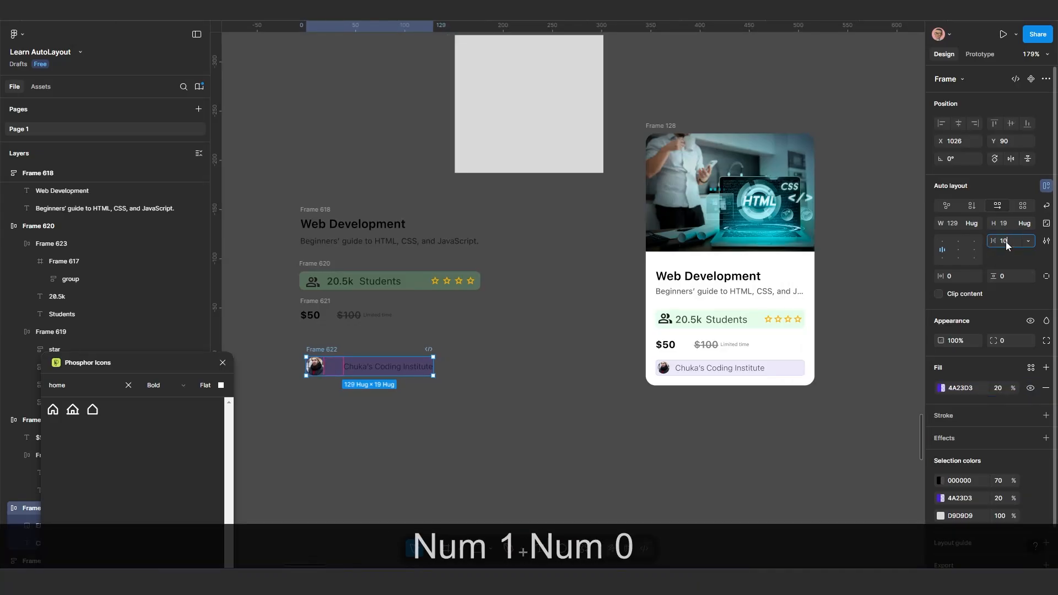
{"action": "key", "text": "Return"}
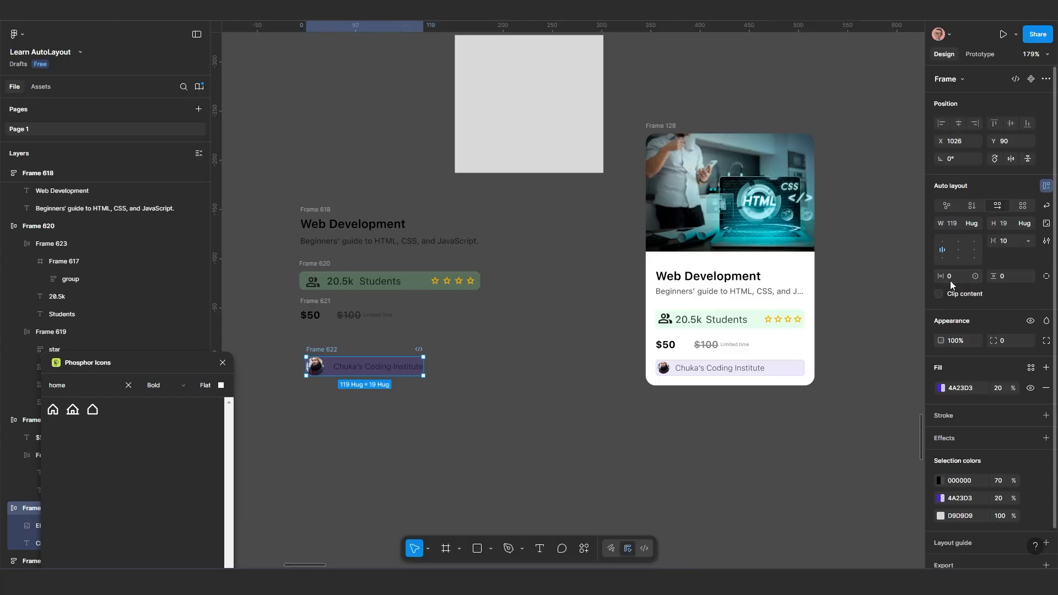
Try a padding of 5 on all sides of the institute row and undo it
{"action": "scroll", "coordinate": [422, 367], "scroll_direction": "up", "scroll_amount": 1}
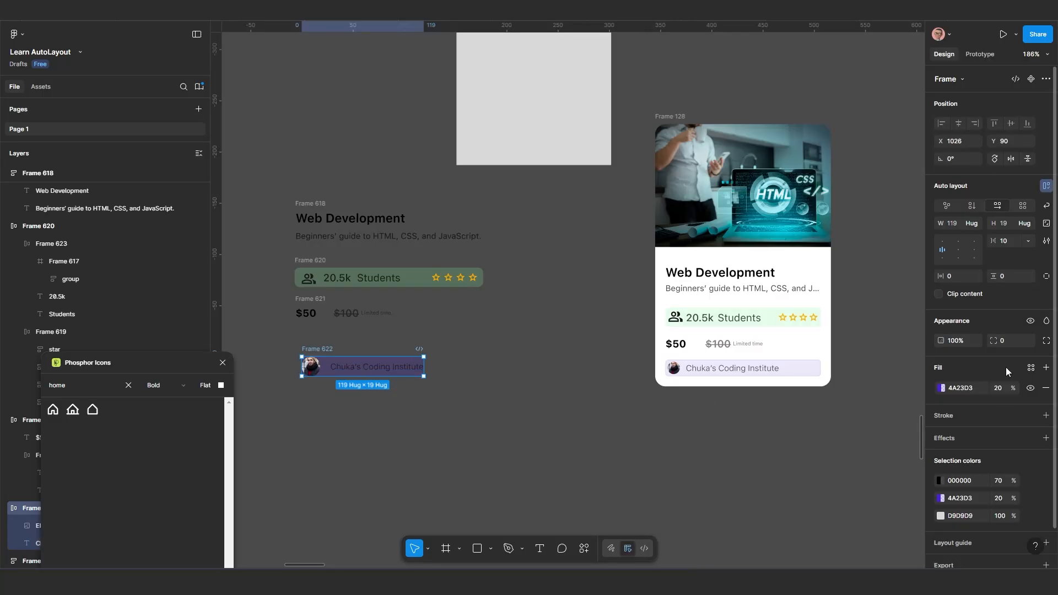
{"action": "left_click", "coordinate": [951, 276], "text": "ctrl"}
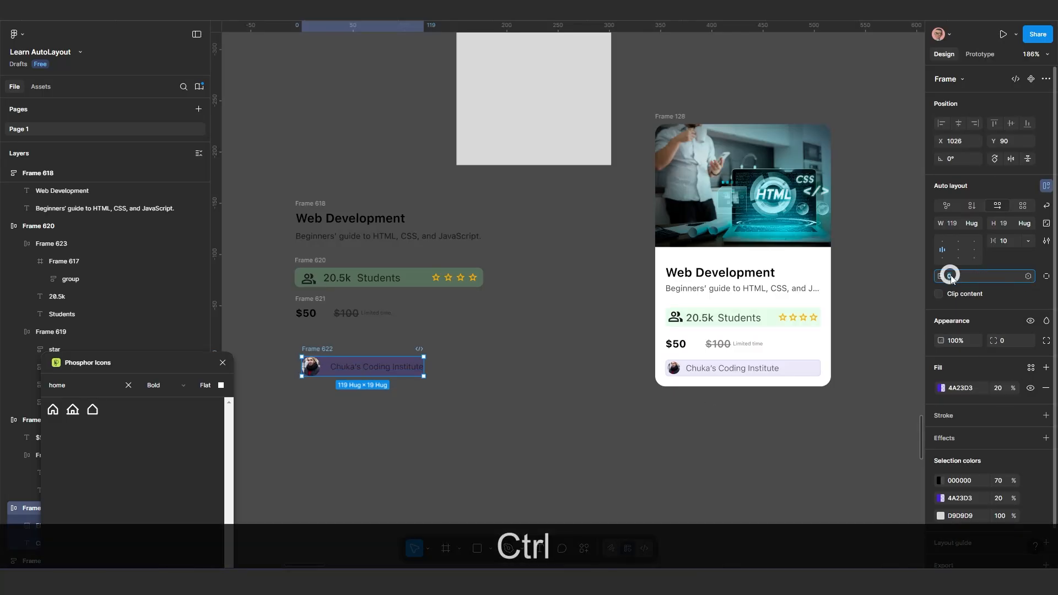
{"action": "type", "text": "5"}
{"action": "key", "text": "Return"}
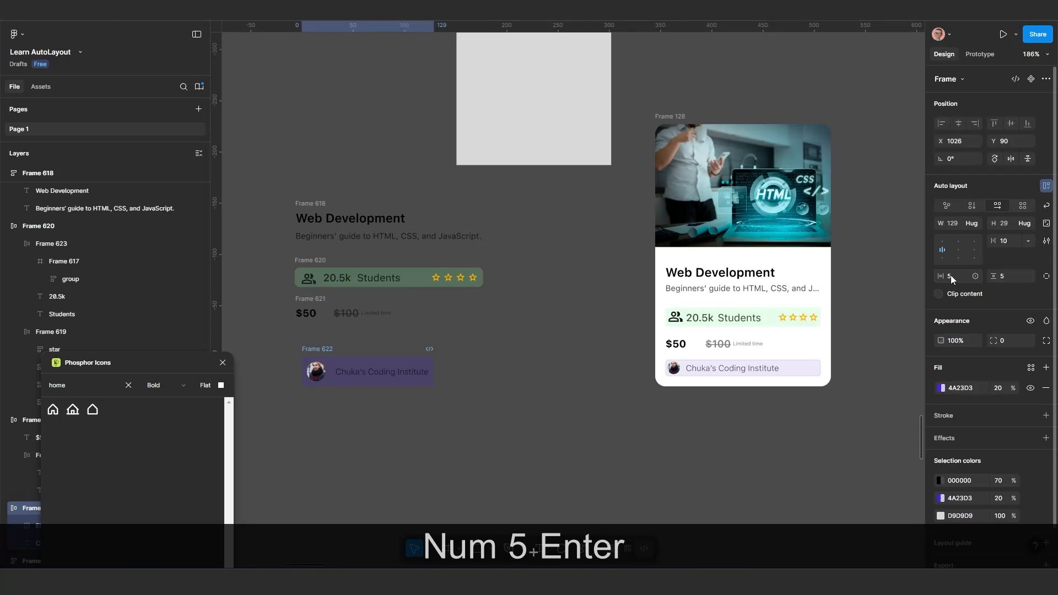
{"action": "key", "text": "ctrl+z"}
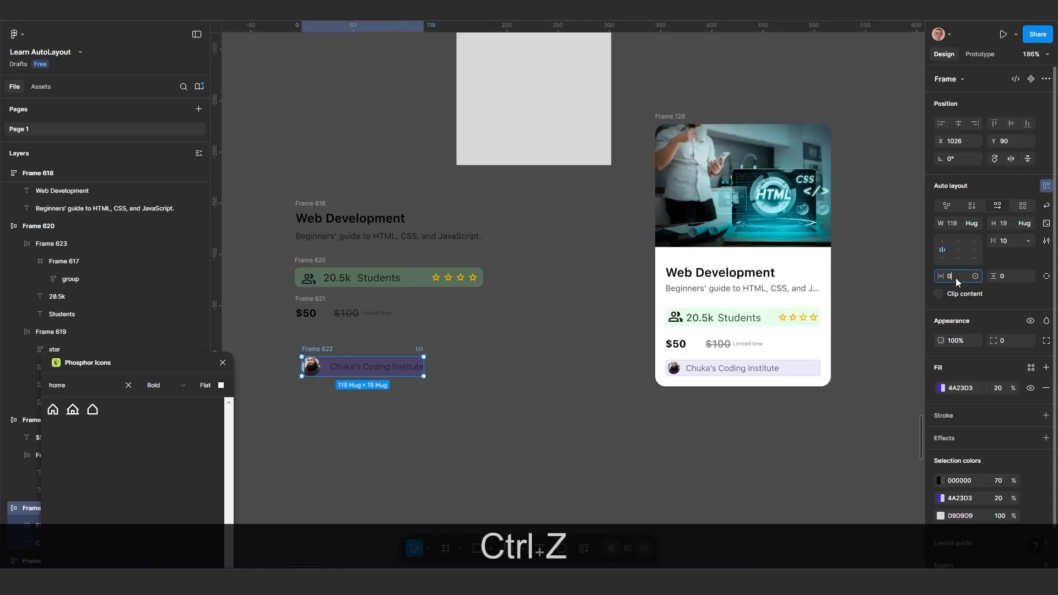
Give the institute row a horizontal padding of 5 and a corner radius of 5
{"action": "type", "text": "5"}
{"action": "key", "text": "Return"}
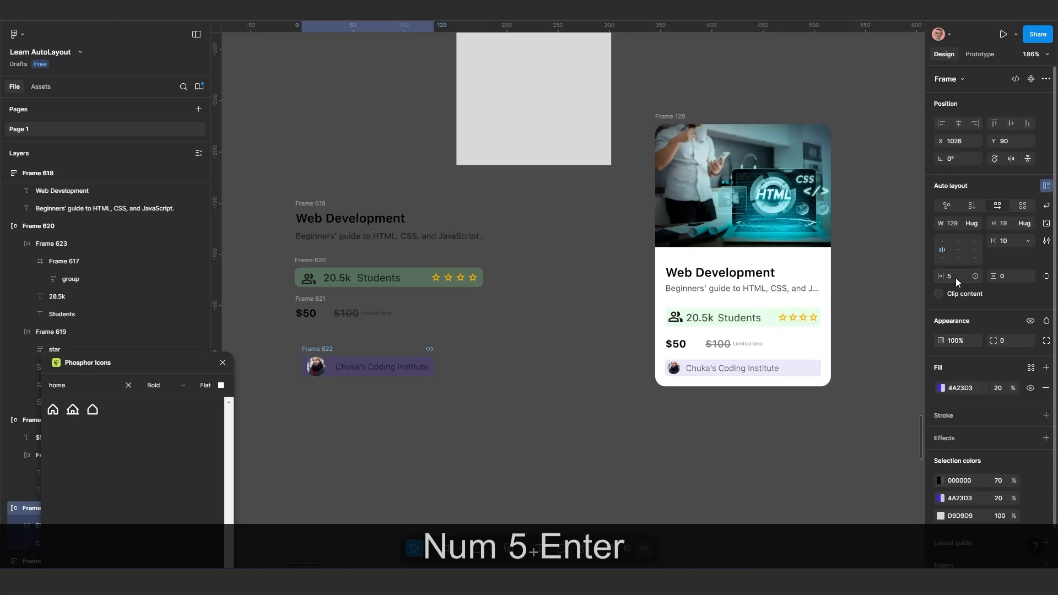
{"action": "scroll", "coordinate": [363, 369], "scroll_direction": "up", "scroll_amount": 2}
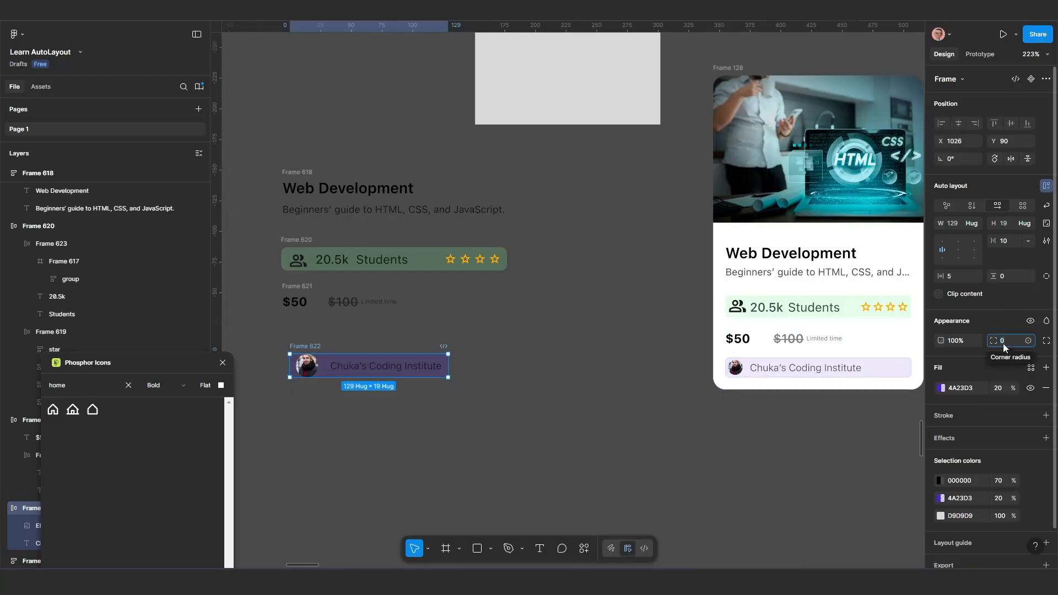
{"action": "type", "text": "5"}
{"action": "key", "text": "Return"}
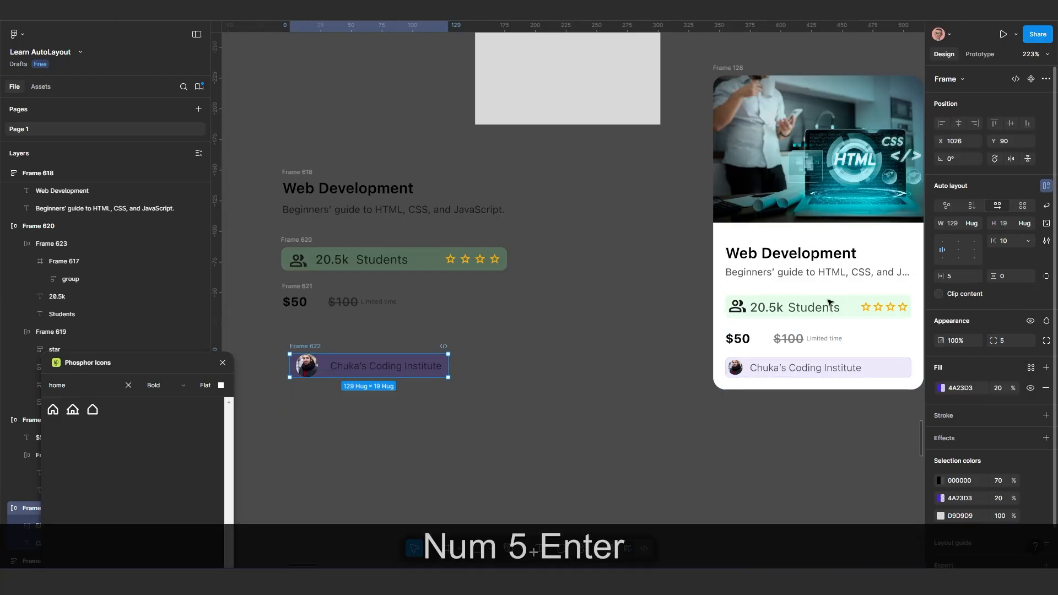
{"action": "scroll", "coordinate": [639, 422], "scroll_direction": "down", "scroll_amount": 2}
{"action": "left_click", "coordinate": [452, 428]}
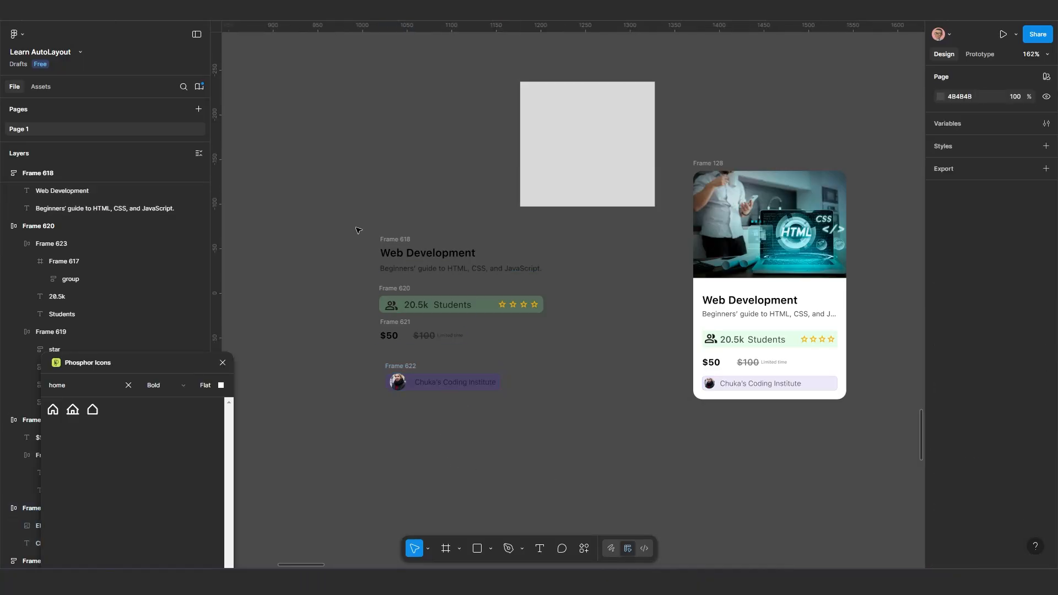
Wrap the title block and the green, price and institute rows in one vertical auto layout frame with a gap of 20
{"action": "left_click_drag", "start_coordinate": [357, 228], "coordinate": [567, 423]}
{"action": "key", "text": "shift+a"}
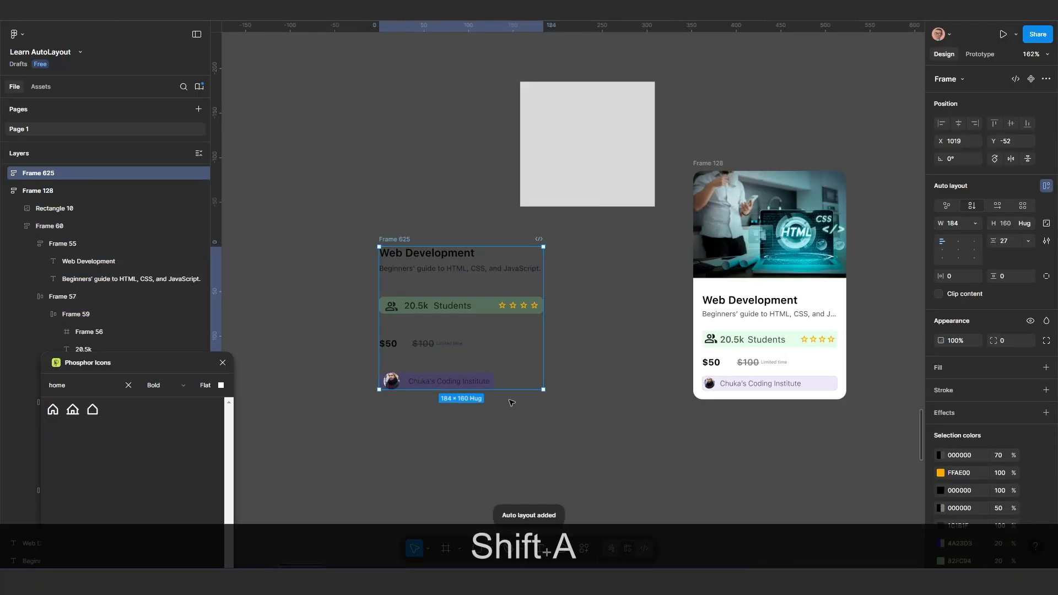
{"action": "scroll", "coordinate": [511, 403], "scroll_direction": "up", "scroll_amount": 1}
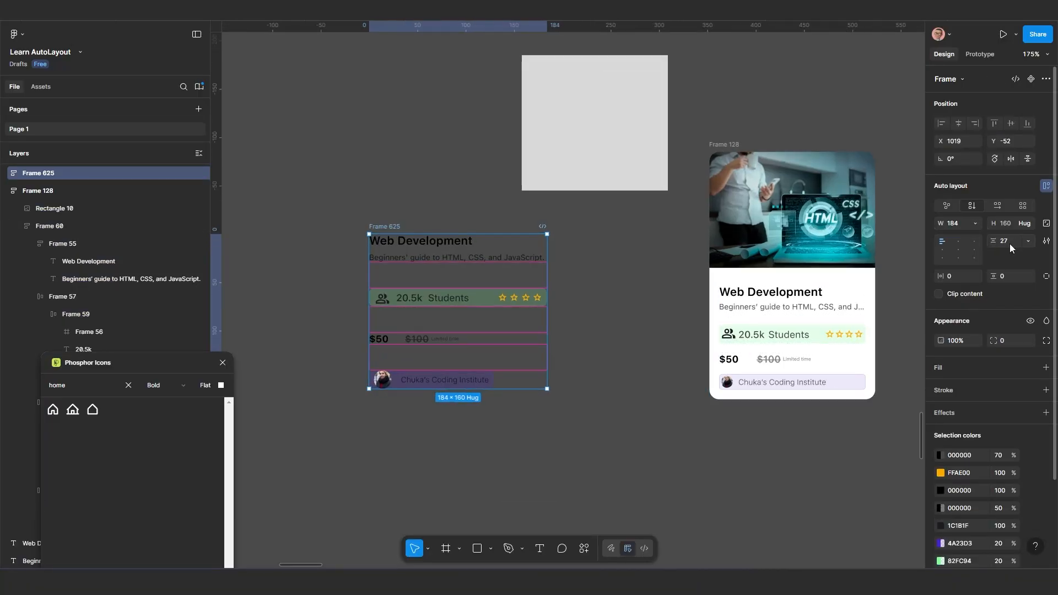
{"action": "type", "text": "20"}
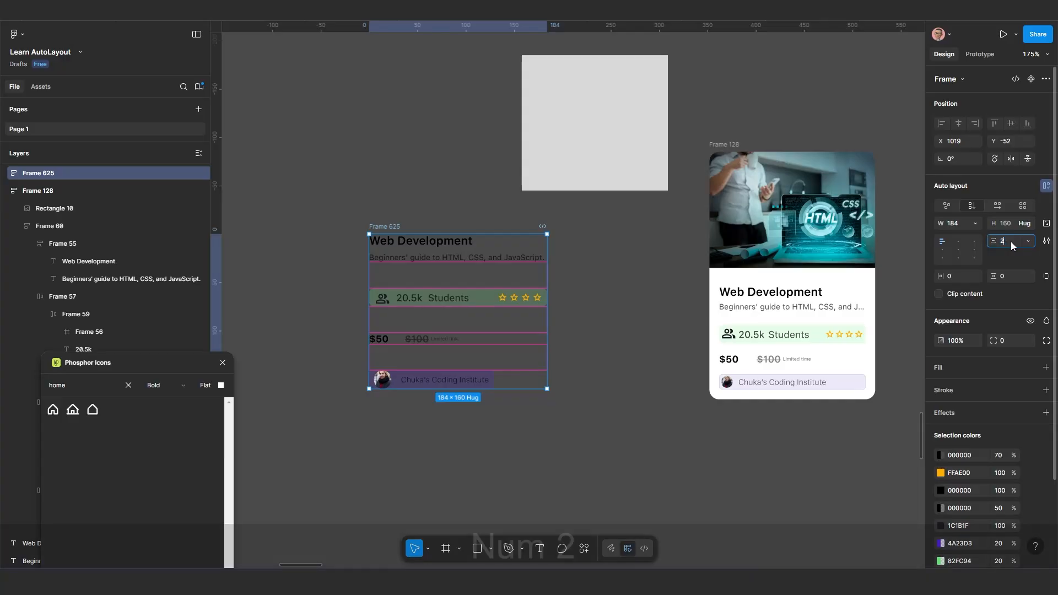
{"action": "key", "text": "Return"}
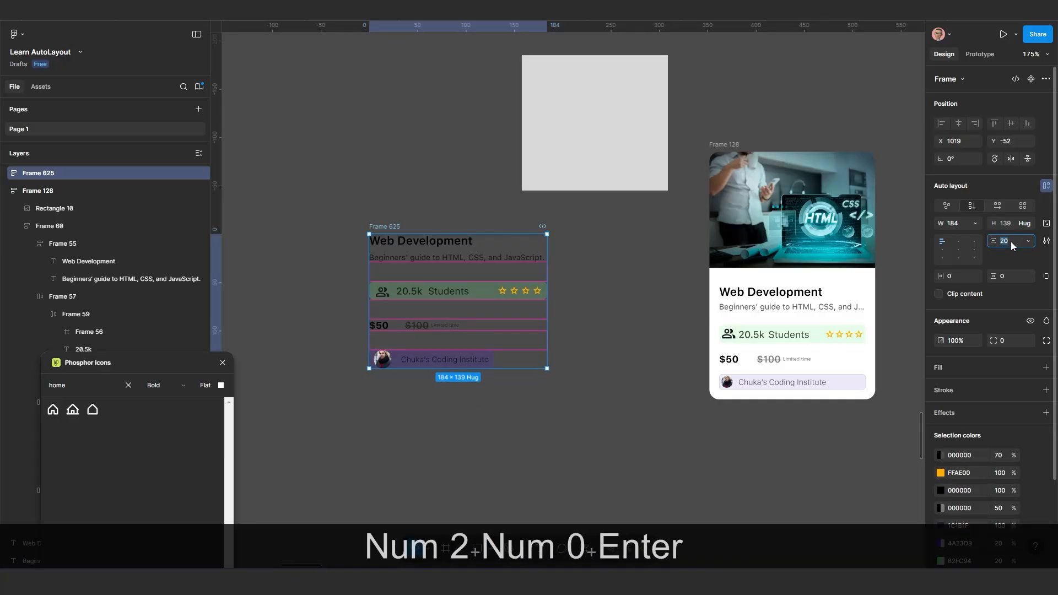
Try vertical gaps of 10 and 15 between the stacked rows and return the gap to 20
{"action": "type", "text": "10"}
{"action": "key", "text": "Return"}
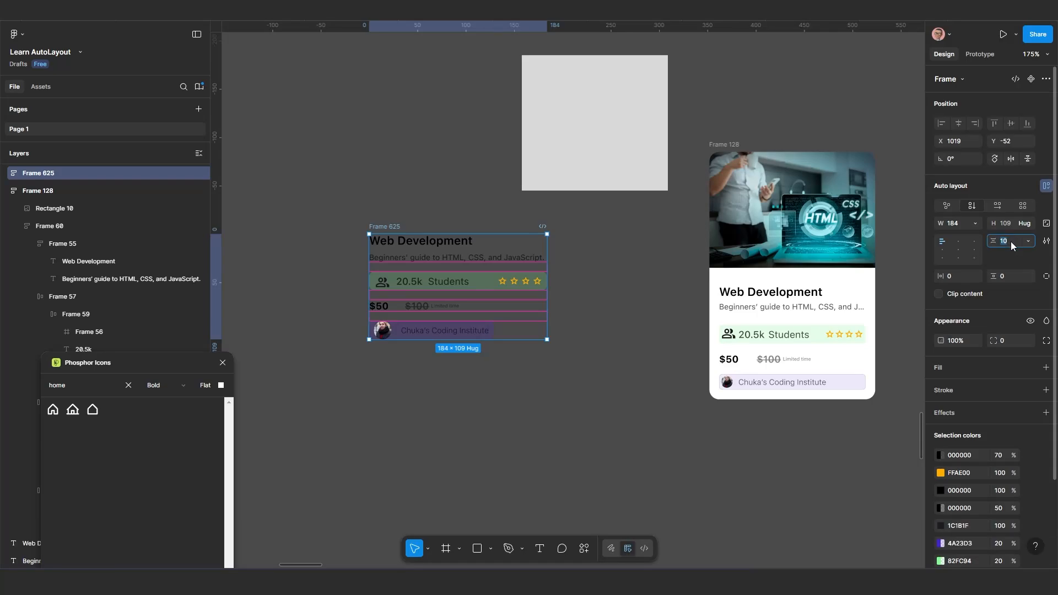
{"action": "type", "text": "15"}
{"action": "key", "text": "Return"}
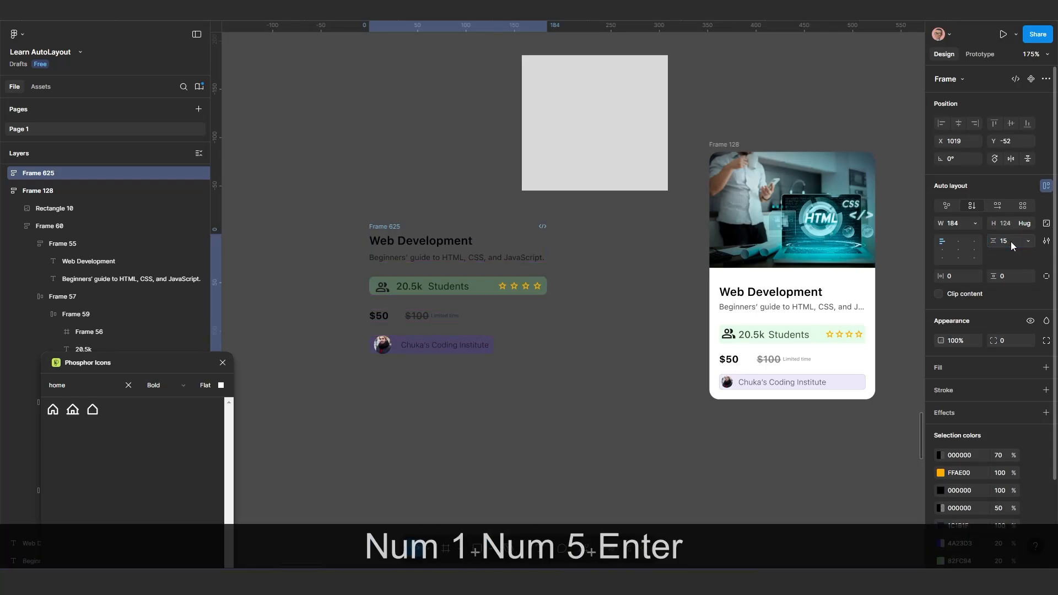
{"action": "type", "text": "20"}
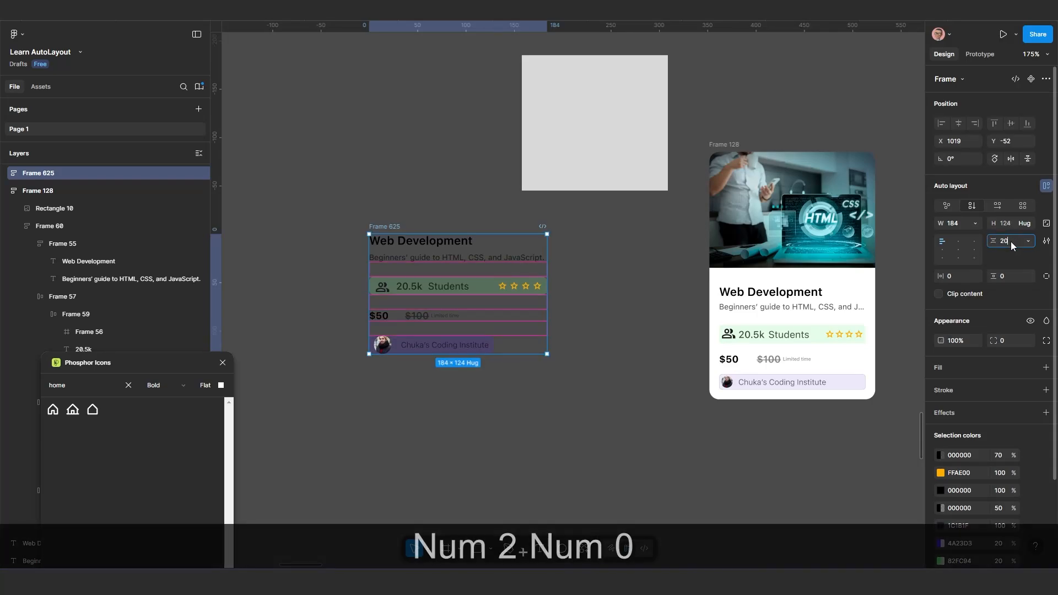
{"action": "key", "text": "Return"}
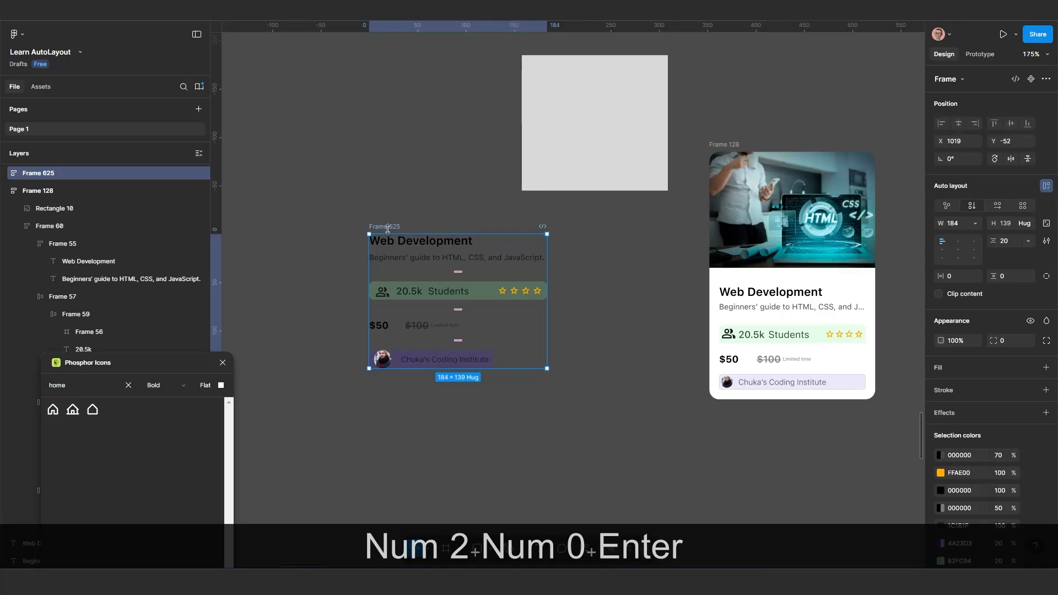
Place the grey rectangle at about X 1057, Y -200, above the content frame moved to about X 1037, Y -38, and wrap both in auto layout
{"action": "left_click_drag", "start_coordinate": [385, 226], "coordinate": [402, 240]}
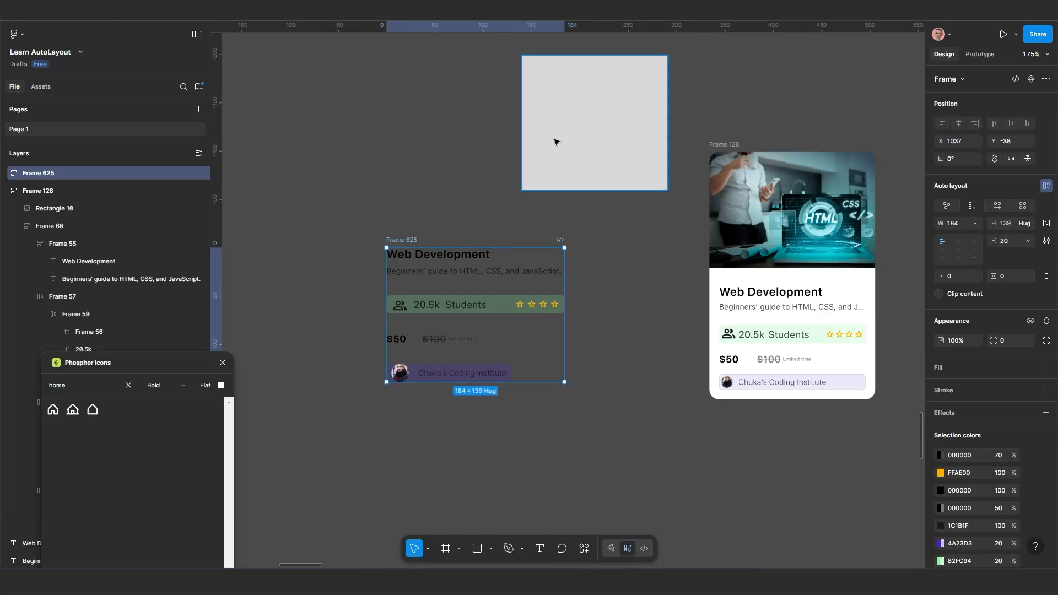
{"action": "left_click_drag", "start_coordinate": [555, 142], "coordinate": [440, 178]}
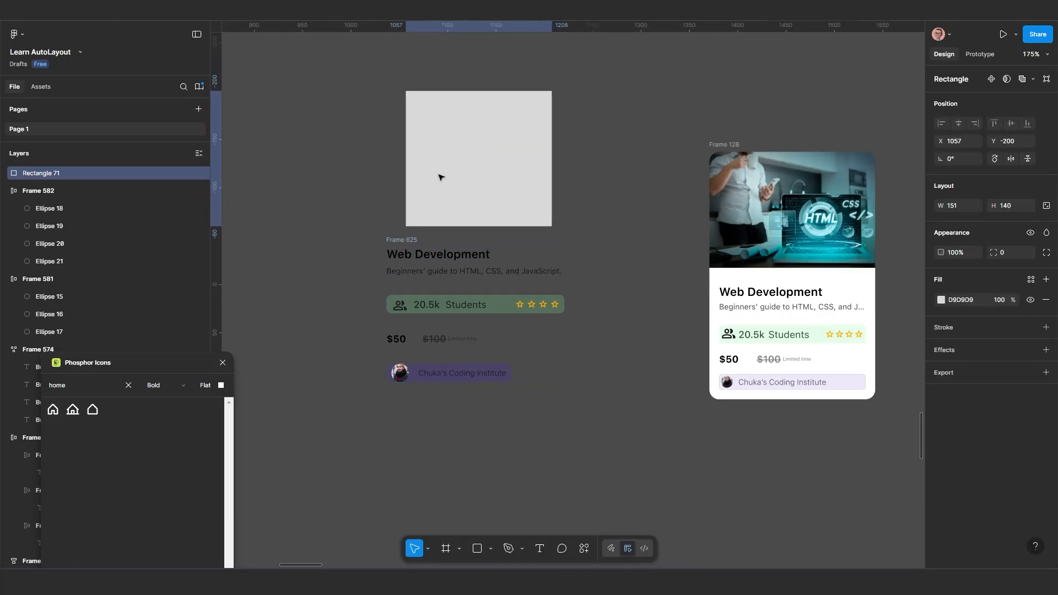
{"action": "left_click", "coordinate": [400, 244], "text": "shift"}
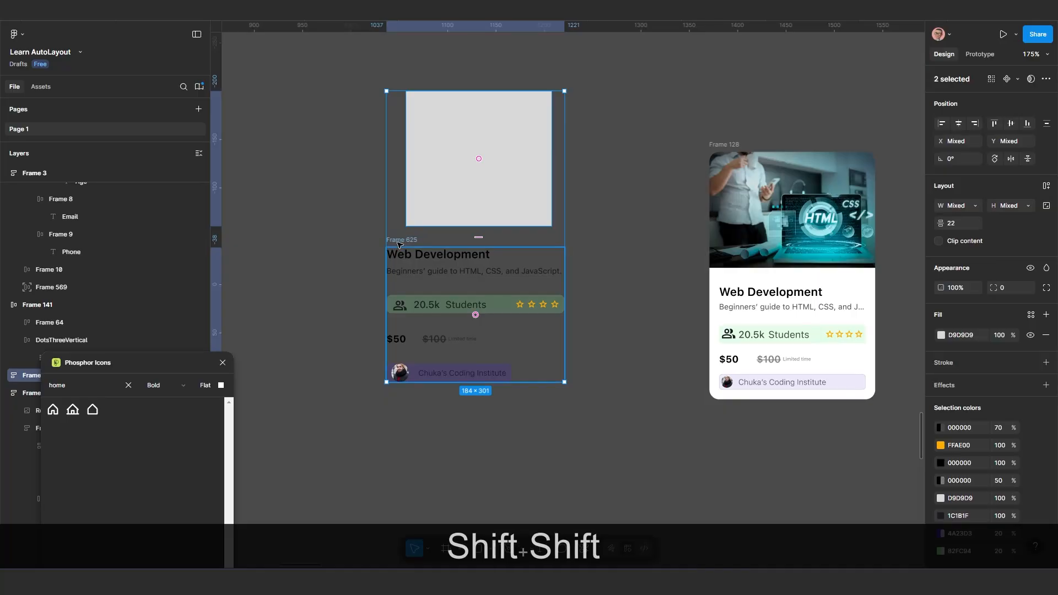
{"action": "key", "text": "shift+a"}
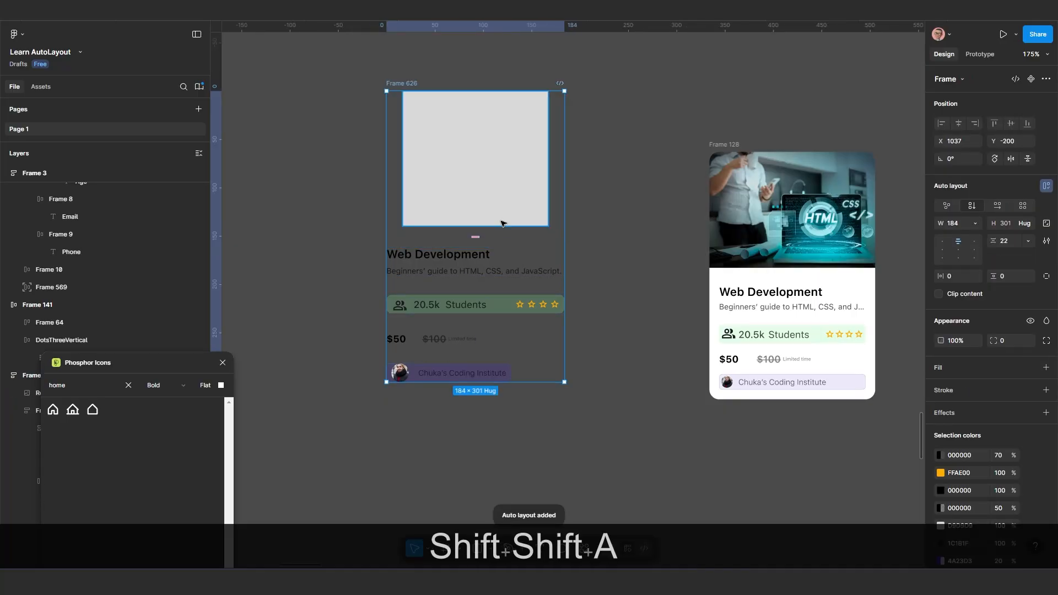
Set the grey rectangle's width to fill the card's auto layout frame
{"action": "left_click", "coordinate": [487, 183]}
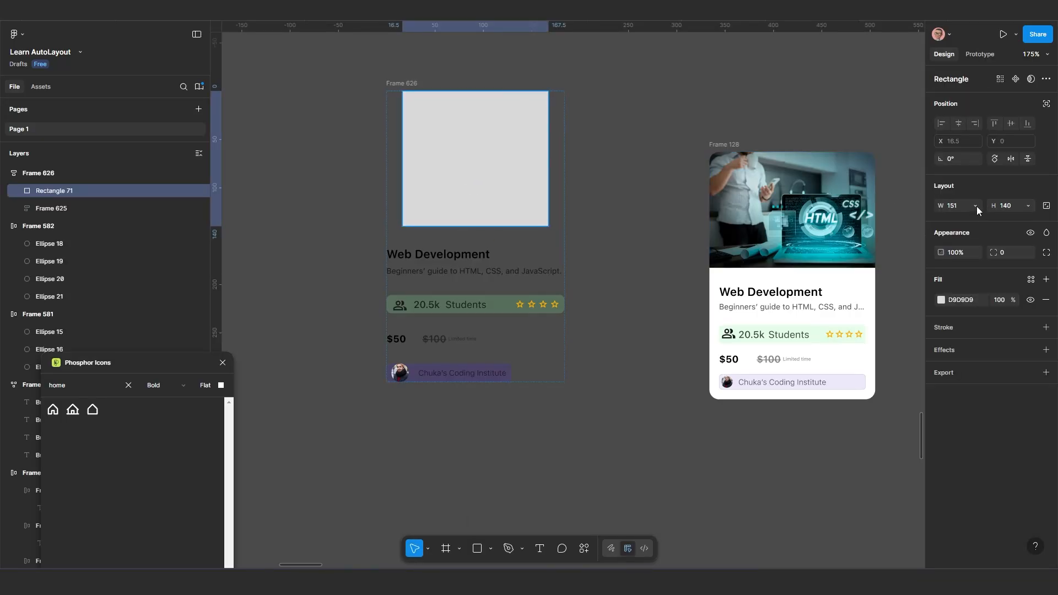
{"action": "left_click", "coordinate": [975, 206]}
{"action": "left_click", "coordinate": [974, 220]}
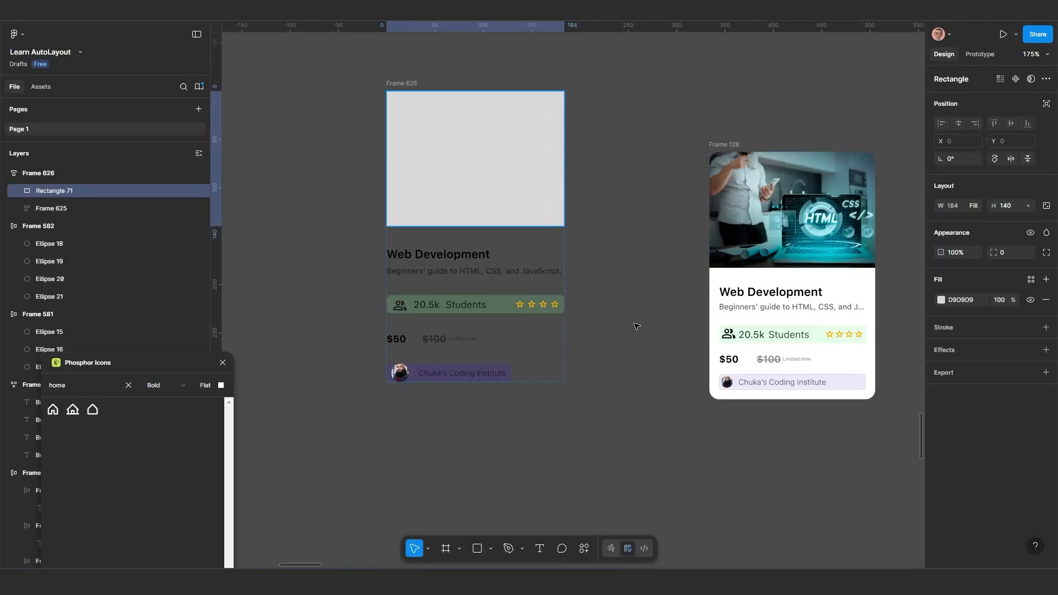
{"action": "left_click", "coordinate": [499, 412]}
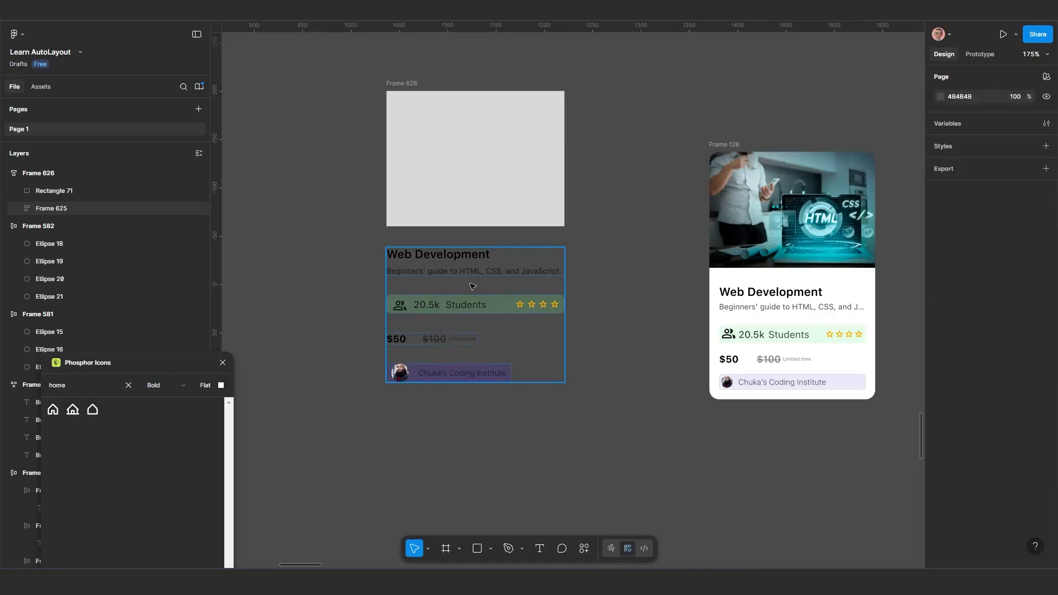
Copy the yellow car image from the newsletter card in Frame 550
{"action": "scroll", "coordinate": [473, 286], "scroll_direction": "up", "scroll_amount": 1, "text": "ctrl"}
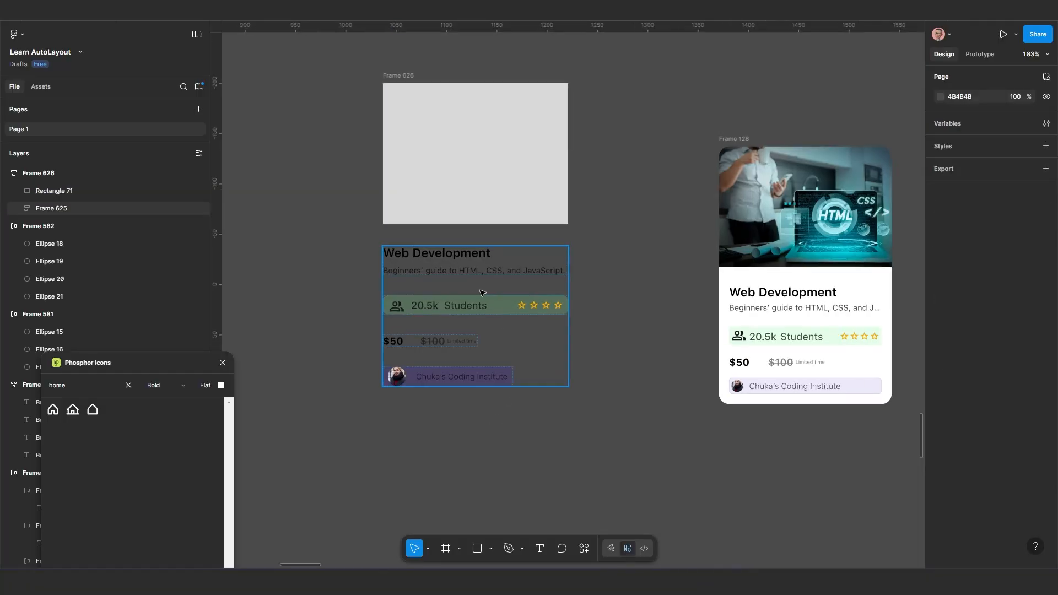
{"action": "left_click", "coordinate": [397, 75]}
{"action": "left_click", "coordinate": [463, 164]}
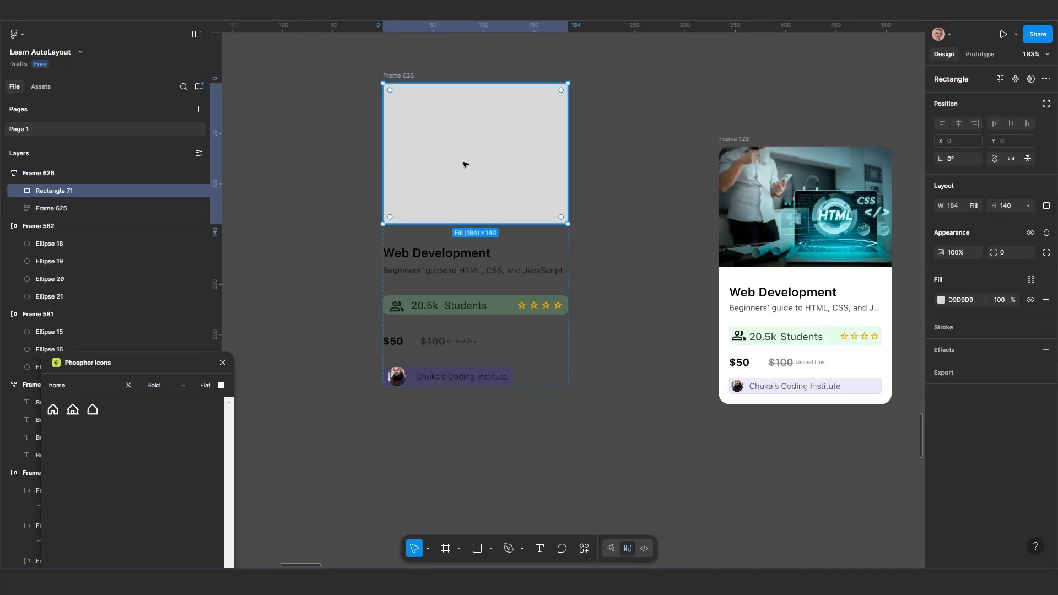
{"action": "scroll", "coordinate": [466, 172], "scroll_direction": "down", "scroll_amount": 5, "text": "ctrl"}
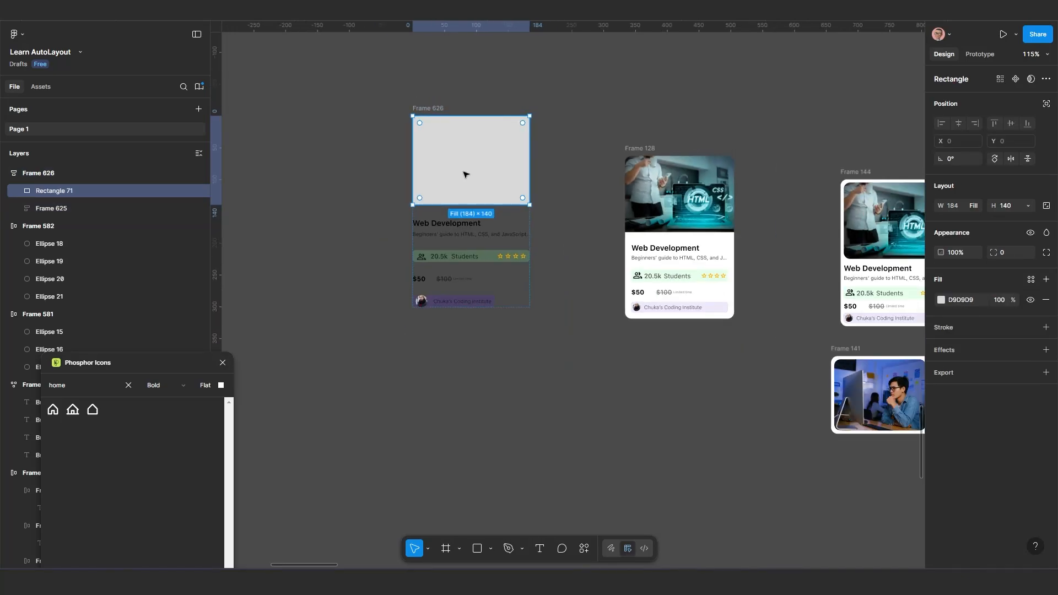
{"action": "scroll", "coordinate": [463, 174], "scroll_direction": "down", "scroll_amount": 5, "text": "ctrl"}
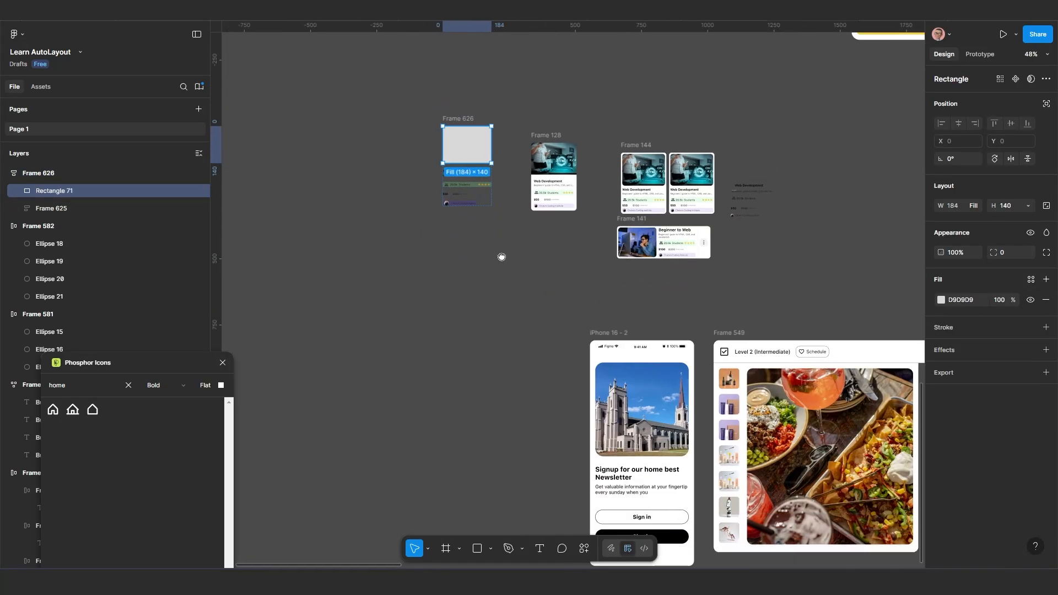
{"action": "scroll", "coordinate": [508, 262], "scroll_direction": "down", "scroll_amount": 3, "text": "ctrl"}
{"action": "left_click_drag", "start_coordinate": [501, 257], "coordinate": [510, 328]}
{"action": "scroll", "coordinate": [528, 249], "scroll_direction": "down", "scroll_amount": 2, "text": "ctrl"}
{"action": "left_click_drag", "start_coordinate": [567, 205], "coordinate": [522, 318]}
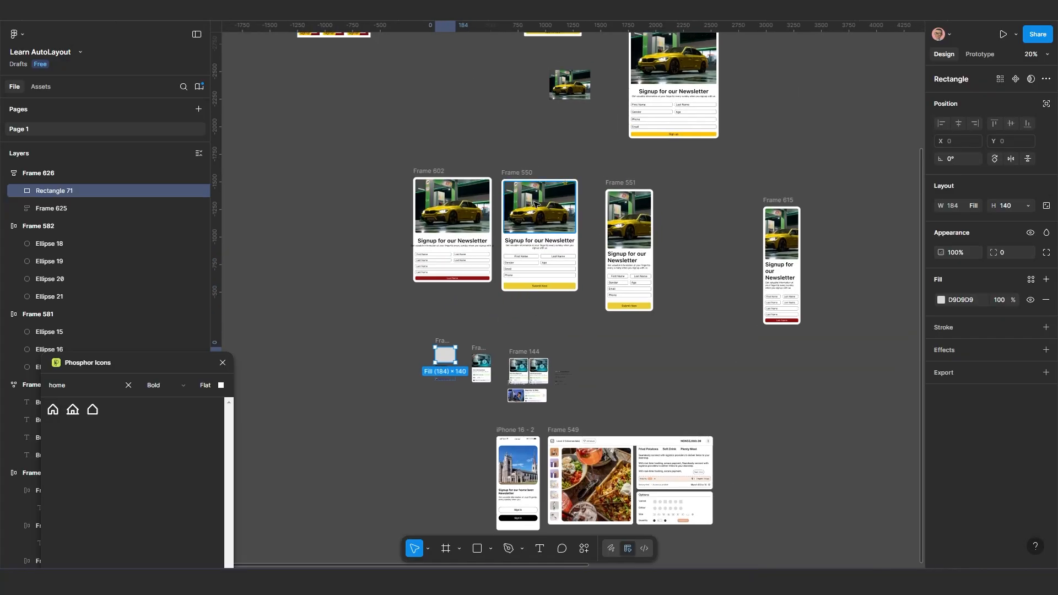
{"action": "scroll", "coordinate": [534, 204], "scroll_direction": "up", "scroll_amount": 4, "text": "ctrl"}
{"action": "left_click", "coordinate": [527, 255]}
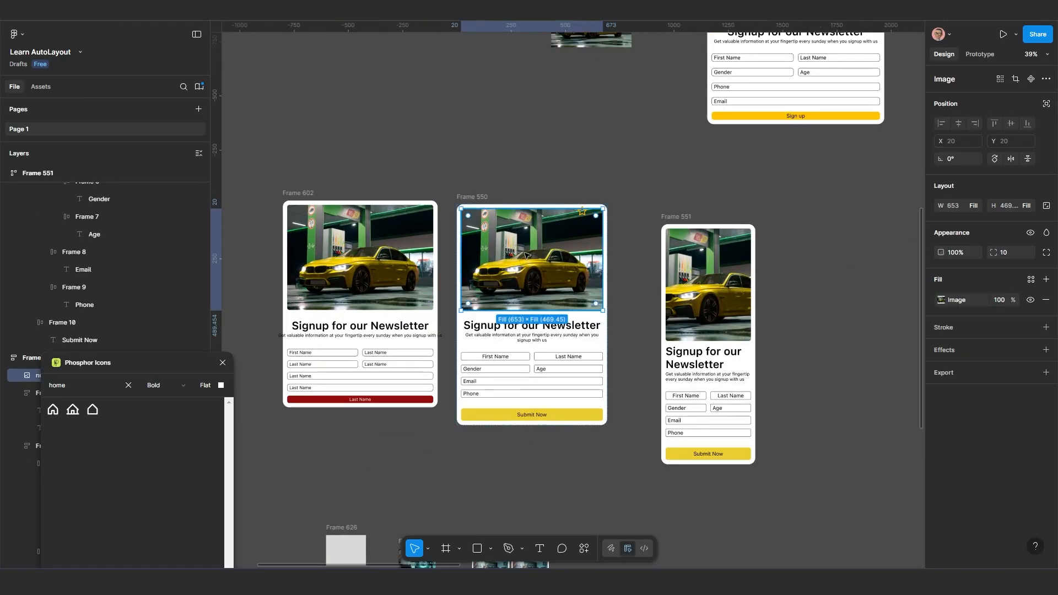
{"action": "key", "text": "ctrl+c"}
{"action": "key", "text": "ctrl+c"}
{"action": "key", "text": "ctrl+c"}
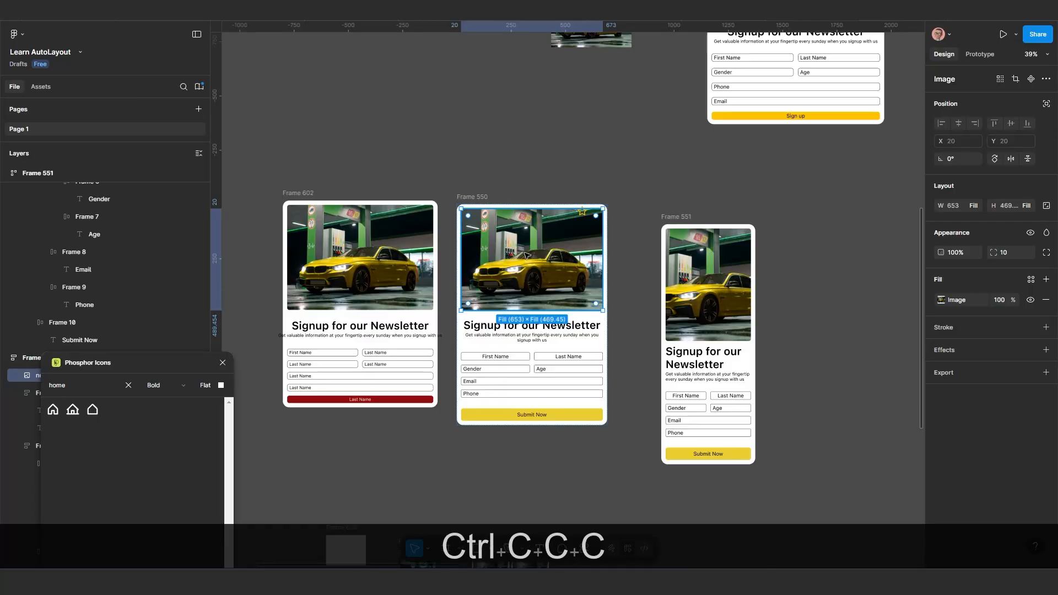
Copy the standalone yellow car image located above the newsletter cards
{"action": "scroll", "coordinate": [526, 255], "scroll_direction": "down", "scroll_amount": 3, "text": "ctrl"}
{"action": "left_click", "coordinate": [568, 130]}
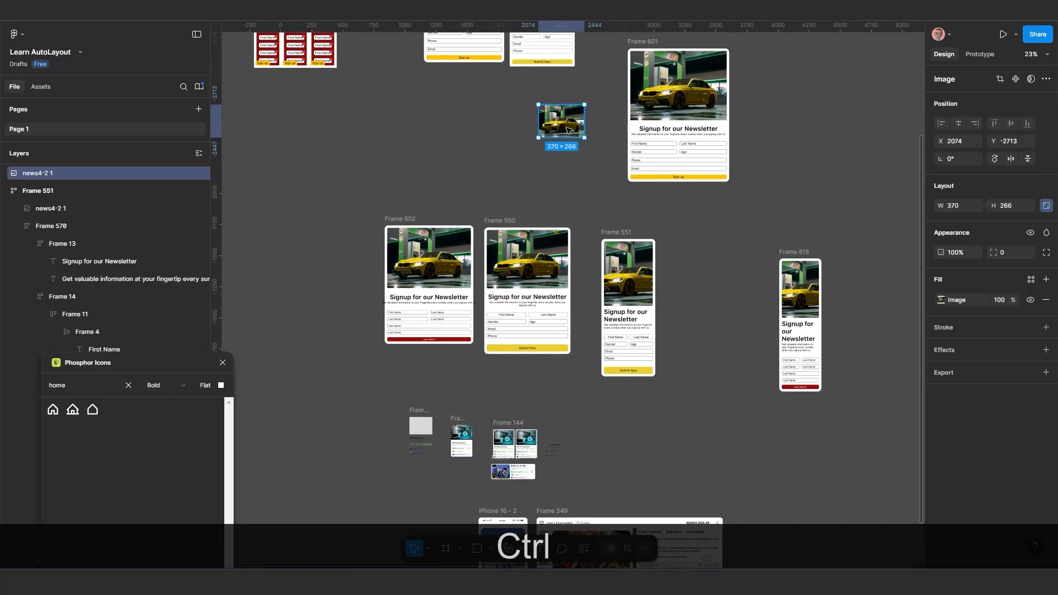
{"action": "key", "text": "ctrl+c"}
{"action": "key", "text": "ctrl+c"}
{"action": "key", "text": "ctrl+c"}
{"action": "scroll", "coordinate": [496, 232], "scroll_direction": "down", "scroll_amount": 3, "text": "ctrl"}
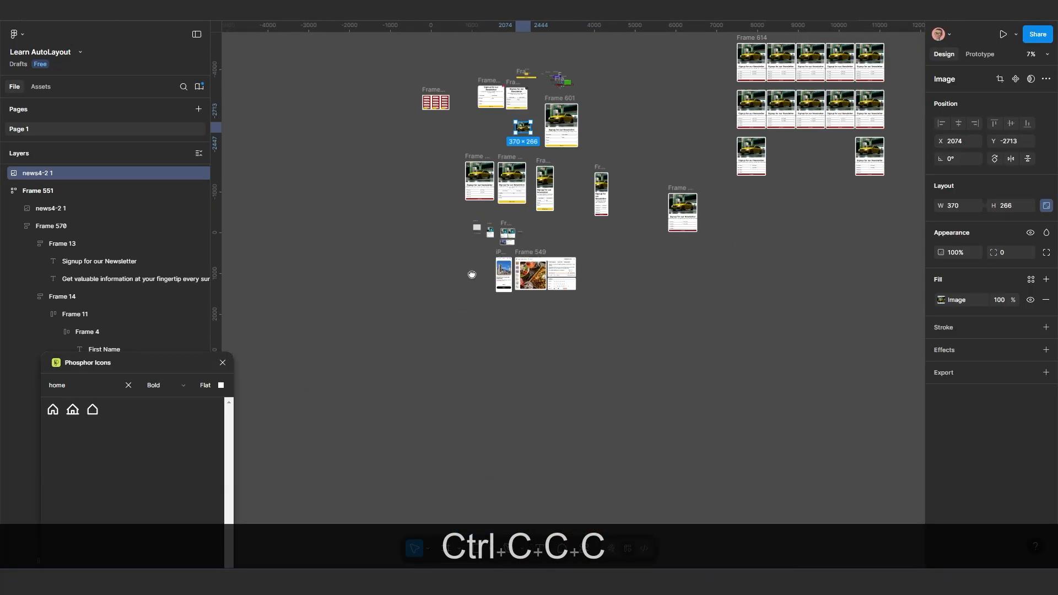
Try pasting the copied car image onto the grey rectangle in Frame 626, and undo the paste
{"action": "scroll", "coordinate": [501, 239], "scroll_direction": "up", "scroll_amount": 5, "text": "ctrl"}
{"action": "scroll", "coordinate": [504, 144], "scroll_direction": "up", "scroll_amount": 5, "text": "ctrl"}
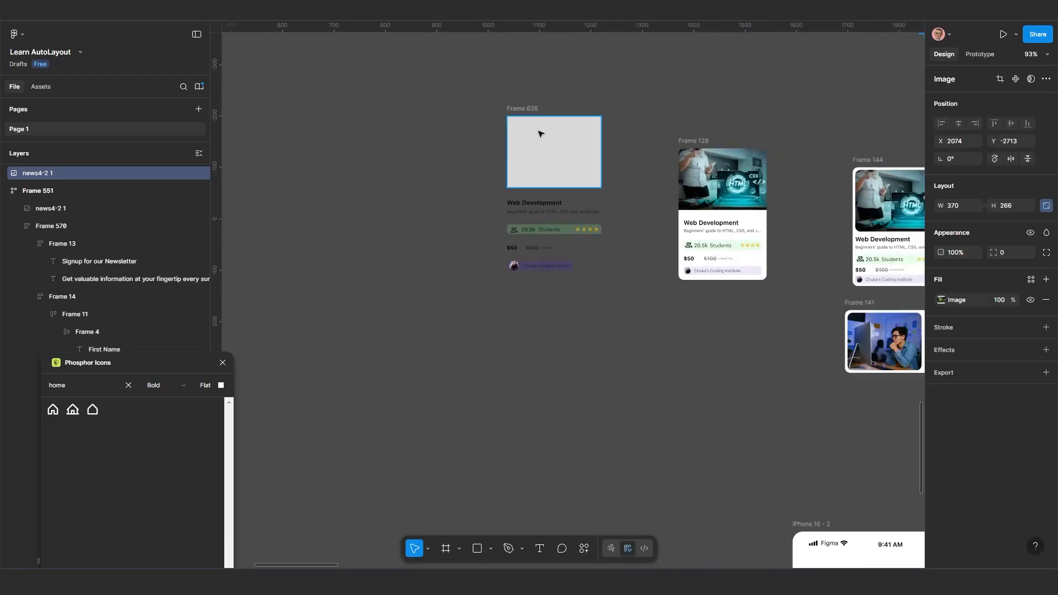
{"action": "left_click", "coordinate": [482, 233]}
{"action": "scroll", "coordinate": [482, 233], "scroll_direction": "up", "scroll_amount": 1}
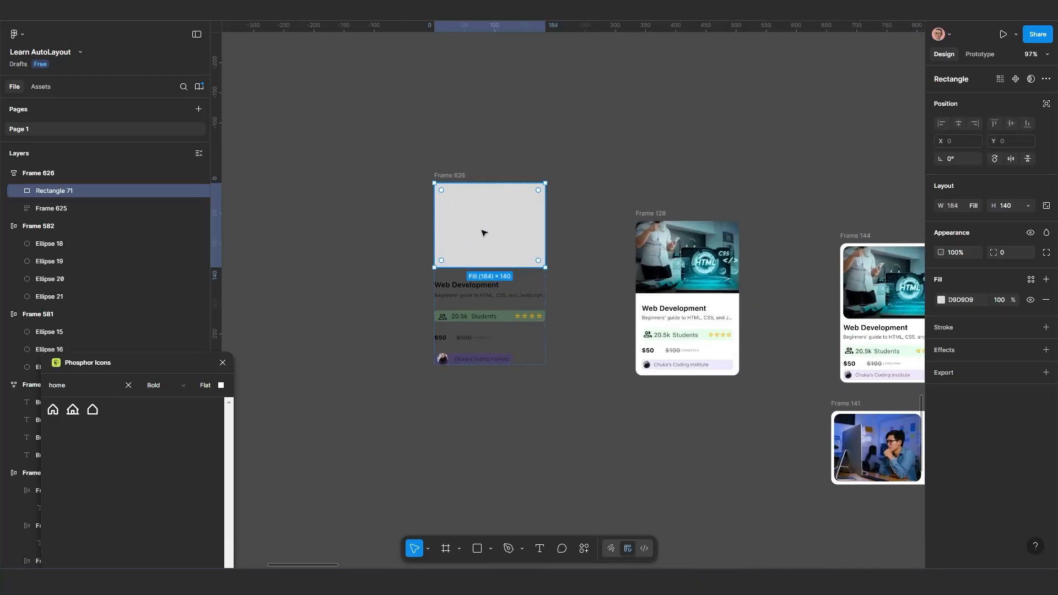
{"action": "key", "text": "ctrl+v"}
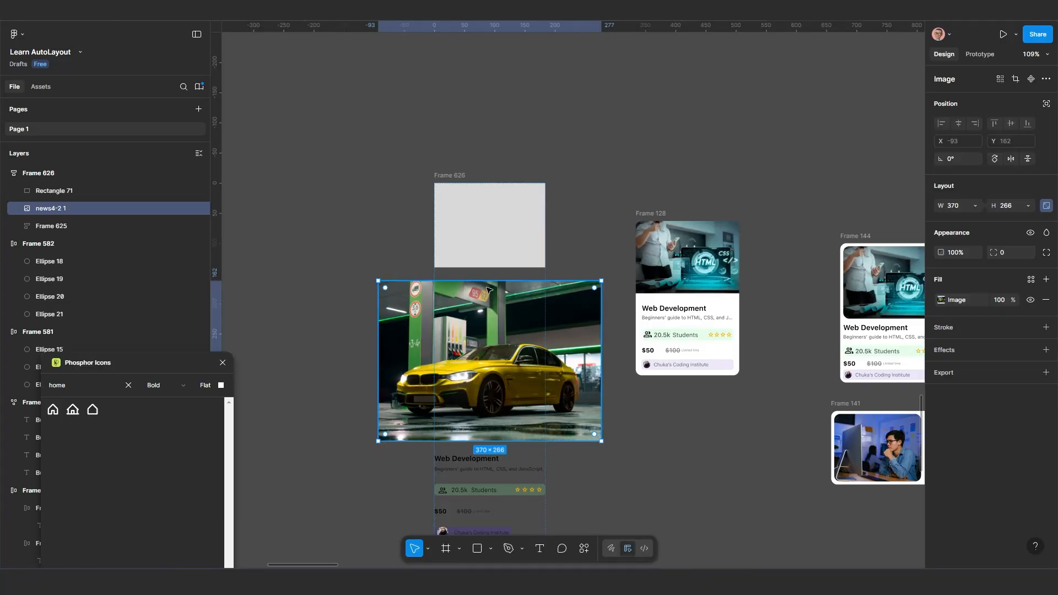
{"action": "key", "text": "ctrl+z"}
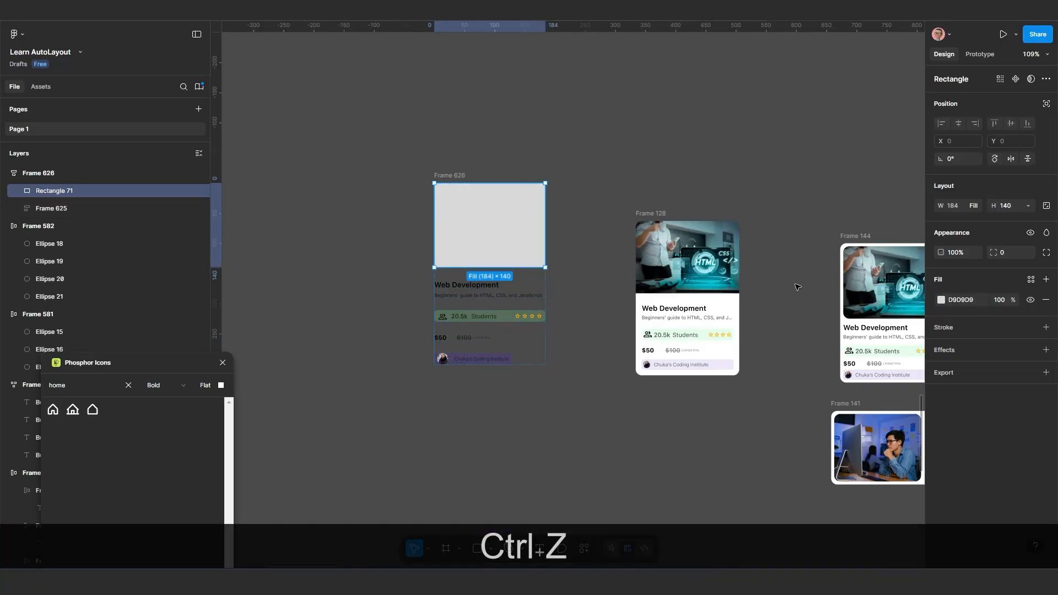
Try pasting the copied car image into the grey rectangle's fill, and undo the paste
{"action": "left_click", "coordinate": [934, 298]}
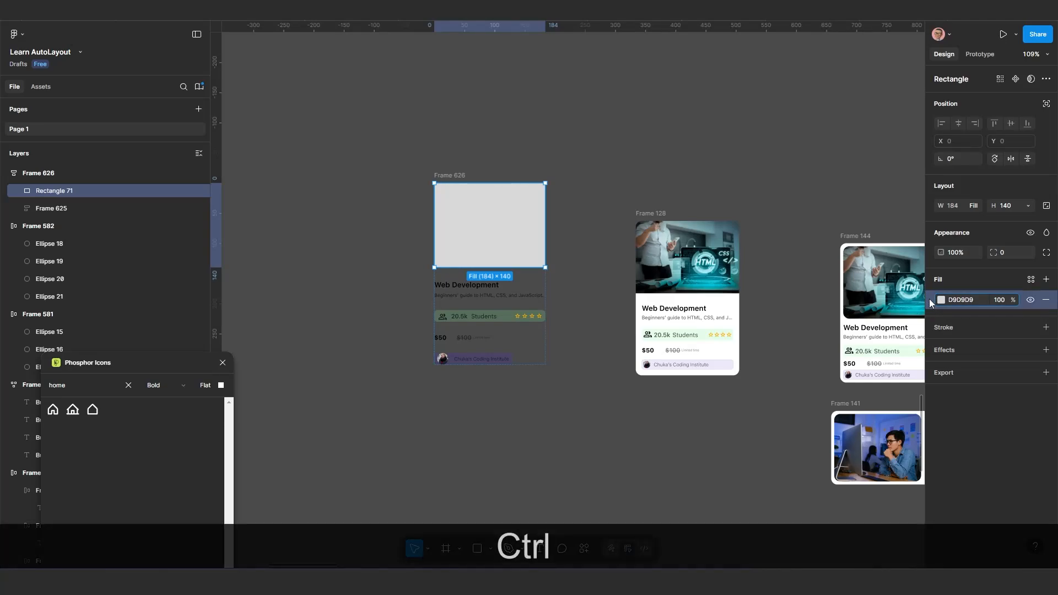
{"action": "key", "text": "ctrl+v"}
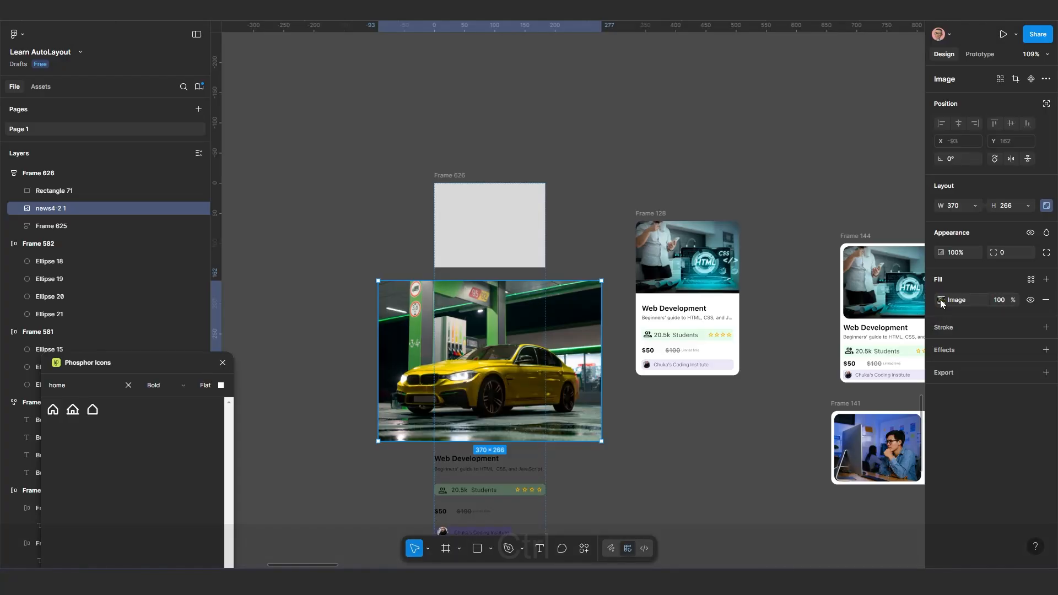
{"action": "key", "text": "ctrl+z"}
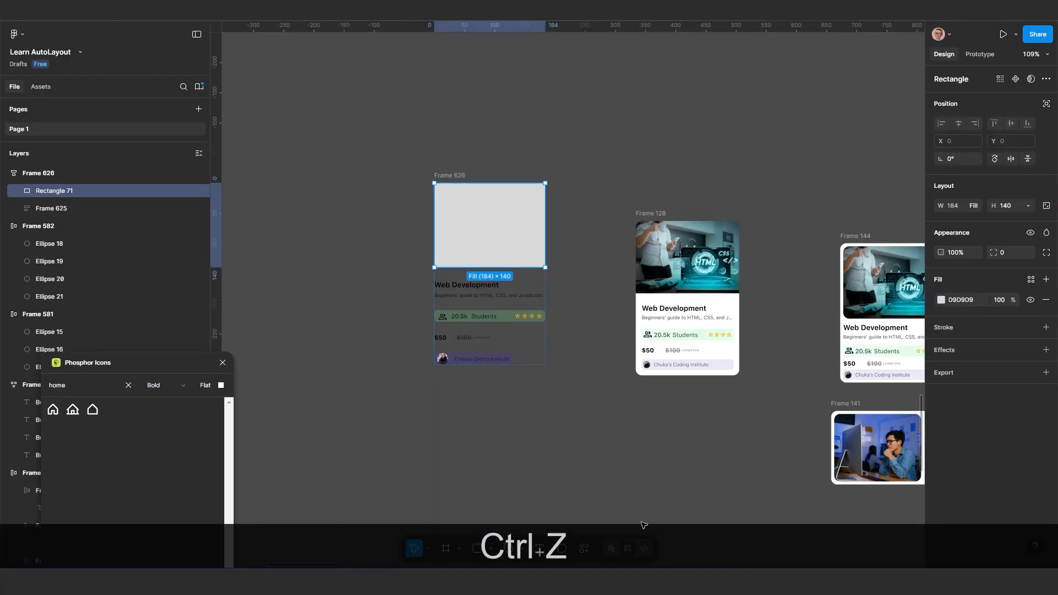
Select the grey rectangle in Frame 626 and open the Unsplash plugin
{"action": "left_click", "coordinate": [647, 489]}
{"action": "left_click", "coordinate": [477, 213]}
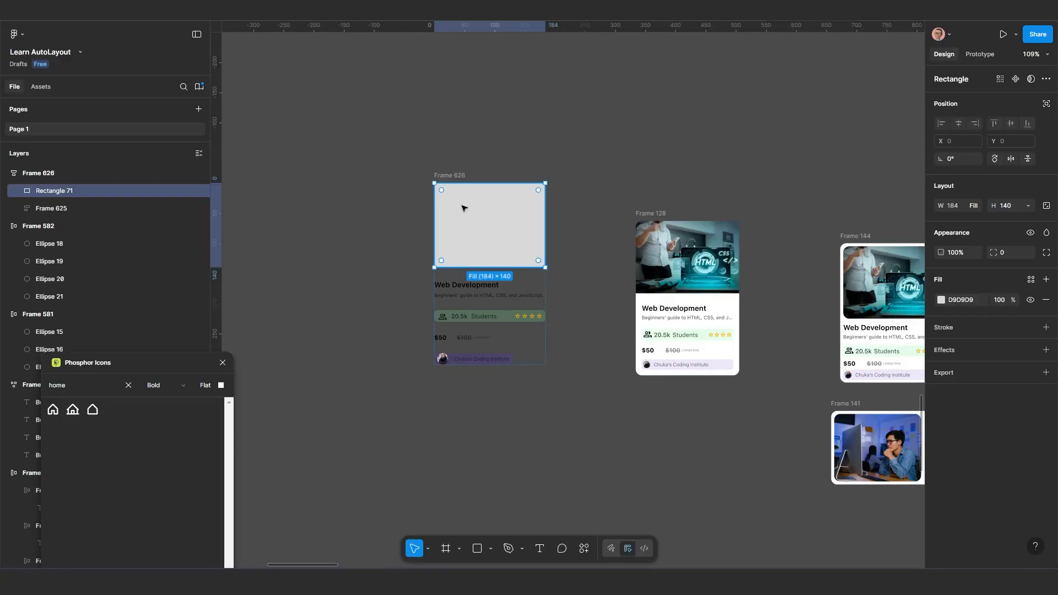
{"action": "scroll", "coordinate": [592, 393], "scroll_direction": "down", "scroll_amount": 1}
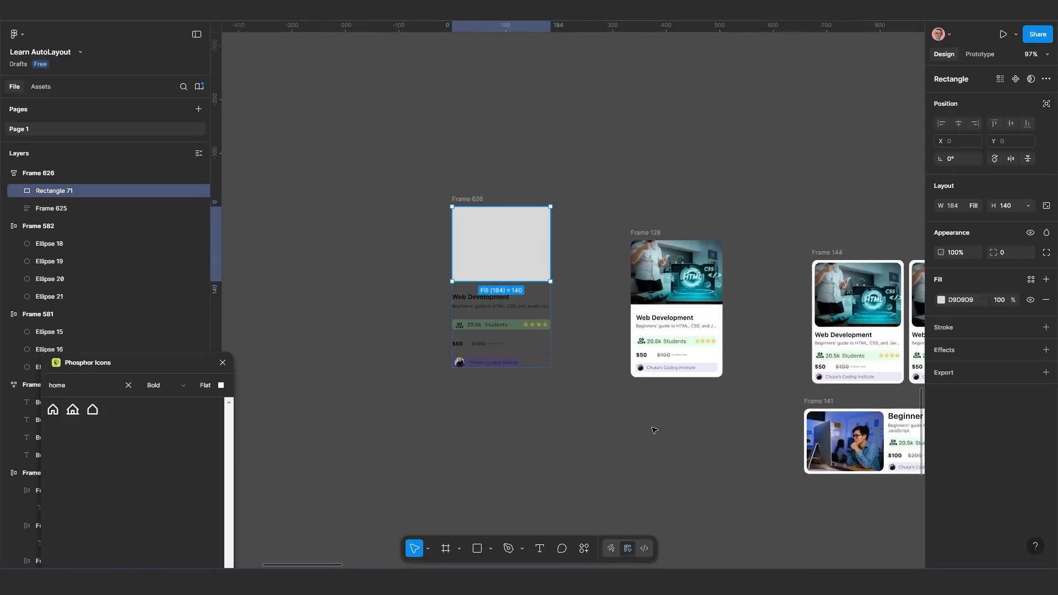
{"action": "left_click_drag", "start_coordinate": [729, 447], "coordinate": [625, 411]}
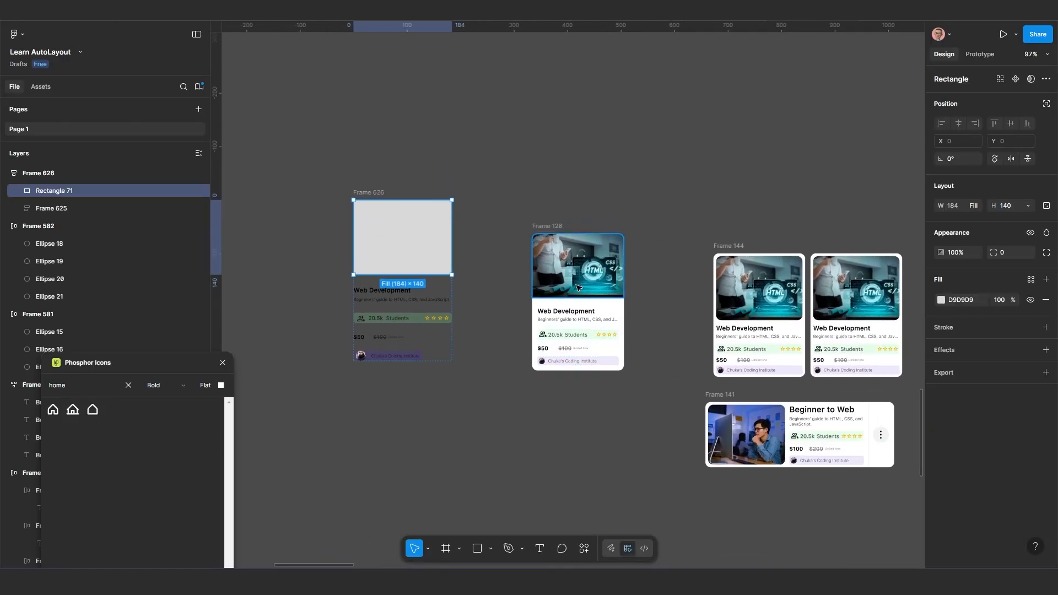
{"action": "scroll", "coordinate": [569, 396], "scroll_direction": "down", "scroll_amount": 5}
{"action": "scroll", "coordinate": [568, 395], "scroll_direction": "down", "scroll_amount": 1}
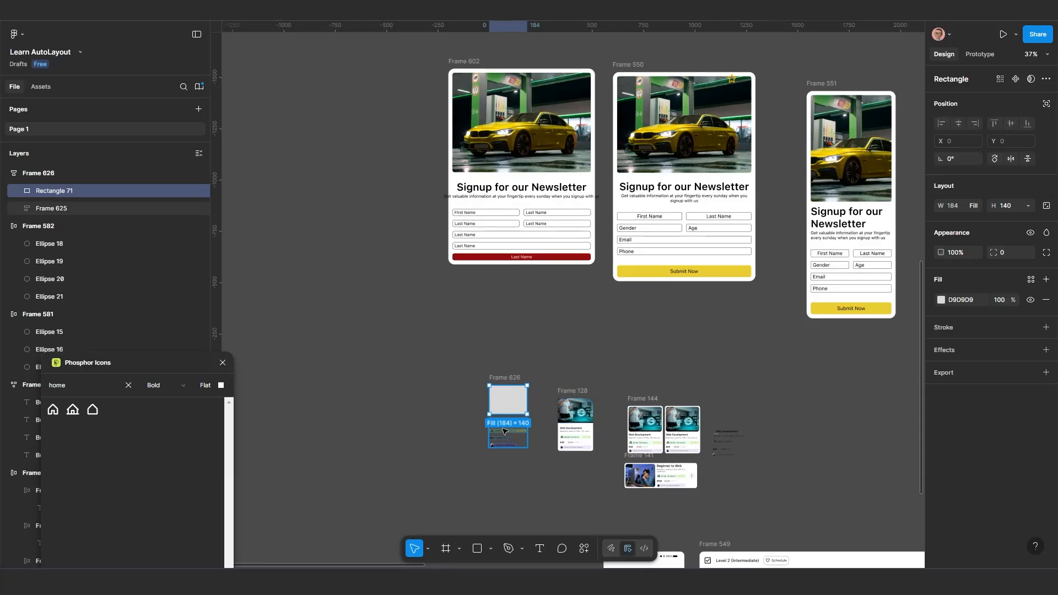
{"action": "scroll", "coordinate": [500, 418], "scroll_direction": "up", "scroll_amount": 5}
{"action": "left_click_drag", "start_coordinate": [581, 479], "coordinate": [592, 433]}
{"action": "left_click", "coordinate": [585, 549]}
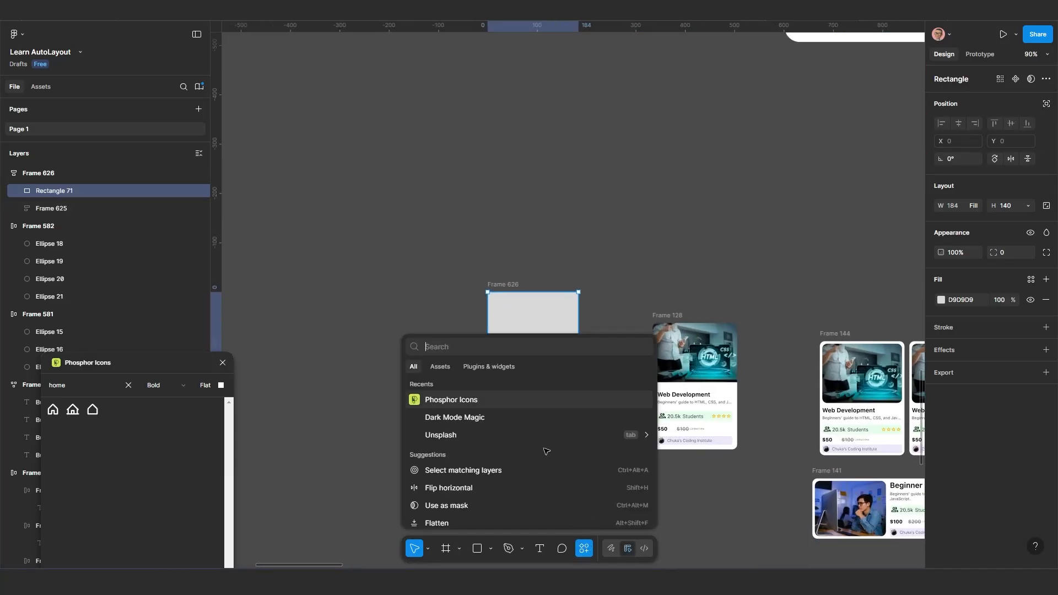
{"action": "left_click", "coordinate": [462, 442]}
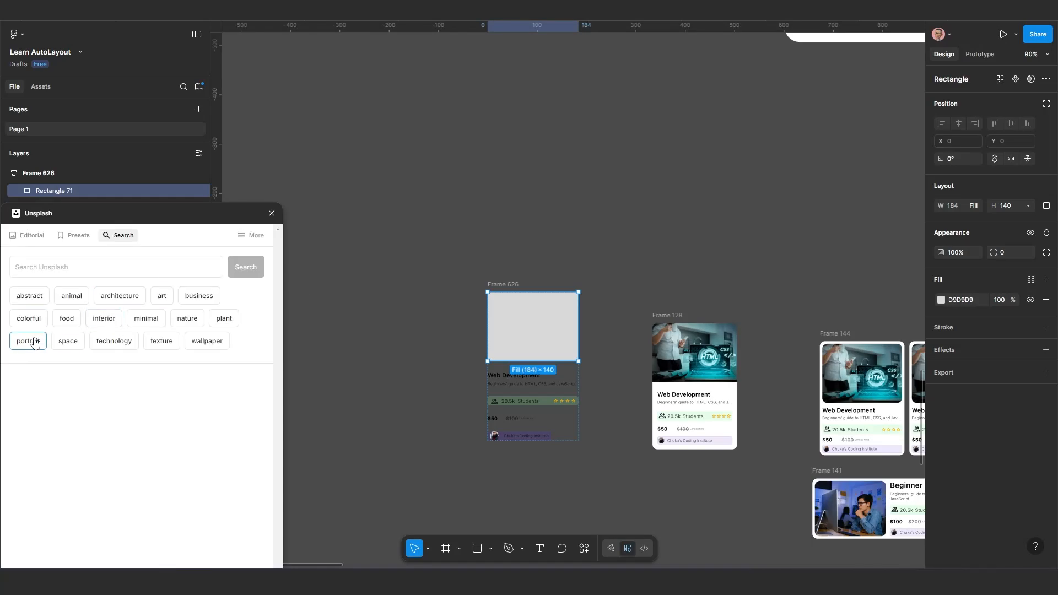
Browse the portrait photos in Unsplash and clear that search
{"action": "left_click", "coordinate": [35, 342]}
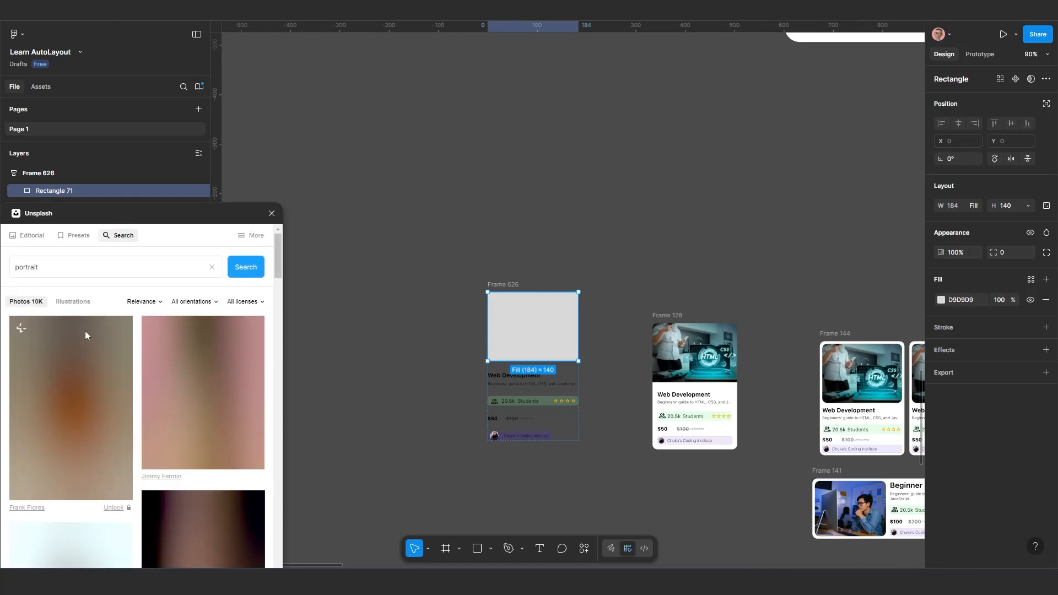
{"action": "scroll", "coordinate": [111, 326], "scroll_direction": "down", "scroll_amount": 3}
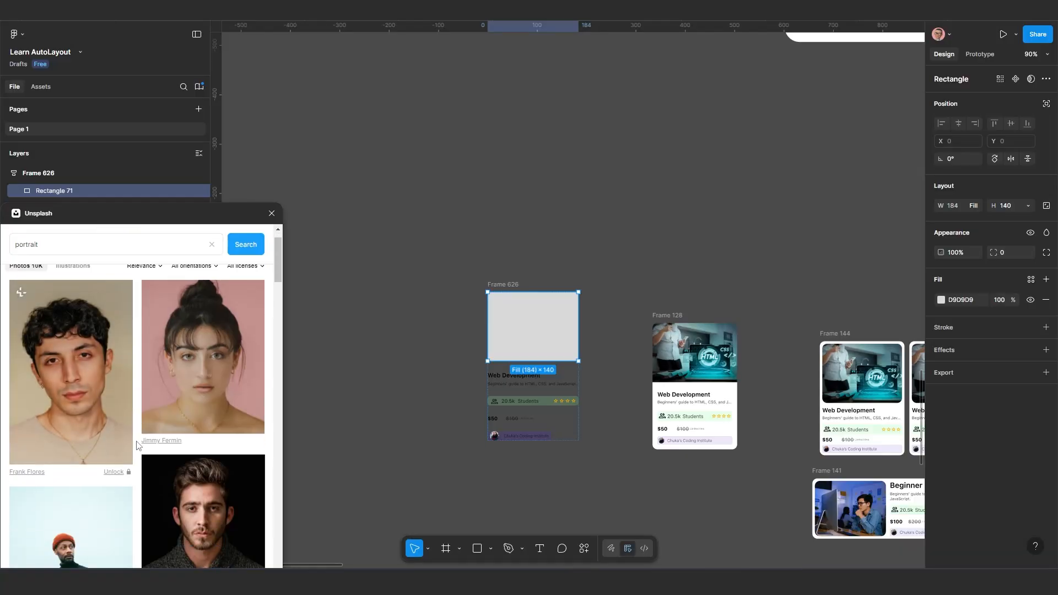
{"action": "scroll", "coordinate": [111, 299], "scroll_direction": "up", "scroll_amount": 4}
{"action": "left_click", "coordinate": [211, 267]}
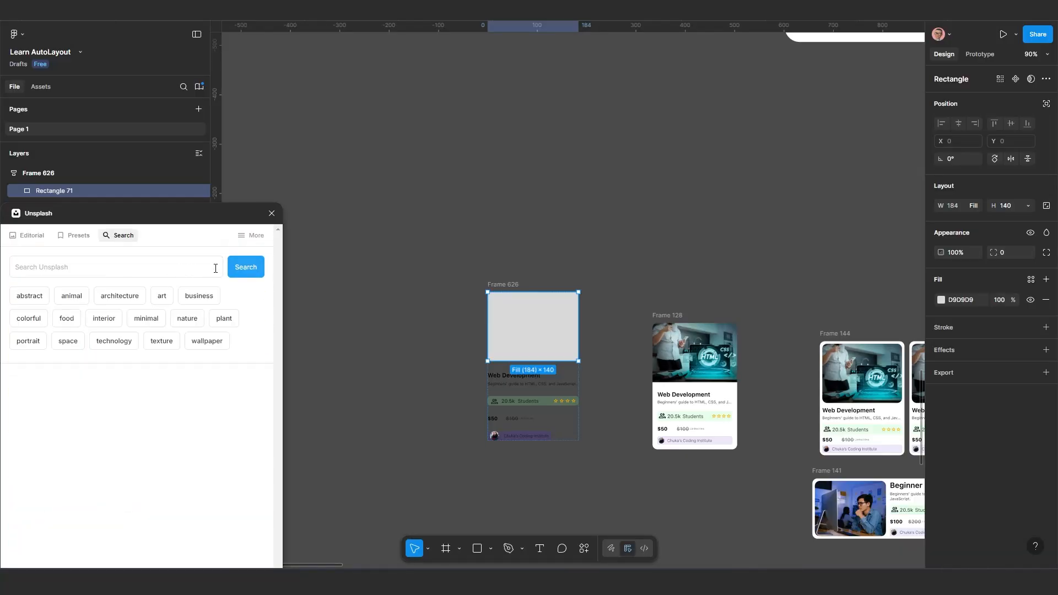
Fill the grey rectangle with the beige sofa living-room photo from Unsplash's interior category
{"action": "left_click", "coordinate": [104, 318]}
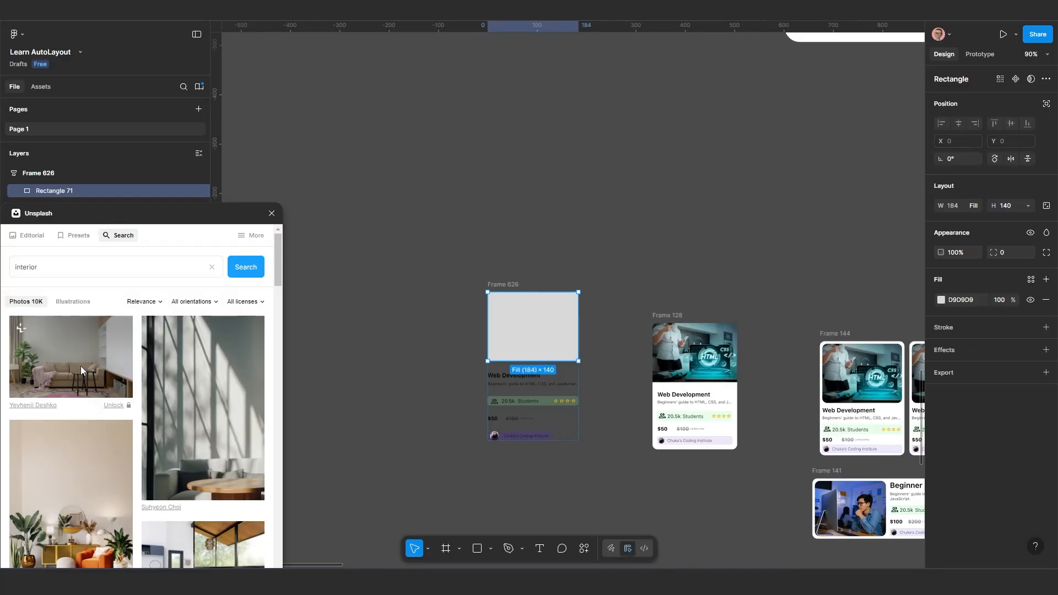
{"action": "left_click", "coordinate": [80, 366]}
{"action": "scroll", "coordinate": [468, 403], "scroll_direction": "up", "scroll_amount": 5}
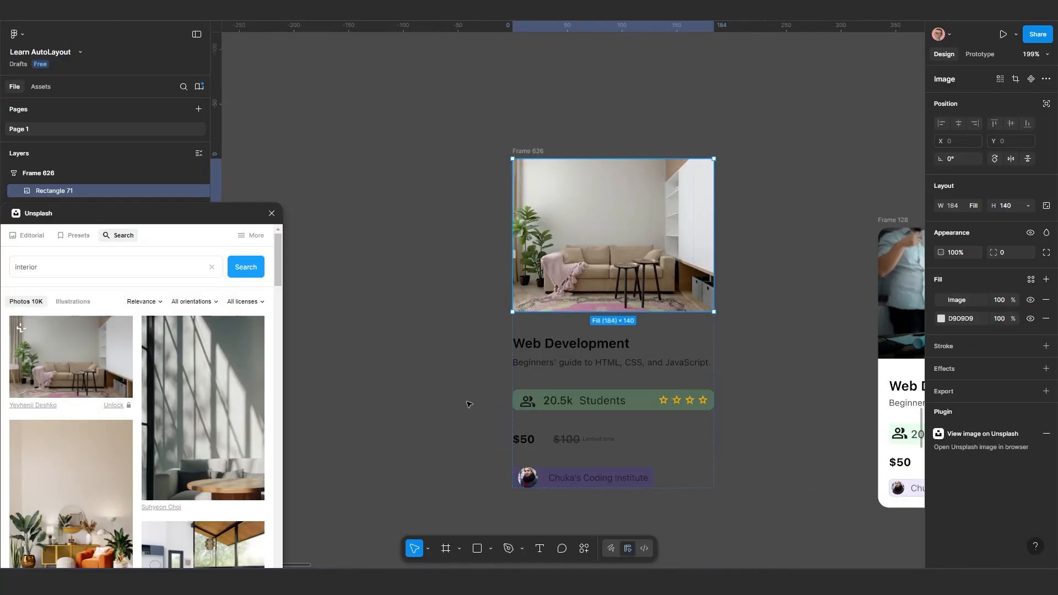
Move Frame 626 to about X 1038, Y -204 and add a white FFFFFF fill to it
{"action": "scroll", "coordinate": [550, 342], "scroll_direction": "right", "scroll_amount": 1}
{"action": "left_click", "coordinate": [492, 123]}
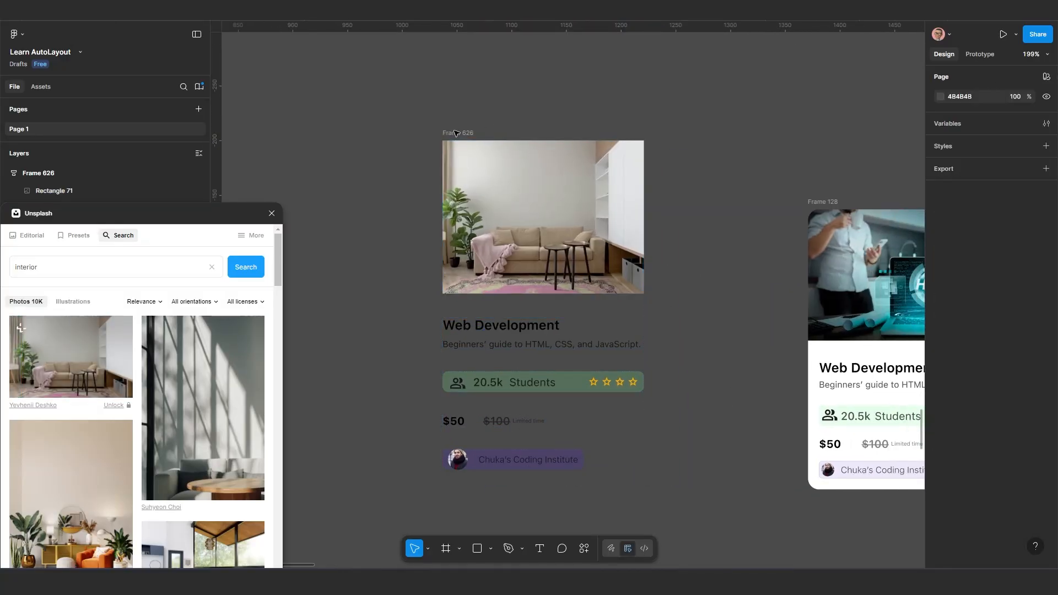
{"action": "left_click", "coordinate": [453, 134]}
{"action": "mouse_move", "coordinate": [466, 137]}
{"action": "left_mouse_down"}
{"action": "mouse_move", "coordinate": [484, 135]}
{"action": "mouse_move", "coordinate": [467, 132]}
{"action": "left_mouse_up"}
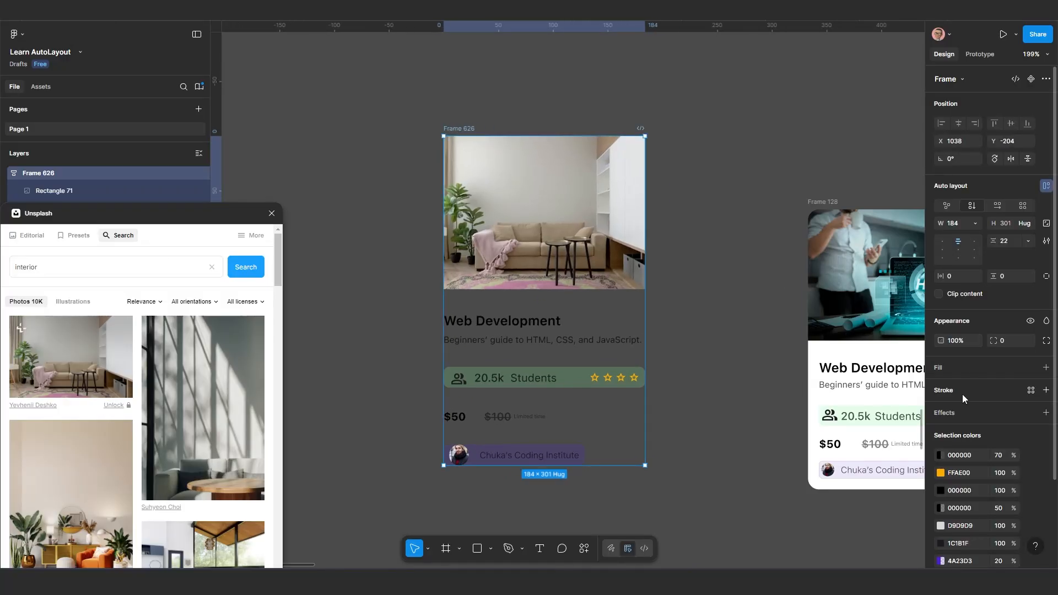
{"action": "left_click", "coordinate": [950, 366]}
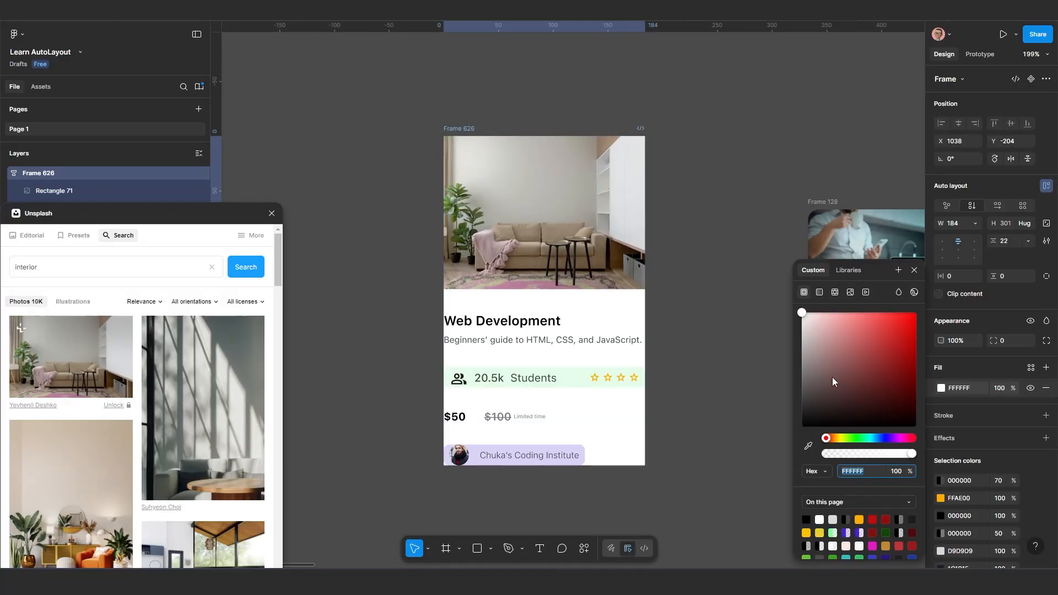
Try a corner radius of 30 on Frame 626 and settle on 20
{"action": "left_click", "coordinate": [1004, 342]}
{"action": "type", "text": "30"}
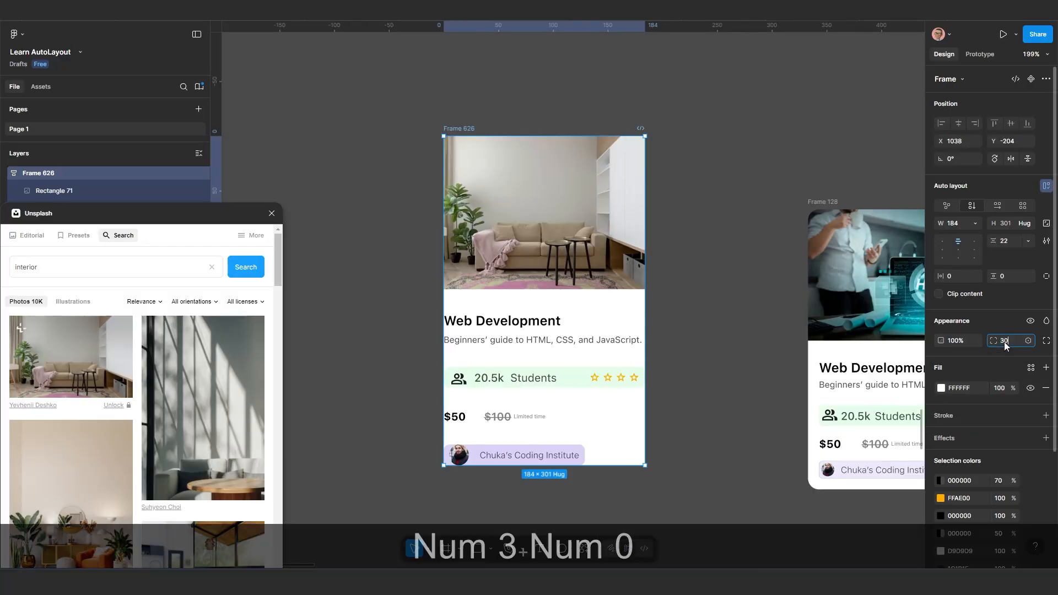
{"action": "key", "text": "Return"}
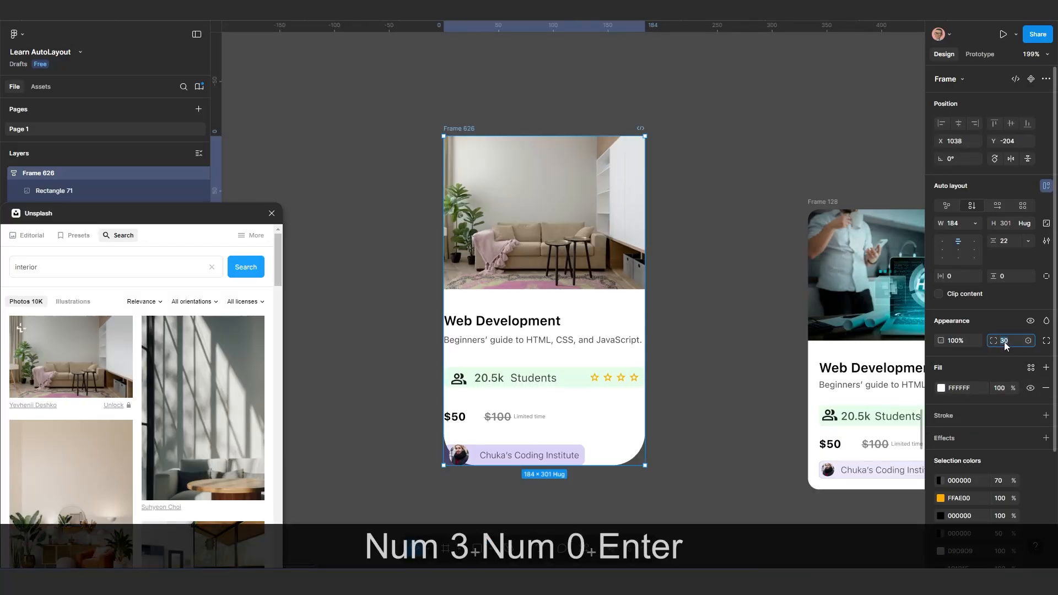
{"action": "type", "text": "20"}
{"action": "key", "text": "Return"}
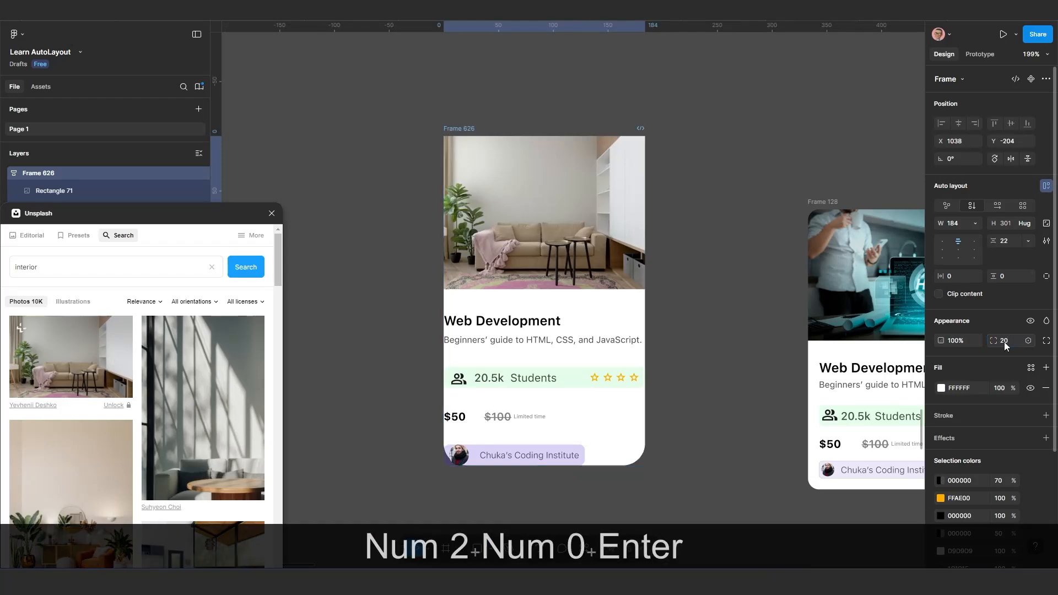
{"action": "scroll", "coordinate": [680, 380], "scroll_direction": "down", "scroll_amount": 2}
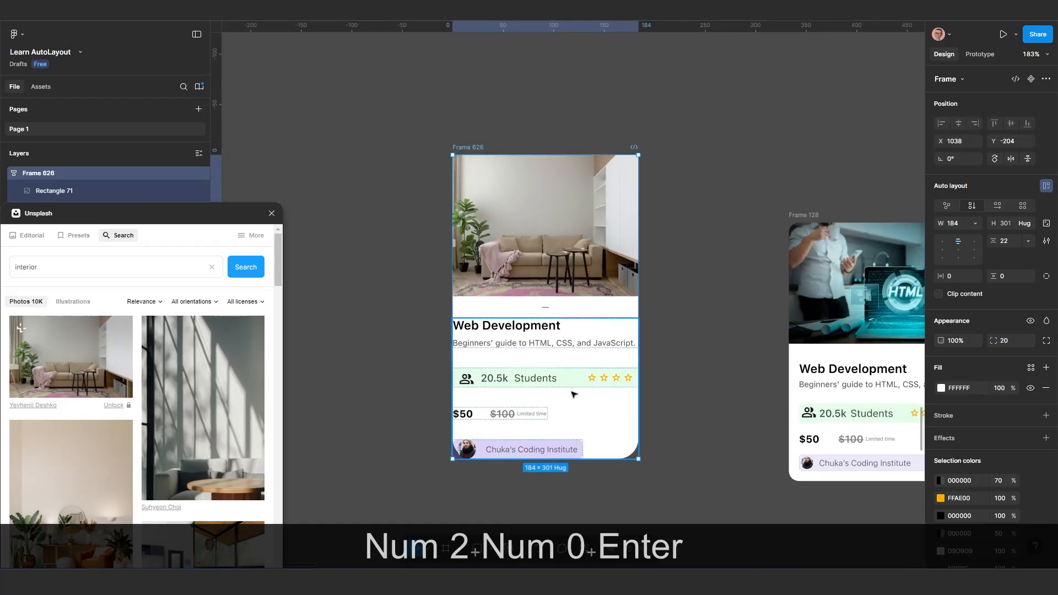
{"action": "left_click", "coordinate": [653, 186]}
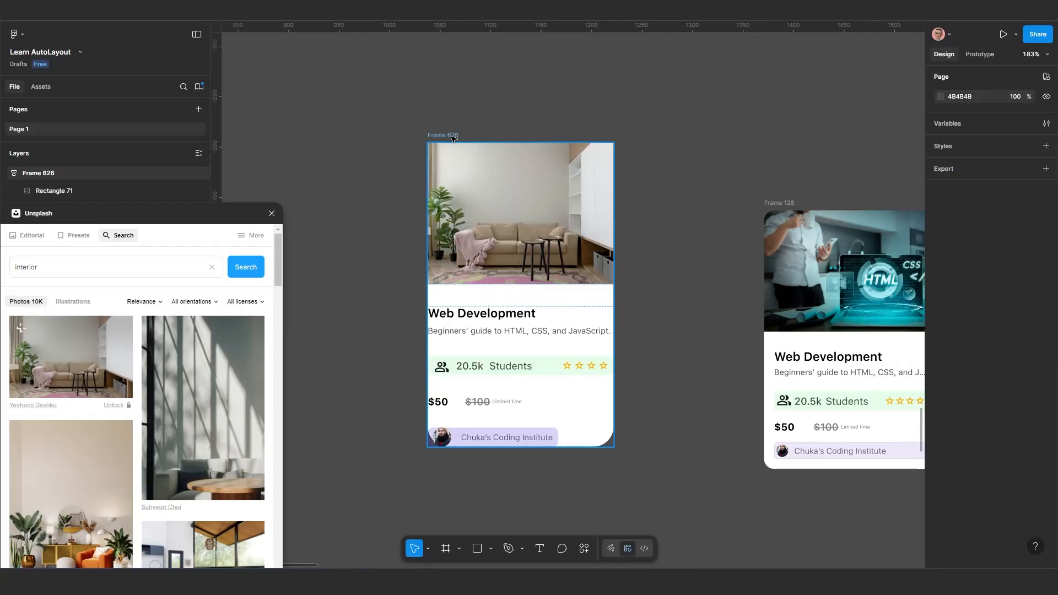
Round all corners of the living-room photo in Frame 626 with a radius of 20
{"action": "left_click", "coordinate": [452, 138]}
{"action": "scroll", "coordinate": [452, 138], "scroll_direction": "up", "scroll_amount": 2}
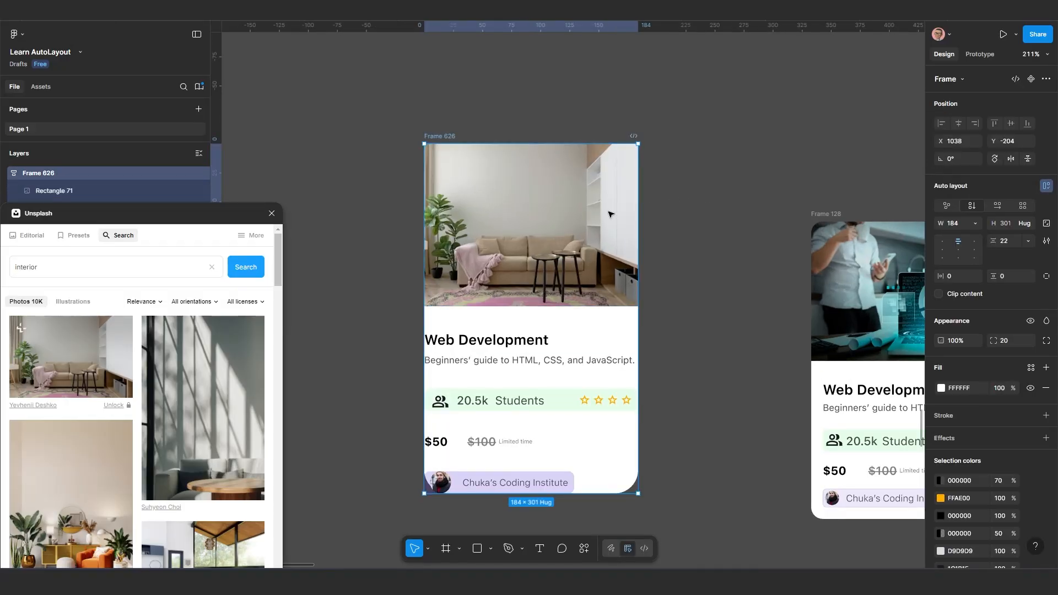
{"action": "left_click", "coordinate": [557, 216]}
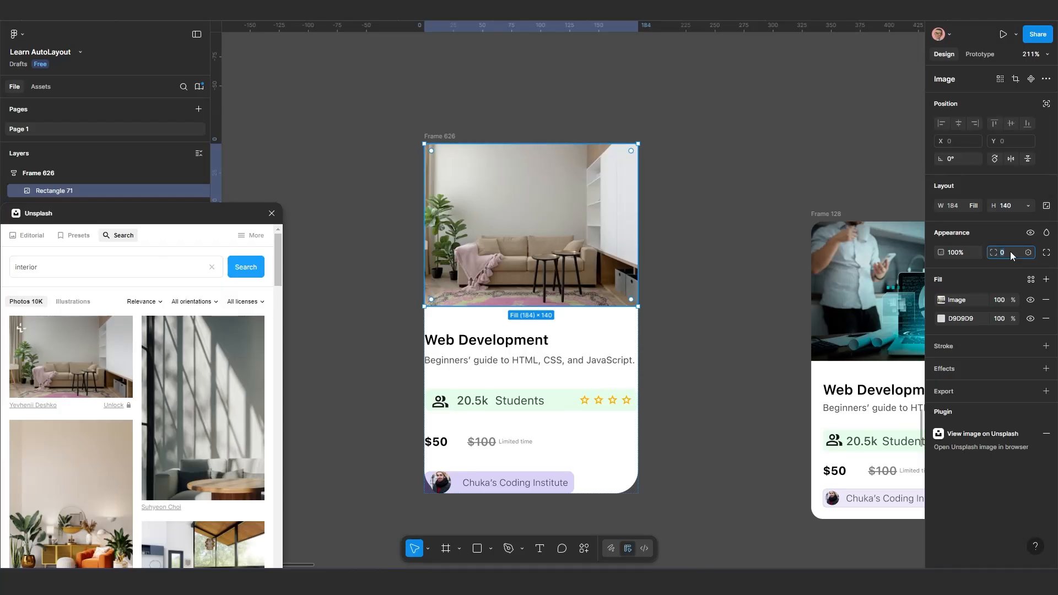
{"action": "type", "text": "20"}
{"action": "key", "text": "Return"}
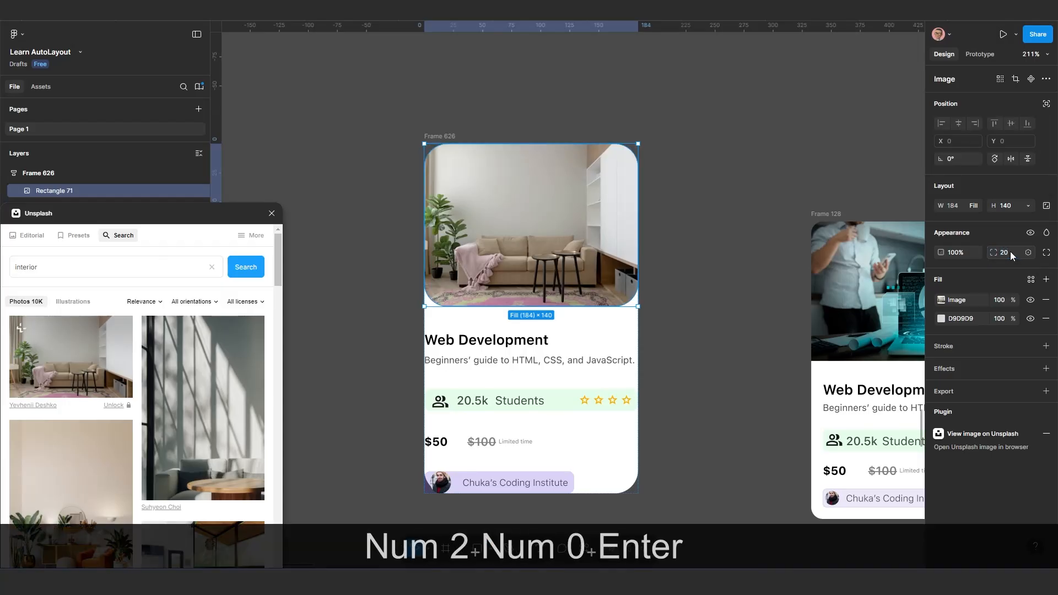
{"action": "left_click", "coordinate": [711, 331]}
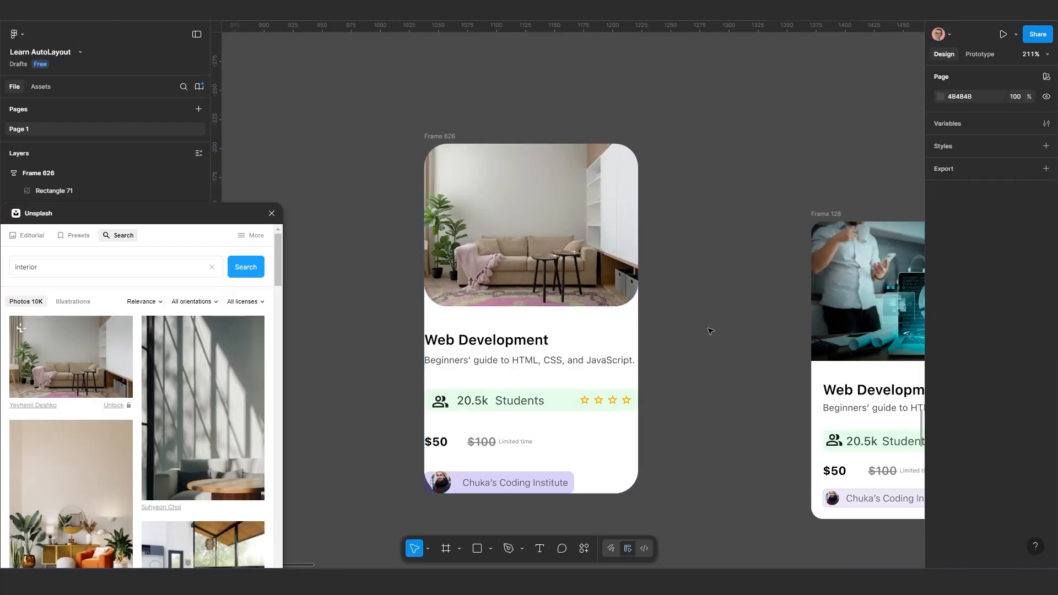
{"action": "scroll", "coordinate": [662, 364], "scroll_direction": "down", "scroll_amount": 2}
{"action": "scroll", "coordinate": [622, 391], "scroll_direction": "up", "scroll_amount": 2}
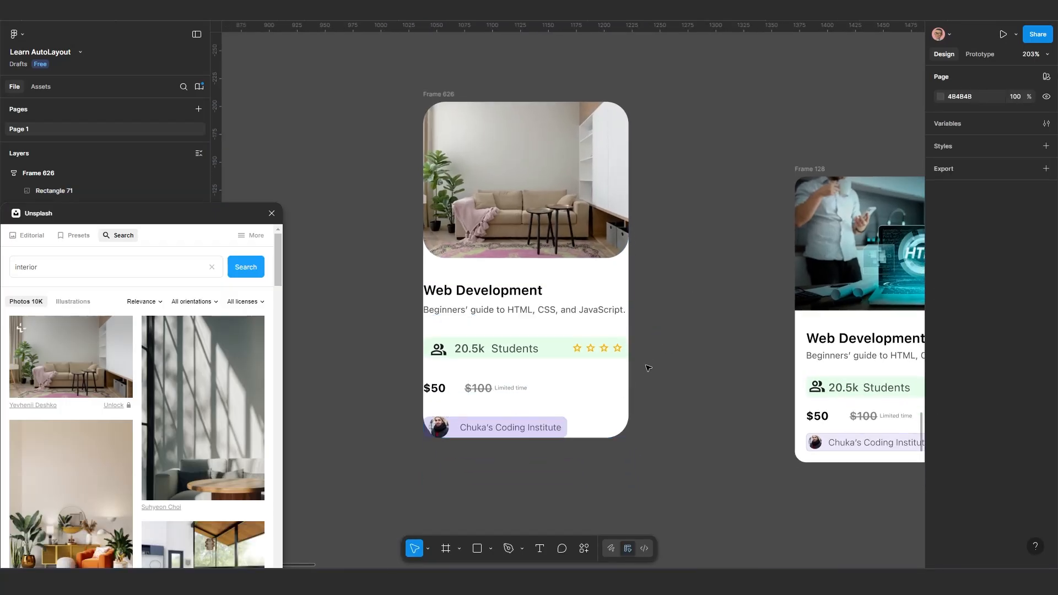
{"action": "scroll", "coordinate": [431, 331], "scroll_direction": "up", "scroll_amount": 1}
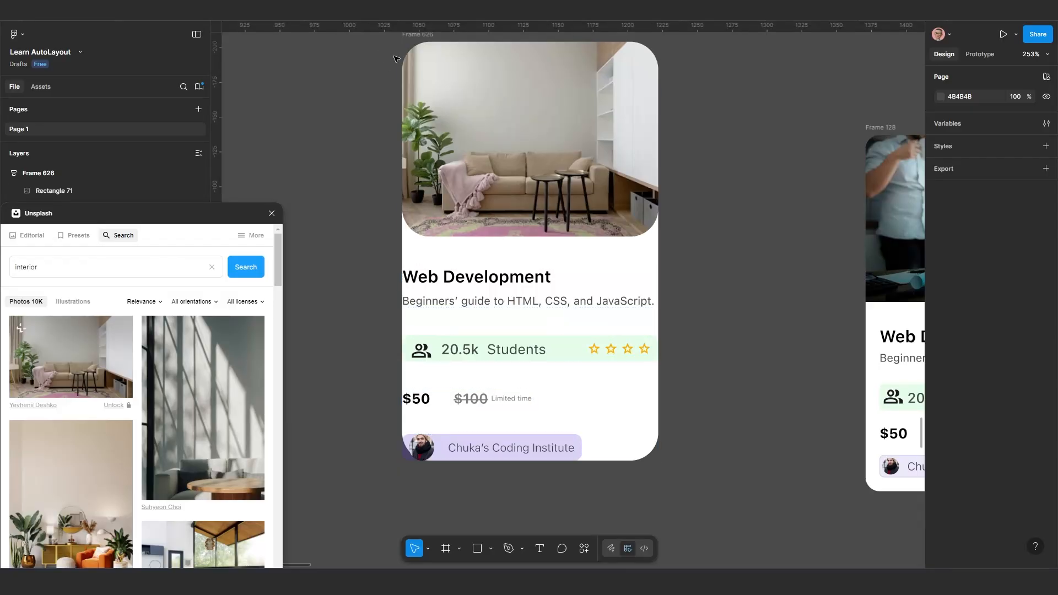
Try a uniform padding of 10 and a reduced one of 5 on all sides of Frame 626
{"action": "left_click", "coordinate": [409, 40]}
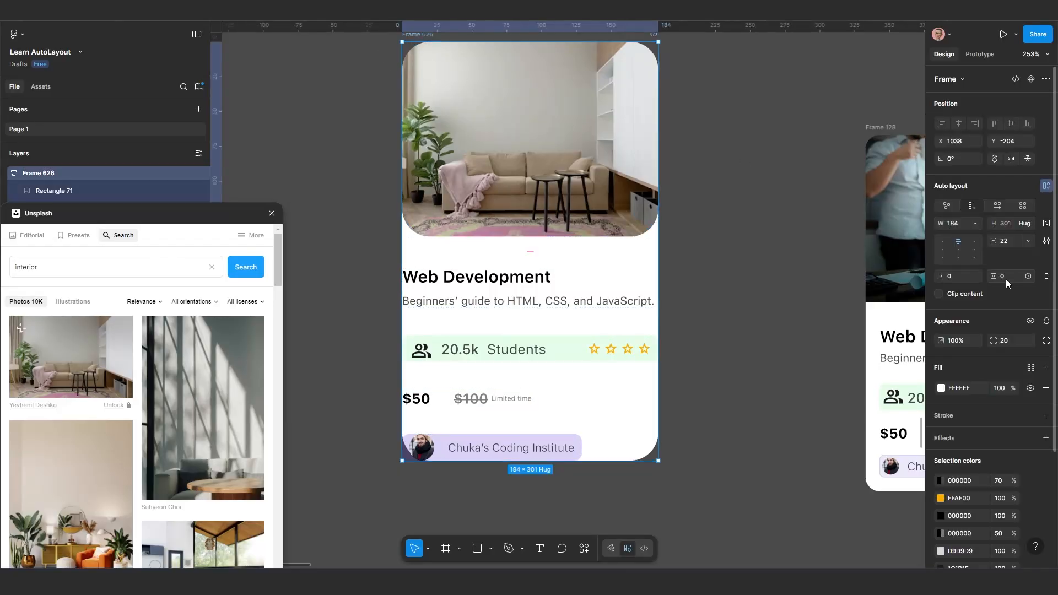
{"action": "left_click", "coordinate": [953, 278], "text": "ctrl"}
{"action": "type", "text": "10"}
{"action": "key", "text": "Return"}
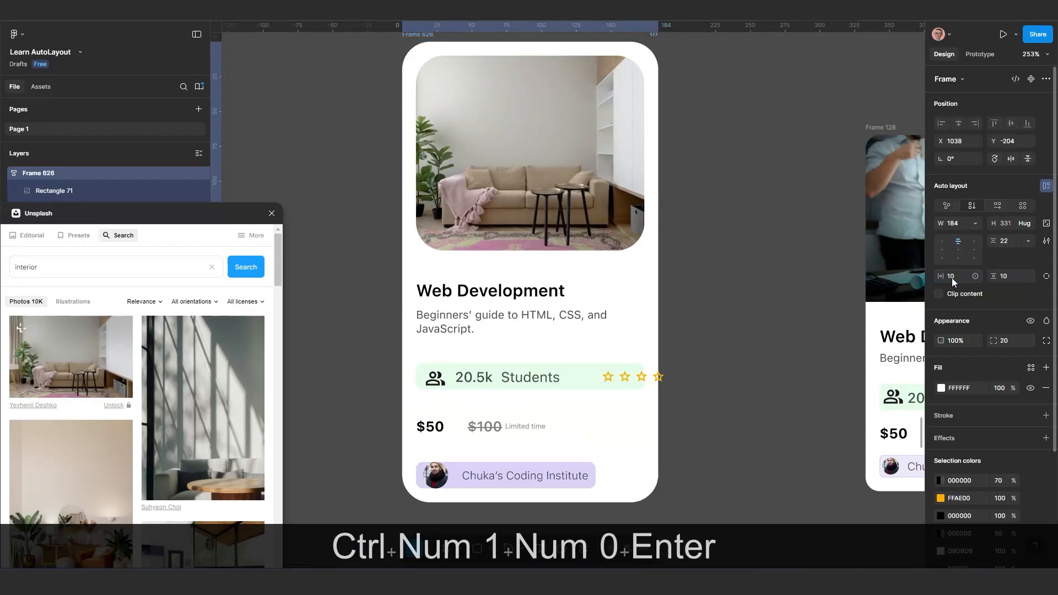
{"action": "left_click", "coordinate": [951, 278], "text": "ctrl"}
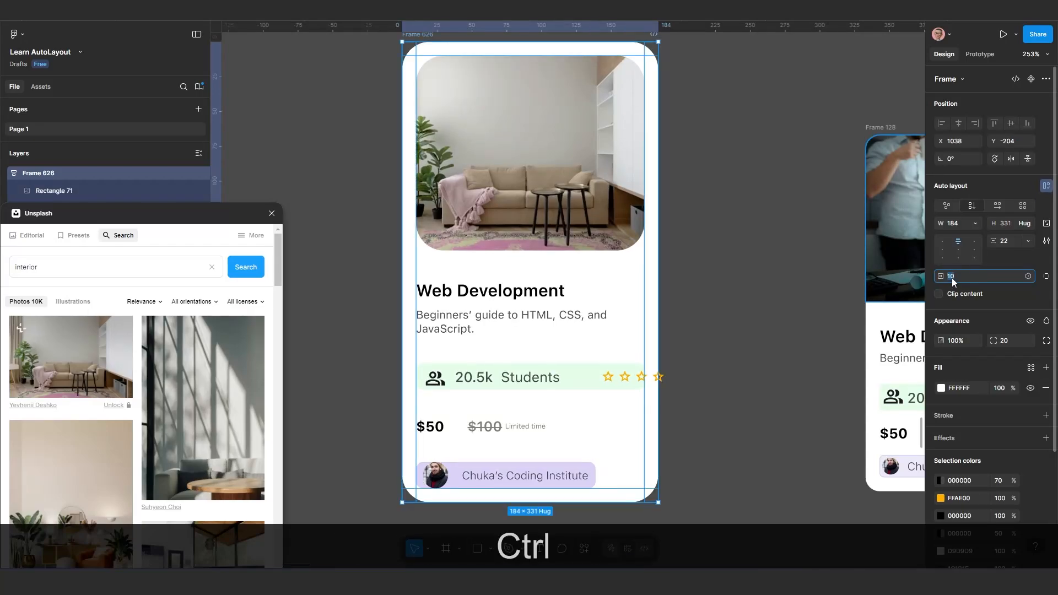
{"action": "type", "text": "5"}
{"action": "key", "text": "Return"}
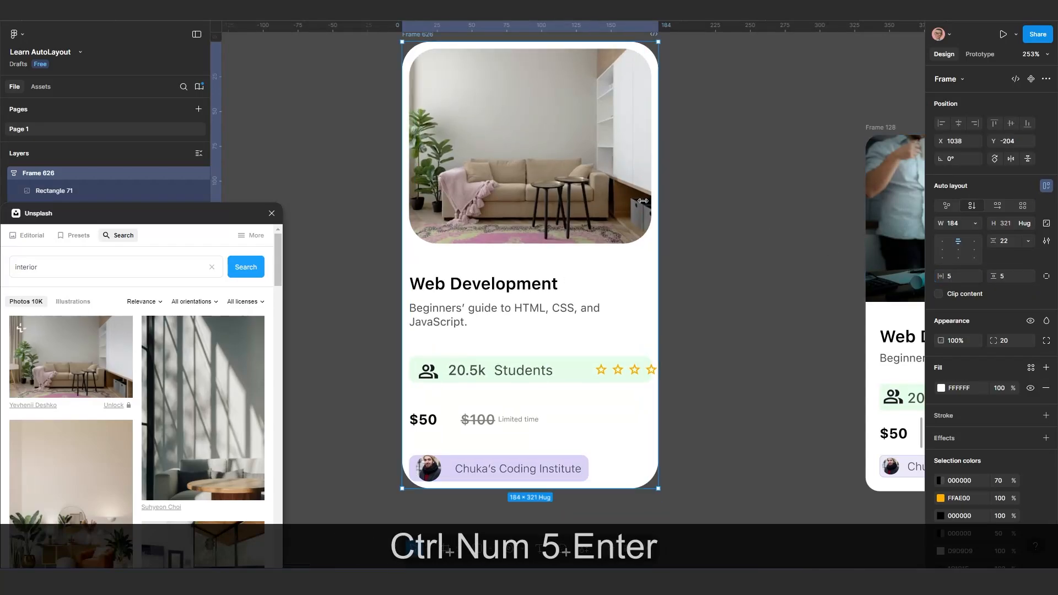
Try a vertical padding of 10 on Frame 626 and undo that change
{"action": "scroll", "coordinate": [642, 200], "scroll_direction": "down", "scroll_amount": 1}
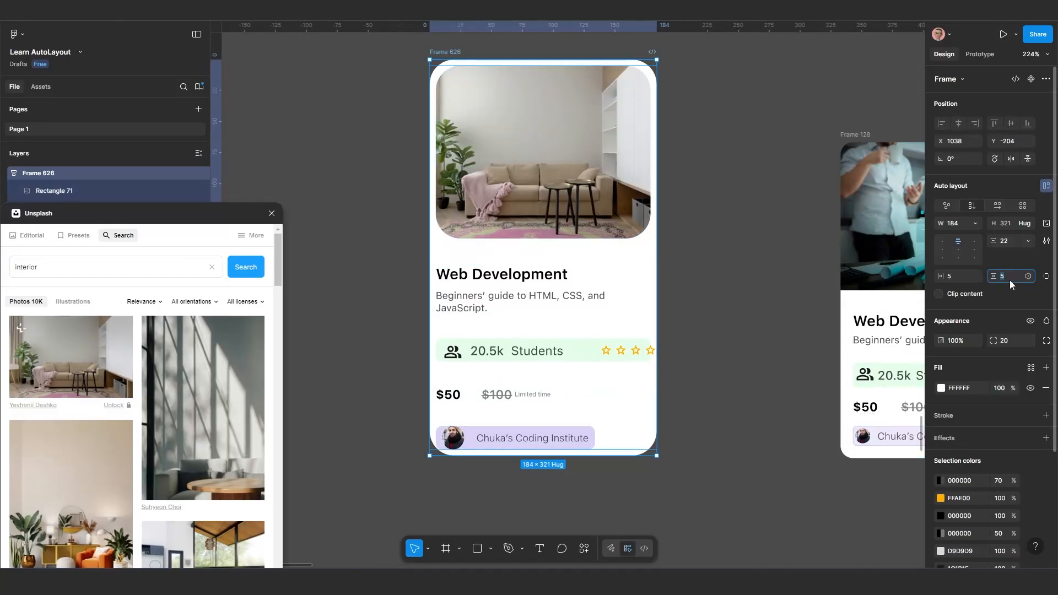
{"action": "type", "text": "10"}
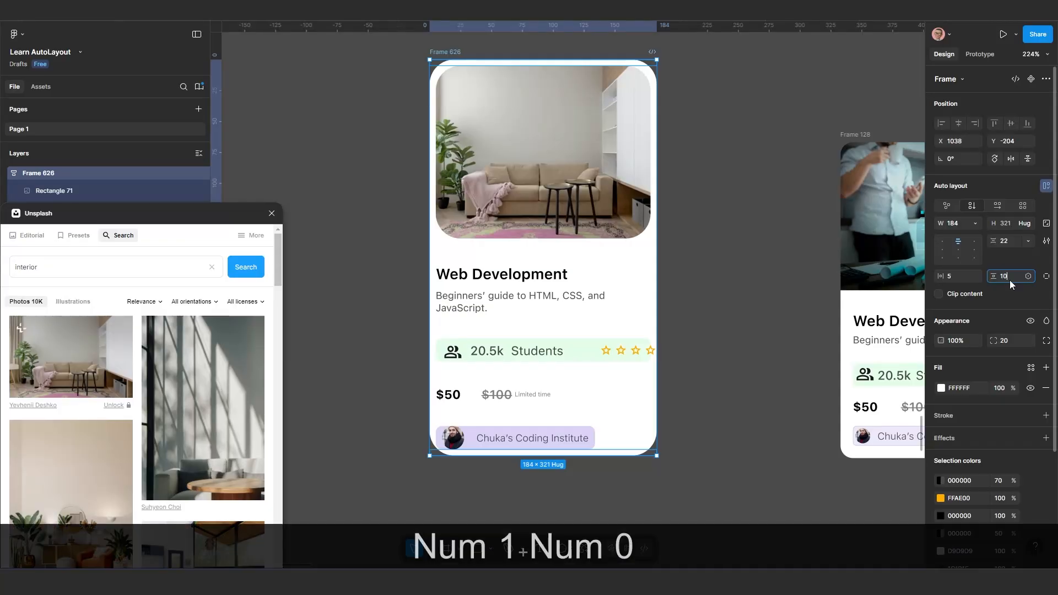
{"action": "key", "text": "Return"}
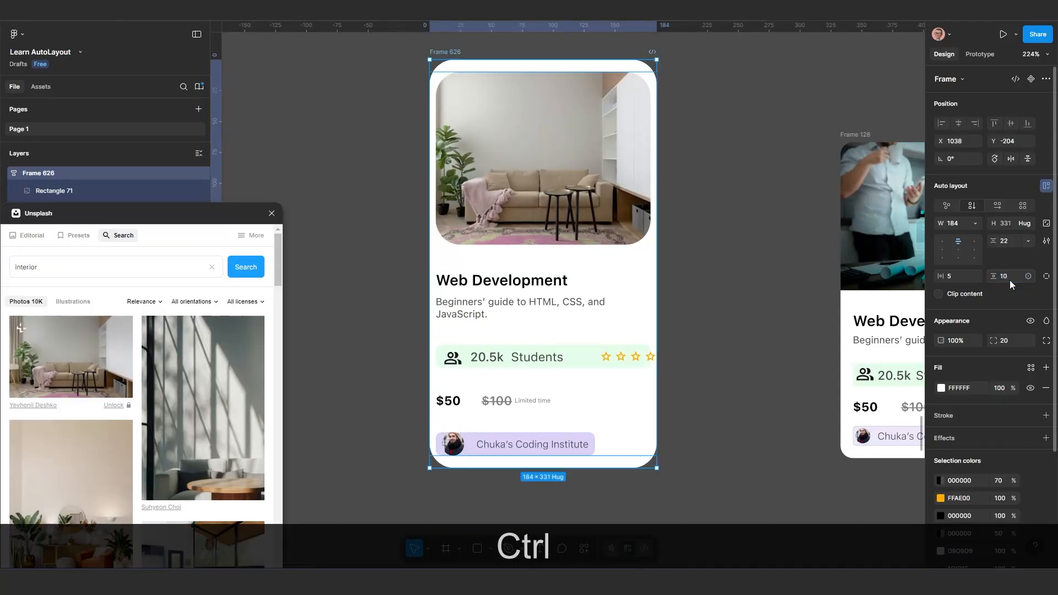
{"action": "key", "text": "ctrl+z"}
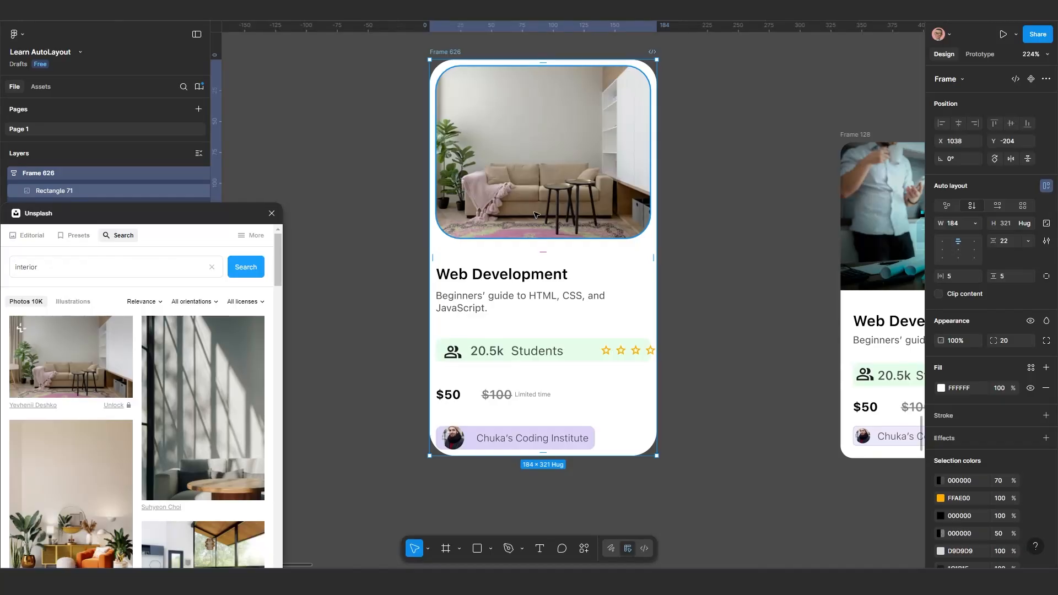
{"action": "scroll", "coordinate": [534, 226], "scroll_direction": "down", "scroll_amount": 3}
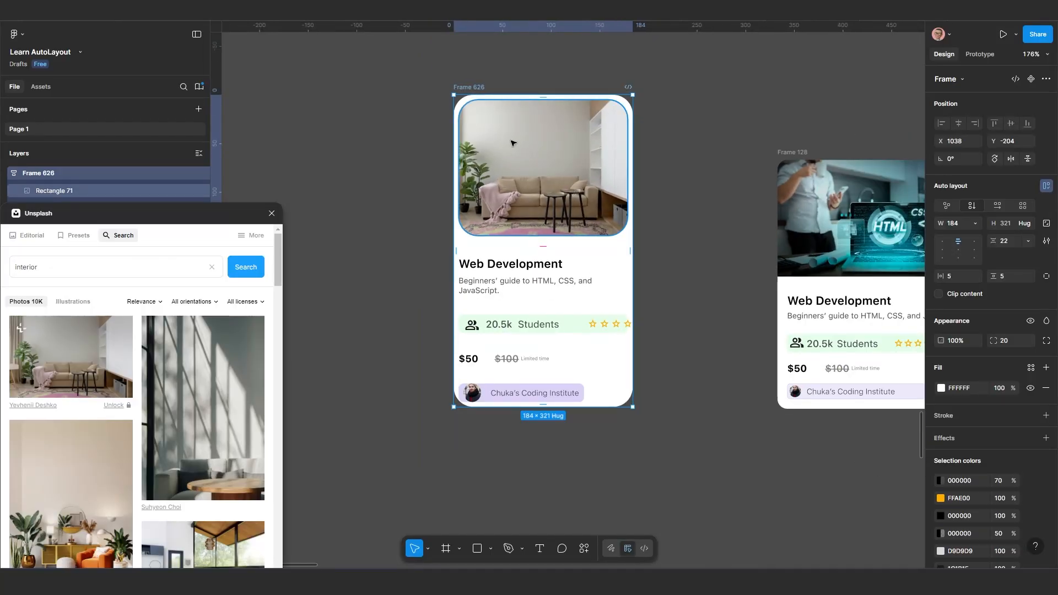
{"action": "scroll", "coordinate": [516, 146], "scroll_direction": "up", "scroll_amount": 2}
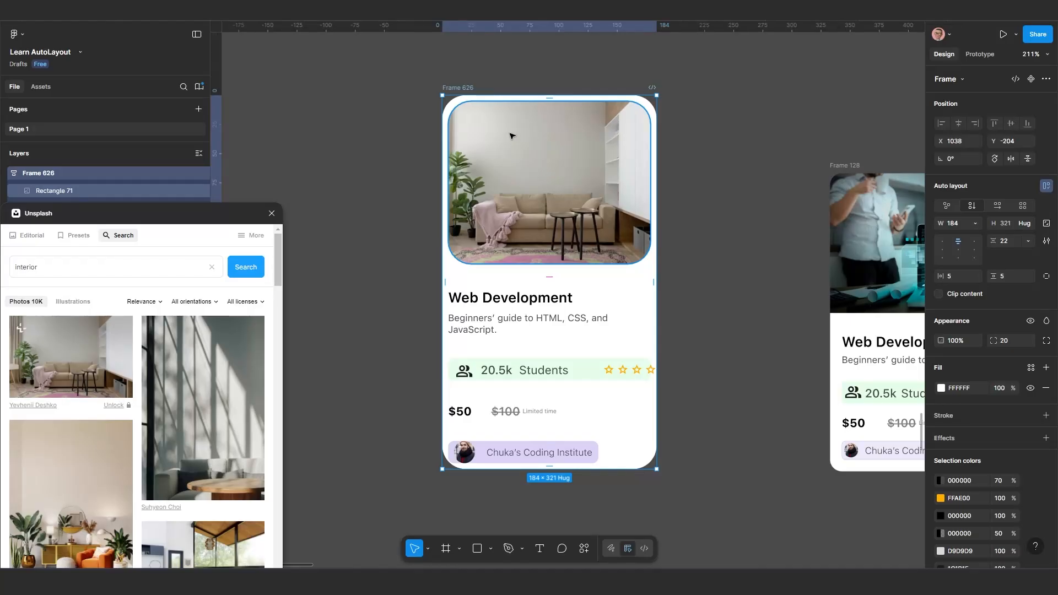
Move Frame 626 to about X 1056, Y -209 and set its padding to 0 on all sides
{"action": "left_click_drag", "start_coordinate": [473, 84], "coordinate": [494, 77]}
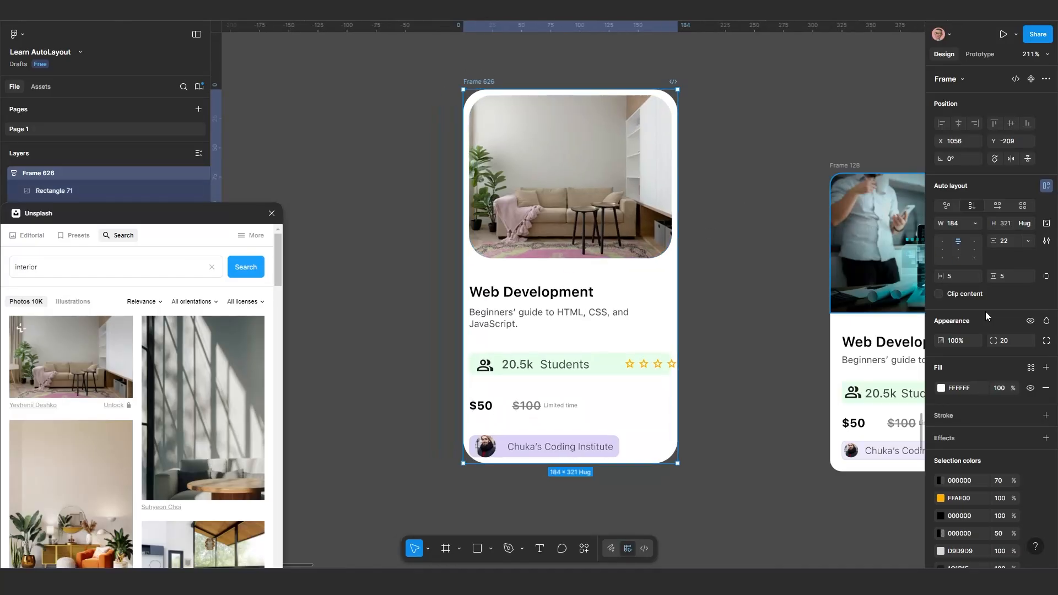
{"action": "left_click", "coordinate": [963, 275]}
{"action": "key", "text": "ctrl"}
{"action": "type", "text": "0"}
{"action": "key", "text": "Return"}
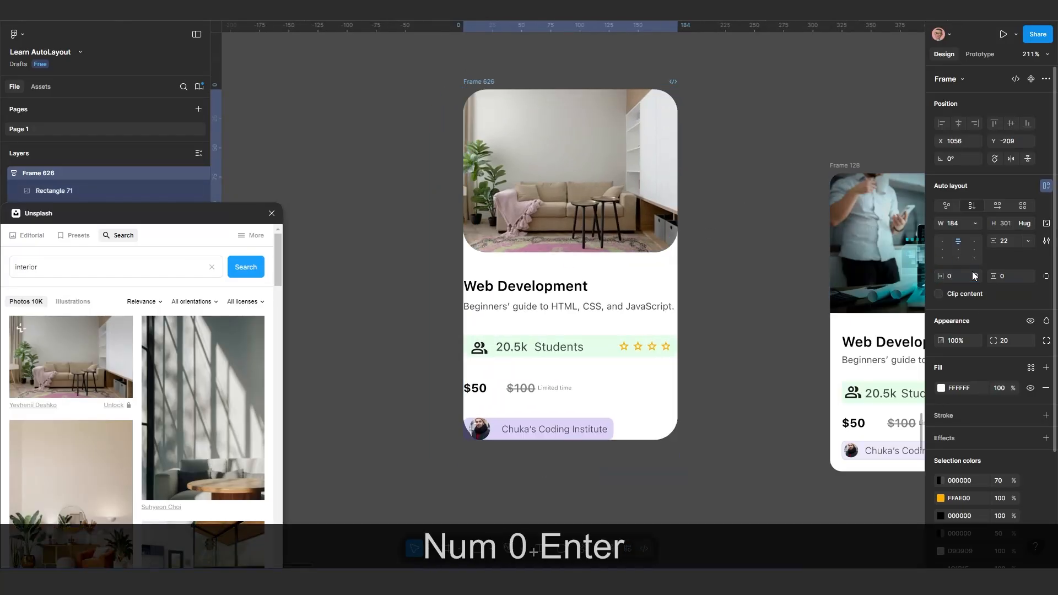
Square off the living-room photo's two bottom corners by giving each an individual corner radius of 0
{"action": "scroll", "coordinate": [888, 276], "scroll_direction": "down", "scroll_amount": 2}
{"action": "scroll", "coordinate": [793, 270], "scroll_direction": "right", "scroll_amount": 3}
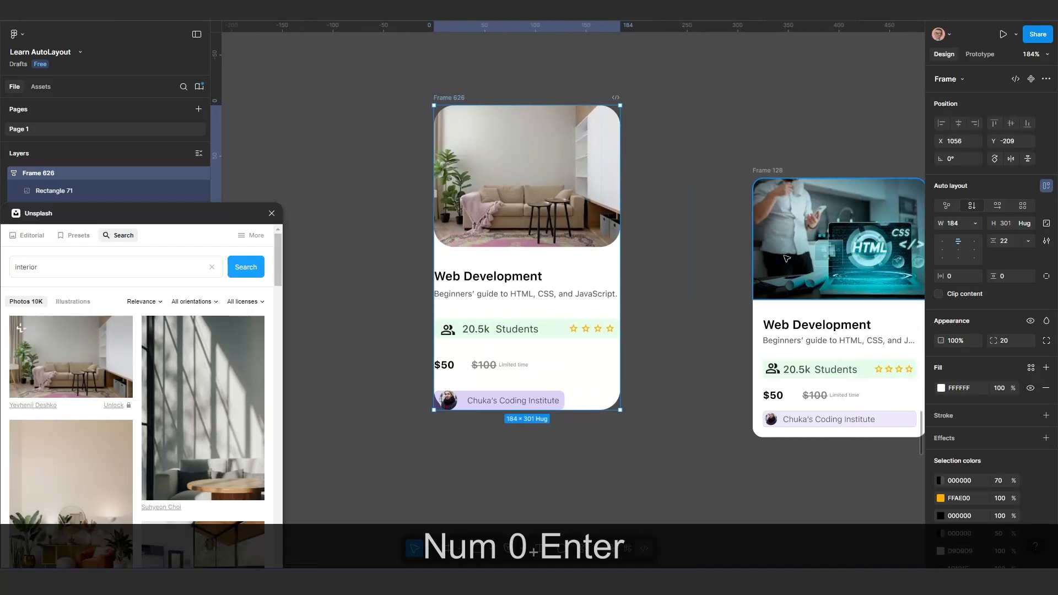
{"action": "left_click", "coordinate": [588, 227]}
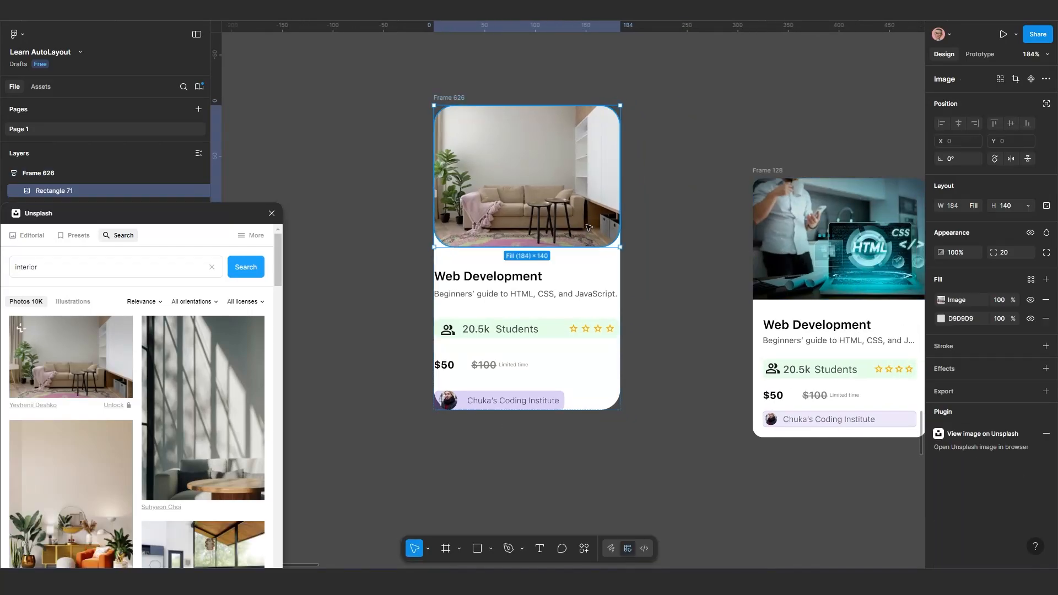
{"action": "mouse_move", "coordinate": [1003, 253]}
{"action": "left_mouse_down"}
{"action": "mouse_move", "coordinate": [1023, 254]}
{"action": "mouse_move", "coordinate": [1004, 262]}
{"action": "left_mouse_up"}
{"action": "key", "text": "ctrl+z"}
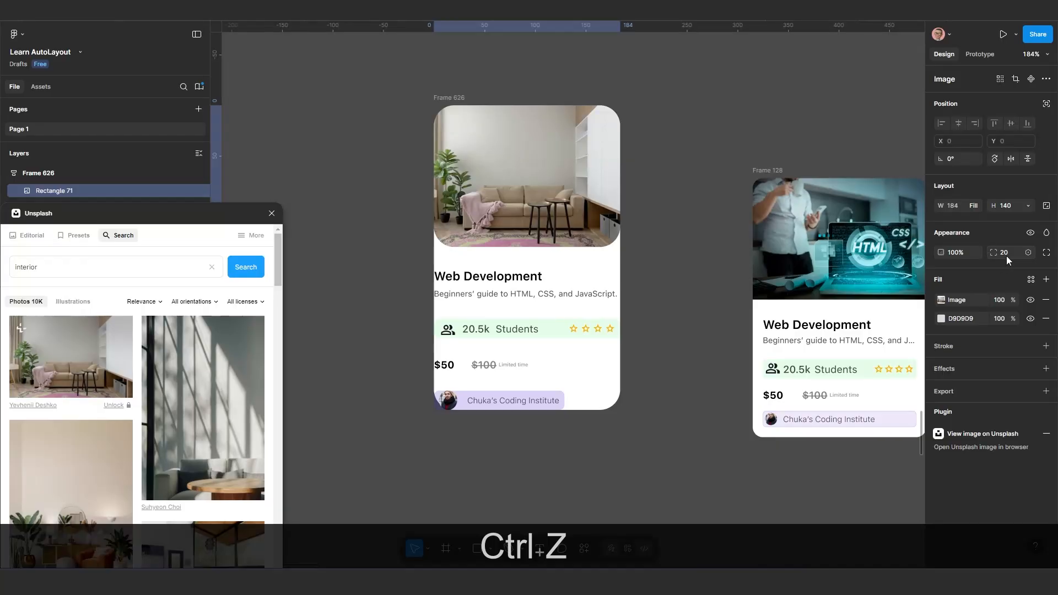
{"action": "left_click", "coordinate": [1047, 253]}
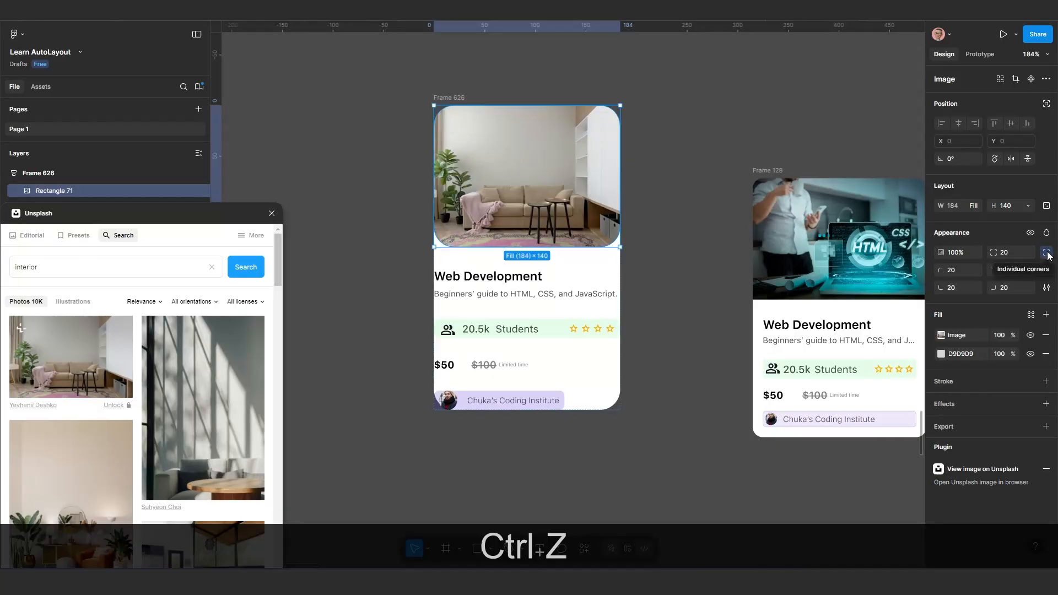
{"action": "left_click", "coordinate": [1005, 287]}
{"action": "type", "text": "0"}
{"action": "key", "text": "Return"}
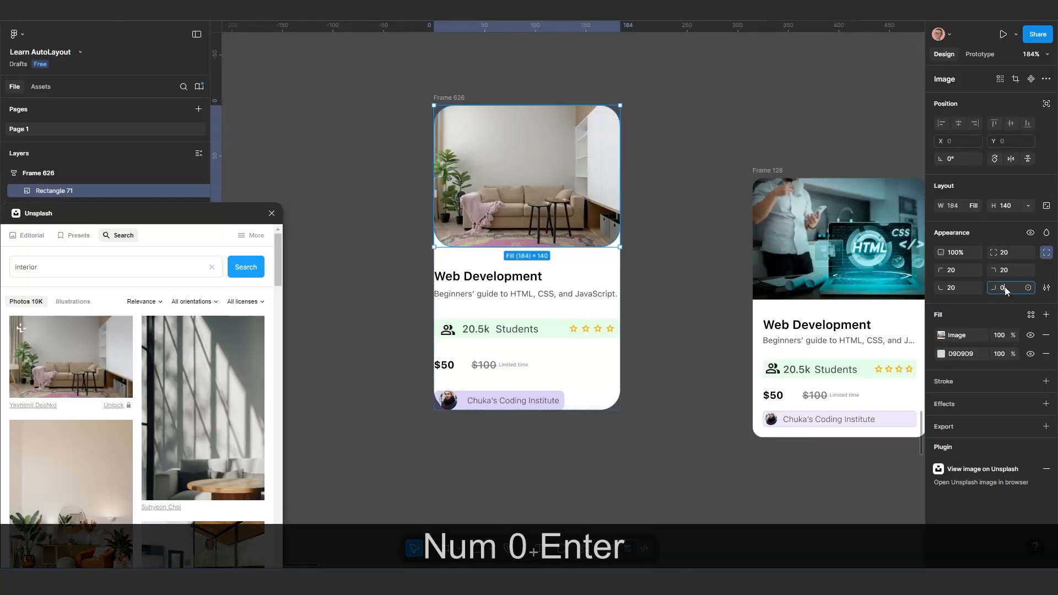
{"action": "left_click", "coordinate": [956, 287]}
{"action": "type", "text": "0"}
{"action": "key", "text": "Return"}
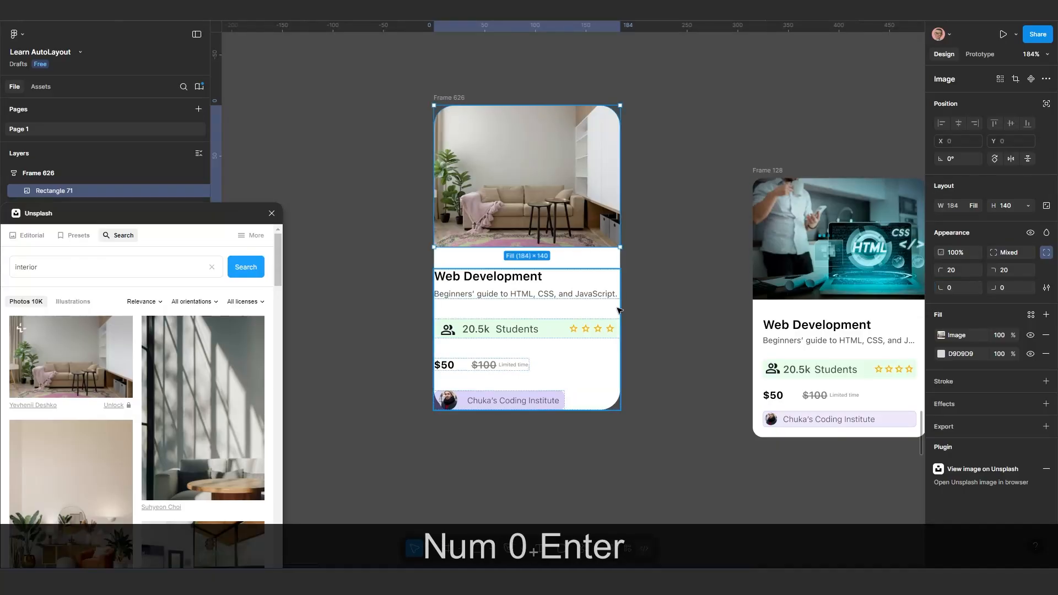
Try a horizontal padding of 20 on the course details frame below the photo and settle on 10
{"action": "left_click", "coordinate": [558, 324]}
{"action": "scroll", "coordinate": [558, 323], "scroll_direction": "up", "scroll_amount": 3}
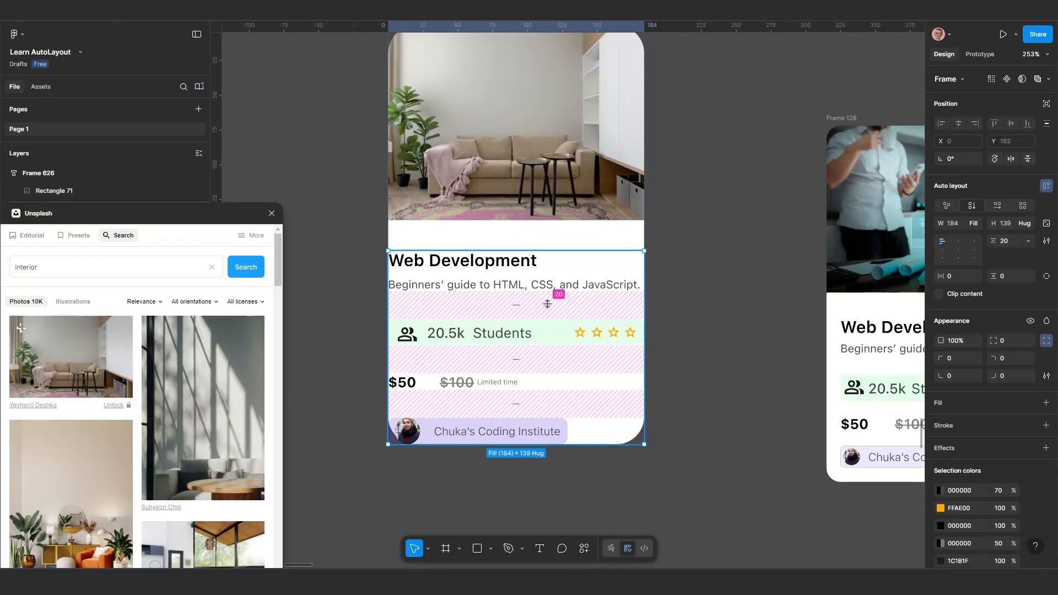
{"action": "key", "text": "ctrl"}
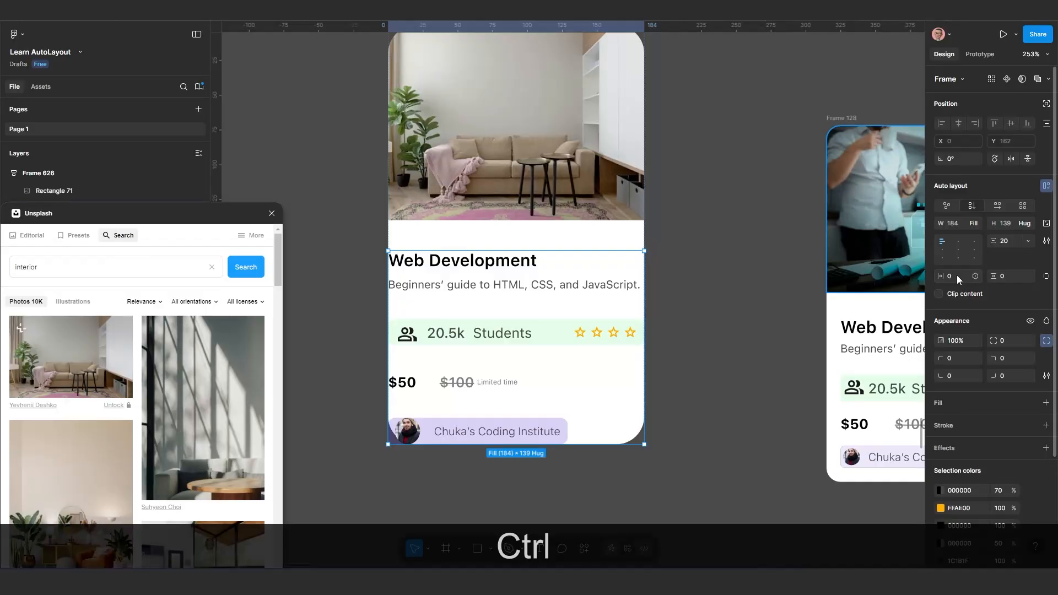
{"action": "key", "text": "ctrl"}
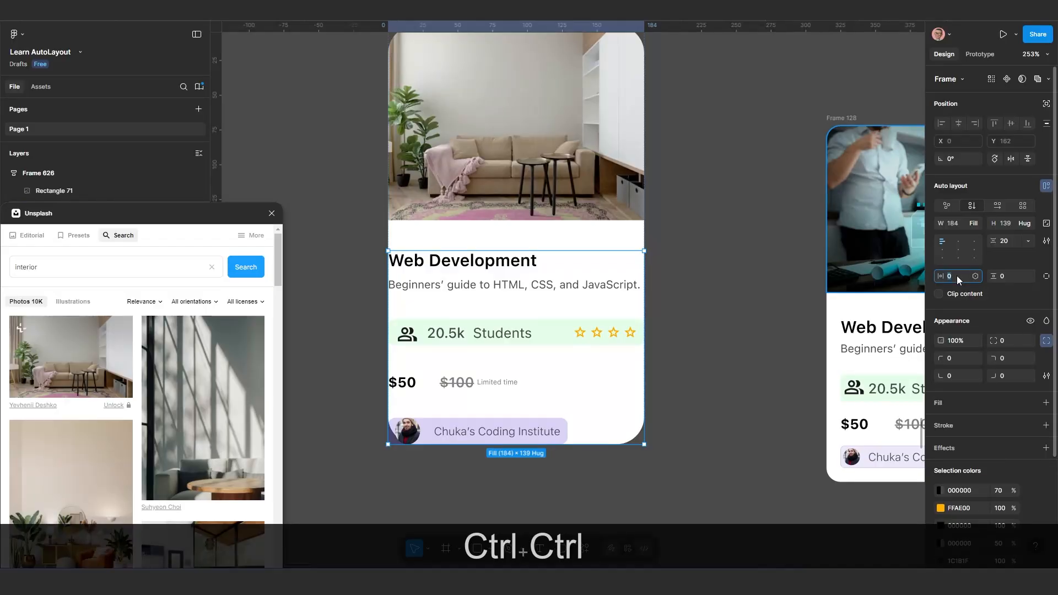
{"action": "type", "text": "20"}
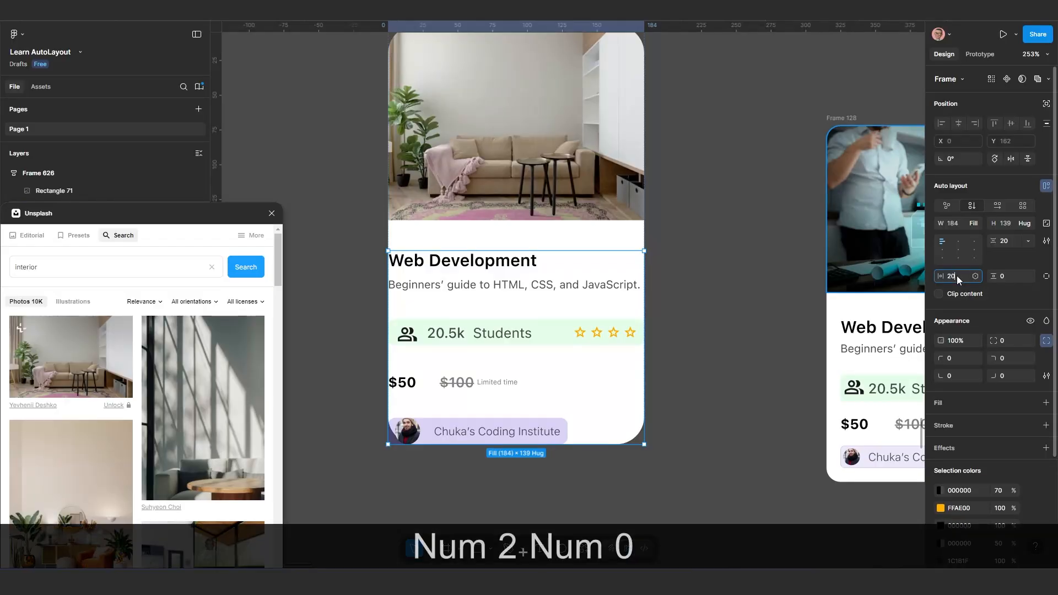
{"action": "key", "text": "Return"}
{"action": "left_click", "coordinate": [957, 275]}
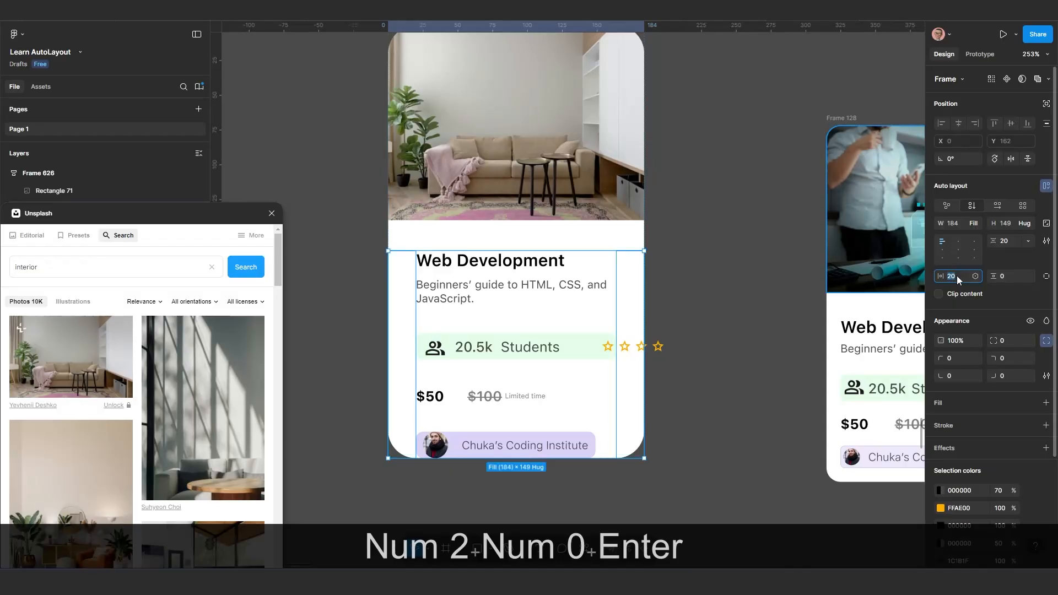
{"action": "type", "text": "10"}
{"action": "key", "text": "Return"}
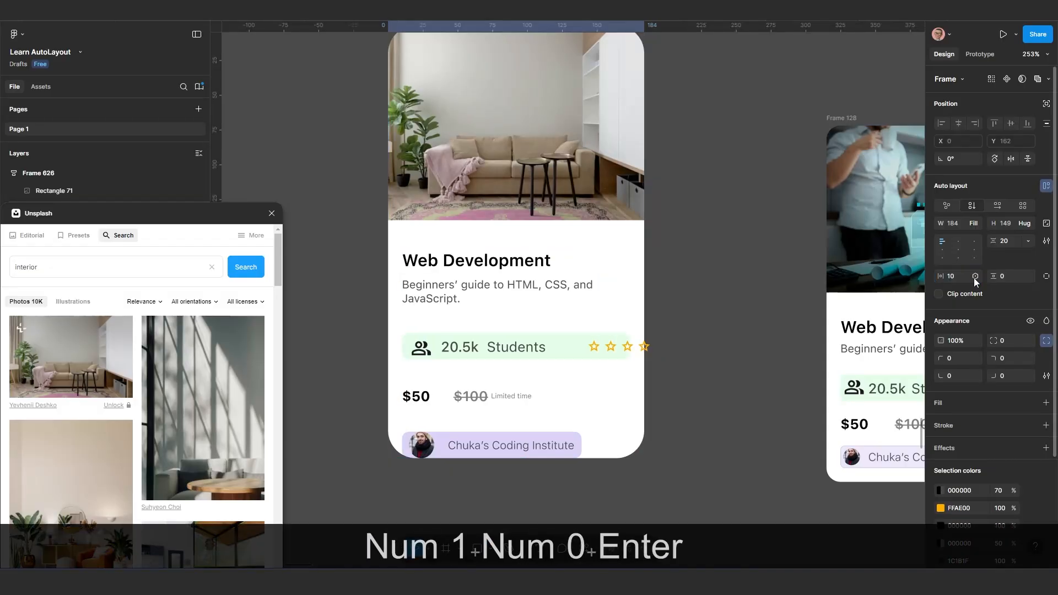
Widen Frame 626 to about 203 and switch its width to hug contents
{"action": "scroll", "coordinate": [648, 359], "scroll_direction": "down", "scroll_amount": 2}
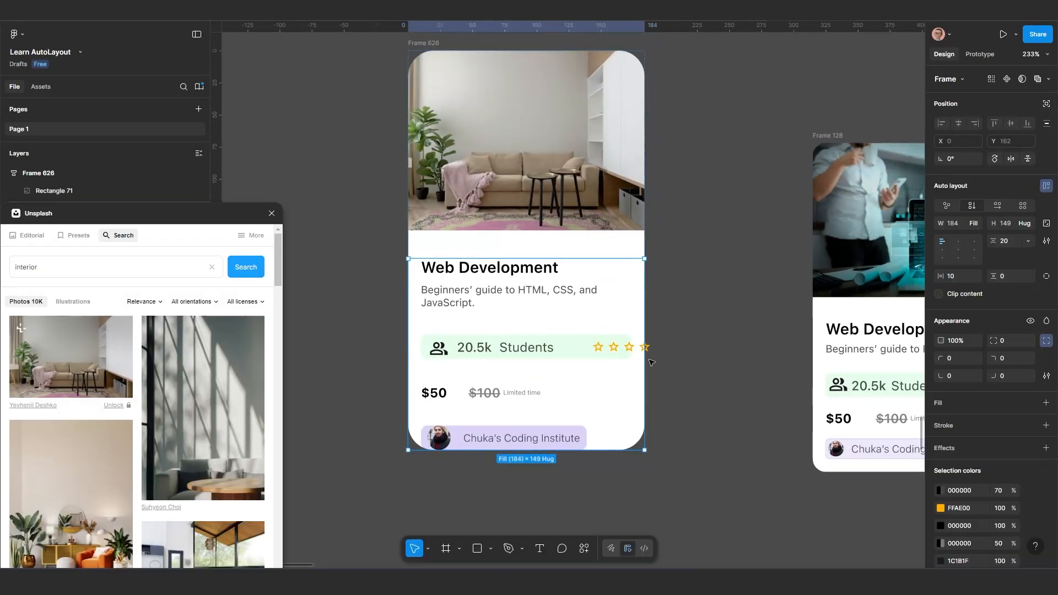
{"action": "scroll", "coordinate": [653, 362], "scroll_direction": "up", "scroll_amount": 3}
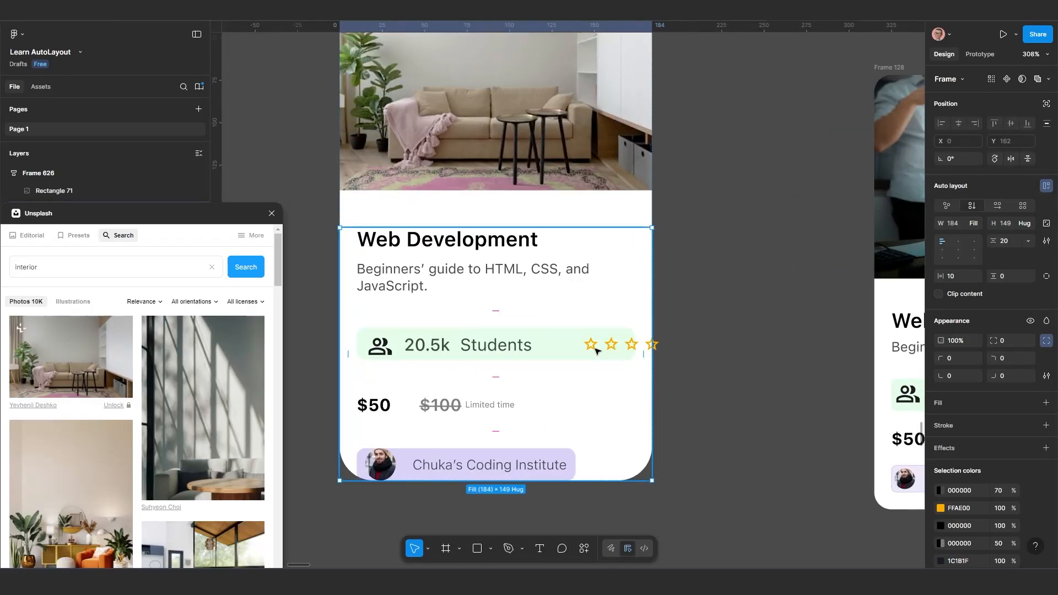
{"action": "left_click", "coordinate": [554, 351]}
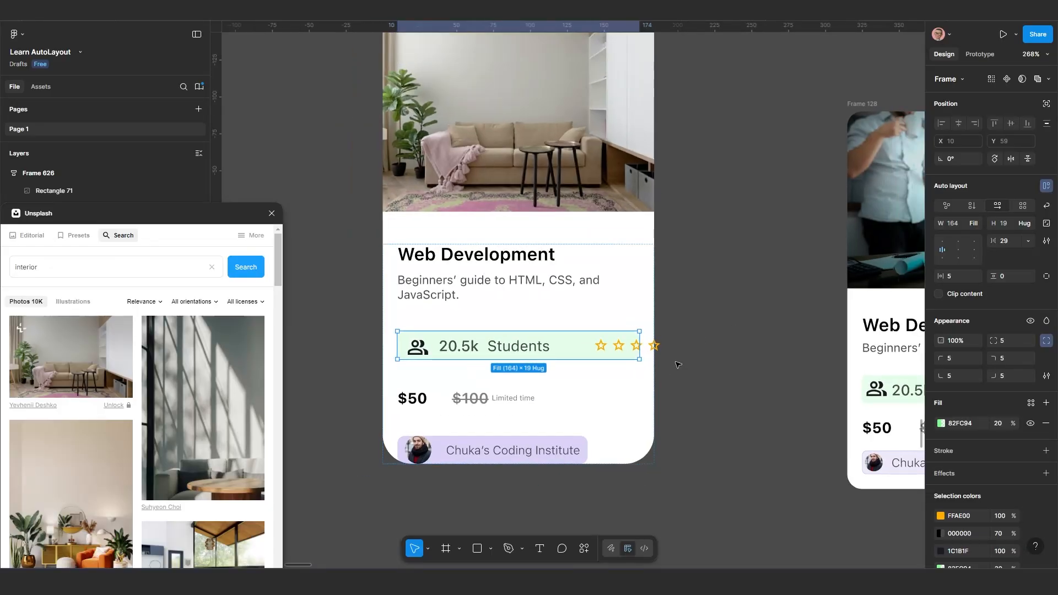
{"action": "scroll", "coordinate": [672, 361], "scroll_direction": "down", "scroll_amount": 5}
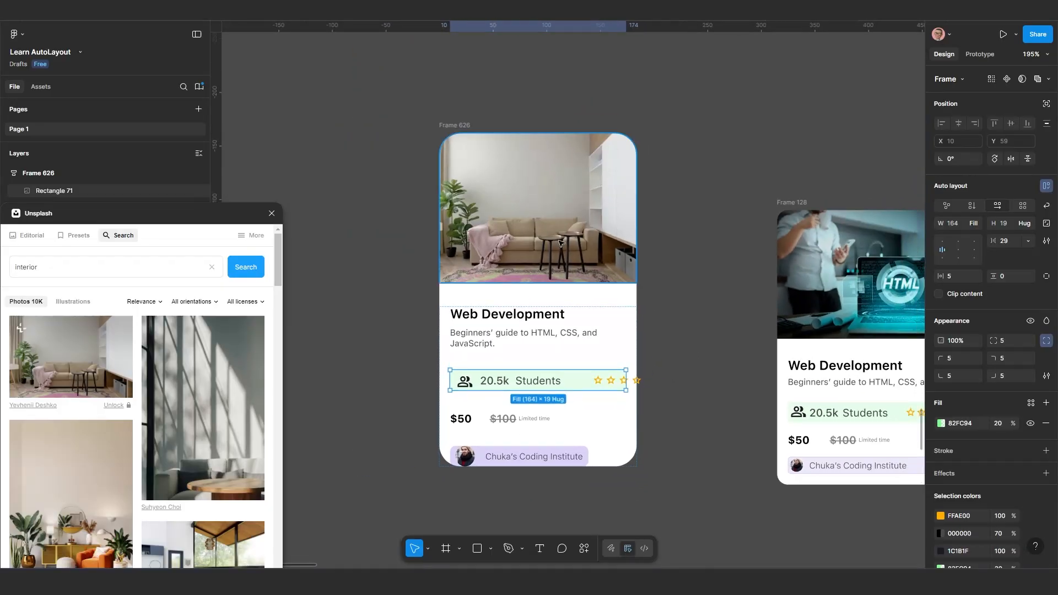
{"action": "left_click", "coordinate": [455, 125]}
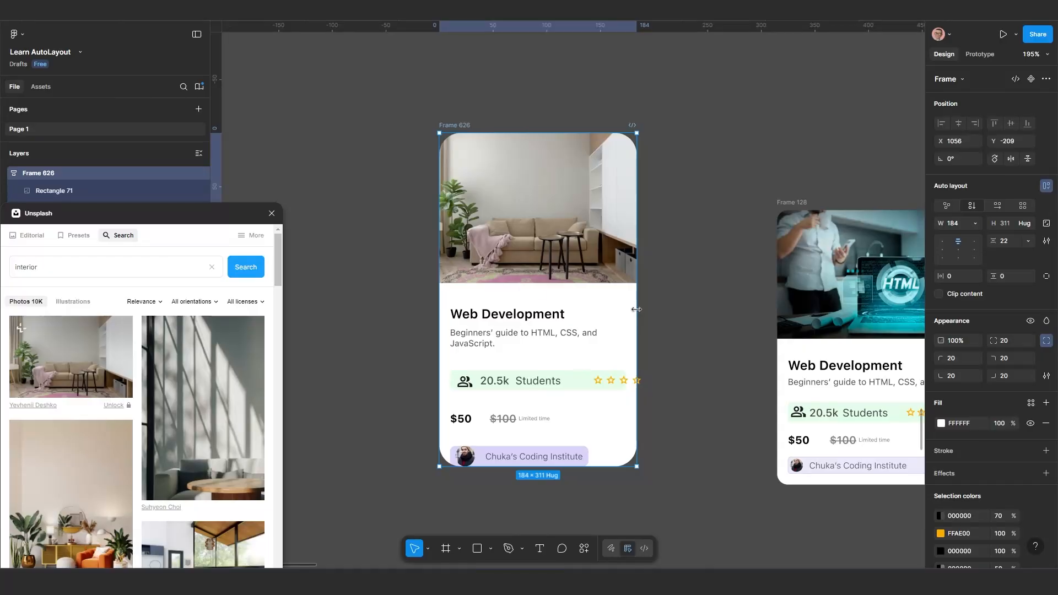
{"action": "mouse_move", "coordinate": [636, 309]}
{"action": "left_mouse_down"}
{"action": "mouse_move", "coordinate": [701, 305]}
{"action": "mouse_move", "coordinate": [657, 315]}
{"action": "left_mouse_up"}
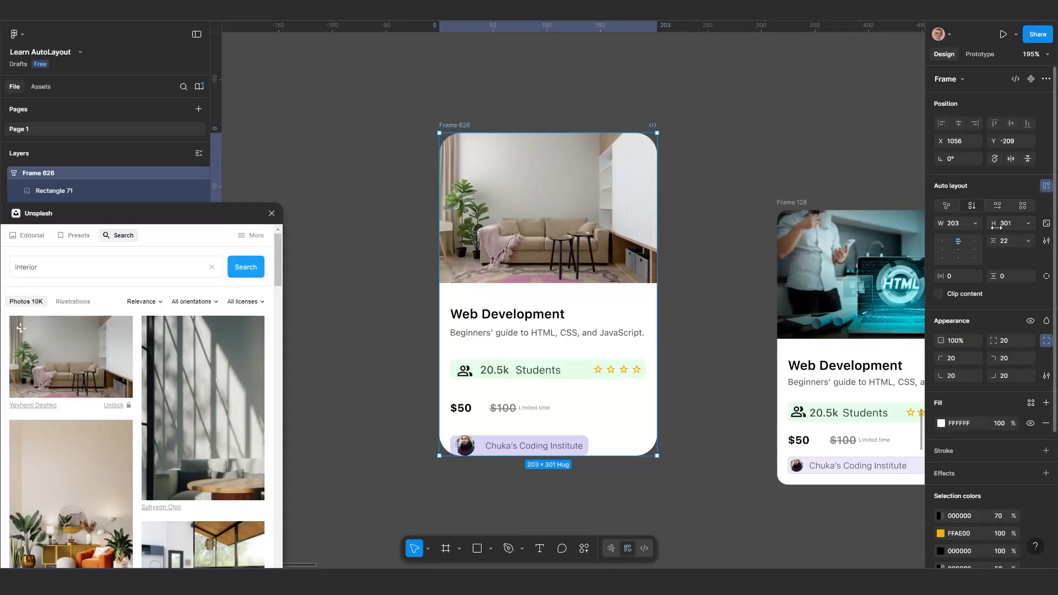
{"action": "left_click", "coordinate": [976, 224]}
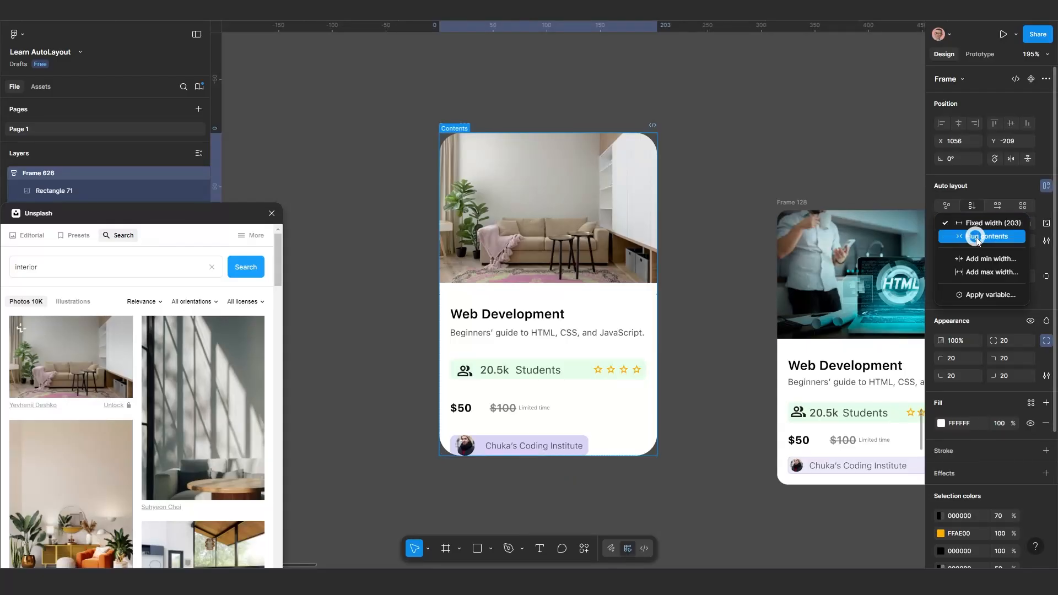
{"action": "left_click", "coordinate": [976, 238]}
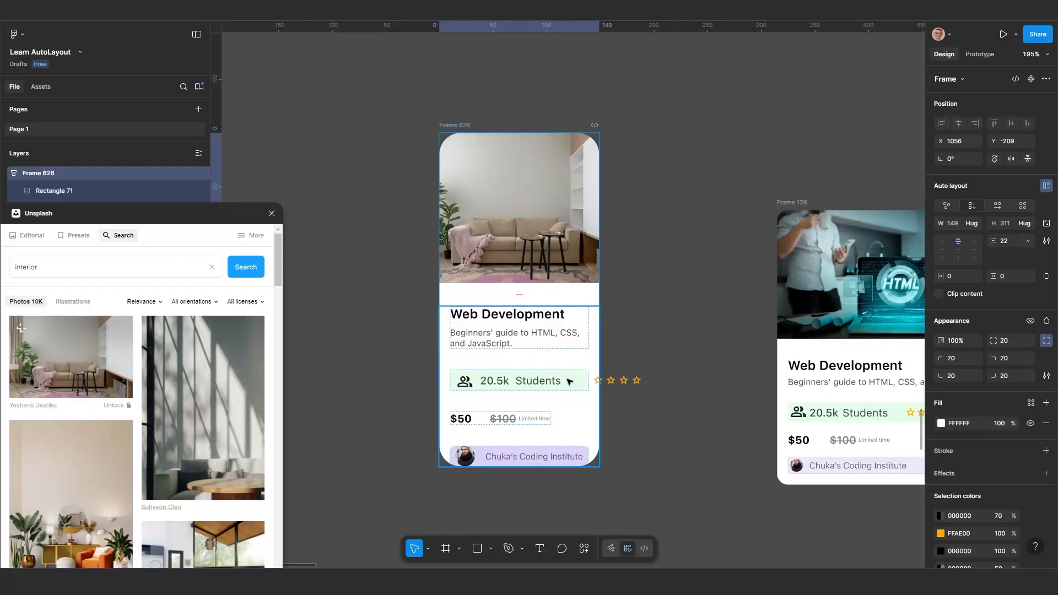
Set the width of the green students and star rating row to hug contents
{"action": "scroll", "coordinate": [558, 385], "scroll_direction": "up", "scroll_amount": 1}
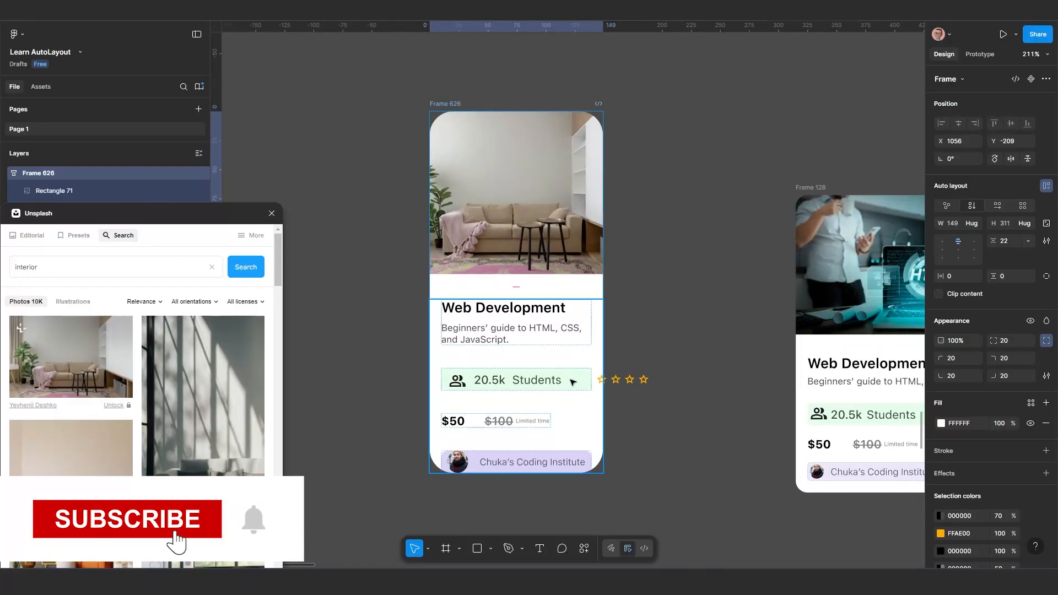
{"action": "left_click", "coordinate": [574, 381]}
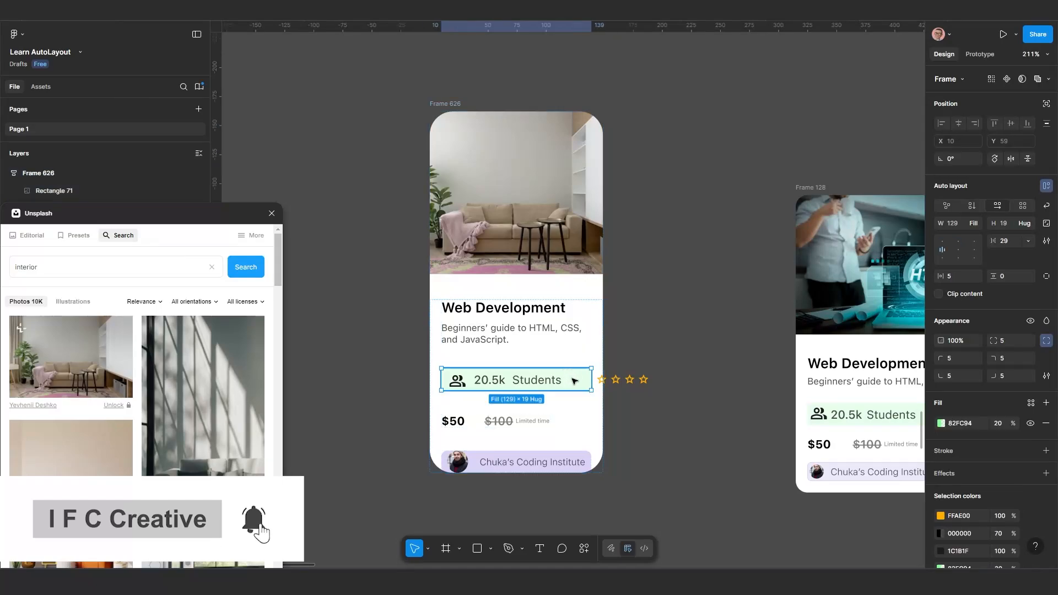
{"action": "left_click", "coordinate": [976, 222]}
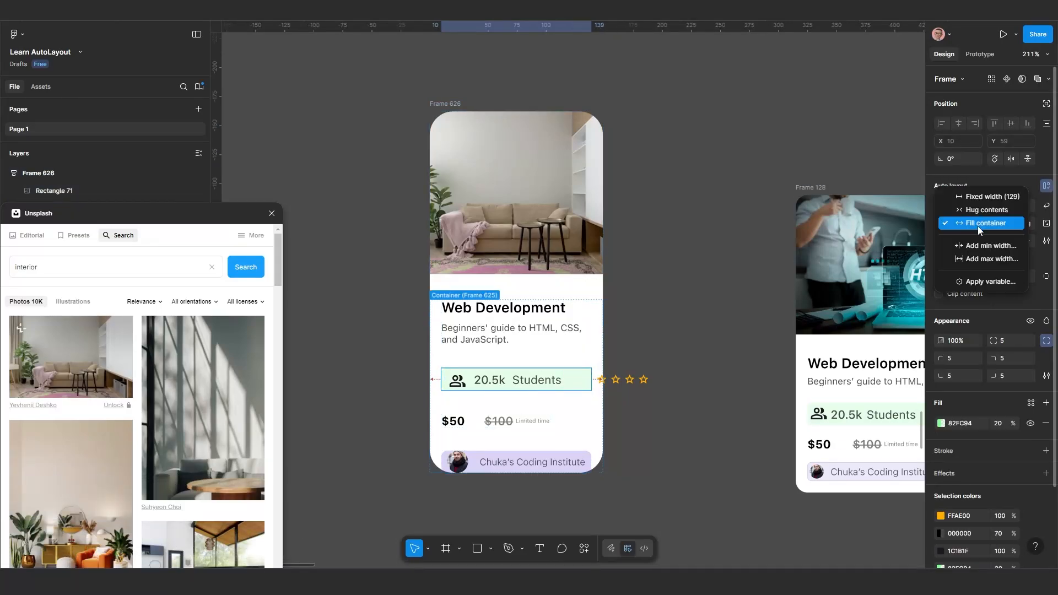
{"action": "left_click", "coordinate": [980, 212]}
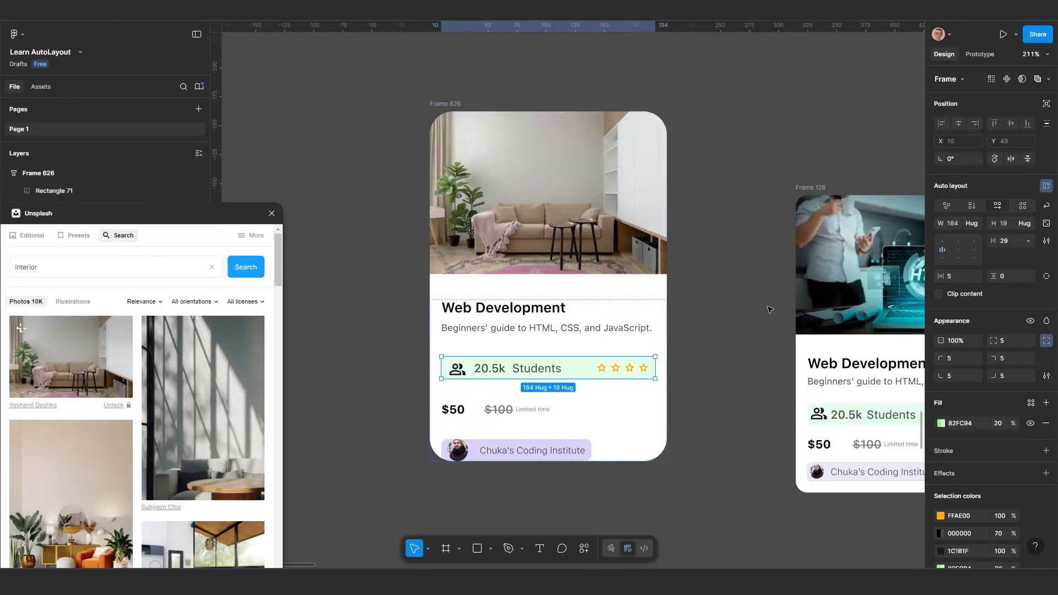
Set the width of the purple coding institute row to fill its container
{"action": "left_click", "coordinate": [579, 449]}
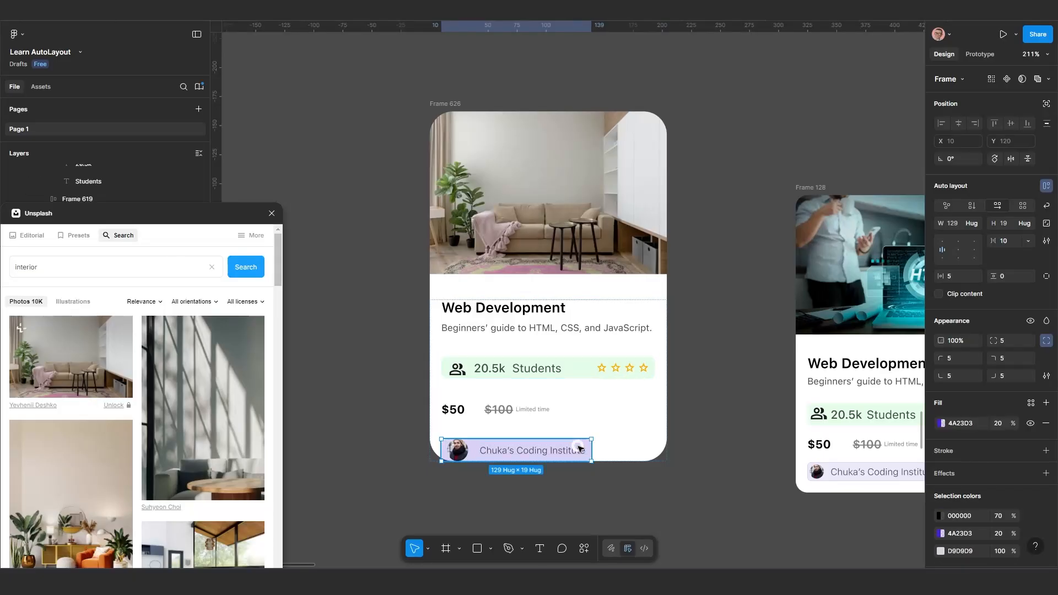
{"action": "left_click", "coordinate": [972, 222]}
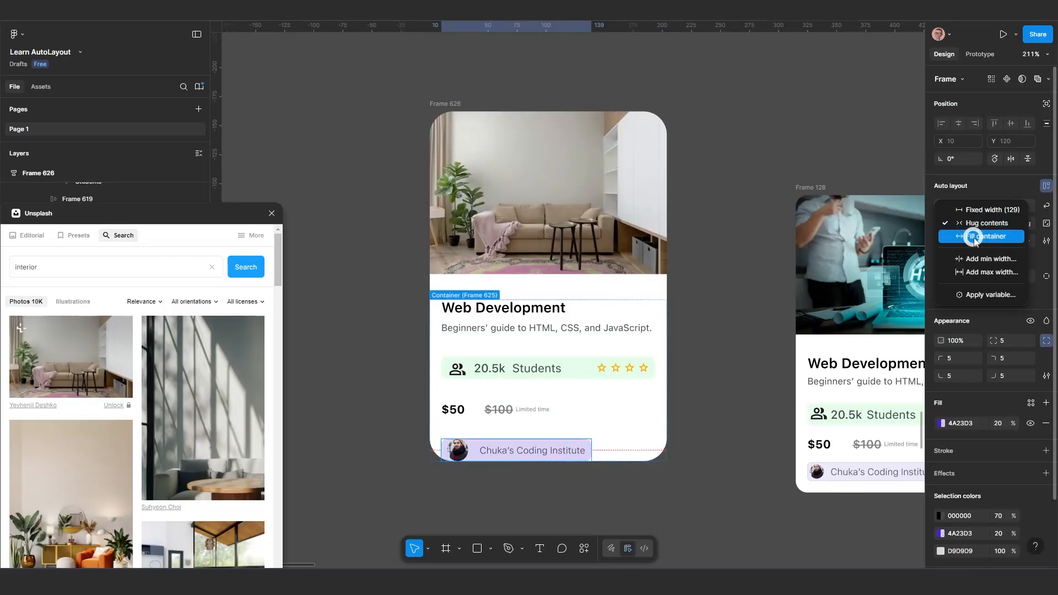
{"action": "left_click", "coordinate": [974, 237]}
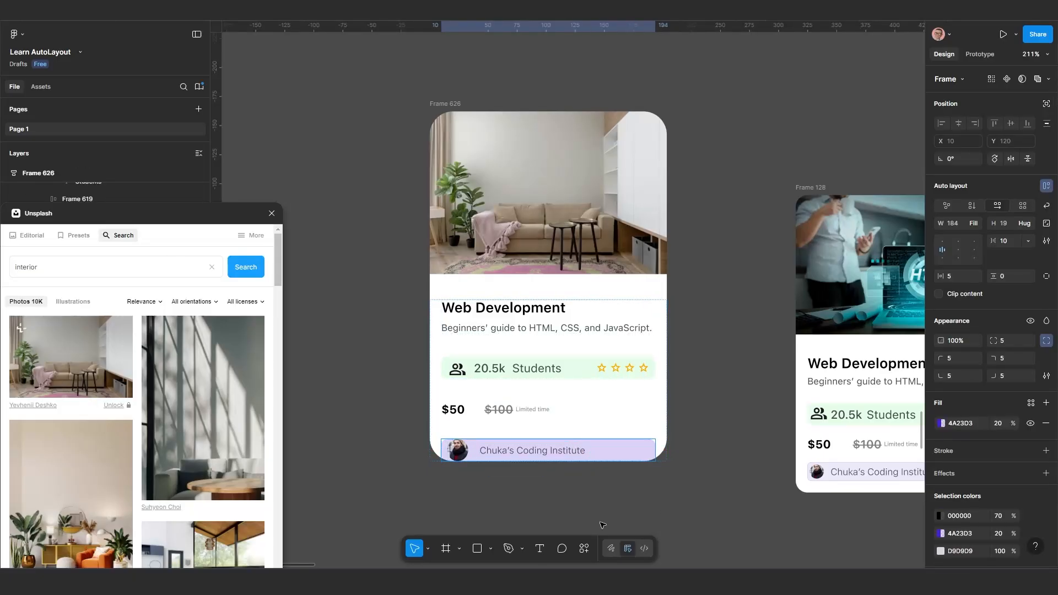
Try a vertical padding of 17 on the course details frame and undo that change
{"action": "left_click", "coordinate": [630, 419]}
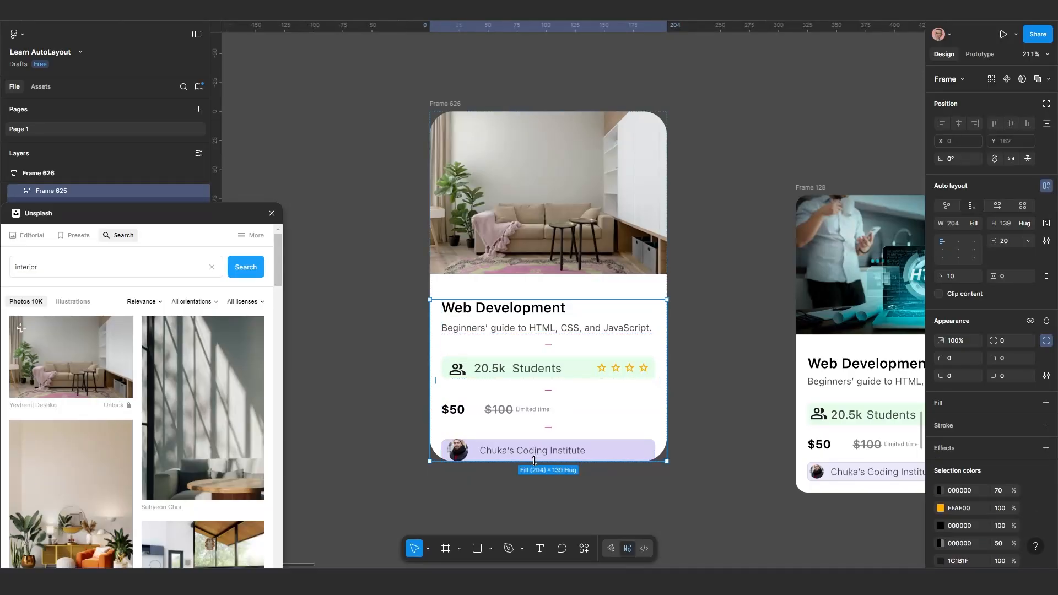
{"action": "scroll", "coordinate": [530, 447], "scroll_direction": "up", "scroll_amount": 1}
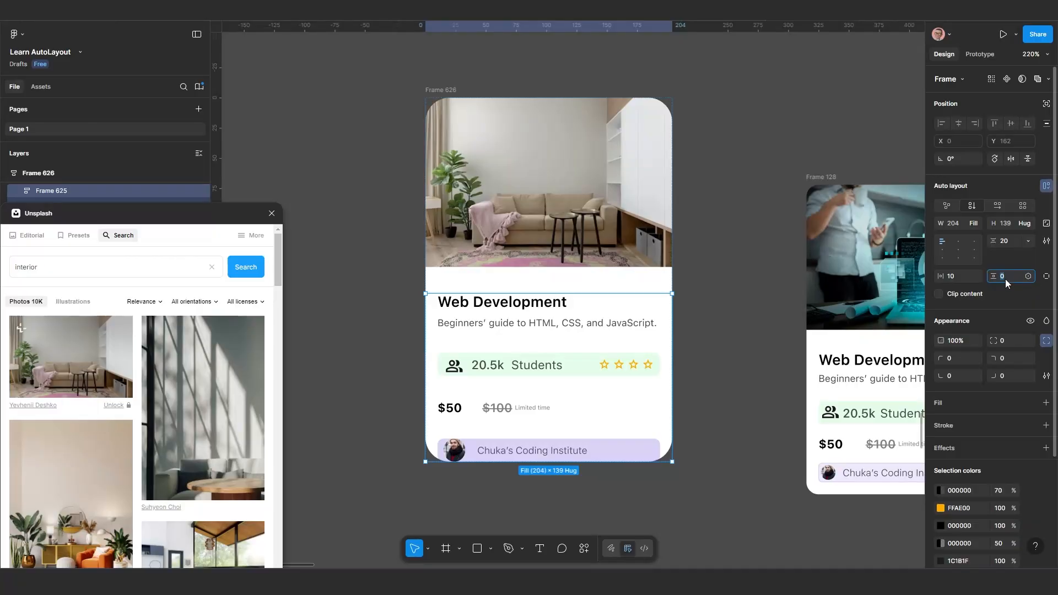
{"action": "left_click_drag", "start_coordinate": [990, 277], "coordinate": [1002, 277]}
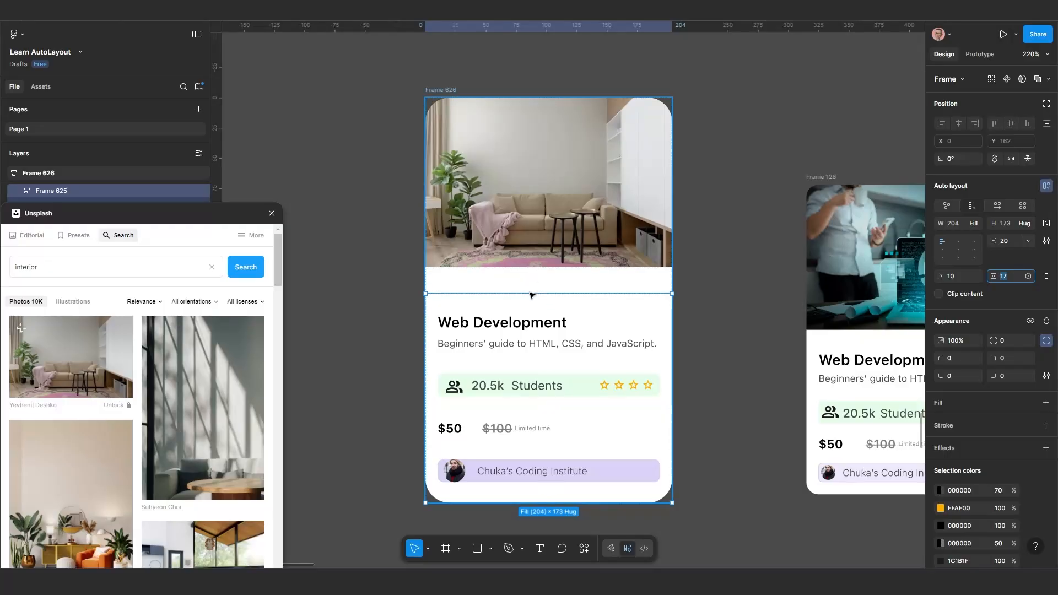
{"action": "key", "text": "ctrl+z"}
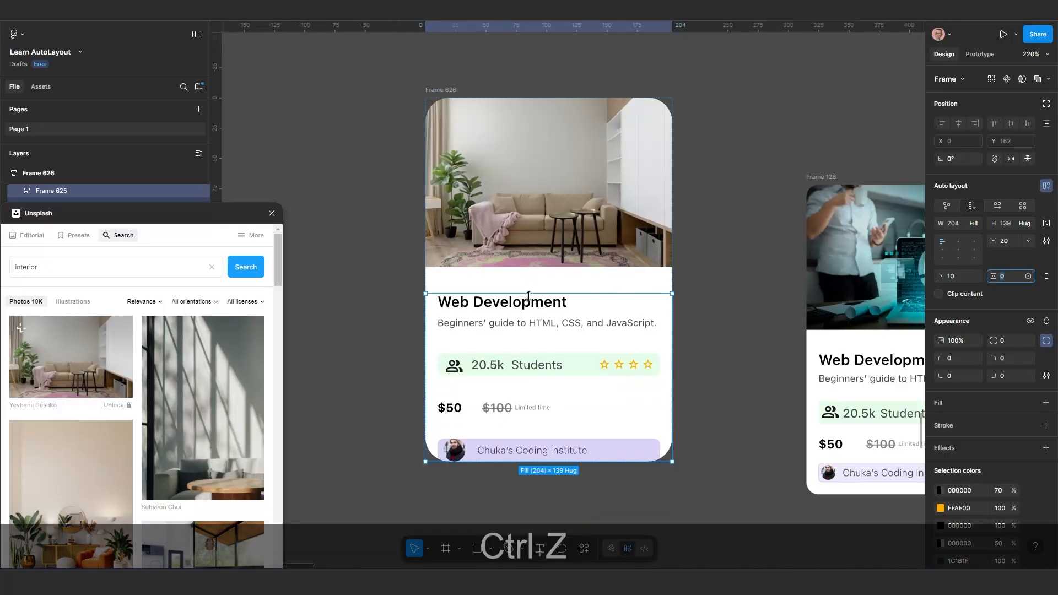
Switch the course details frame to individual padding and set its bottom padding to 10
{"action": "left_click", "coordinate": [1048, 277]}
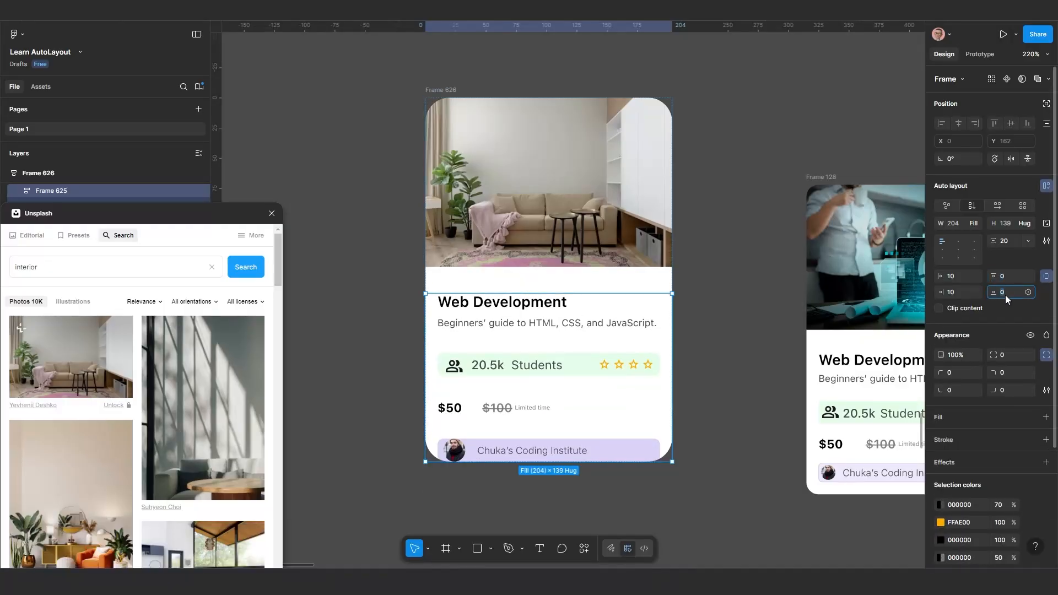
{"action": "type", "text": "10"}
{"action": "key", "text": "Return"}
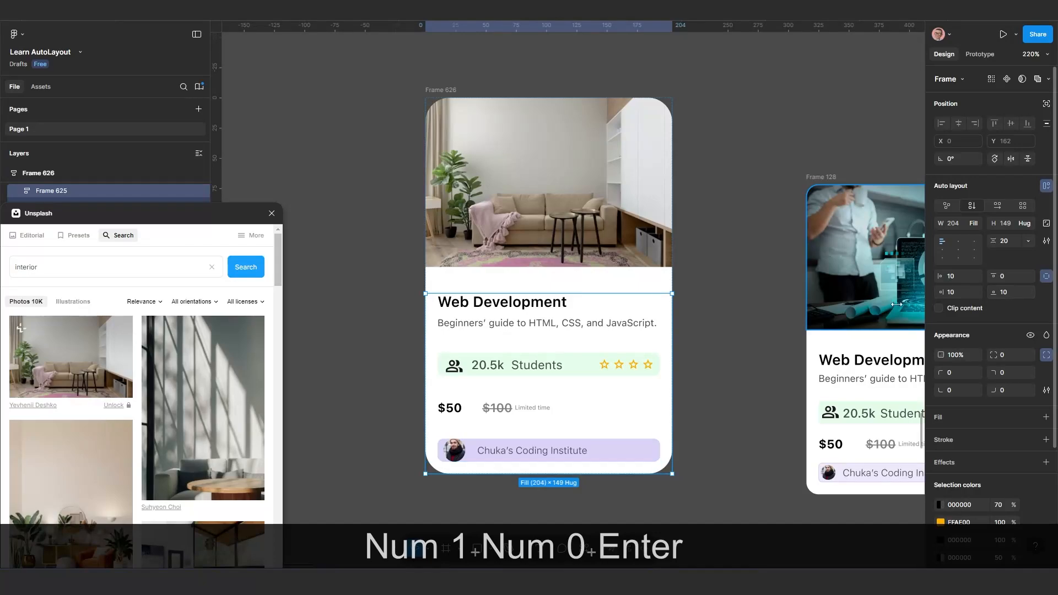
{"action": "left_click", "coordinate": [719, 349]}
{"action": "scroll", "coordinate": [708, 351], "scroll_direction": "down", "scroll_amount": 1}
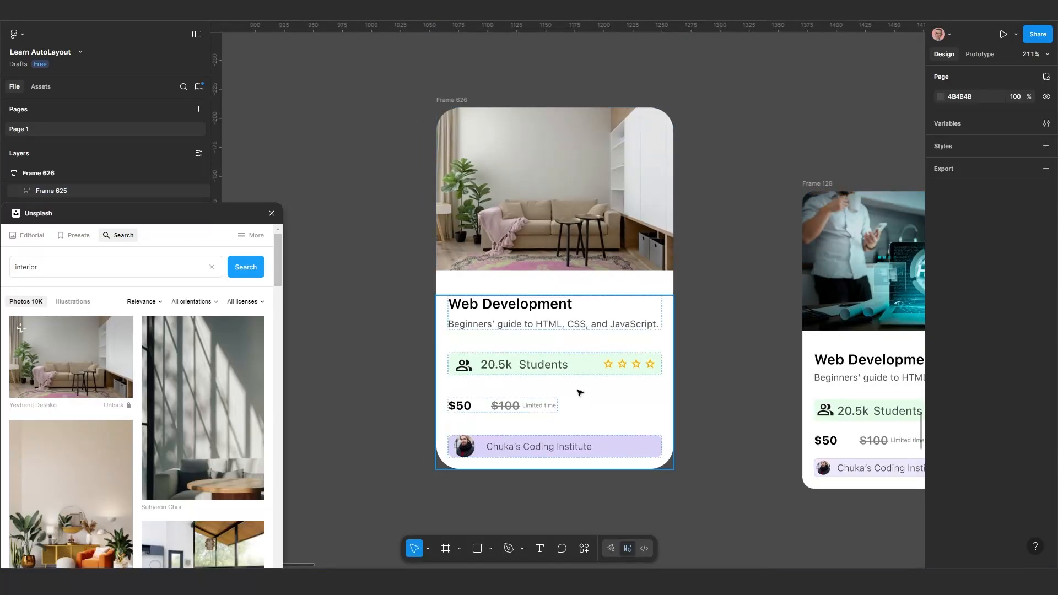
Set the vertical spacing between the items in the course details frame to 15
{"action": "left_click", "coordinate": [579, 392]}
{"action": "left_click", "coordinate": [1008, 243]}
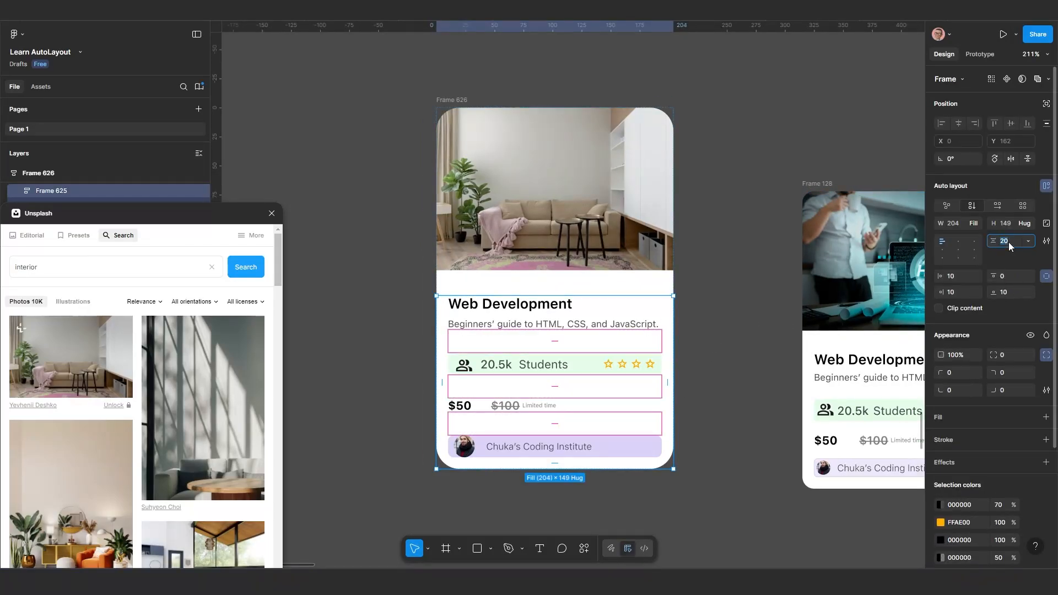
{"action": "type", "text": "15"}
{"action": "key", "text": "Return"}
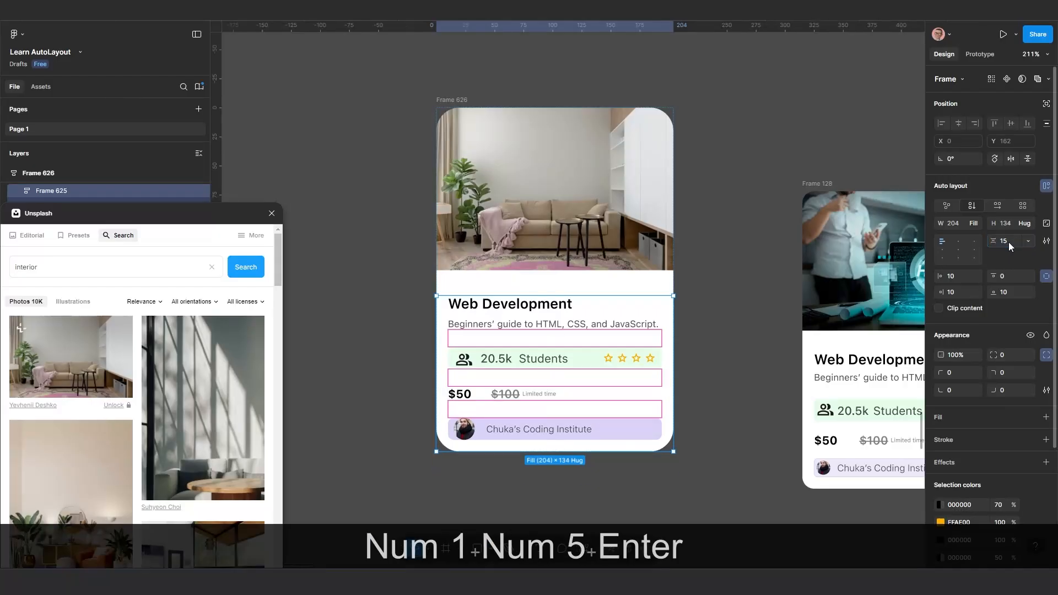
{"action": "left_click", "coordinate": [697, 378]}
{"action": "scroll", "coordinate": [664, 387], "scroll_direction": "down", "scroll_amount": 3}
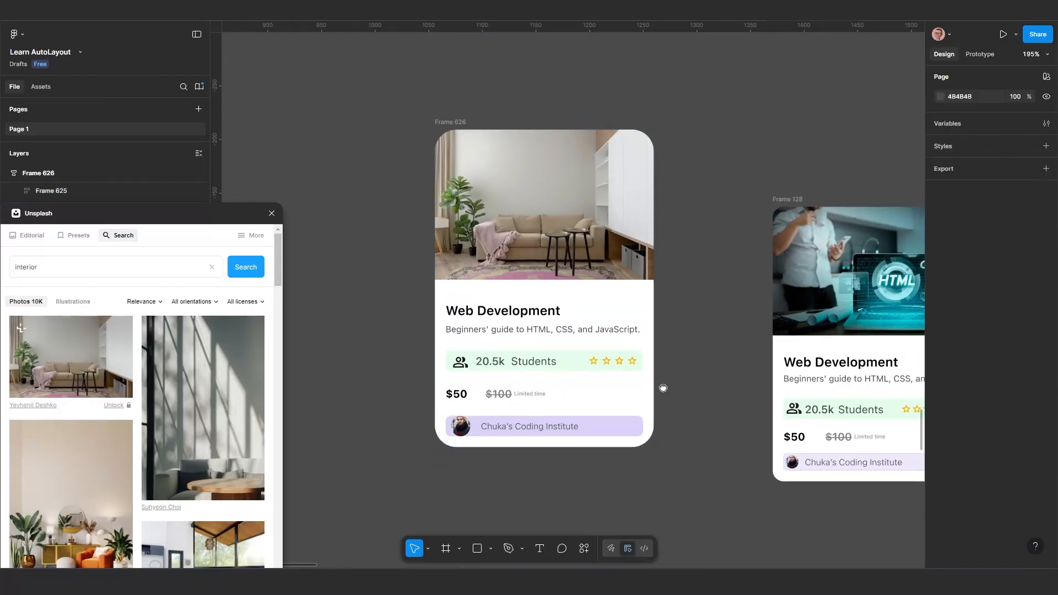
Move Frame 626 beside the reference card Frame 128, to about X 1150, Y -157
{"action": "scroll", "coordinate": [654, 354], "scroll_direction": "down", "scroll_amount": 3}
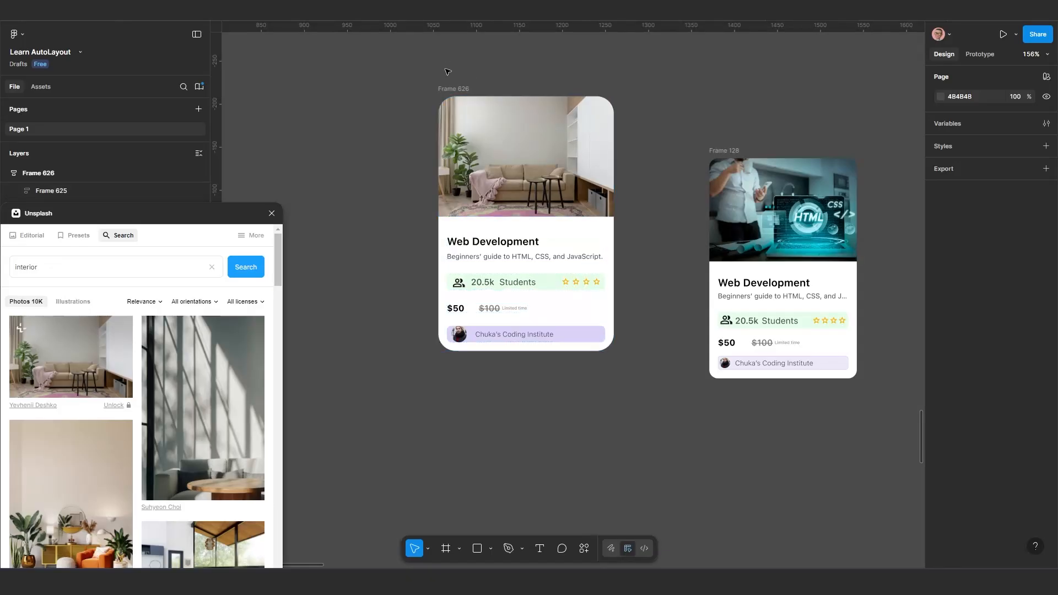
{"action": "left_click_drag", "start_coordinate": [528, 145], "coordinate": [608, 189]}
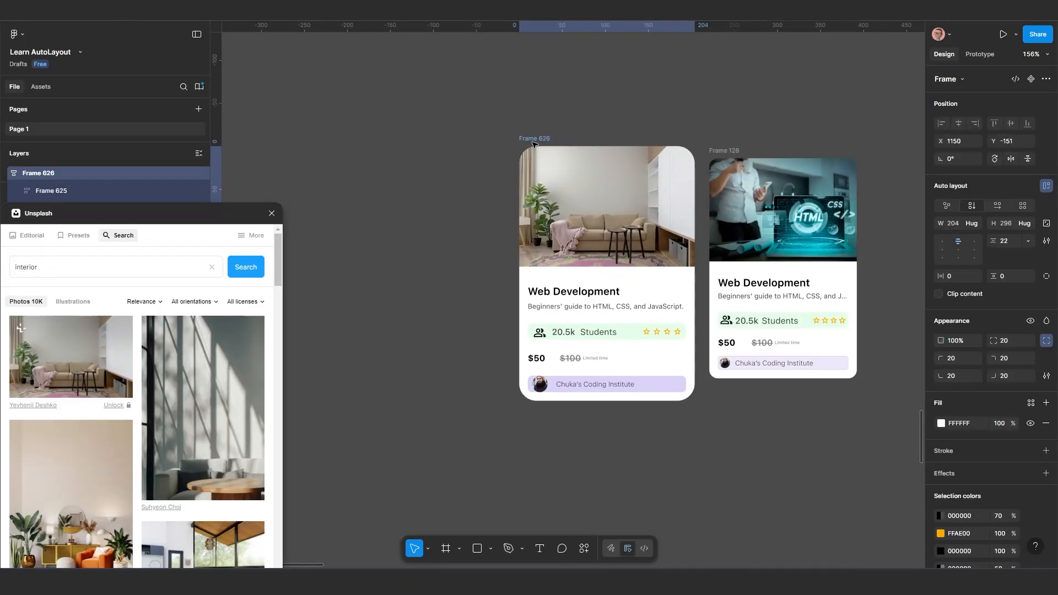
{"action": "scroll", "coordinate": [584, 371], "scroll_direction": "up", "scroll_amount": 2}
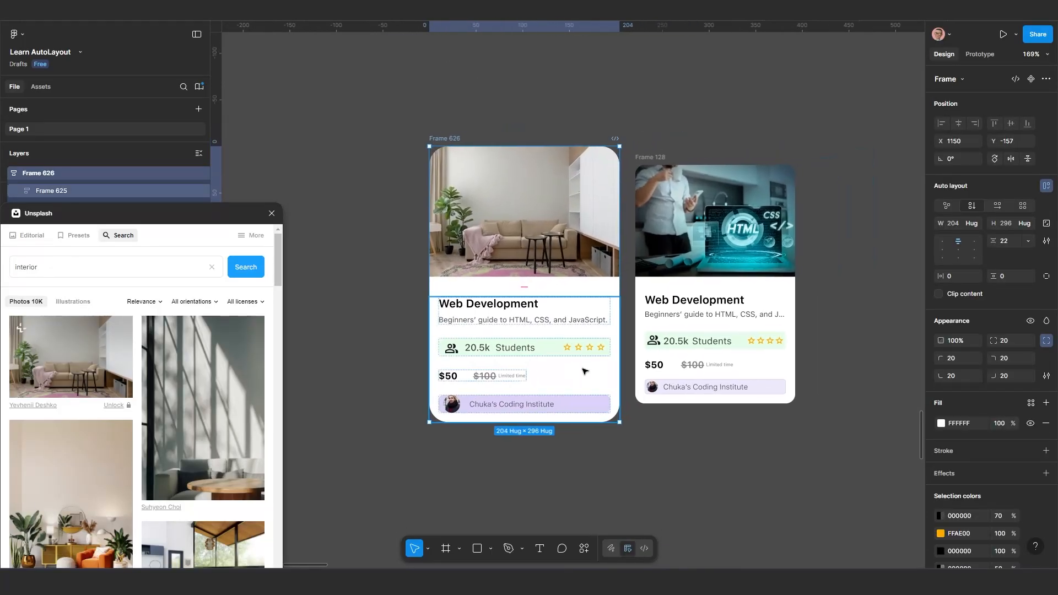
Set Frame 626's vertical gap between photo and details to 15 and move the card to about X 1140, Y -137
{"action": "scroll", "coordinate": [579, 407], "scroll_direction": "up", "scroll_amount": 2}
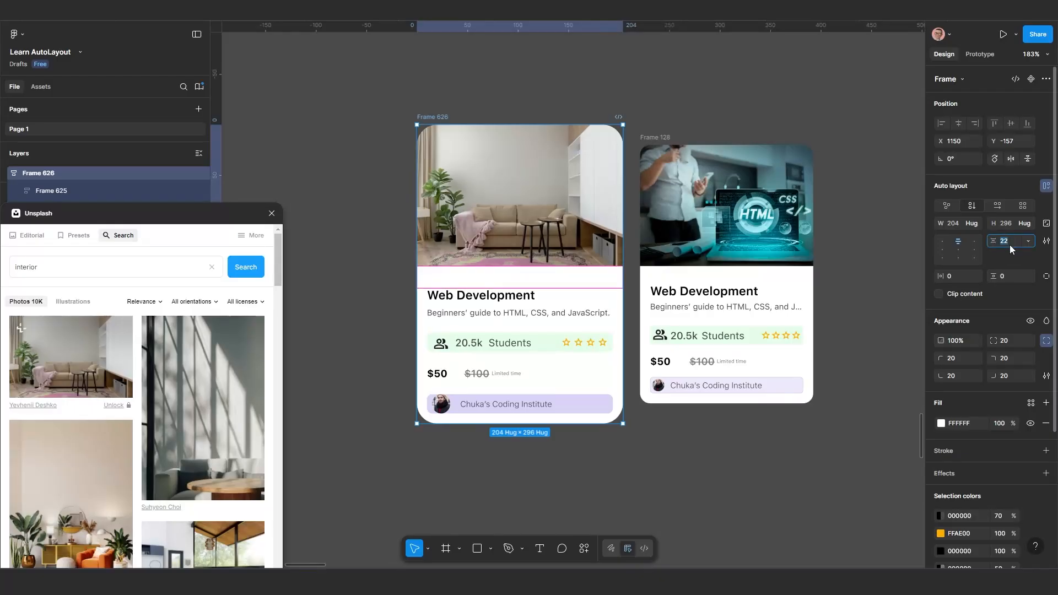
{"action": "type", "text": "15"}
{"action": "key", "text": "Return"}
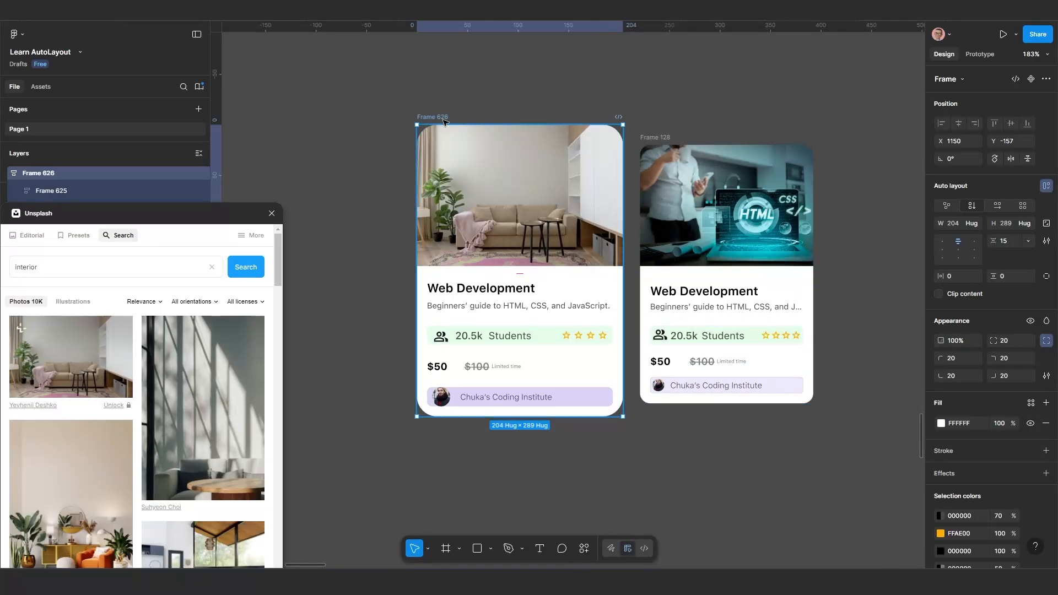
{"action": "left_click_drag", "start_coordinate": [447, 143], "coordinate": [437, 163]}
Compare the rebuilt card and its details frame with the course cards in Frames 128, 144 and 141
{"action": "scroll", "coordinate": [496, 238], "scroll_direction": "down", "scroll_amount": 1}
{"action": "scroll", "coordinate": [497, 240], "scroll_direction": "down", "scroll_amount": 1}
{"action": "scroll", "coordinate": [491, 326], "scroll_direction": "right", "scroll_amount": 2}
{"action": "scroll", "coordinate": [641, 333], "scroll_direction": "down", "scroll_amount": 1}
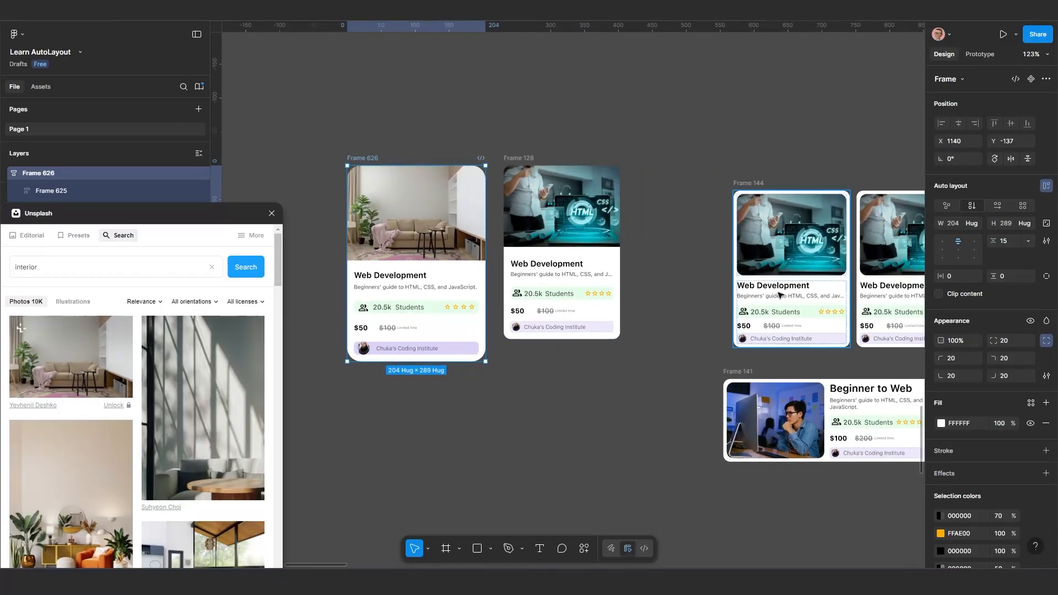
{"action": "scroll", "coordinate": [781, 295], "scroll_direction": "up", "scroll_amount": 1}
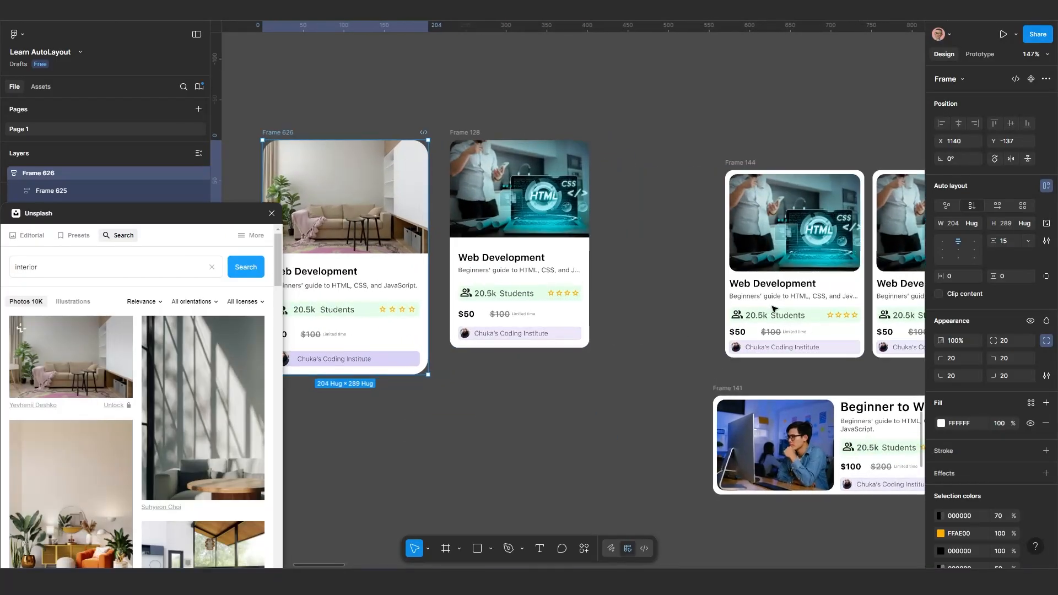
{"action": "scroll", "coordinate": [774, 309], "scroll_direction": "down", "scroll_amount": 1}
{"action": "scroll", "coordinate": [650, 318], "scroll_direction": "left", "scroll_amount": 2}
{"action": "scroll", "coordinate": [650, 318], "scroll_direction": "left", "scroll_amount": 1}
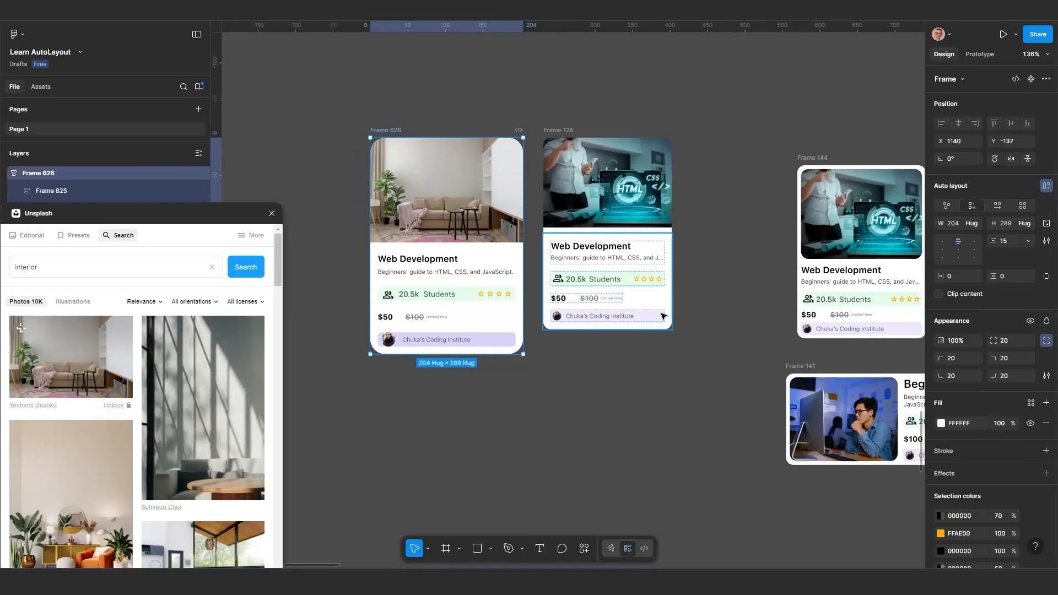
{"action": "scroll", "coordinate": [656, 316], "scroll_direction": "down", "scroll_amount": 2}
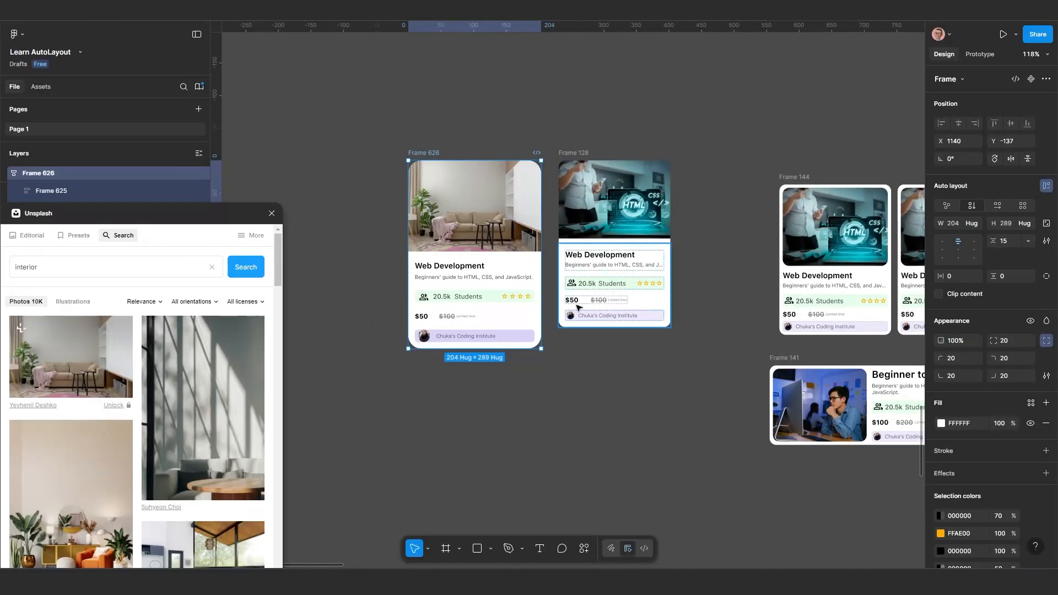
{"action": "left_click", "coordinate": [465, 300]}
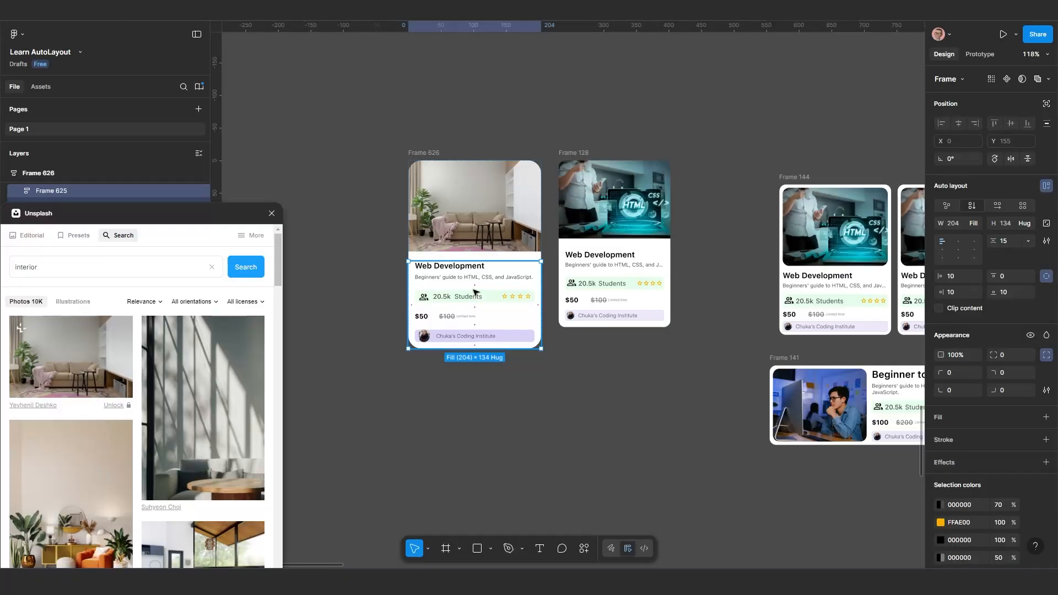
Examine the first course card in Frame 144 and its nested details frame for padding and spacing
{"action": "scroll", "coordinate": [819, 290], "scroll_direction": "up", "scroll_amount": 2}
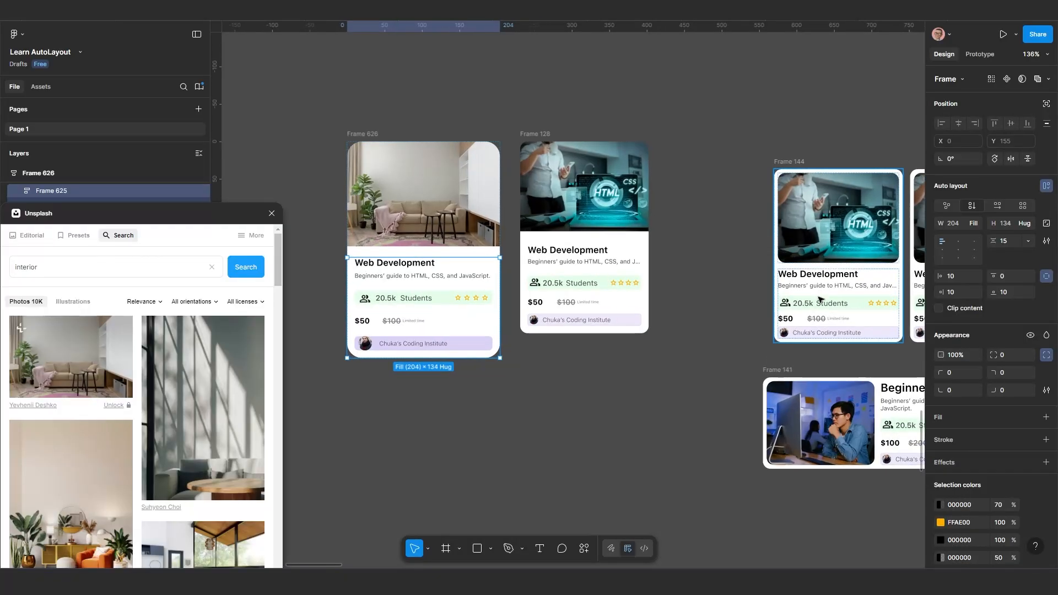
{"action": "left_click", "coordinate": [825, 236]}
{"action": "left_click", "coordinate": [804, 303]}
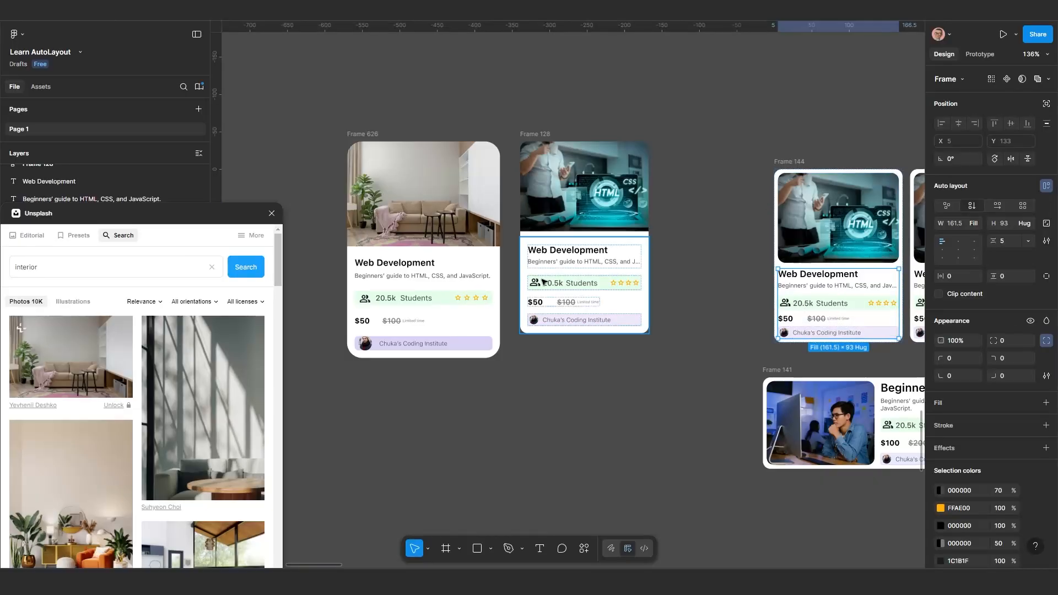
Duplicate the Frame 626 course card and place the copy below the reference cards, at about X 1344, Y 196
{"action": "scroll", "coordinate": [444, 335], "scroll_direction": "down", "scroll_amount": 2}
{"action": "left_click", "coordinate": [398, 192]}
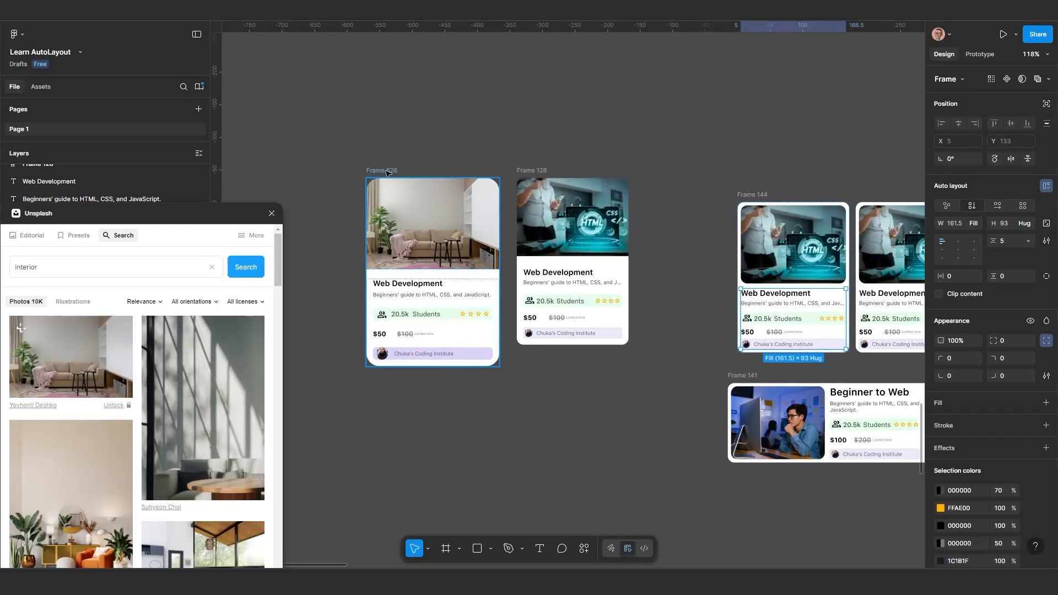
{"action": "key", "text": "alt"}
{"action": "left_click_drag", "start_coordinate": [422, 210], "coordinate": [555, 427]}
{"action": "scroll", "coordinate": [555, 427], "scroll_direction": "down", "scroll_amount": 3}
{"action": "scroll", "coordinate": [554, 426], "scroll_direction": "right", "scroll_amount": 2}
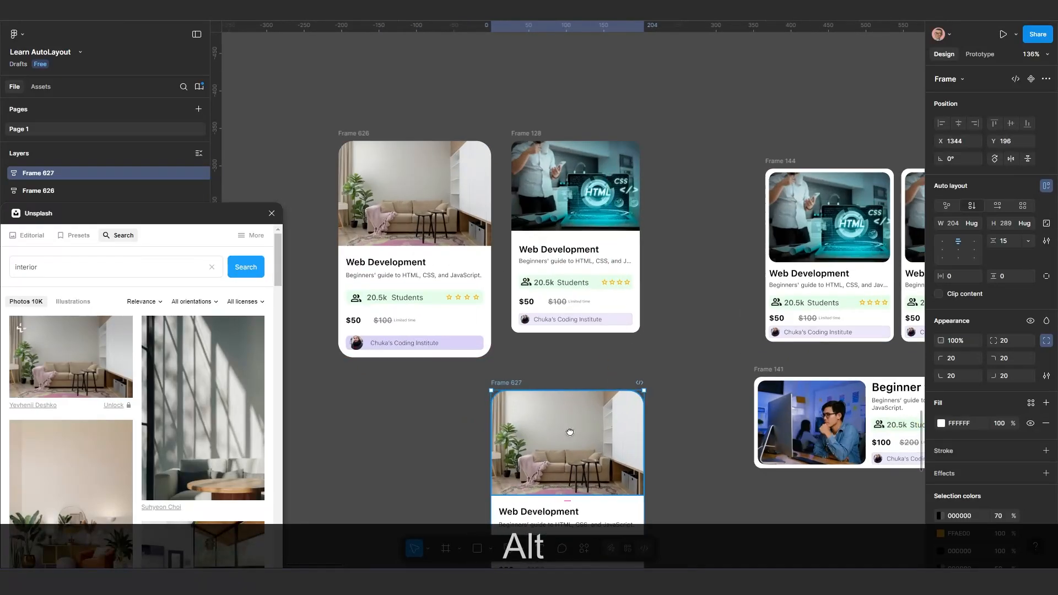
Set the corner radius of the whole duplicated card, Frame 627, to 10
{"action": "left_click", "coordinate": [539, 374]}
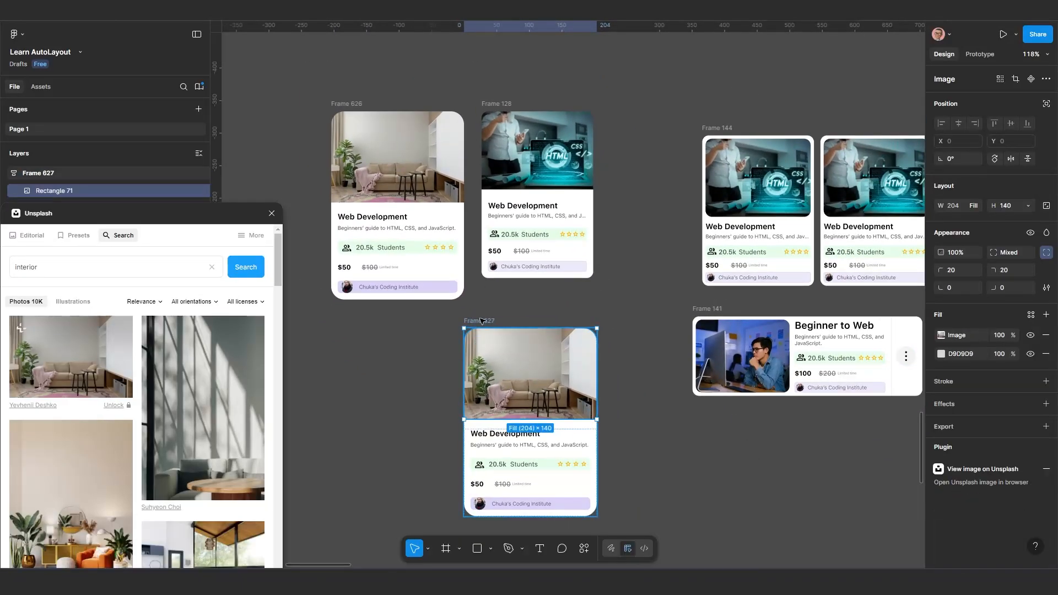
{"action": "left_click", "coordinate": [478, 321]}
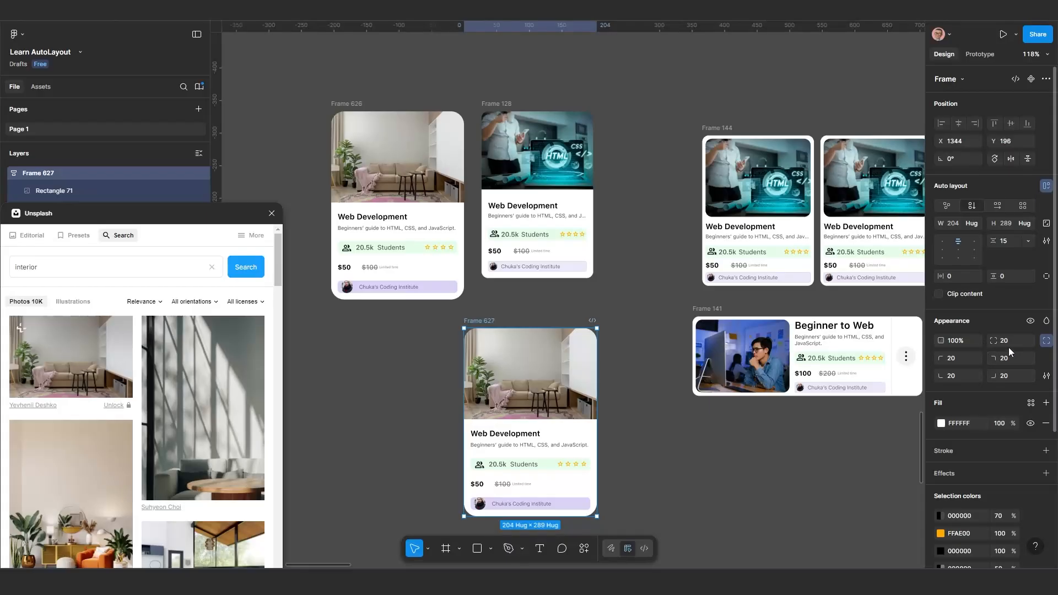
{"action": "left_click", "coordinate": [1047, 342]}
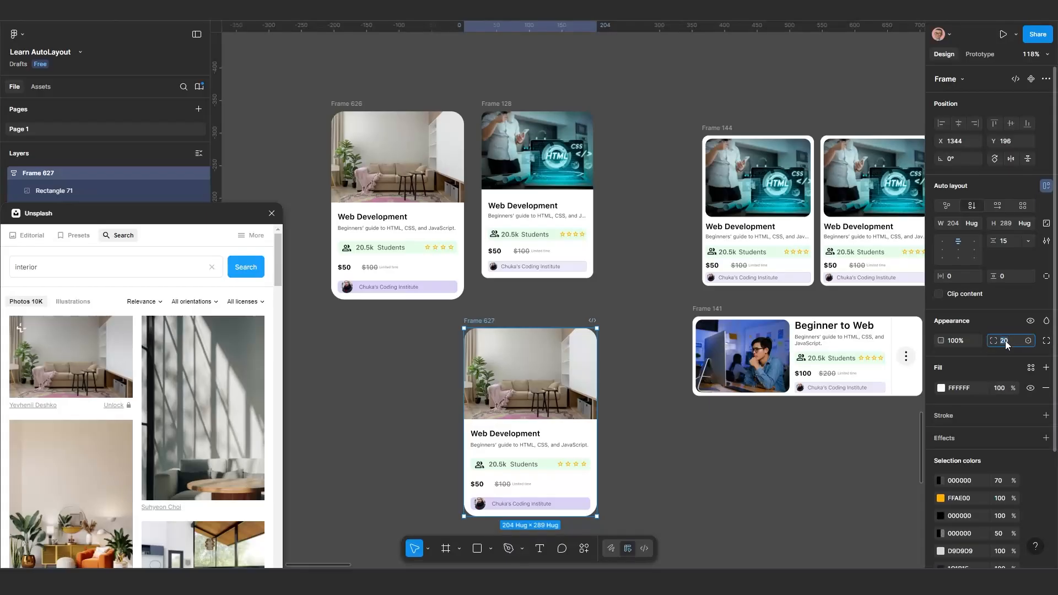
{"action": "type", "text": "10"}
{"action": "key", "text": "Return"}
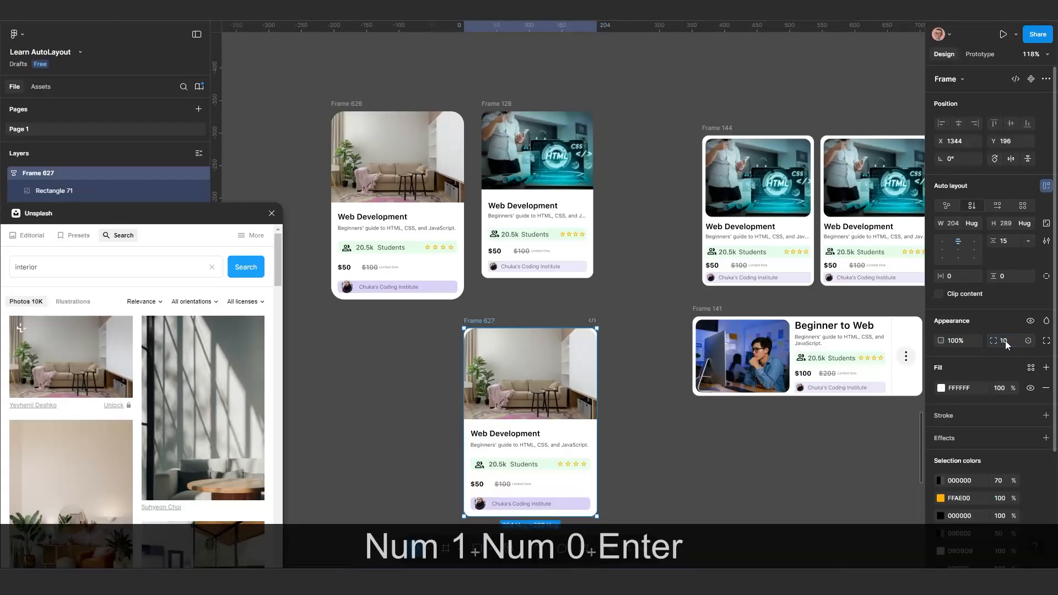
Set a uniform corner radius of 10 on the interior photo in Frame 627
{"action": "left_click", "coordinate": [532, 379]}
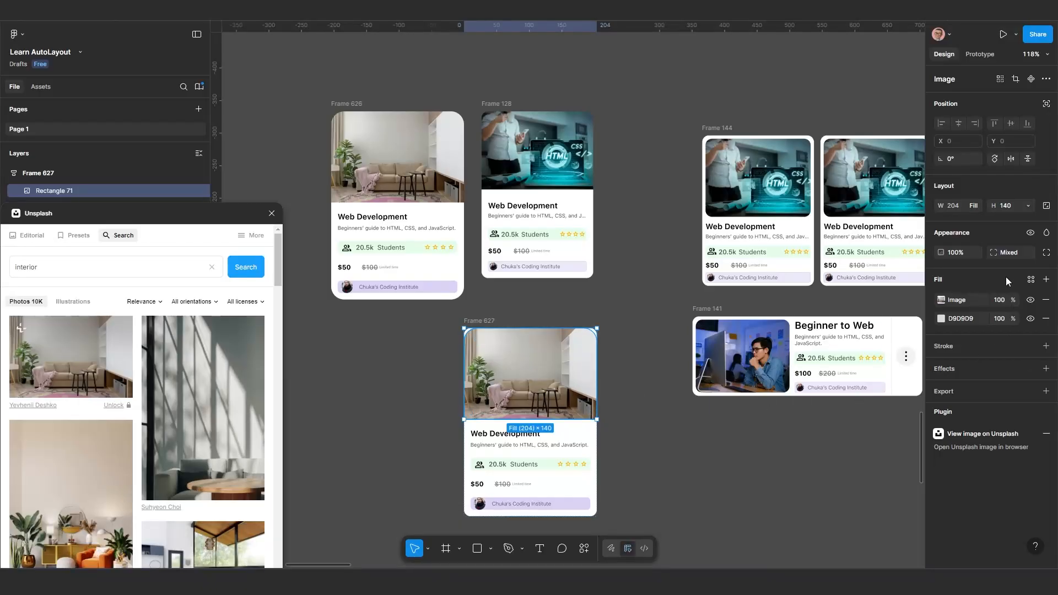
{"action": "left_click", "coordinate": [1009, 253]}
{"action": "key", "text": "ctrl"}
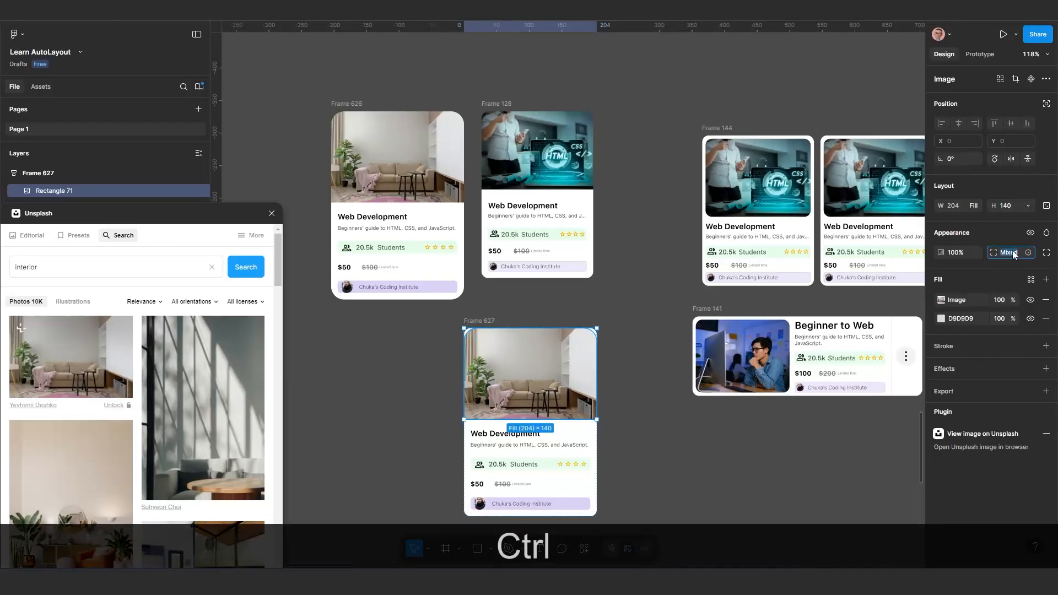
{"action": "type", "text": "10"}
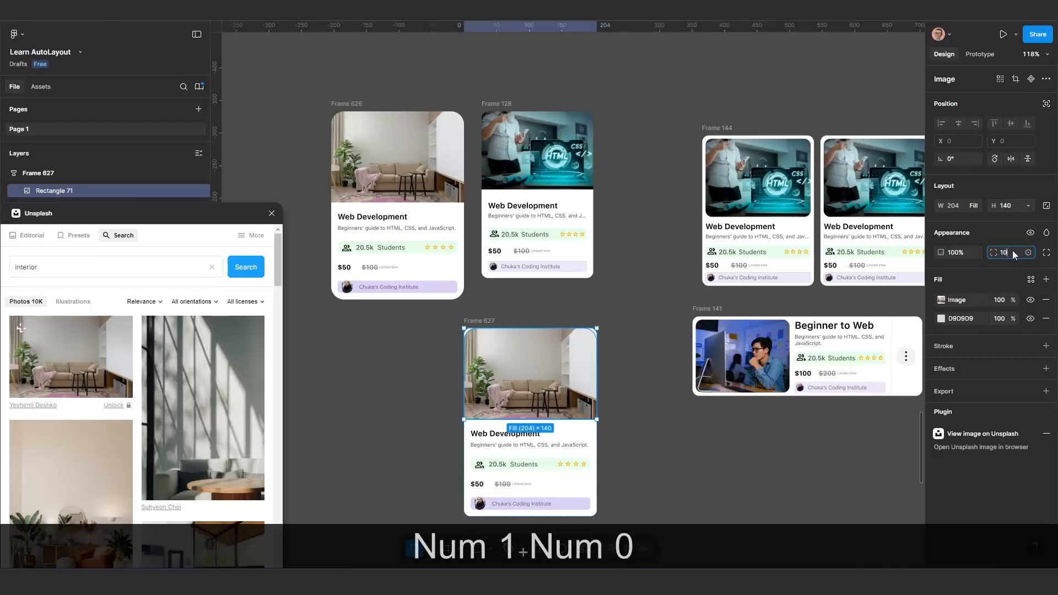
{"action": "key", "text": "Return"}
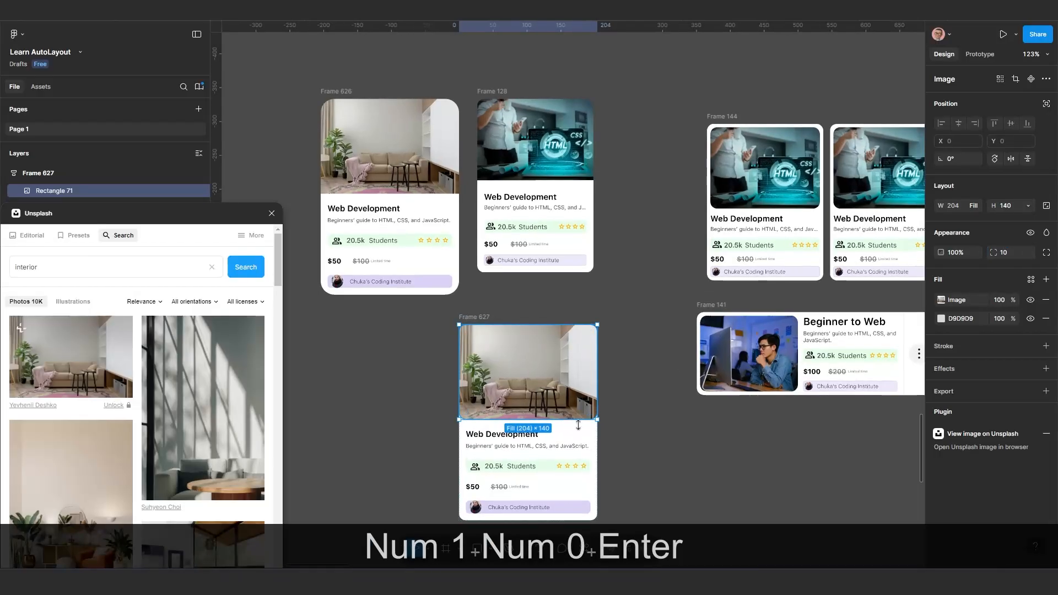
Set the course details frame's padding in Frame 627 to 0 on all sides
{"action": "scroll", "coordinate": [607, 358], "scroll_direction": "down", "scroll_amount": 3}
{"action": "scroll", "coordinate": [613, 363], "scroll_direction": "up", "scroll_amount": 2}
{"action": "left_click", "coordinate": [601, 363]}
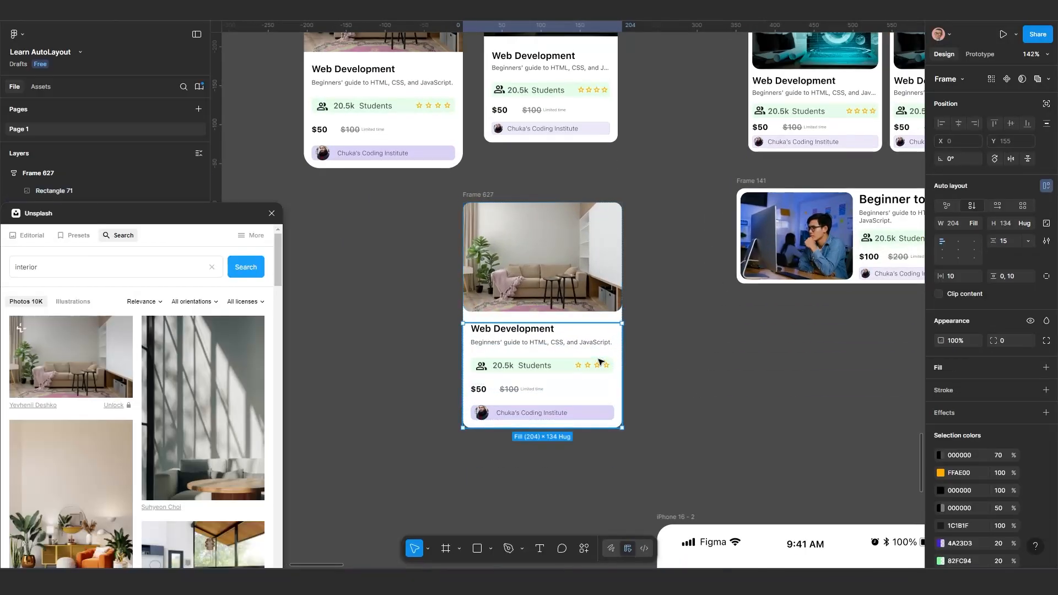
{"action": "left_click", "coordinate": [1047, 278]}
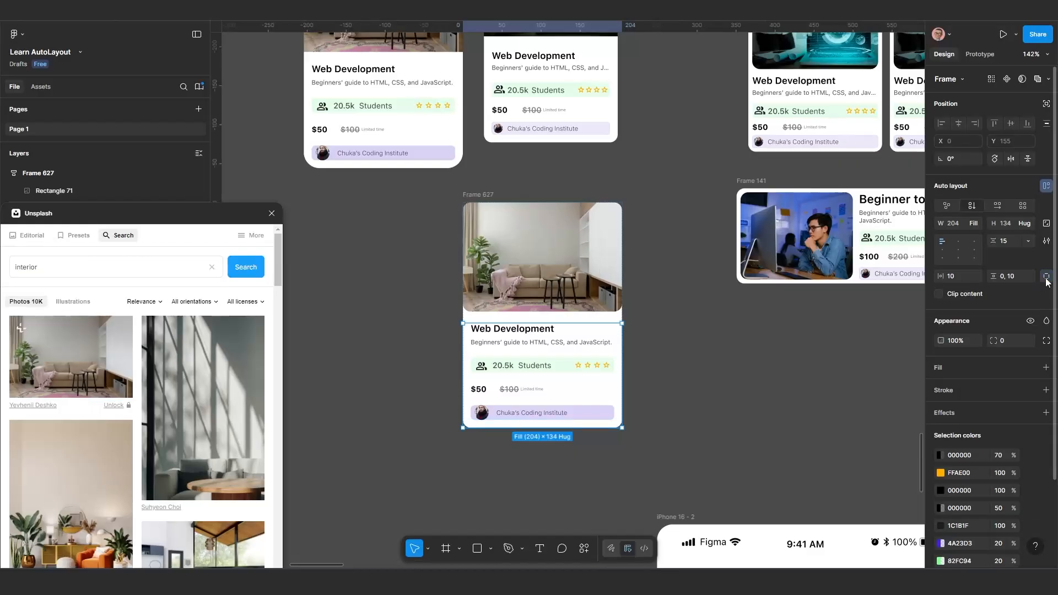
{"action": "left_click", "coordinate": [958, 277], "text": "ctrl"}
{"action": "type", "text": "0"}
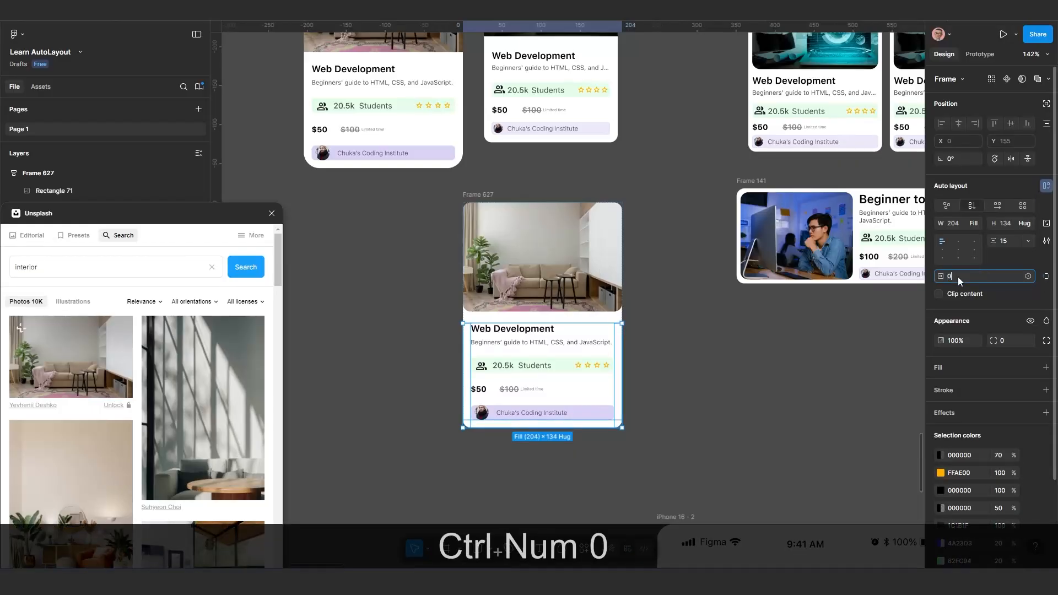
{"action": "key", "text": "Return"}
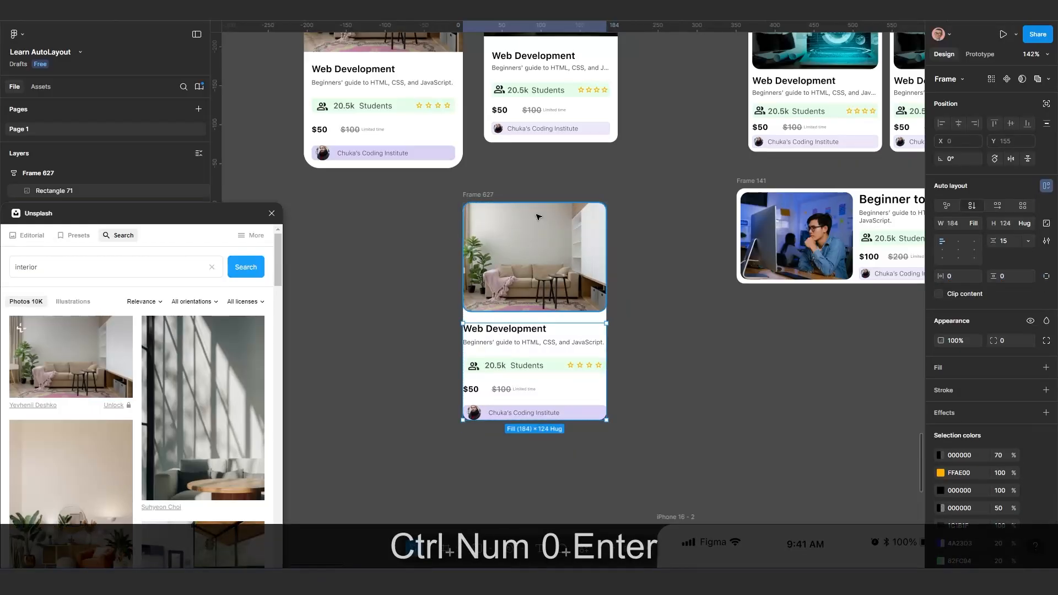
Set Frame 627's auto layout padding to 10 on all sides
{"action": "left_click", "coordinate": [477, 197]}
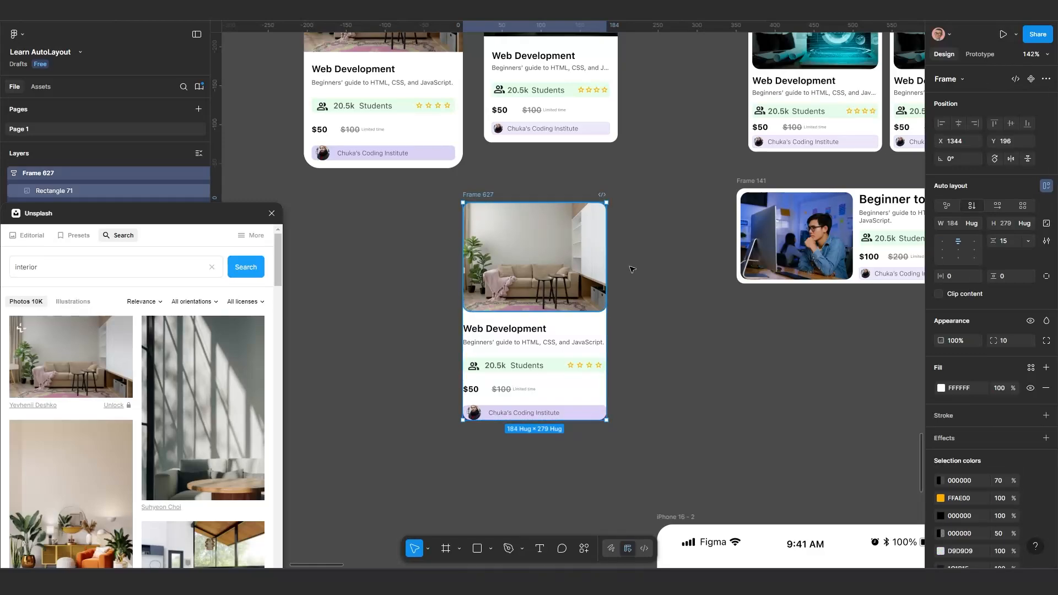
{"action": "left_click", "coordinate": [954, 276], "text": "ctrl"}
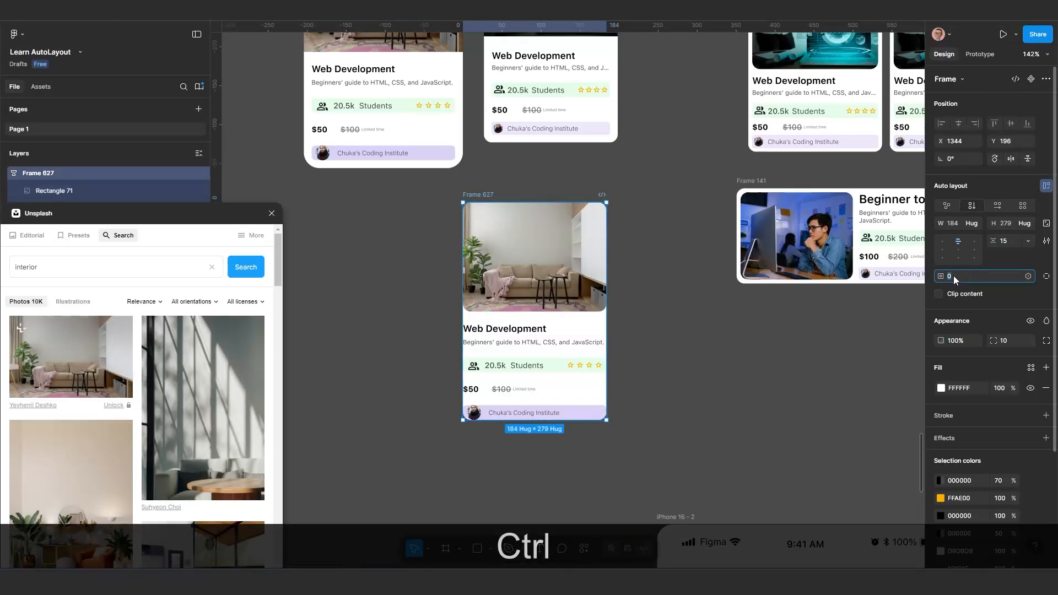
{"action": "type", "text": "10"}
{"action": "key", "text": "Return"}
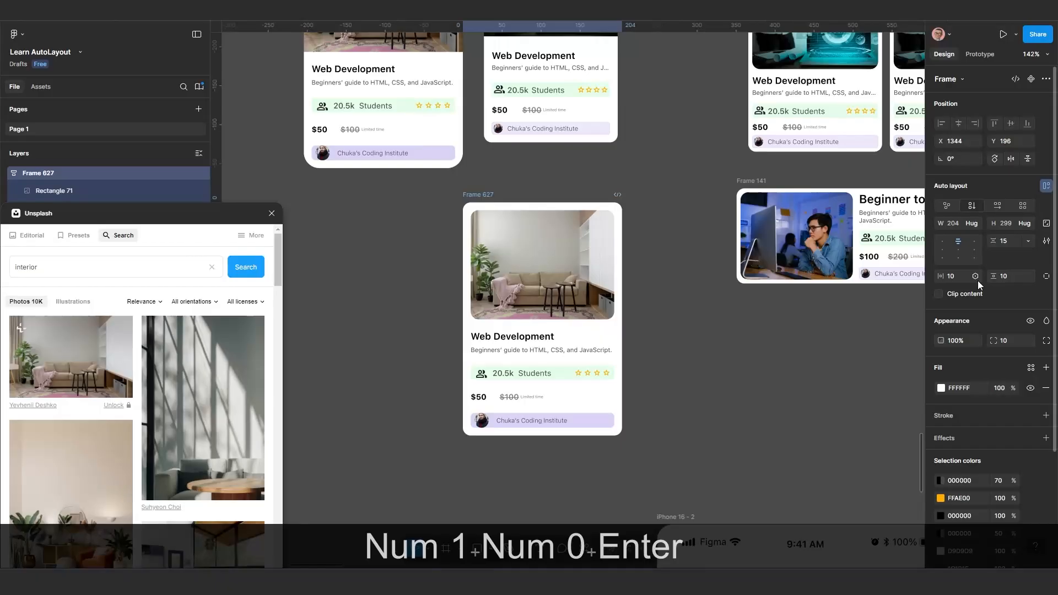
Move Frame 627 slightly closer to the cards above, to about X 1349, Y 178
{"action": "scroll", "coordinate": [700, 302], "scroll_direction": "down", "scroll_amount": 1}
{"action": "left_click_drag", "start_coordinate": [695, 300], "coordinate": [644, 403]}
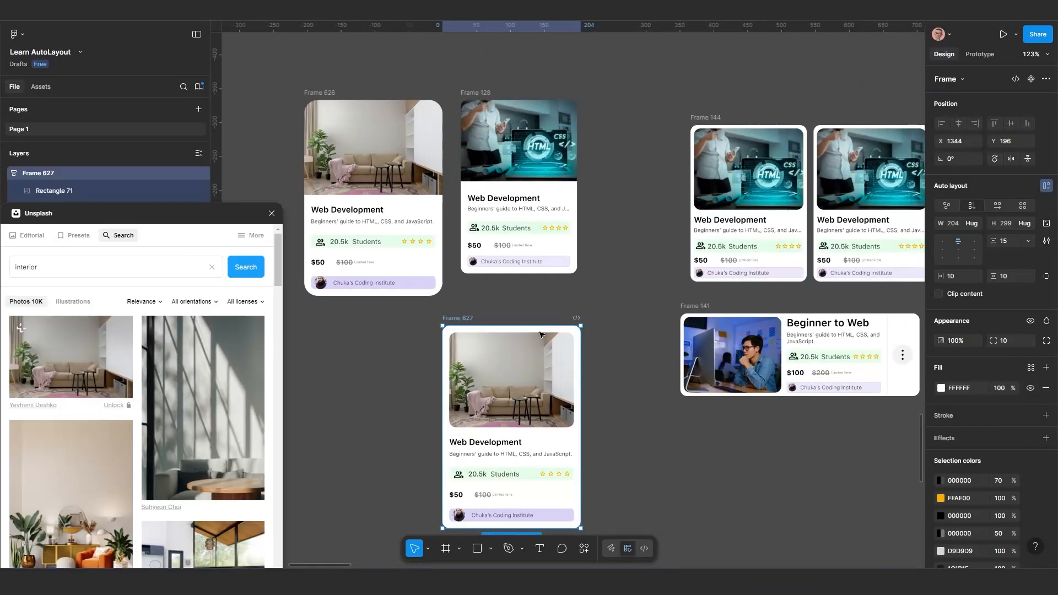
{"action": "left_click_drag", "start_coordinate": [455, 319], "coordinate": [458, 309]}
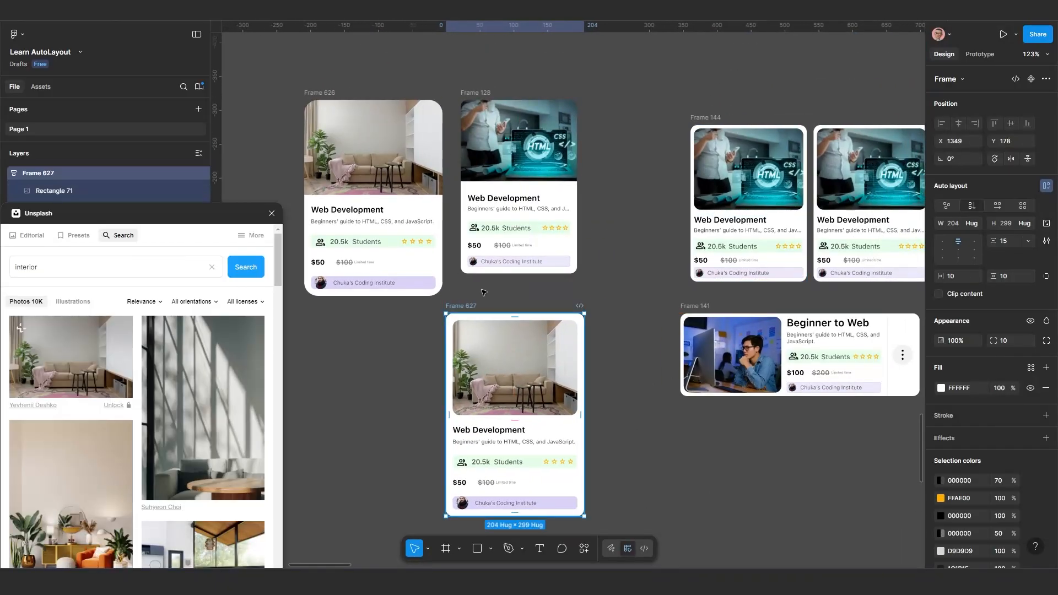
Inspect the photo's corner radius and the padding around it in Frame 627
{"action": "scroll", "coordinate": [502, 285], "scroll_direction": "up", "scroll_amount": 6}
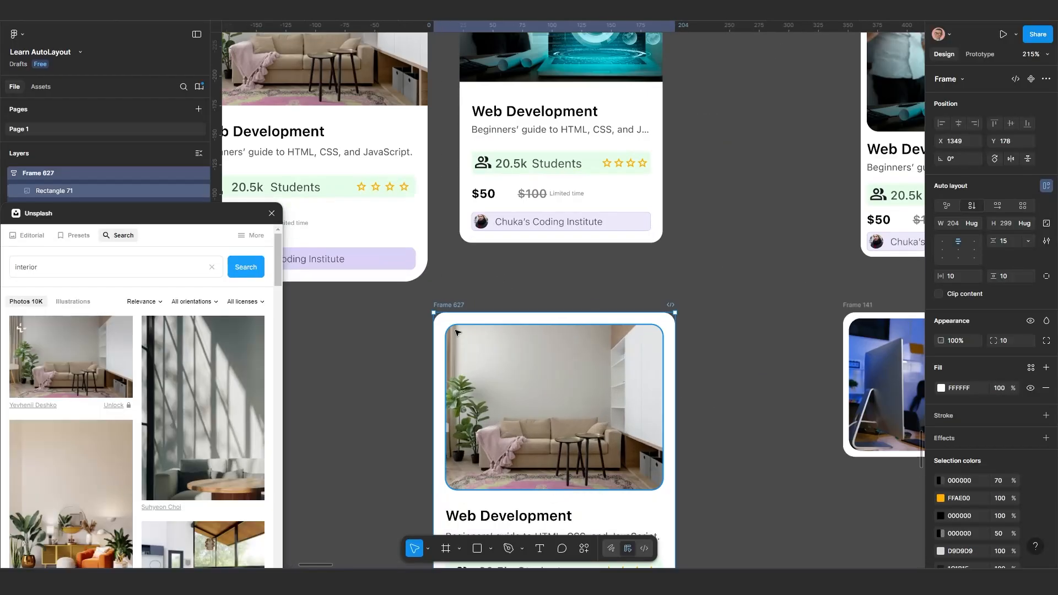
{"action": "left_click", "coordinate": [493, 317]}
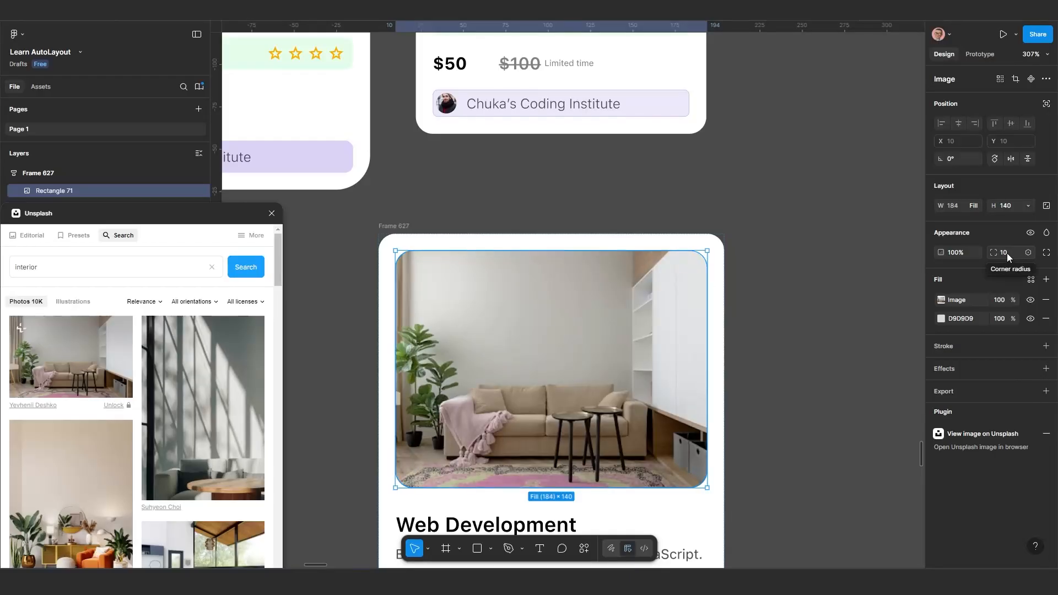
{"action": "scroll", "coordinate": [716, 420], "scroll_direction": "down", "scroll_amount": 2}
{"action": "scroll", "coordinate": [667, 336], "scroll_direction": "down", "scroll_amount": 3}
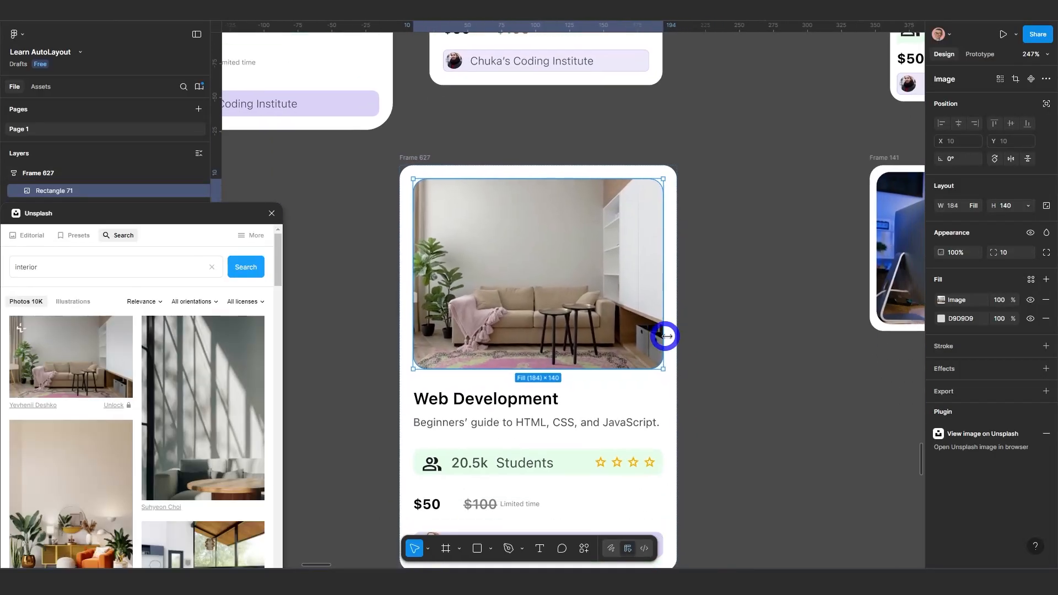
{"action": "left_click", "coordinate": [729, 364]}
{"action": "left_click", "coordinate": [670, 368]}
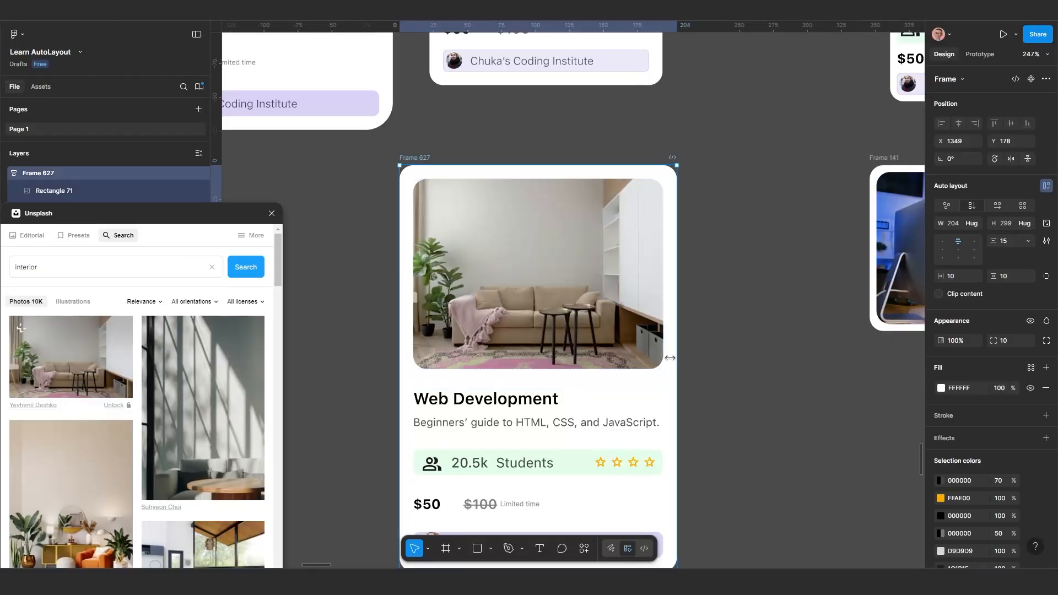
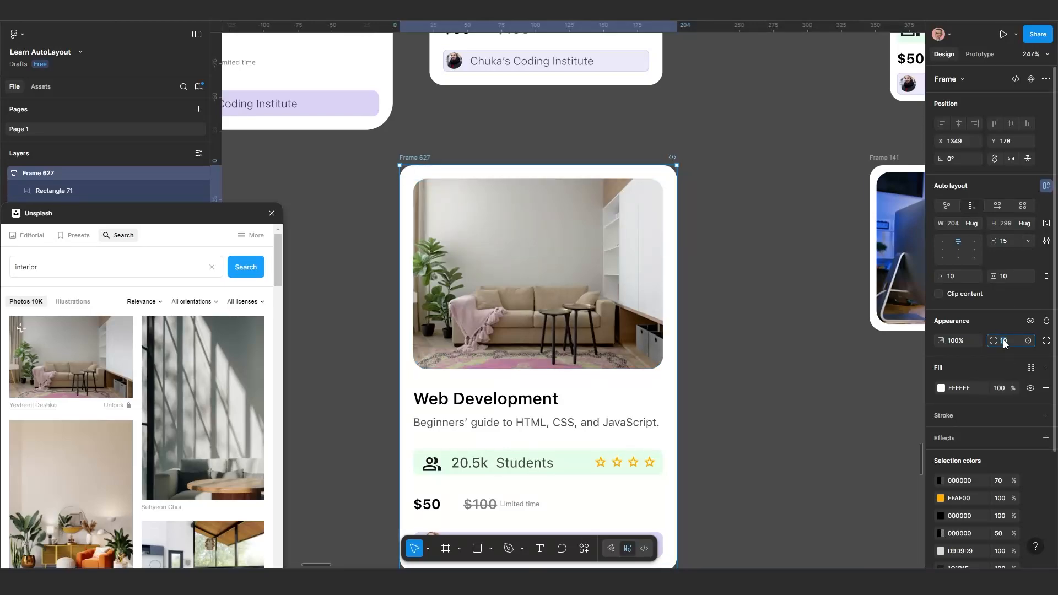
Set Frame 627's corner radius to 20 and deselect the frame
{"action": "type", "text": "20"}
{"action": "key", "text": "Return"}
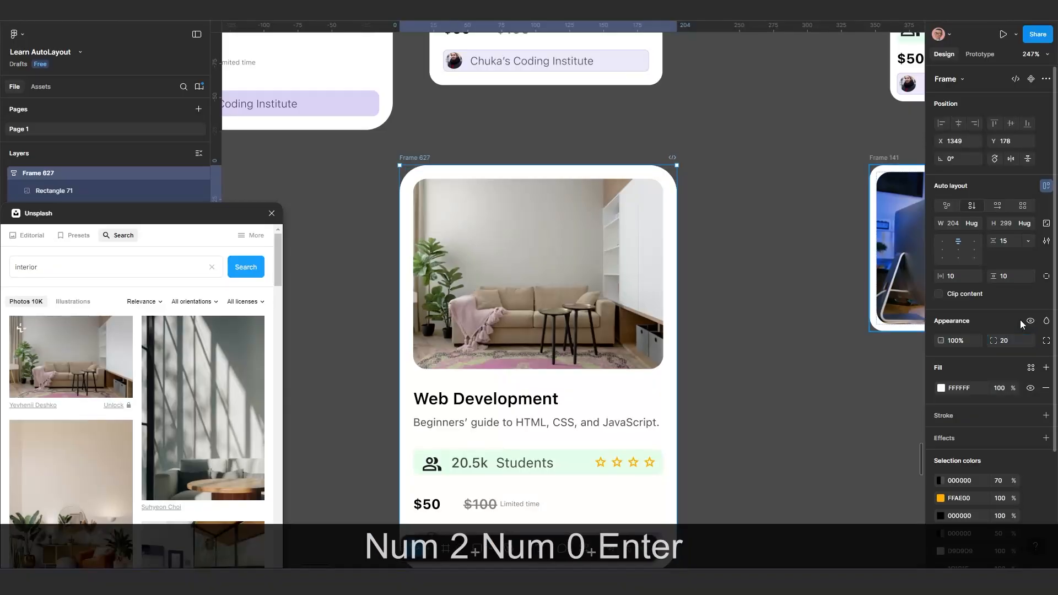
{"action": "scroll", "coordinate": [685, 324], "scroll_direction": "down", "scroll_amount": 3}
{"action": "scroll", "coordinate": [649, 342], "scroll_direction": "down", "scroll_amount": 1}
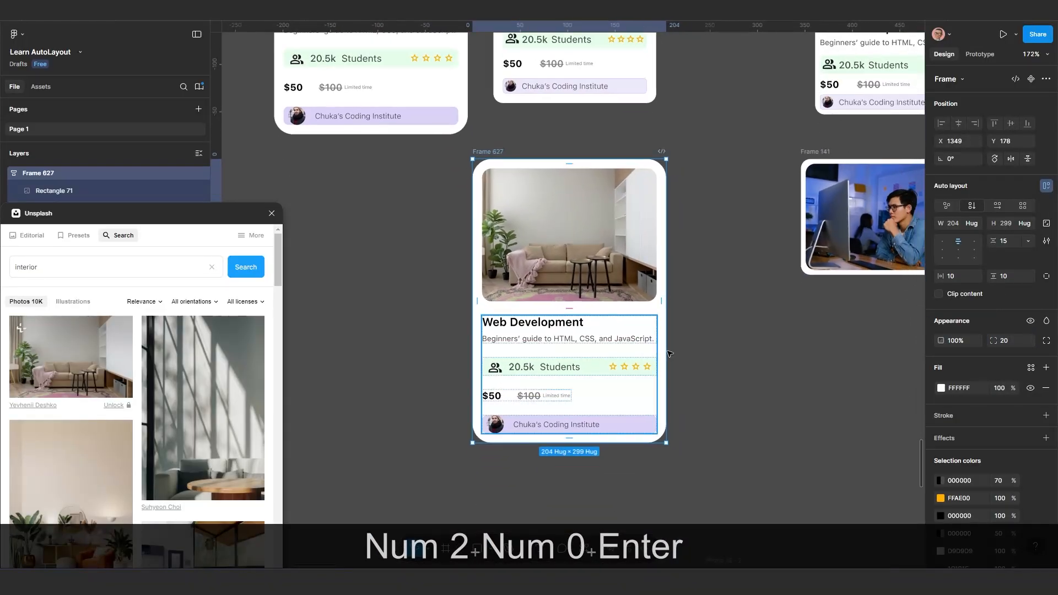
{"action": "left_click", "coordinate": [715, 332]}
{"action": "scroll", "coordinate": [682, 389], "scroll_direction": "down", "scroll_amount": 5}
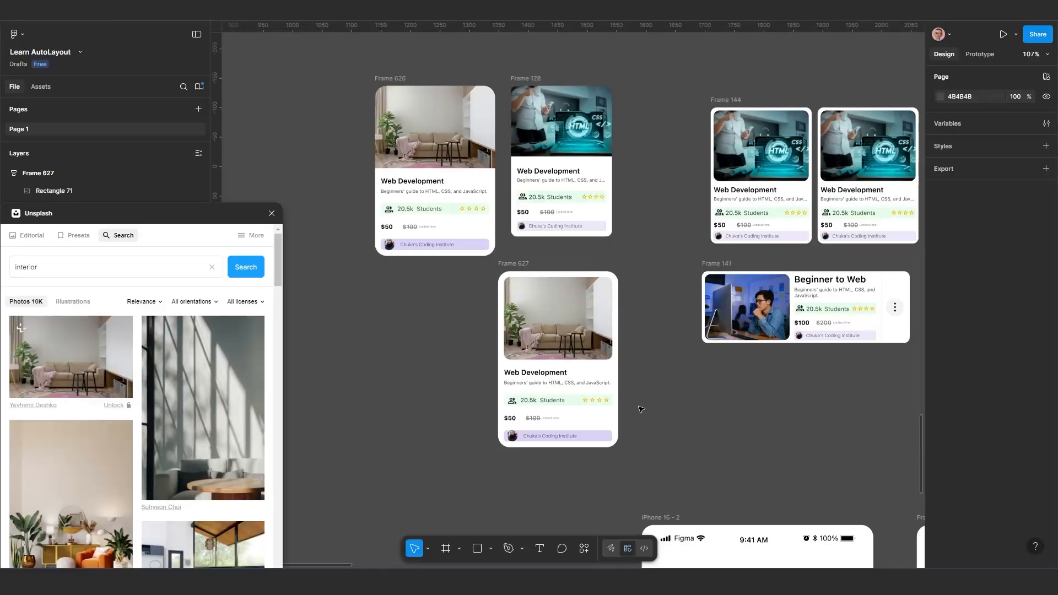
Nudge Frame 627 to X 1344, Y 178 beneath the other course cards
{"action": "scroll", "coordinate": [673, 405], "scroll_direction": "down", "scroll_amount": 1}
{"action": "left_click_drag", "start_coordinate": [671, 408], "coordinate": [553, 458]}
{"action": "scroll", "coordinate": [554, 458], "scroll_direction": "down", "scroll_amount": 1}
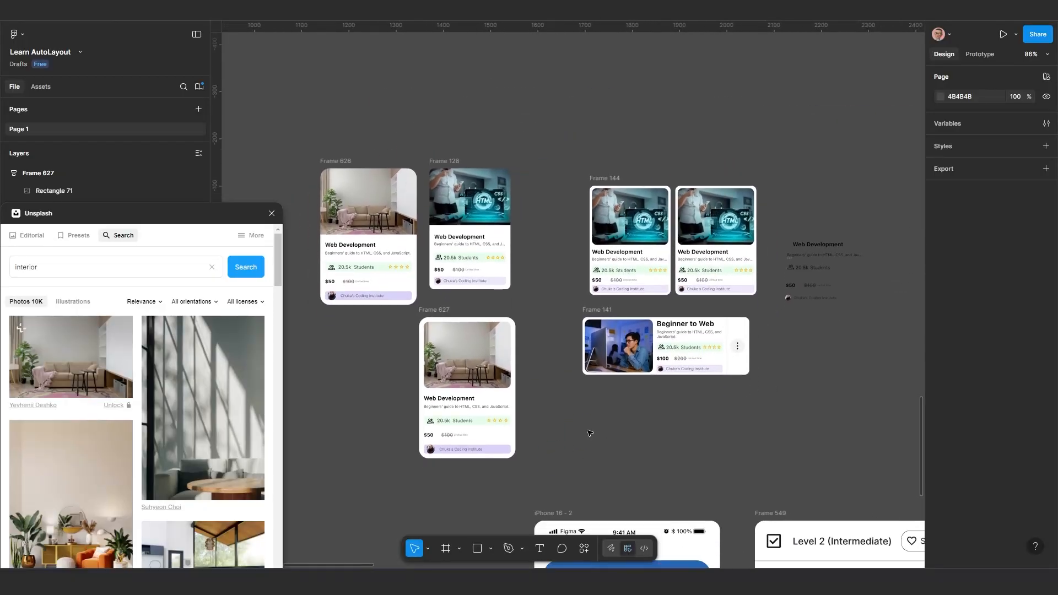
{"action": "scroll", "coordinate": [583, 397], "scroll_direction": "up", "scroll_amount": 2}
{"action": "scroll", "coordinate": [668, 319], "scroll_direction": "up", "scroll_amount": 1}
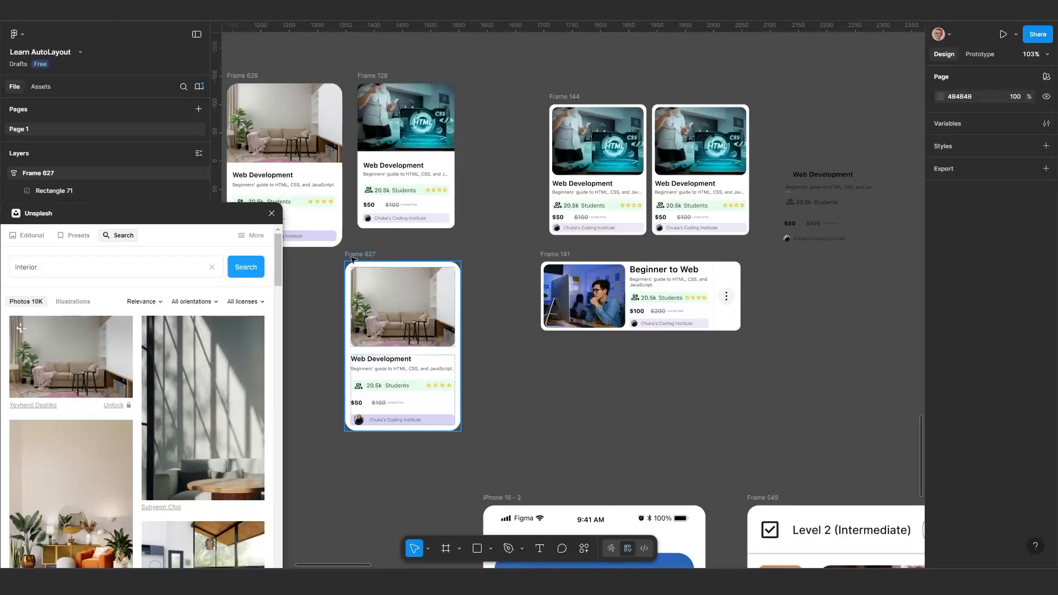
{"action": "mouse_move", "coordinate": [351, 256]}
{"action": "left_mouse_down"}
{"action": "mouse_move", "coordinate": [330, 257]}
{"action": "mouse_move", "coordinate": [349, 257]}
{"action": "left_mouse_up"}
{"action": "scroll", "coordinate": [512, 348], "scroll_direction": "up", "scroll_amount": 2}
{"action": "left_click_drag", "start_coordinate": [513, 349], "coordinate": [547, 350]}
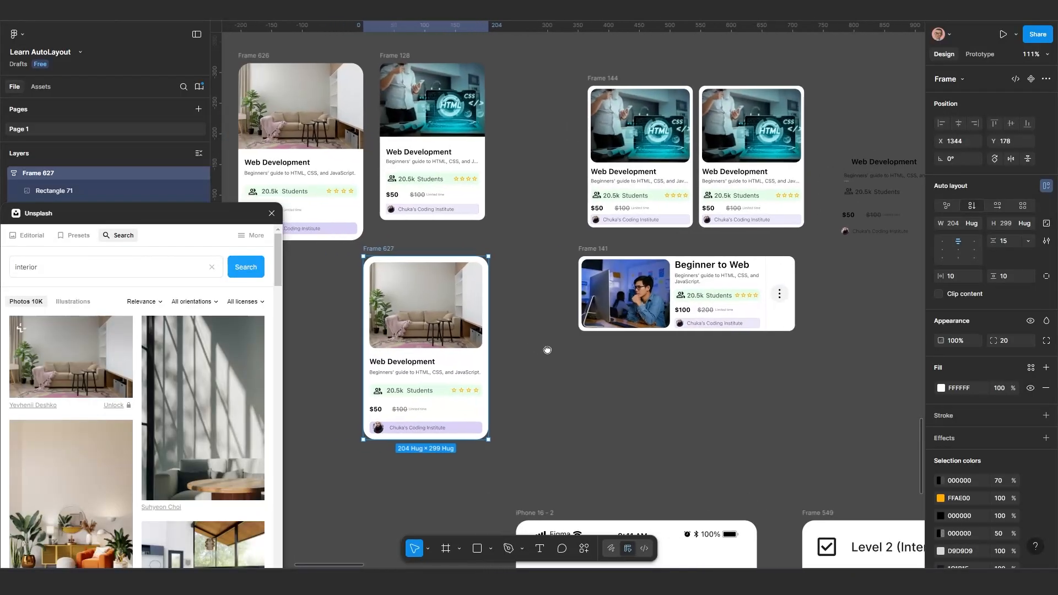
Duplicate Frame 627 and place the copy in the empty area beside Frame 141, at about X 2107, Y 234
{"action": "key", "text": "alt"}
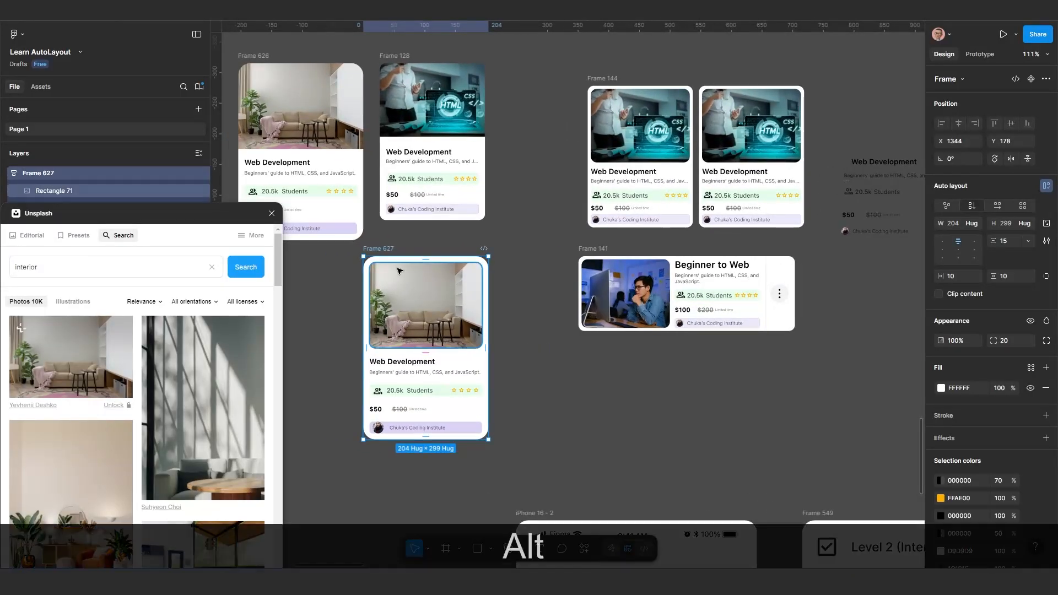
{"action": "key", "text": "alt"}
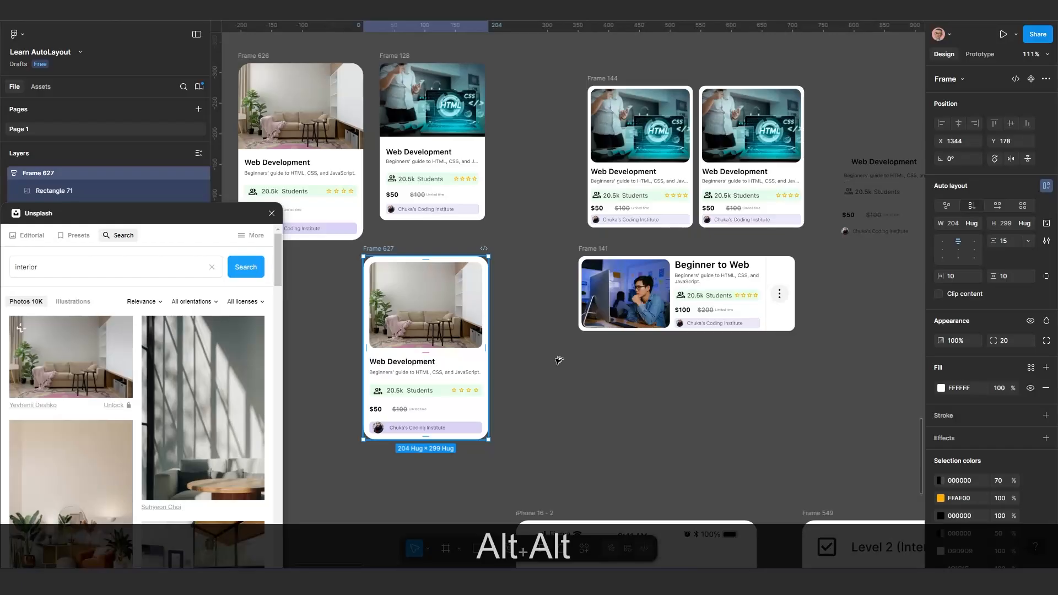
{"action": "left_click_drag", "start_coordinate": [559, 360], "coordinate": [587, 330]}
{"action": "left_click_drag", "start_coordinate": [666, 396], "coordinate": [543, 358]}
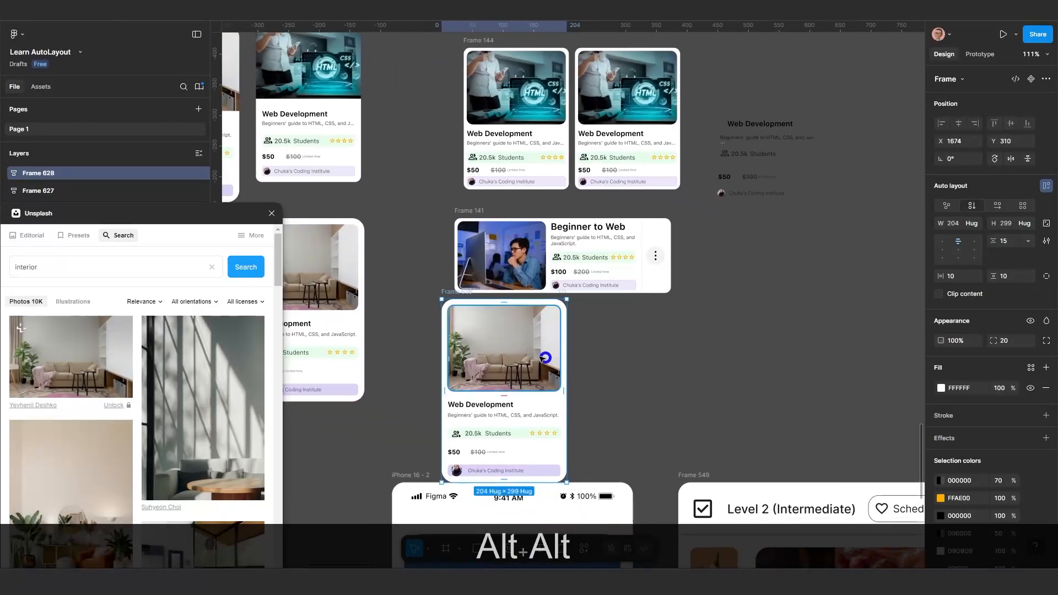
{"action": "left_click_drag", "start_coordinate": [452, 292], "coordinate": [702, 248]}
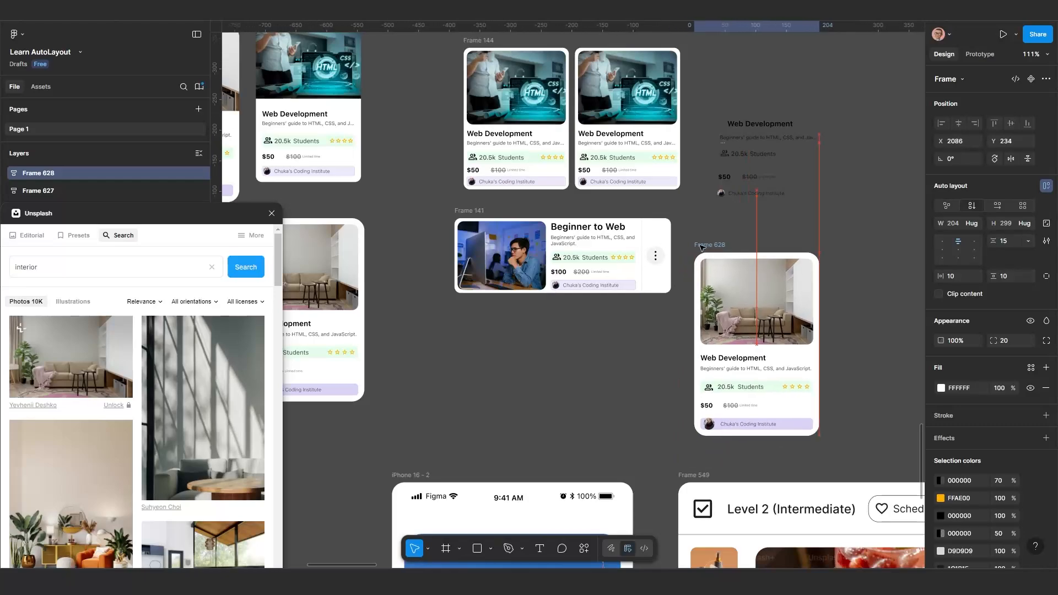
{"action": "scroll", "coordinate": [709, 304], "scroll_direction": "up", "scroll_amount": 1}
{"action": "left_click_drag", "start_coordinate": [709, 305], "coordinate": [551, 298]}
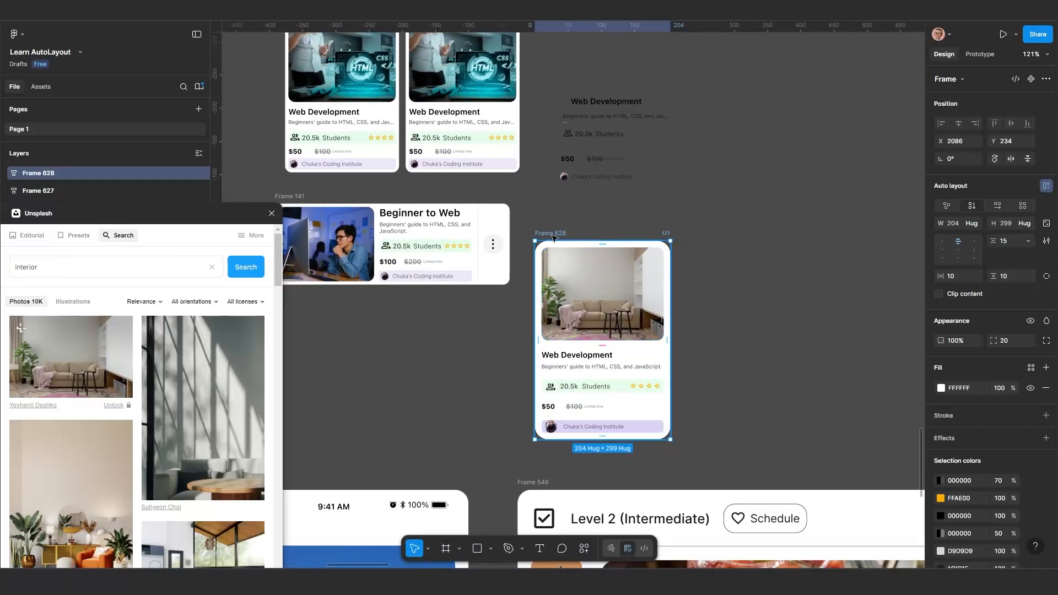
{"action": "left_click_drag", "start_coordinate": [553, 233], "coordinate": [567, 234]}
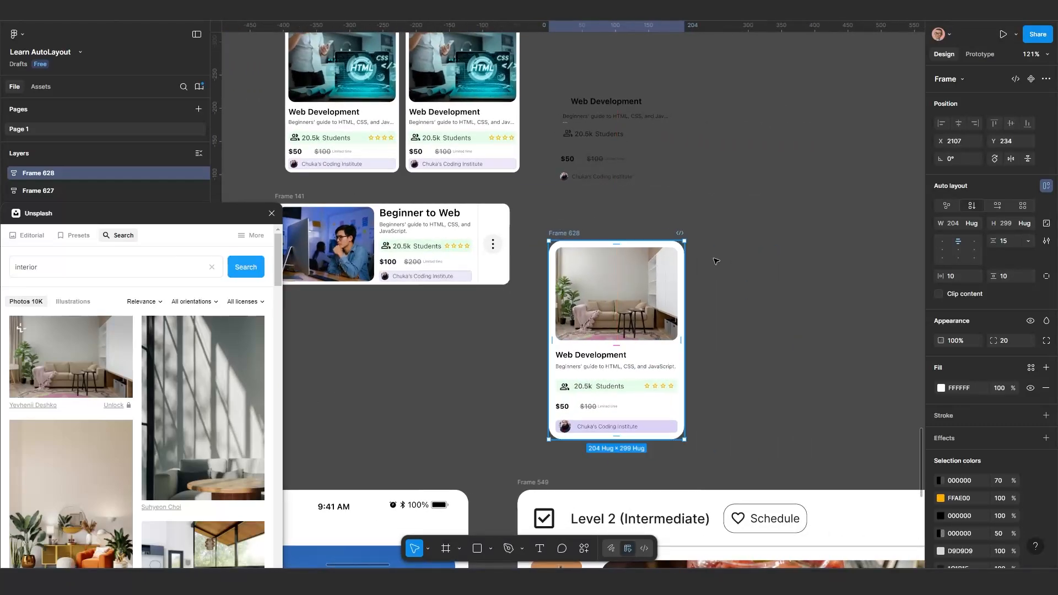
Switch Frame 628 to a horizontal auto layout and move it to about X 2088, Y 203, alongside Frame 141
{"action": "left_click", "coordinate": [998, 205]}
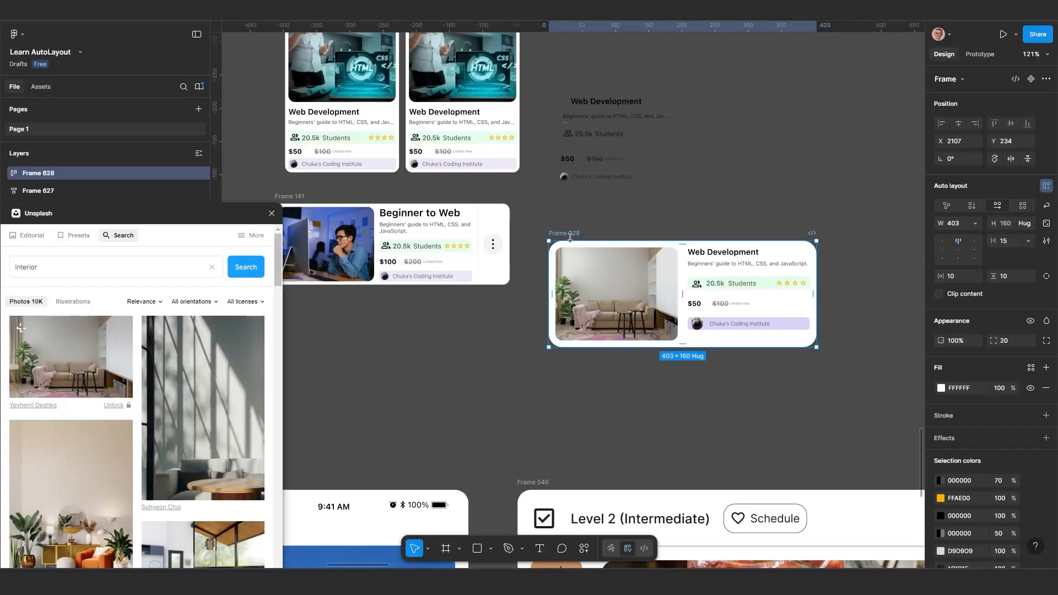
{"action": "left_click_drag", "start_coordinate": [572, 234], "coordinate": [575, 206]}
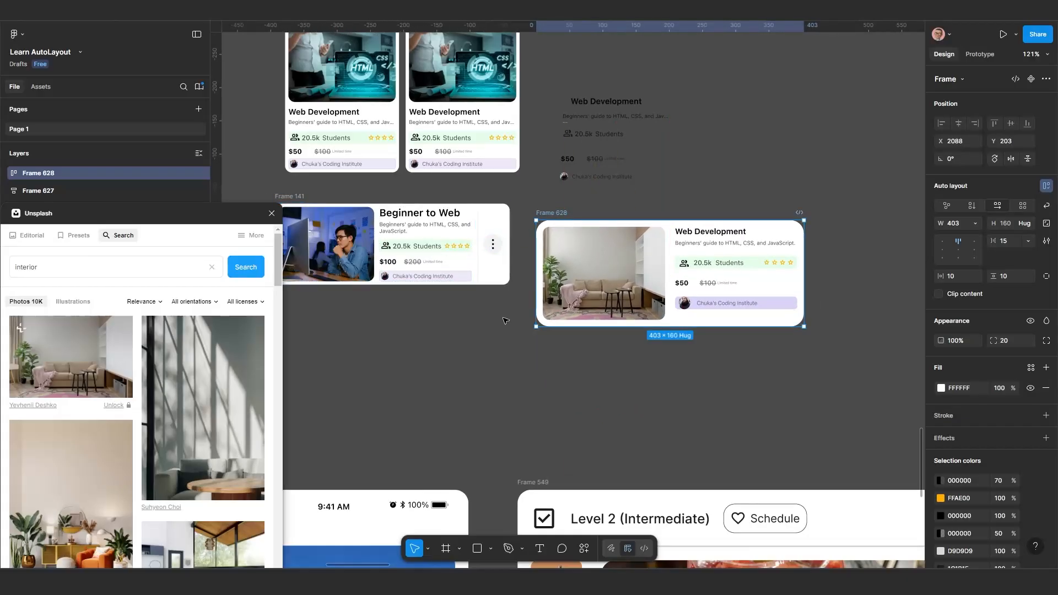
Find "more" in the Phosphor Icons plugin, insert the DotsThreeVertical icon and place it below Frame 141 at about X 2010, Y 406
{"action": "left_click_drag", "start_coordinate": [126, 213], "coordinate": [11, 352]}
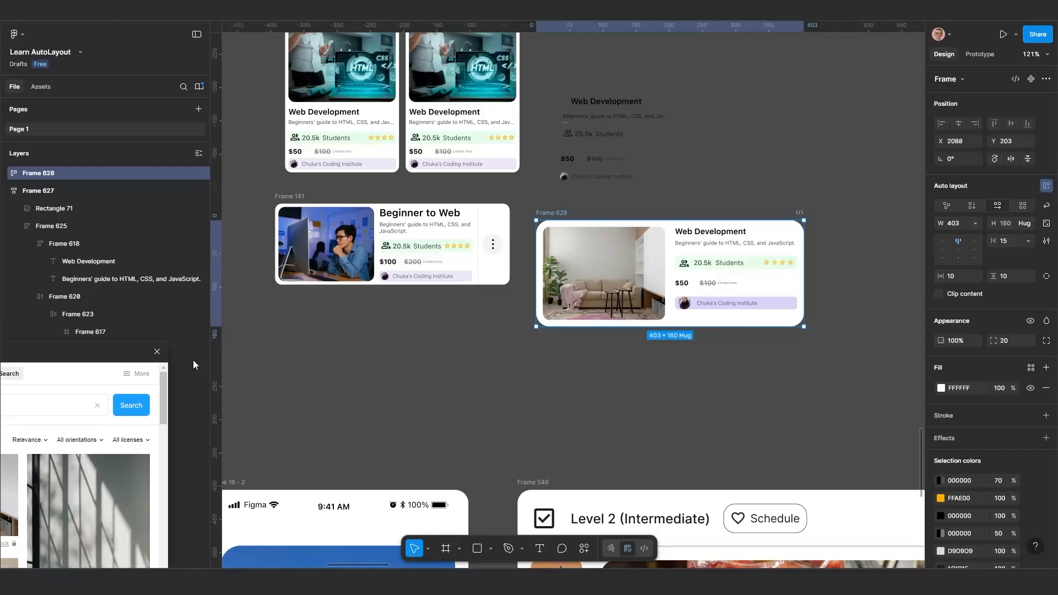
{"action": "scroll", "coordinate": [323, 360], "scroll_direction": "up", "scroll_amount": 2}
{"action": "scroll", "coordinate": [409, 302], "scroll_direction": "up", "scroll_amount": 3}
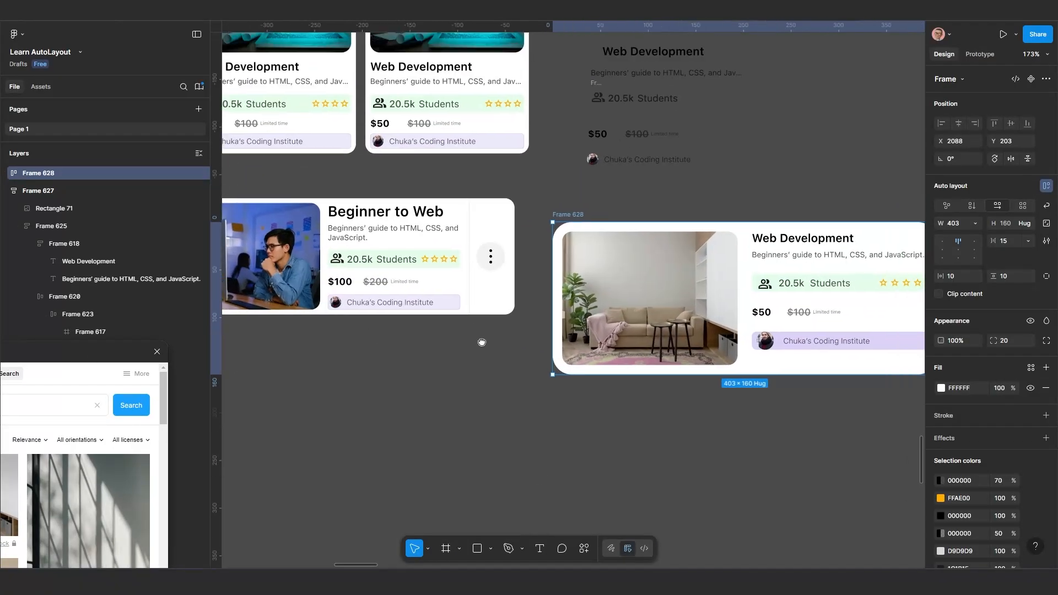
{"action": "left_click", "coordinate": [585, 547]}
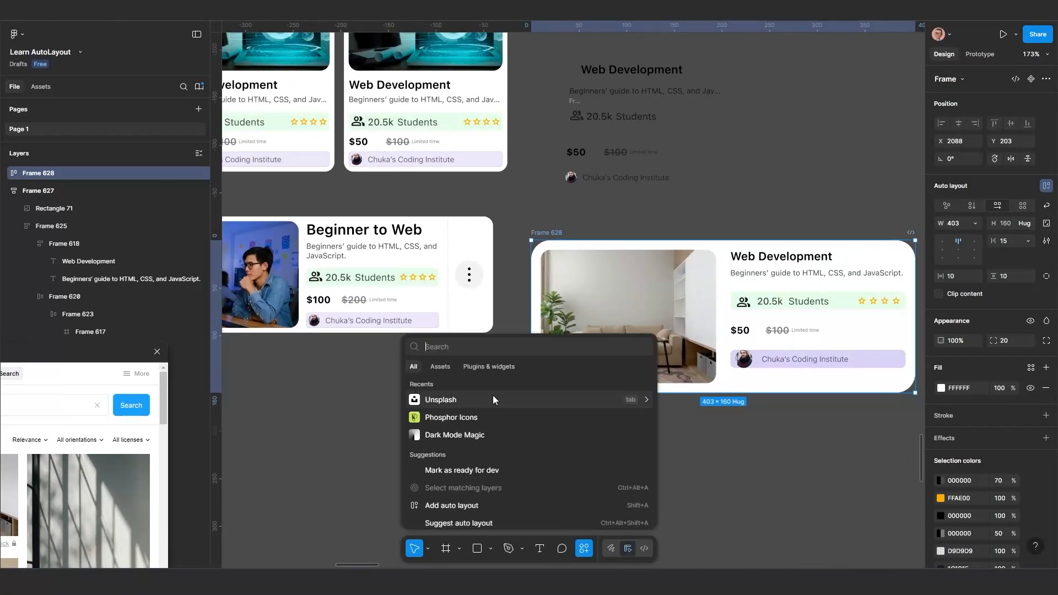
{"action": "left_click", "coordinate": [463, 419]}
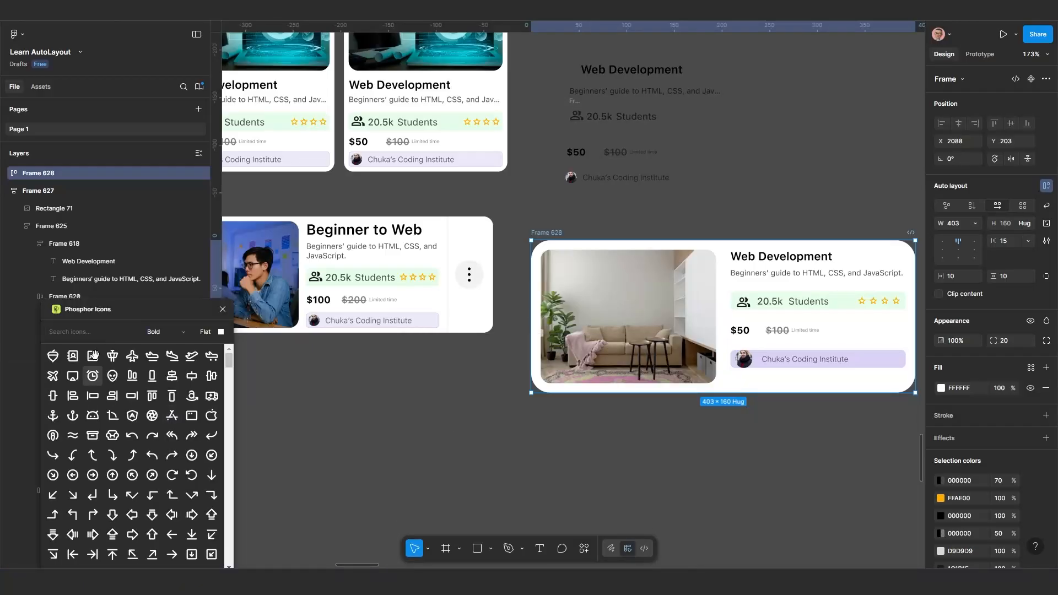
{"action": "type", "text": "more"}
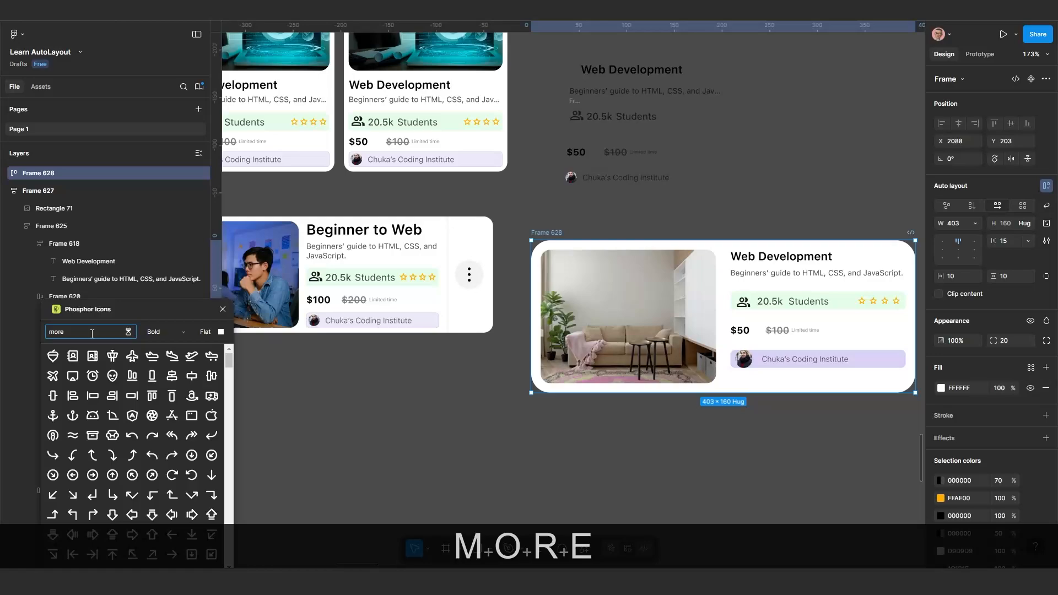
{"action": "key", "text": "Return"}
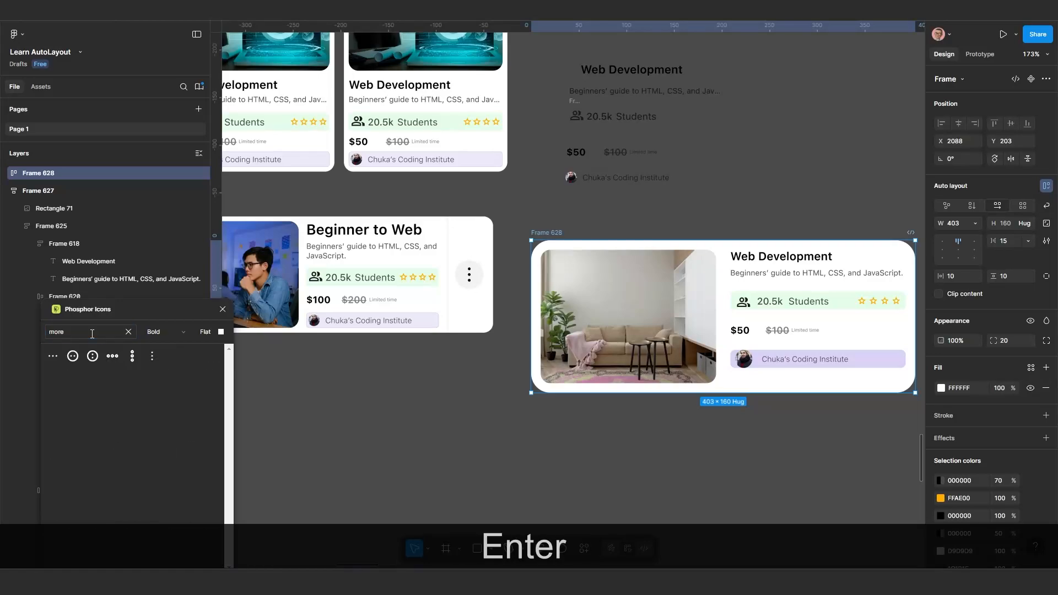
{"action": "left_click", "coordinate": [405, 435]}
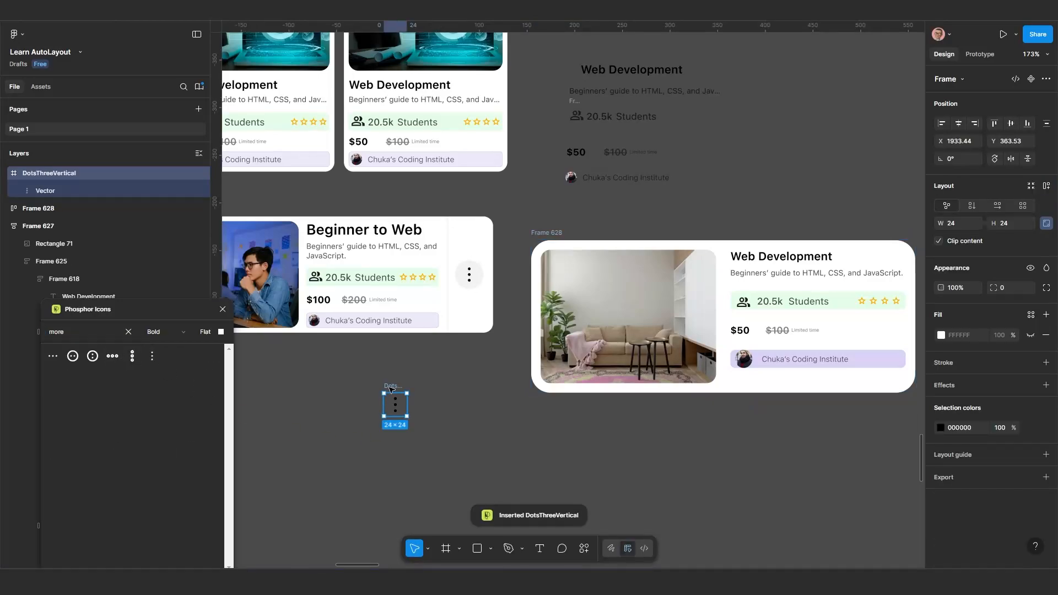
{"action": "left_click_drag", "start_coordinate": [393, 388], "coordinate": [468, 432]}
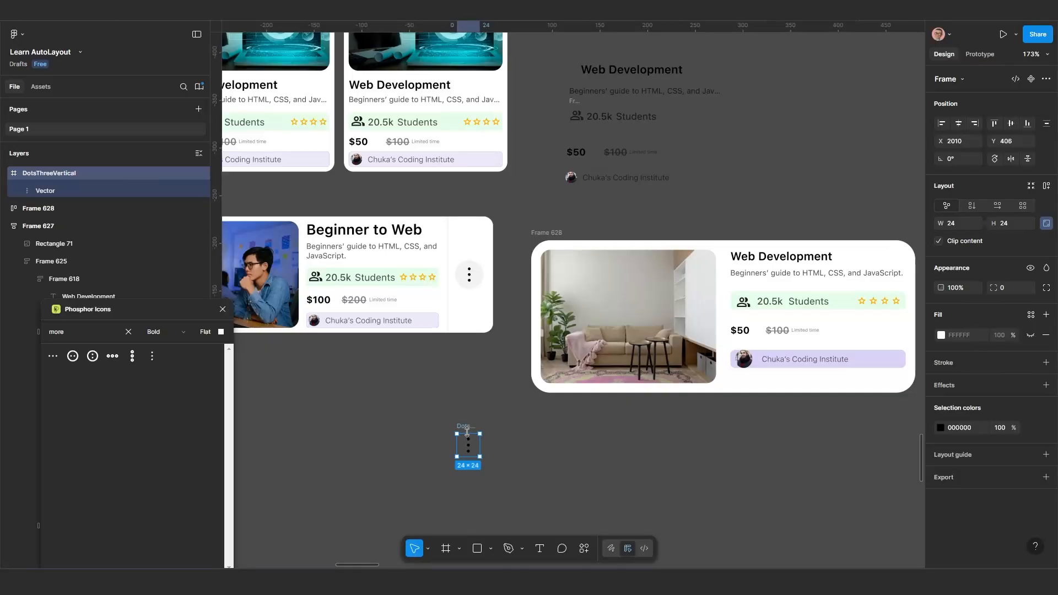
Make the DotsThreeVertical frame's fill visible and set it to black 000000 at 10% opacity
{"action": "left_click", "coordinate": [1030, 335]}
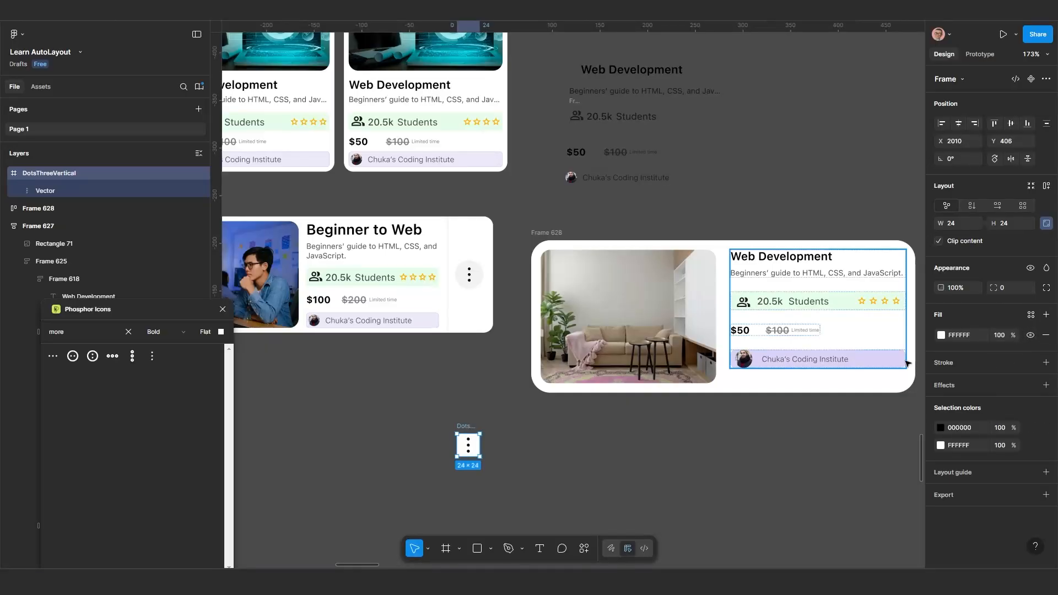
{"action": "left_click", "coordinate": [942, 336]}
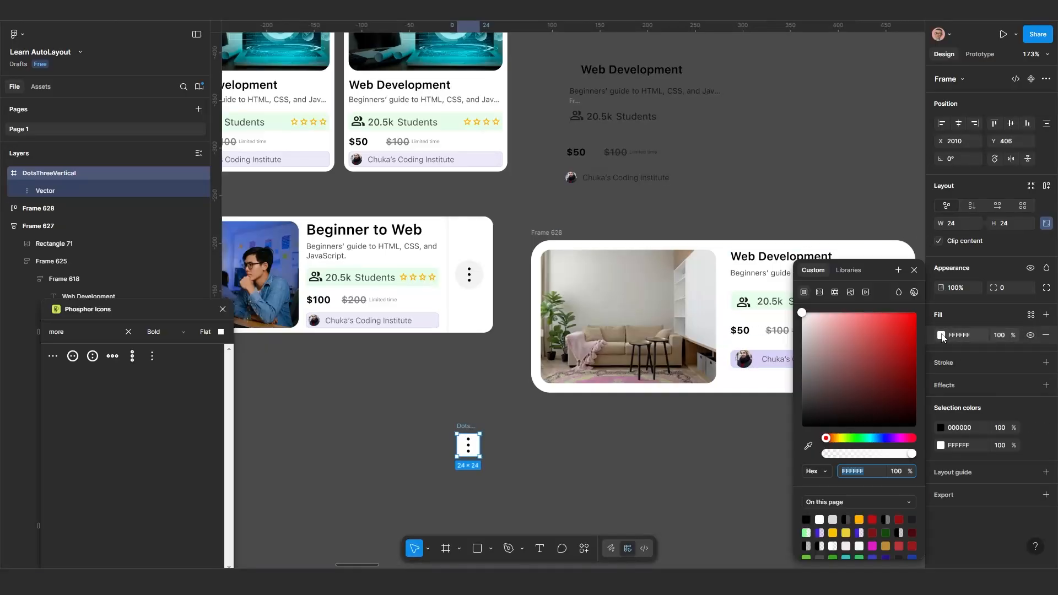
{"action": "left_click_drag", "start_coordinate": [866, 395], "coordinate": [851, 445]}
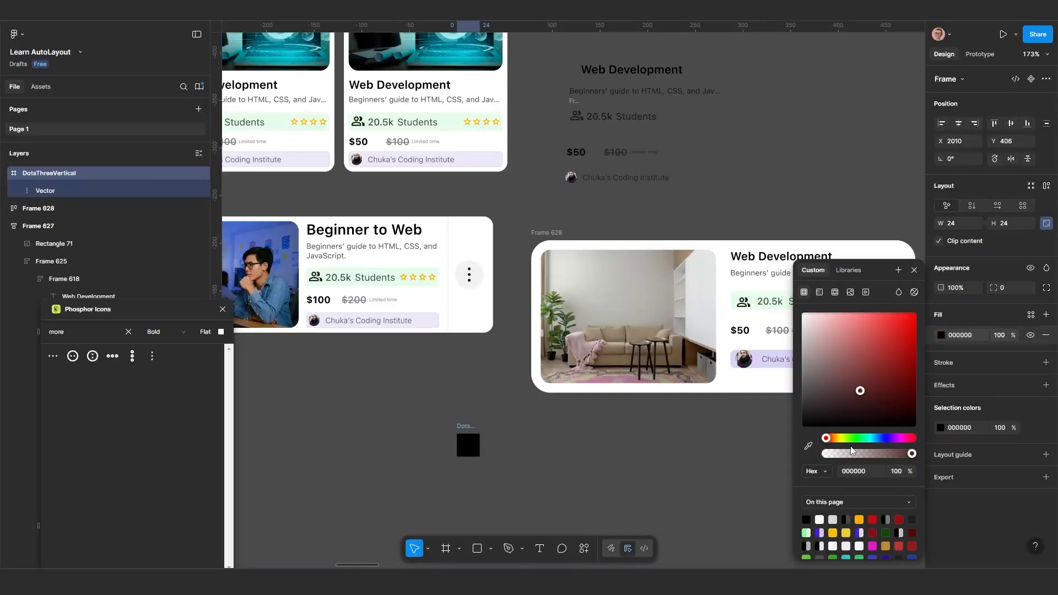
{"action": "left_click", "coordinate": [1002, 335]}
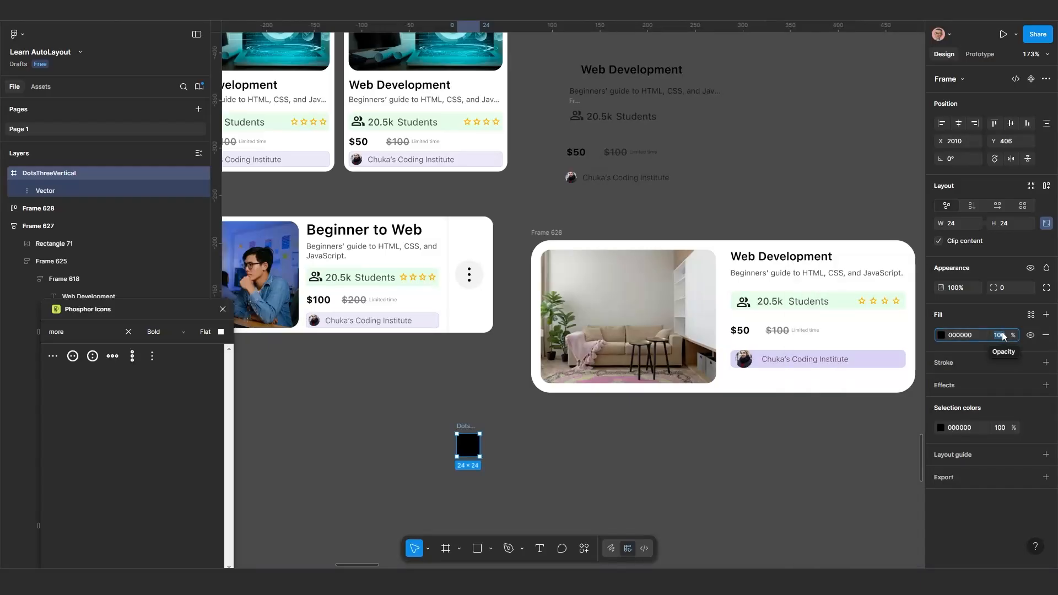
{"action": "type", "text": "10"}
{"action": "key", "text": "Return"}
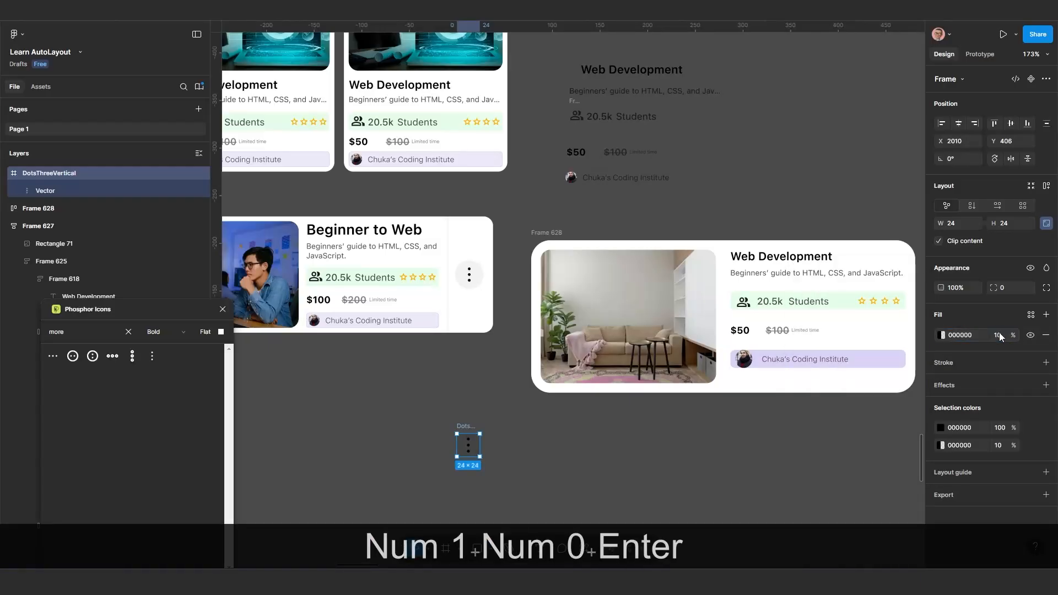
Move the DotsThreeVertical icon into Frame 628's auto layout, between the photo and the course details frame
{"action": "scroll", "coordinate": [491, 432], "scroll_direction": "down", "scroll_amount": 3}
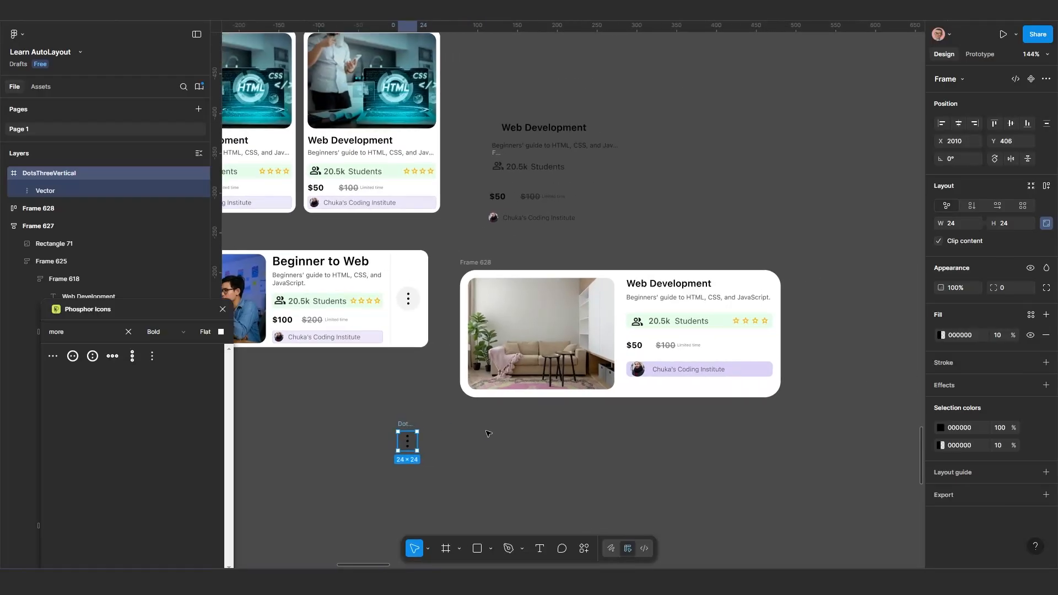
{"action": "left_click_drag", "start_coordinate": [407, 441], "coordinate": [700, 362]}
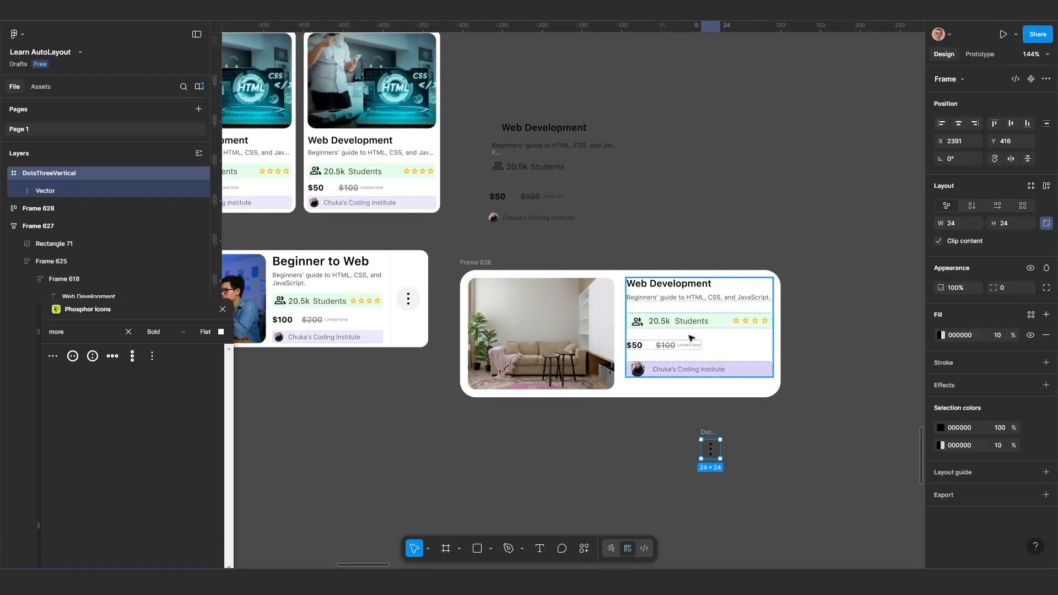
{"action": "left_click", "coordinate": [588, 343]}
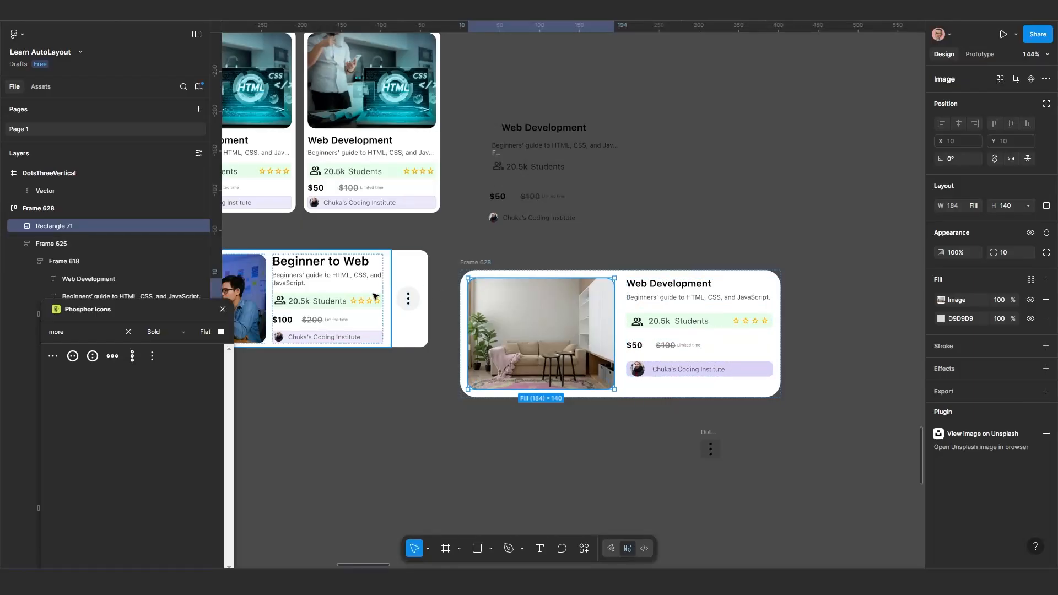
{"action": "left_click", "coordinate": [653, 333]}
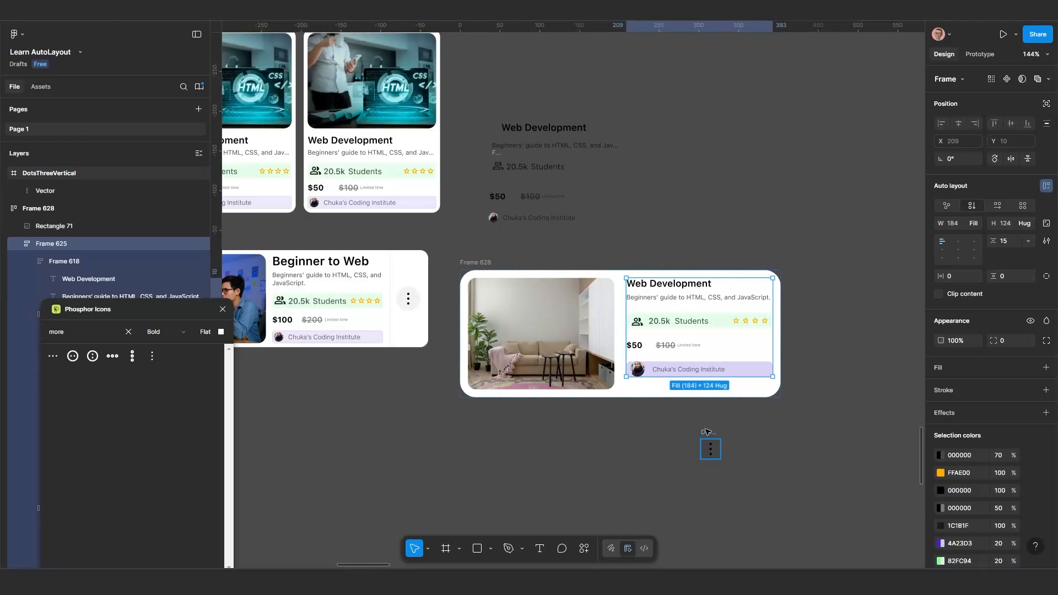
{"action": "left_click_drag", "start_coordinate": [707, 432], "coordinate": [659, 381]}
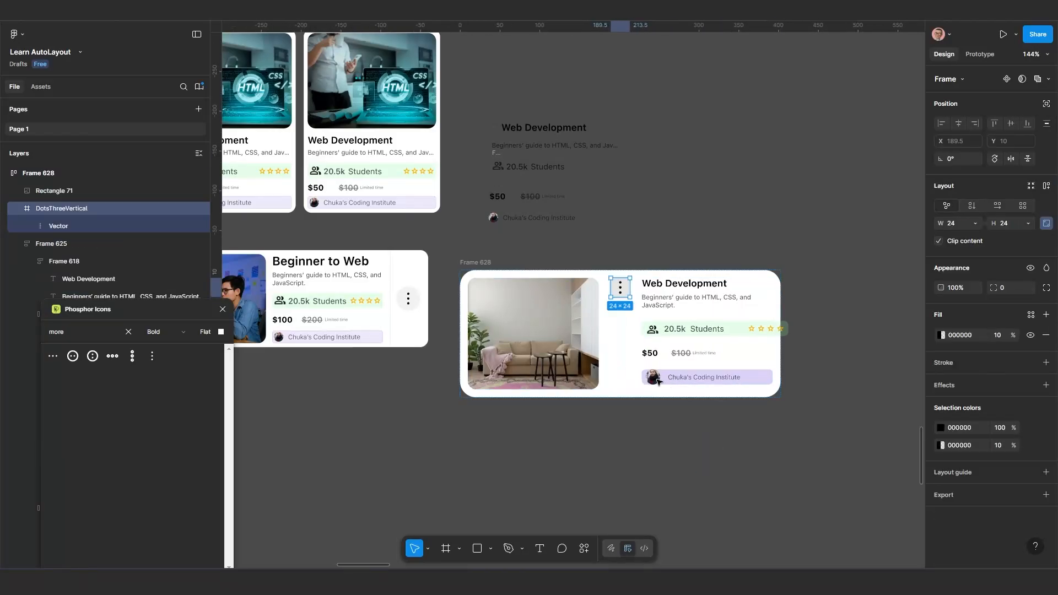
Set Frame 628's width to hug its contents
{"action": "left_click", "coordinate": [481, 265]}
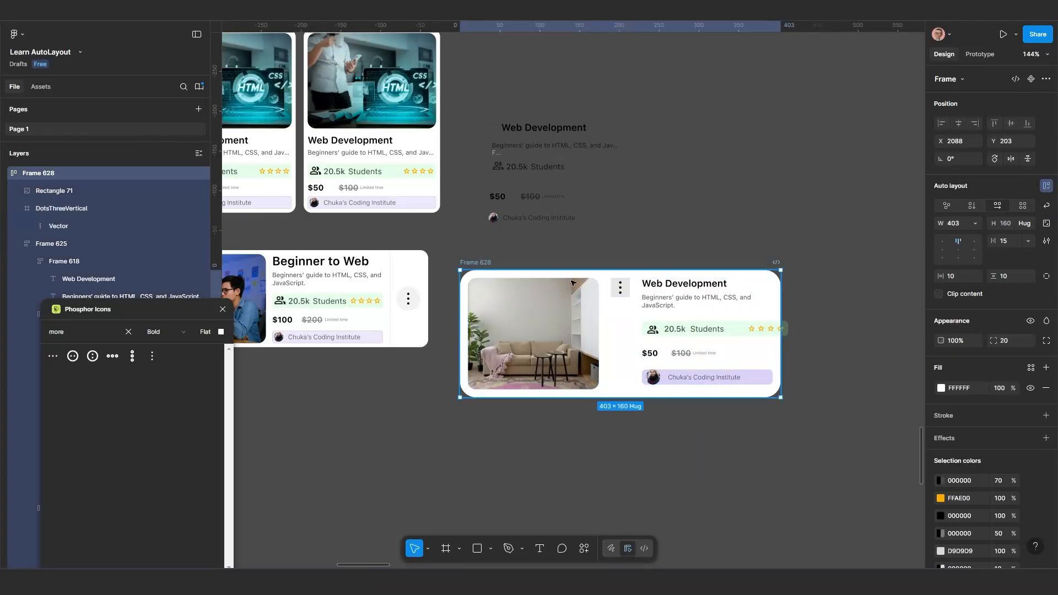
{"action": "left_click", "coordinate": [972, 225]}
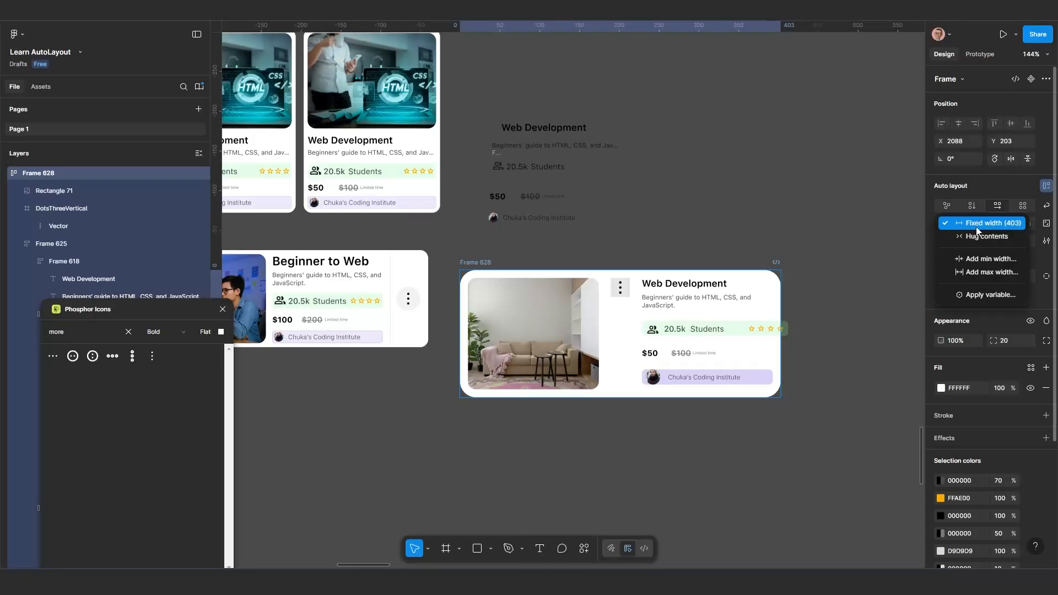
{"action": "left_click", "coordinate": [974, 236]}
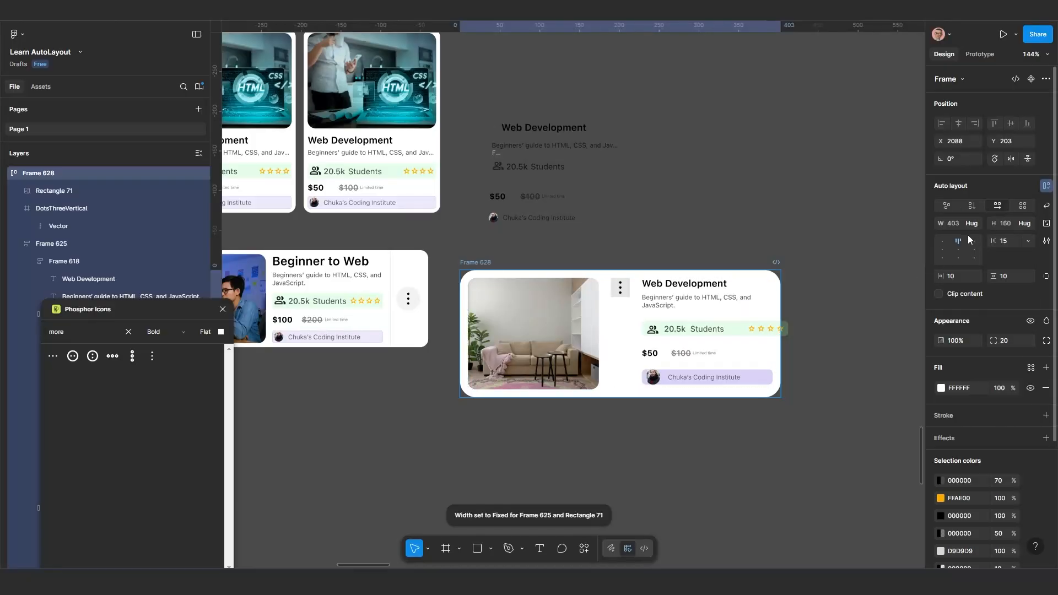
Set the width of the course details frame (Frame 625) in Frame 628 to hug its contents
{"action": "left_click", "coordinate": [733, 335]}
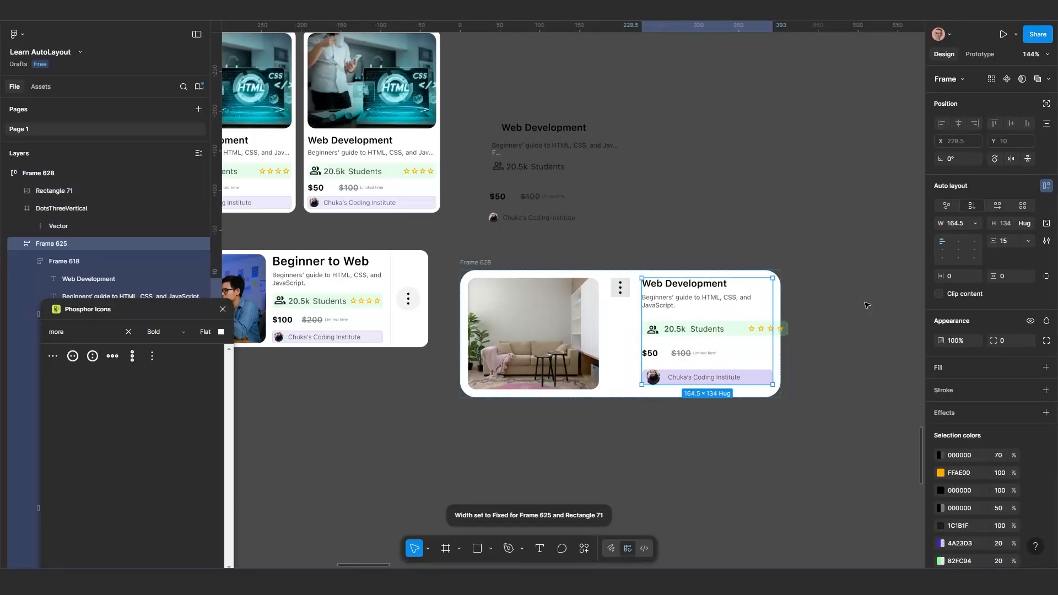
{"action": "left_click", "coordinate": [975, 227]}
{"action": "left_click", "coordinate": [973, 241]}
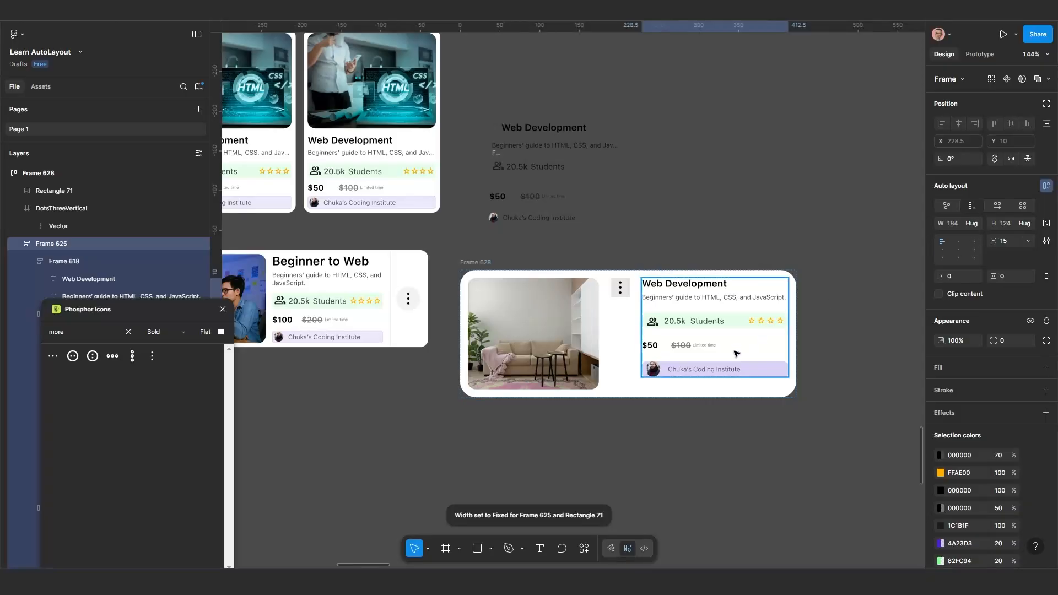
Scale the DotsThreeVertical icon in Frame 628 to 30 × 30 and set its corner radius to 100
{"action": "left_click", "coordinate": [627, 295]}
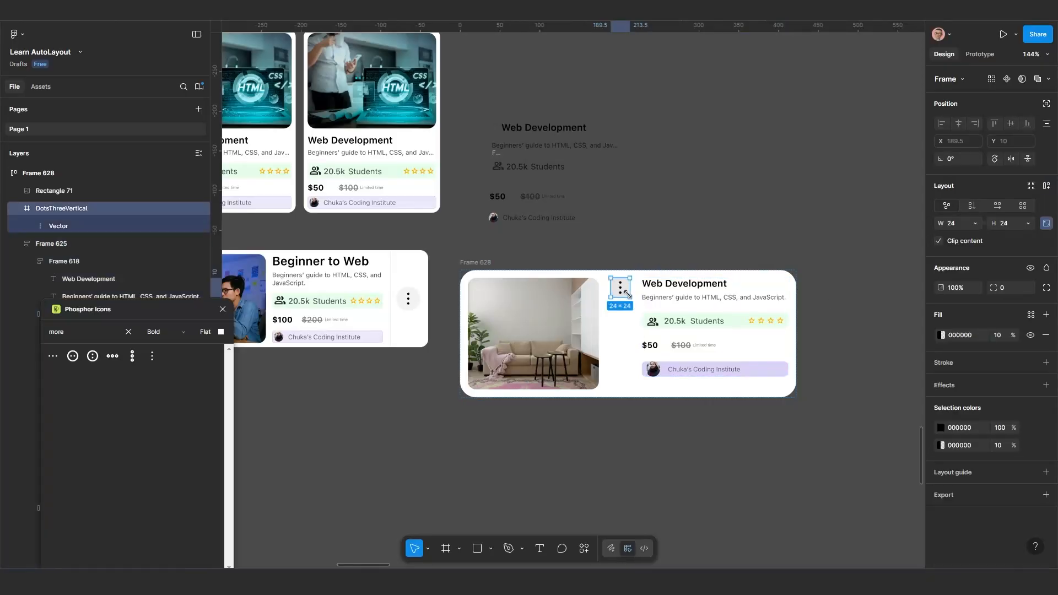
{"action": "left_click", "coordinate": [431, 551]}
{"action": "left_click", "coordinate": [441, 521]}
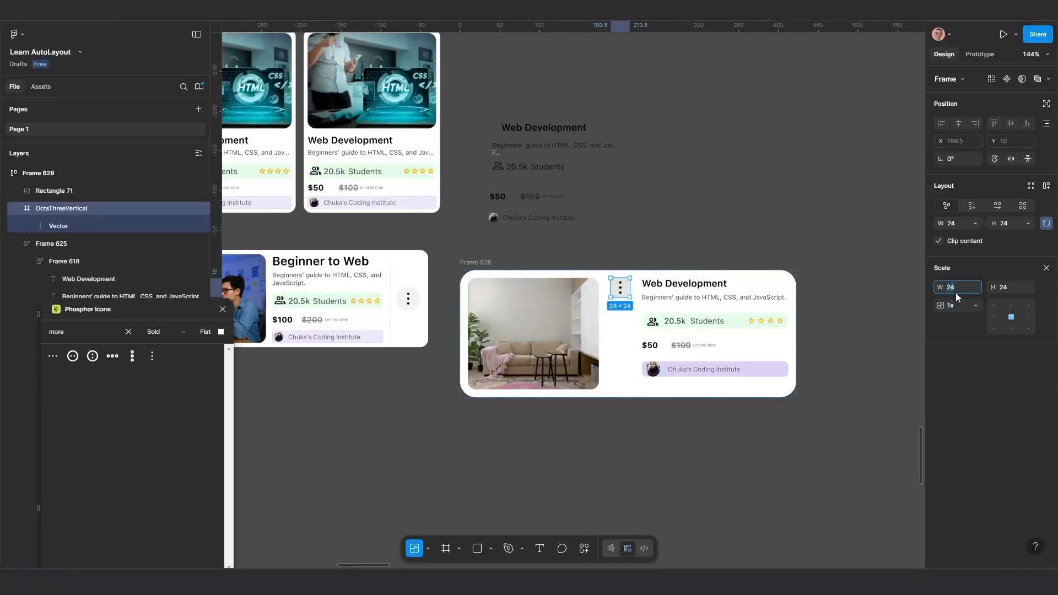
{"action": "type", "text": "30"}
{"action": "key", "text": "Return"}
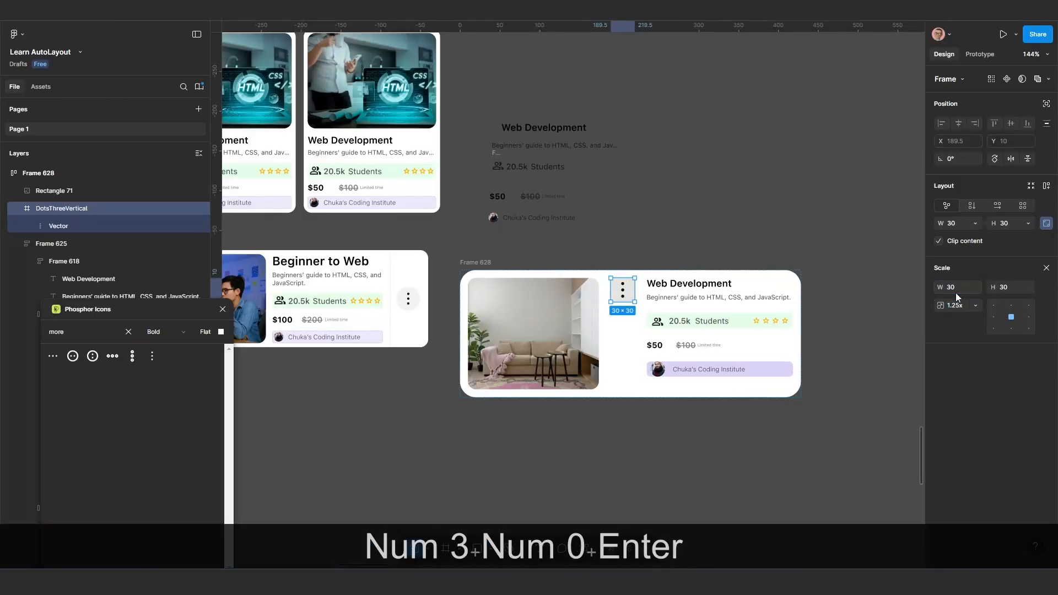
{"action": "key", "text": "v"}
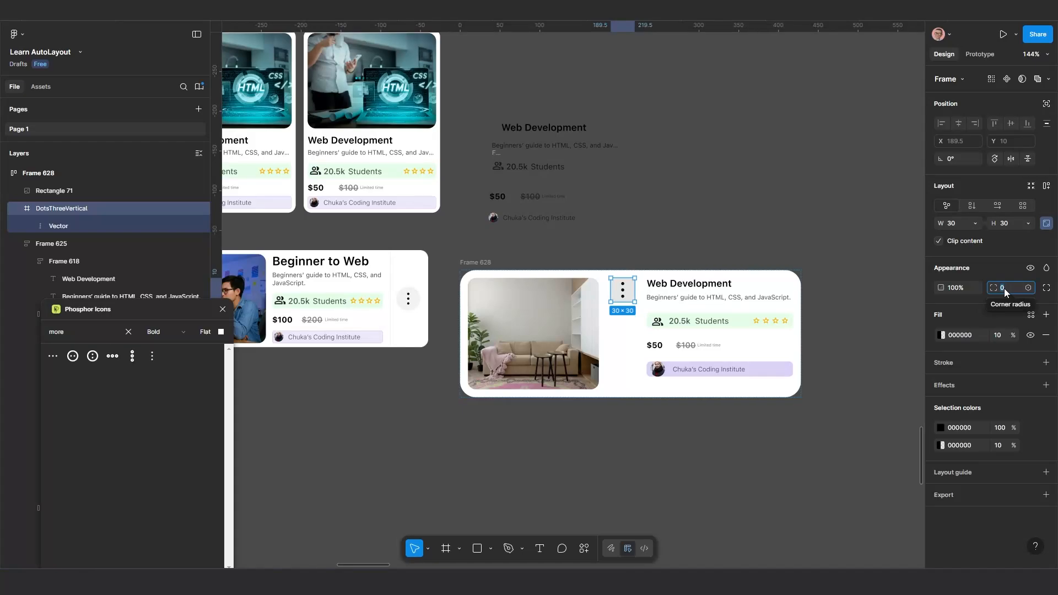
{"action": "type", "text": "100"}
{"action": "key", "text": "Return"}
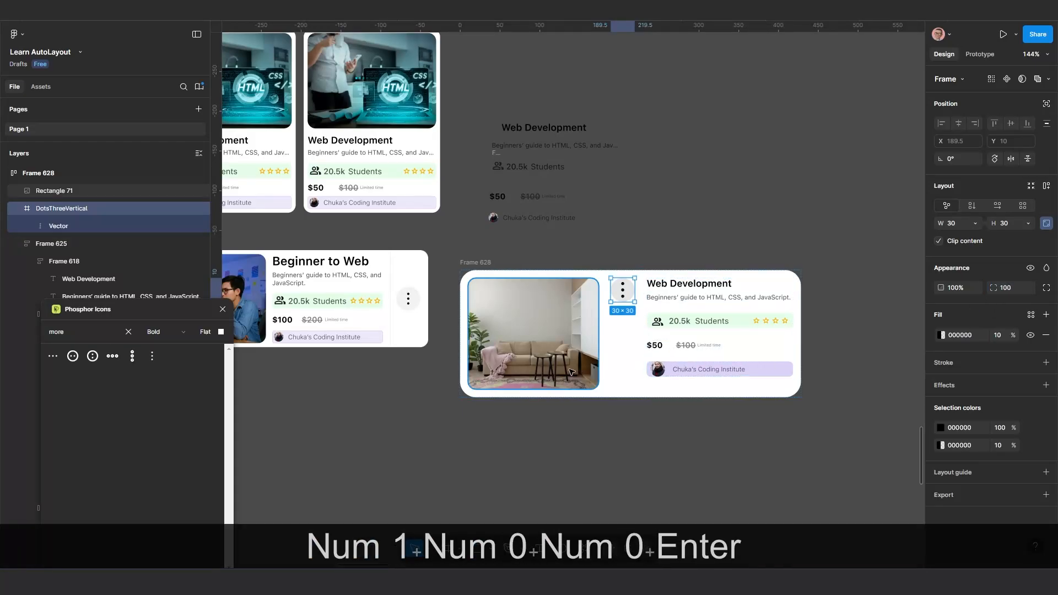
Set Frame 628's auto layout alignment to center
{"action": "scroll", "coordinate": [617, 322], "scroll_direction": "up", "scroll_amount": 5}
{"action": "scroll", "coordinate": [588, 295], "scroll_direction": "down", "scroll_amount": 2}
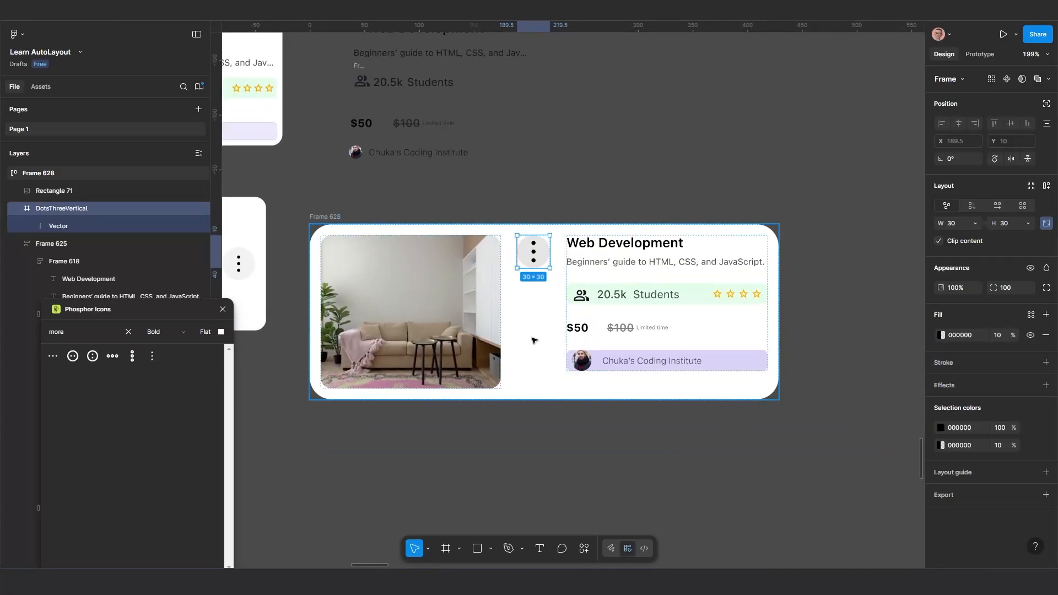
{"action": "scroll", "coordinate": [551, 338], "scroll_direction": "down", "scroll_amount": 3}
{"action": "scroll", "coordinate": [560, 339], "scroll_direction": "up", "scroll_amount": 1}
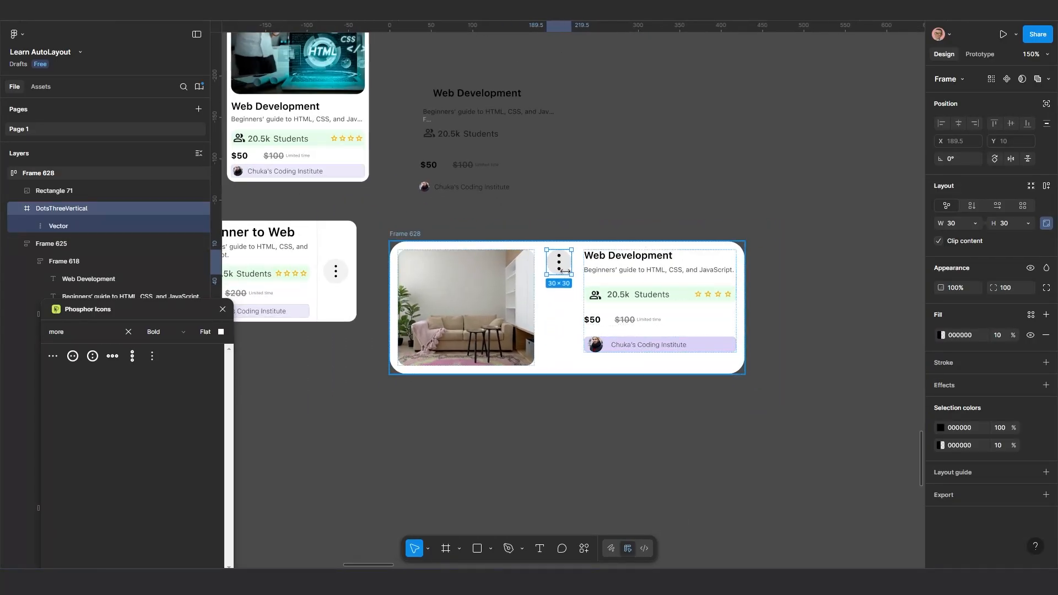
{"action": "left_click", "coordinate": [404, 234]}
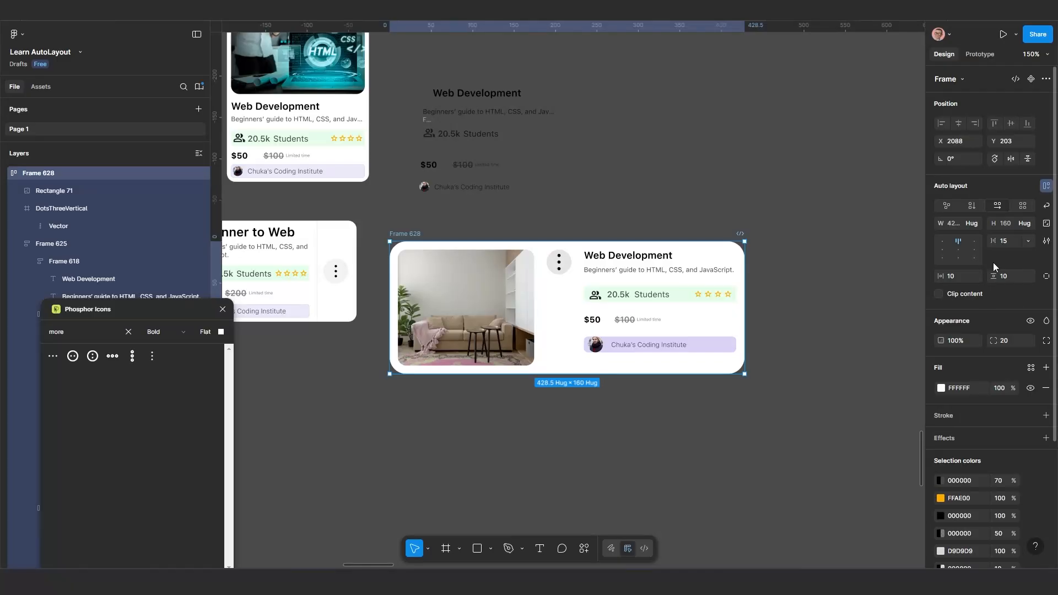
{"action": "left_click", "coordinate": [959, 252]}
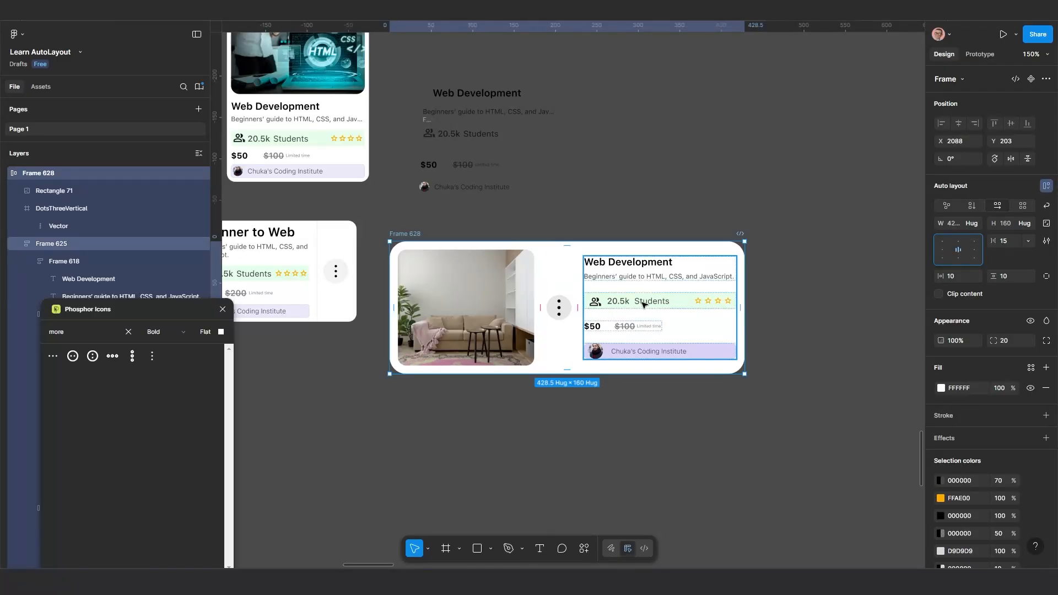
Reorder the DotsThreeVertical icon within Frame 628 so it follows the course details frame at the card's end
{"action": "scroll", "coordinate": [642, 304], "scroll_direction": "down", "scroll_amount": 1, "text": "ctrl"}
{"action": "scroll", "coordinate": [643, 304], "scroll_direction": "left", "scroll_amount": 3}
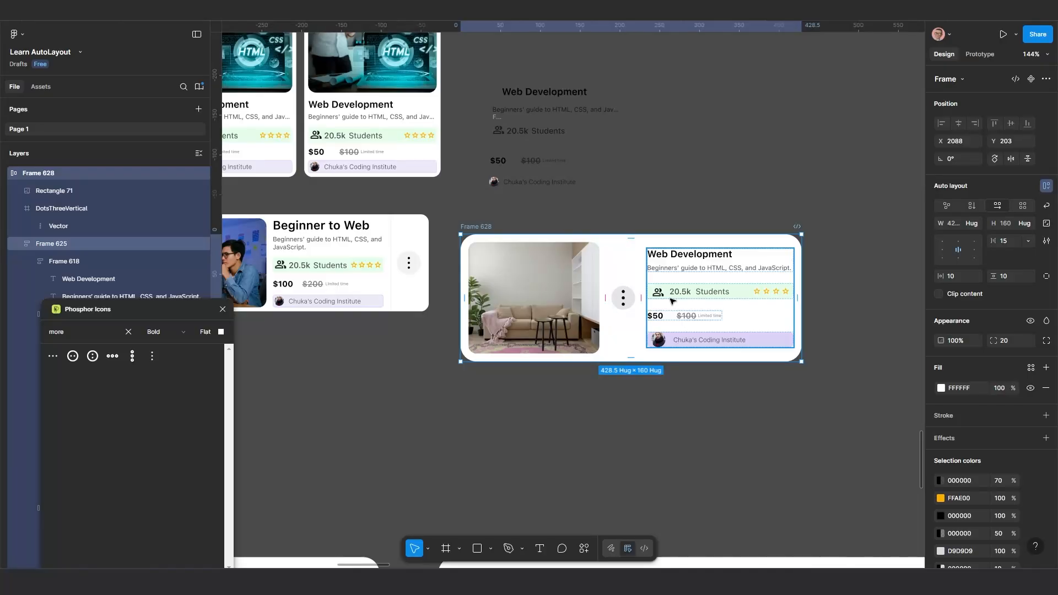
{"action": "left_click", "coordinate": [626, 309]}
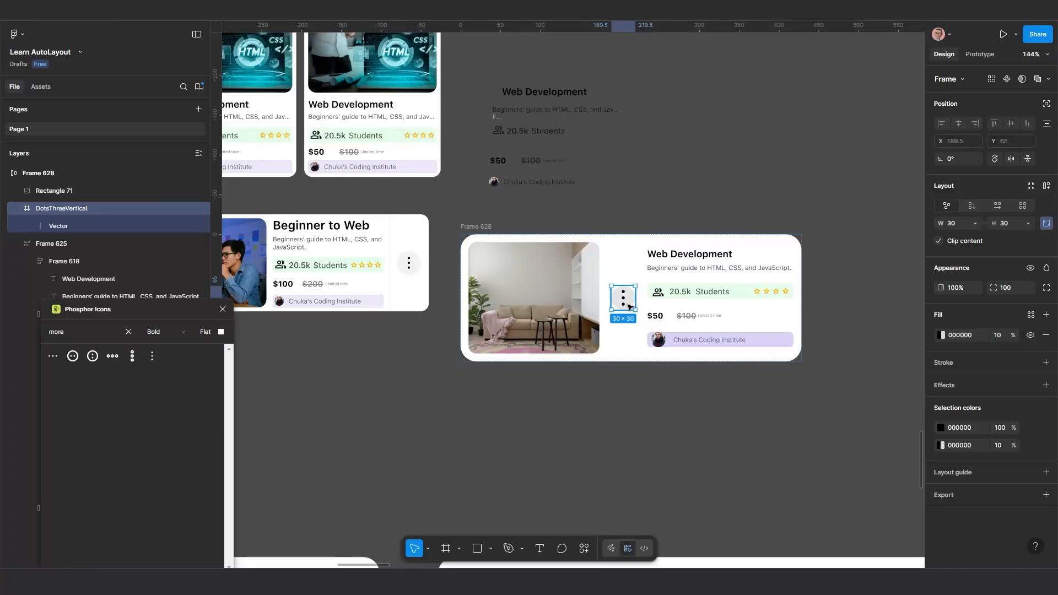
{"action": "key", "text": "Right"}
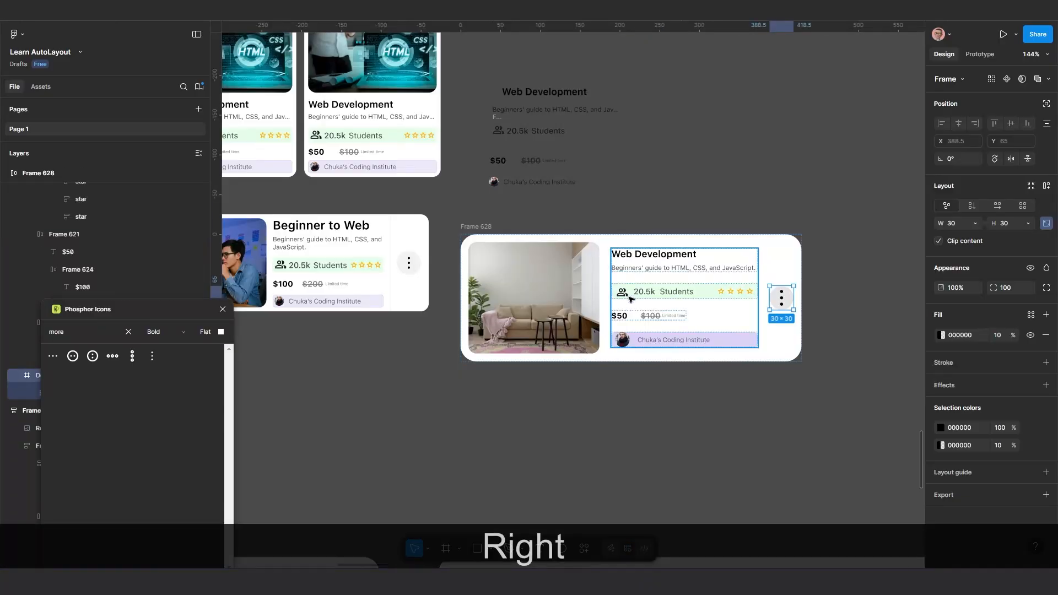
{"action": "left_click", "coordinate": [817, 268]}
{"action": "scroll", "coordinate": [814, 273], "scroll_direction": "down", "scroll_amount": 2}
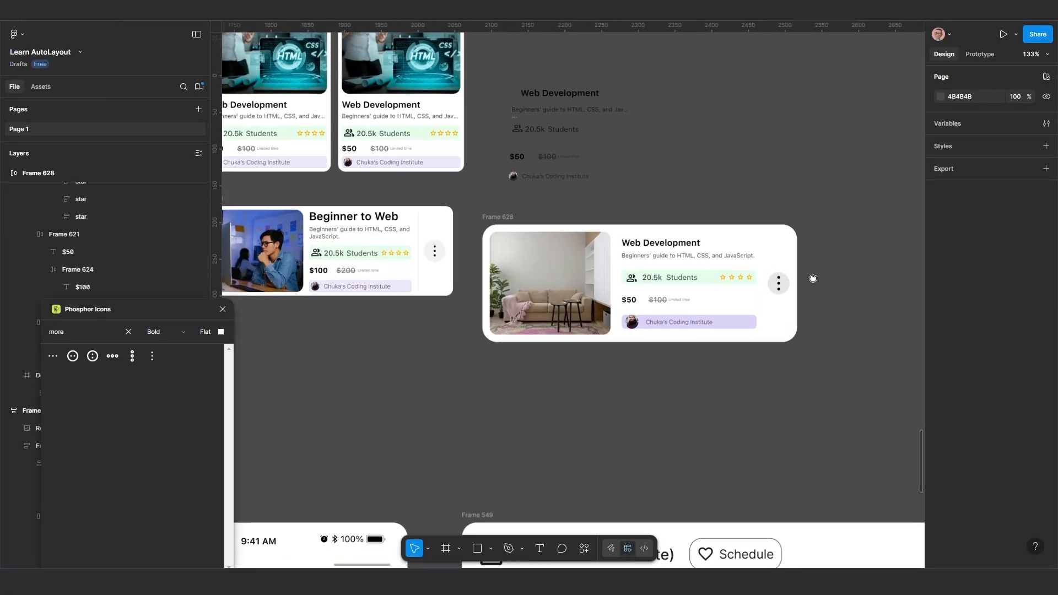
{"action": "left_click_drag", "start_coordinate": [813, 278], "coordinate": [804, 265]}
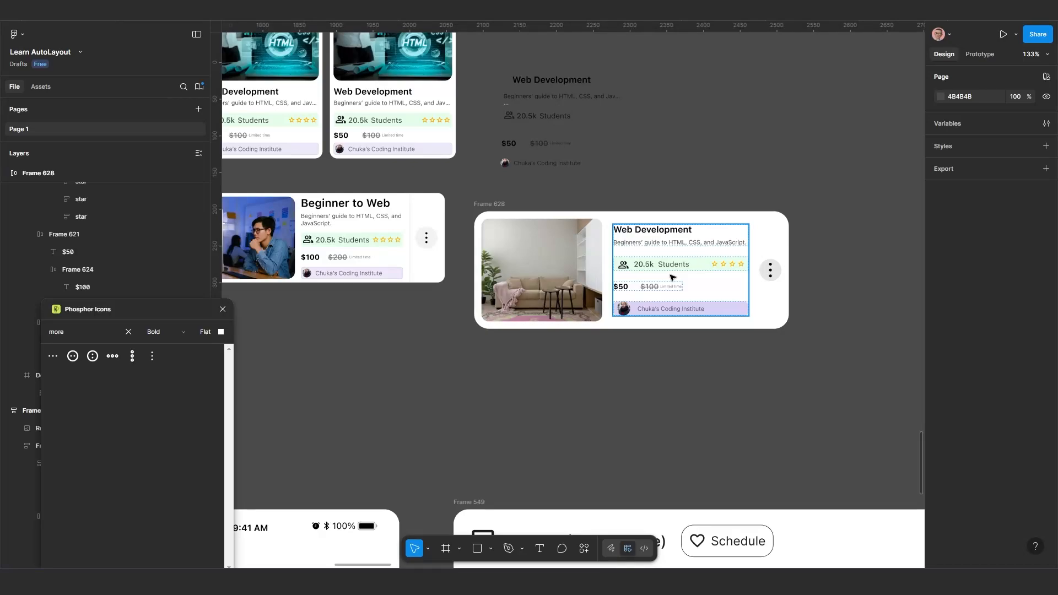
{"action": "scroll", "coordinate": [804, 283], "scroll_direction": "down", "scroll_amount": 1}
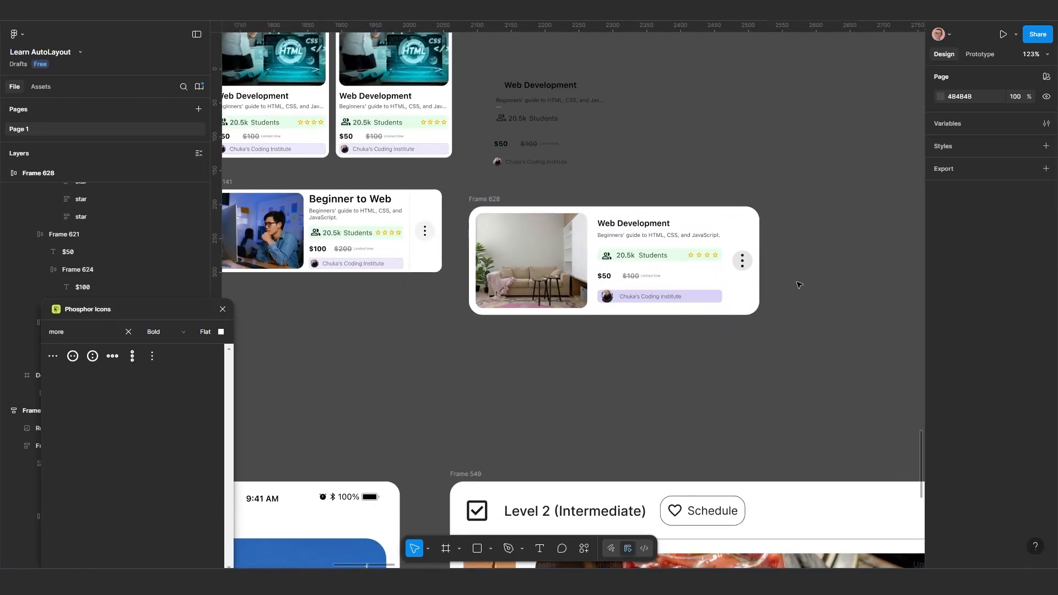
Try an auto layout gap of 68 between Frame 628's items and undo it
{"action": "left_click", "coordinate": [520, 209]}
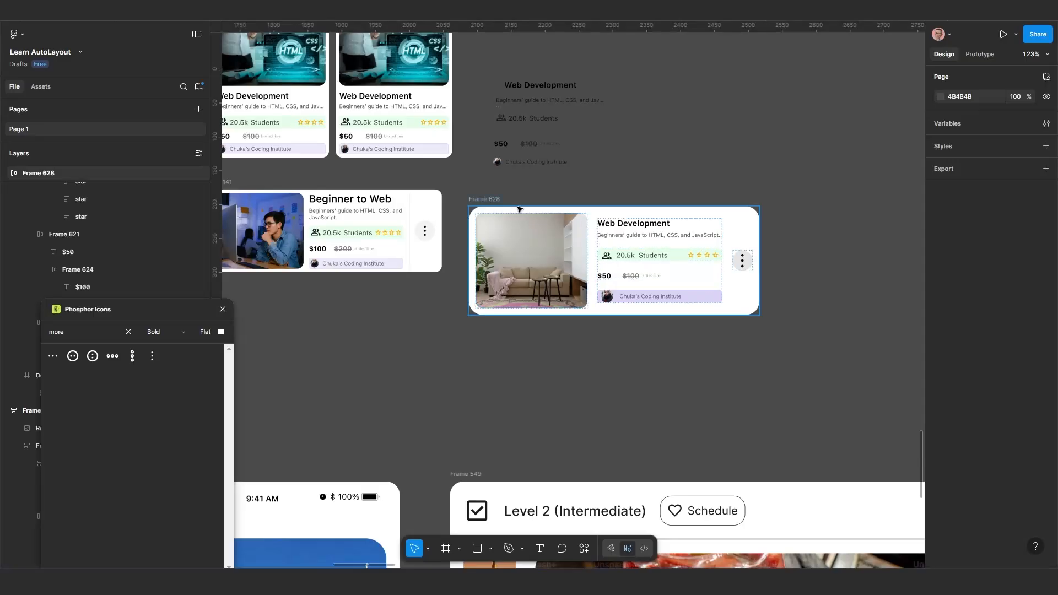
{"action": "left_click", "coordinate": [599, 224]}
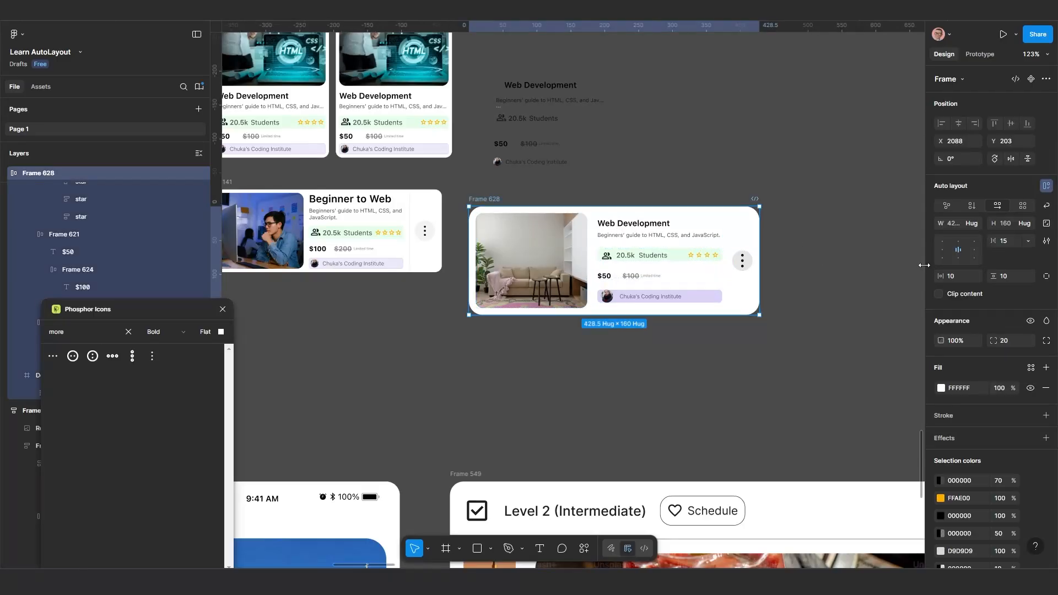
{"action": "left_click_drag", "start_coordinate": [994, 241], "coordinate": [1026, 241]}
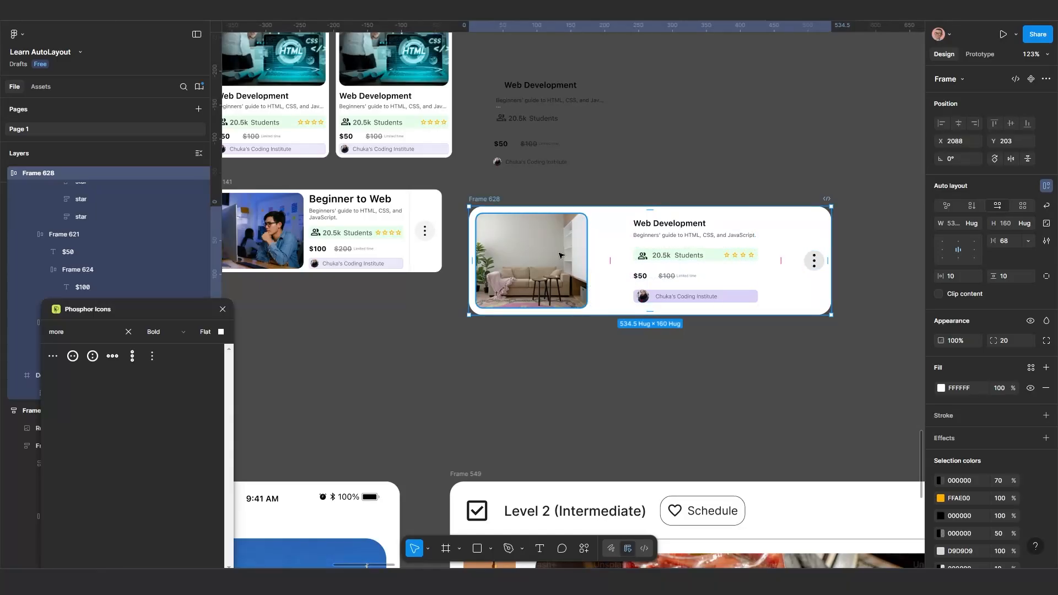
{"action": "scroll", "coordinate": [560, 255], "scroll_direction": "up", "scroll_amount": 3}
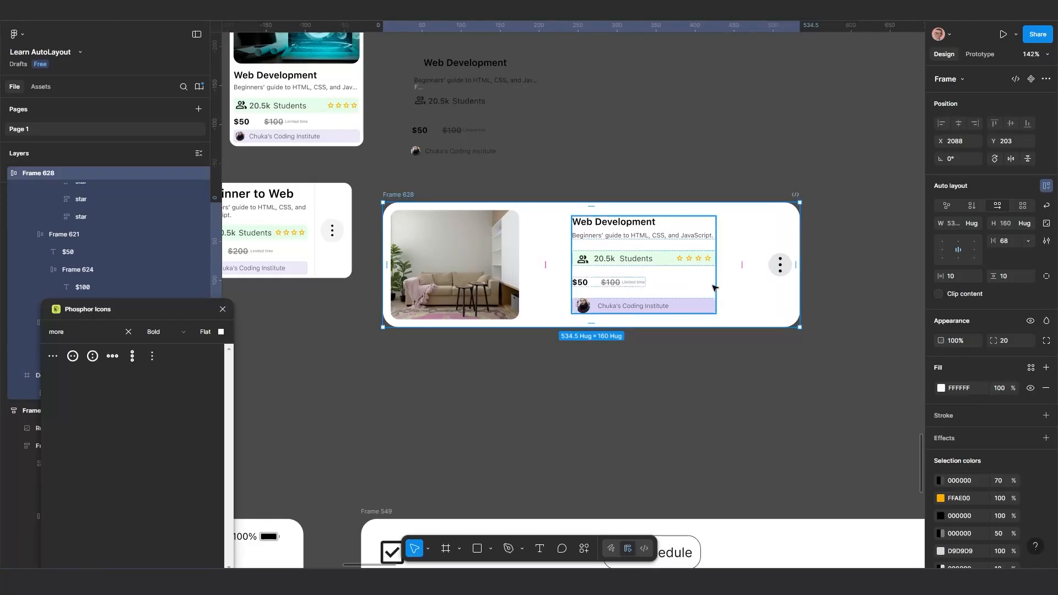
{"action": "key", "text": "ctrl+z"}
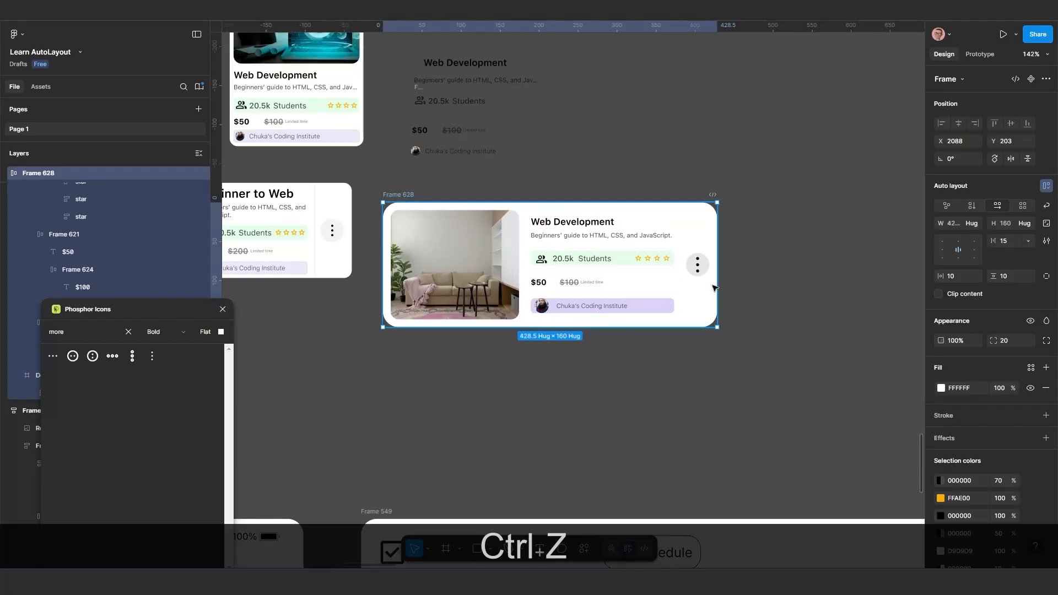
Wrap the room photo and the course details frame in a nested auto layout and align its contents top left
{"action": "left_click", "coordinate": [620, 272]}
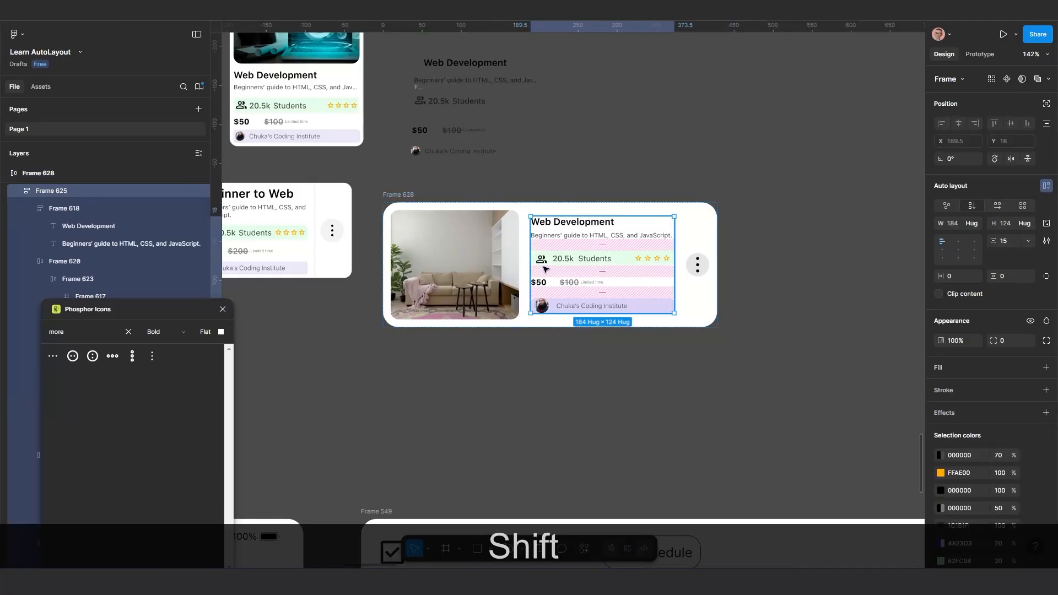
{"action": "left_click", "coordinate": [503, 264], "text": "shift"}
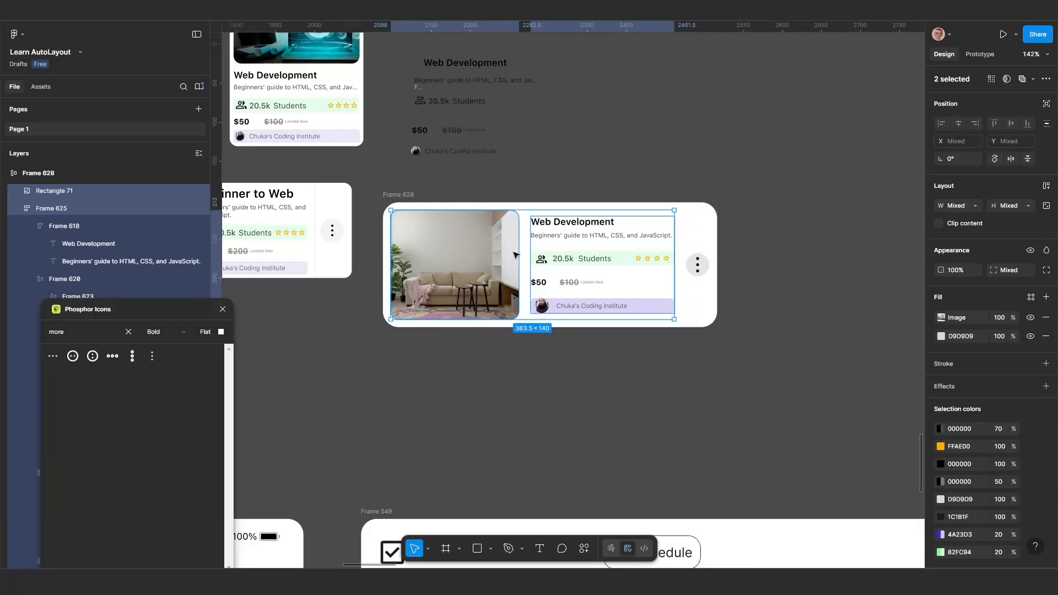
{"action": "key", "text": "shift+a"}
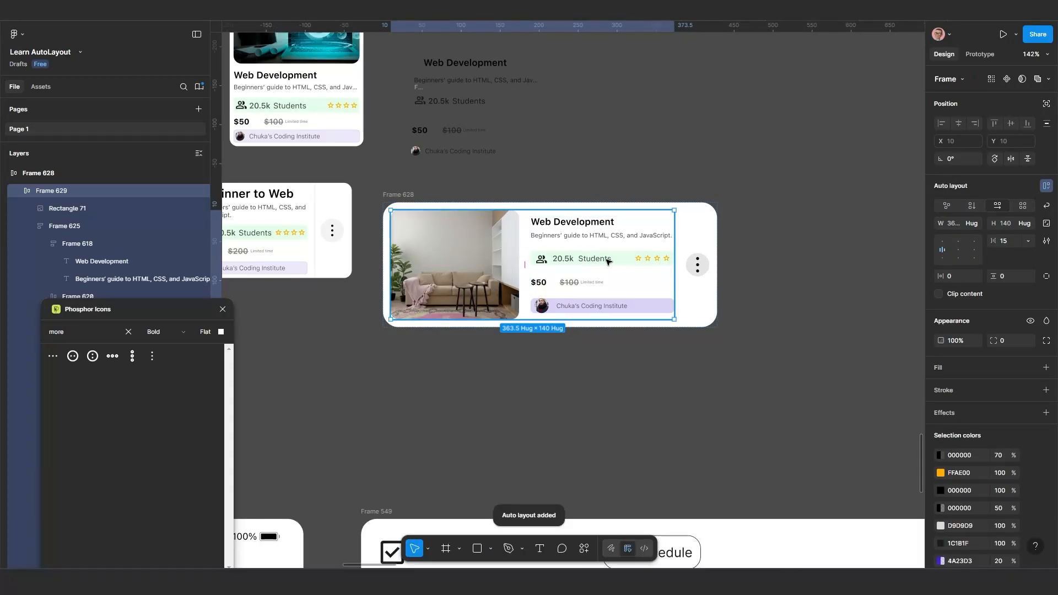
{"action": "left_click", "coordinate": [941, 243]}
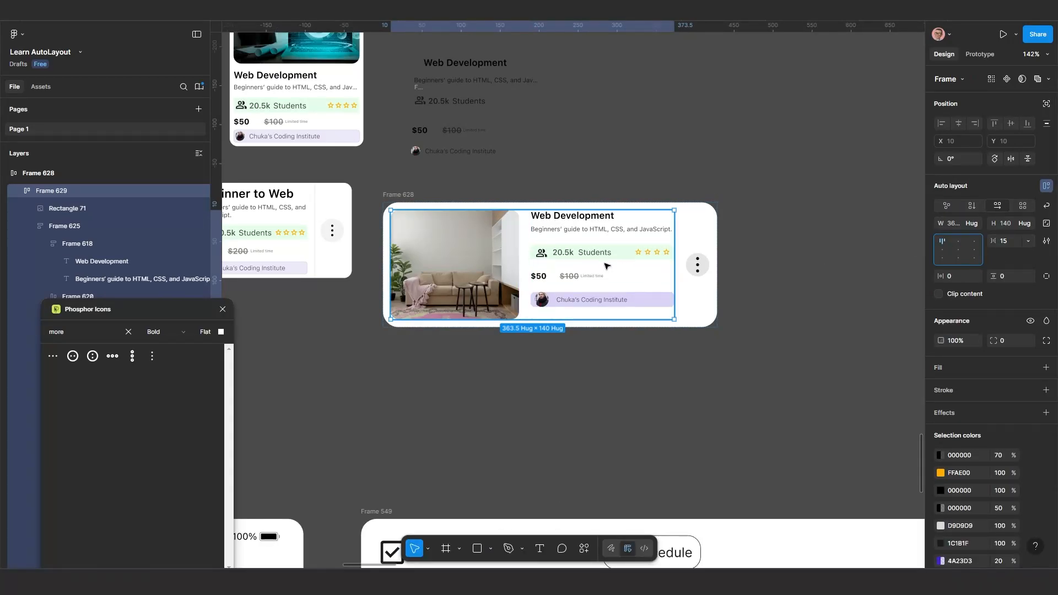
Try a gap of 44 between the nested photo-and-details frame and the dots icon in Frame 628, and undo it
{"action": "left_click", "coordinate": [405, 198]}
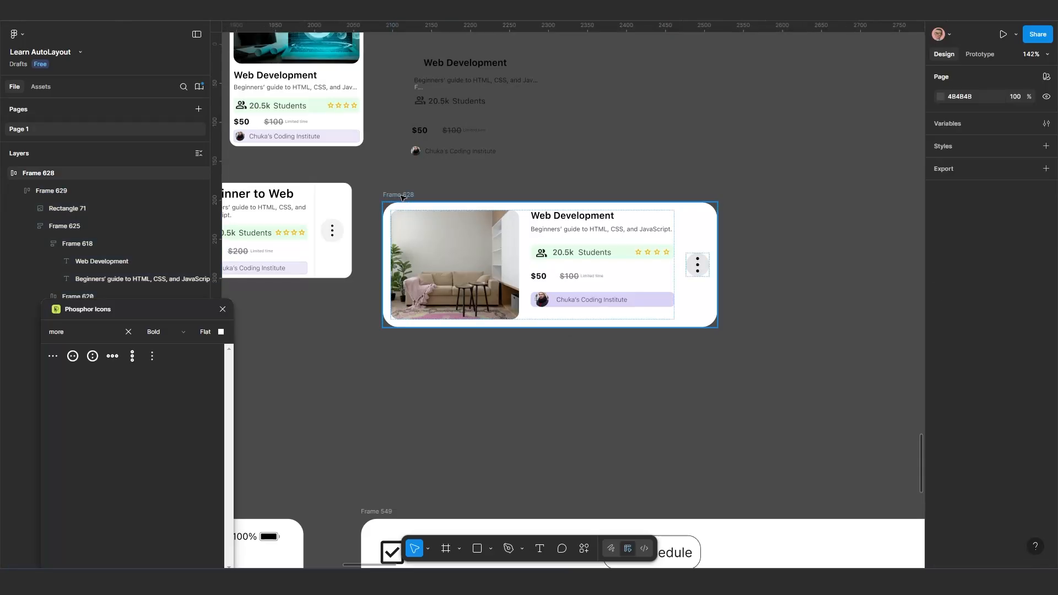
{"action": "left_click", "coordinate": [713, 236]}
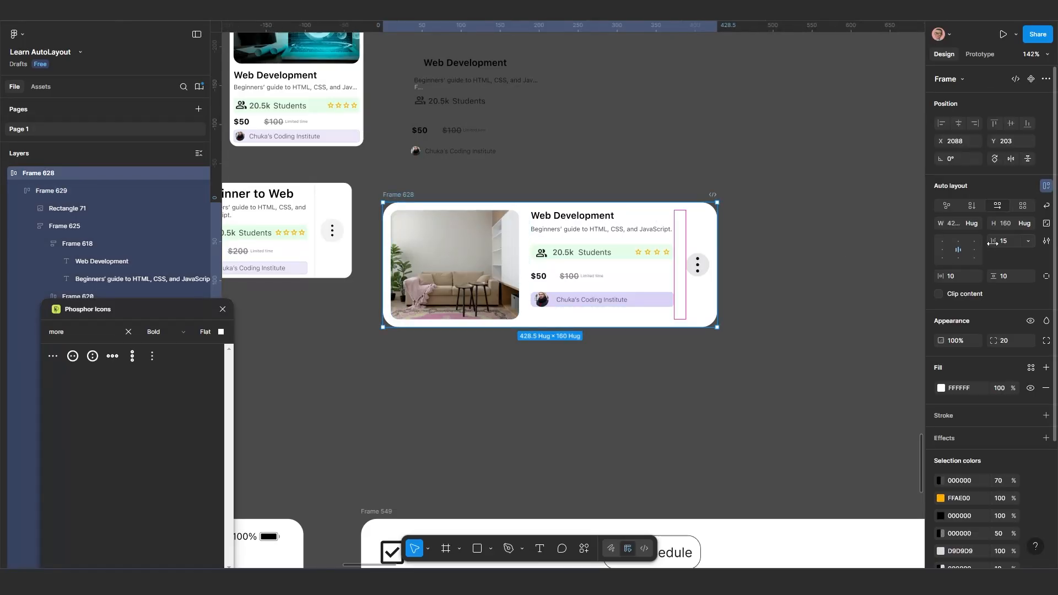
{"action": "left_click_drag", "start_coordinate": [995, 246], "coordinate": [1025, 249]}
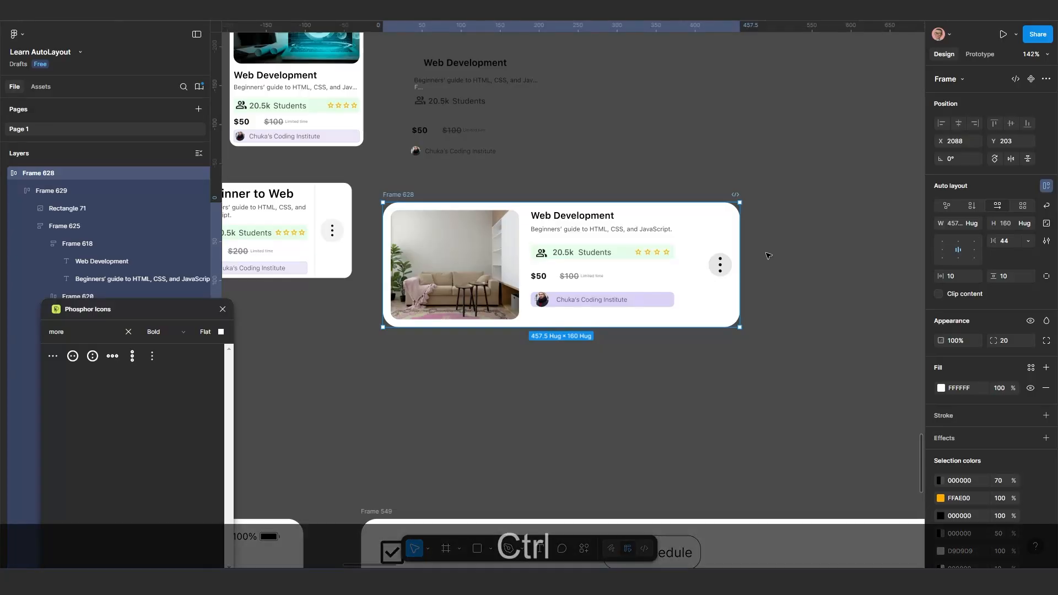
{"action": "key", "text": "ctrl+z"}
{"action": "key", "text": "ctrl+z"}
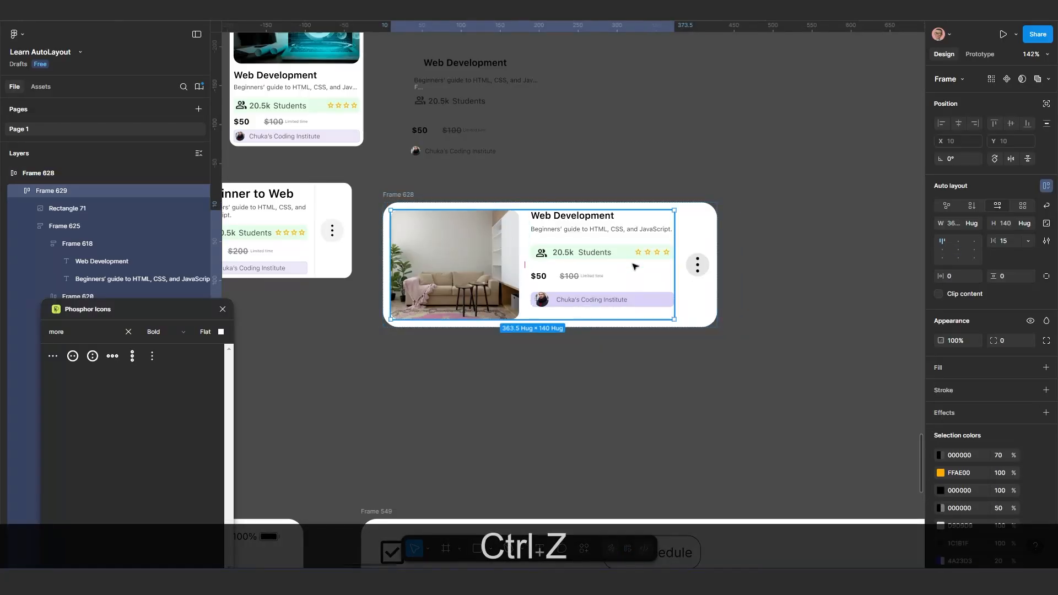
Try a gap of 62 between the photo and the course details inside the nested frame, and undo it
{"action": "left_click_drag", "start_coordinate": [995, 241], "coordinate": [1046, 243]}
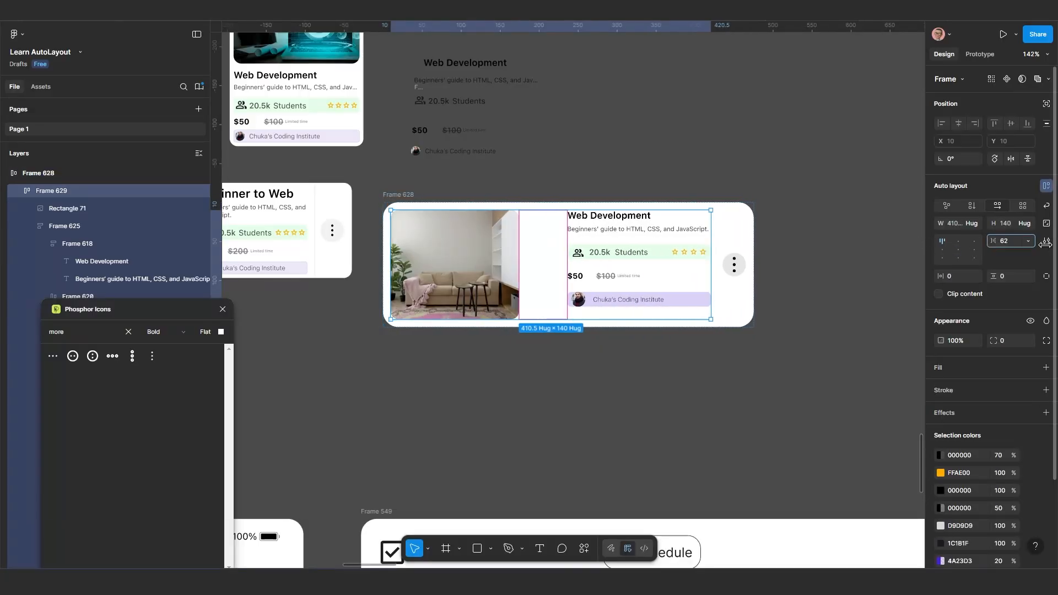
{"action": "key", "text": "ctrl+z"}
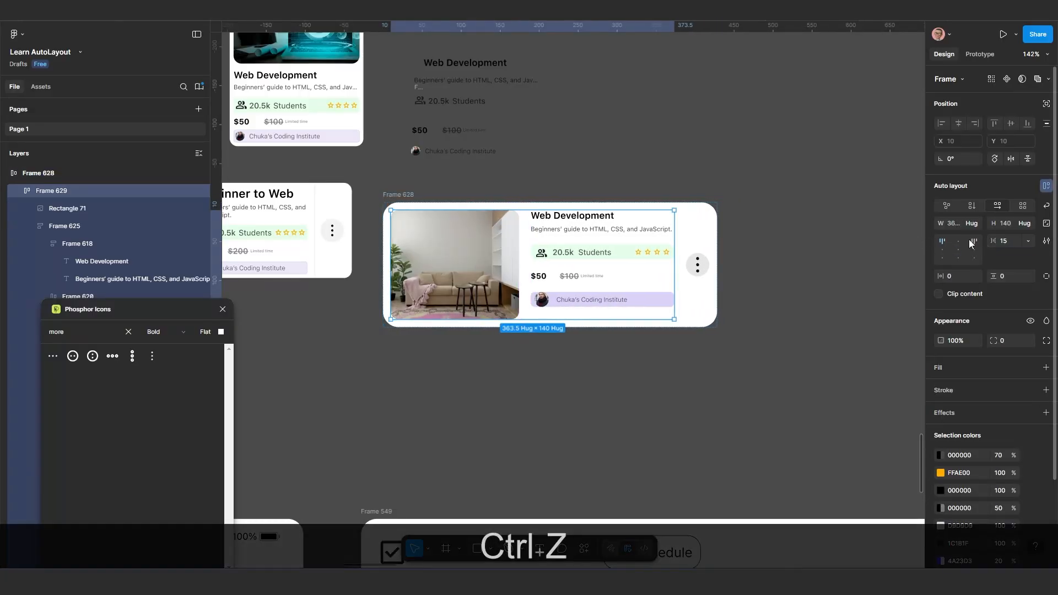
{"action": "left_click", "coordinate": [733, 201]}
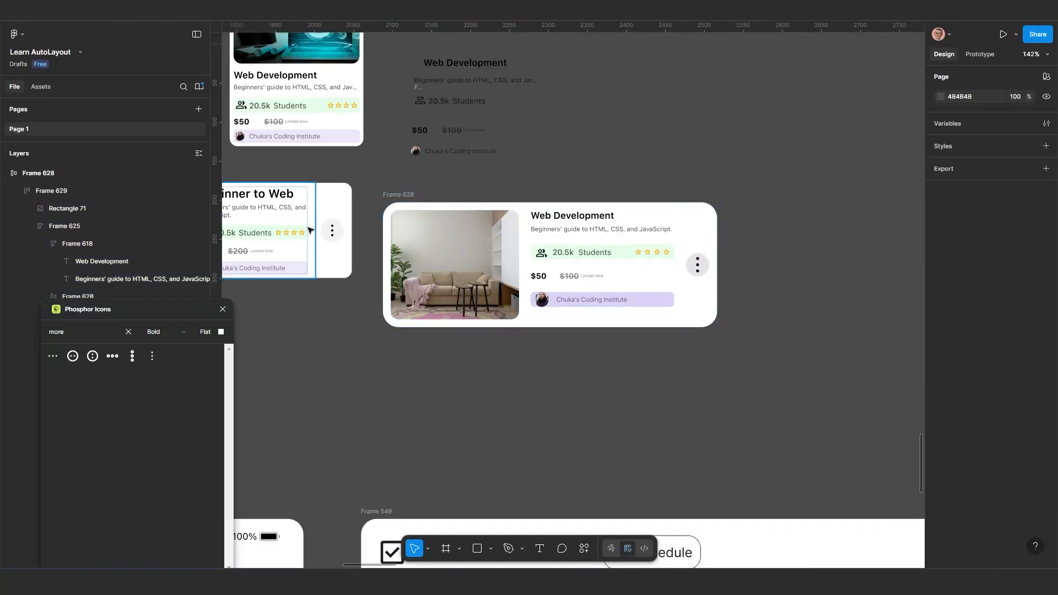
{"action": "scroll", "coordinate": [610, 273], "scroll_direction": "down", "scroll_amount": 1}
{"action": "left_click_drag", "start_coordinate": [613, 276], "coordinate": [632, 262]}
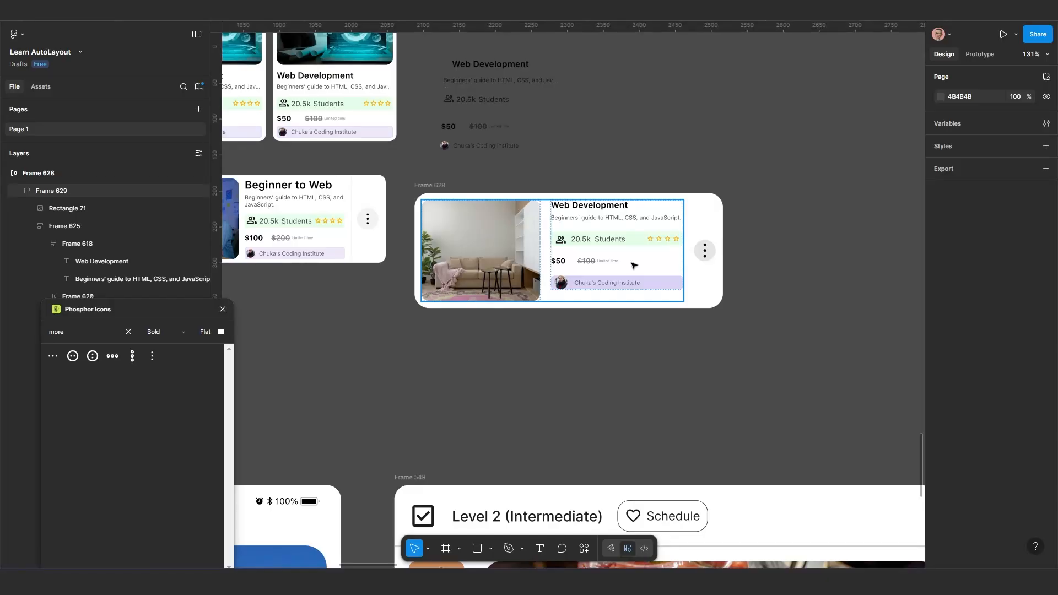
{"action": "scroll", "coordinate": [637, 239], "scroll_direction": "up", "scroll_amount": 1}
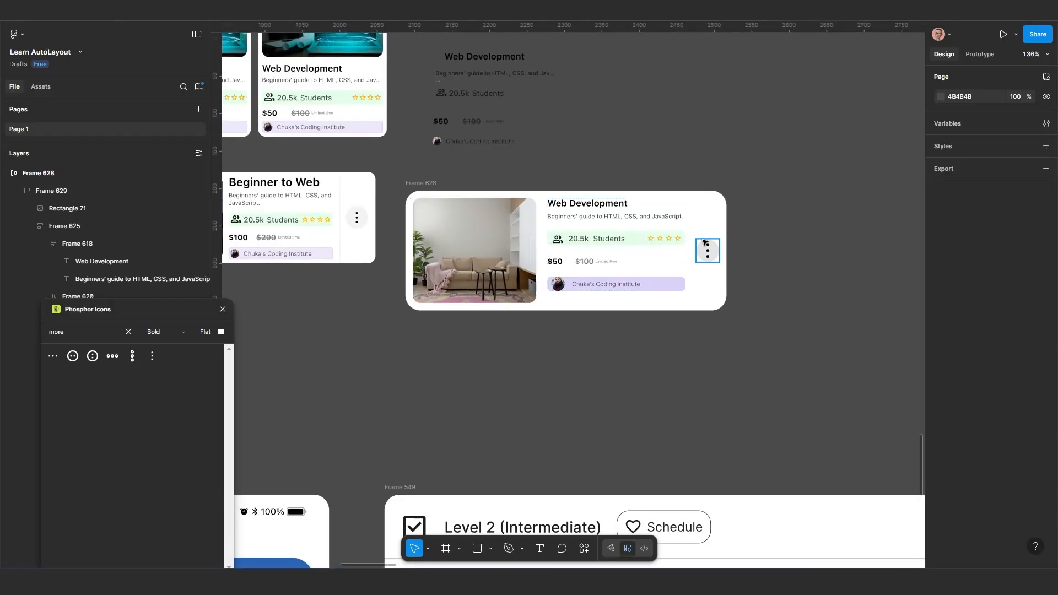
Add right padding of 10 to the nested frame holding the photo and the course details
{"action": "left_click", "coordinate": [652, 245]}
{"action": "scroll", "coordinate": [683, 265], "scroll_direction": "up", "scroll_amount": 1}
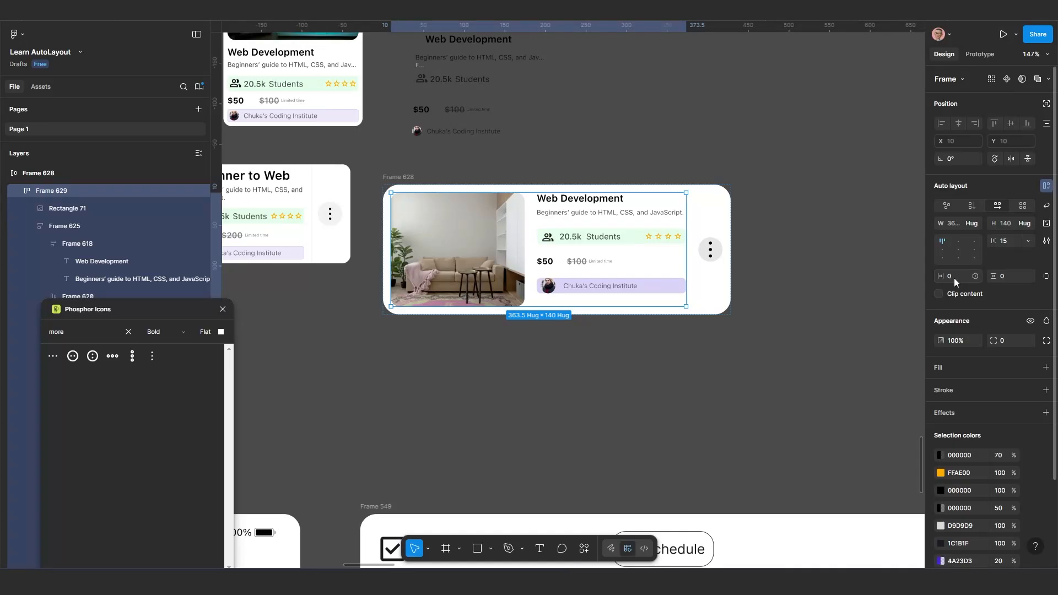
{"action": "left_click", "coordinate": [1046, 277]}
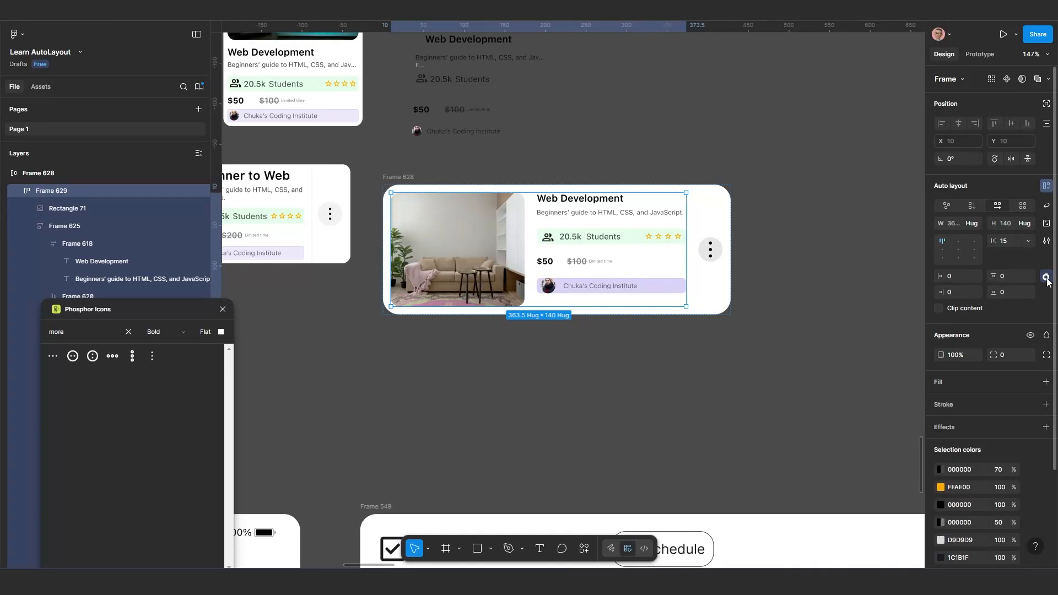
{"action": "left_click", "coordinate": [952, 292]}
{"action": "type", "text": "10"}
{"action": "key", "text": "Return"}
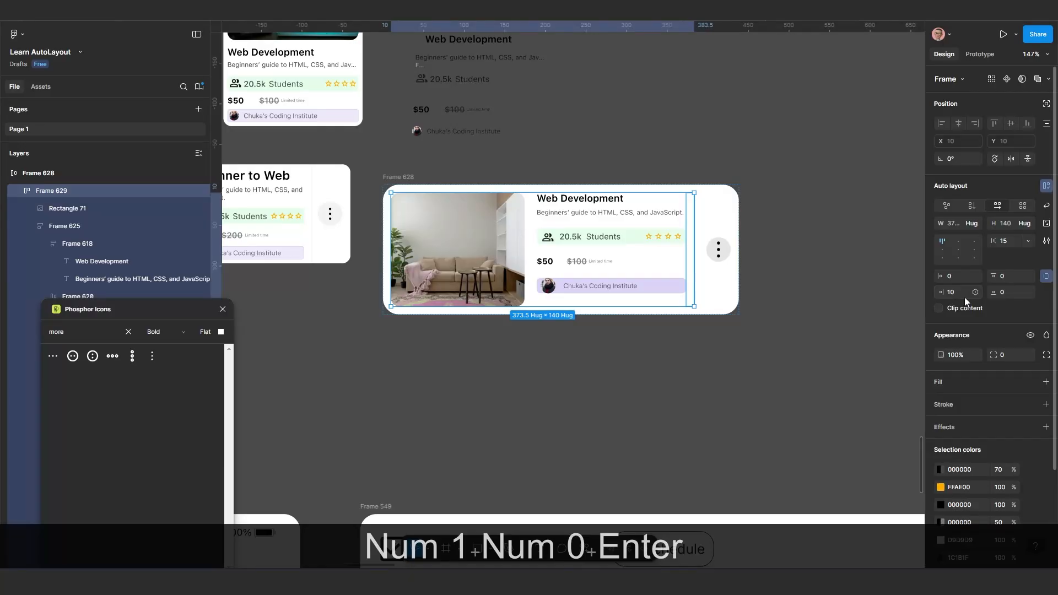
{"action": "left_click", "coordinate": [772, 306]}
Add a black inside stroke to the nested photo-and-details frame and restrict it to the right side
{"action": "left_click", "coordinate": [676, 257]}
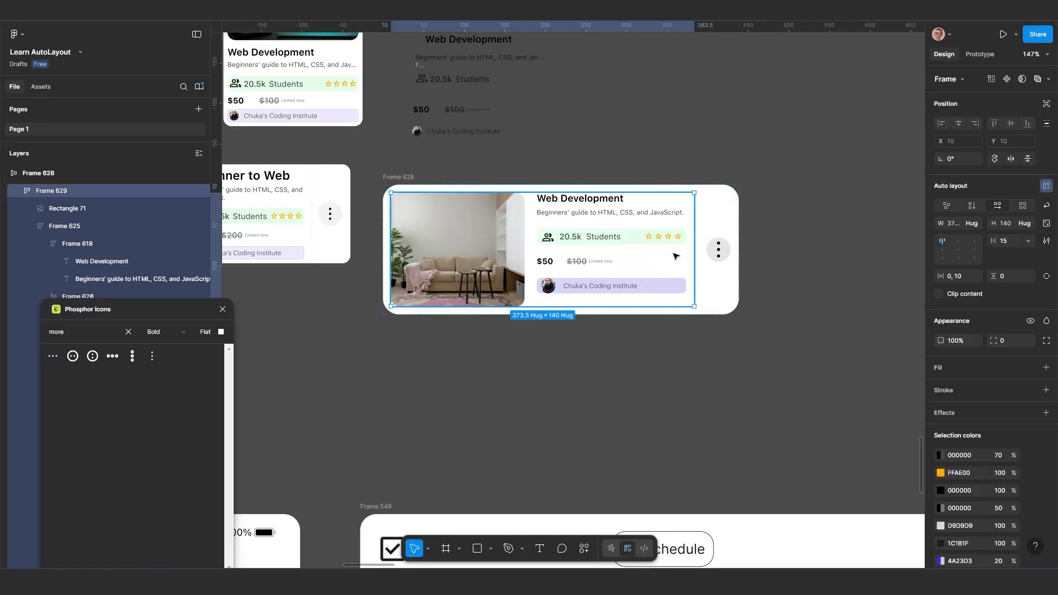
{"action": "left_click", "coordinate": [973, 404]}
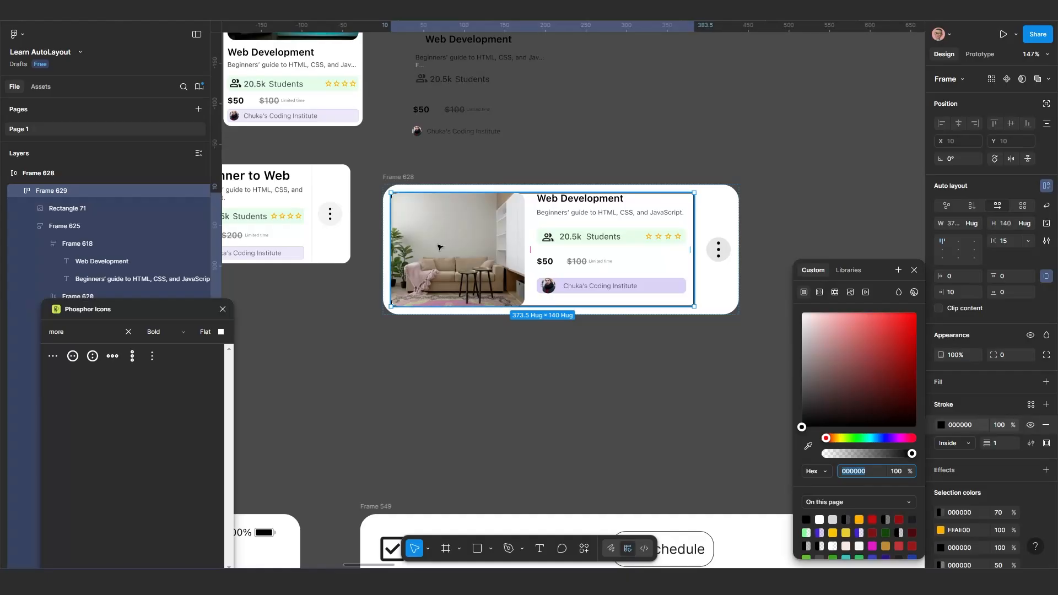
{"action": "scroll", "coordinate": [617, 346], "scroll_direction": "up", "scroll_amount": 1}
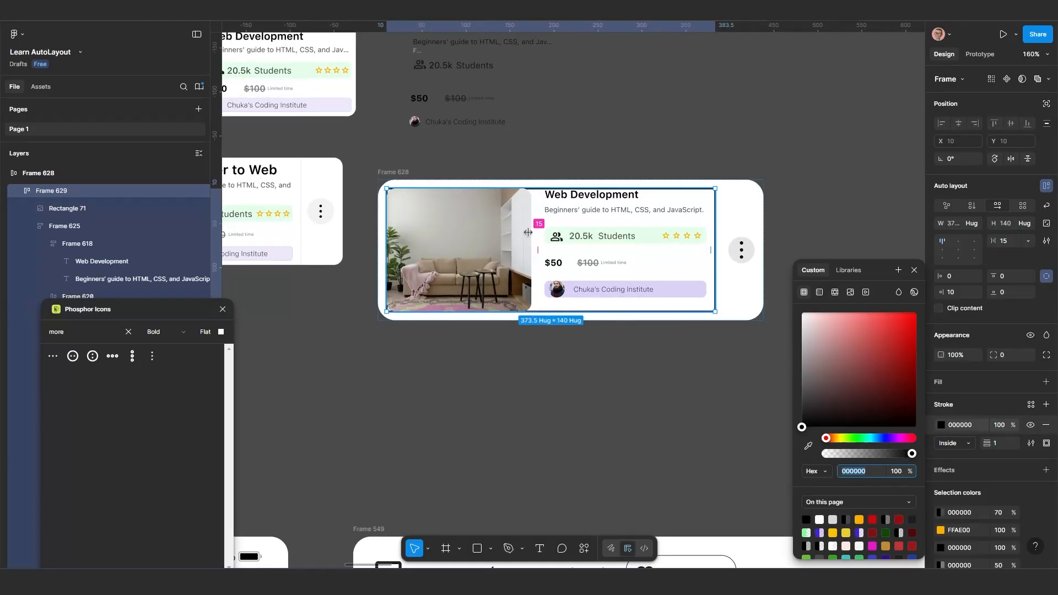
{"action": "left_click", "coordinate": [541, 352]}
{"action": "left_click", "coordinate": [599, 306]}
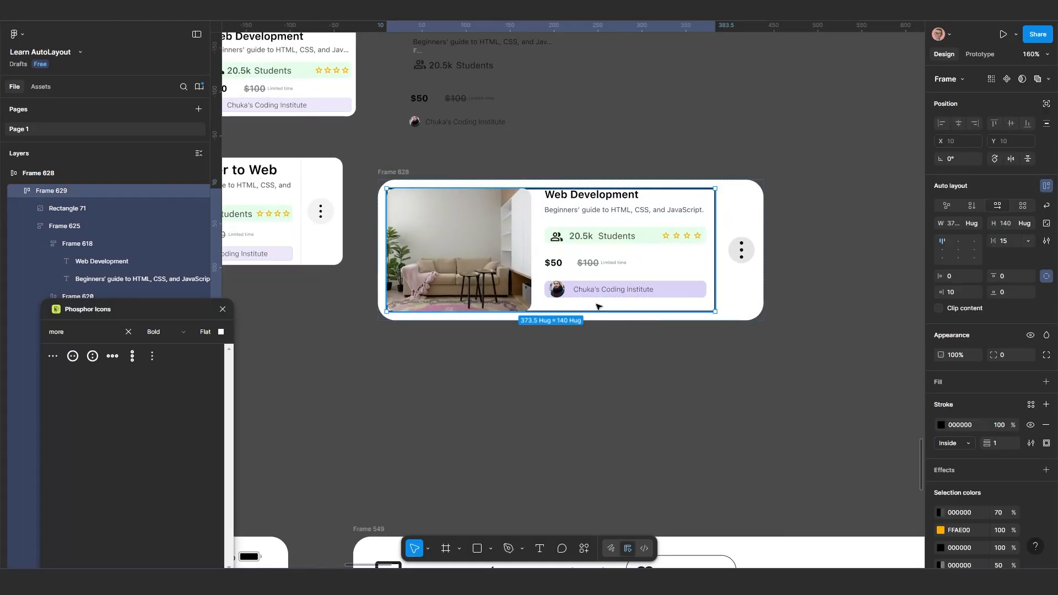
{"action": "left_click", "coordinate": [1046, 443]}
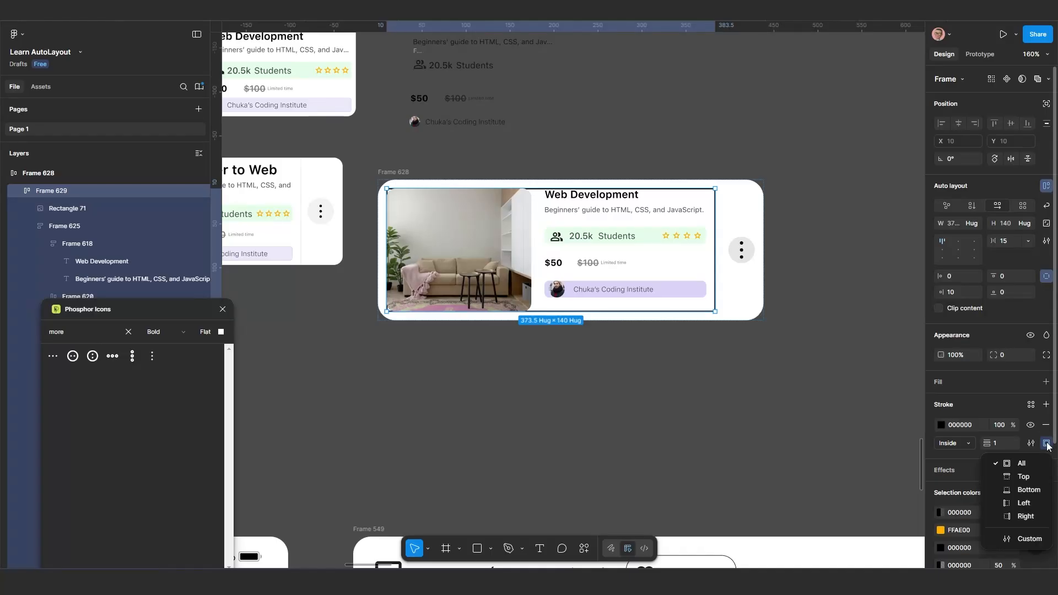
{"action": "left_click", "coordinate": [1026, 516]}
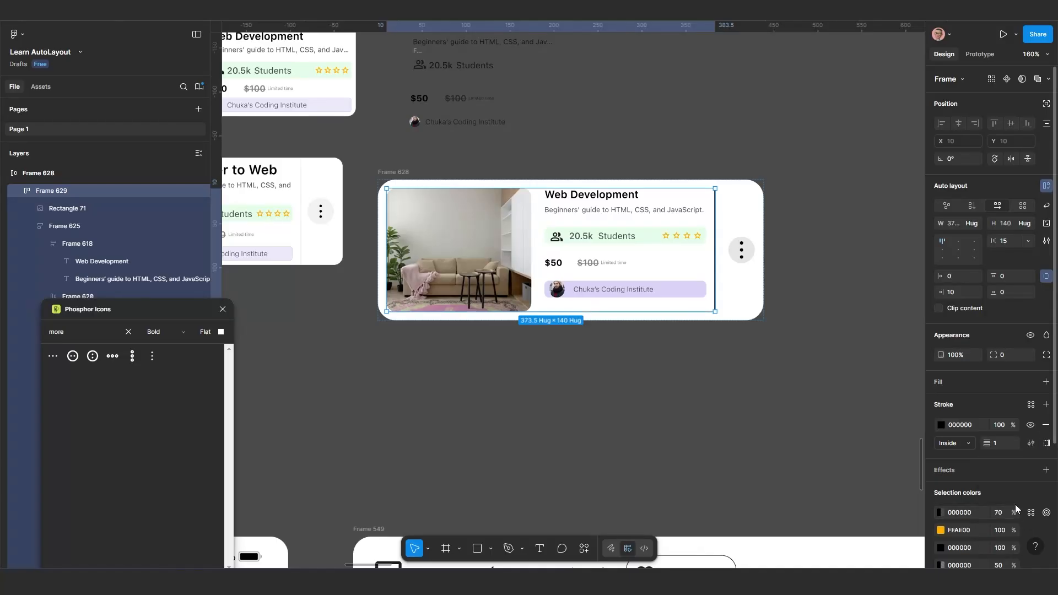
Set the nested frame's stroke weight to 0.5 and its stroke opacity to 50%
{"action": "left_click", "coordinate": [997, 442]}
{"action": "type", "text": ".5"}
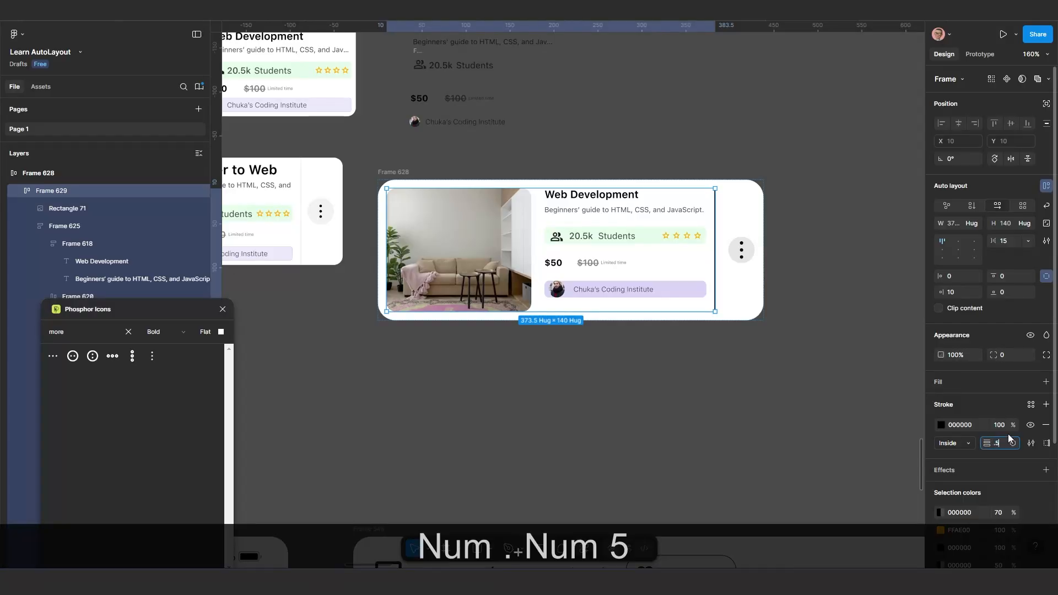
{"action": "key", "text": "Return"}
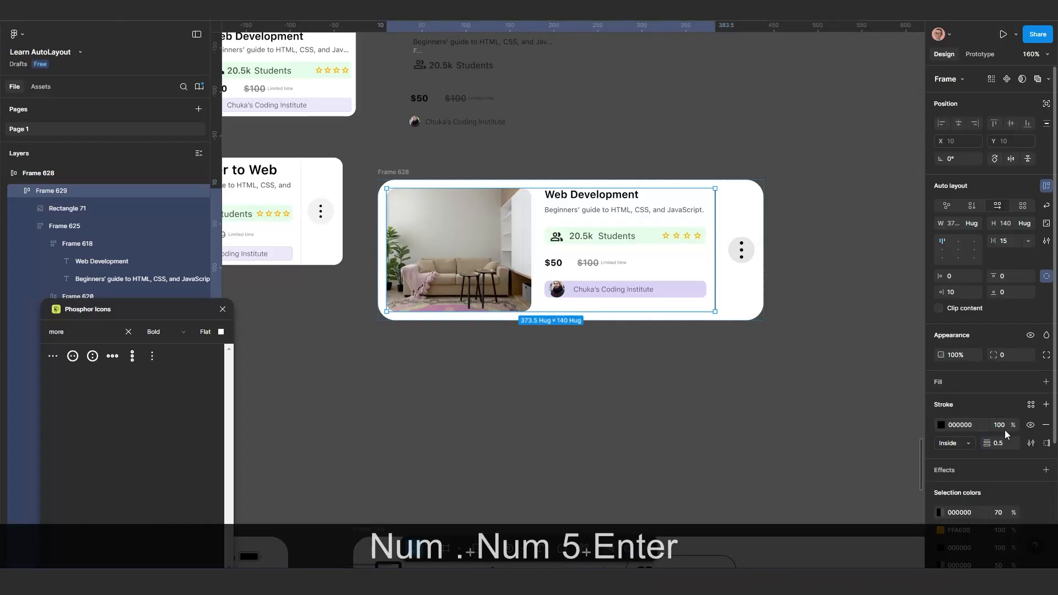
{"action": "left_click", "coordinate": [1003, 428]}
{"action": "type", "text": "50"}
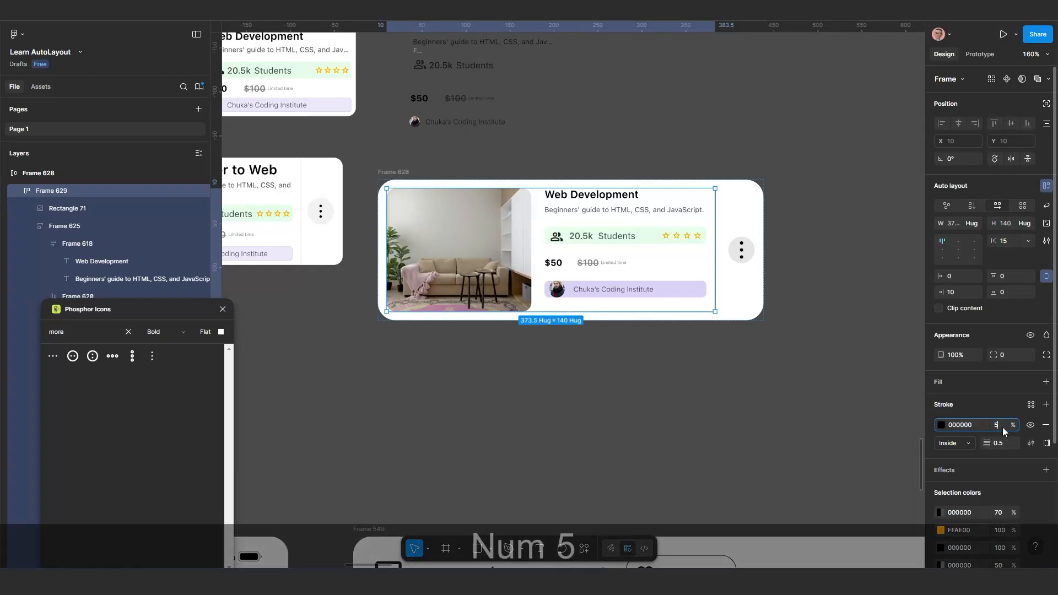
{"action": "key", "text": "Return"}
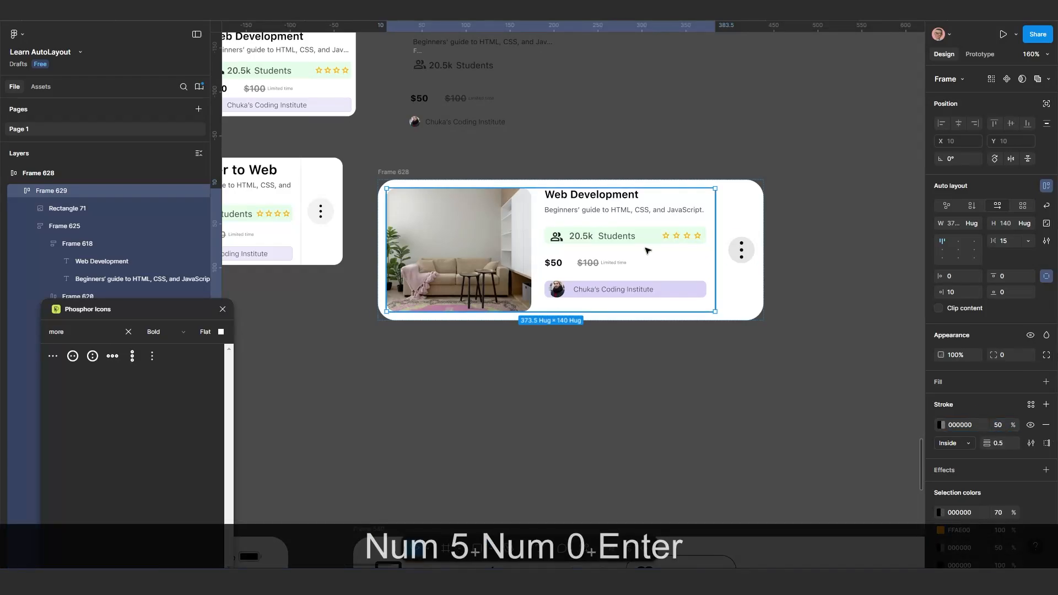
{"action": "left_click", "coordinate": [719, 389]}
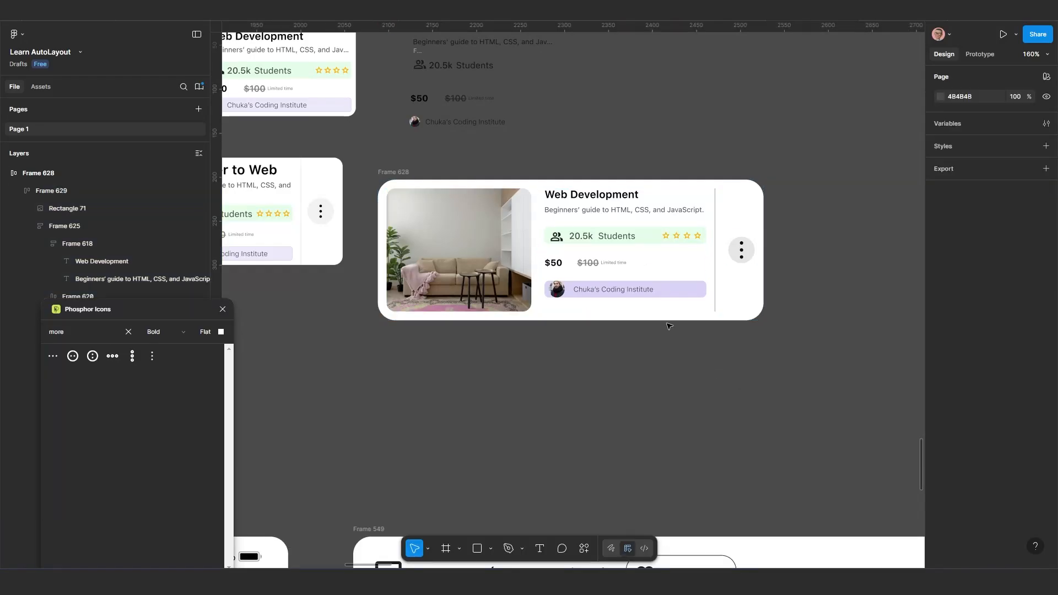
Set Frame 628's auto layout gap to 10 between the nested frame and the dots icon
{"action": "left_click", "coordinate": [751, 298]}
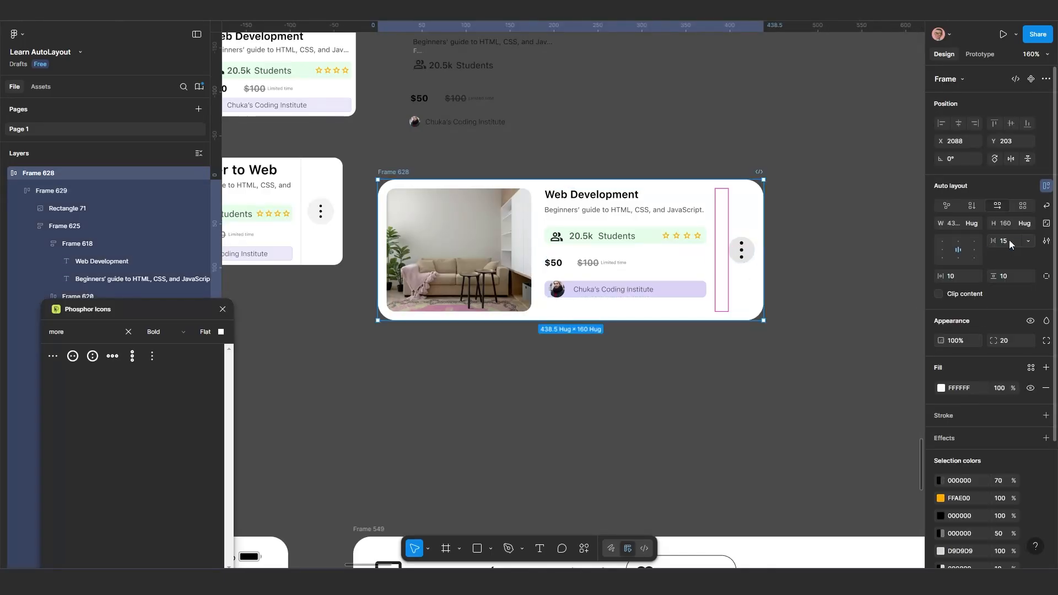
{"action": "type", "text": "10"}
{"action": "key", "text": "Return"}
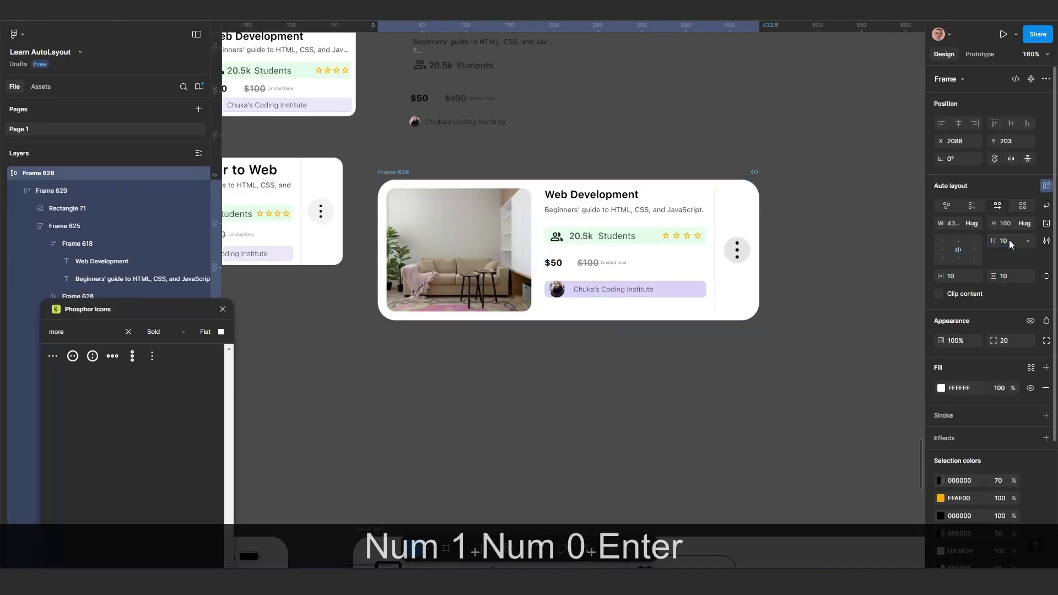
{"action": "scroll", "coordinate": [779, 342], "scroll_direction": "down", "scroll_amount": 3}
{"action": "scroll", "coordinate": [785, 367], "scroll_direction": "down", "scroll_amount": 1}
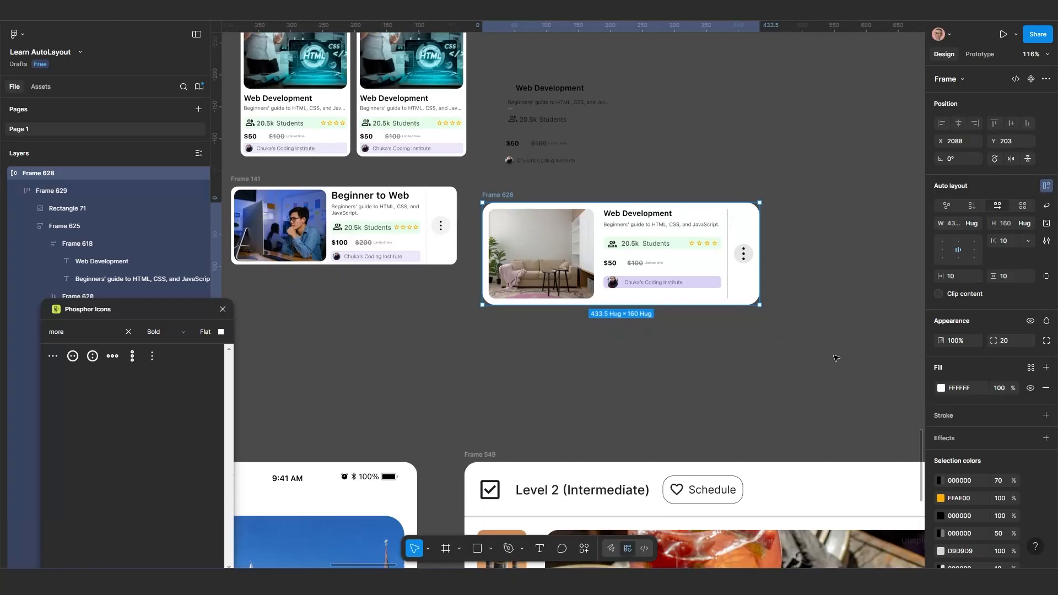
{"action": "key", "text": "Escape"}
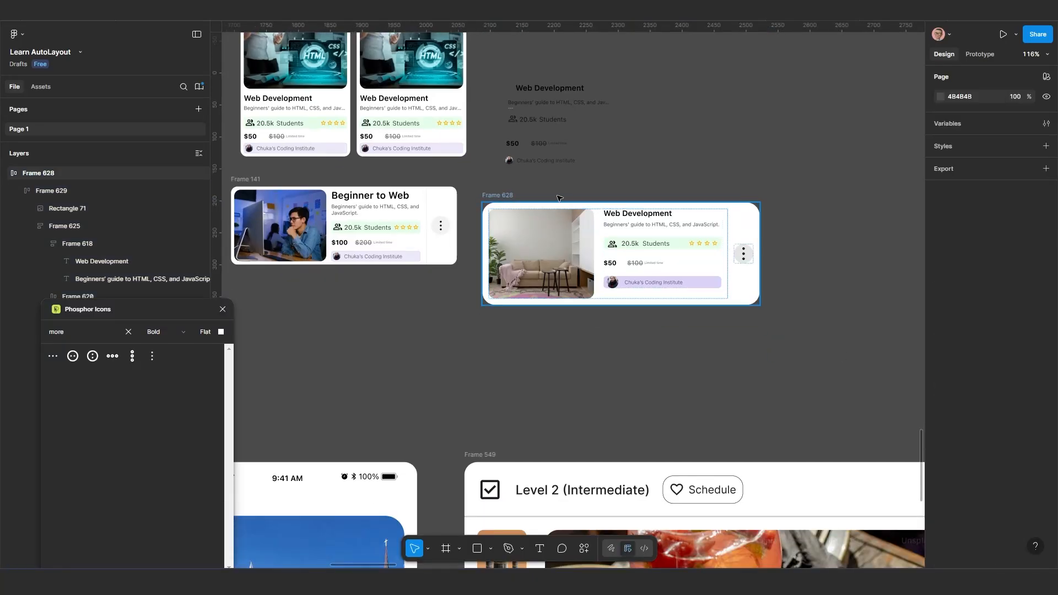
Move Frame 628 farther away from Frame 141 on the canvas, to about X 2177, Y 202
{"action": "left_click", "coordinate": [559, 198]}
{"action": "scroll", "coordinate": [668, 298], "scroll_direction": "down", "scroll_amount": 2}
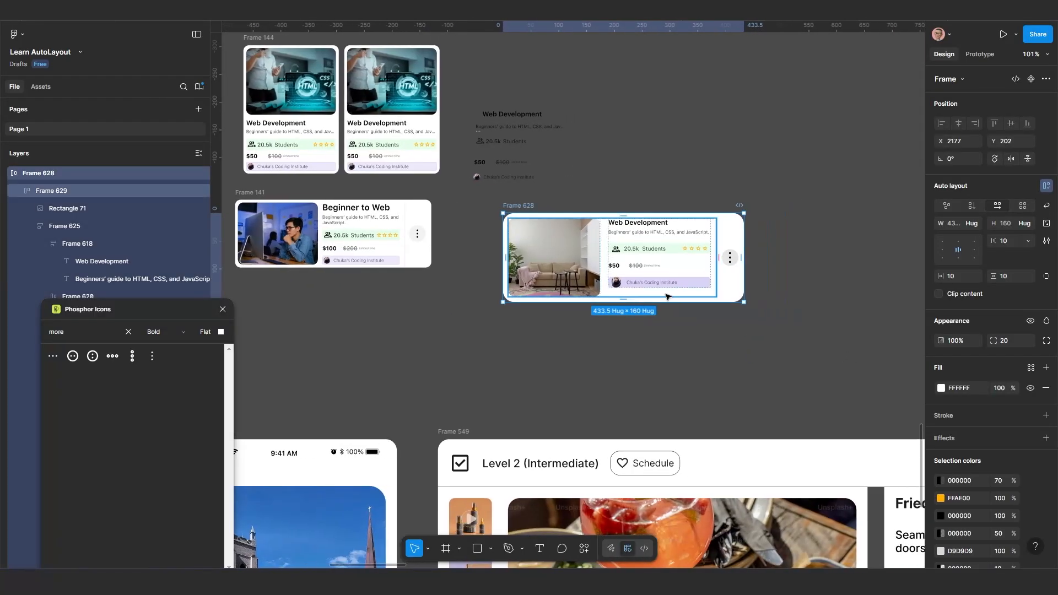
{"action": "scroll", "coordinate": [668, 297], "scroll_direction": "up", "scroll_amount": 1}
{"action": "scroll", "coordinate": [765, 305], "scroll_direction": "right", "scroll_amount": 2}
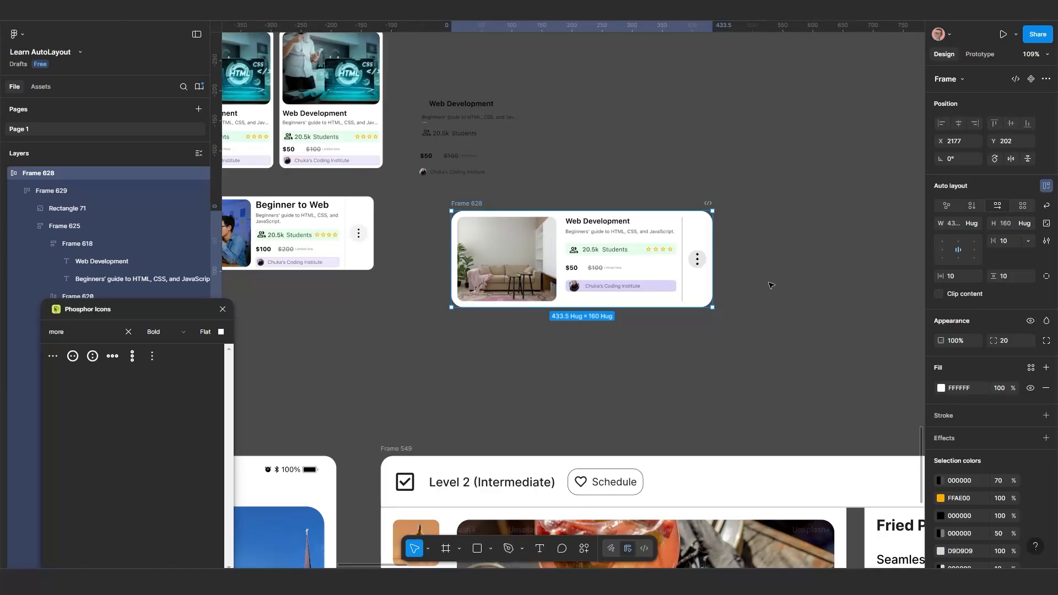
Try narrowing Frame 628 to a width of about 283 and undo the resize
{"action": "scroll", "coordinate": [755, 283], "scroll_direction": "up", "scroll_amount": 3}
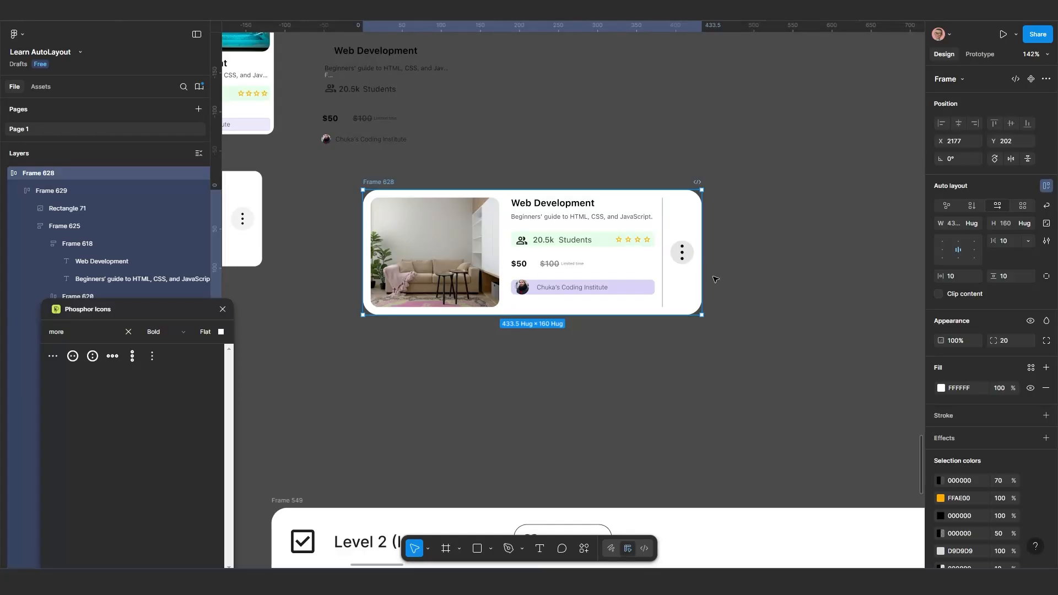
{"action": "left_click_drag", "start_coordinate": [663, 283], "coordinate": [584, 280]}
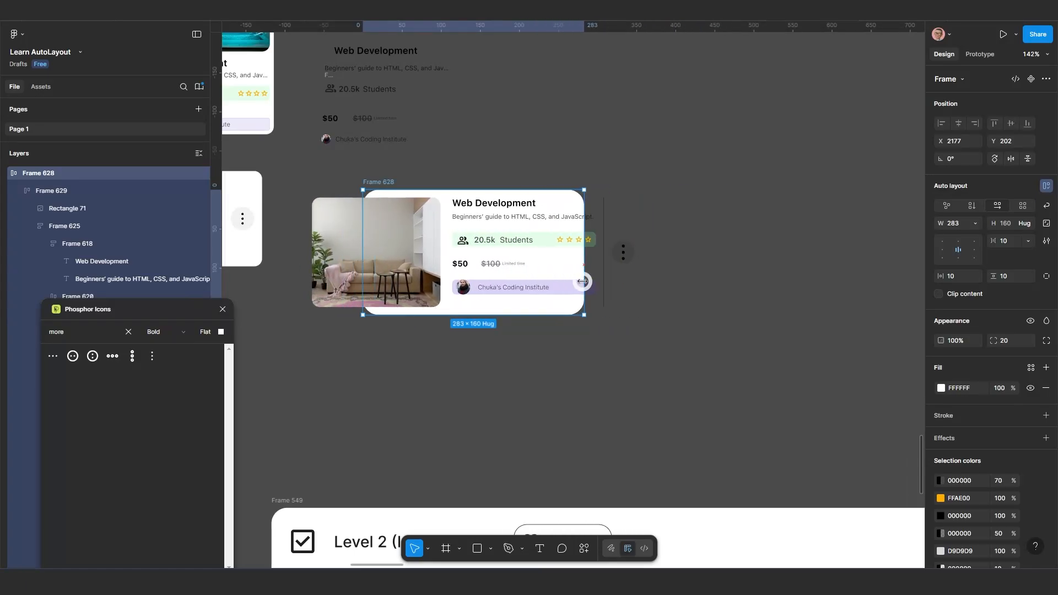
{"action": "key", "text": "ctrl+z"}
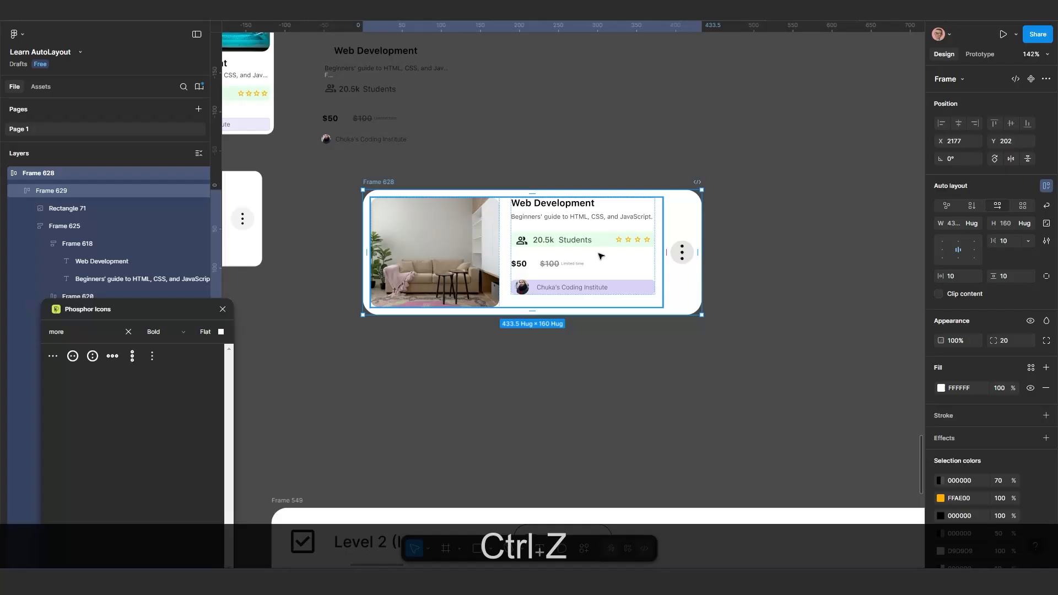
Set the room photo's width to Fill container inside the nested frame
{"action": "double_click", "coordinate": [477, 256]}
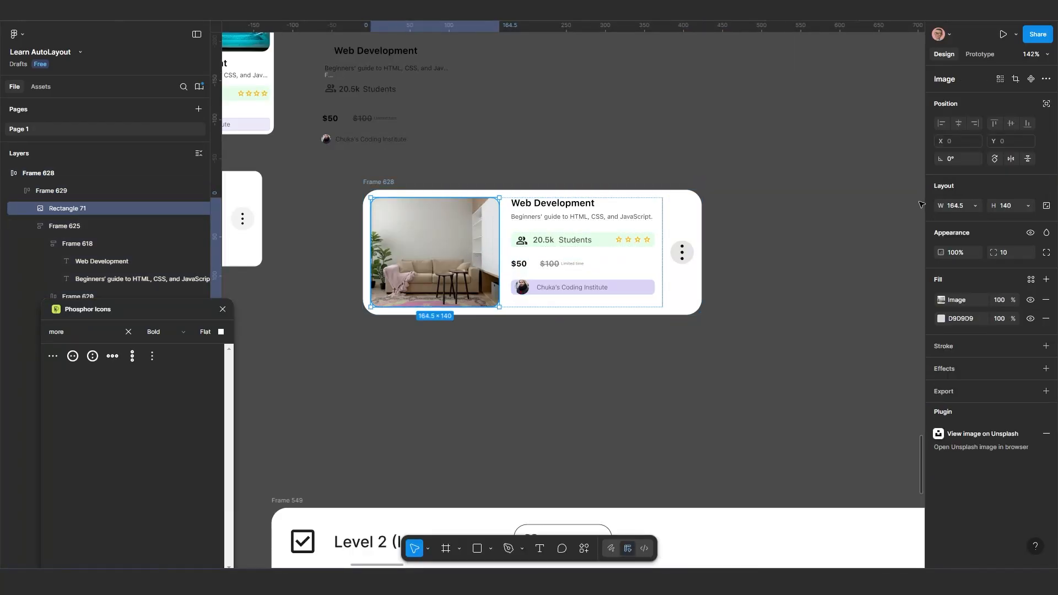
{"action": "left_click", "coordinate": [974, 207]}
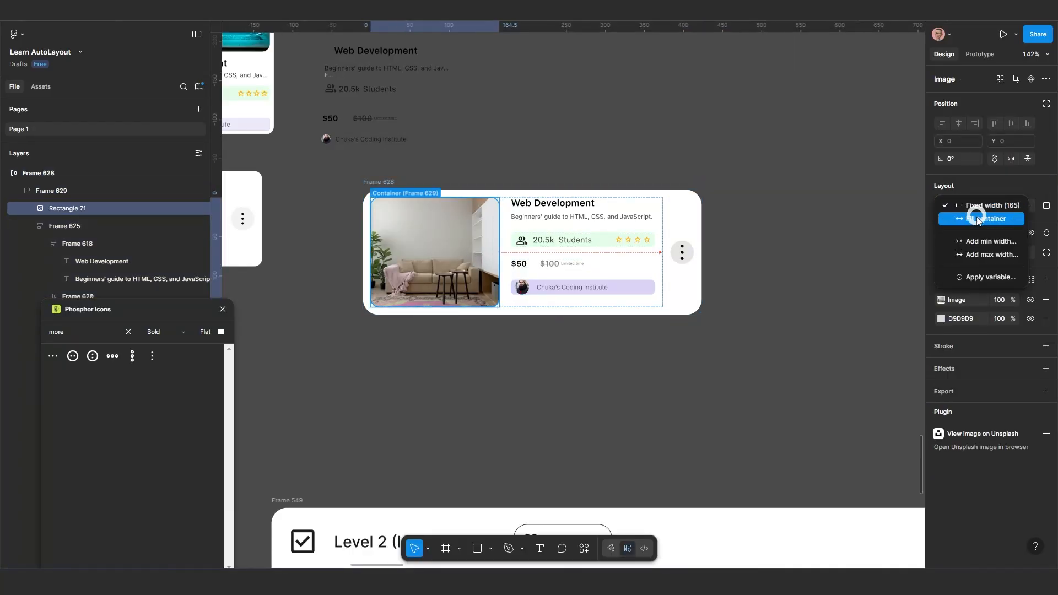
{"action": "left_click", "coordinate": [970, 222]}
Try narrowing Frame 628 to a width of about 235 and undo the change
{"action": "left_click", "coordinate": [390, 182]}
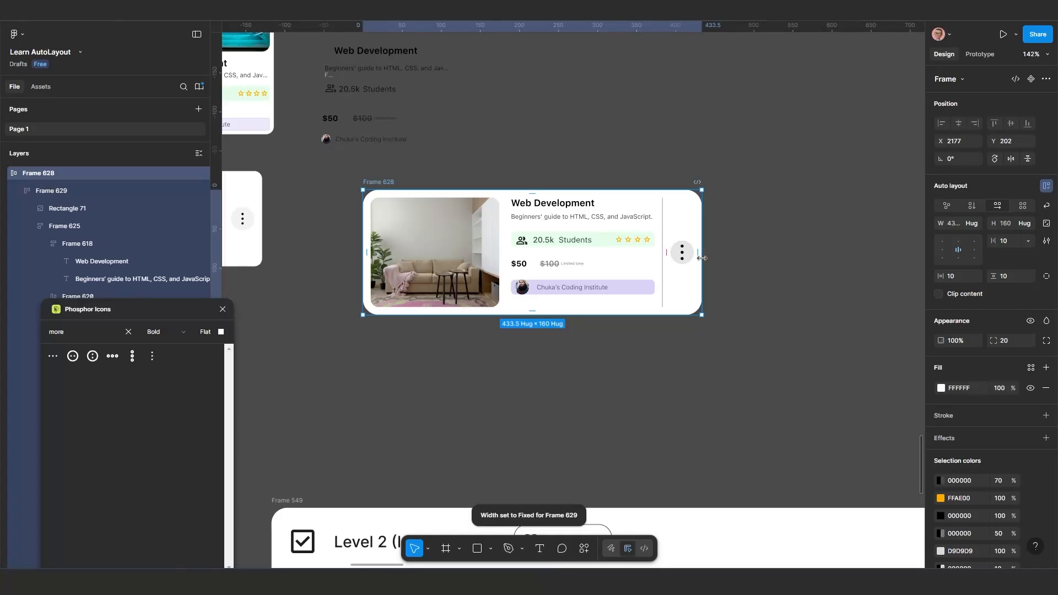
{"action": "left_click_drag", "start_coordinate": [702, 258], "coordinate": [546, 263]}
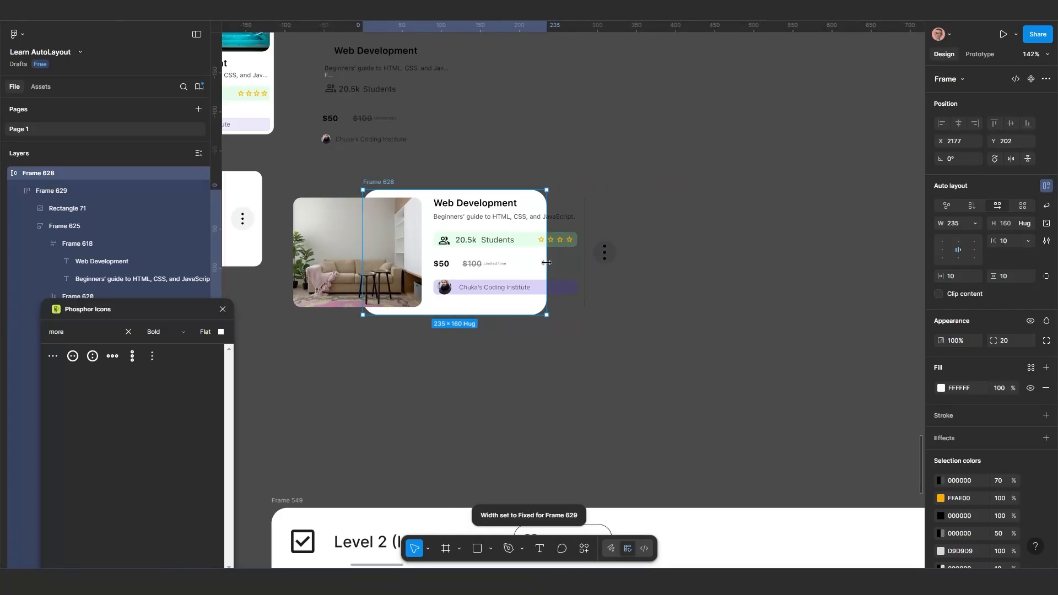
{"action": "key", "text": "ctrl+z"}
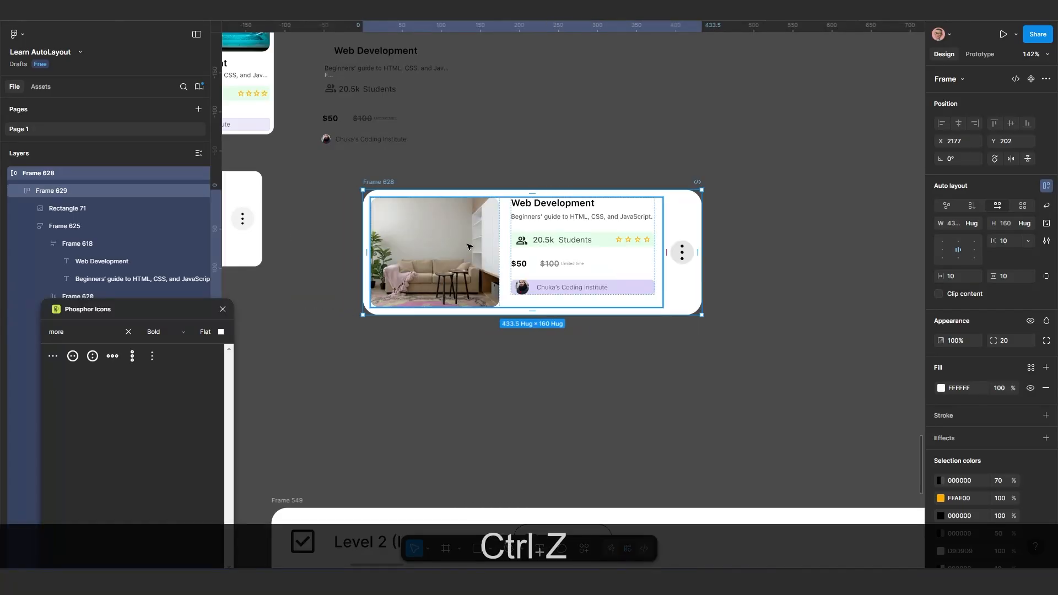
Set the width of the nested photo-and-details frame to Fill container within Frame 628
{"action": "double_click", "coordinate": [606, 238]}
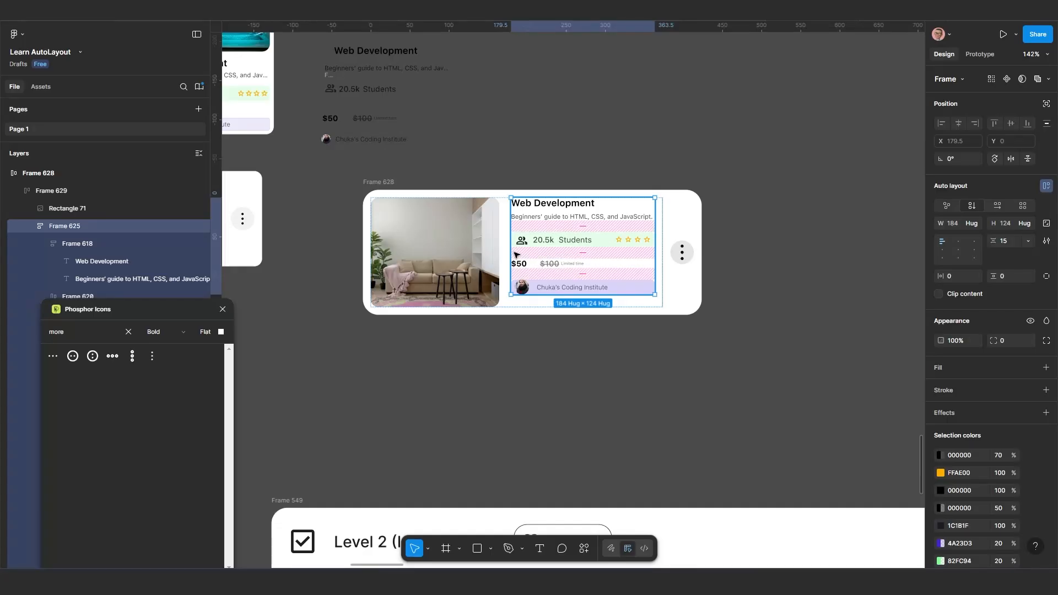
{"action": "left_click", "coordinate": [555, 333]}
{"action": "left_click", "coordinate": [540, 298]}
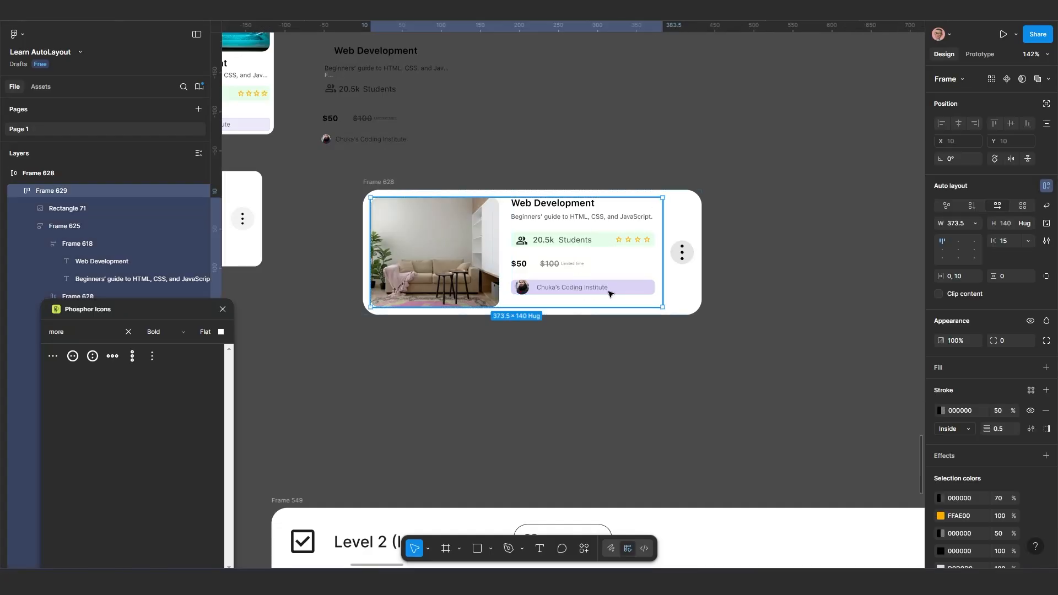
{"action": "left_click", "coordinate": [981, 223]}
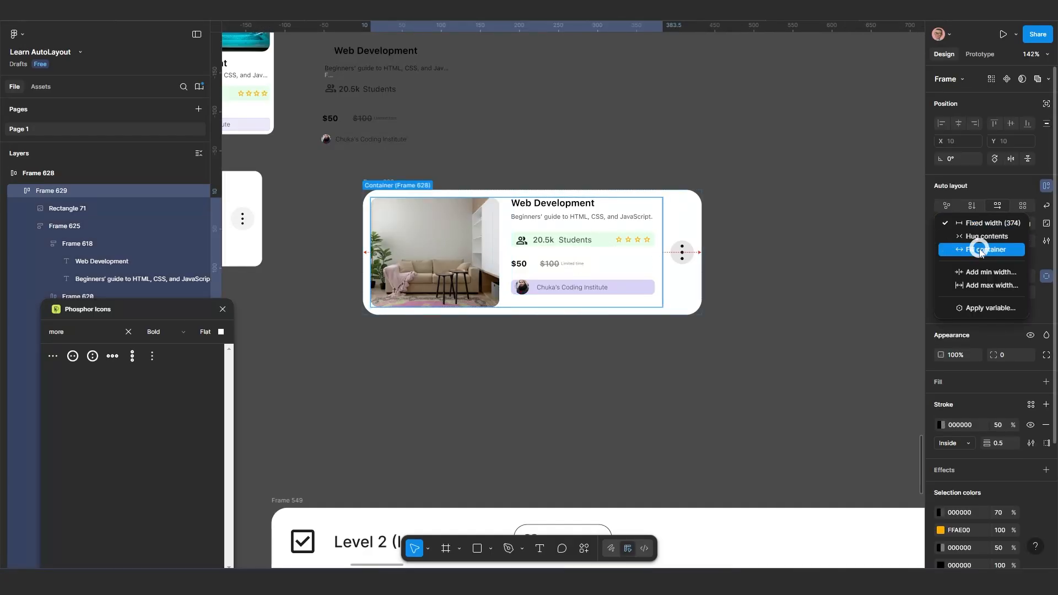
{"action": "left_click", "coordinate": [981, 249]}
Try narrowing Frame 628 with the nested frame set to fill it, and undo the resize
{"action": "left_click", "coordinate": [387, 186]}
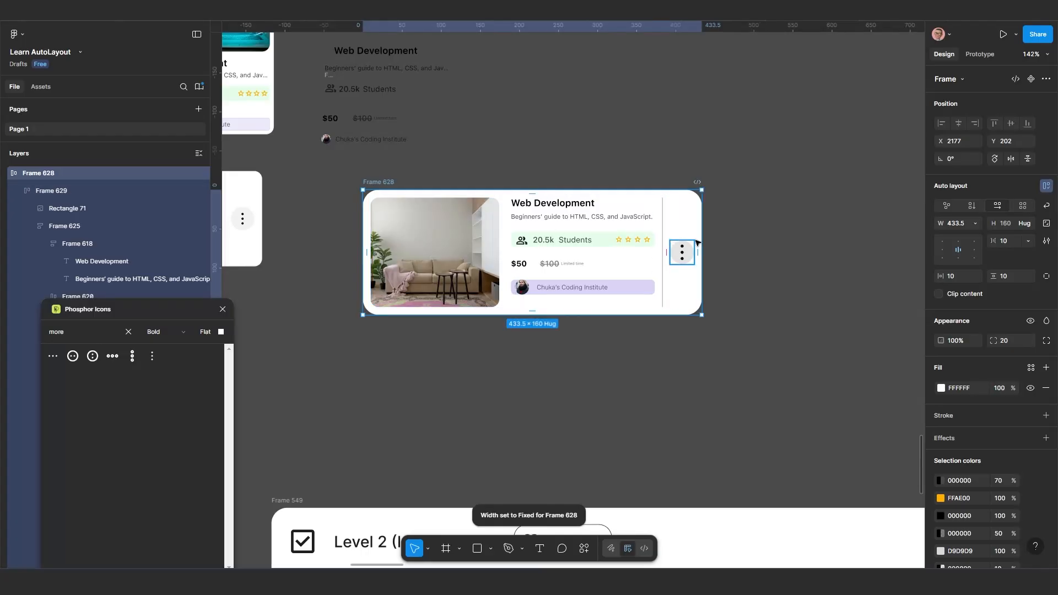
{"action": "left_click_drag", "start_coordinate": [700, 237], "coordinate": [588, 240]}
{"action": "key", "text": "ctrl+z"}
{"action": "key", "text": "ctrl+z"}
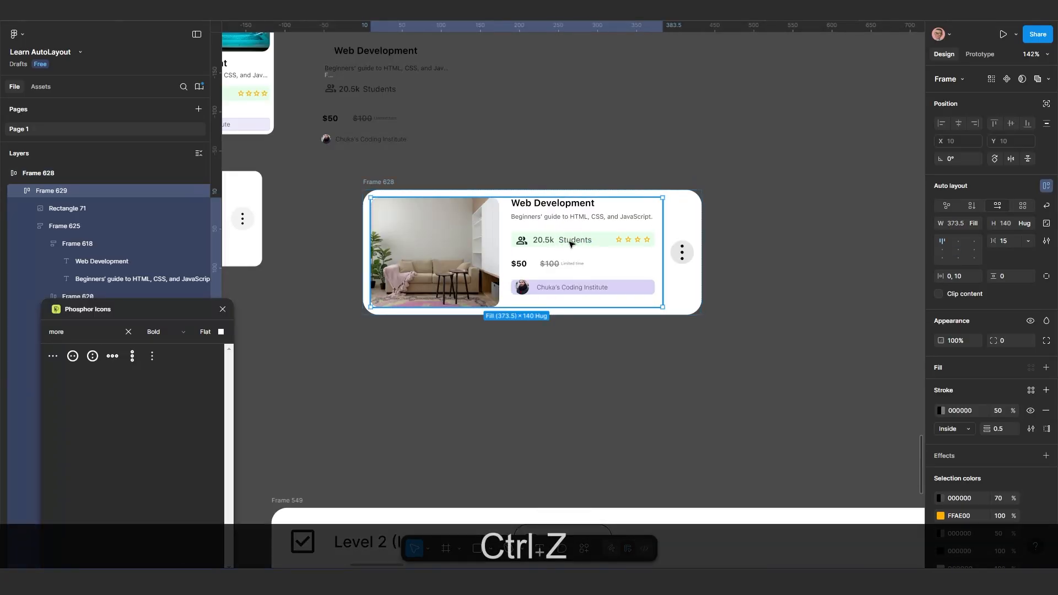
Set the course details frame's width to Fill container inside the nested frame
{"action": "left_click", "coordinate": [571, 243]}
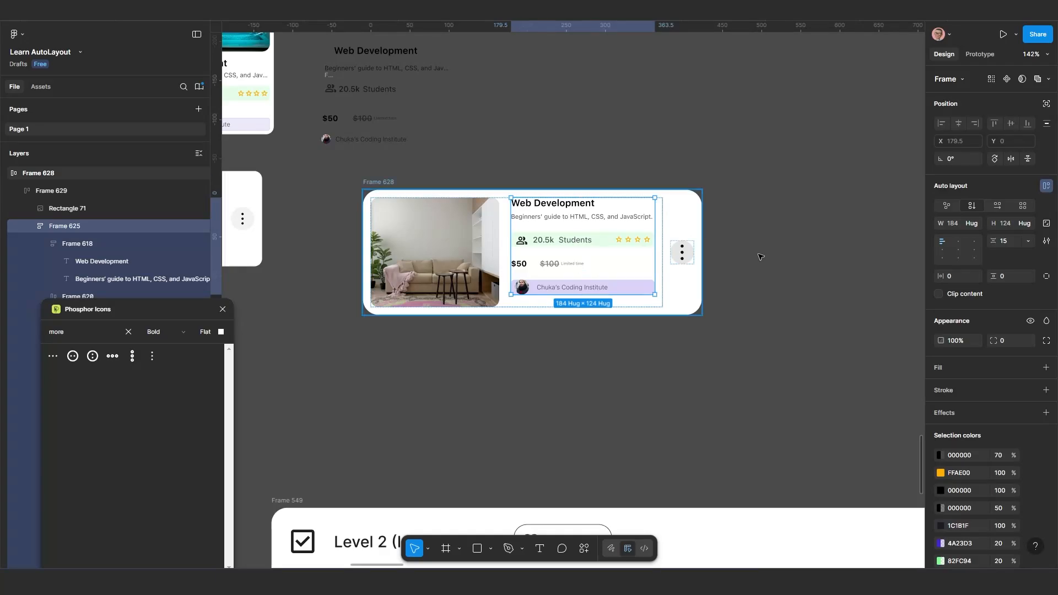
{"action": "left_click", "coordinate": [977, 223]}
{"action": "left_click", "coordinate": [978, 236]}
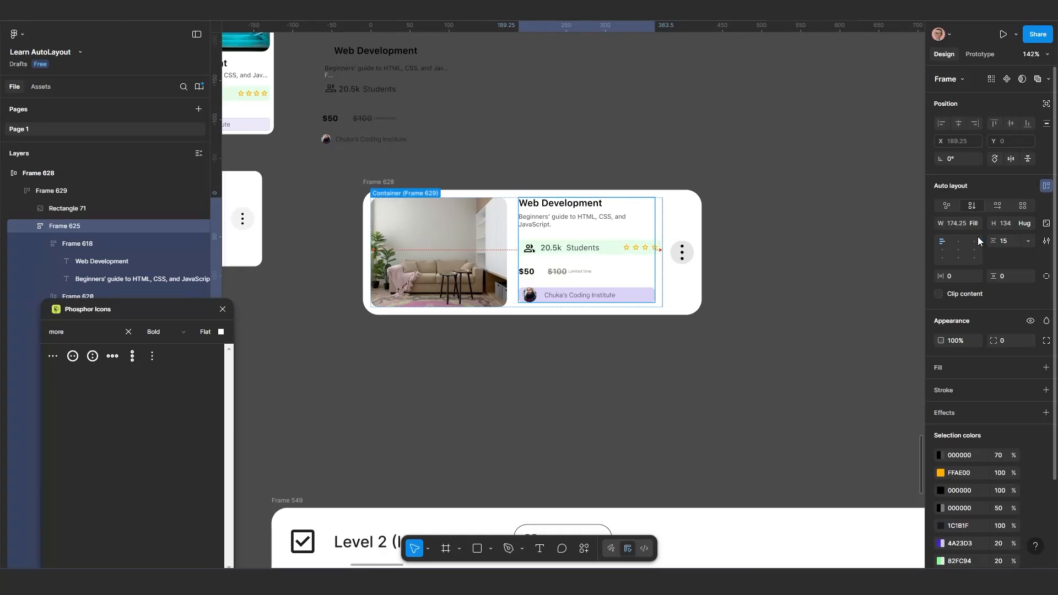
Set the item gap of the green students-and-rating row in Frame 628 to Auto
{"action": "scroll", "coordinate": [667, 274], "scroll_direction": "up", "scroll_amount": 2}
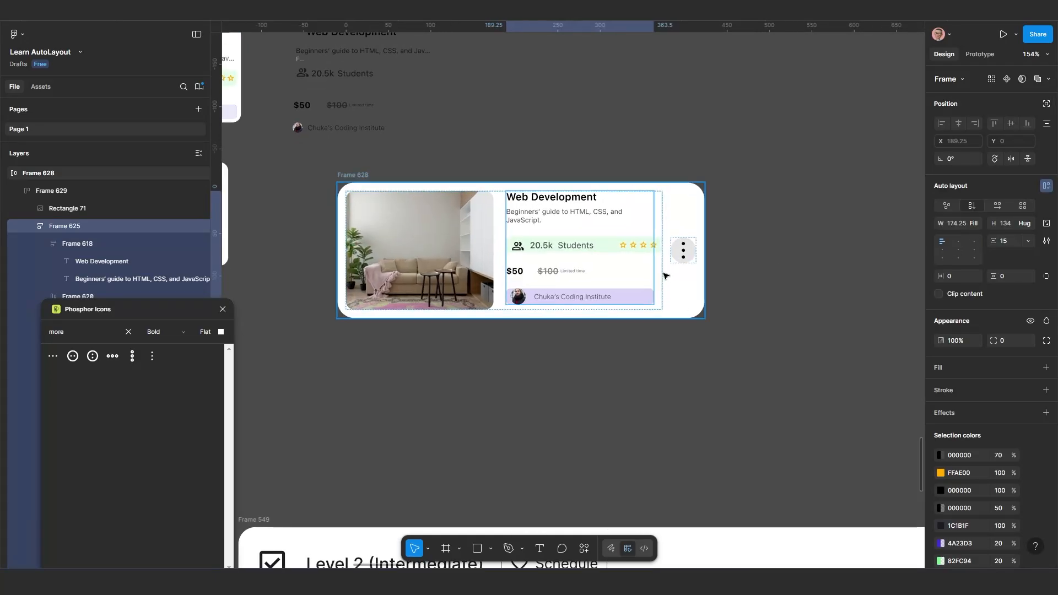
{"action": "left_click", "coordinate": [627, 244]}
{"action": "scroll", "coordinate": [614, 250], "scroll_direction": "up", "scroll_amount": 2}
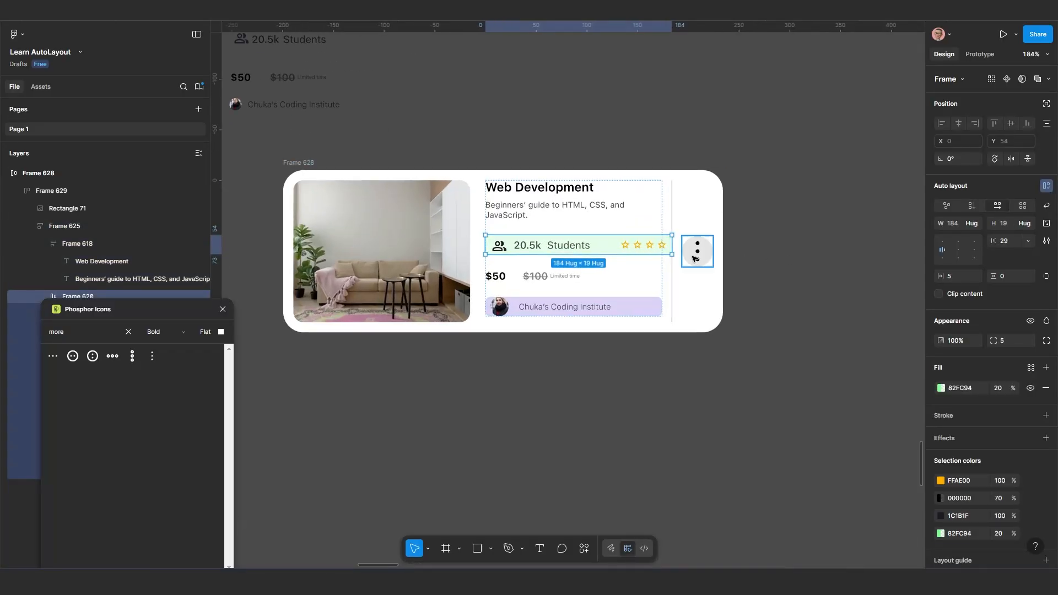
{"action": "scroll", "coordinate": [596, 260], "scroll_direction": "up", "scroll_amount": 2}
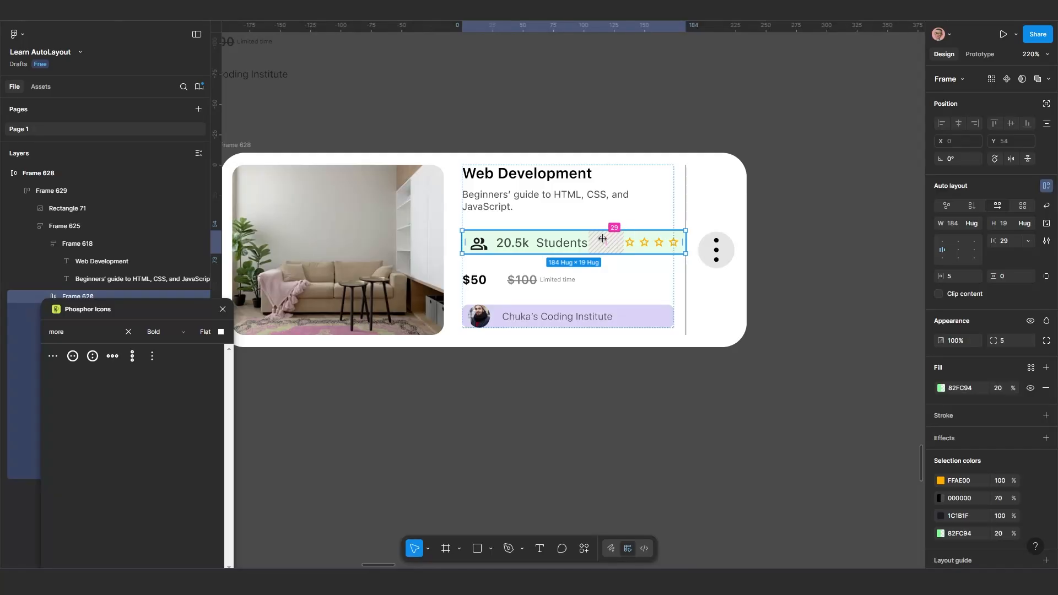
{"action": "scroll", "coordinate": [631, 251], "scroll_direction": "down", "scroll_amount": 1}
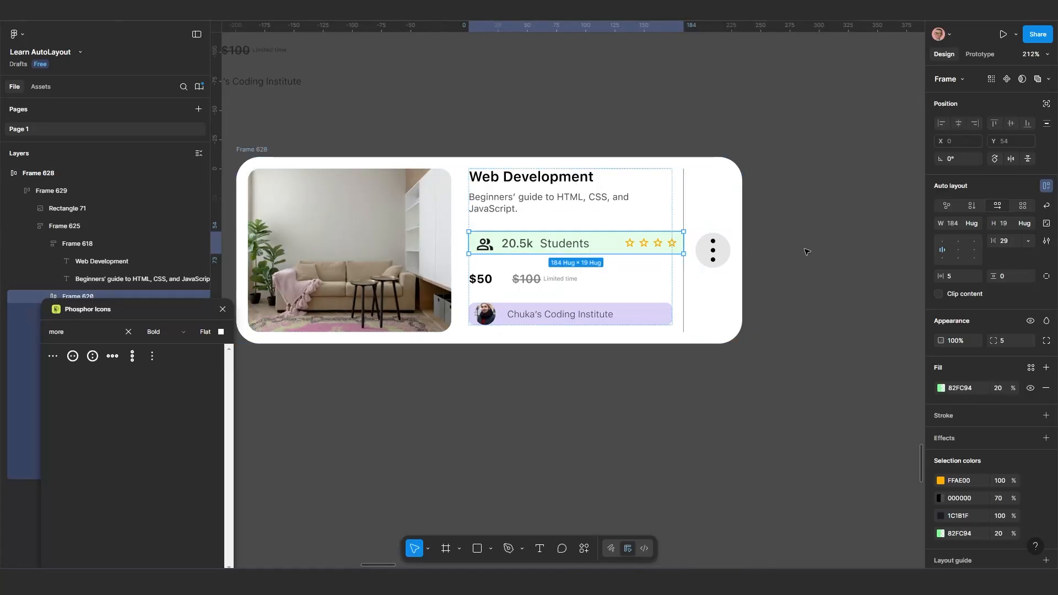
{"action": "left_click", "coordinate": [1028, 240]}
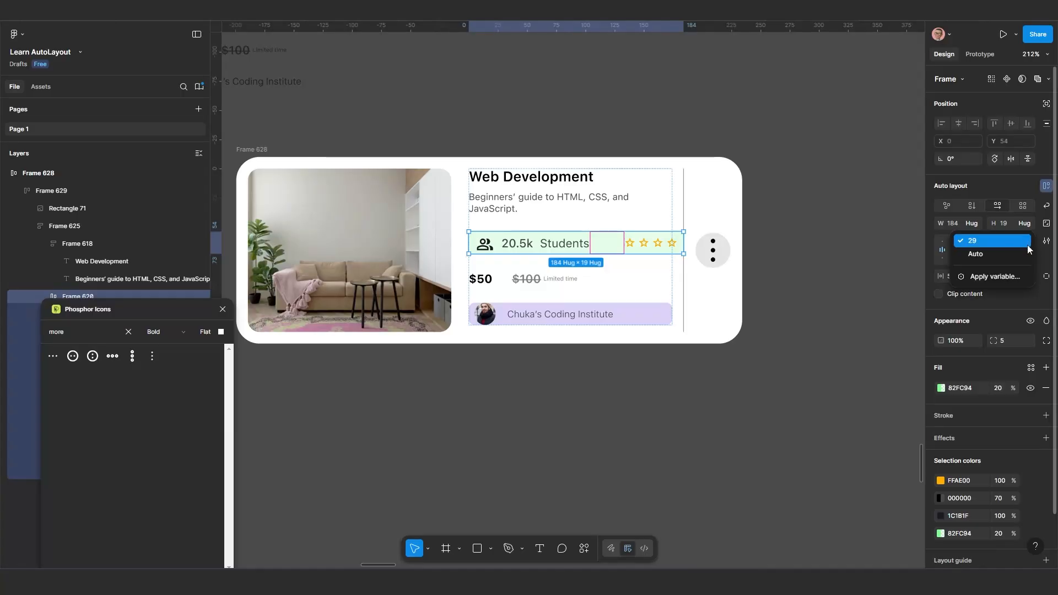
{"action": "left_click", "coordinate": [1014, 252]}
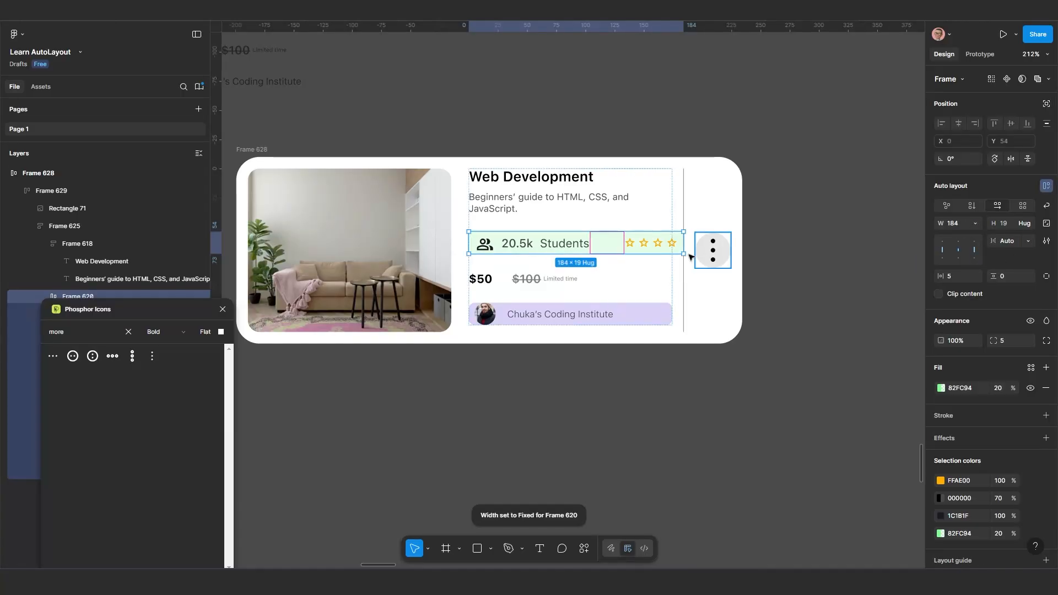
Set the width of the students-and-rating row to Fill container inside the course details frame
{"action": "scroll", "coordinate": [623, 253], "scroll_direction": "down", "scroll_amount": 1}
{"action": "scroll", "coordinate": [623, 254], "scroll_direction": "down", "scroll_amount": 2}
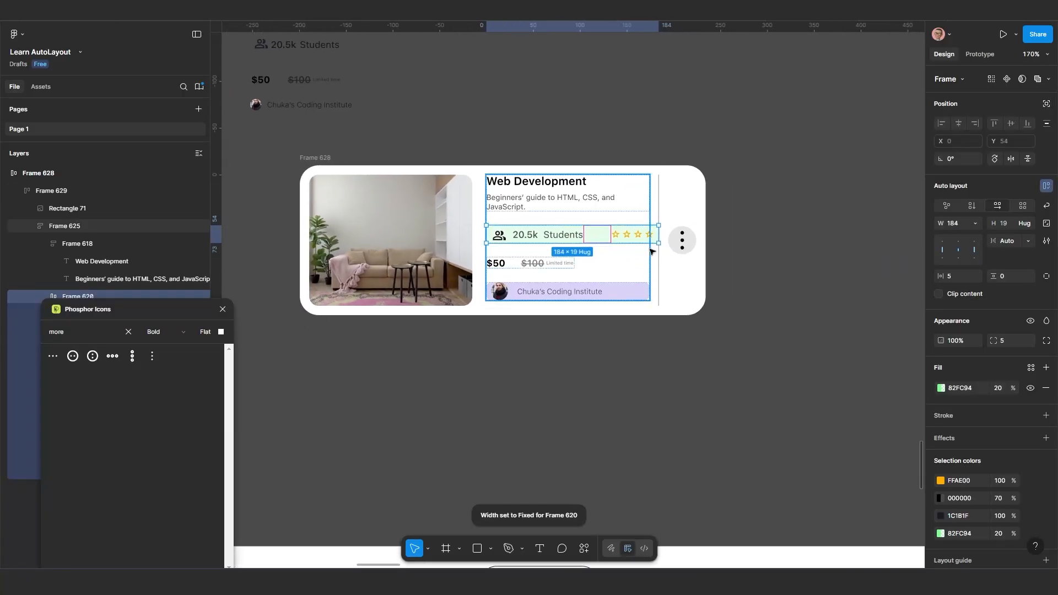
{"action": "left_click", "coordinate": [975, 223]}
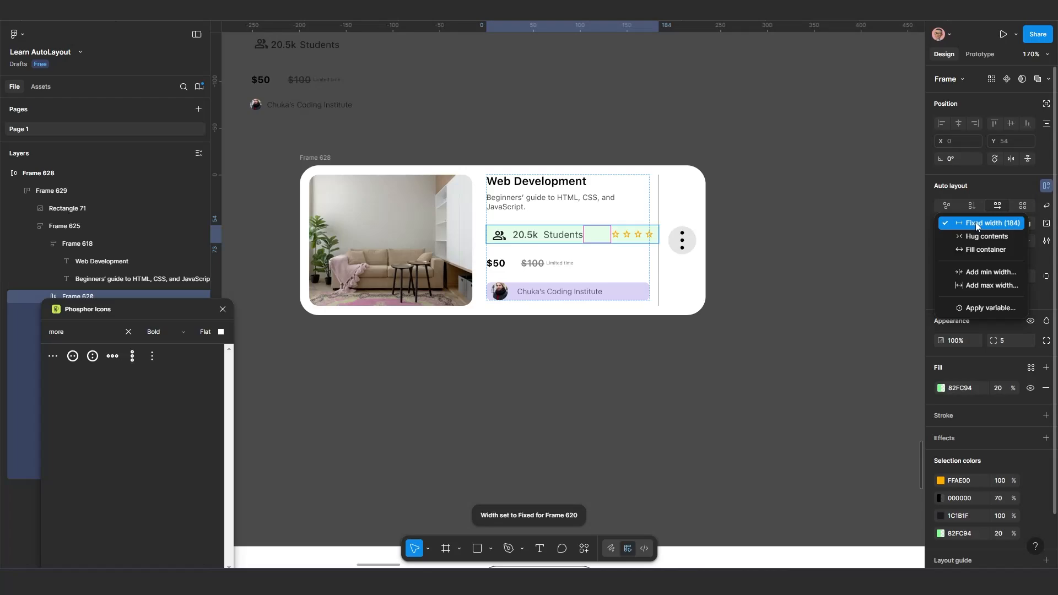
{"action": "left_click", "coordinate": [973, 250]}
{"action": "scroll", "coordinate": [545, 258], "scroll_direction": "up", "scroll_amount": 1}
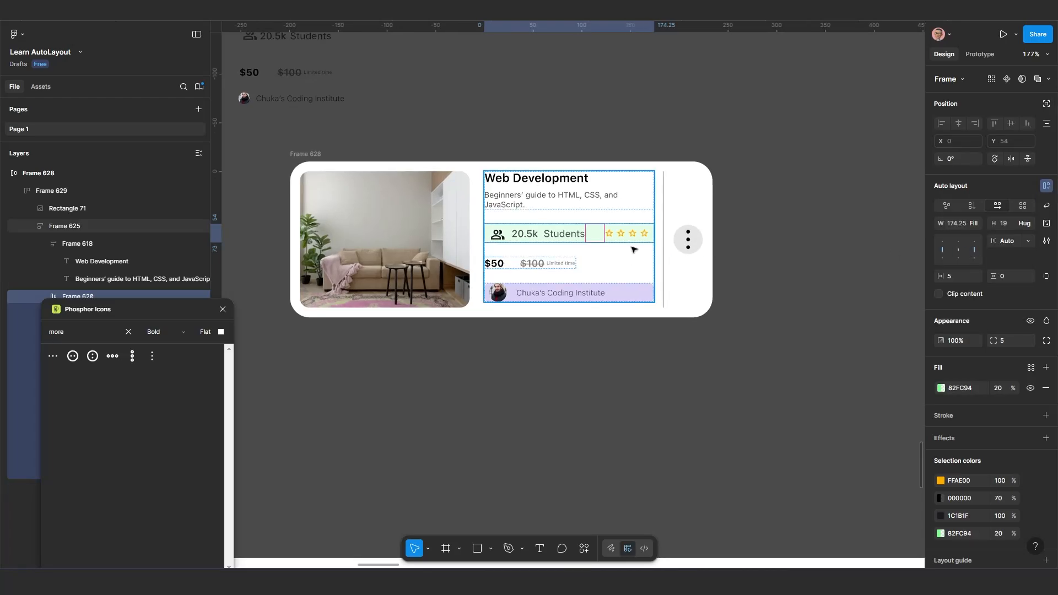
Widen Frame 628 to a width of about 542
{"action": "scroll", "coordinate": [633, 251], "scroll_direction": "down", "scroll_amount": 1}
{"action": "left_click", "coordinate": [348, 163]}
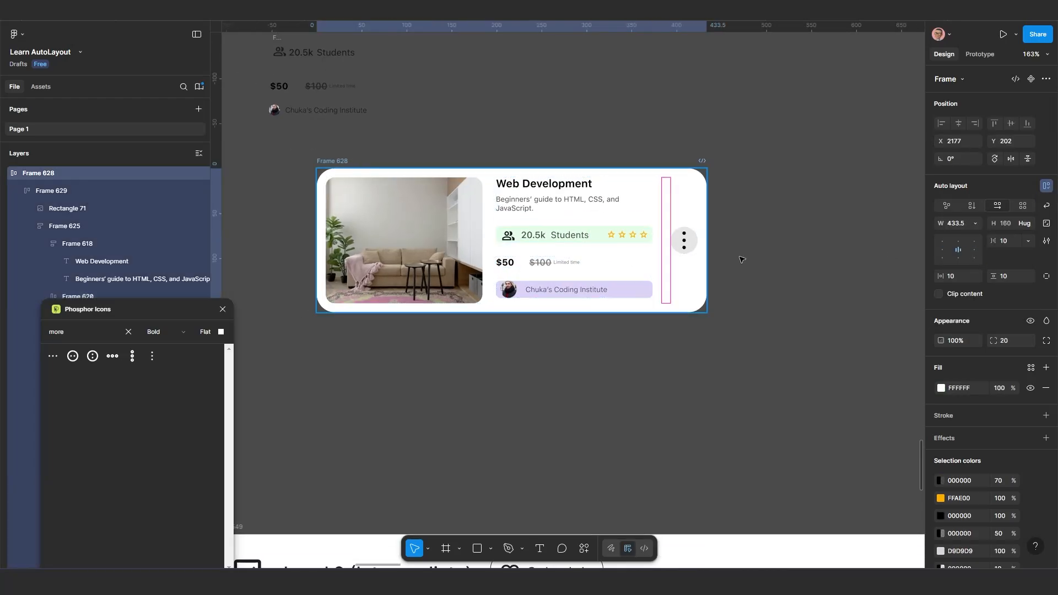
{"action": "left_click_drag", "start_coordinate": [682, 250], "coordinate": [804, 253]}
Set the width of the icon-and-"20.5k Students" group to Fill container within the green row
{"action": "double_click", "coordinate": [611, 231]}
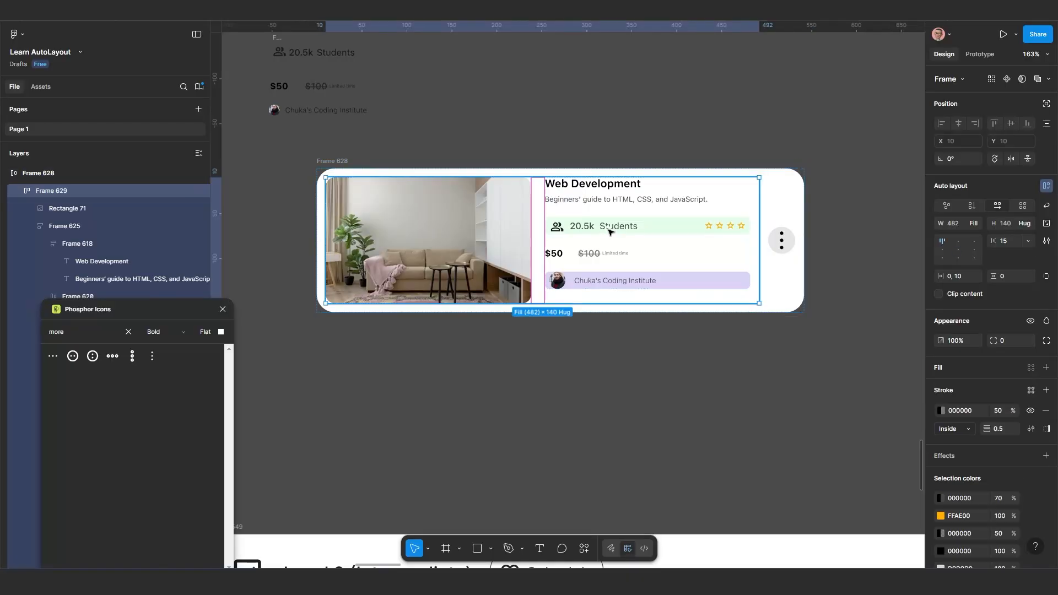
{"action": "double_click", "coordinate": [613, 229]}
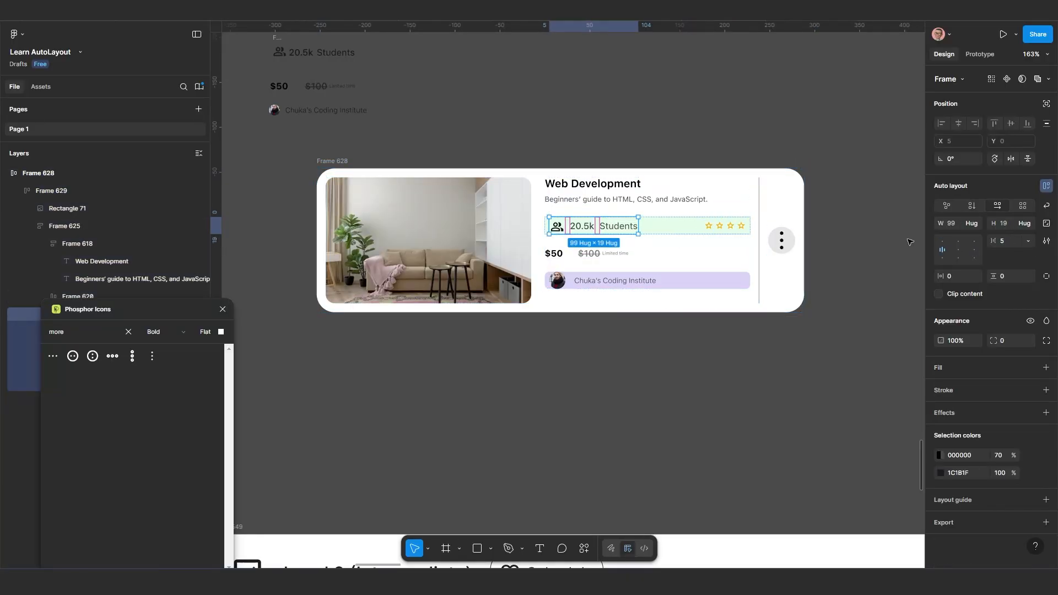
{"action": "left_click", "coordinate": [973, 227]}
{"action": "left_click", "coordinate": [975, 235]}
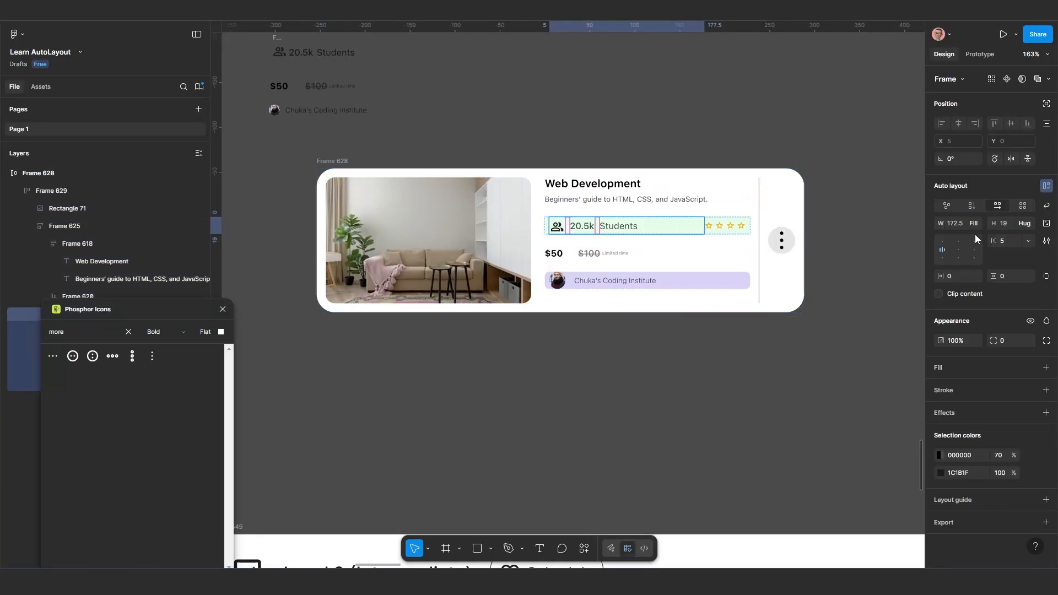
Try narrowing Frame 628 to a width of about 378 and undo the resize
{"action": "left_click", "coordinate": [337, 162]}
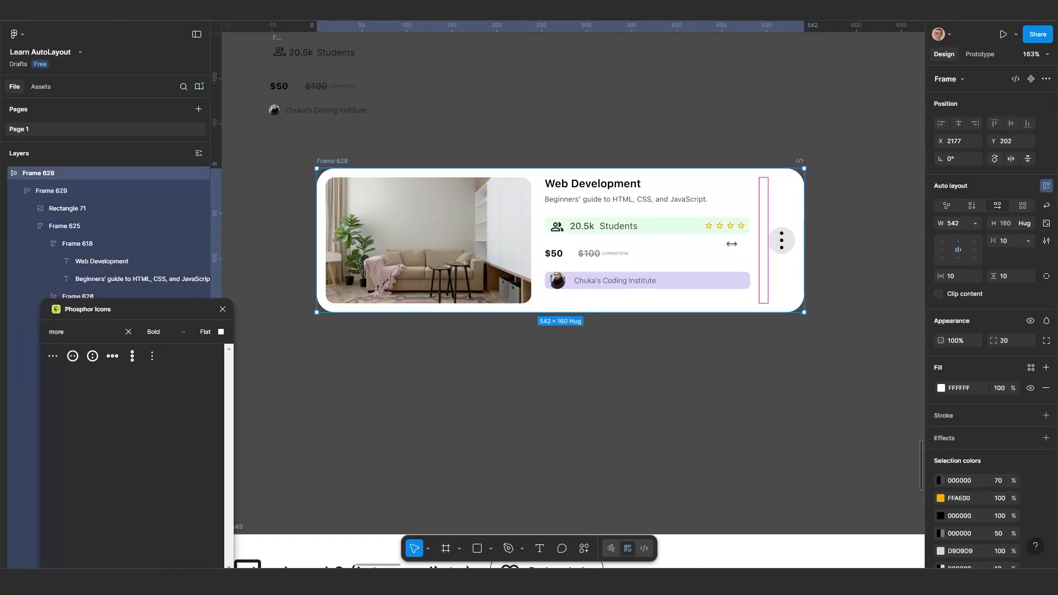
{"action": "left_click_drag", "start_coordinate": [731, 244], "coordinate": [659, 249]}
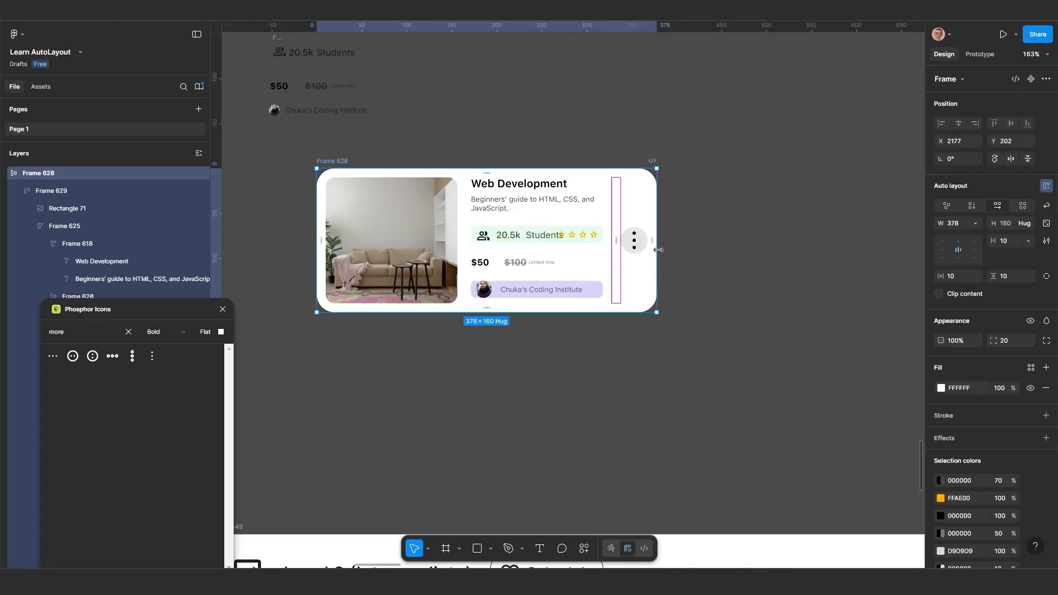
{"action": "key", "text": "ctrl+z"}
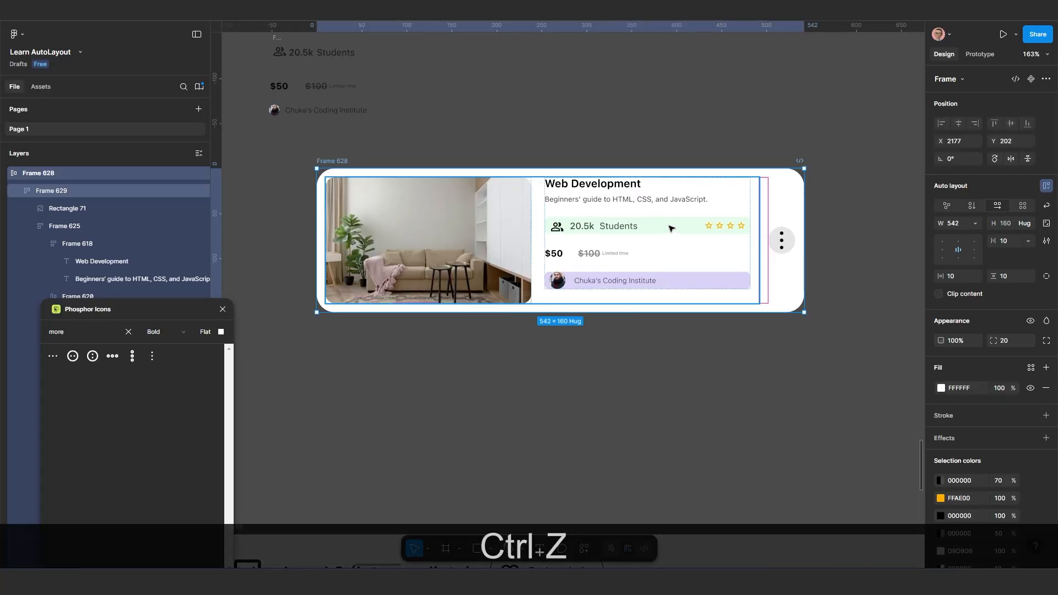
{"action": "key", "text": "ctrl+z"}
Set the width of the icon-and-"20.5k Students" group to Hug contents
{"action": "left_click", "coordinate": [672, 229]}
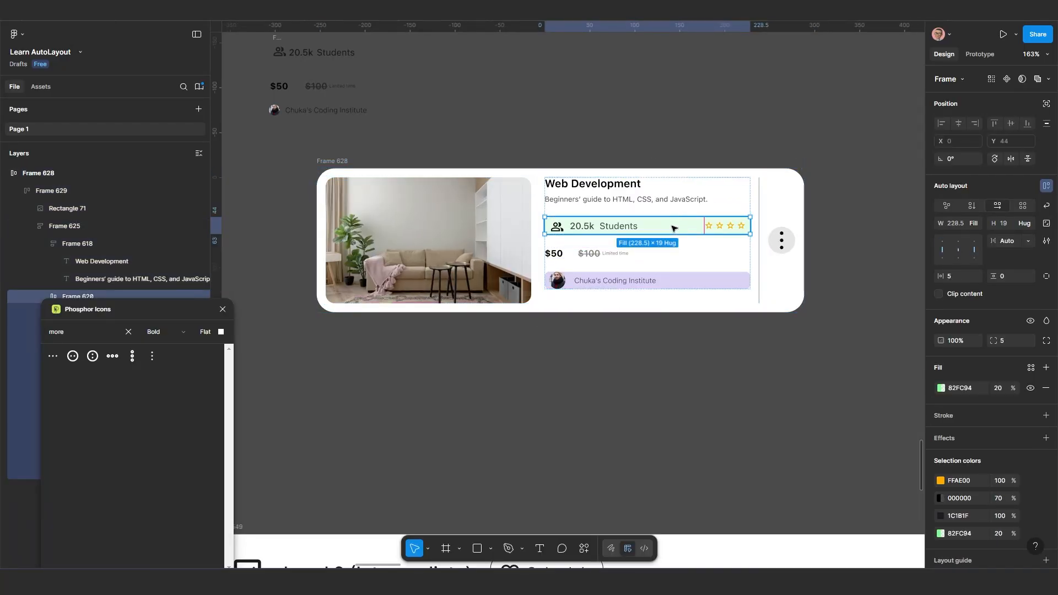
{"action": "left_click", "coordinate": [626, 226]}
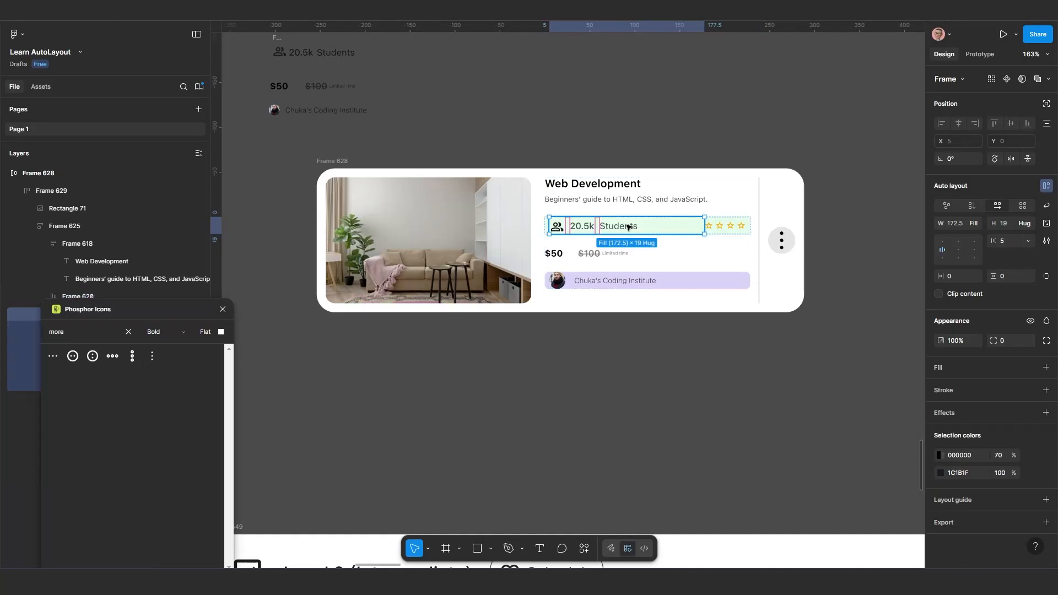
{"action": "left_click", "coordinate": [974, 224]}
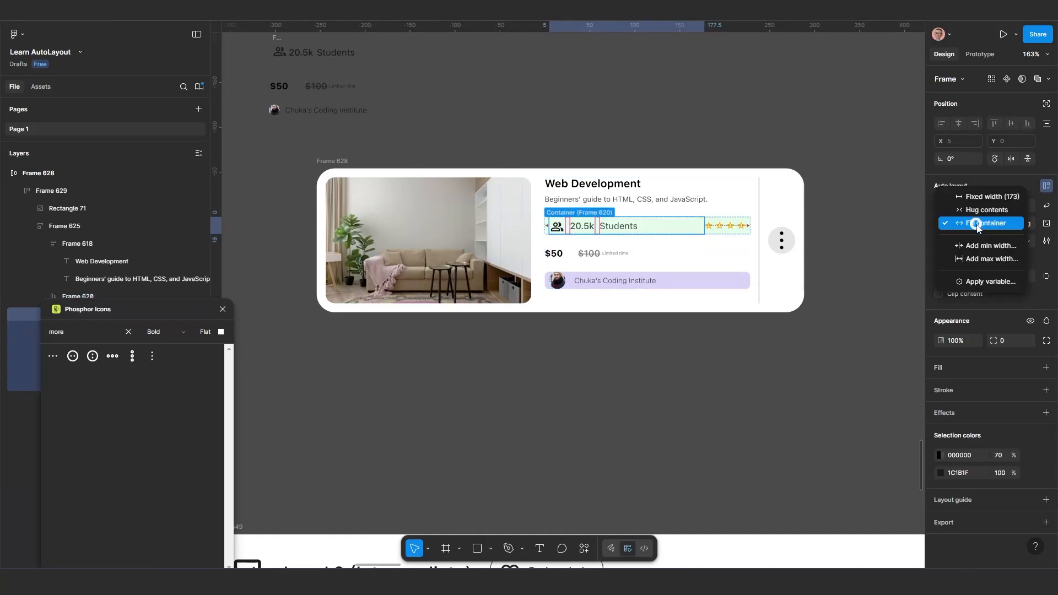
{"action": "left_click", "coordinate": [978, 215]}
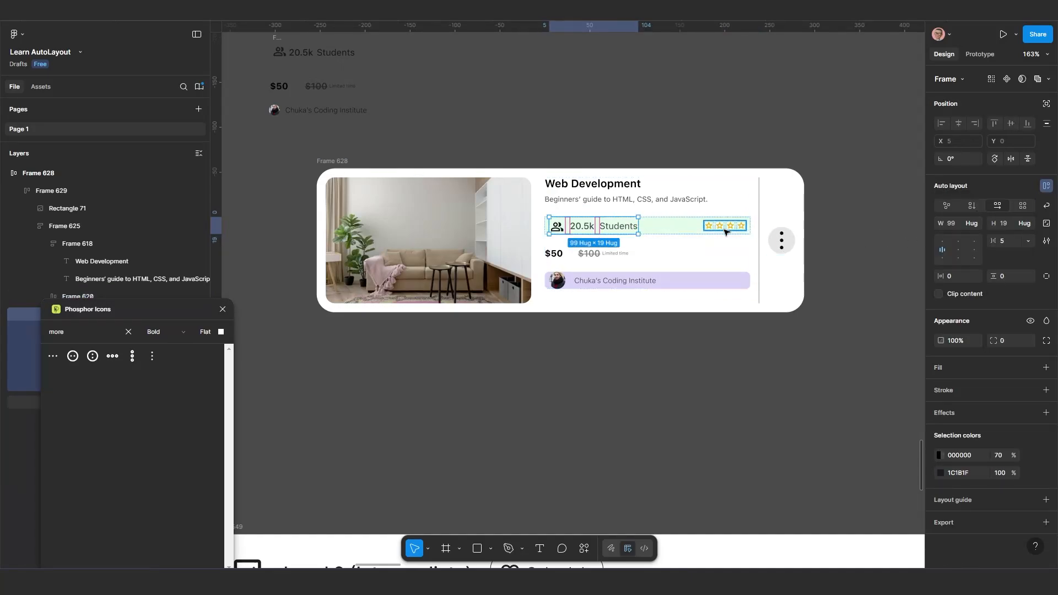
Turn on wrapping for the green students-and-rating row and narrow Frame 628 to a width of about 519
{"action": "key", "text": "Tab"}
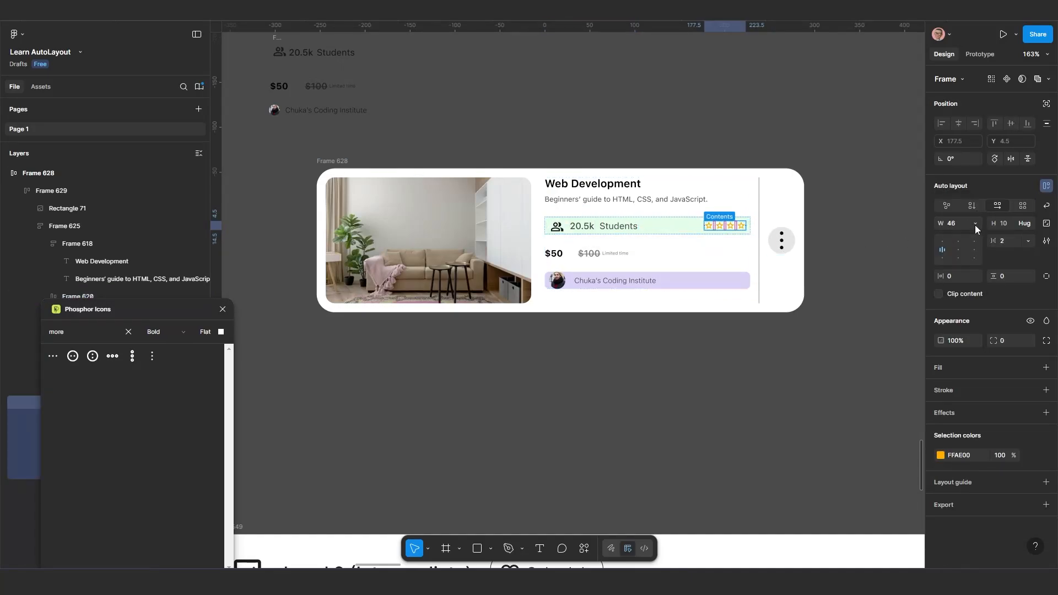
{"action": "left_click", "coordinate": [693, 233]}
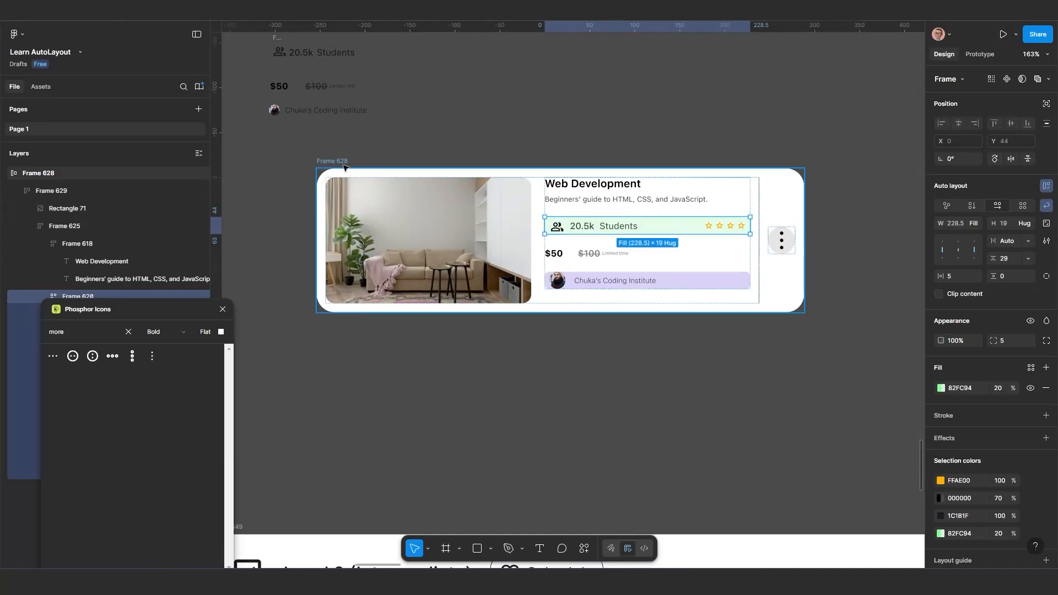
{"action": "left_click", "coordinate": [799, 210]}
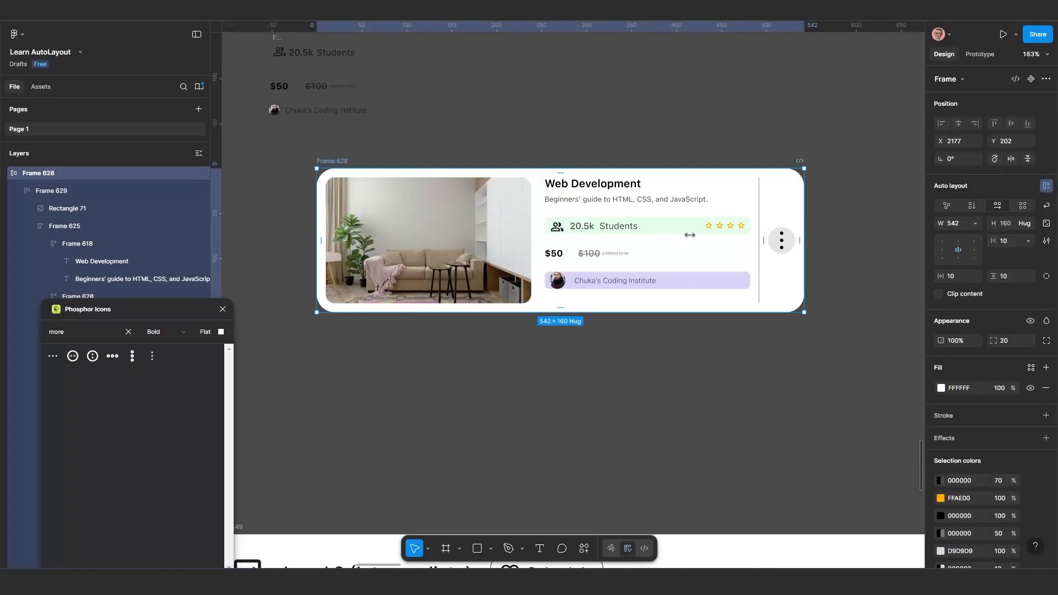
{"action": "left_click_drag", "start_coordinate": [690, 235], "coordinate": [784, 243]}
Set the width of both the "20.5k" and "Students" texts to Fill container
{"action": "double_click", "coordinate": [605, 228]}
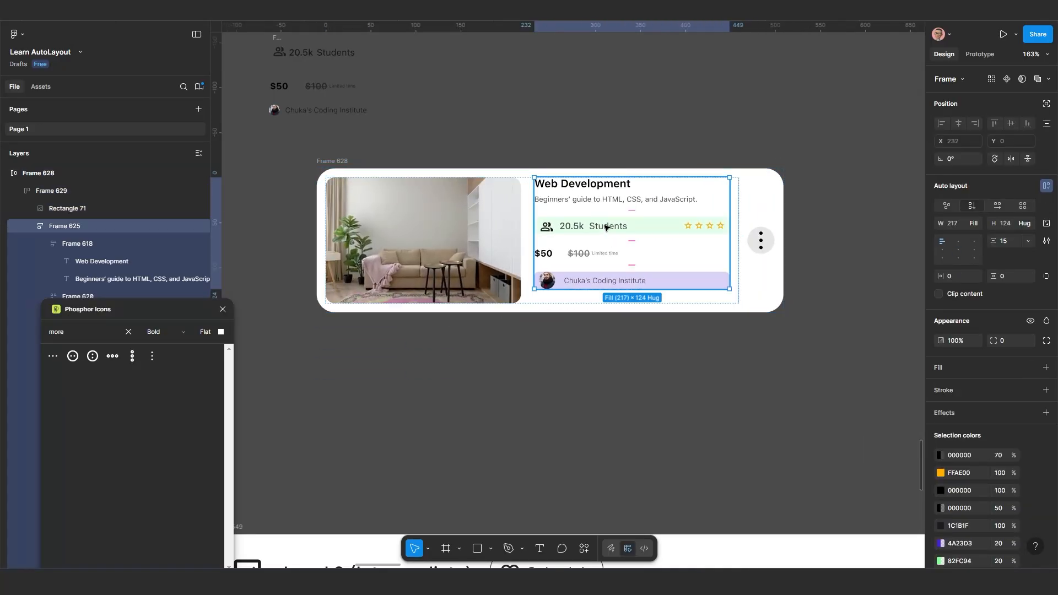
{"action": "double_click", "coordinate": [605, 228]}
{"action": "double_click", "coordinate": [605, 227]}
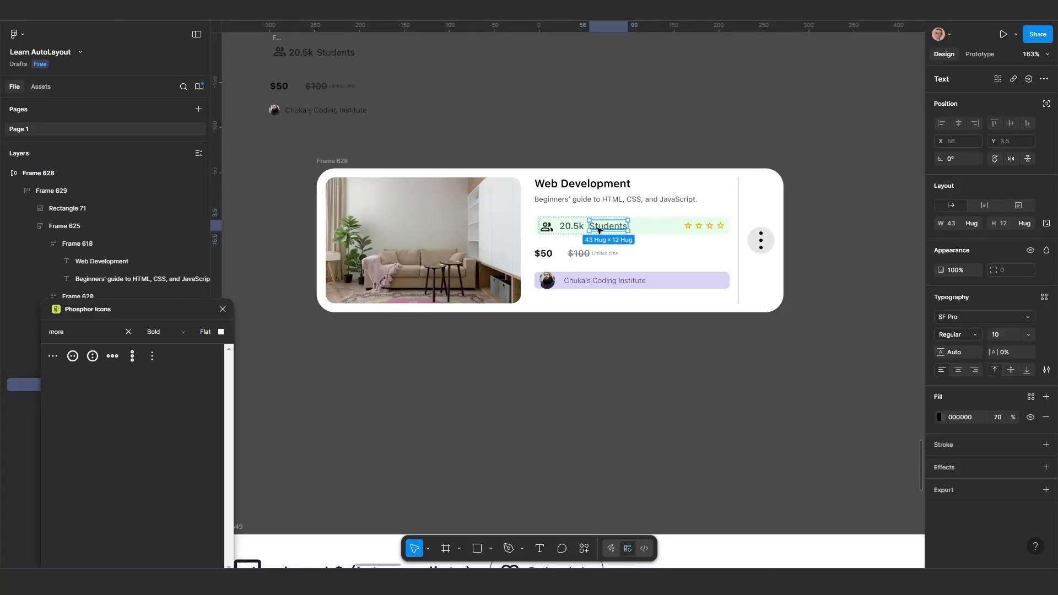
{"action": "left_click", "coordinate": [570, 230], "text": "shift"}
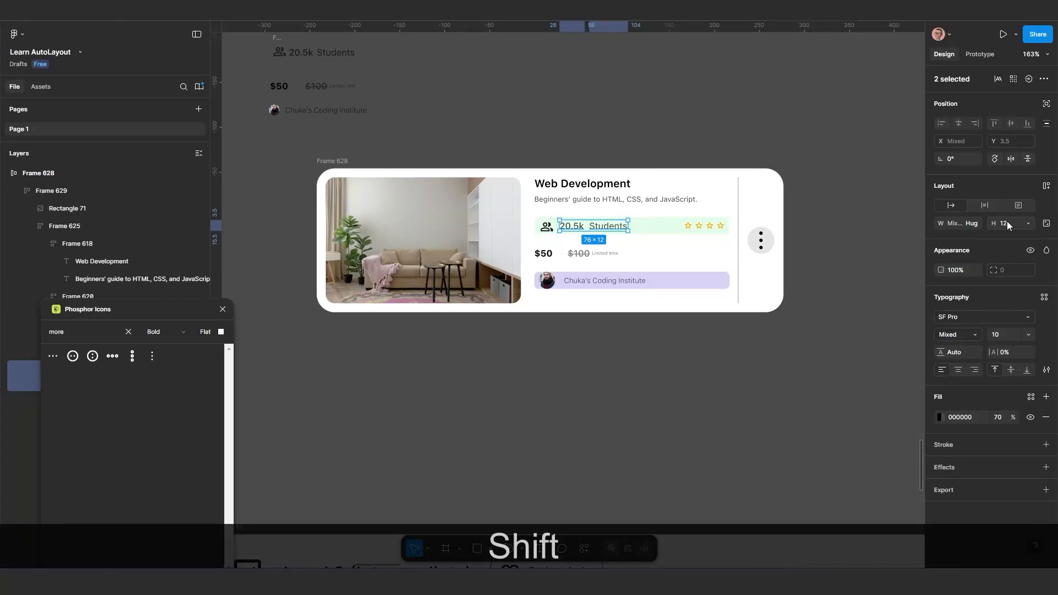
{"action": "left_click", "coordinate": [976, 224]}
{"action": "left_click", "coordinate": [978, 237]}
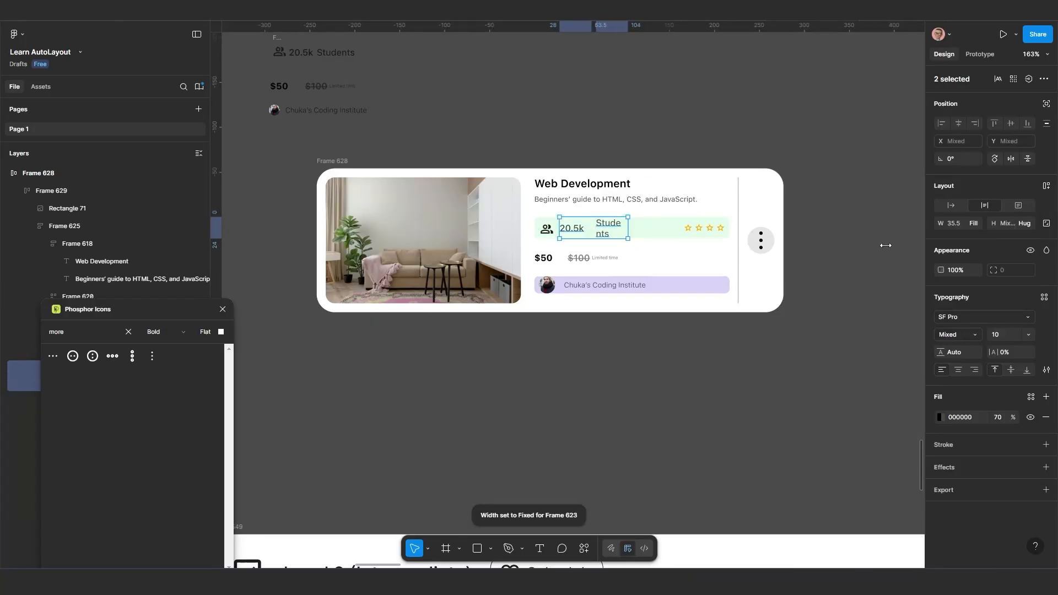
Try narrowing Frame 628 with the "20.5k" and "Students" texts filling their container, and undo the resize
{"action": "left_click", "coordinate": [335, 162]}
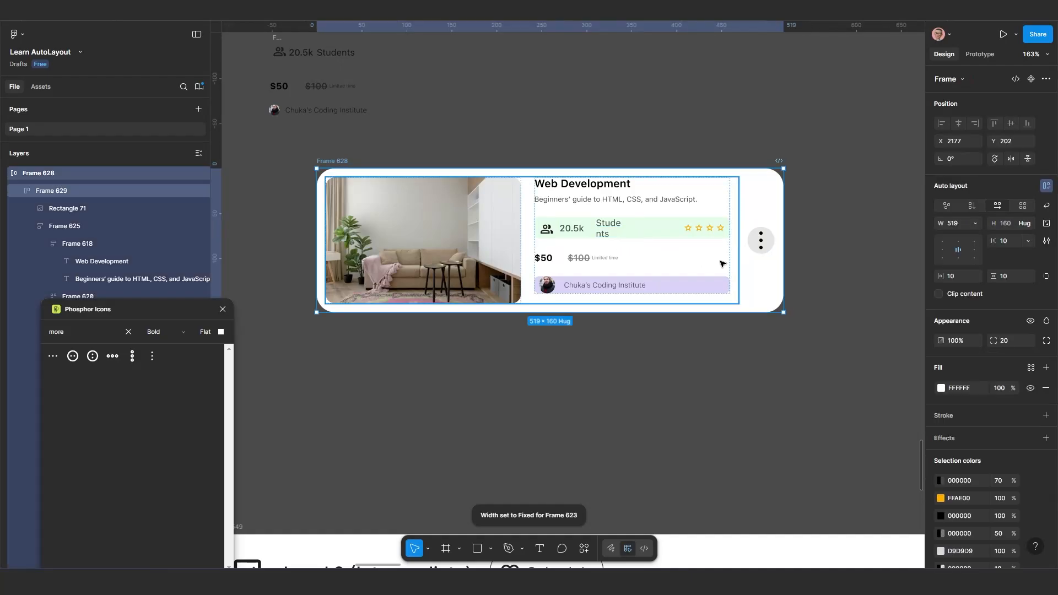
{"action": "left_click_drag", "start_coordinate": [784, 248], "coordinate": [570, 259]}
{"action": "key", "text": "ctrl+z"}
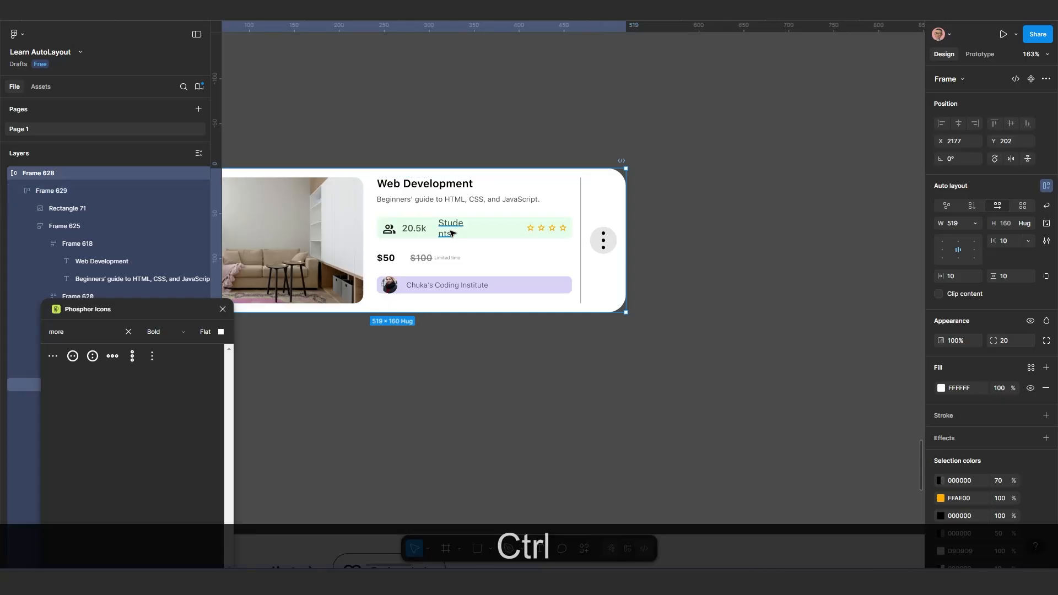
{"action": "key", "text": "ctrl+z"}
{"action": "key", "text": "ctrl+z"}
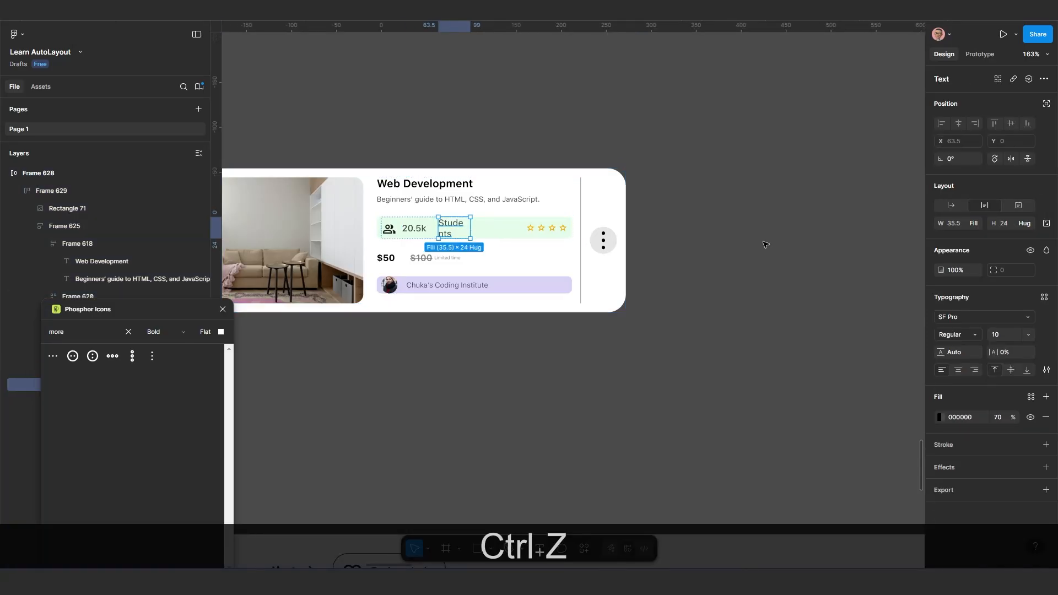
Set the width of the "Students" text to Hug contents
{"action": "left_click", "coordinate": [976, 224]}
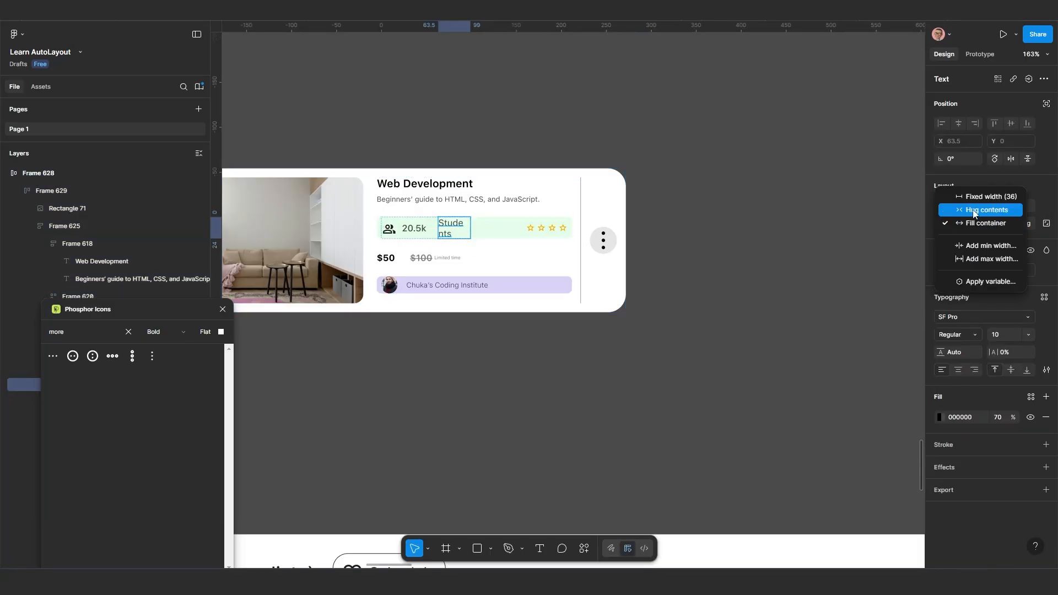
{"action": "left_click", "coordinate": [972, 209]}
{"action": "scroll", "coordinate": [468, 306], "scroll_direction": "down", "scroll_amount": 1}
{"action": "left_click_drag", "start_coordinate": [465, 309], "coordinate": [531, 314]}
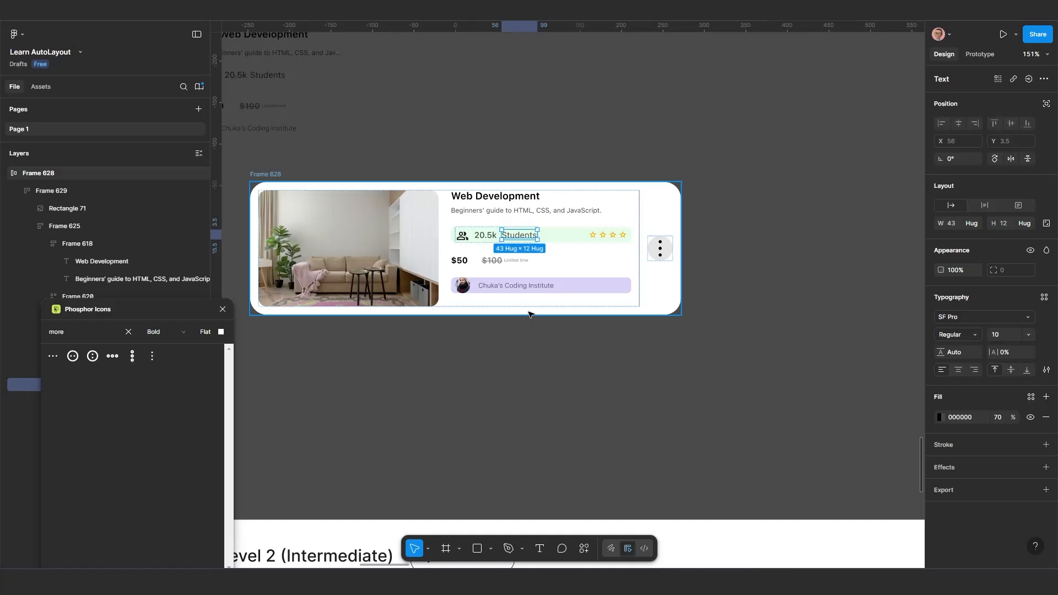
Narrow Frame 628 to a width of about 341 to test the row's wrapping
{"action": "left_click", "coordinate": [471, 324]}
{"action": "left_click", "coordinate": [660, 259]}
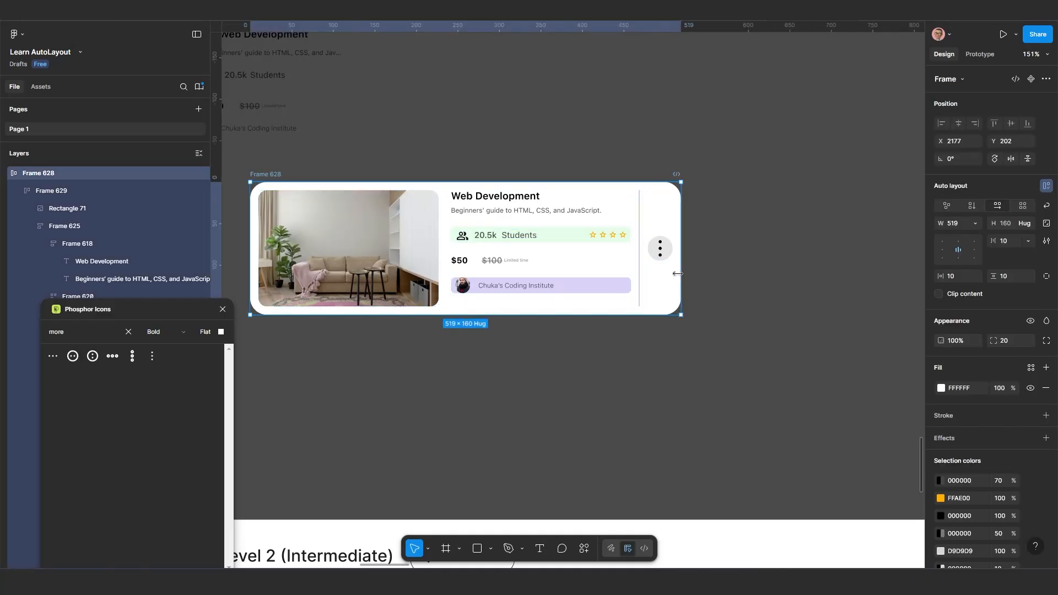
{"action": "left_click_drag", "start_coordinate": [621, 275], "coordinate": [532, 285]}
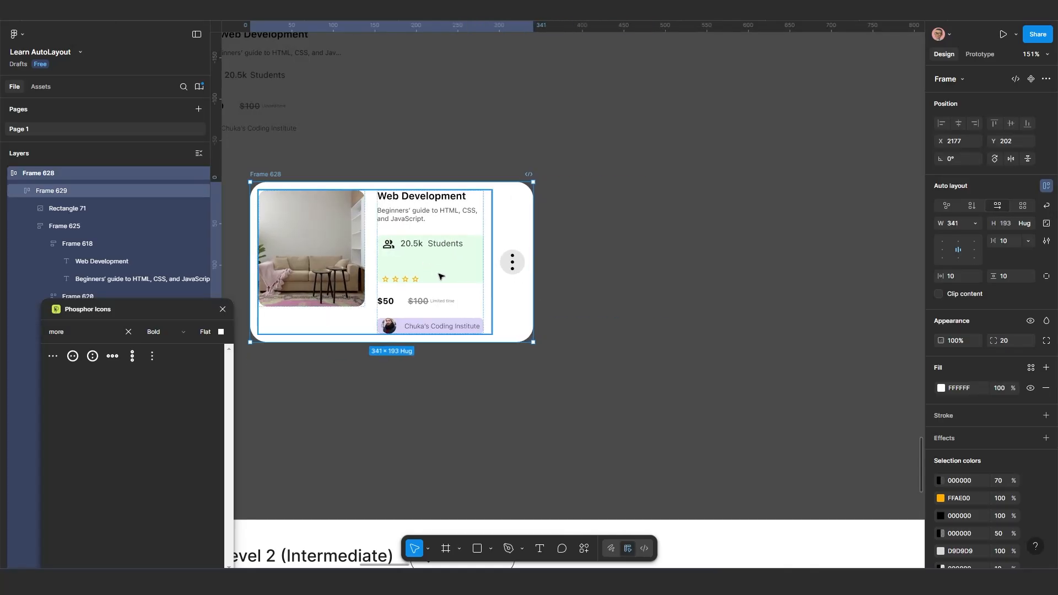
Set the vertical gap between the wrapped lines of the students-and-rating row in Frame 628 to 5
{"action": "double_click", "coordinate": [441, 277]}
{"action": "double_click", "coordinate": [443, 271]}
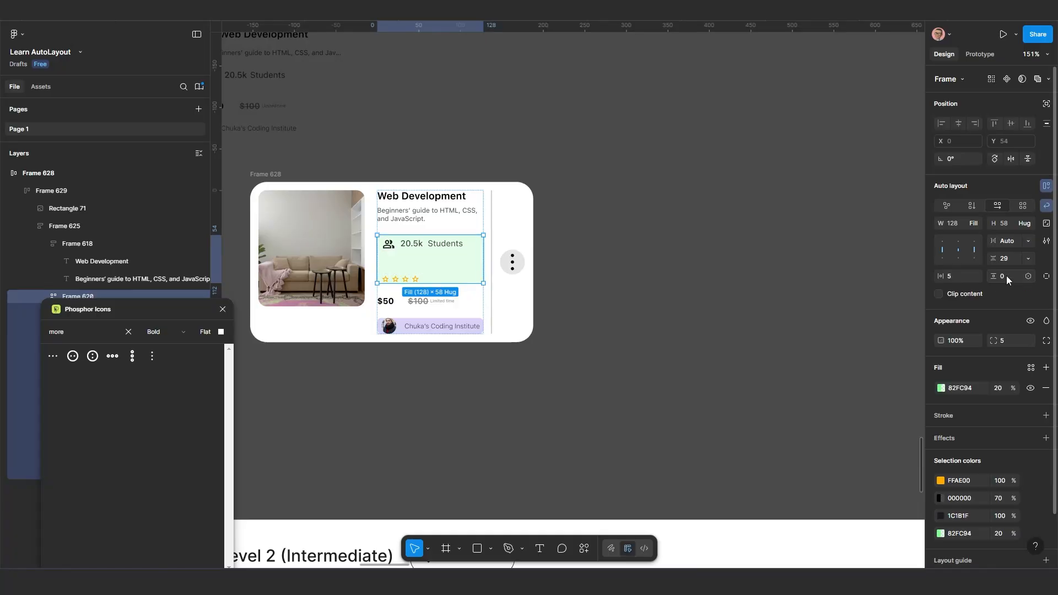
{"action": "left_click_drag", "start_coordinate": [995, 258], "coordinate": [987, 258]}
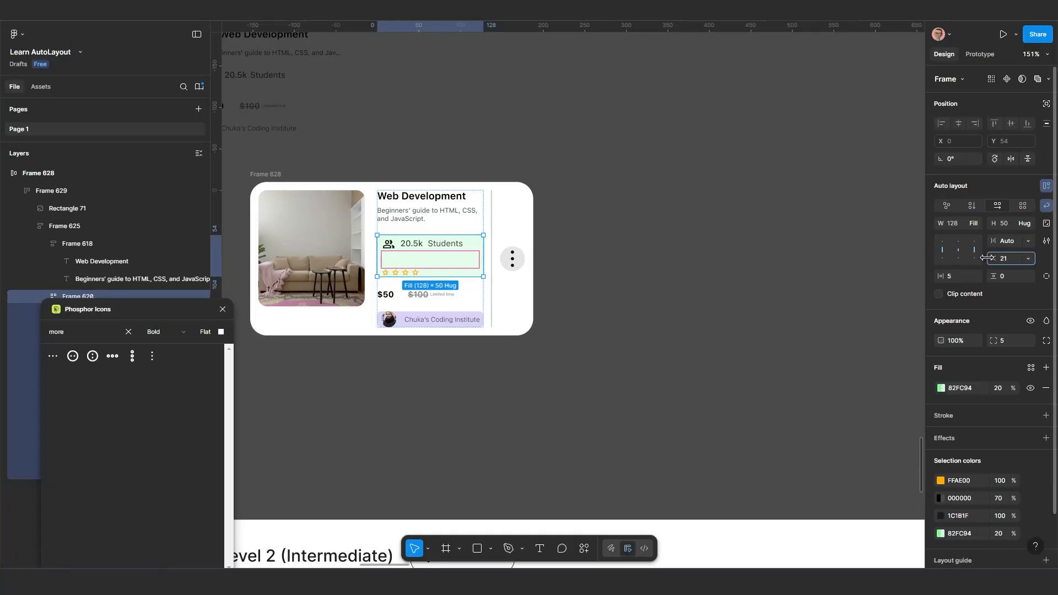
{"action": "left_click", "coordinate": [1018, 259]}
{"action": "type", "text": "10"}
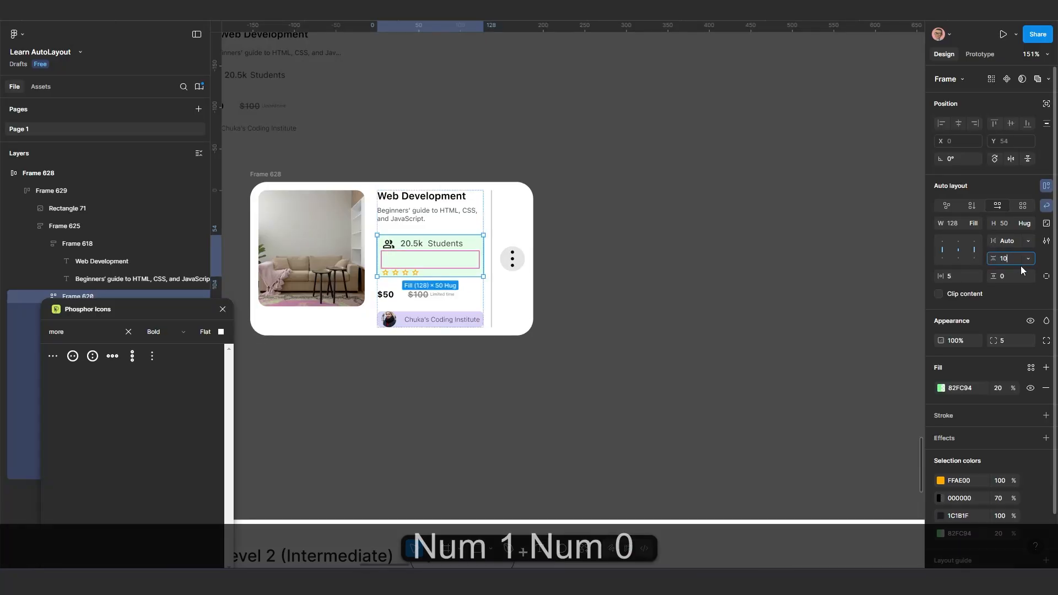
{"action": "key", "text": "Return"}
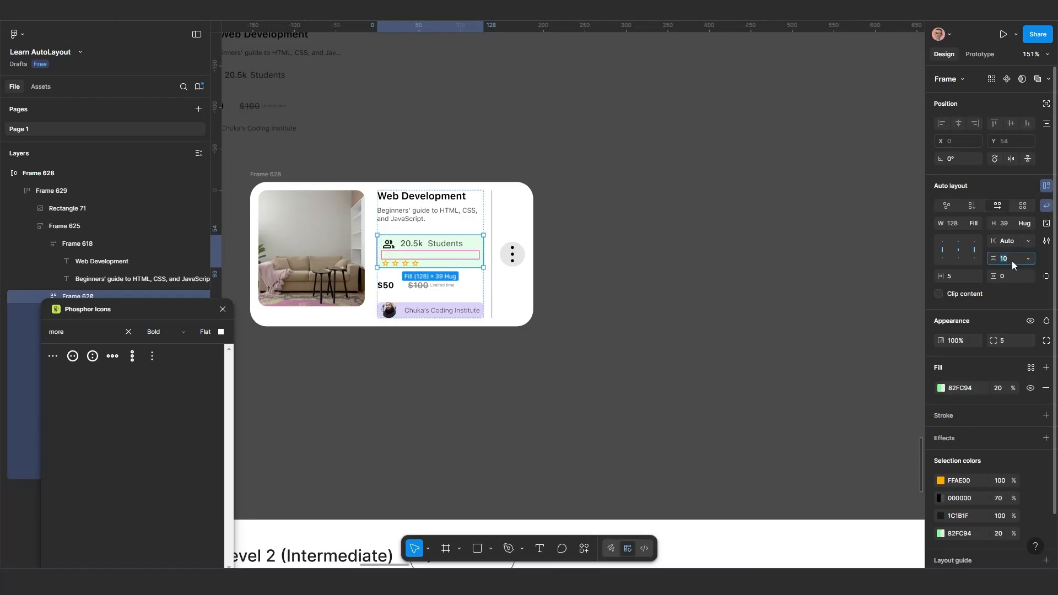
{"action": "type", "text": "5"}
{"action": "key", "text": "Return"}
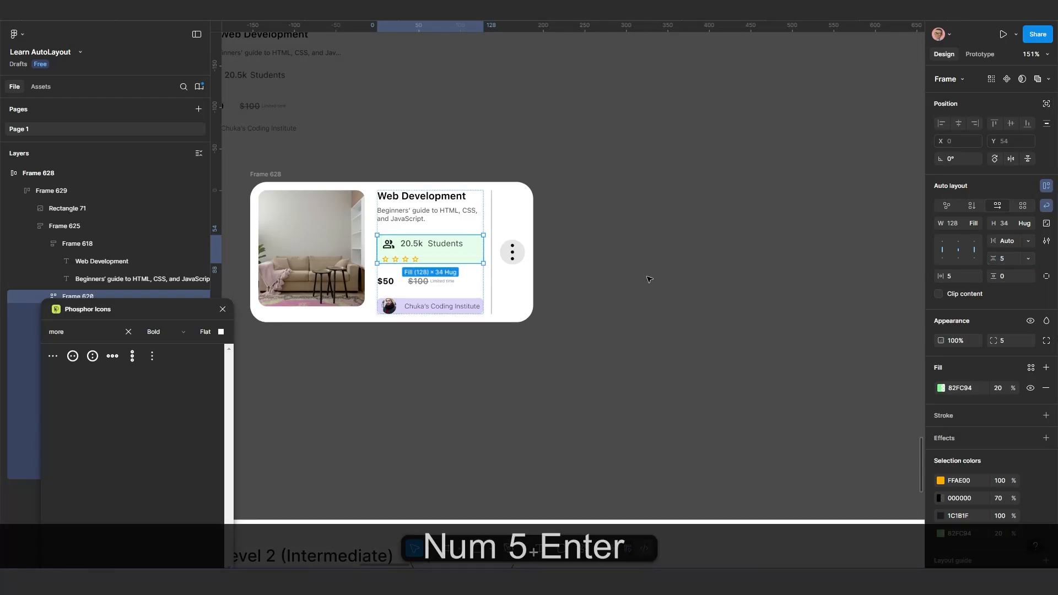
Widen Frame 628 to a width of about 444 to check the row on a single line
{"action": "left_click", "coordinate": [657, 310]}
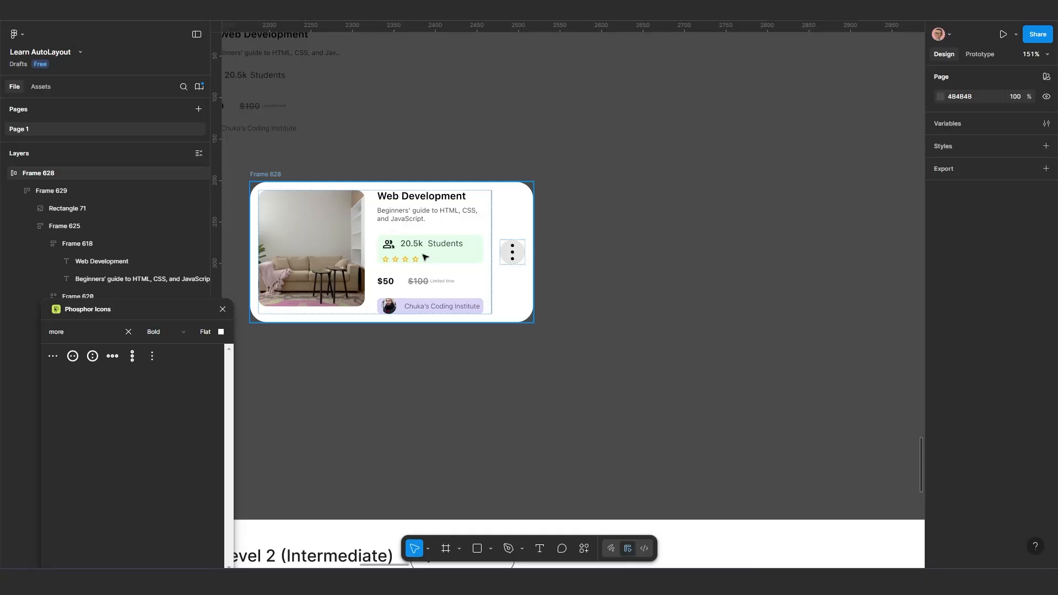
{"action": "left_click", "coordinate": [528, 294]}
{"action": "left_click_drag", "start_coordinate": [537, 285], "coordinate": [618, 310]}
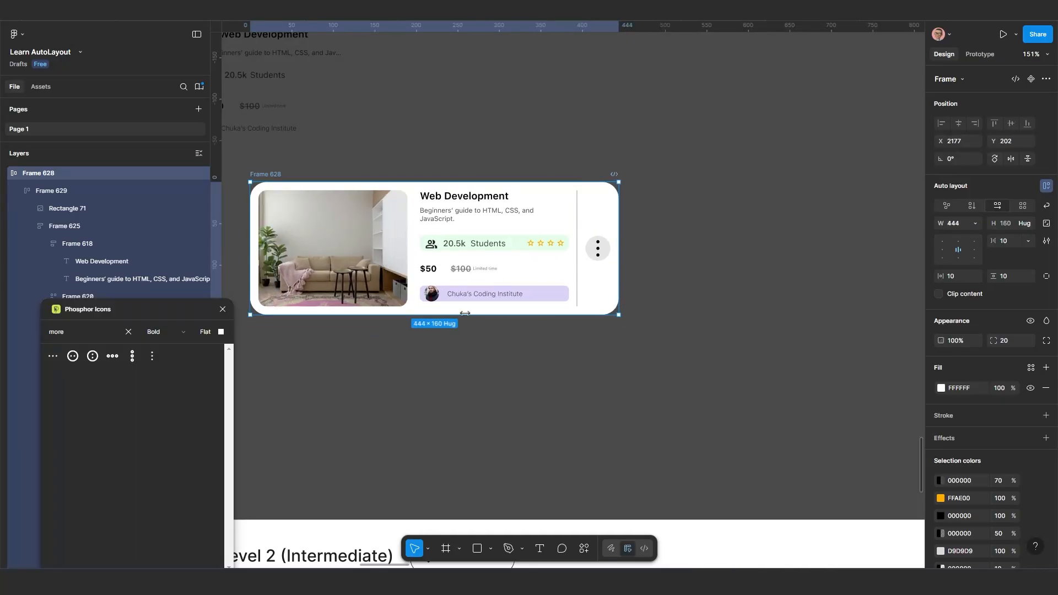
Set the width of the "Chuka's Coding Institute" text in Frame 628 to Fill container
{"action": "double_click", "coordinate": [492, 296]}
{"action": "double_click", "coordinate": [491, 296]}
{"action": "double_click", "coordinate": [493, 297]}
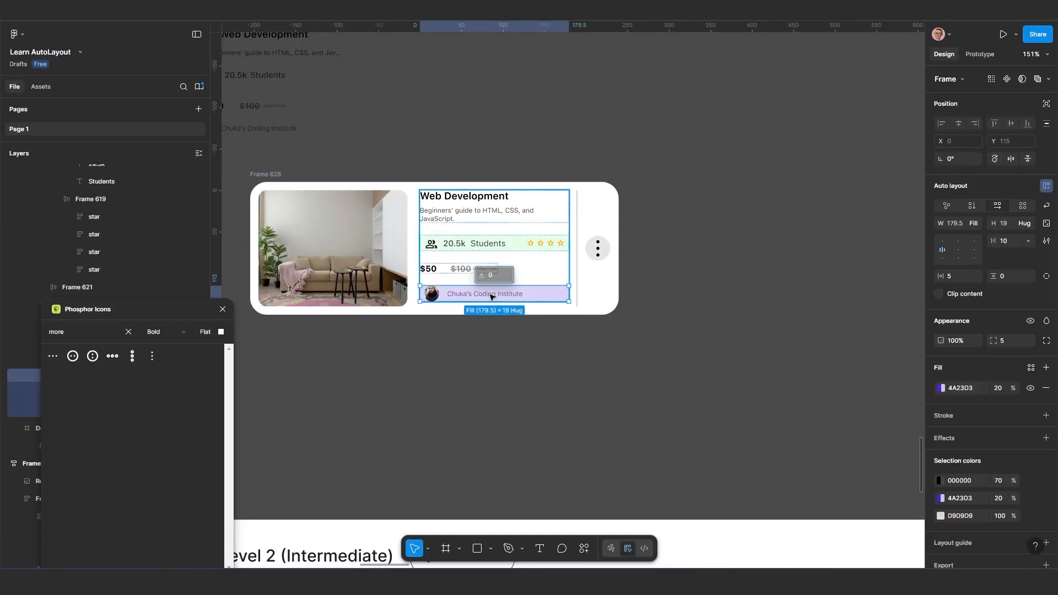
{"action": "double_click", "coordinate": [488, 297]}
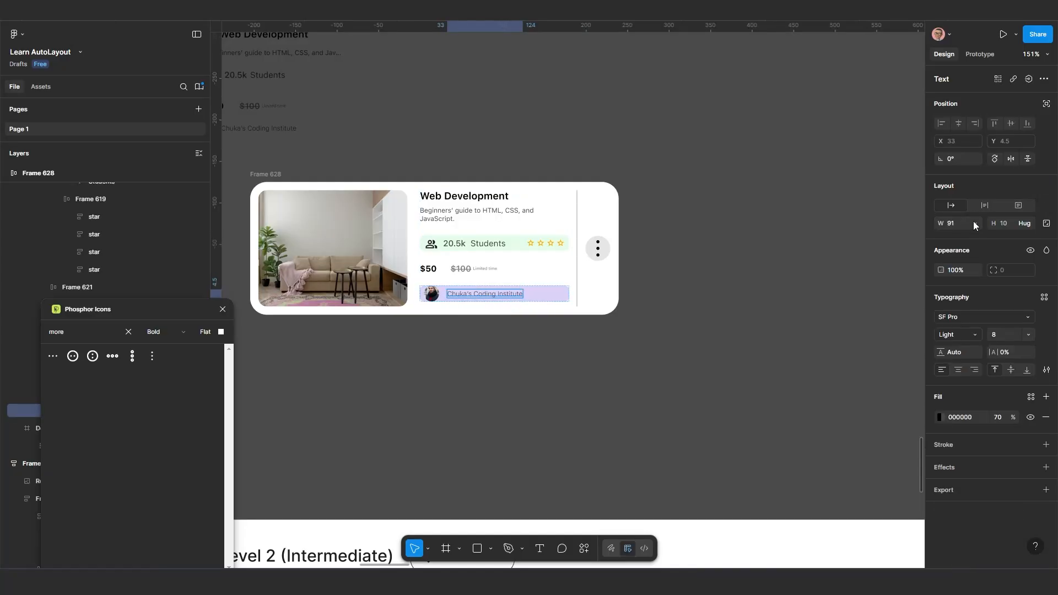
{"action": "left_click", "coordinate": [974, 224]}
{"action": "left_click", "coordinate": [980, 234]}
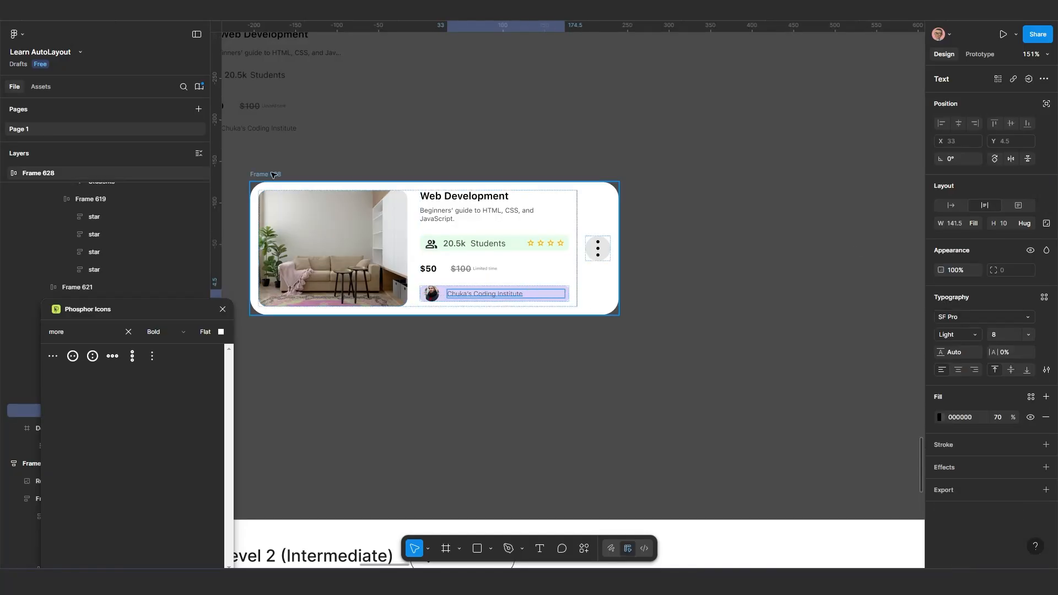
Widen Frame 628 to a width of about 488
{"action": "left_click", "coordinate": [609, 244]}
{"action": "left_click_drag", "start_coordinate": [605, 276], "coordinate": [656, 280]}
{"action": "scroll", "coordinate": [650, 311], "scroll_direction": "down", "scroll_amount": 5}
{"action": "scroll", "coordinate": [617, 351], "scroll_direction": "down", "scroll_amount": 5}
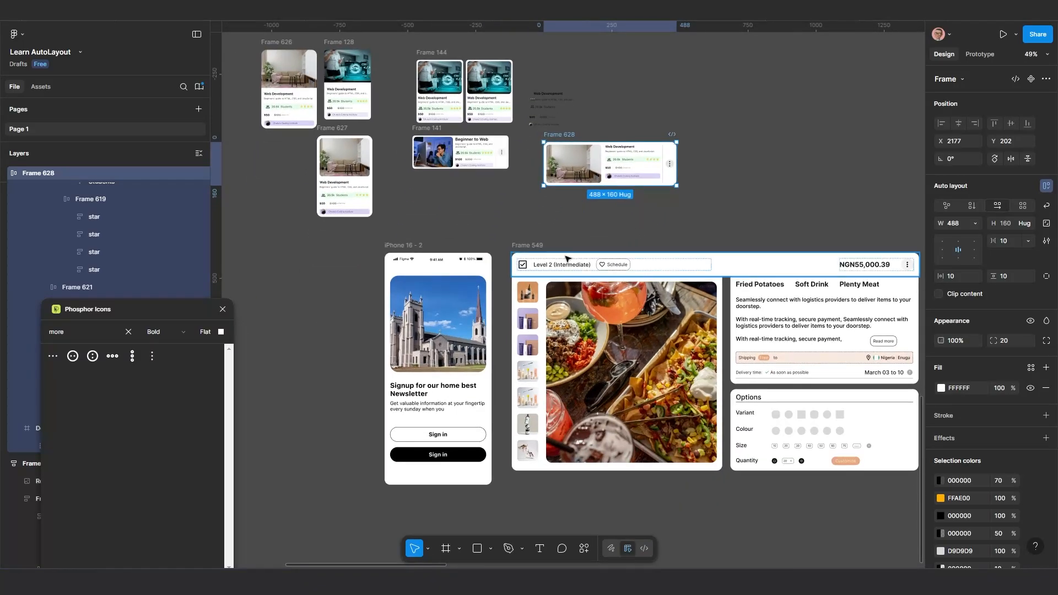
Move Frame 549 slightly right on the canvas, and shift the iPhone 16 - 2 frame right to X 1710, Y 635
{"action": "scroll", "coordinate": [547, 269], "scroll_direction": "up", "scroll_amount": 1}
{"action": "left_click_drag", "start_coordinate": [560, 273], "coordinate": [519, 235]}
{"action": "scroll", "coordinate": [510, 246], "scroll_direction": "up", "scroll_amount": 1}
{"action": "scroll", "coordinate": [519, 235], "scroll_direction": "up", "scroll_amount": 1}
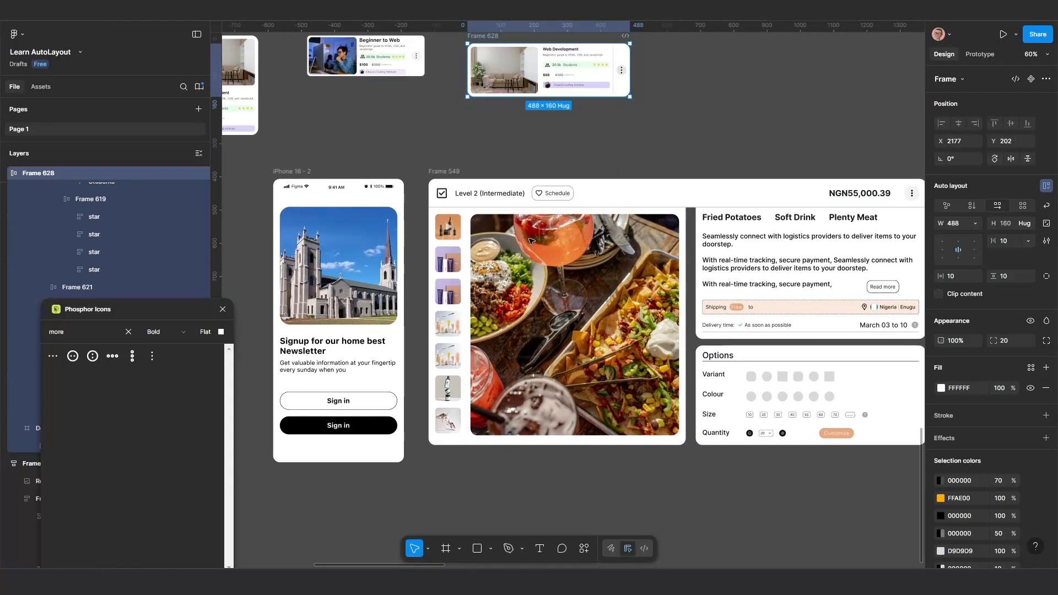
{"action": "scroll", "coordinate": [531, 241], "scroll_direction": "down", "scroll_amount": 1}
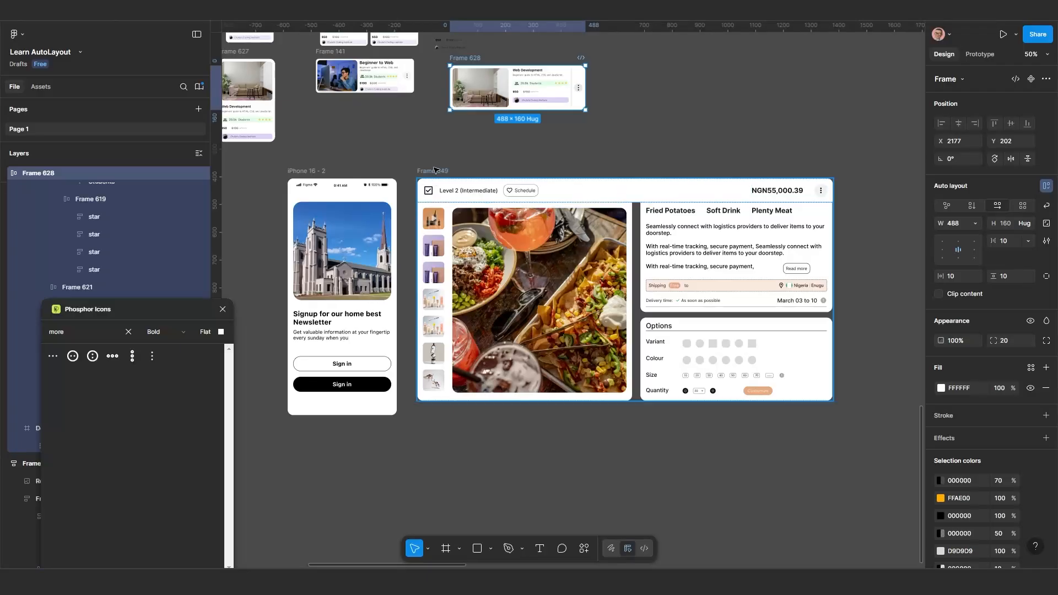
{"action": "left_click_drag", "start_coordinate": [434, 170], "coordinate": [472, 182]}
{"action": "left_click_drag", "start_coordinate": [309, 174], "coordinate": [341, 181]}
{"action": "scroll", "coordinate": [347, 206], "scroll_direction": "up", "scroll_amount": 3}
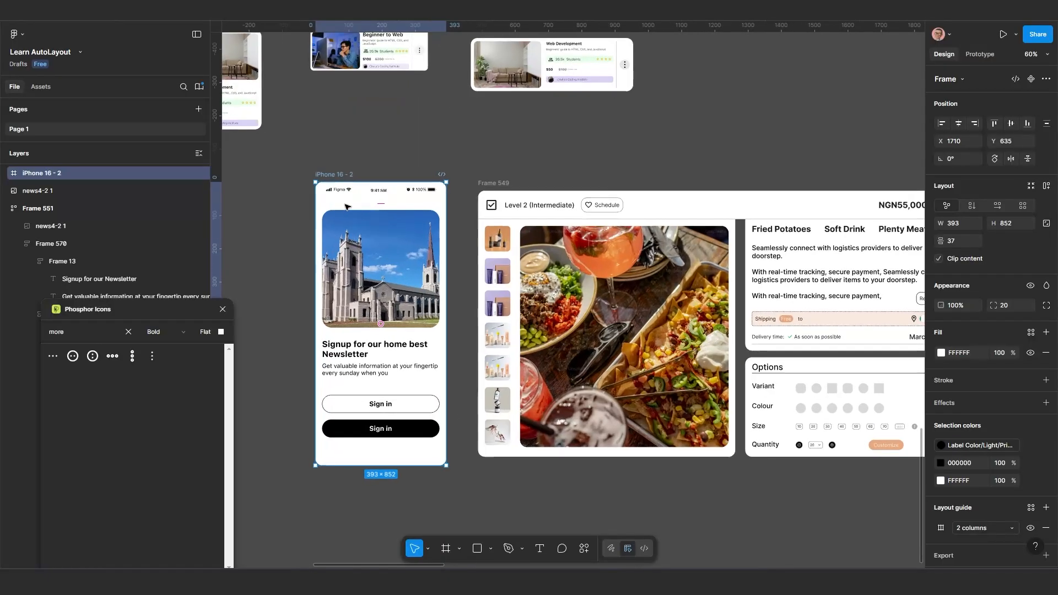
Pull Frame 51 out of the iPhone 16 - 2 frame onto the empty canvas, and move the phone frame left to X 1641
{"action": "scroll", "coordinate": [394, 240], "scroll_direction": "down", "scroll_amount": 3}
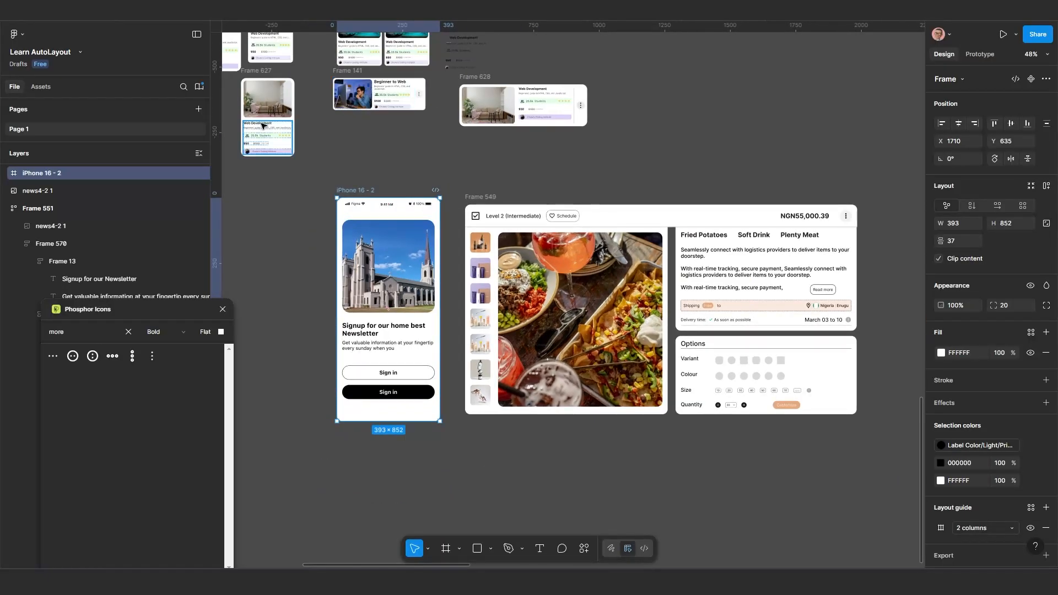
{"action": "scroll", "coordinate": [389, 319], "scroll_direction": "up", "scroll_amount": 2}
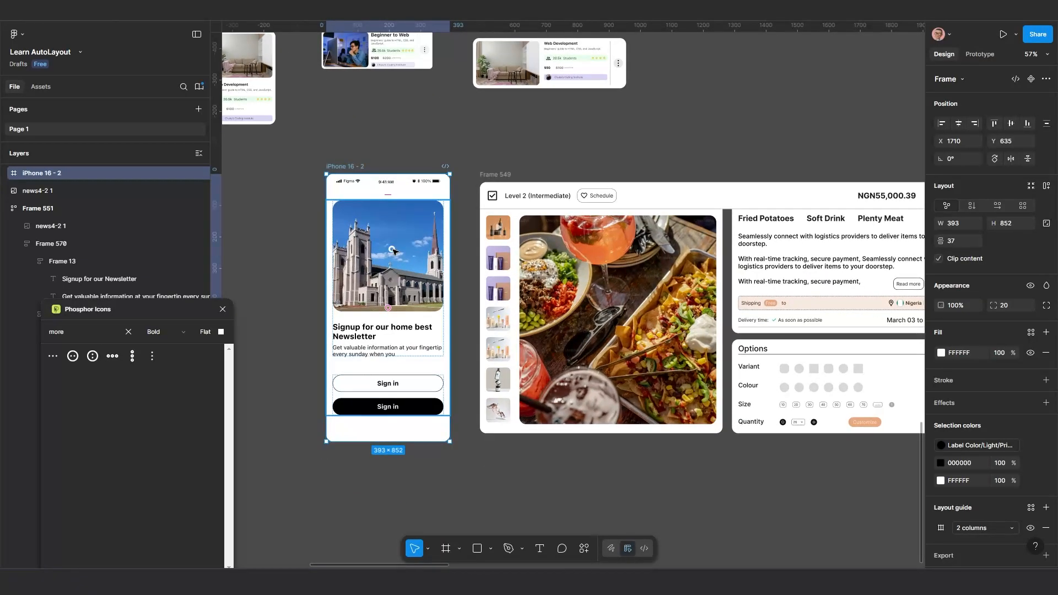
{"action": "left_click", "coordinate": [400, 273]}
{"action": "scroll", "coordinate": [412, 284], "scroll_direction": "down", "scroll_amount": 2}
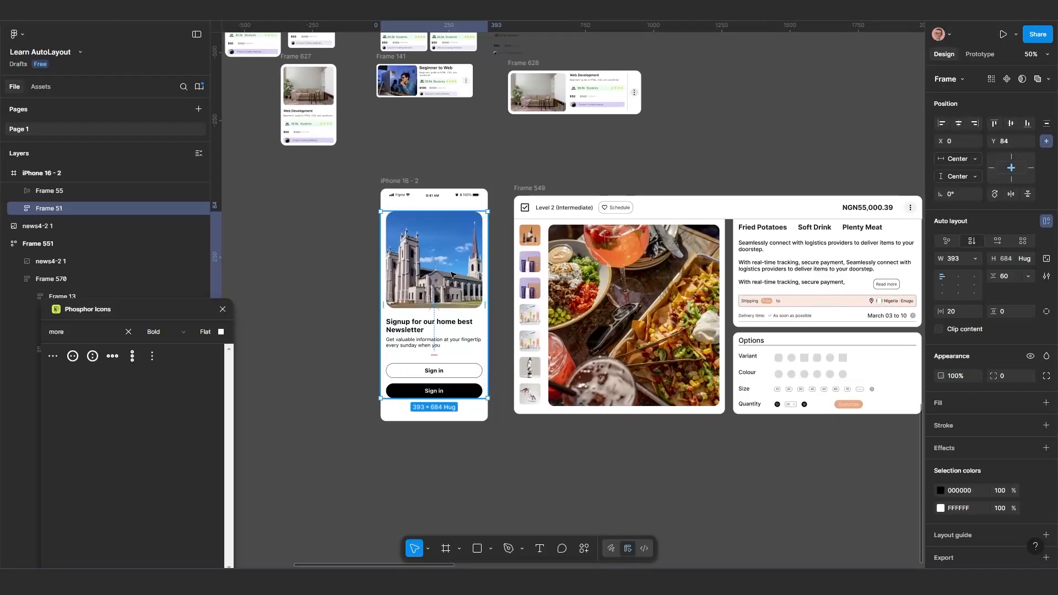
{"action": "left_click_drag", "start_coordinate": [441, 274], "coordinate": [279, 268]}
{"action": "left_click", "coordinate": [398, 181]}
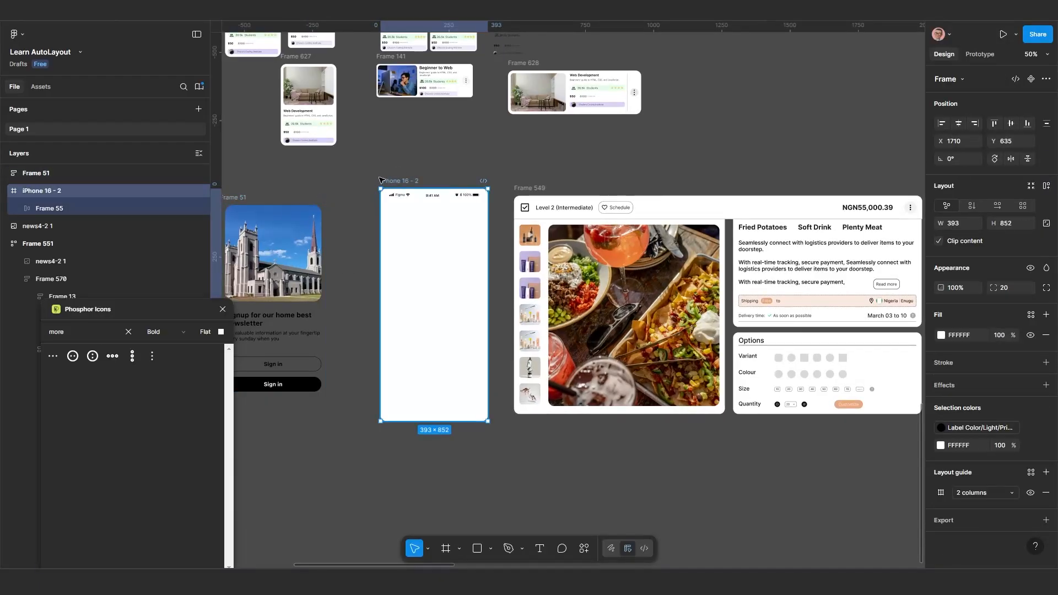
{"action": "left_click_drag", "start_coordinate": [382, 180], "coordinate": [363, 180]}
Place Frame 51 back inside the iPhone 16 - 2 frame at Y 134 and center it horizontally
{"action": "scroll", "coordinate": [355, 248], "scroll_direction": "down", "scroll_amount": 1}
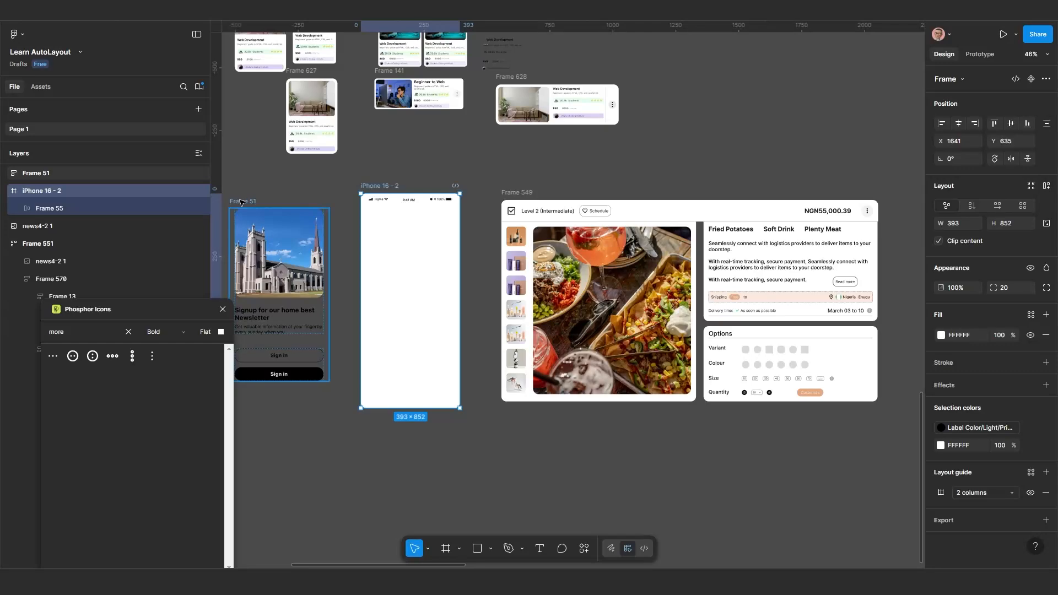
{"action": "left_click_drag", "start_coordinate": [241, 203], "coordinate": [387, 221]}
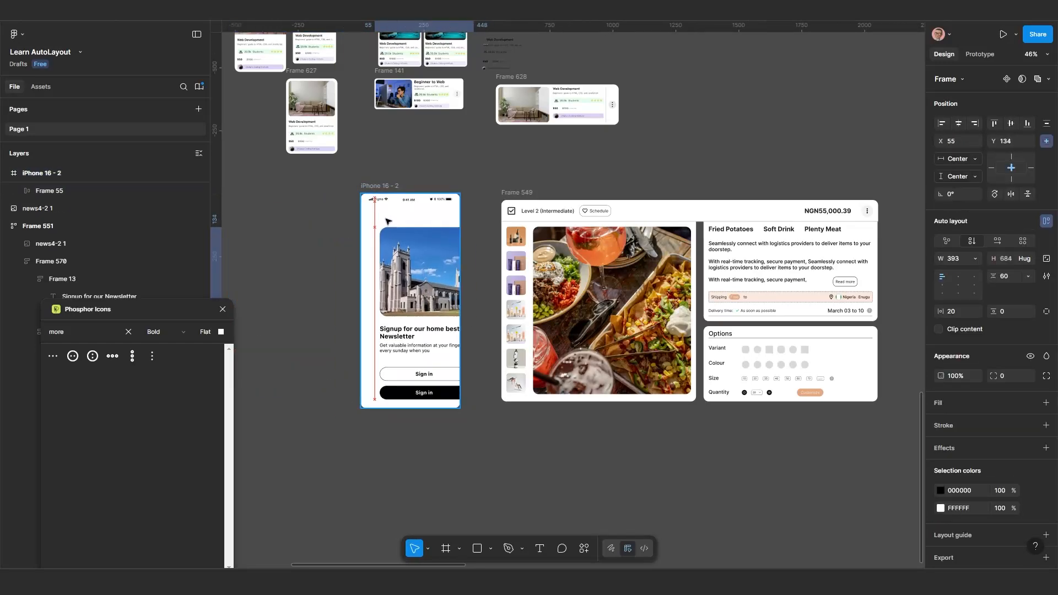
{"action": "left_click", "coordinate": [958, 124]}
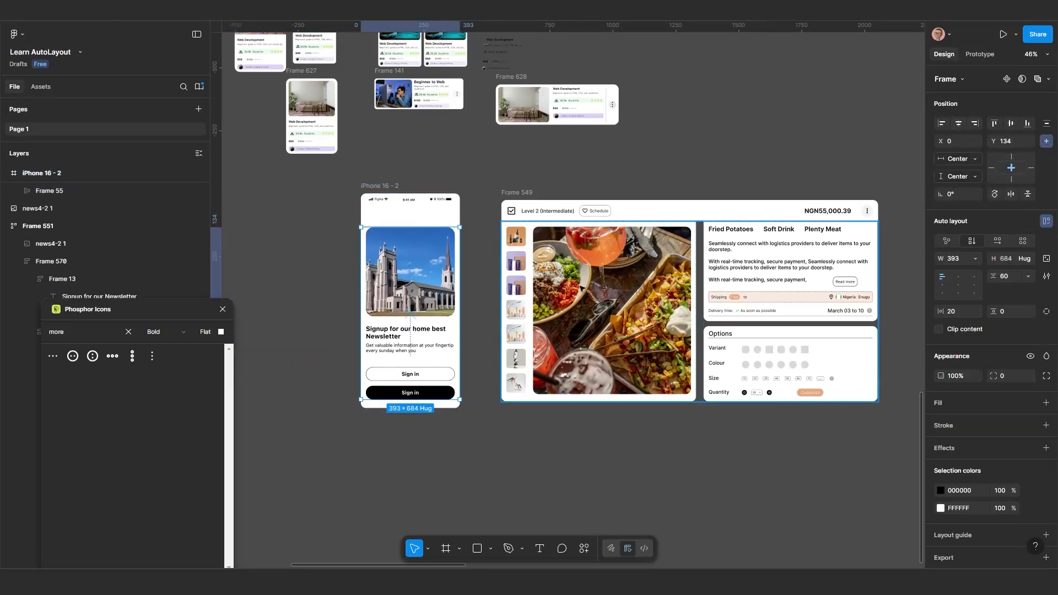
Move Frame 549 slightly down on the canvas to X 2188, Y 717
{"action": "scroll", "coordinate": [423, 296], "scroll_direction": "up", "scroll_amount": 2}
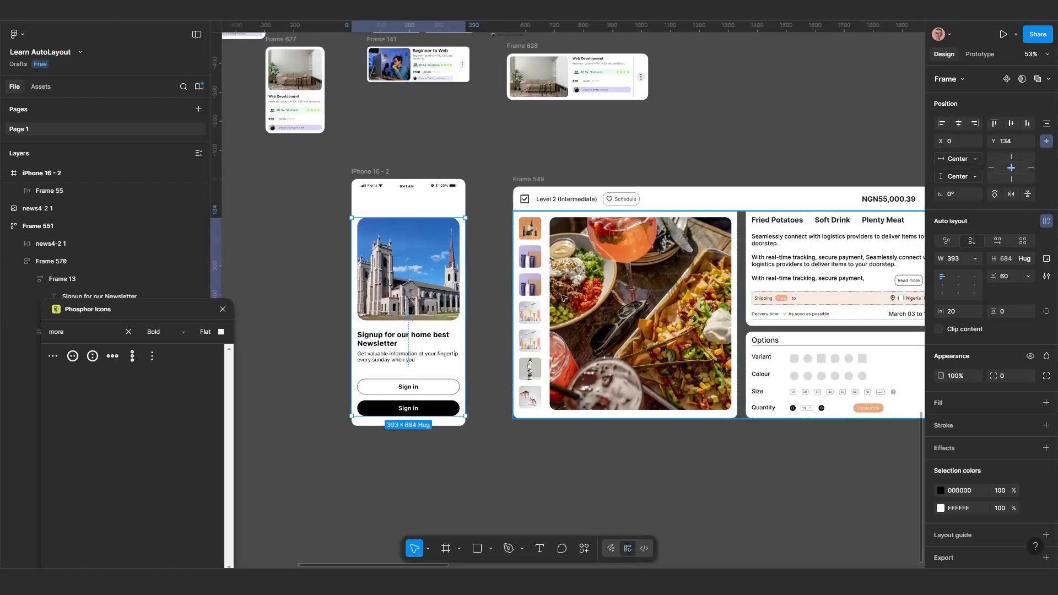
{"action": "scroll", "coordinate": [543, 274], "scroll_direction": "down", "scroll_amount": 2}
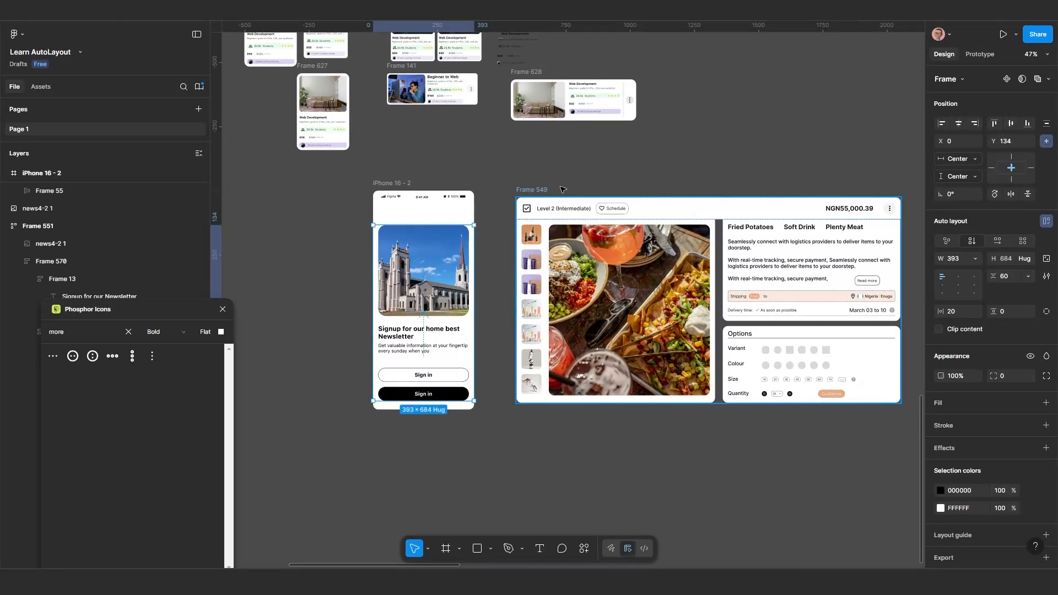
{"action": "mouse_move", "coordinate": [561, 189]}
{"action": "left_mouse_down"}
{"action": "mouse_move", "coordinate": [598, 200]}
{"action": "mouse_move", "coordinate": [559, 203]}
{"action": "left_mouse_up"}
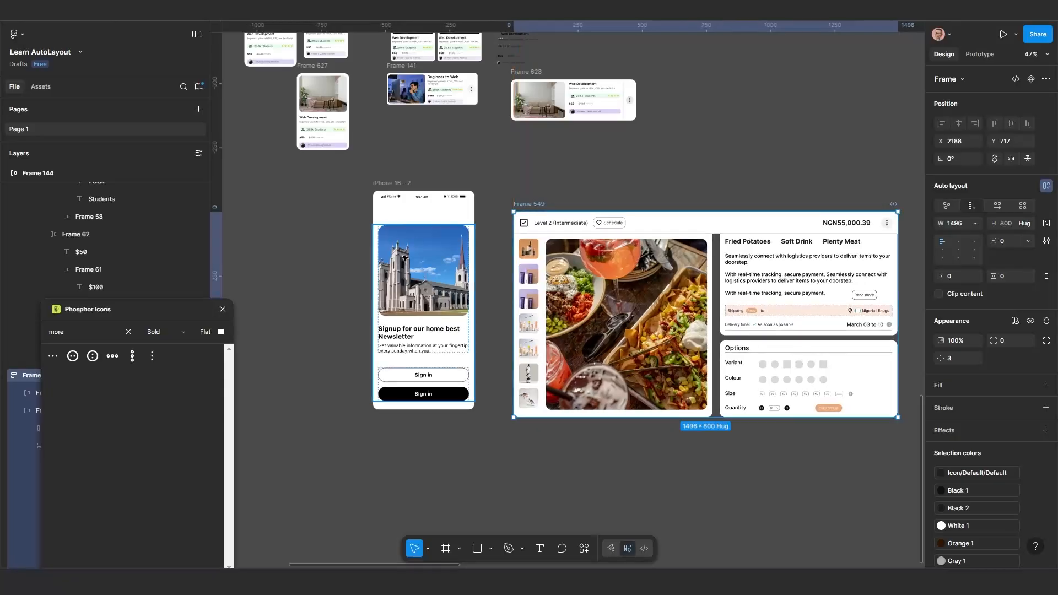
{"action": "scroll", "coordinate": [405, 258], "scroll_direction": "up", "scroll_amount": 1}
{"action": "scroll", "coordinate": [480, 294], "scroll_direction": "down", "scroll_amount": 2}
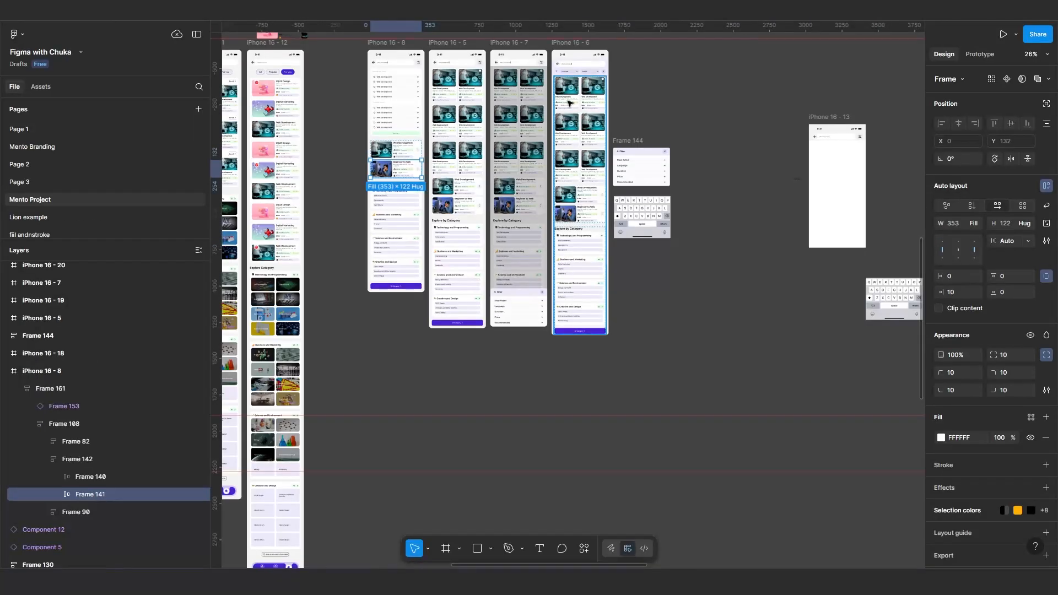
Switch to the "Figma with Chuka" file and examine the course cards on the Mento Project page's iPhone 16 - 5 screen
{"action": "scroll", "coordinate": [450, 161], "scroll_direction": "down", "scroll_amount": 1}
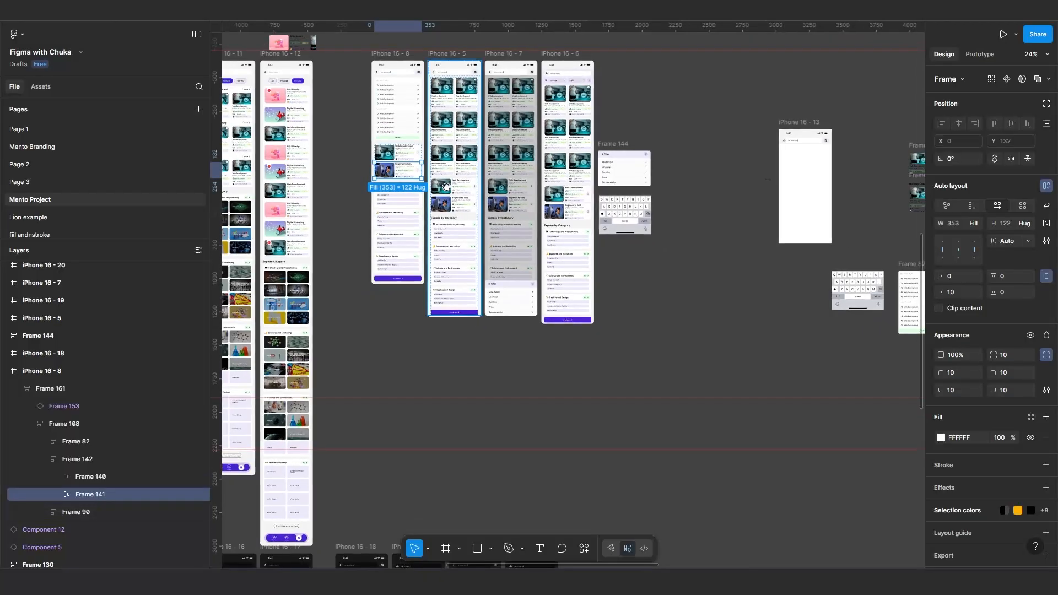
{"action": "left_click_drag", "start_coordinate": [450, 162], "coordinate": [472, 249]}
{"action": "scroll", "coordinate": [471, 250], "scroll_direction": "up", "scroll_amount": 3}
{"action": "scroll", "coordinate": [471, 249], "scroll_direction": "up", "scroll_amount": 1}
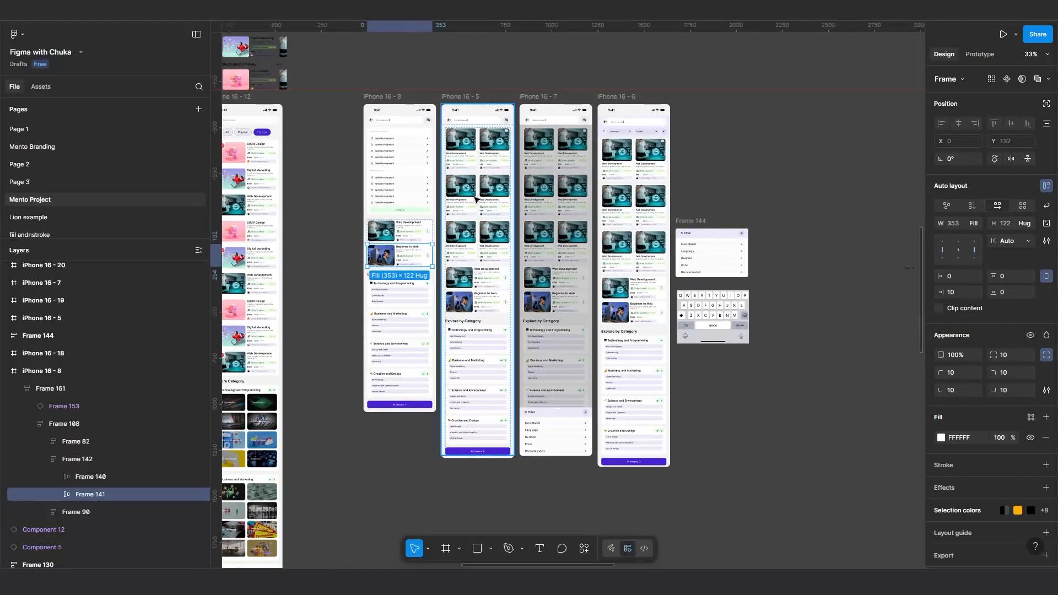
{"action": "left_click", "coordinate": [476, 200]}
{"action": "double_click", "coordinate": [478, 200]}
{"action": "scroll", "coordinate": [480, 212], "scroll_direction": "up", "scroll_amount": 1}
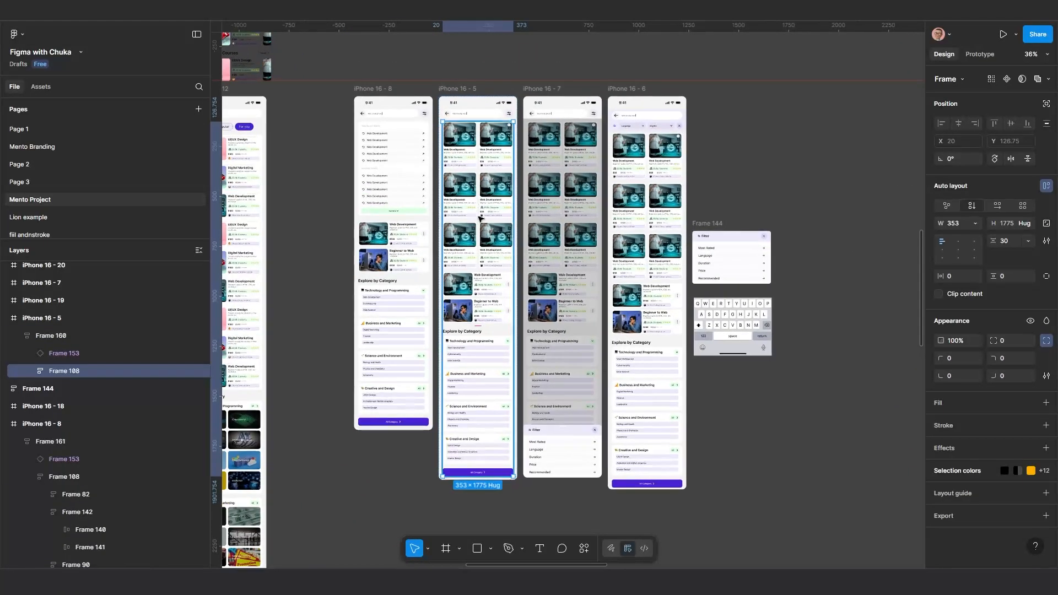
{"action": "scroll", "coordinate": [482, 284], "scroll_direction": "up", "scroll_amount": 5}
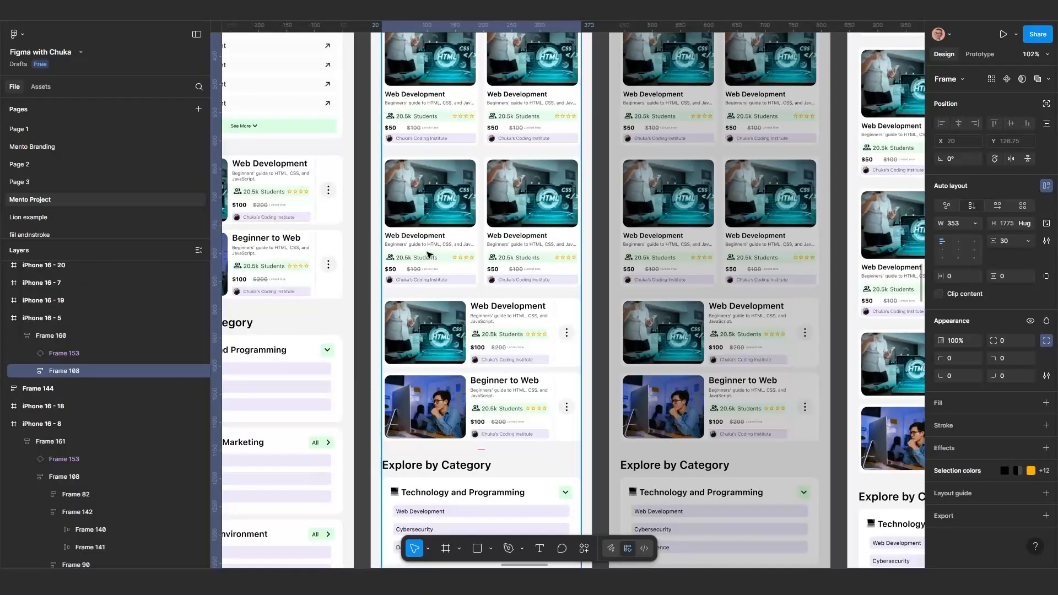
Inspect the nested auto layout frames of the Web Development card in Frame 145, down to its description text
{"action": "double_click", "coordinate": [429, 255]}
{"action": "double_click", "coordinate": [430, 254]}
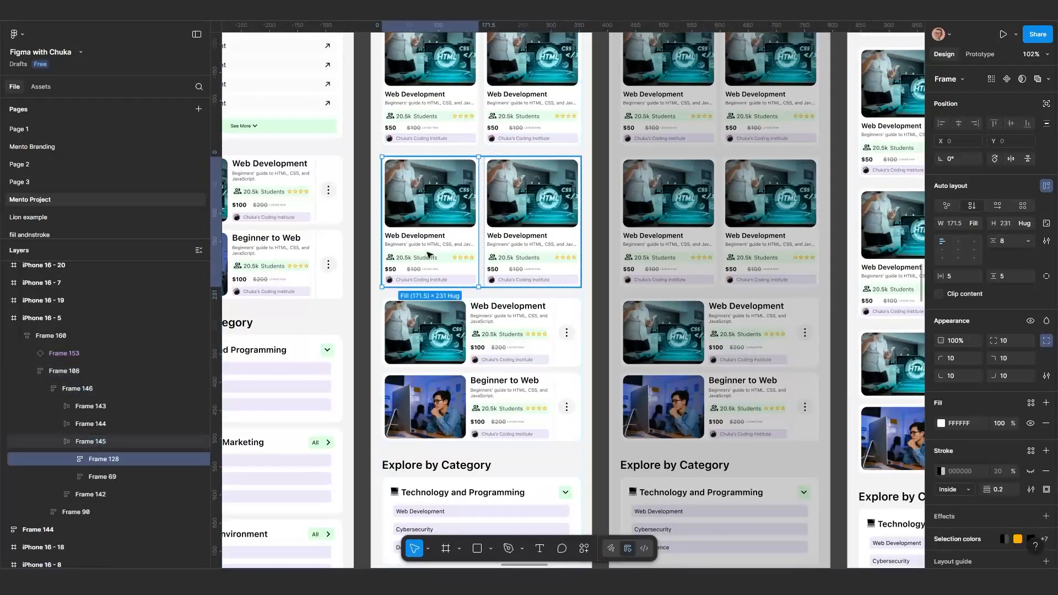
{"action": "double_click", "coordinate": [430, 254]}
{"action": "double_click", "coordinate": [431, 251]}
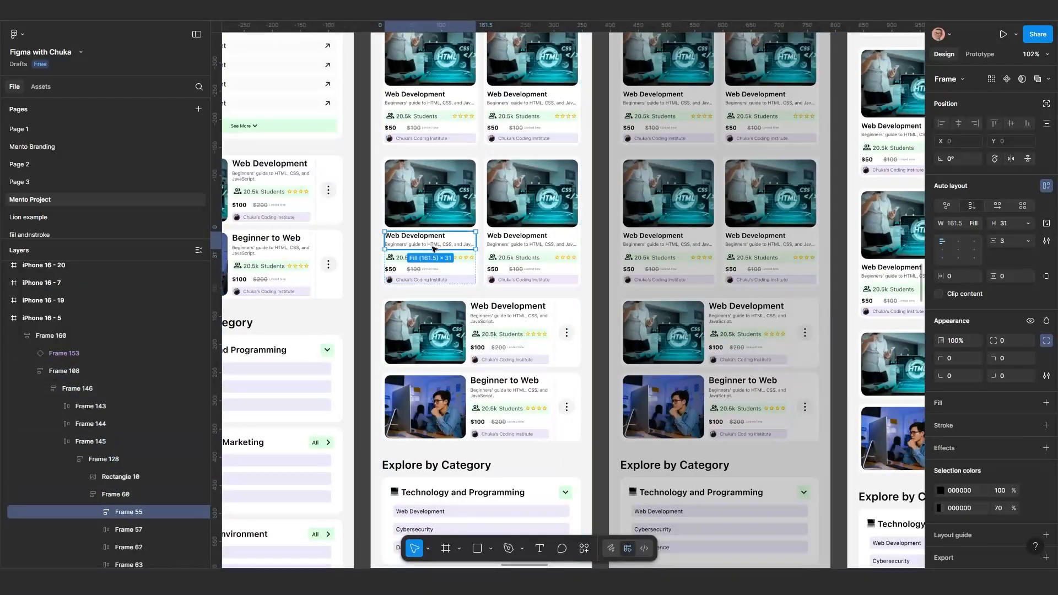
{"action": "double_click", "coordinate": [435, 245]}
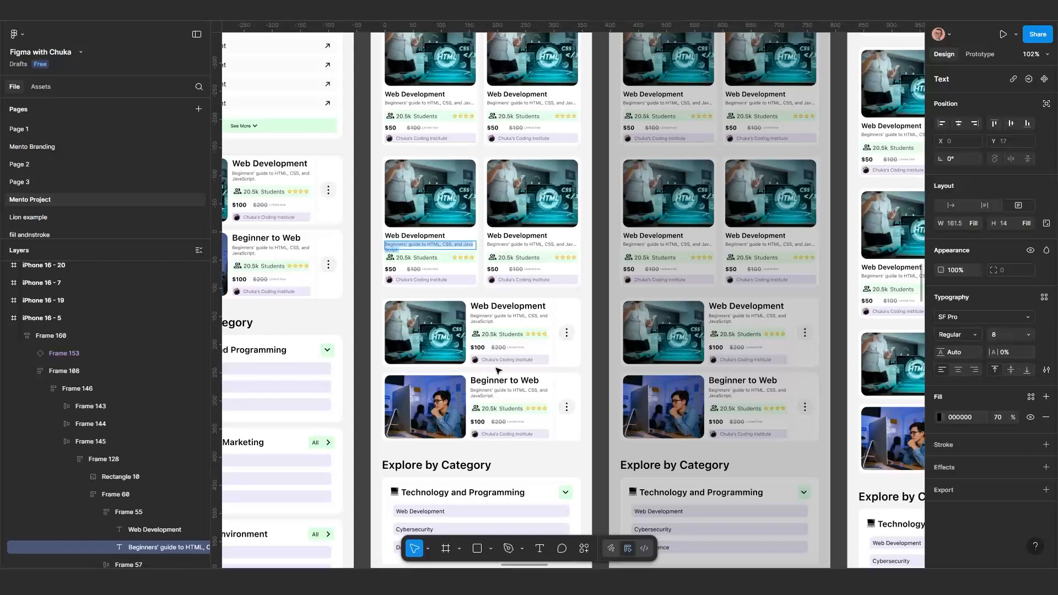
Inspect the horizontal Web Development card's "Limited time" text and the header and Finance row of the Business and Marketing category
{"action": "left_click", "coordinate": [516, 349]}
{"action": "scroll", "coordinate": [516, 359], "scroll_direction": "down", "scroll_amount": 5}
{"action": "scroll", "coordinate": [510, 418], "scroll_direction": "up", "scroll_amount": 3}
{"action": "scroll", "coordinate": [501, 359], "scroll_direction": "down", "scroll_amount": 3}
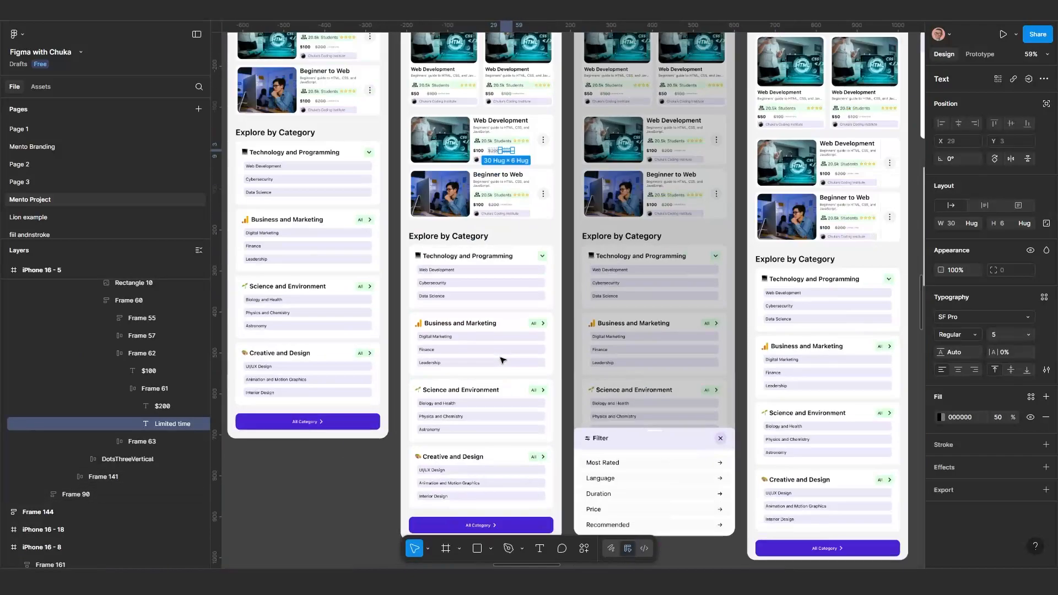
{"action": "double_click", "coordinate": [480, 327]}
{"action": "double_click", "coordinate": [479, 328]}
{"action": "left_click", "coordinate": [480, 328]}
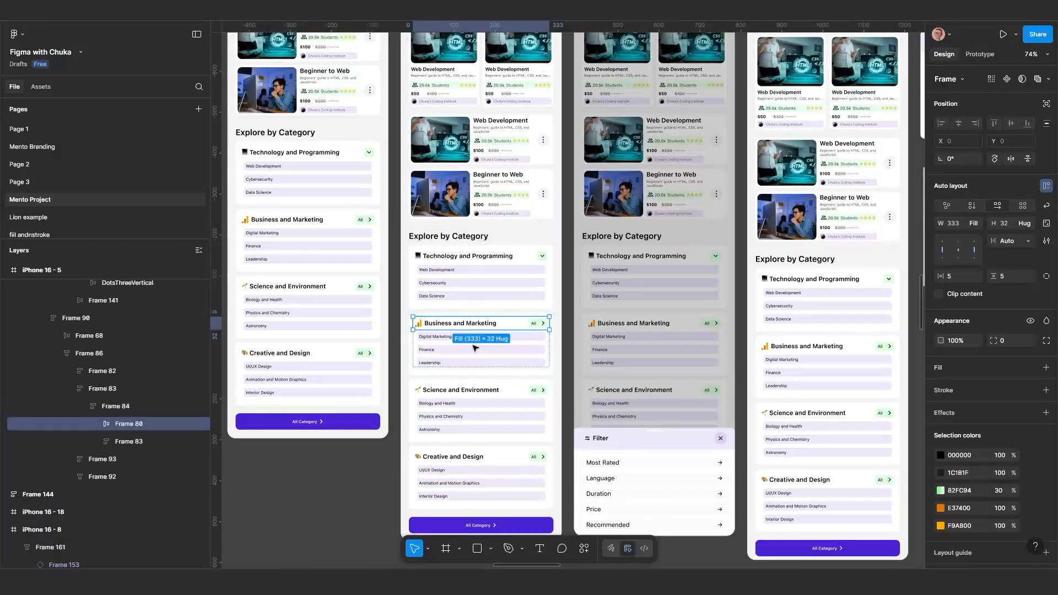
{"action": "scroll", "coordinate": [475, 349], "scroll_direction": "down", "scroll_amount": 1}
{"action": "left_click", "coordinate": [475, 350]}
{"action": "scroll", "coordinate": [468, 341], "scroll_direction": "up", "scroll_amount": 4}
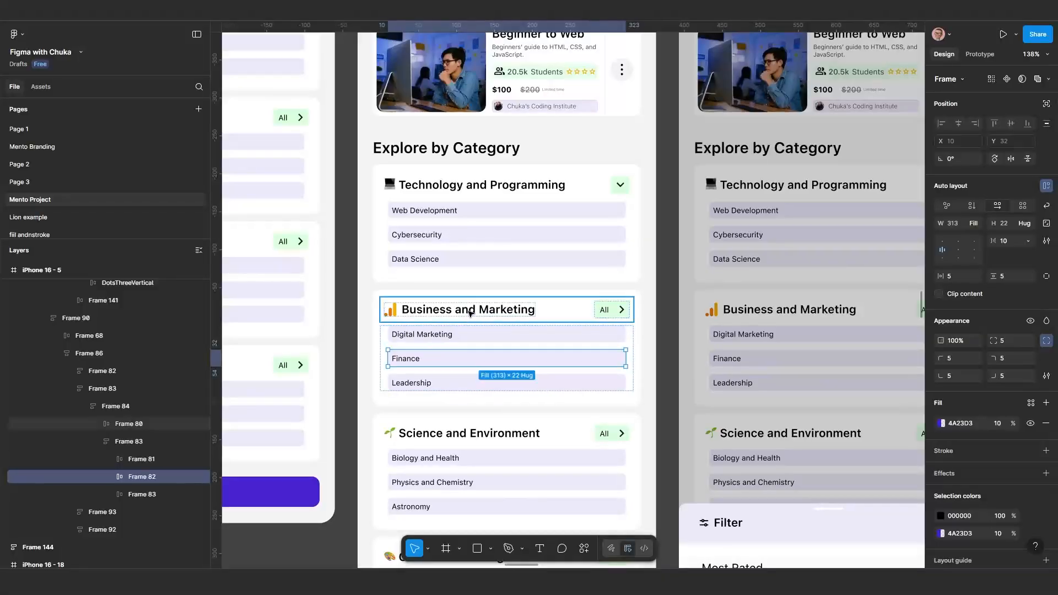
Inspect the Business and Marketing category's header, its All button and the Digital Marketing row down to its text
{"action": "double_click", "coordinate": [470, 313]}
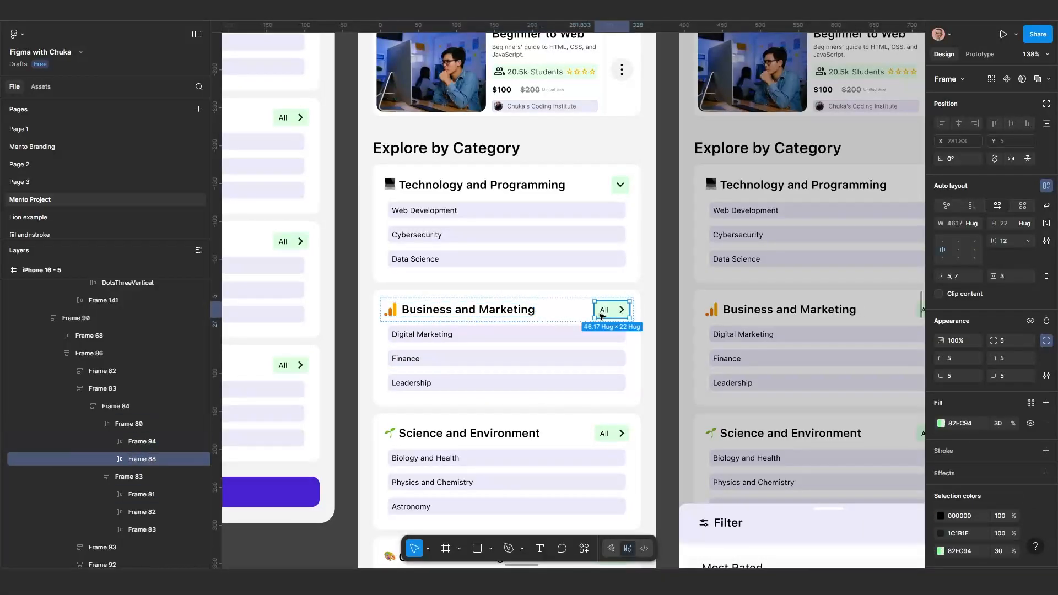
{"action": "left_click", "coordinate": [470, 342]}
{"action": "double_click", "coordinate": [470, 340]}
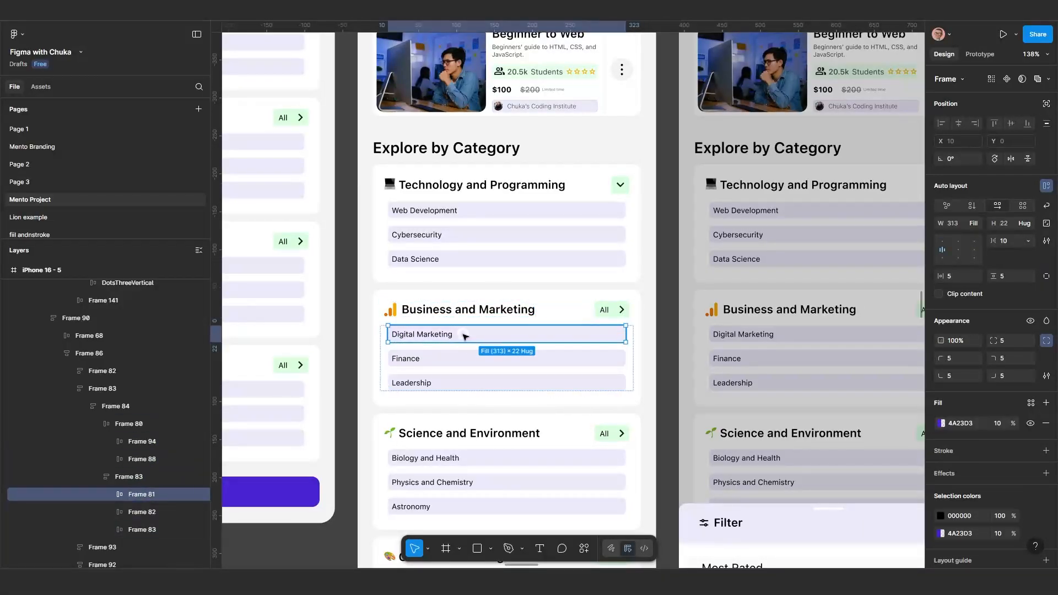
{"action": "double_click", "coordinate": [439, 332]}
{"action": "scroll", "coordinate": [444, 333], "scroll_direction": "down", "scroll_amount": 5}
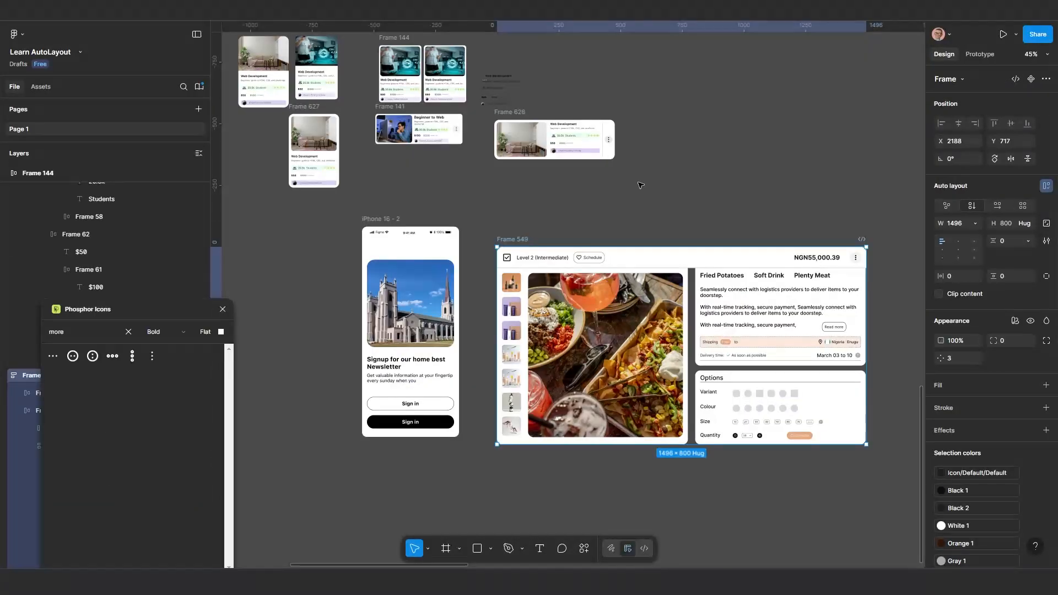
Return to the Learn AutoLayout file and move all the course card frames together up, closer to the newsletter signup forms
{"action": "scroll", "coordinate": [481, 366], "scroll_direction": "up", "scroll_amount": 1}
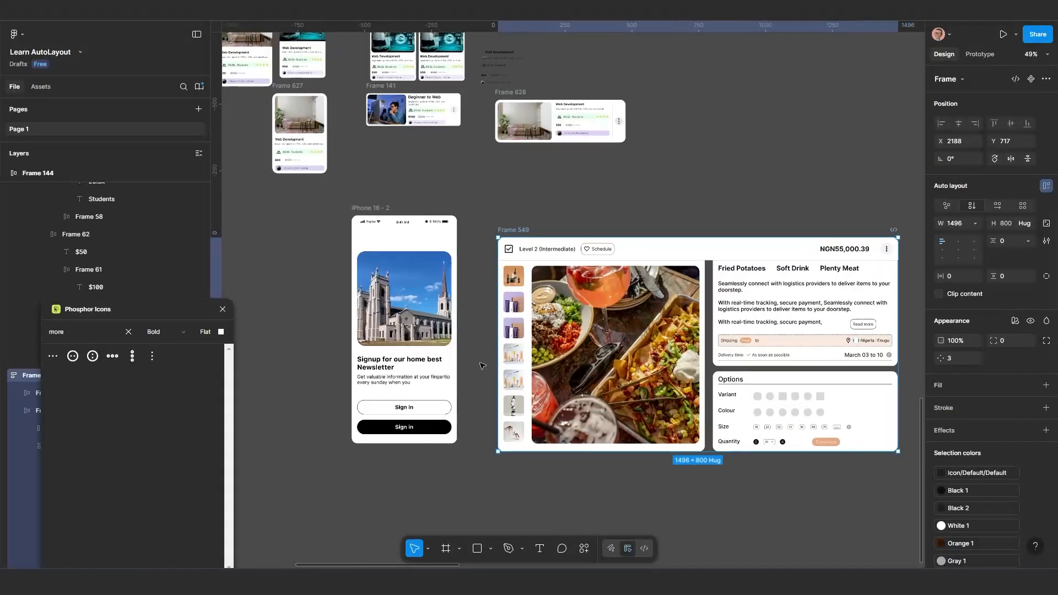
{"action": "scroll", "coordinate": [468, 337], "scroll_direction": "down", "scroll_amount": 6}
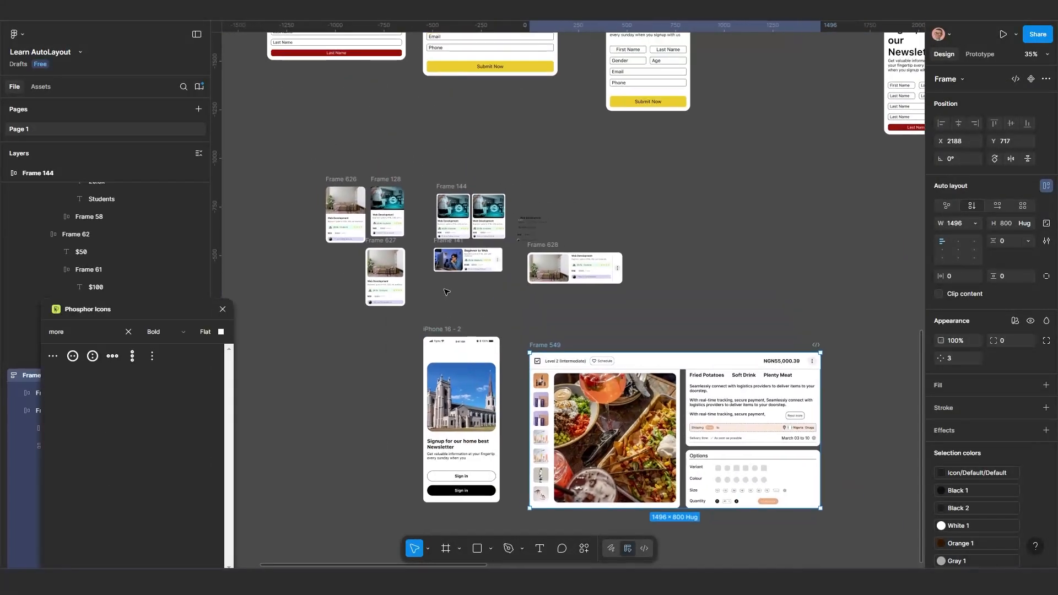
{"action": "scroll", "coordinate": [434, 318], "scroll_direction": "up", "scroll_amount": 2}
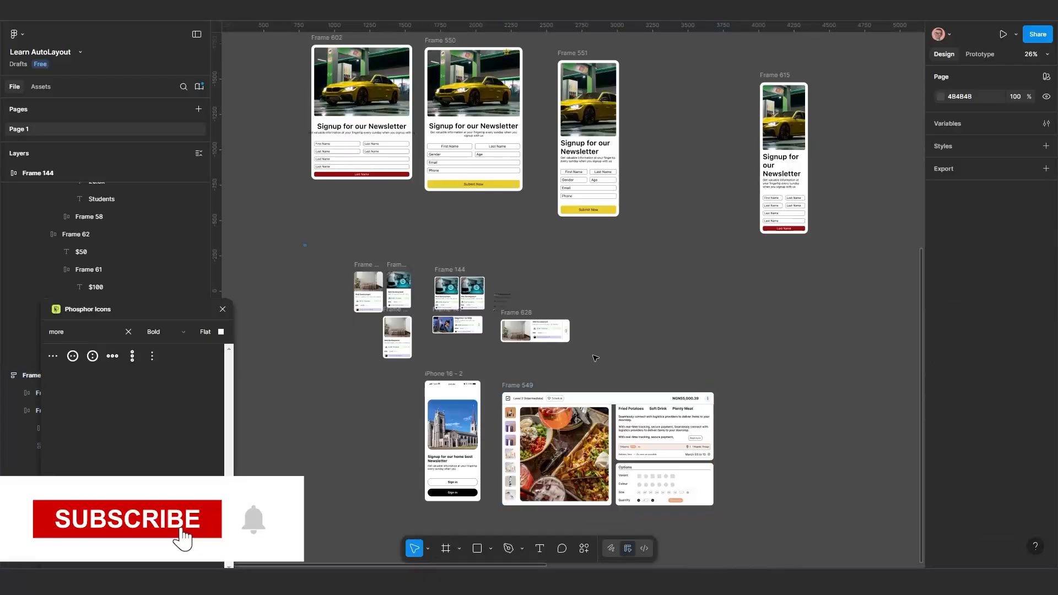
{"action": "left_click_drag", "start_coordinate": [303, 243], "coordinate": [602, 361]}
{"action": "left_click_drag", "start_coordinate": [462, 325], "coordinate": [459, 281]}
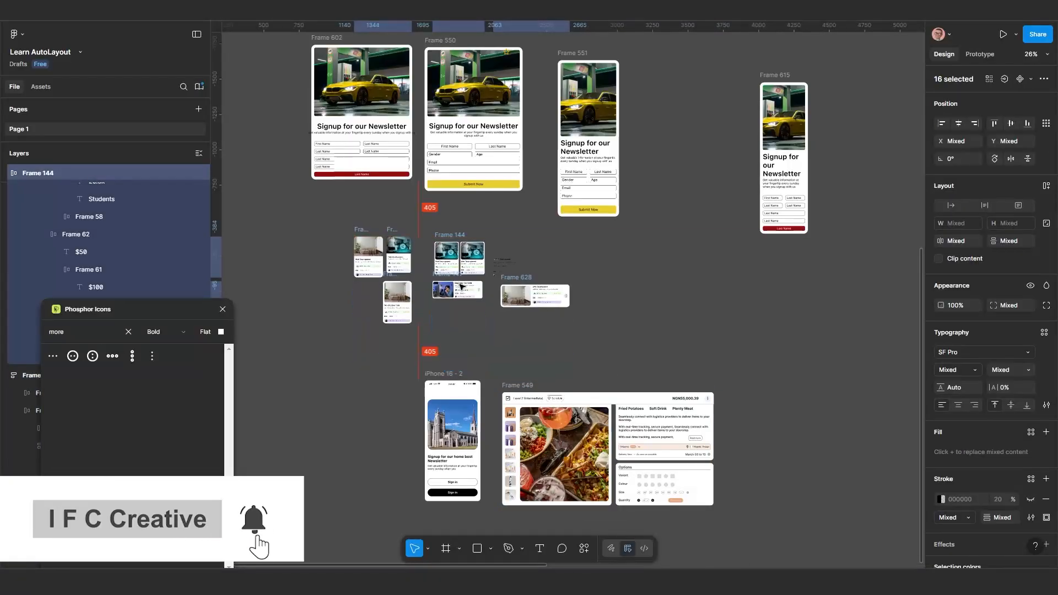
{"action": "left_click", "coordinate": [559, 305]}
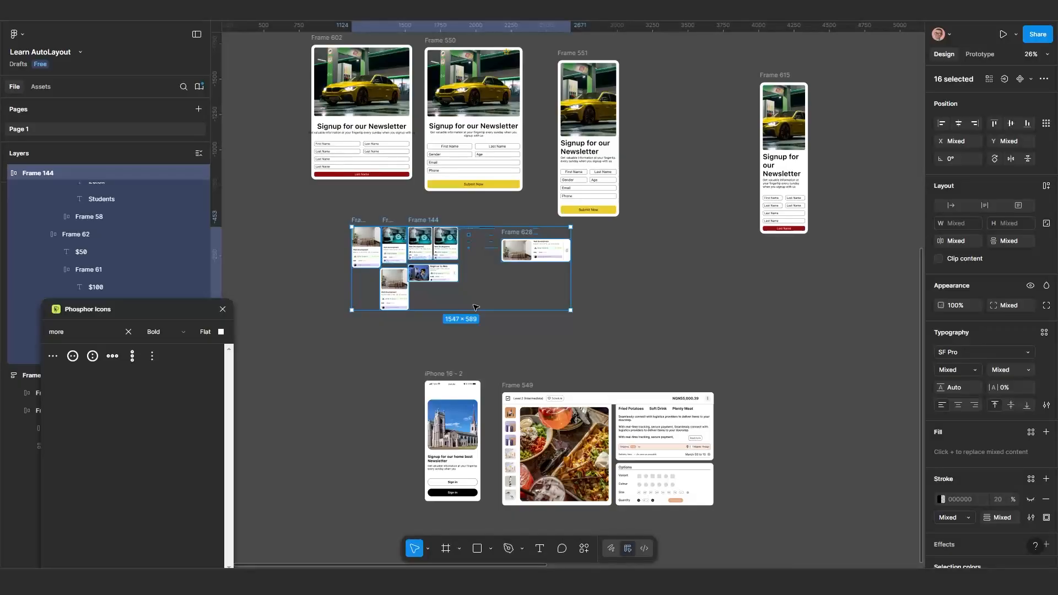
Move Frame 549 slightly up on the canvas to X 2189, Y 635
{"action": "left_click", "coordinate": [557, 354]}
{"action": "scroll", "coordinate": [524, 379], "scroll_direction": "up", "scroll_amount": 5}
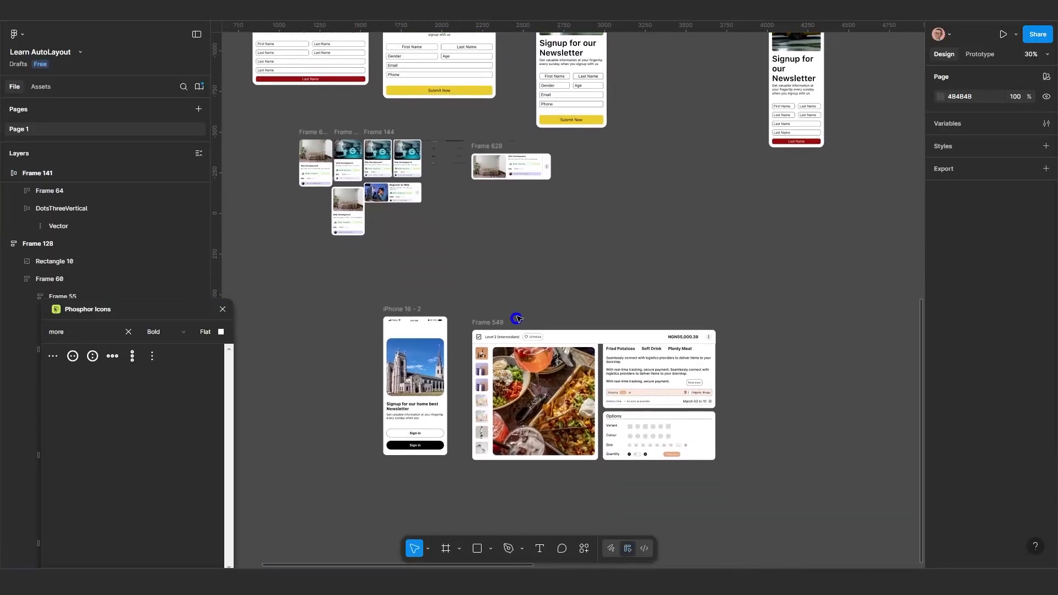
{"action": "left_click_drag", "start_coordinate": [486, 323], "coordinate": [485, 307]}
{"action": "scroll", "coordinate": [504, 301], "scroll_direction": "up", "scroll_amount": 2}
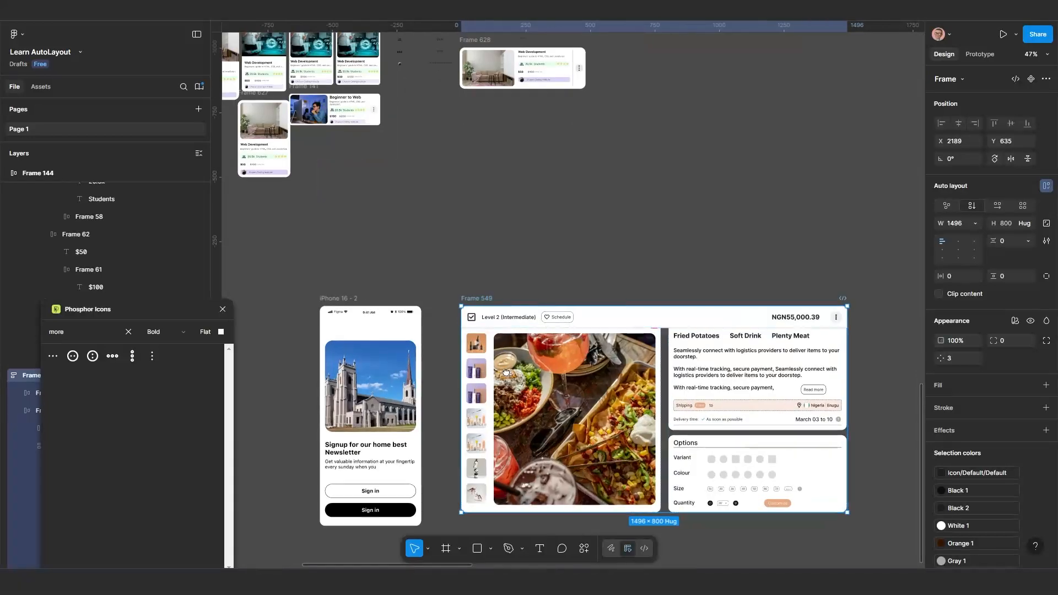
{"action": "scroll", "coordinate": [503, 301], "scroll_direction": "down", "scroll_amount": 3}
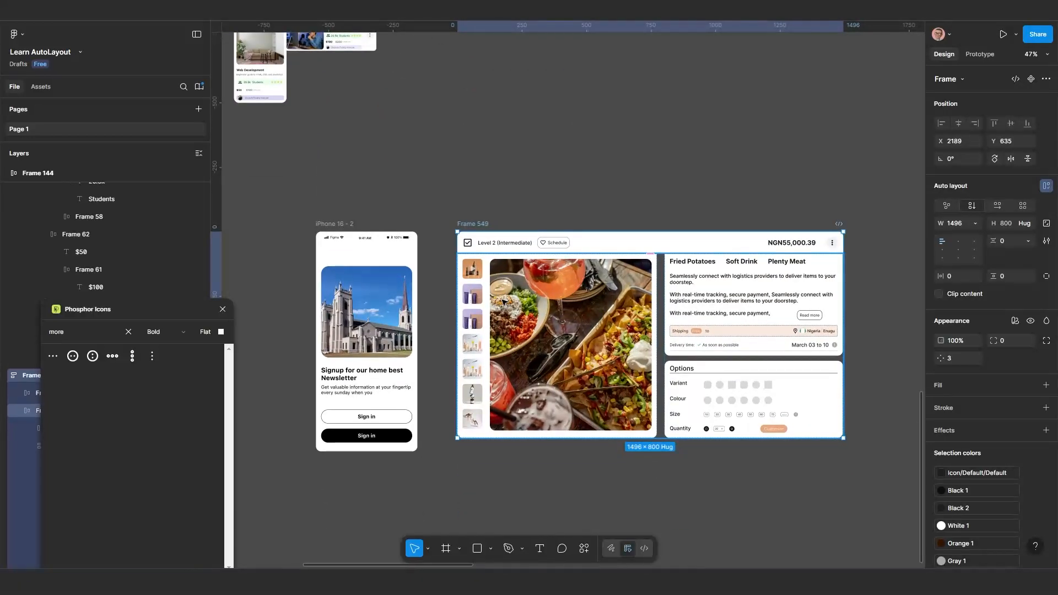